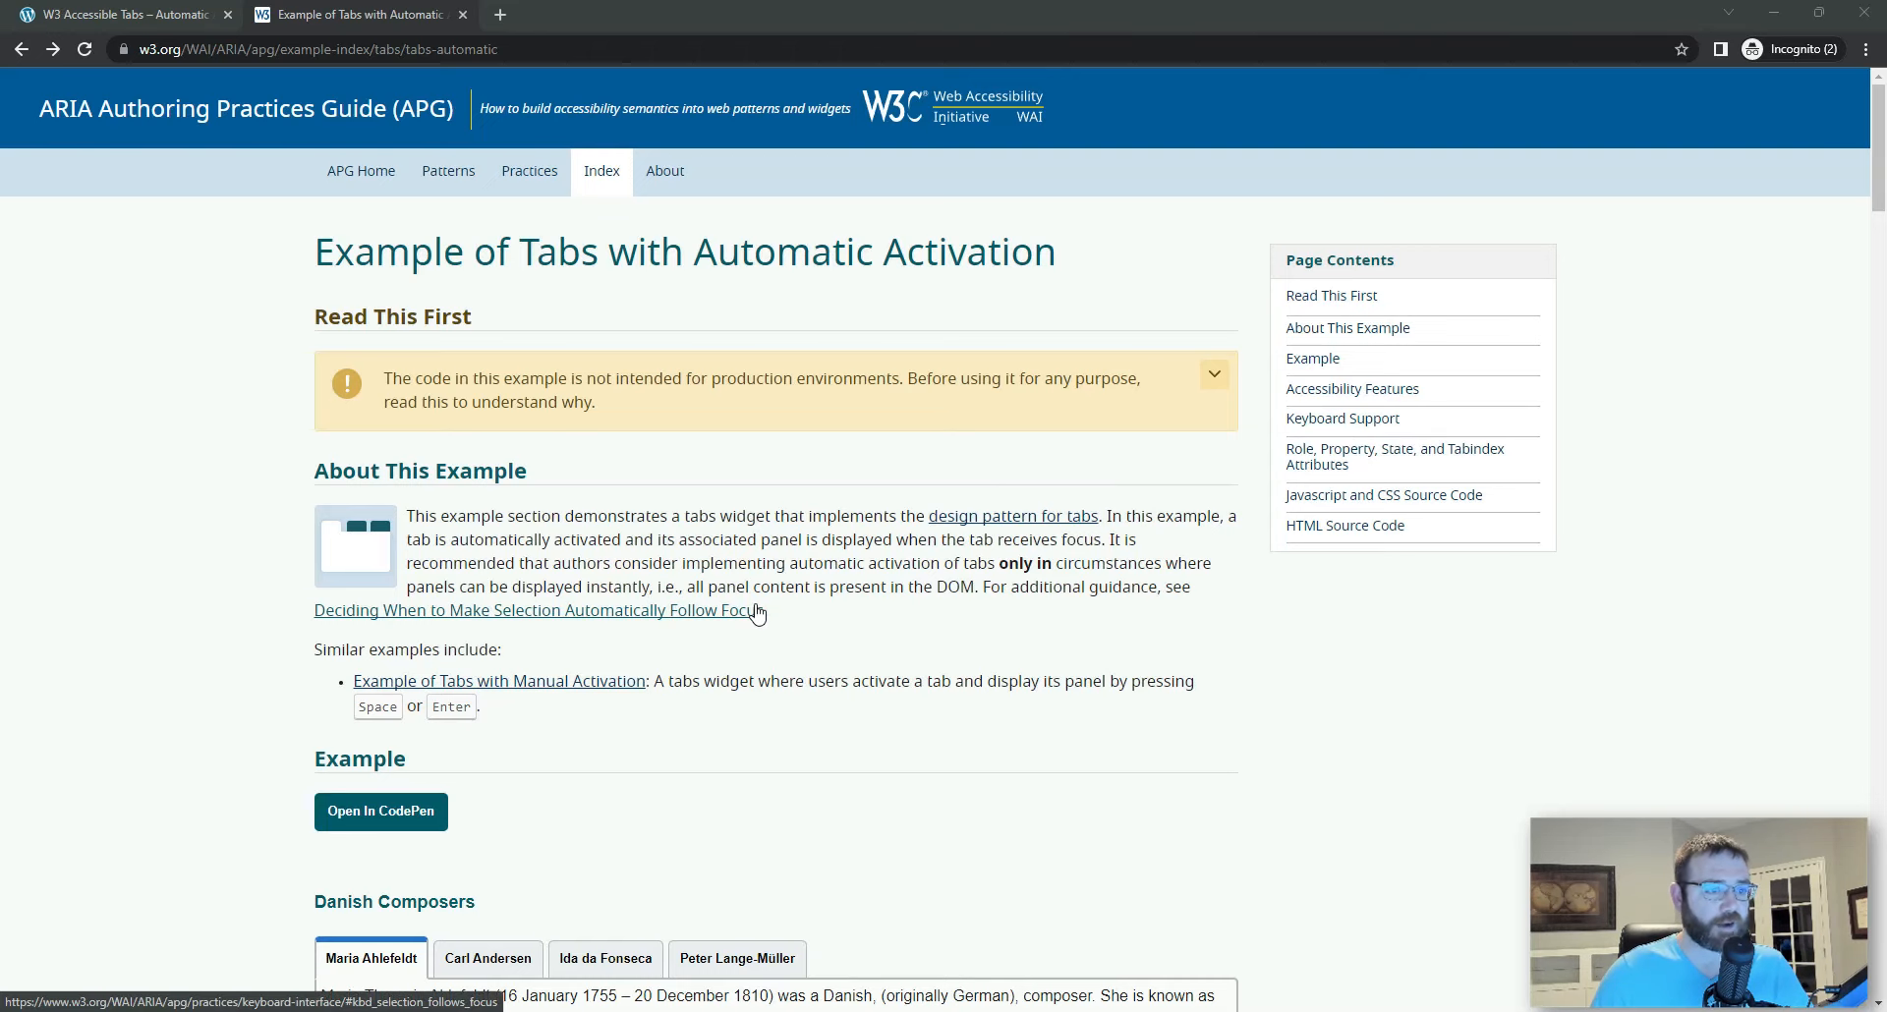
Step: Find the Danish Composers tabs example on the page and activate its second composer tab
scroll(756, 614, down, 4)
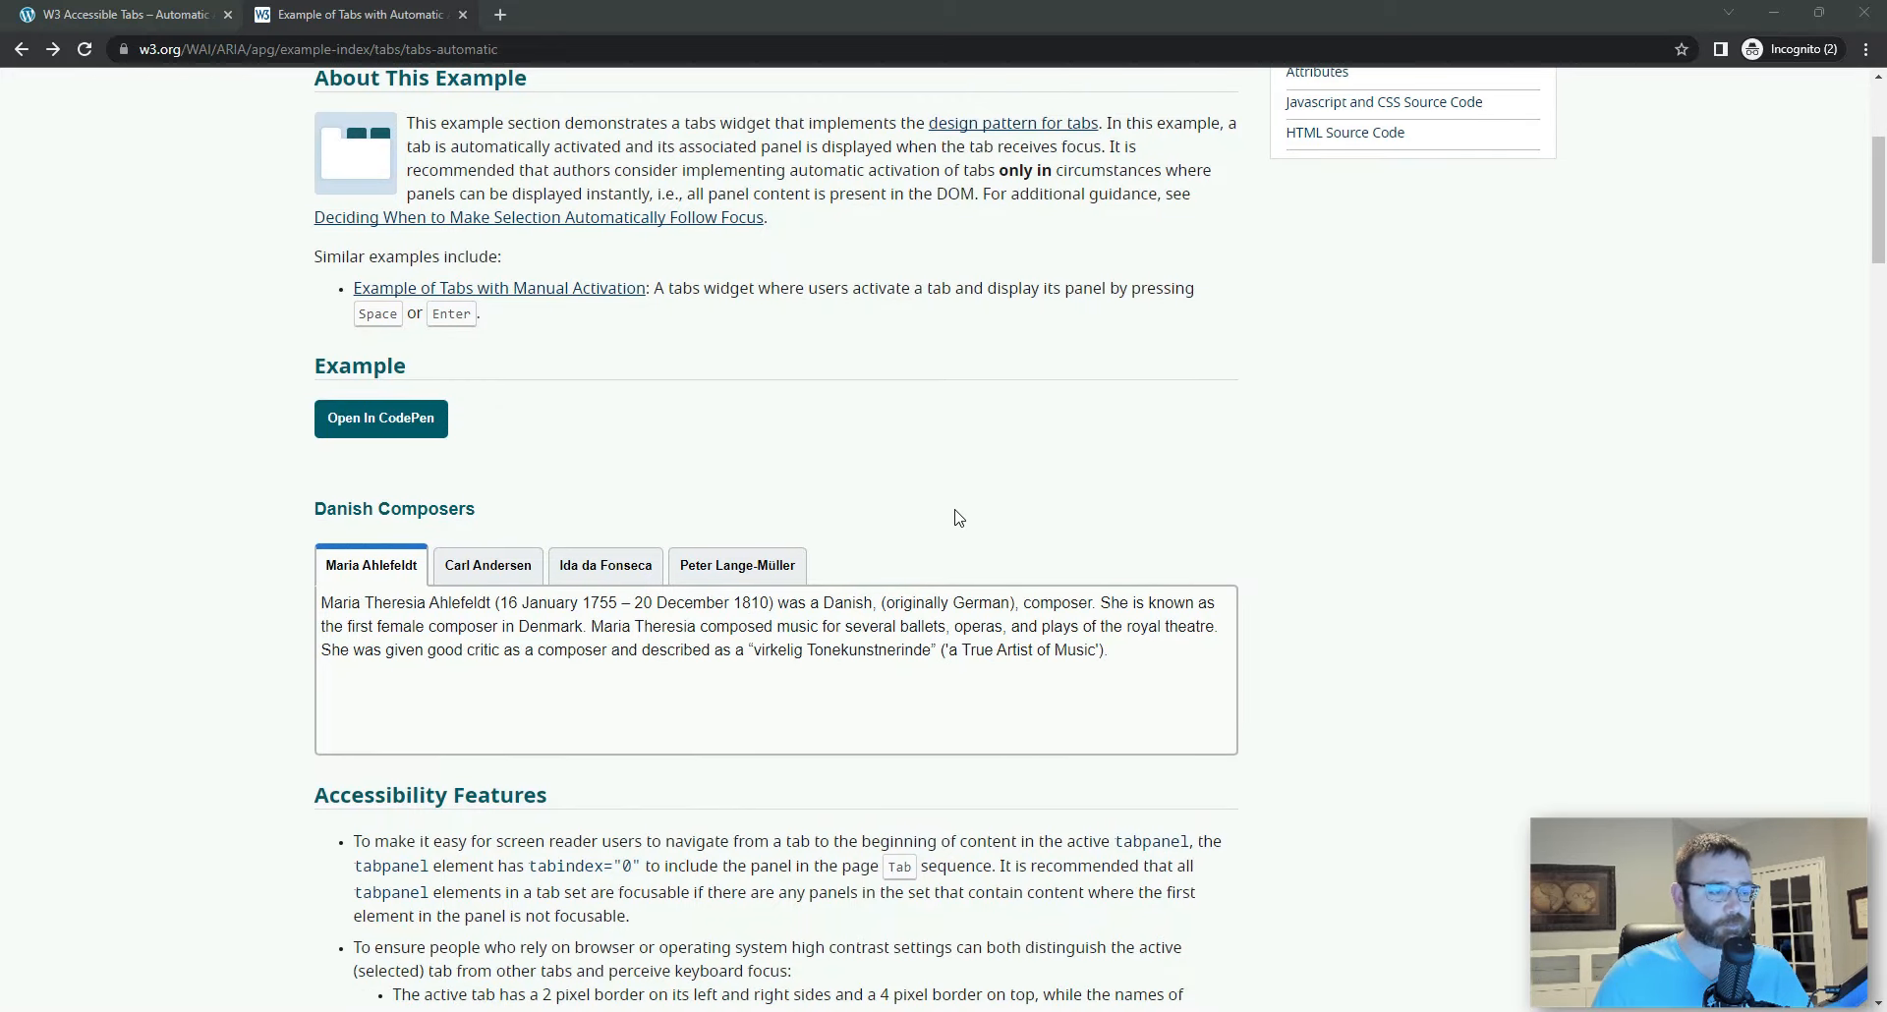
scroll(960, 518, up, 1)
click(330, 568)
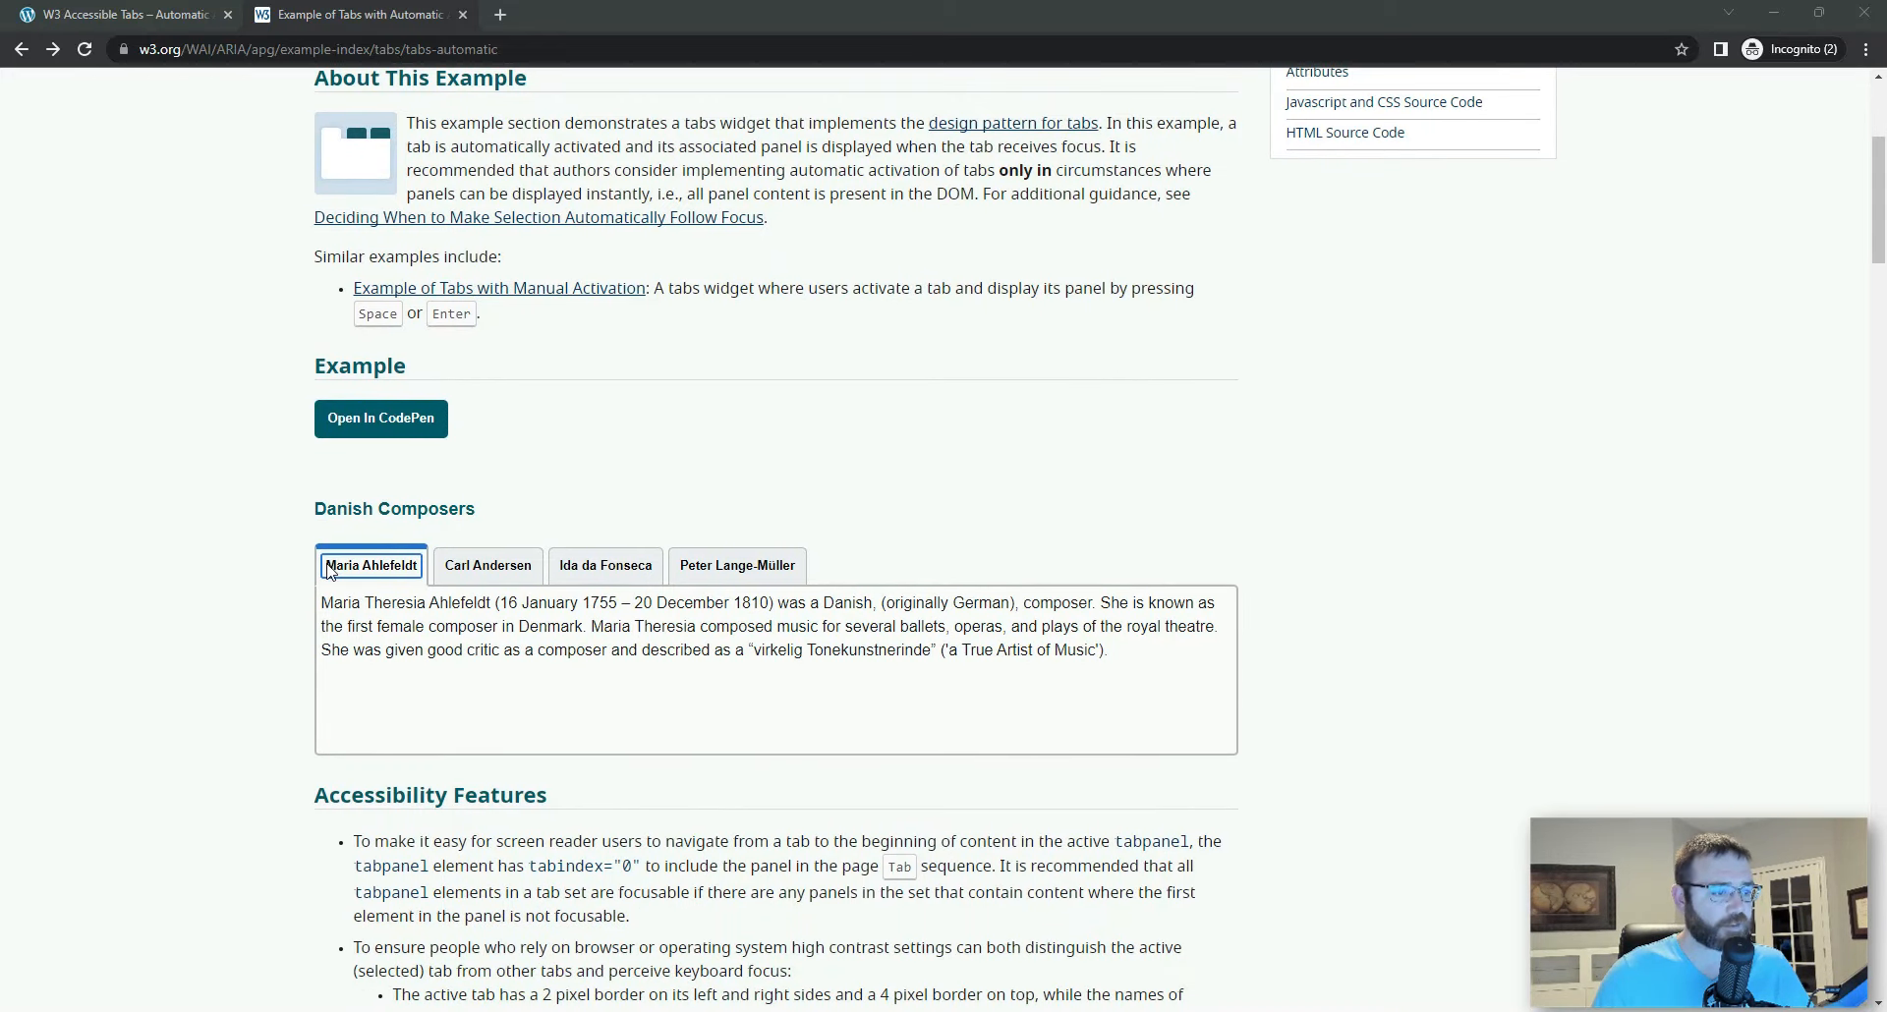
click(481, 568)
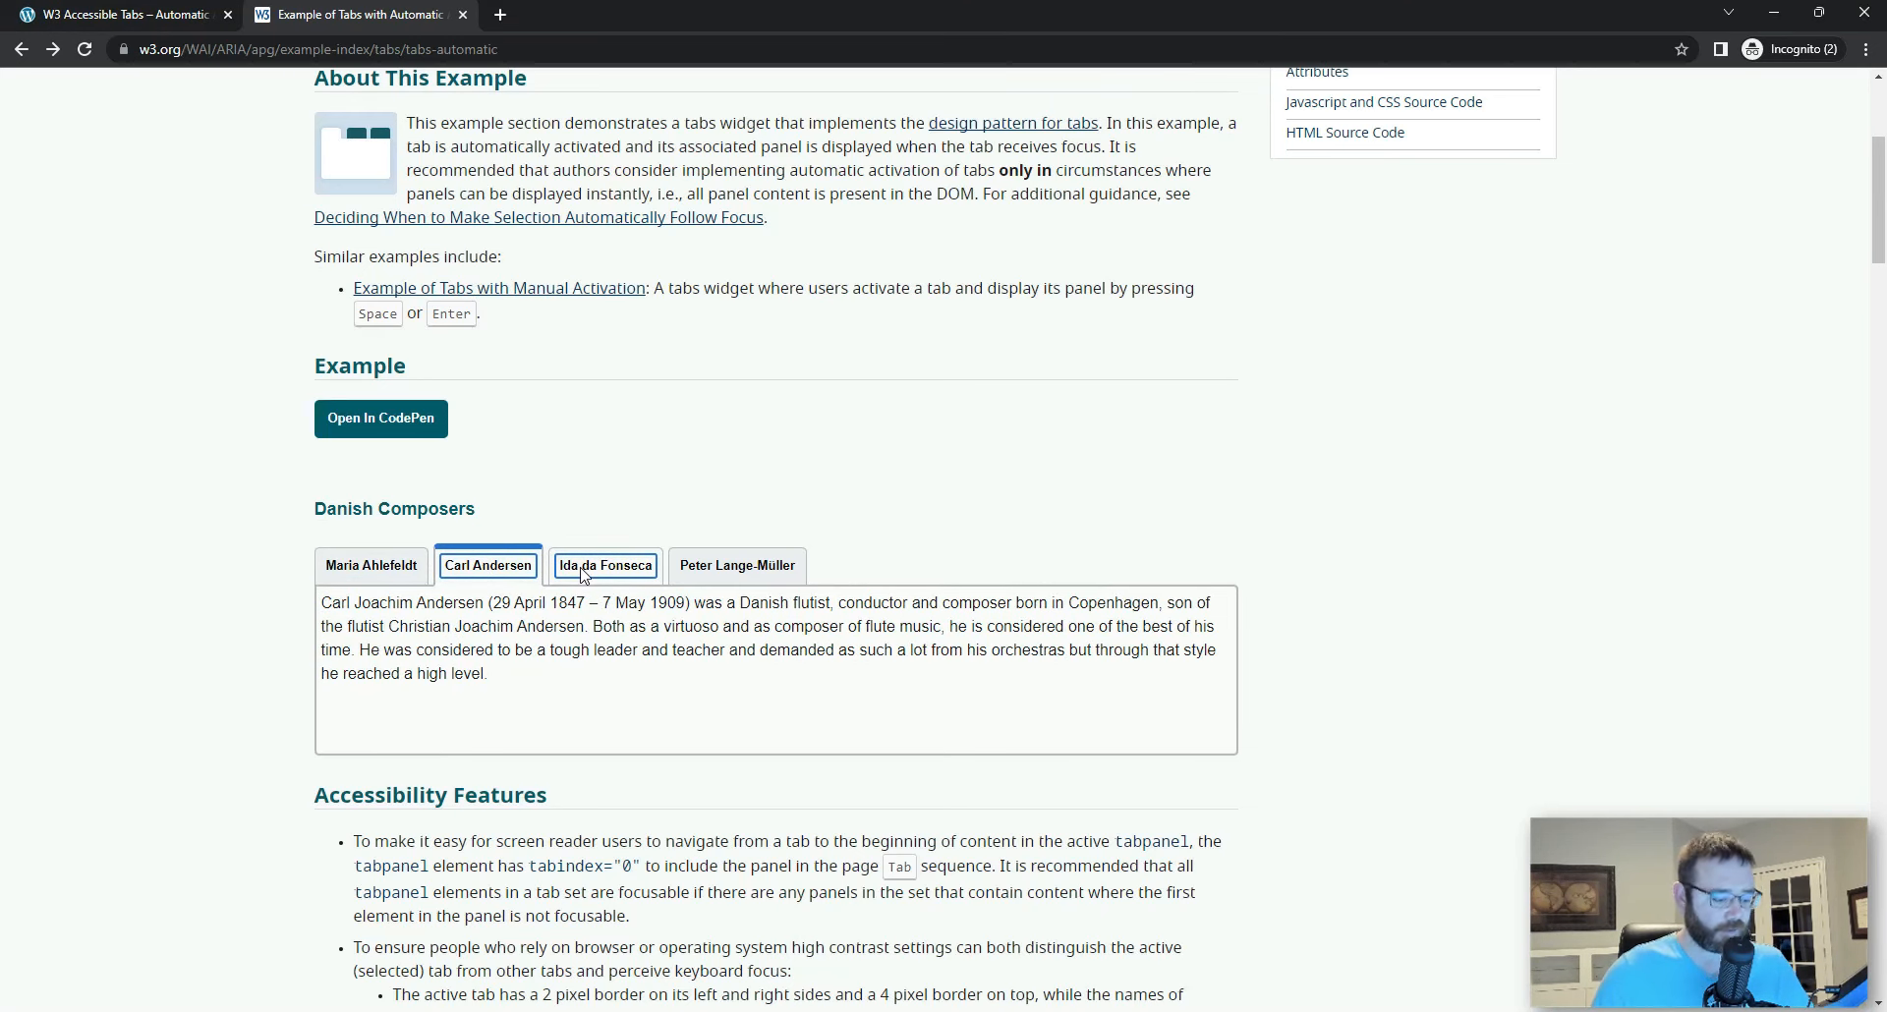
Step: Test keyboard navigation by moving back and forth through the composer tabs one at a time, ending on the first tab
key(Right)
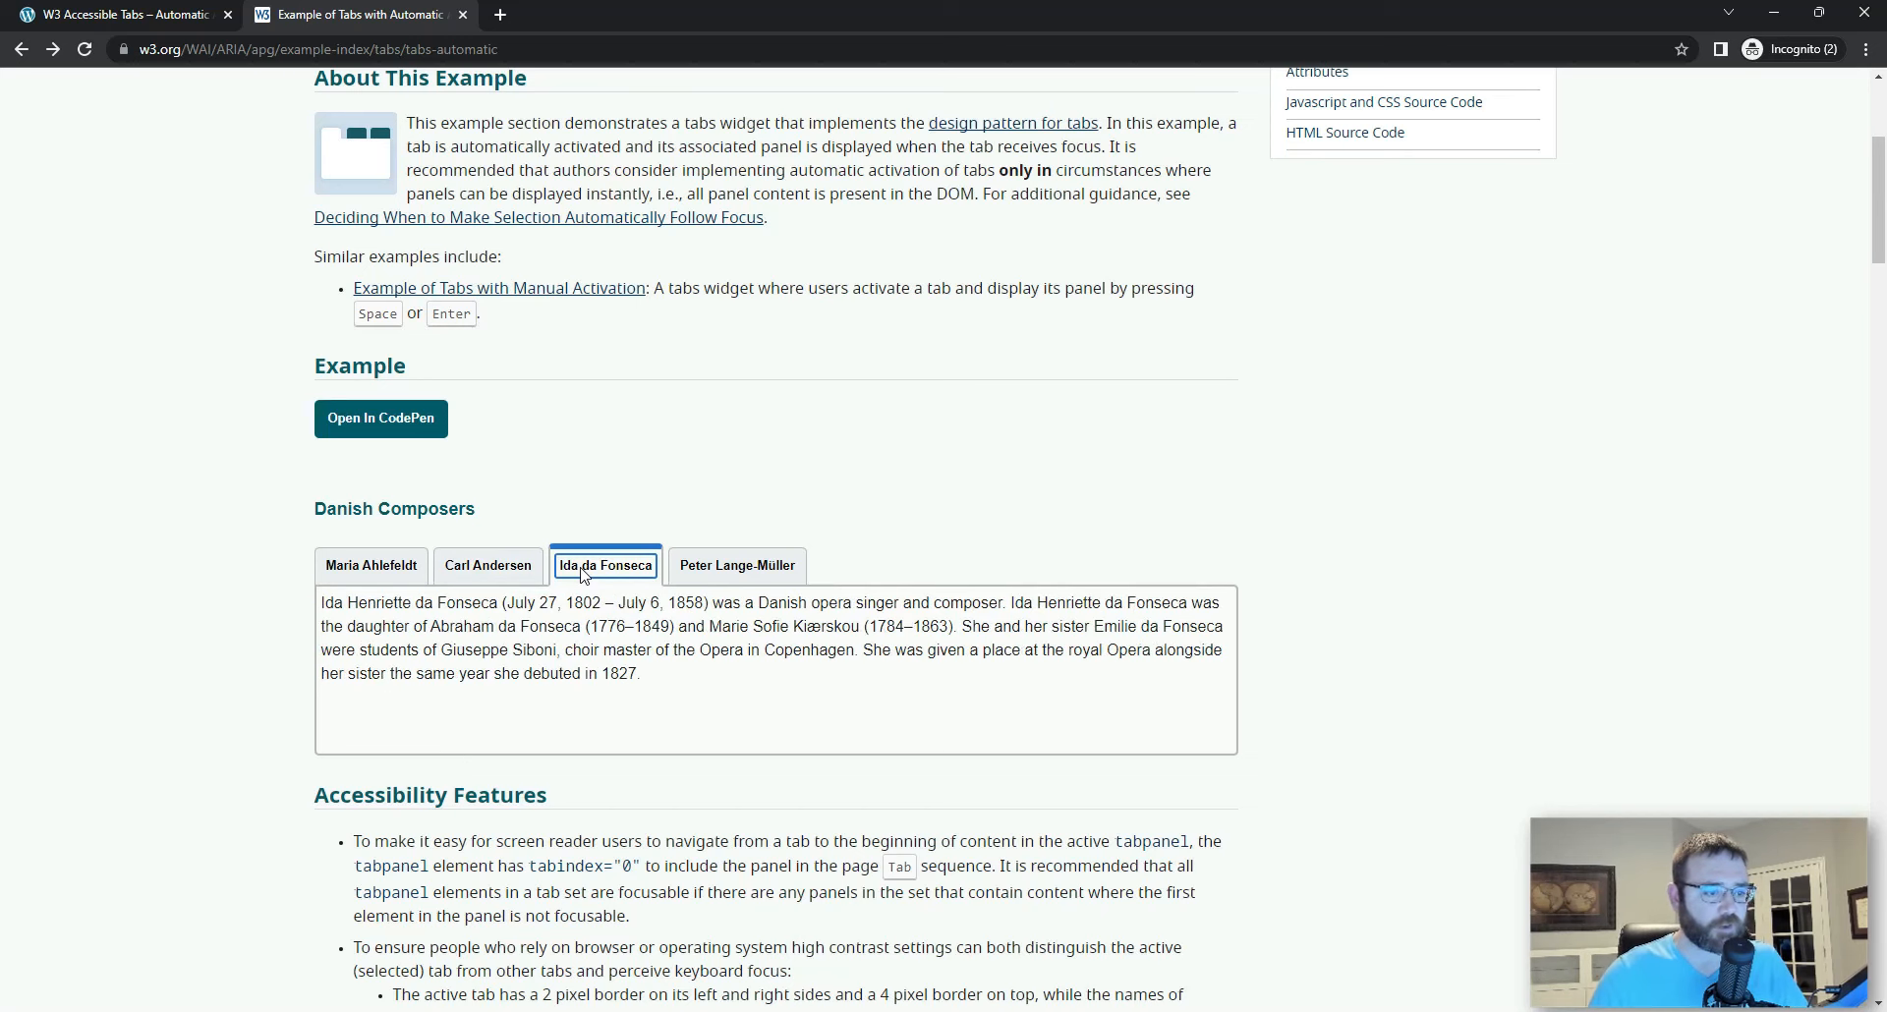
key(Left)
key(Left)
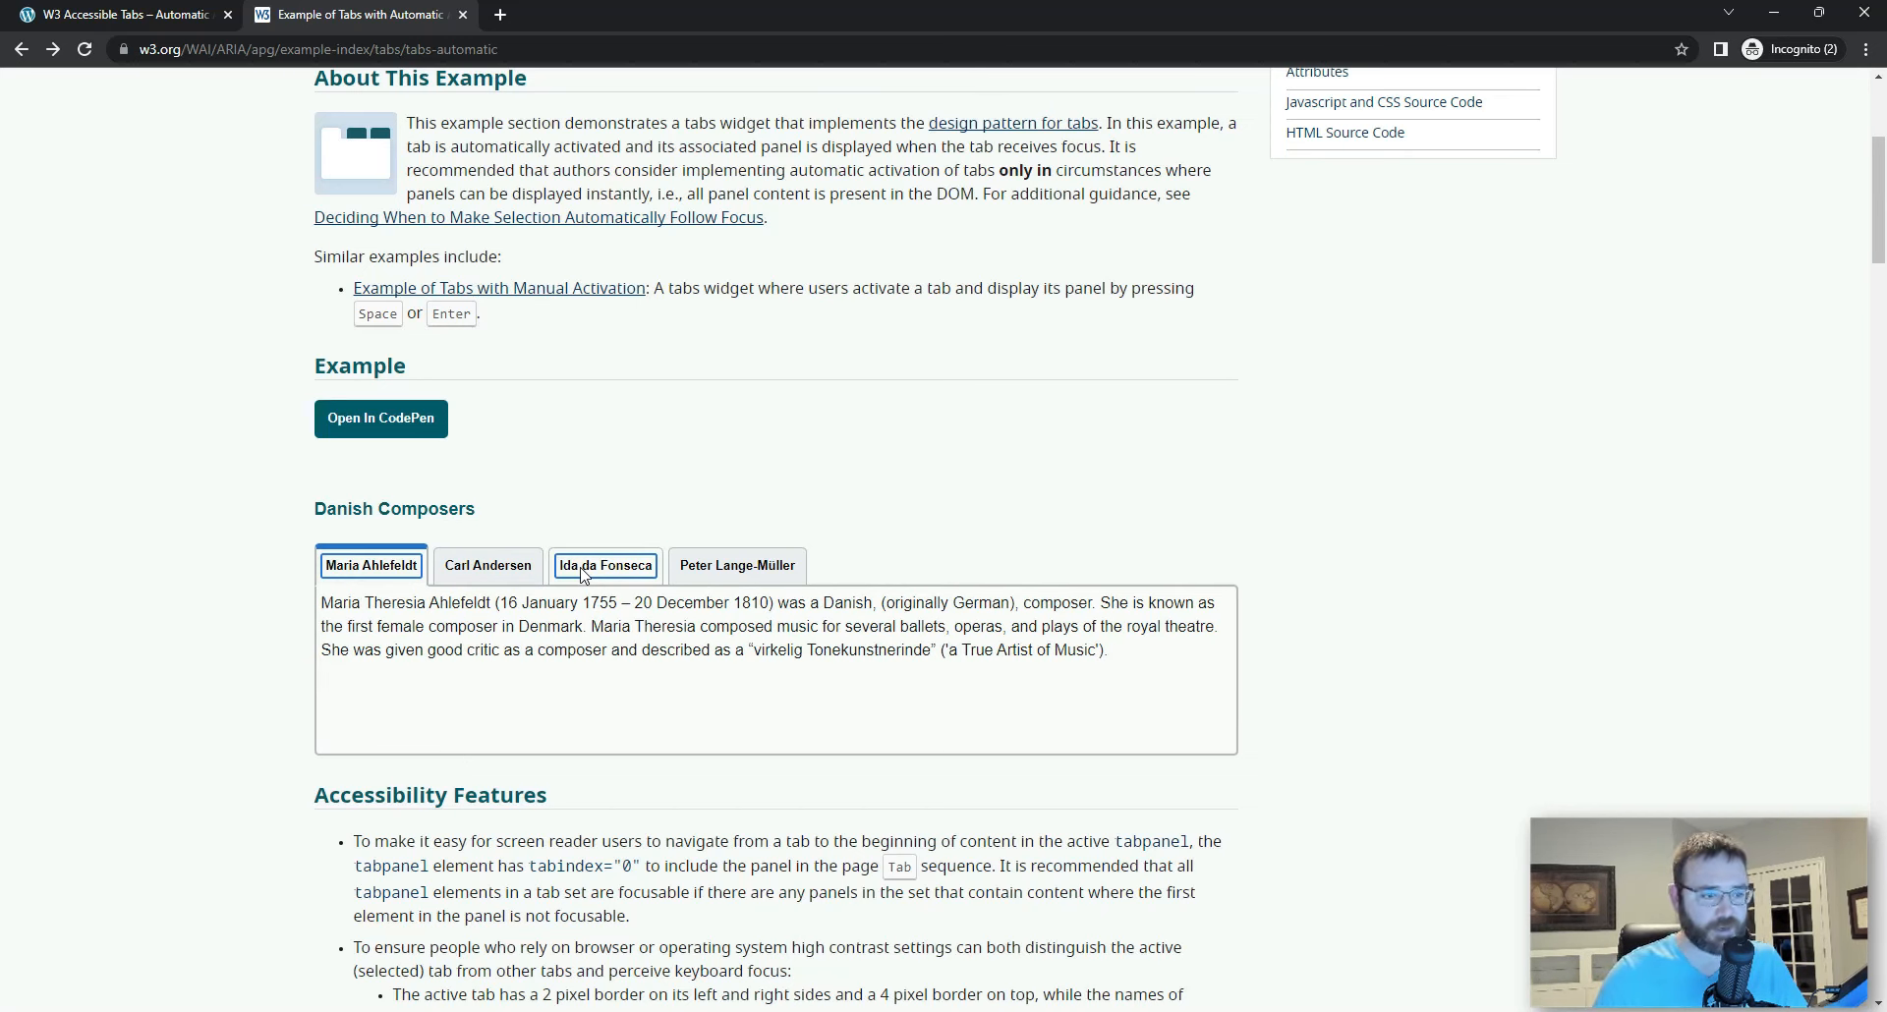
key(Right)
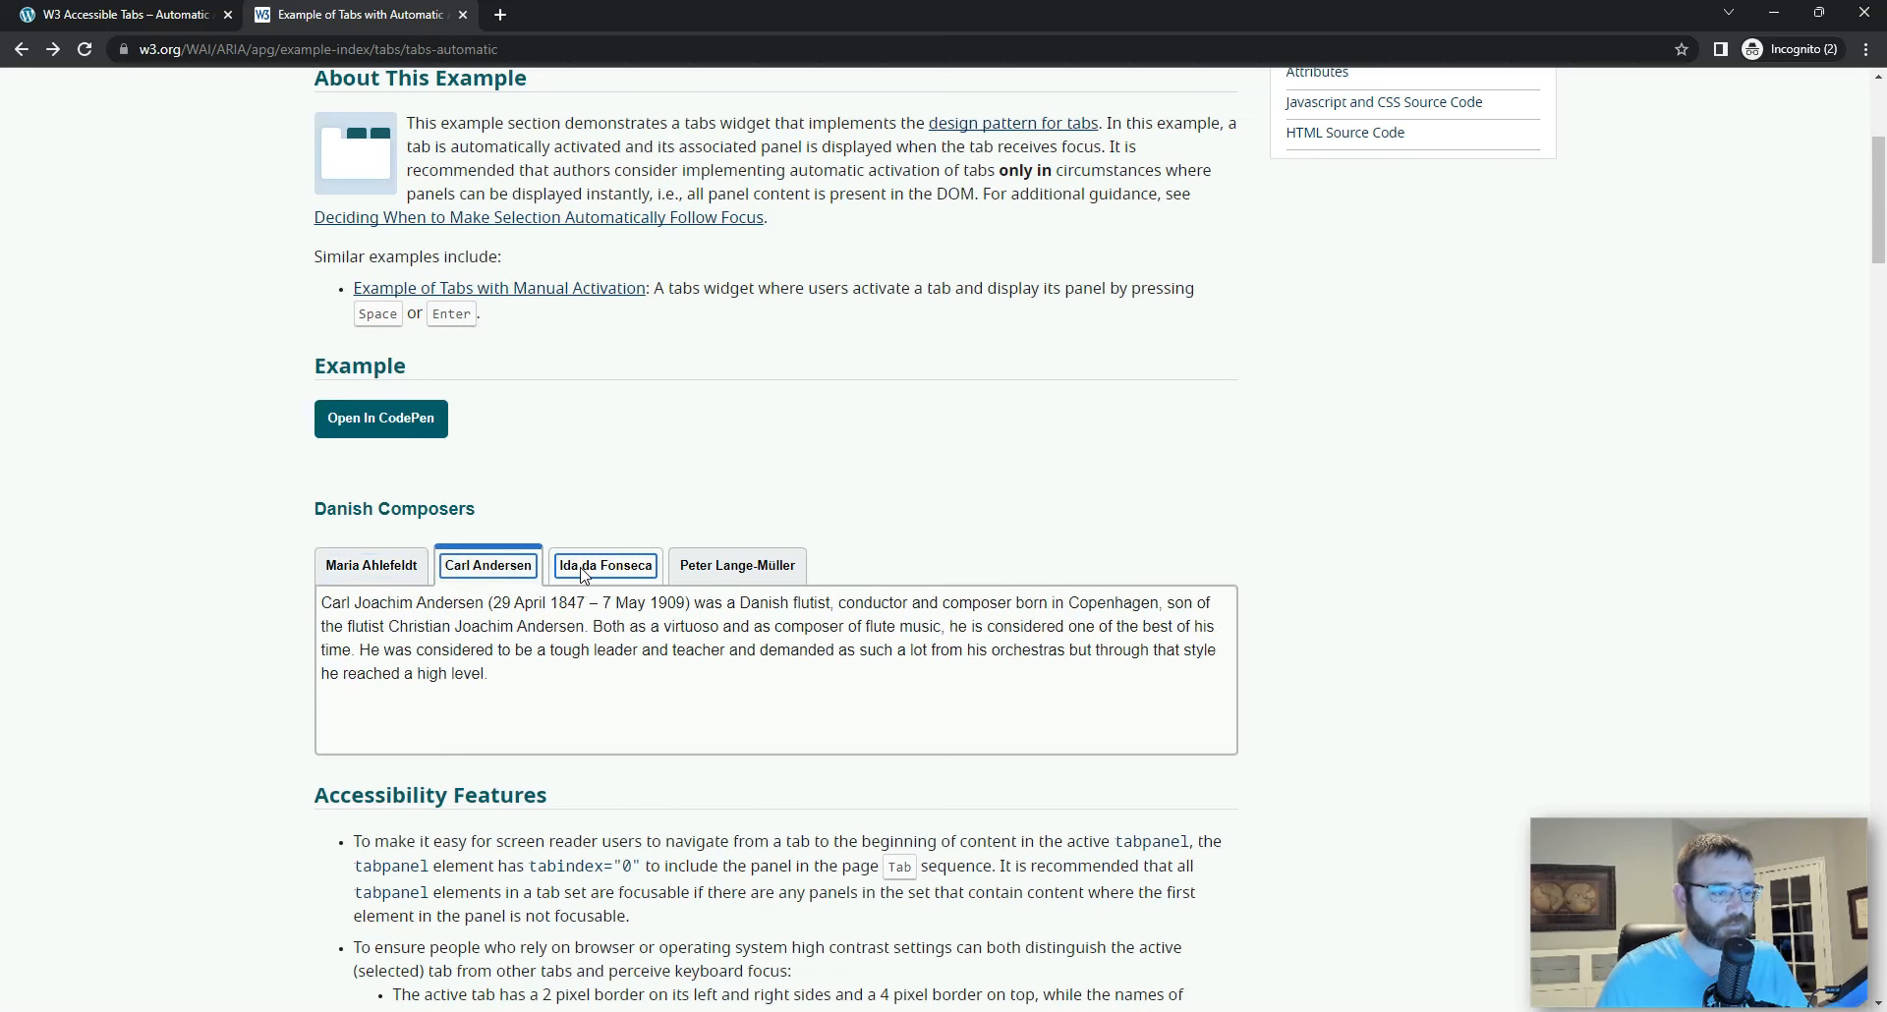
key(Right)
key(Right)
key(Left)
key(Left)
key(Left)
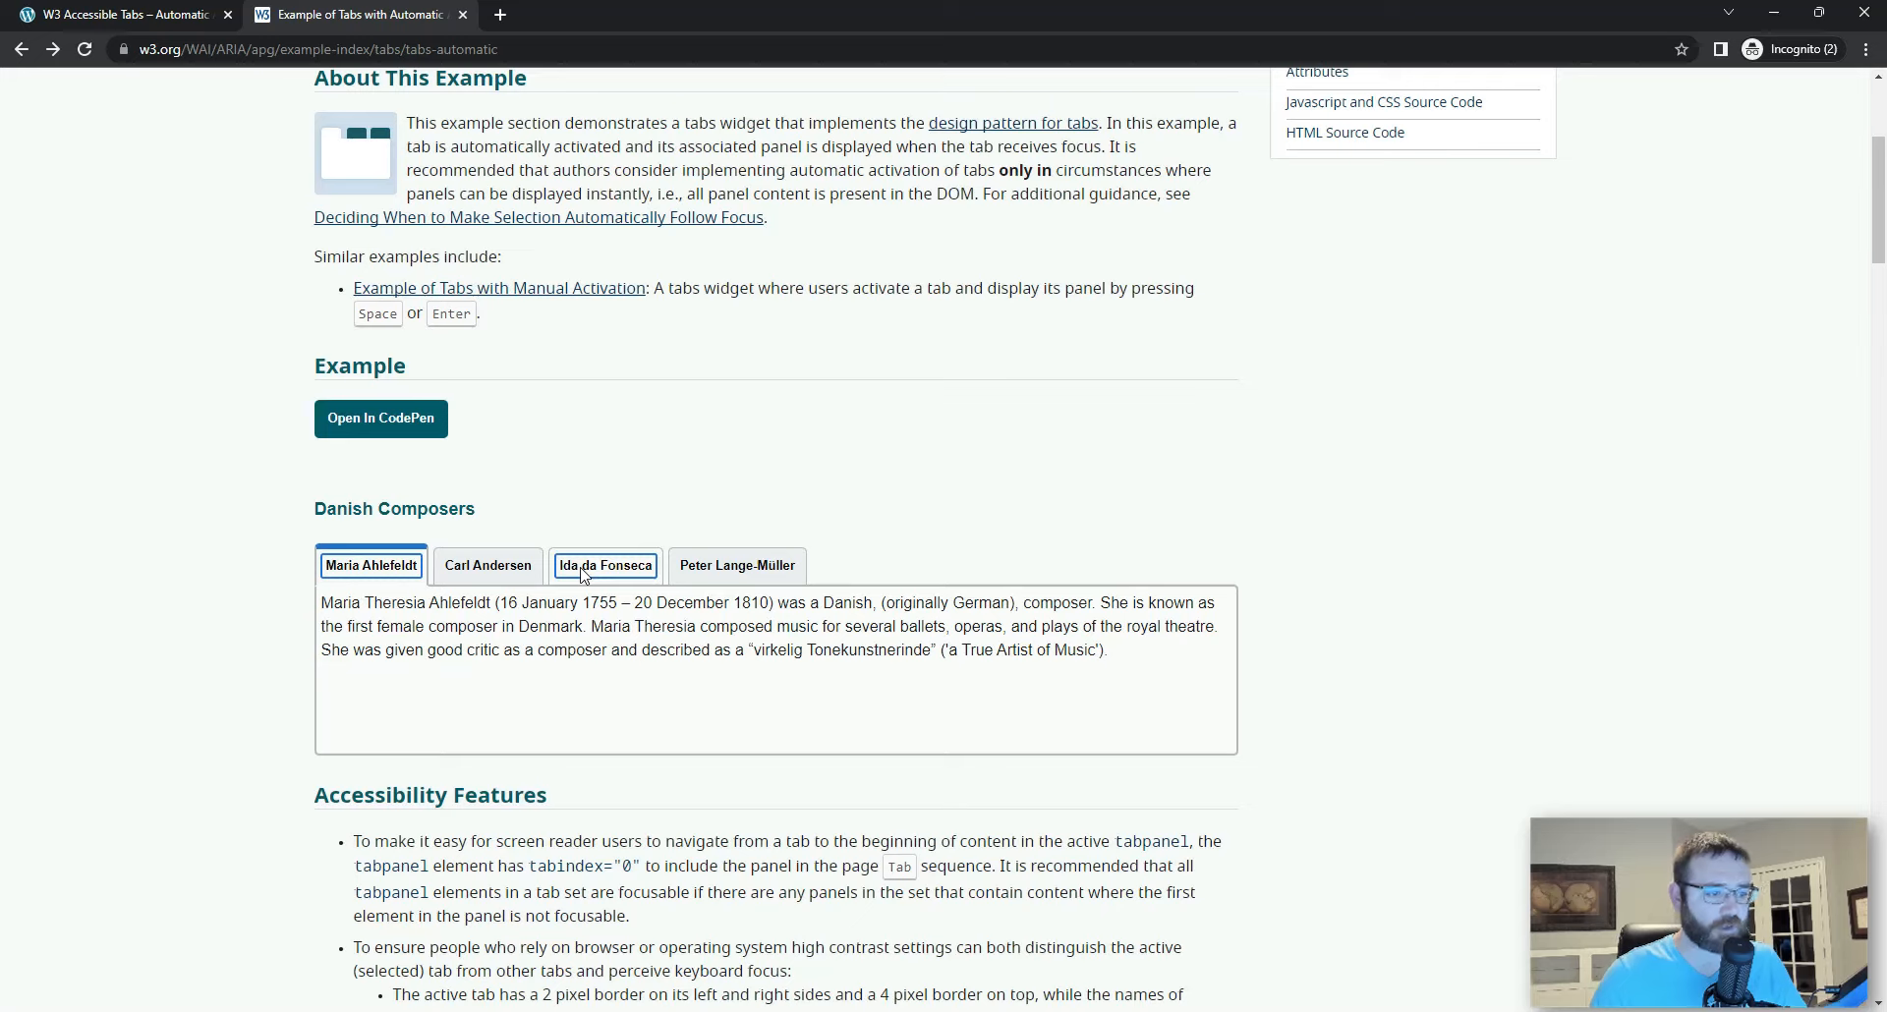
Step: Move keyboard focus into the first composer's panel and back to the tab list, and advance to the last tab
key(Tab)
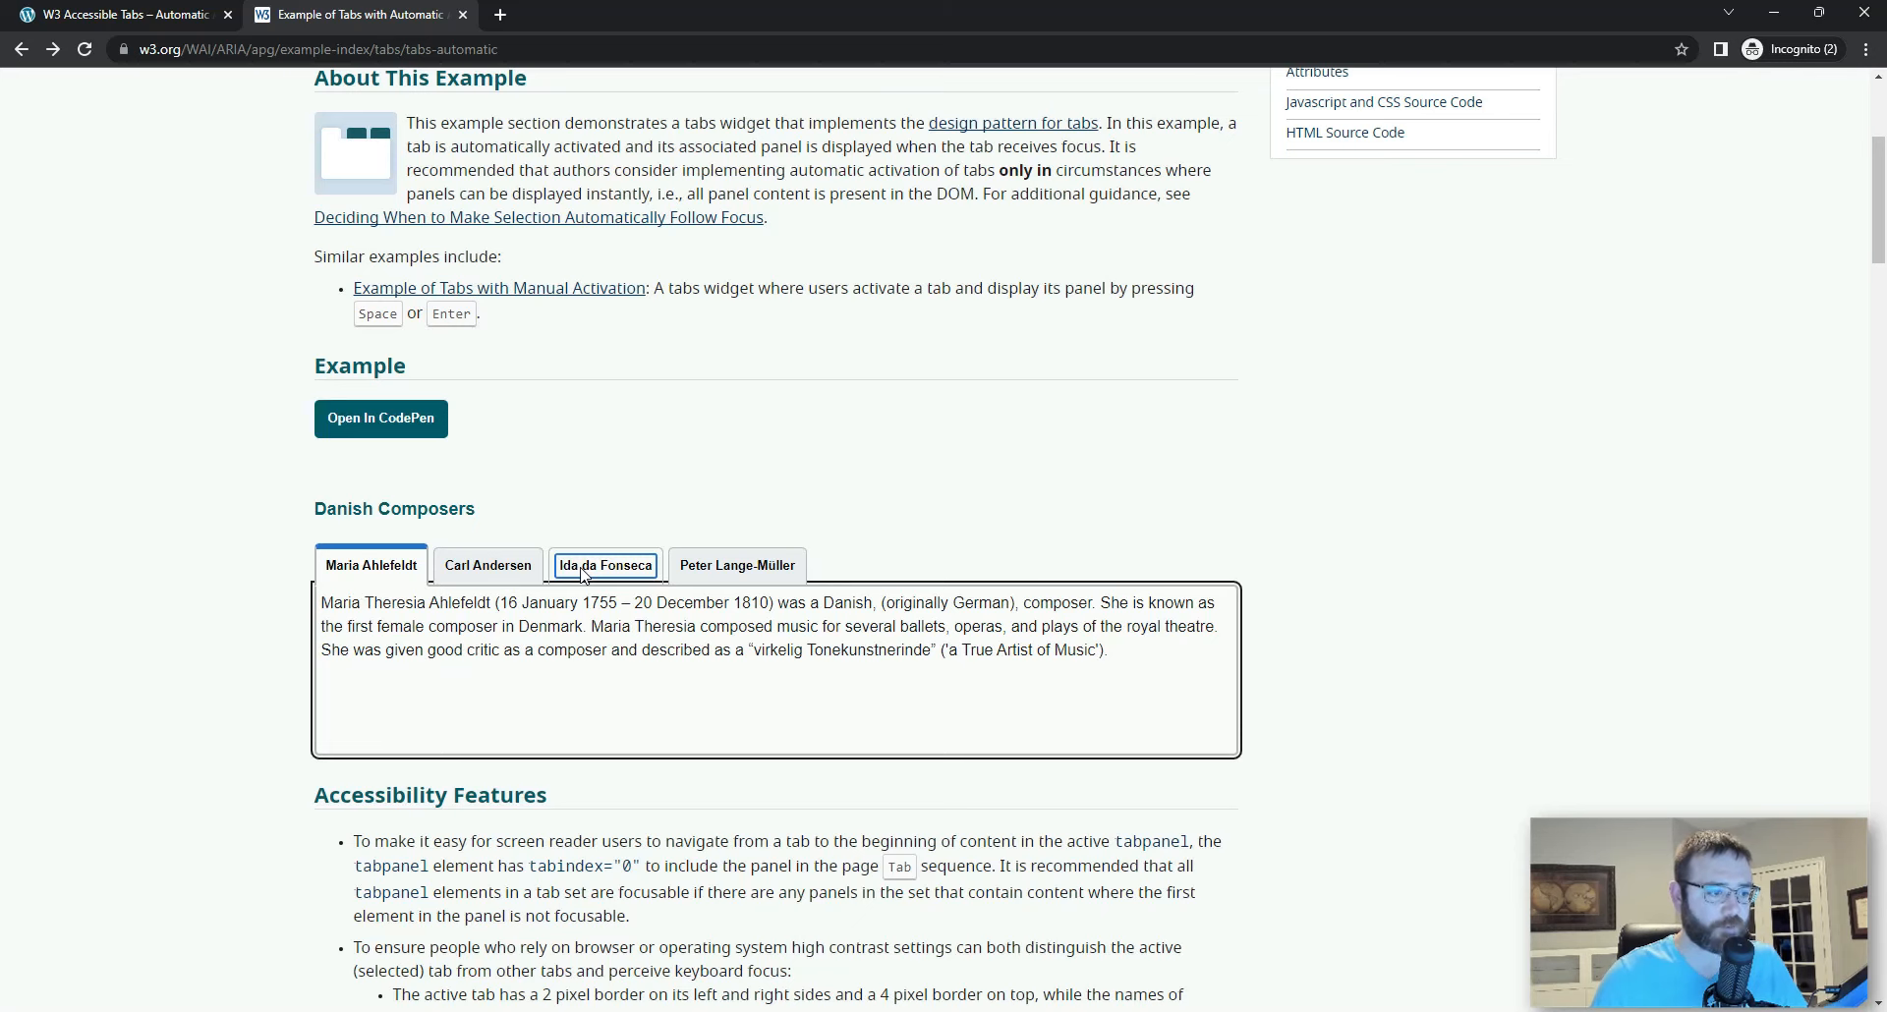
key(shift+Tab)
key(Right)
key(Right)
key(Right)
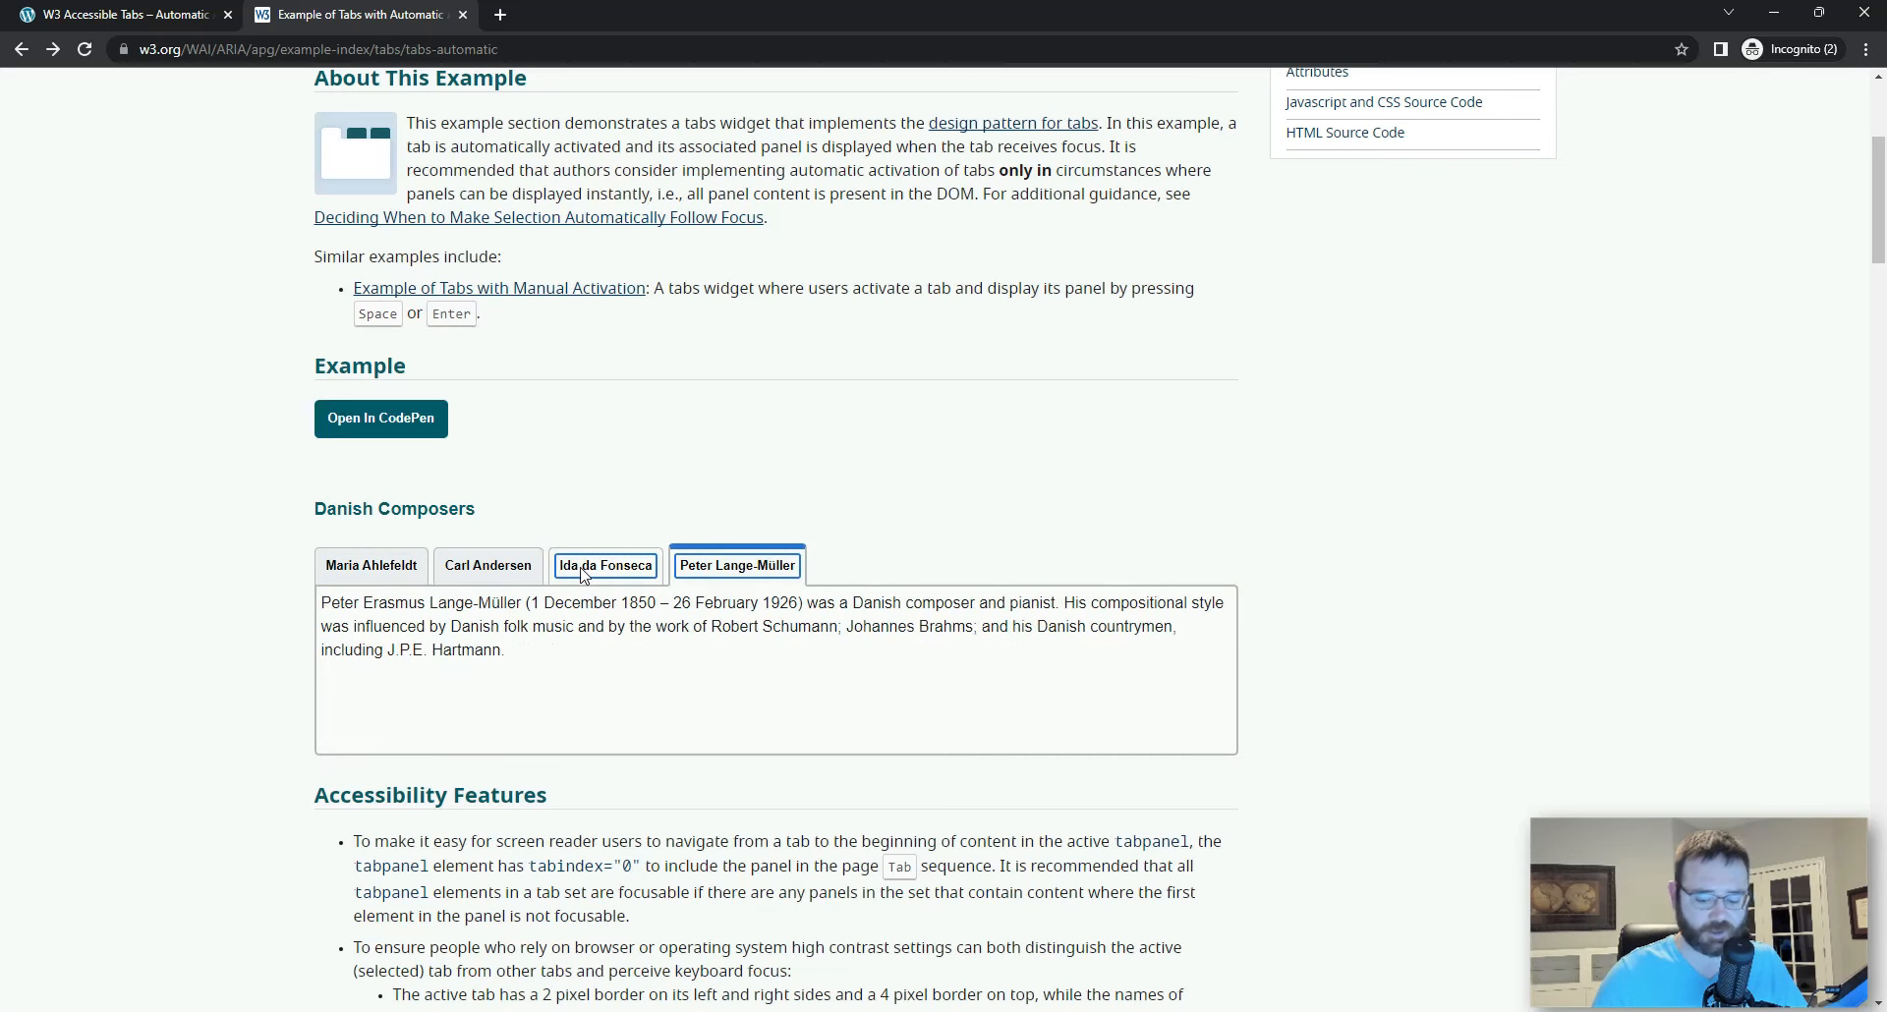
Step: Test jumping with the keyboard between the first and last composer tabs, finishing on the third tab
key(Left)
key(Home)
key(End)
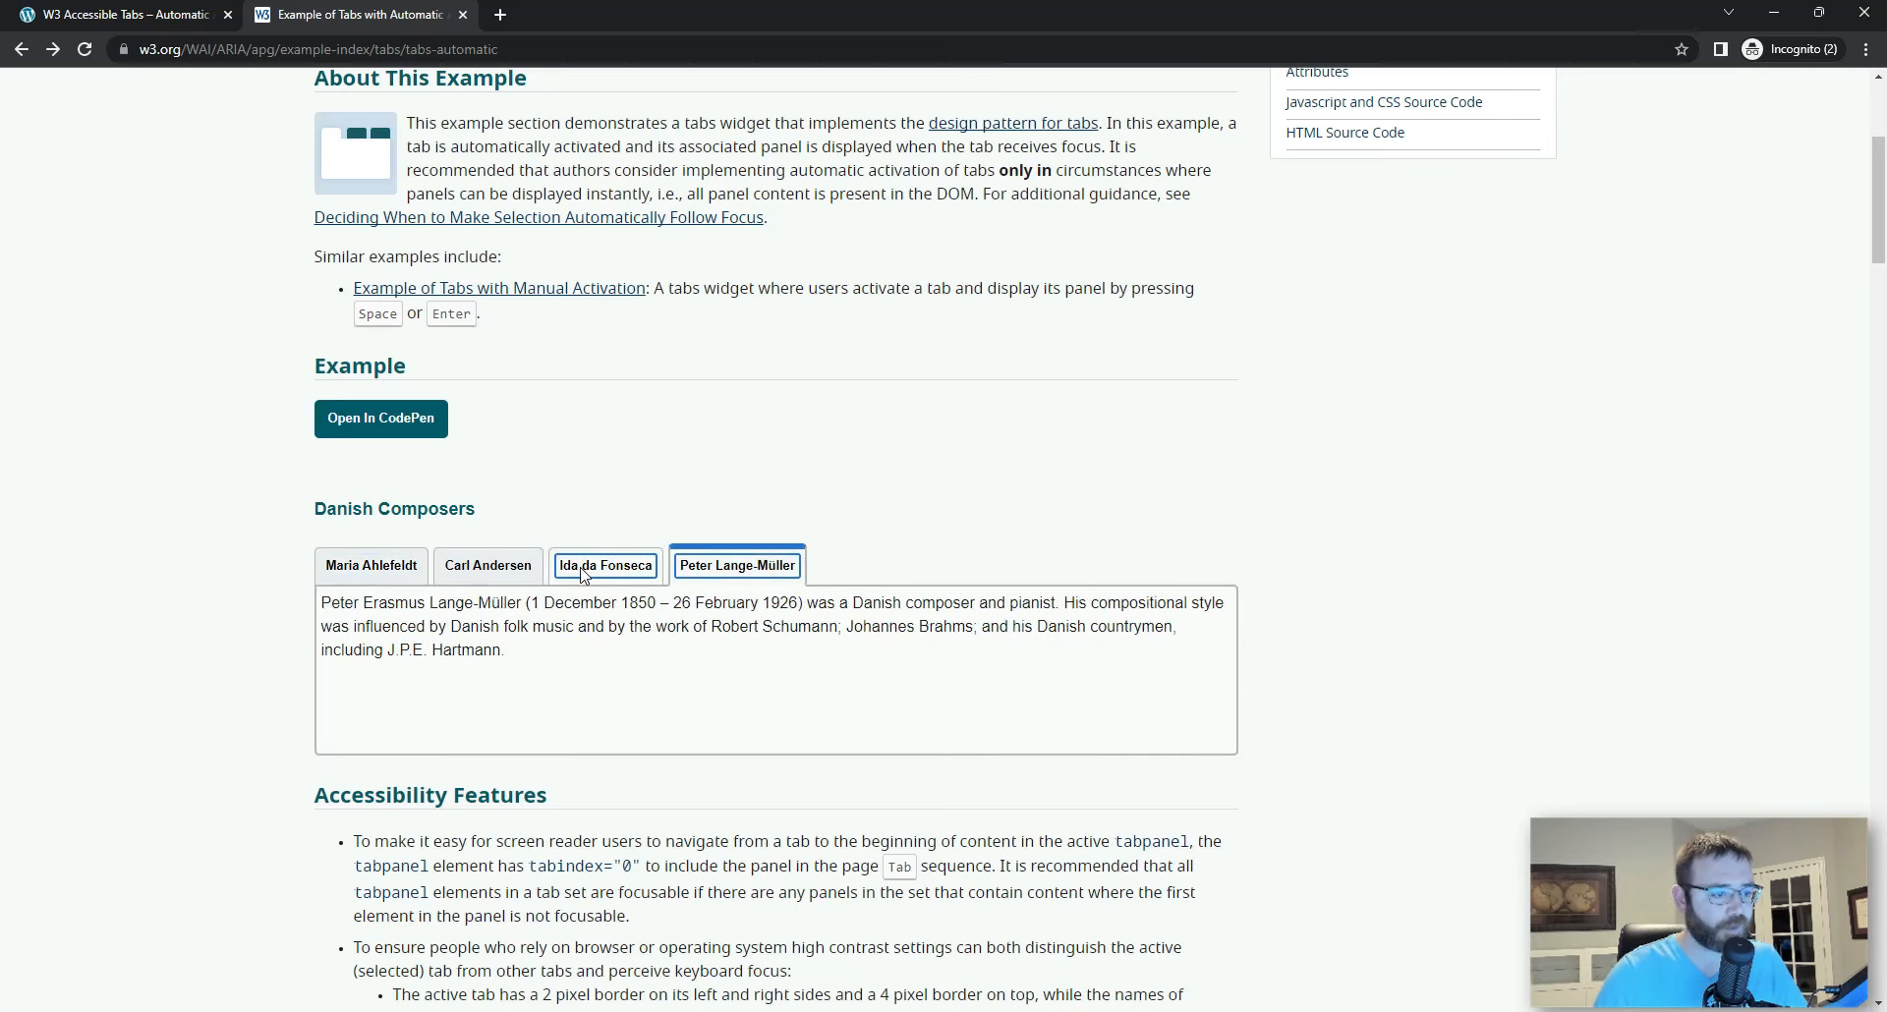
key(Home)
key(End)
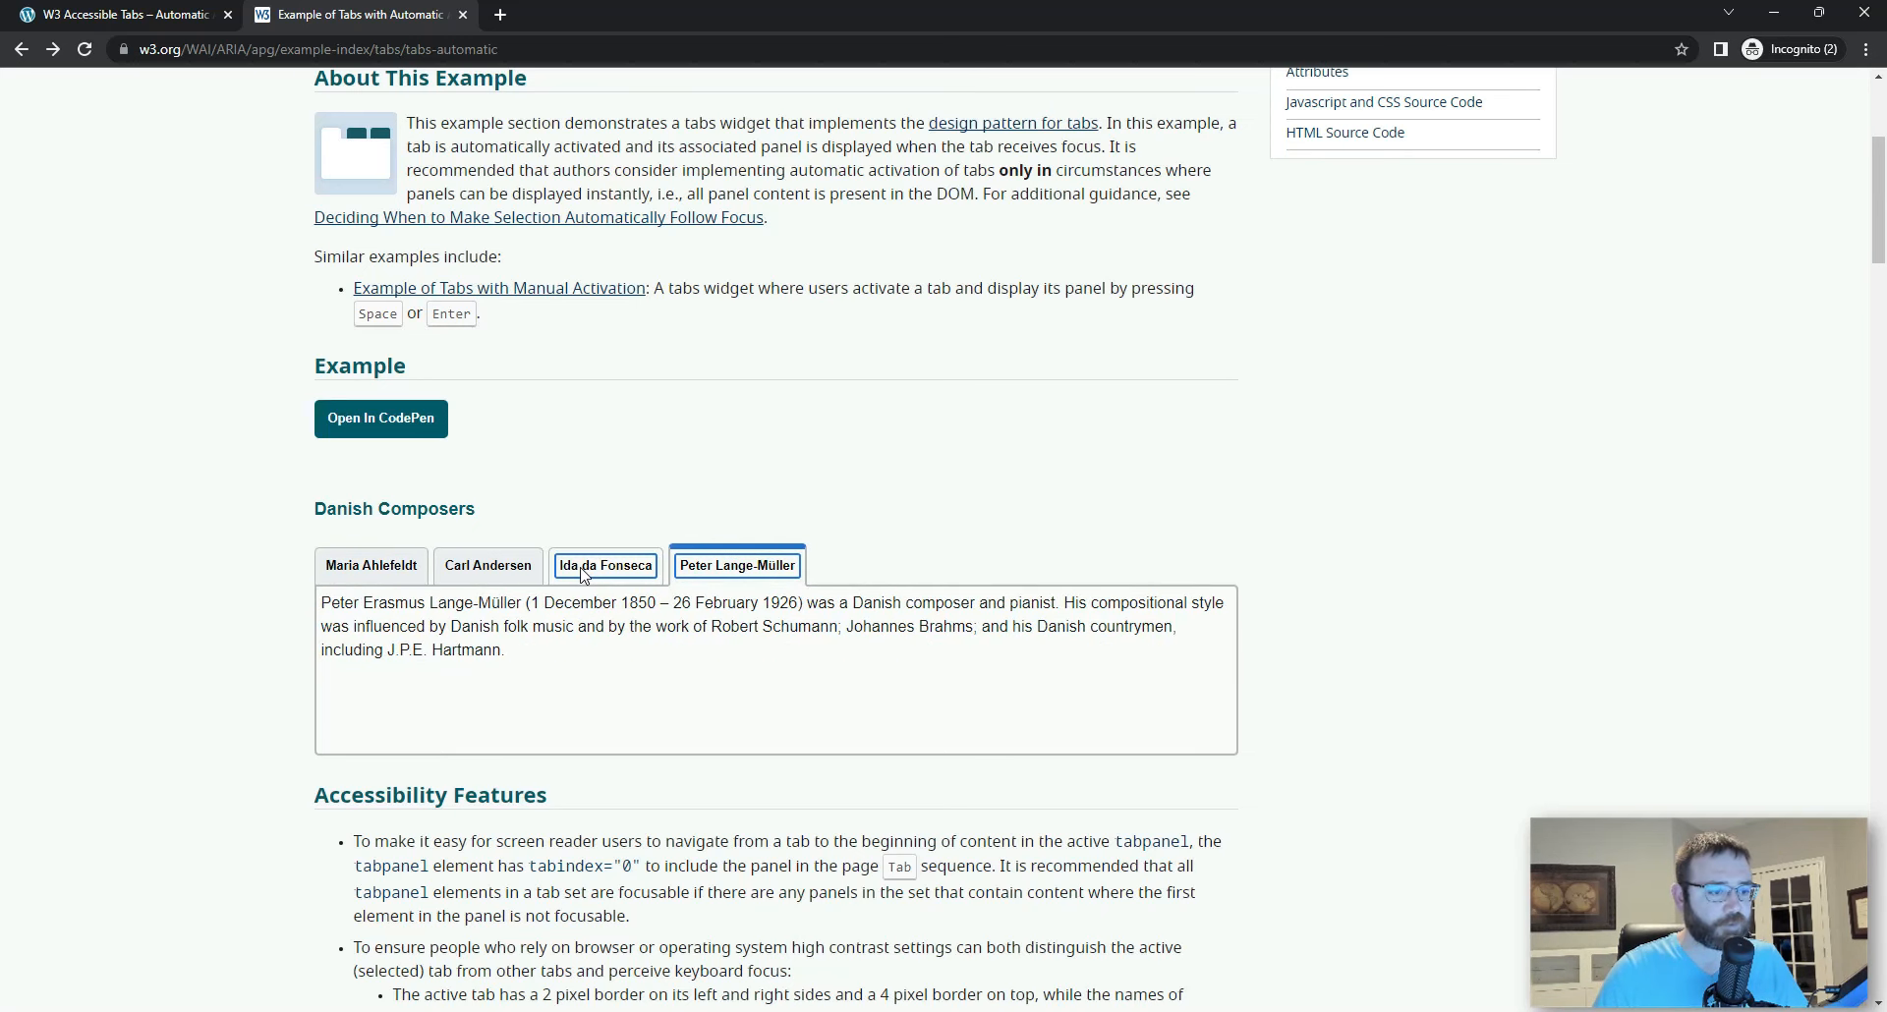
key(Home)
key(End)
key(Home)
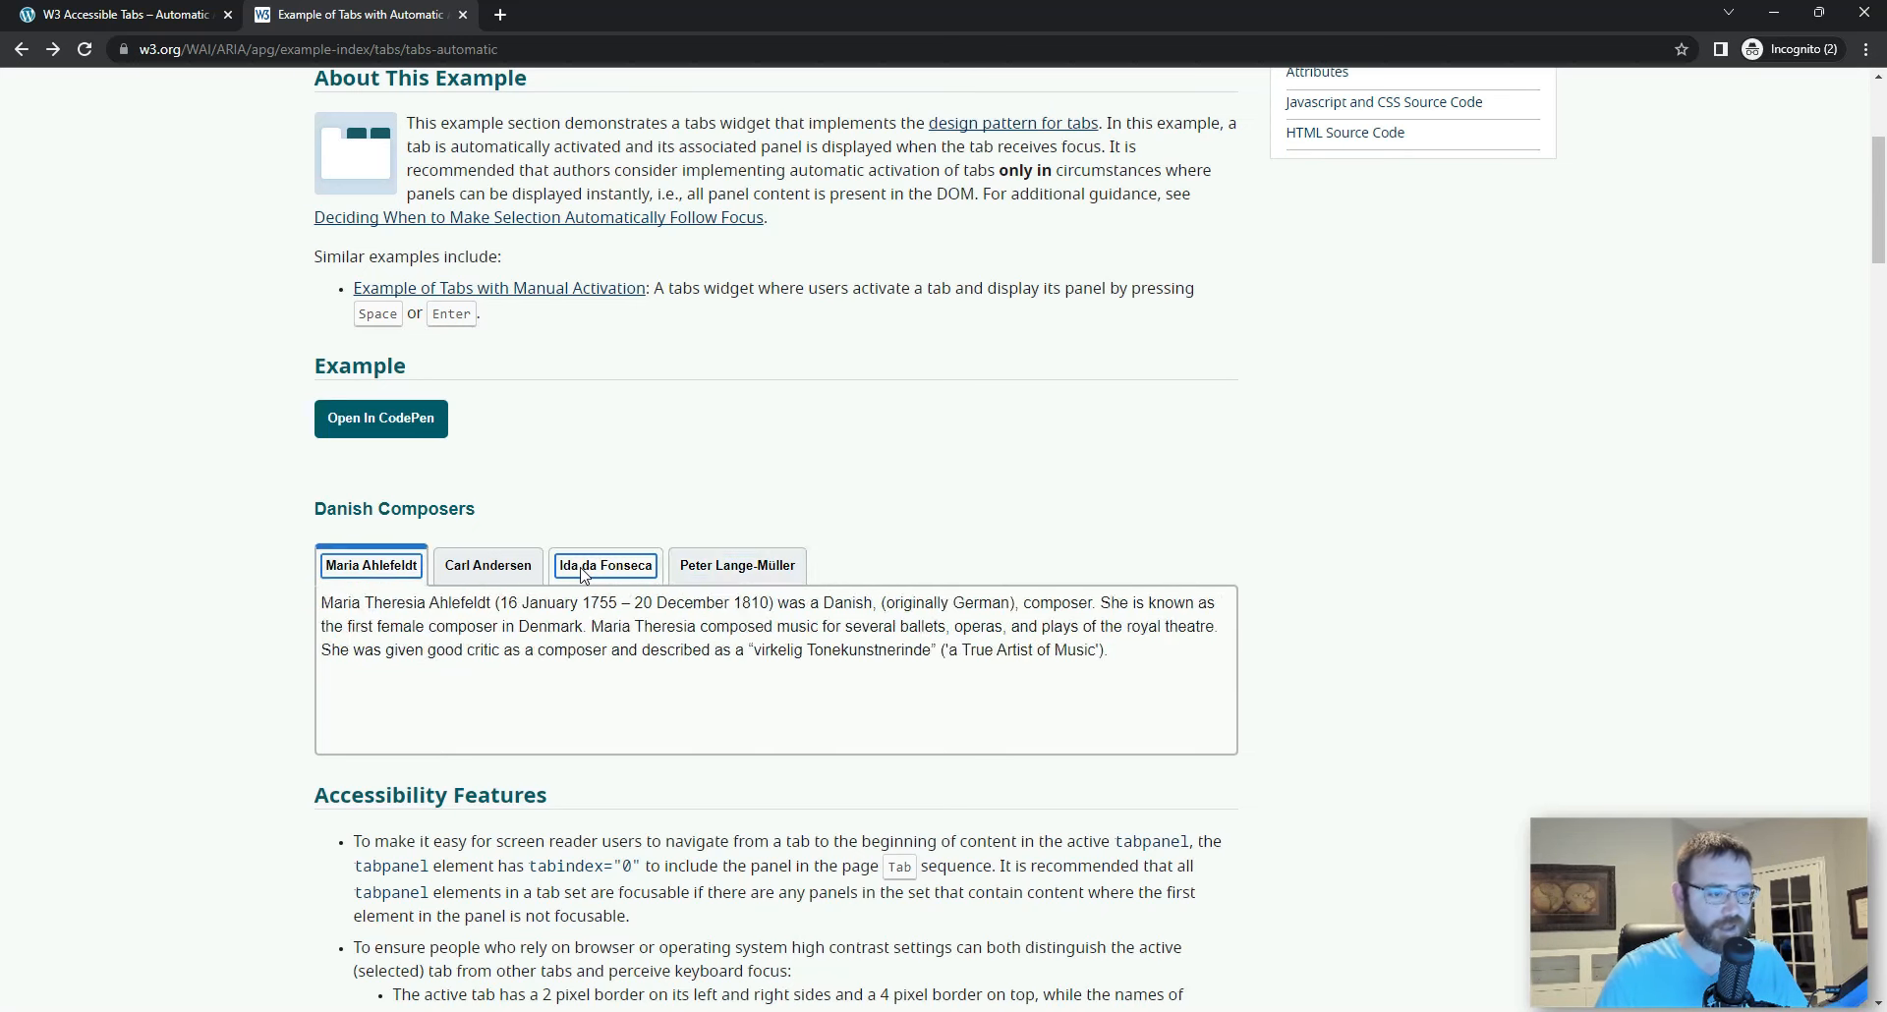
key(End)
key(Left)
key(Left)
key(Right)
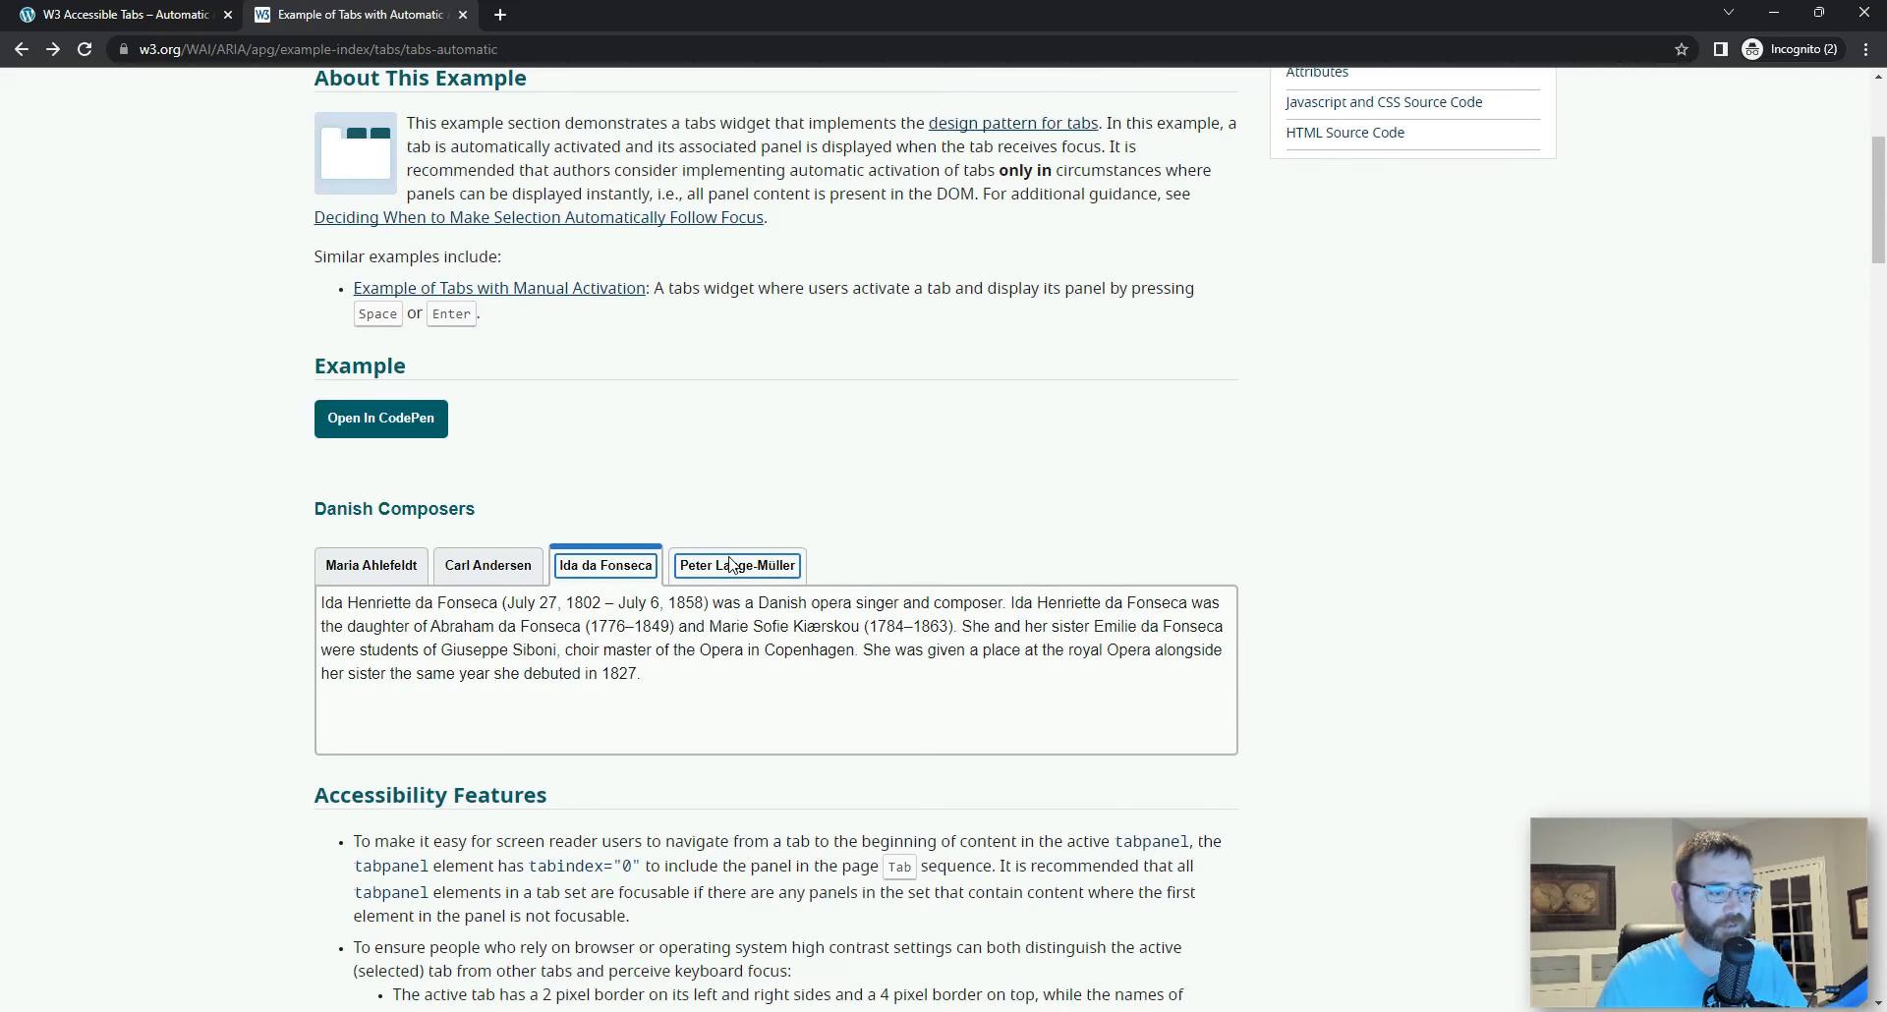
Step: Examine the Accessibility Features, Keyboard Support, and Role, Property, State, and Tabindex Attributes sections of the tabs example
scroll(664, 619, down, 2)
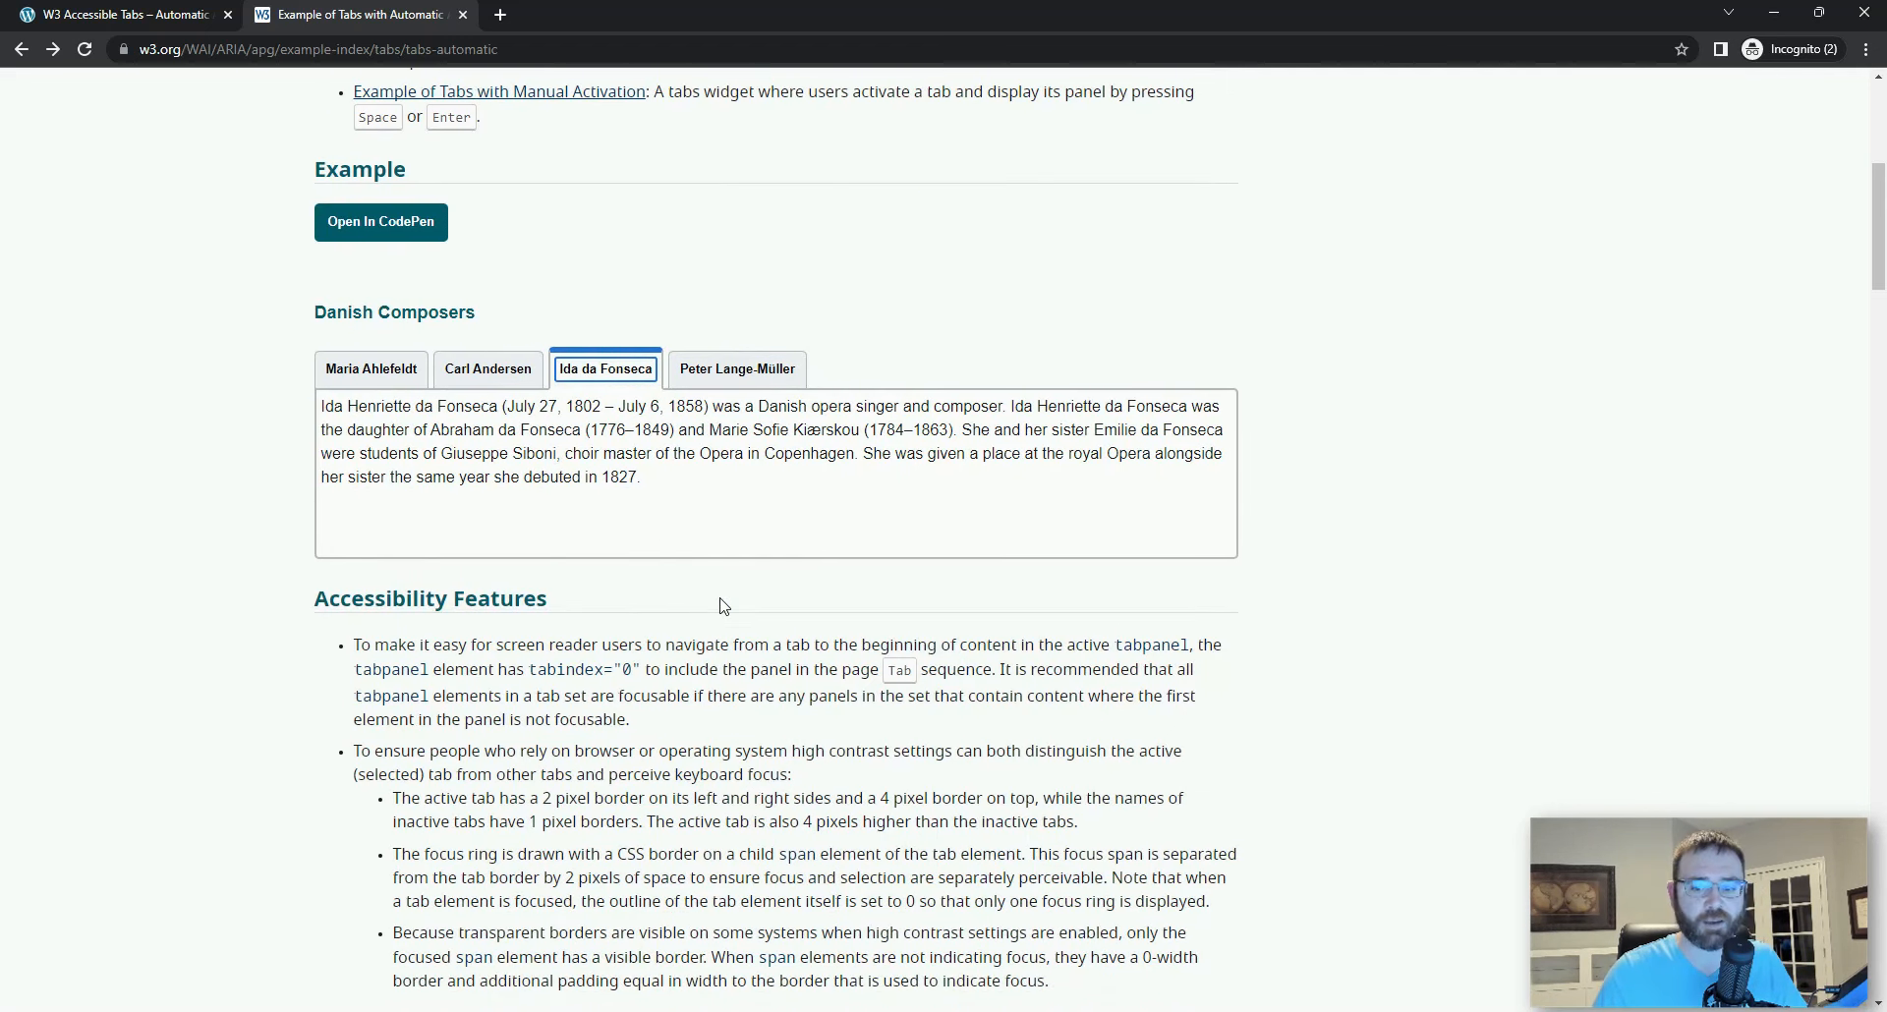
scroll(722, 605, down, 3)
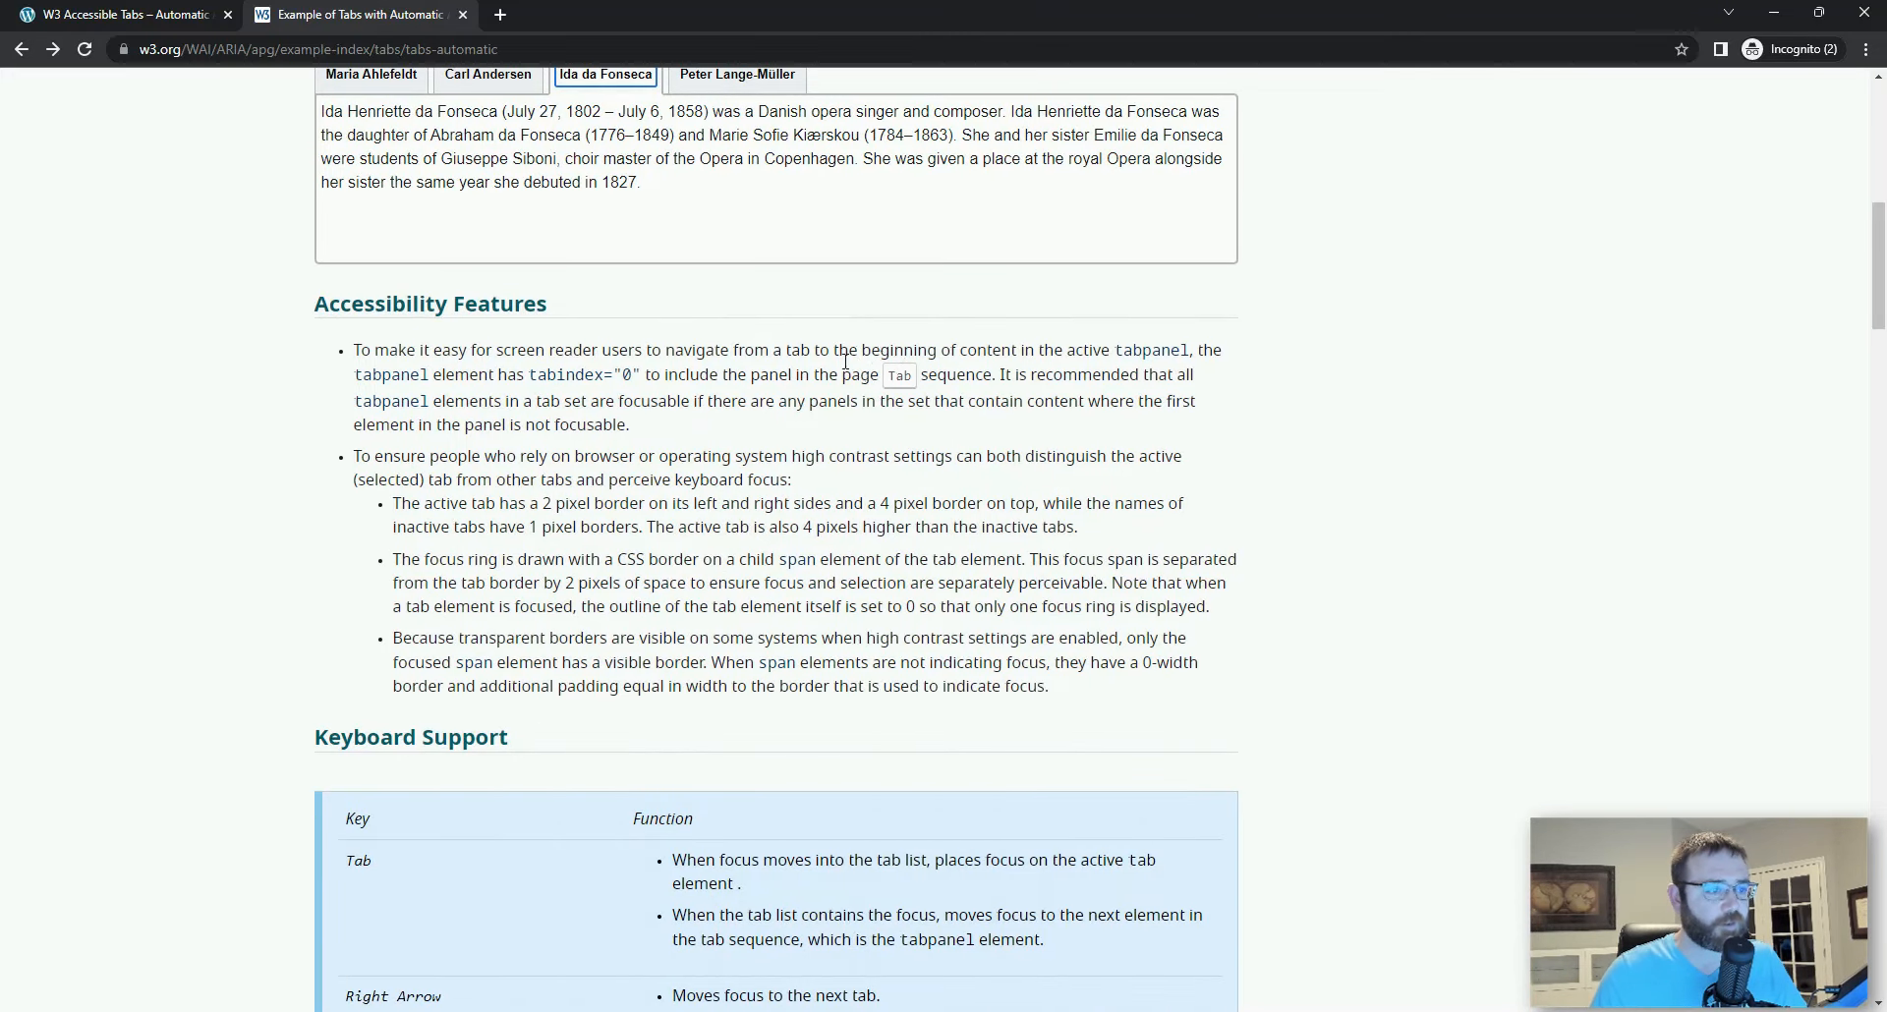
scroll(875, 374, down, 5)
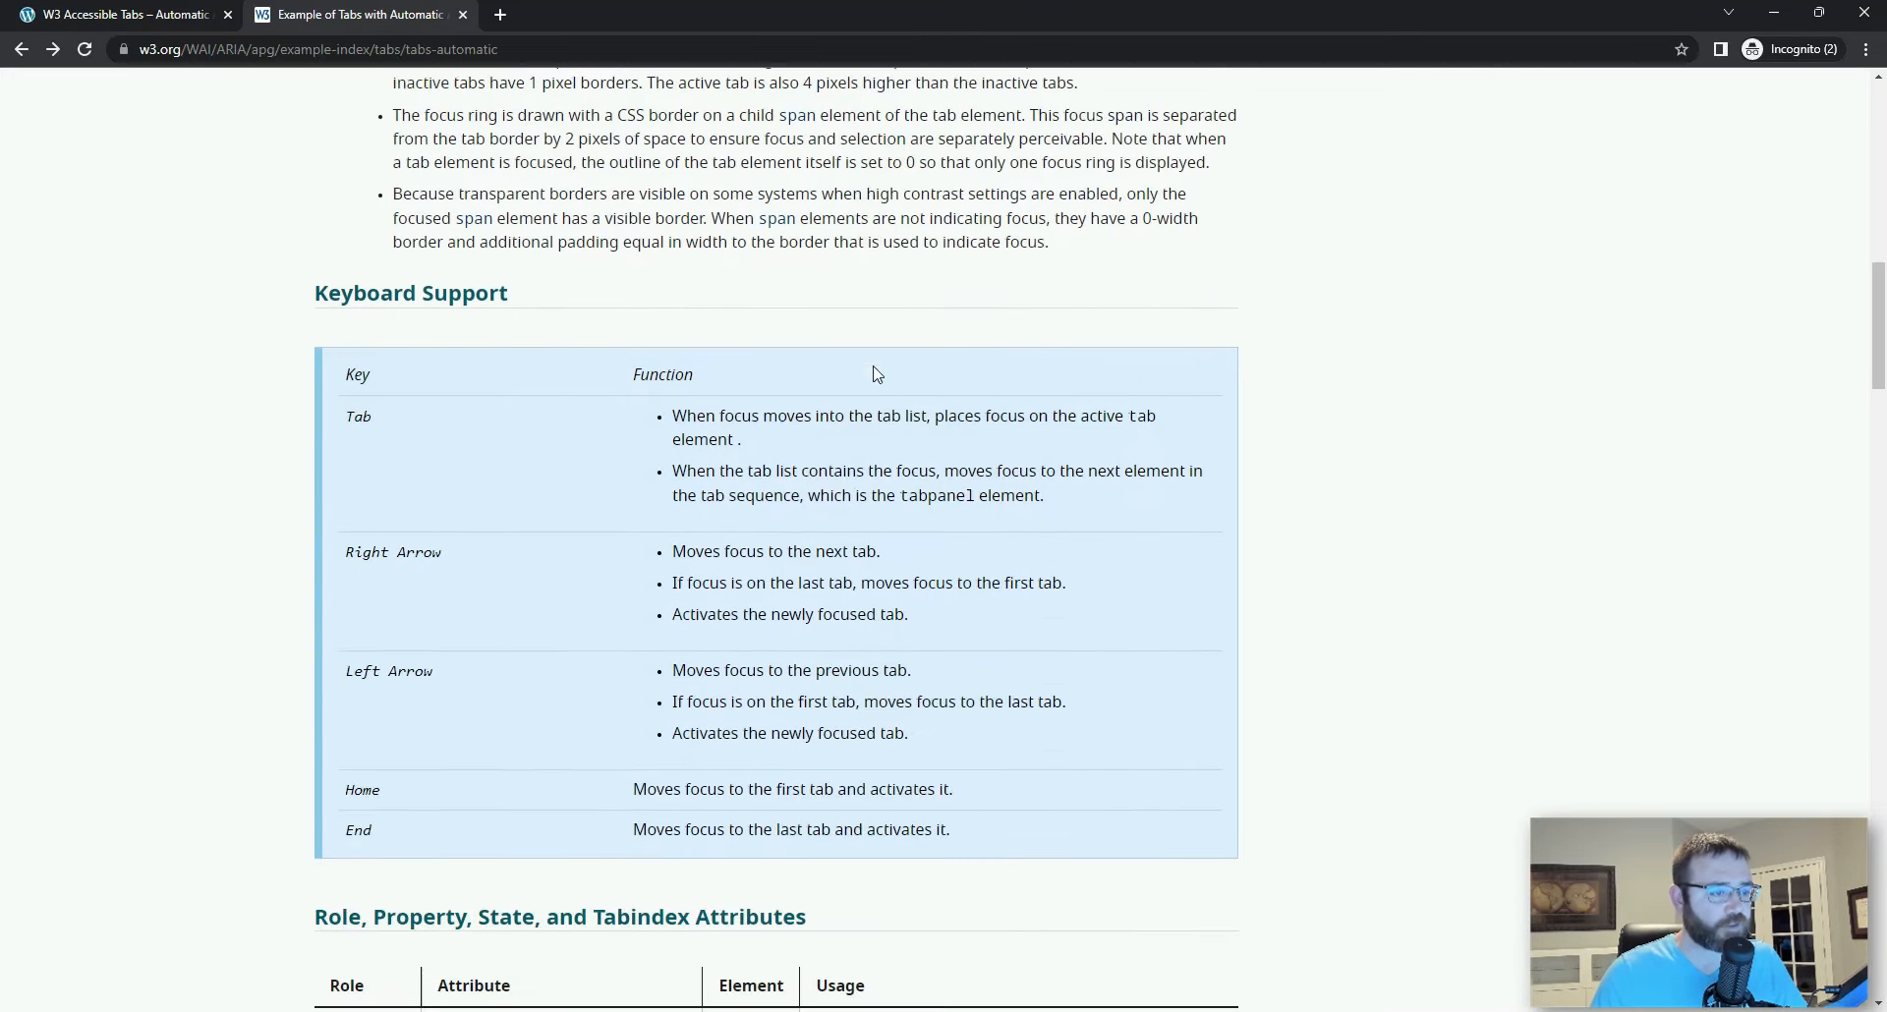
scroll(576, 417, down, 6)
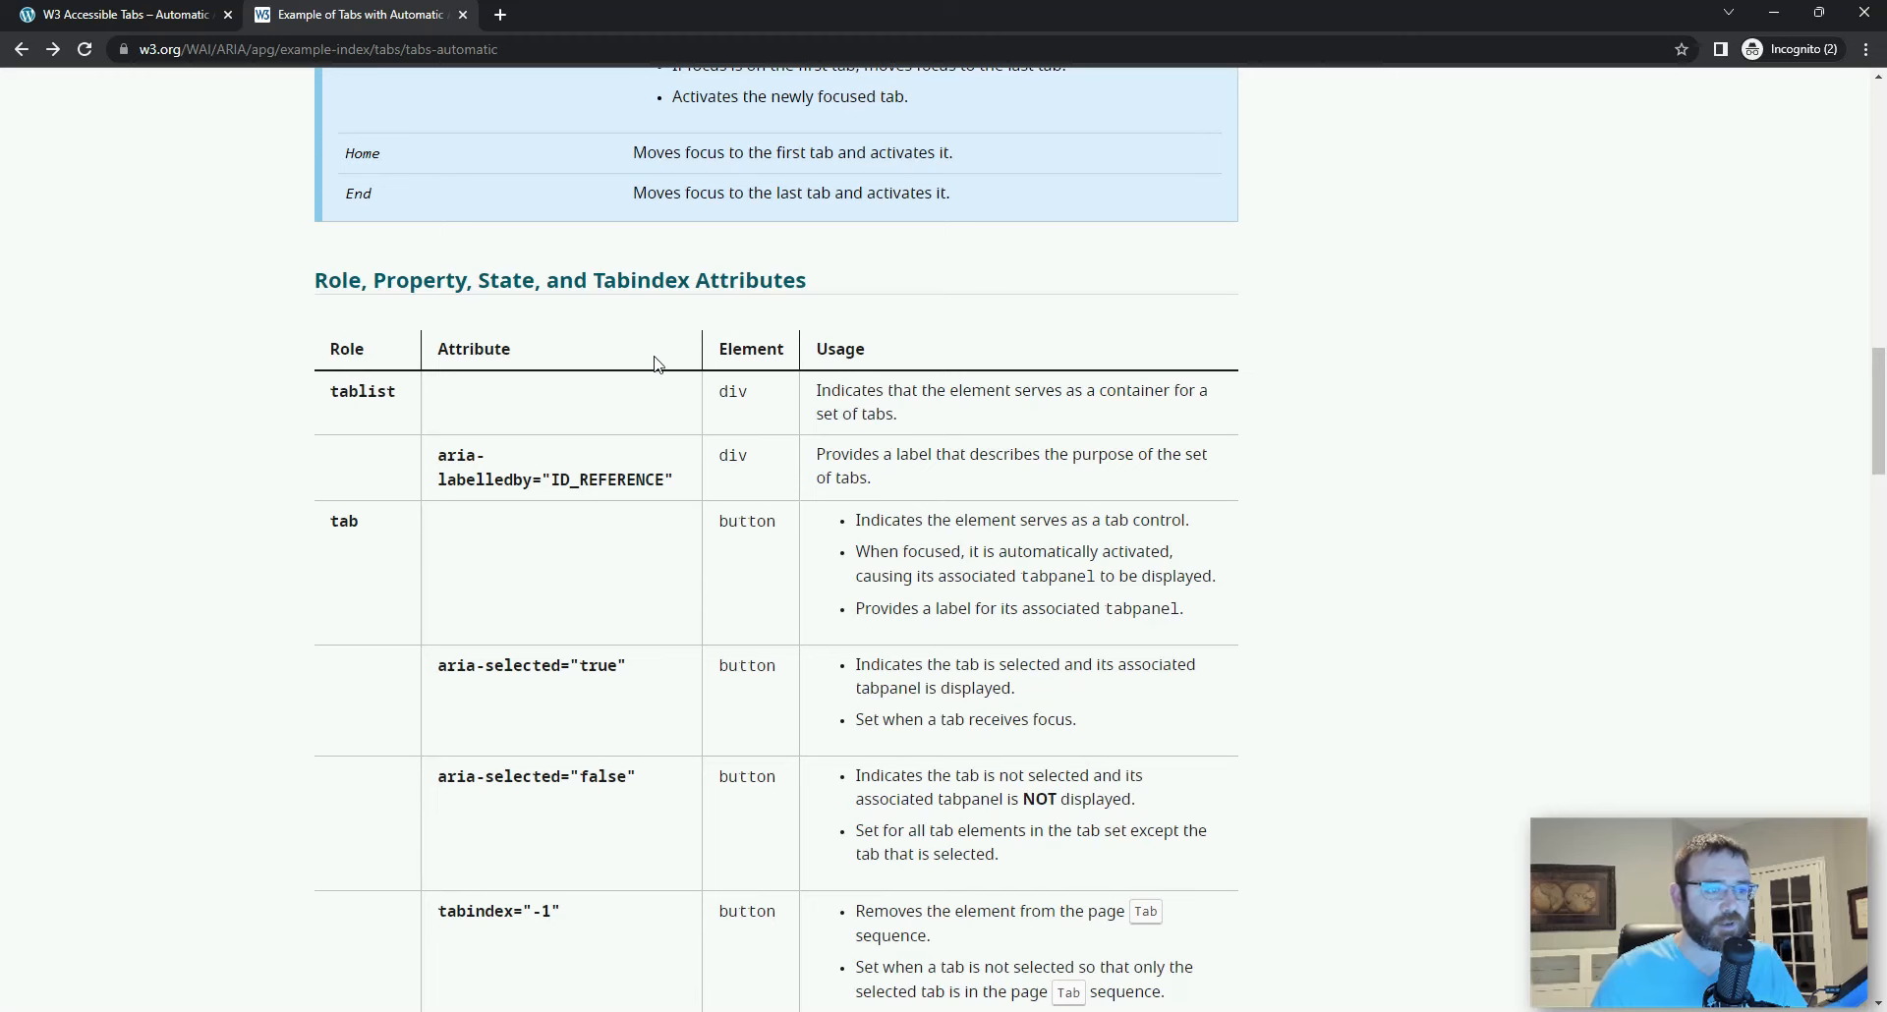
scroll(593, 395, down, 1)
scroll(593, 395, down, 2)
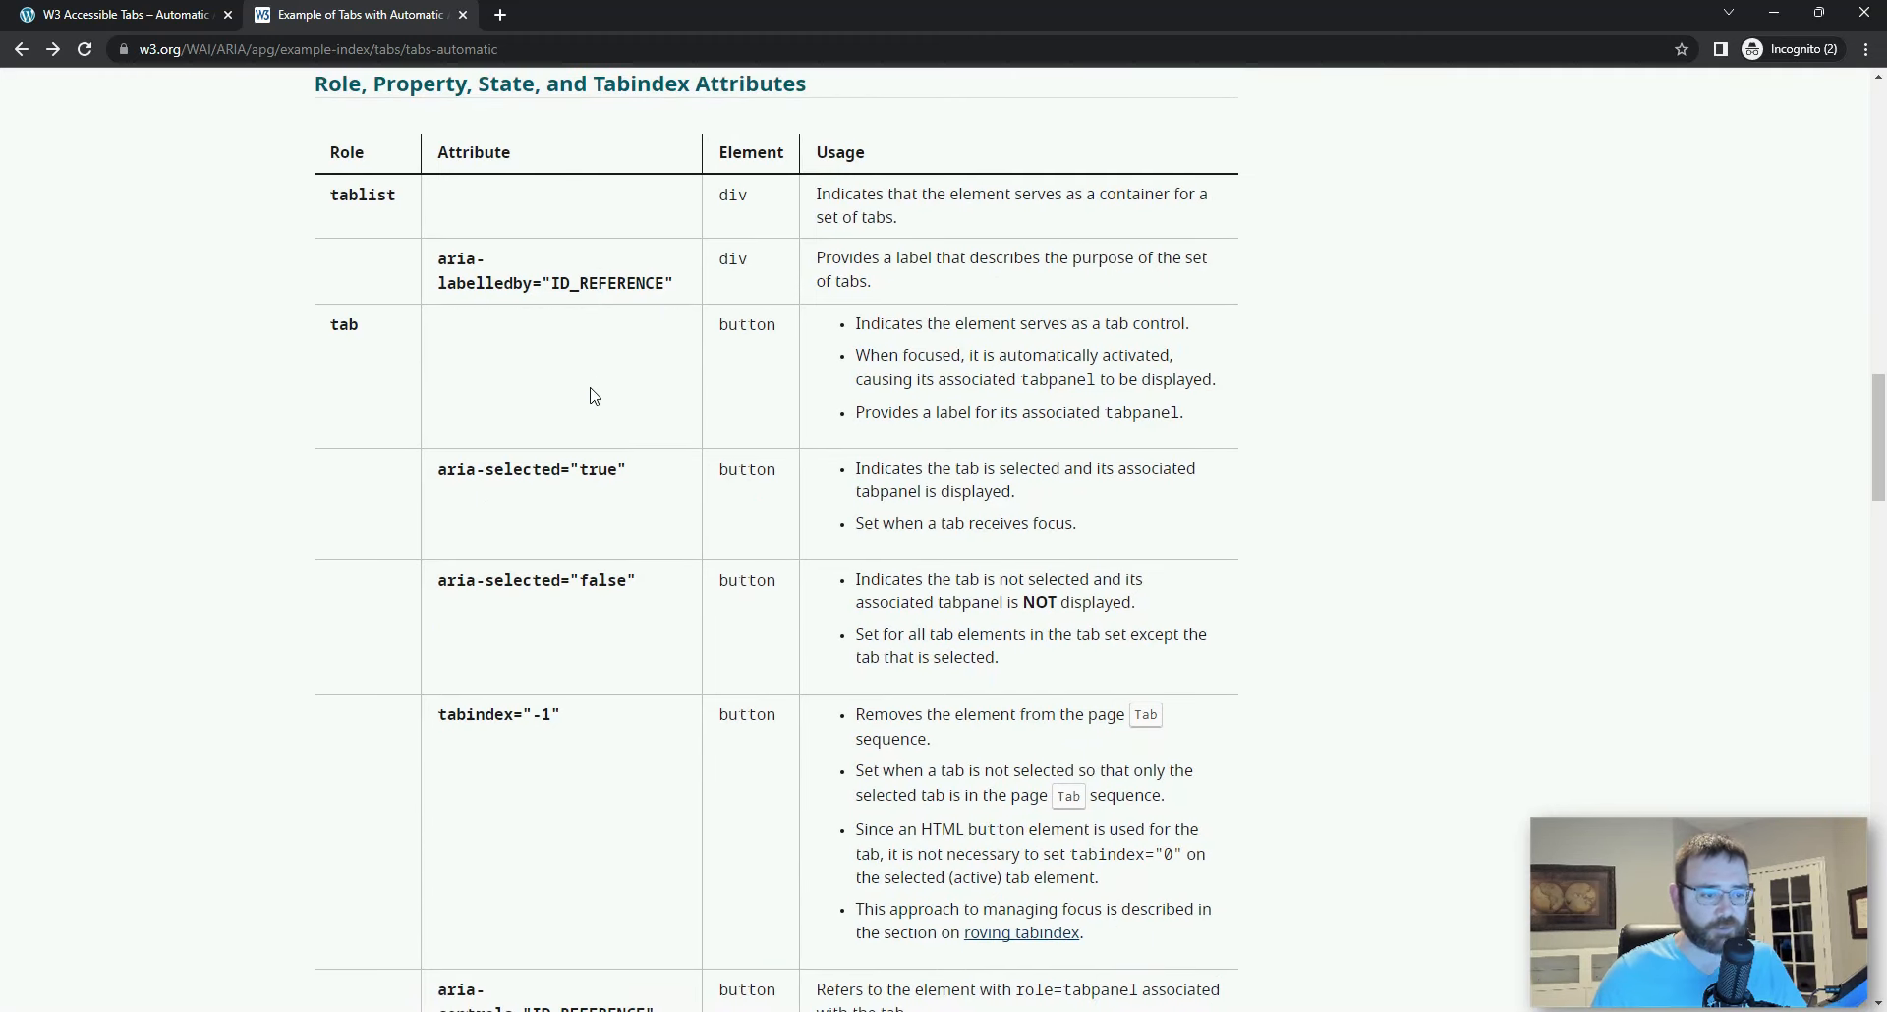
scroll(594, 395, down, 9)
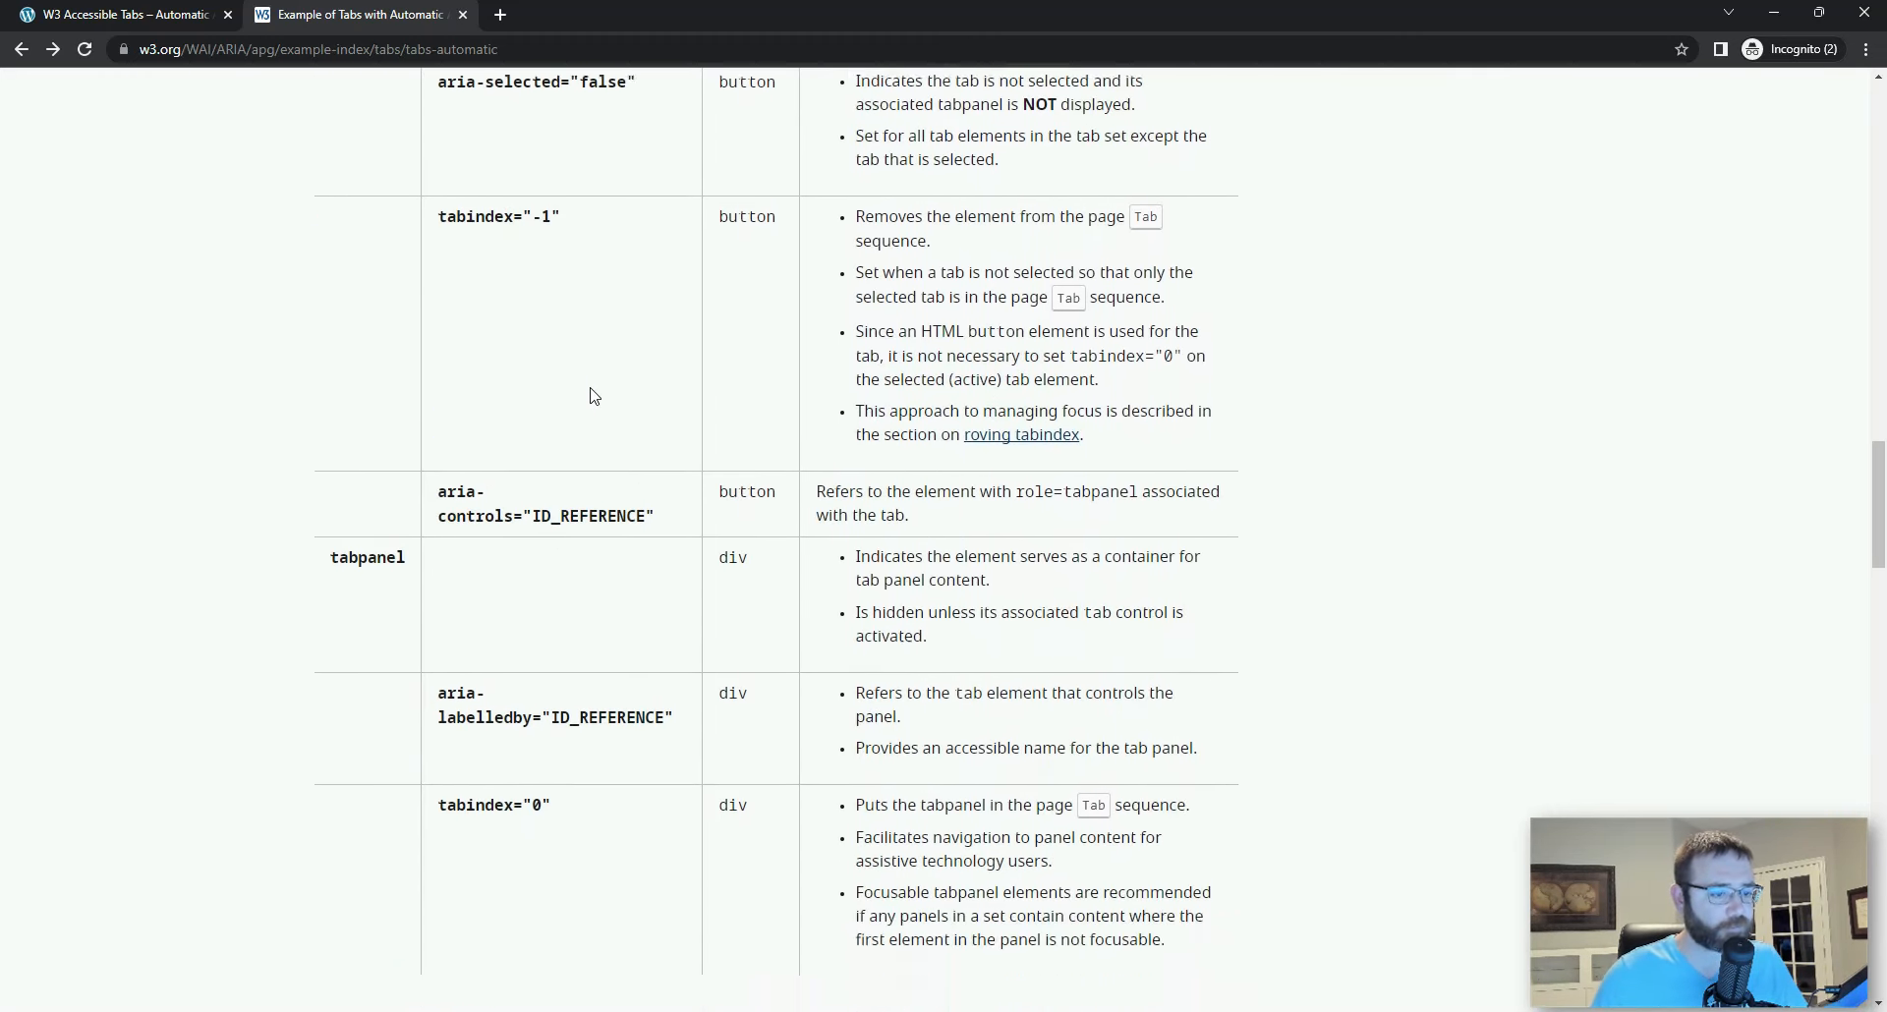
Step: View the tabs-automatic.js file linked under Javascript and CSS Source Code and return to the example page
scroll(594, 395, down, 4)
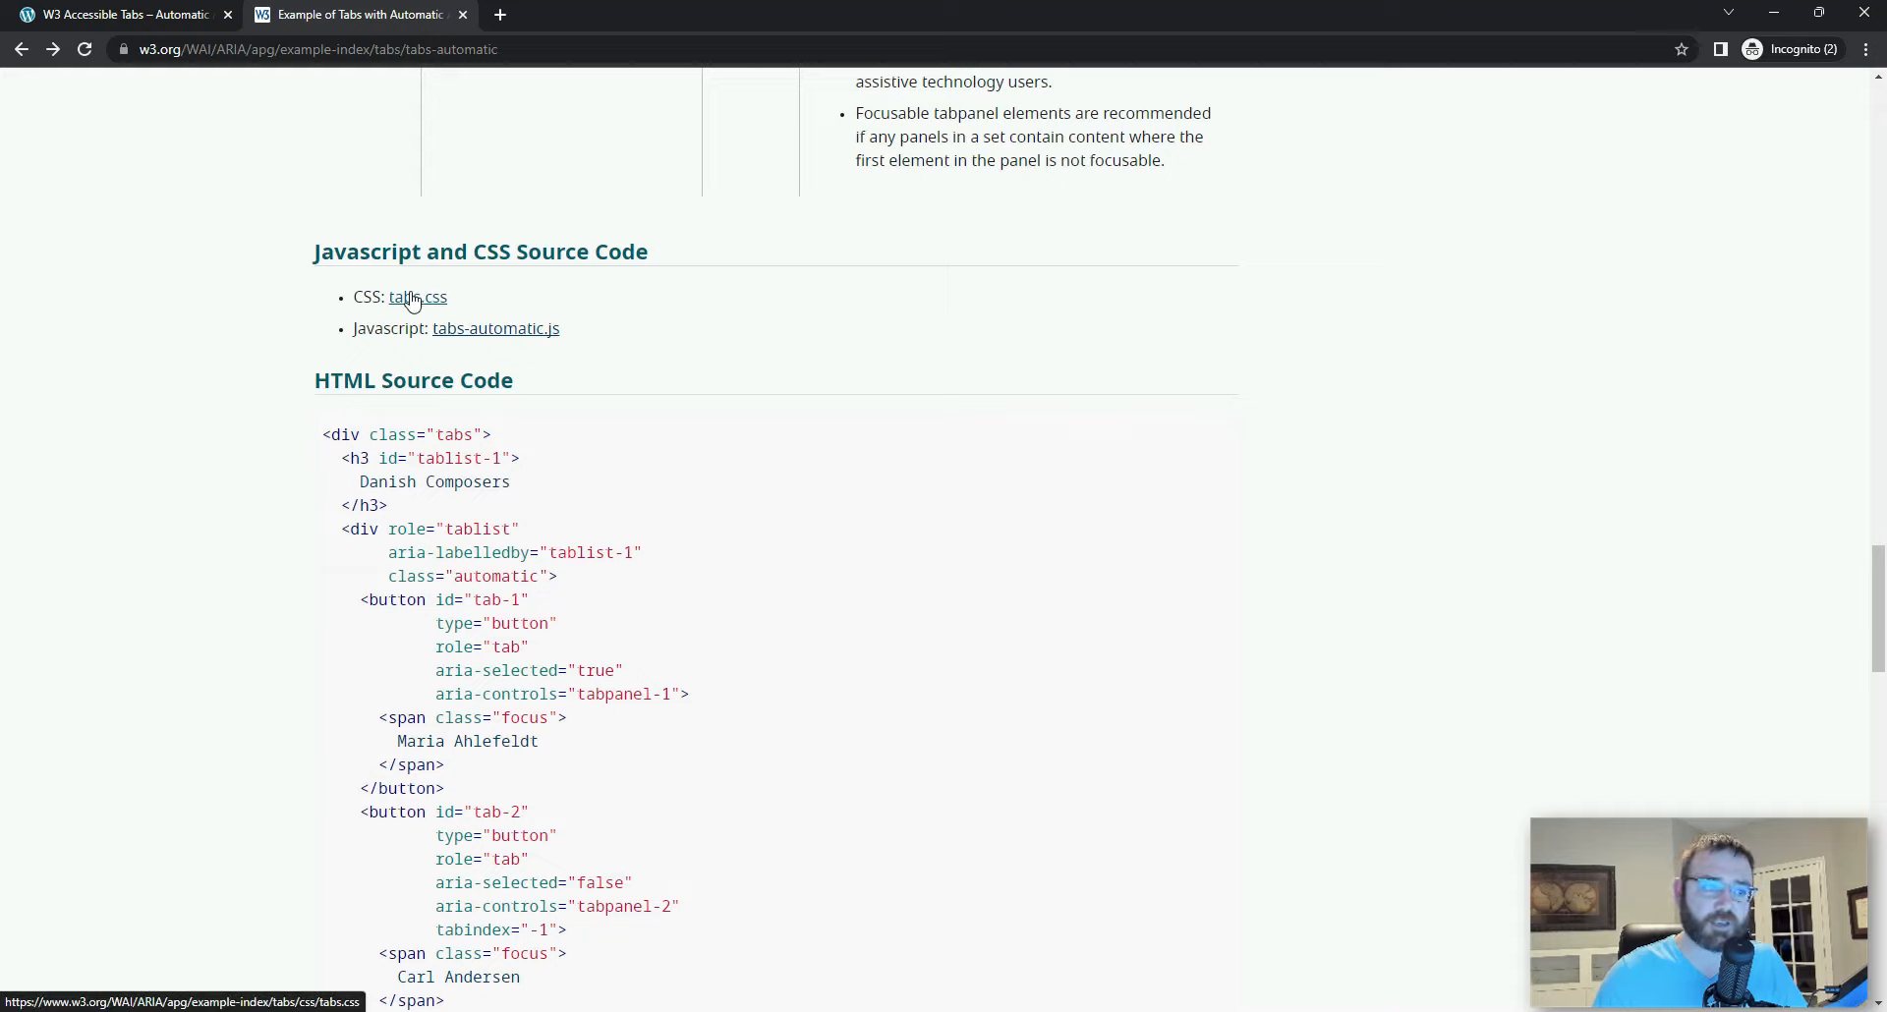
click(518, 332)
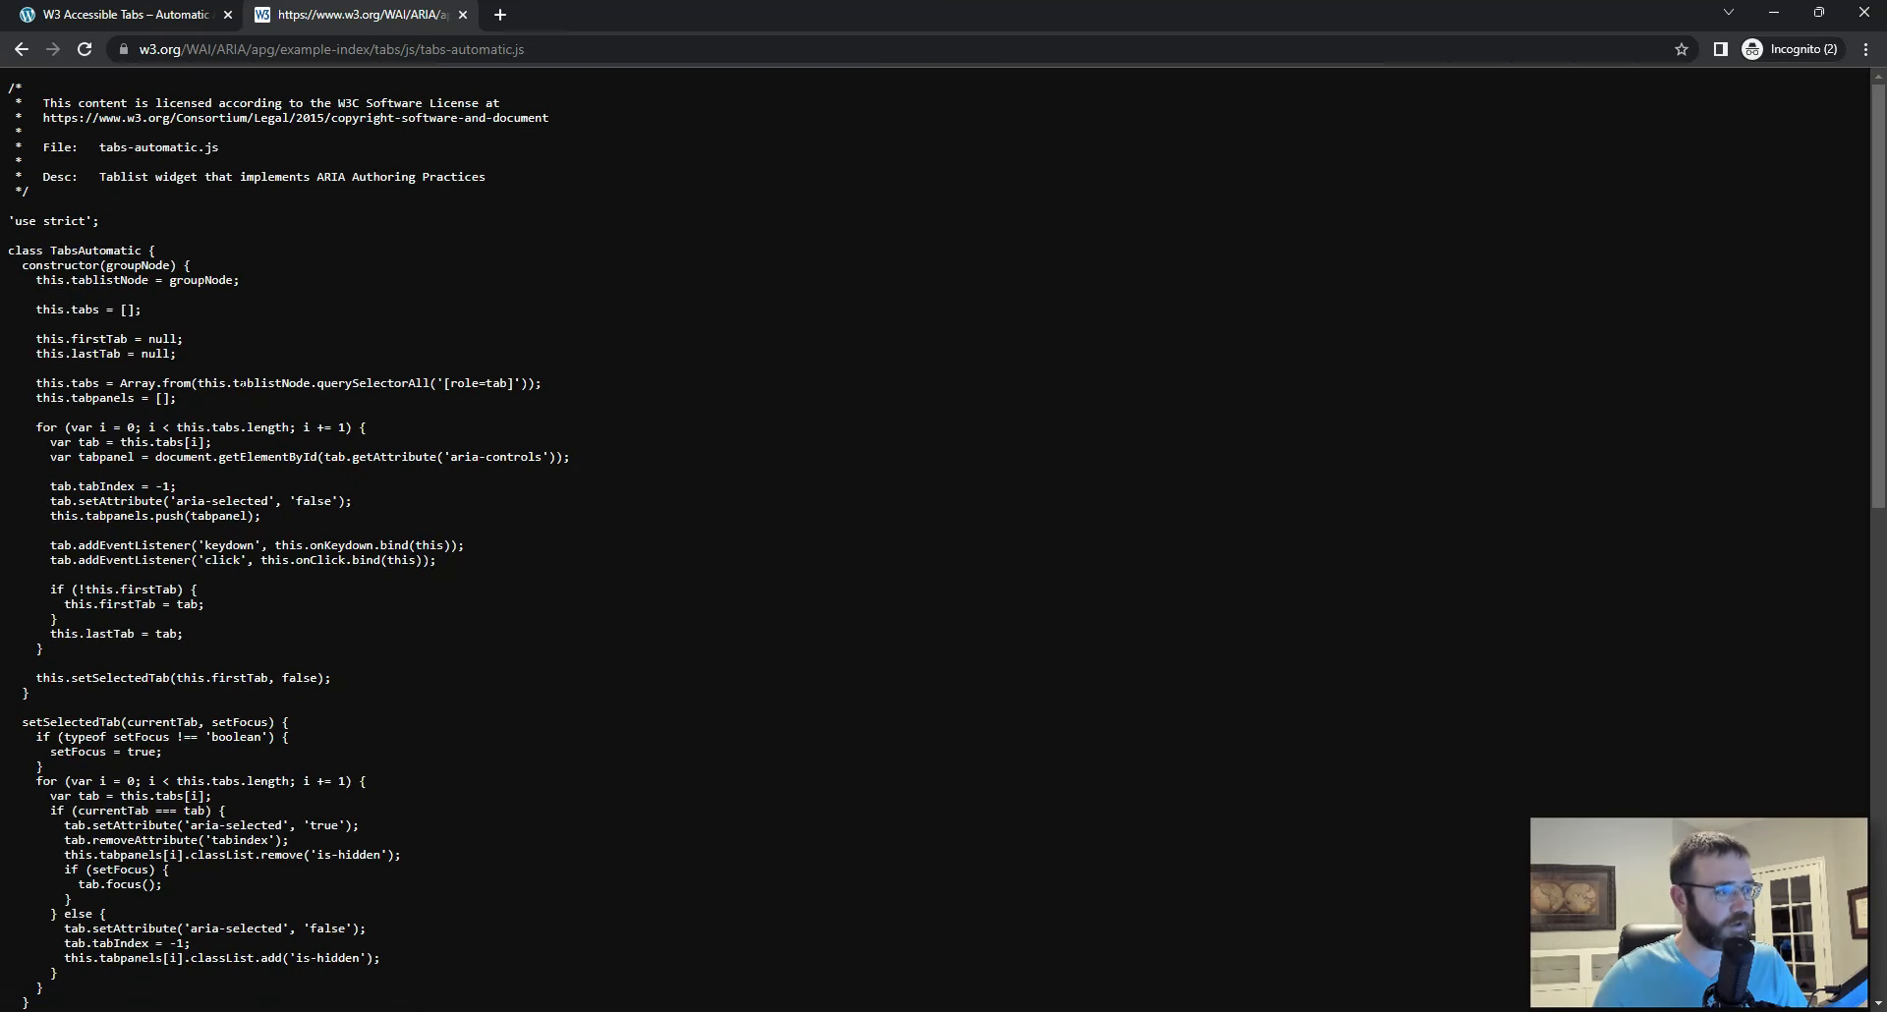
click(22, 50)
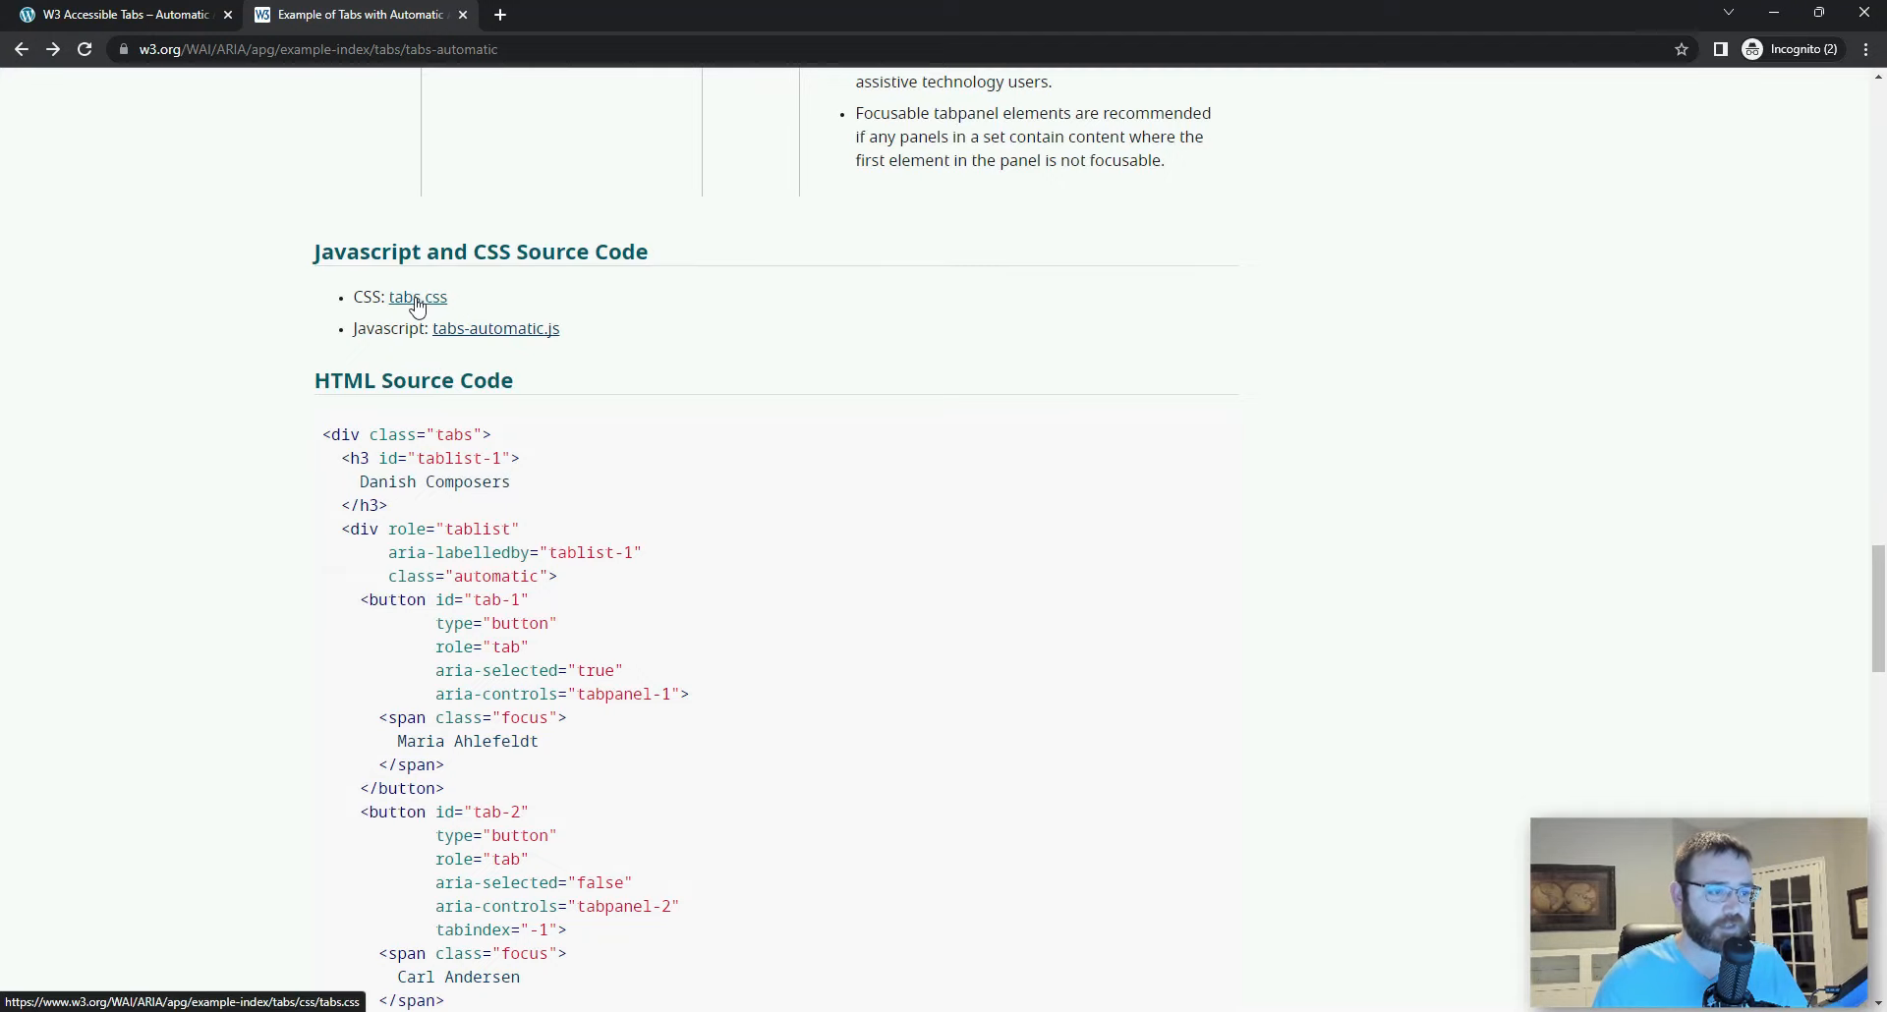
Step: Copy the complete HTML source code of the tabs example, from the opening tabs div to its closing tag
scroll(1023, 488, down, 1)
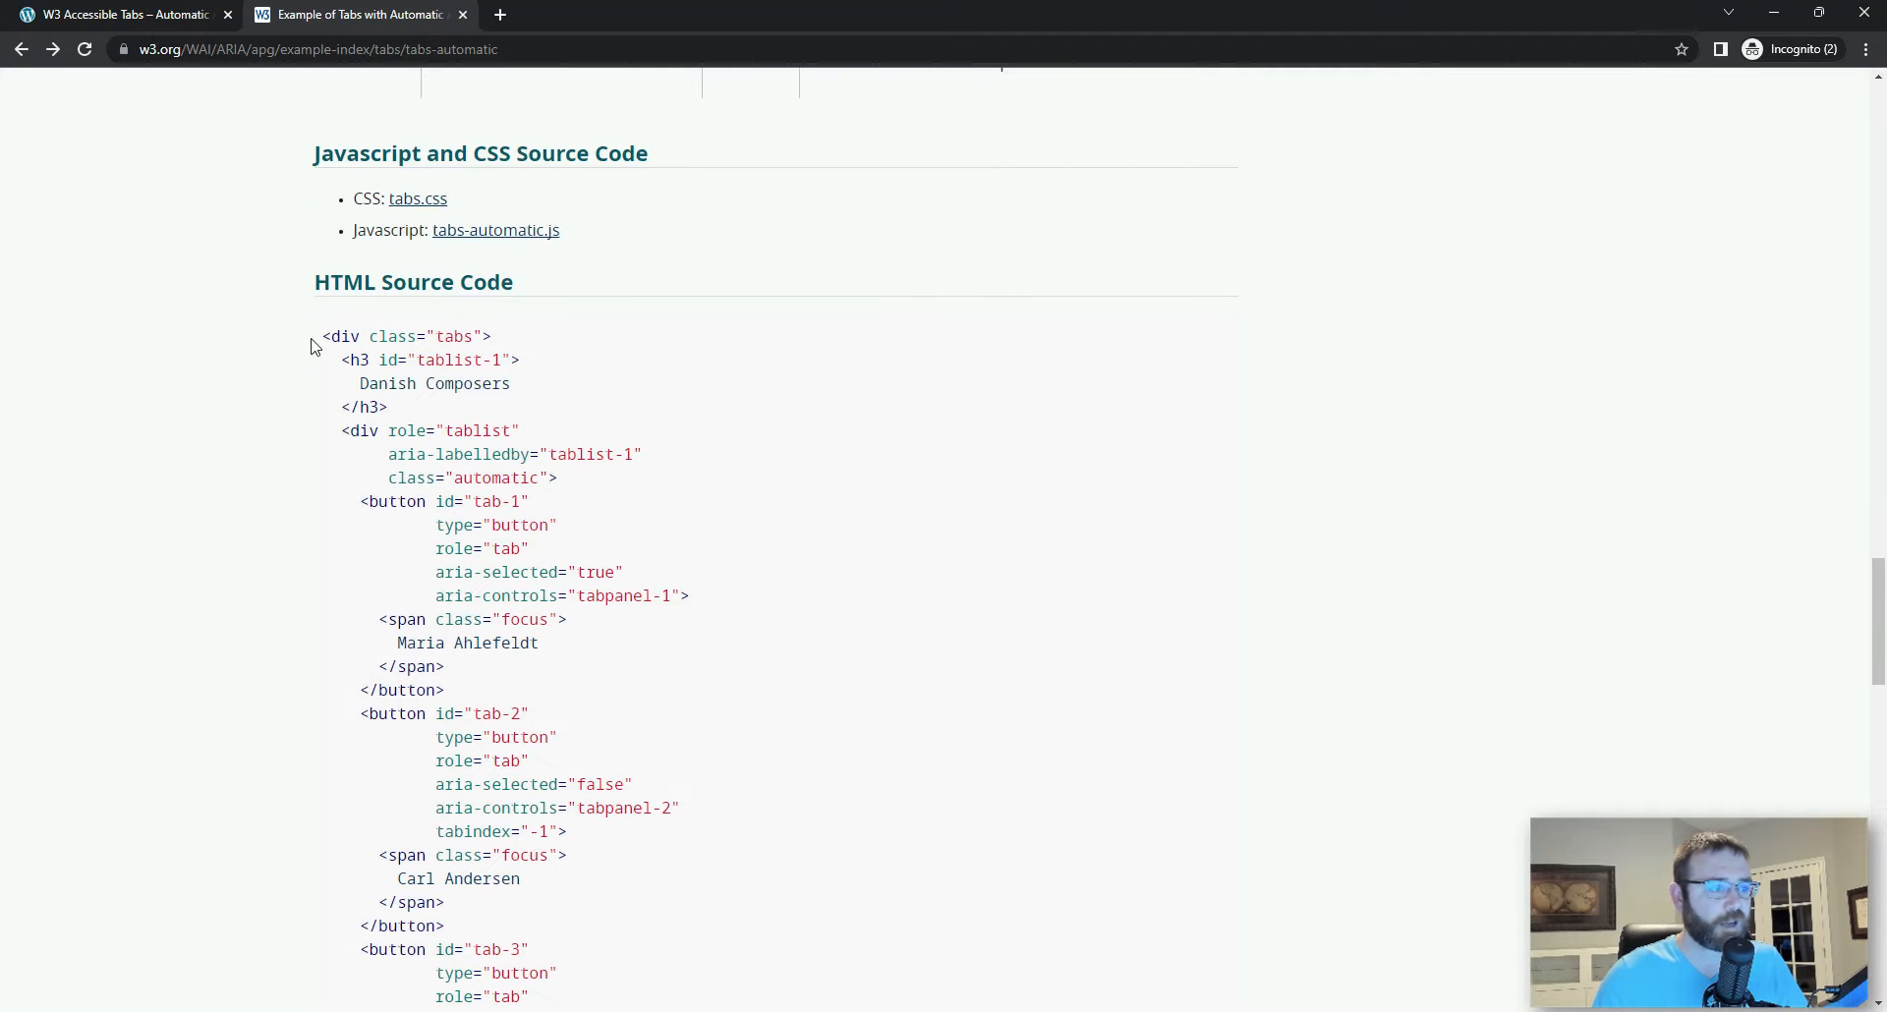
drag(323, 337, 455, 619)
scroll(639, 830, down, 7)
scroll(640, 829, down, 14)
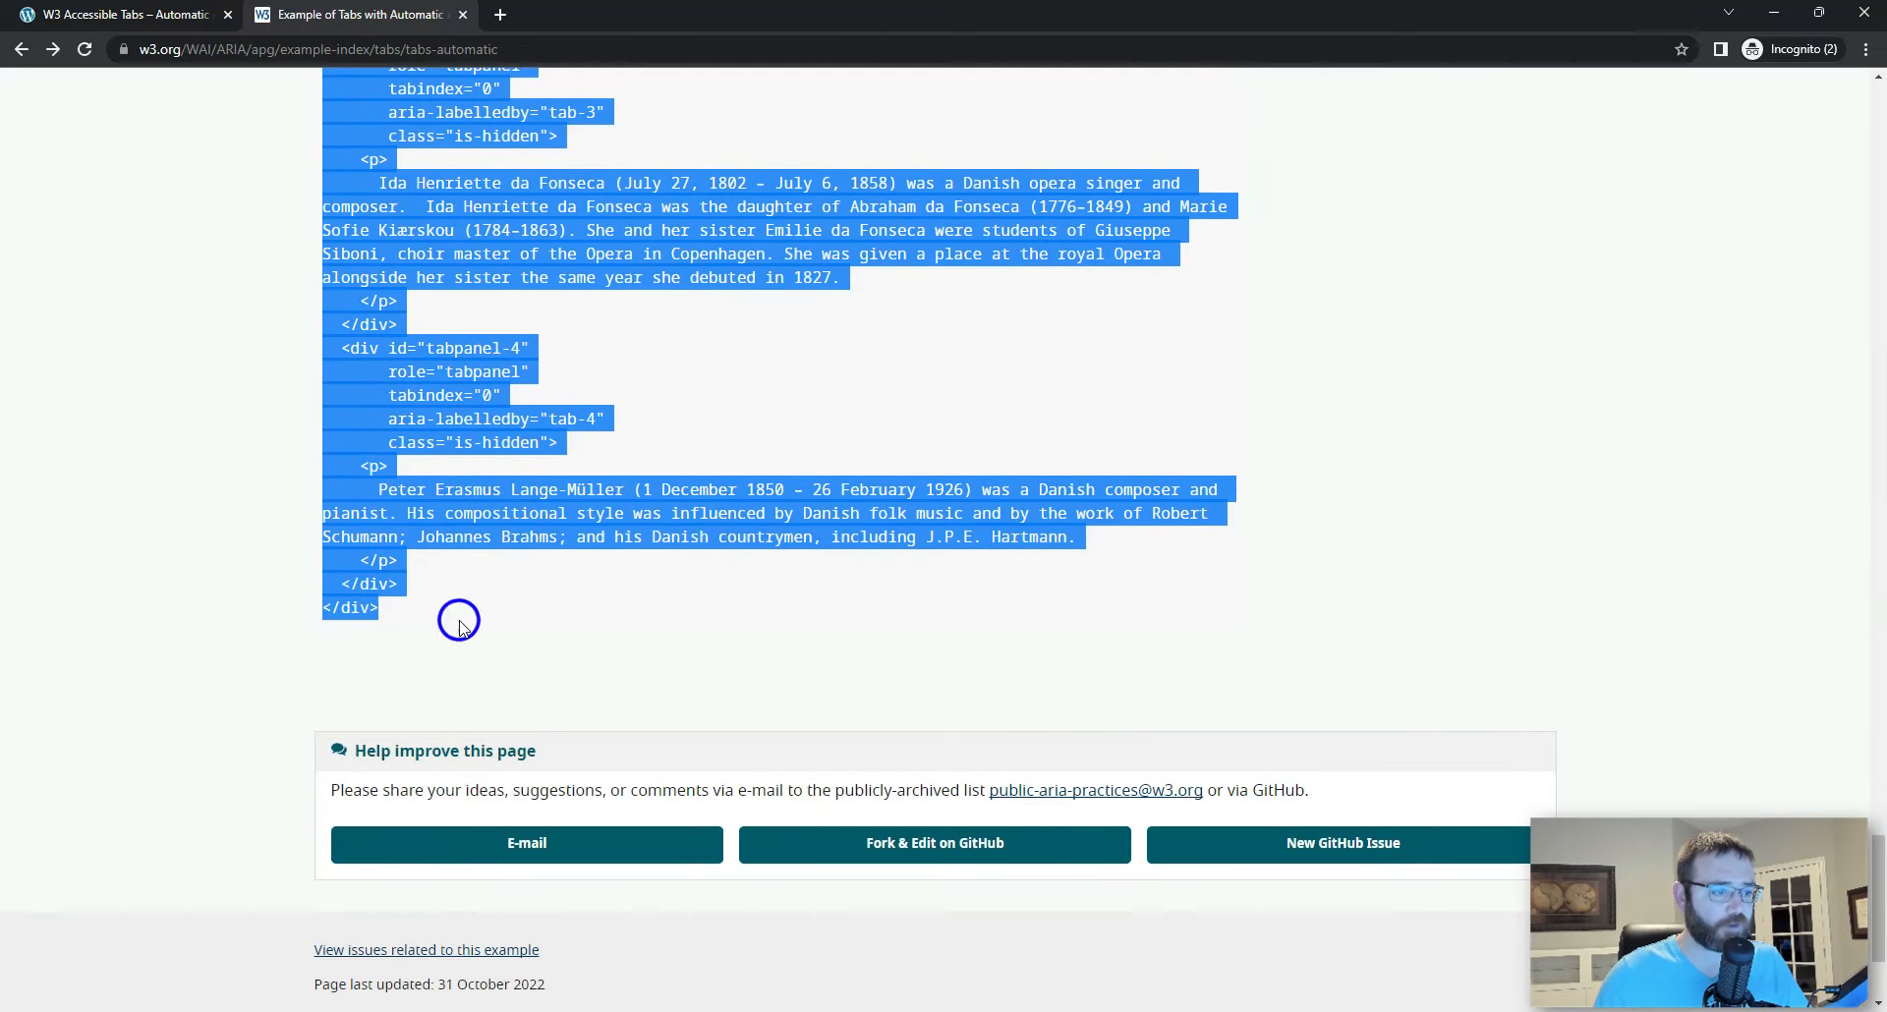
right_click(523, 521)
click(574, 538)
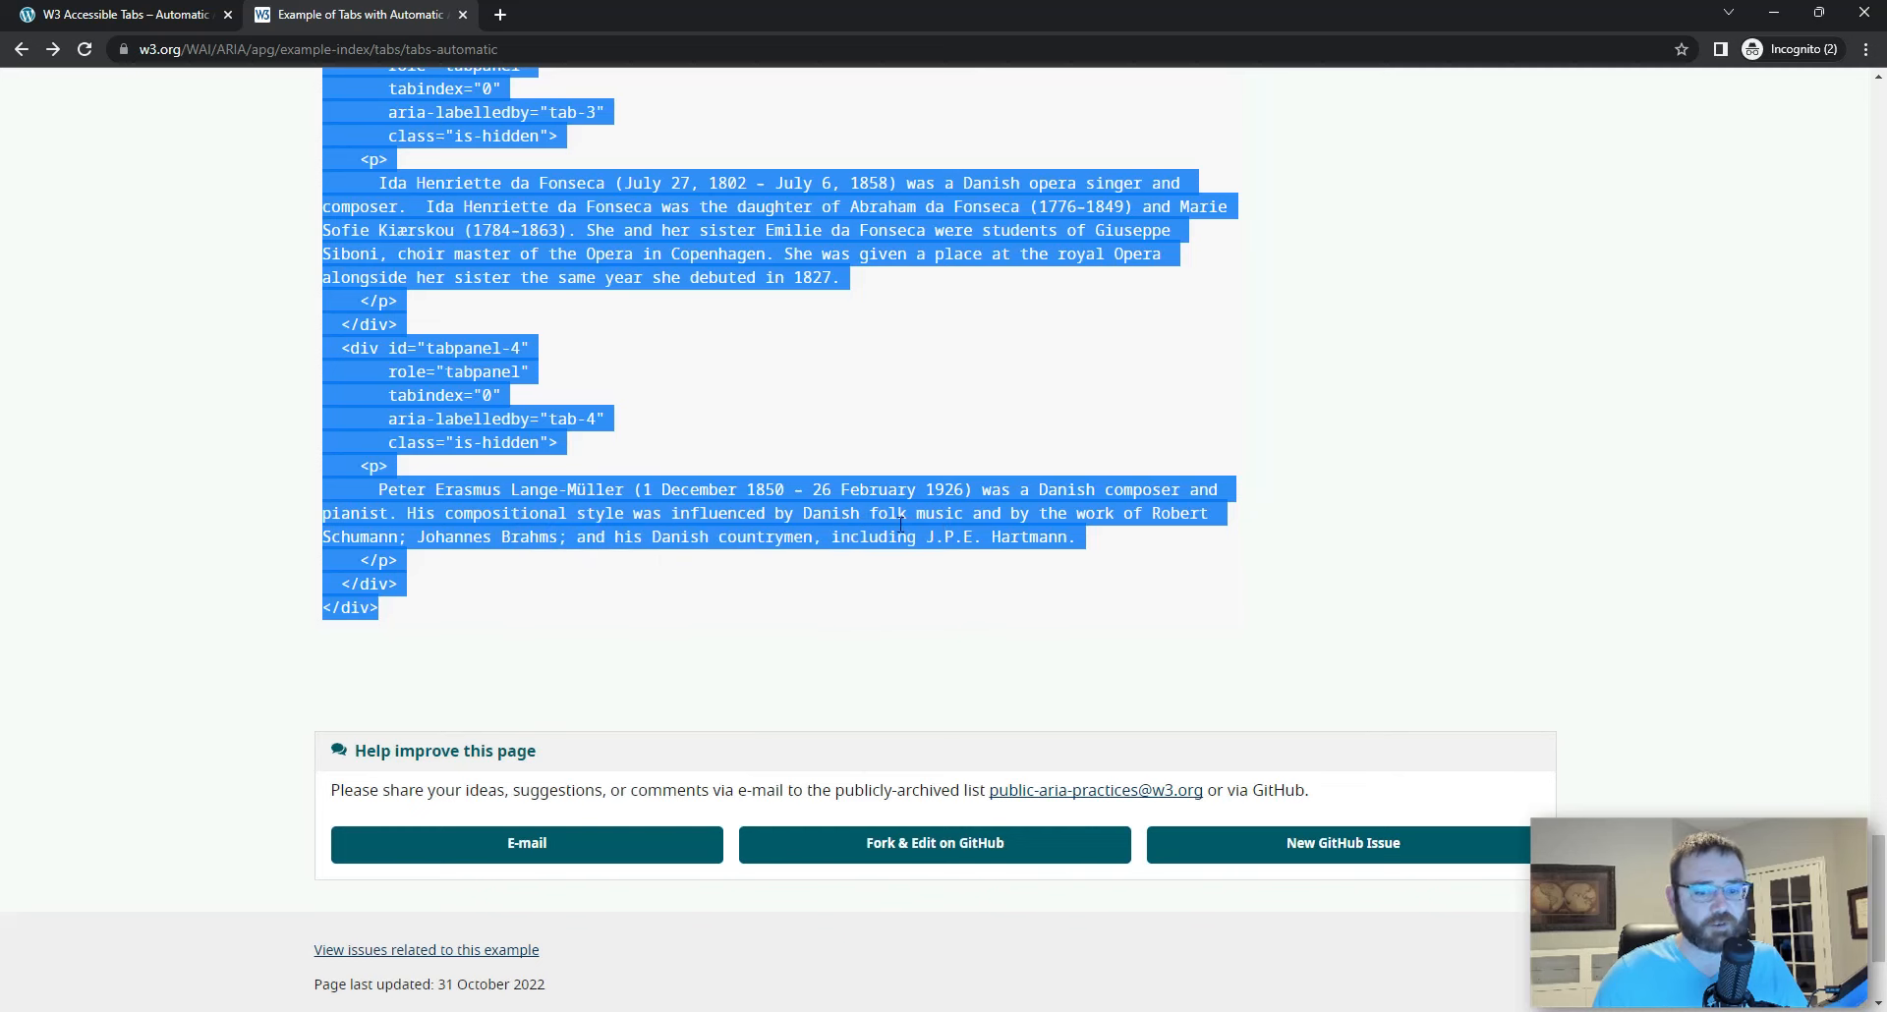
Step: Switch to Visual Studio Code and replace all the code in Untitled-1 with the copied tabs HTML
click(1181, 928)
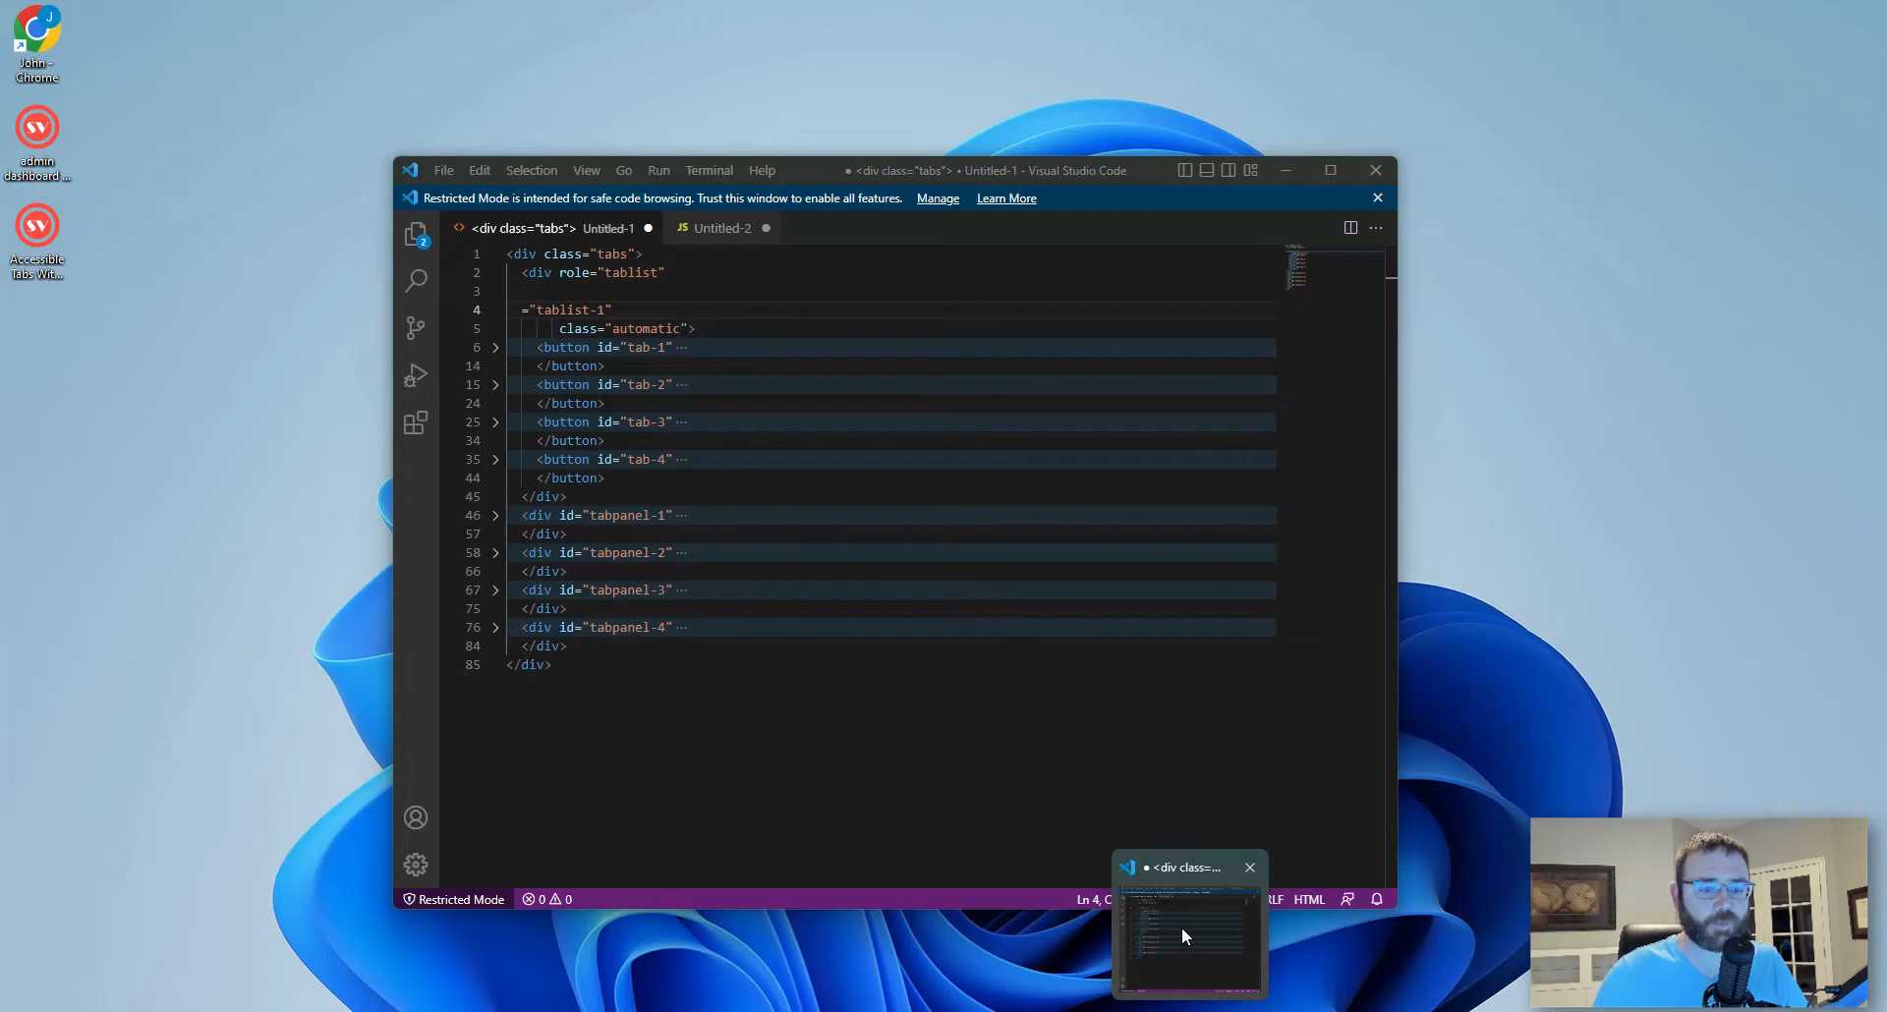
click(1177, 928)
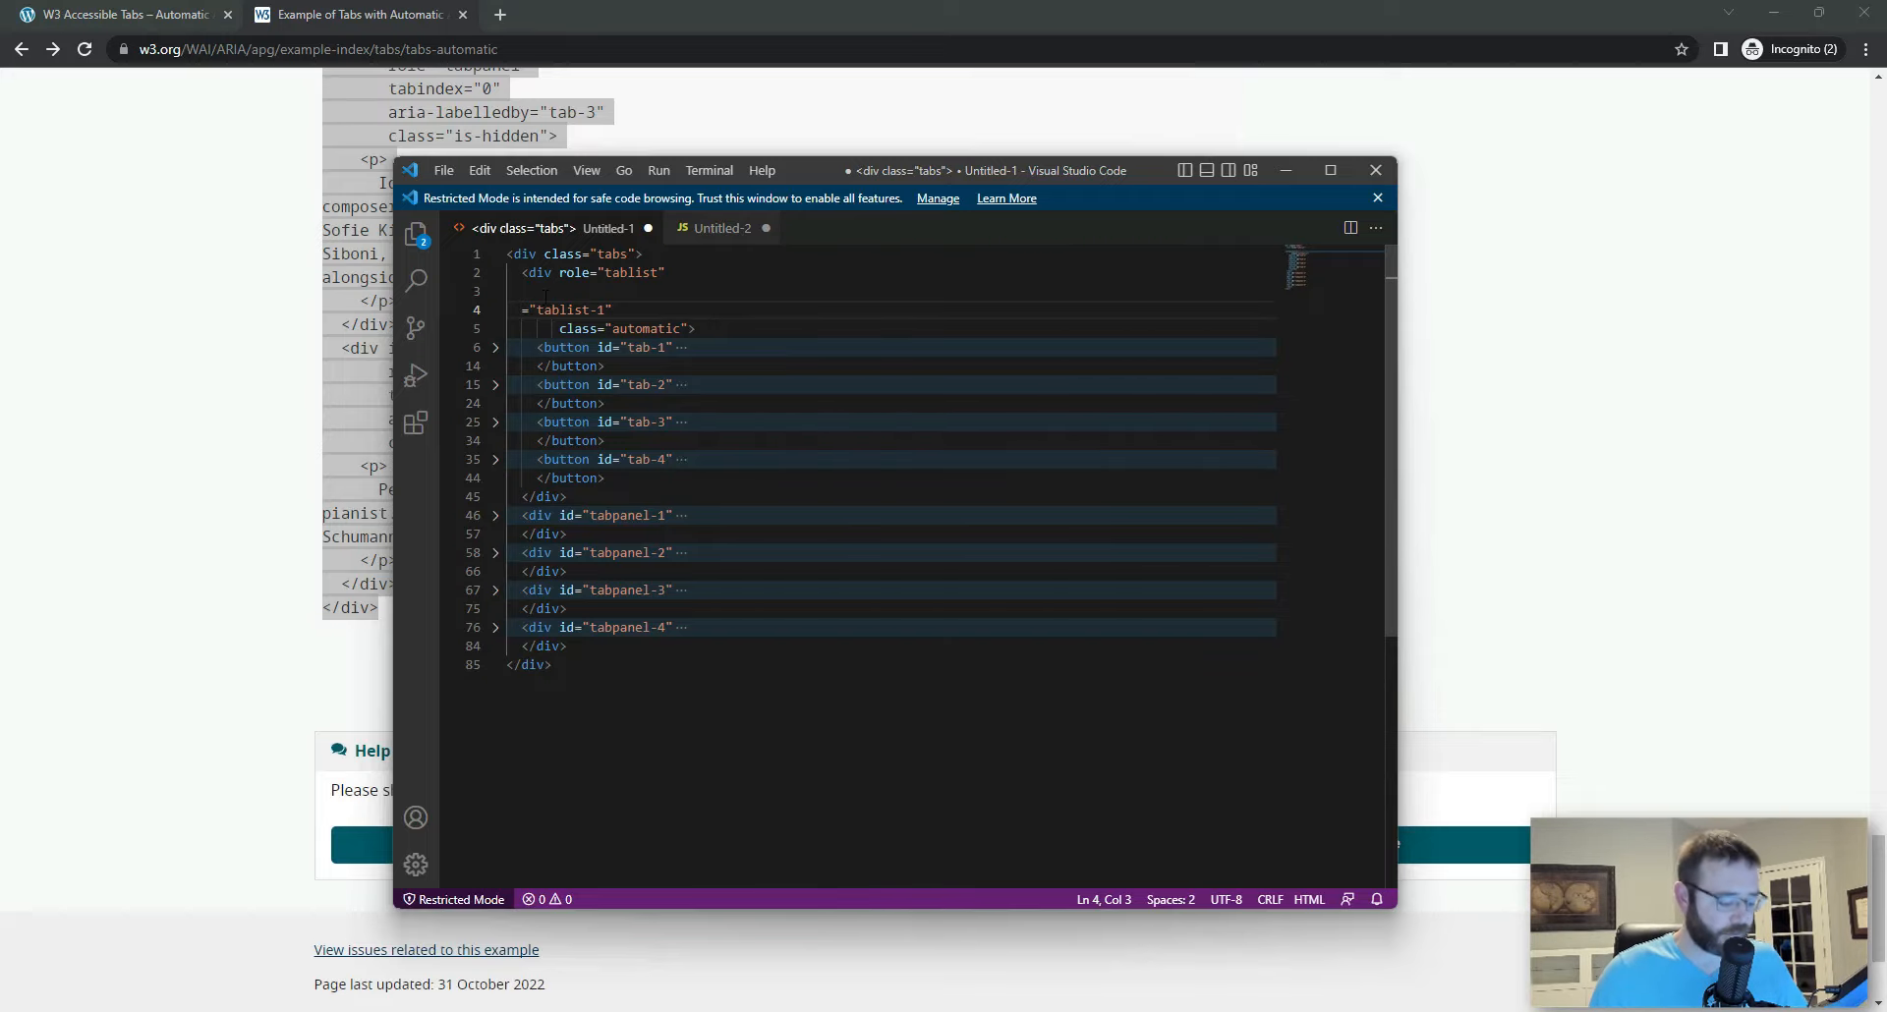
key(ctrl+a)
key(BackSpace)
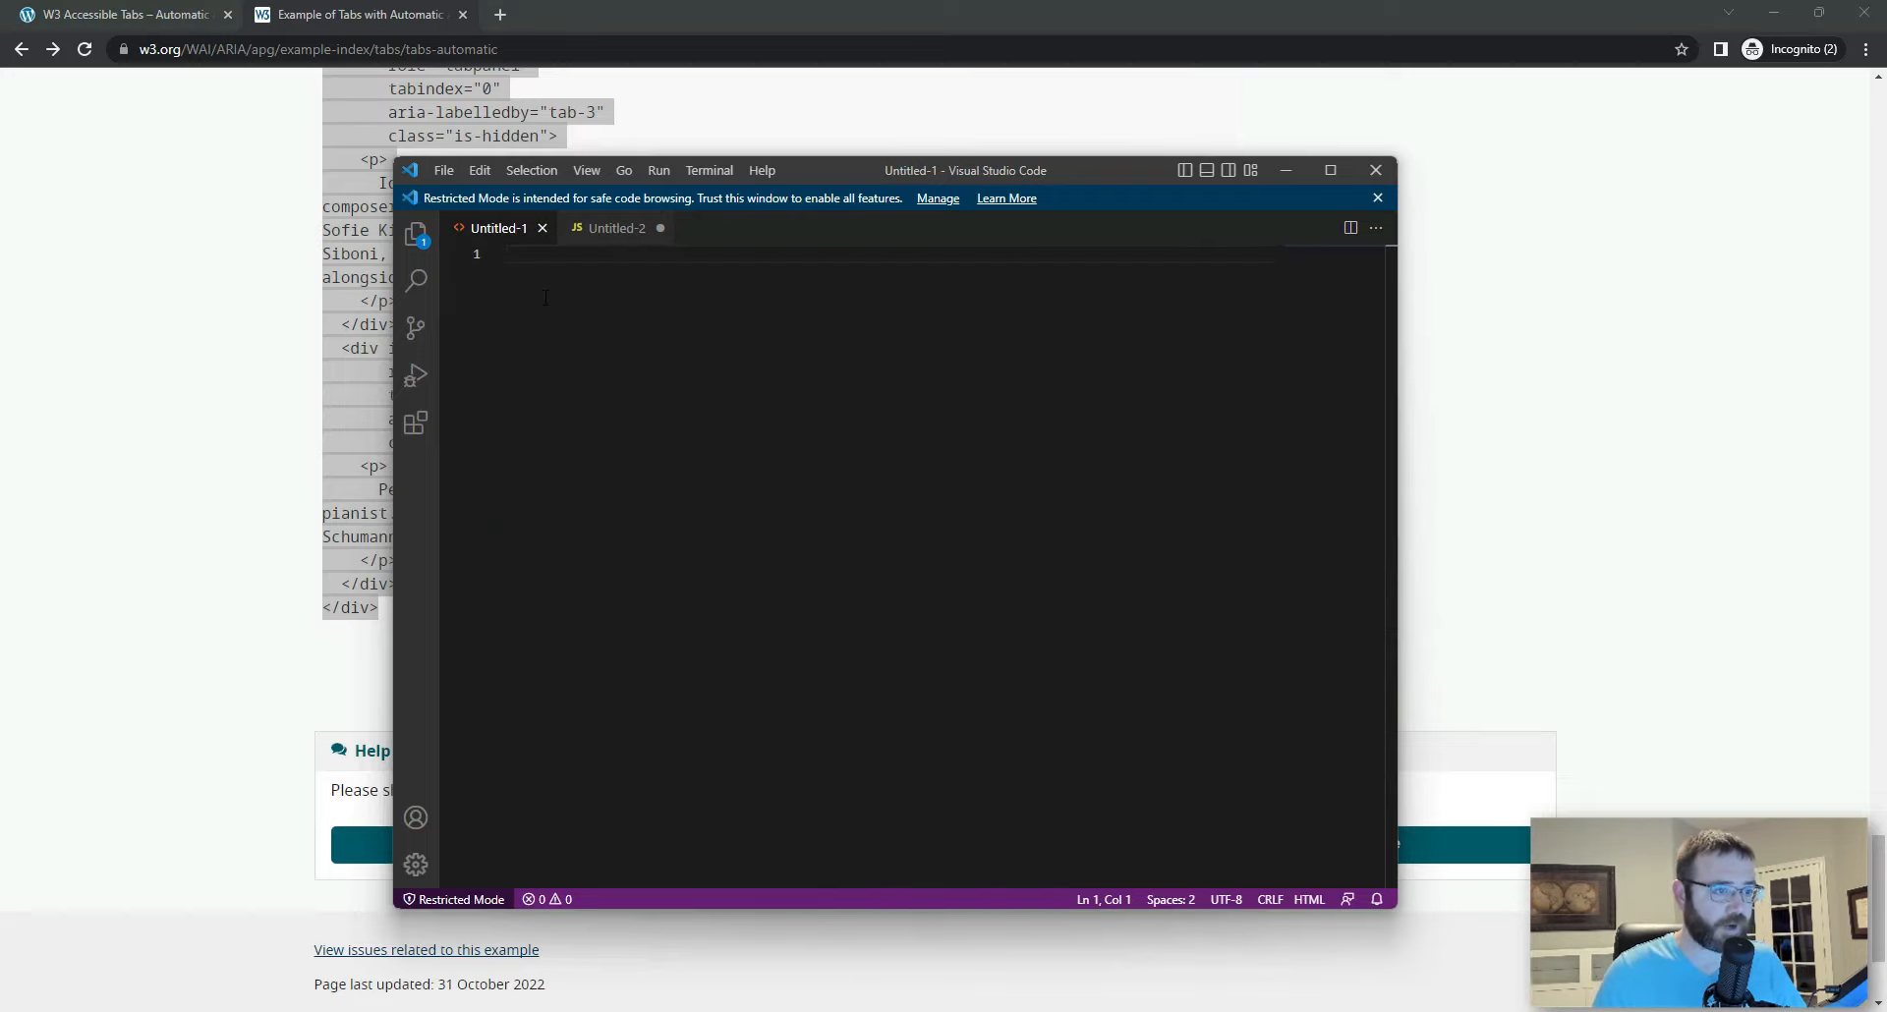
key(ctrl+v)
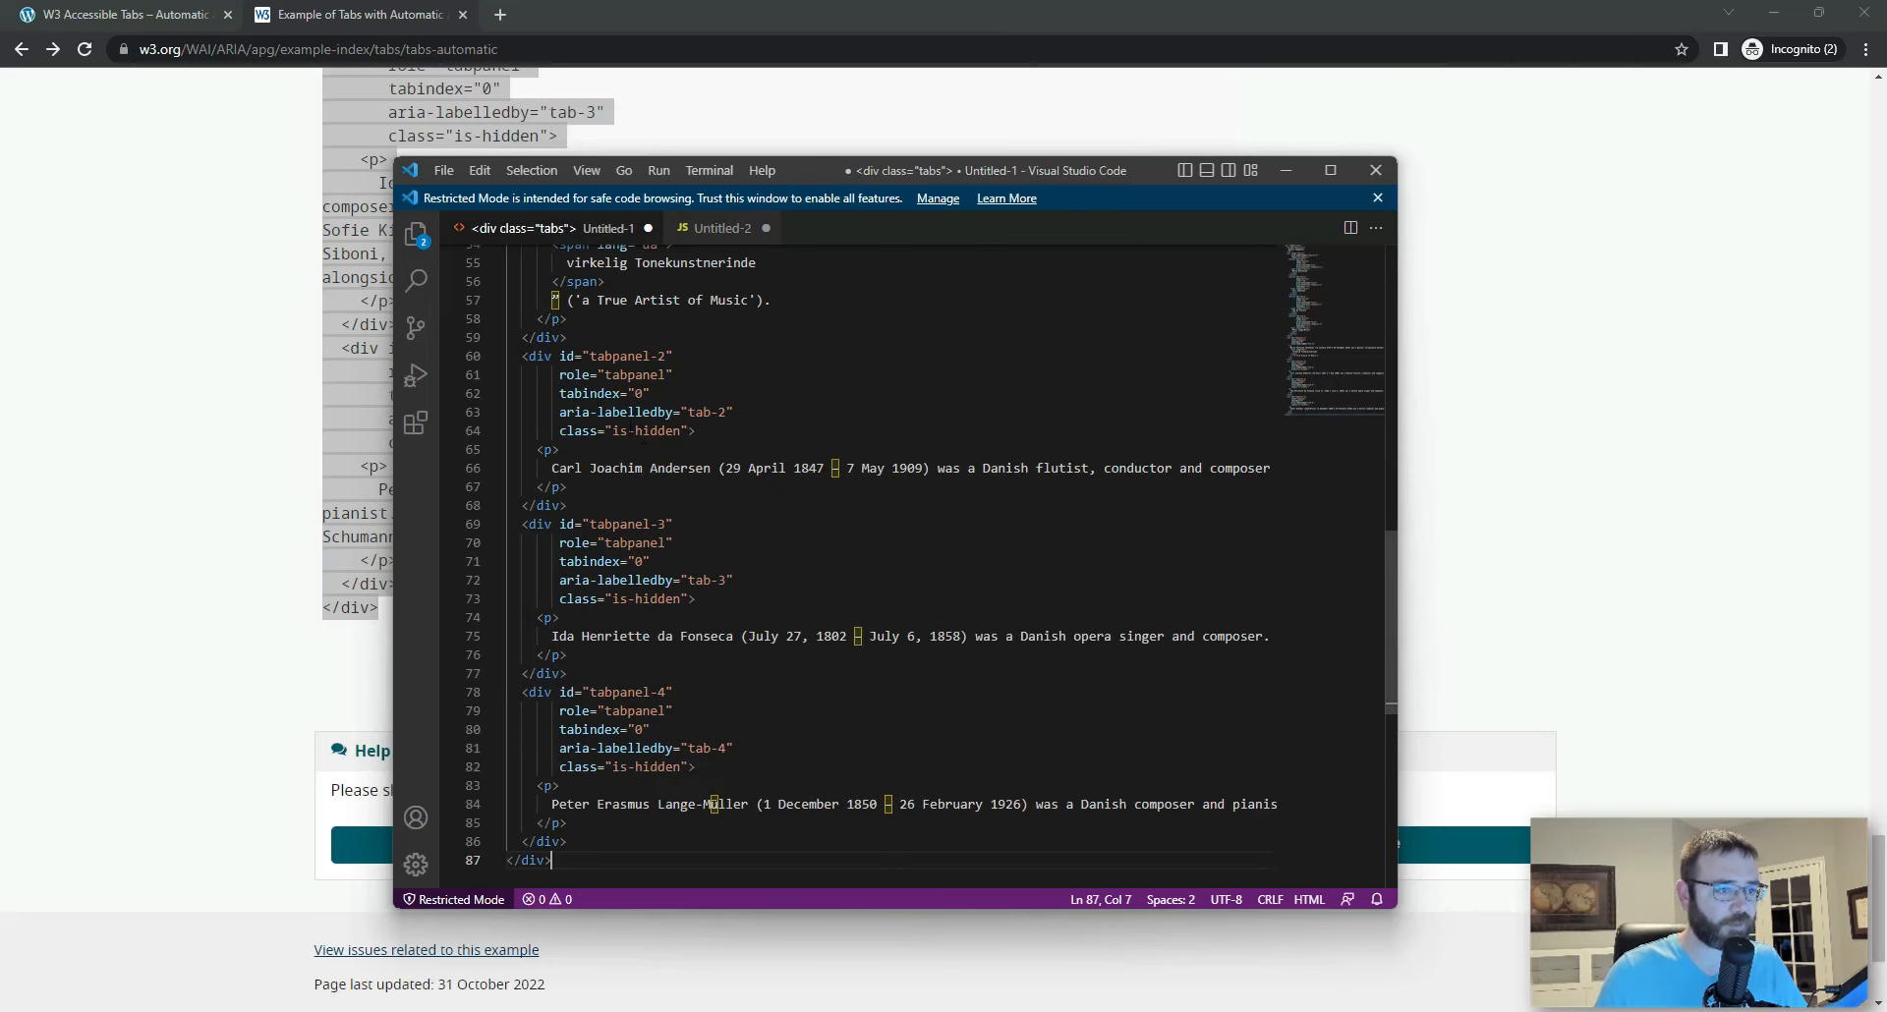
Step: Fold the h3 heading, tablist and all four tabpanel blocks in the pasted HTML, leaving the outer tabs div expanded
scroll(546, 297, up, 15)
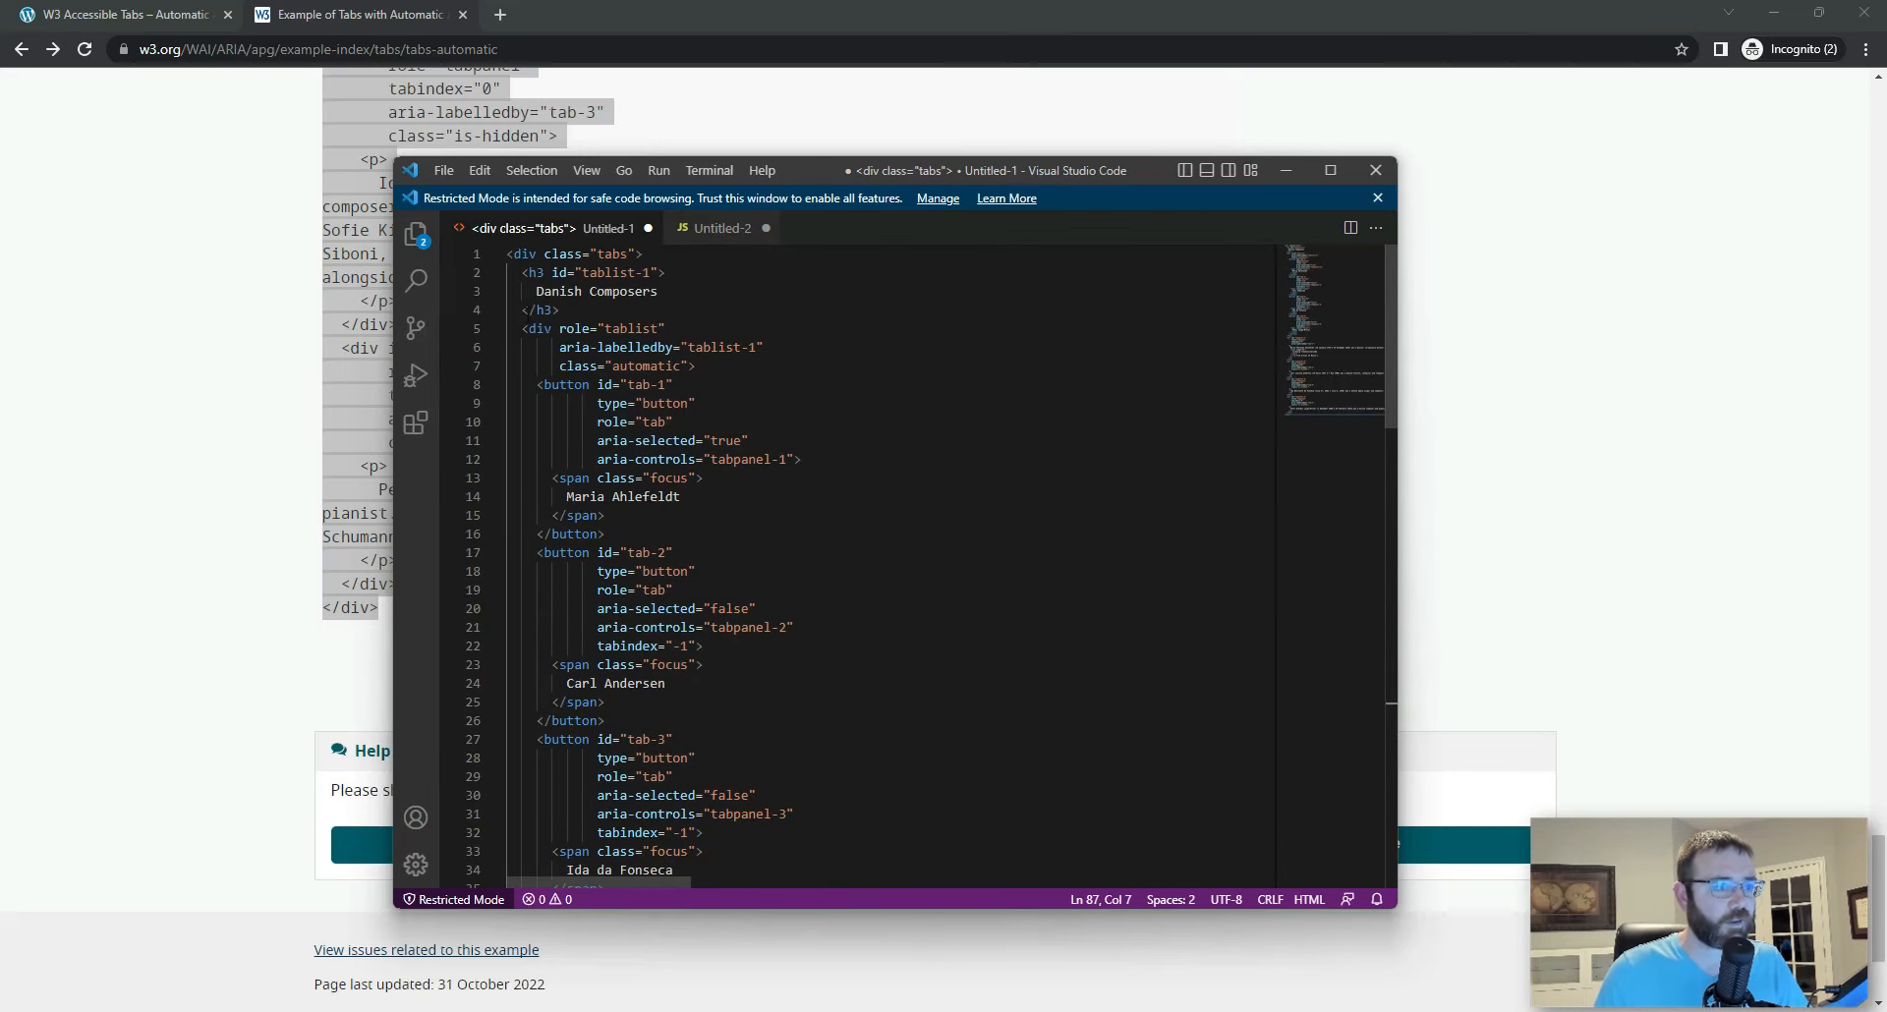
click(496, 272)
click(495, 310)
click(495, 347)
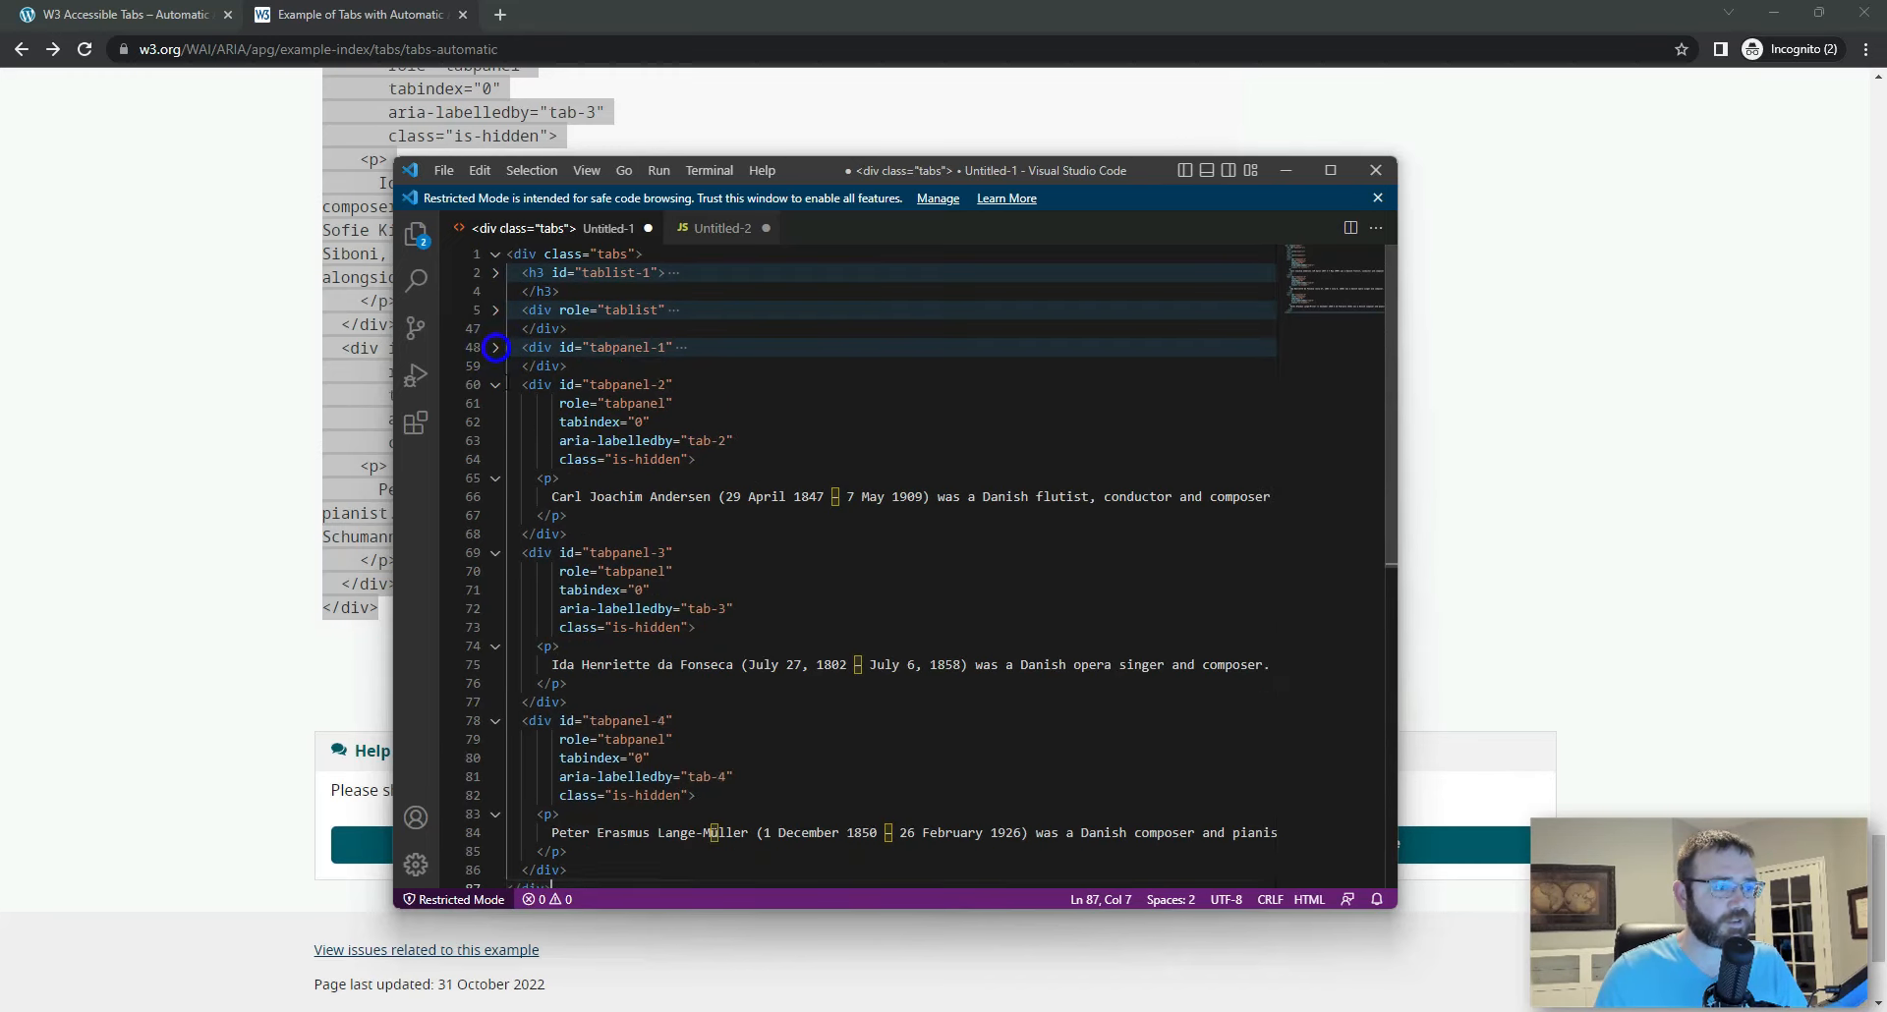
click(495, 385)
click(496, 421)
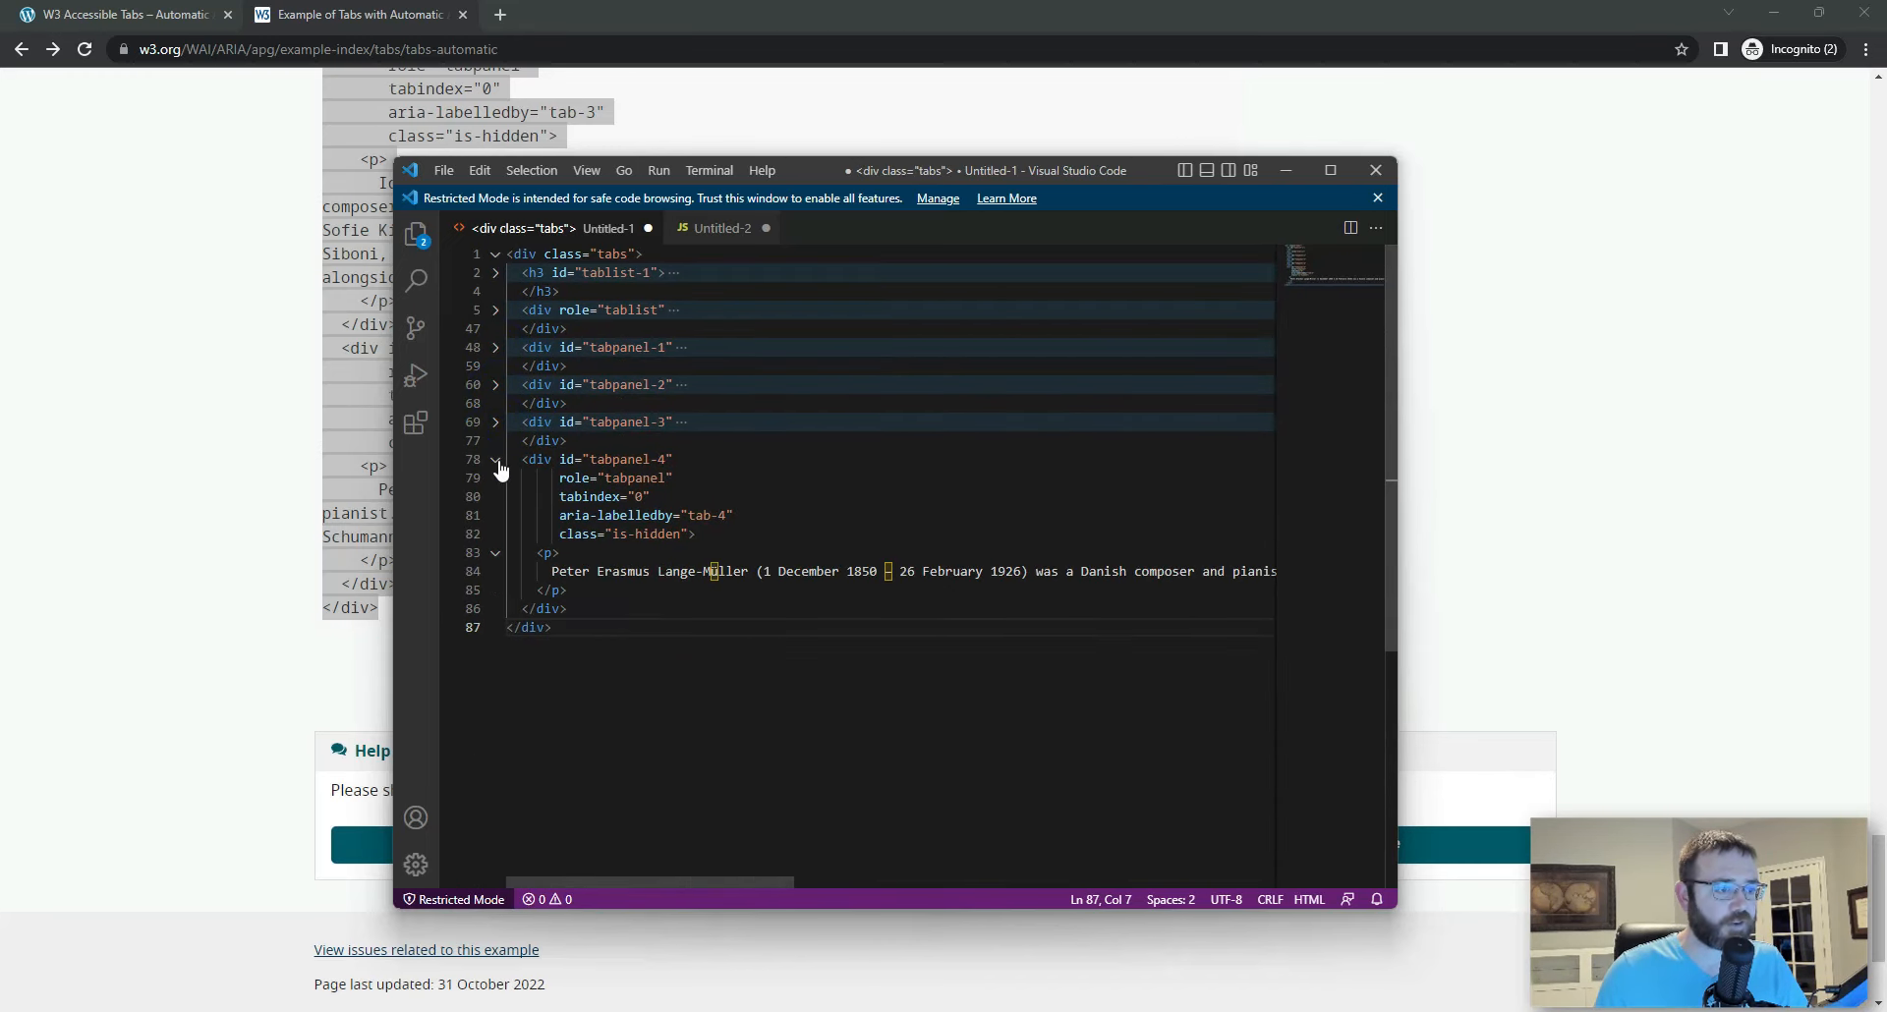
click(495, 459)
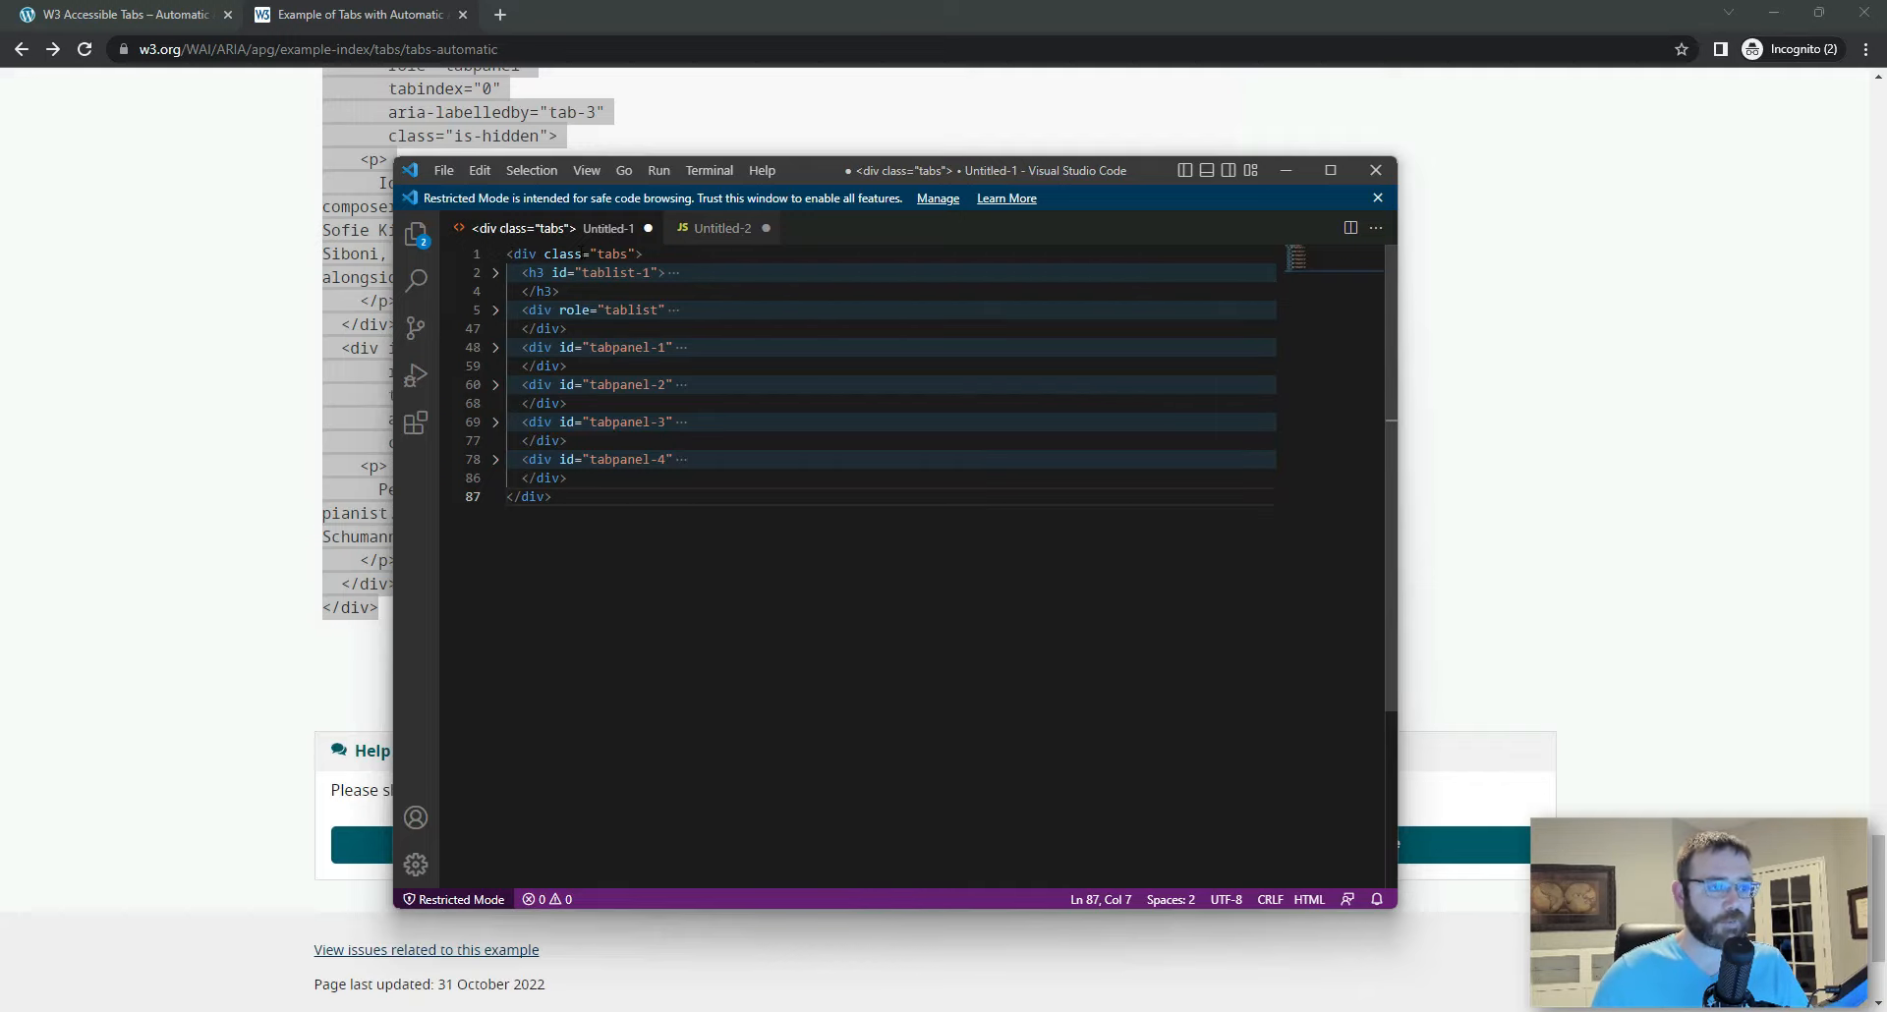
click(496, 257)
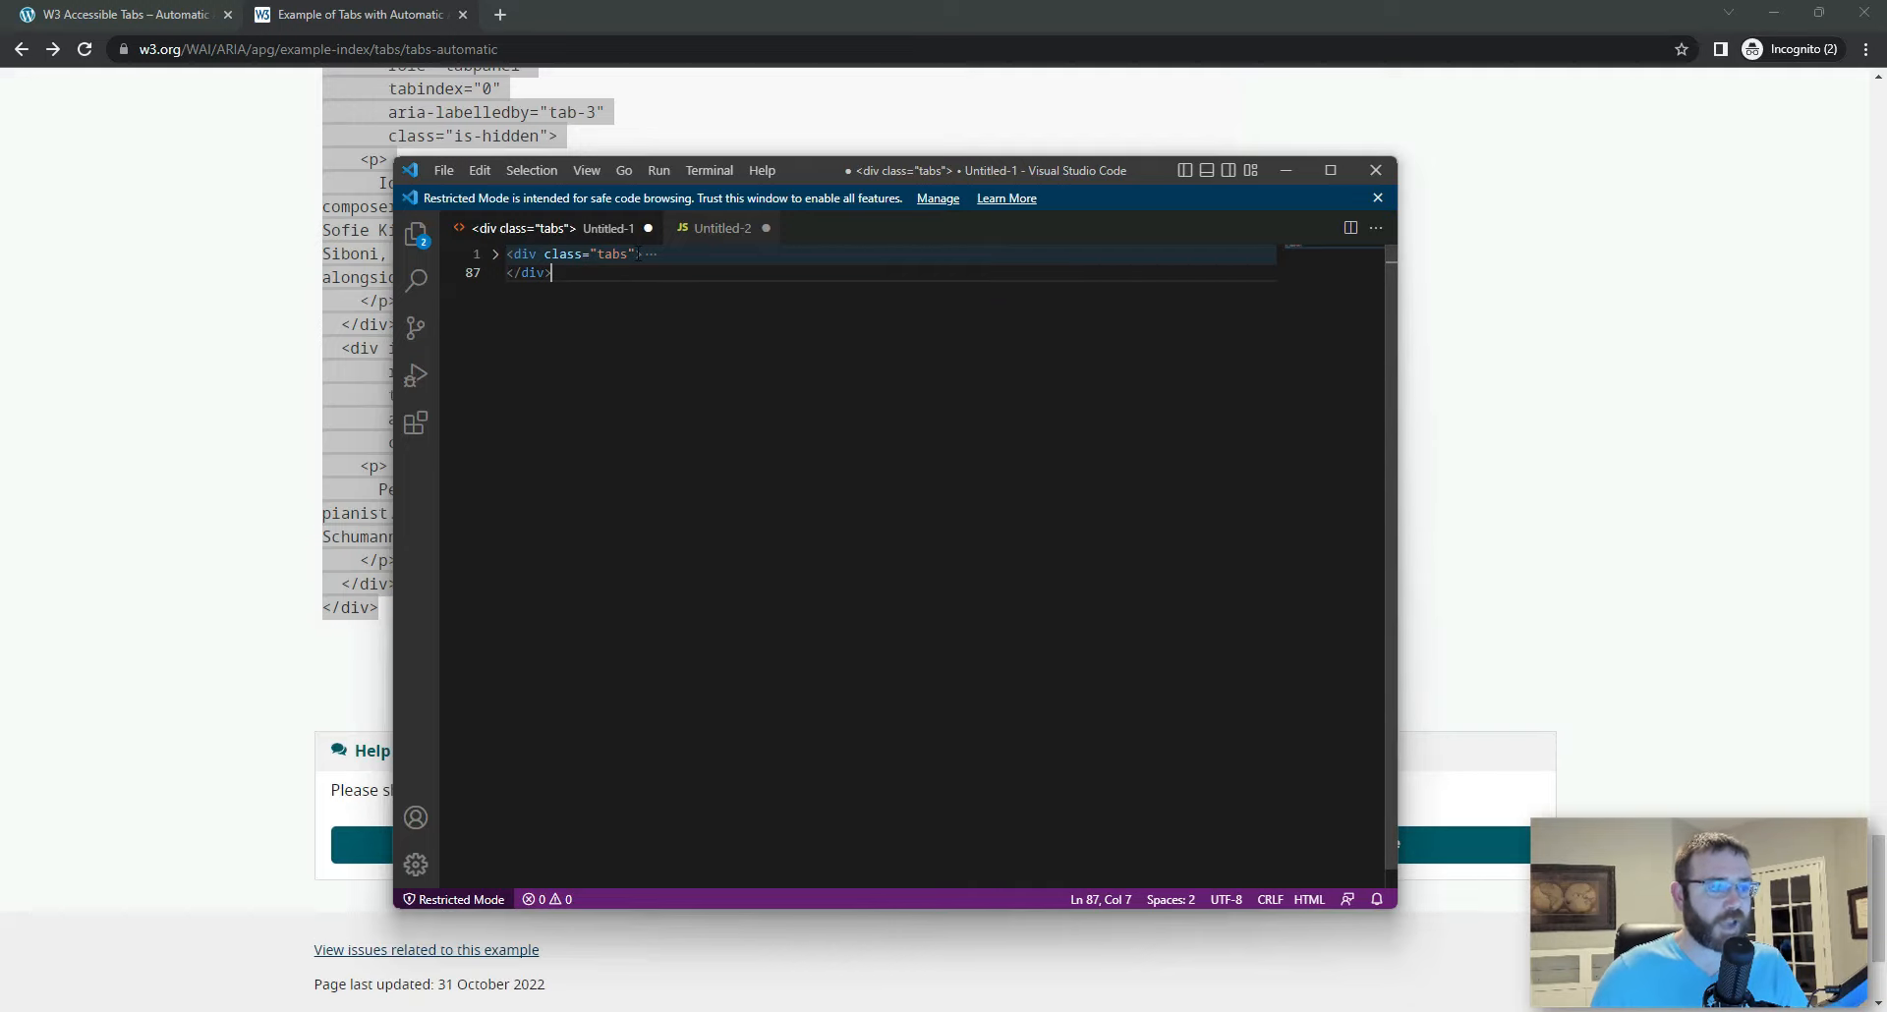
click(495, 254)
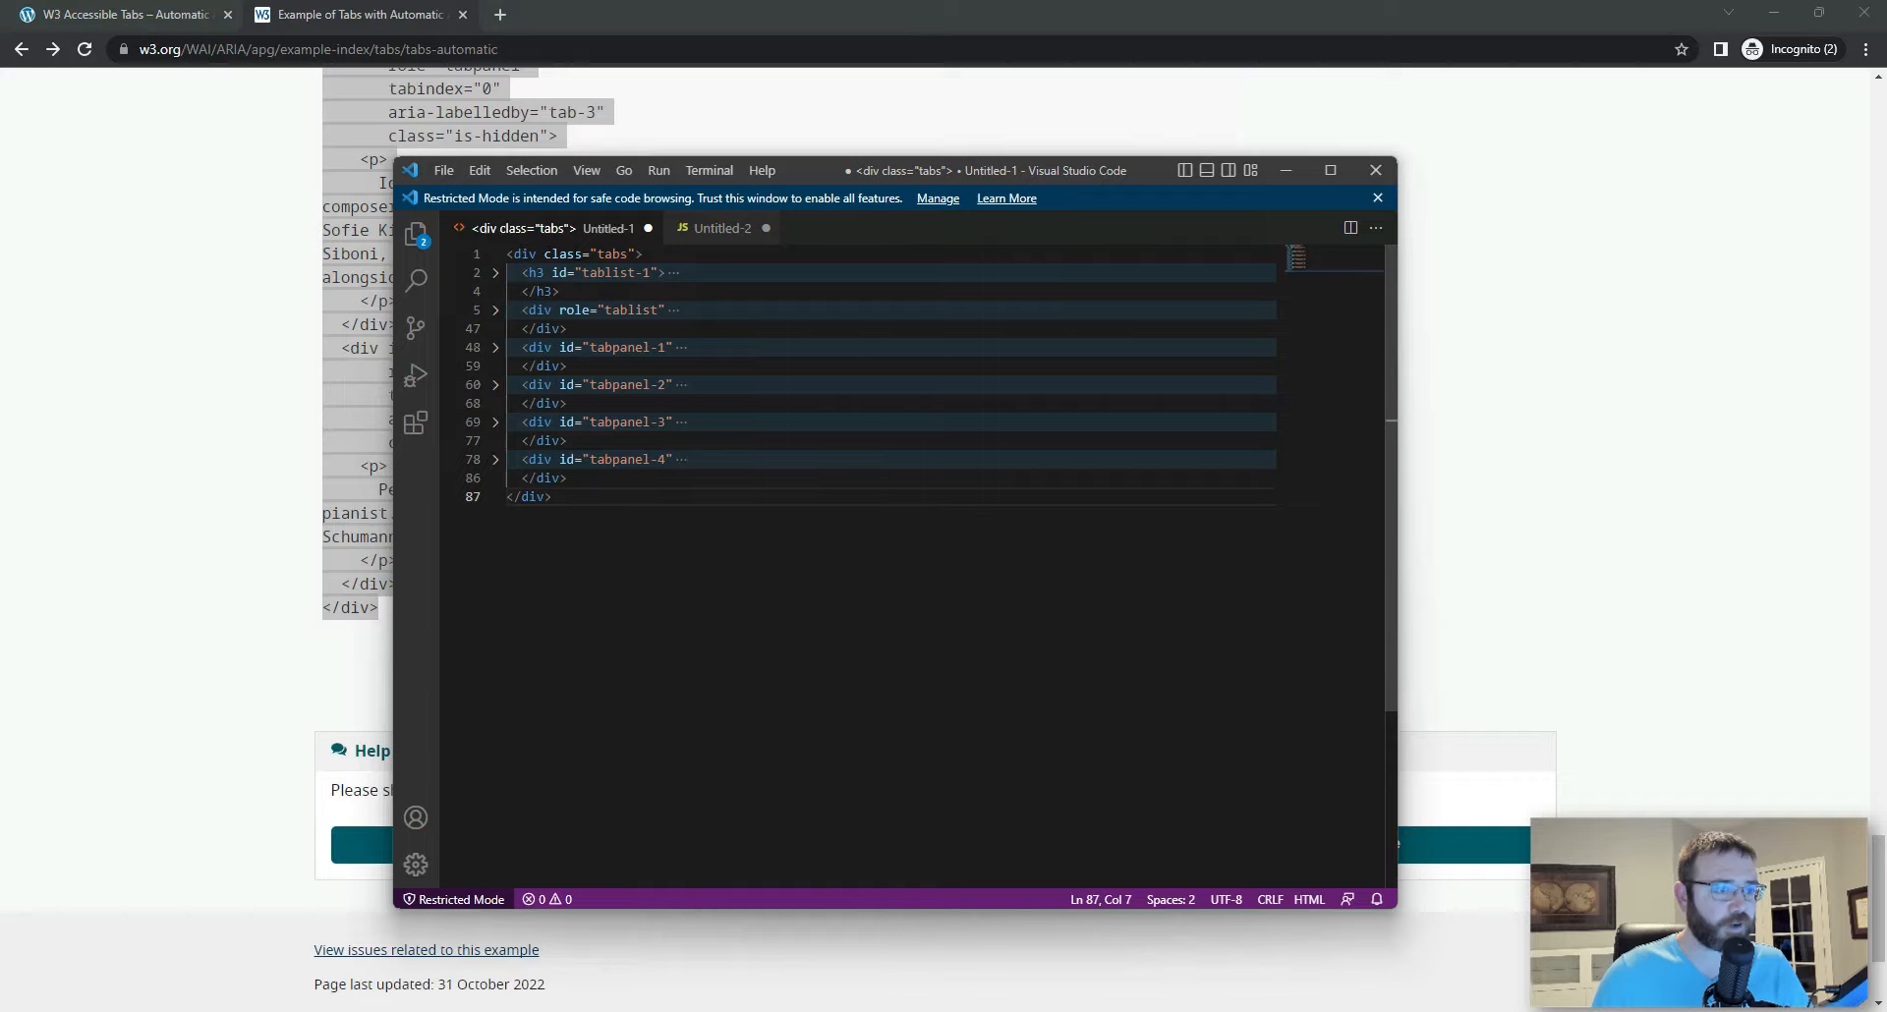
Step: Delete the folded h3 tablist-1 heading from the tabs HTML, leaving no blank line behind
drag(572, 293, 502, 285)
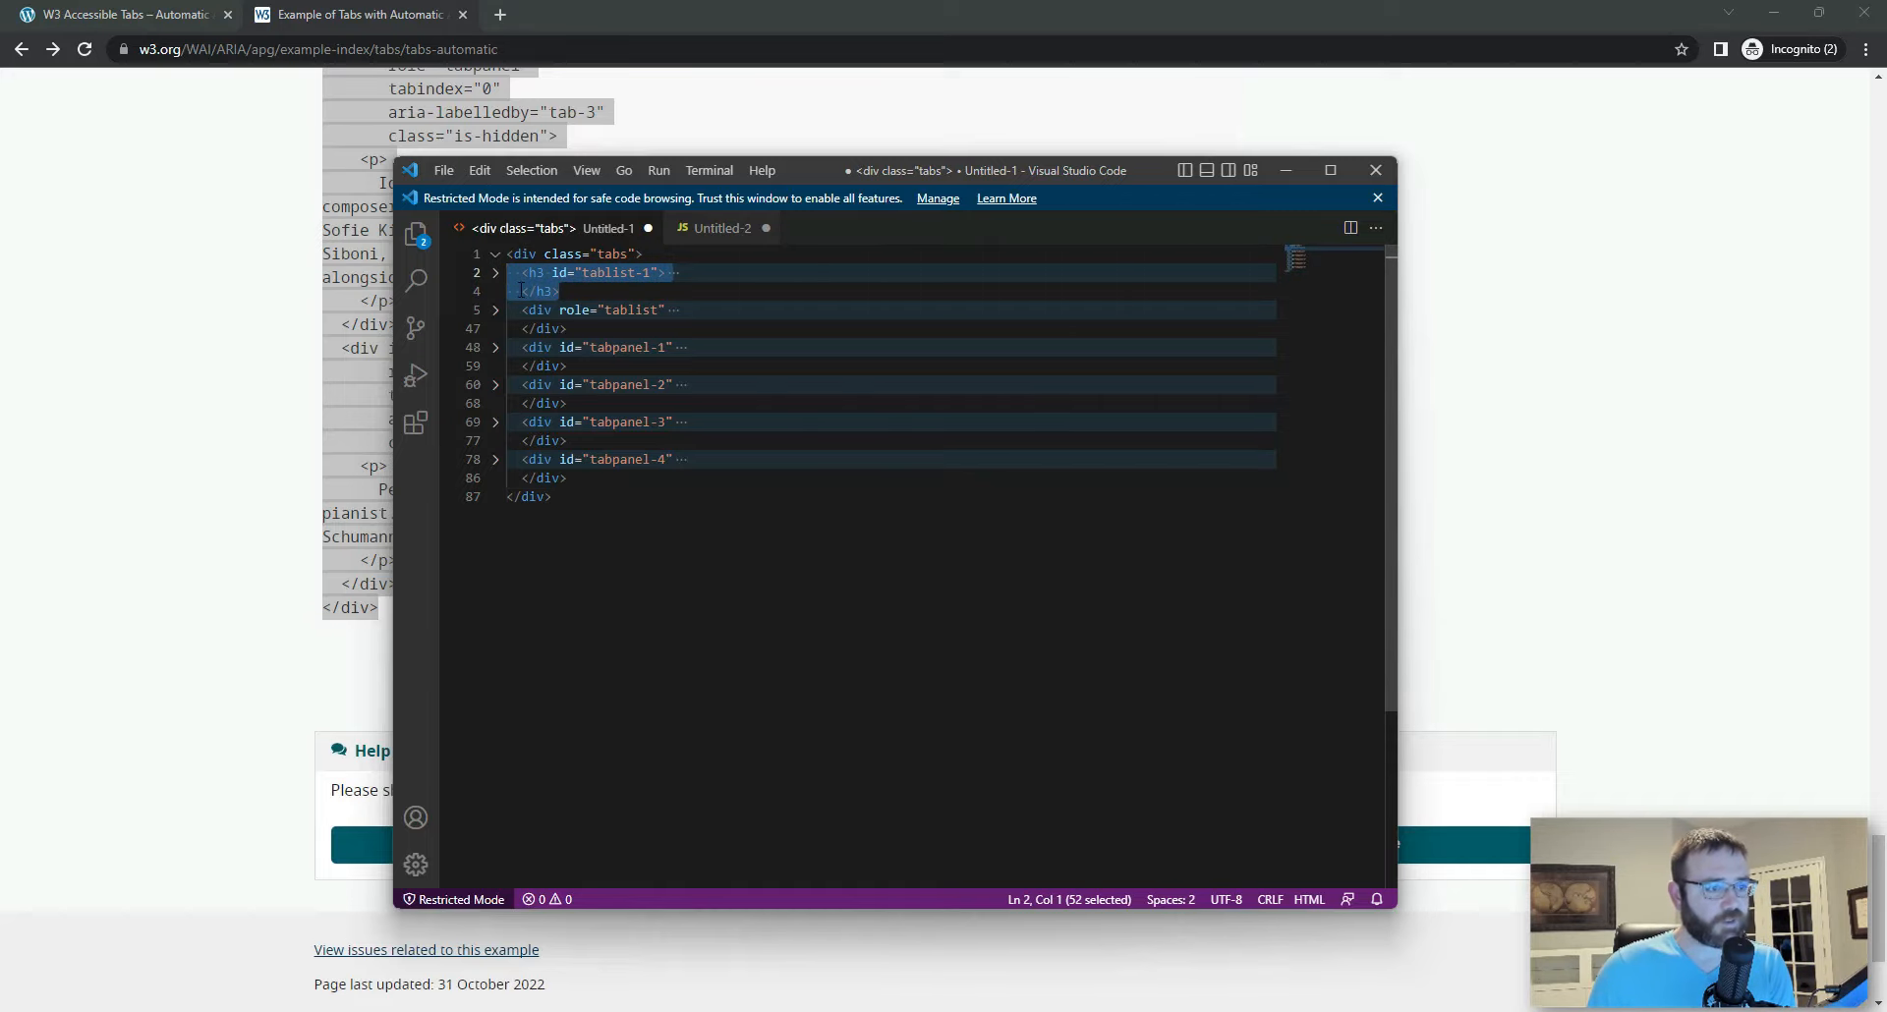
key(Delete)
key(BackSpace)
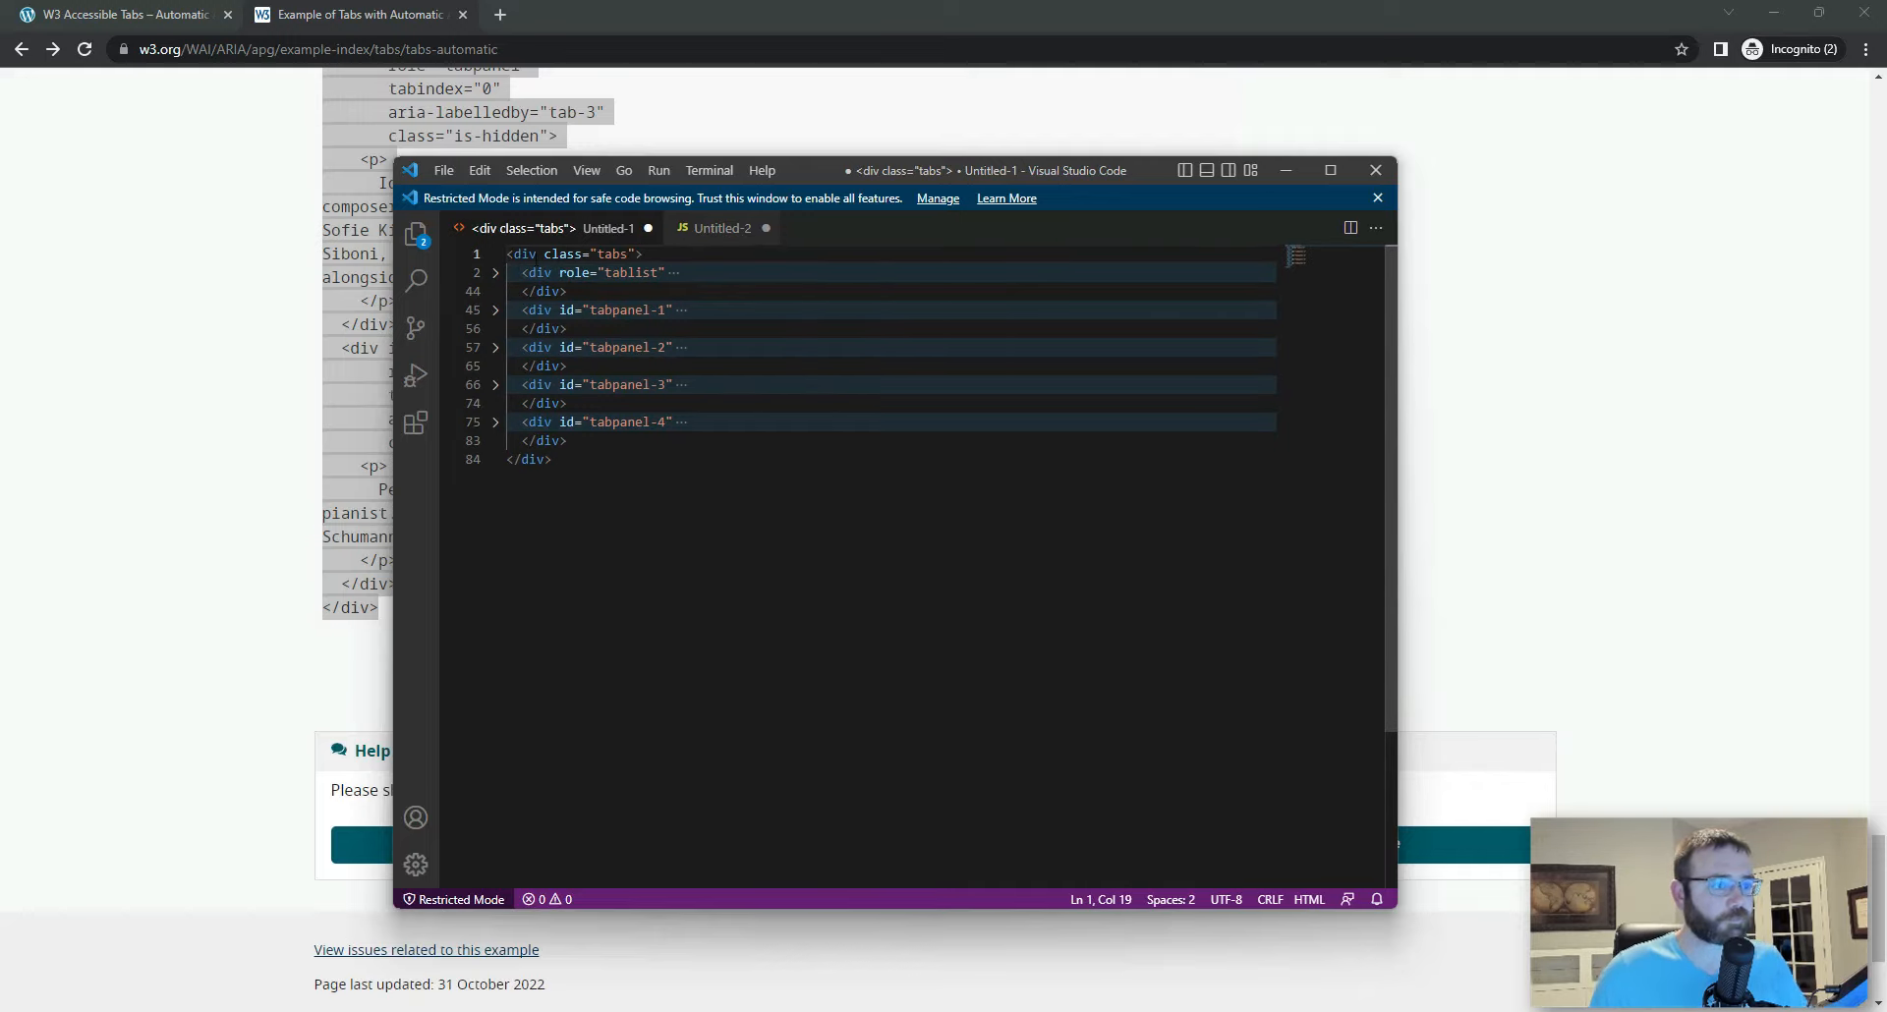
Step: Unfold the tablist div and fold each of its four buttons, tab-1 to tab-4
click(497, 255)
click(496, 255)
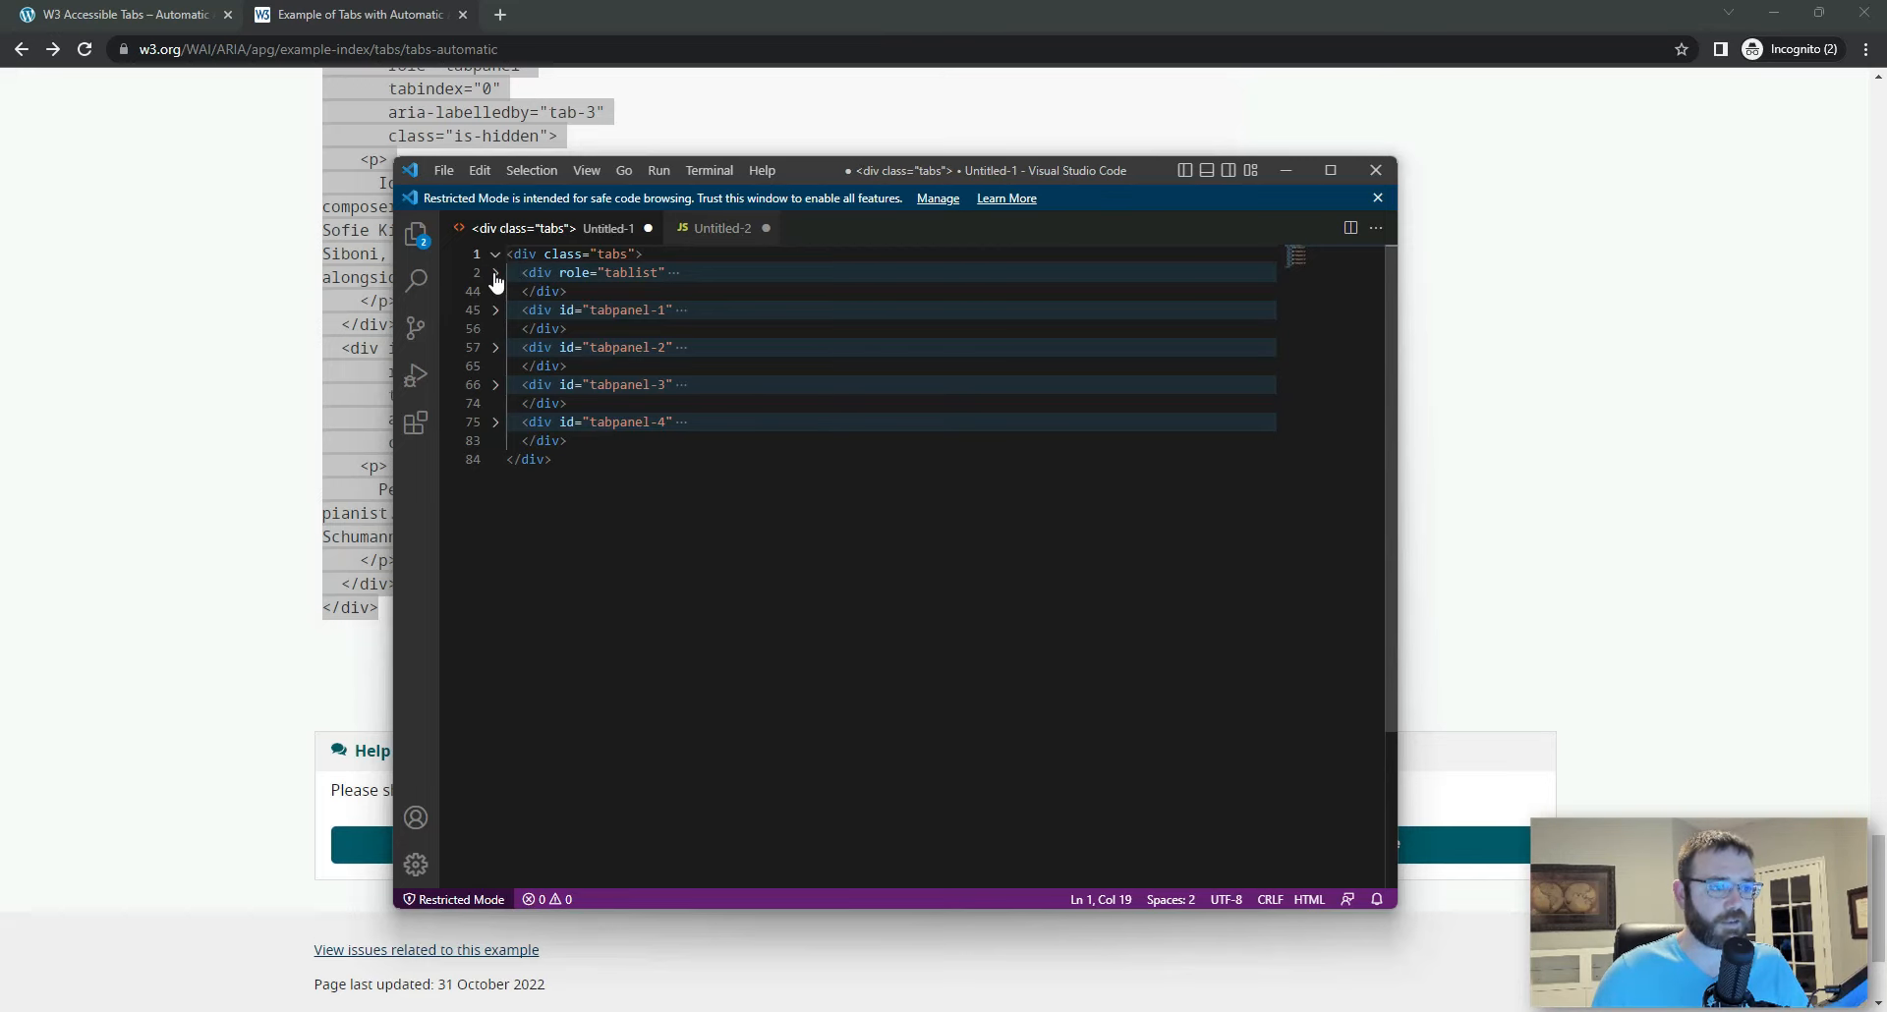
click(496, 273)
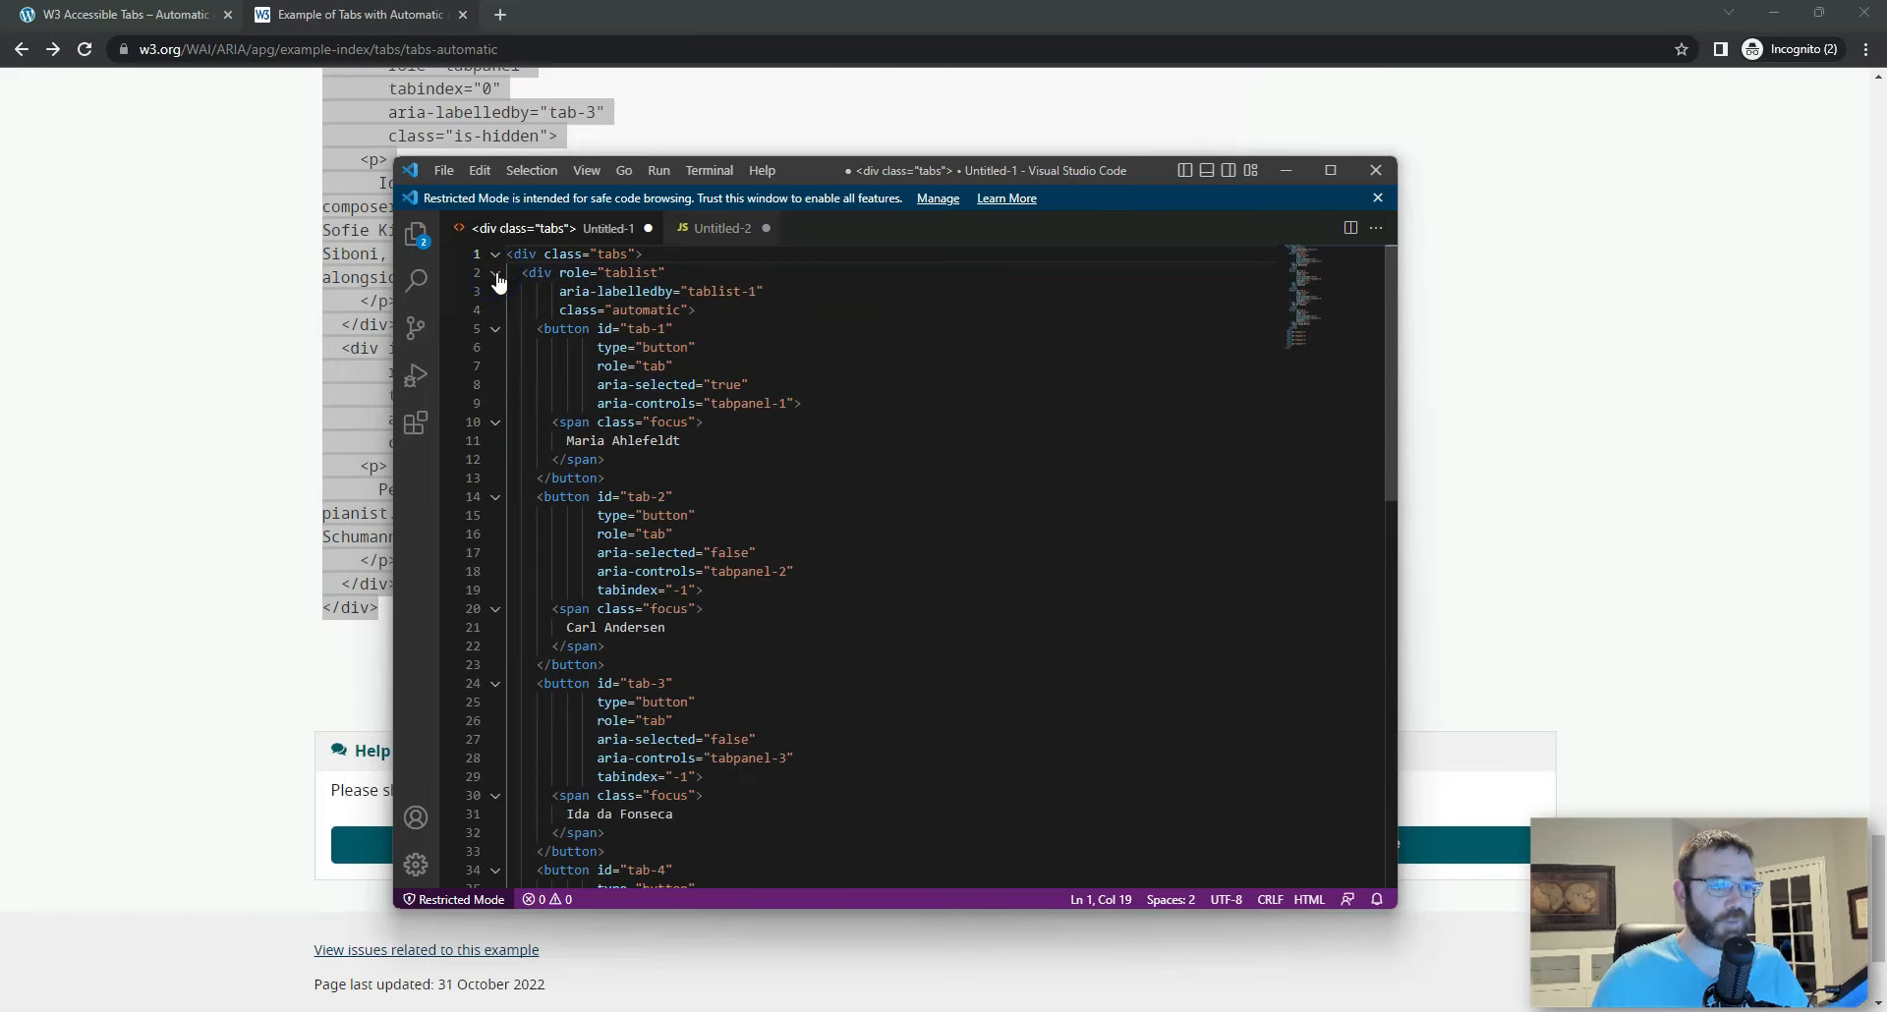
click(496, 330)
click(496, 366)
click(496, 403)
click(495, 440)
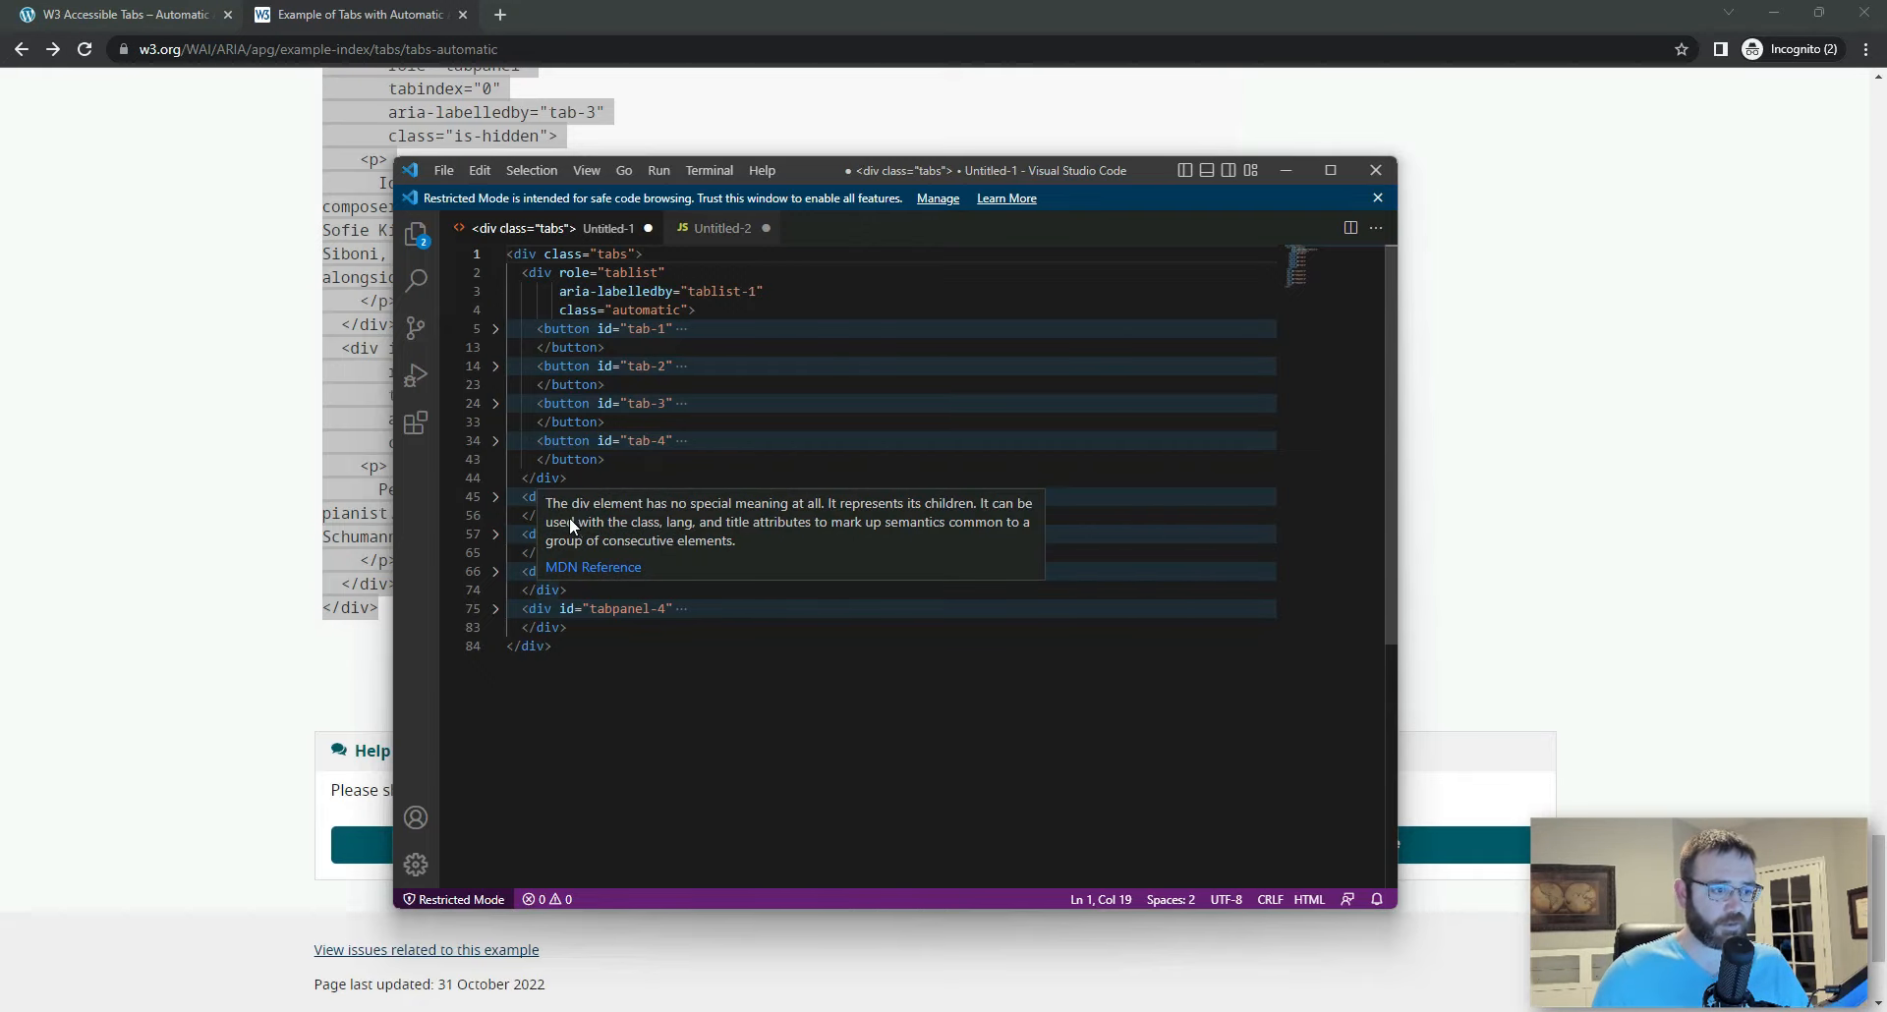
Step: Switch to the W3C example page in the browser and try each of the four Danish Composers tabs with its panel
click(711, 93)
scroll(724, 219, up, 20)
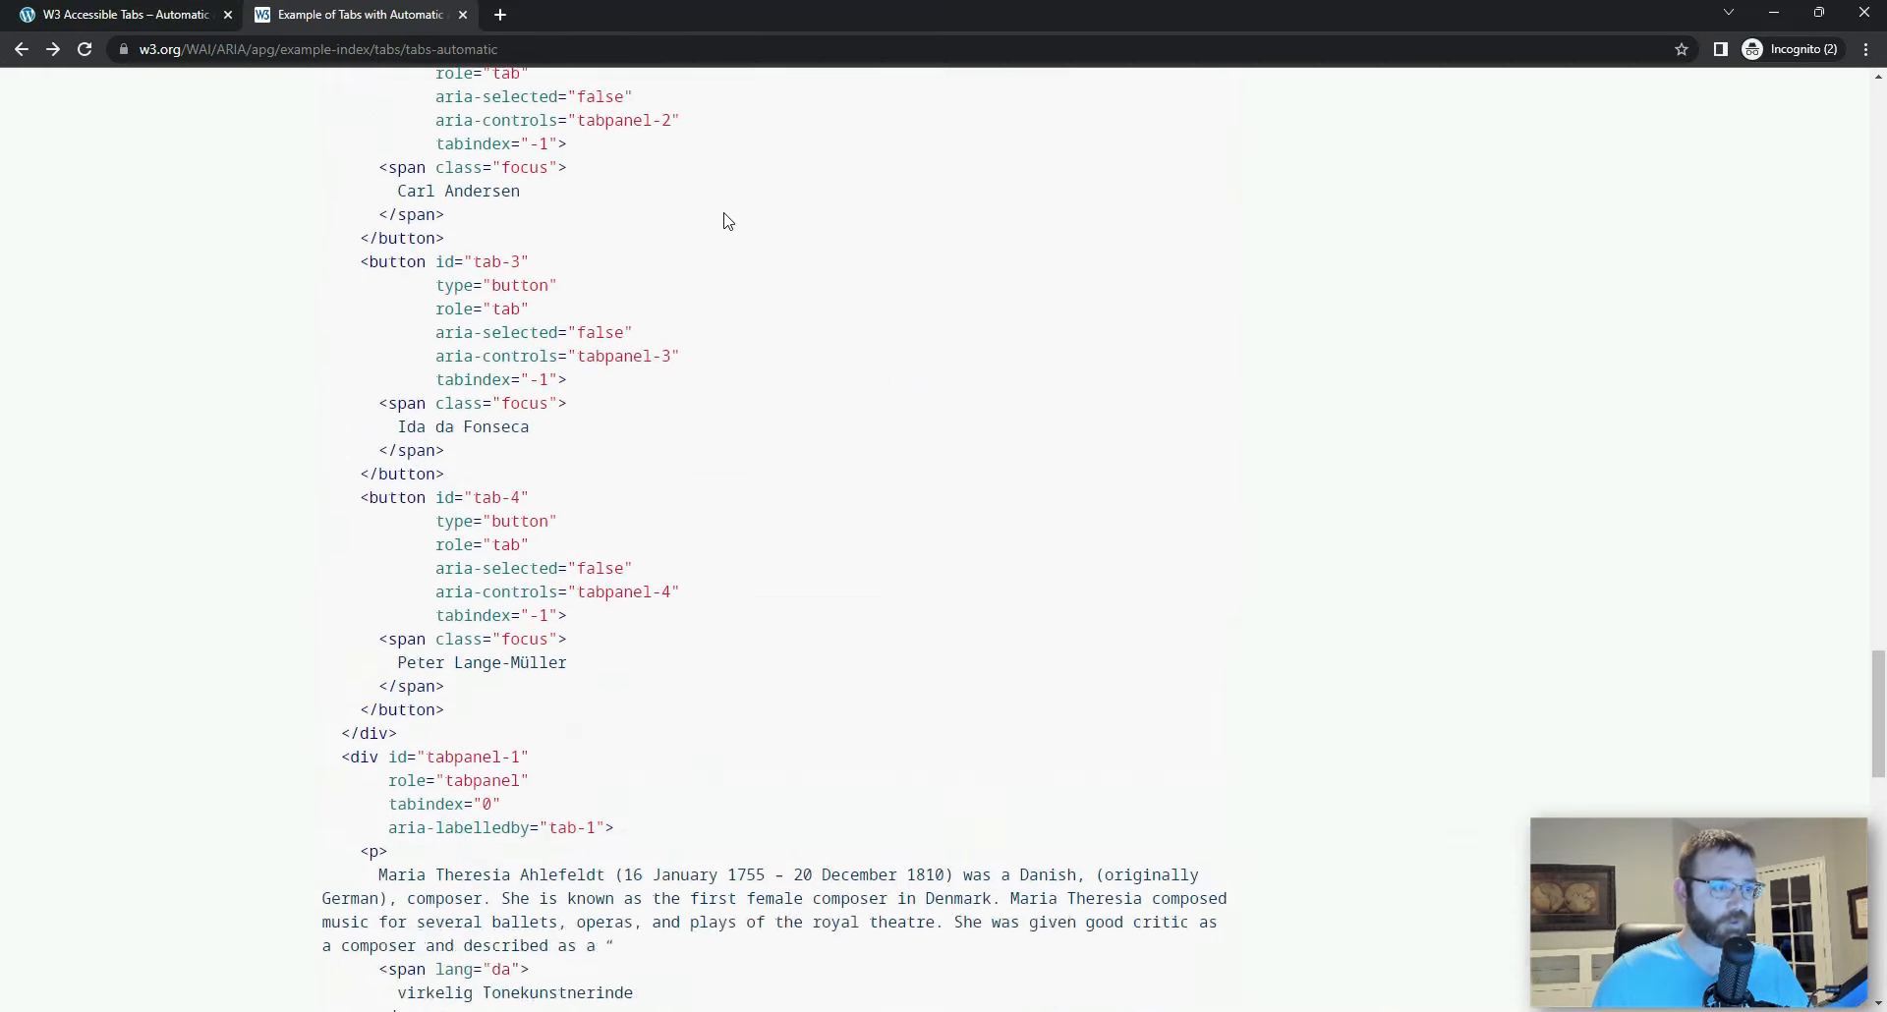
scroll(724, 219, up, 20)
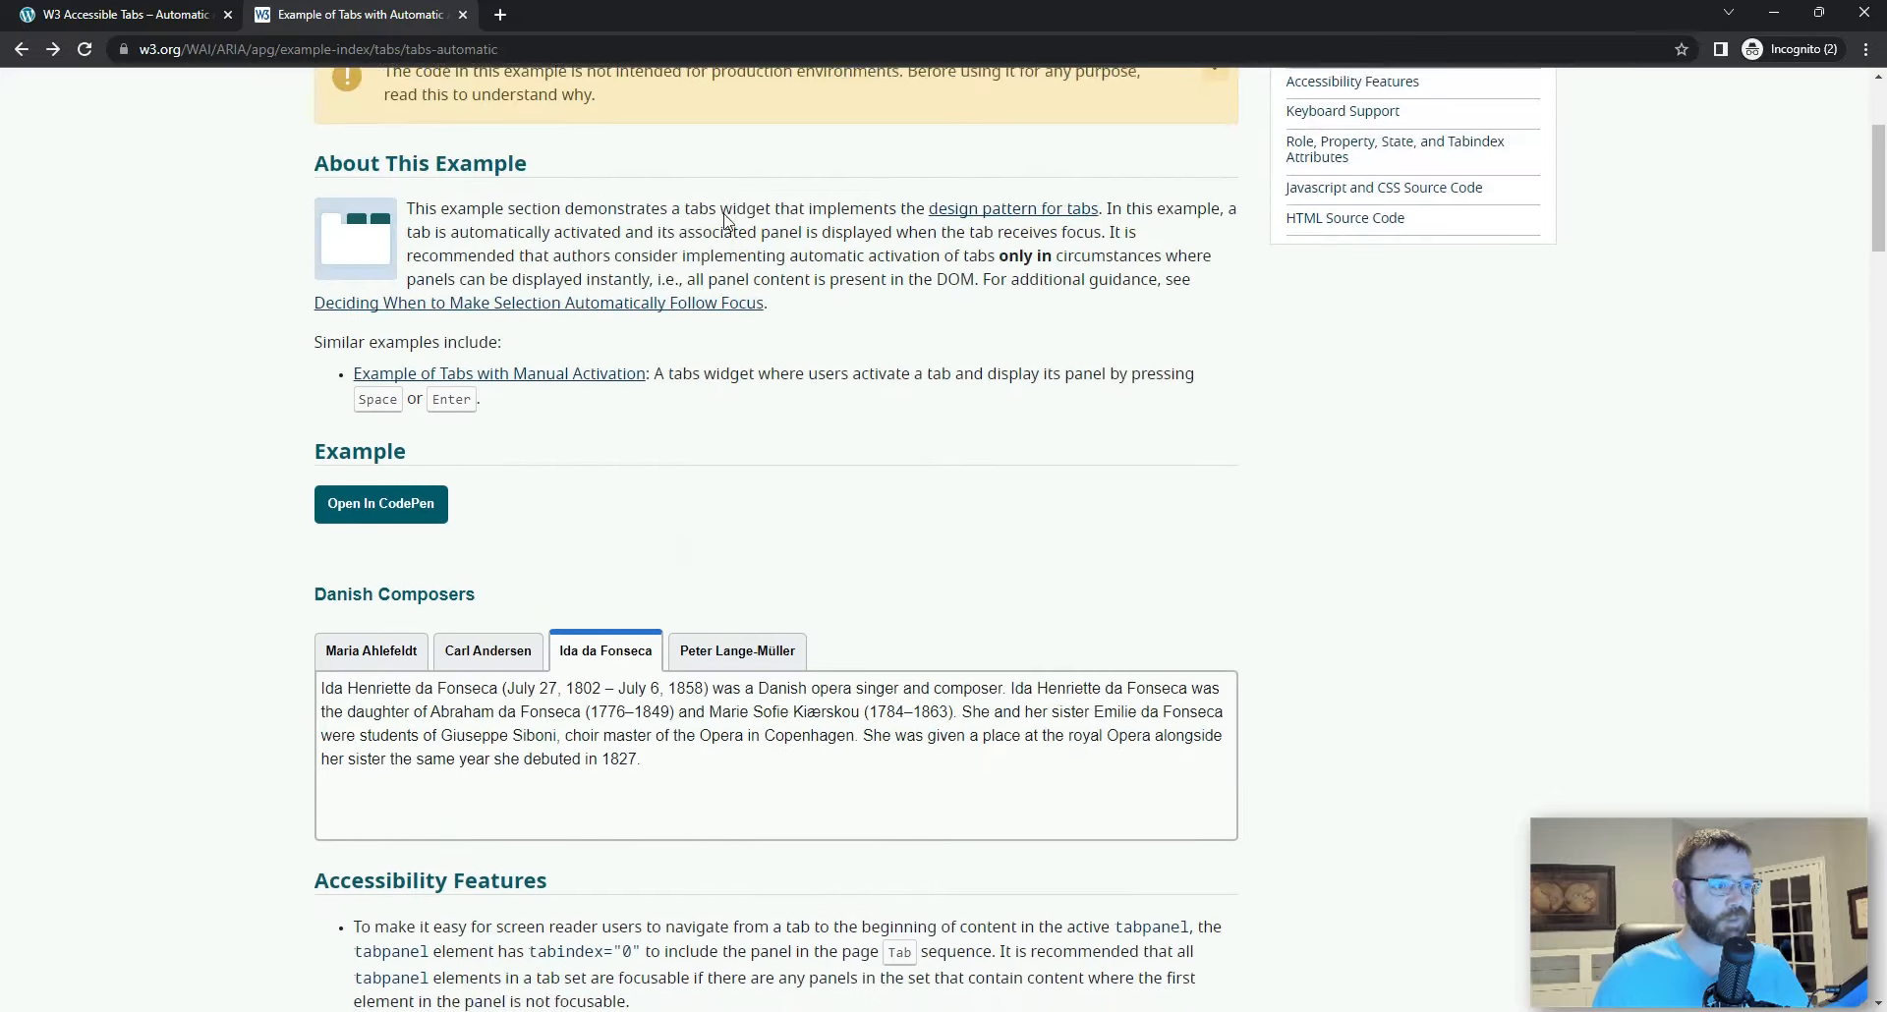
drag(315, 365, 1101, 521)
click(1075, 324)
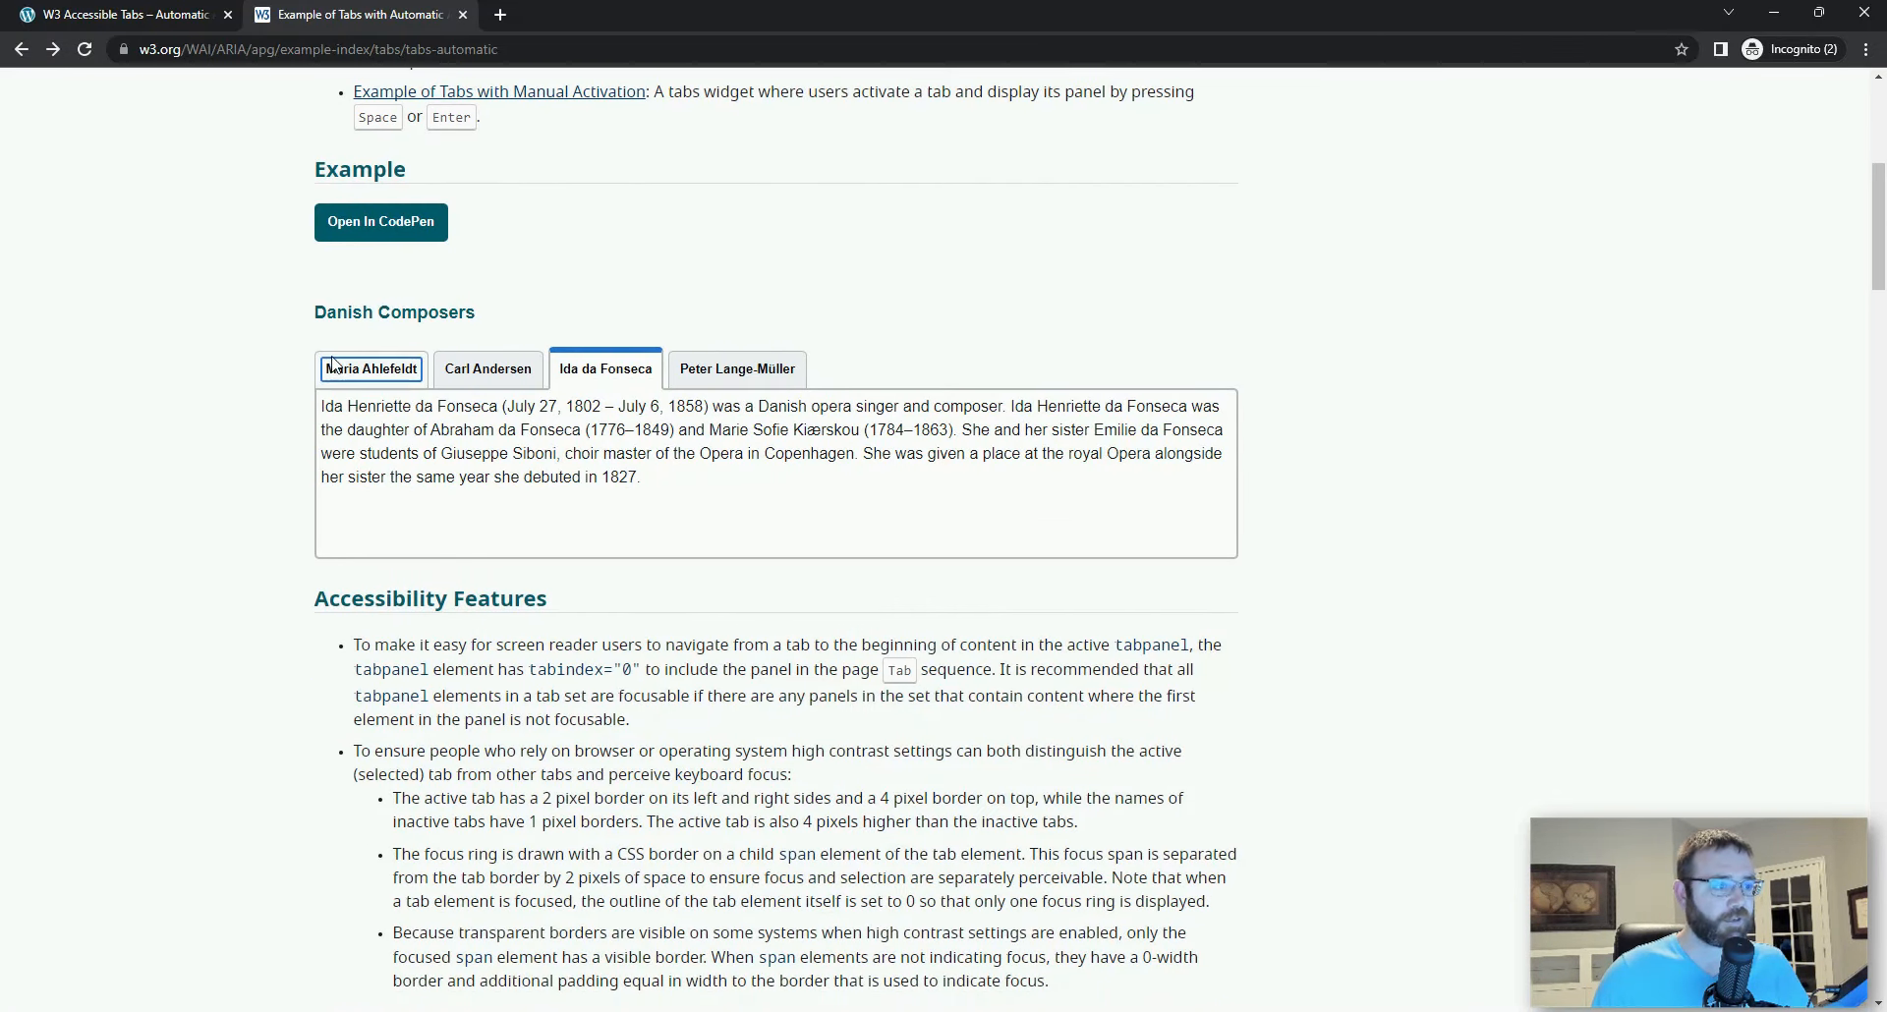
click(377, 372)
click(489, 369)
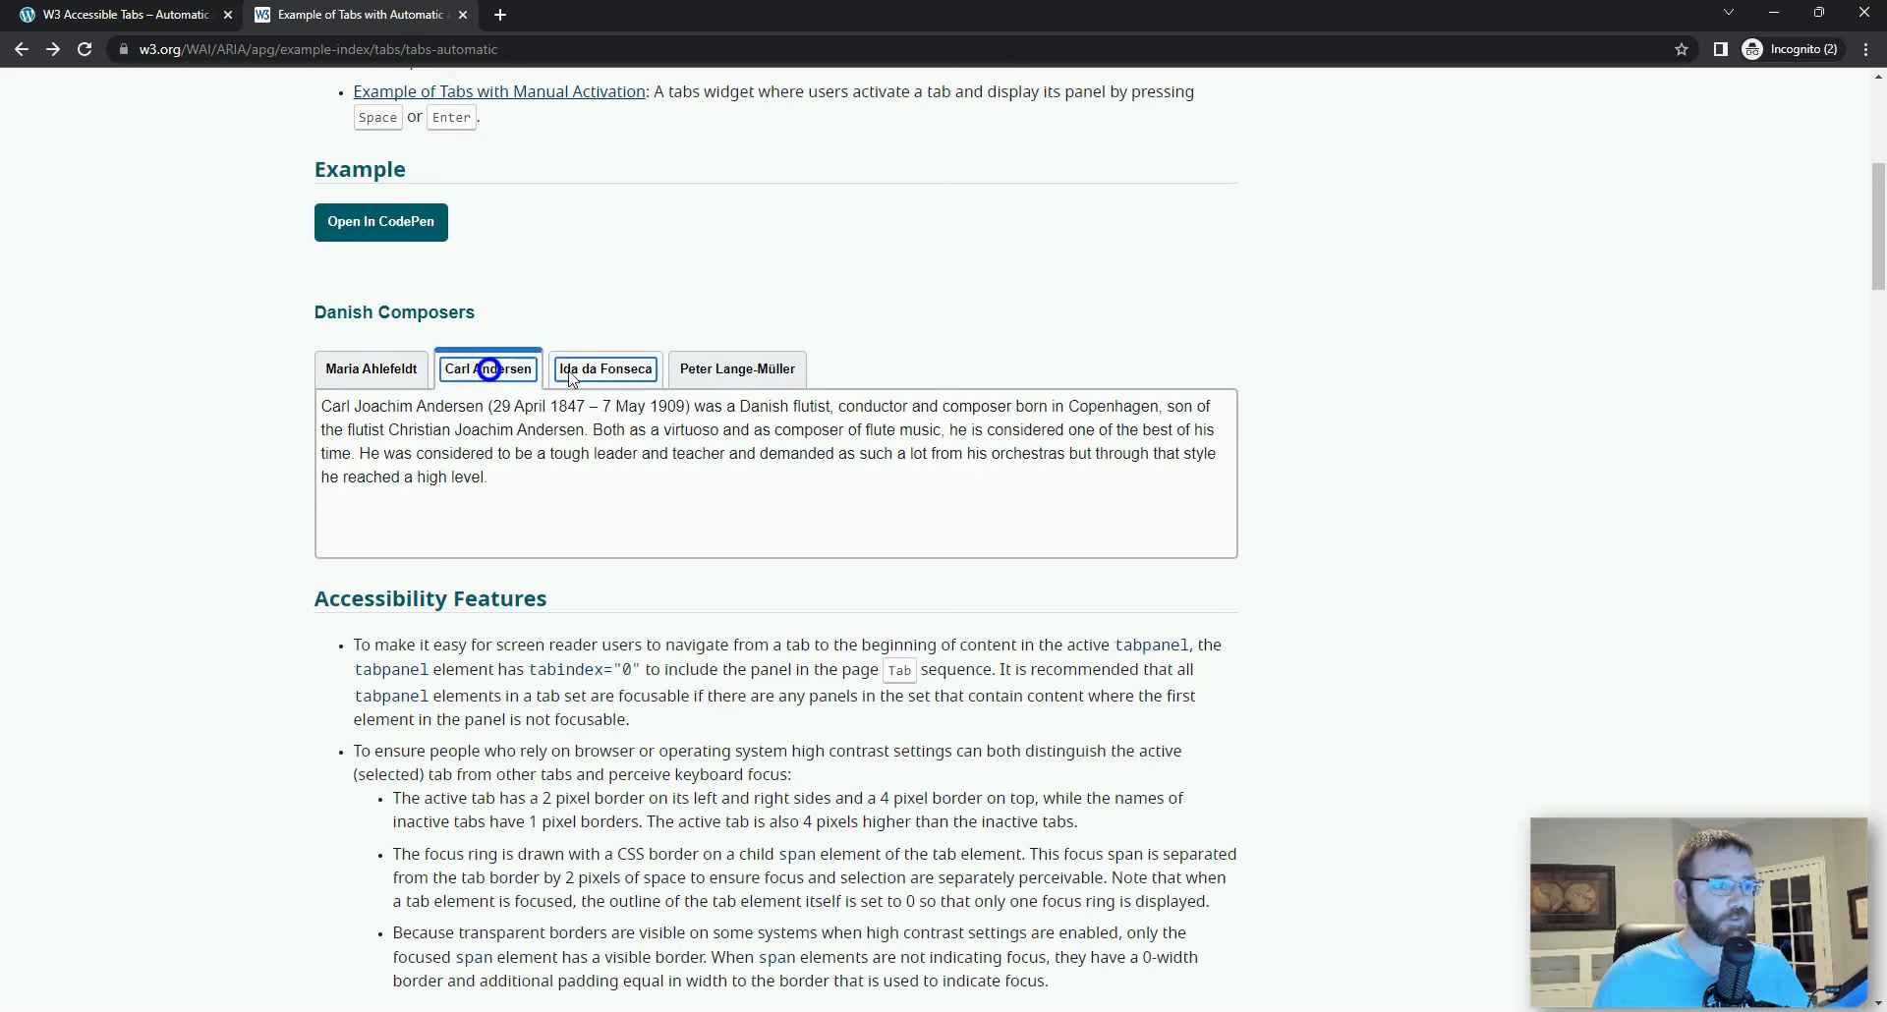
click(594, 369)
click(714, 371)
click(685, 428)
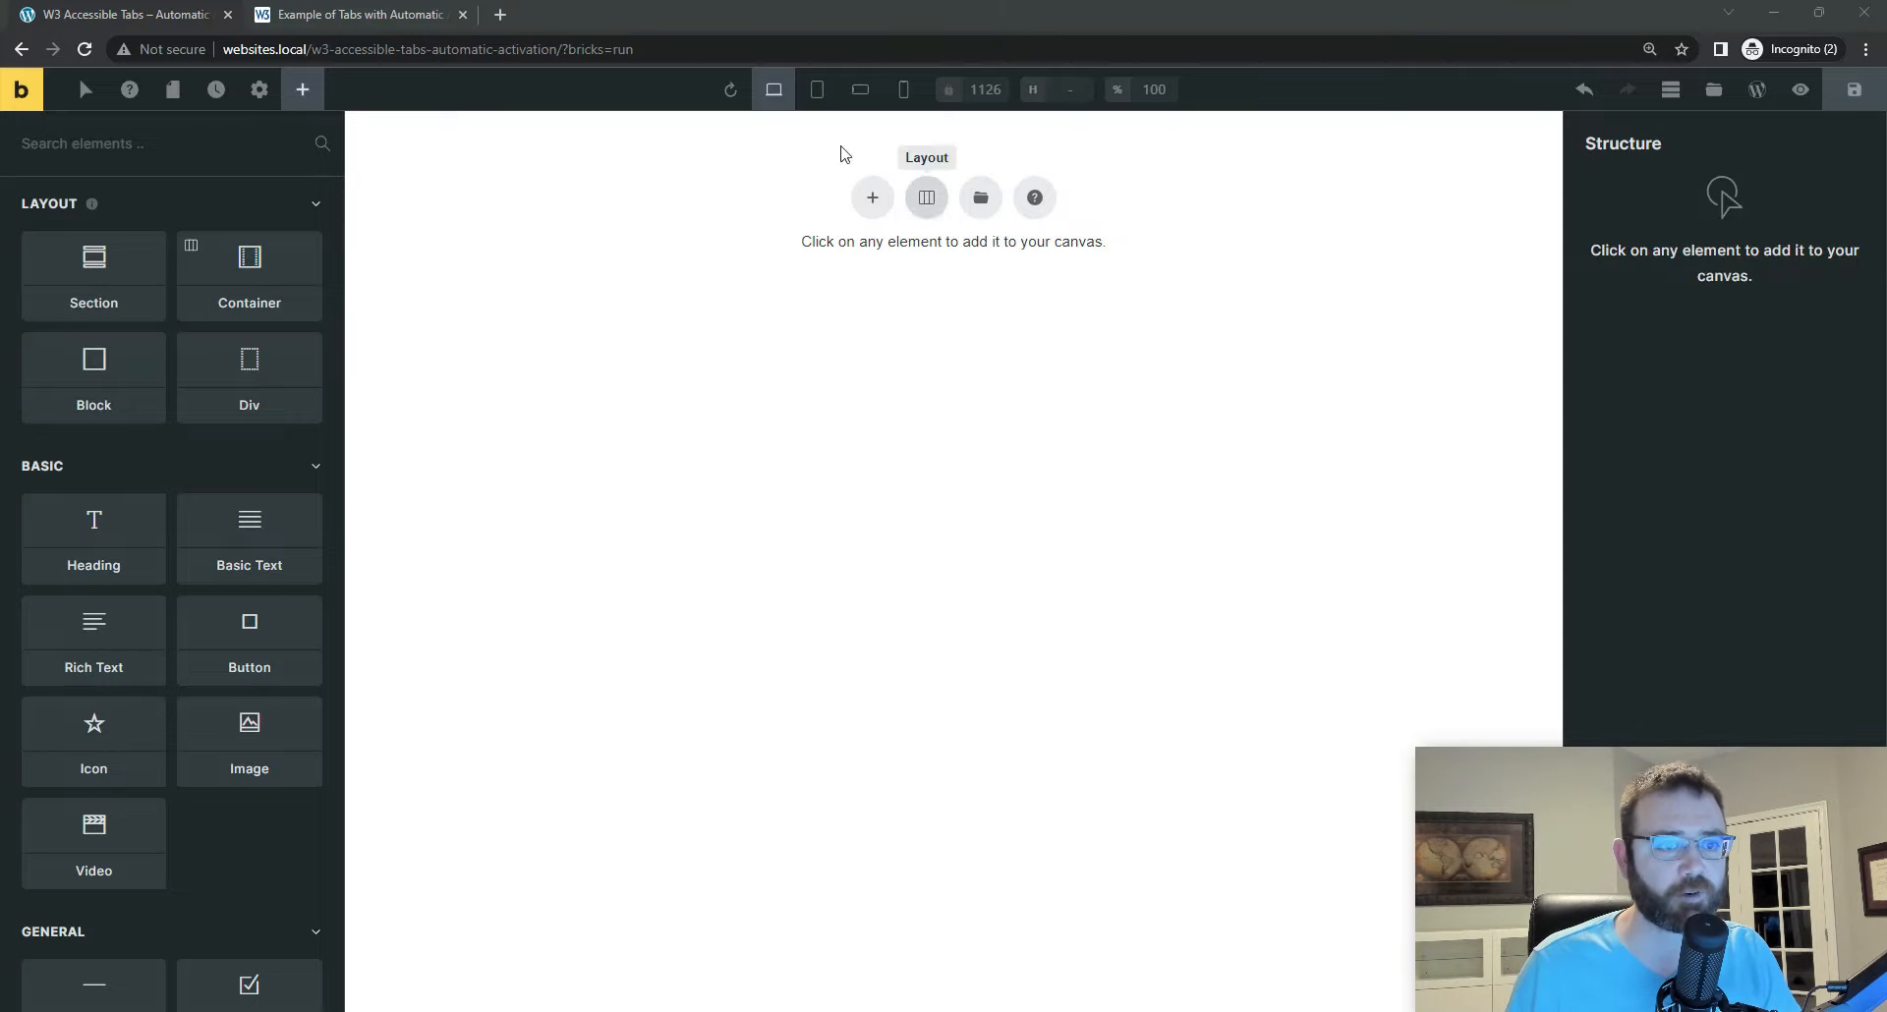
Step: Add a single-container section to the Bricks canvas, and fold the tablist div in Visual Studio Code
click(926, 198)
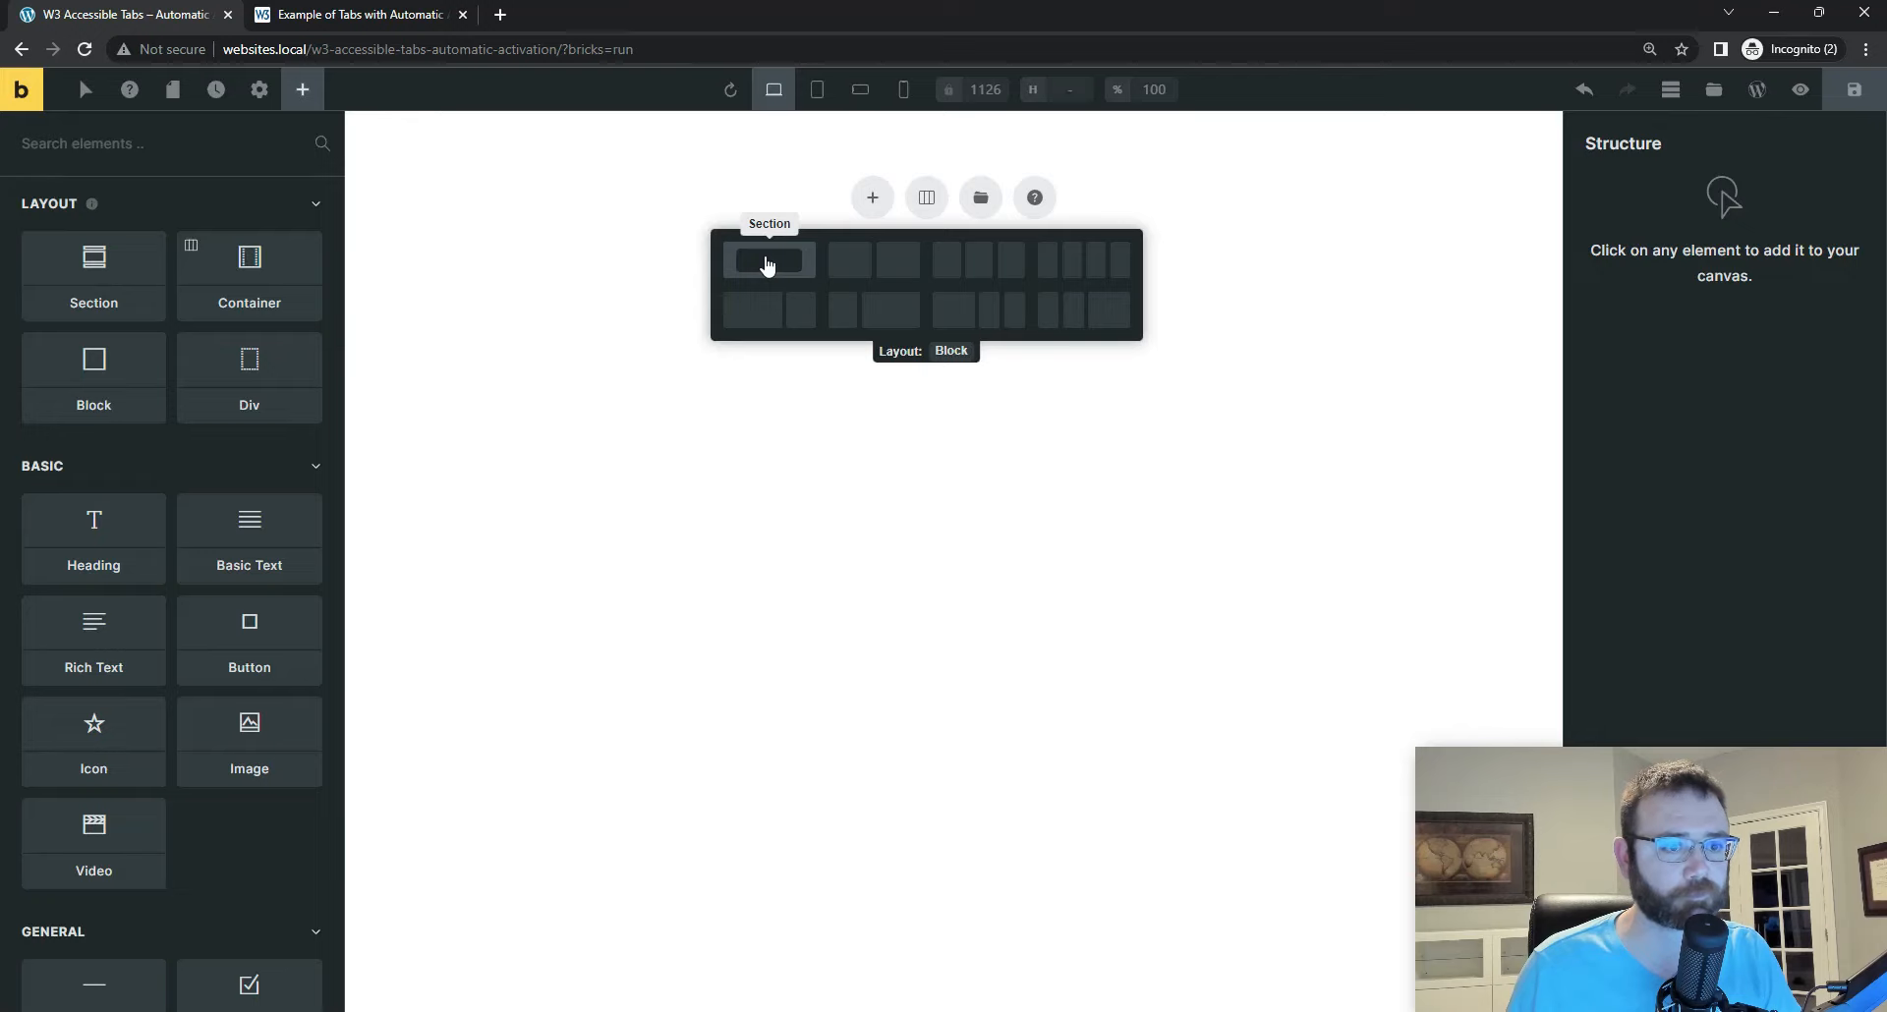
click(768, 263)
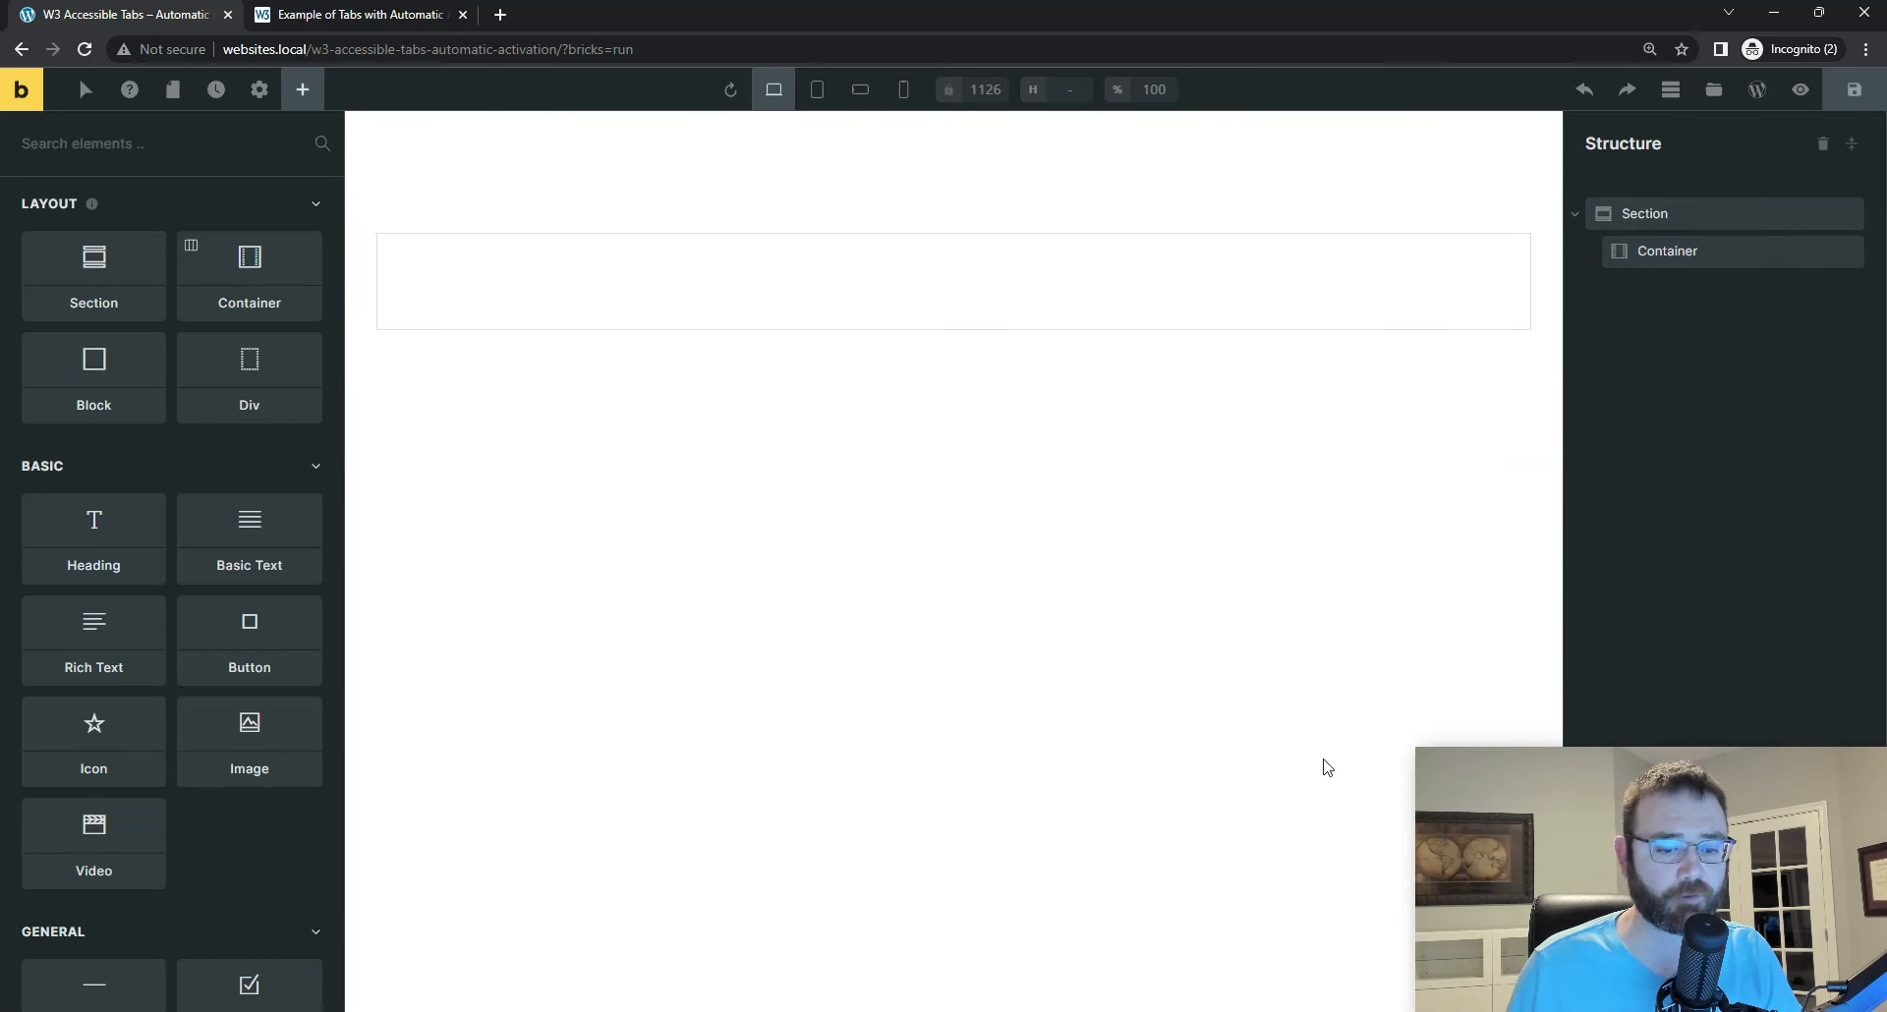
click(1241, 969)
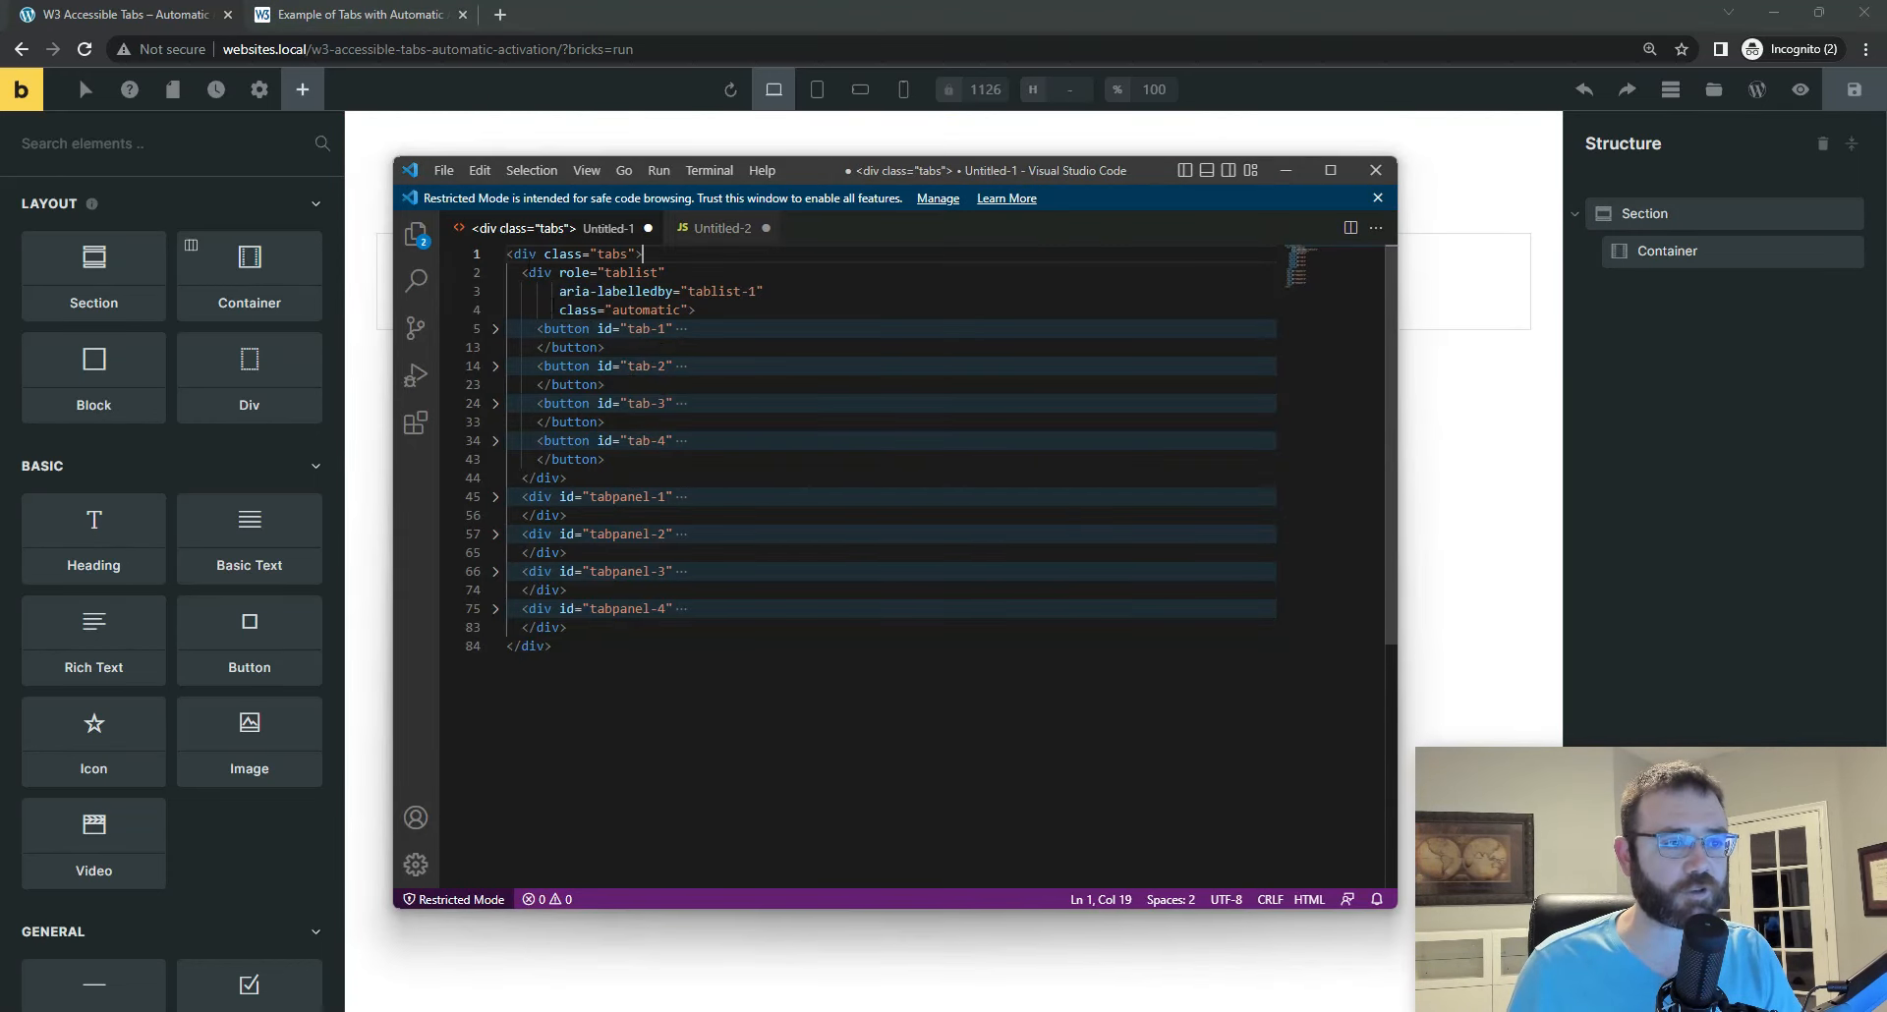
click(496, 272)
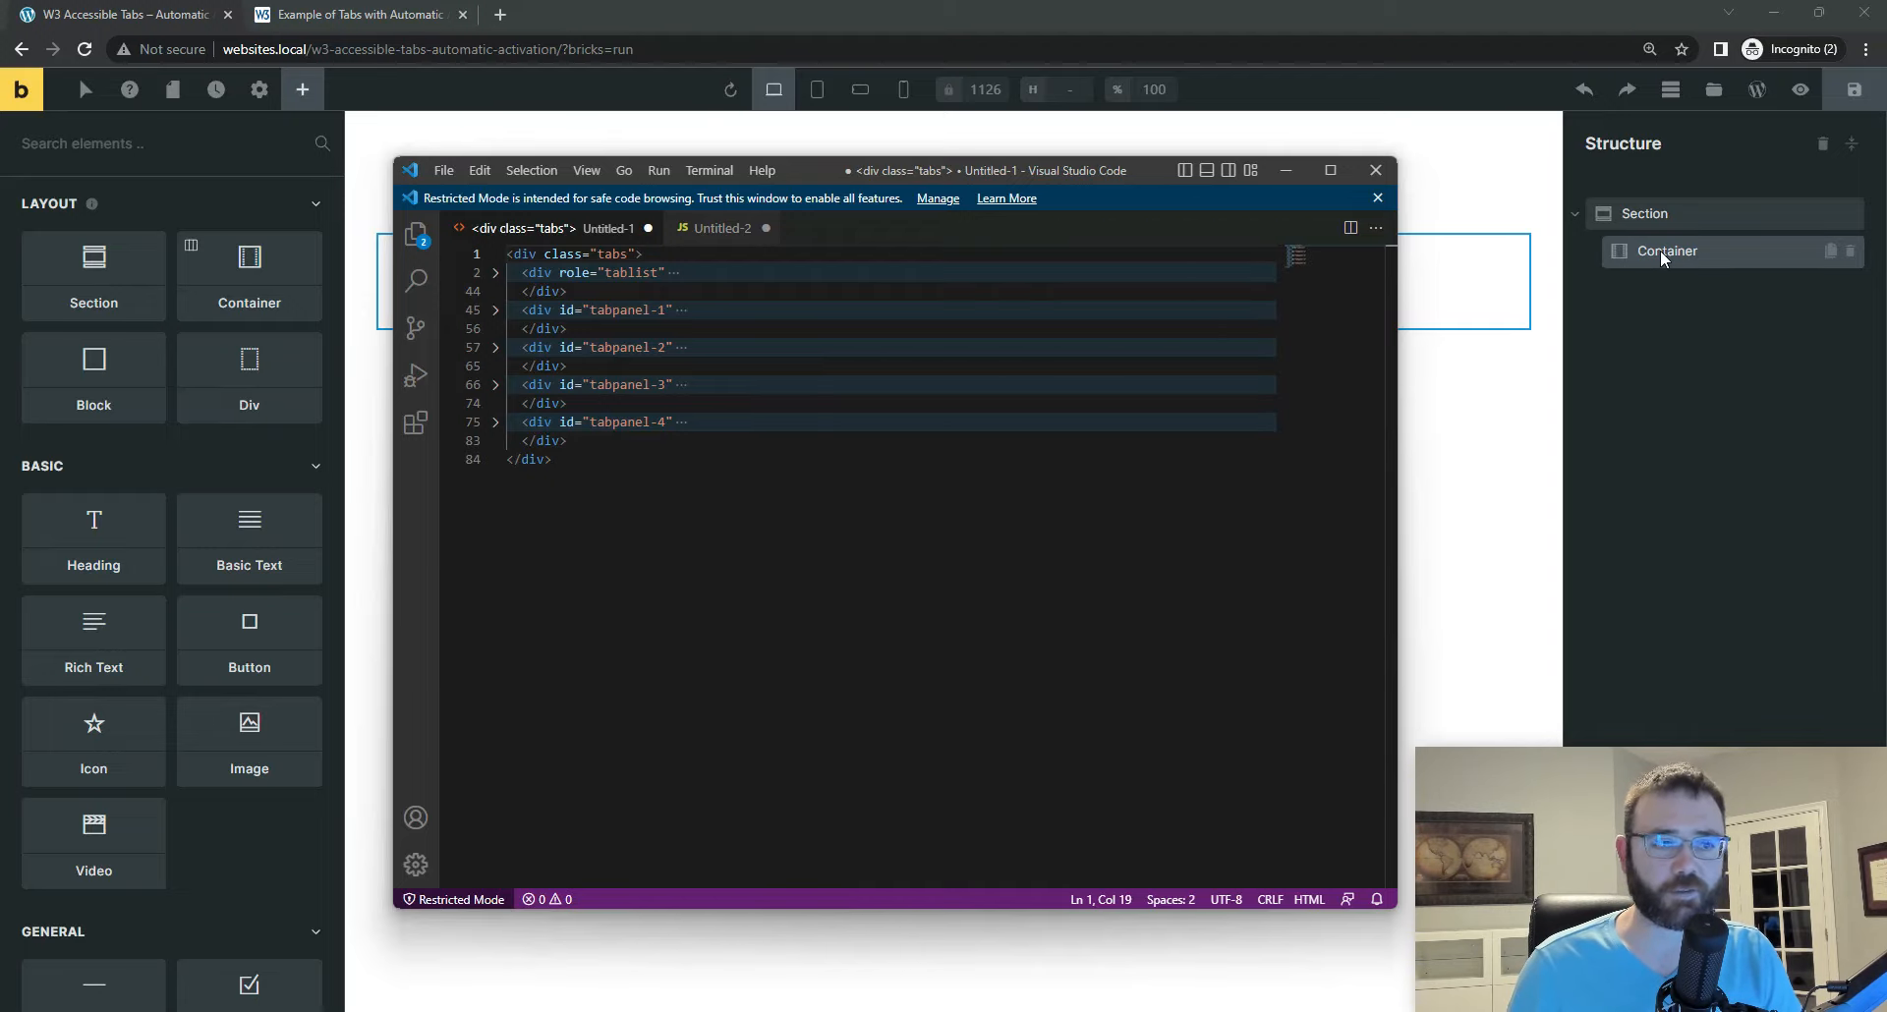
Step: Switch back to the Bricks builder and rename the section's container as Tab Wrapper
click(1686, 251)
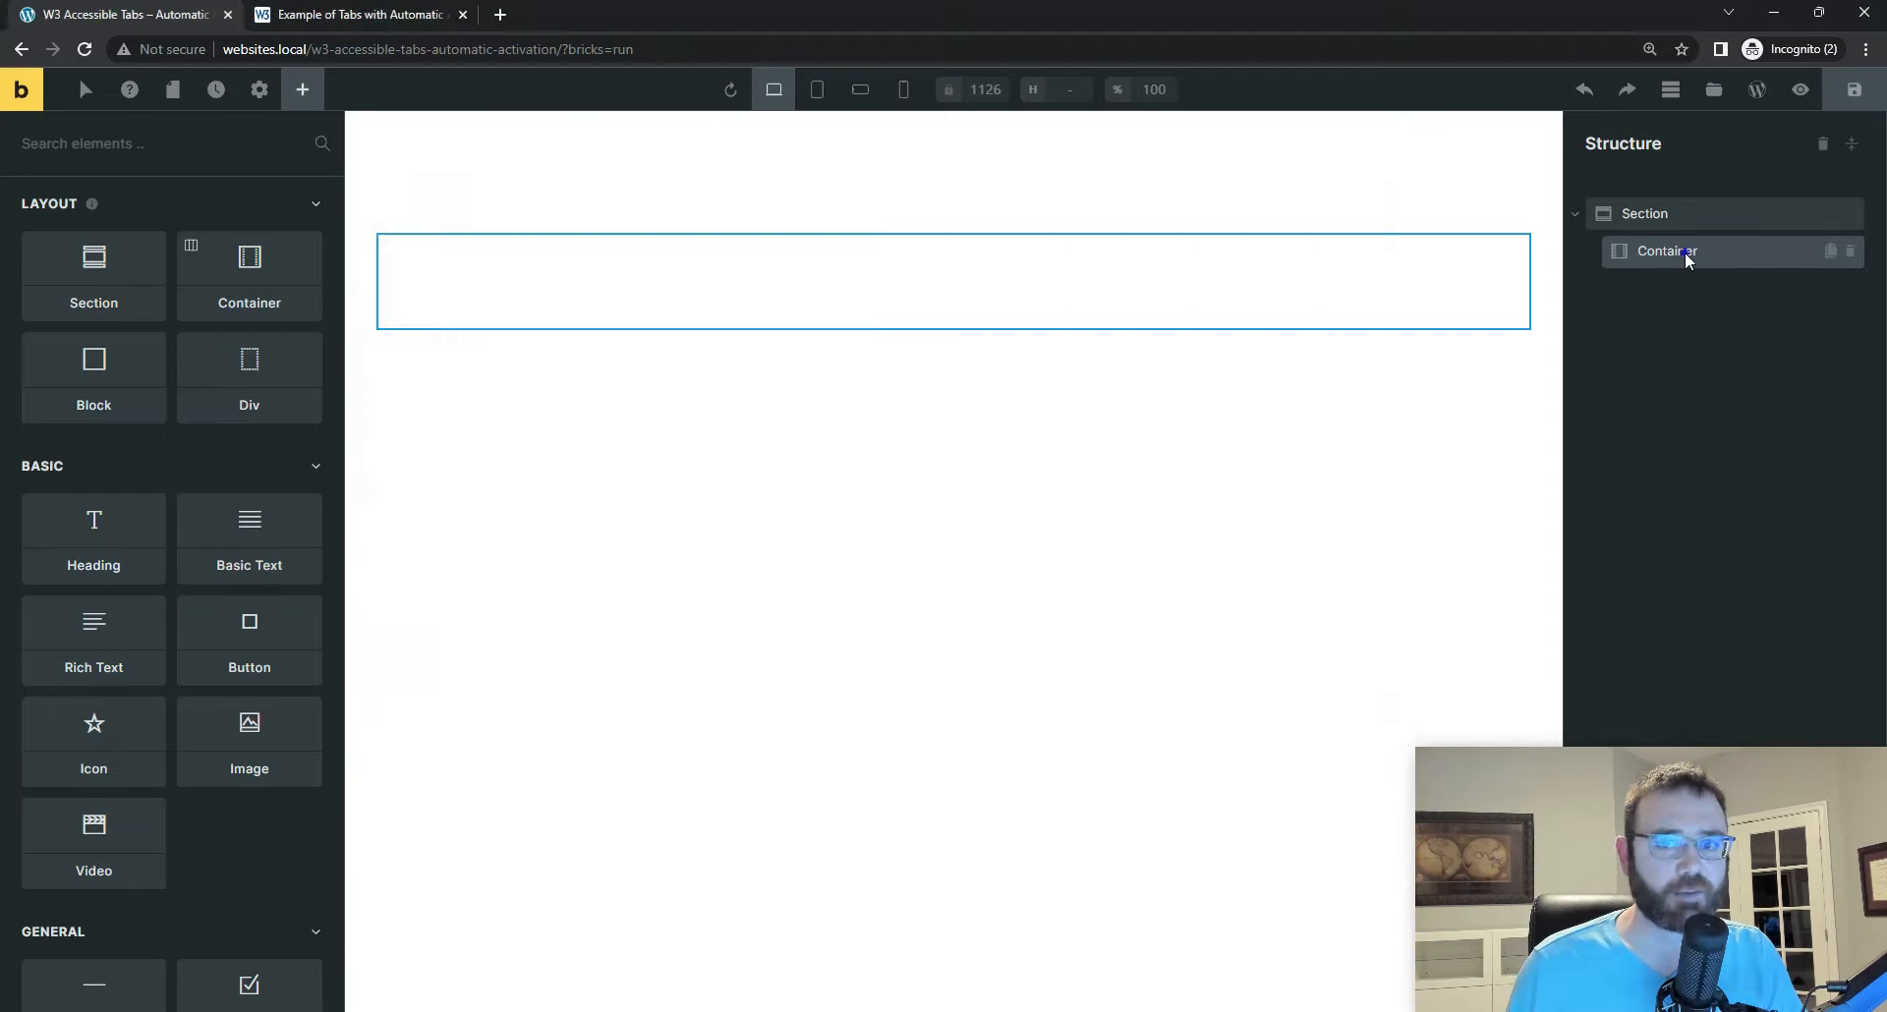
double_click(1686, 251)
text(Tab)
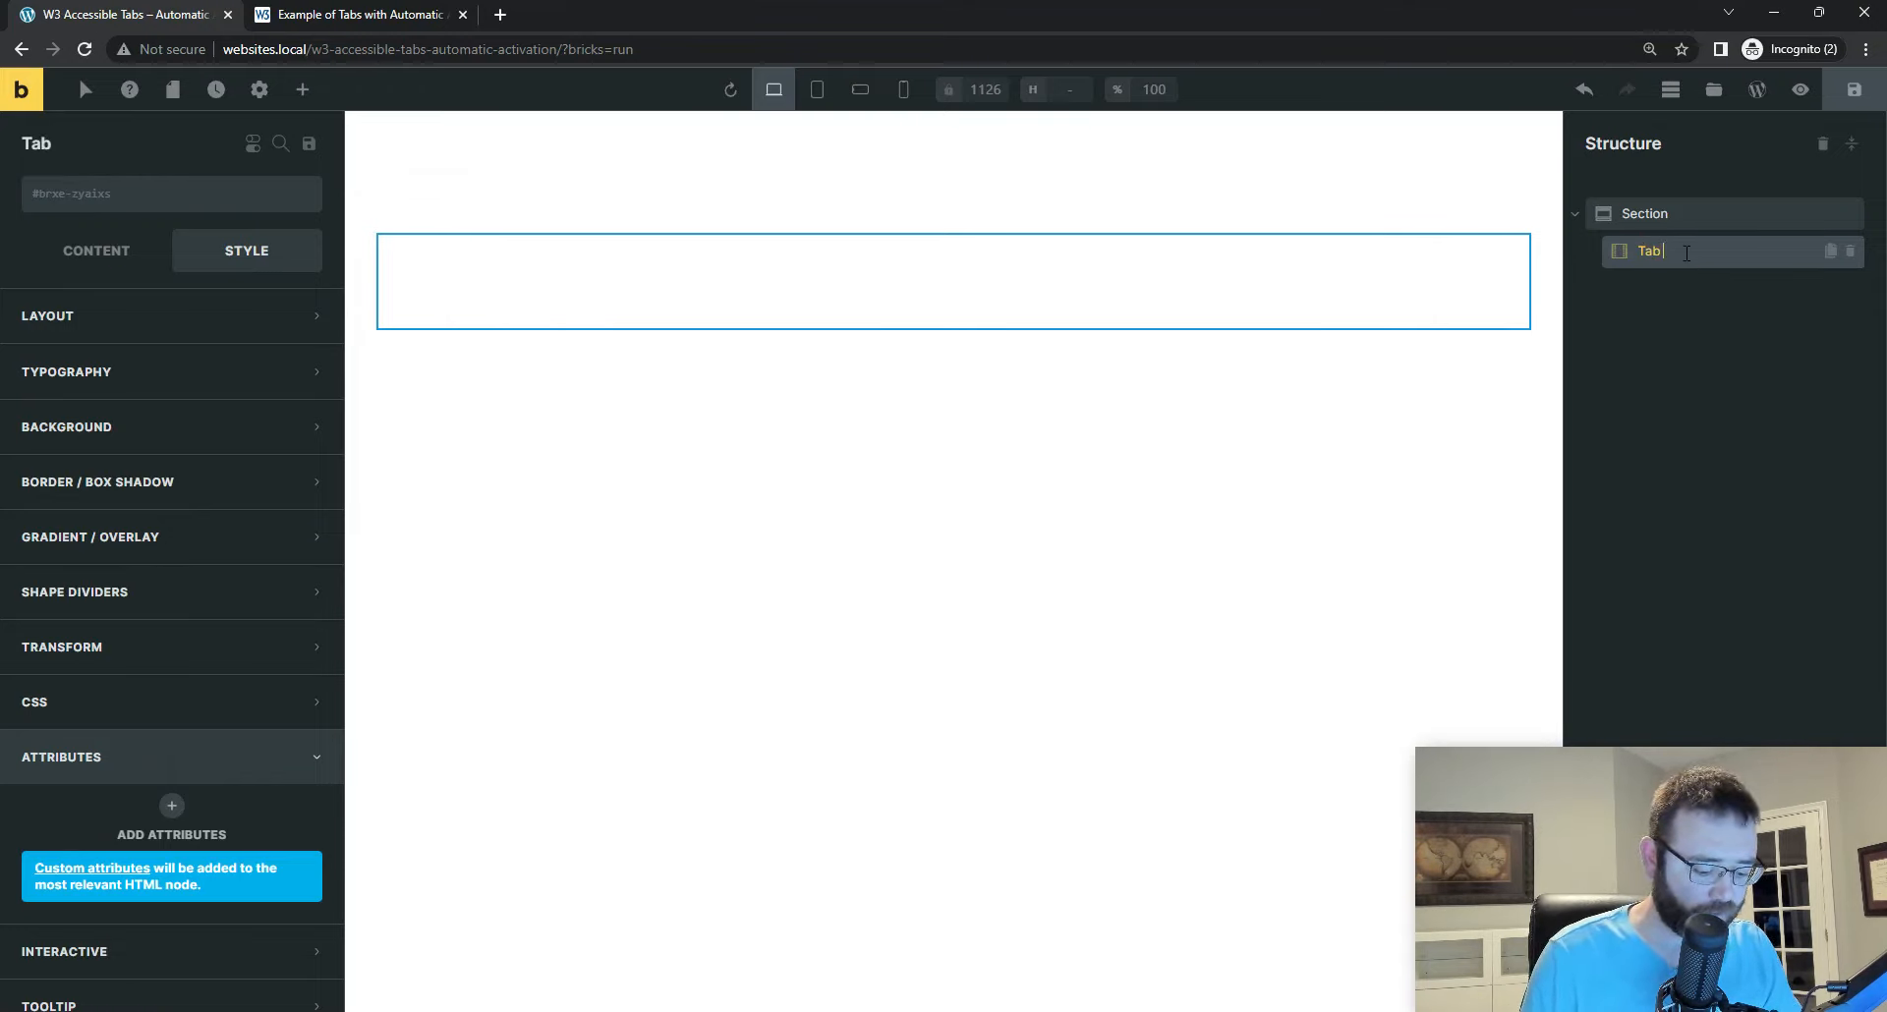
text( Wrapper)
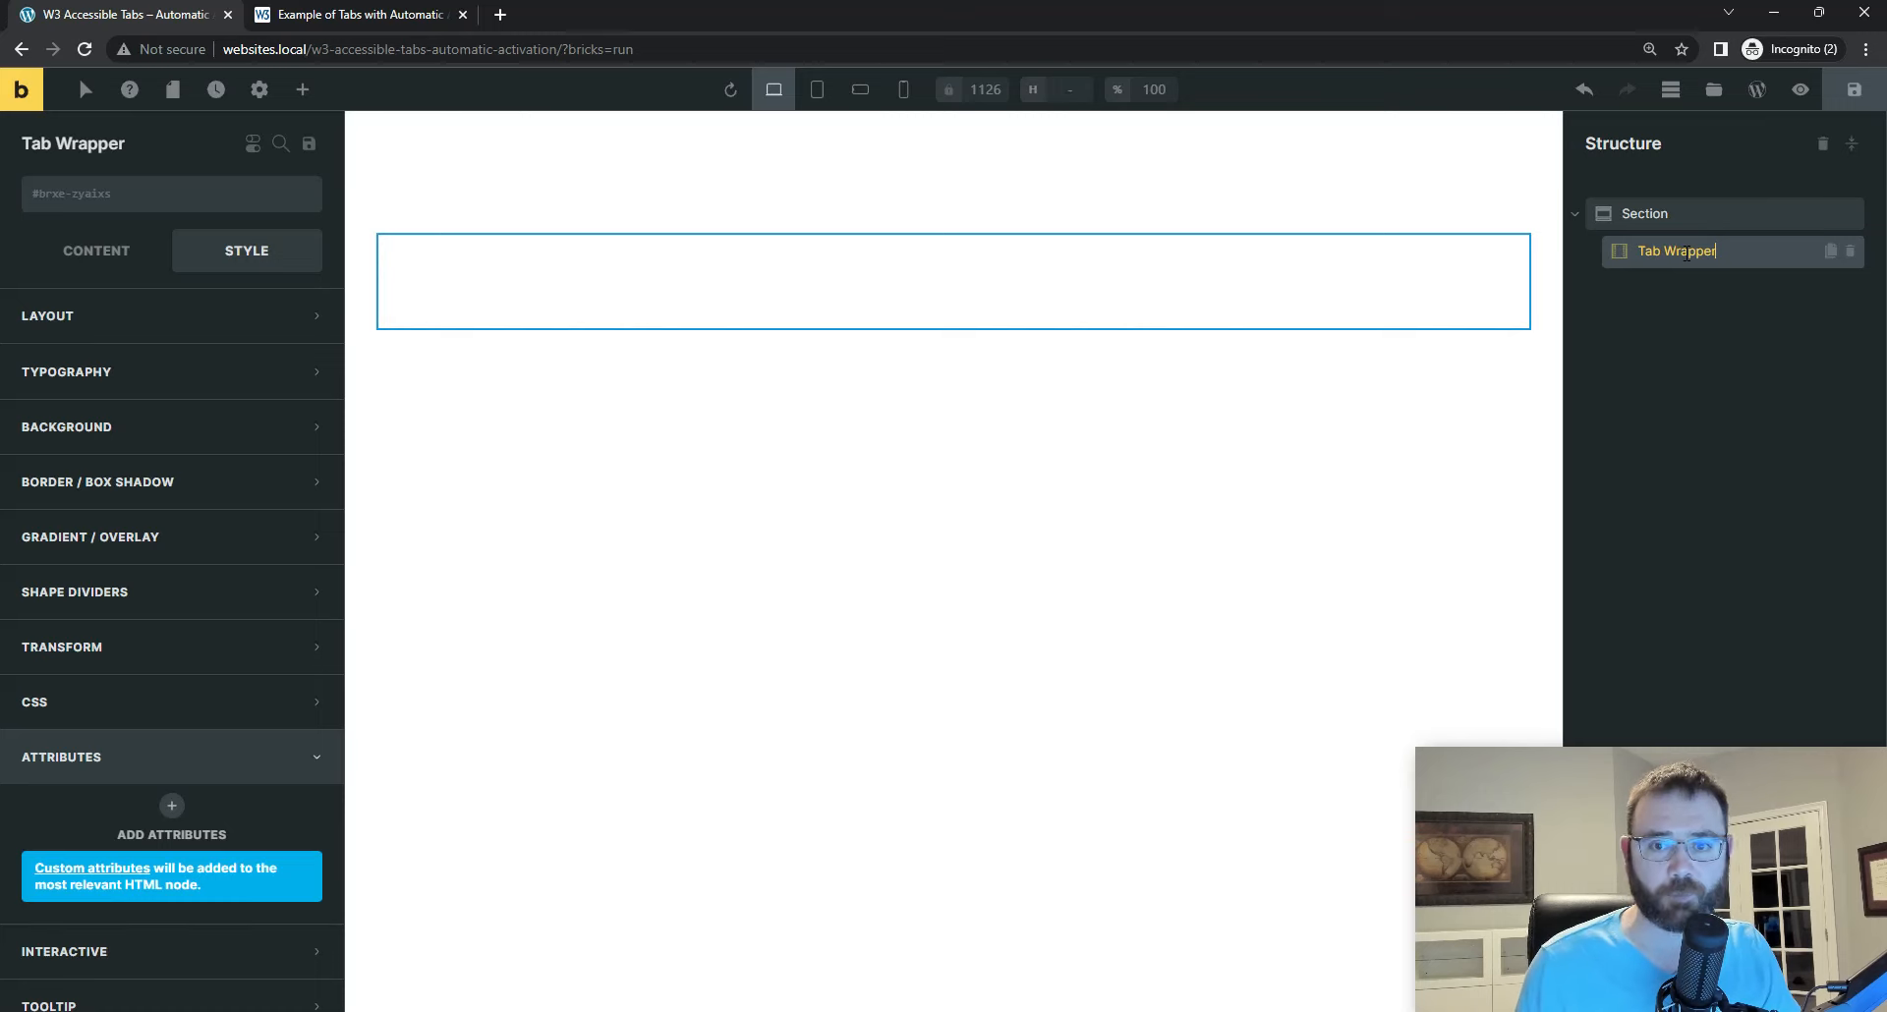
key(Return)
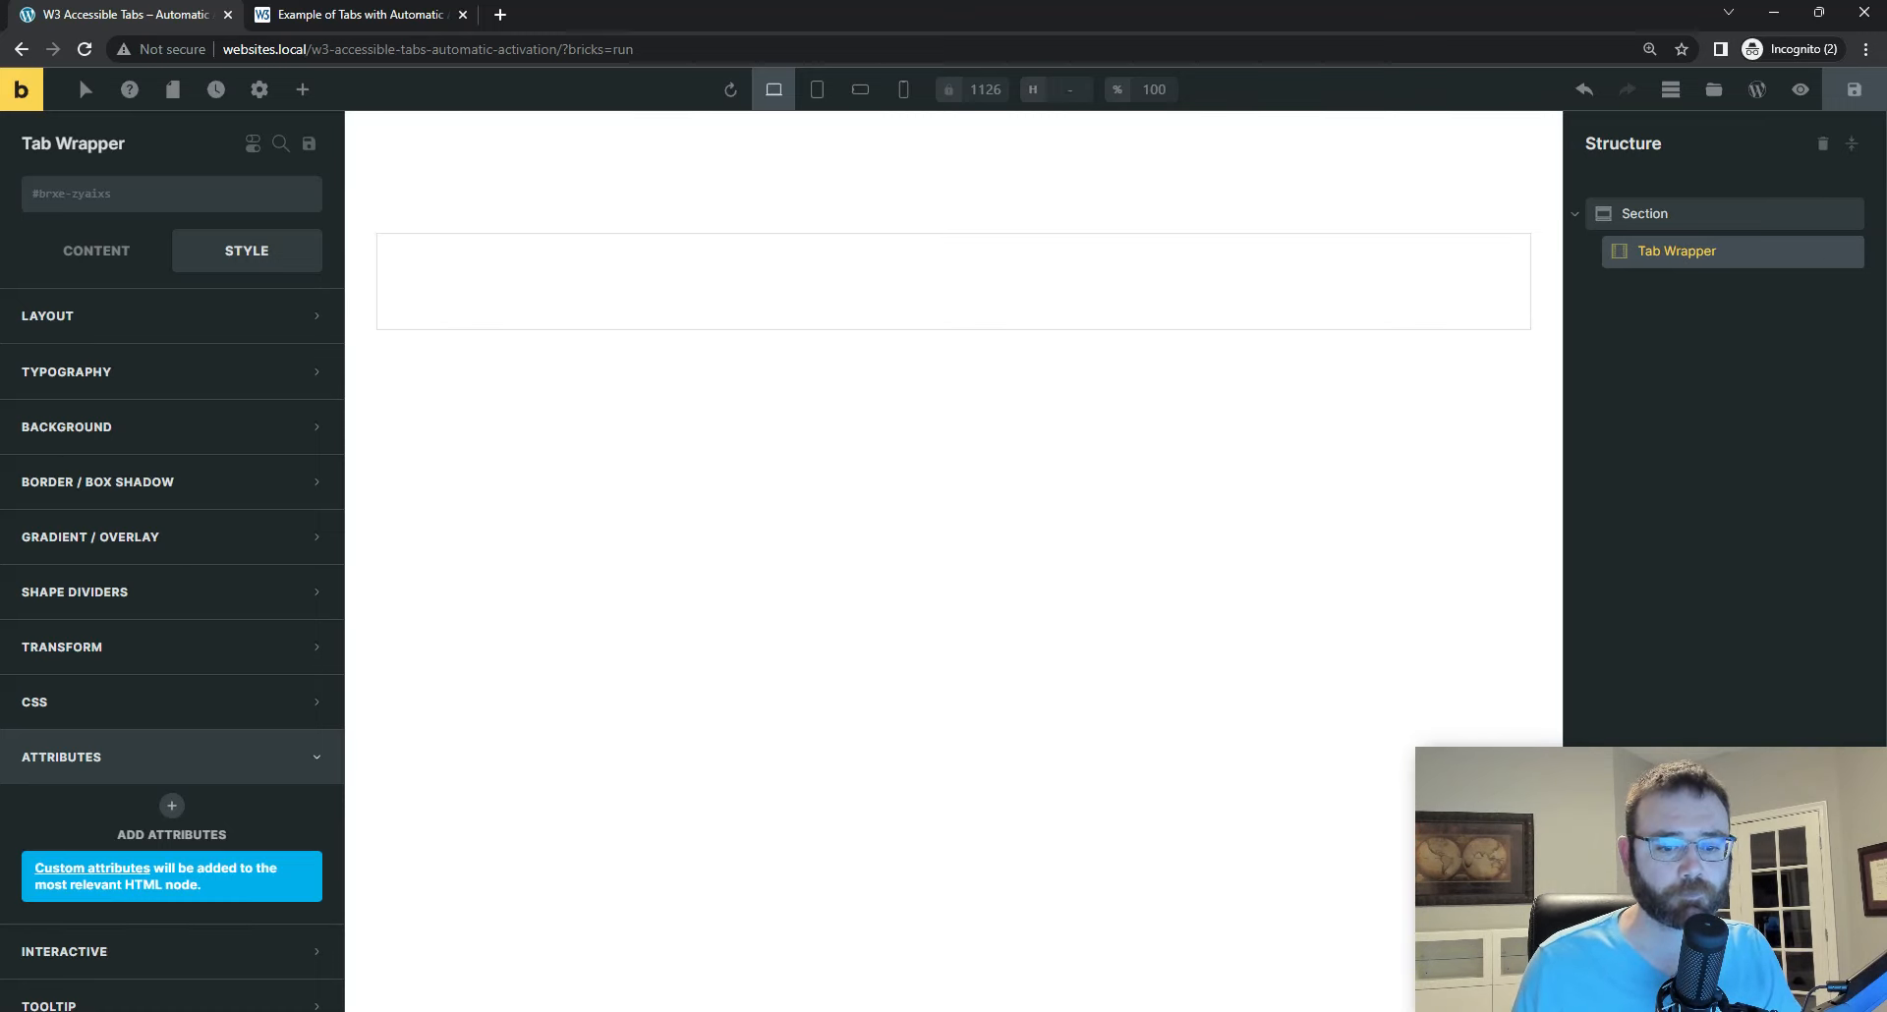
Step: Switch to Visual Studio Code, fold the outer div and copy its class name tabs
click(1184, 968)
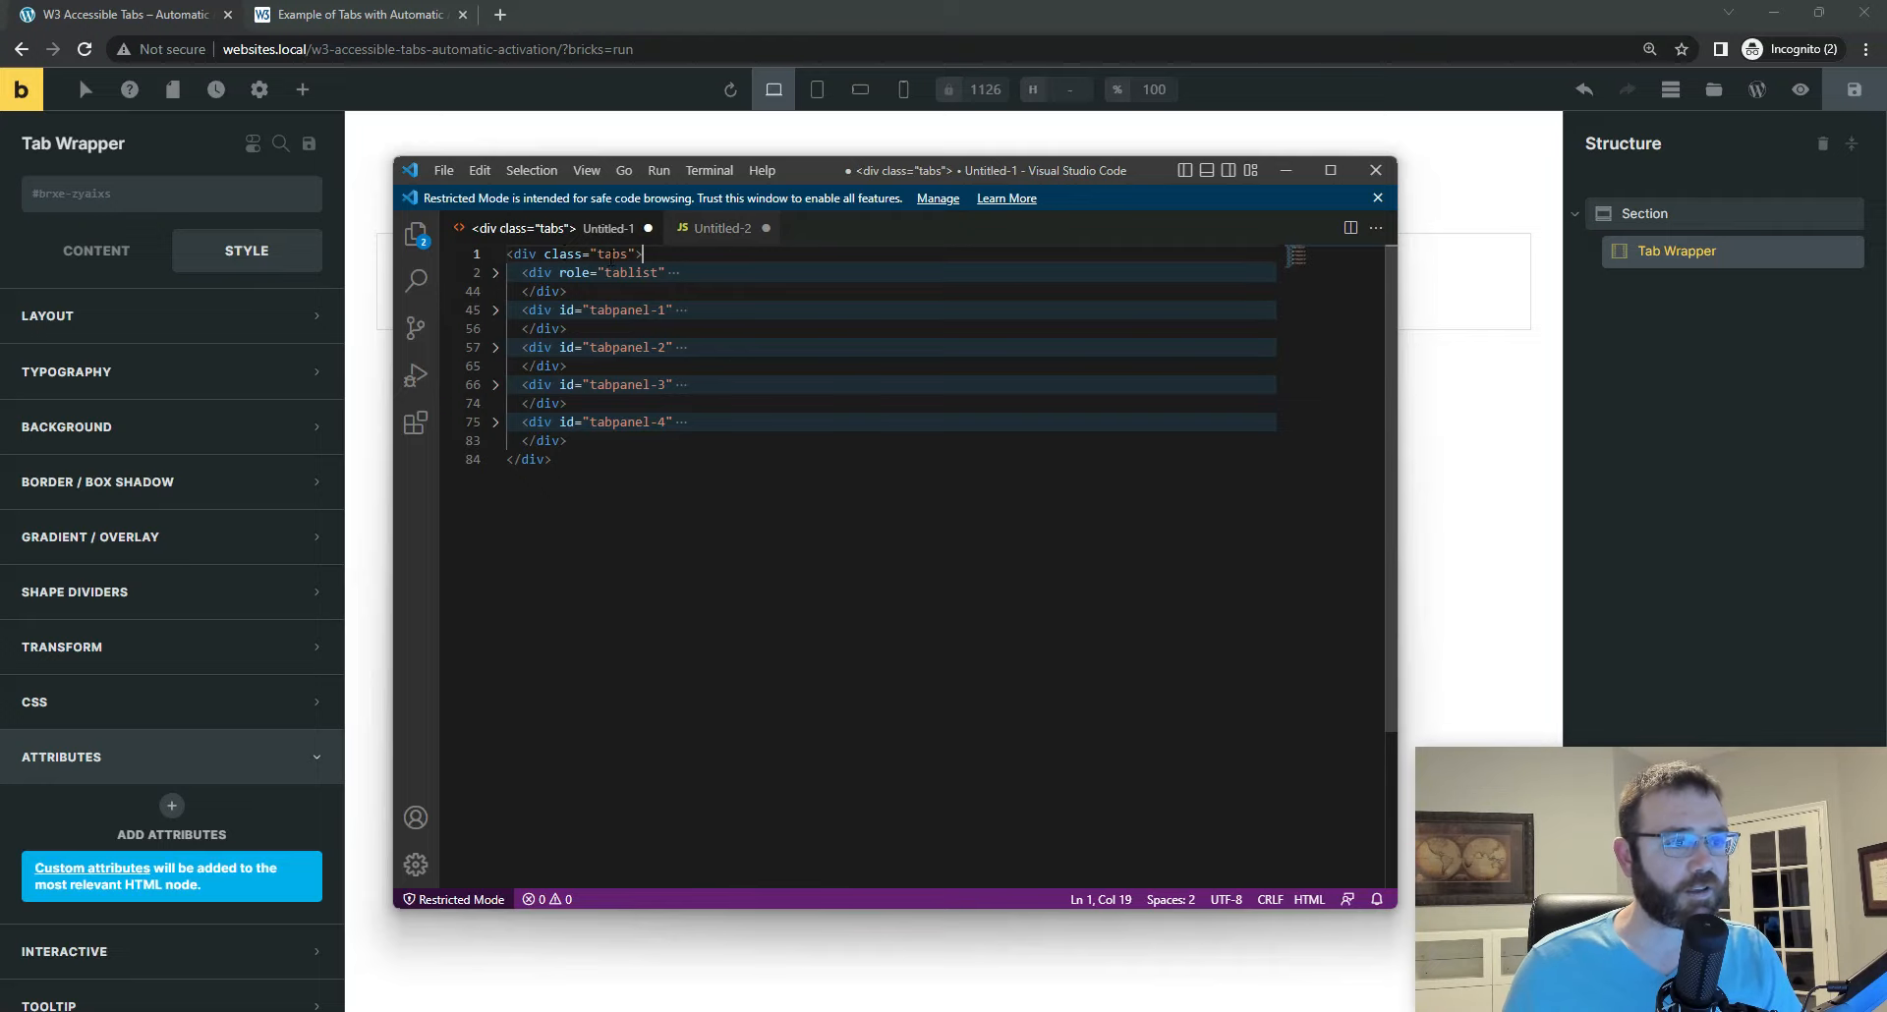
drag(544, 254, 643, 253)
click(495, 254)
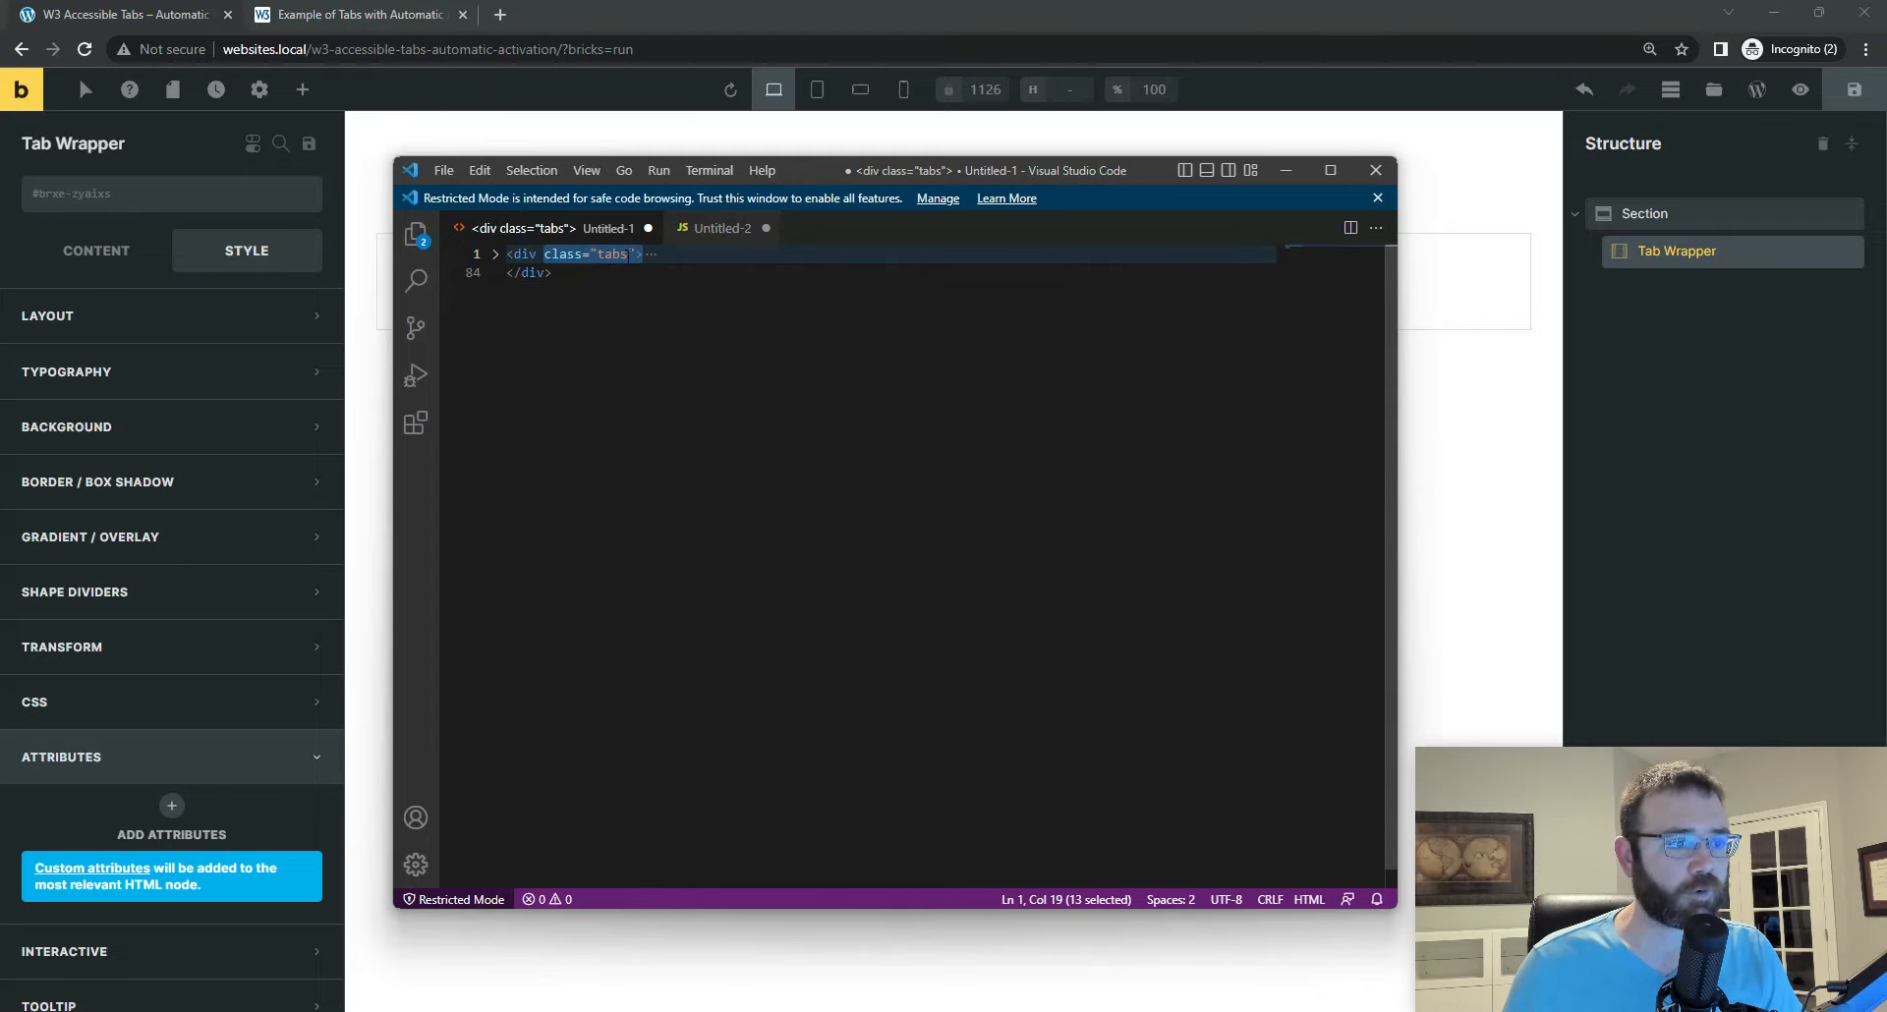
double_click(613, 254)
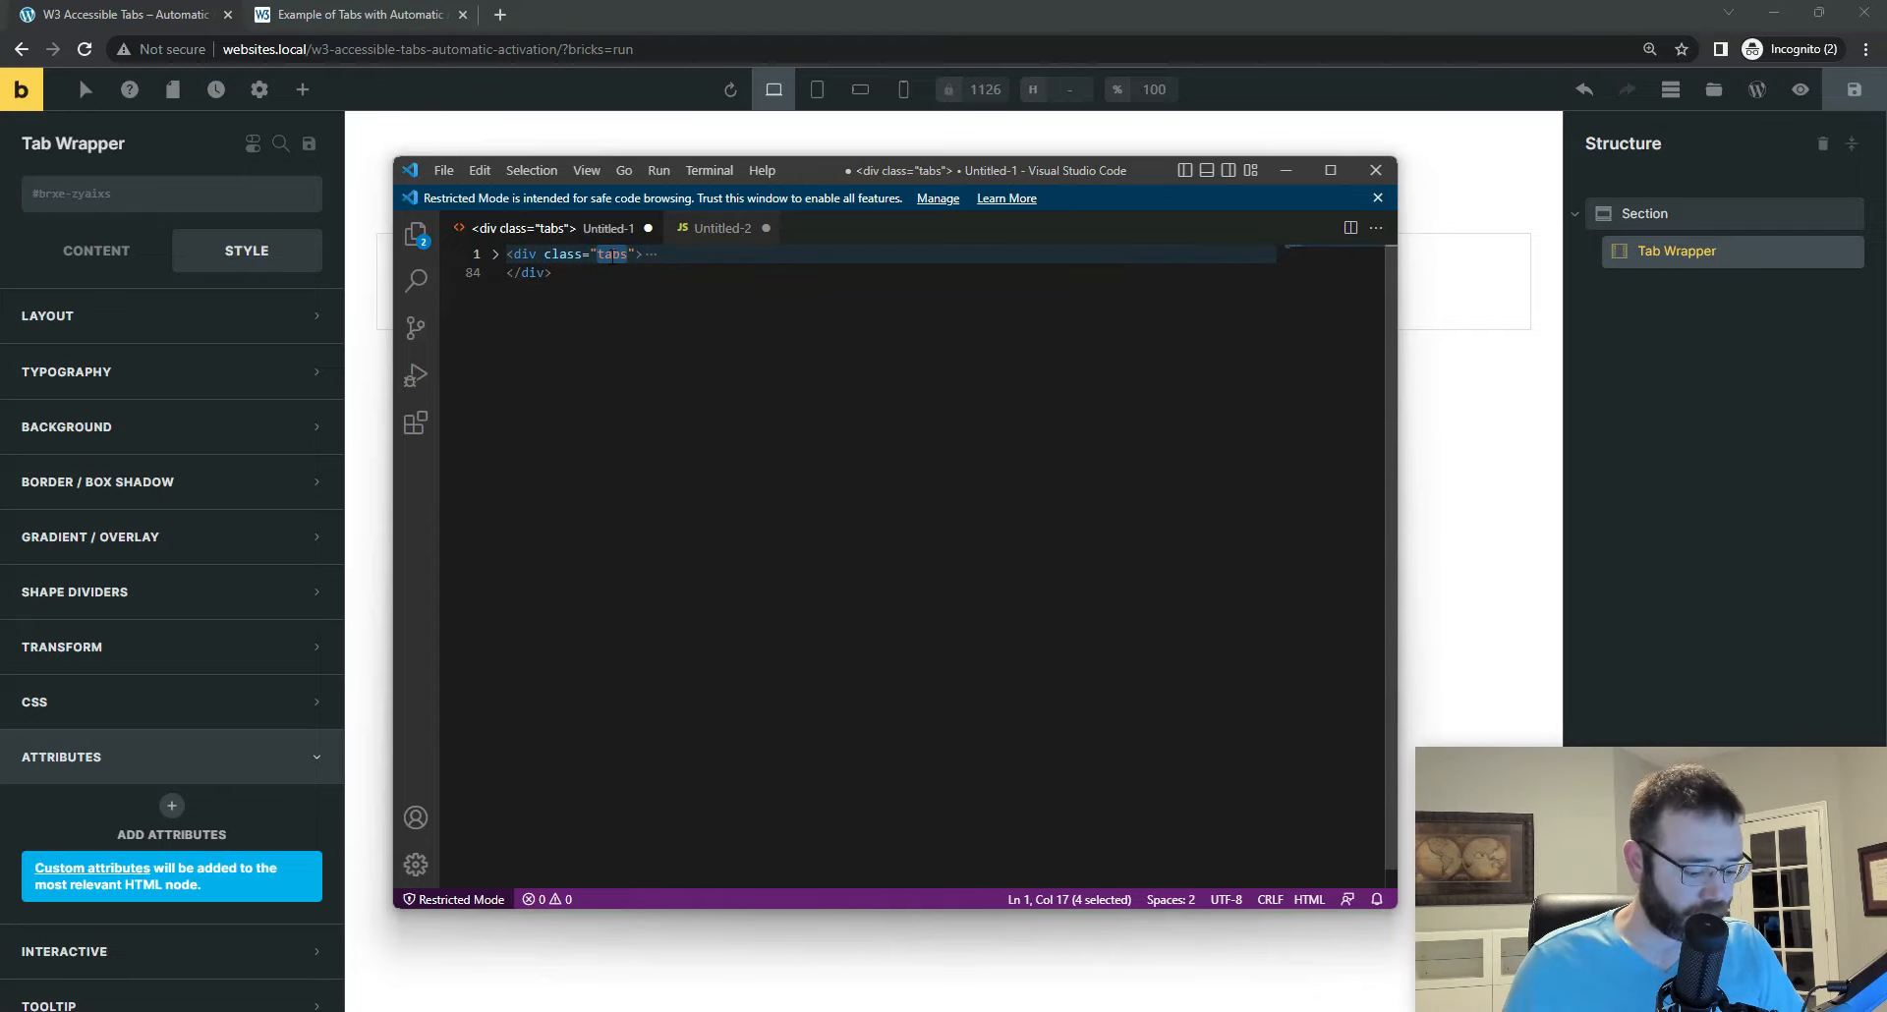
Step: Return to Bricks, assign the copied class tabs to the Tab Wrapper and save the page
click(1676, 255)
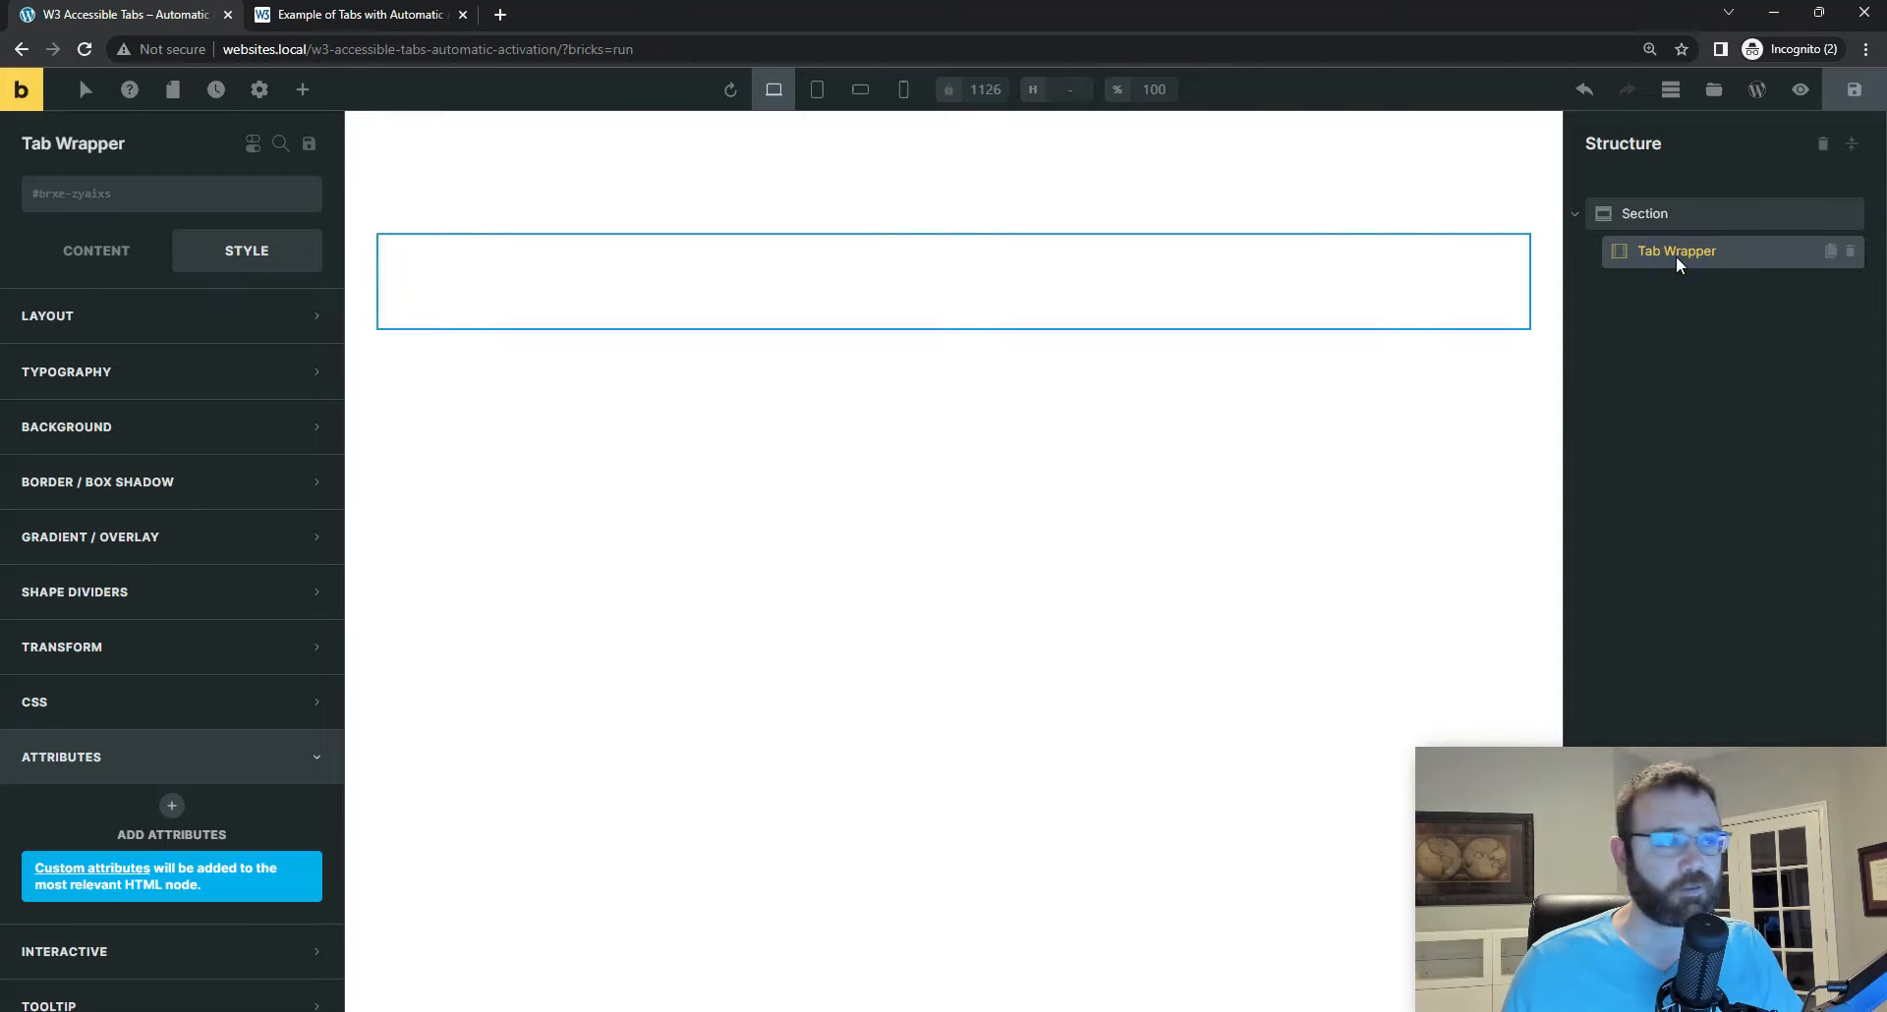
click(156, 195)
text(tabs)
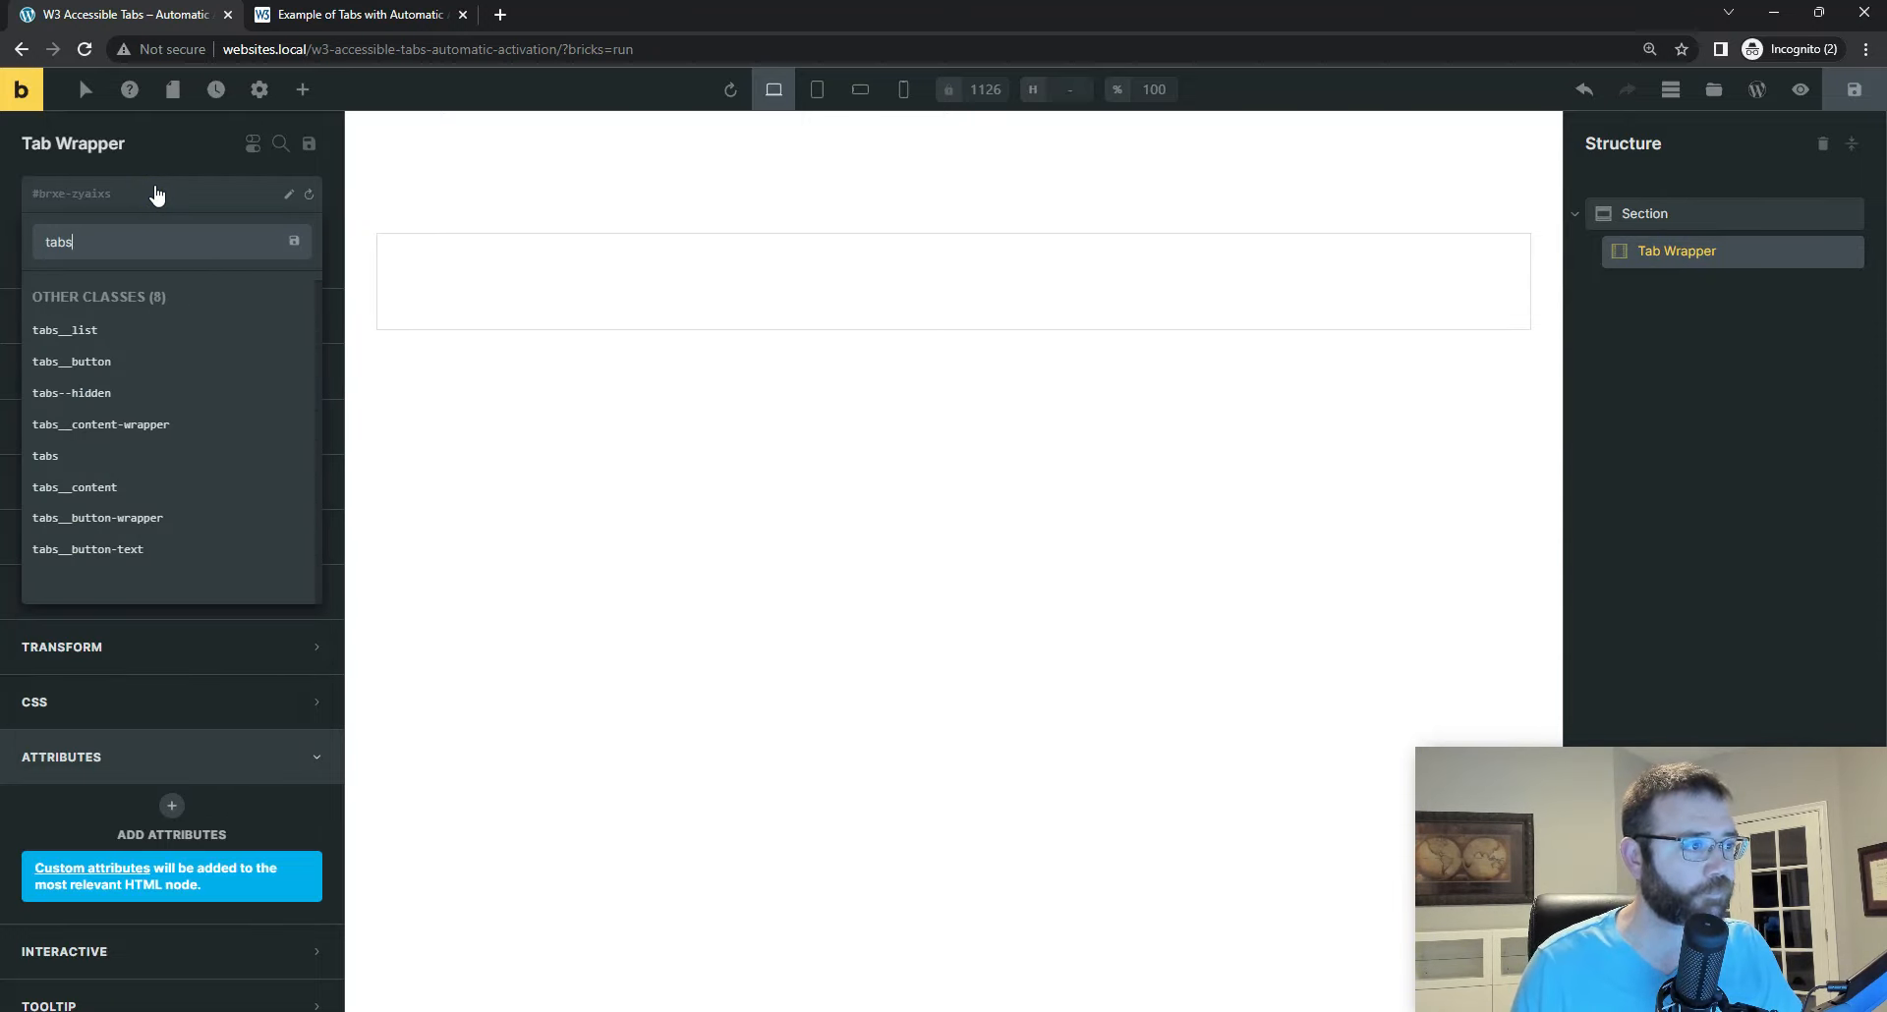
key(Return)
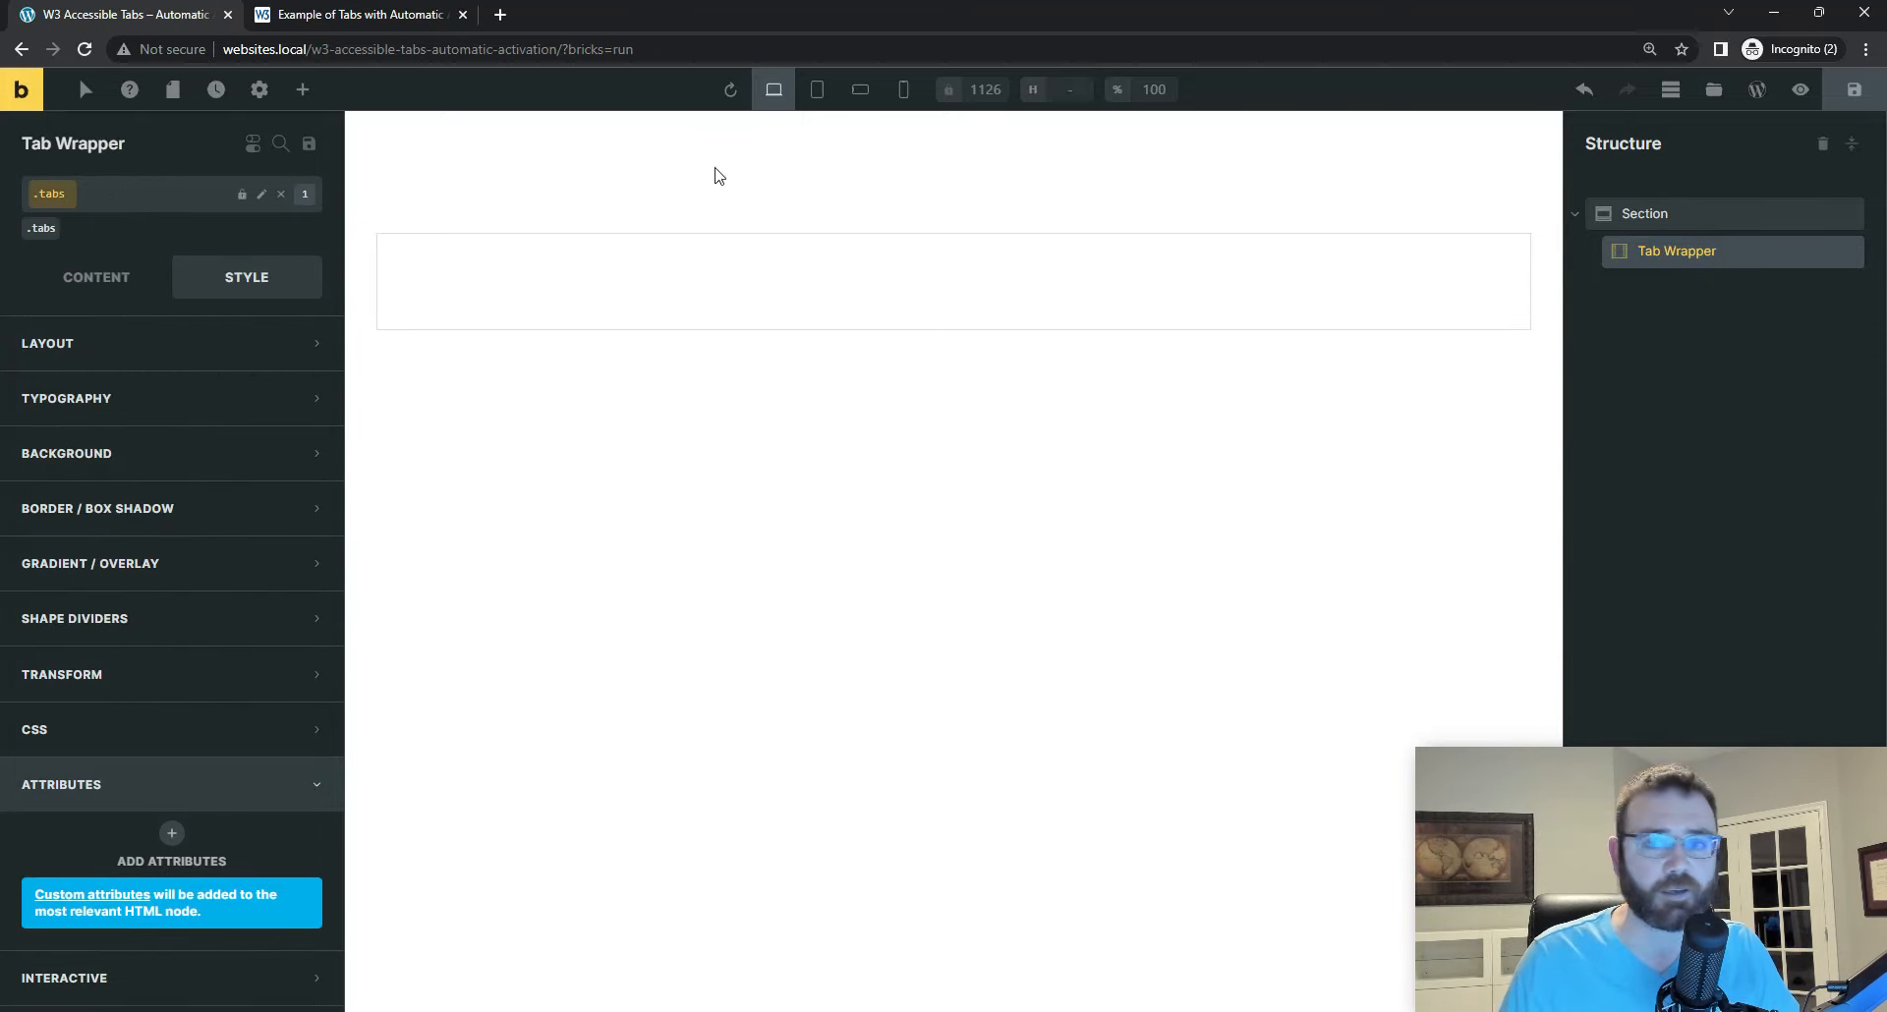
click(1854, 90)
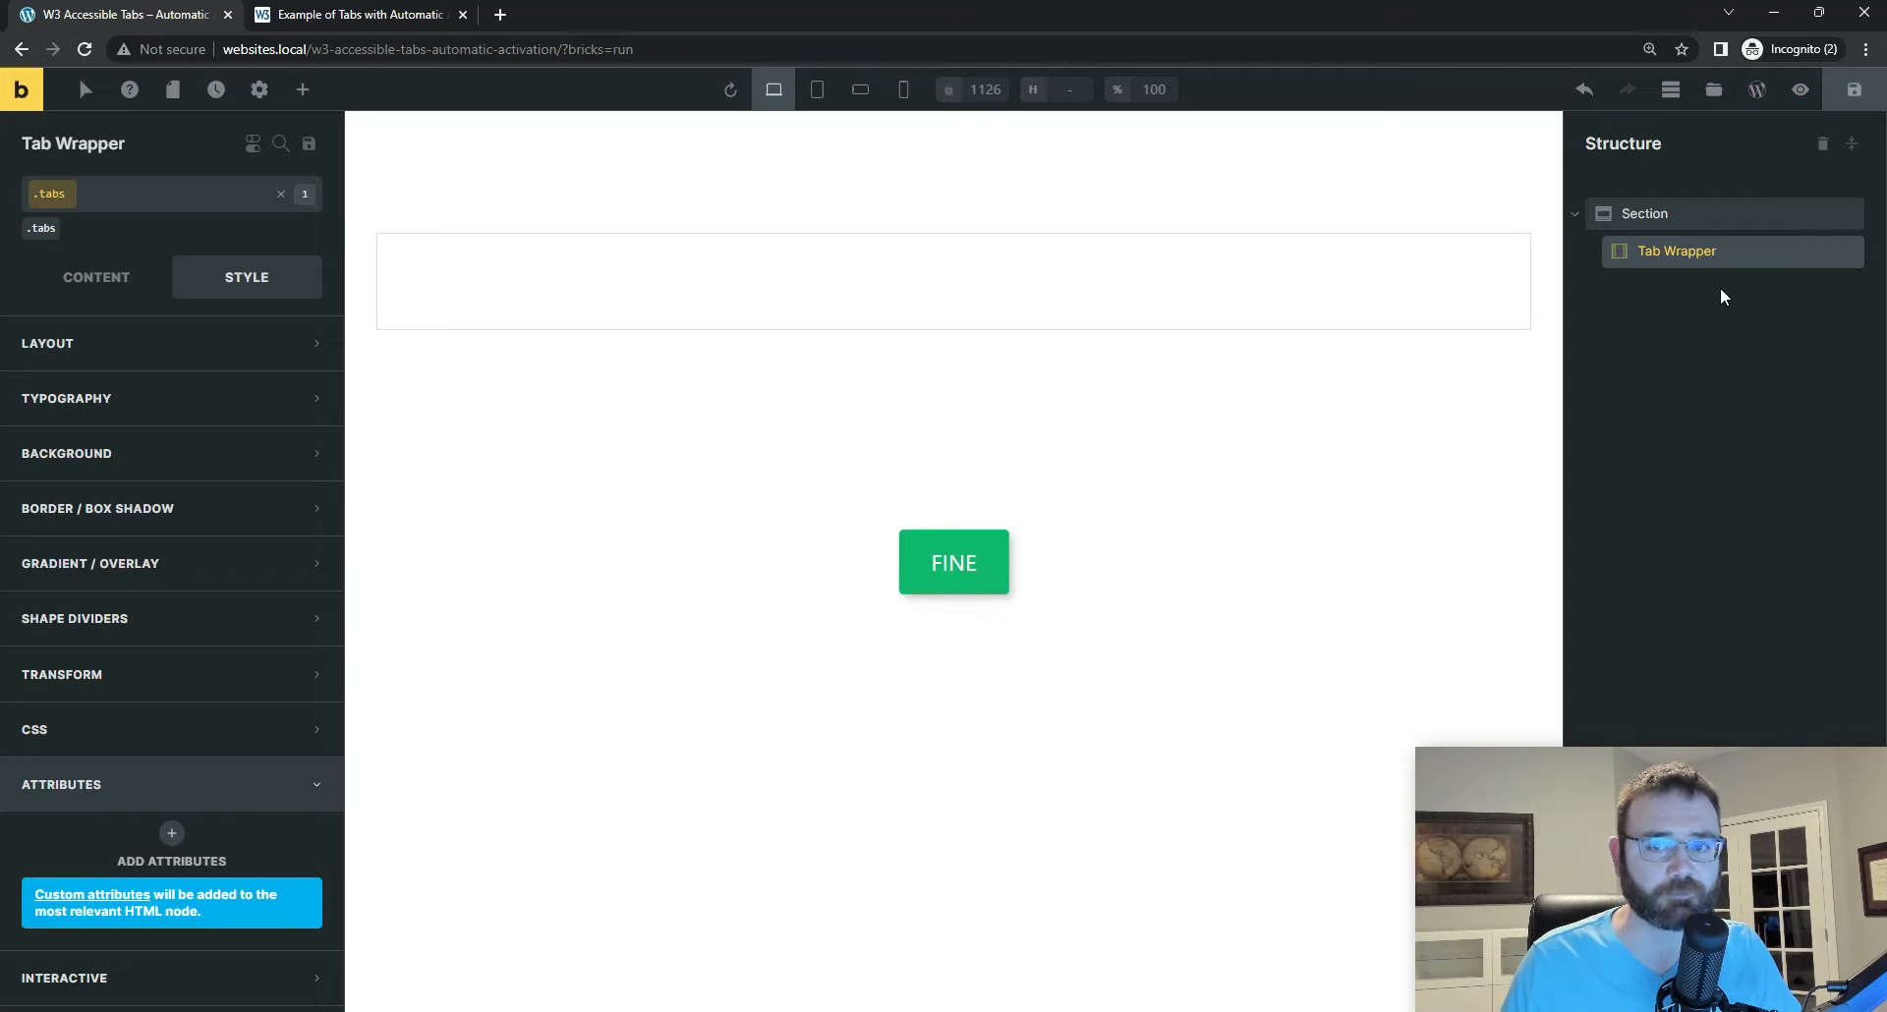
Step: Switch to Visual Studio Code and unfold the outer tabs div to show its tablist and tabpanel children
mouse_move(1233, 1010)
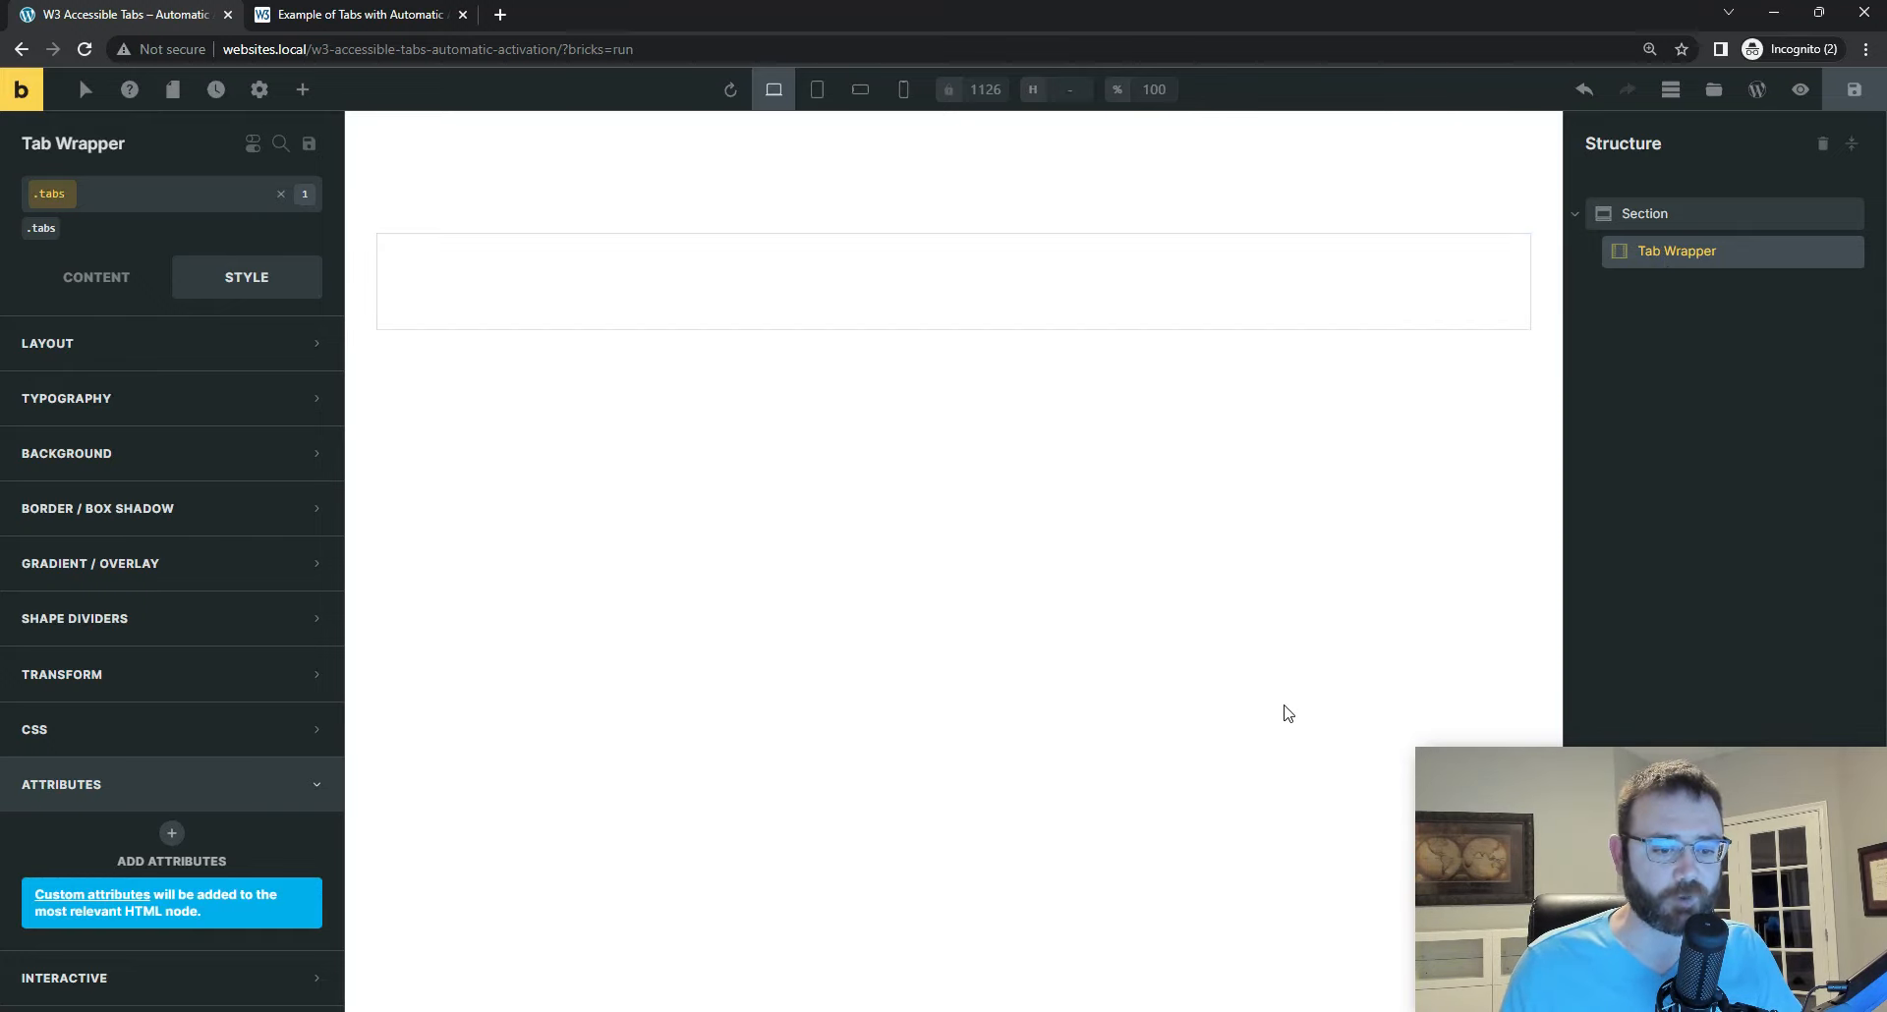
key(alt+Tab)
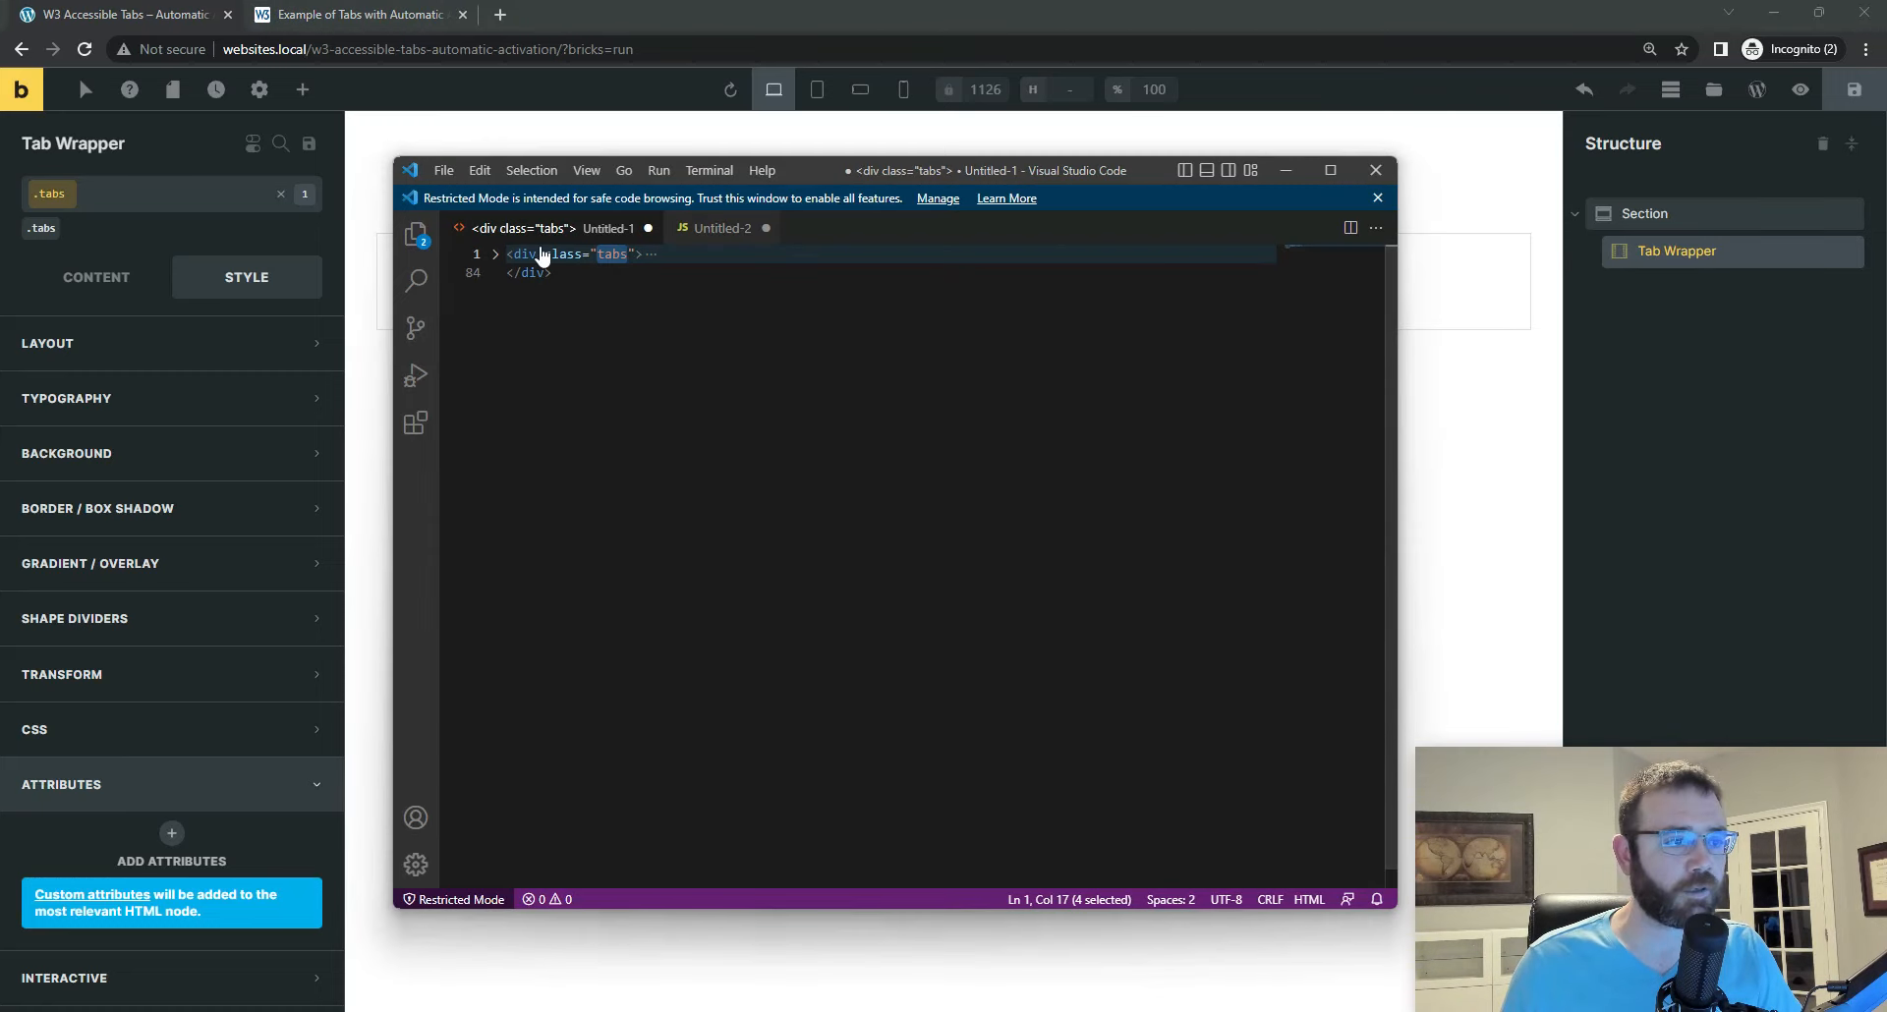
click(496, 256)
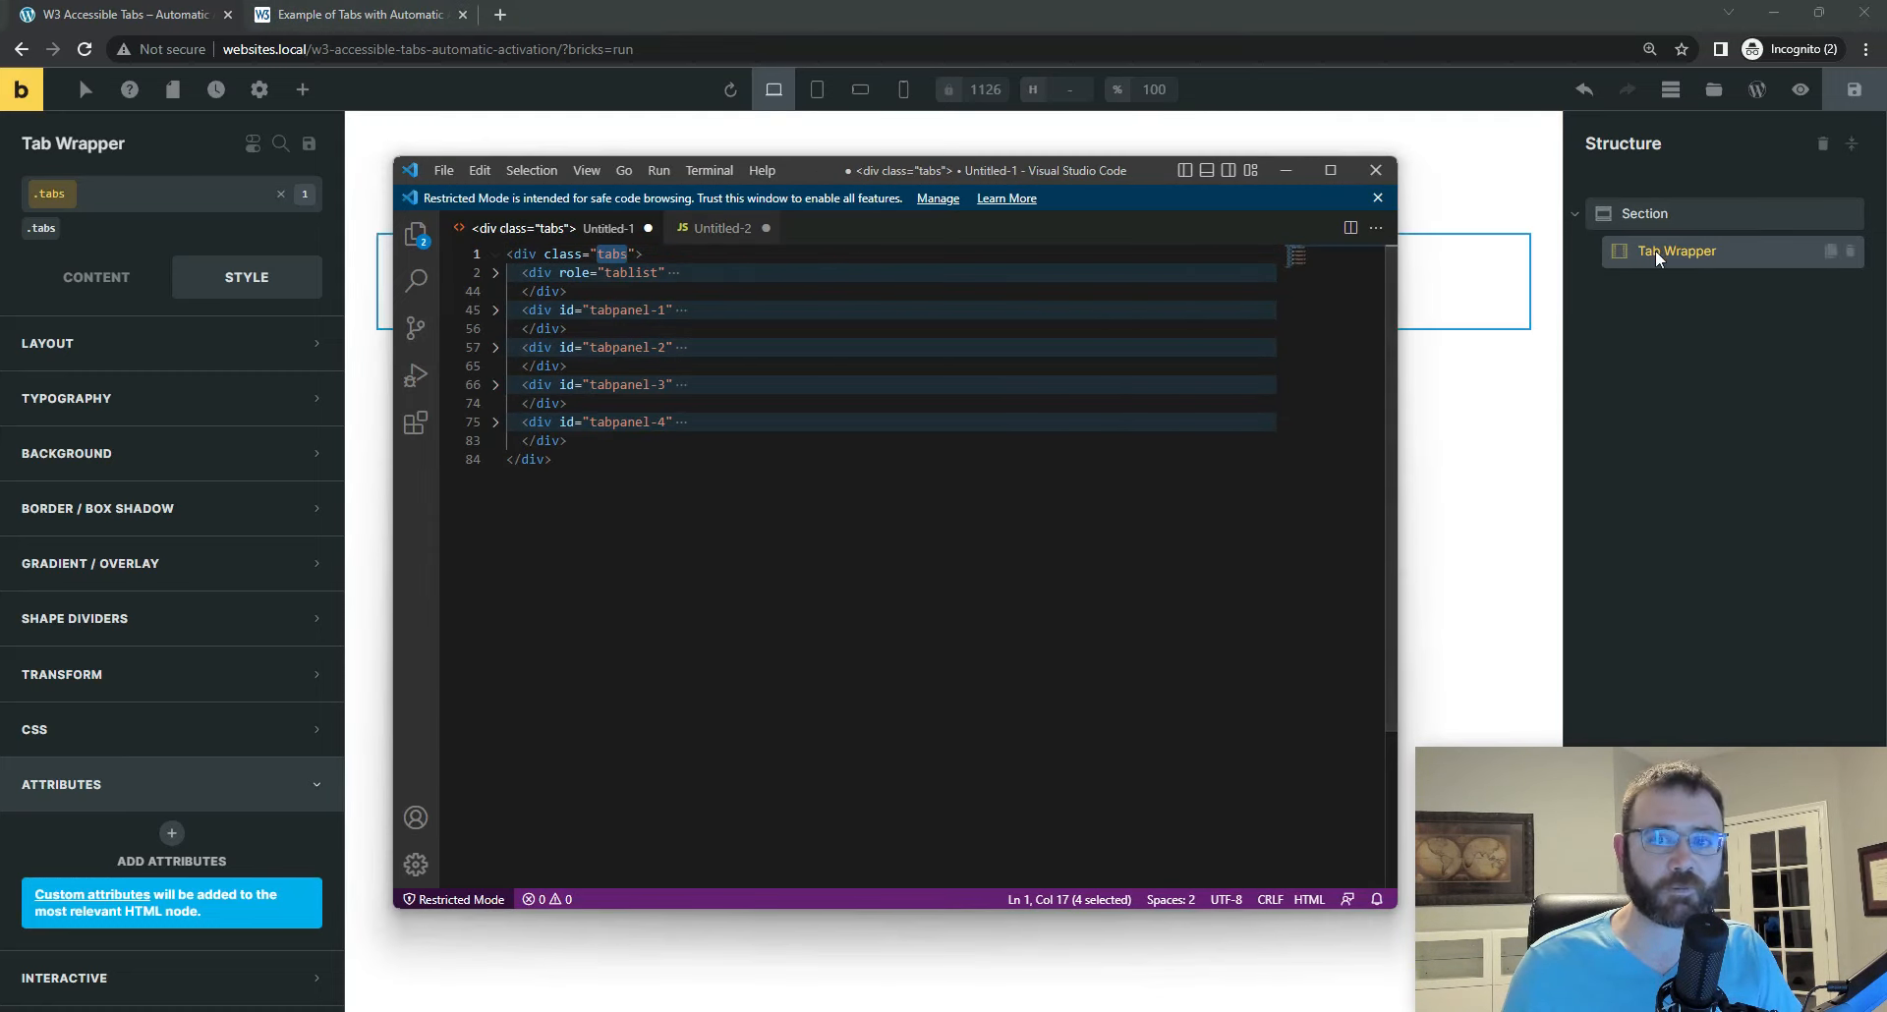
Step: Switch back to Bricks and add a Block element inside the Tab Wrapper
click(1680, 251)
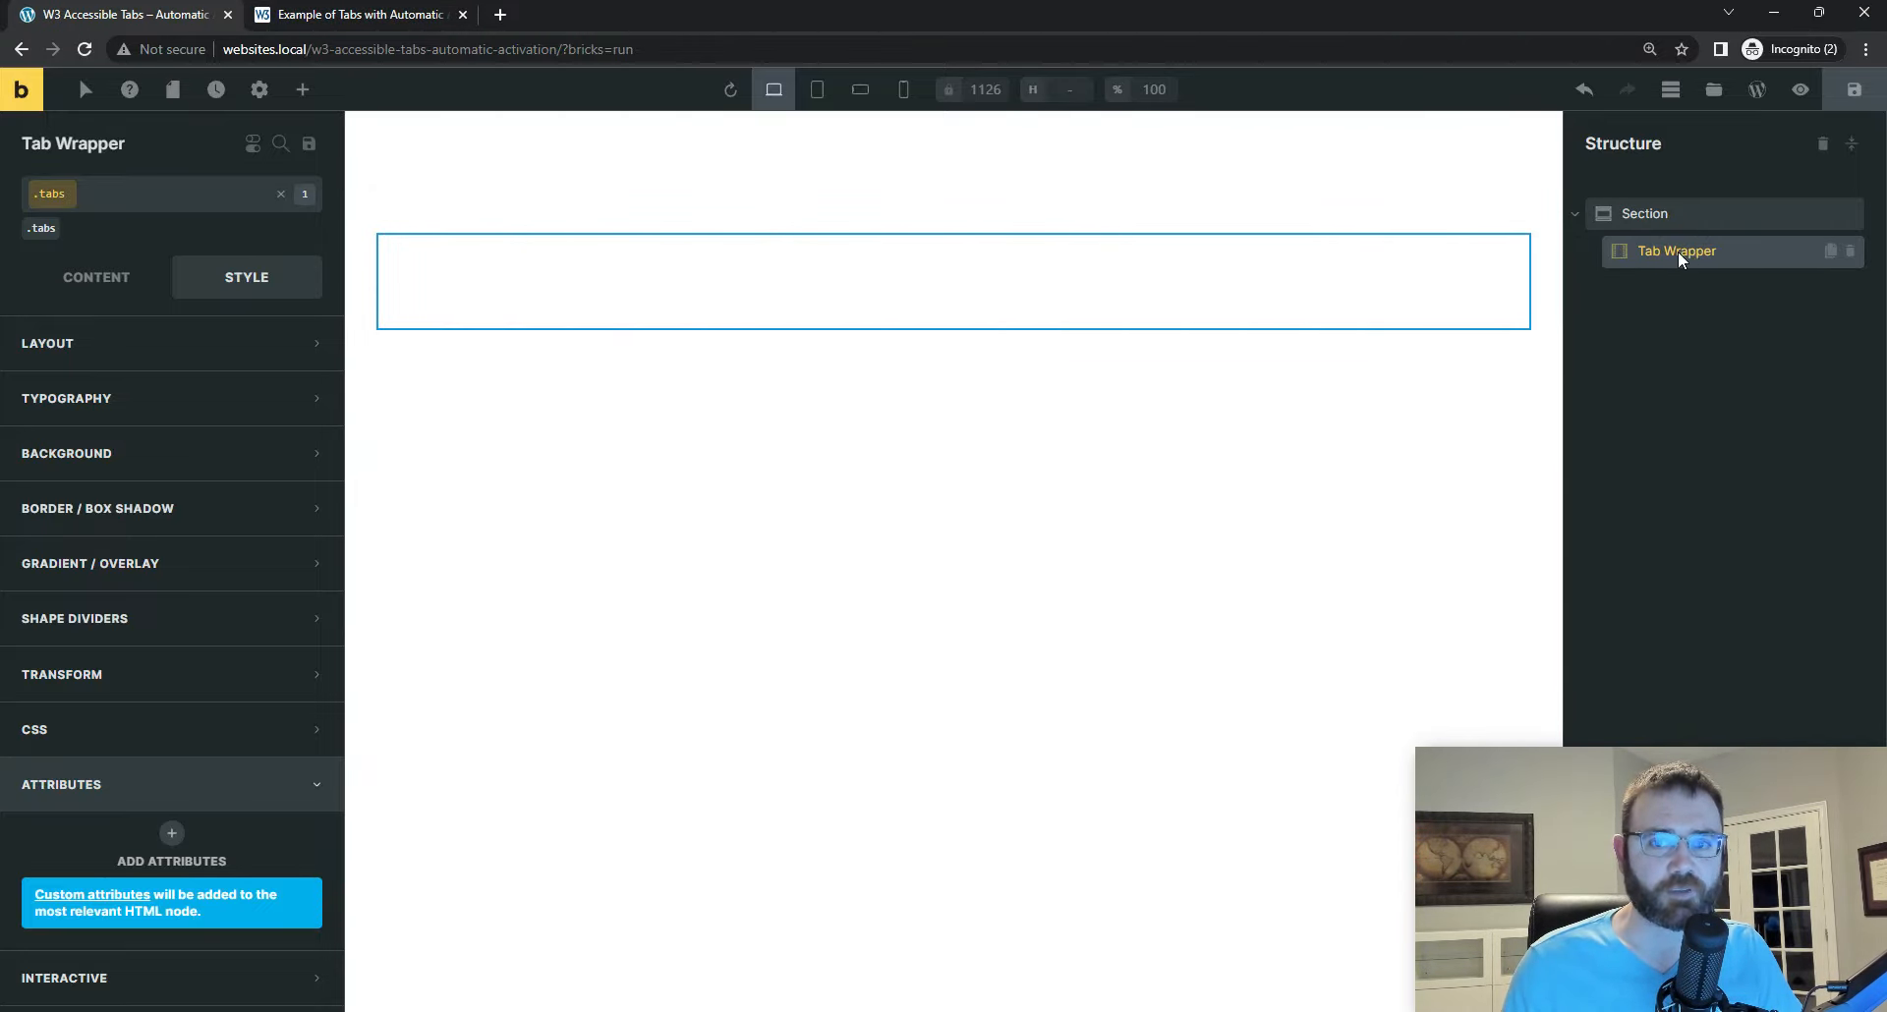
click(301, 91)
text(blo)
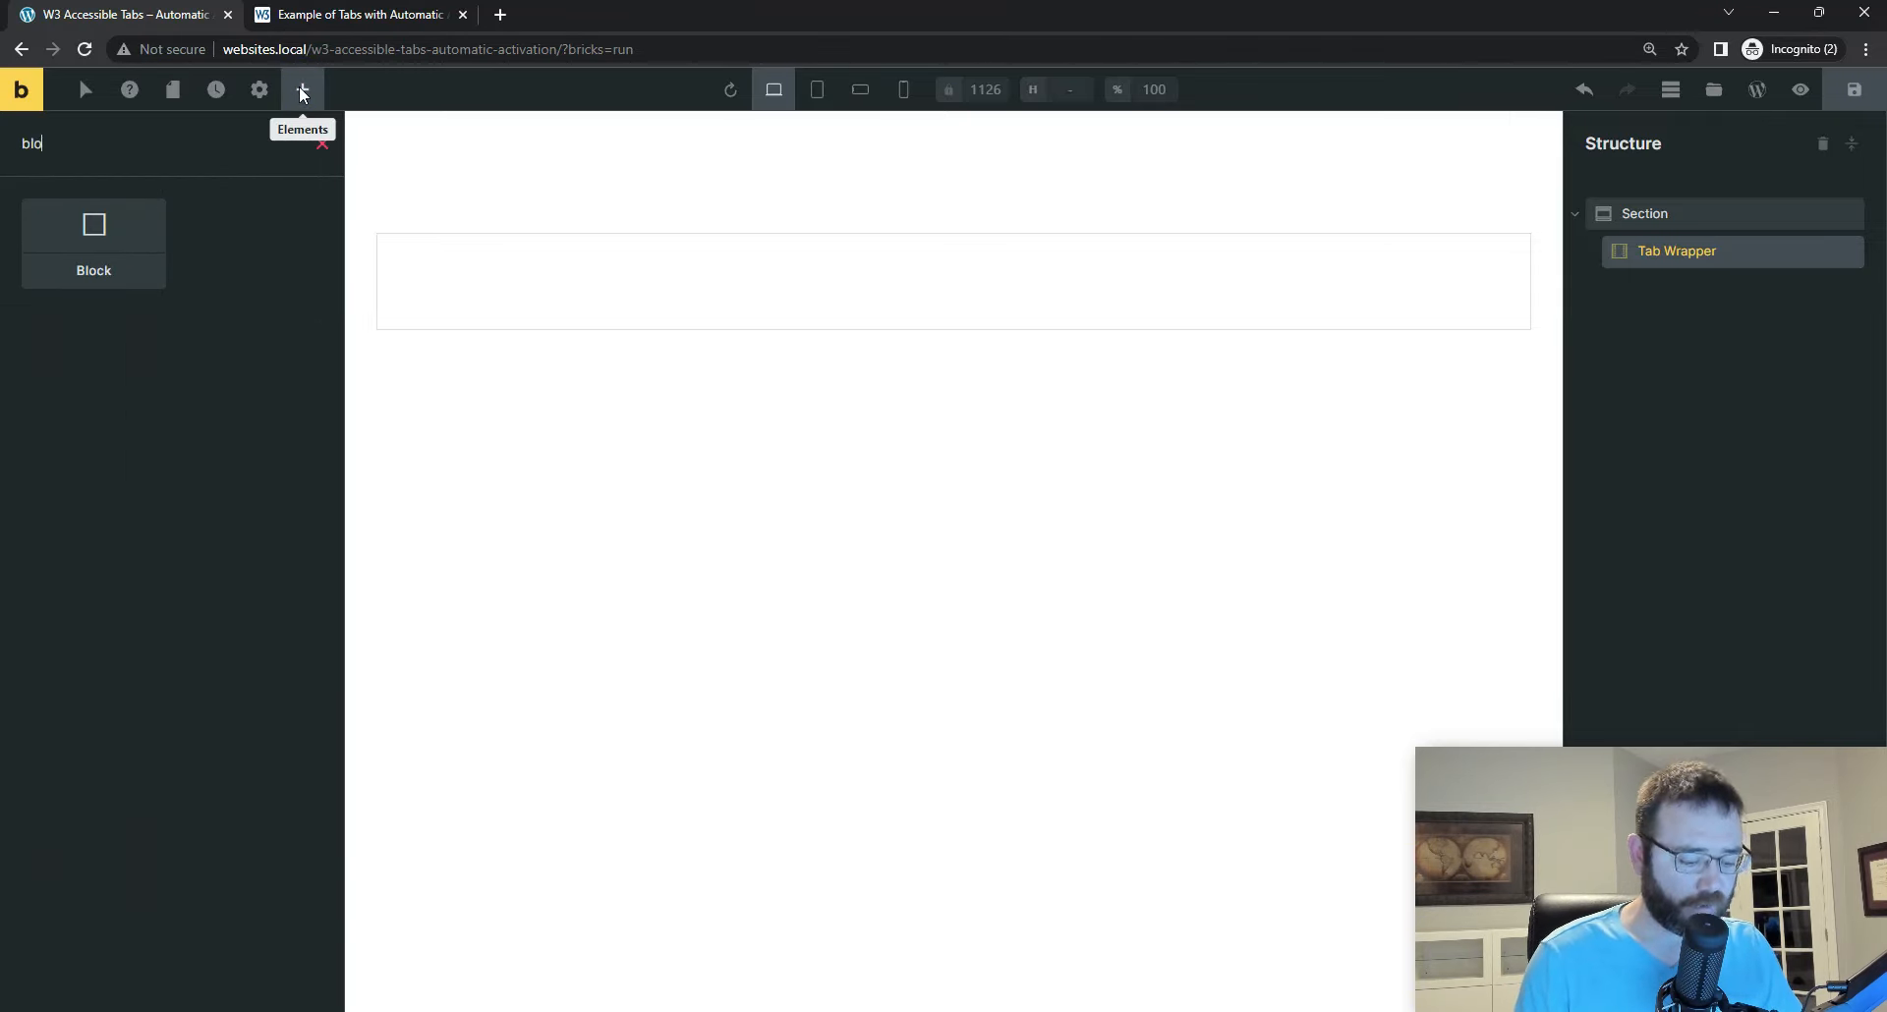
text(ck)
click(95, 226)
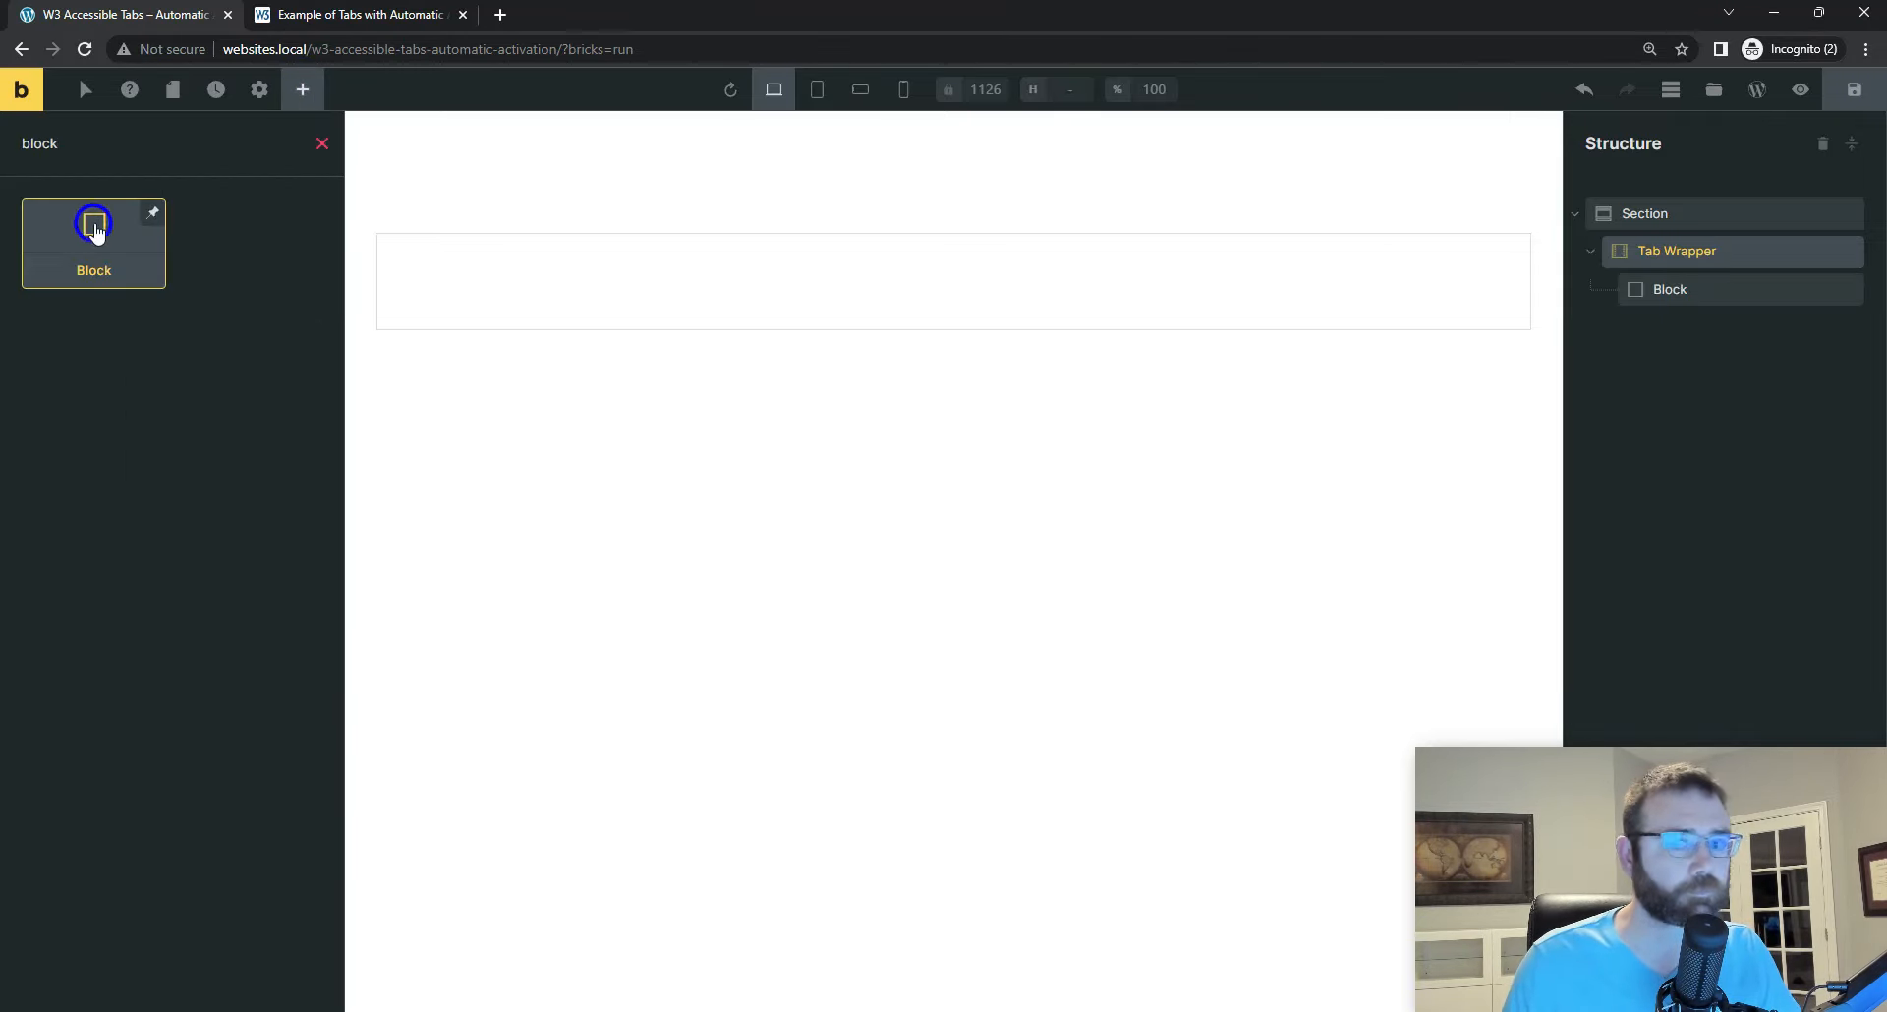
Step: Rename the block inside the Tab Wrapper as Tab Button Wrapper
double_click(1661, 289)
text(T)
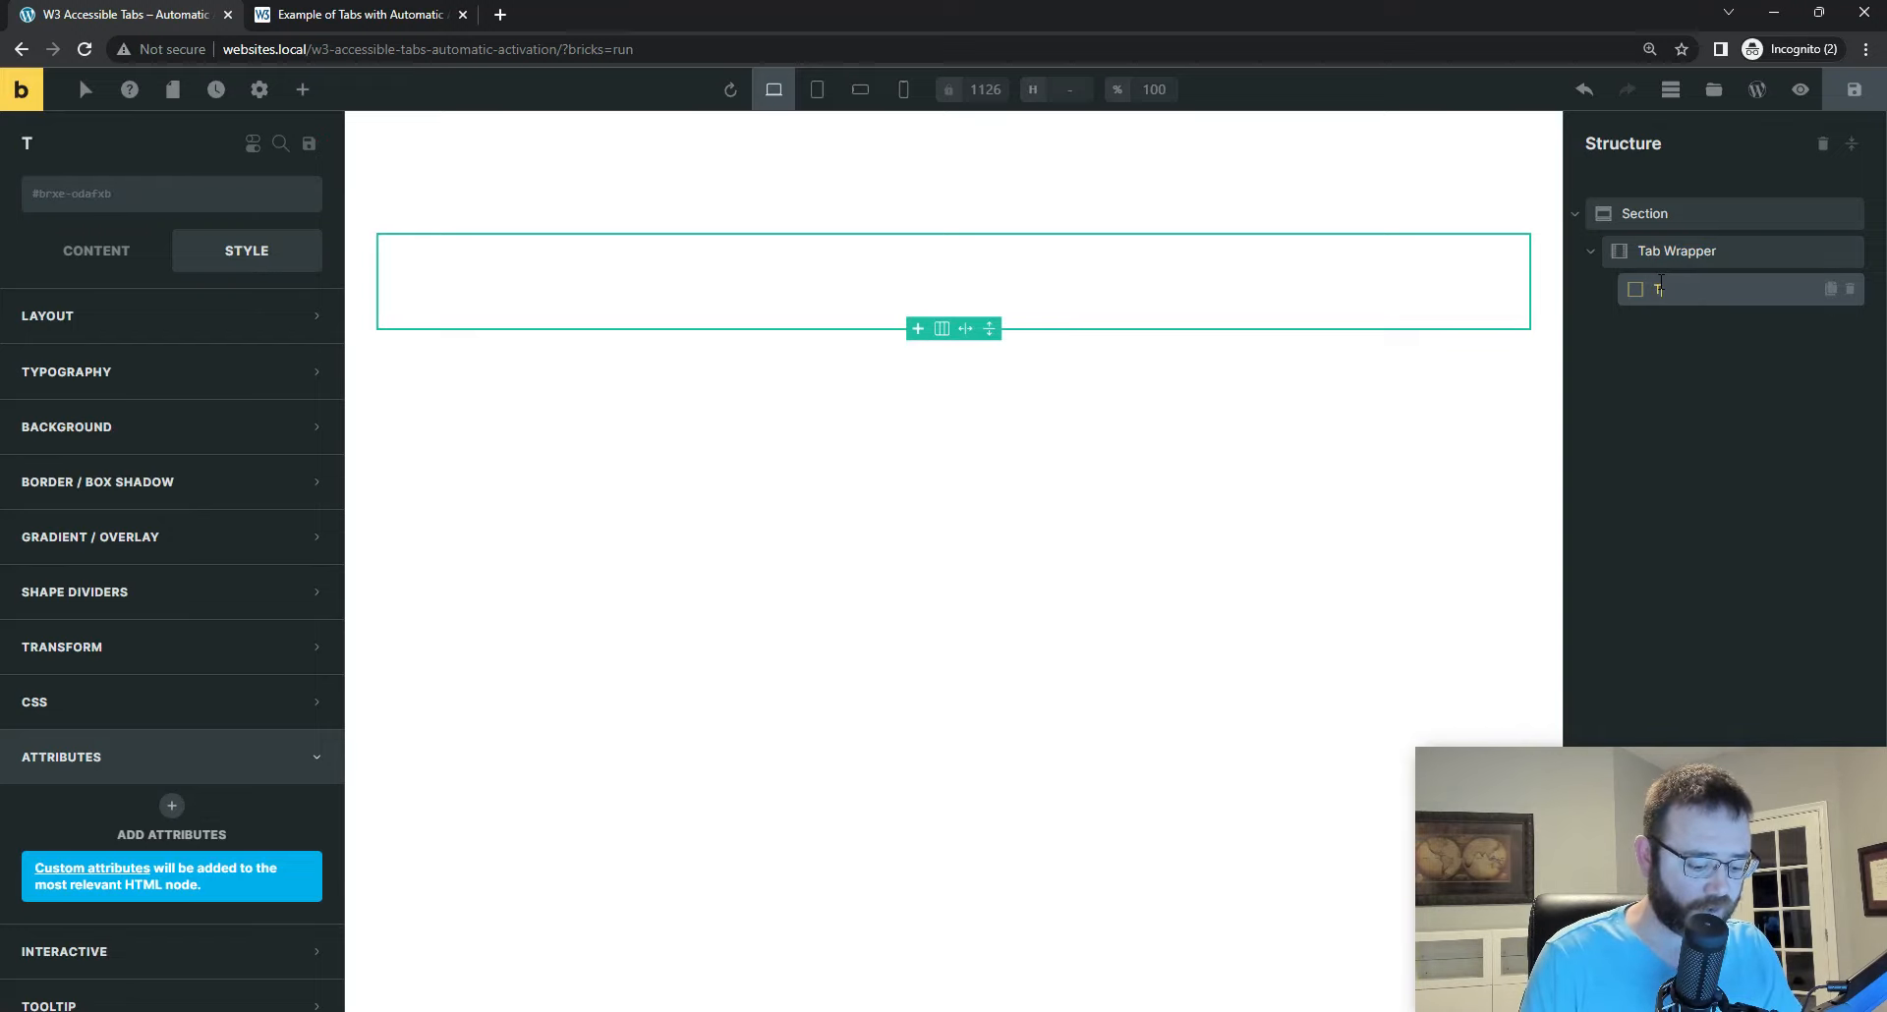
text(ab Button Wra)
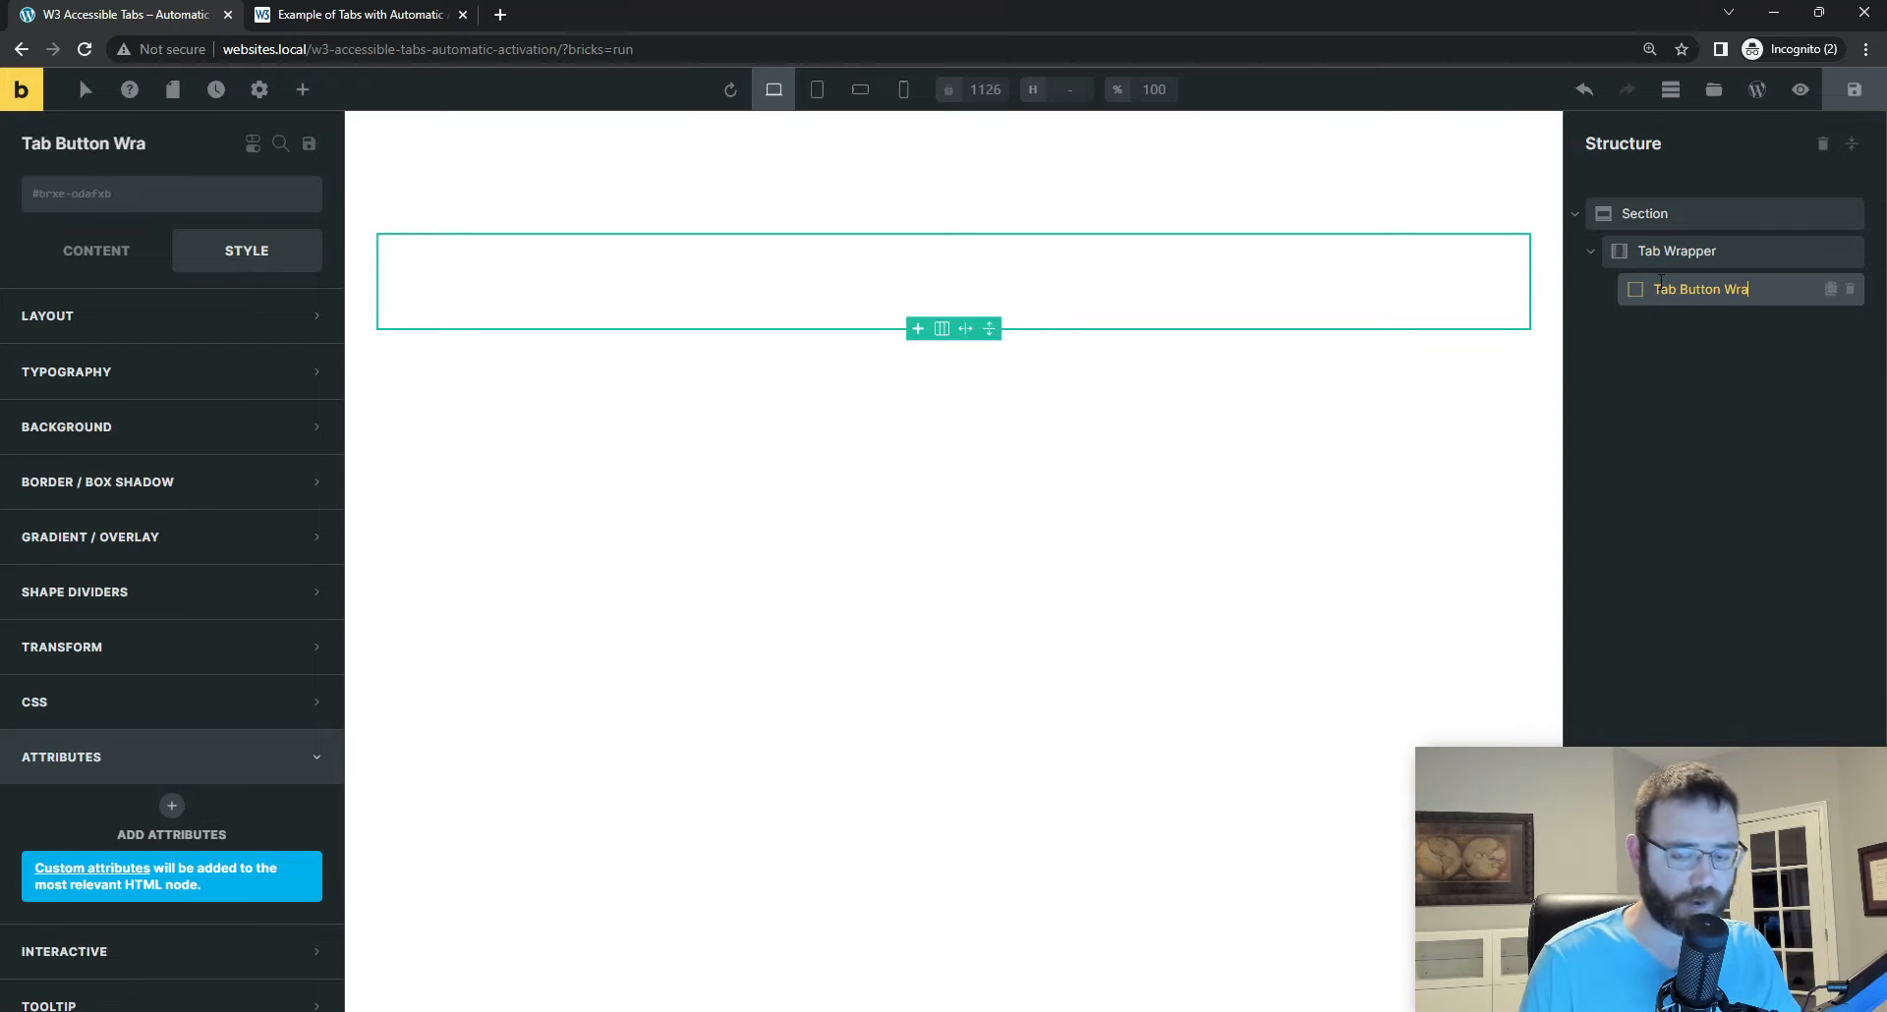
text(pper)
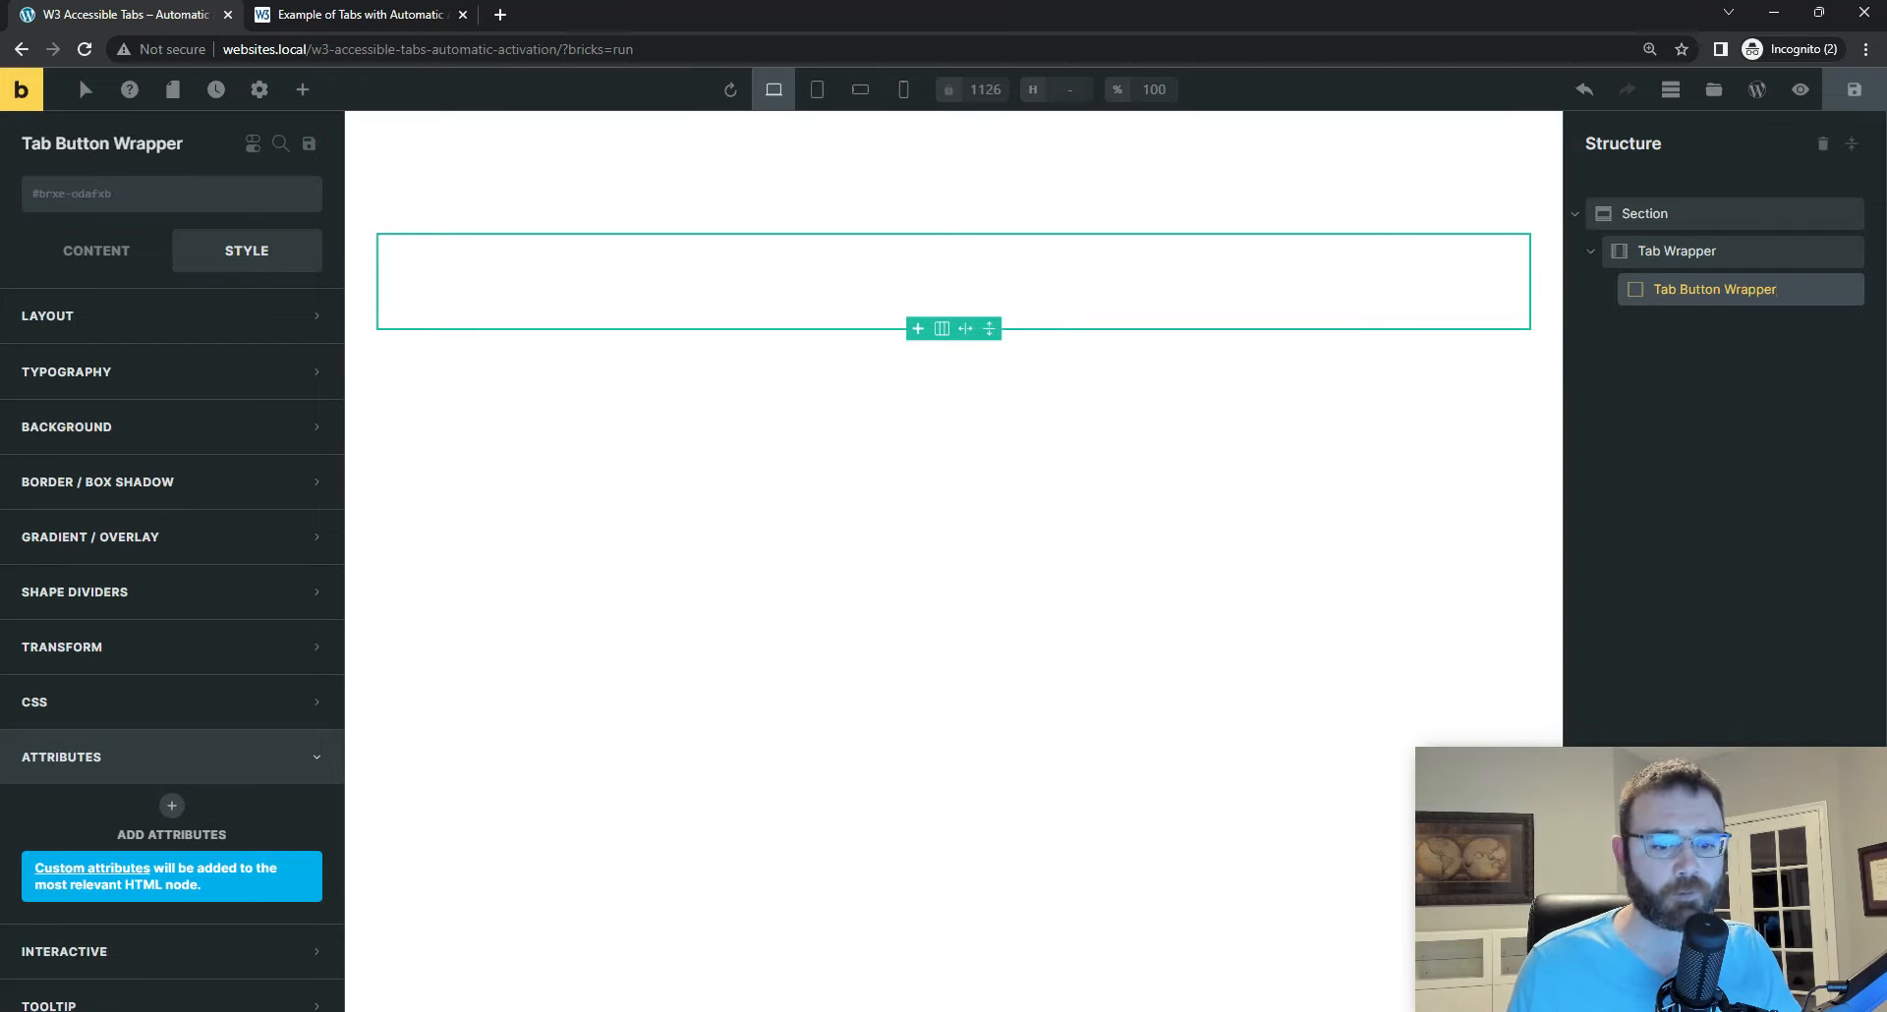
Step: Switch to Visual Studio Code, unfold the tablist div and copy its class name automatic
key(alt+Tab)
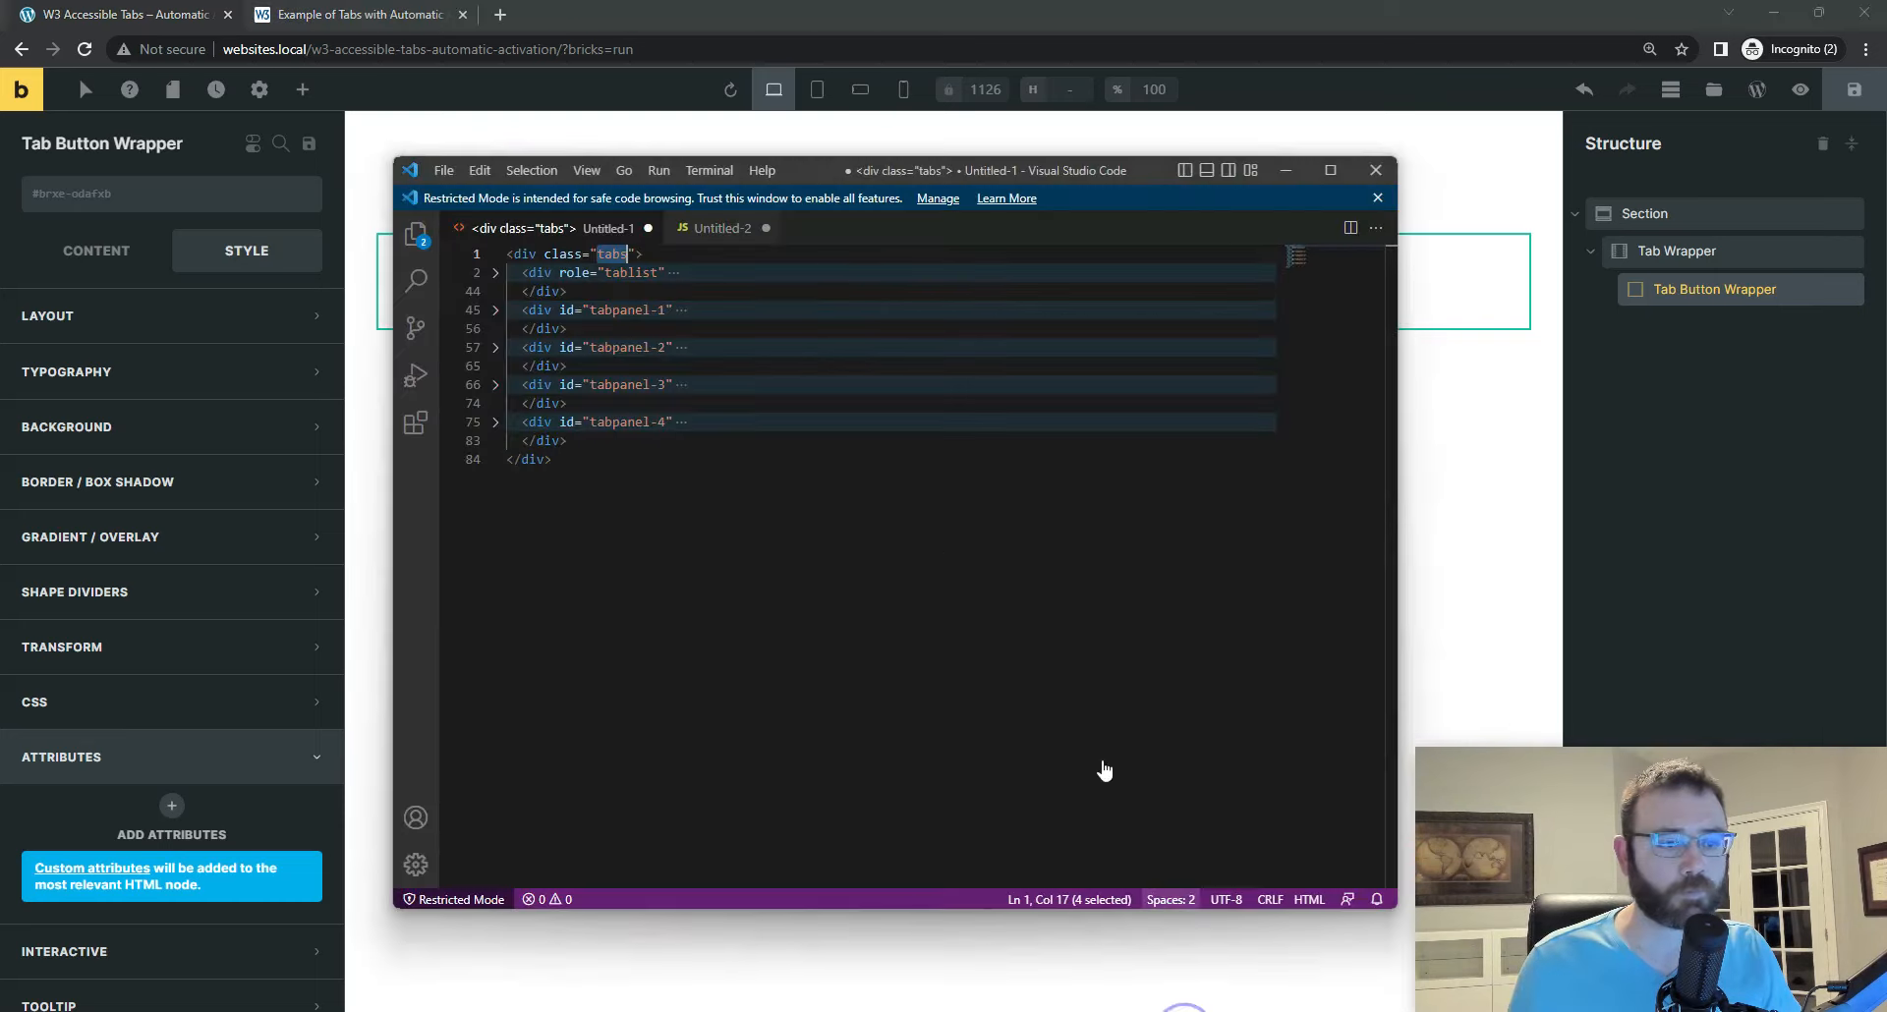
click(495, 273)
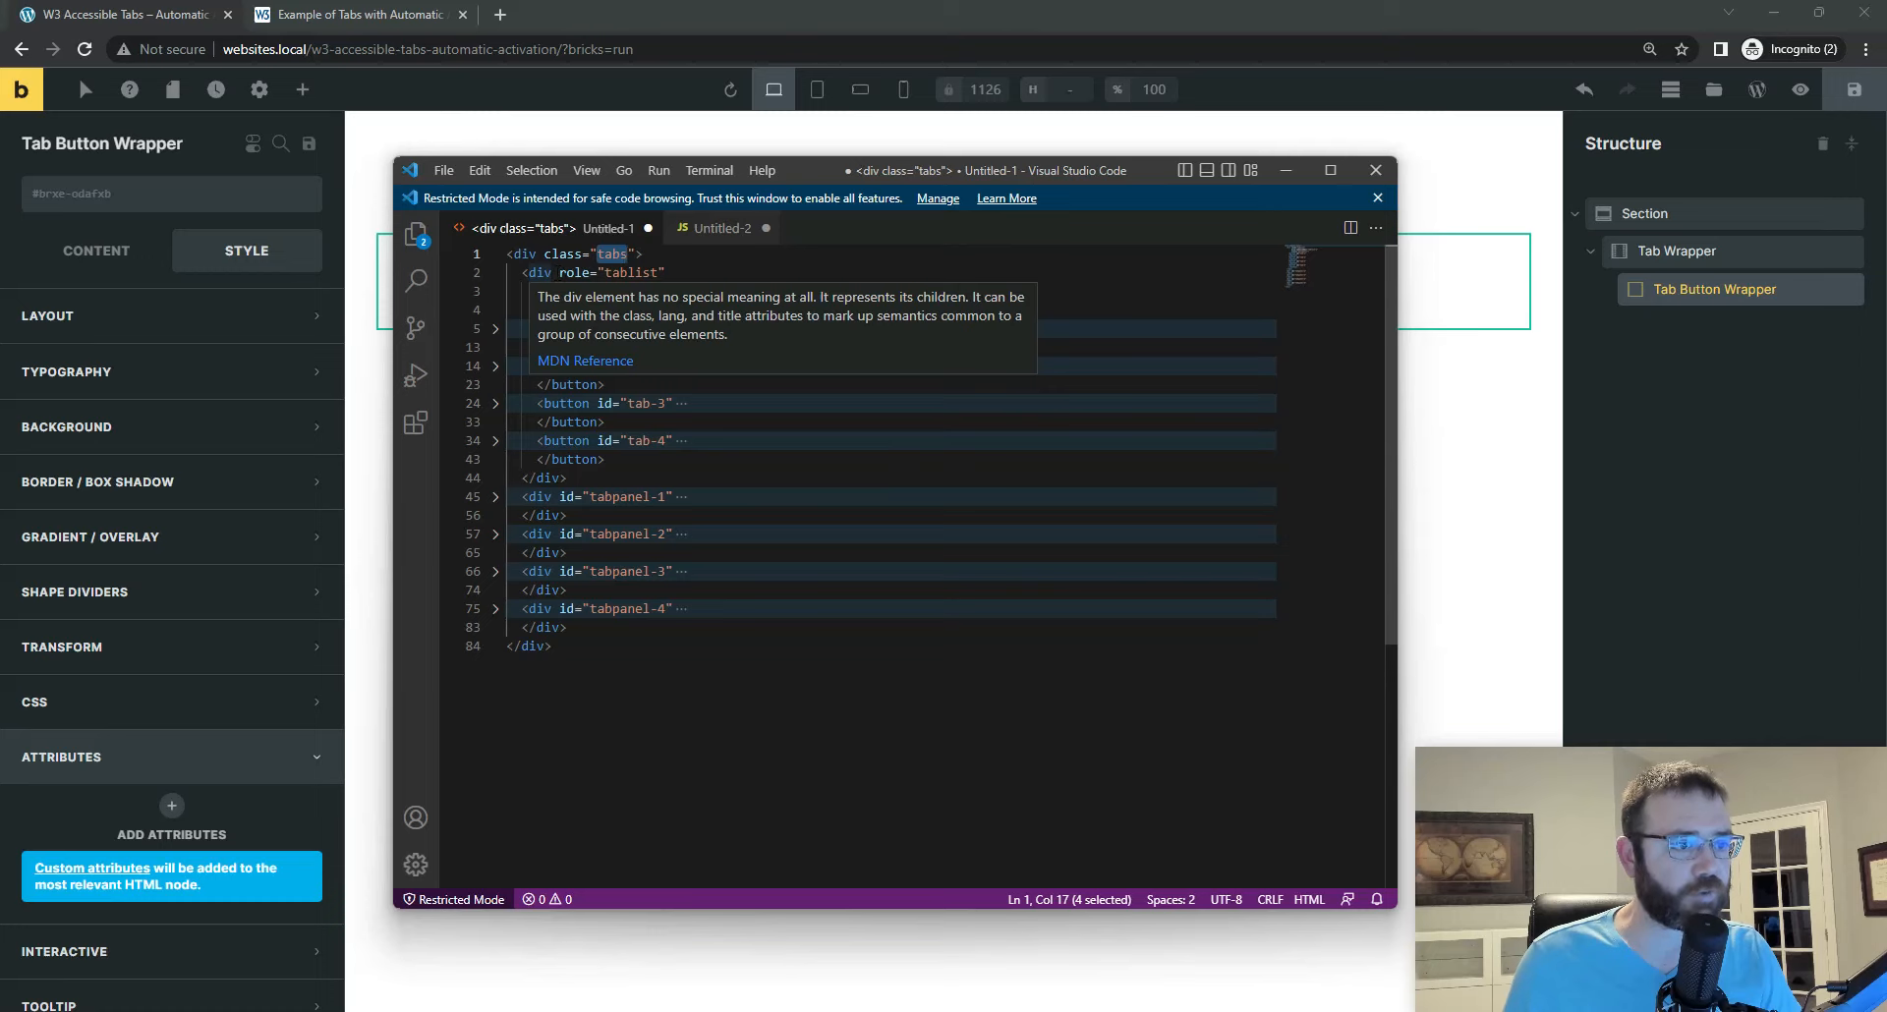
click(566, 273)
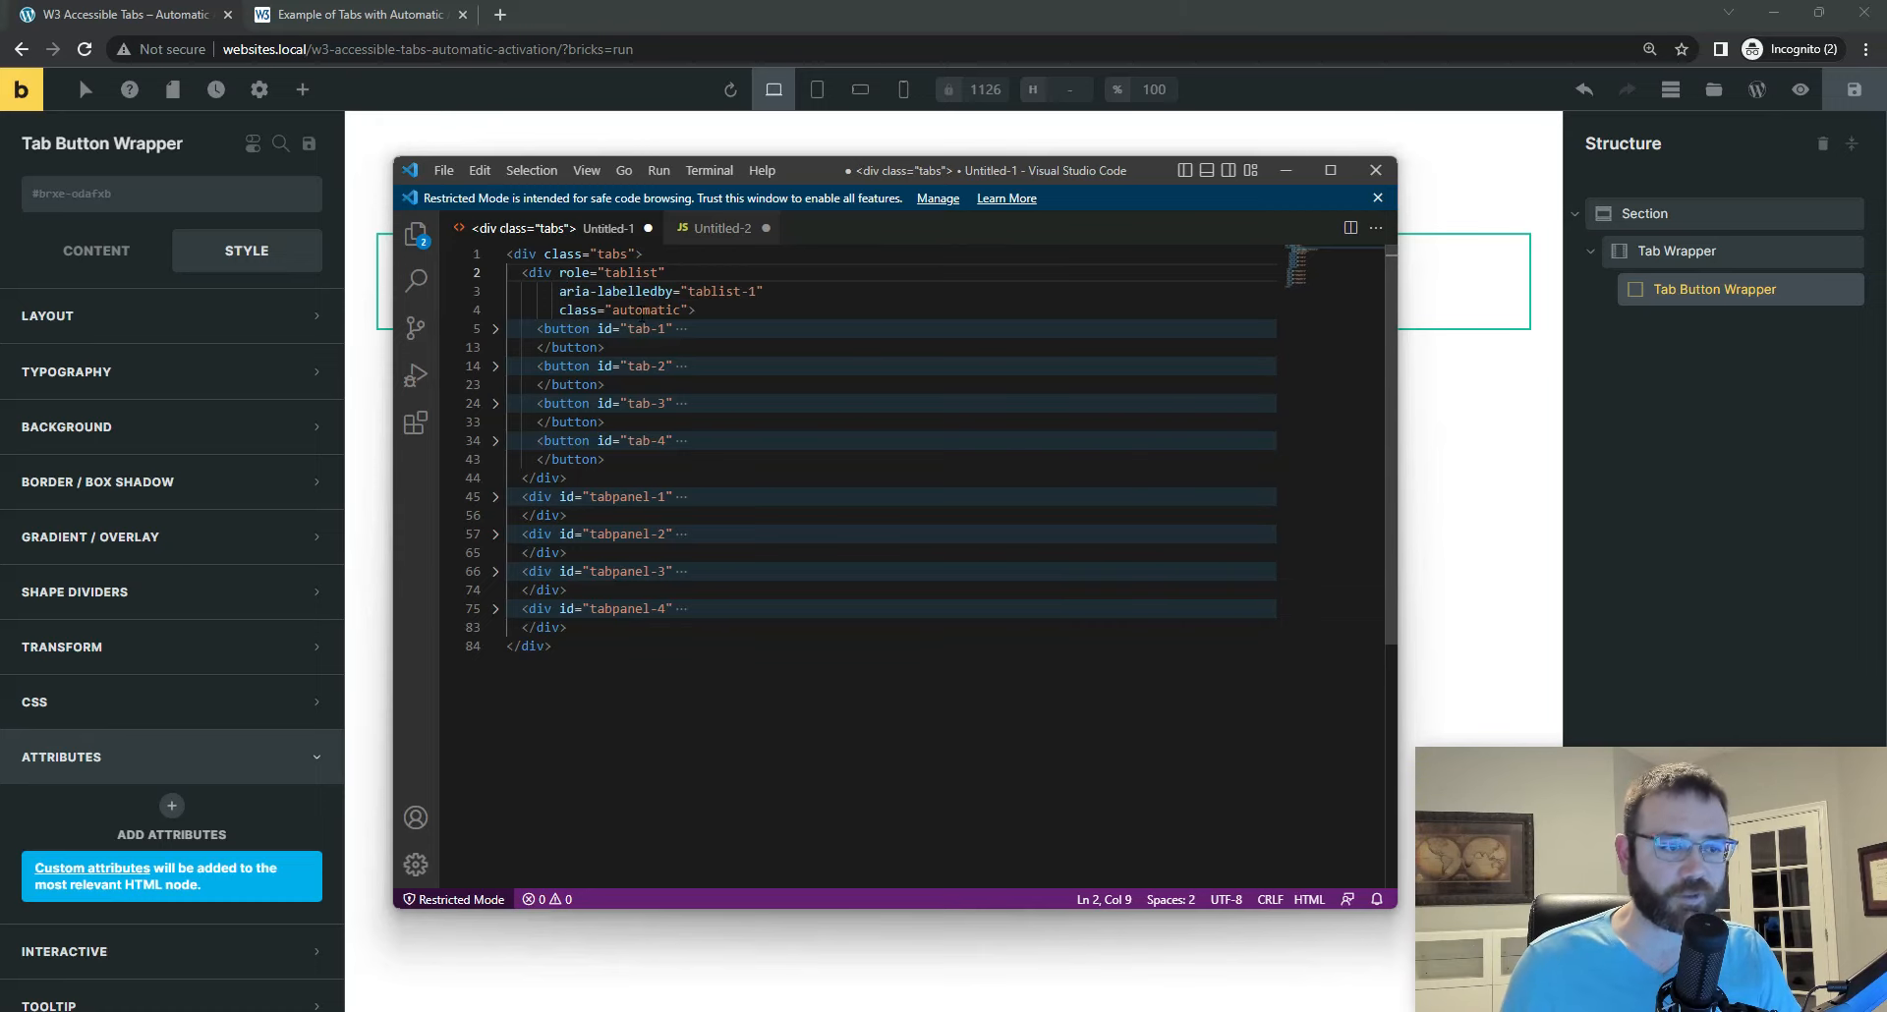
double_click(644, 309)
right_click(643, 311)
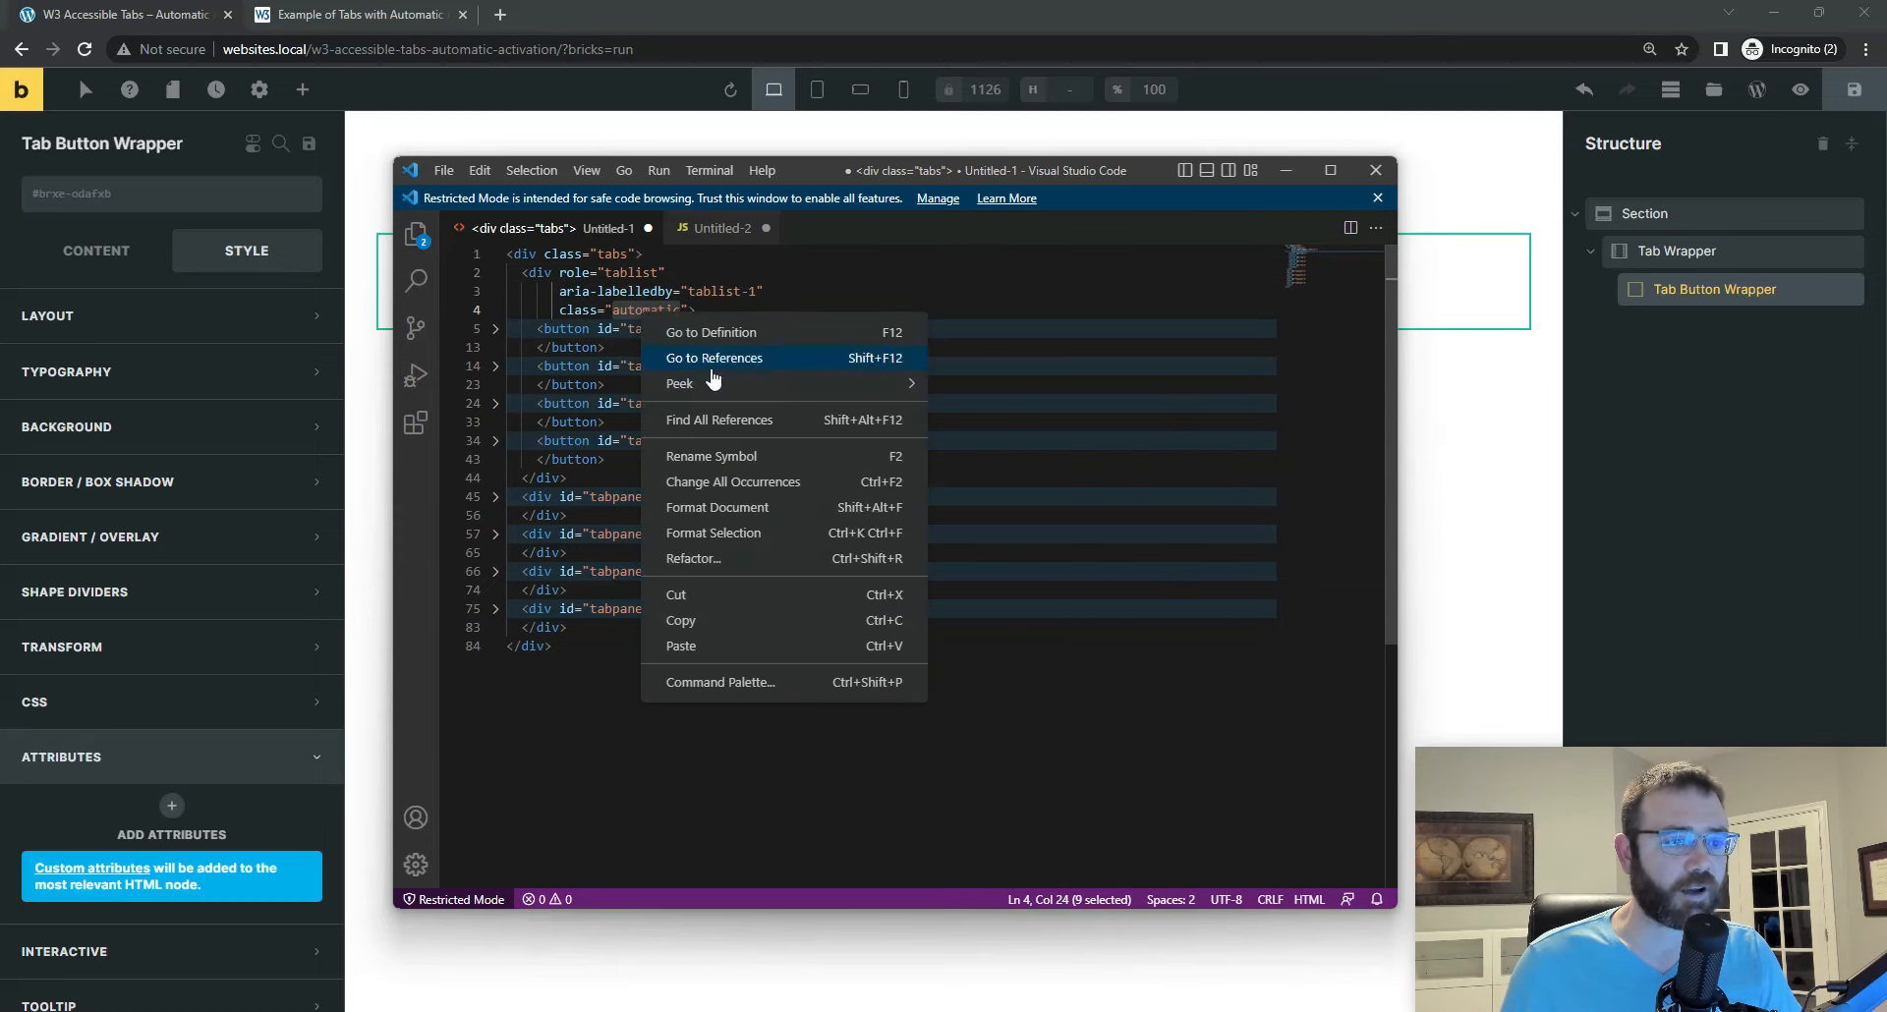
click(757, 627)
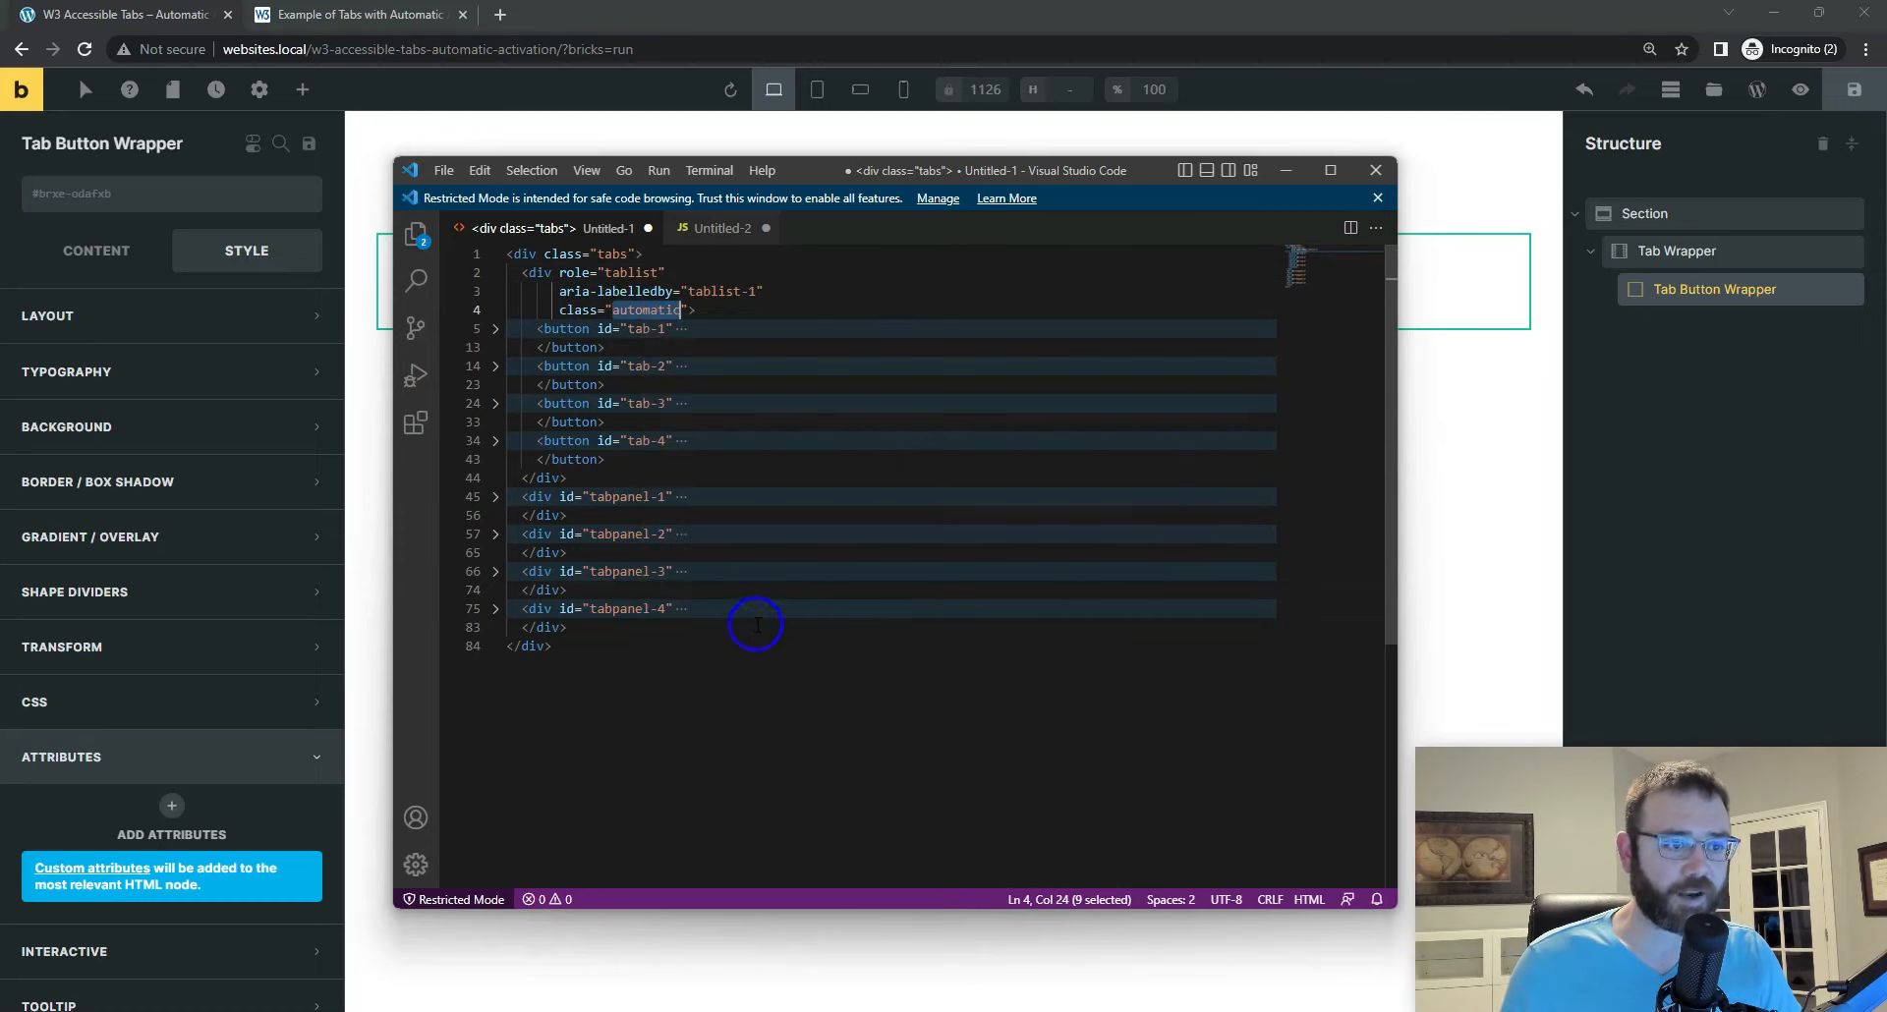
Step: Return to Bricks and assign the copied class automatic to the Tab Button Wrapper
click(182, 200)
key(ctrl+v)
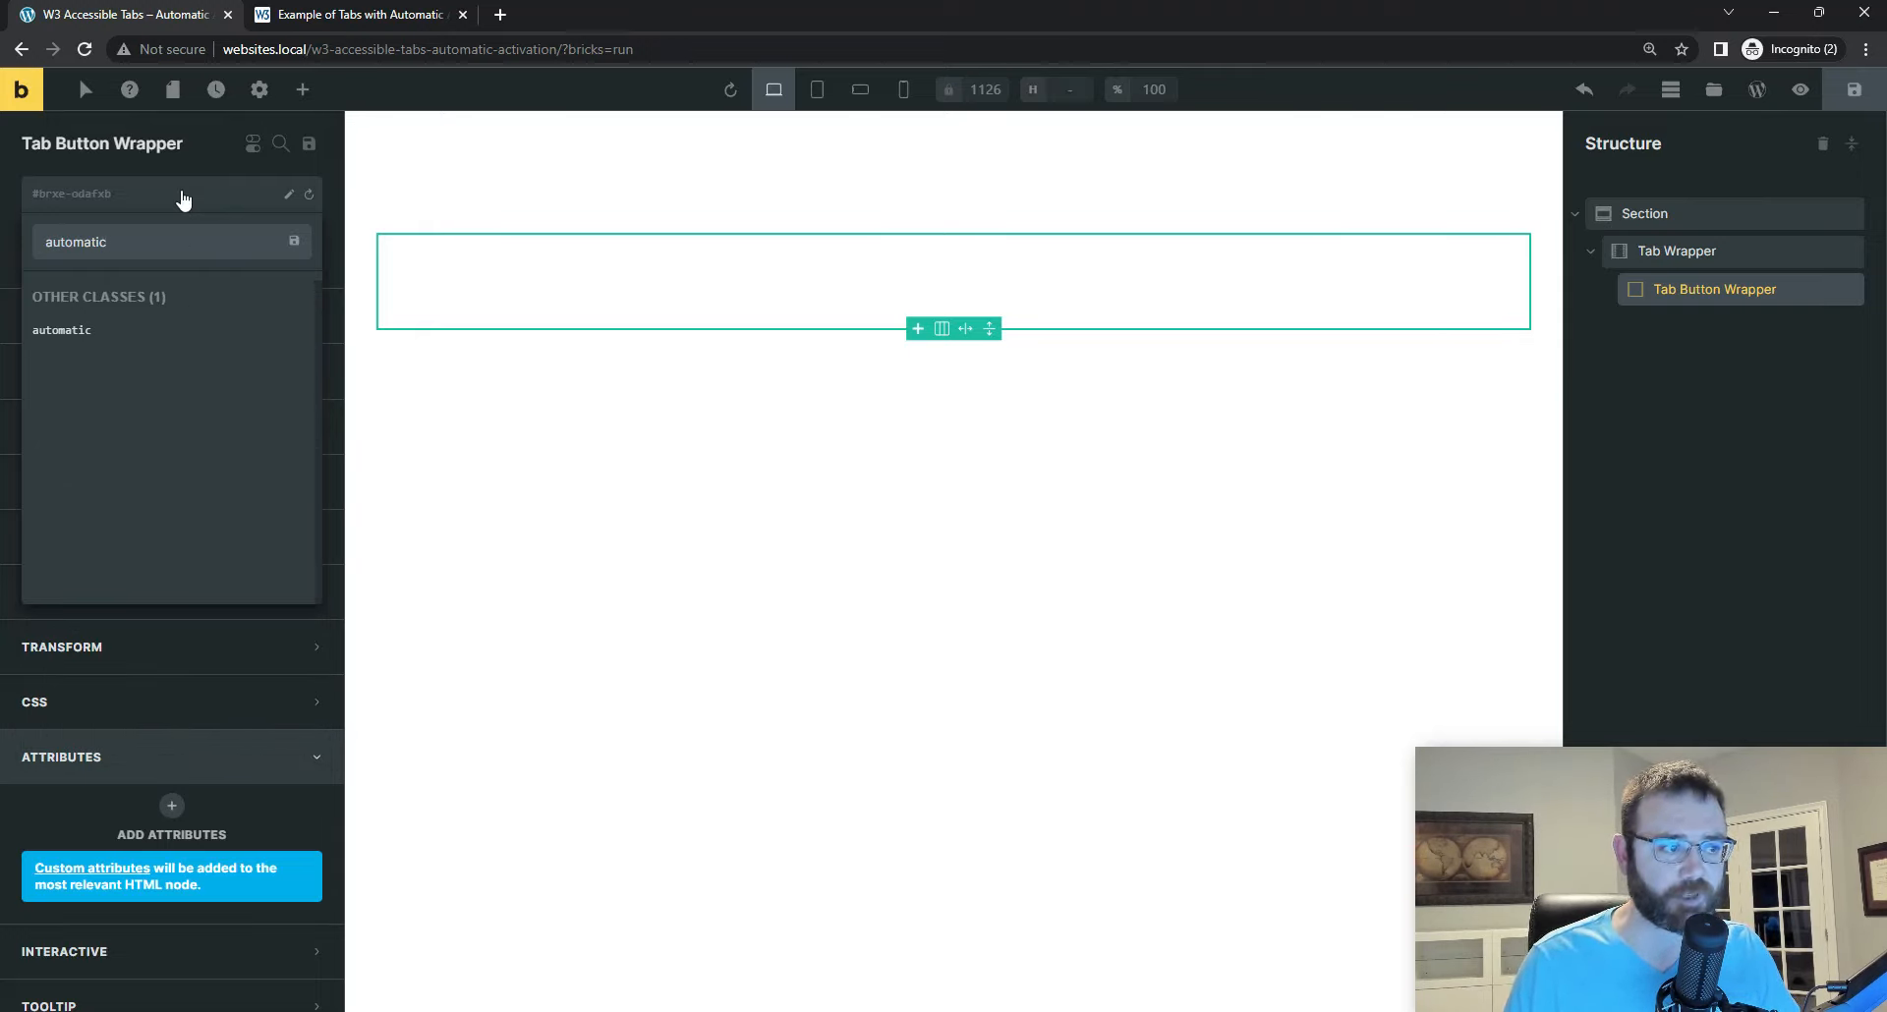
key(Return)
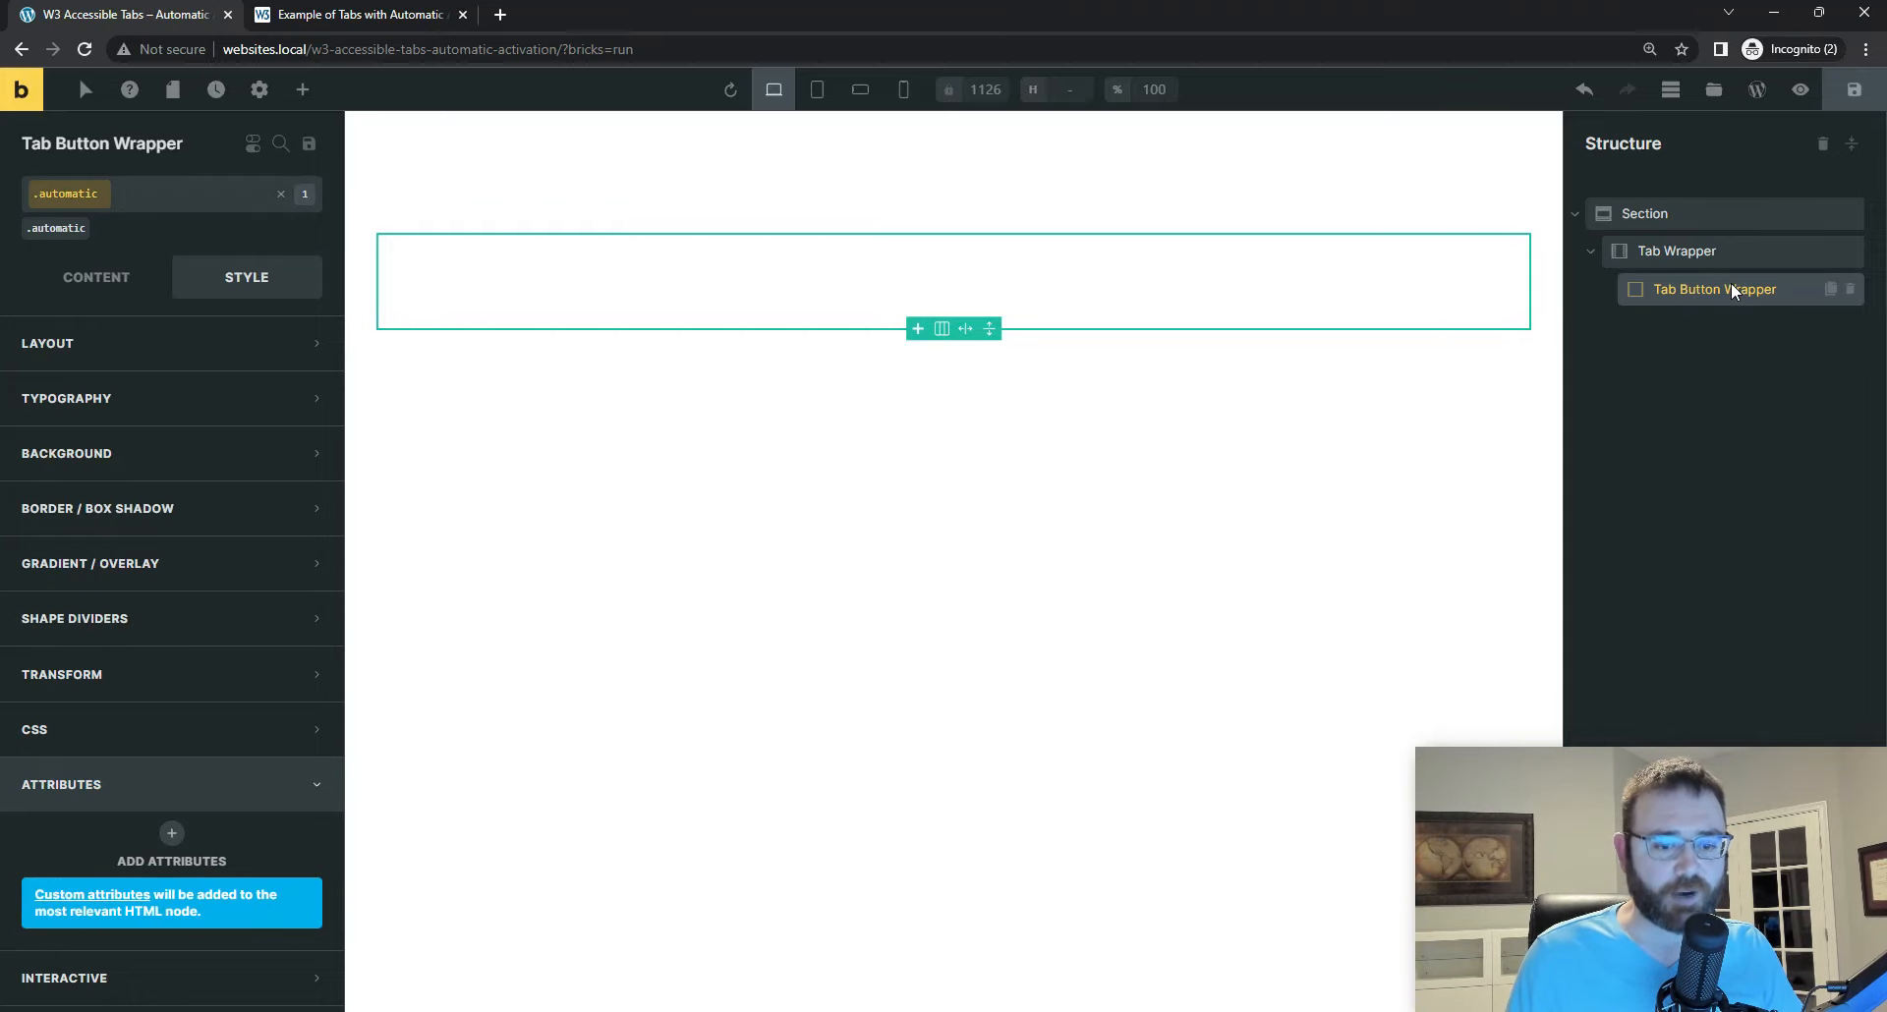
Step: Add a custom attribute role to the Tab Button Wrapper with the value tablist, copied from the code in Visual Studio Code
click(242, 283)
scroll(187, 737, down, 1)
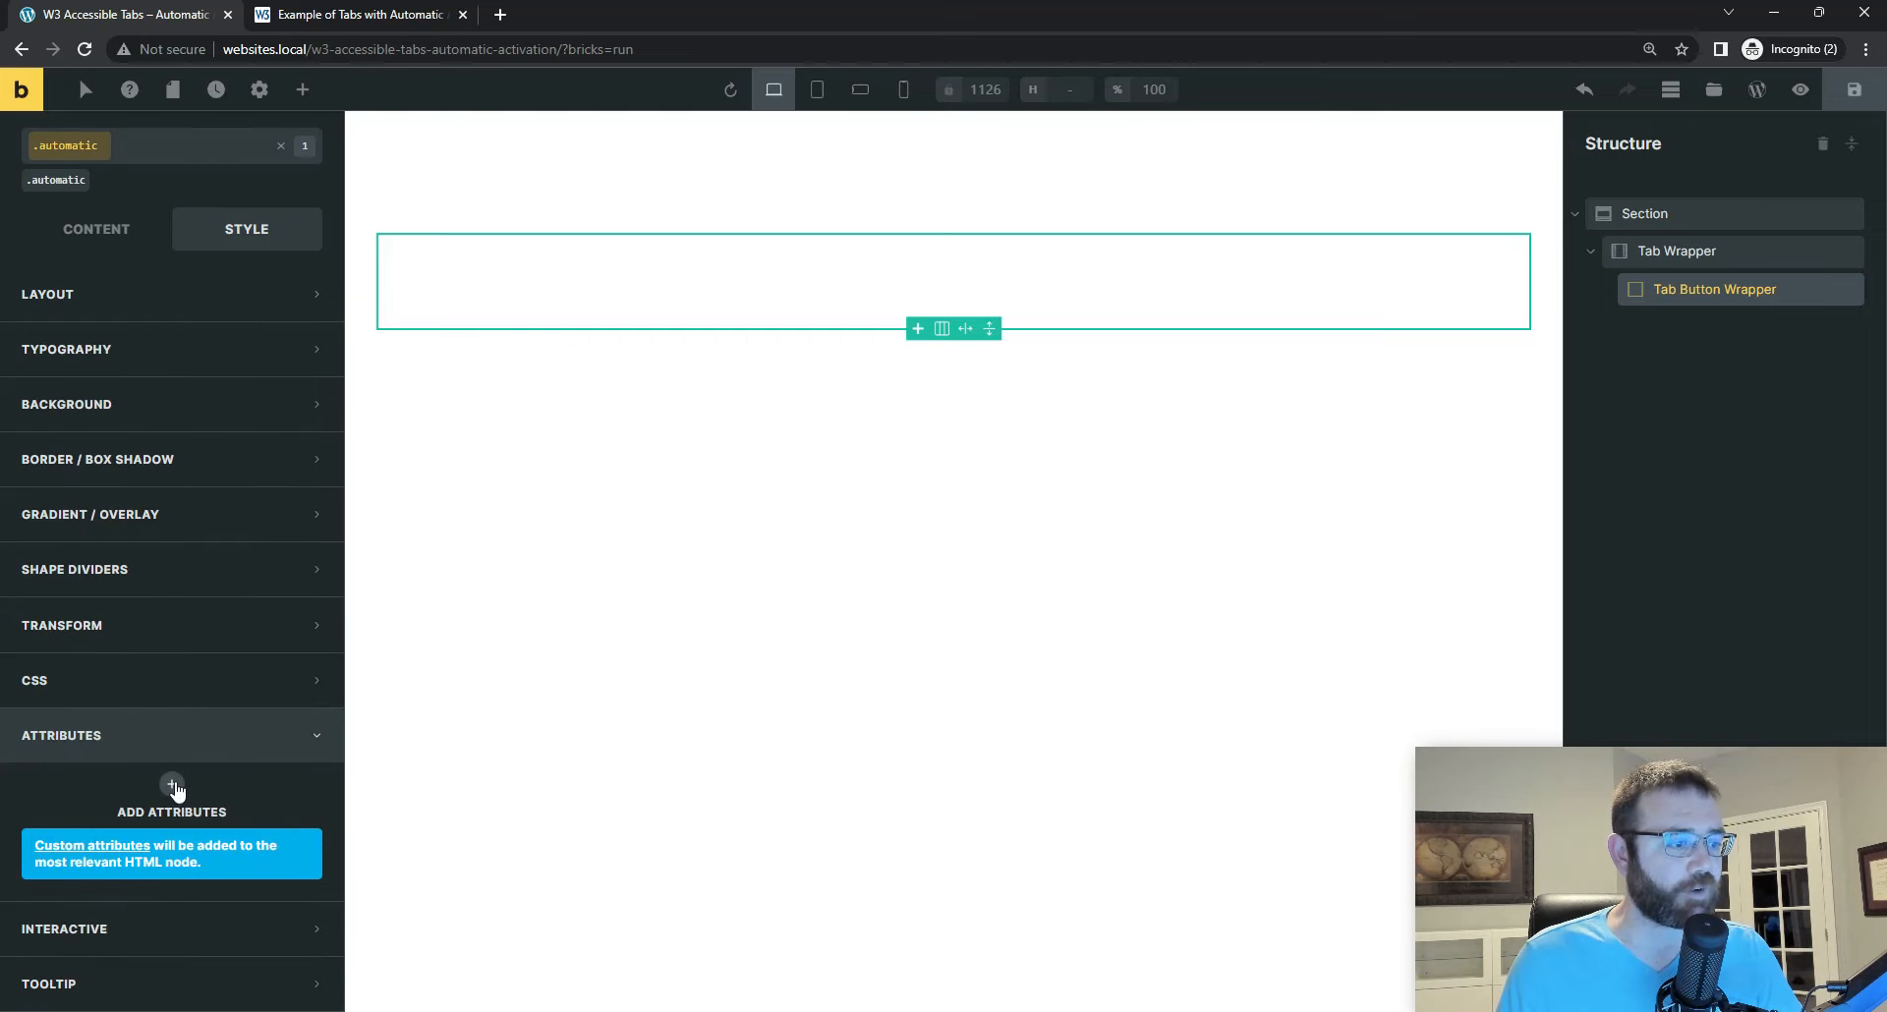
click(171, 783)
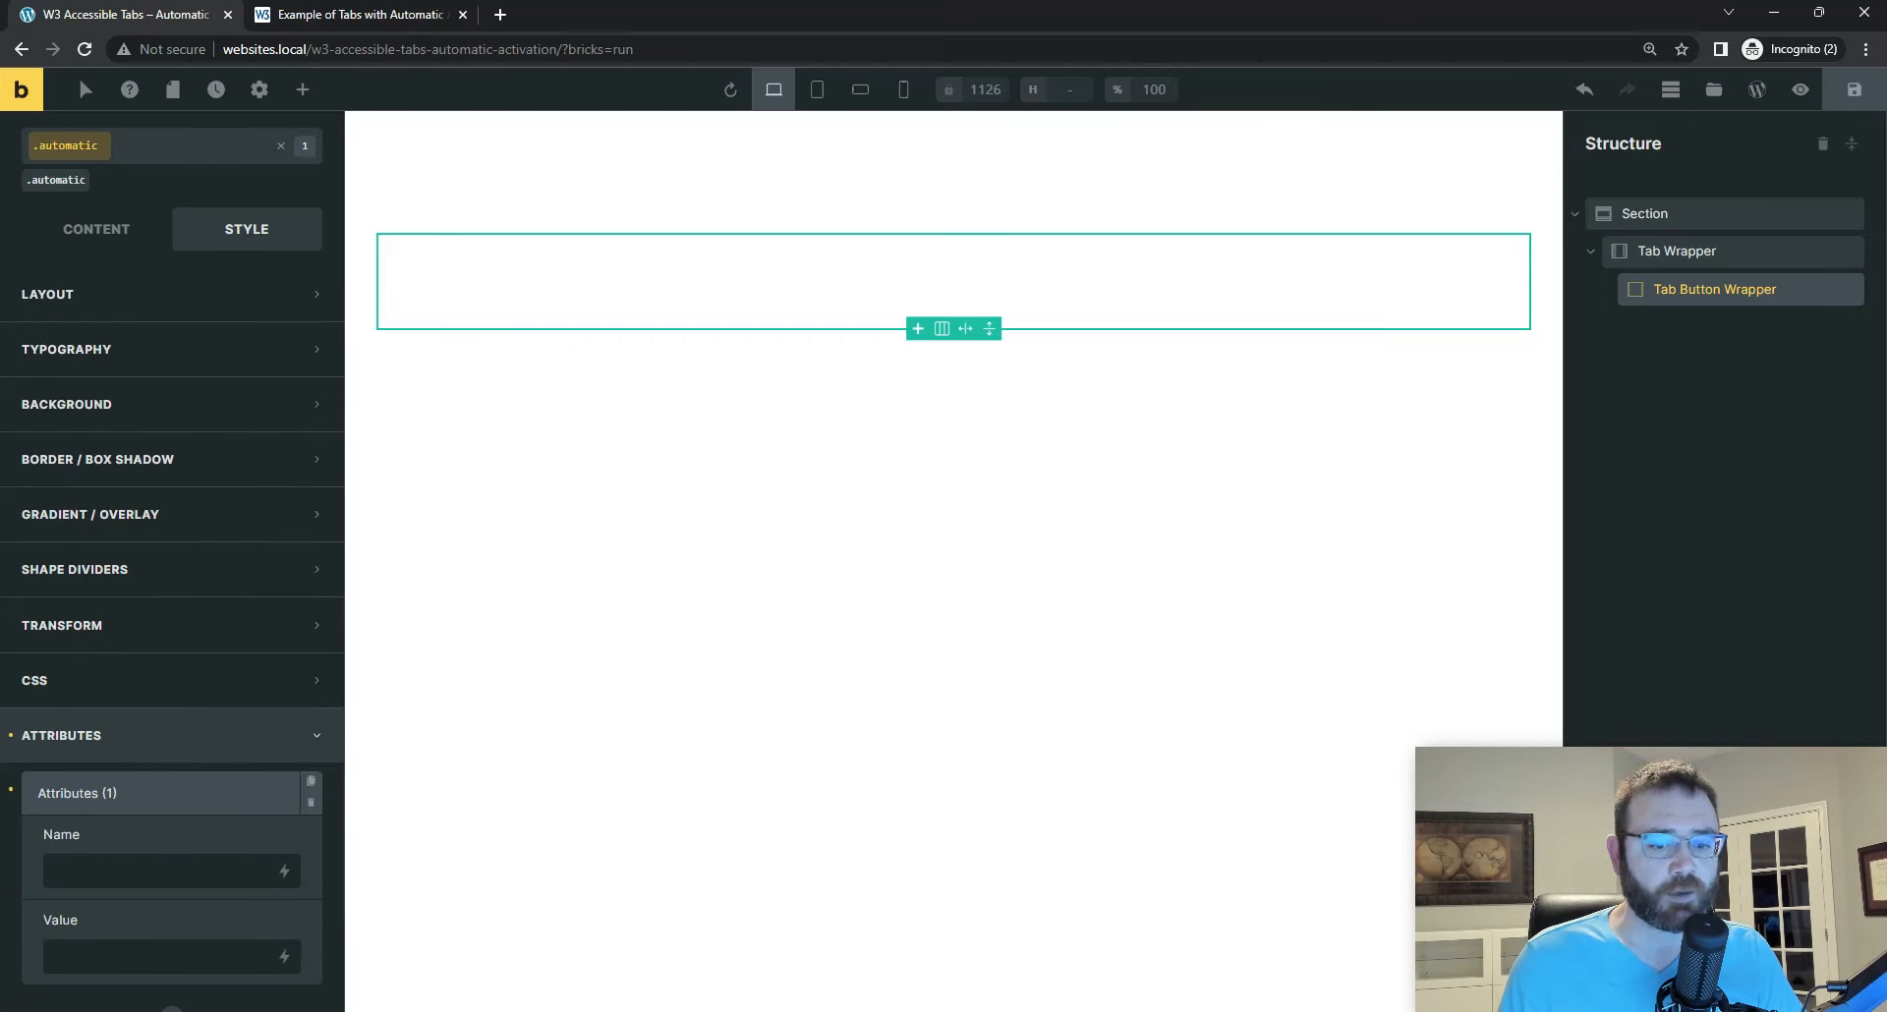
key(alt+Tab)
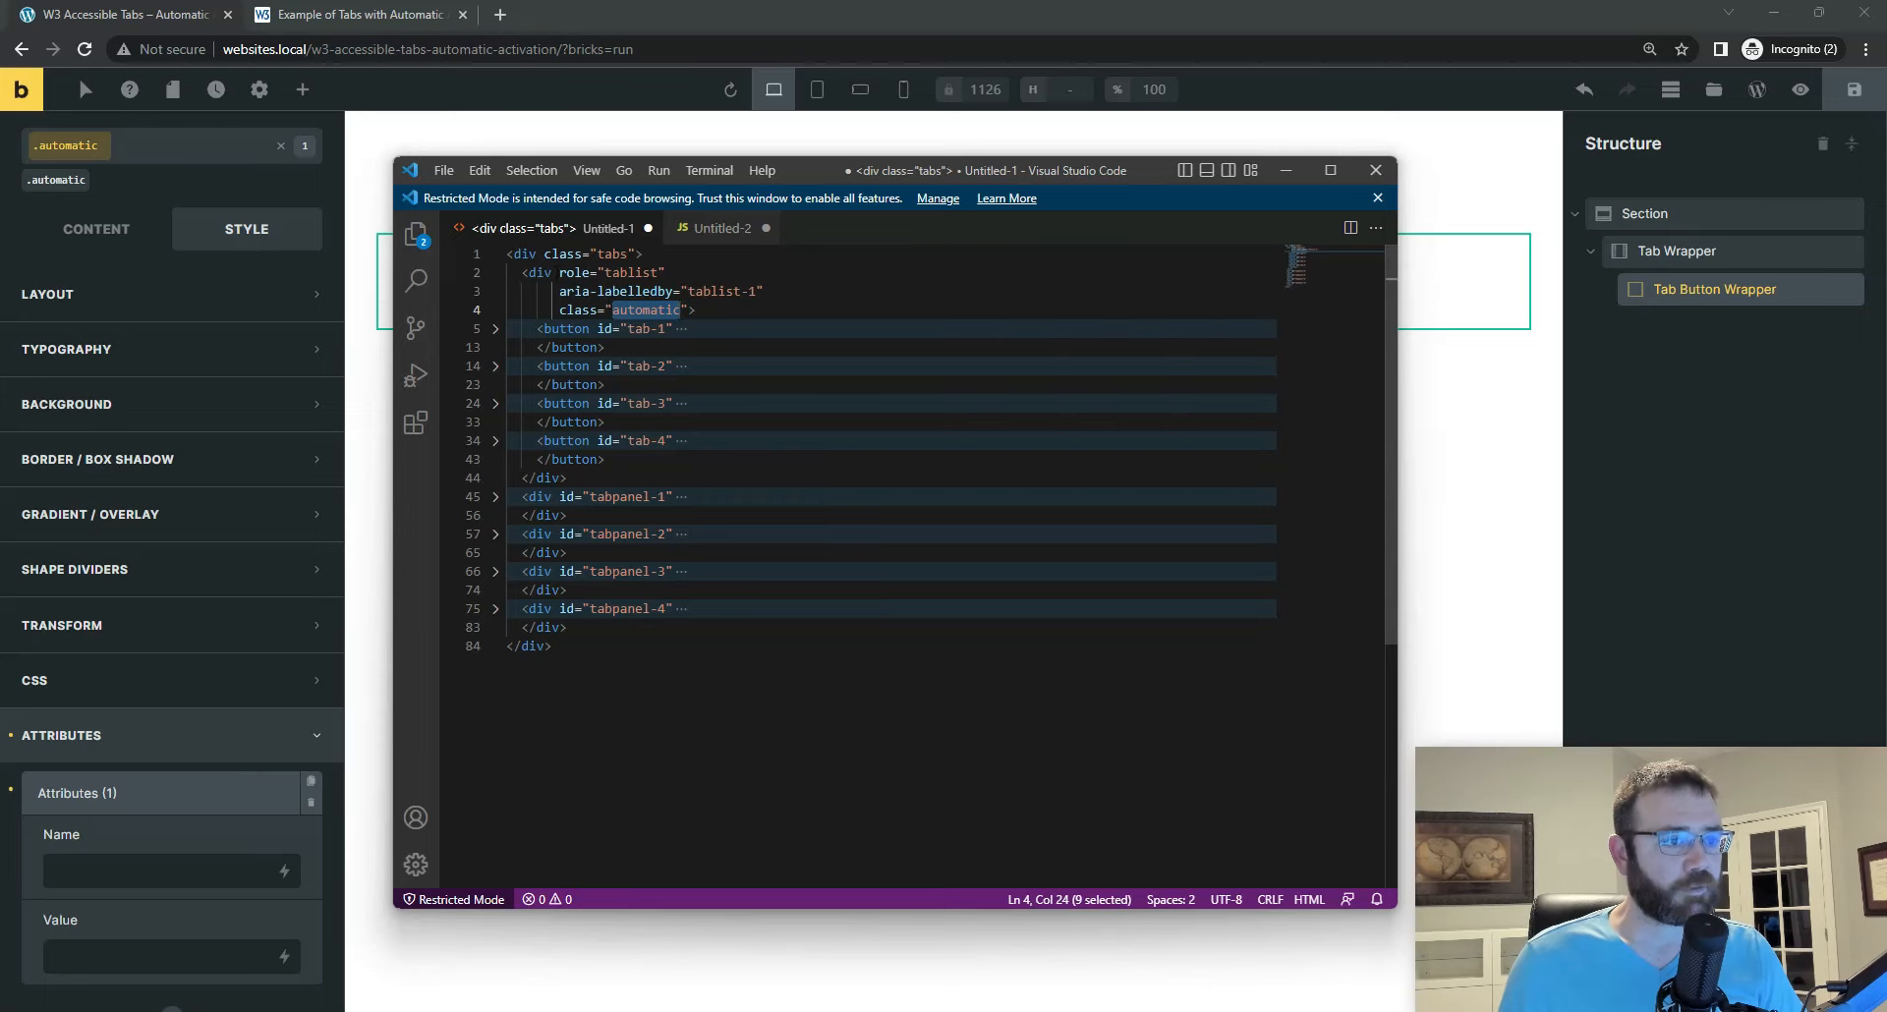
double_click(617, 274)
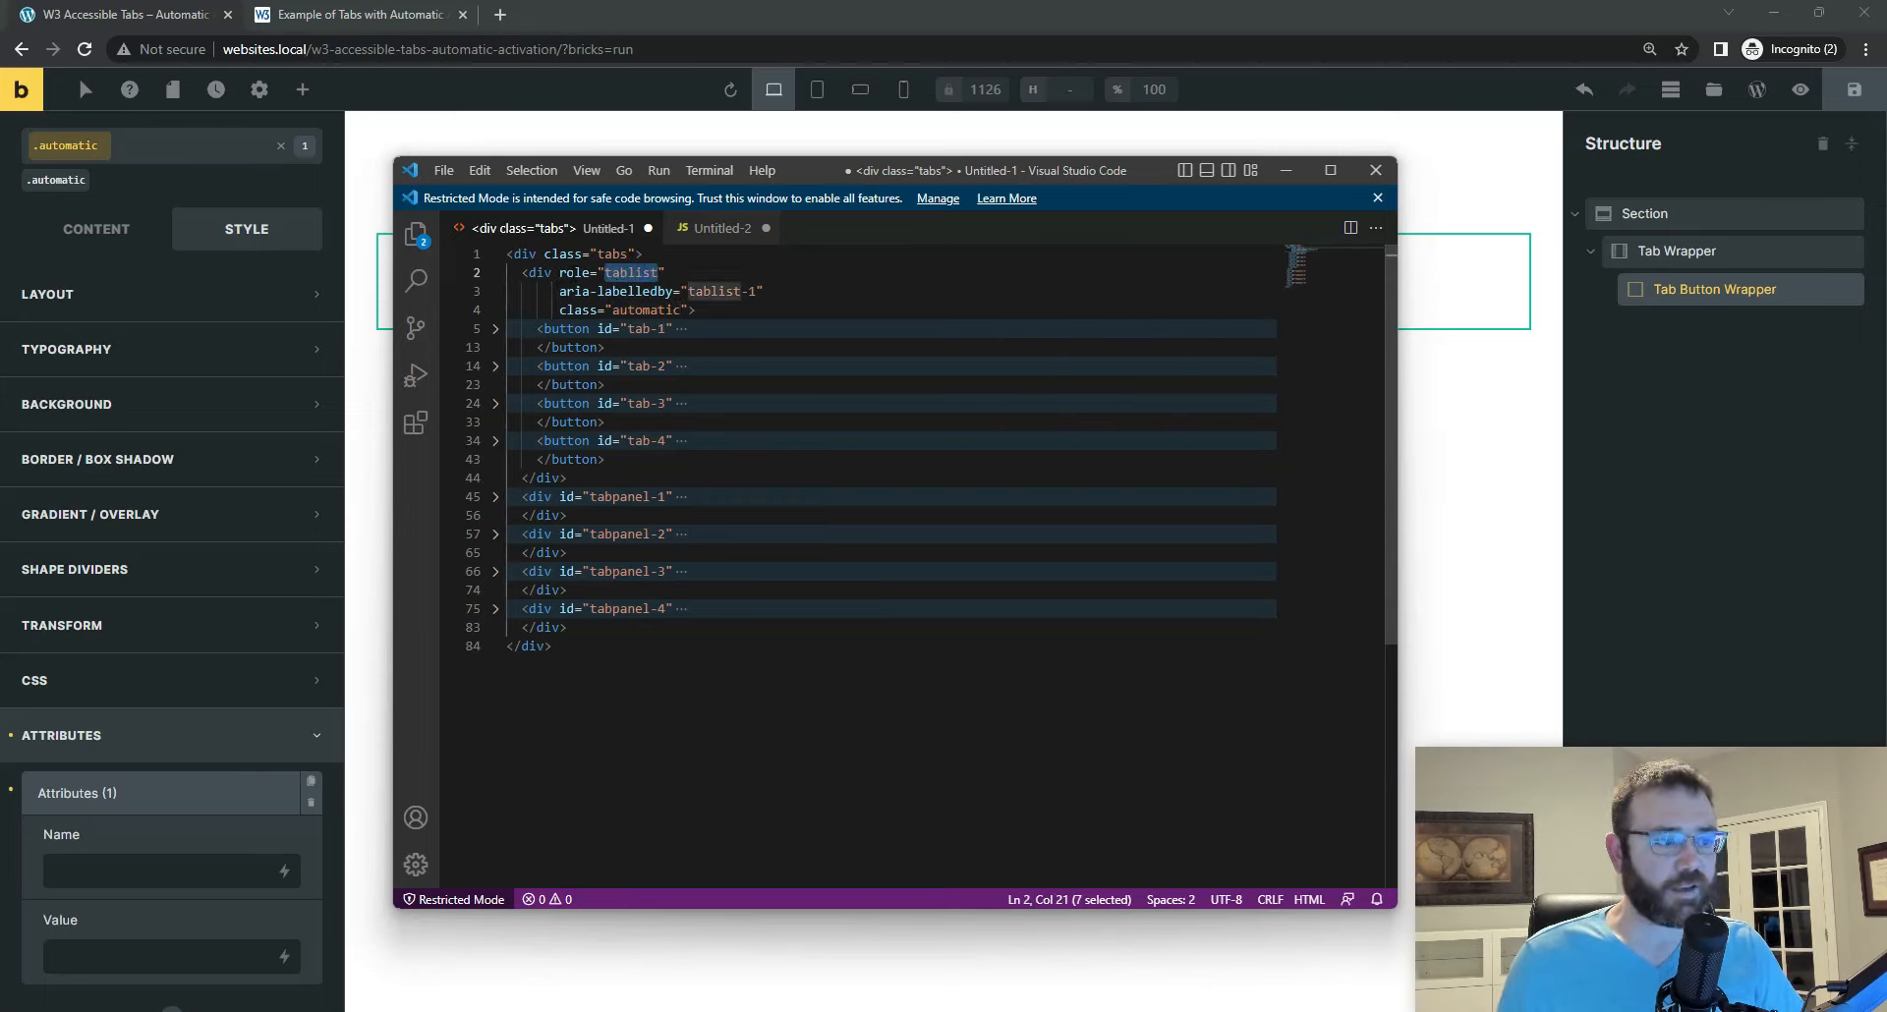
click(131, 875)
text(role)
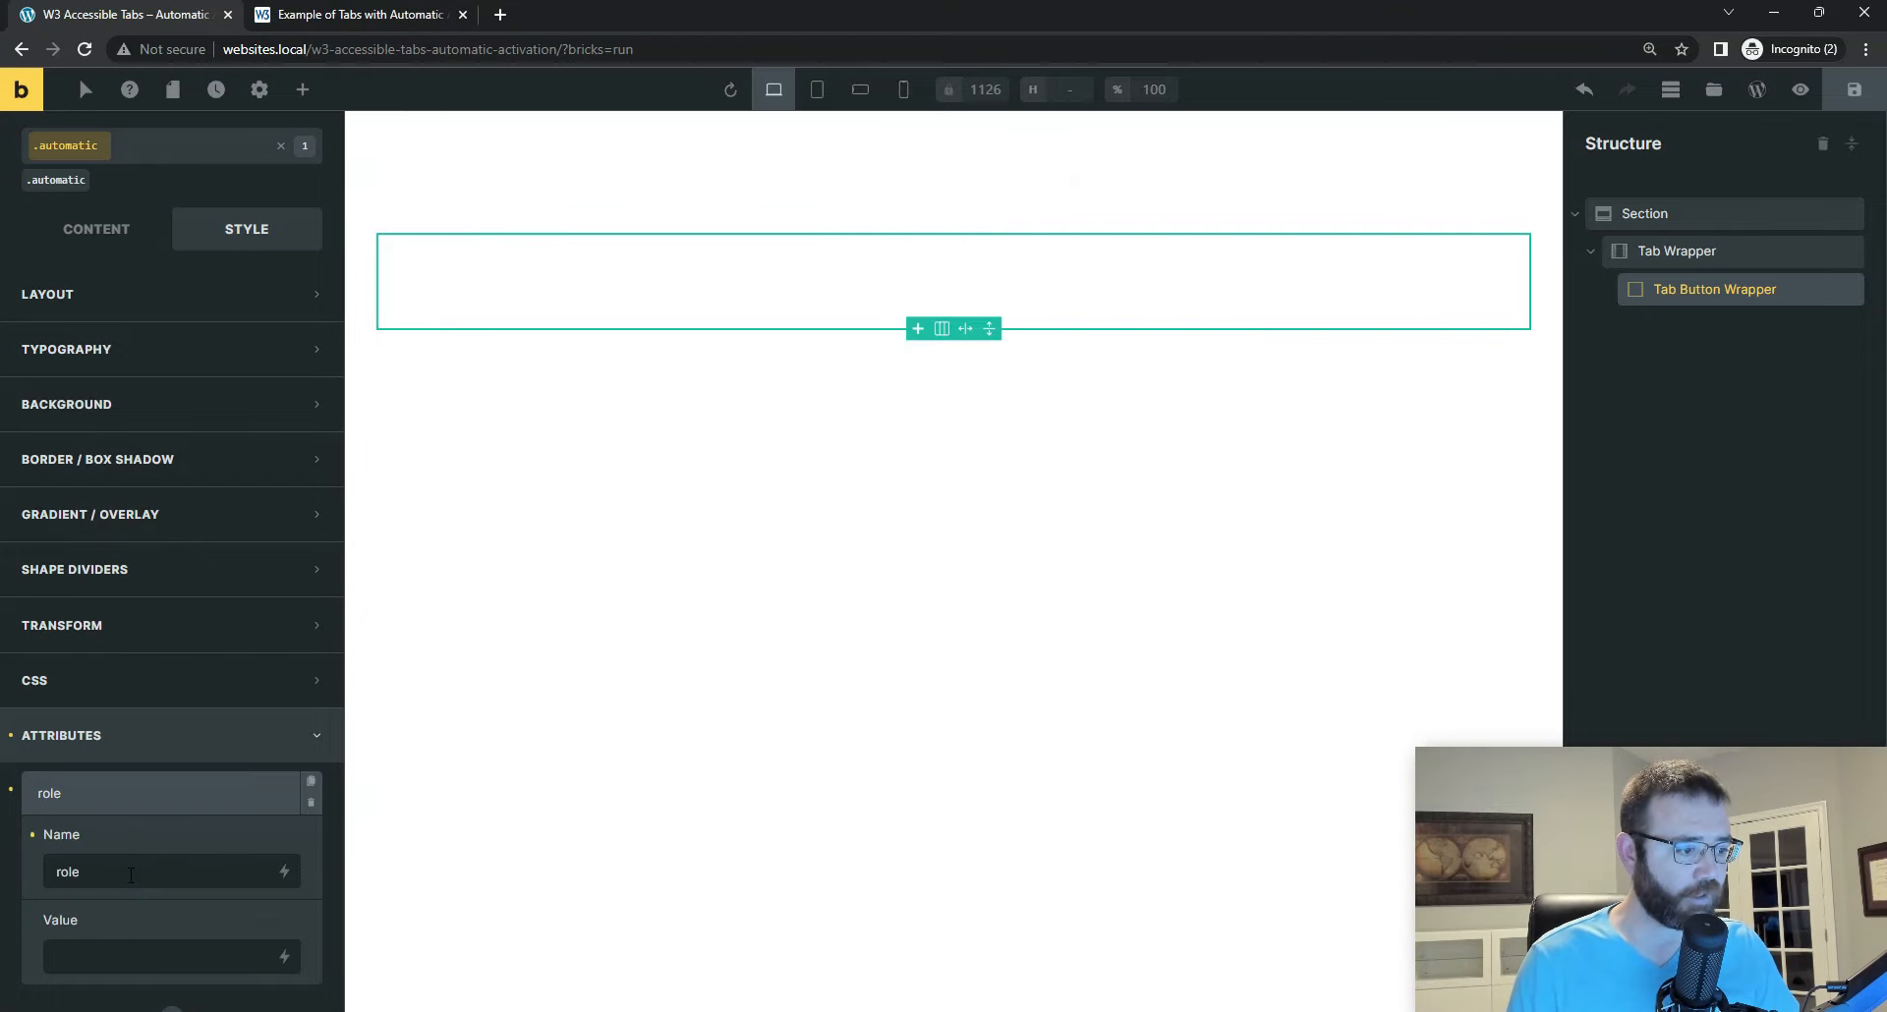
key(Tab)
key(ctrl+v)
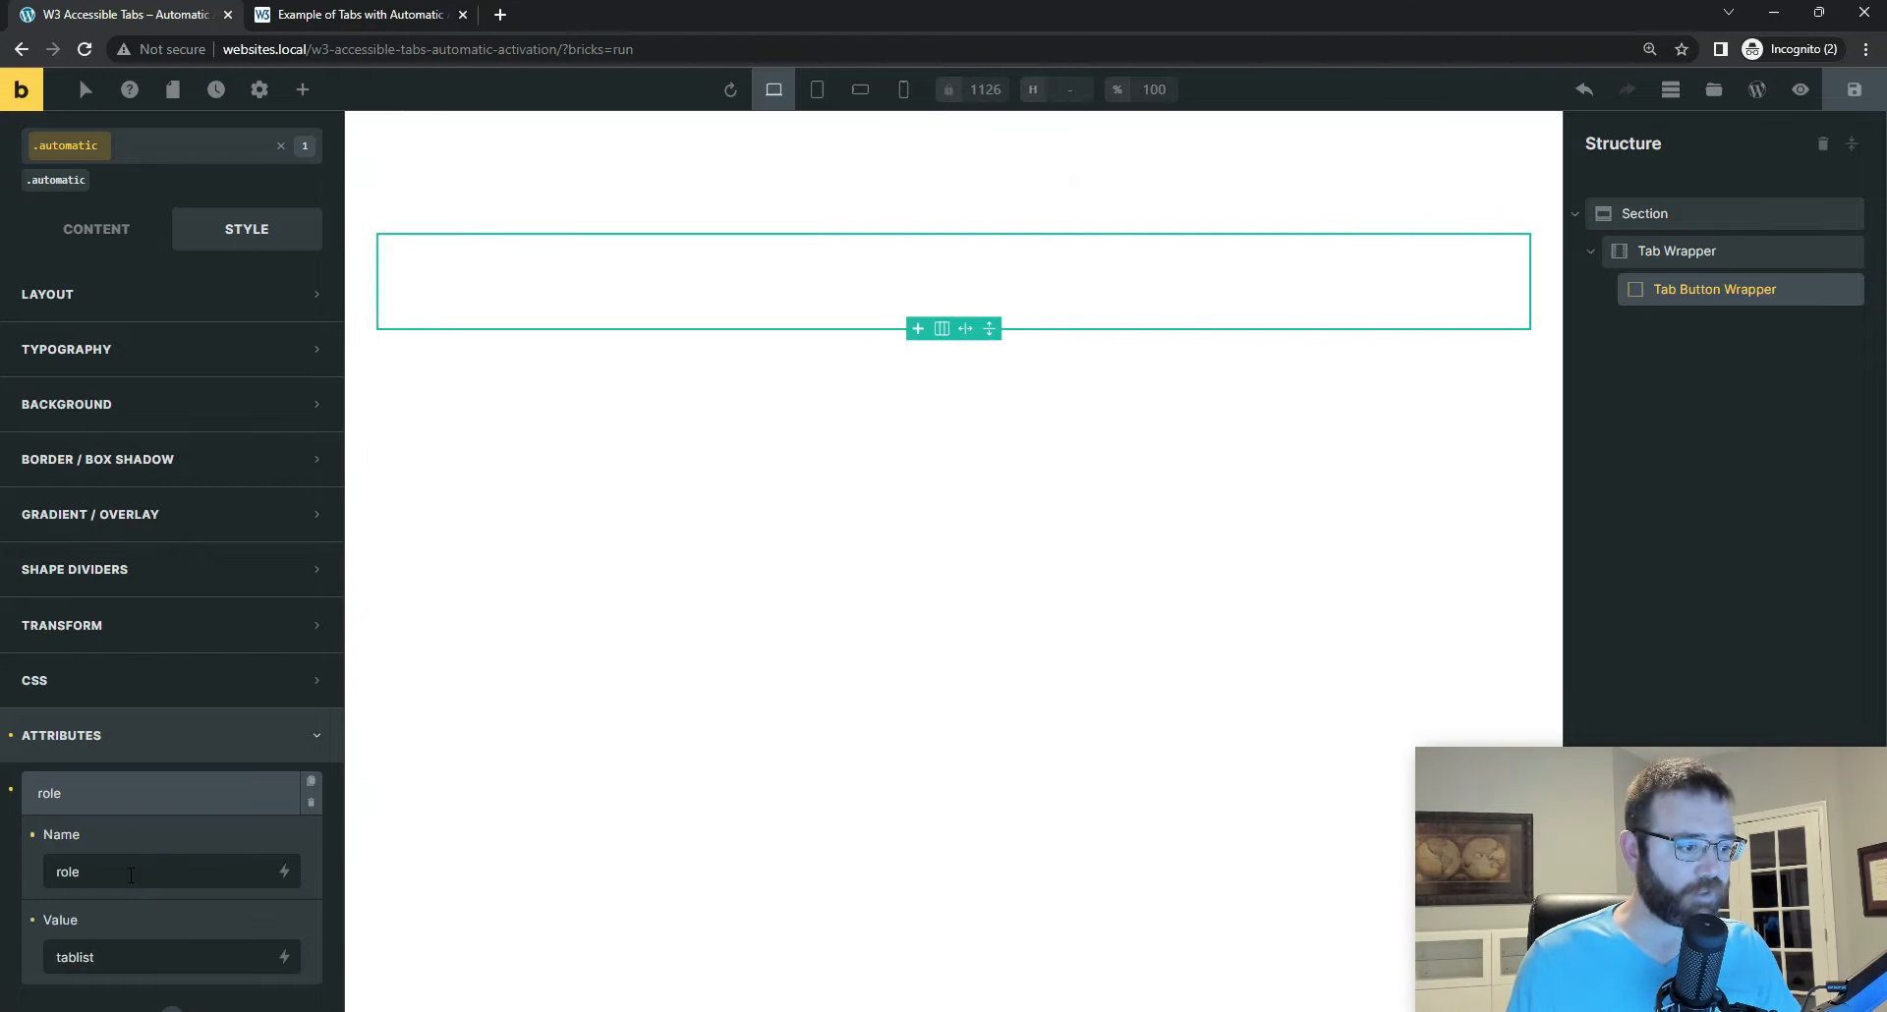
Step: Add a second custom attribute to the Tab Button Wrapper and name it aria-labelledby, copied from the tablist div in Visual Studio Code
scroll(162, 970, down, 3)
click(169, 765)
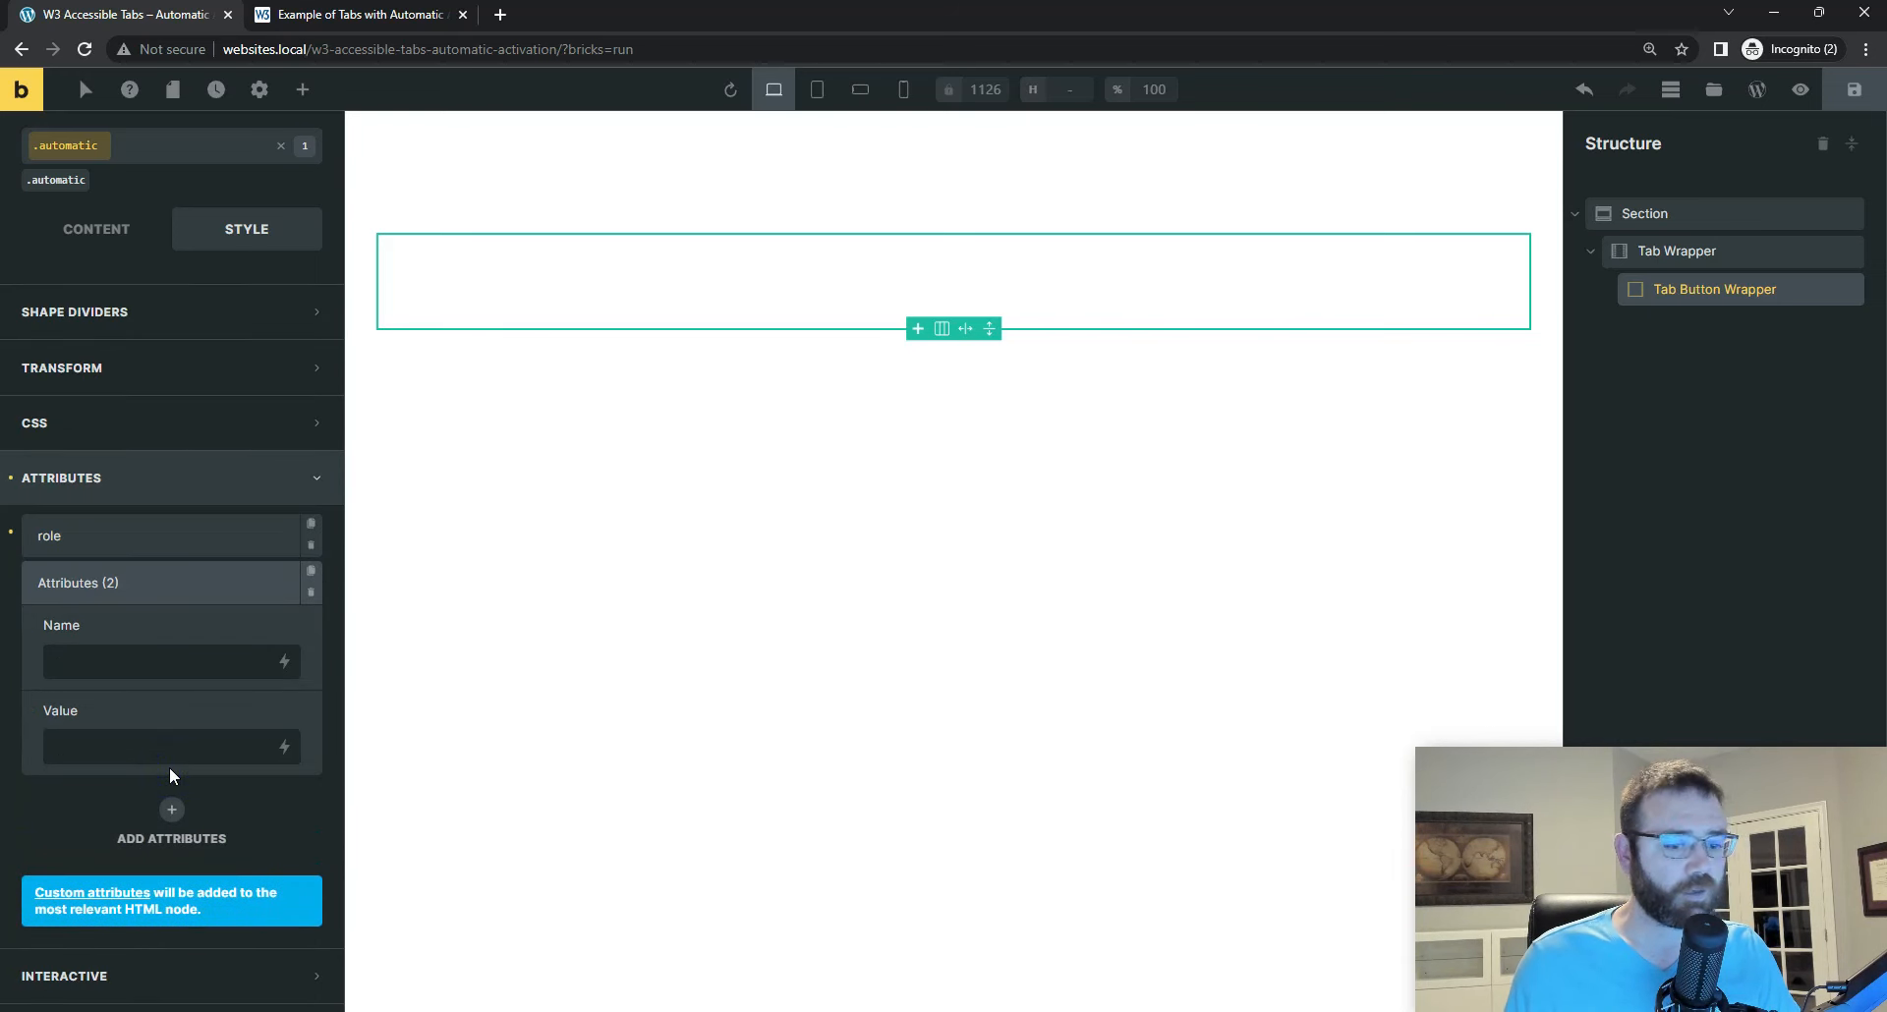
key(alt+Tab)
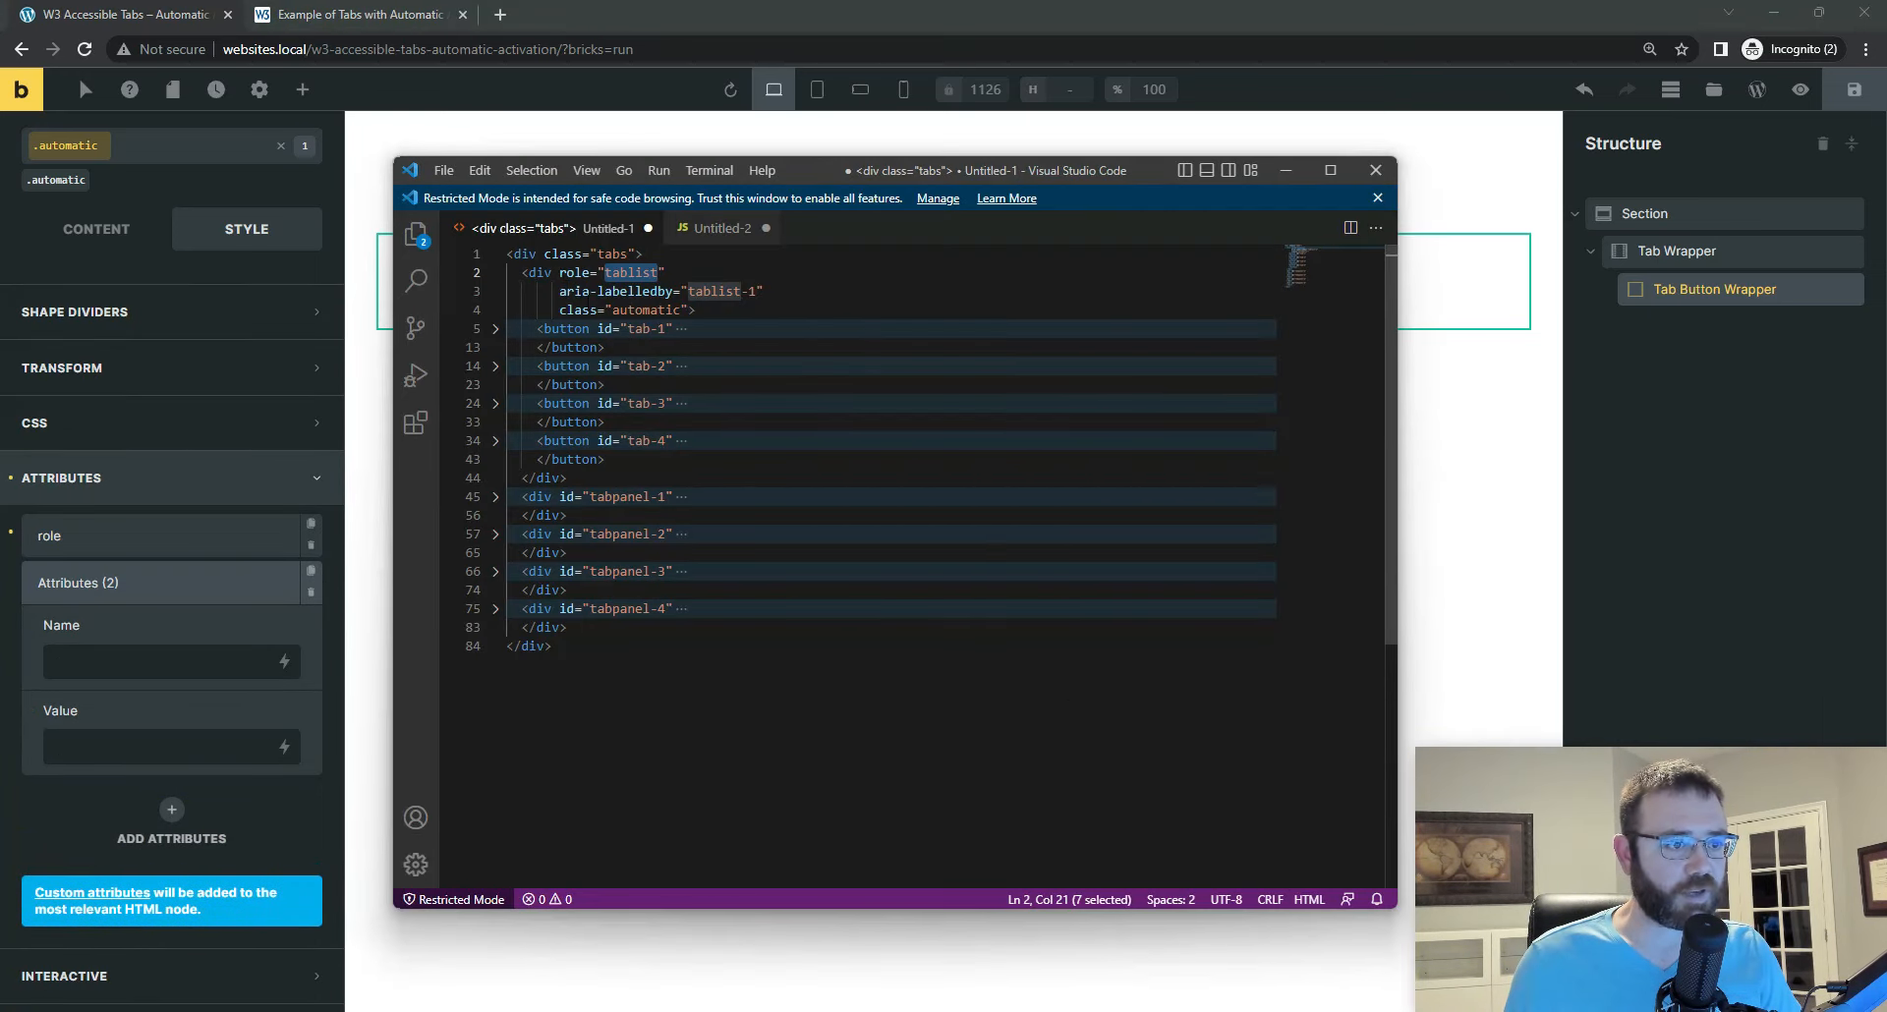
drag(559, 291, 673, 292)
right_click(647, 294)
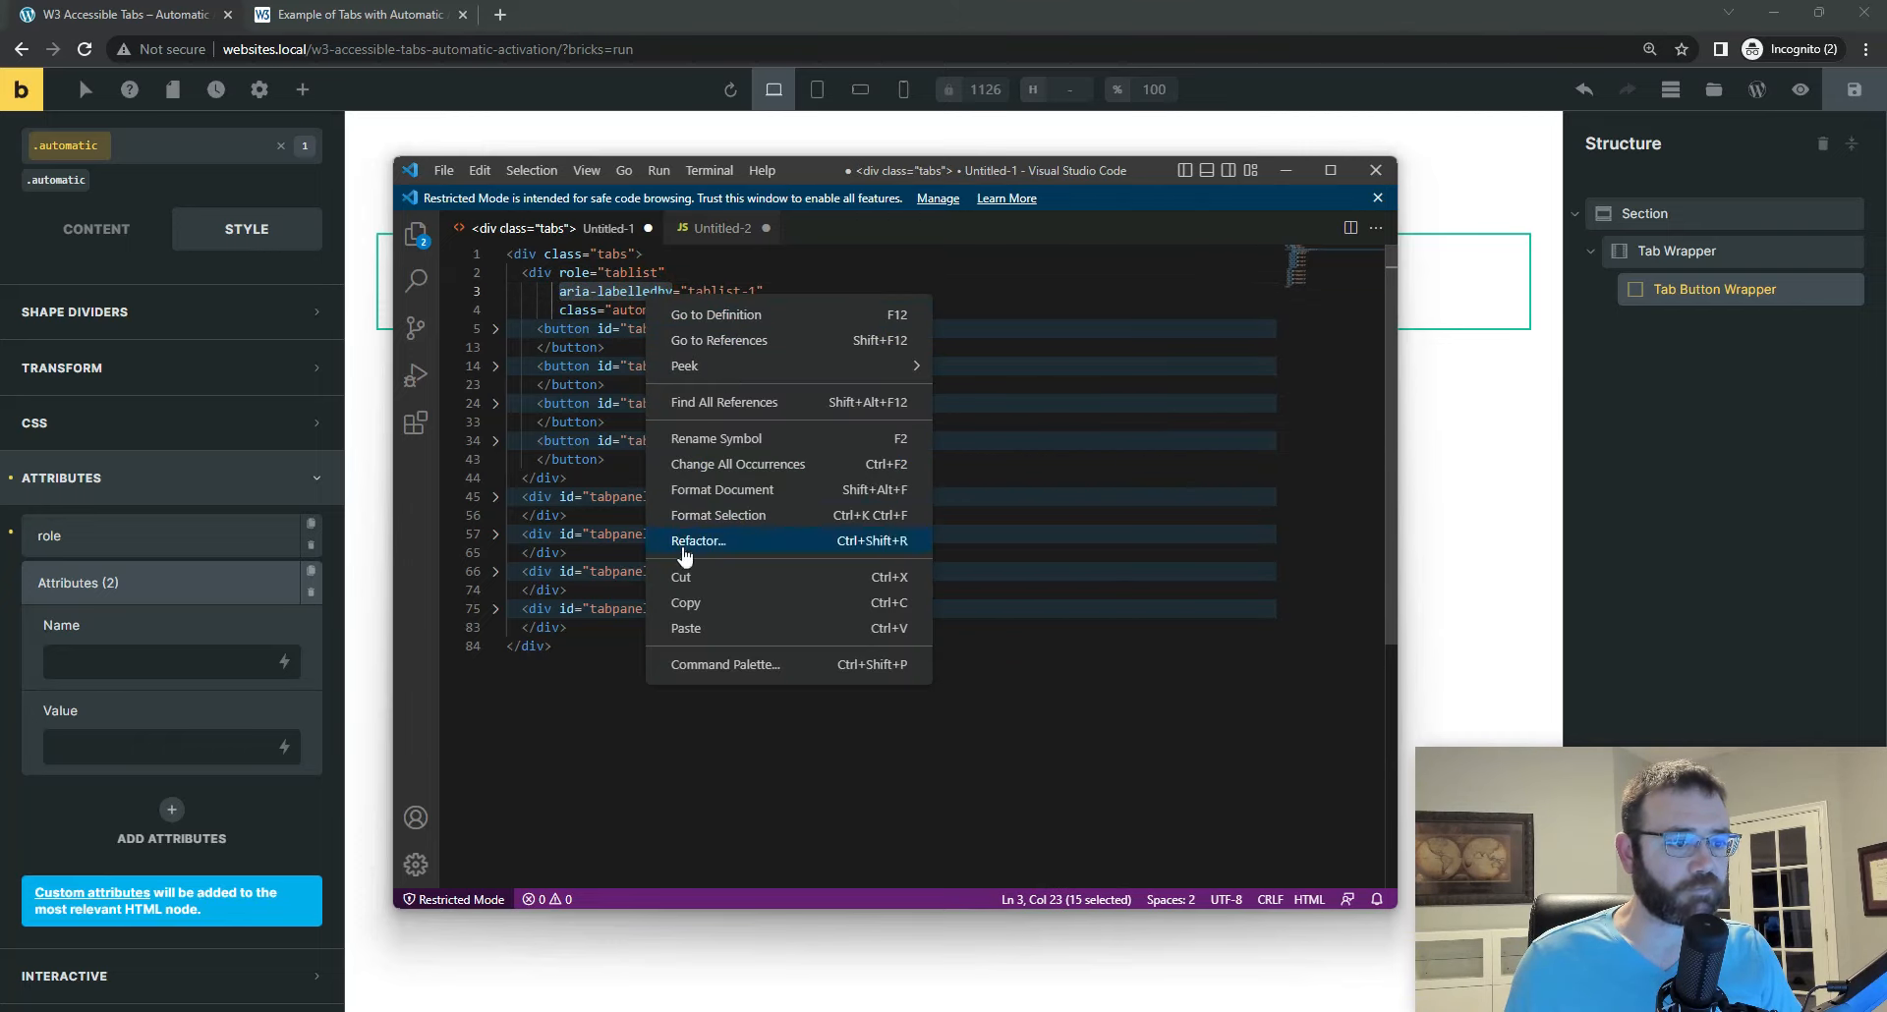
click(686, 603)
click(138, 661)
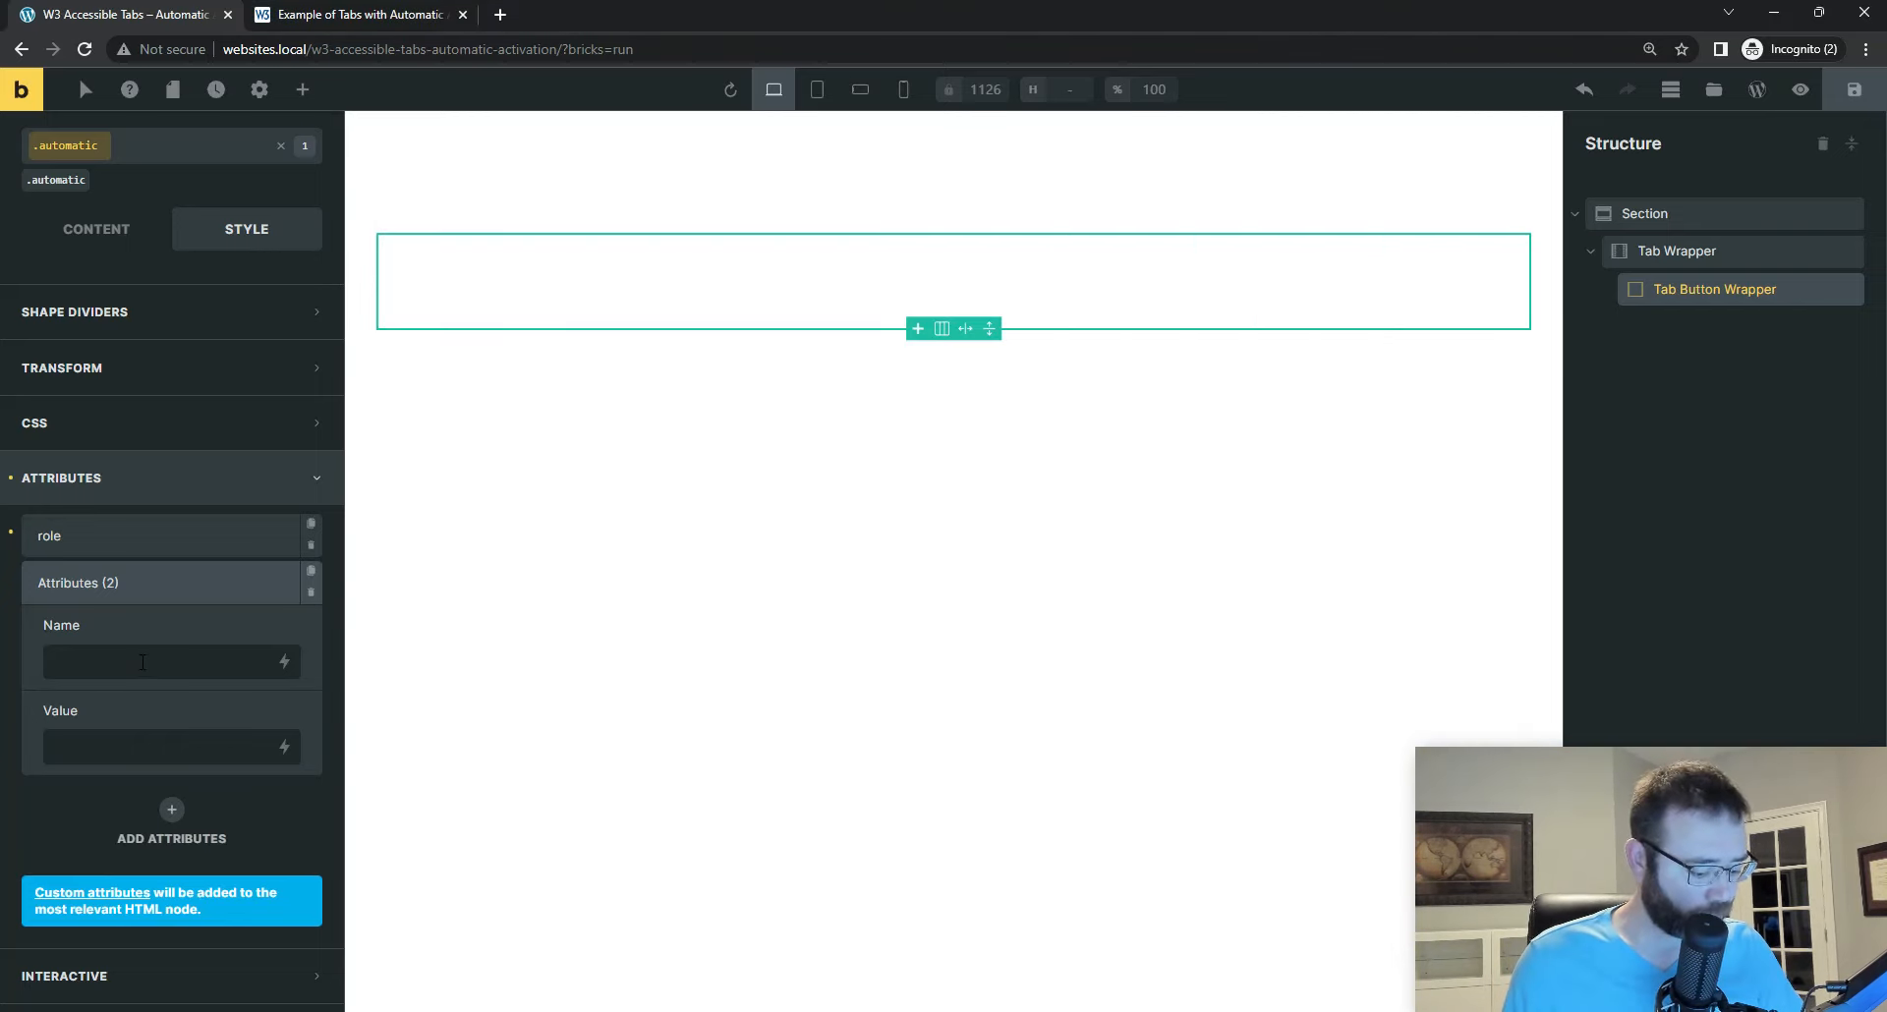
key(ctrl+v)
Step: Copy tablist-1 from the code as the value of the aria-labelledby attribute in Bricks, and save the page
key(alt+Tab)
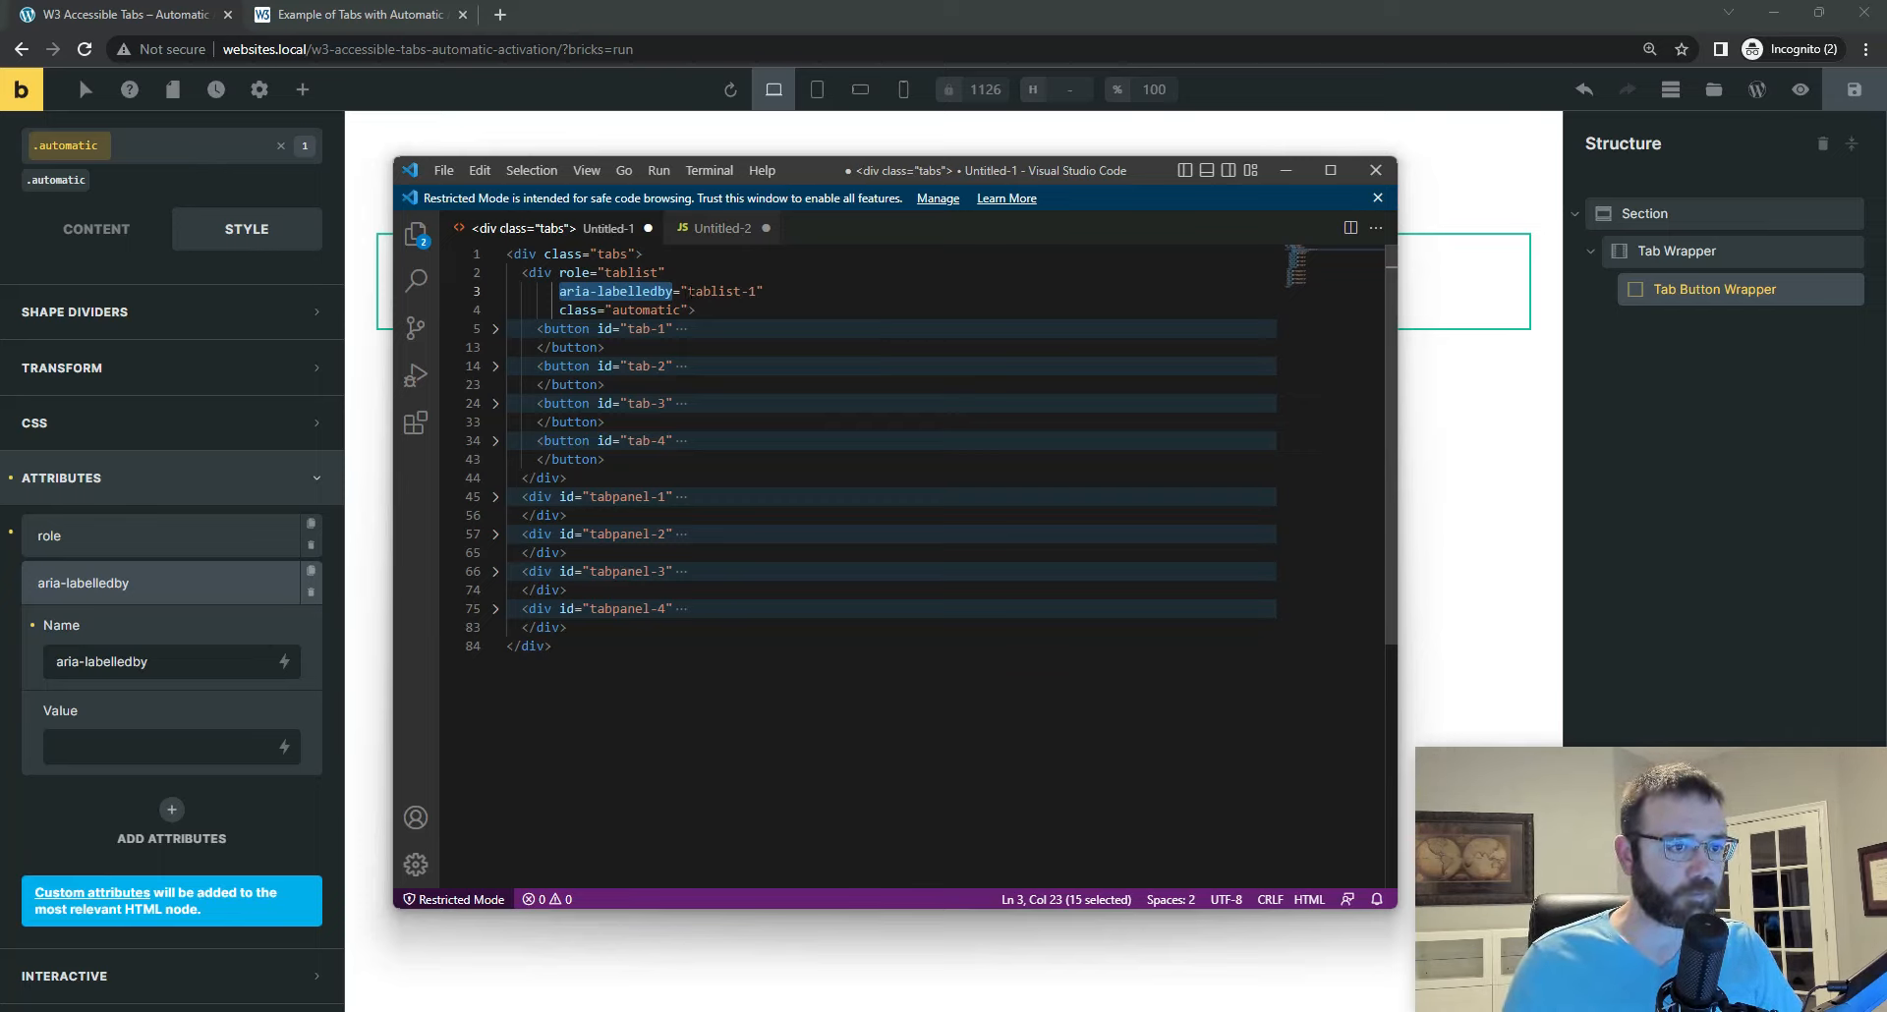
click(688, 292)
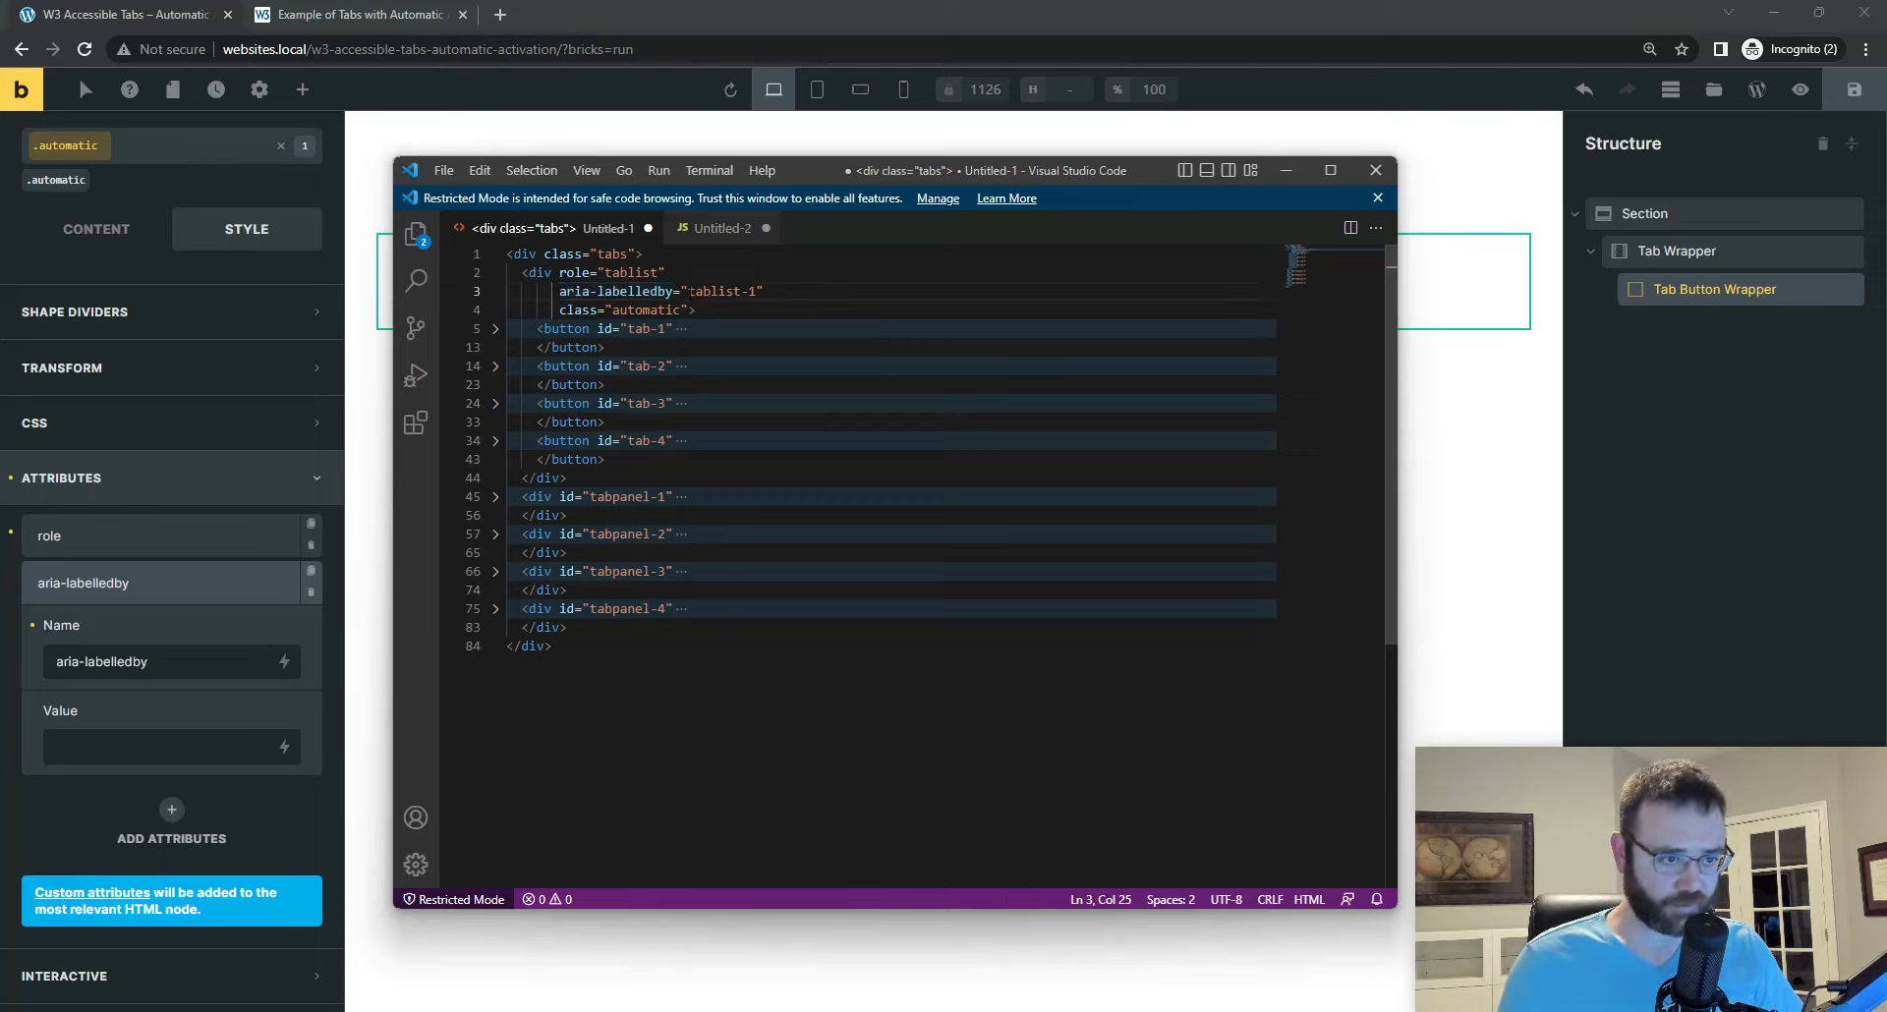
drag(688, 292, 755, 292)
right_click(732, 292)
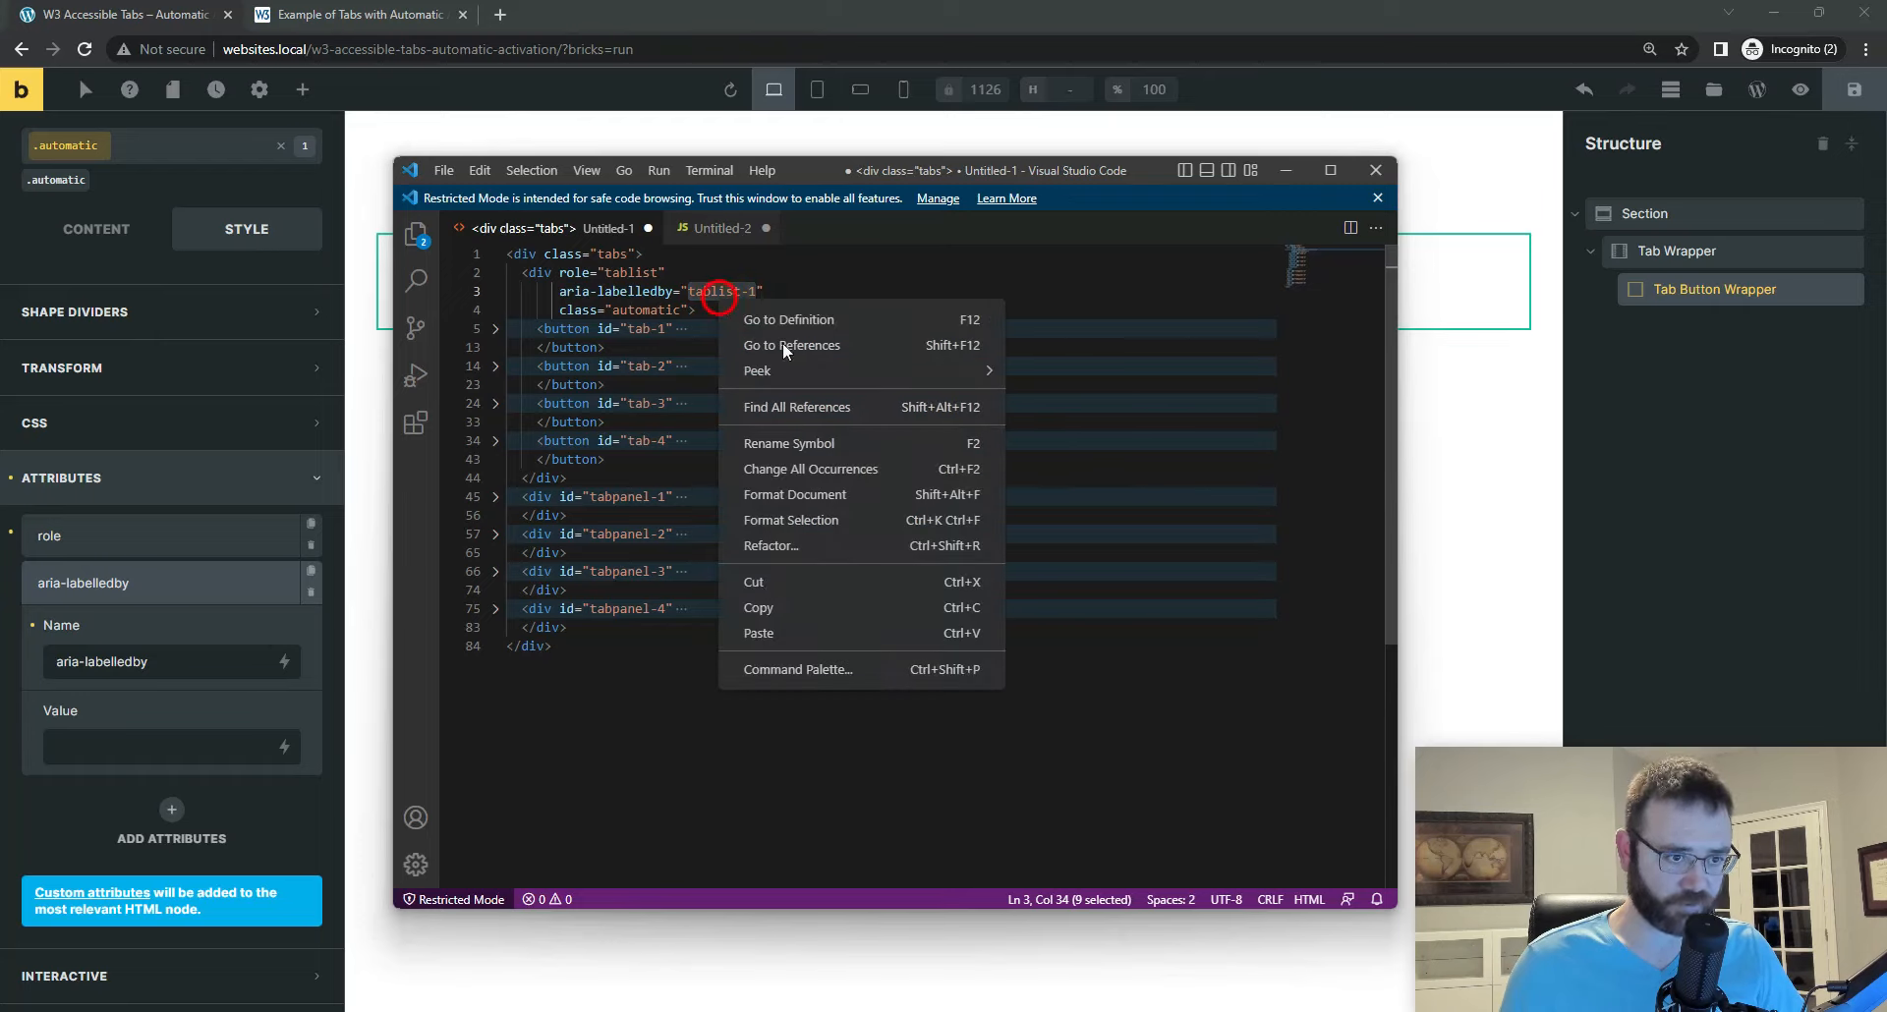
click(757, 608)
click(130, 745)
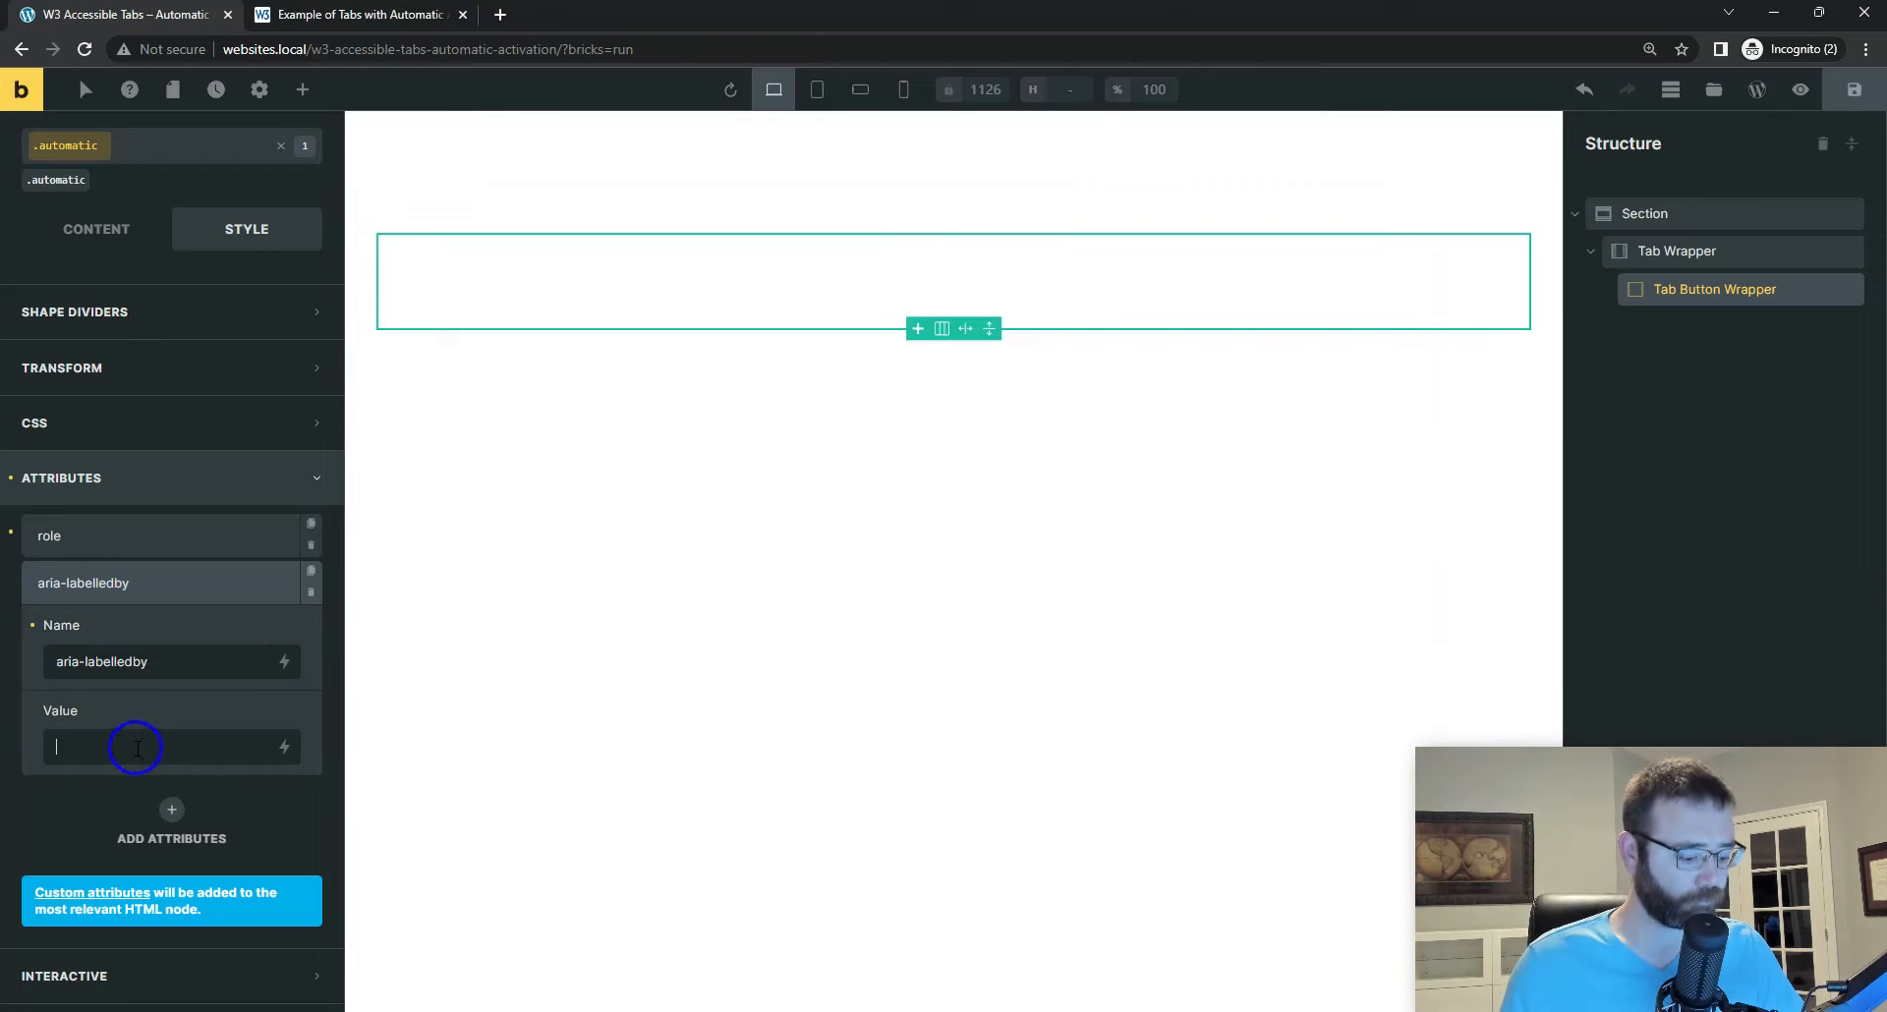
key(ctrl+v)
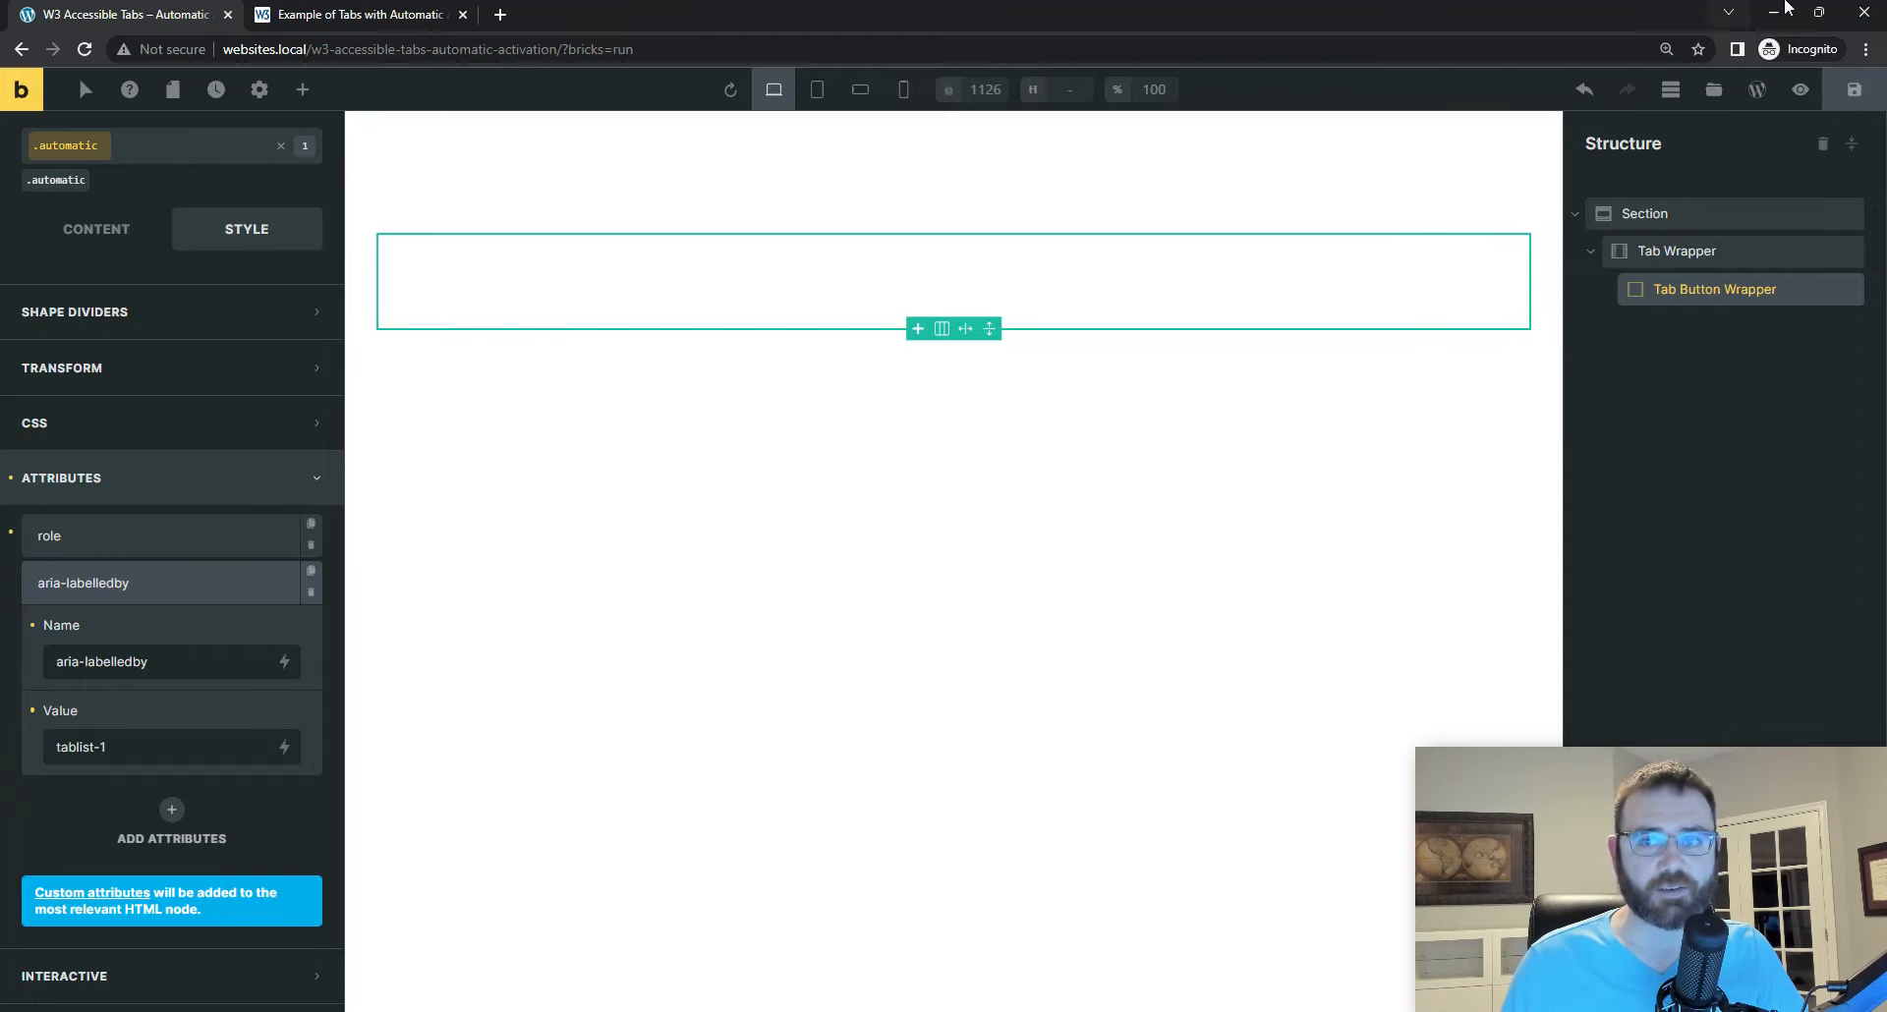
click(1854, 89)
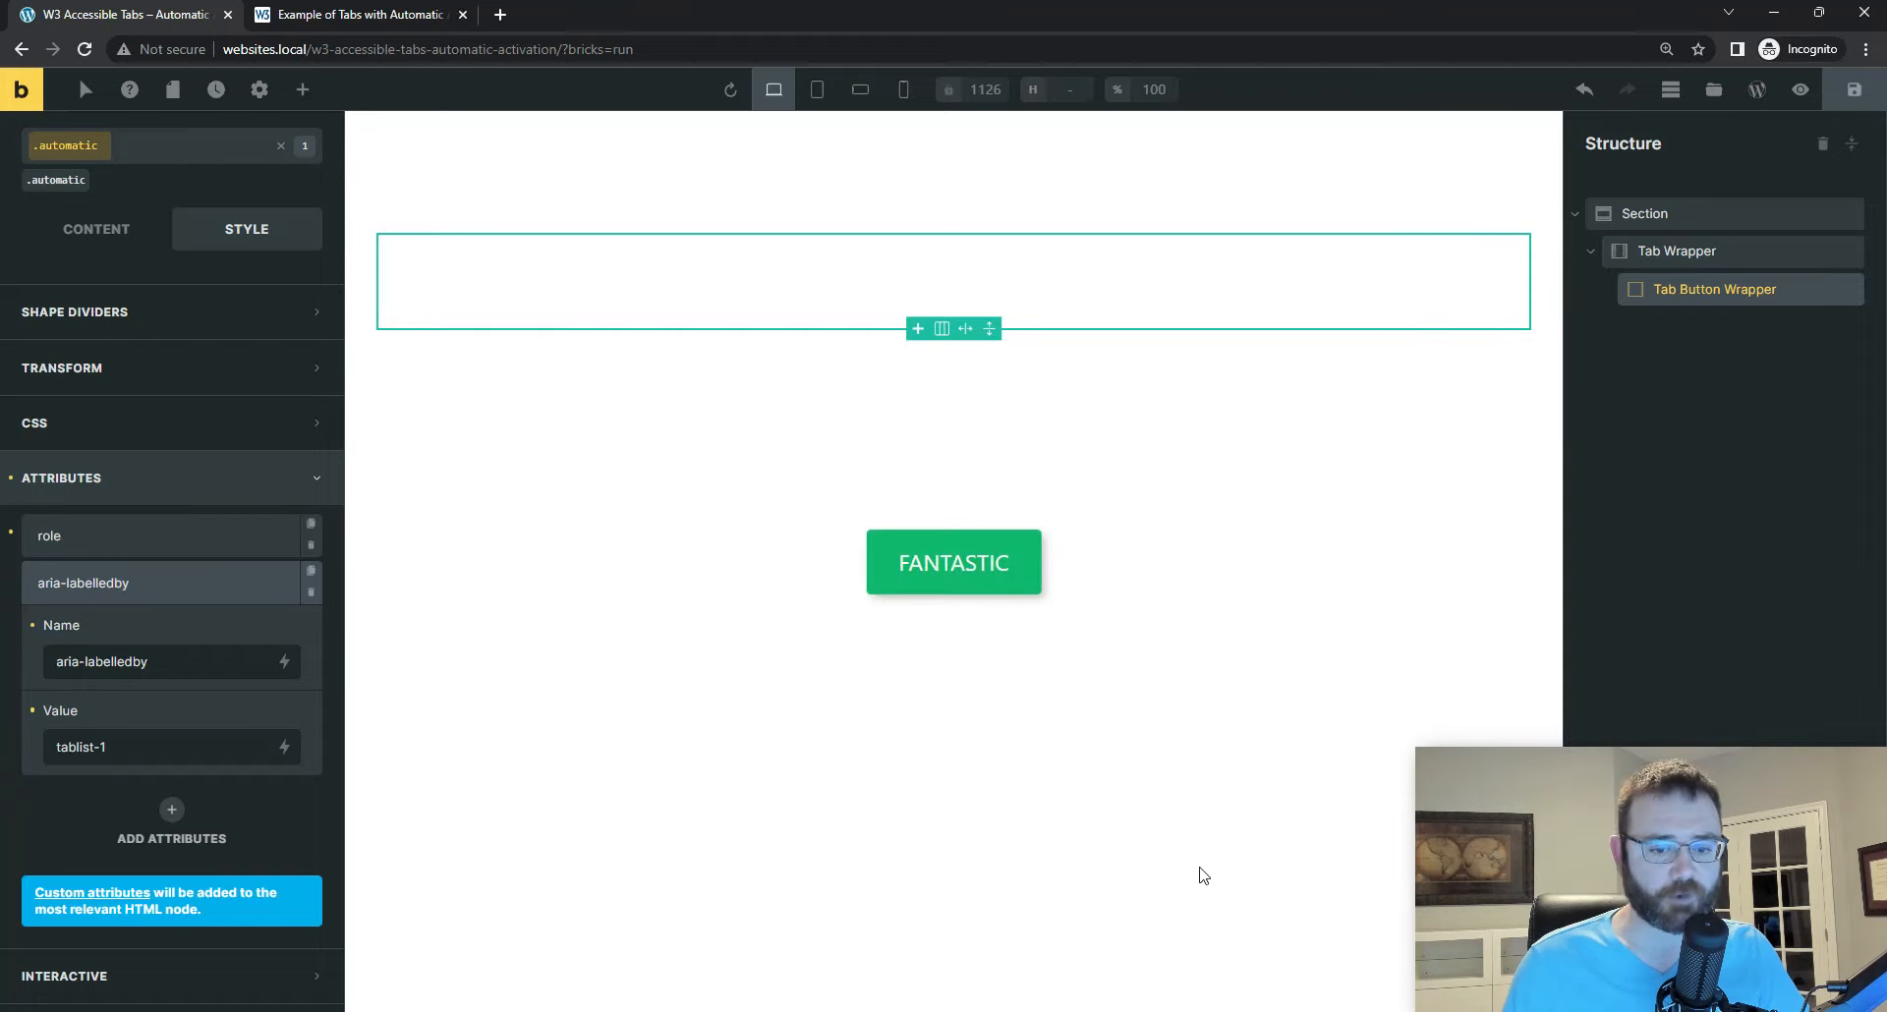
Step: In Visual Studio Code, unfold the tab-1 and tab-2 buttons, compare their aria-selected and aria-controls attributes, and fold tab-2 again
click(1189, 1011)
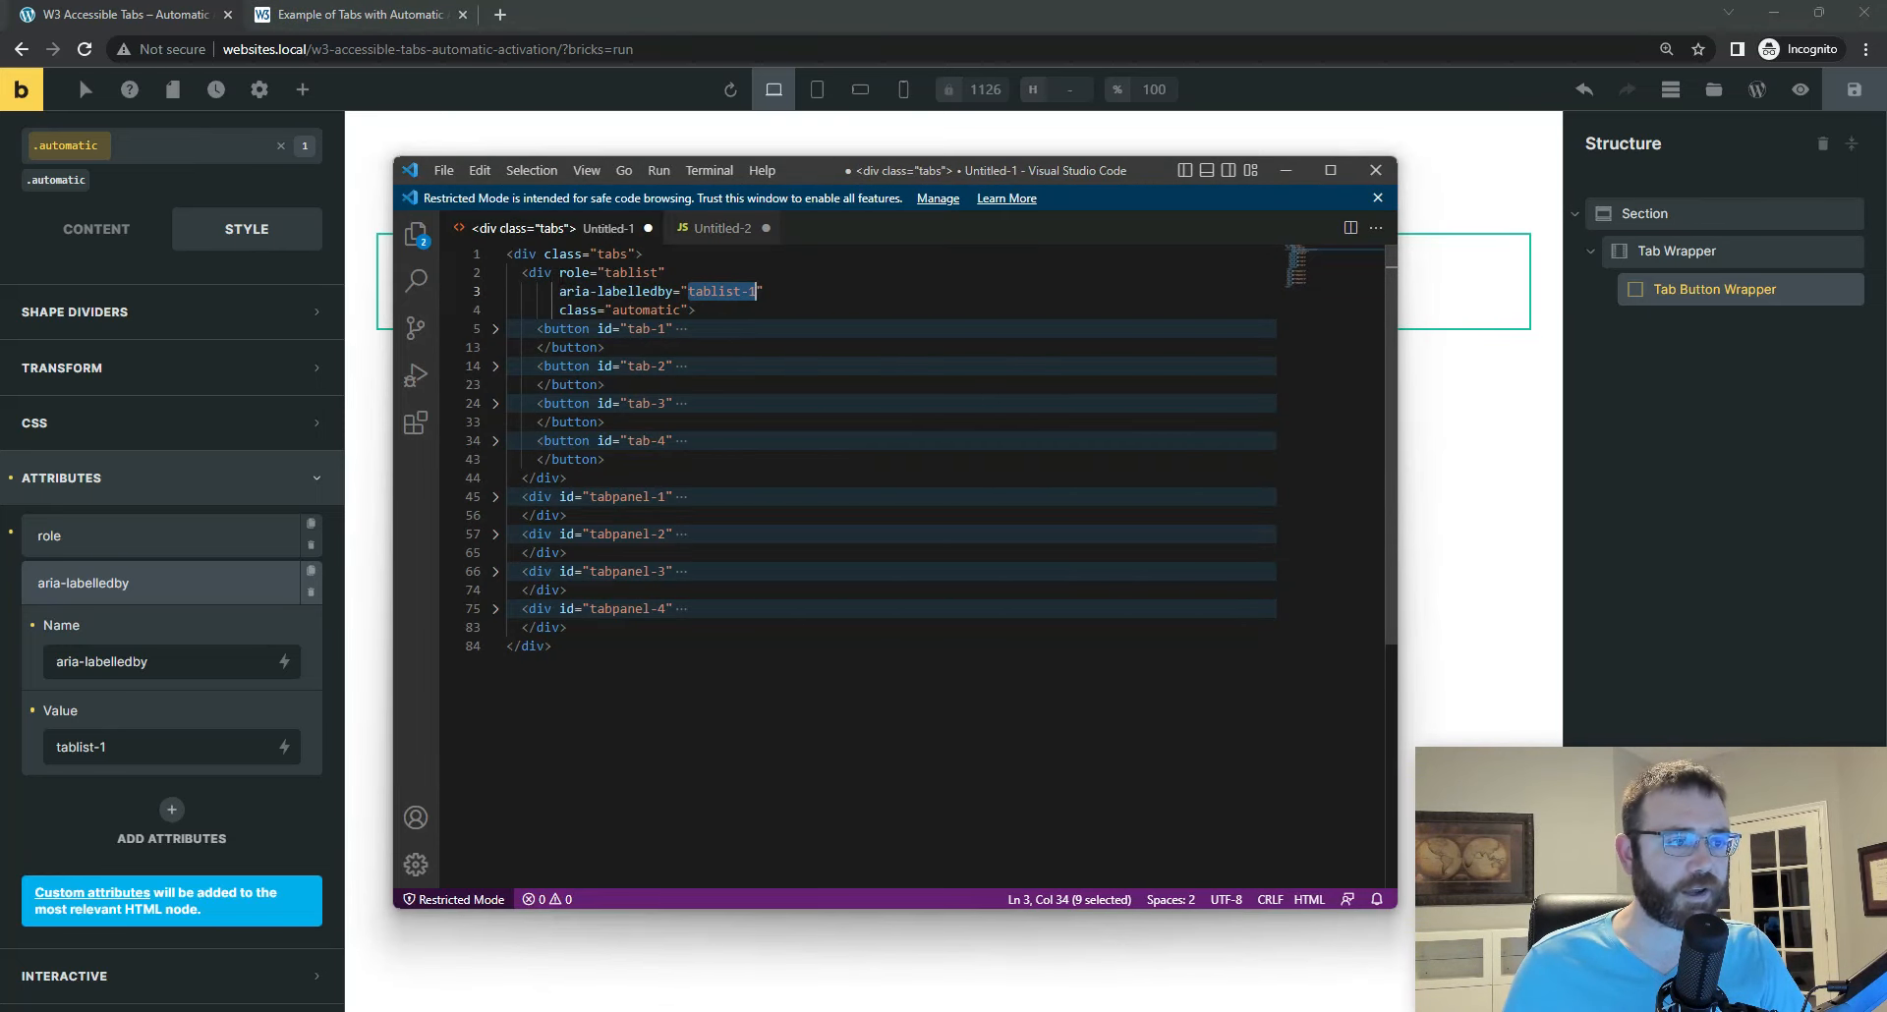
click(495, 276)
click(495, 275)
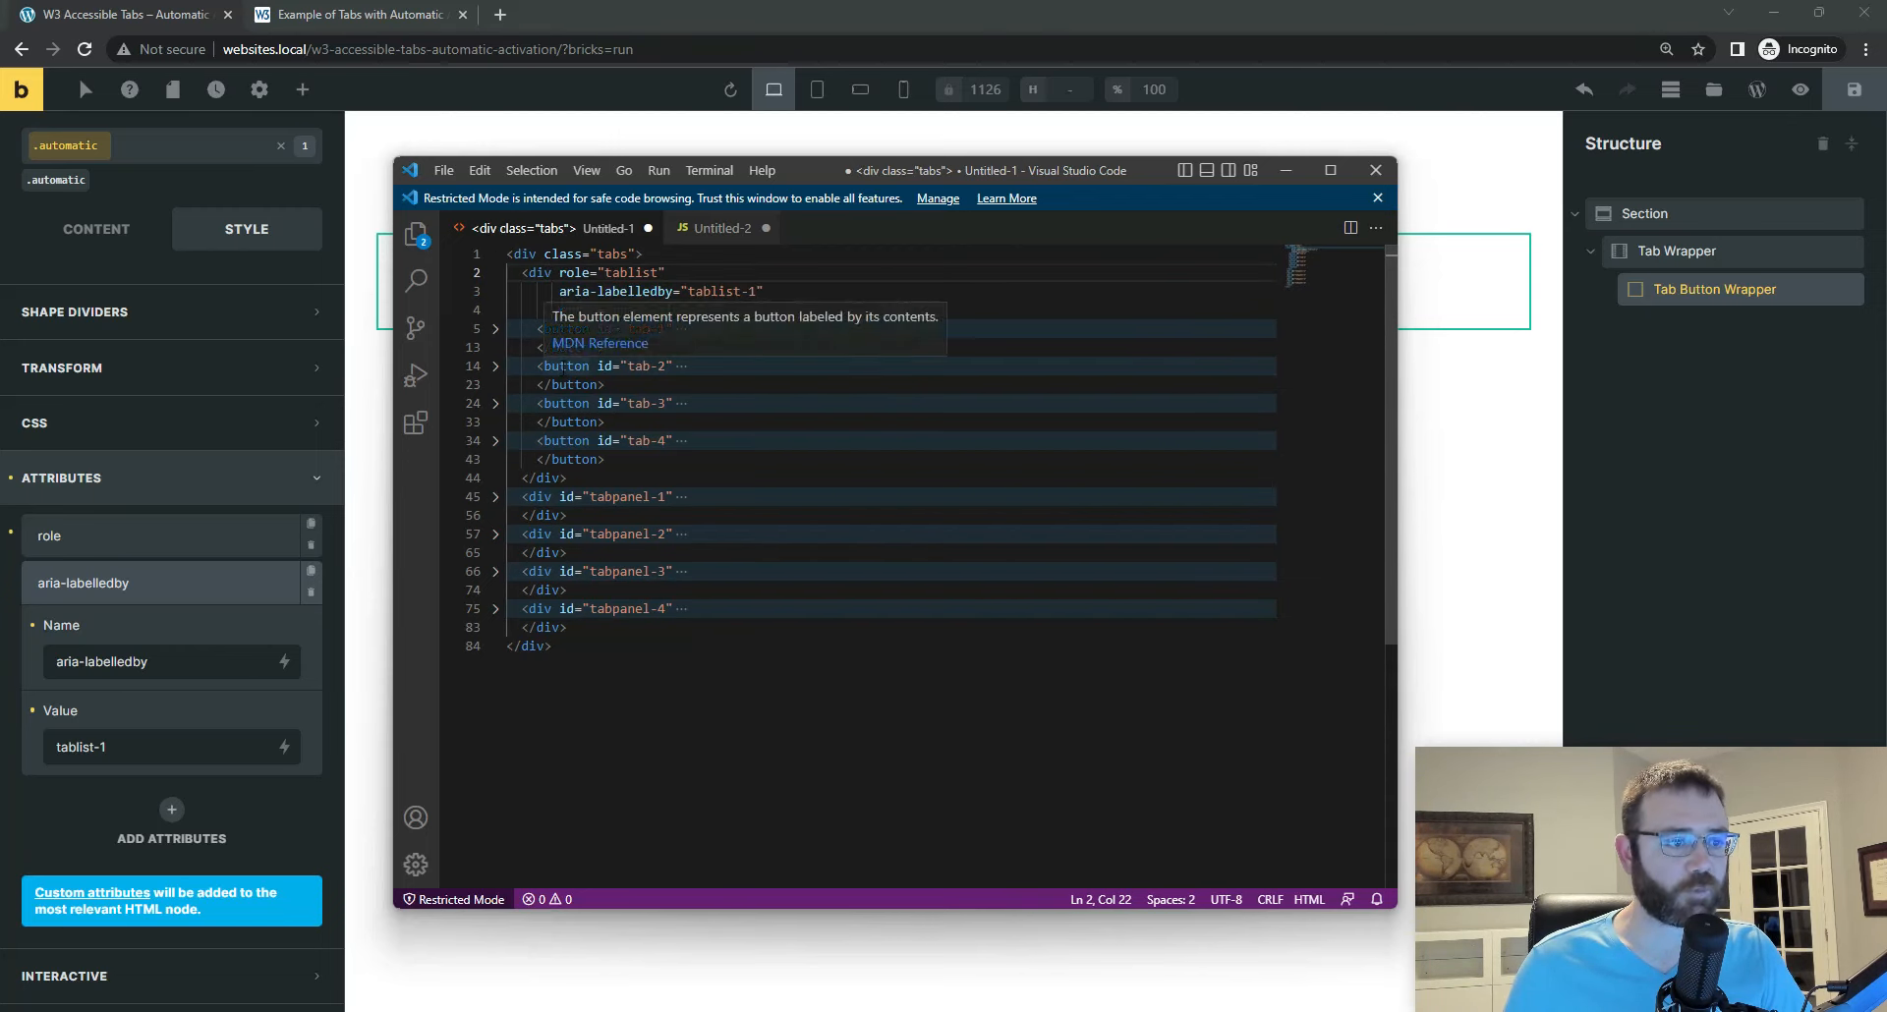
click(496, 330)
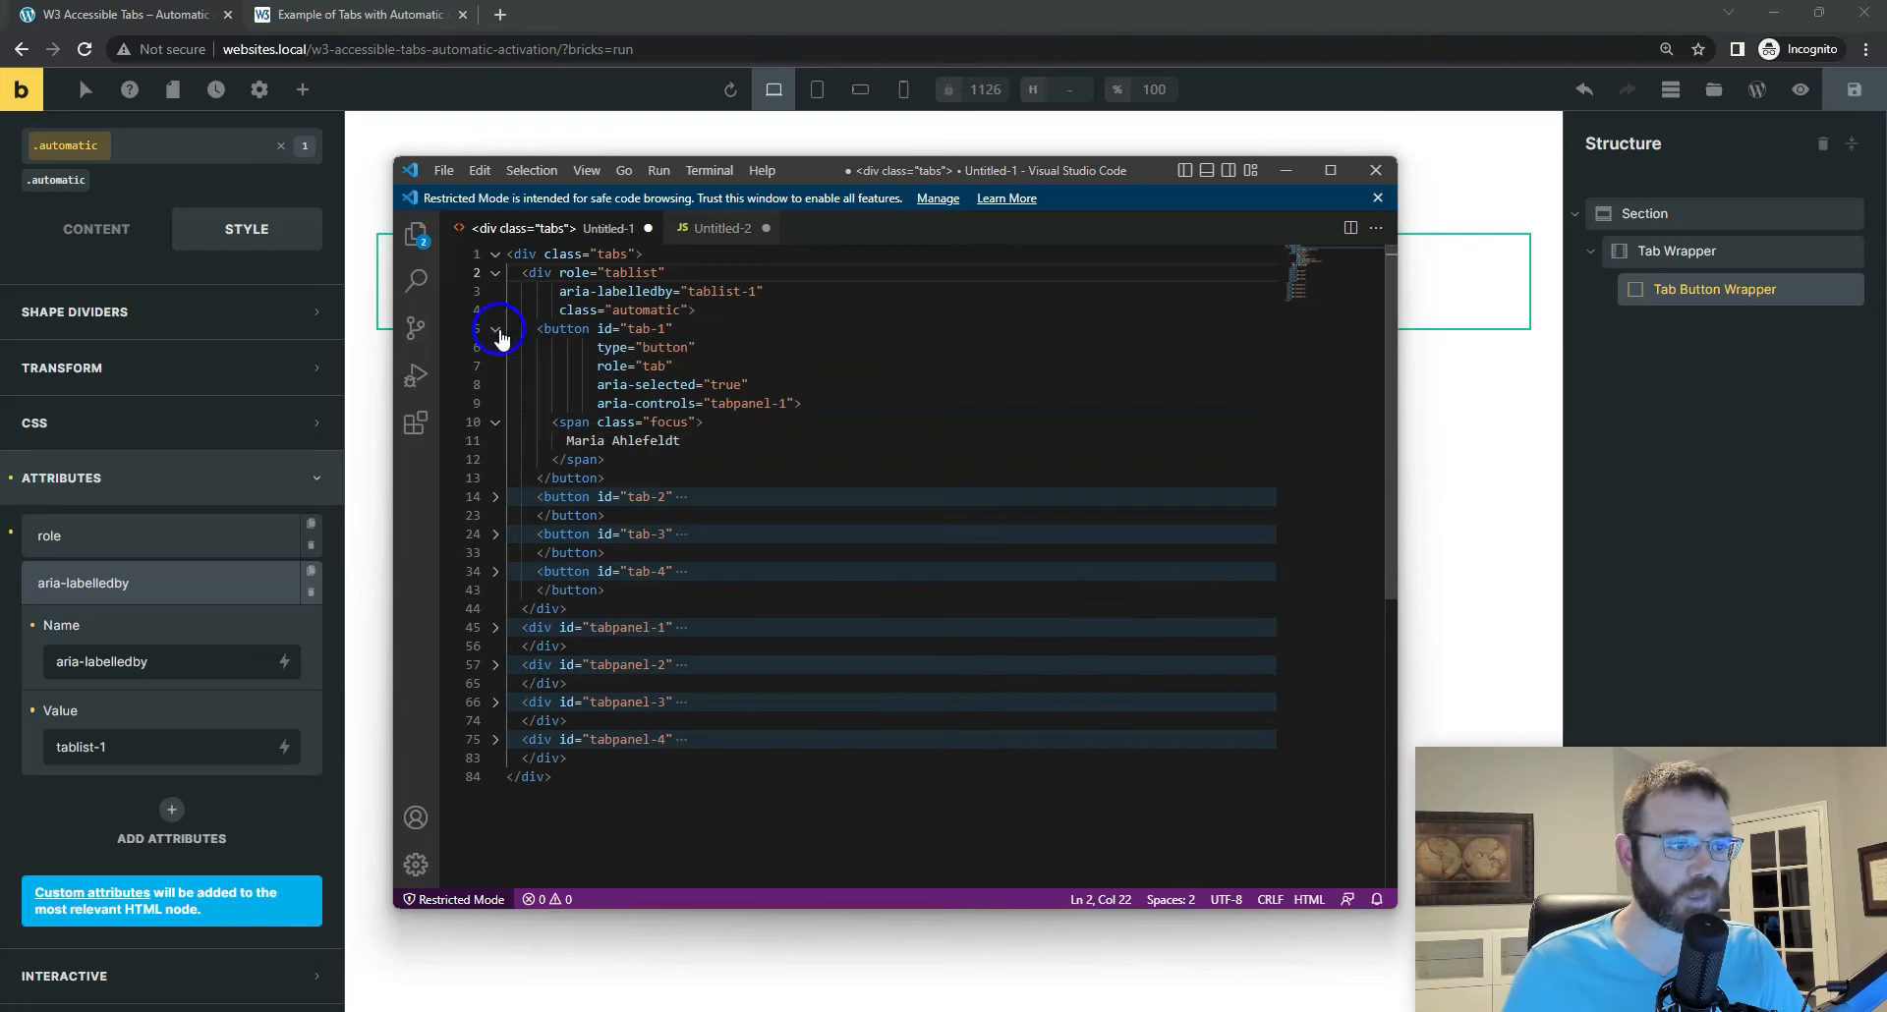
right_click(634, 347)
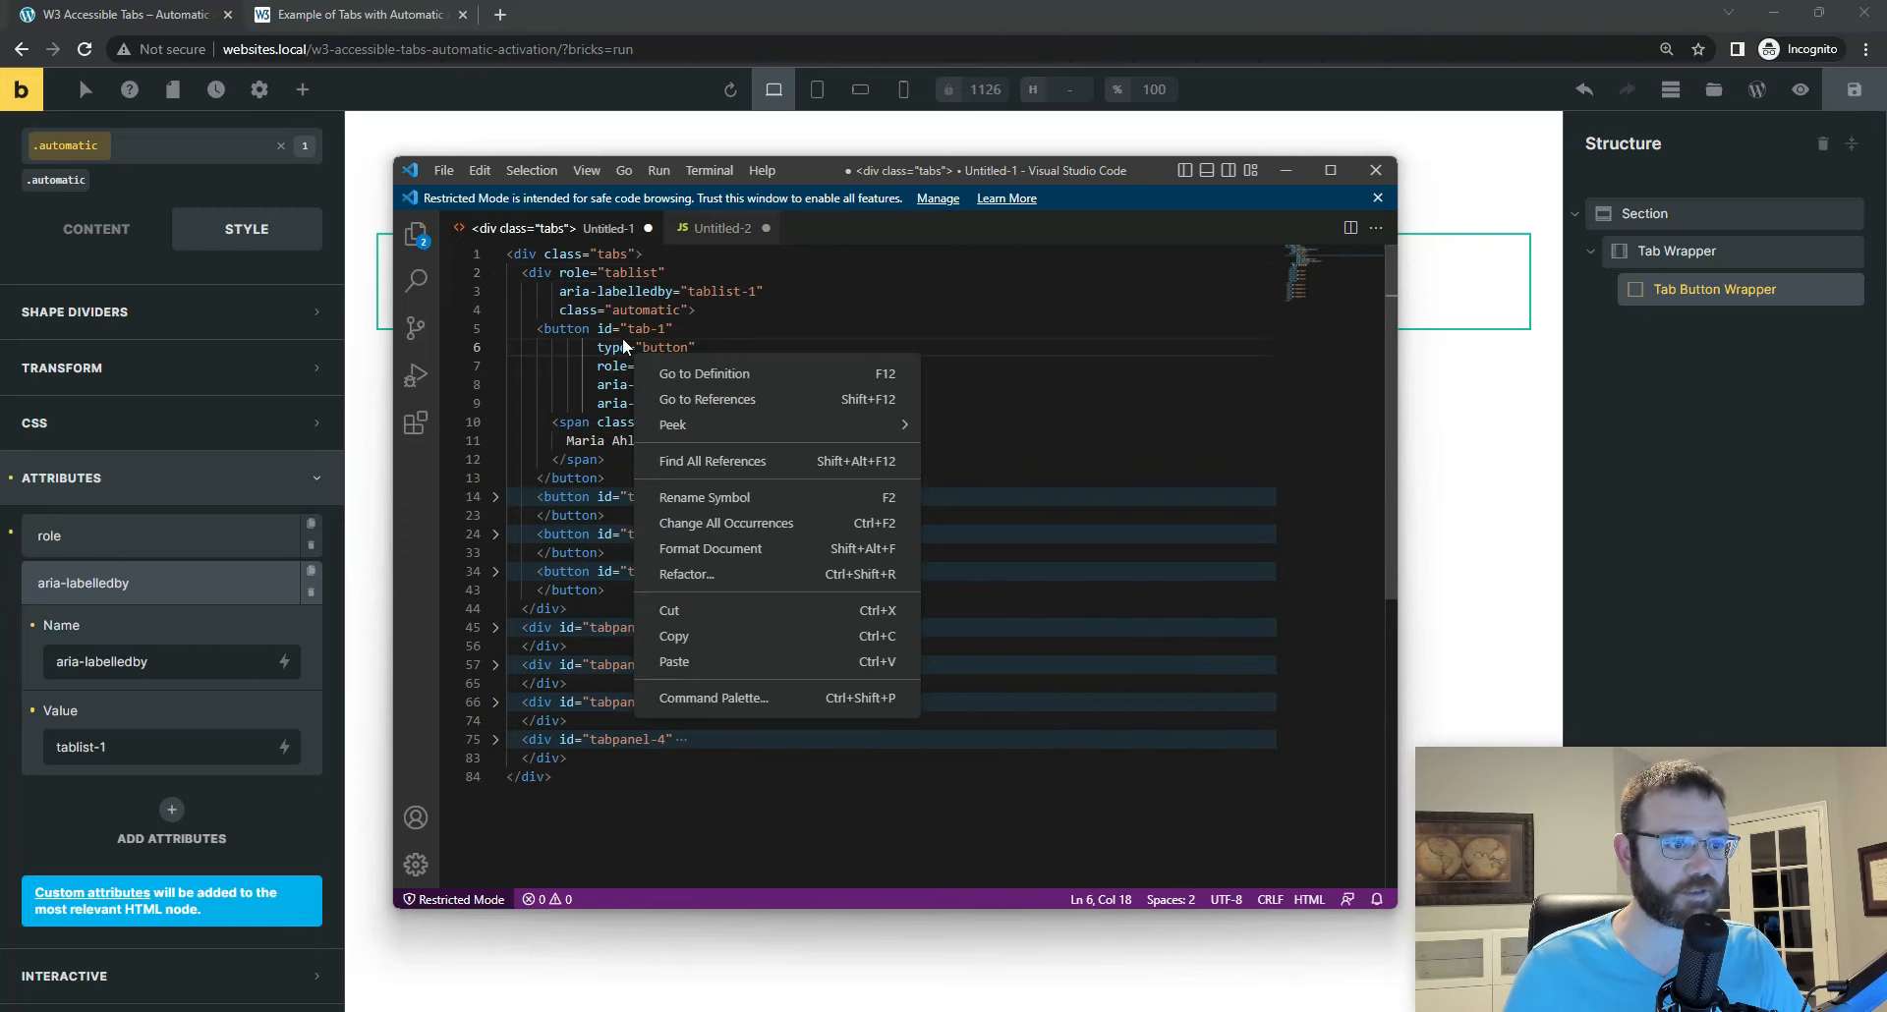
click(629, 328)
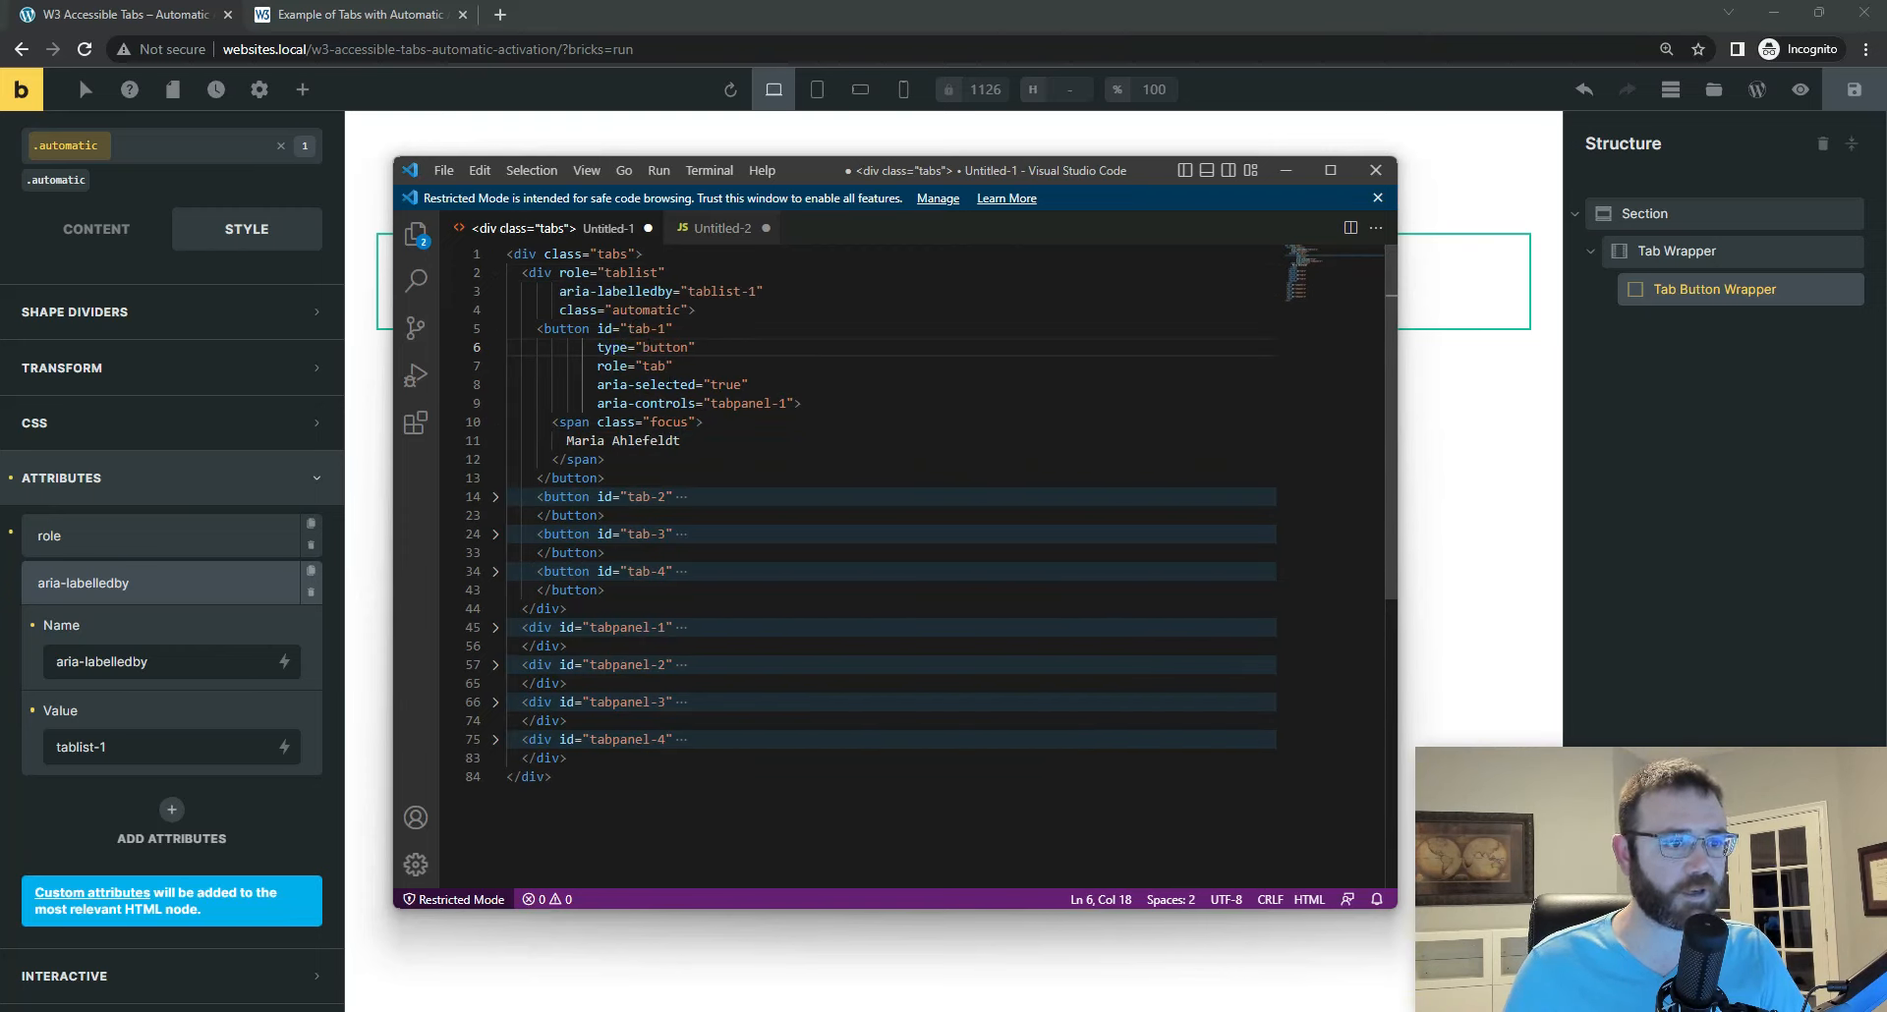
drag(709, 385, 742, 385)
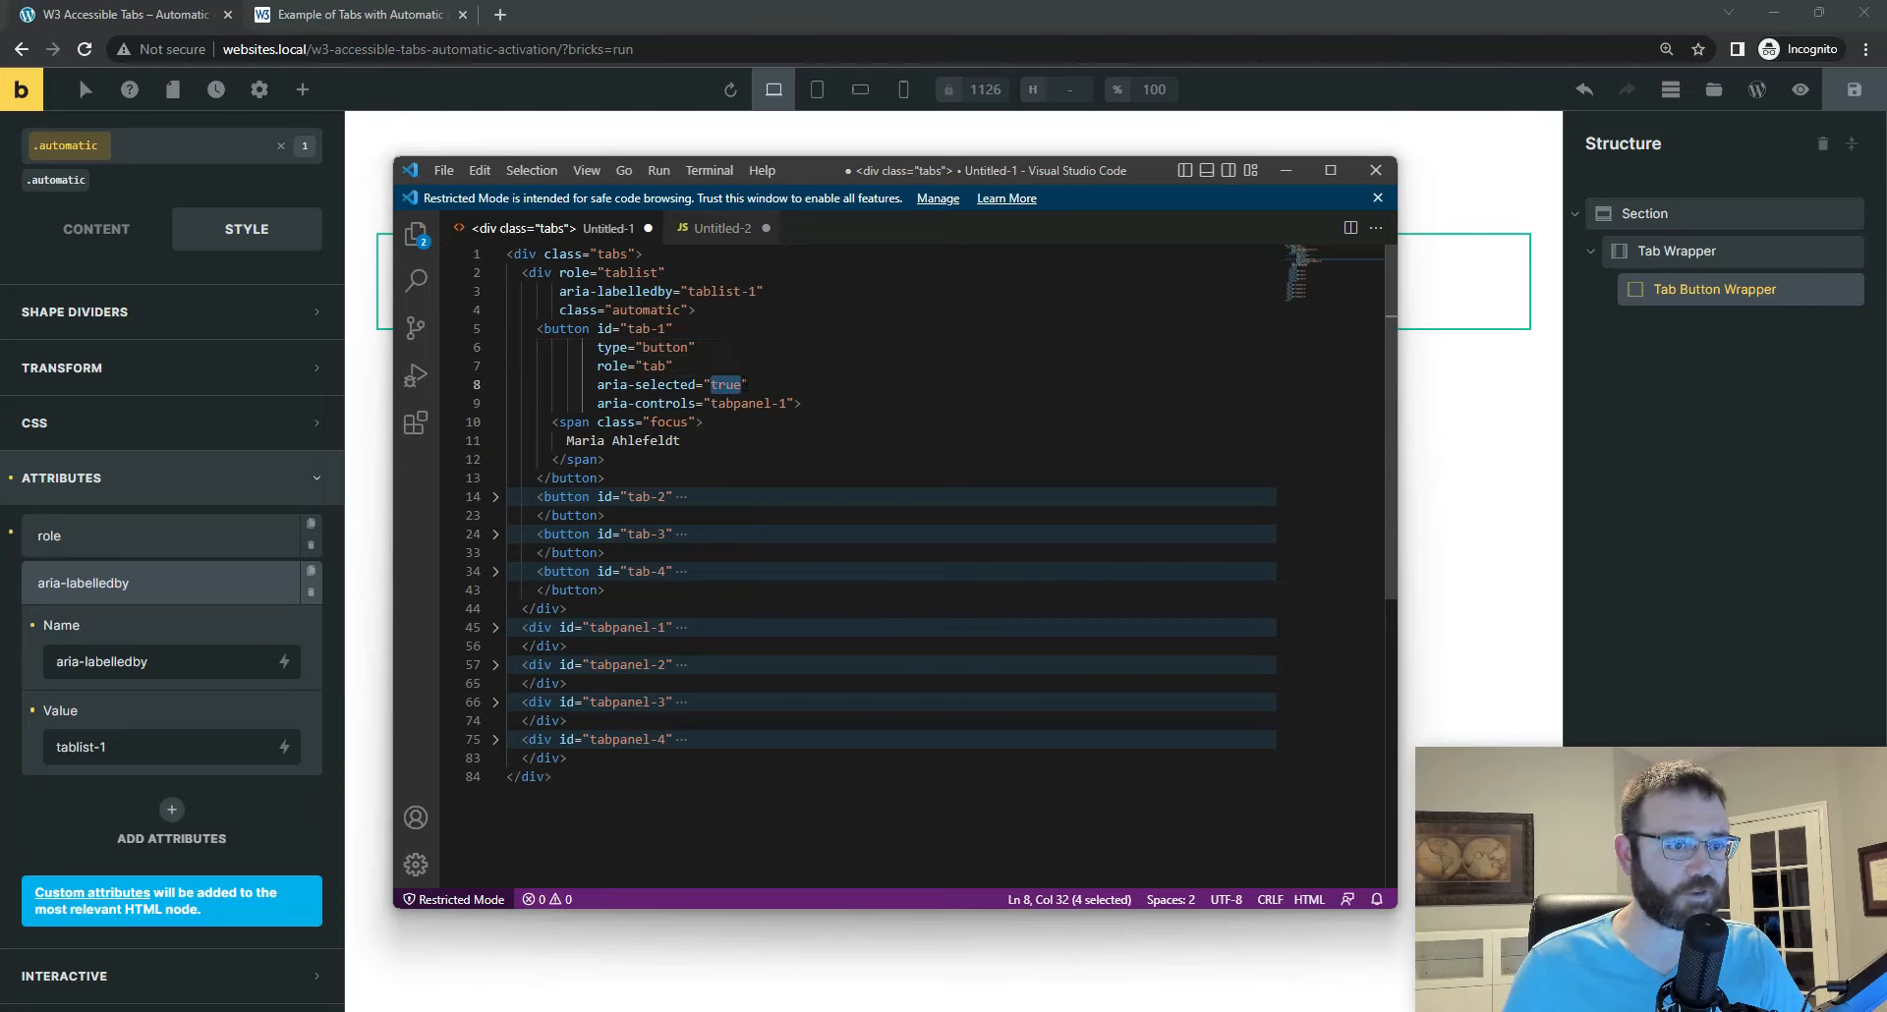
click(495, 497)
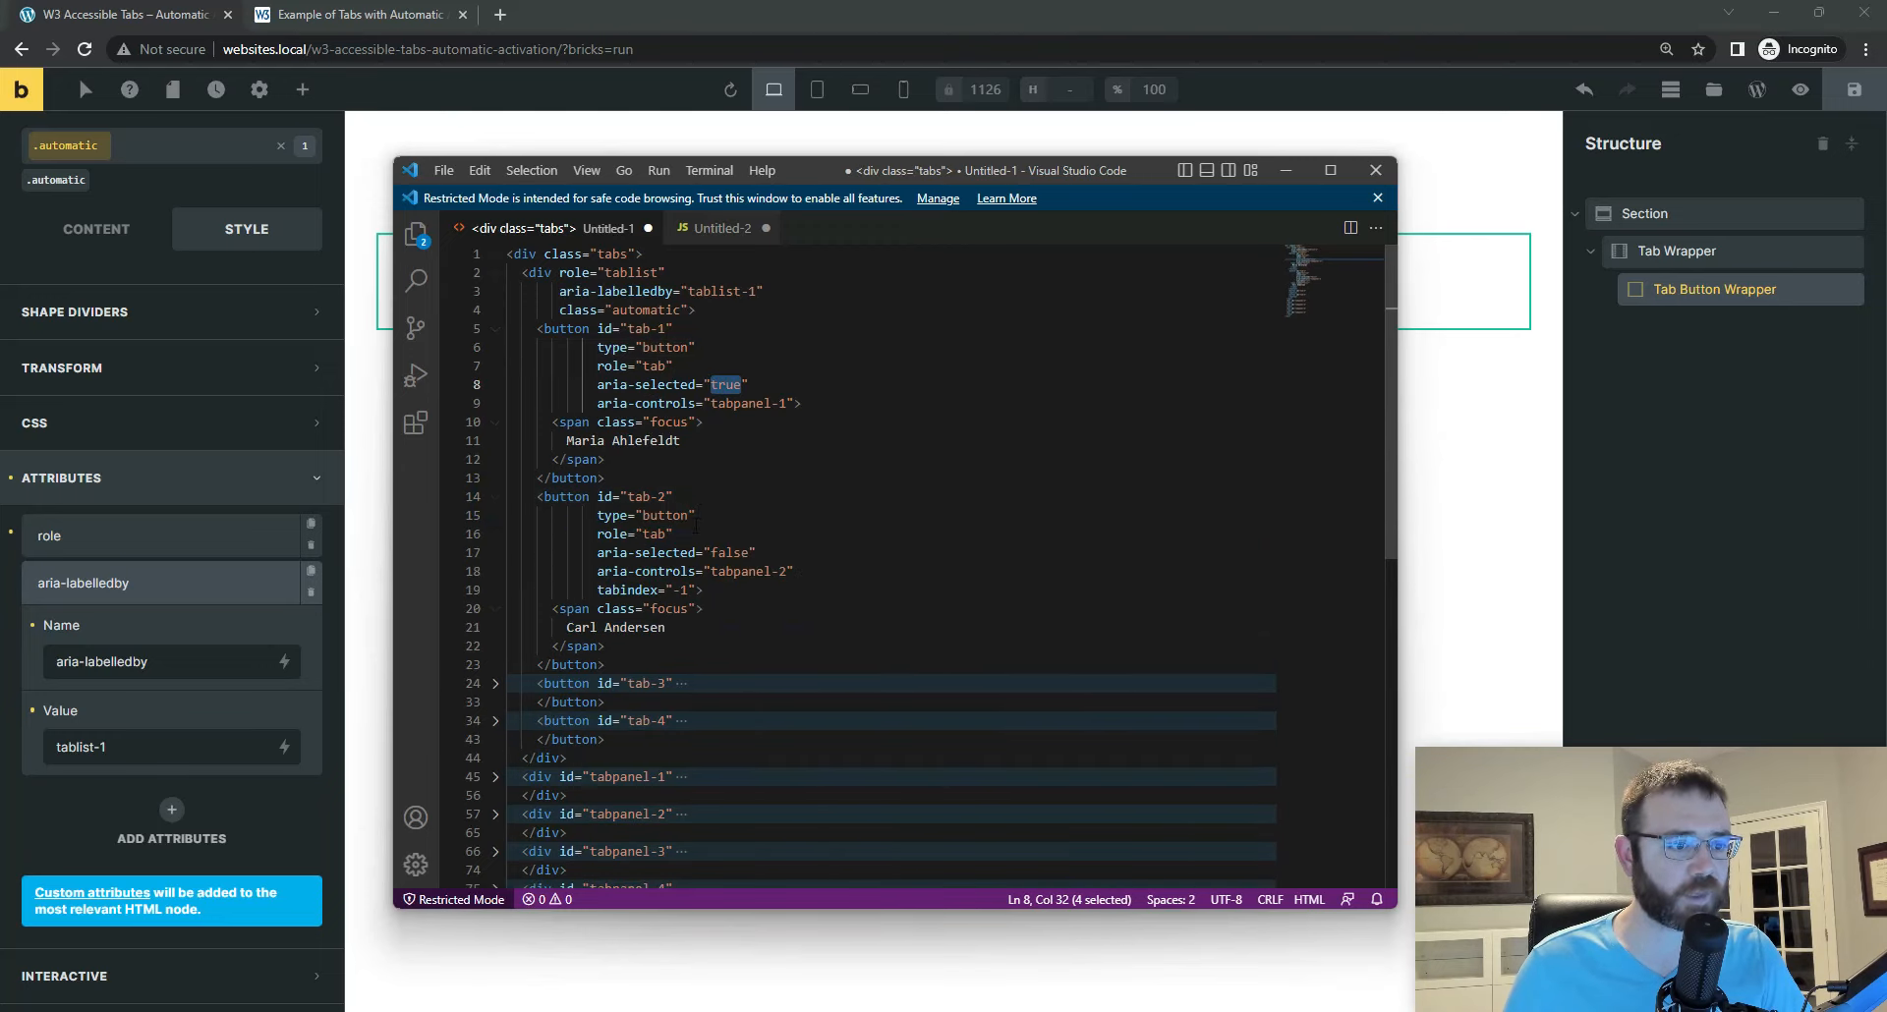
drag(724, 552, 747, 553)
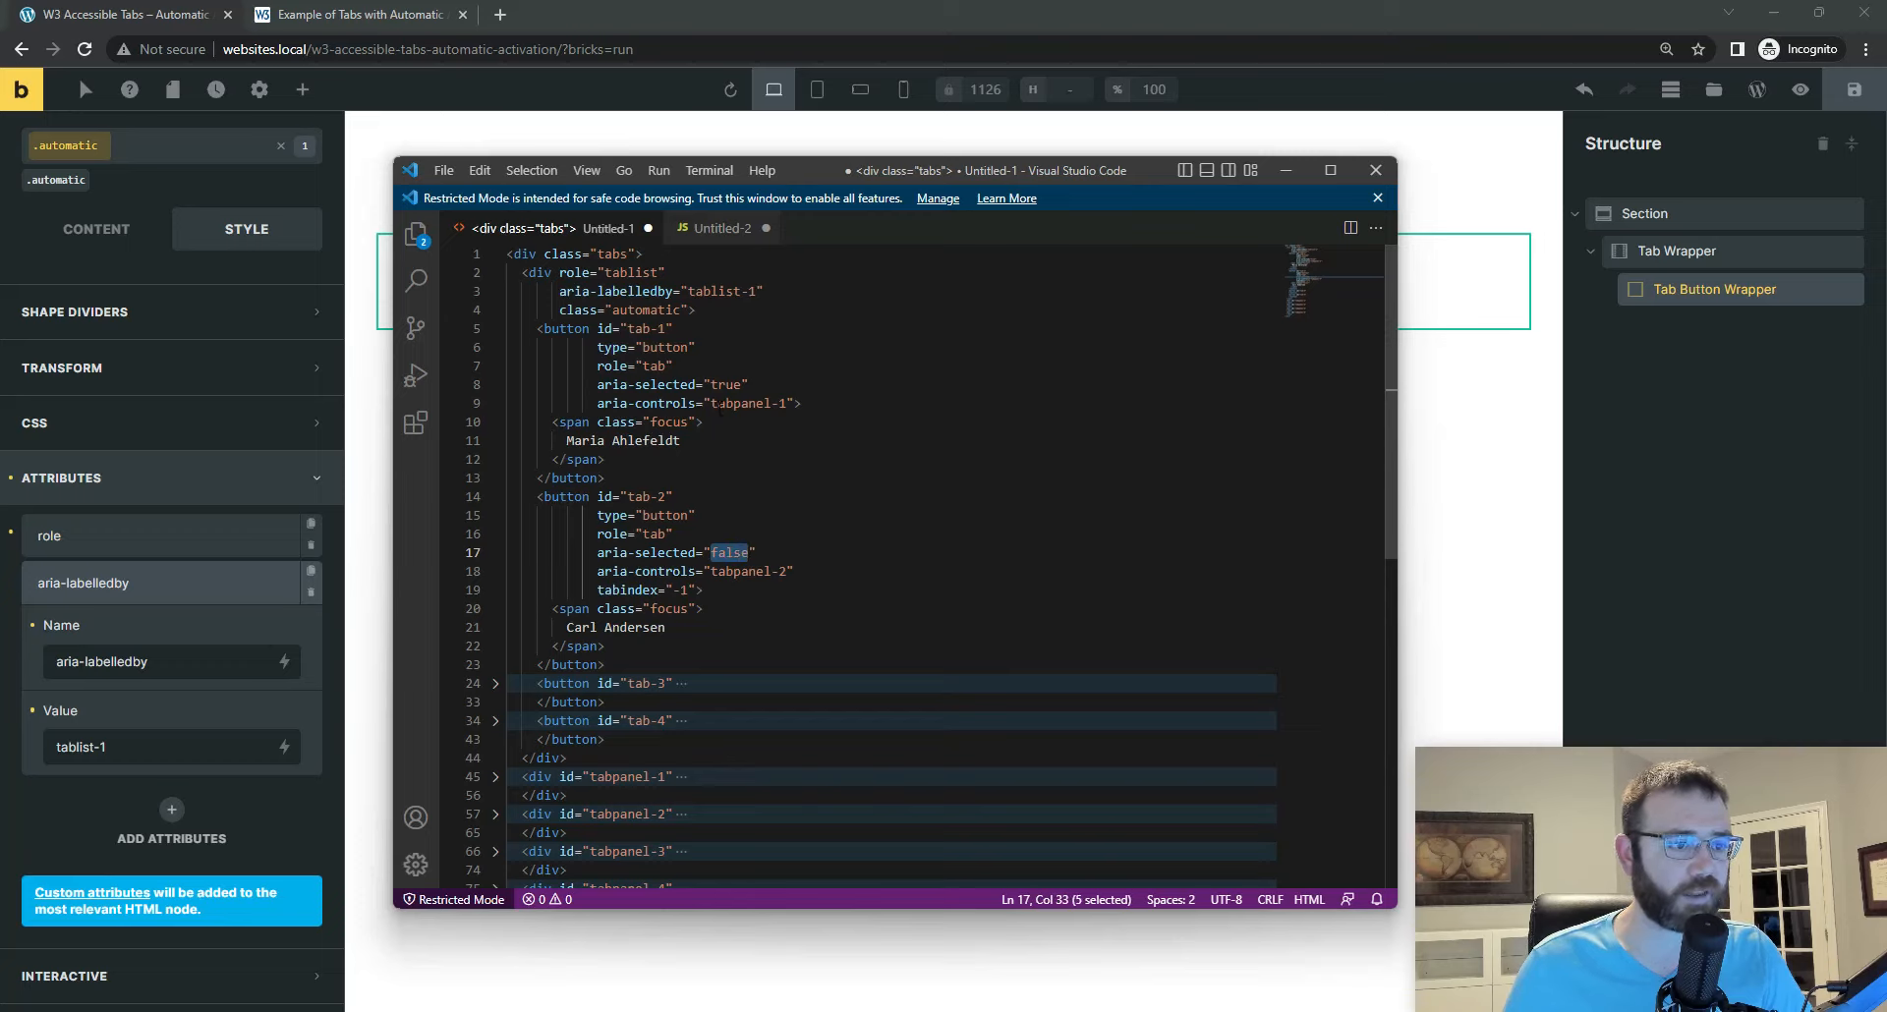
drag(712, 403, 786, 407)
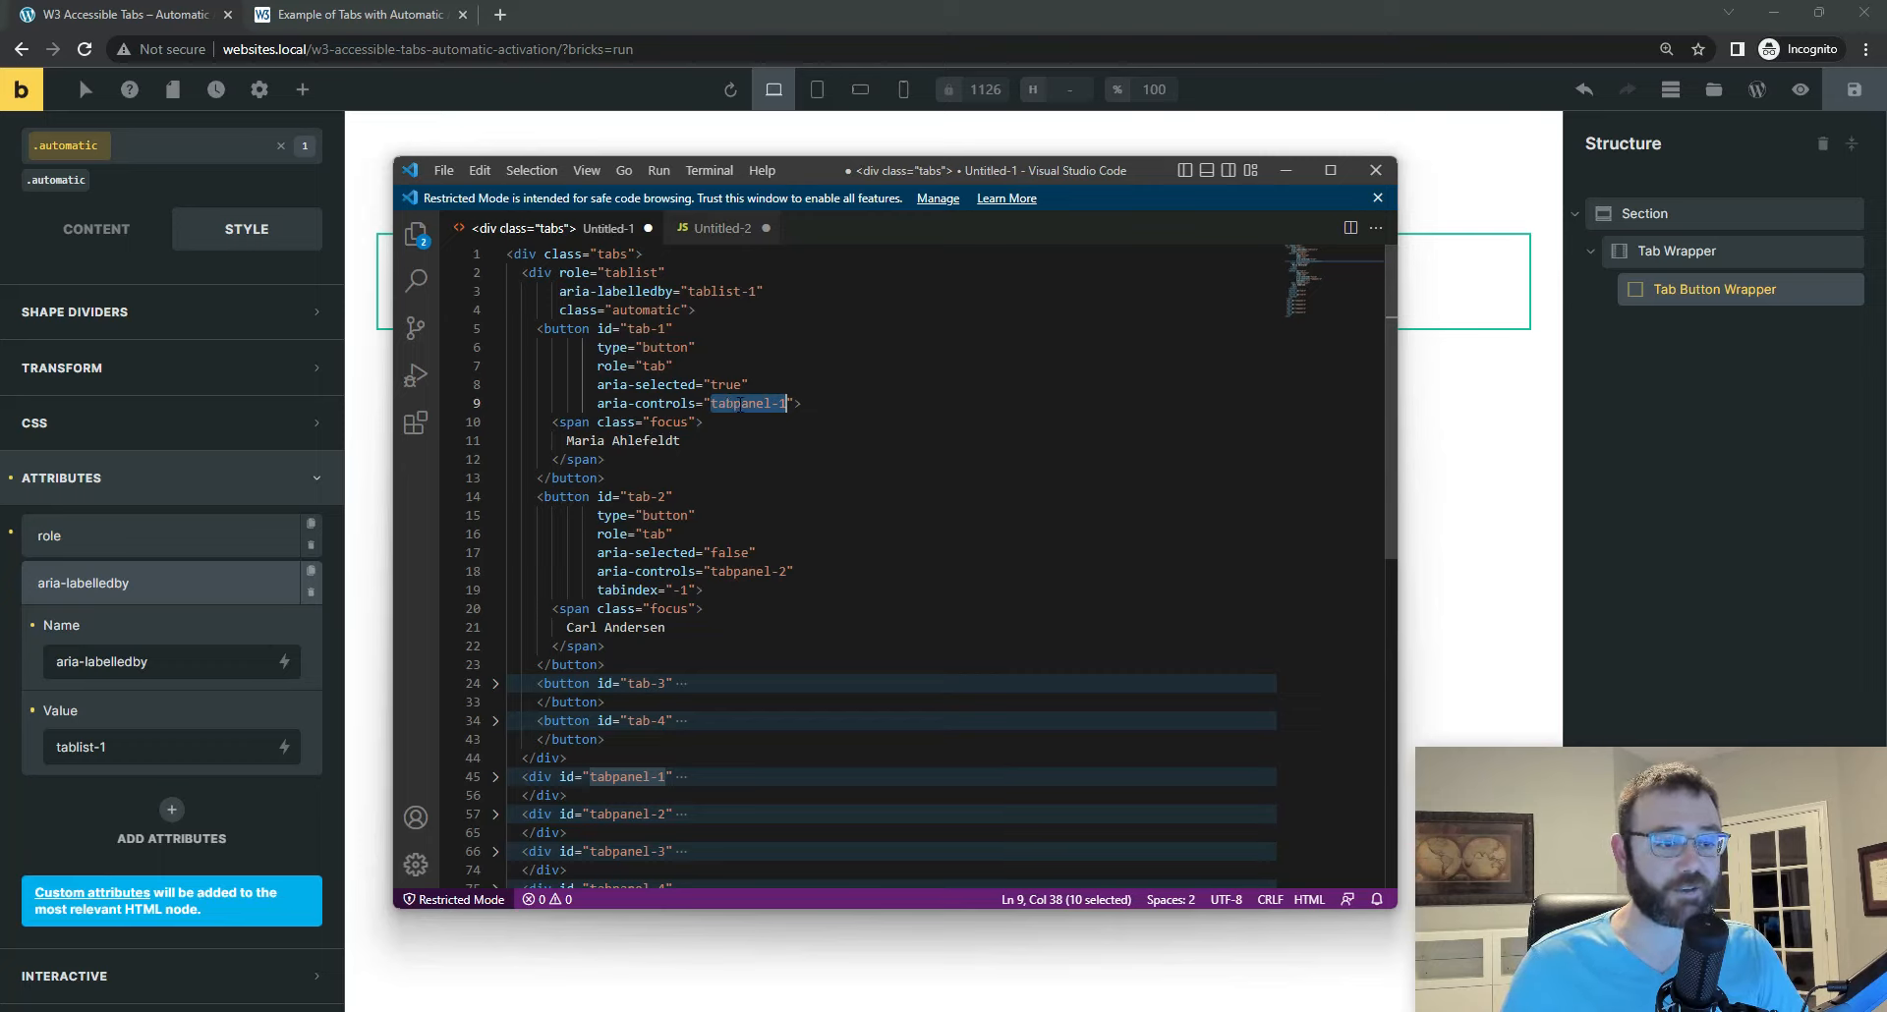
click(743, 571)
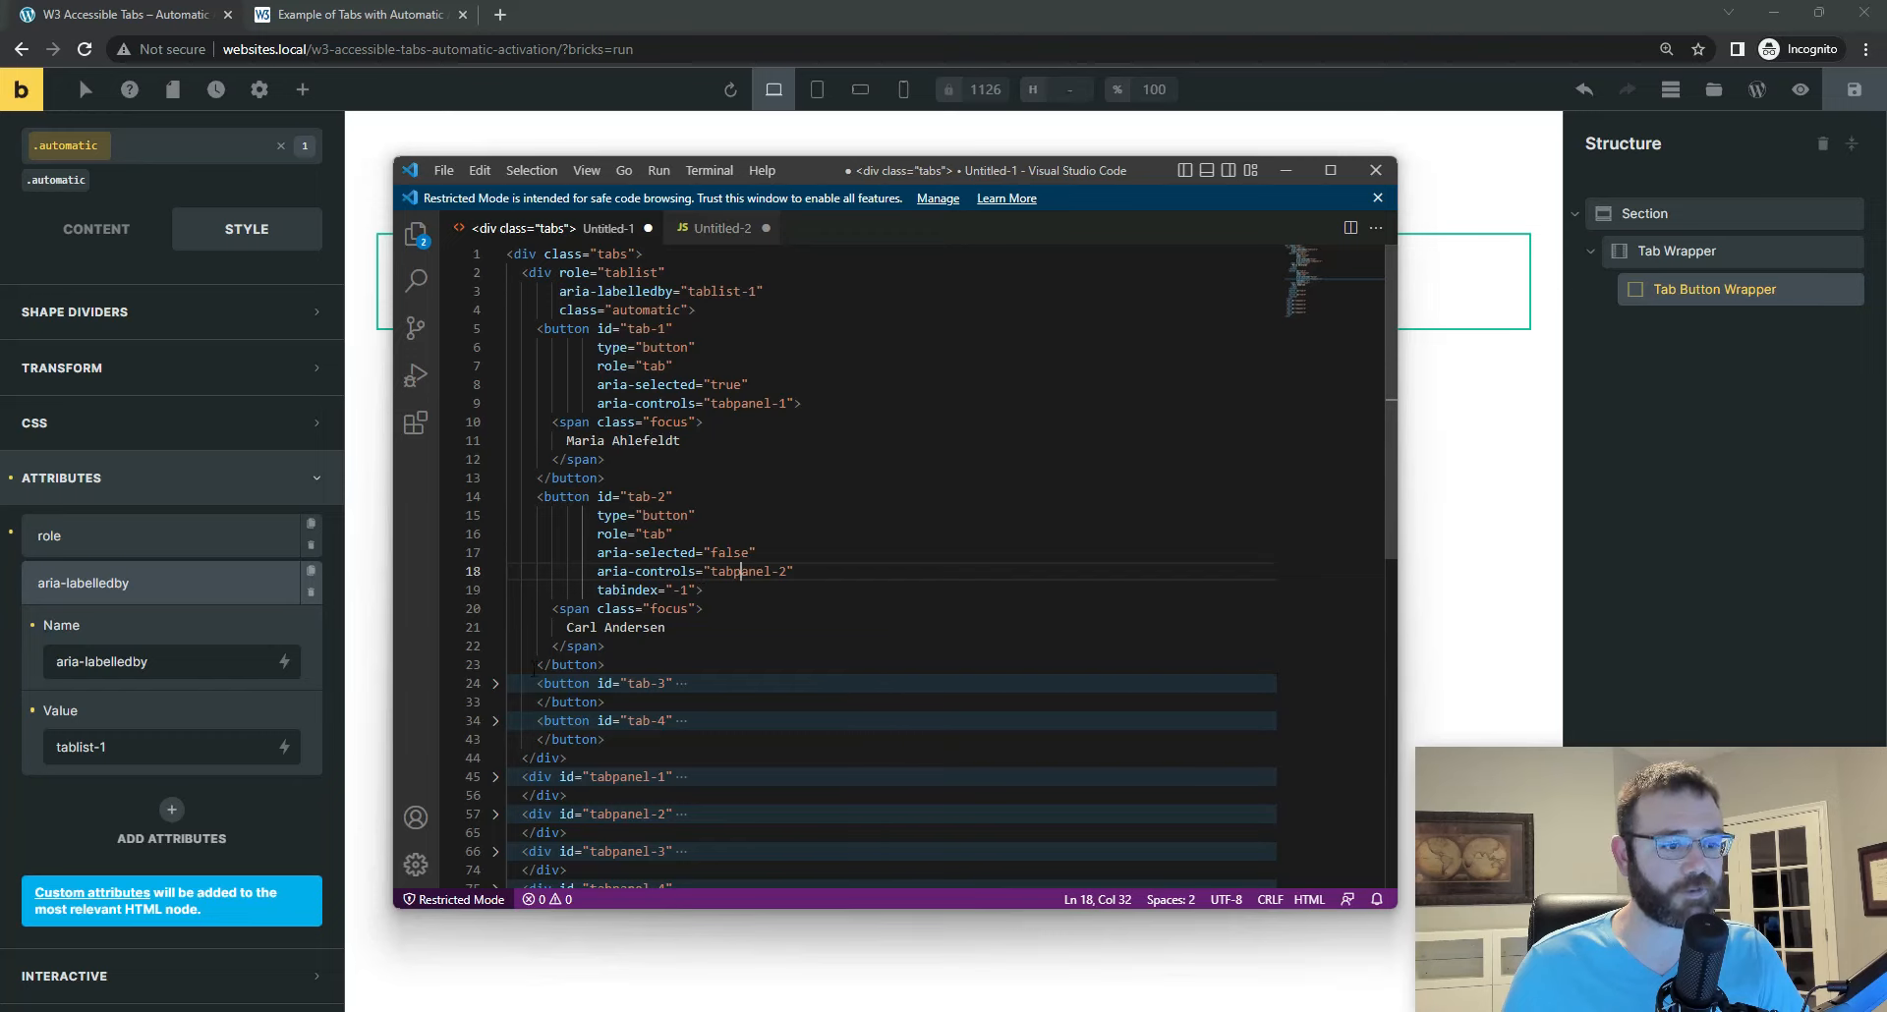
click(495, 496)
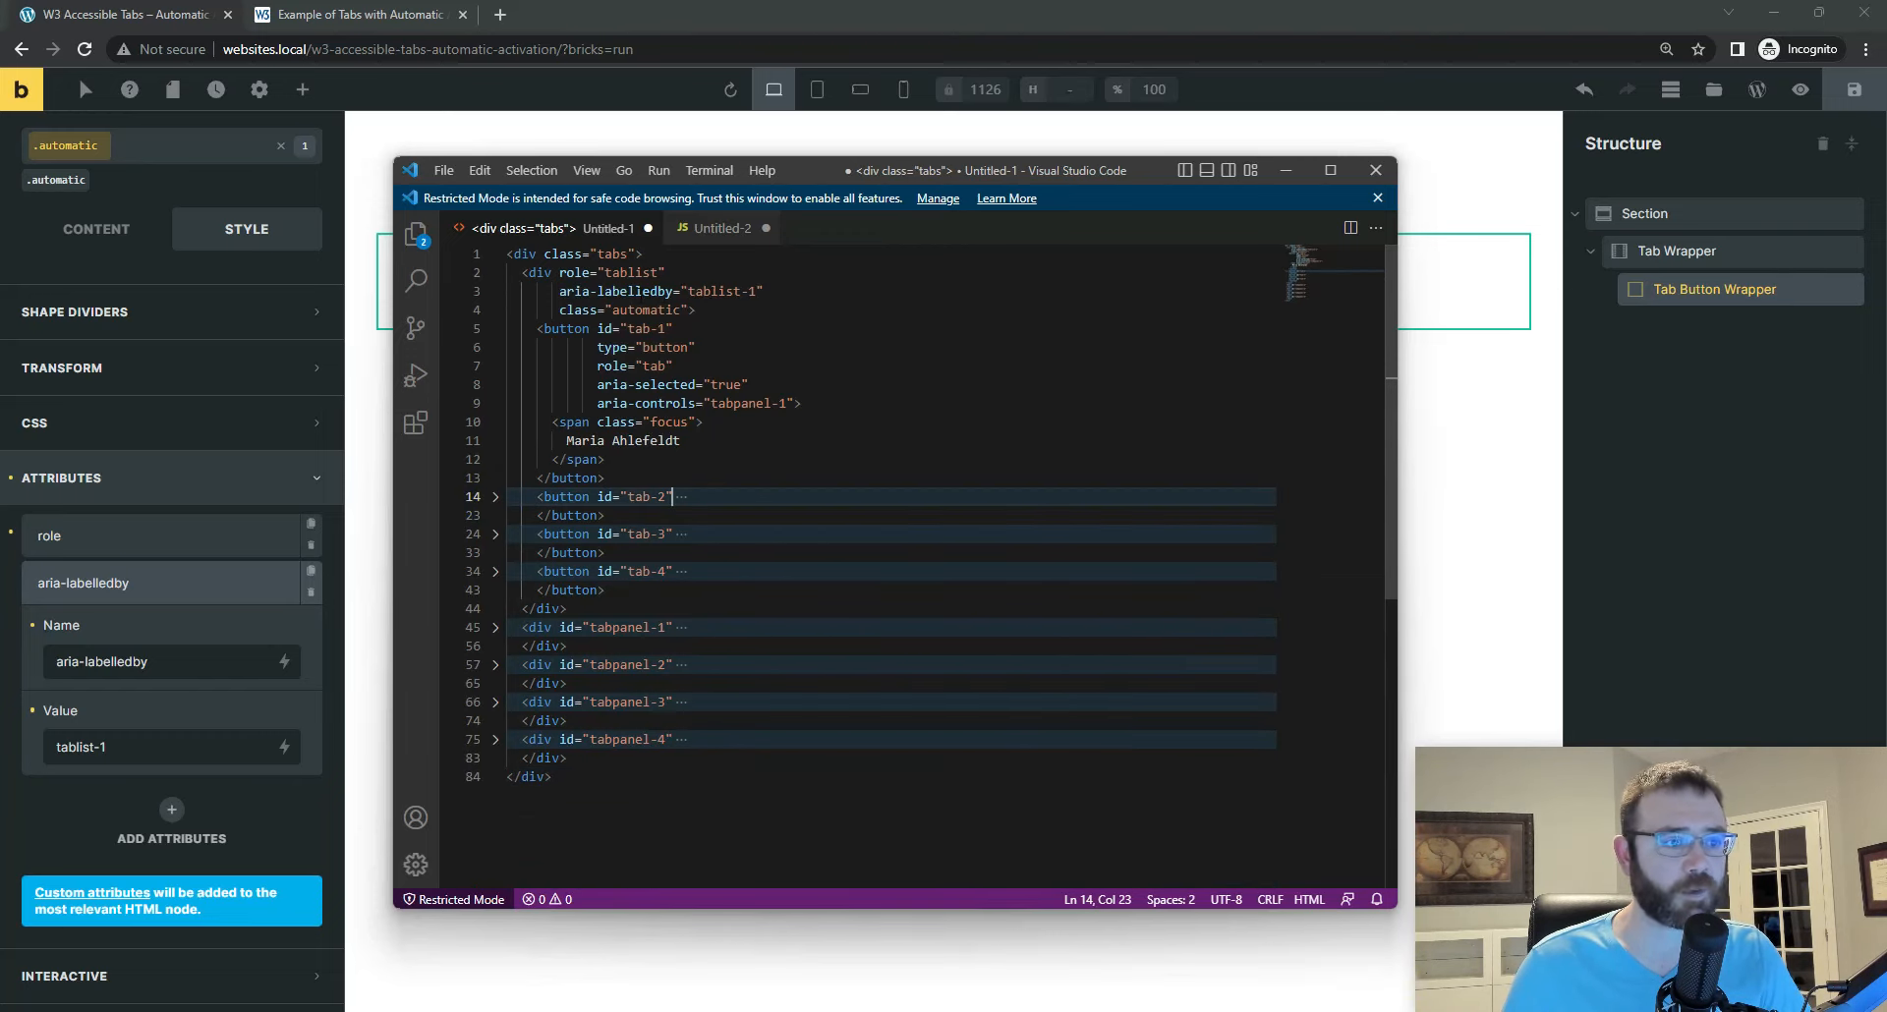
Step: Add a Block element inside the Tab Button Wrapper
click(1698, 293)
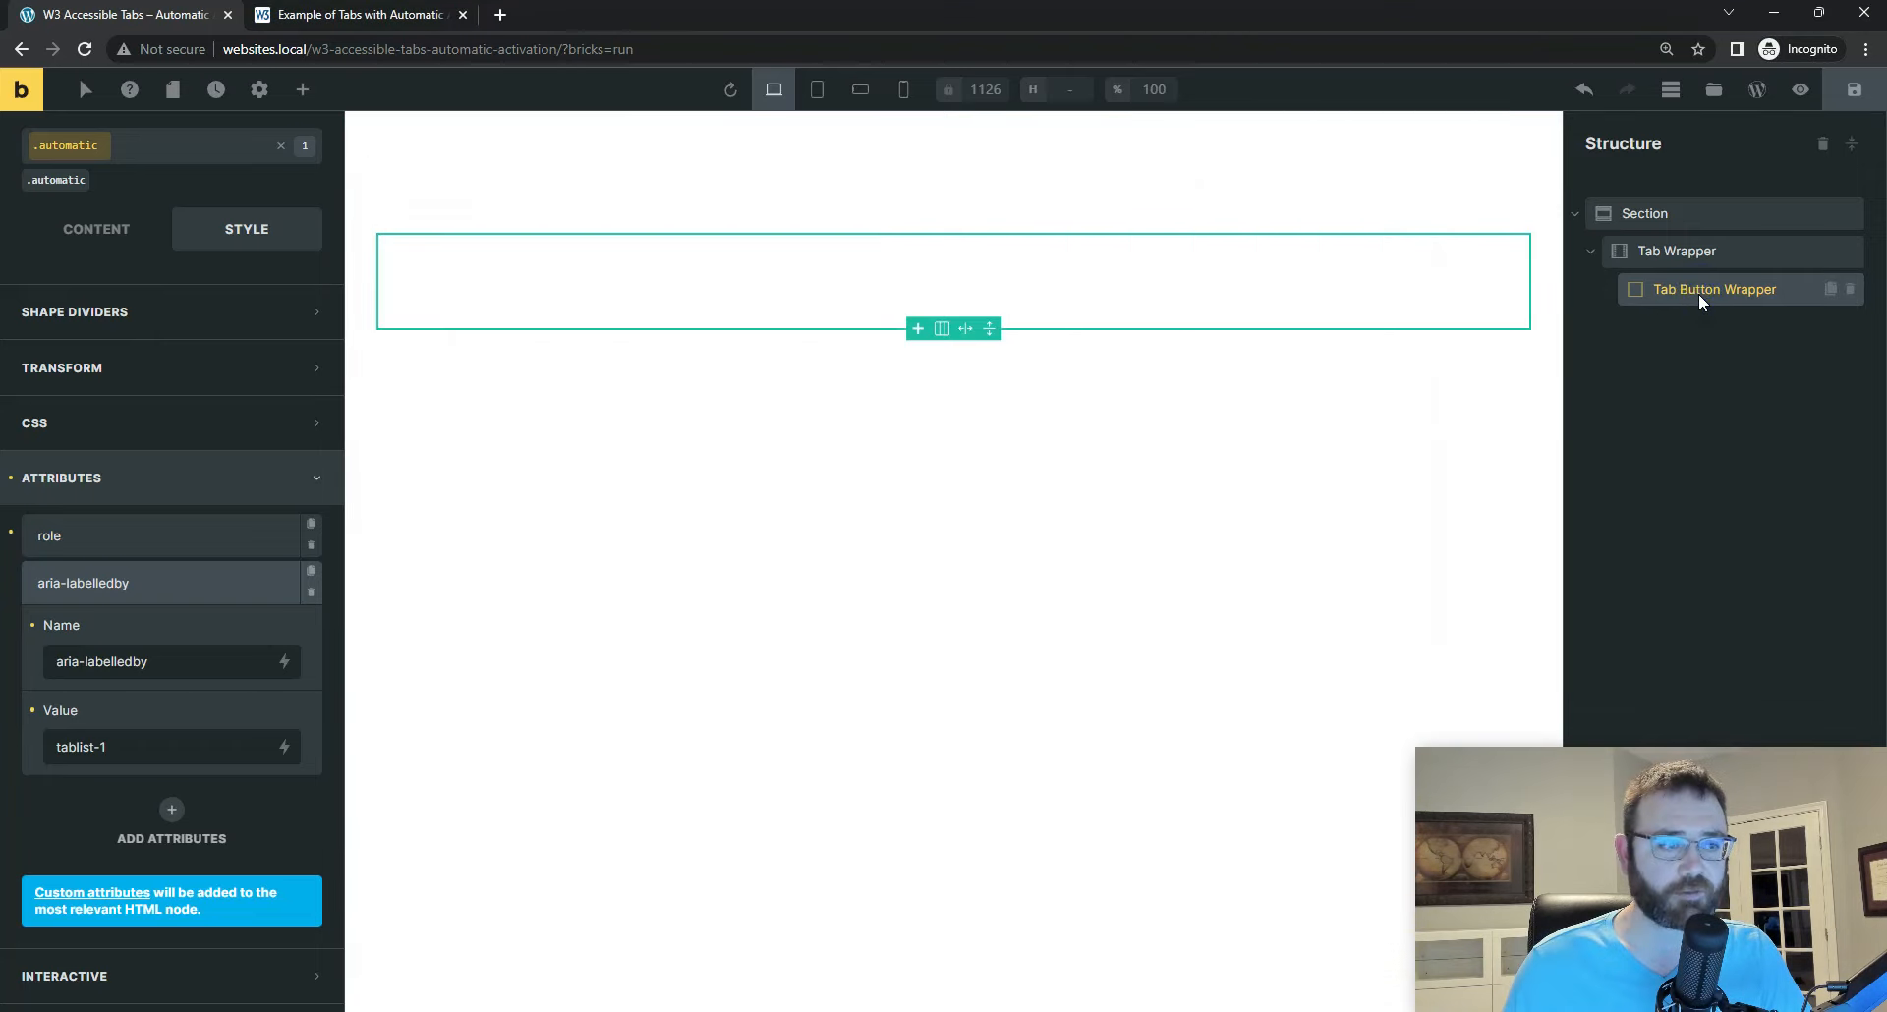
click(303, 94)
text(block)
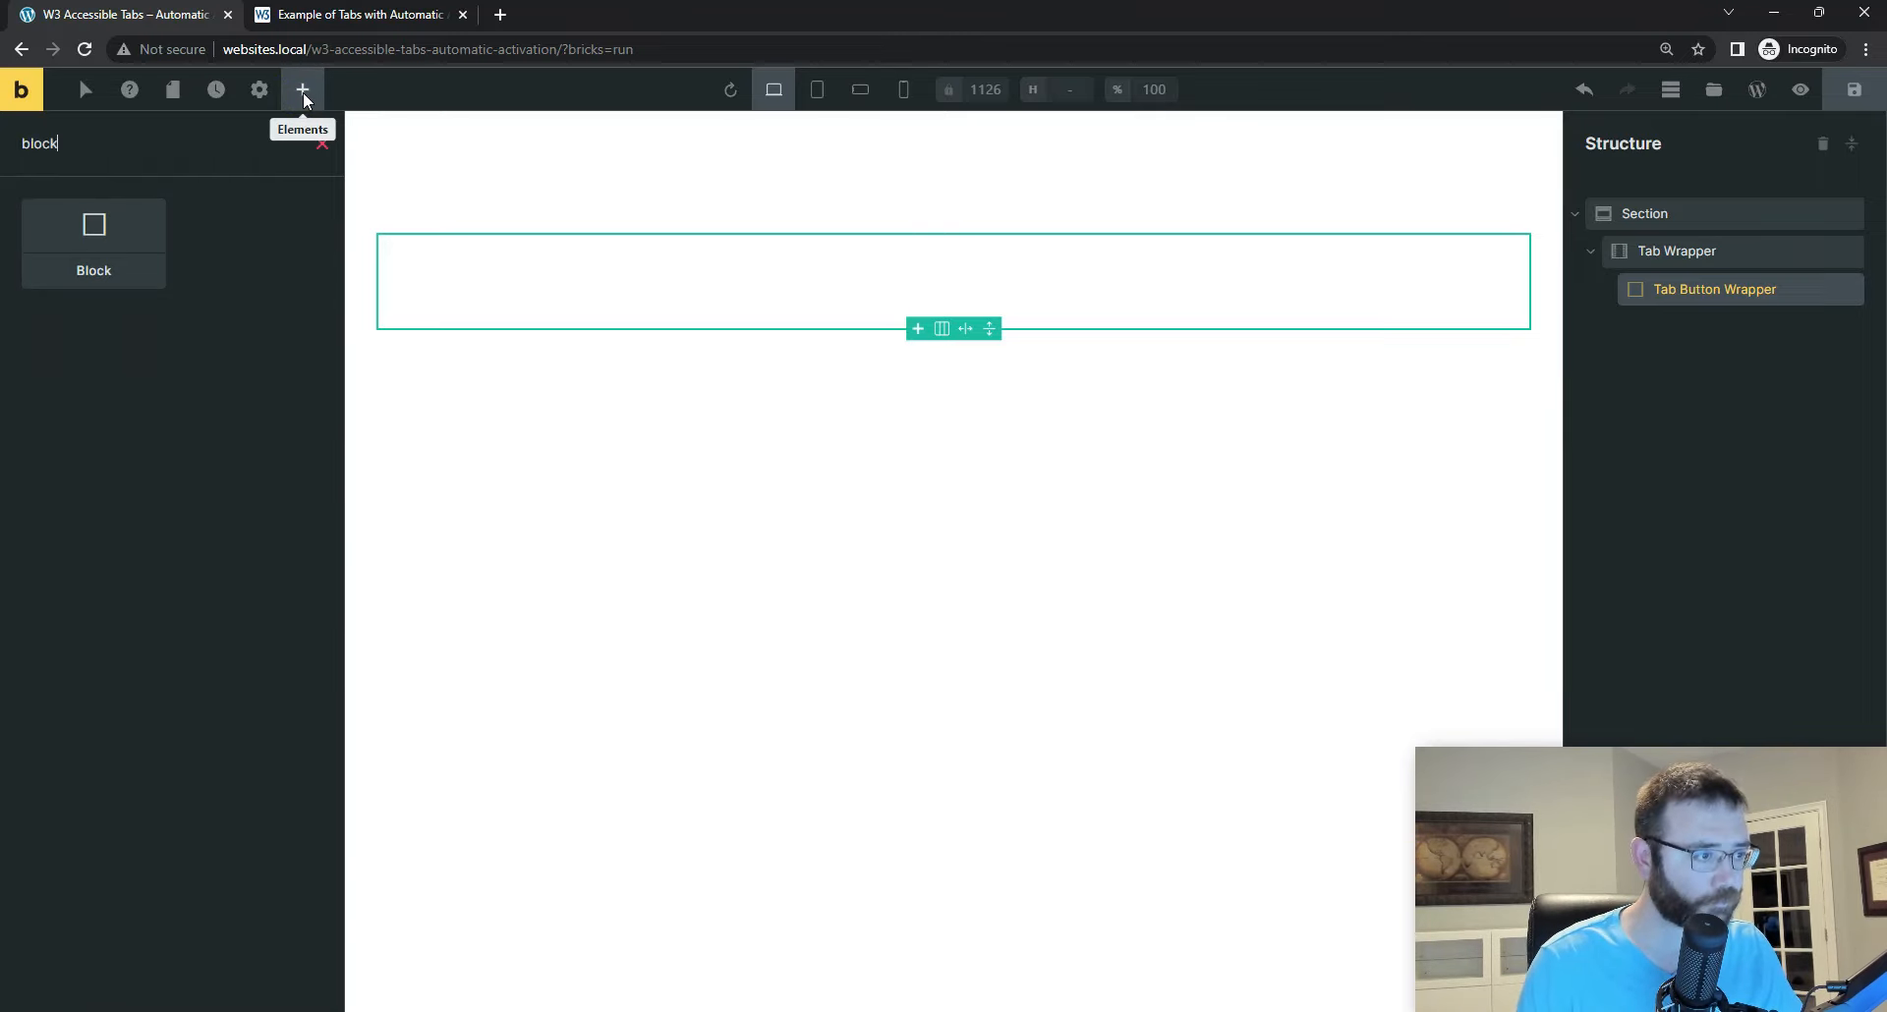
click(98, 234)
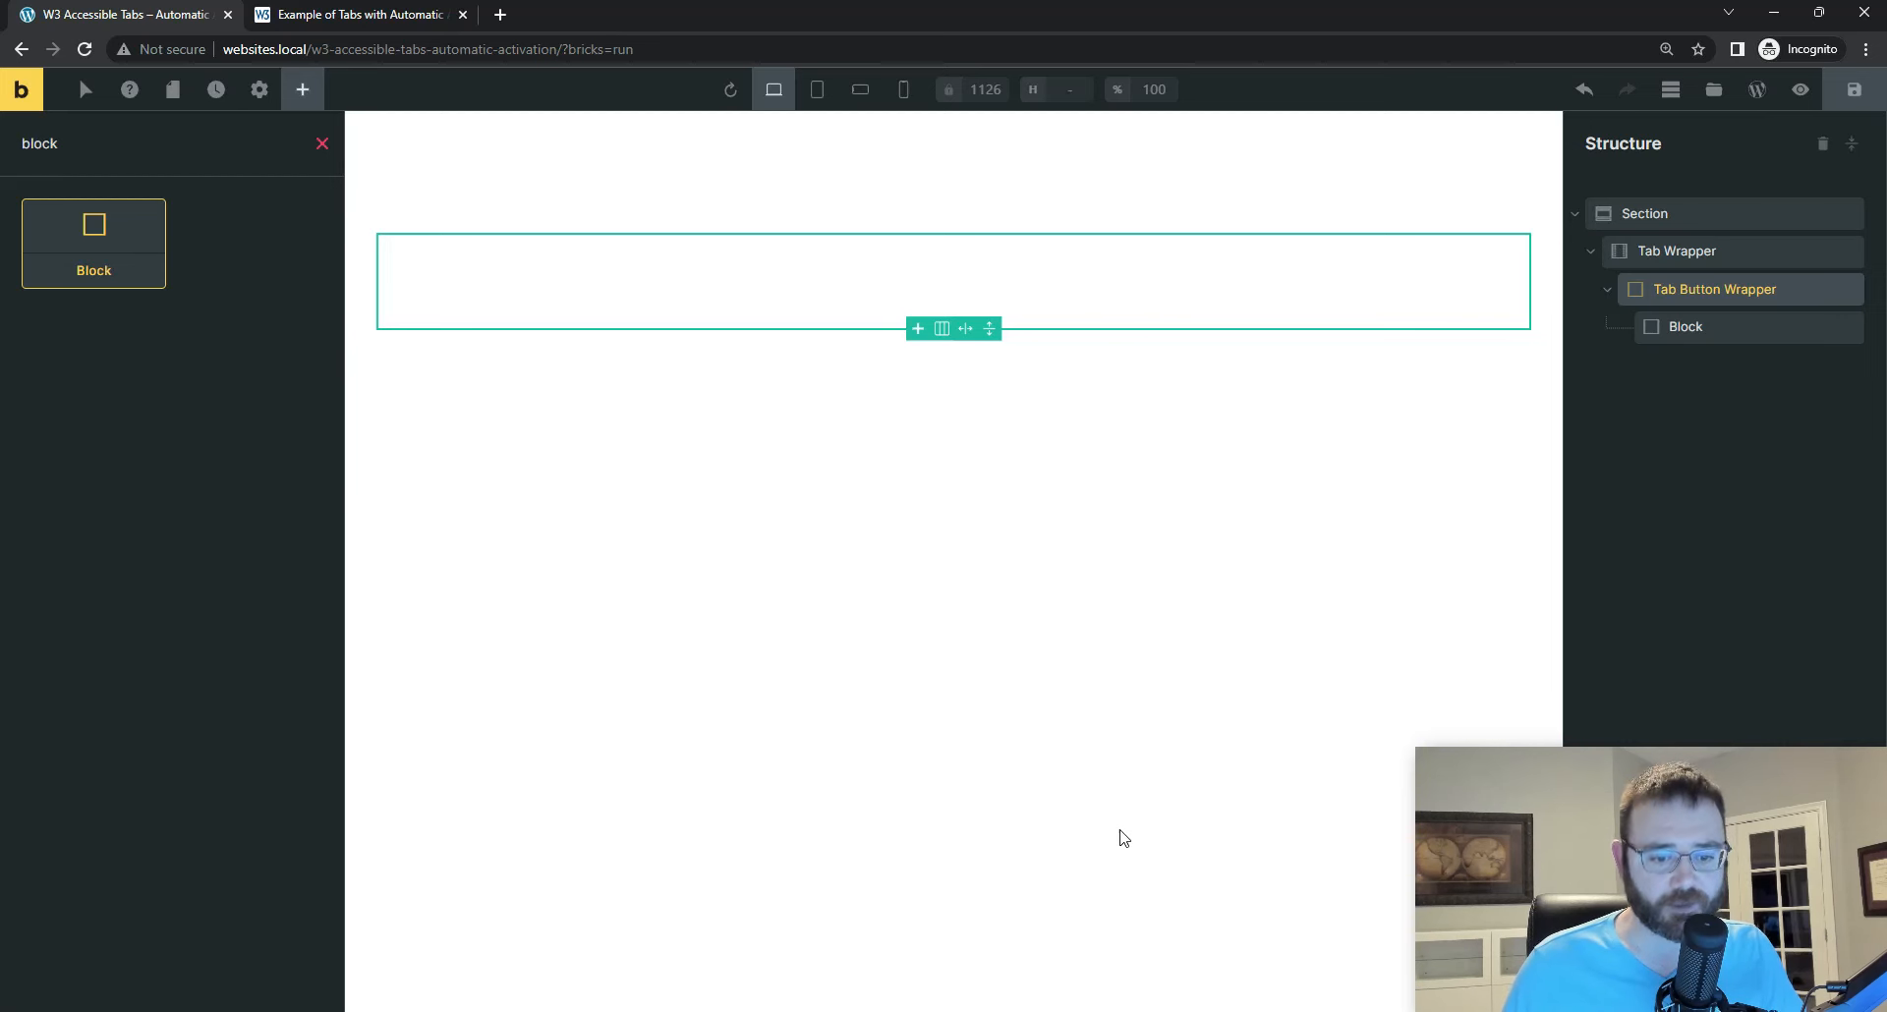
Step: Assign the existing tab__button class to the new Block inside the Tab Button Wrapper
key(alt+Tab)
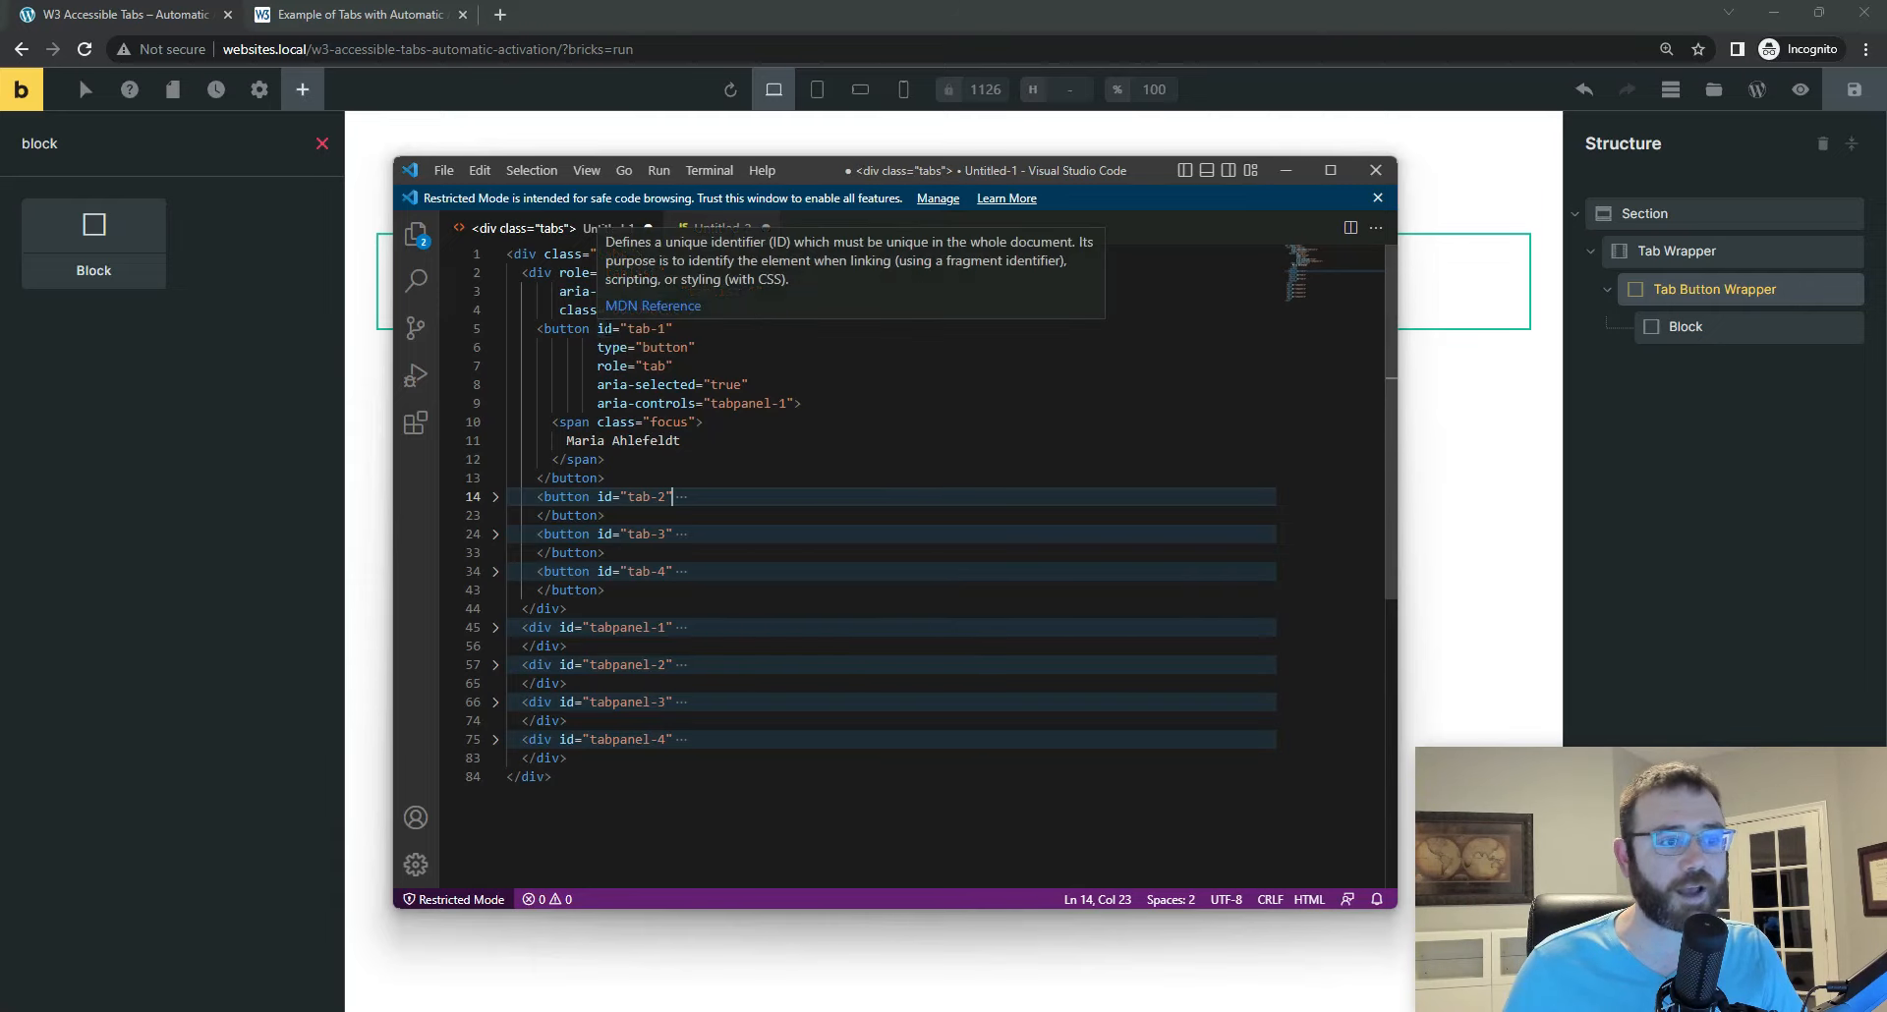
click(1694, 326)
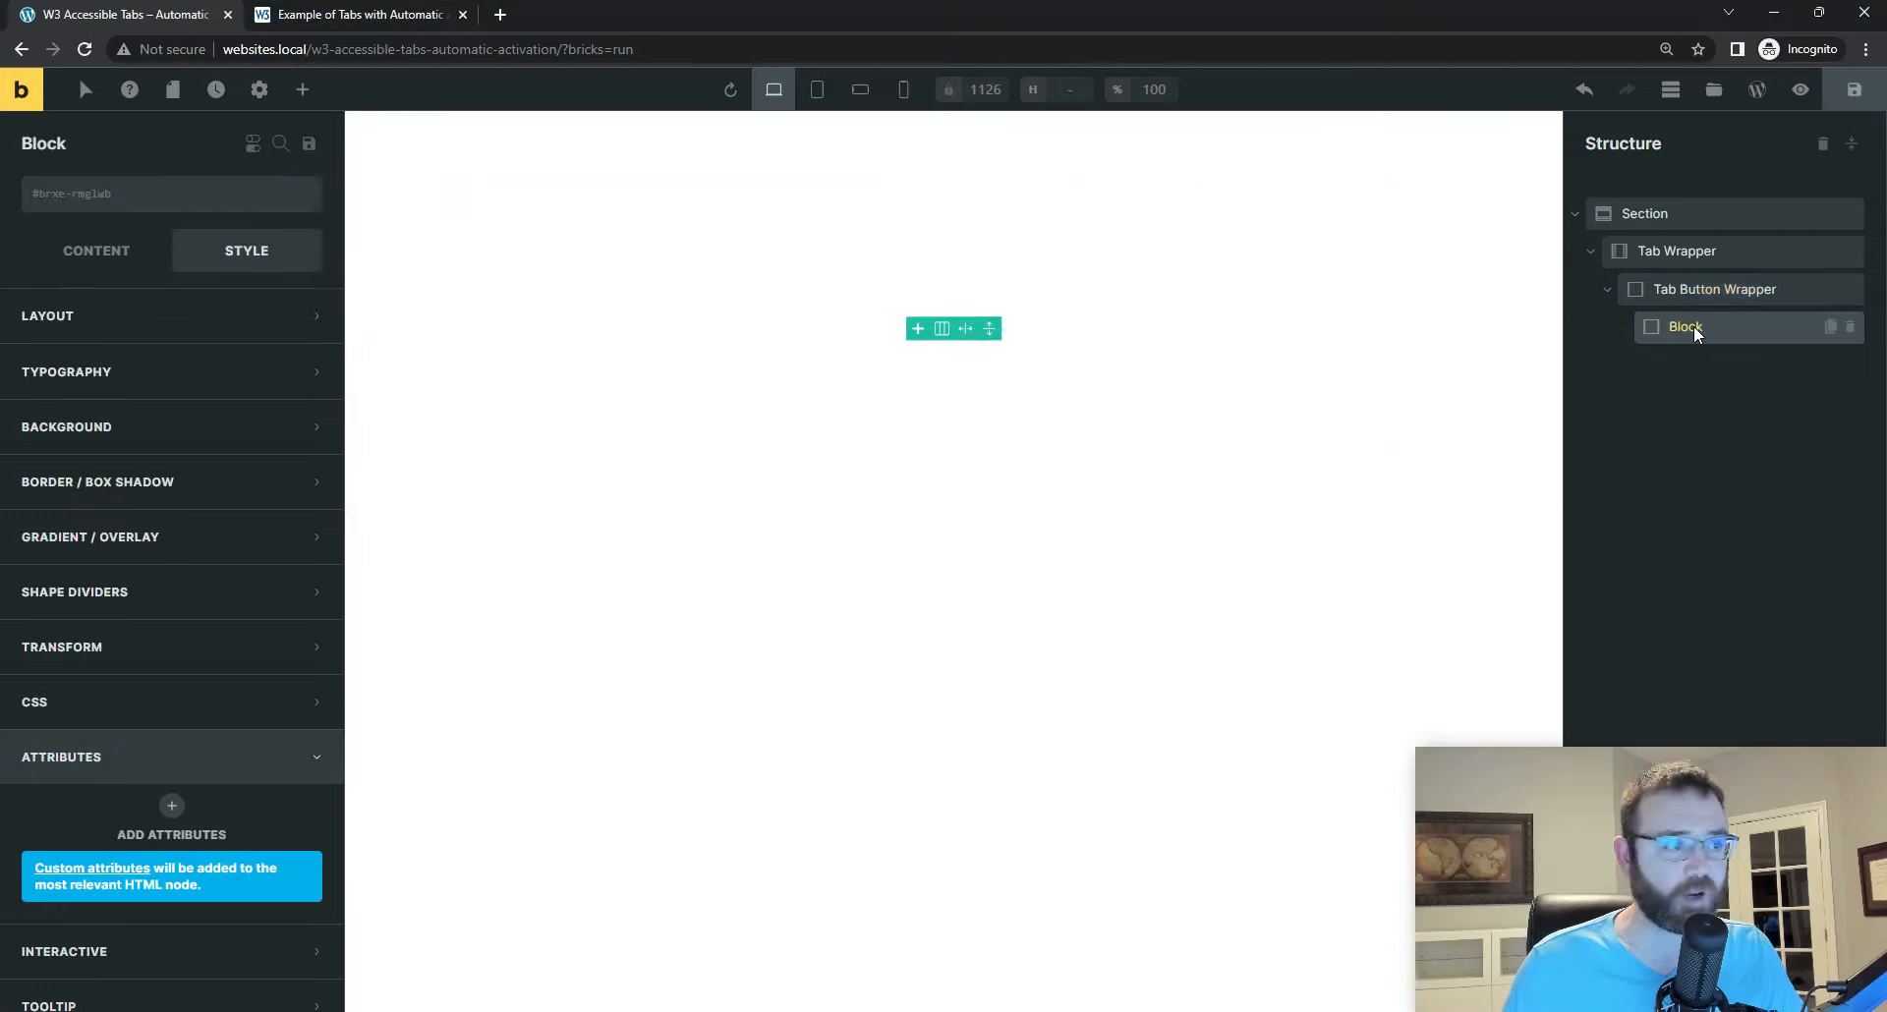
click(124, 207)
text(tab)
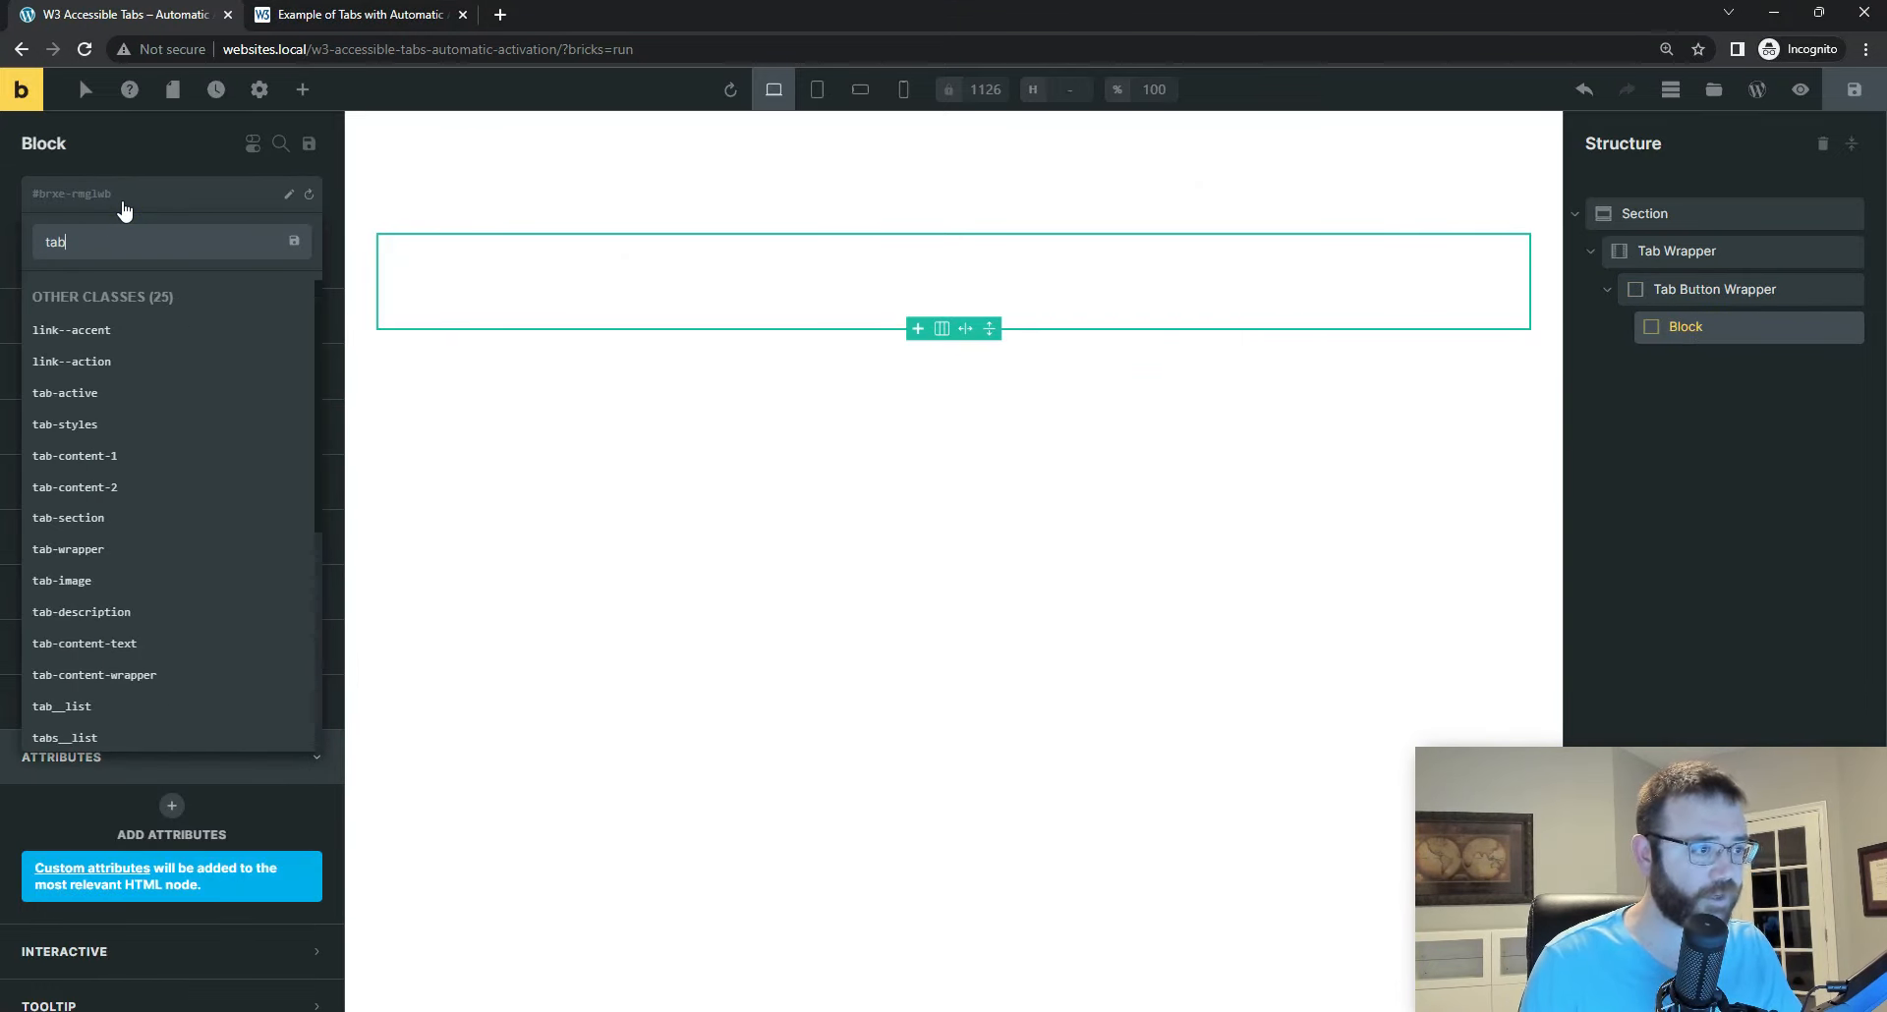
text(__)
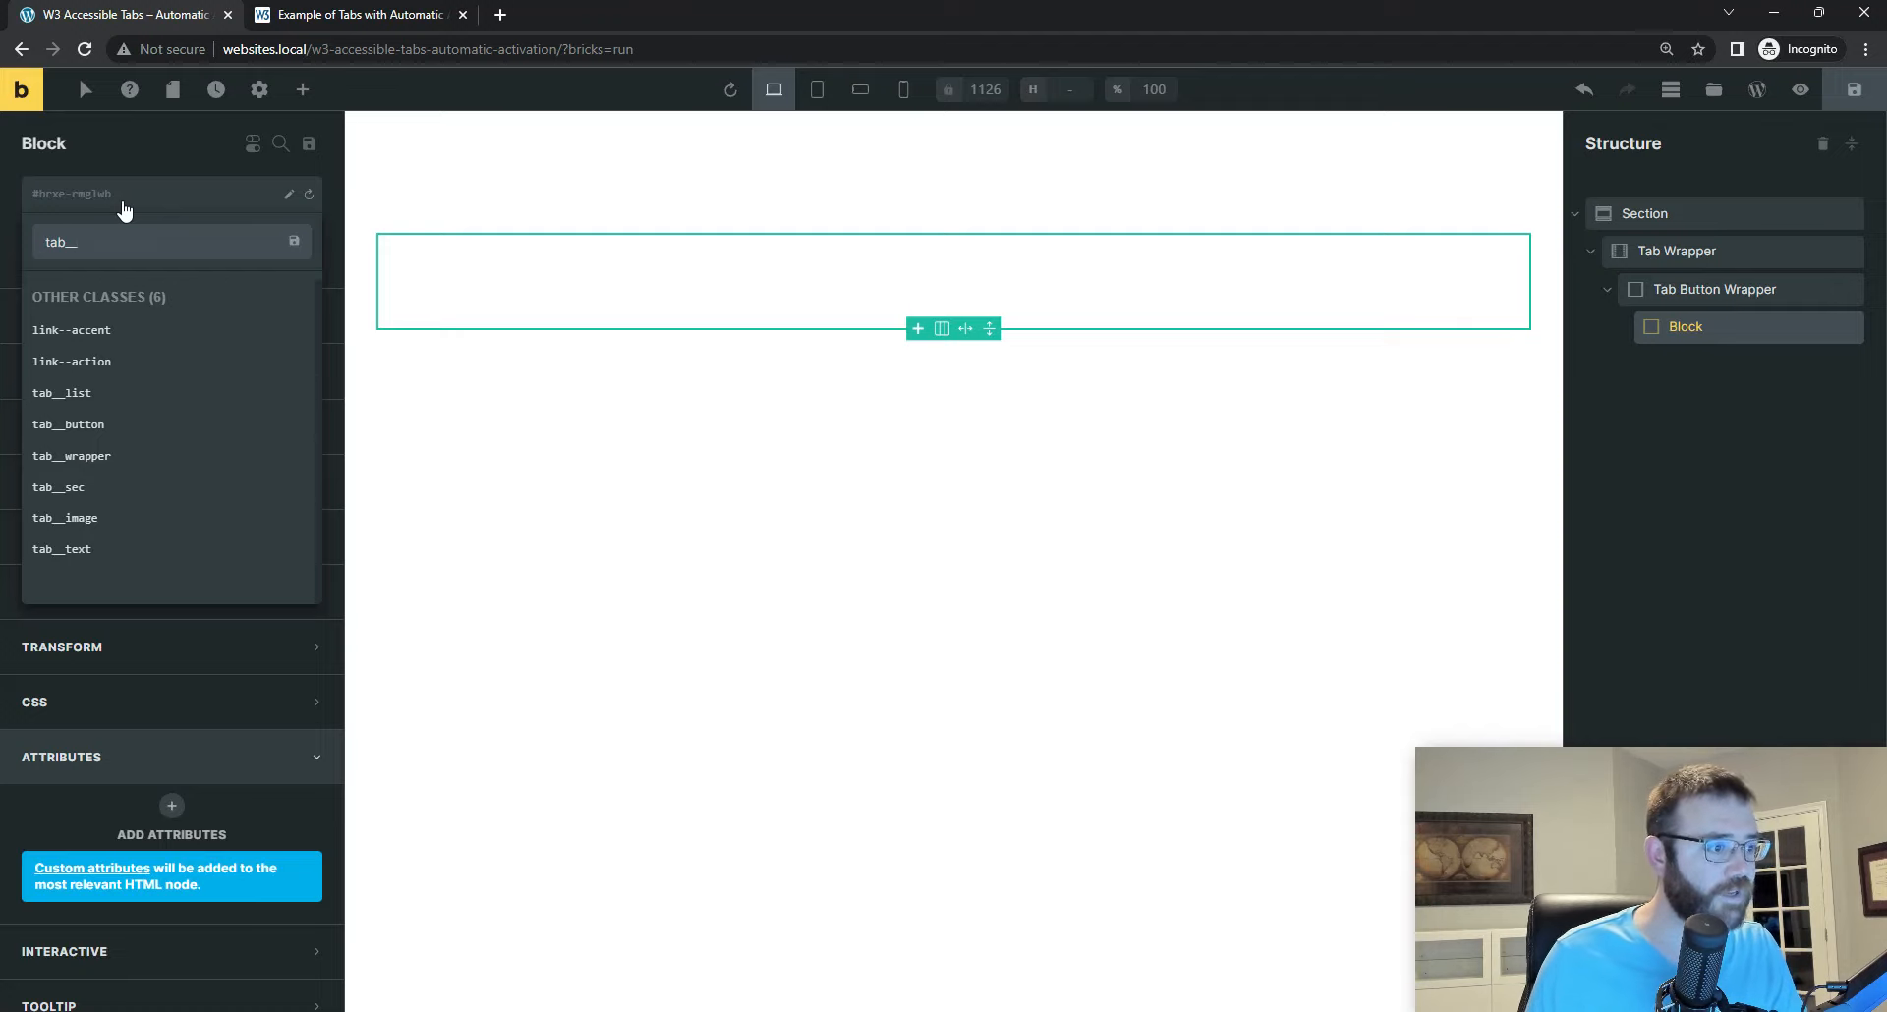
click(114, 425)
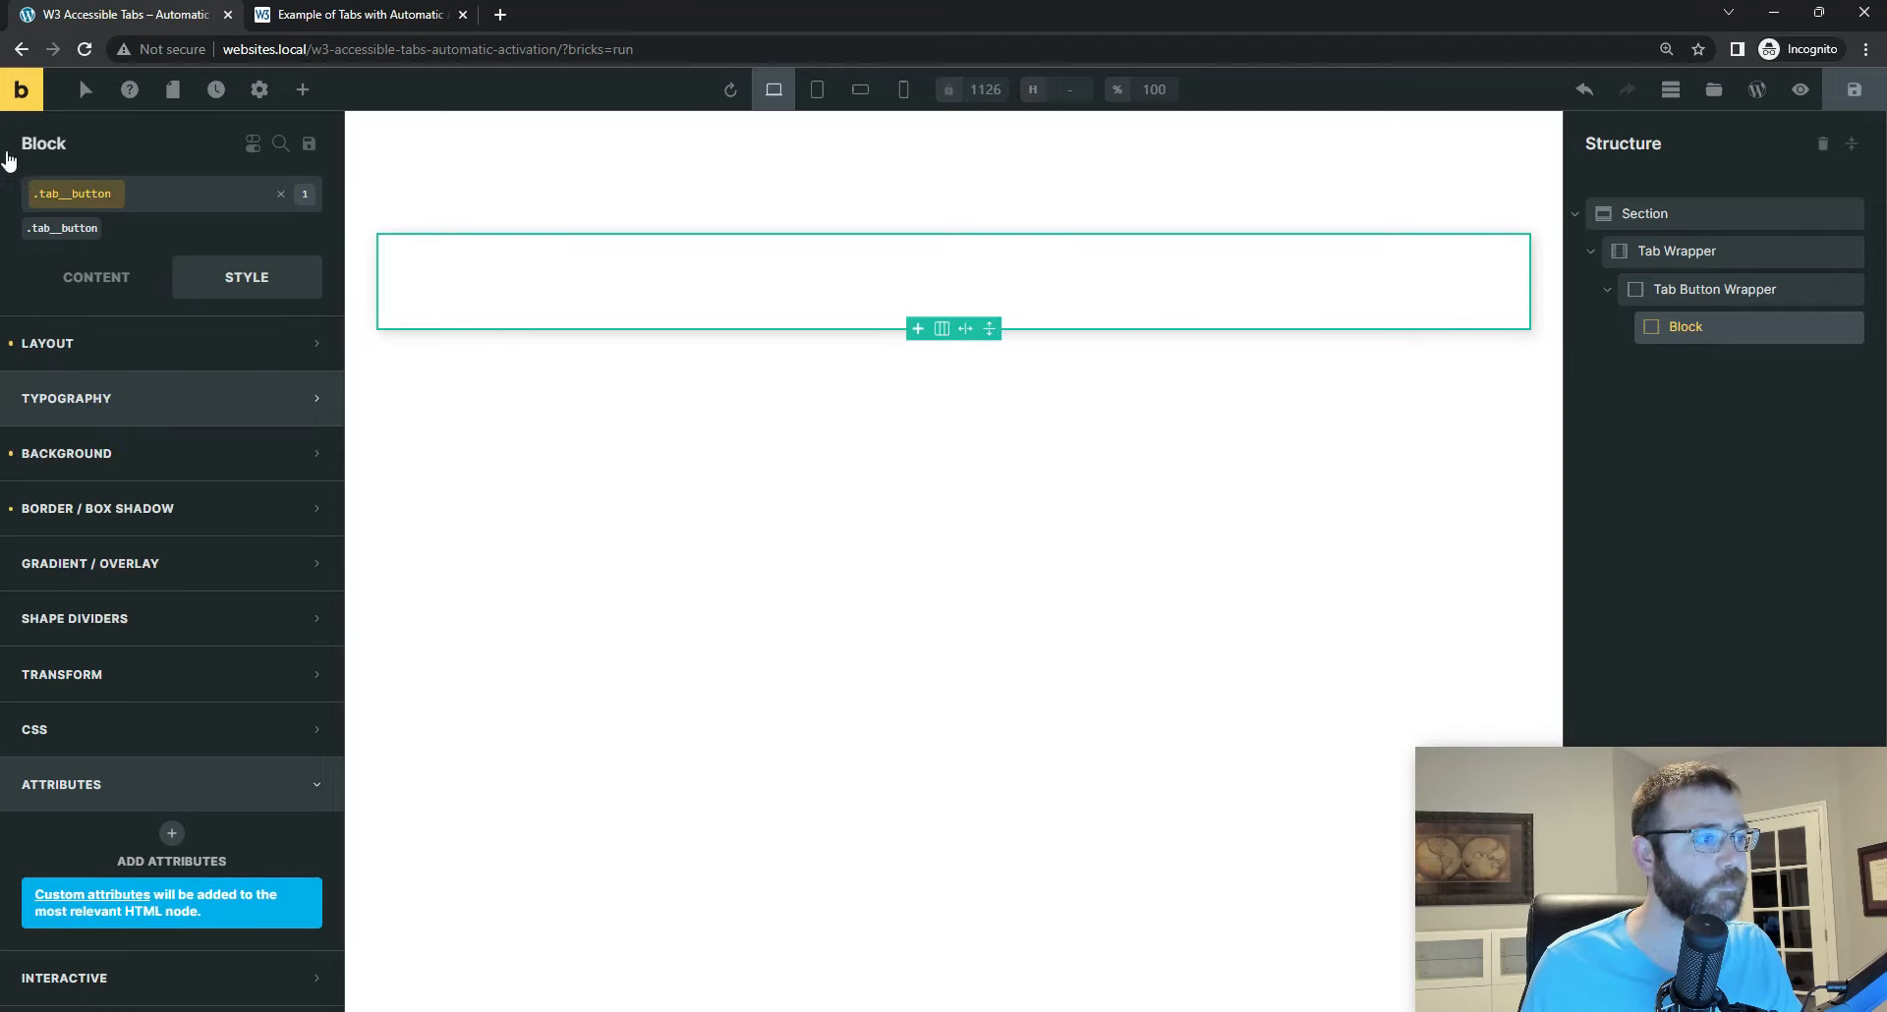
Step: Copy the first button's ID from the code in Visual Studio Code and set the Block's element ID to tab-1 in Bricks
click(1191, 1011)
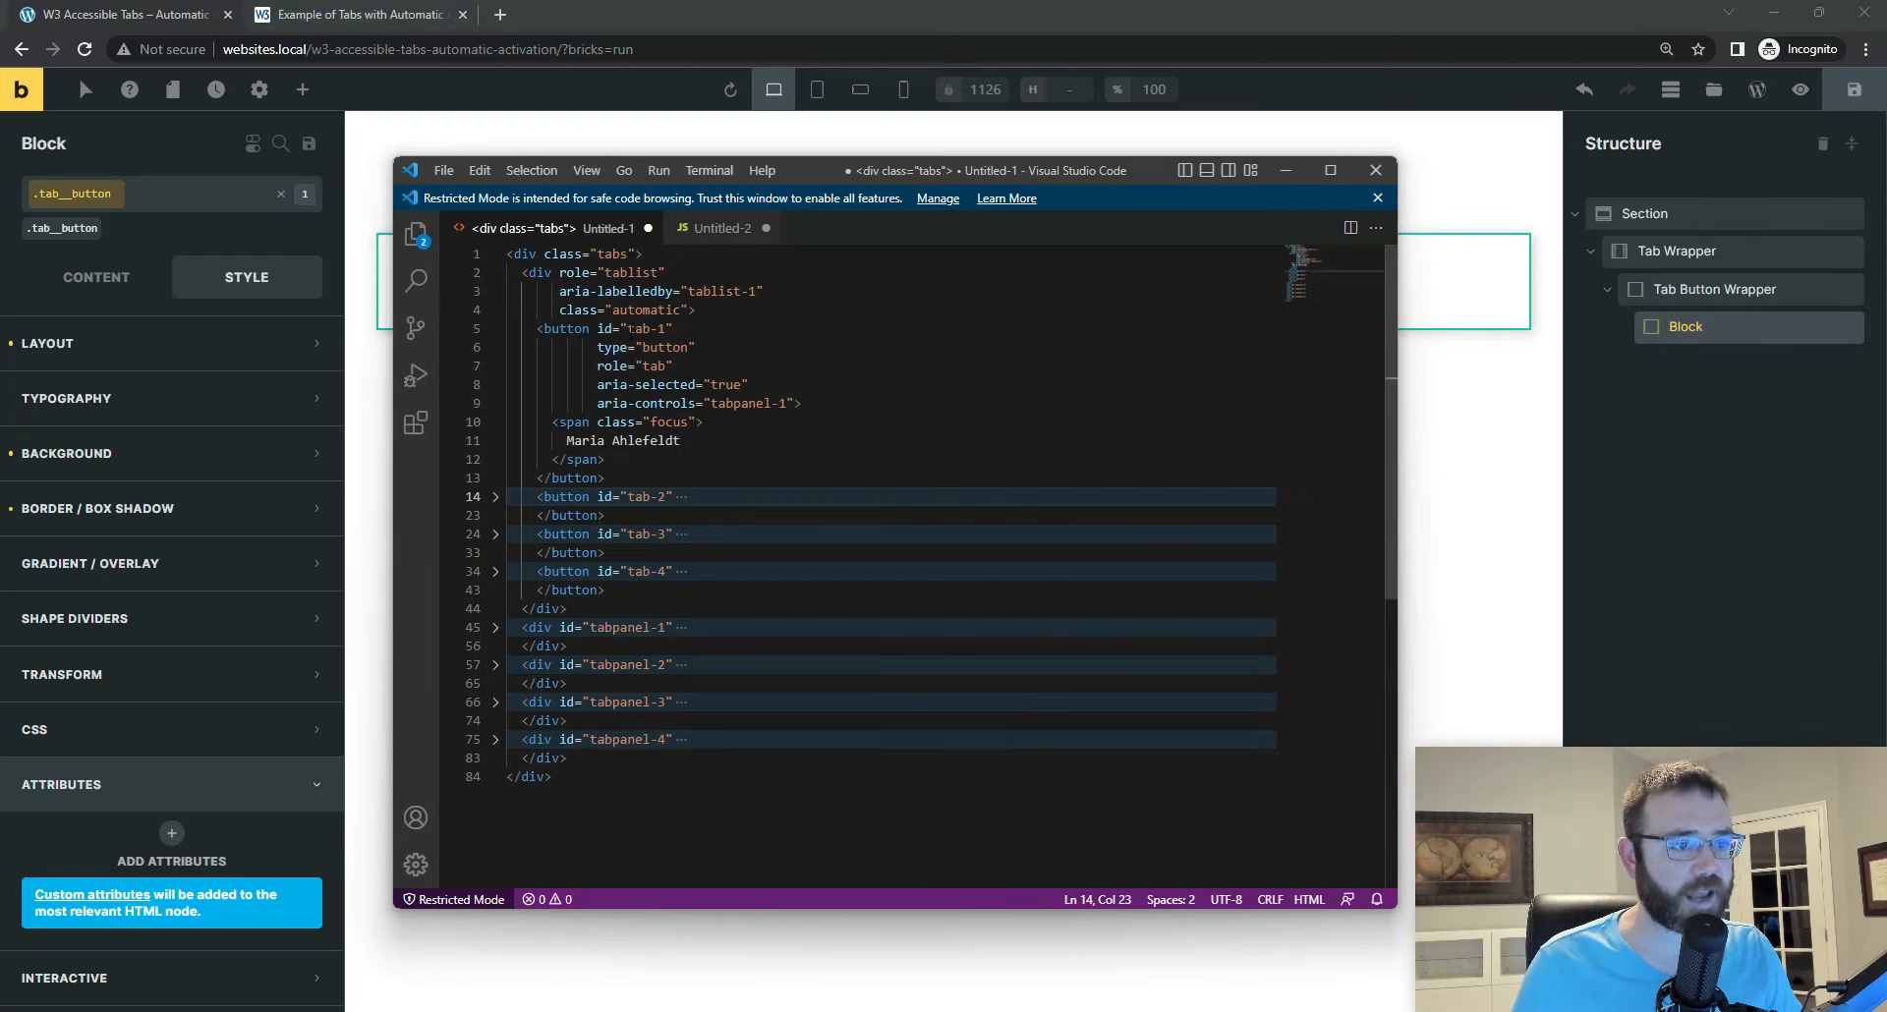
double_click(630, 329)
right_click(648, 334)
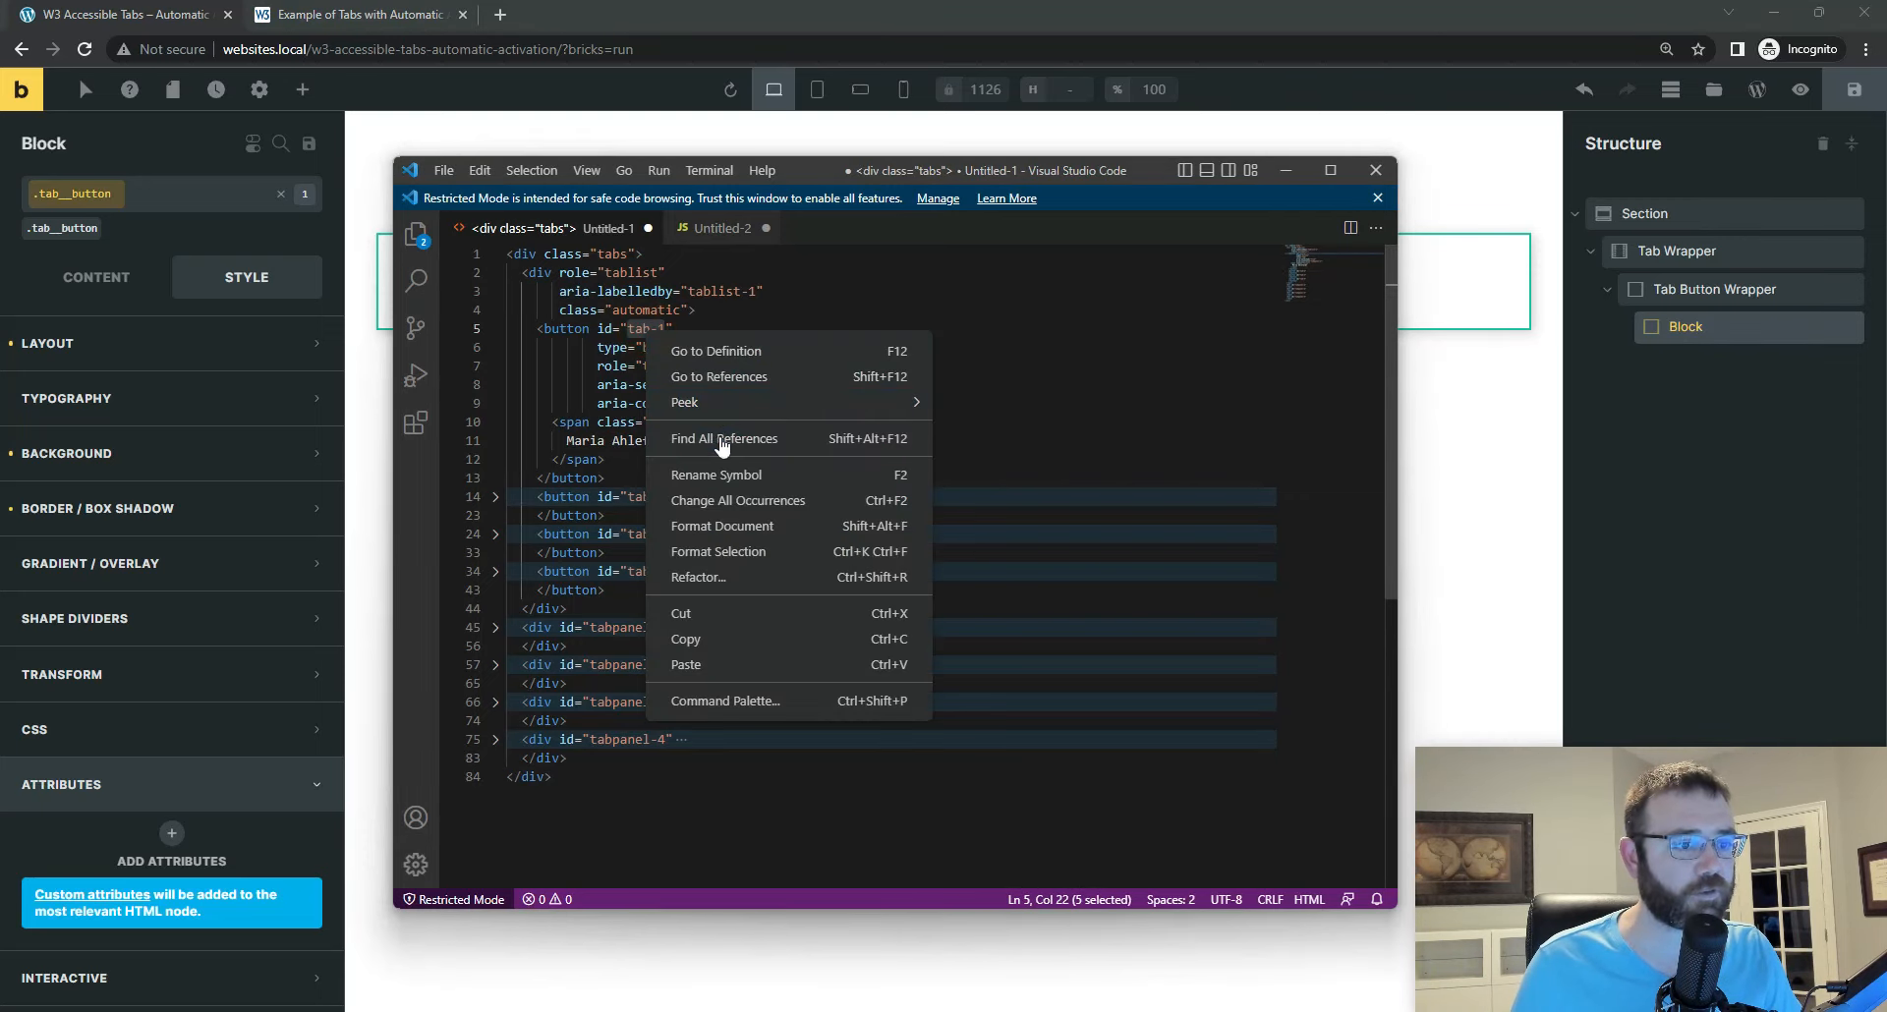
click(702, 643)
click(1718, 328)
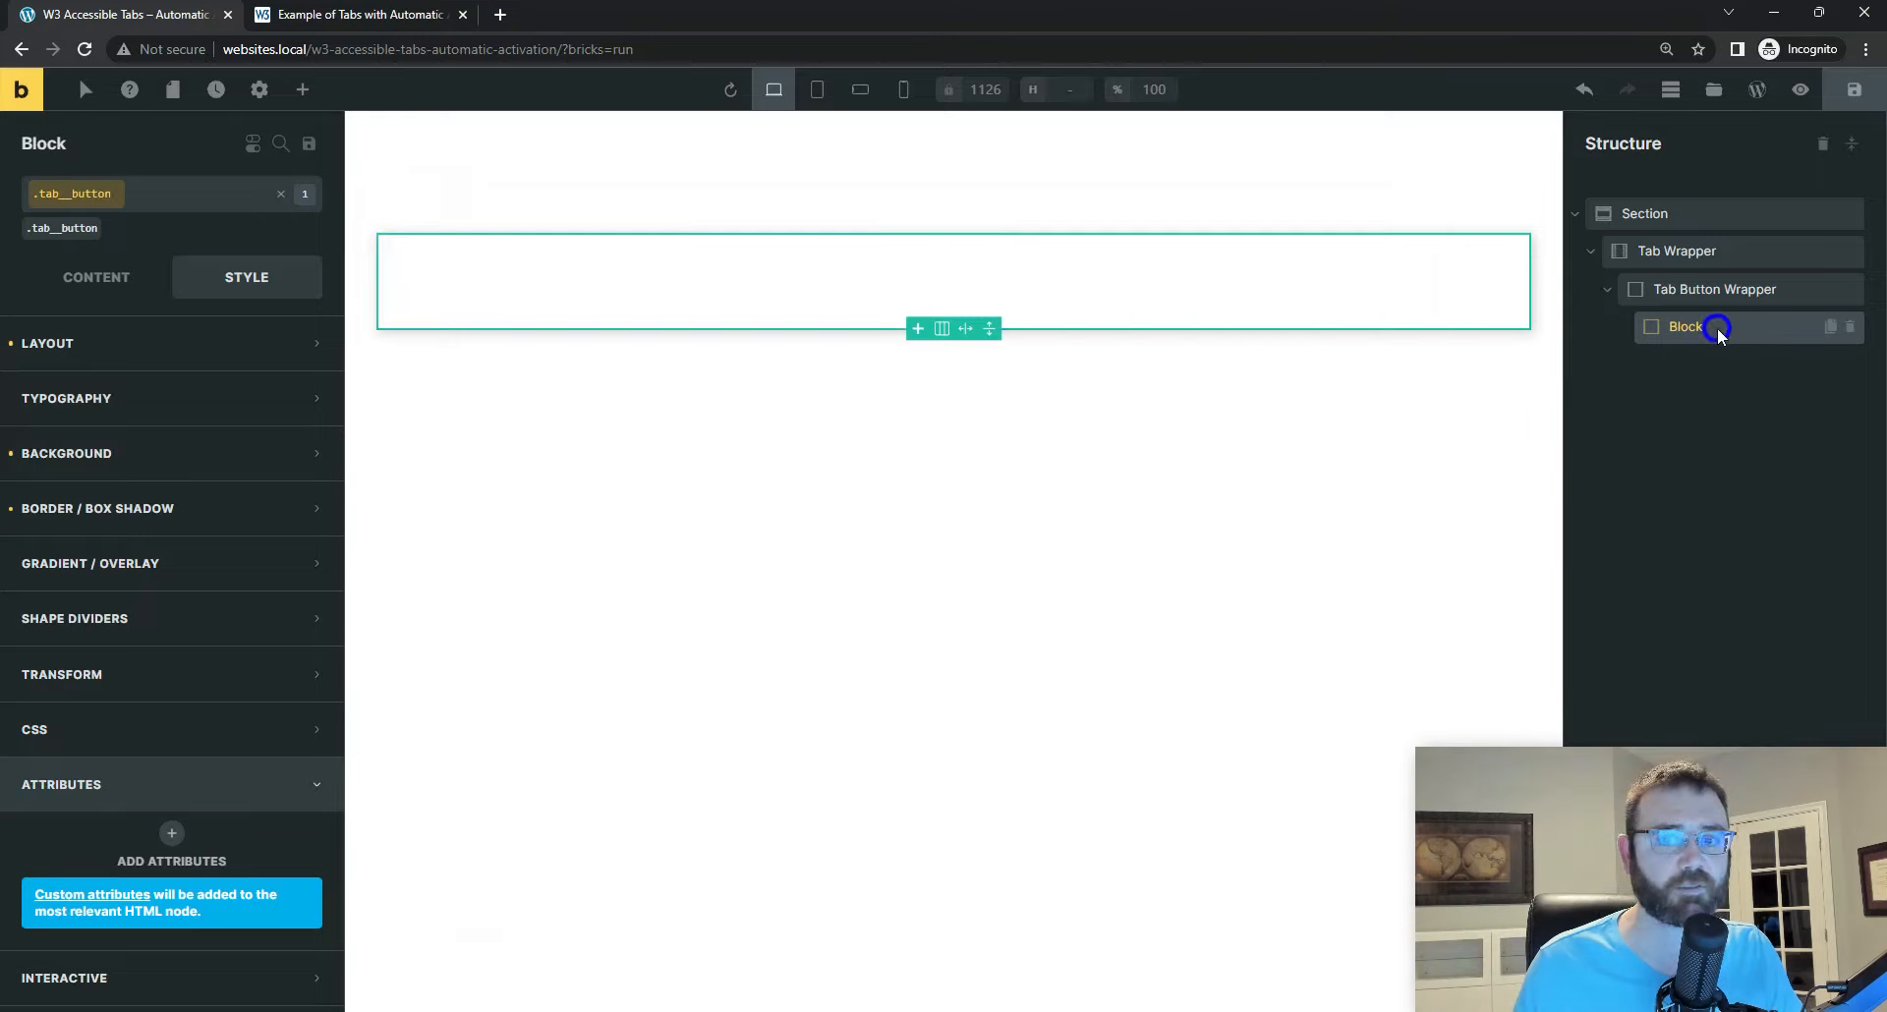
click(280, 199)
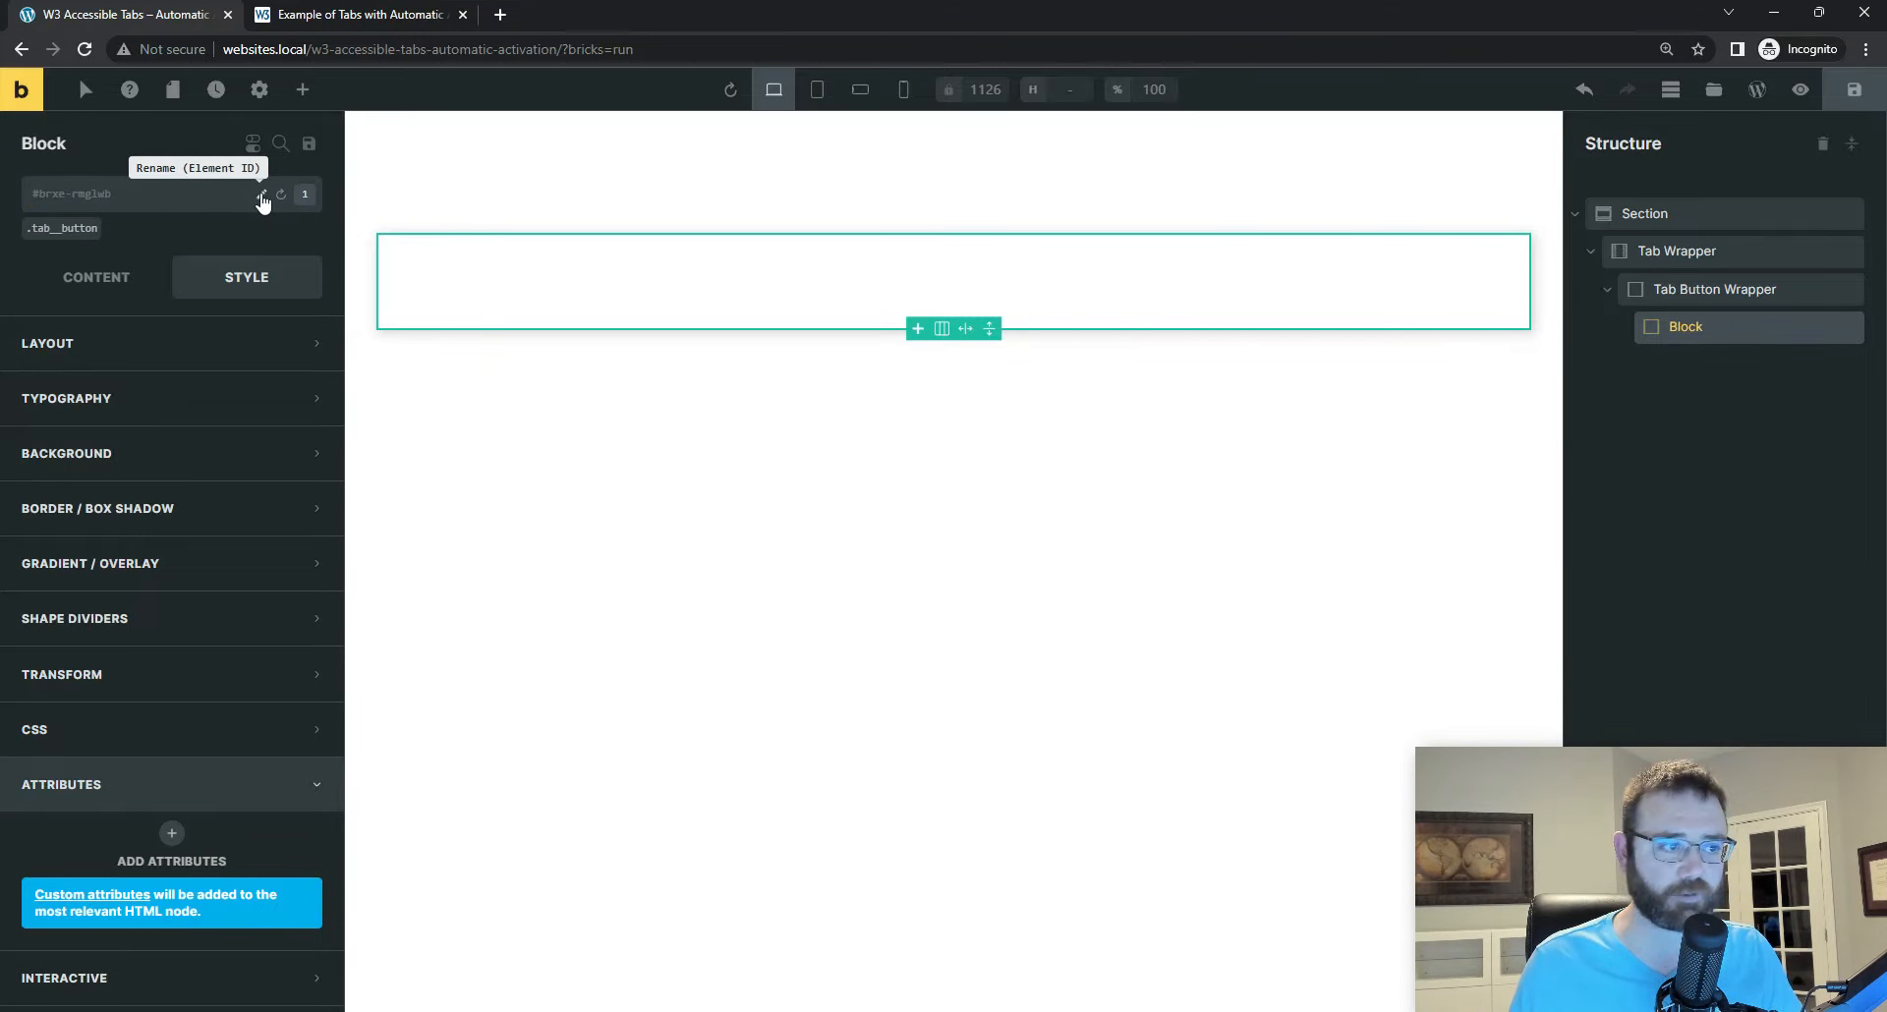
click(262, 197)
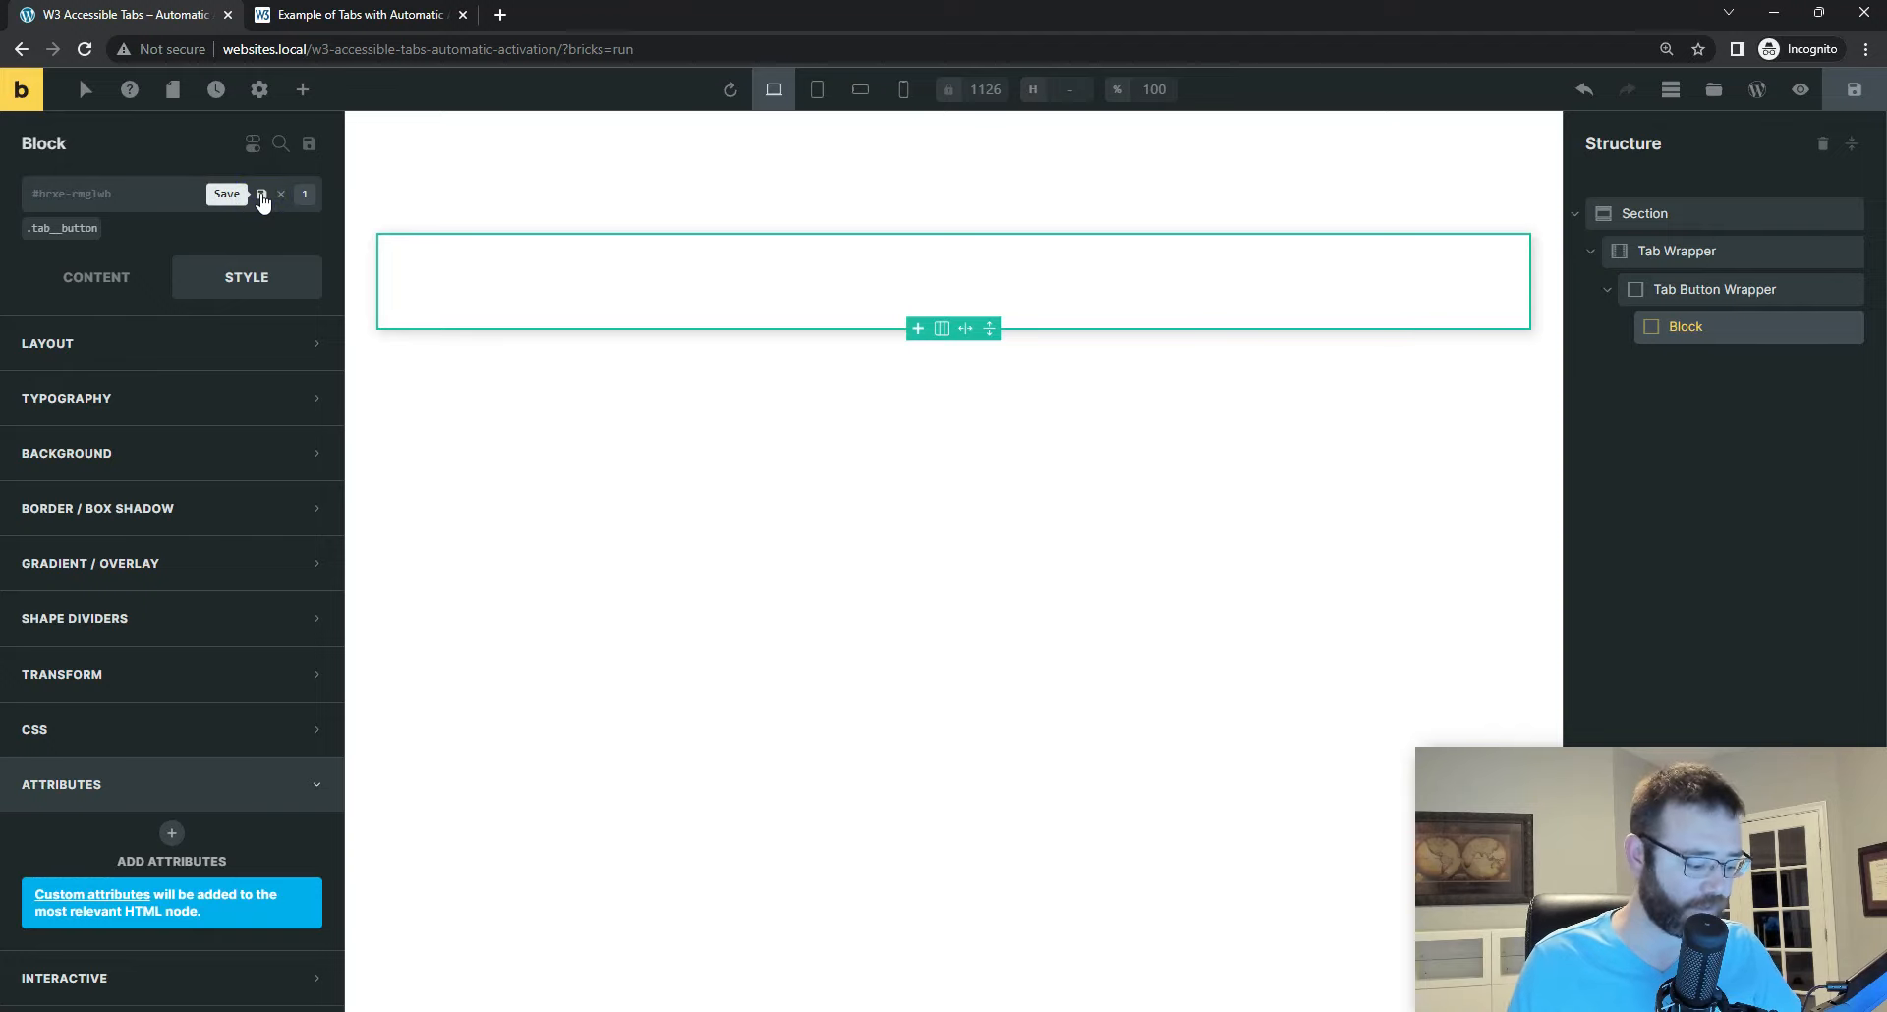
text(tab-1)
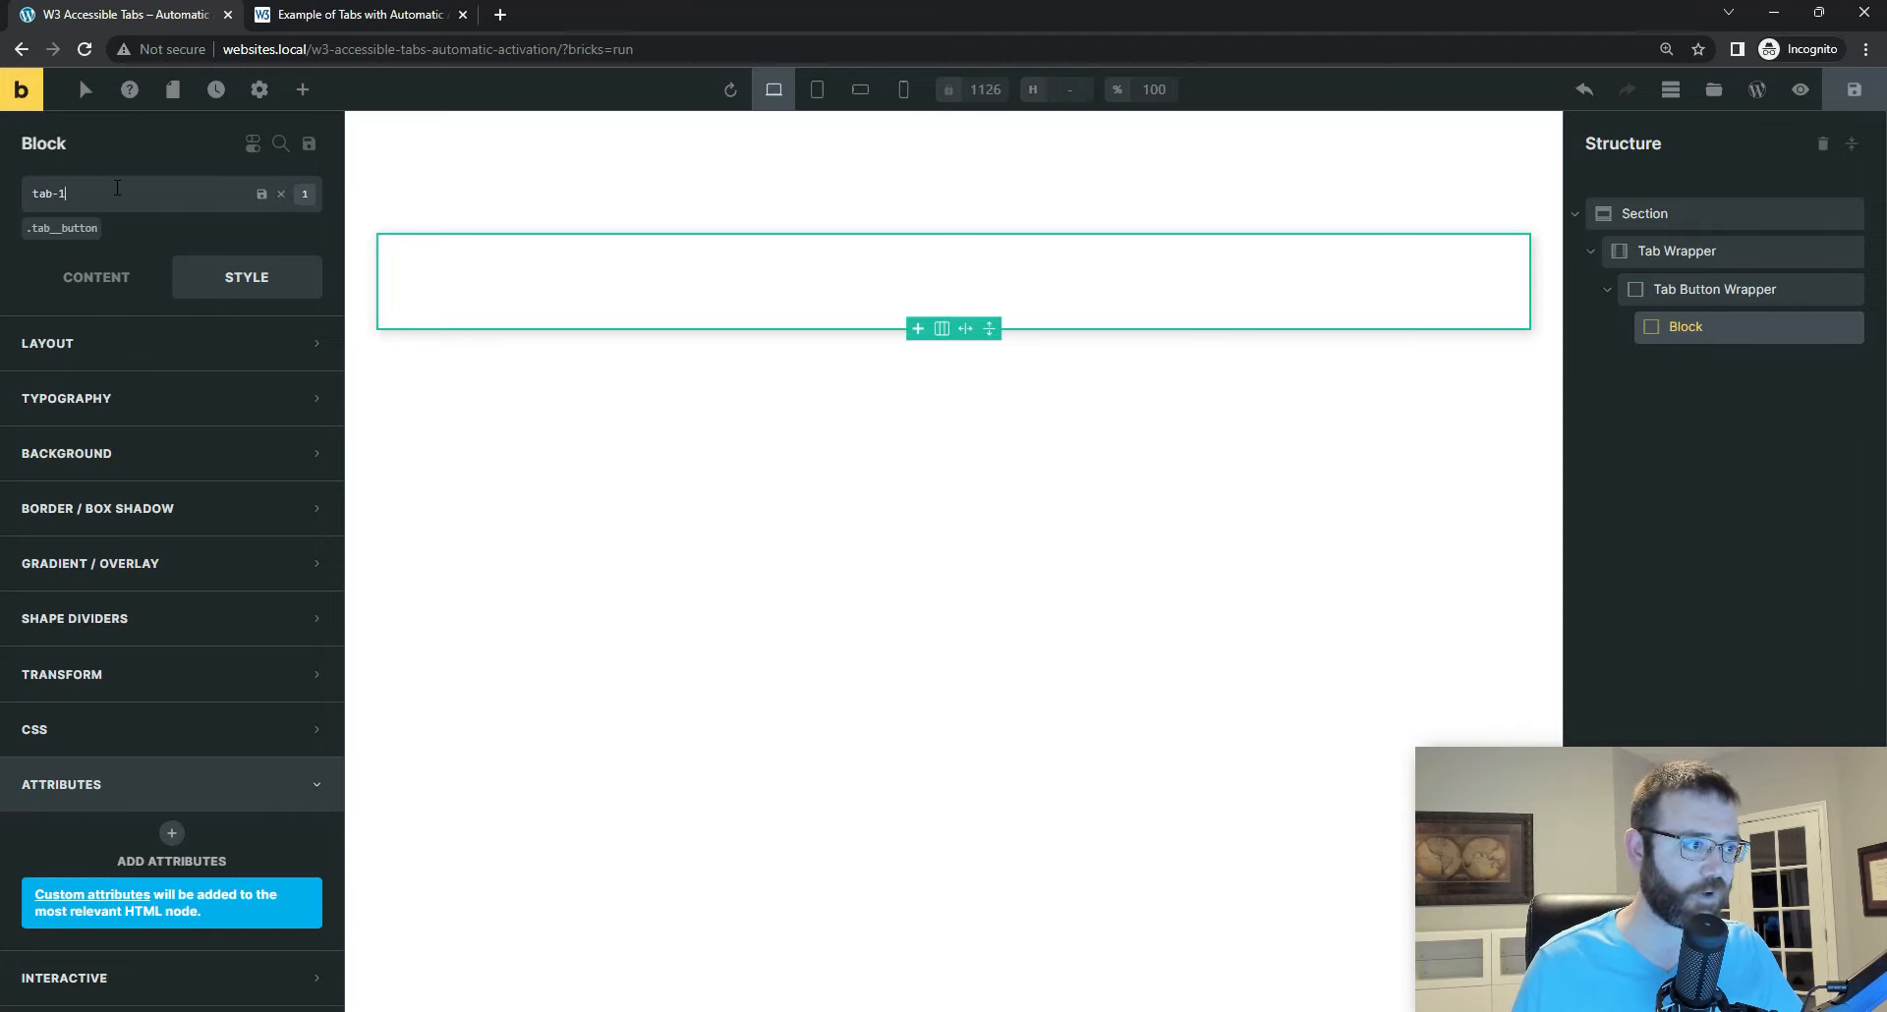
key(Return)
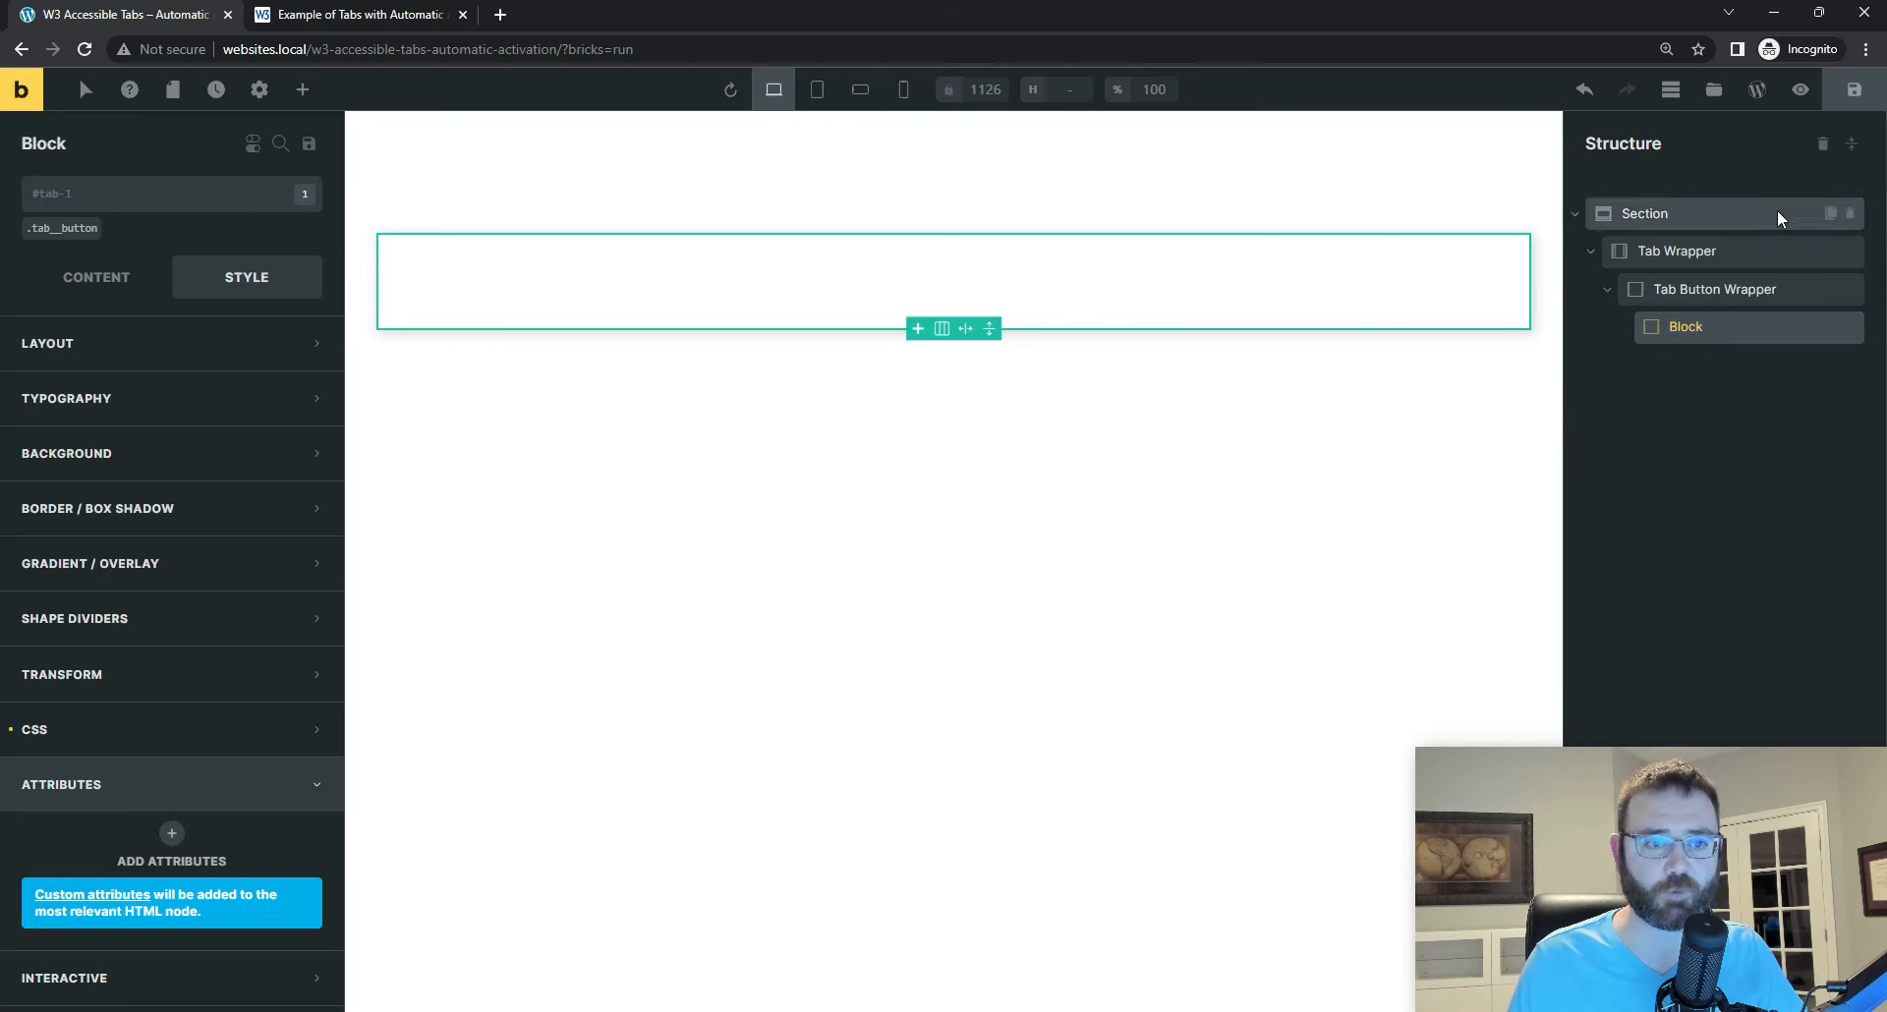
Step: Check the first button's code, and add a custom attribute type with the value button to the tab-1 Block
key(alt+Tab)
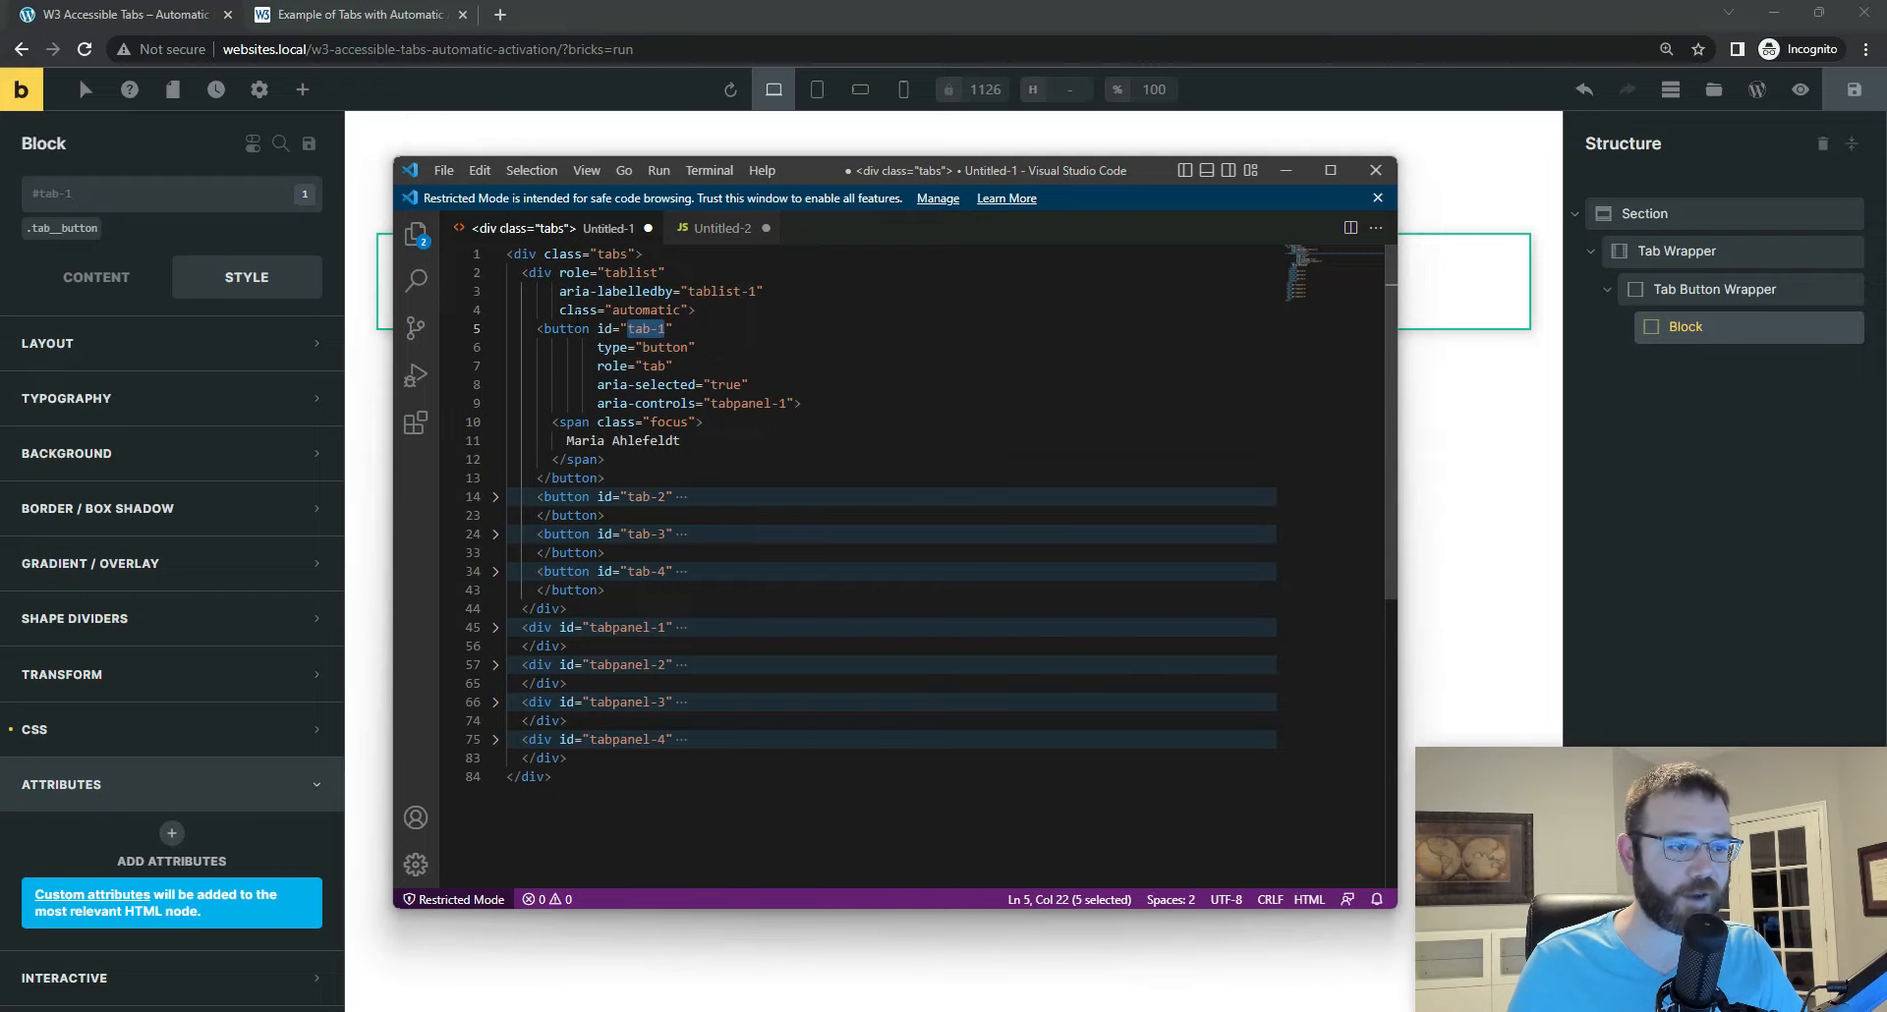
click(172, 833)
click(172, 834)
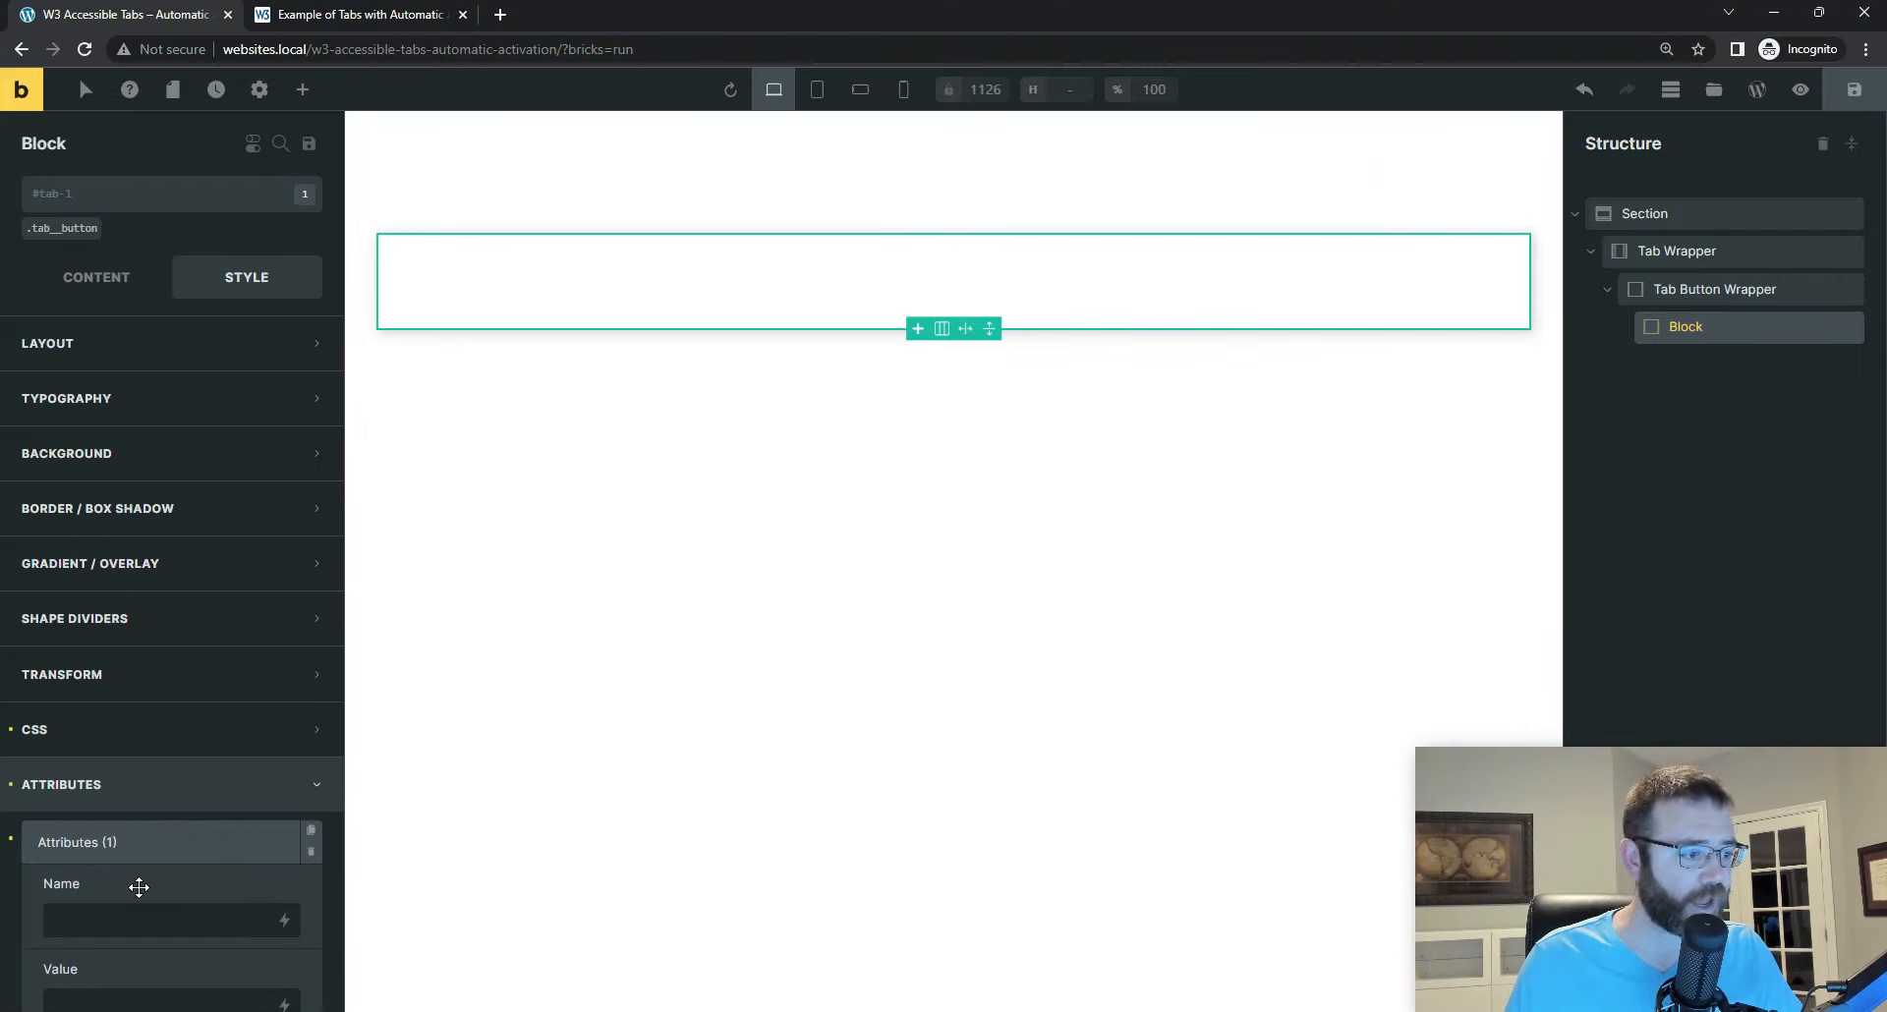
scroll(98, 884, down, 1)
text(type)
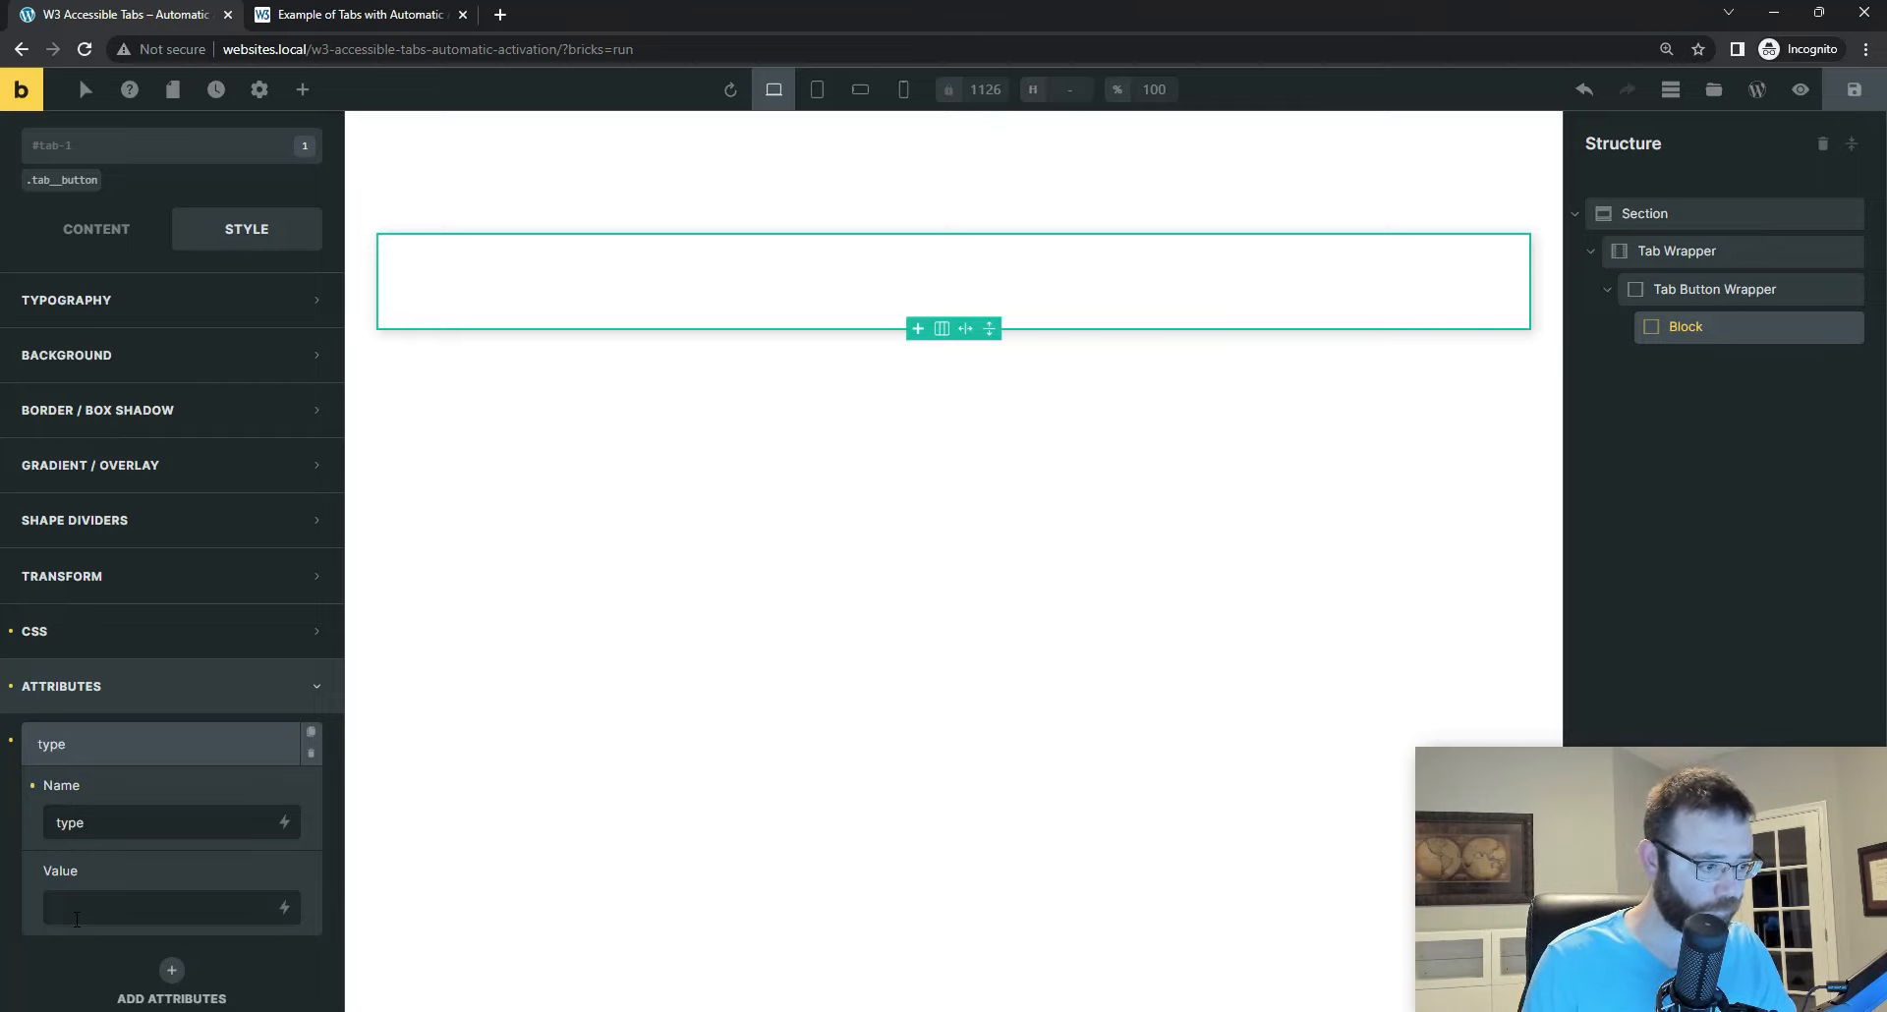
text(button)
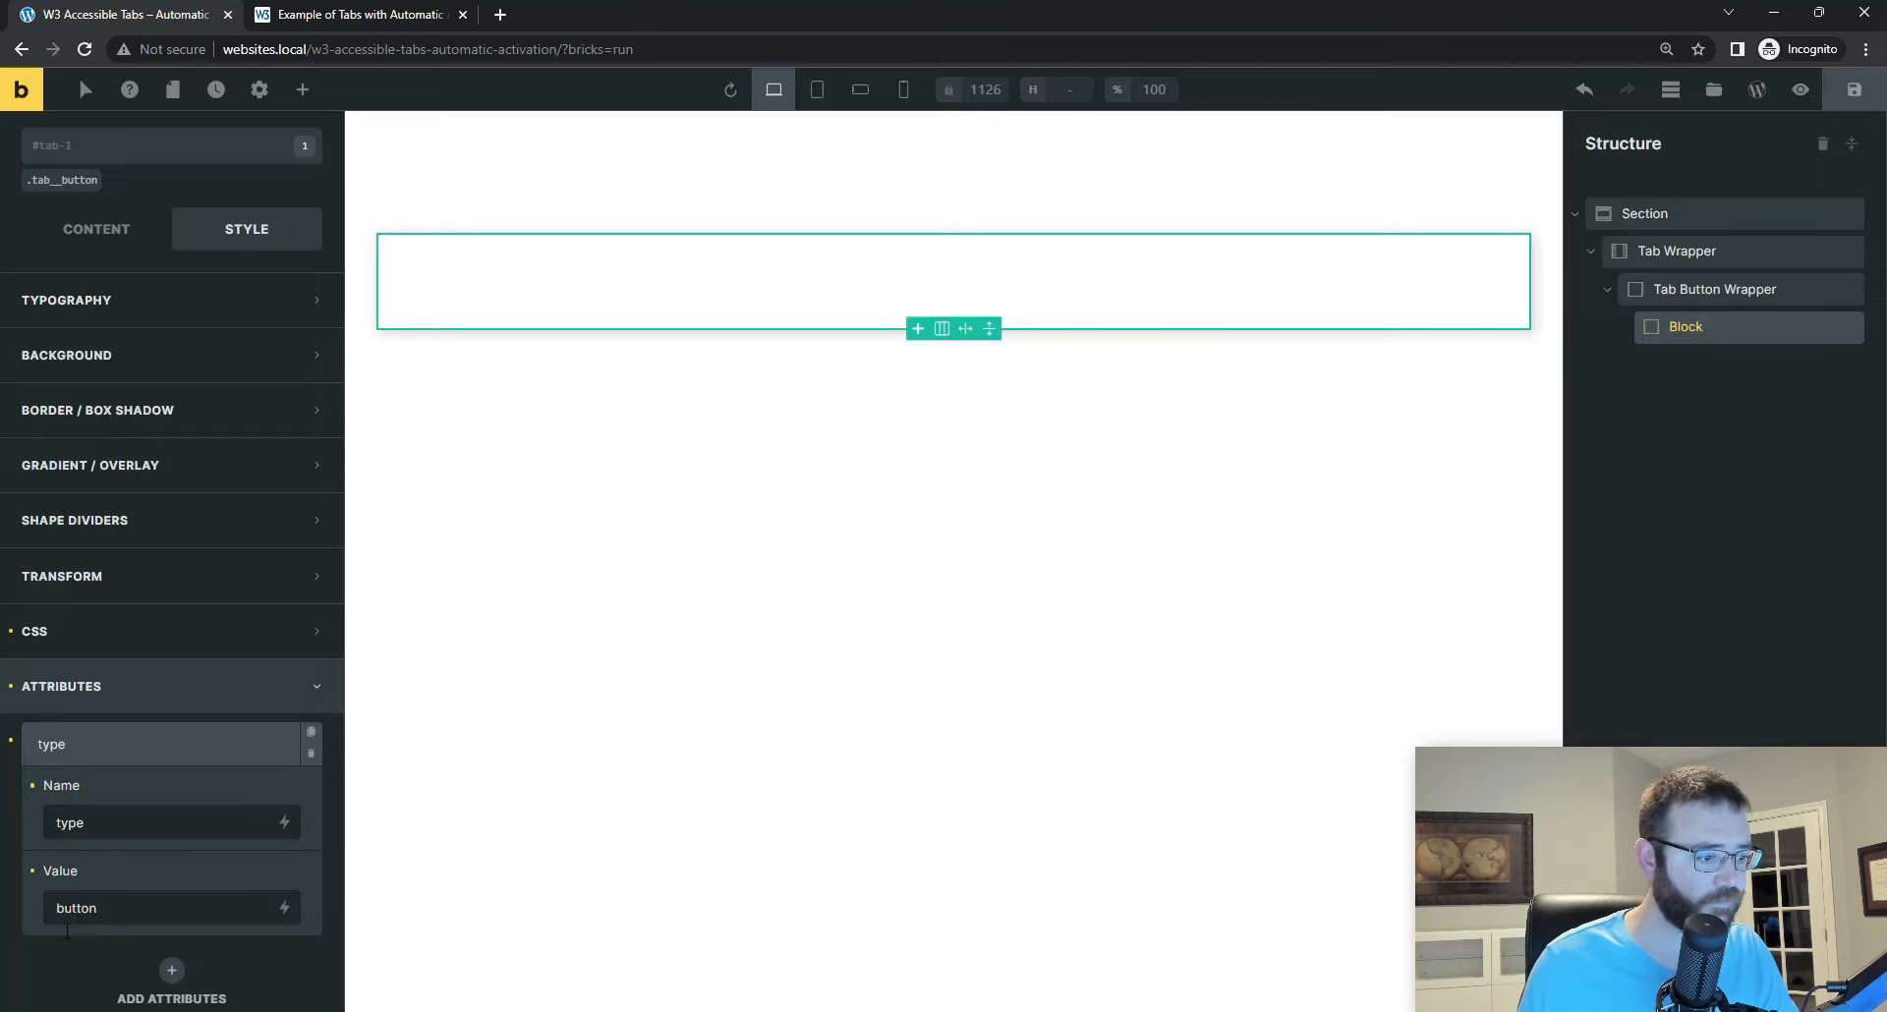
Step: Add a second custom attribute role with the value tab to the tab-1 Block
click(172, 971)
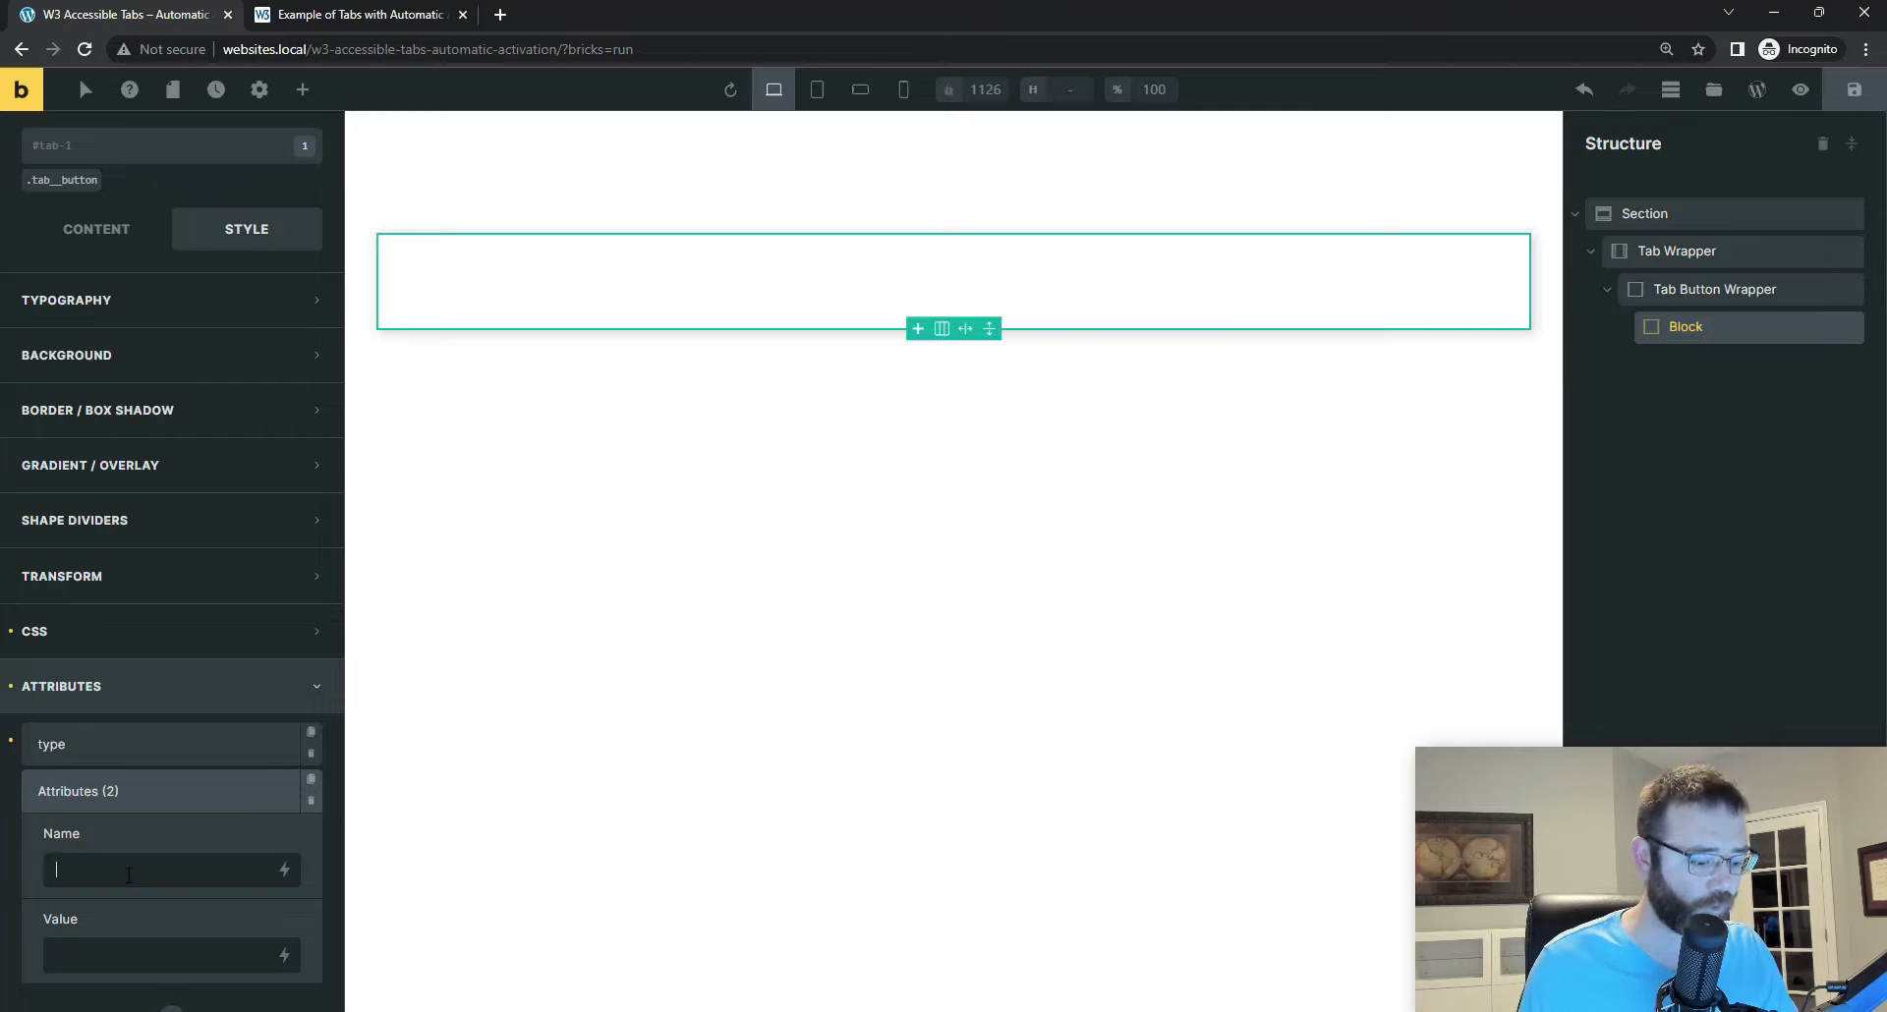
text(role)
click(108, 965)
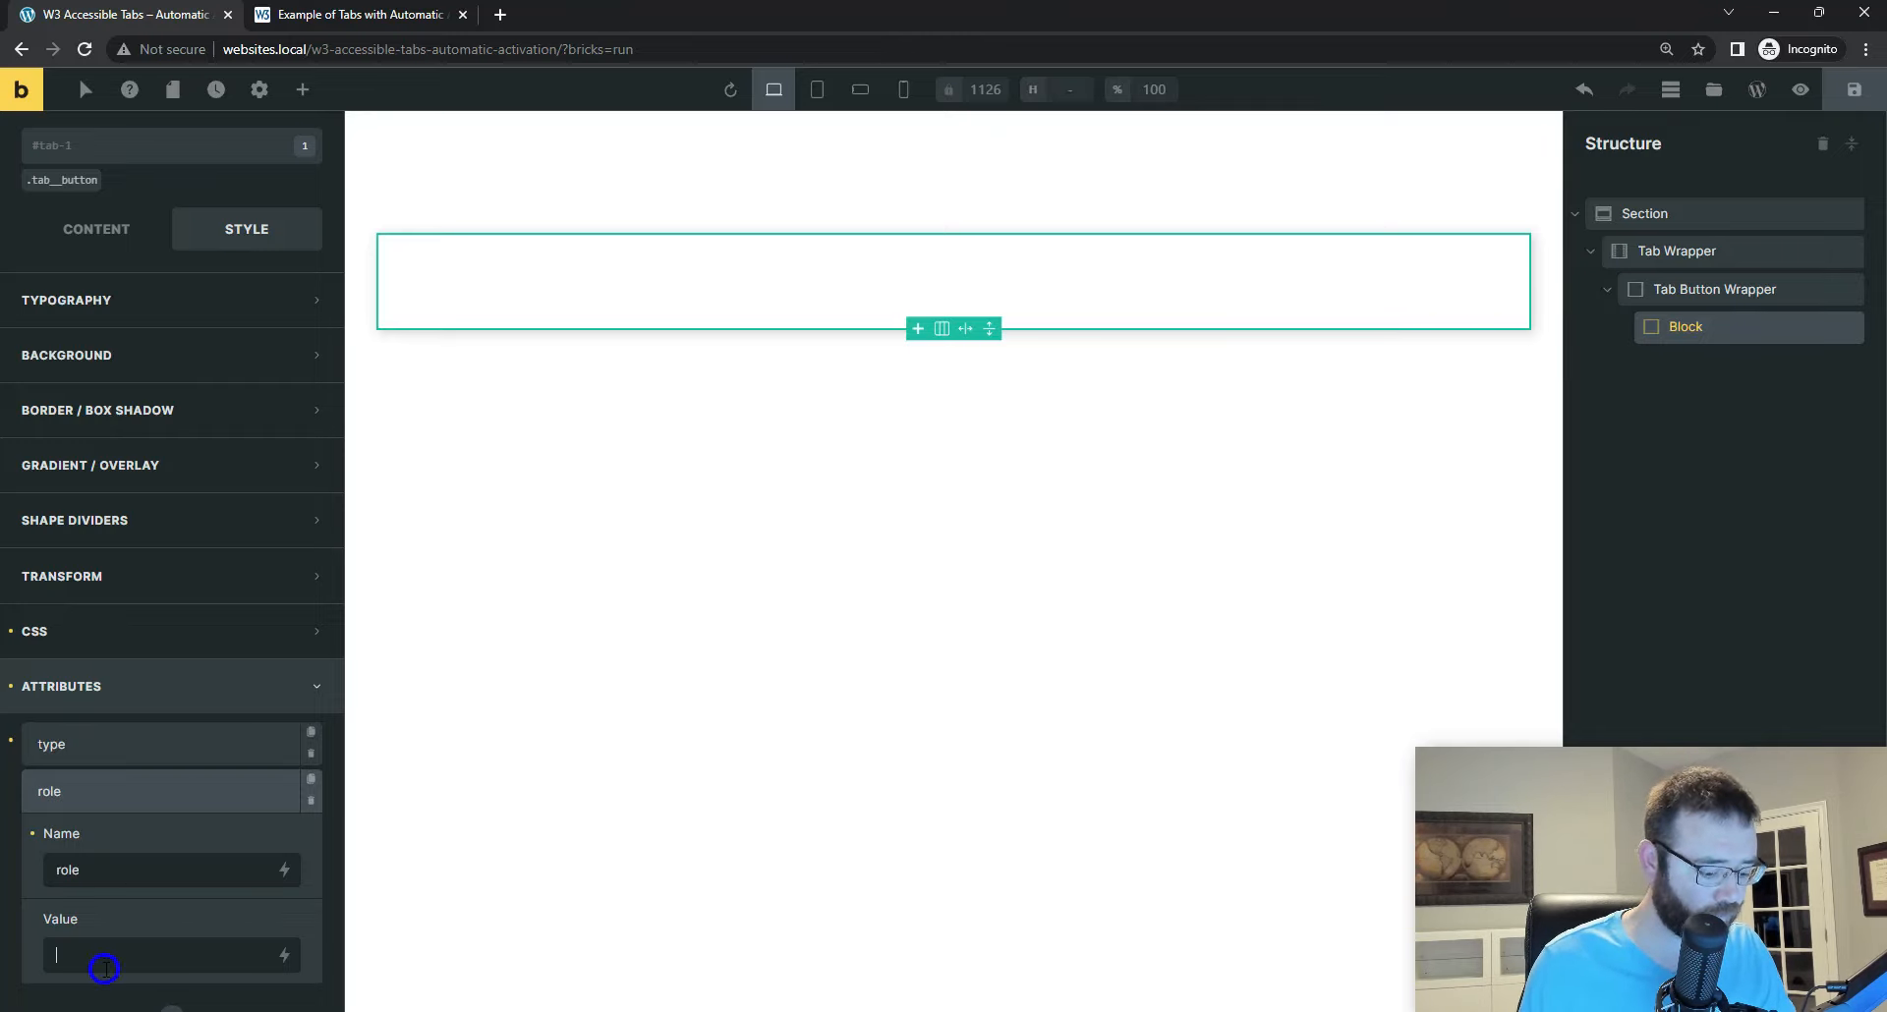
text(tab)
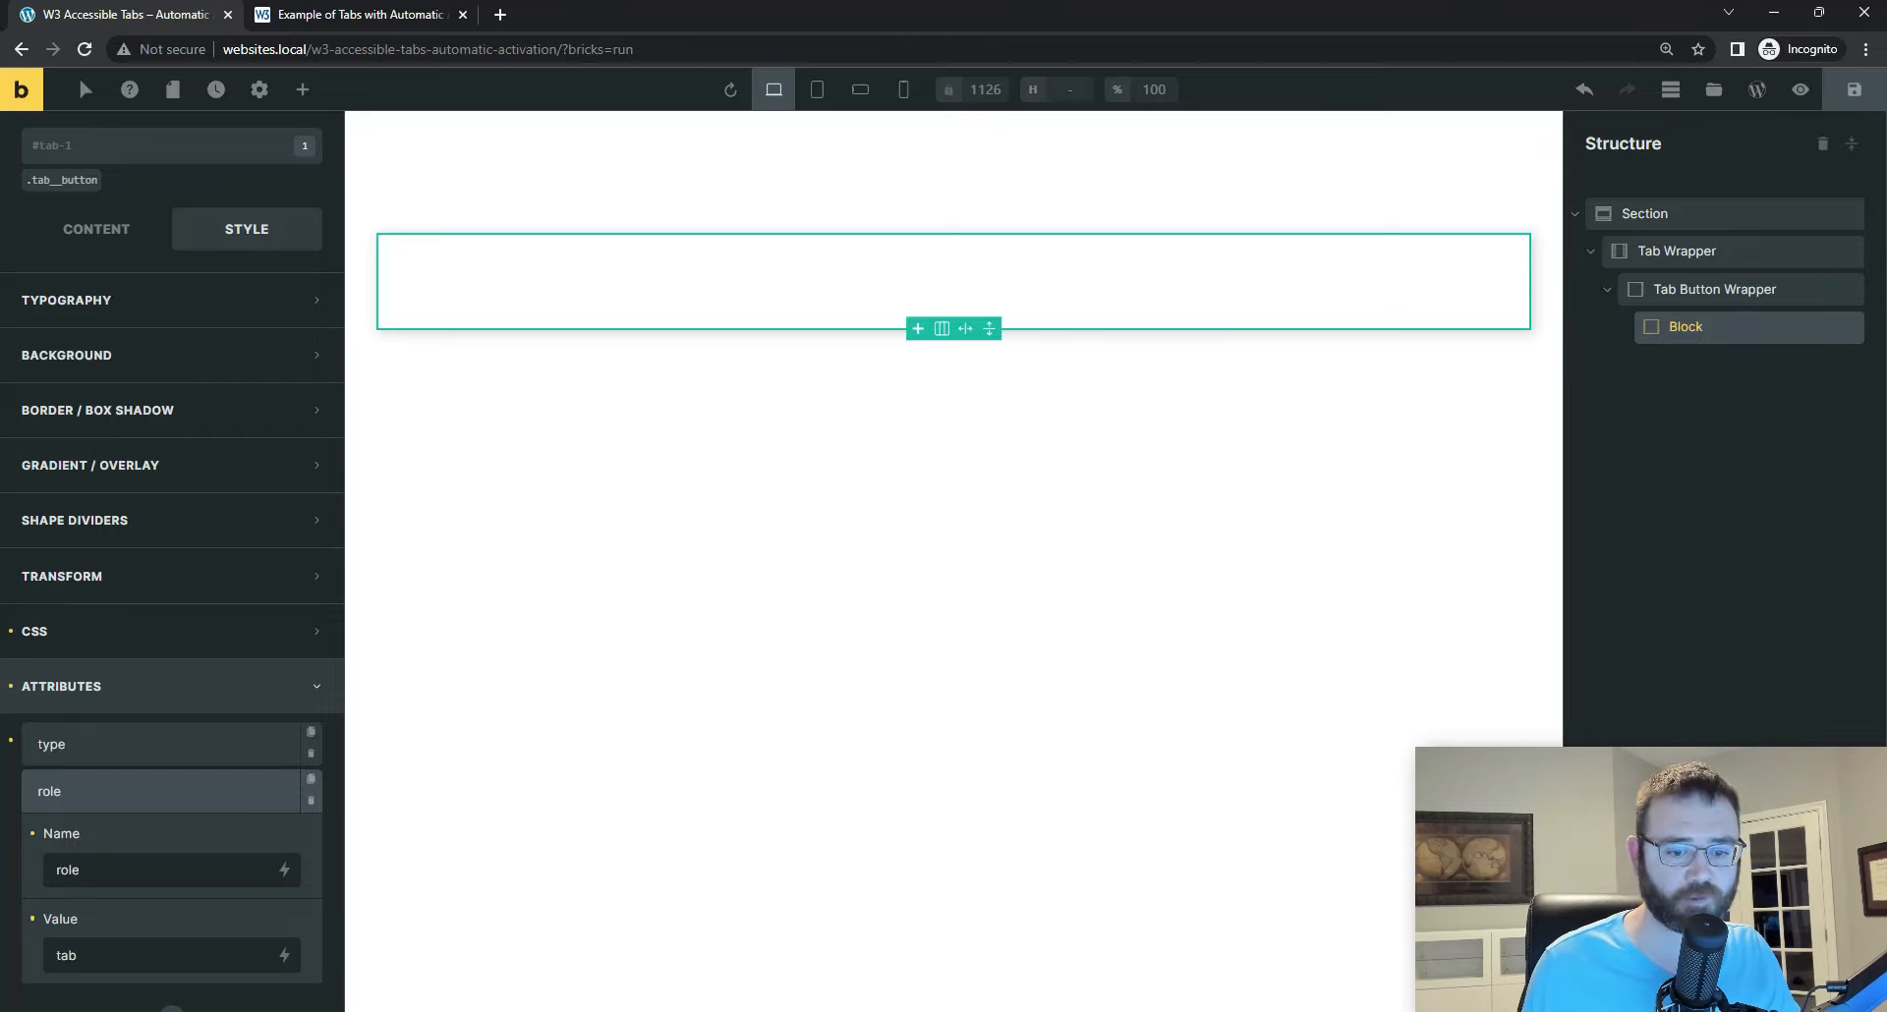
Step: Copy aria-selected from the code in Visual Studio Code as the name of a third custom attribute on the tab-1 Block, with the value true
click(1191, 1010)
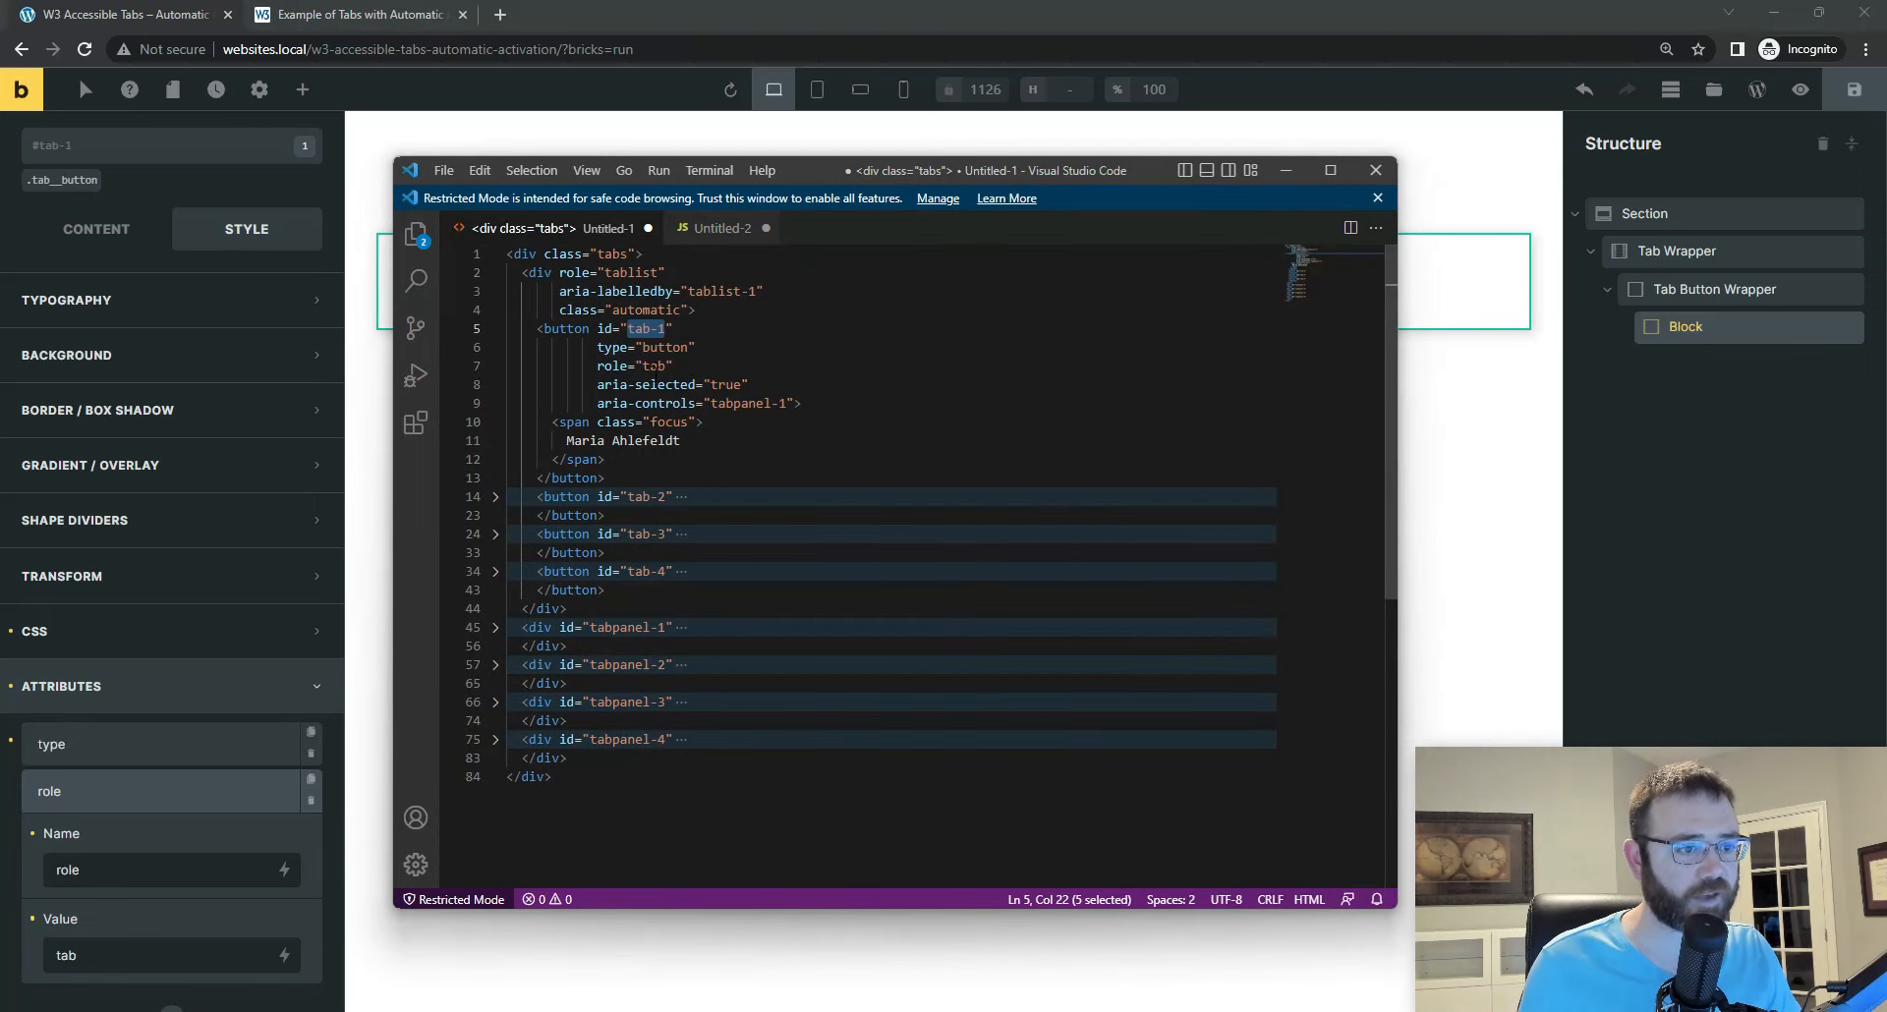
drag(597, 384, 696, 385)
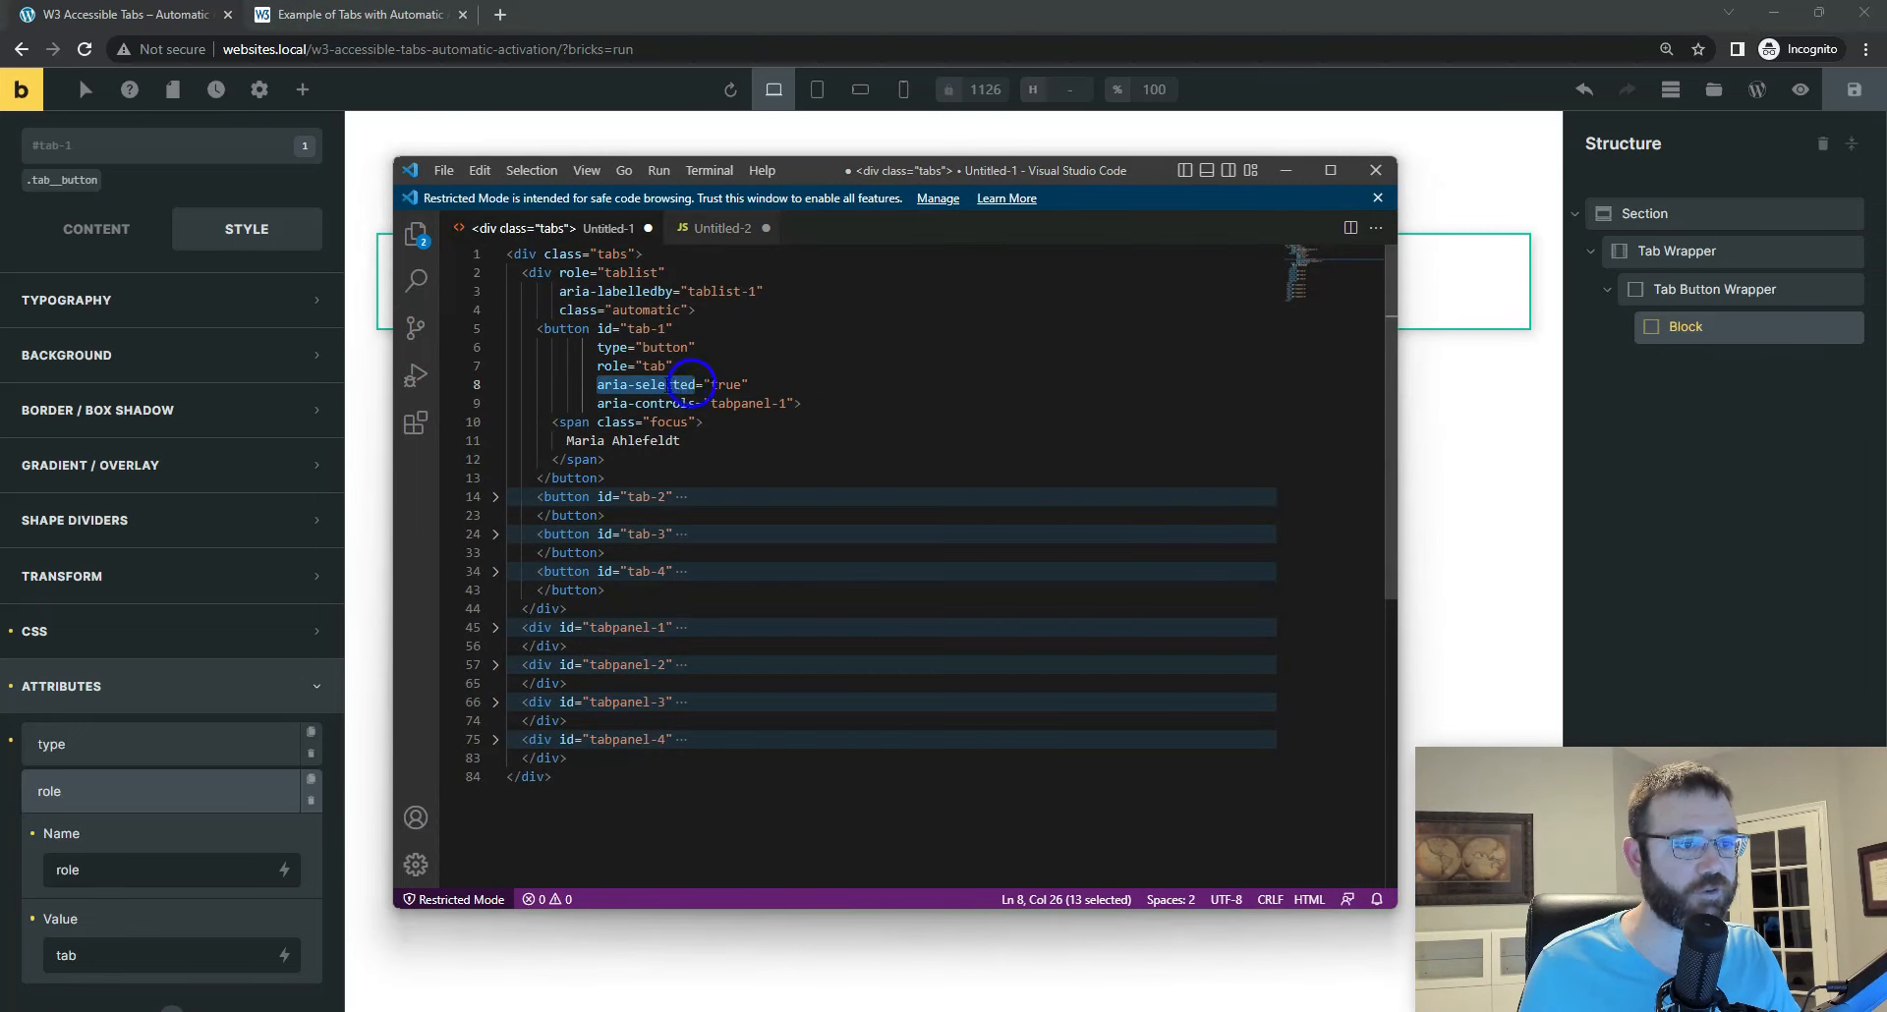
right_click(666, 387)
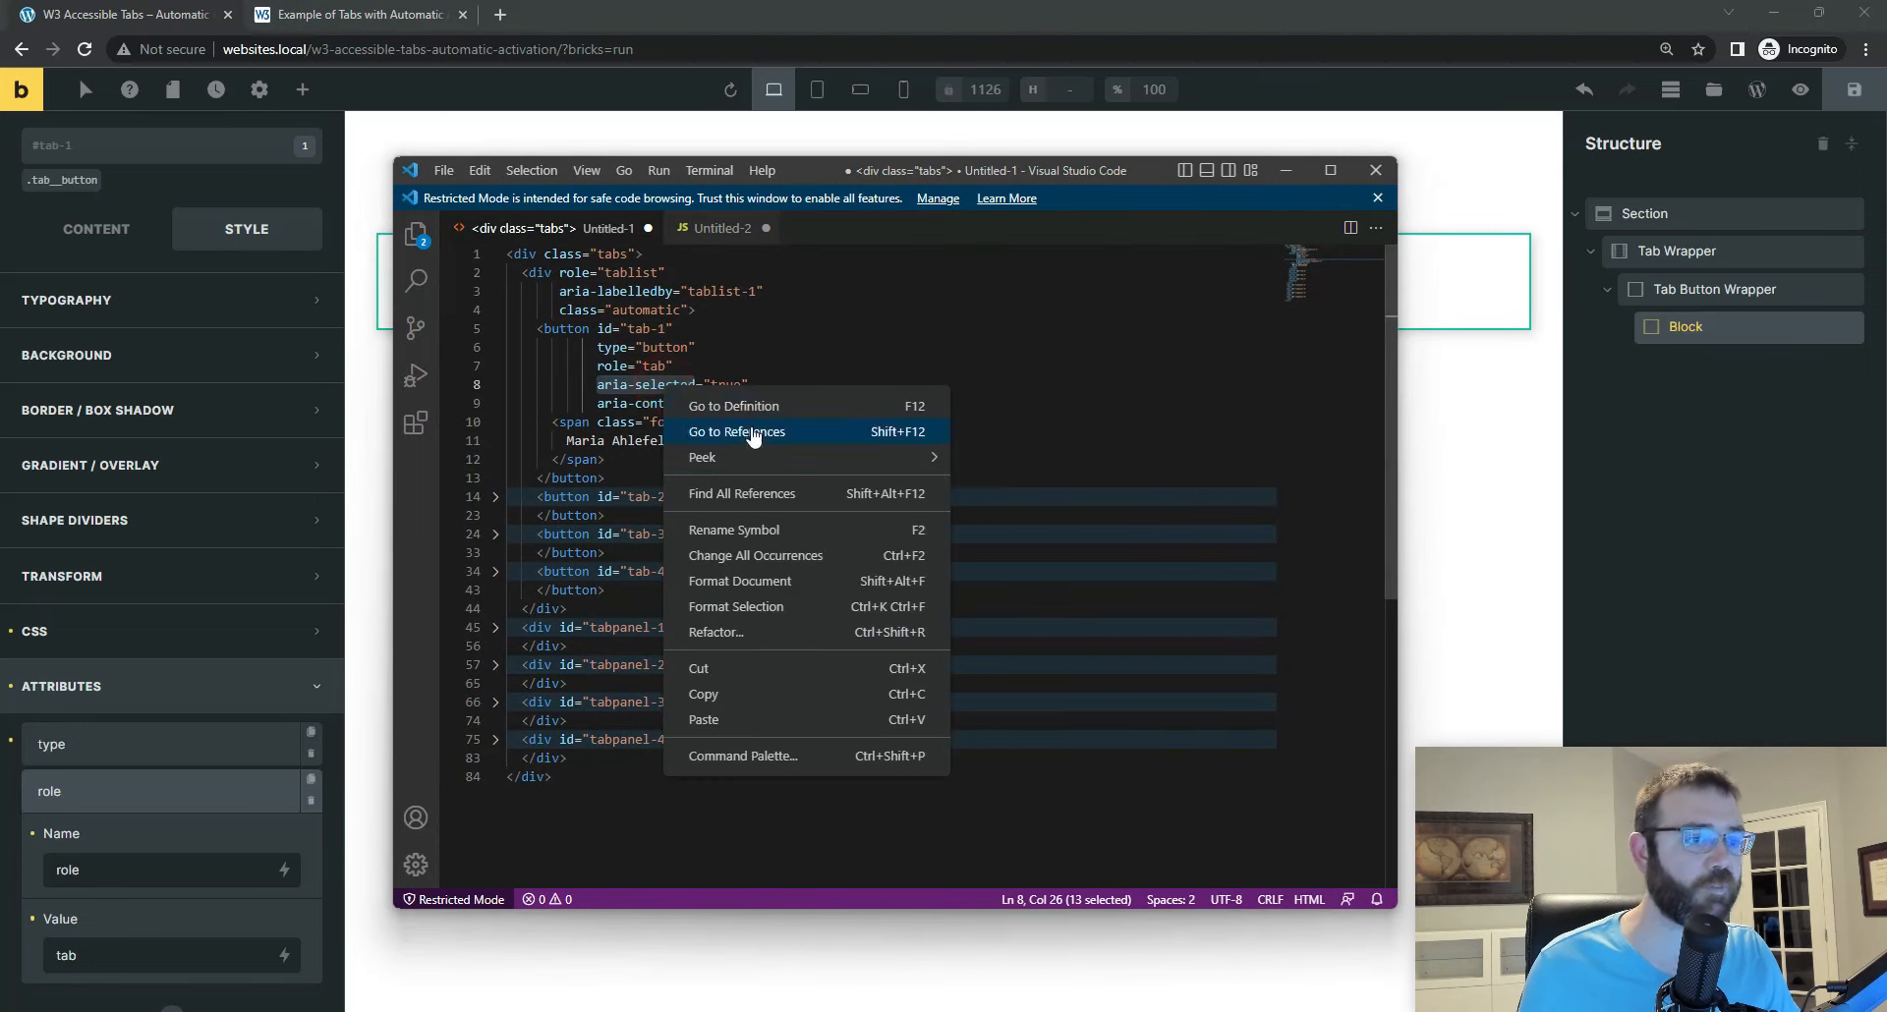
click(725, 706)
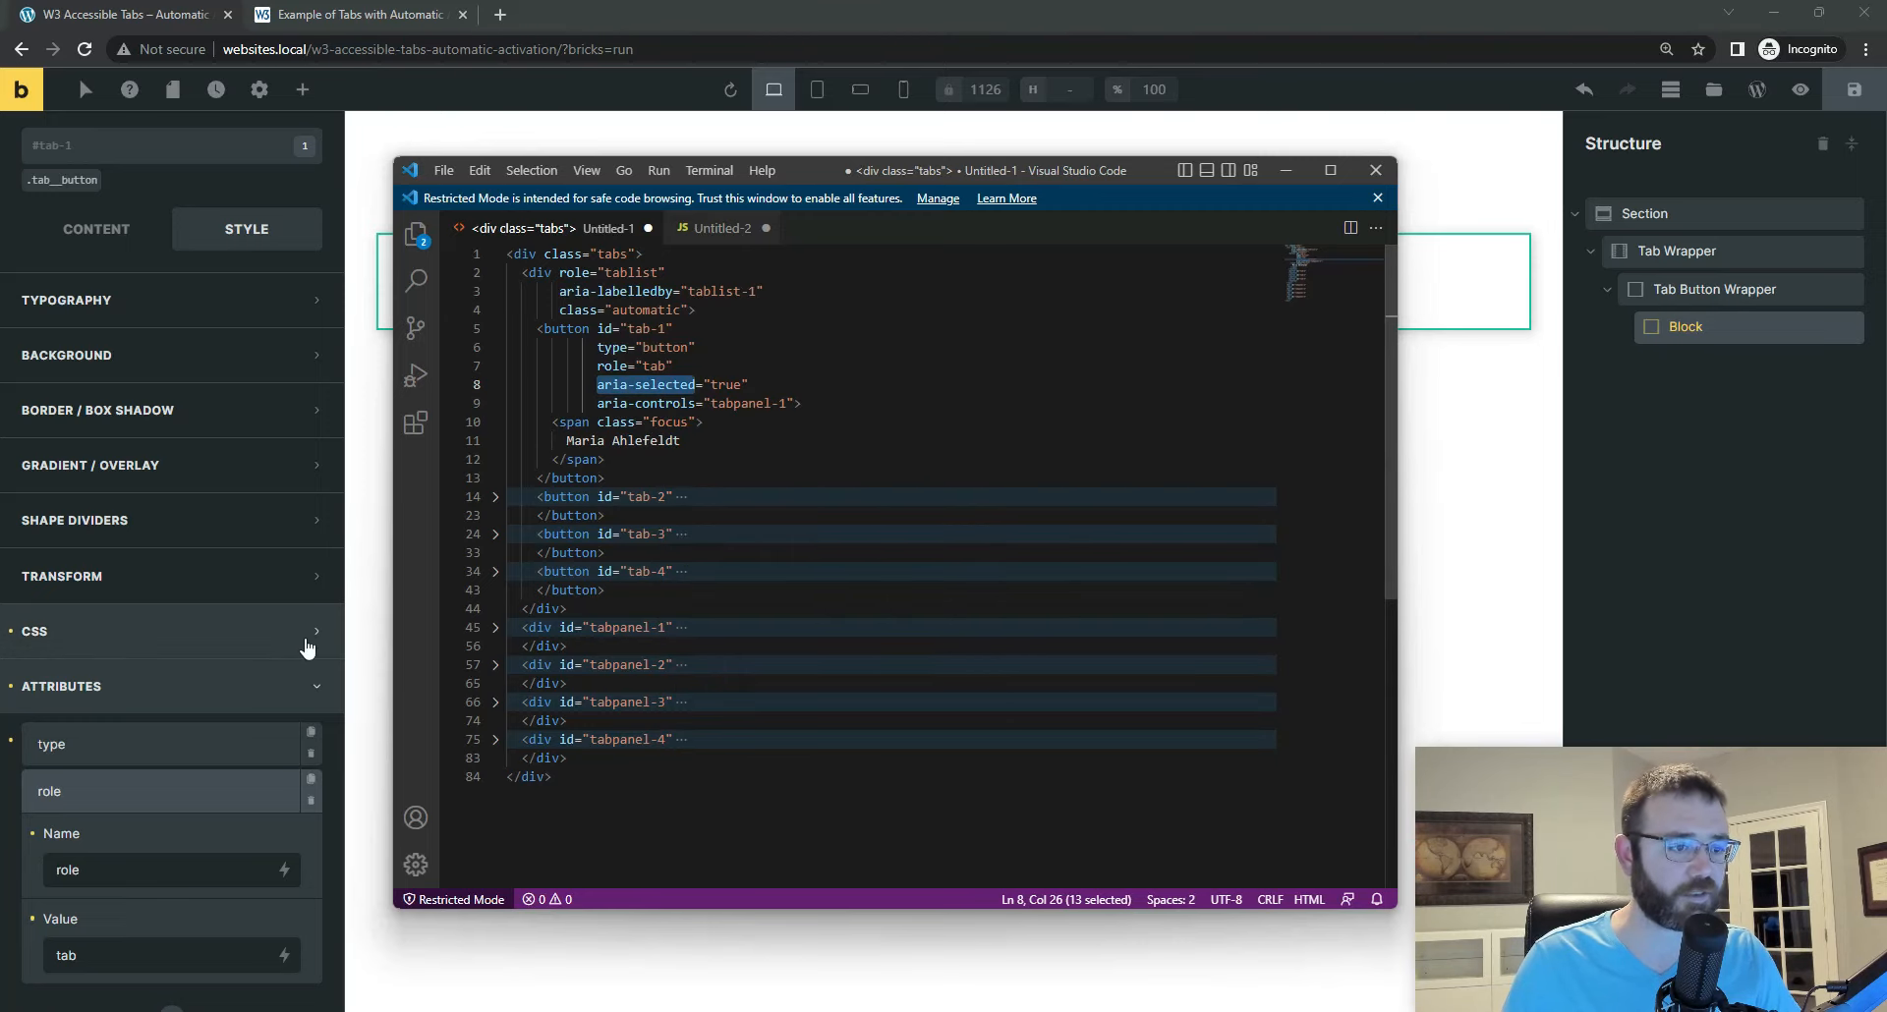
scroll(308, 645, down, 2)
click(170, 826)
click(171, 824)
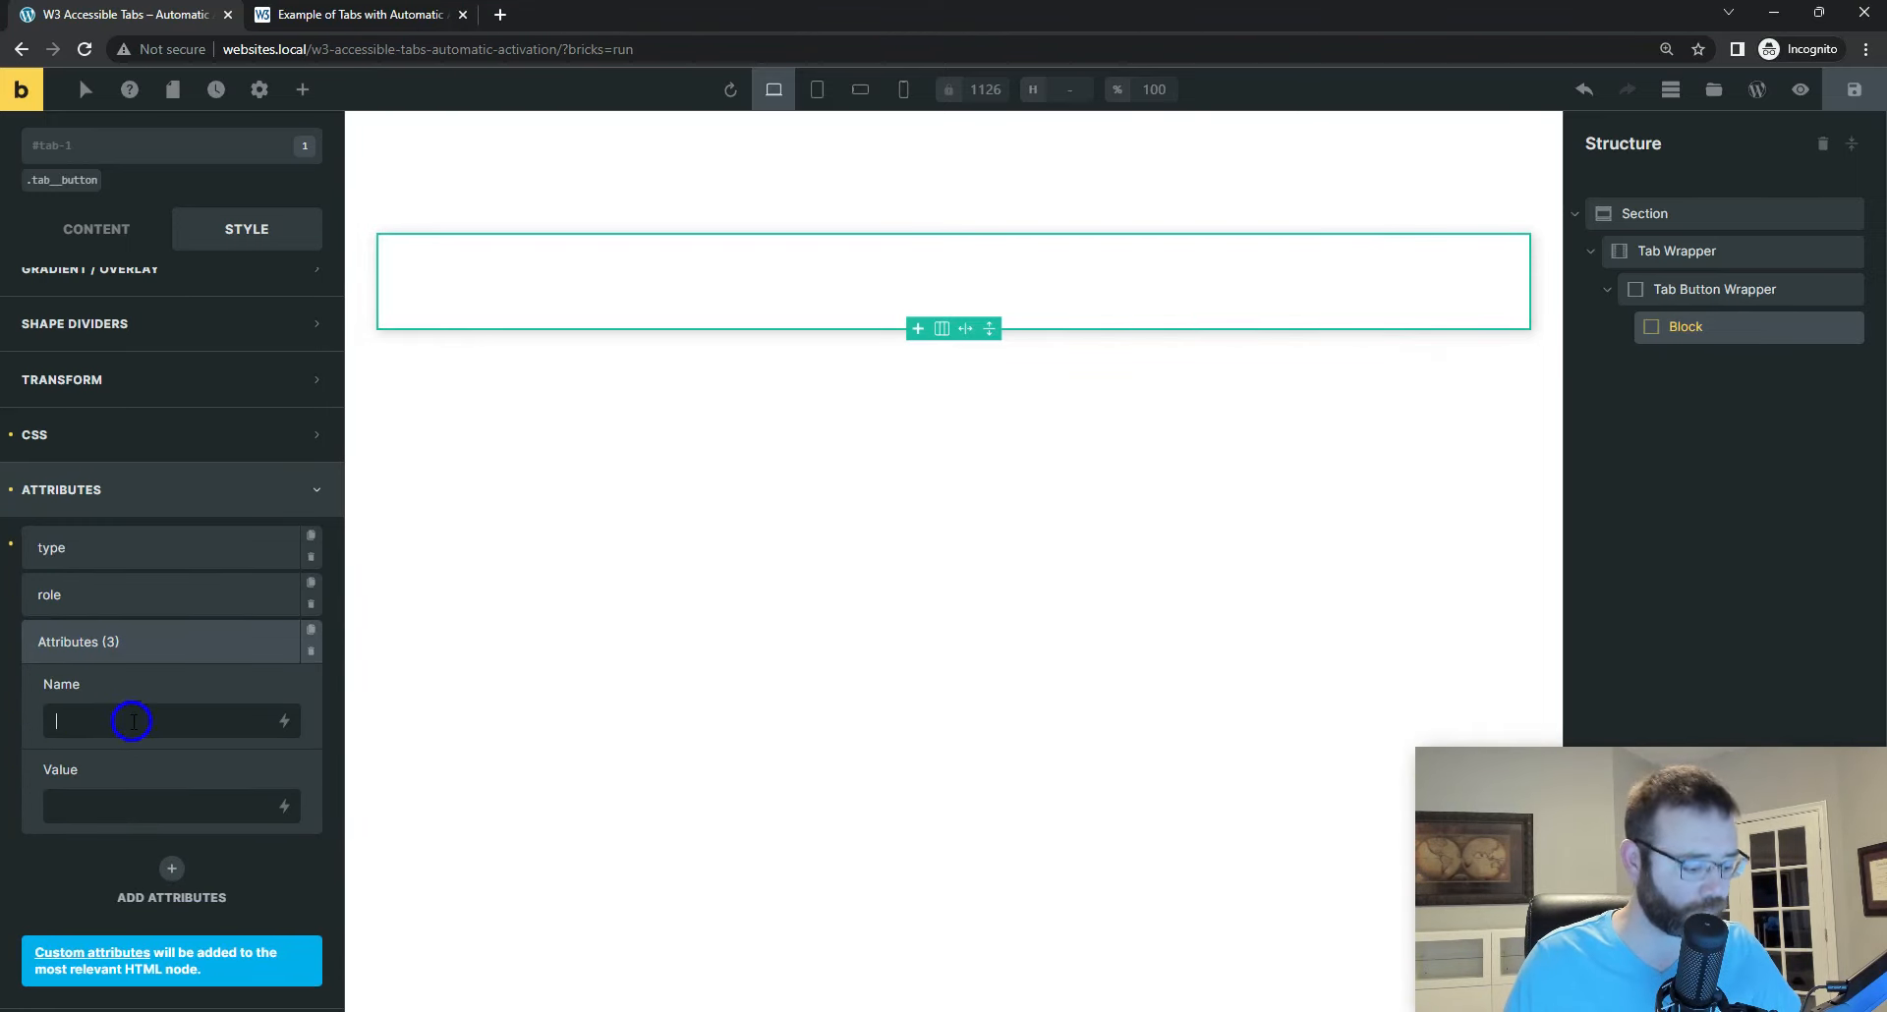
key(ctrl+v)
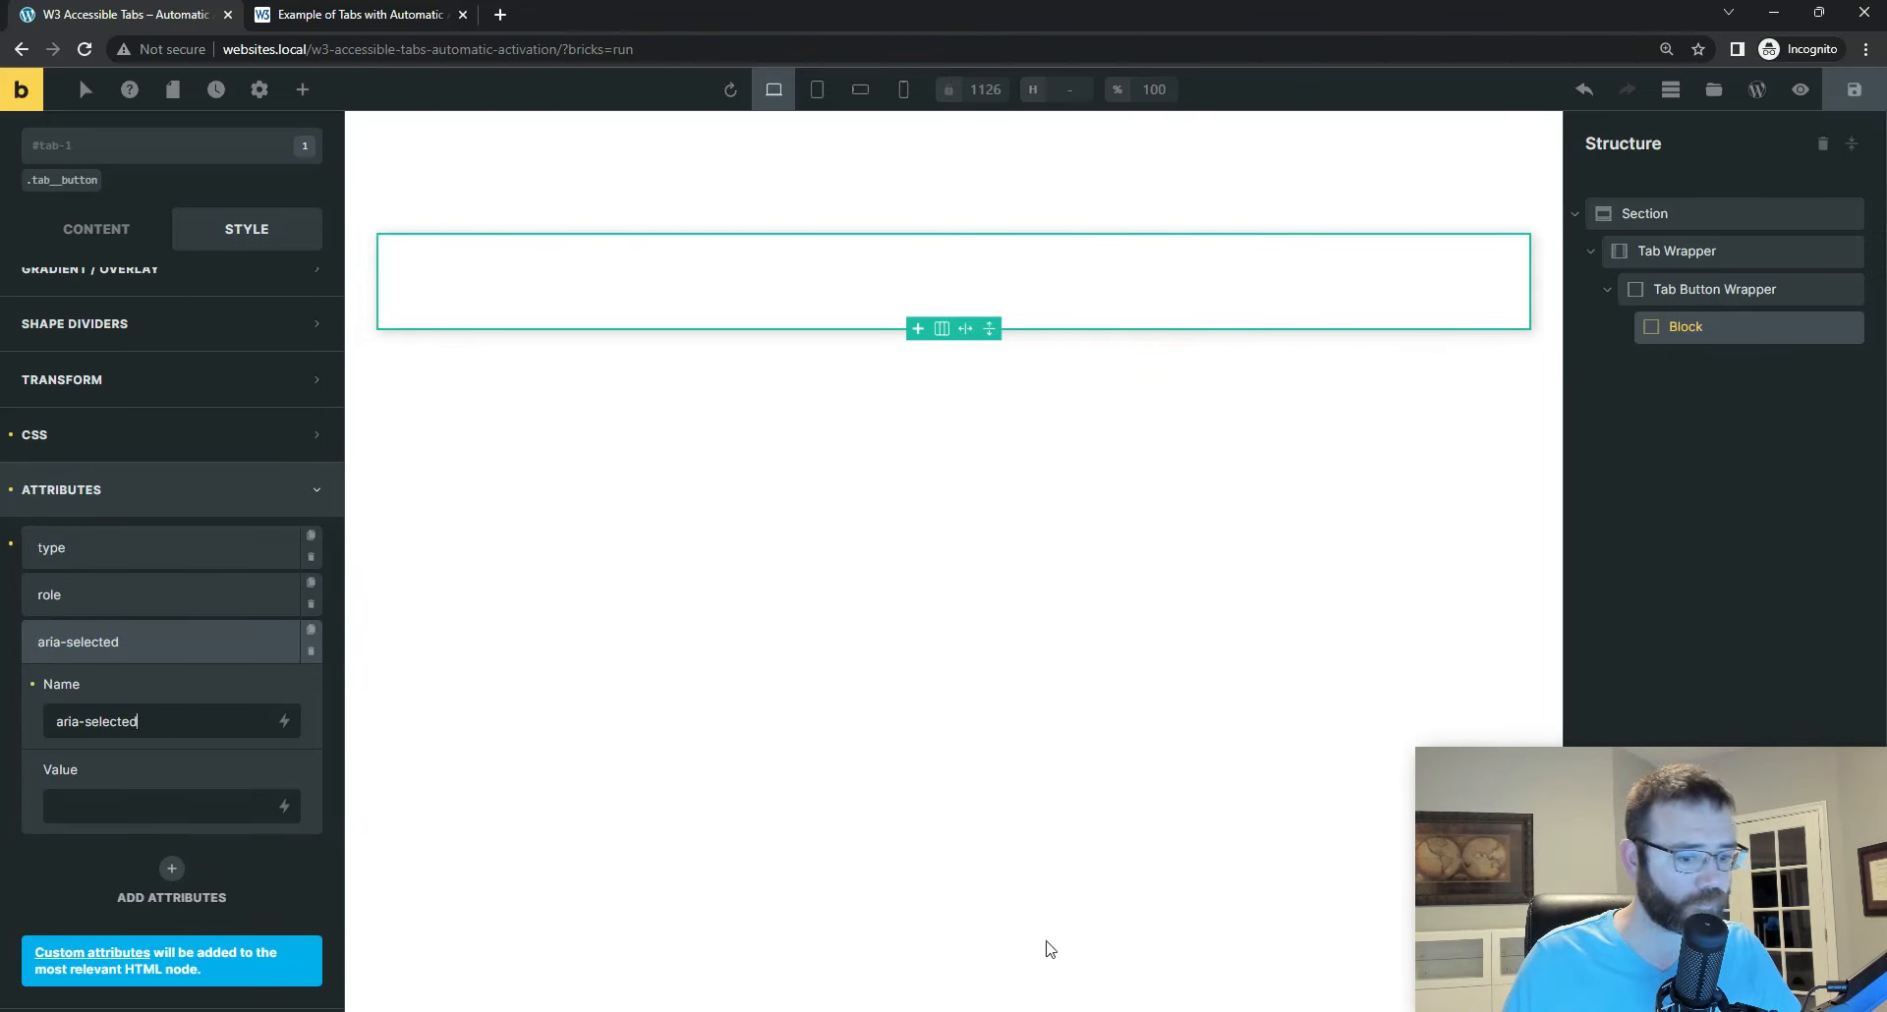
click(69, 823)
text(true)
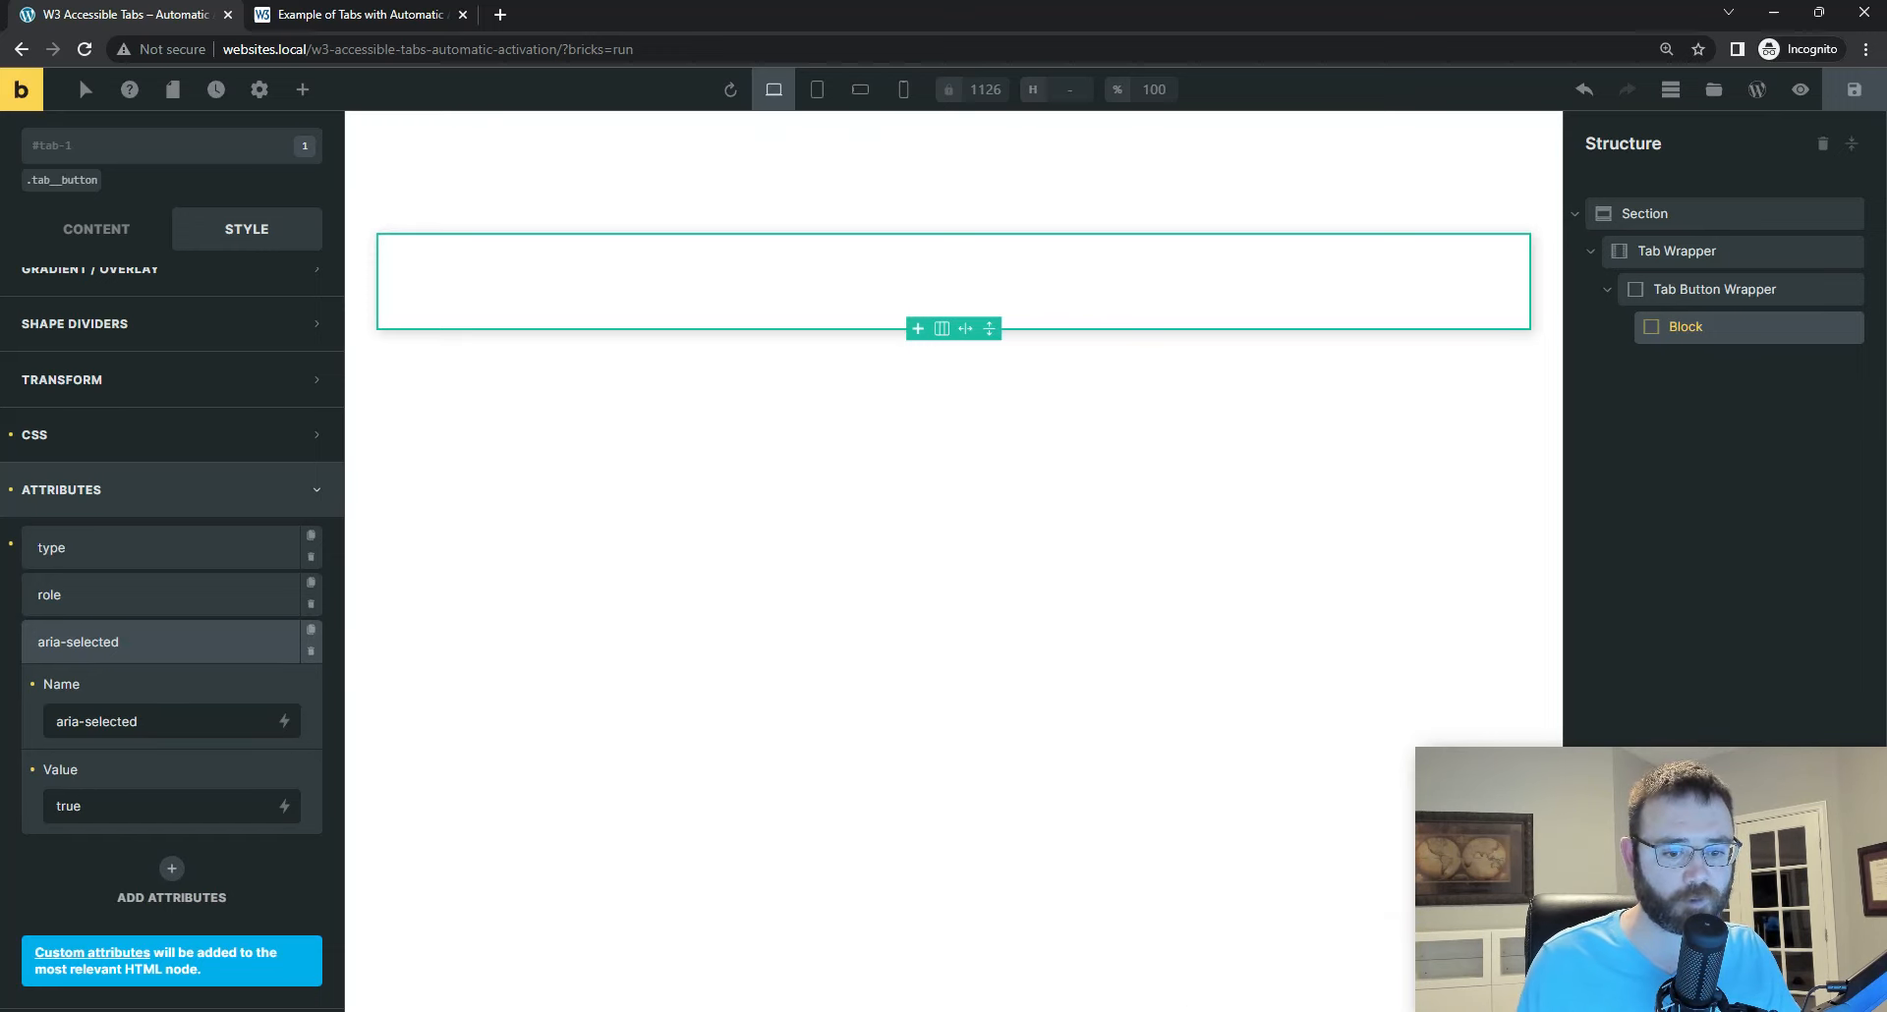
Step: Add a fourth custom attribute to the tab-1 Block and name it aria-controls, copied from the first button in Visual Studio Code
key(alt+Tab)
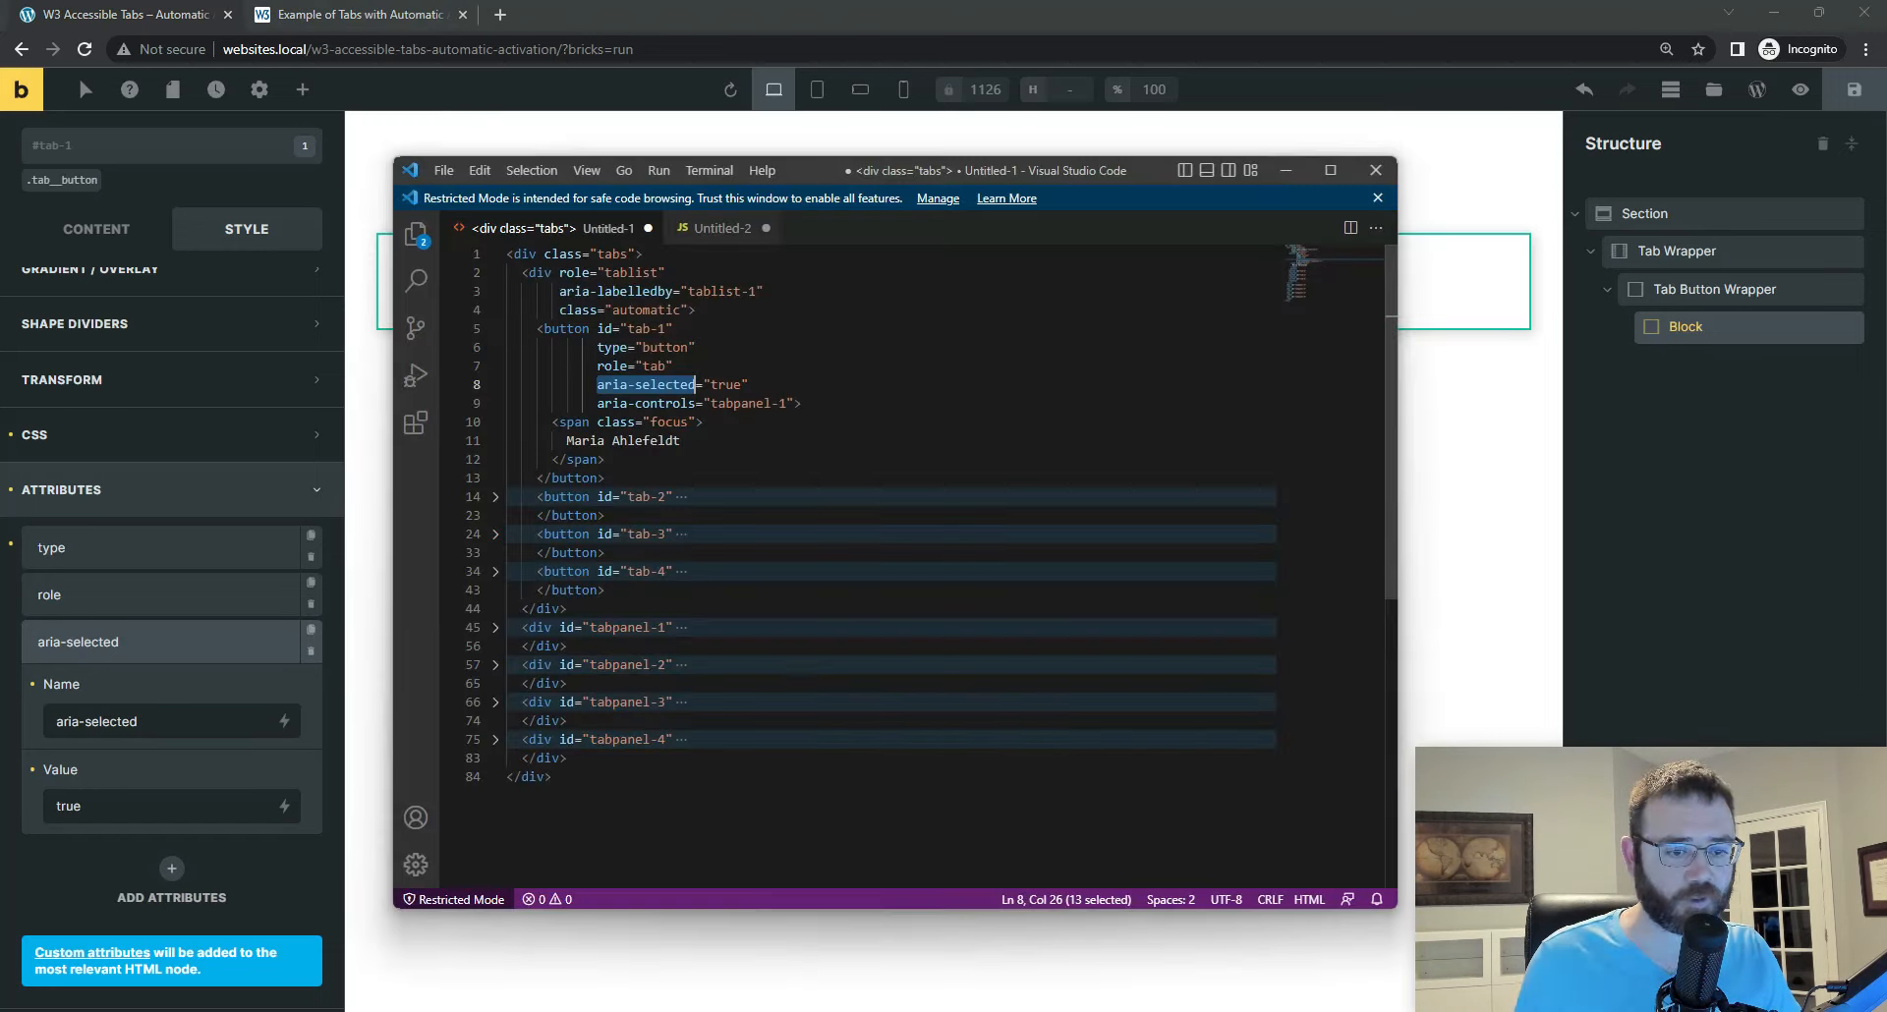
drag(597, 403, 696, 402)
right_click(656, 397)
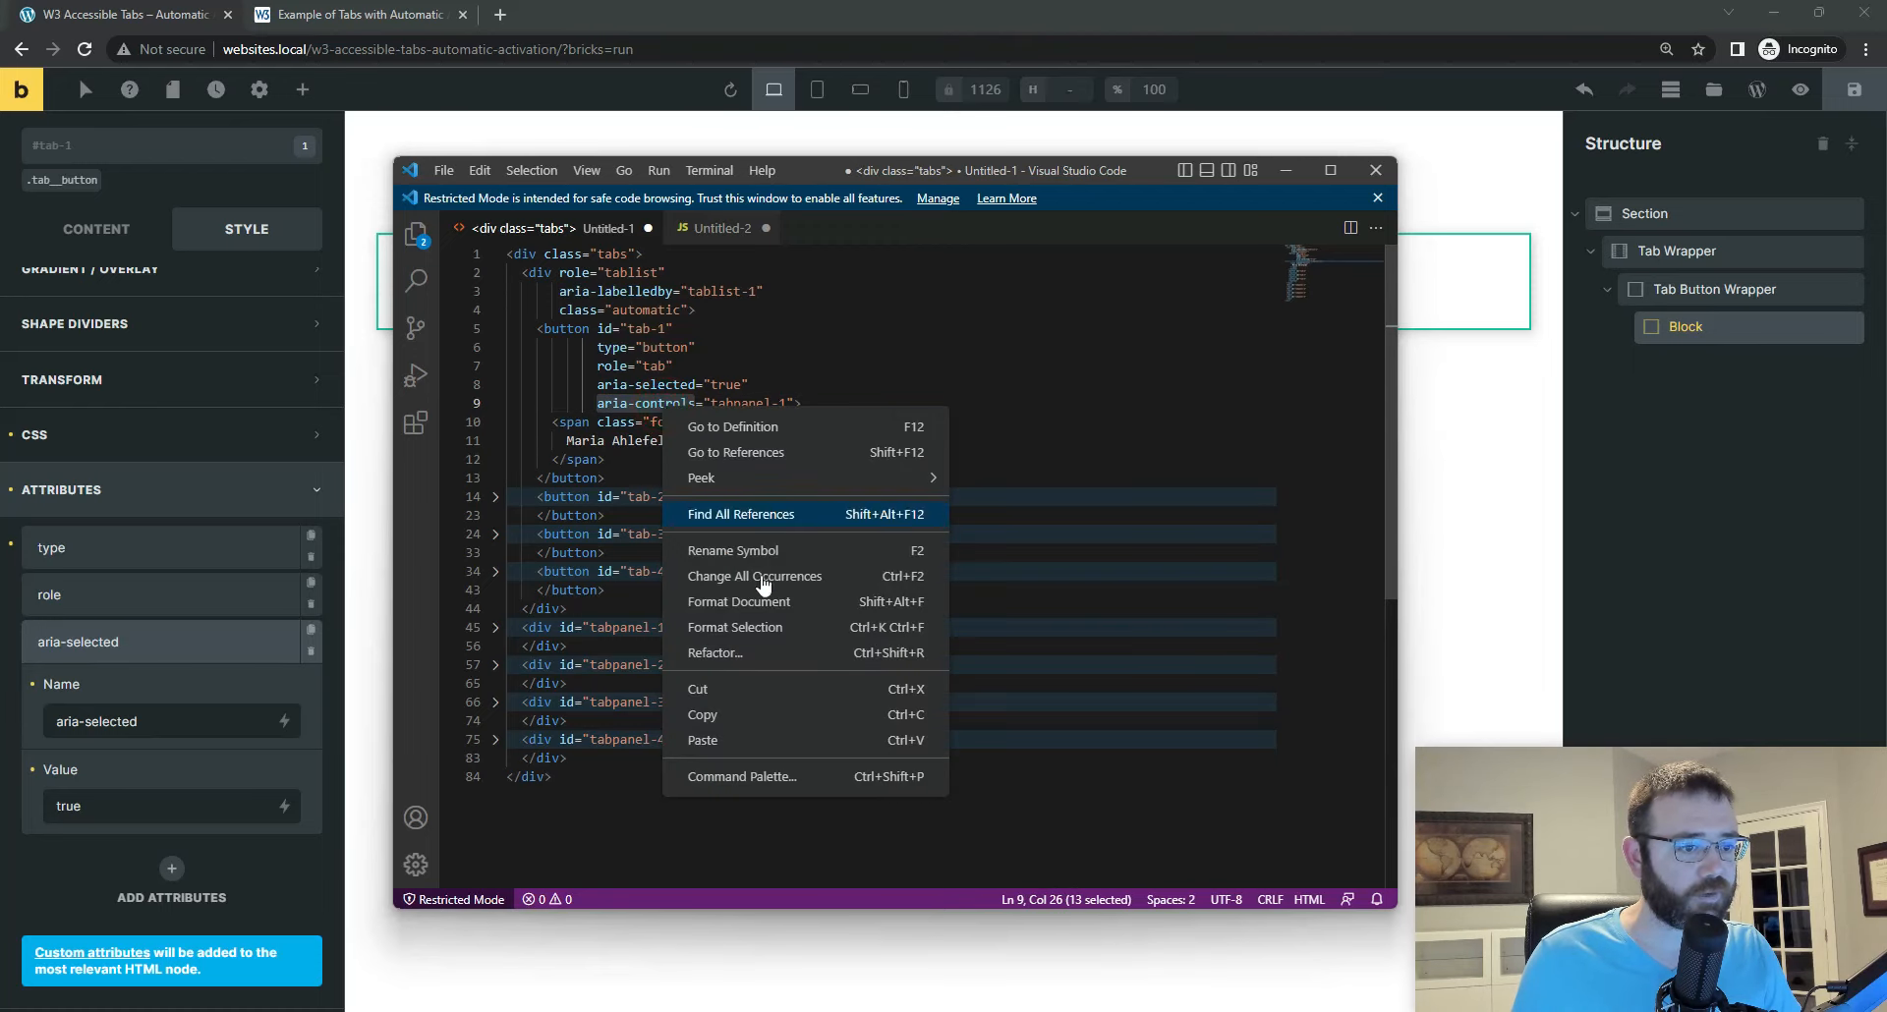
click(739, 716)
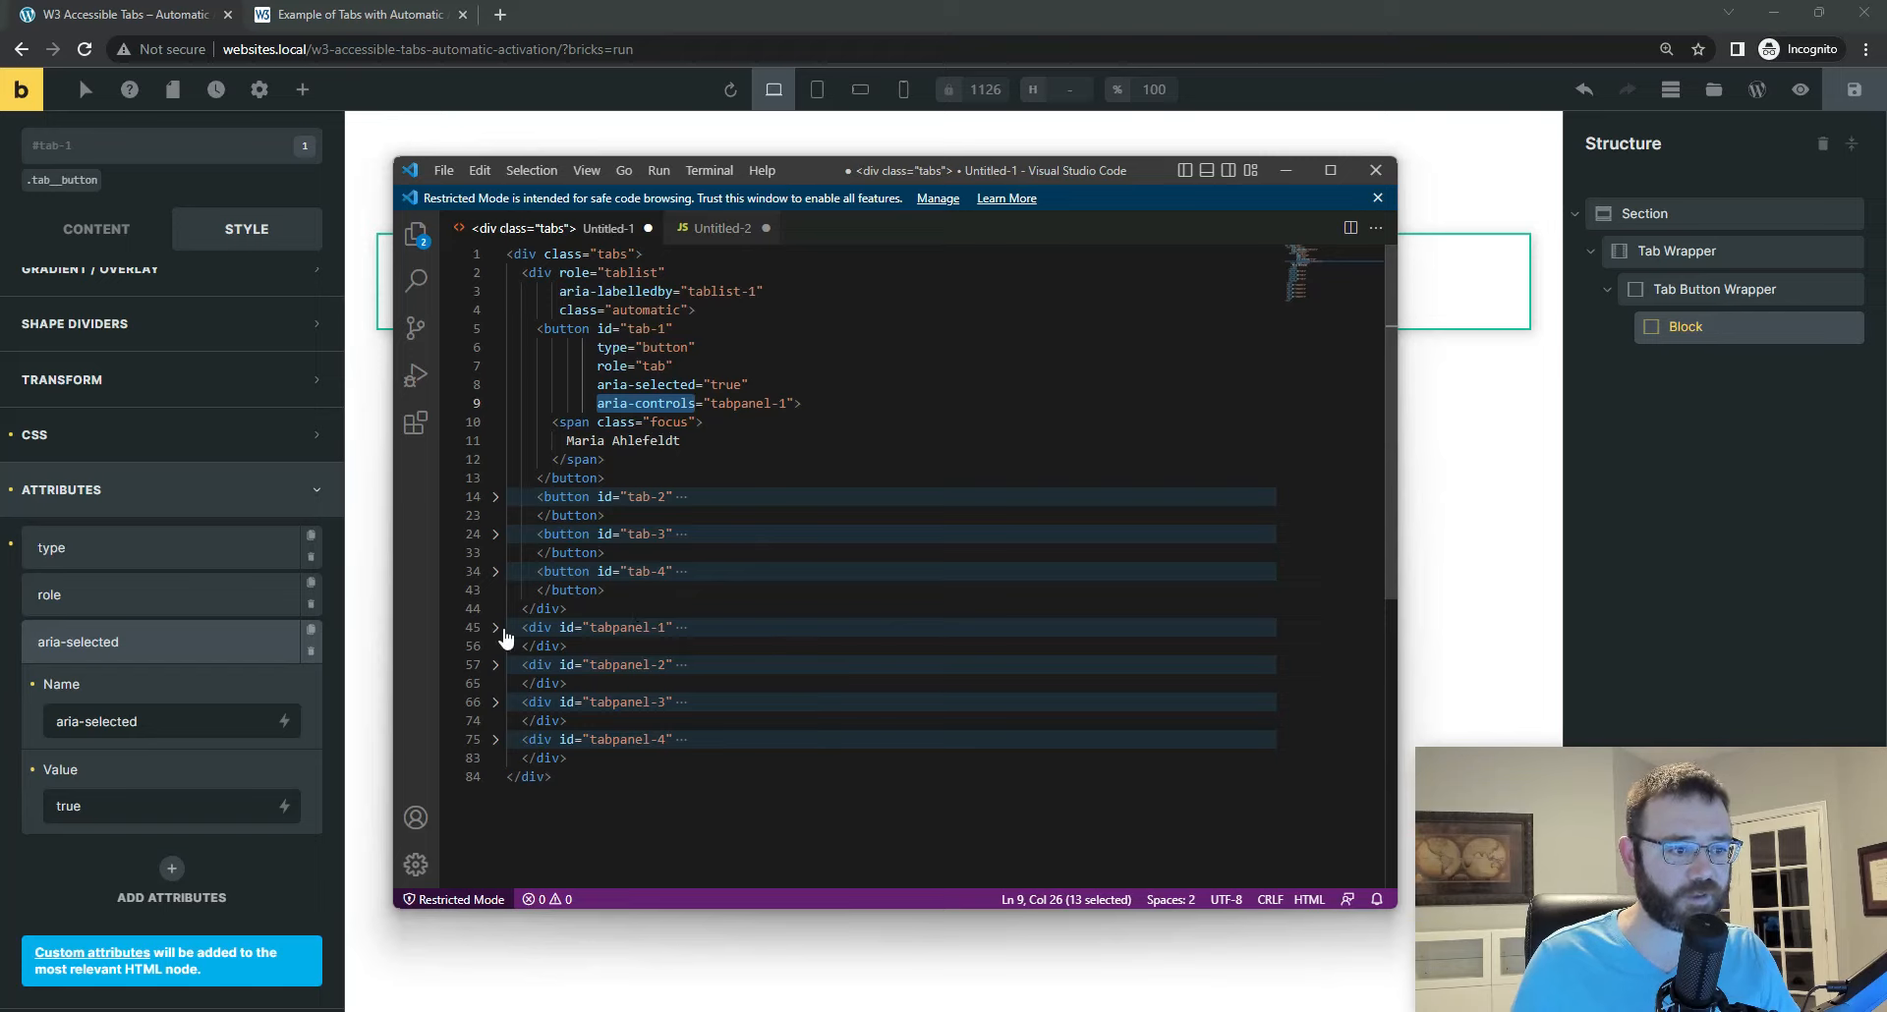
drag(587, 629, 666, 629)
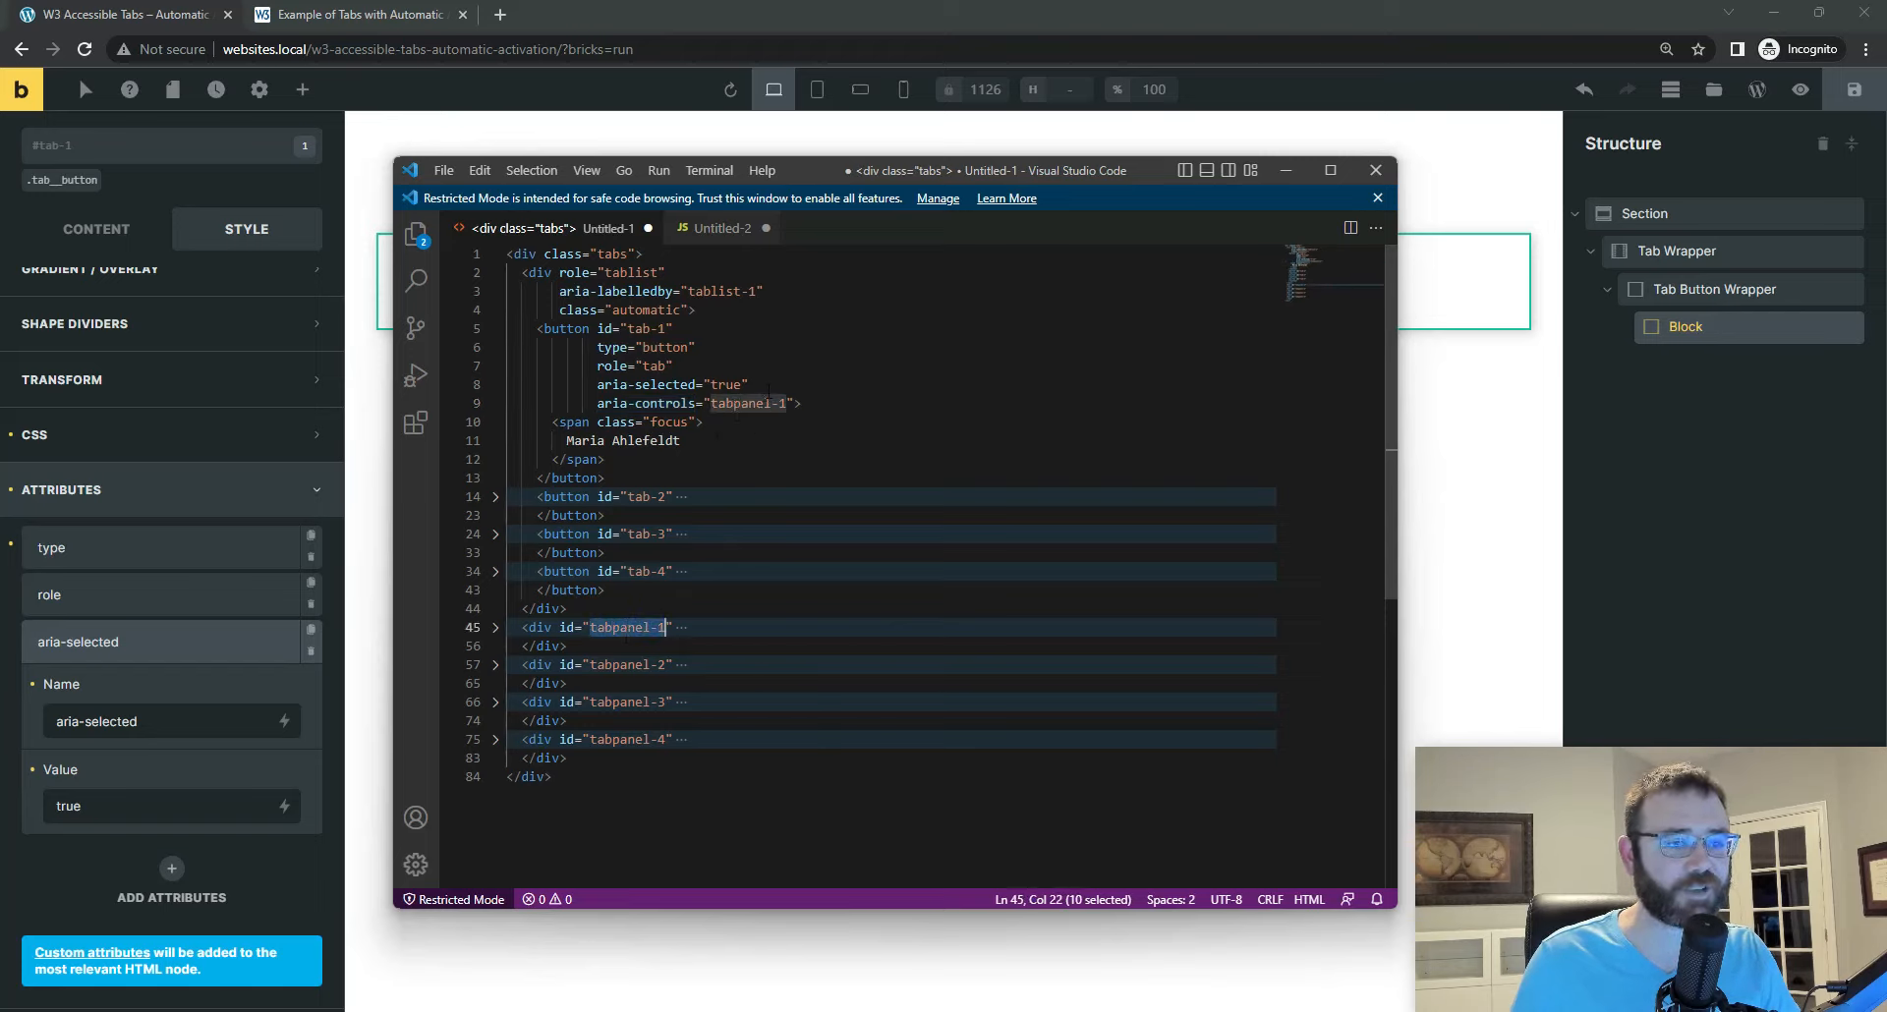
click(171, 868)
click(165, 774)
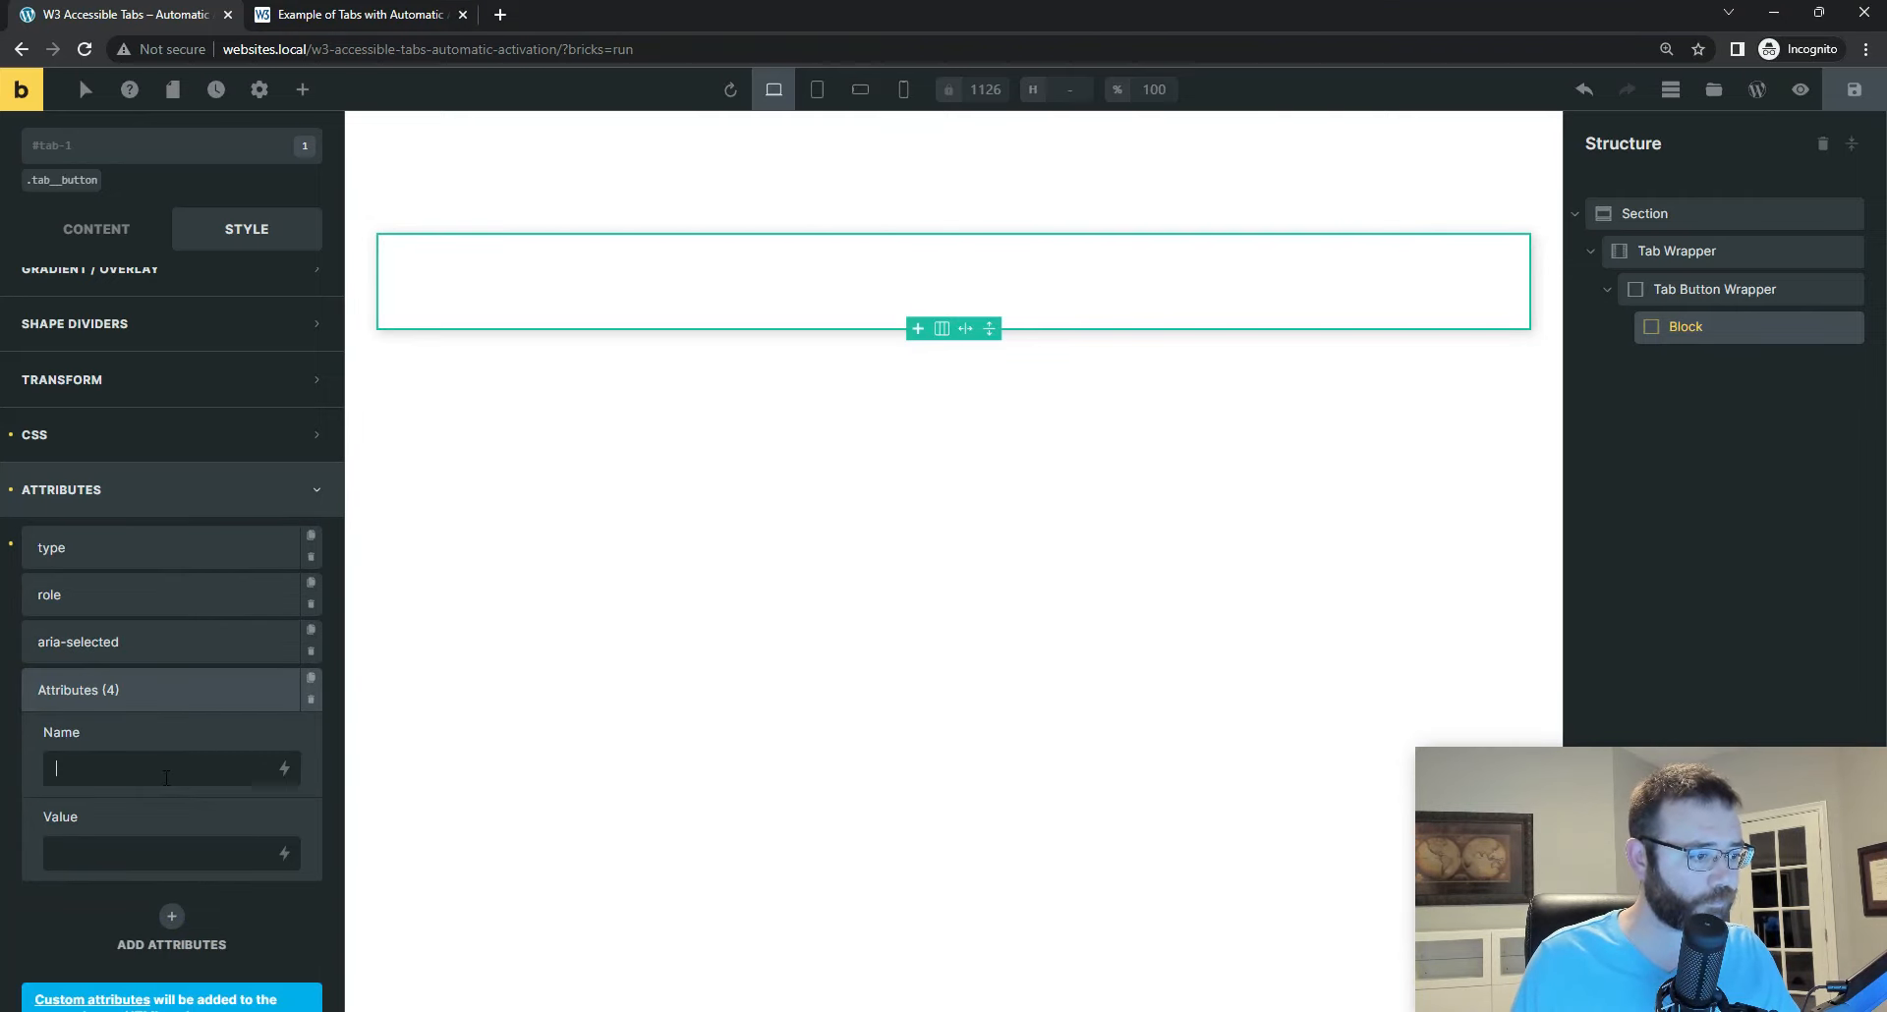
key(ctrl+v)
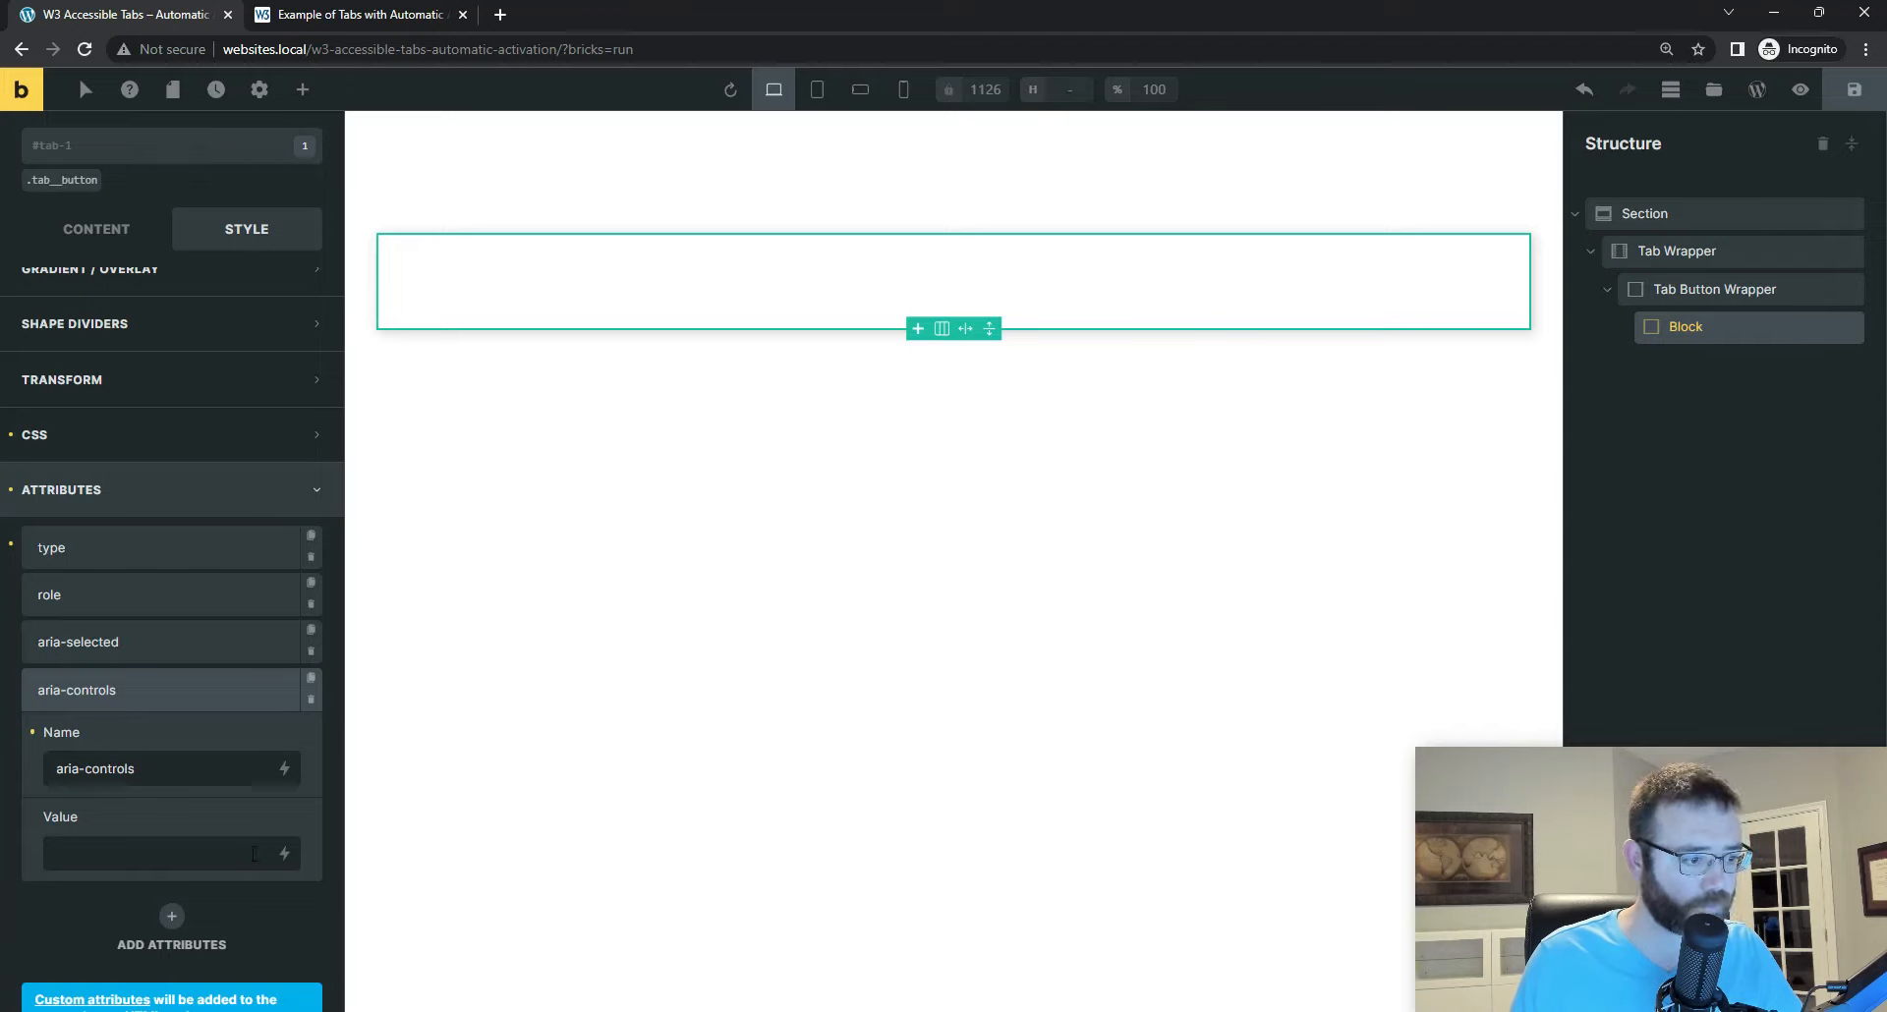
Step: Set the value of the aria-controls attribute on the tab-1 Block to tabpanel-1 and check it against the code in Visual Studio Code
click(253, 853)
text(tab)
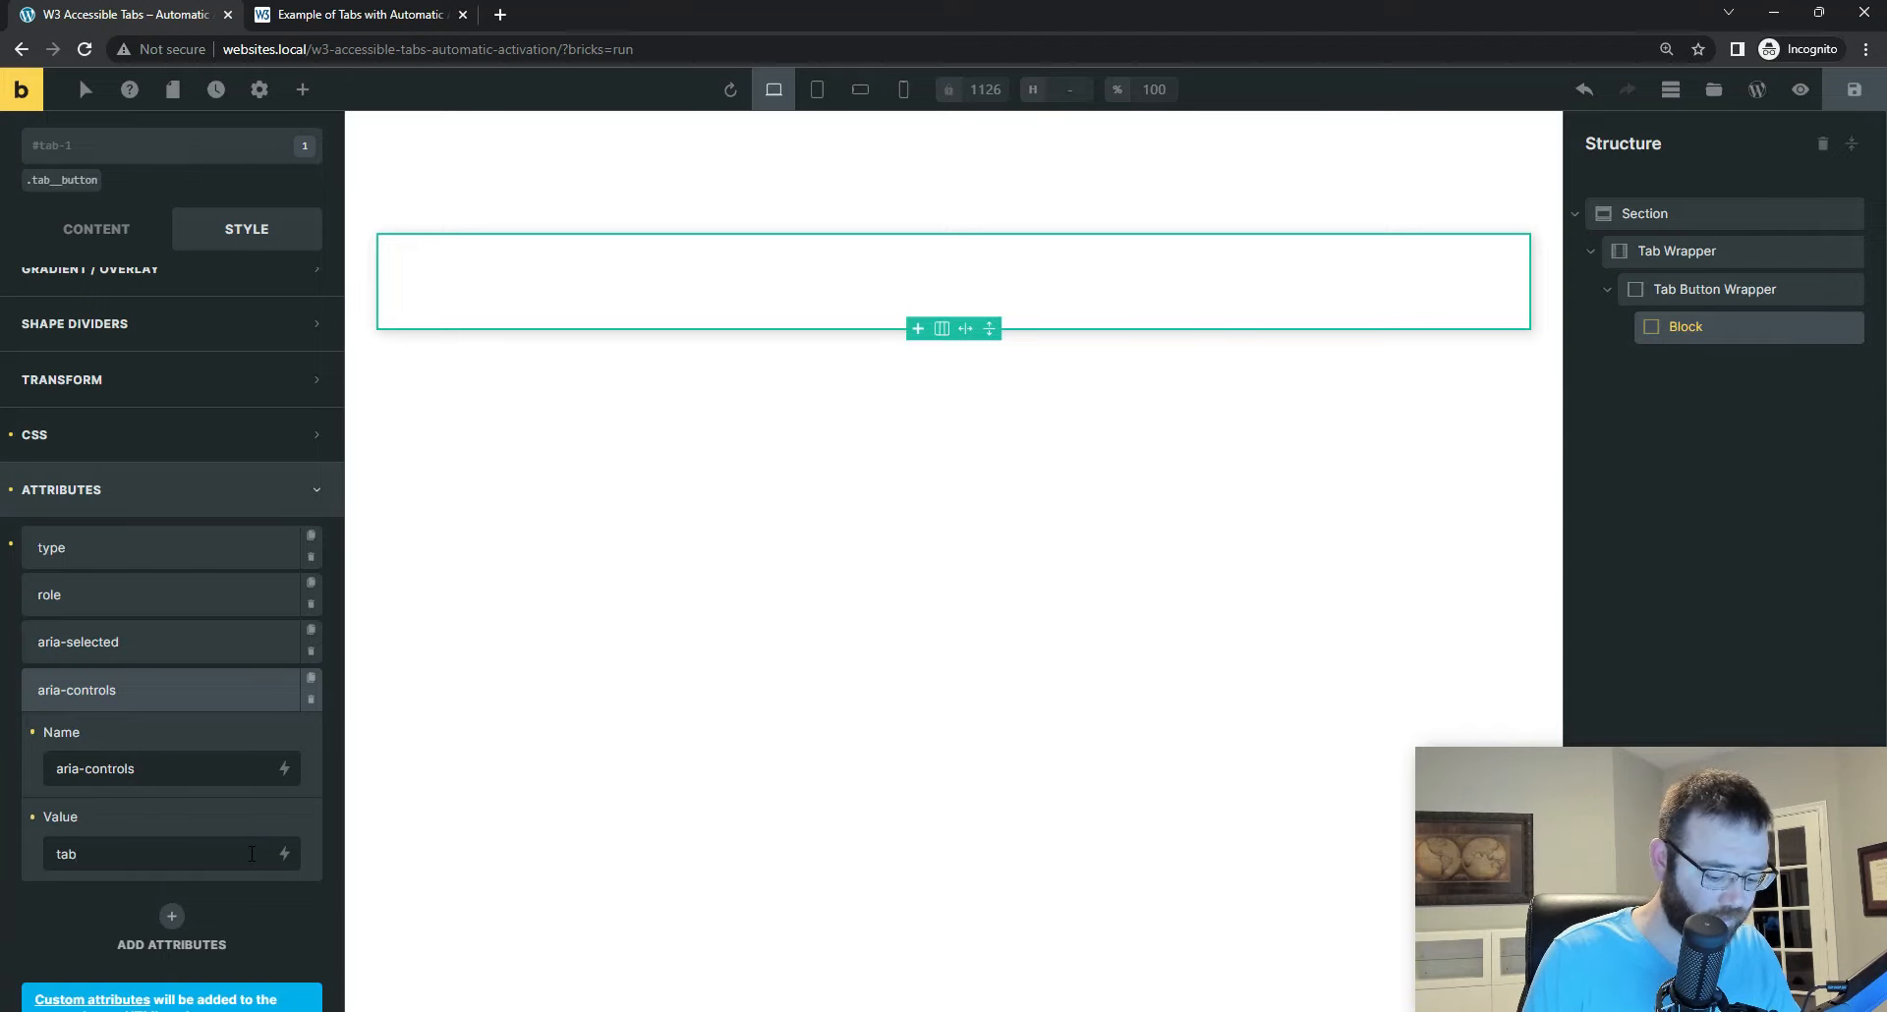
text(panel)
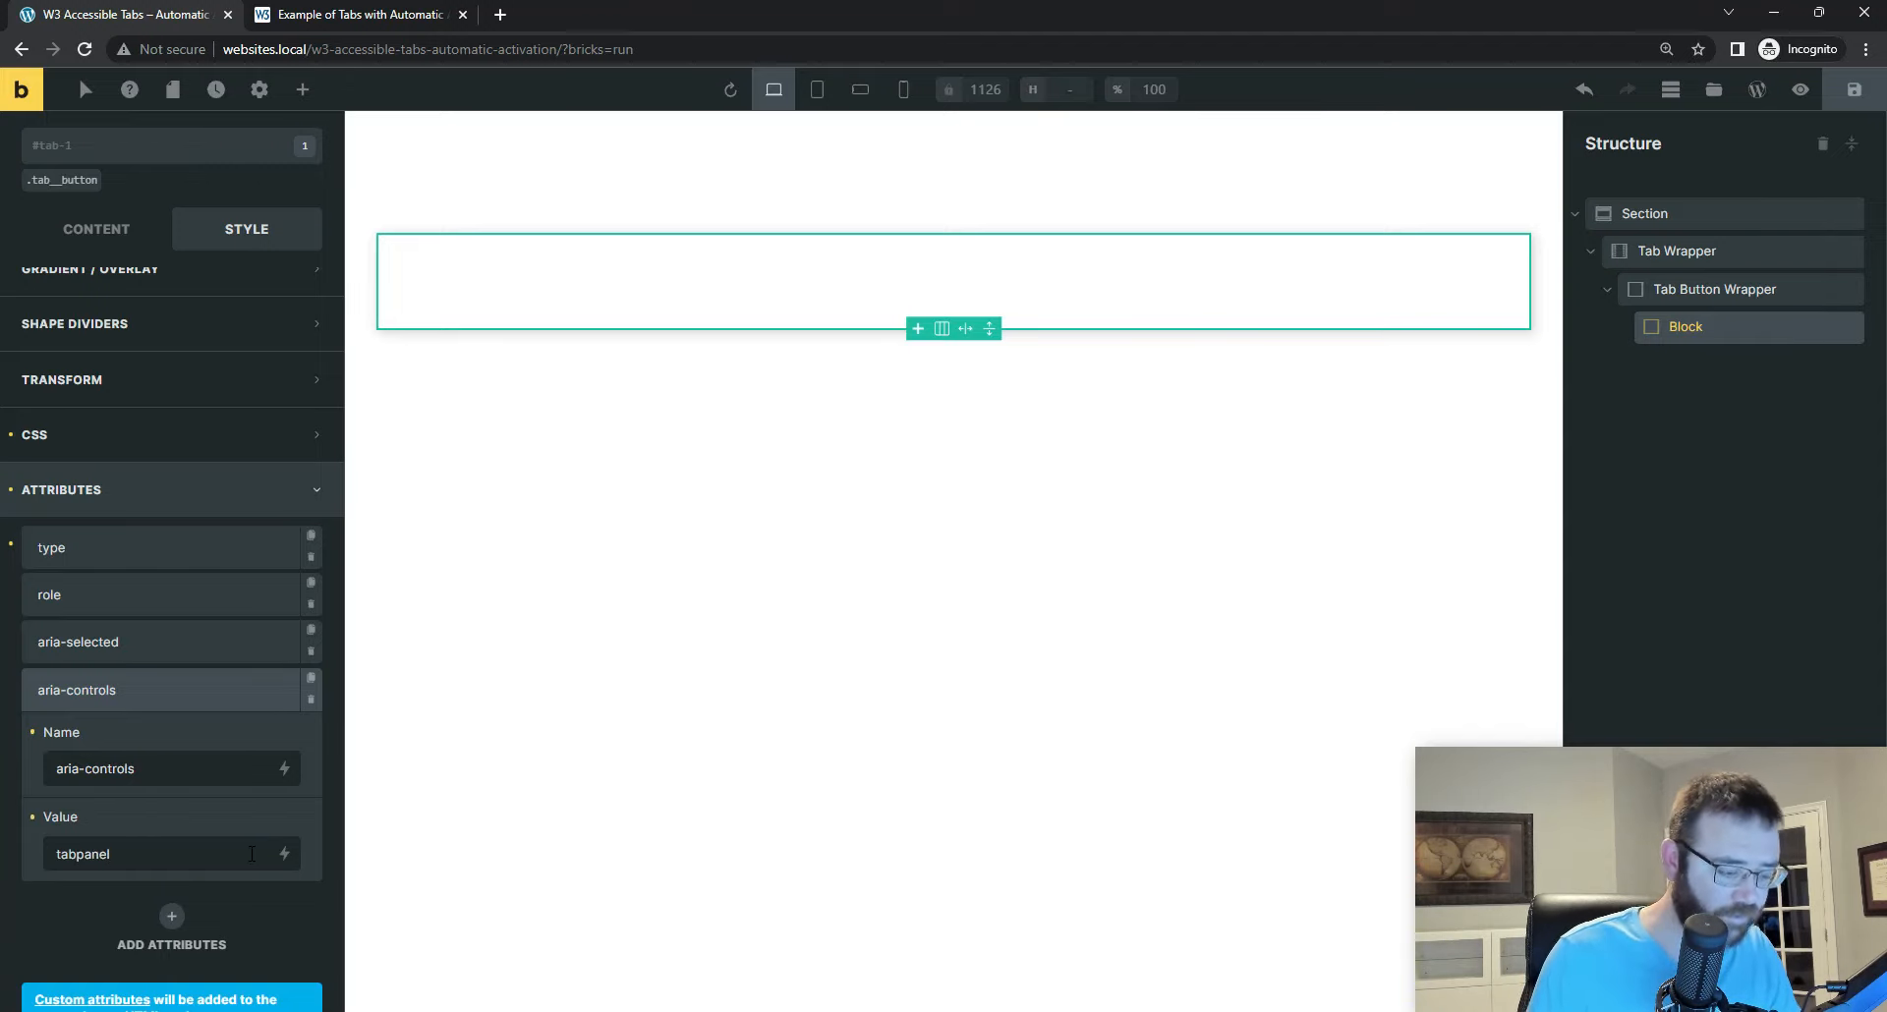
text(-1)
key(alt+Tab)
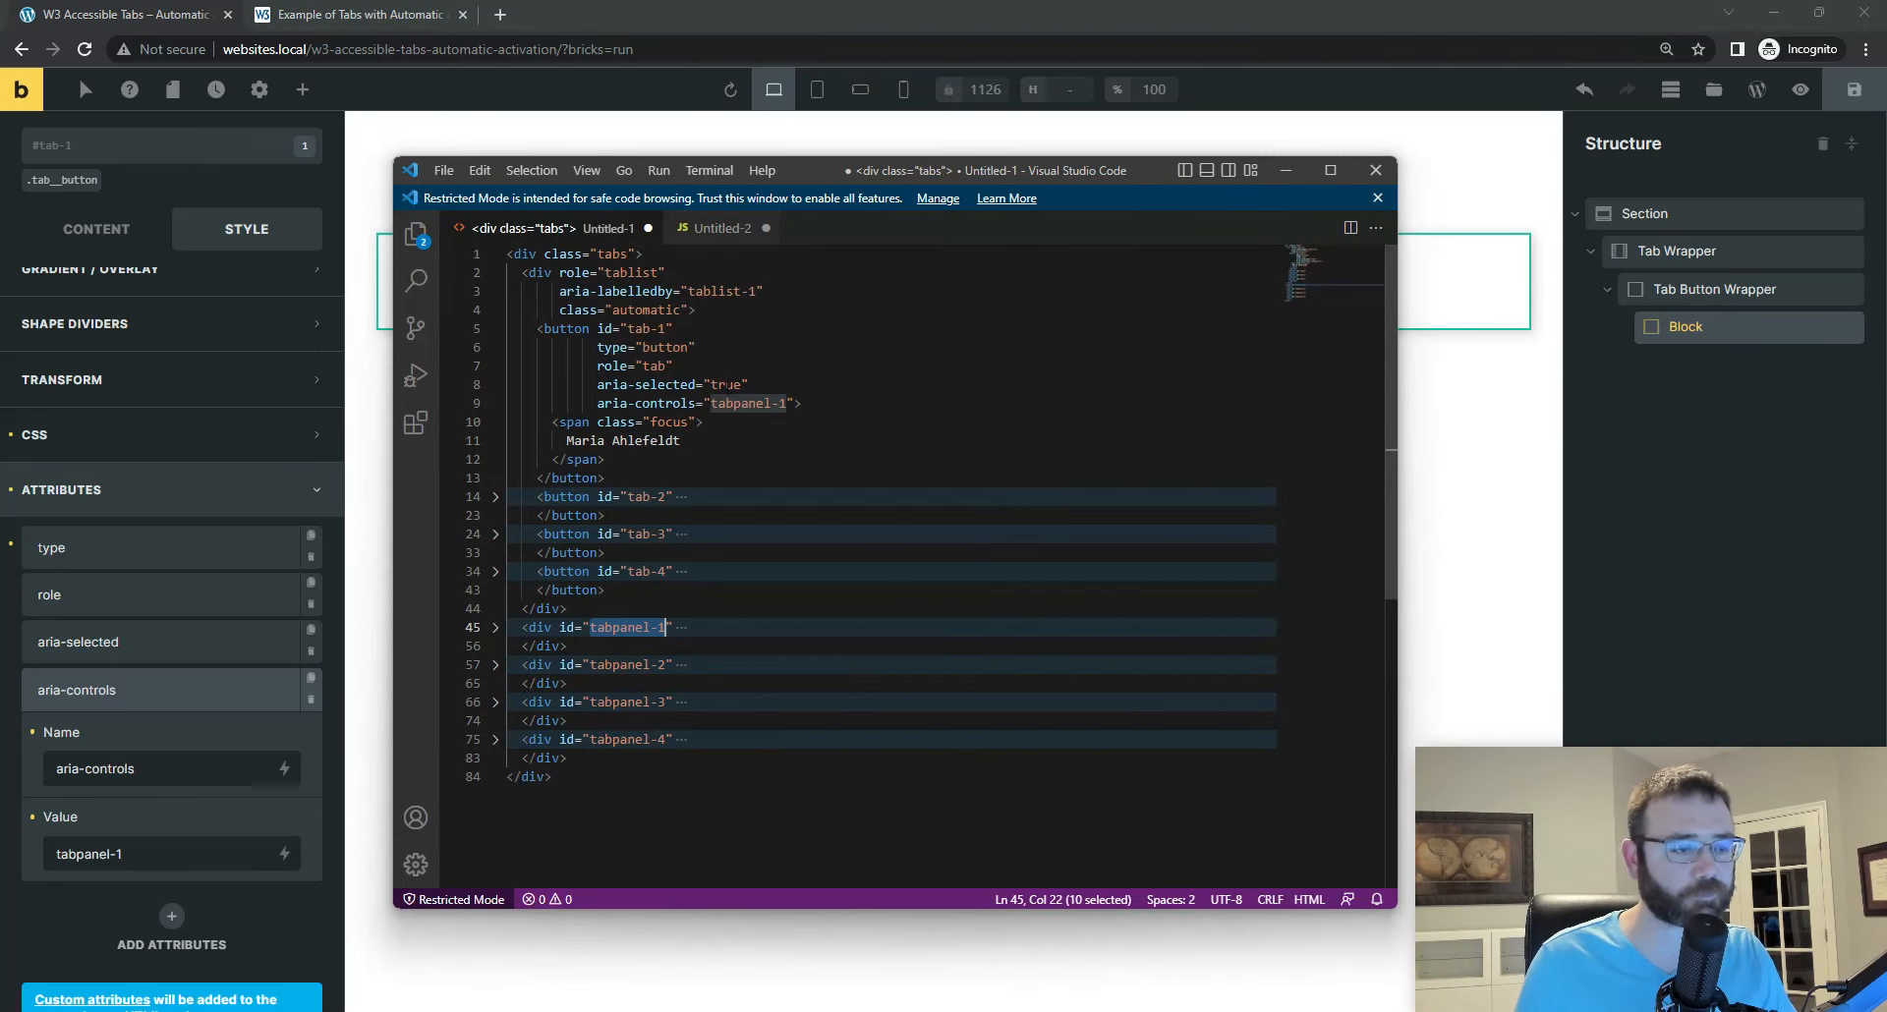
Step: Give the tab-1 Block a custom HTML tag of button and save the page
click(1708, 332)
click(97, 232)
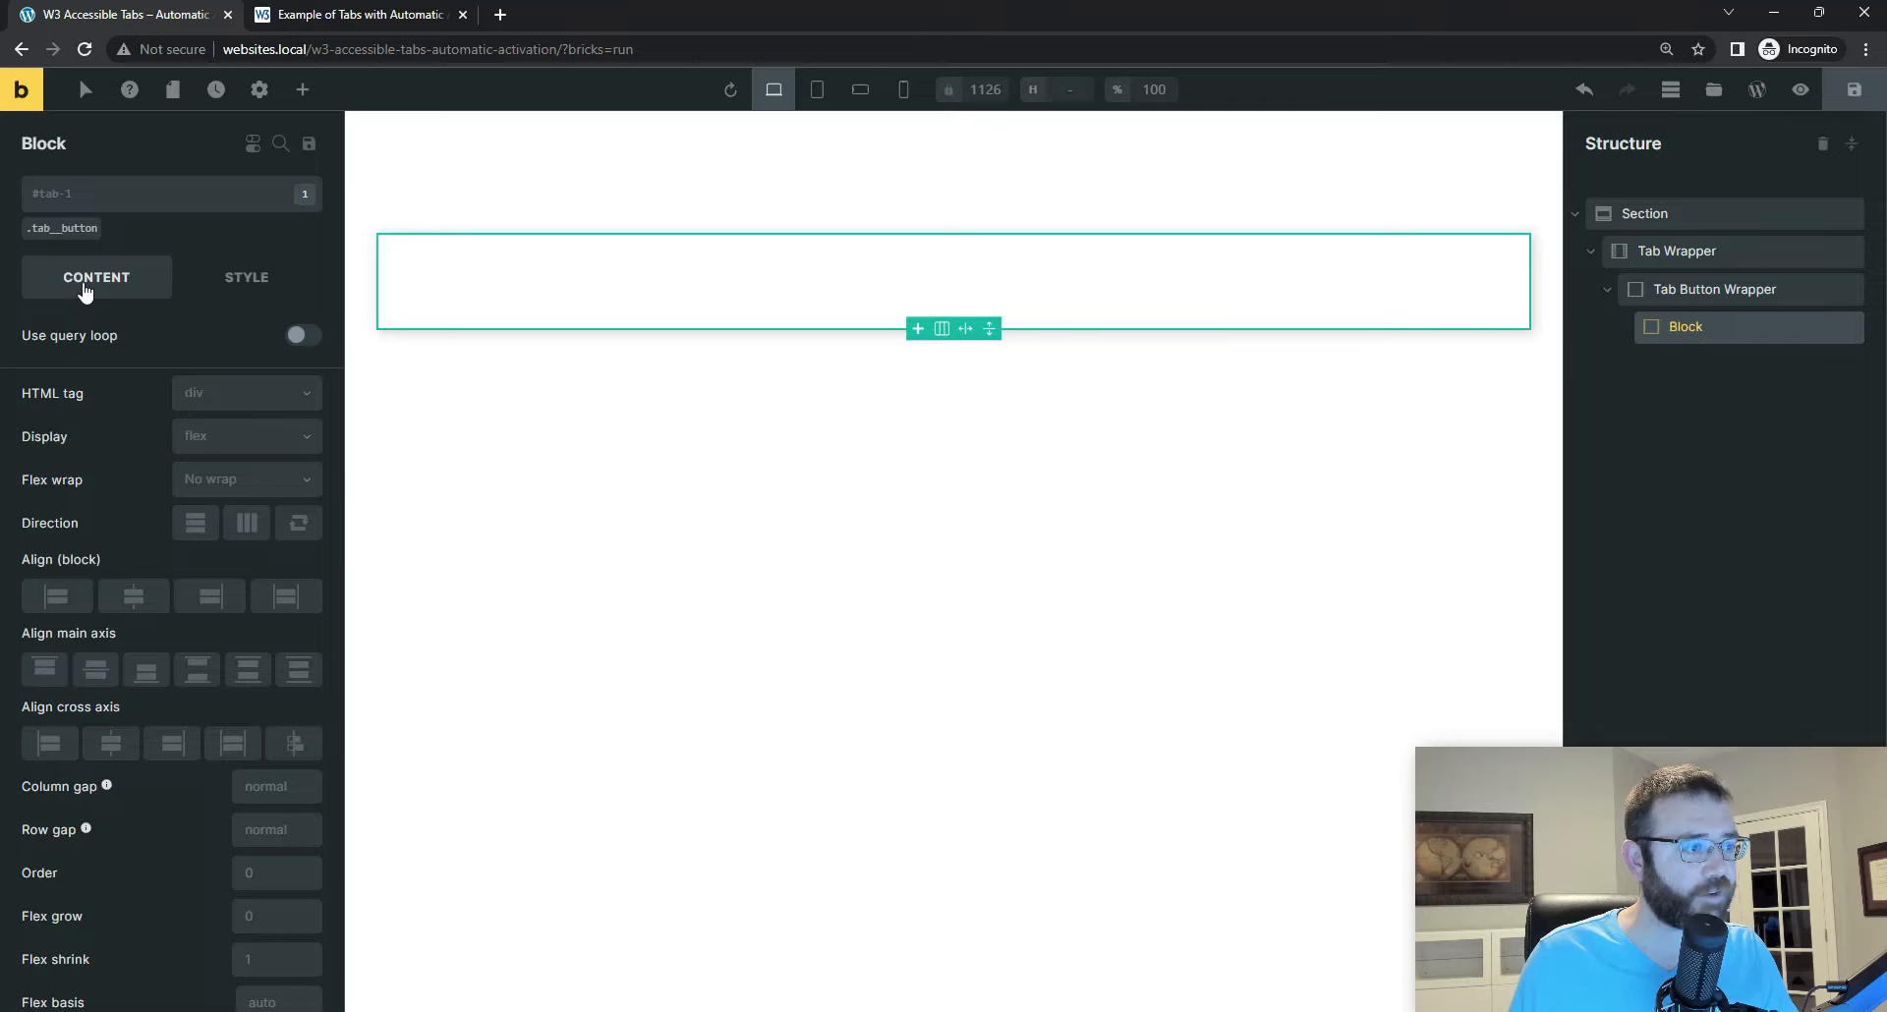
click(240, 393)
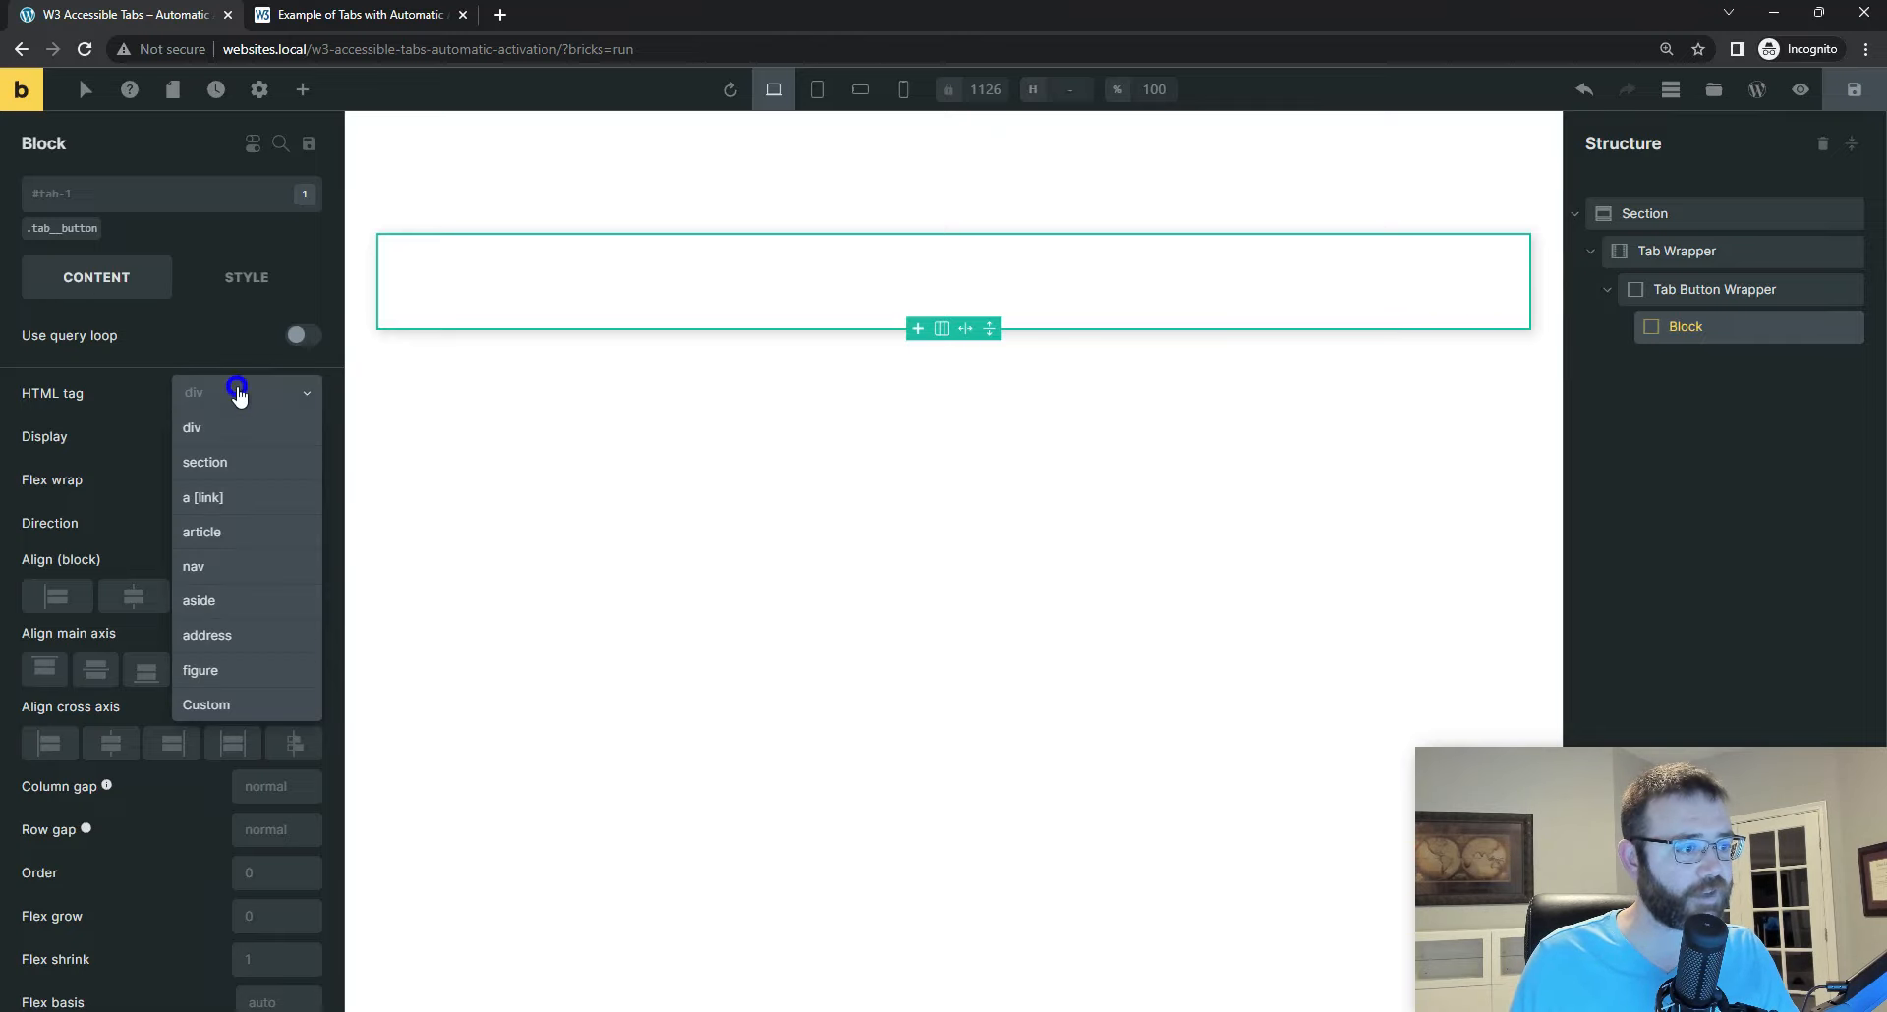
click(206, 704)
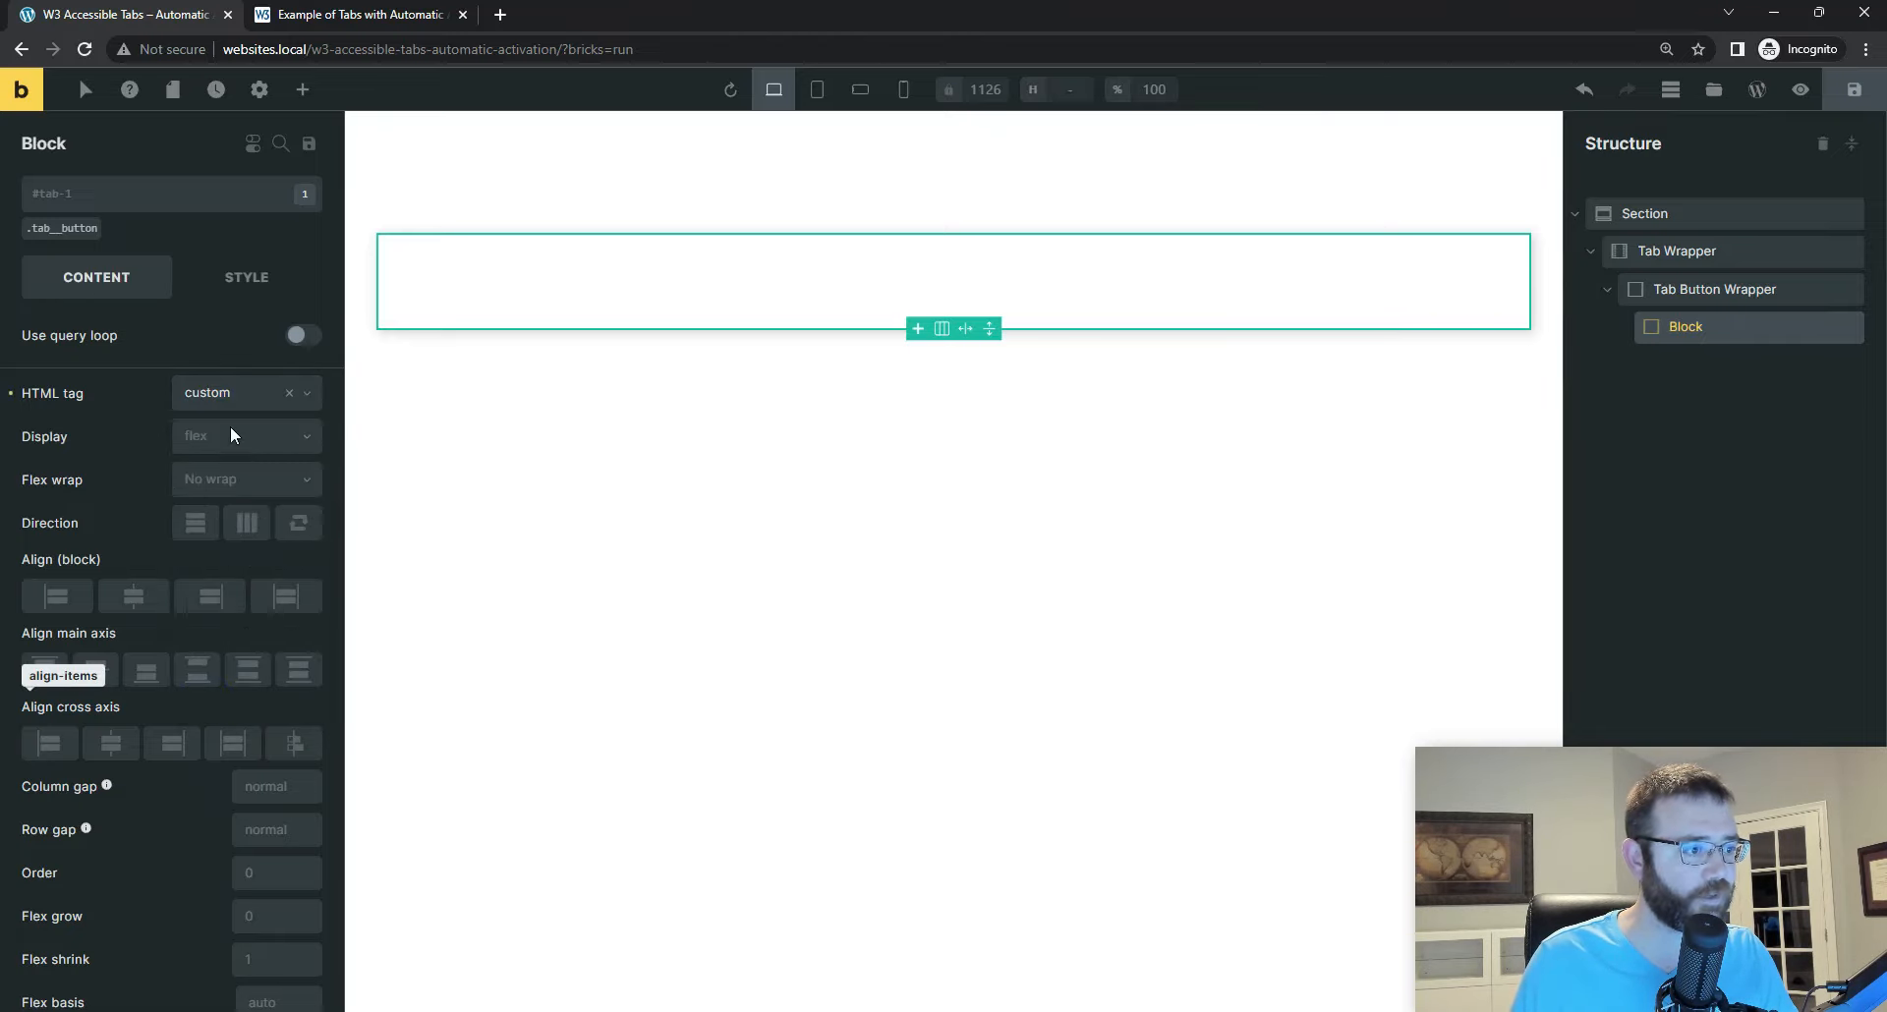
click(218, 439)
text(butto)
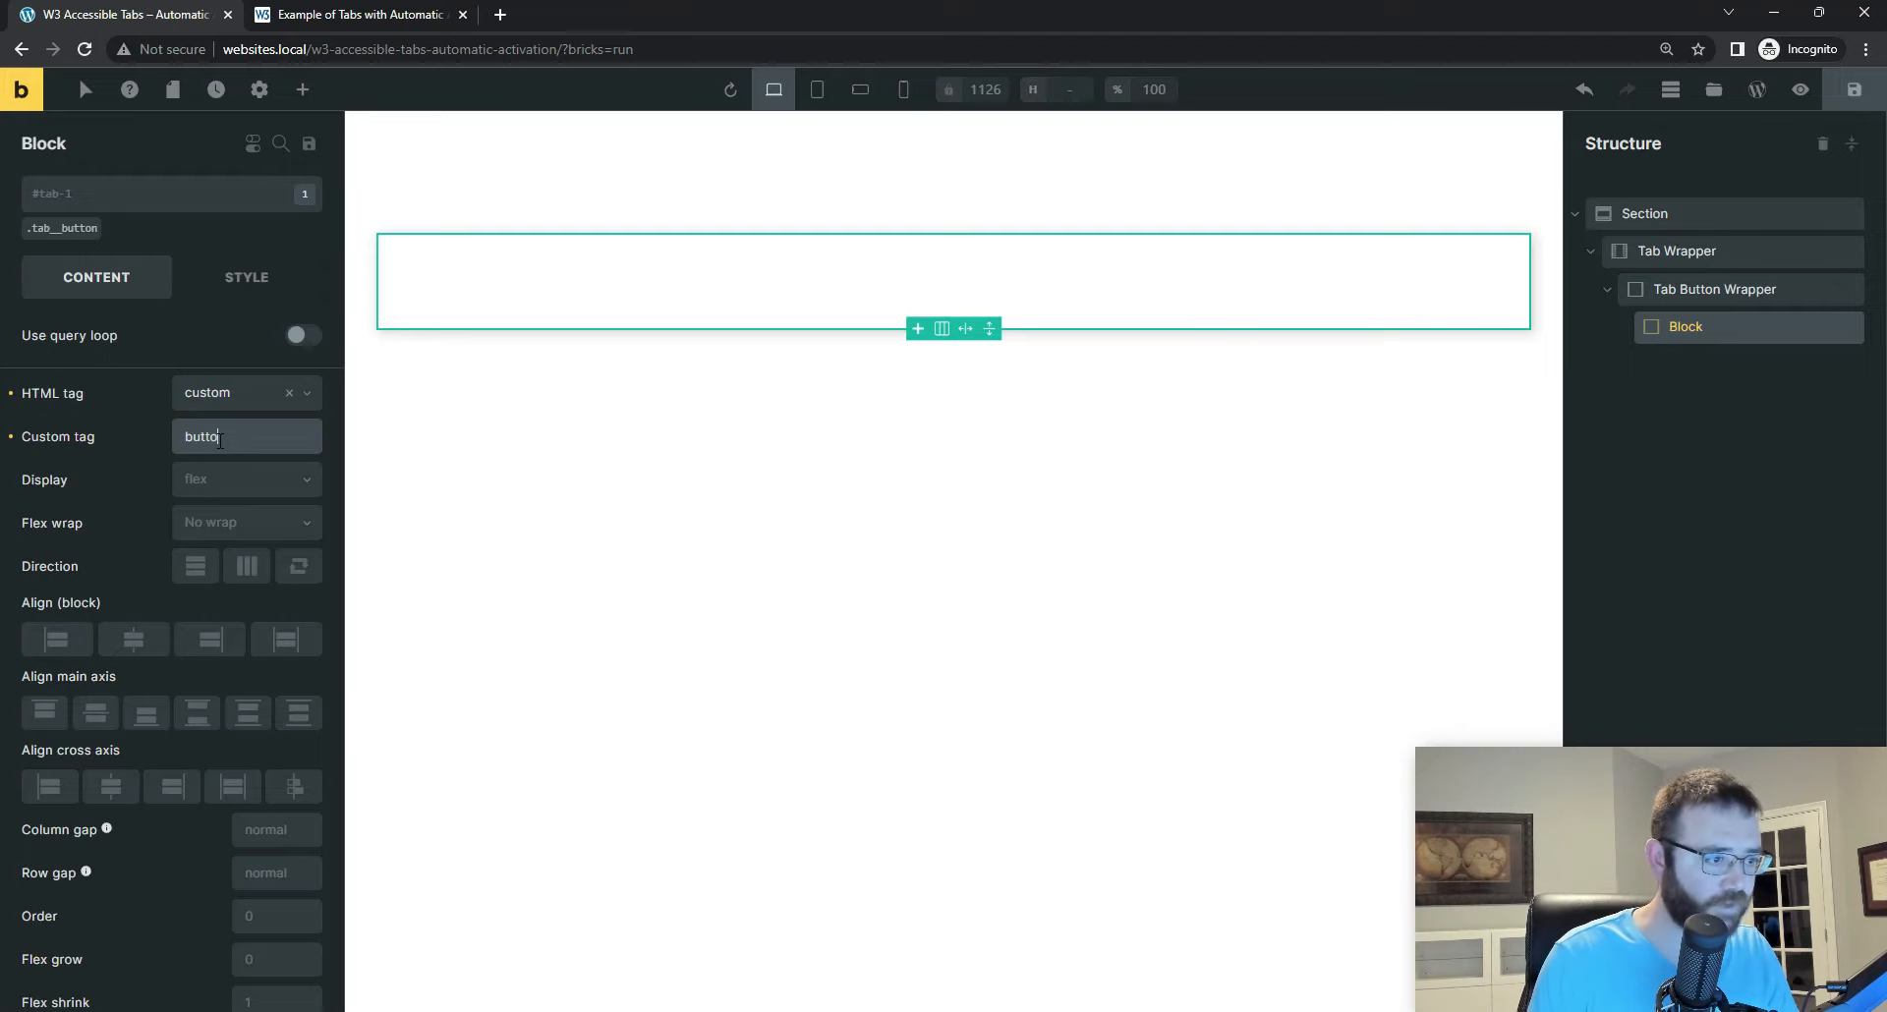
text(n)
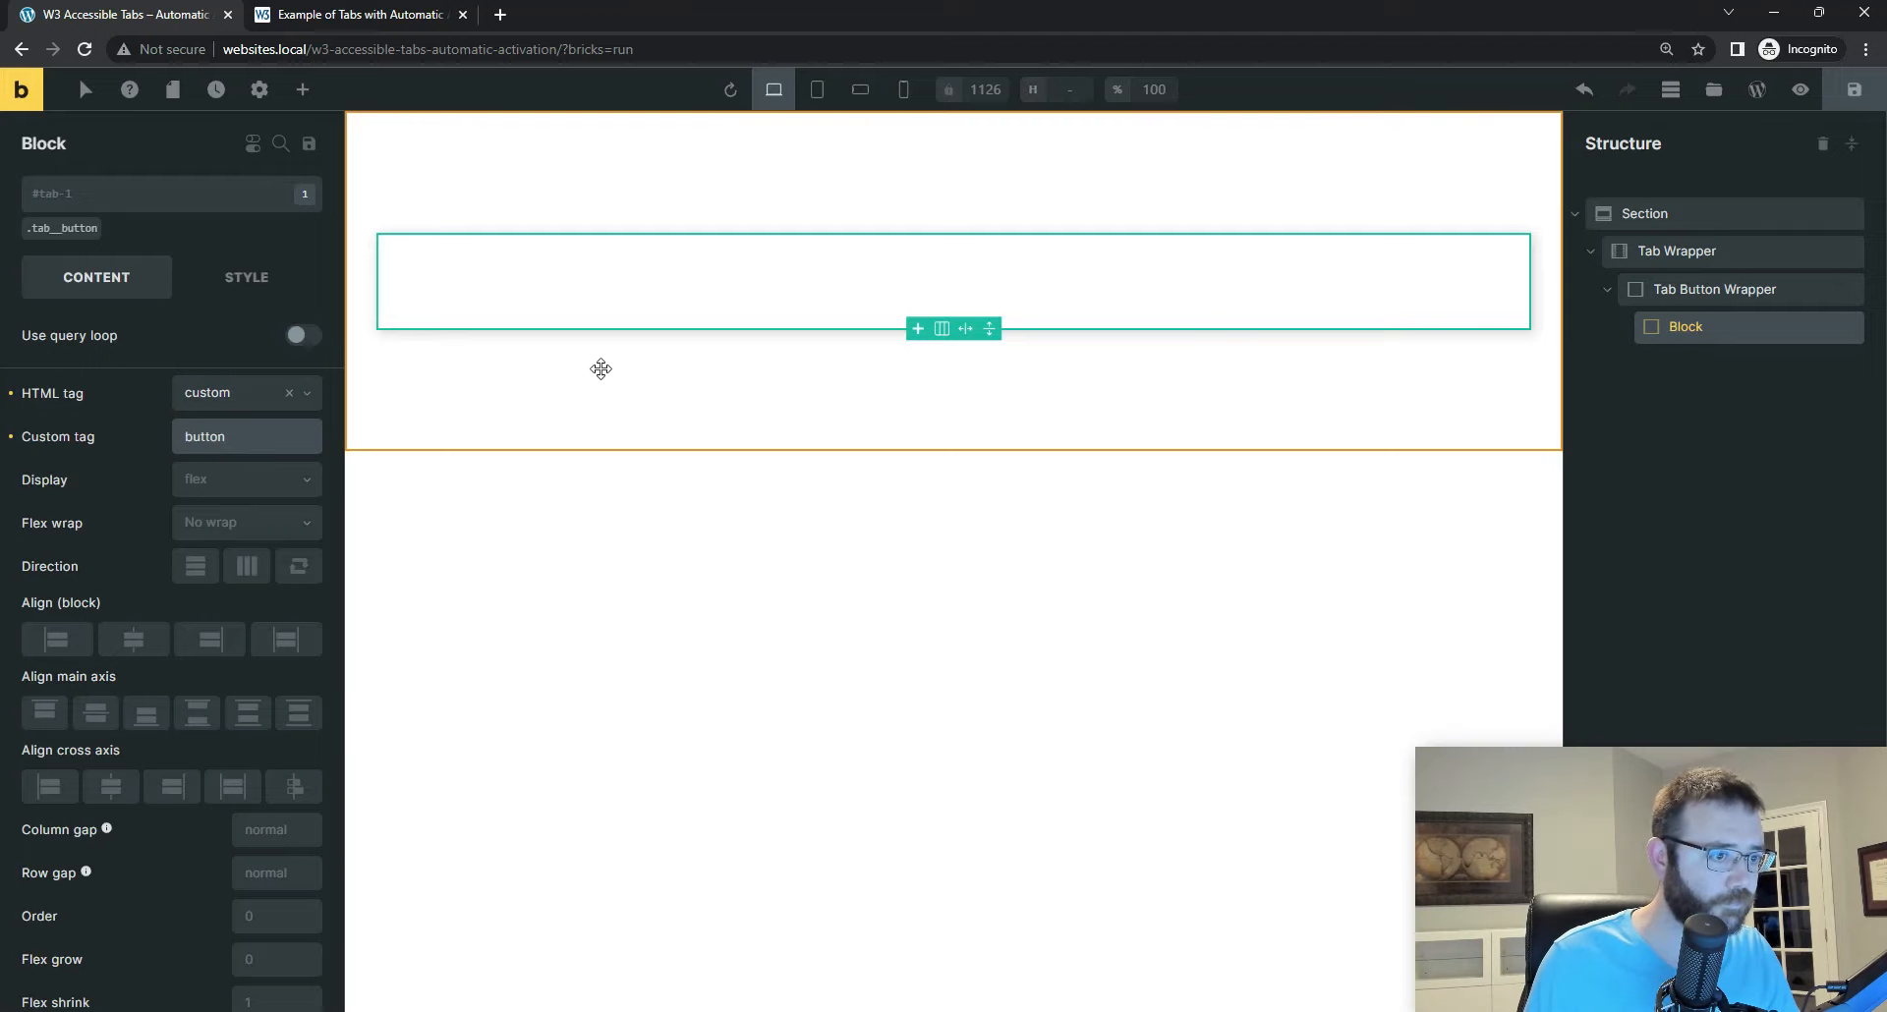
click(1857, 94)
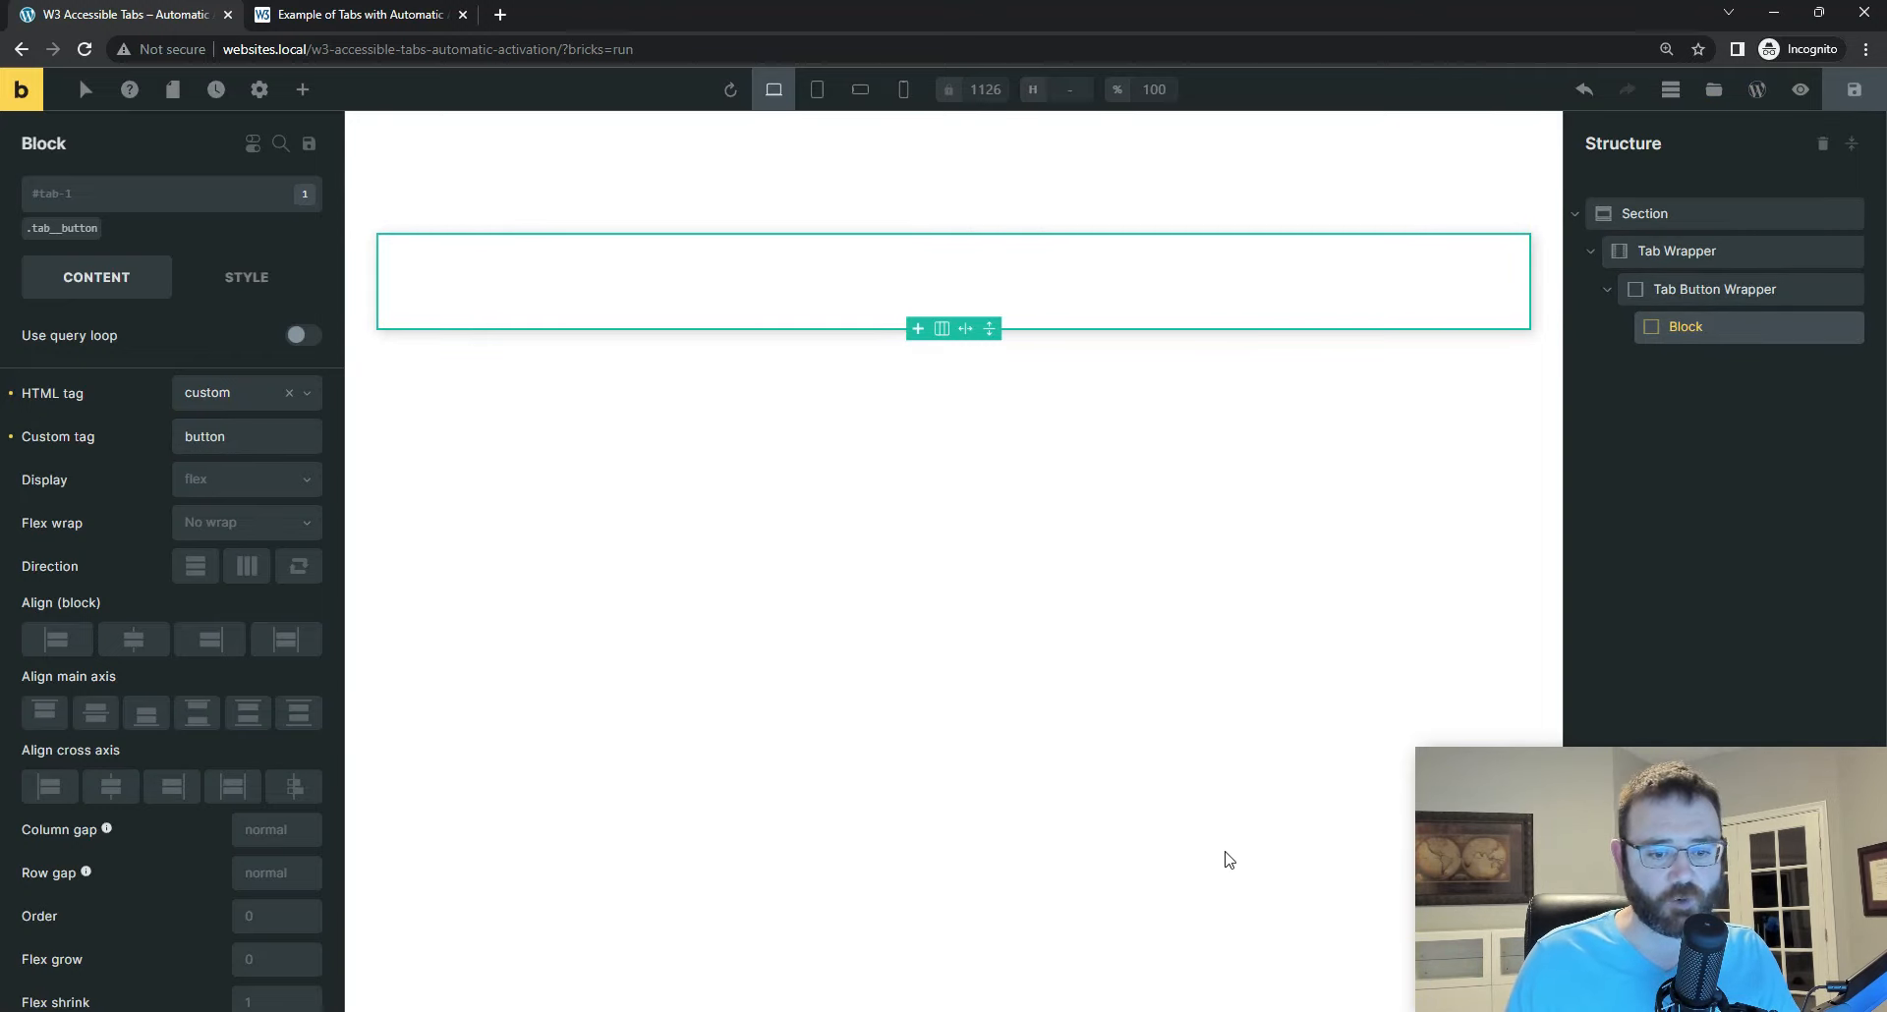
Step: In Visual Studio Code, fold the tab-1 button's code and unfold the tab-2 button's code to read its attributes
key(alt+Tab)
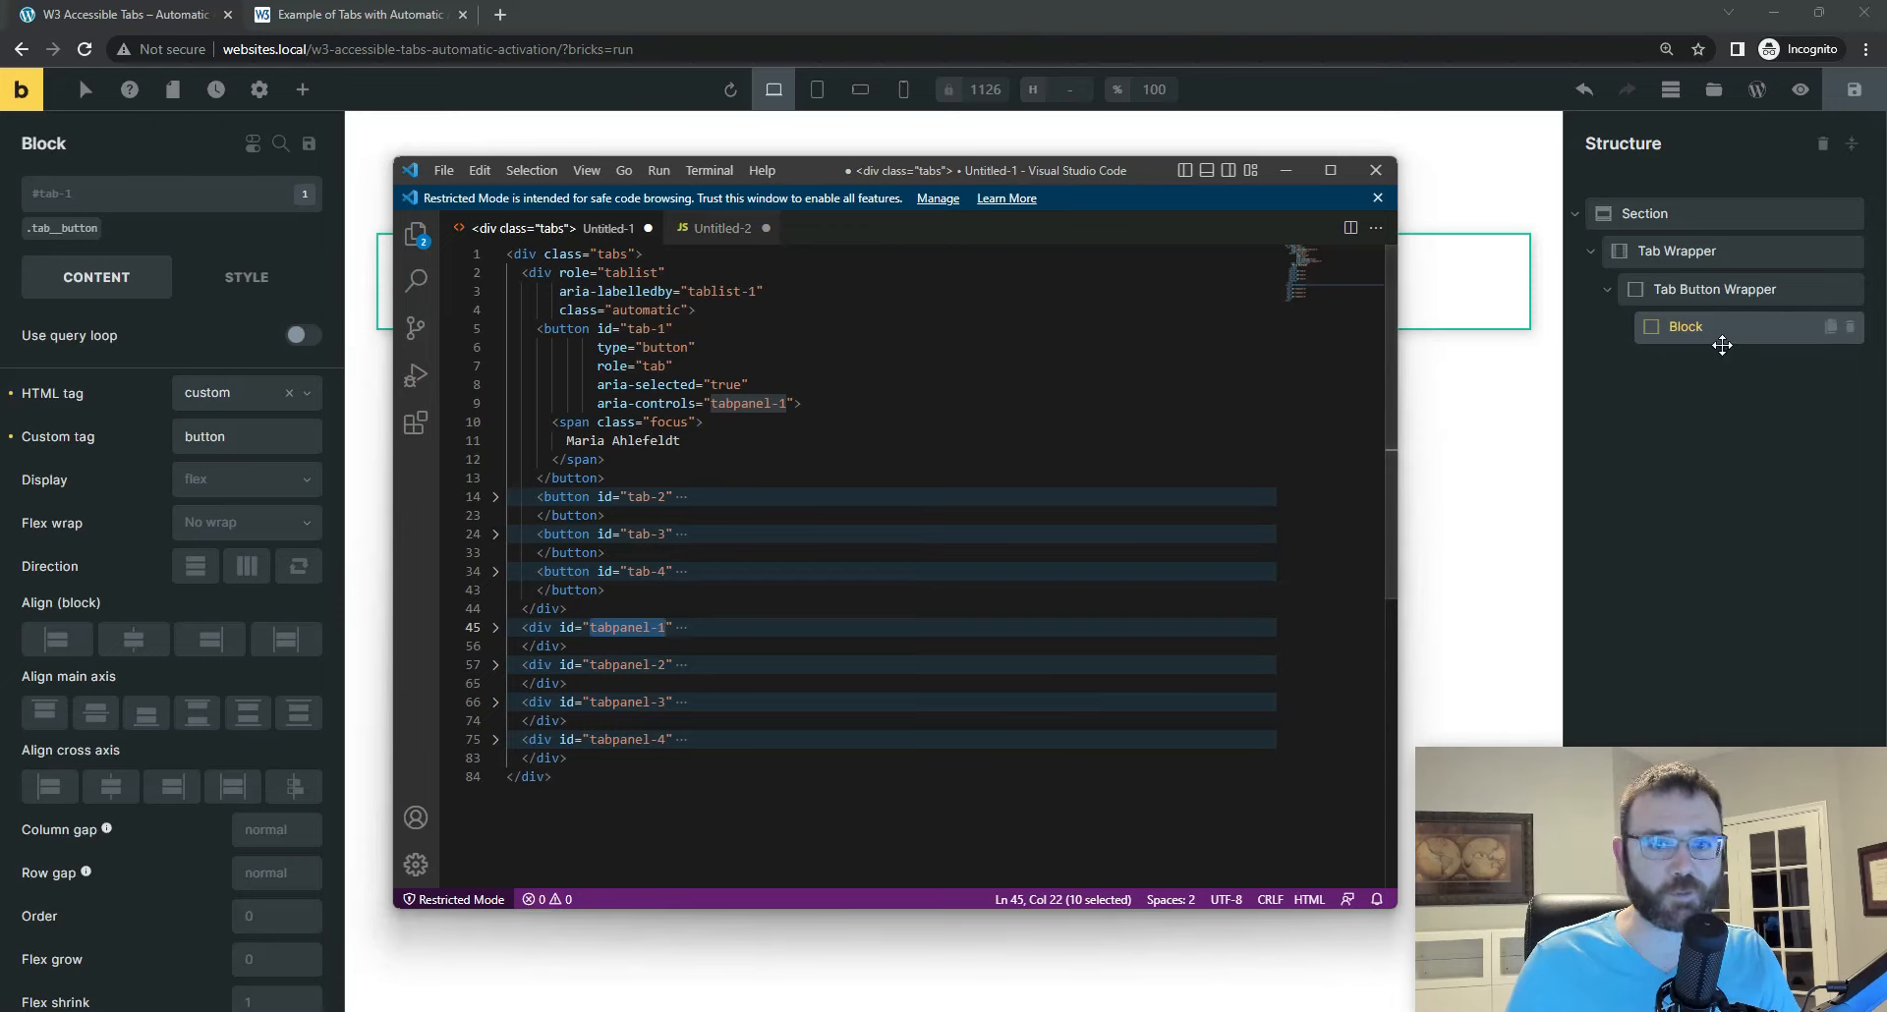
mouse_move(682, 400)
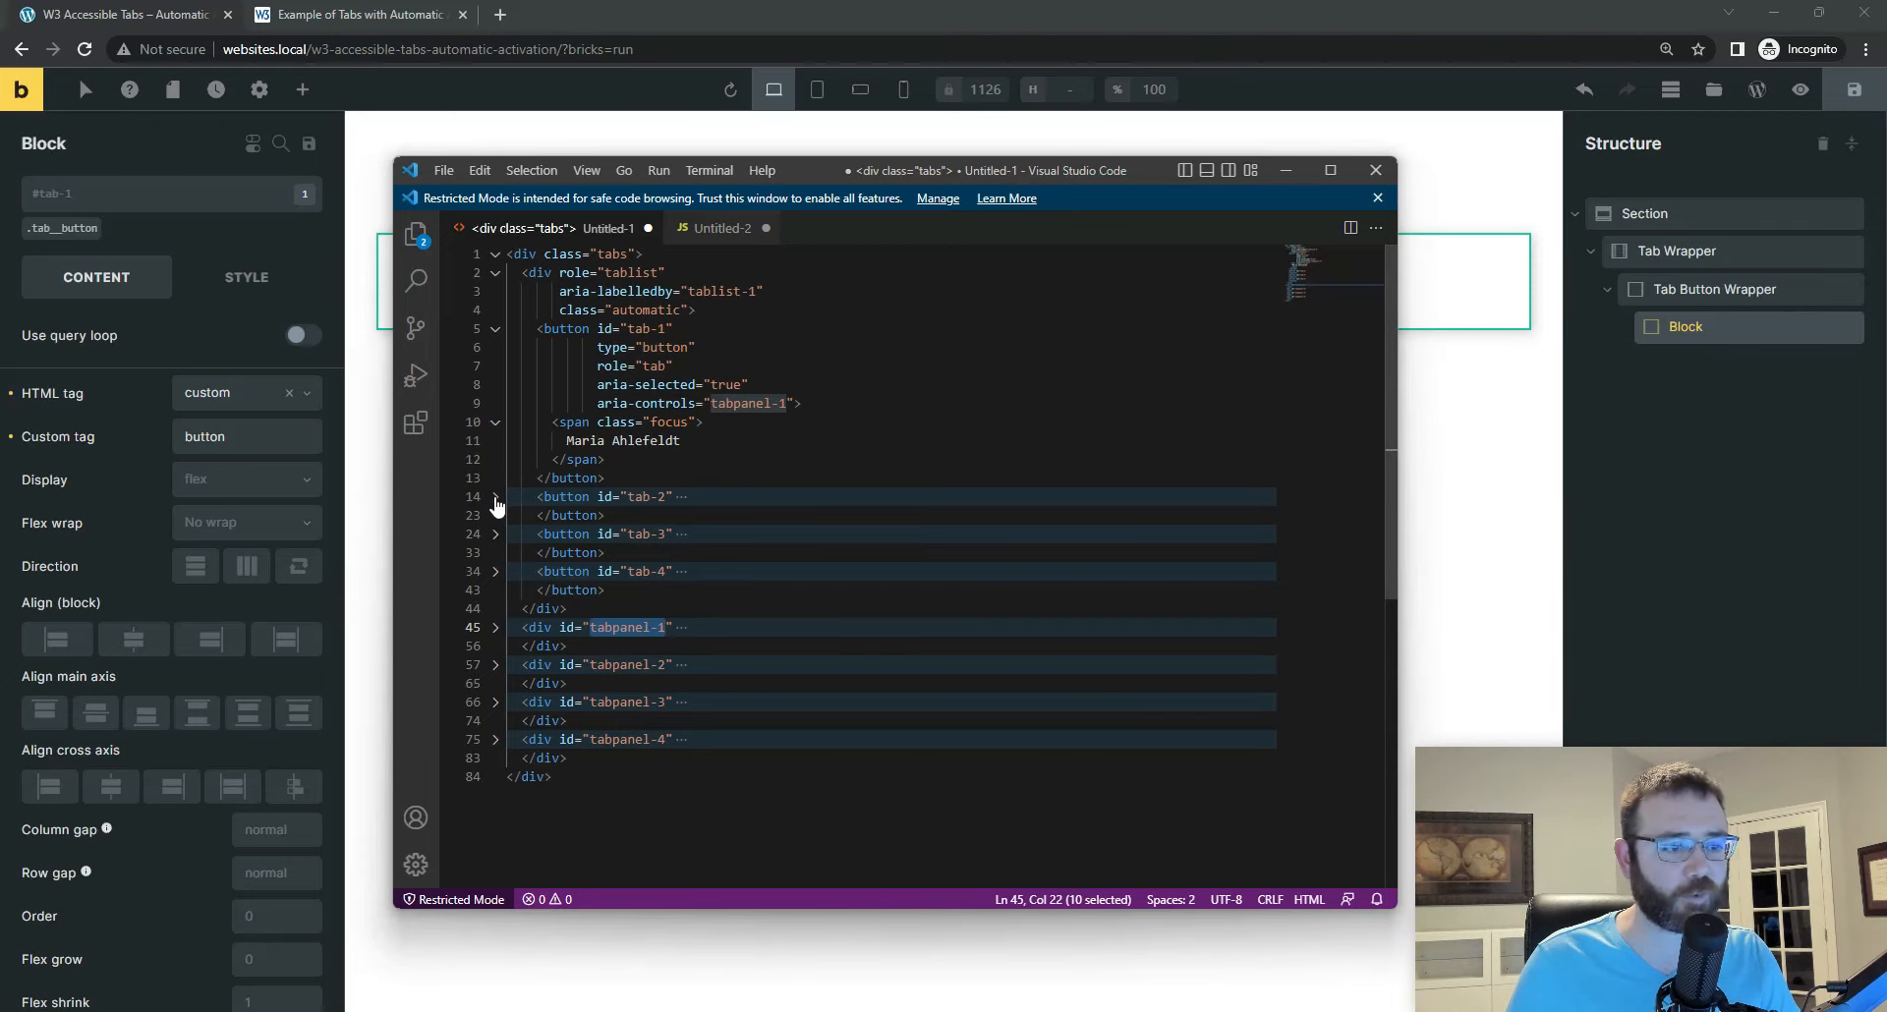
click(495, 329)
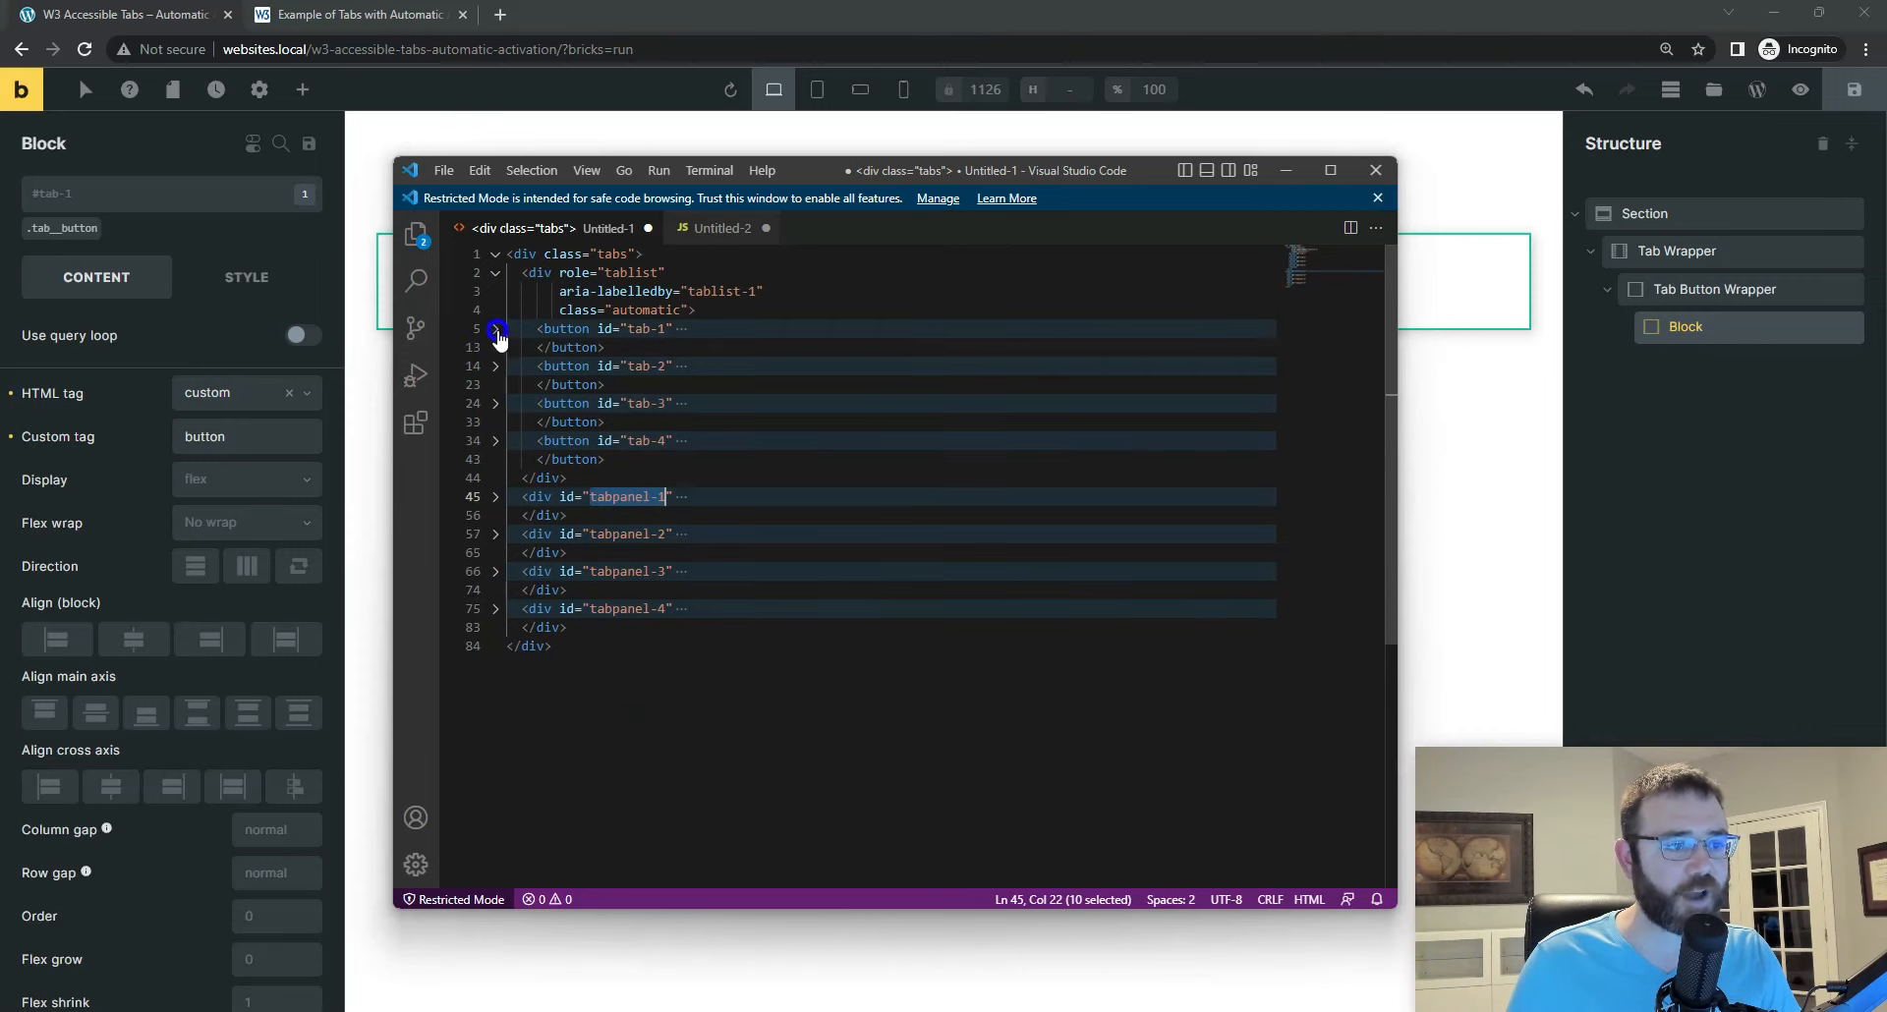
click(496, 366)
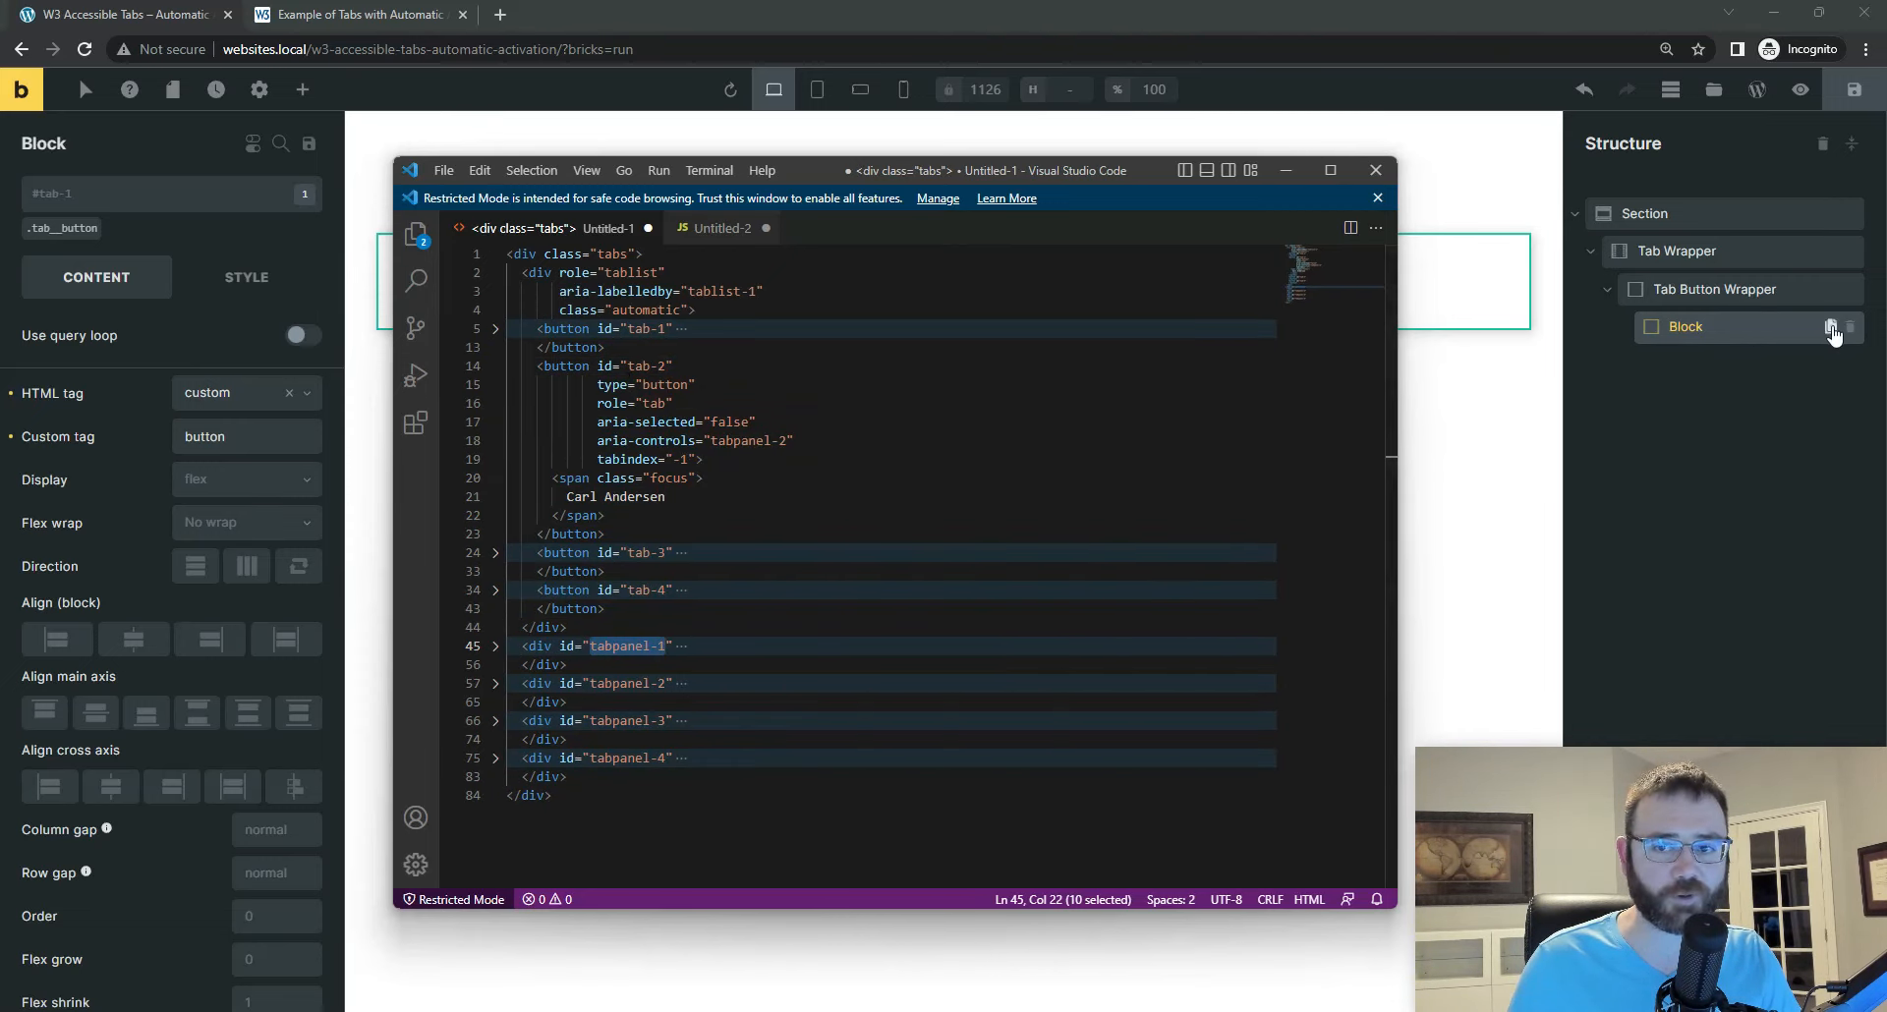
Step: Duplicate the tab-1 Block in Bricks, give the copy the ID tab-2, and compare it with the second button's code in Visual Studio Code
click(1832, 328)
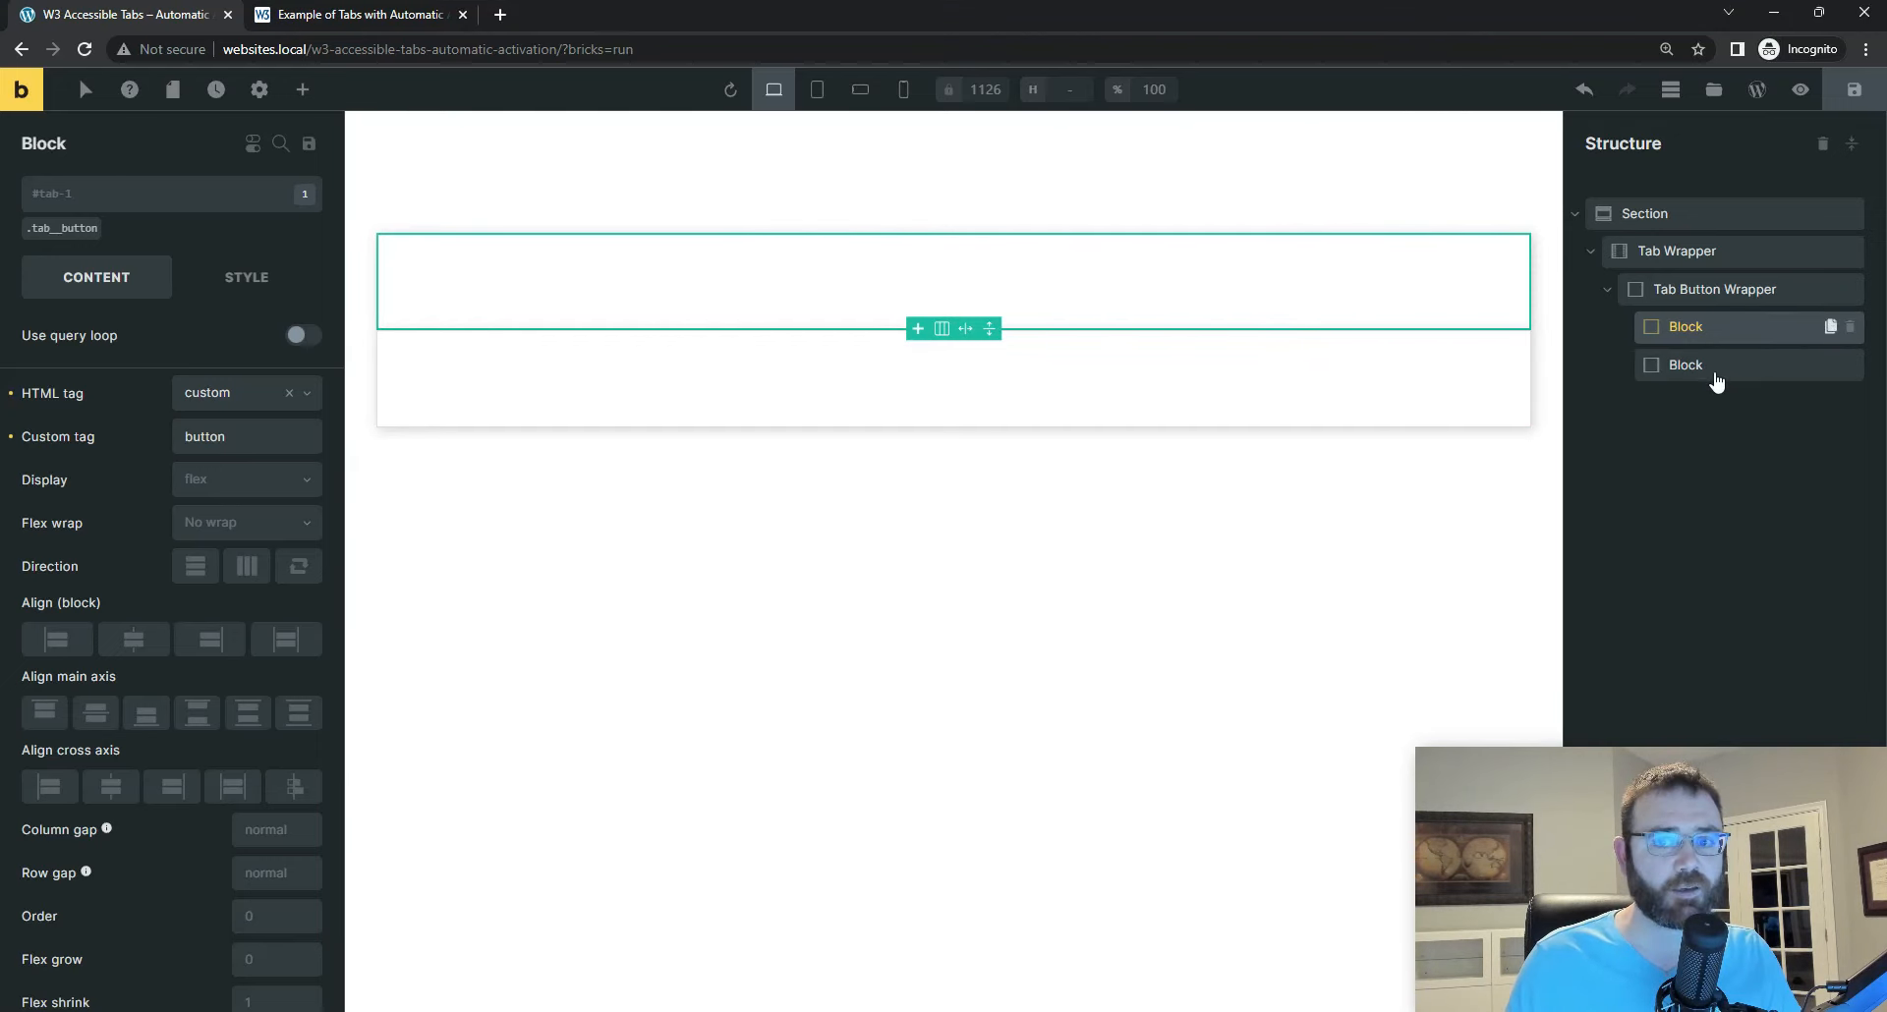
click(1710, 366)
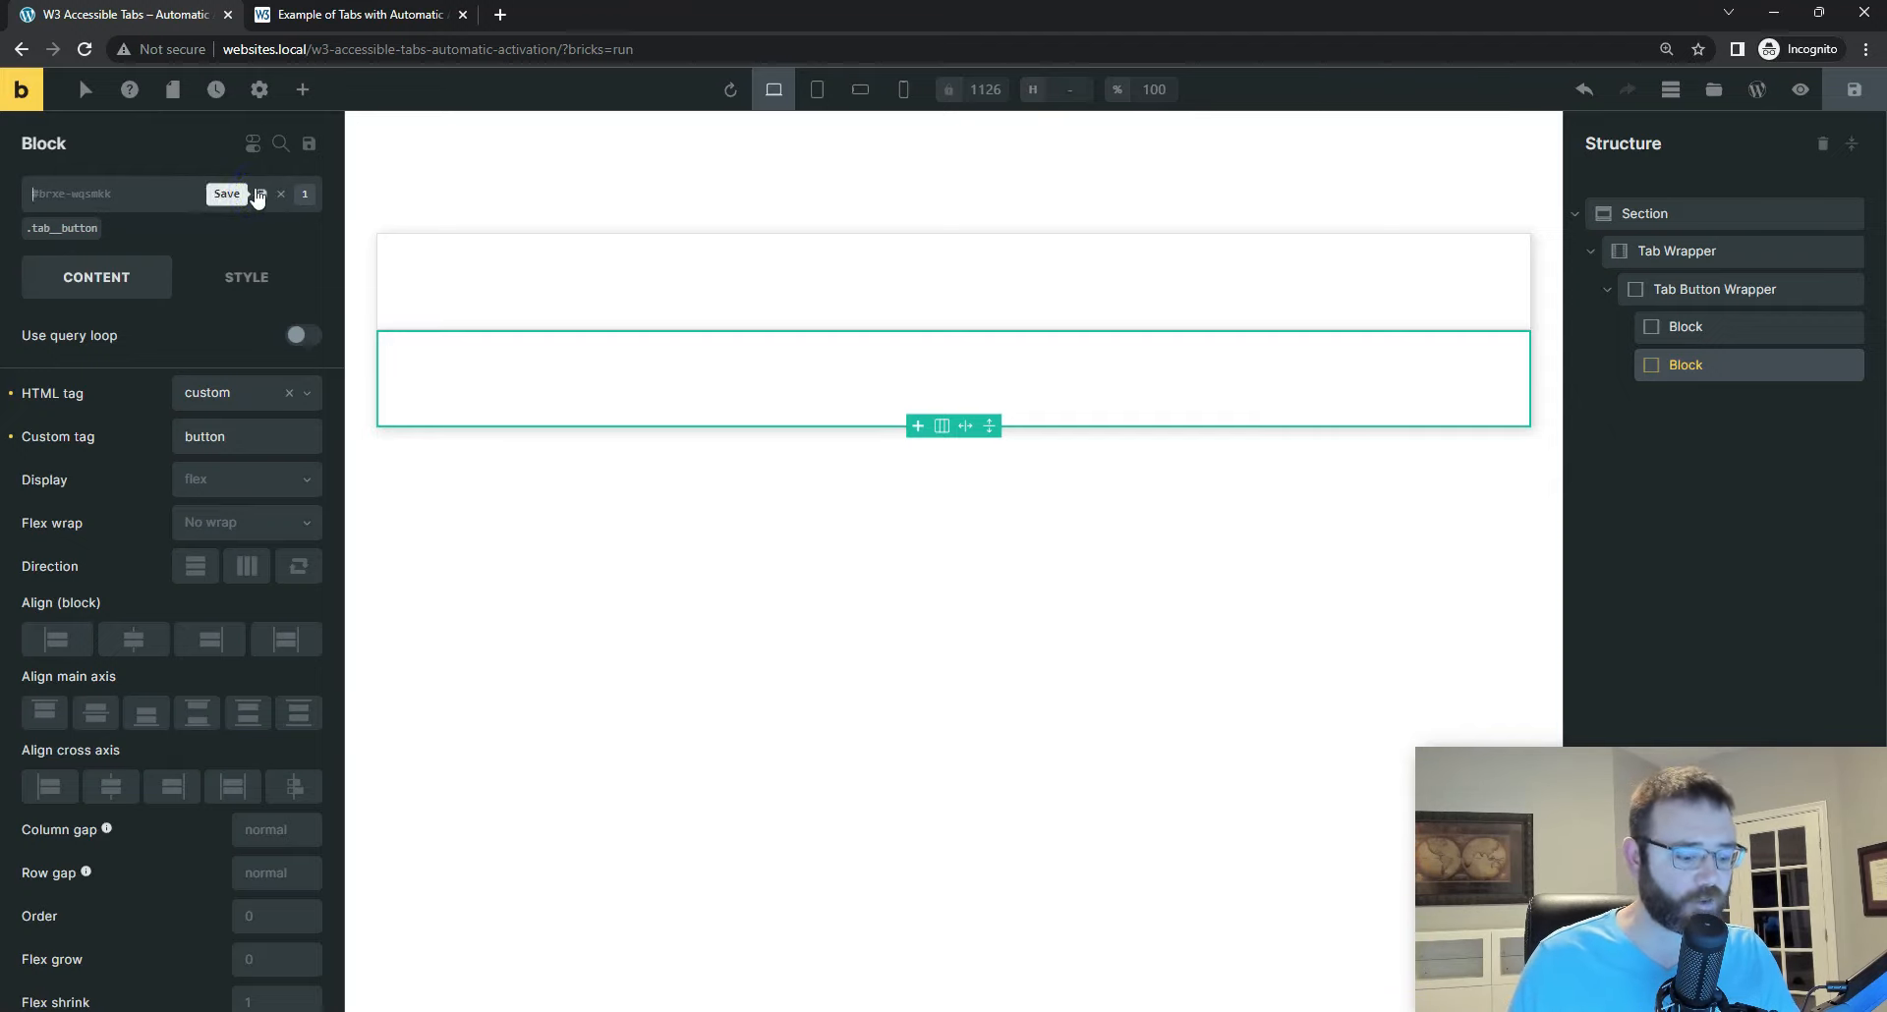
click(260, 194)
text(tab)
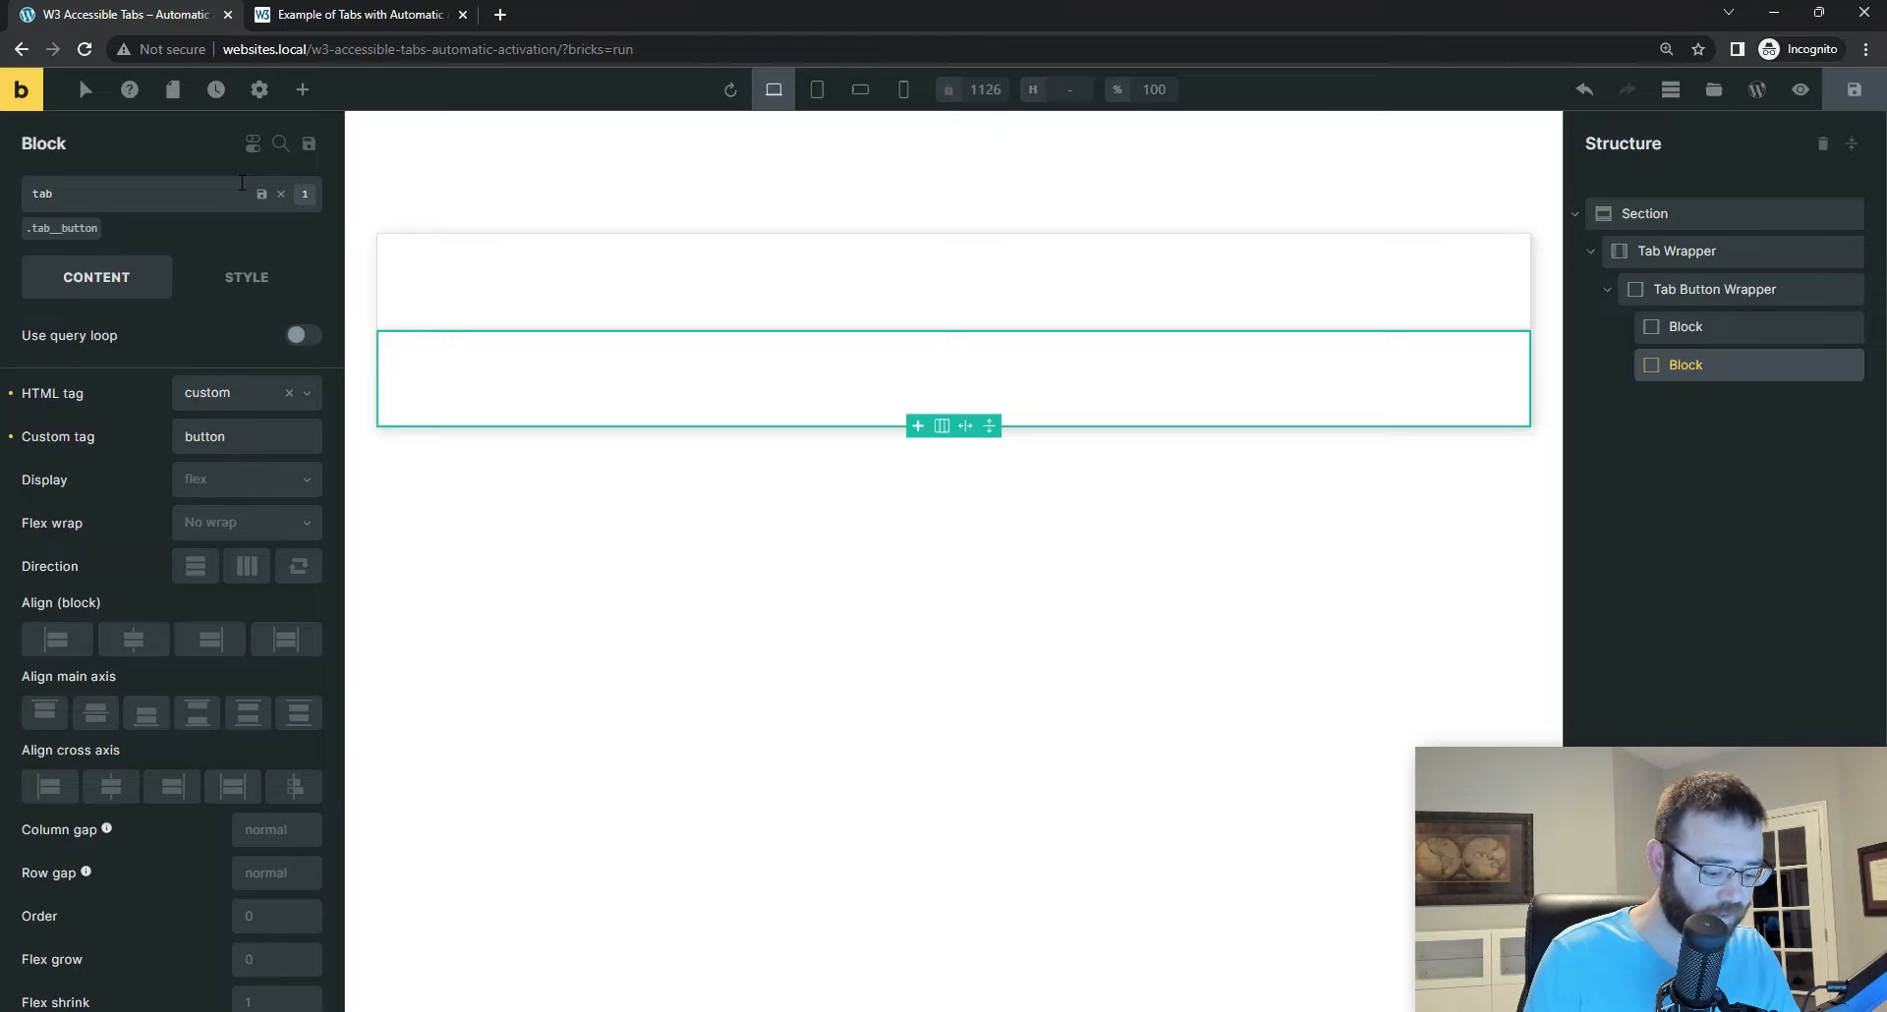
text(-2)
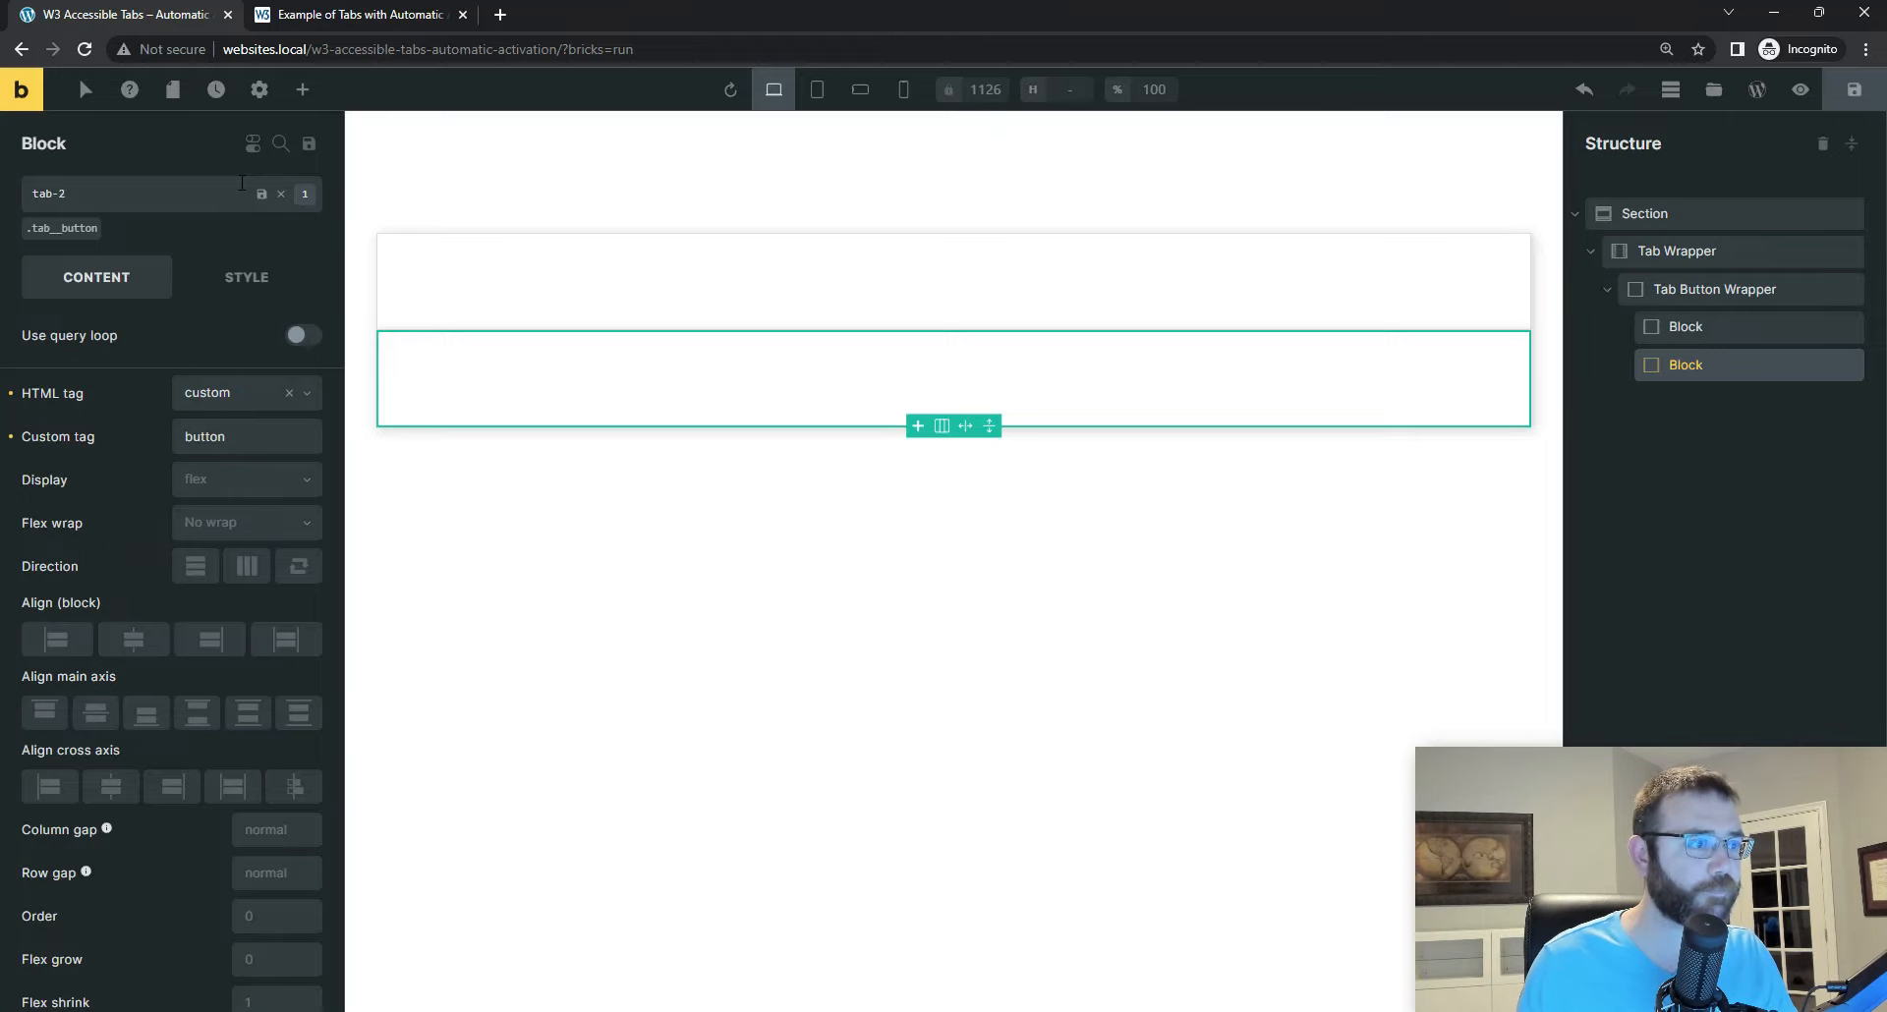
click(262, 194)
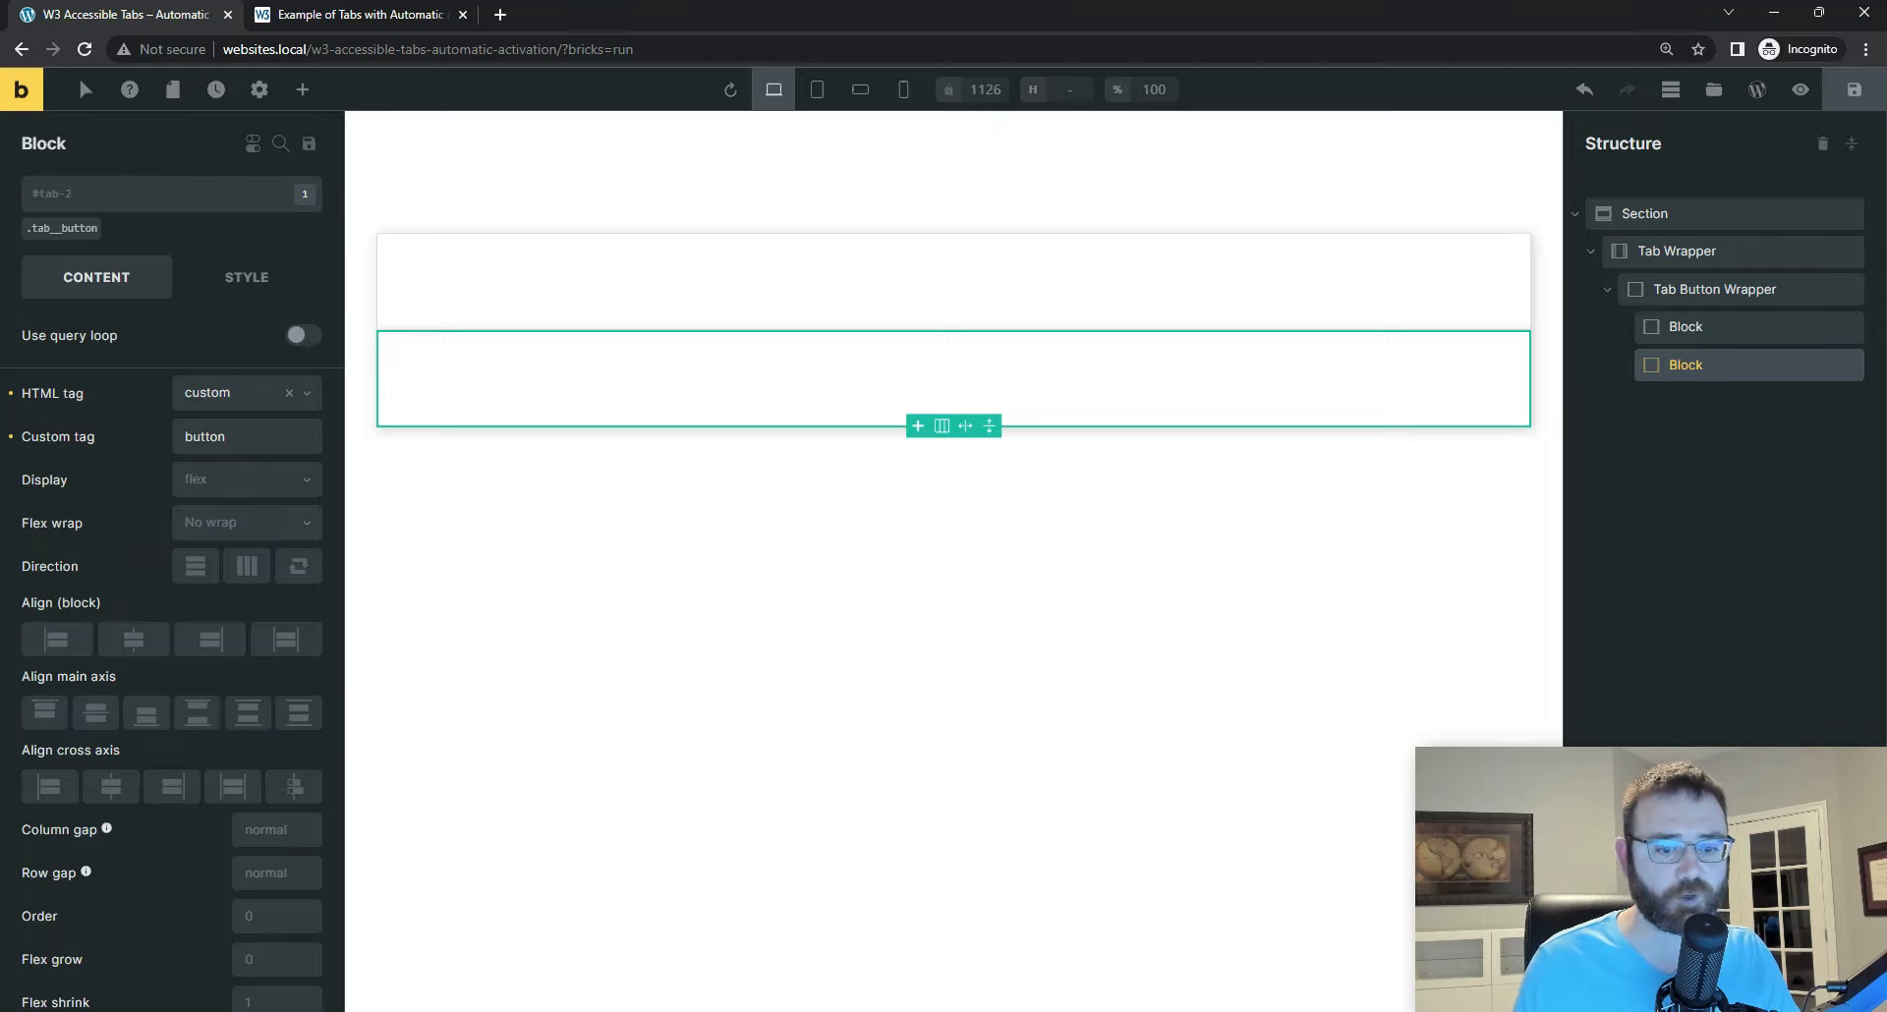
key(alt+Tab)
double_click(649, 365)
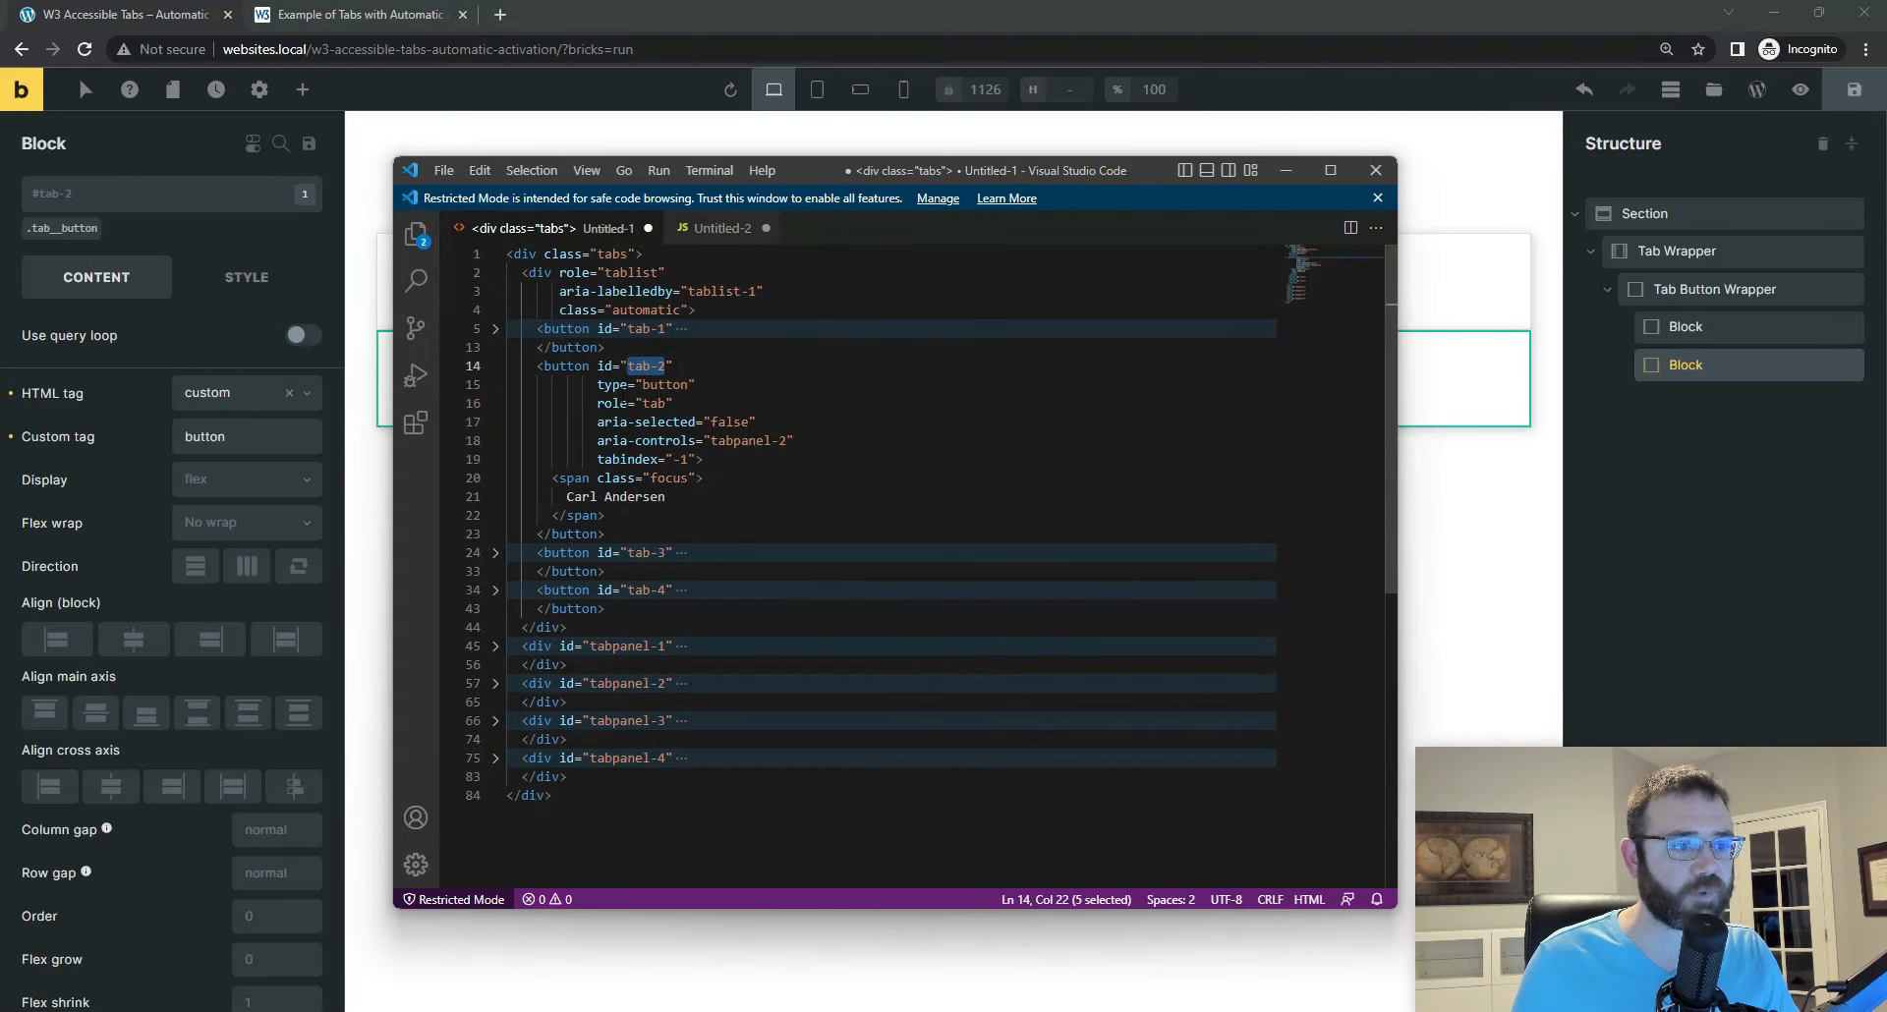
mouse_move(617, 421)
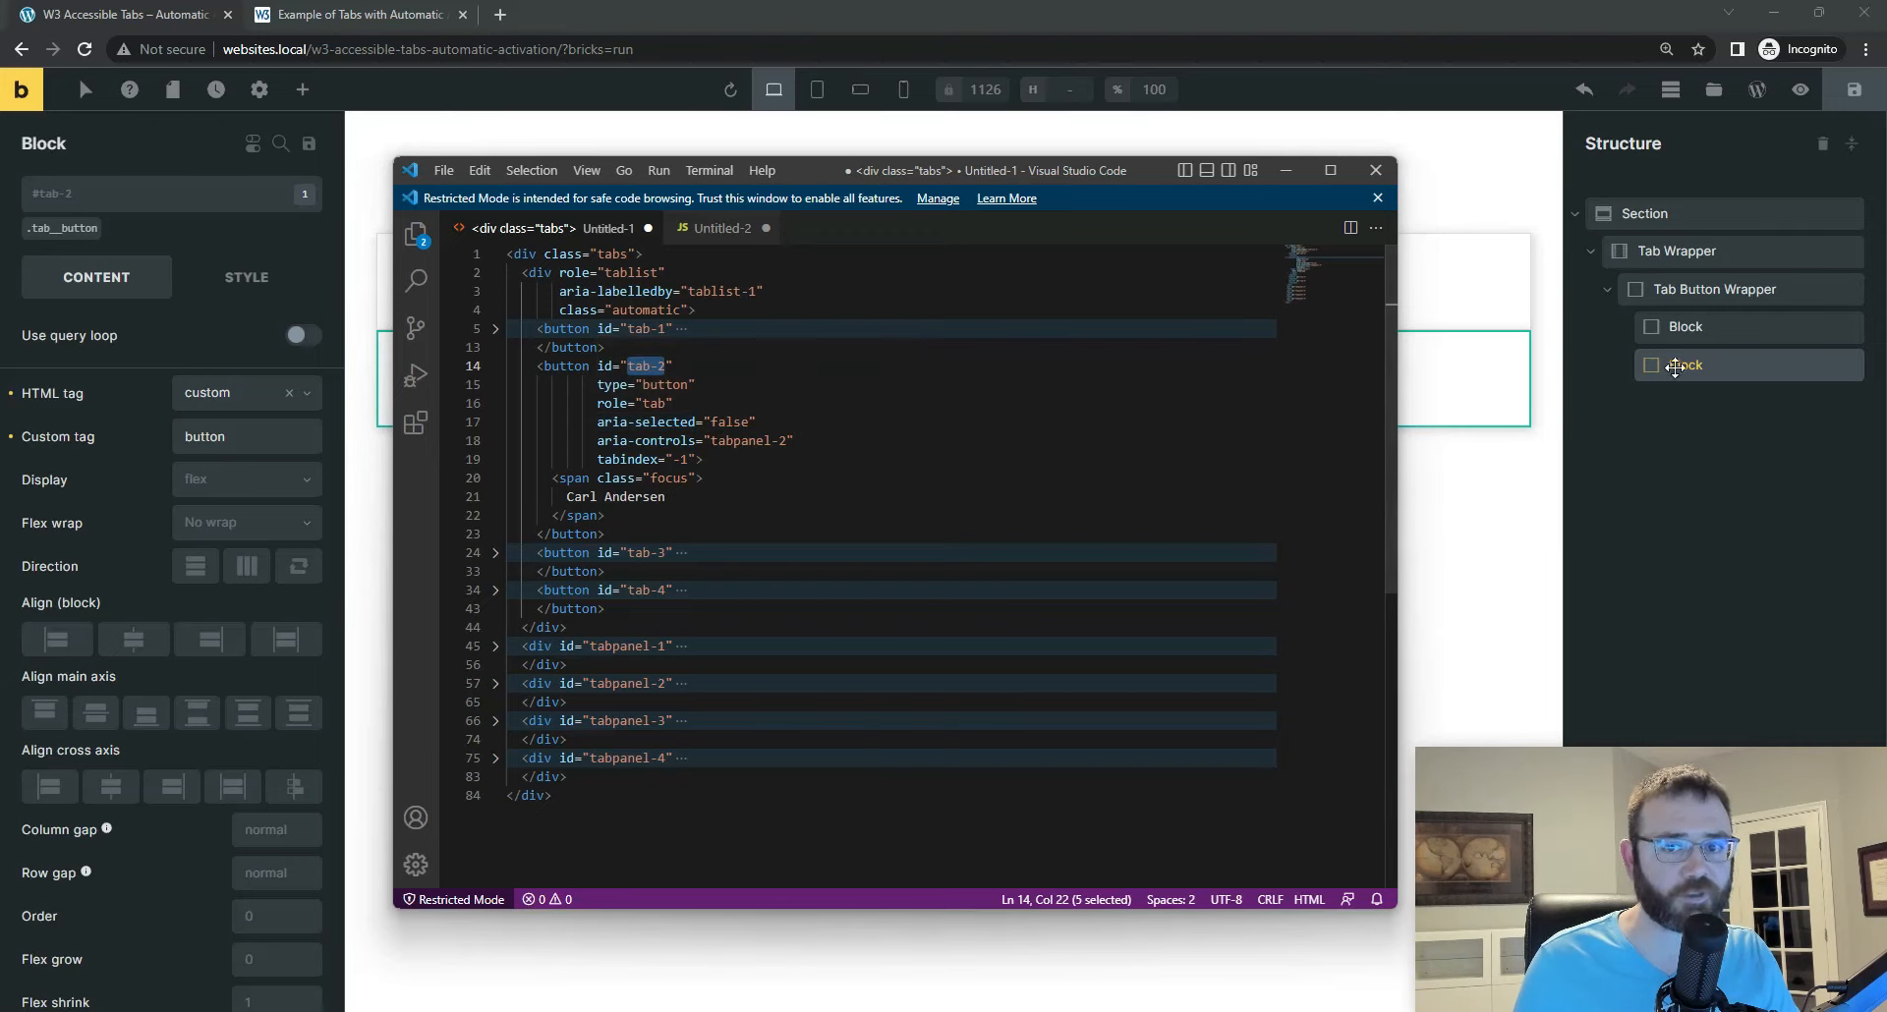
Step: On the tab-2 Block in Bricks, review the copied attributes, setting aria-selected to false and aria-controls to tabpanel-2
click(236, 282)
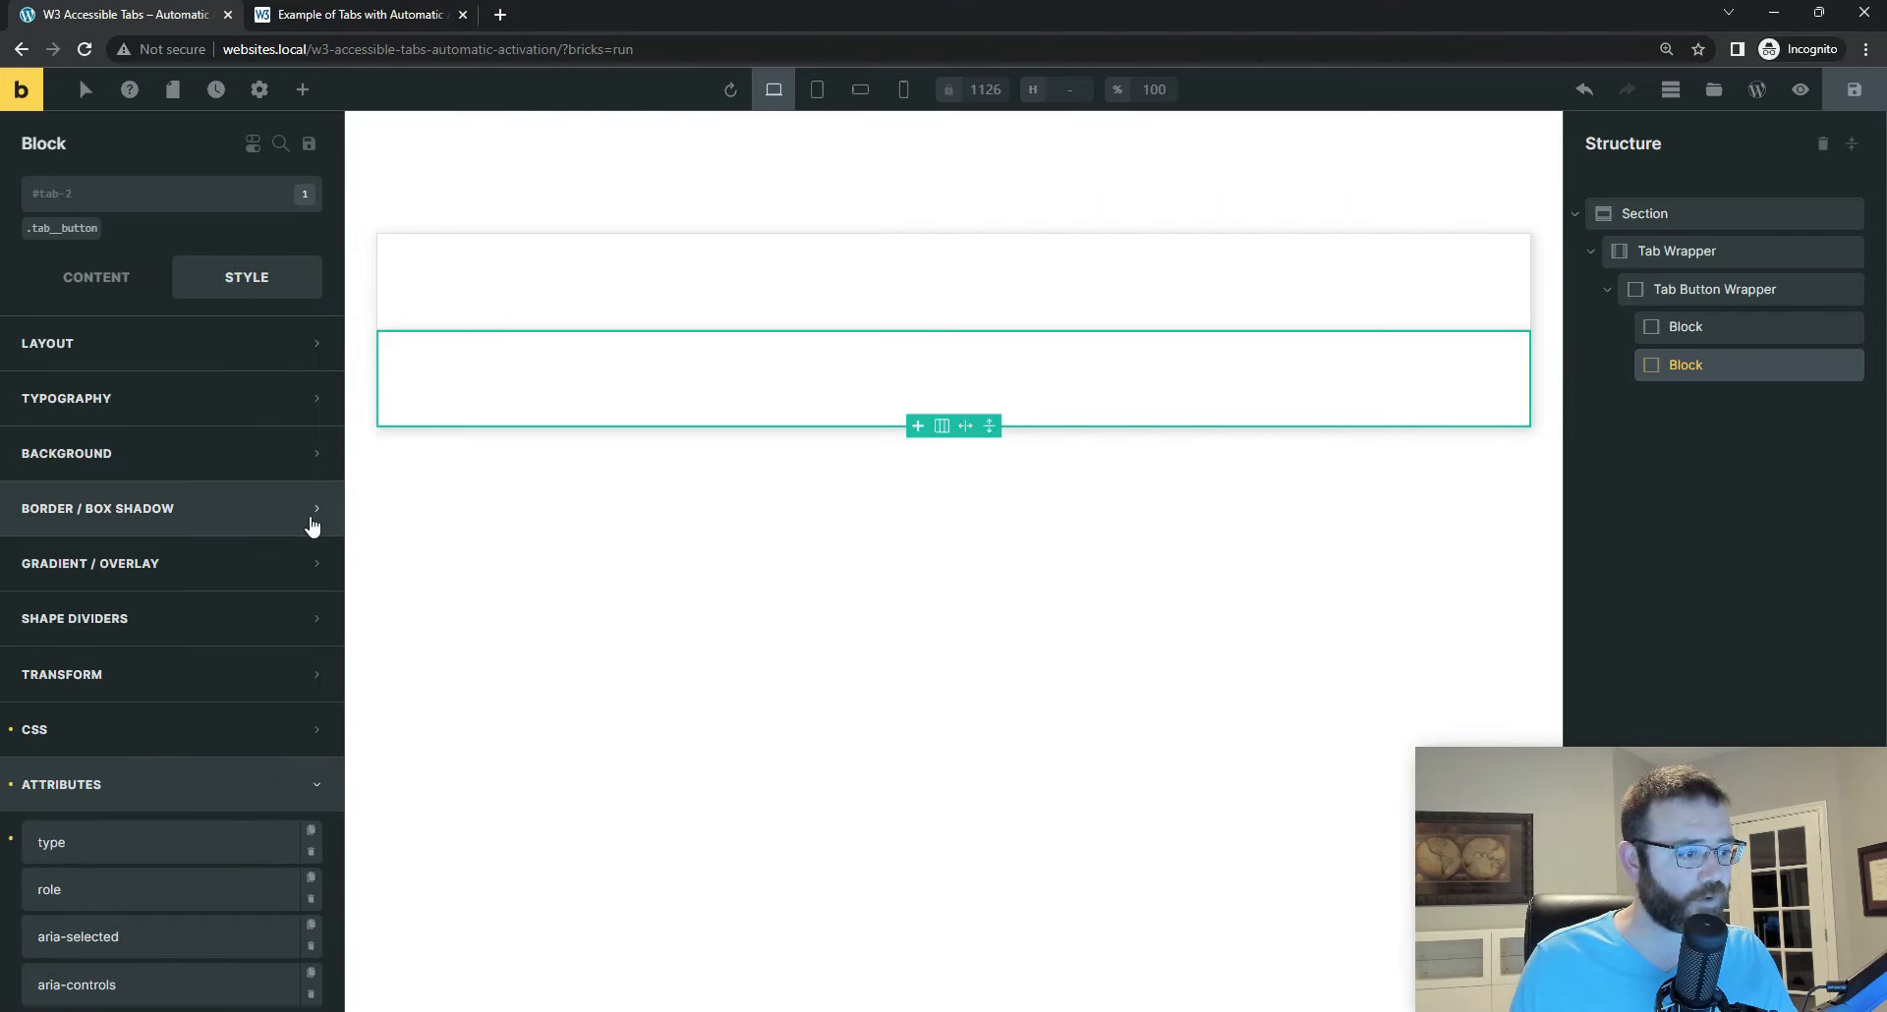
scroll(274, 674, down, 2)
click(138, 742)
scroll(123, 767, down, 2)
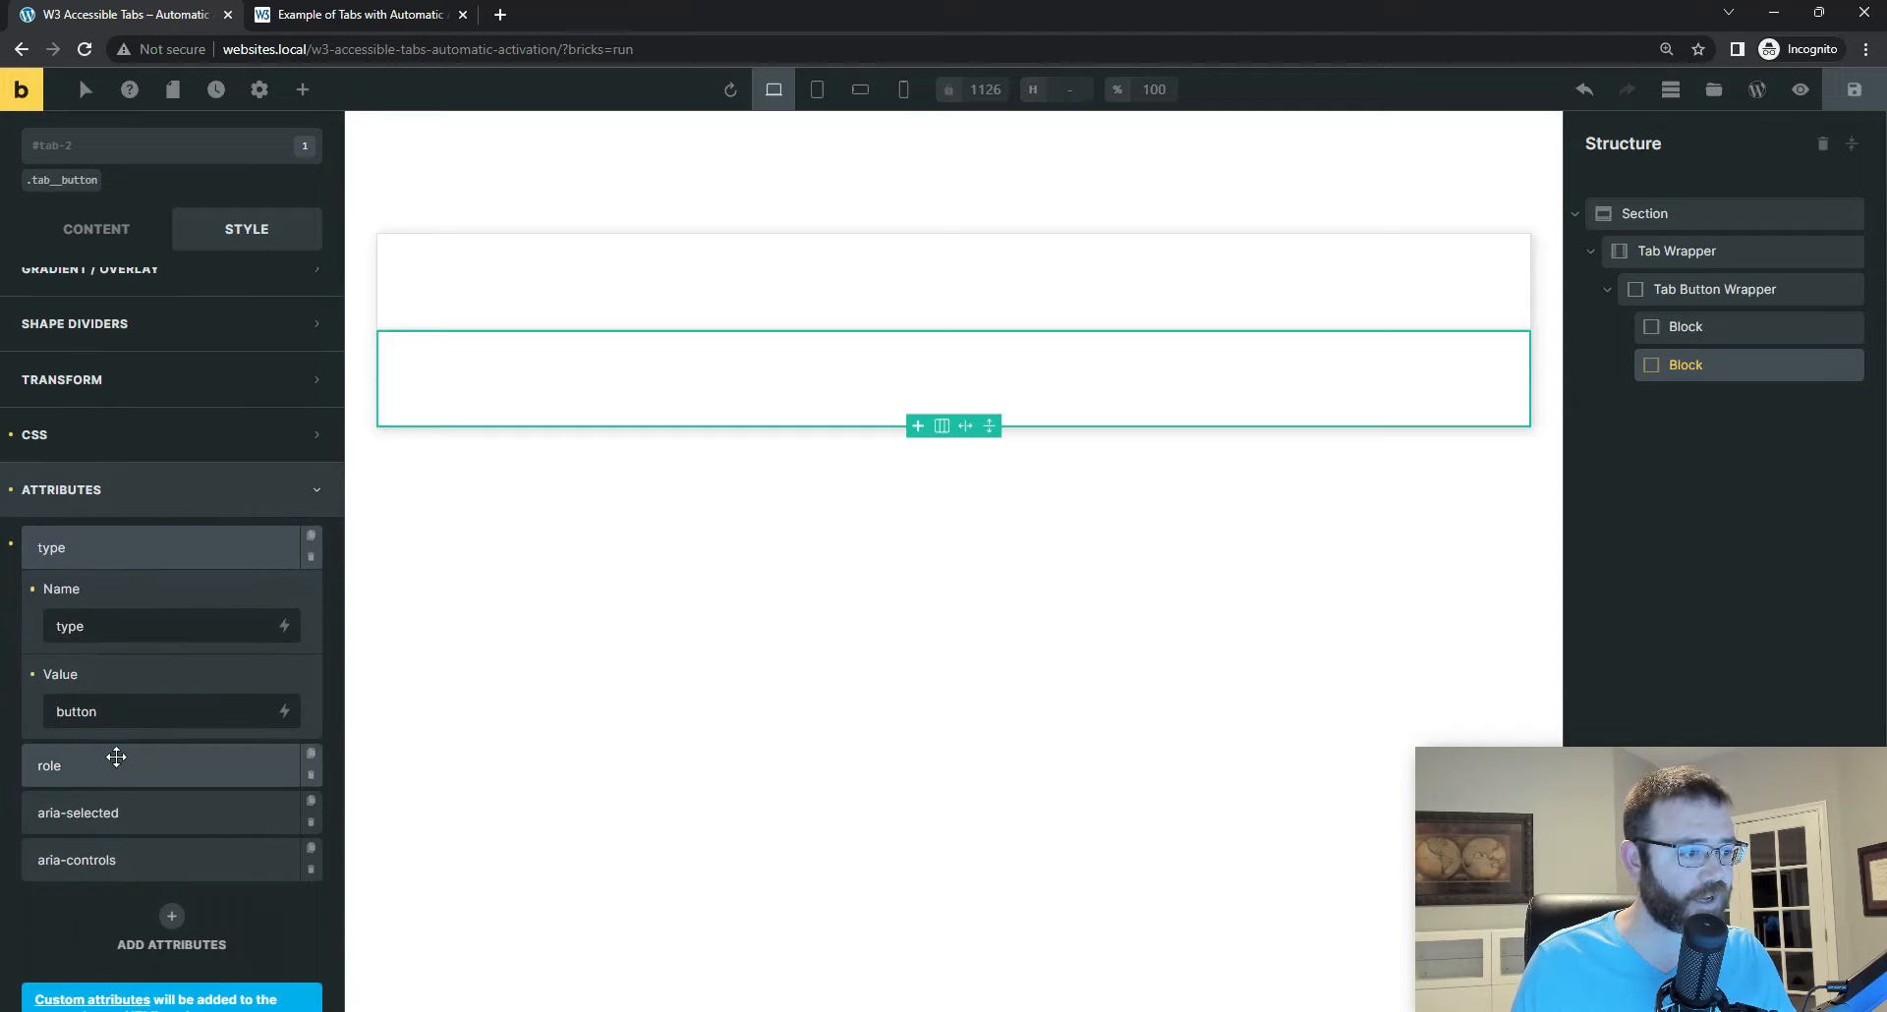
click(114, 761)
scroll(79, 561, down, 2)
click(80, 657)
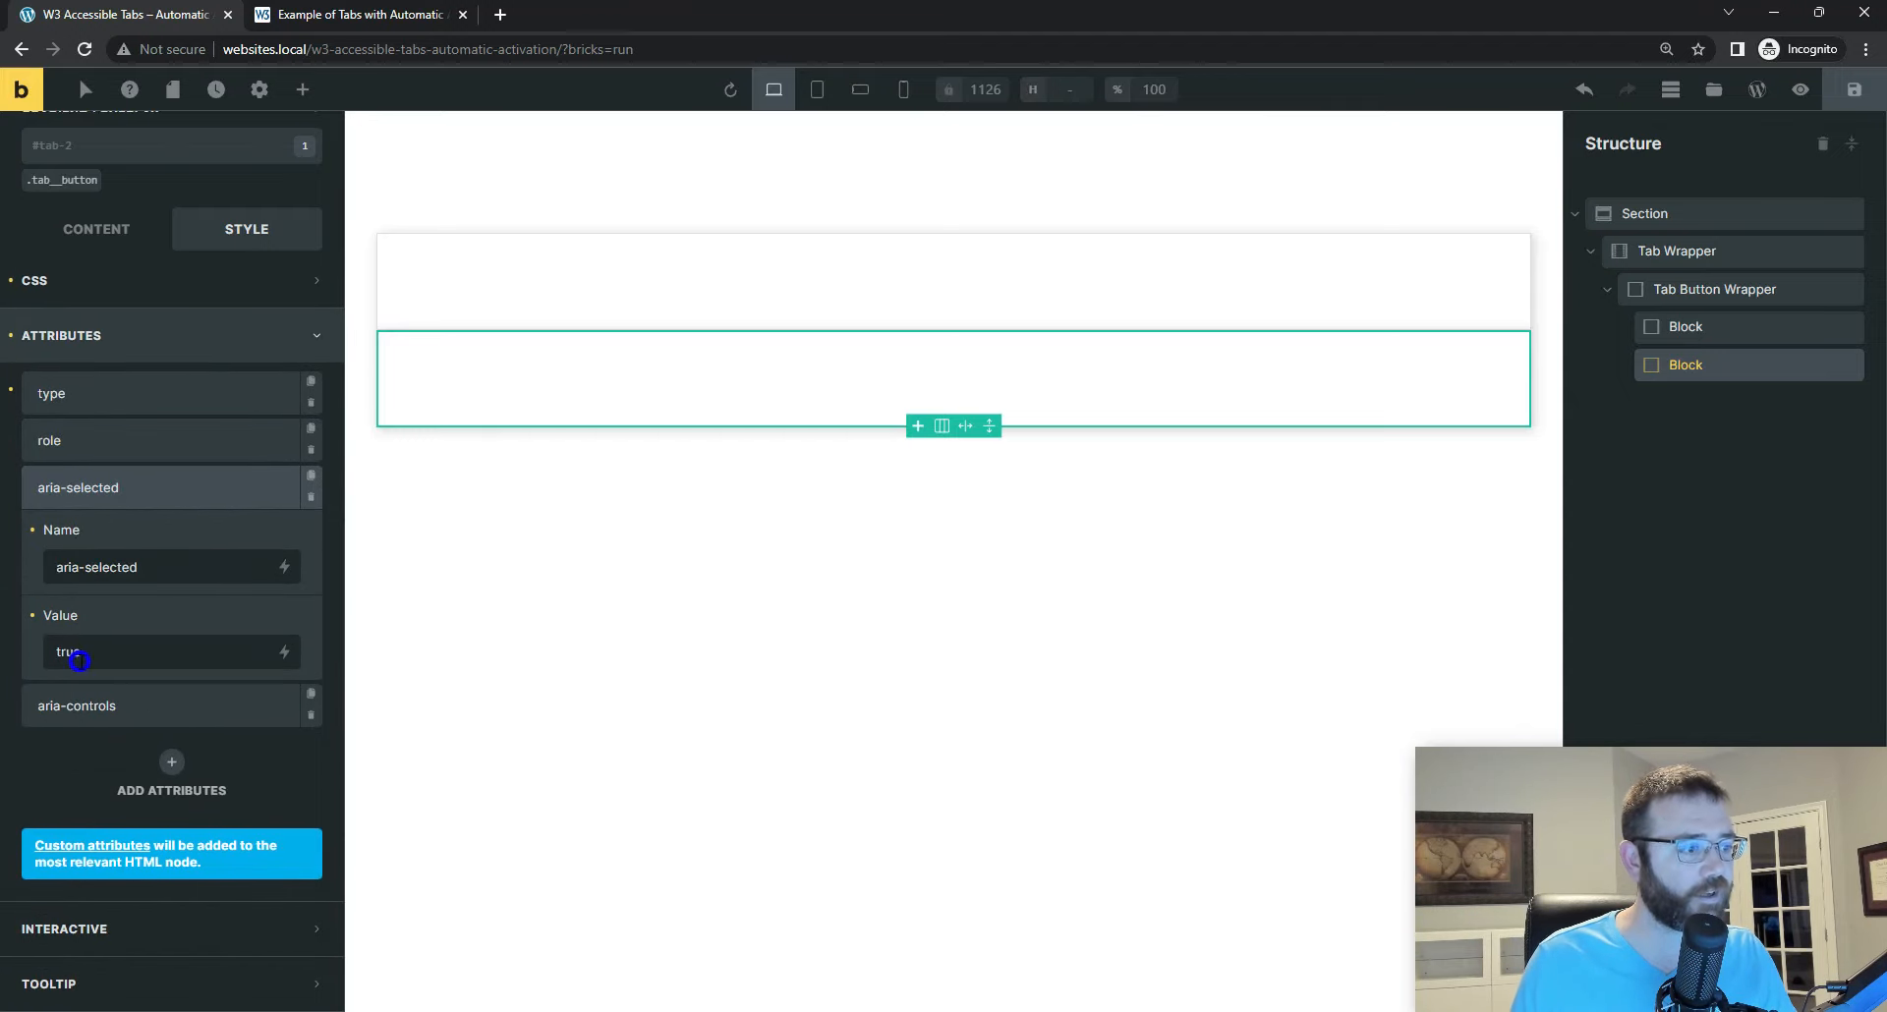
double_click(68, 652)
text(false)
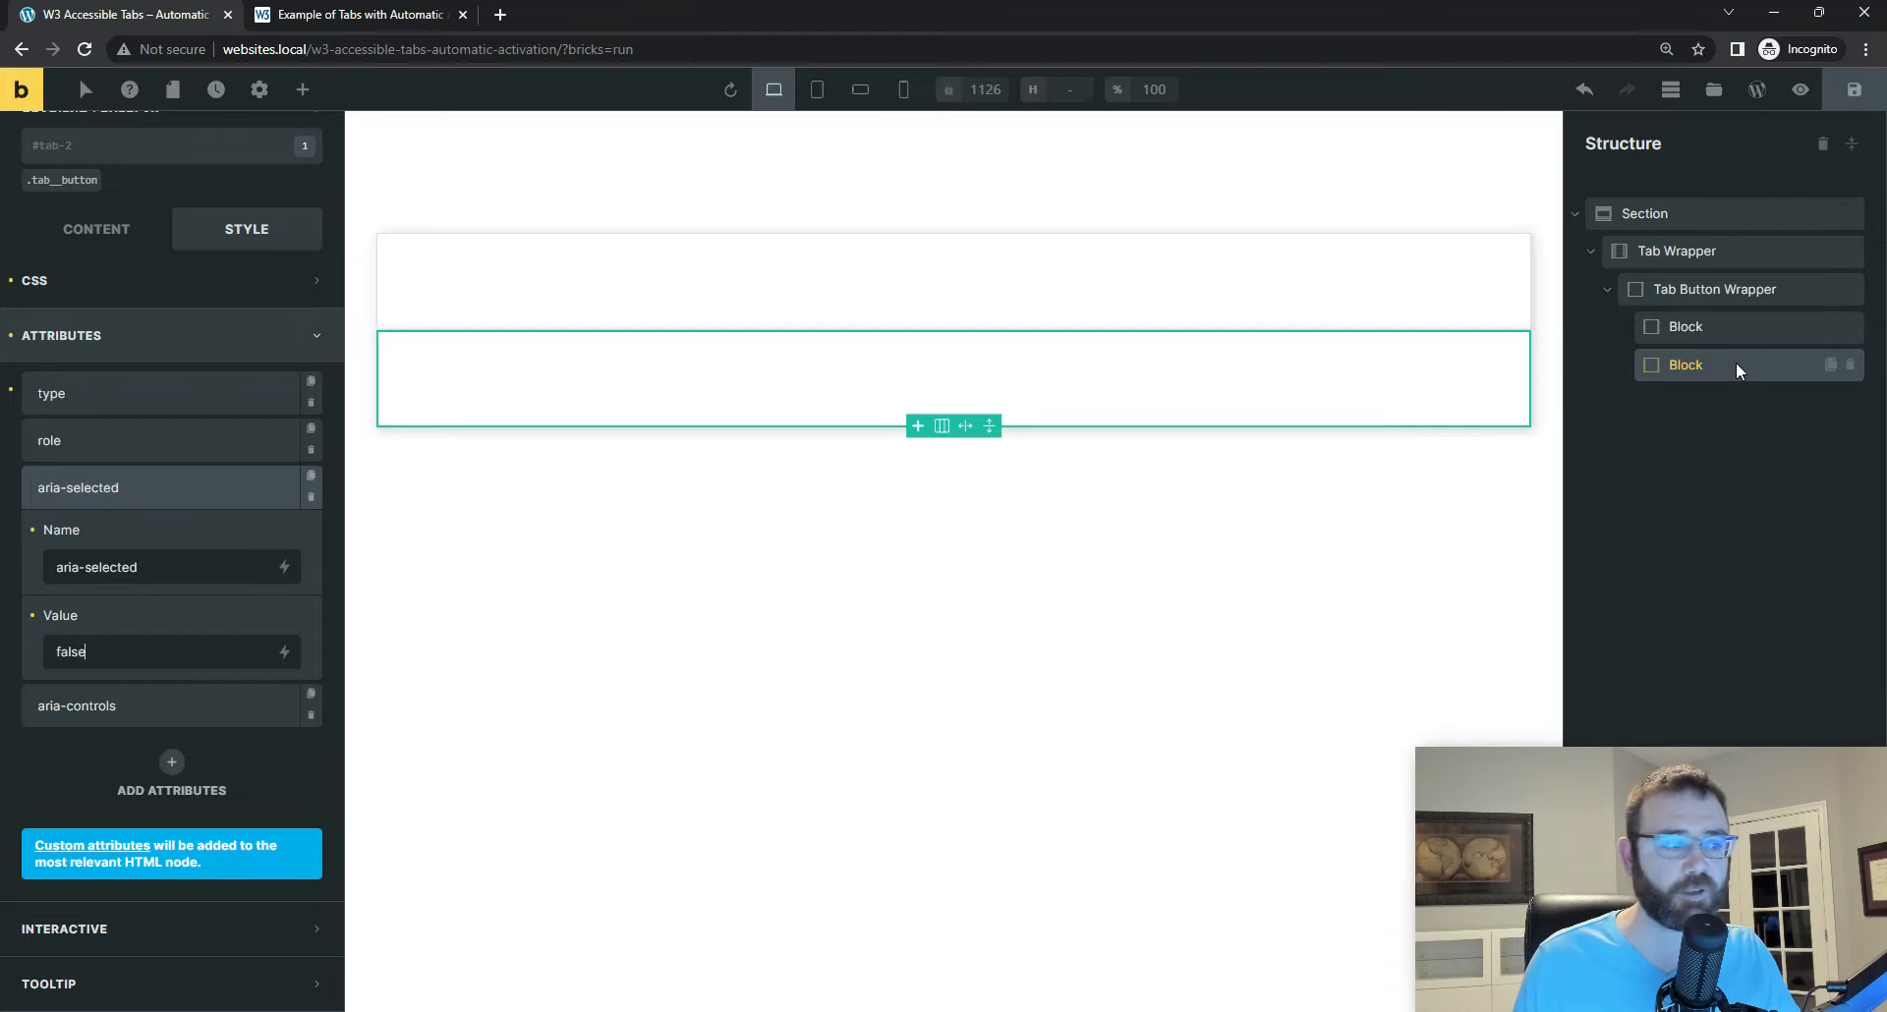
click(78, 705)
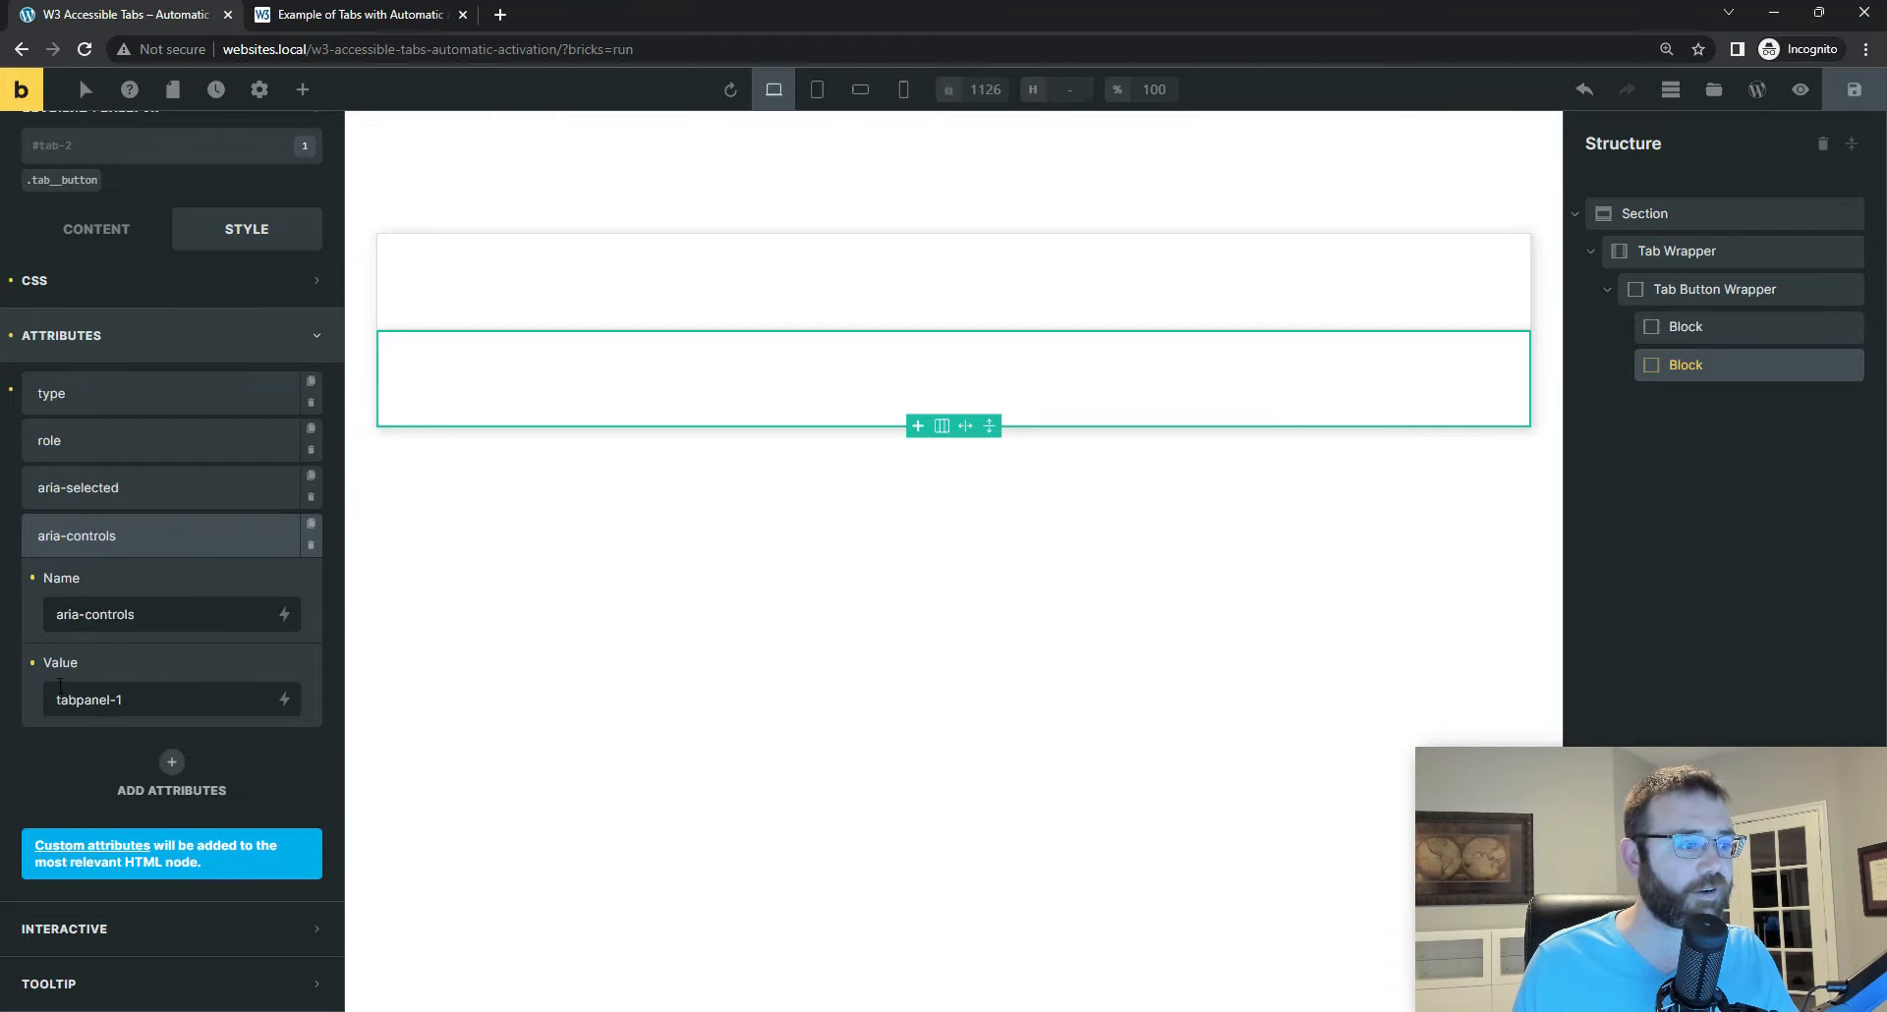
click(128, 700)
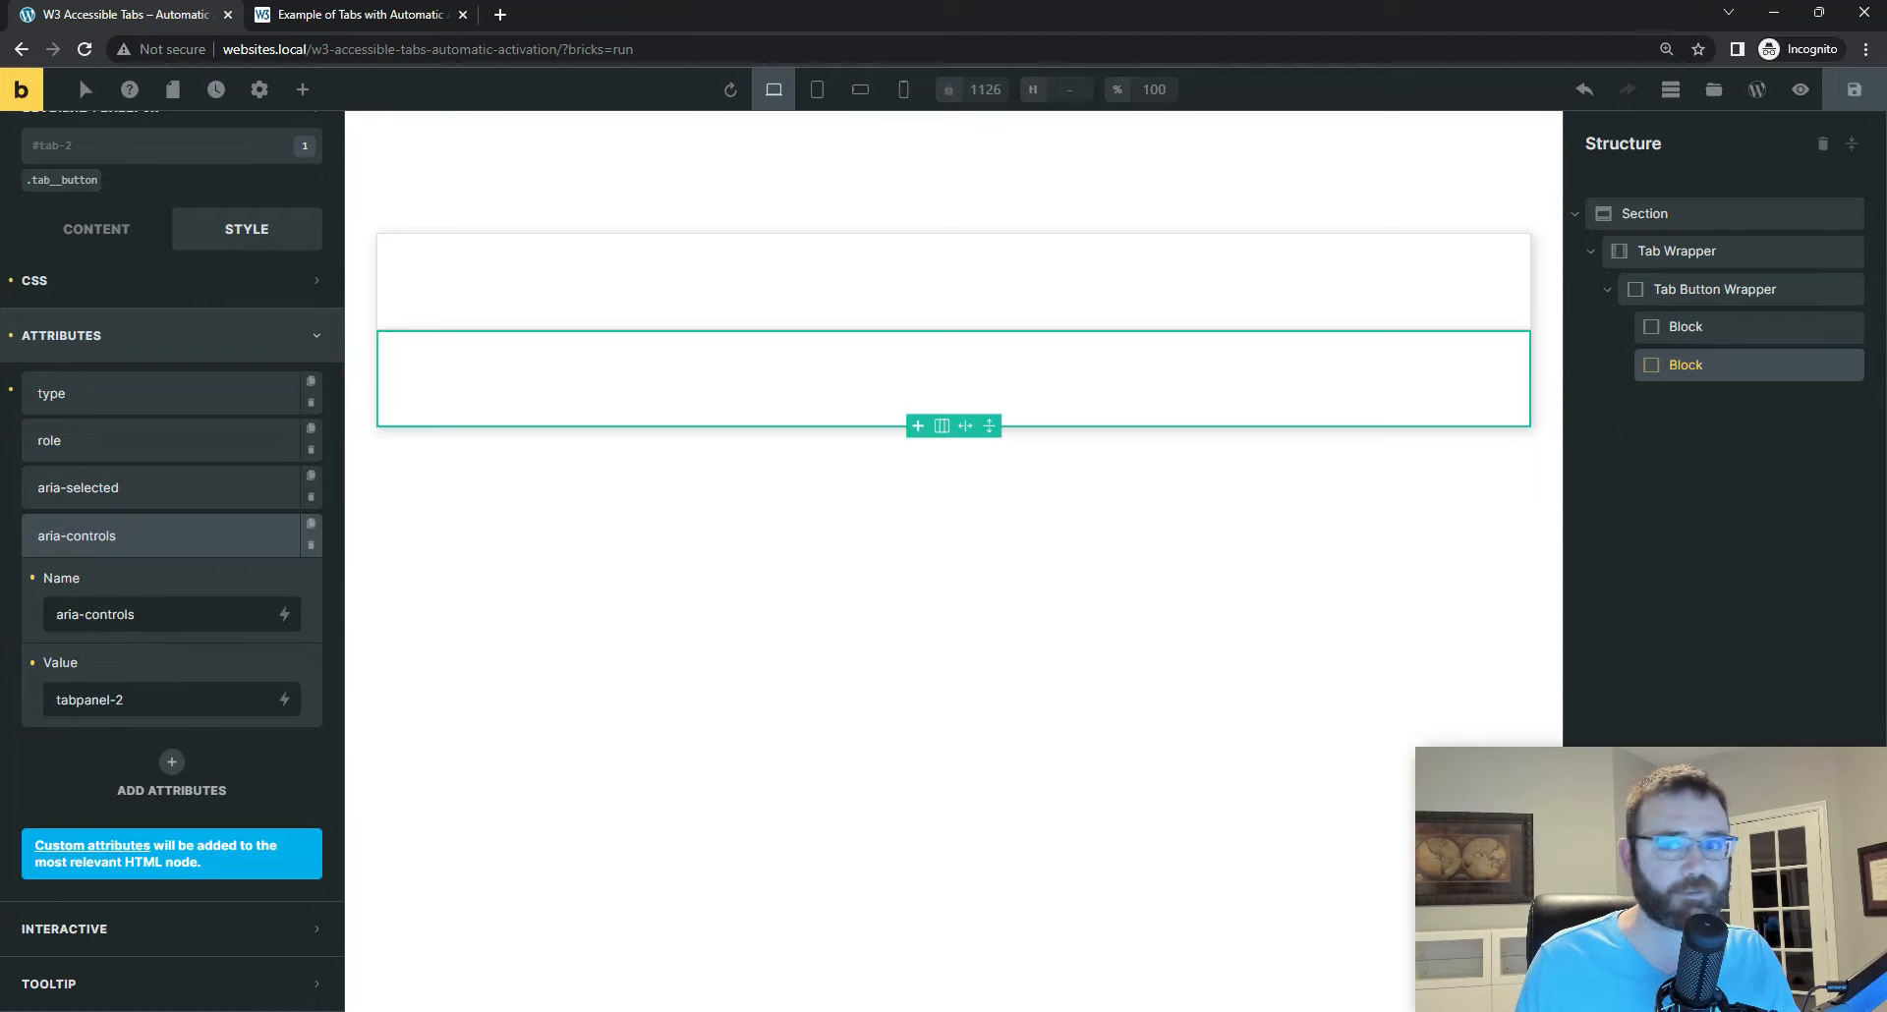
Step: Duplicate the tab-2 Block and give the copy the ID tab-3
click(1830, 365)
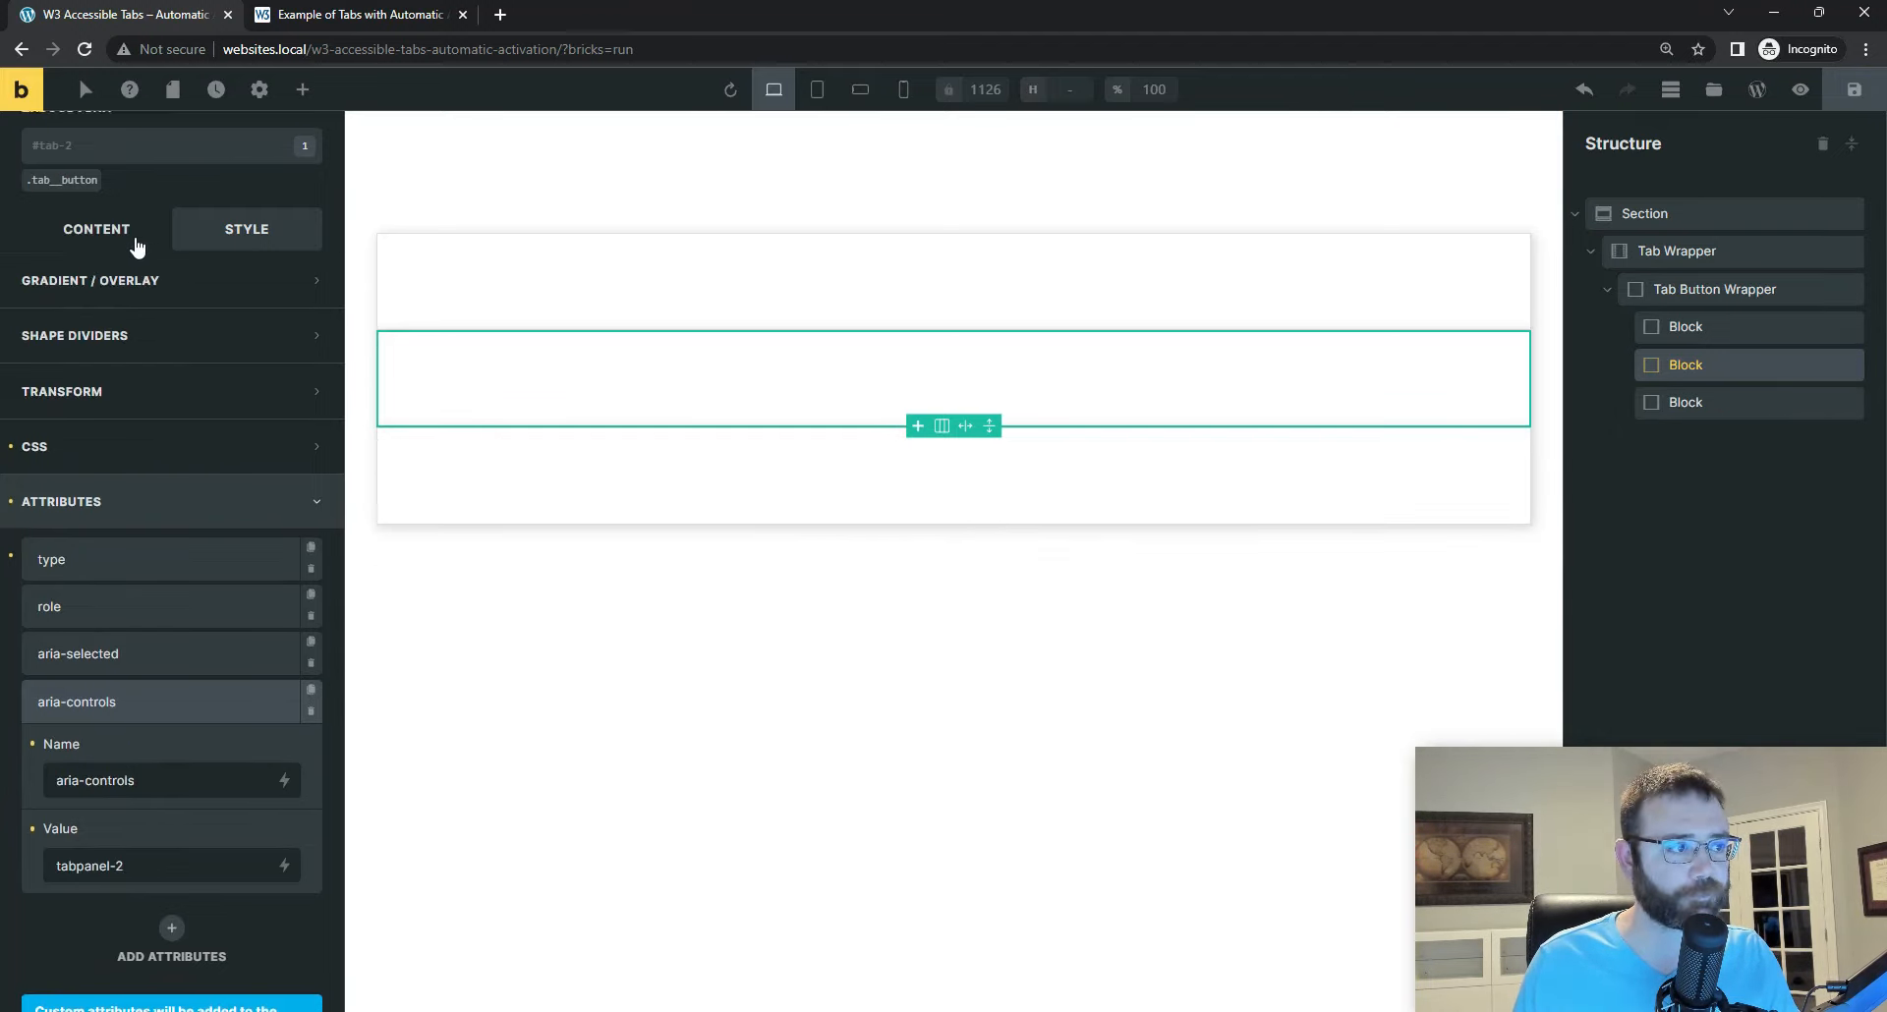
click(1692, 402)
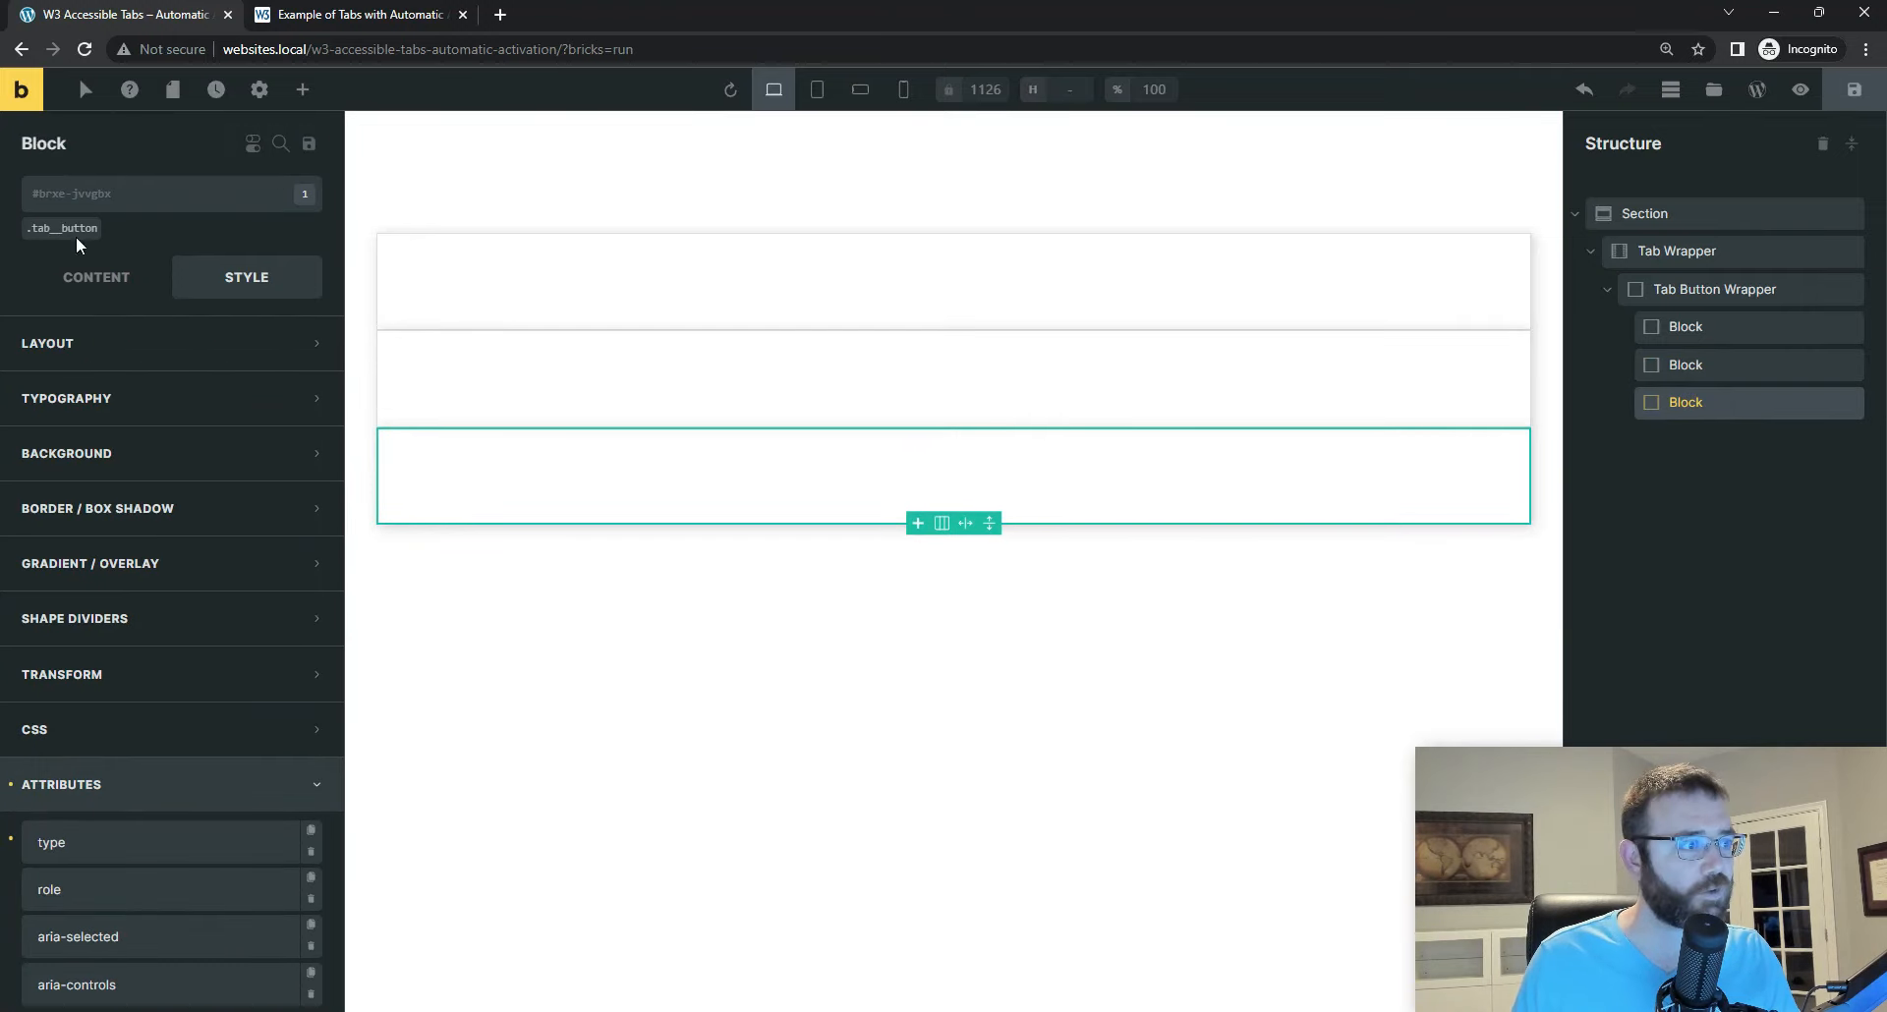
click(252, 191)
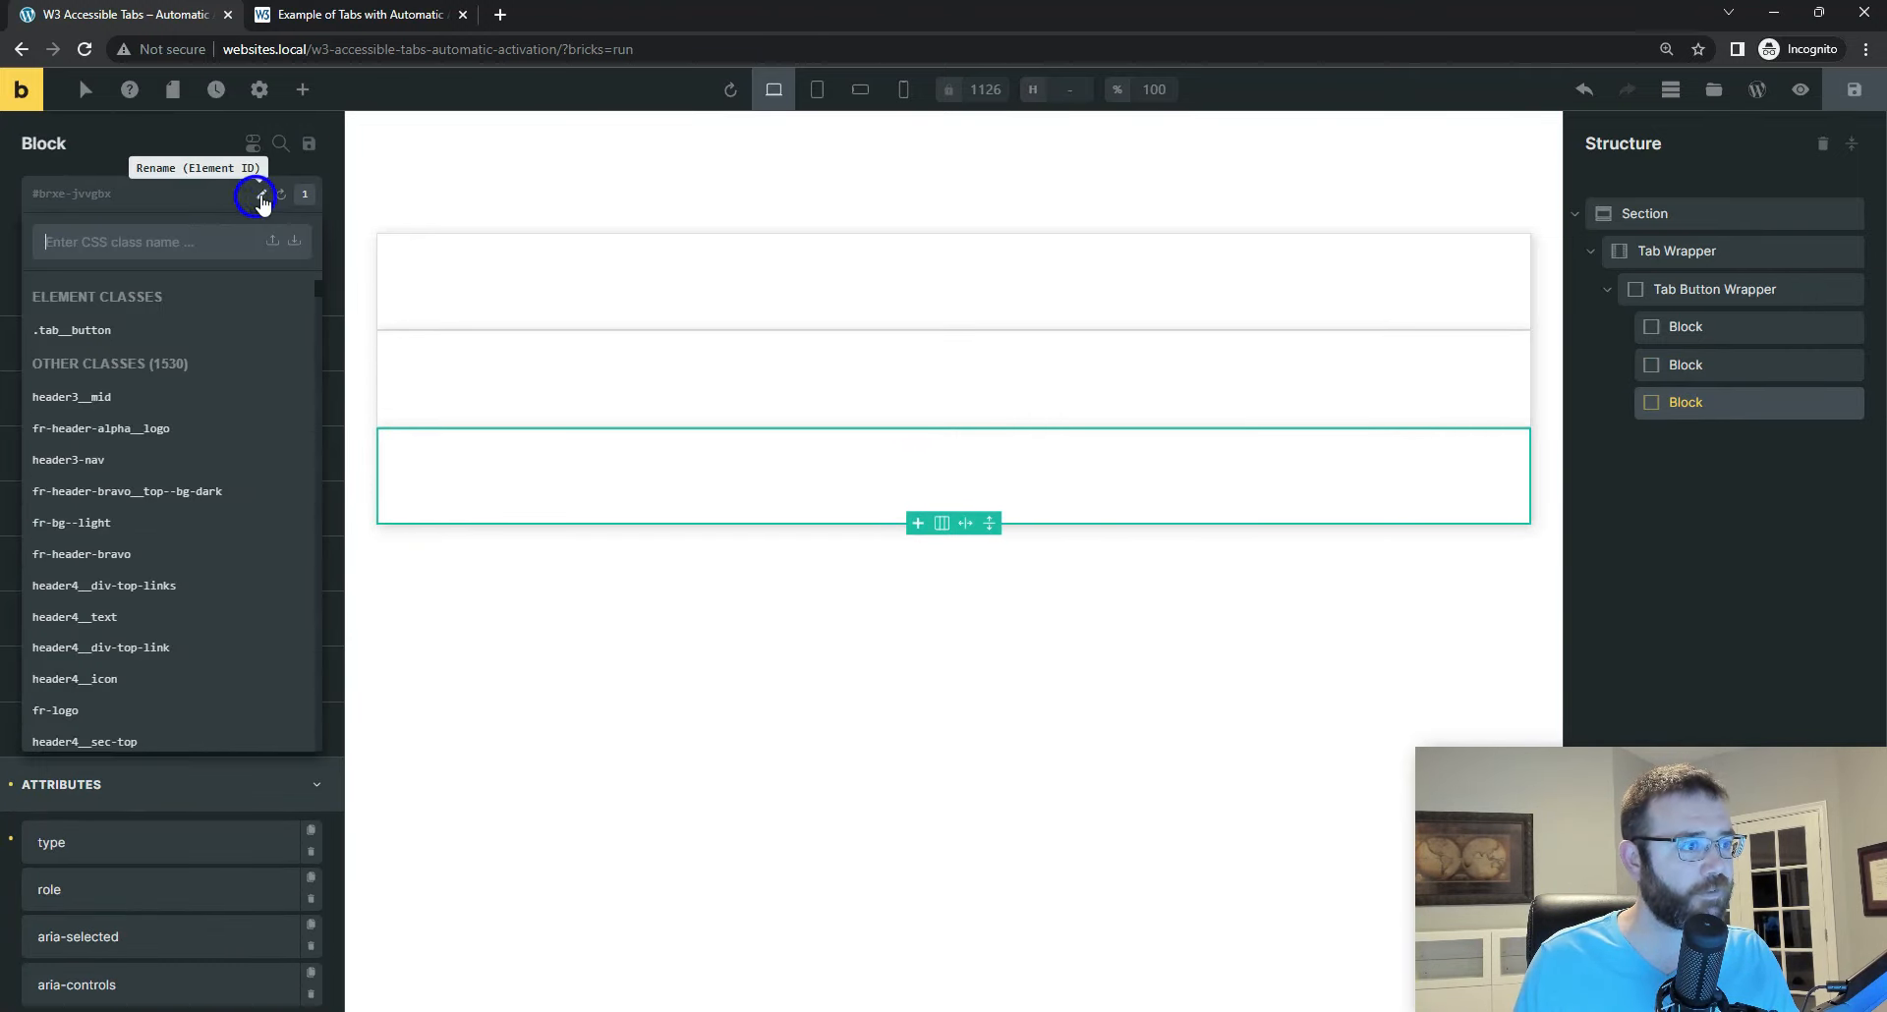
click(260, 194)
text(tab-3)
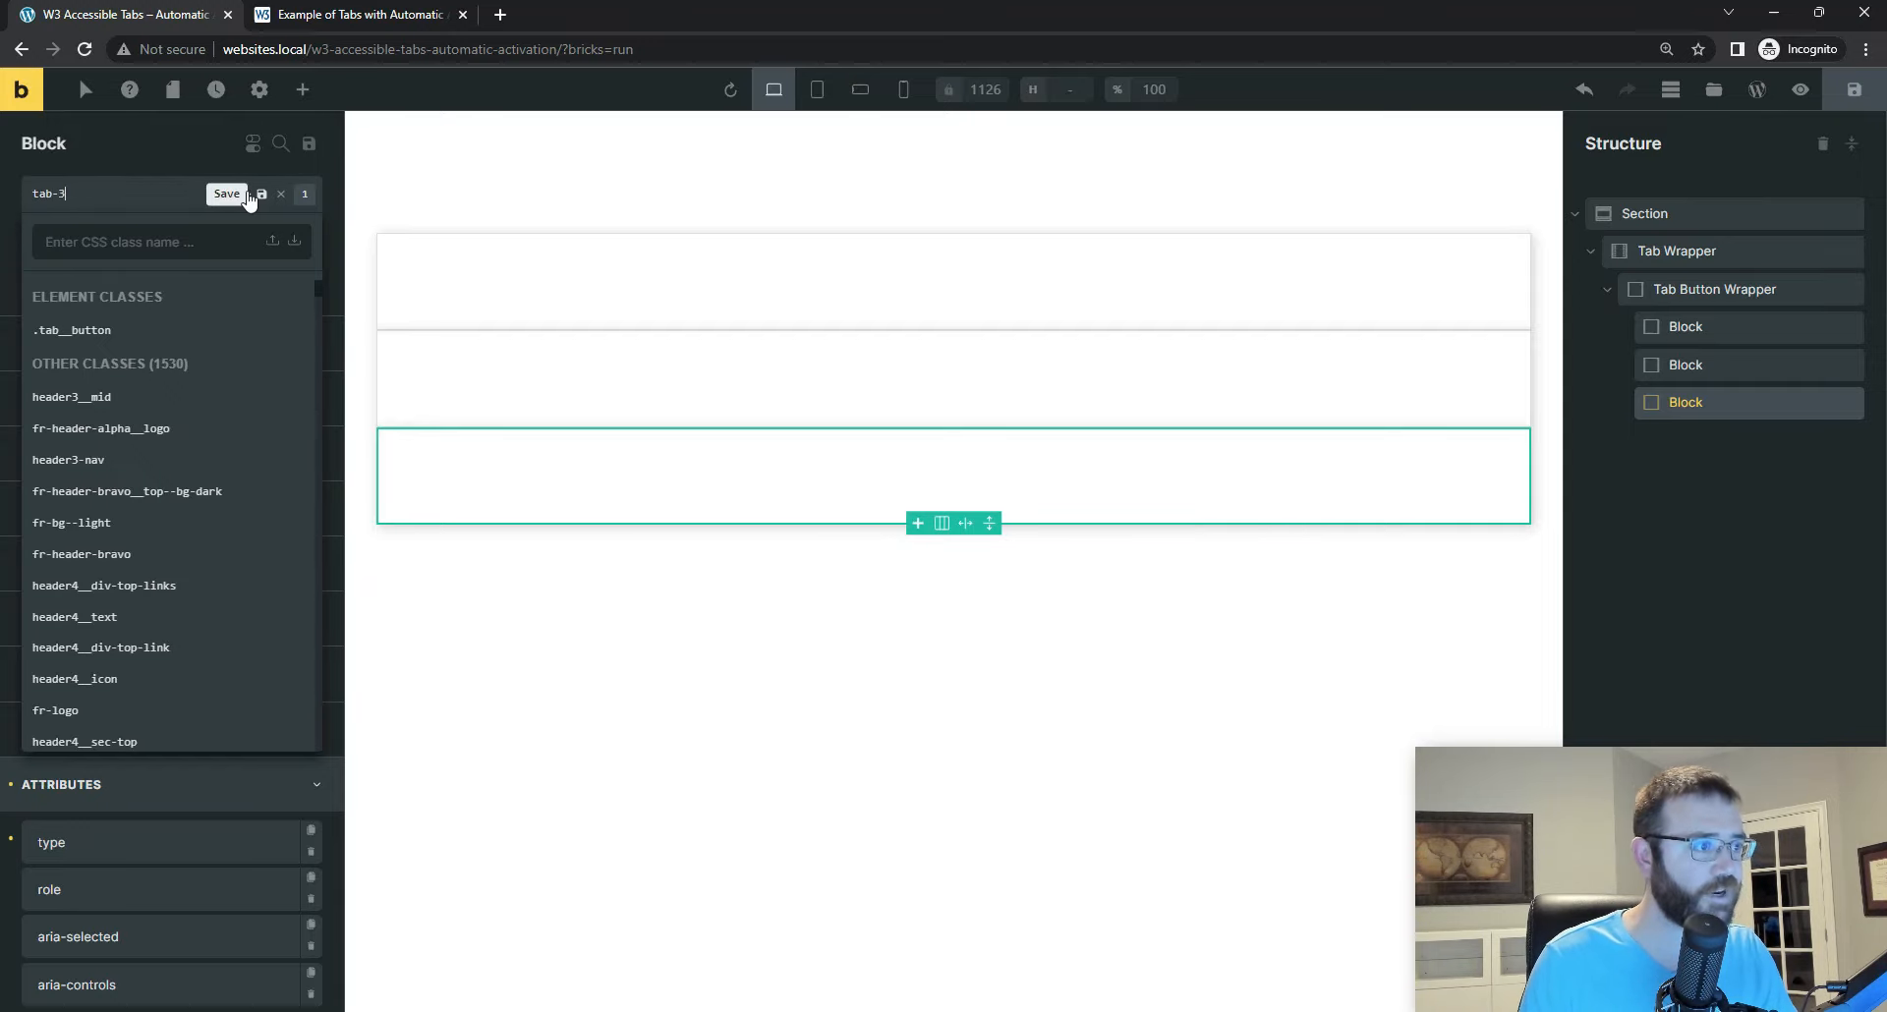
click(250, 196)
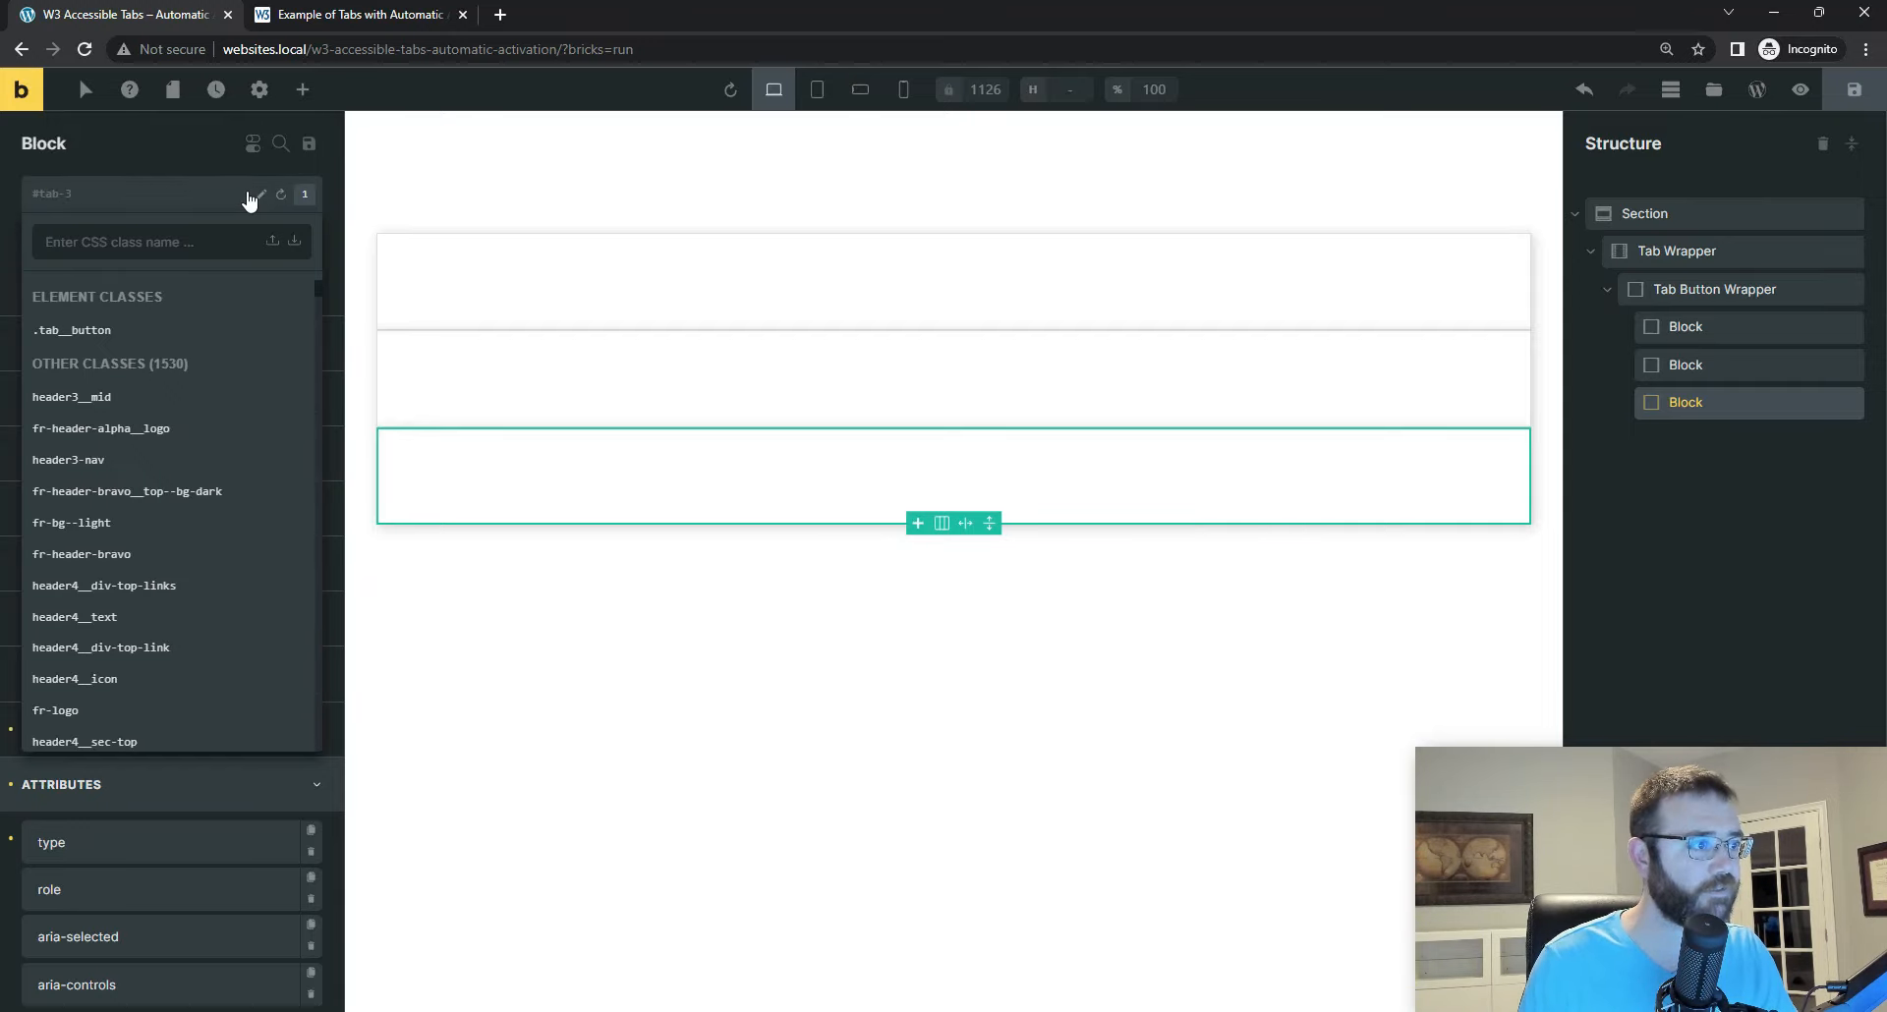
click(1693, 403)
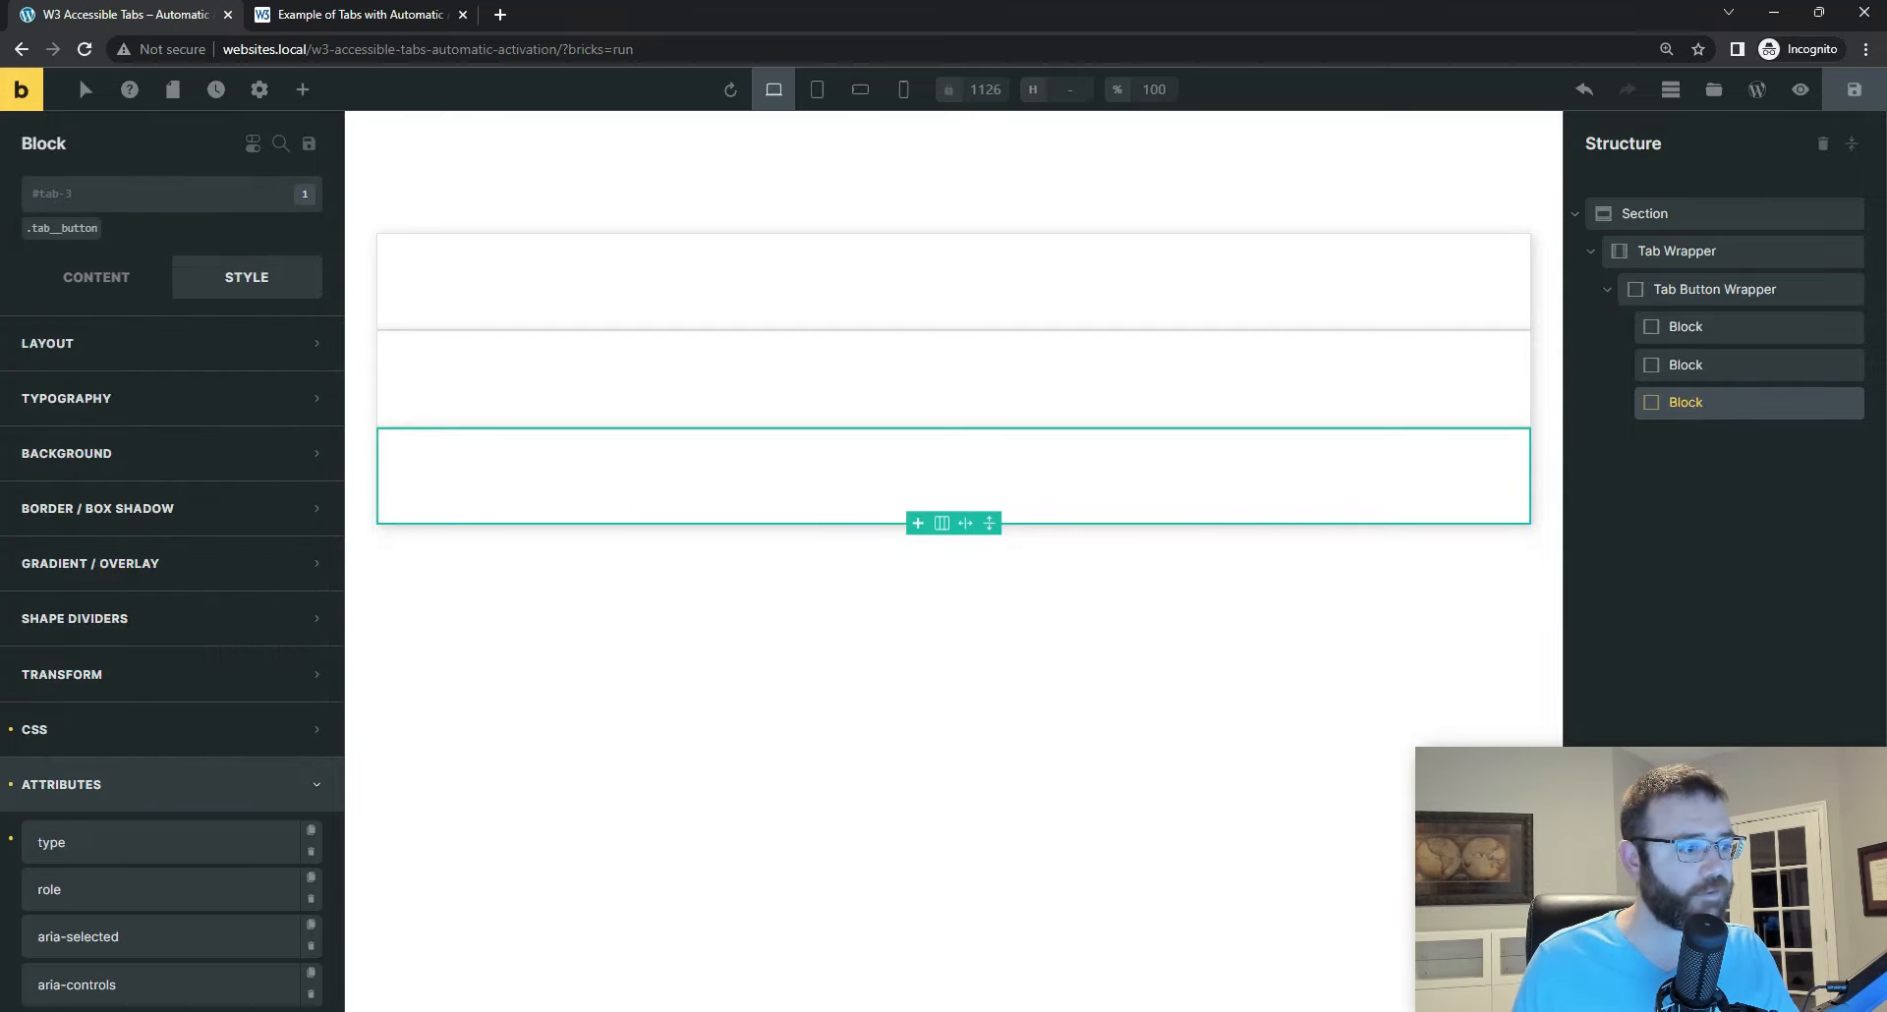
Step: Check aria-selected on the tab-3 Block and set its aria-controls attribute to tabpanel-3
scroll(98, 743, down, 2)
click(99, 744)
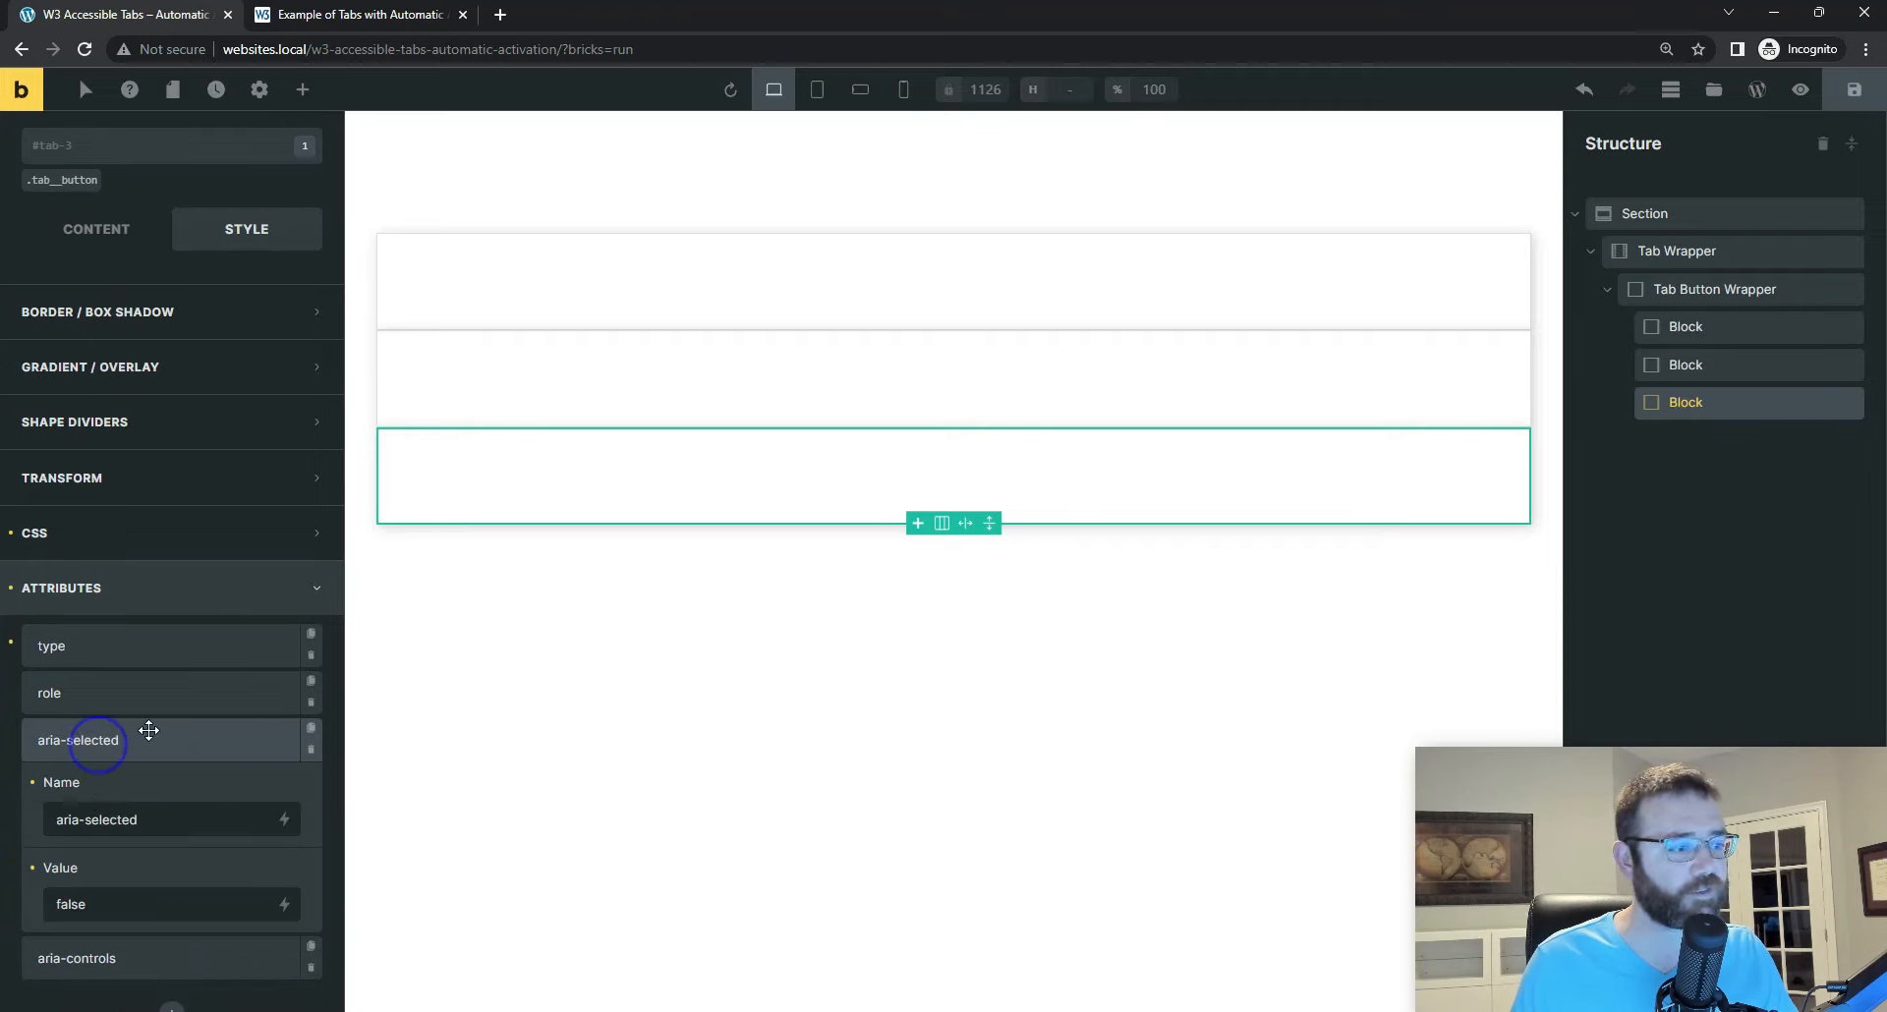
scroll(108, 787, down, 1)
click(110, 851)
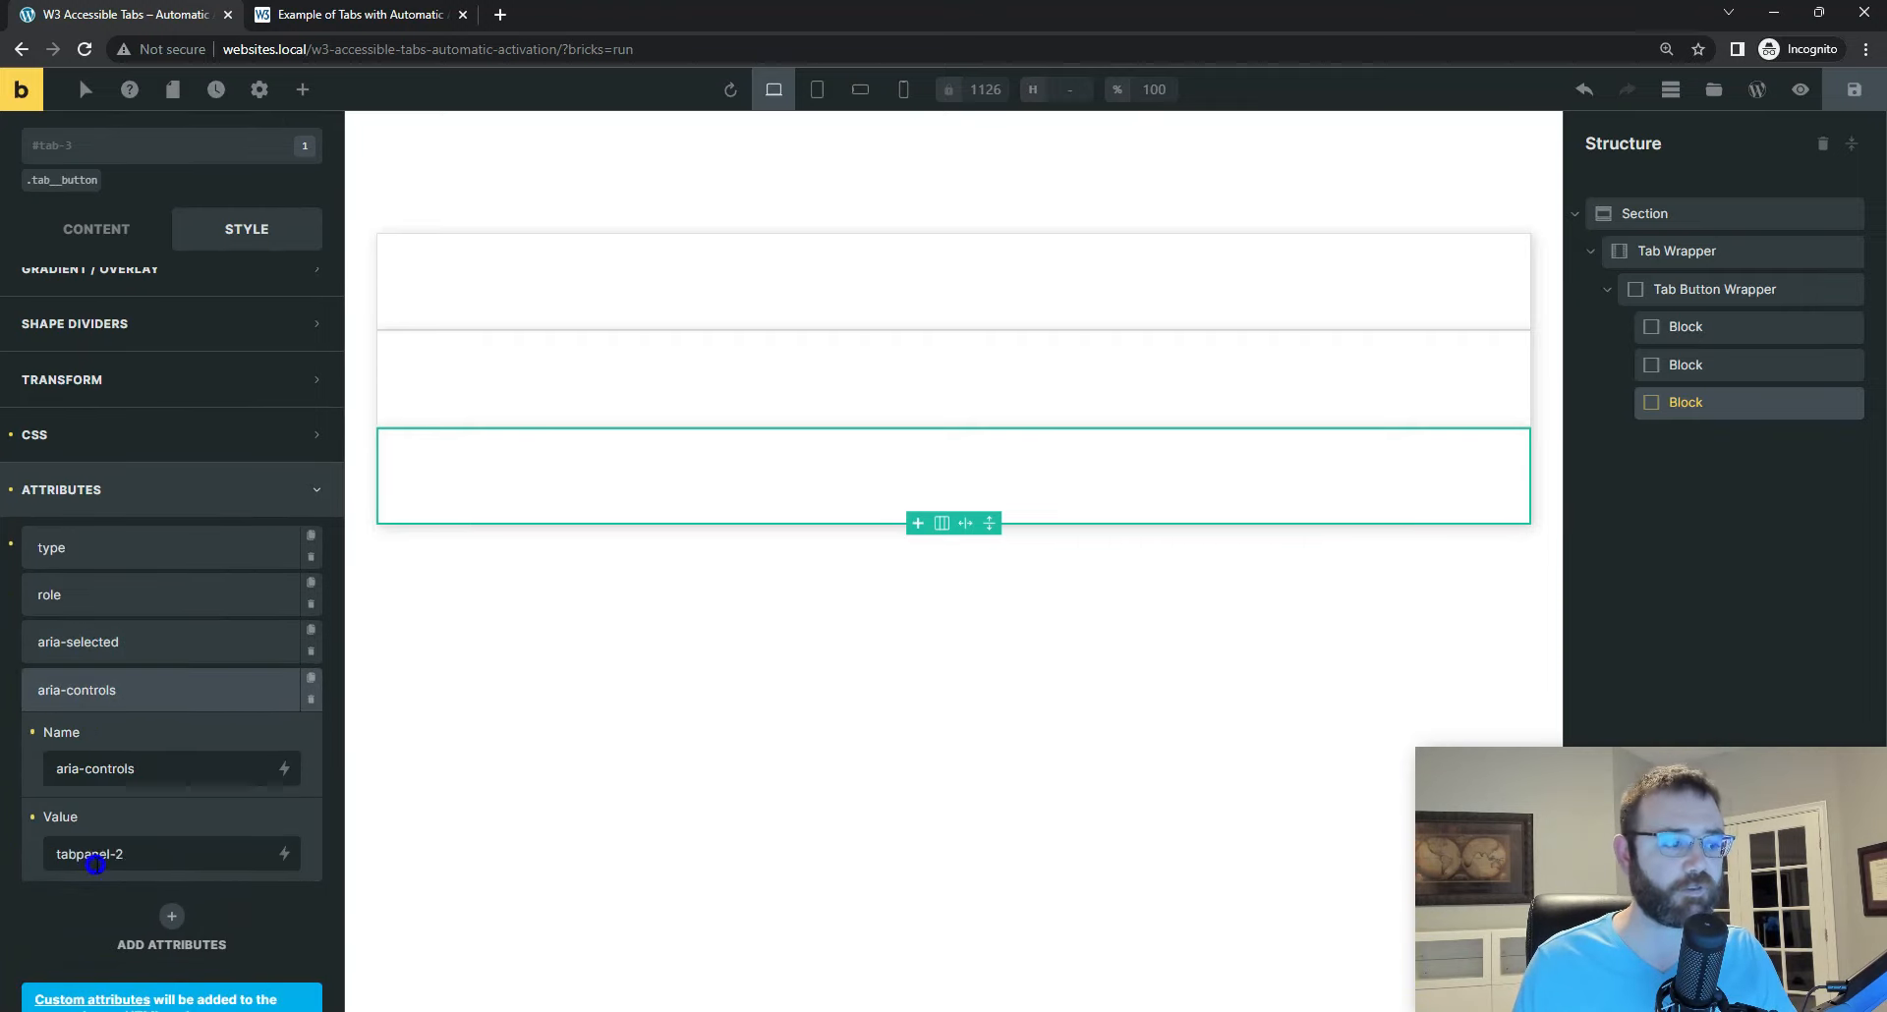
click(154, 854)
key(BackSpace)
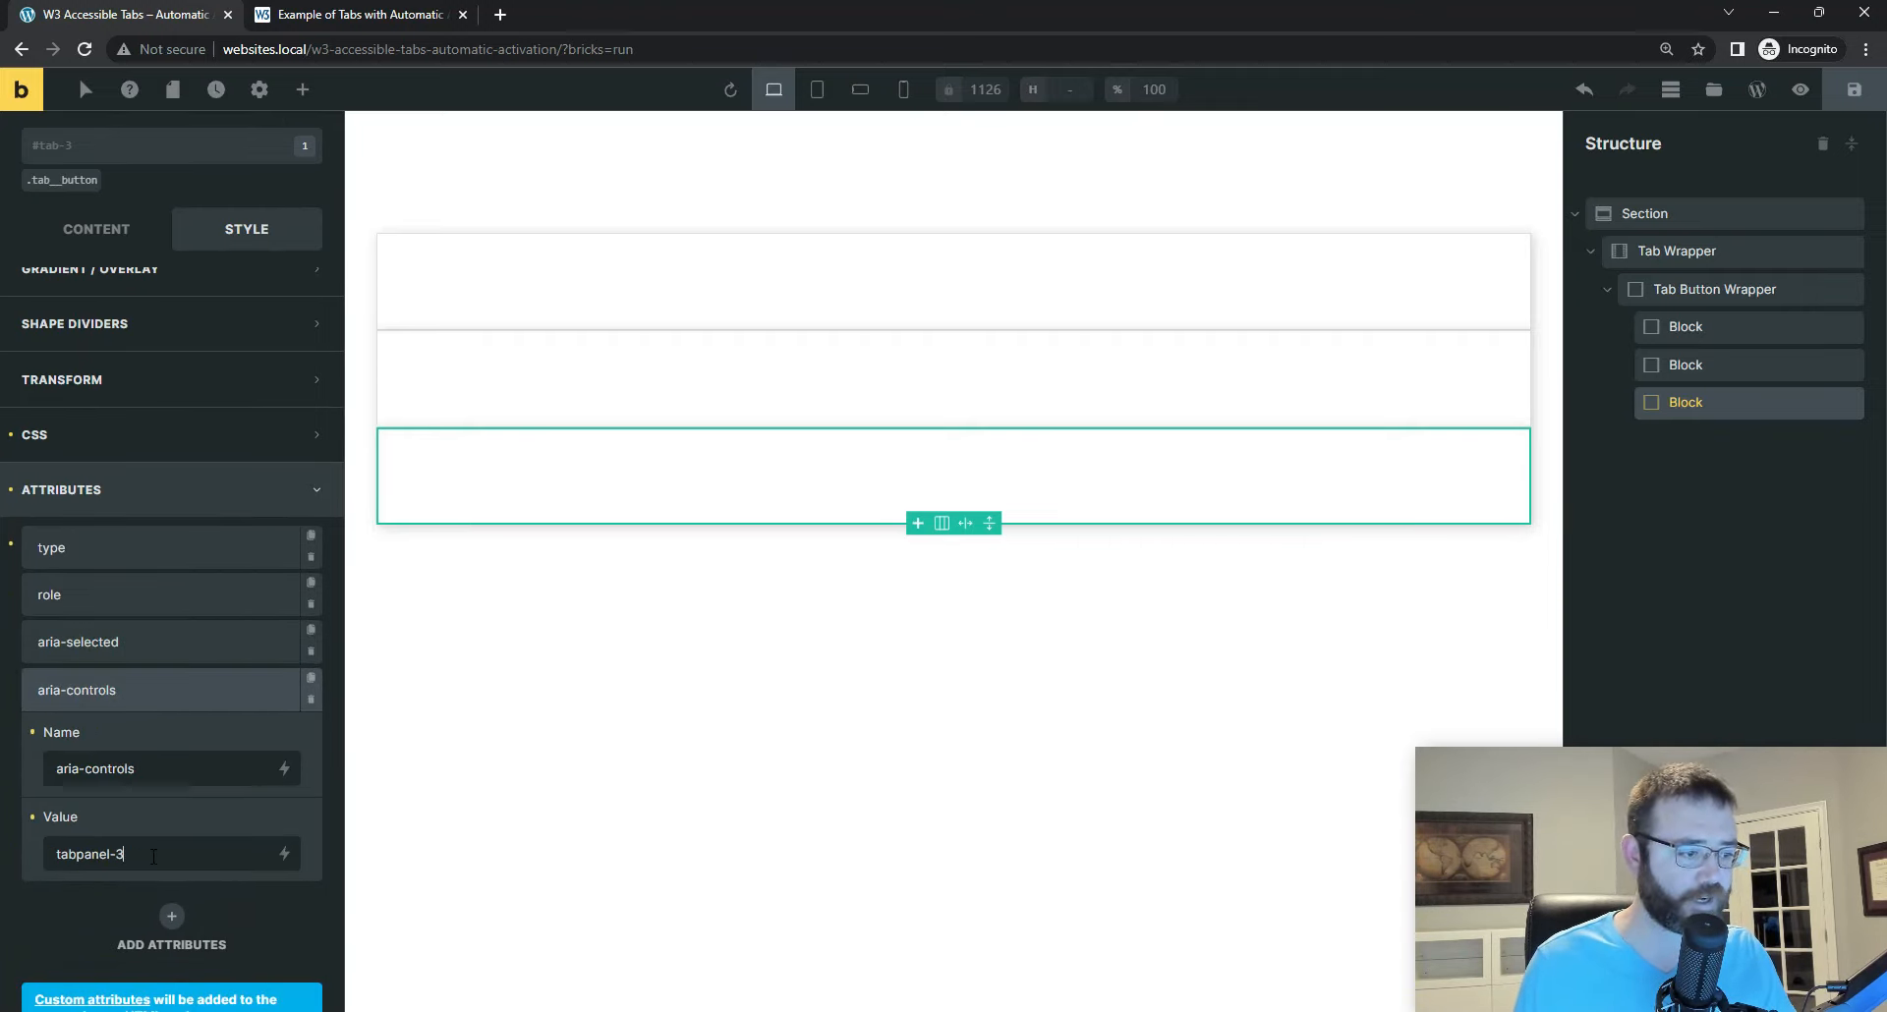
Step: Save the page, duplicate the tab-3 Block and give the copy the ID tab-4
click(1853, 91)
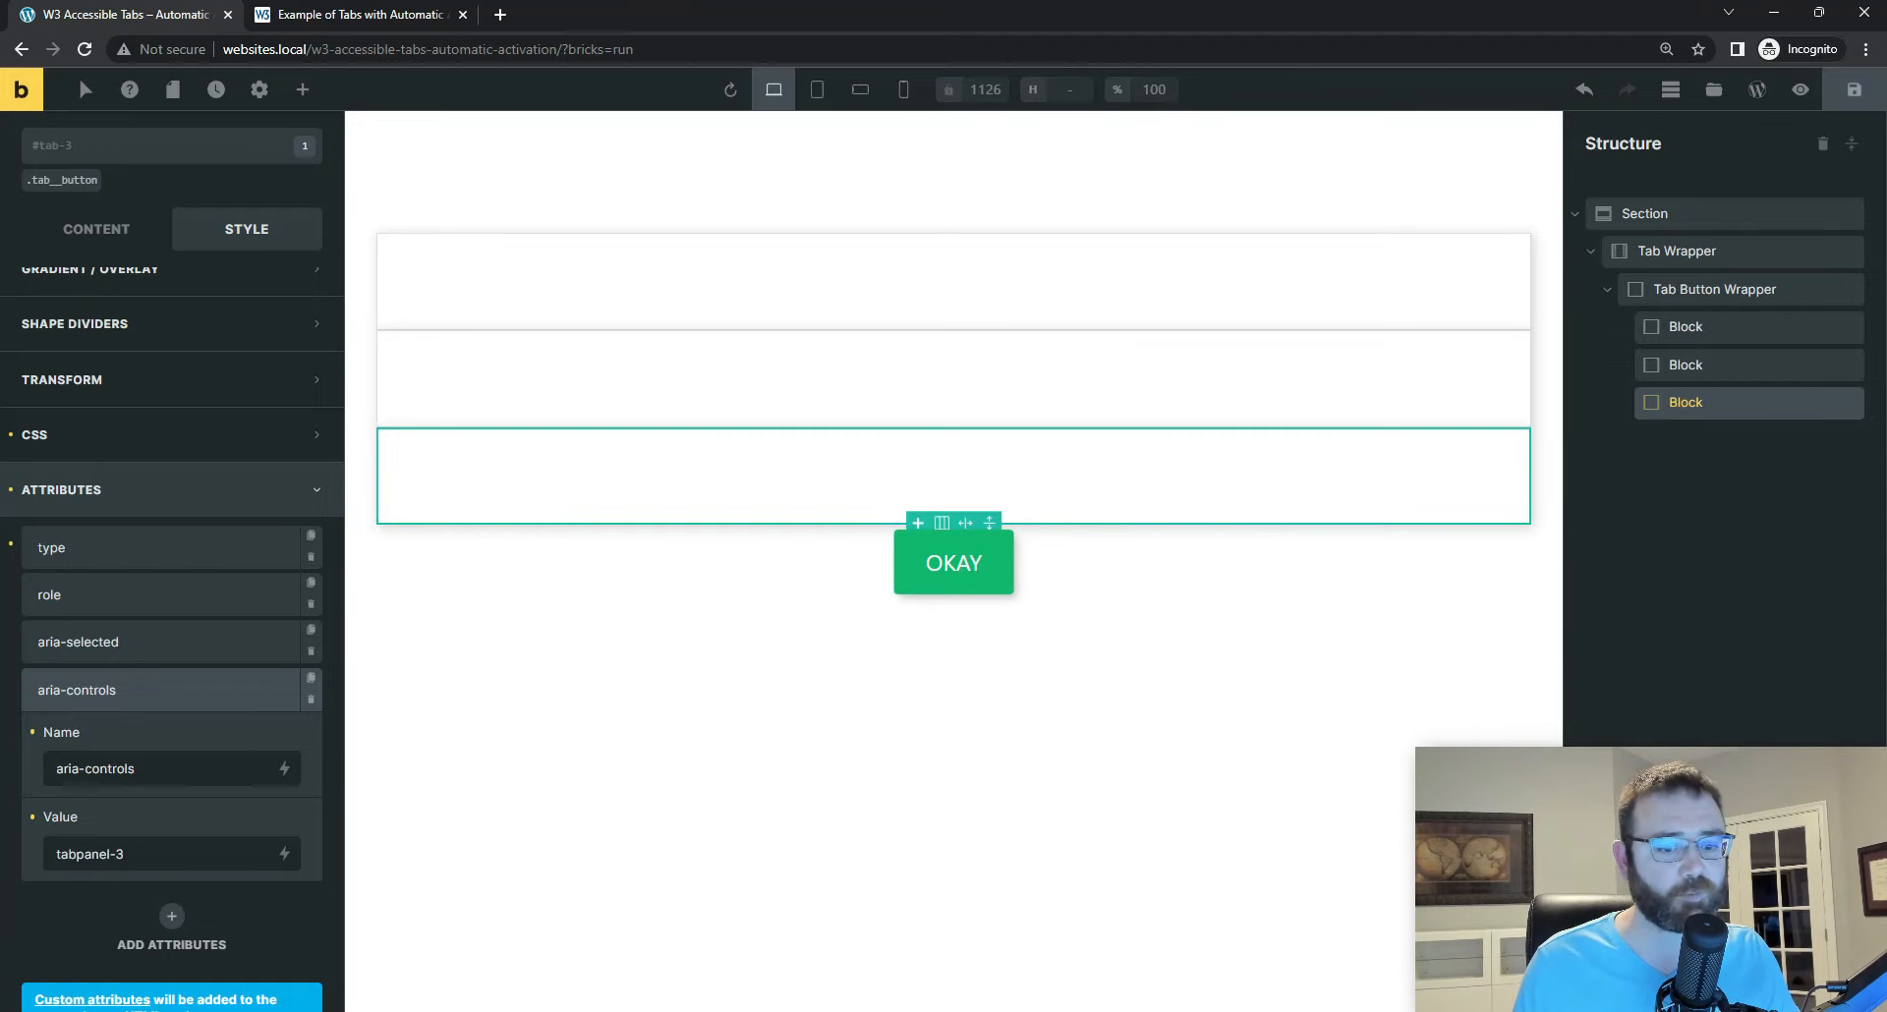
click(1830, 402)
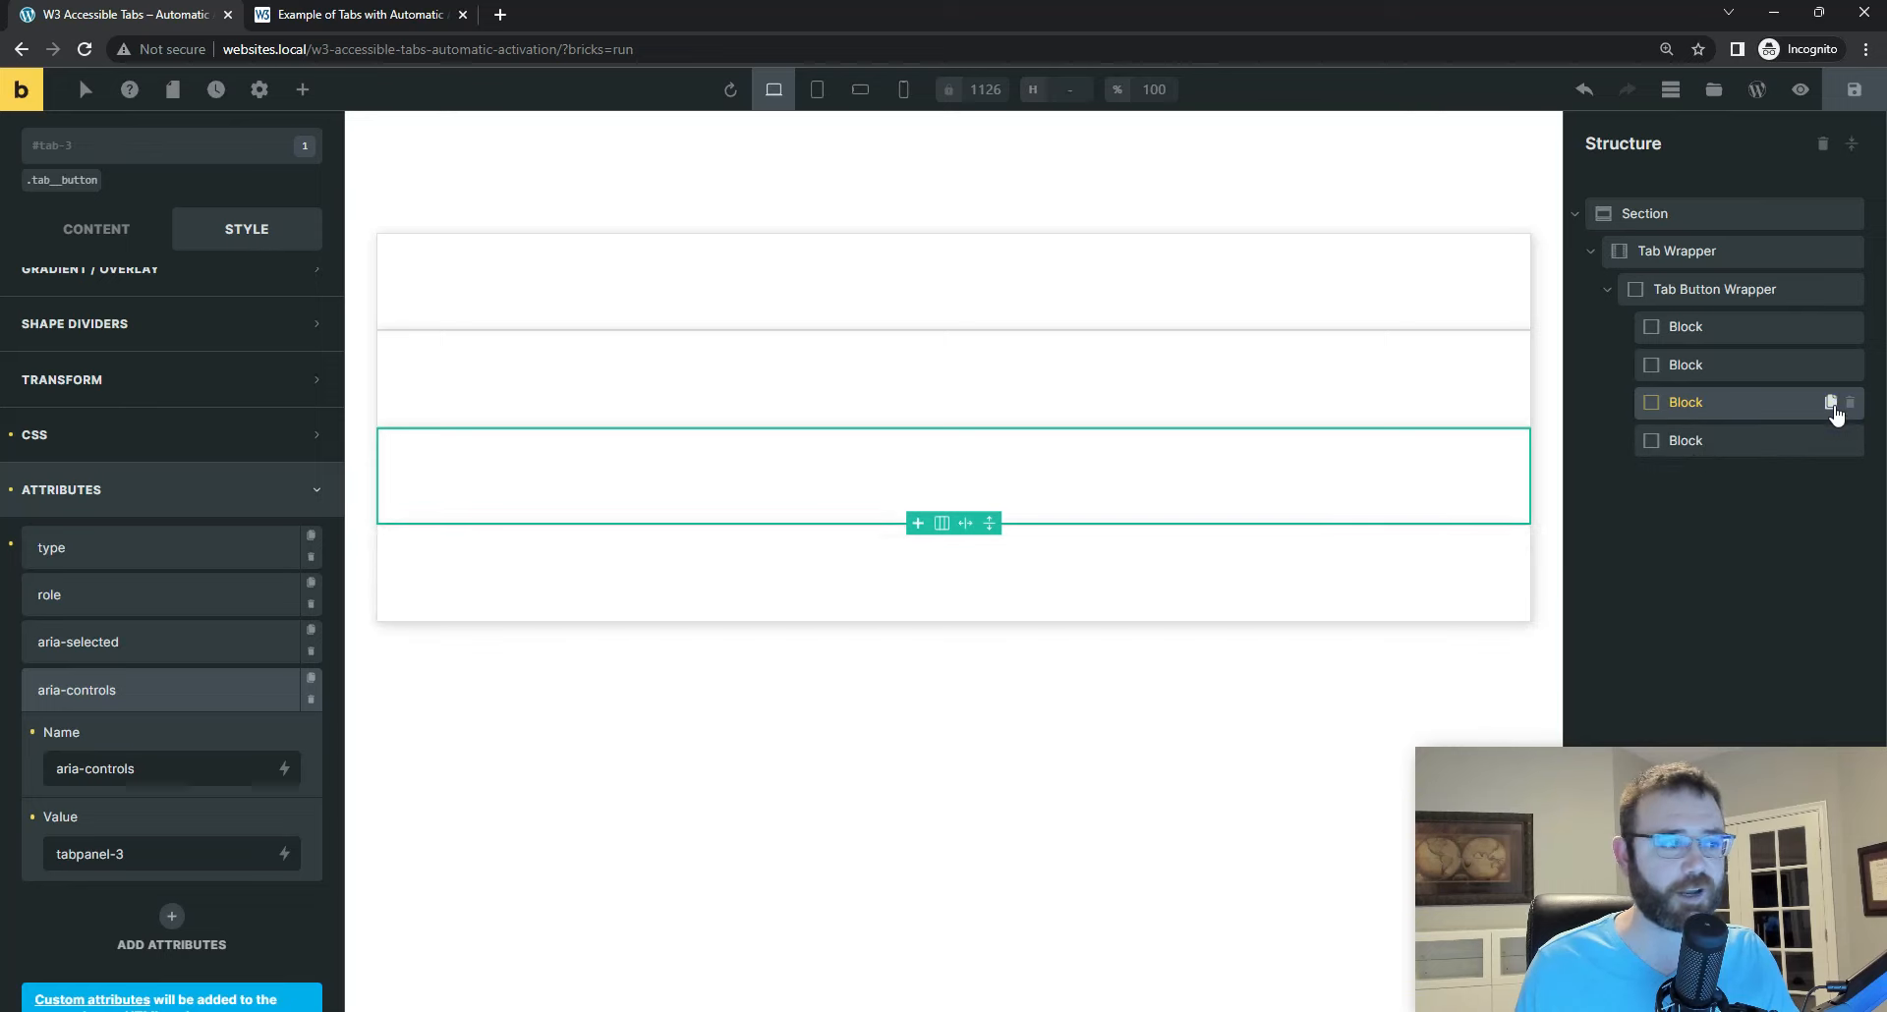
click(1700, 440)
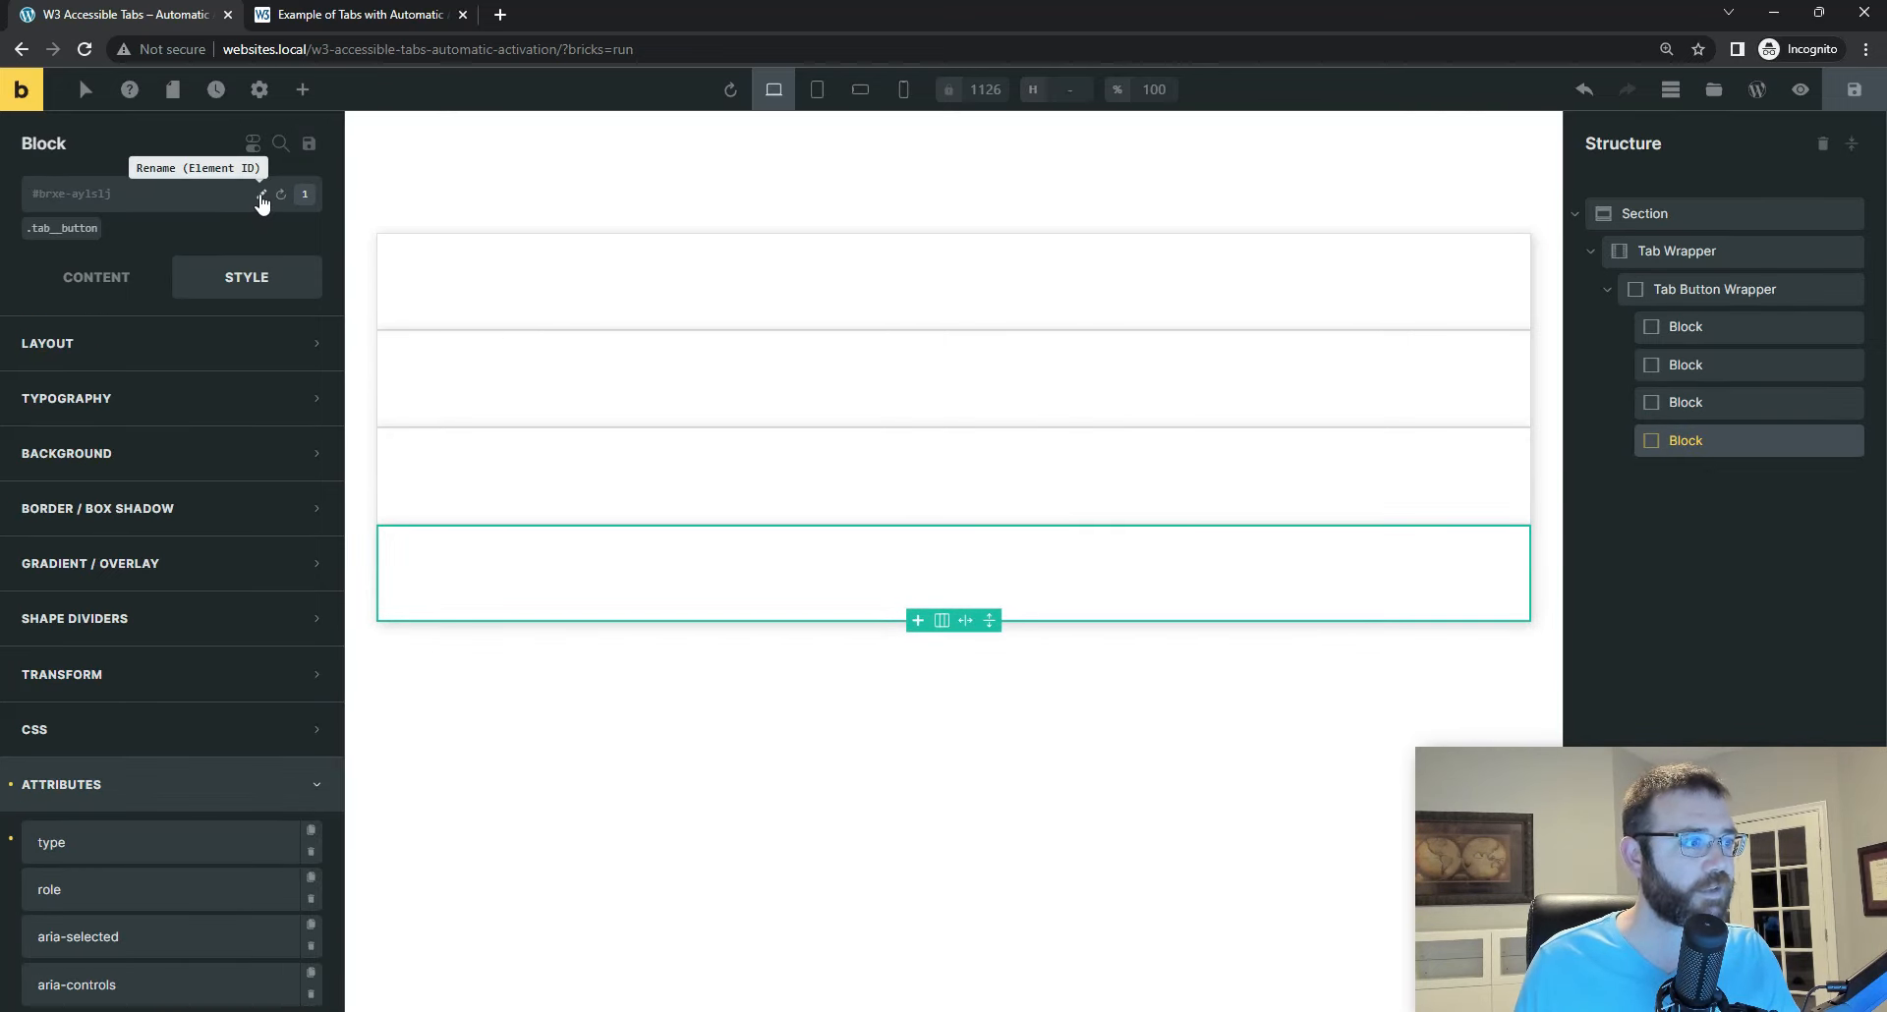
click(259, 194)
text(tab-4)
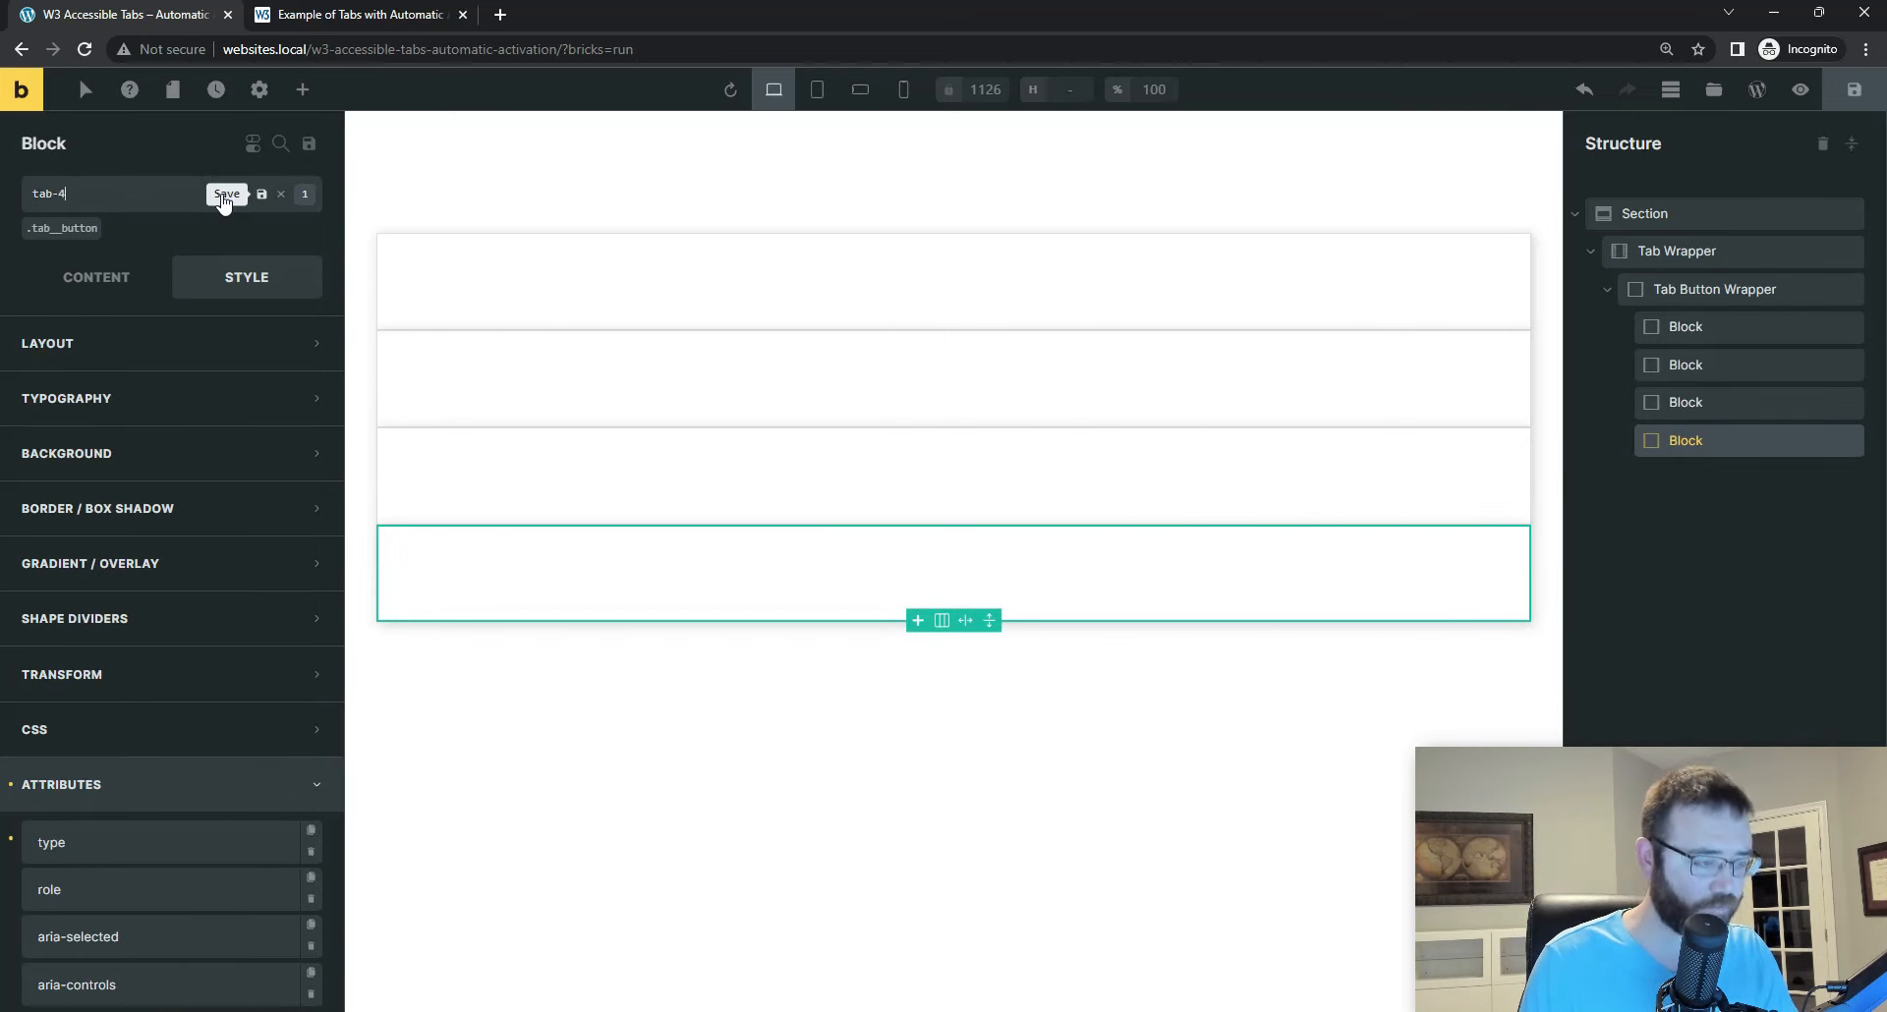
click(224, 197)
Step: Set the tab-4 Block's aria-controls attribute to tabpanel-4 and save the page
scroll(192, 504, down, 2)
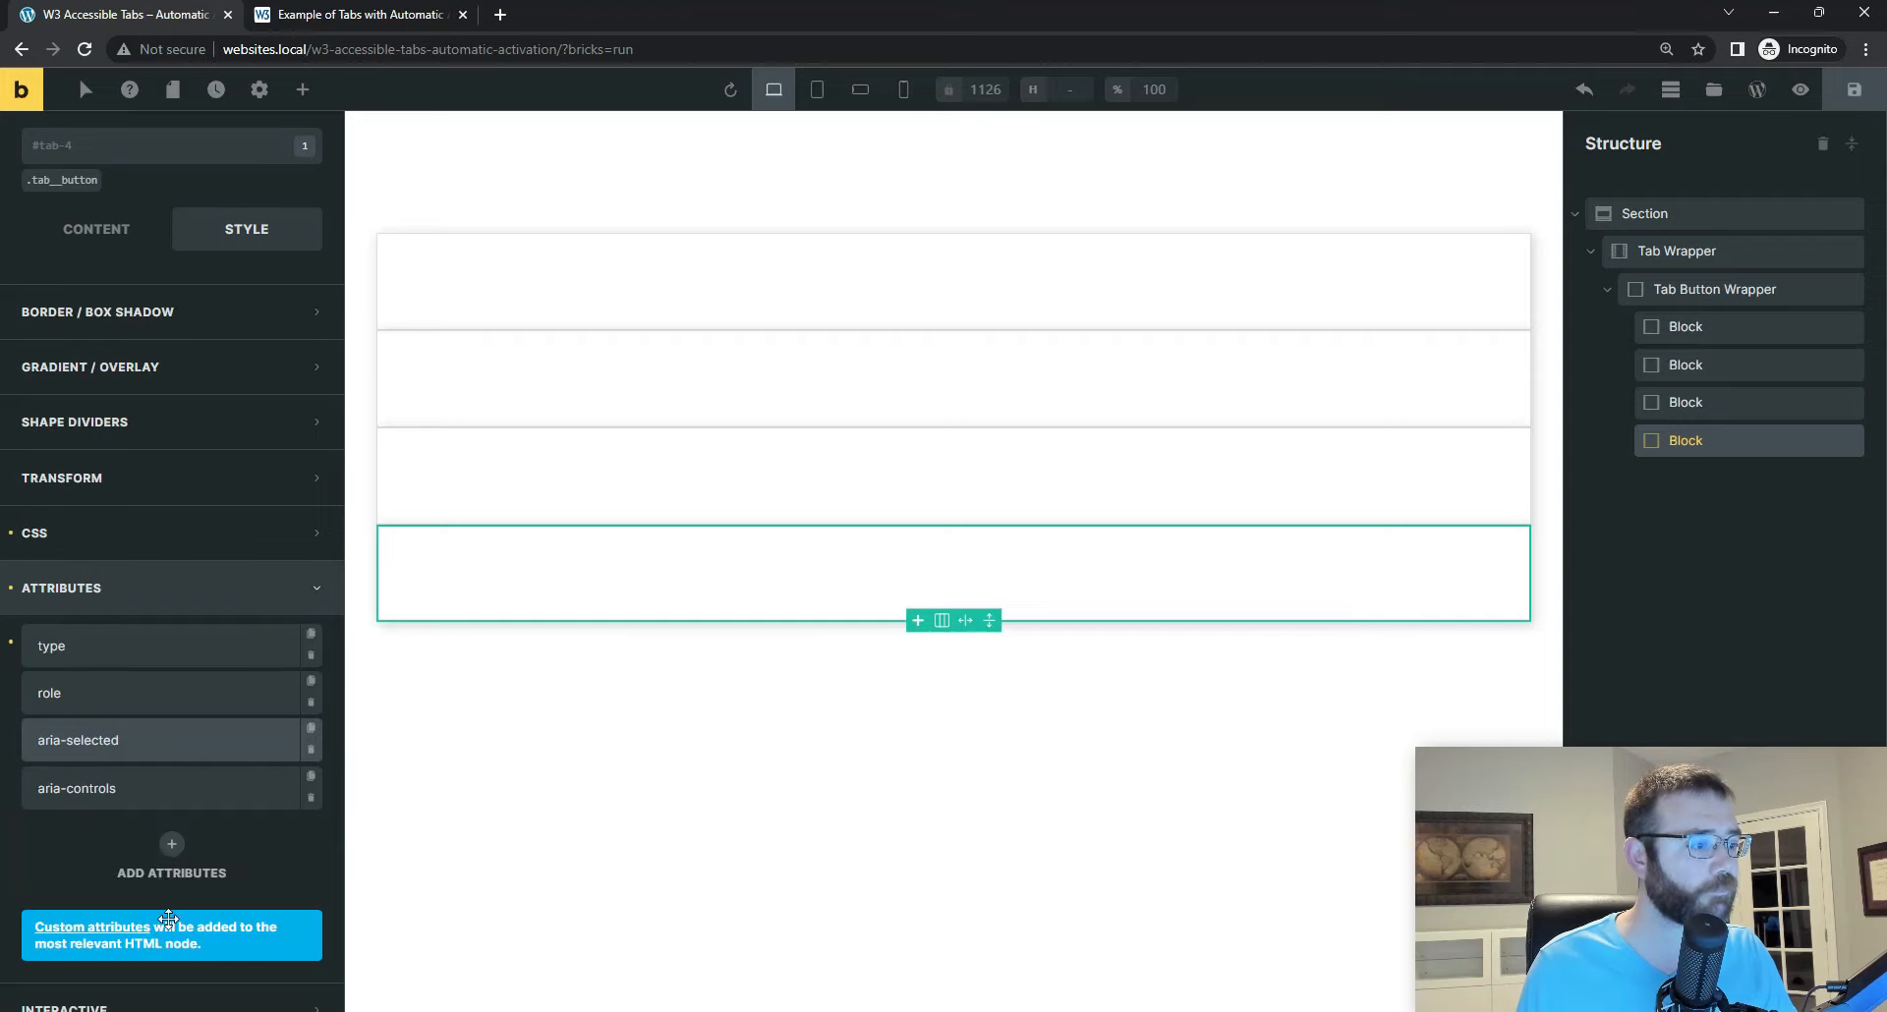
click(118, 786)
scroll(142, 852, down, 2)
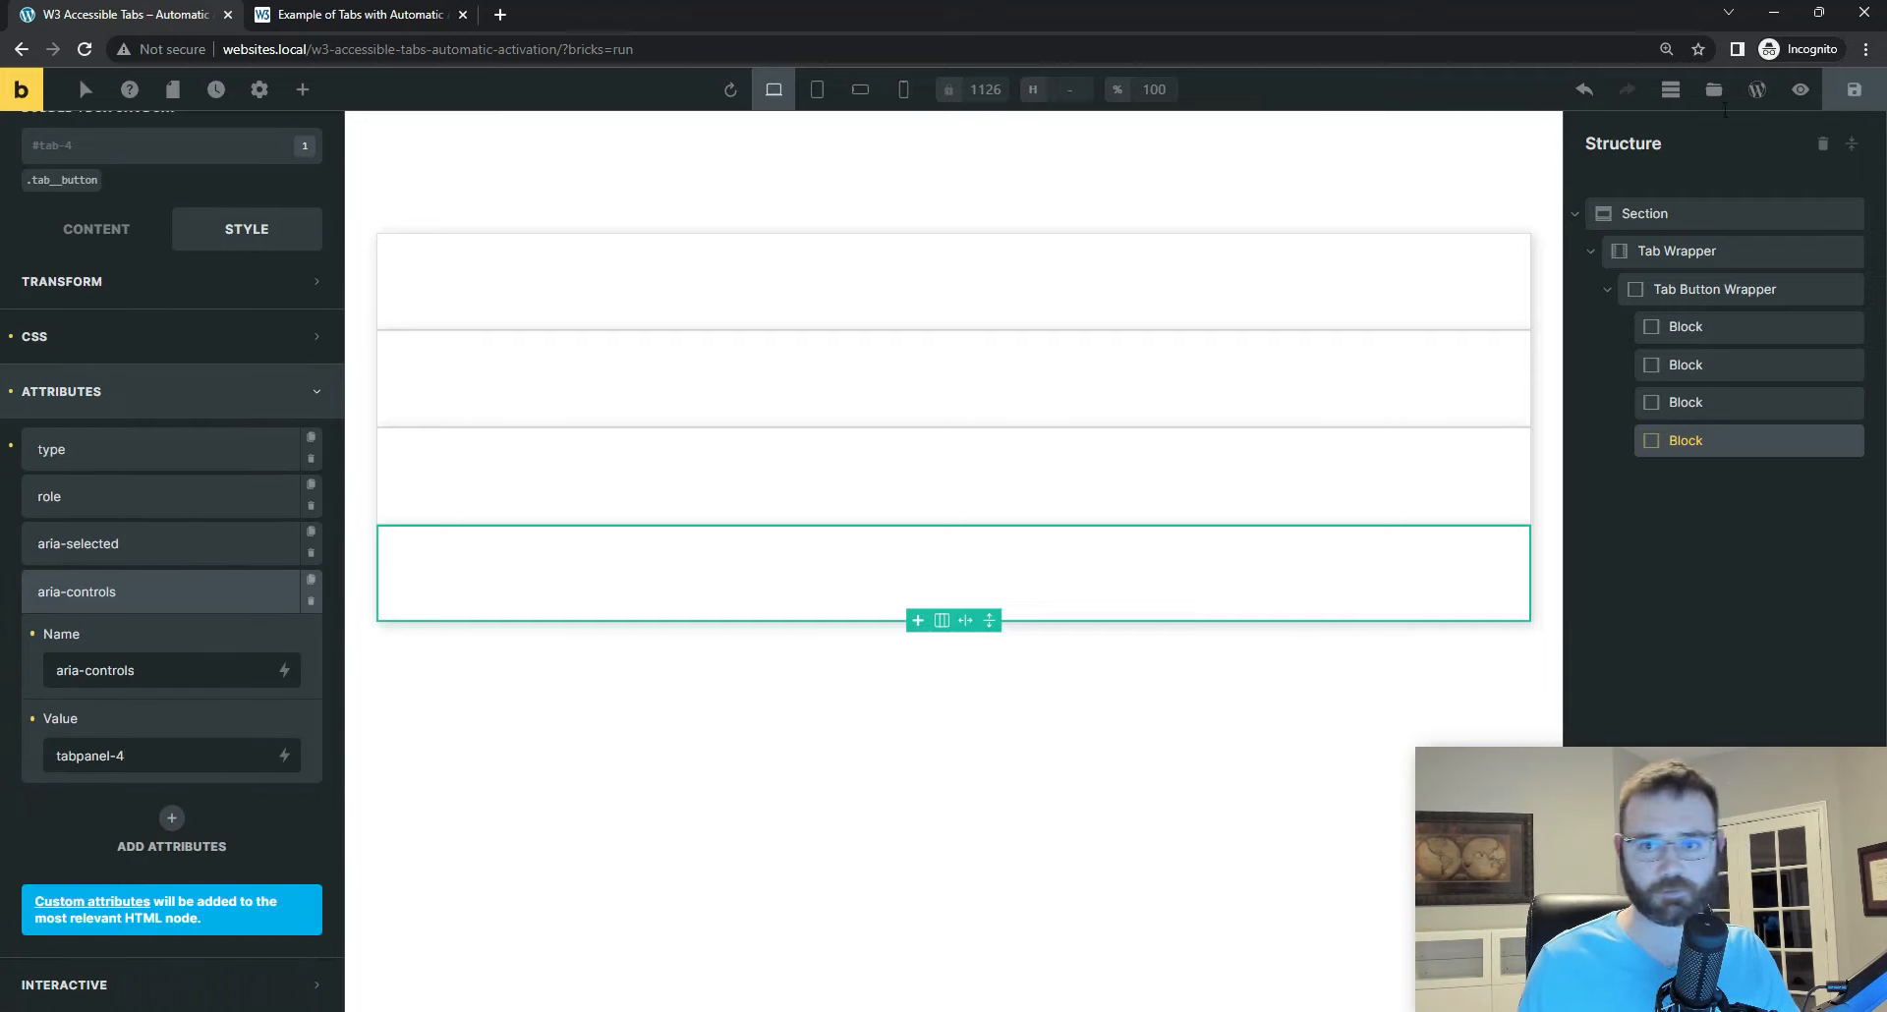
click(1853, 98)
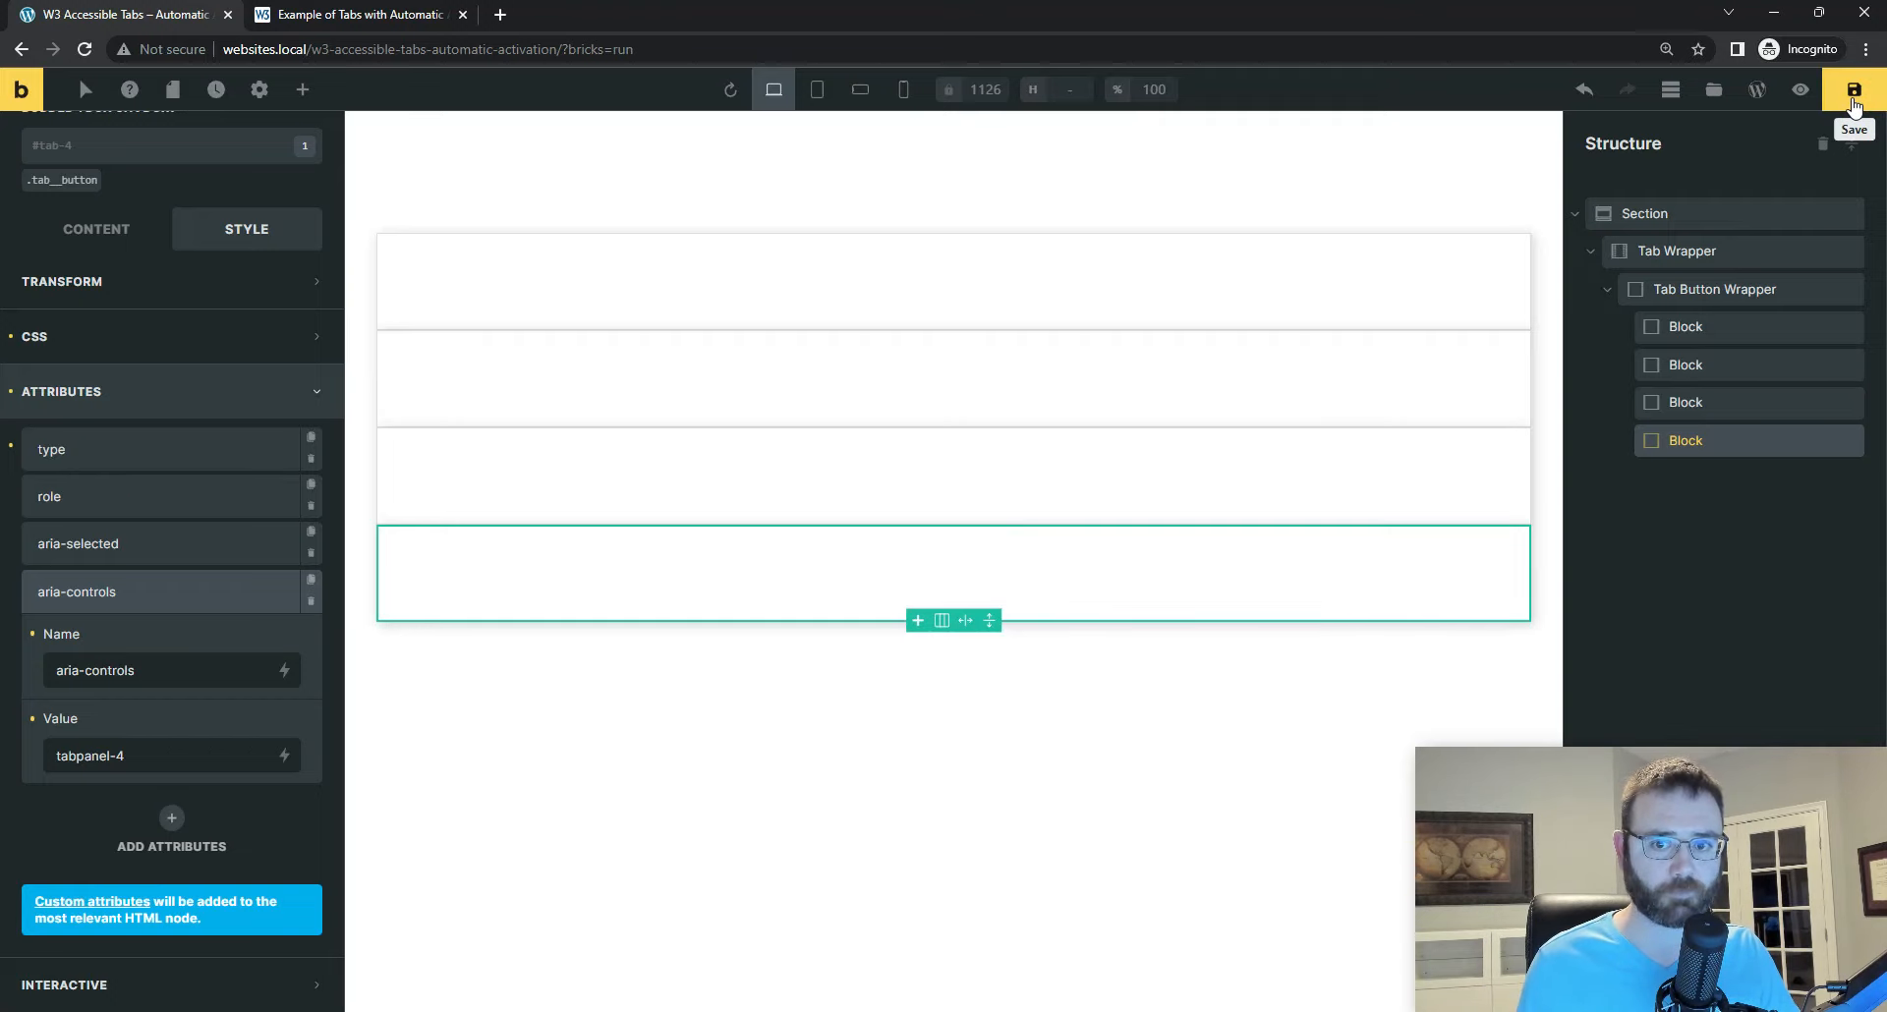
Step: Check the HTML tag settings of the tab Blocks and the aria-selected and aria-controls attributes on the tab-1 Block
click(91, 229)
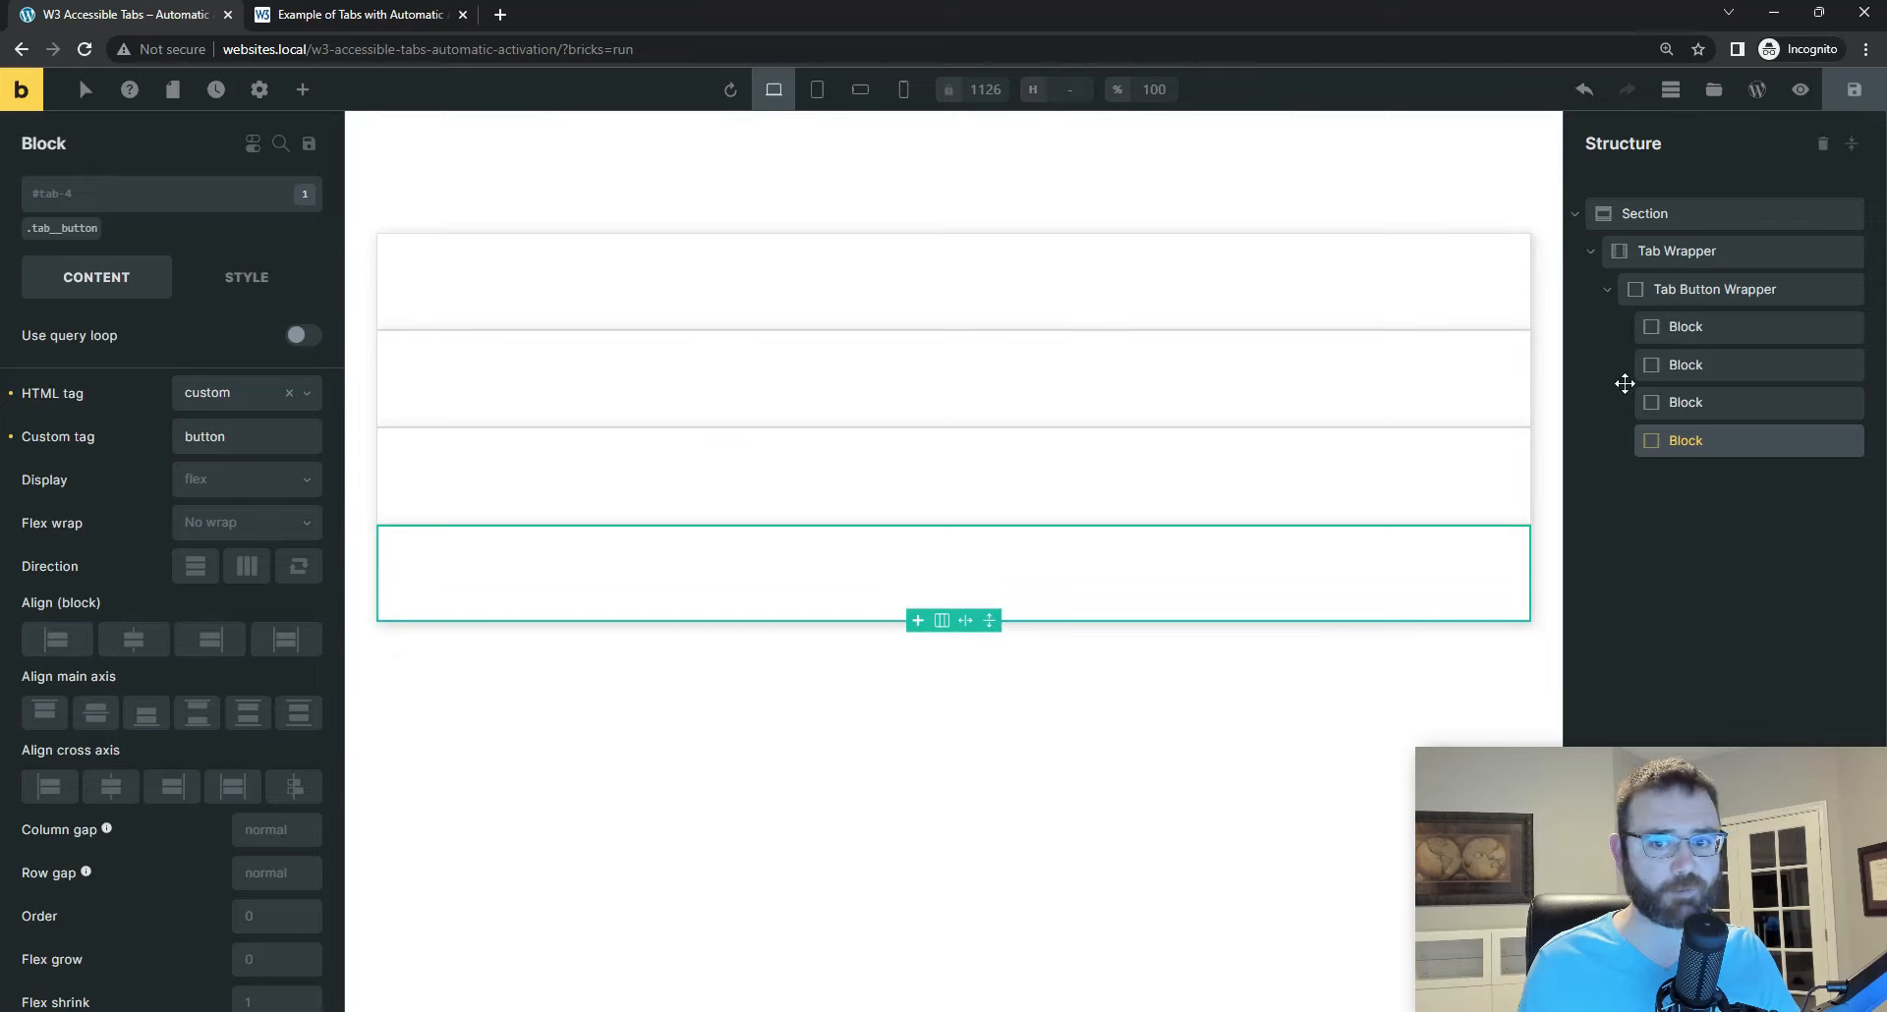
click(1683, 364)
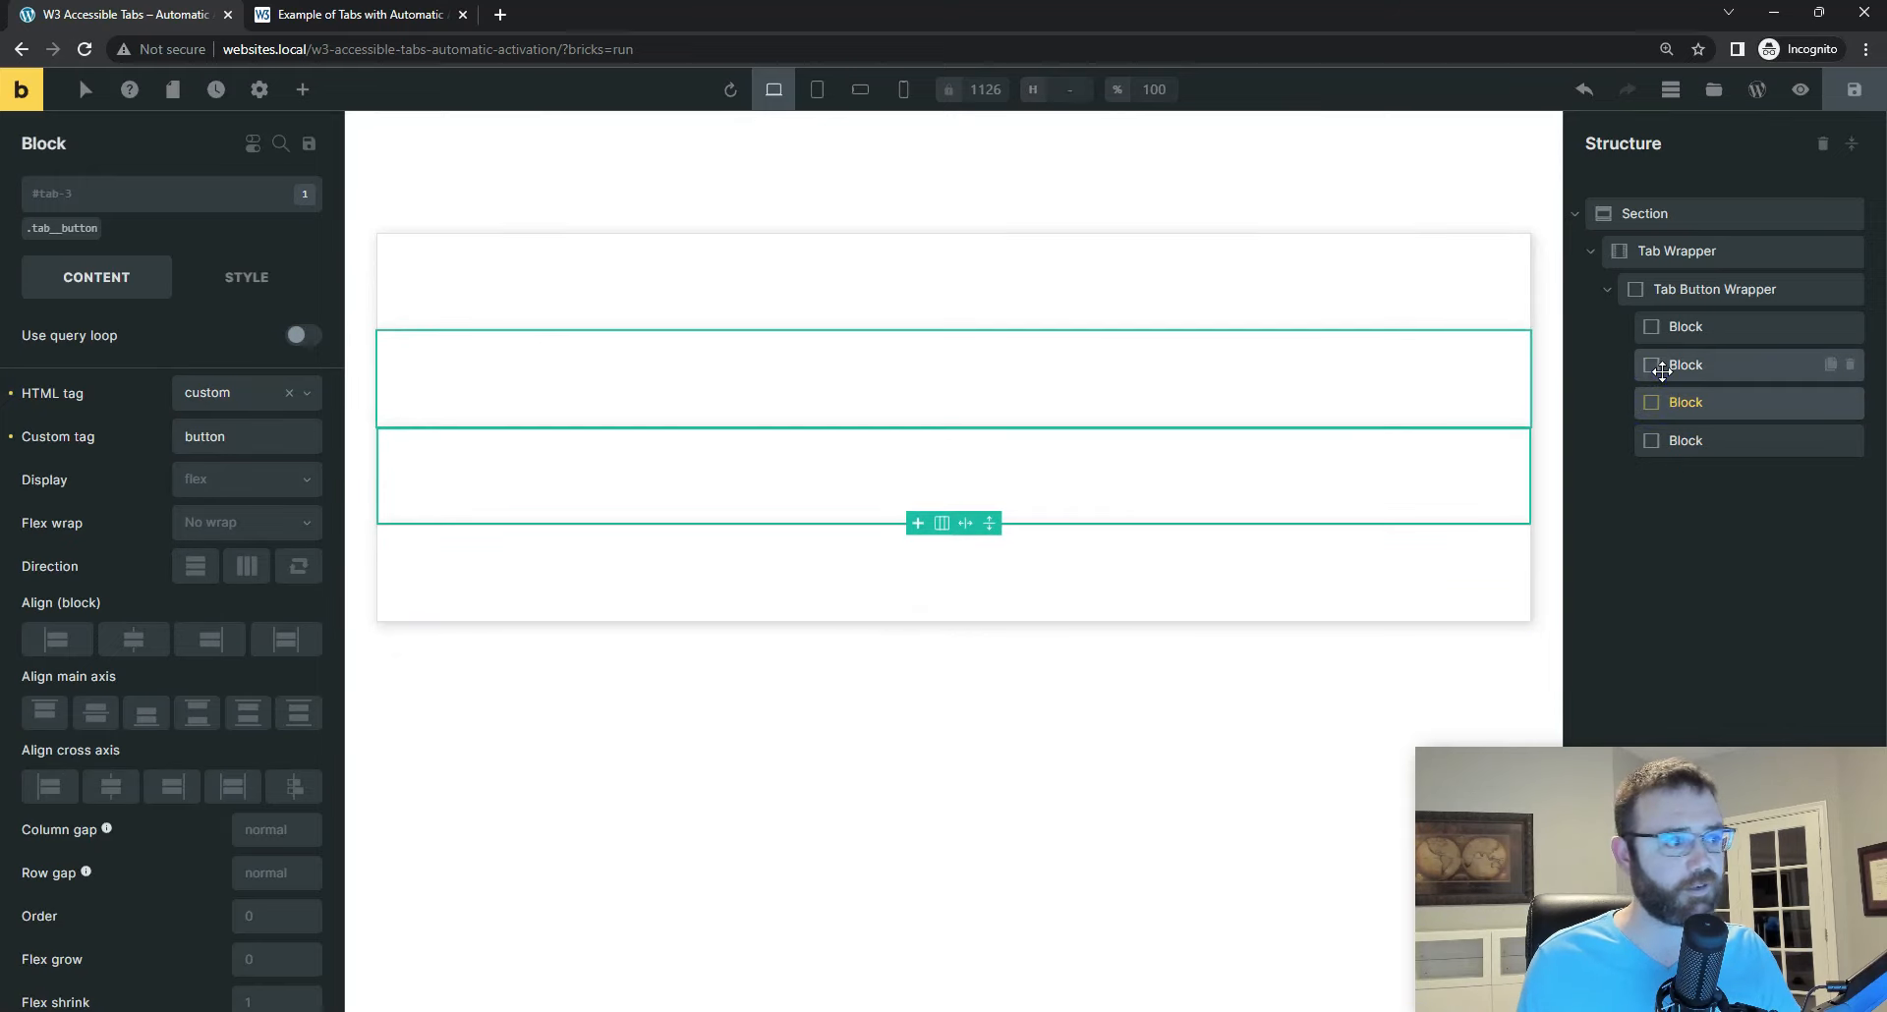
click(1688, 328)
click(246, 279)
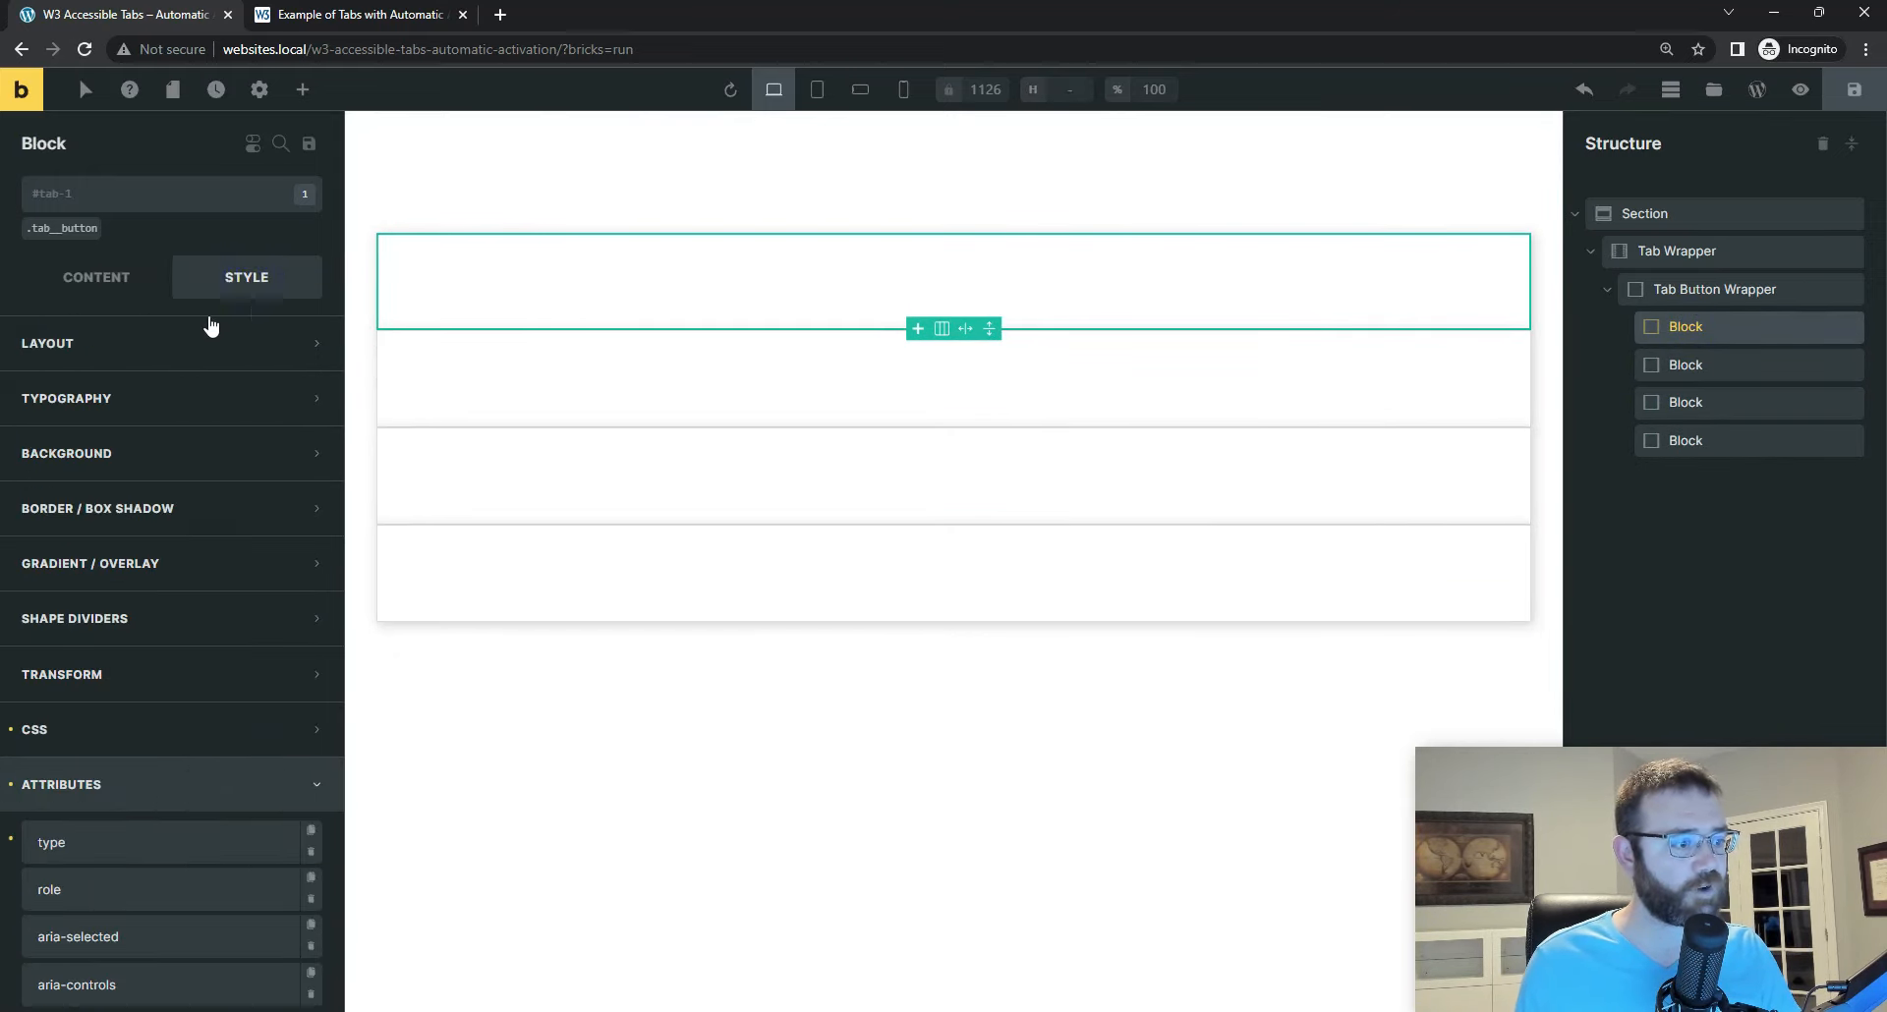
scroll(186, 830, down, 2)
click(144, 742)
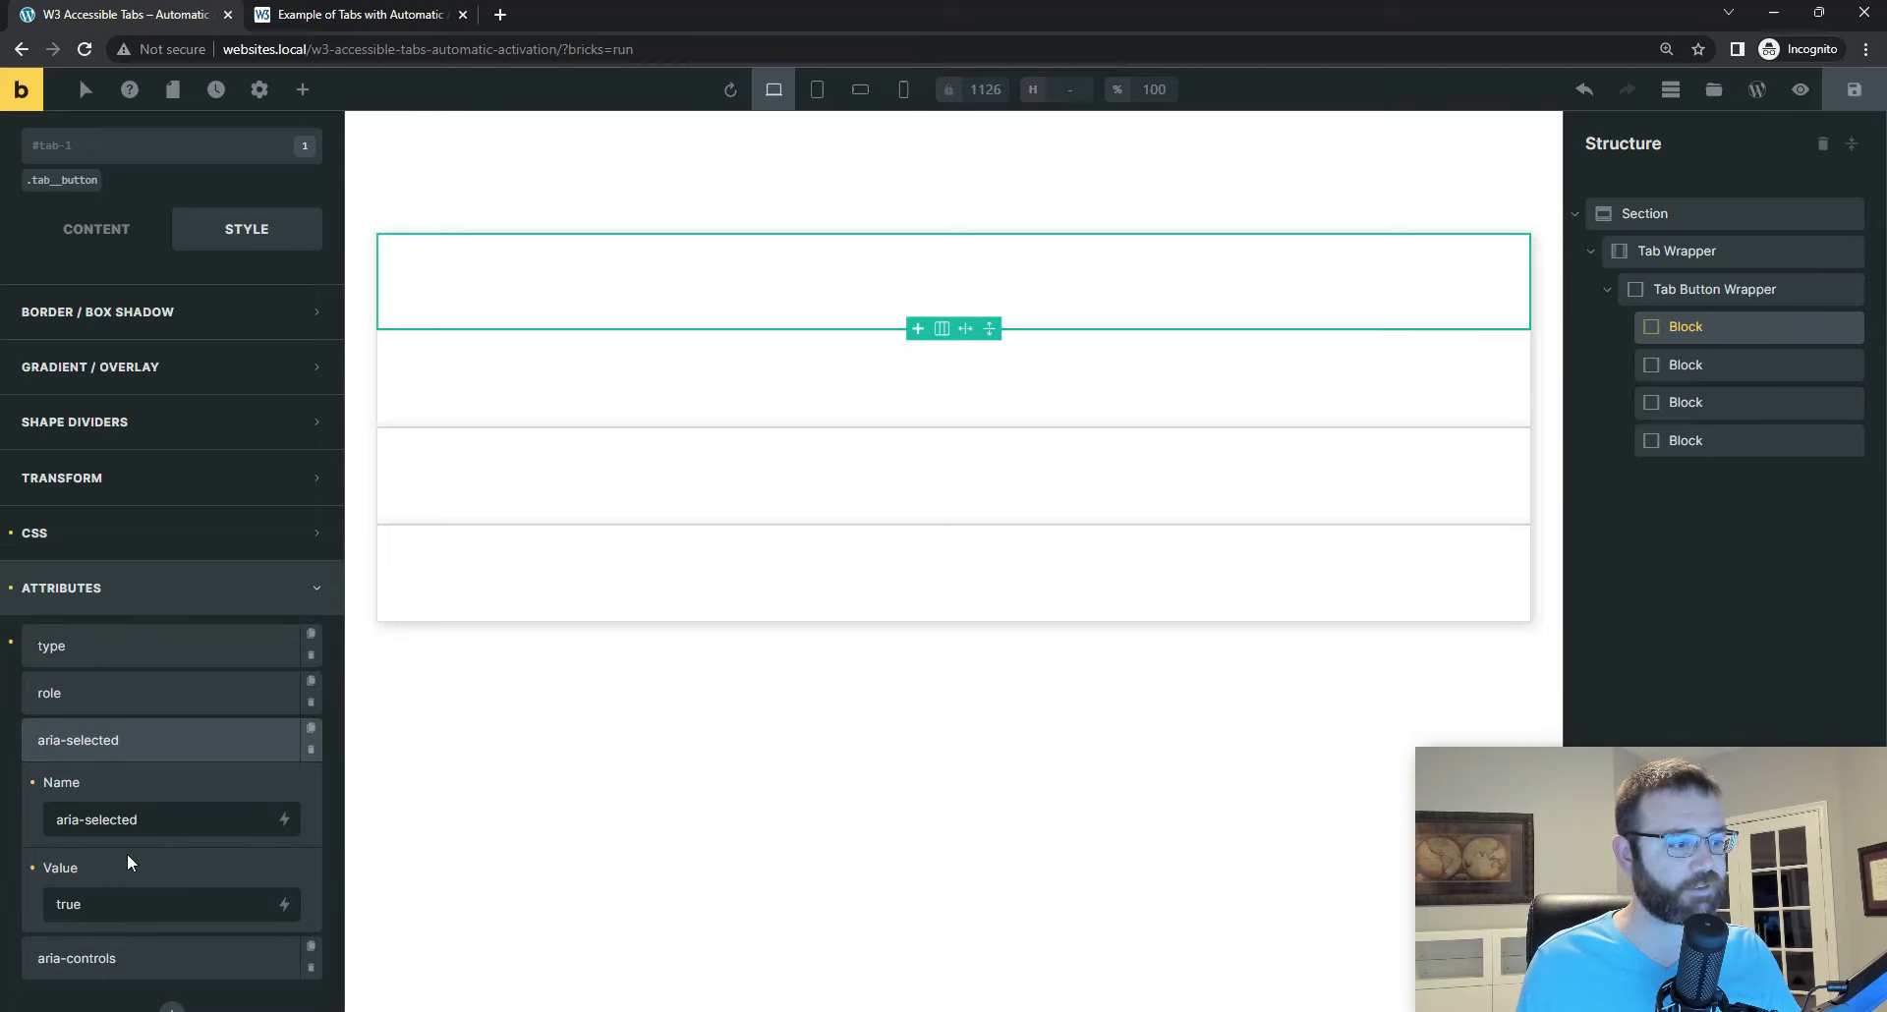
click(98, 956)
scroll(150, 880, down, 3)
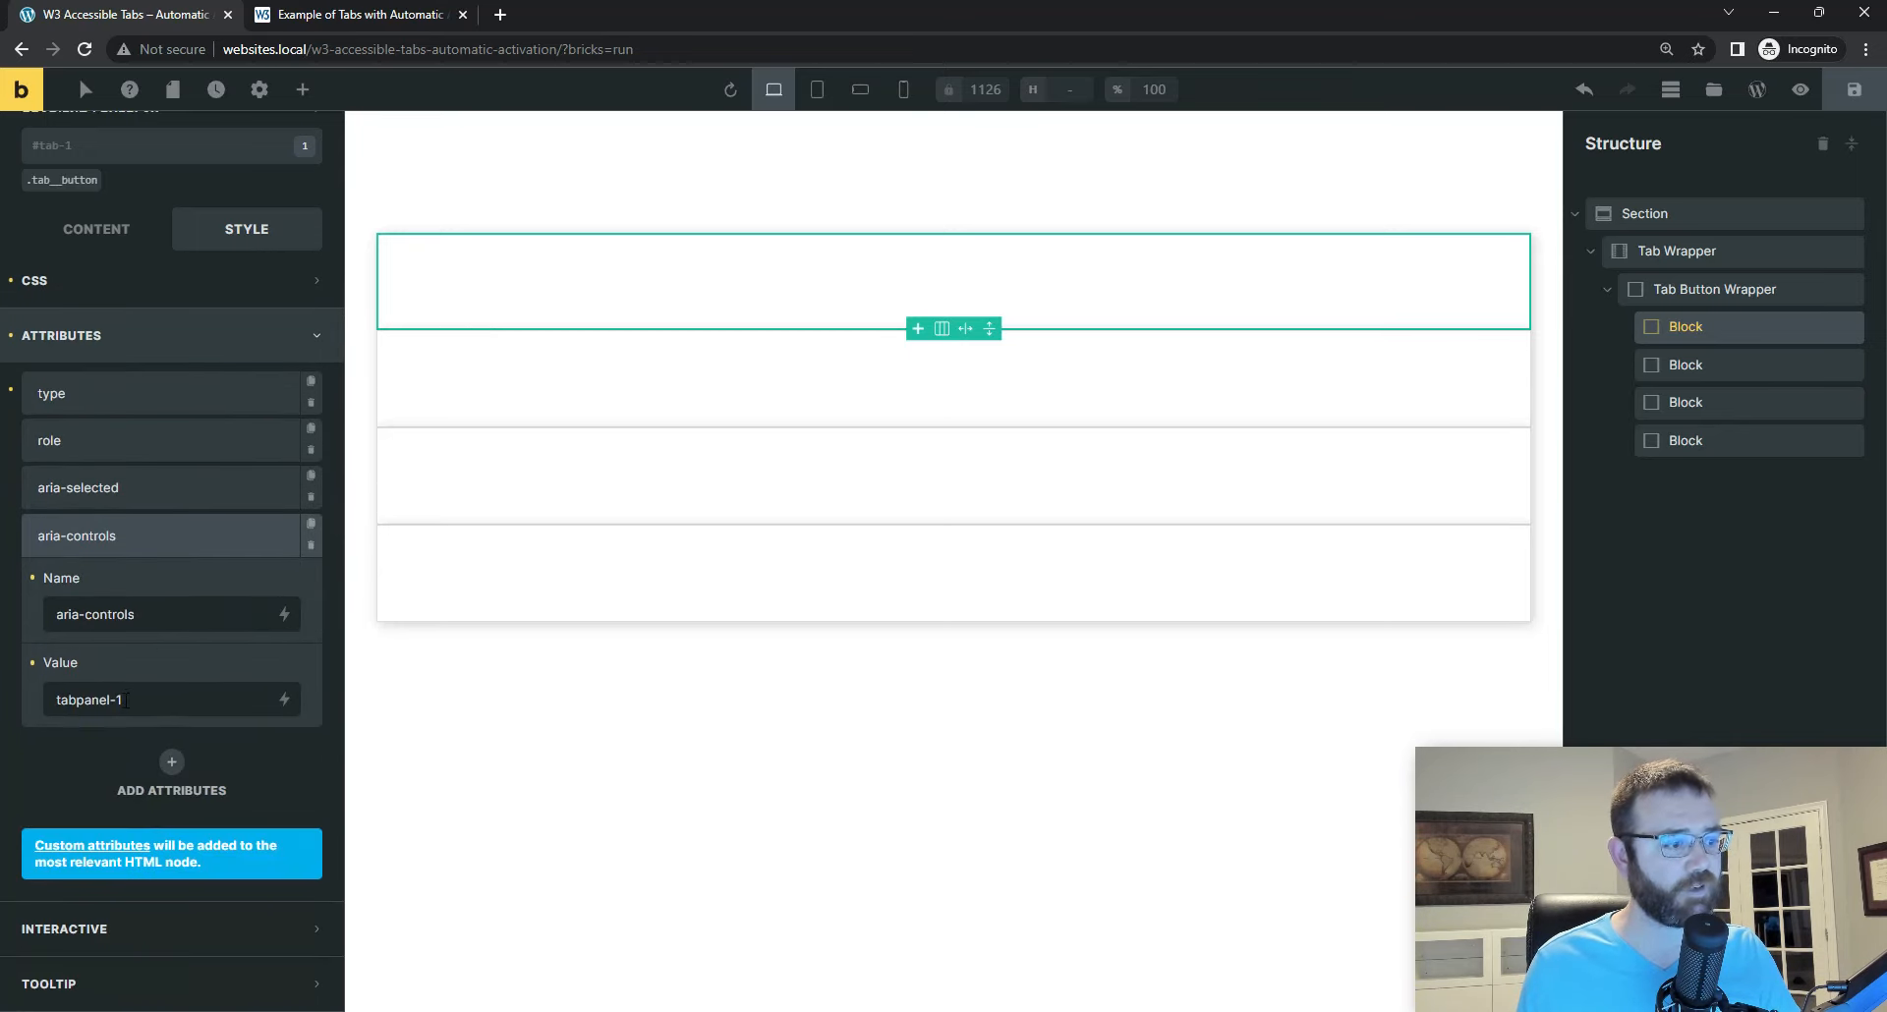
Step: Check the aria-selected and aria-controls attributes on the tab-2 and tab-3 Blocks
click(1698, 364)
scroll(130, 830, down, 4)
click(139, 655)
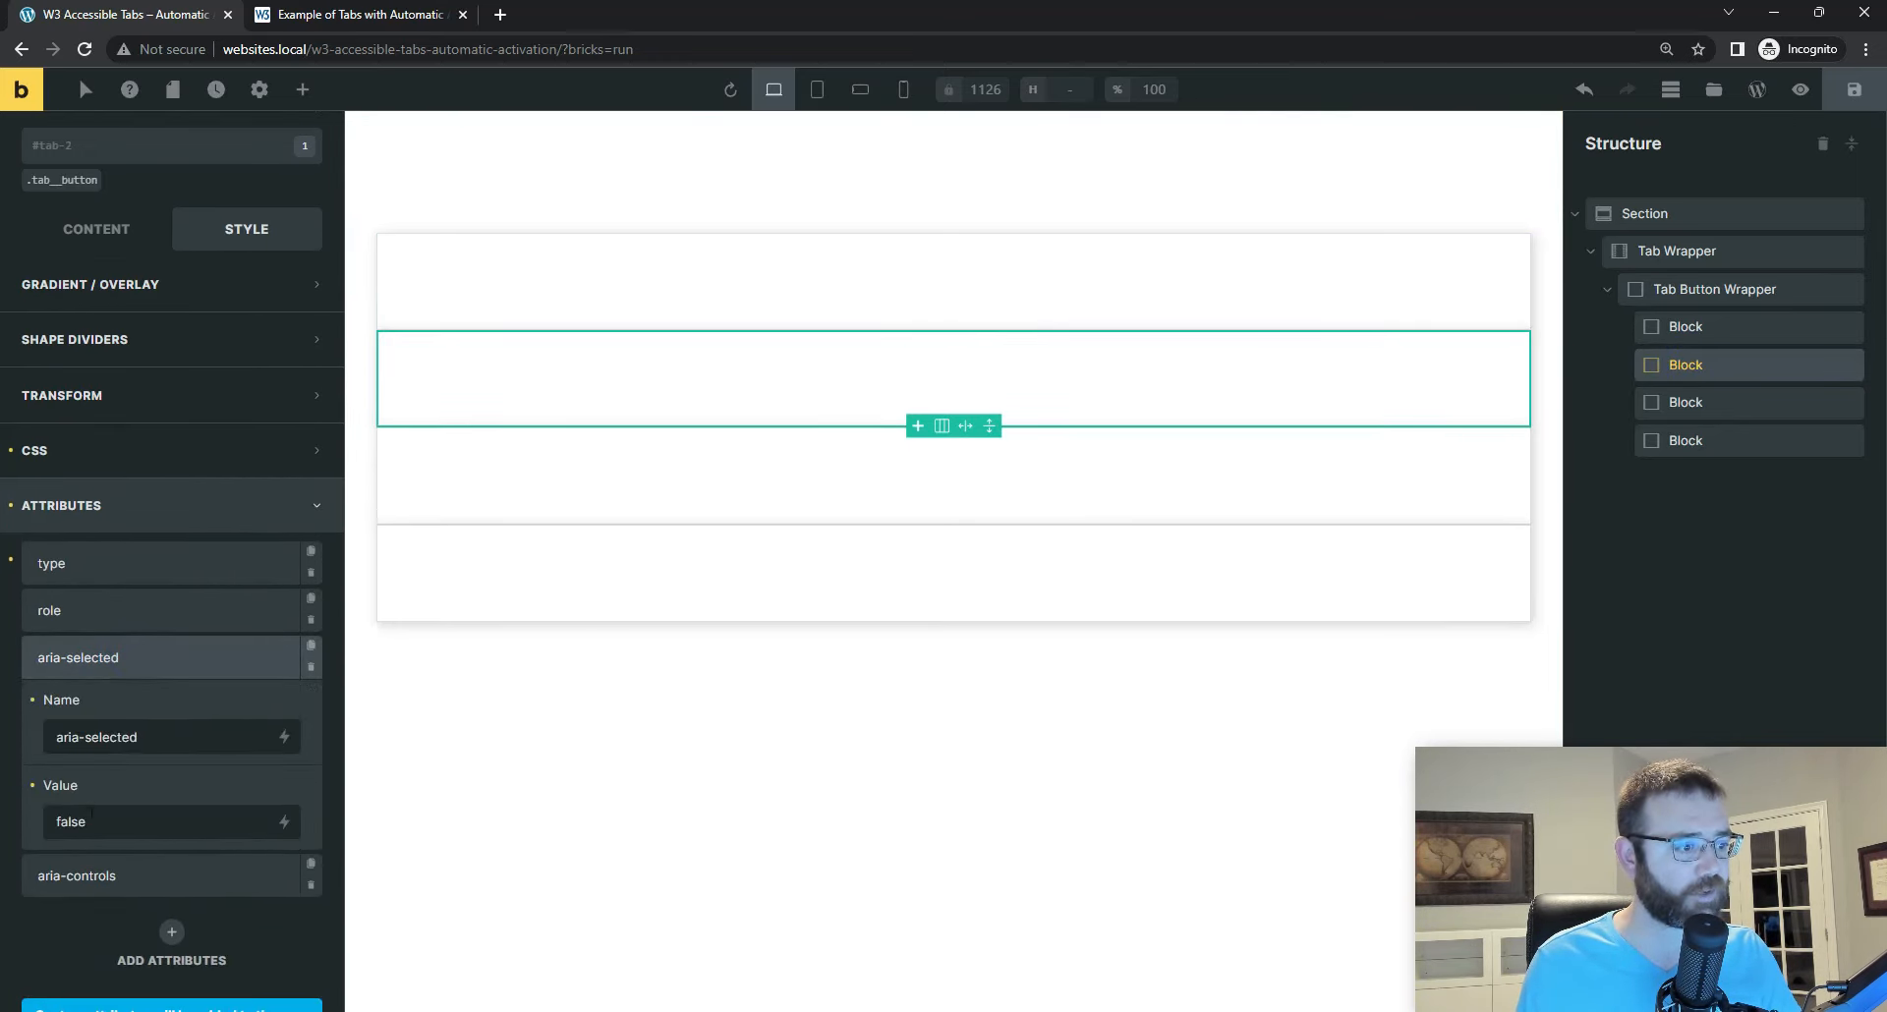
click(101, 875)
scroll(142, 765, down, 1)
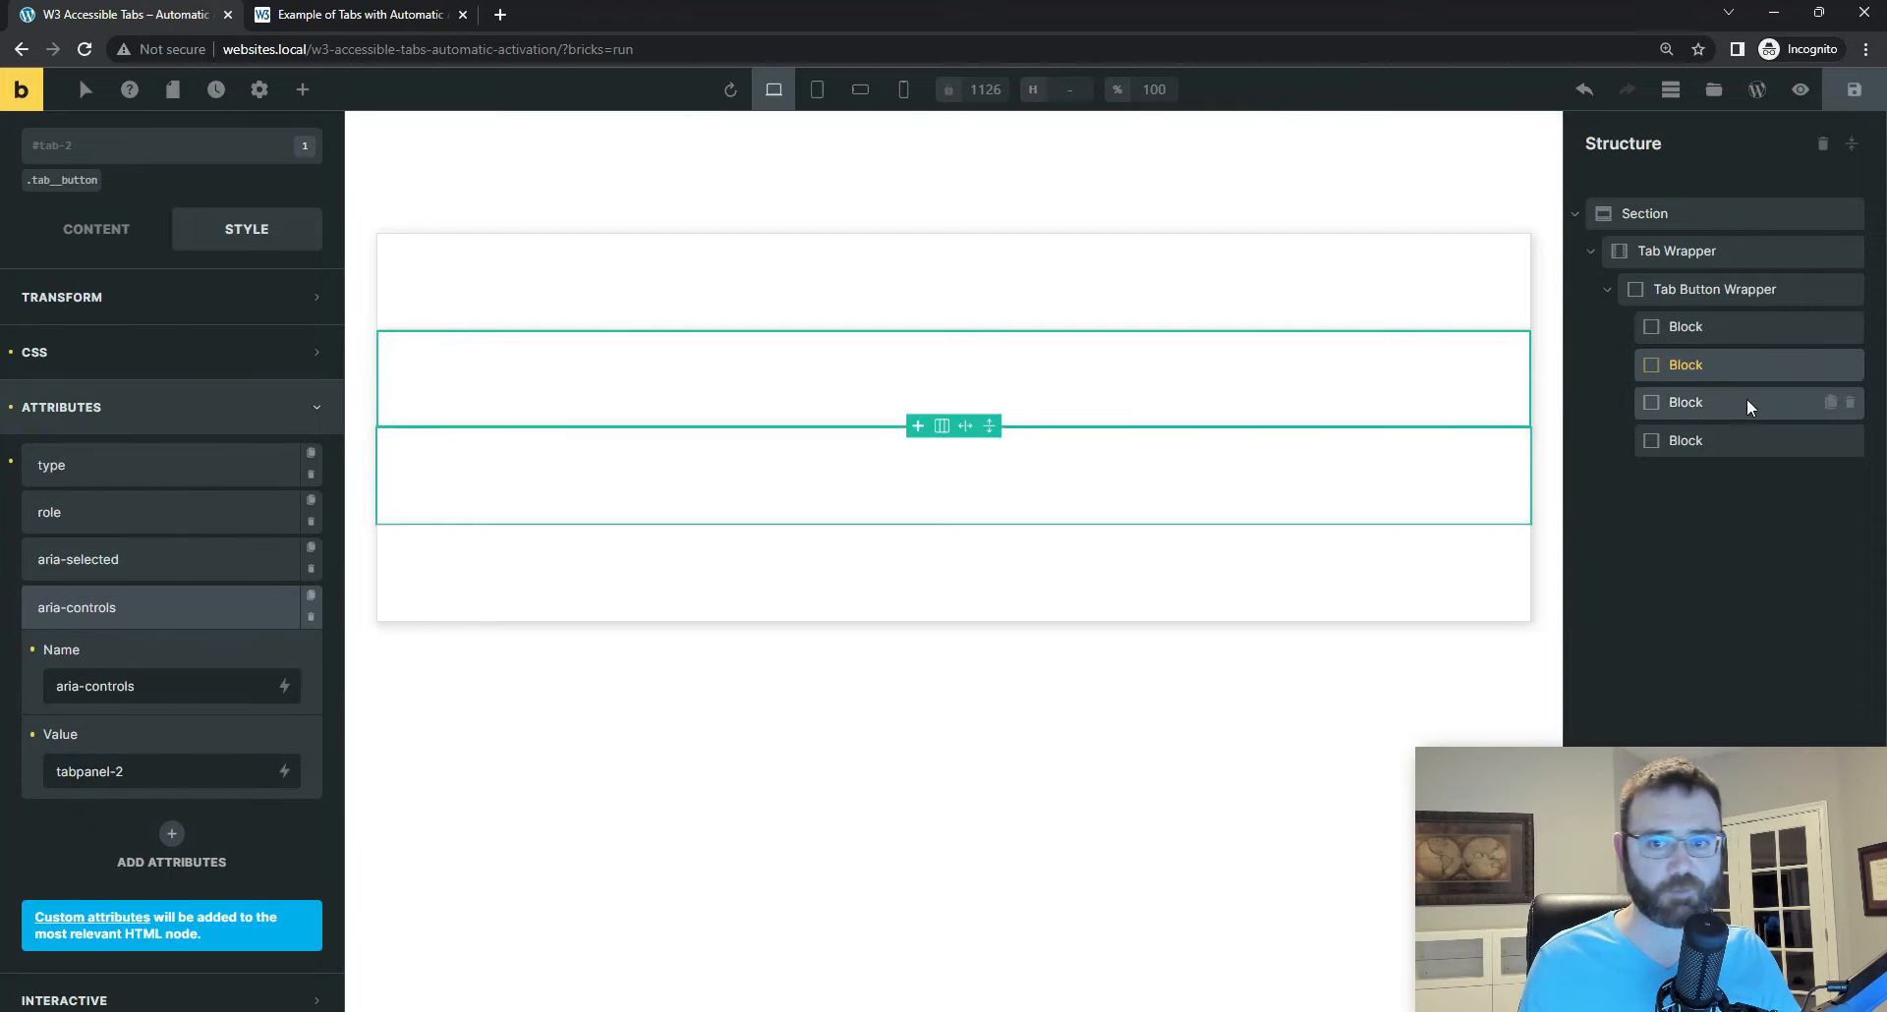
click(1682, 403)
scroll(93, 787, down, 1)
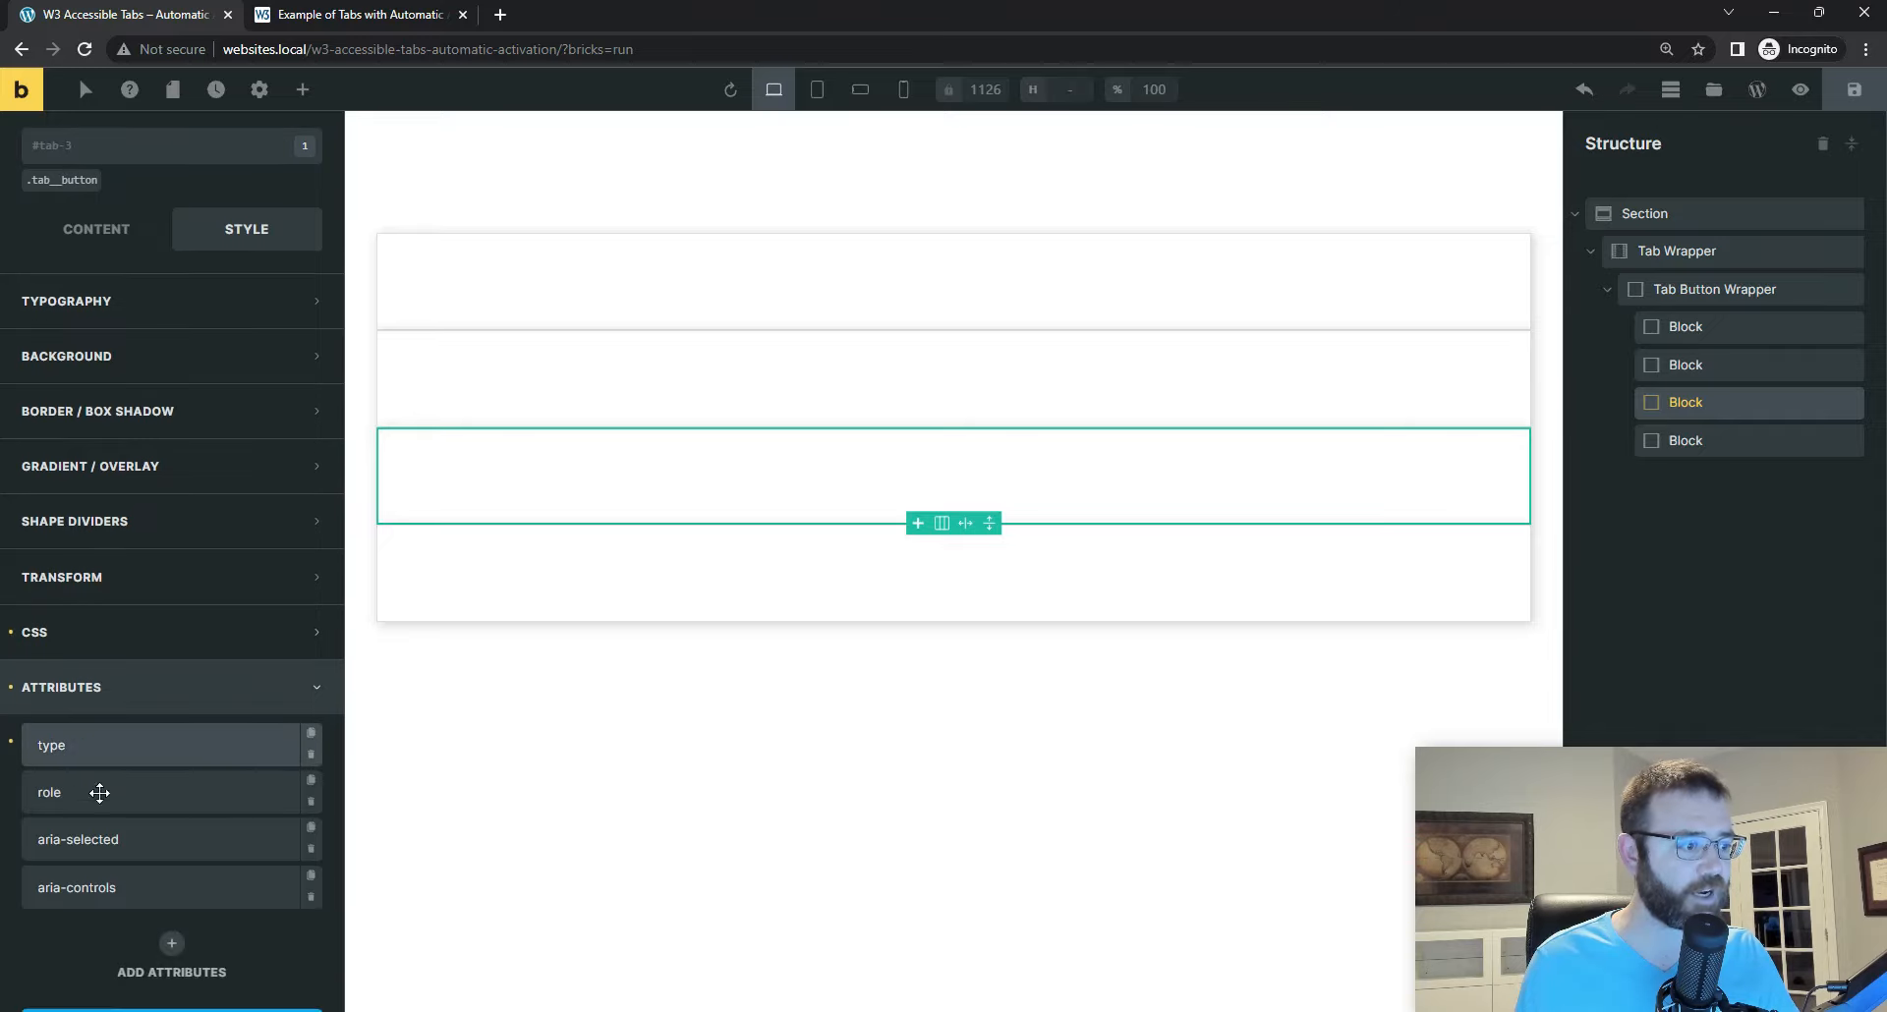
click(104, 843)
scroll(118, 830, down, 3)
click(118, 762)
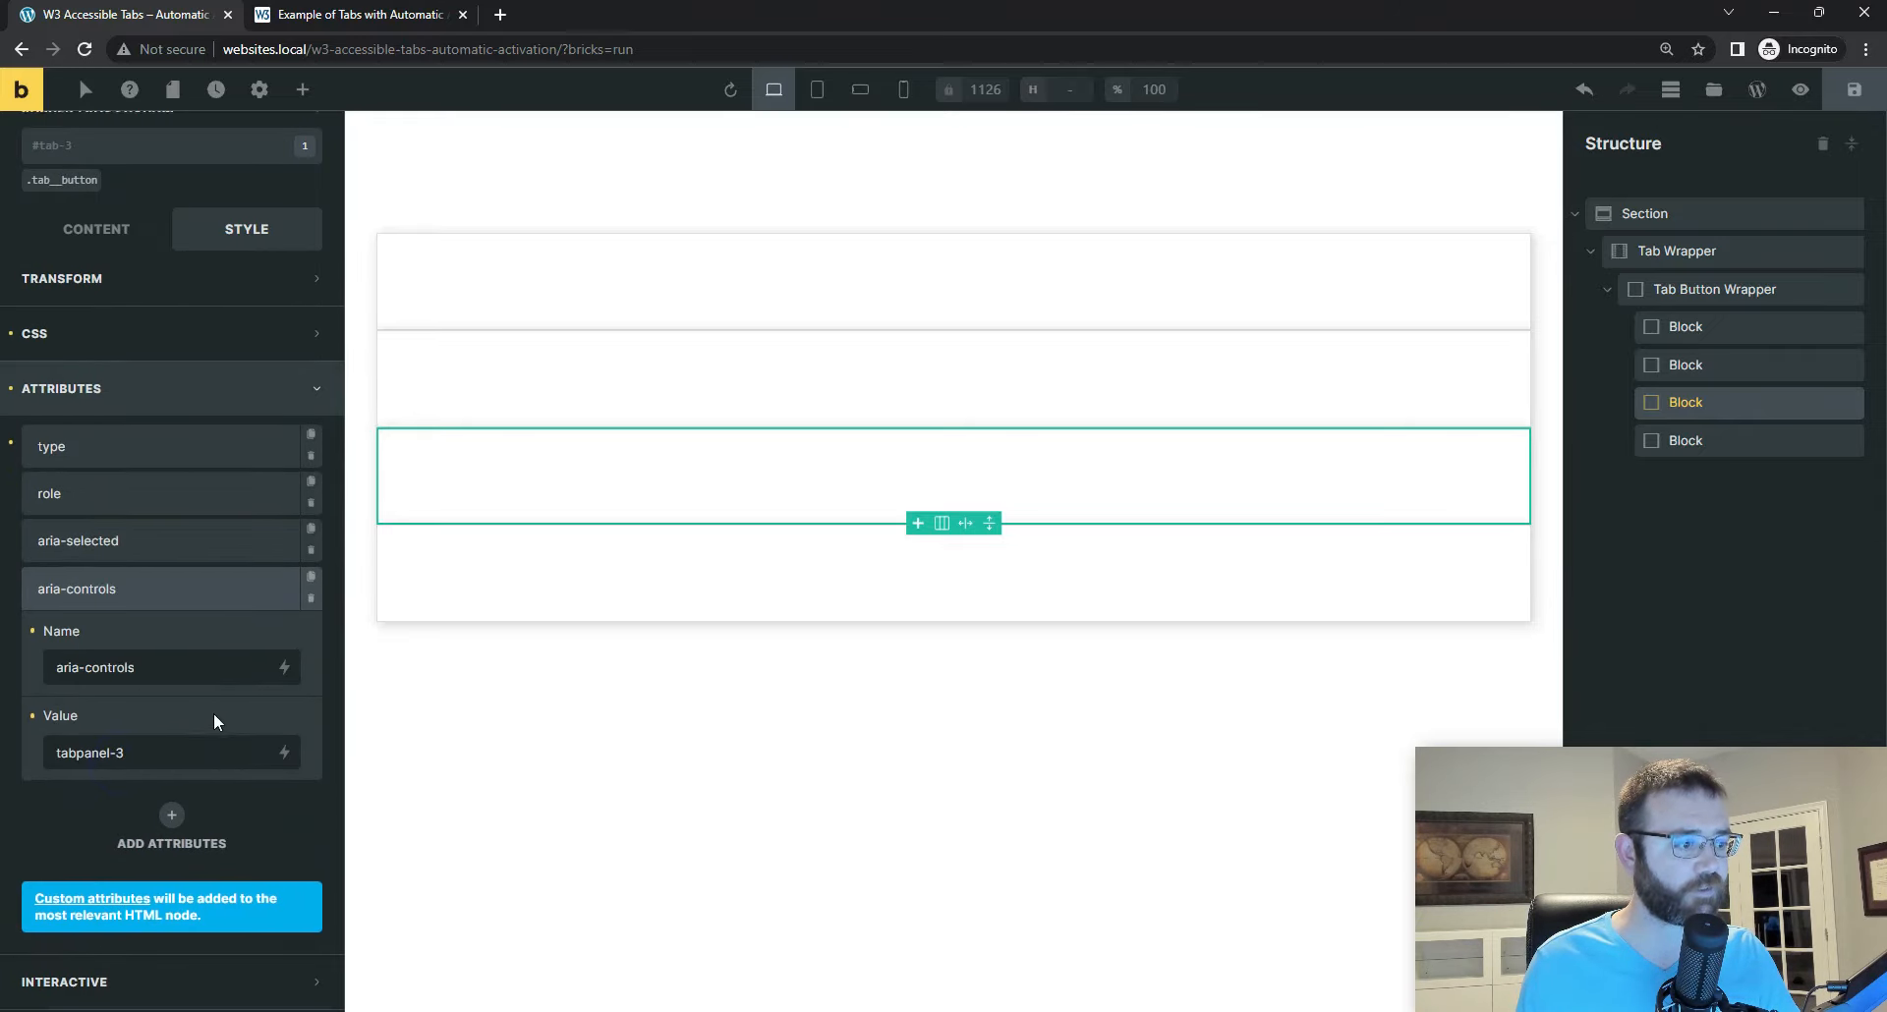
scroll(23, 615, down, 1)
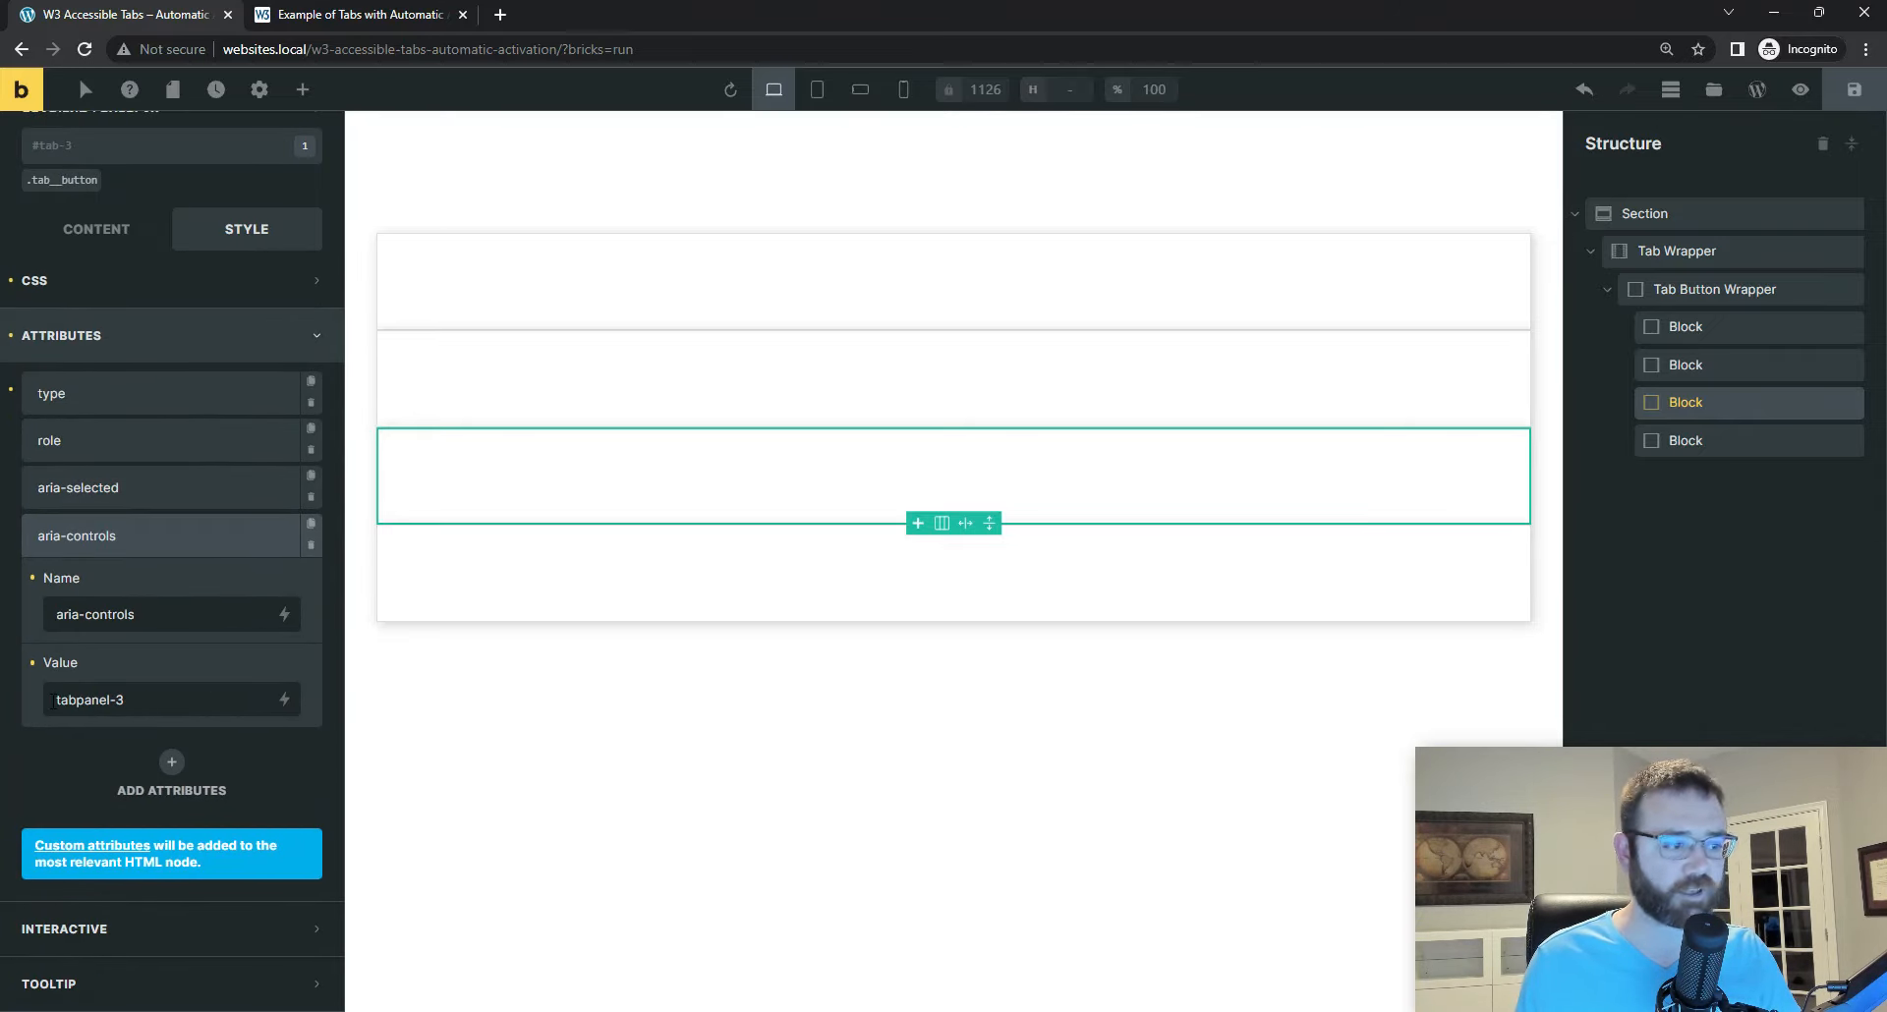
Step: Check the aria-selected and aria-controls attributes on the tab-4 Block and save the page
click(1685, 442)
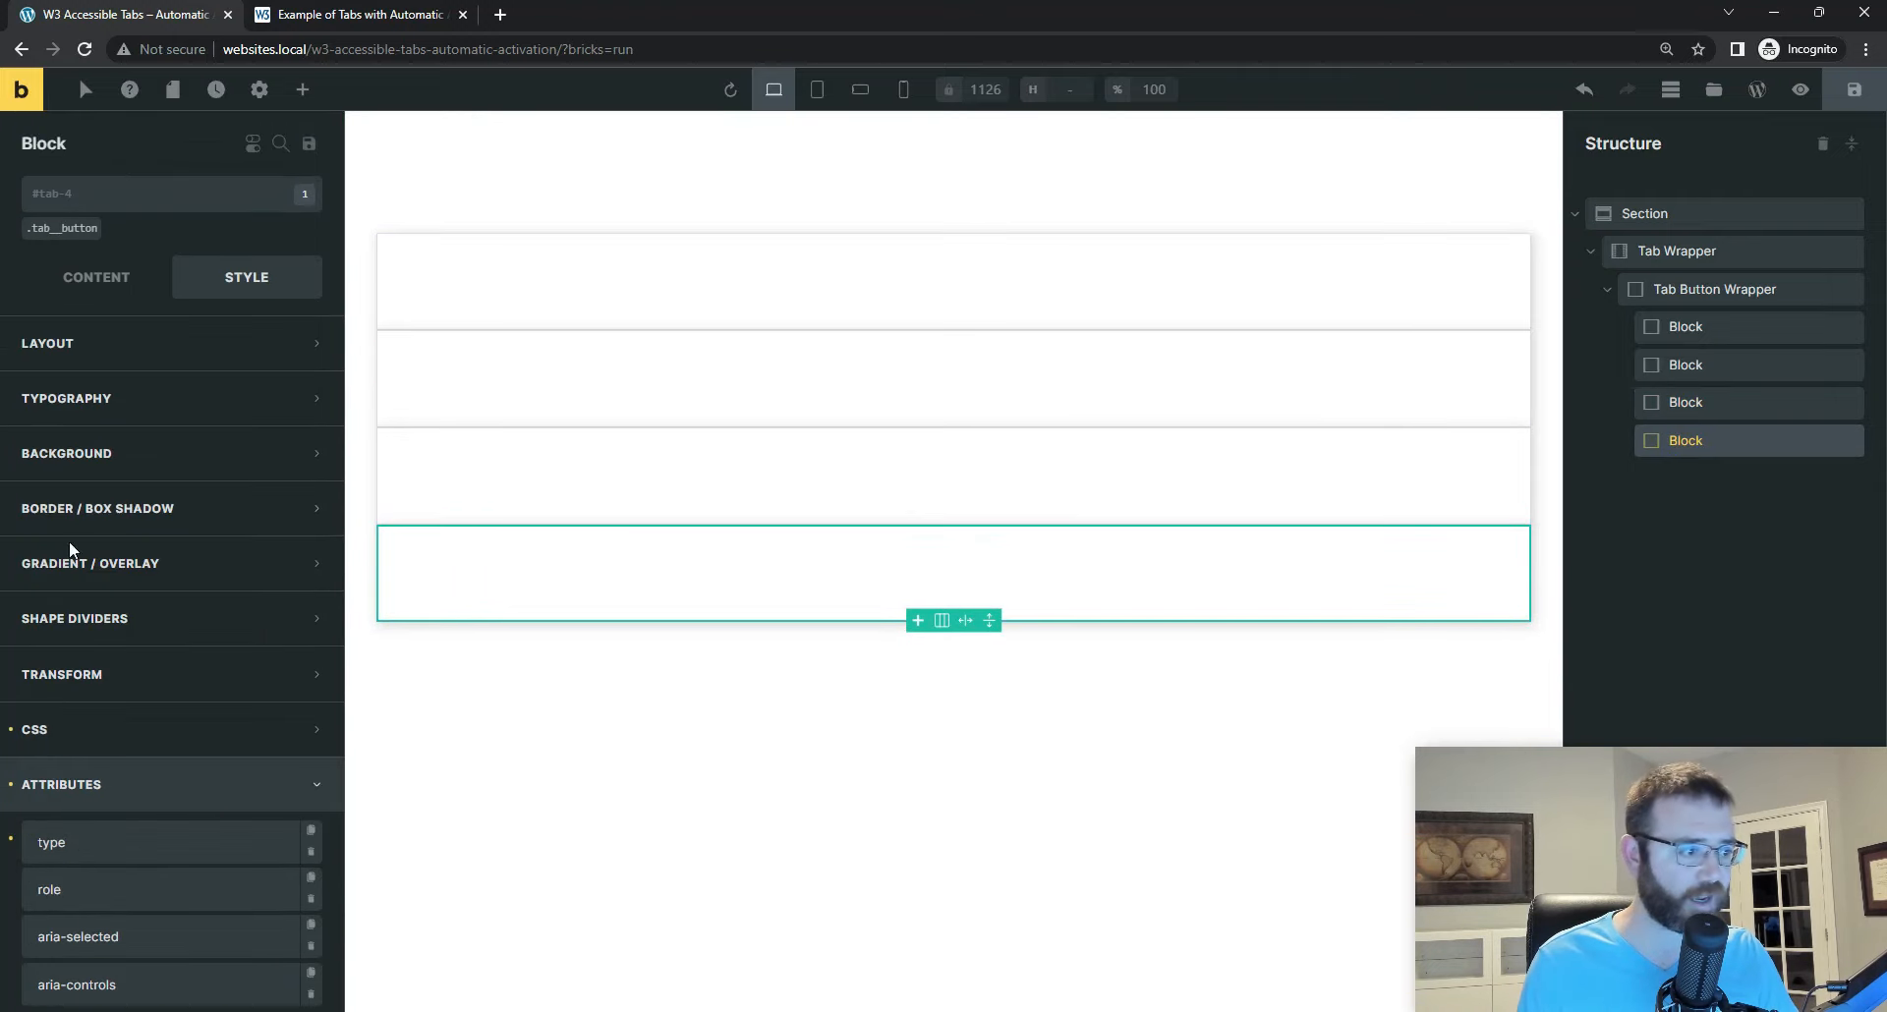
scroll(69, 540, down, 2)
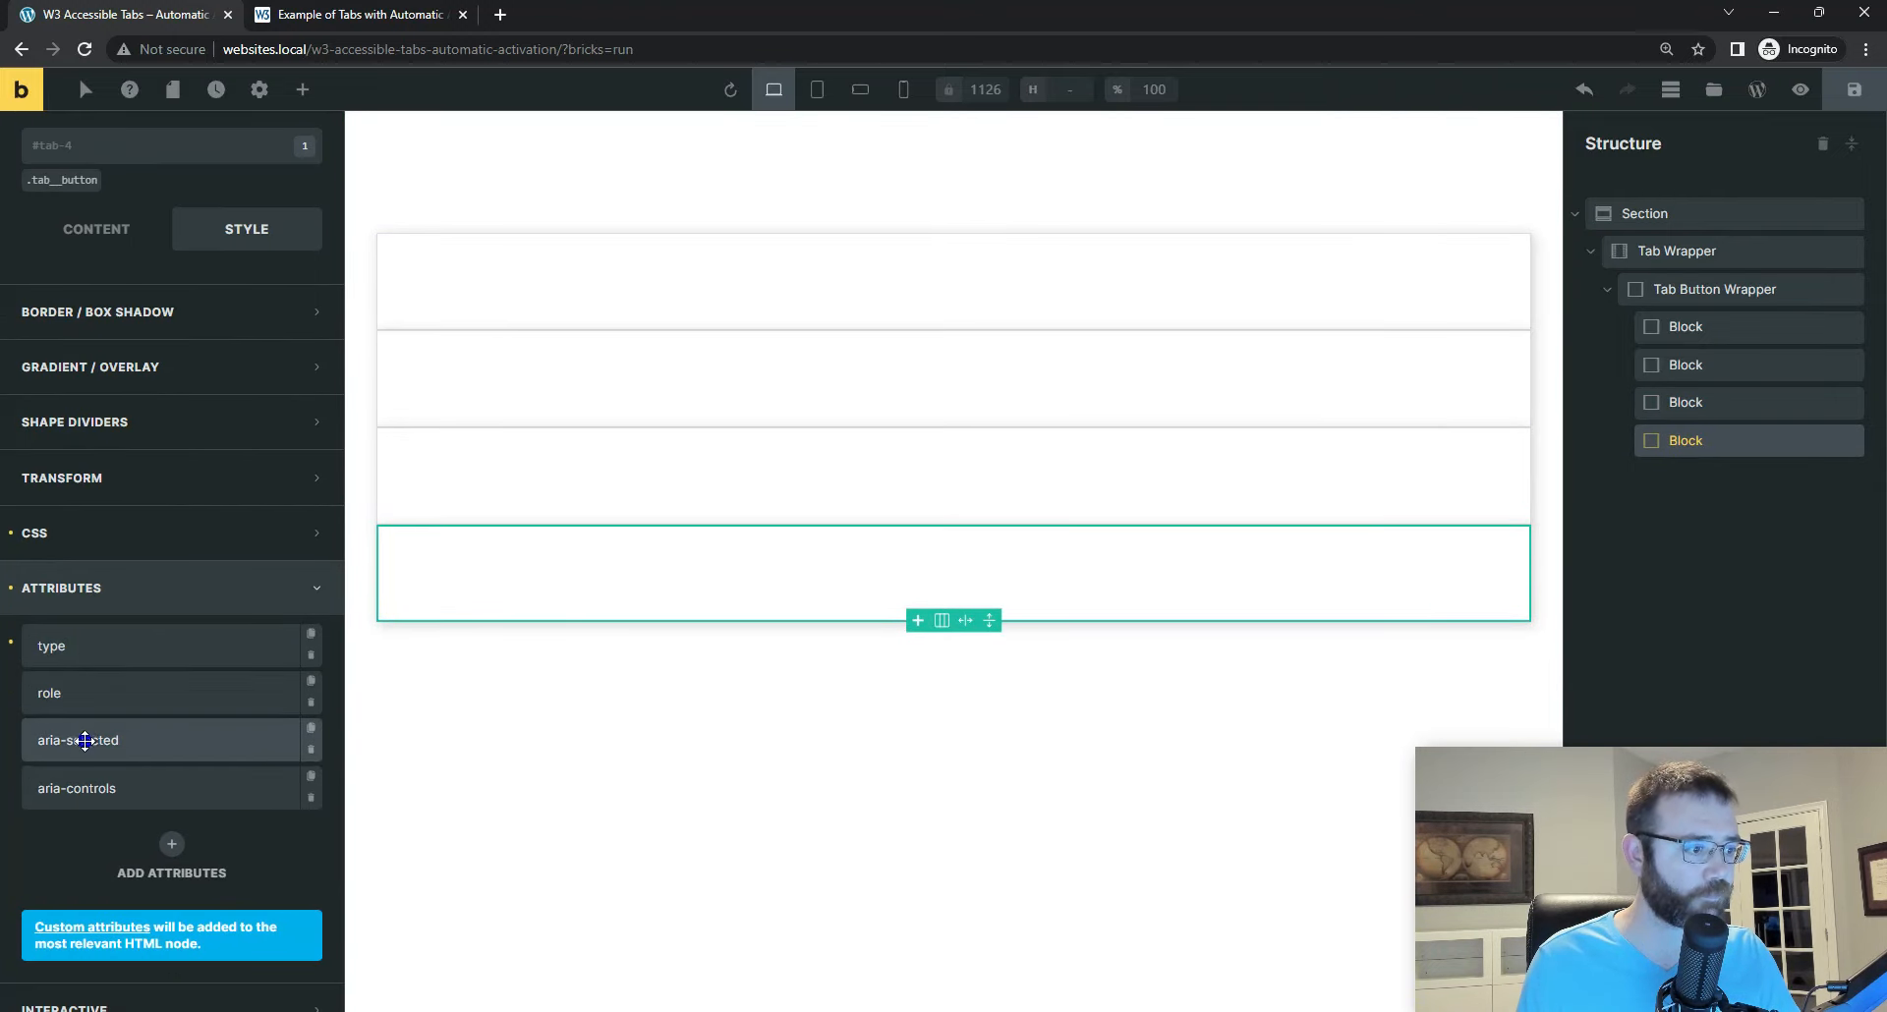
click(83, 740)
scroll(85, 740, down, 2)
click(98, 705)
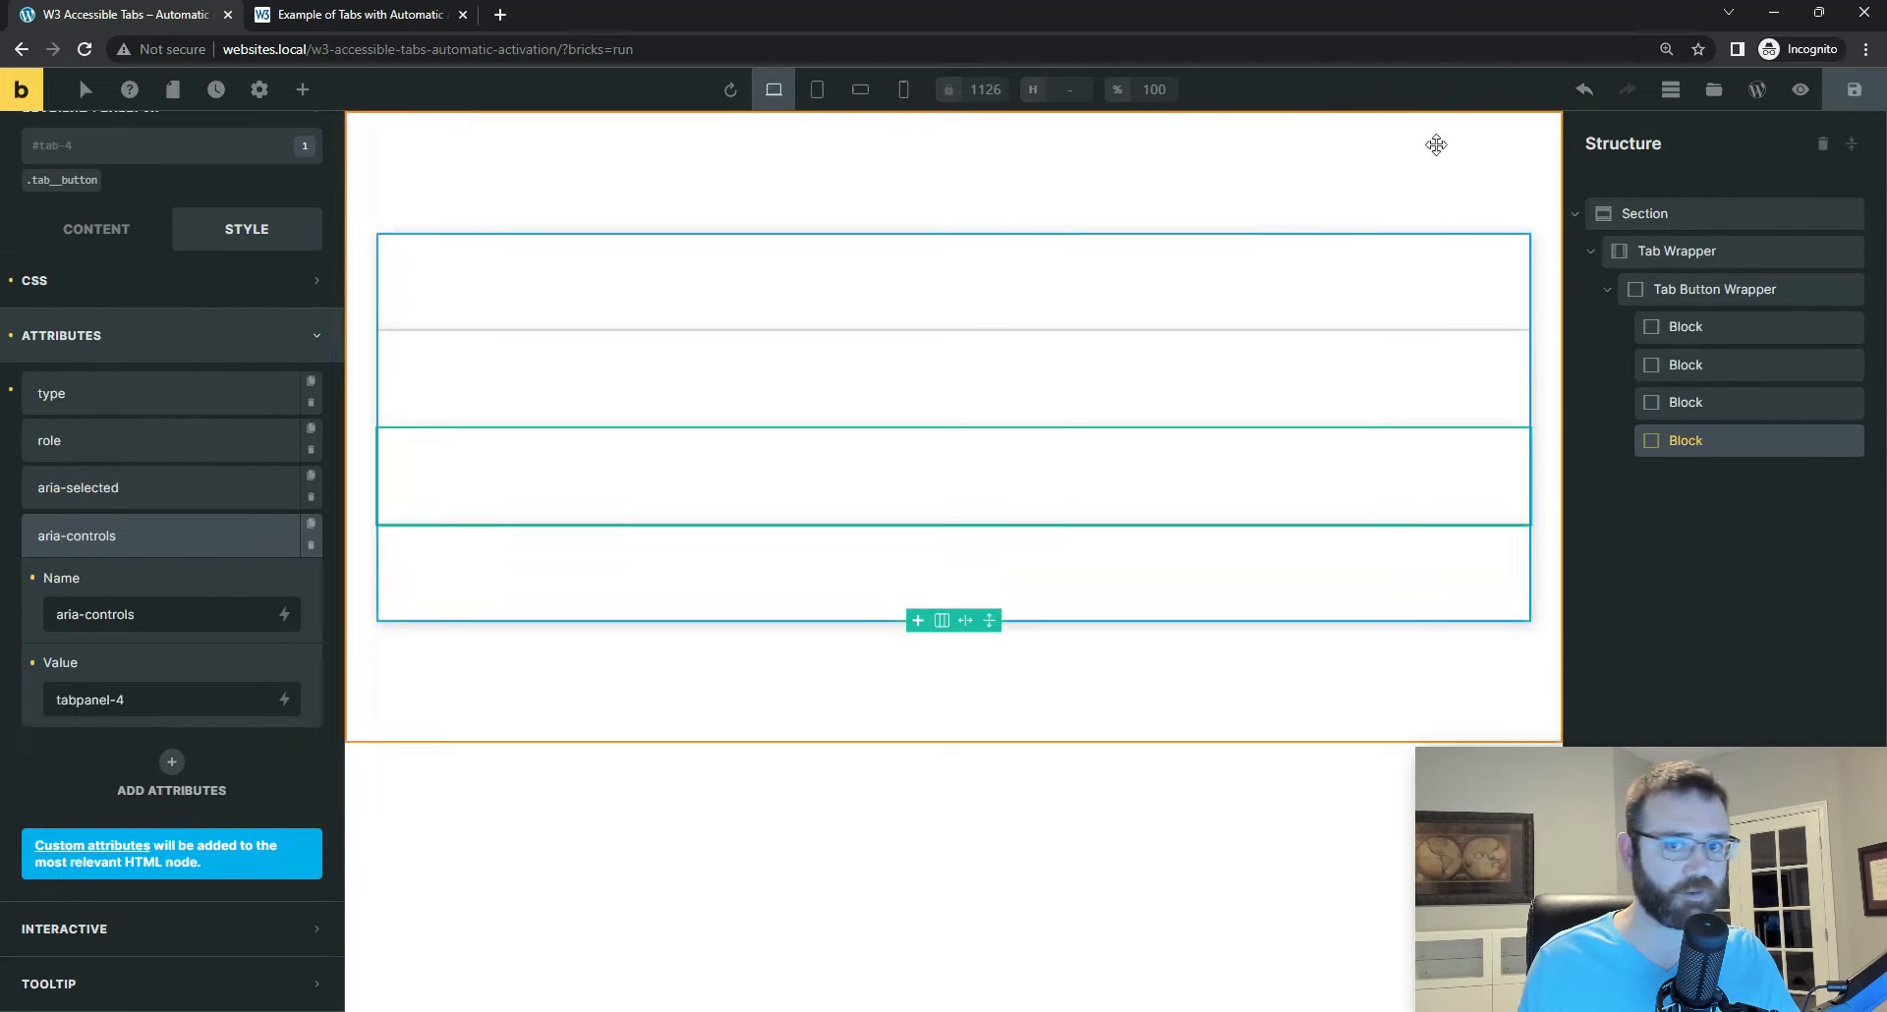
click(1855, 93)
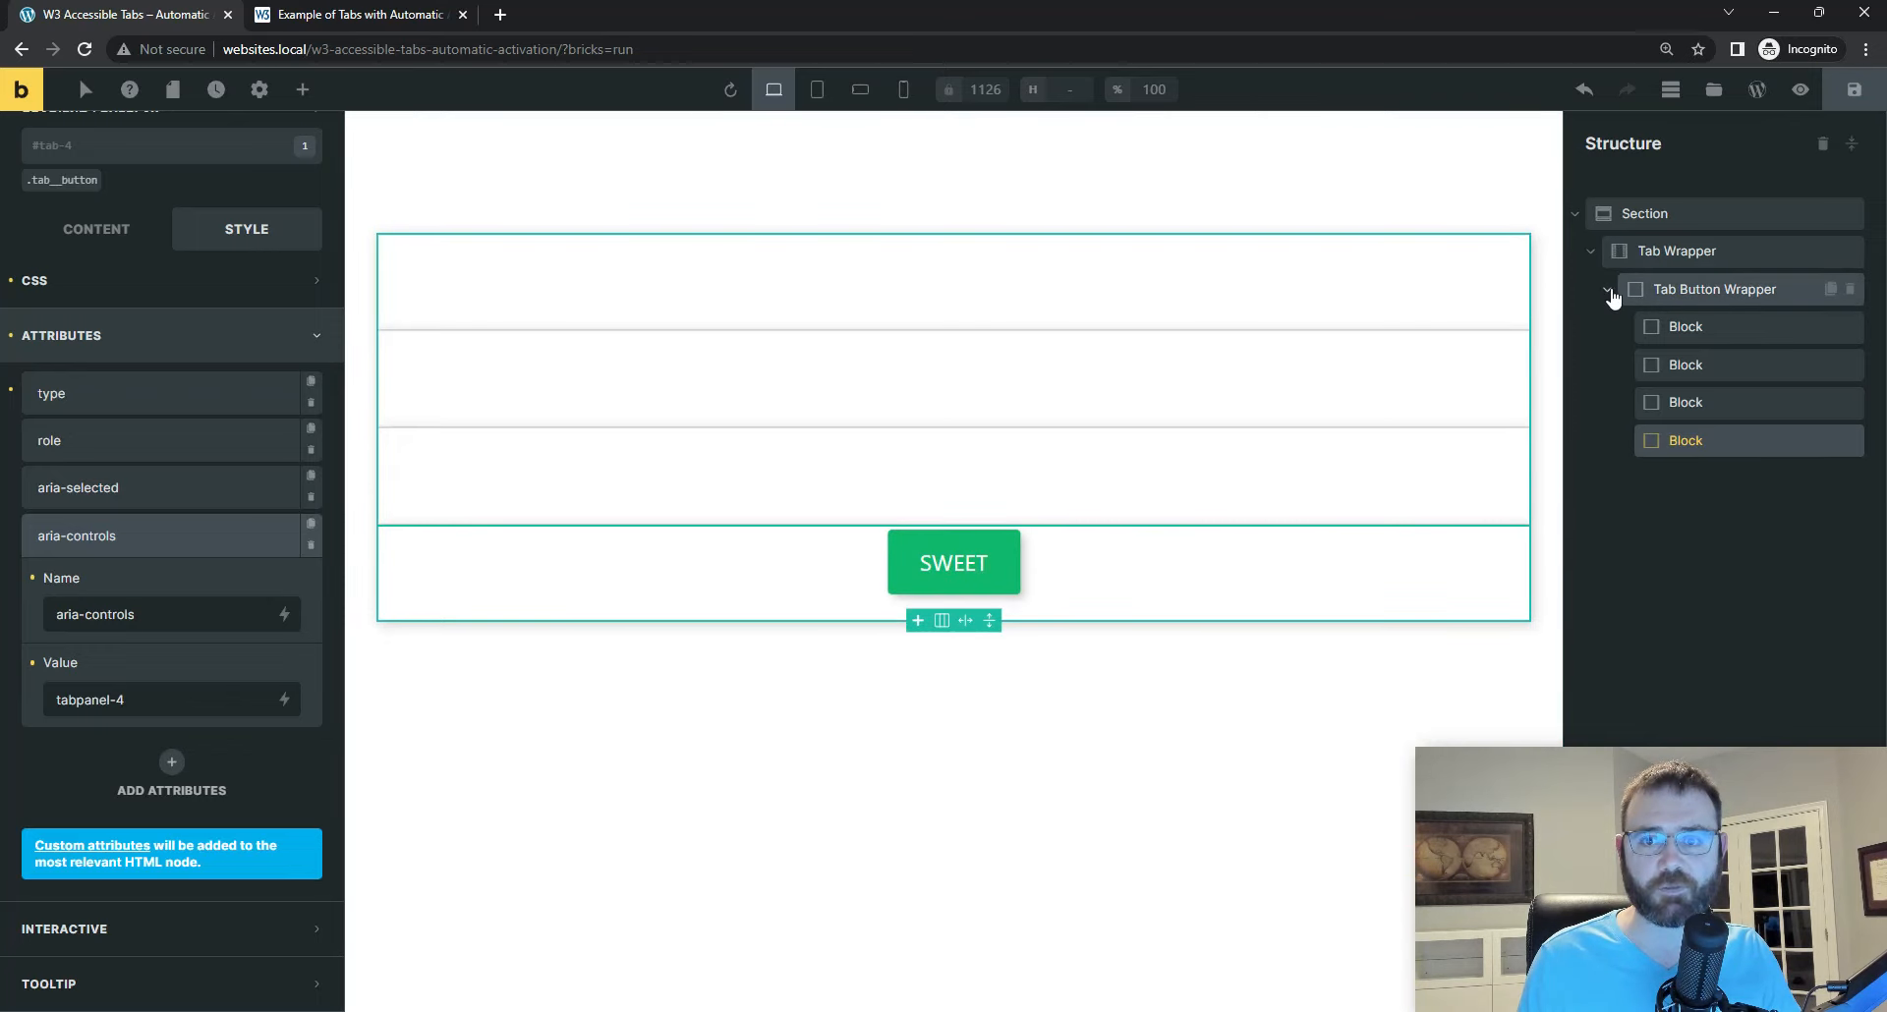
Step: Rename the tab-1 Block as Tab Button 1 and the tab-2 Block as Tab Button 2 in the structure
double_click(1686, 326)
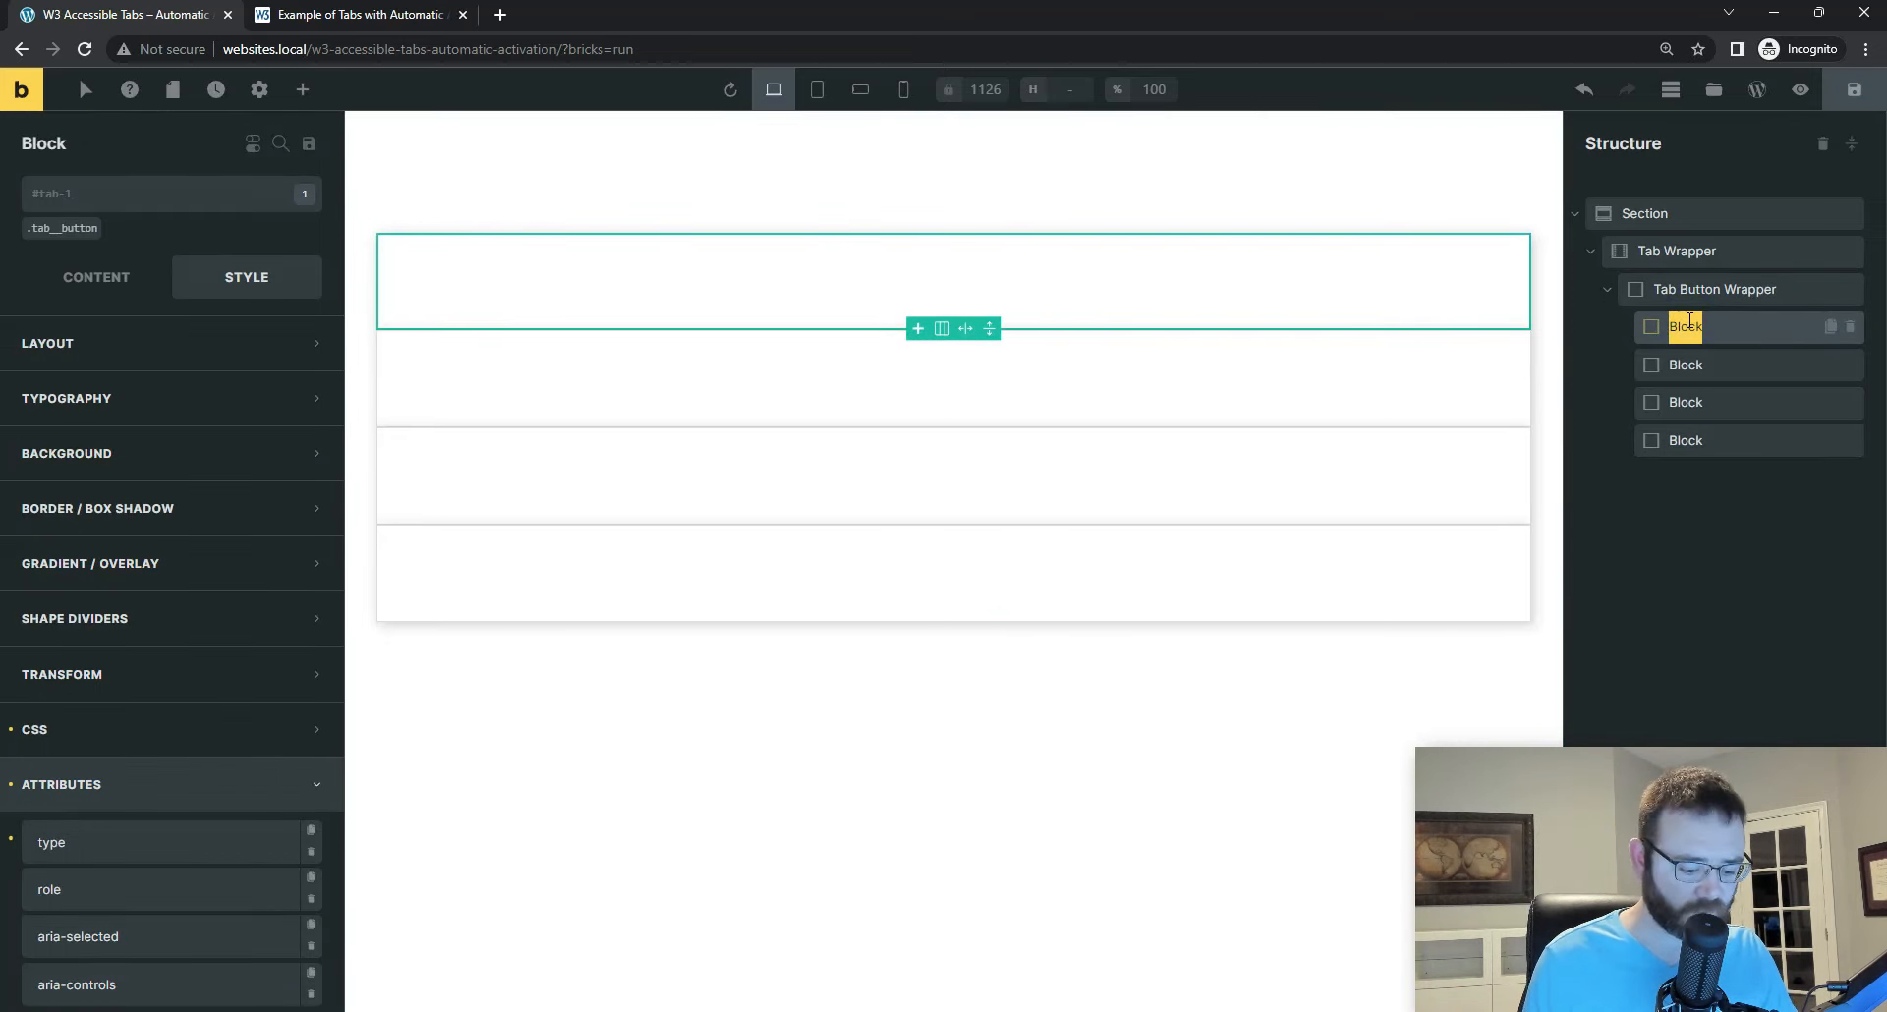
text(Tab Button 1)
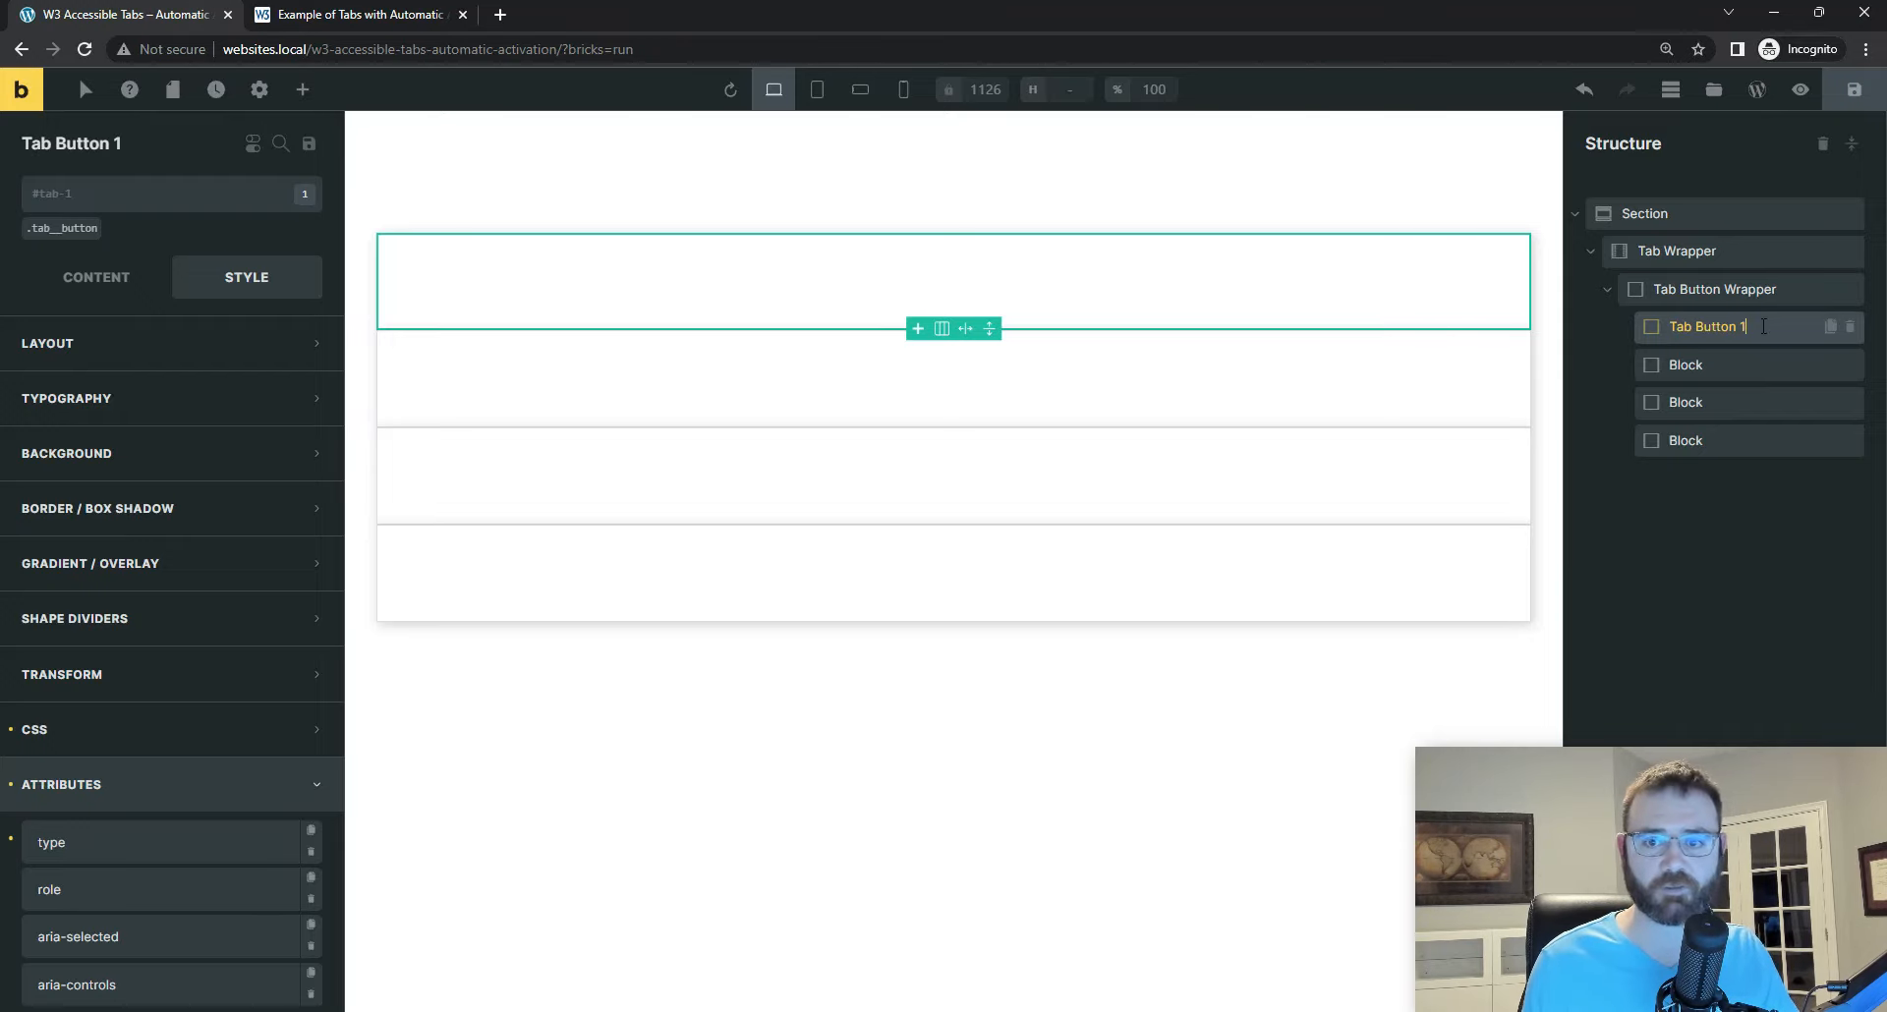
triple_click(1698, 324)
key(ctrl+c)
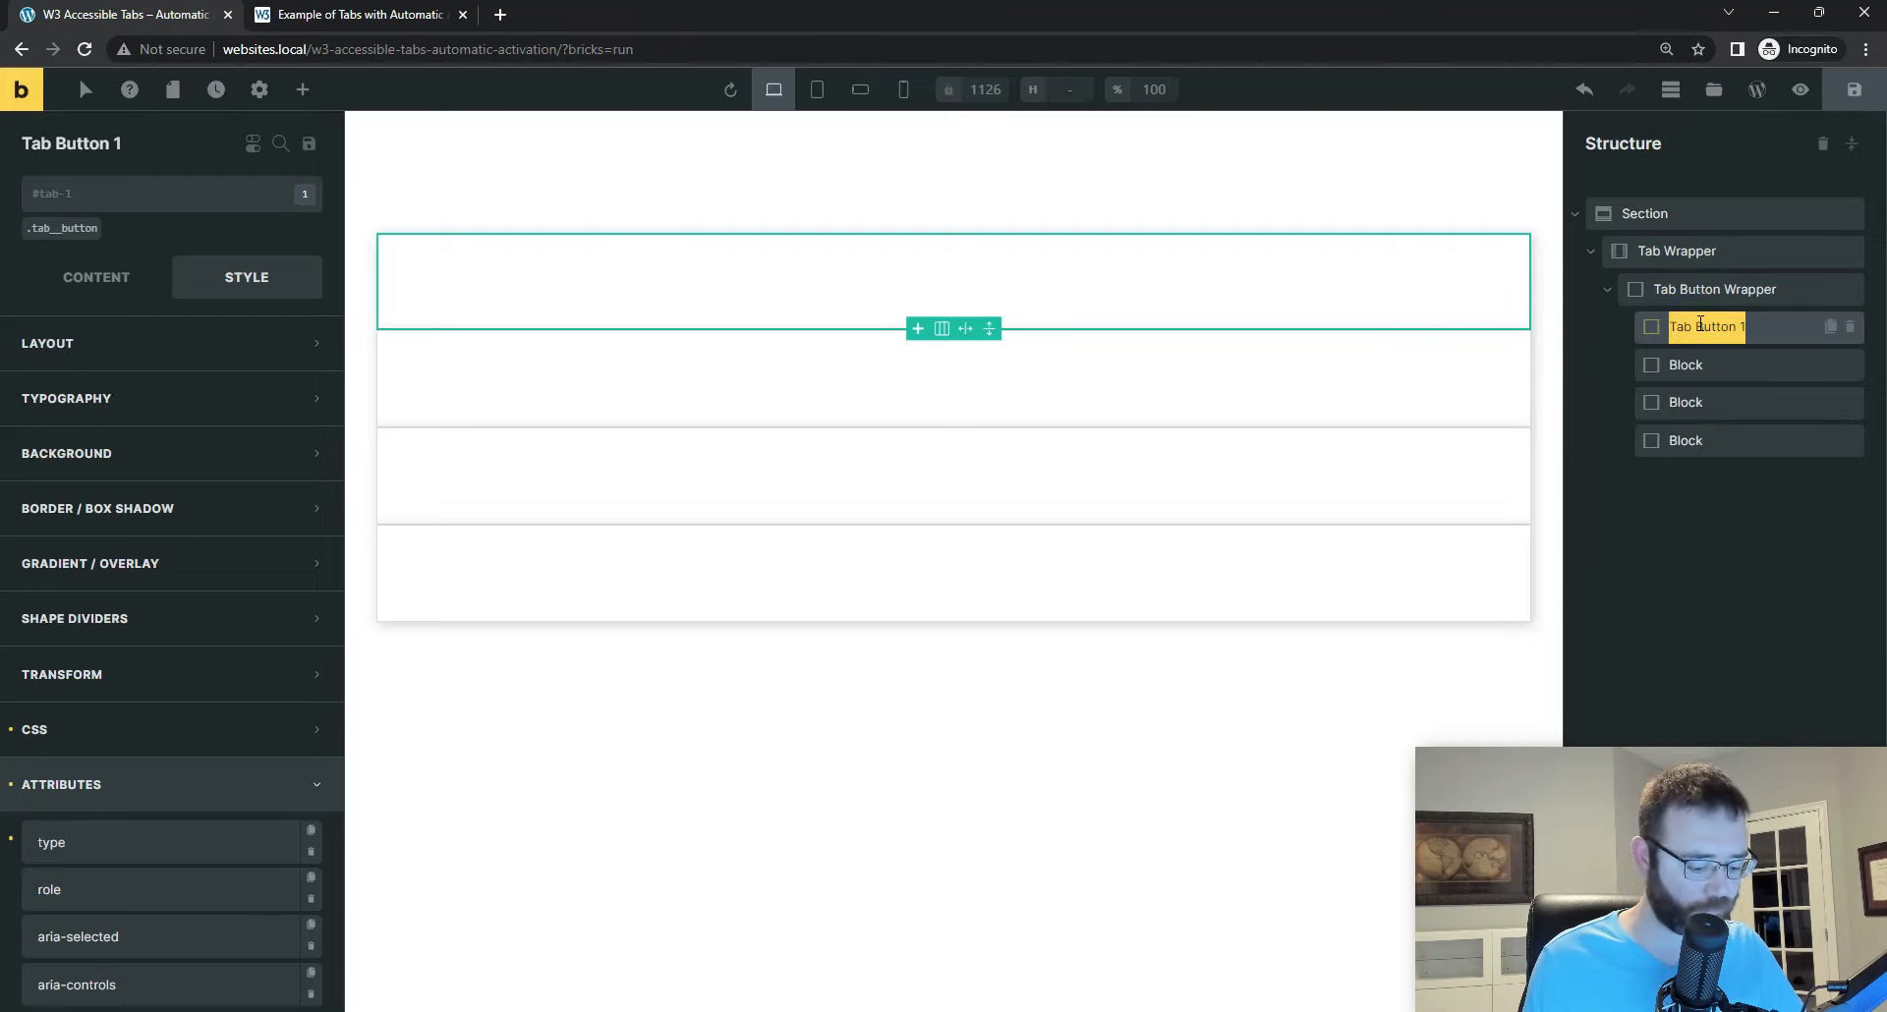
double_click(1713, 366)
key(ctrl+v)
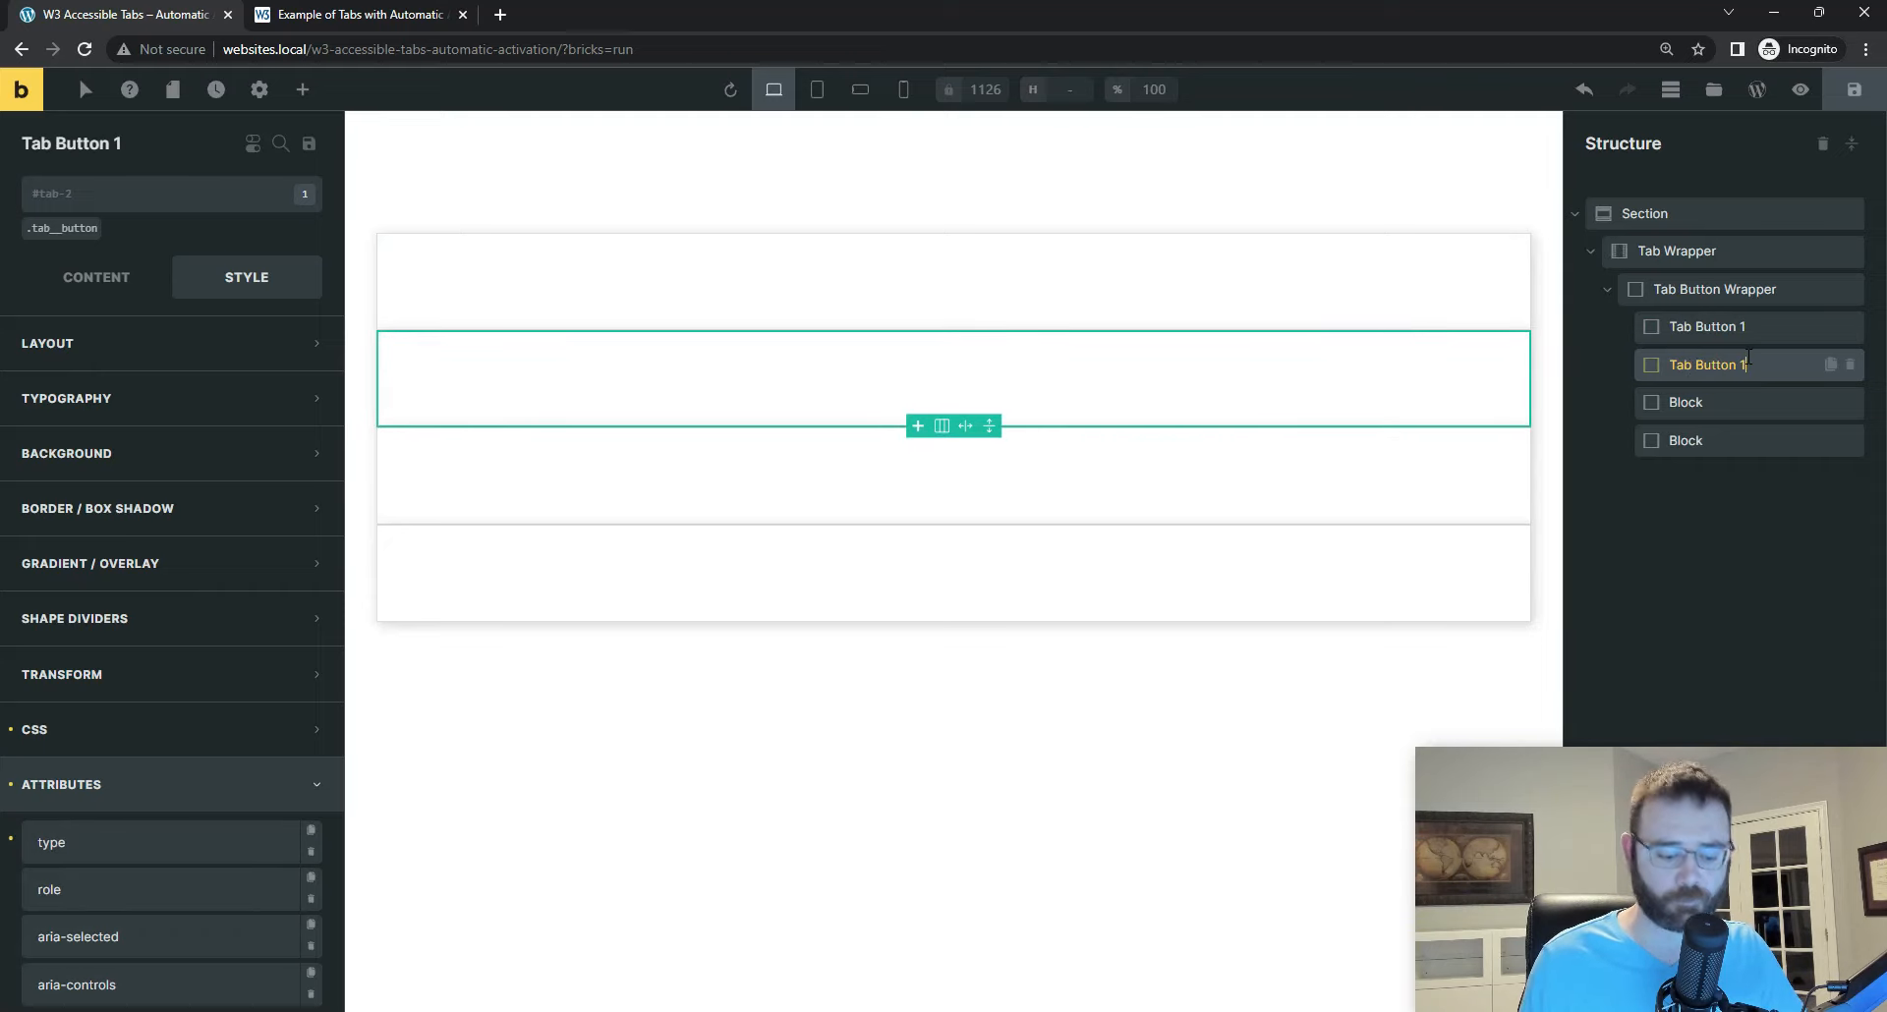
Step: Rename the tab-3 Block as Tab Button 3 and the tab-4 Block as Tab Button 4, and save the page
double_click(1702, 403)
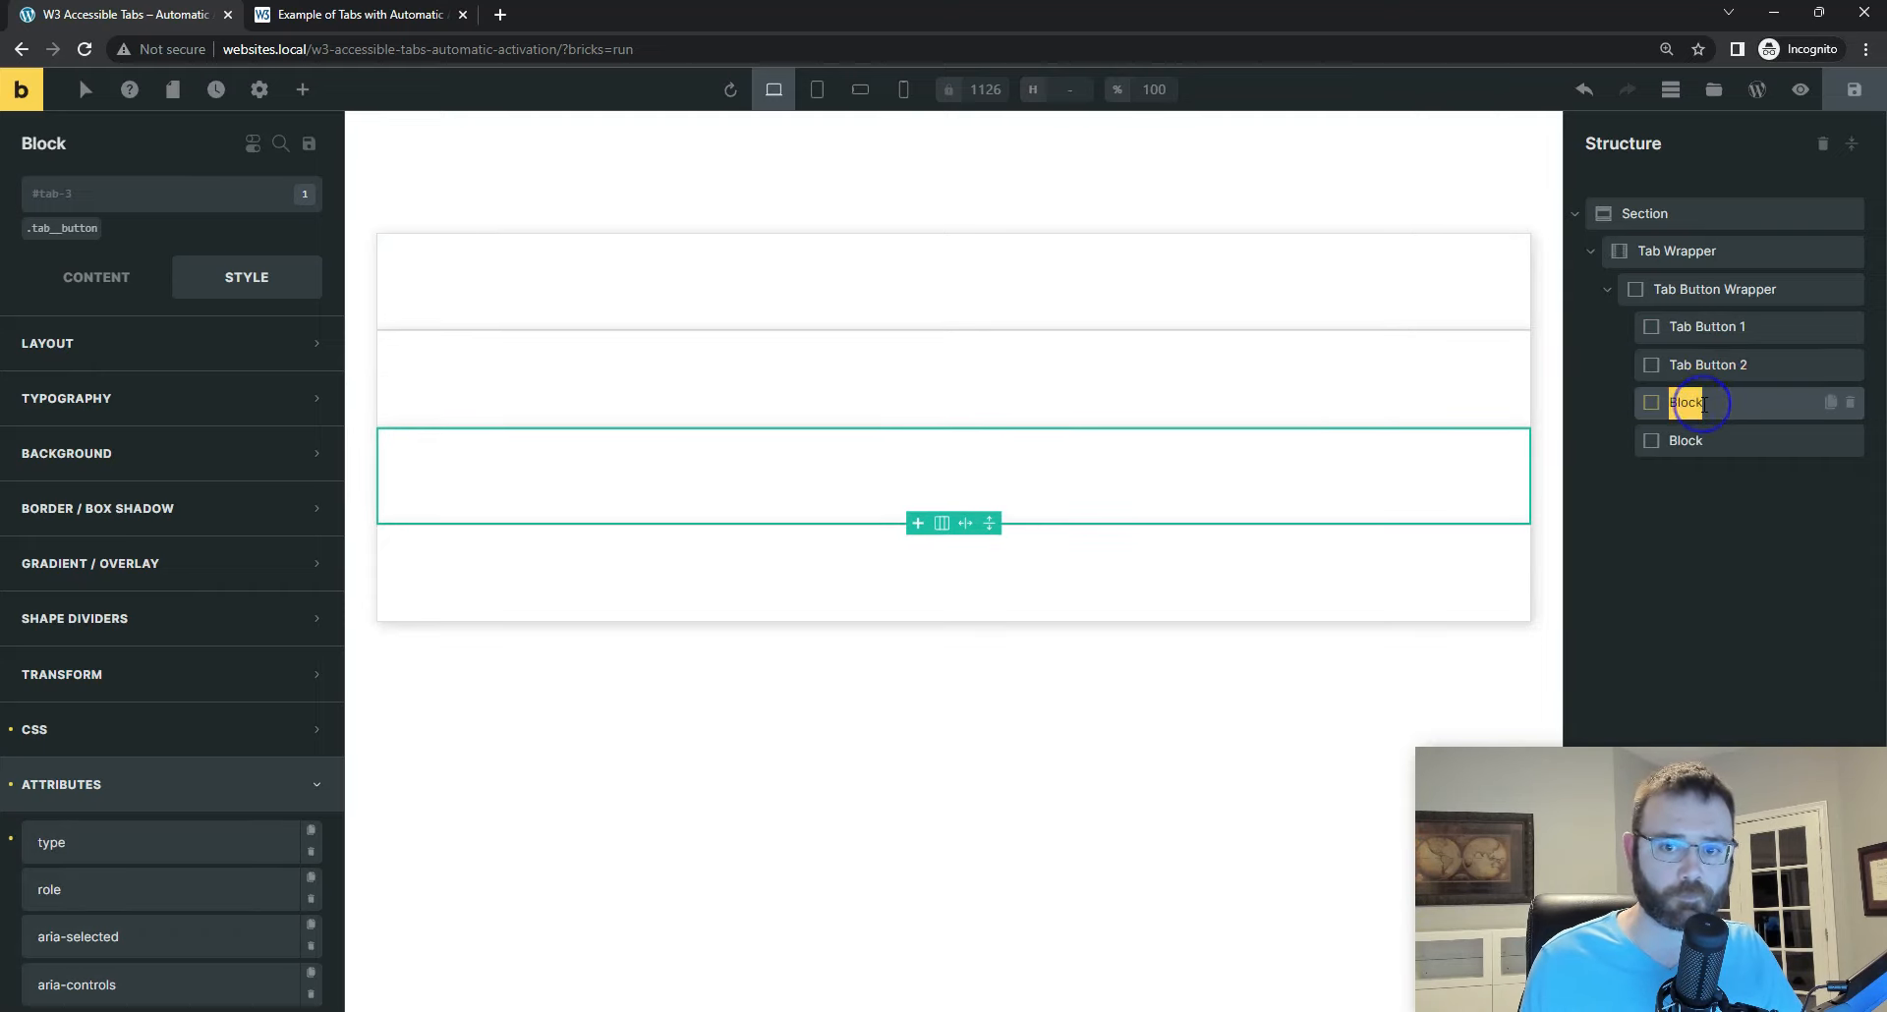
key(ctrl+v)
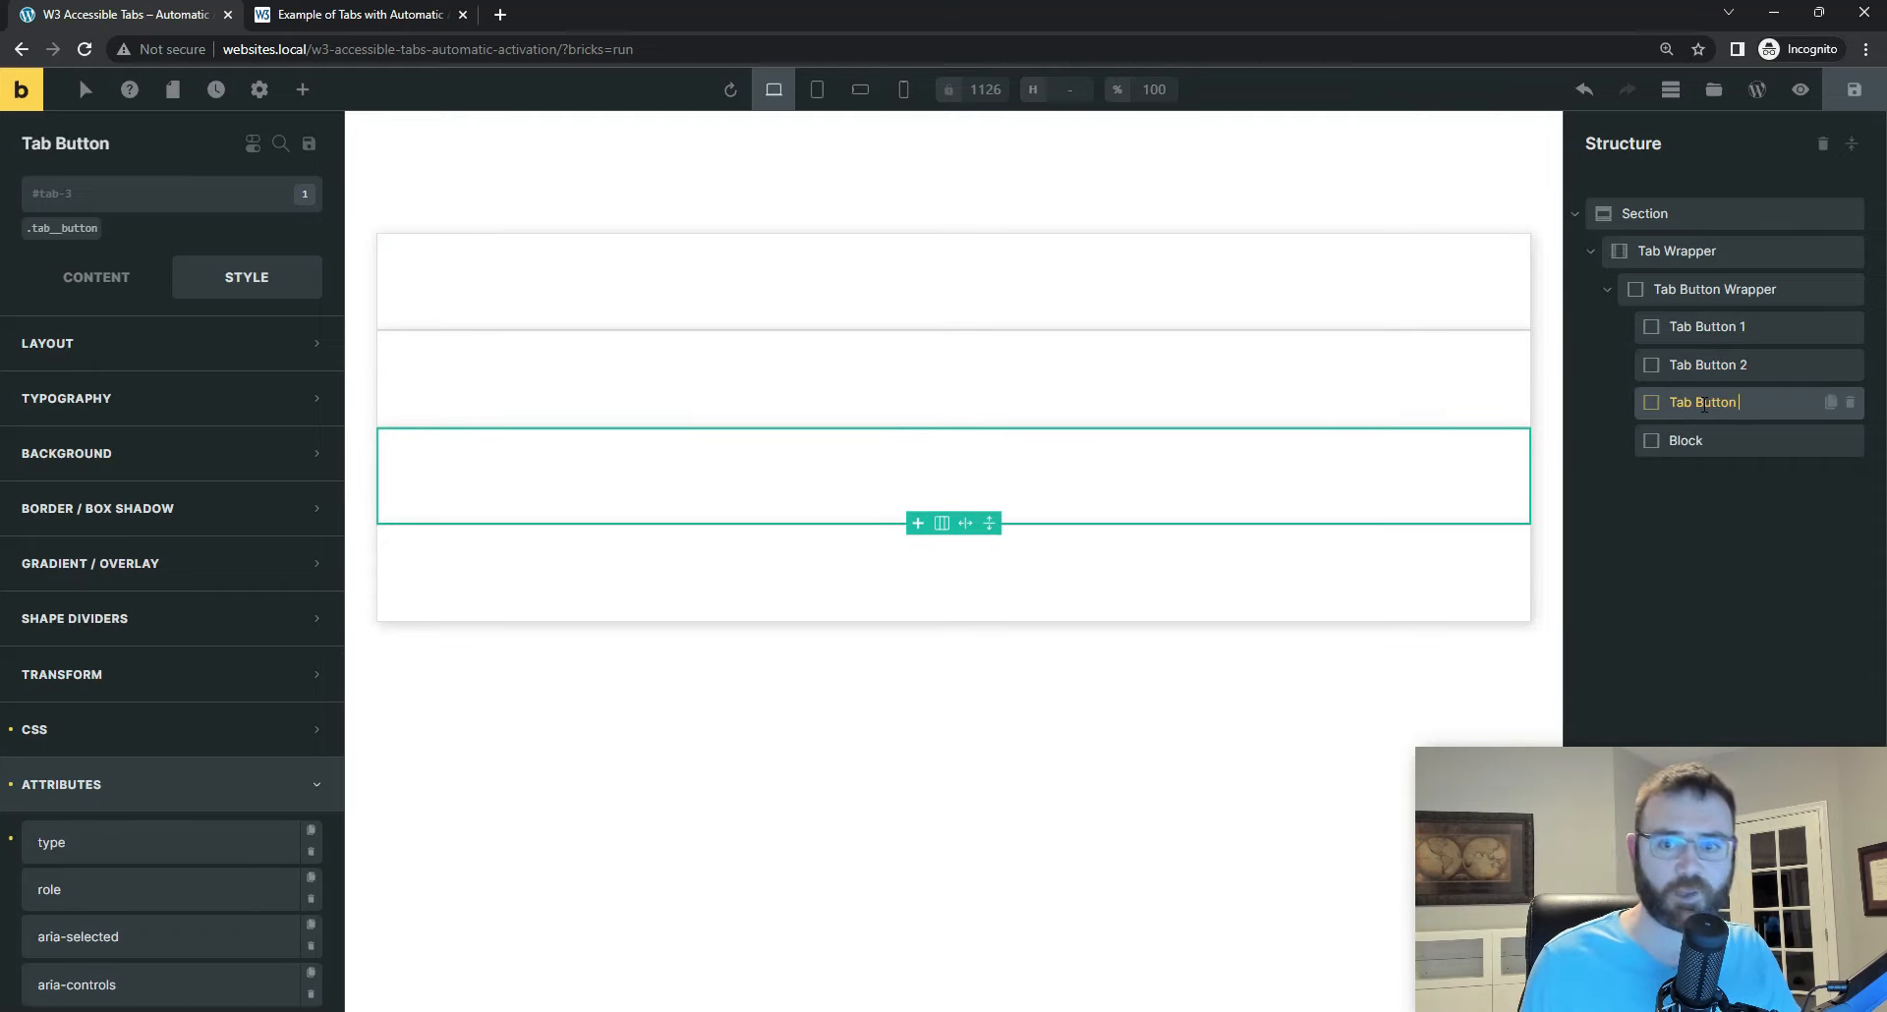
text(3)
double_click(1686, 439)
key(ctrl+v)
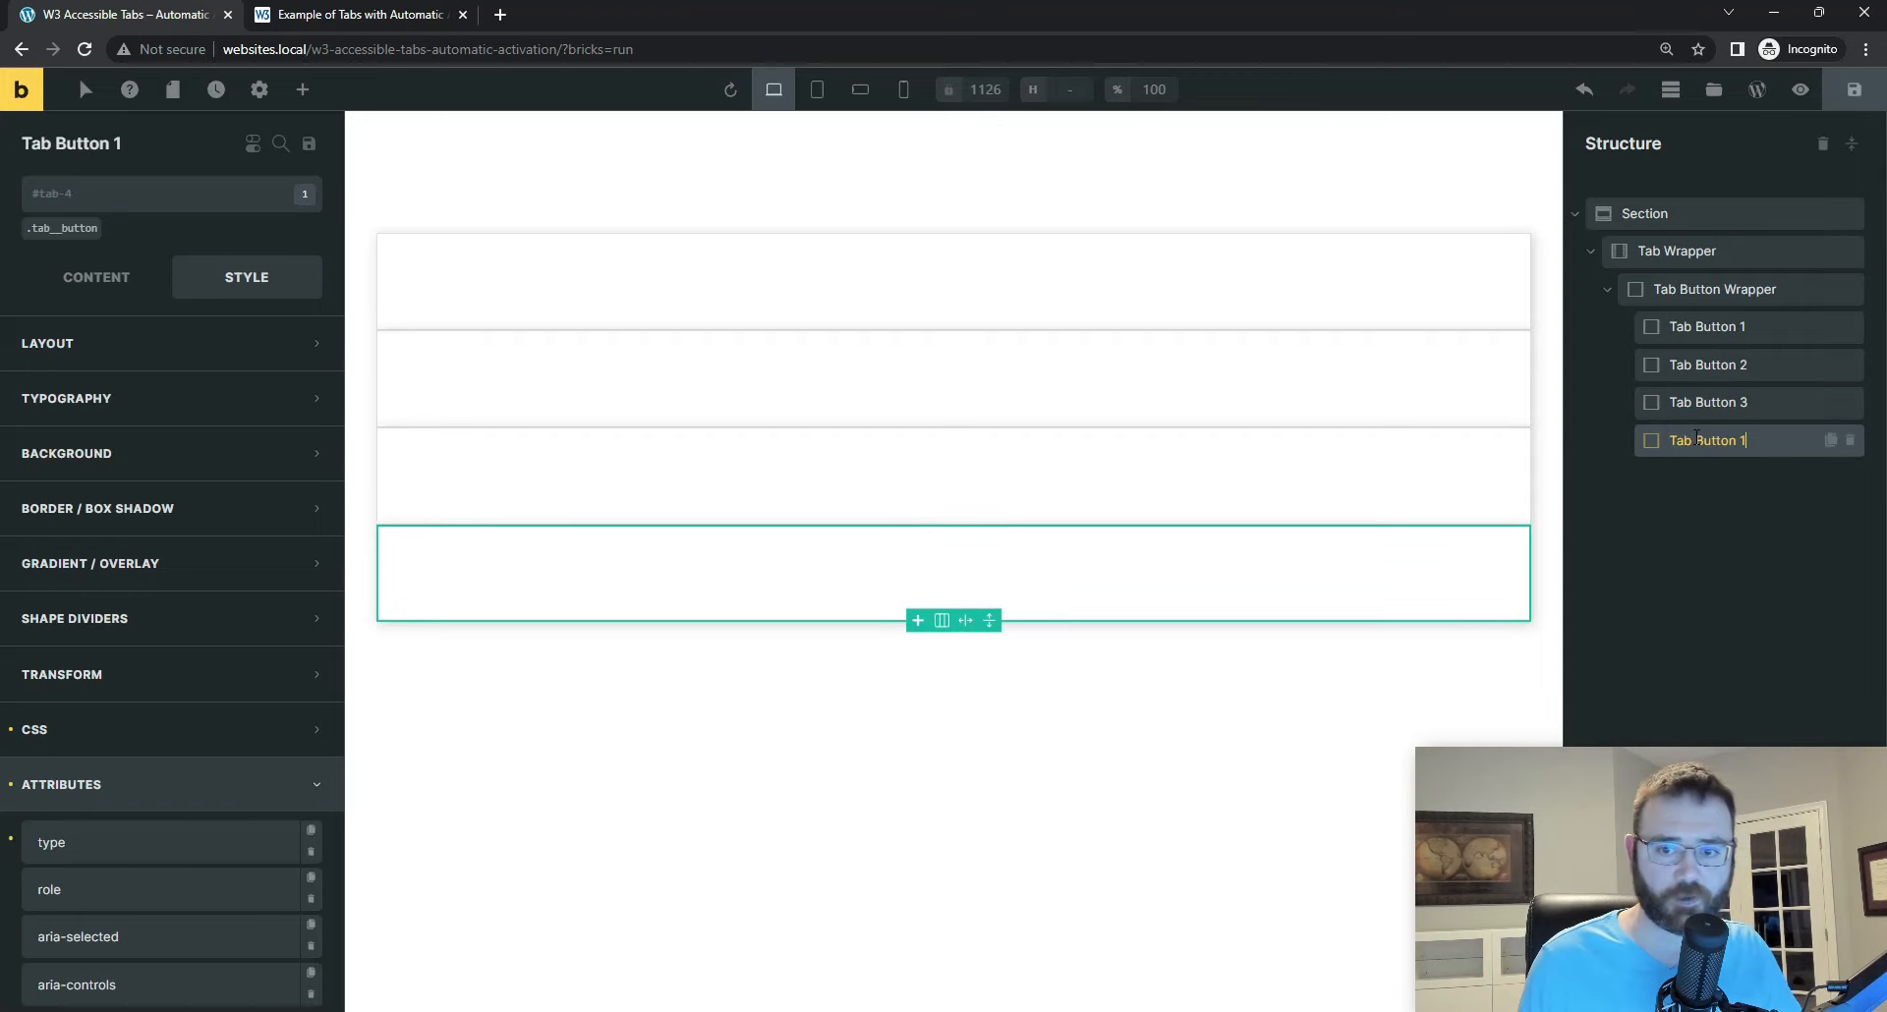
text(4)
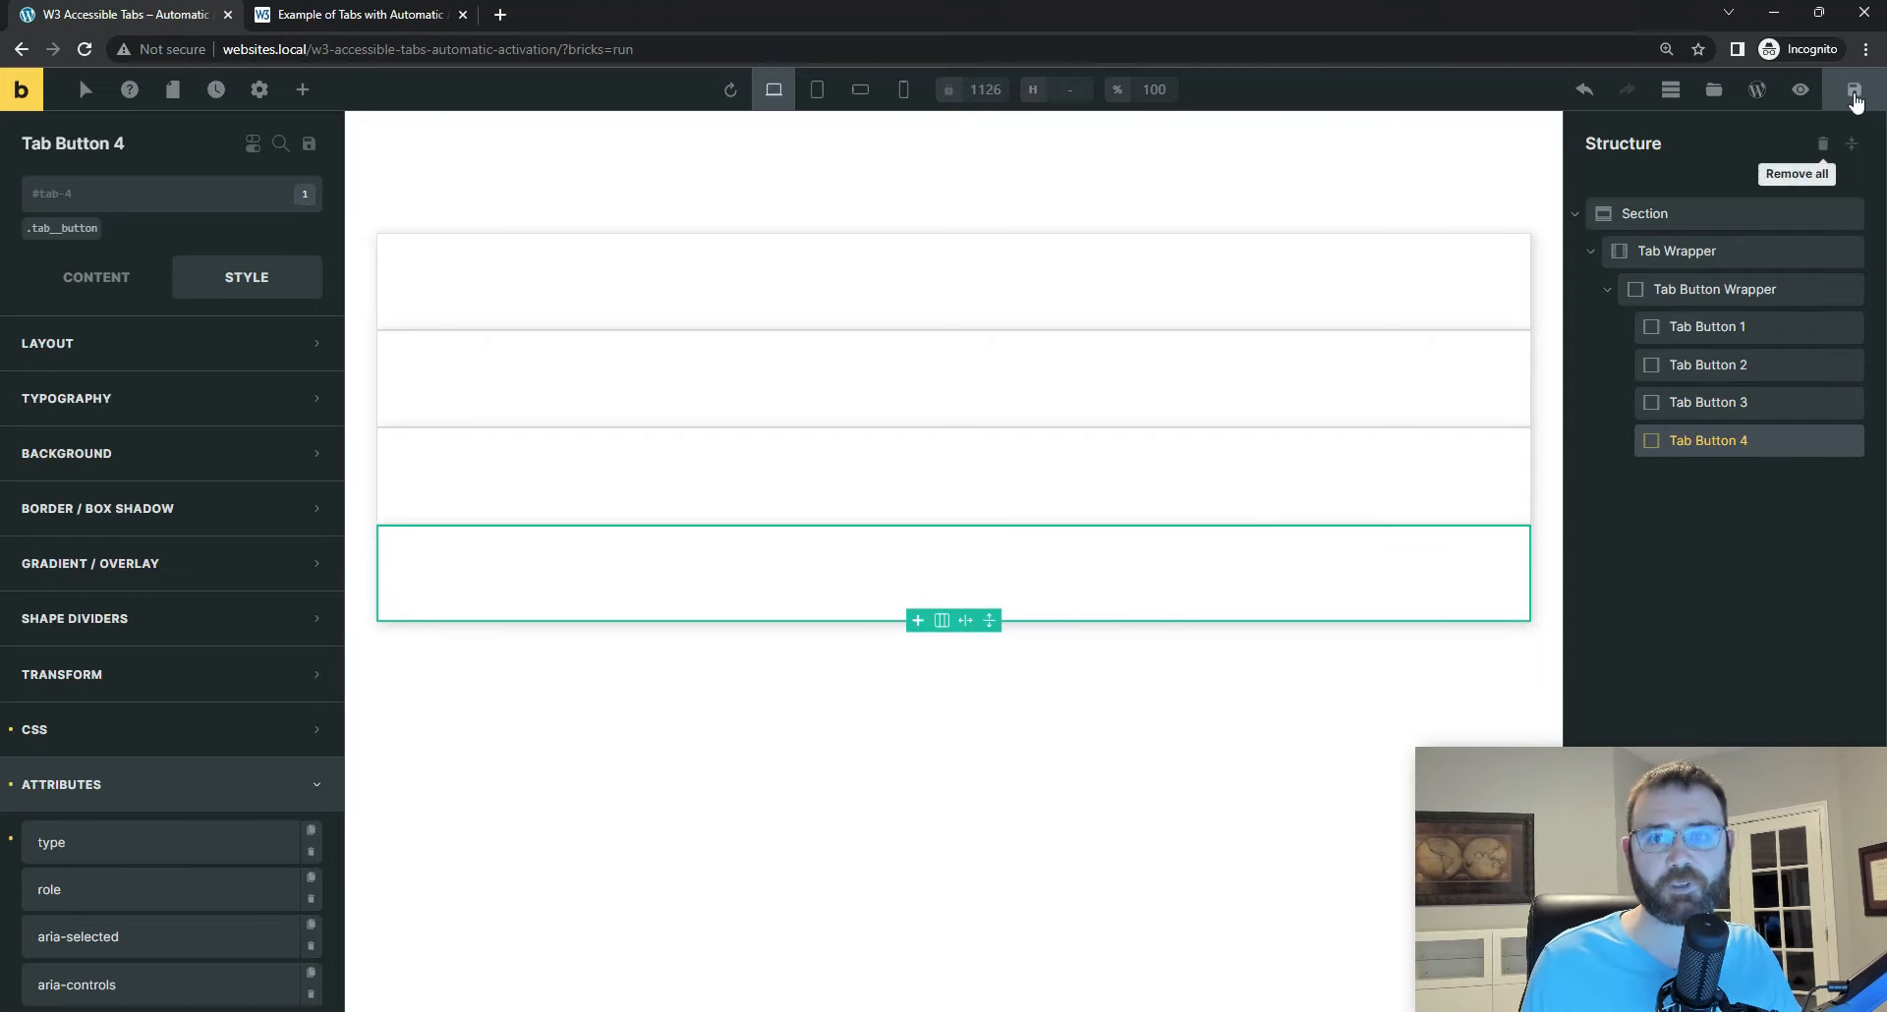
click(1854, 90)
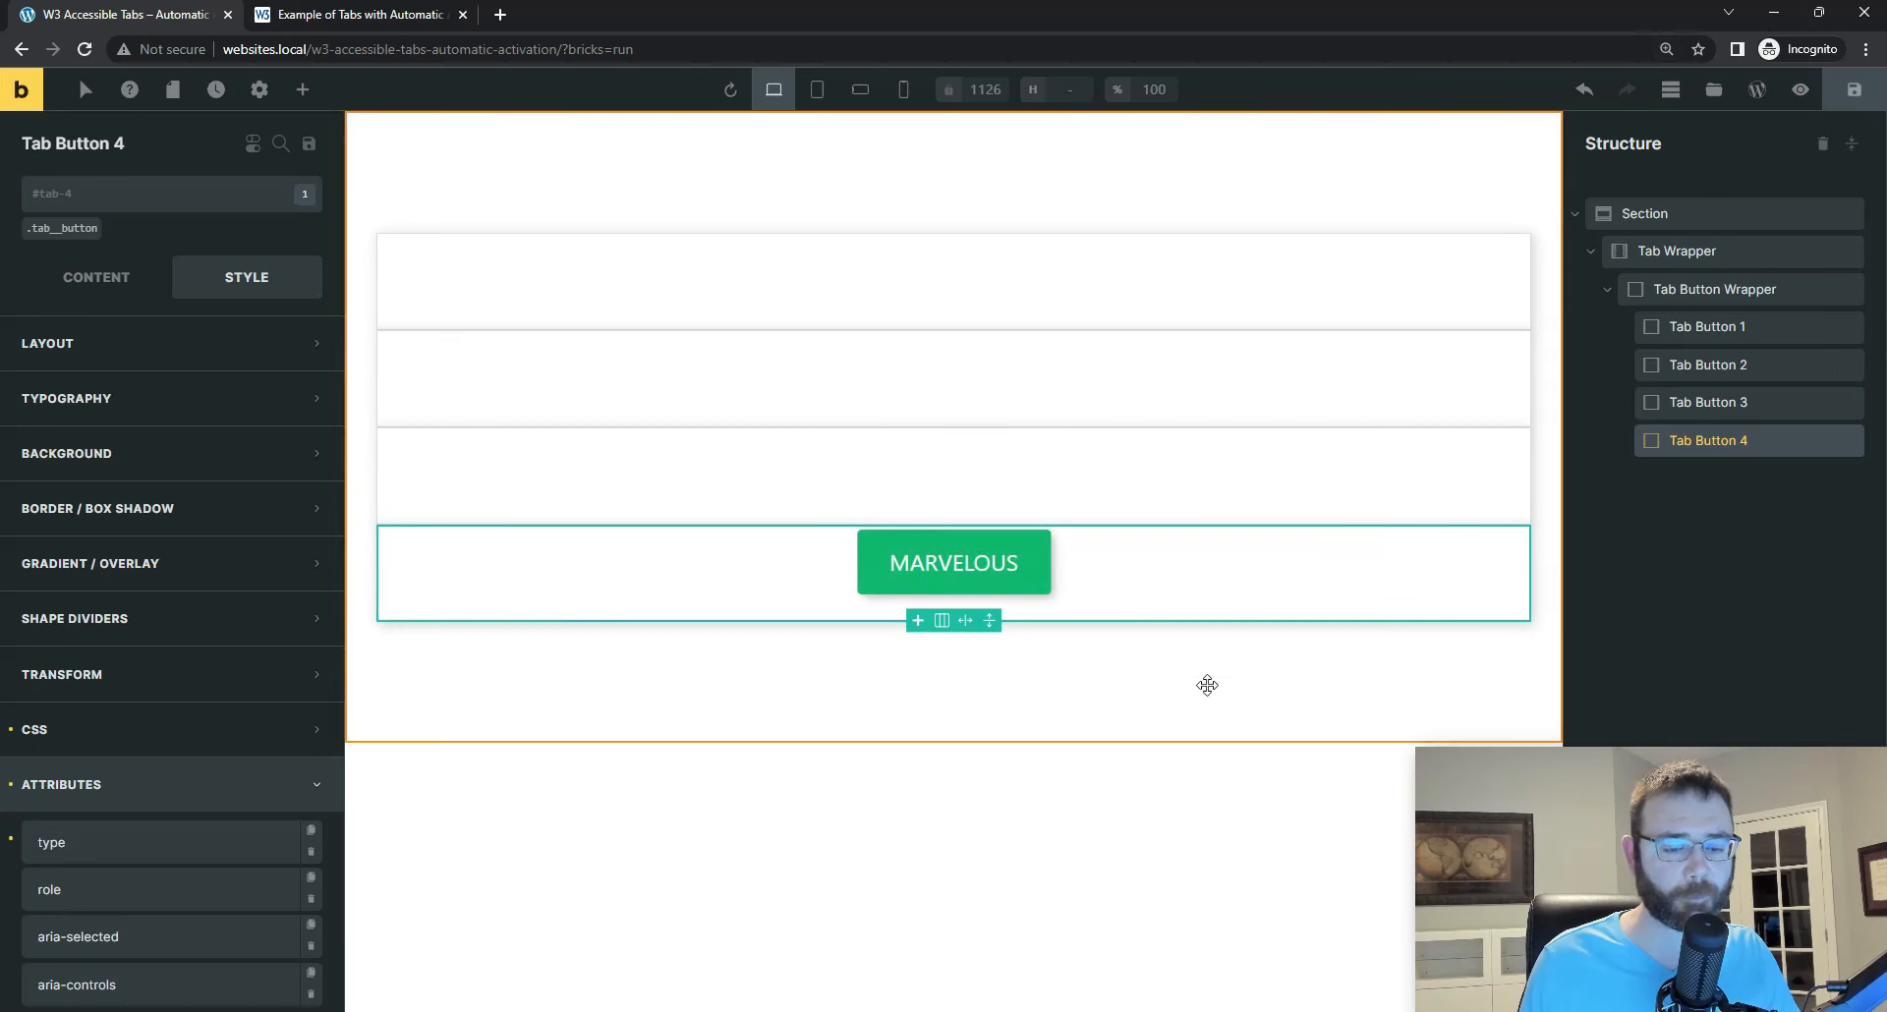
Step: Switch to Visual Studio Code, collapse the tab-2 button's code, and examine the focus span inside the expanded tab-1 button
key(alt+Tab)
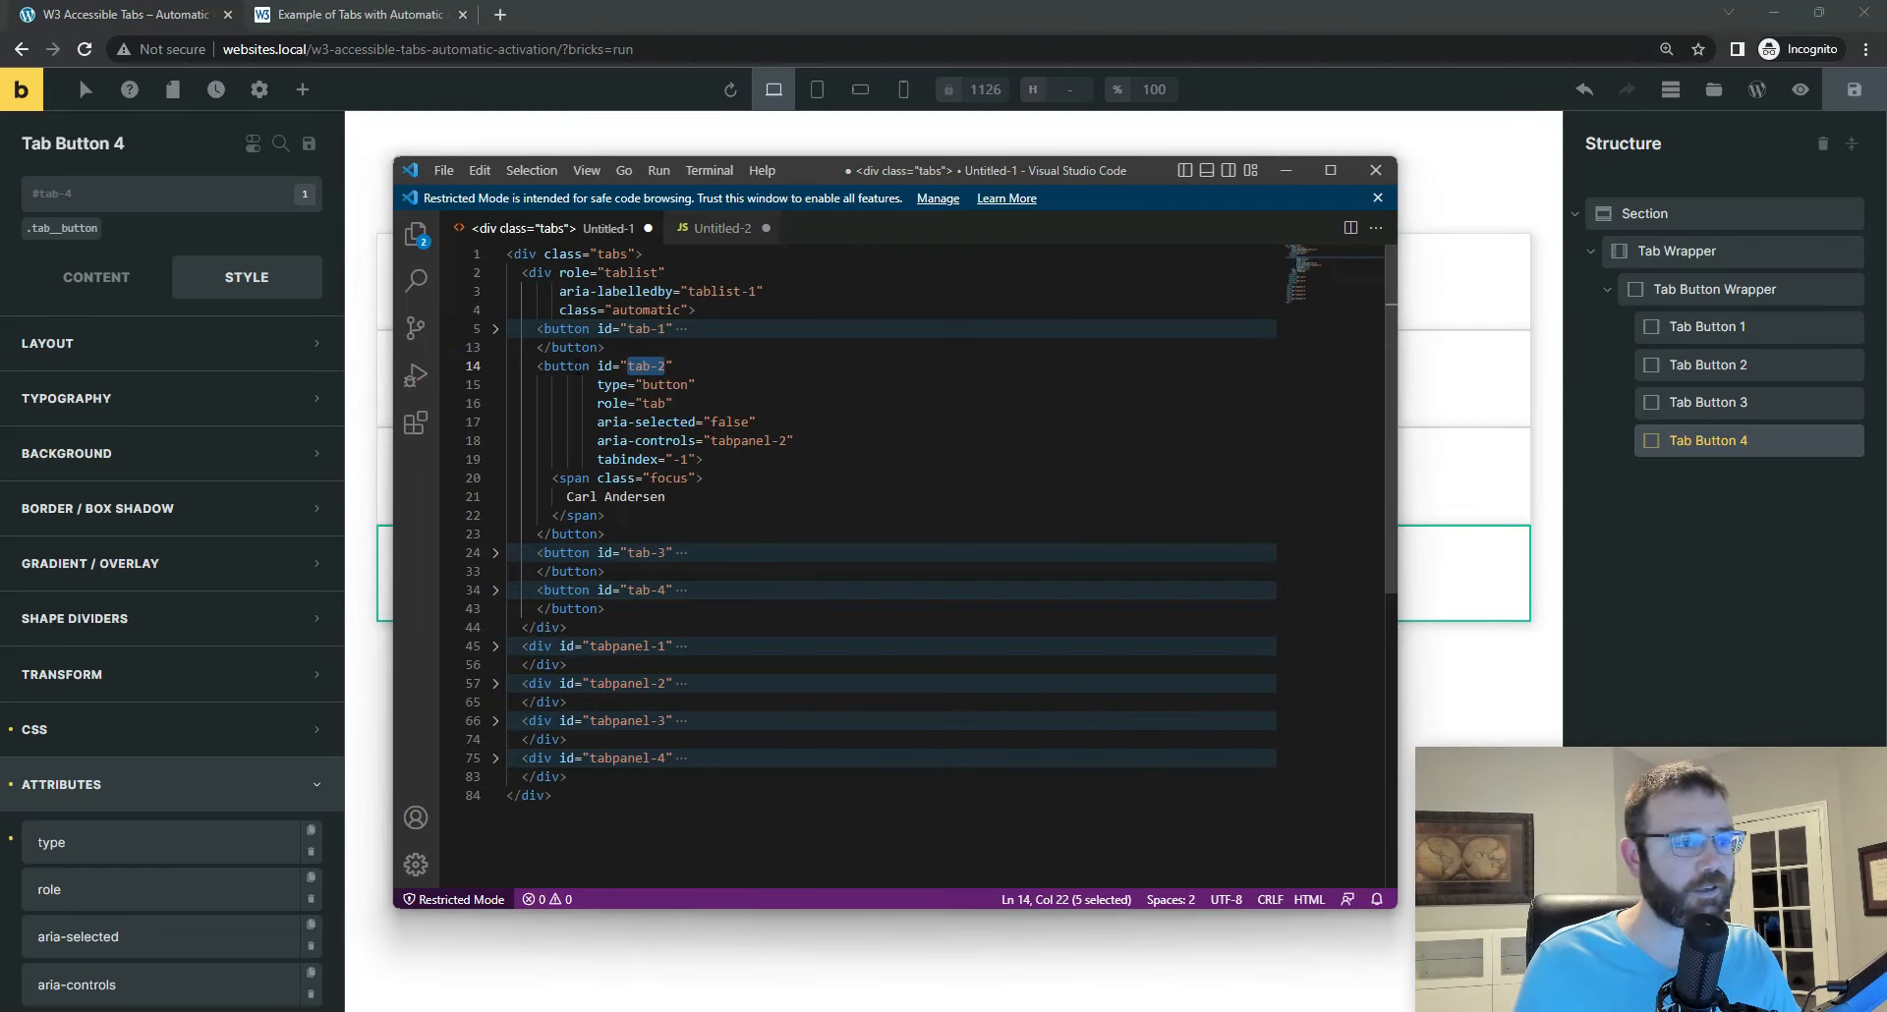
click(497, 330)
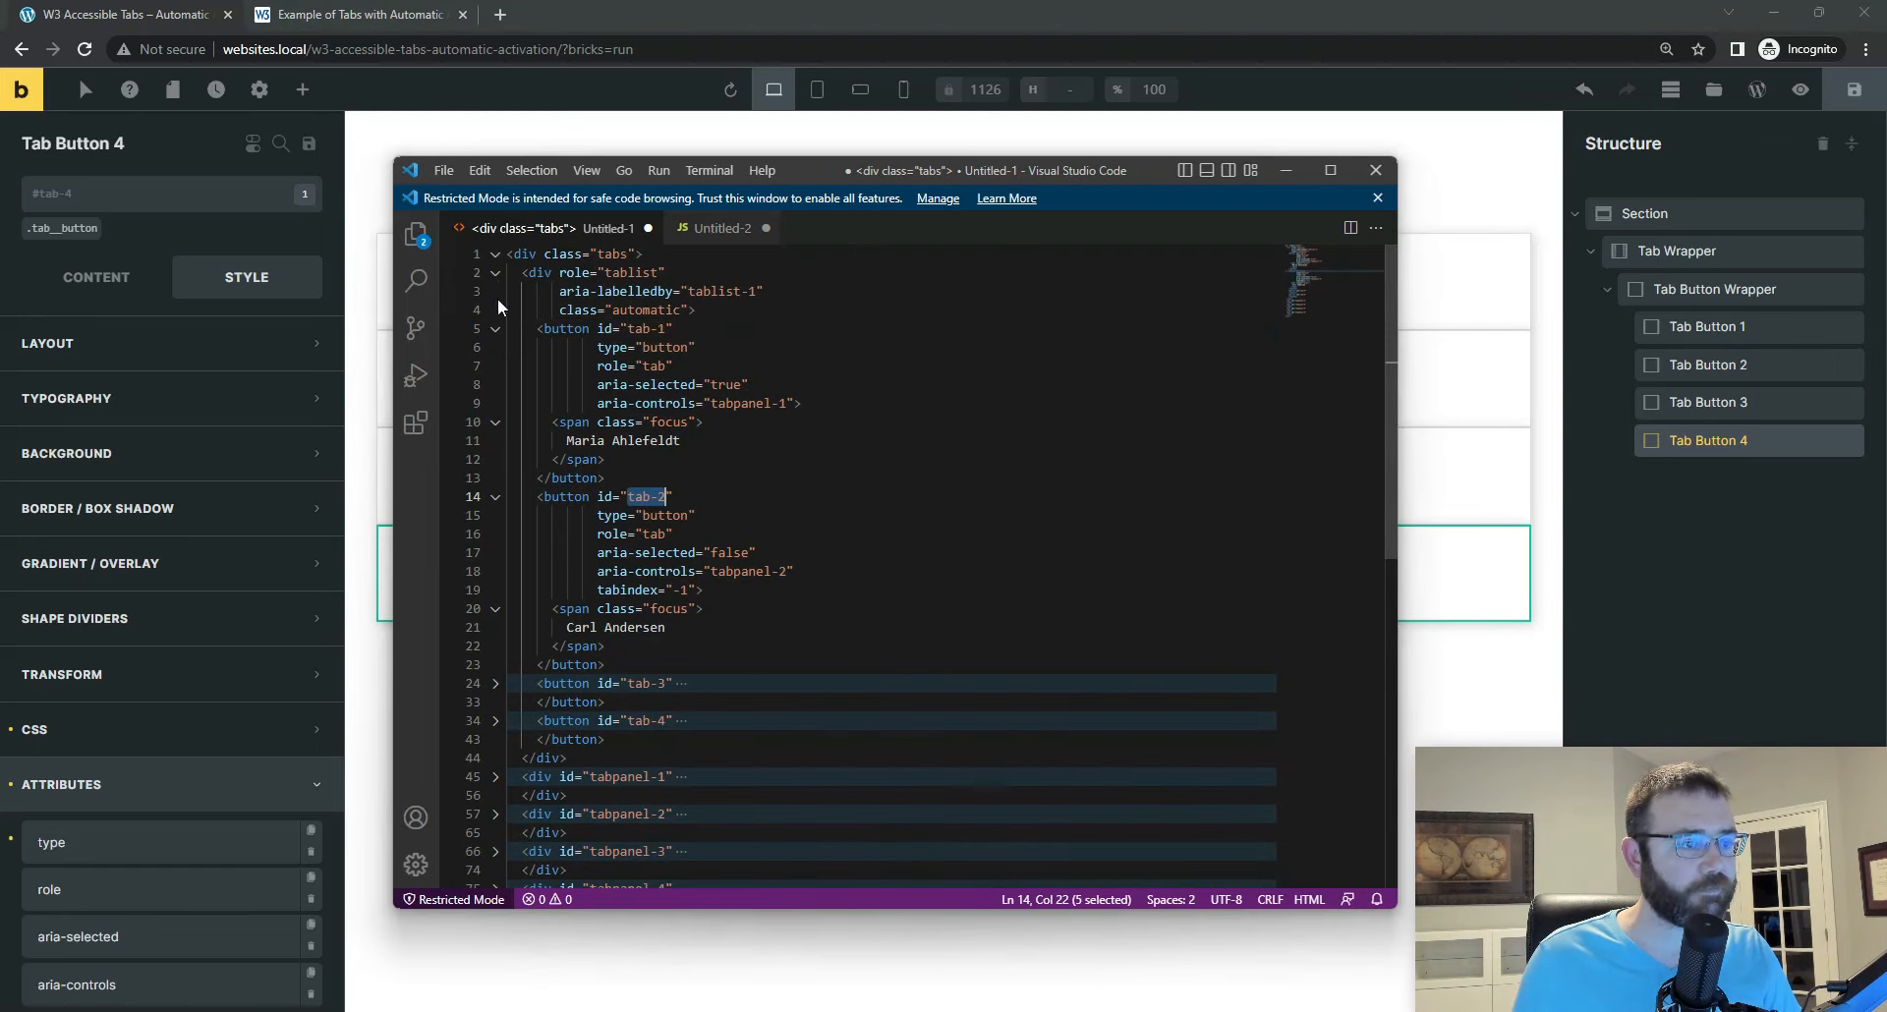
click(496, 330)
click(495, 365)
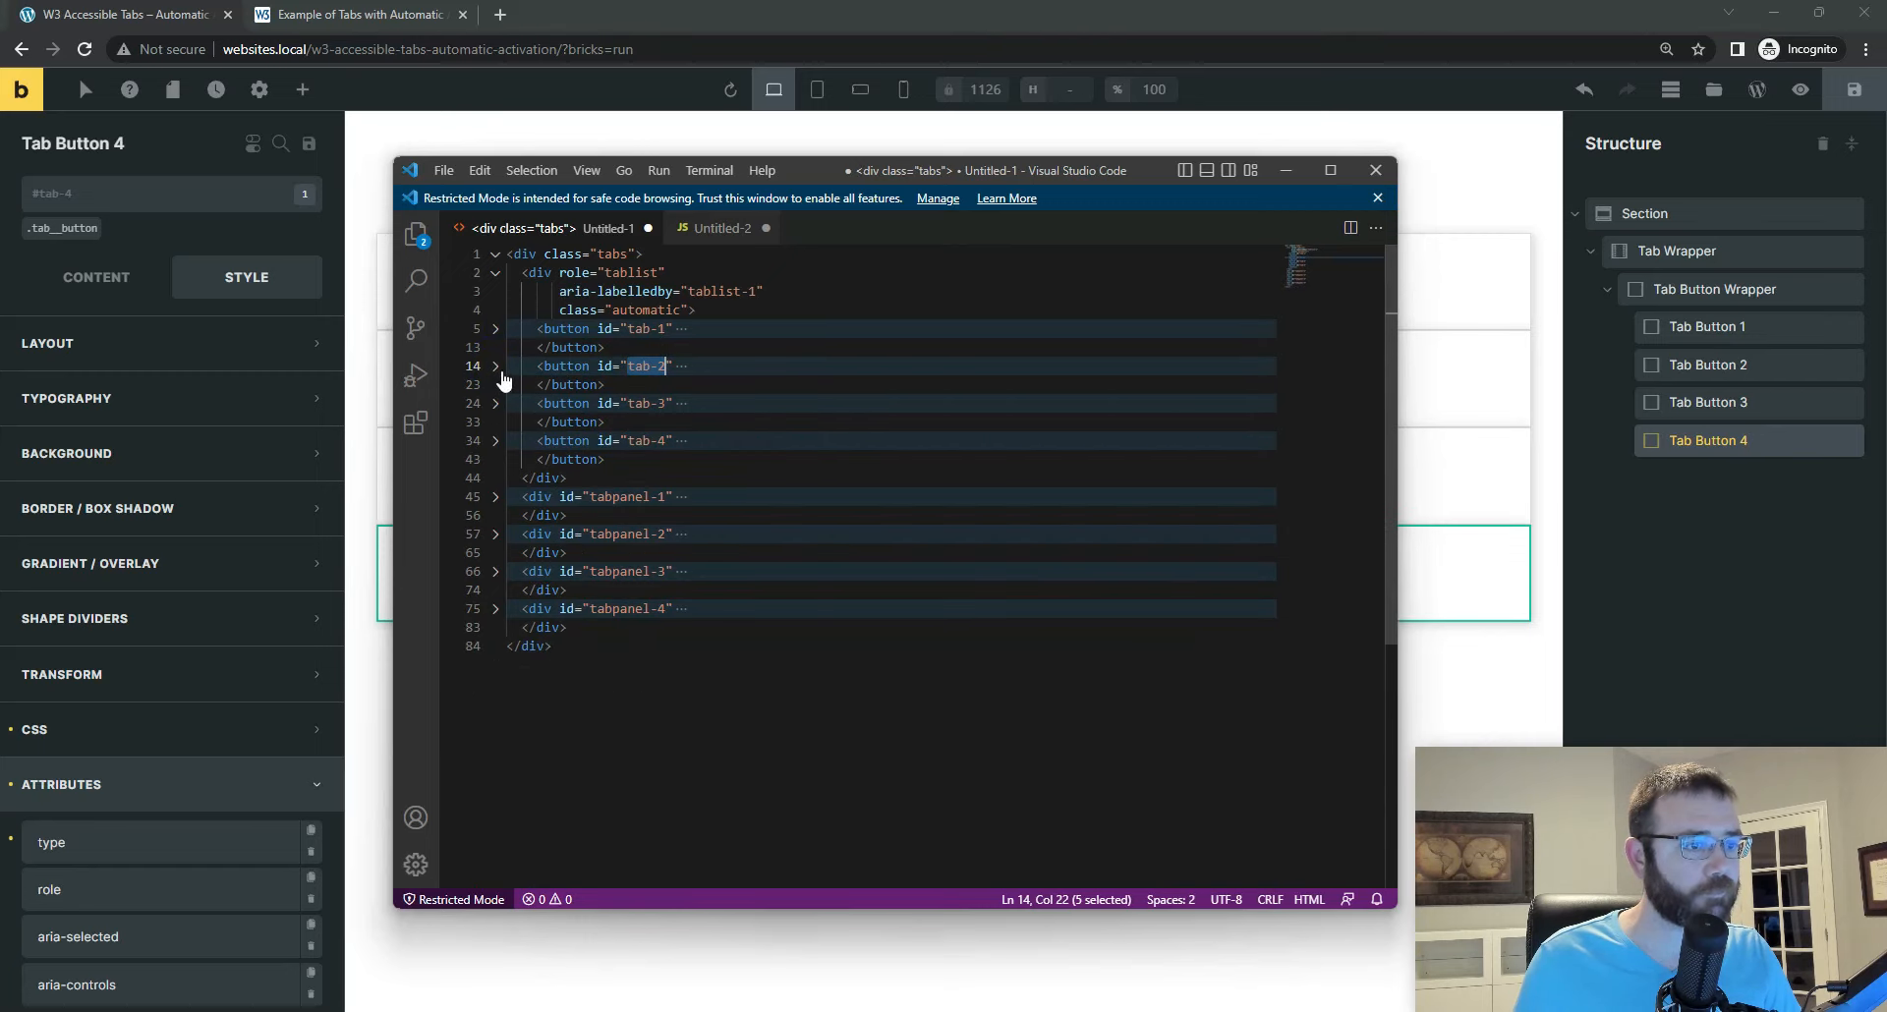
click(495, 330)
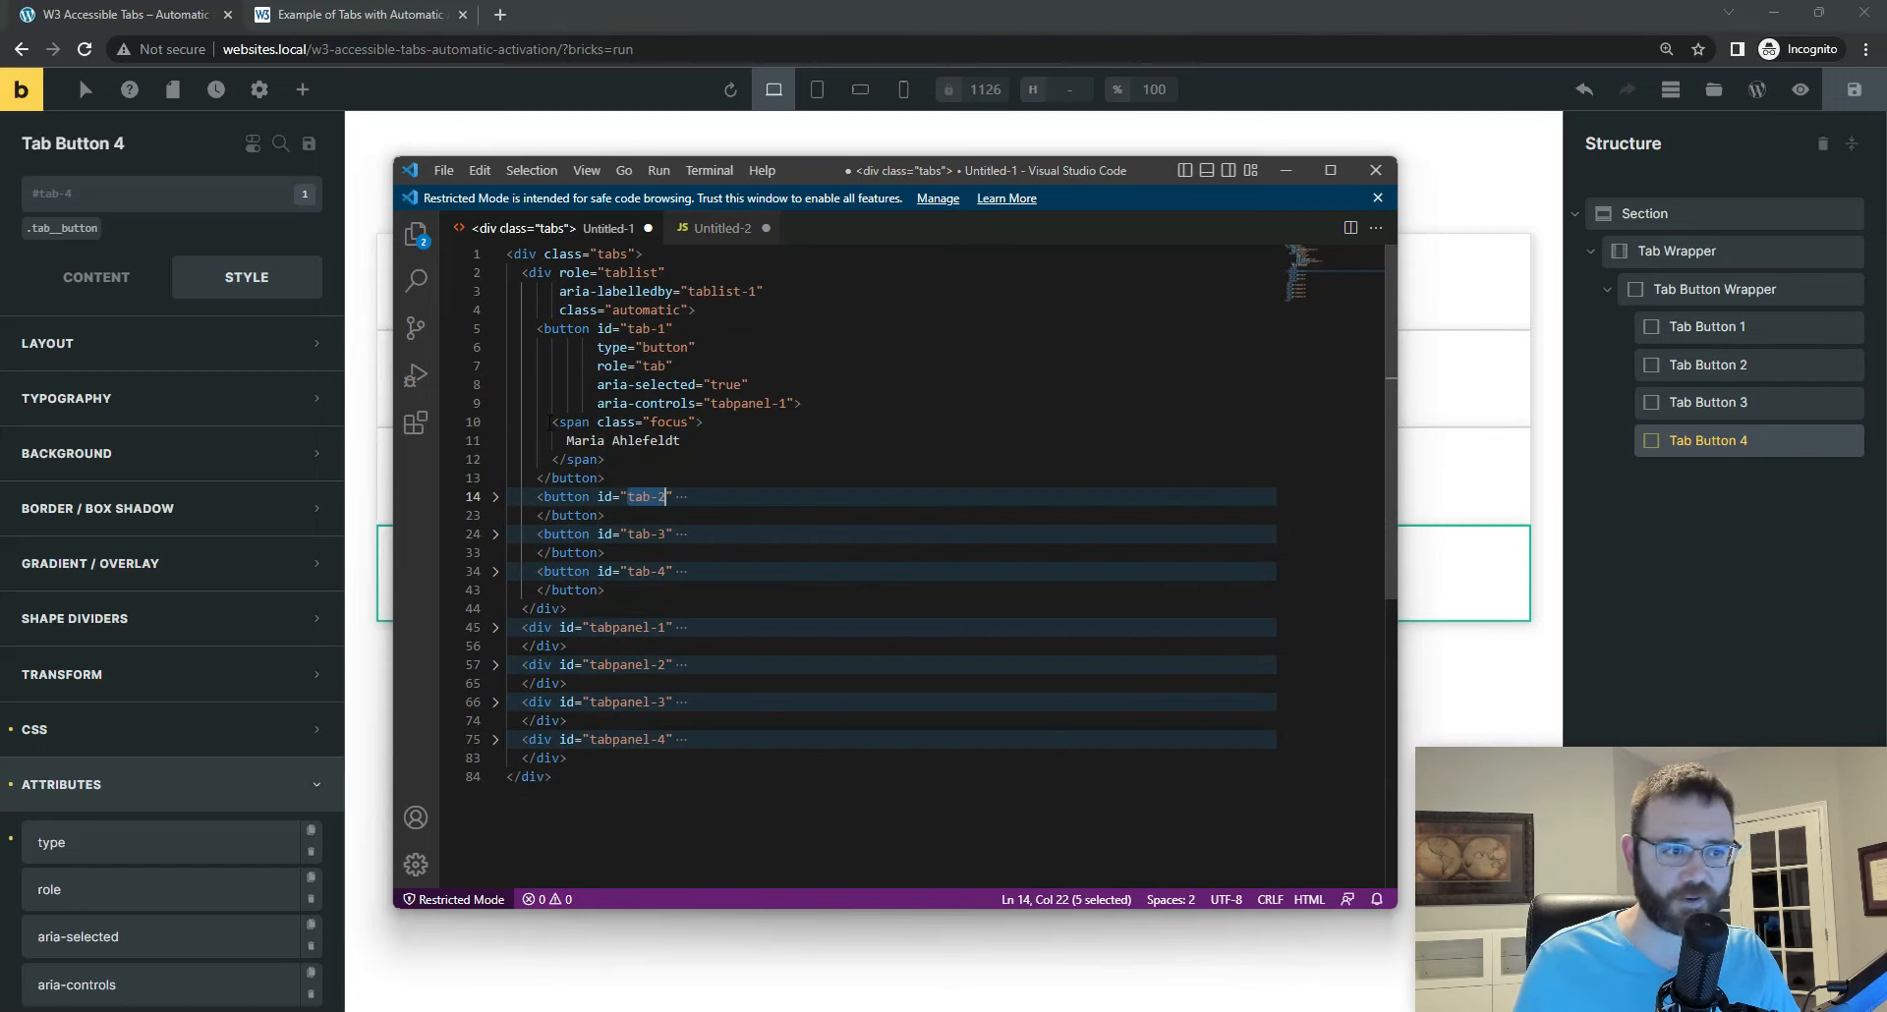
drag(552, 422, 711, 440)
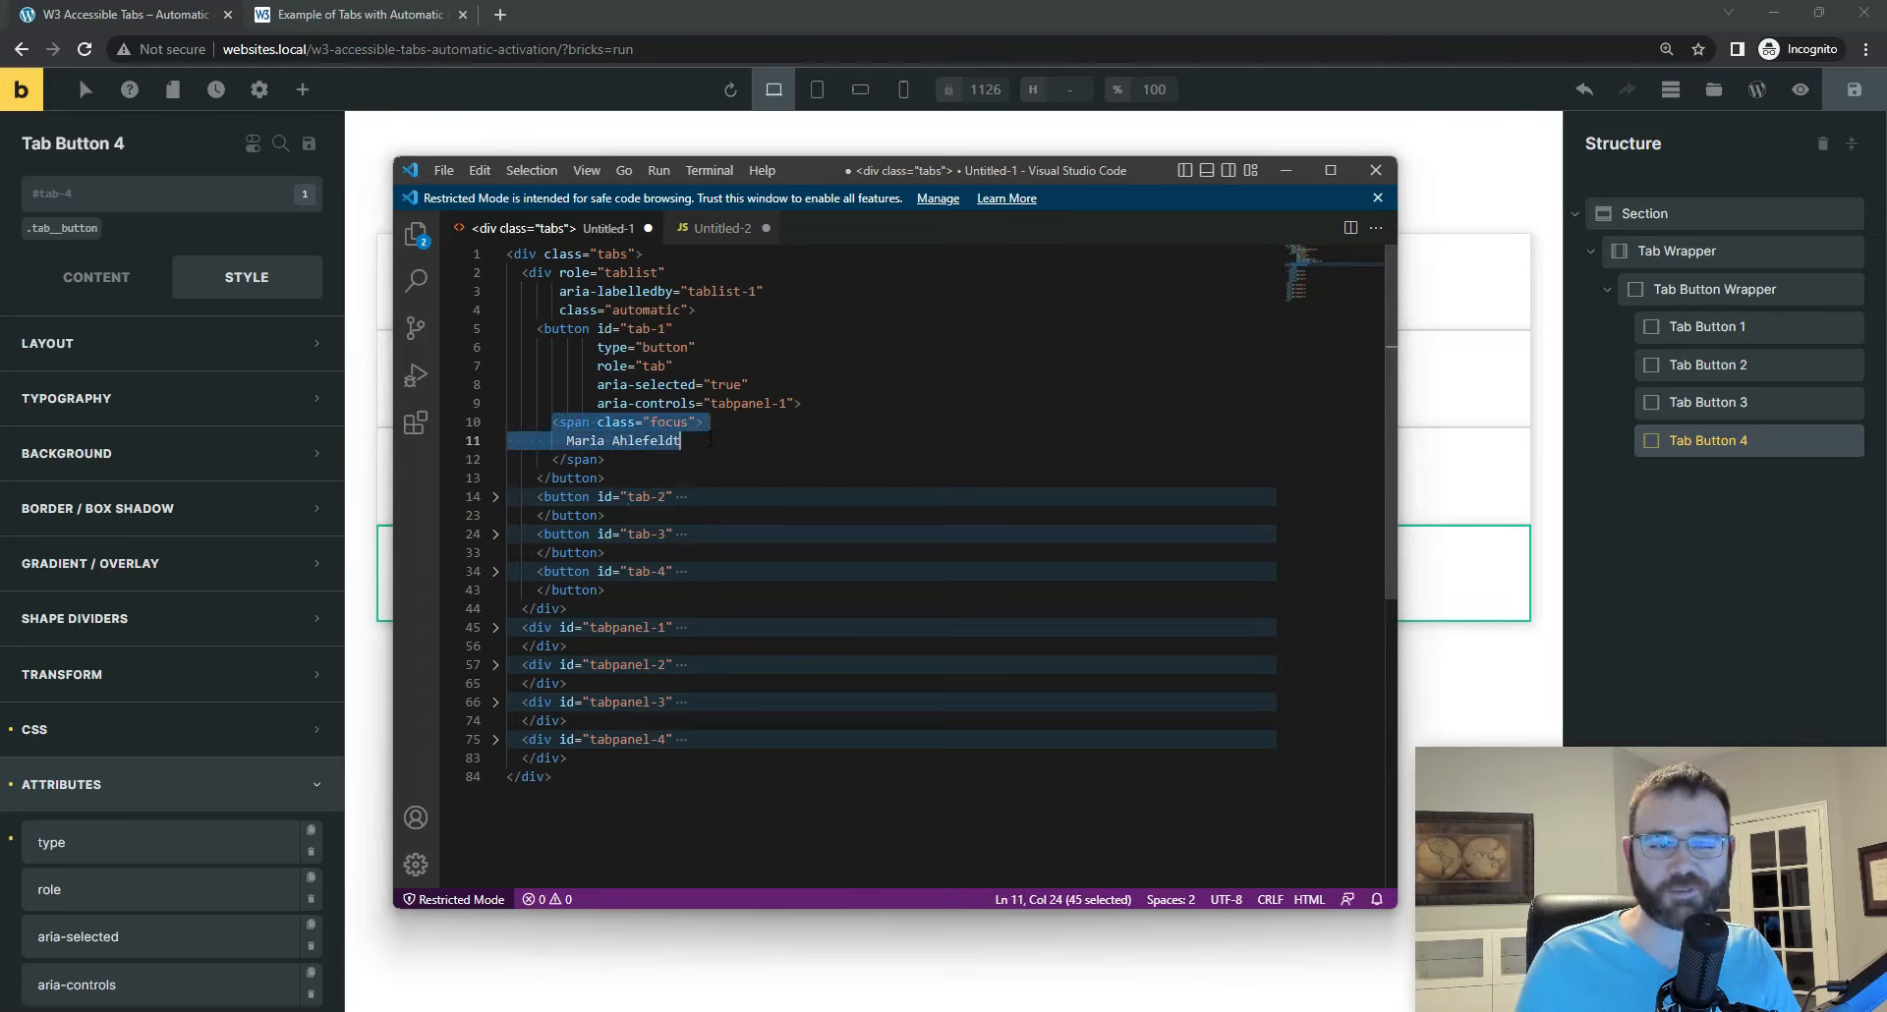
Step: Check the focus span from its opening to its closing tag within the tab-1 button's code
drag(714, 459, 717, 452)
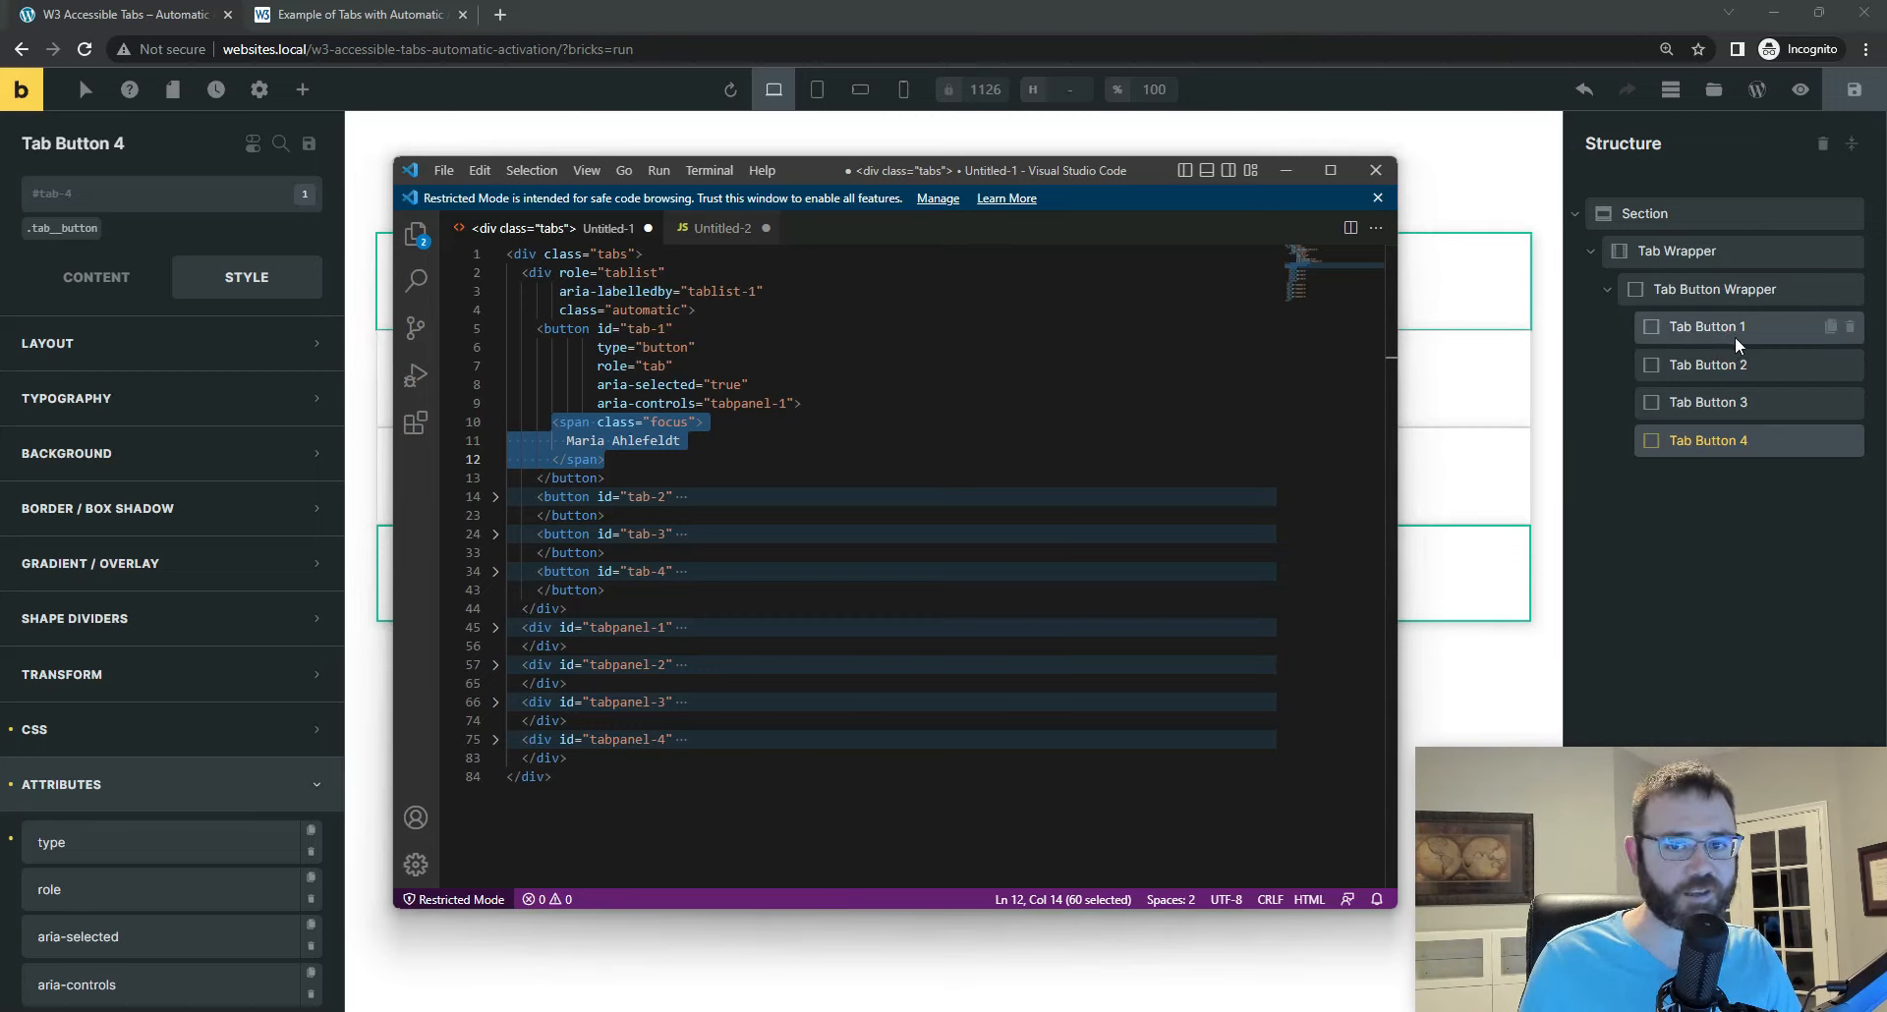
click(582, 403)
drag(547, 423, 631, 459)
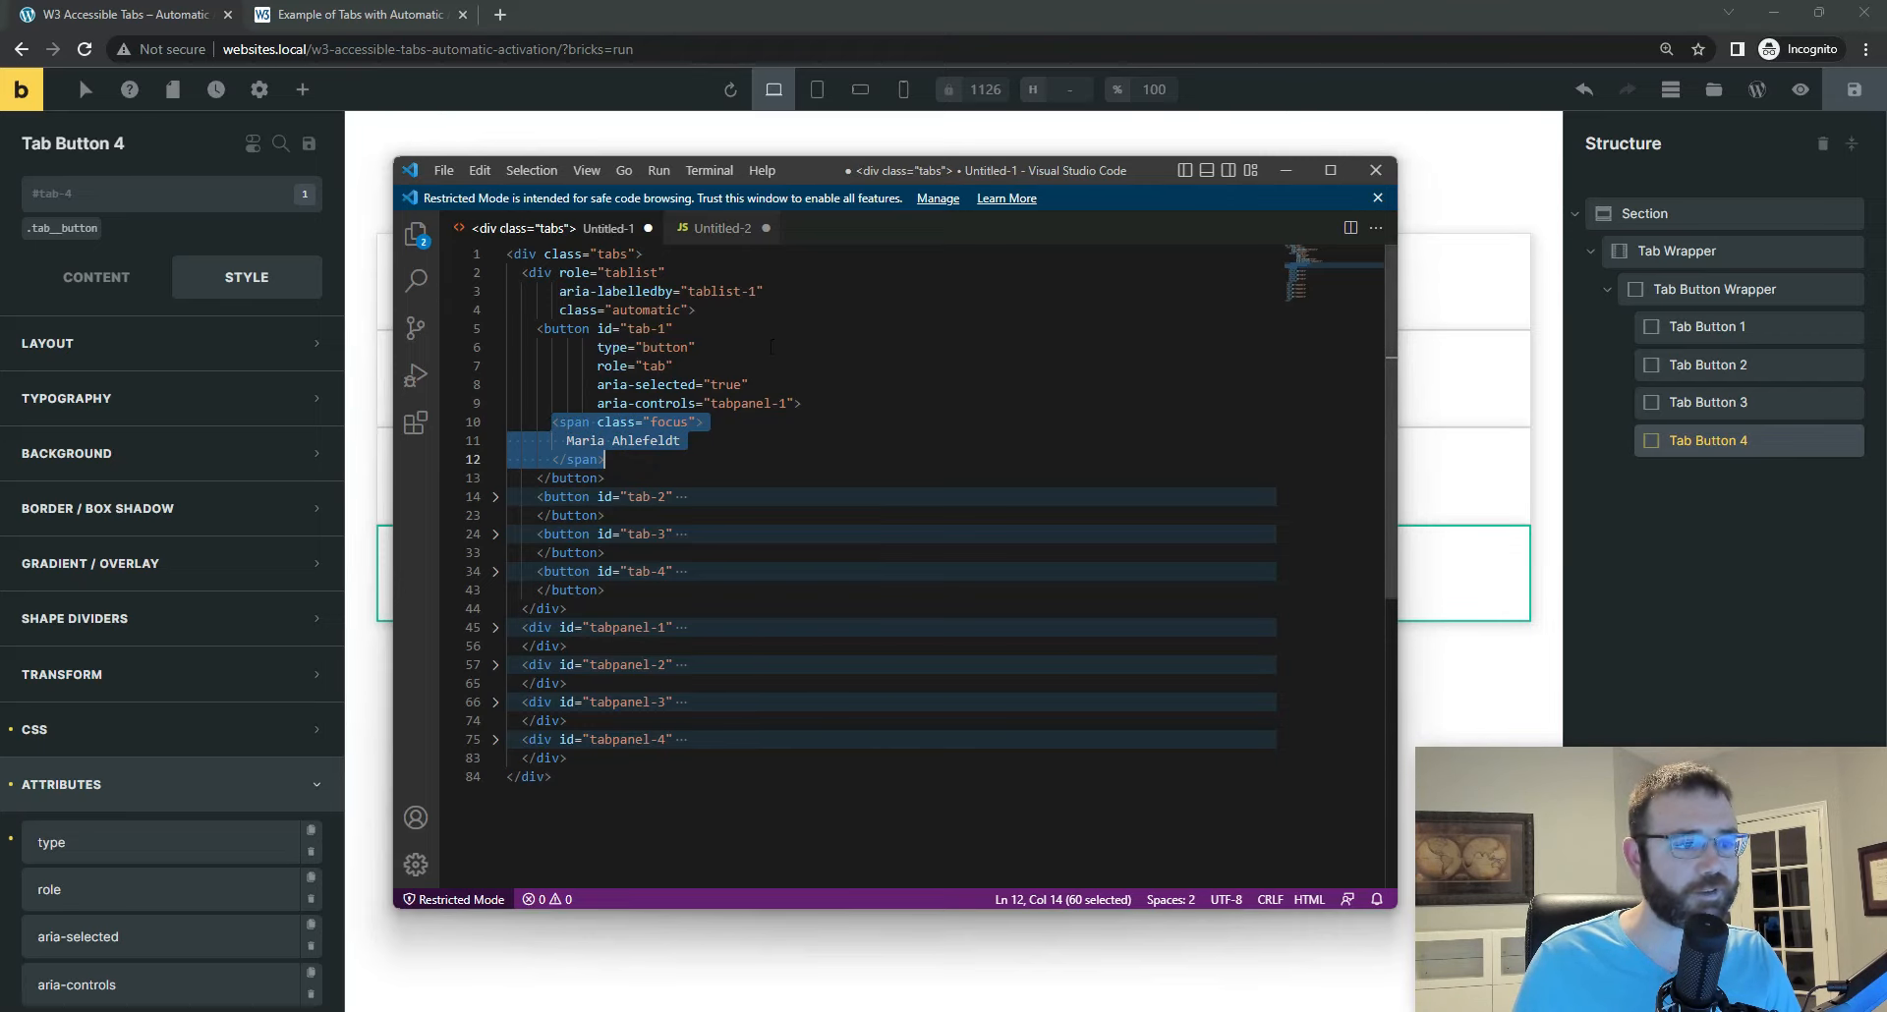
click(1286, 172)
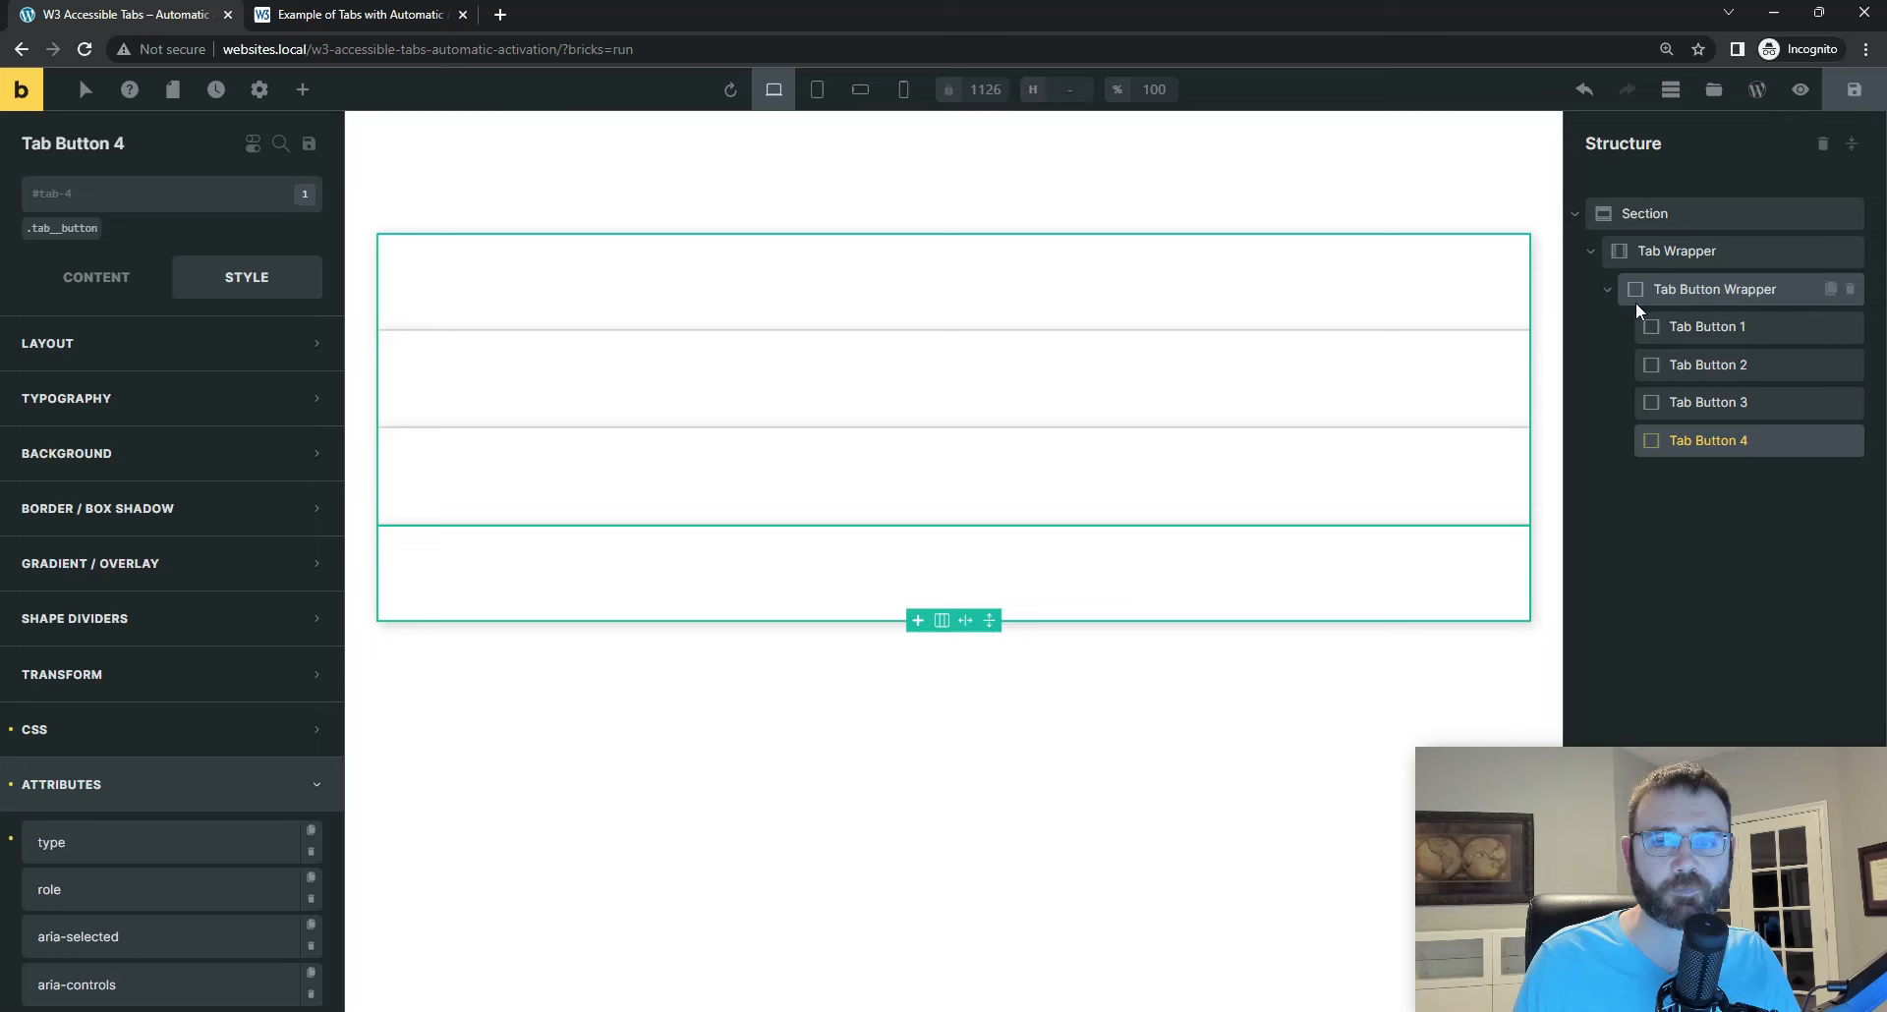
click(1201, 1001)
click(589, 422)
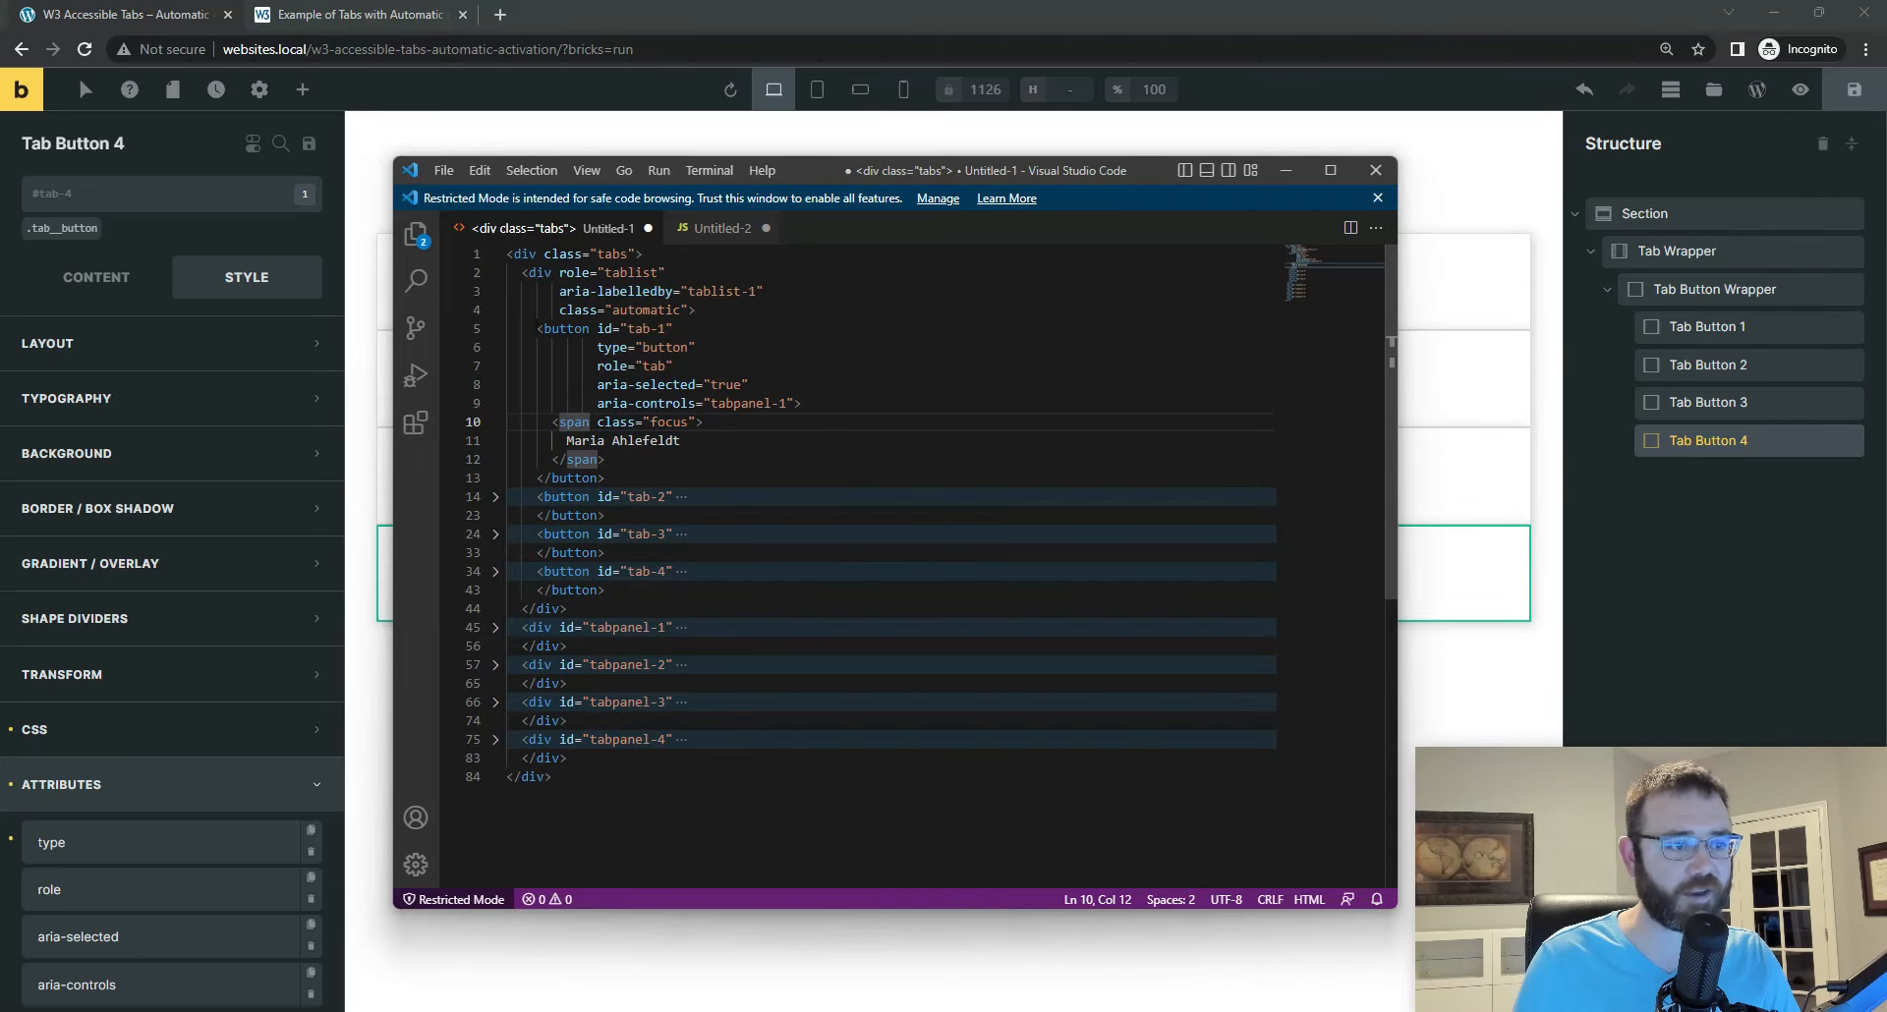
Step: Return to the Bricks builder and add a Basic Text element inside Tab Button 1
click(1286, 170)
click(1708, 327)
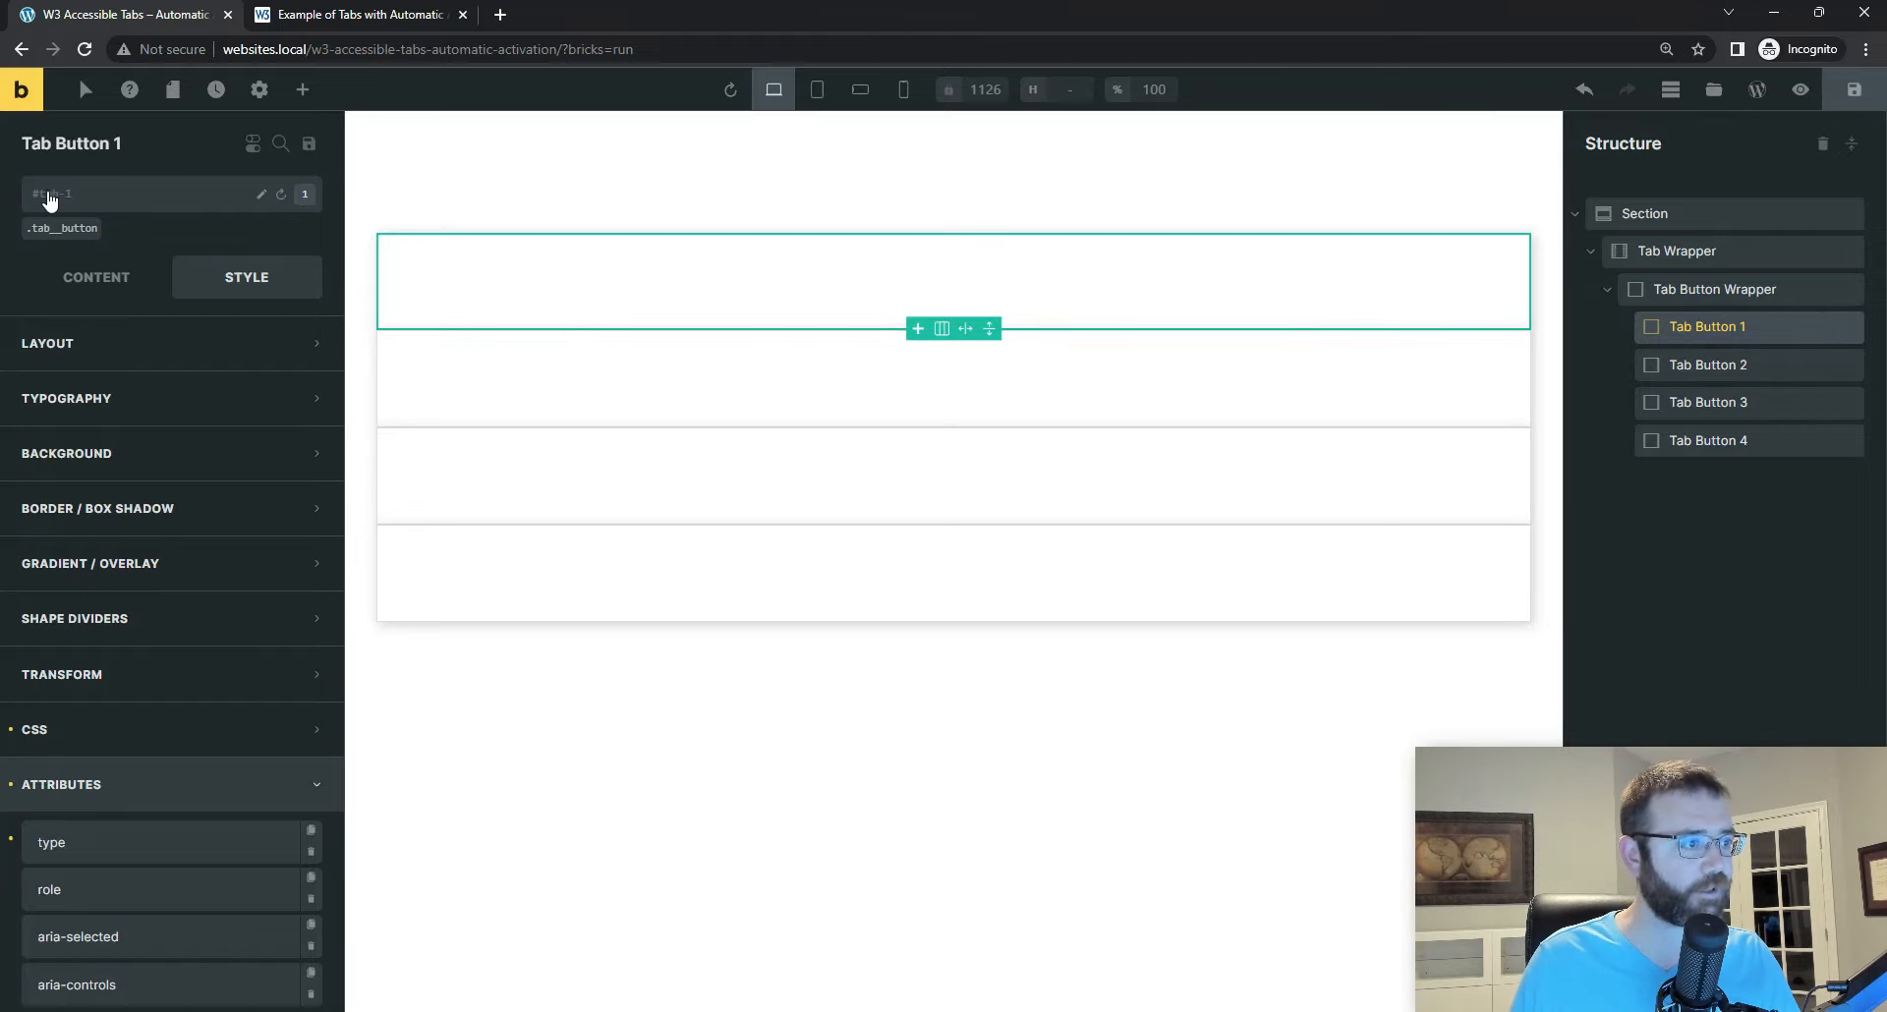
click(305, 92)
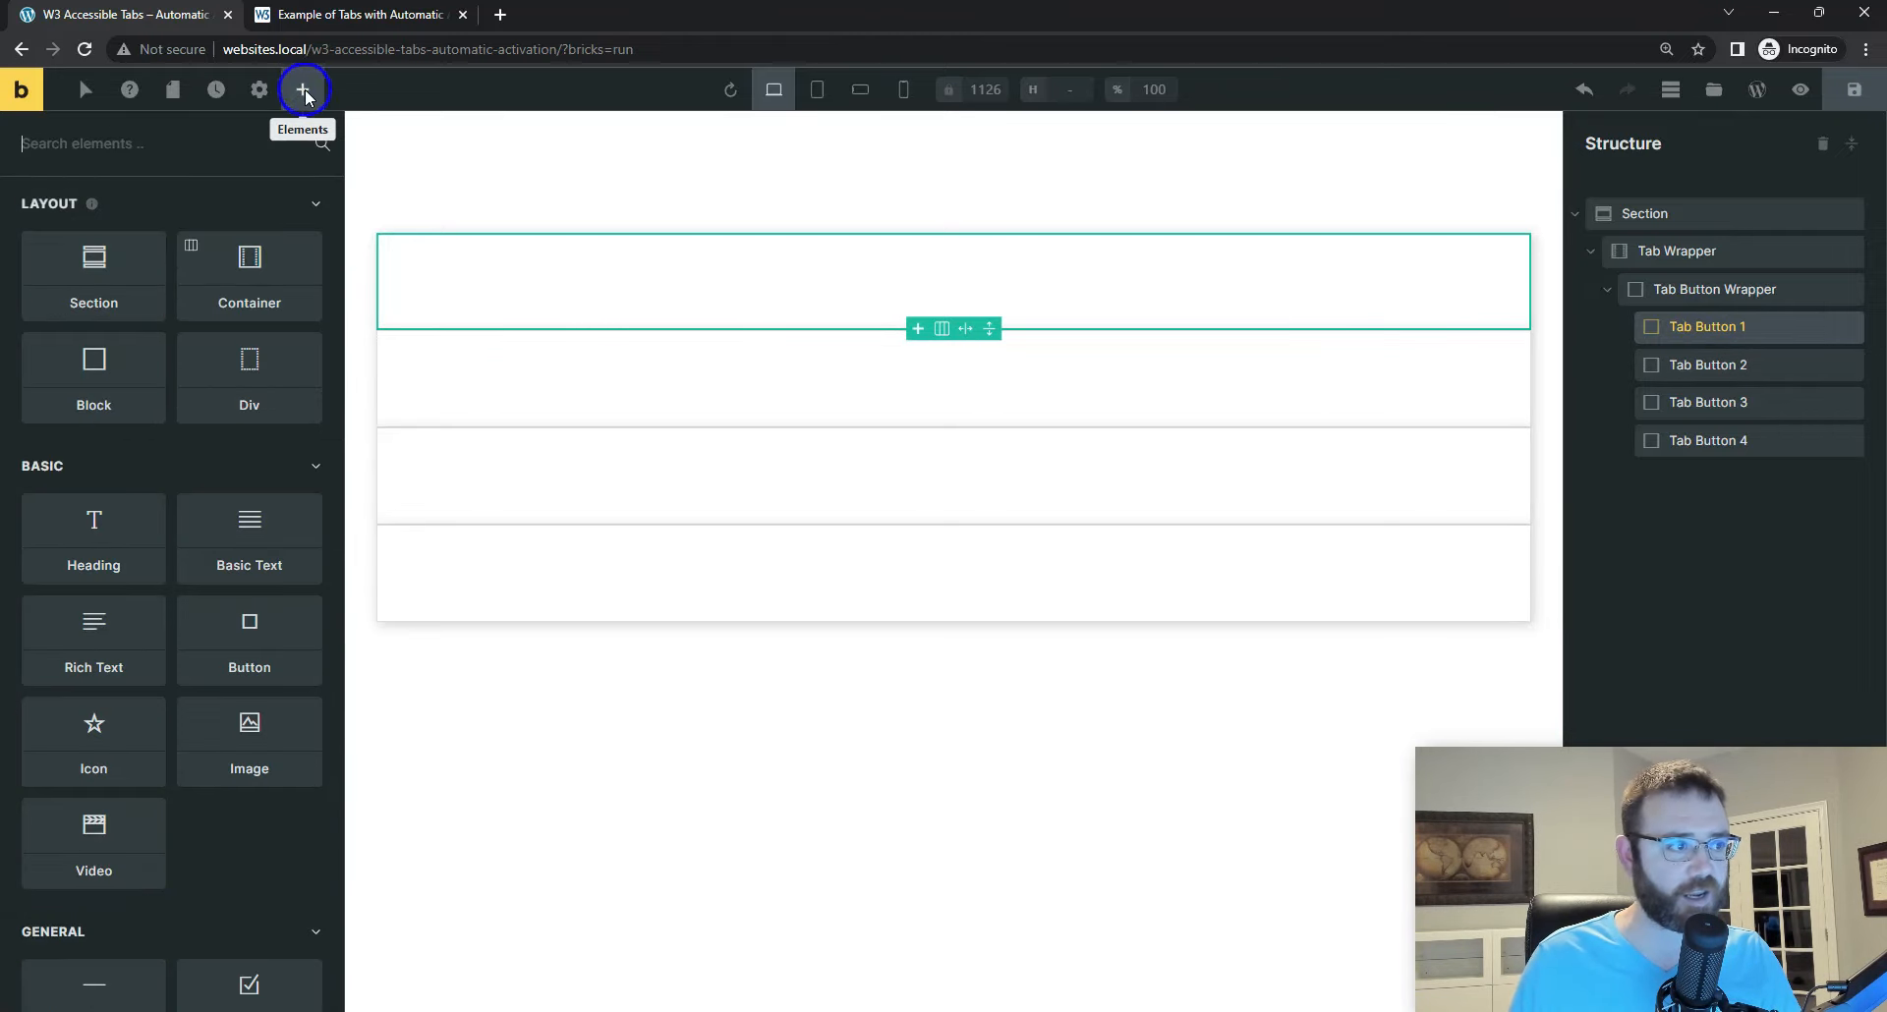
text(text)
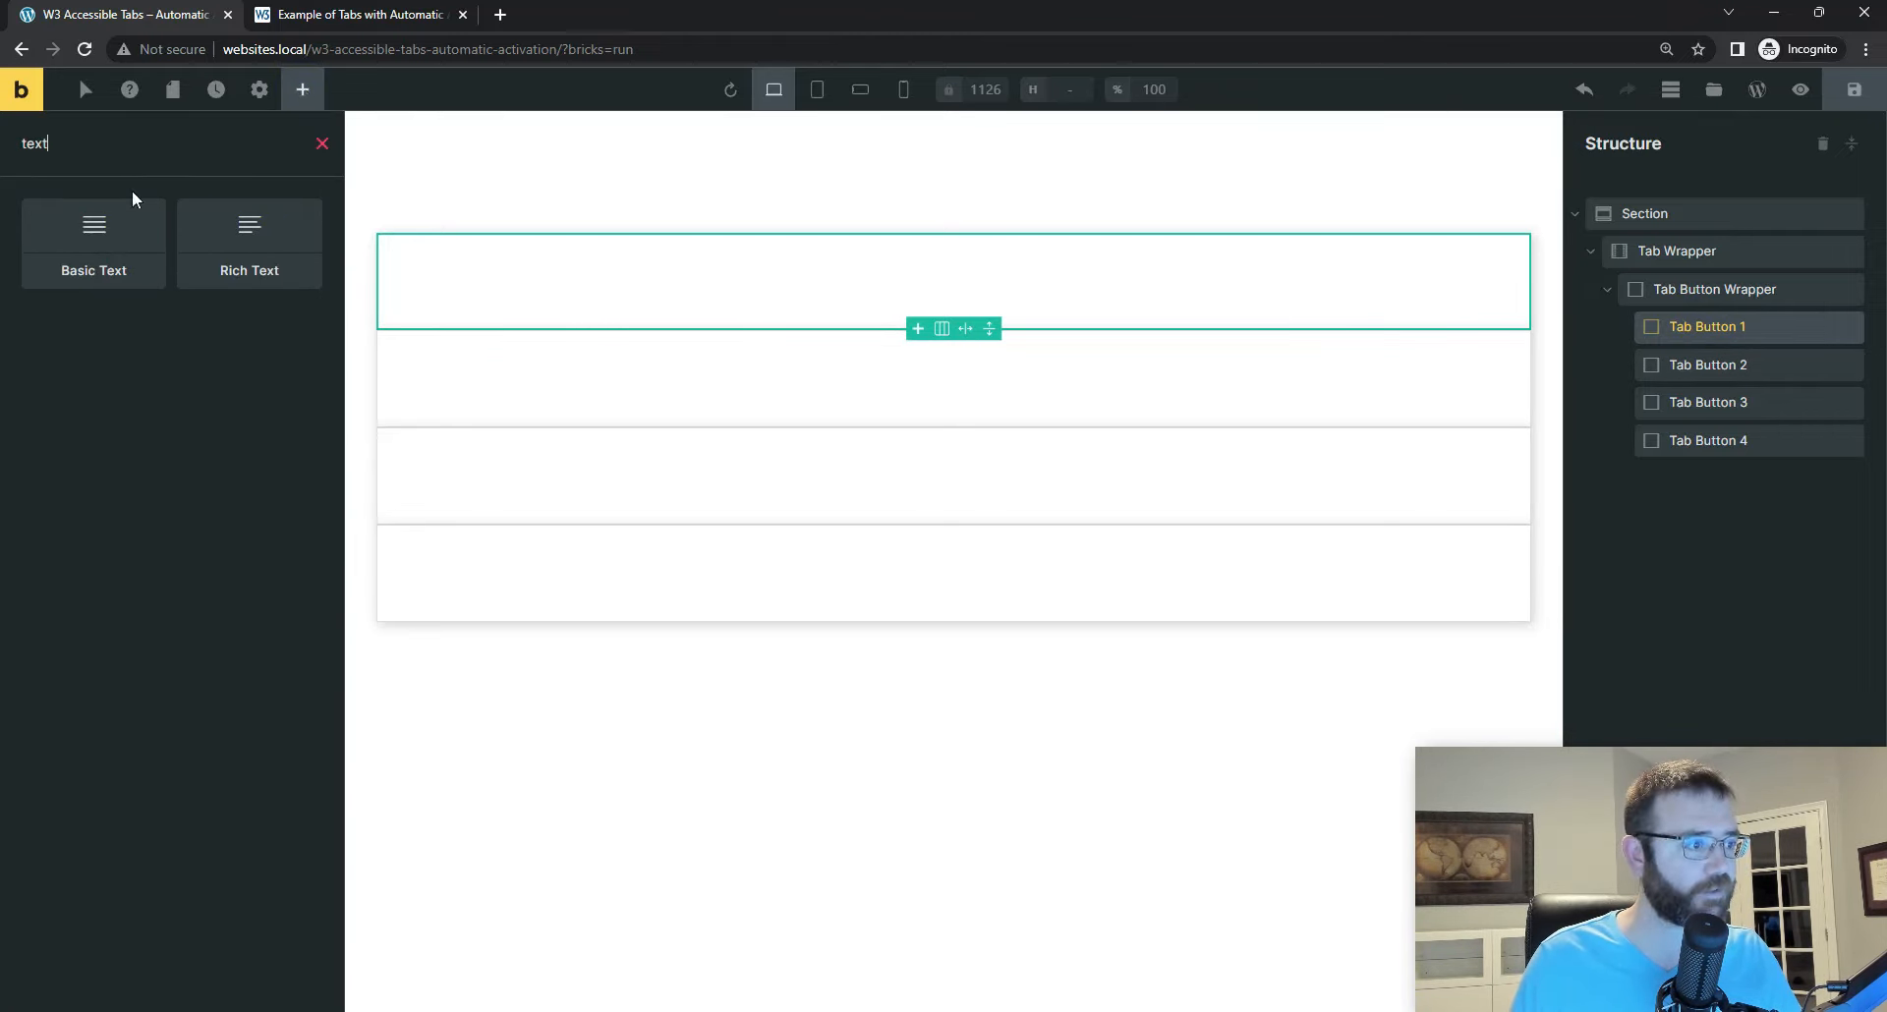
click(94, 241)
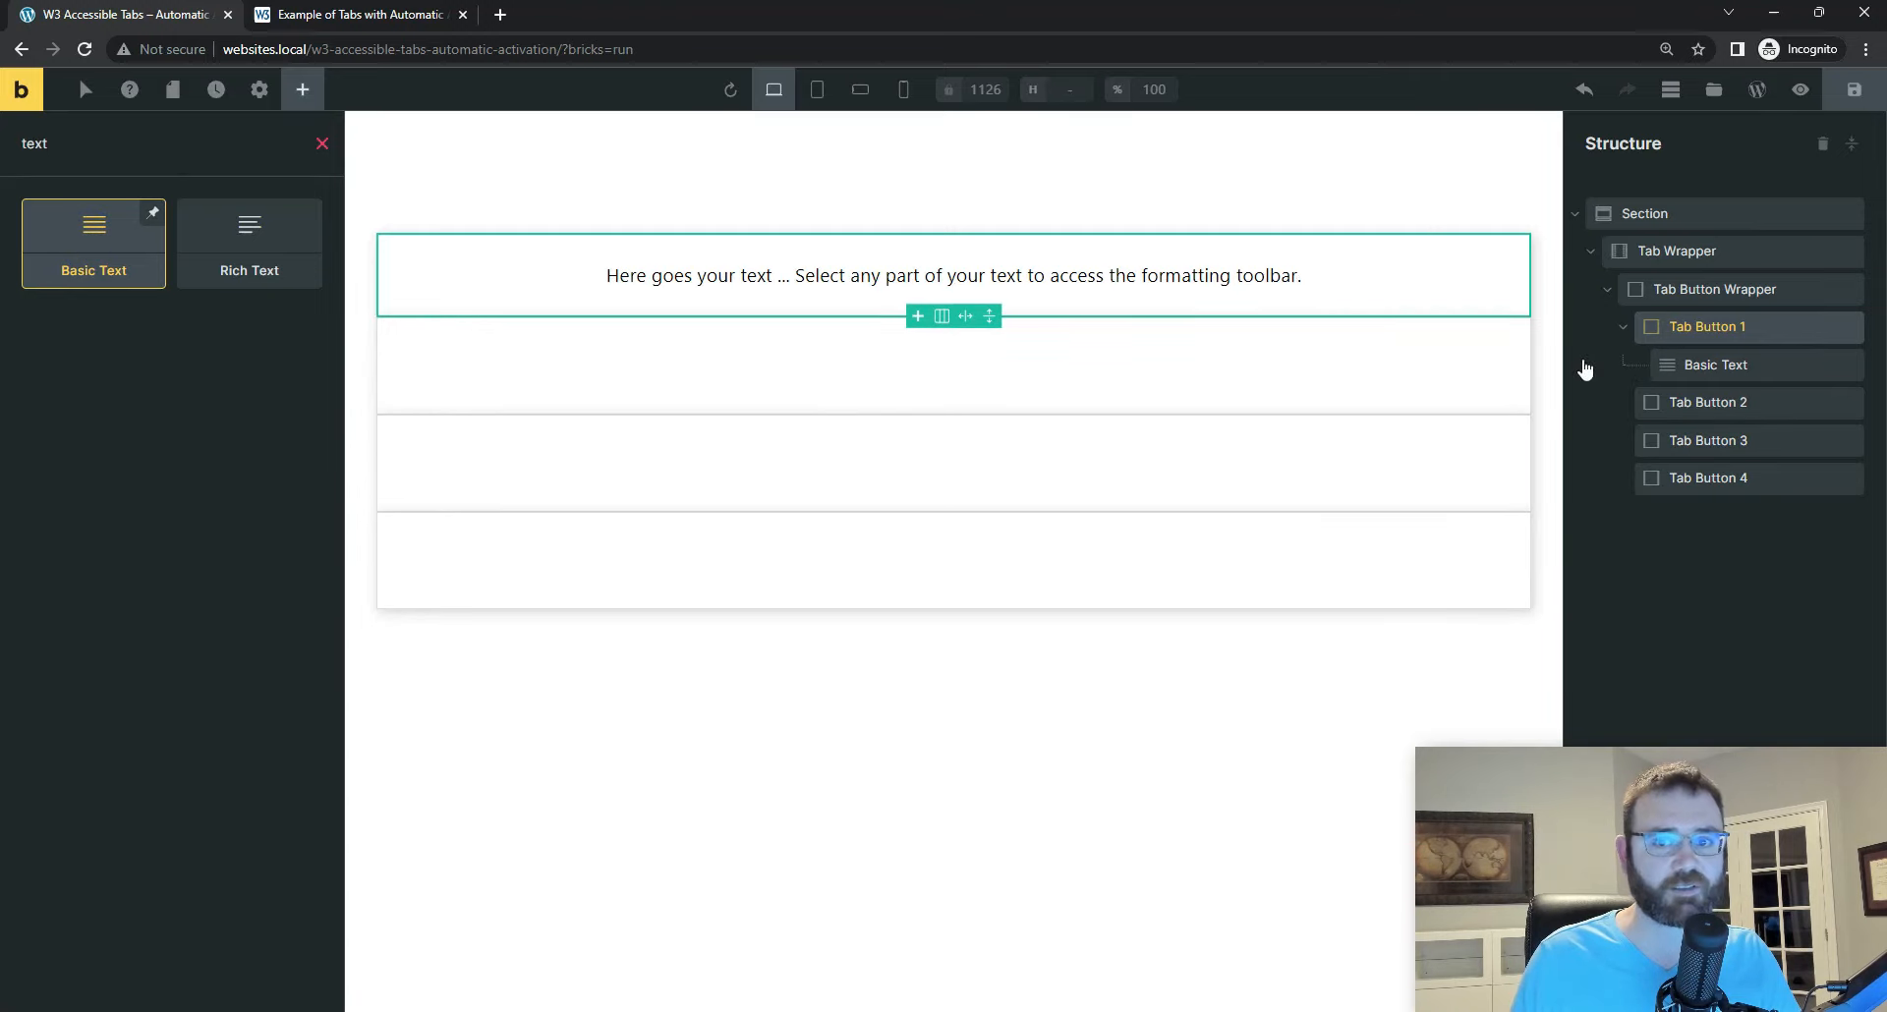
Step: Set the new Basic Text's content to "Tab 1" and its HTML tag to span, and compare it with the reference code
click(1708, 363)
click(110, 253)
drag(167, 360, 5, 313)
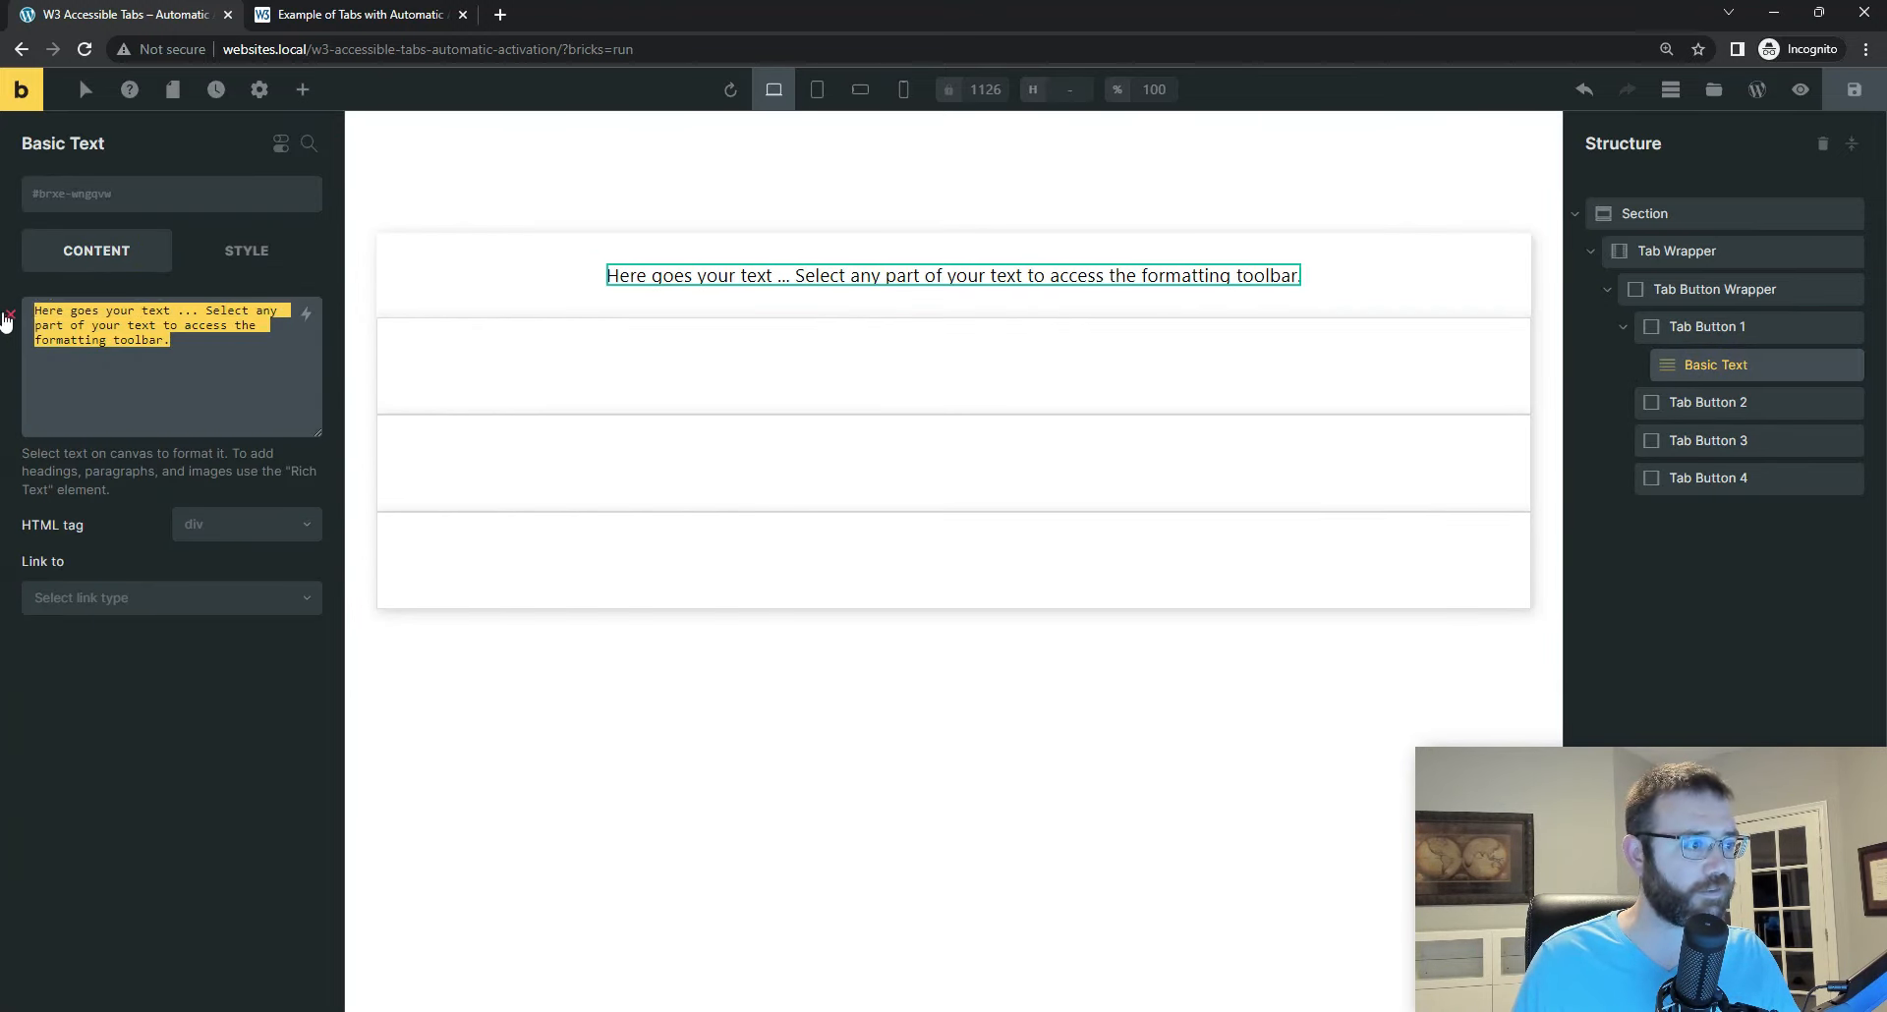
text(Tab 1)
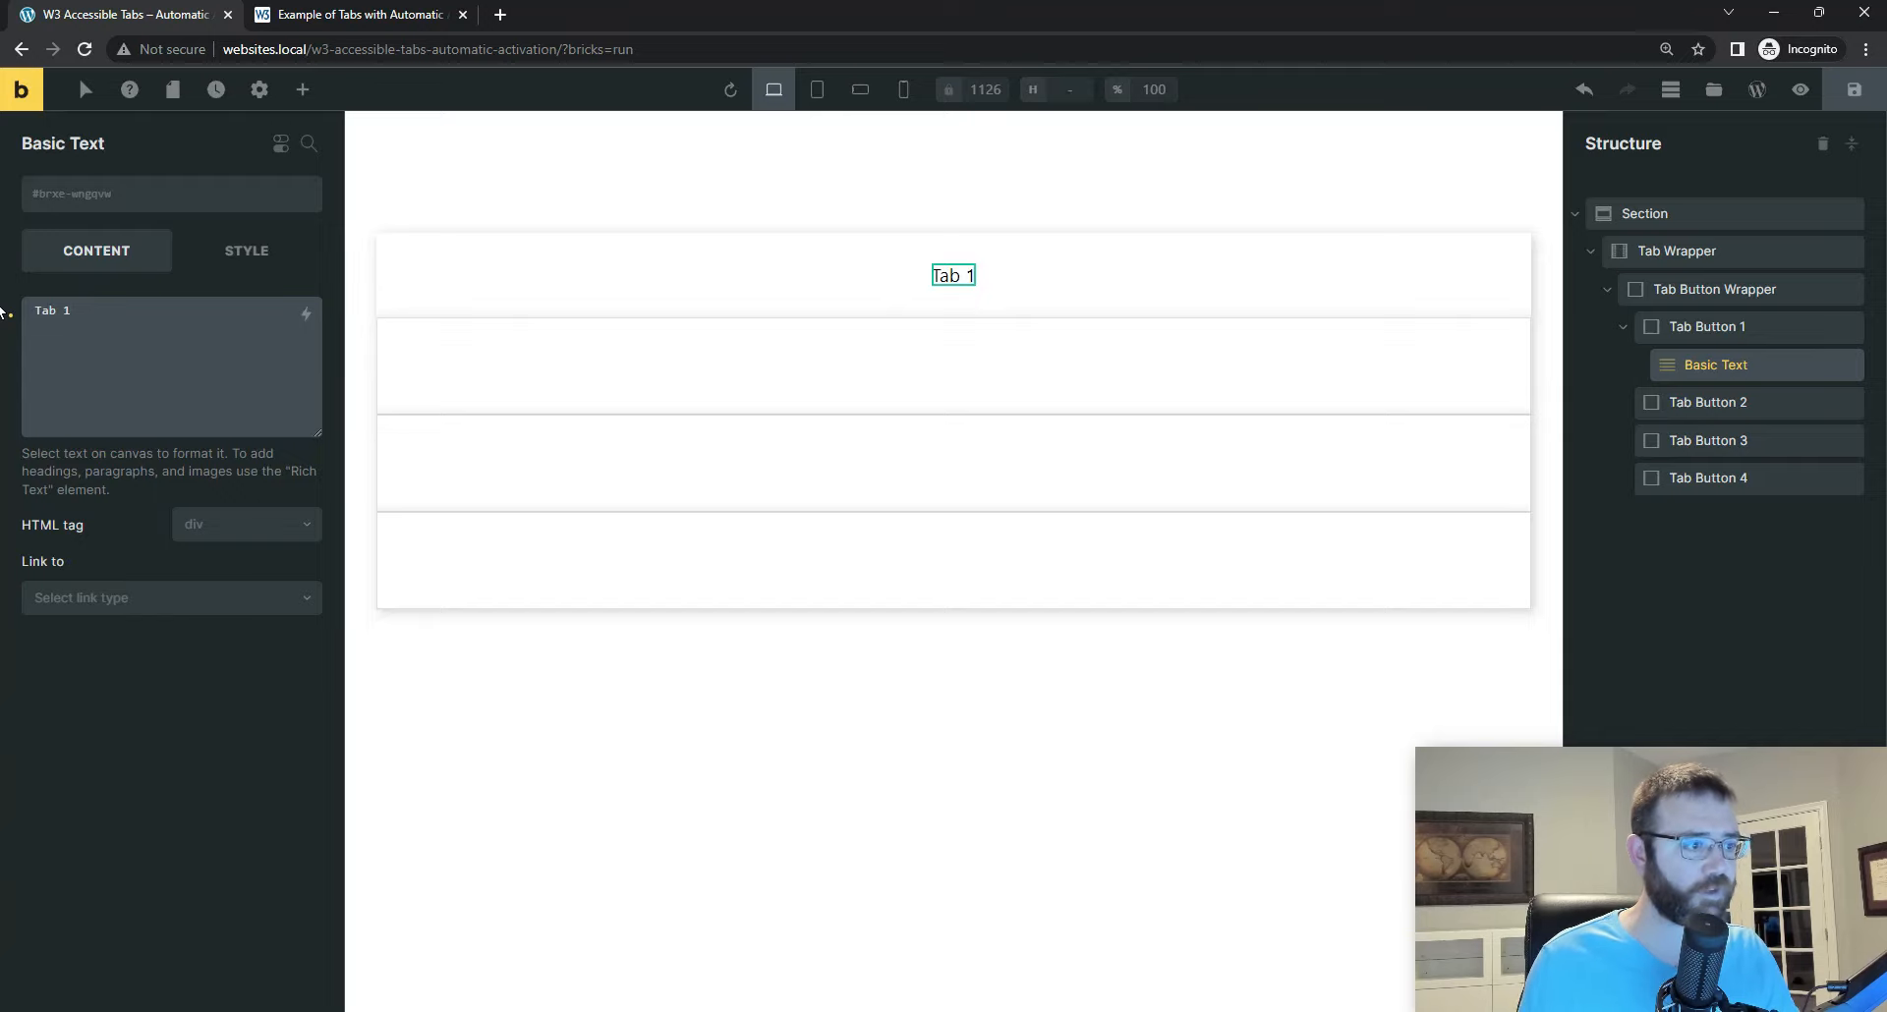
click(251, 524)
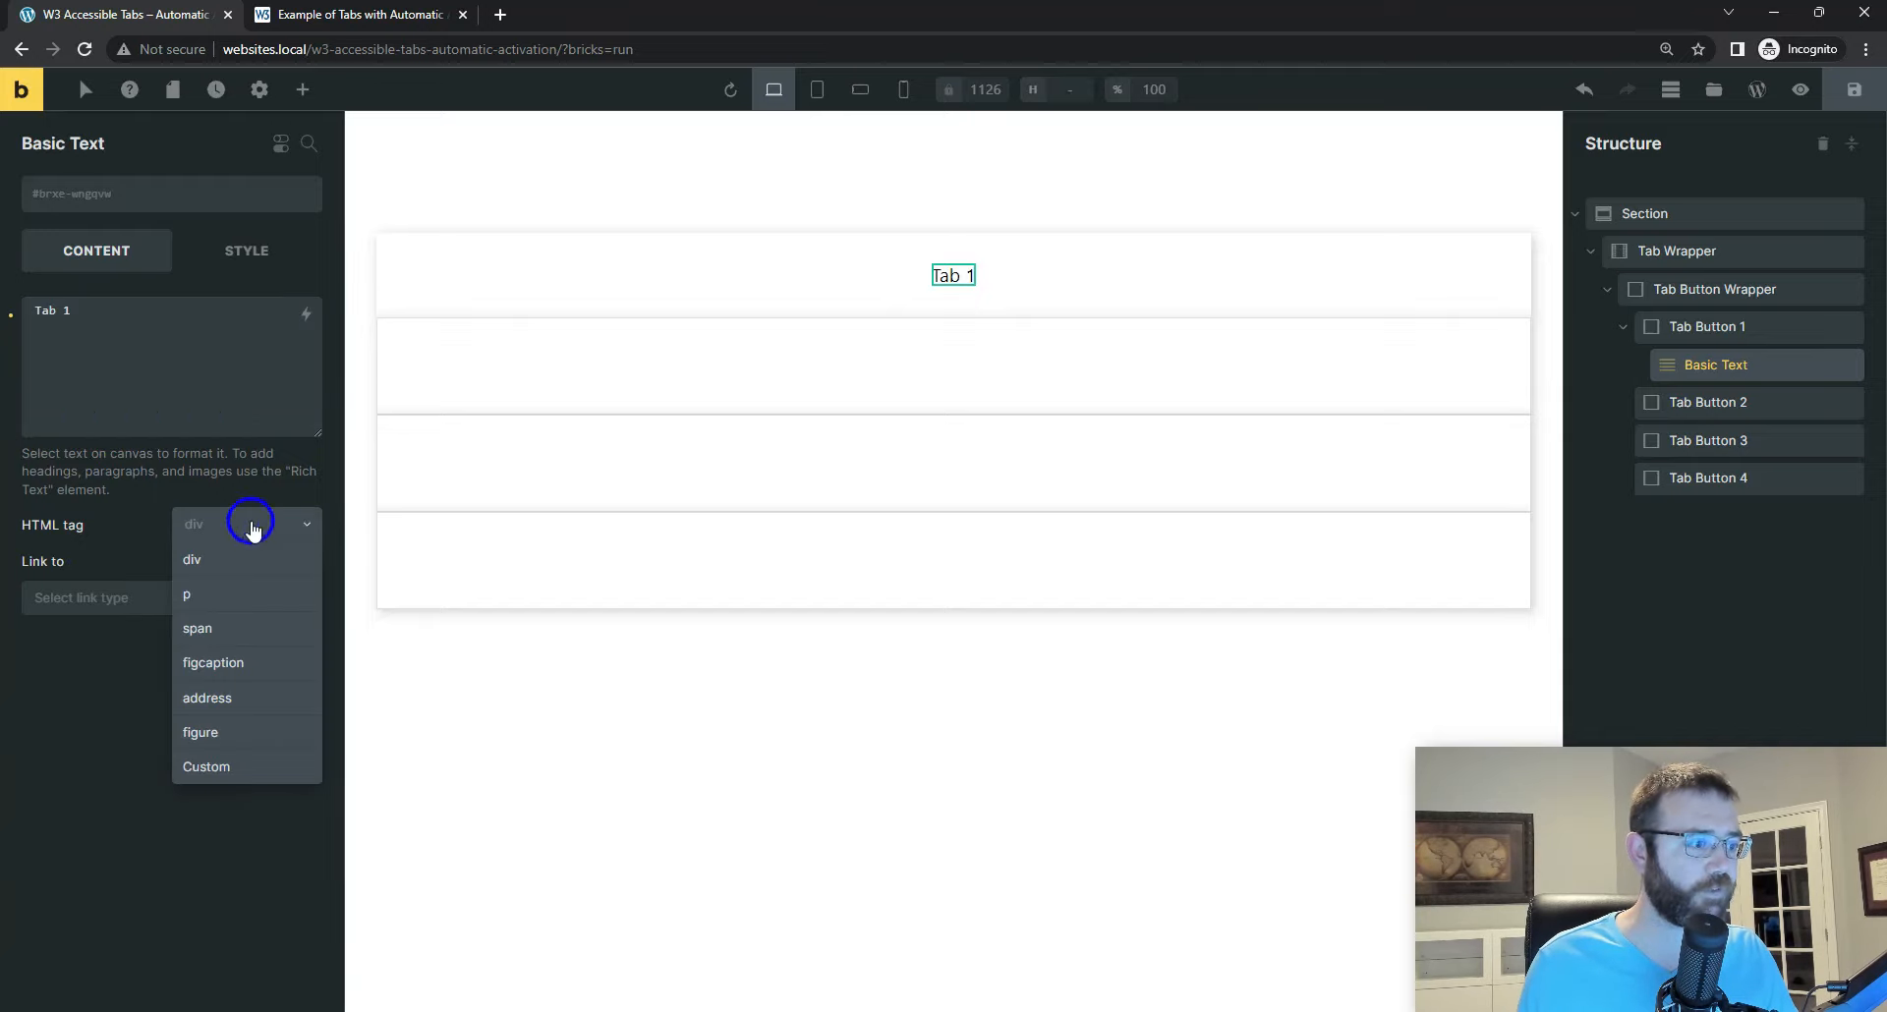
click(232, 630)
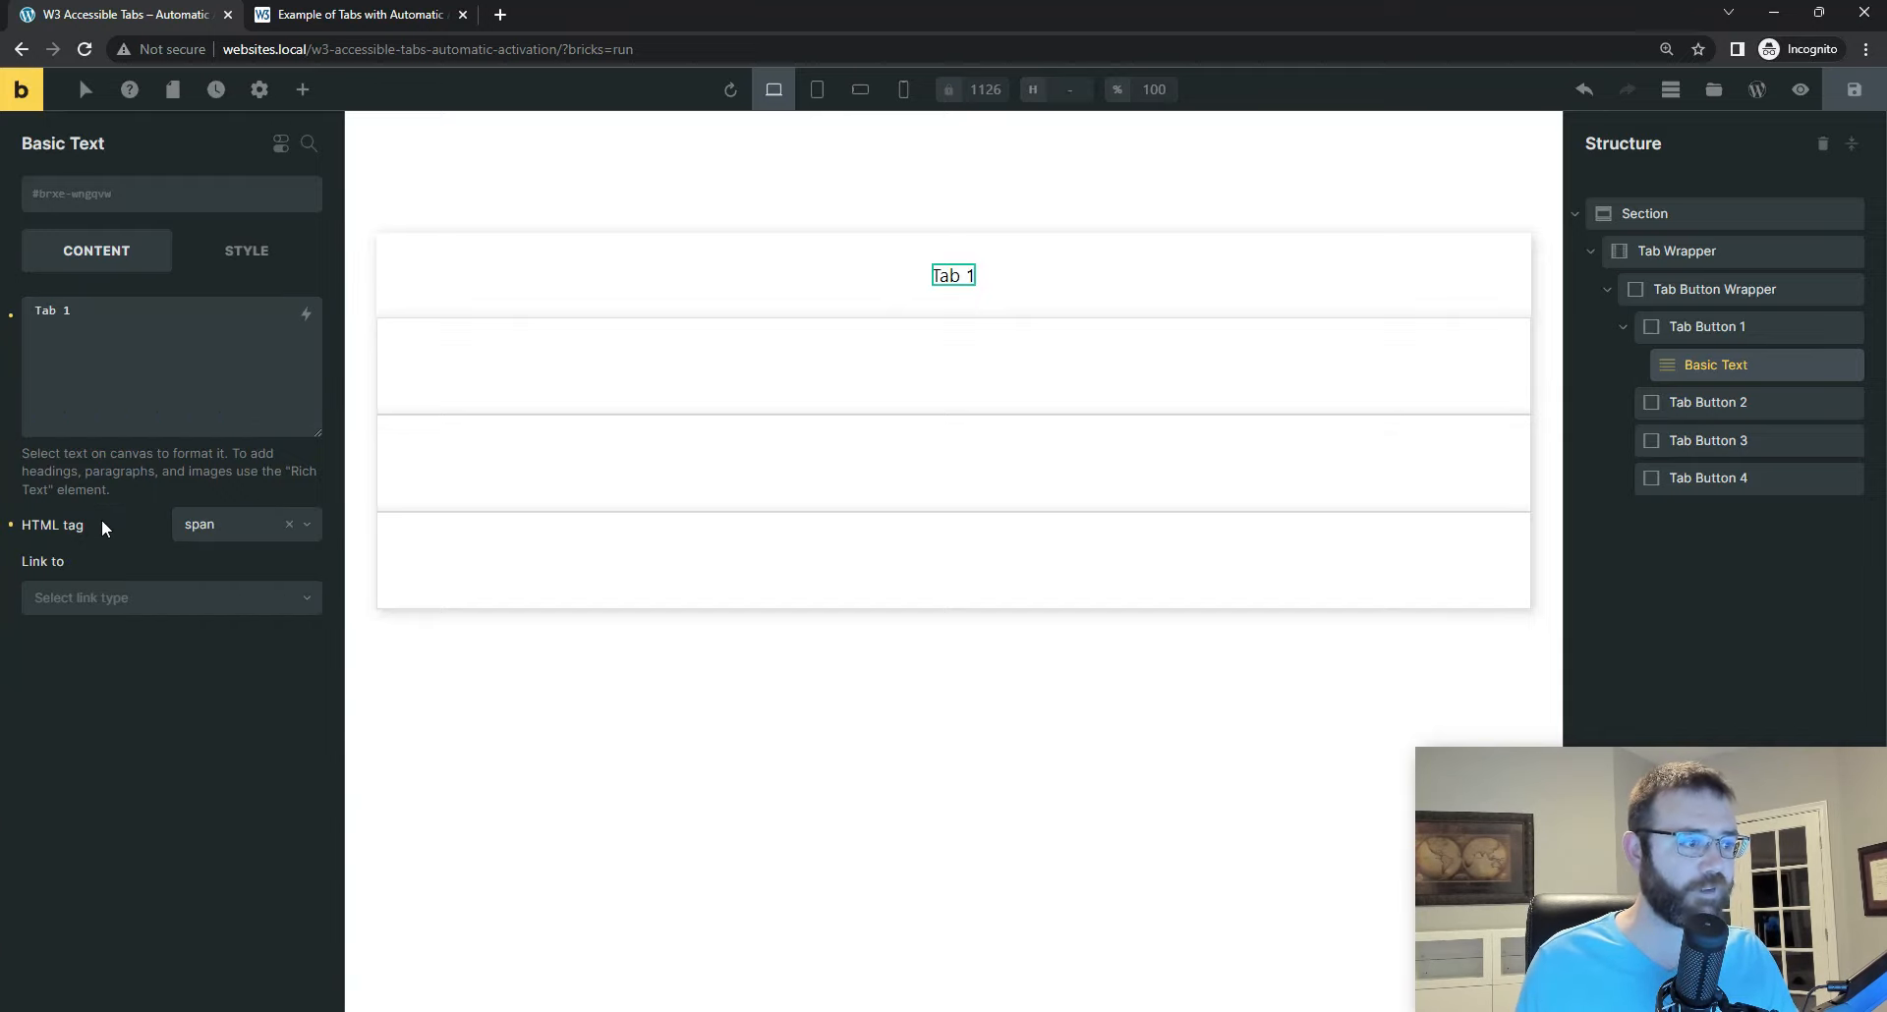
key(alt+Tab)
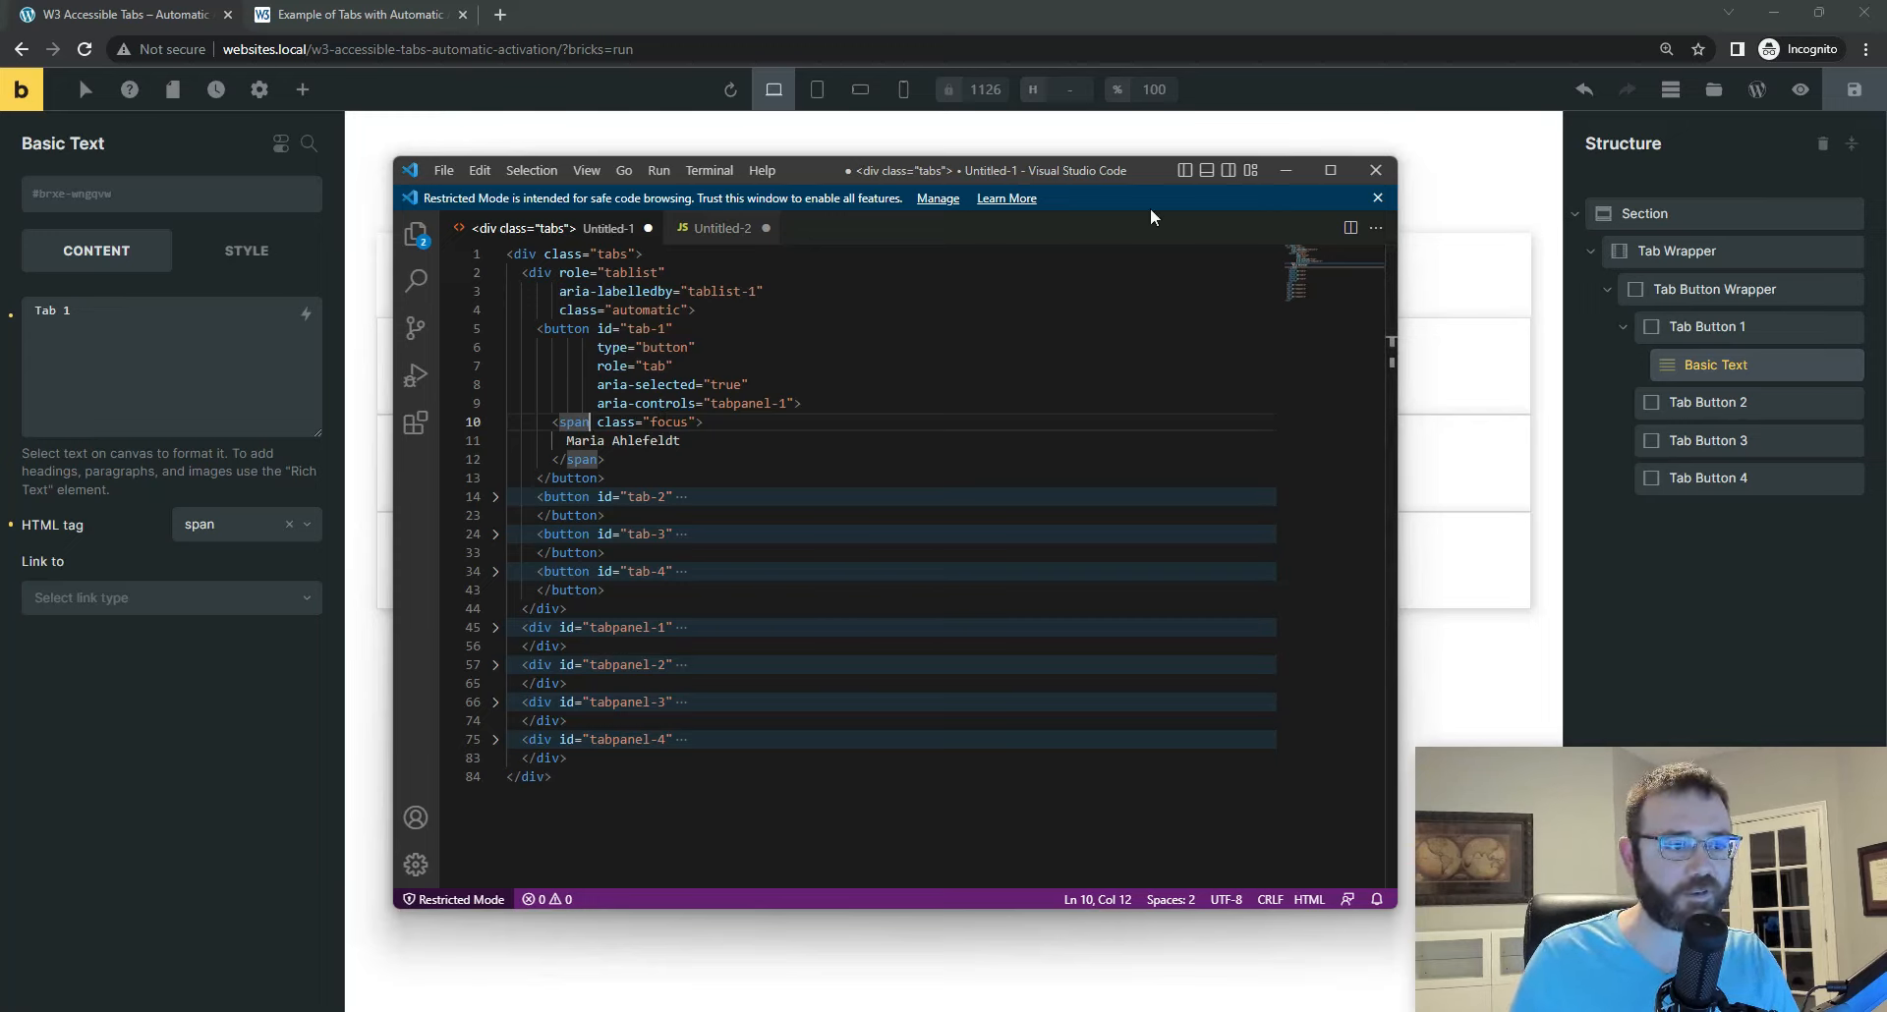
click(1282, 170)
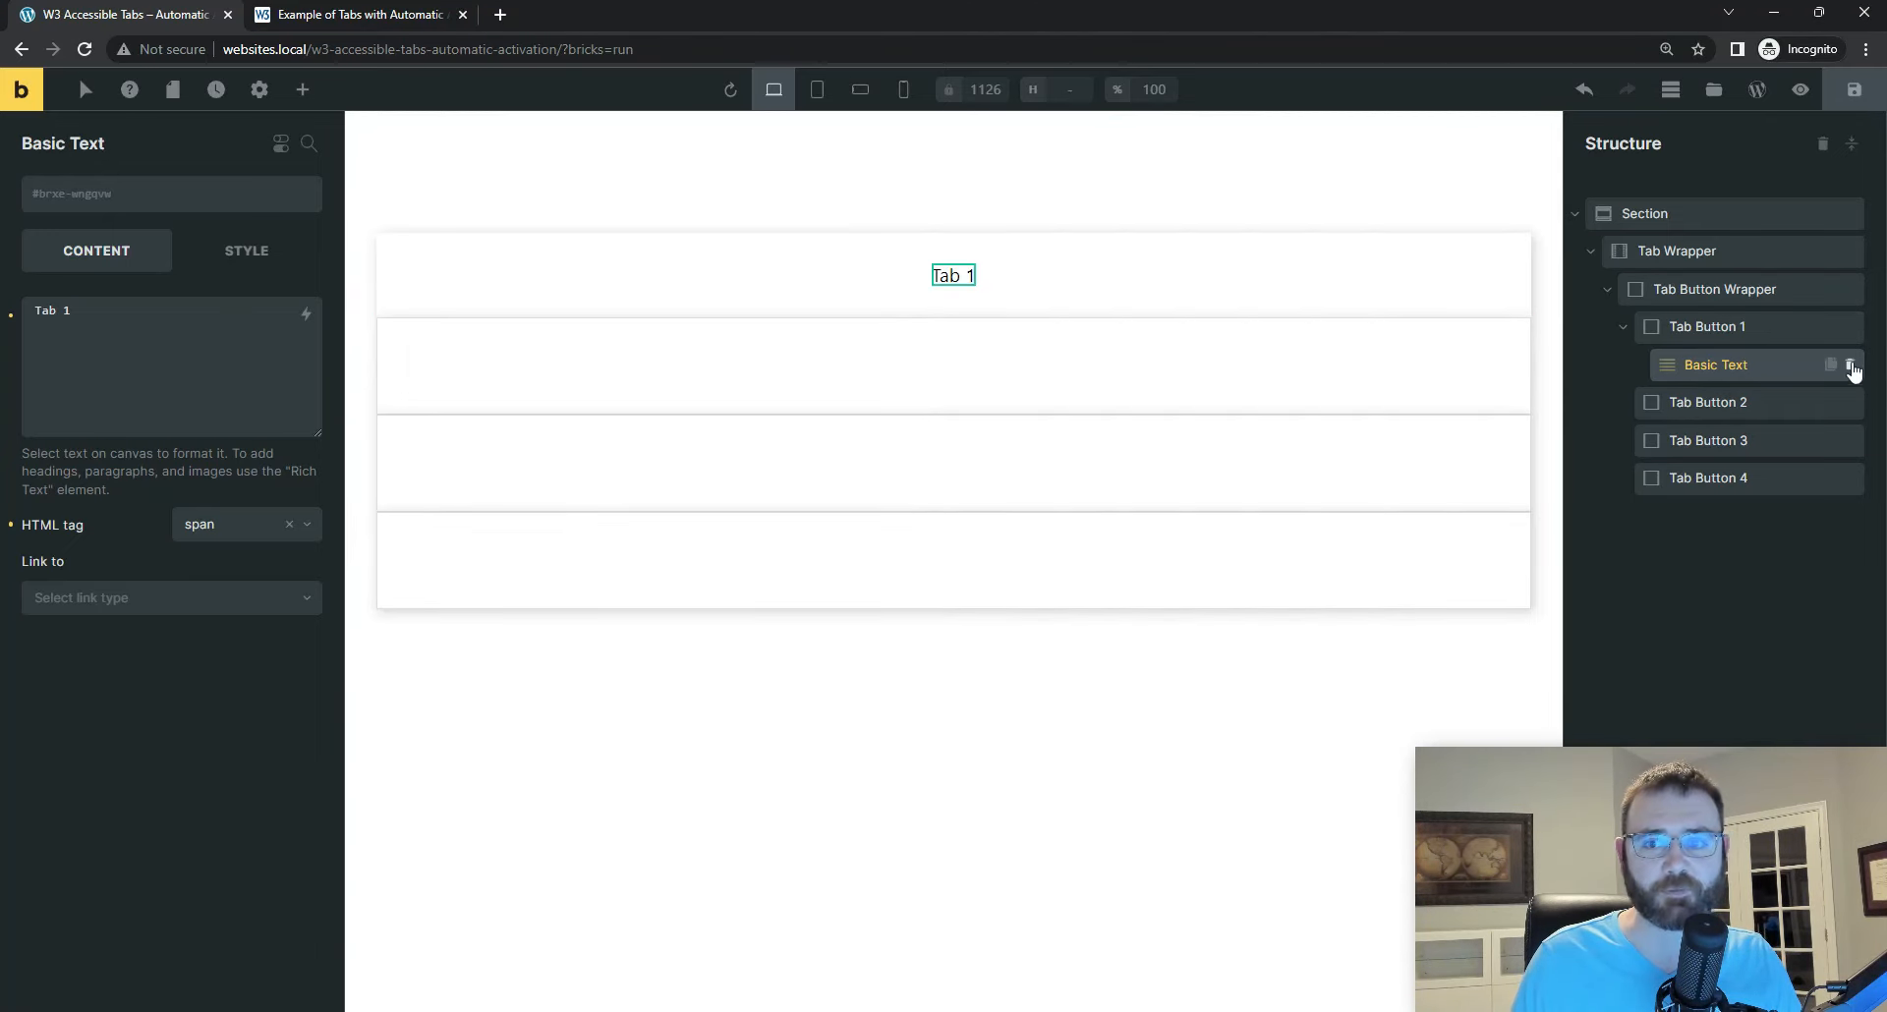
Step: Duplicate the Basic Text three times and move one copy into each of Tab Button 2, Tab Button 3 and Tab Button 4
click(1830, 364)
click(1830, 365)
click(1830, 365)
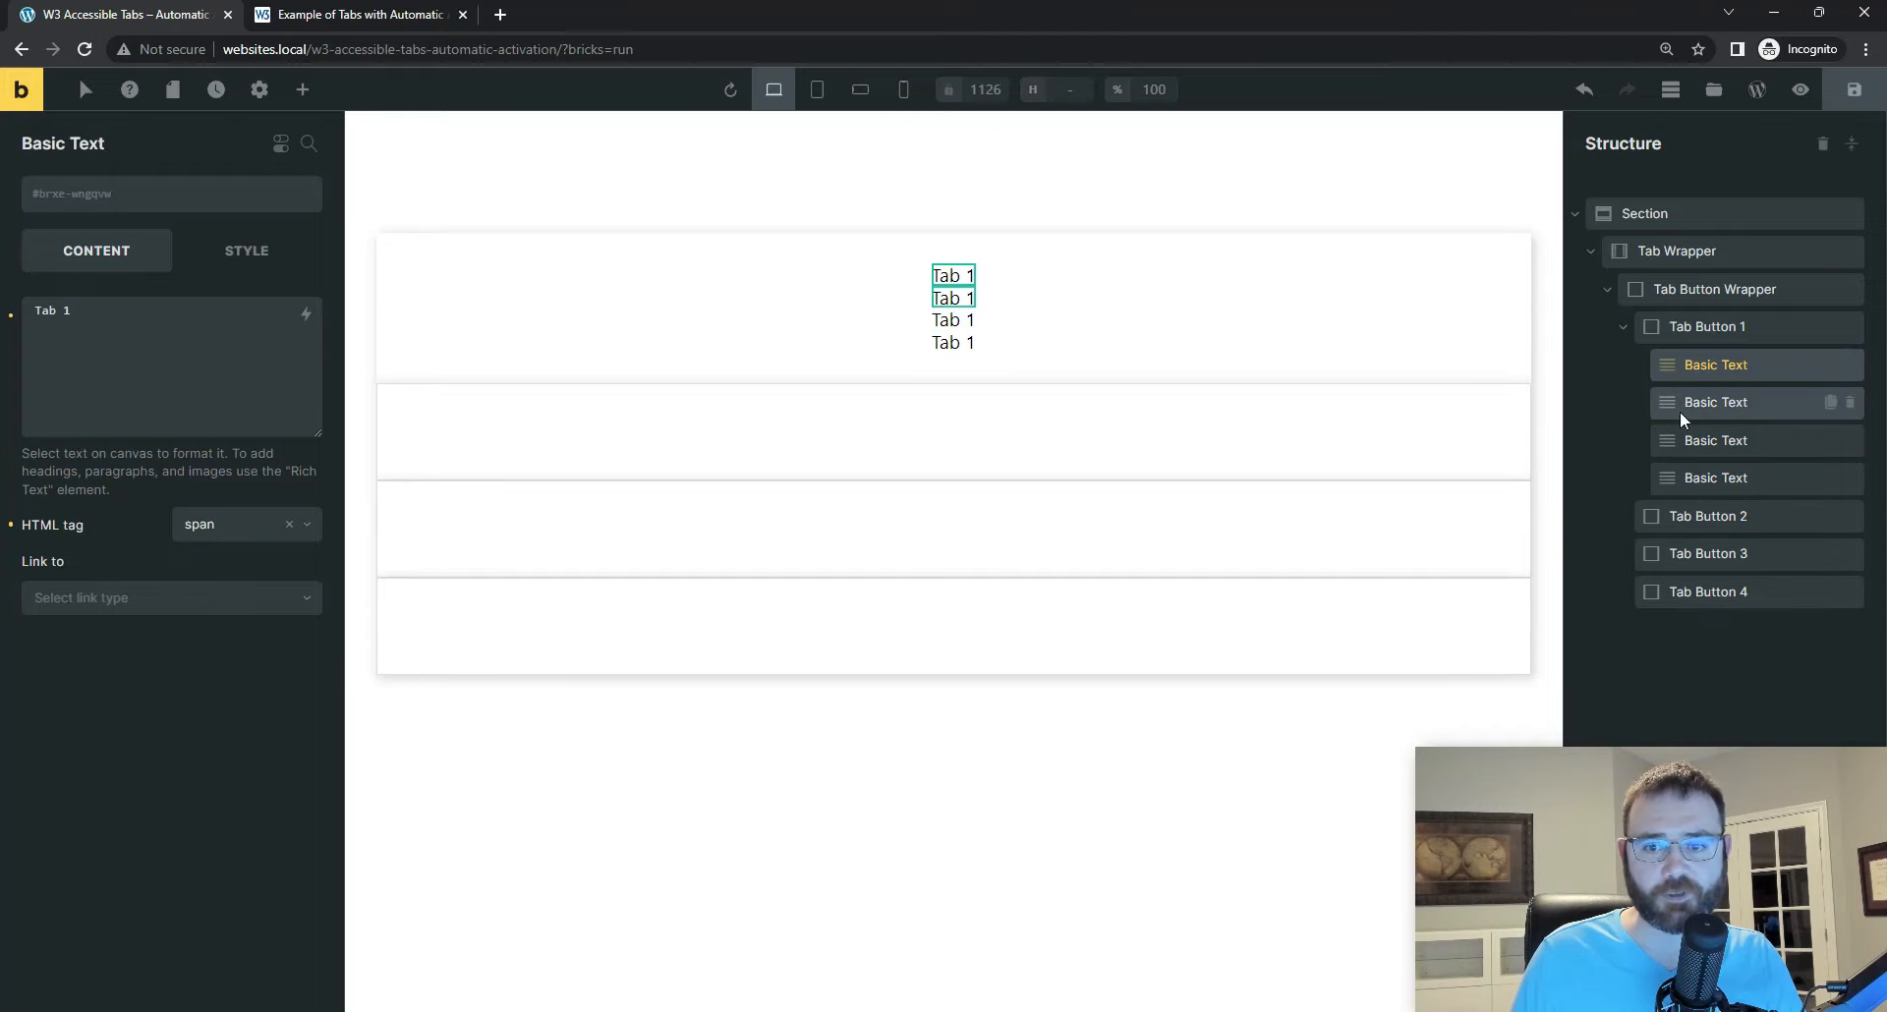
drag(1665, 404, 1728, 533)
drag(1659, 412, 1730, 570)
drag(1665, 403, 1793, 598)
Step: Change the text inside Tab Button 2 to "Tab 2" and the text inside Tab Button 3 to "Tab 3"
click(950, 361)
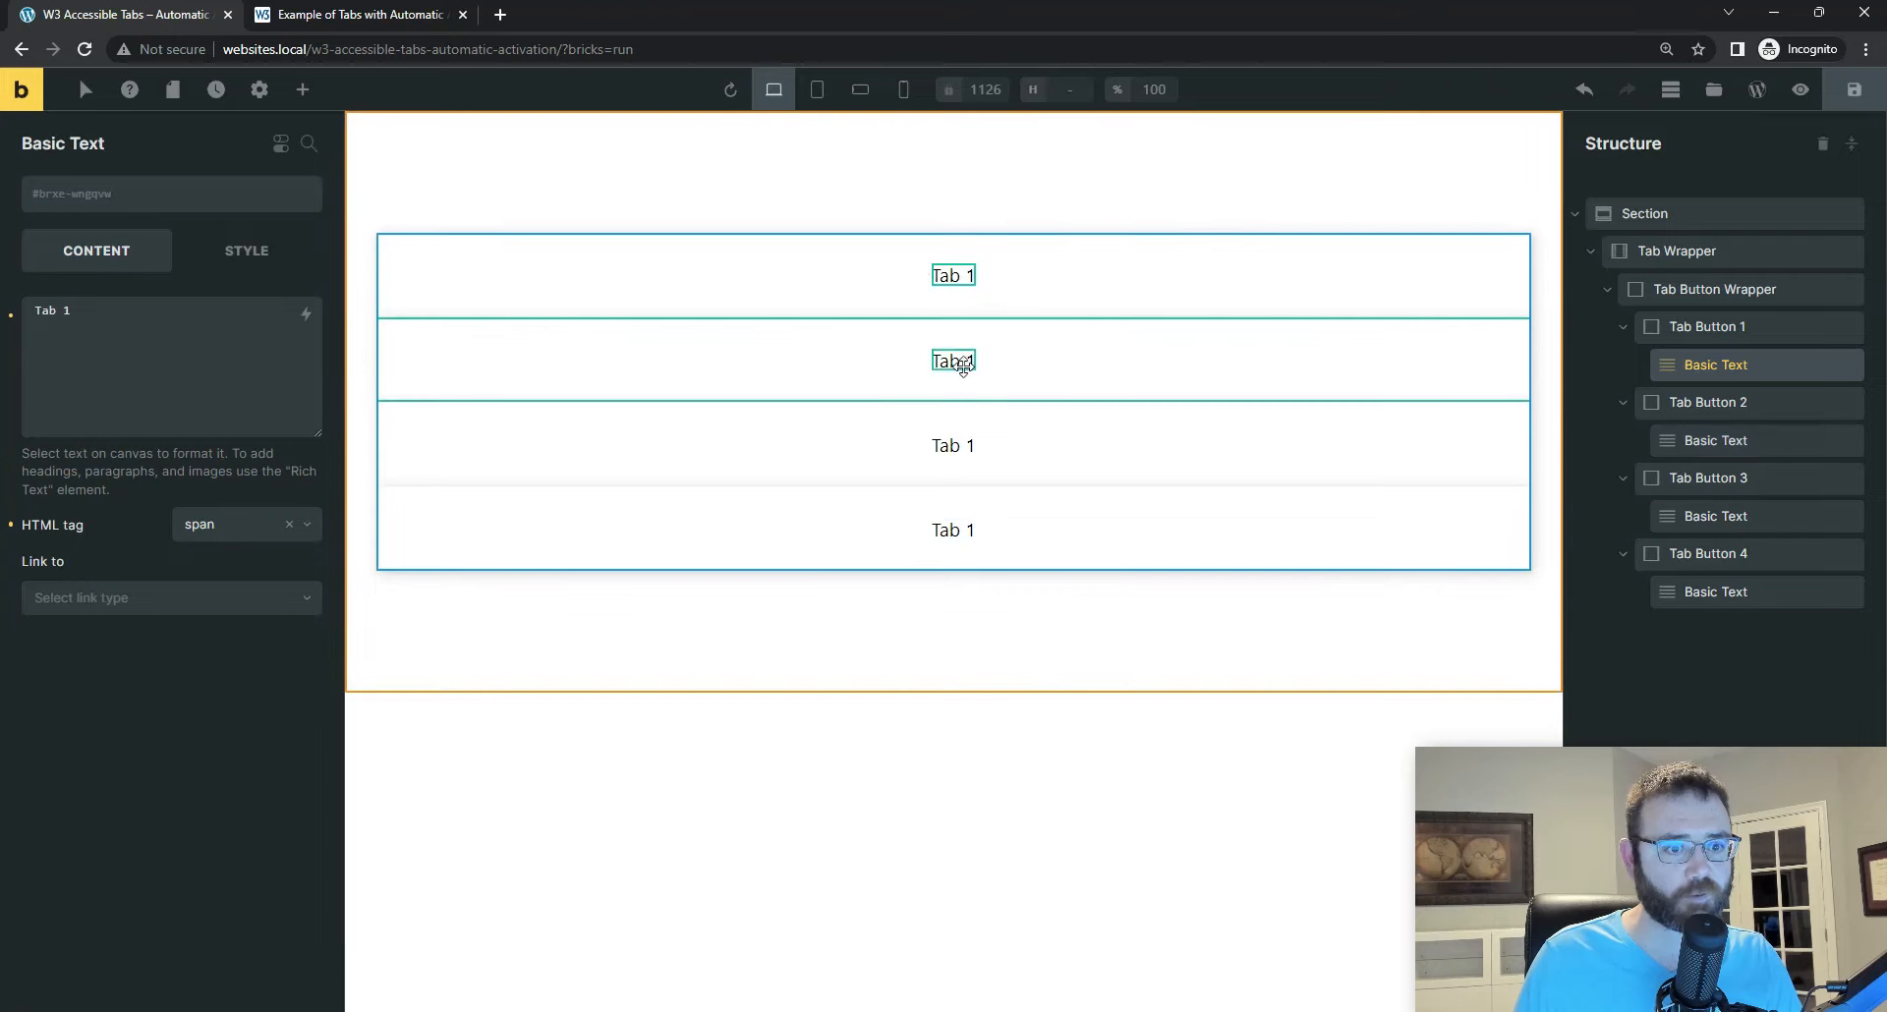
click(175, 335)
key(BackSpace)
text(2)
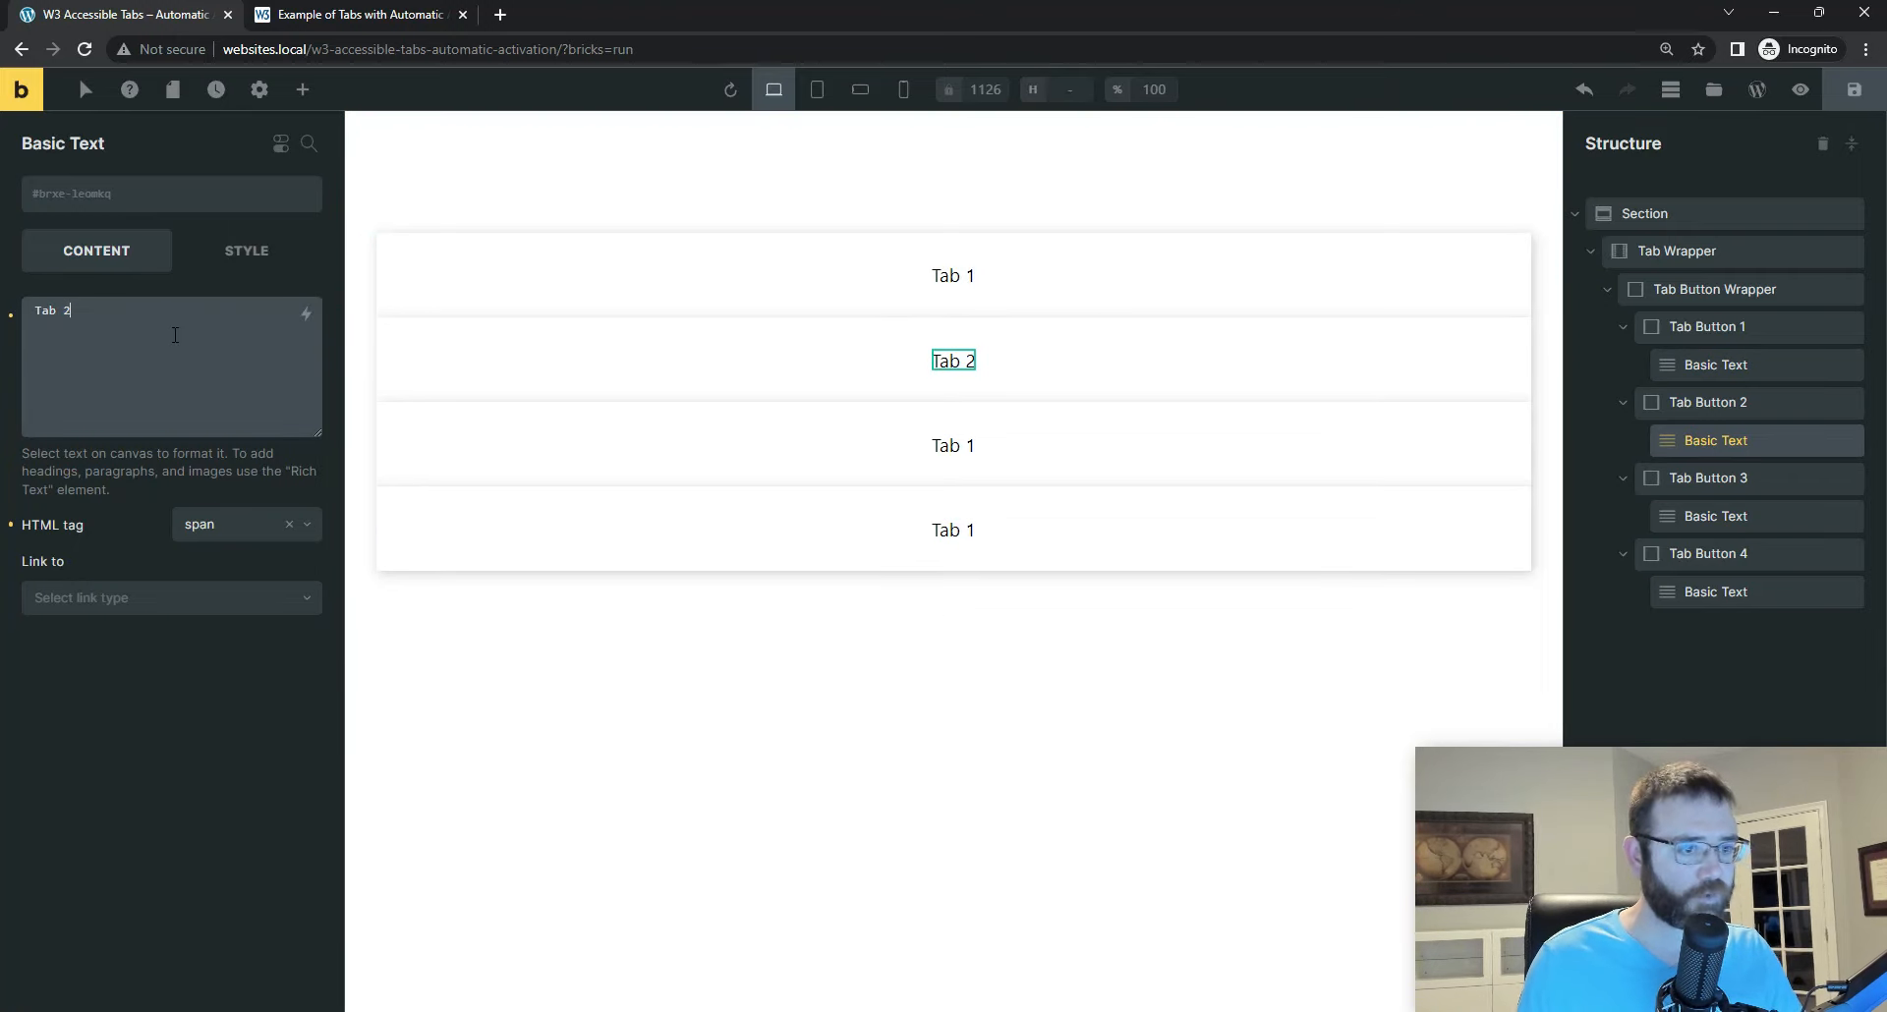
click(993, 442)
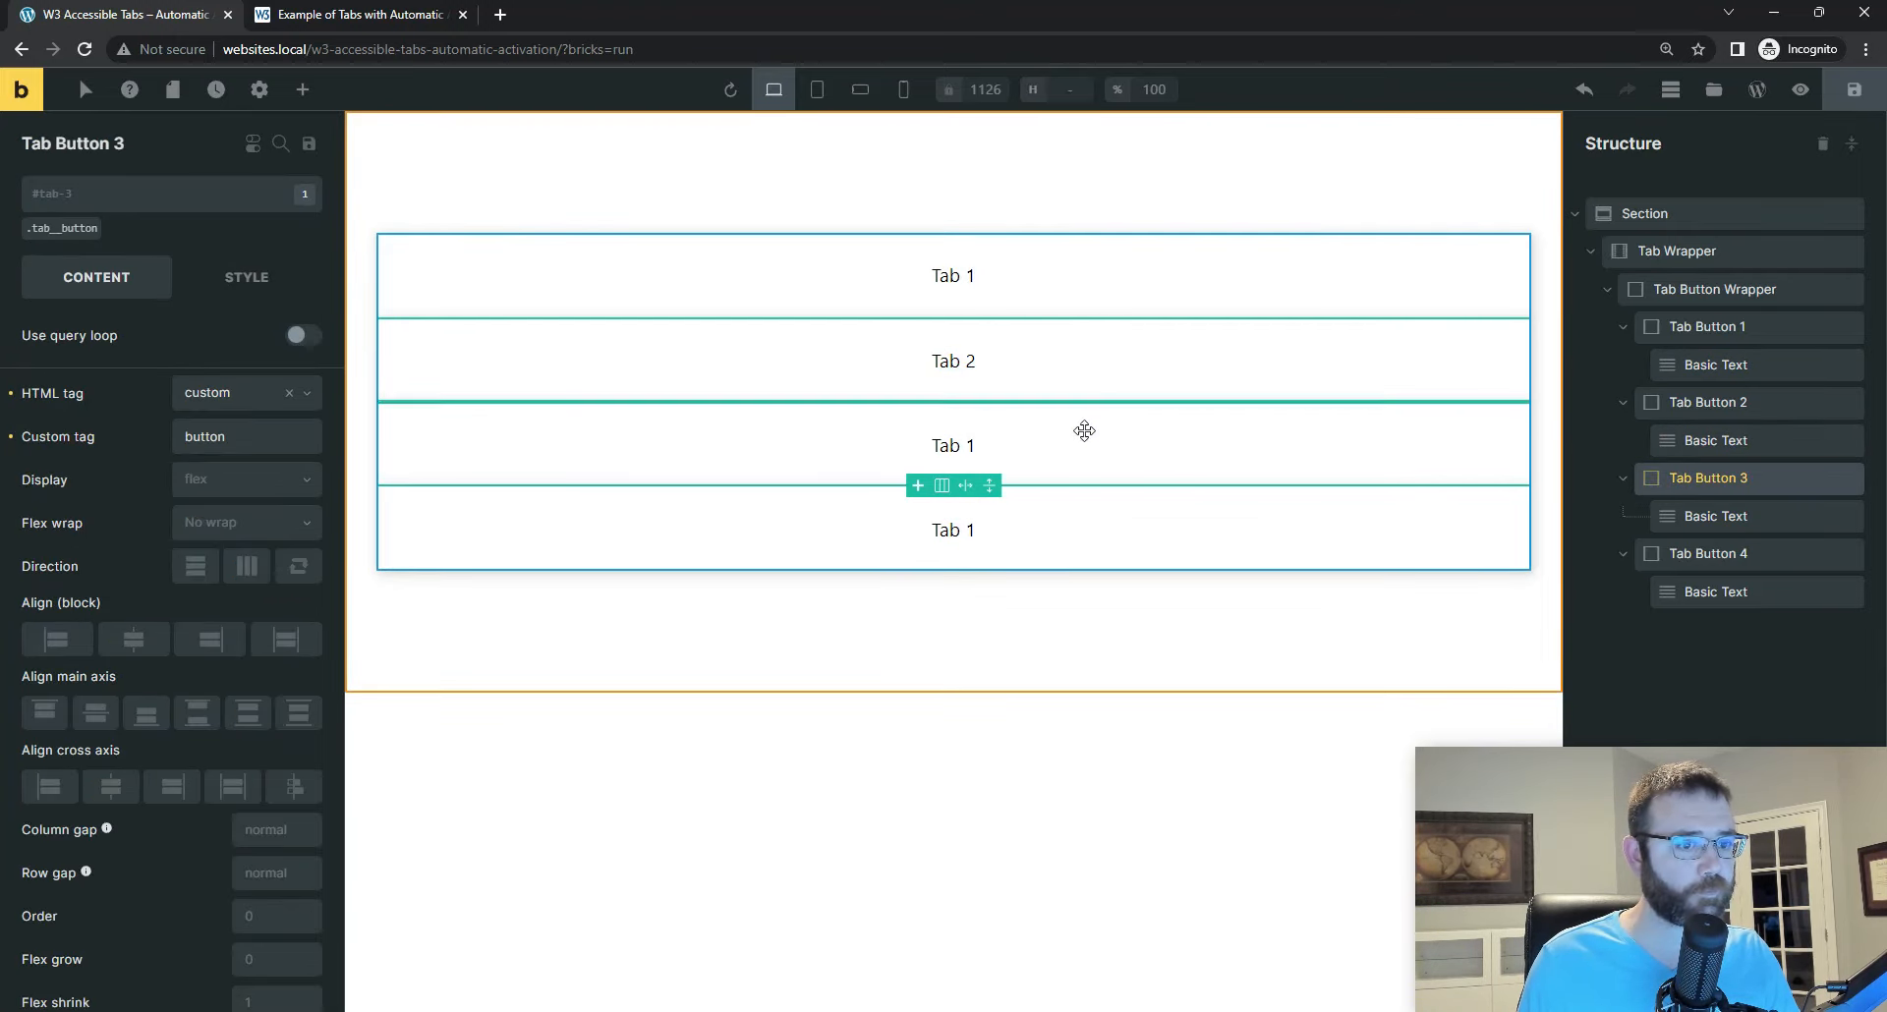
click(1717, 513)
click(125, 309)
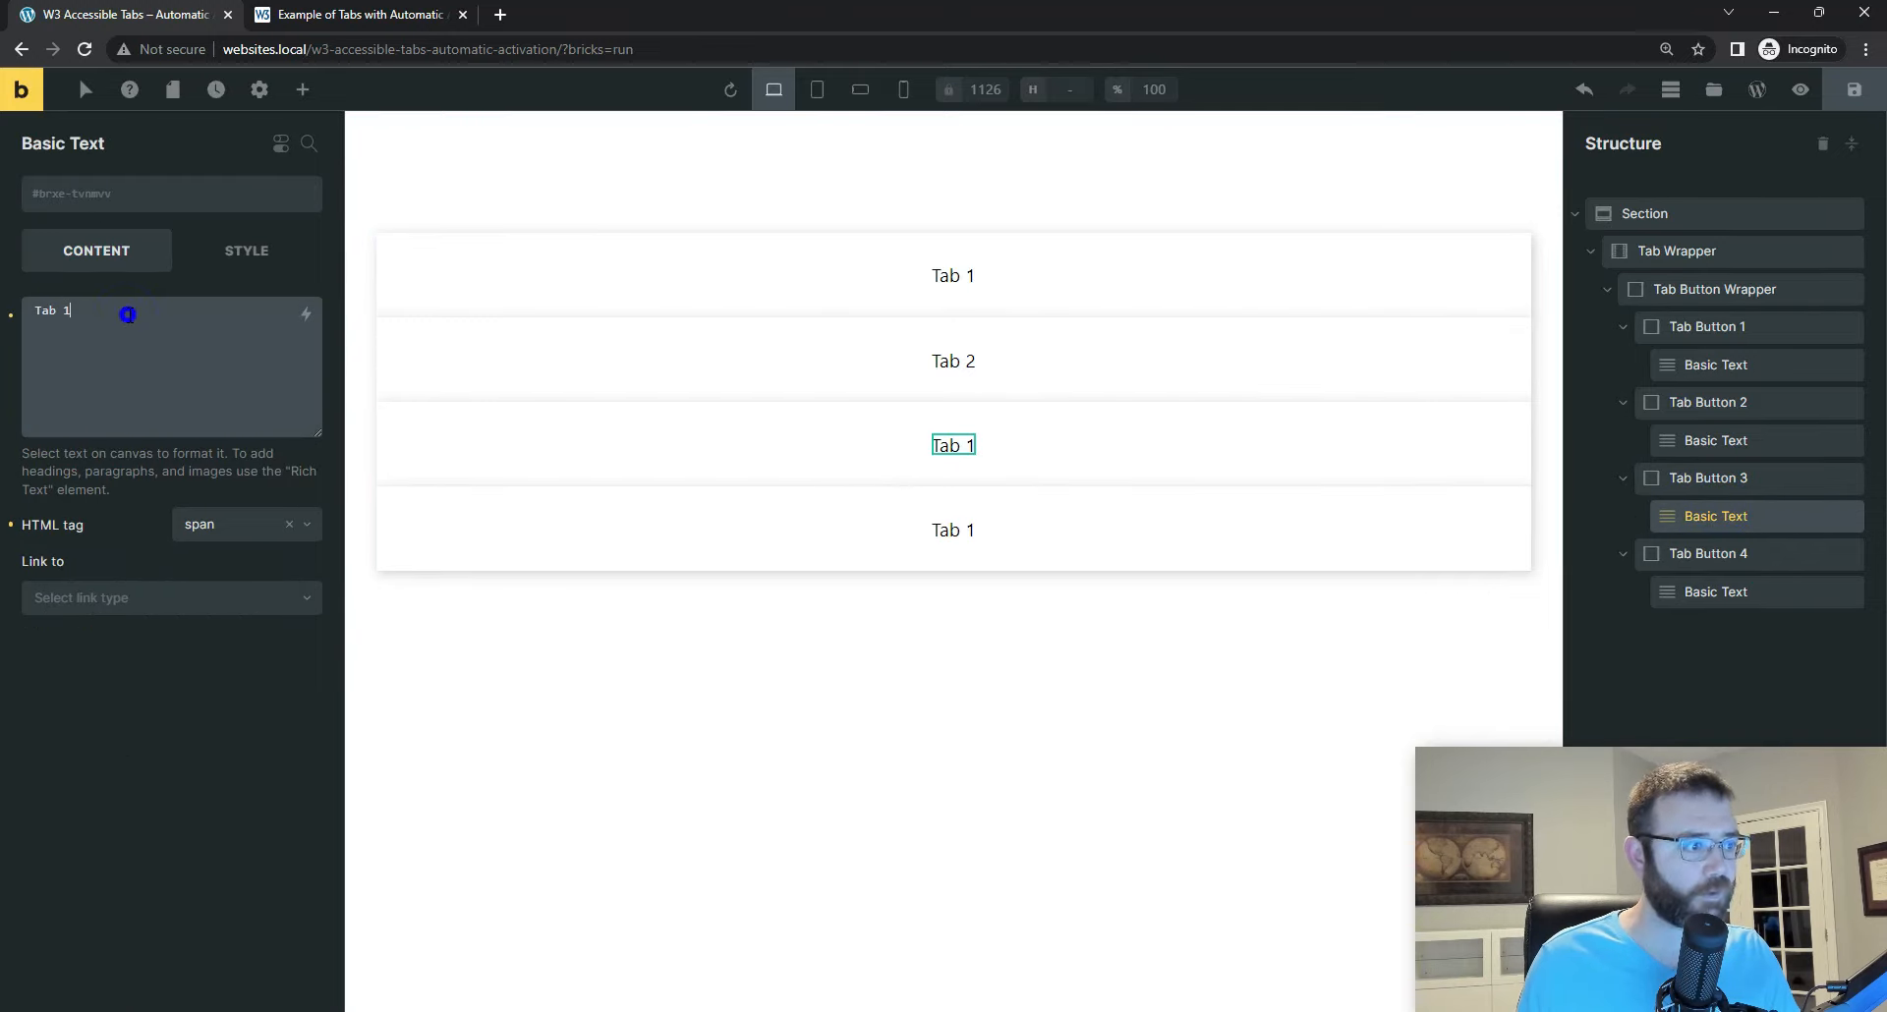
key(BackSpace)
text(3)
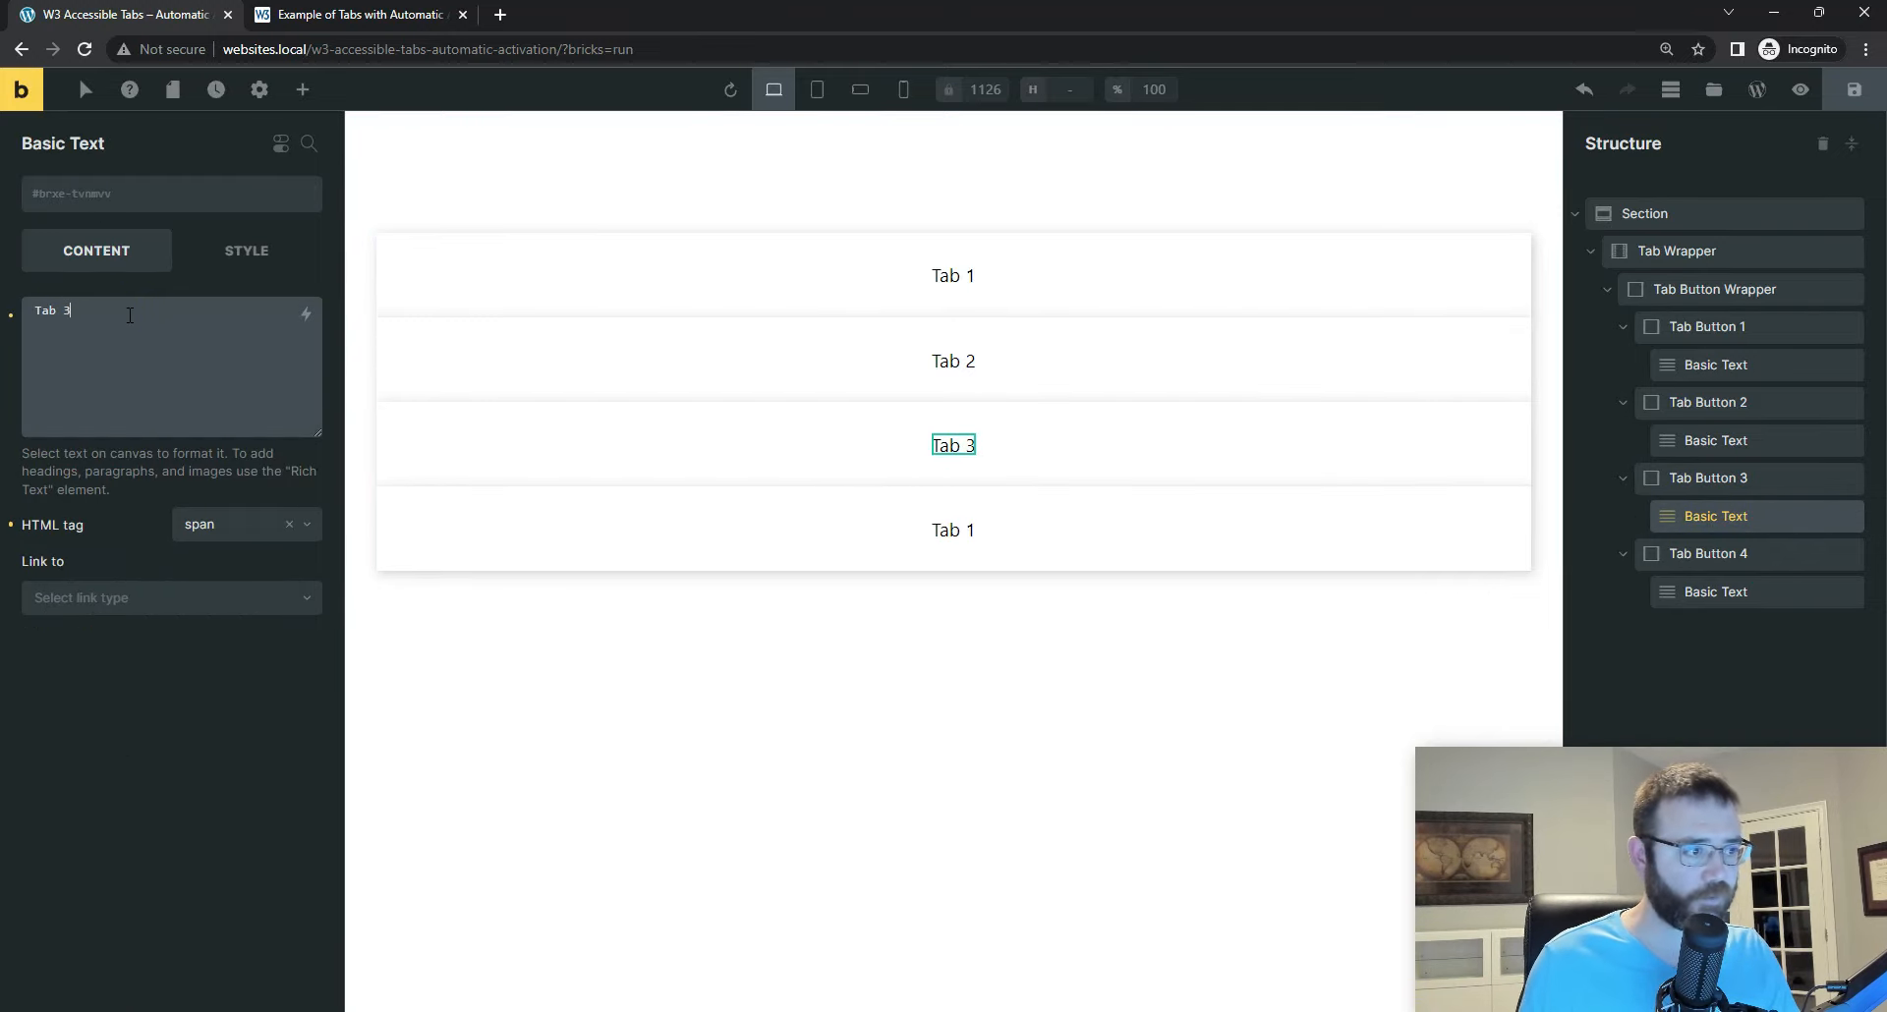
Step: Change the text inside Tab Button 4 to "Tab 4" and save the page
click(1730, 593)
click(100, 305)
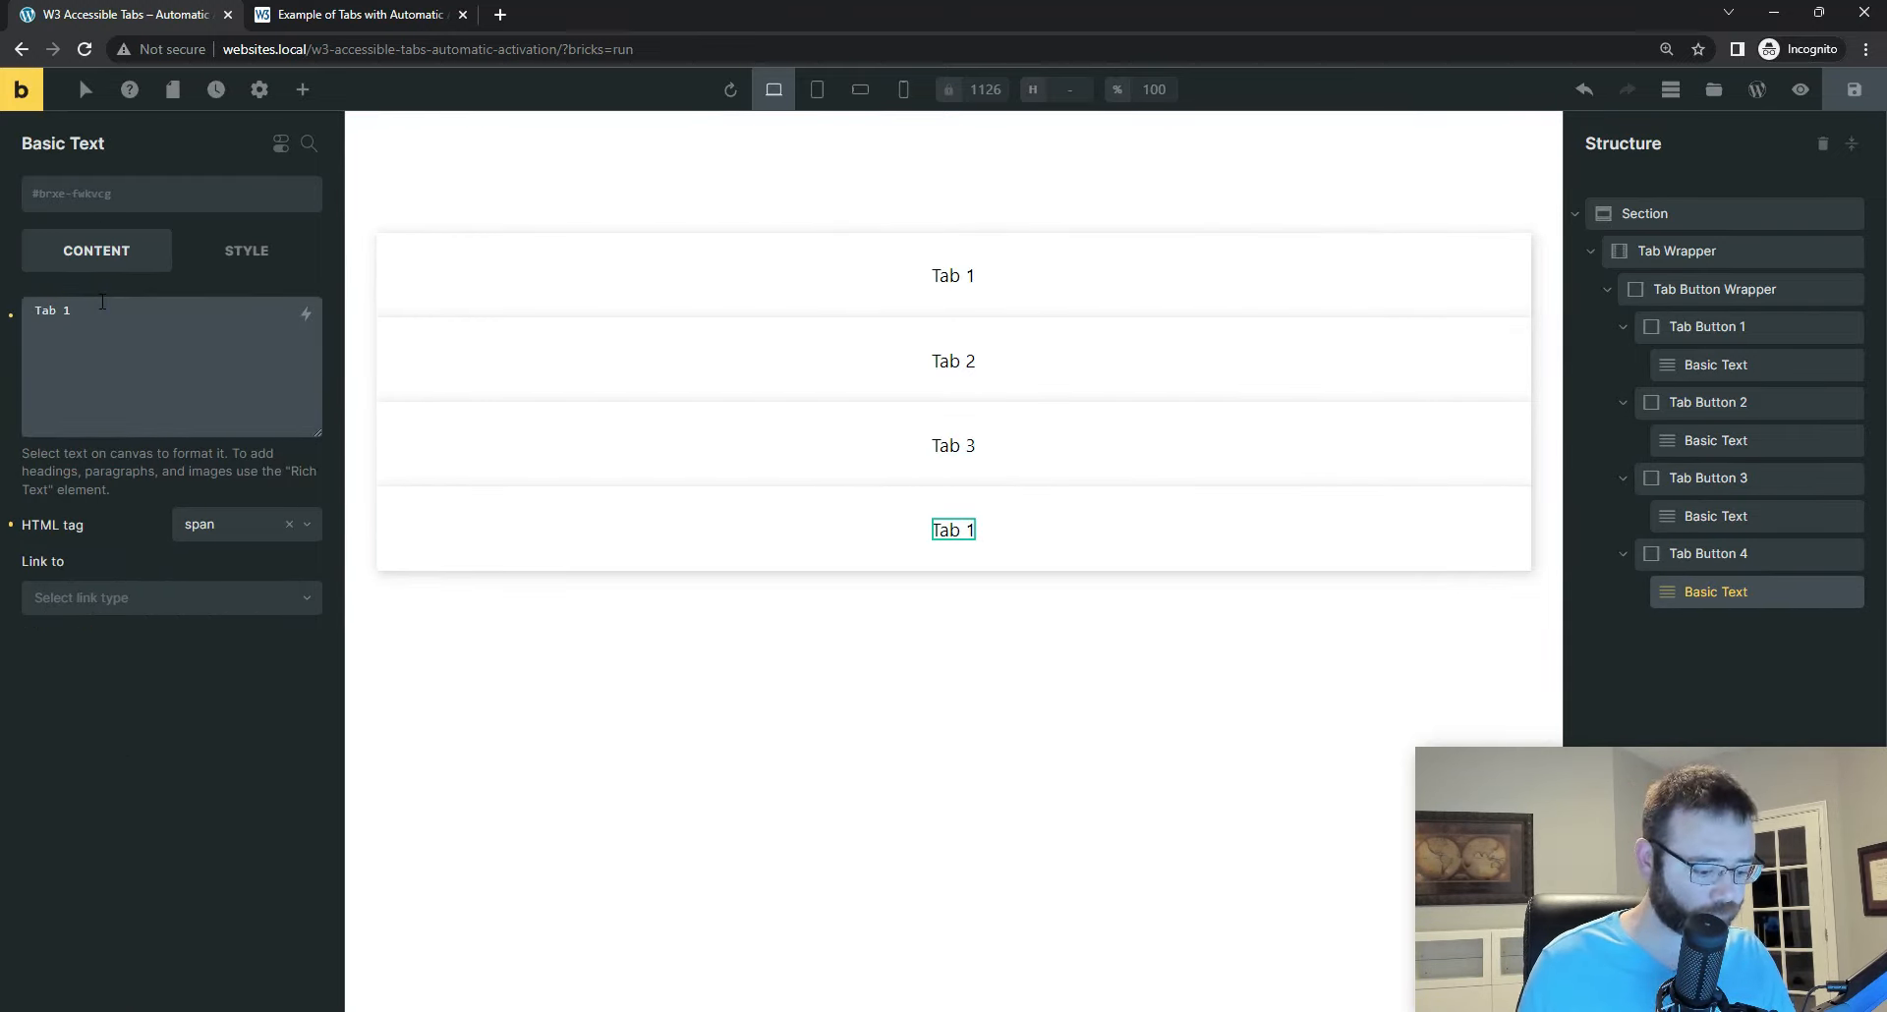
key(BackSpace)
text(4)
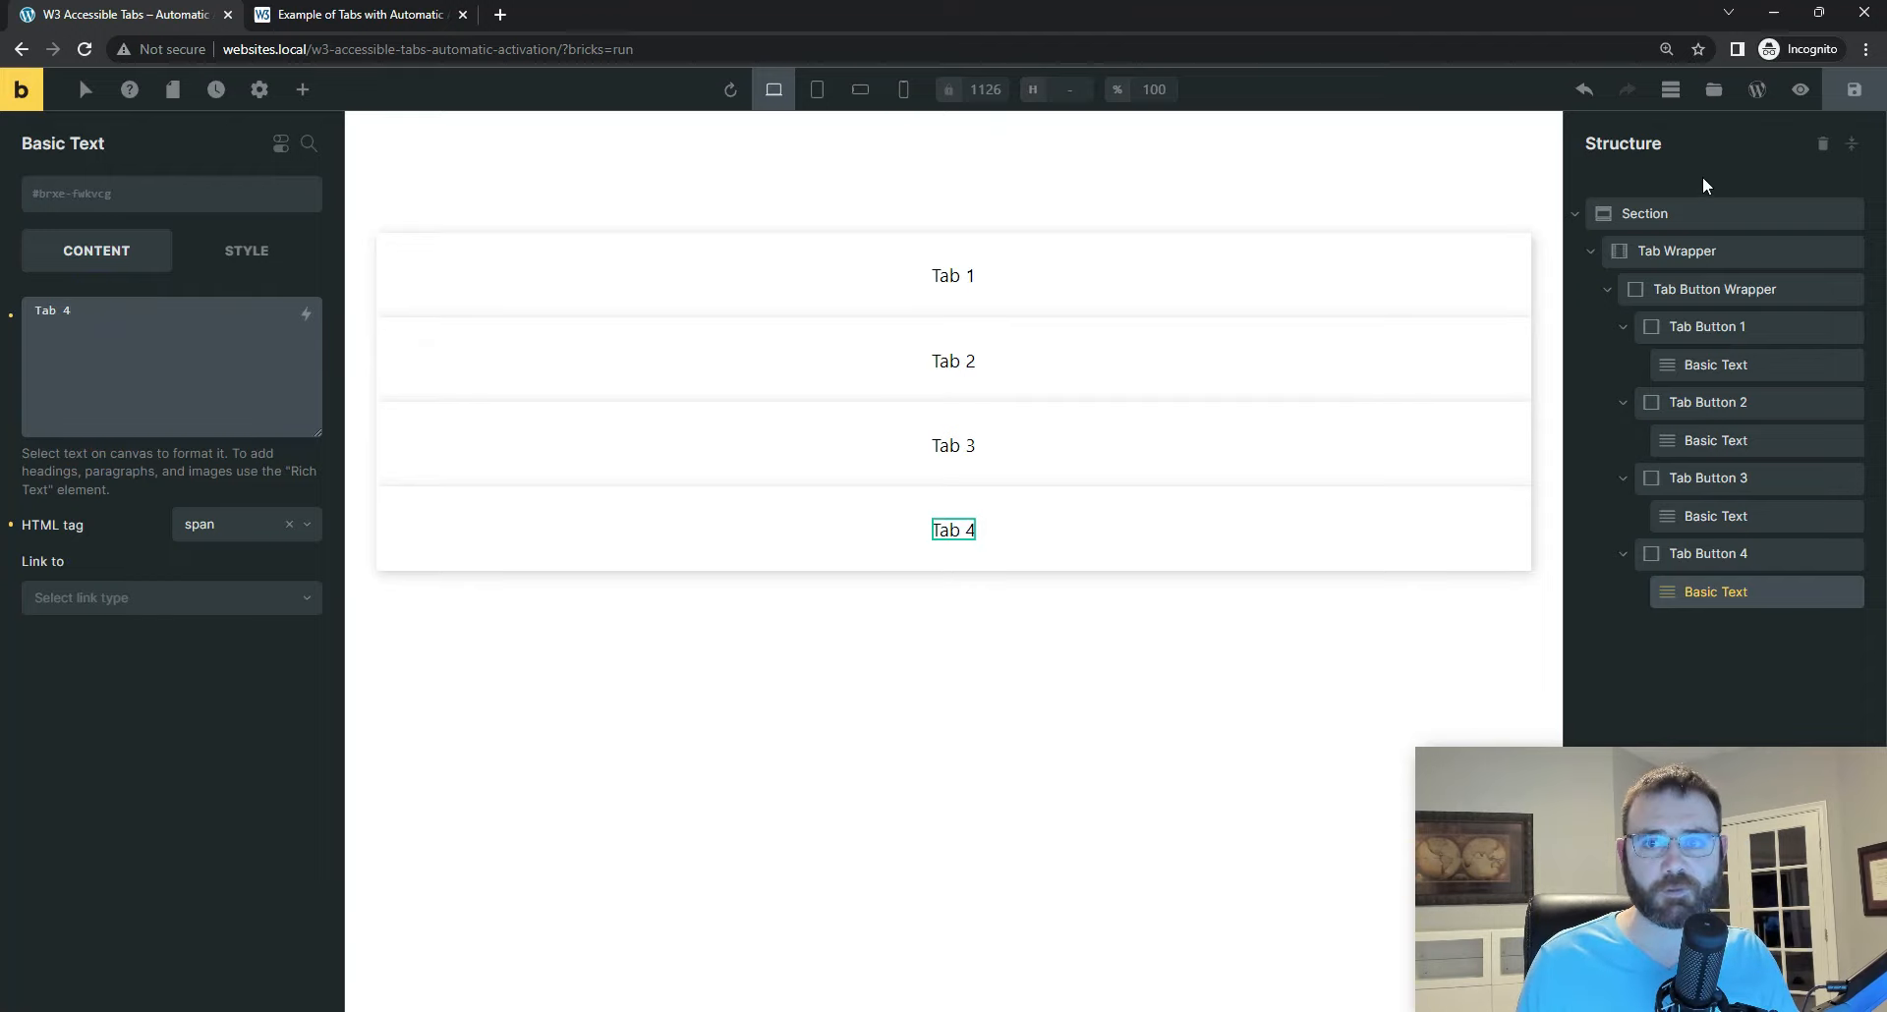
click(1853, 89)
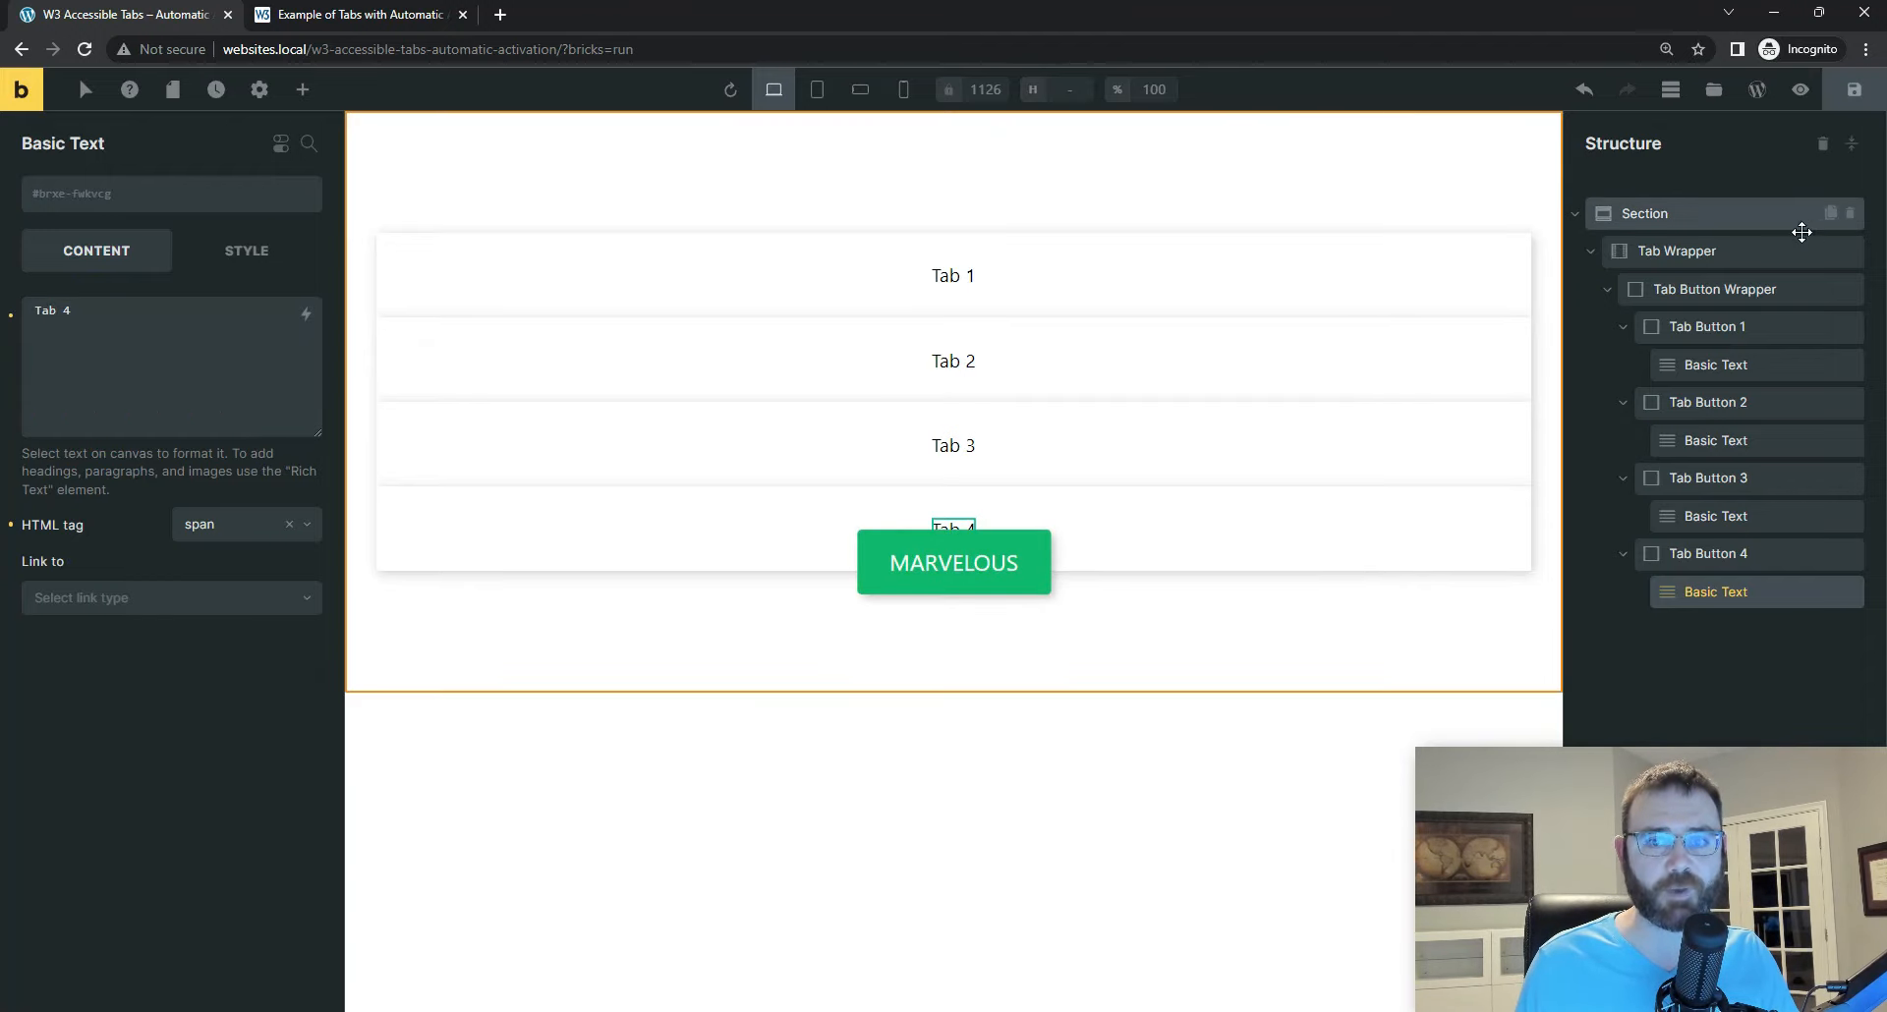
Step: Collapse Tab Button 1 through Tab Button 4 in the structure
click(1623, 326)
click(1623, 365)
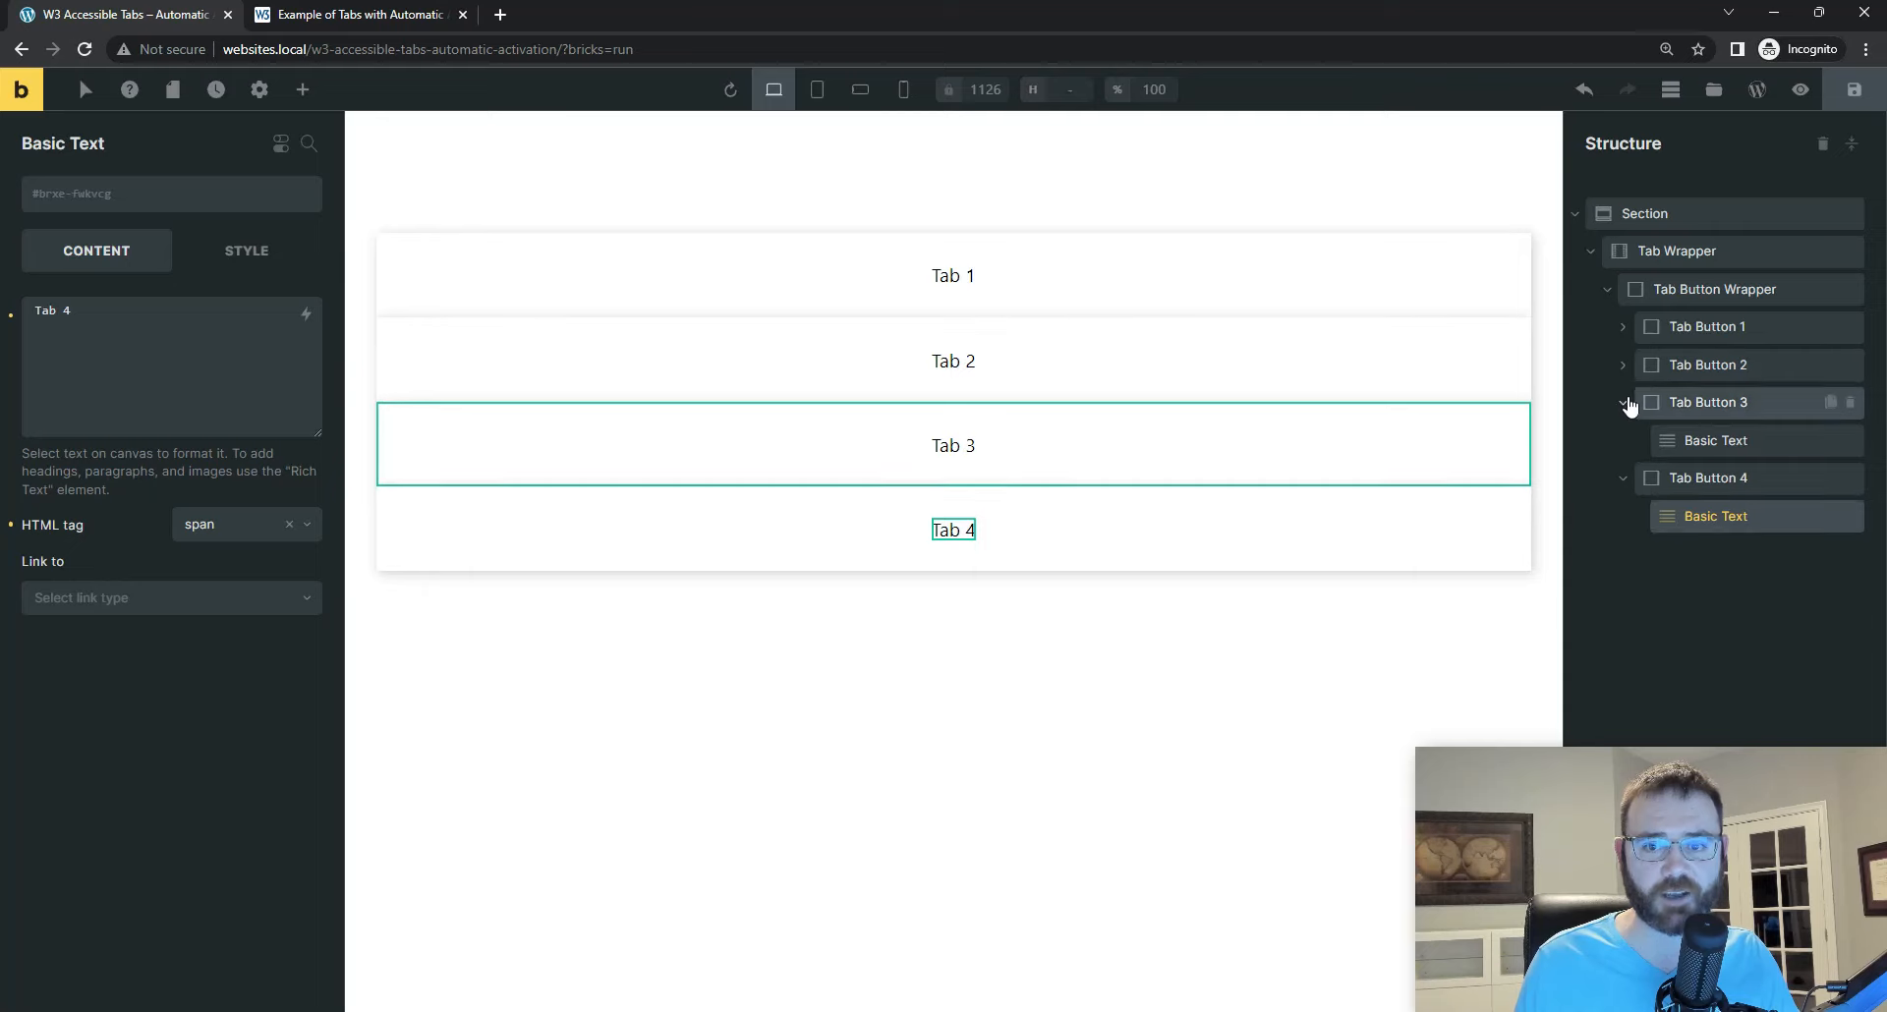
click(1623, 402)
click(1623, 440)
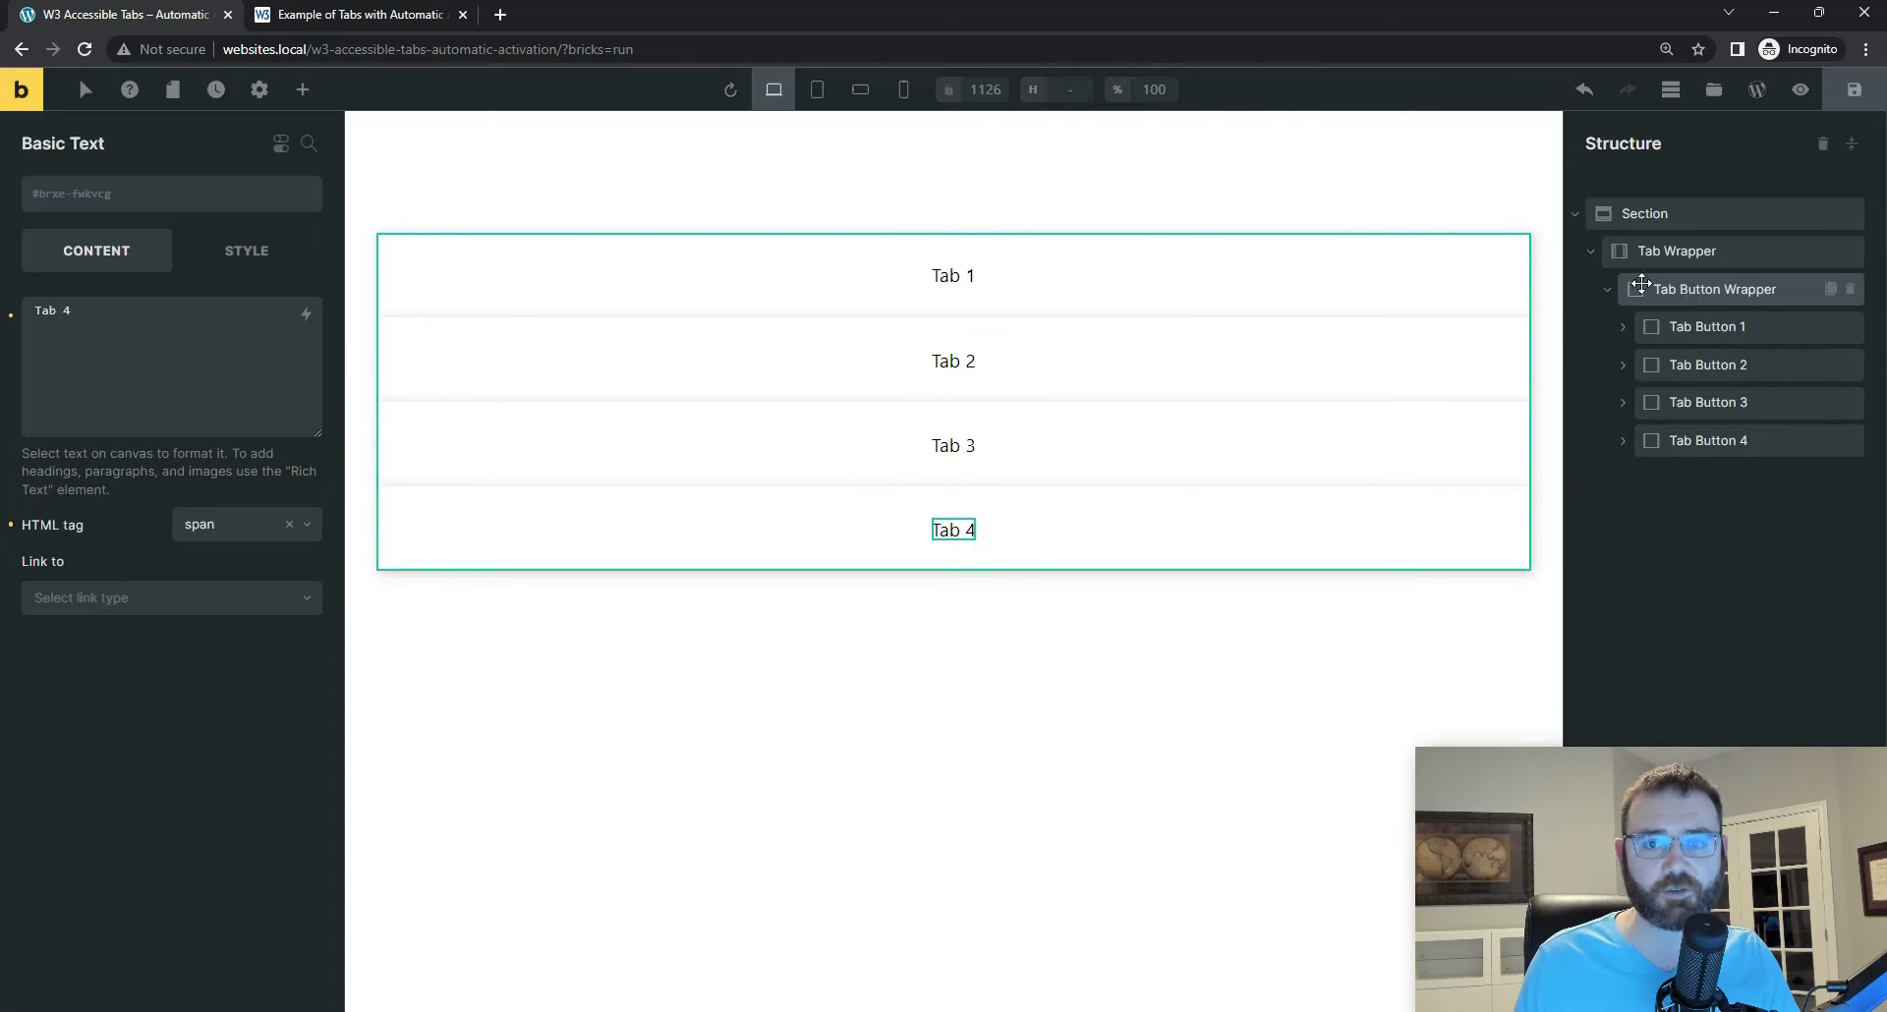
Step: Set the direction to horizontal (row) on the Tab Button Wrapper's .automatic class
click(1694, 291)
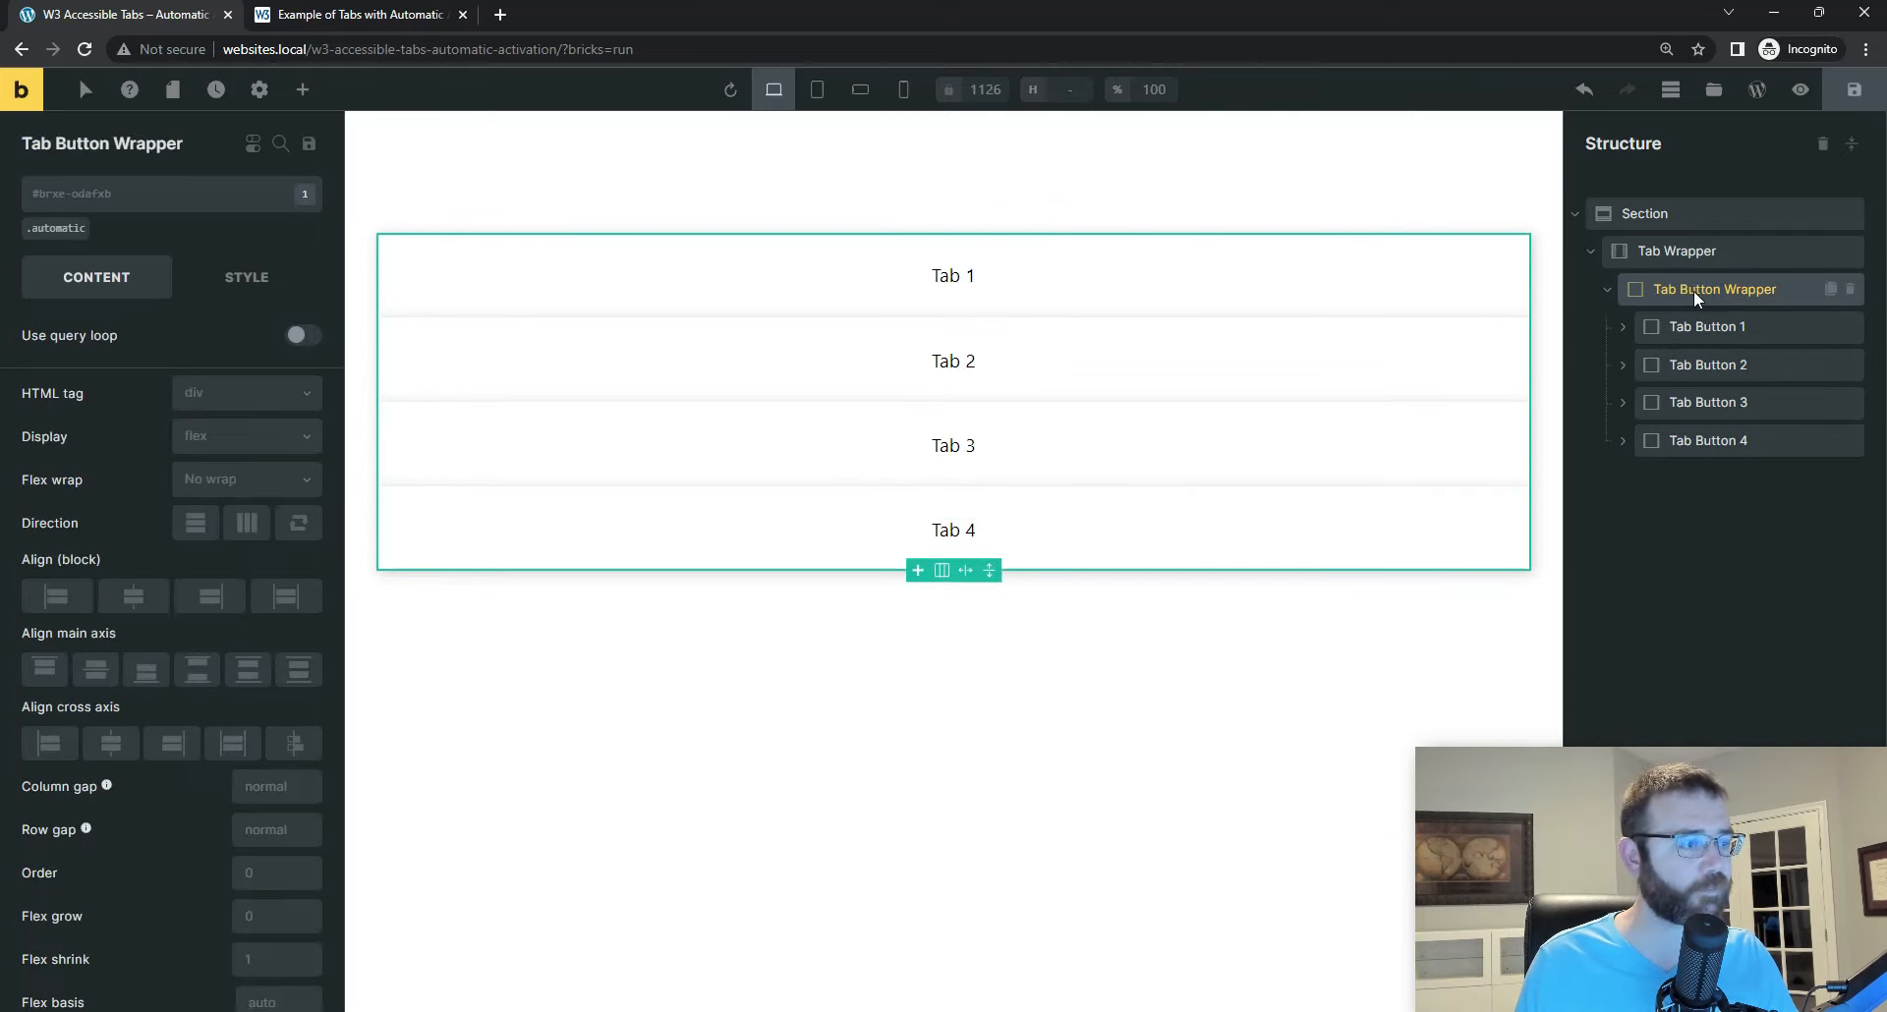
click(61, 231)
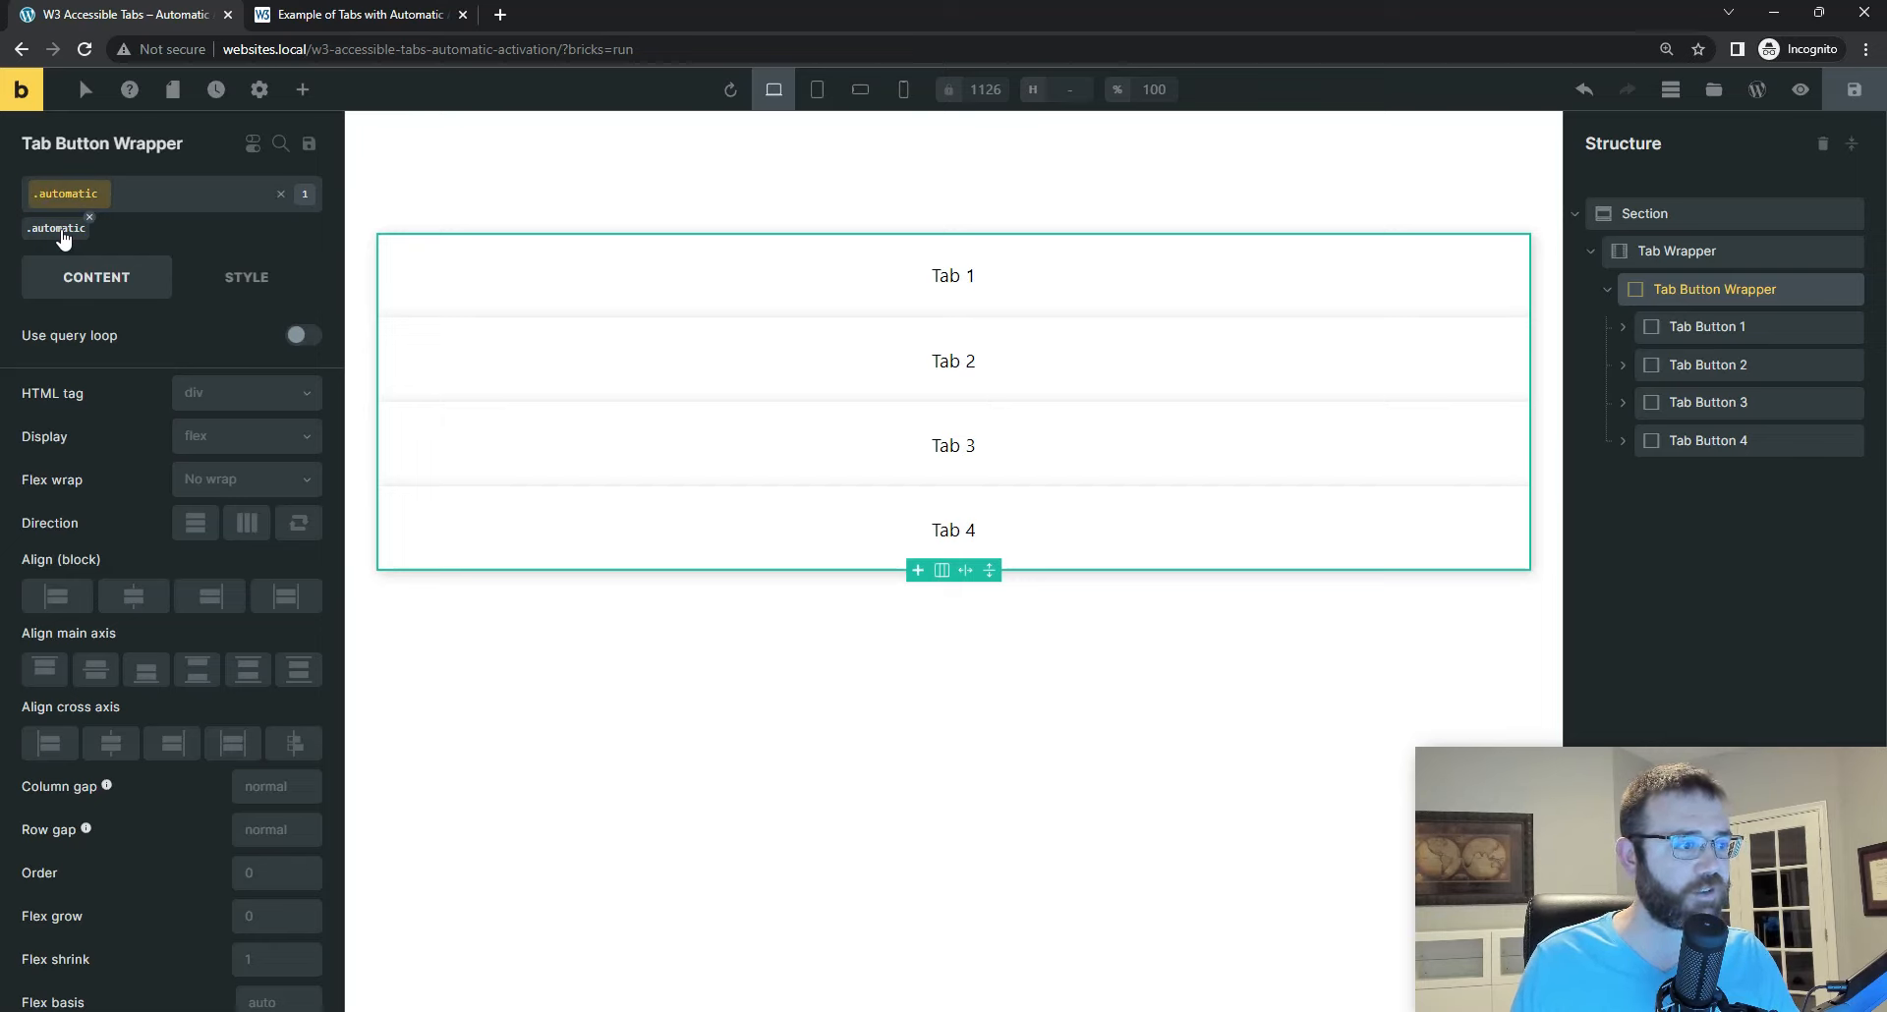
click(247, 524)
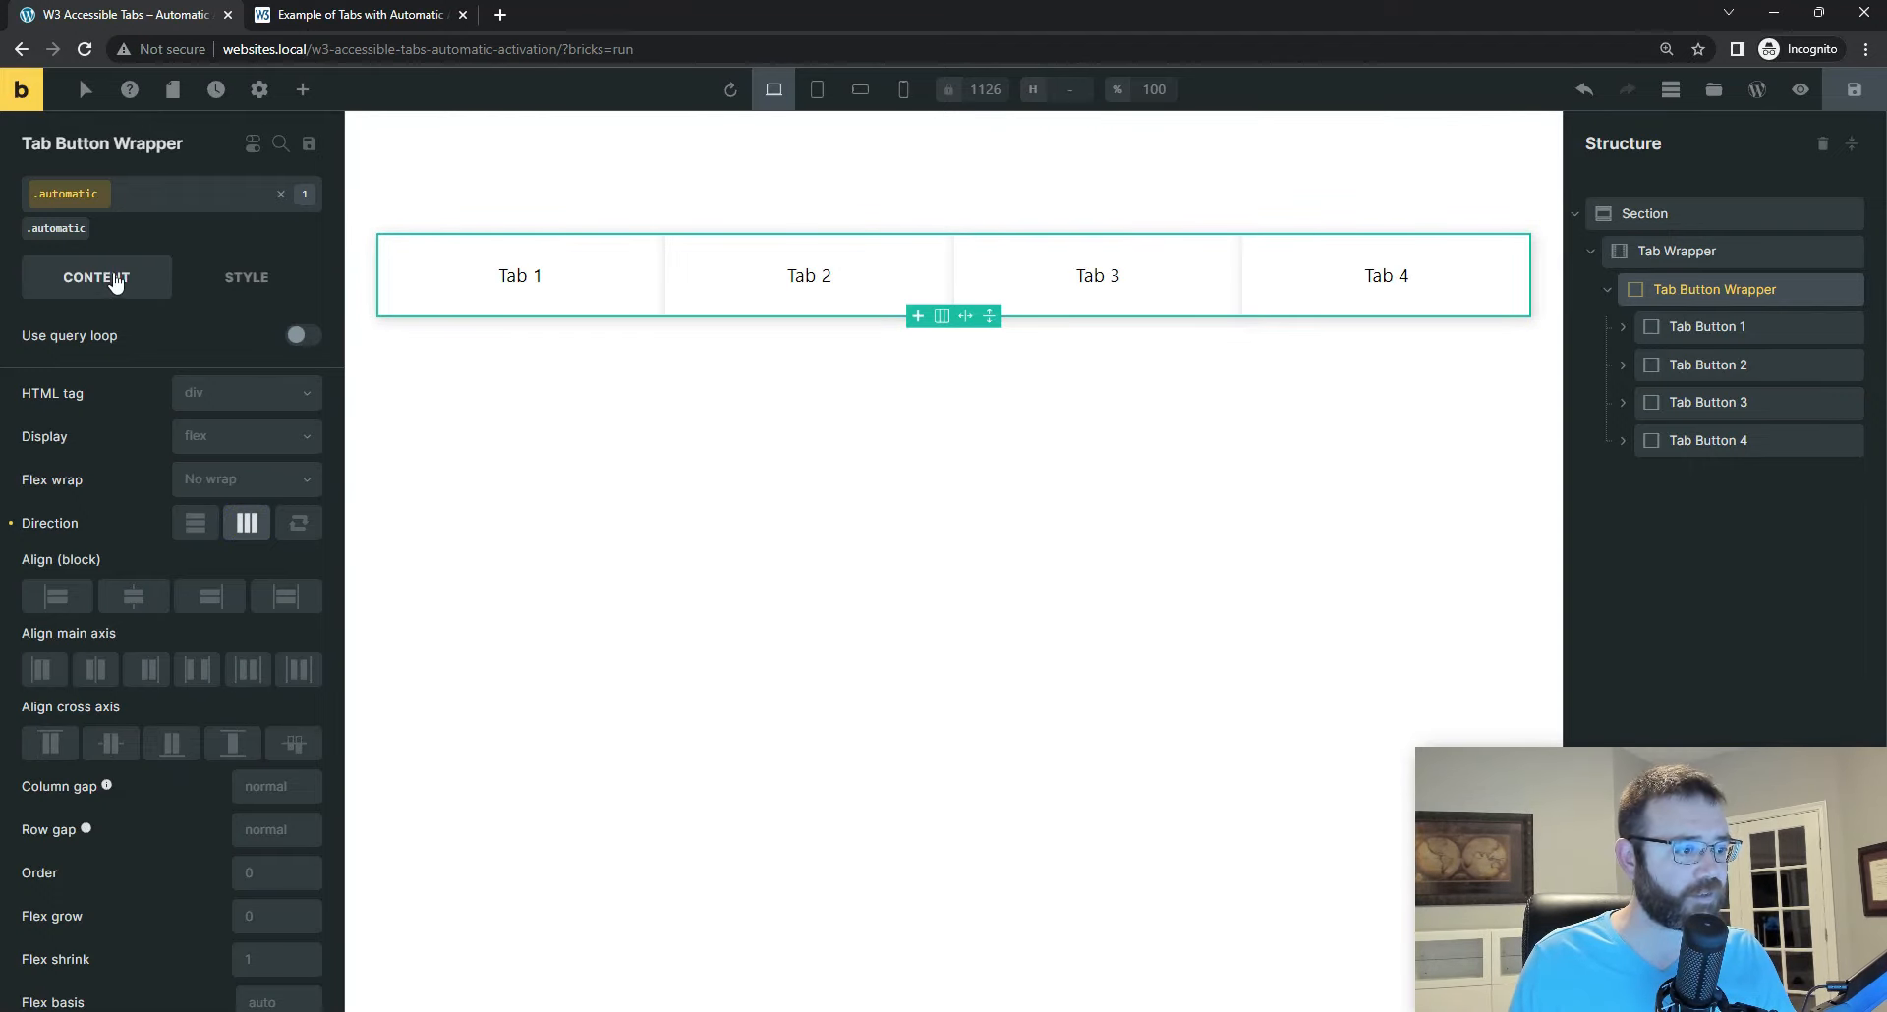
Step: Set the .automatic class's row gap and column gap to var(--space-m), and widen the settings area to show the full values
scroll(187, 482, down, 1)
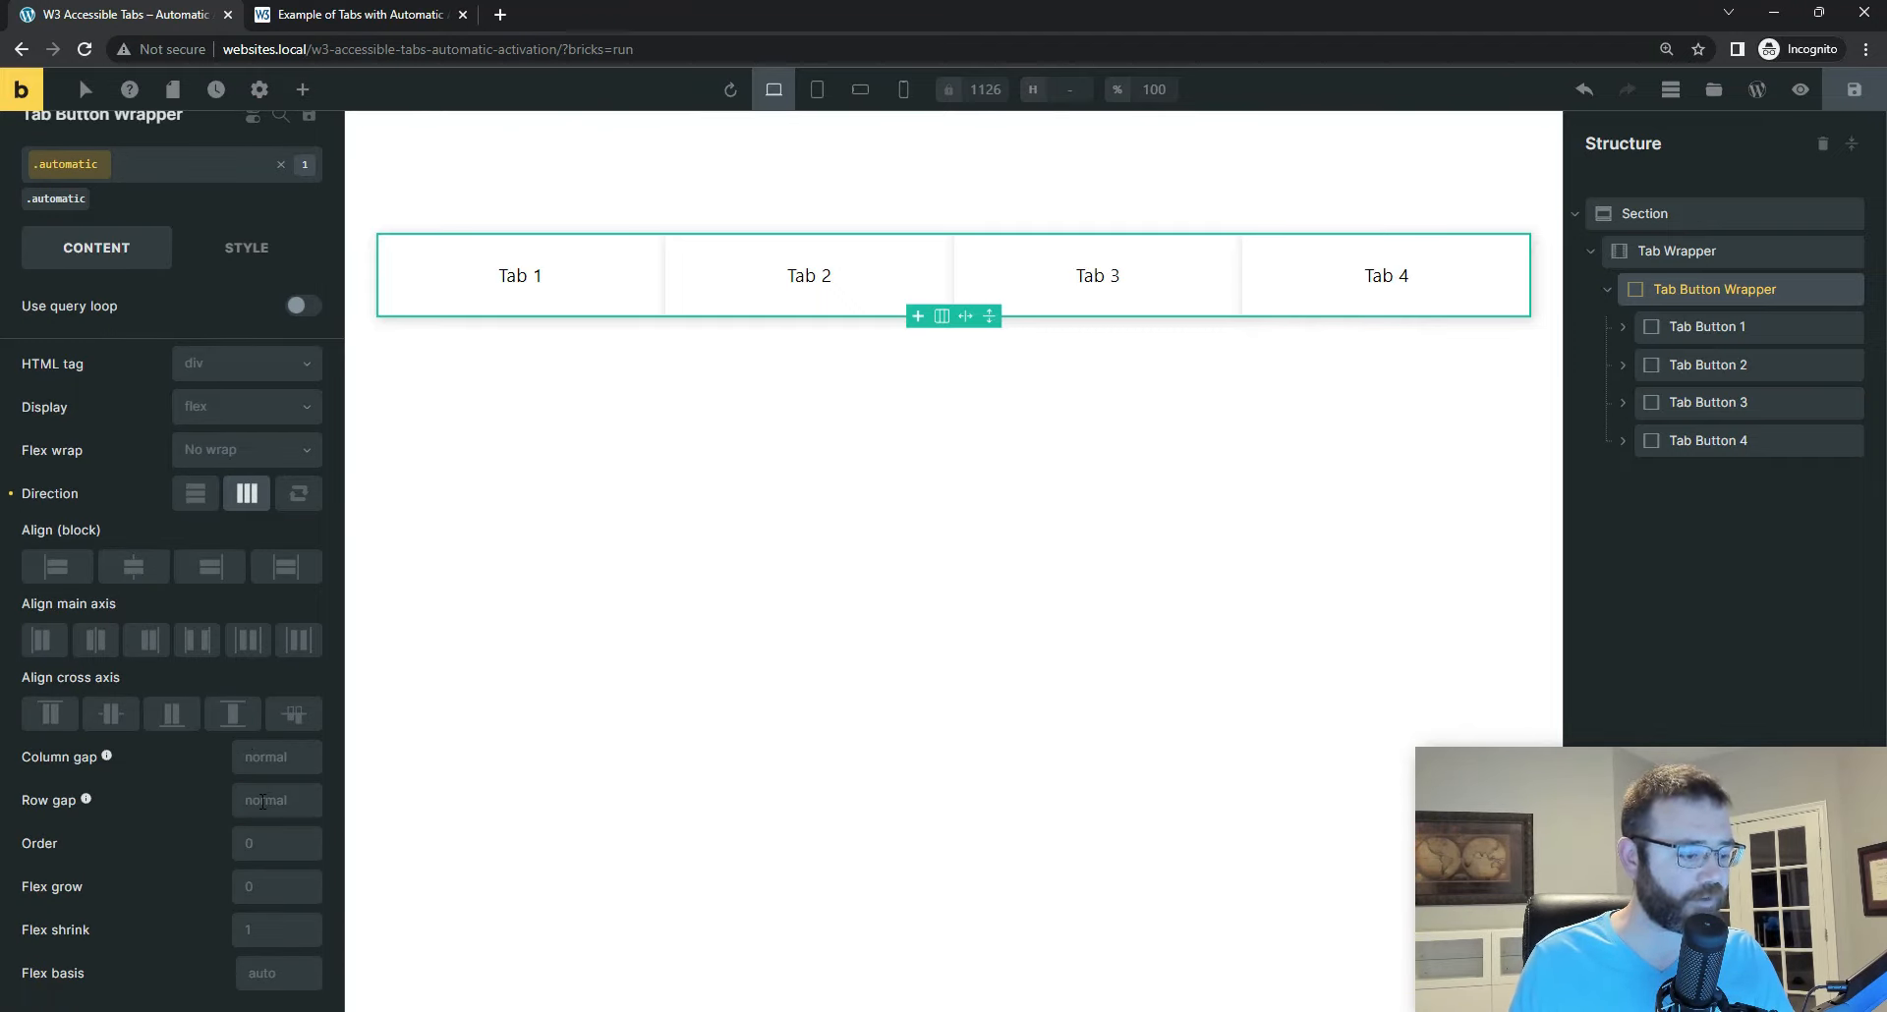
click(263, 802)
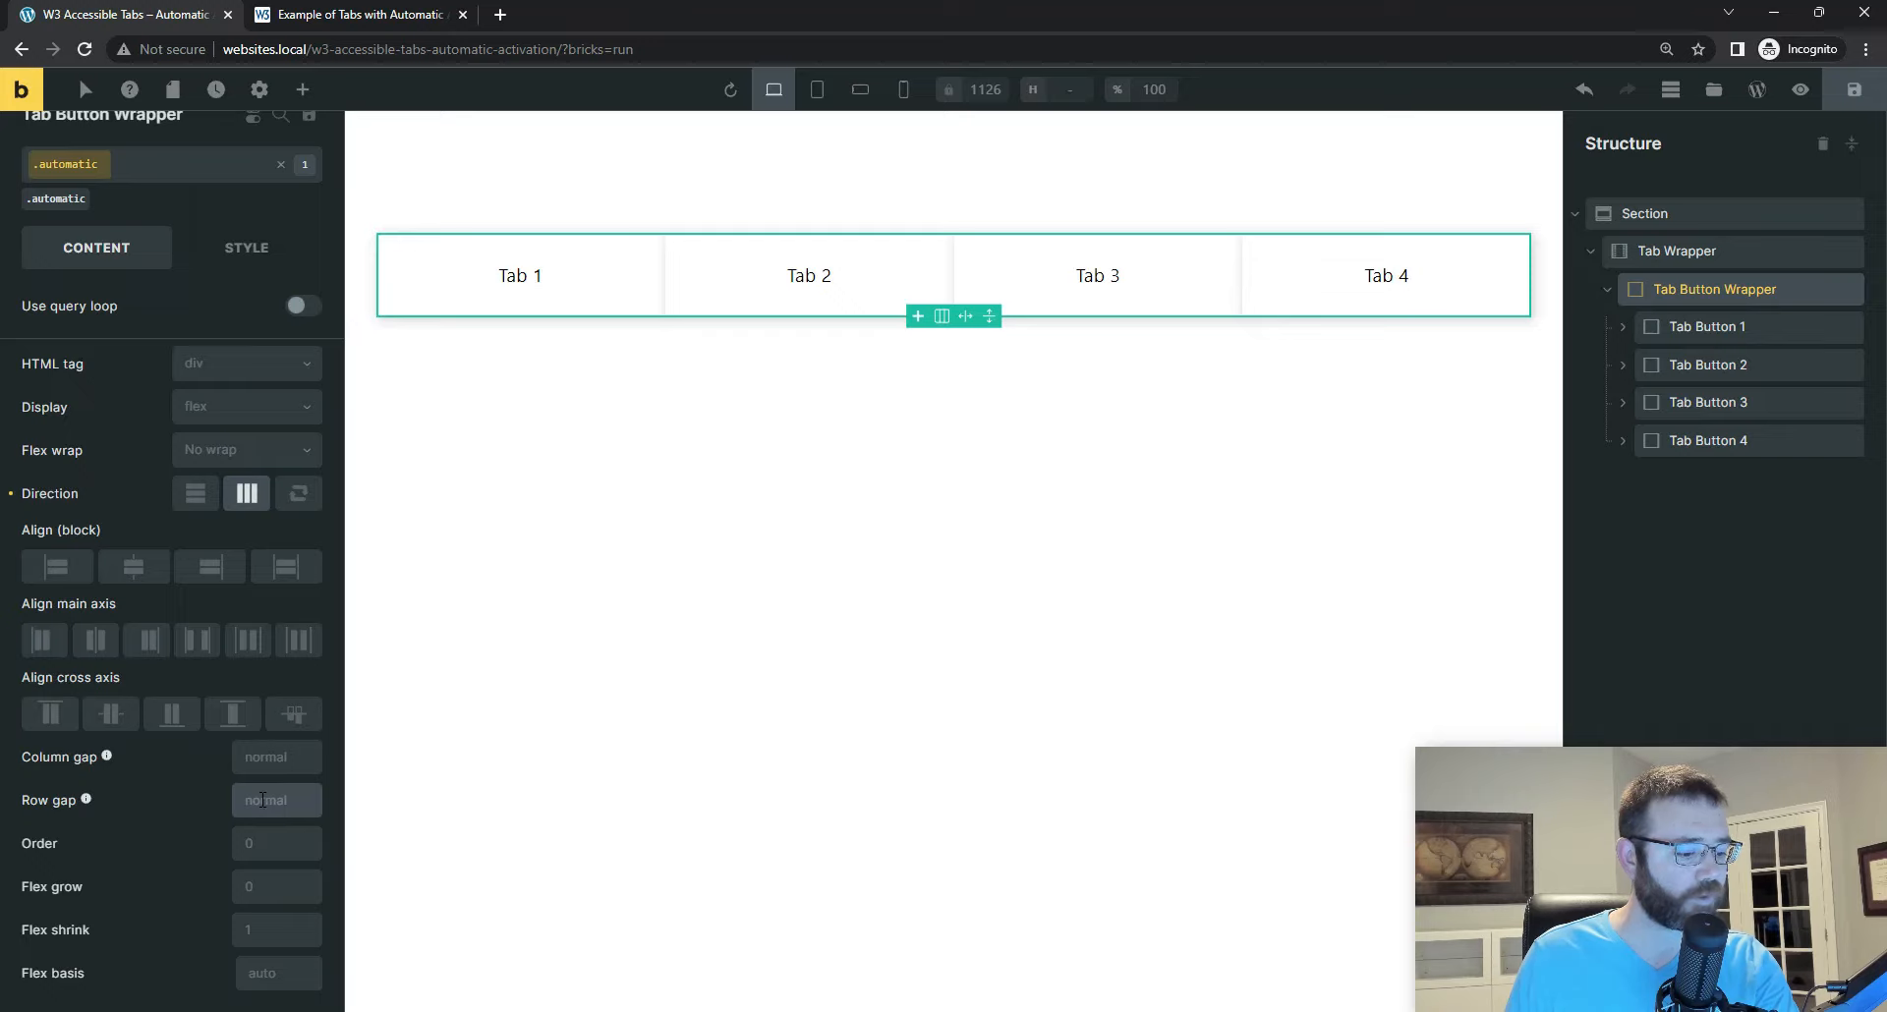
key(ctrl+v)
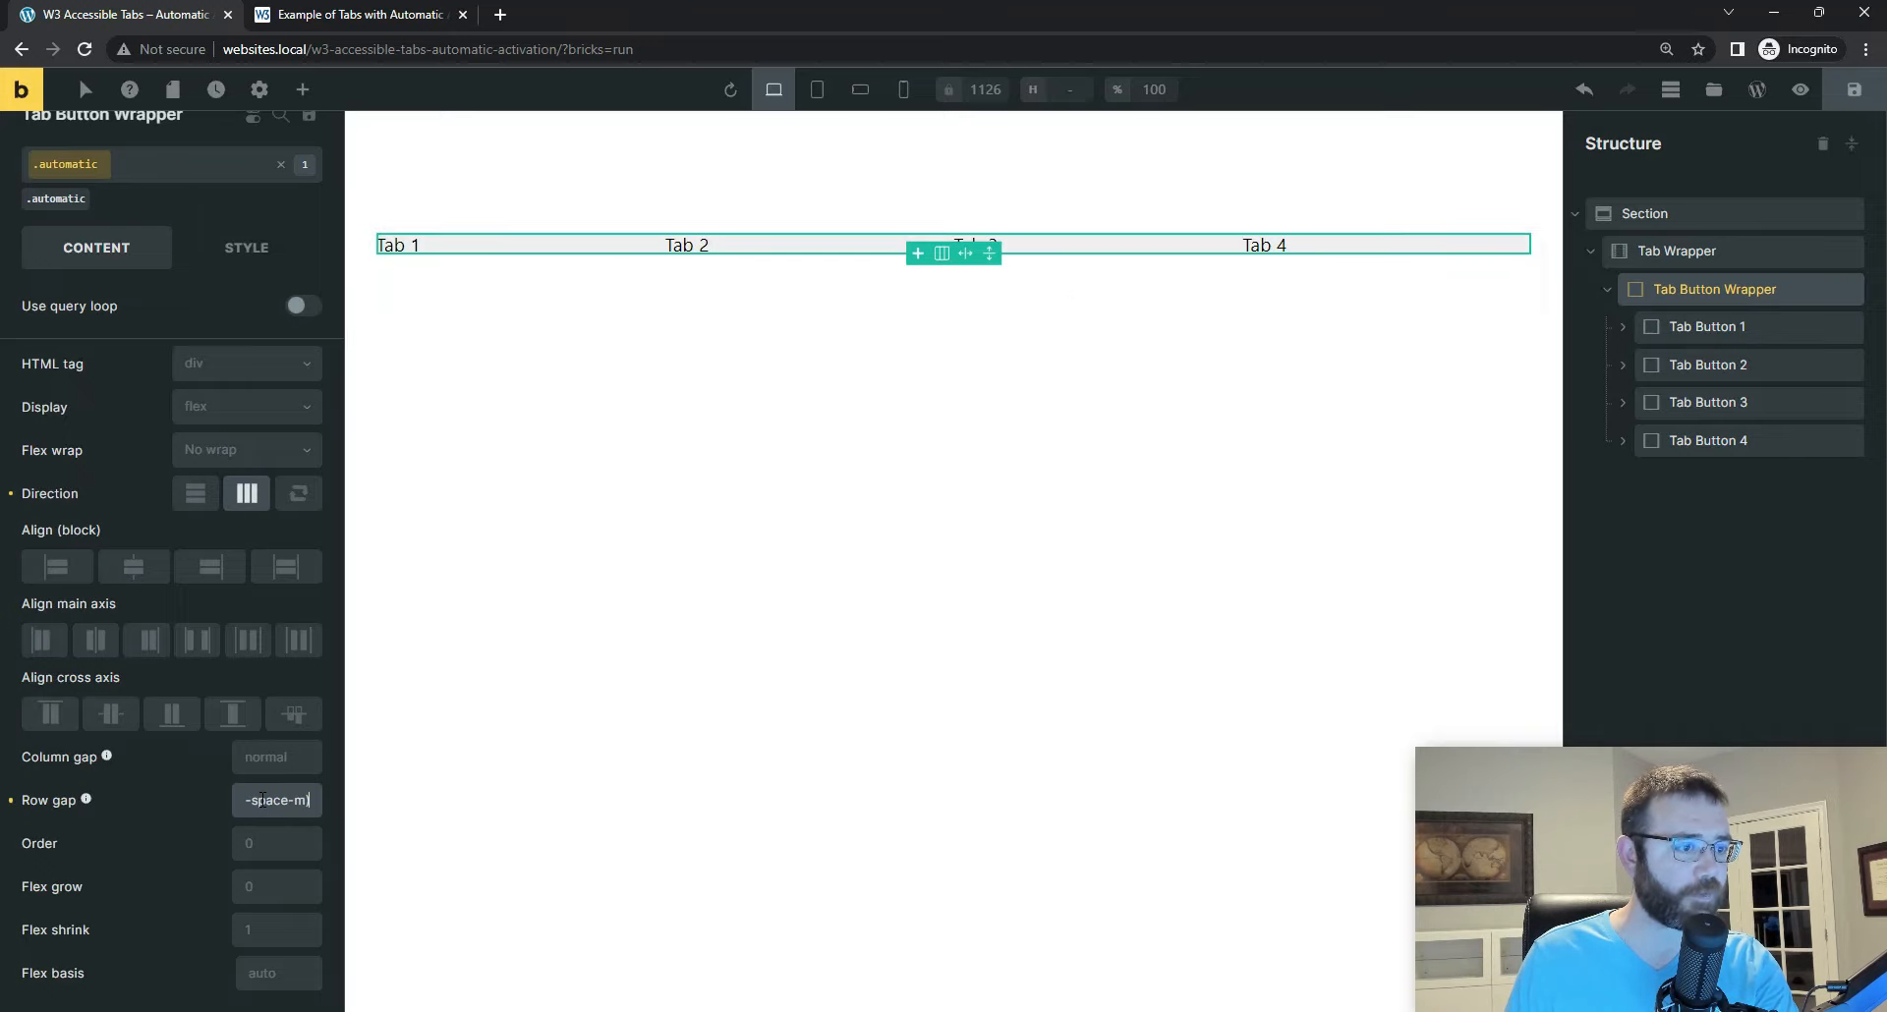
click(276, 757)
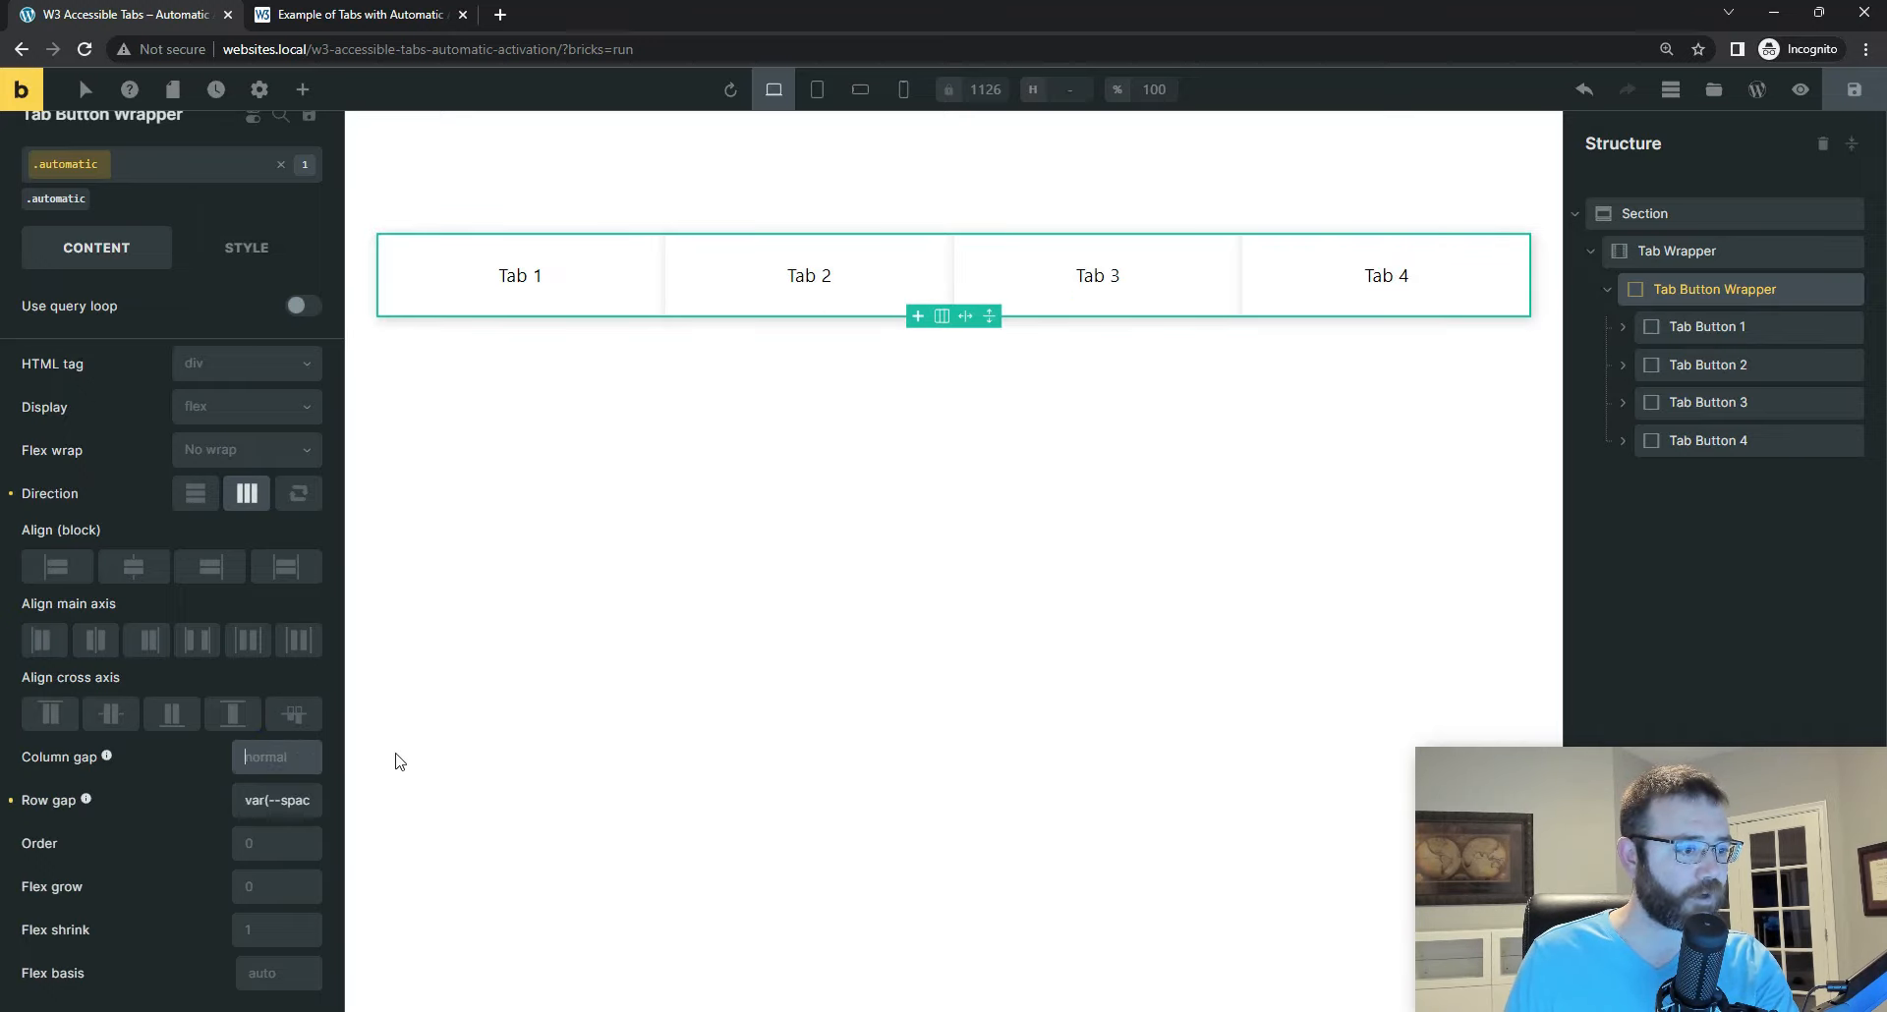
key(ctrl+v)
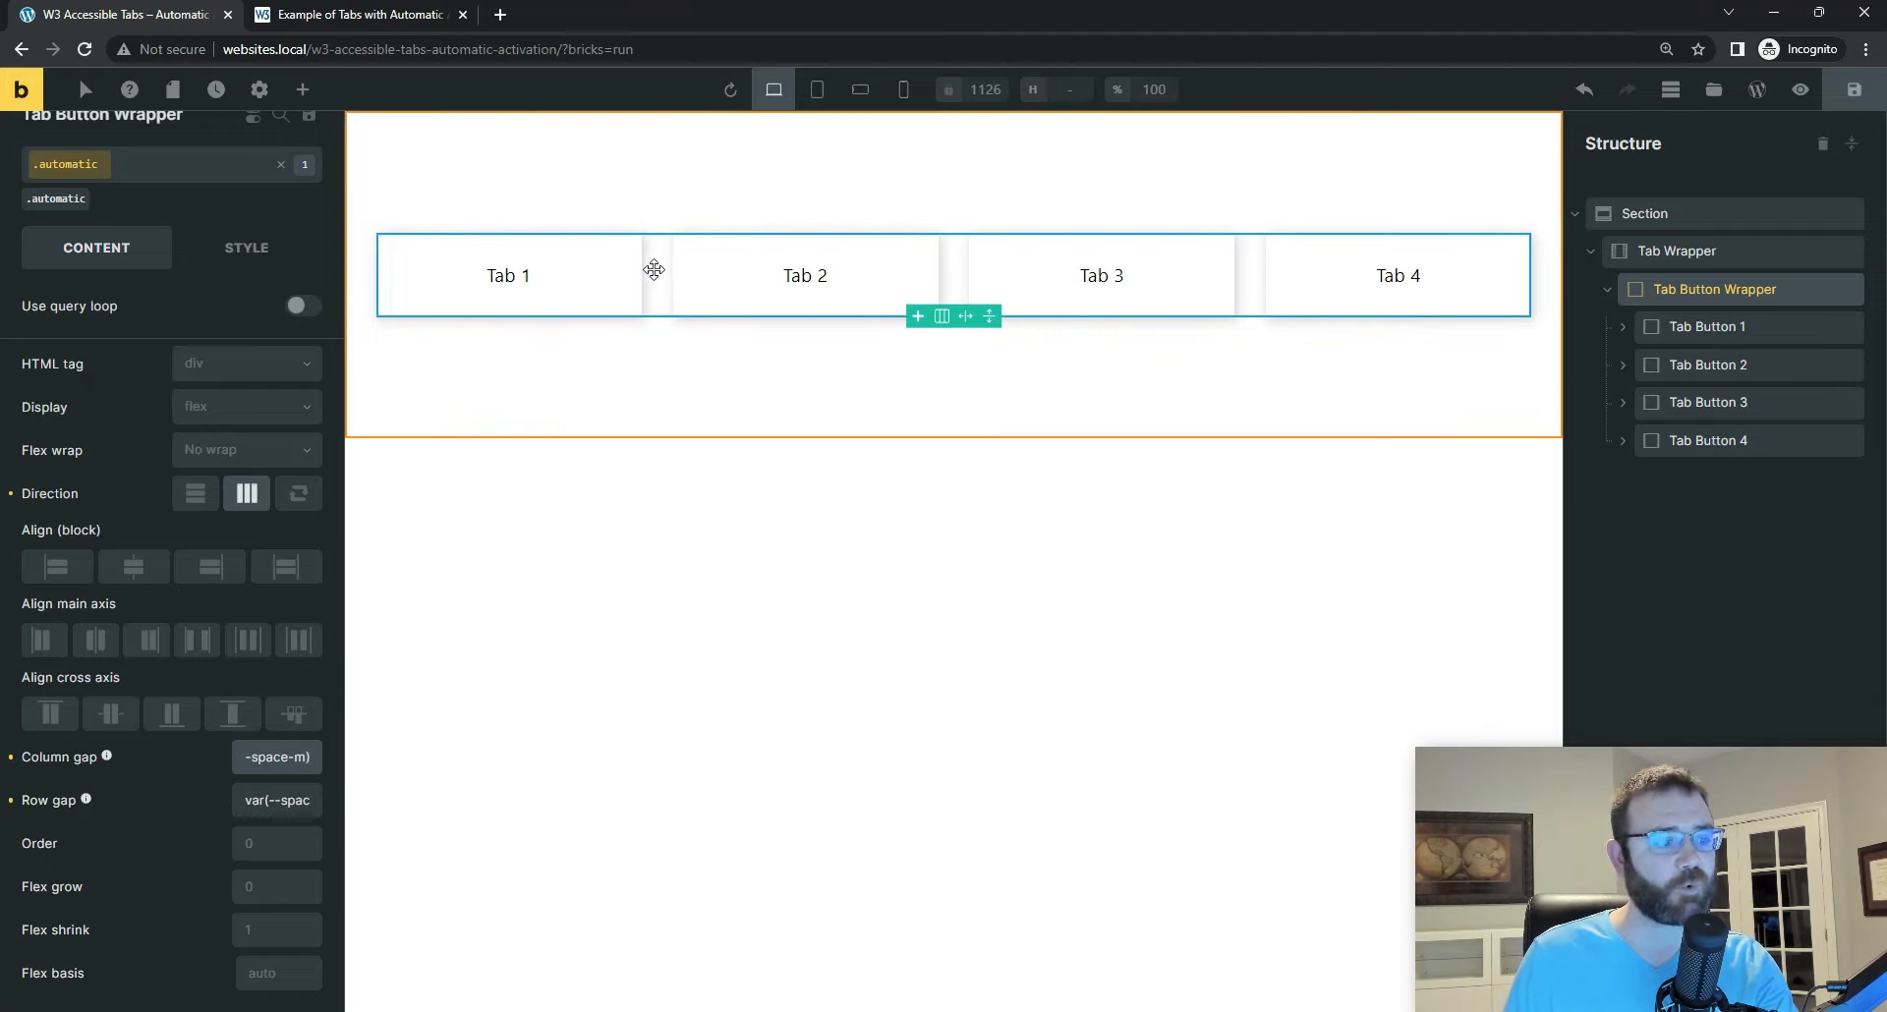
drag(295, 757, 230, 762)
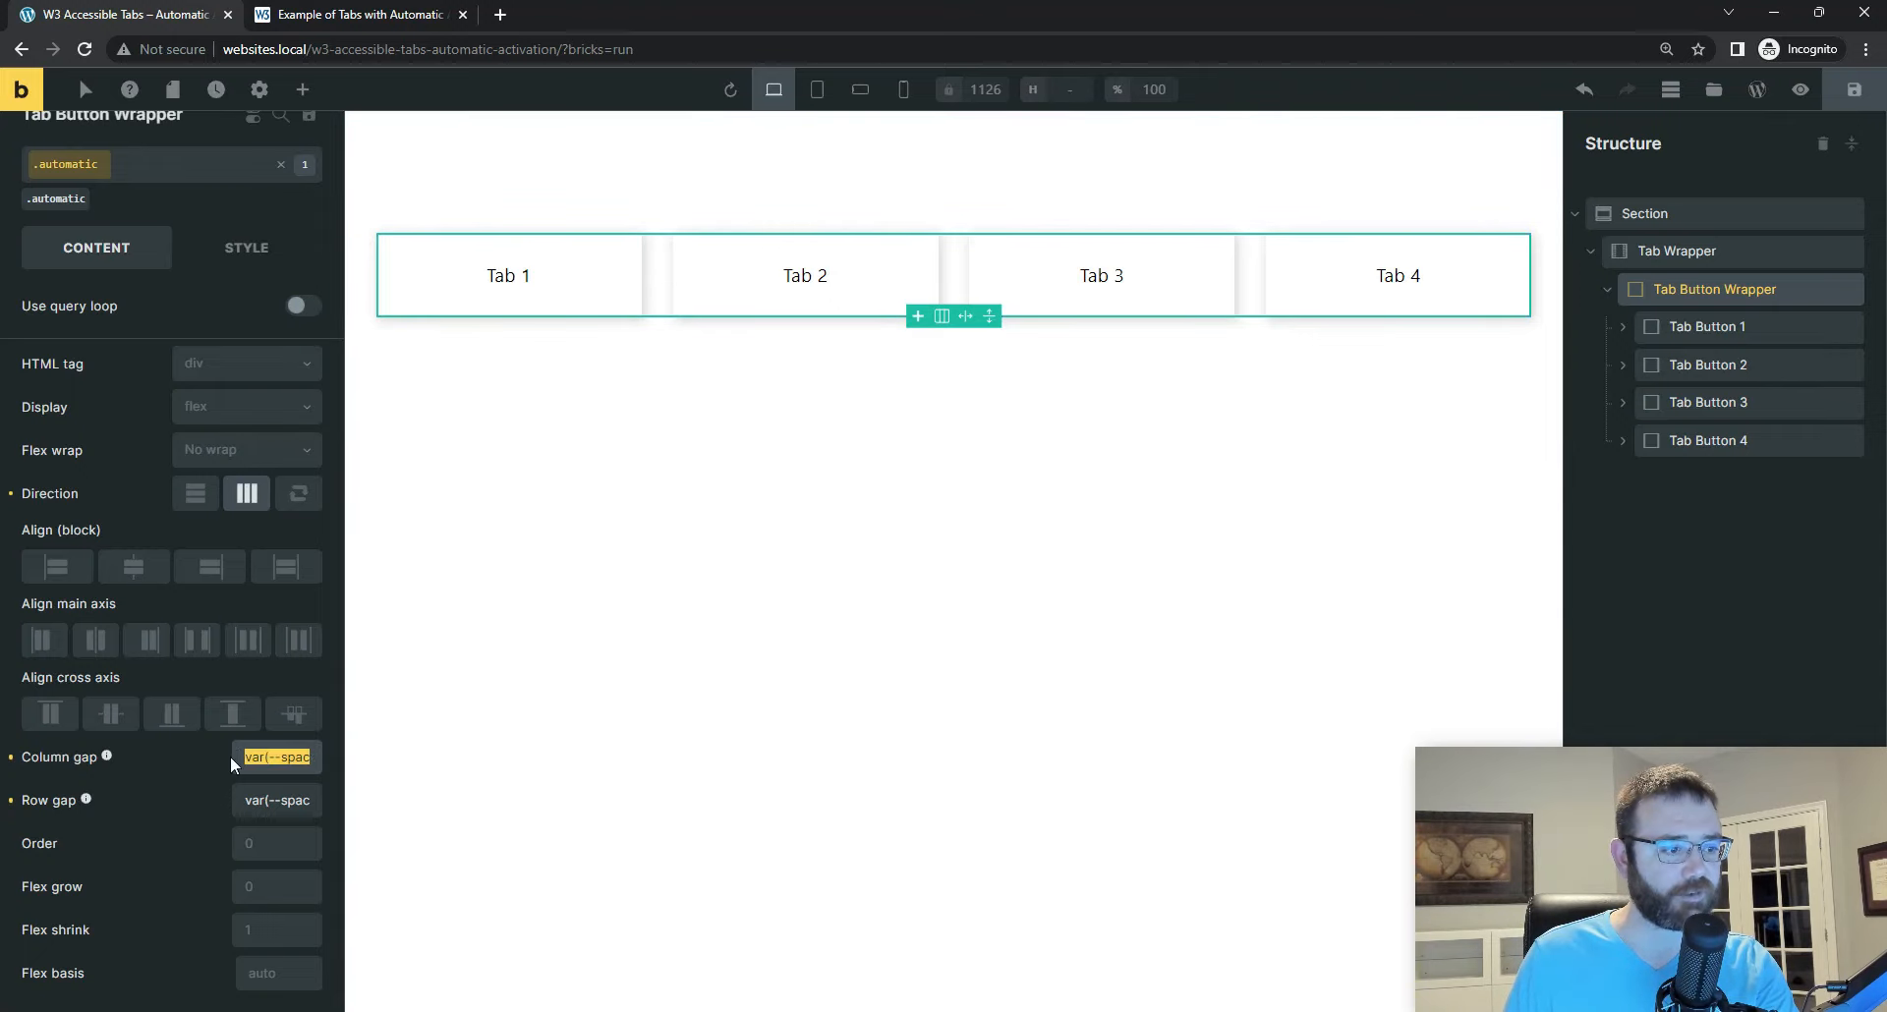
drag(345, 709, 644, 707)
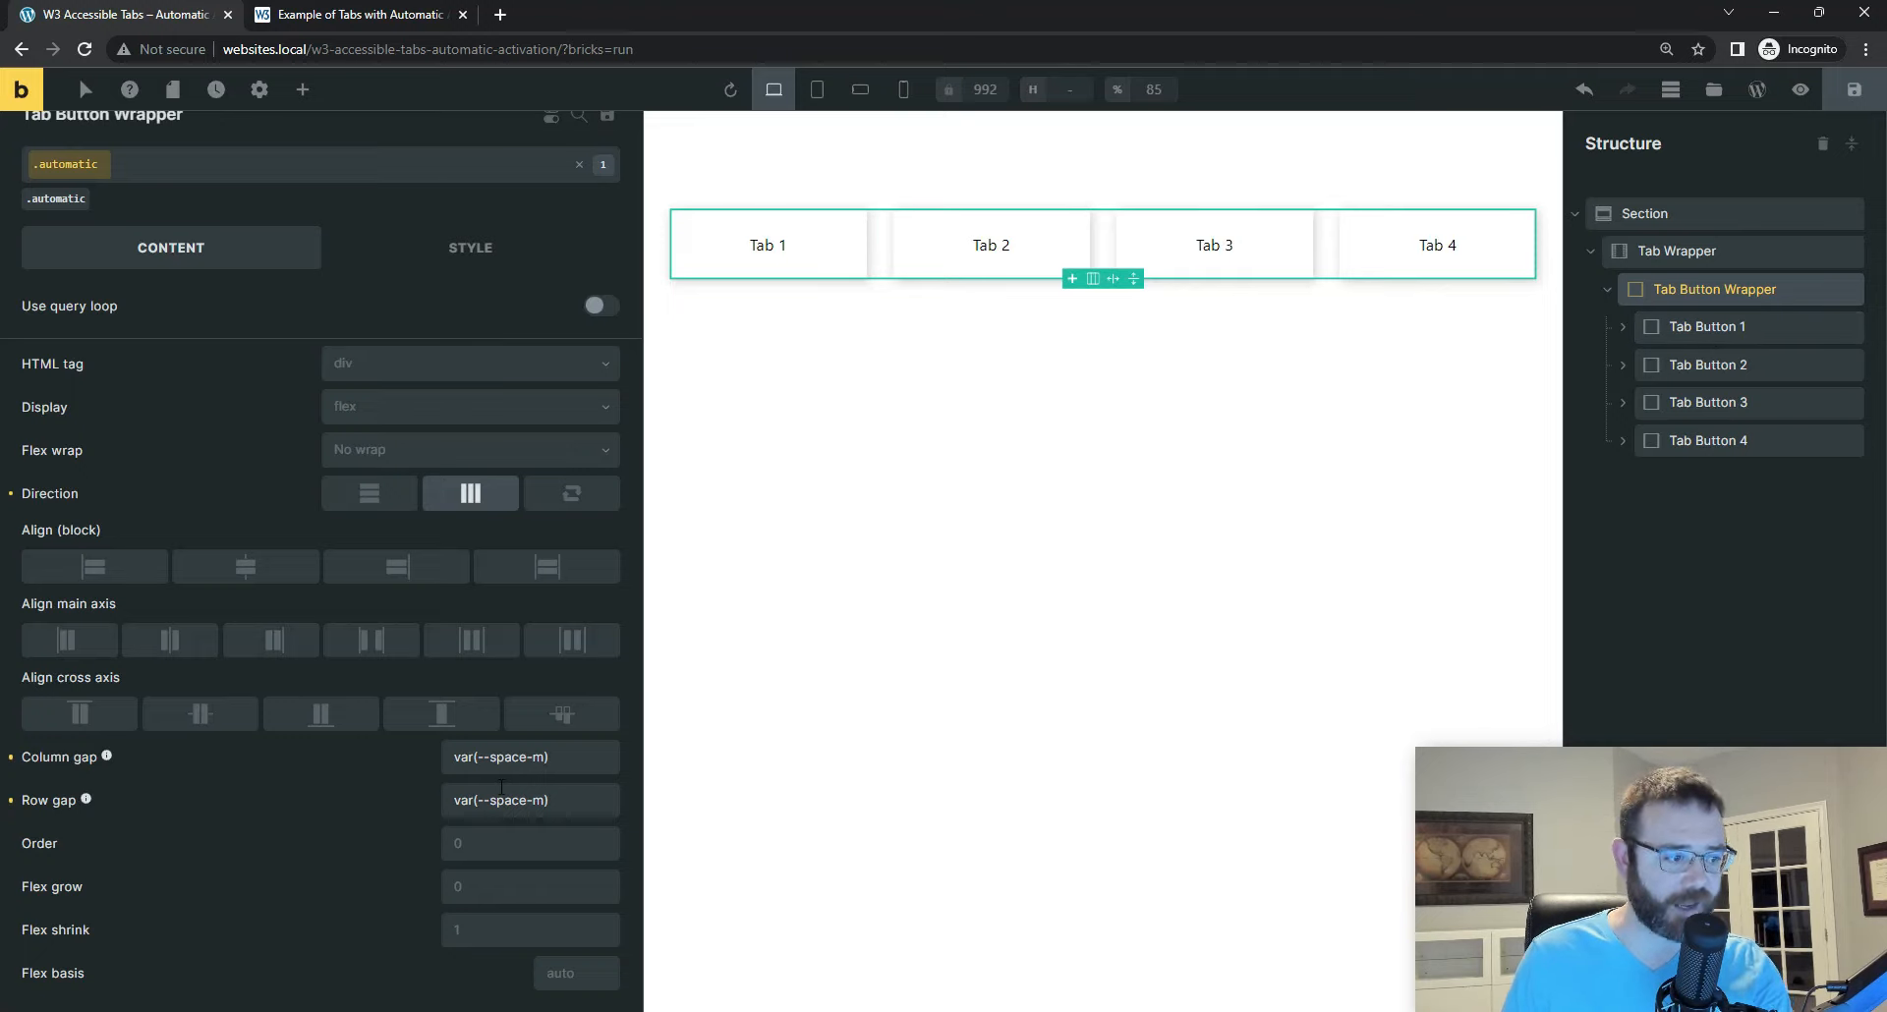
Step: Narrow the settings area back to its compact width, go through Tab Button 1 to Tab Button 4, and save the page
click(575, 763)
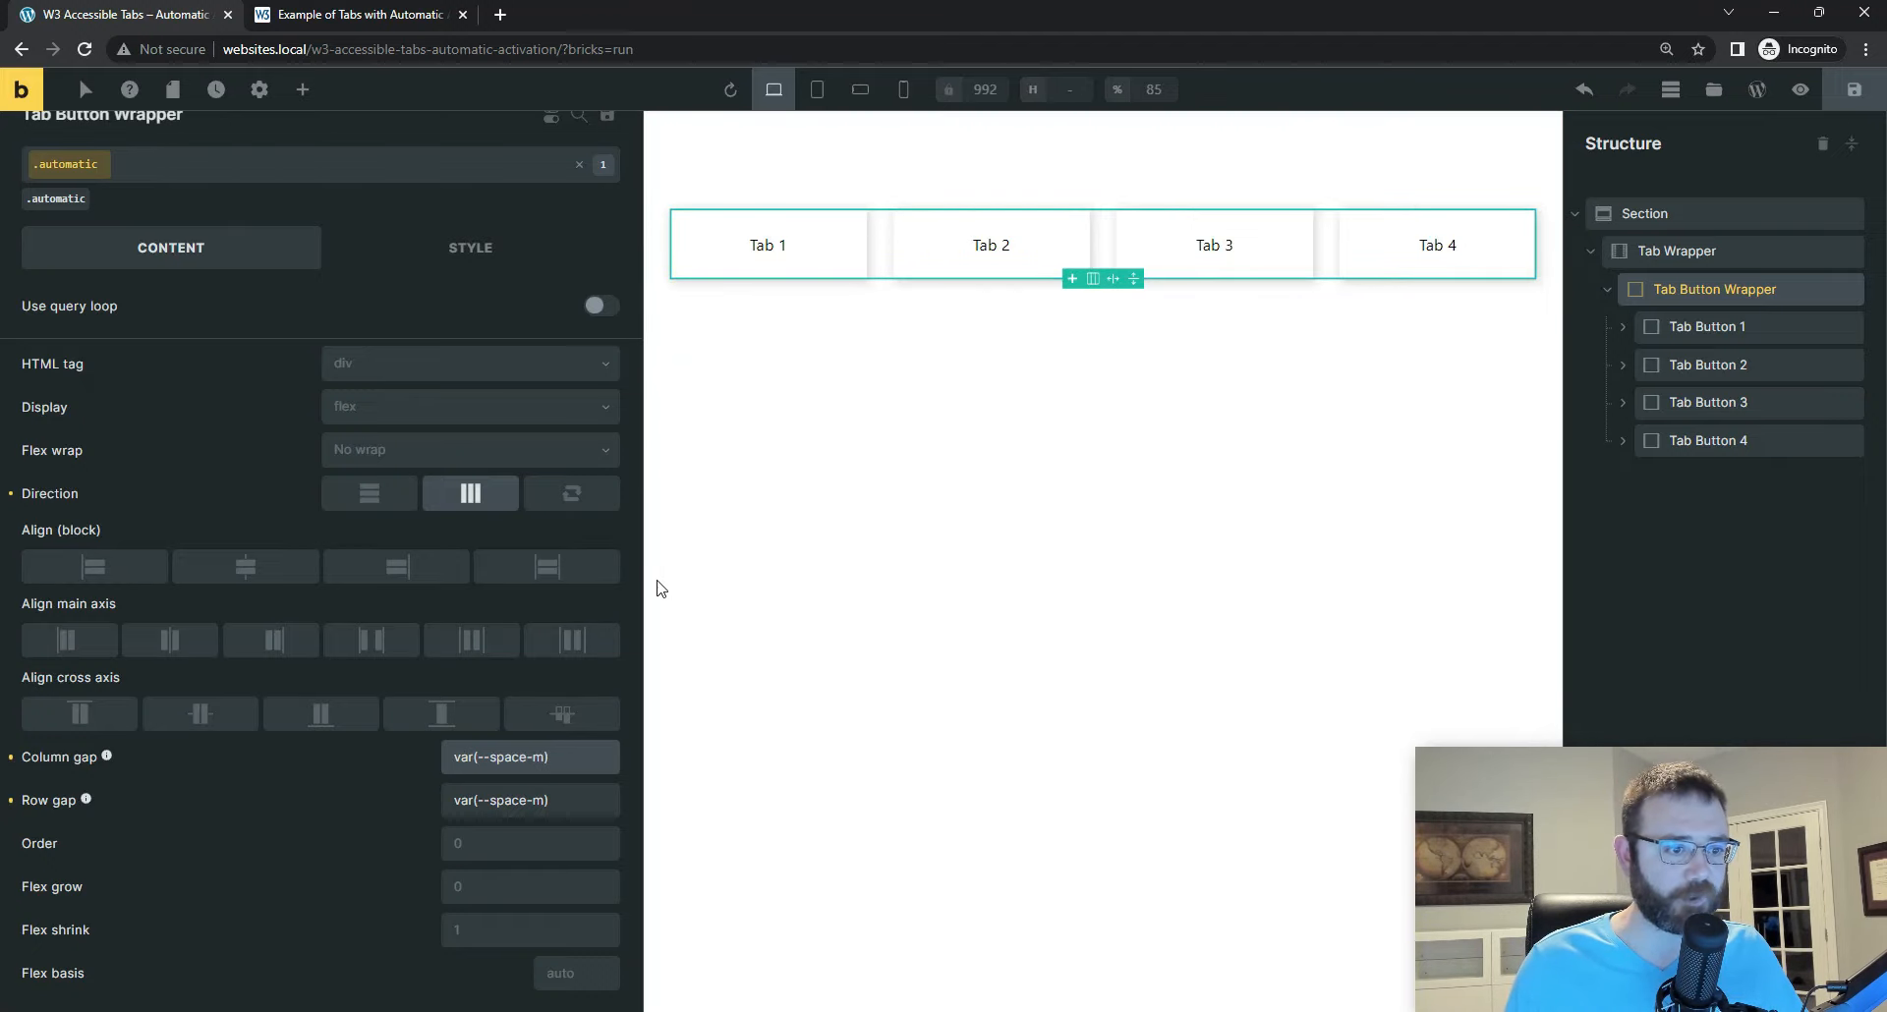
drag(641, 589, 341, 590)
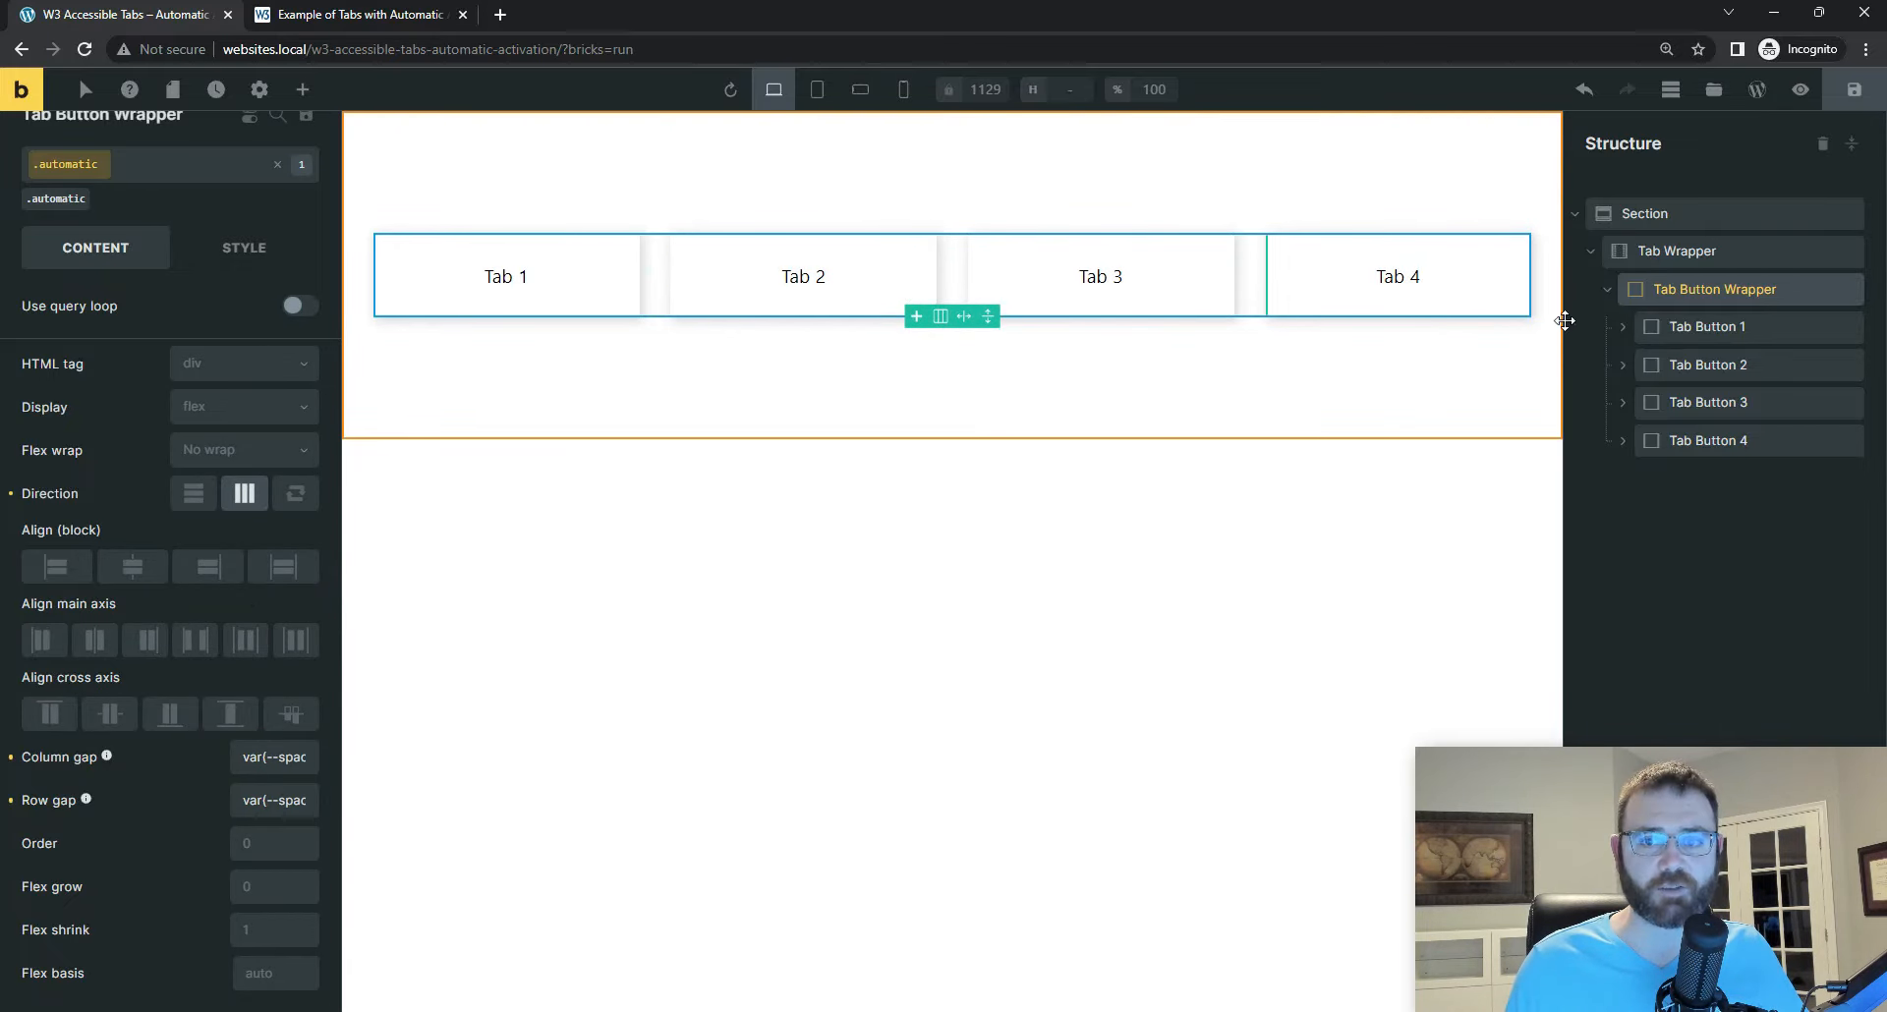
click(1704, 326)
click(1700, 365)
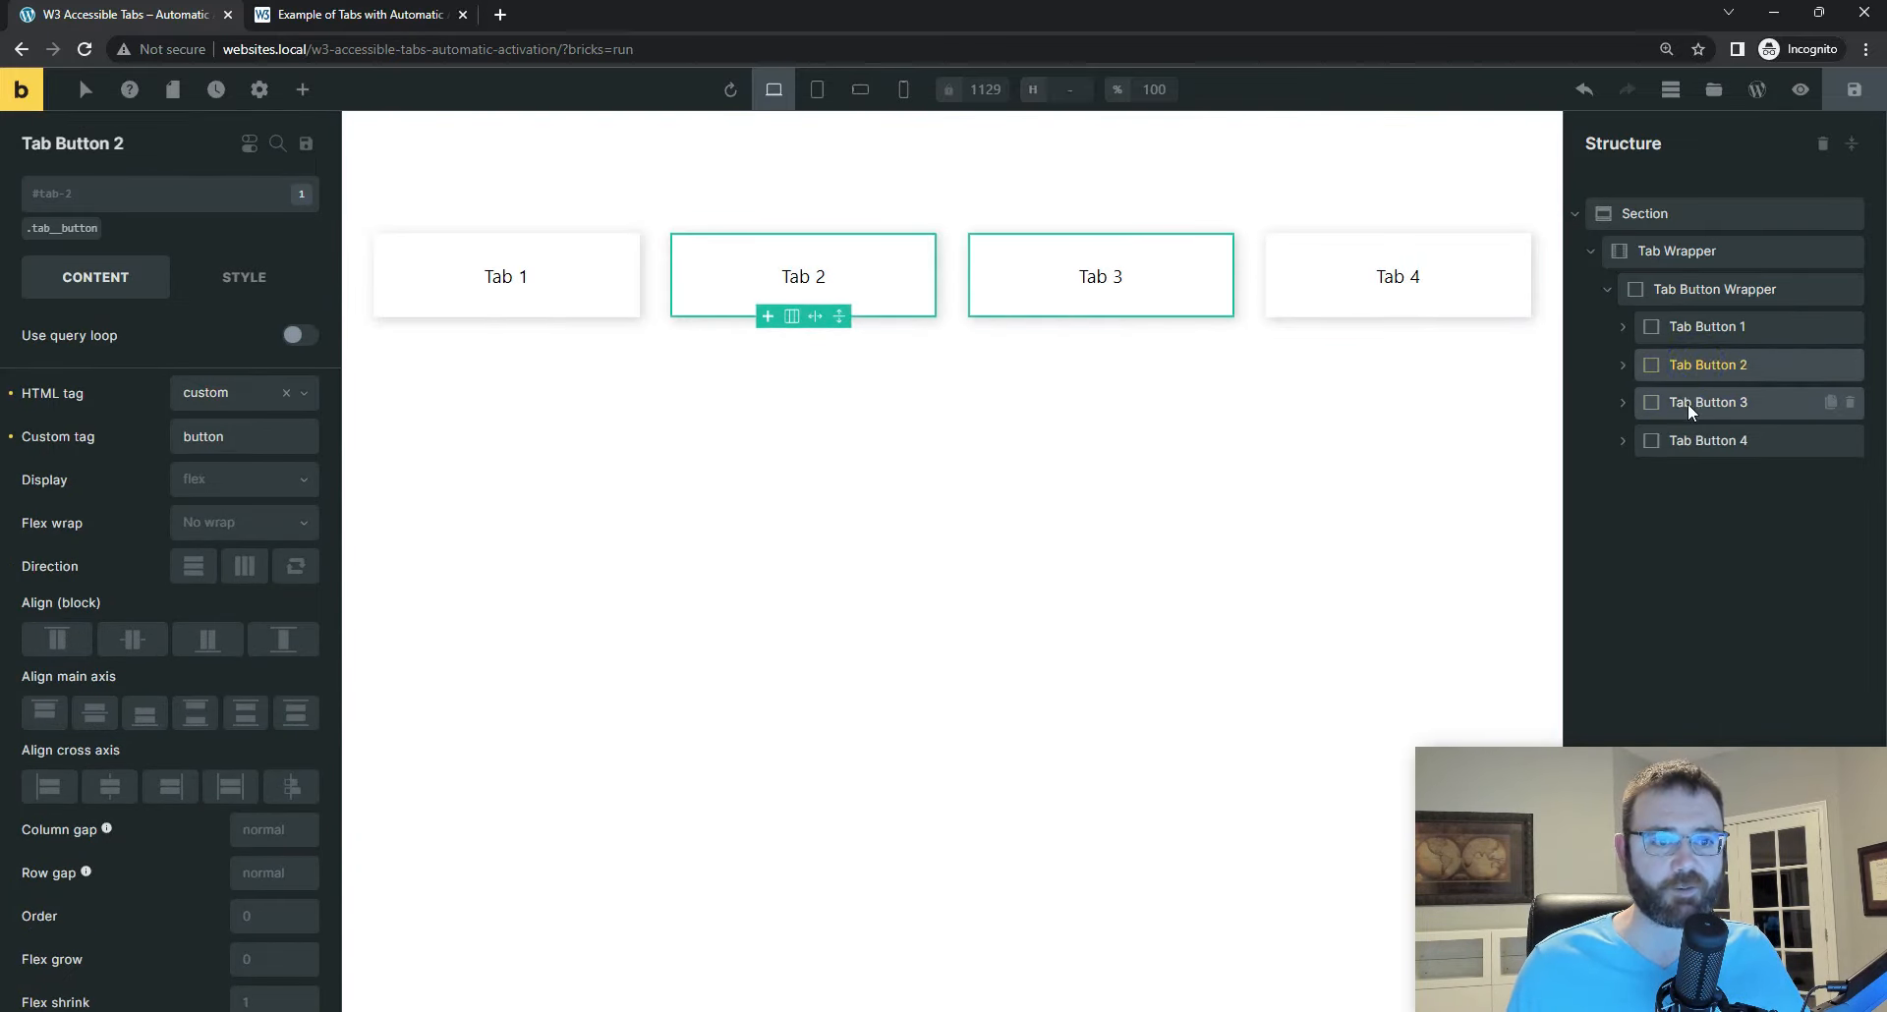
click(1691, 402)
click(1706, 440)
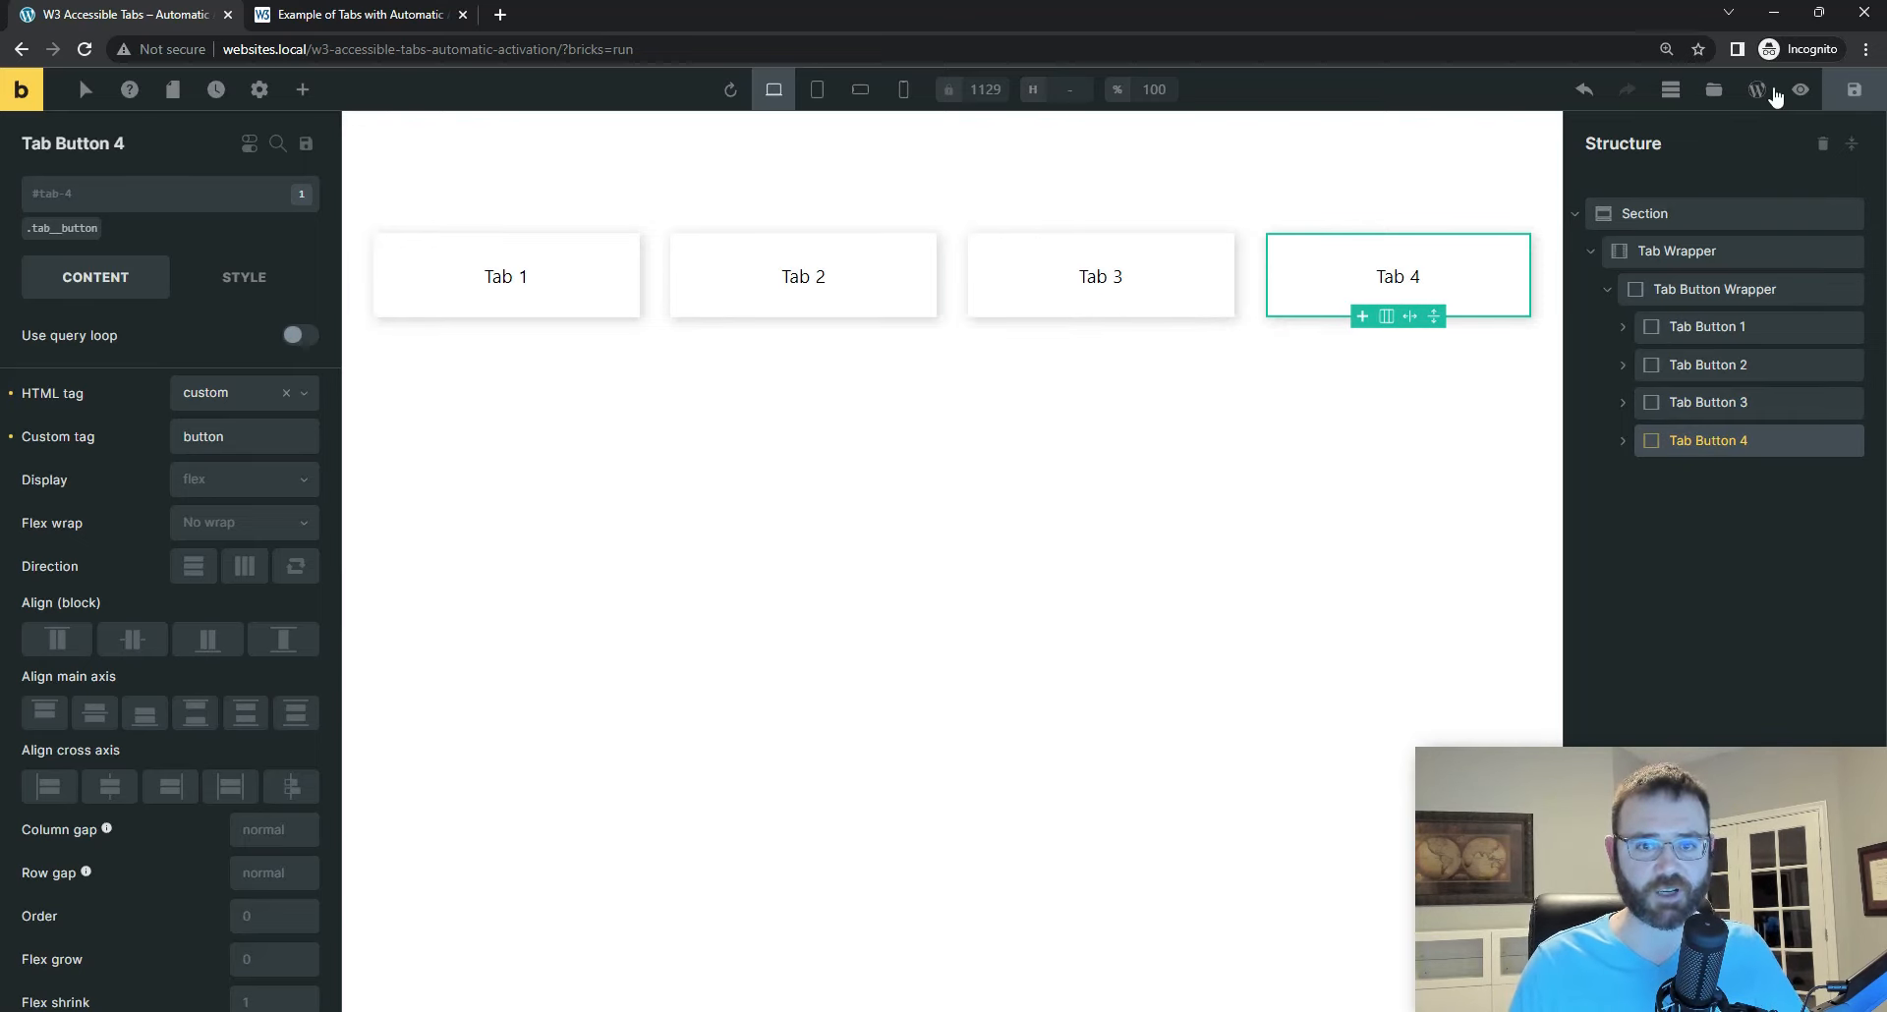
click(1852, 89)
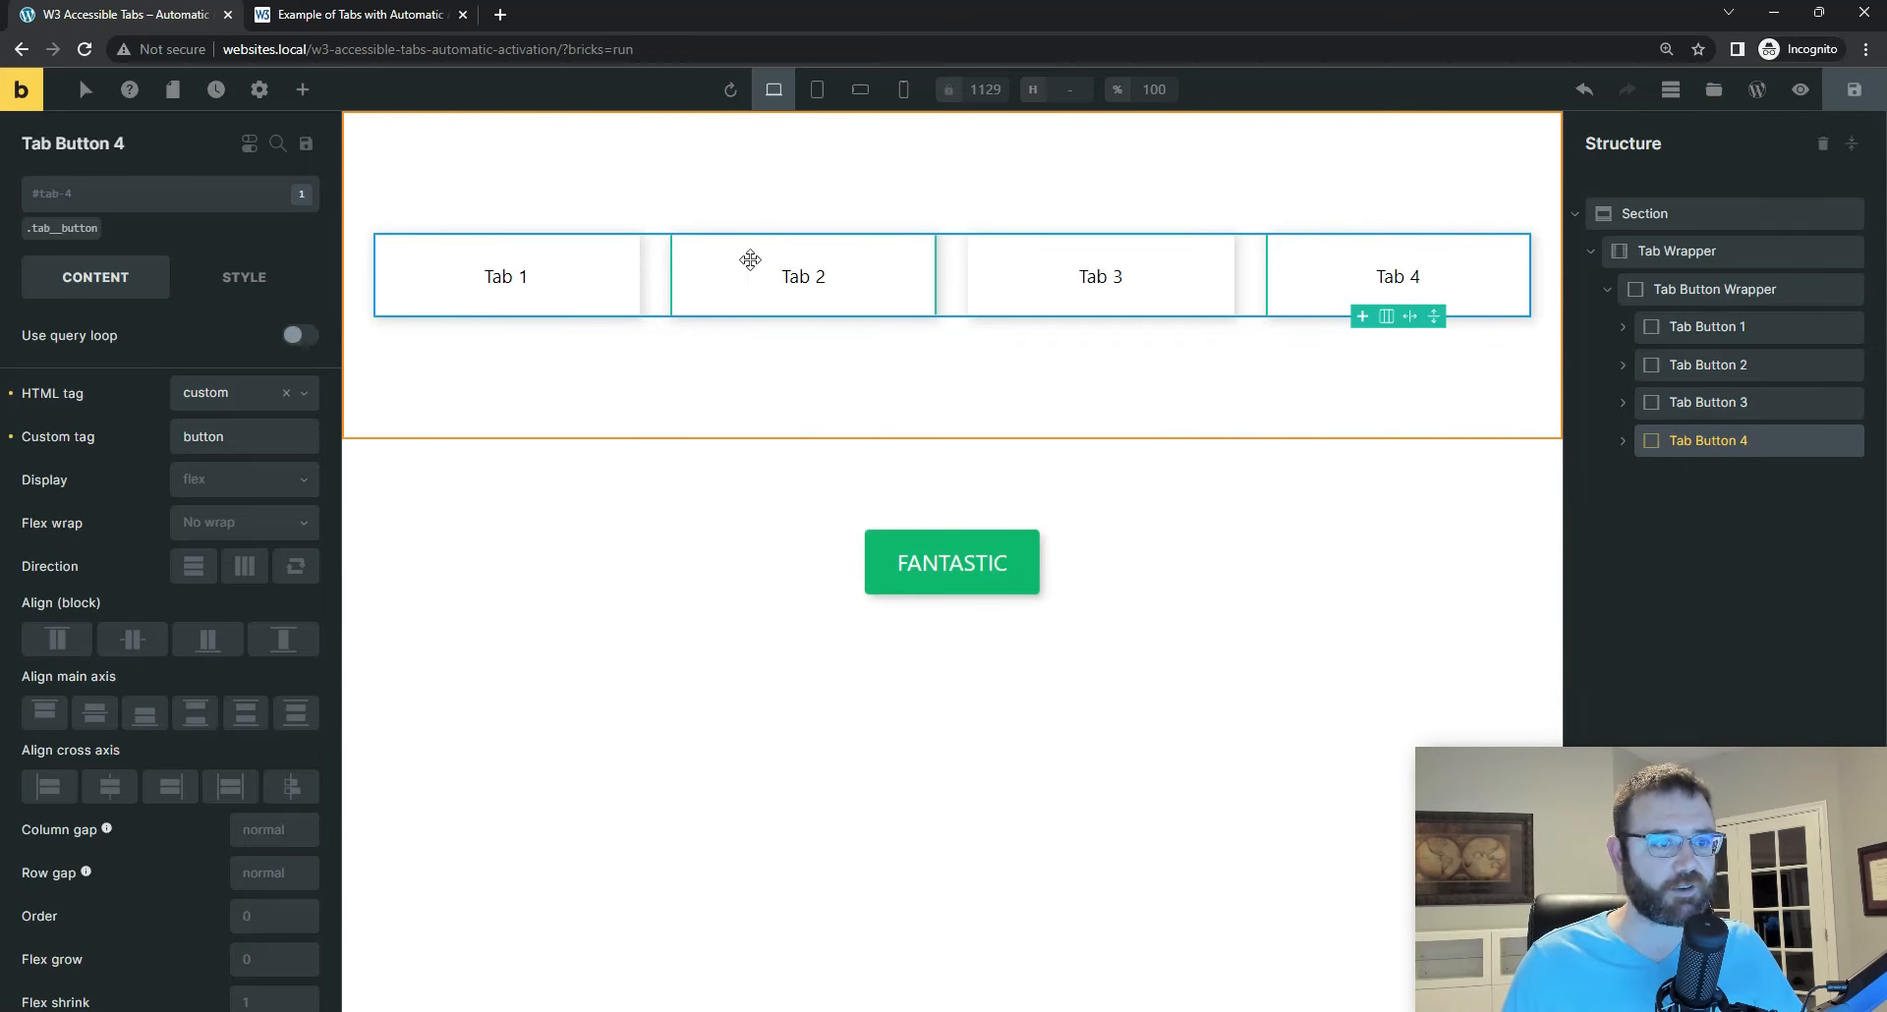
Step: Collapse the Tab Button Wrapper in the structure, and fold the tablist div in the Visual Studio Code markup
click(1678, 287)
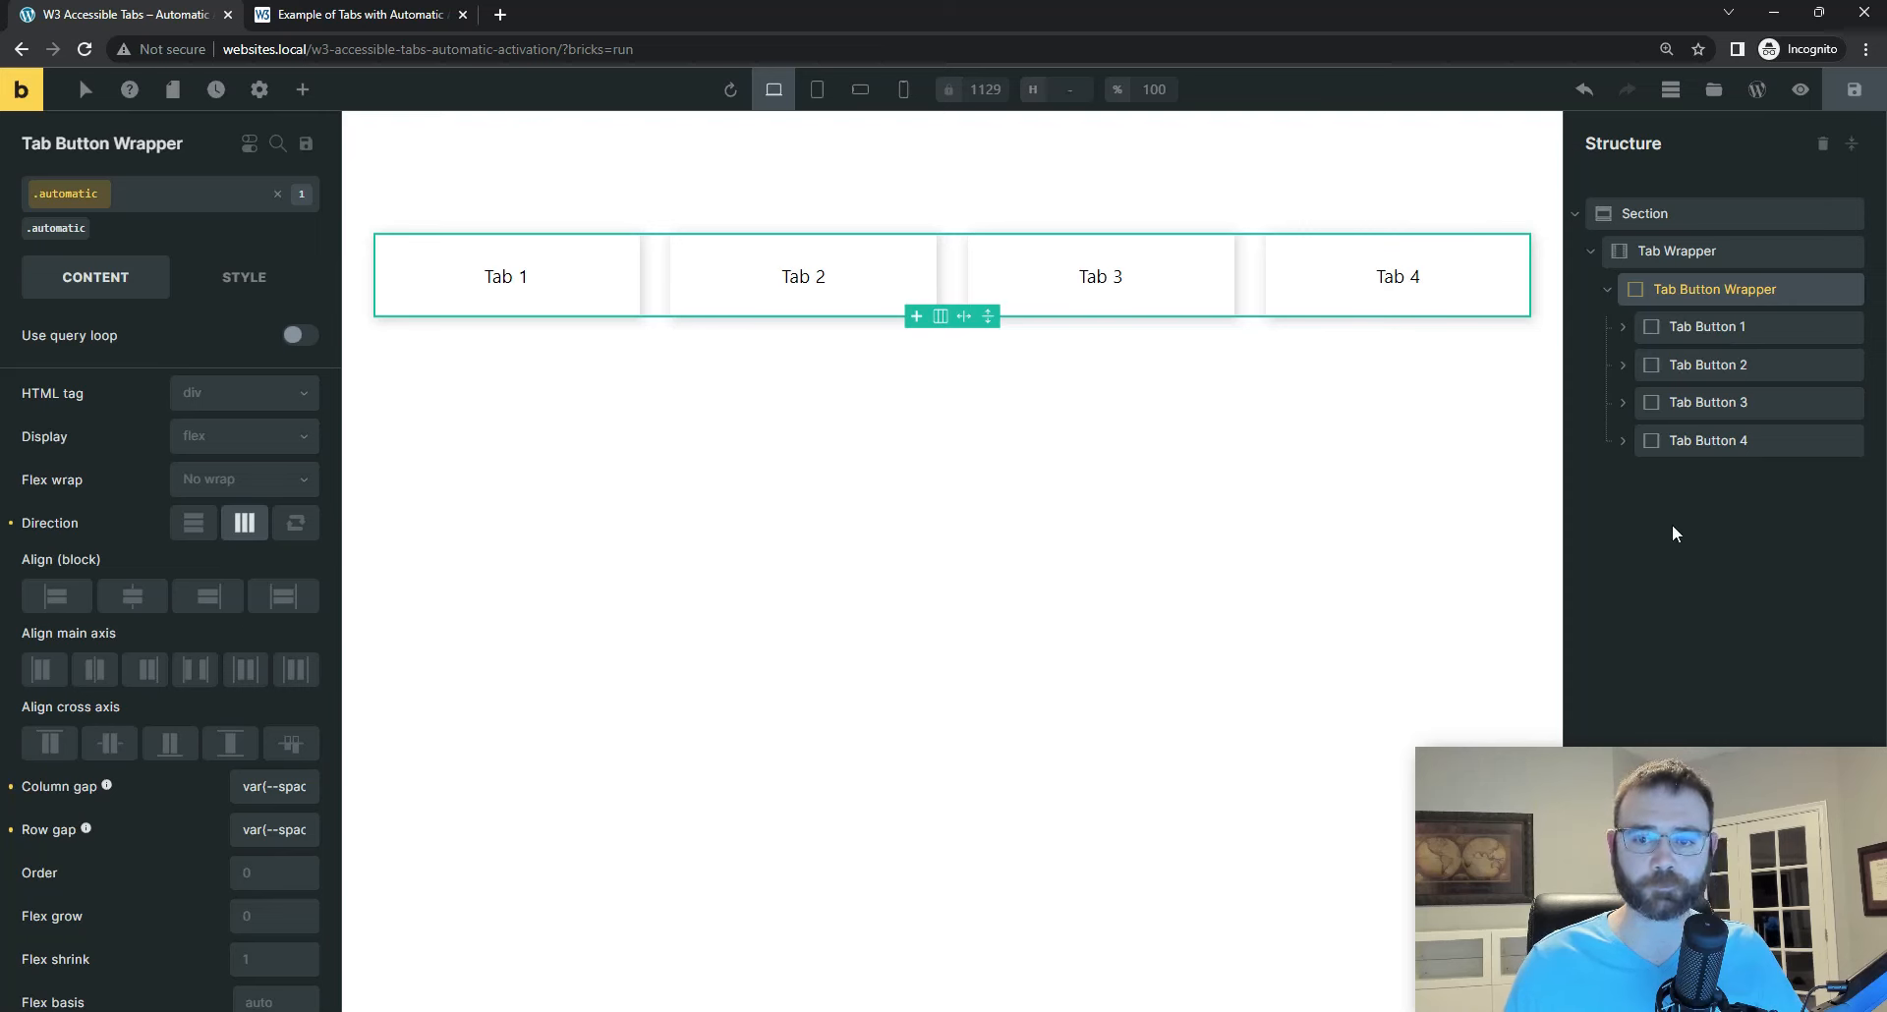
click(1608, 290)
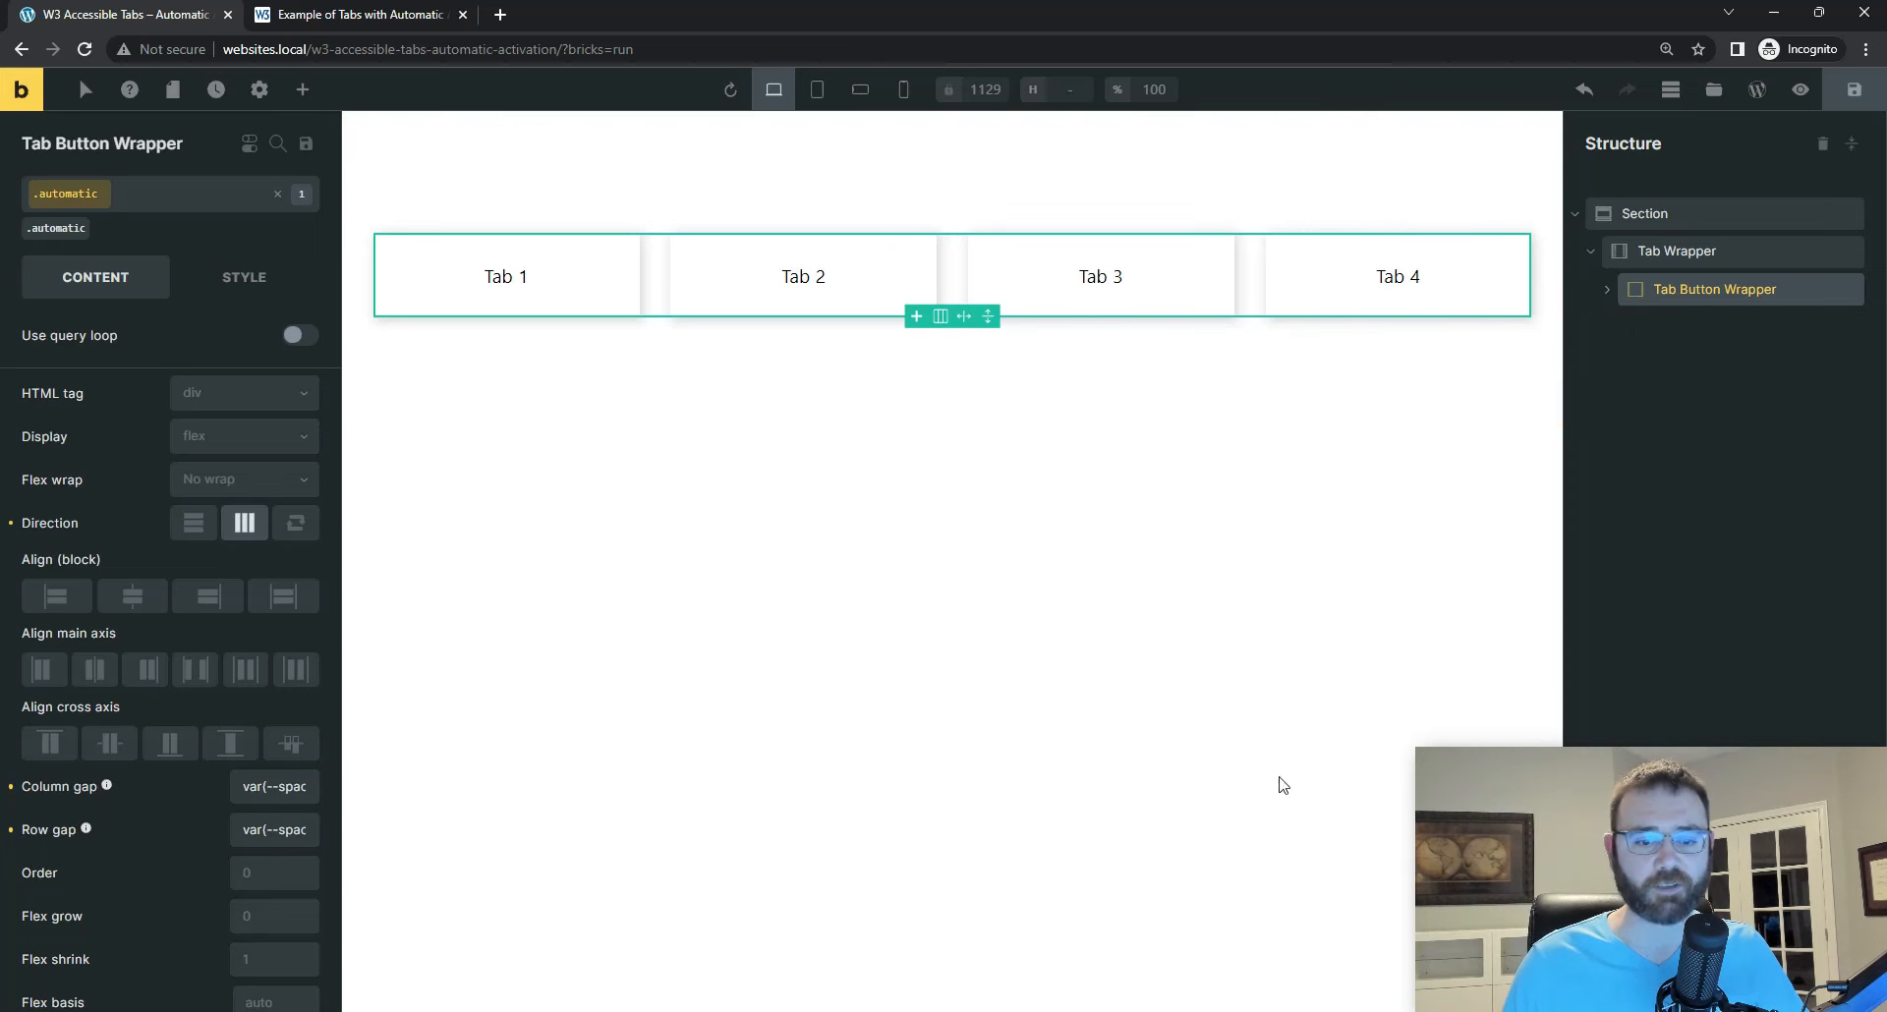
key(alt+Tab)
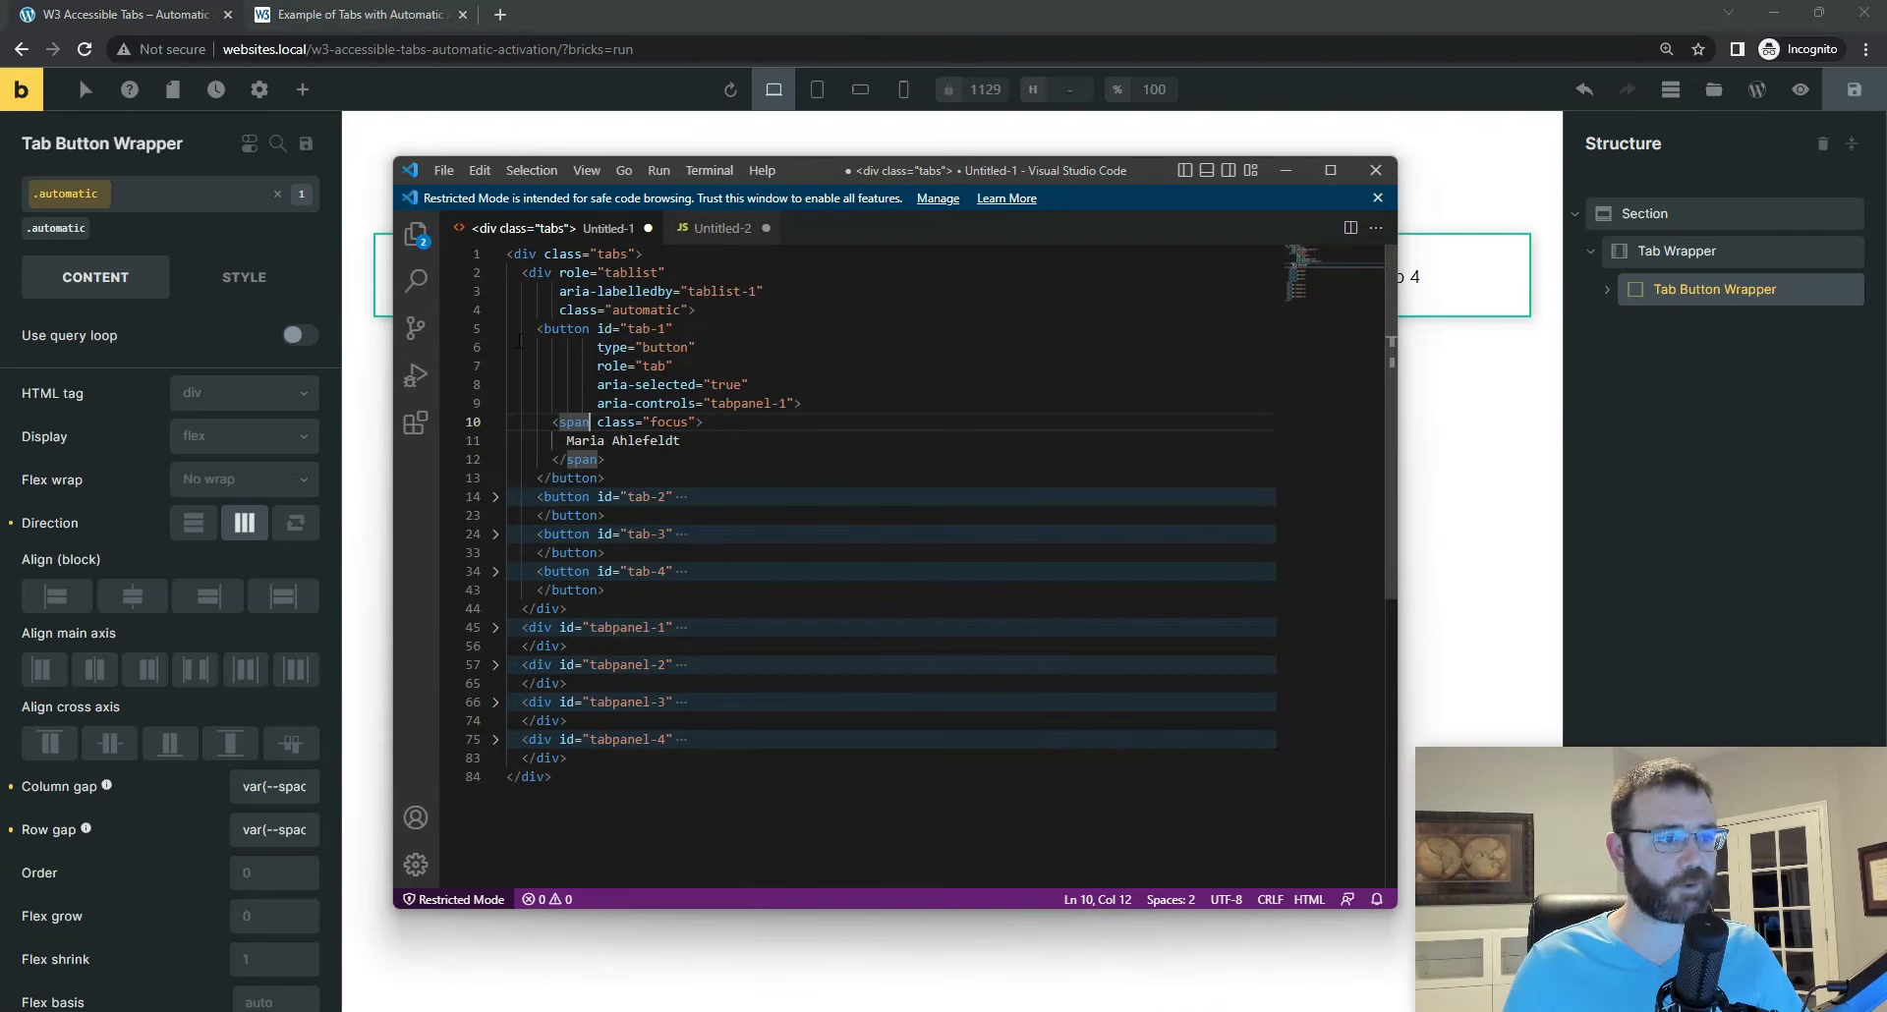
click(522, 272)
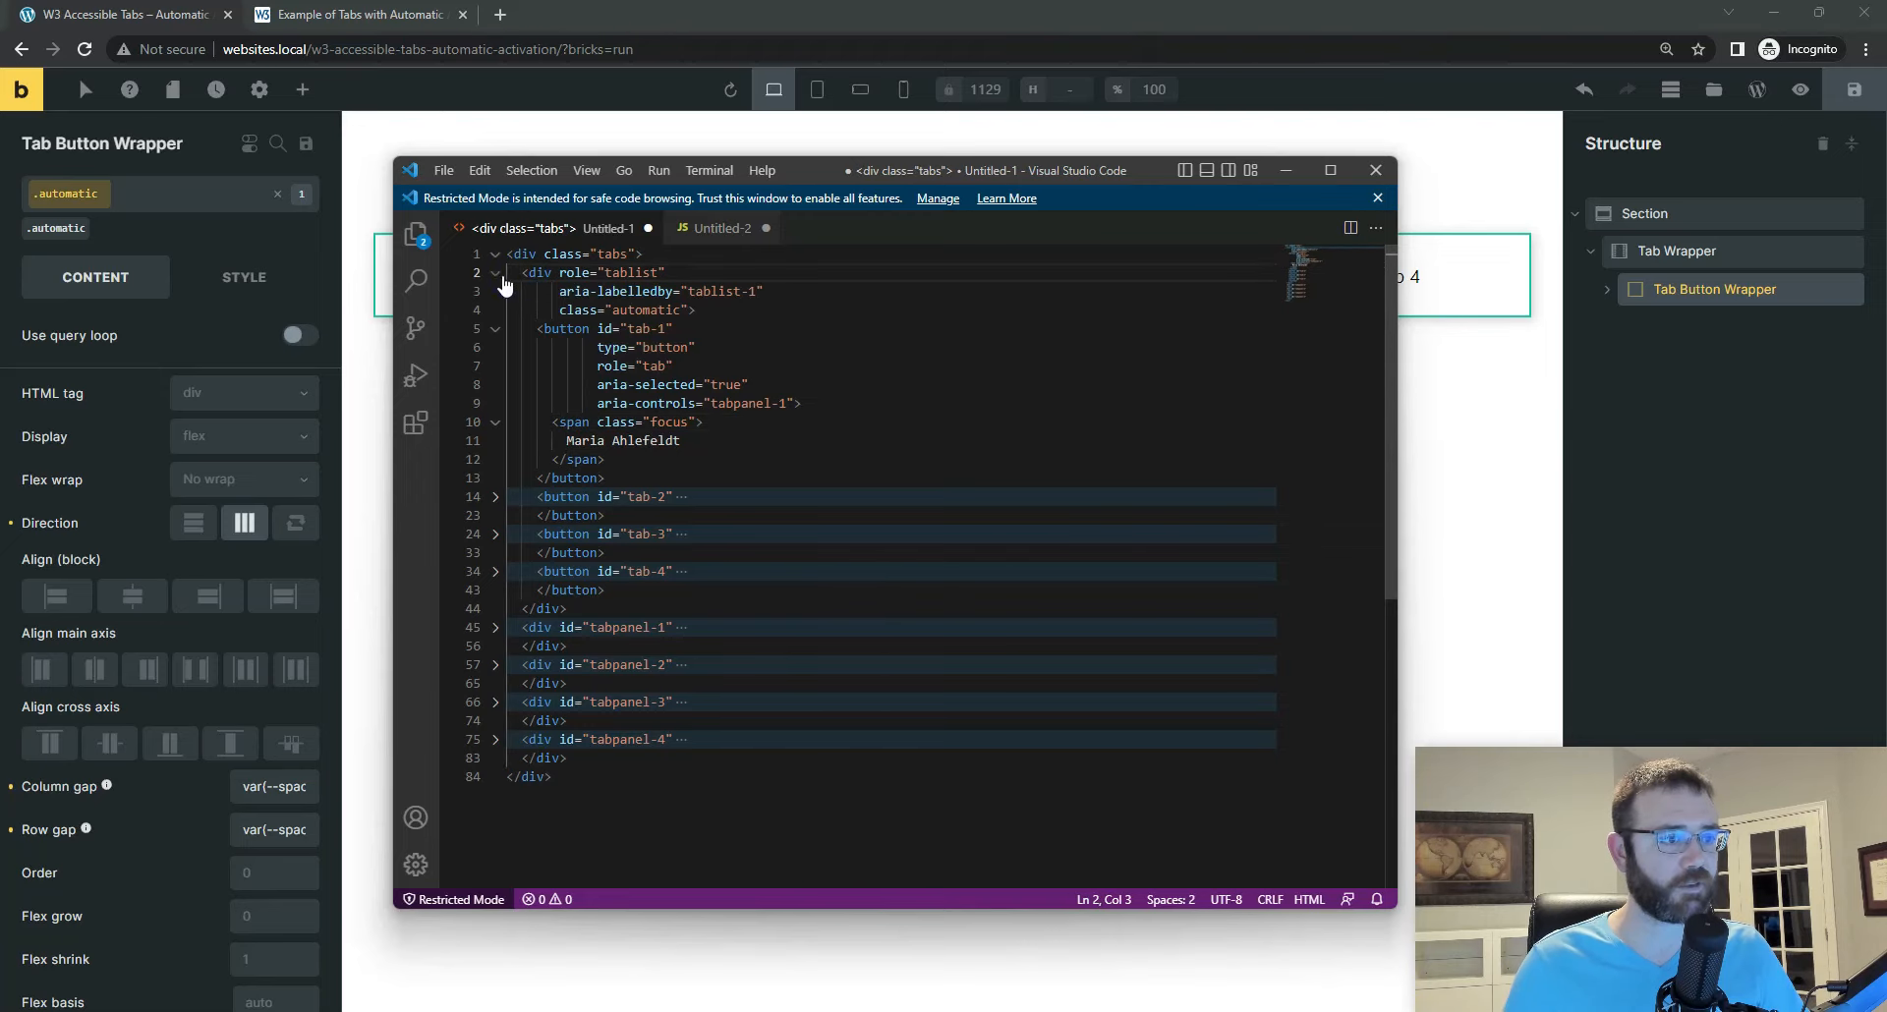
click(495, 272)
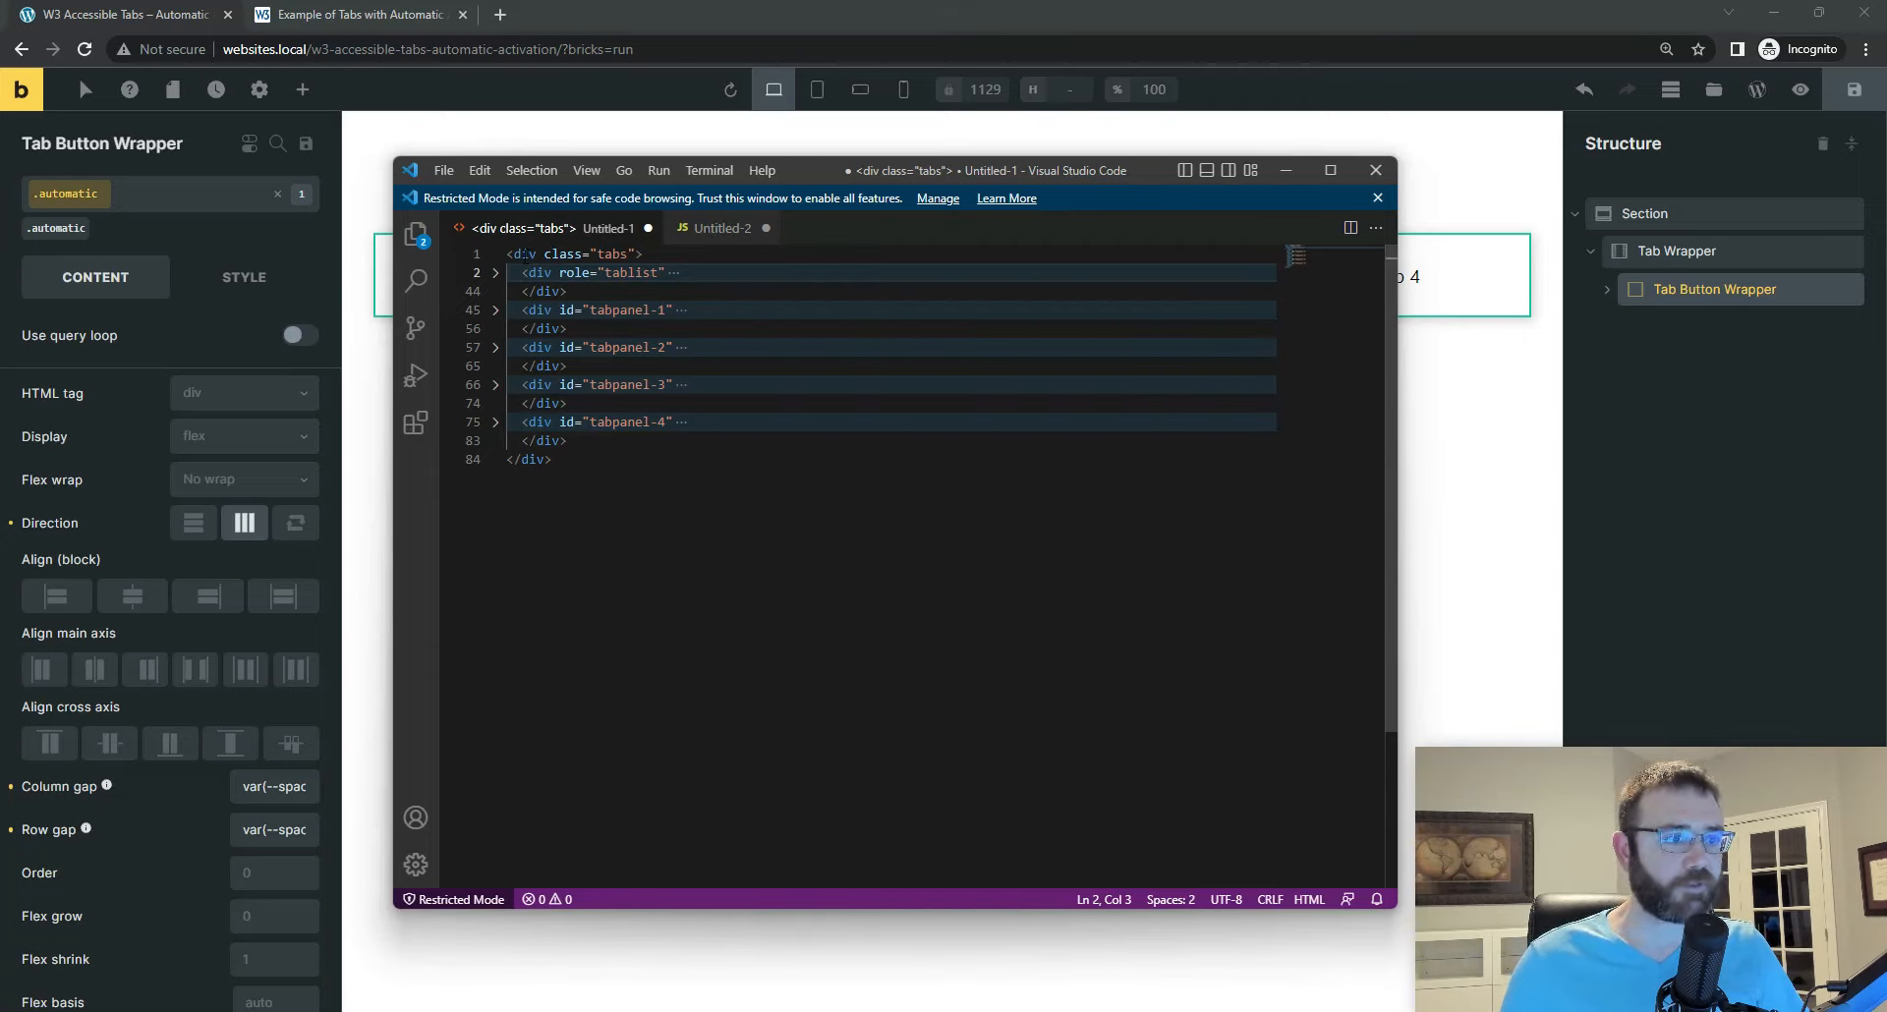
Step: Switch back to Bricks and add a Block element inside the Tab Wrapper, below the Tab Button Wrapper
click(1677, 254)
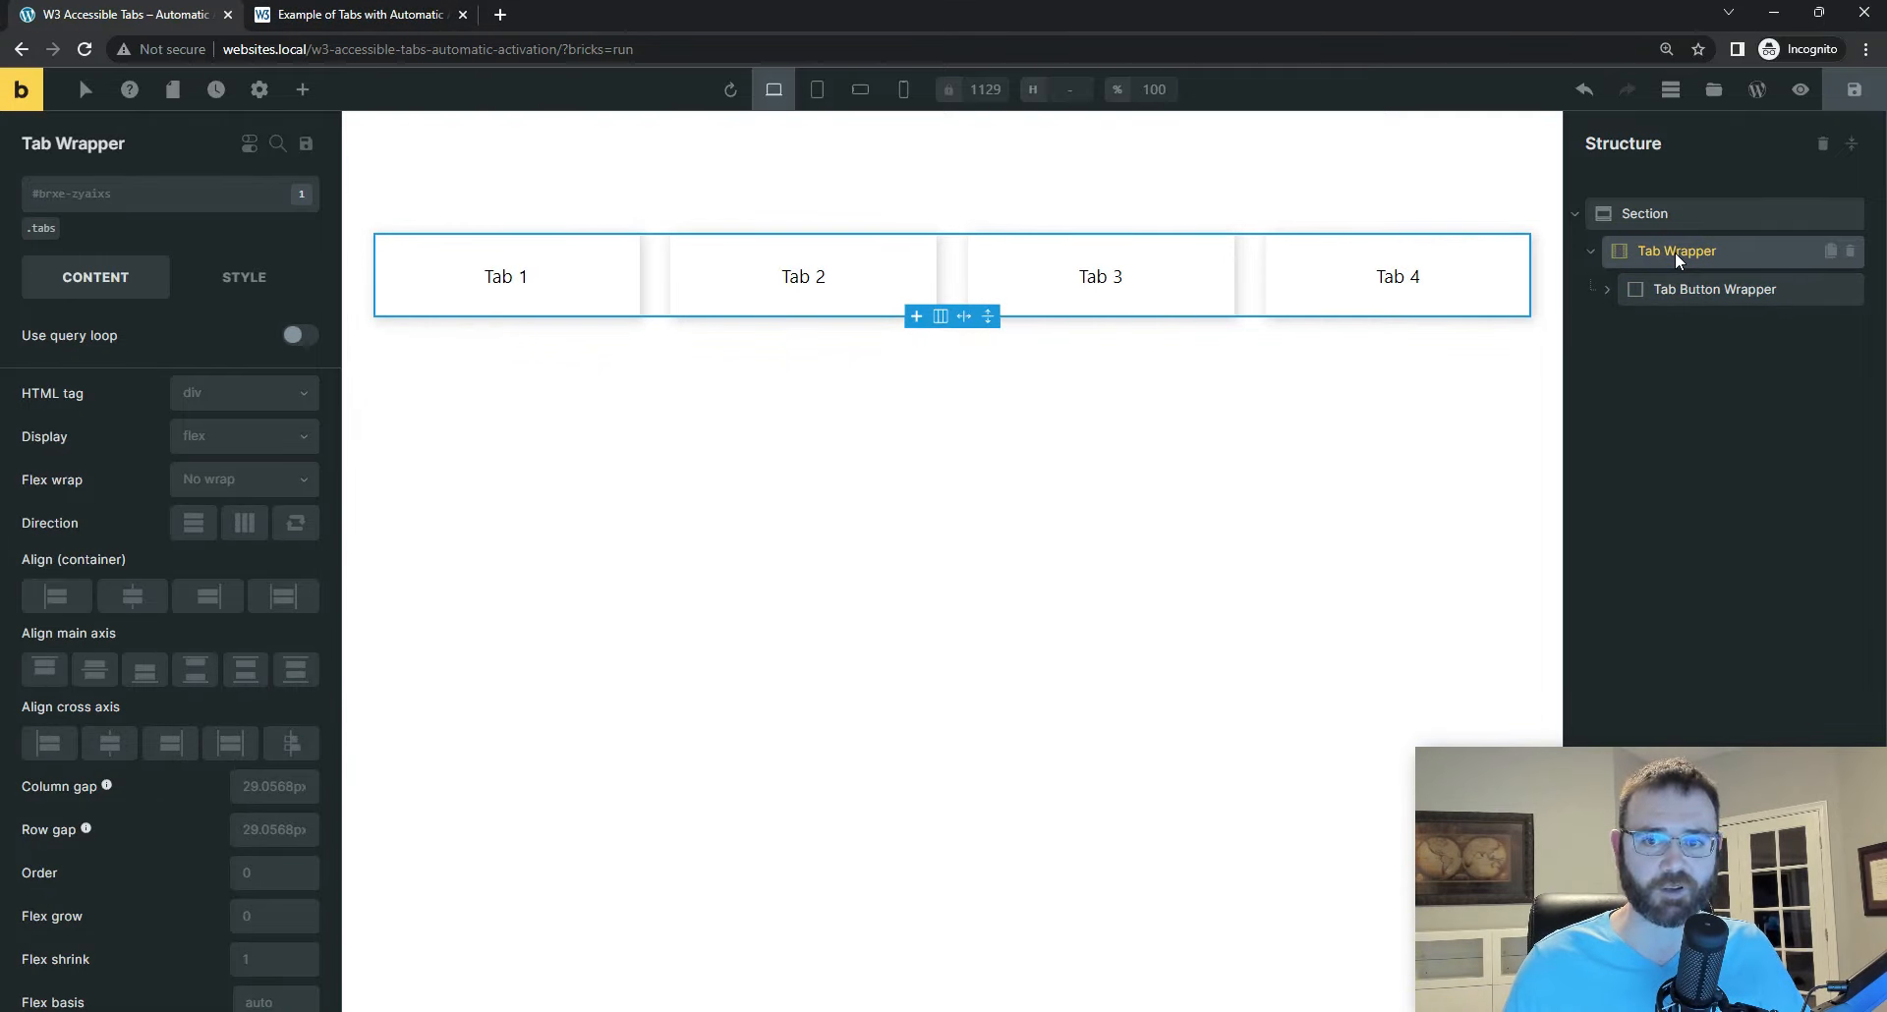
click(303, 90)
text(b)
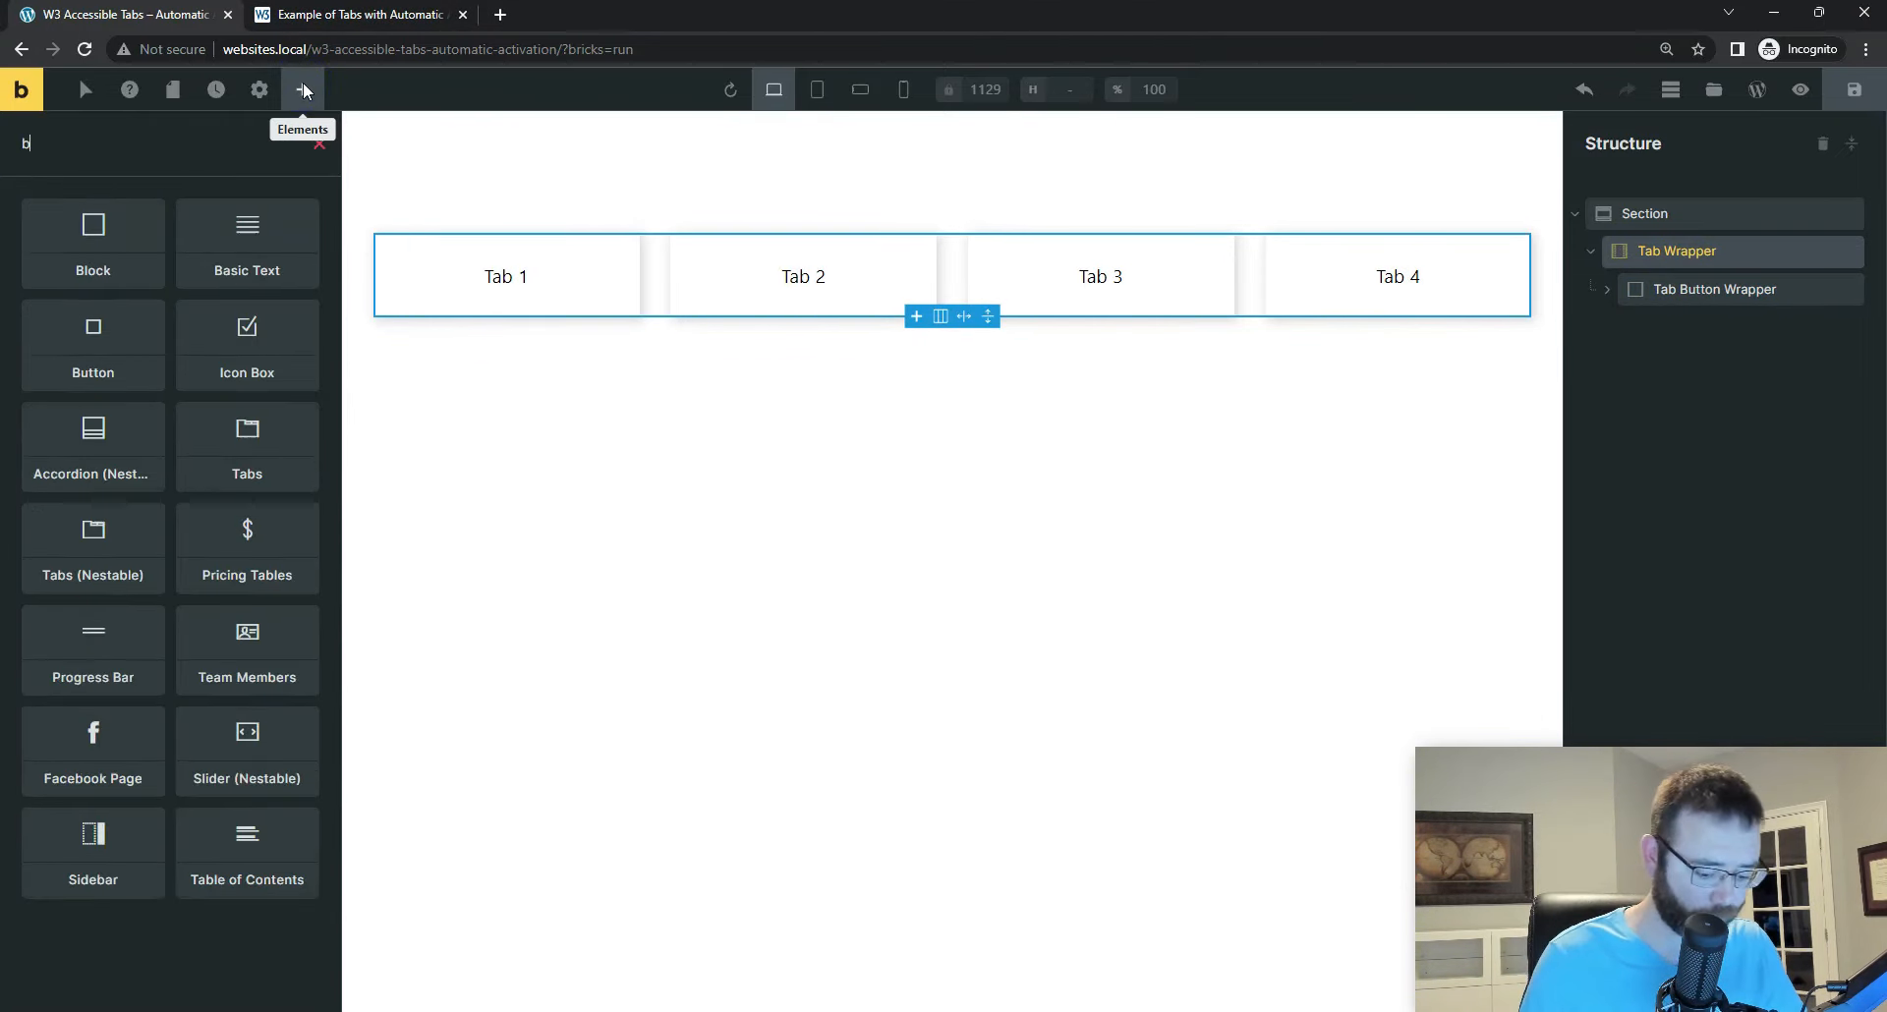
text(lock)
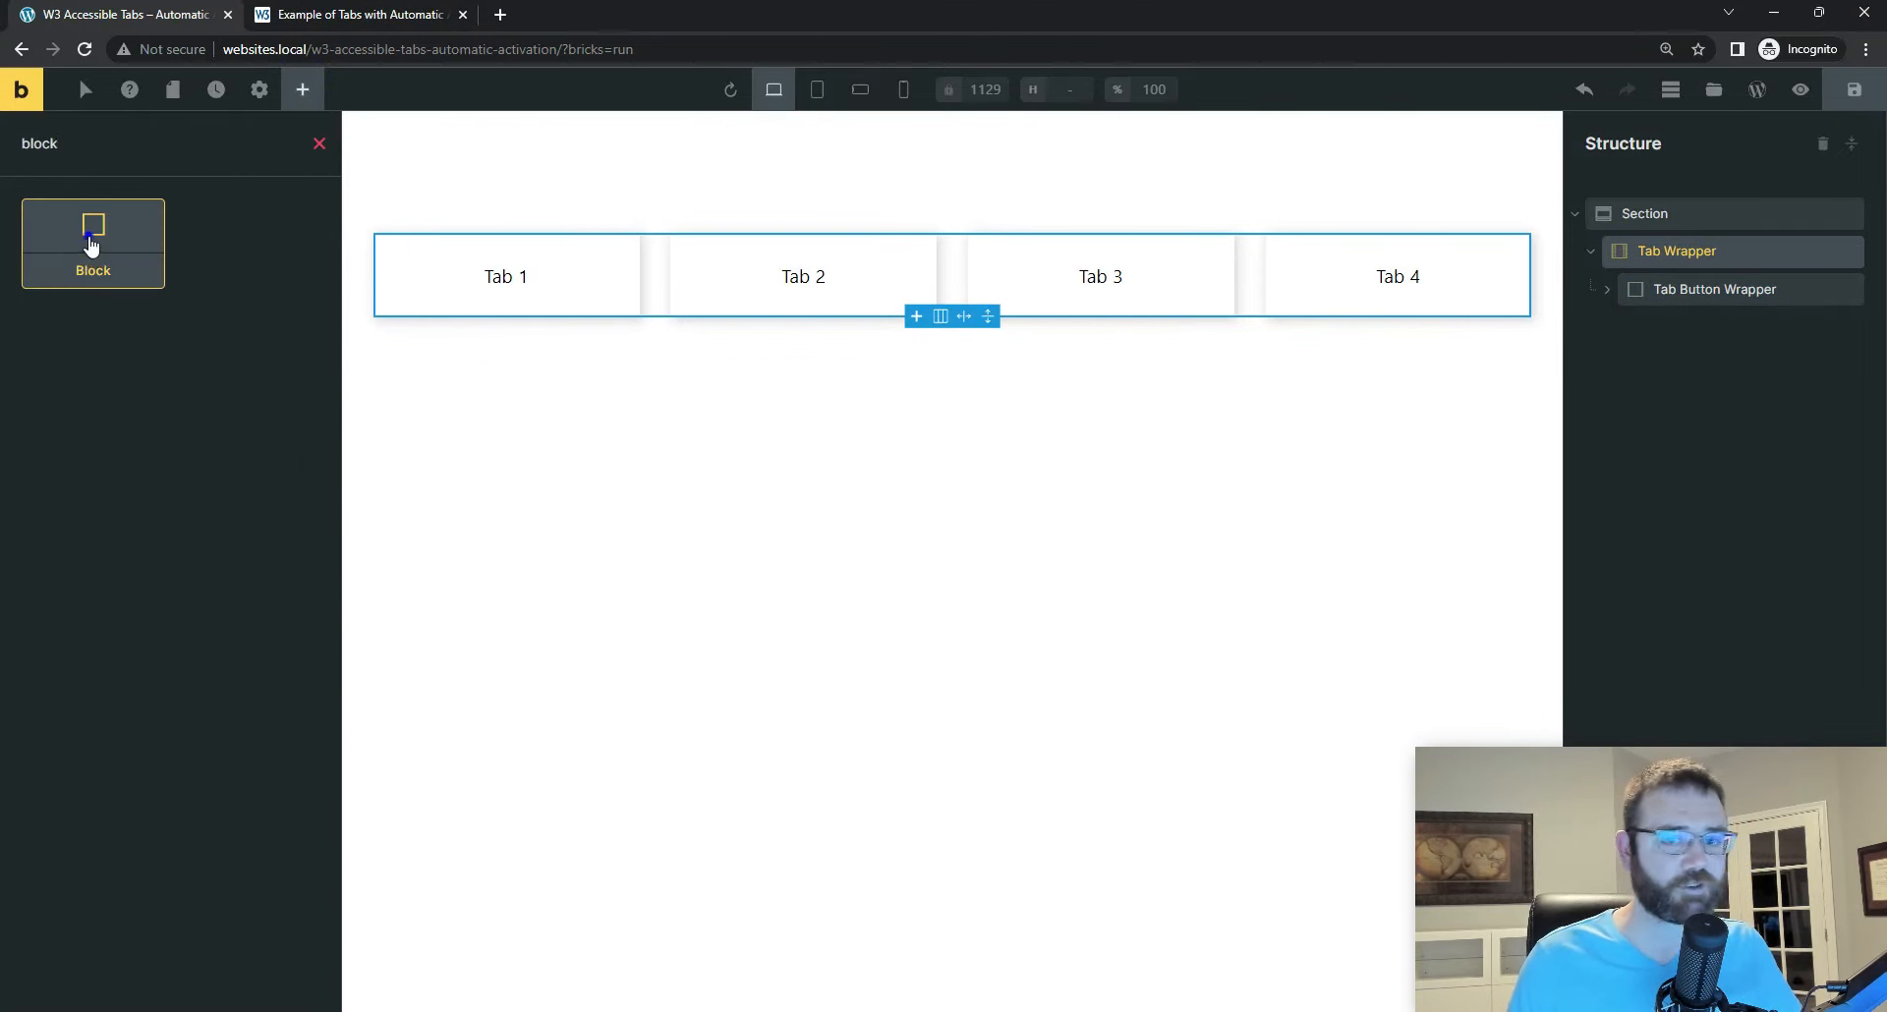
click(91, 245)
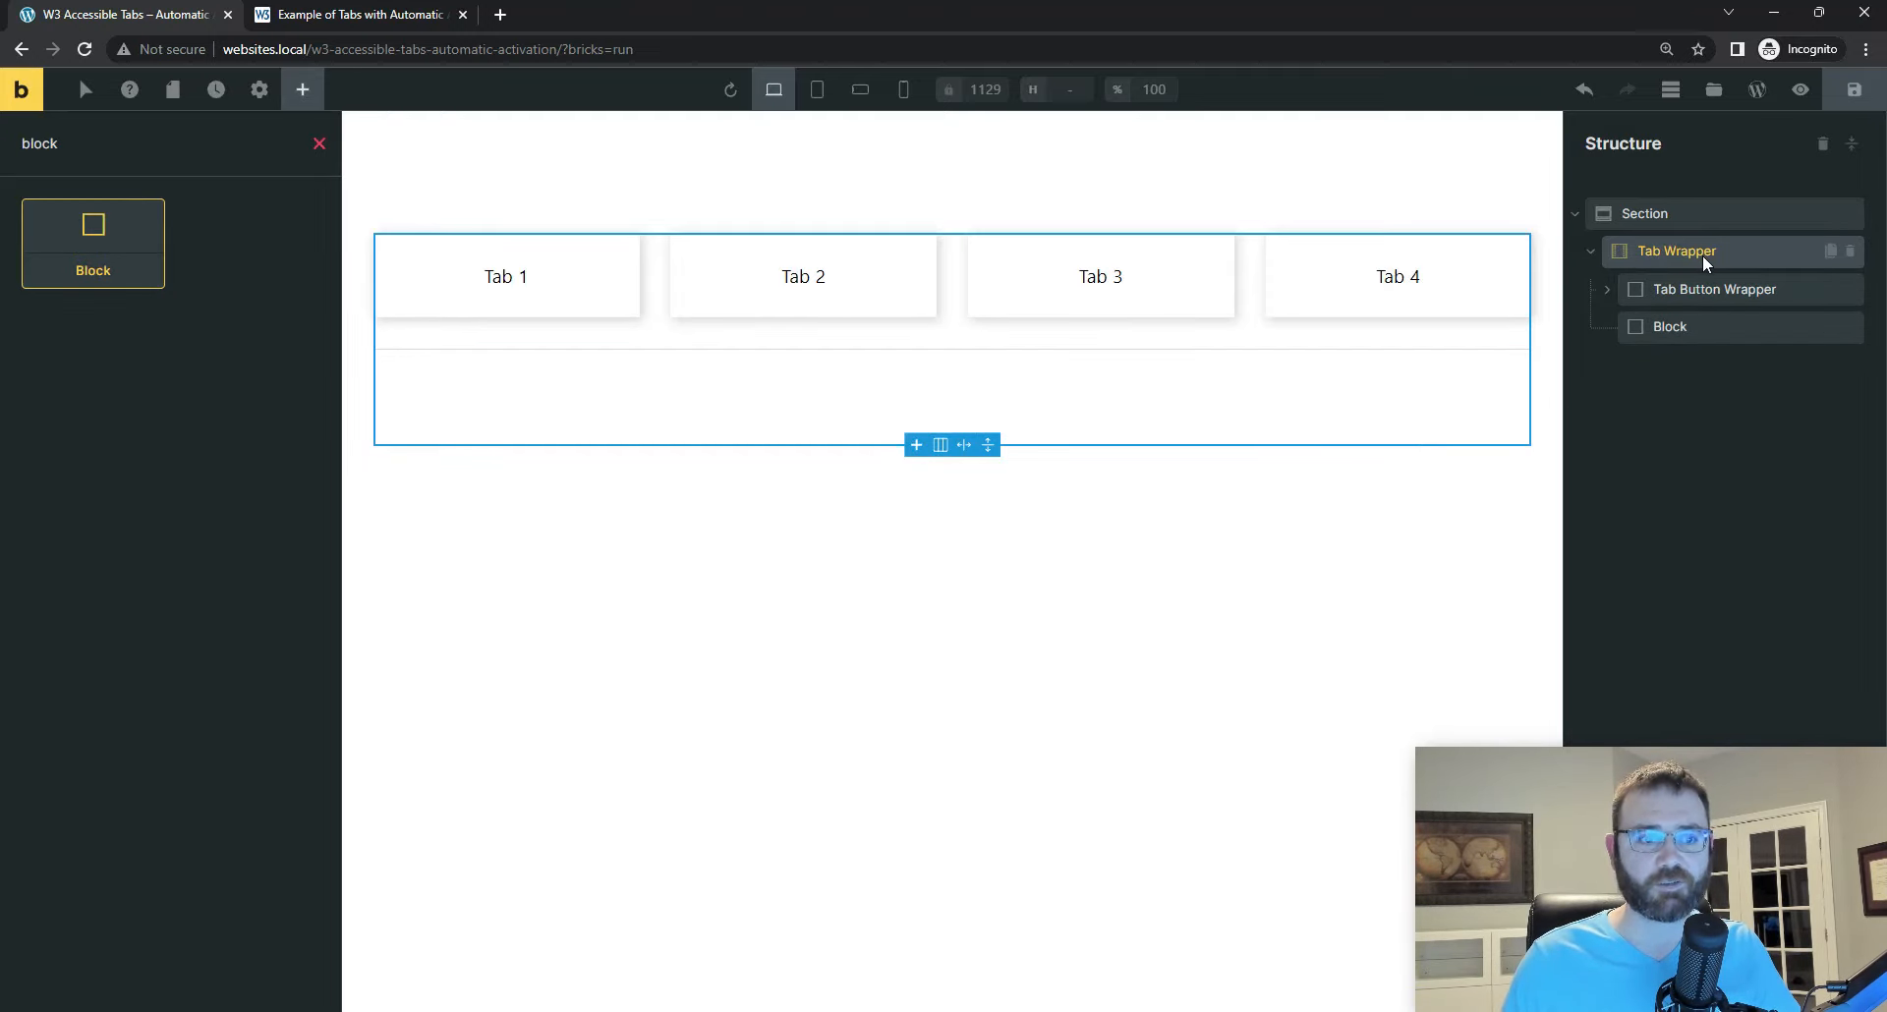
Step: Rename the new block as "Tab Content 1" and save the page
click(1671, 327)
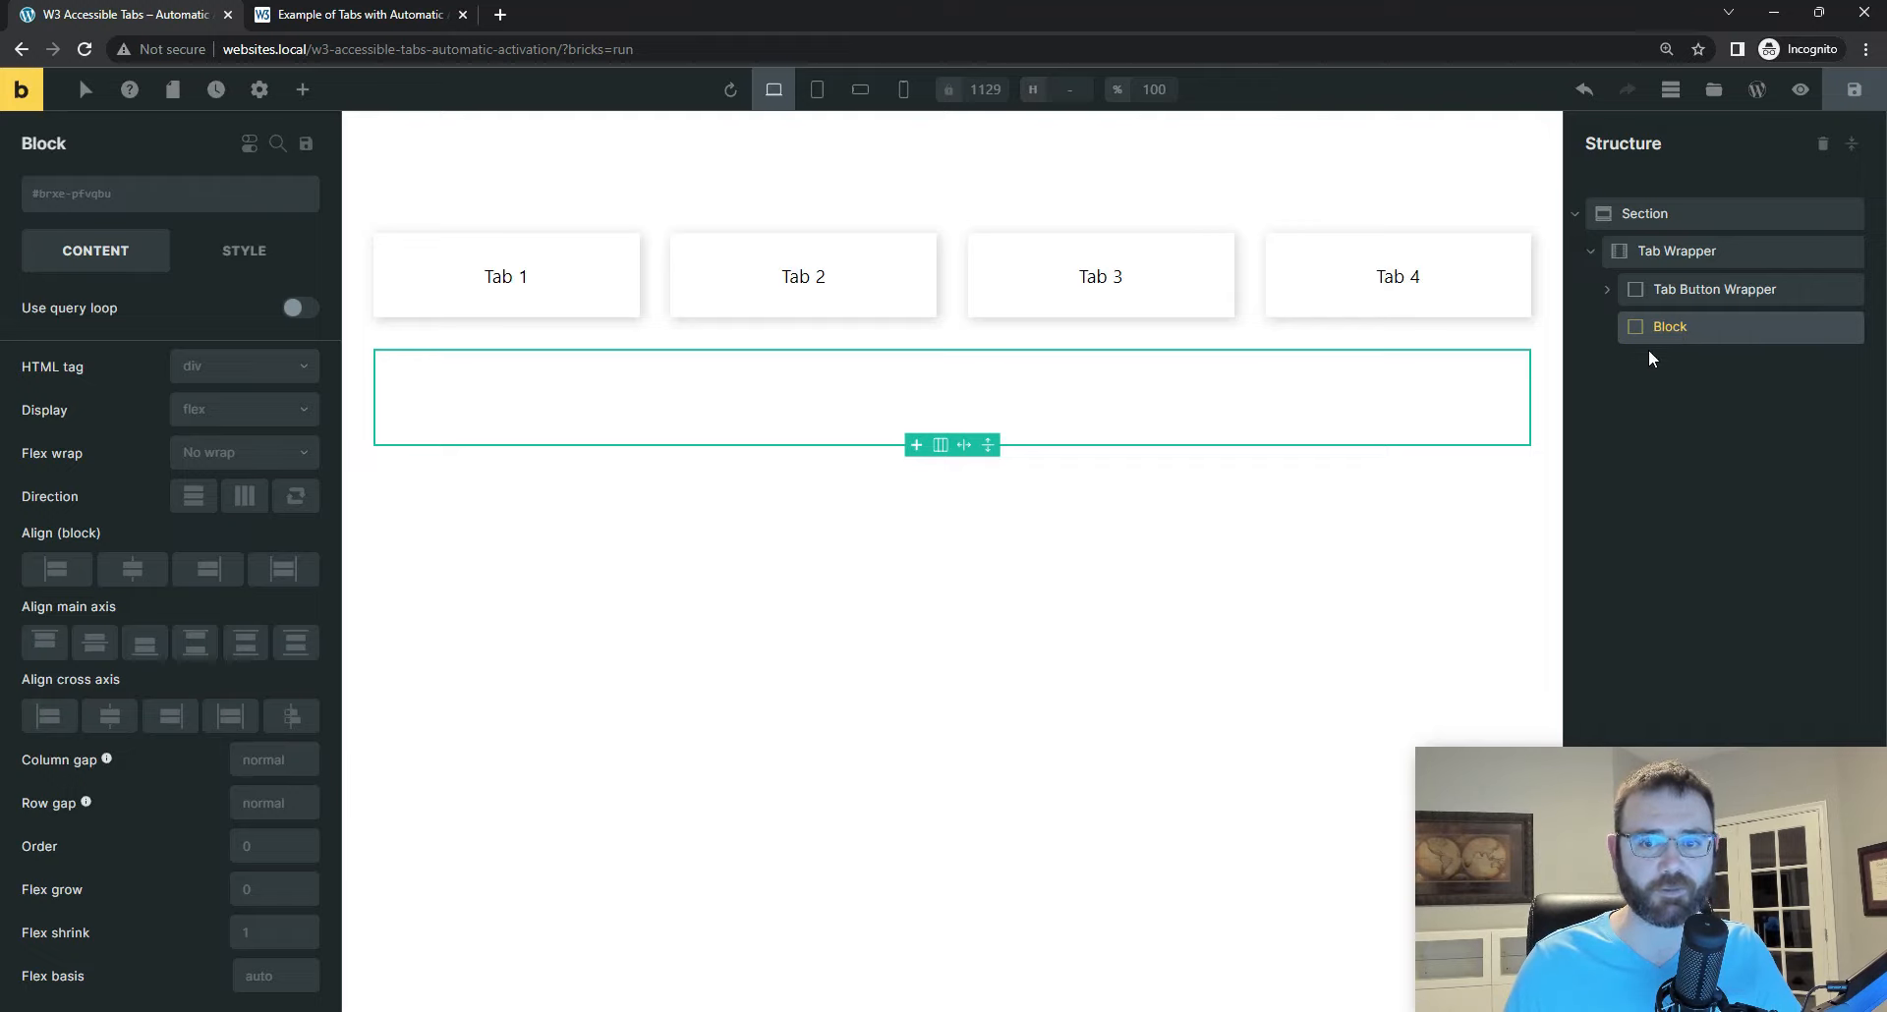
double_click(1673, 326)
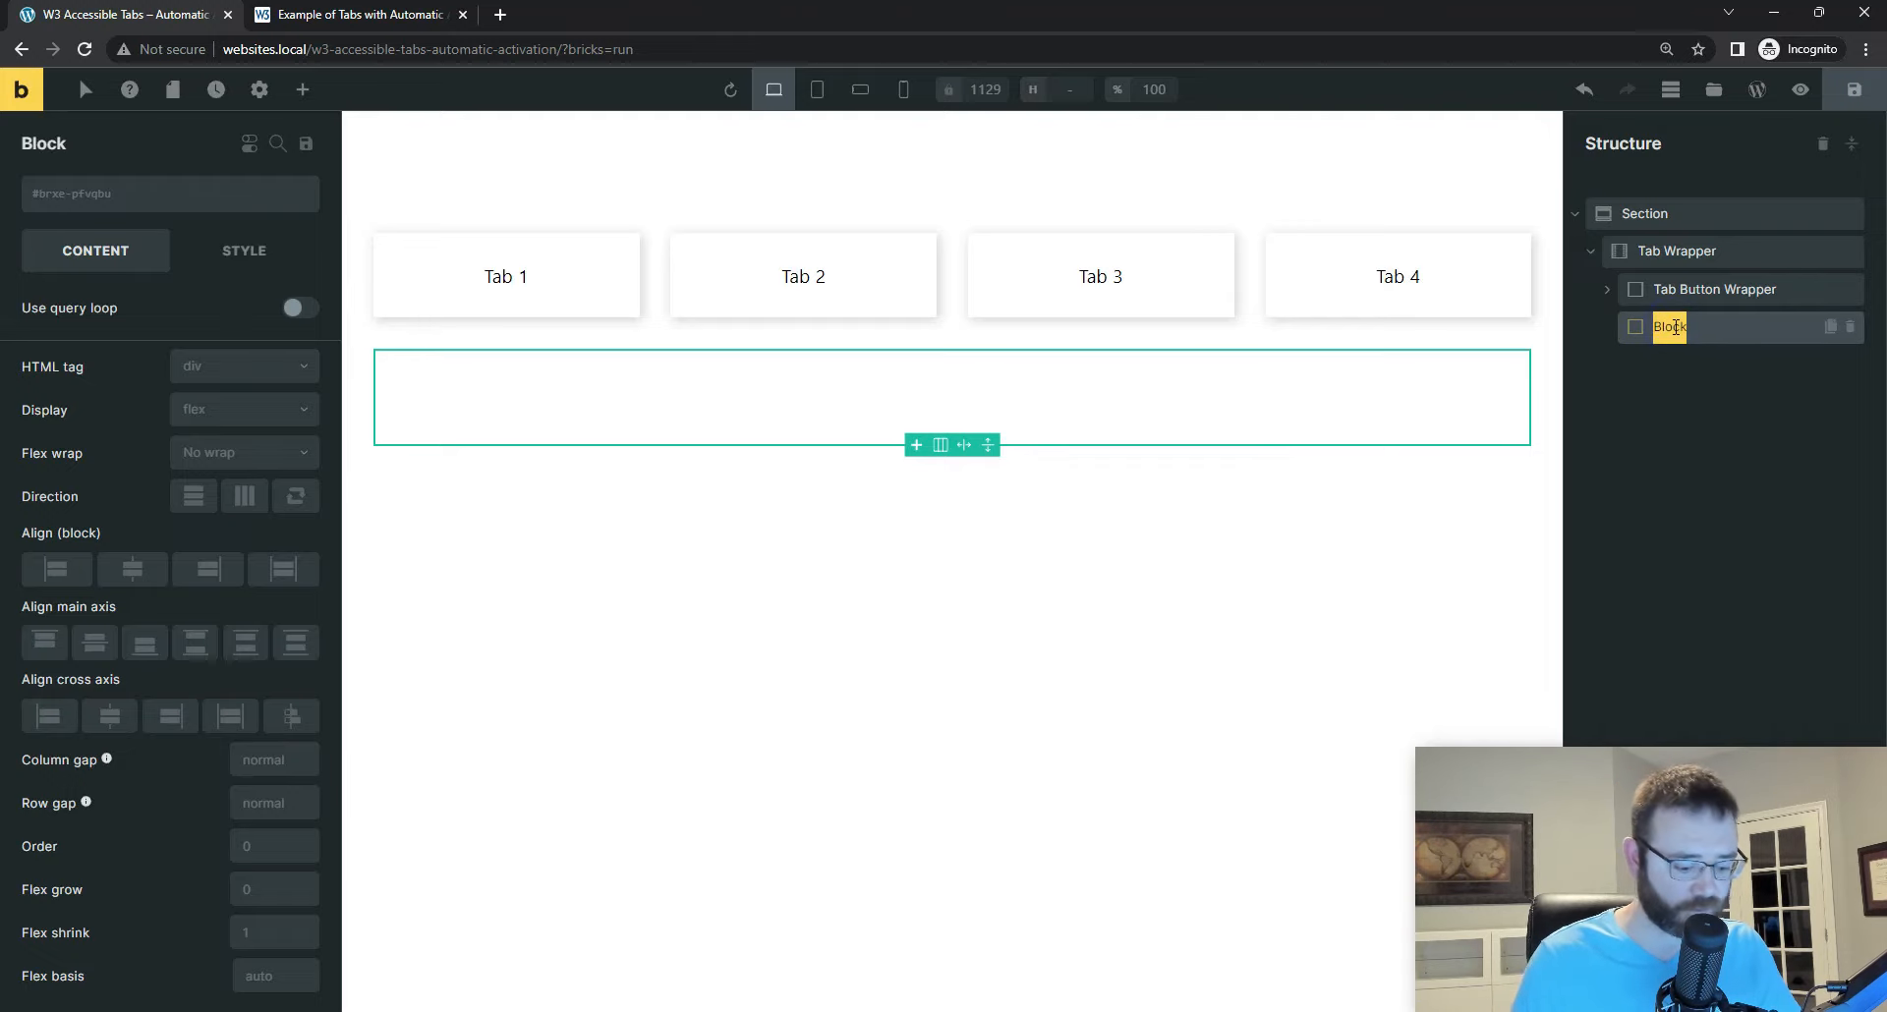
text(Tab Cont)
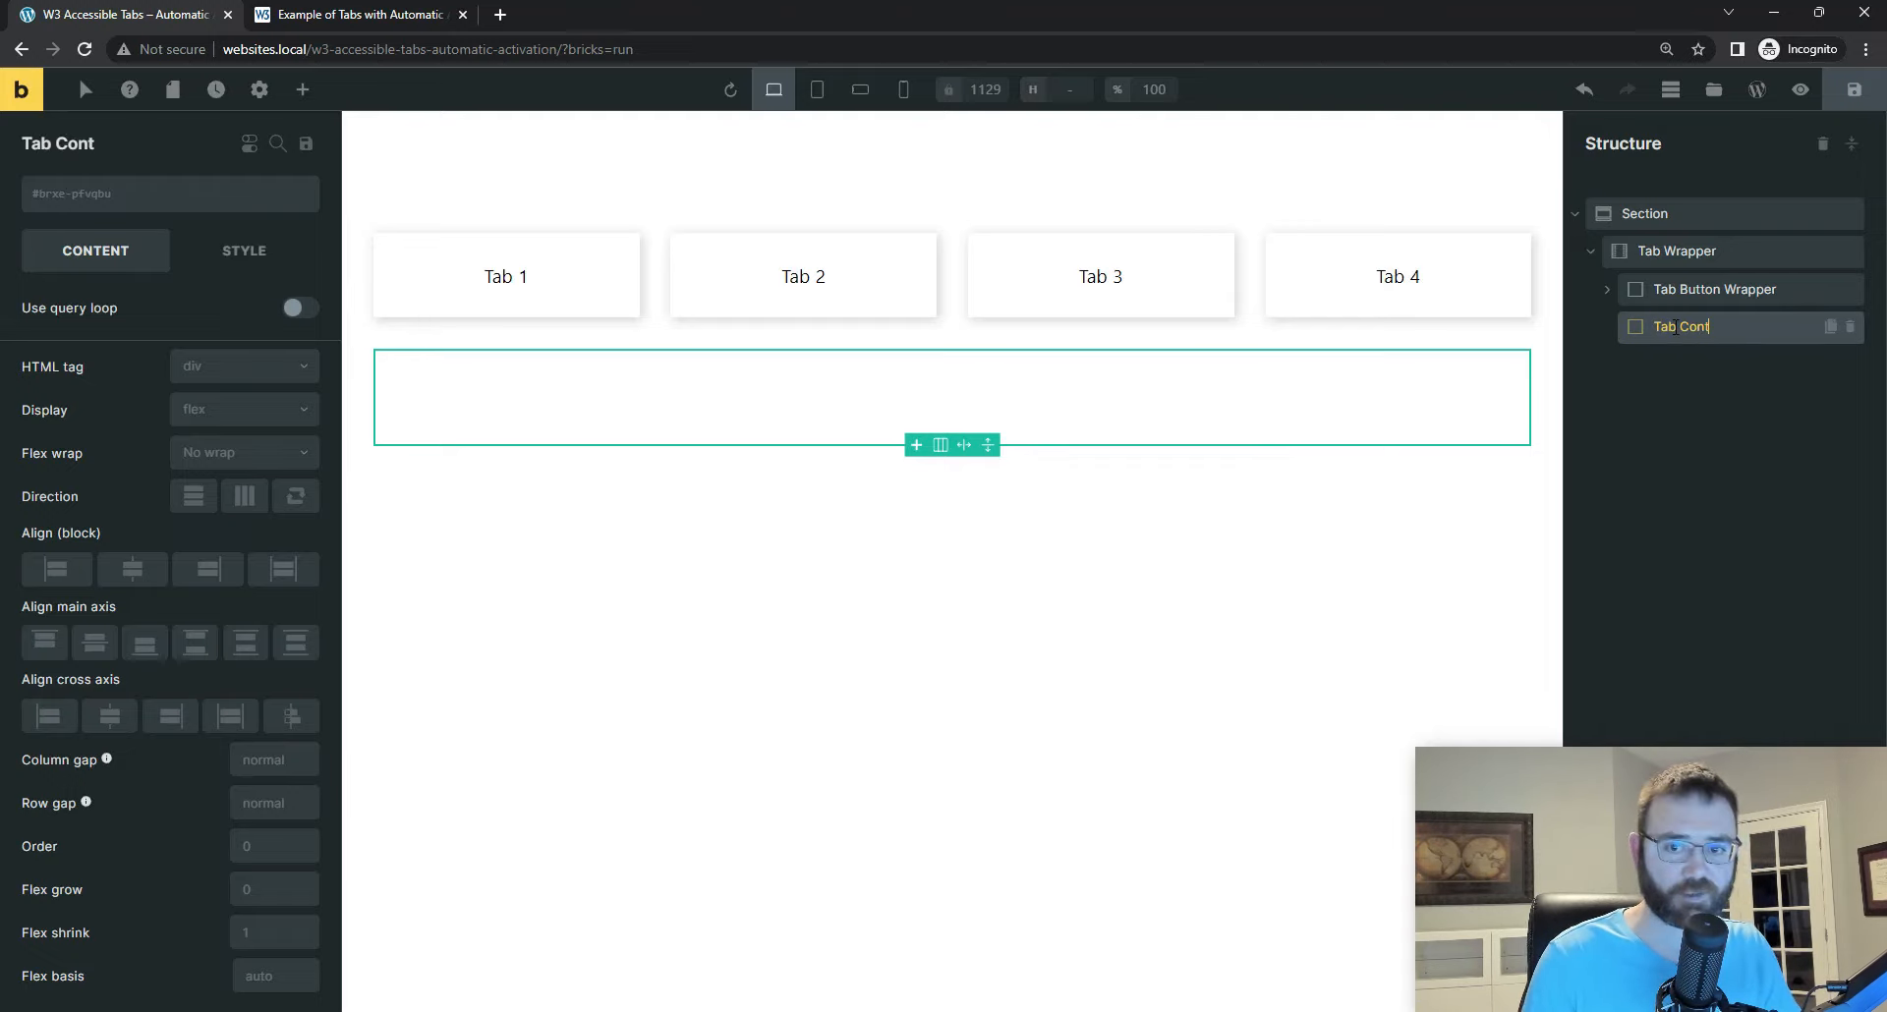
text(ent 1)
click(1853, 90)
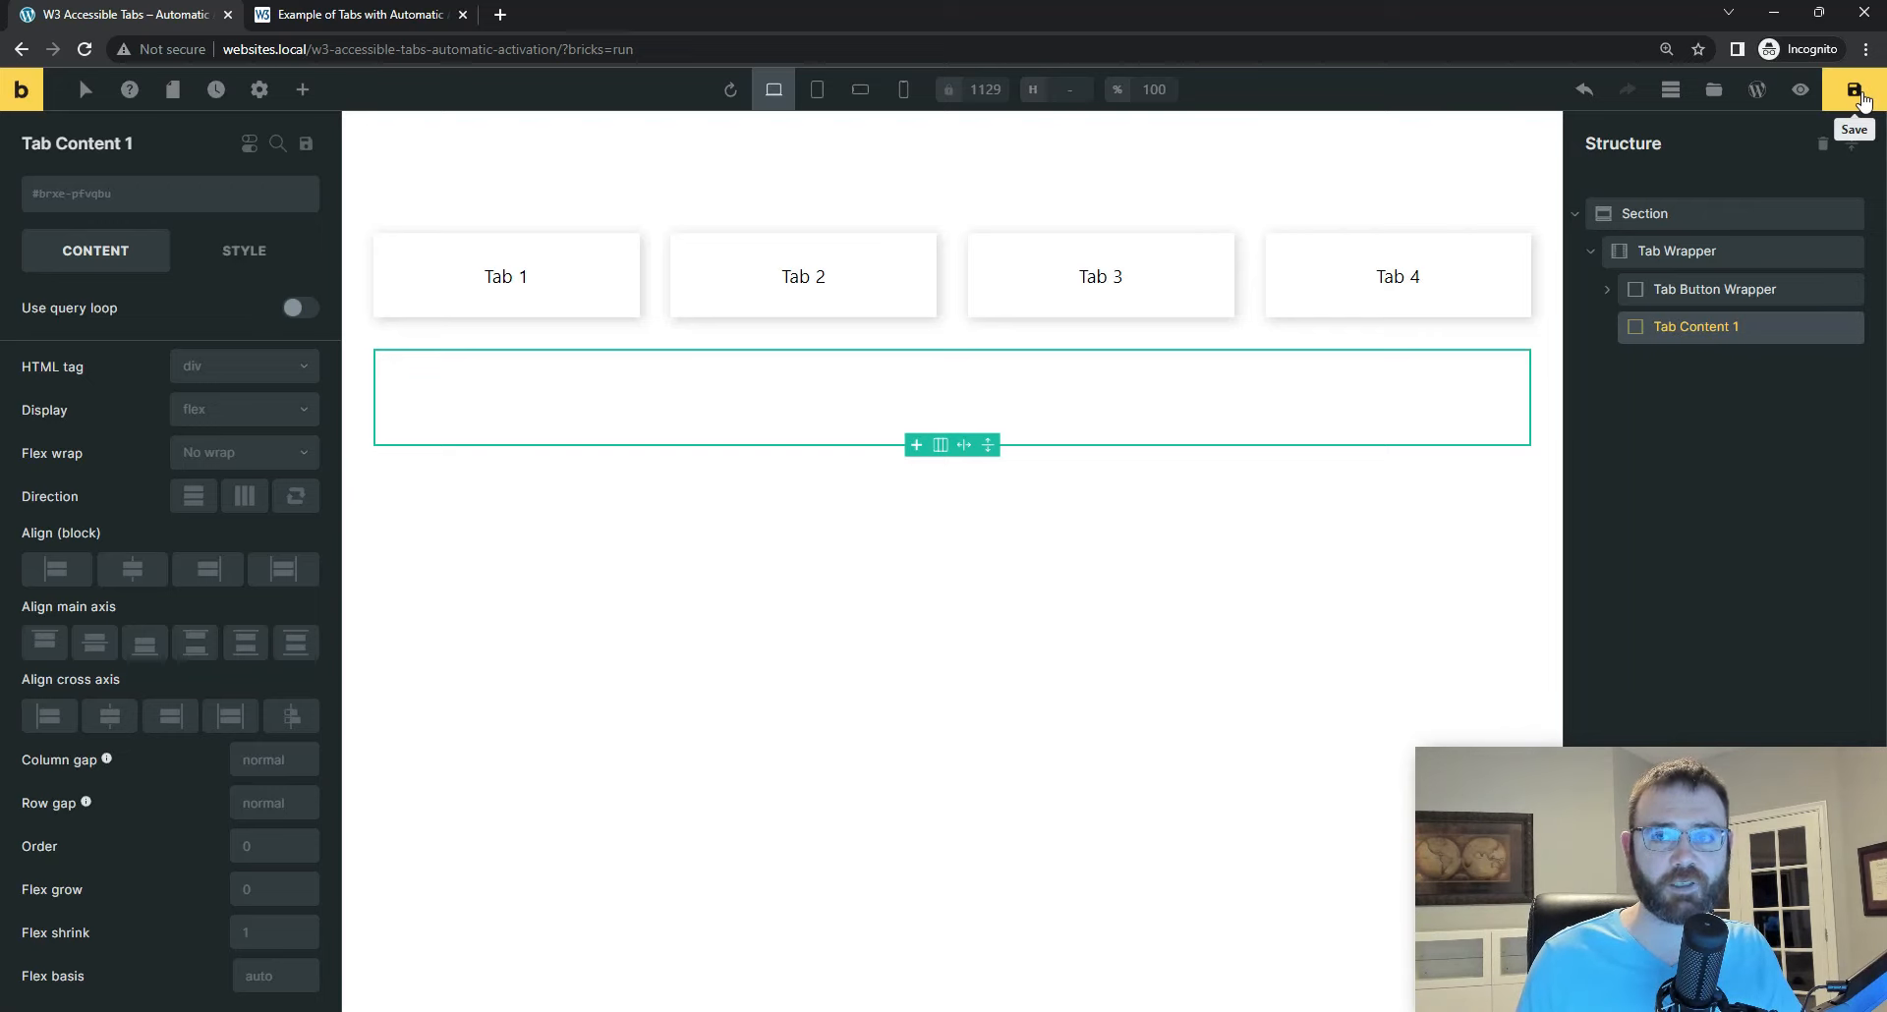
Step: Switch to Visual Studio Code, expose the first tab panel div's attributes, and copy its id value tabpanel-1
key(alt+Tab)
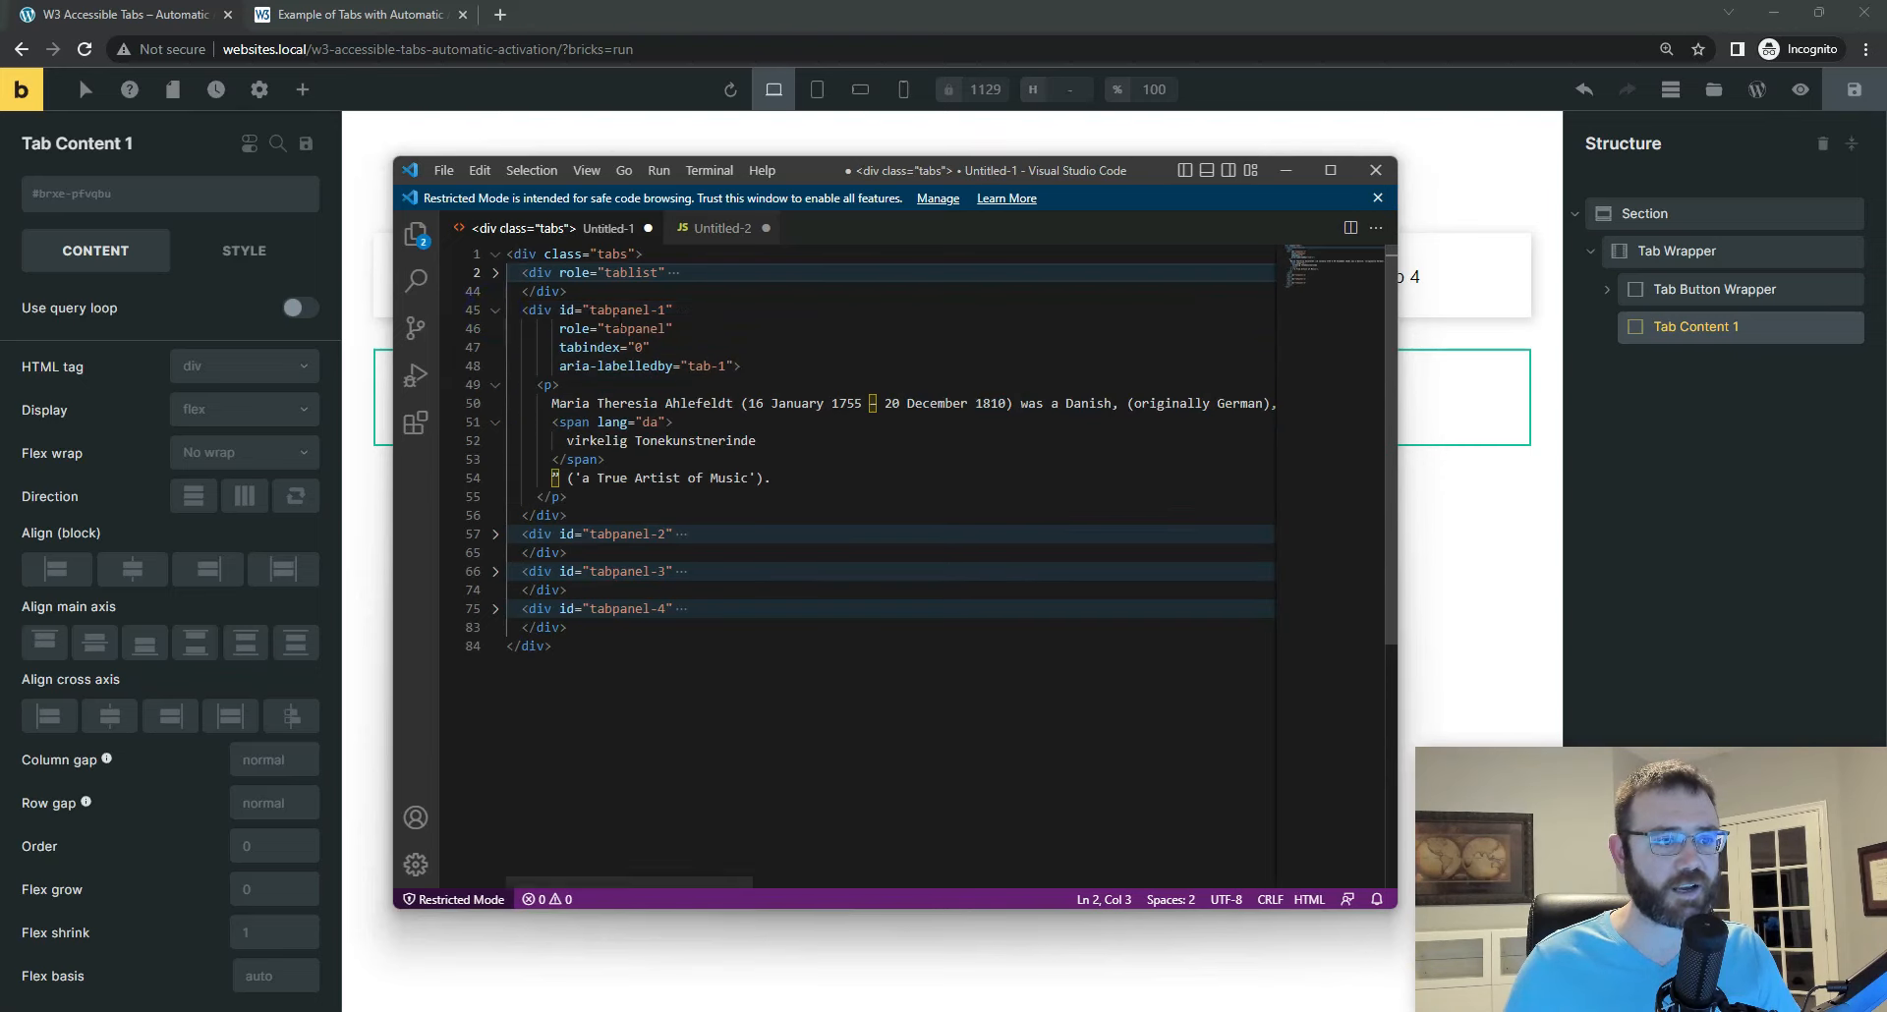
click(495, 309)
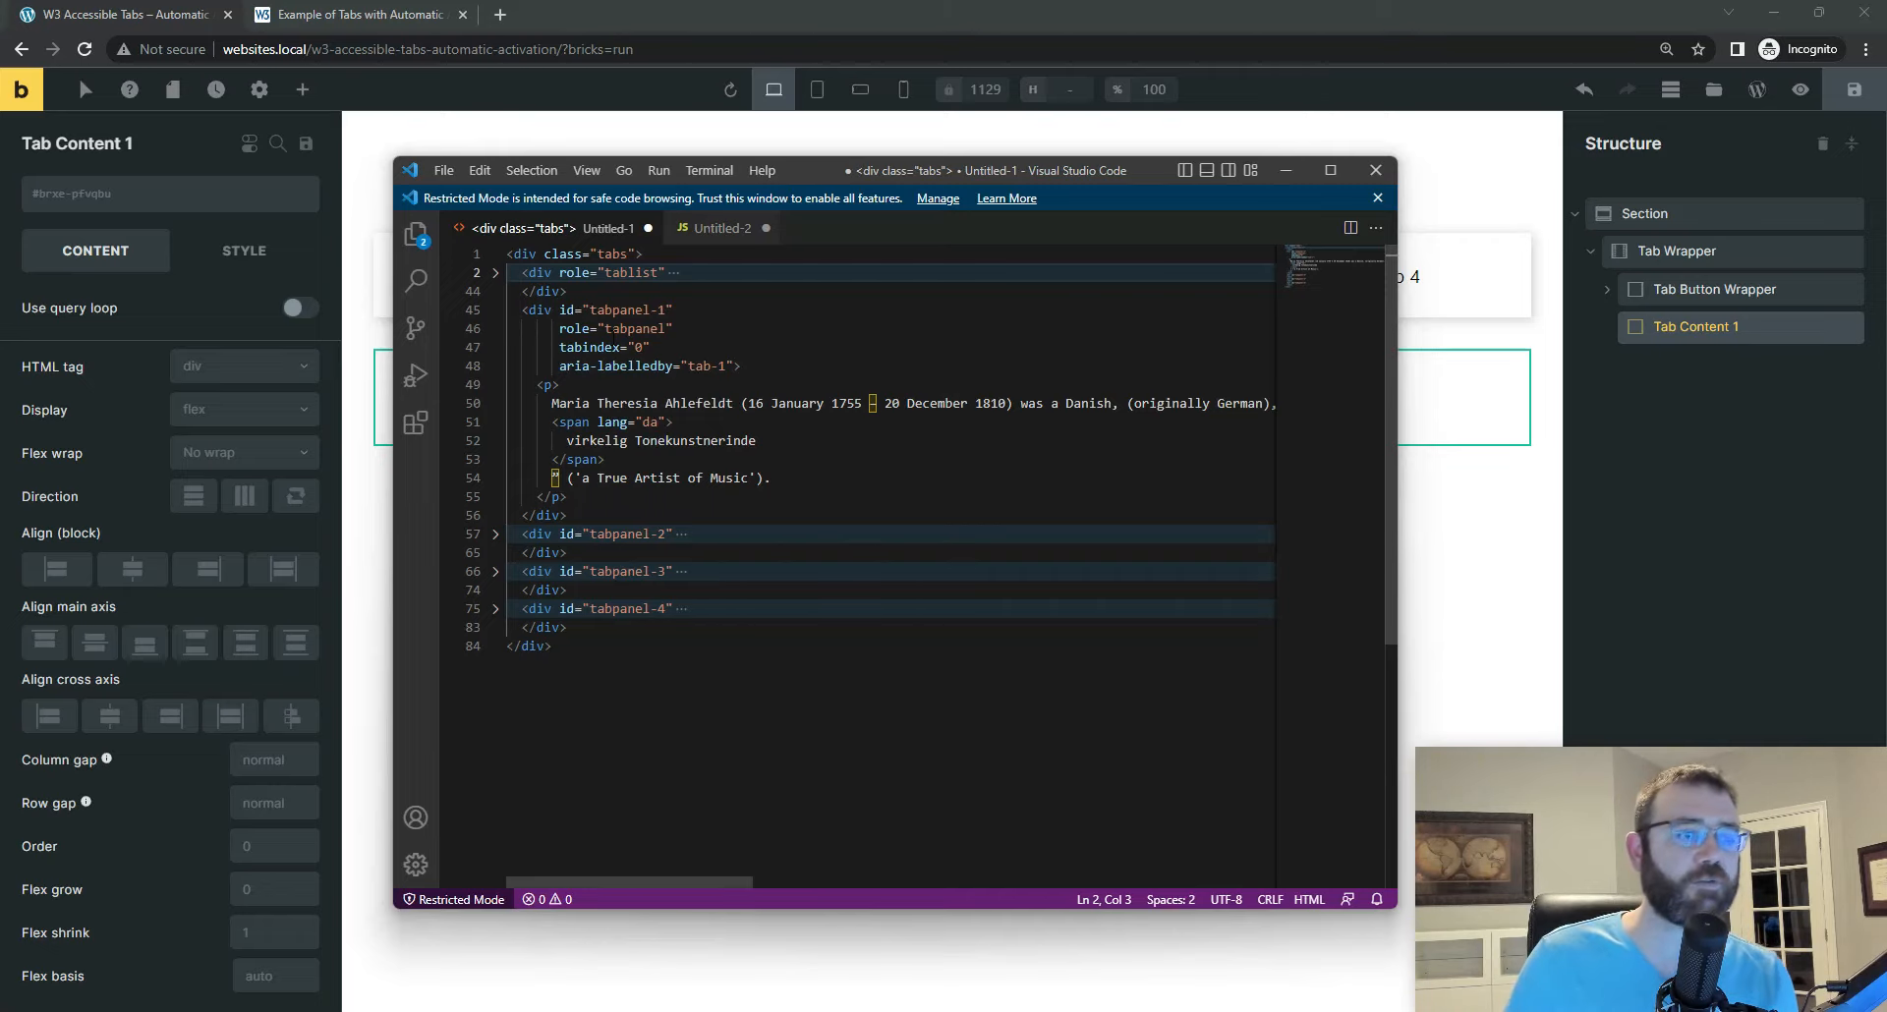
drag(560, 309, 733, 366)
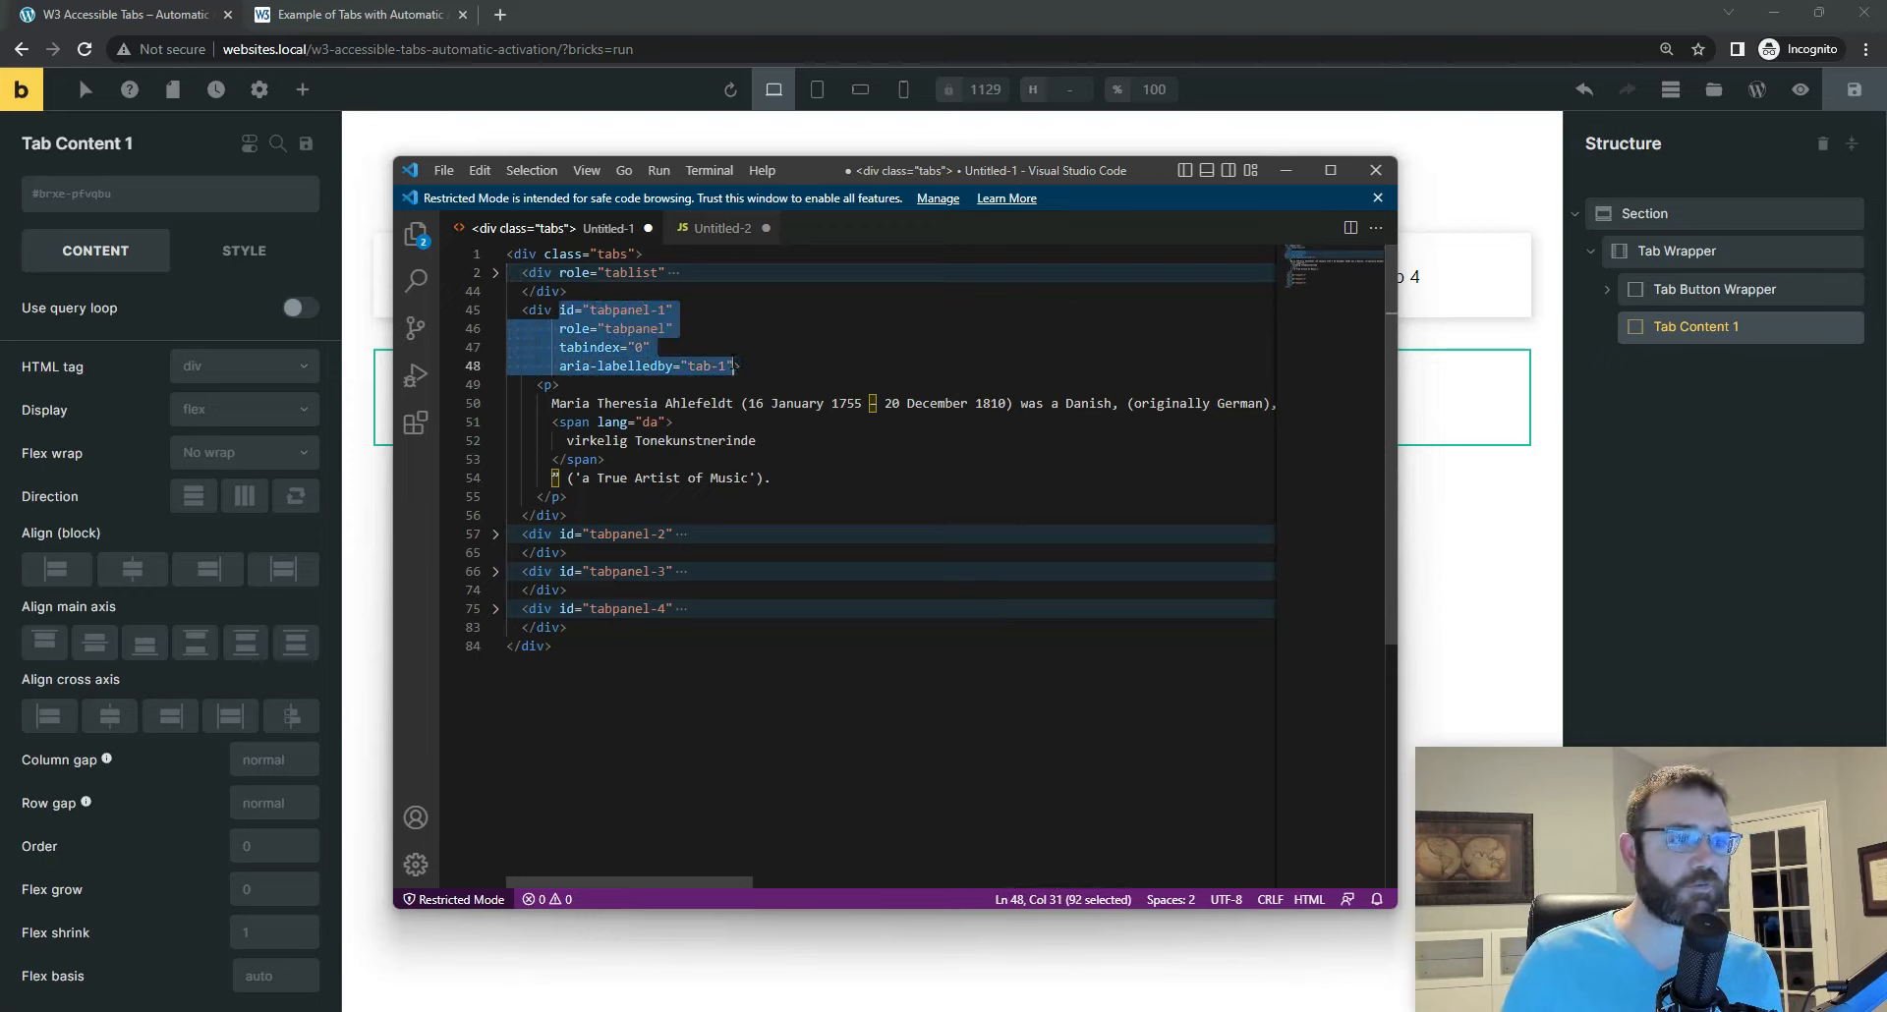
click(610, 309)
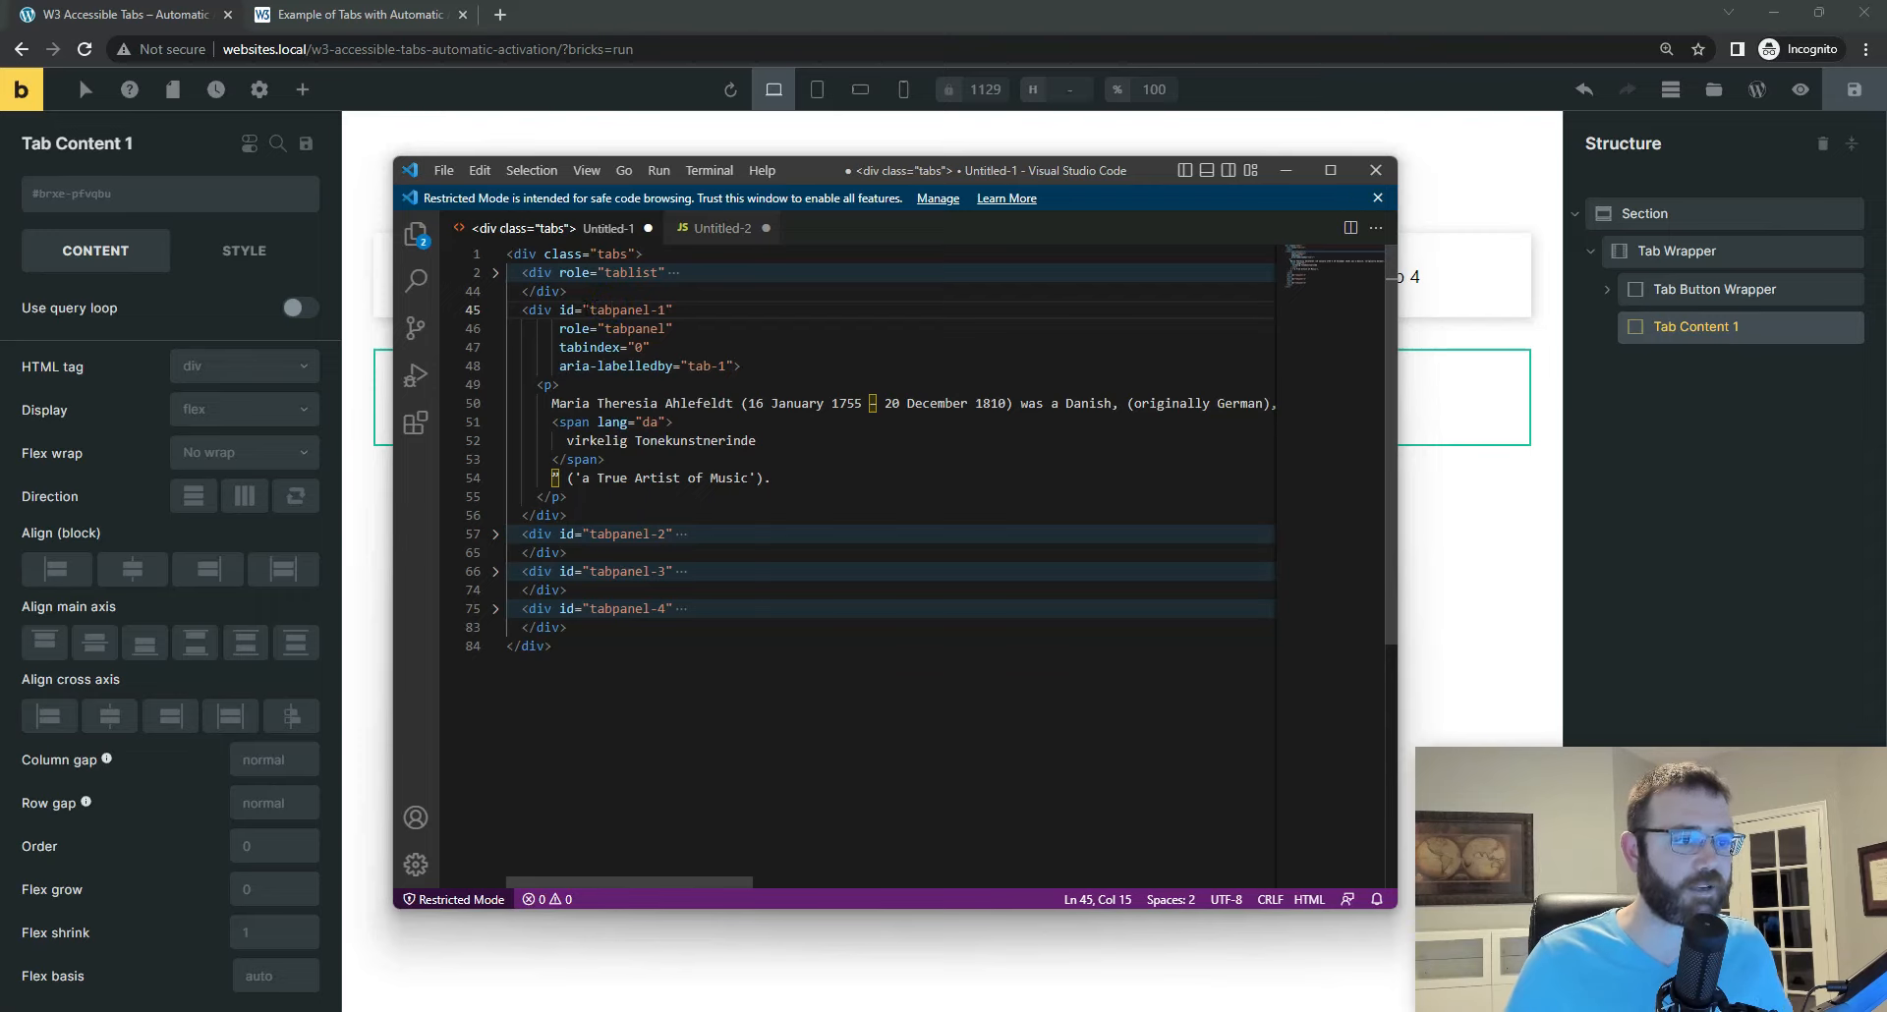
drag(589, 309, 666, 310)
key(ctrl+c)
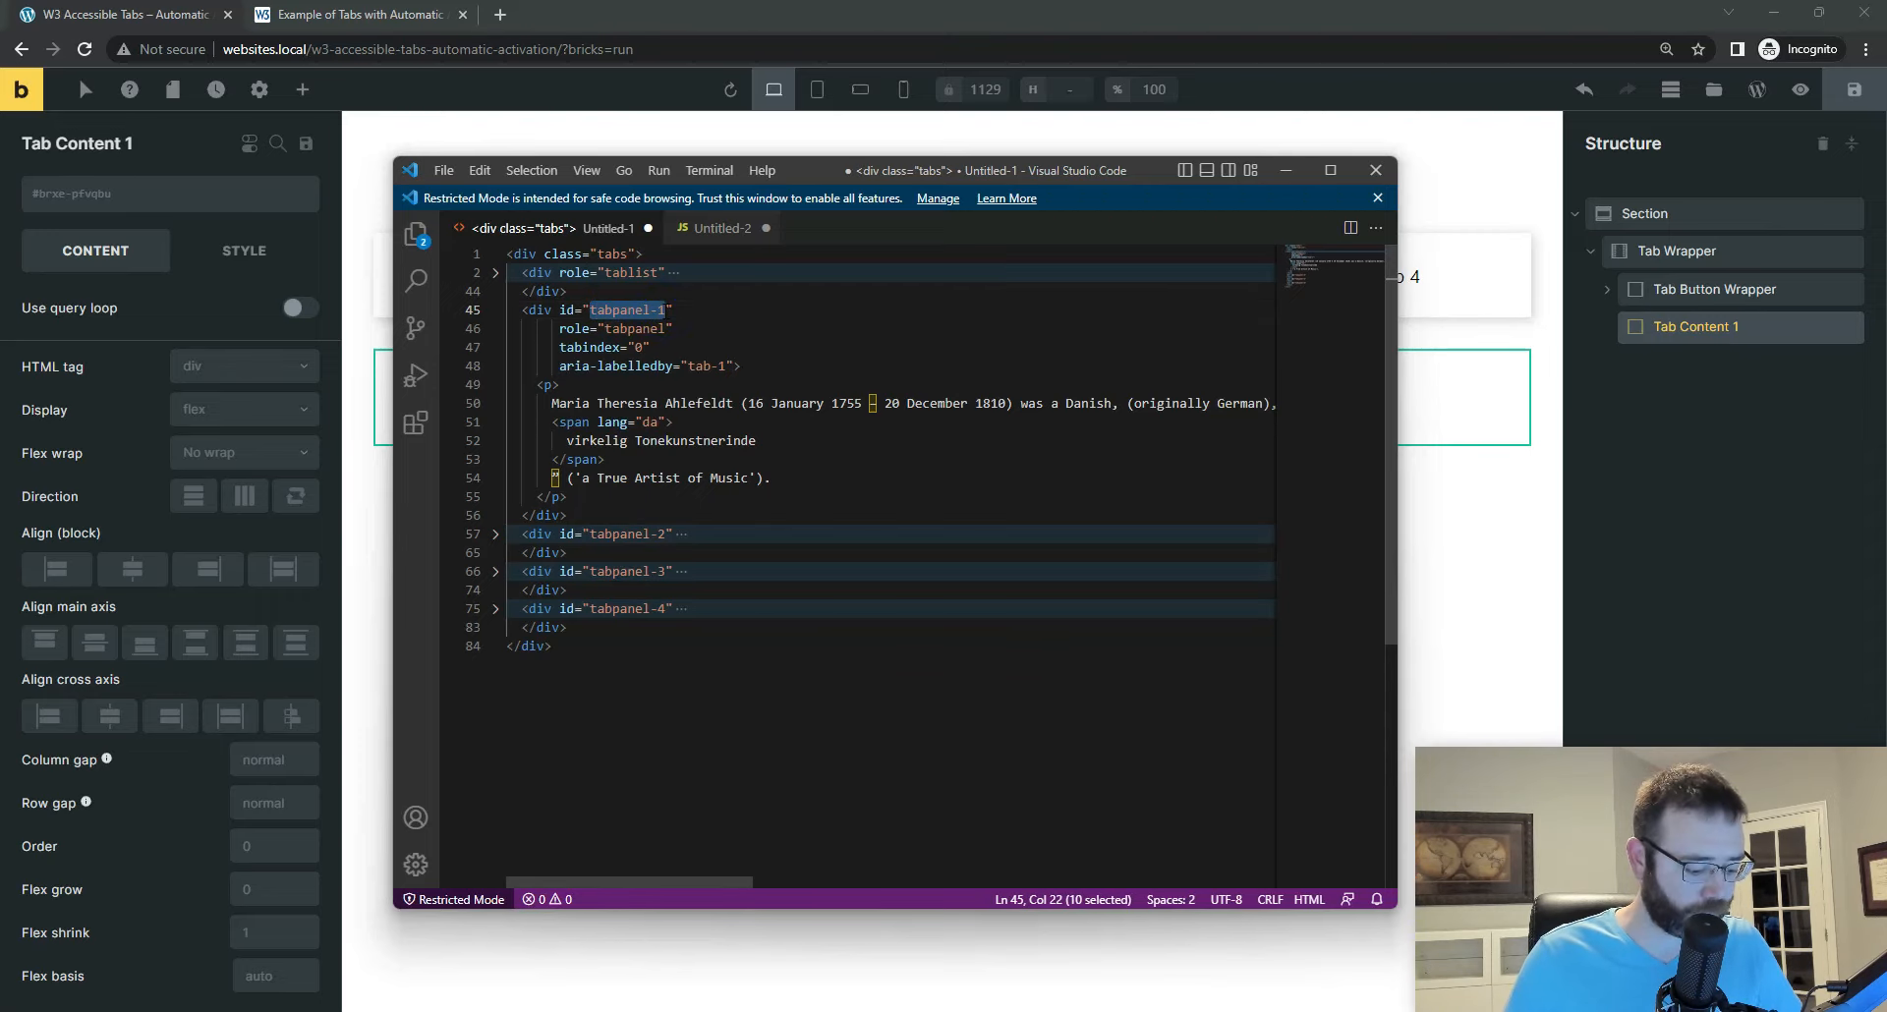
Step: Return to Bricks and set the element ID of Tab Content 1 to tabpanel-1
click(1720, 330)
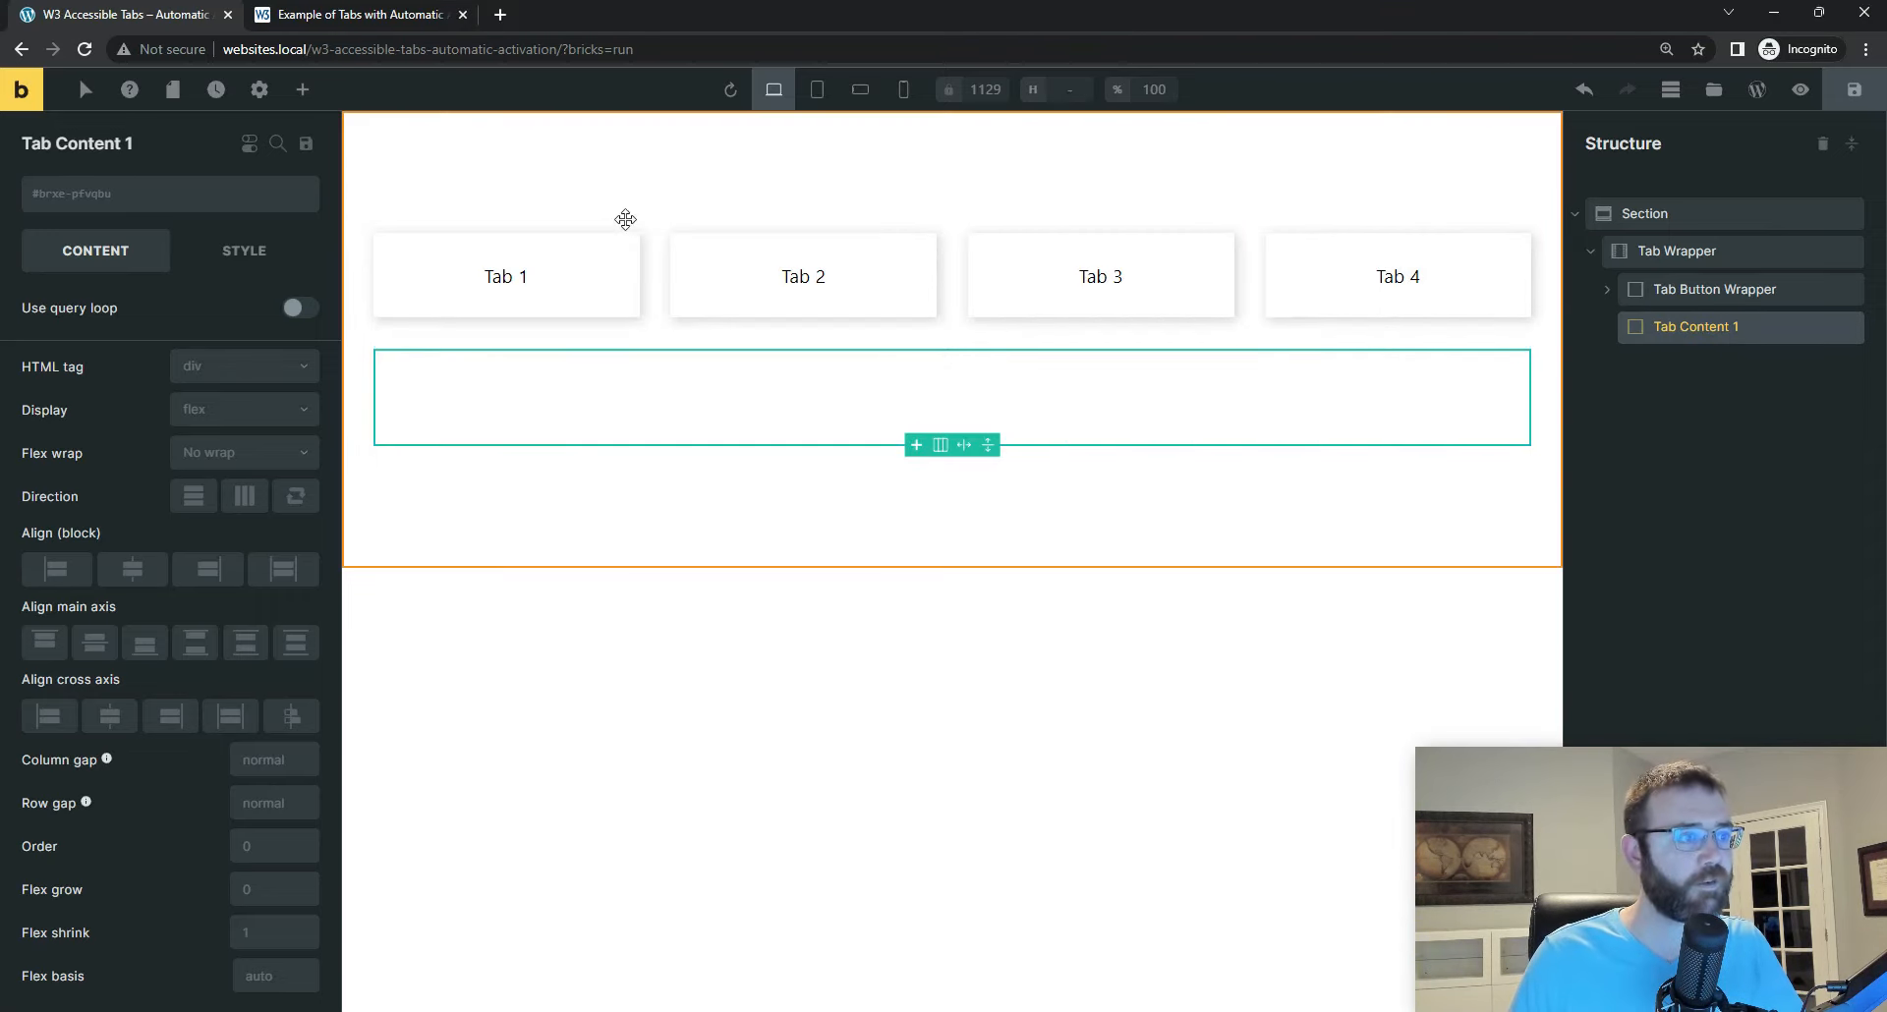
click(285, 201)
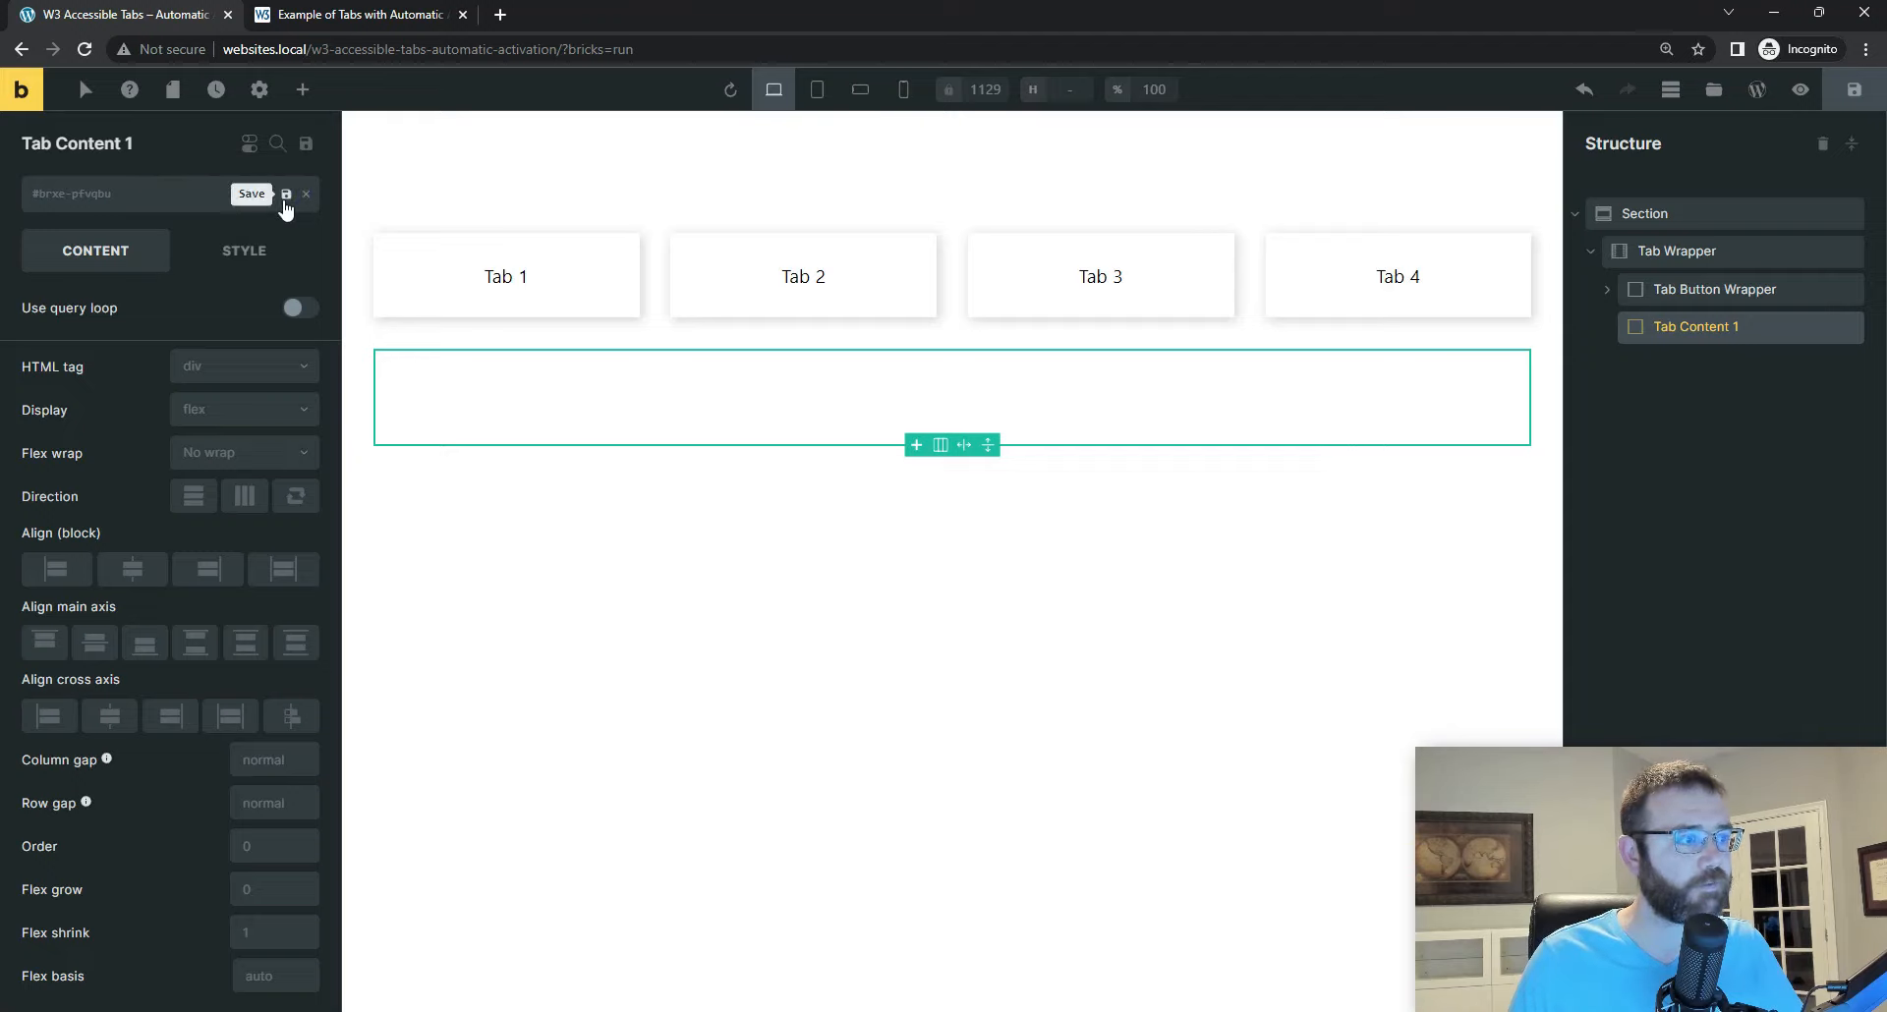
key(ctrl+v)
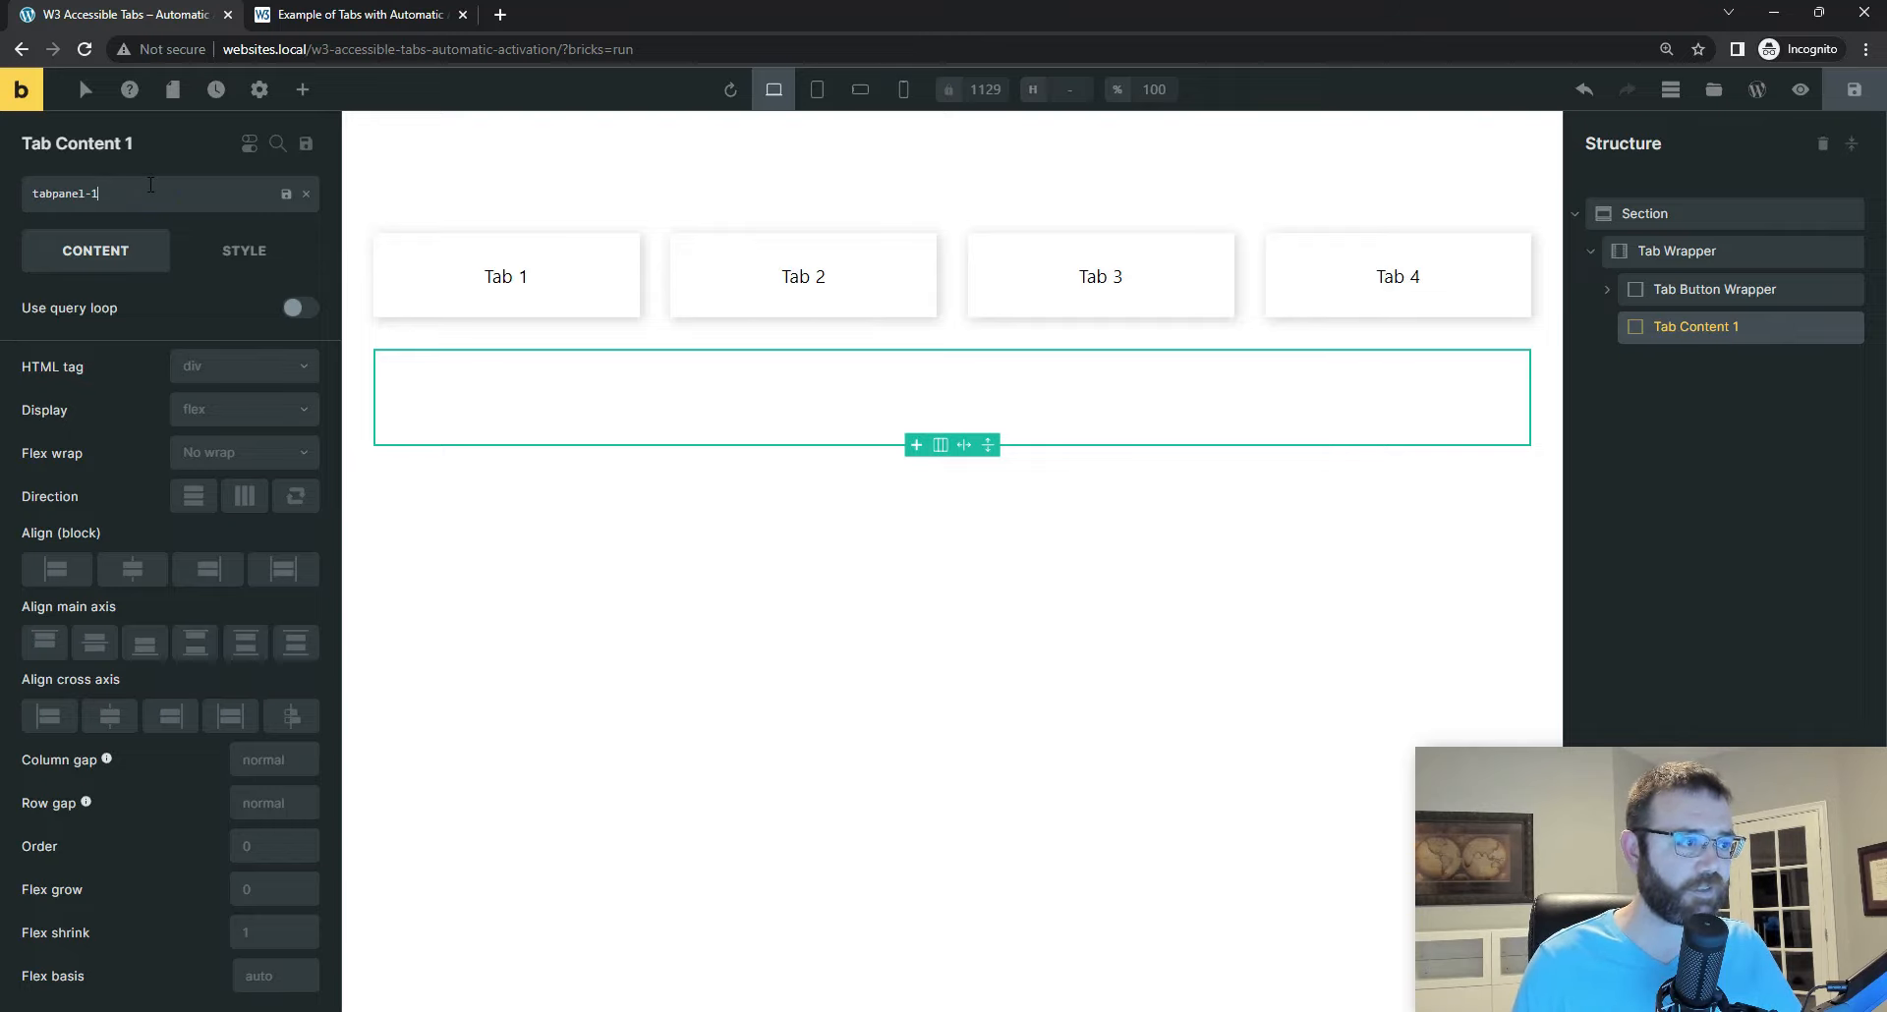
key(Return)
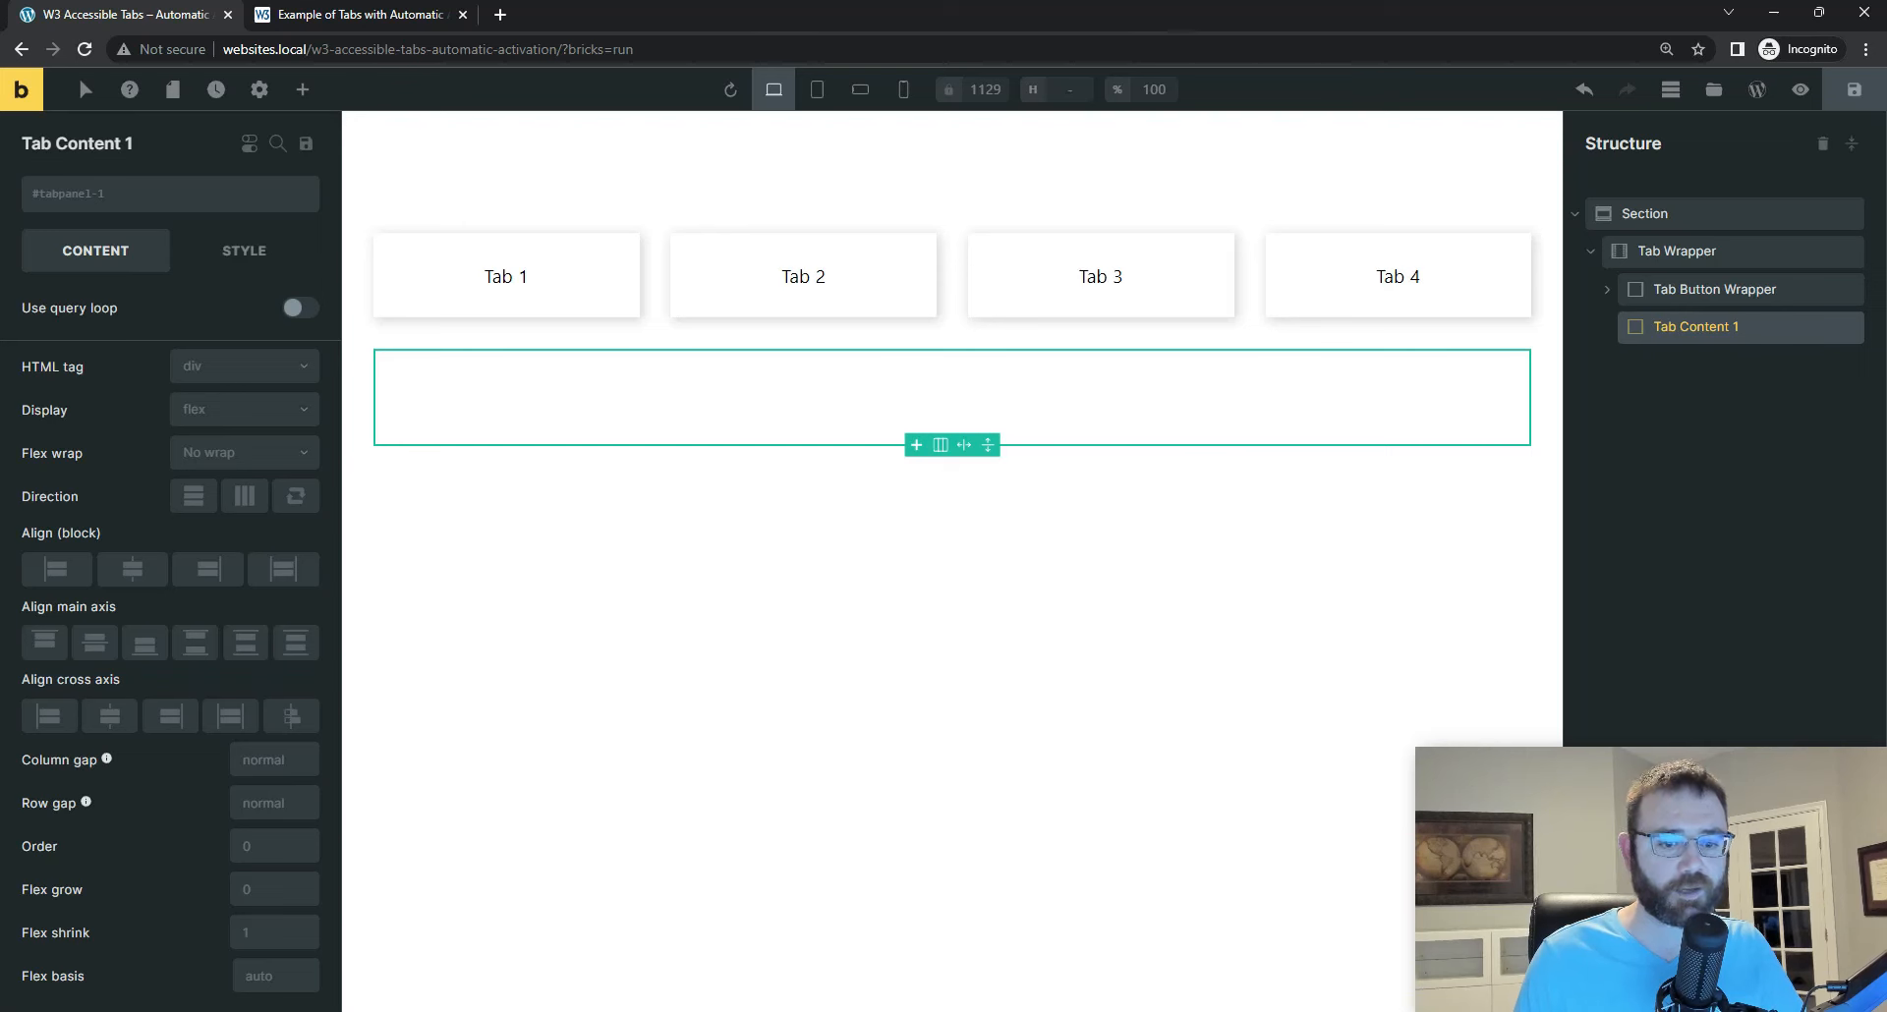
Step: Look up the panel's role in the Visual Studio Code markup and add the attribute role with value tabpanel to Tab Content 1
key(alt+Tab)
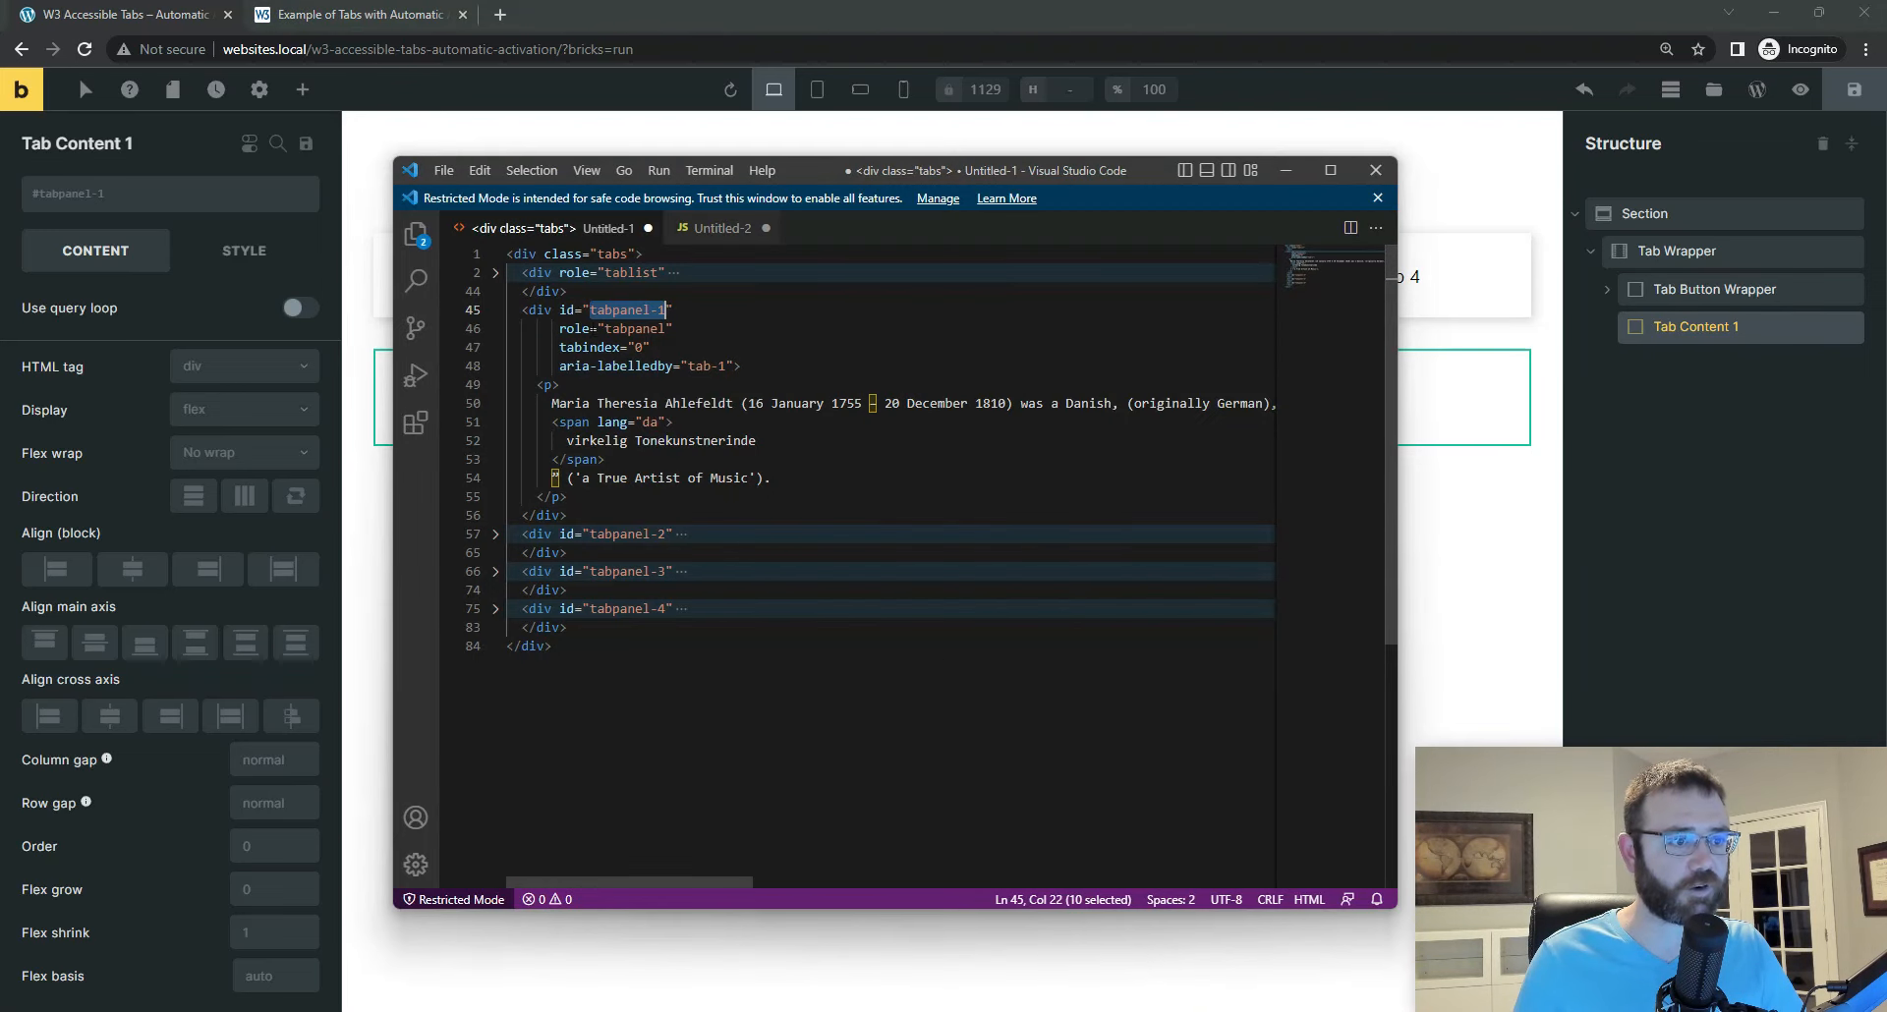
double_click(645, 329)
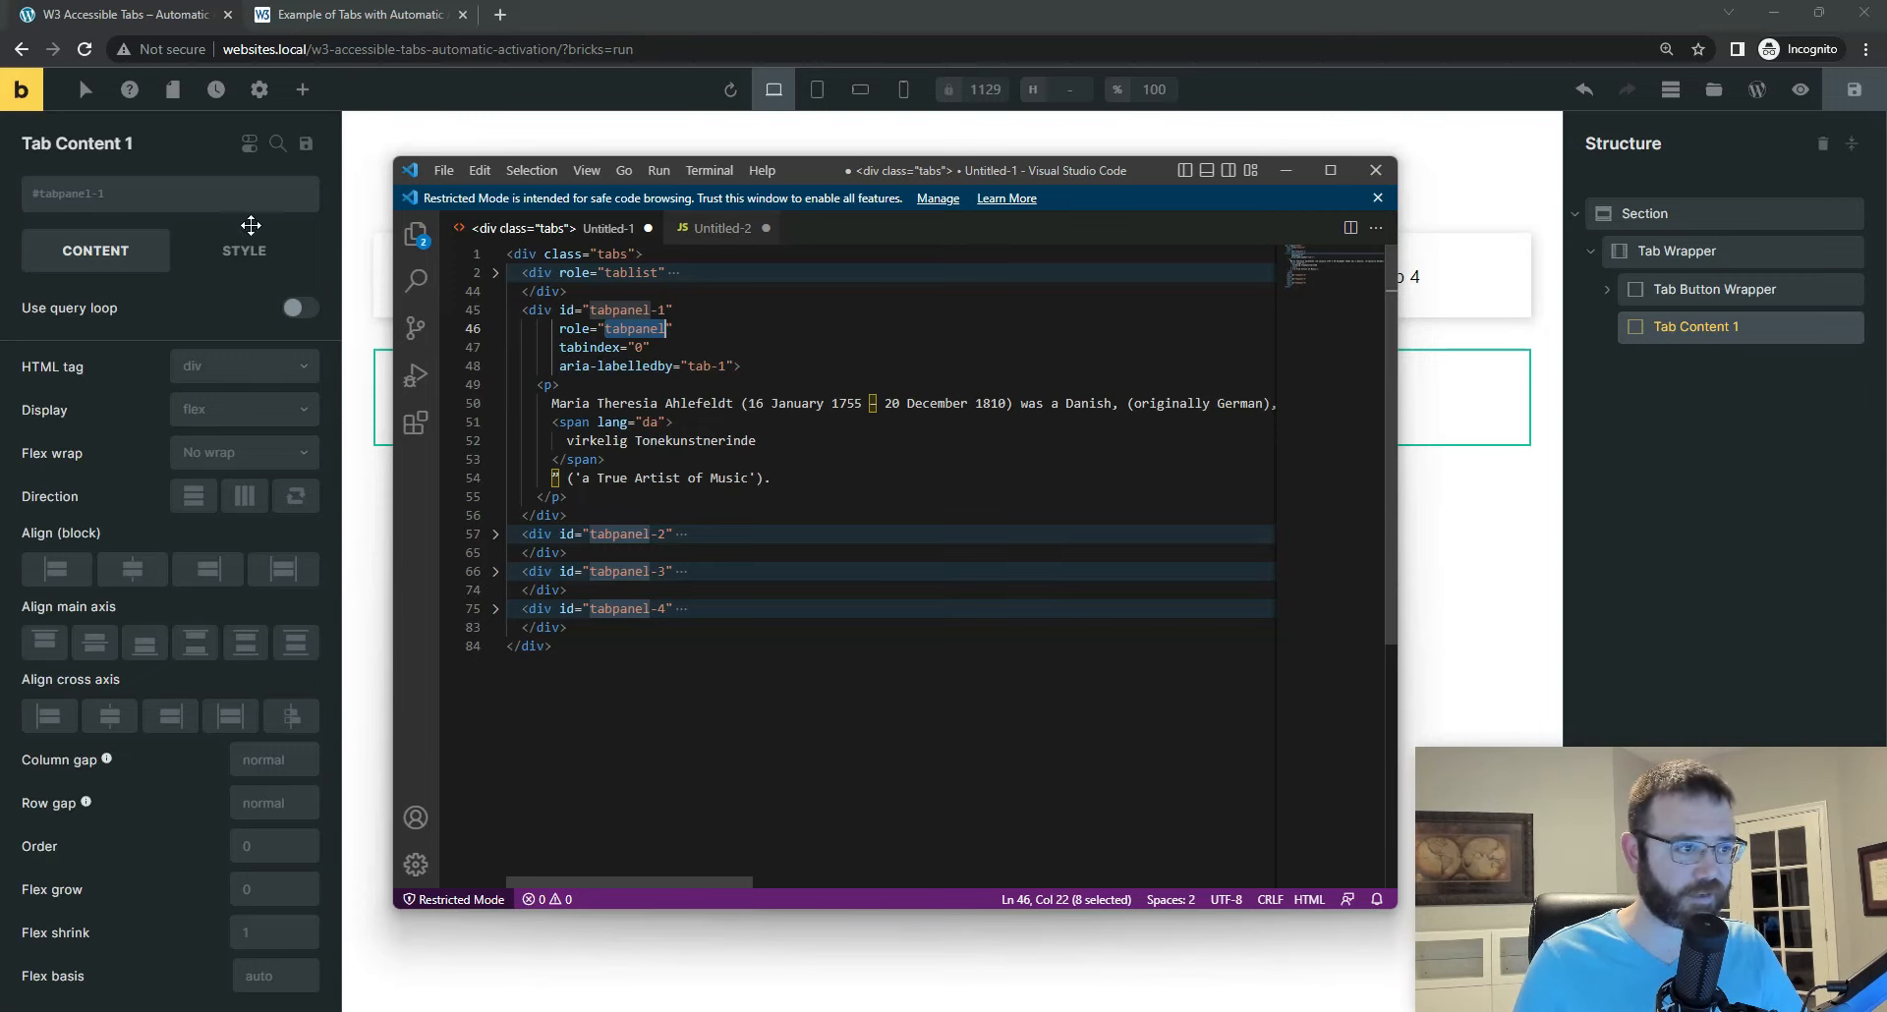
click(251, 255)
scroll(177, 728, down, 1)
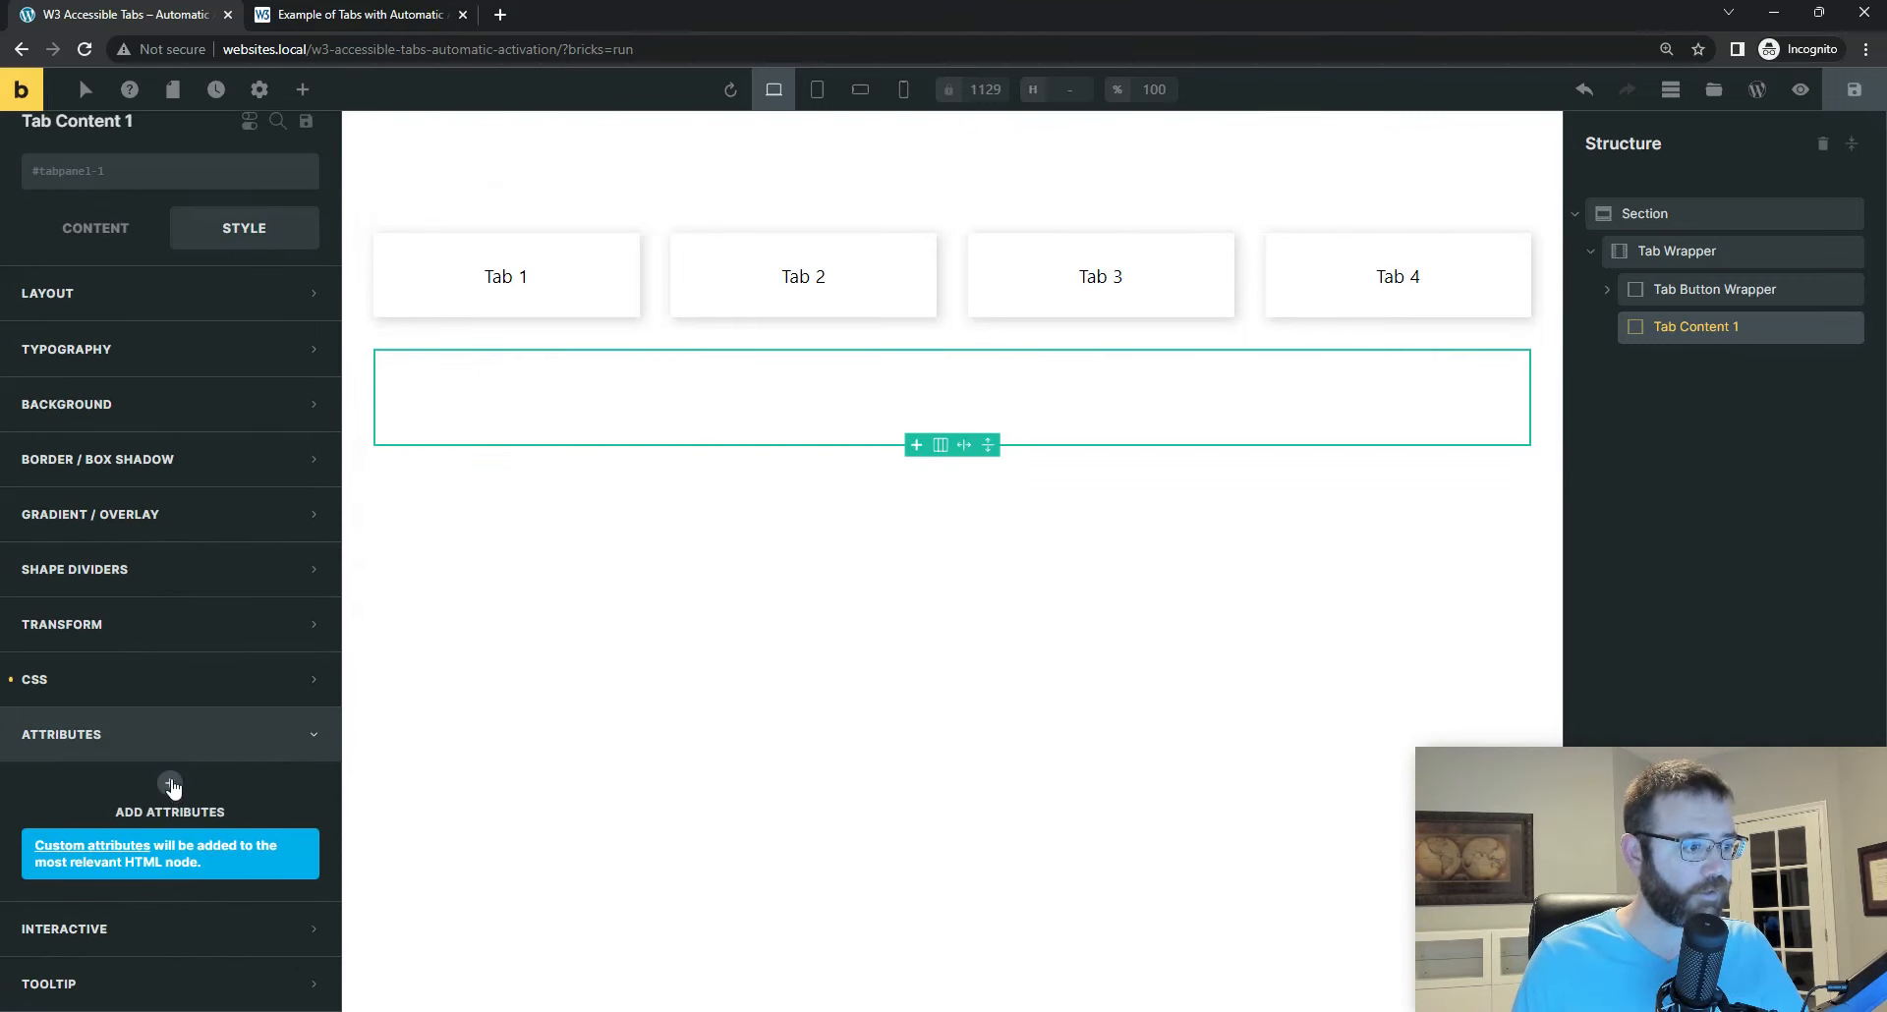
click(169, 783)
click(108, 863)
text(rol)
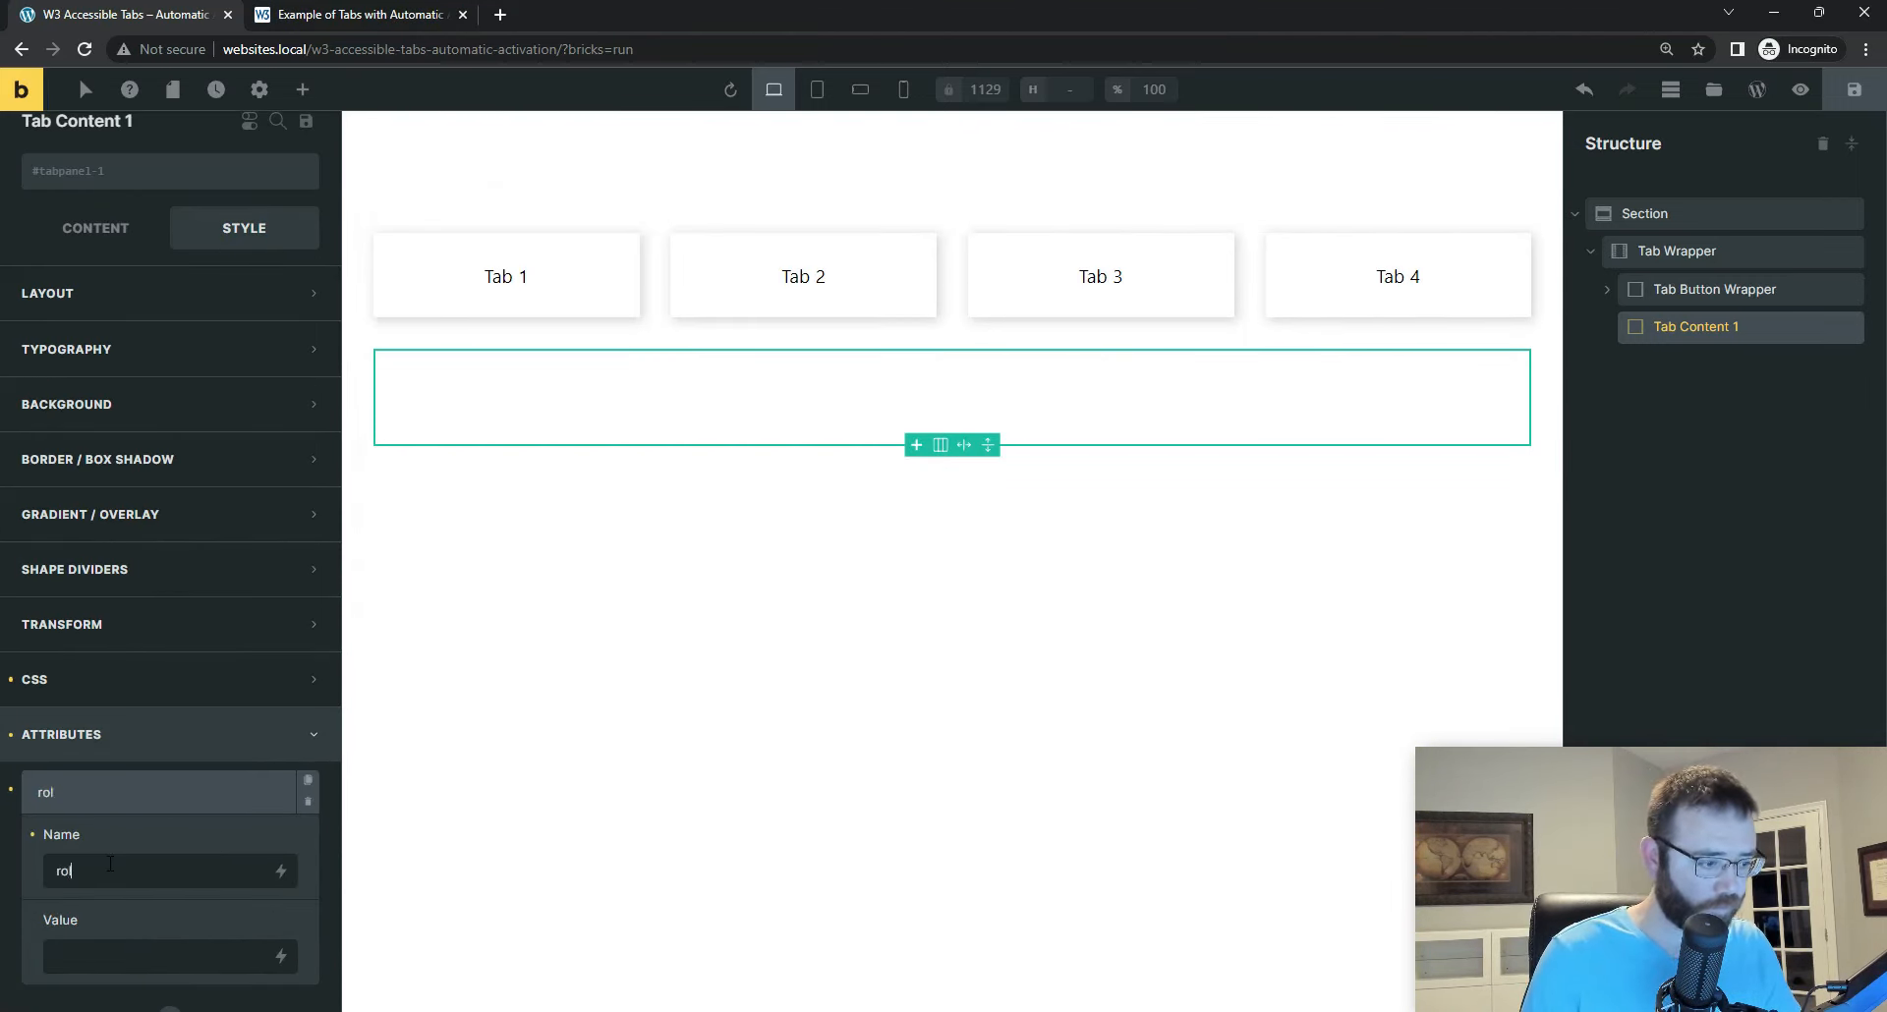
text(etabpanel)
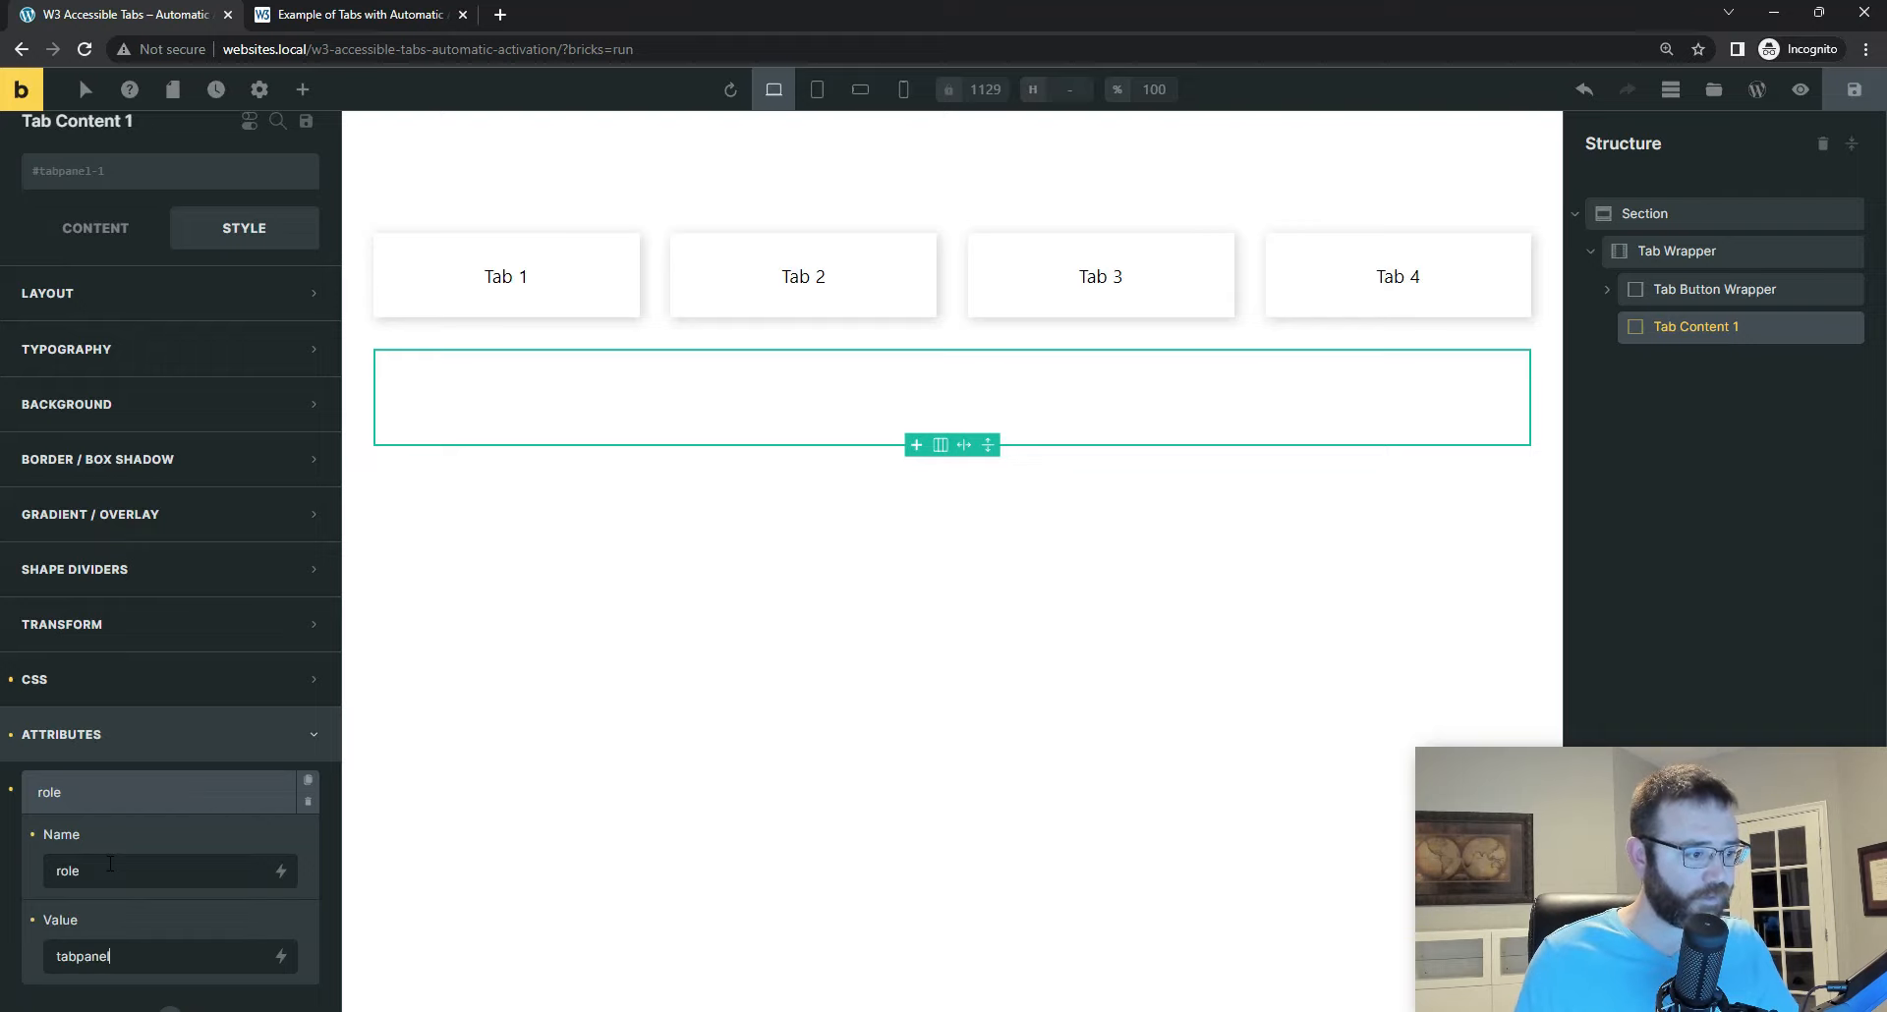
Step: Add a second attribute named tabindex with value 0 to Tab Content 1
scroll(168, 978, down, 3)
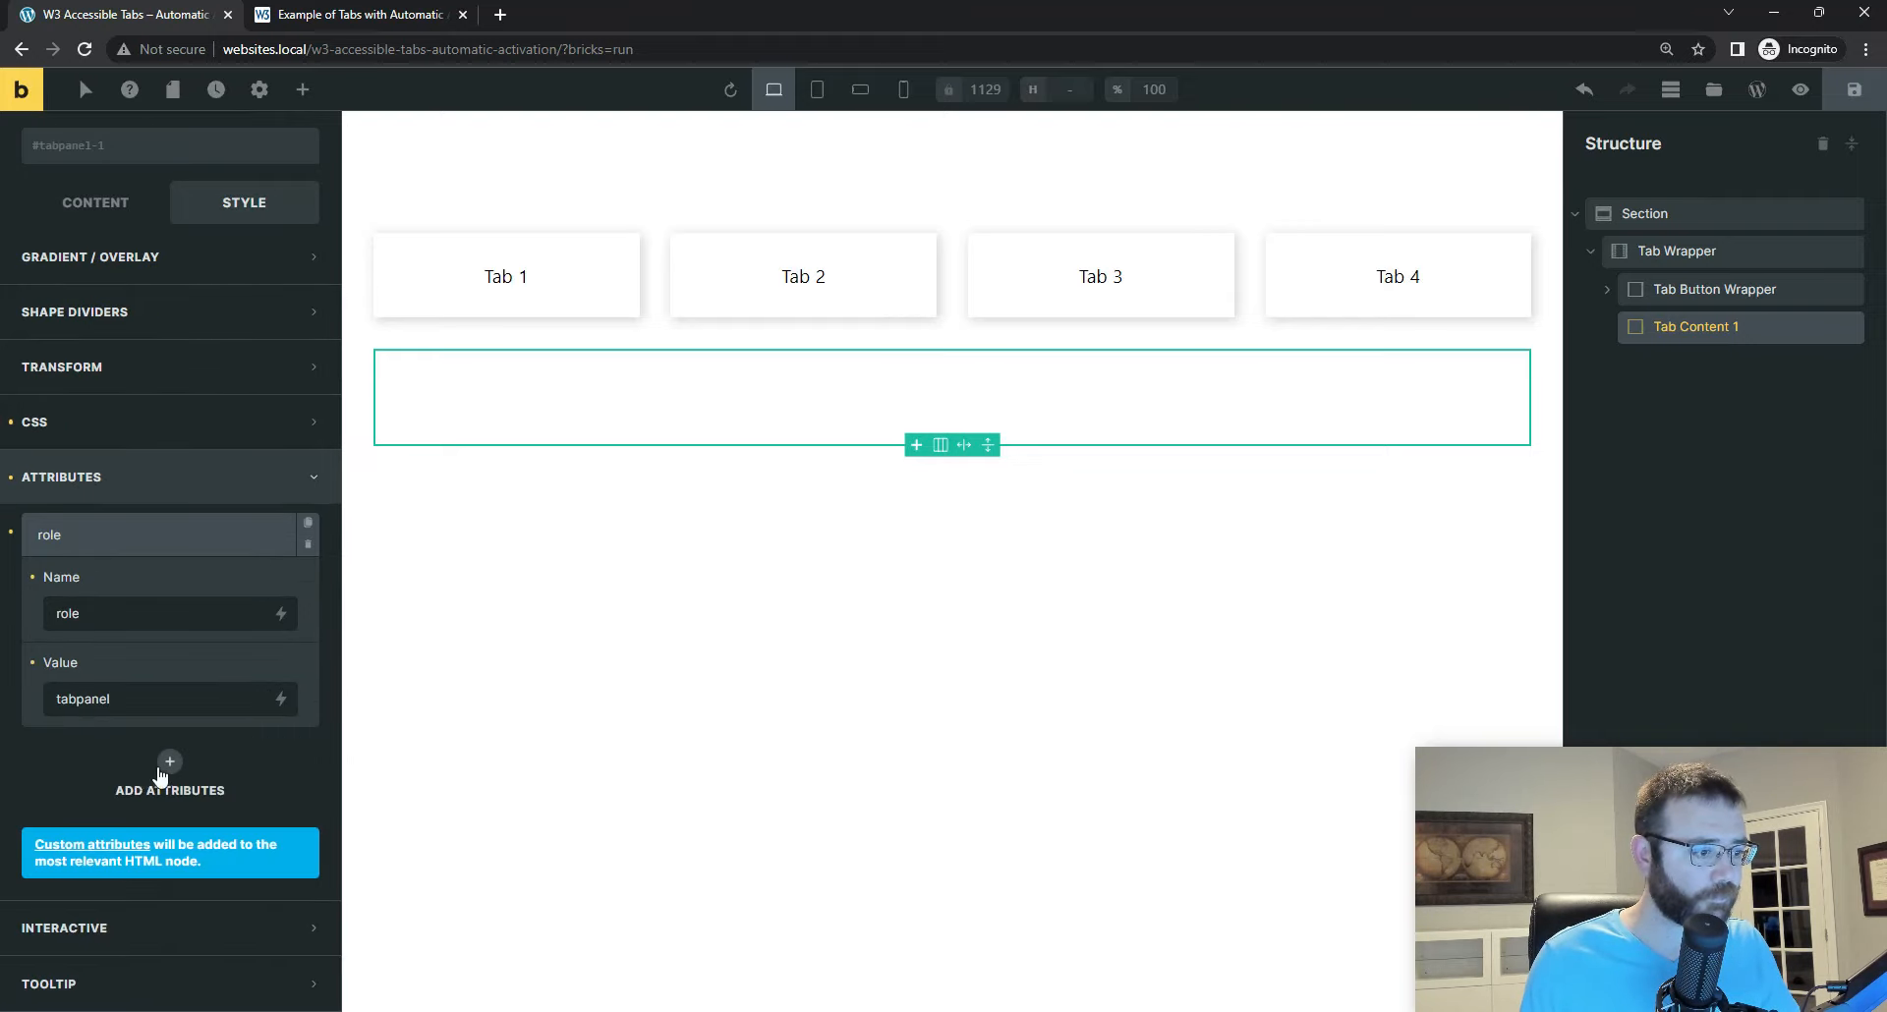
click(167, 763)
click(157, 664)
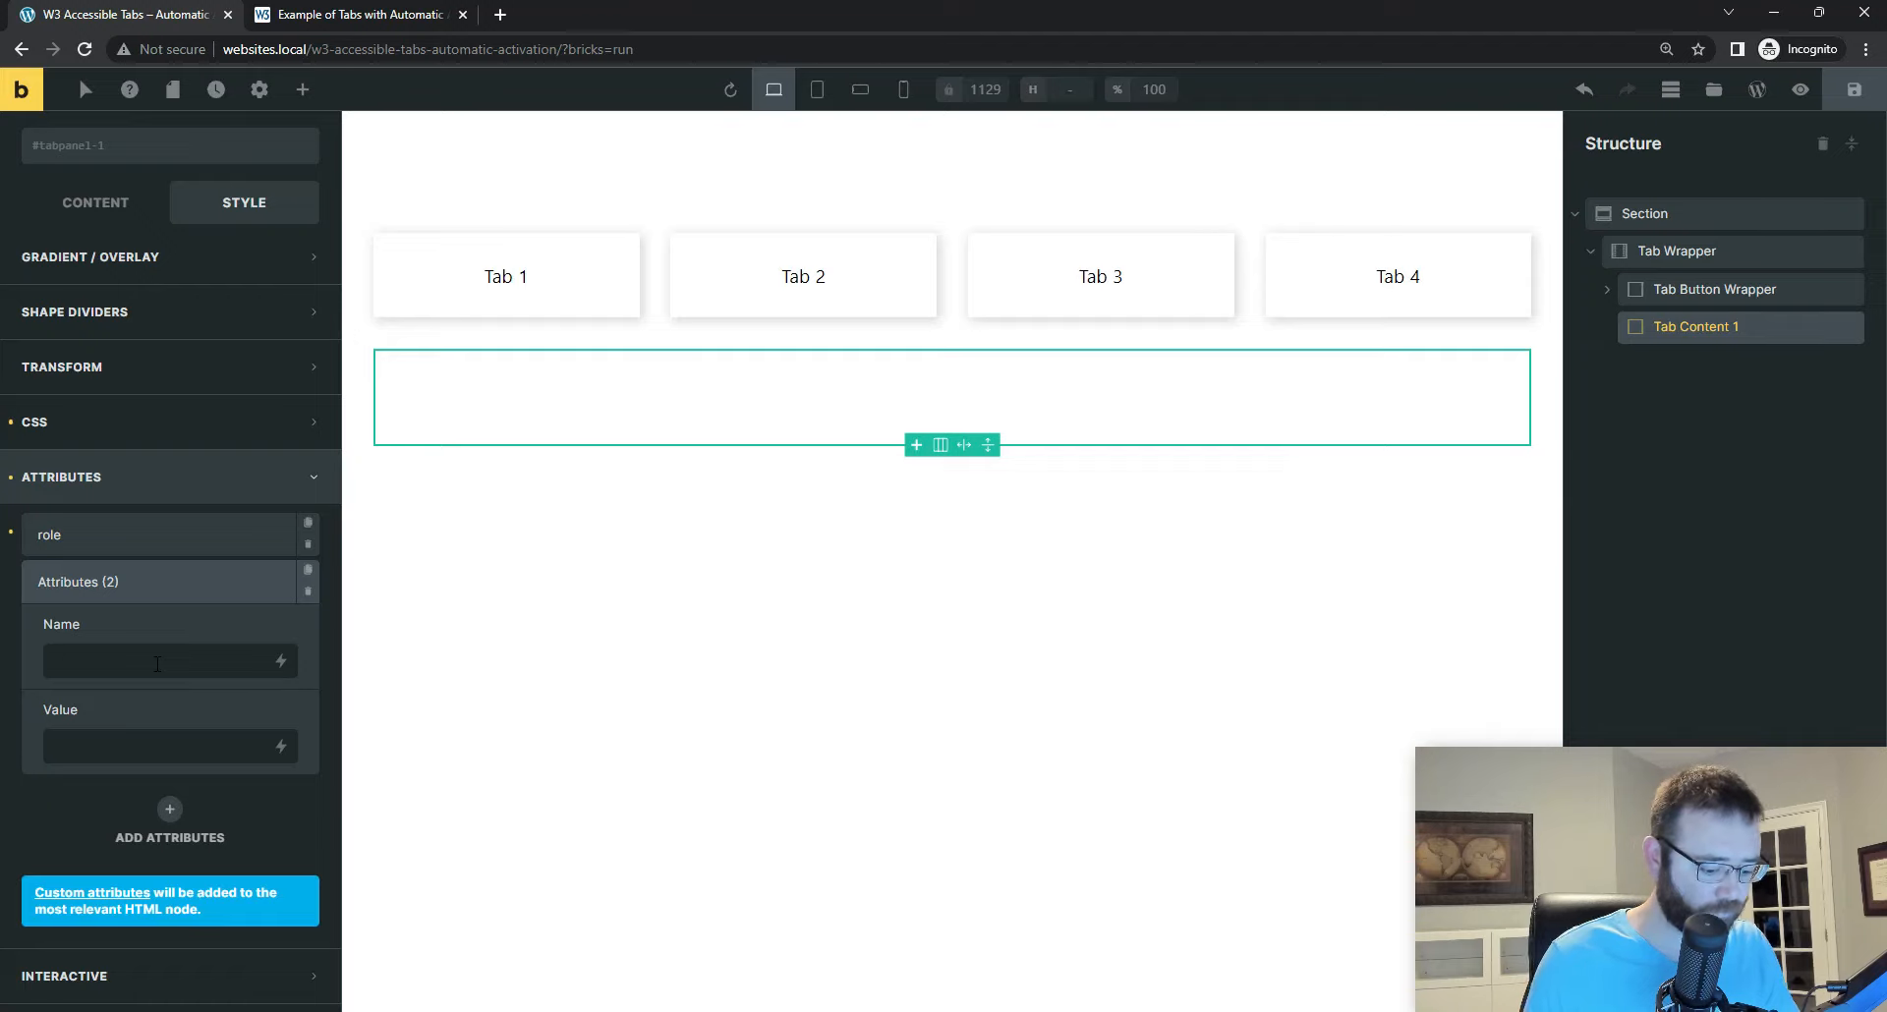
text(tabindex)
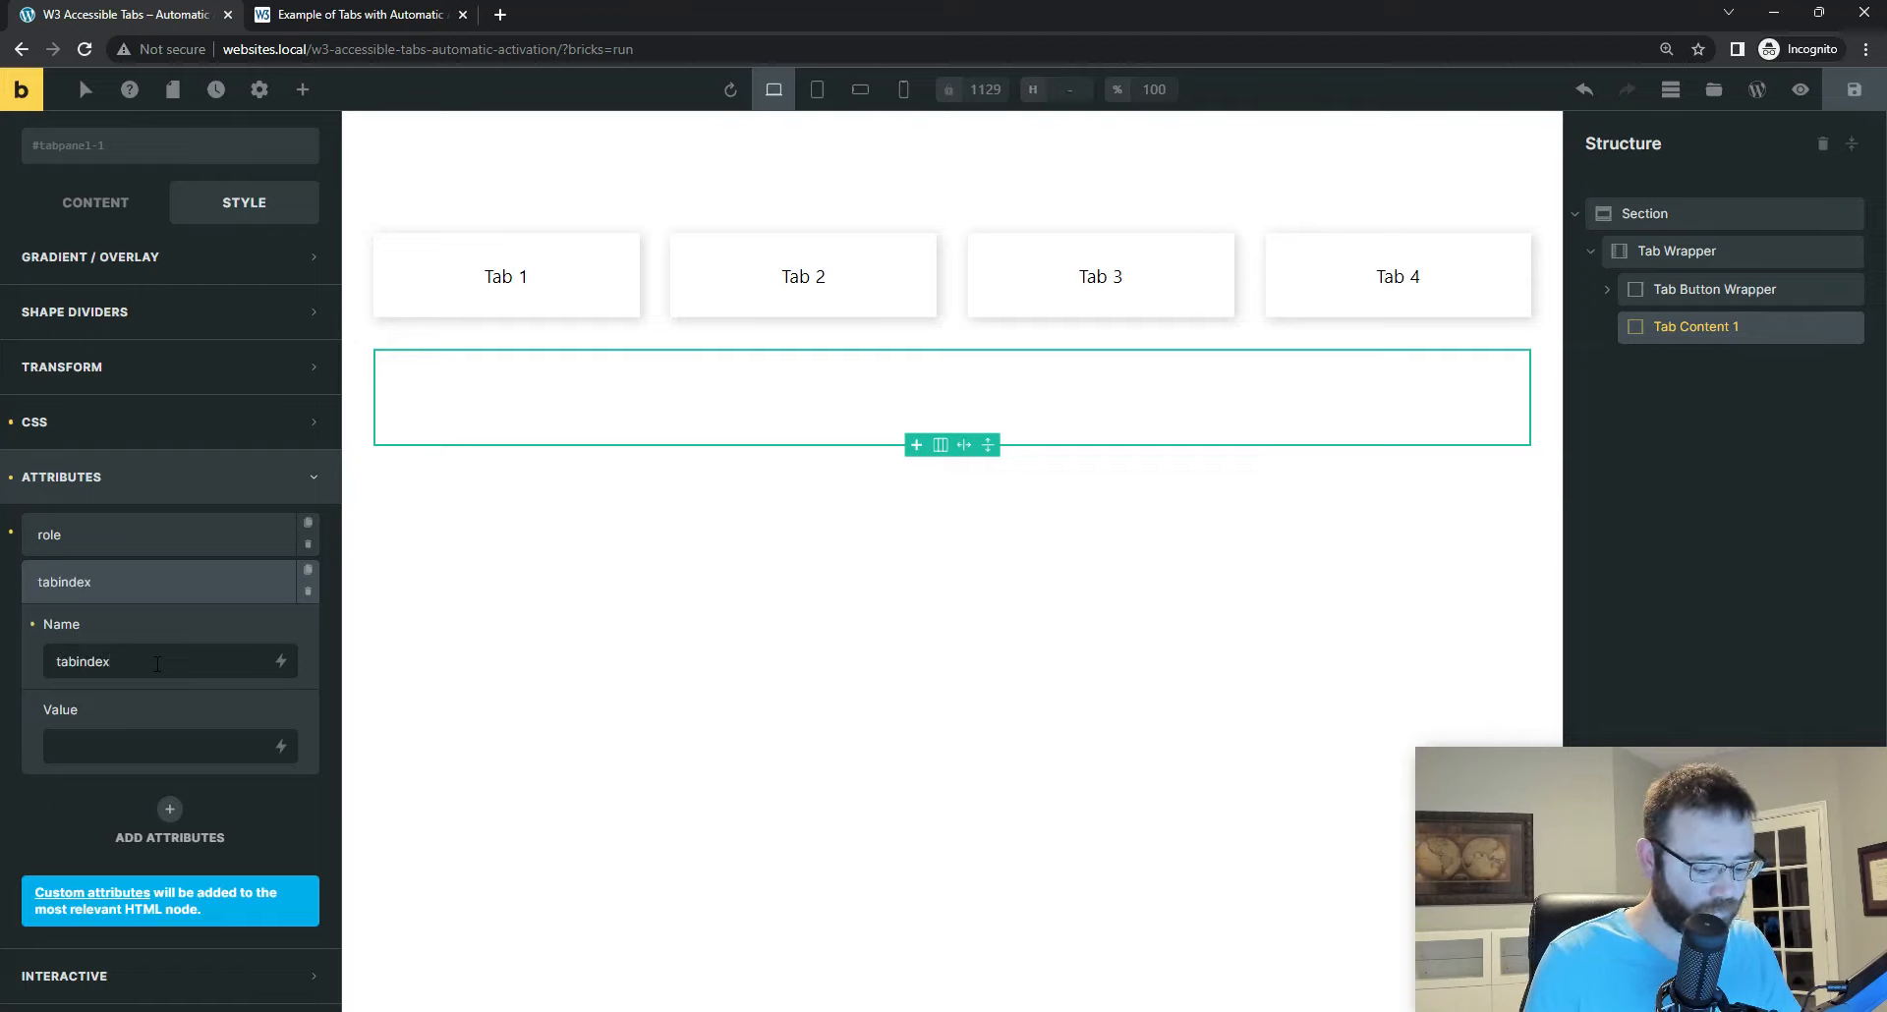
text(0)
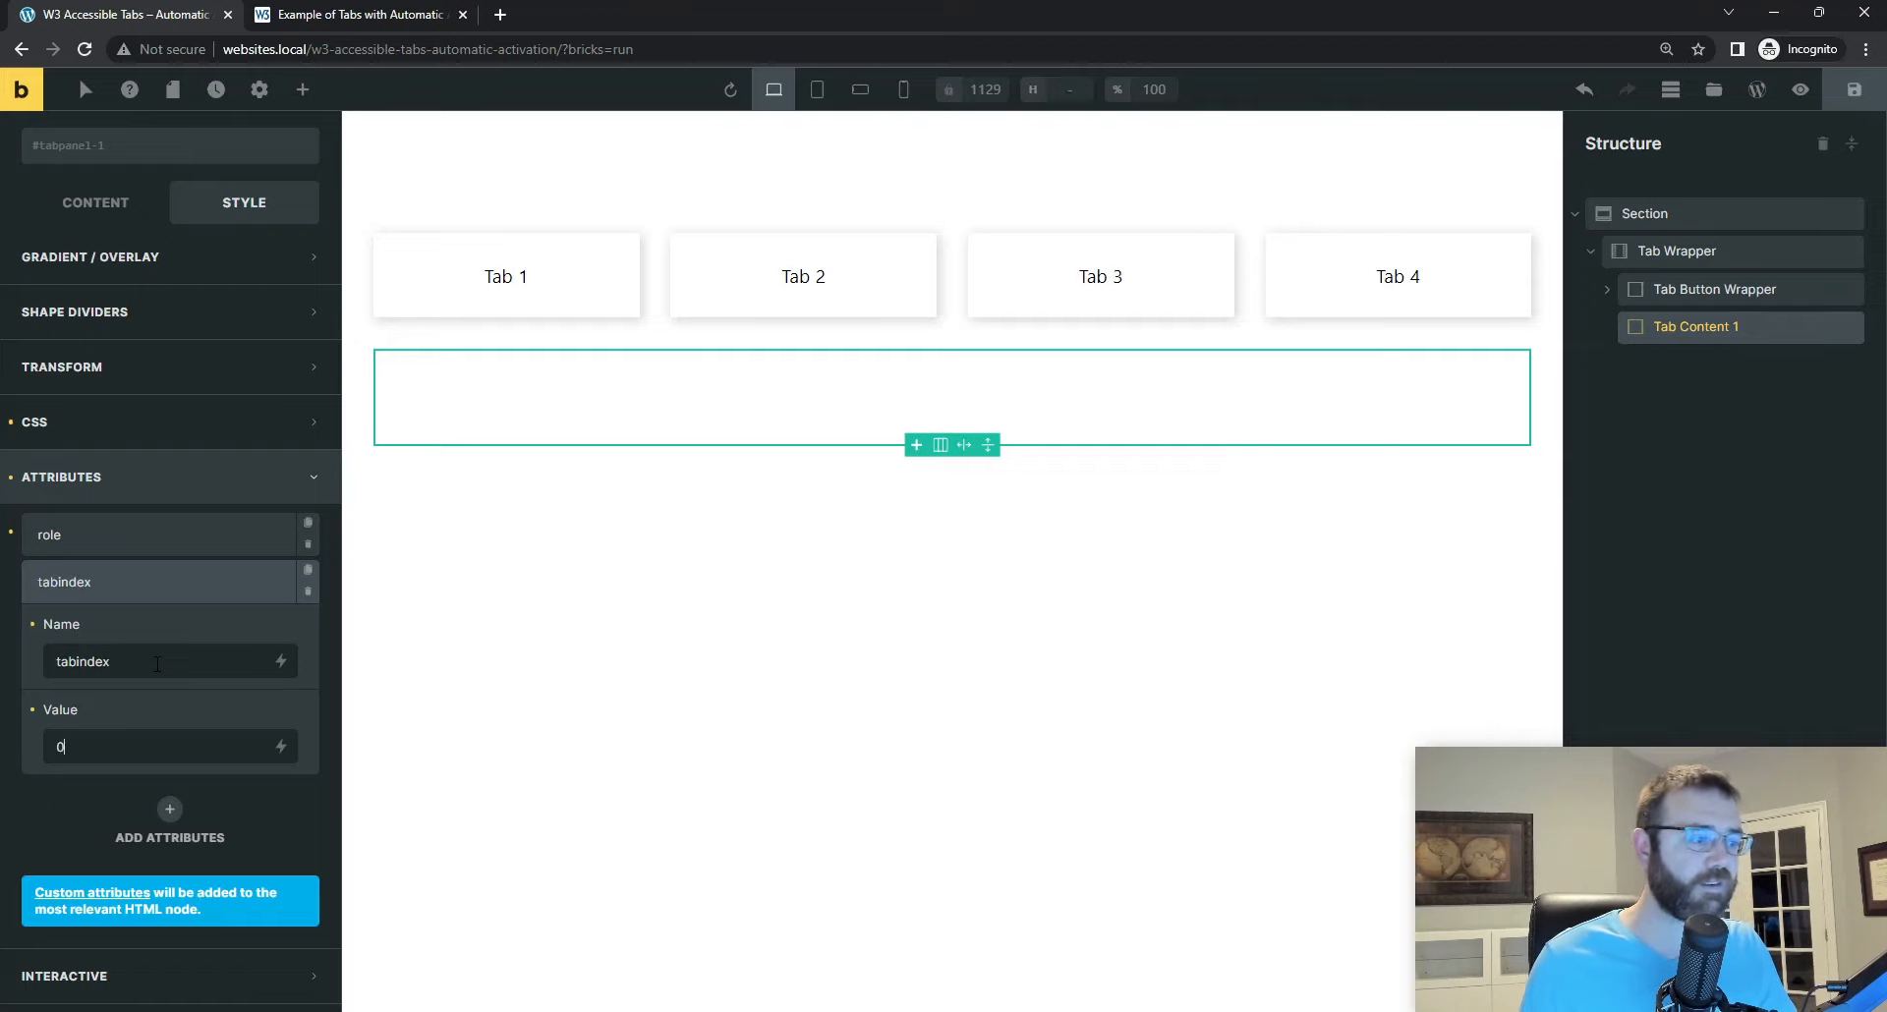
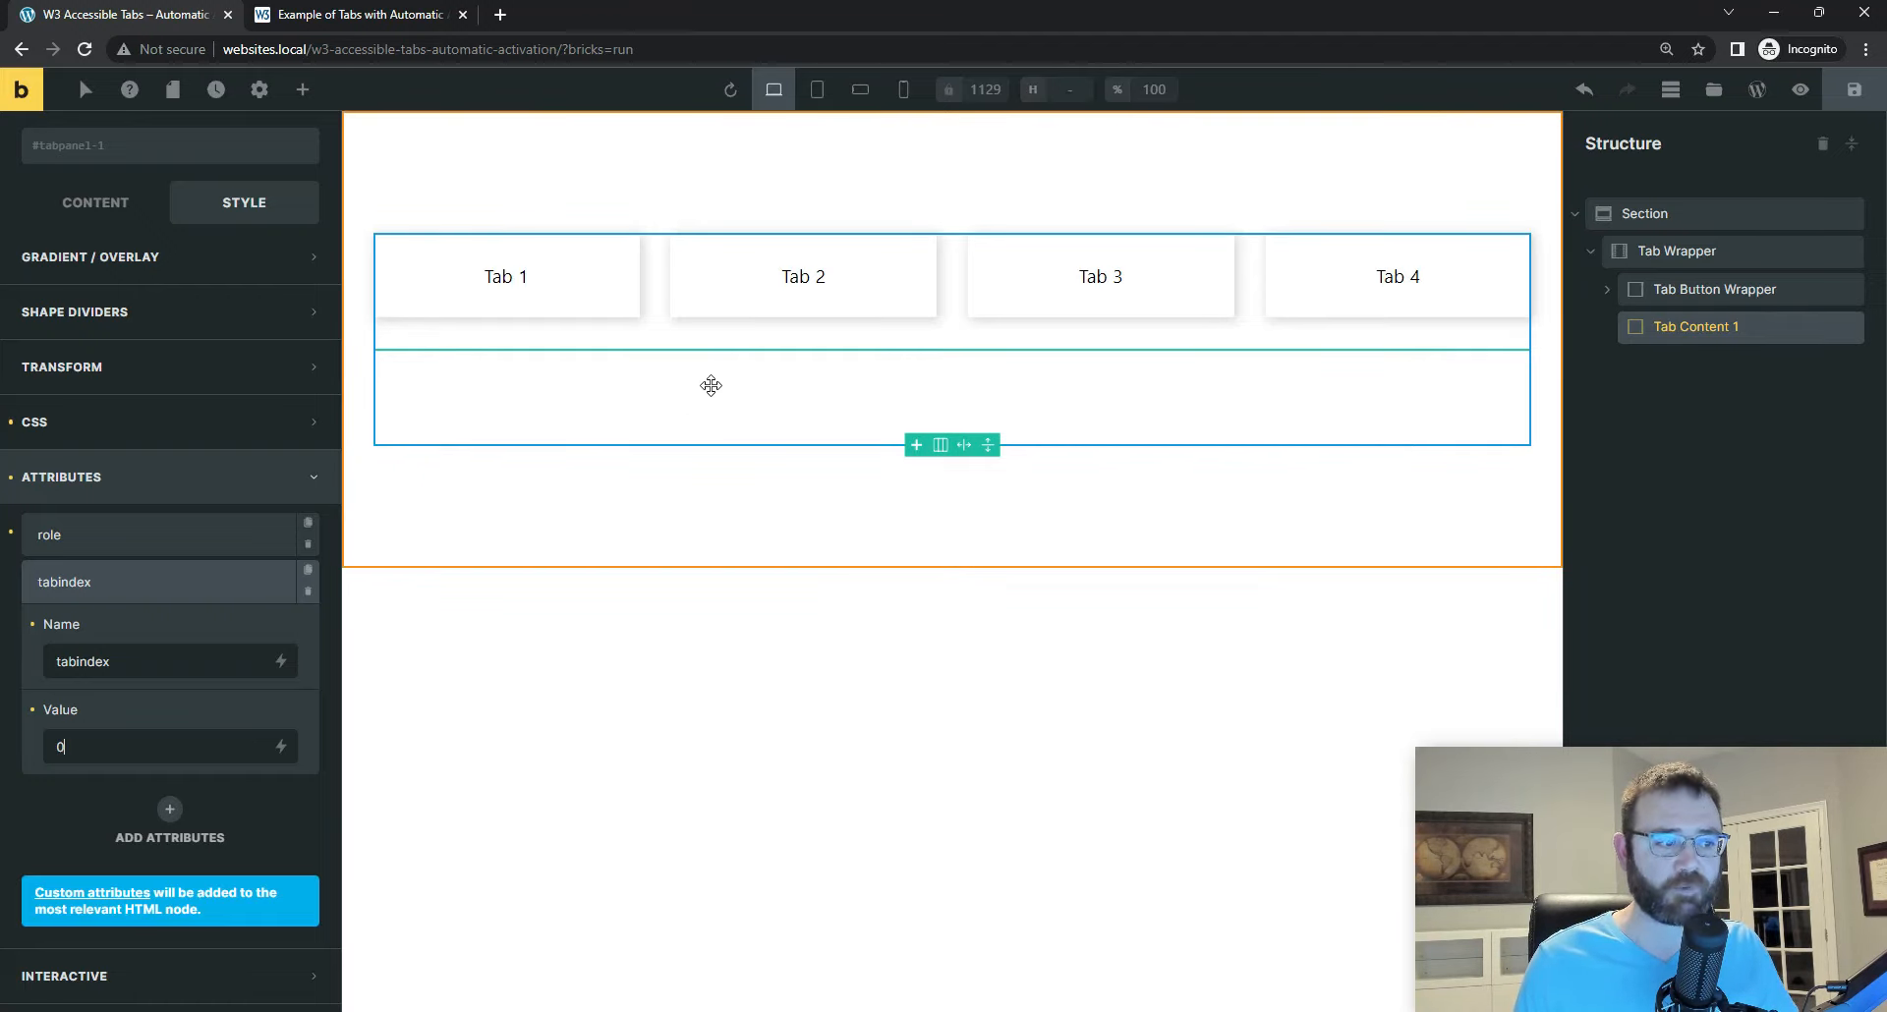
Step: Save the page and copy the attribute name aria-labelledby from the first tab panel's markup in Visual Studio Code
key(ctrl+a)
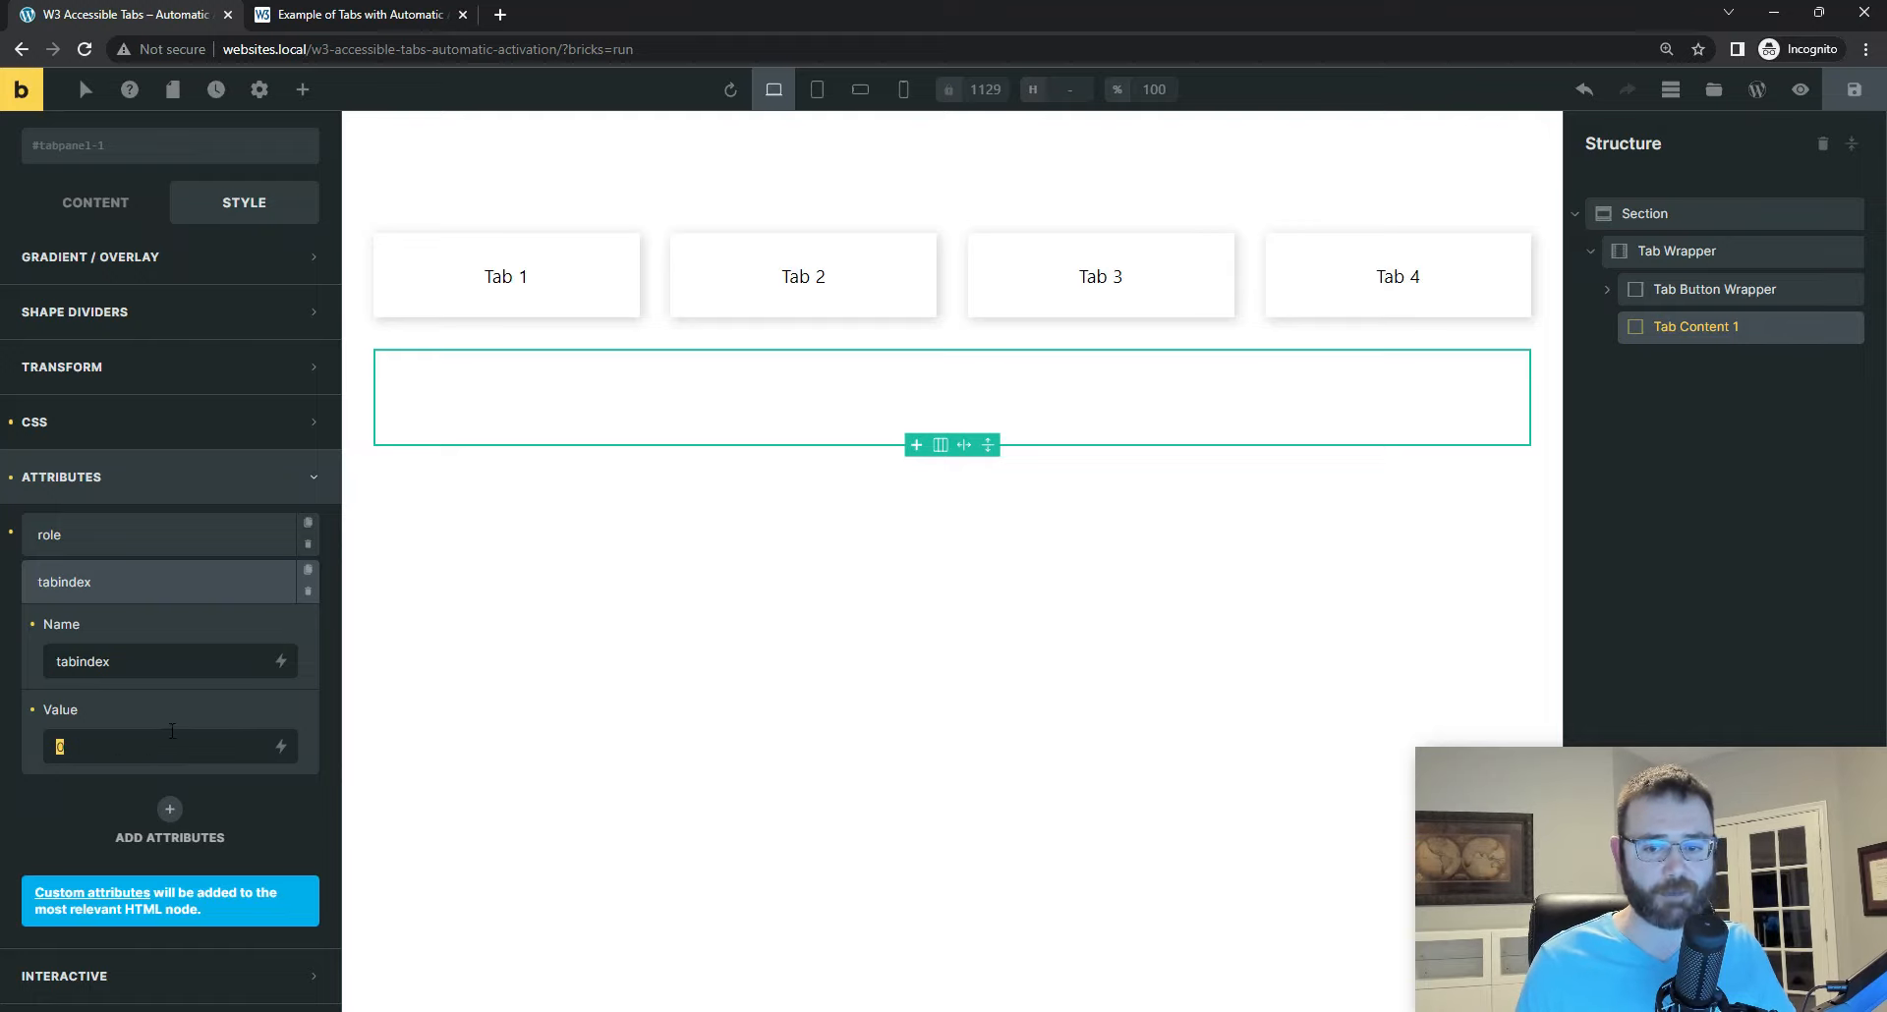
click(1854, 91)
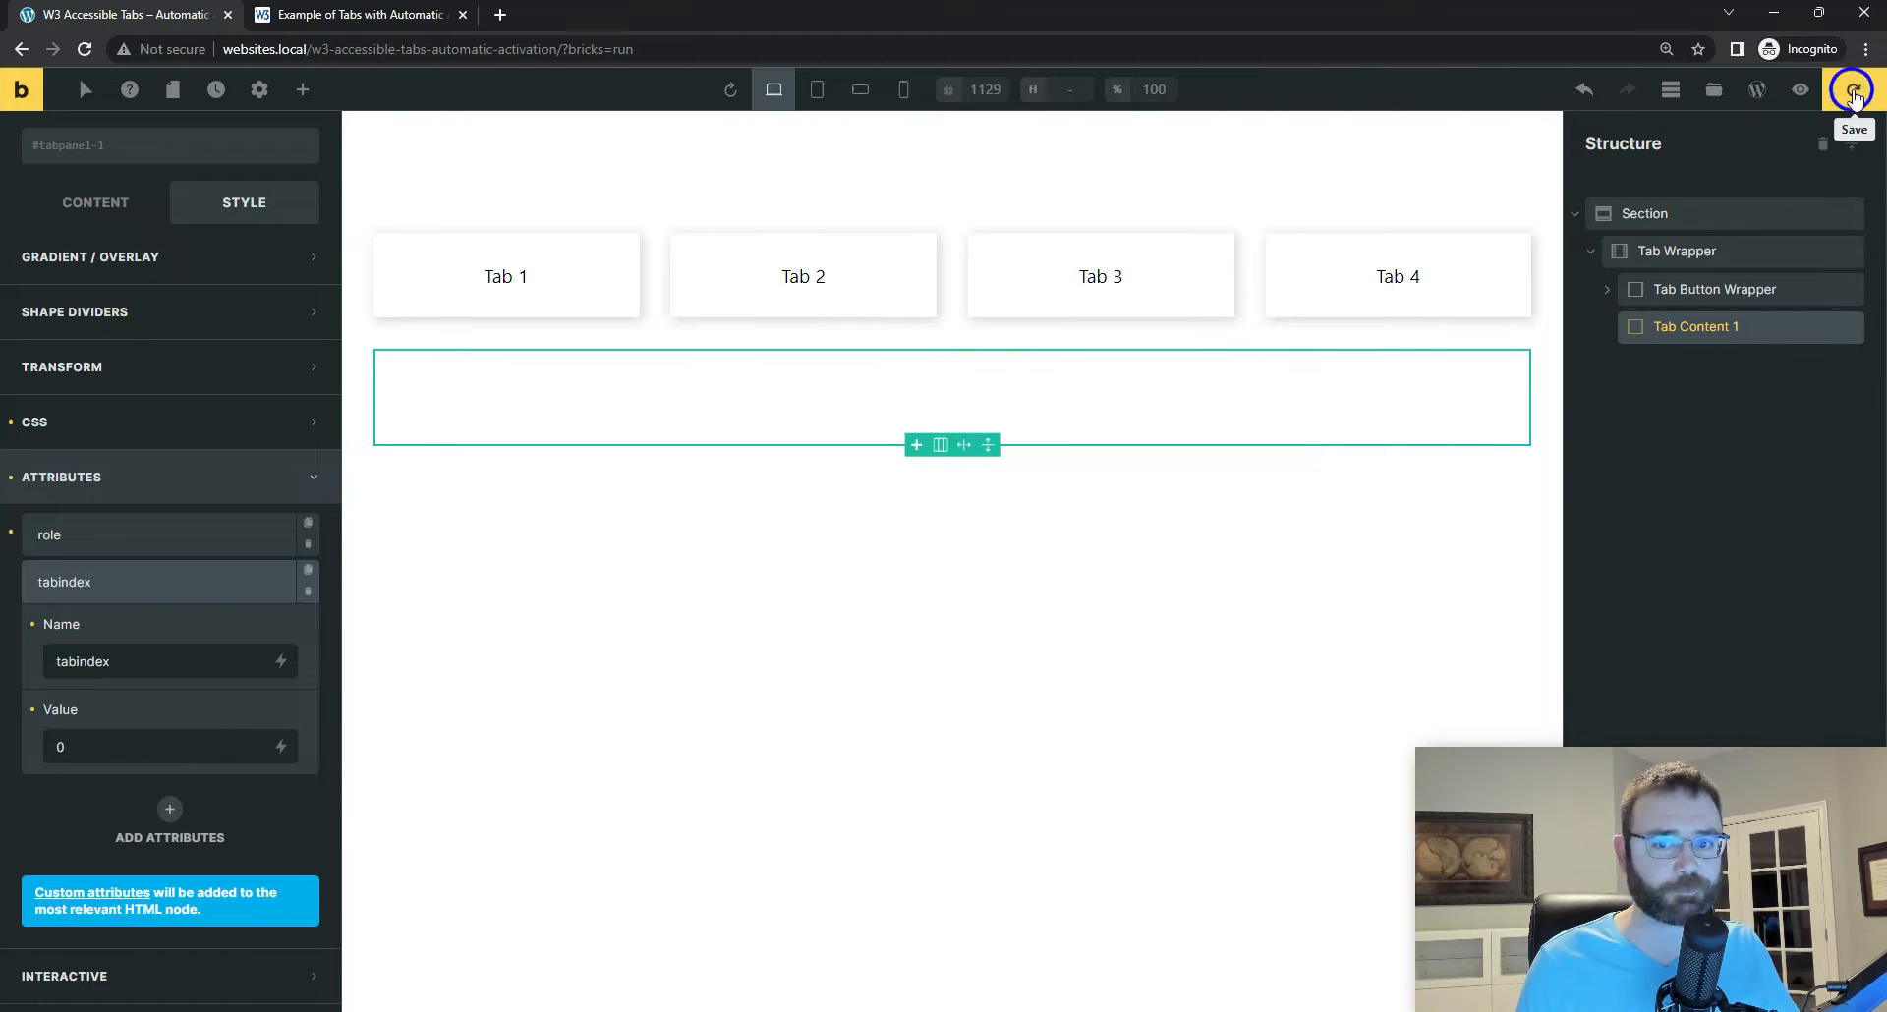
key(alt+Tab)
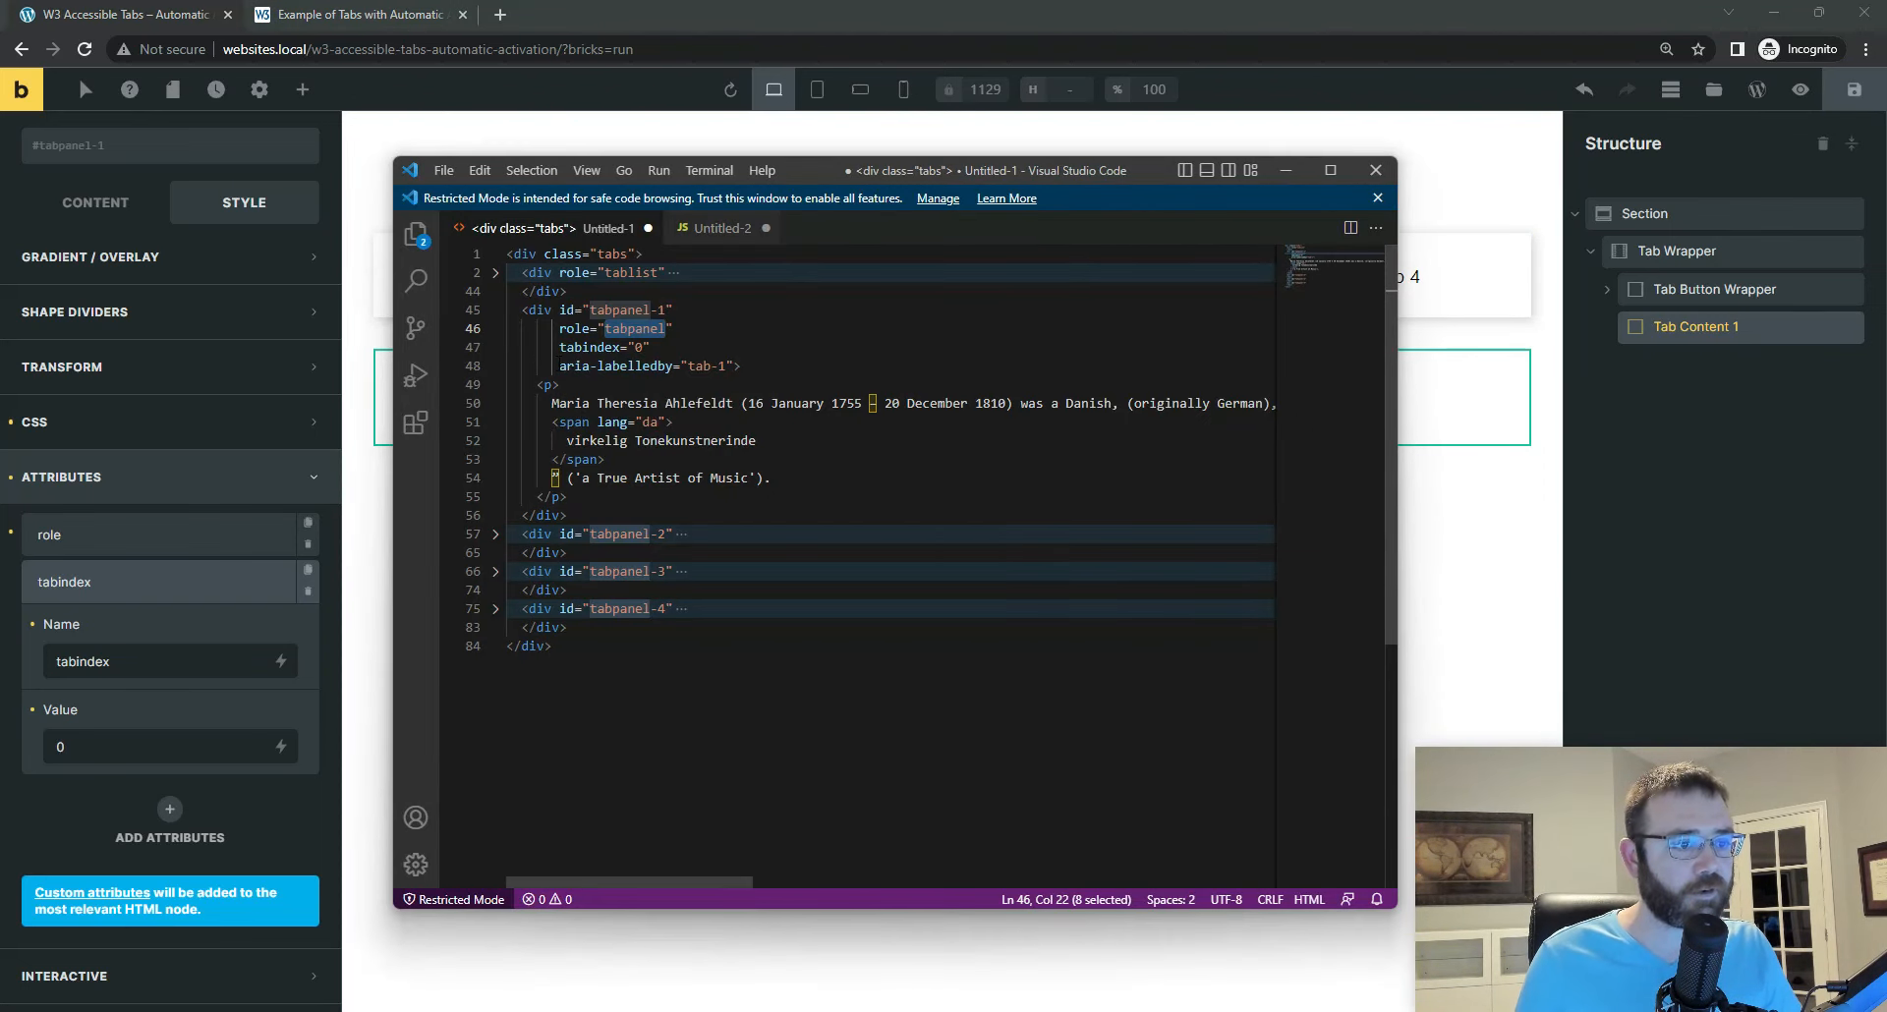
click(561, 365)
drag(560, 365, 672, 367)
right_click(585, 371)
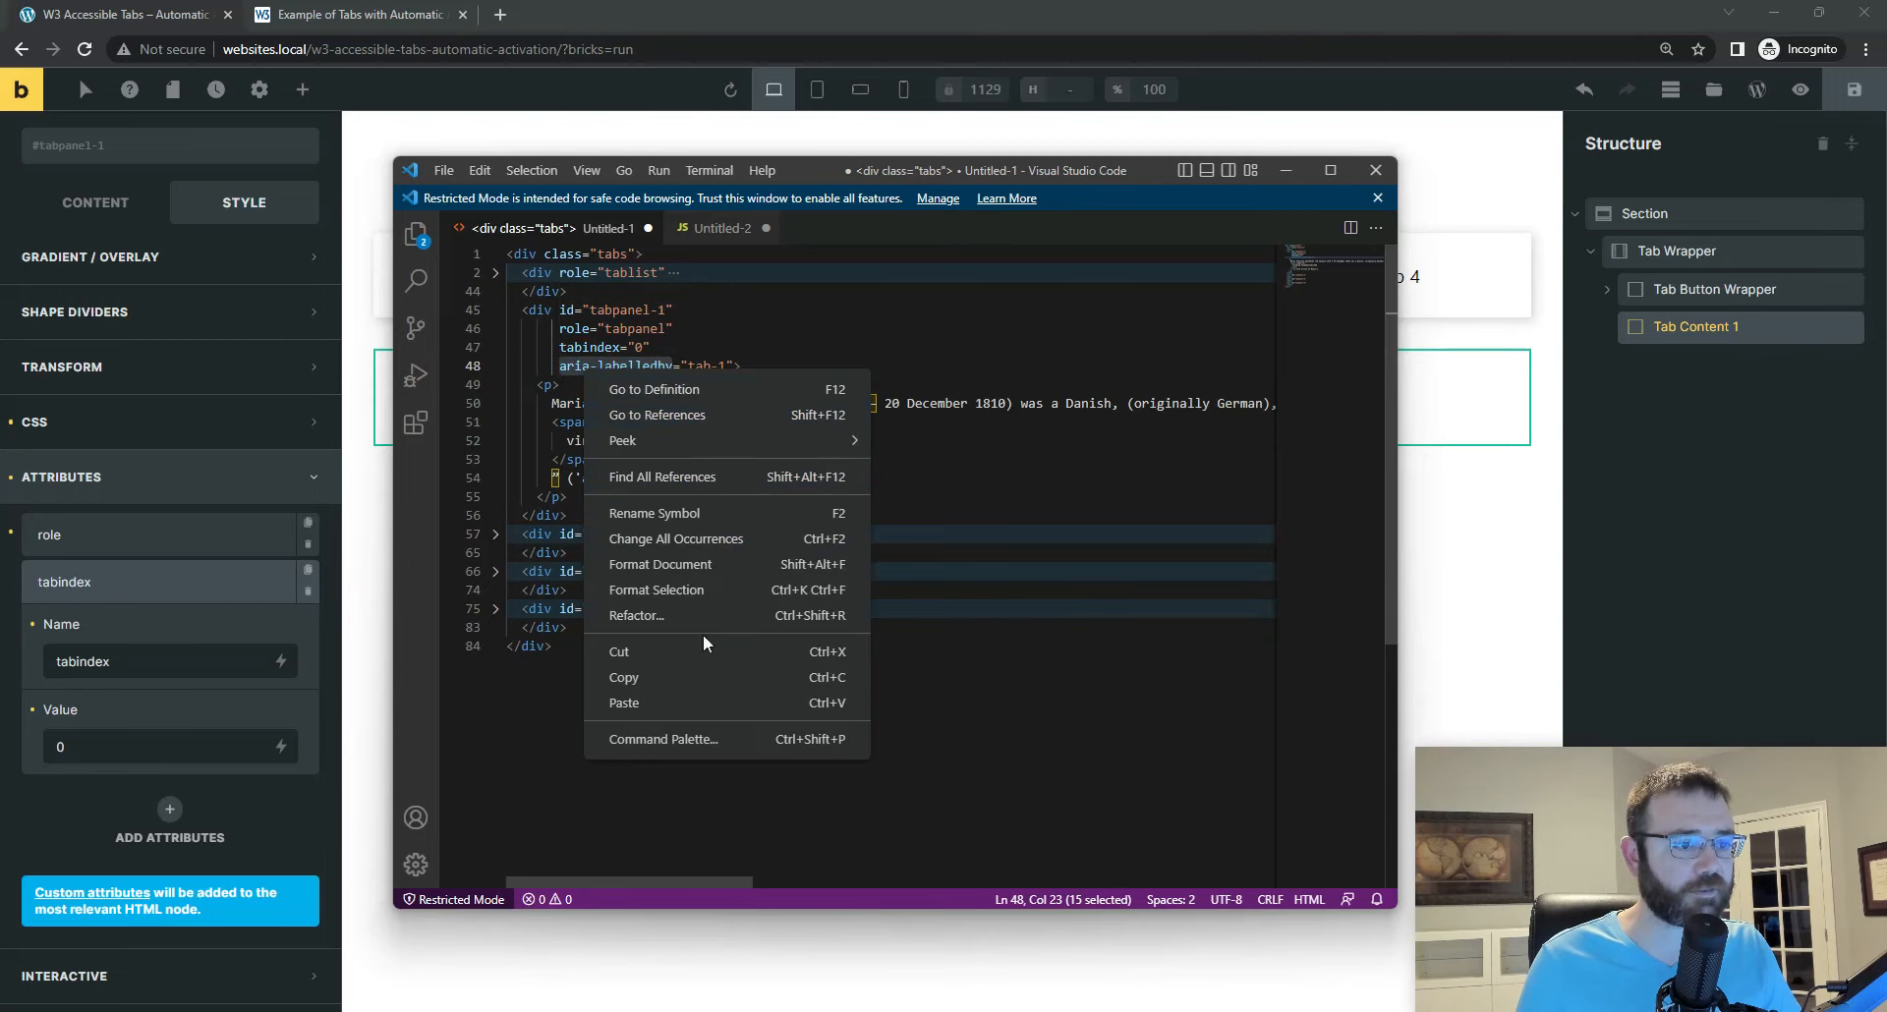
click(675, 677)
Step: Return to Bricks, add a third attribute aria-labelledby with value tab-1 to Tab Content 1, and save the page
click(169, 809)
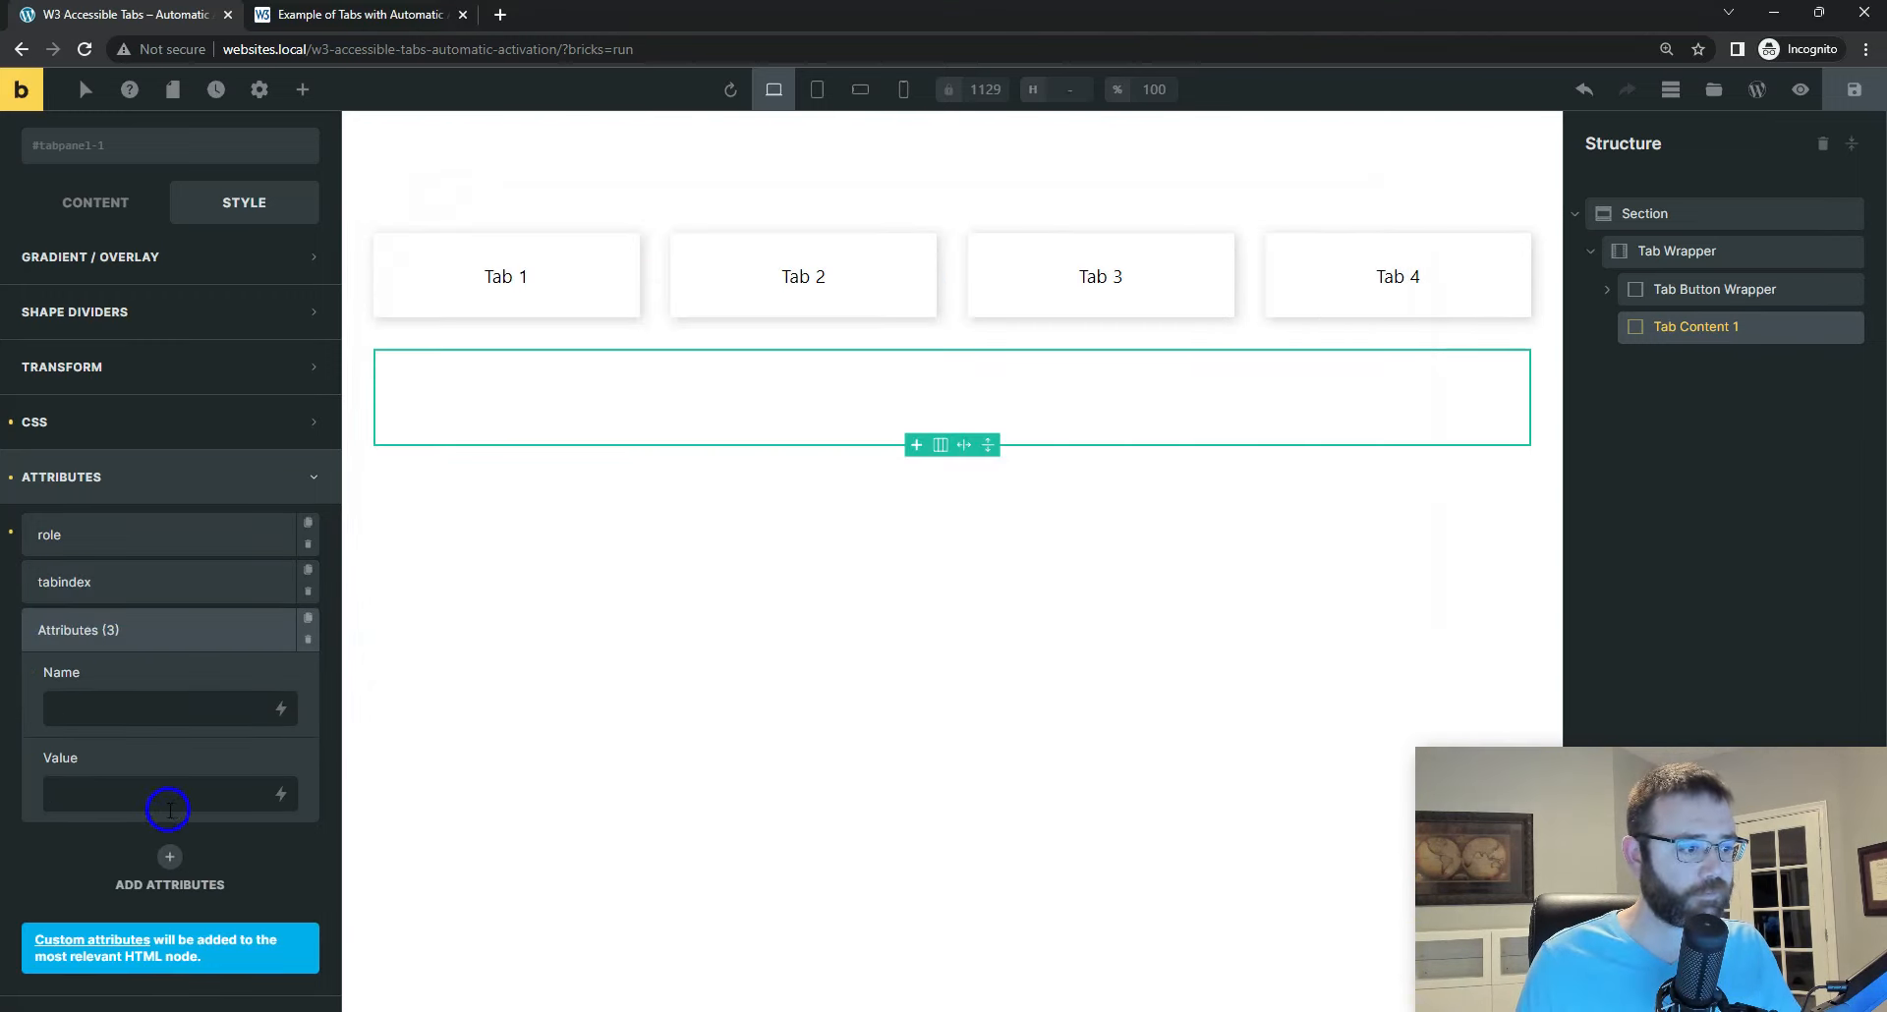
click(165, 708)
key(ctrl+v)
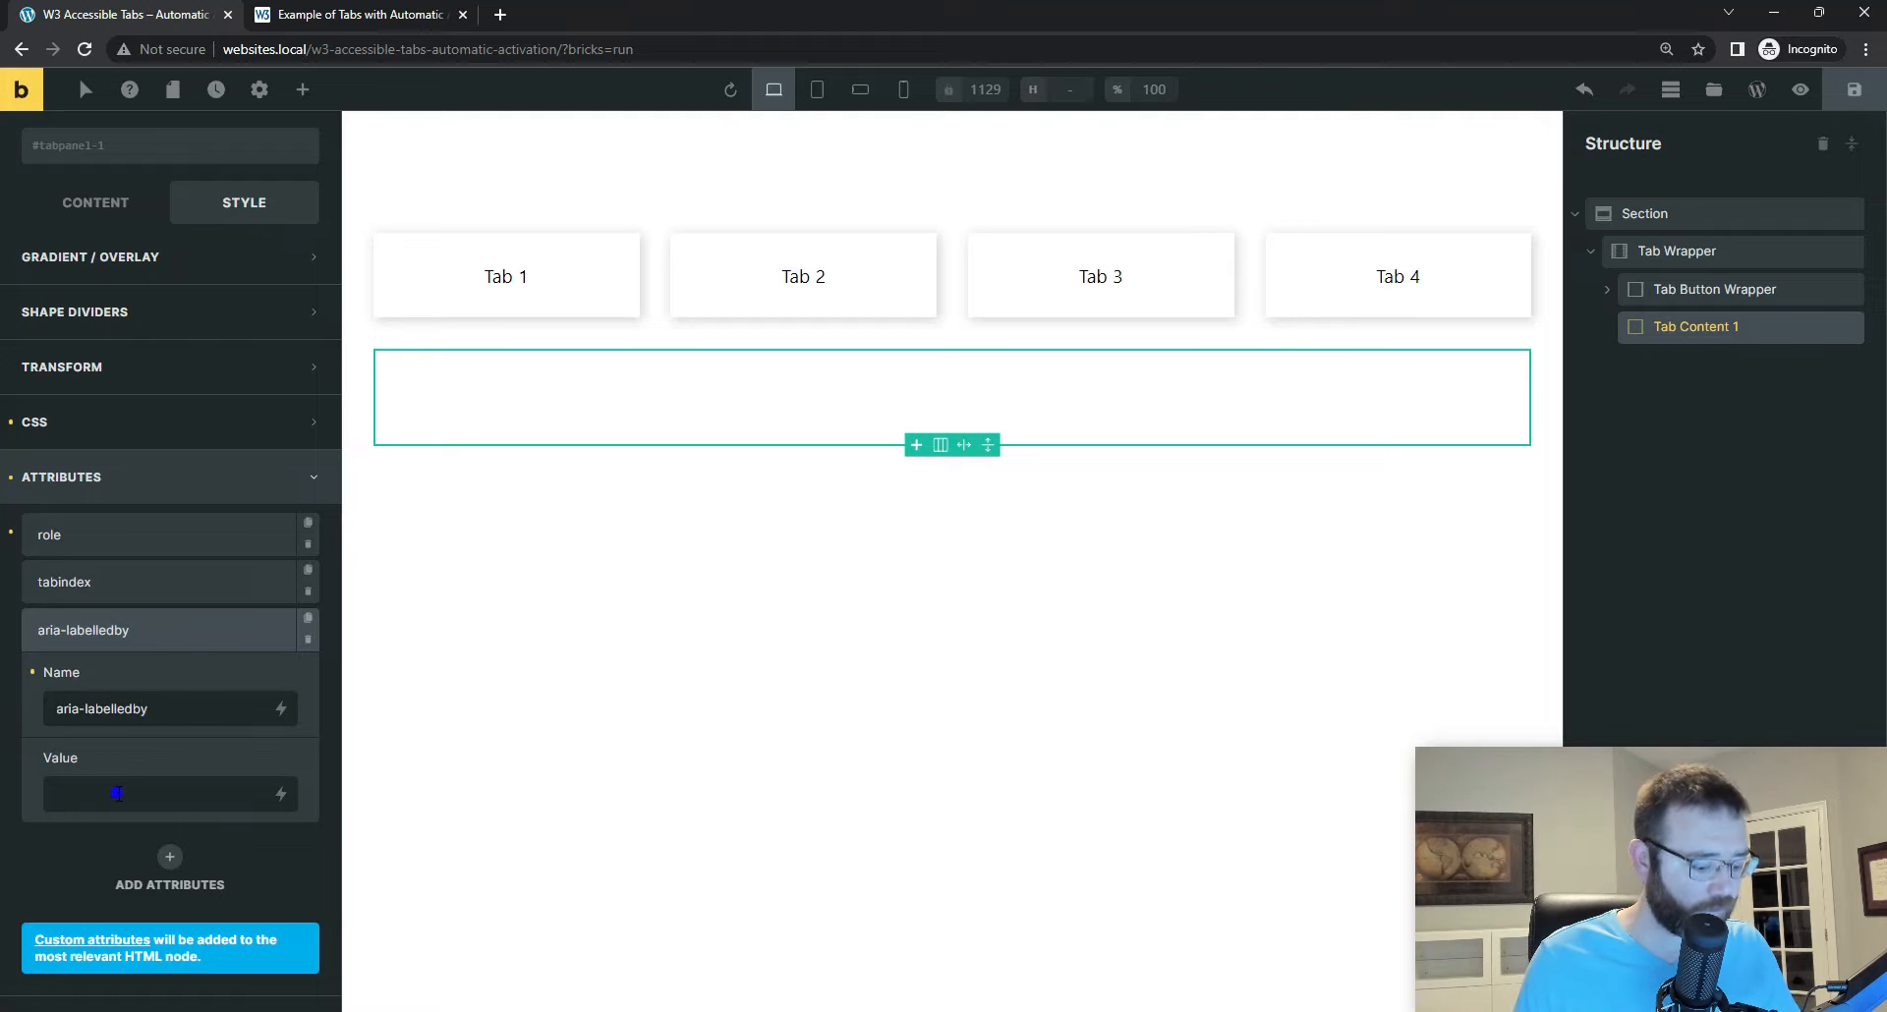
click(118, 794)
text(tab-1)
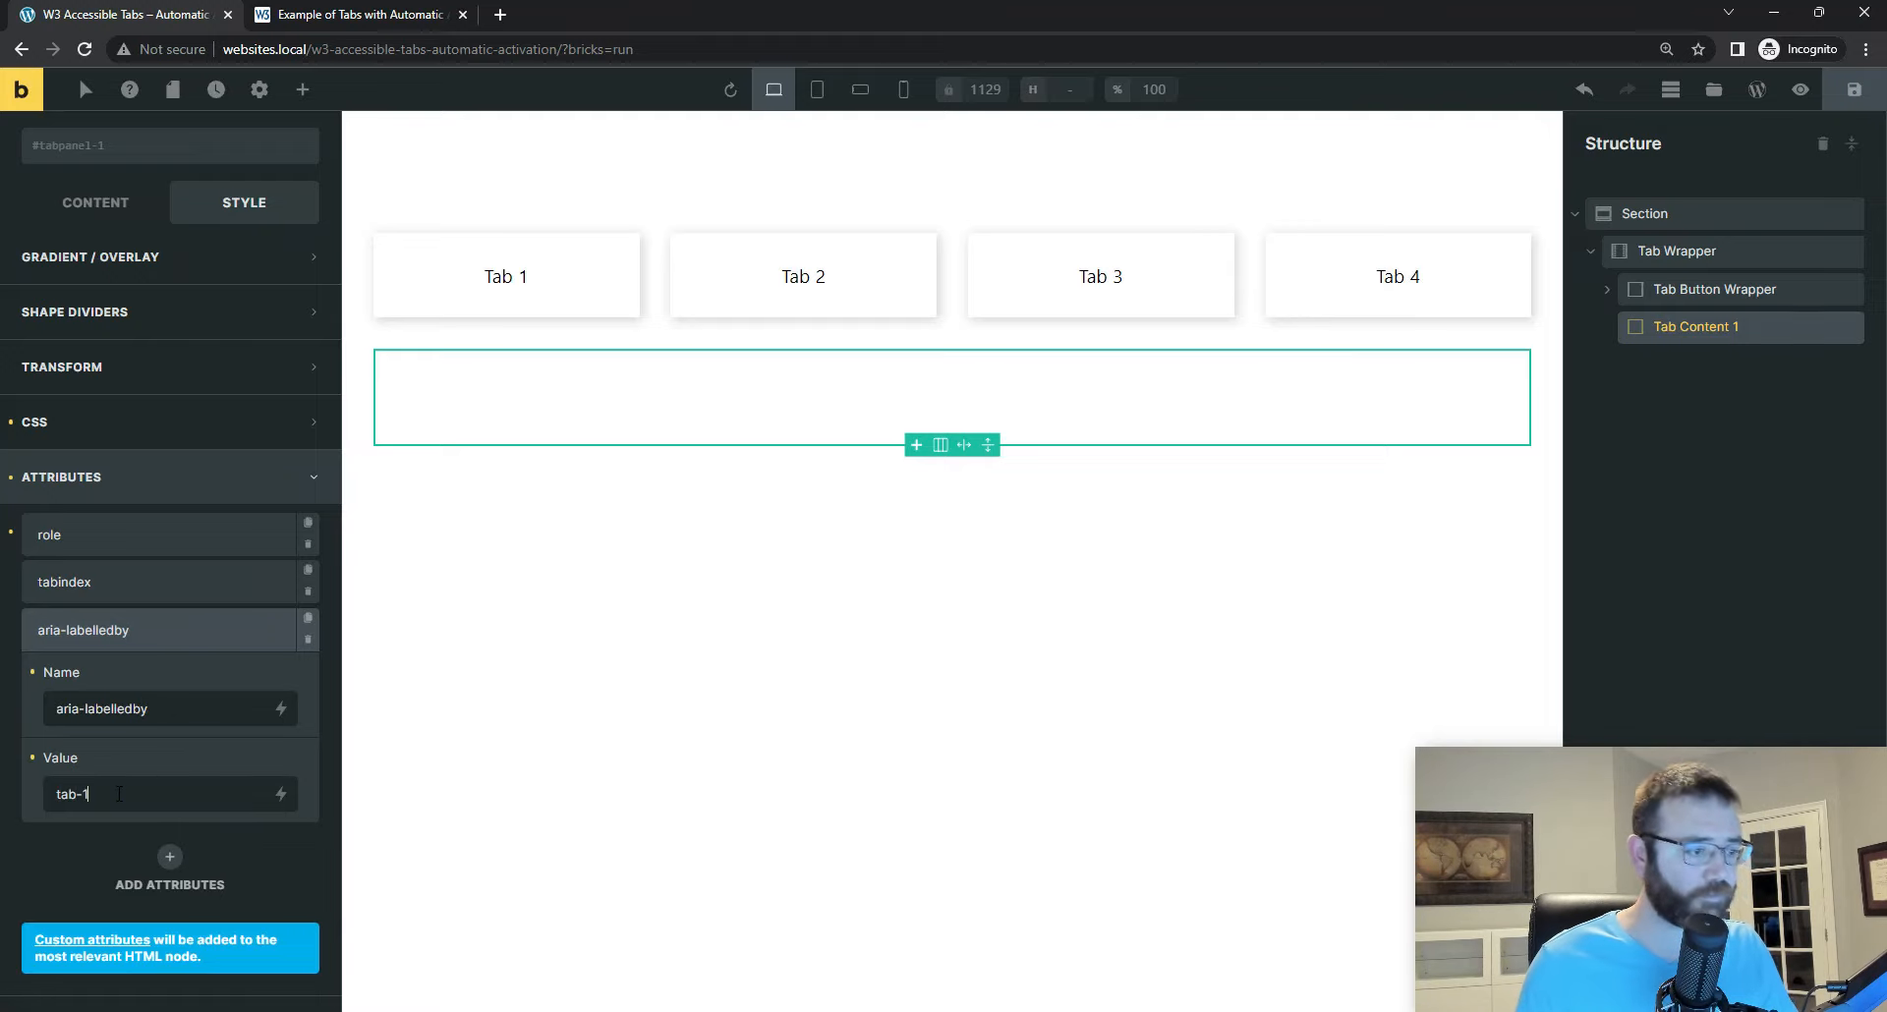
click(1853, 90)
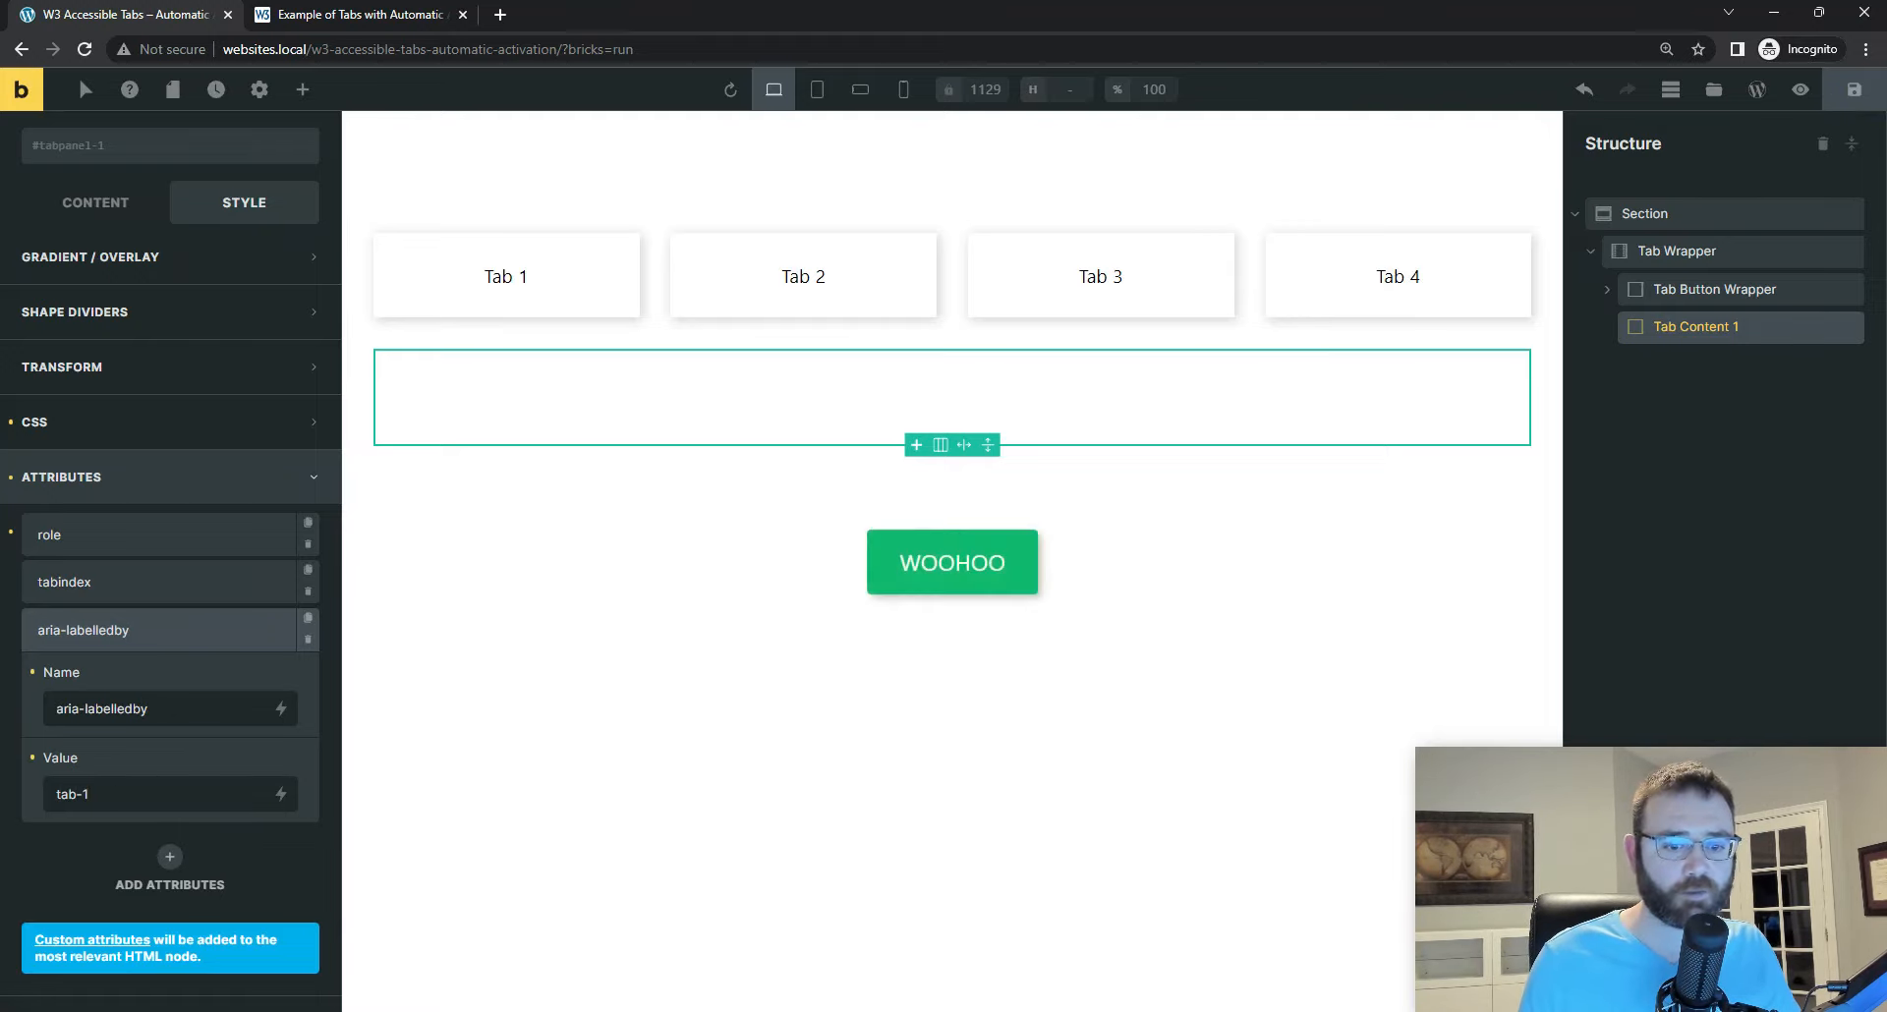
Step: In Visual Studio Code, collapse the first tab panel's paragraph and highlight the panel's opening div with its id
key(alt+Tab)
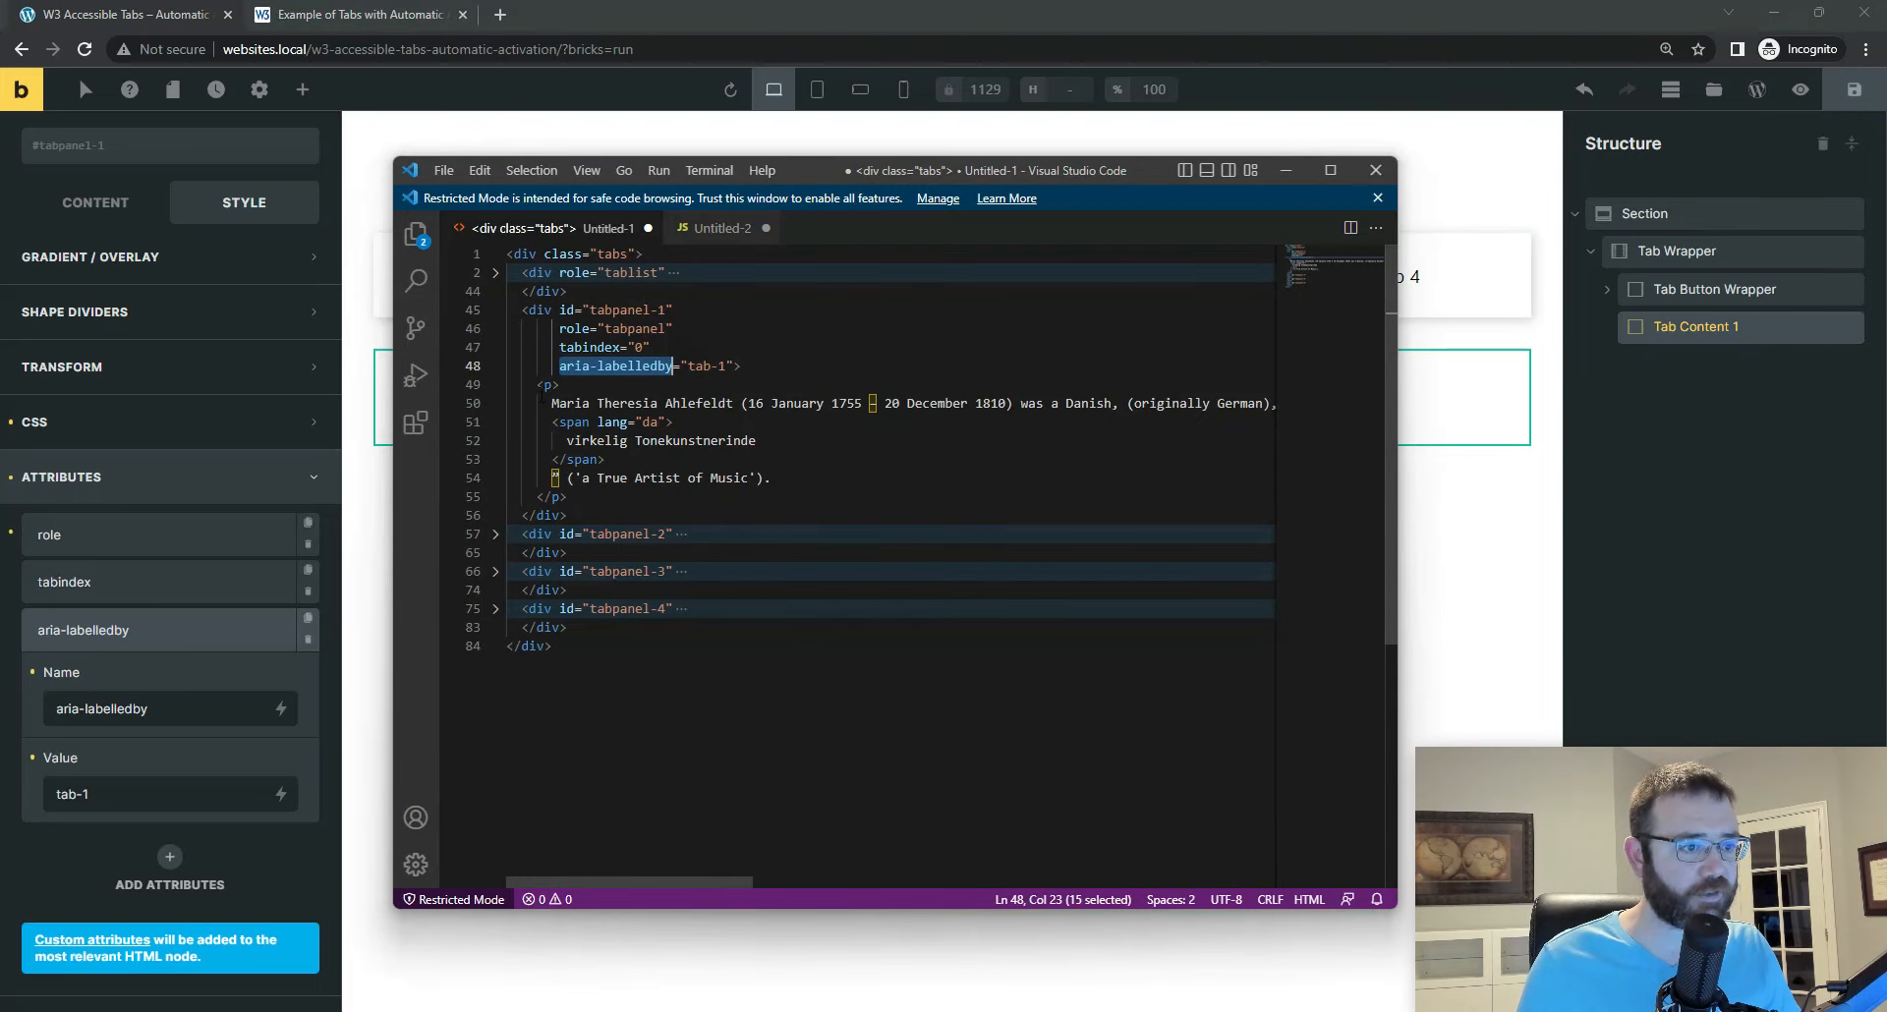
click(542, 386)
click(496, 384)
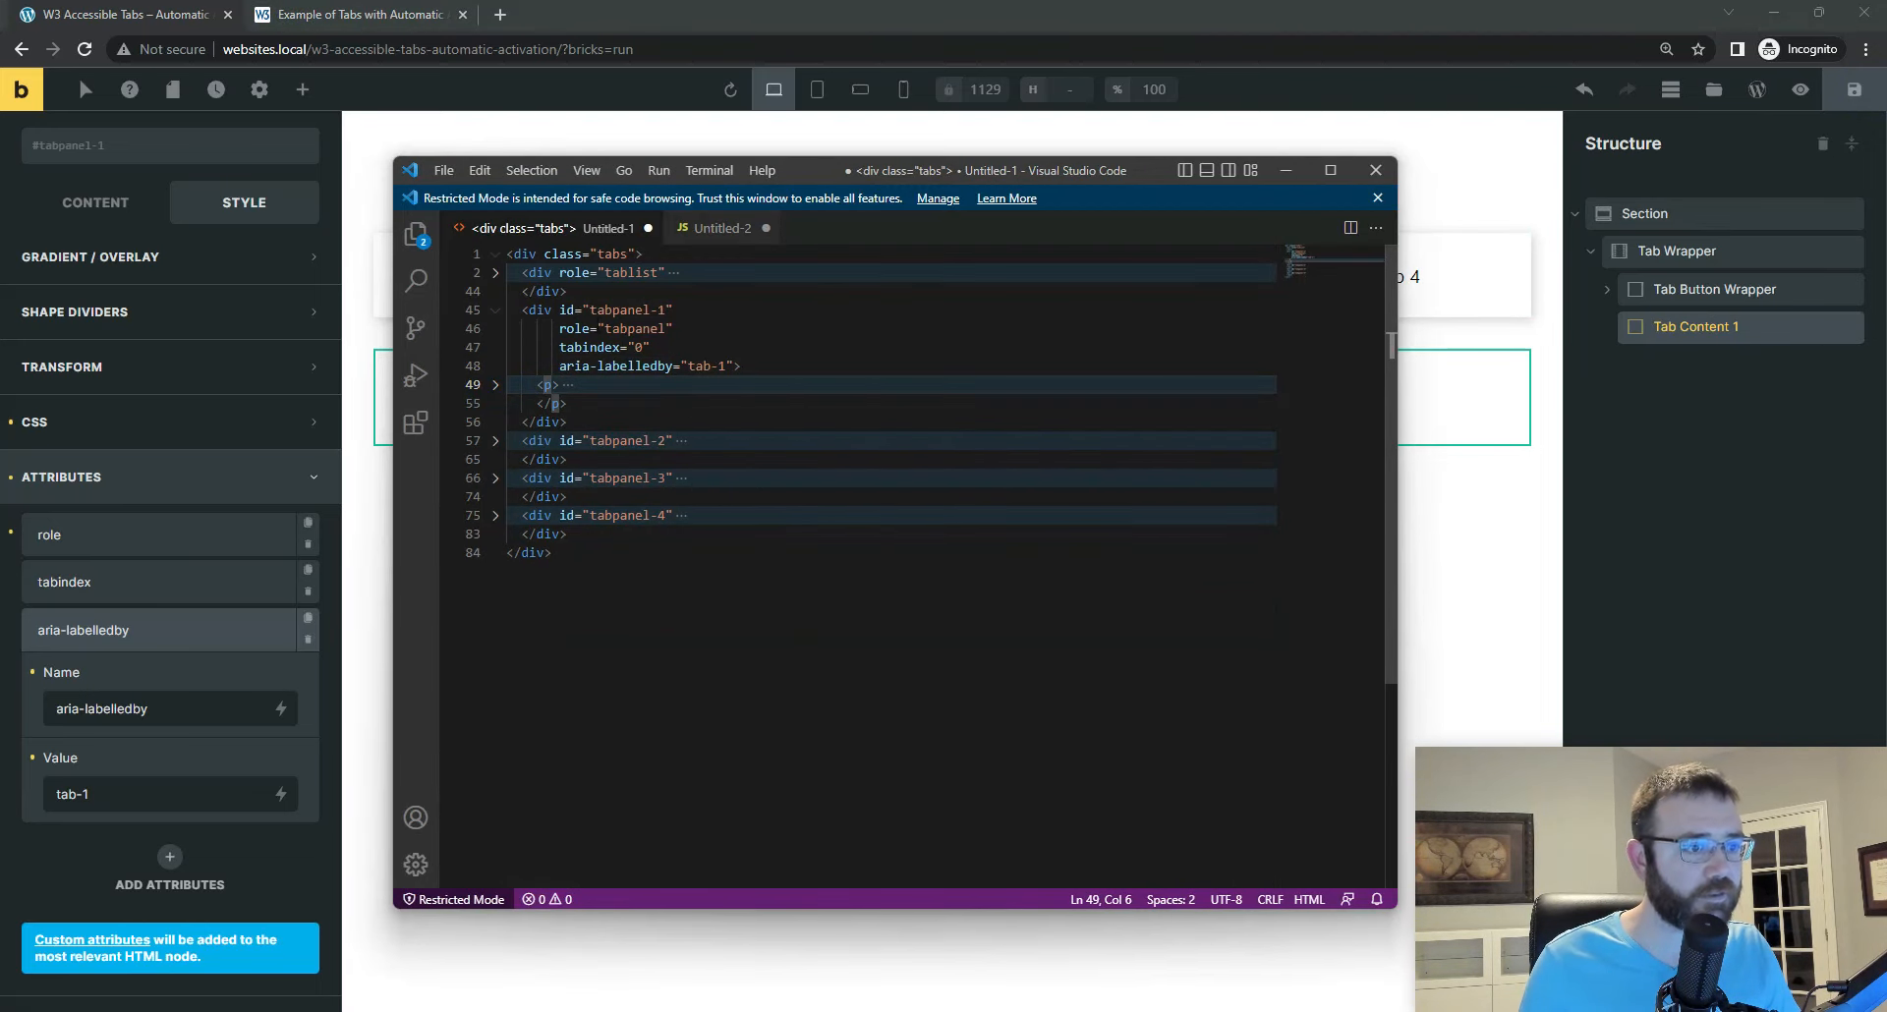
drag(529, 310, 691, 308)
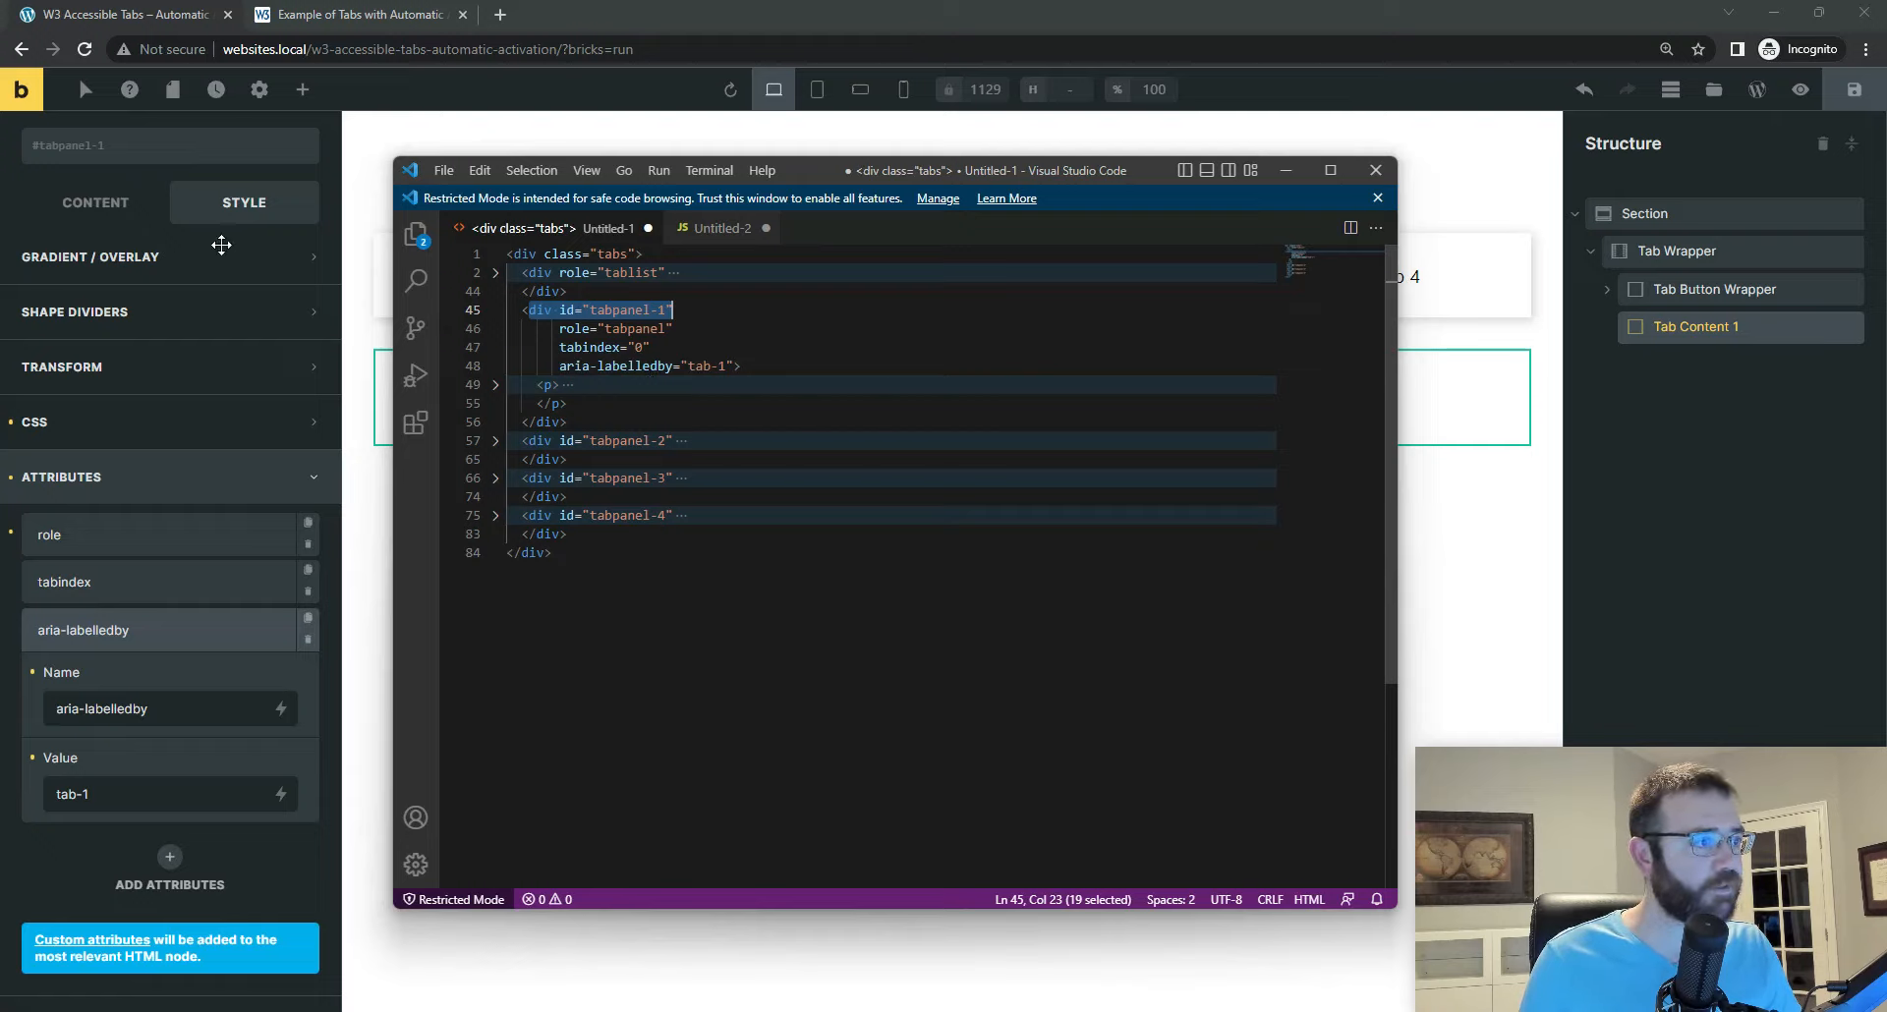
Step: Return to Bricks and create the global class tab__content-wrapper on Tab Content 1
click(1689, 333)
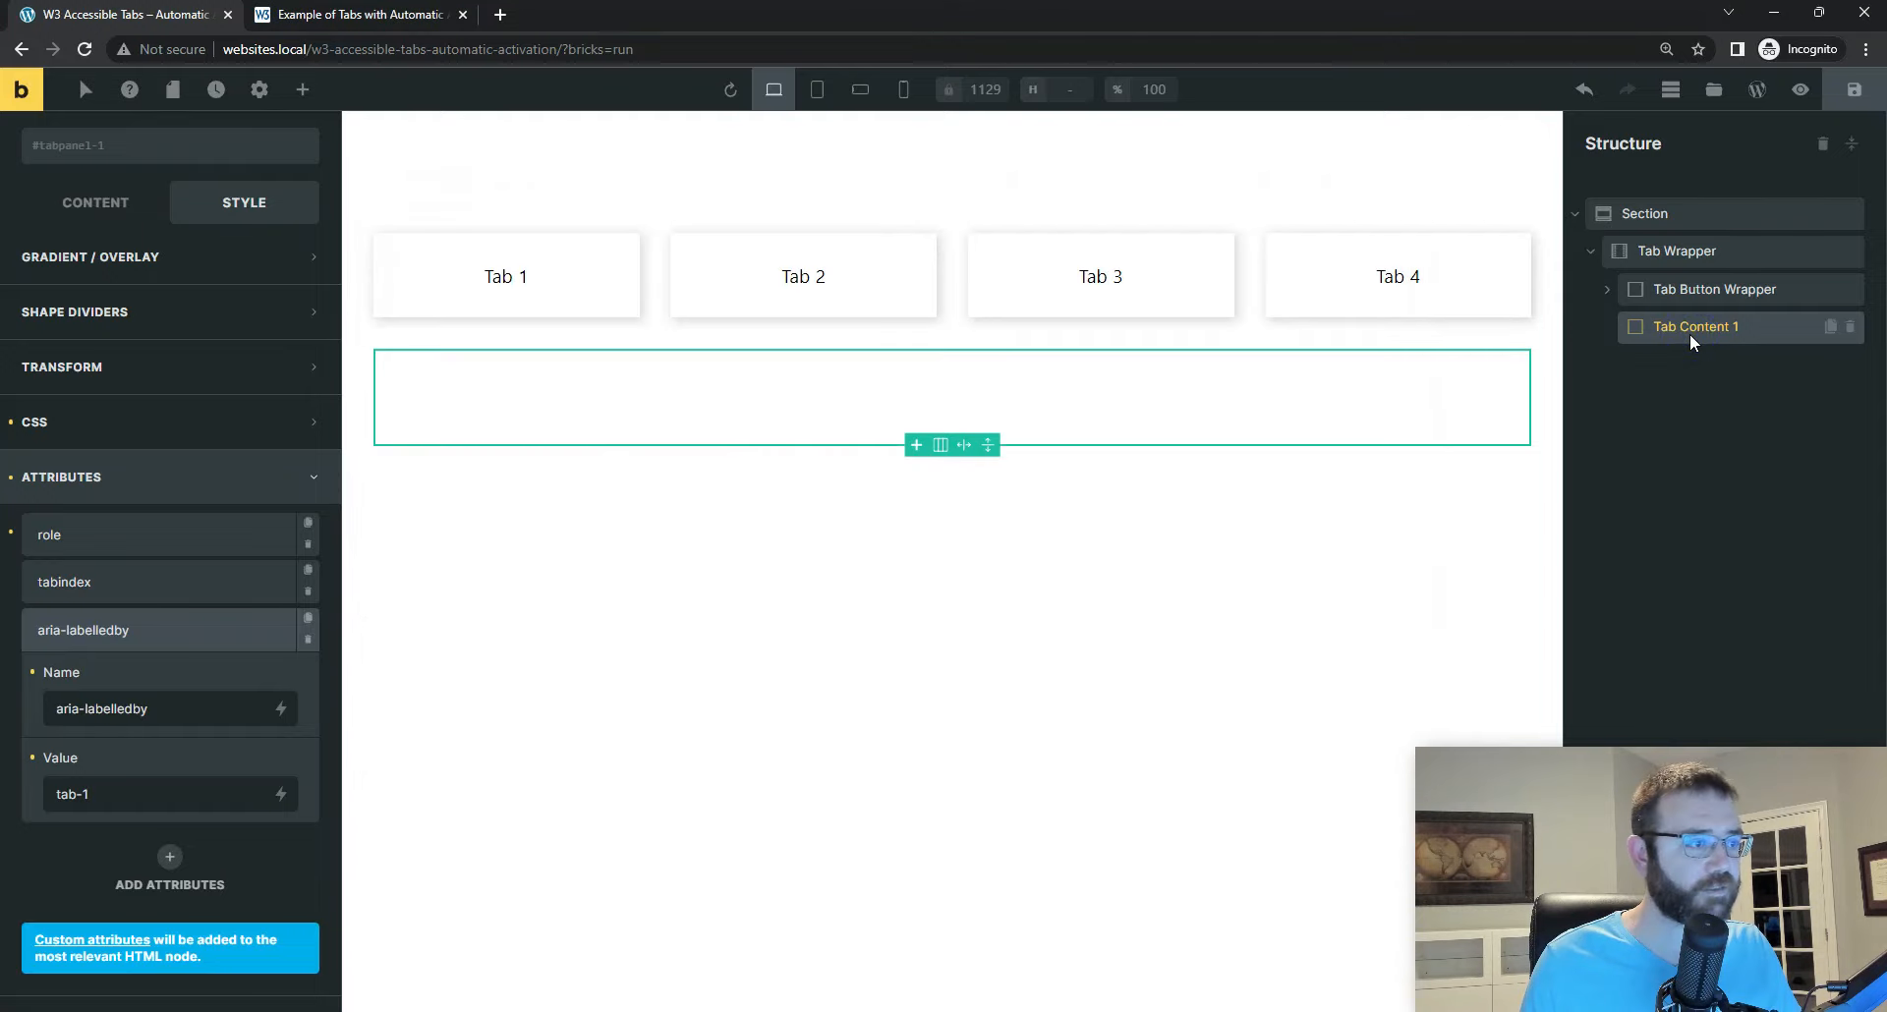
click(103, 153)
text(tab)
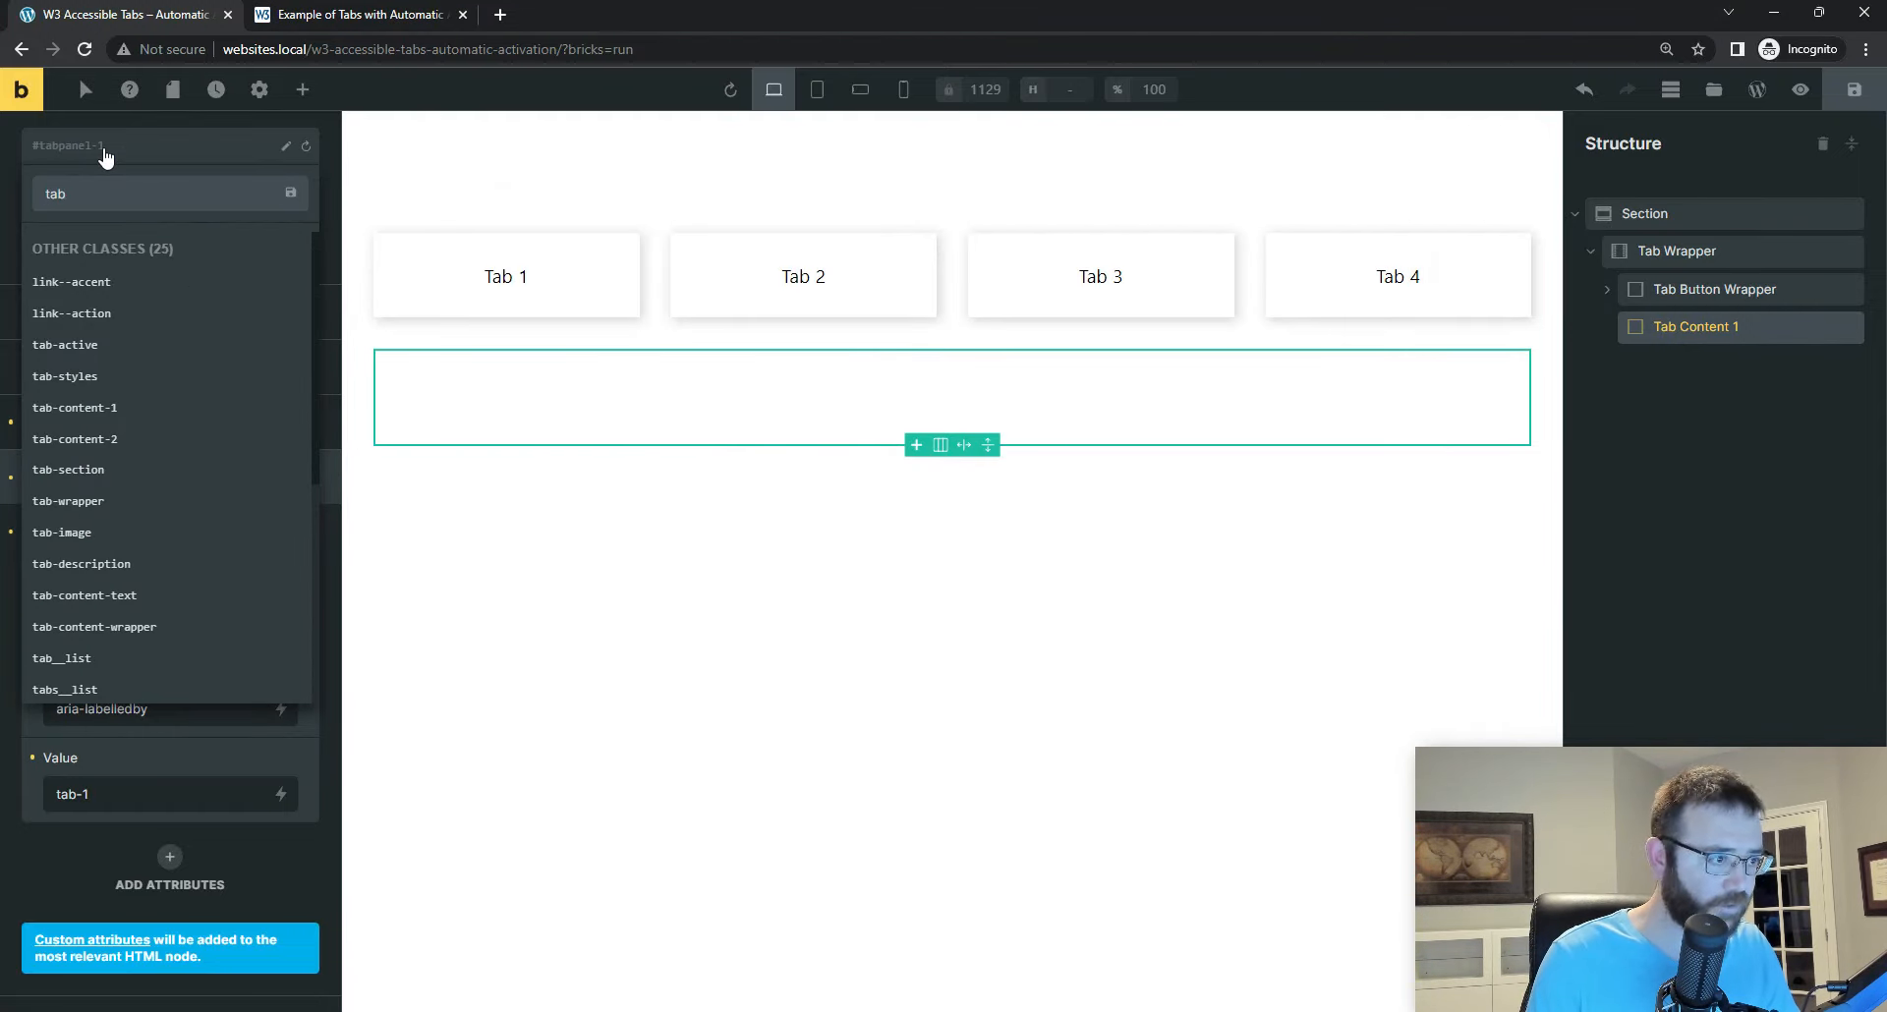
text(__)
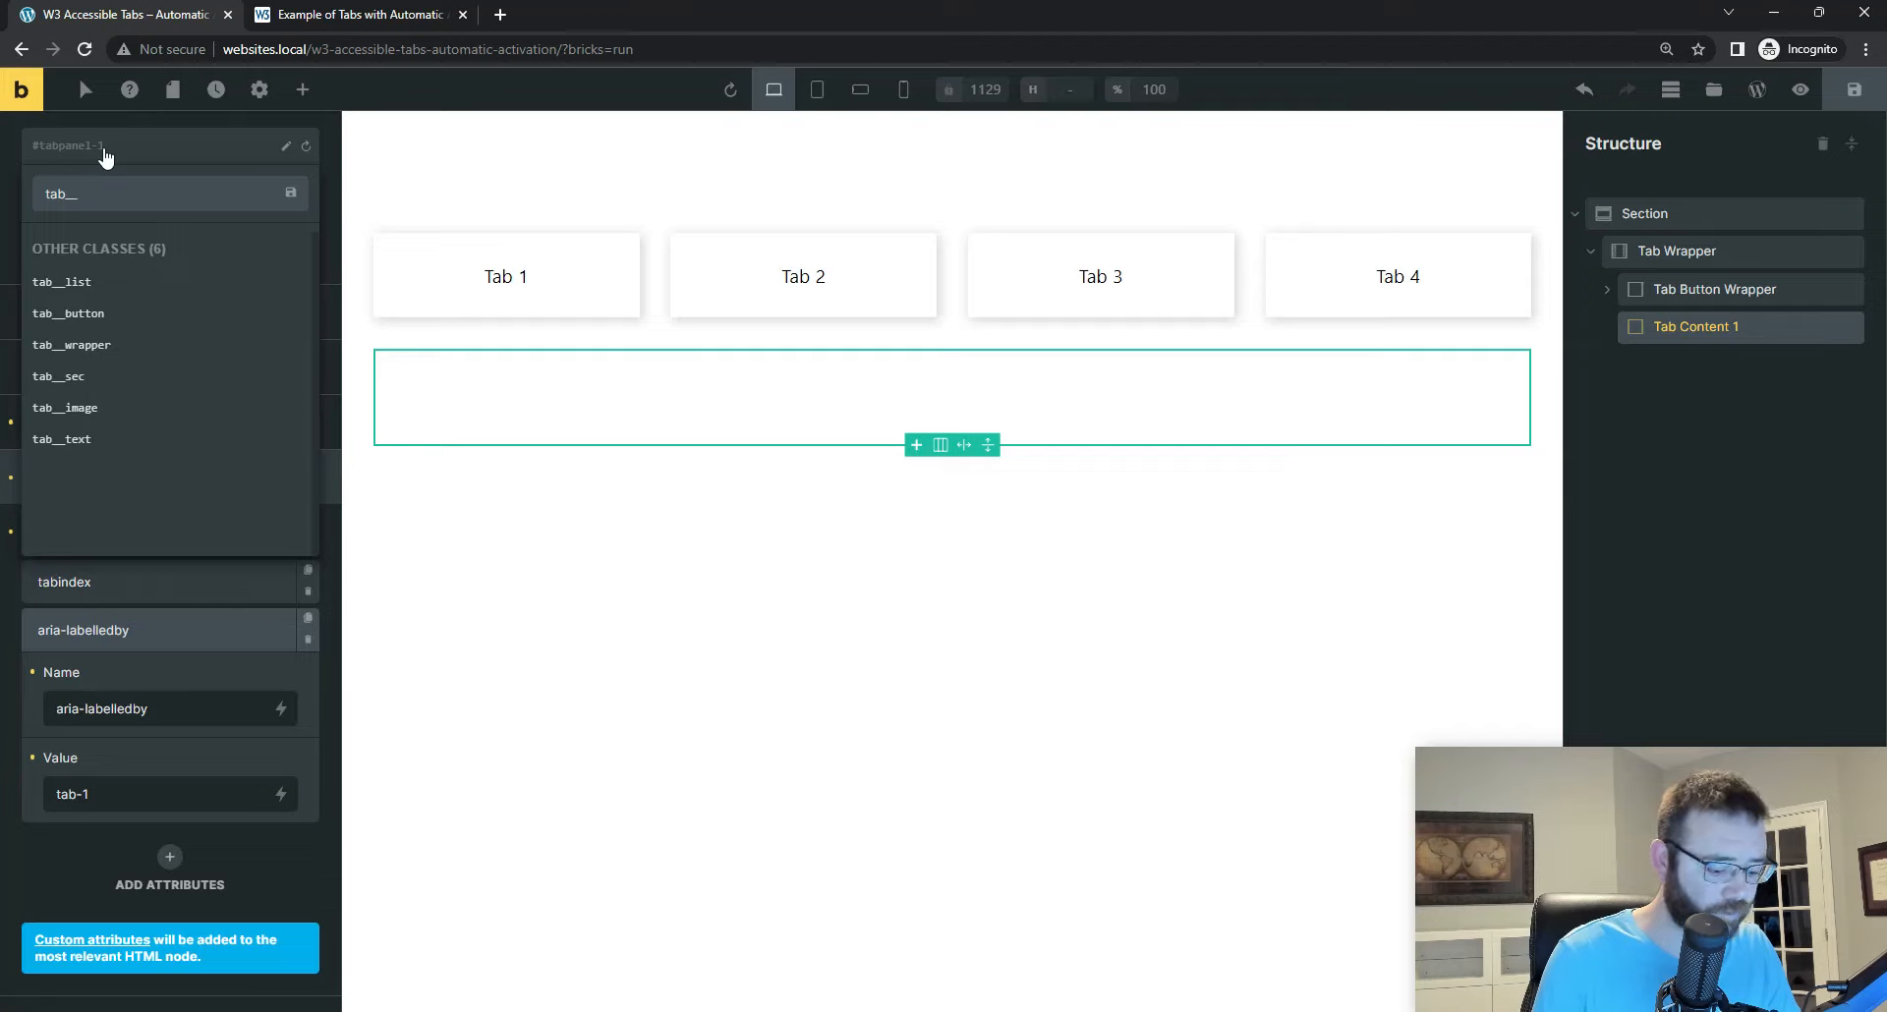
text(content)
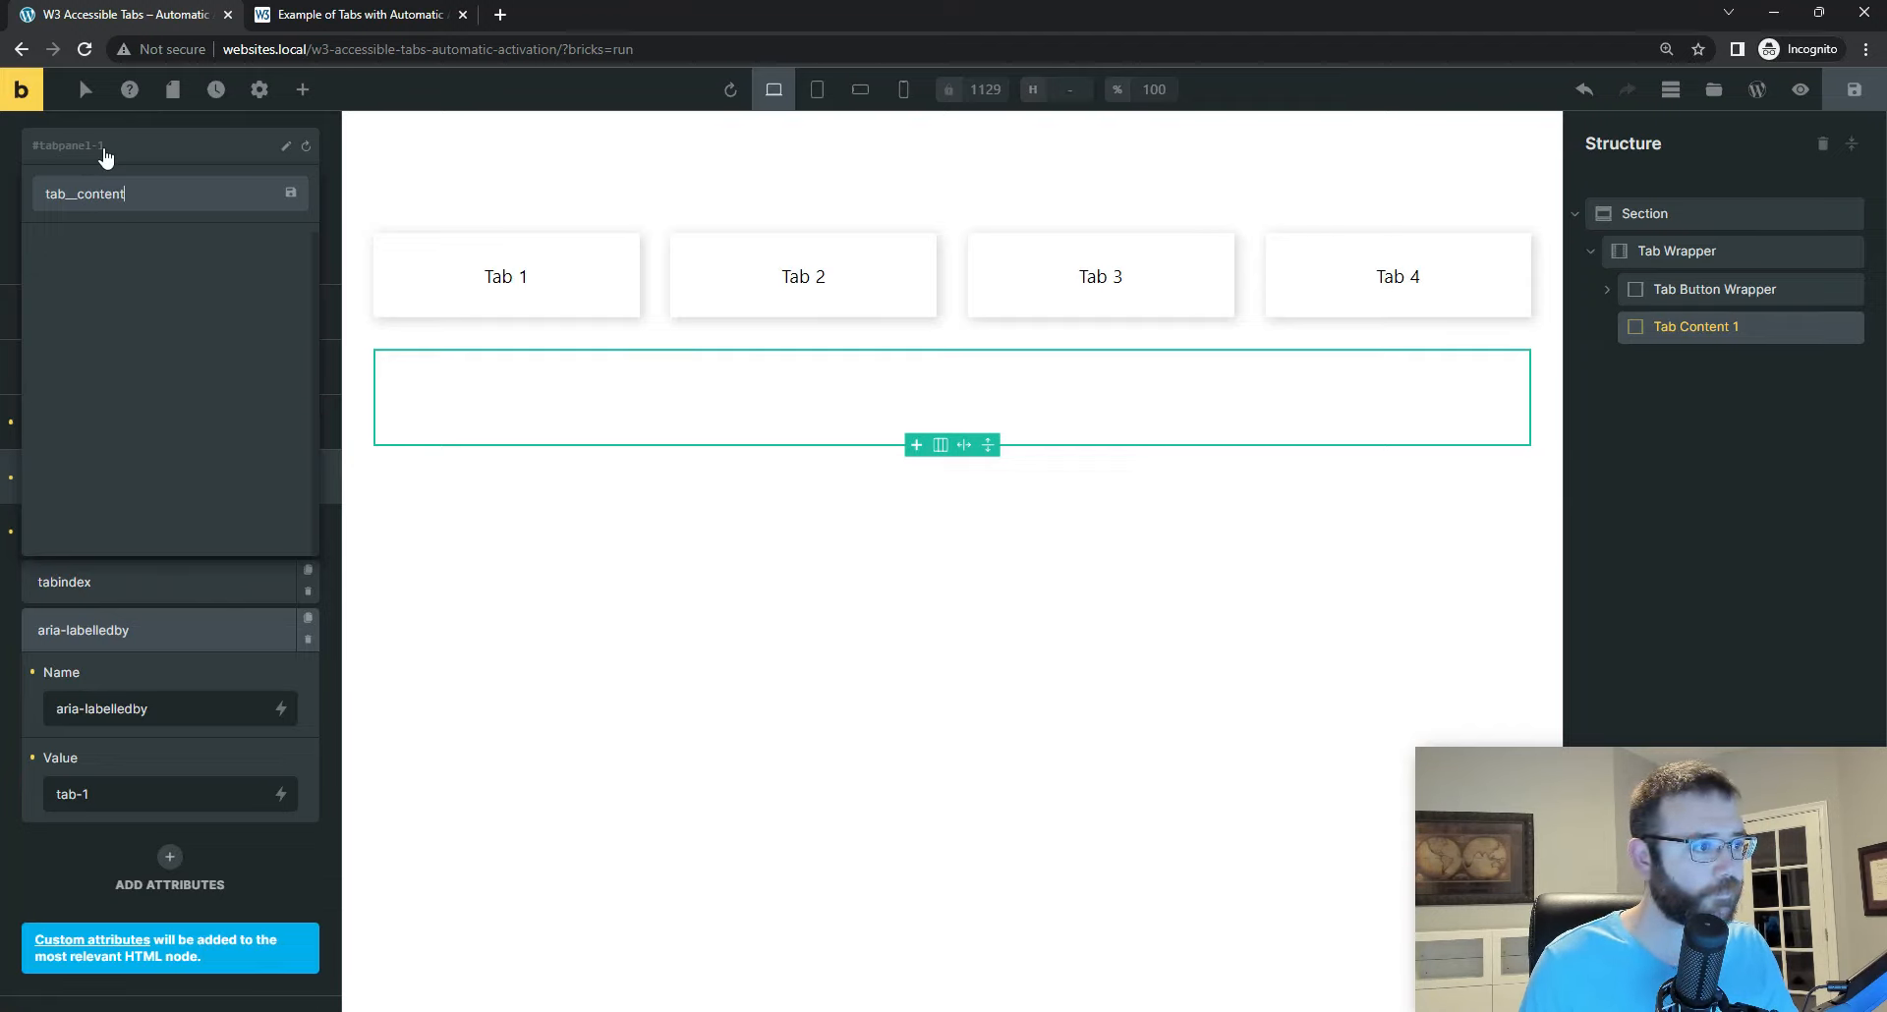
text(-wrapper)
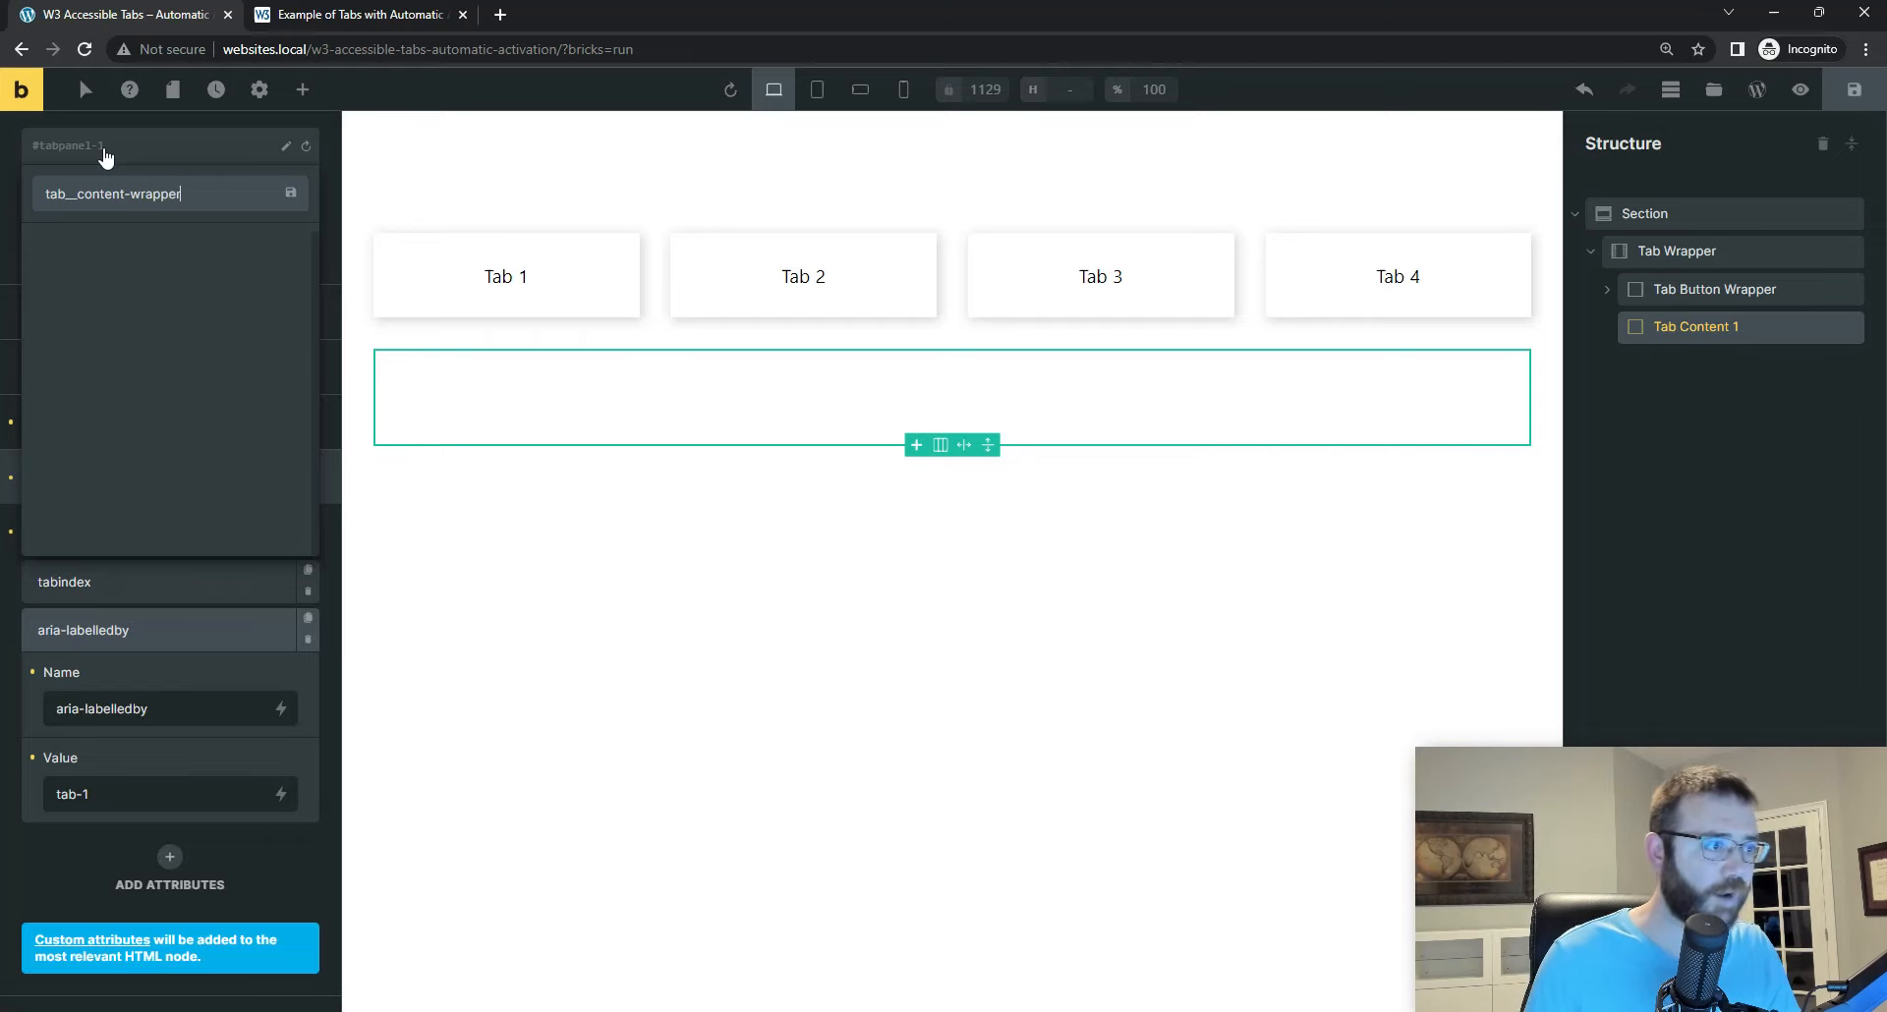
key(Return)
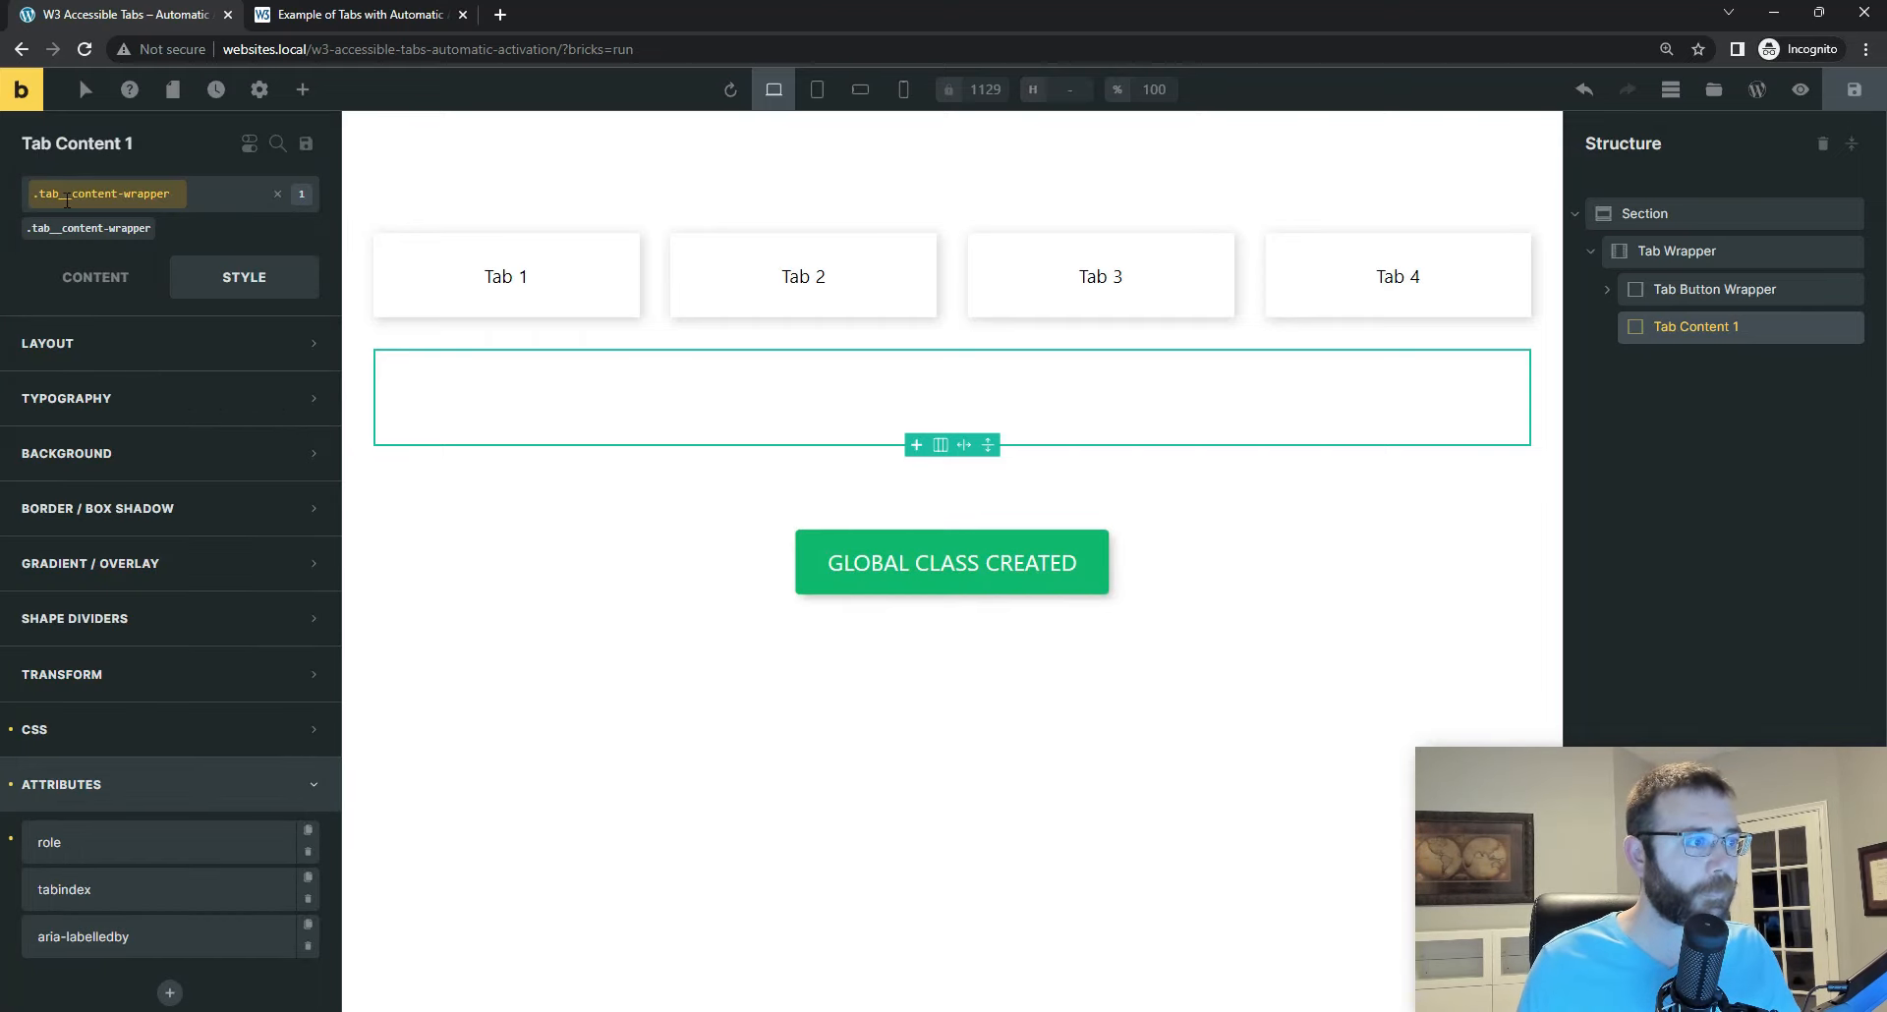
Step: Duplicate Tab Content 1 inside the Tab Wrapper and rename the copy Tab Content 2
click(1694, 295)
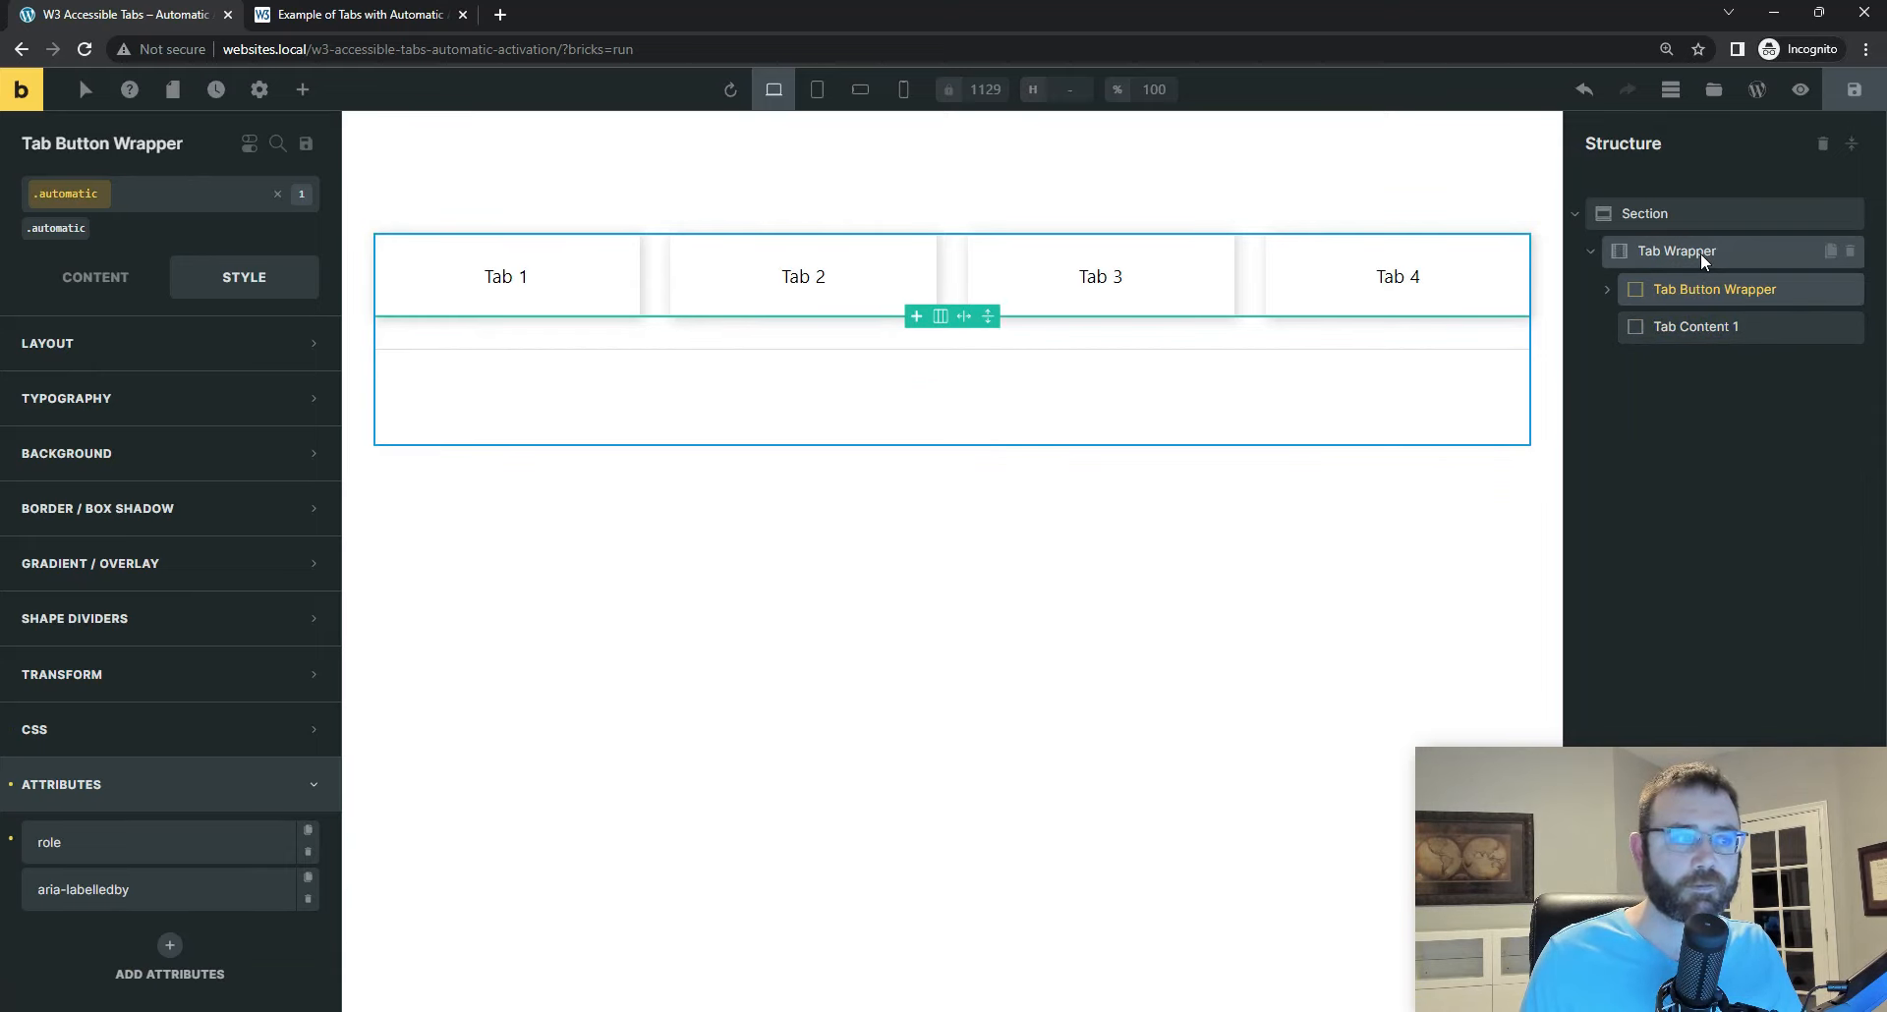
click(1700, 252)
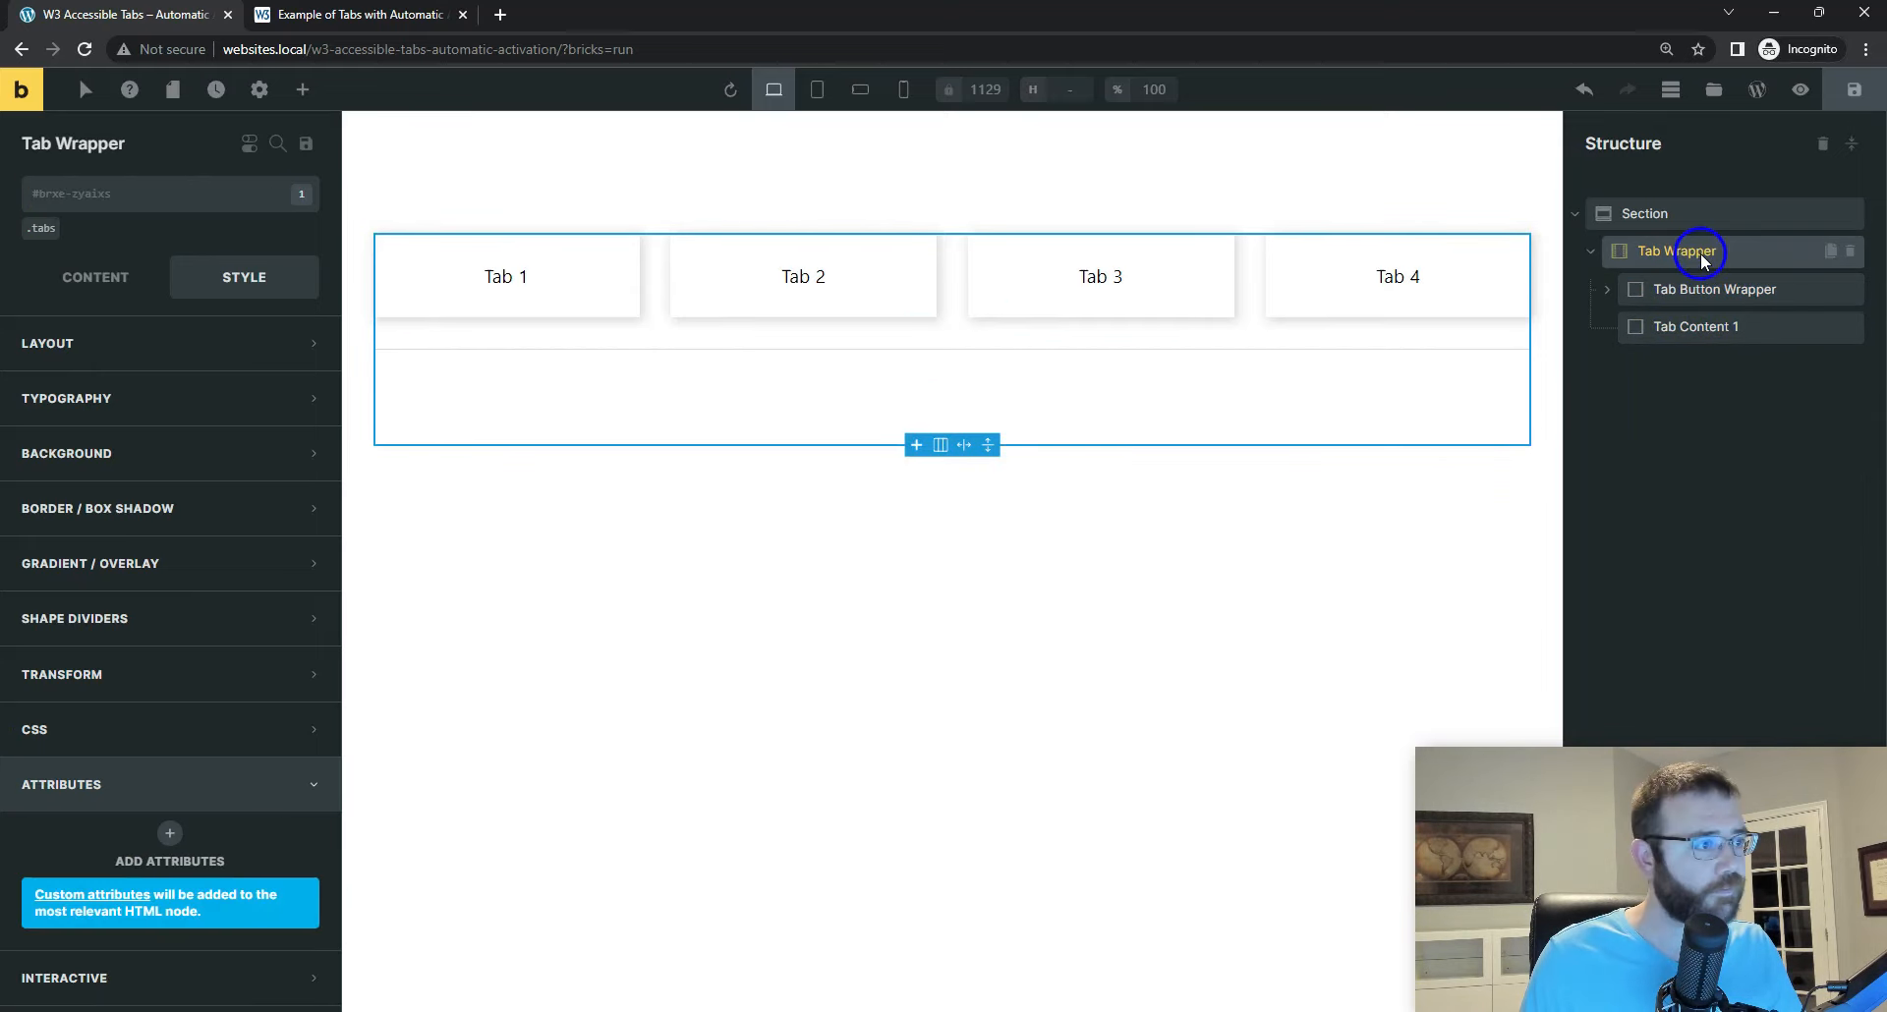
click(1702, 329)
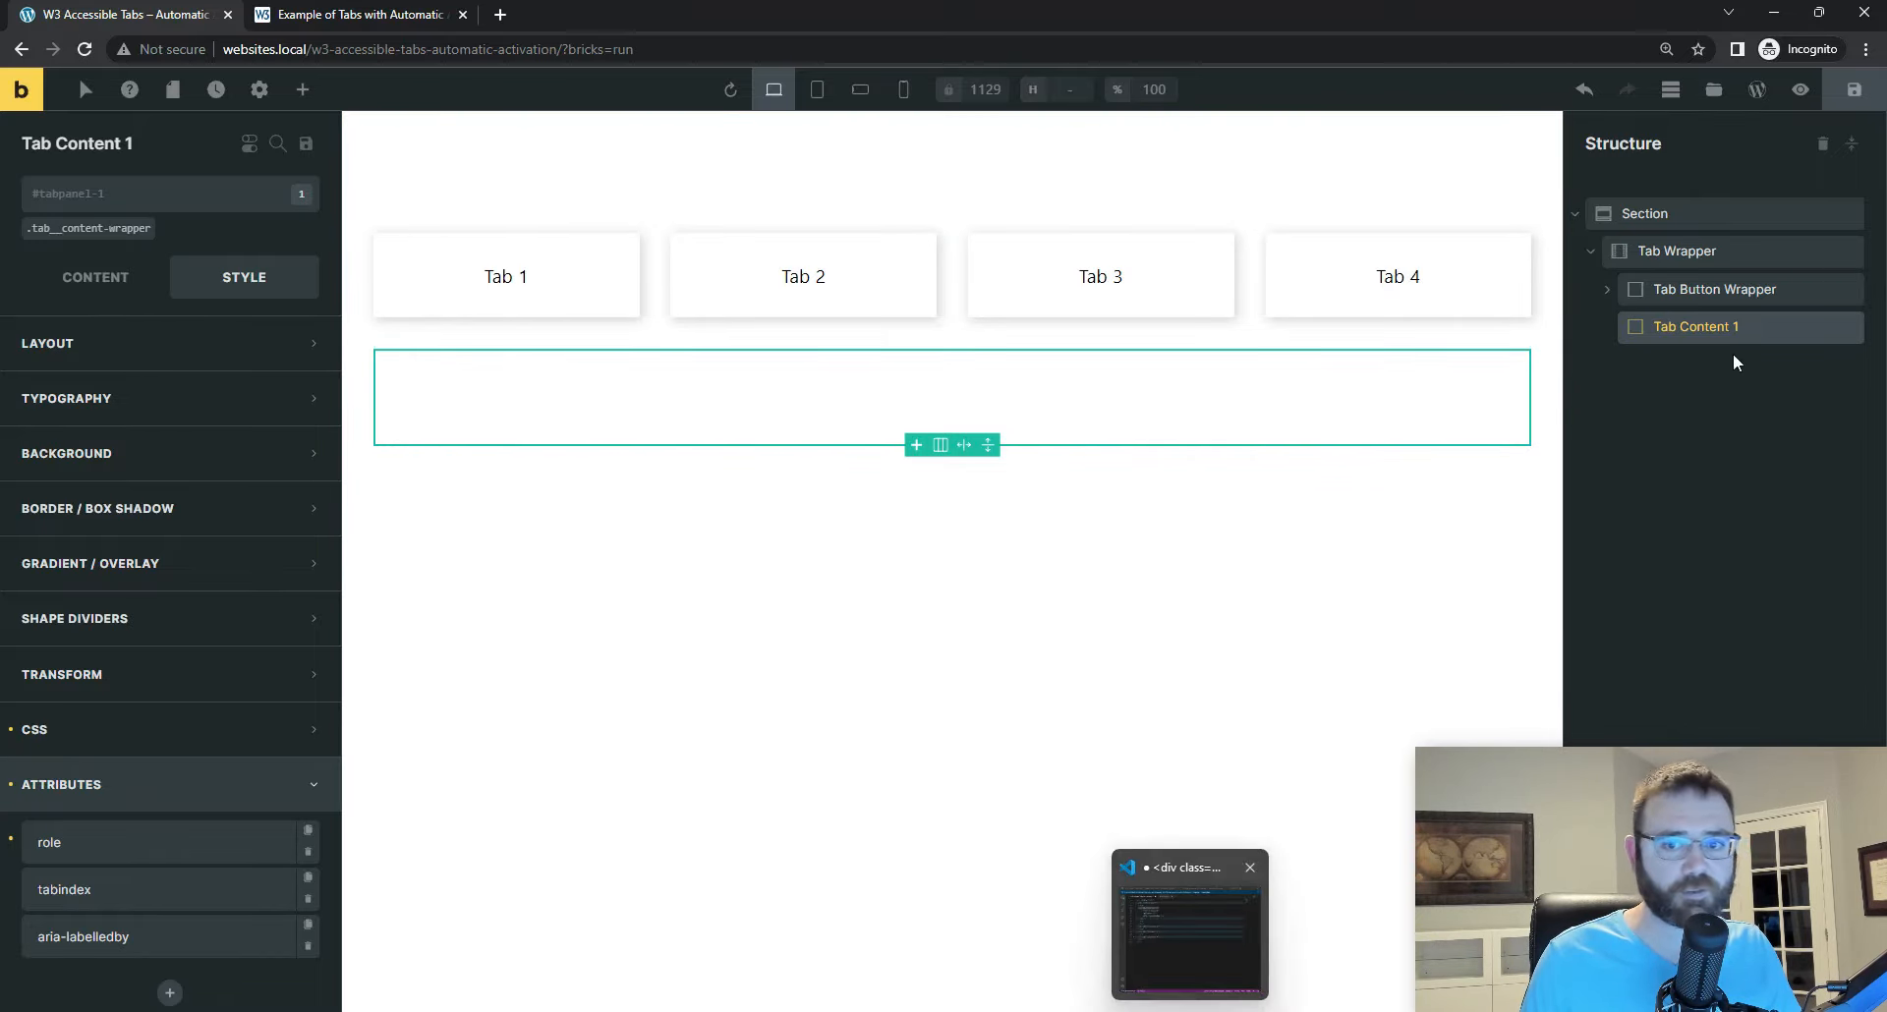
click(1831, 329)
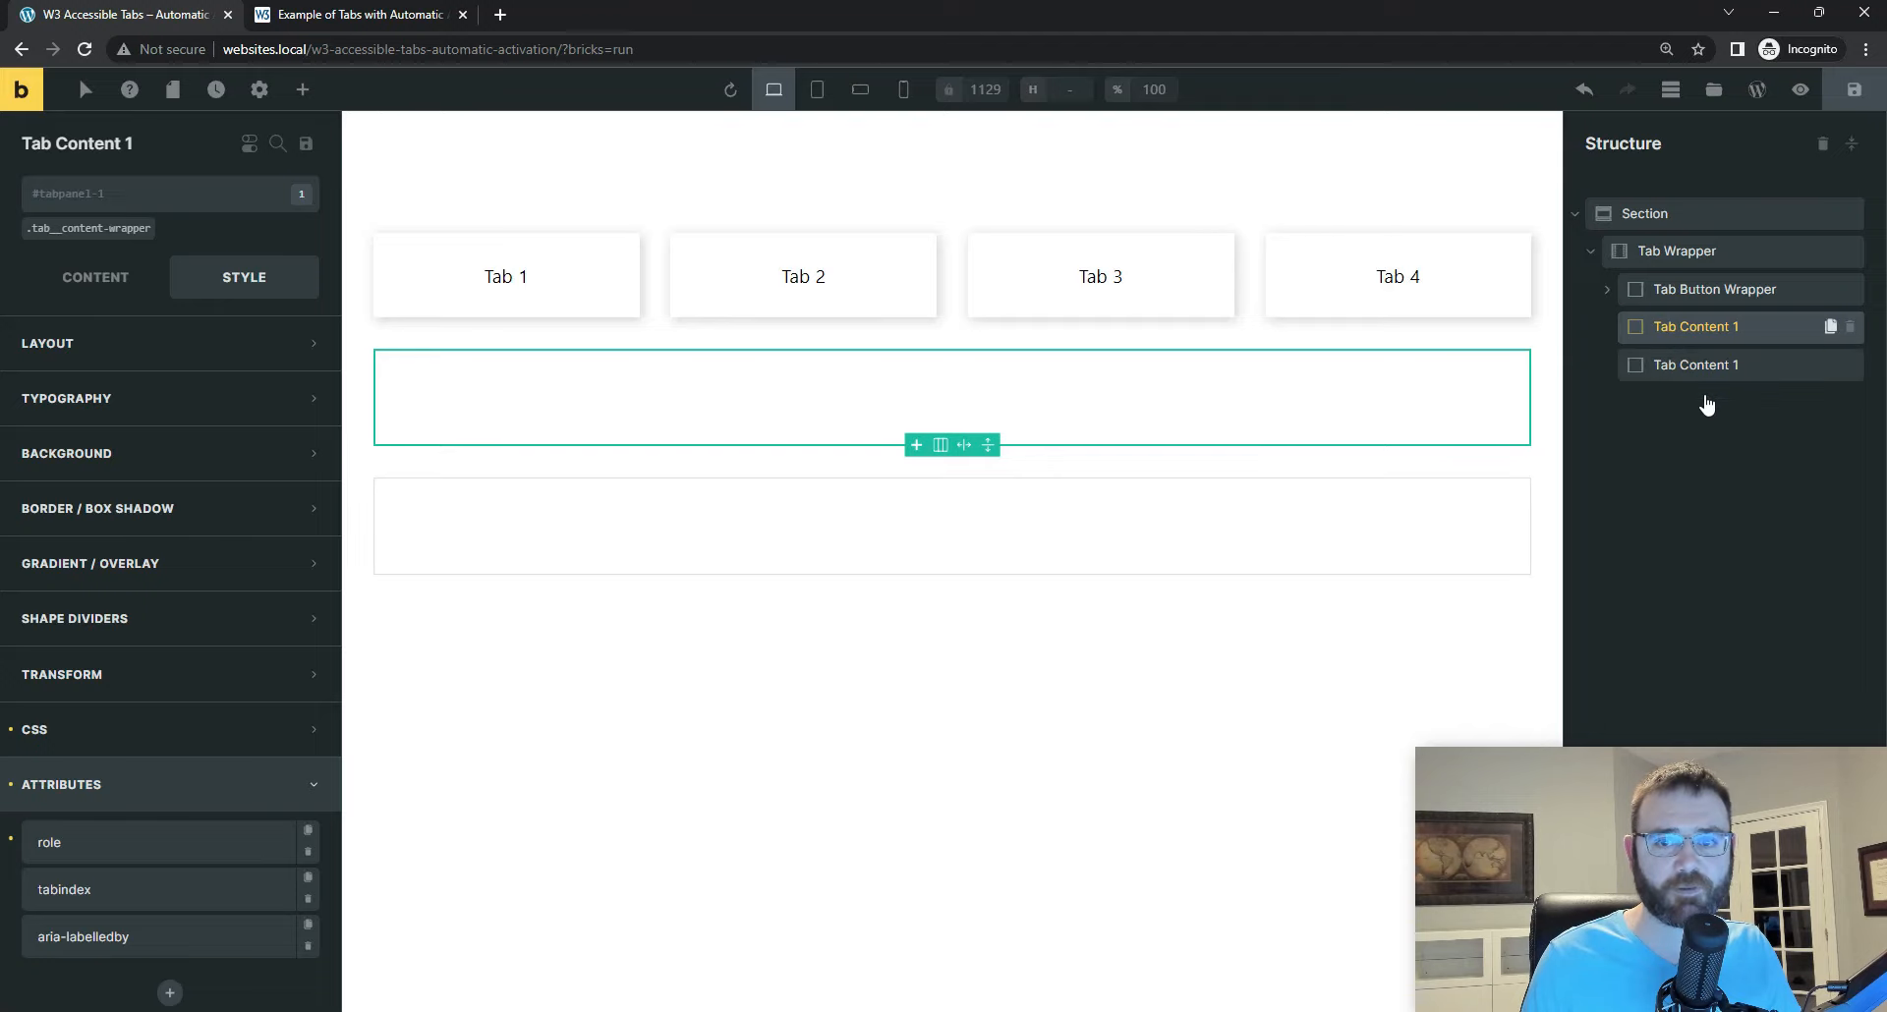
double_click(1704, 367)
double_click(1750, 364)
key(BackSpace)
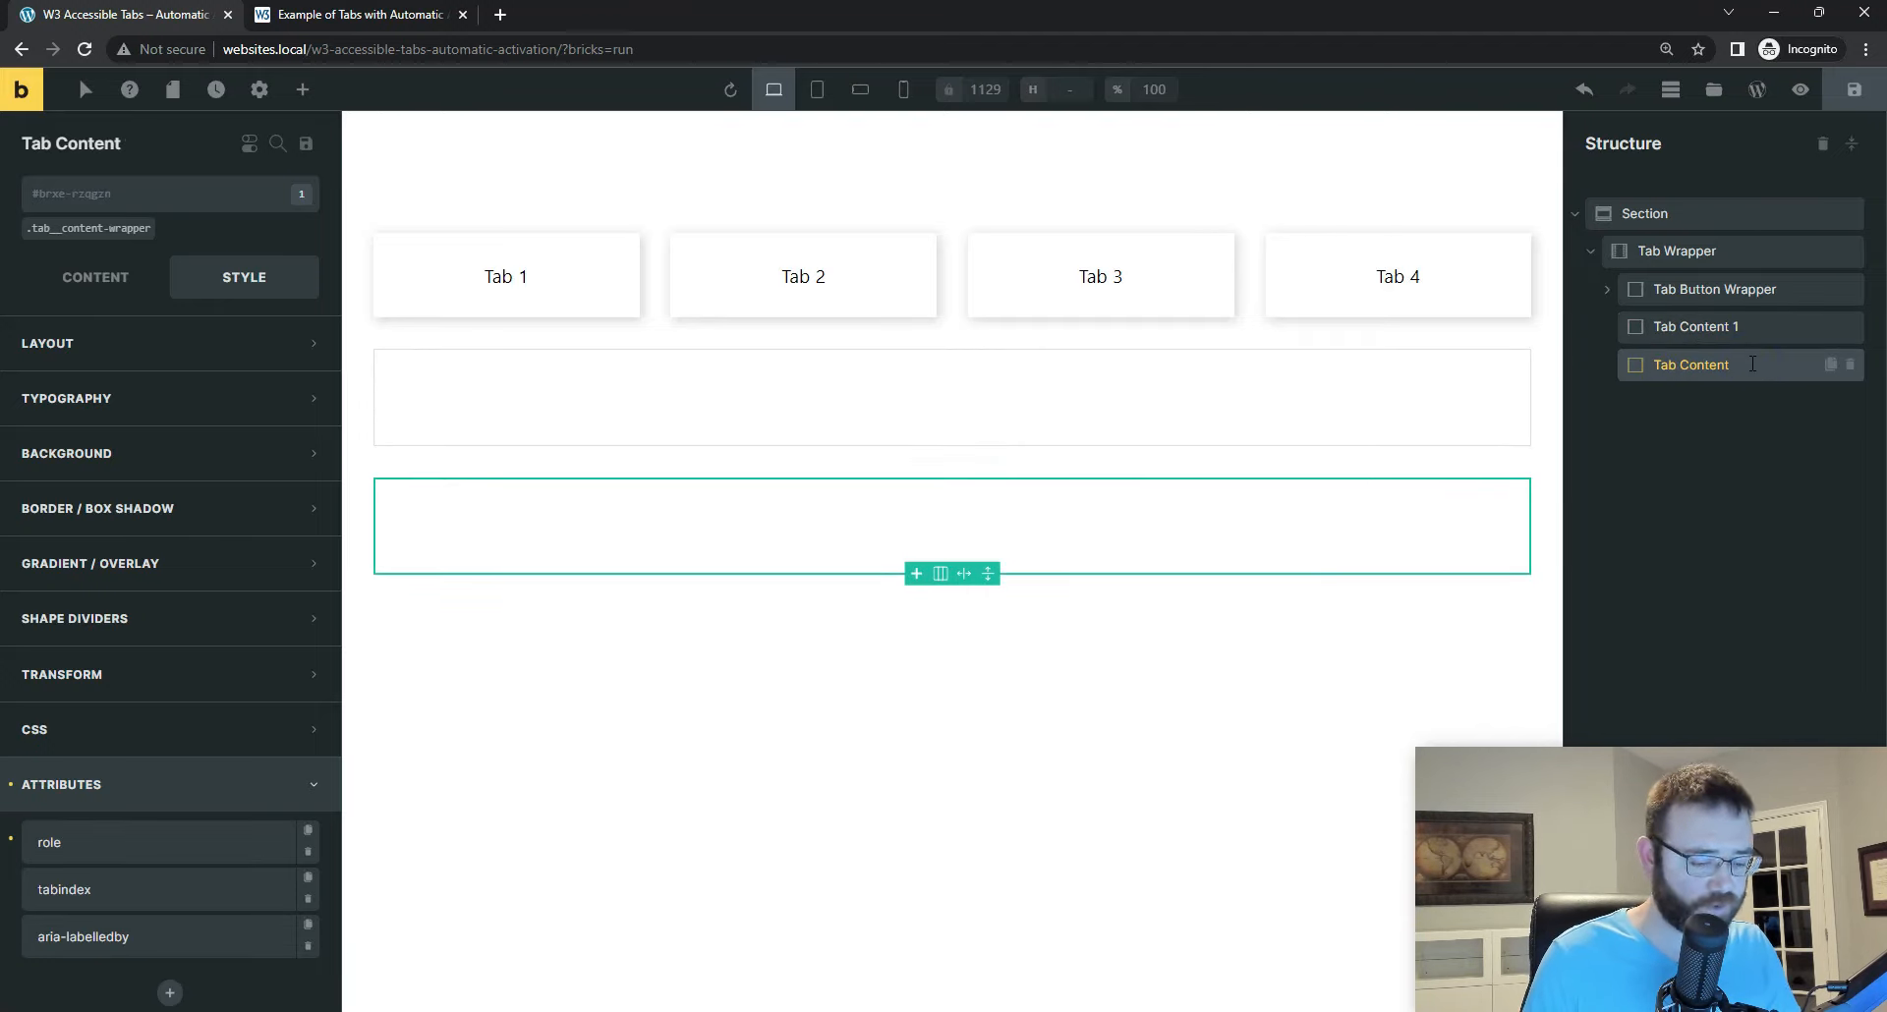
text(2)
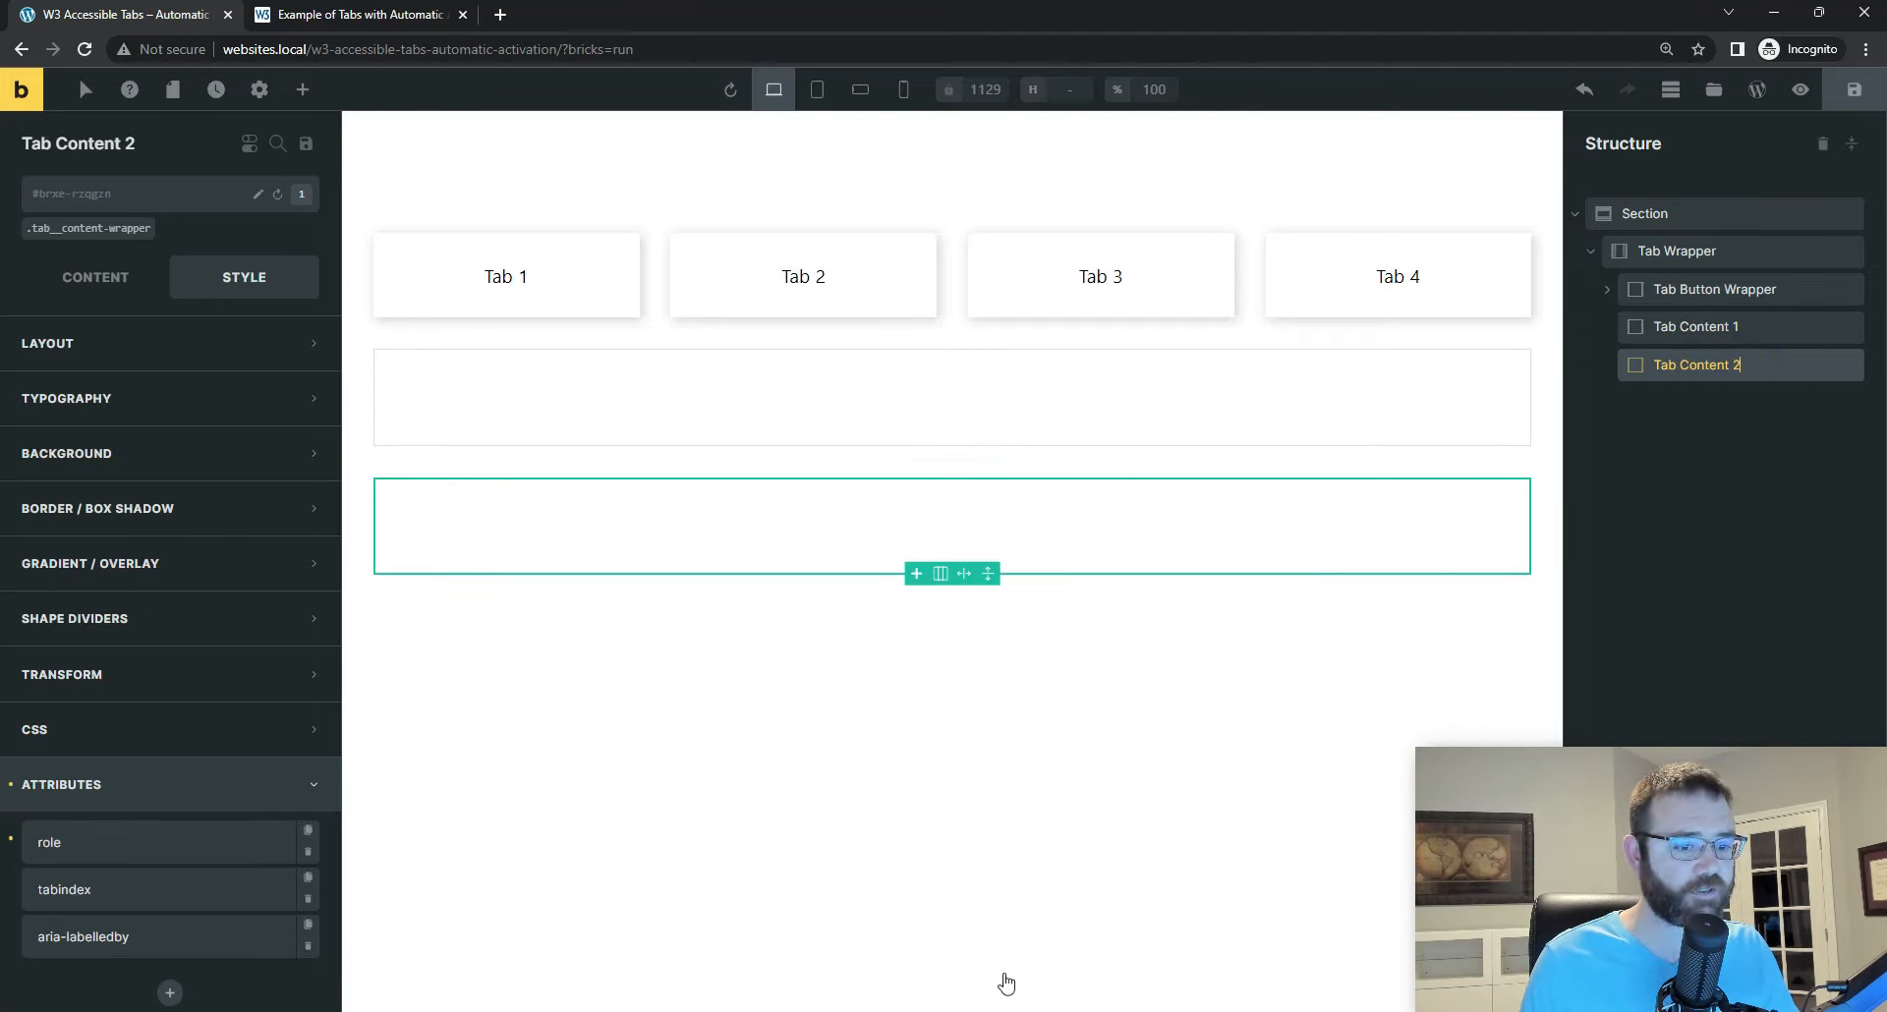
Step: Copy the id tabpanel-2 from the Visual Studio Code markup and set it as Tab Content 2's element ID in Bricks
key(alt+Tab)
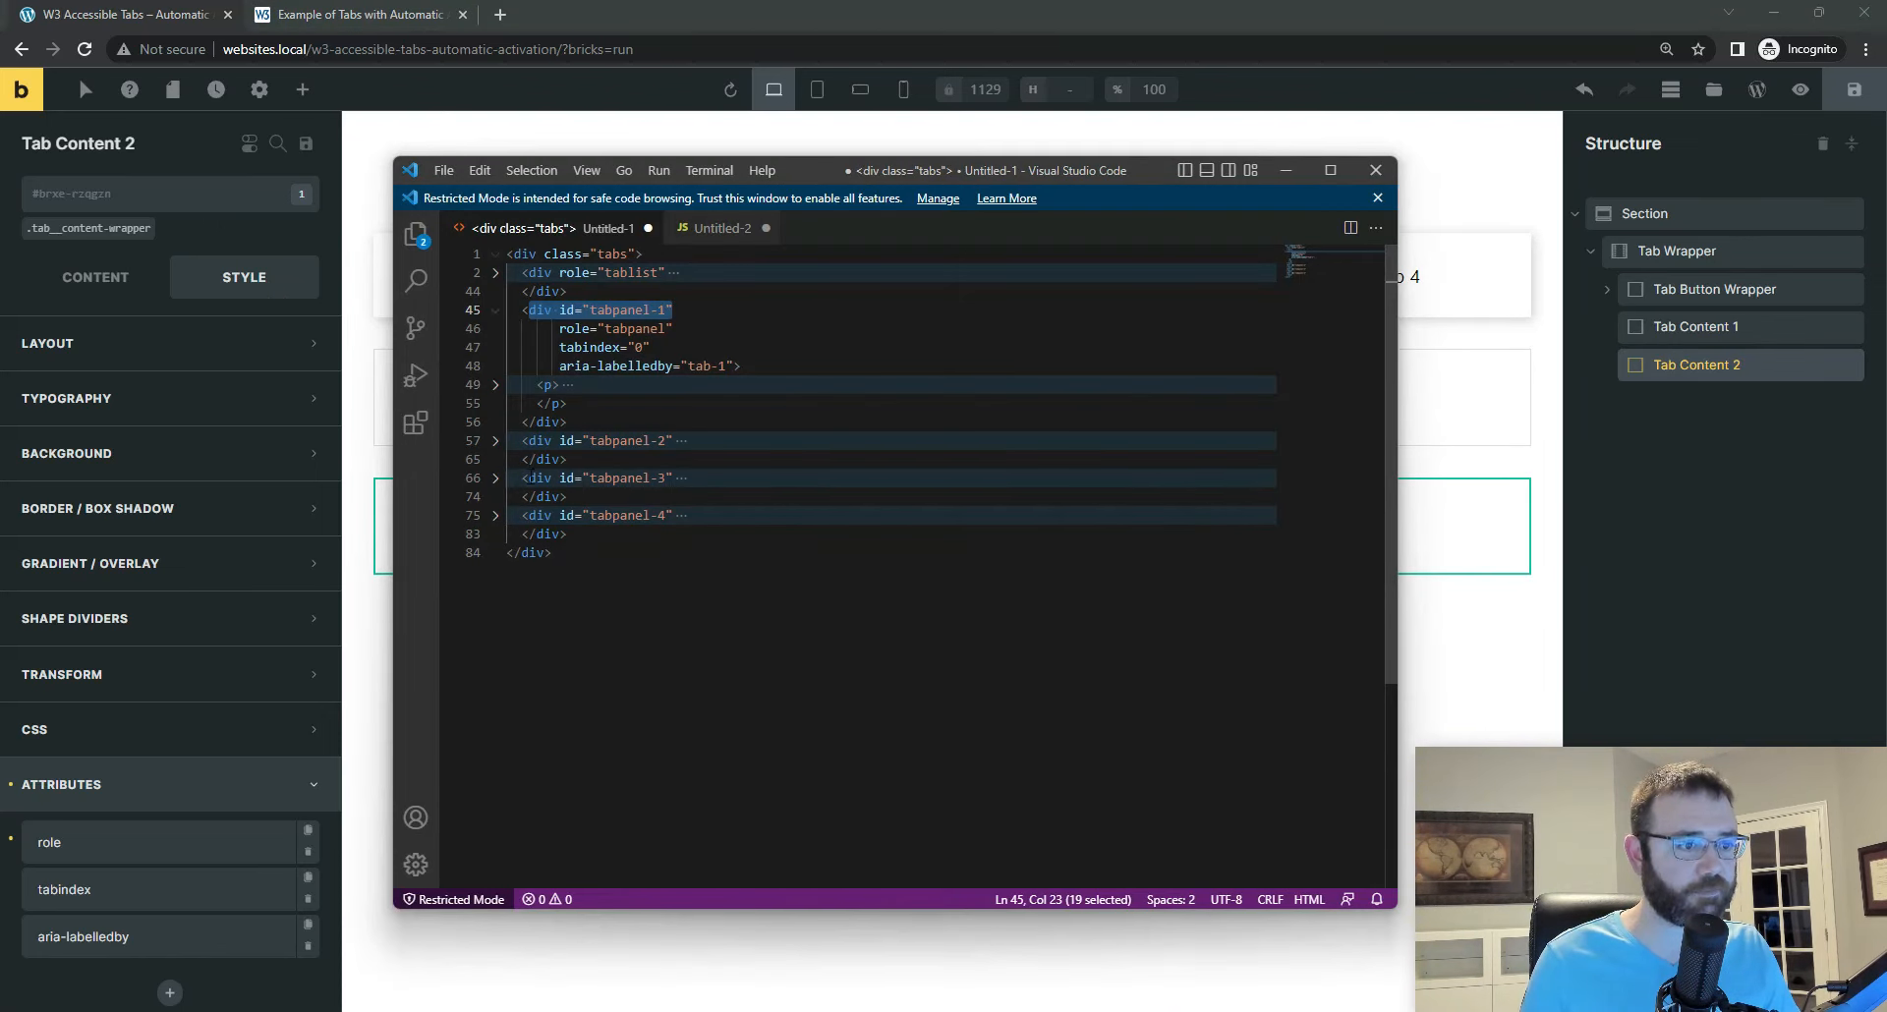
click(588, 441)
drag(587, 440, 666, 440)
key(ctrl+c)
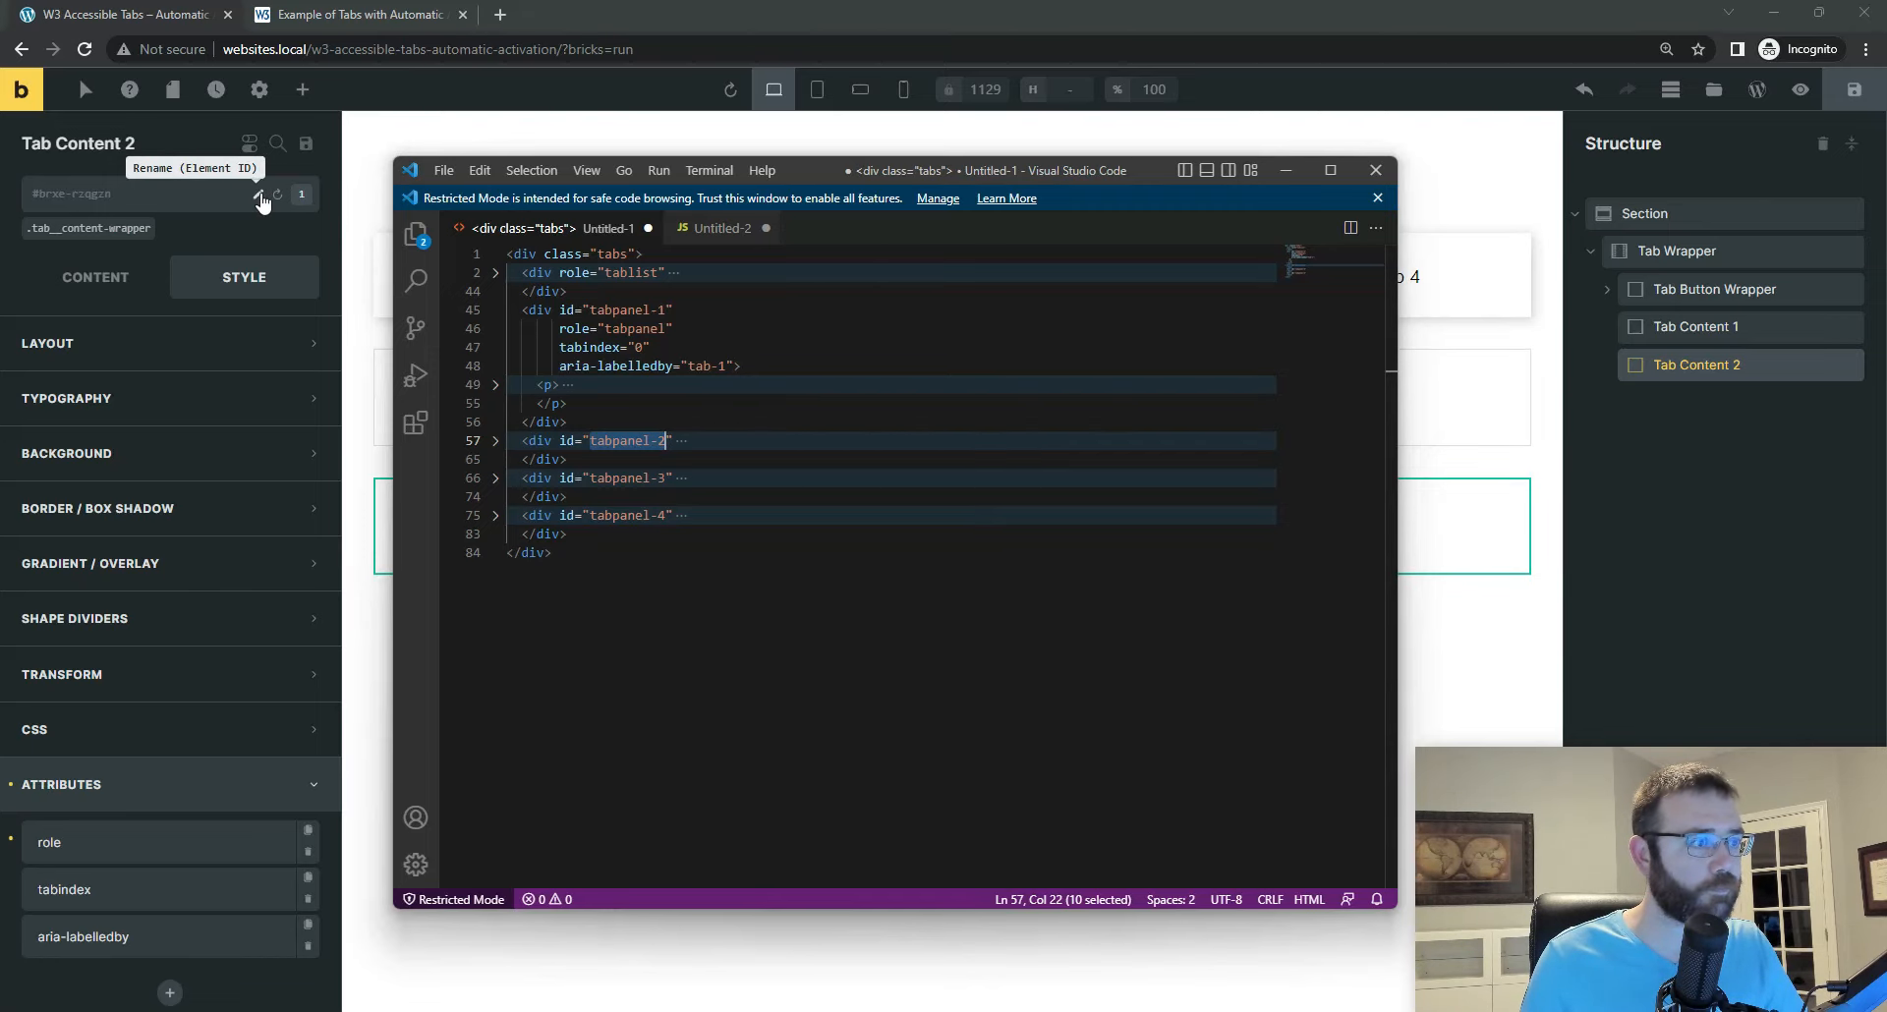
click(257, 194)
key(ctrl+v)
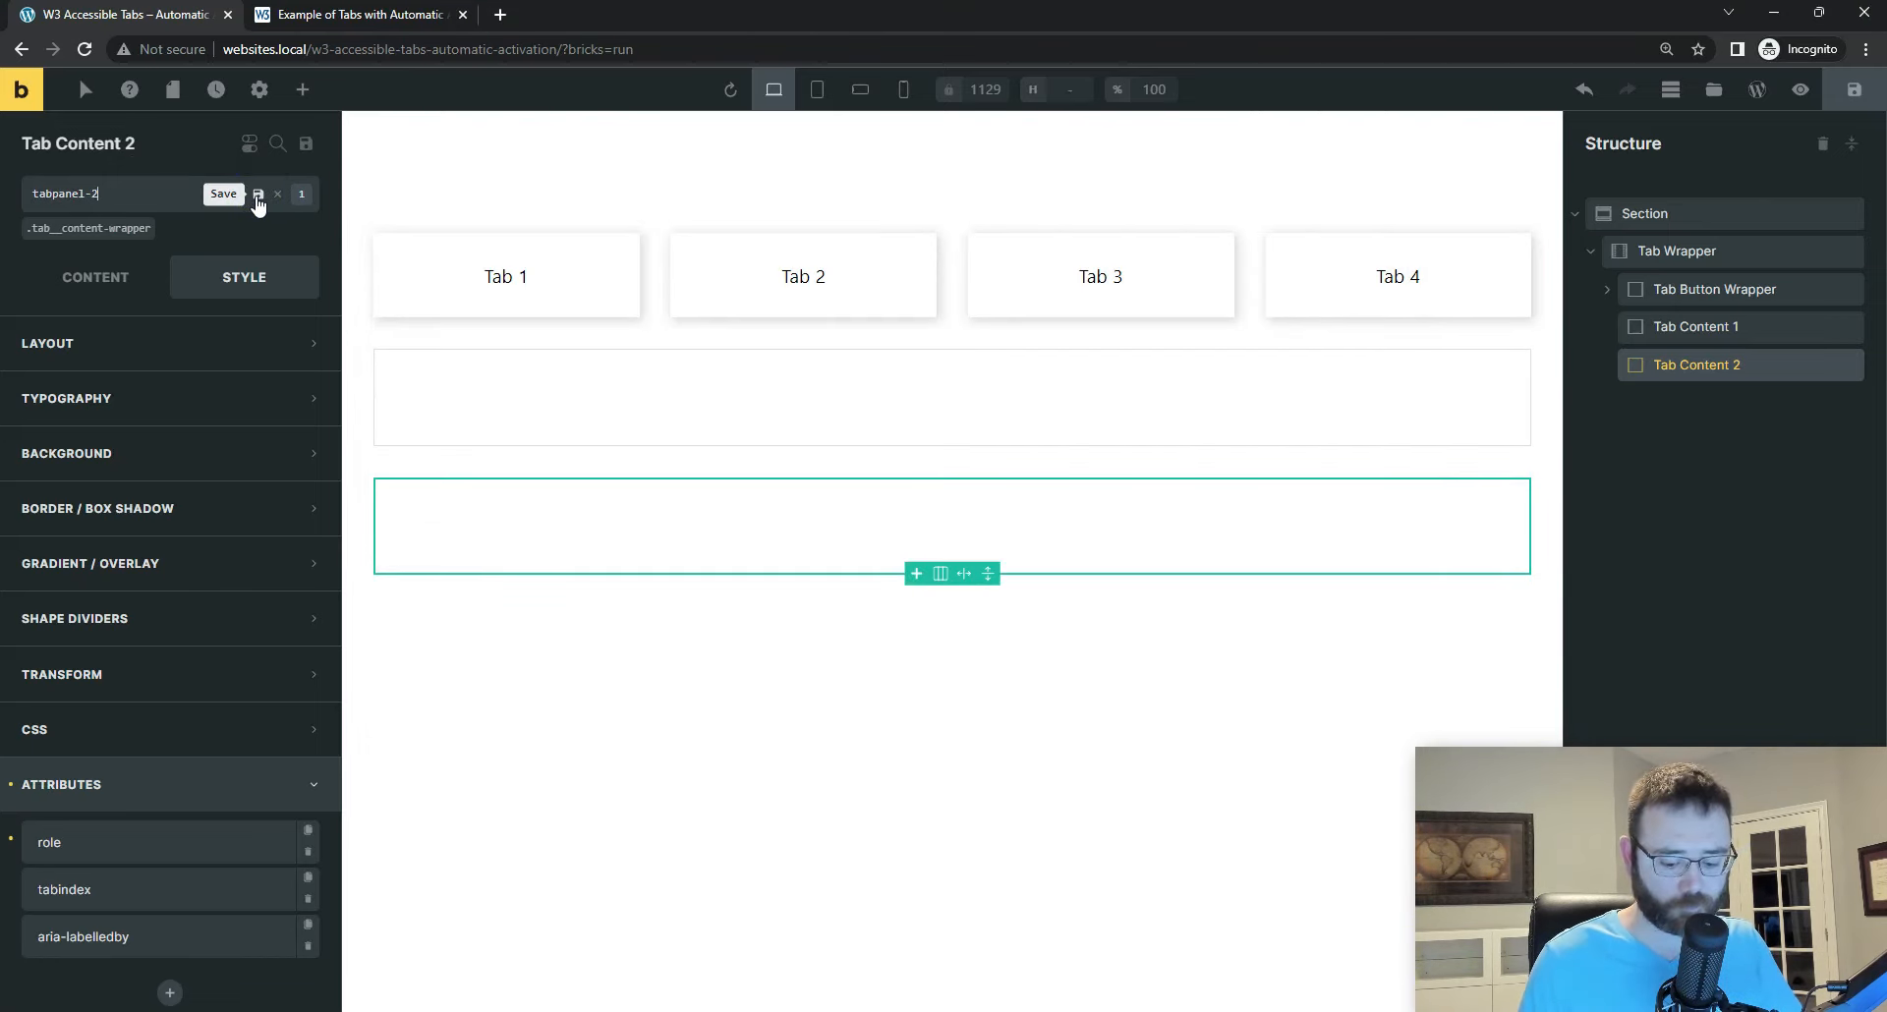
click(257, 196)
Step: Review the duplicated role, tabindex and aria-labelledby attributes of Tab Content 2
click(147, 839)
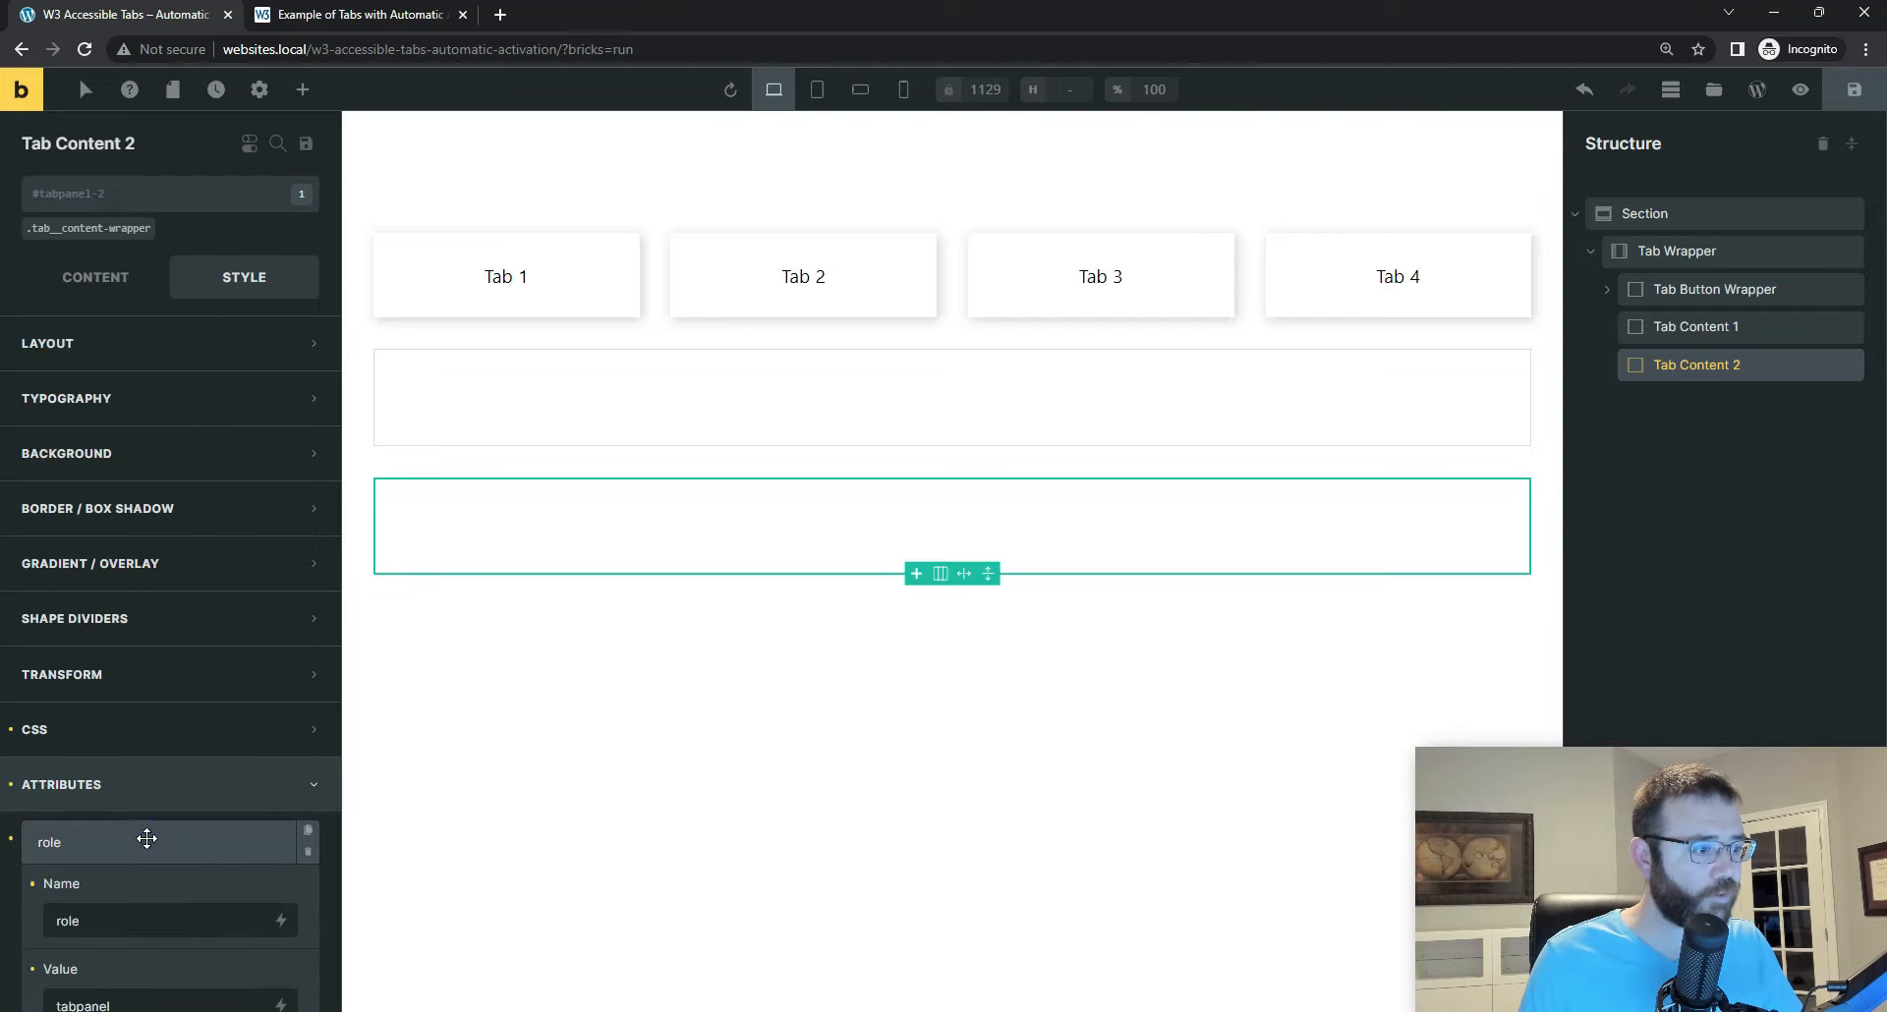
scroll(122, 845, down, 5)
click(84, 770)
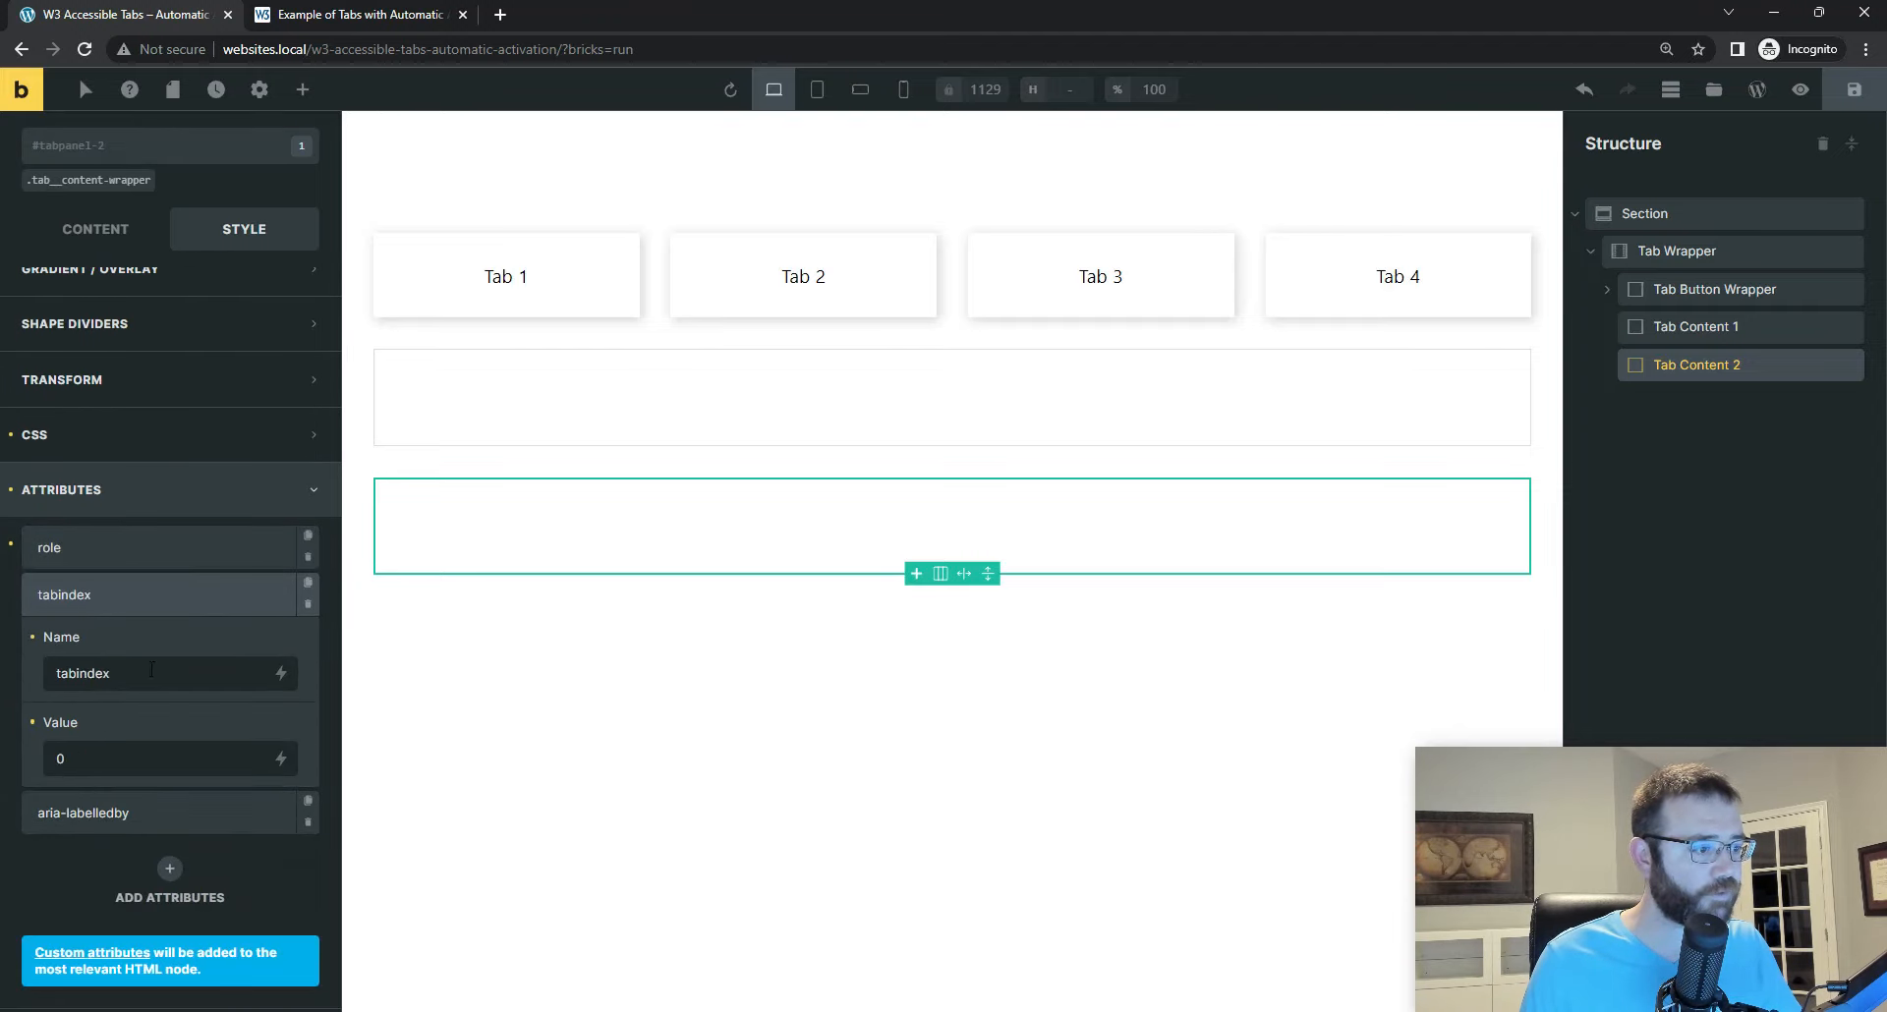
click(141, 820)
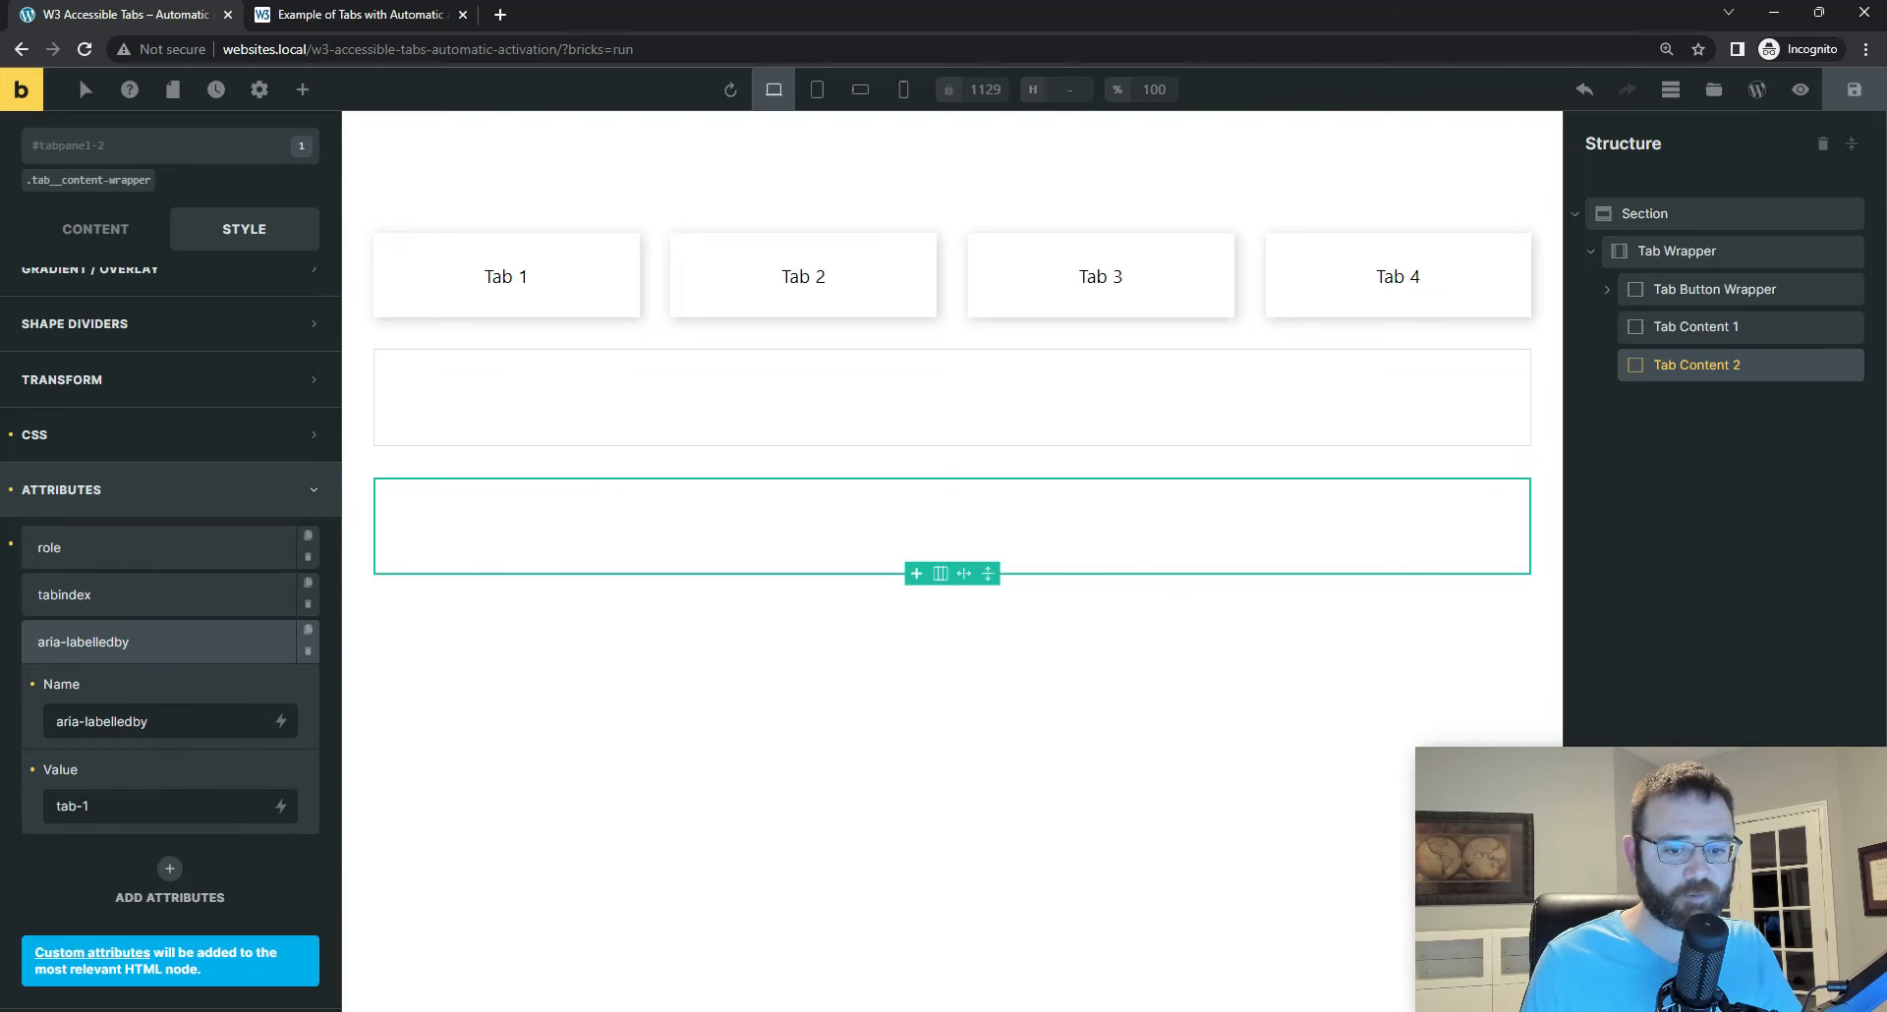
Step: Switch to Visual Studio Code, collapse the first tab panel, expand the second, and highlight its is-hidden class attribute
key(alt+Tab)
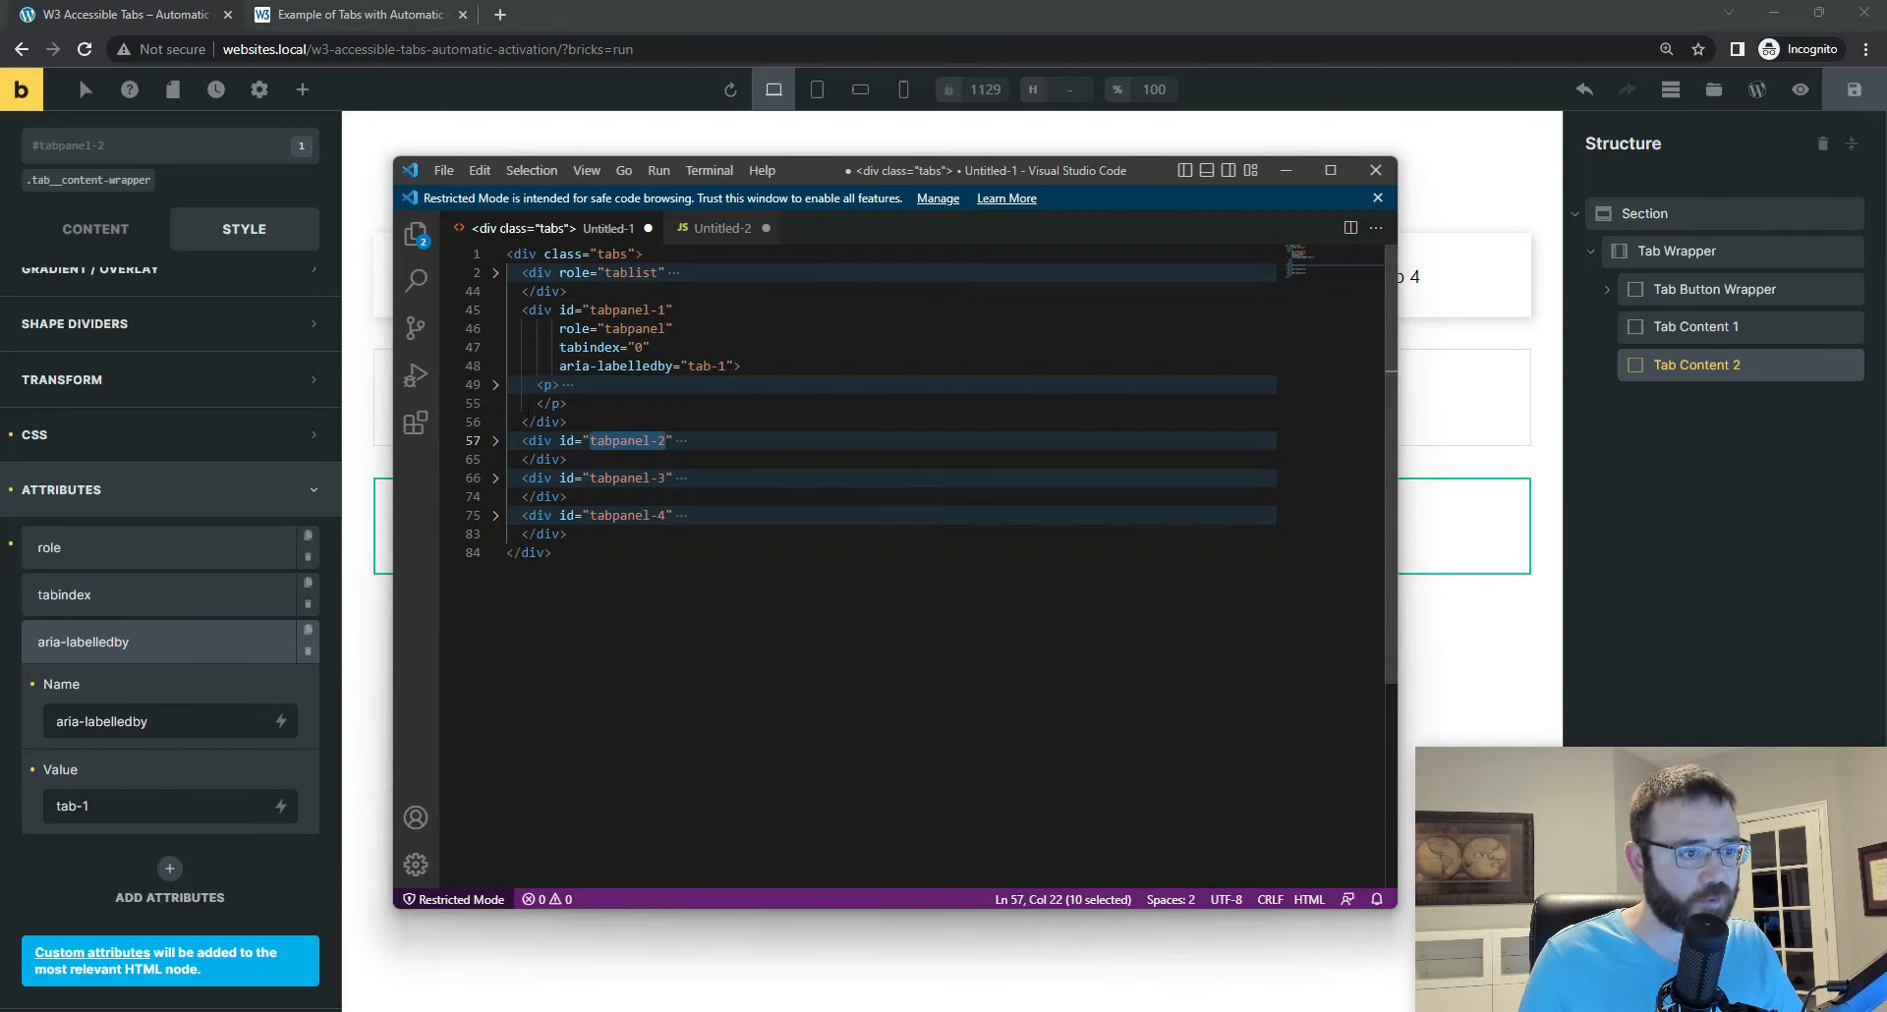
click(495, 309)
click(496, 346)
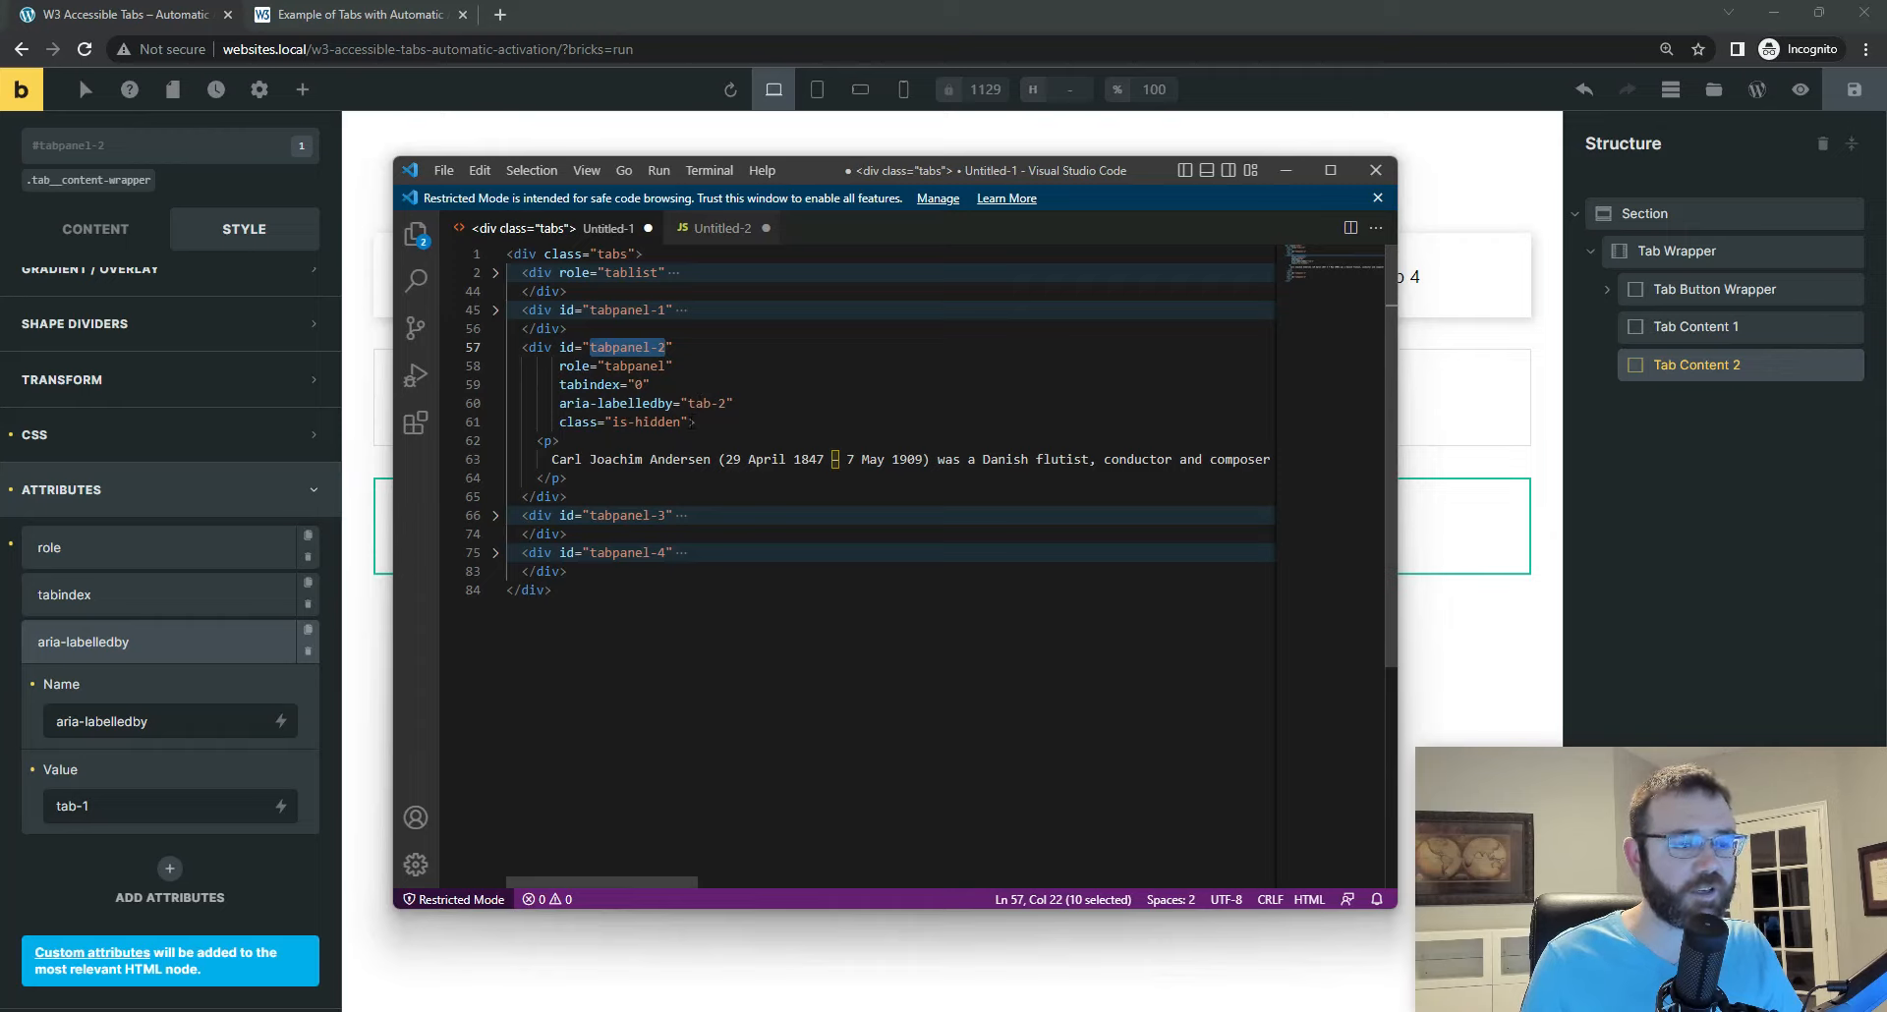
click(712, 422)
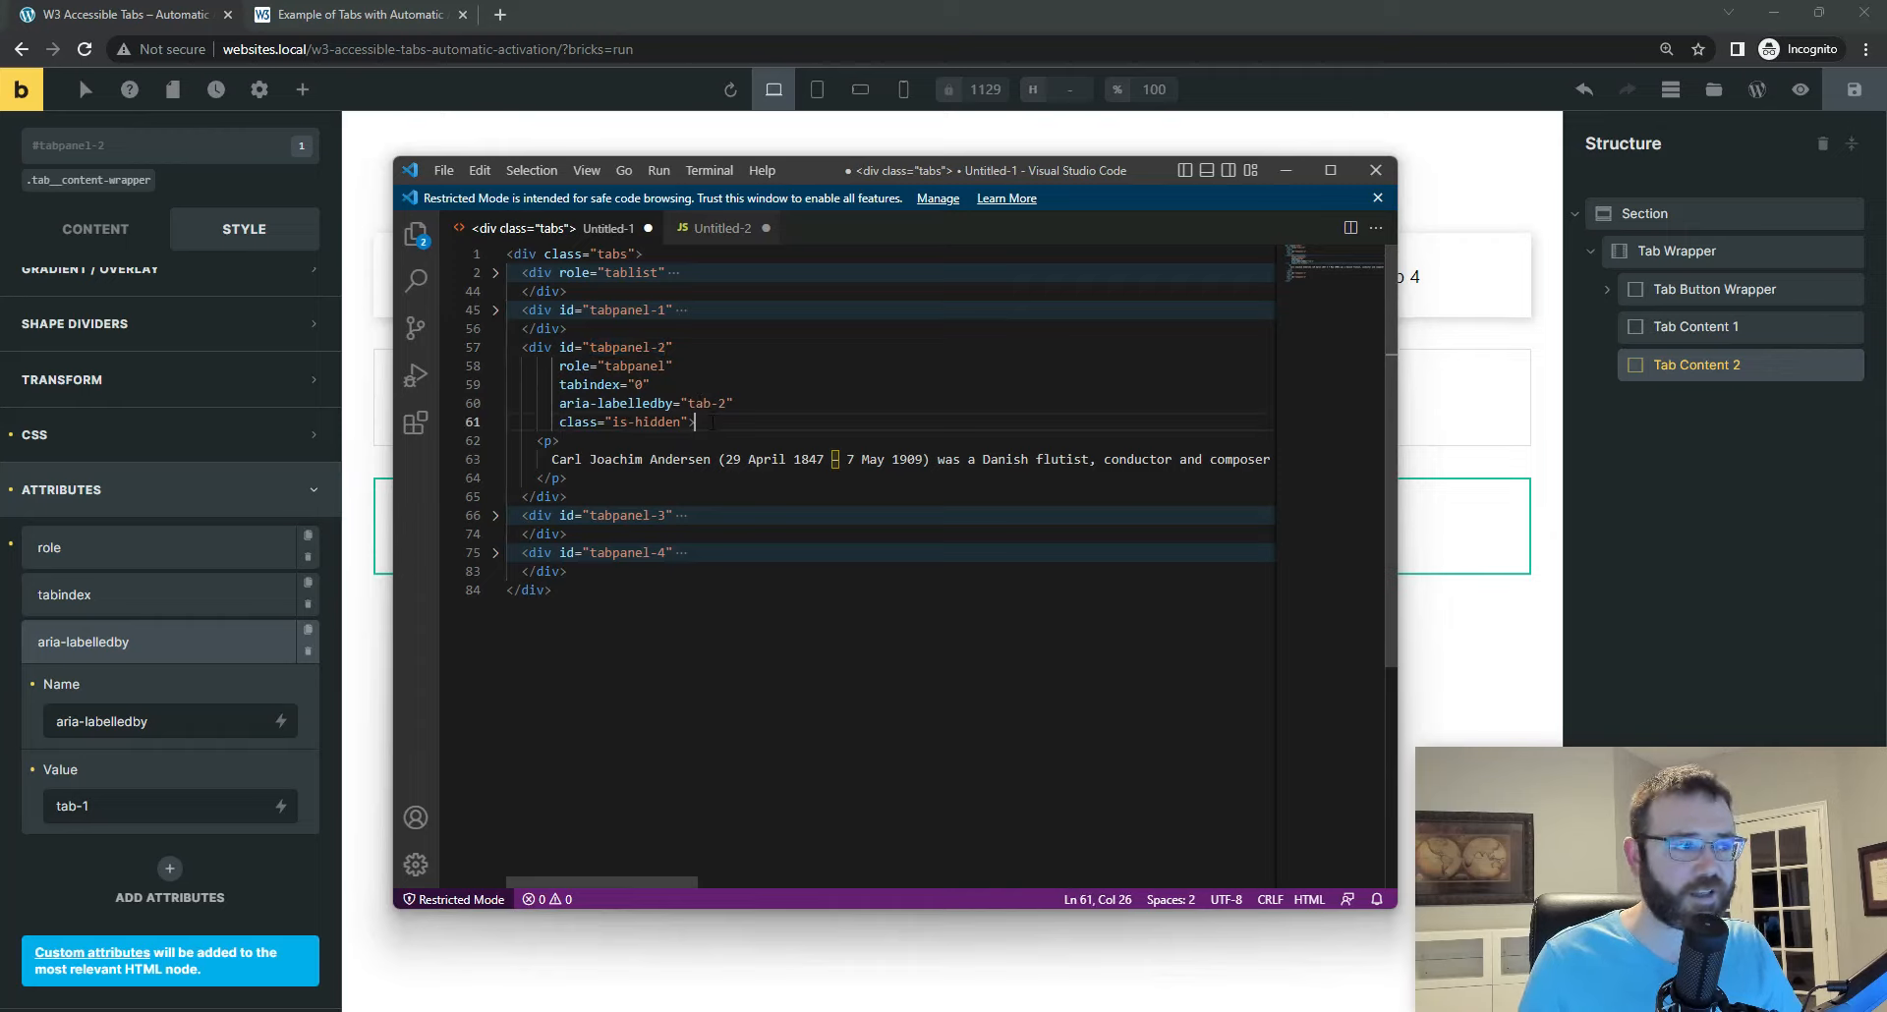
drag(711, 421, 560, 423)
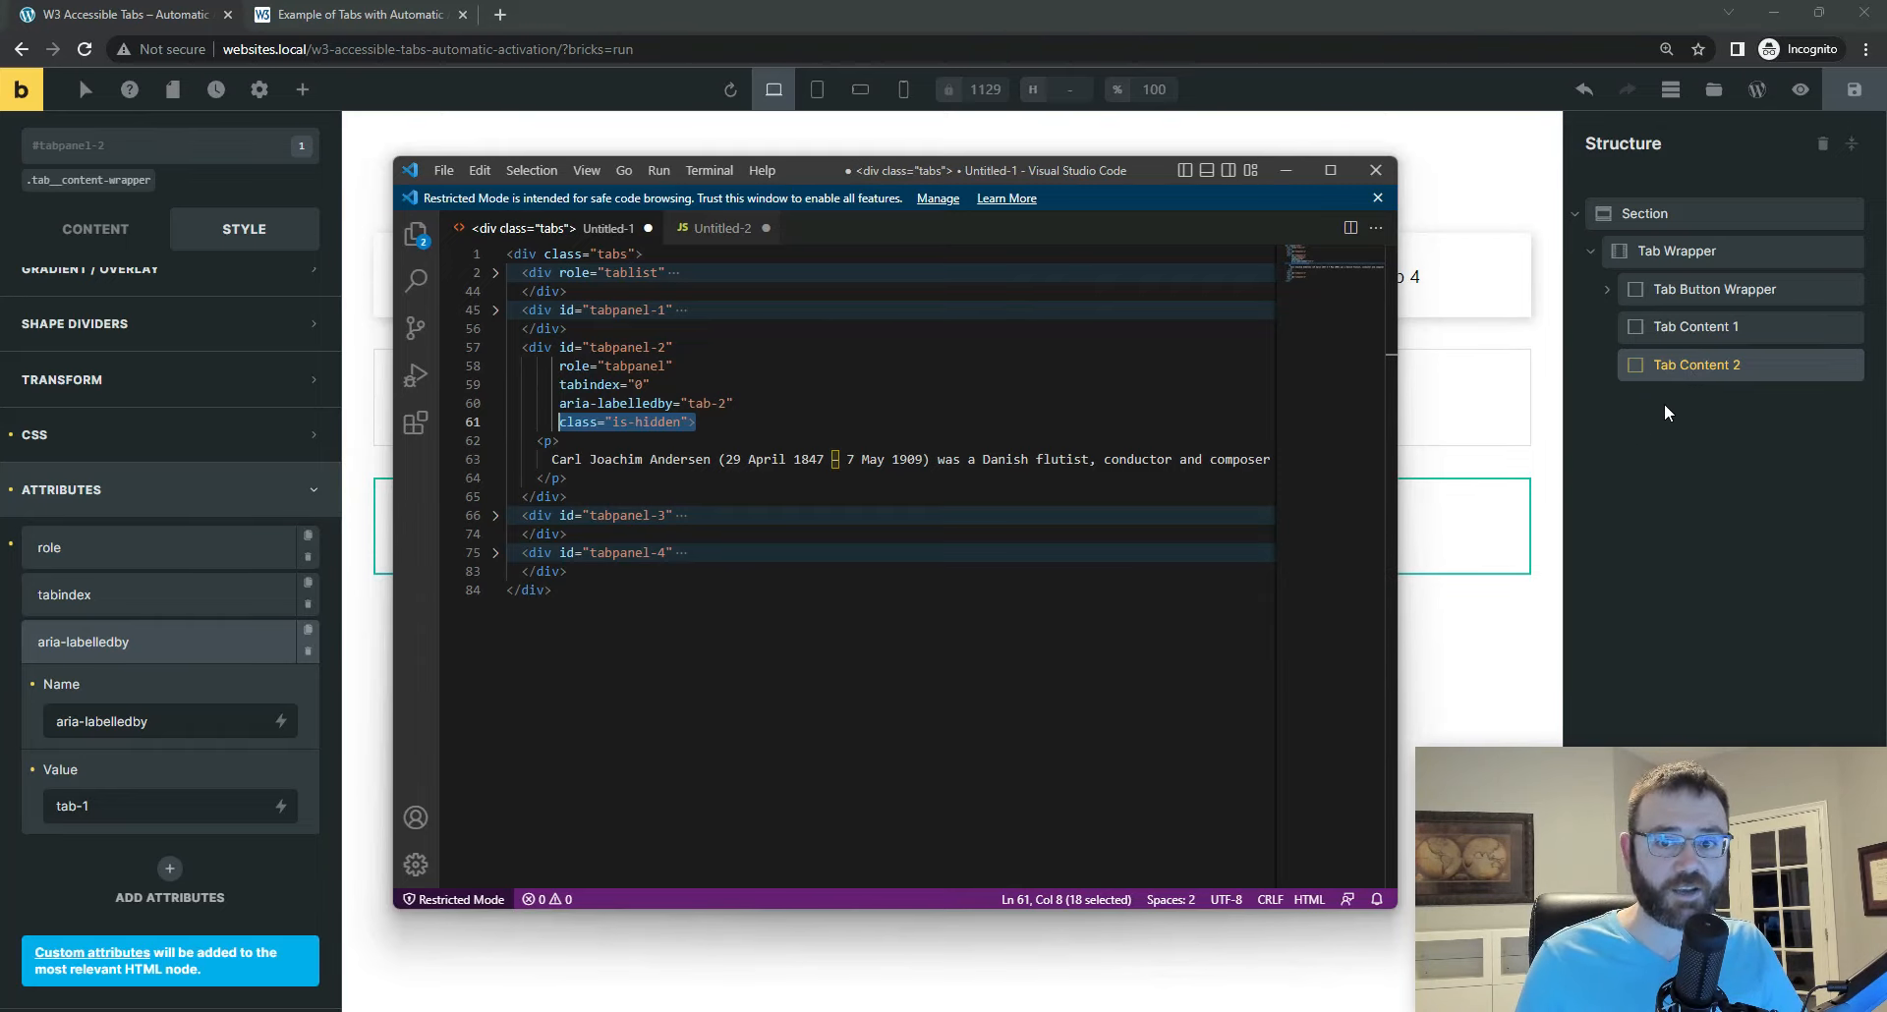
Step: Return to Bricks and compare the classes assigned to Tab Content 1 and Tab Content 2
click(1697, 327)
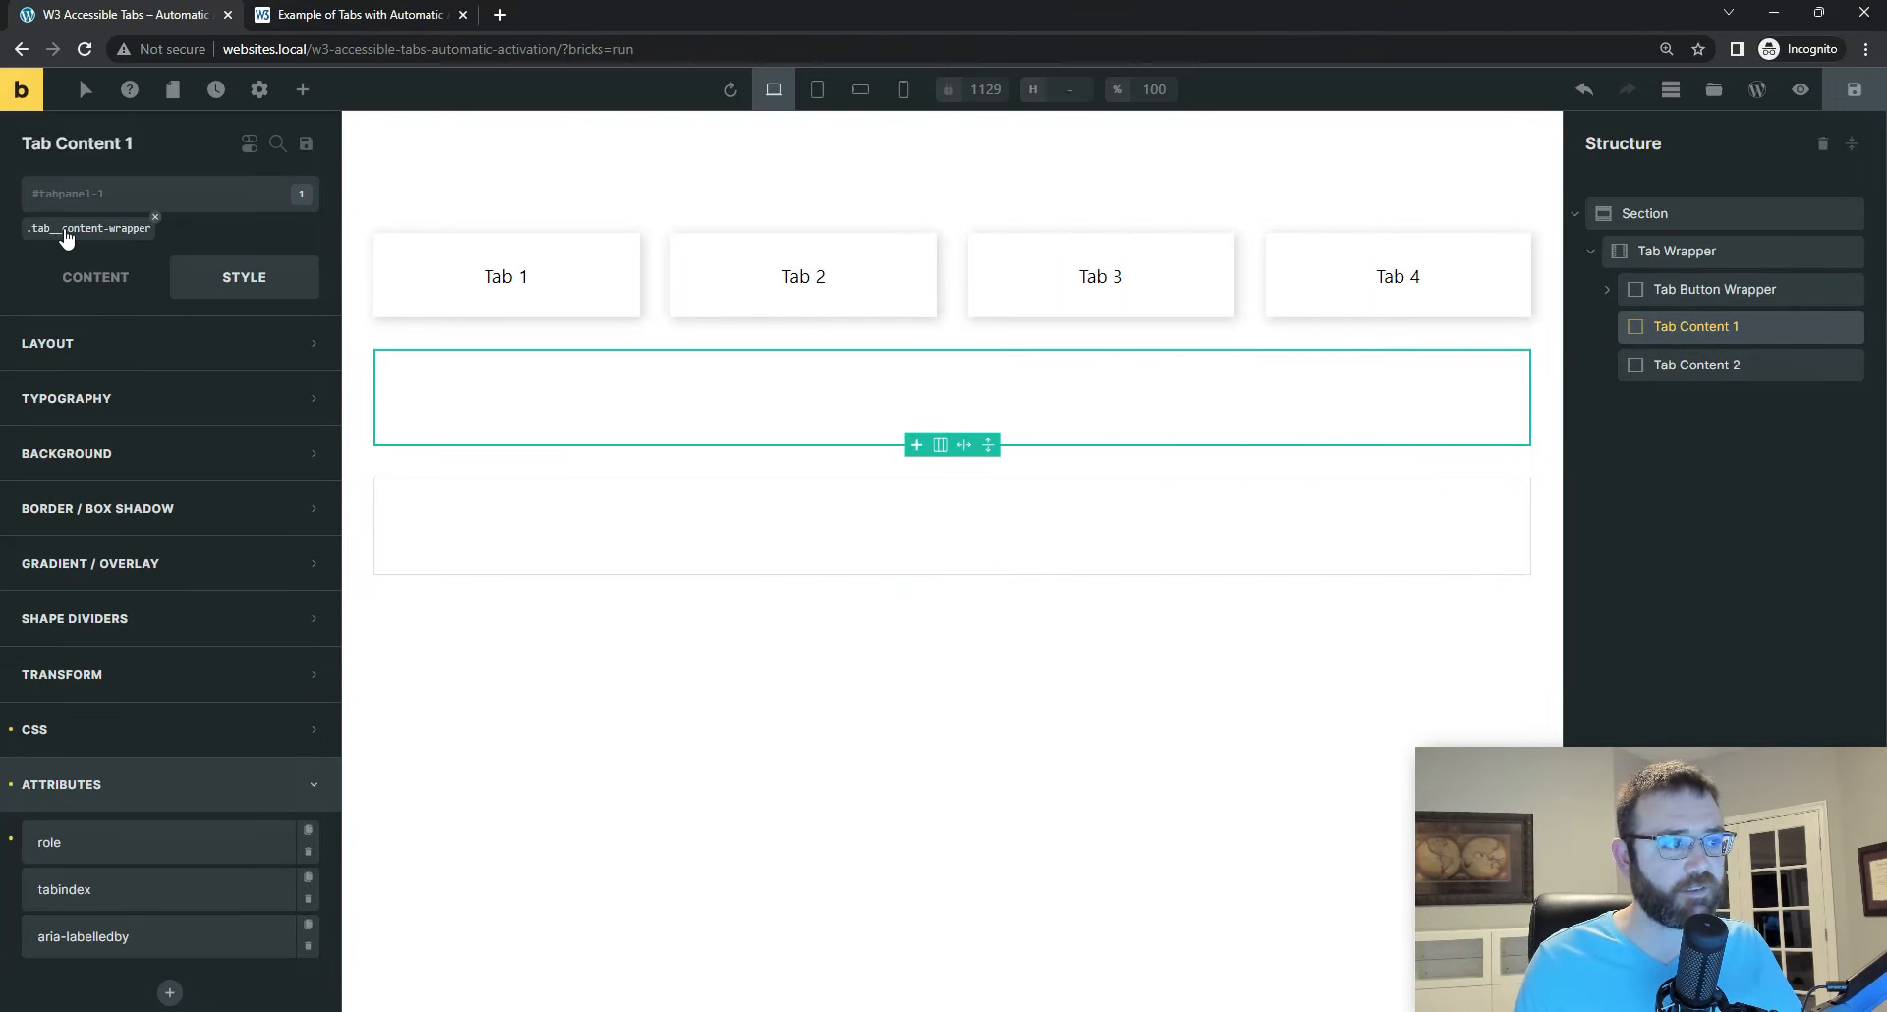
click(1665, 367)
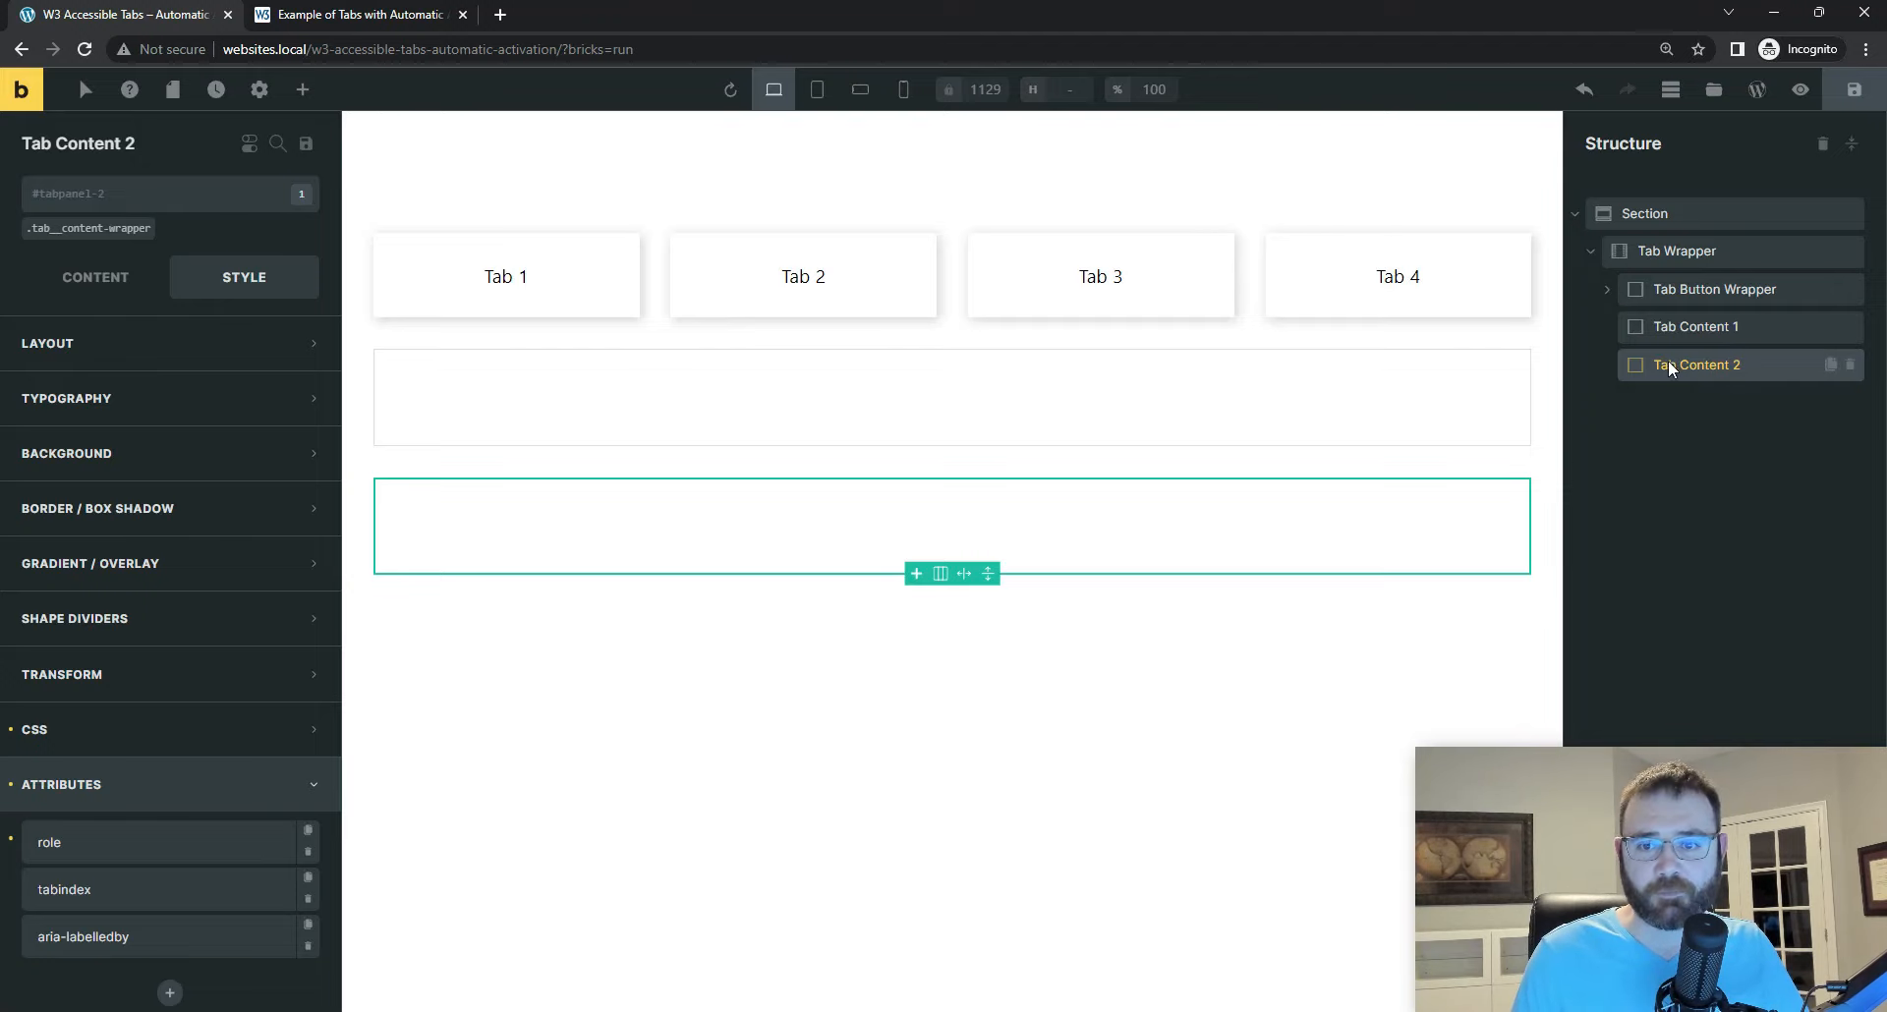
Step: Add the class is-hidden to Tab Content 2, checking its name against the Visual Studio Code markup
click(75, 196)
text(is-hi)
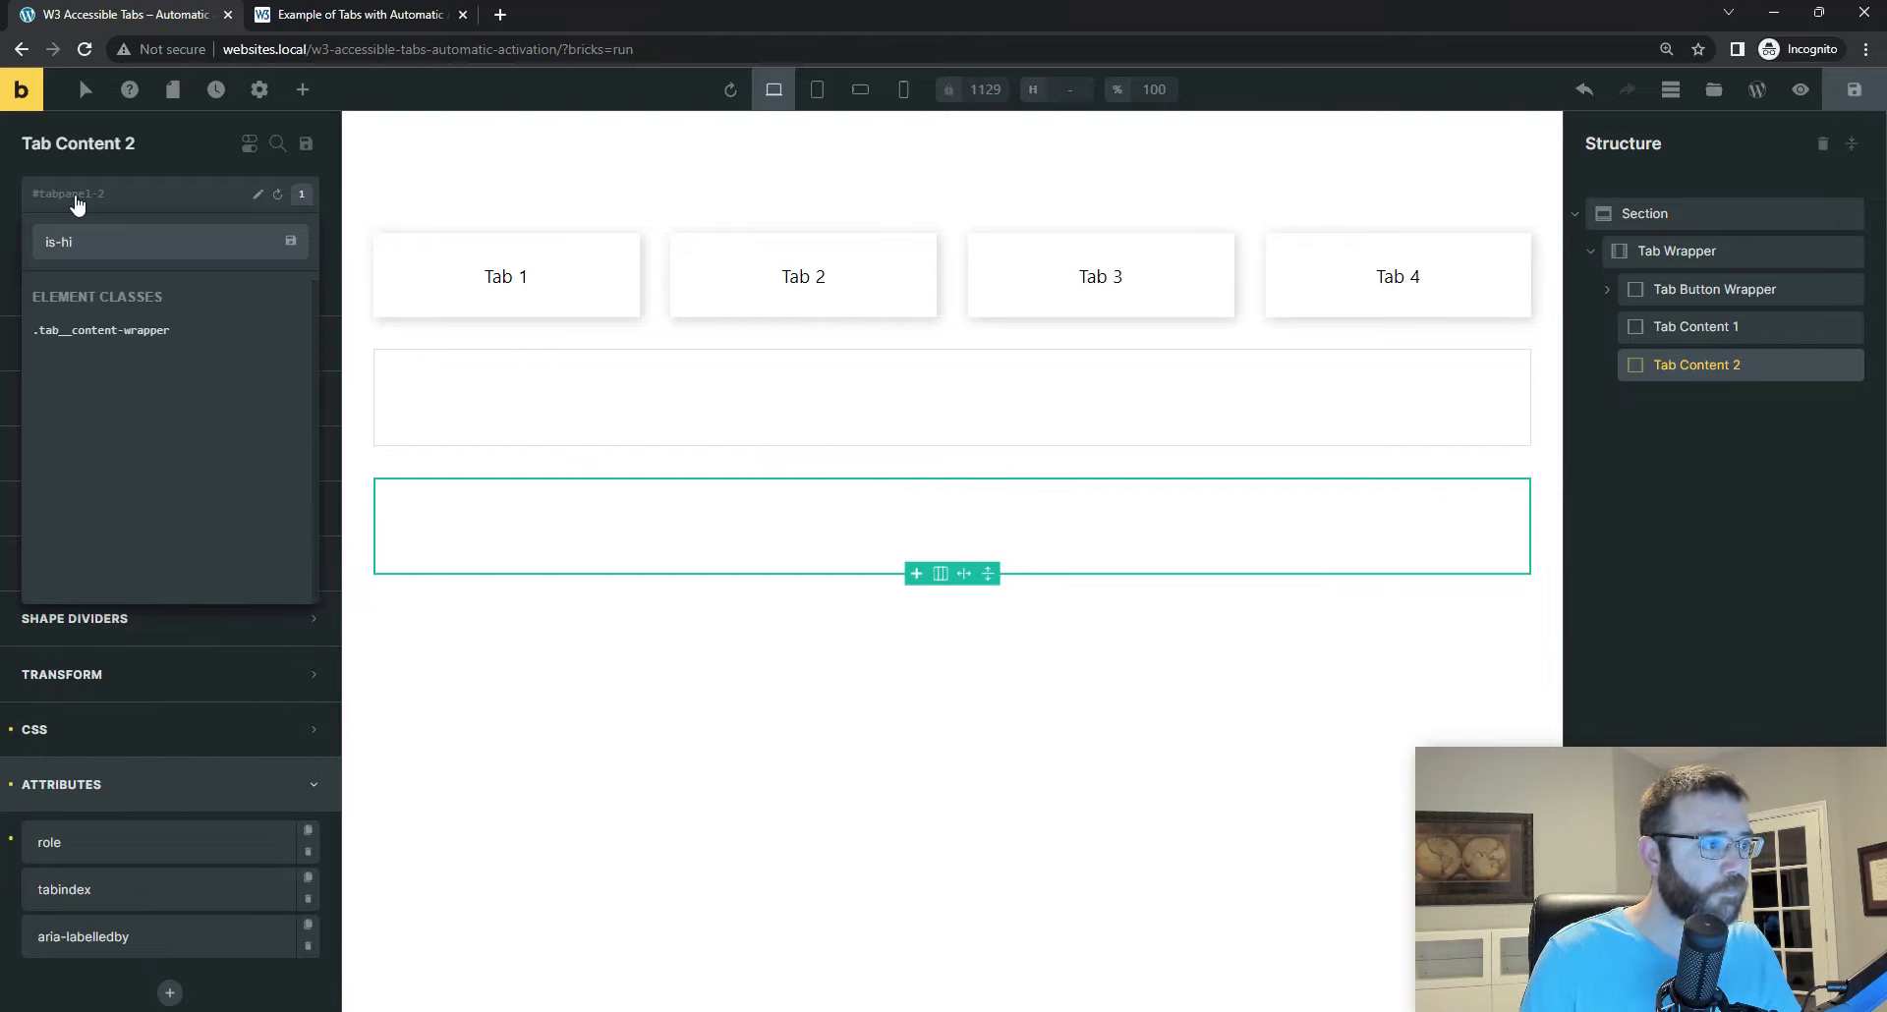
text(dden)
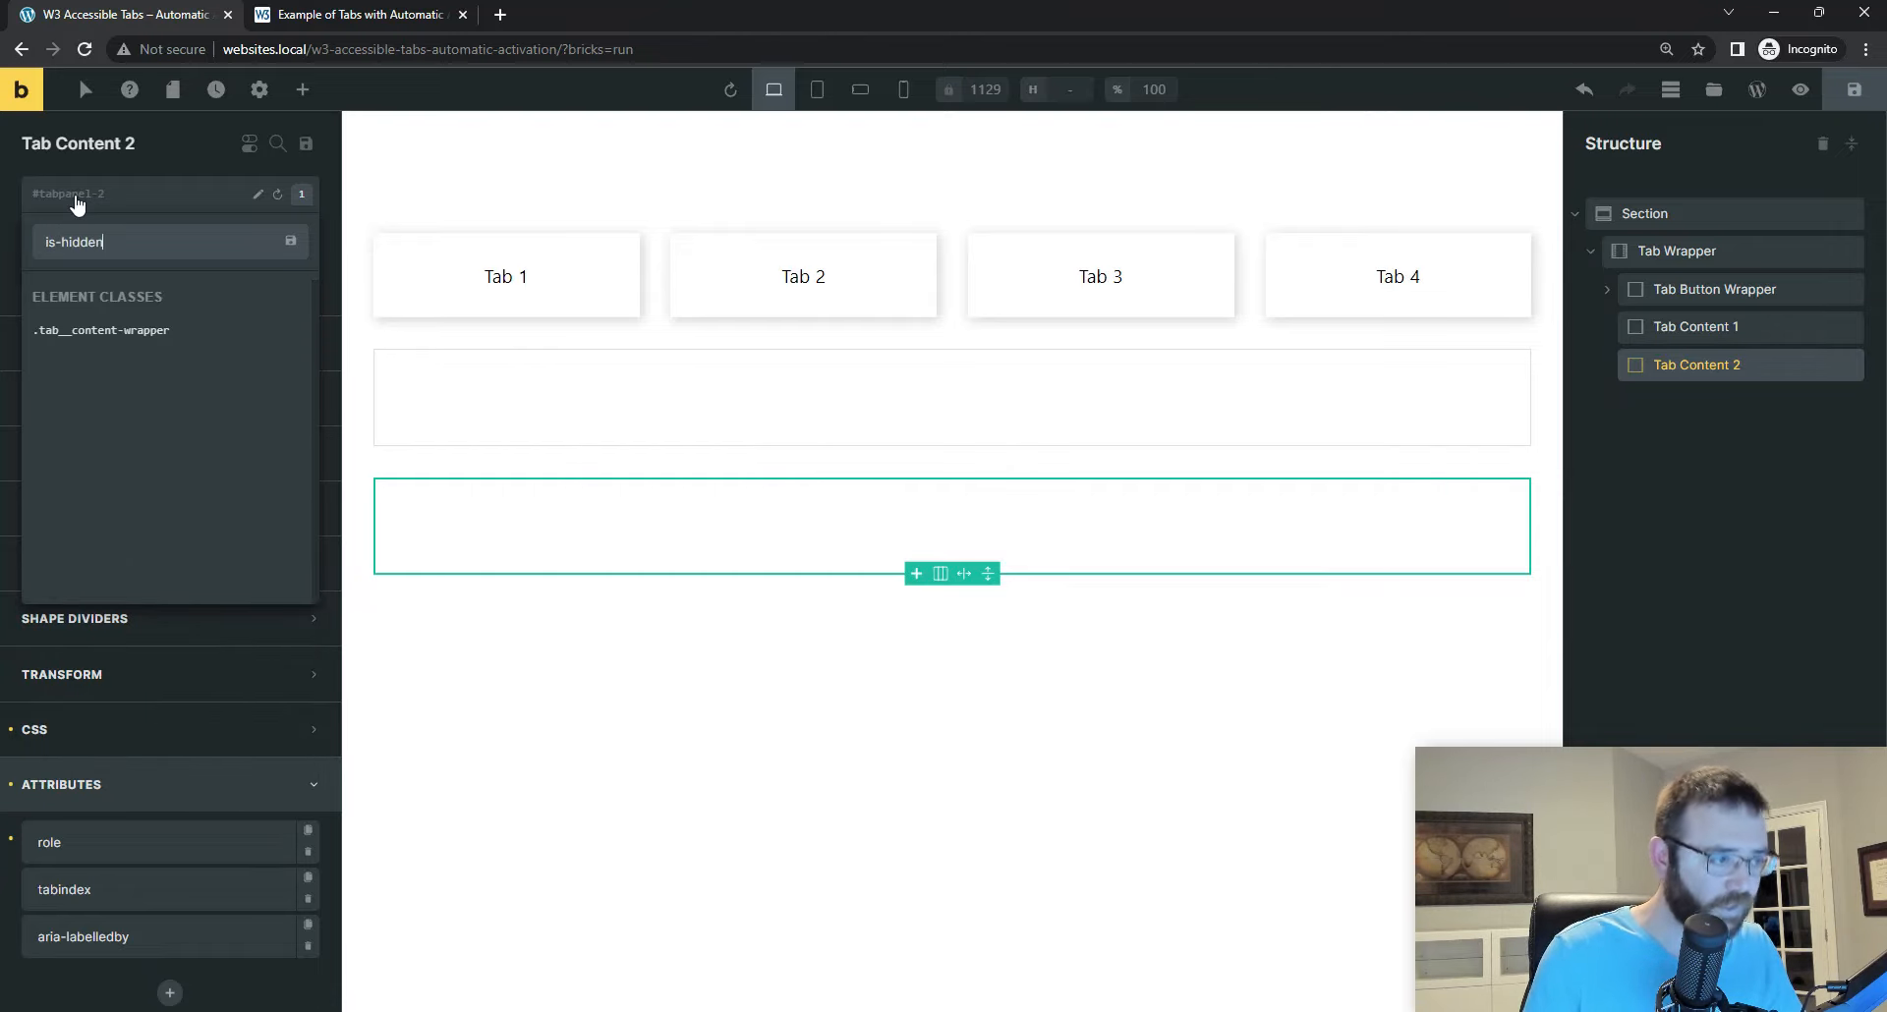
click(1150, 1010)
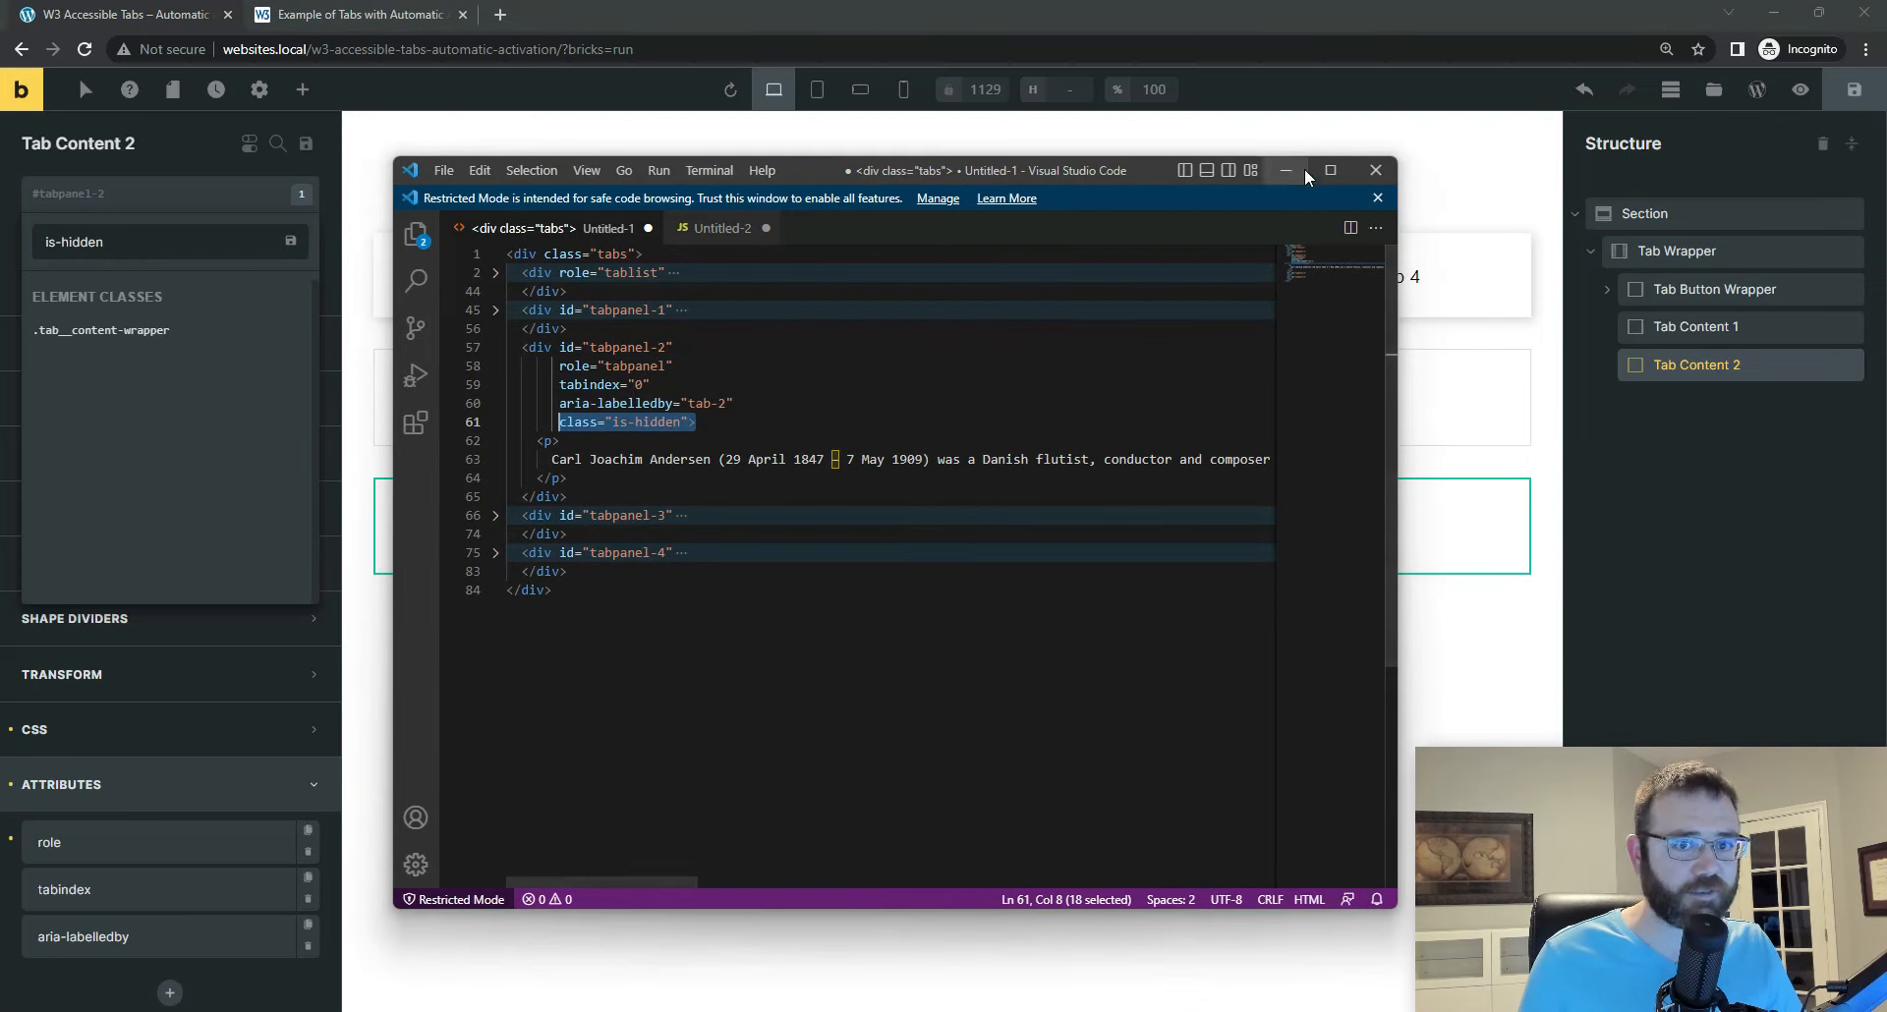
click(153, 244)
key(Return)
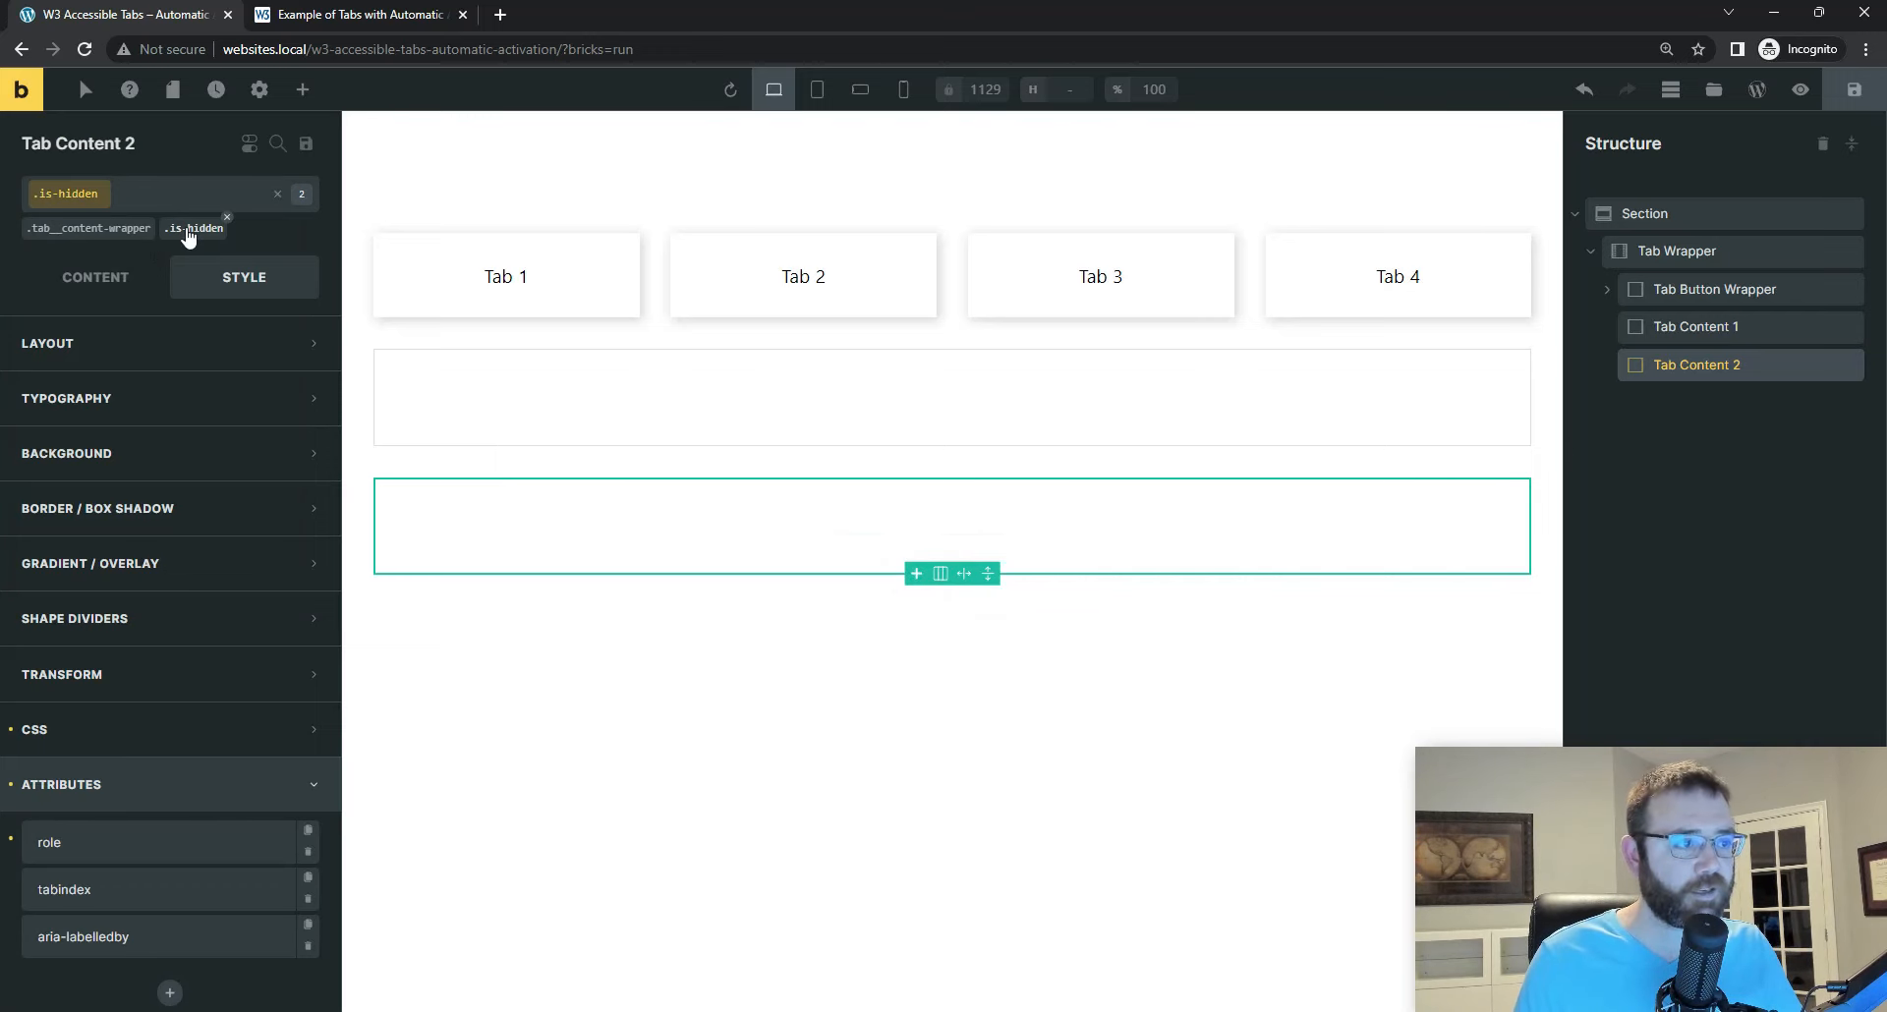
Step: Open the tabs.css source from the W3C example page and search it for "is-hi"
click(339, 16)
scroll(728, 430, down, 8)
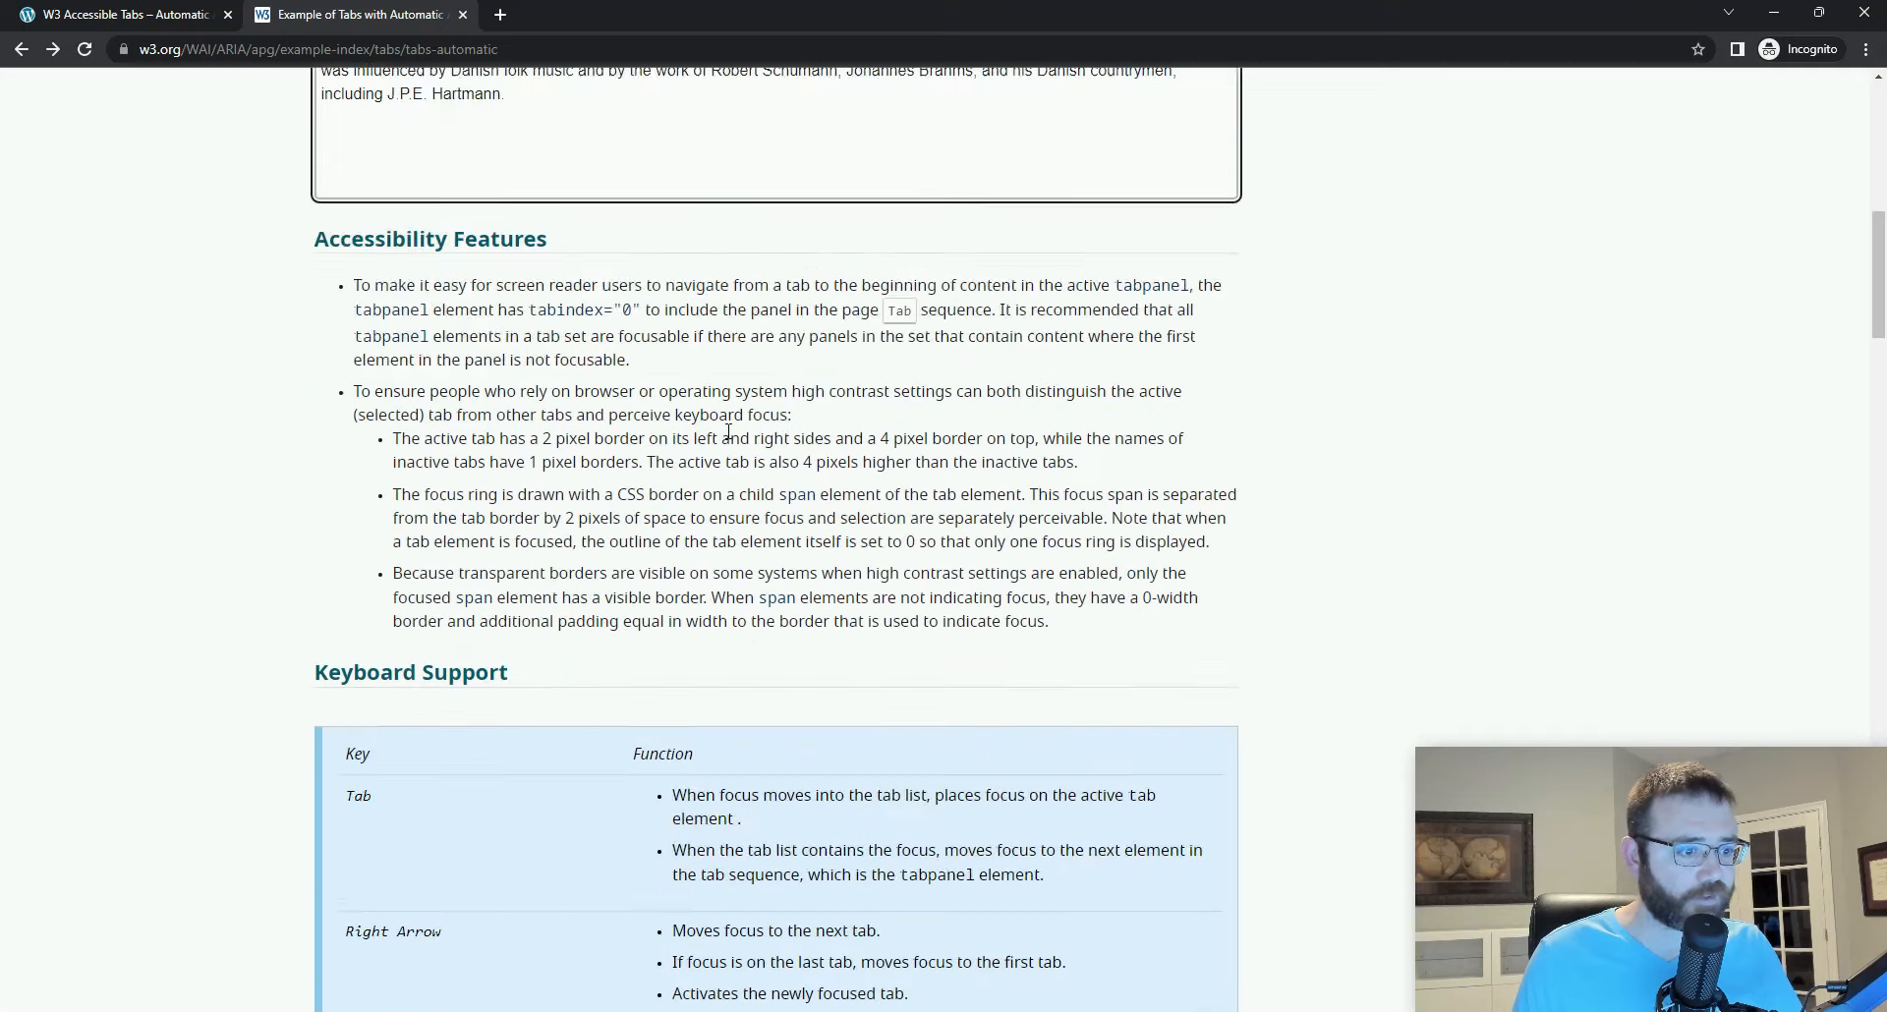
scroll(728, 430, down, 20)
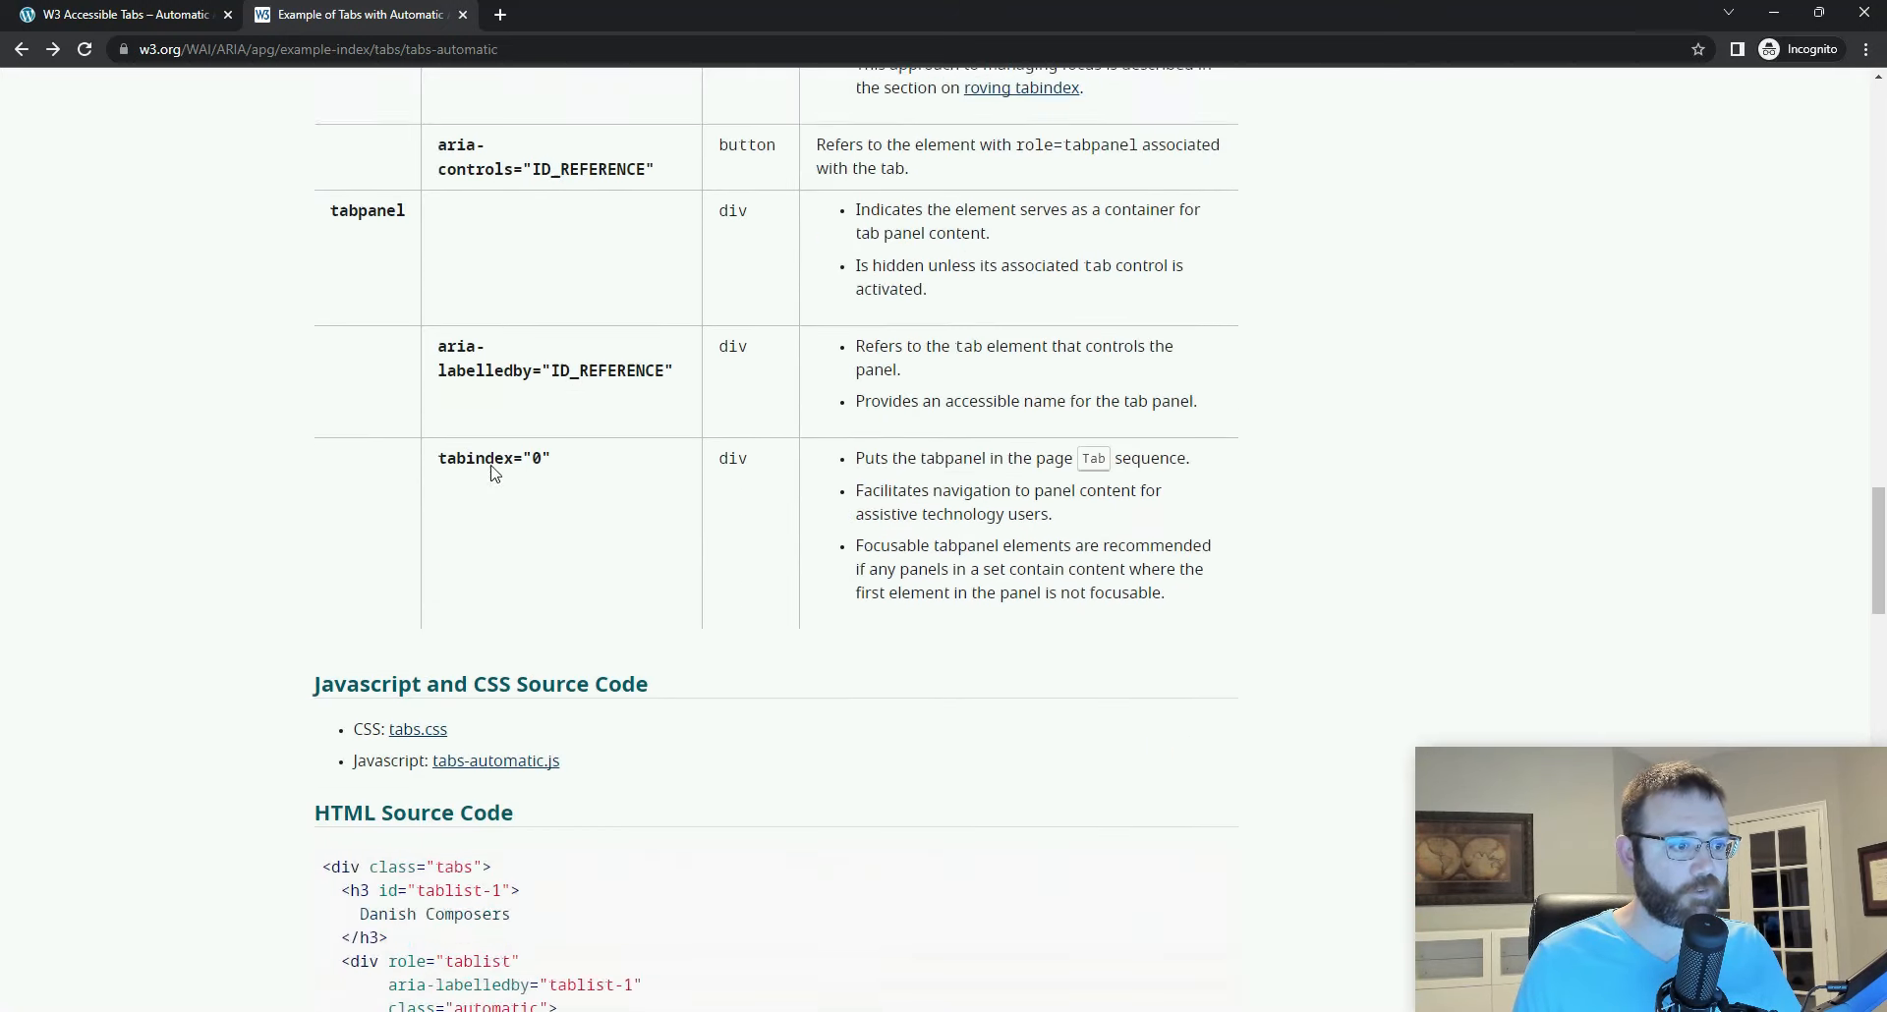
click(422, 300)
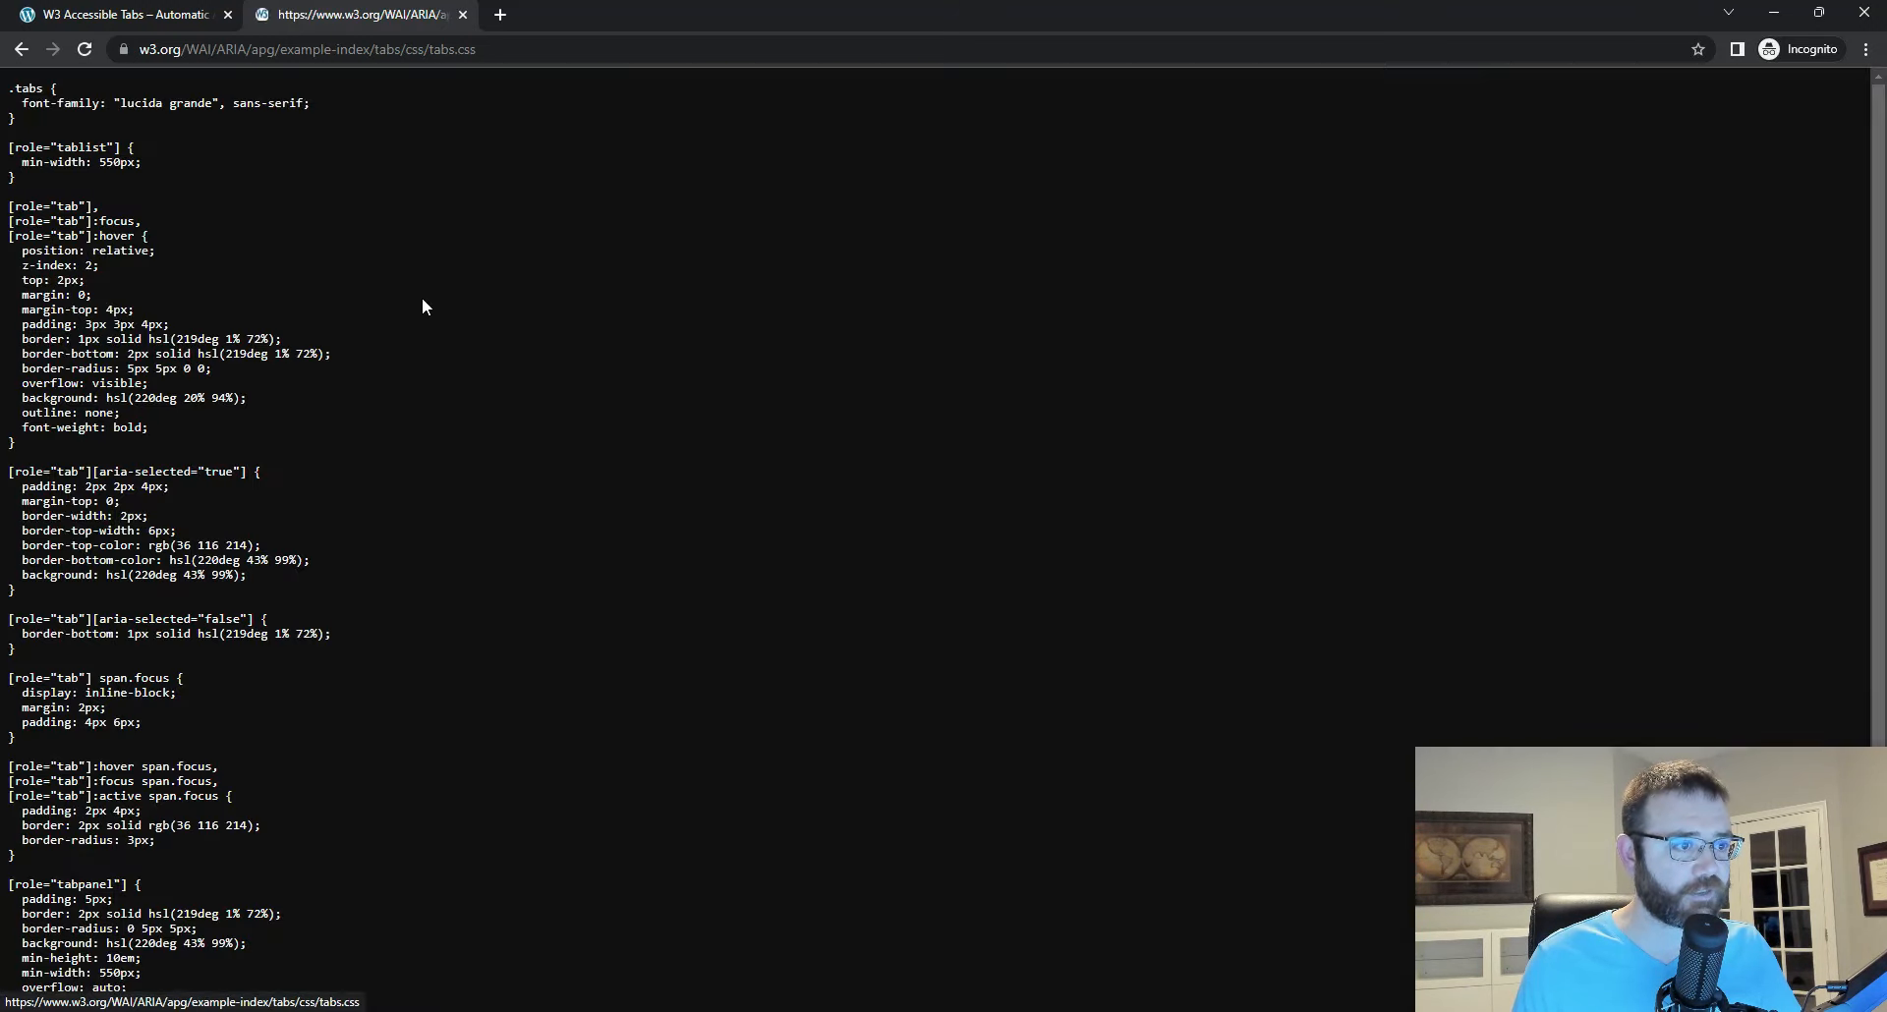
key(ctrl+f)
text(is-hi)
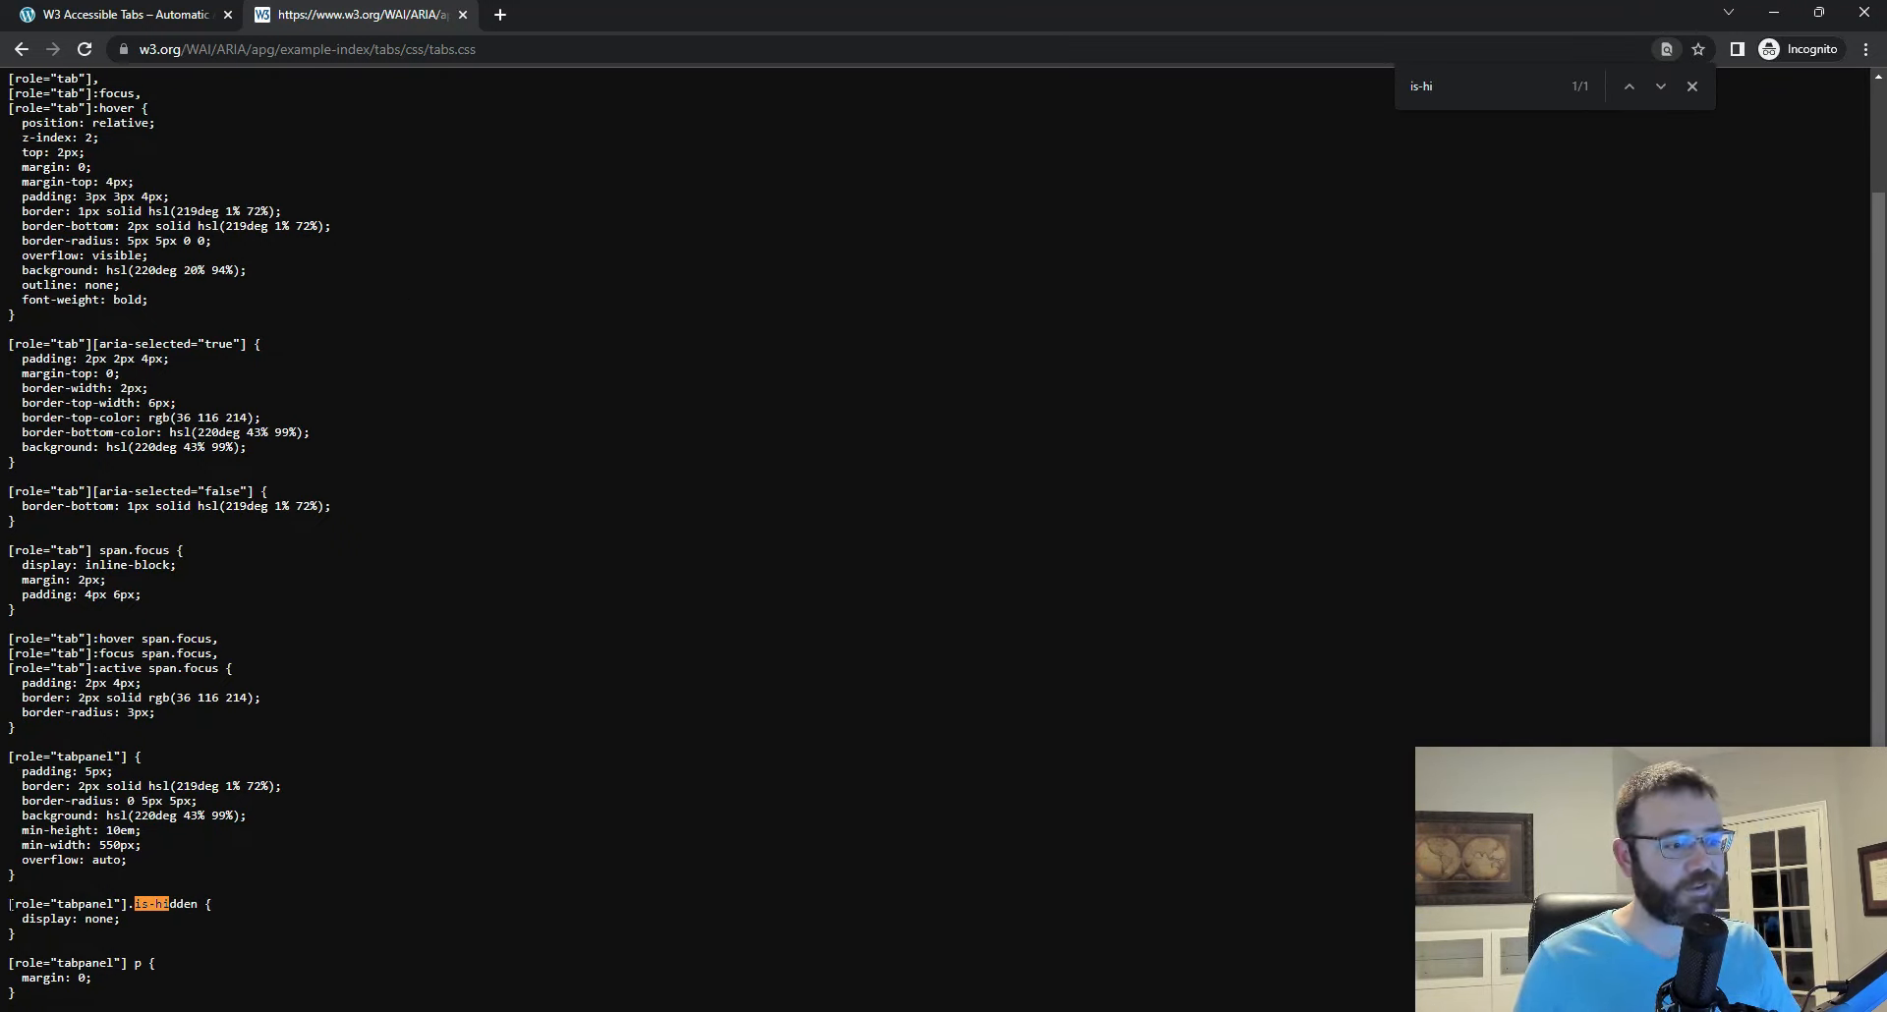
Step: Examine the tabpanel is-hidden rule, its display declaration and the role-based selectors in the W3C stylesheet
drag(8, 903, 212, 903)
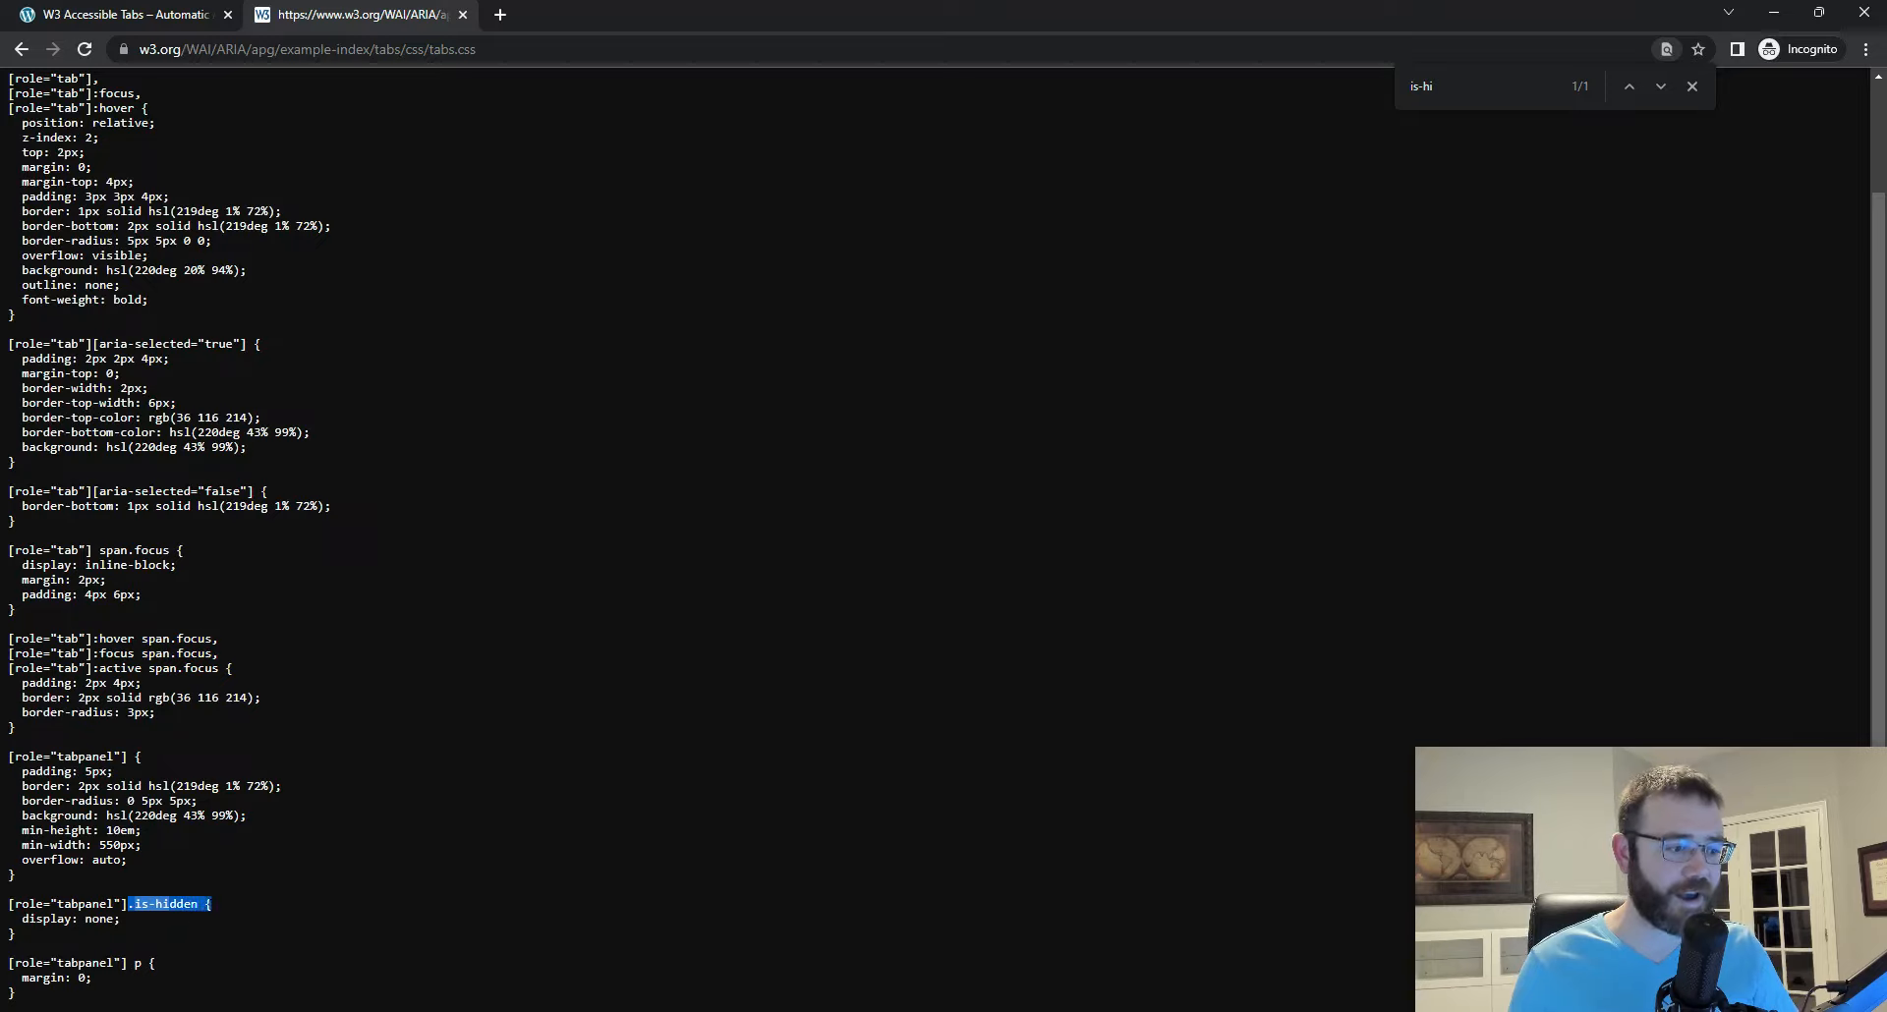
click(200, 904)
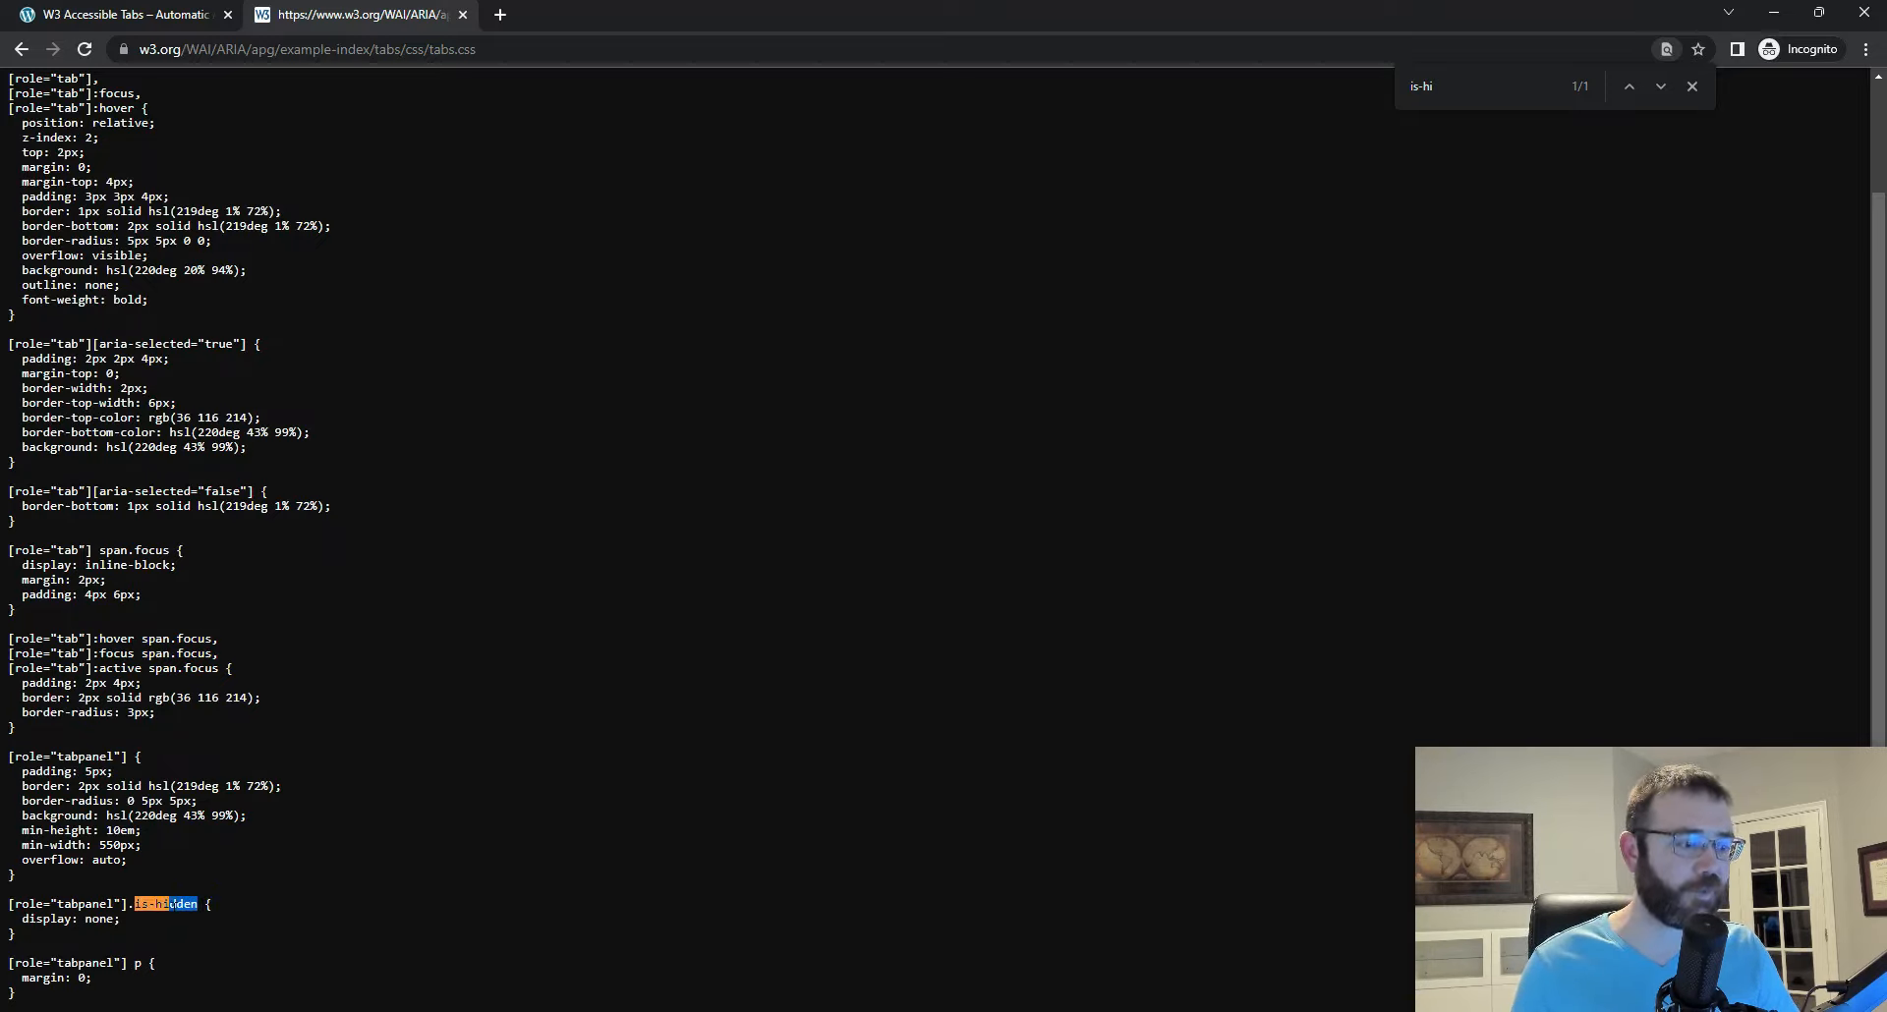
drag(129, 904, 22, 919)
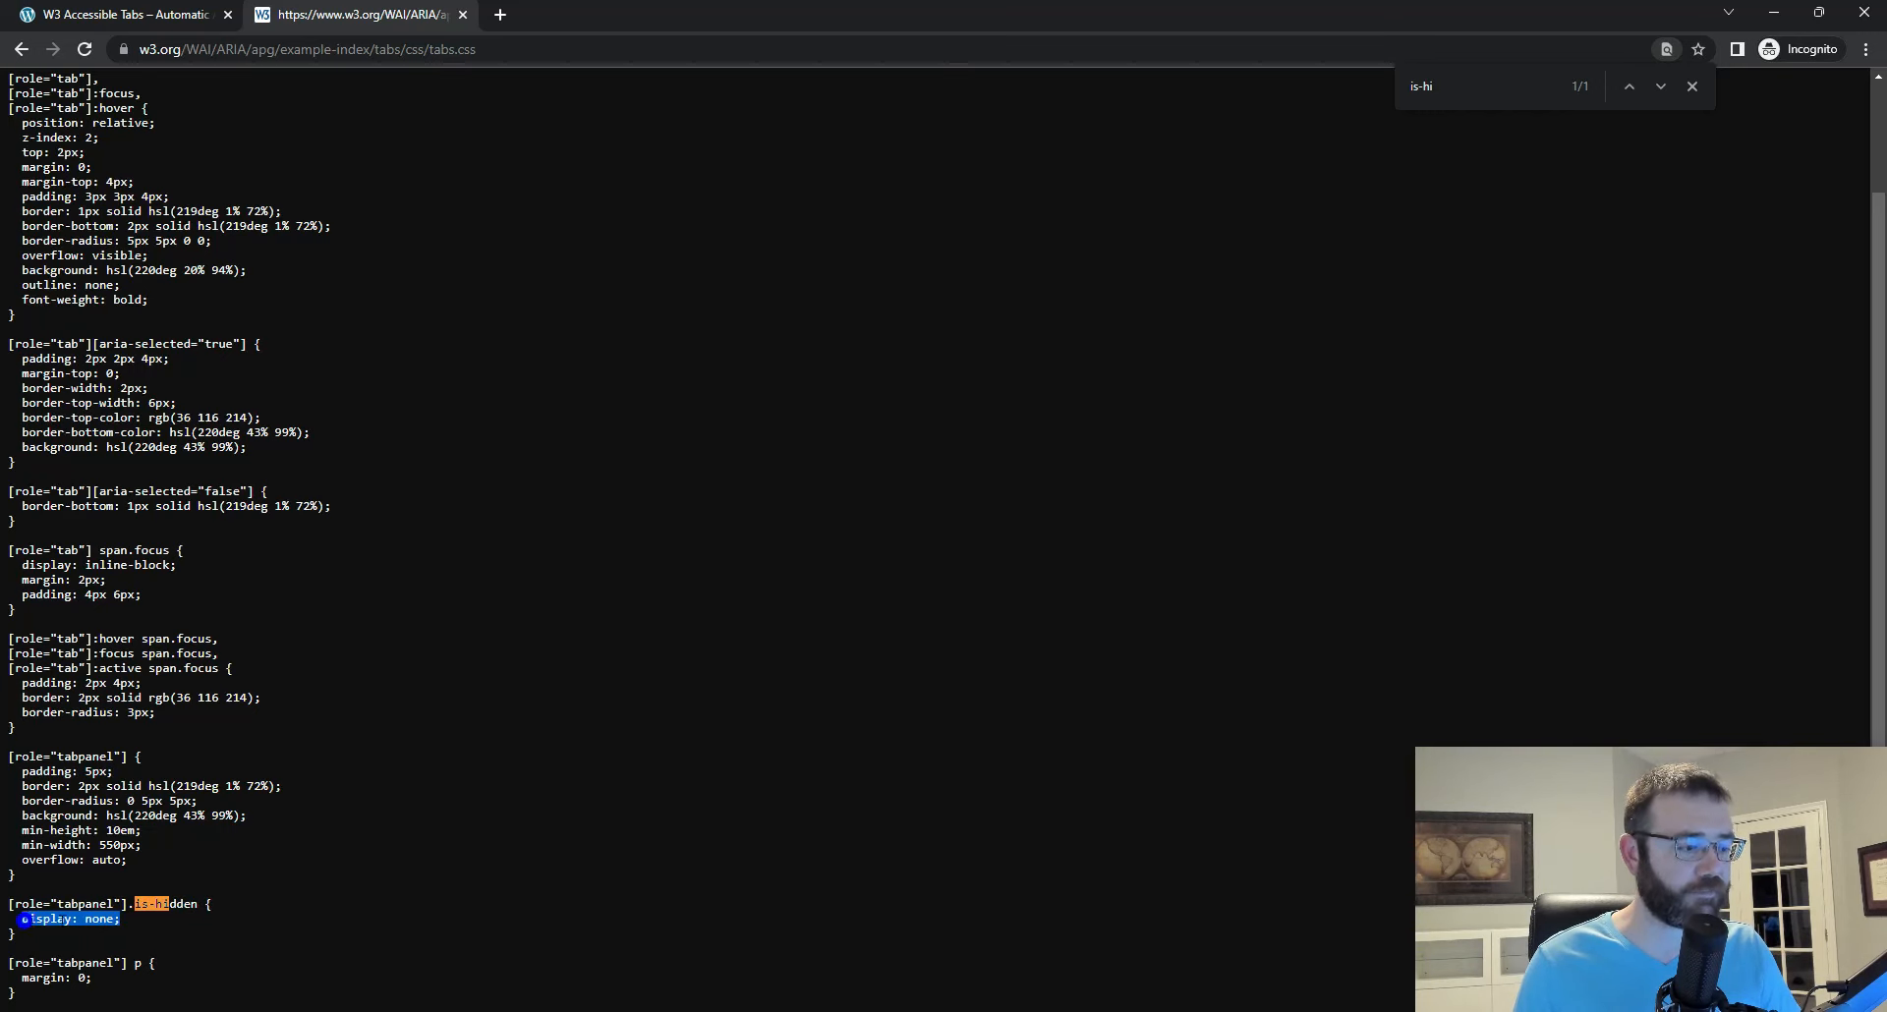
key(ctrl+plus)
key(ctrl+plus)
key(ctrl+plus)
click(67, 926)
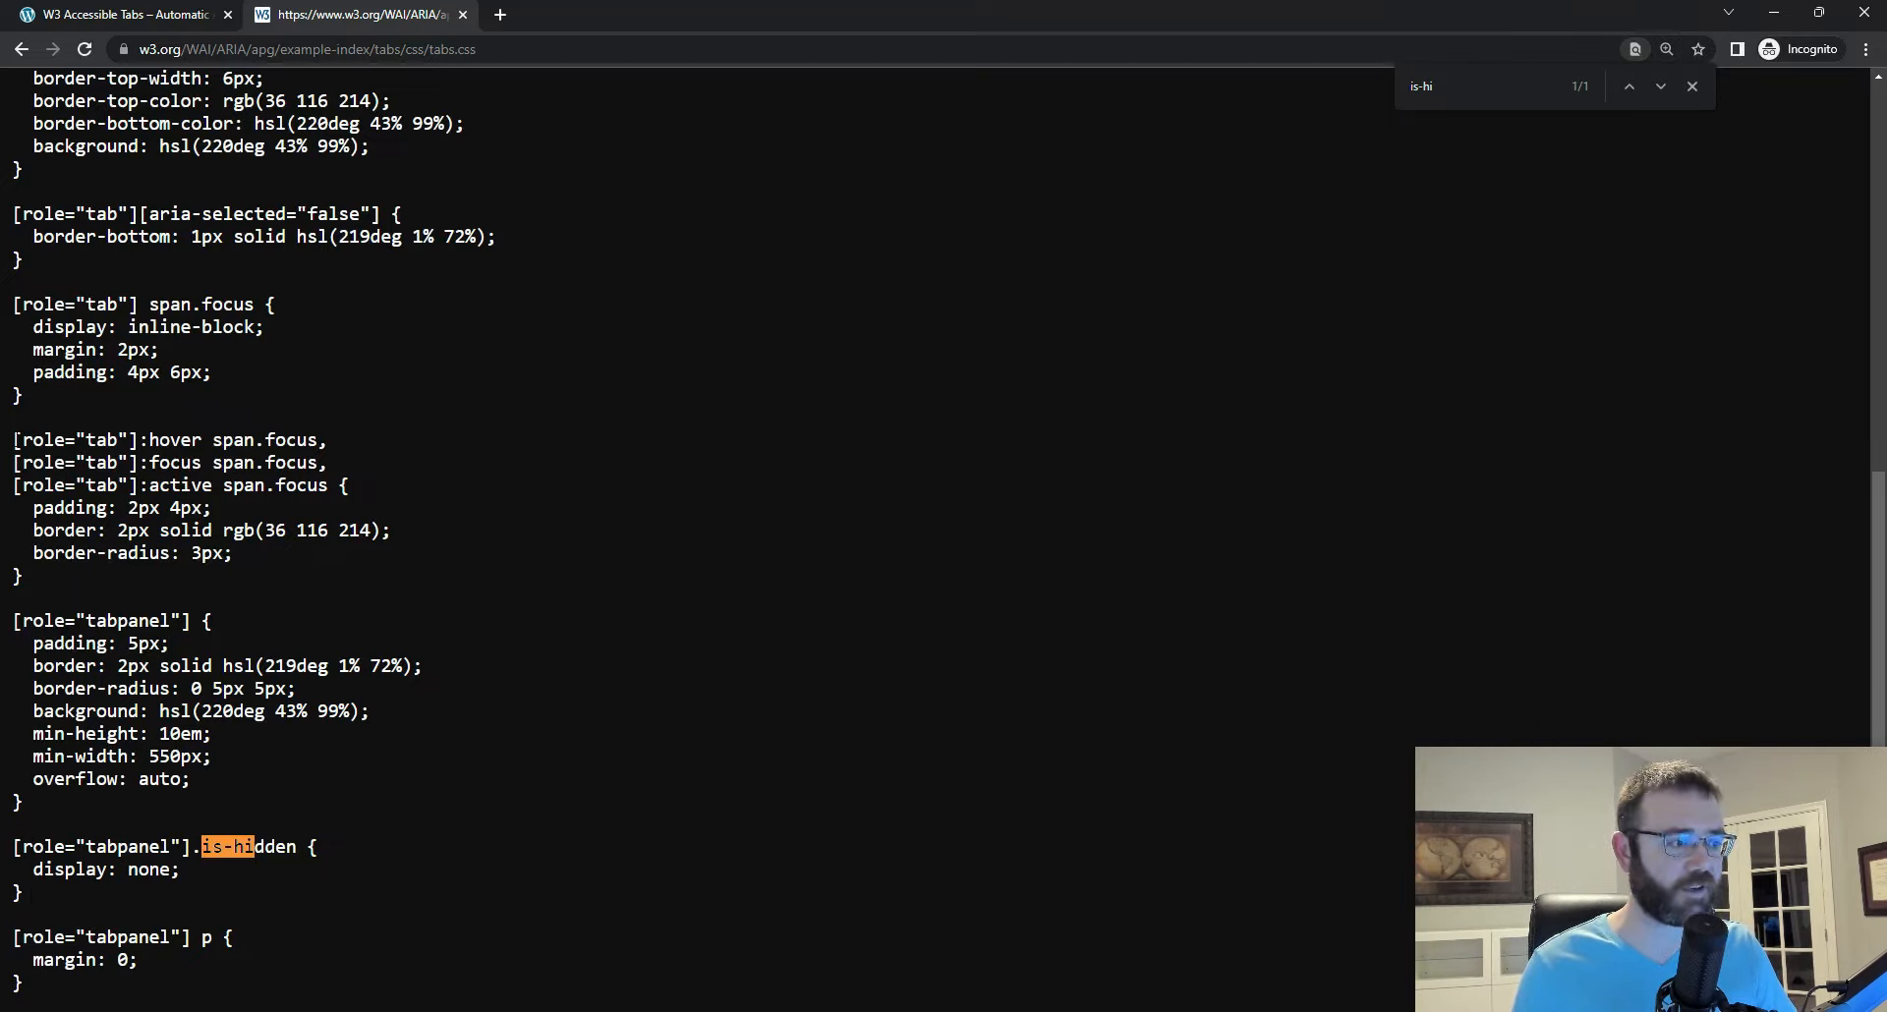
drag(15, 439, 117, 441)
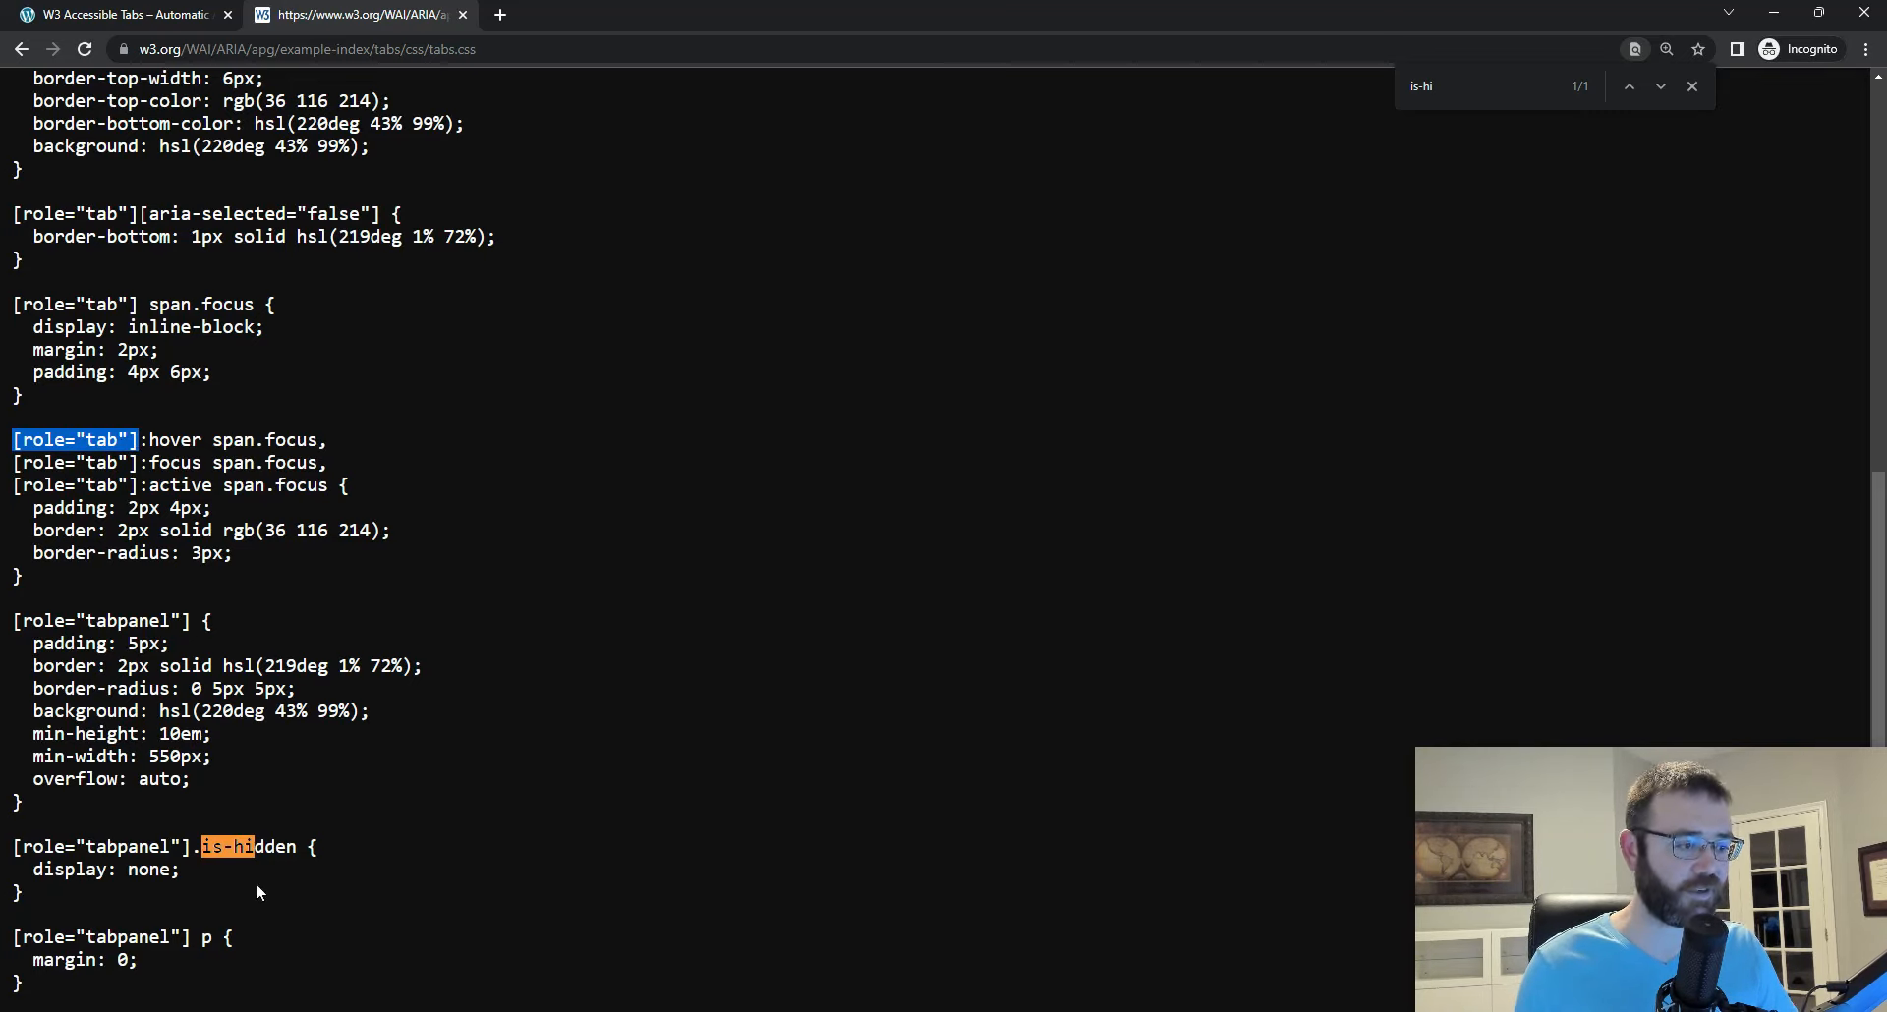
click(218, 847)
Step: Return to Bricks, set the is-hidden class's display to none on Tab Content 2, and save the page
click(29, 14)
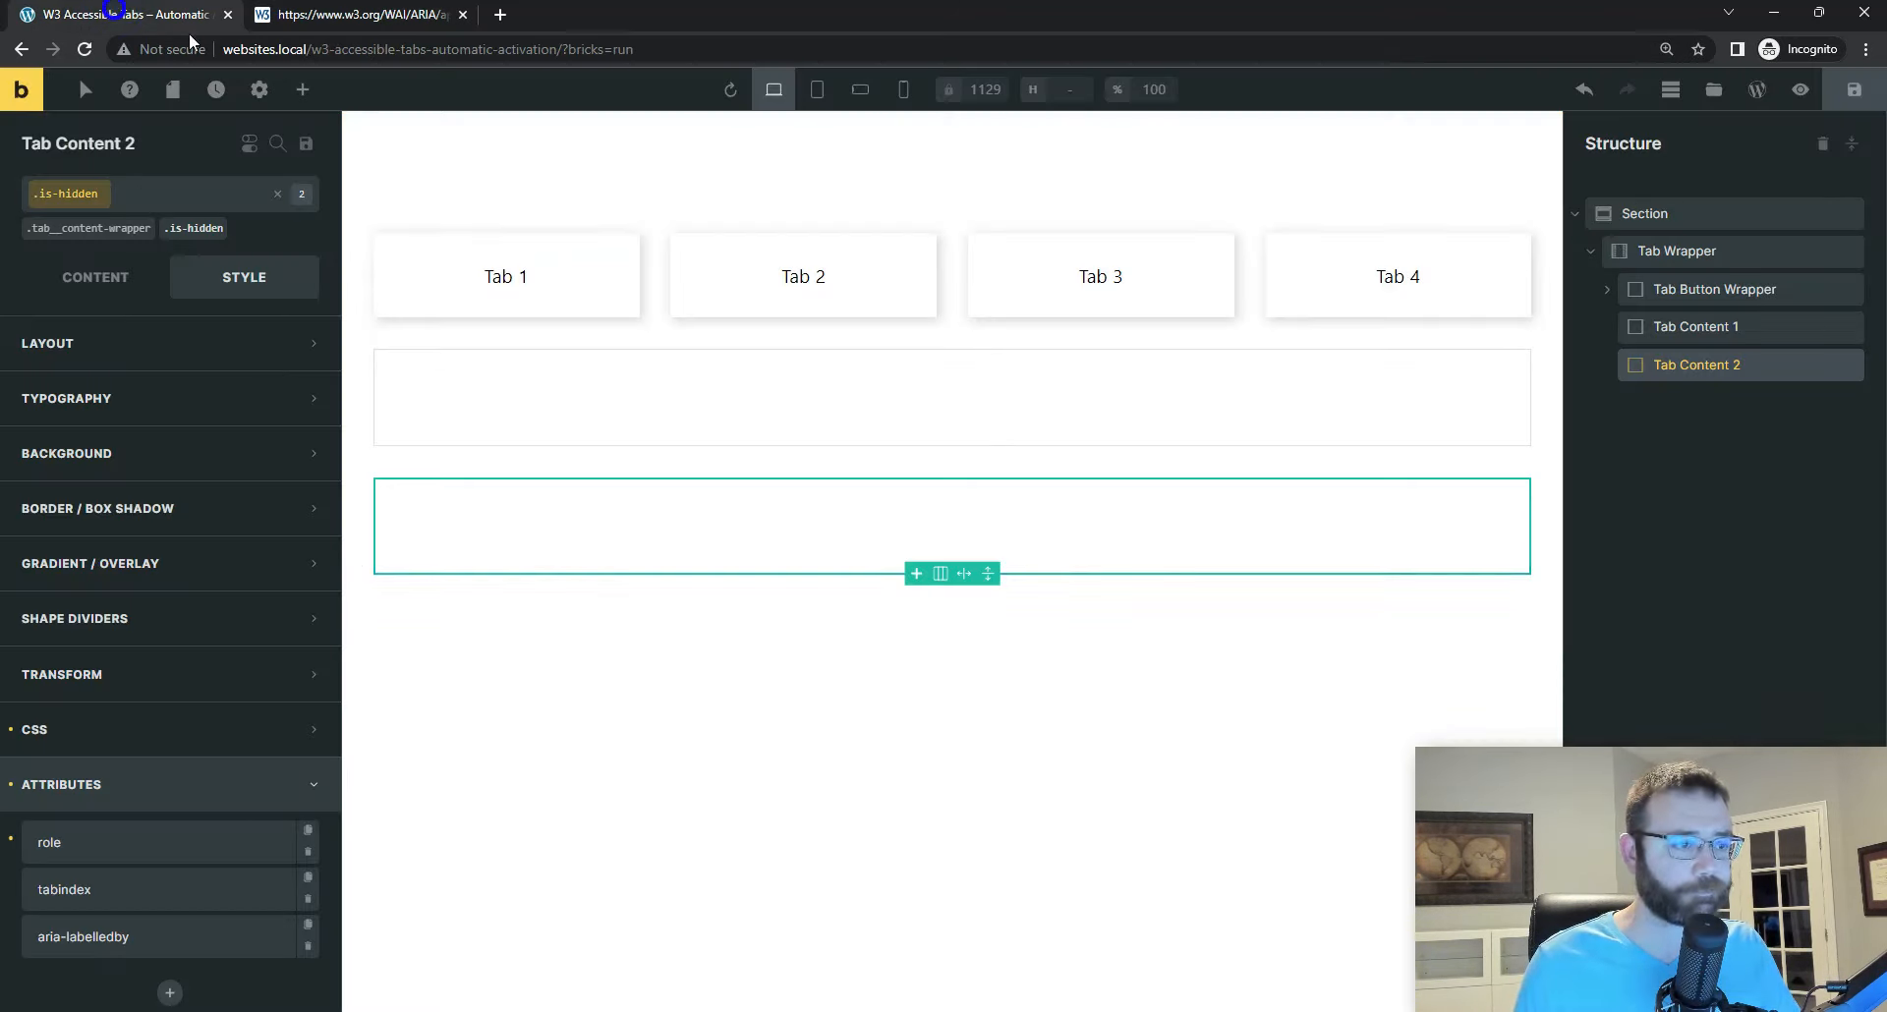
click(196, 232)
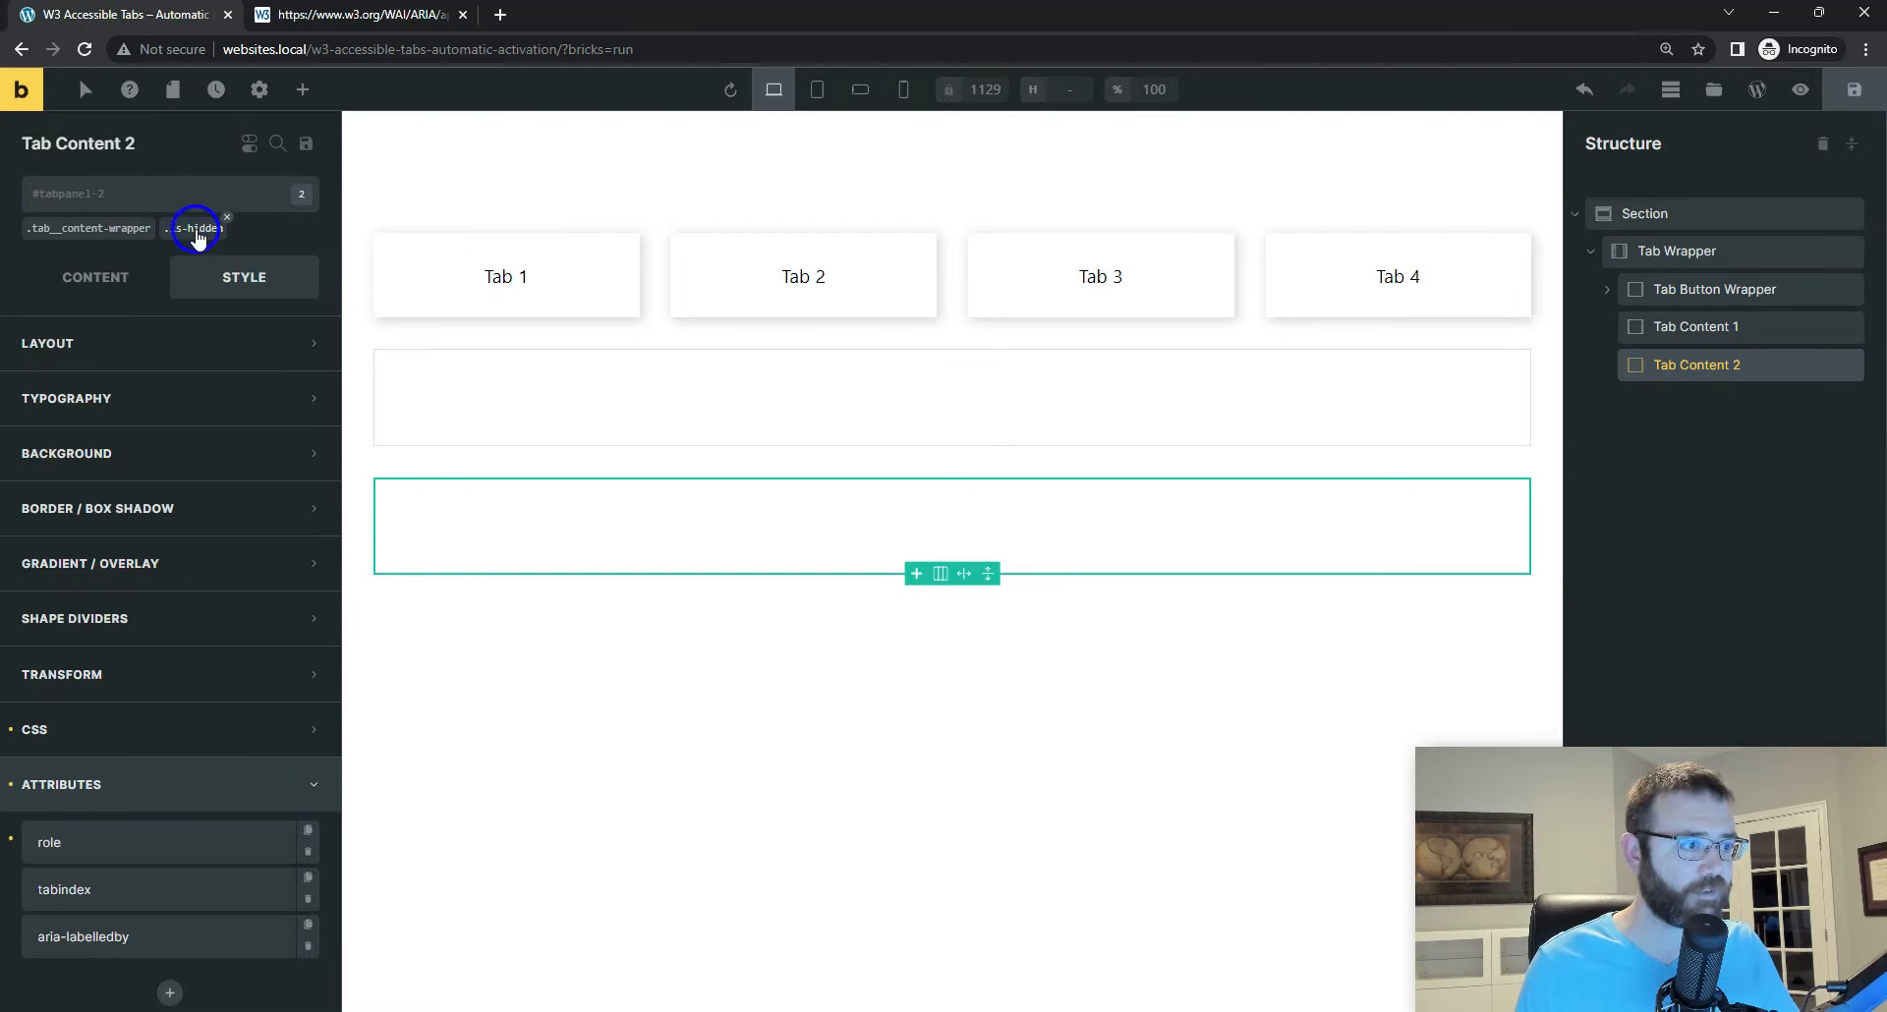
click(197, 232)
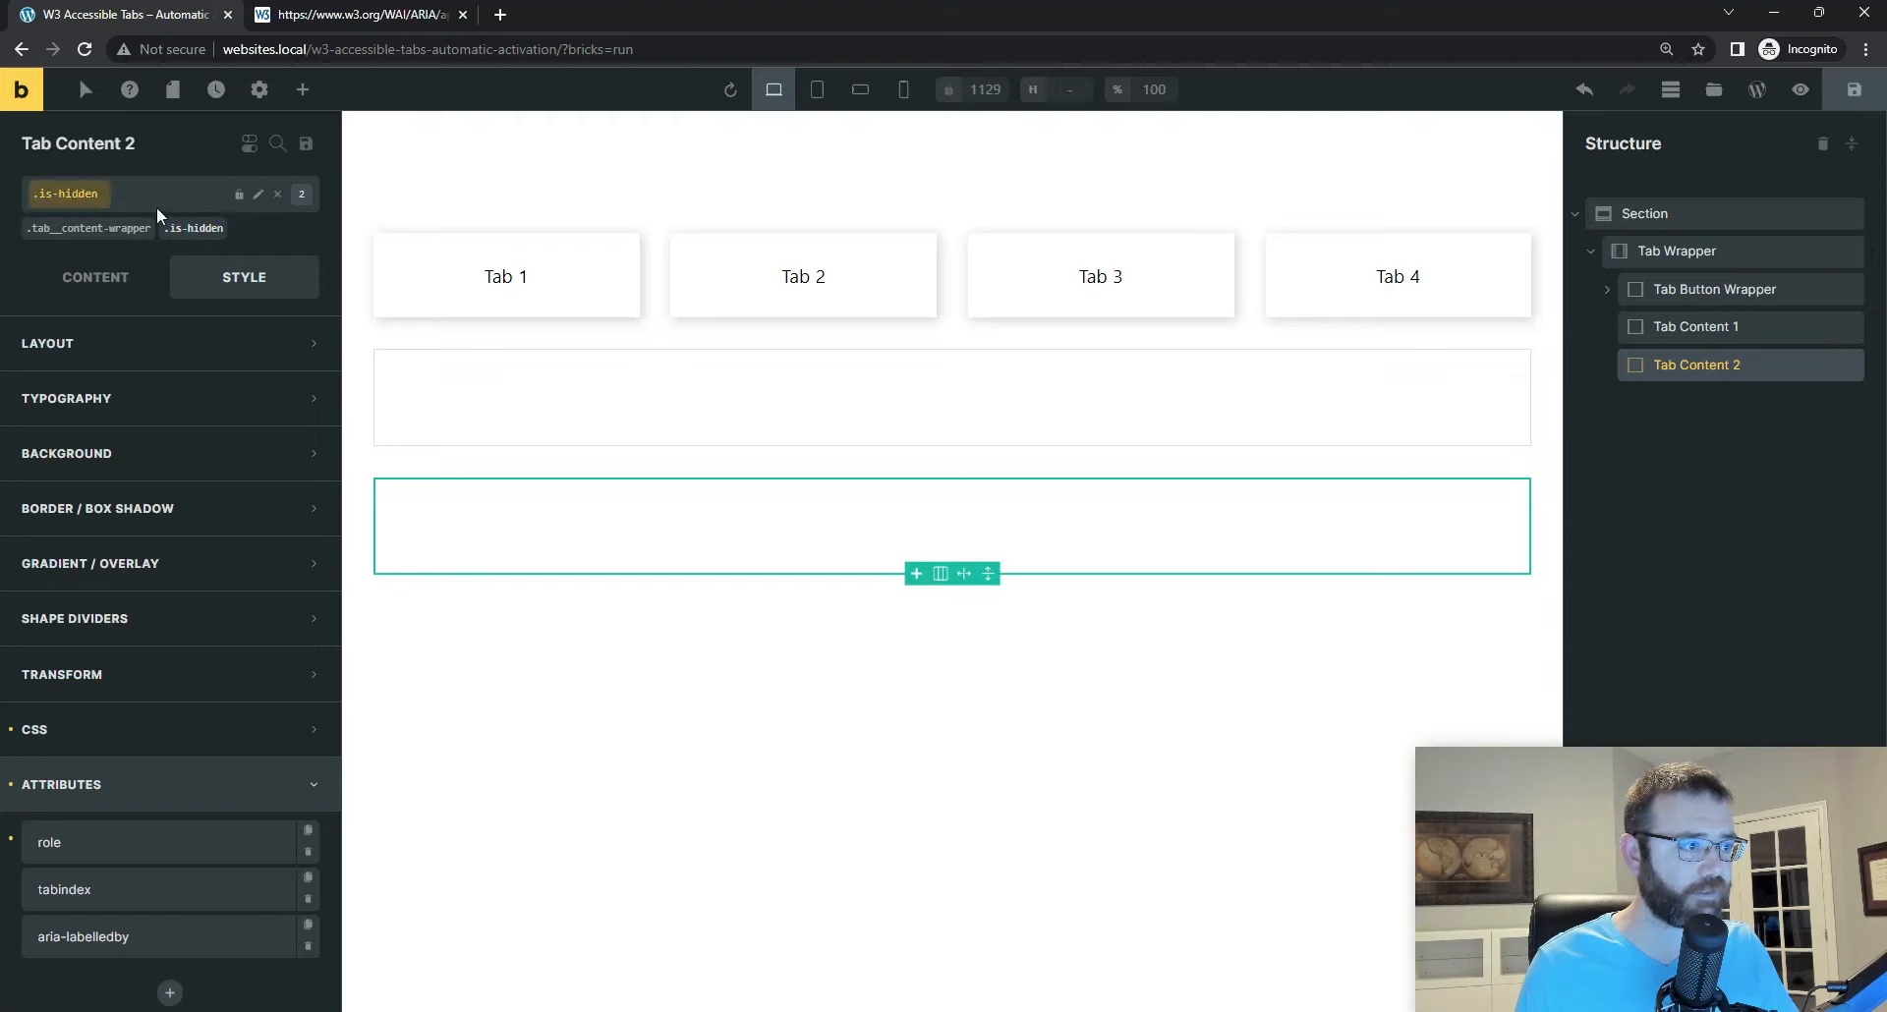
click(95, 278)
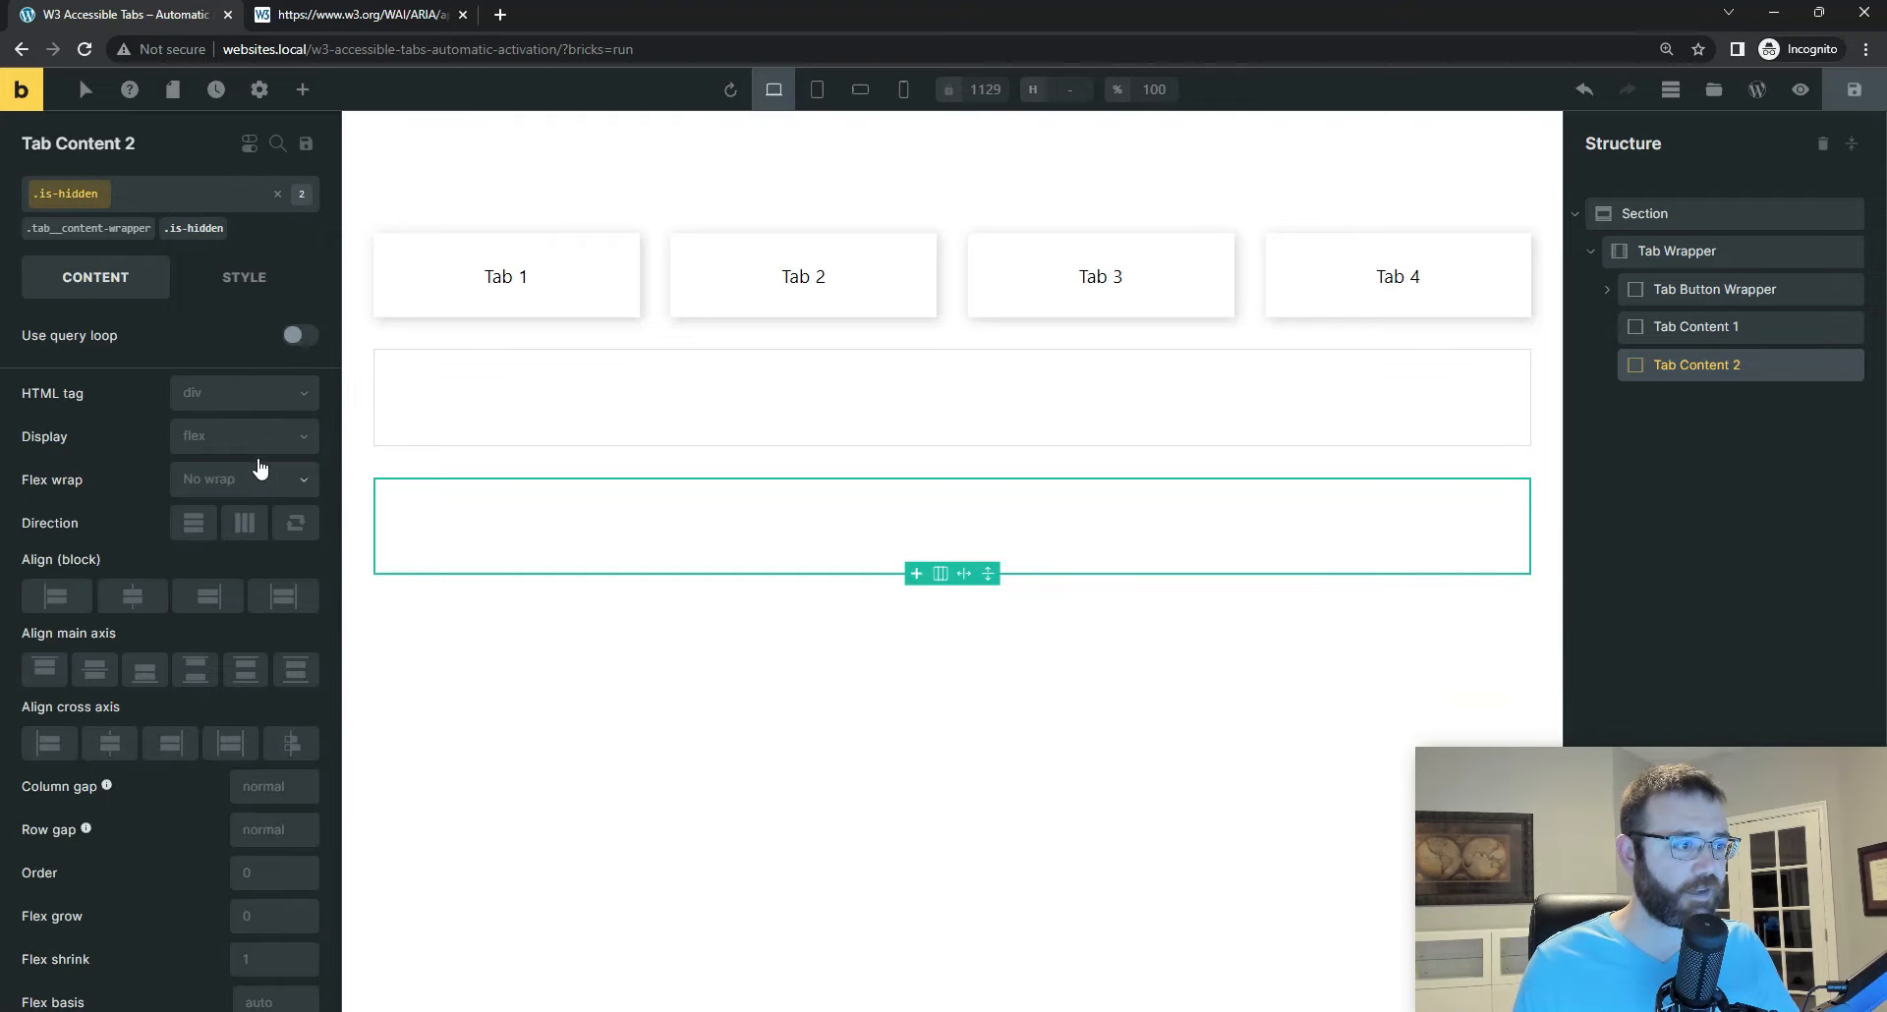
click(295, 435)
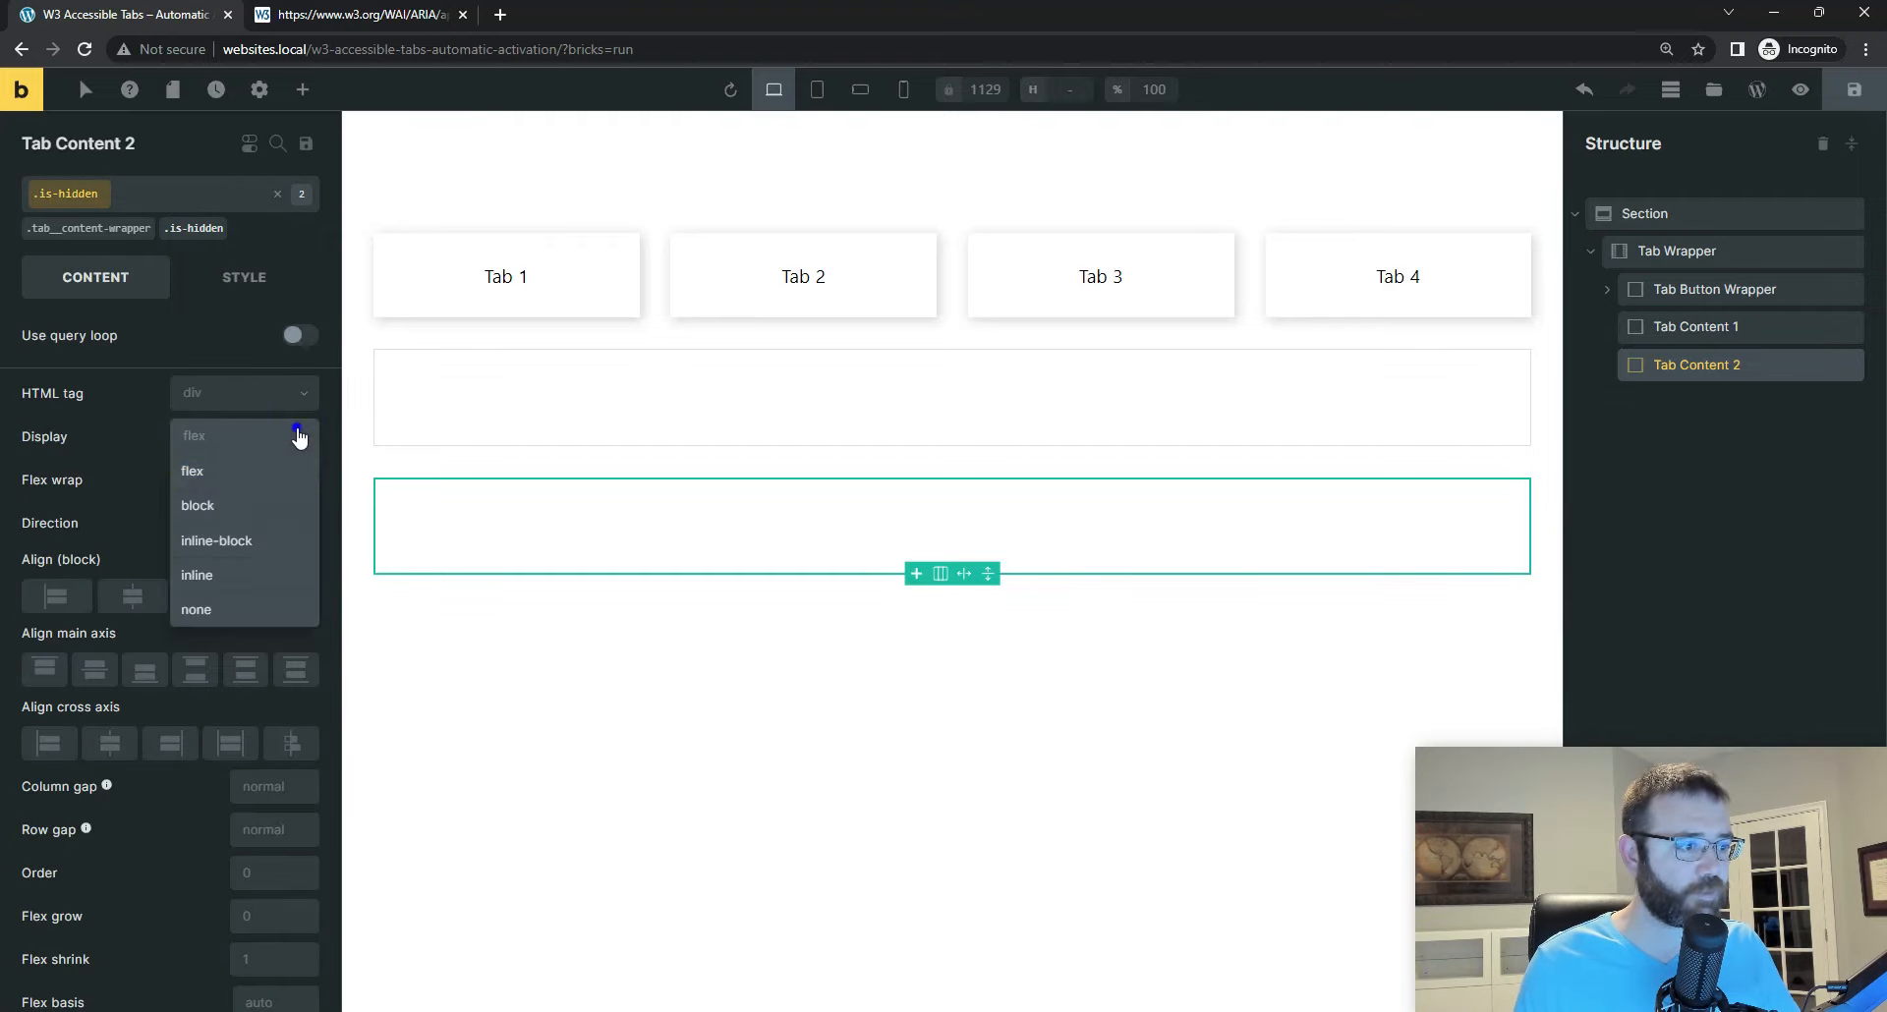
click(216, 612)
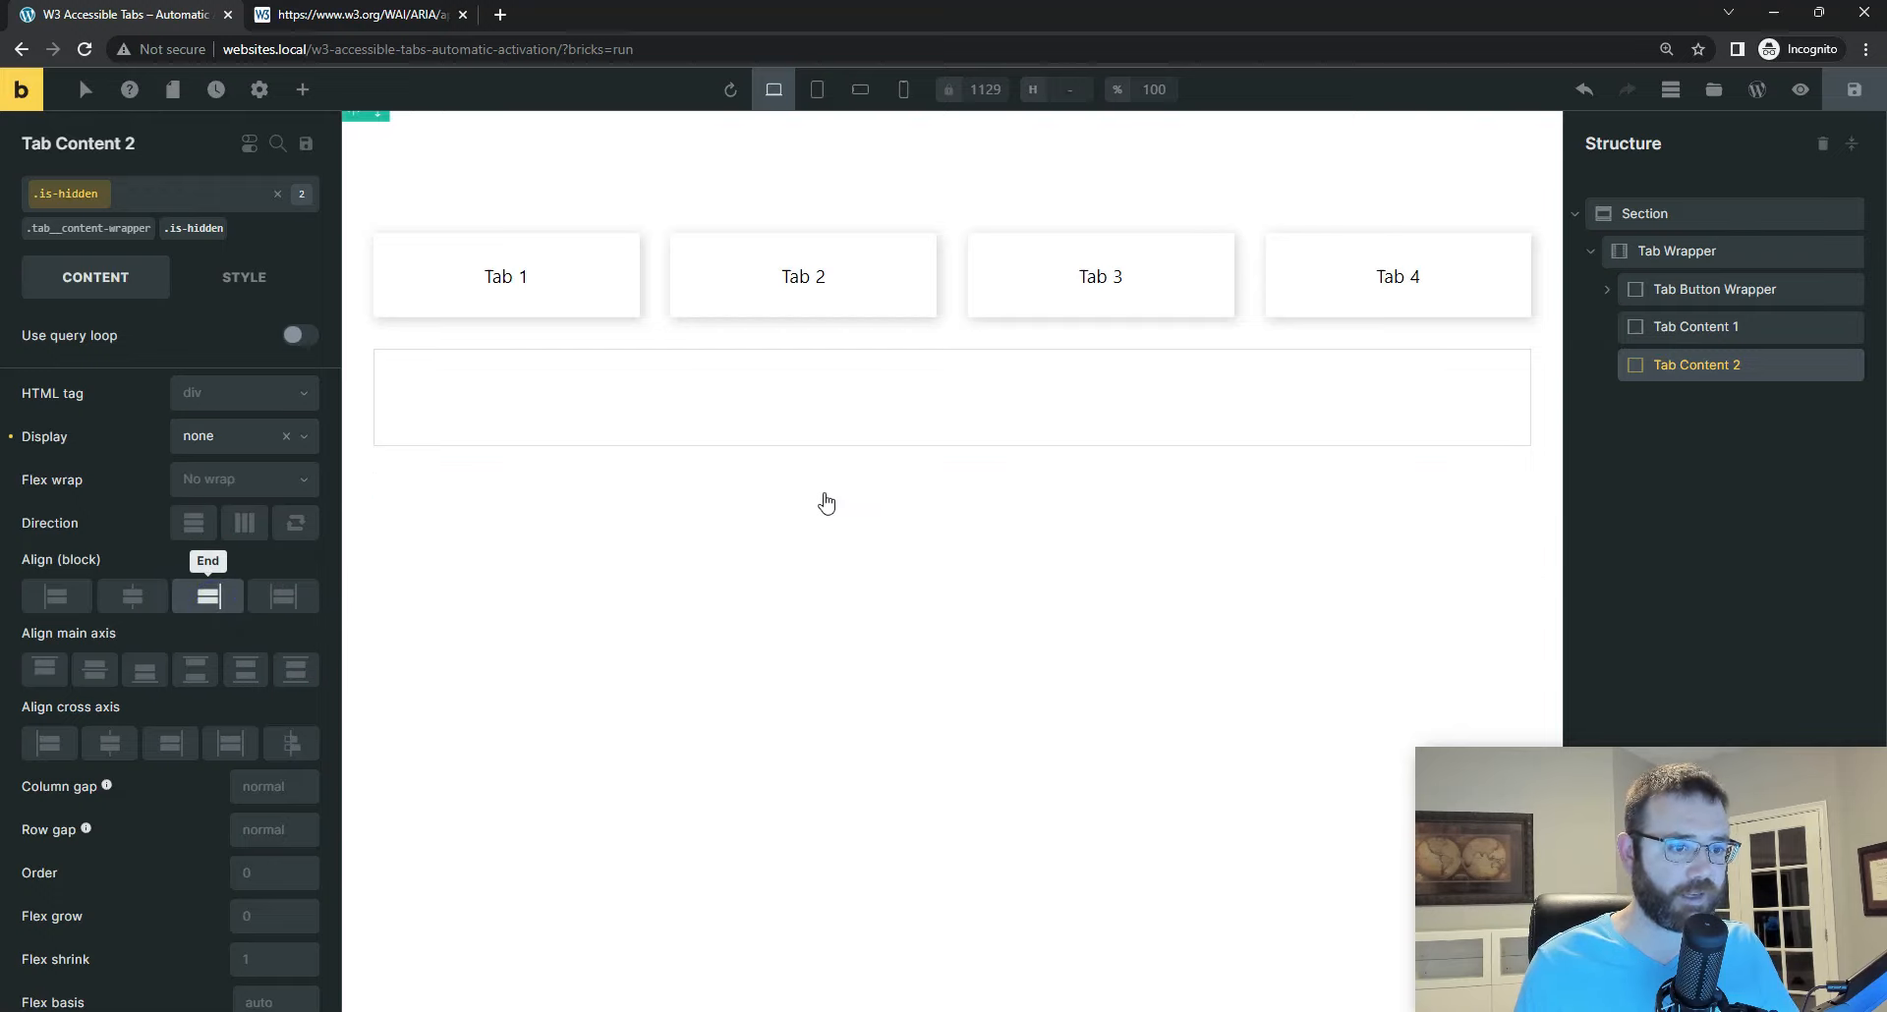
click(1856, 92)
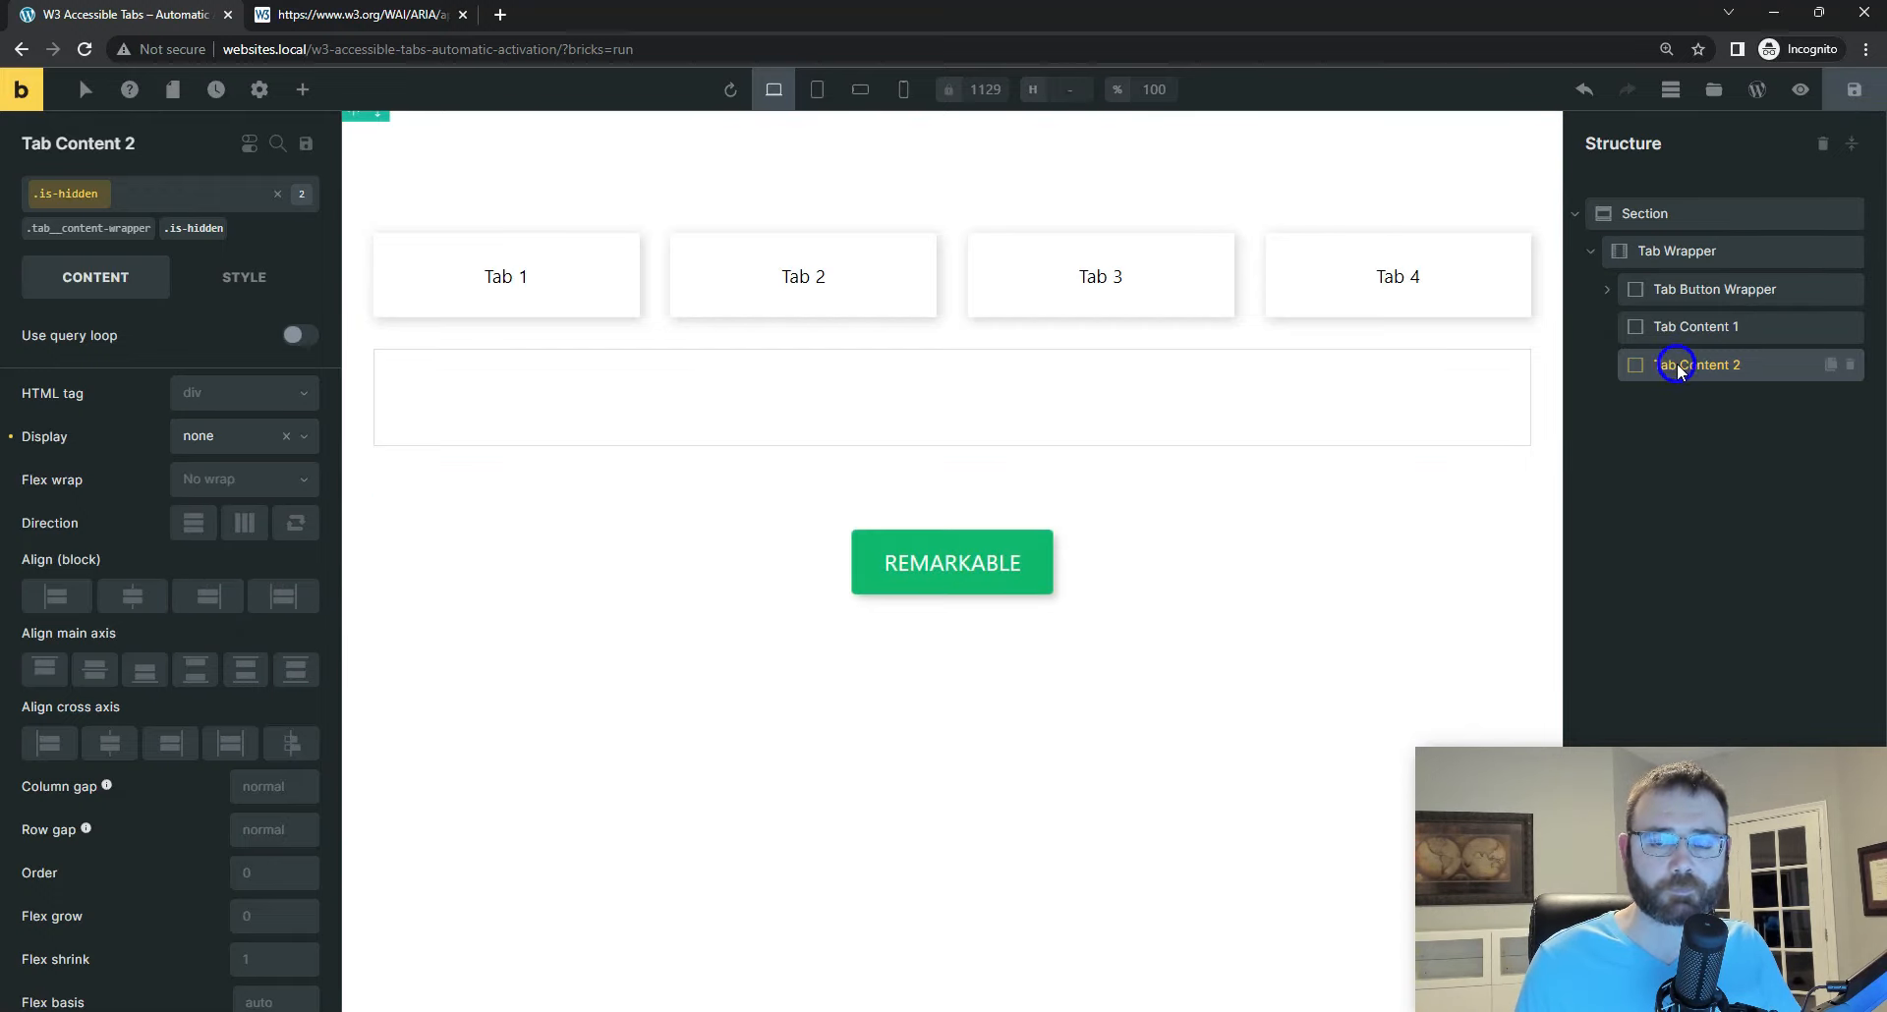
Step: Set Tab Content 2's aria-labelledby attribute to tab-2, matching the Visual Studio Code markup, and save the page
click(244, 278)
scroll(192, 847, down, 2)
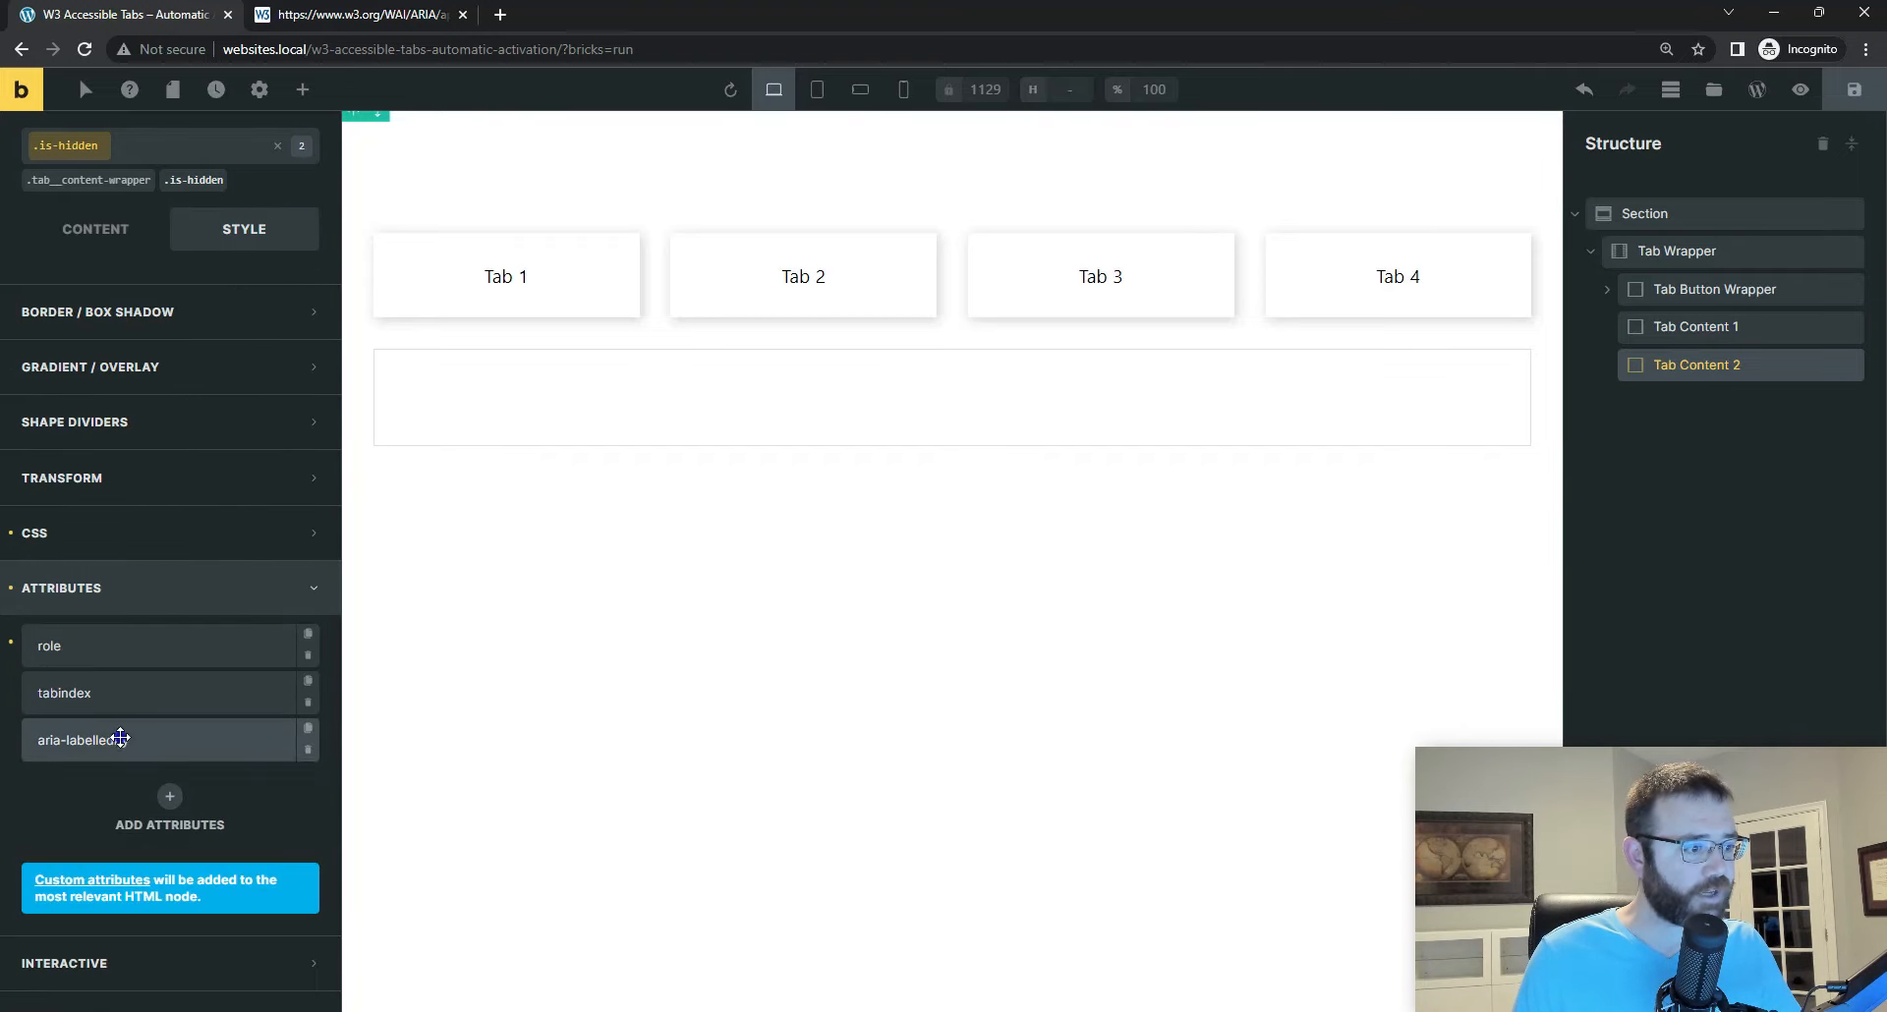
click(126, 740)
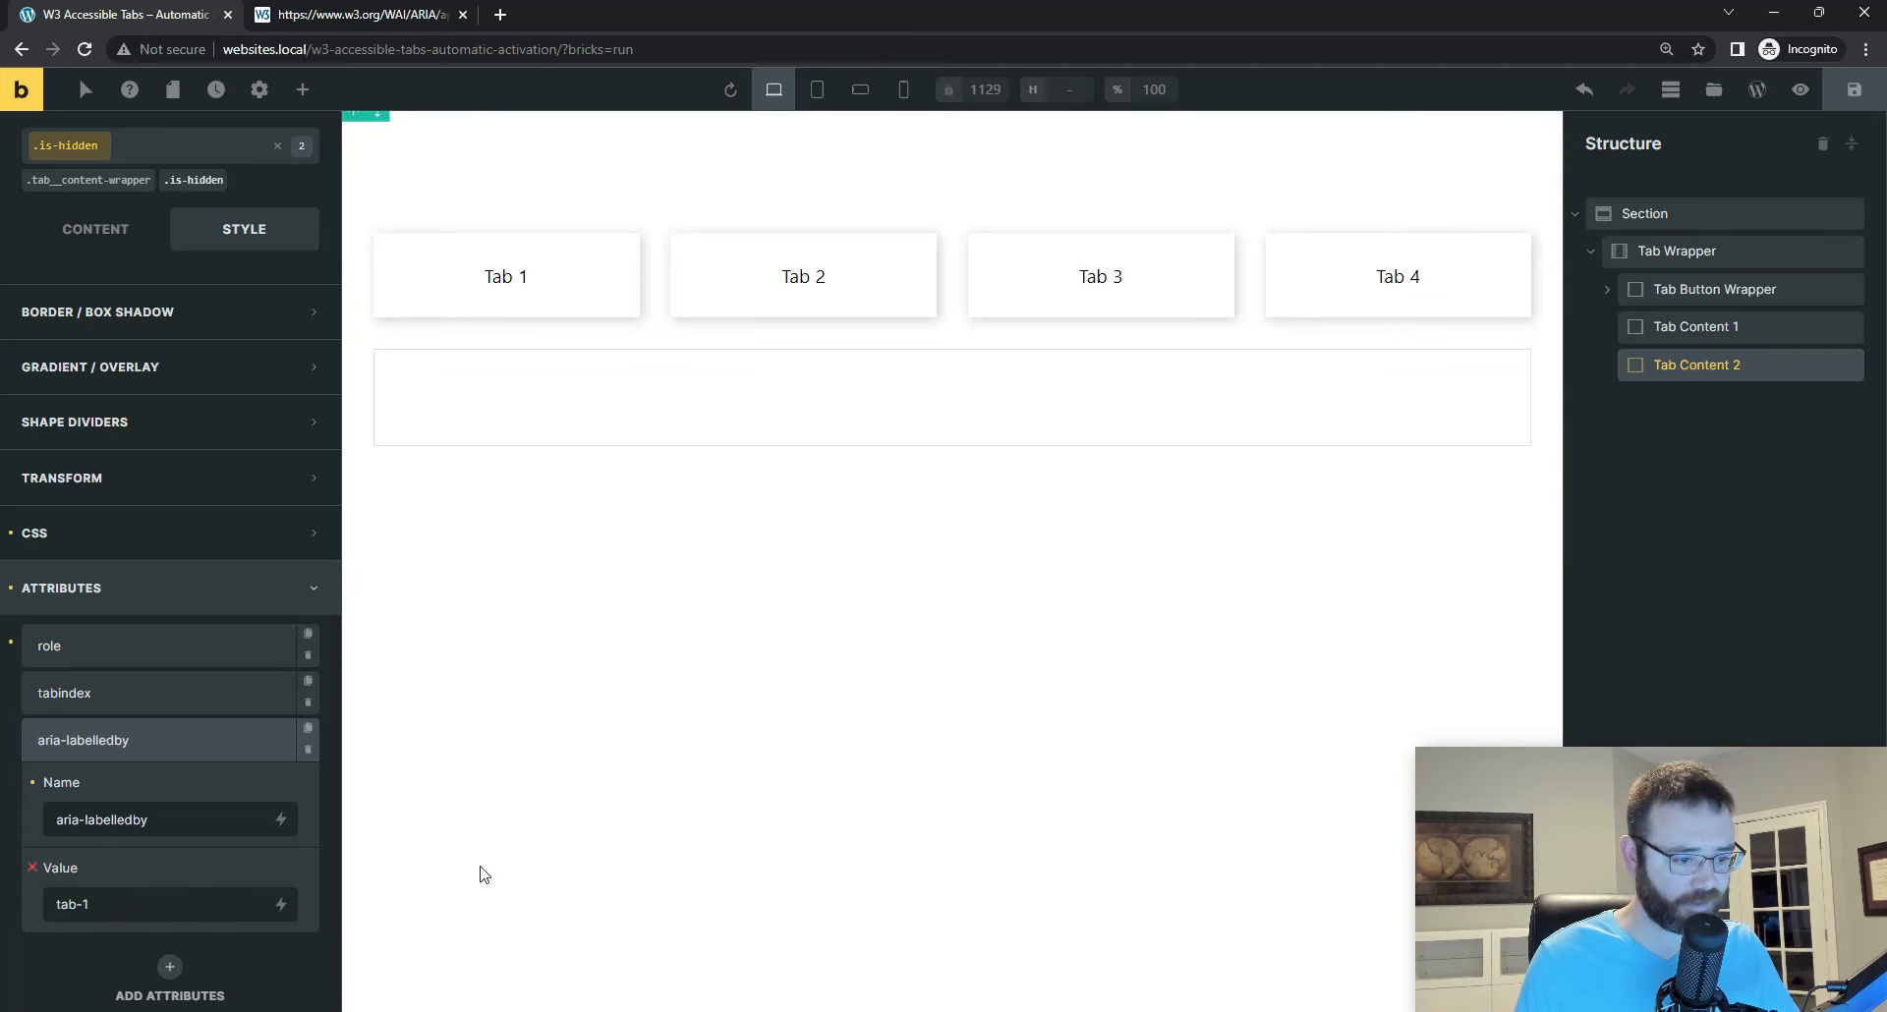
key(alt+Tab)
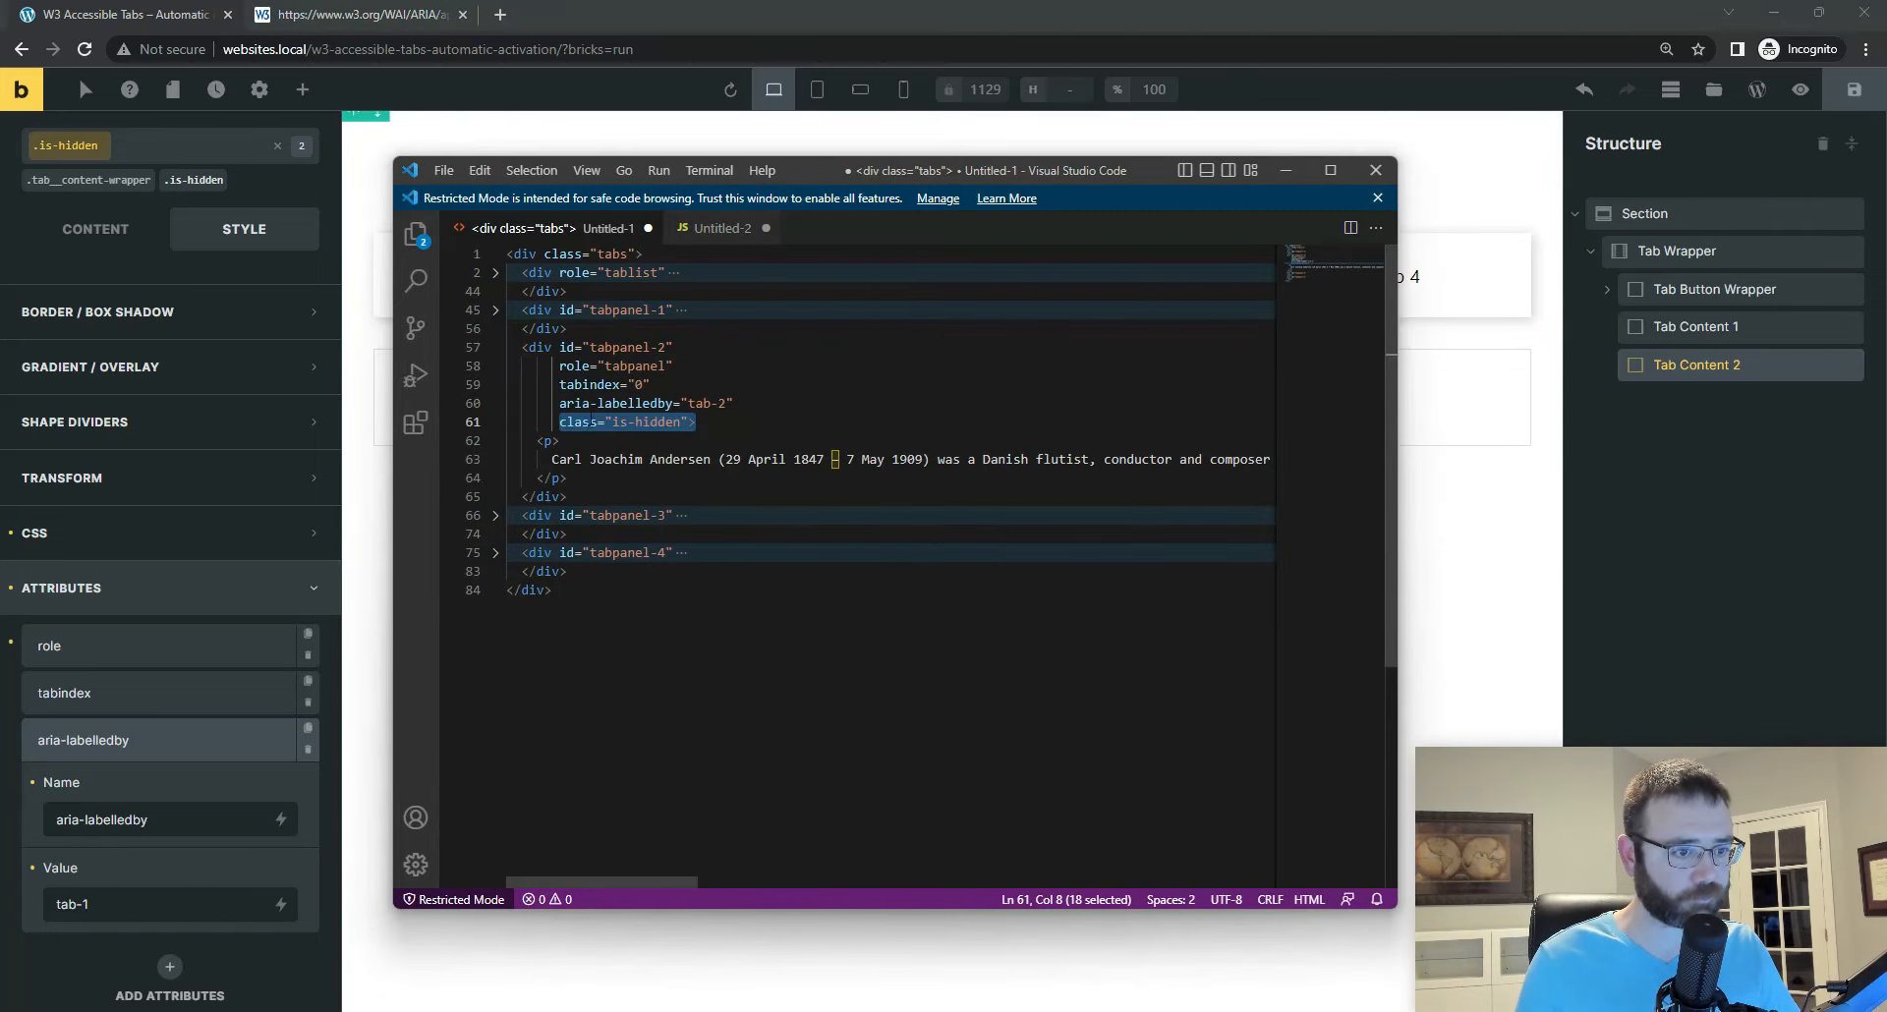
drag(680, 403, 735, 403)
click(132, 893)
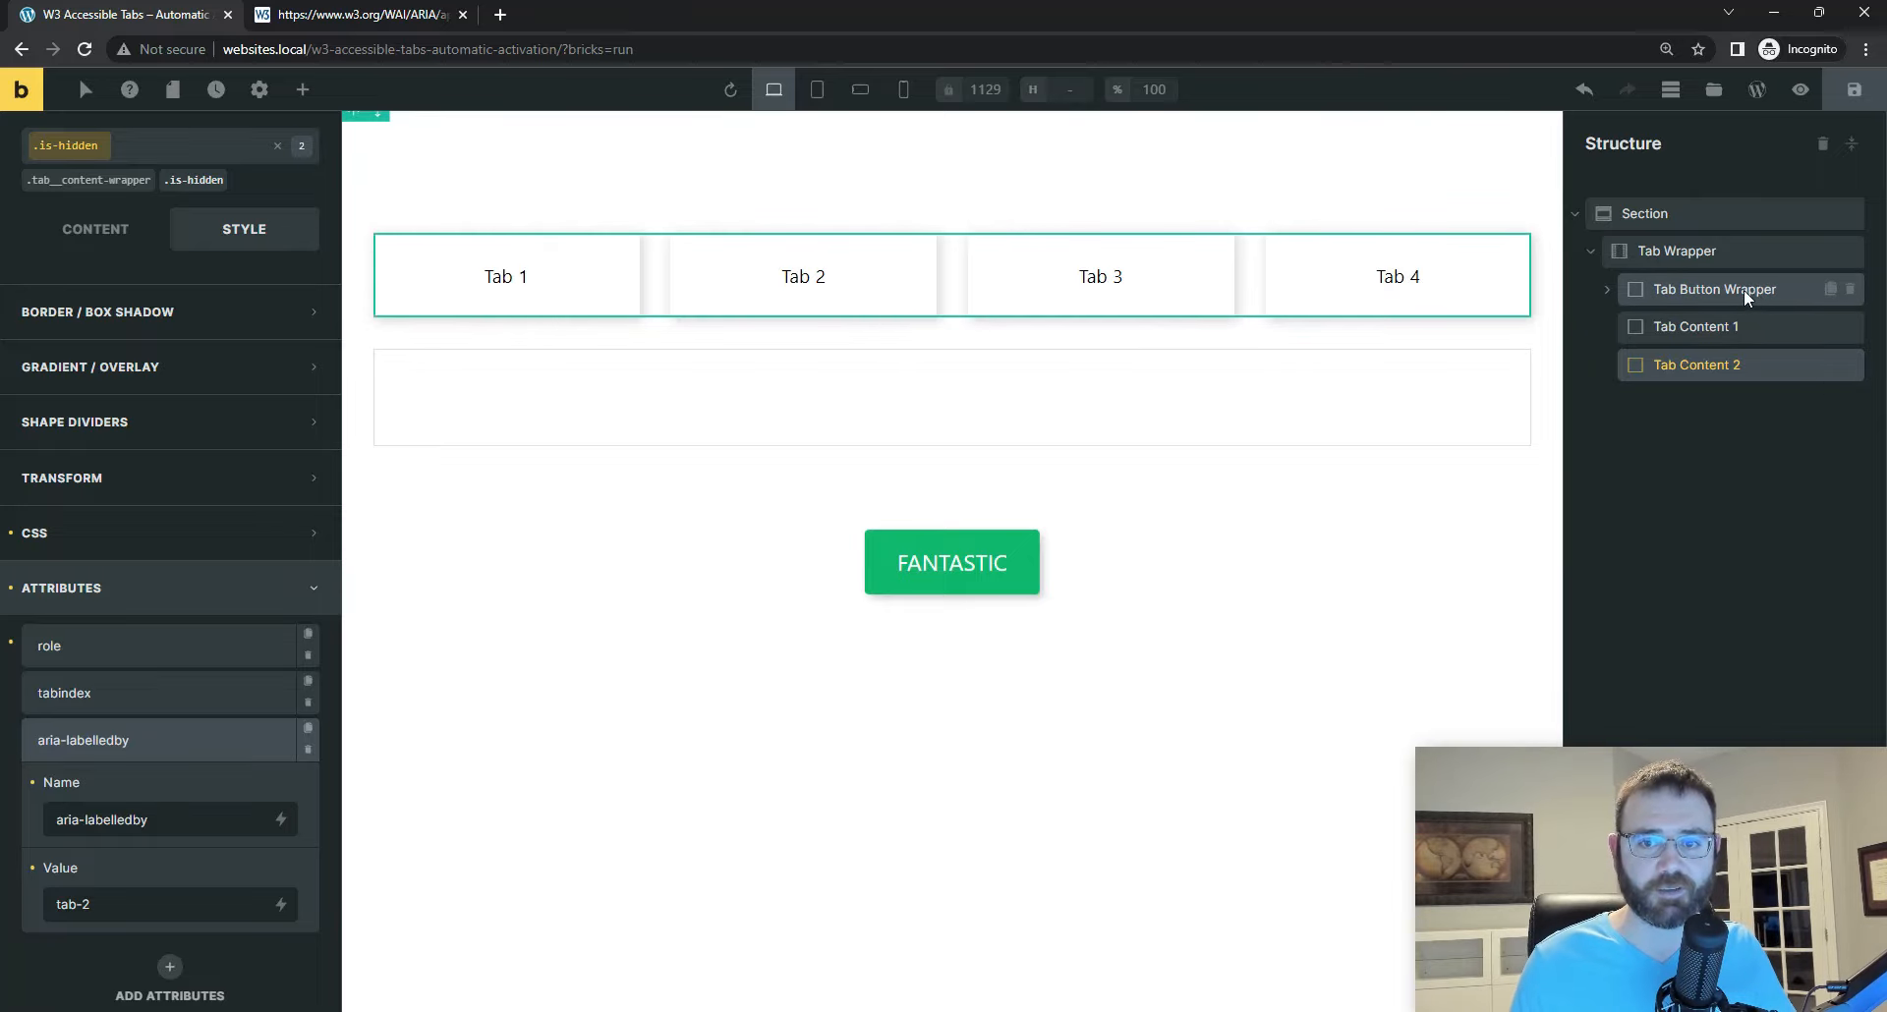
Step: Duplicate Tab Content 2 and rename the copy Tab Content 3
mouse_move(1695, 369)
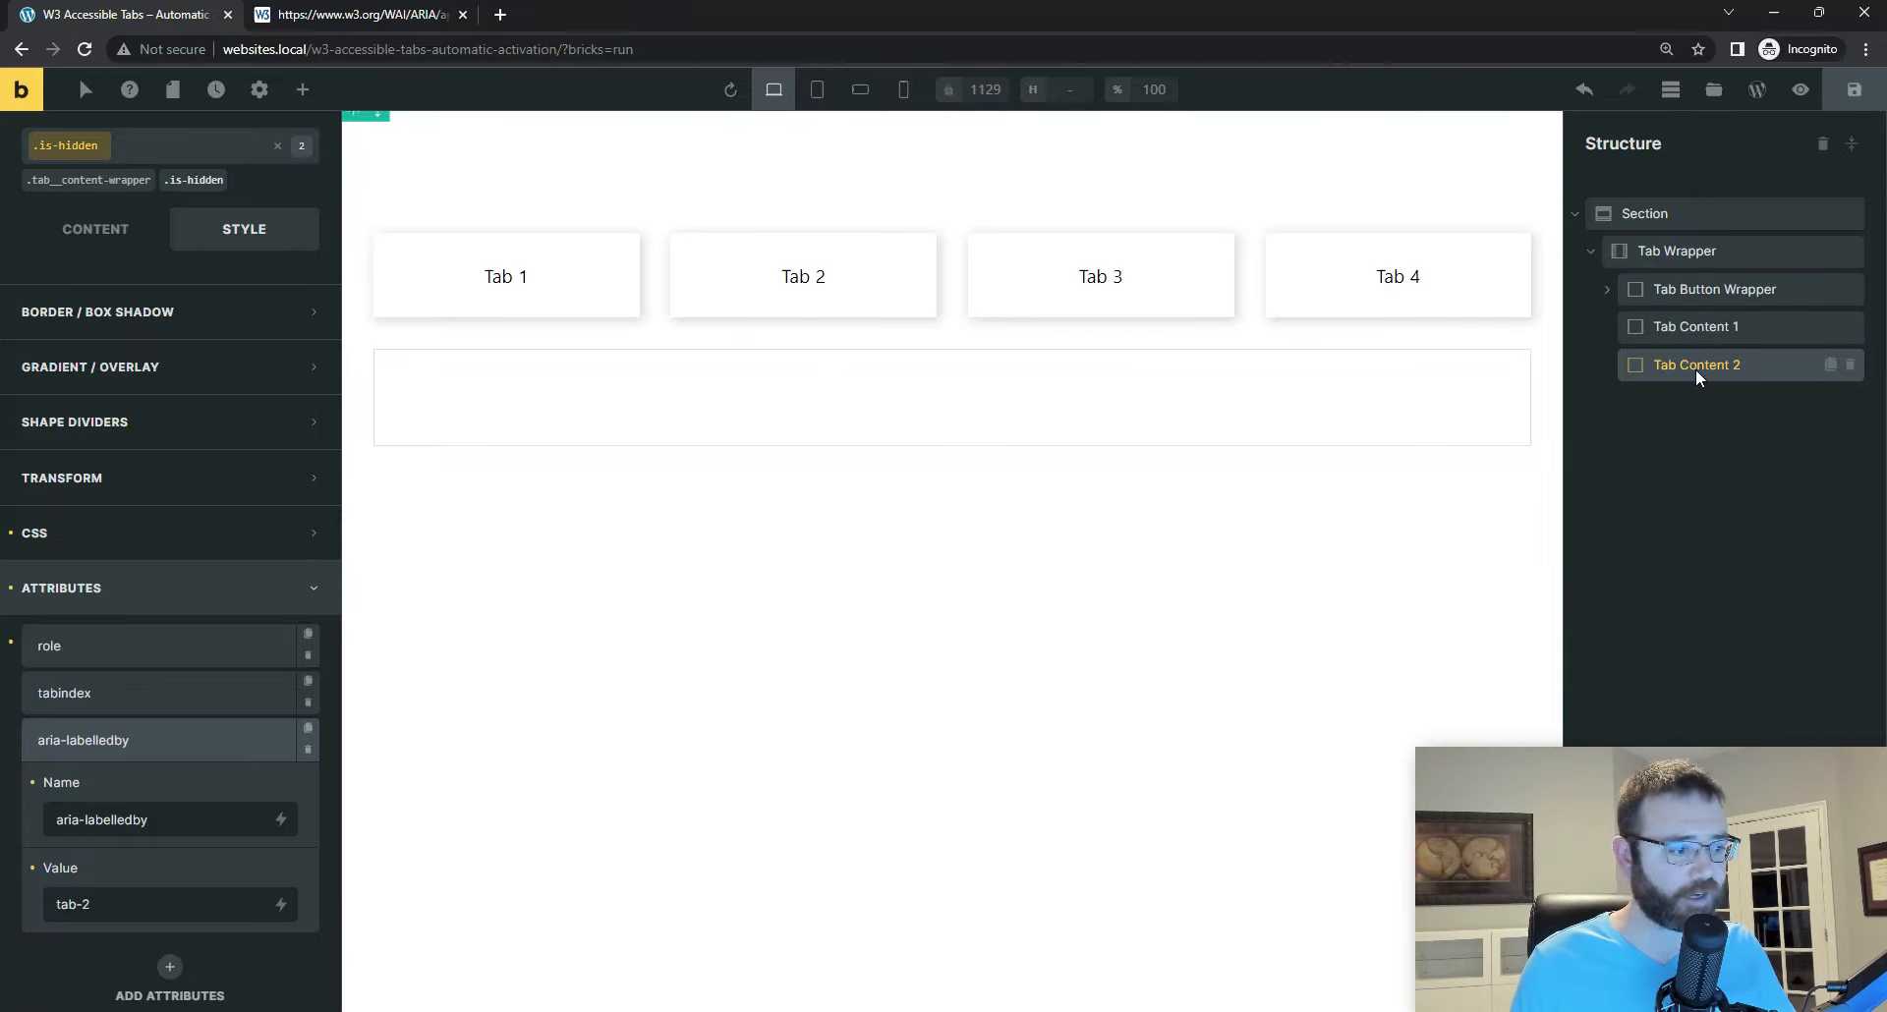
click(1831, 365)
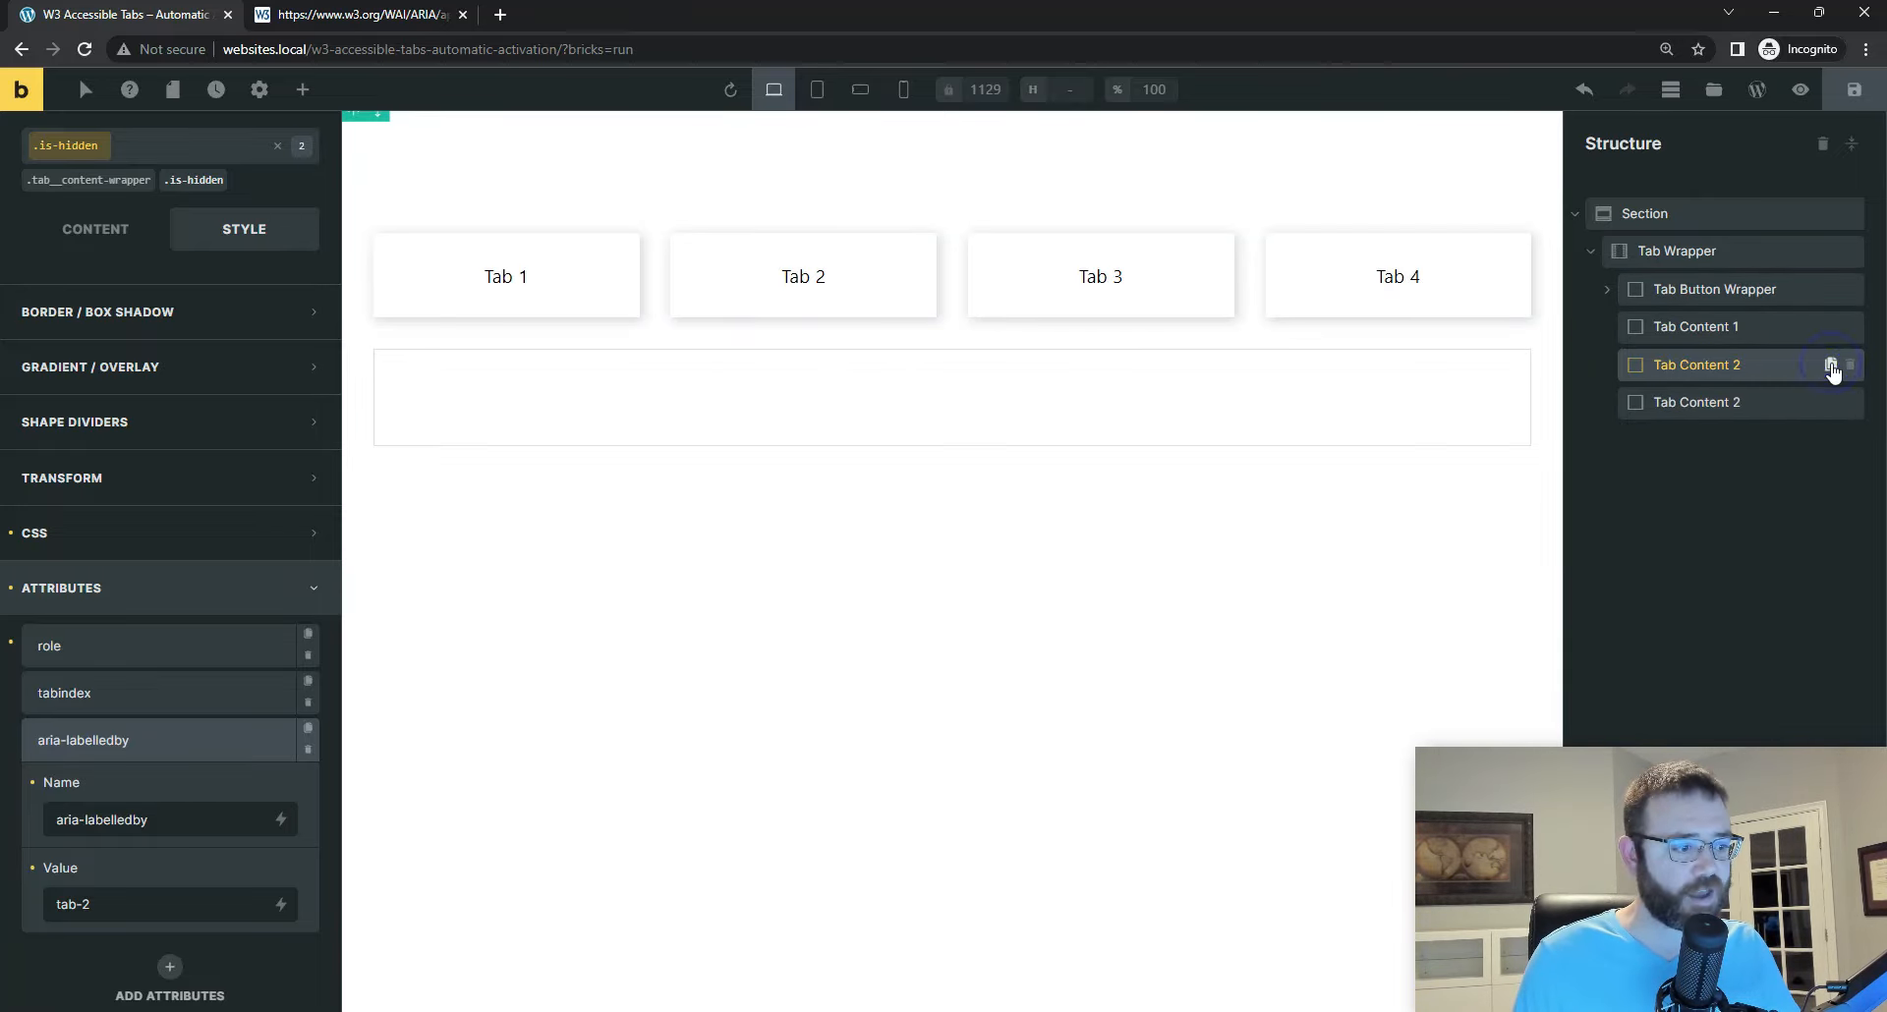
click(1745, 403)
double_click(1745, 403)
click(1743, 401)
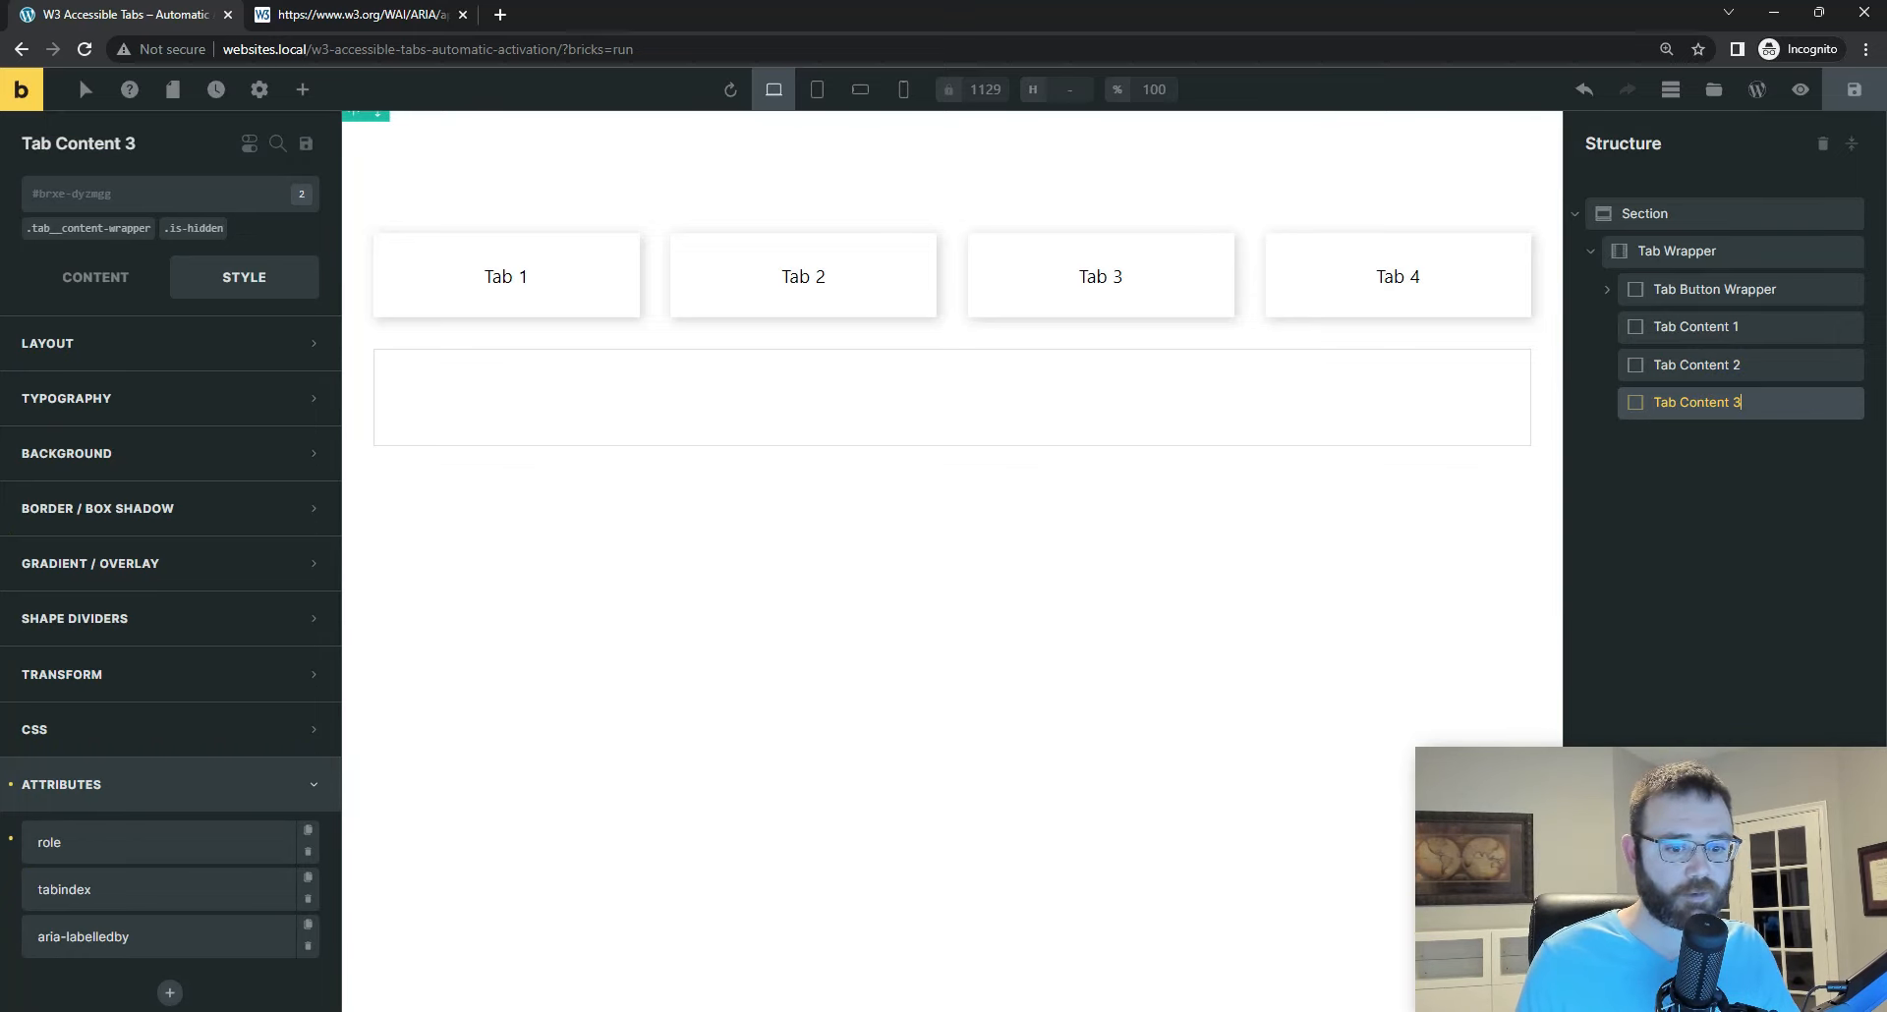
Step: Copy the id tabpanel-3 from the Visual Studio Code markup and save it as Tab Content 3's element ID in Bricks
key(alt+Tab)
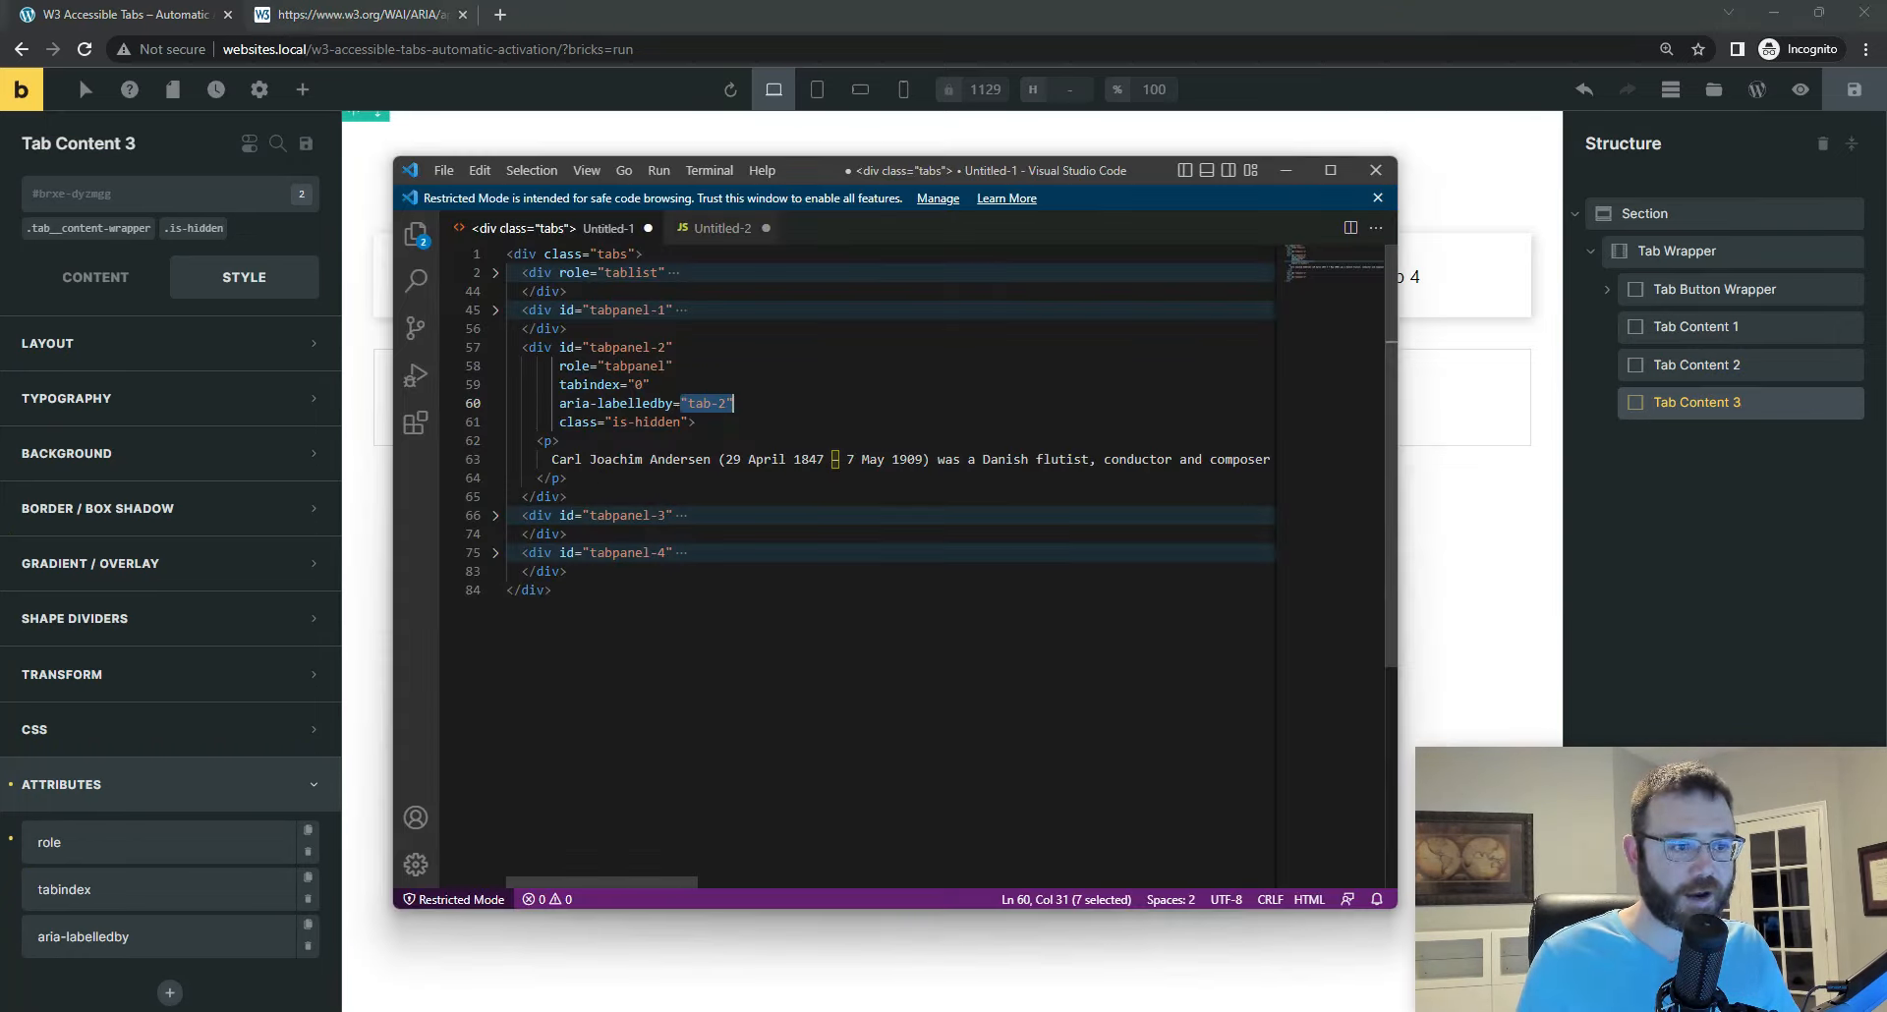
click(496, 349)
drag(589, 384, 667, 384)
key(ctrl+c)
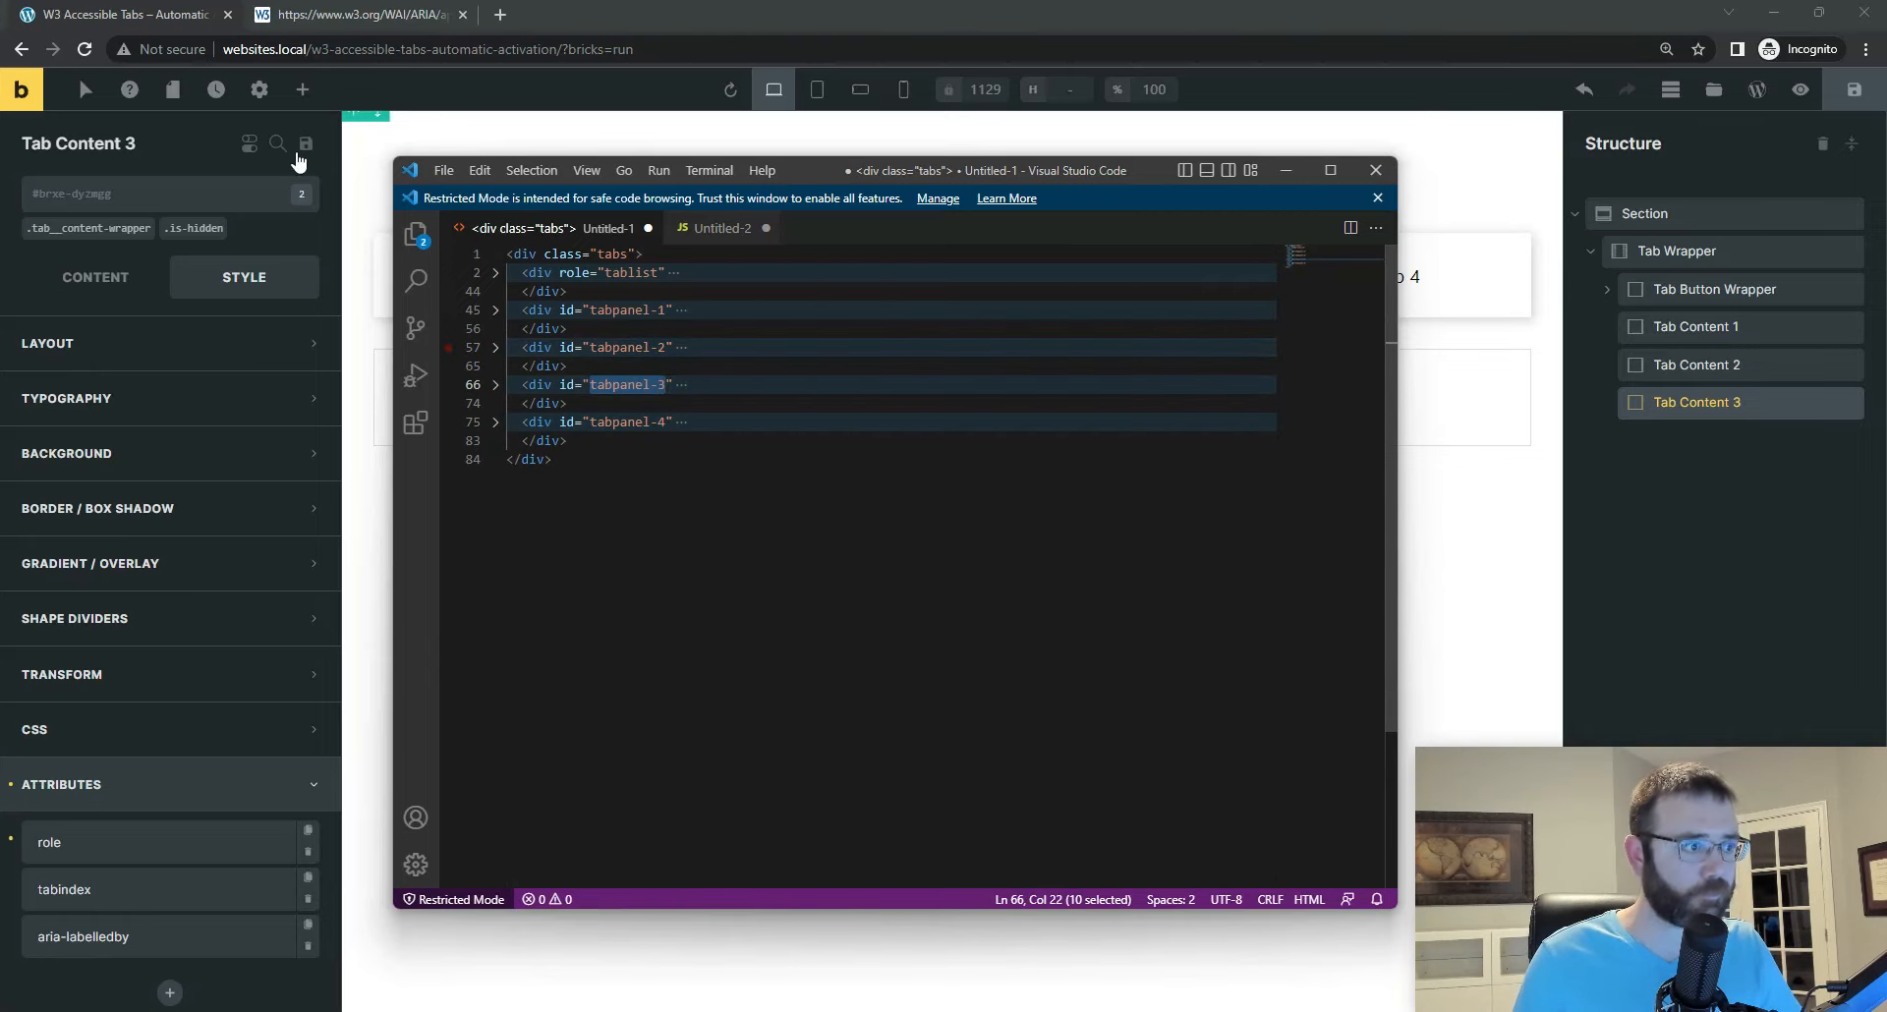
click(138, 193)
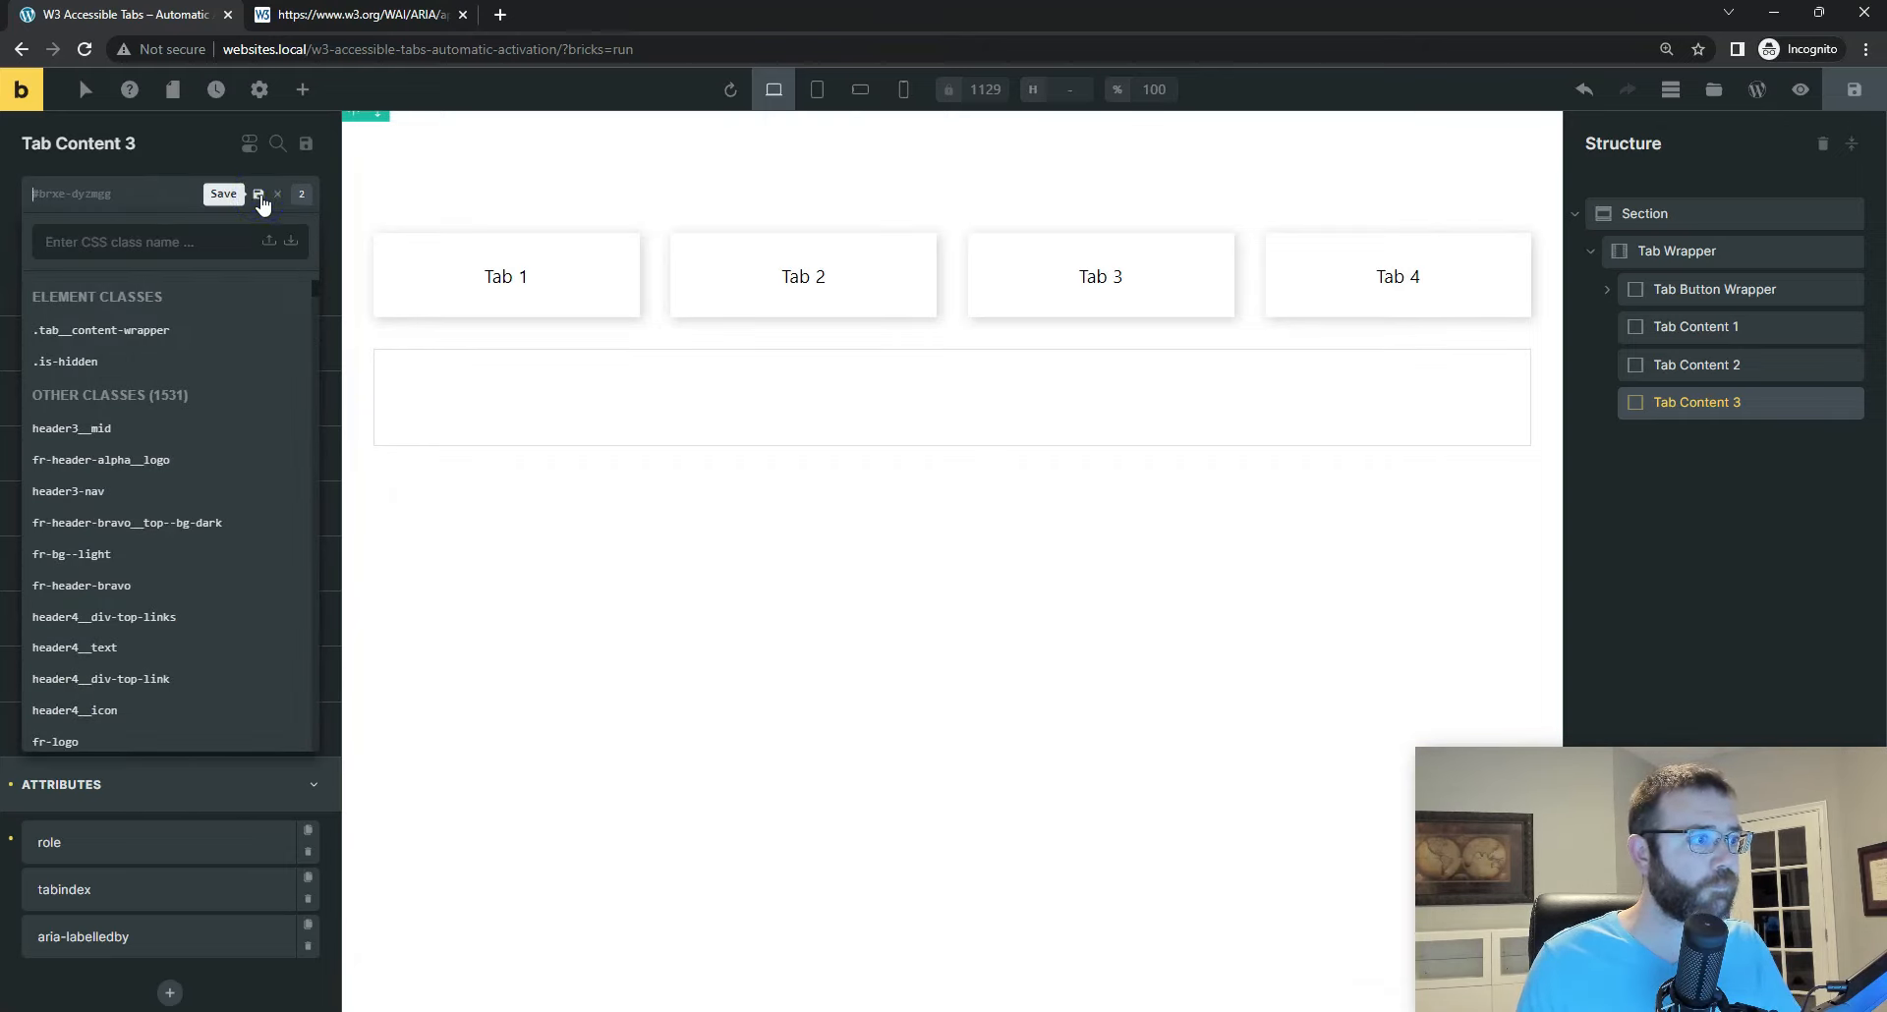
key(ctrl+v)
click(259, 196)
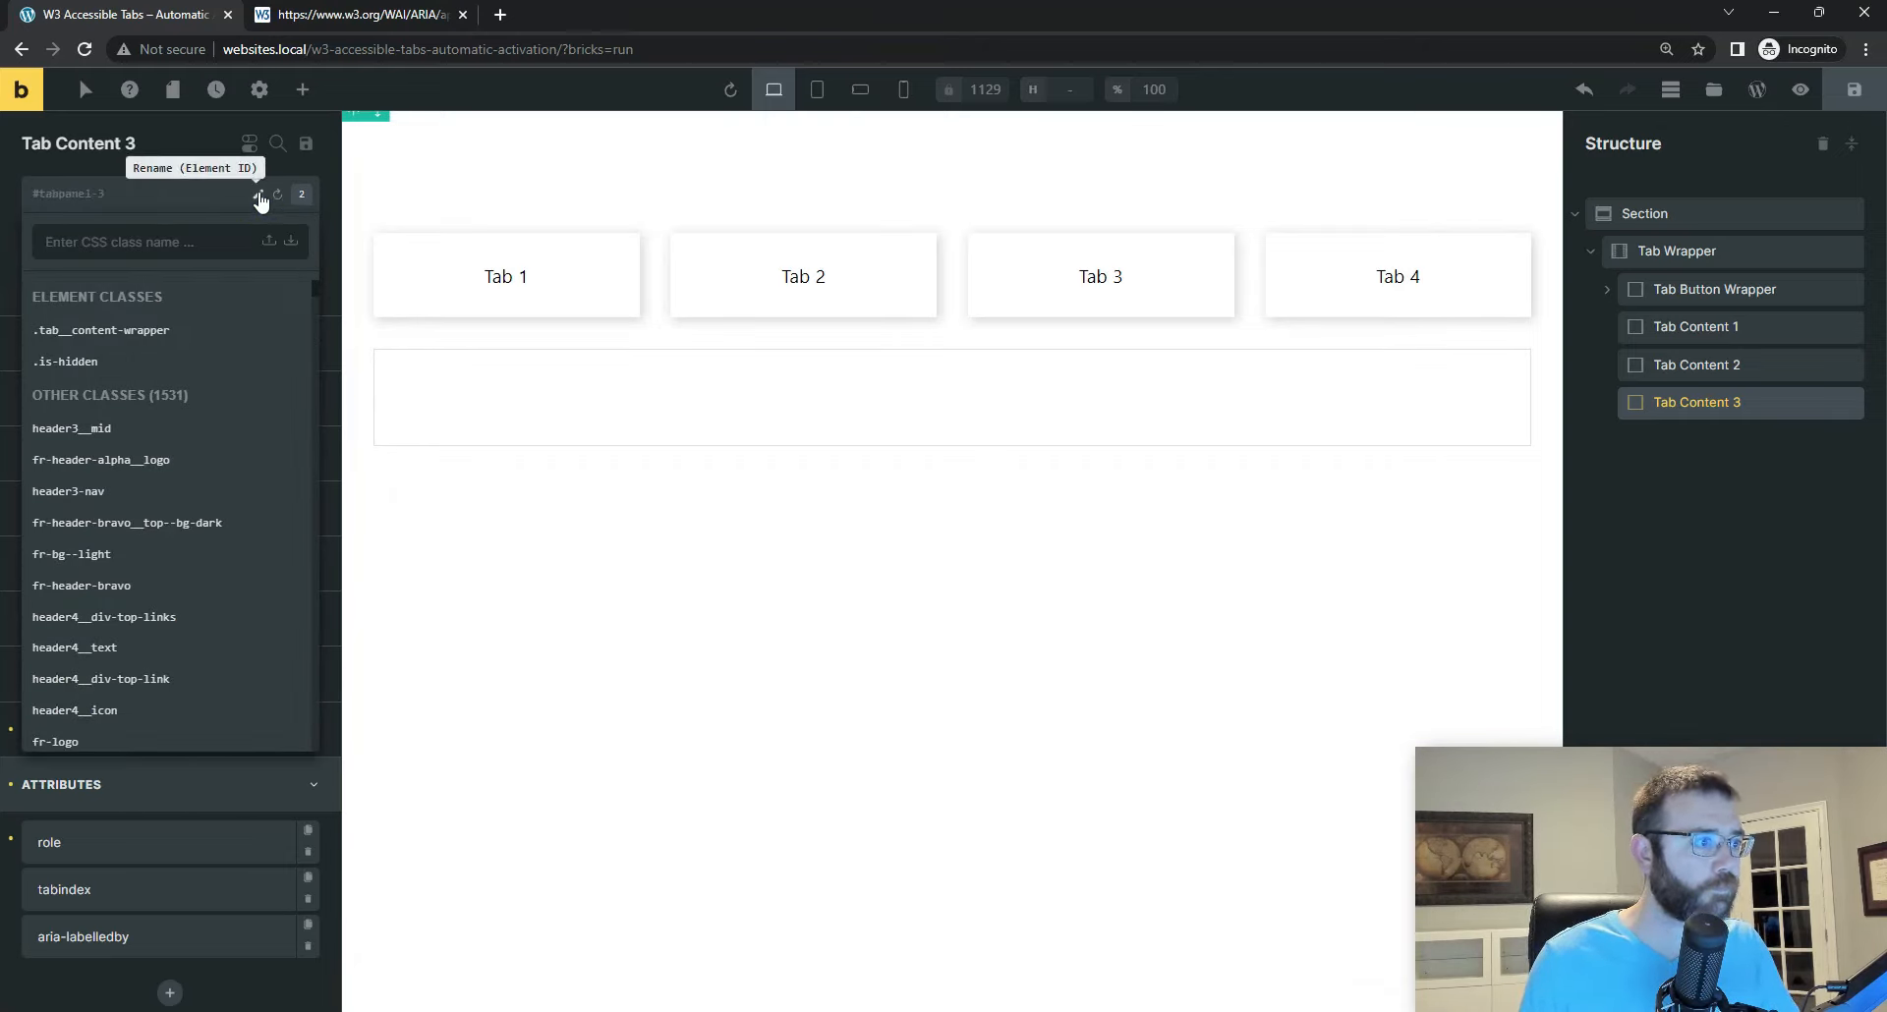
Step: Set Tab Content 3's aria-labelledby attribute to tab-3 and save the page
click(88, 938)
click(93, 936)
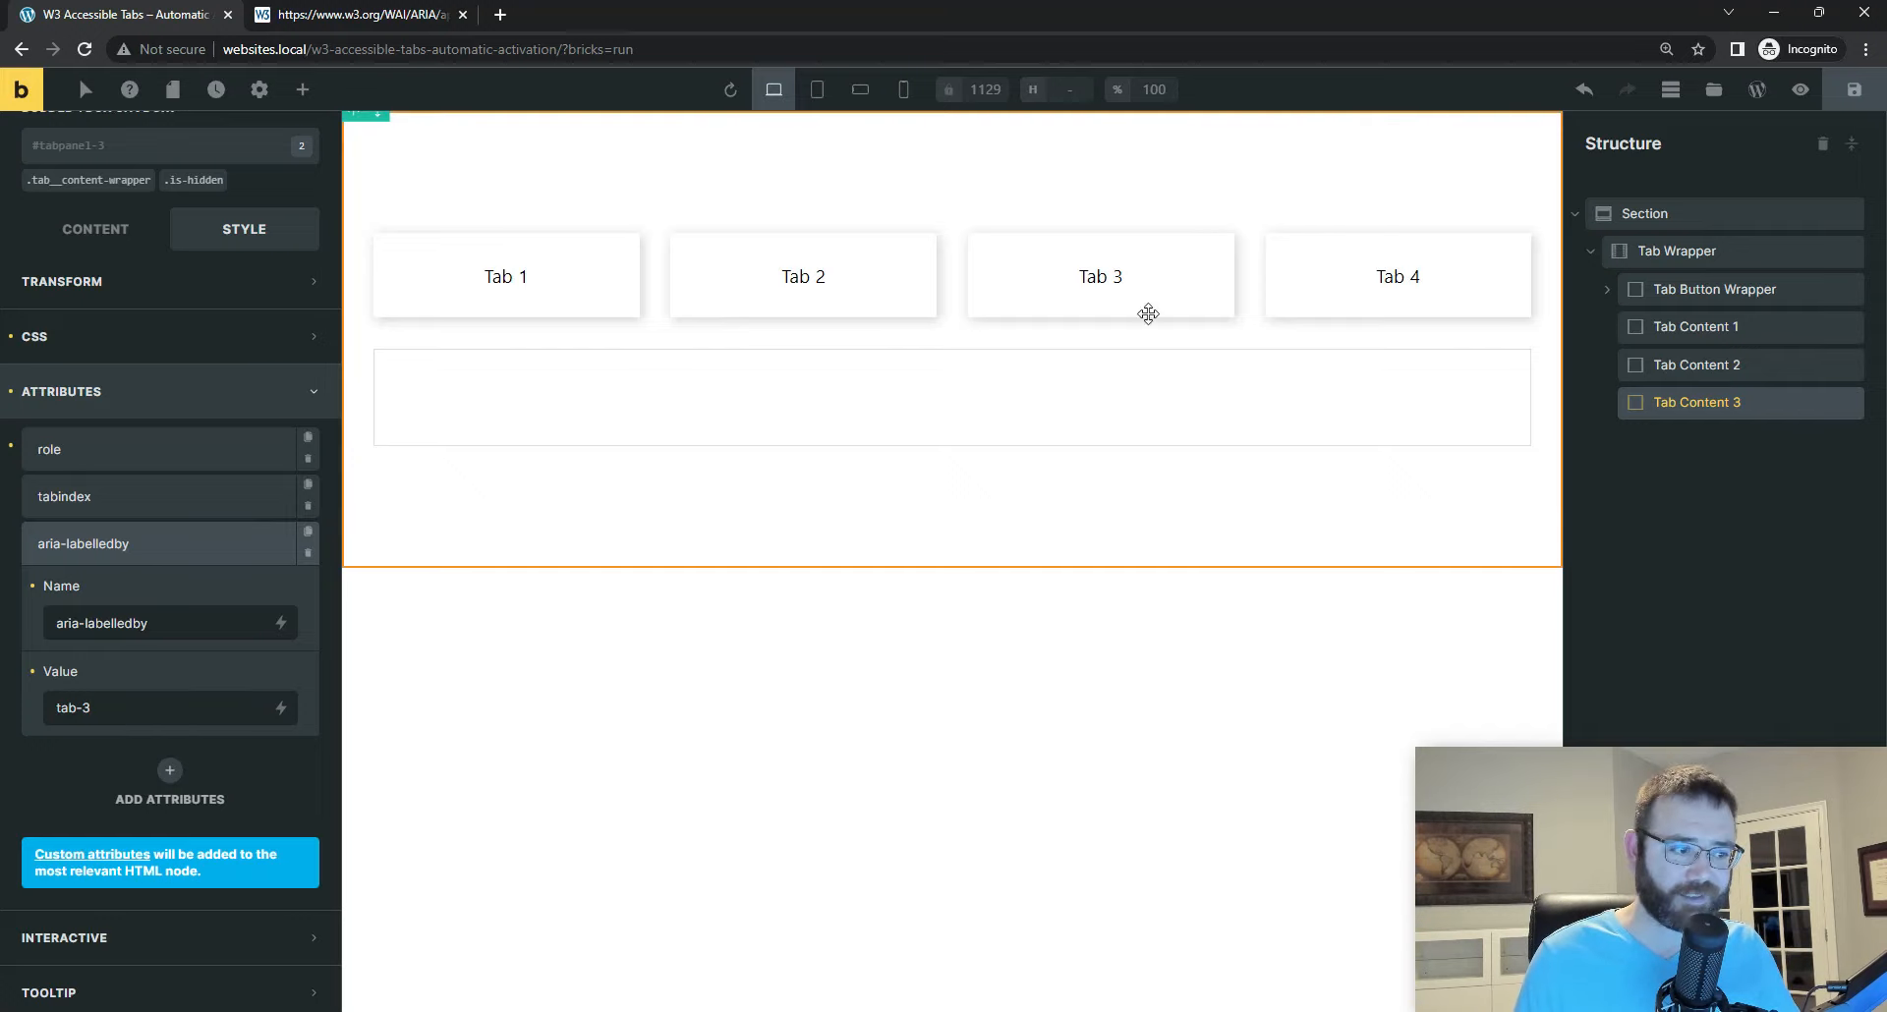
click(1855, 97)
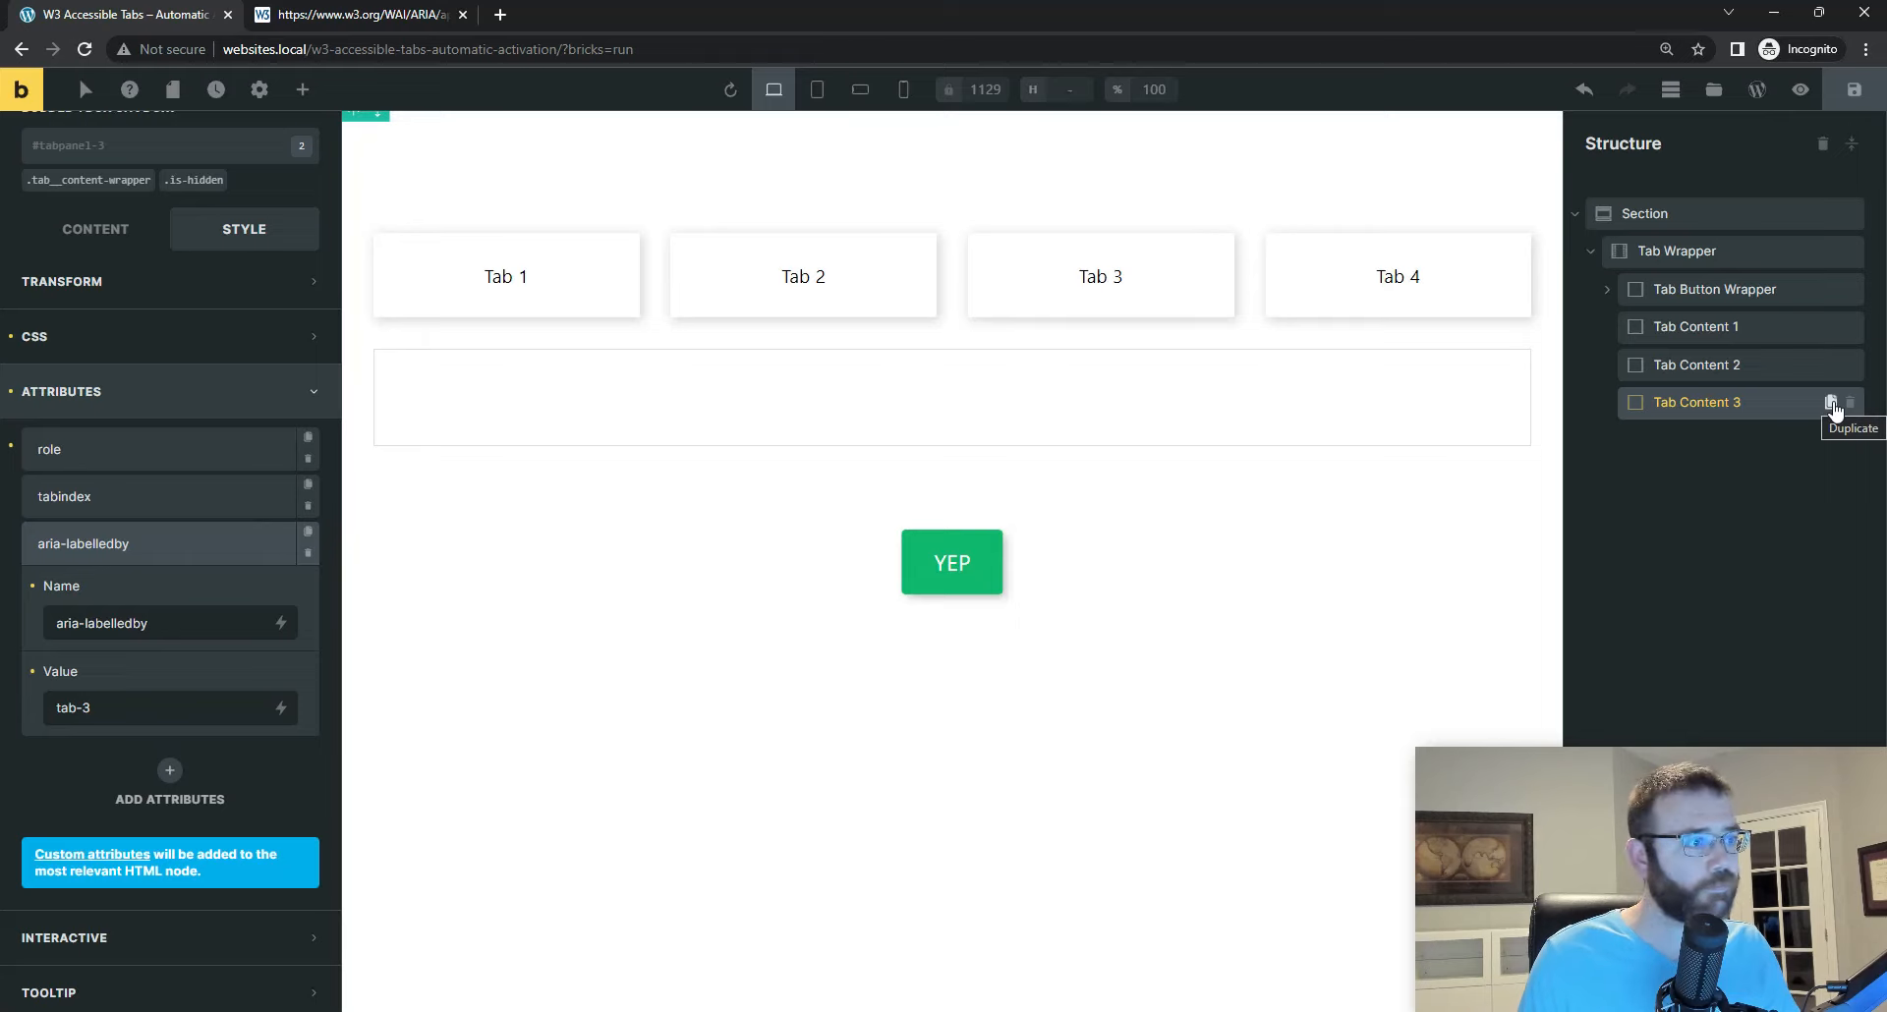
Step: Duplicate Tab Content 3 and rename the copy Tab Content 4
click(1831, 404)
double_click(1758, 440)
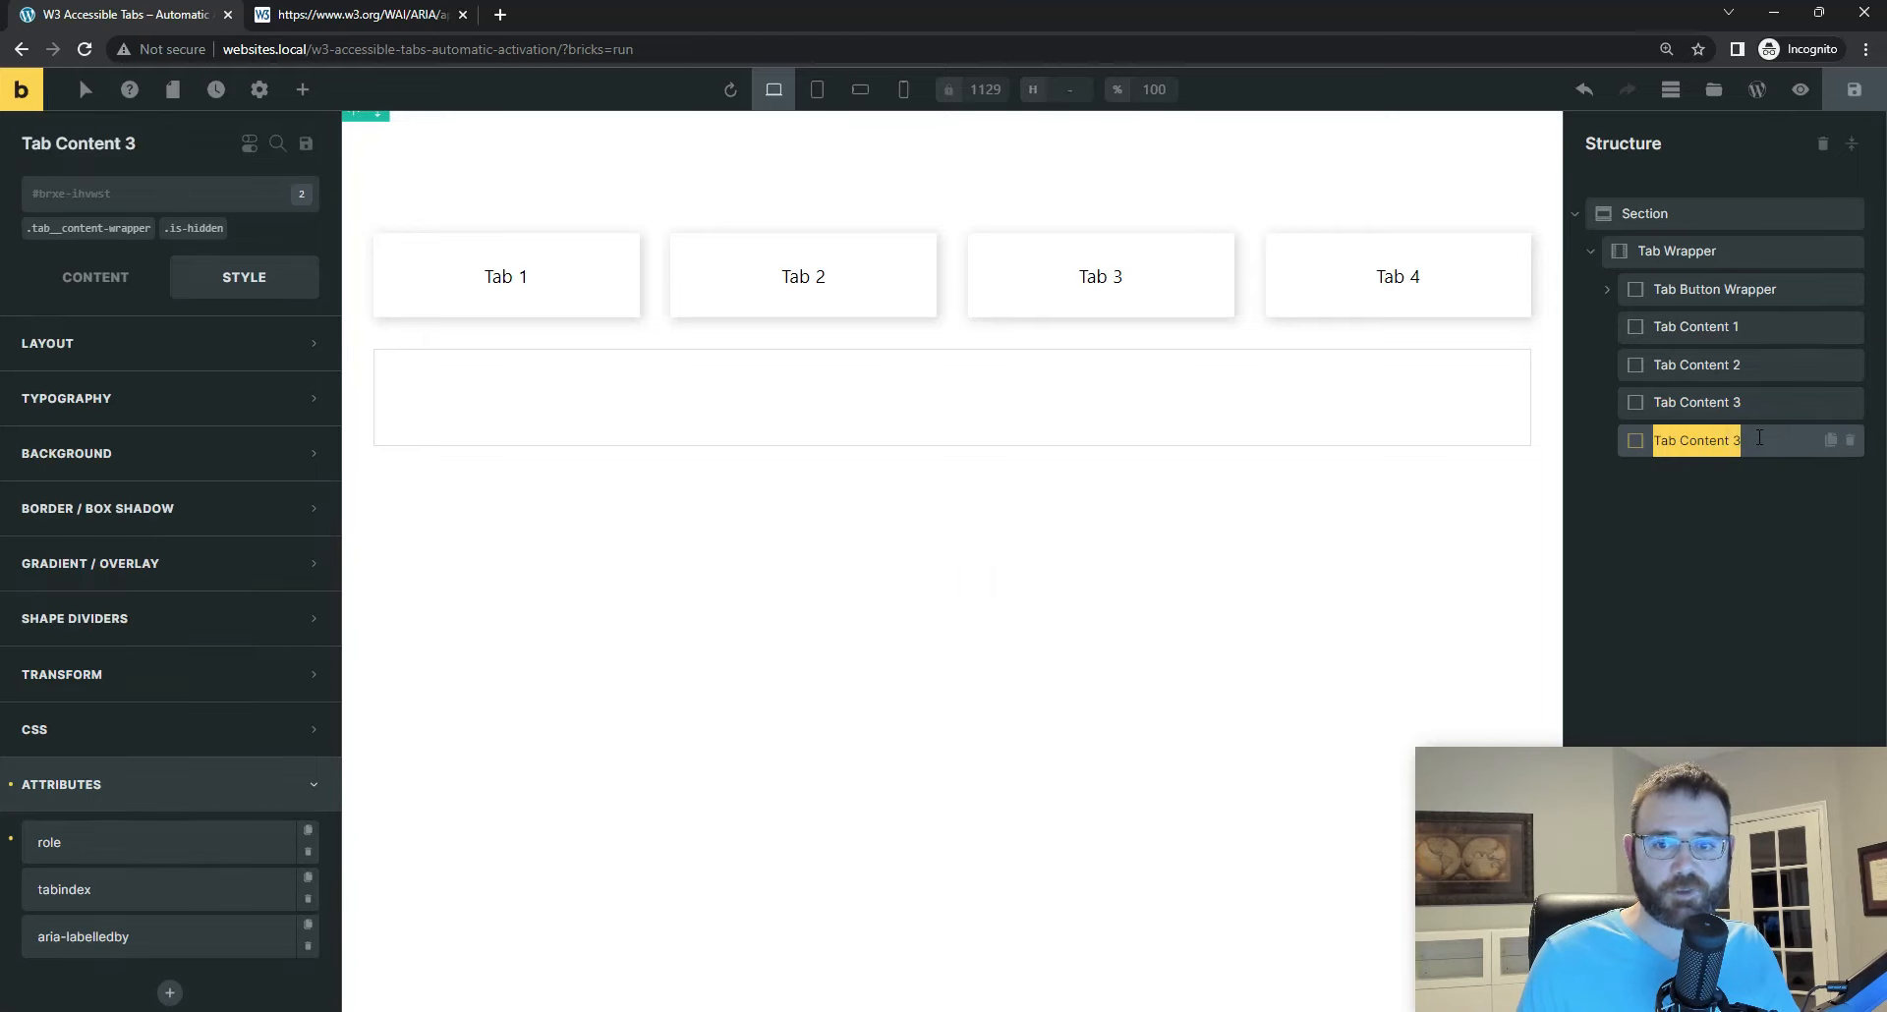
key(End)
key(BackSpace)
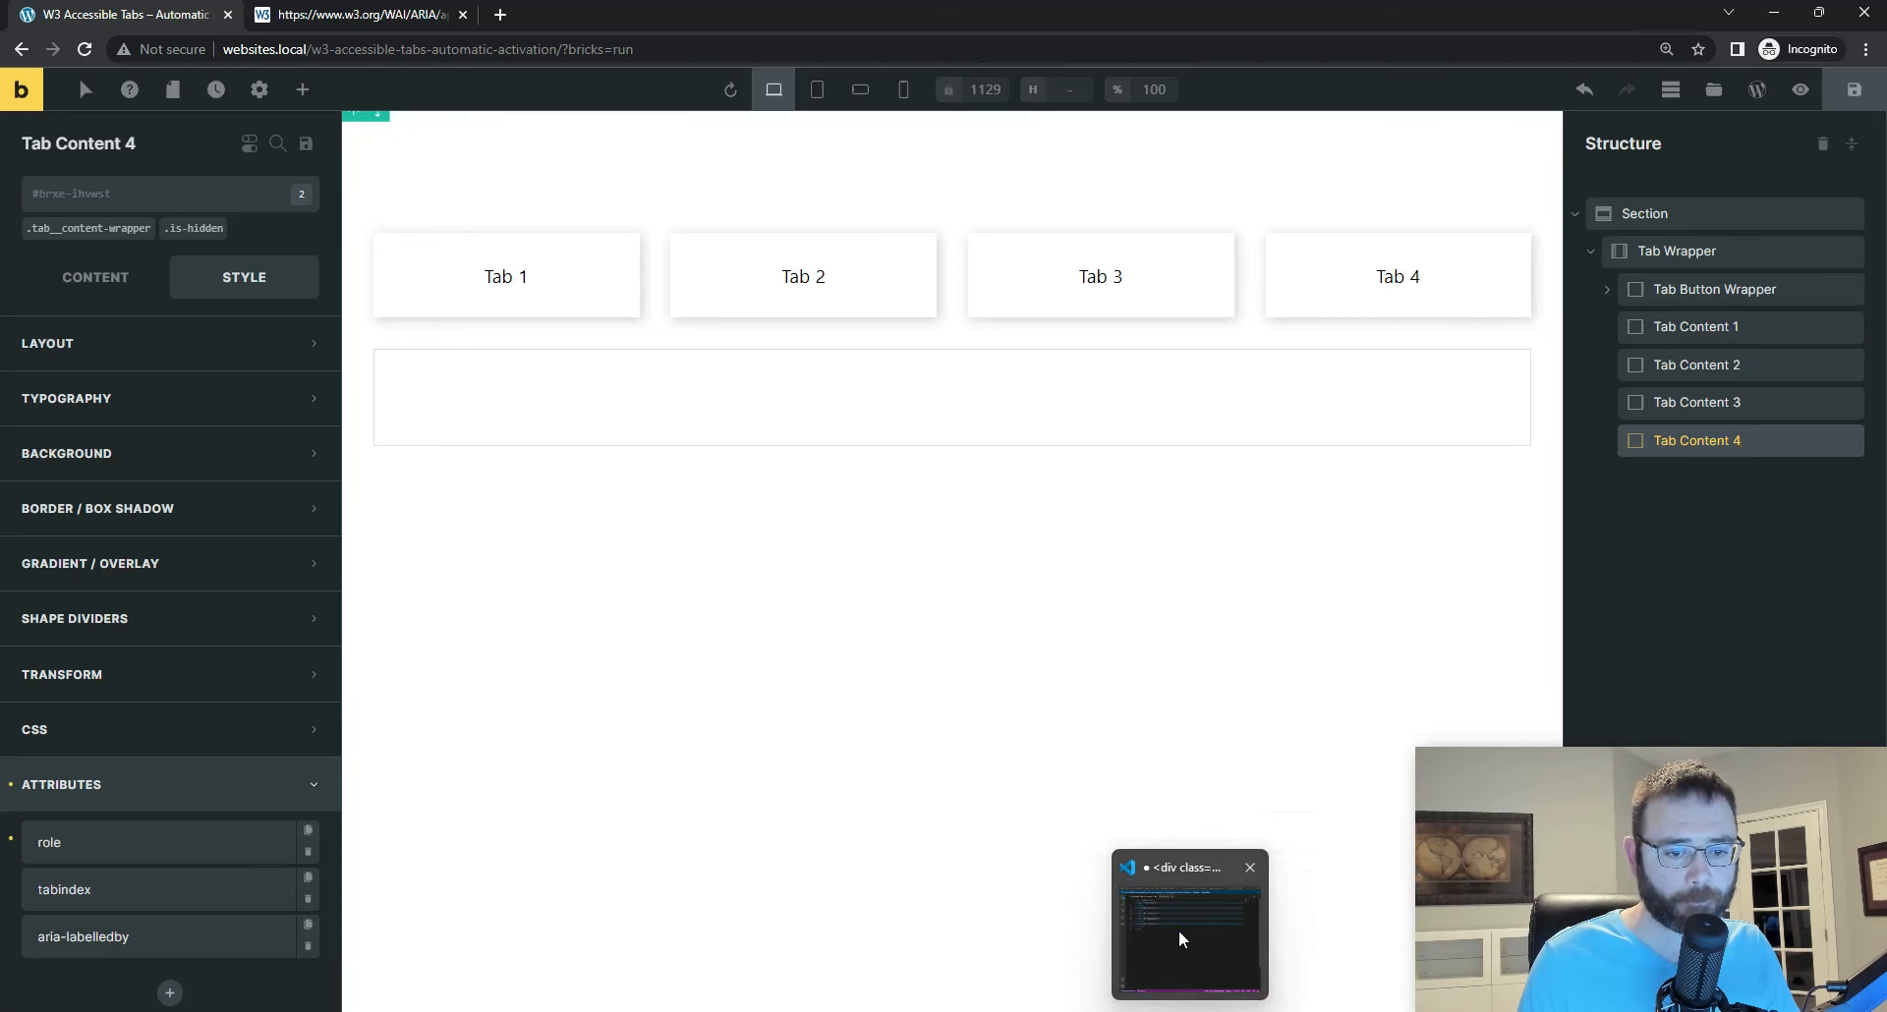
Step: Copy the id tabpanel-4 from the Visual Studio Code markup and save it as Tab Content 4's element ID in Bricks
click(1178, 930)
click(599, 421)
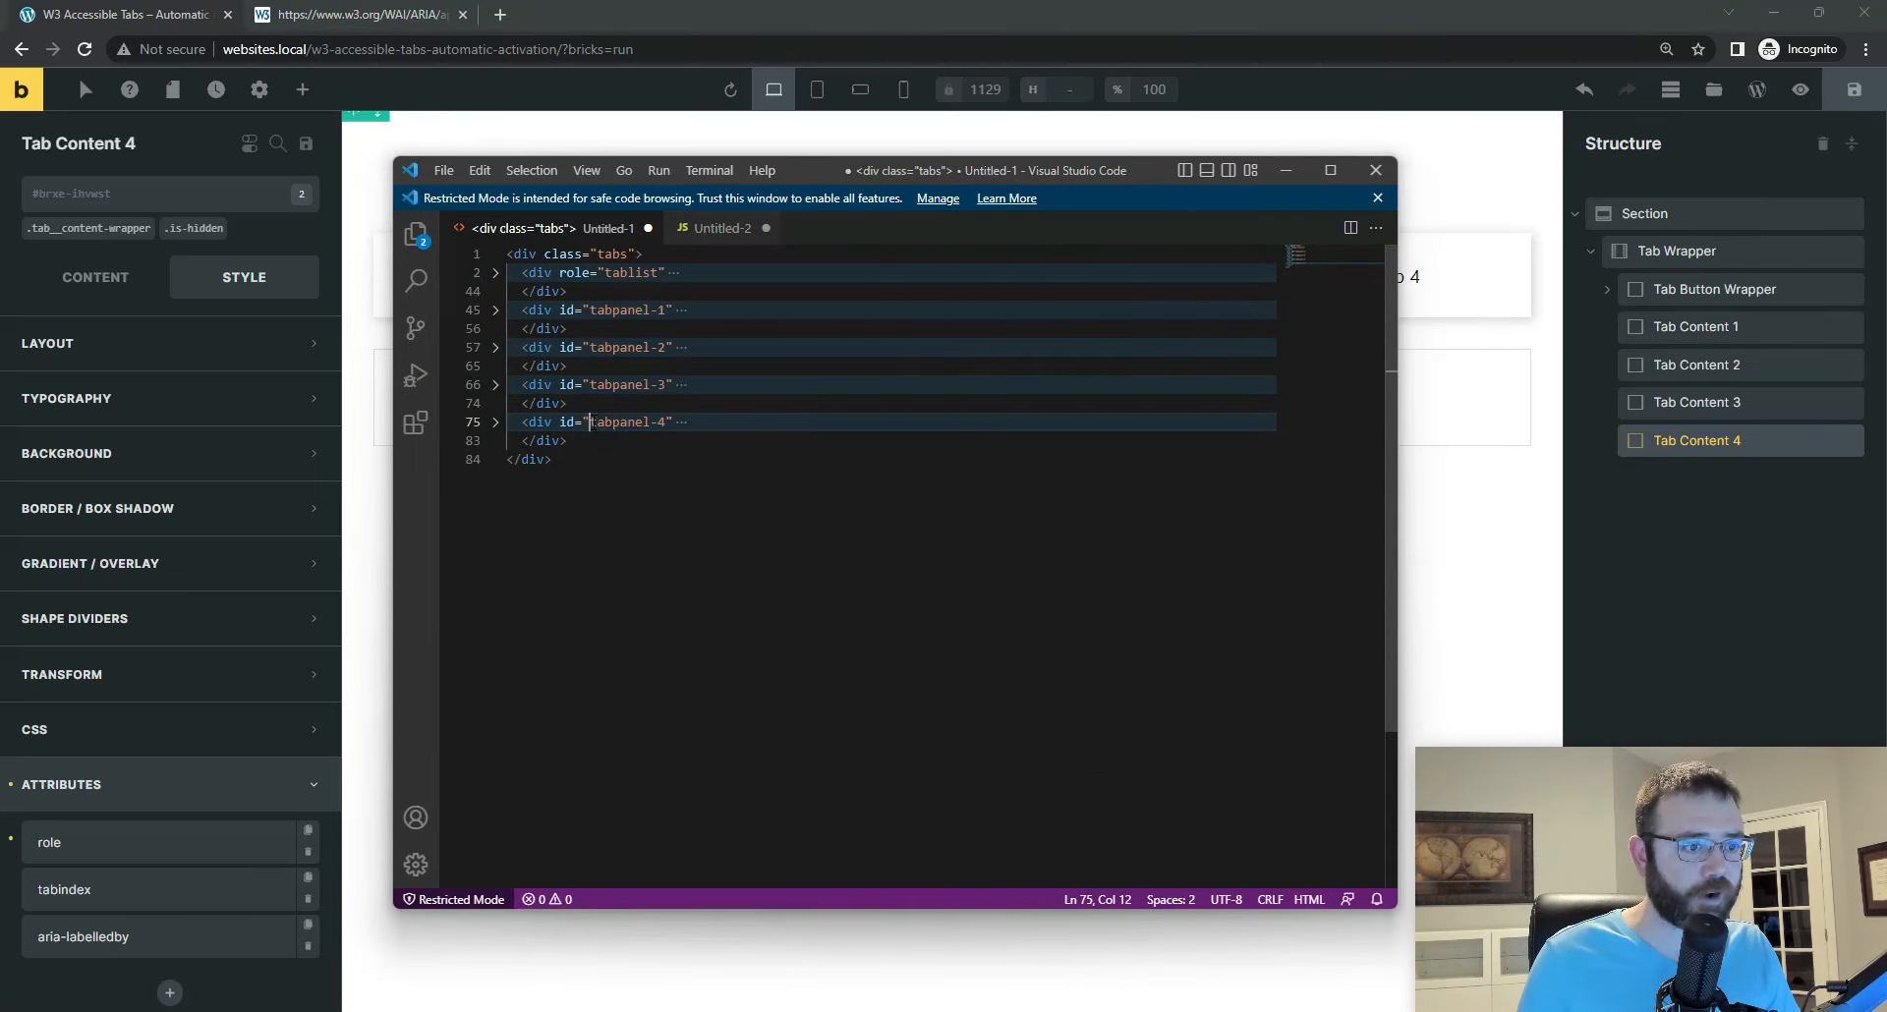
drag(590, 422, 665, 421)
right_click(646, 423)
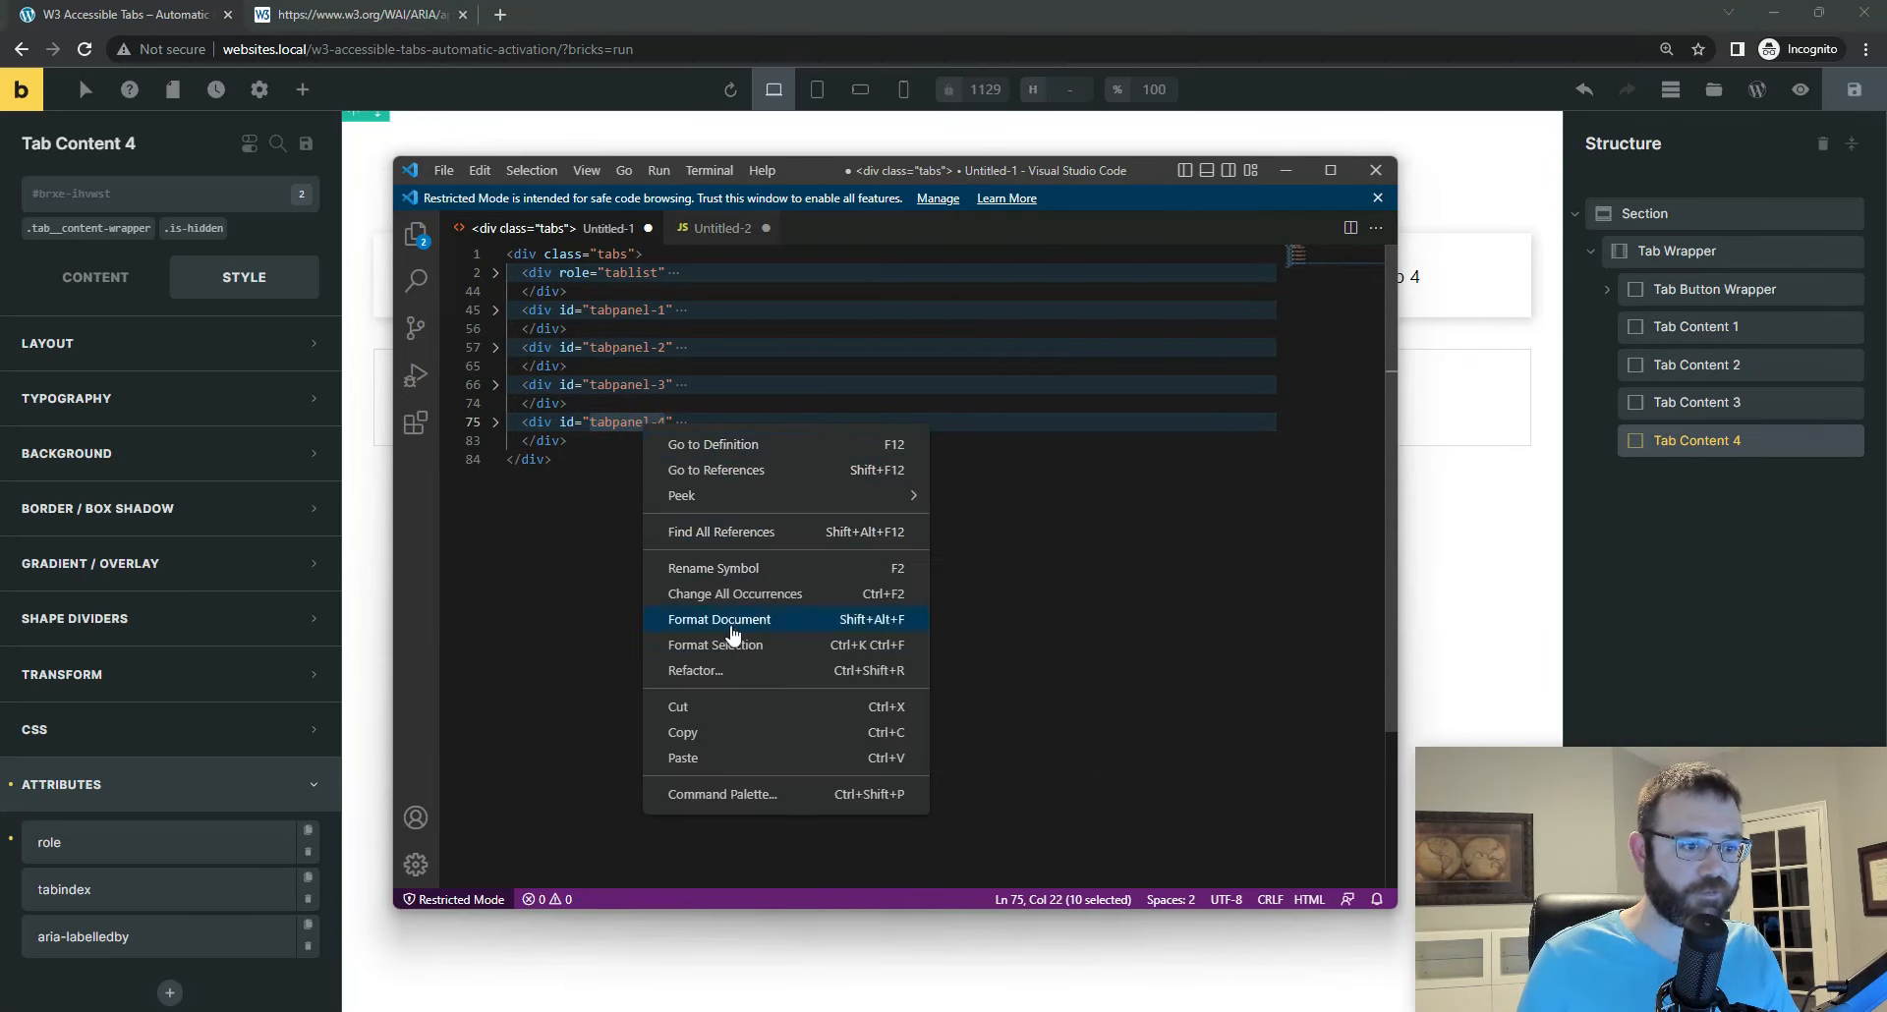
click(713, 731)
click(158, 197)
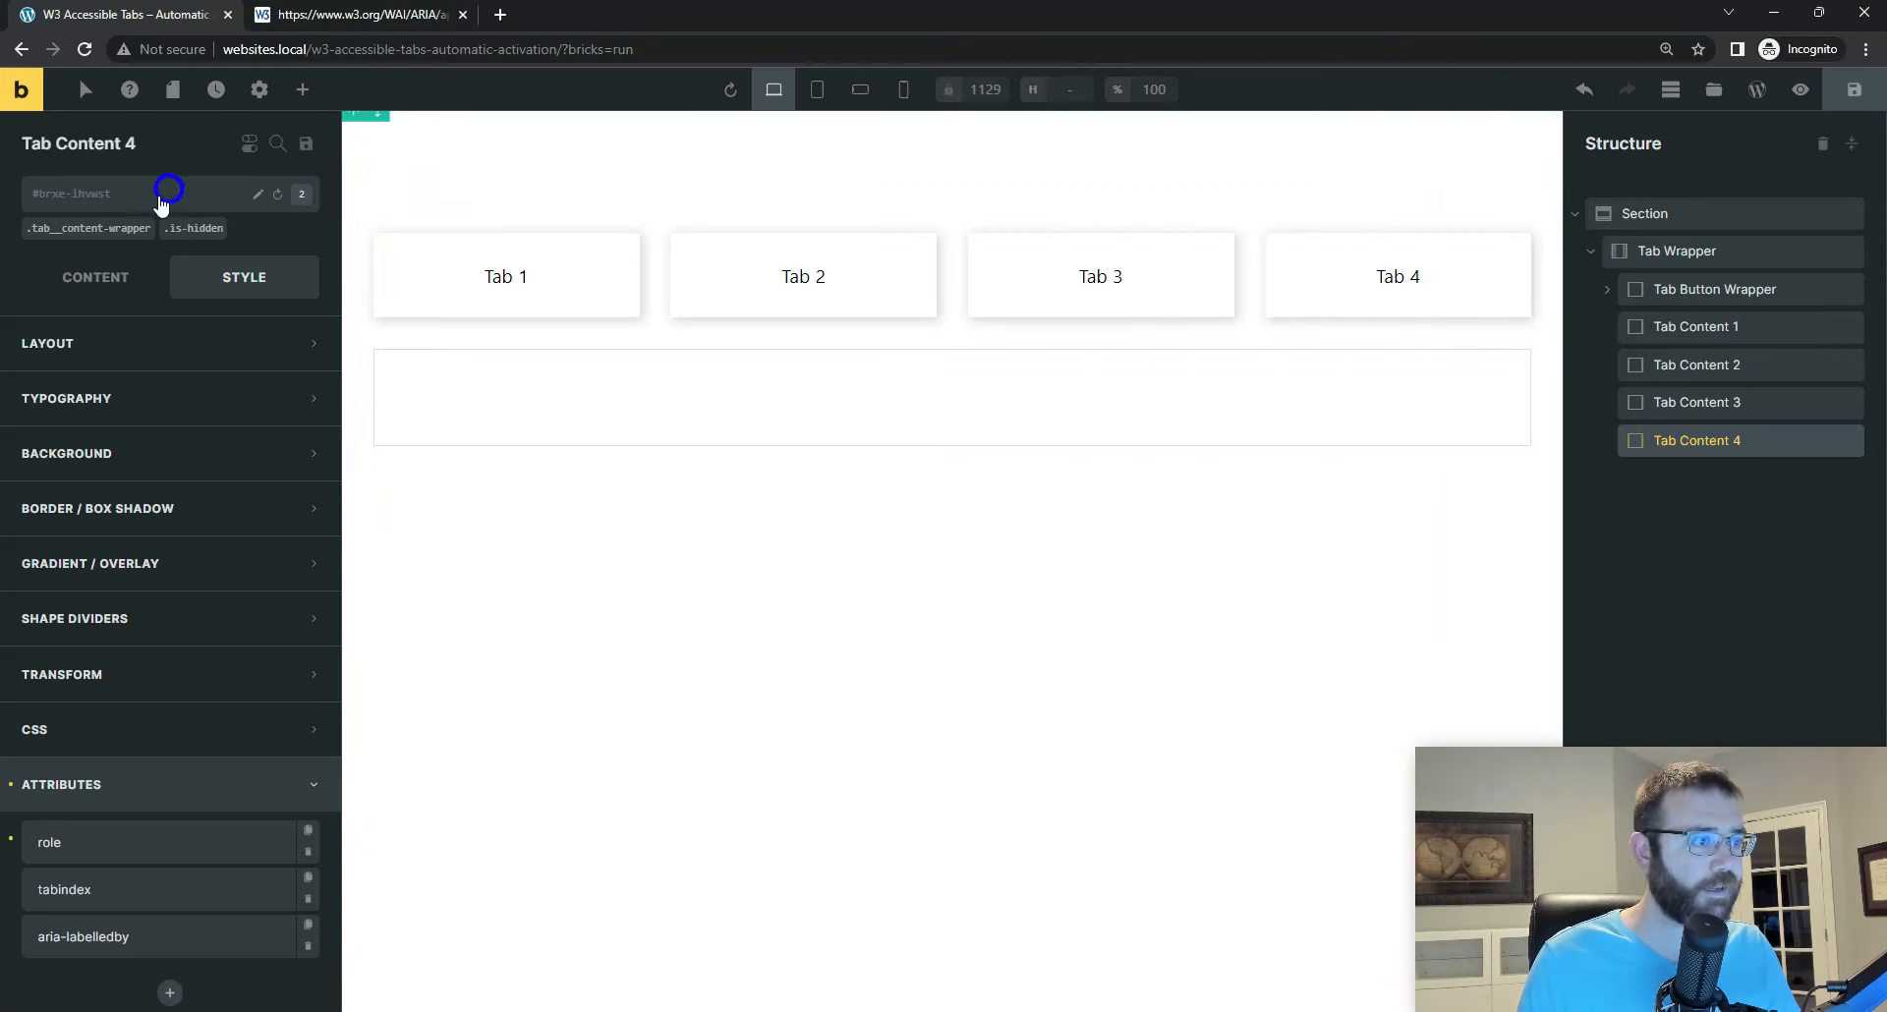
click(259, 194)
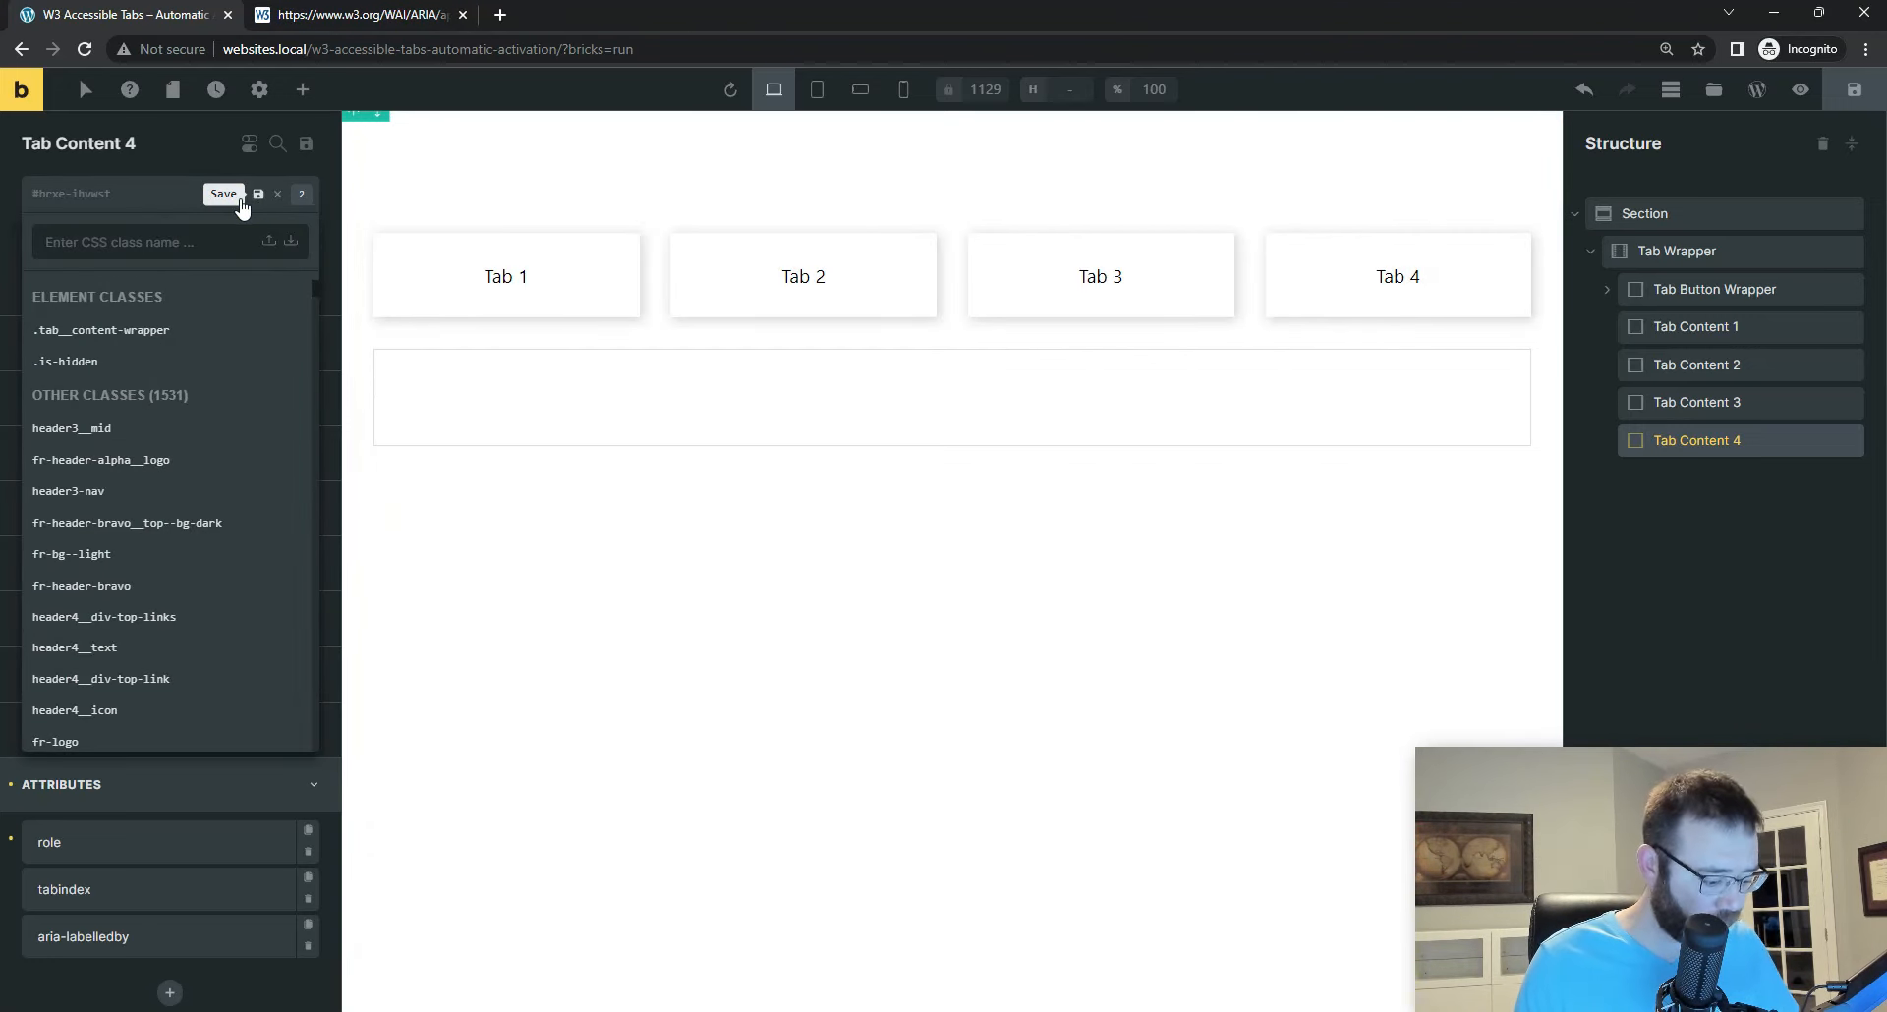
key(ctrl+v)
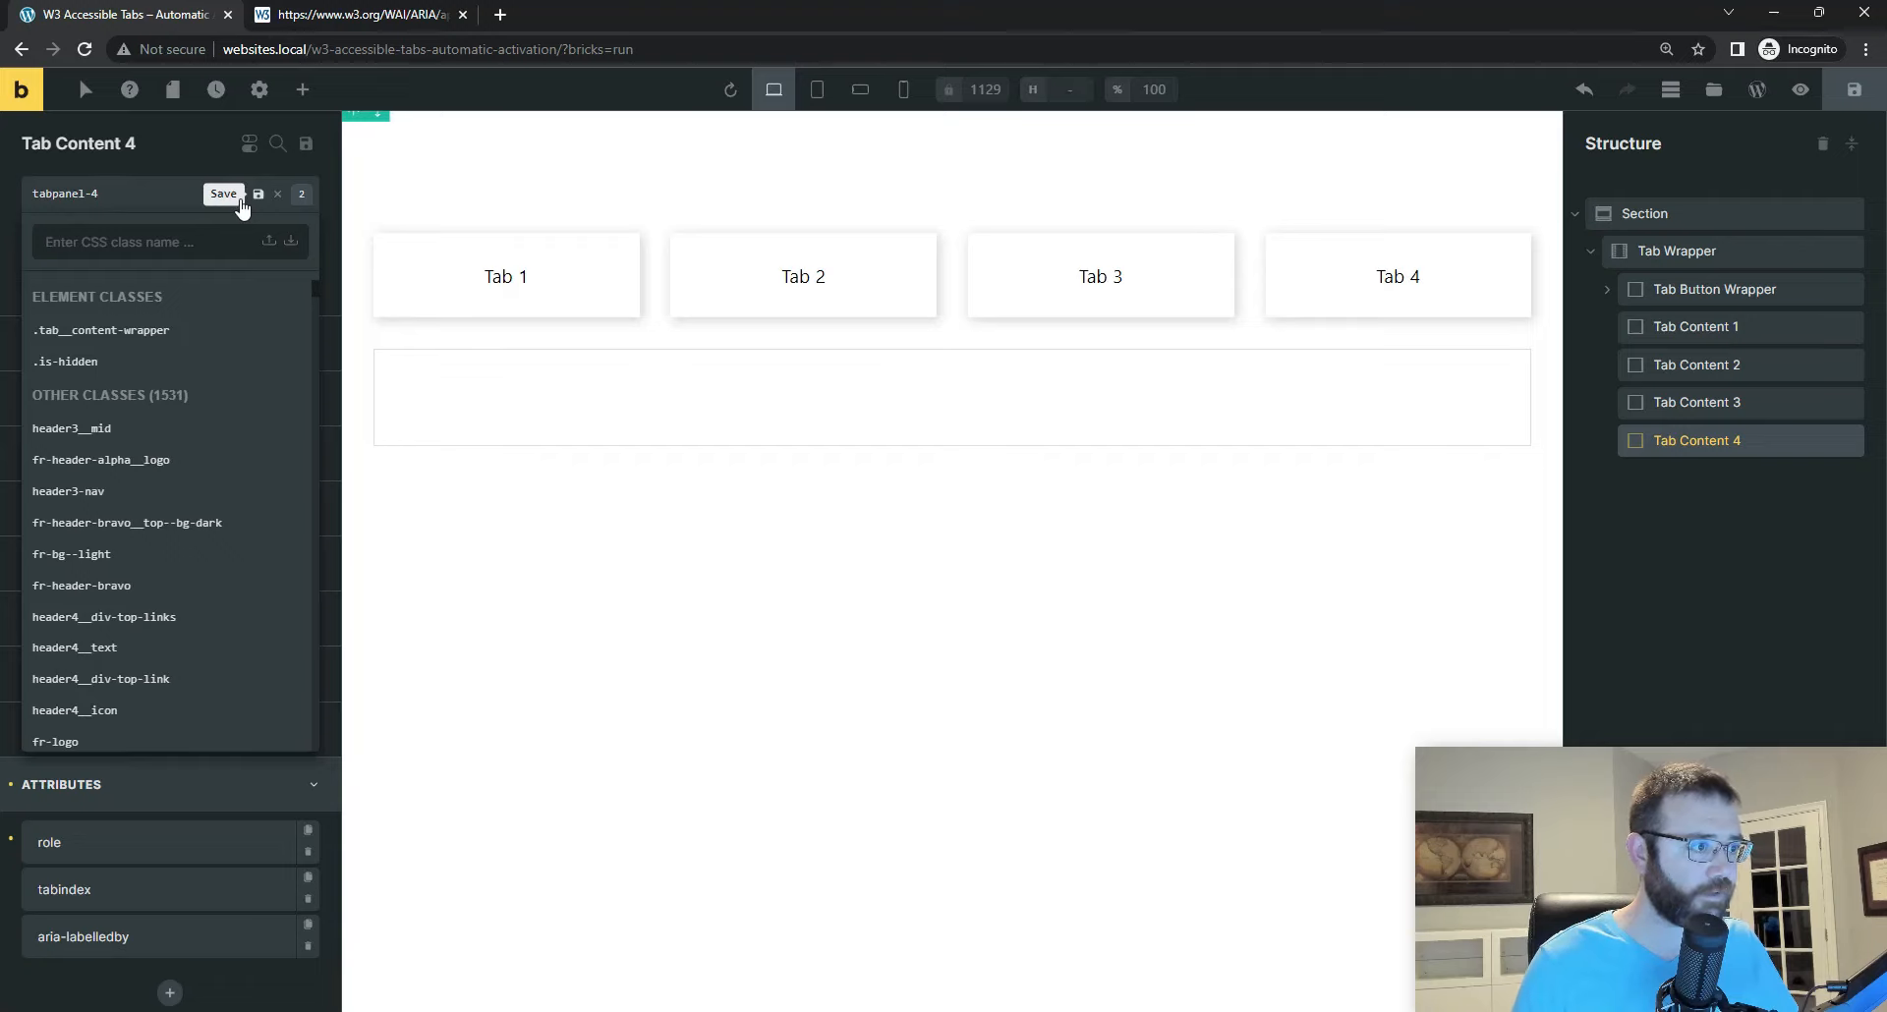
click(241, 201)
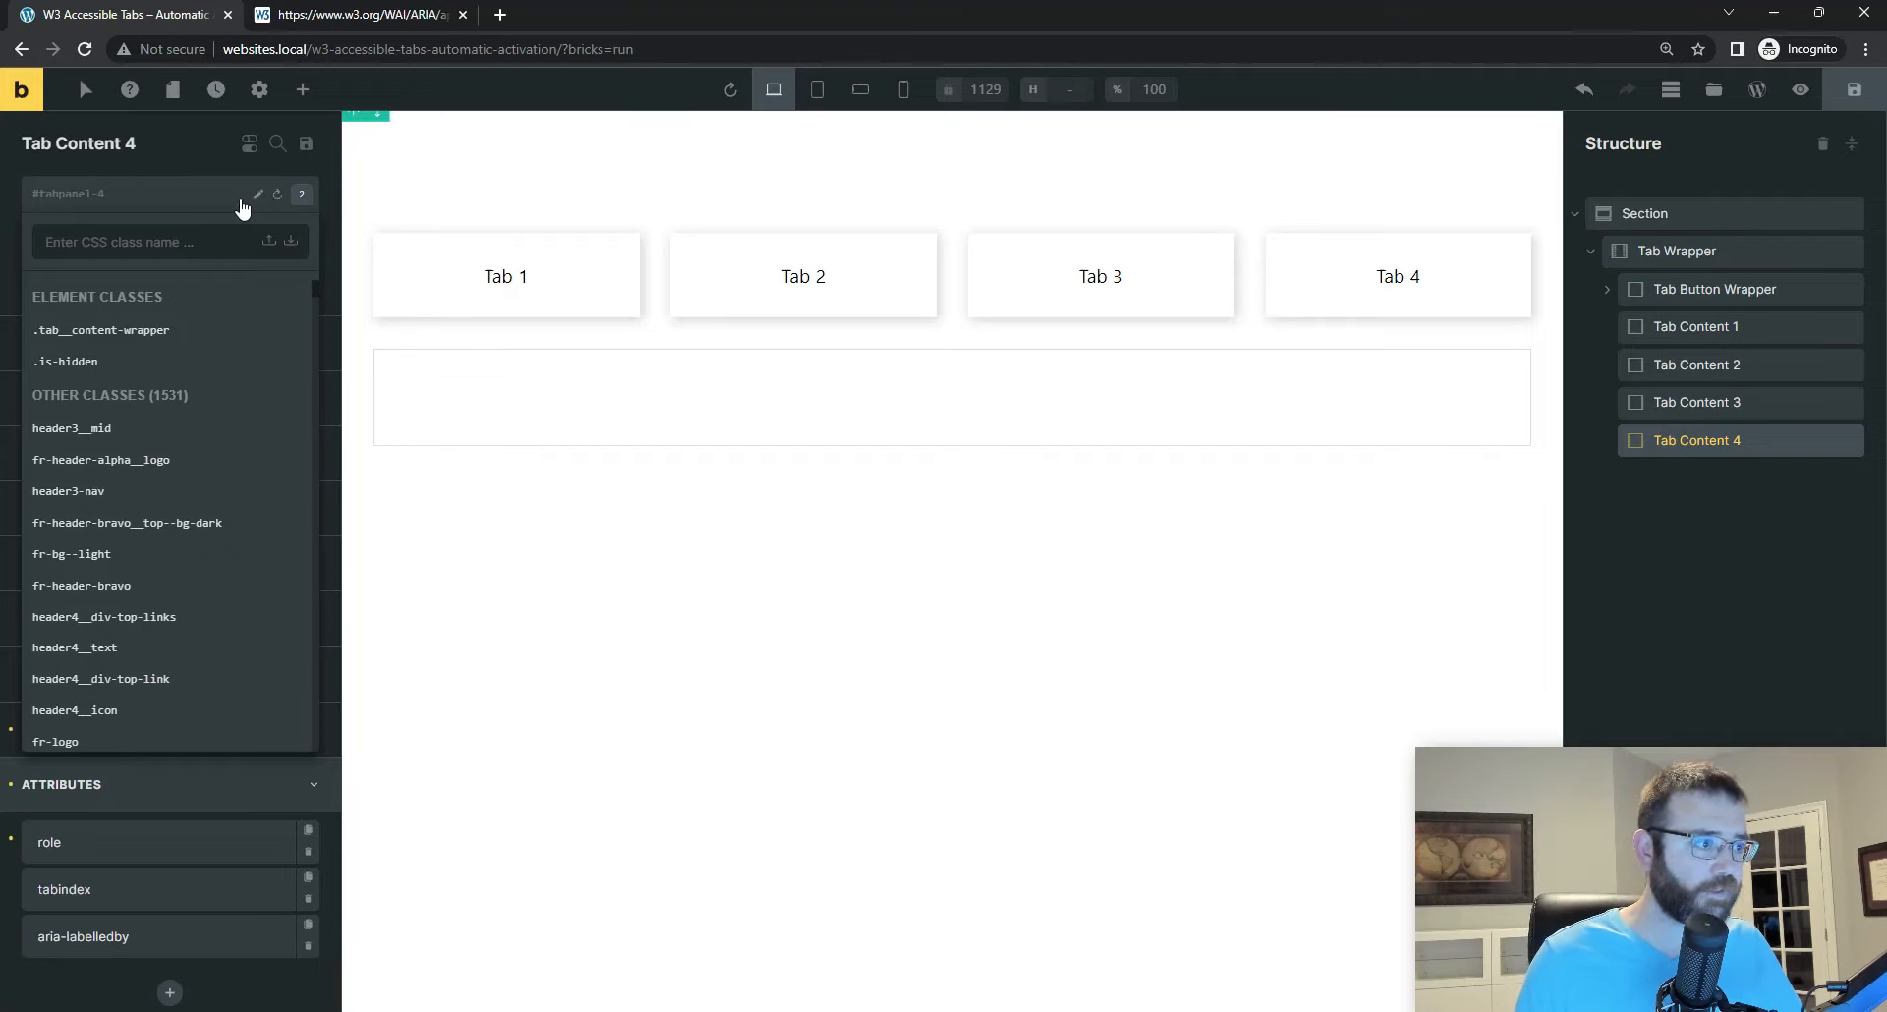
Step: Set Tab Content 4's aria-labelledby attribute to tab-4 and save the page
click(118, 946)
scroll(104, 895, down, 3)
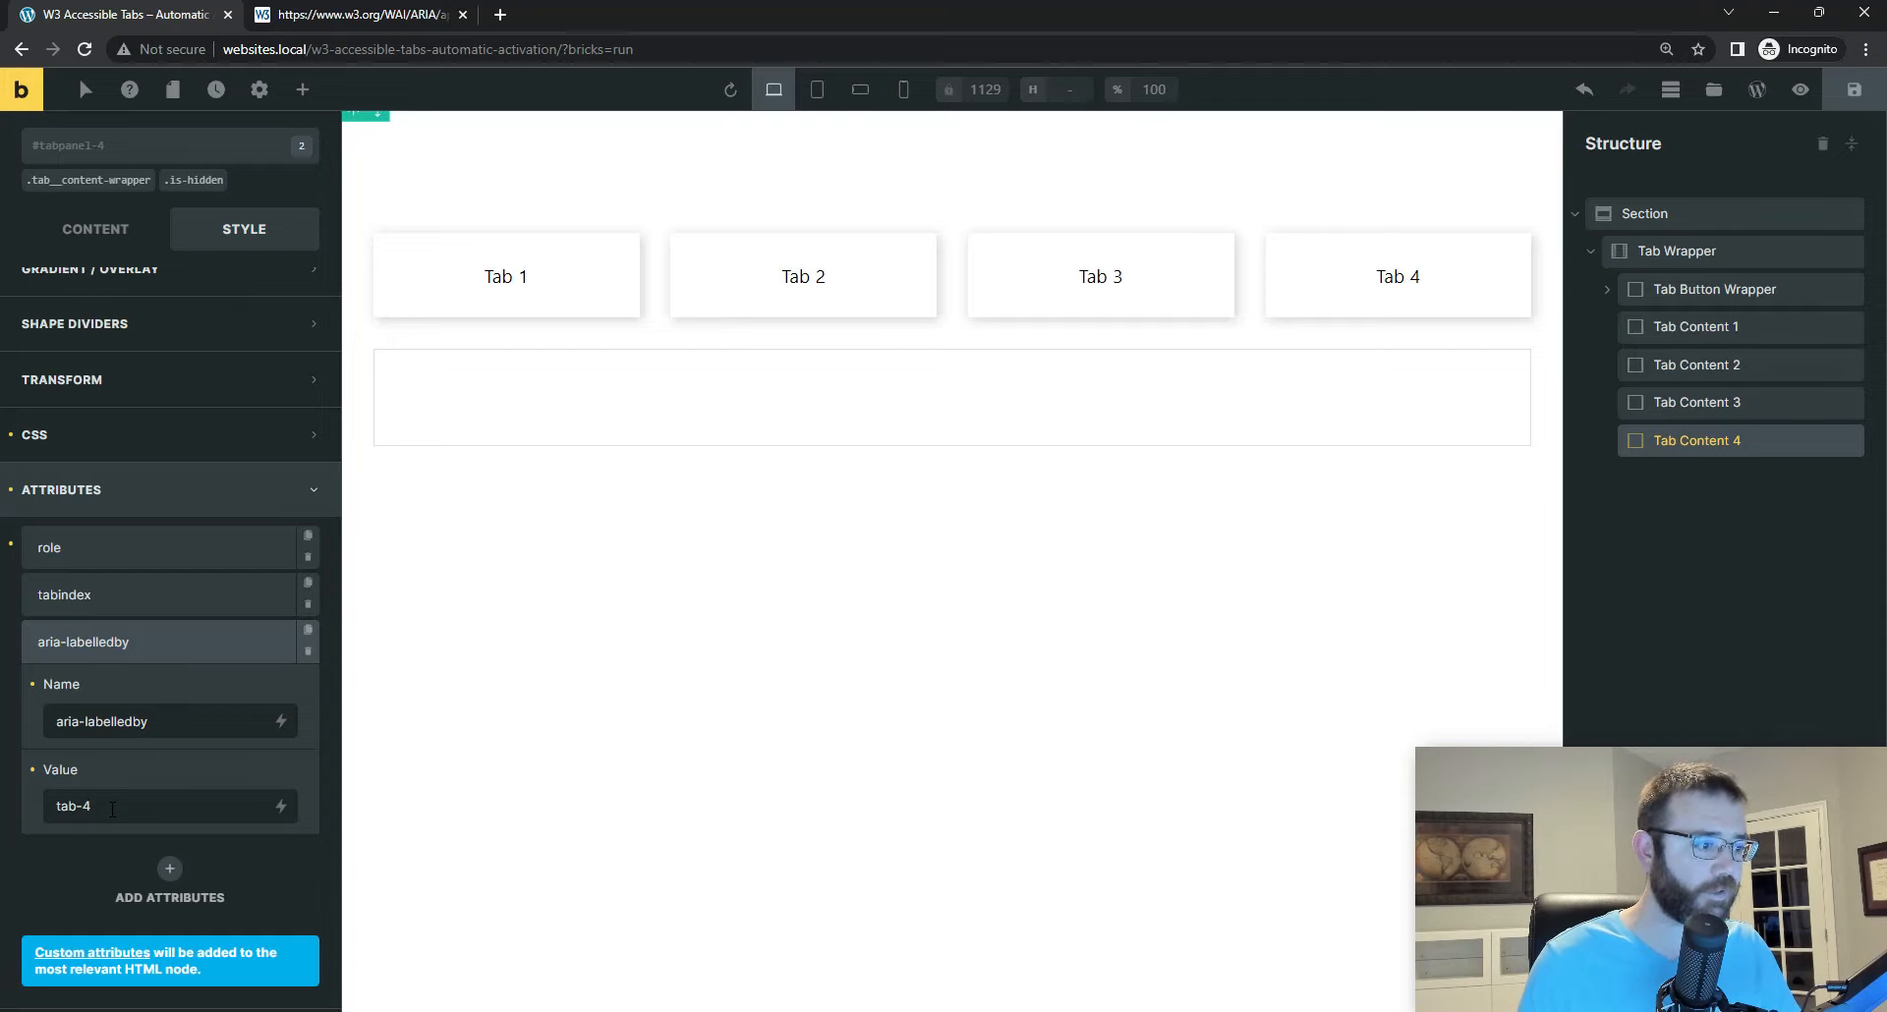
click(1852, 96)
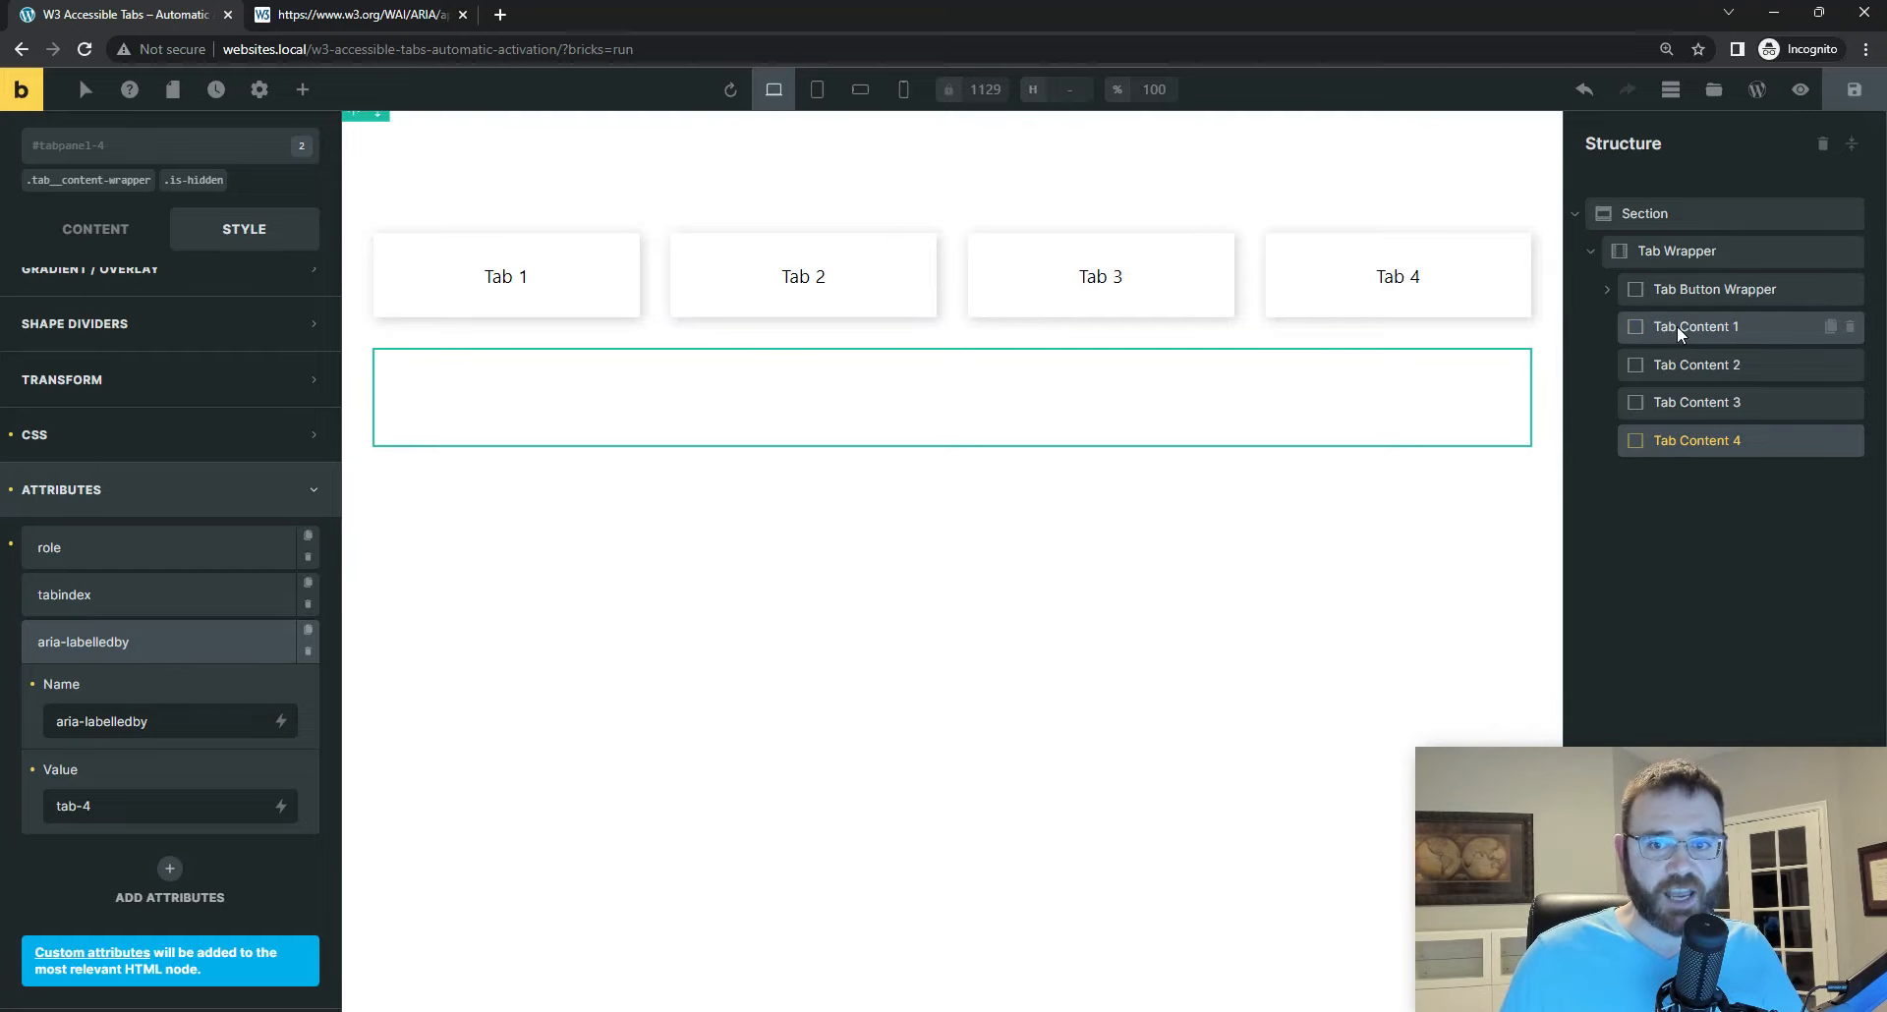
Step: Try a Pricing Tables element inside Tab Content 1, then delete it
click(1676, 326)
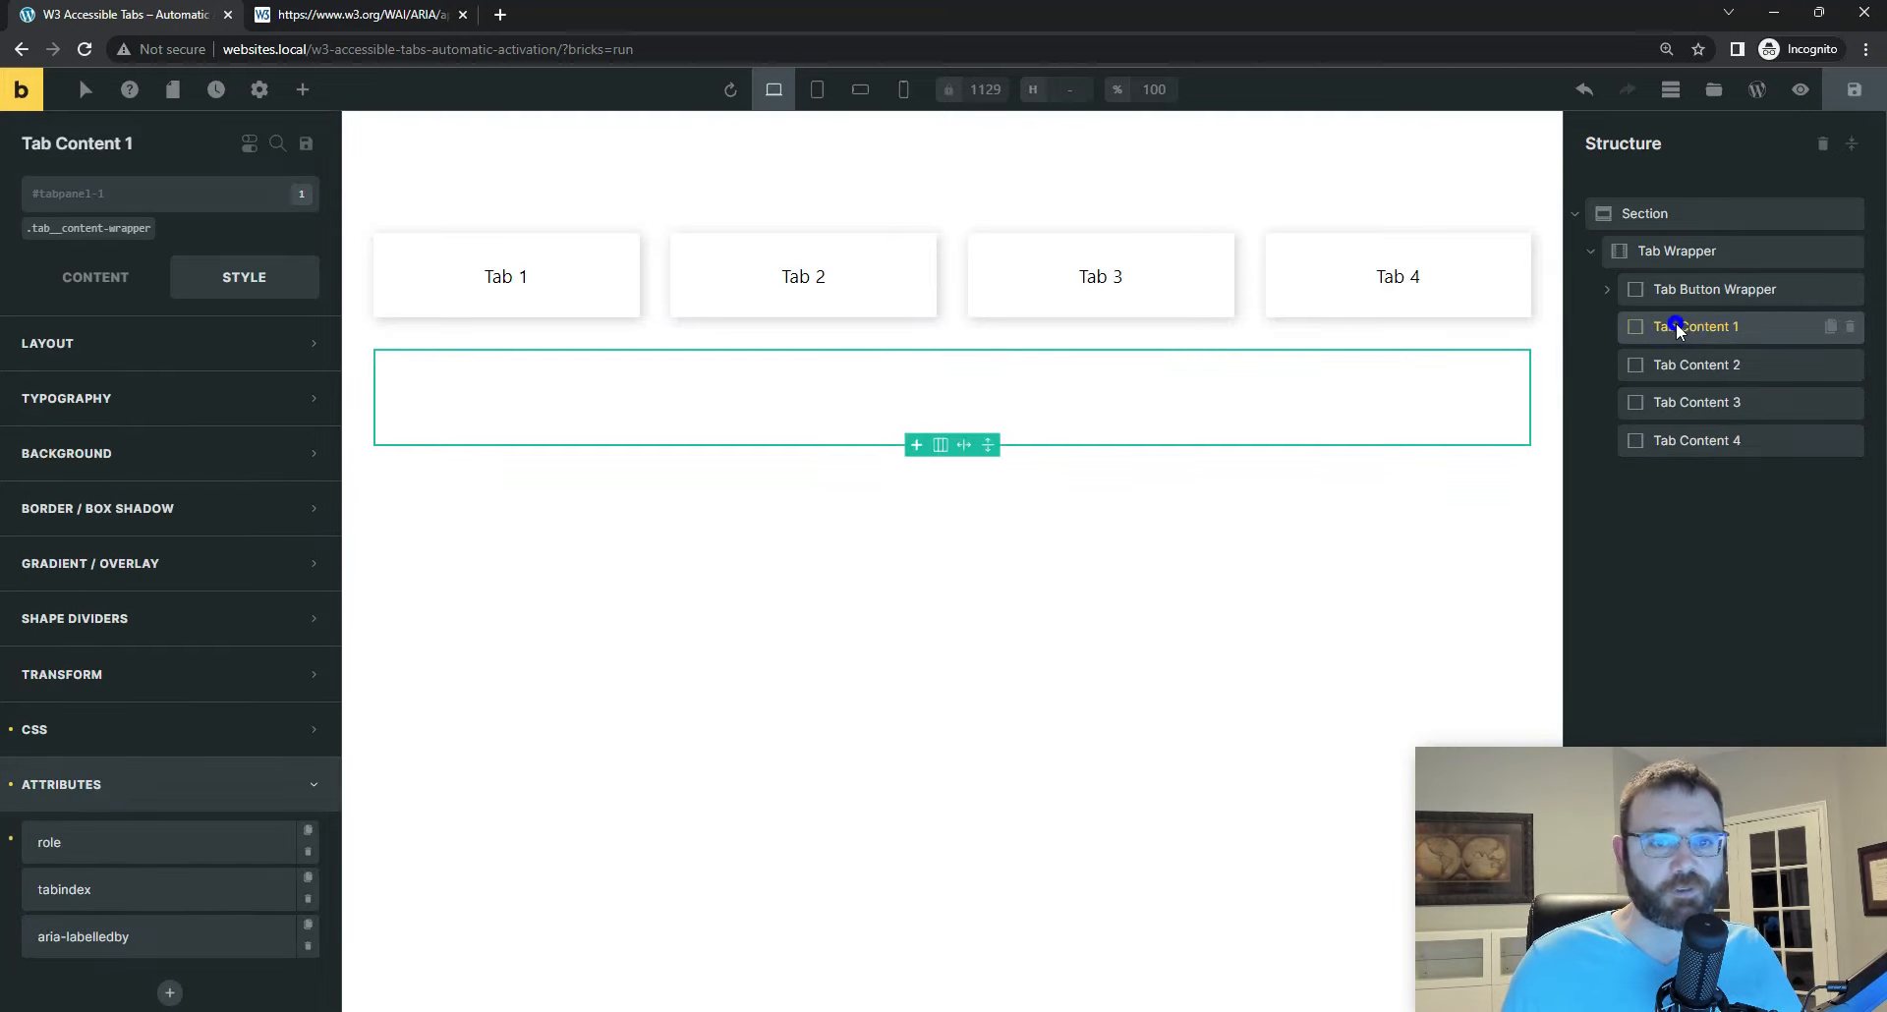
click(302, 90)
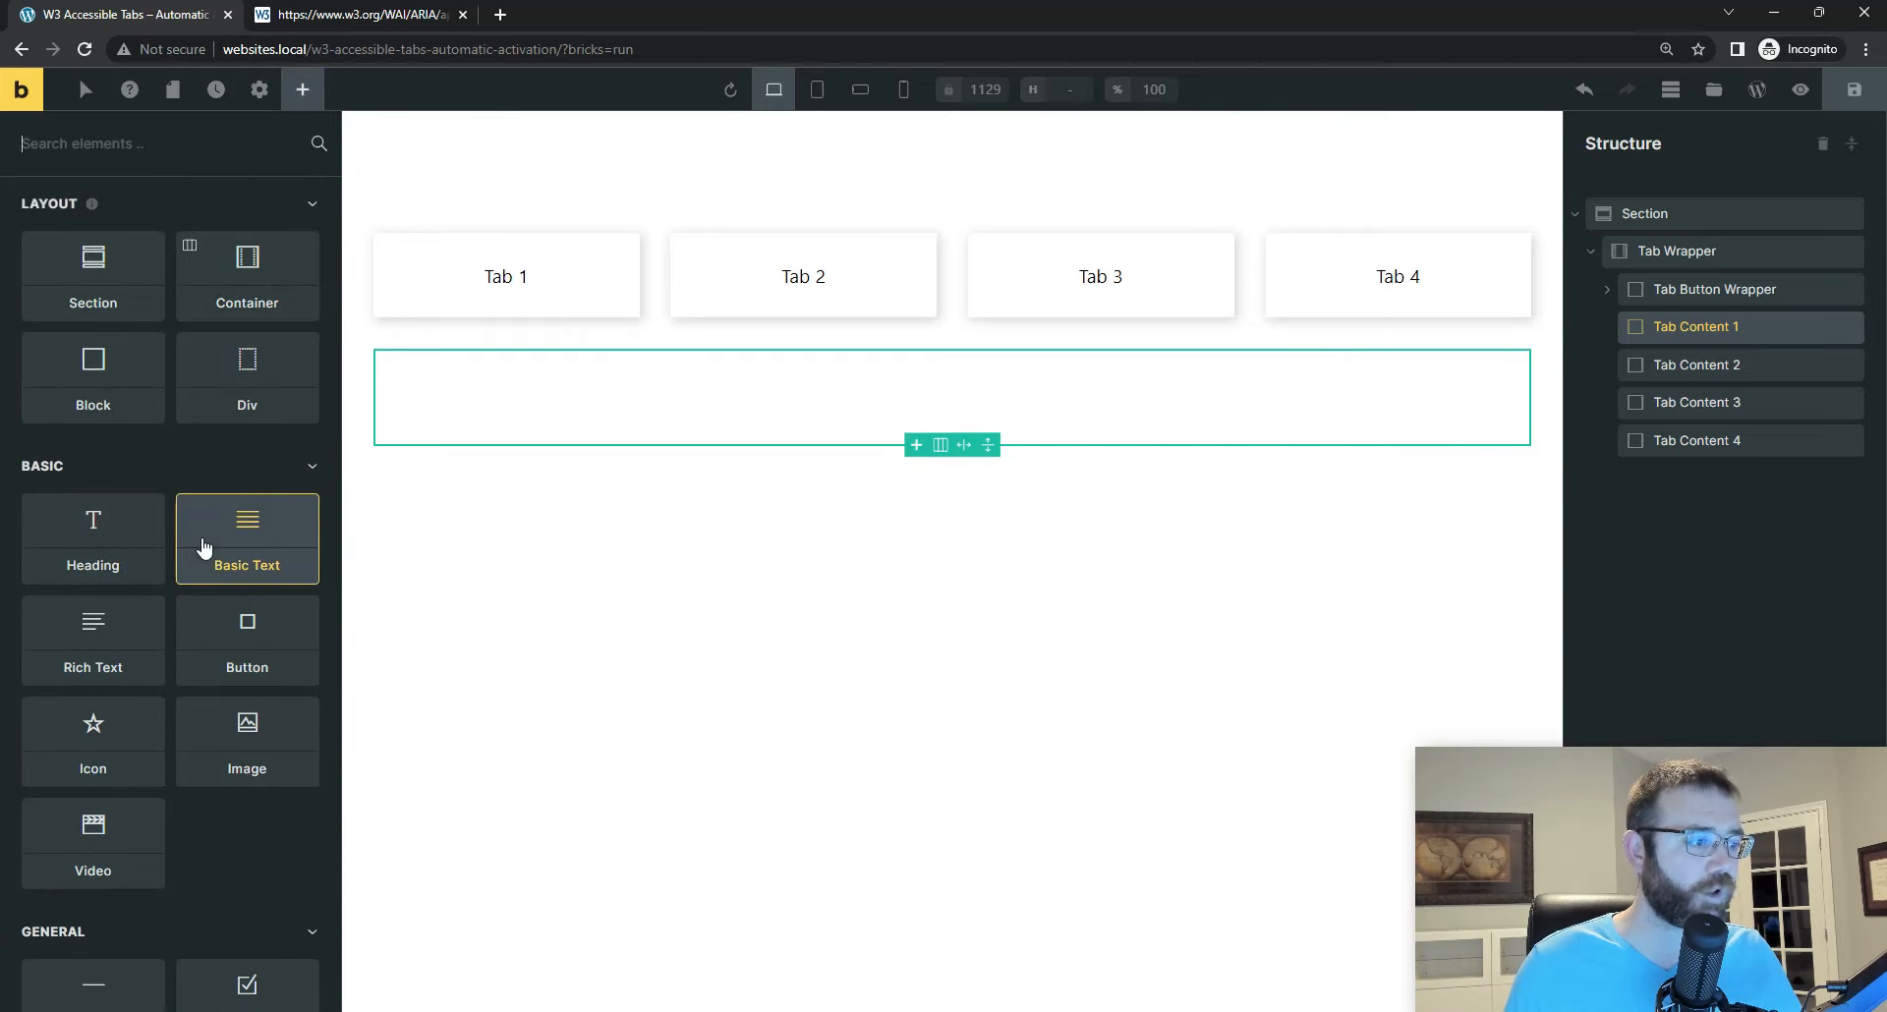
scroll(204, 548, down, 1)
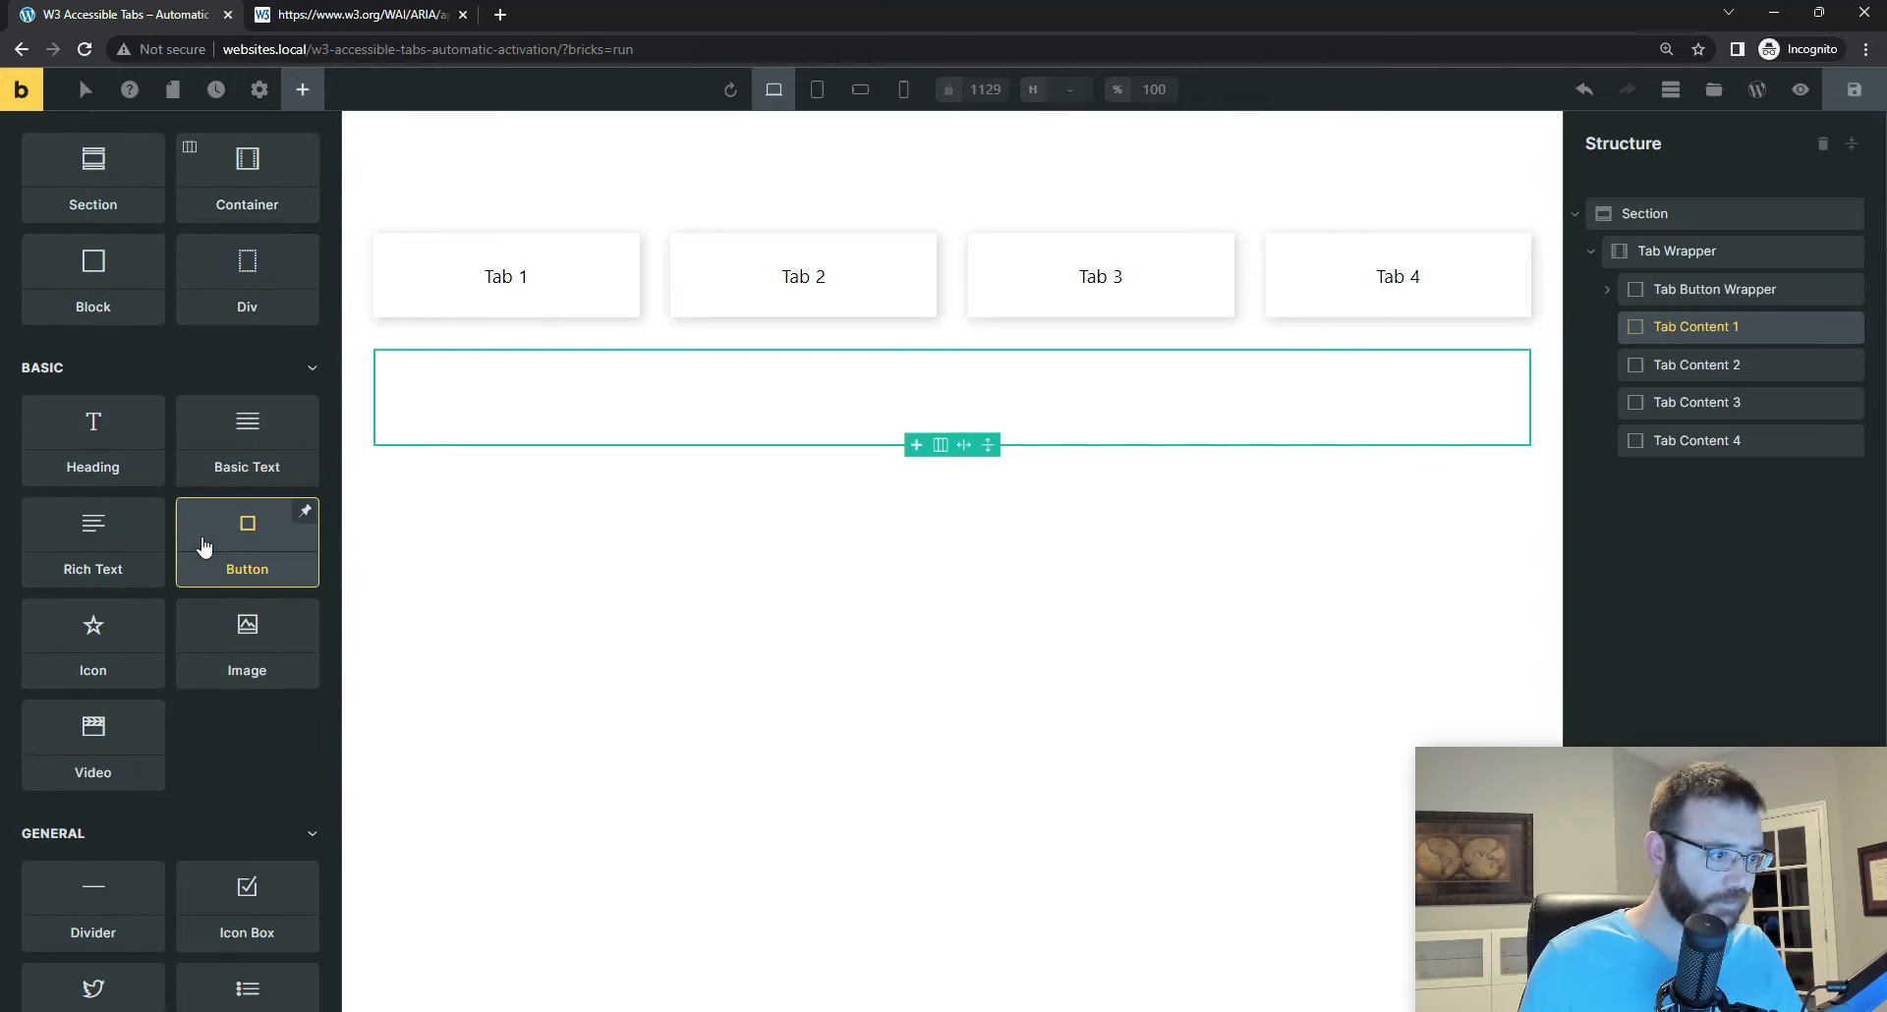
scroll(204, 547, up, 1)
text(pr)
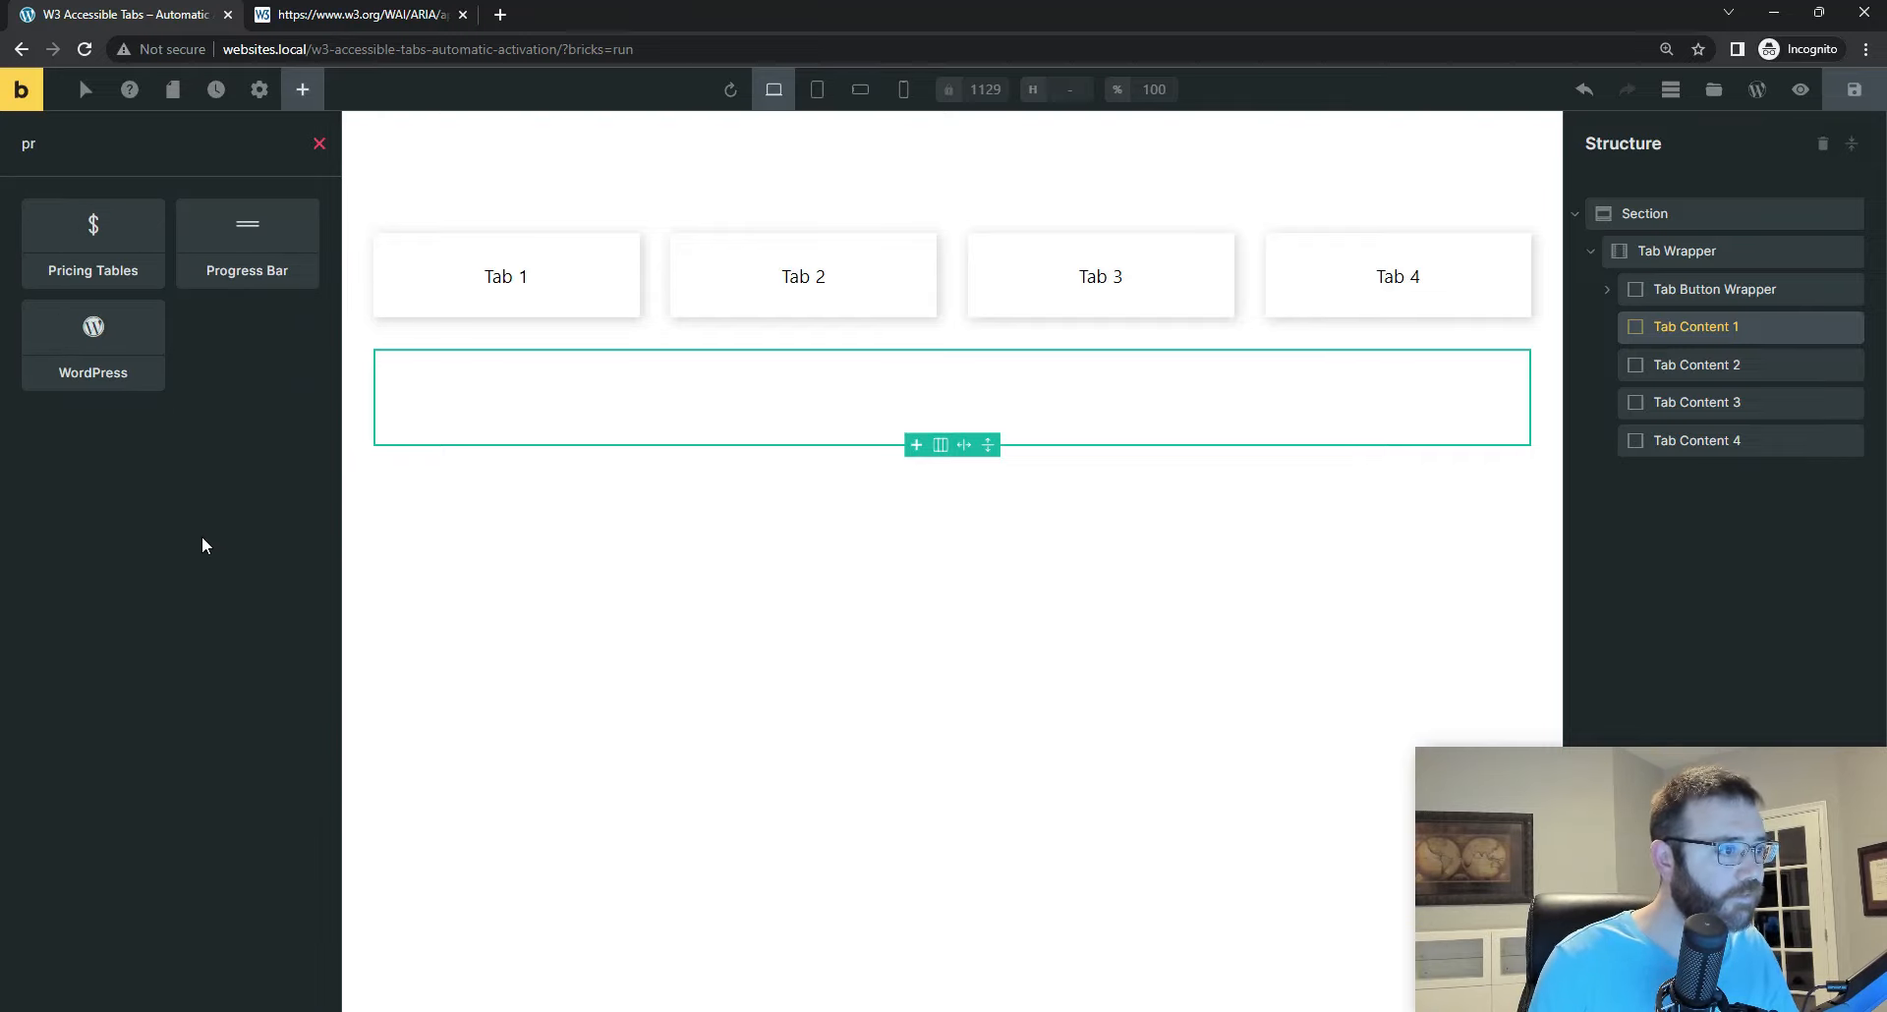
click(99, 246)
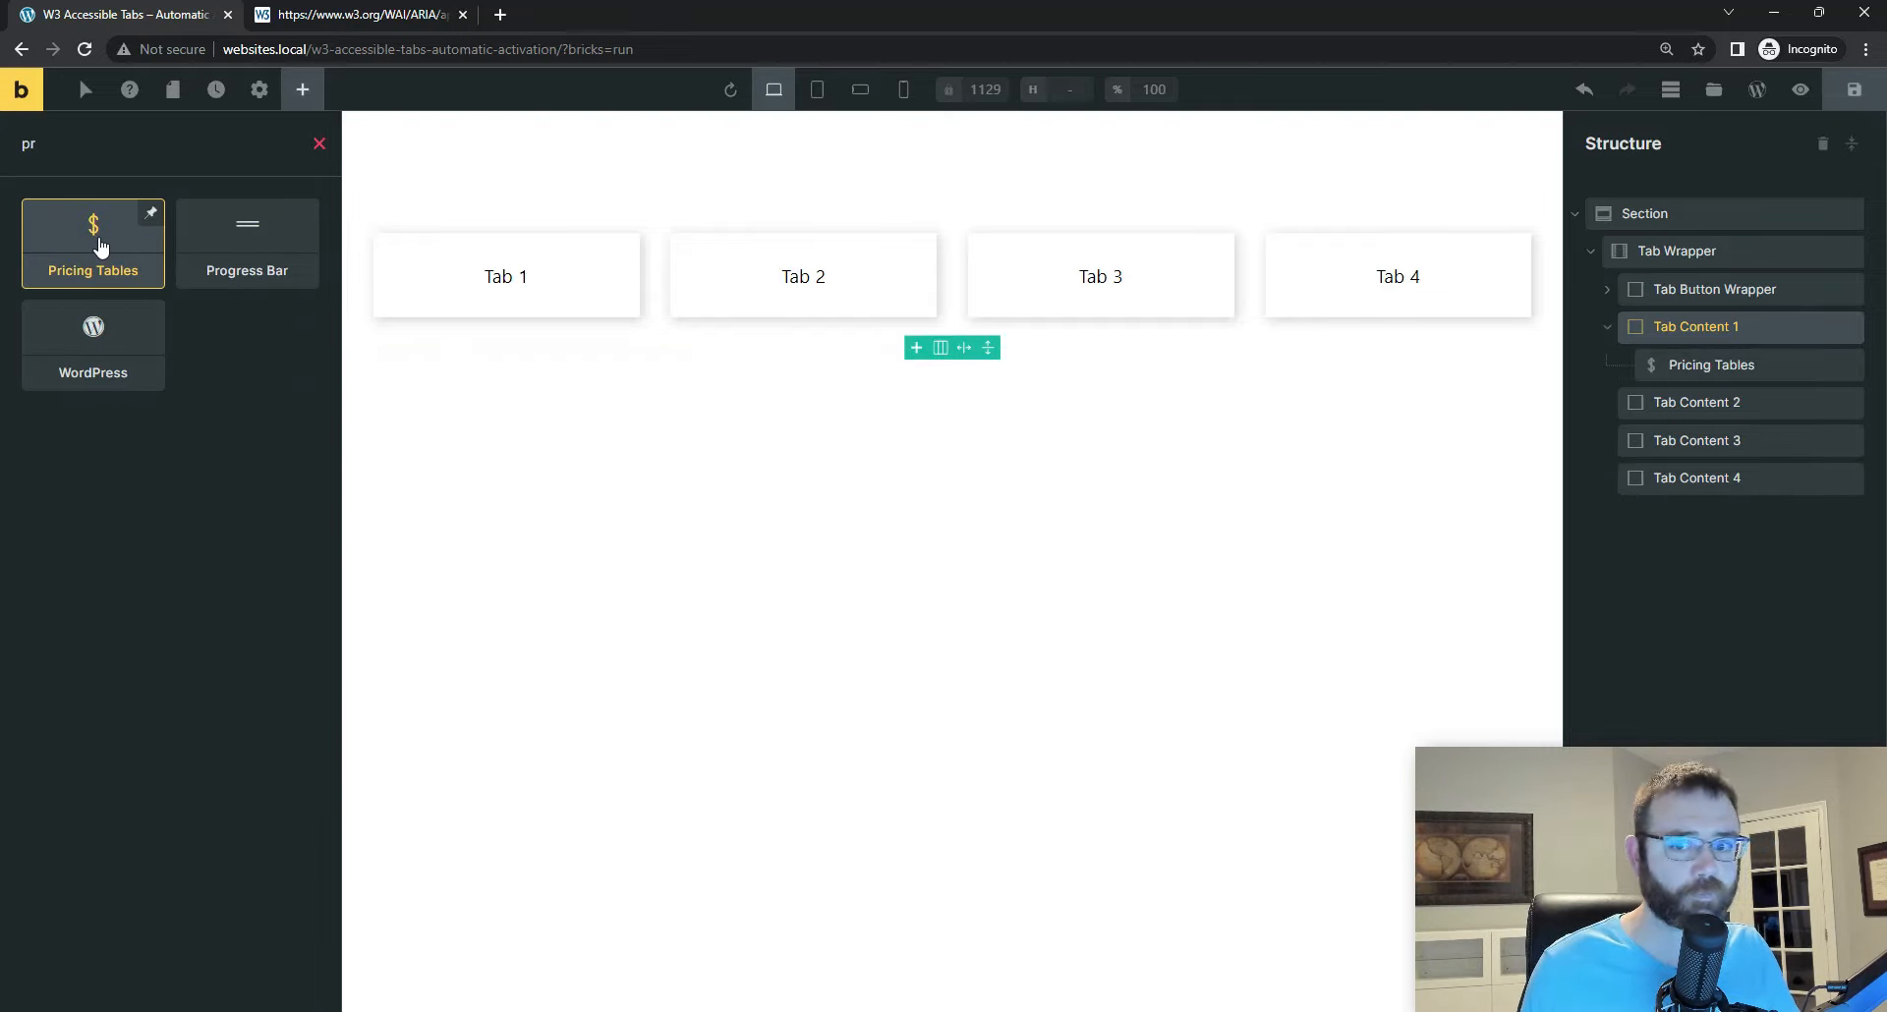
click(1677, 362)
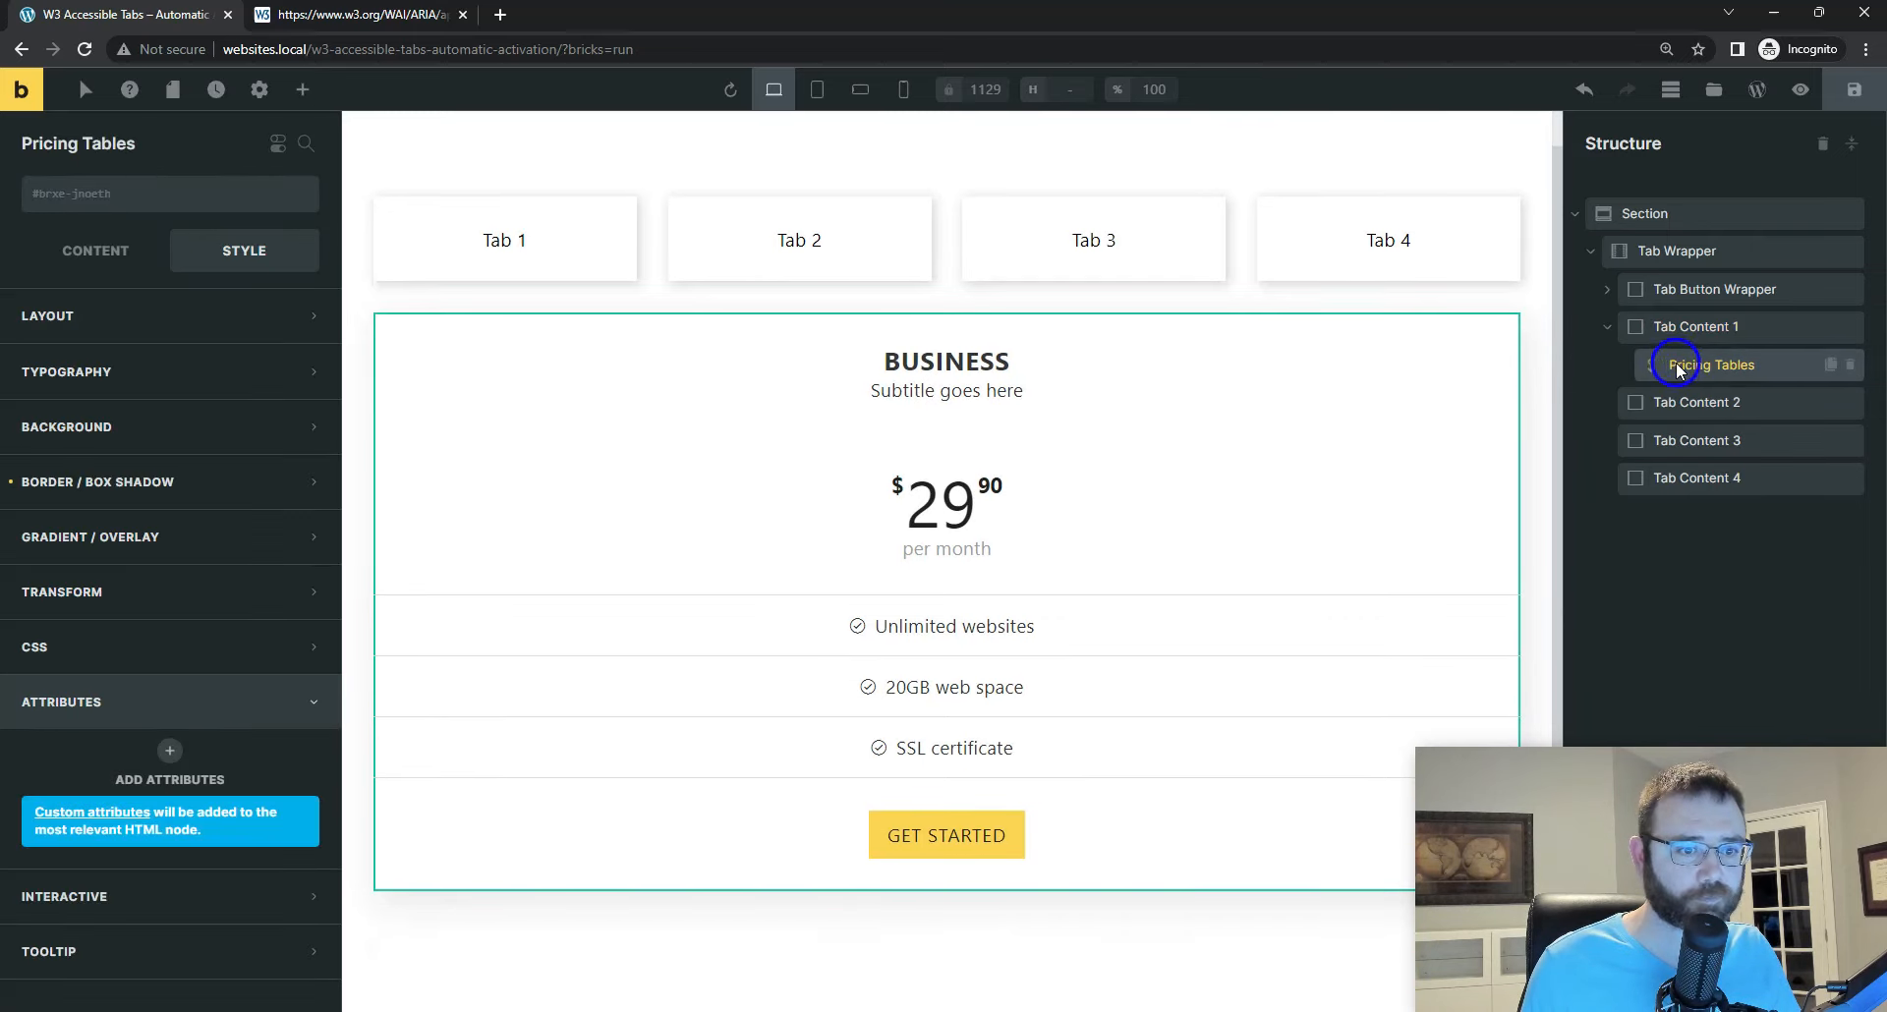
click(1850, 366)
Step: Add an Icon Box element inside Tab Content 1
click(1785, 327)
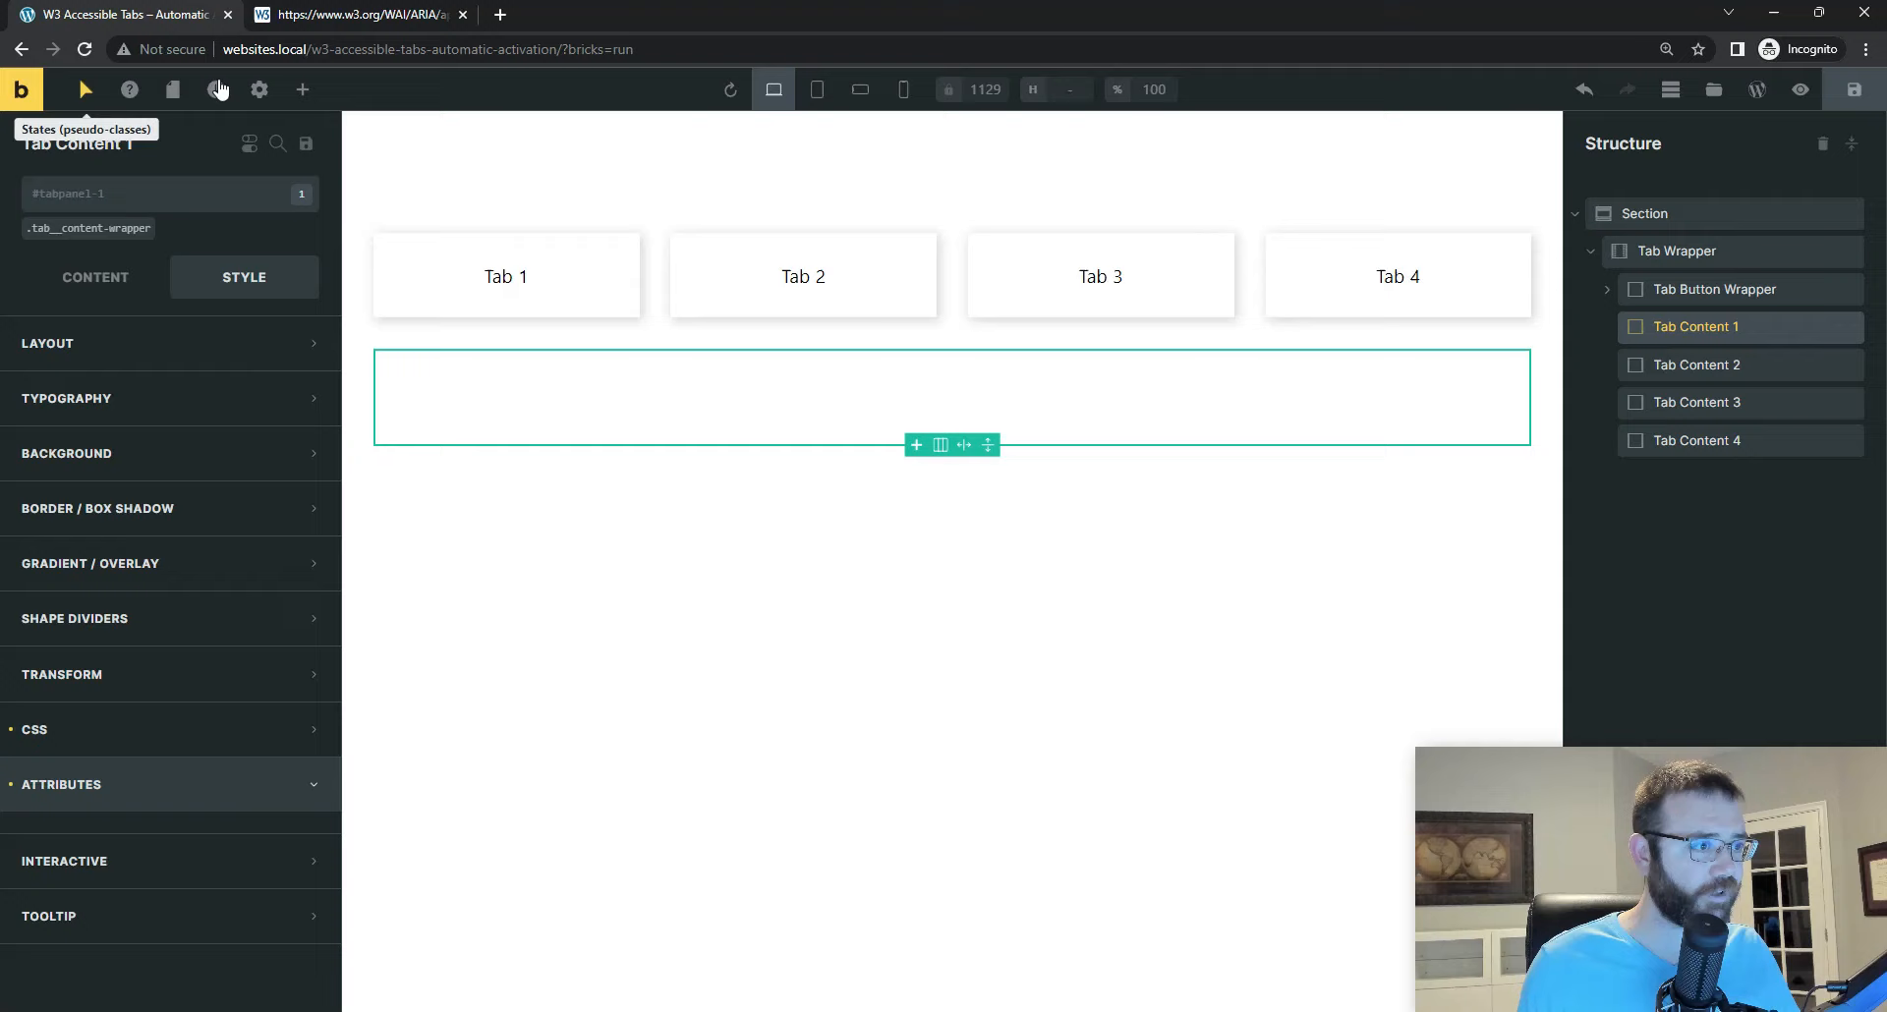
click(303, 91)
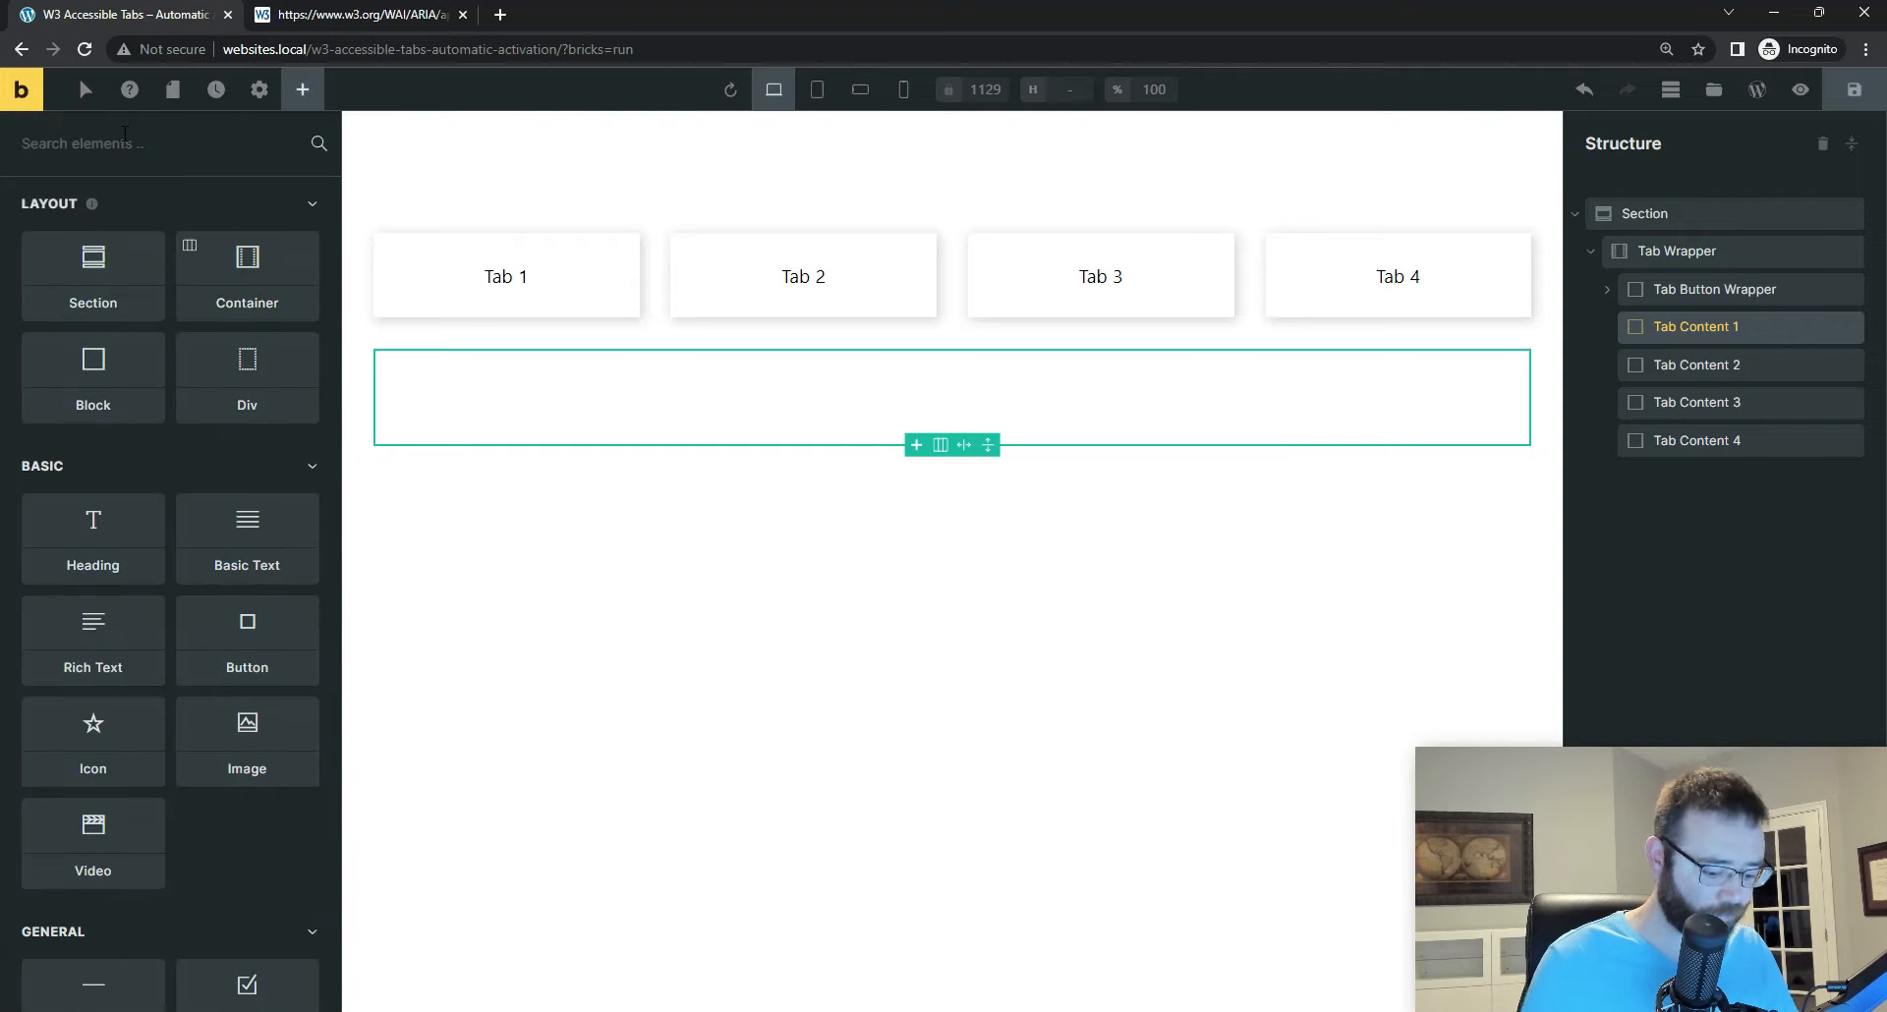
text(ico)
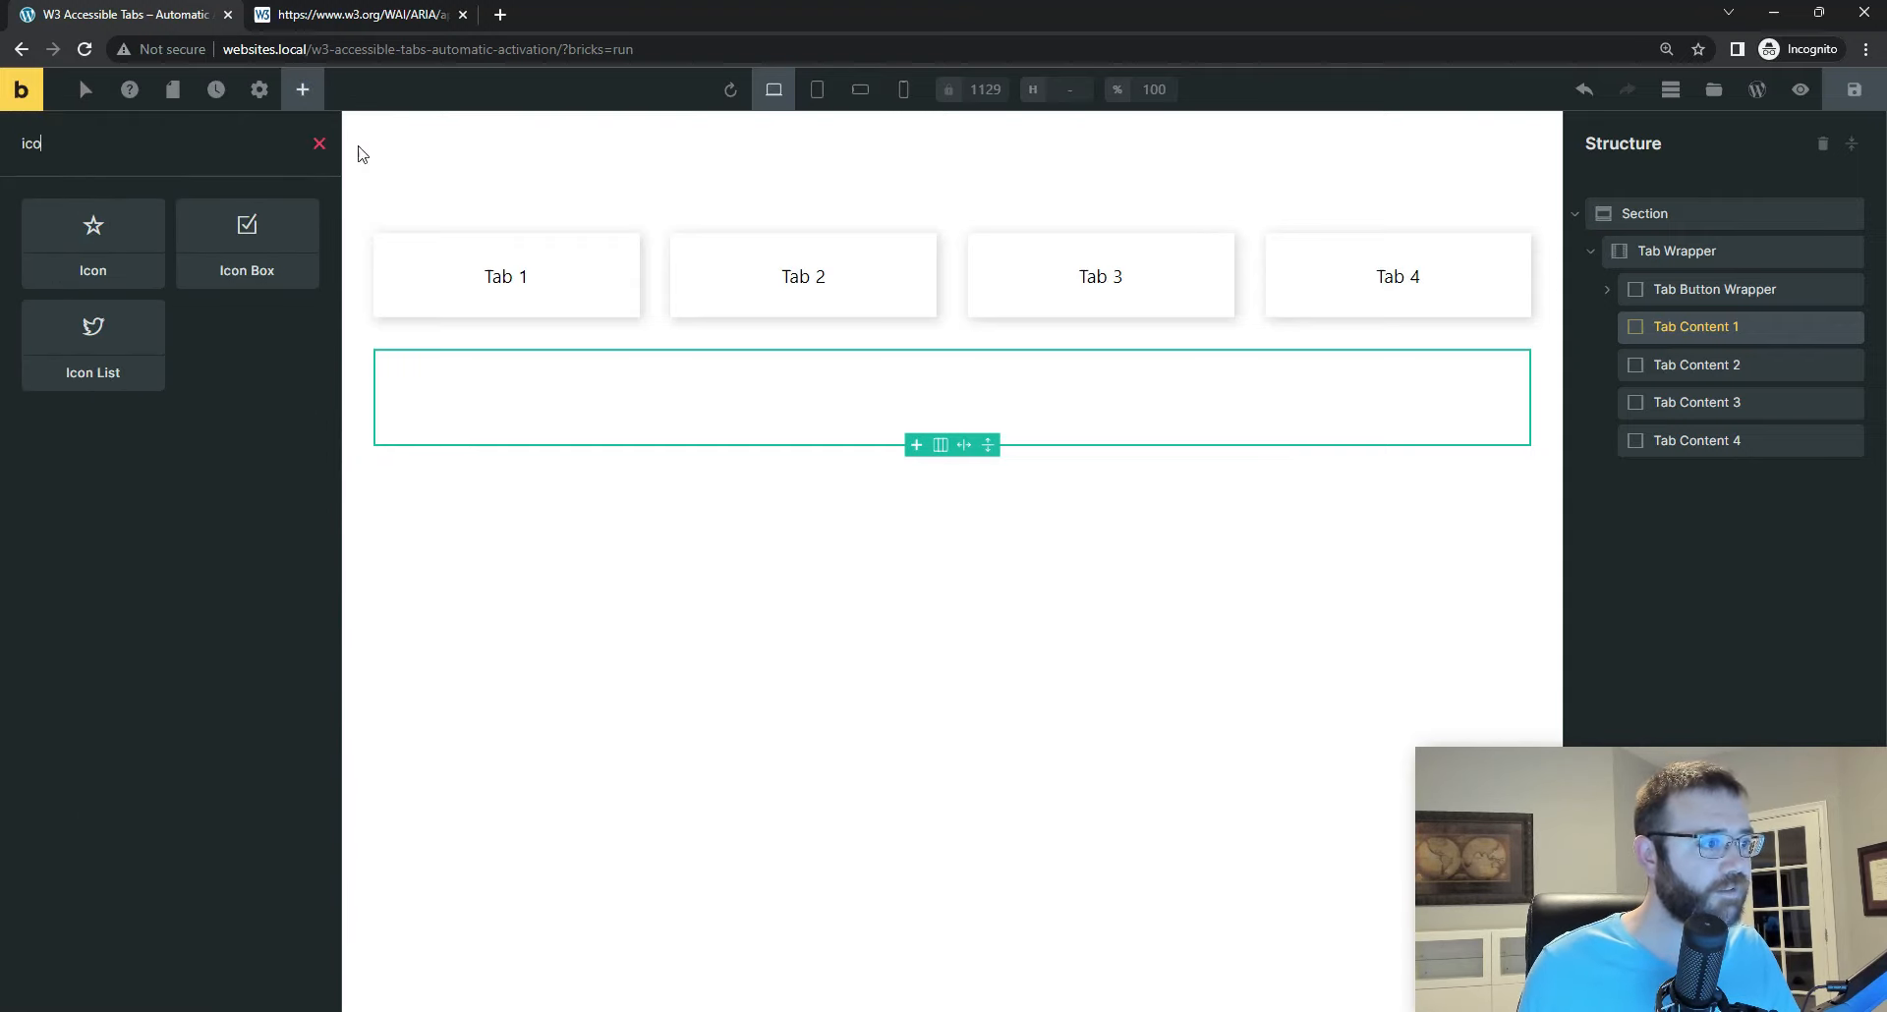
click(254, 253)
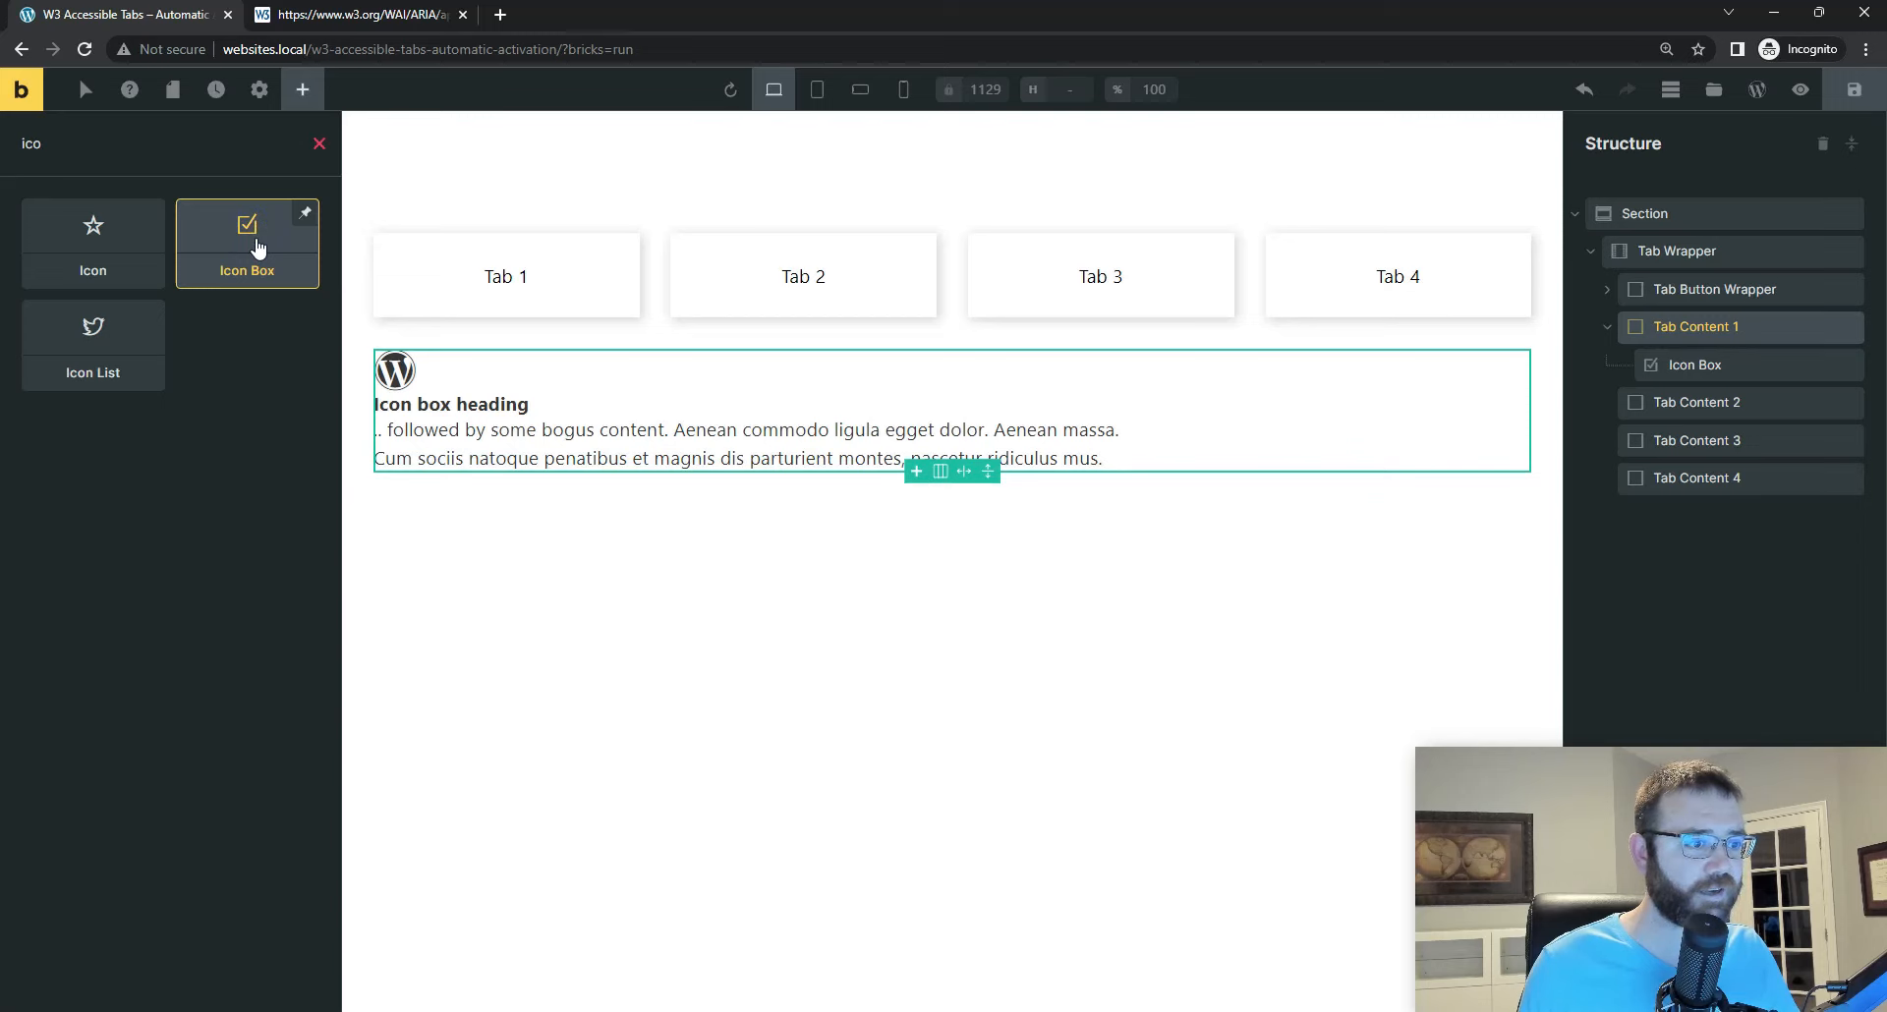
Step: Change the icon box heading in Tab Content 1 to "Tab Content #1" and save the page
click(1700, 360)
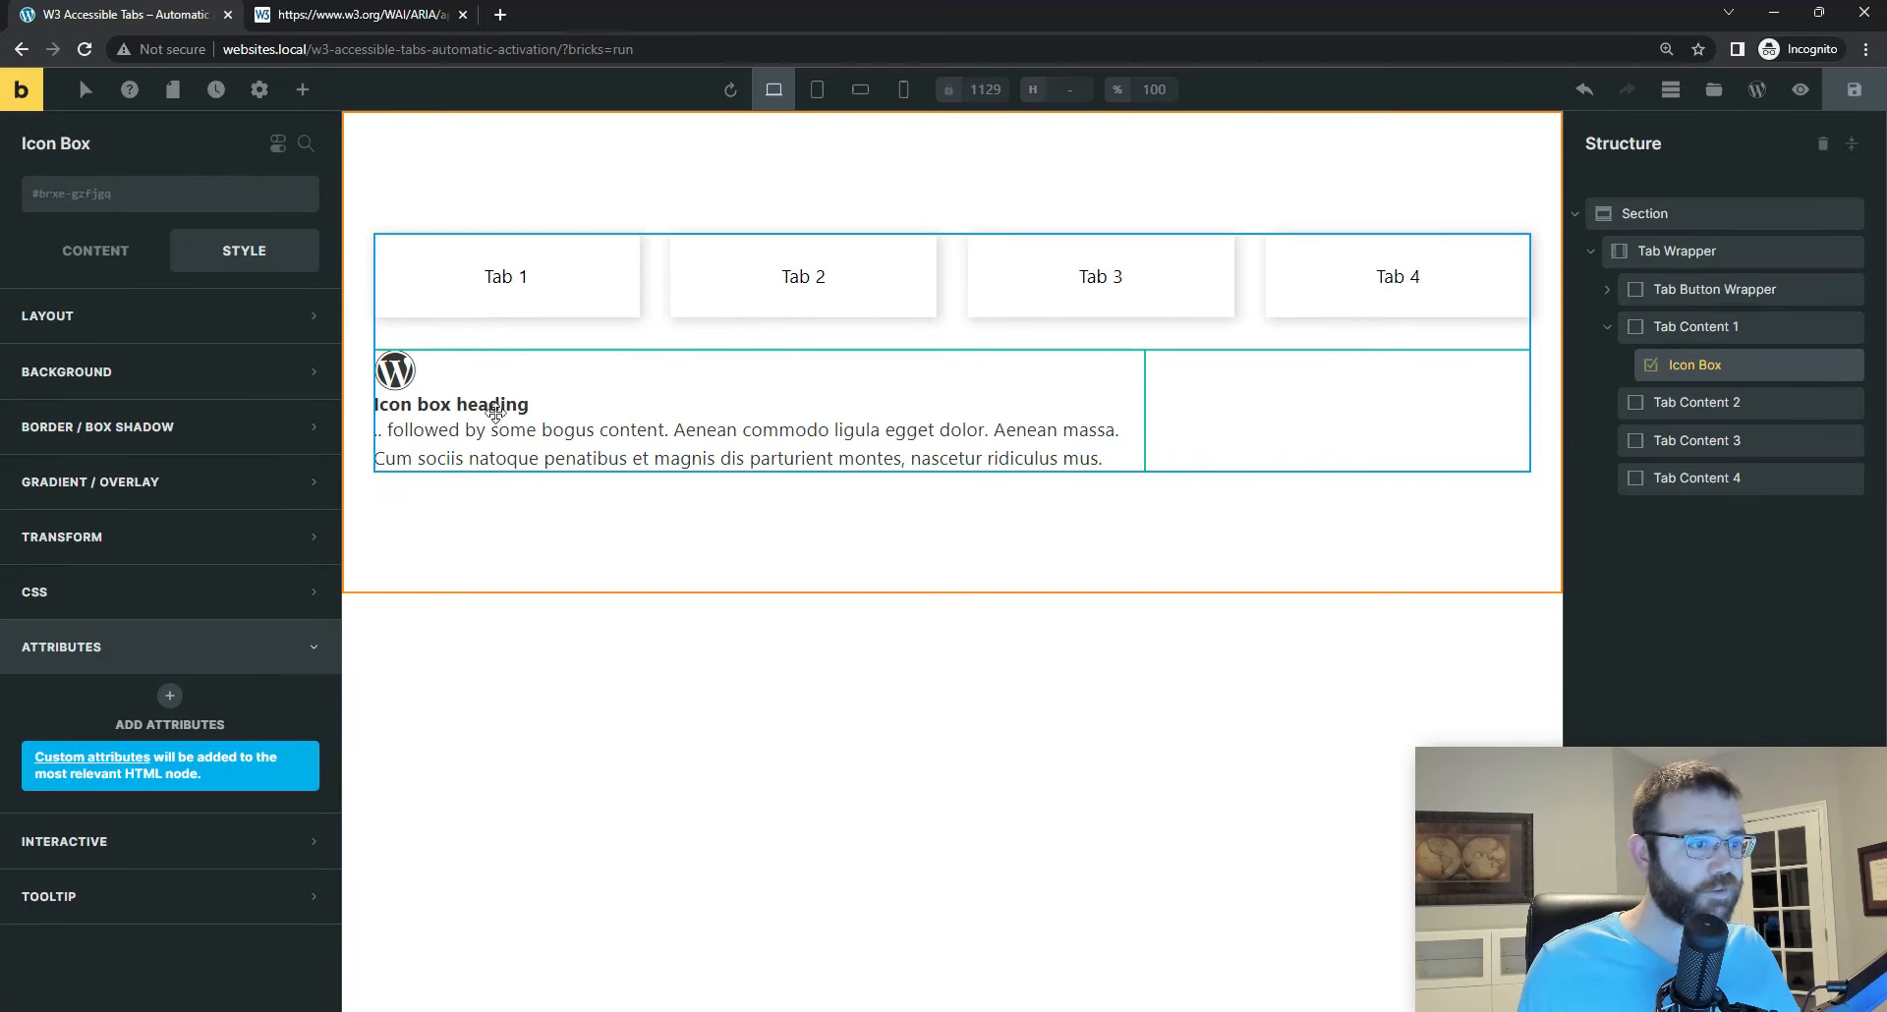
click(99, 258)
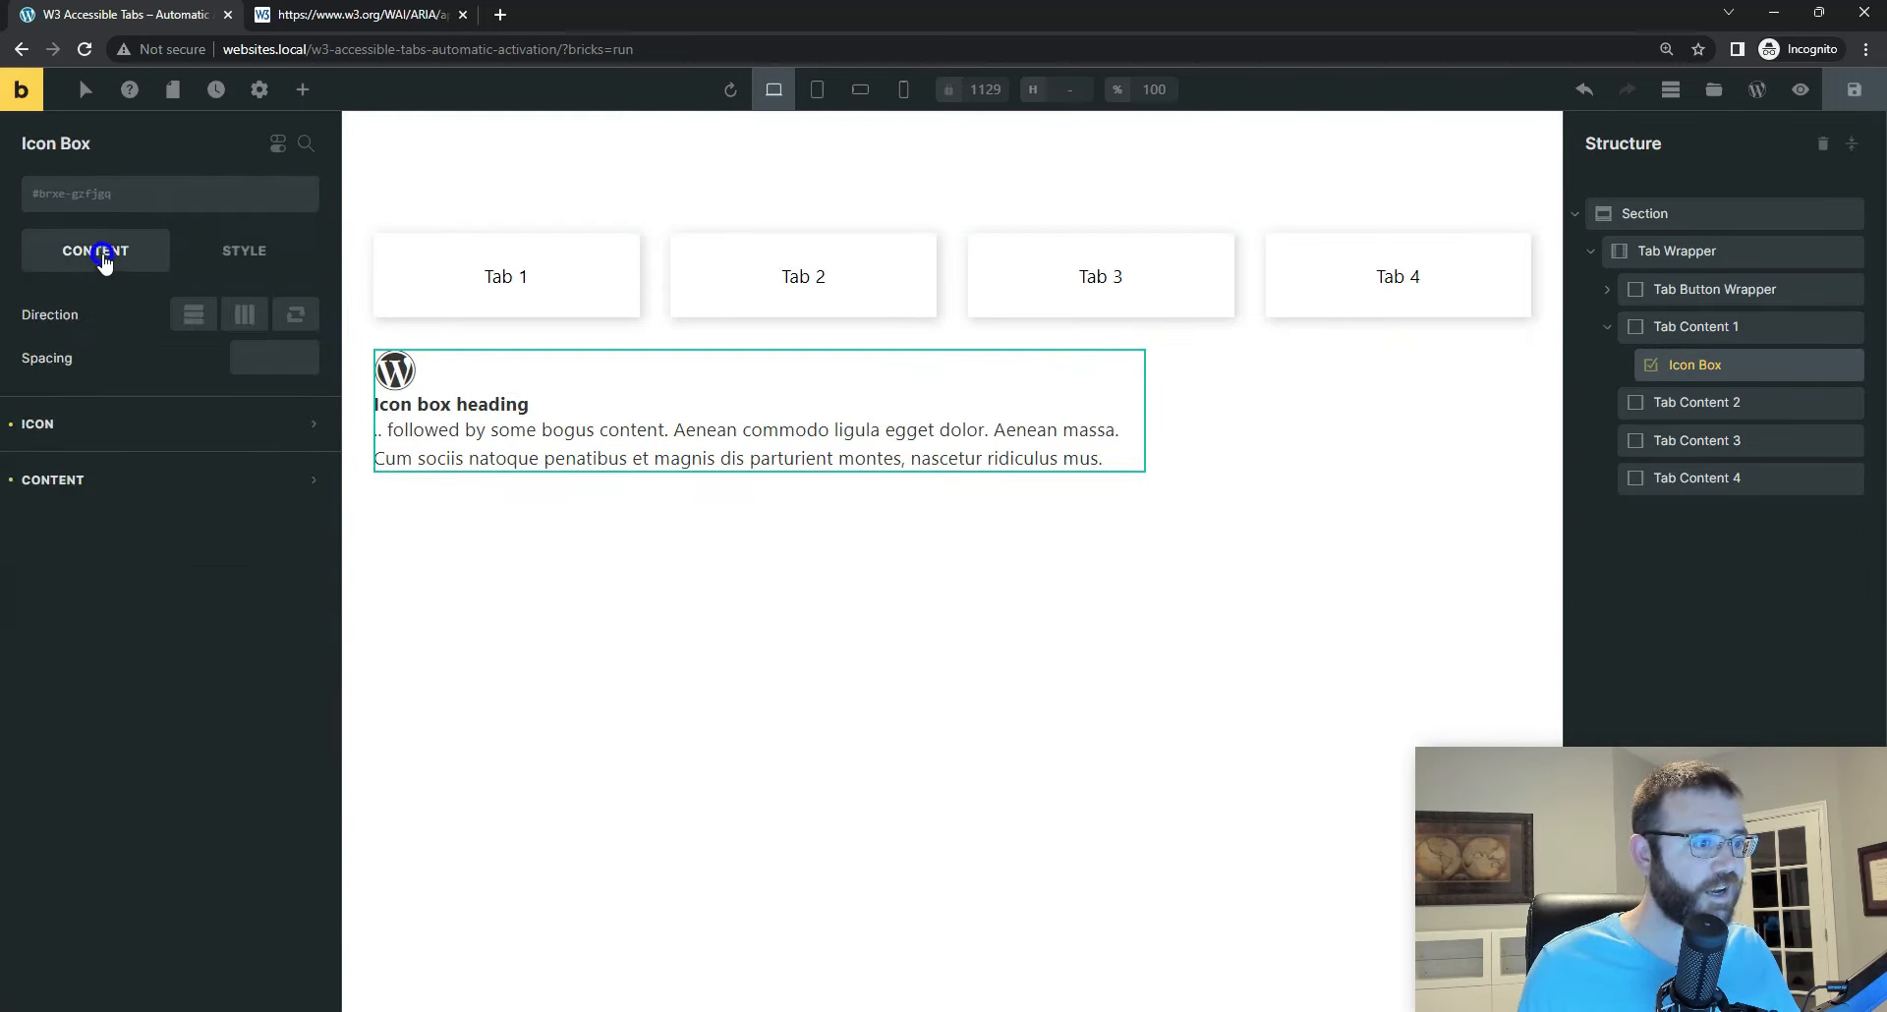
click(76, 480)
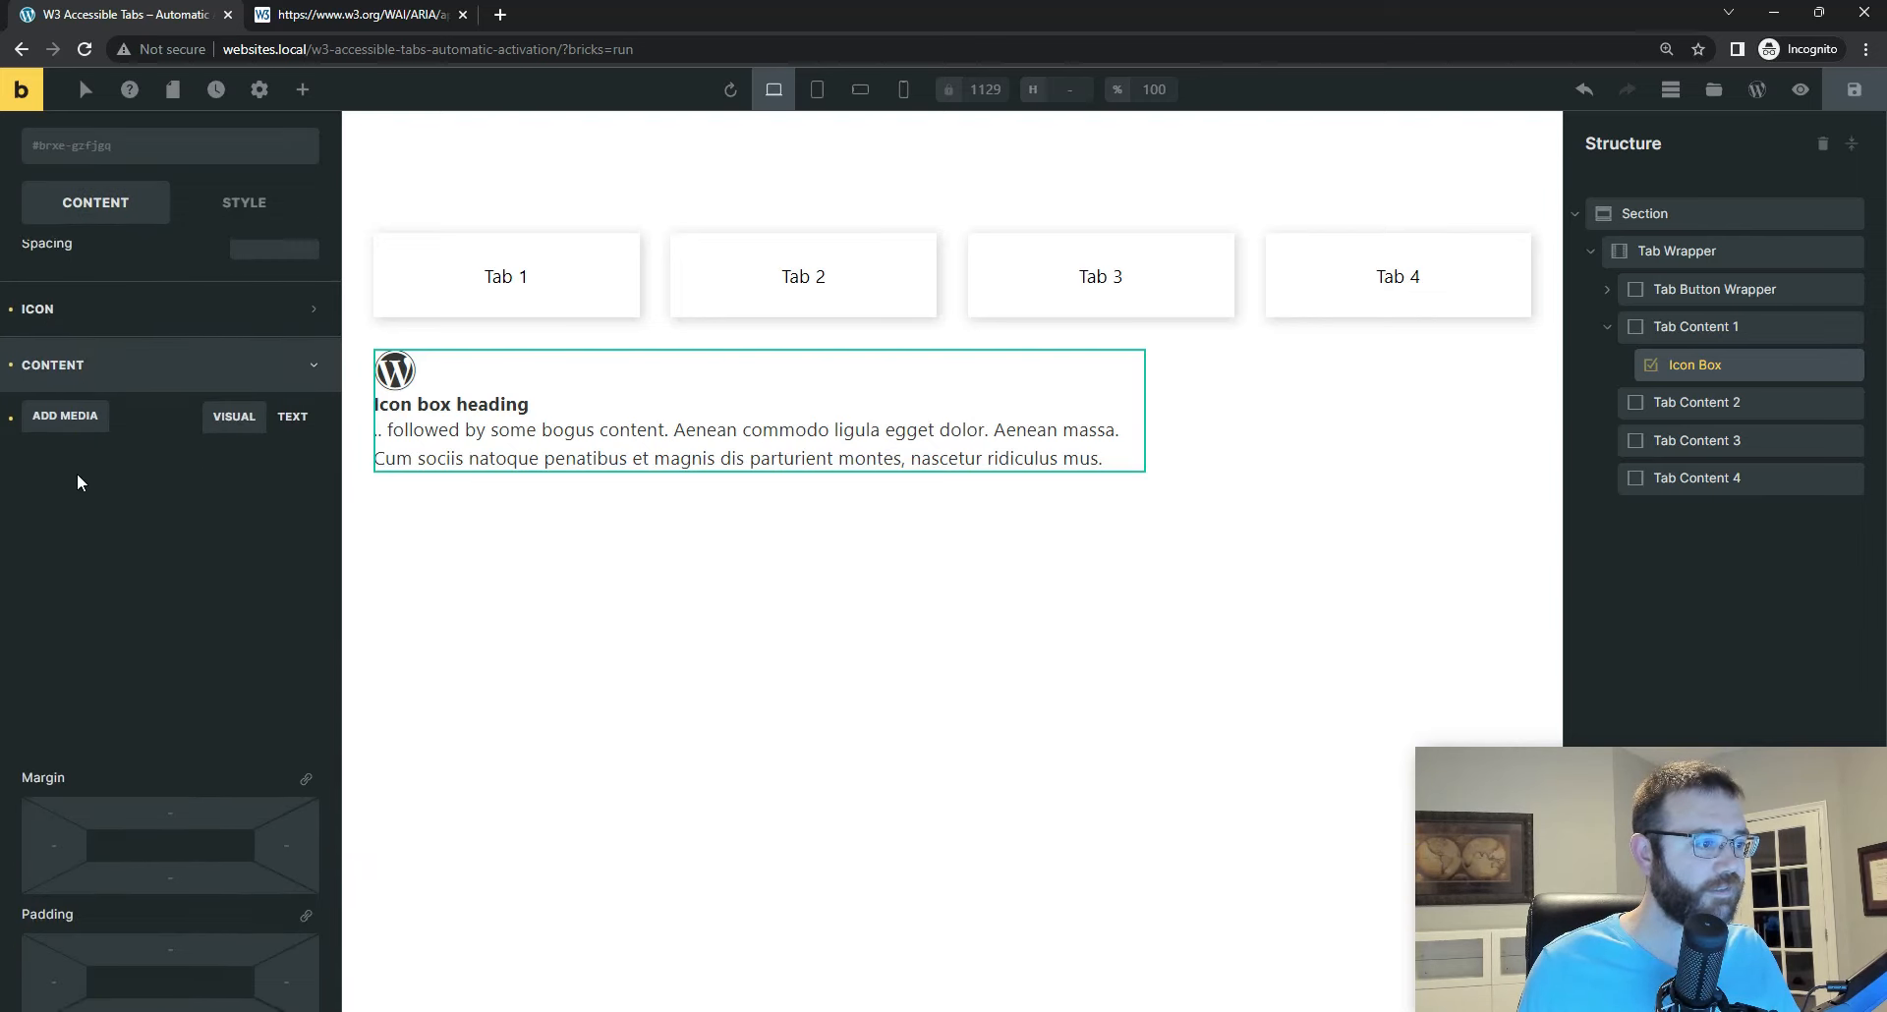
scroll(89, 470, down, 2)
drag(219, 472, 27, 425)
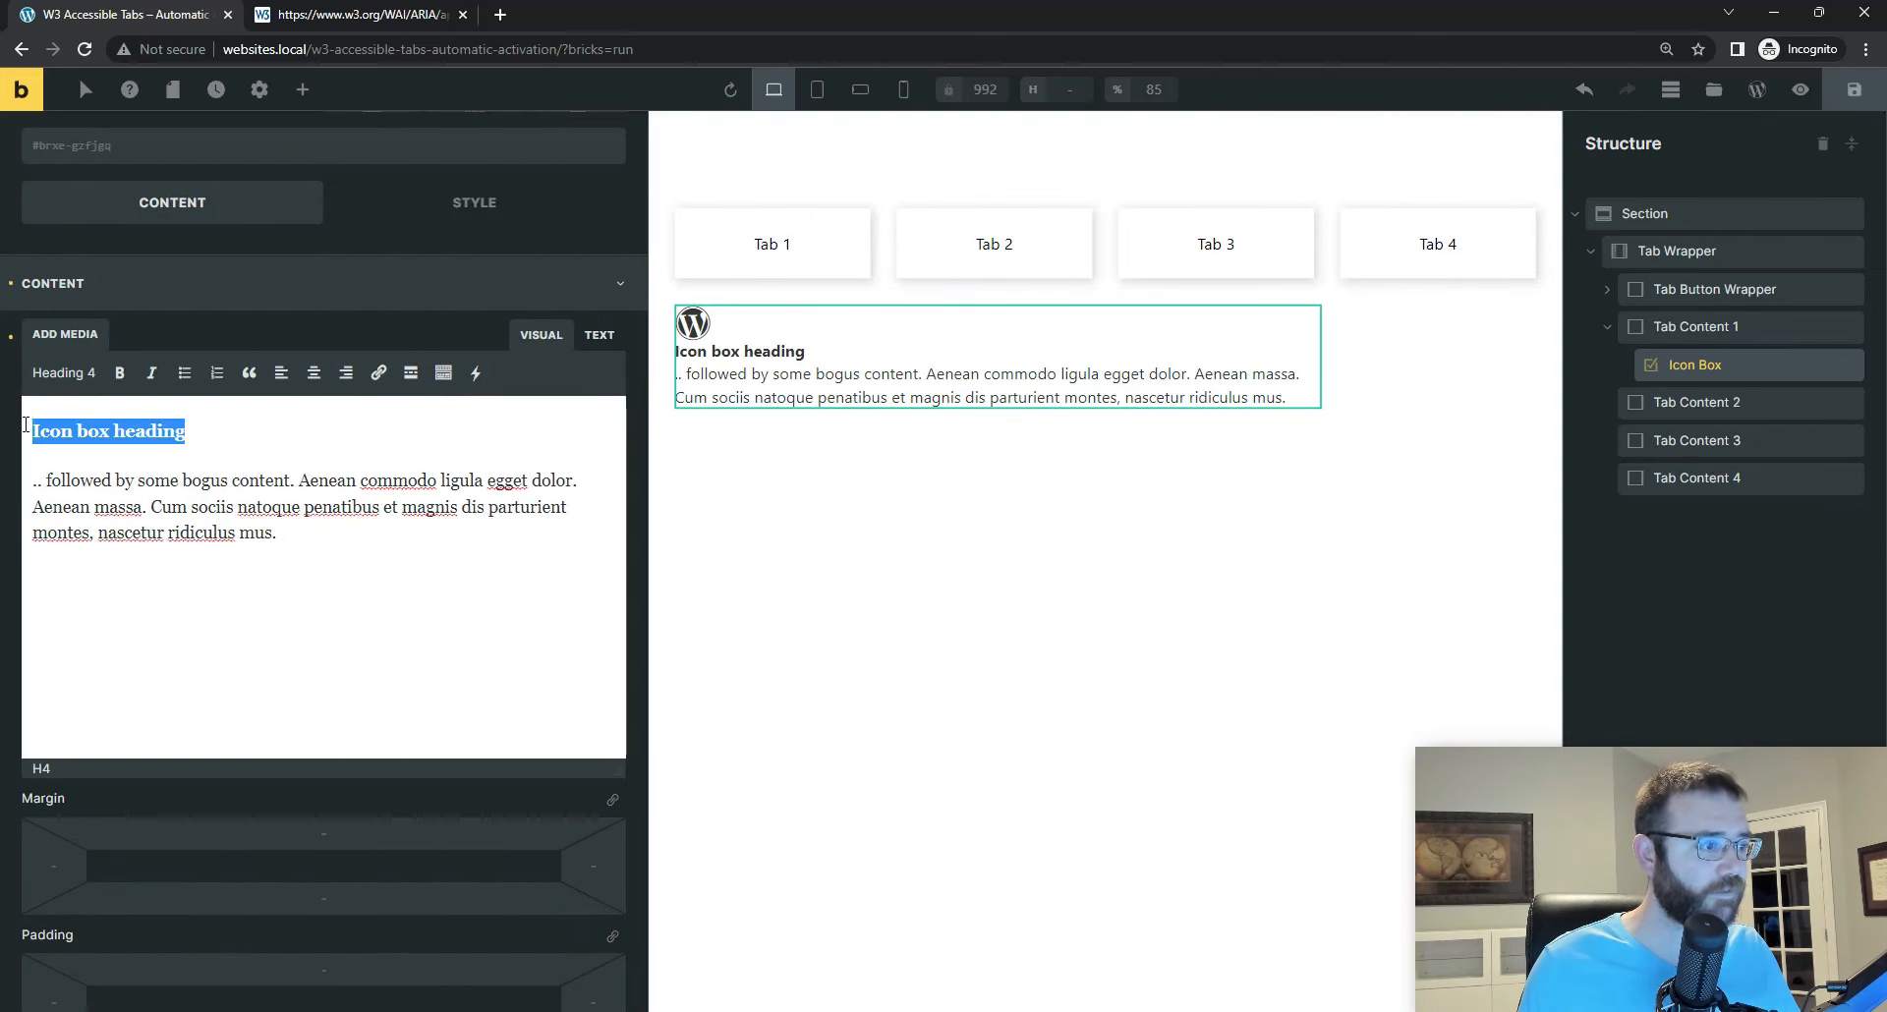
text(Tab)
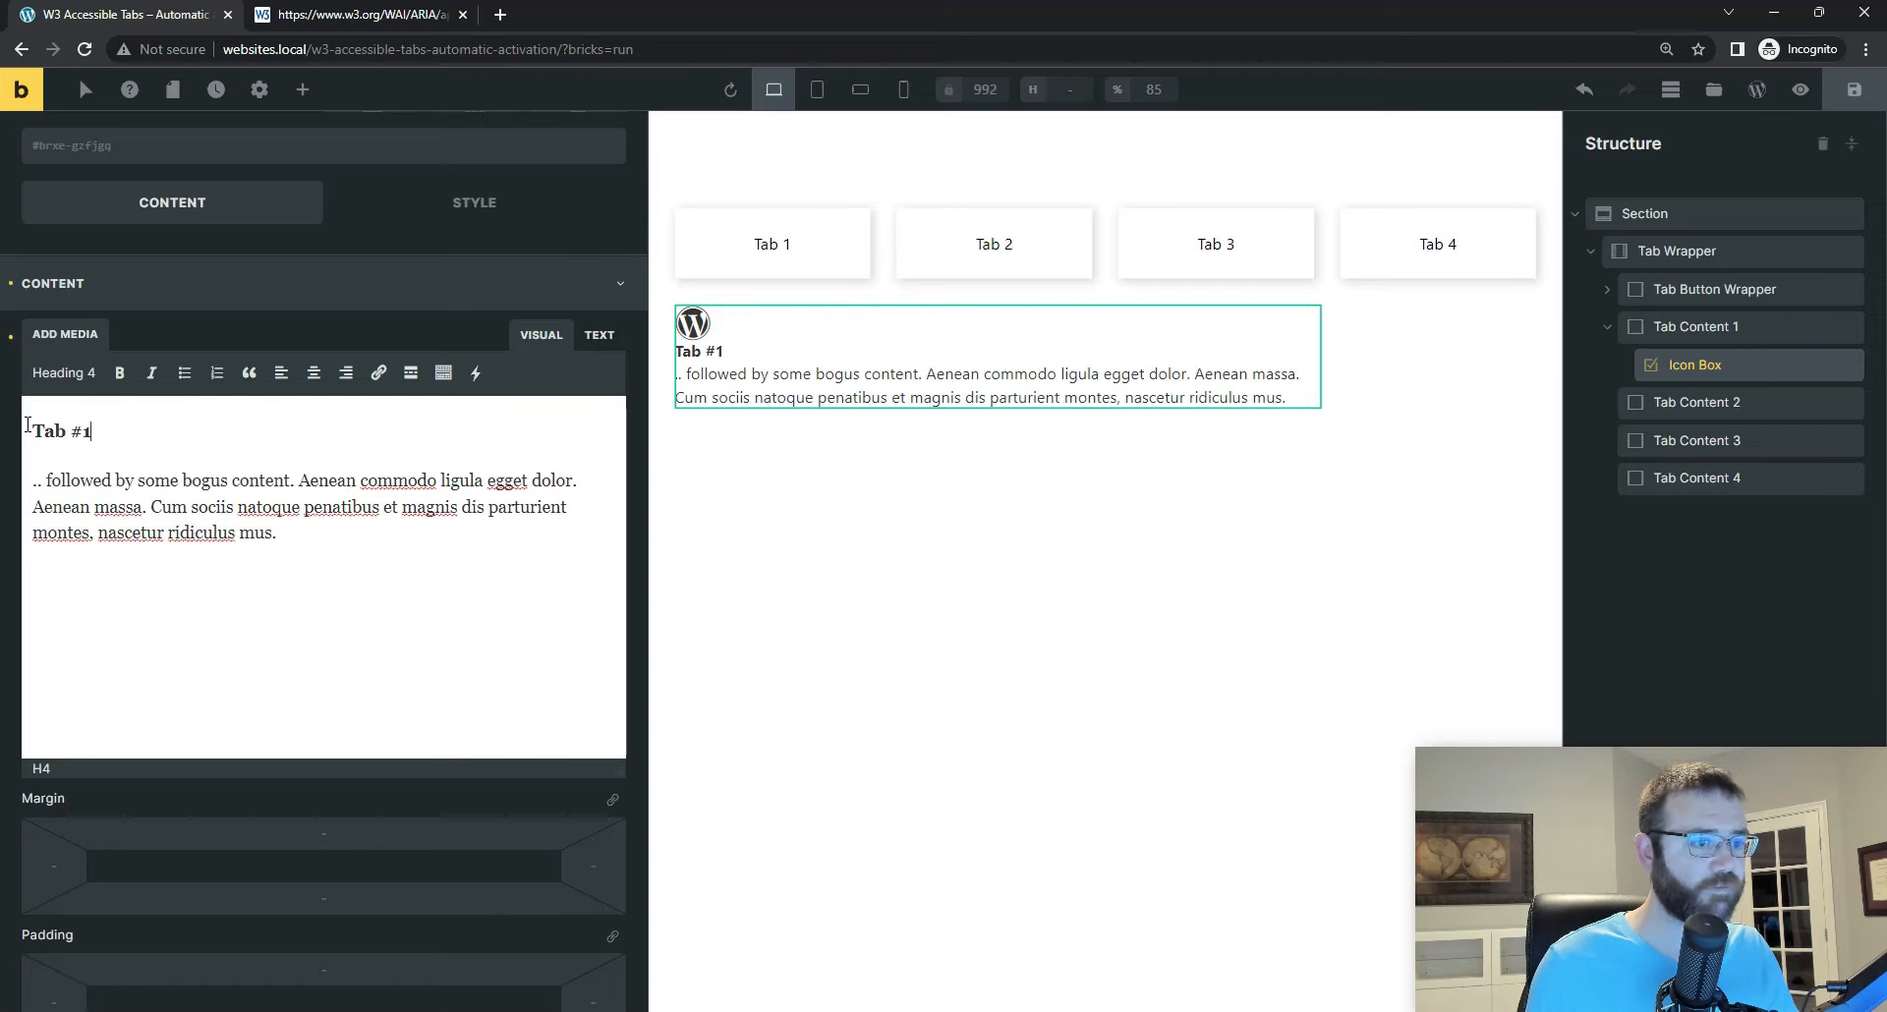
text( #1)
click(66, 432)
text(Content)
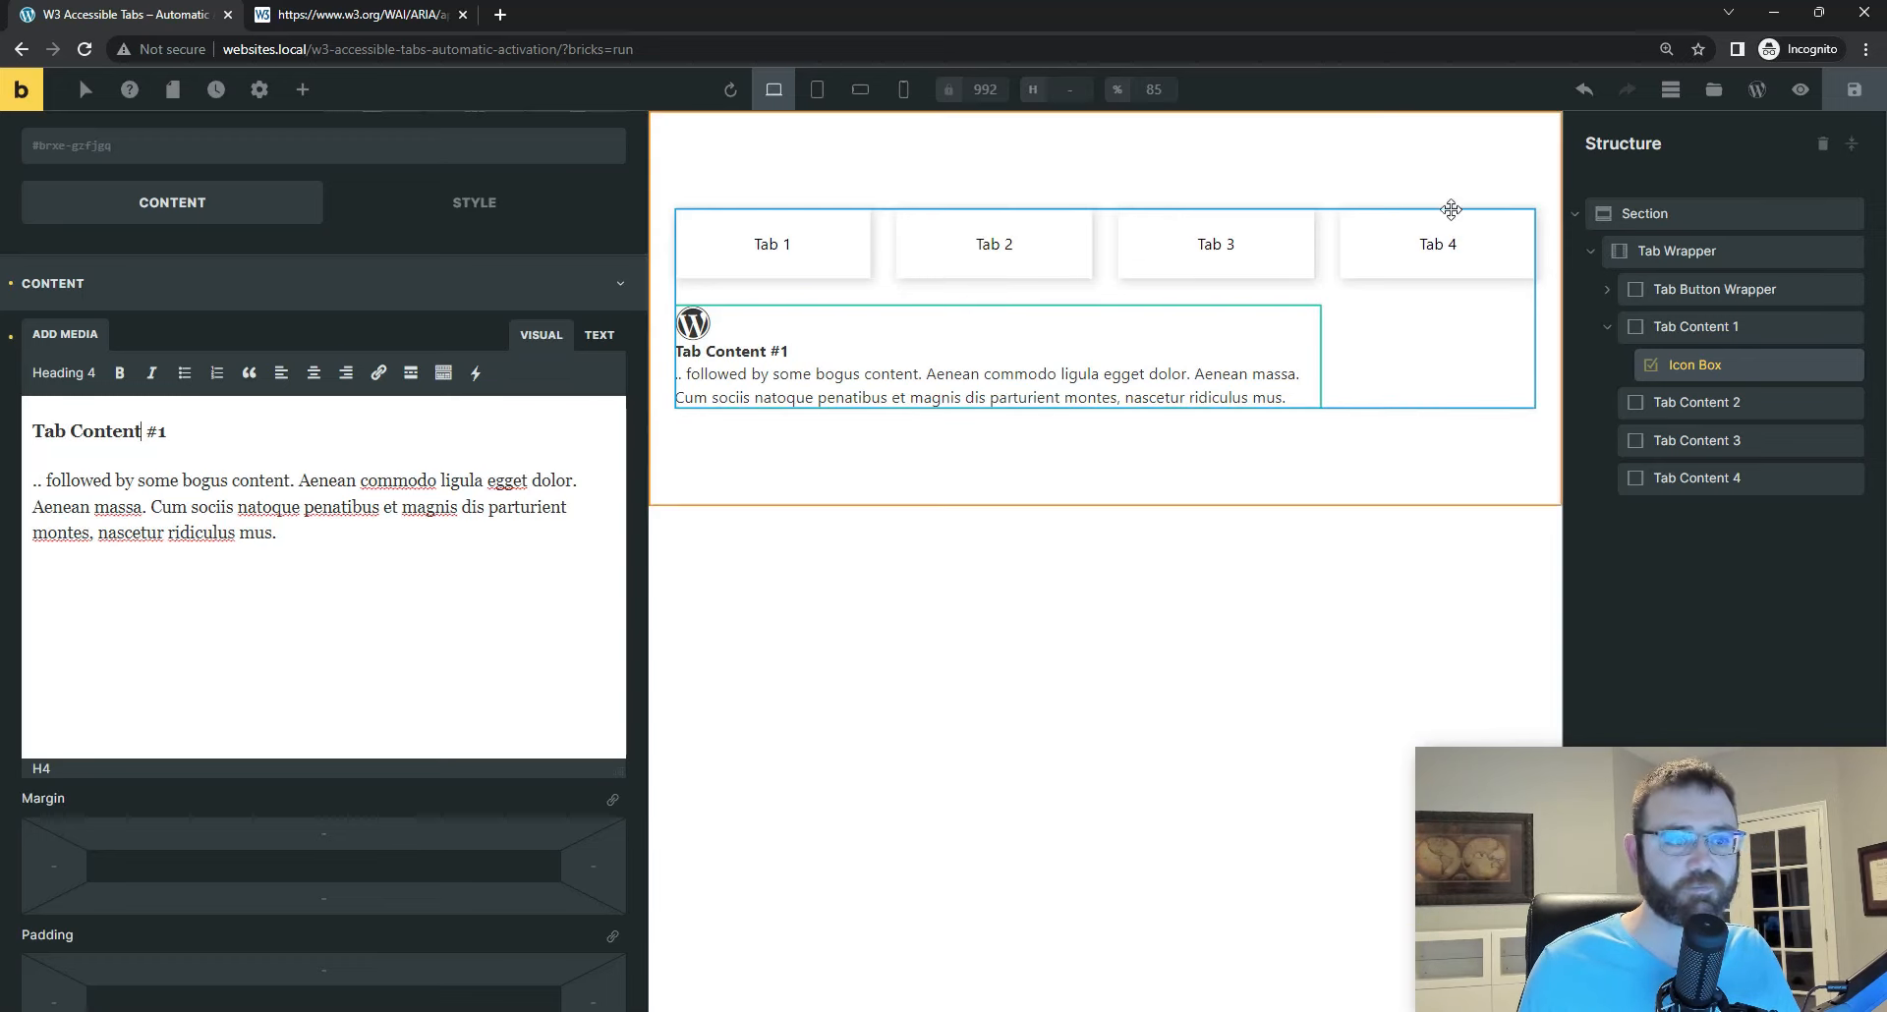
click(1851, 96)
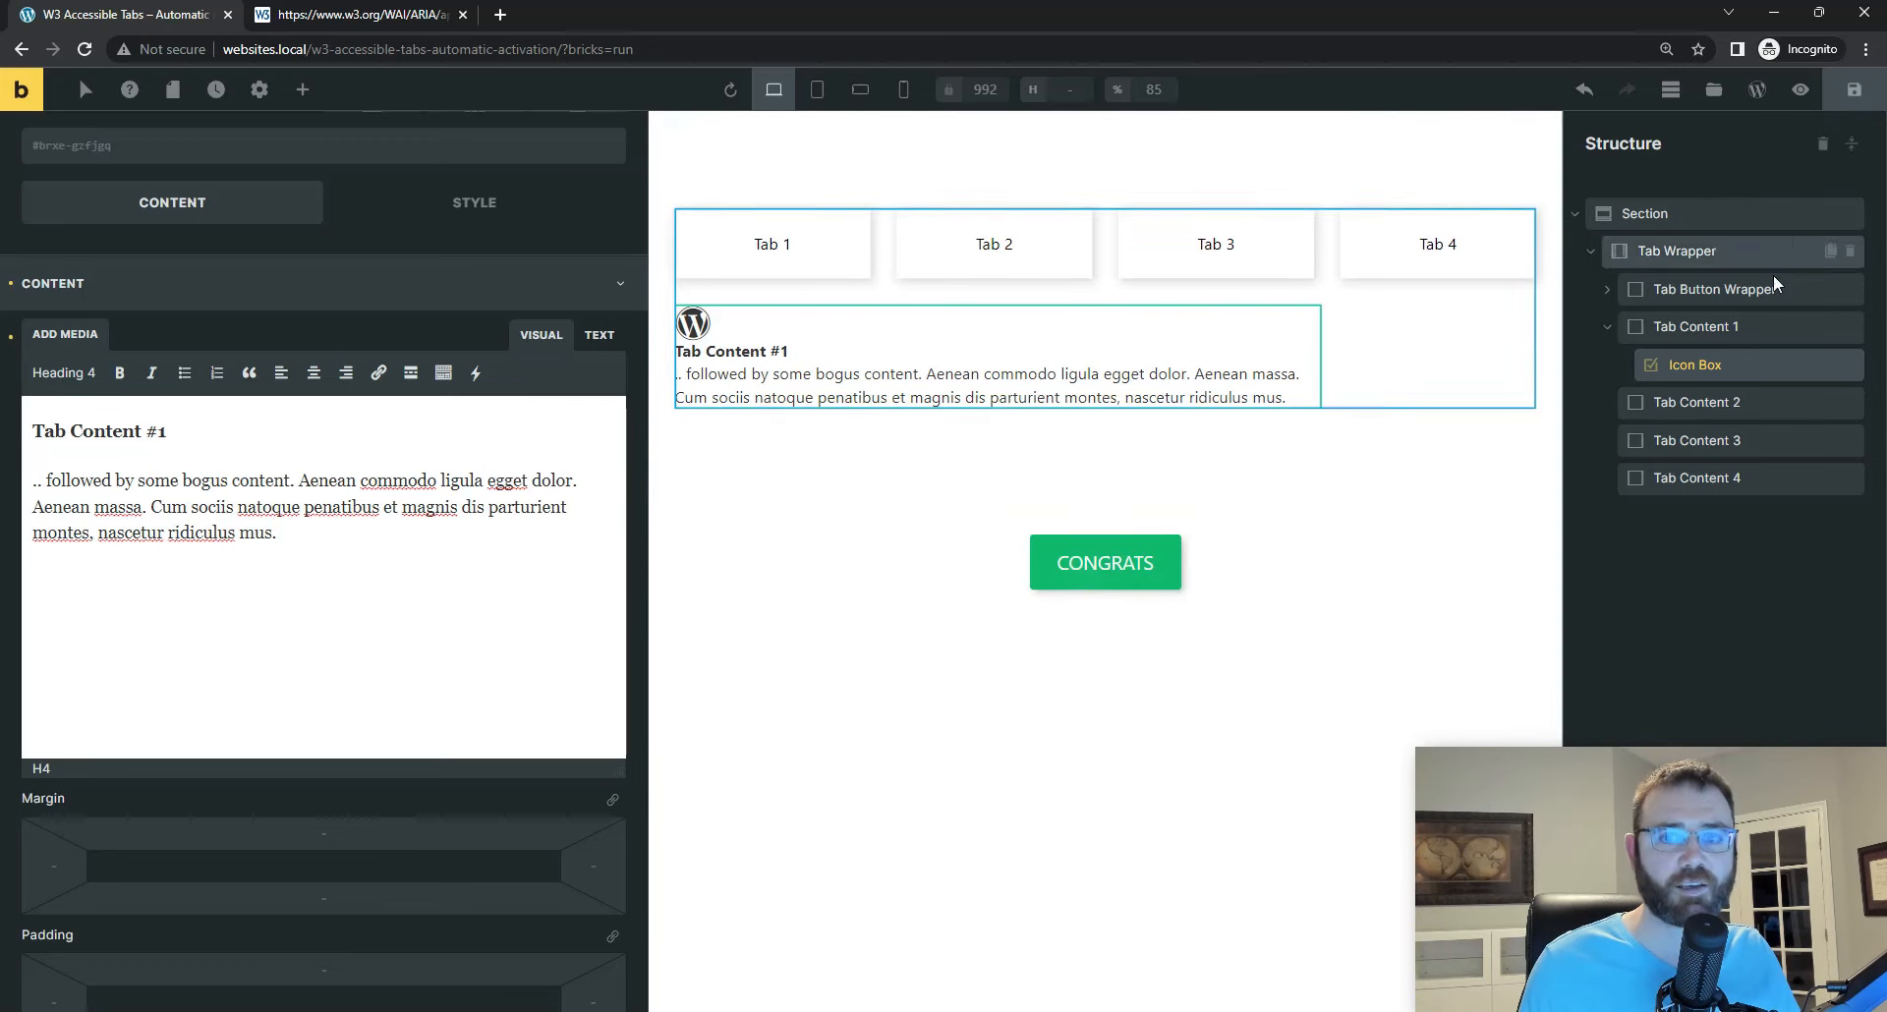
Step: Duplicate the icon box three times and move one copy each into Tab Content 4, Tab Content 3 and Tab Content 2
click(1830, 366)
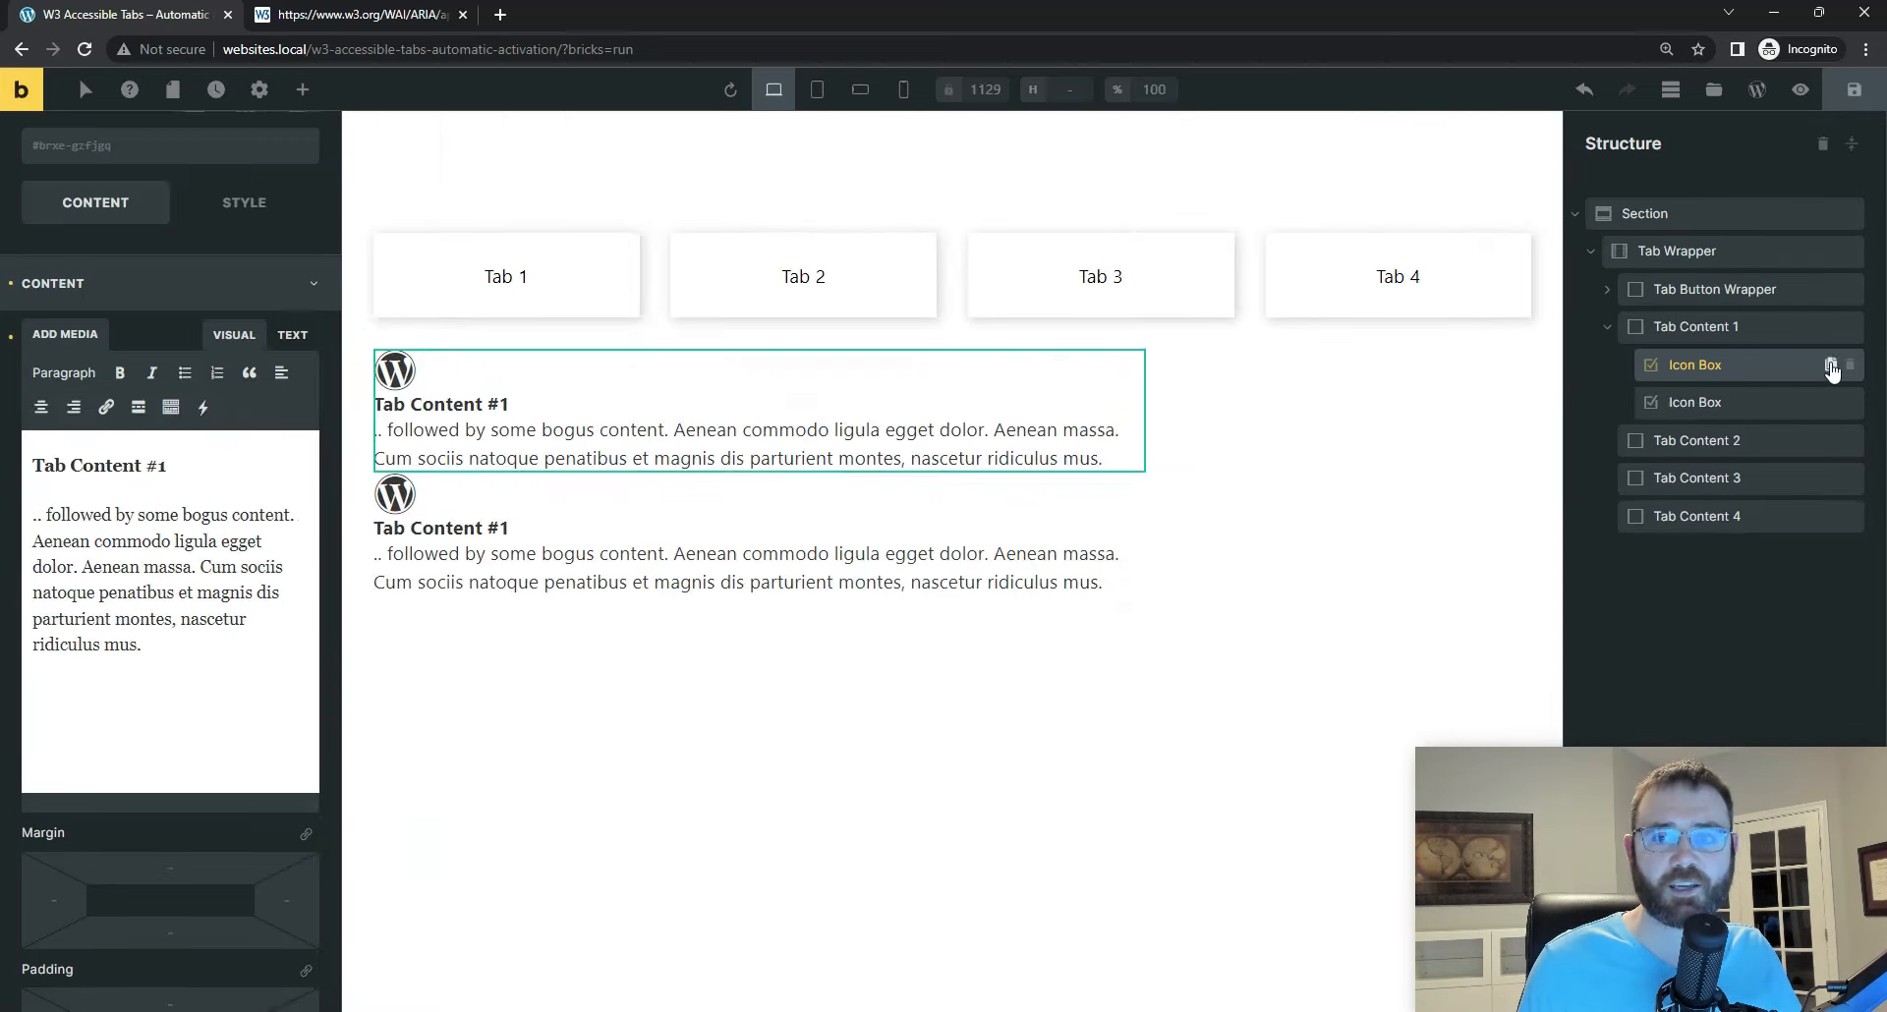
click(1830, 365)
click(1830, 365)
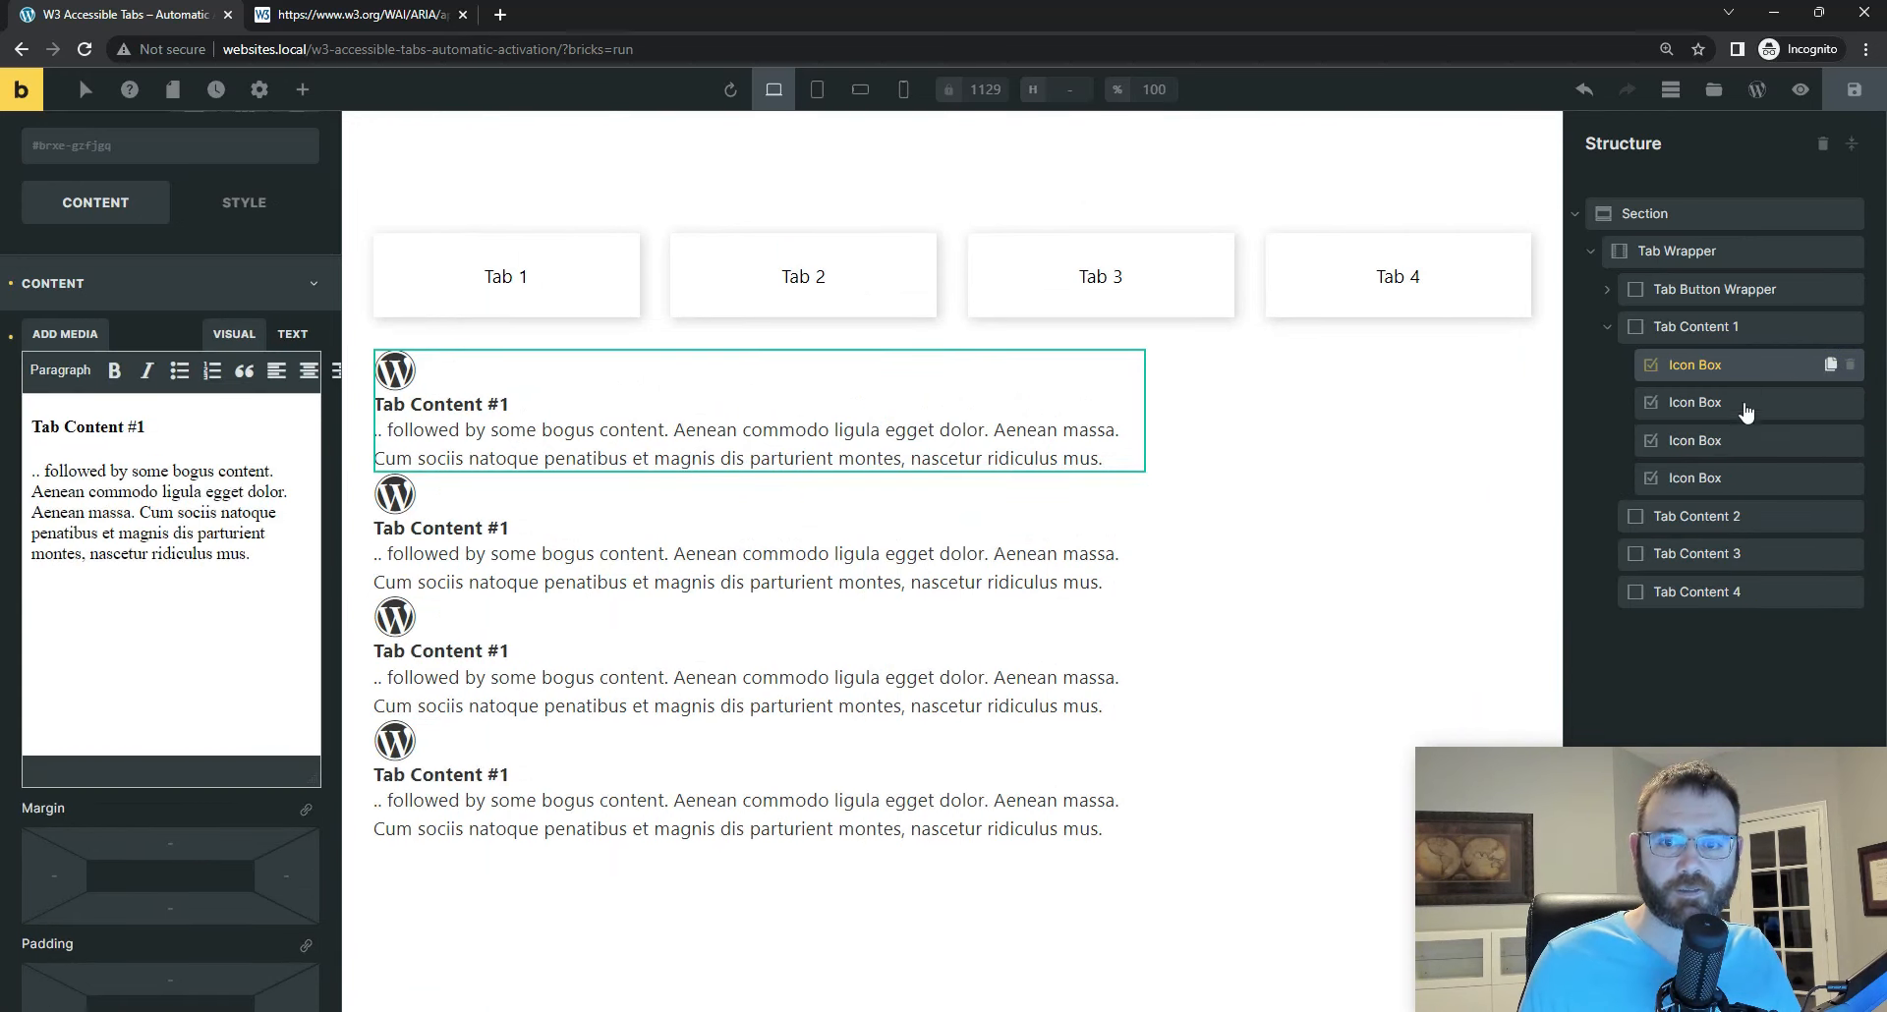
drag(1656, 470, 1748, 611)
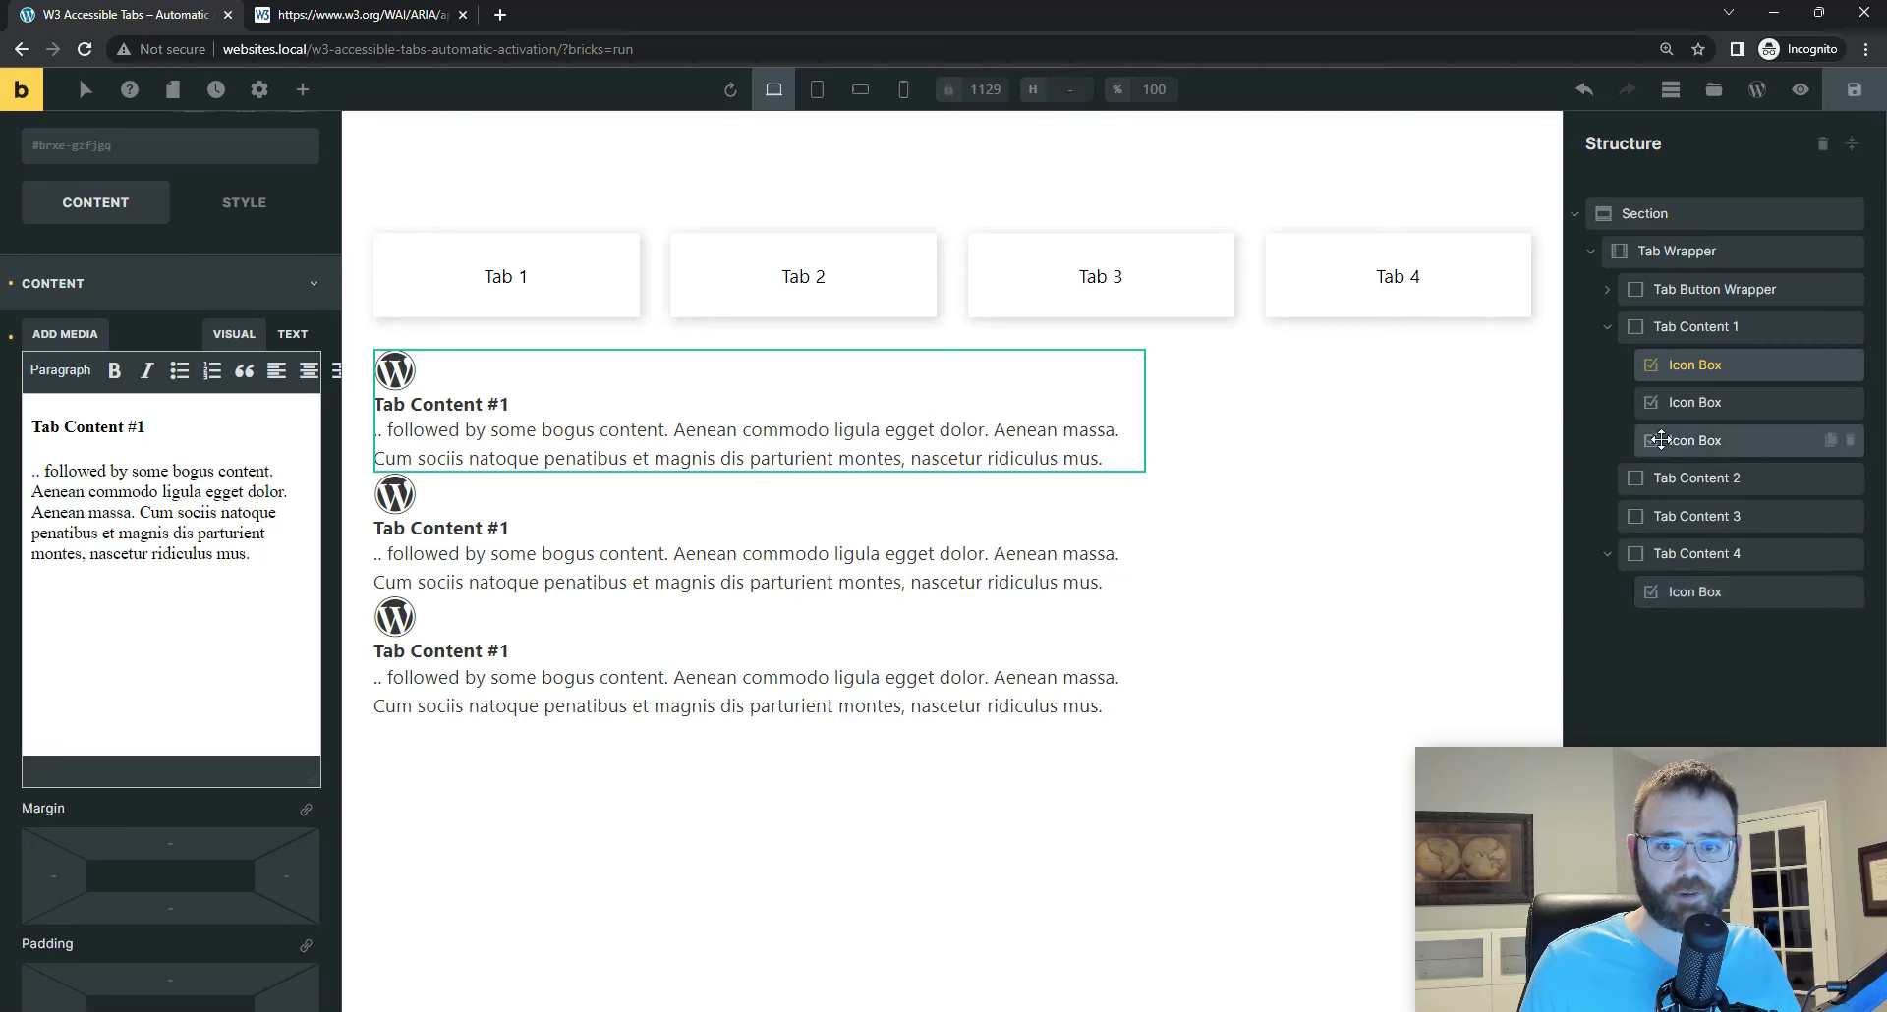
drag(1655, 440, 1706, 537)
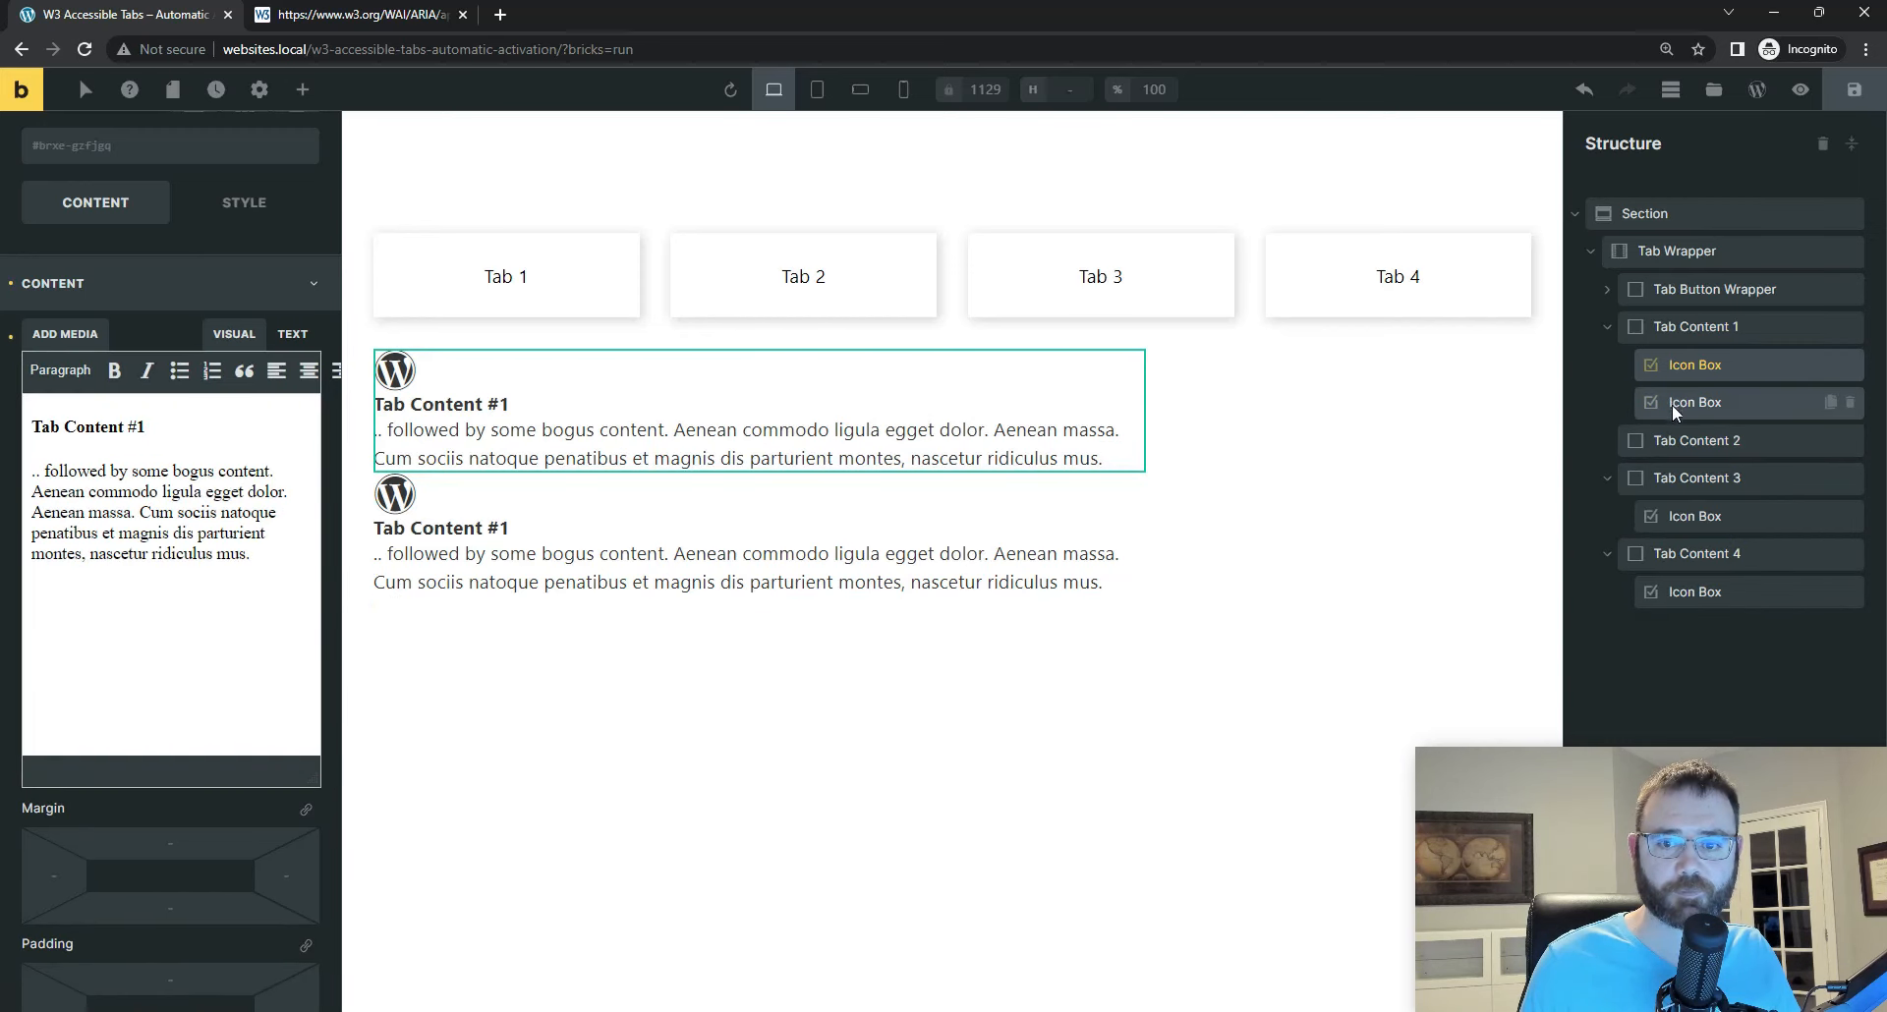
drag(1672, 404, 1695, 455)
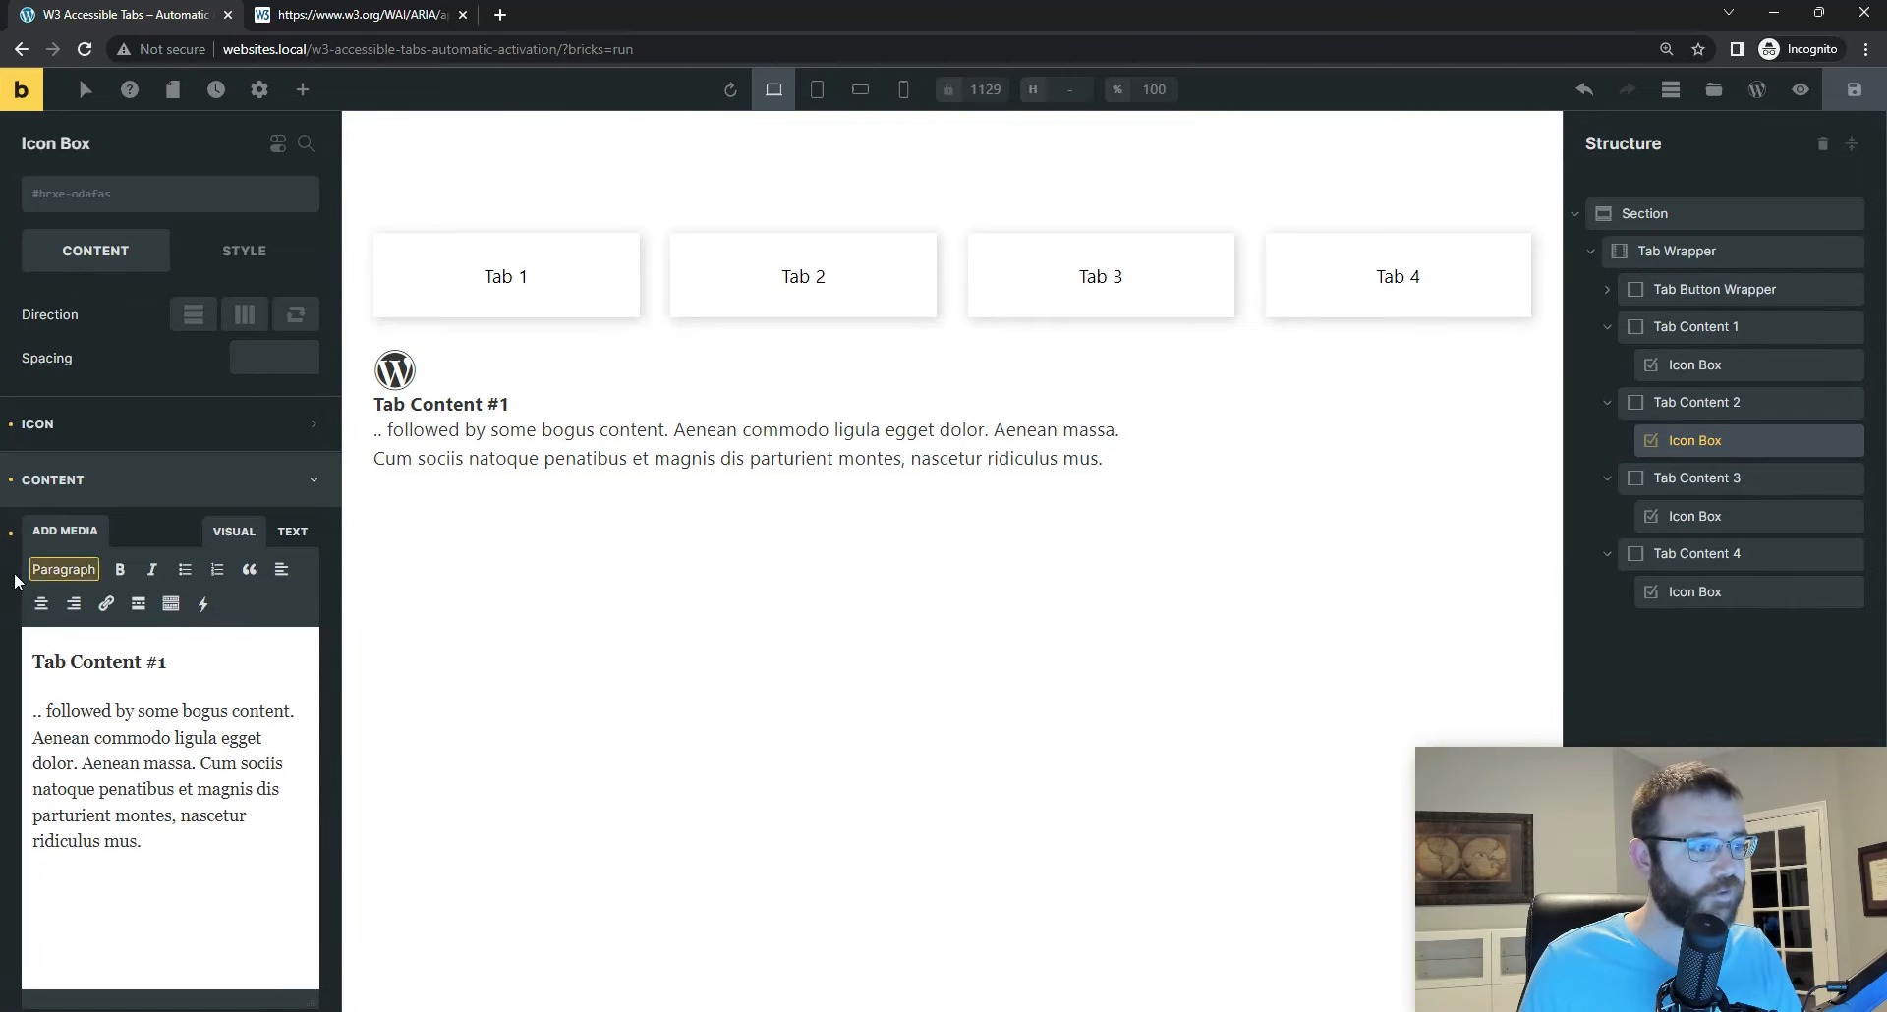
Step: Change the heading of Tab Content 2's icon box to "Tab Content #2" and its icon to the outlined Themify Twitter bird
click(183, 662)
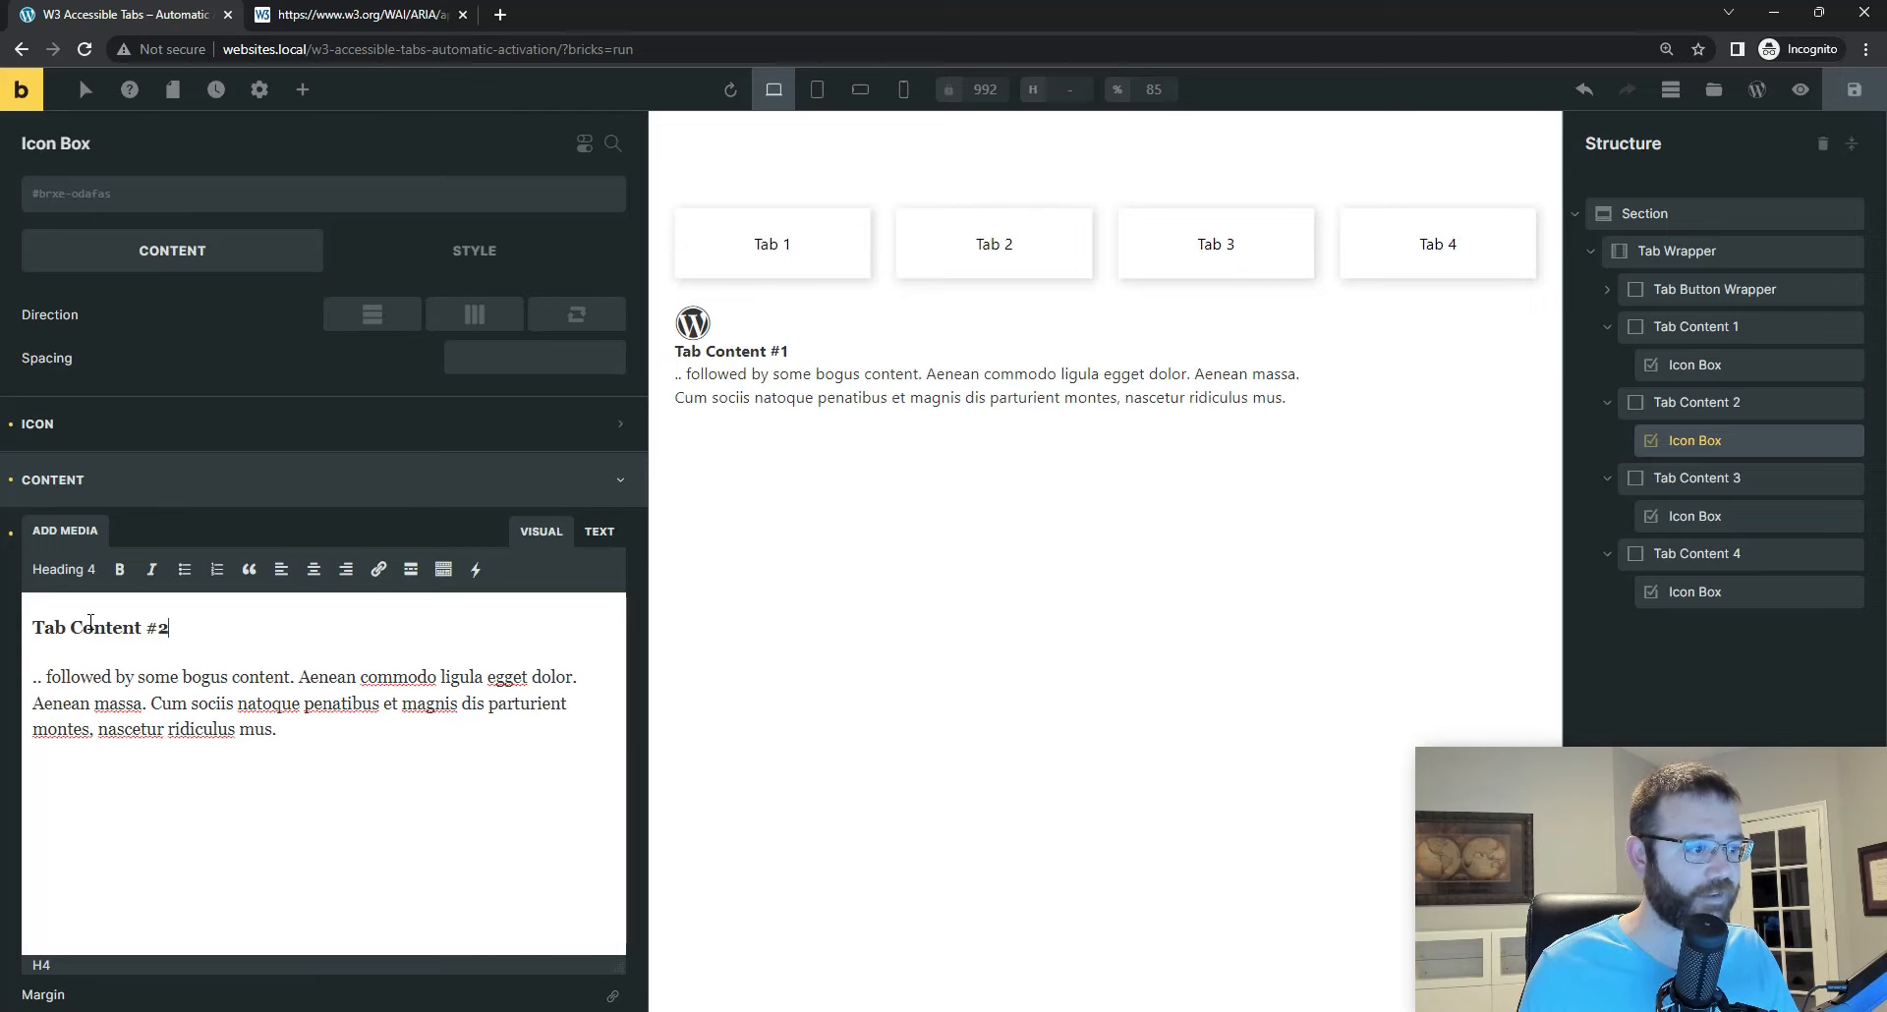
click(50, 428)
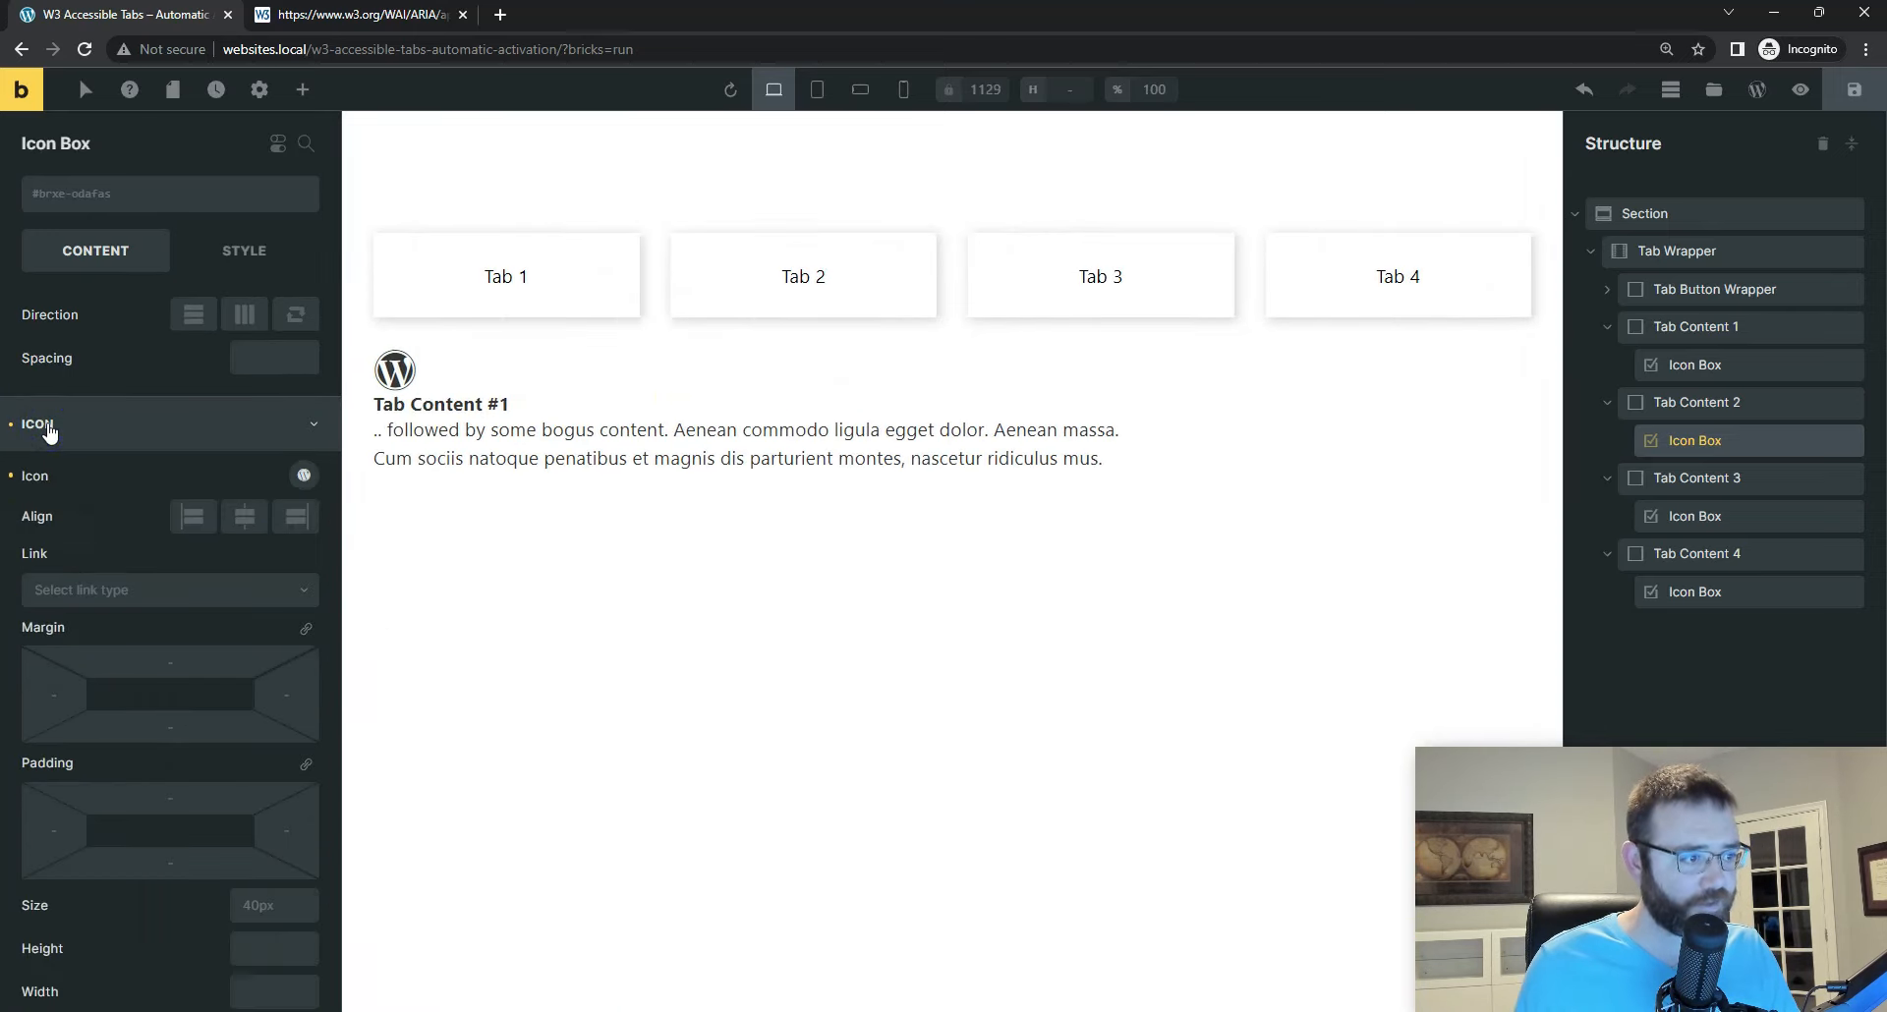
click(304, 477)
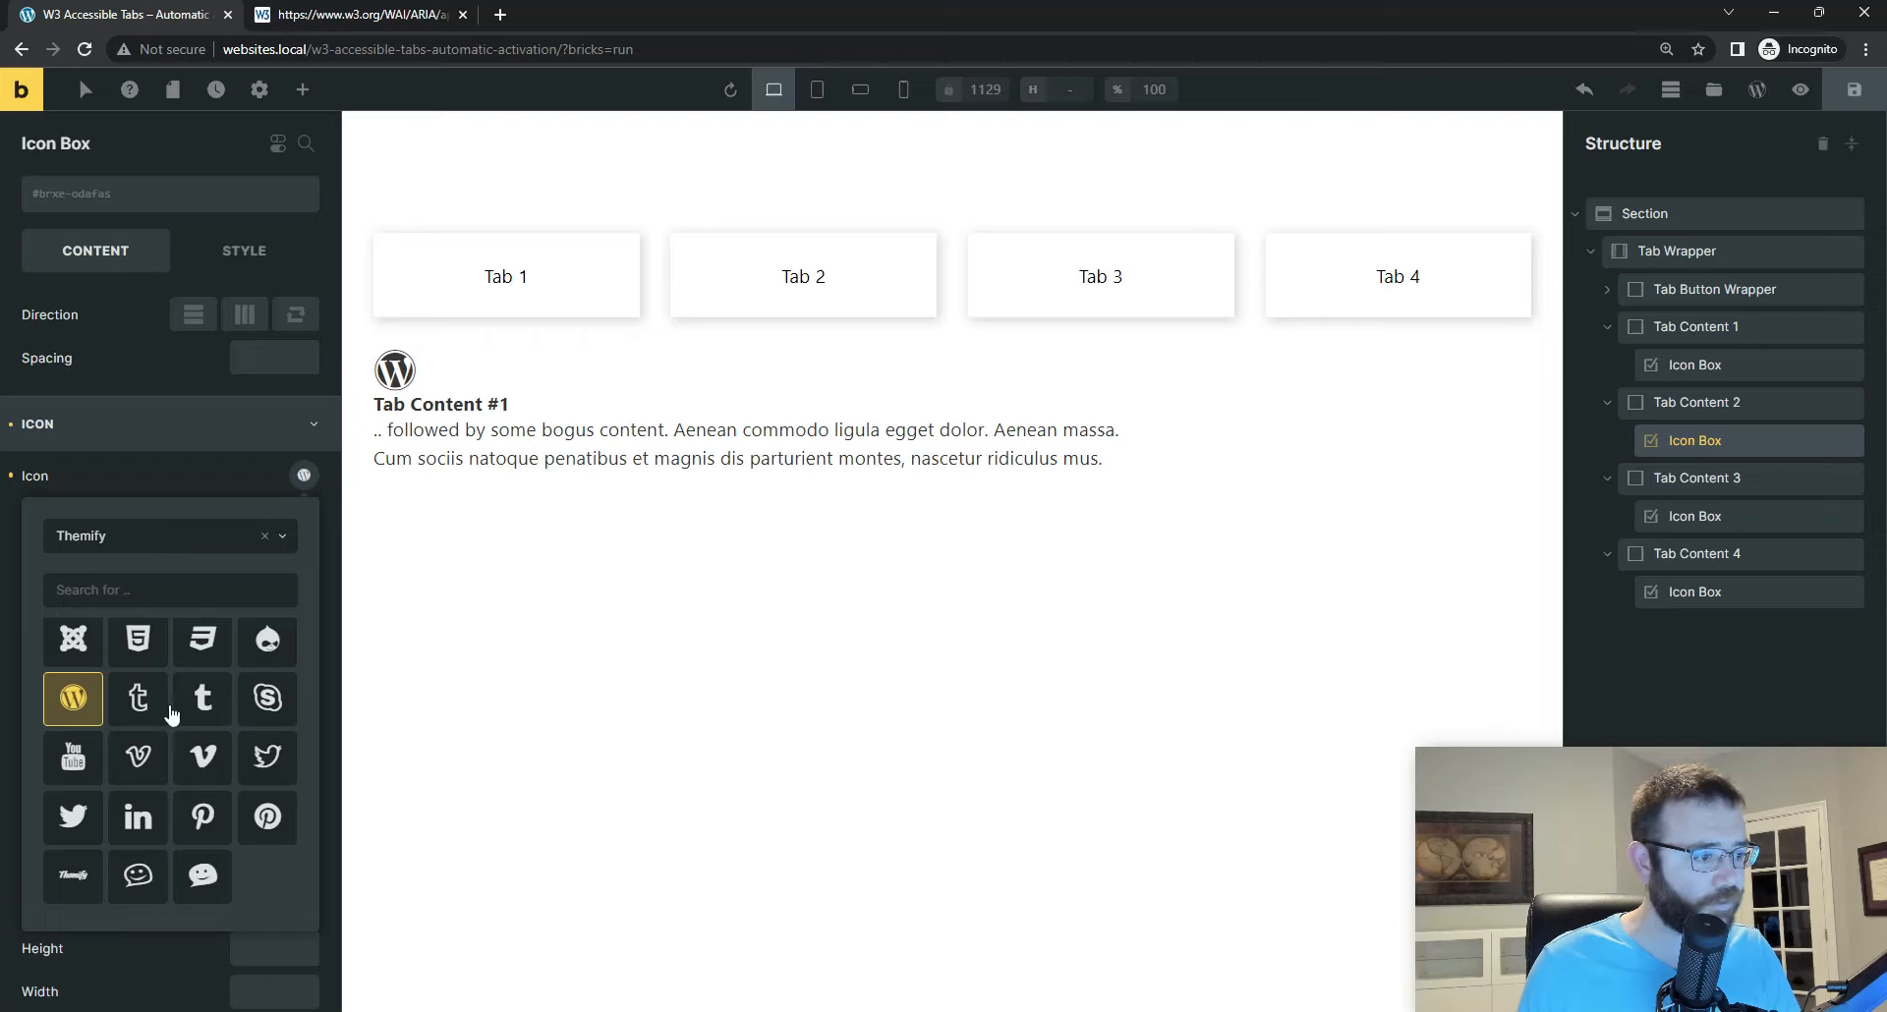
click(269, 763)
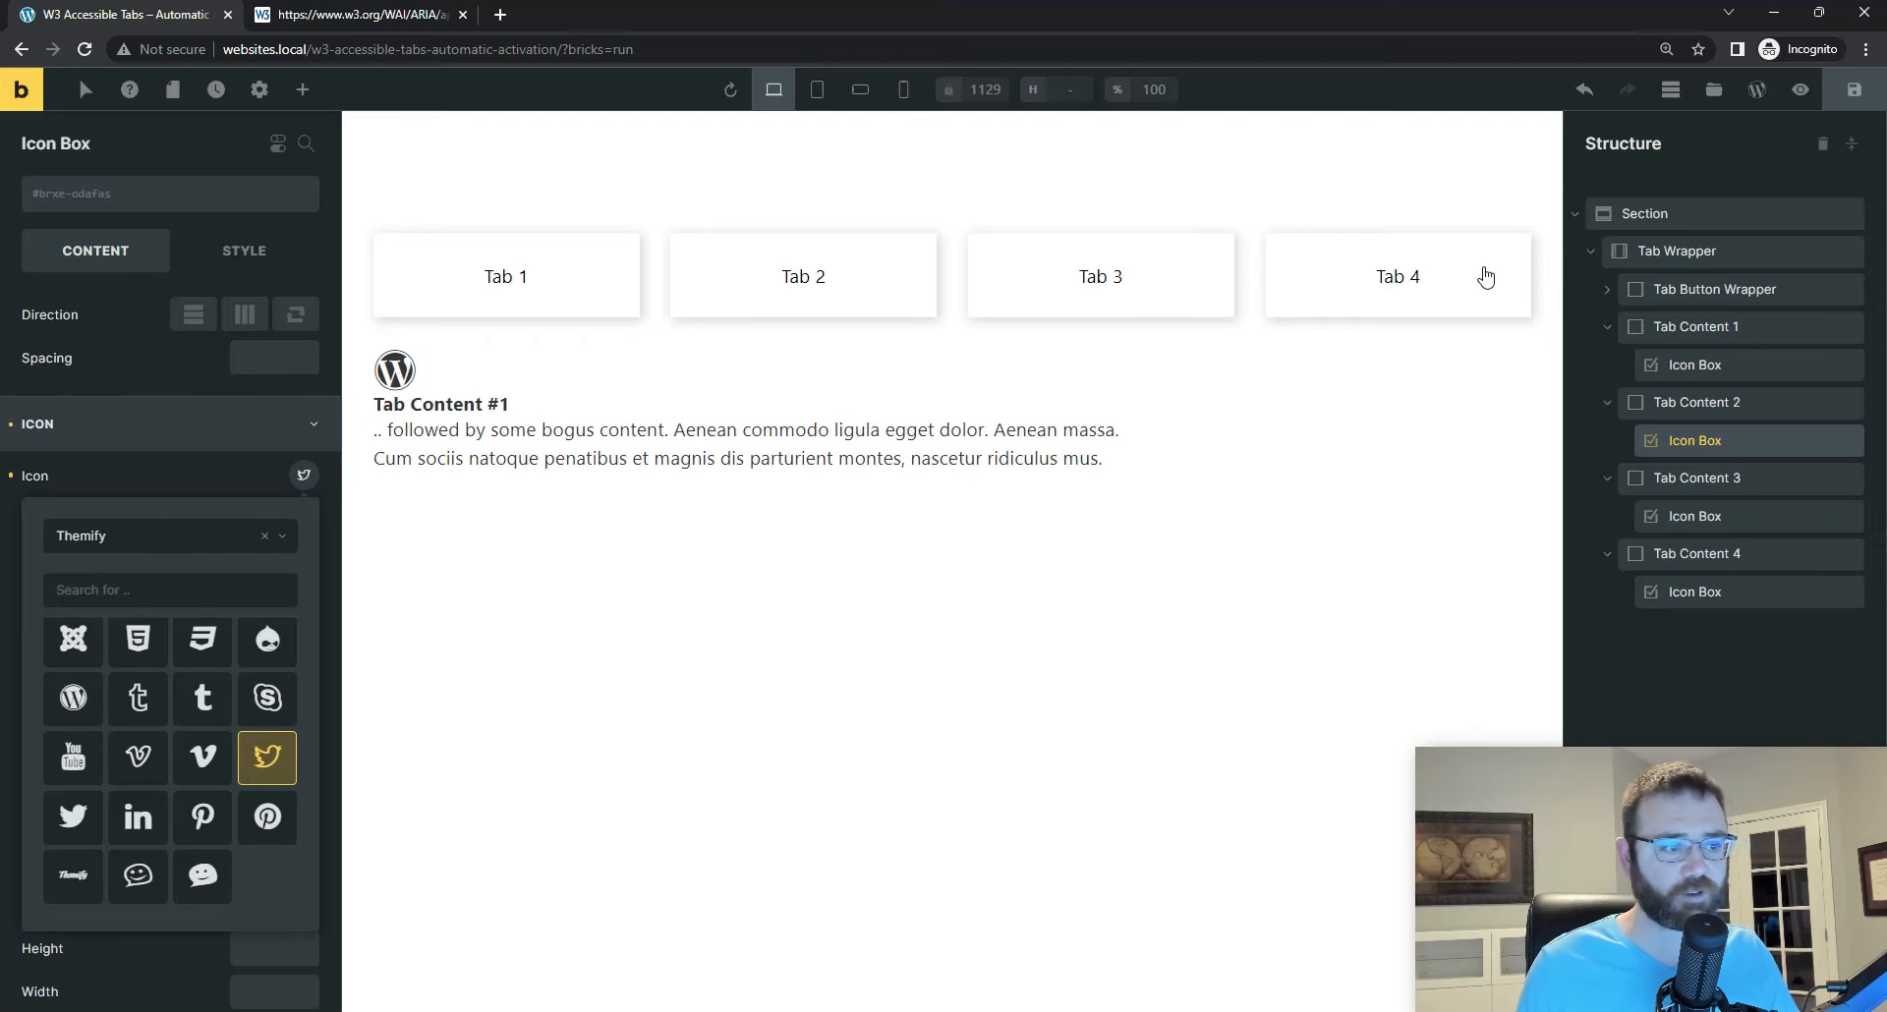
Step: Change Tab Content 3's icon box icon to the Themify LinkedIn logo and its heading to "Tab Content #3", saving the page
click(1675, 516)
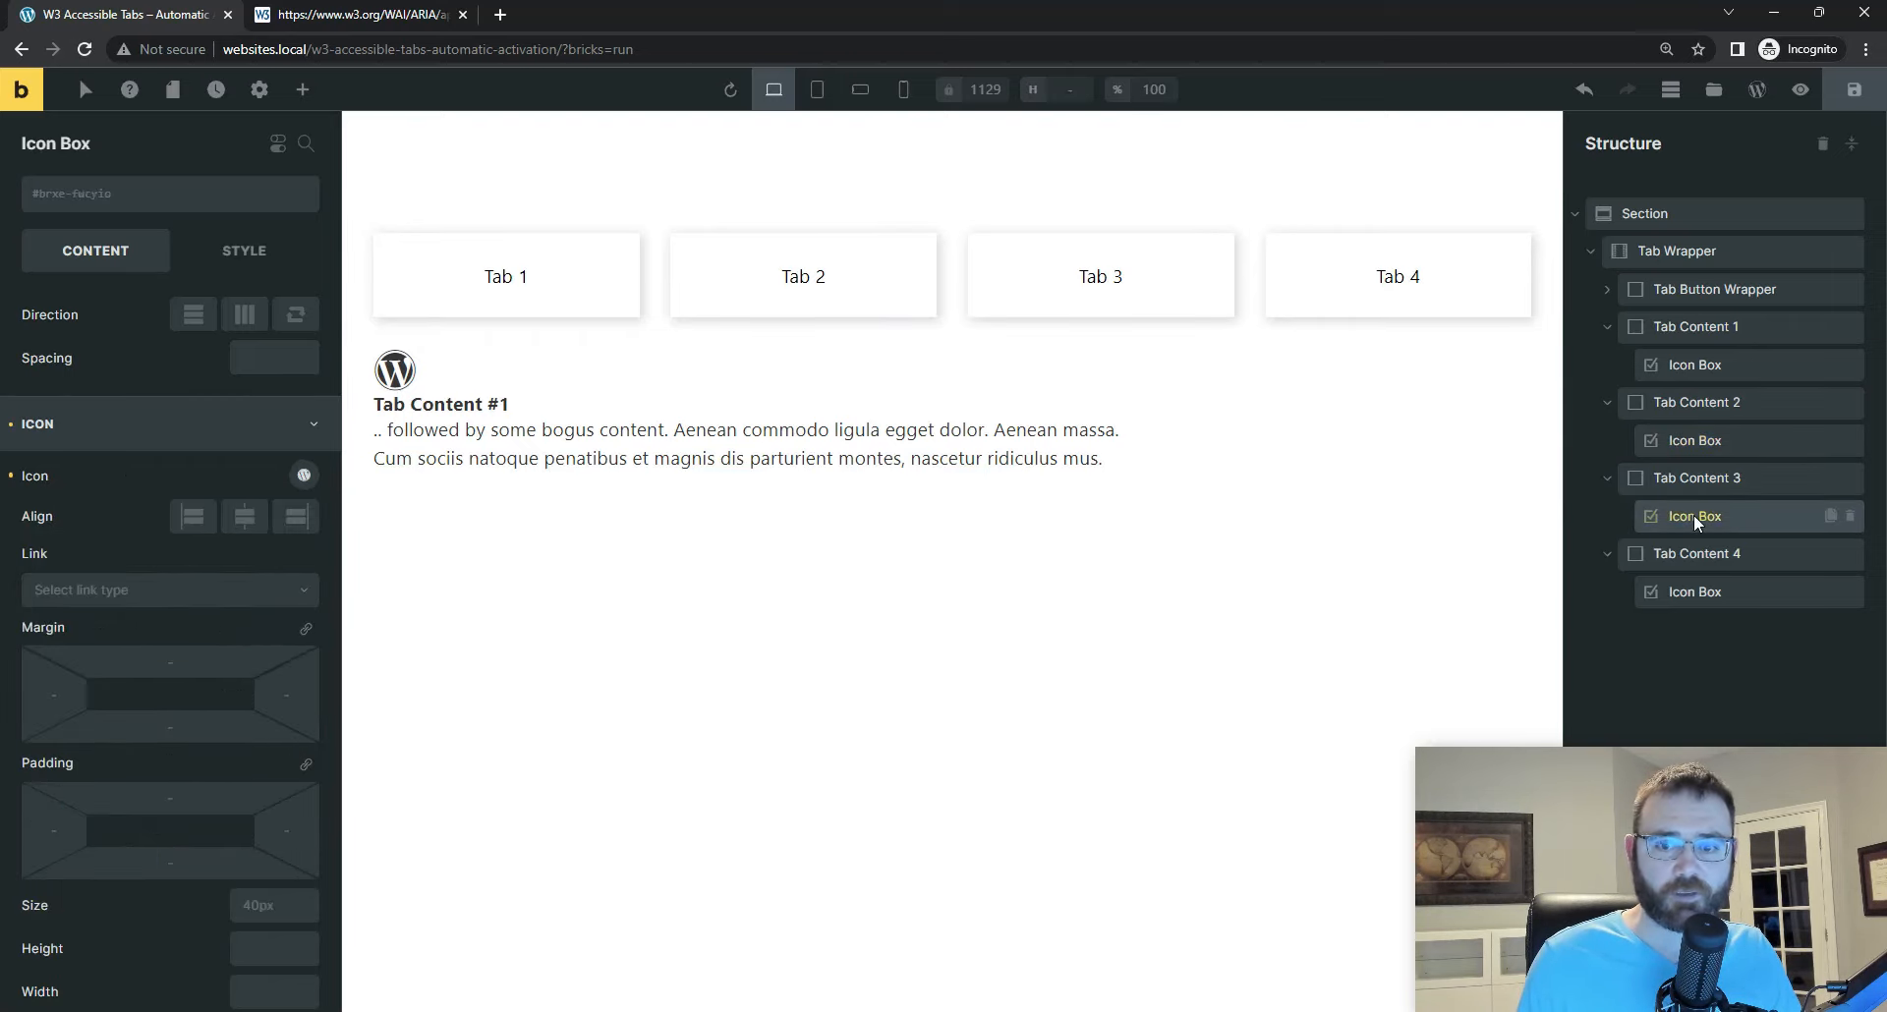
click(304, 478)
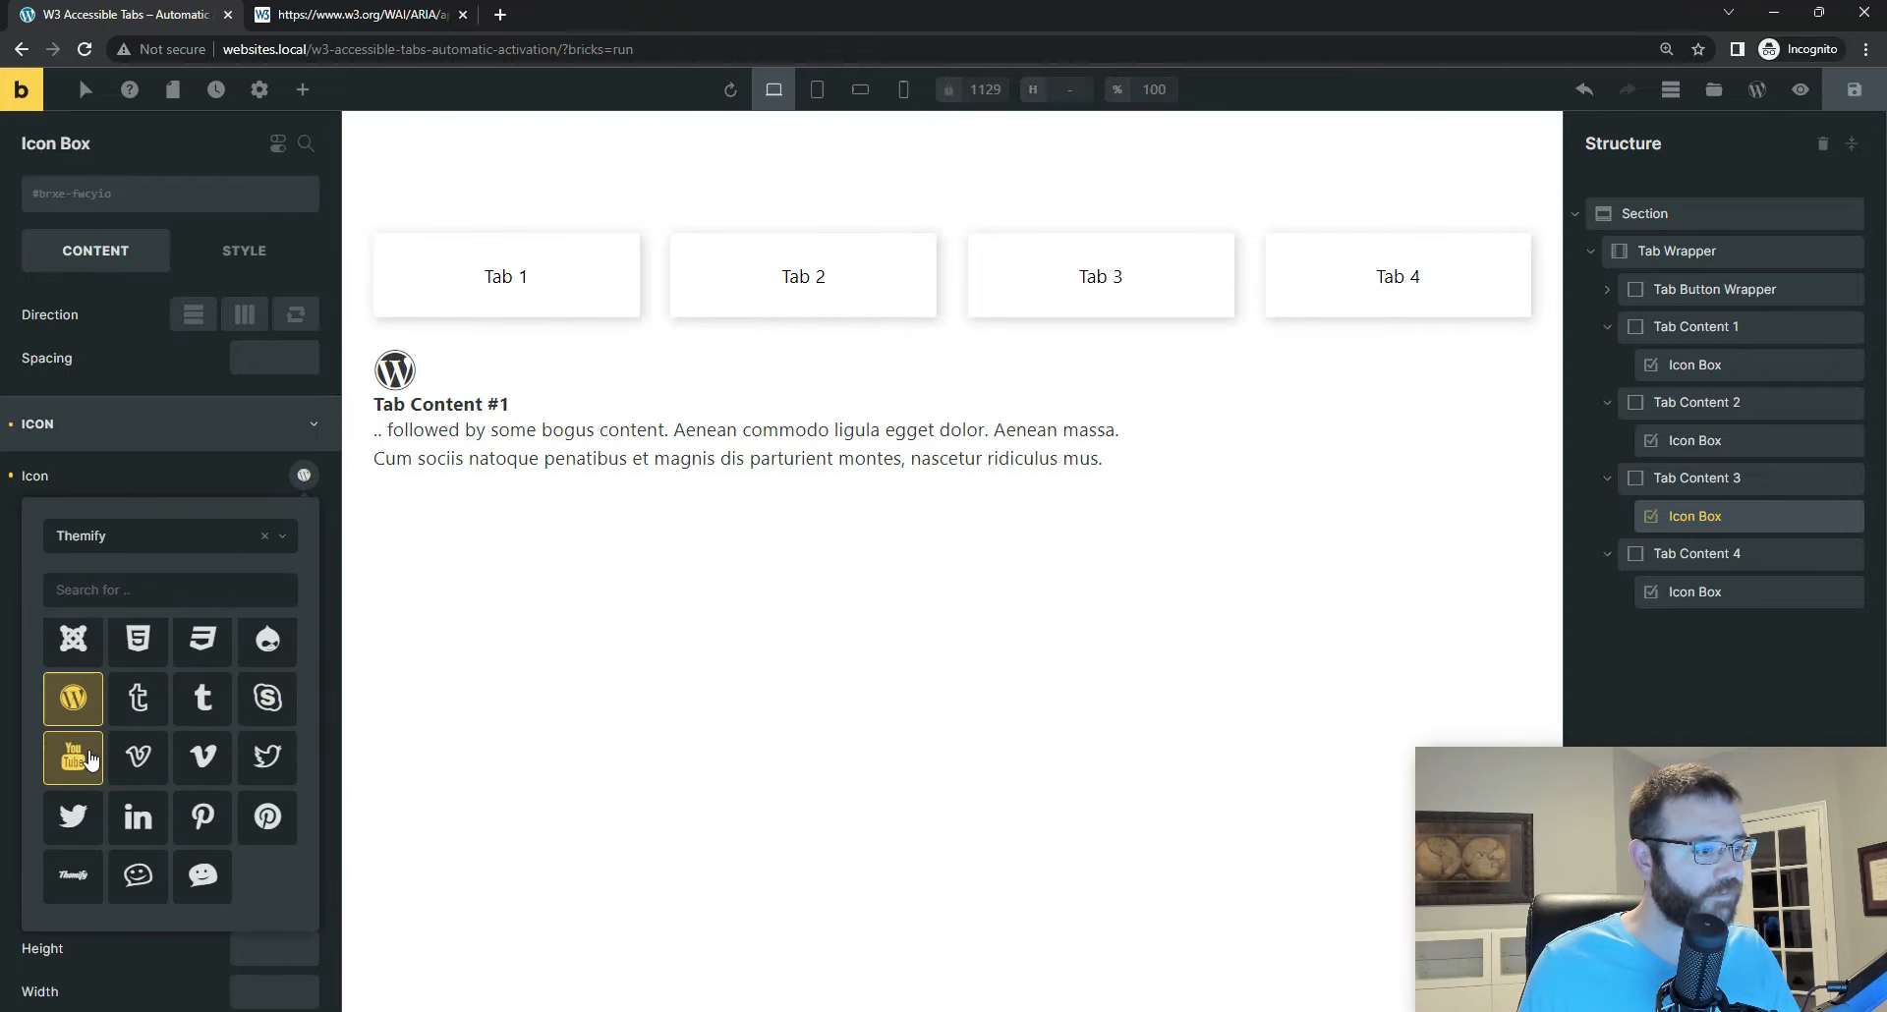
click(149, 830)
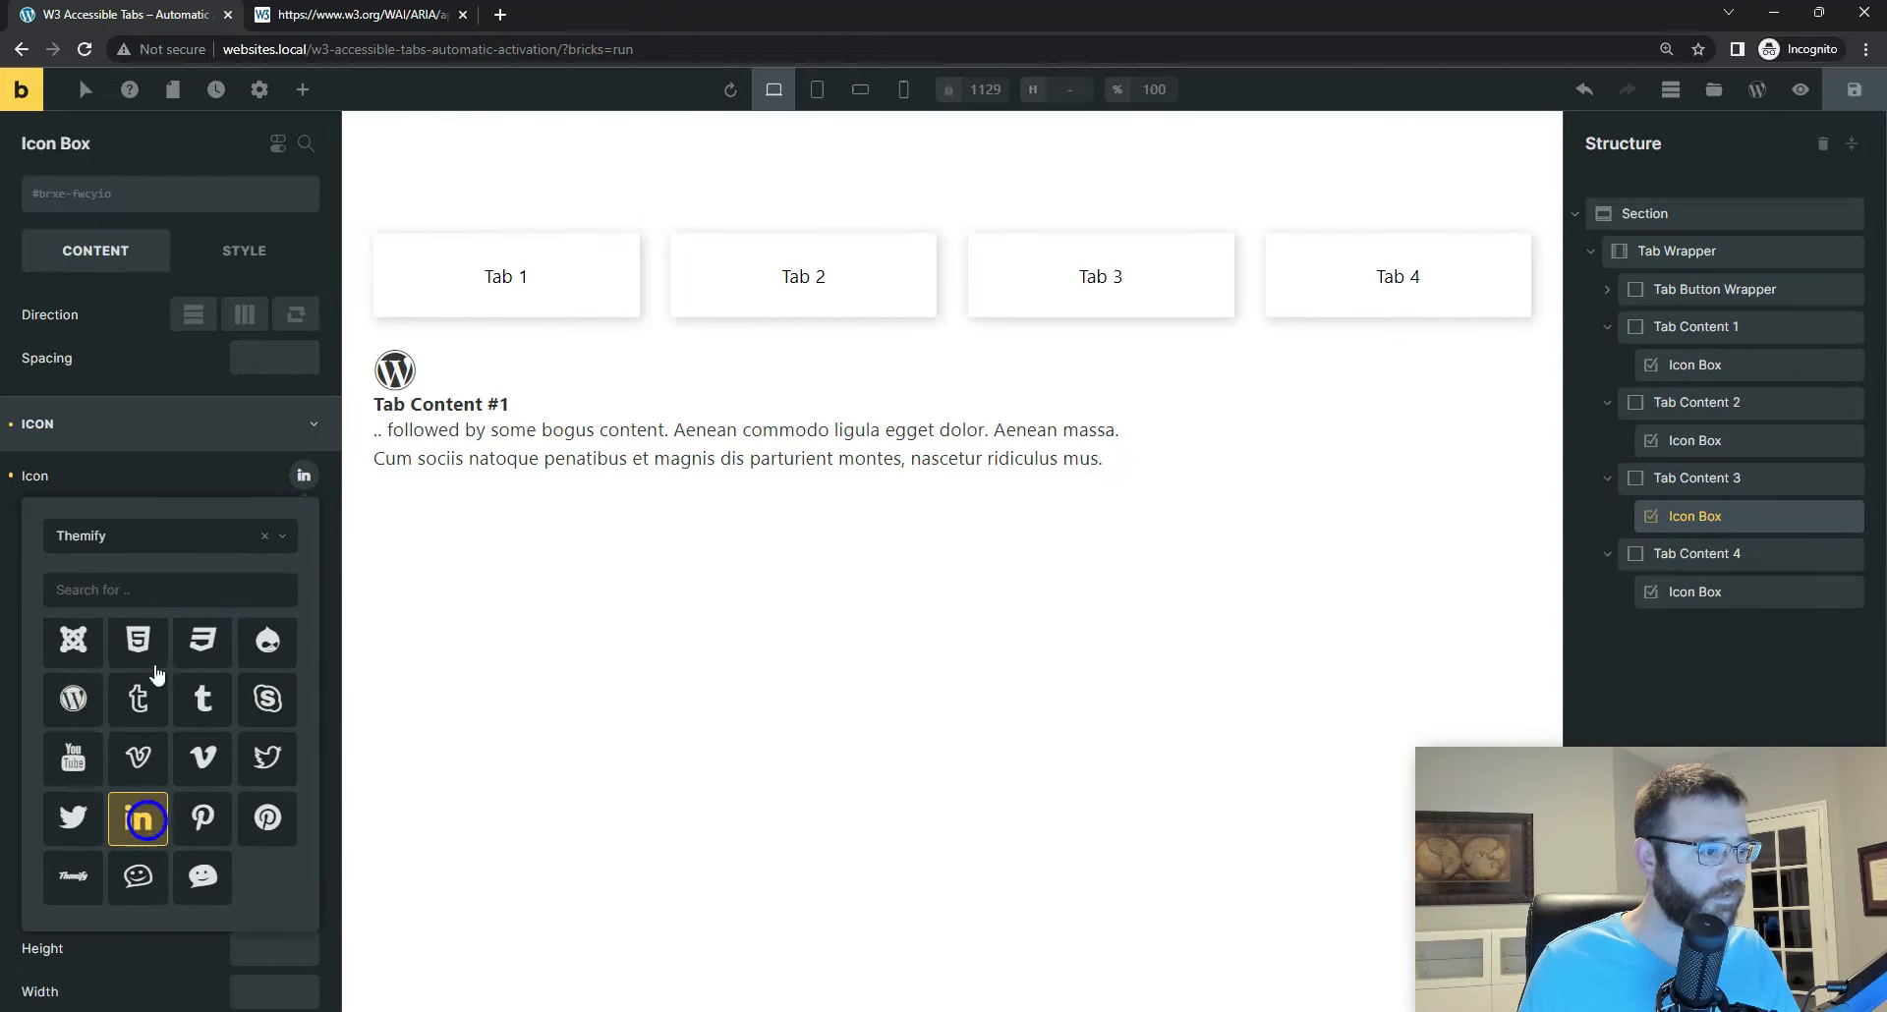
click(210, 476)
click(203, 424)
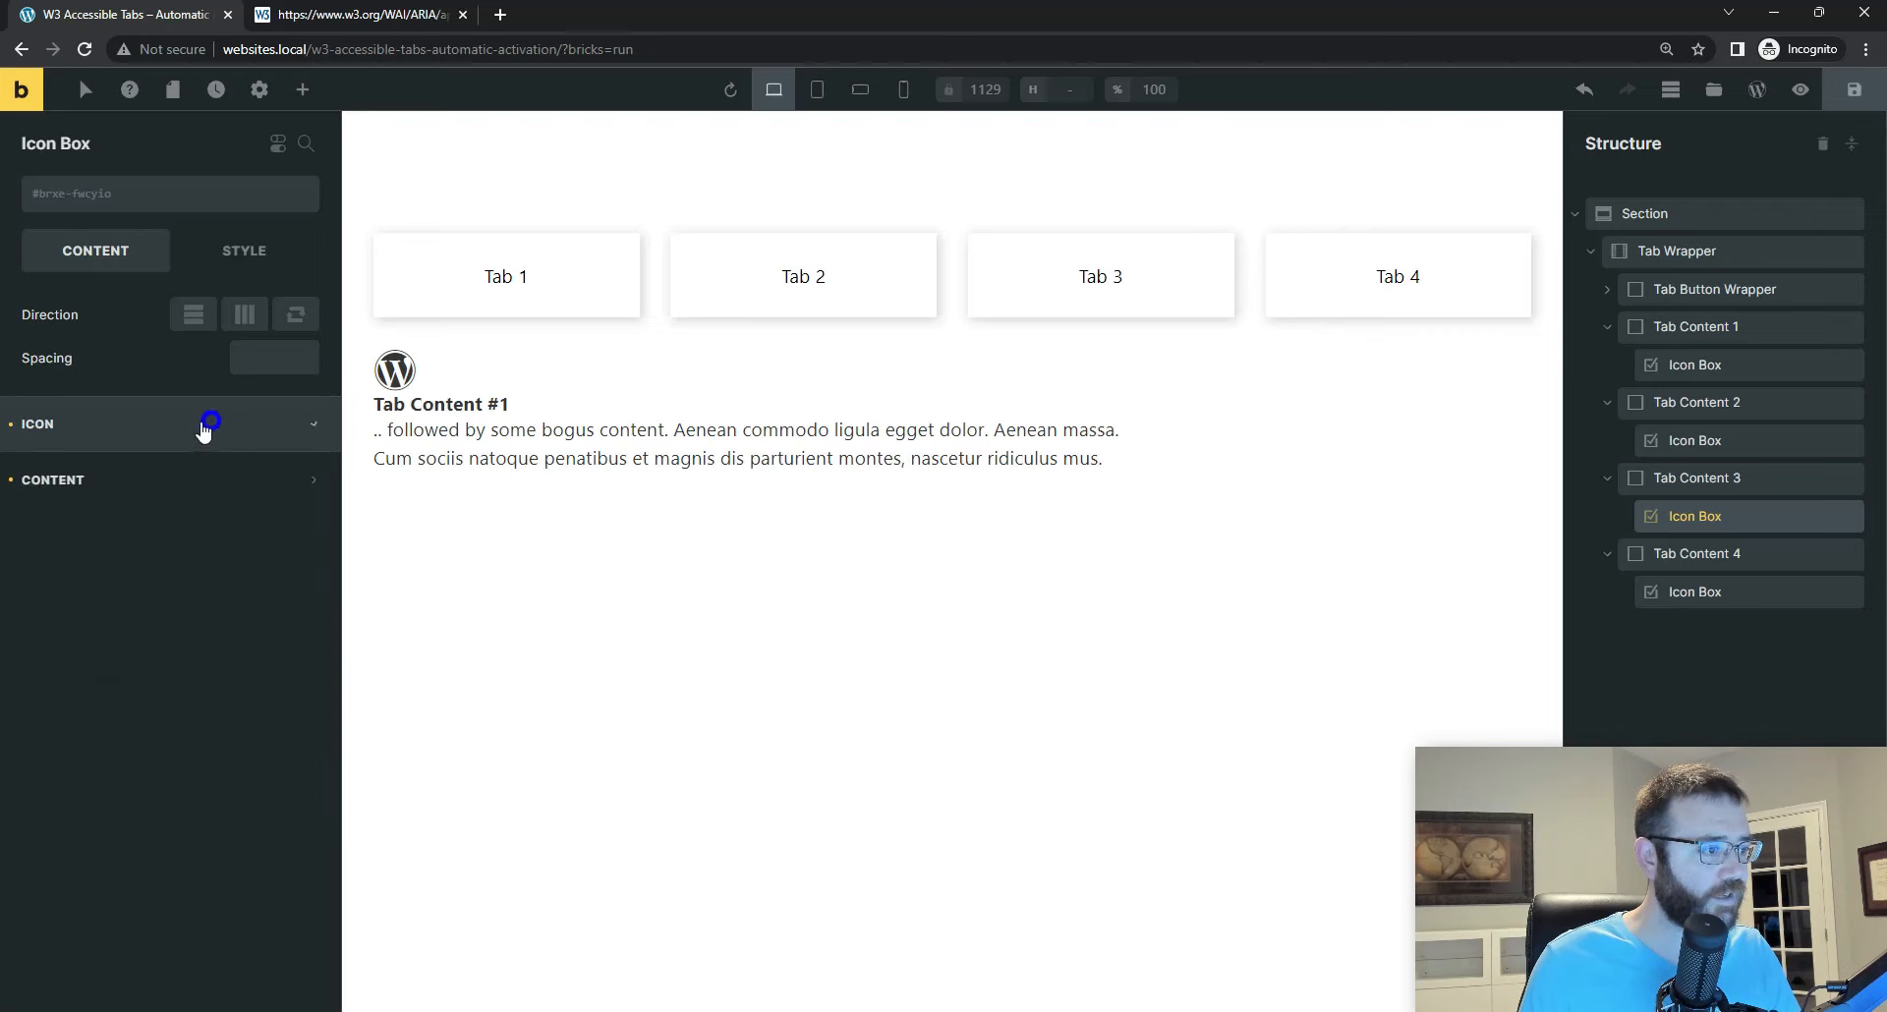
click(92, 481)
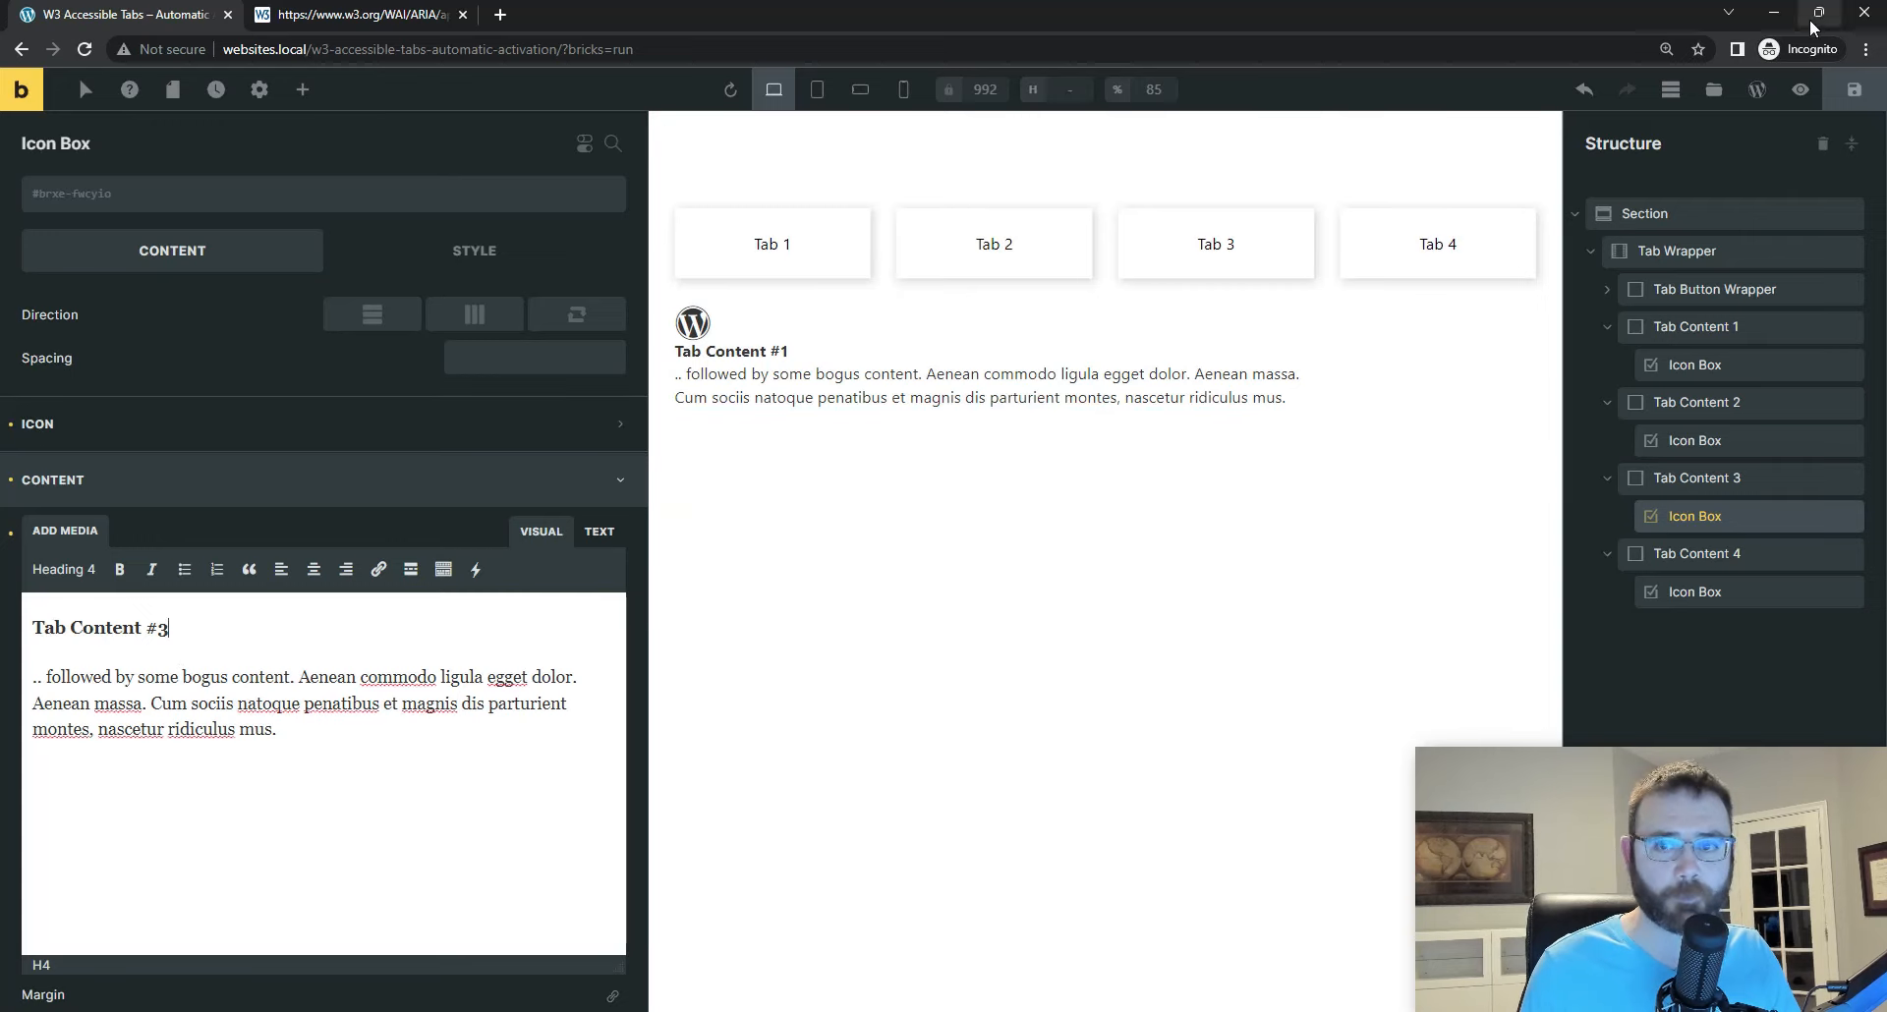
click(1853, 89)
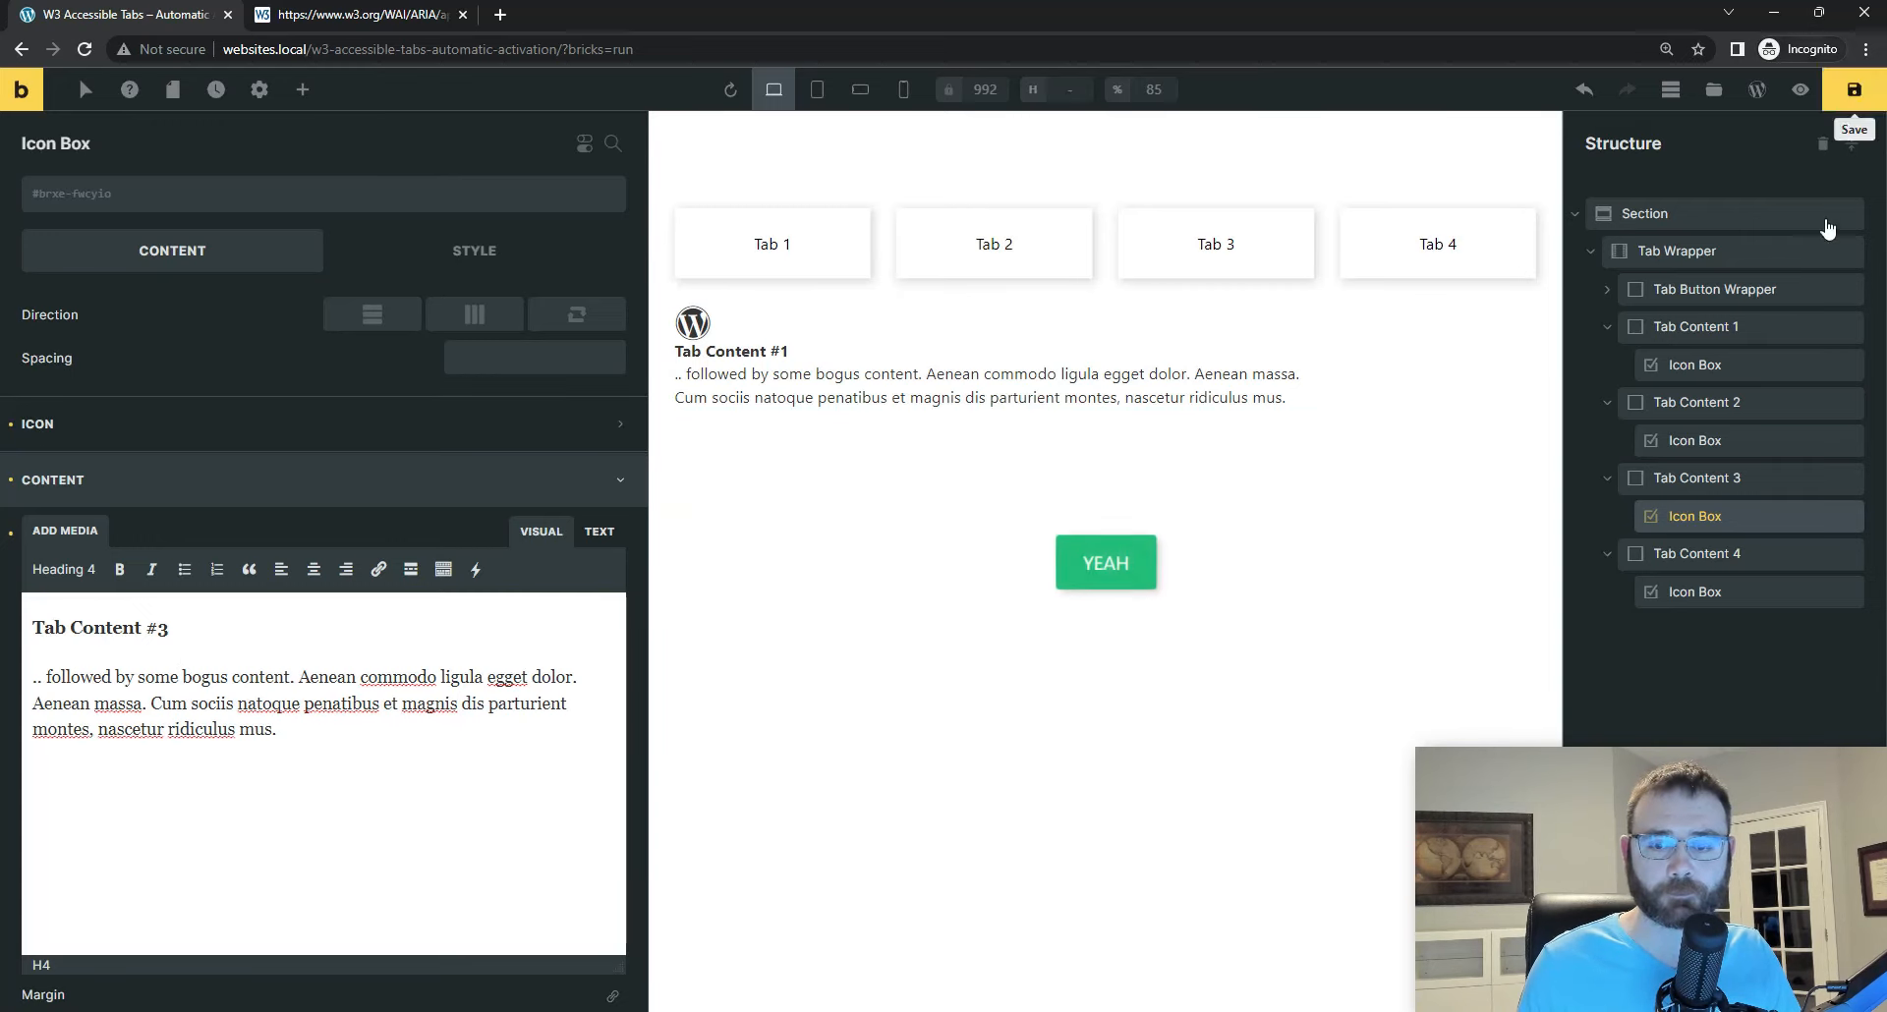
Step: Change Tab Content 4's icon box heading to "Tab Content #4" and its icon to the Themify Android robot, saving the page
click(1684, 593)
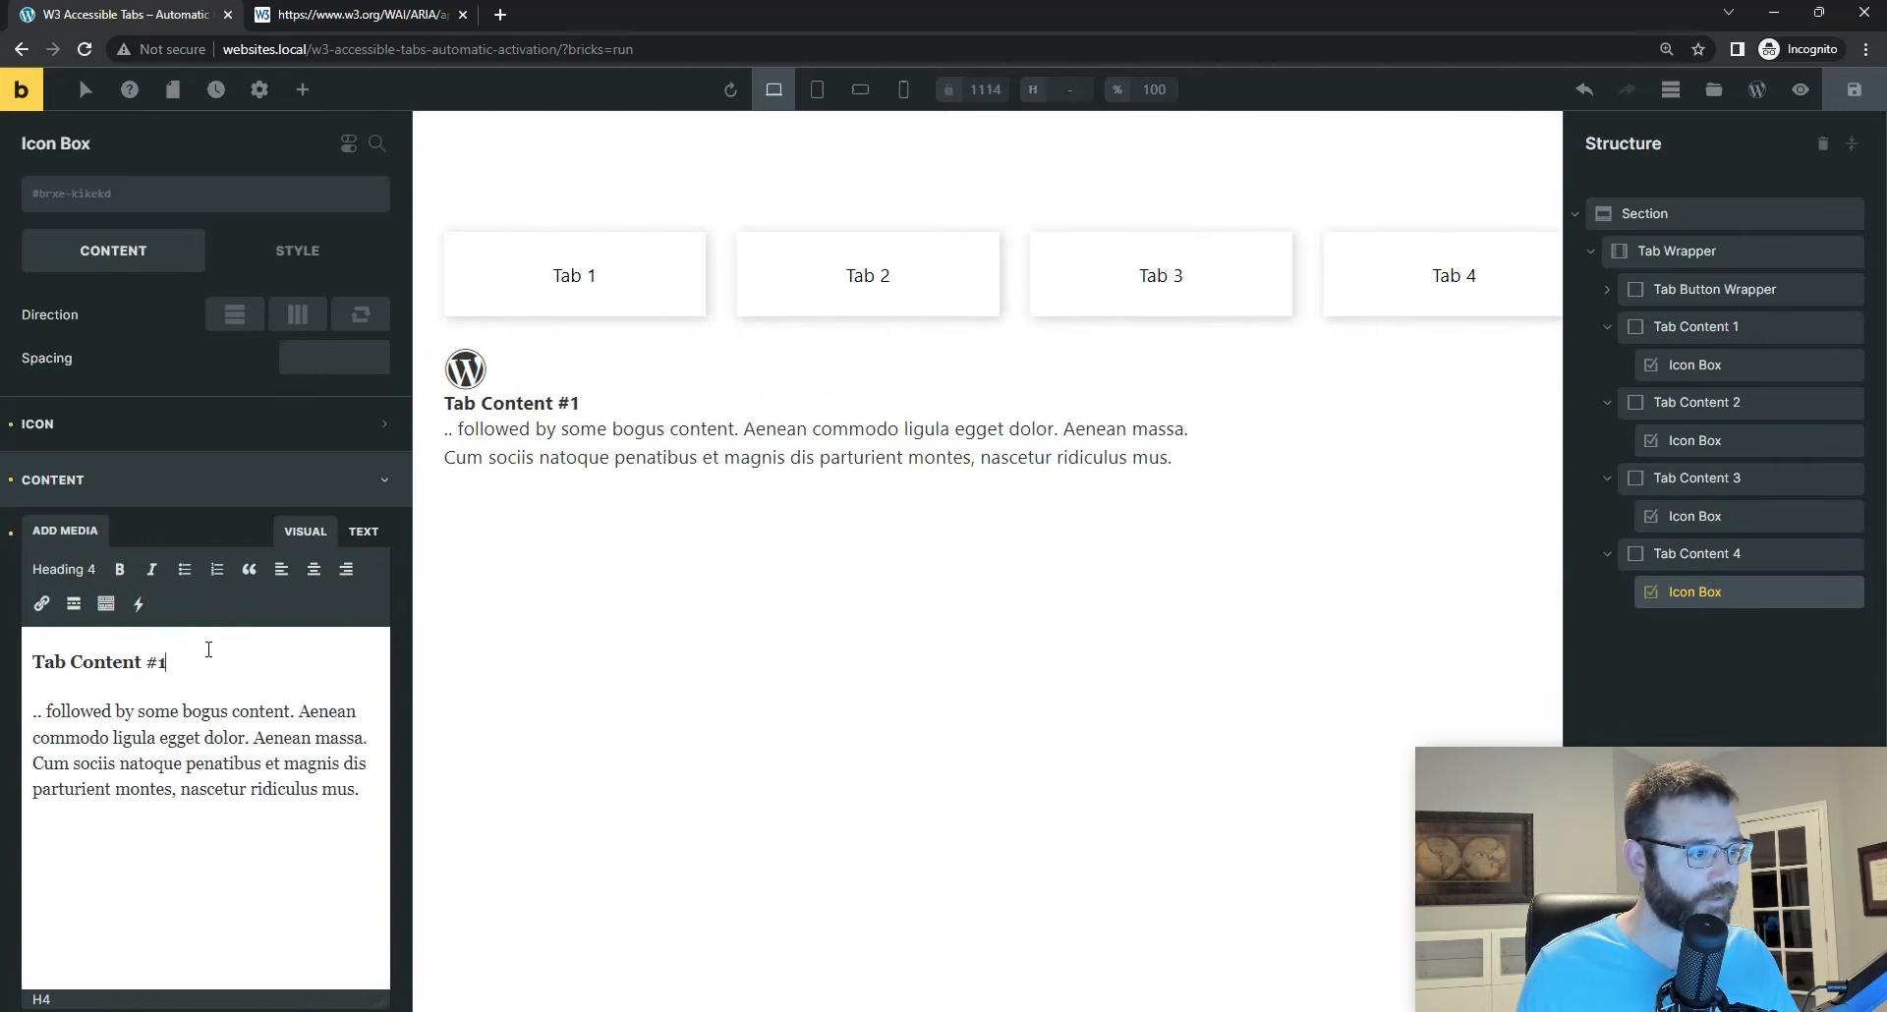
text(4)
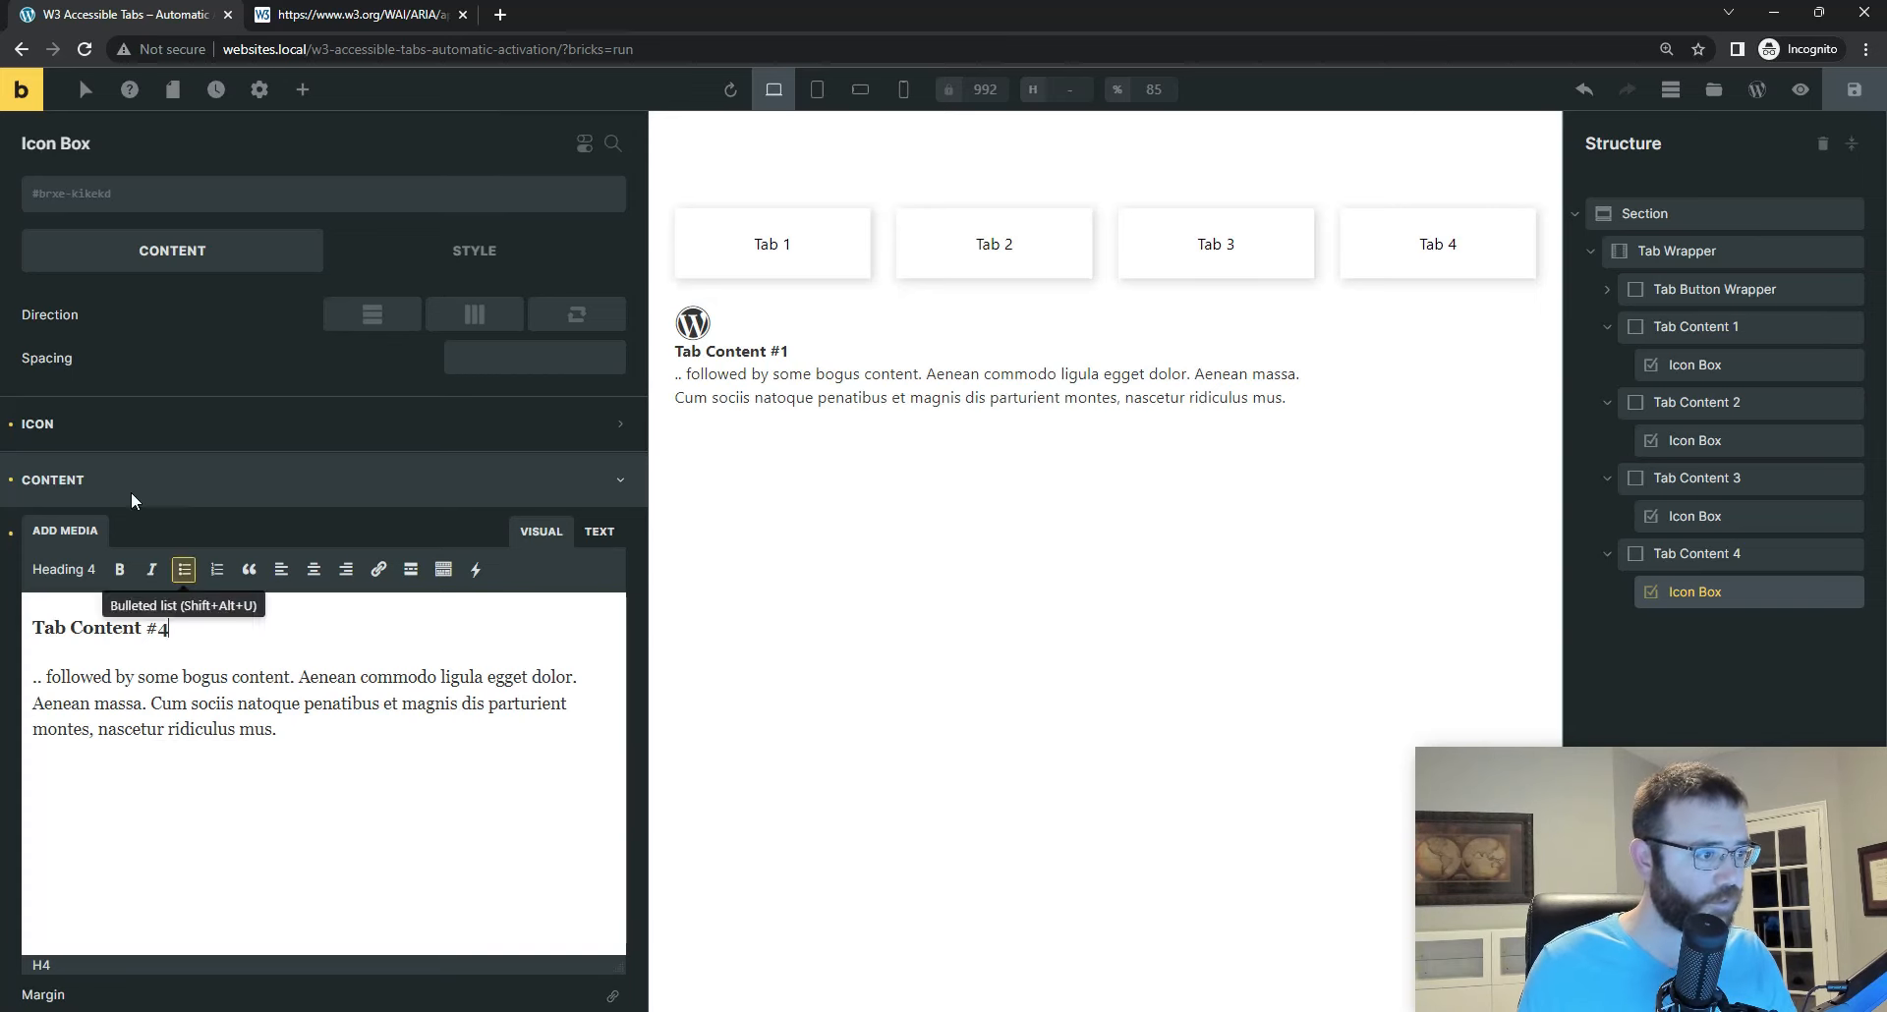
click(126, 433)
click(307, 479)
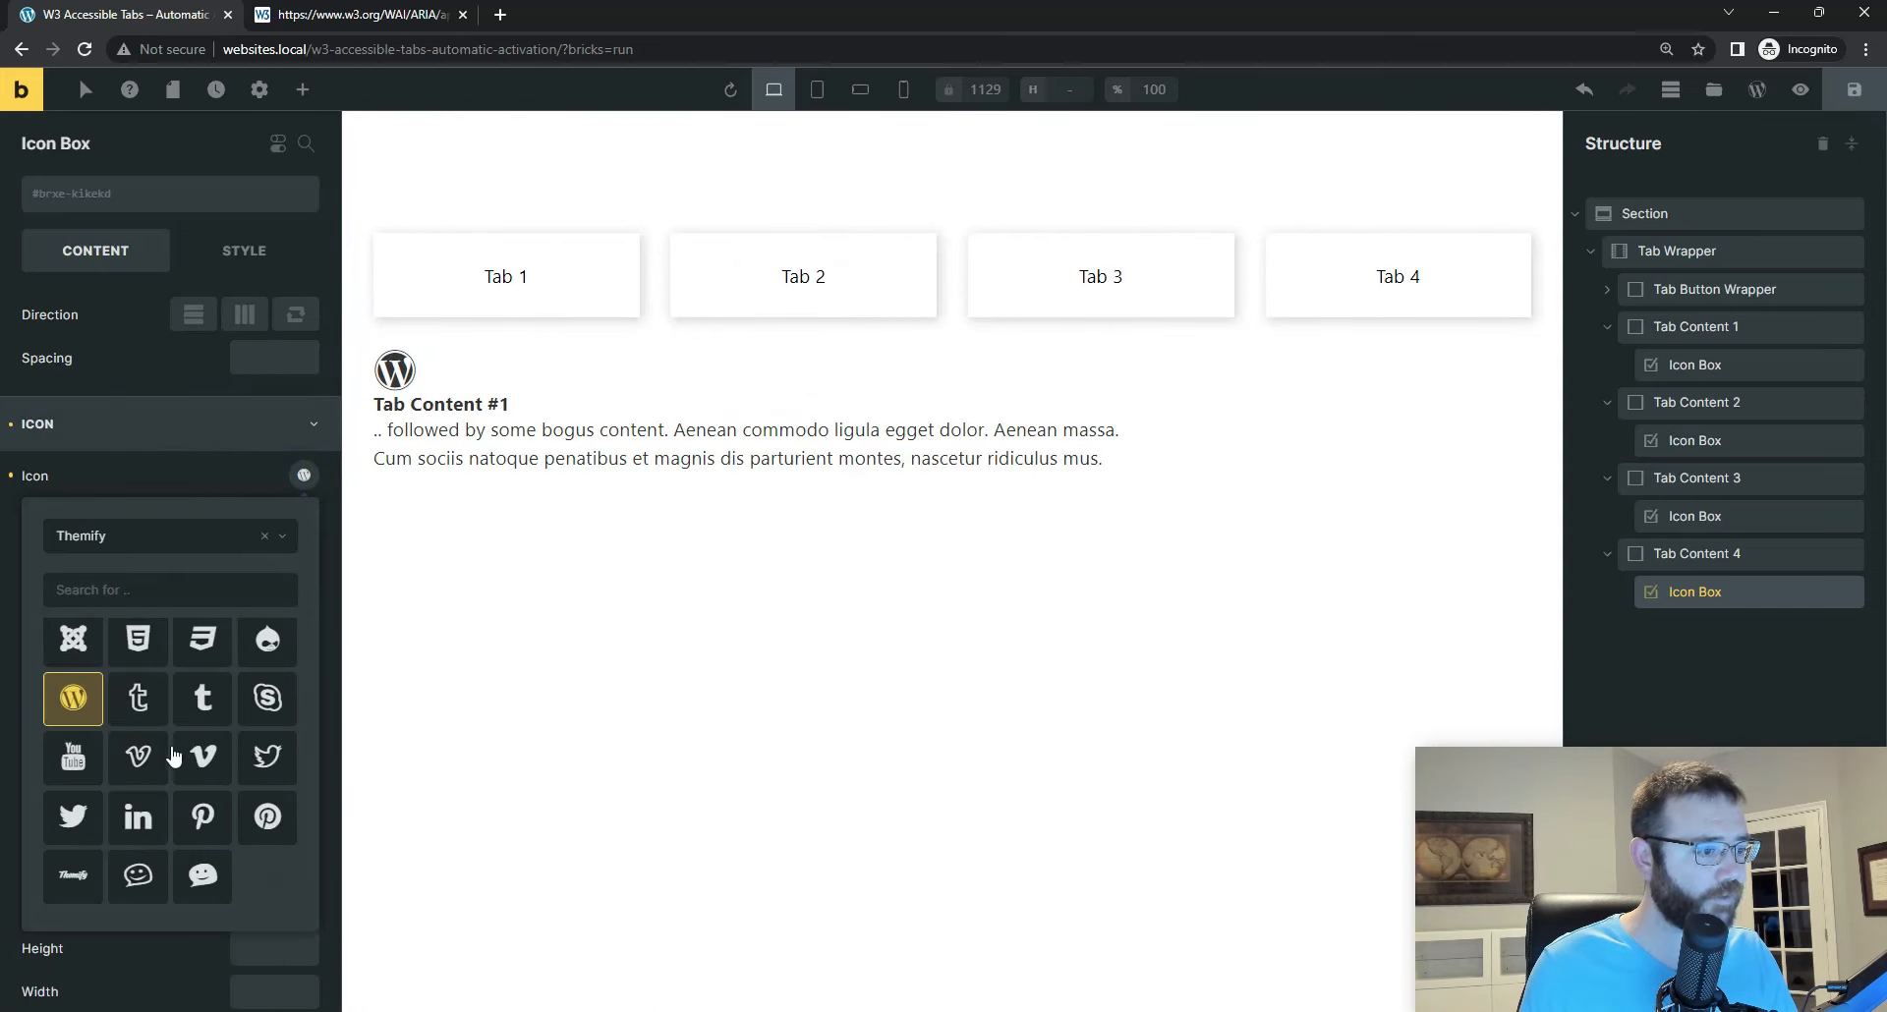
scroll(168, 778, up, 2)
scroll(167, 779, up, 3)
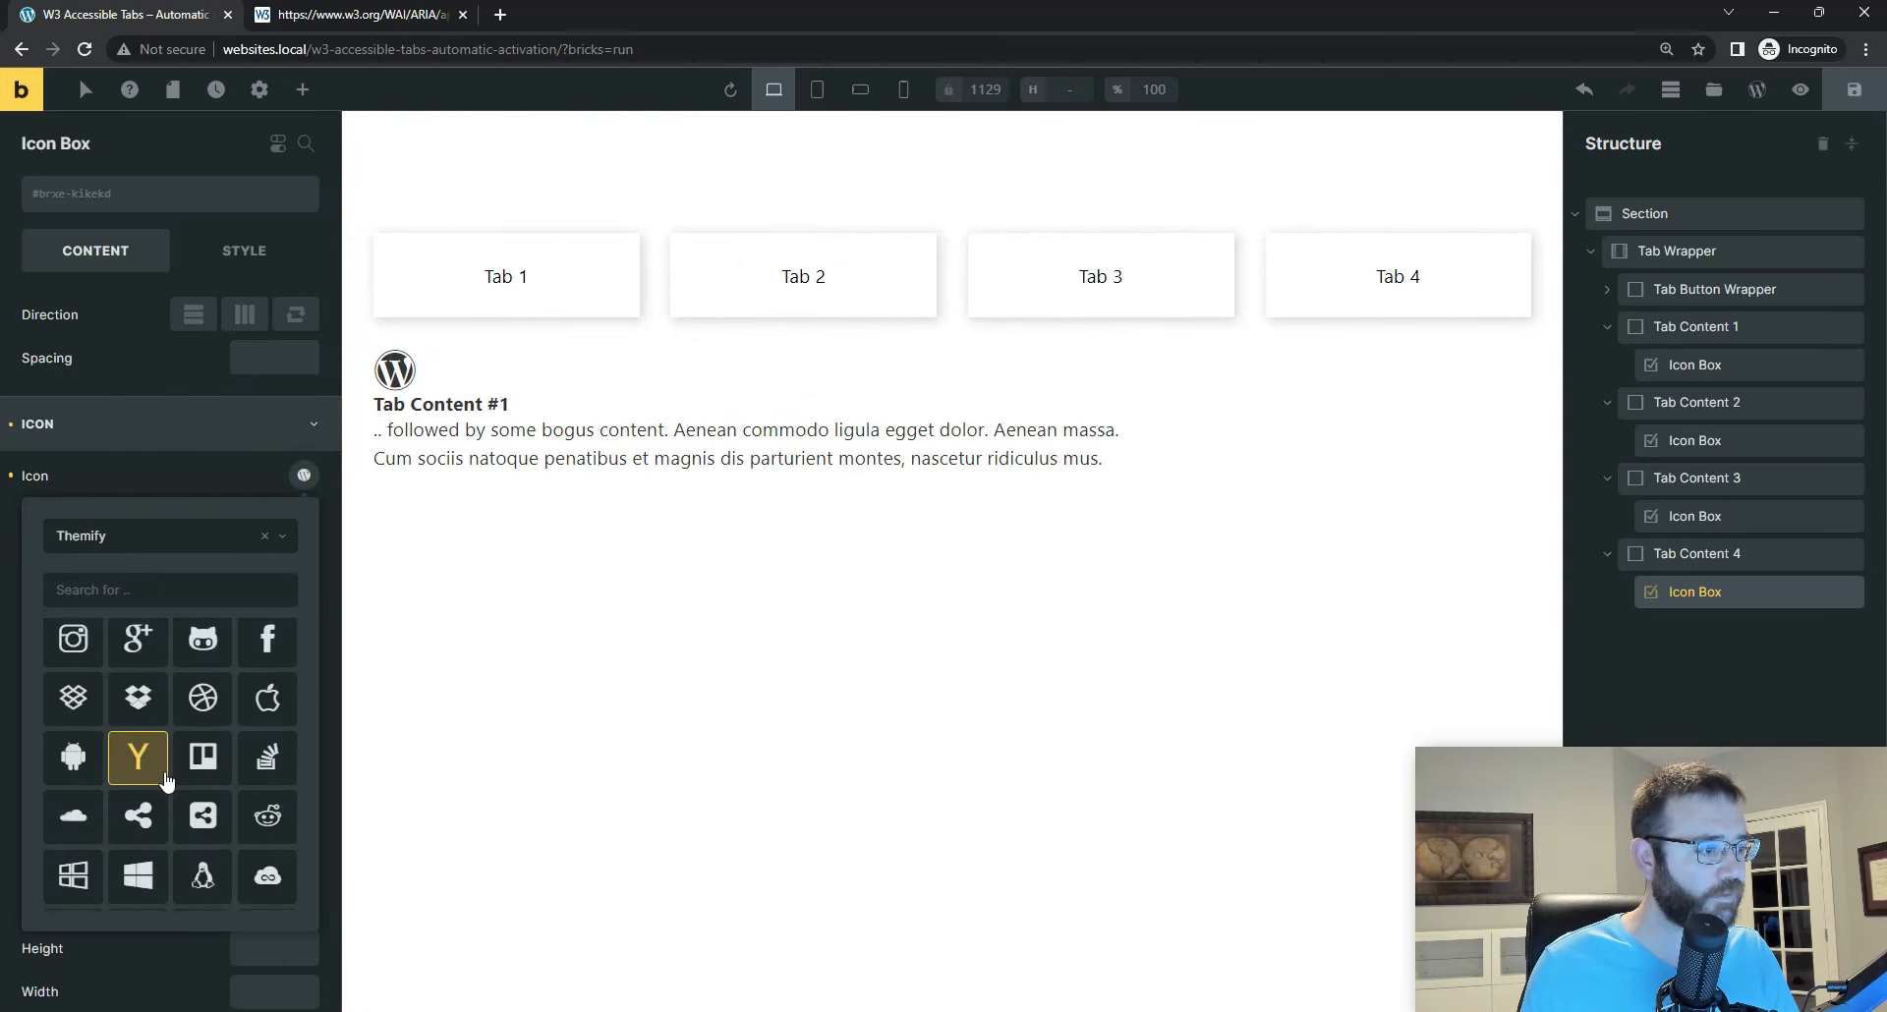
click(70, 772)
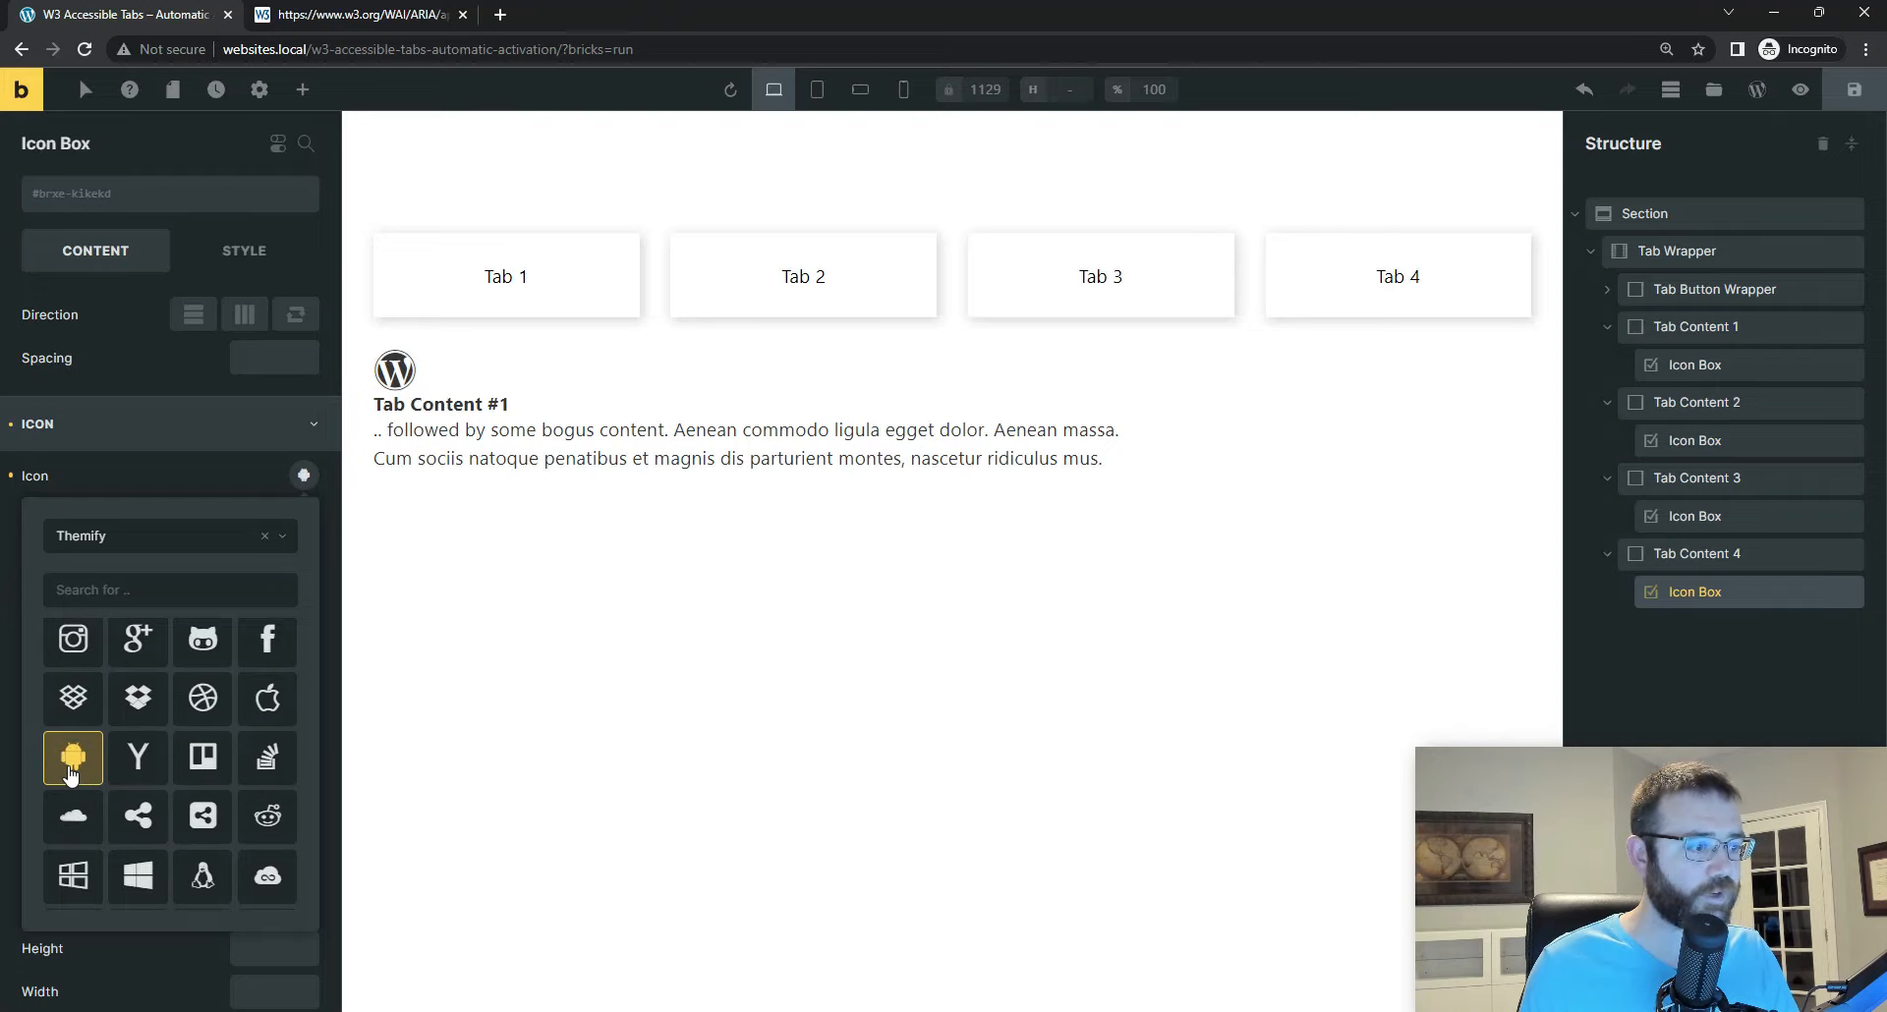
click(1862, 89)
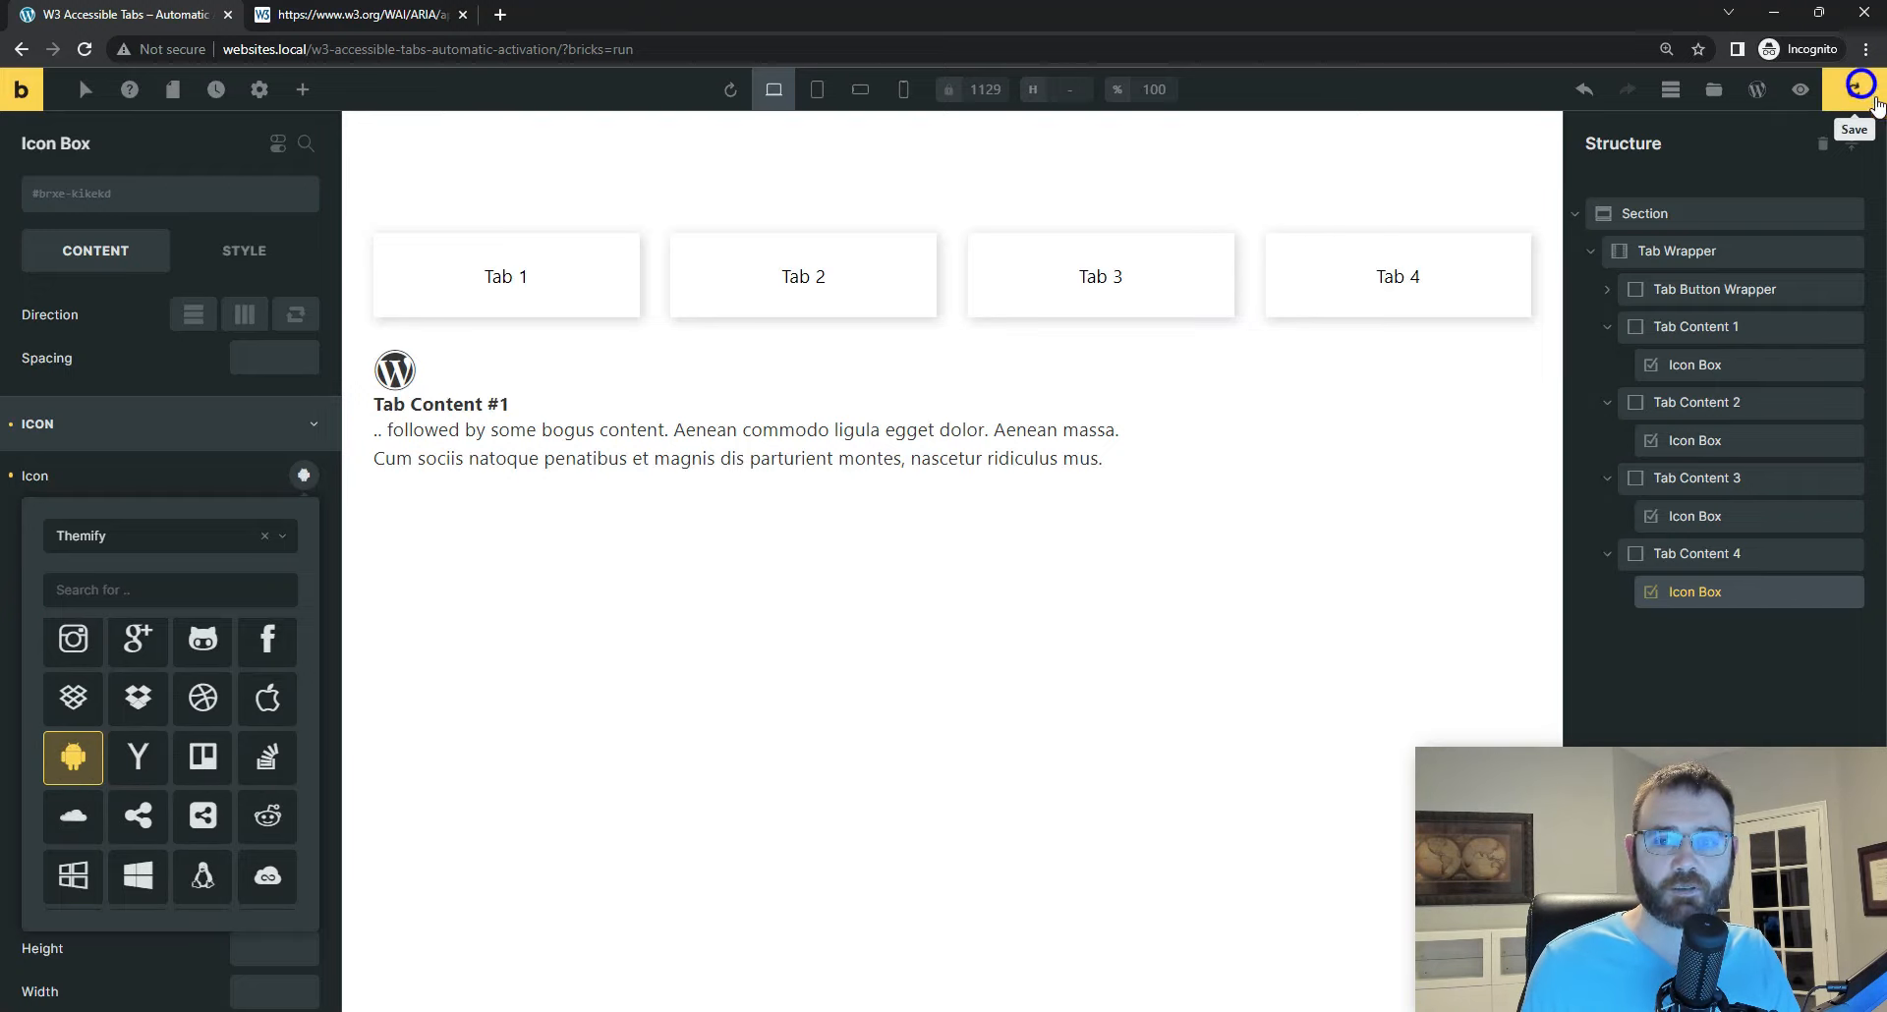
Step: Clear the display value of the .is-hidden class on Tab Content 4 to preview all four content panels
click(1691, 557)
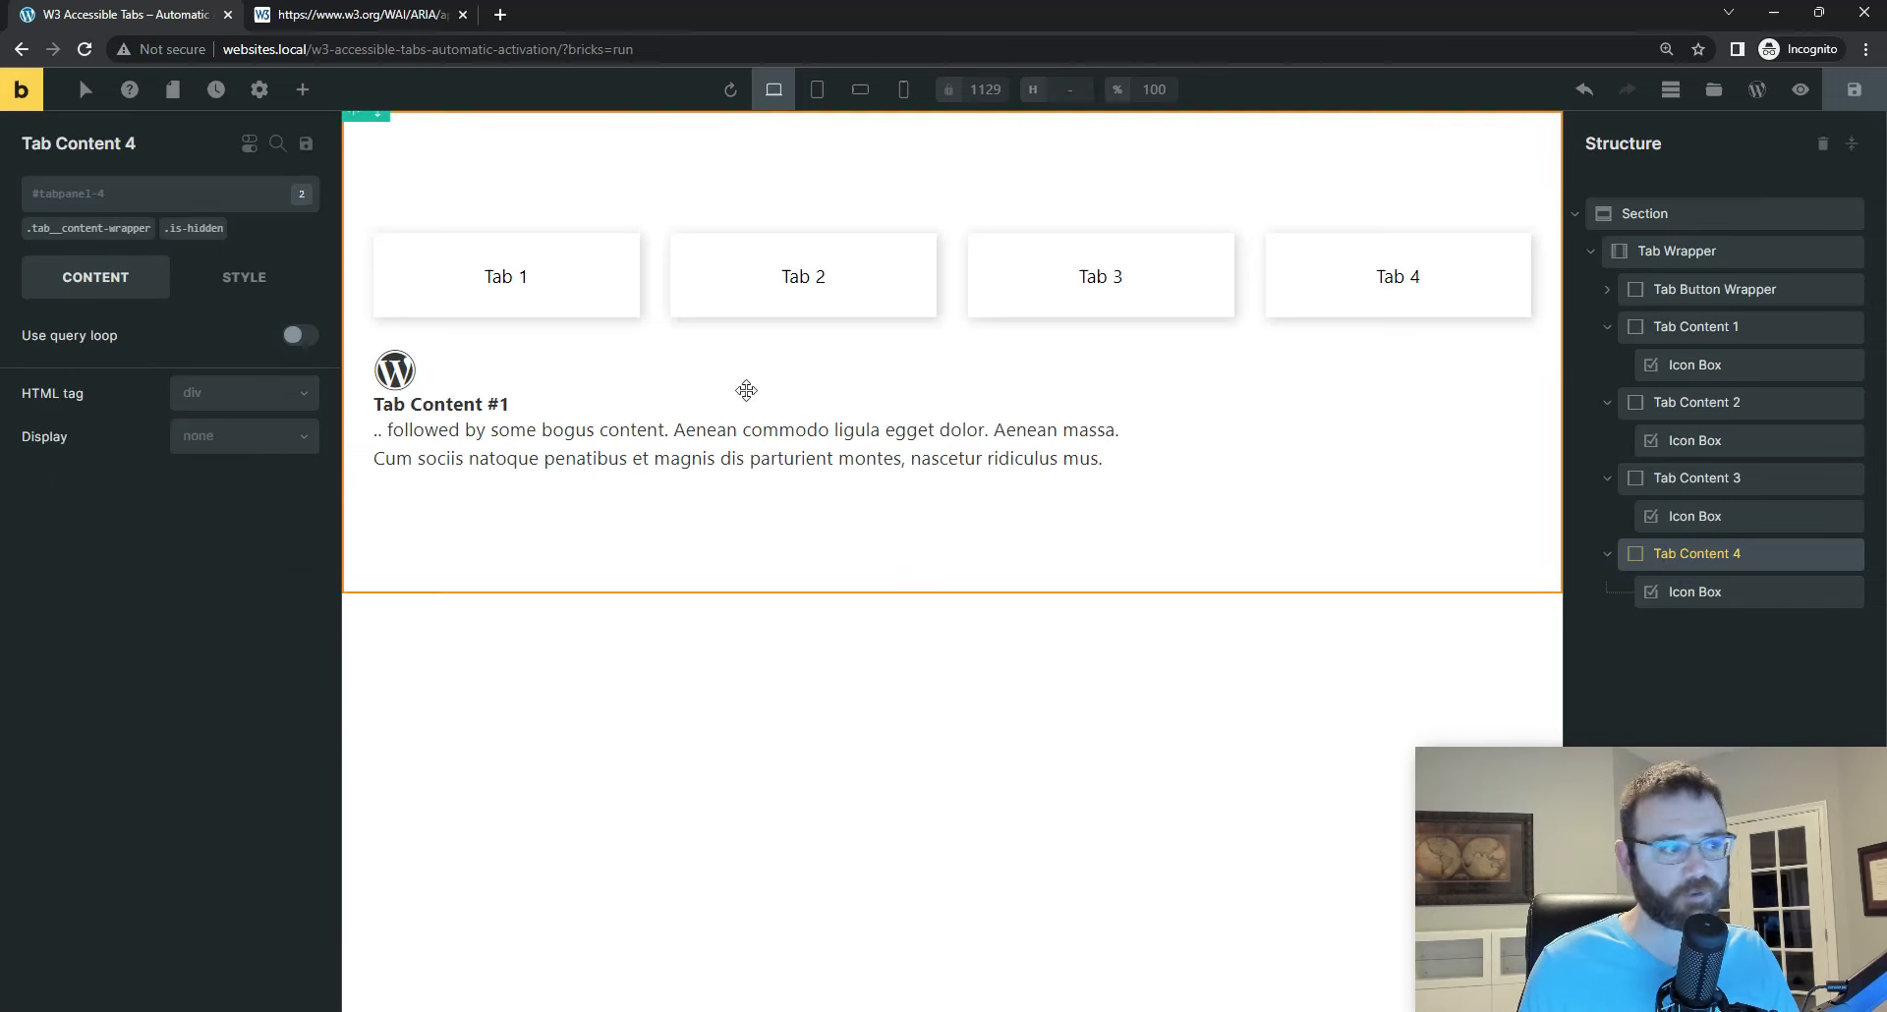
click(196, 229)
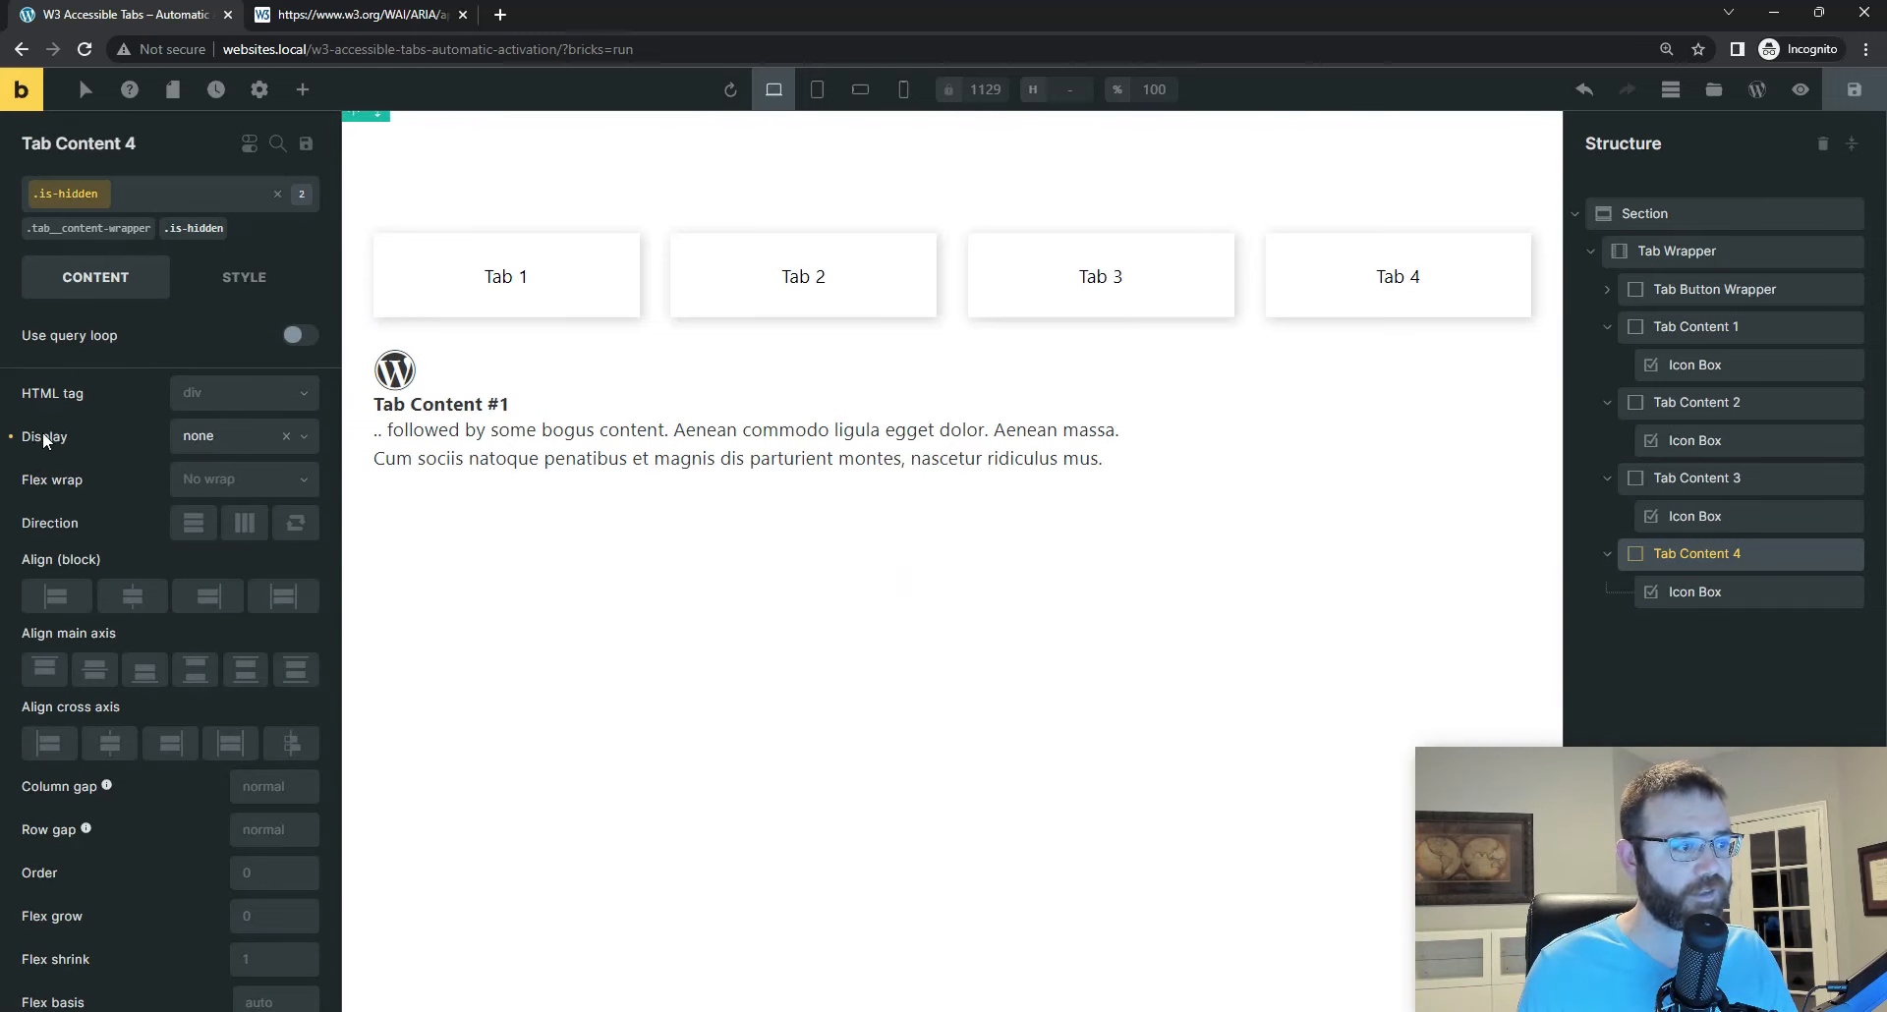
click(11, 435)
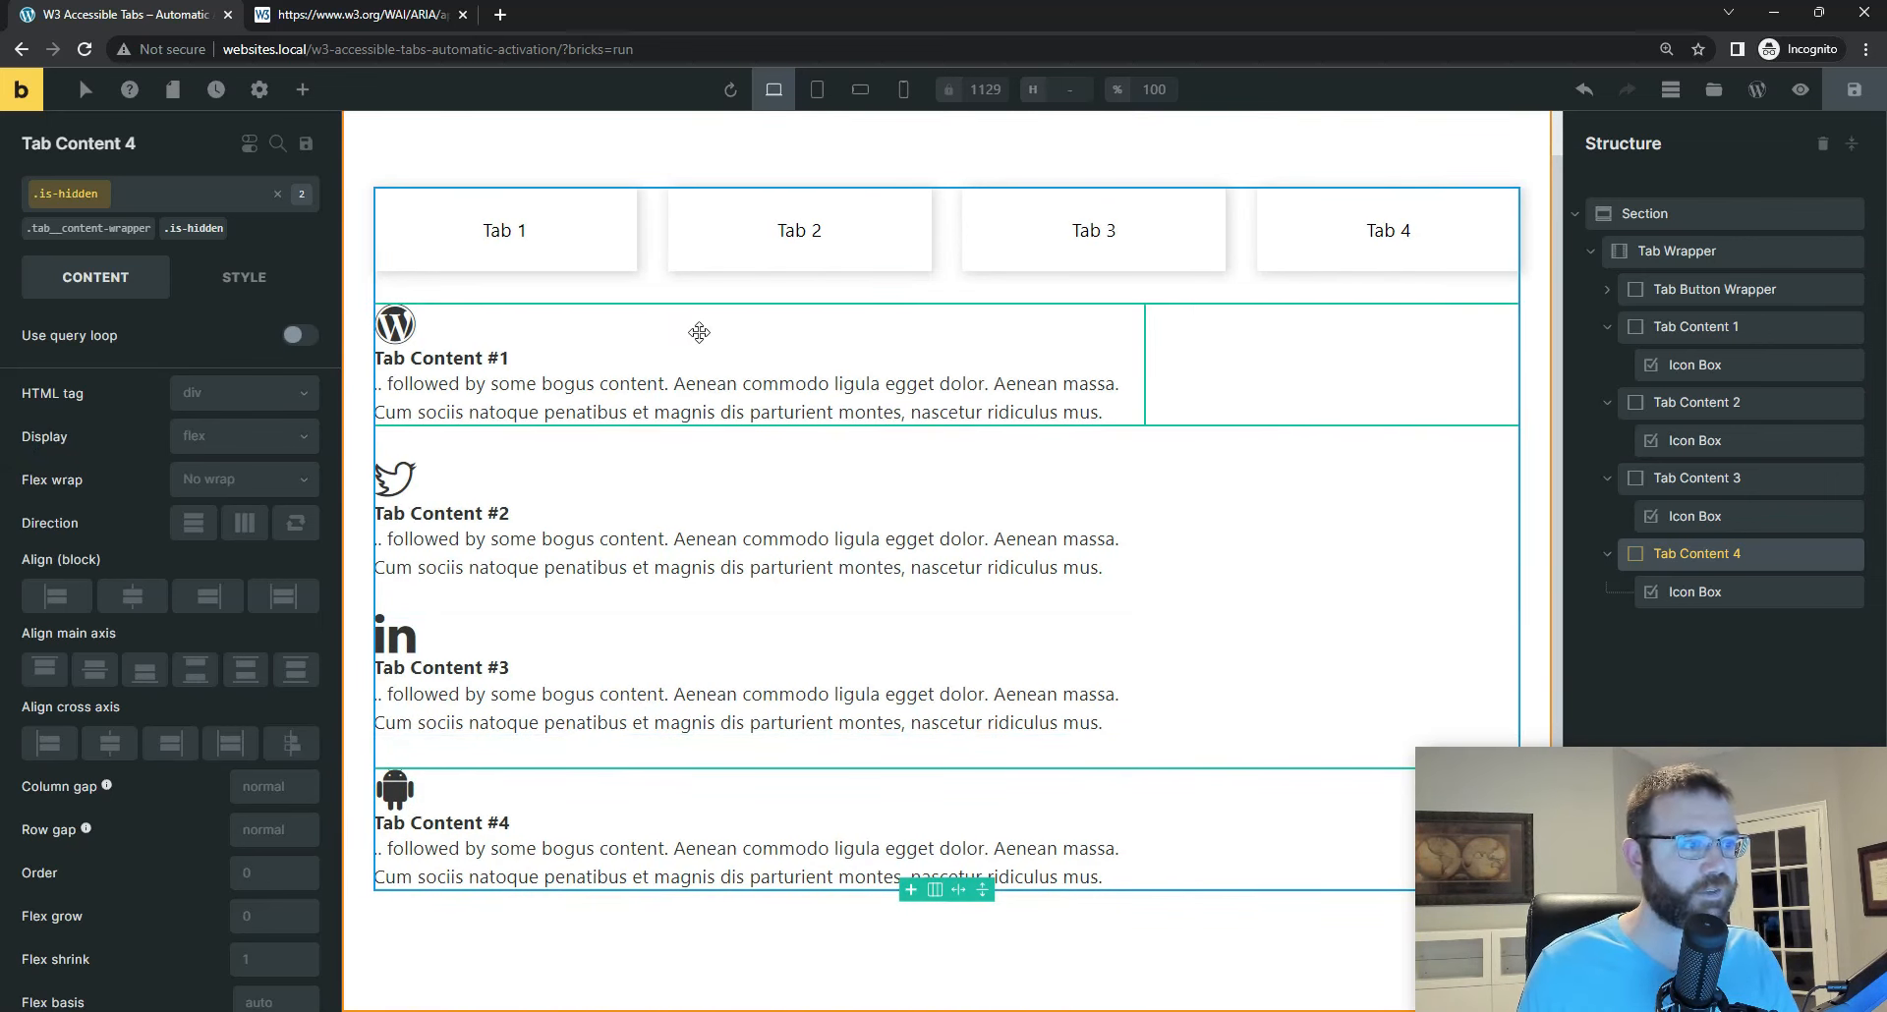
click(1712, 592)
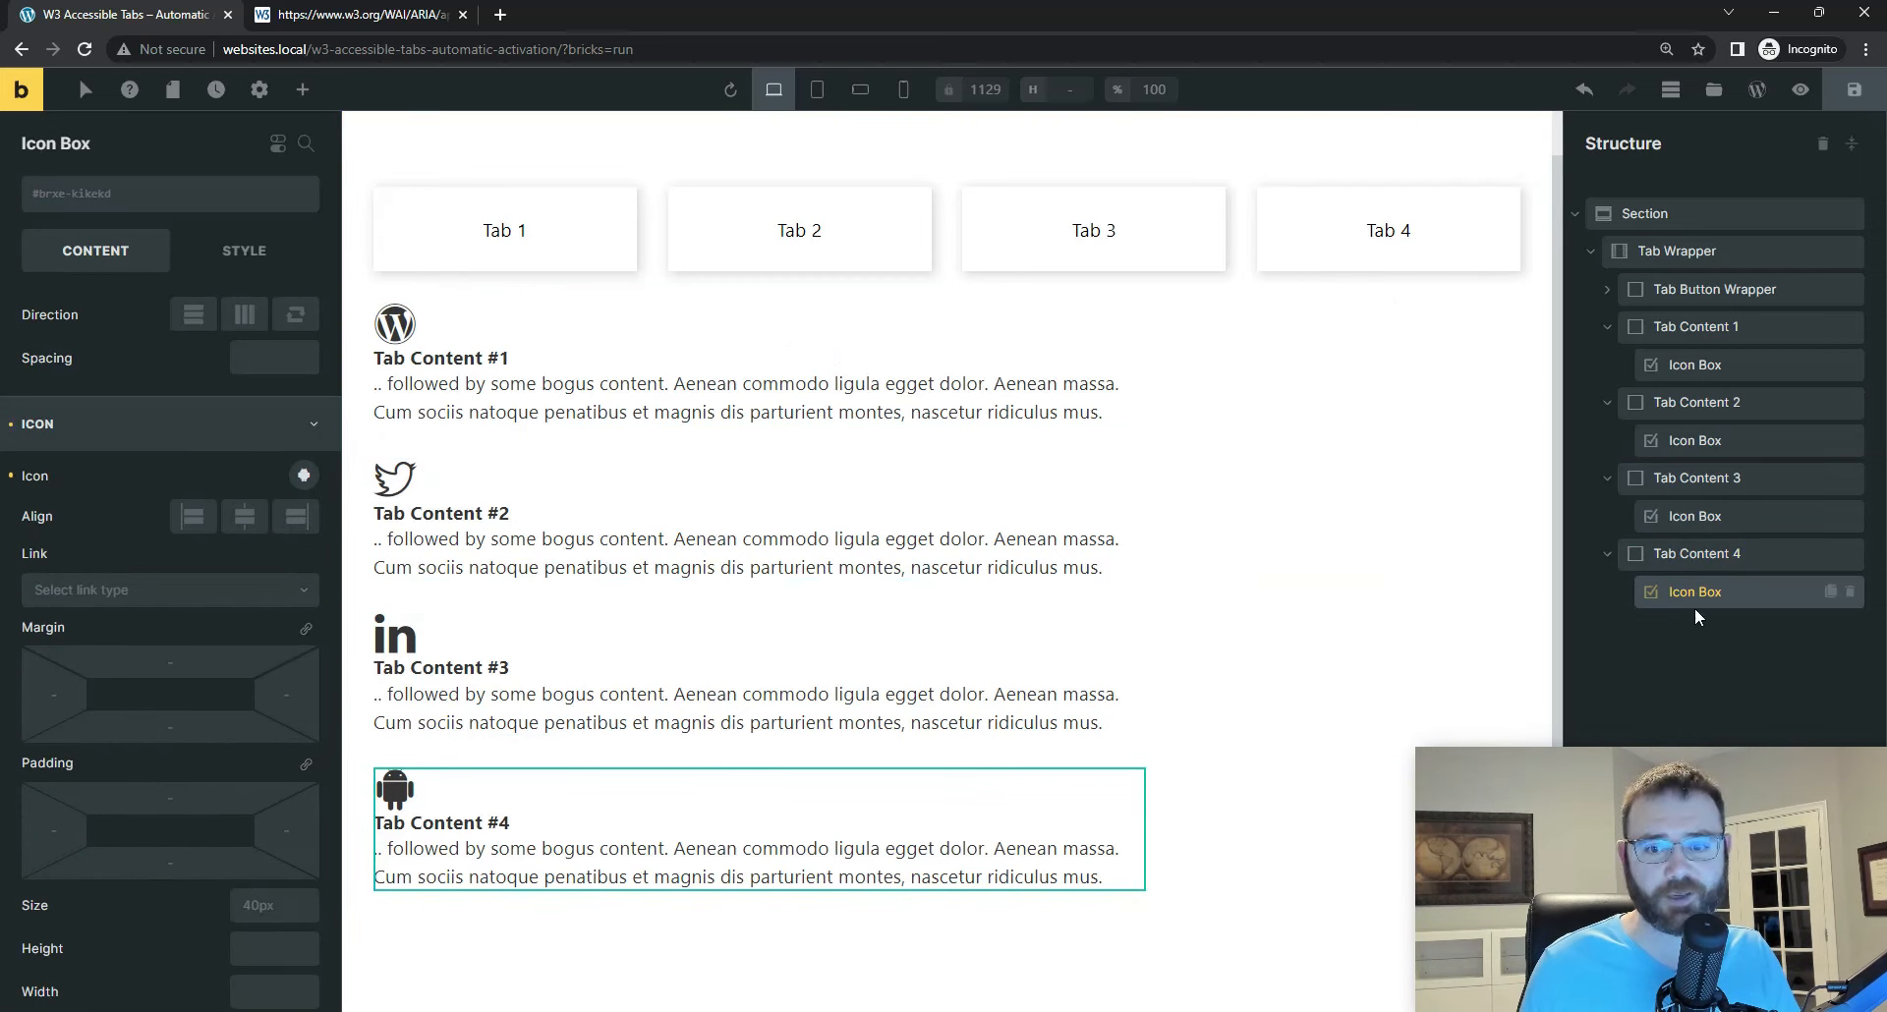
Step: Set the display of the .is-hidden class back to none on Tab Content 4 and save the page
click(1688, 560)
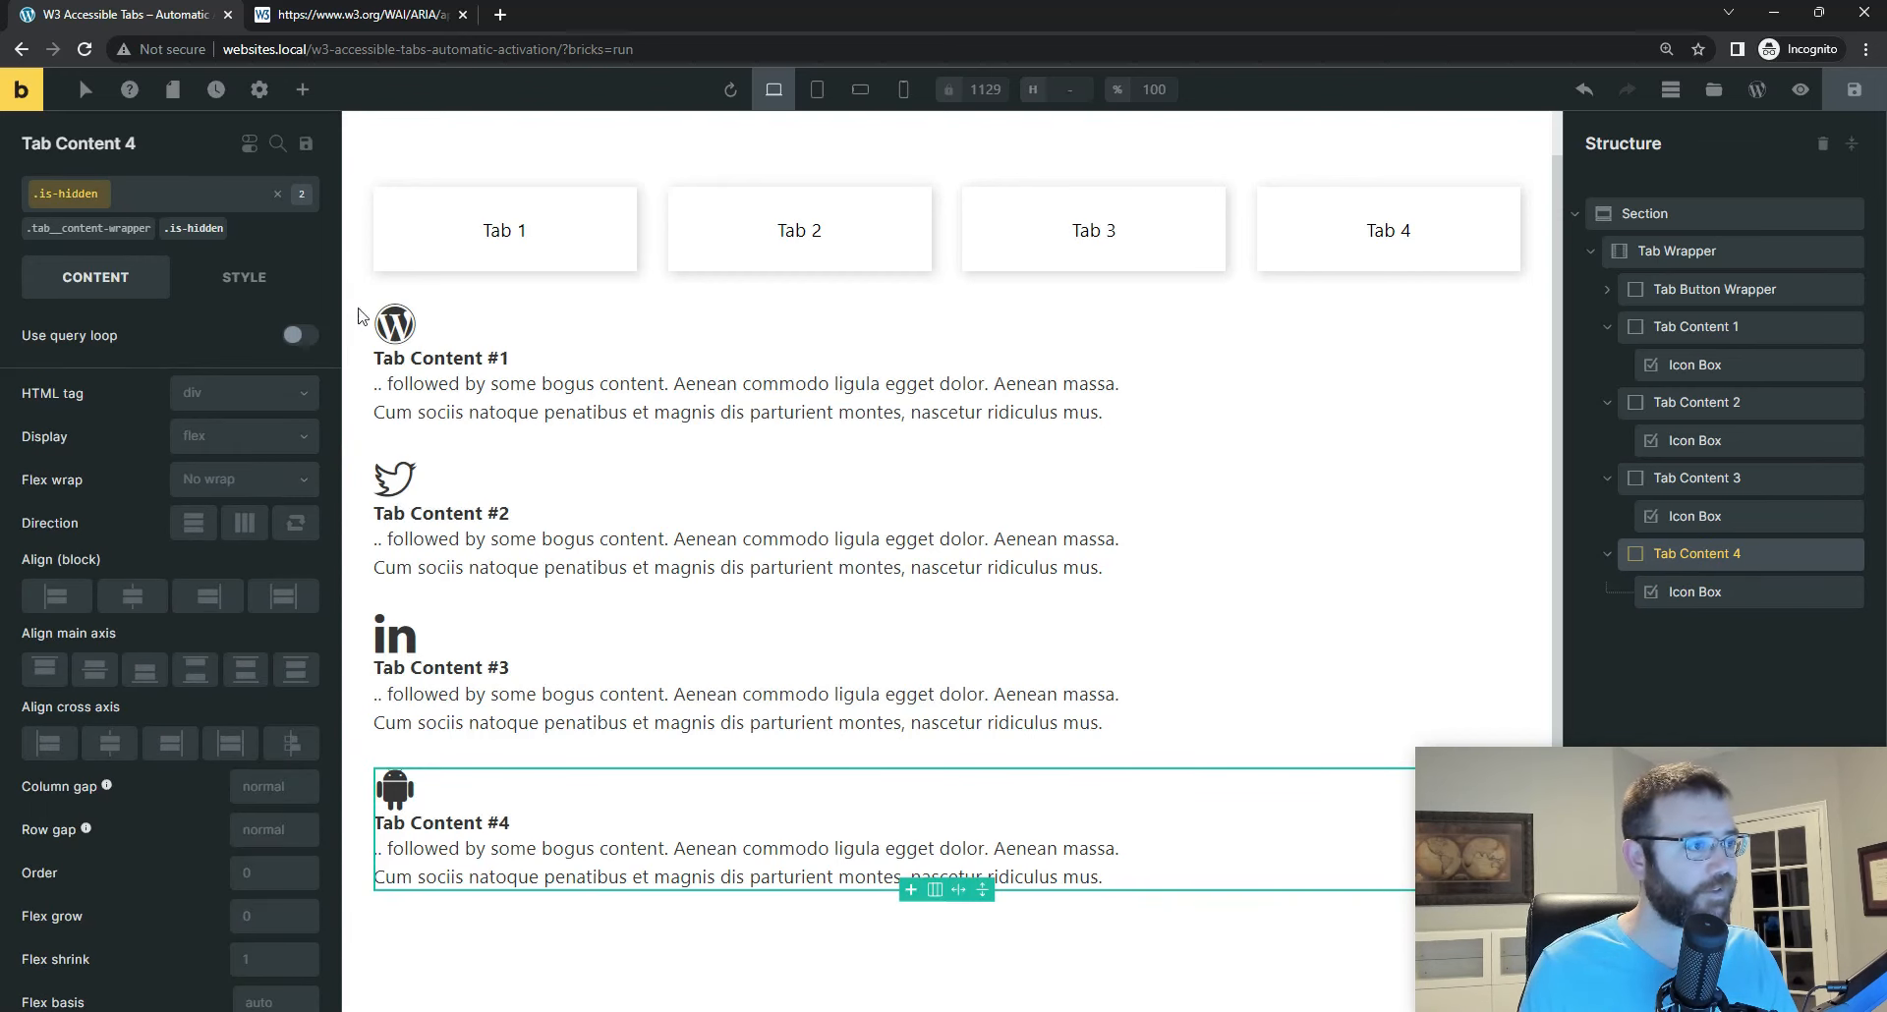
click(246, 439)
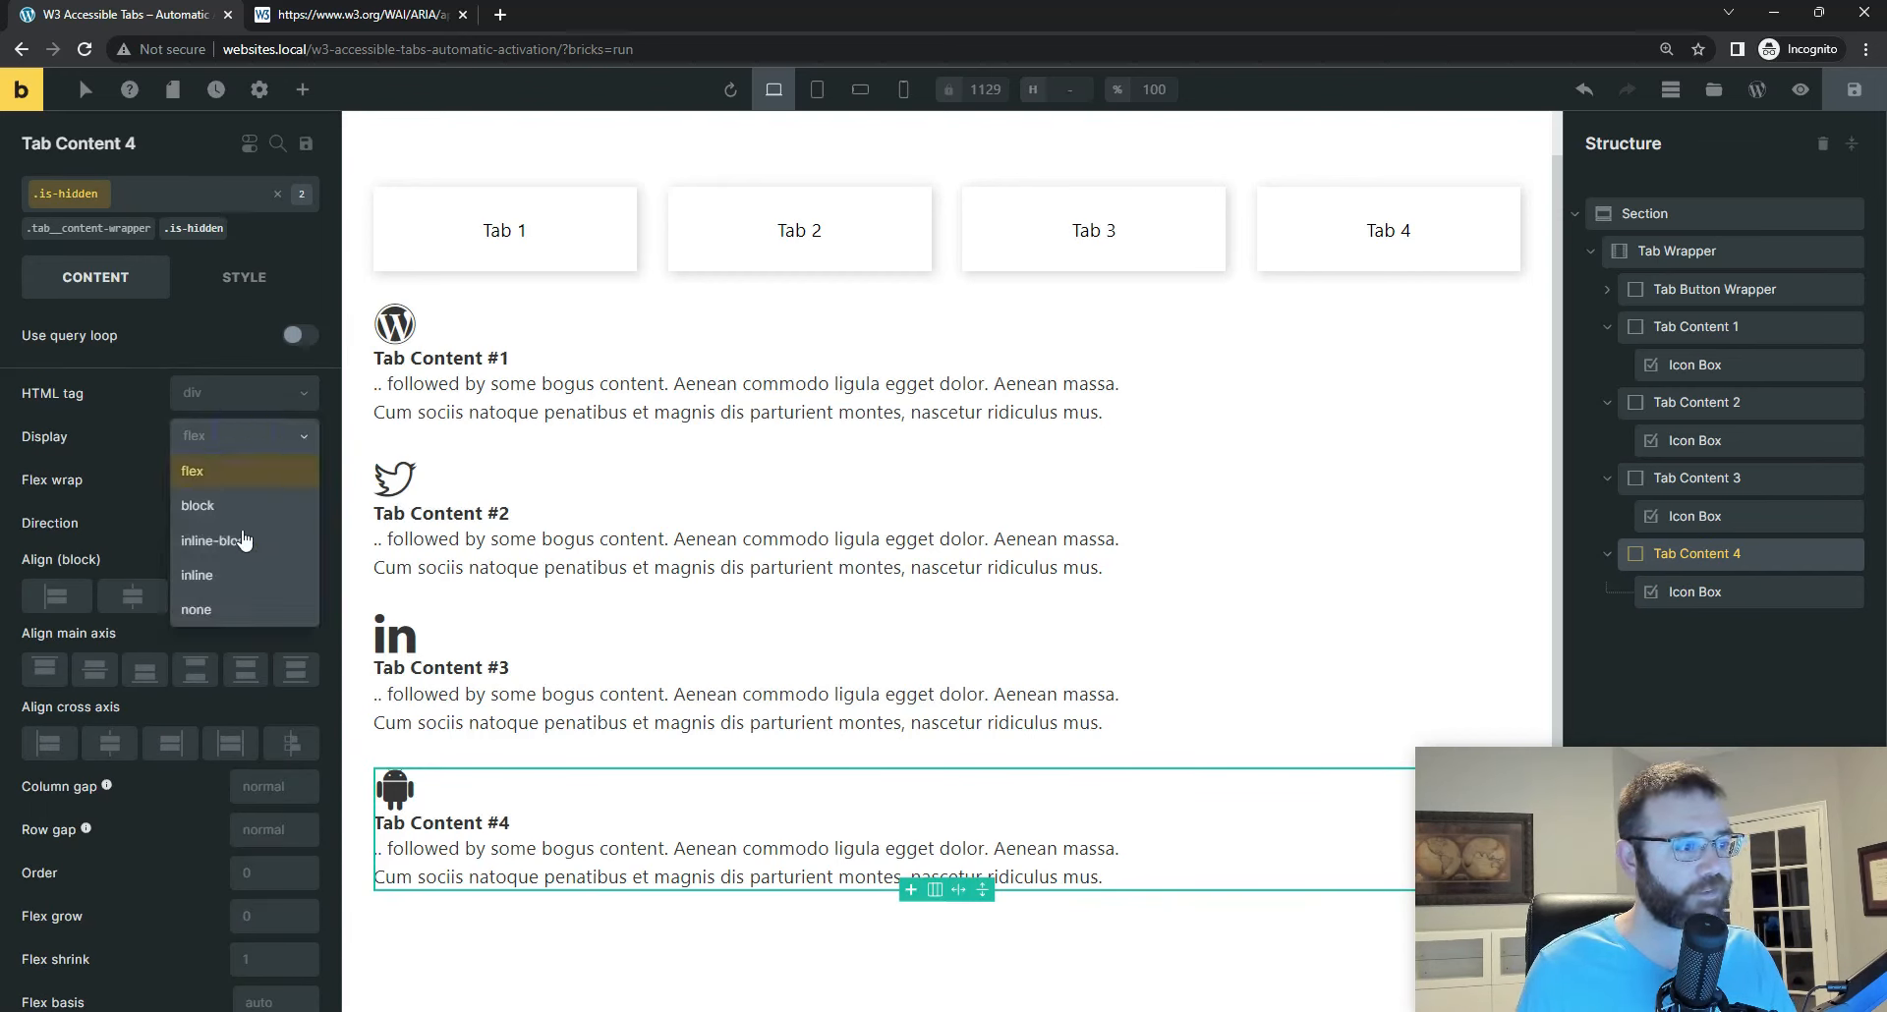
click(238, 610)
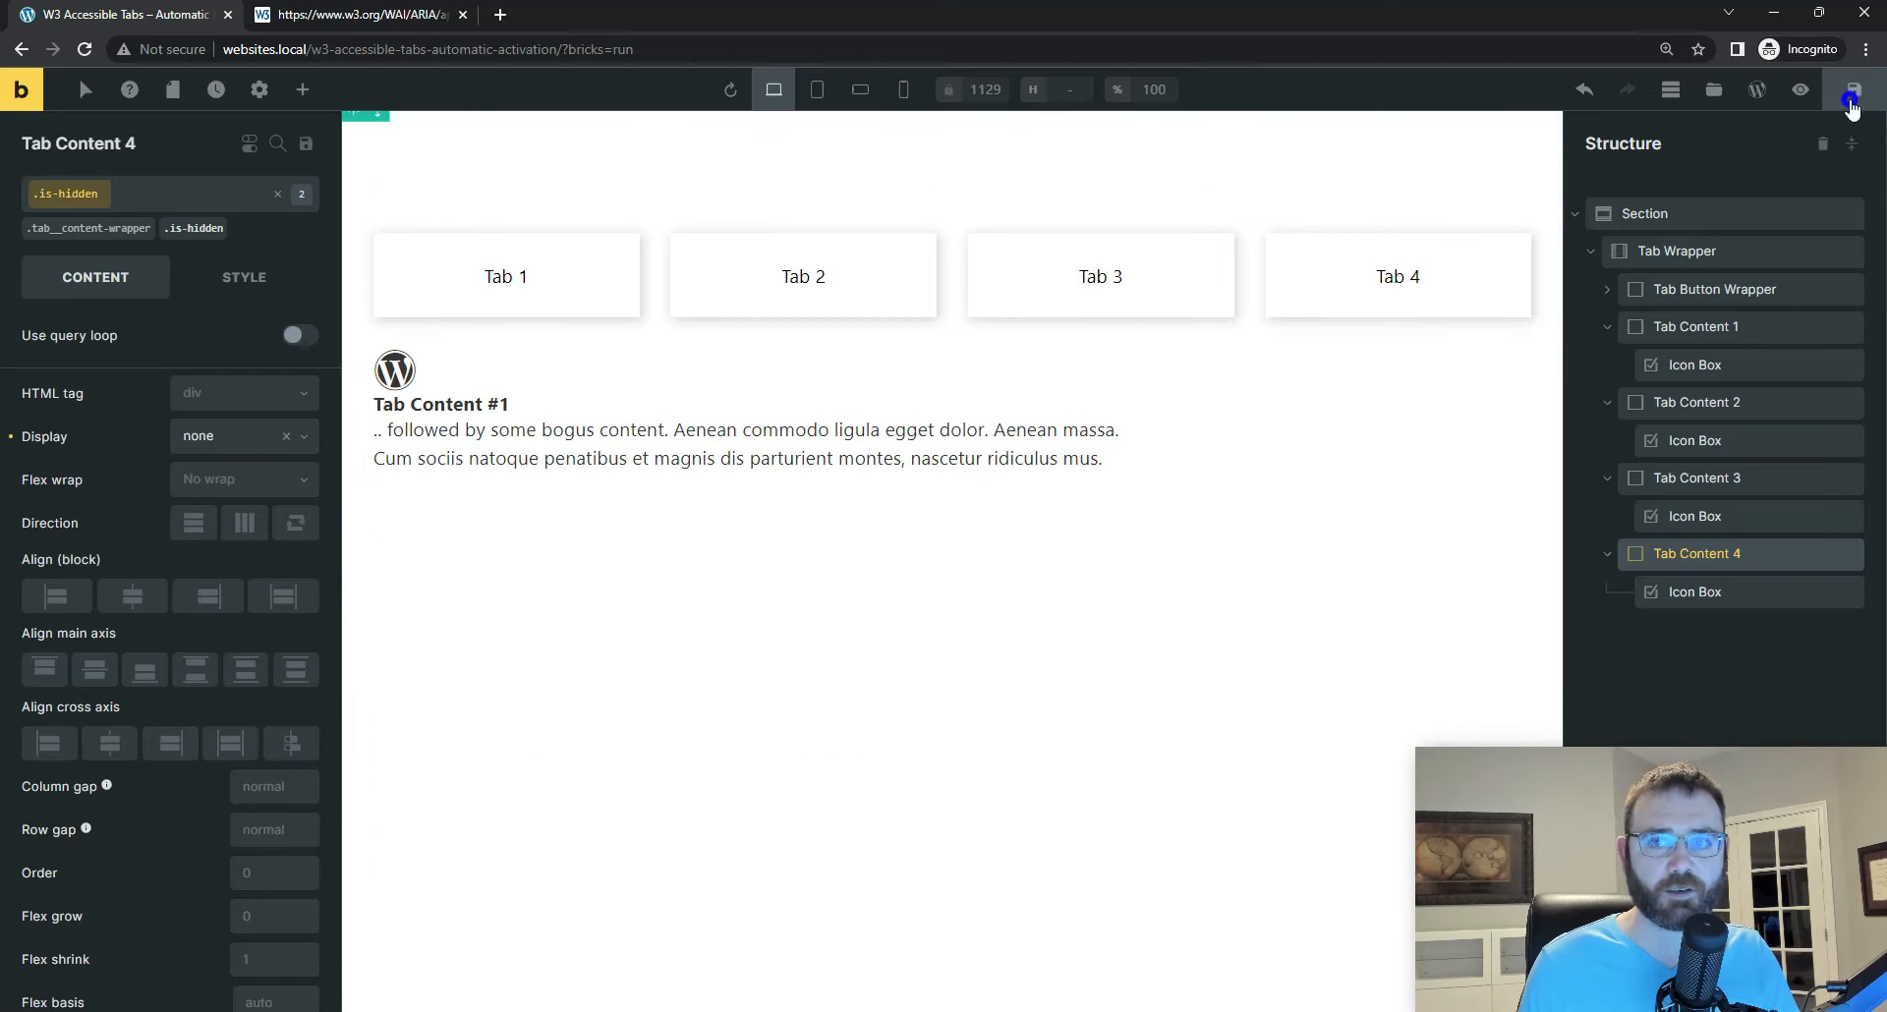
click(1852, 102)
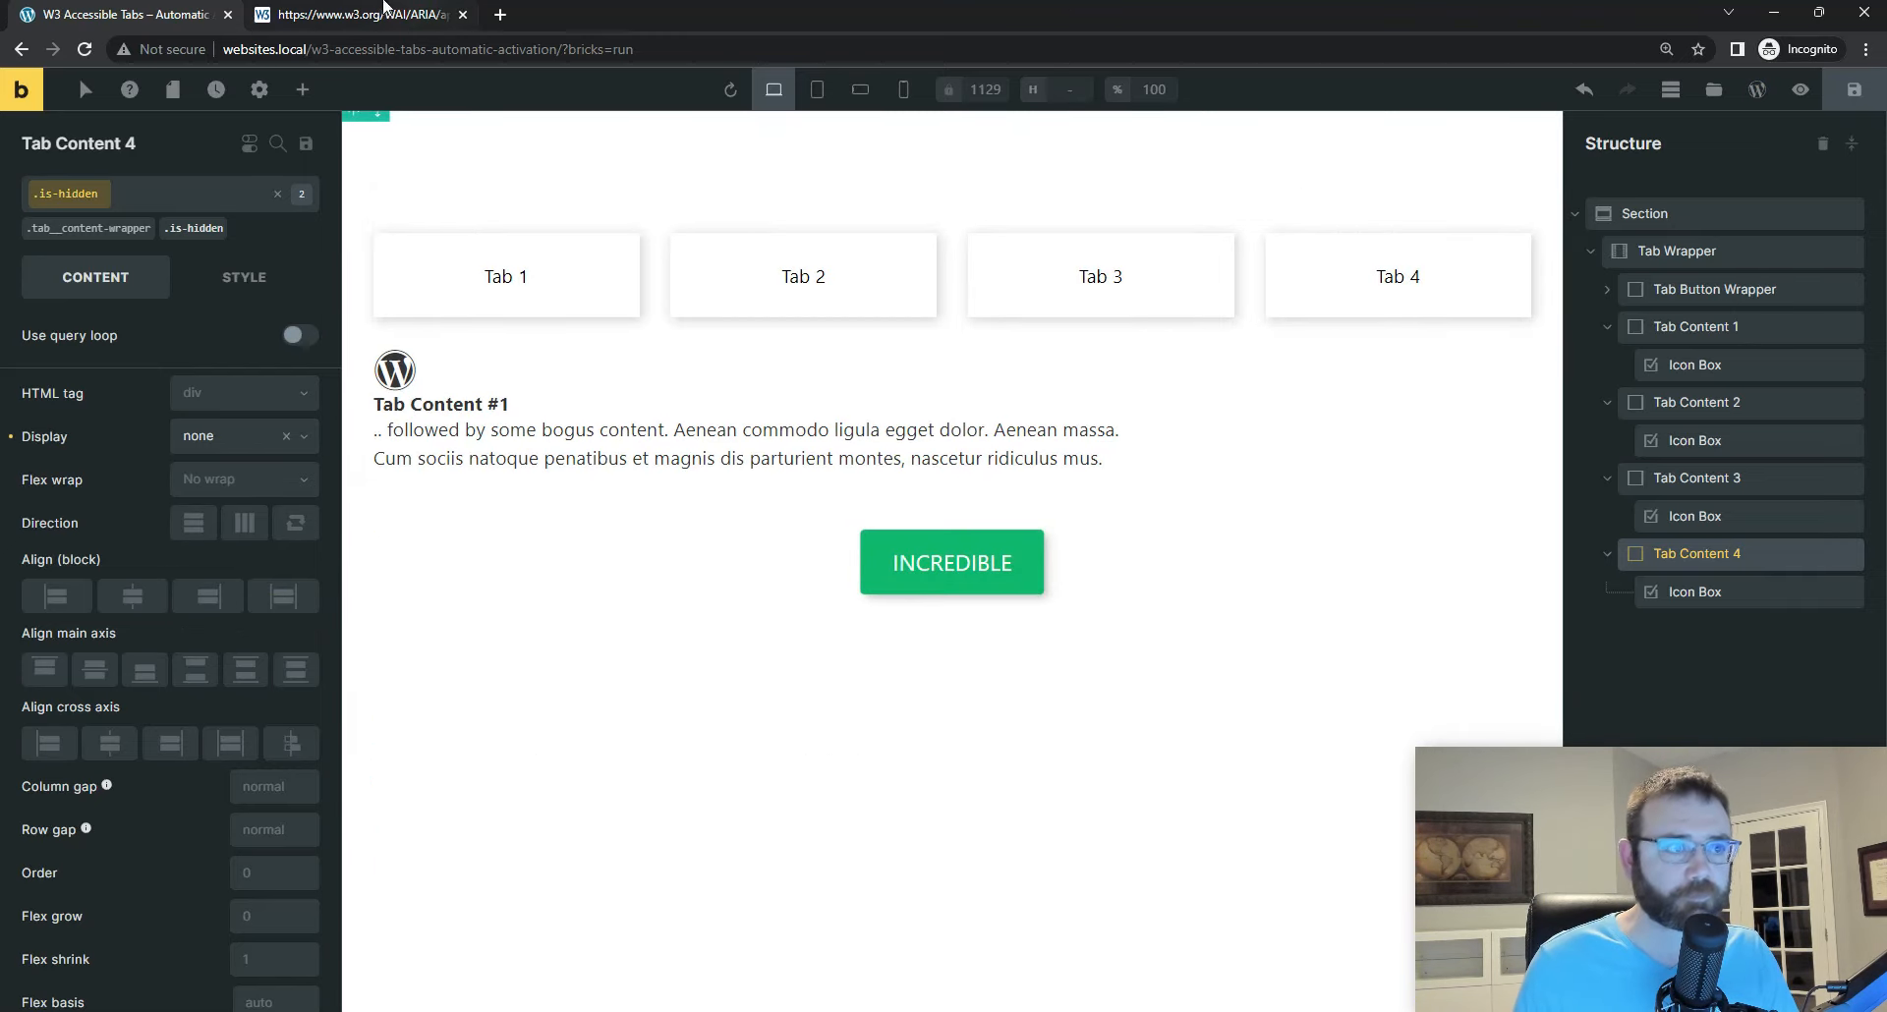
Step: Add a Code element to the Section and place it directly above the Tab Wrapper
click(1653, 216)
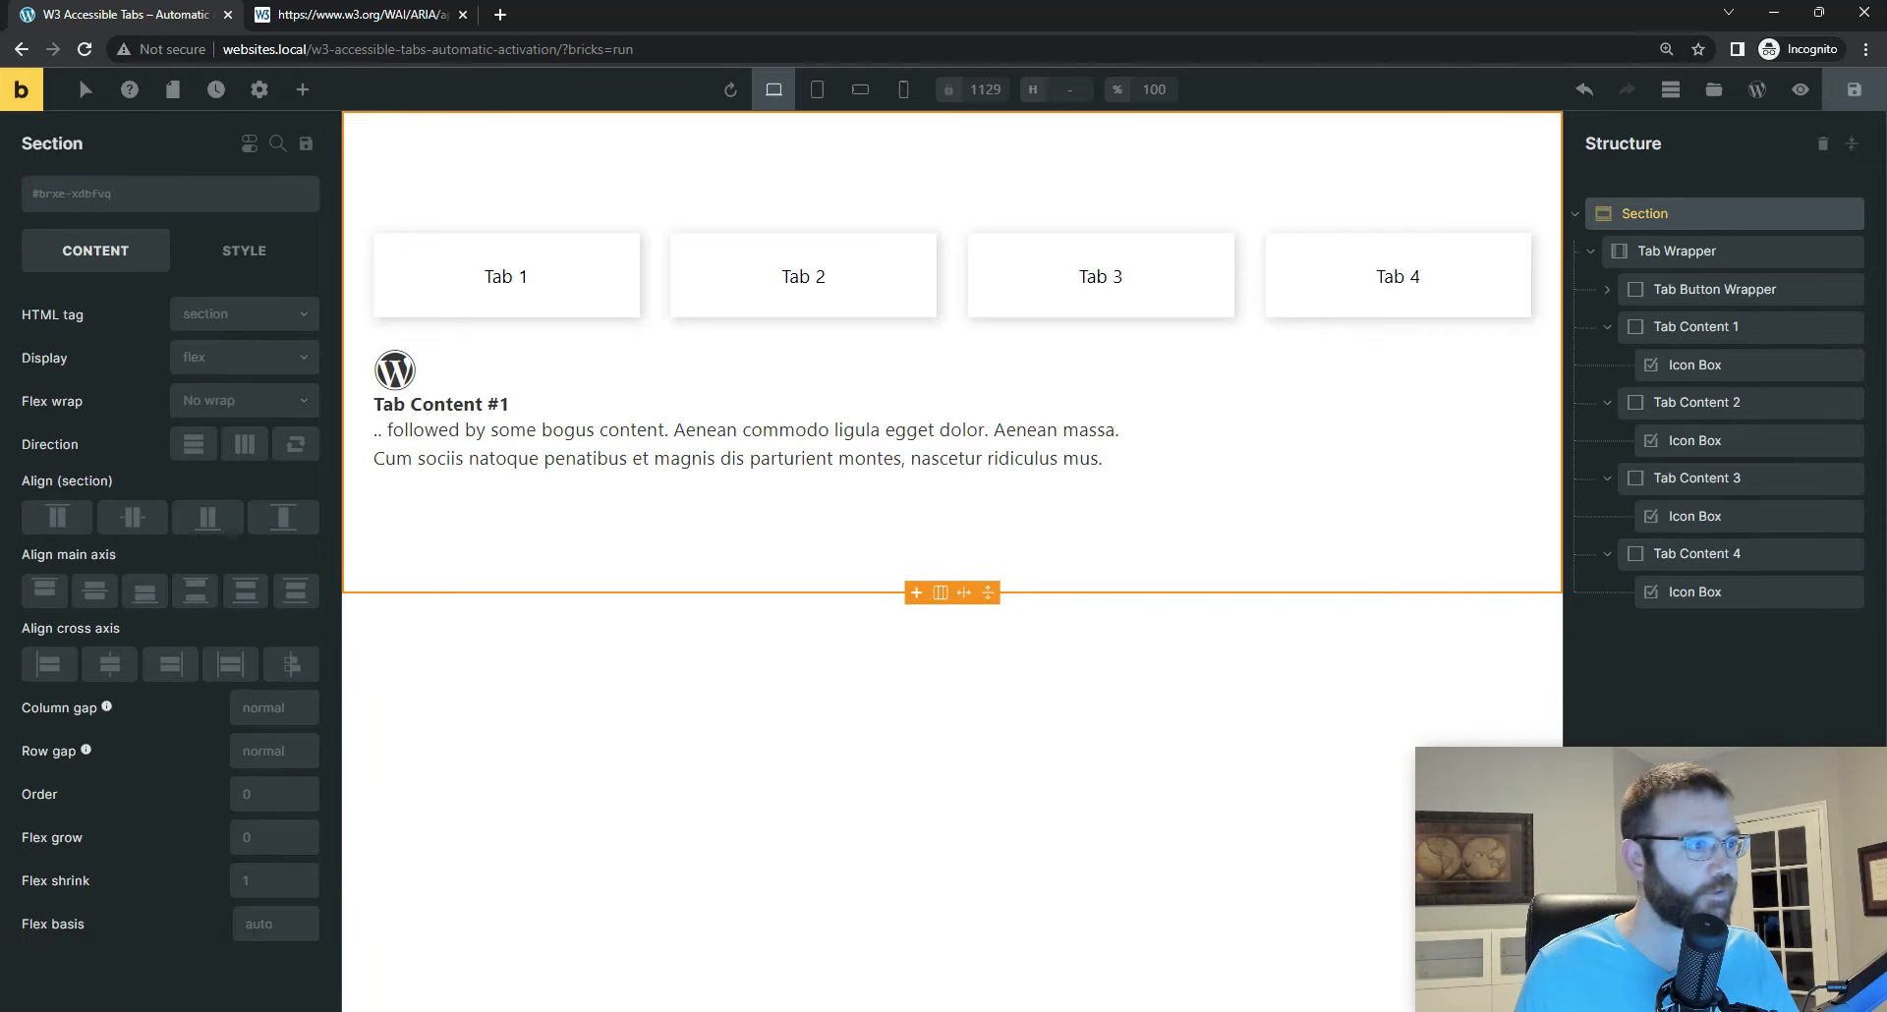
click(302, 90)
text(code)
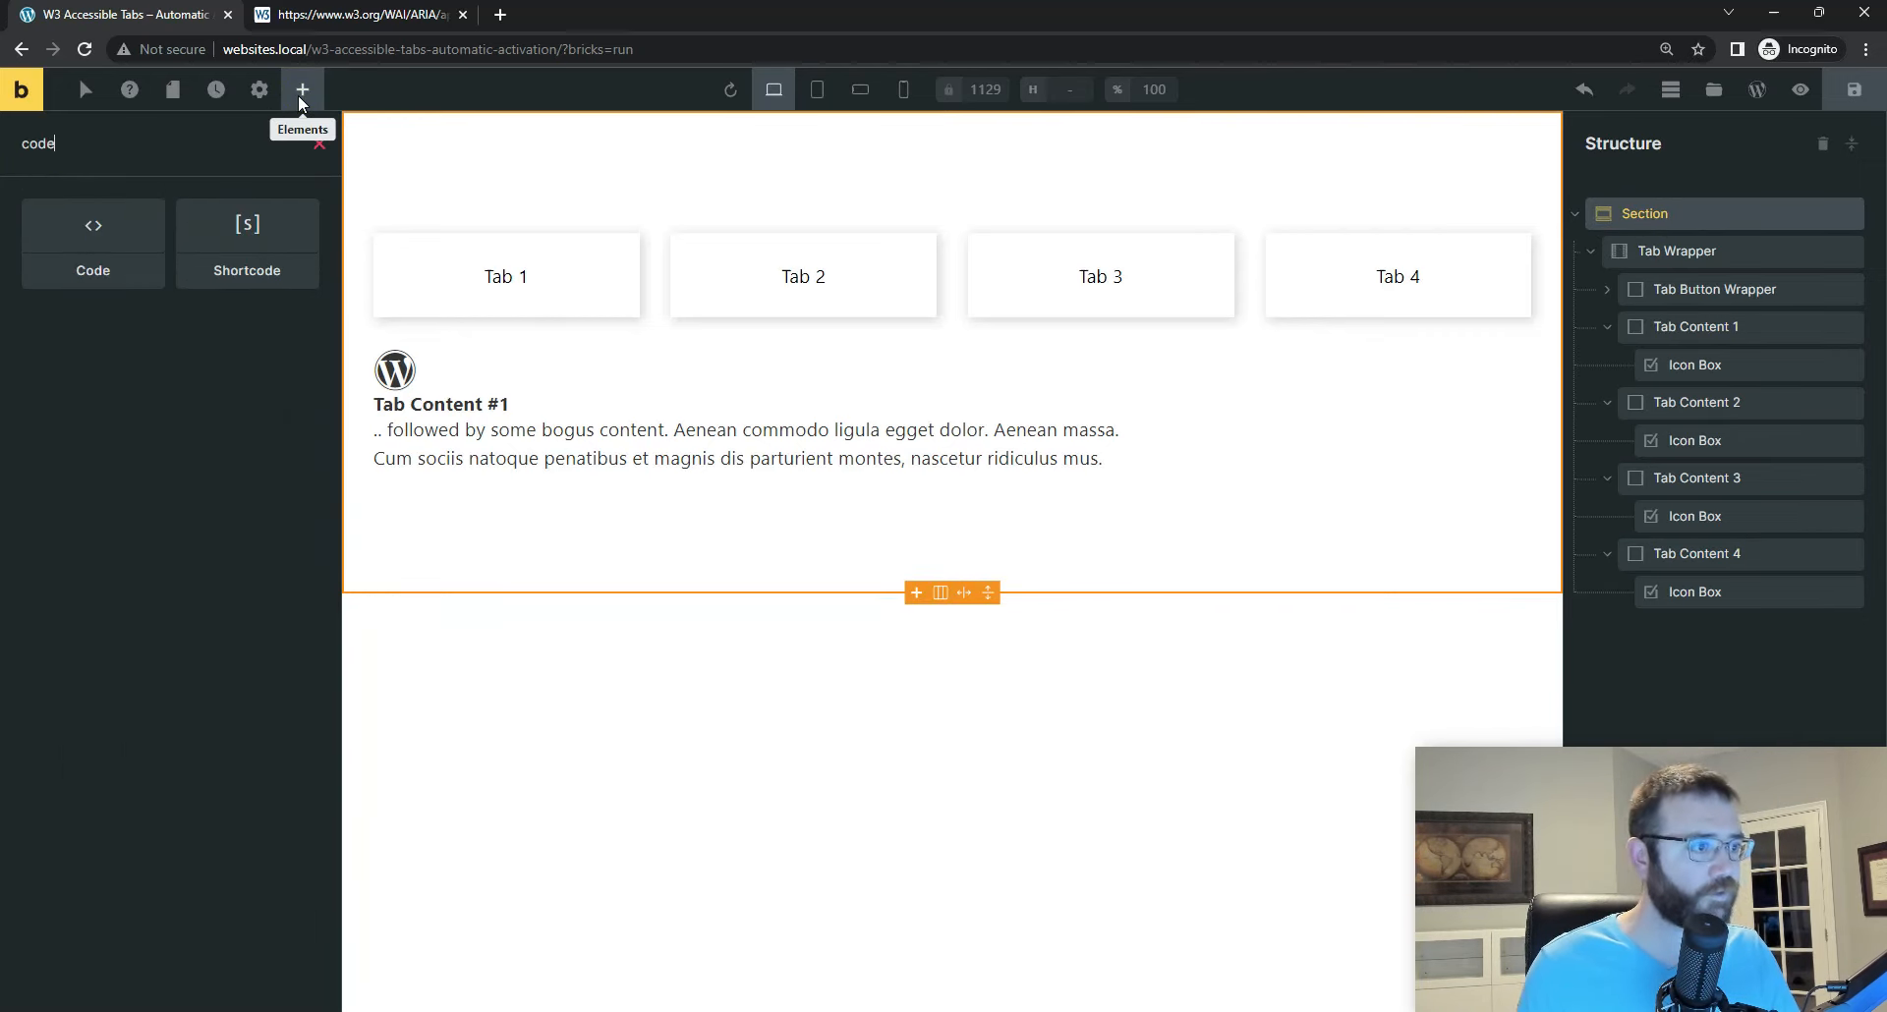
click(96, 232)
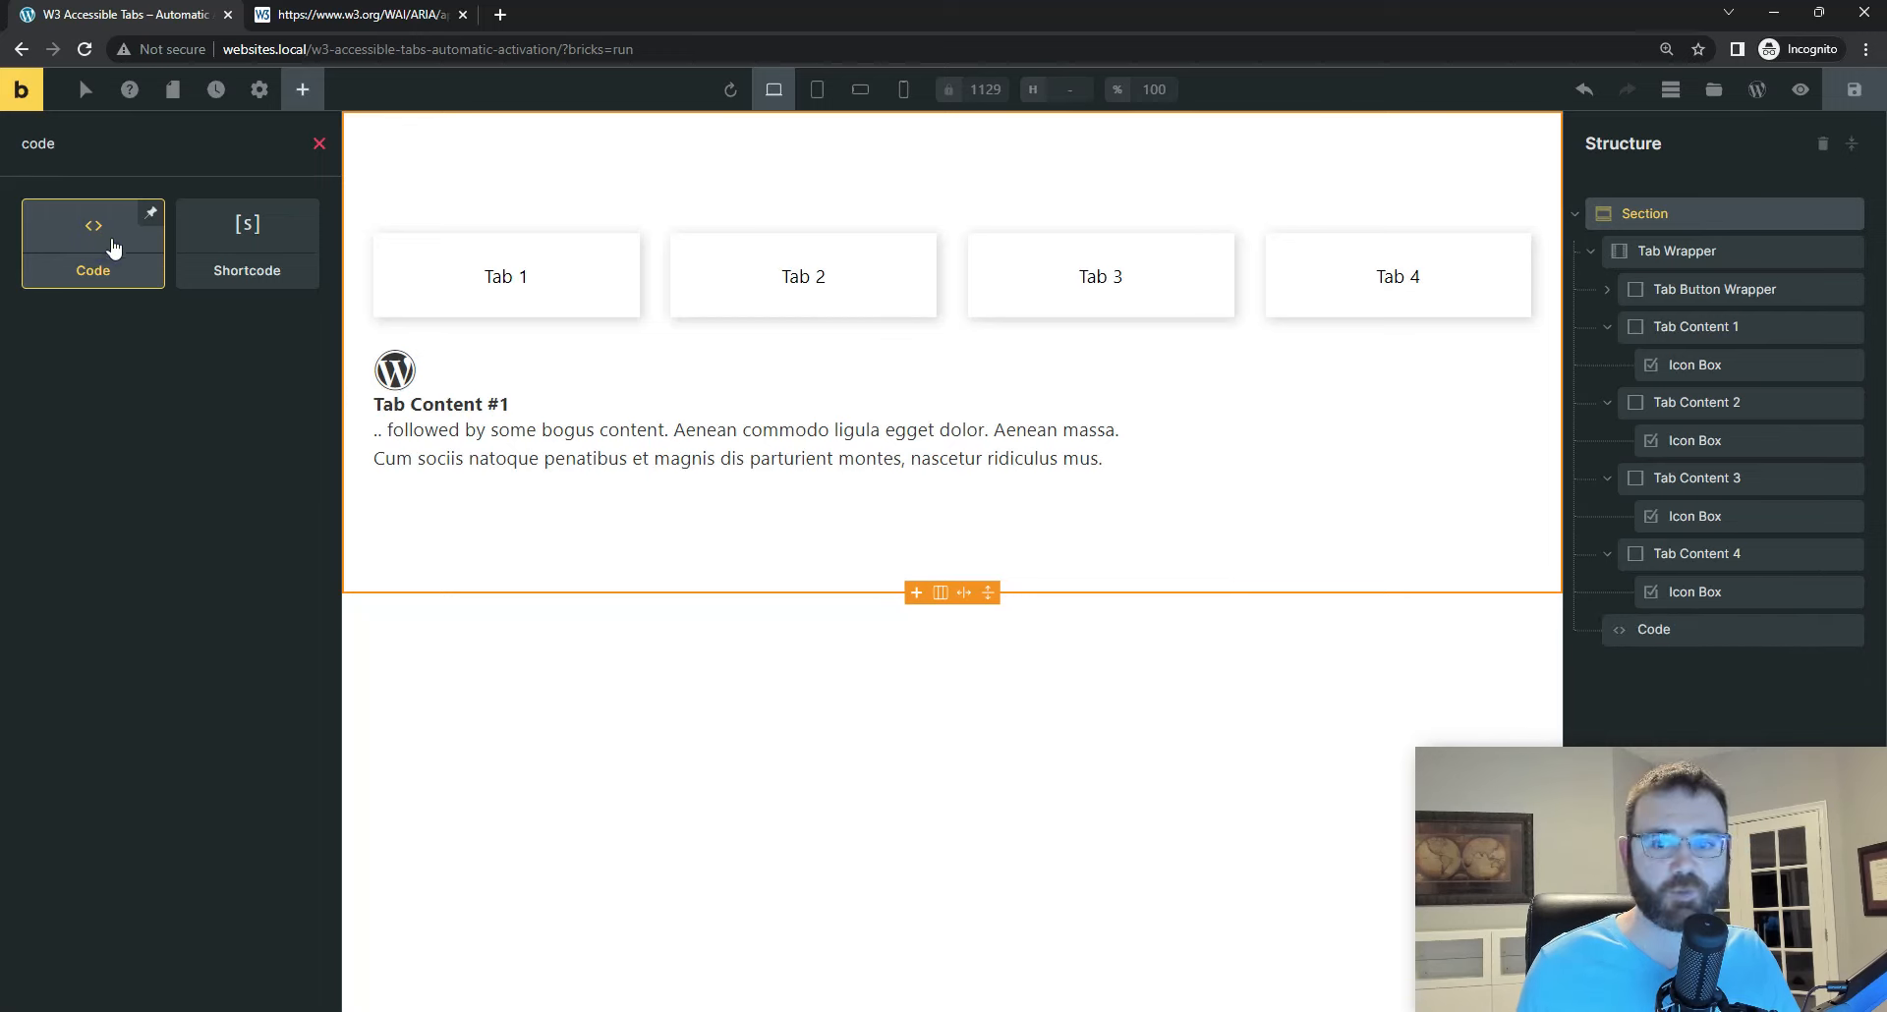
drag(1639, 628, 1642, 242)
Step: Rename the Code element to "Tab JS" and save the page
double_click(1648, 251)
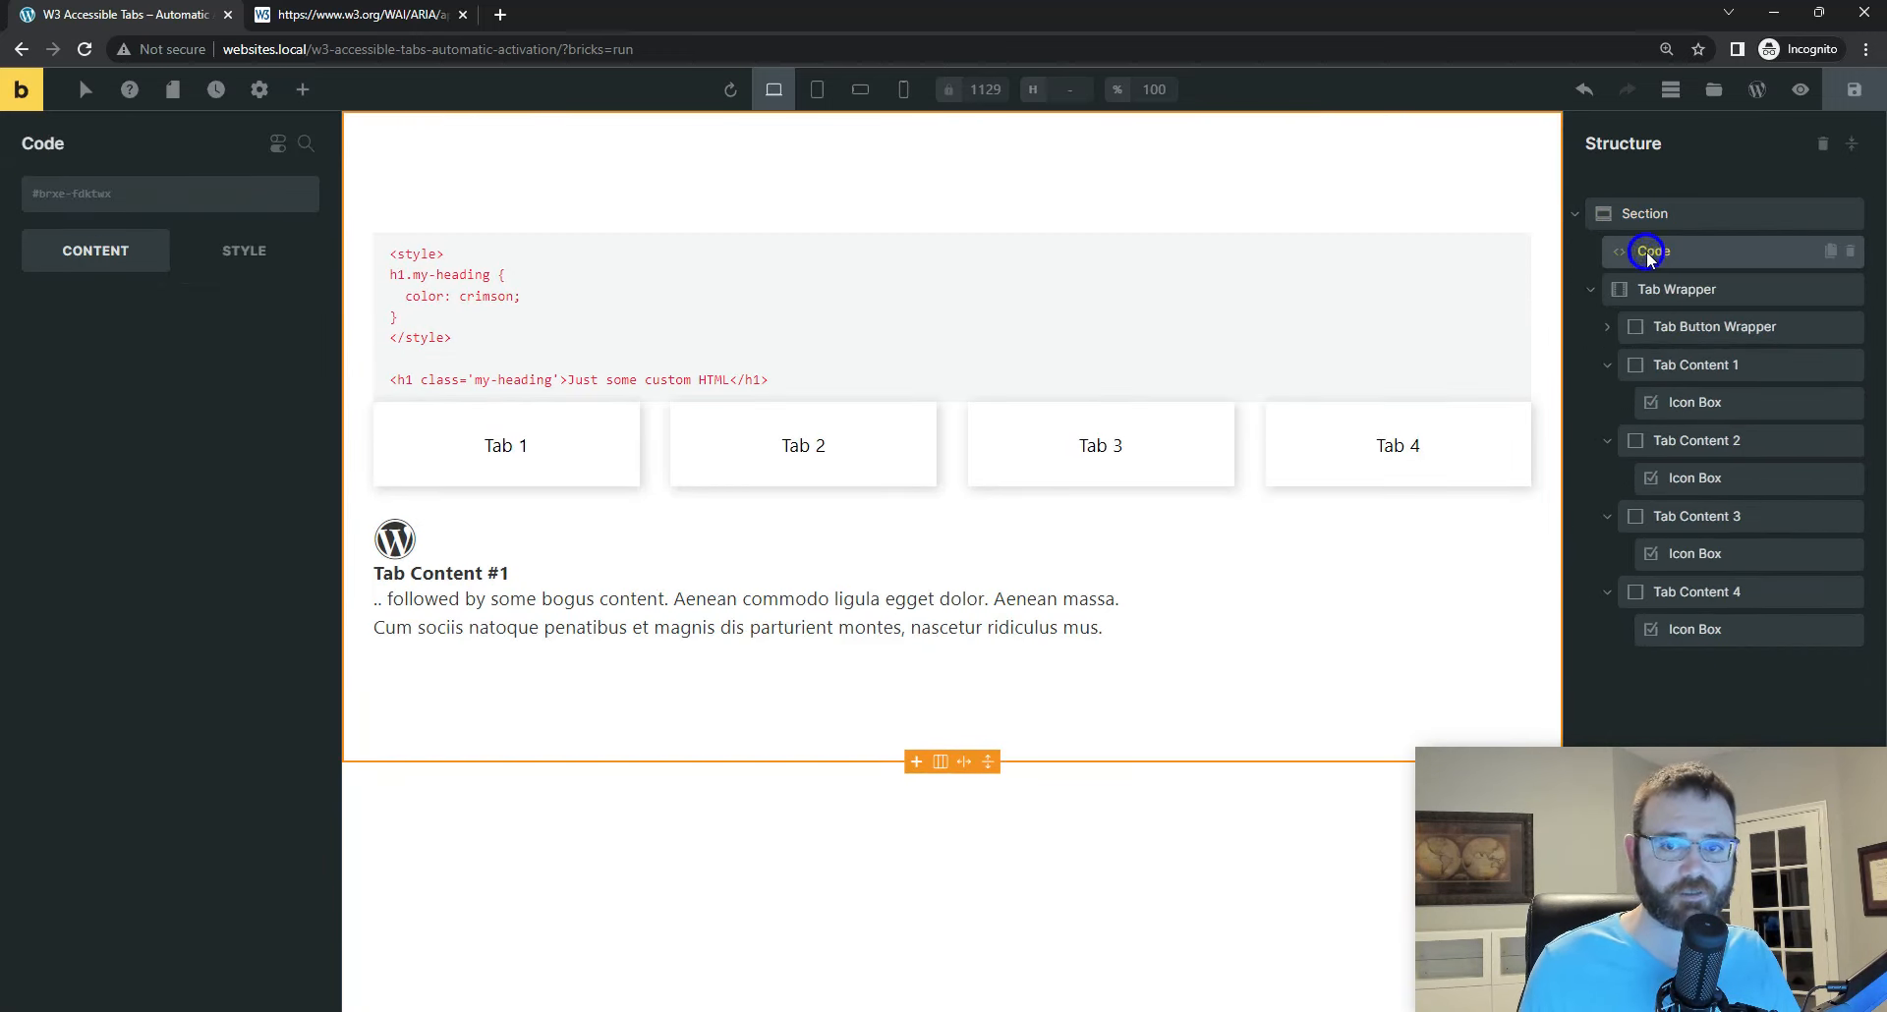
text(Tab JS)
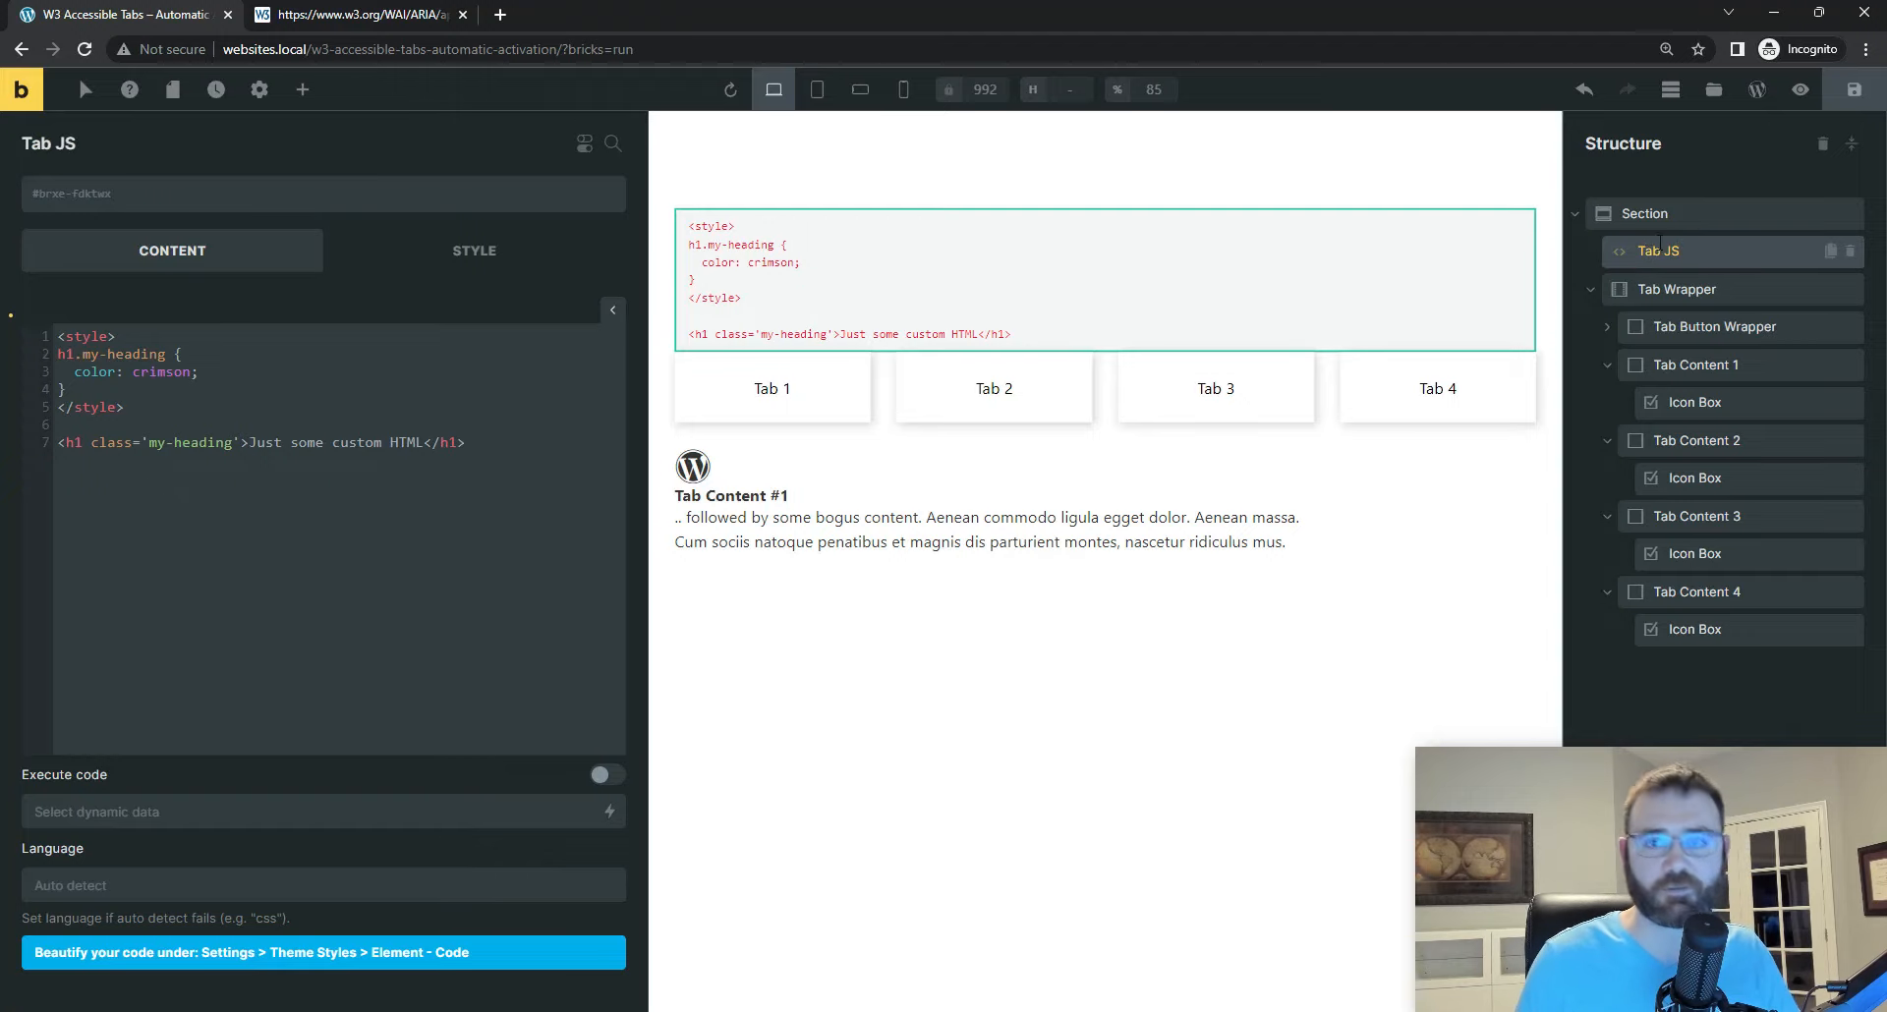
click(1855, 89)
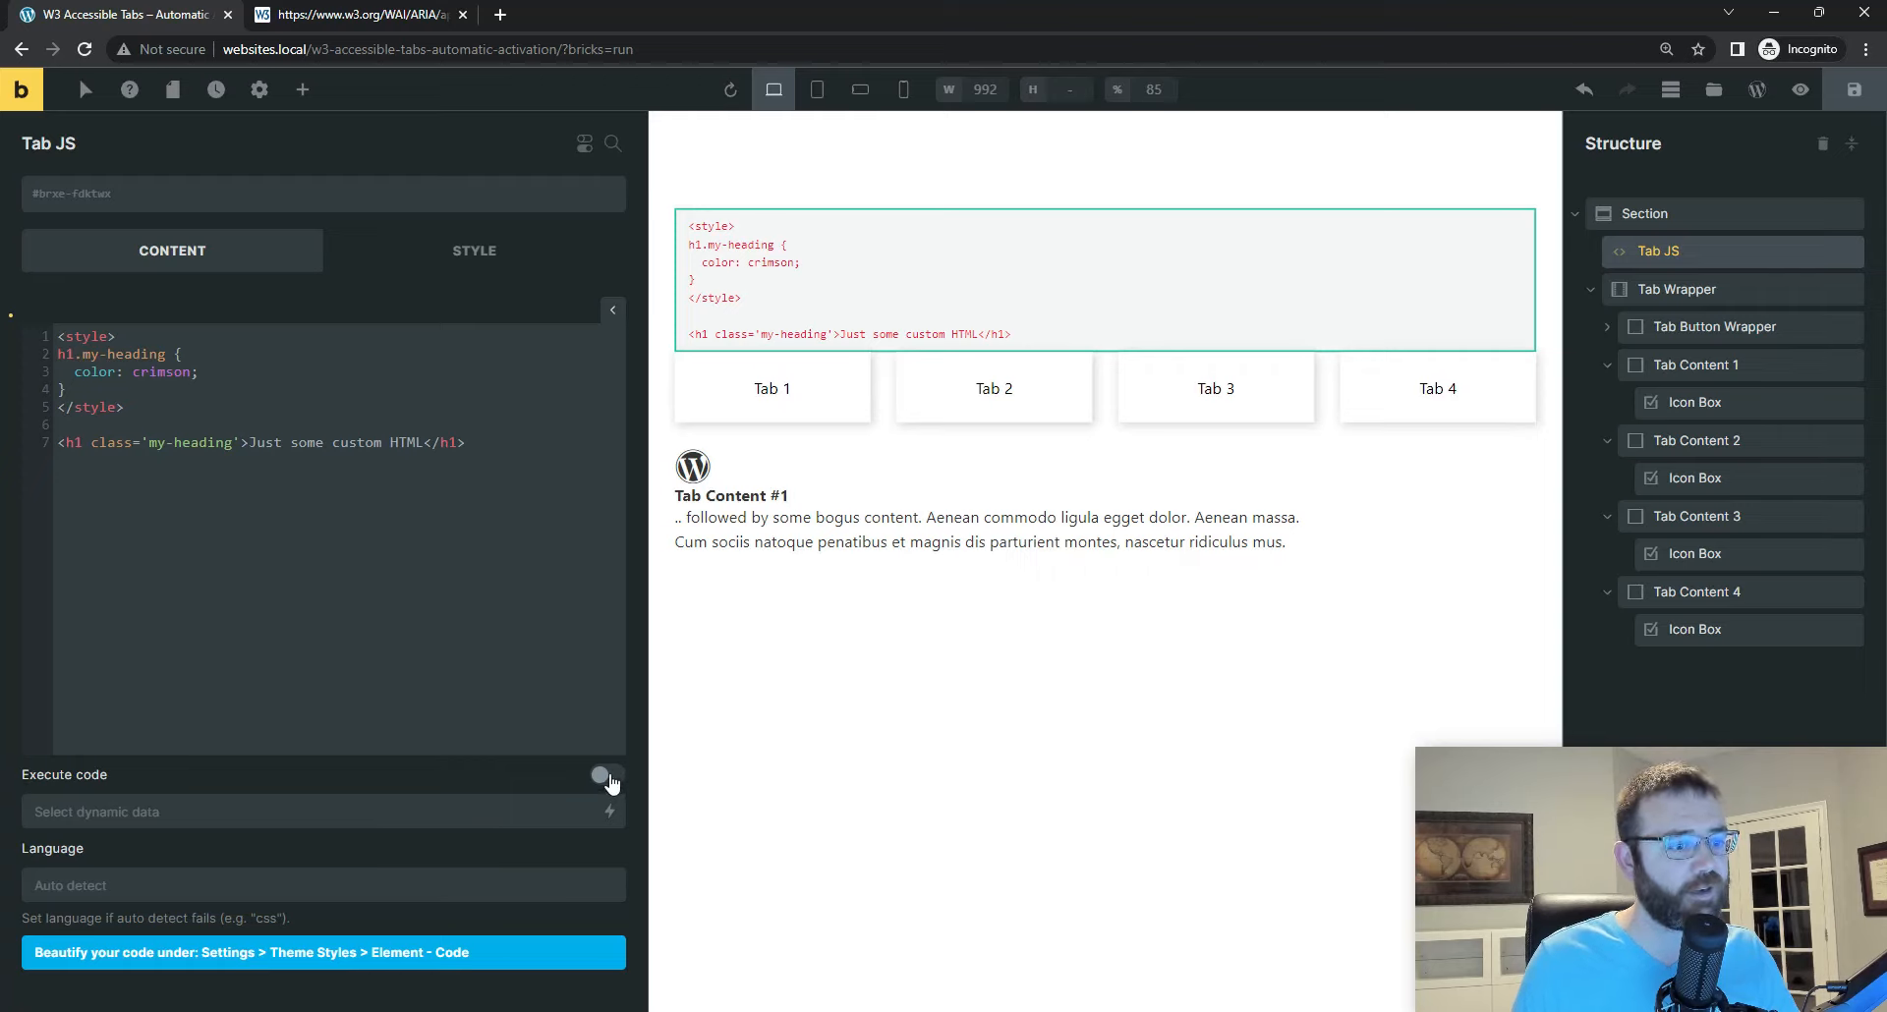
Step: Enable code execution on the Tab JS element to preview its sample code, and disable it again
click(603, 776)
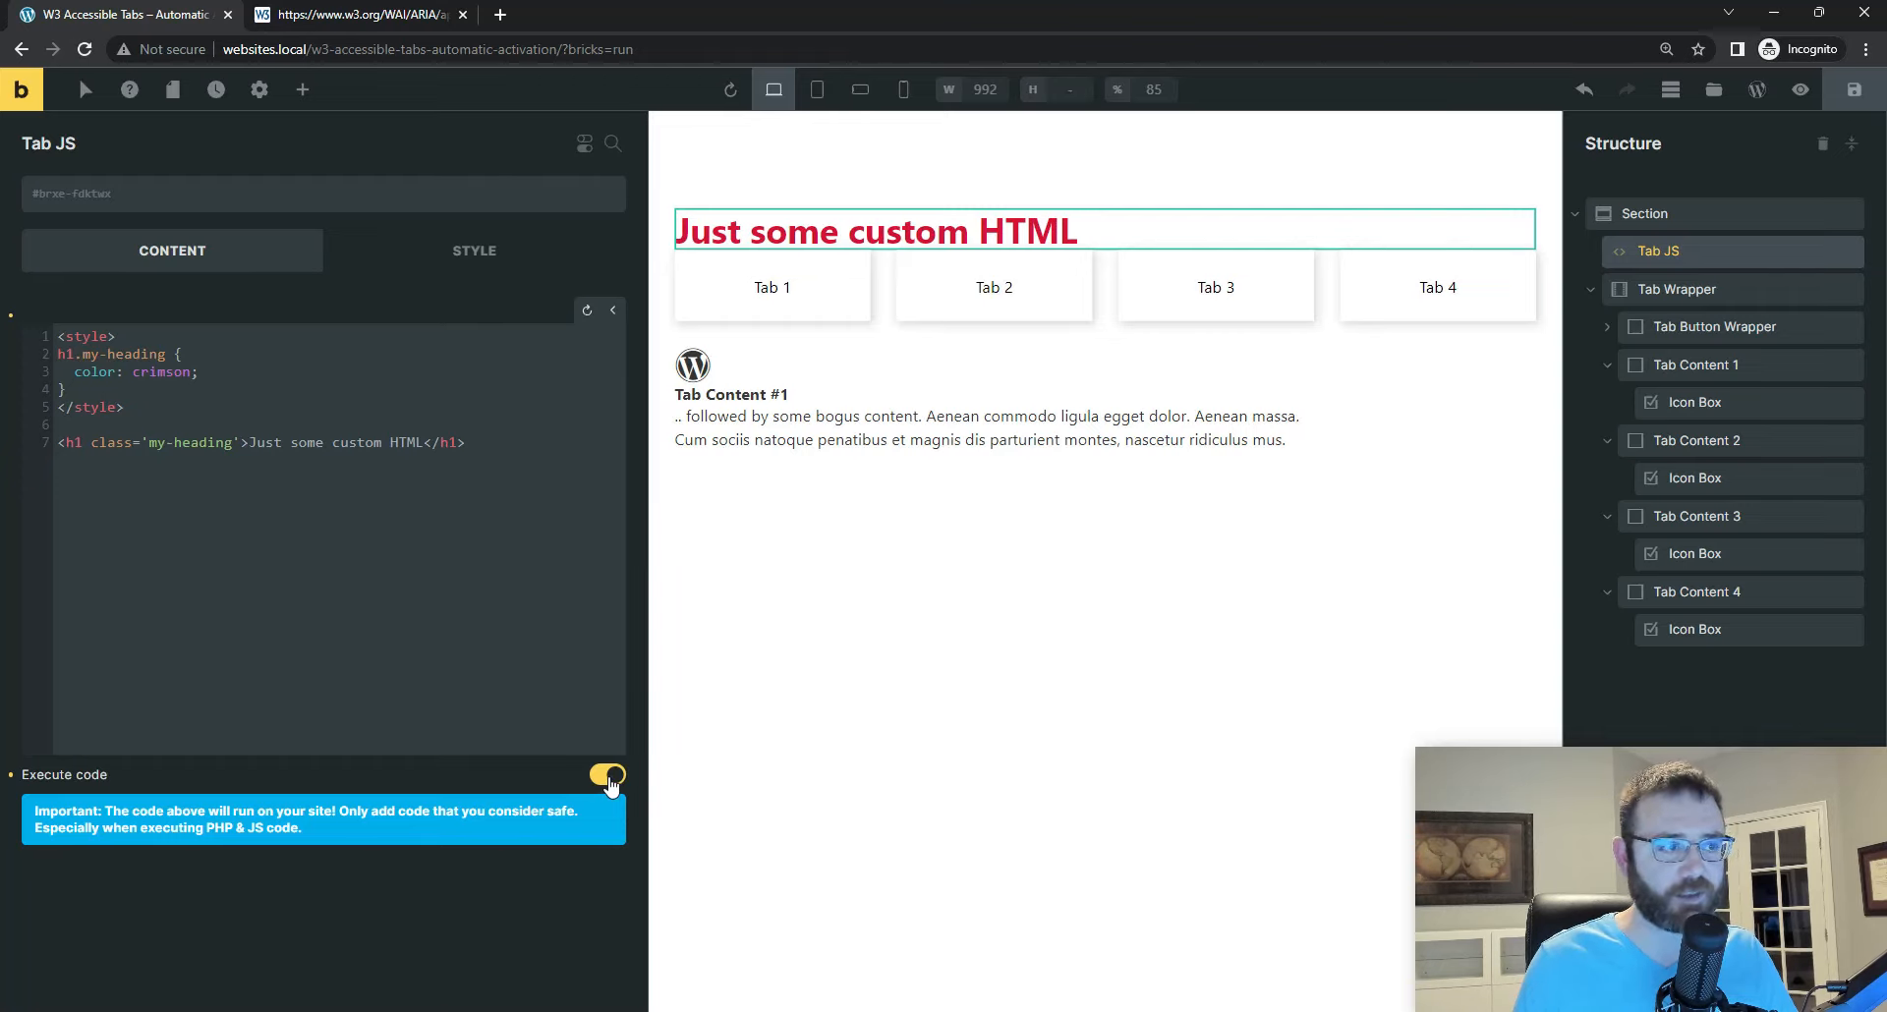
click(607, 776)
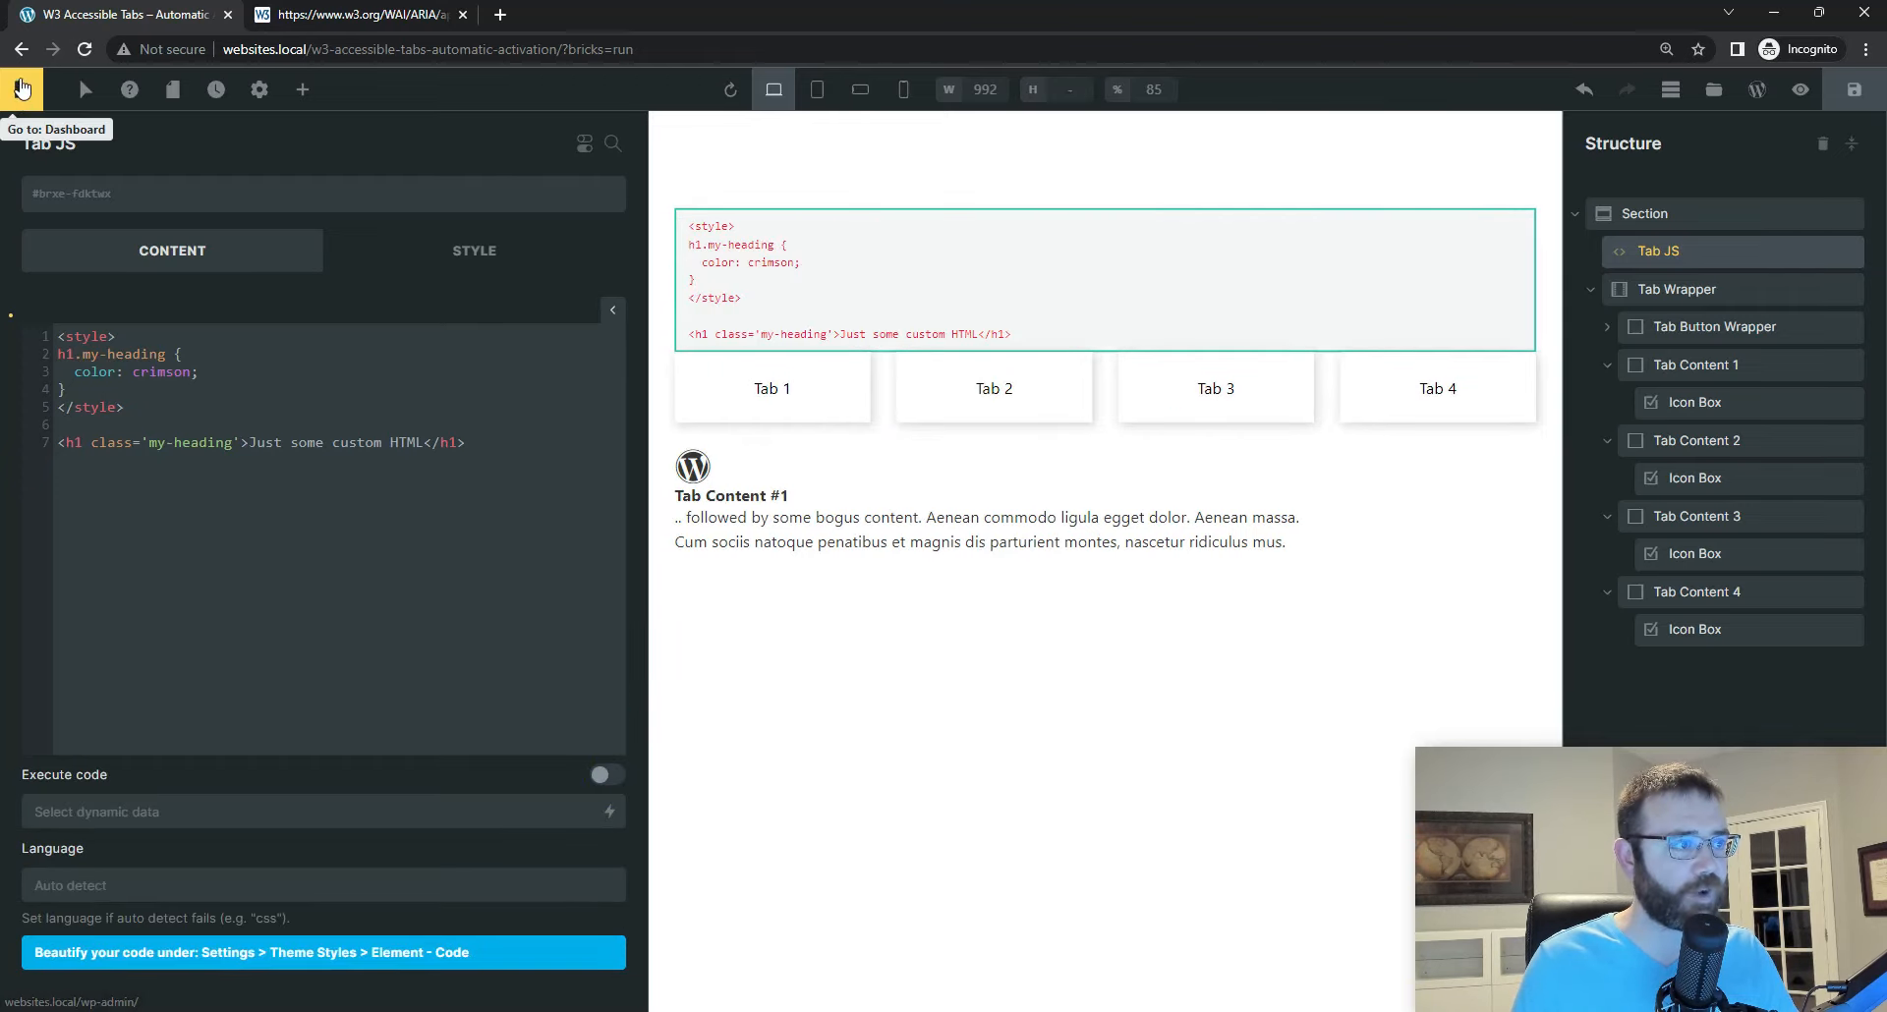
Step: Open the WordPress dashboard in a new browser tab and go to the Bricks settings
right_click(24, 95)
click(106, 110)
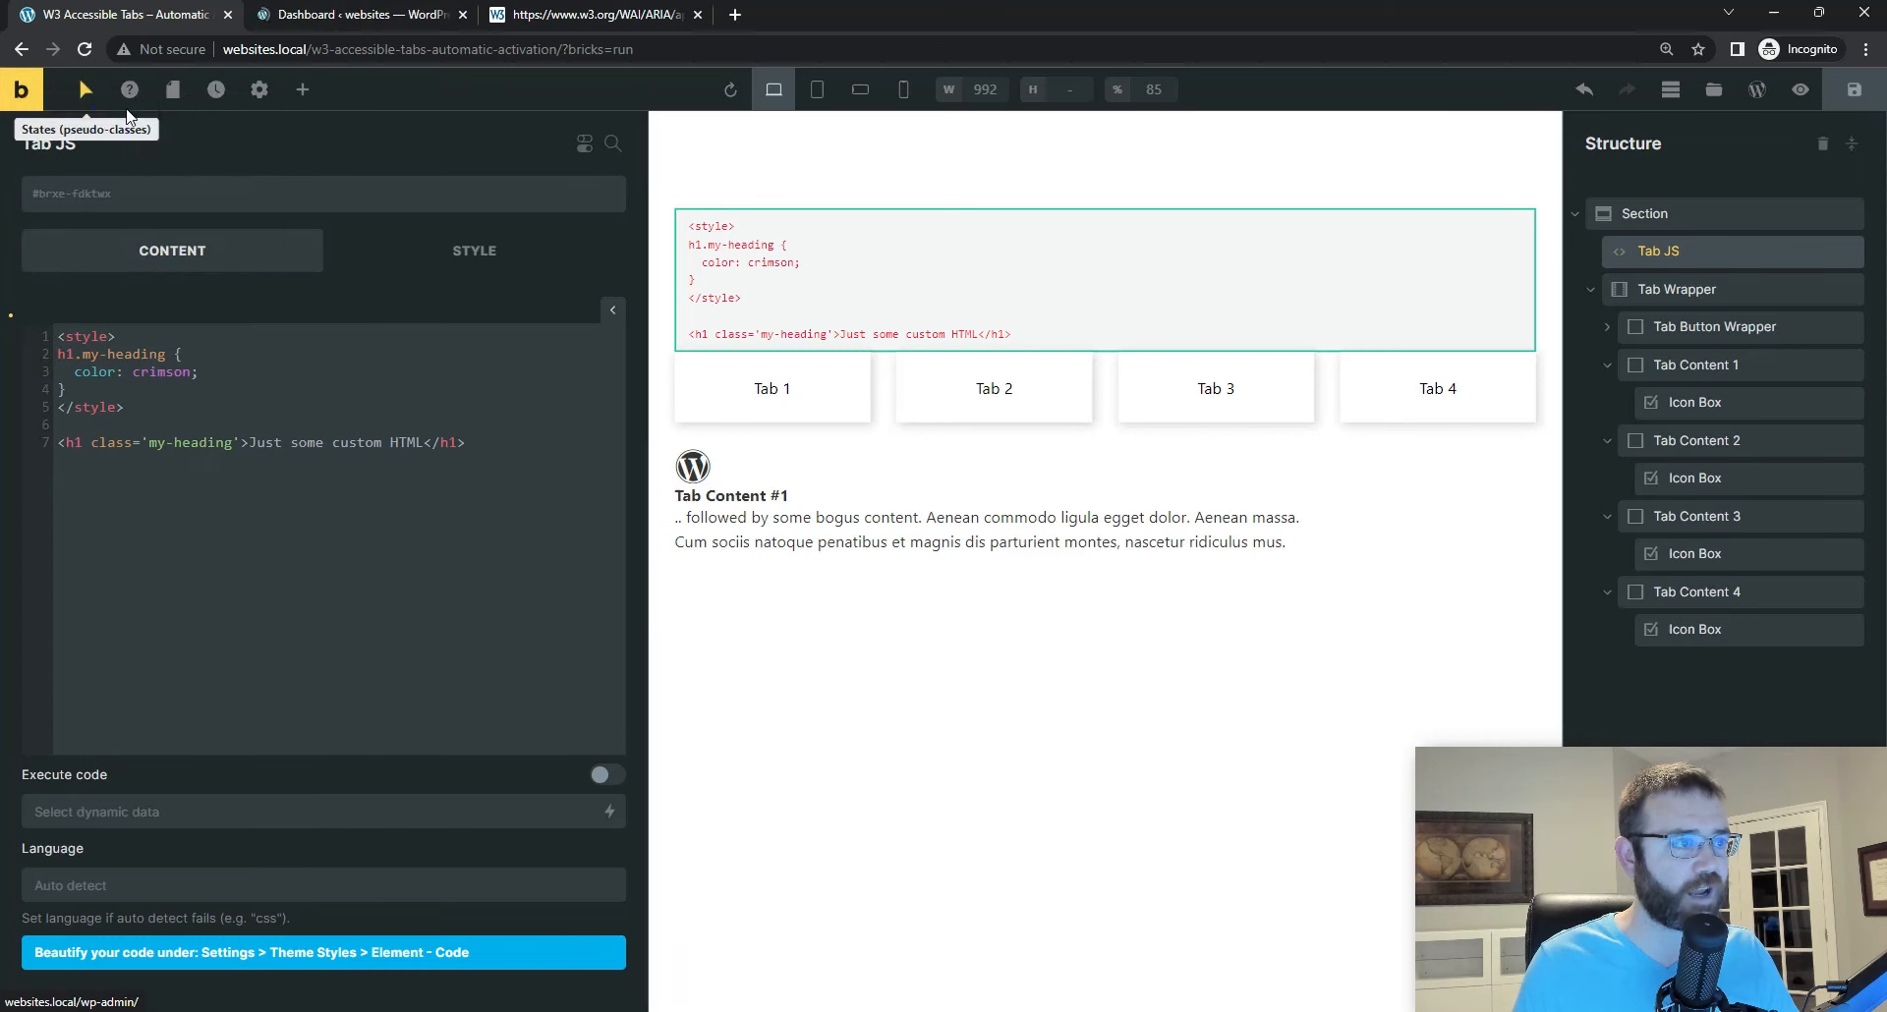
click(336, 24)
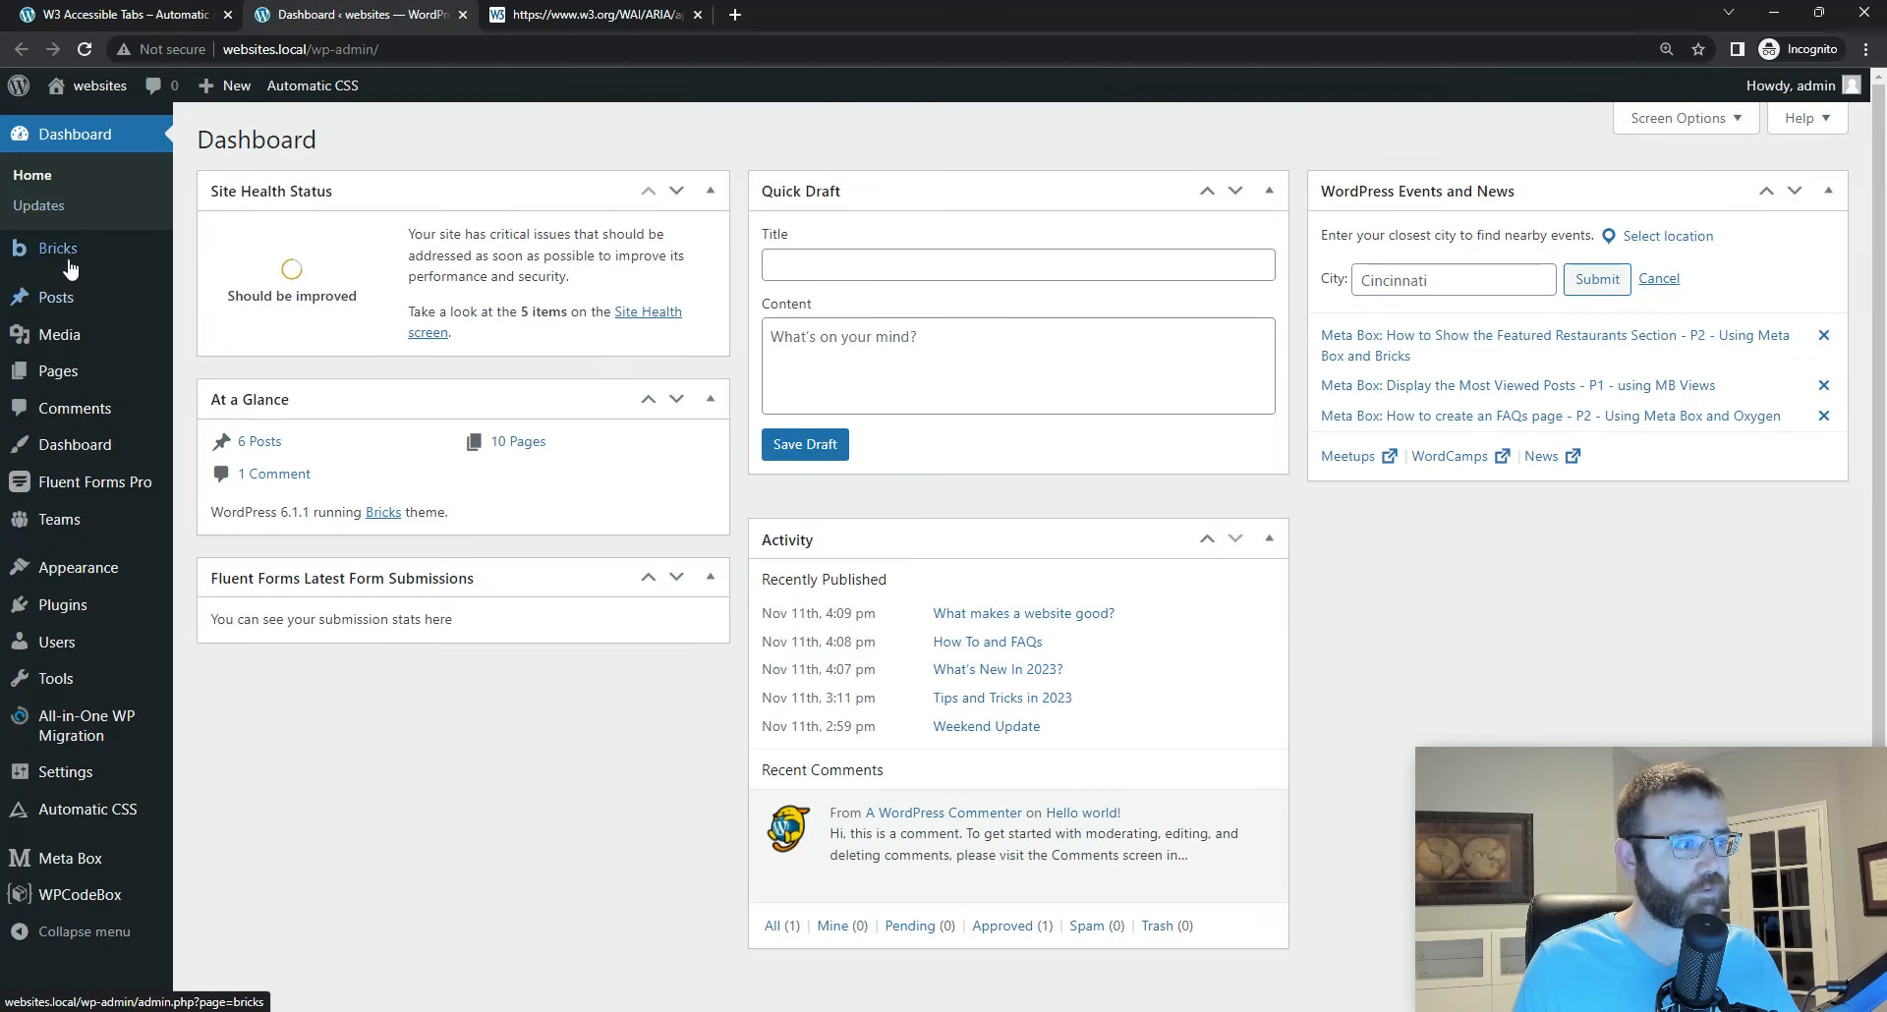
mouse_move(83, 267)
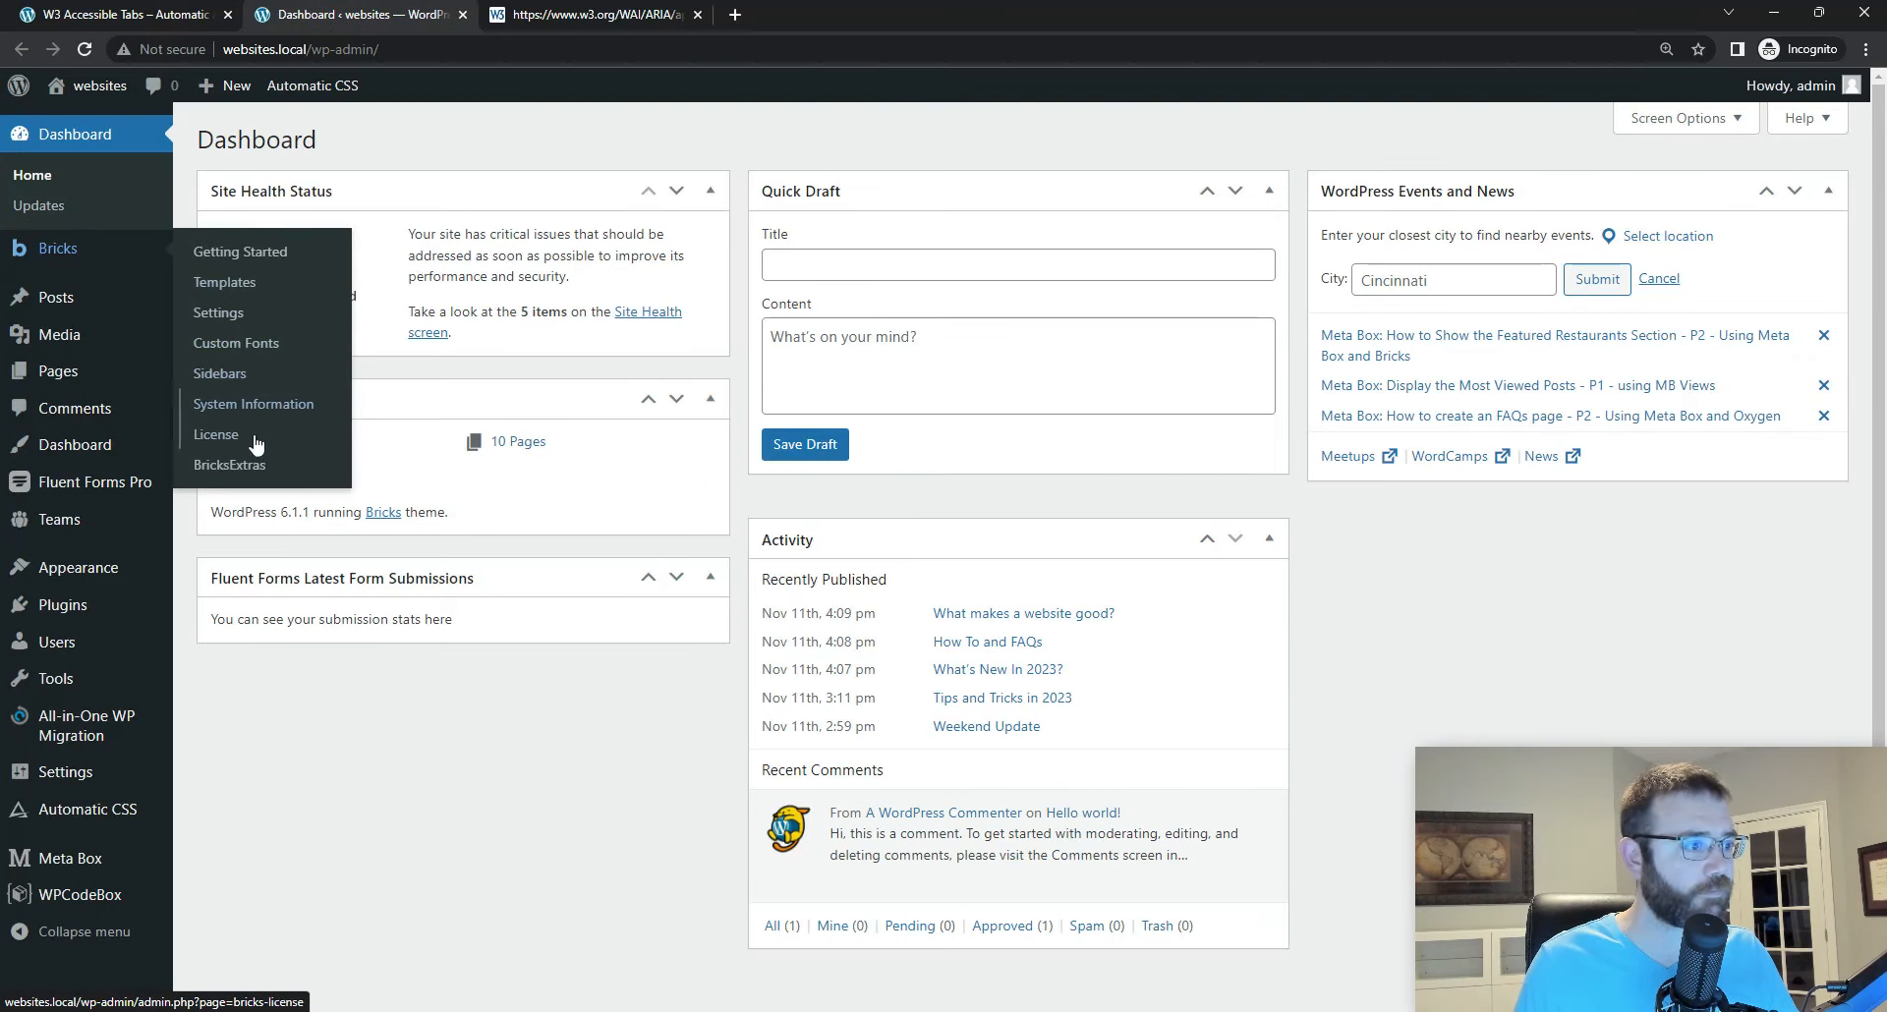
click(220, 314)
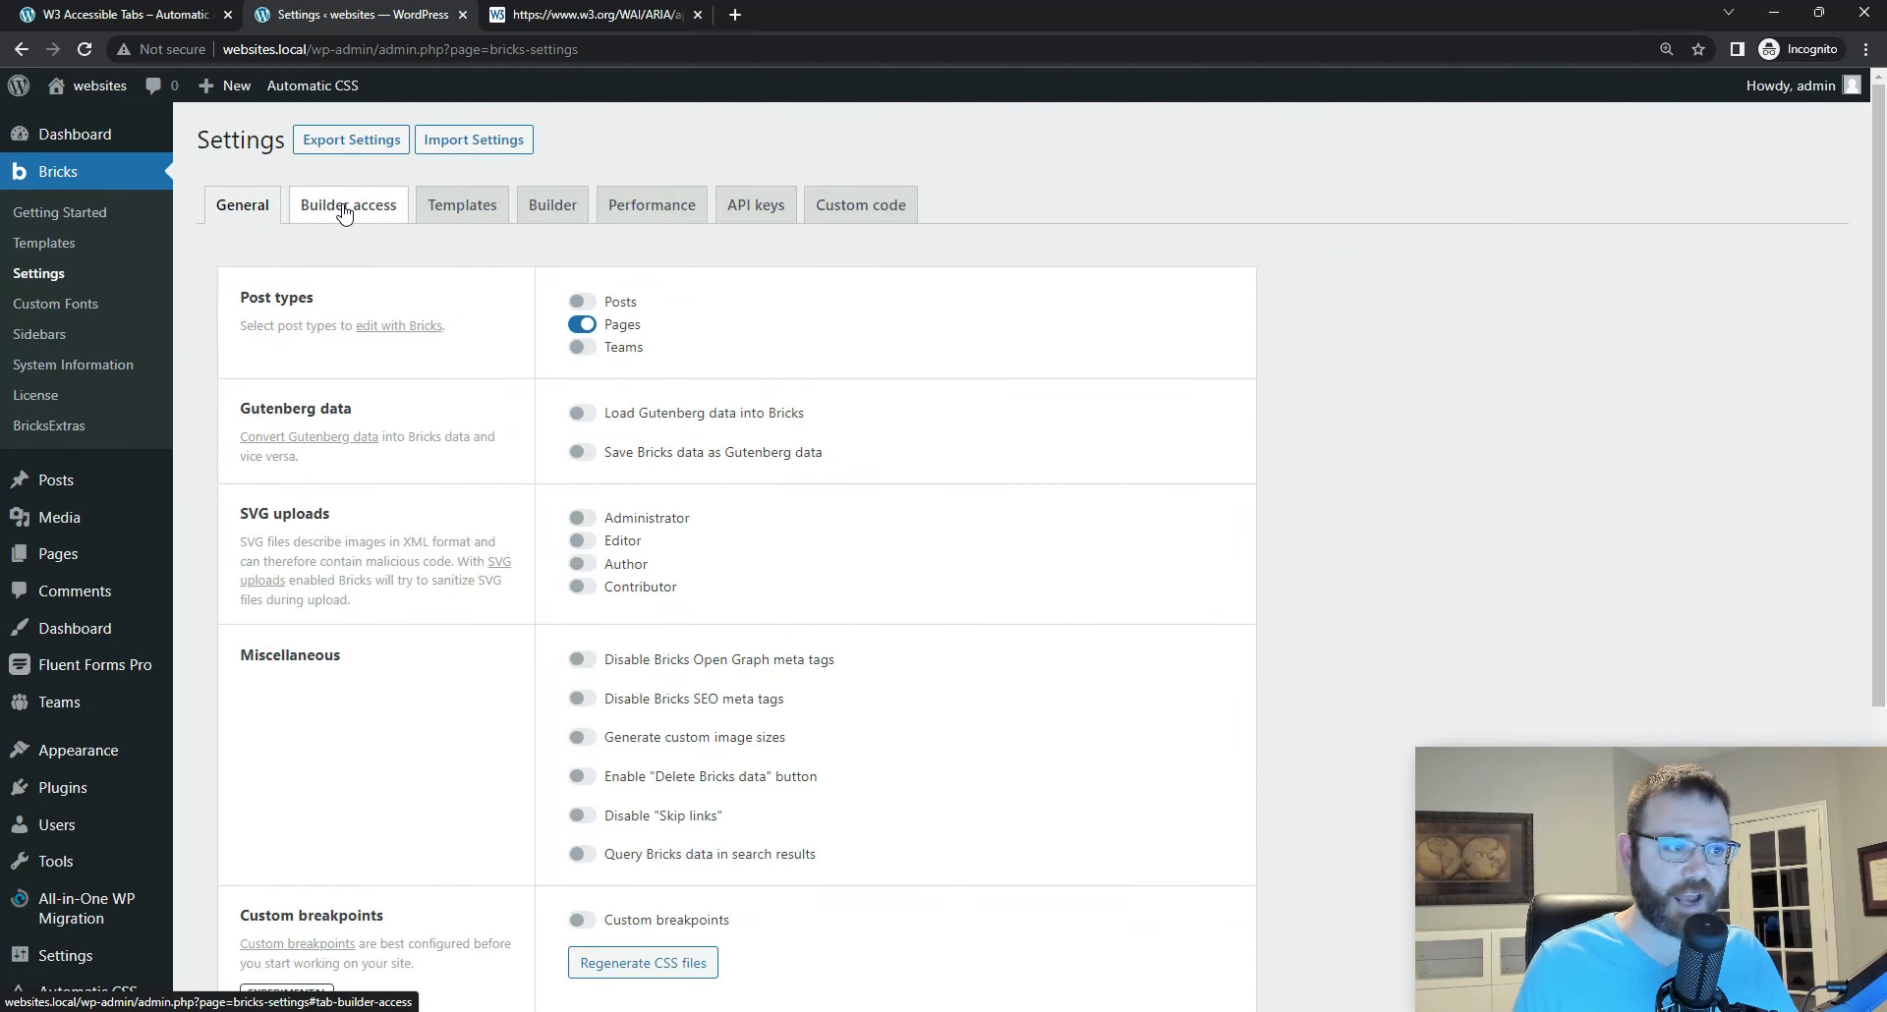
Step: Save the Bricks builder access settings with code execution allowed for Administrator, and return to the page builder
click(344, 210)
scroll(539, 370, down, 2)
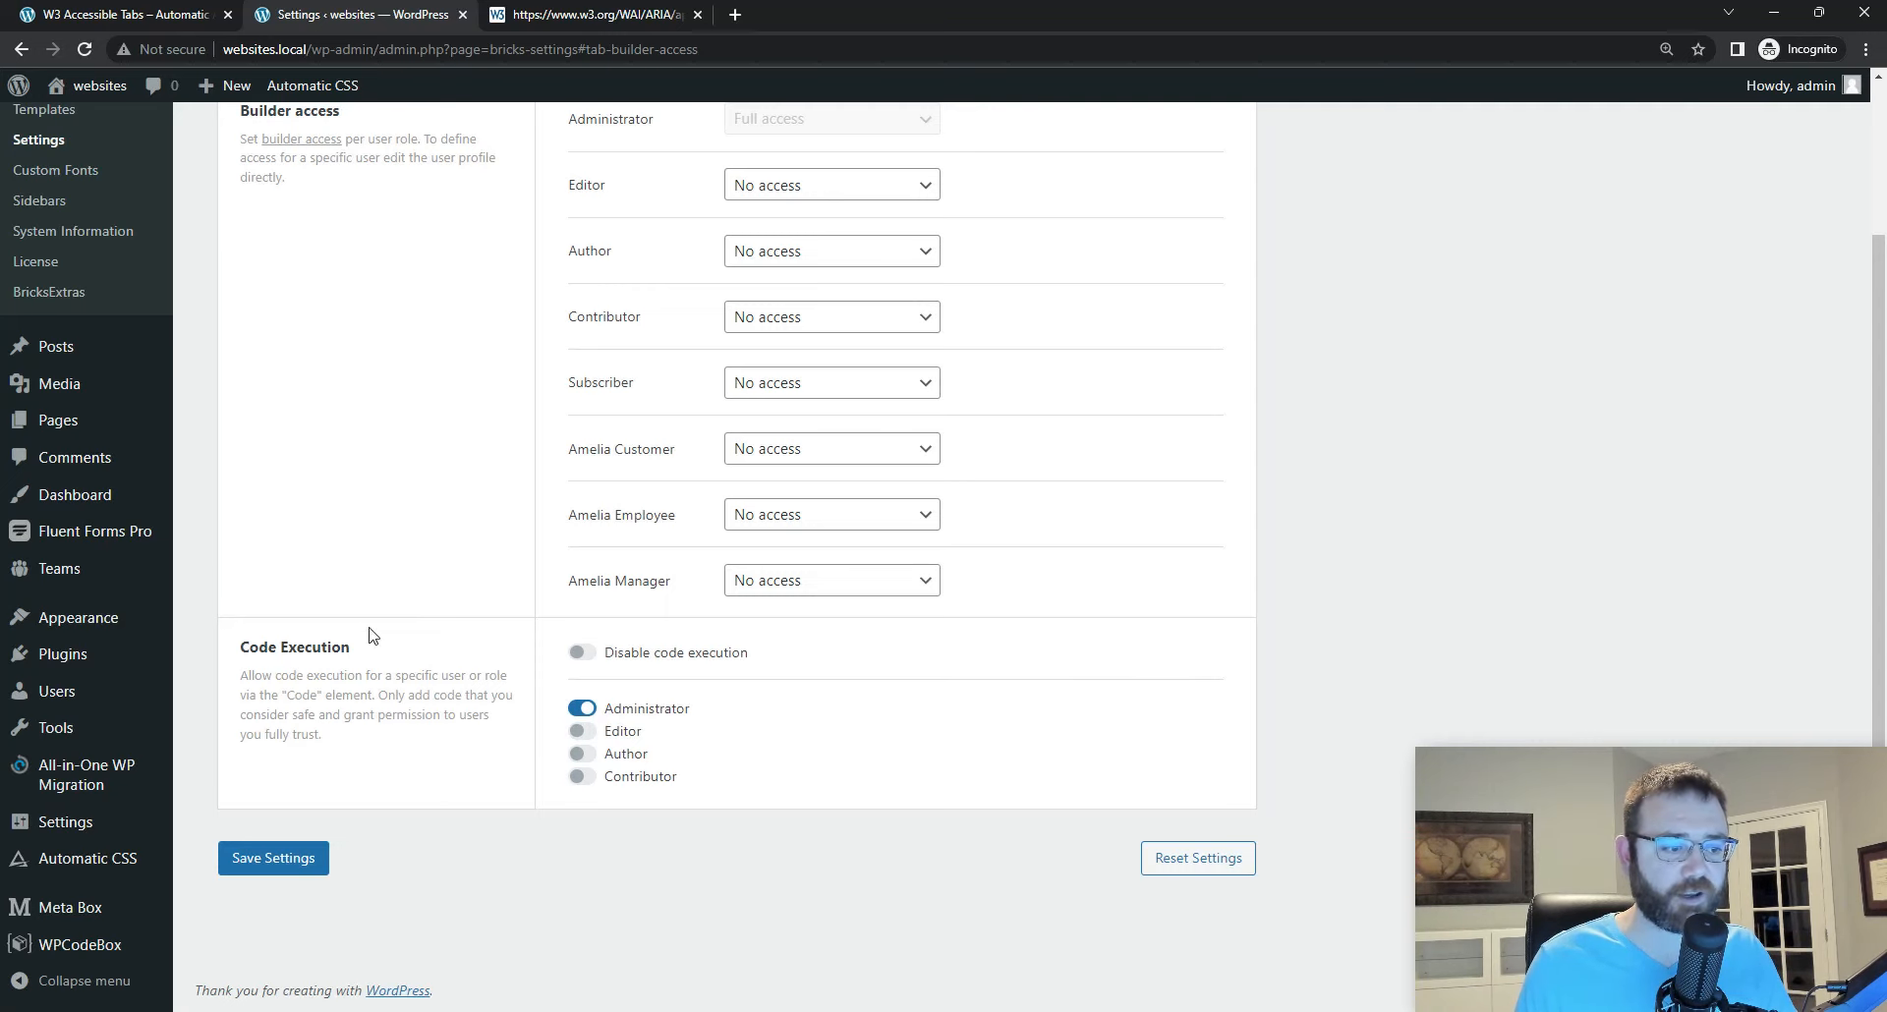
click(288, 861)
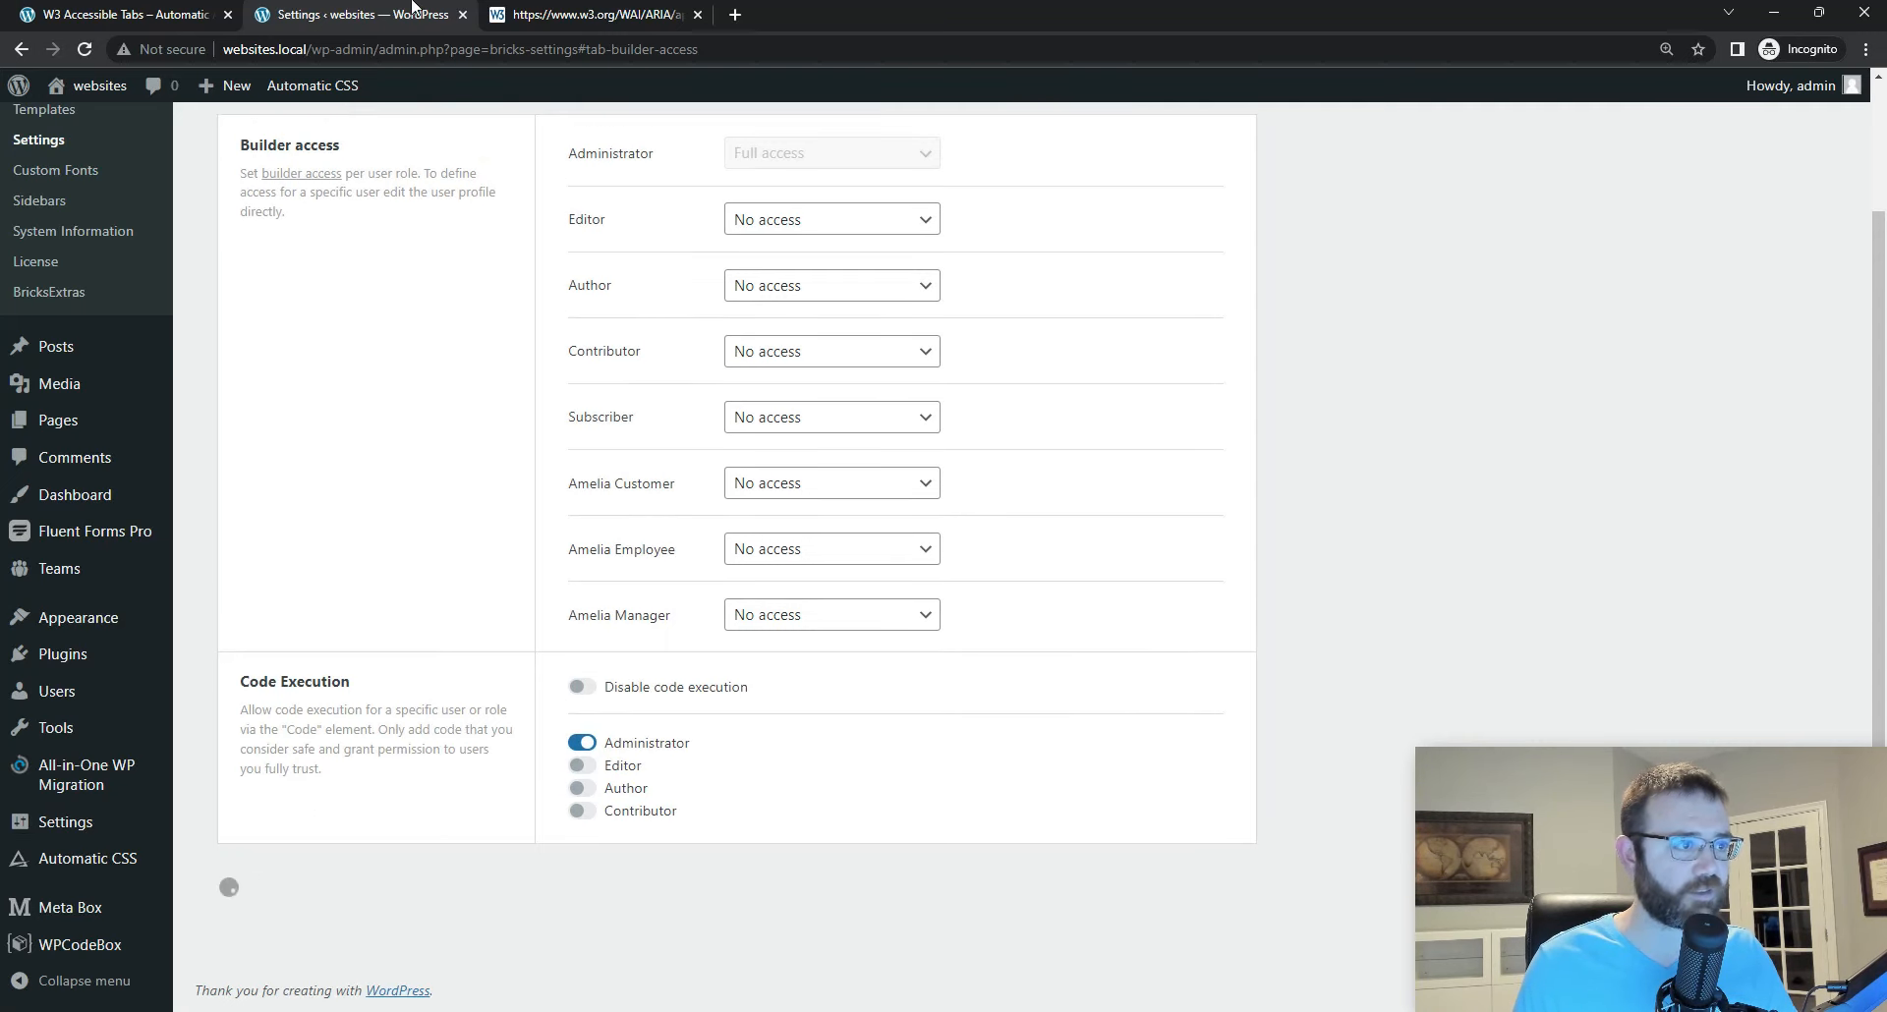
click(175, 15)
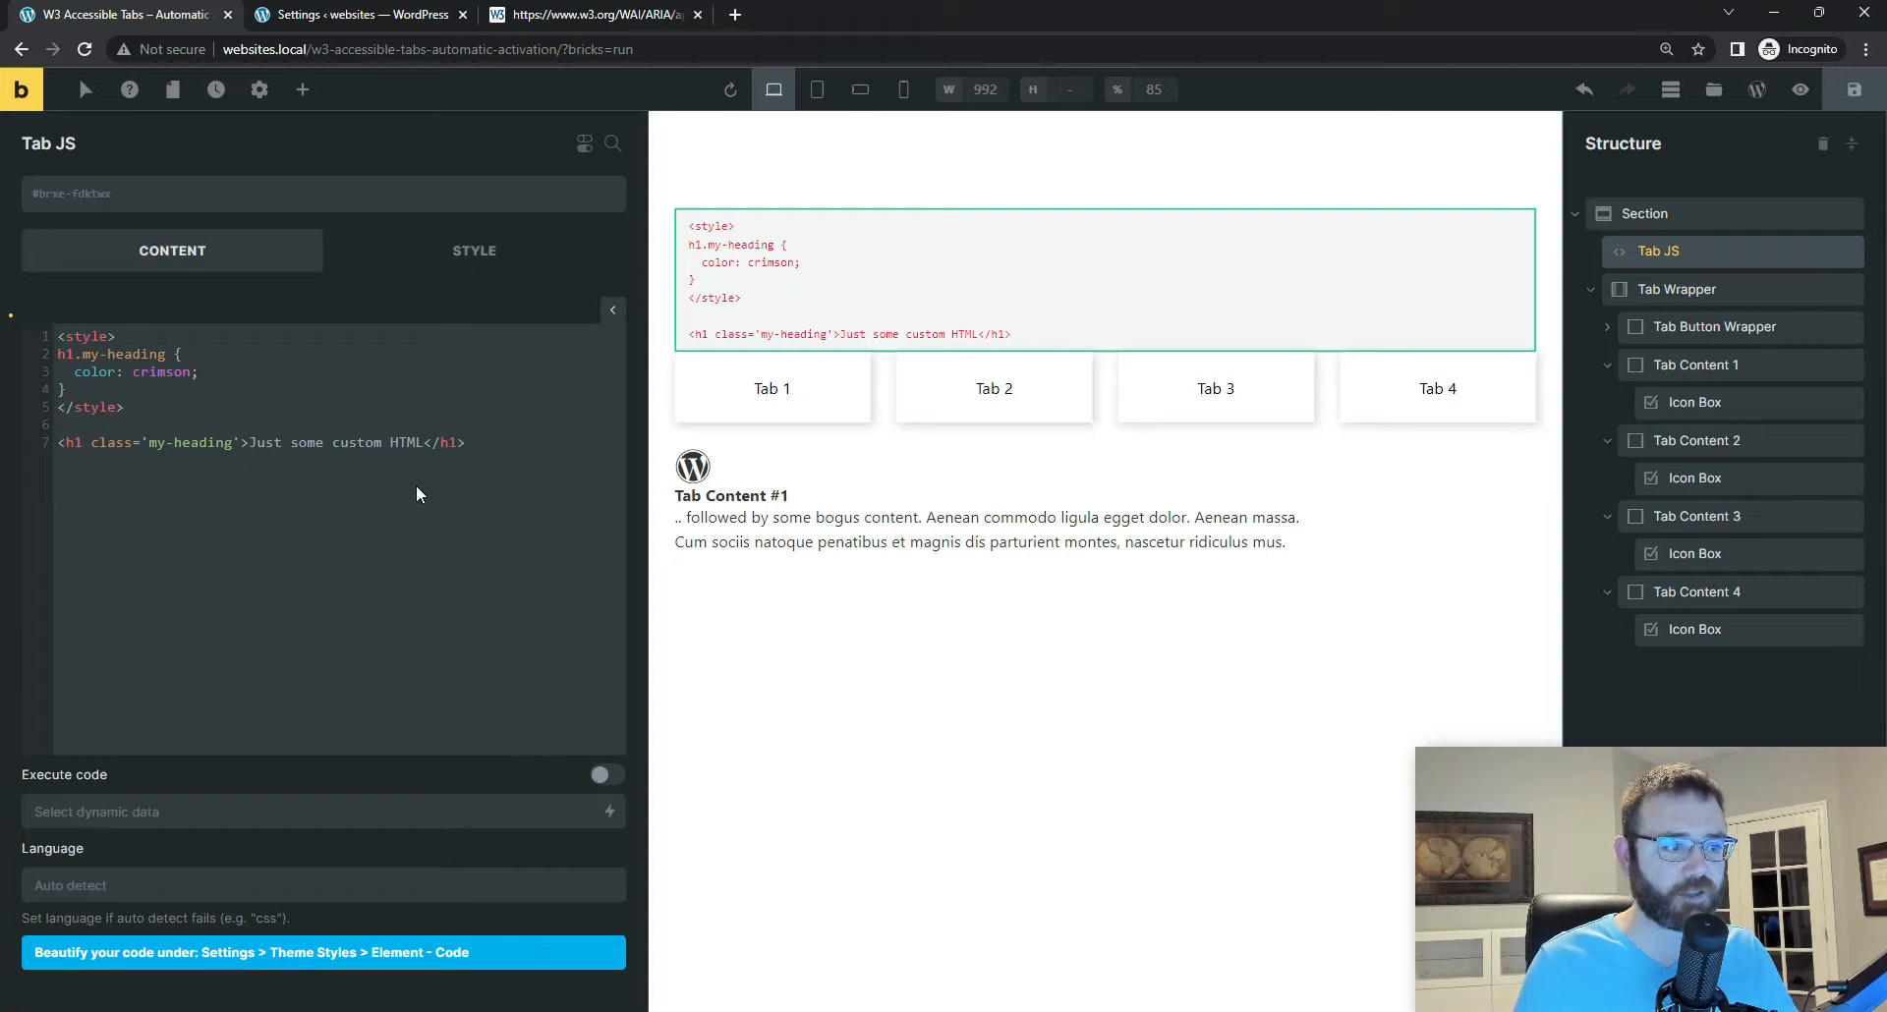
Step: Replace the sample code in the Tab JS element with an empty <script></script> block, leaving a blank line inside, and save the page
drag(466, 443, 56, 335)
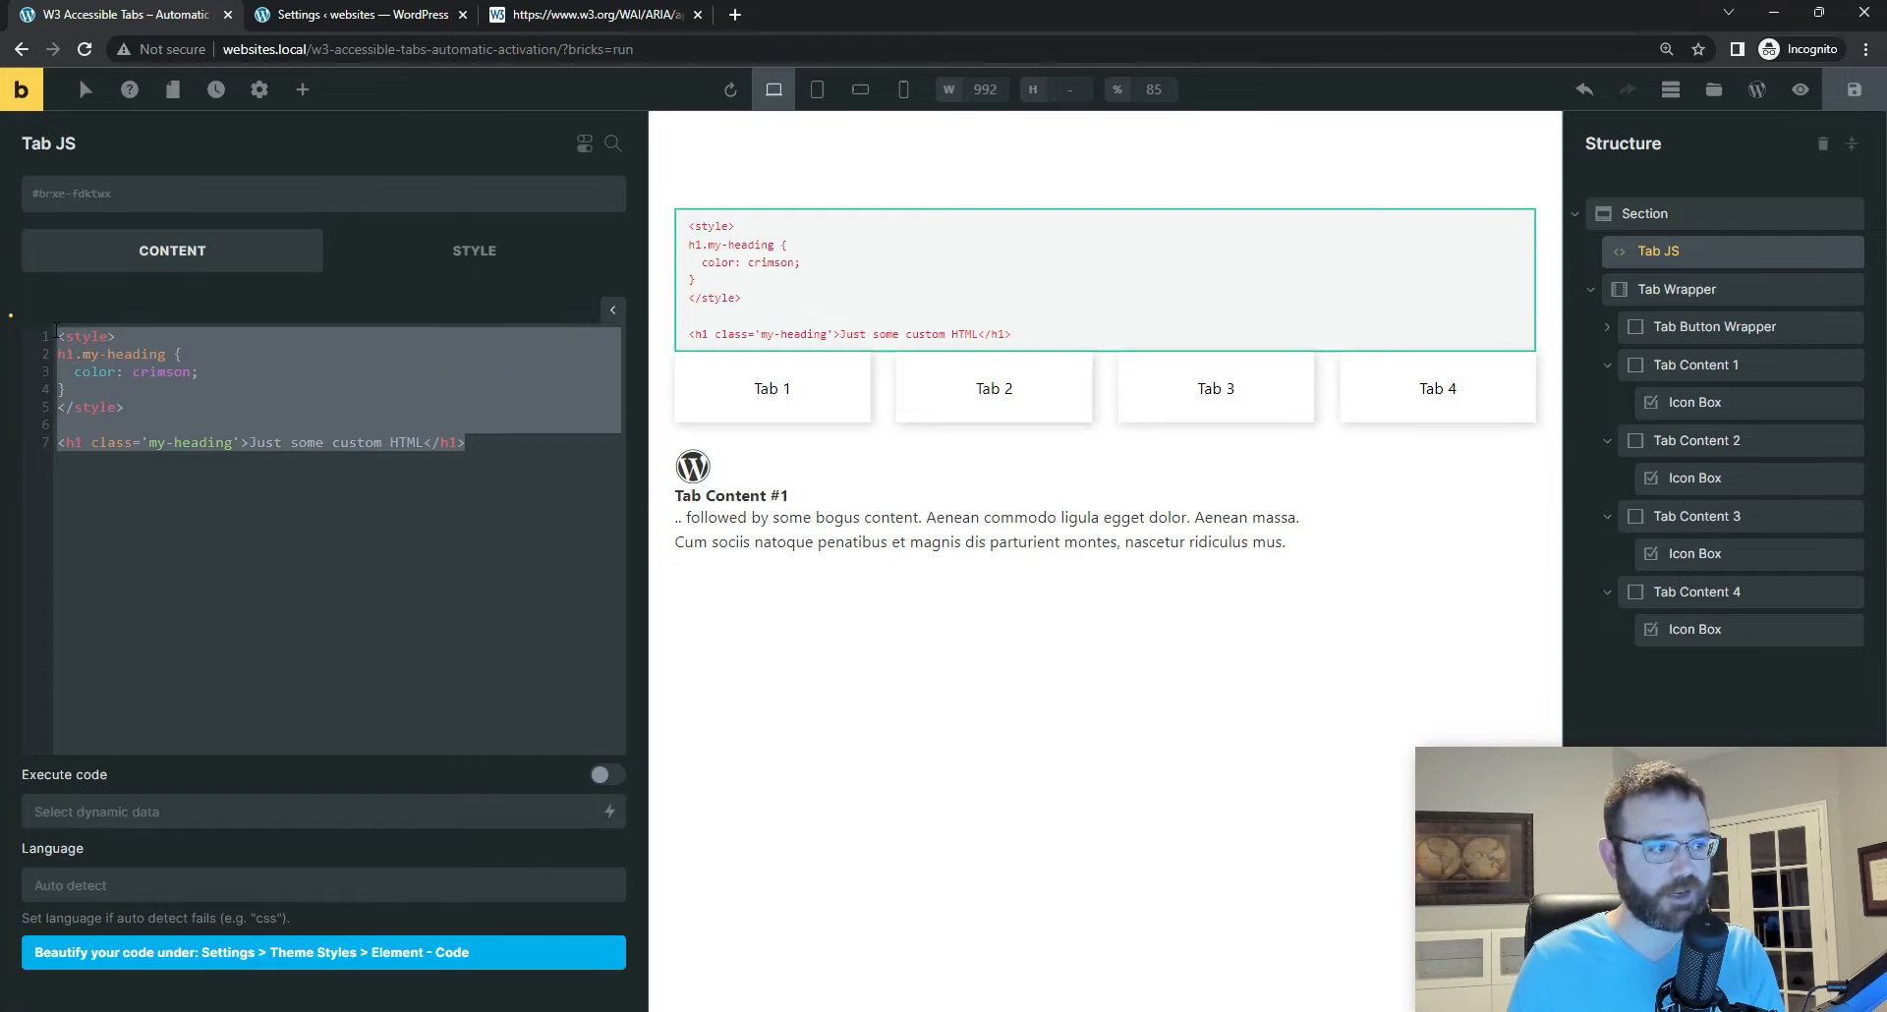
key(BackSpace)
text(<)
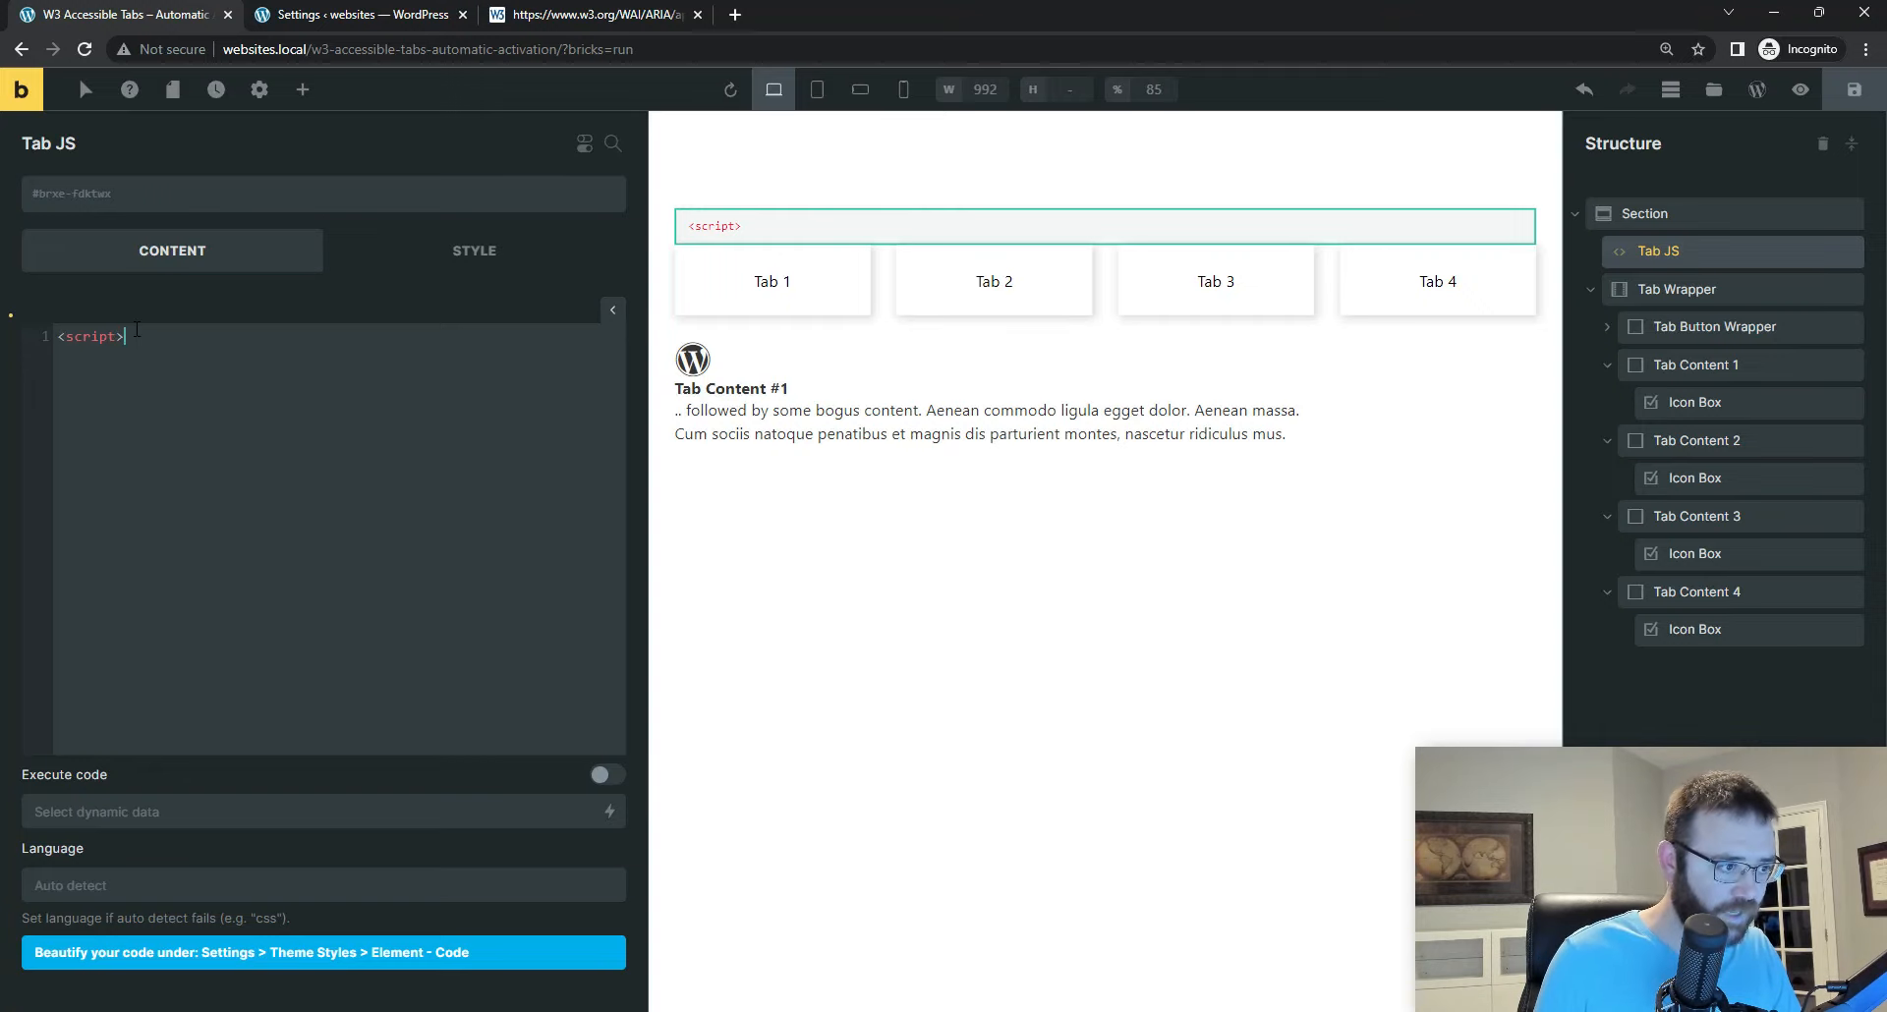
text(/sc)
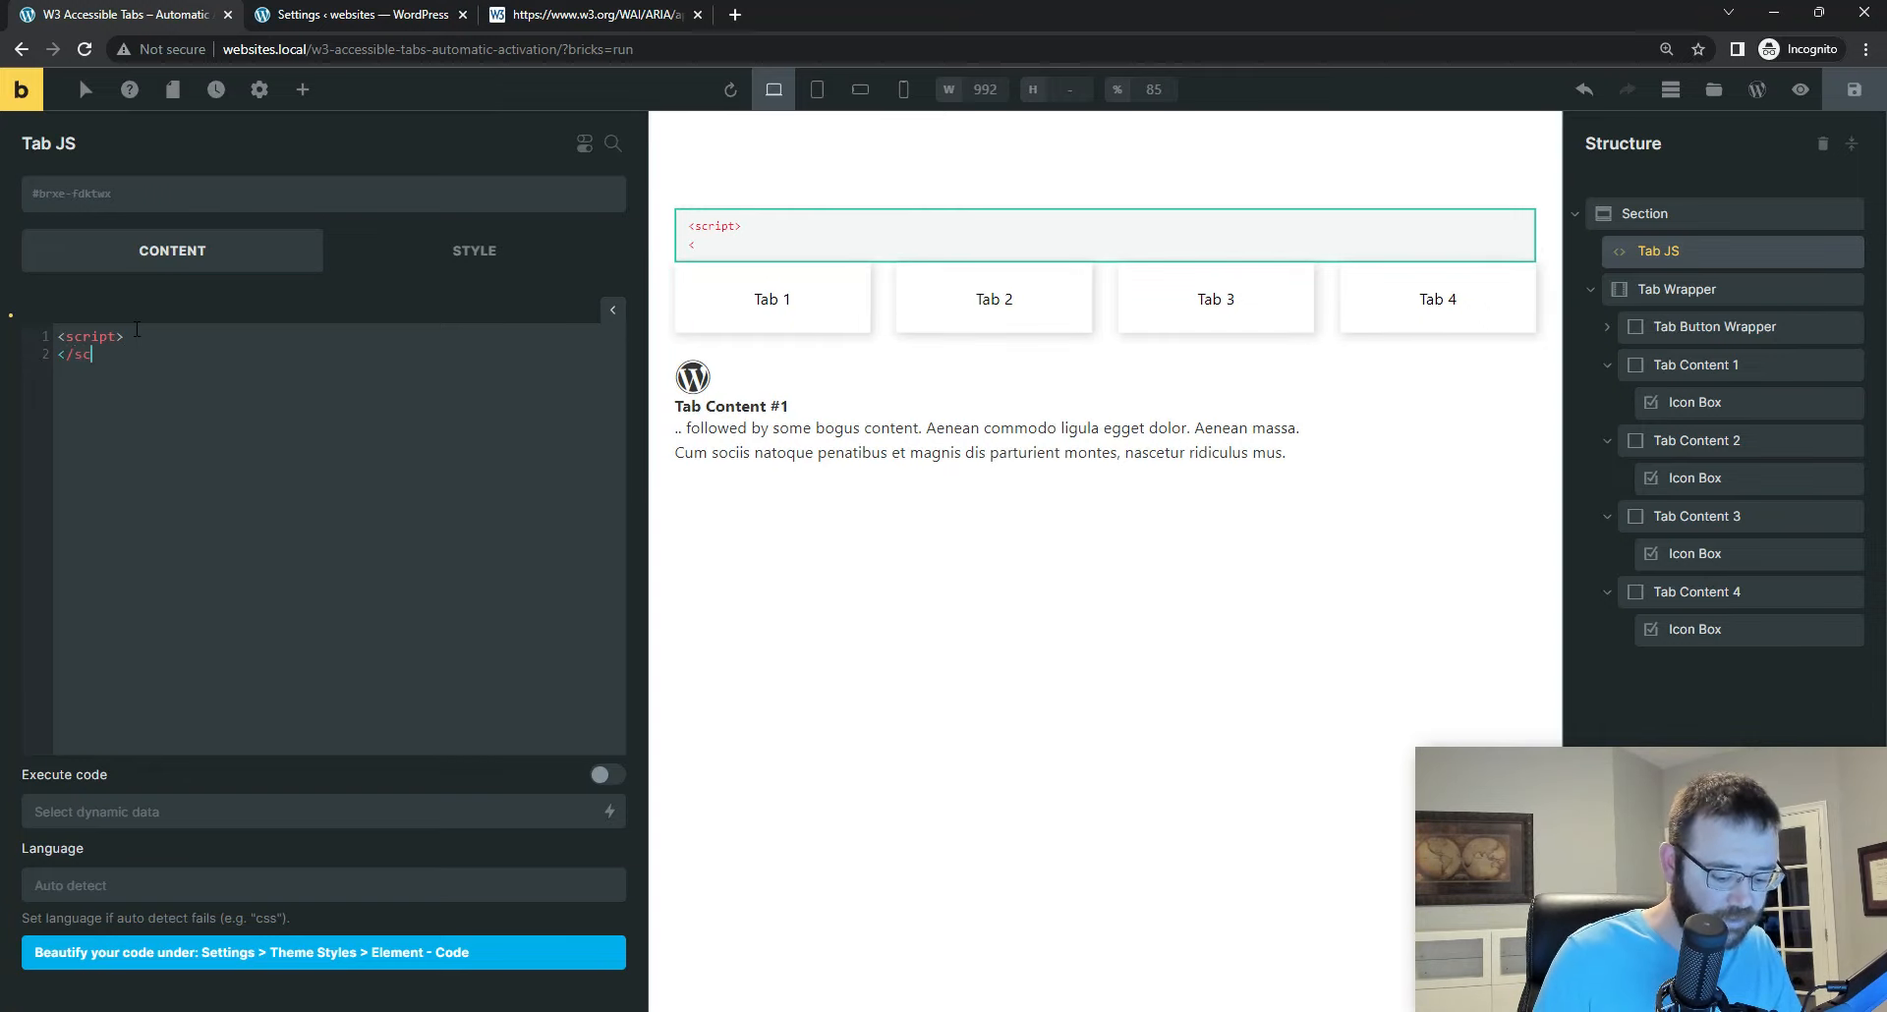
text(rip)
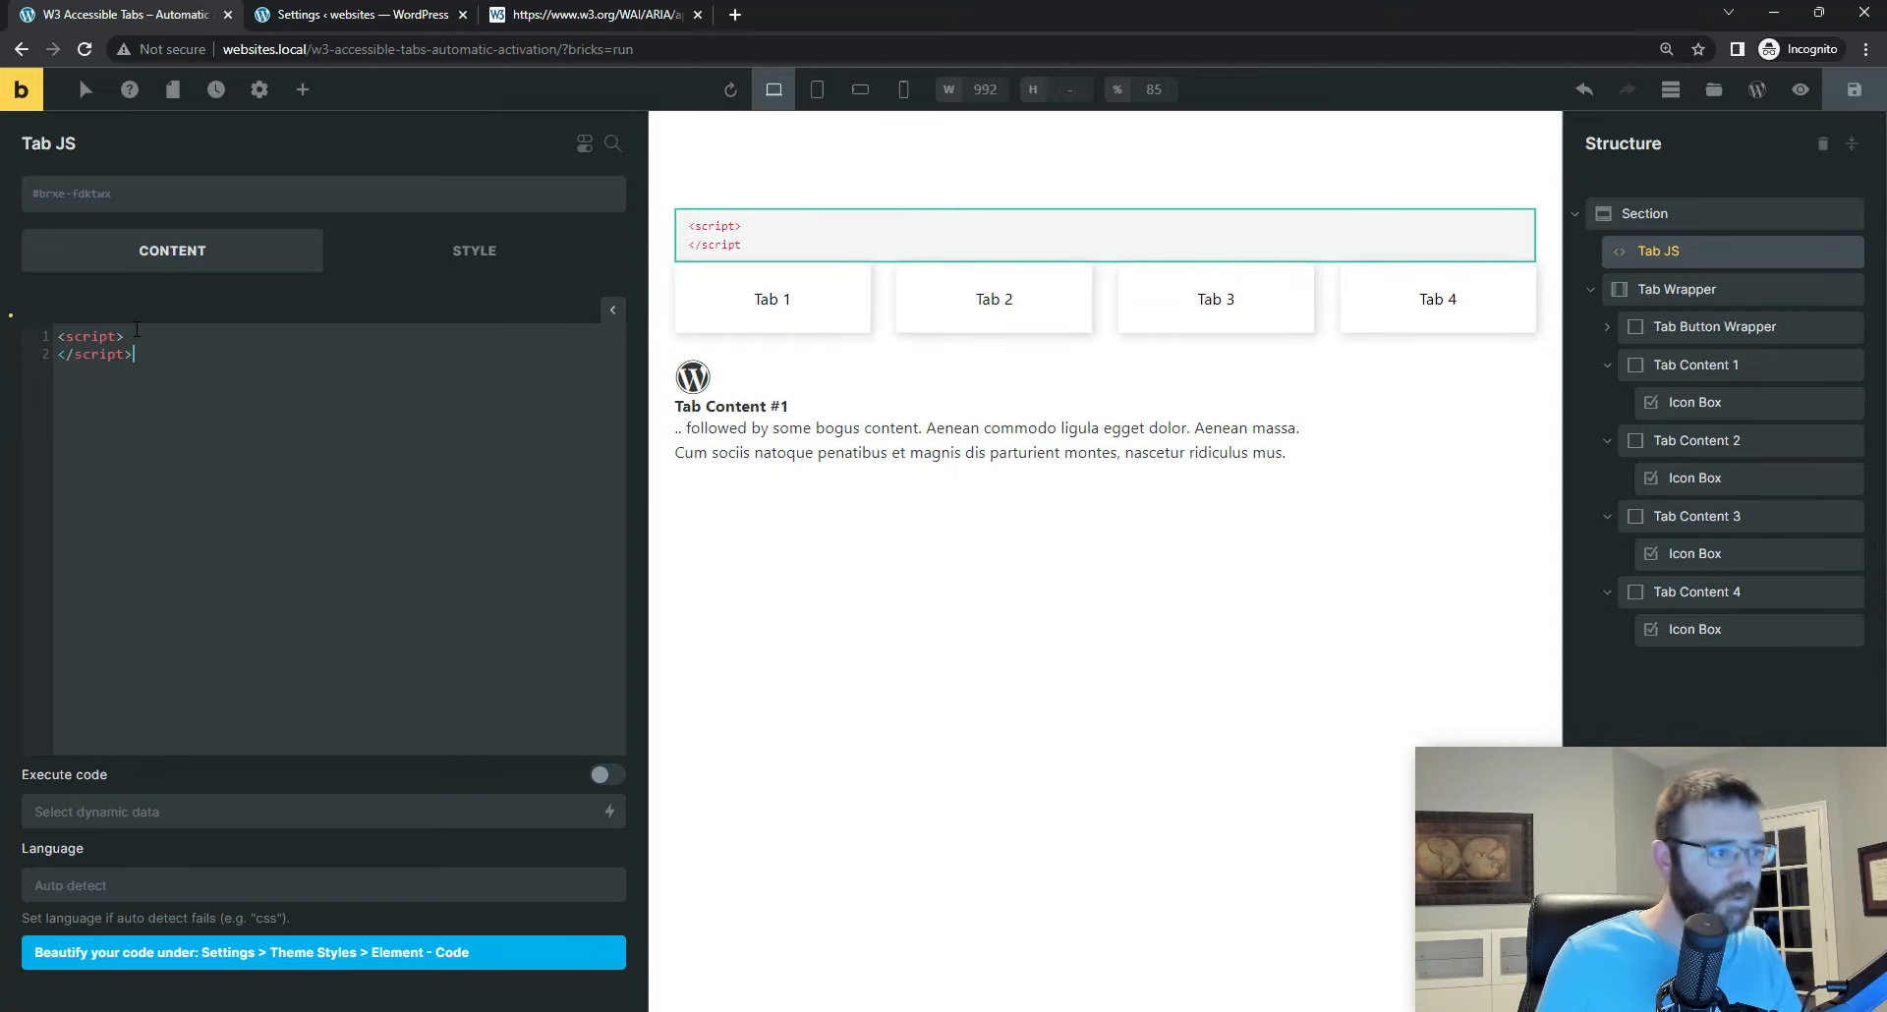
text(t>)
click(137, 329)
key(Return)
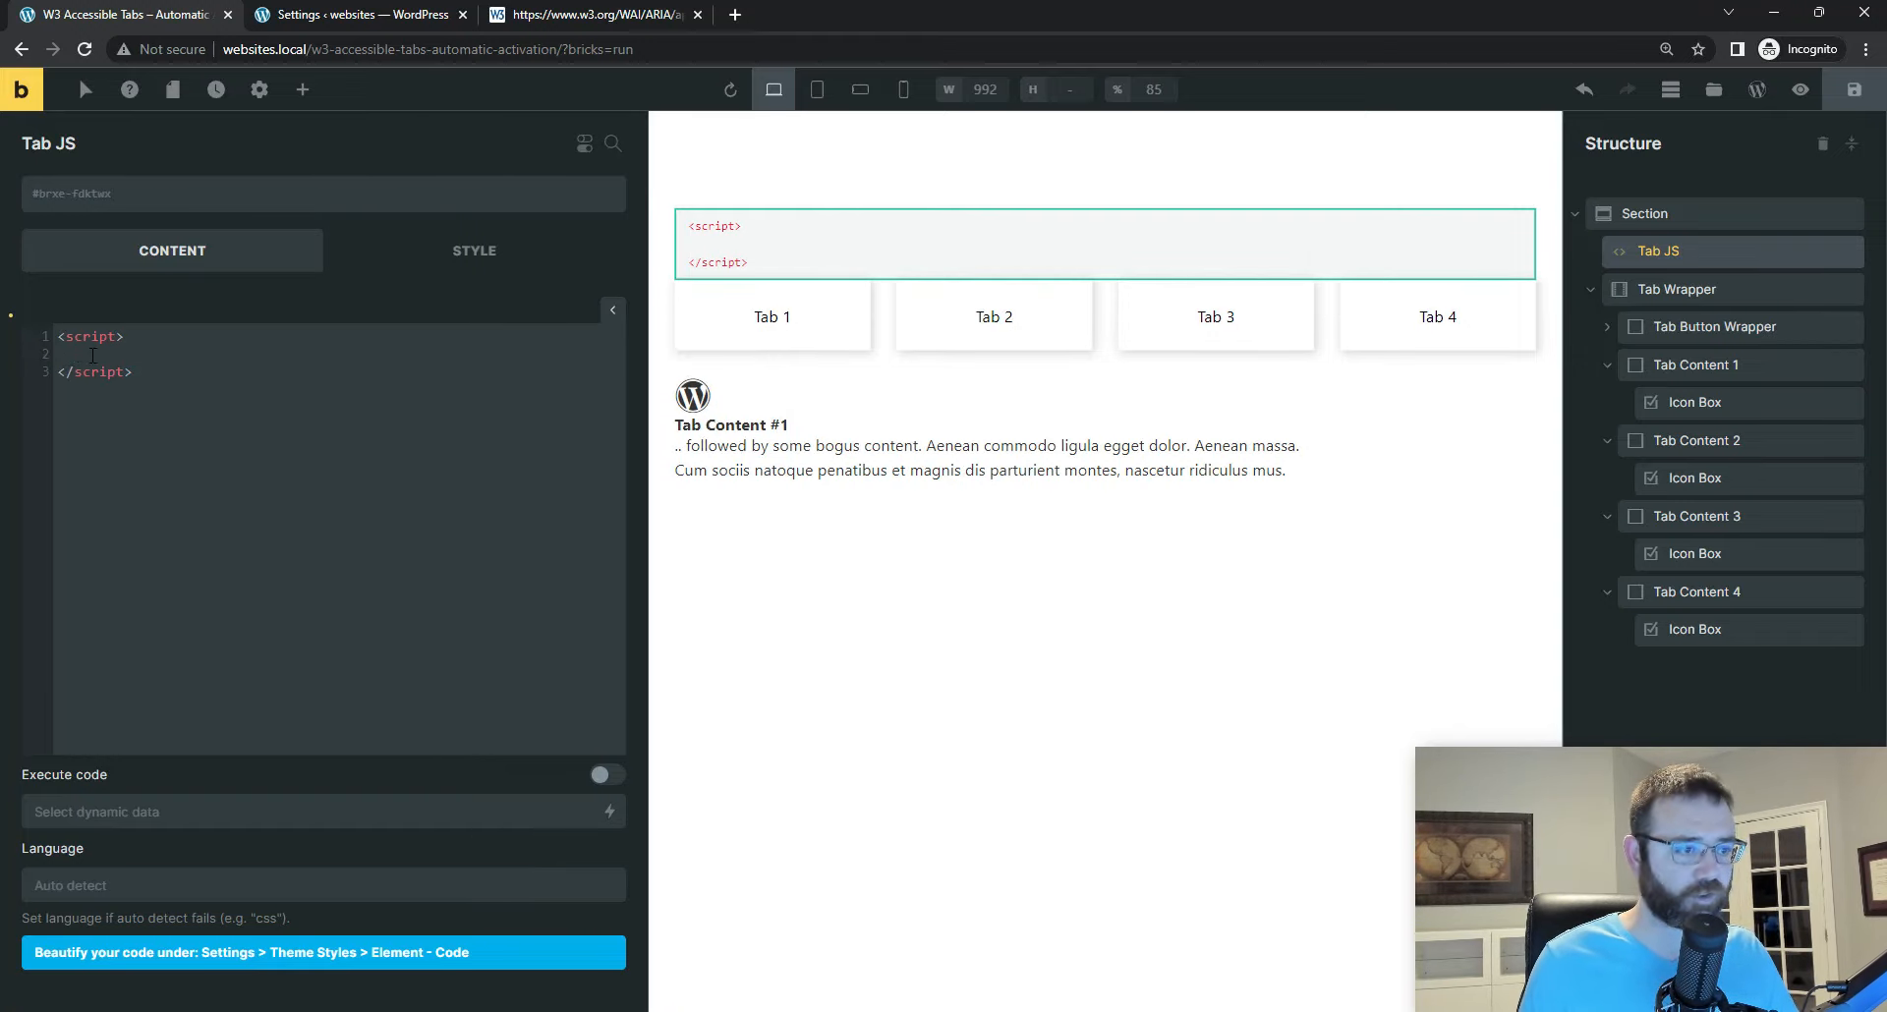
click(1853, 89)
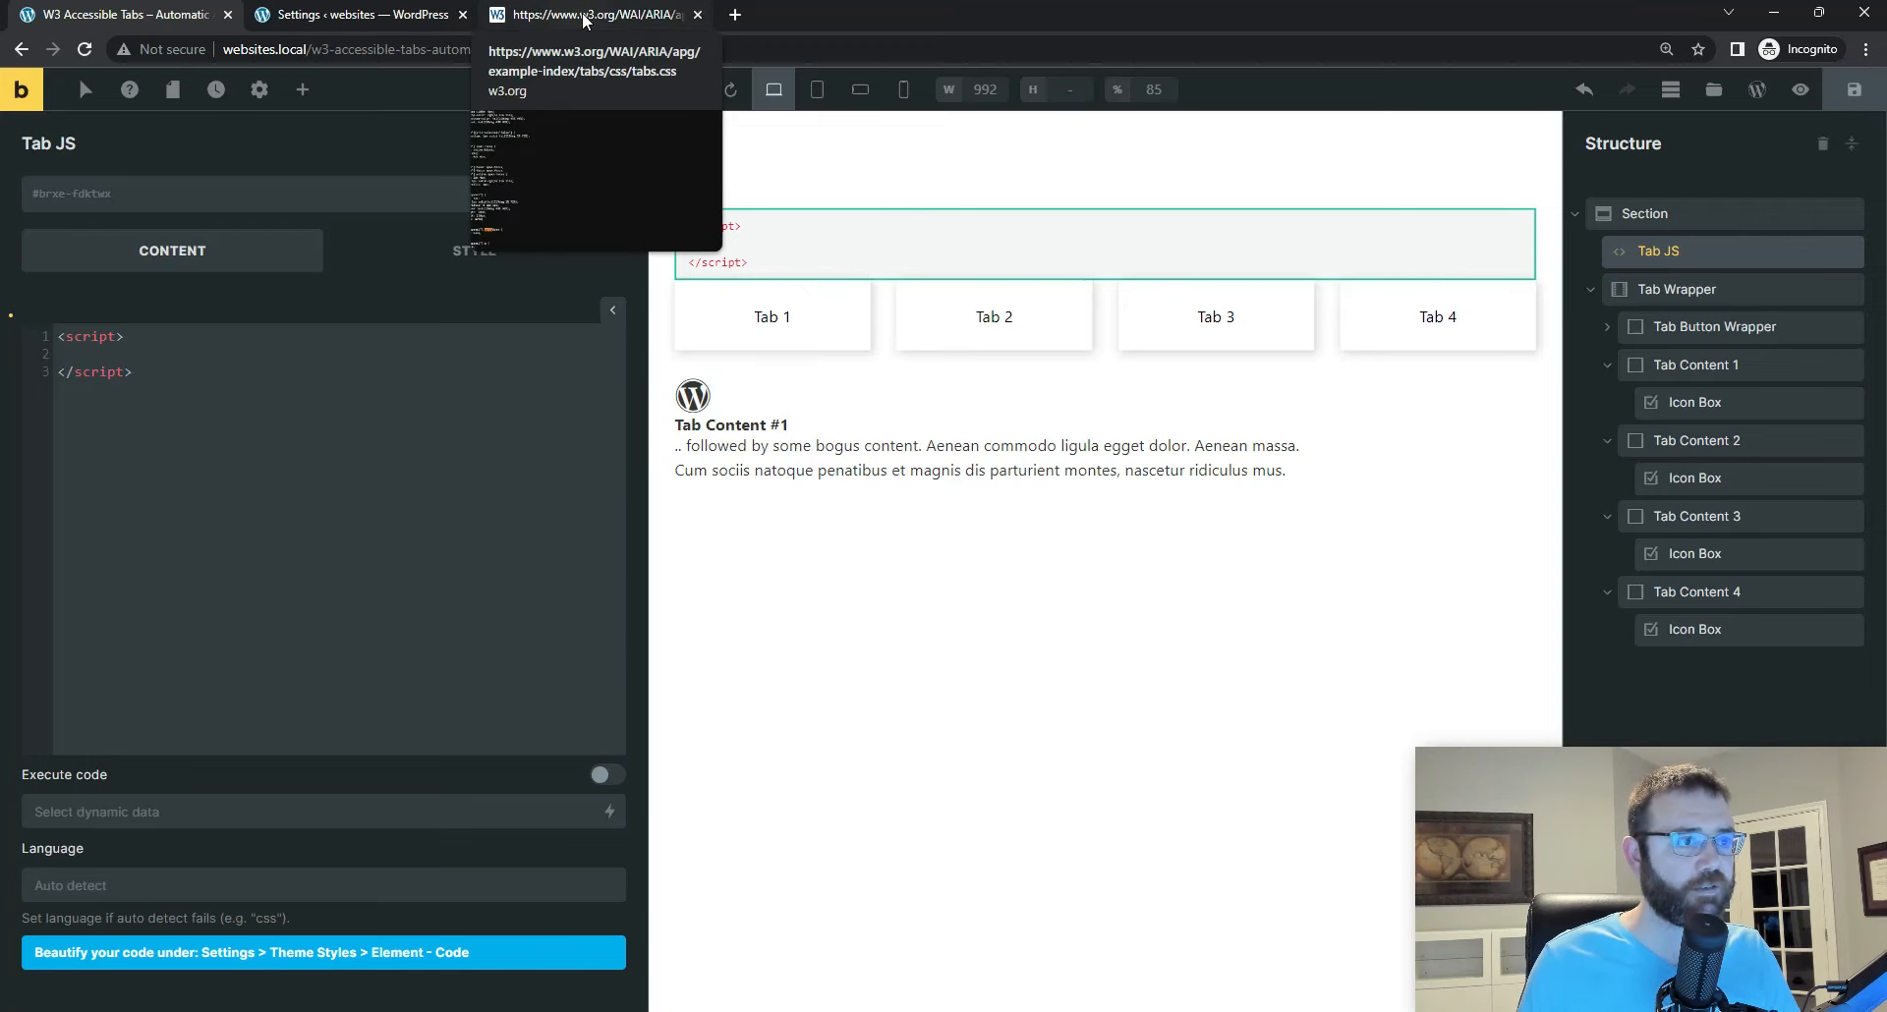
Step: Open the tabs-automatic.js source from the W3C automatic tabs example page and copy all of its code
click(584, 20)
click(27, 49)
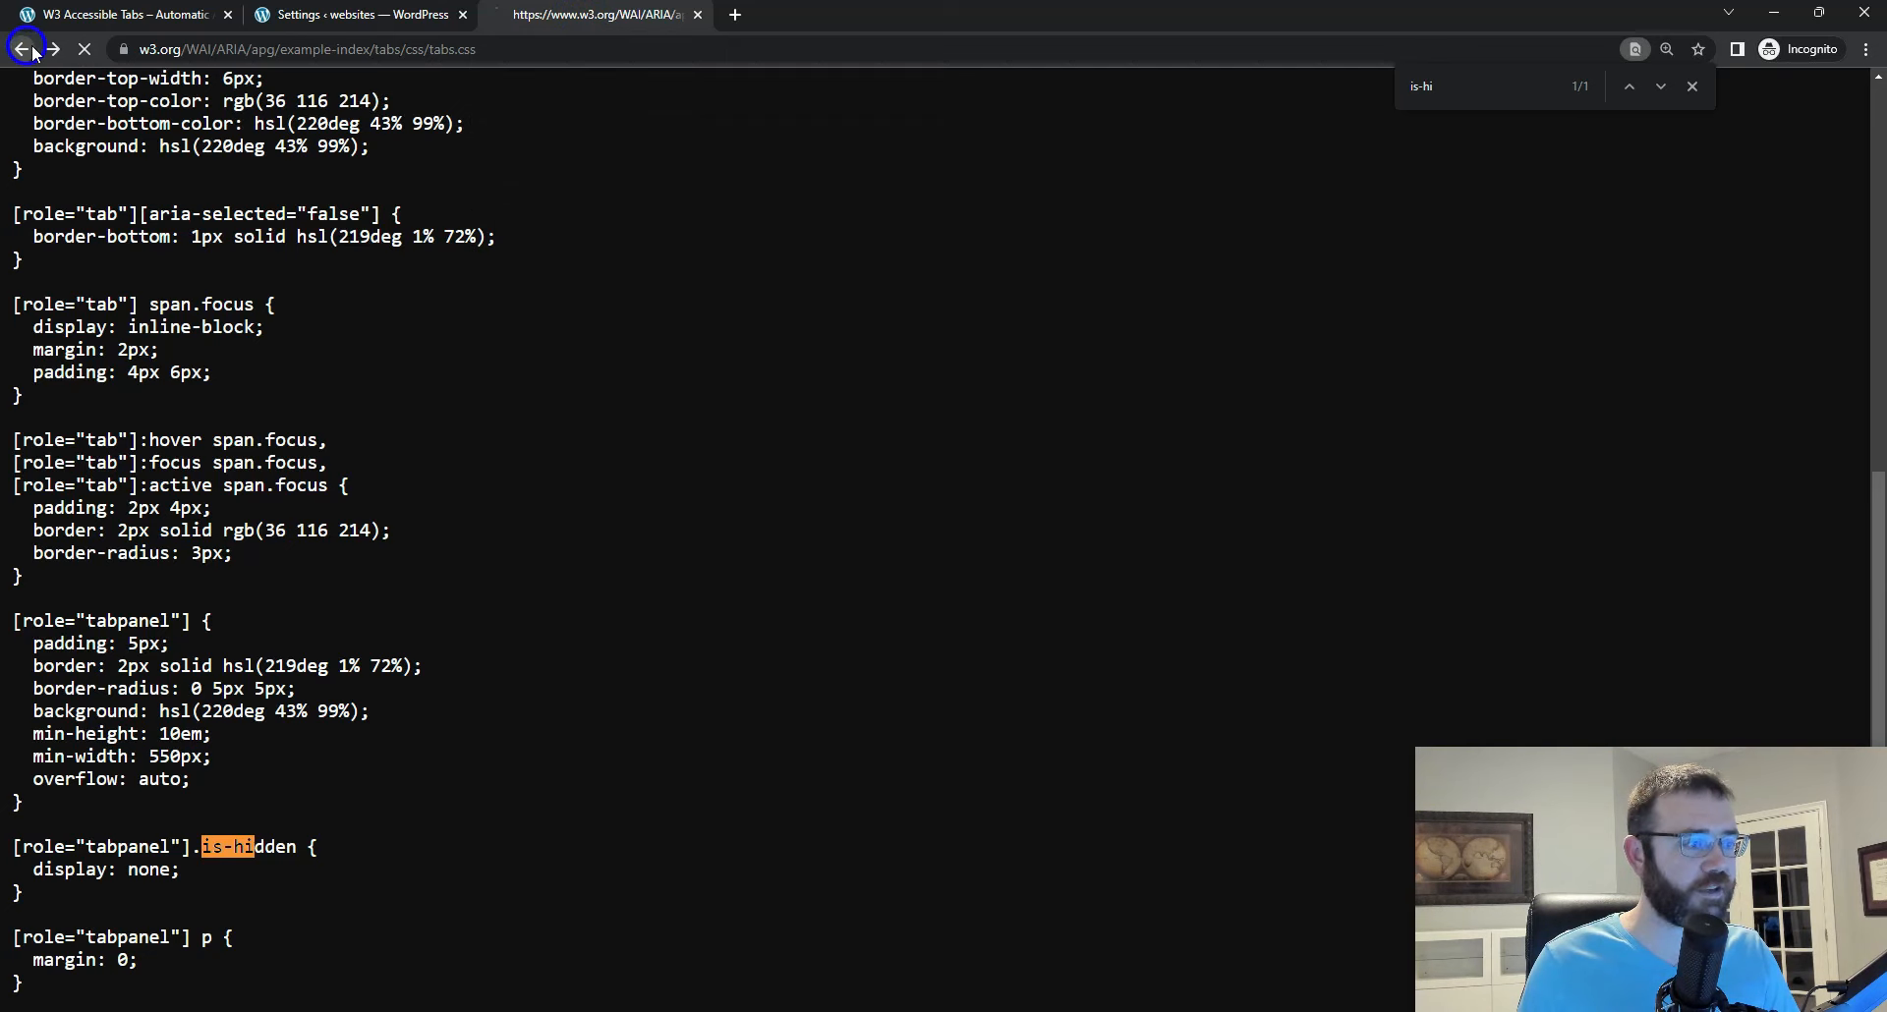
key(ctrl+0)
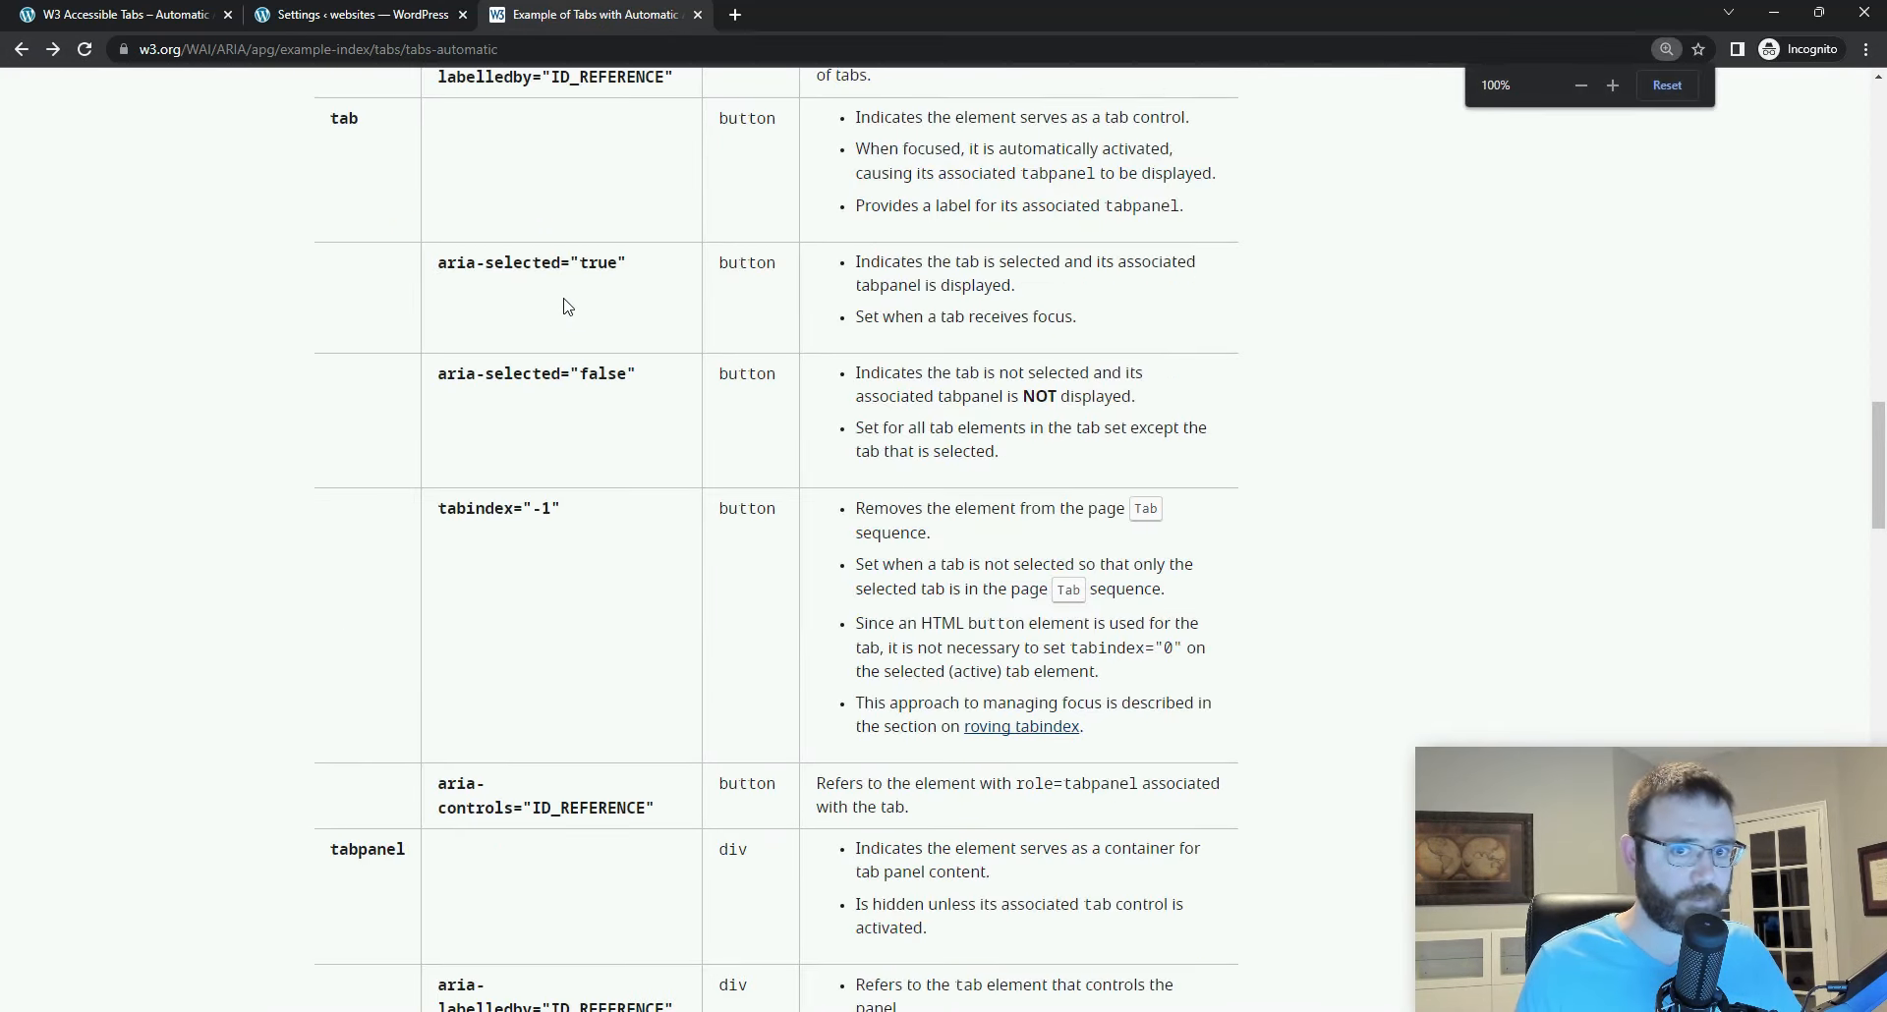
scroll(567, 306, down, 10)
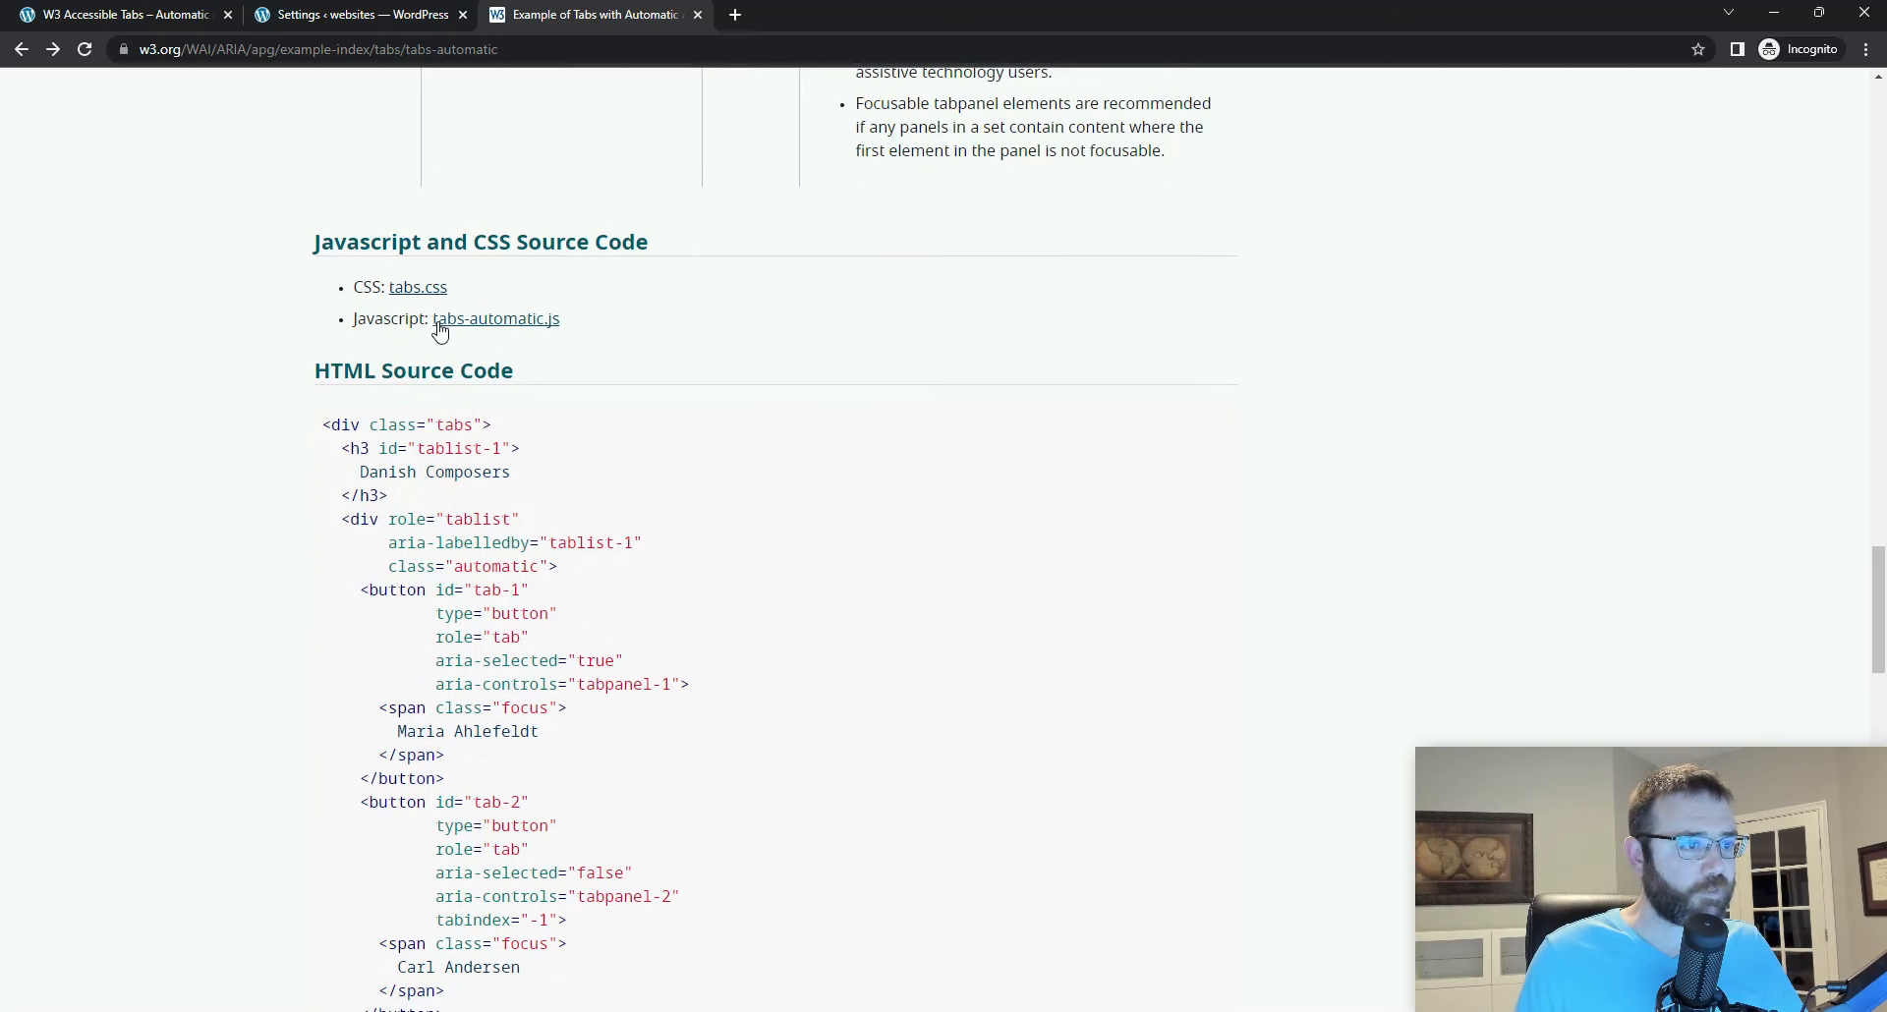
click(455, 329)
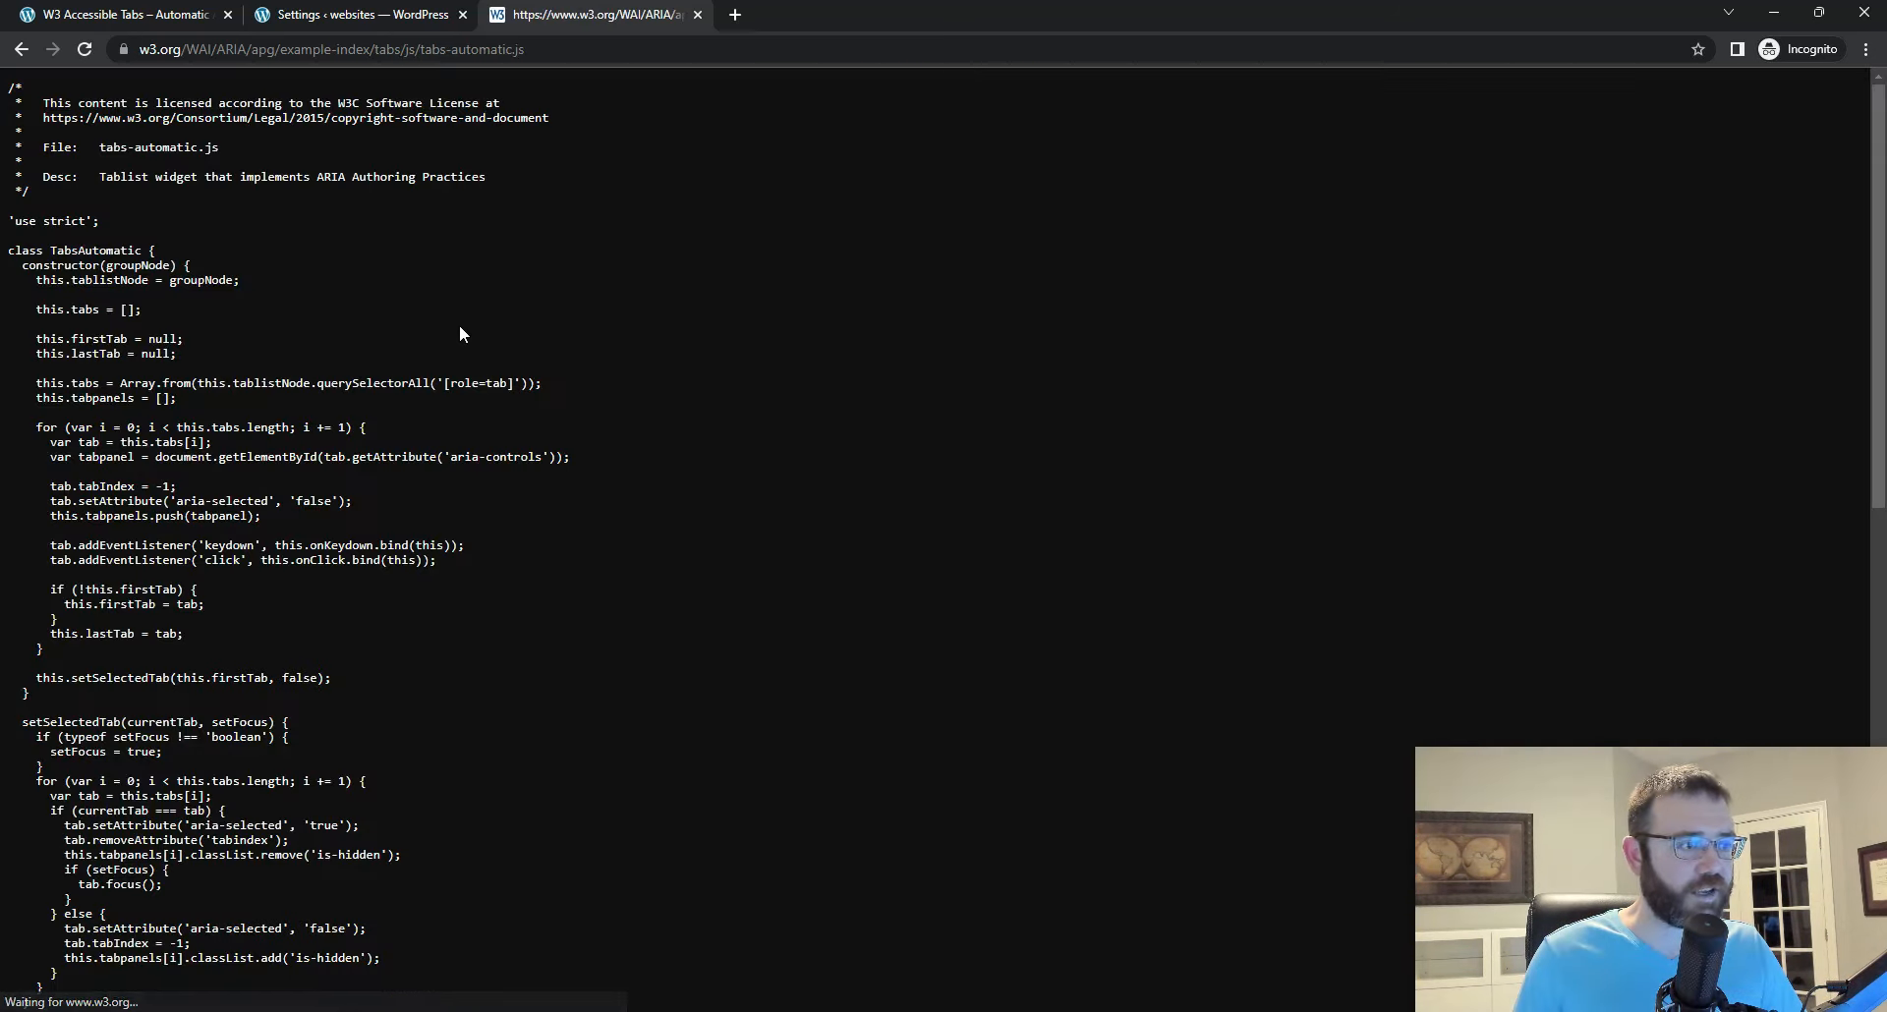
key(ctrl+a)
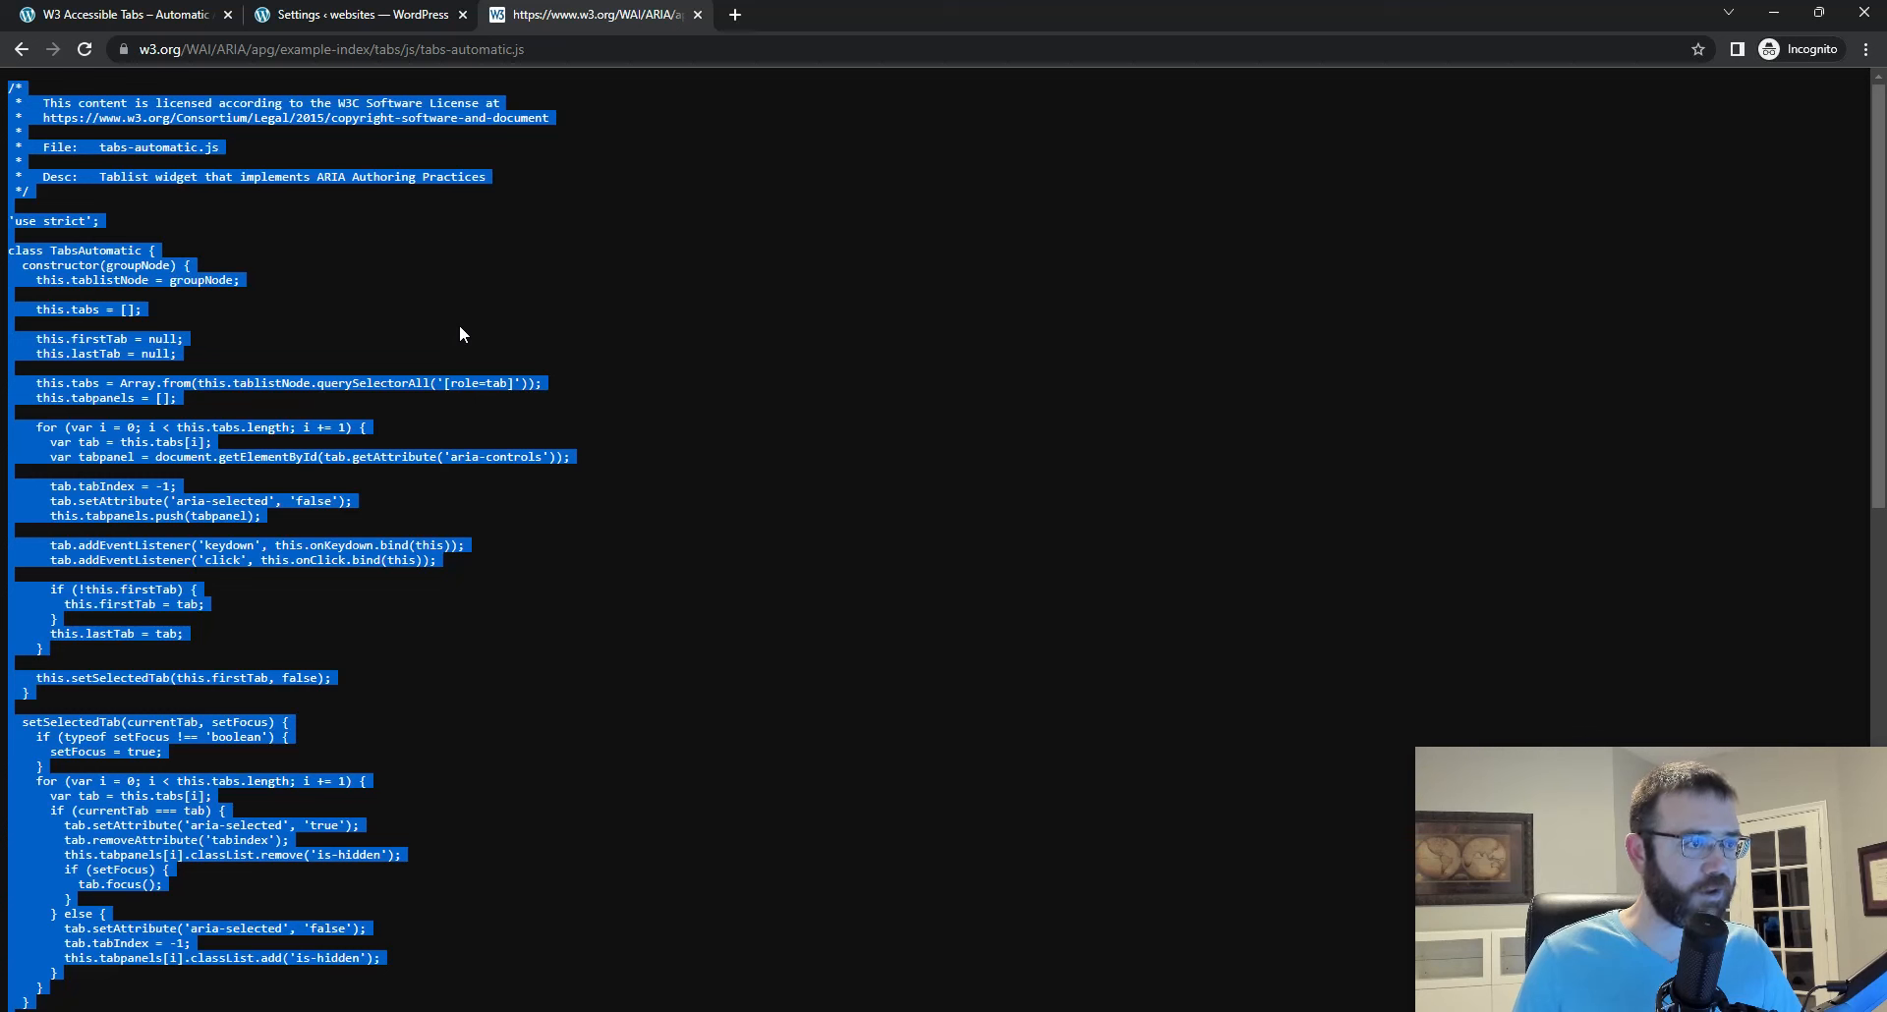
Step: Close the Bricks settings browser tab and paste the copied JavaScript between the script tags of the Tab JS element
click(324, 14)
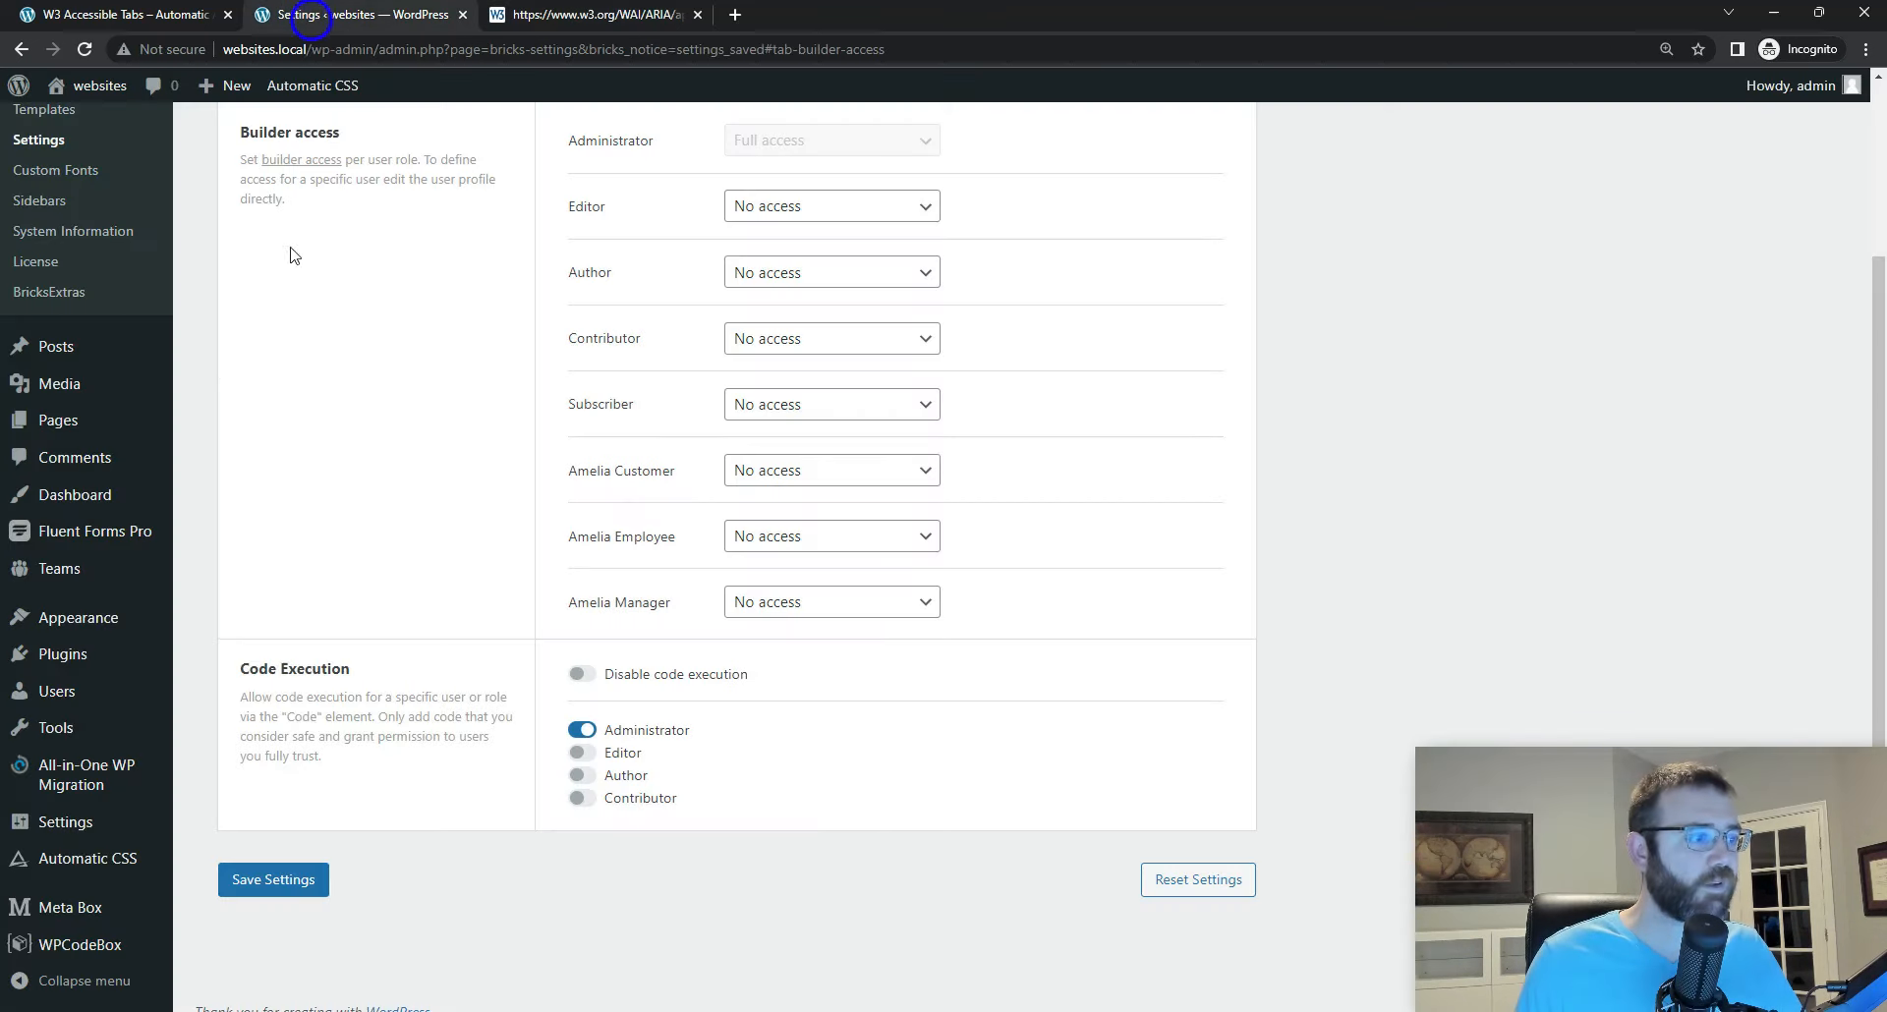
click(462, 15)
click(148, 15)
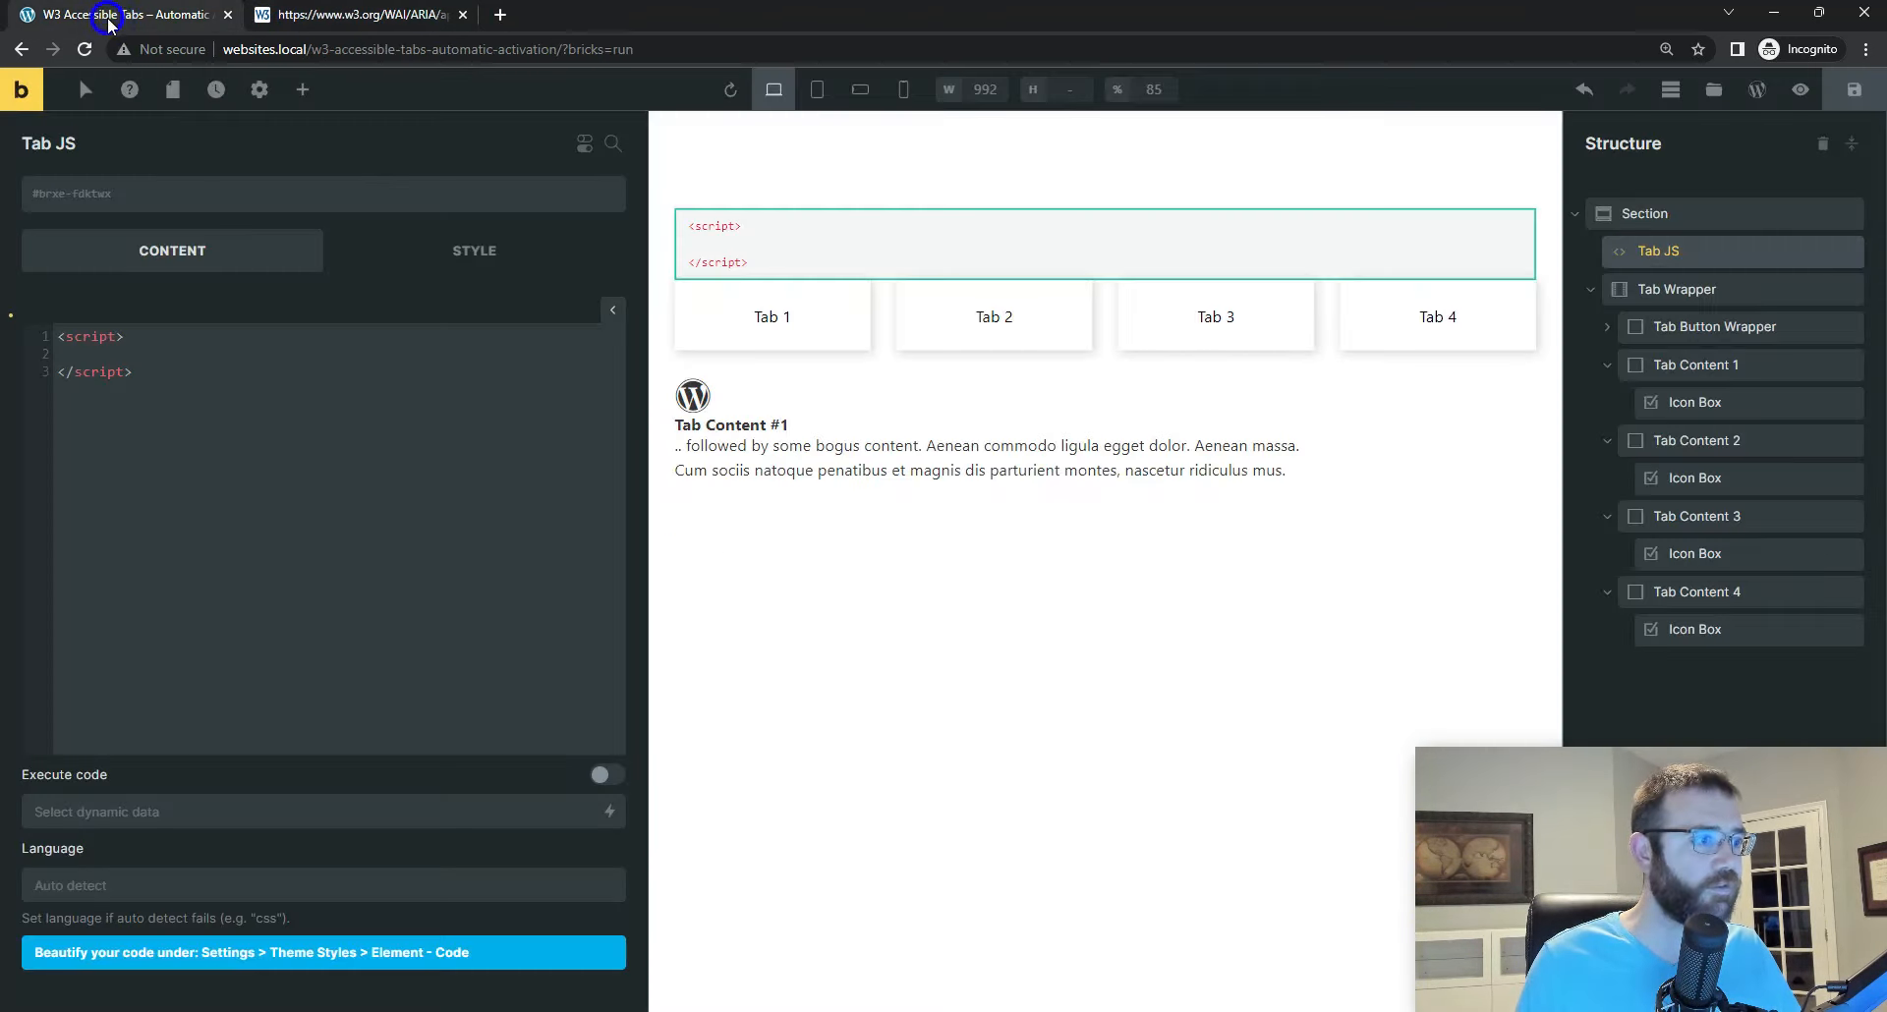
click(79, 352)
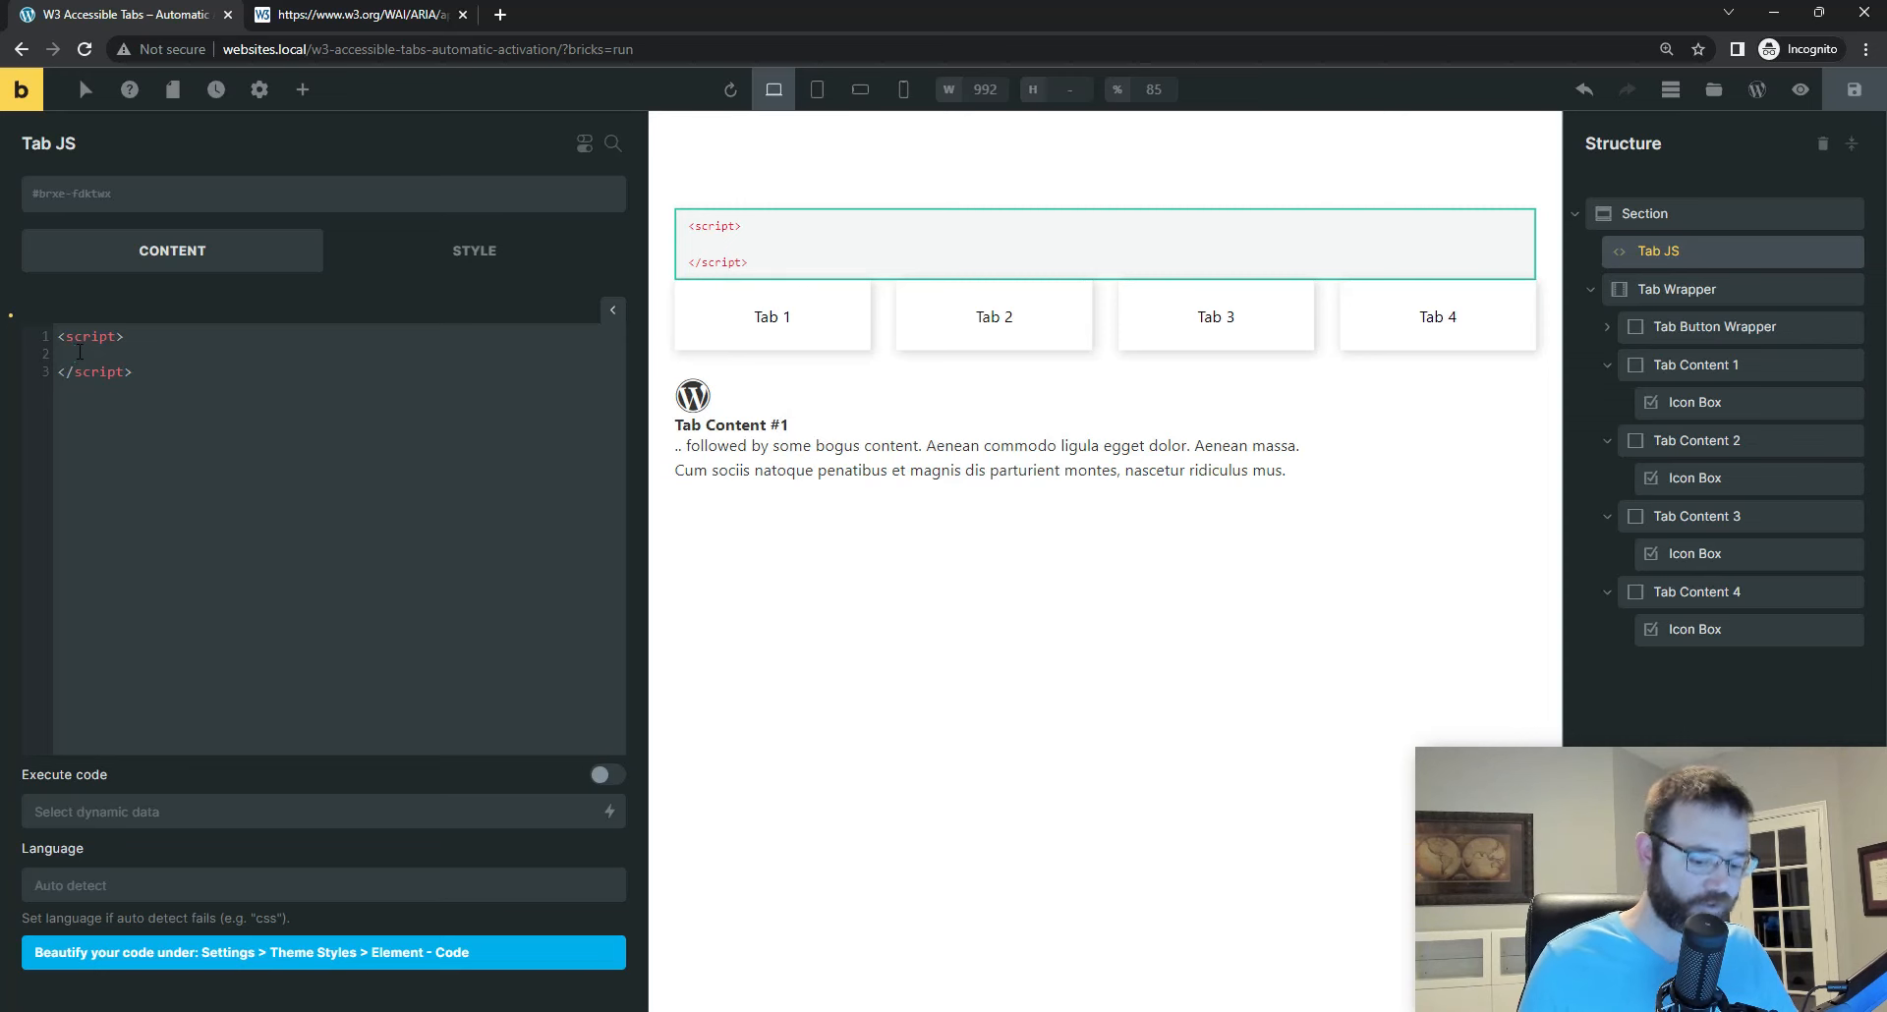
key(ctrl+v)
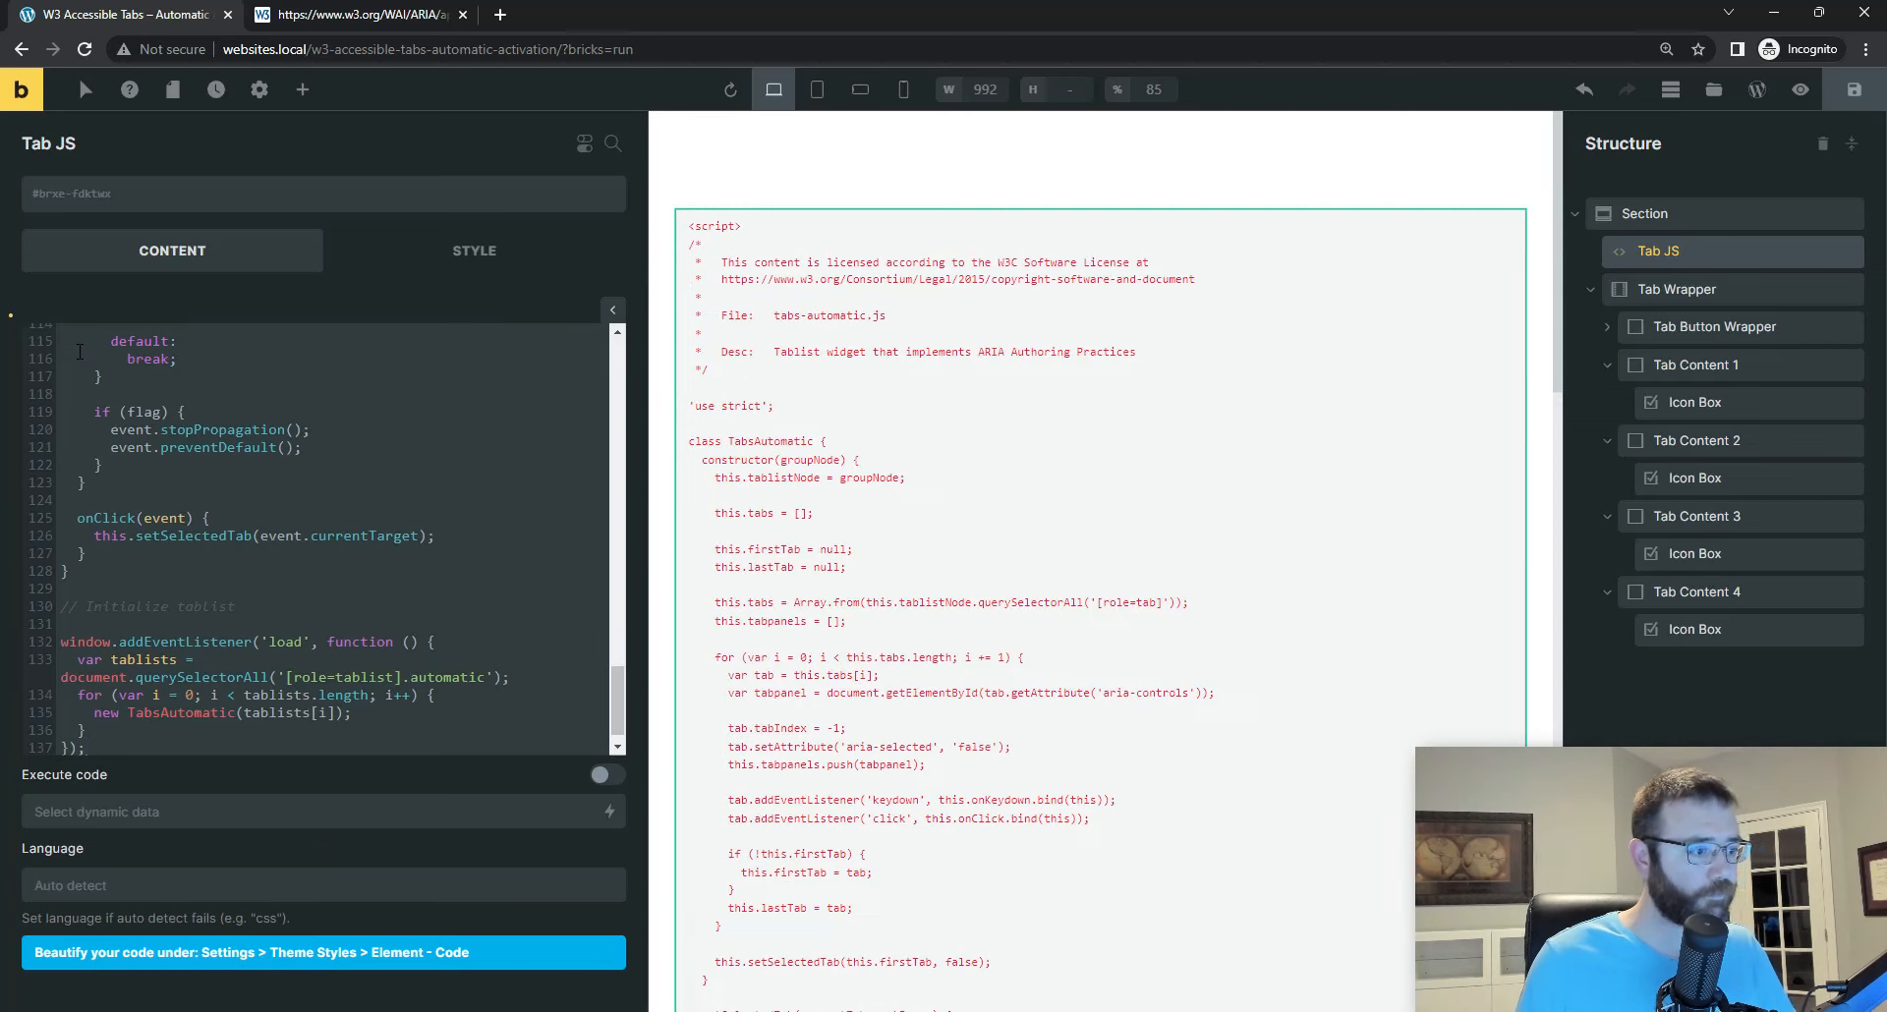
Step: Enable code execution on the Tab JS element and save the page
scroll(203, 582, up, 1)
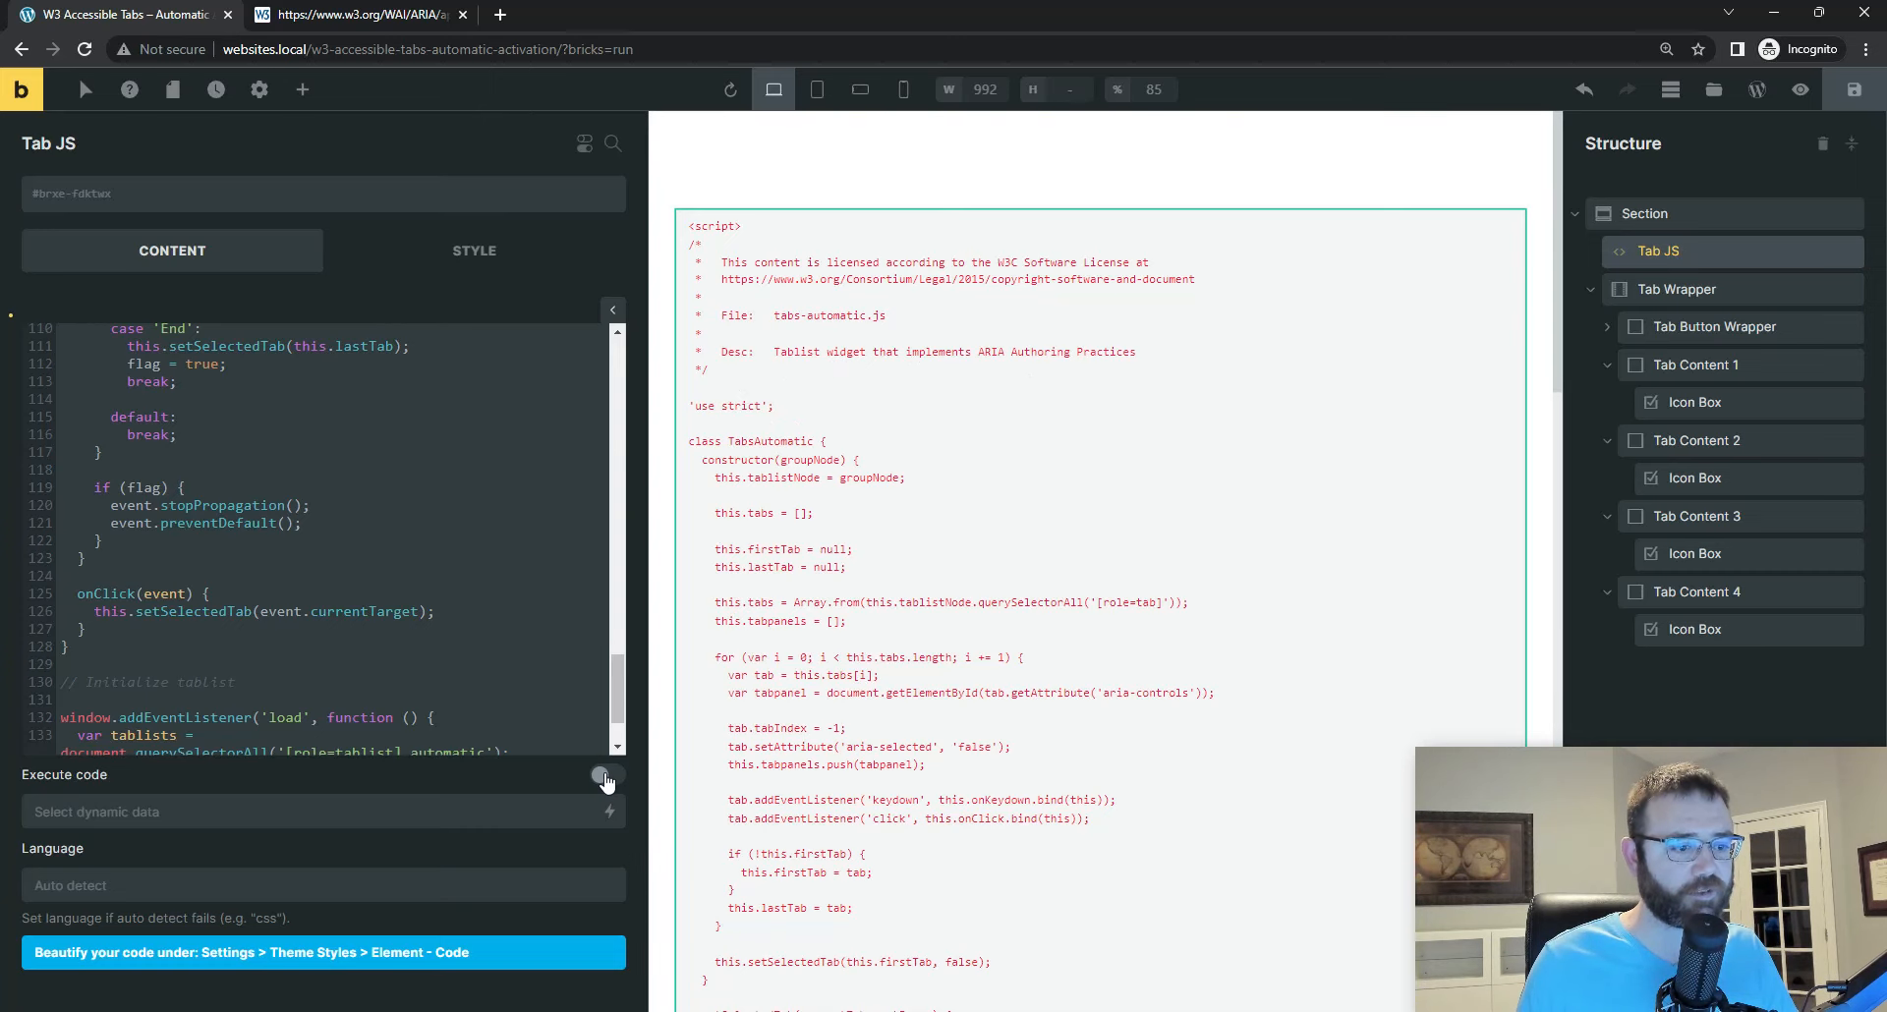
click(606, 776)
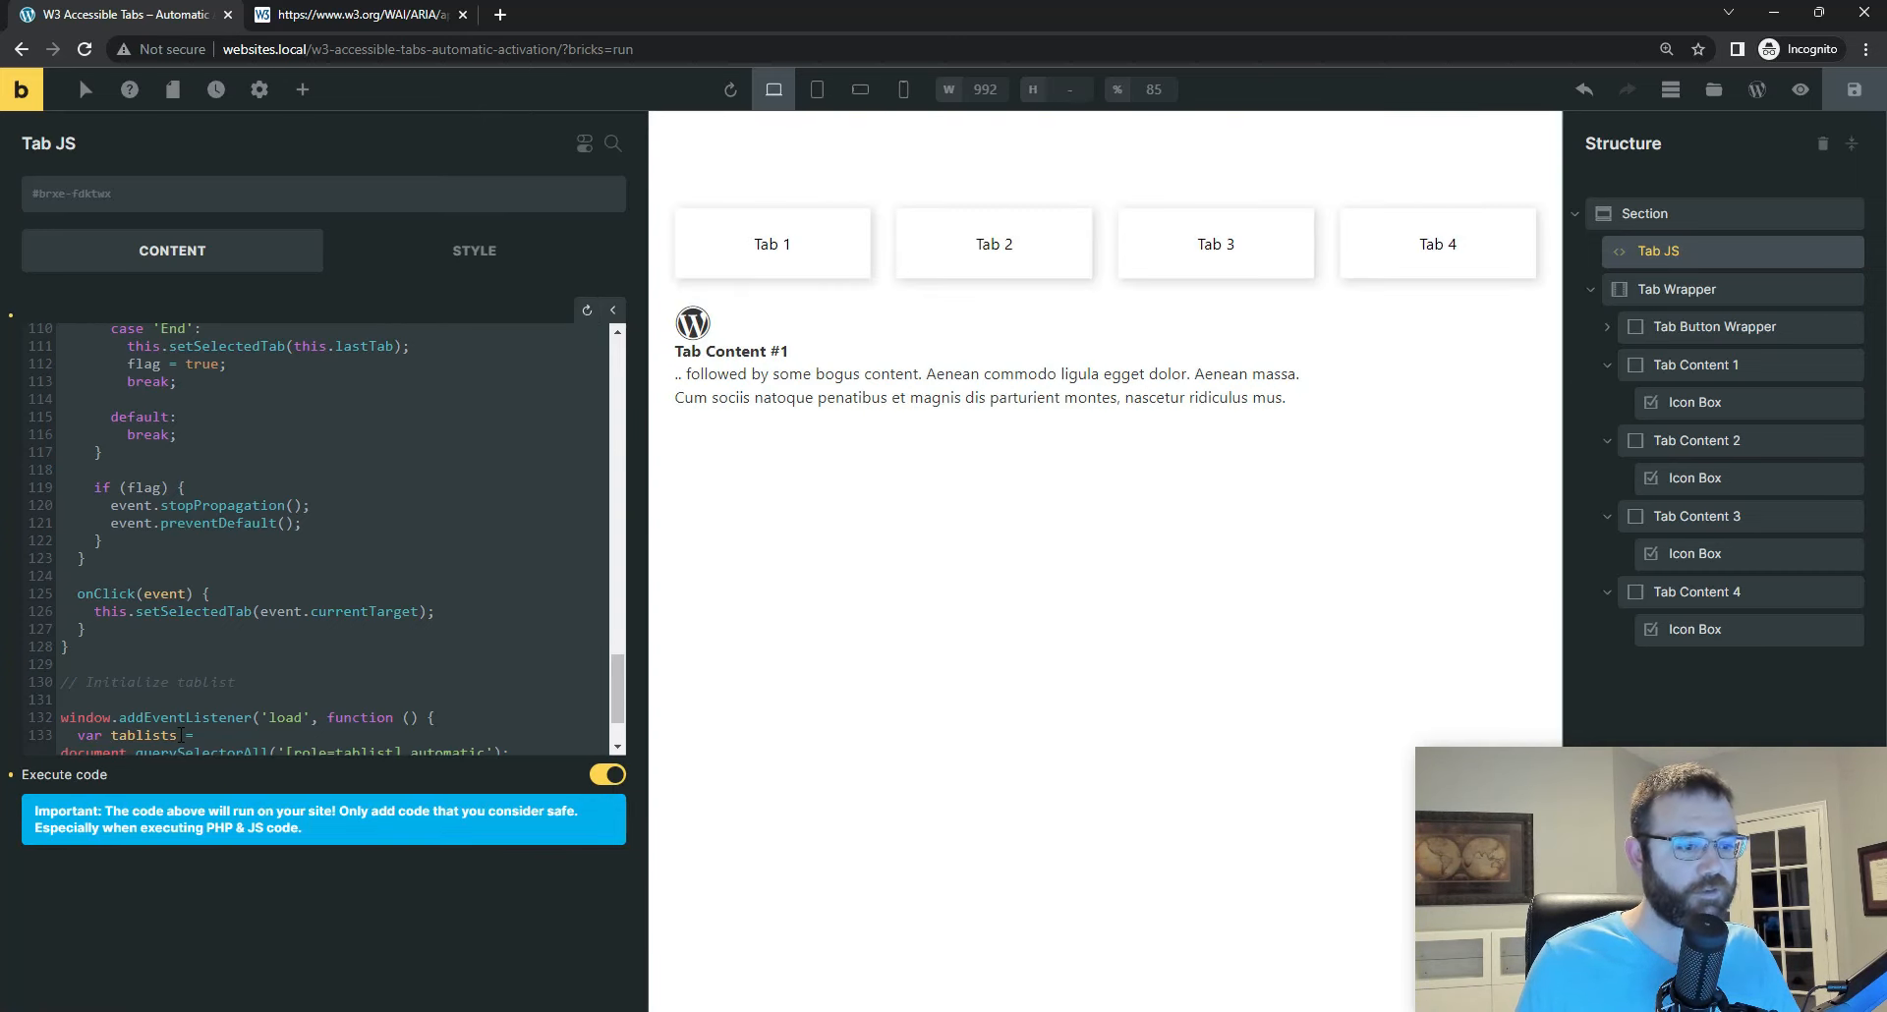
click(1857, 102)
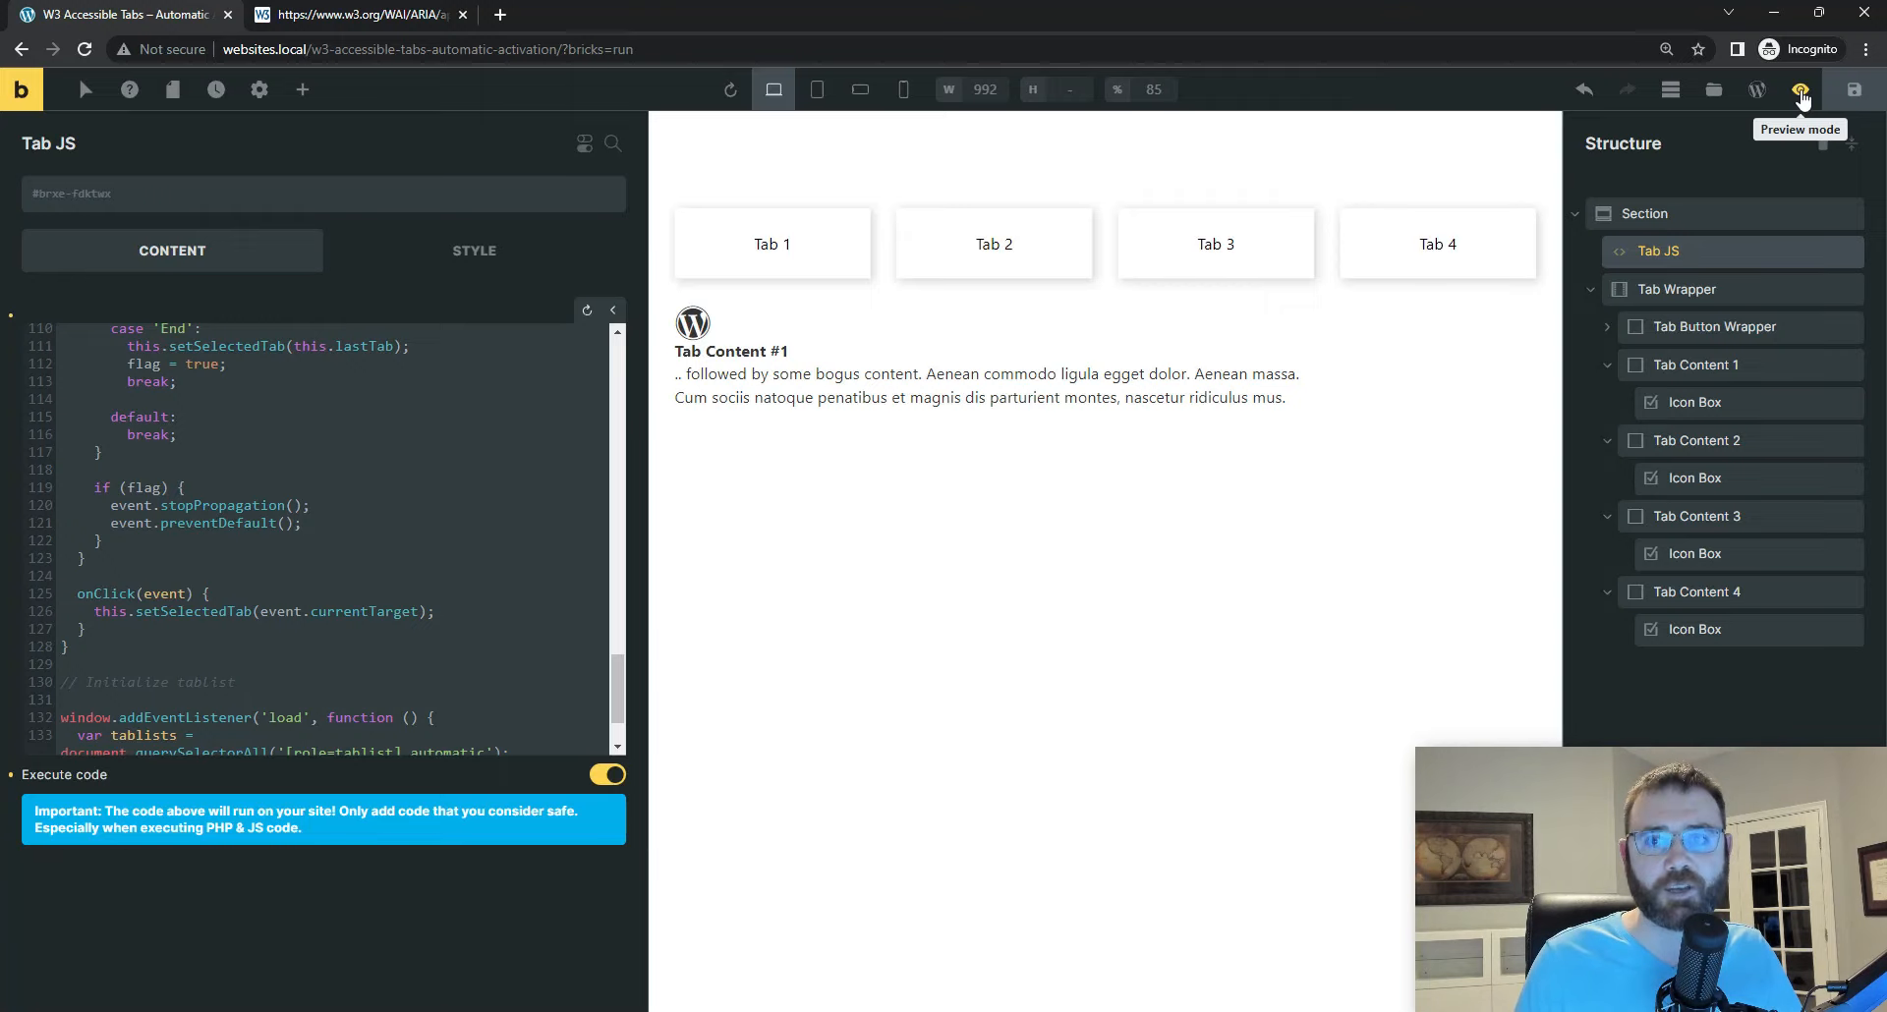
Step: View the tabs page on the frontend and check the browser's developer console for script errors
click(1801, 95)
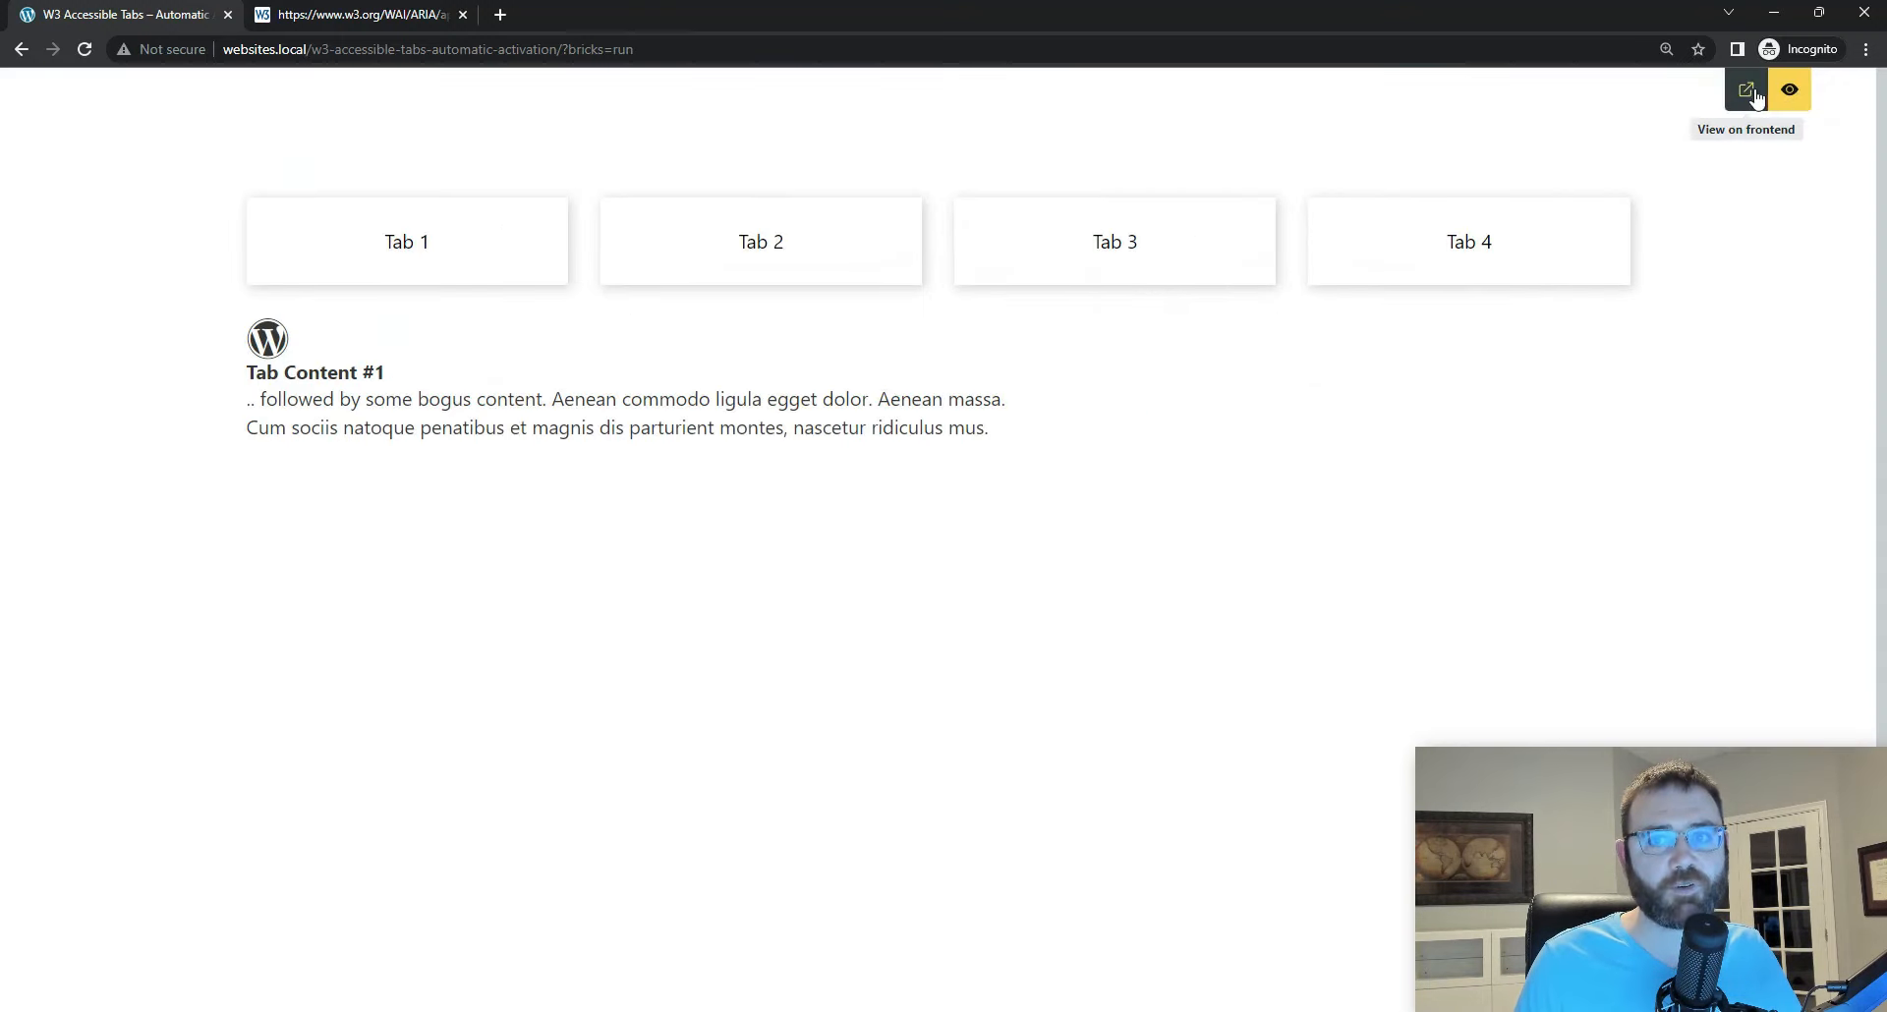
click(1749, 90)
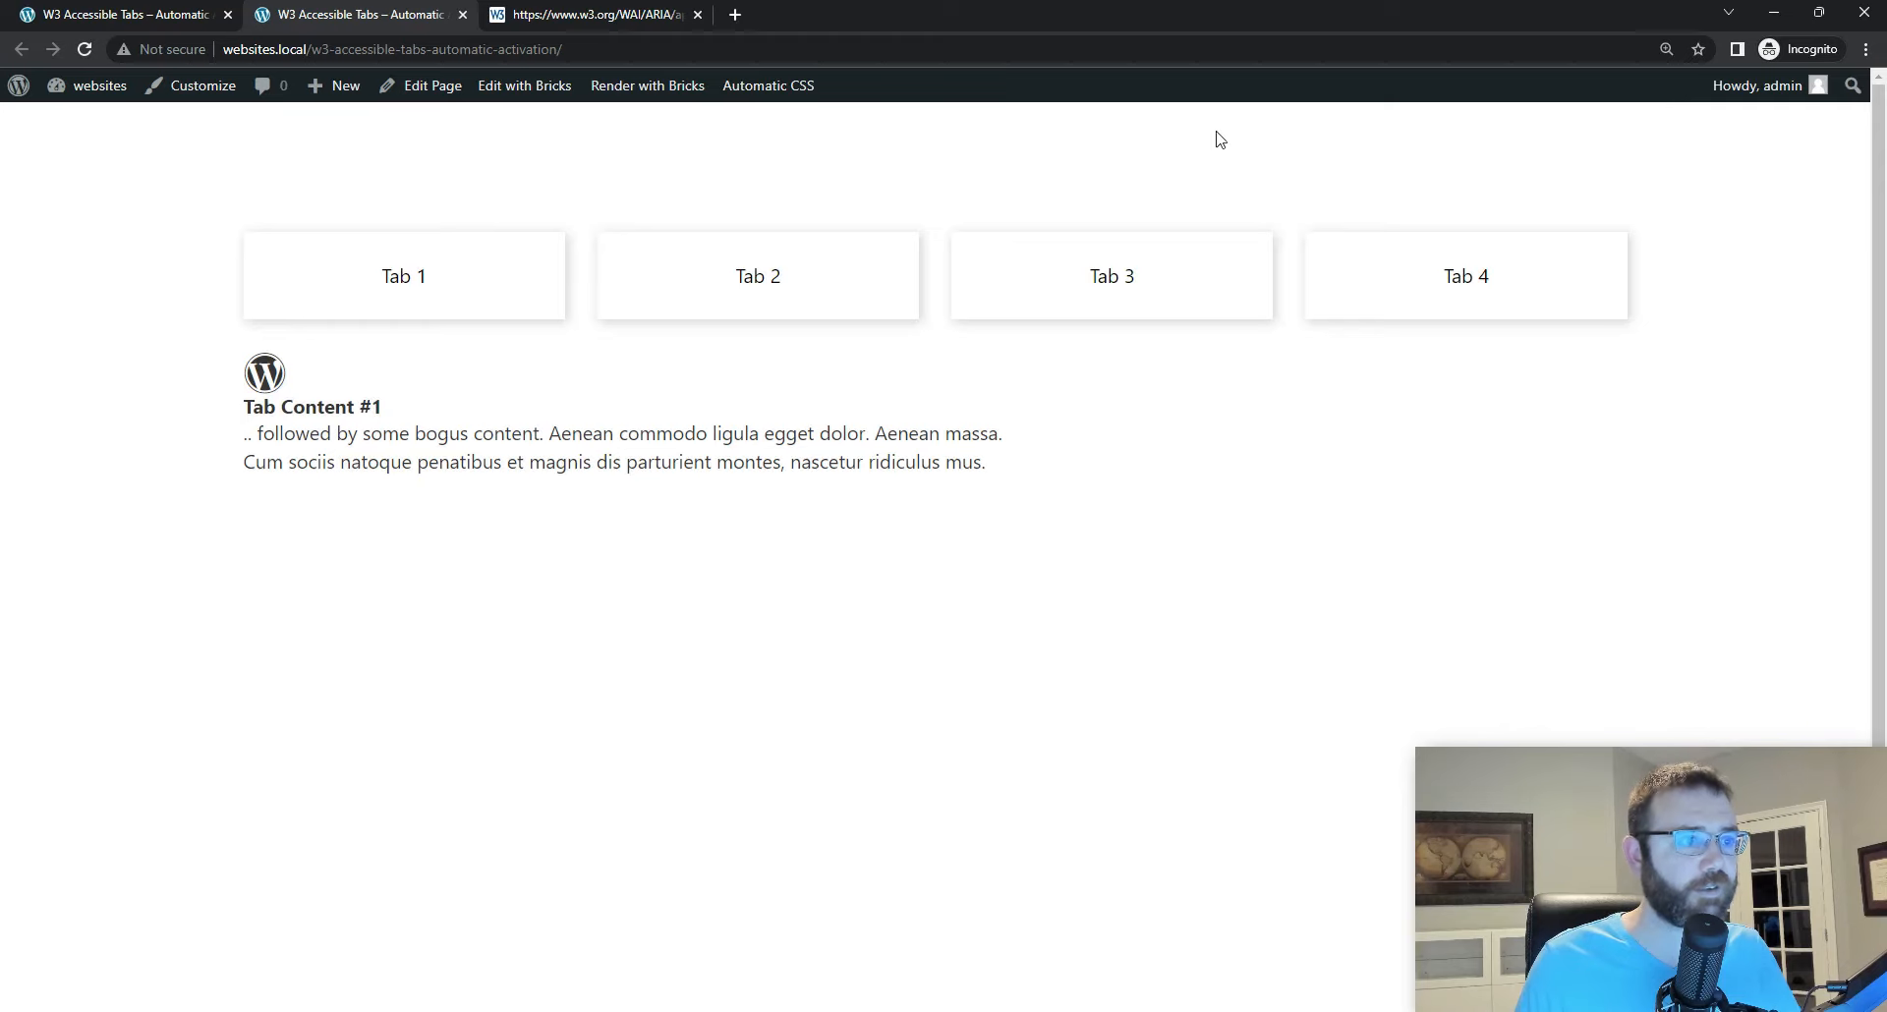
right_click(1134, 411)
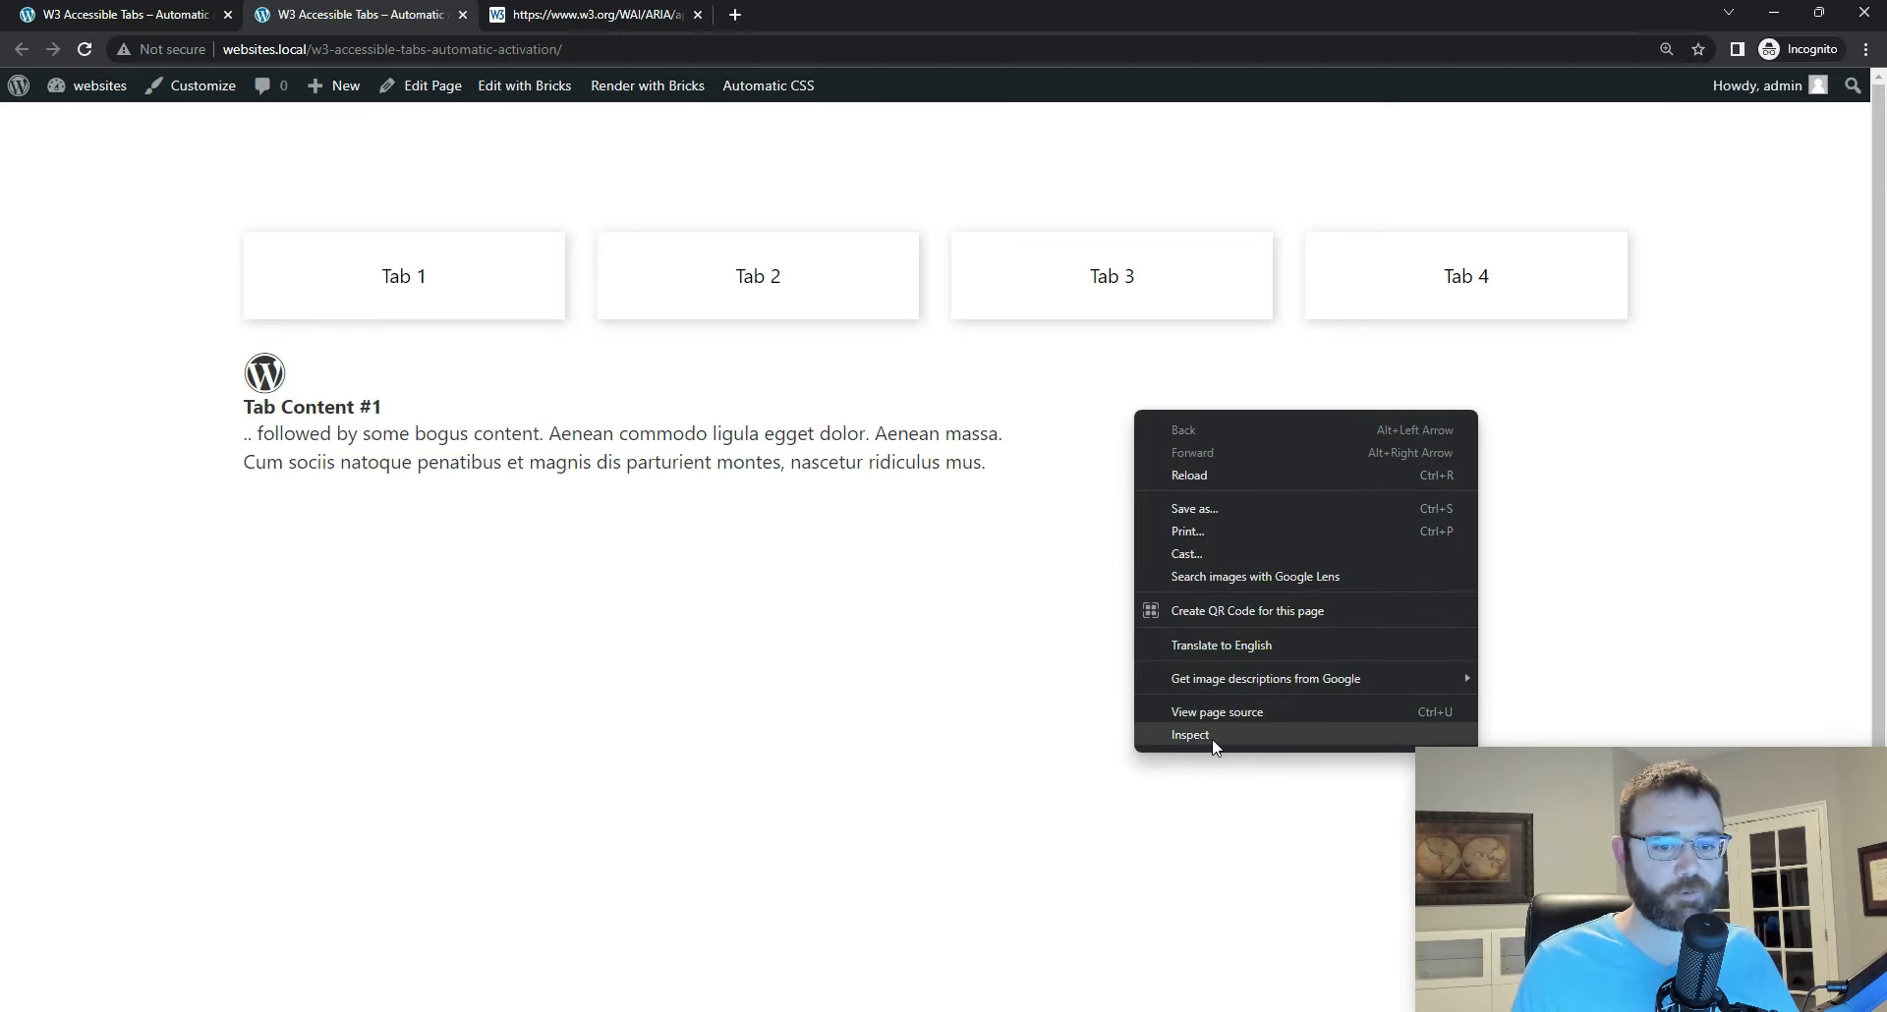
click(1213, 739)
click(179, 35)
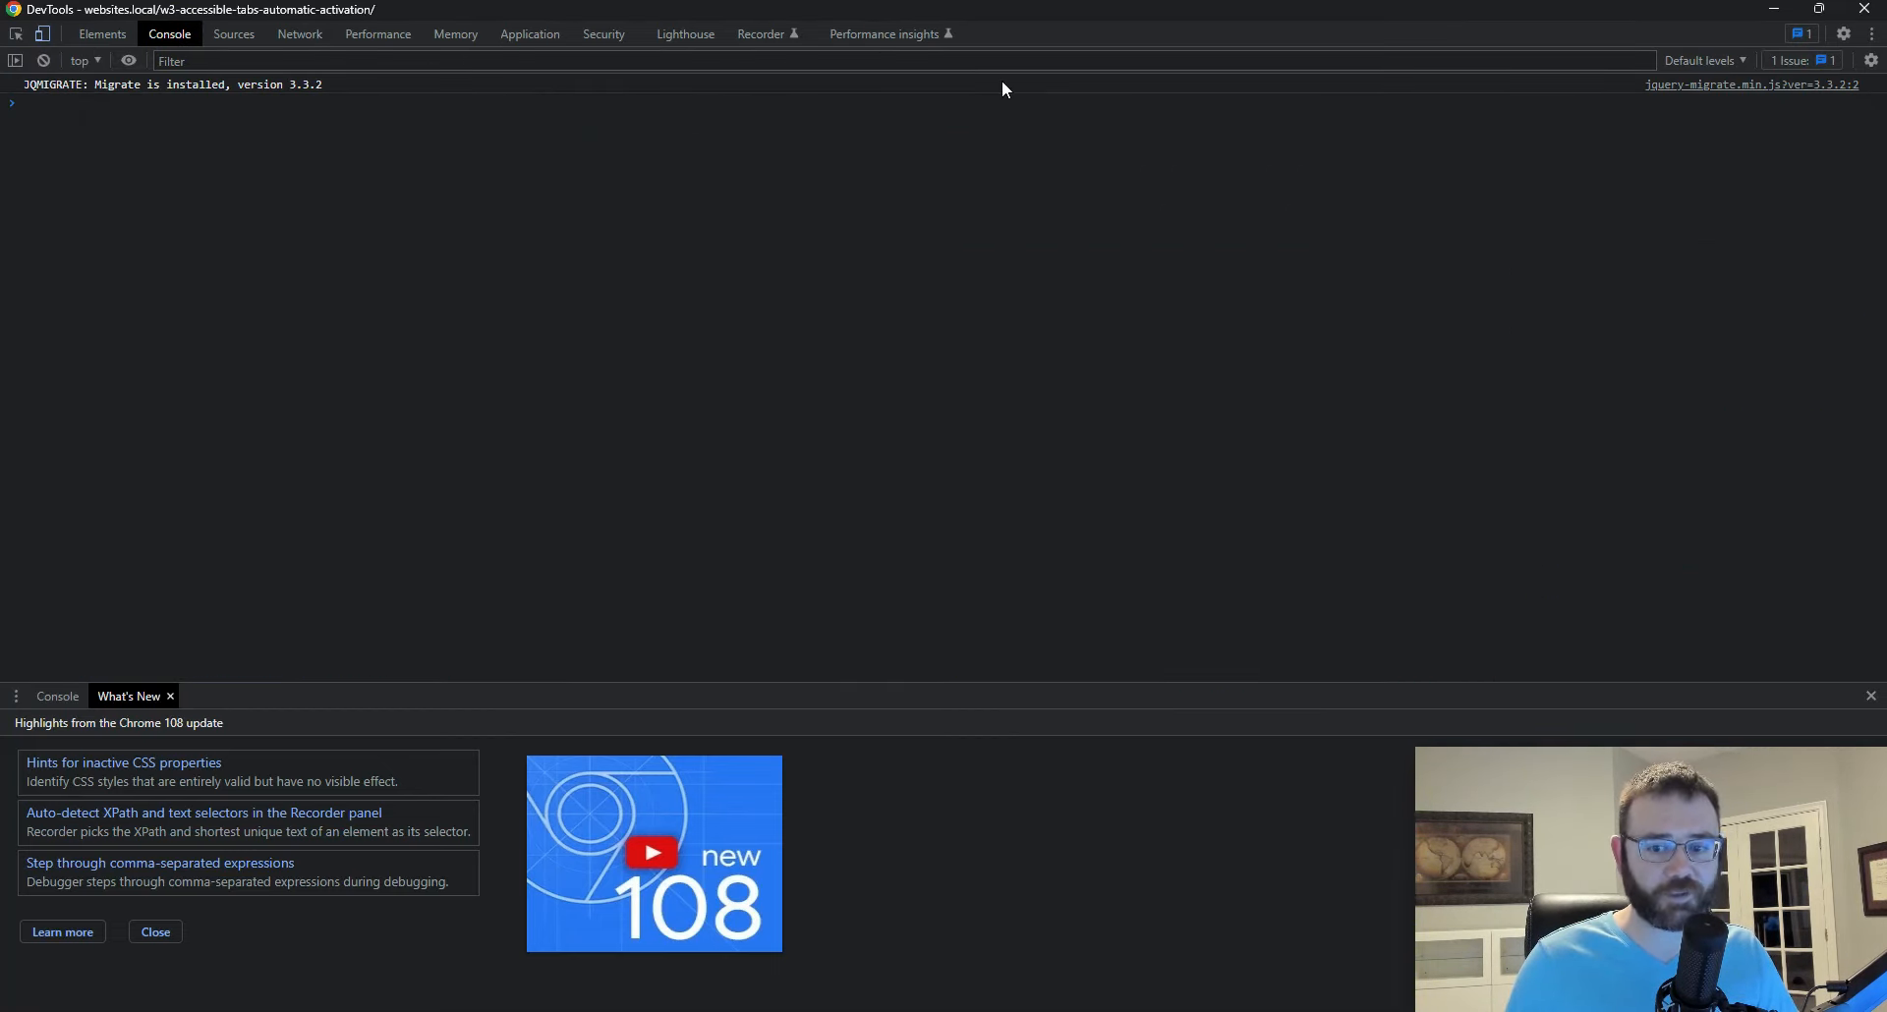
click(1865, 9)
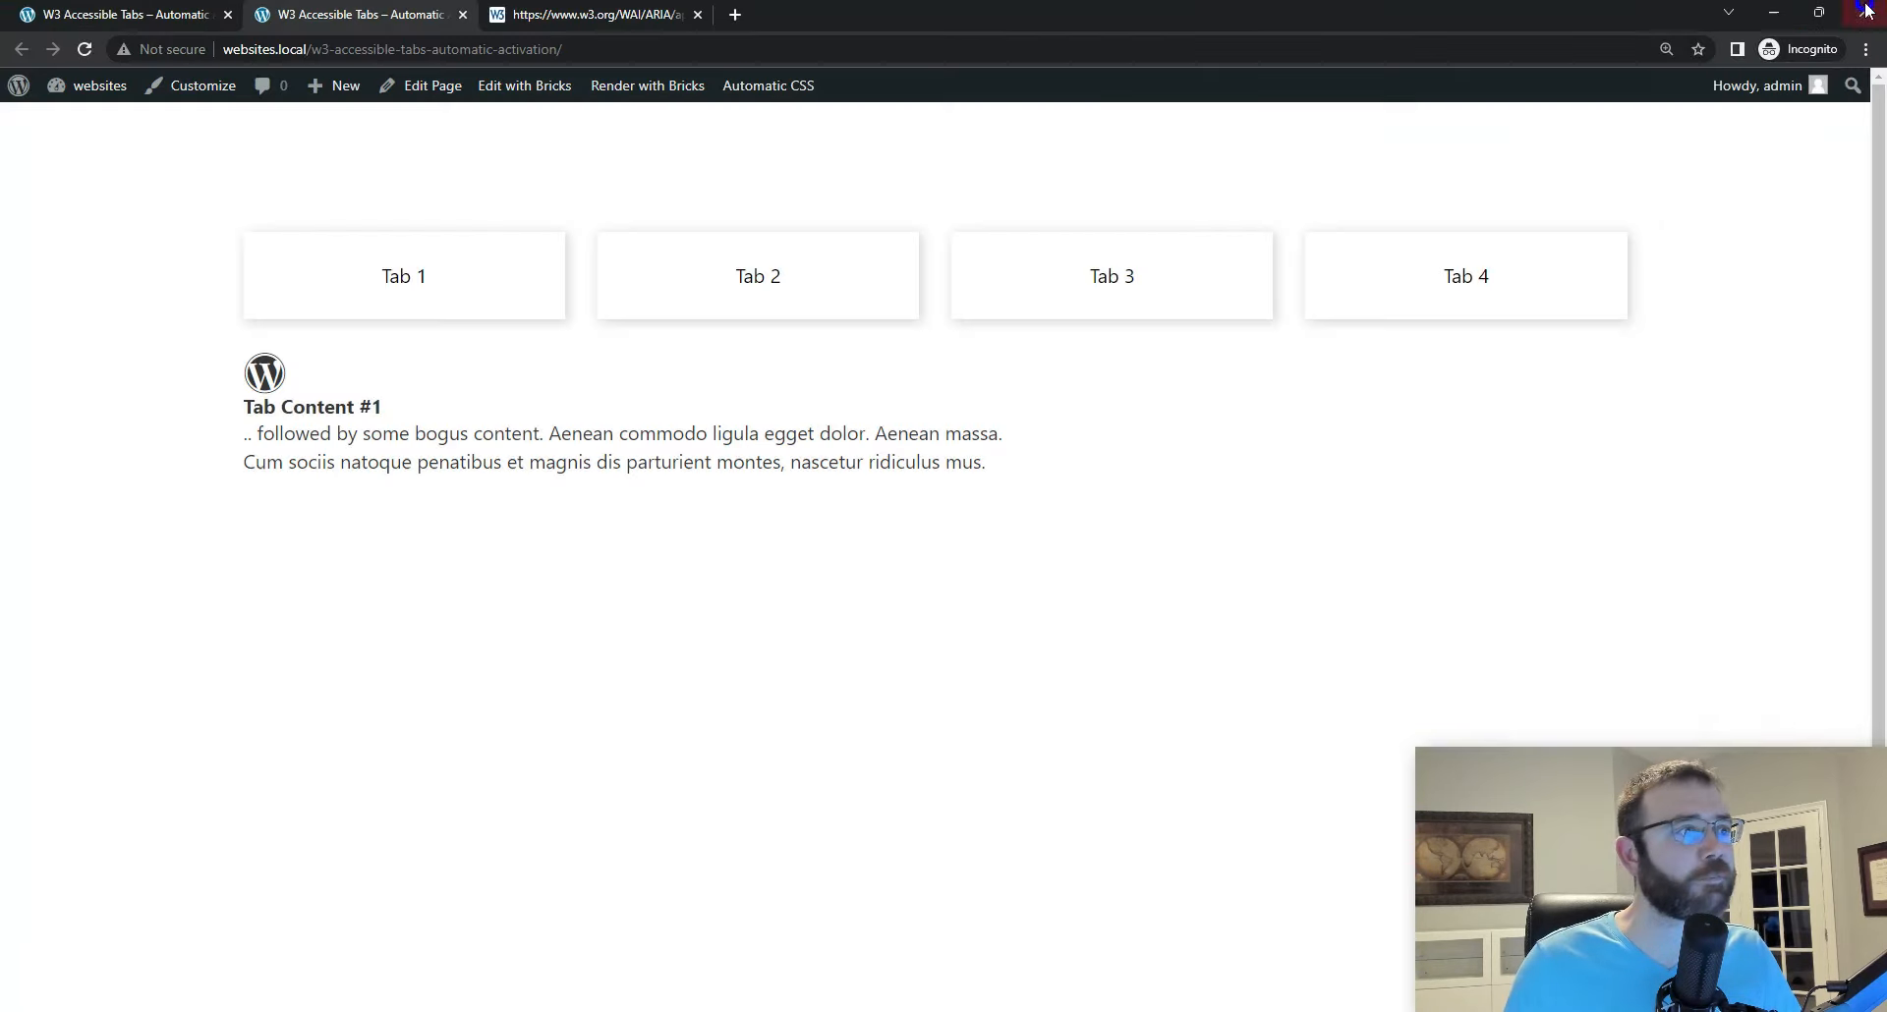
click(147, 147)
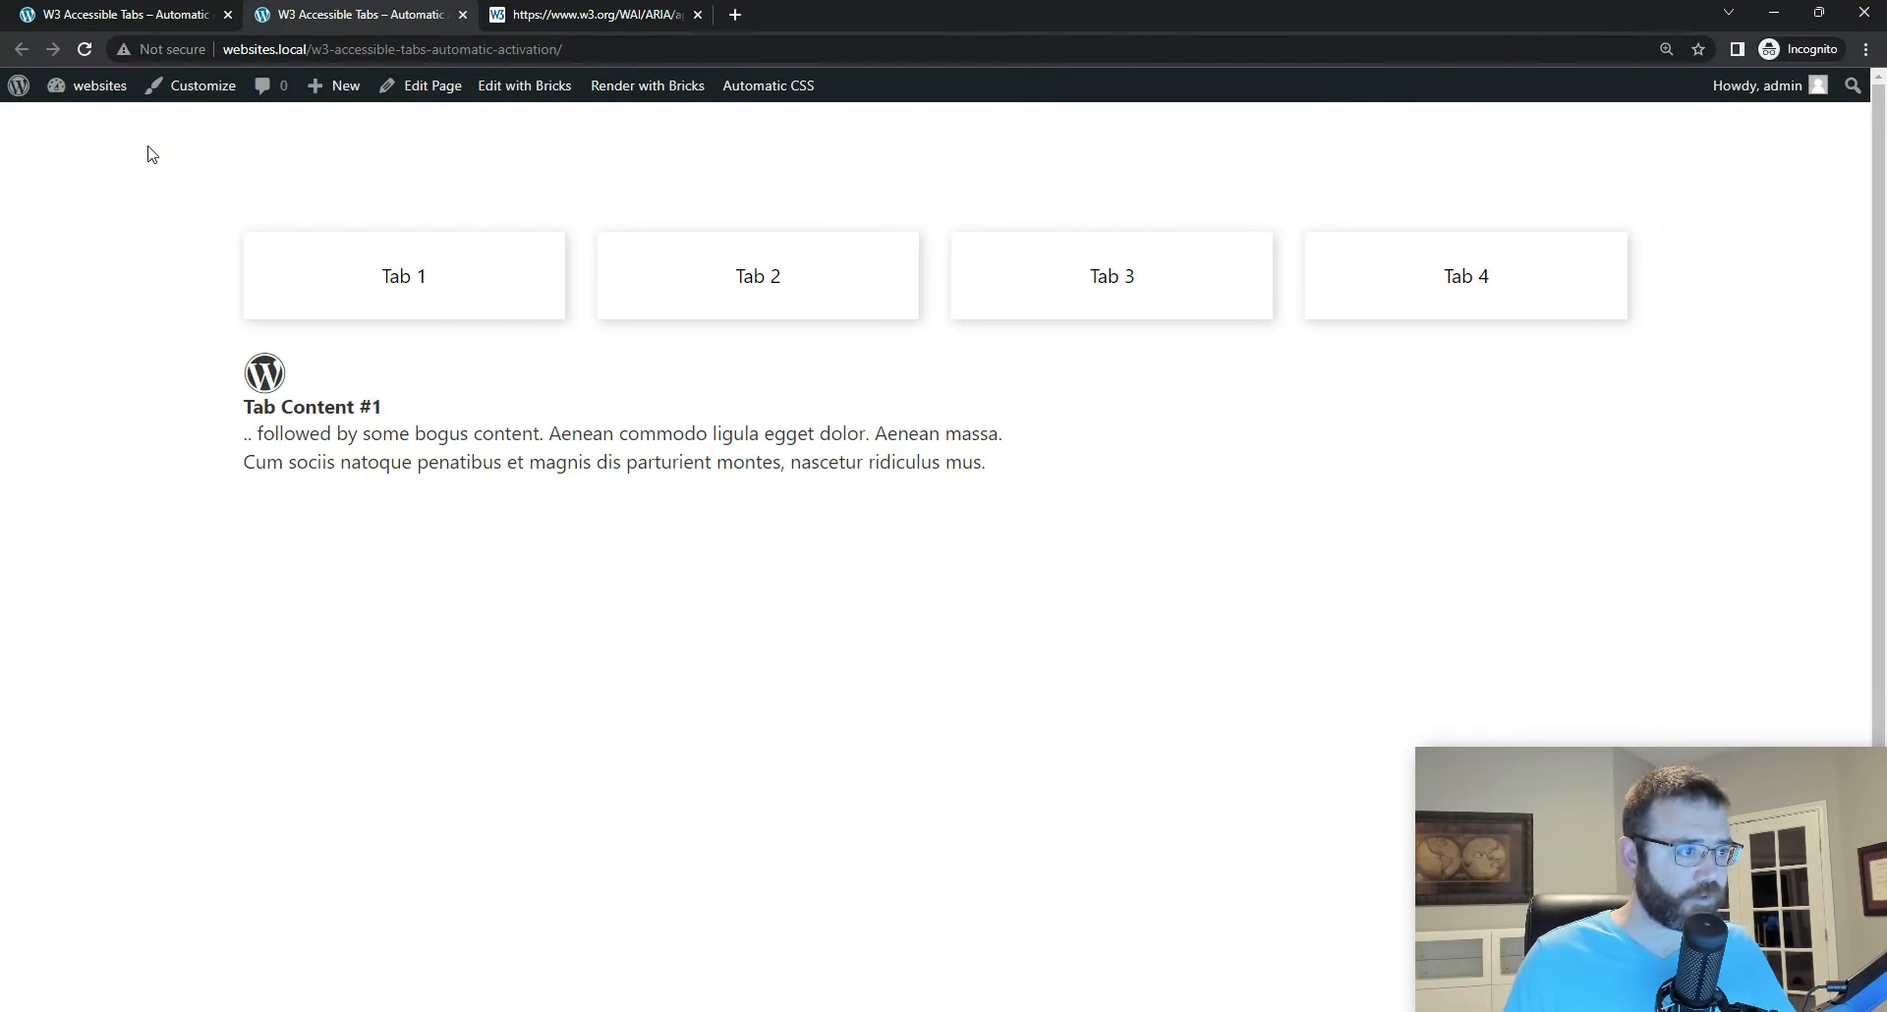
Step: Move keyboard focus from the address bar past the skip links to Tab 1 on the frontend page
click(568, 55)
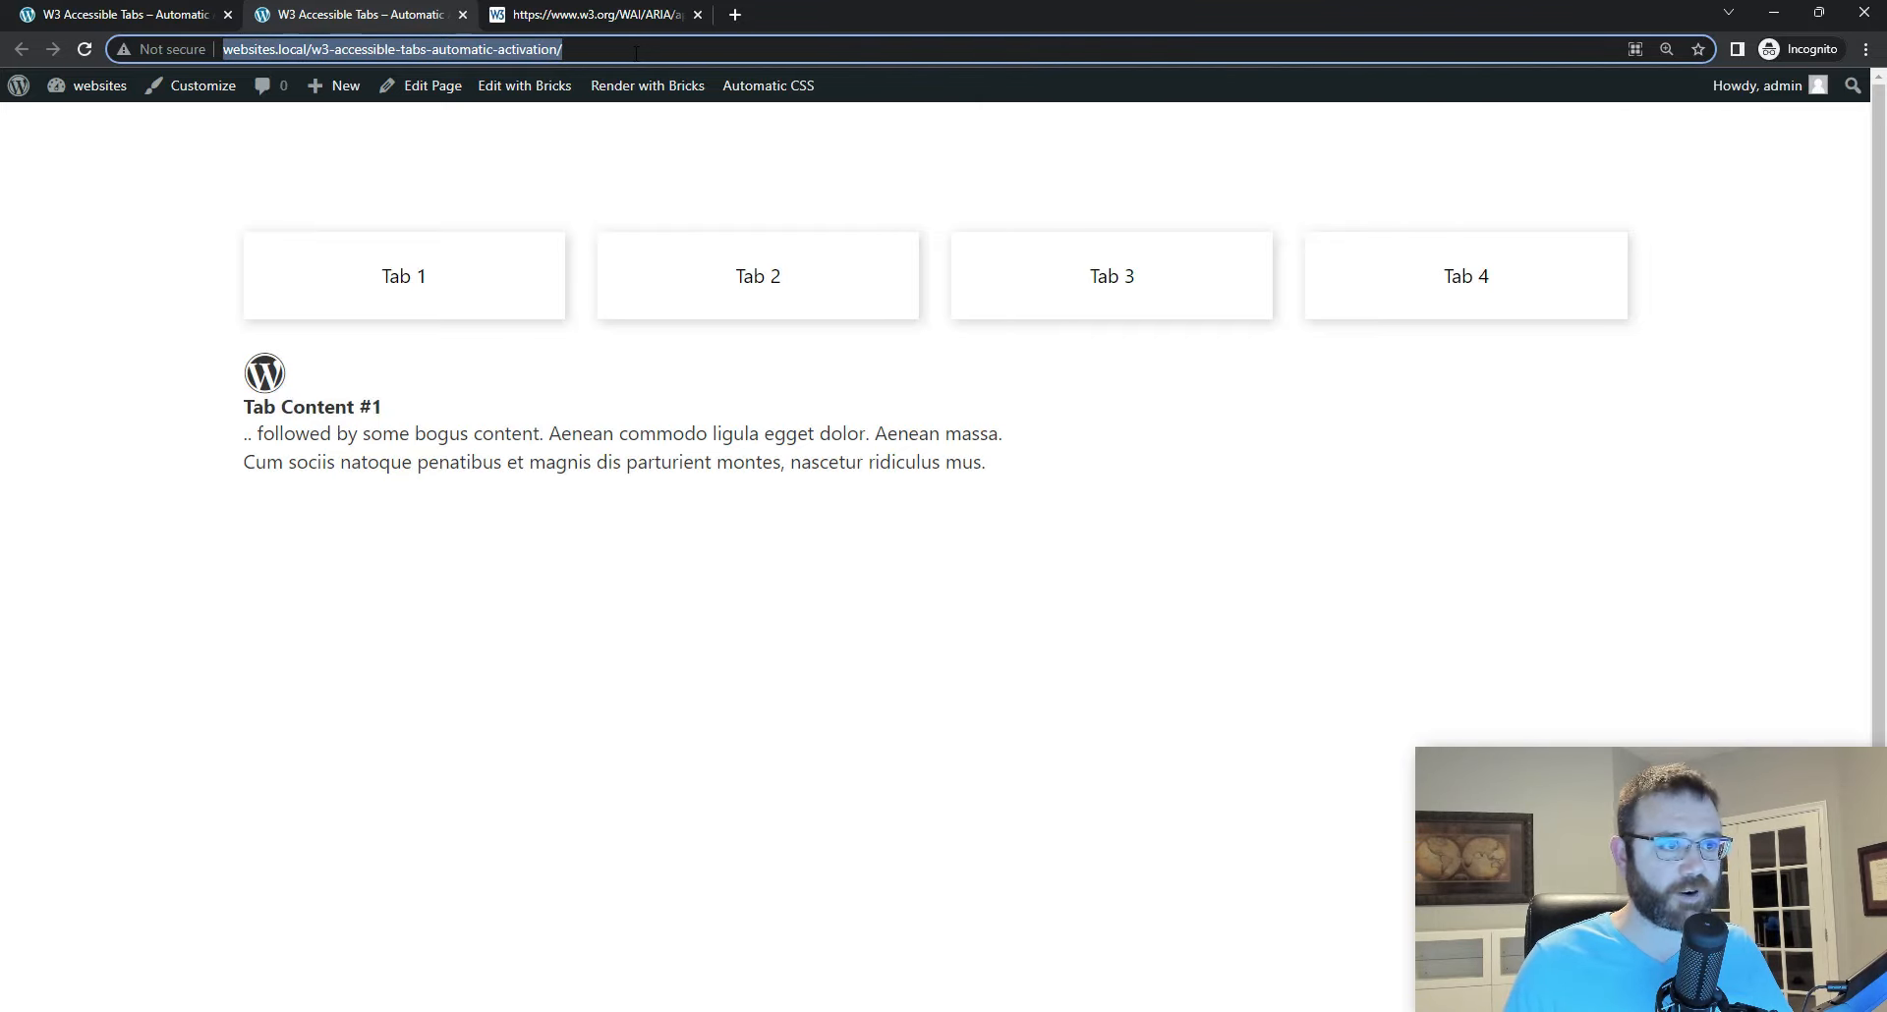
key(Tab)
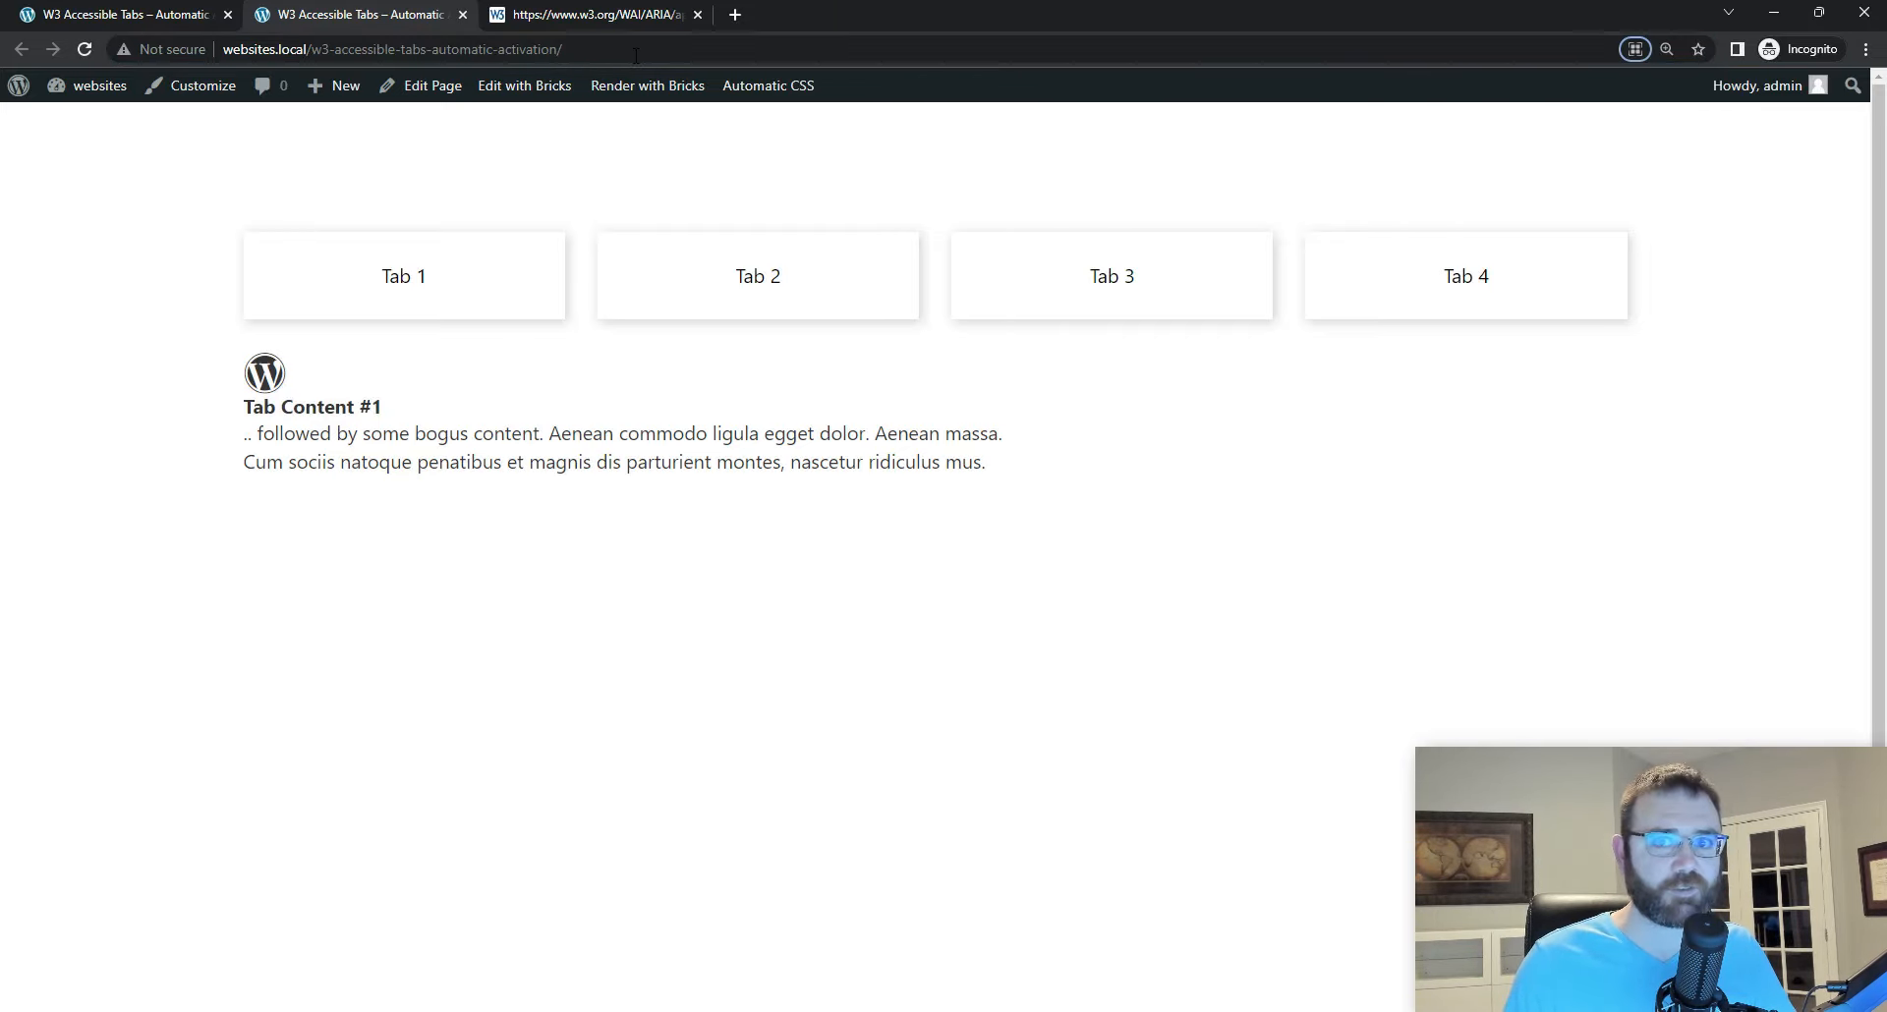
key(Tab)
key(Tab)
key(Tab)
key(Tab)
key(Tab)
key(Tab)
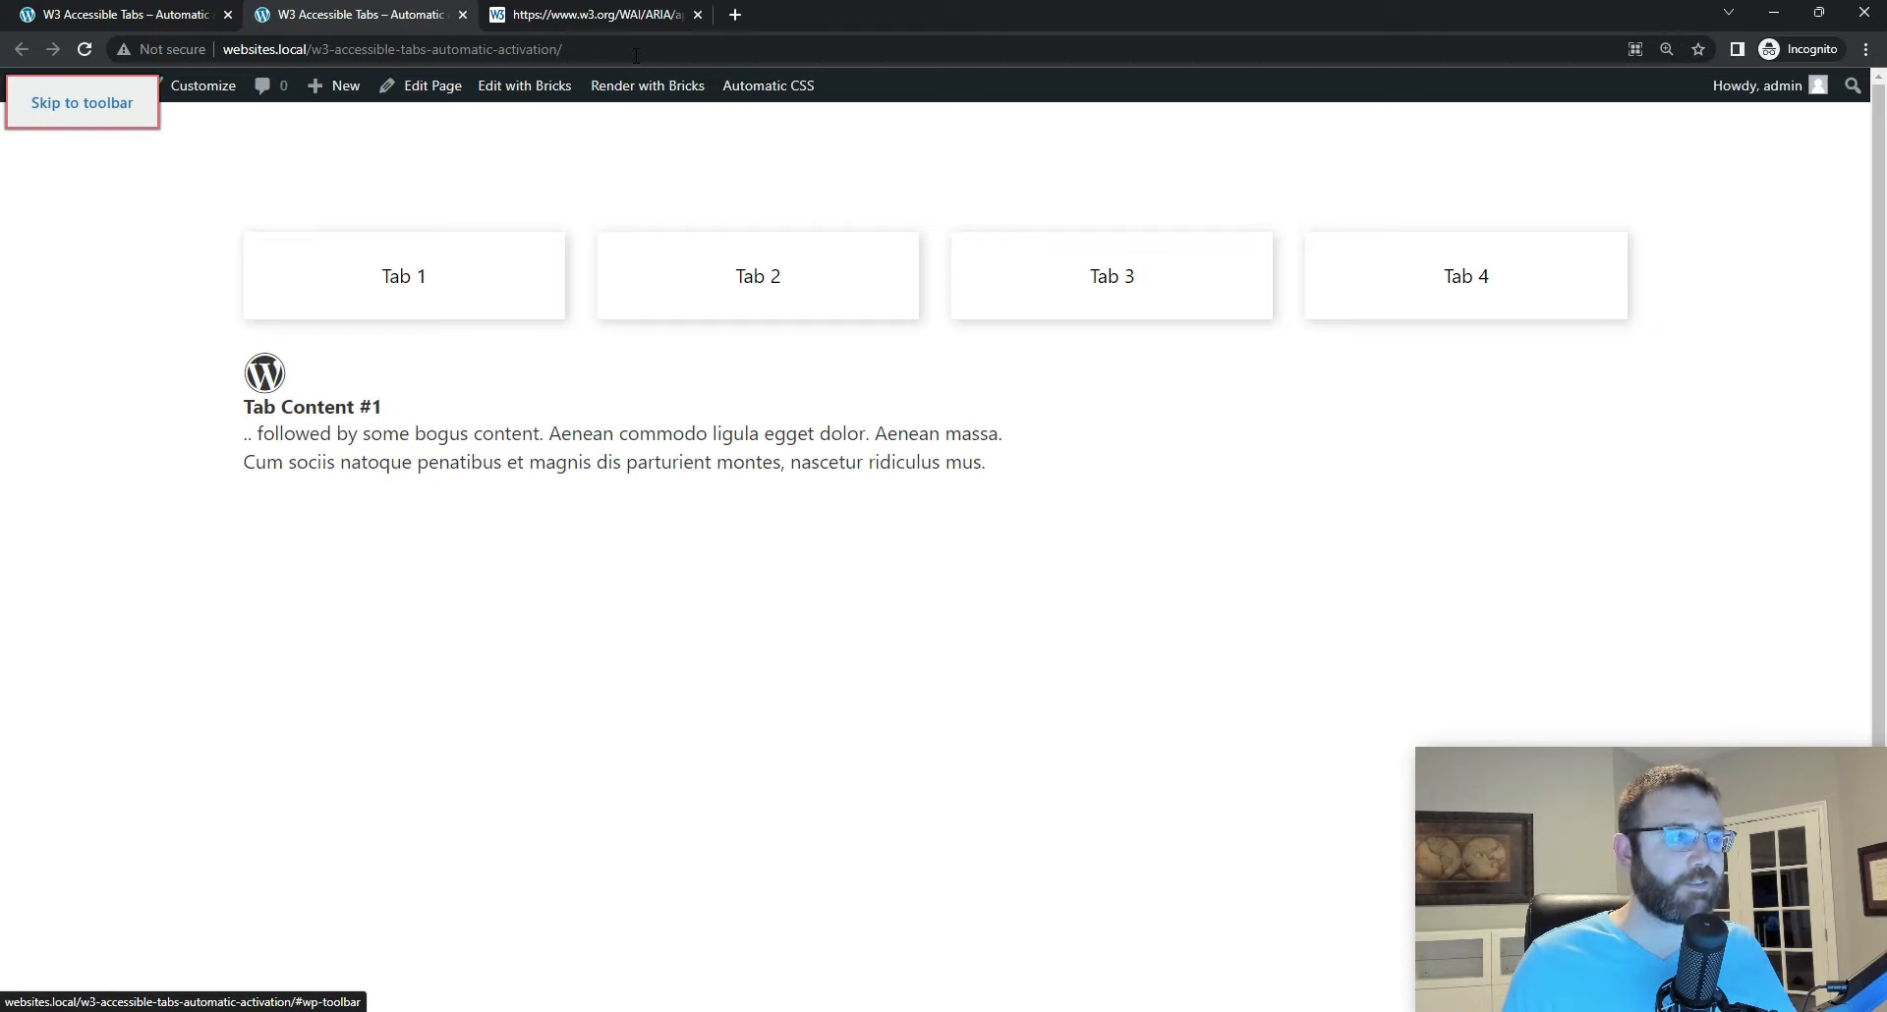
key(Tab)
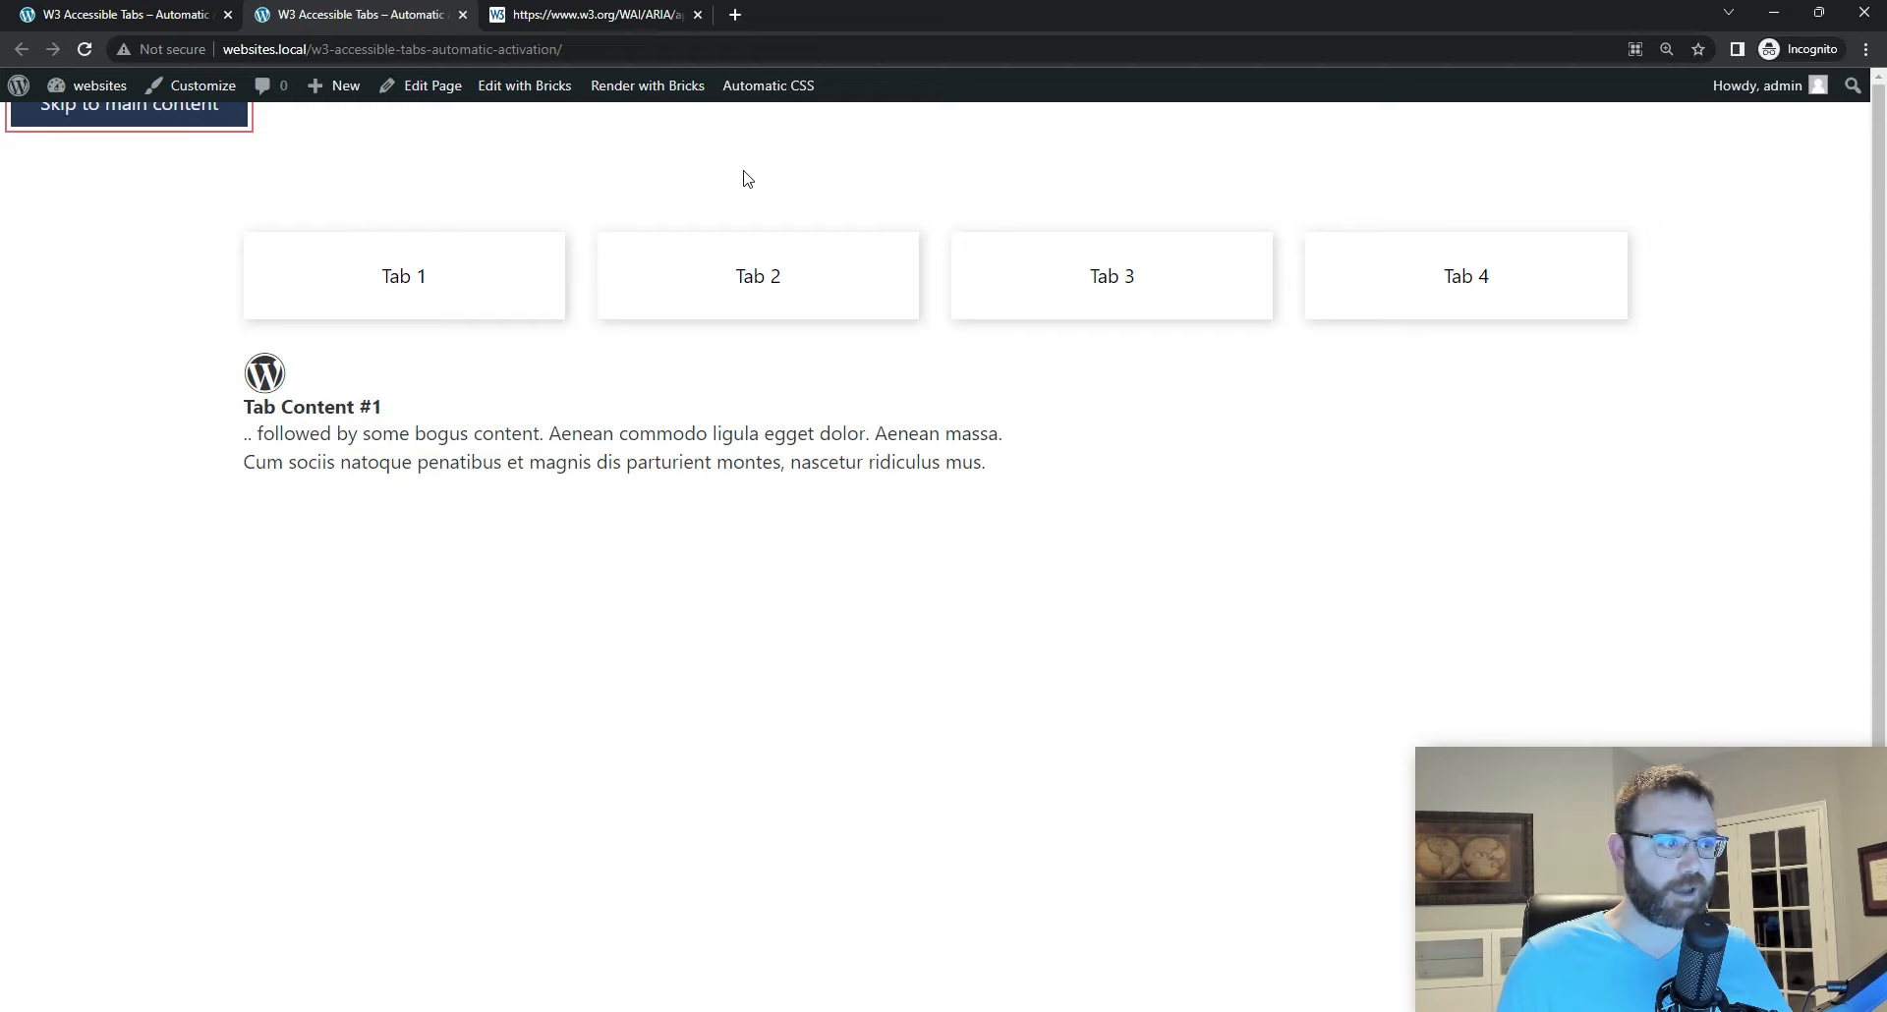
key(Tab)
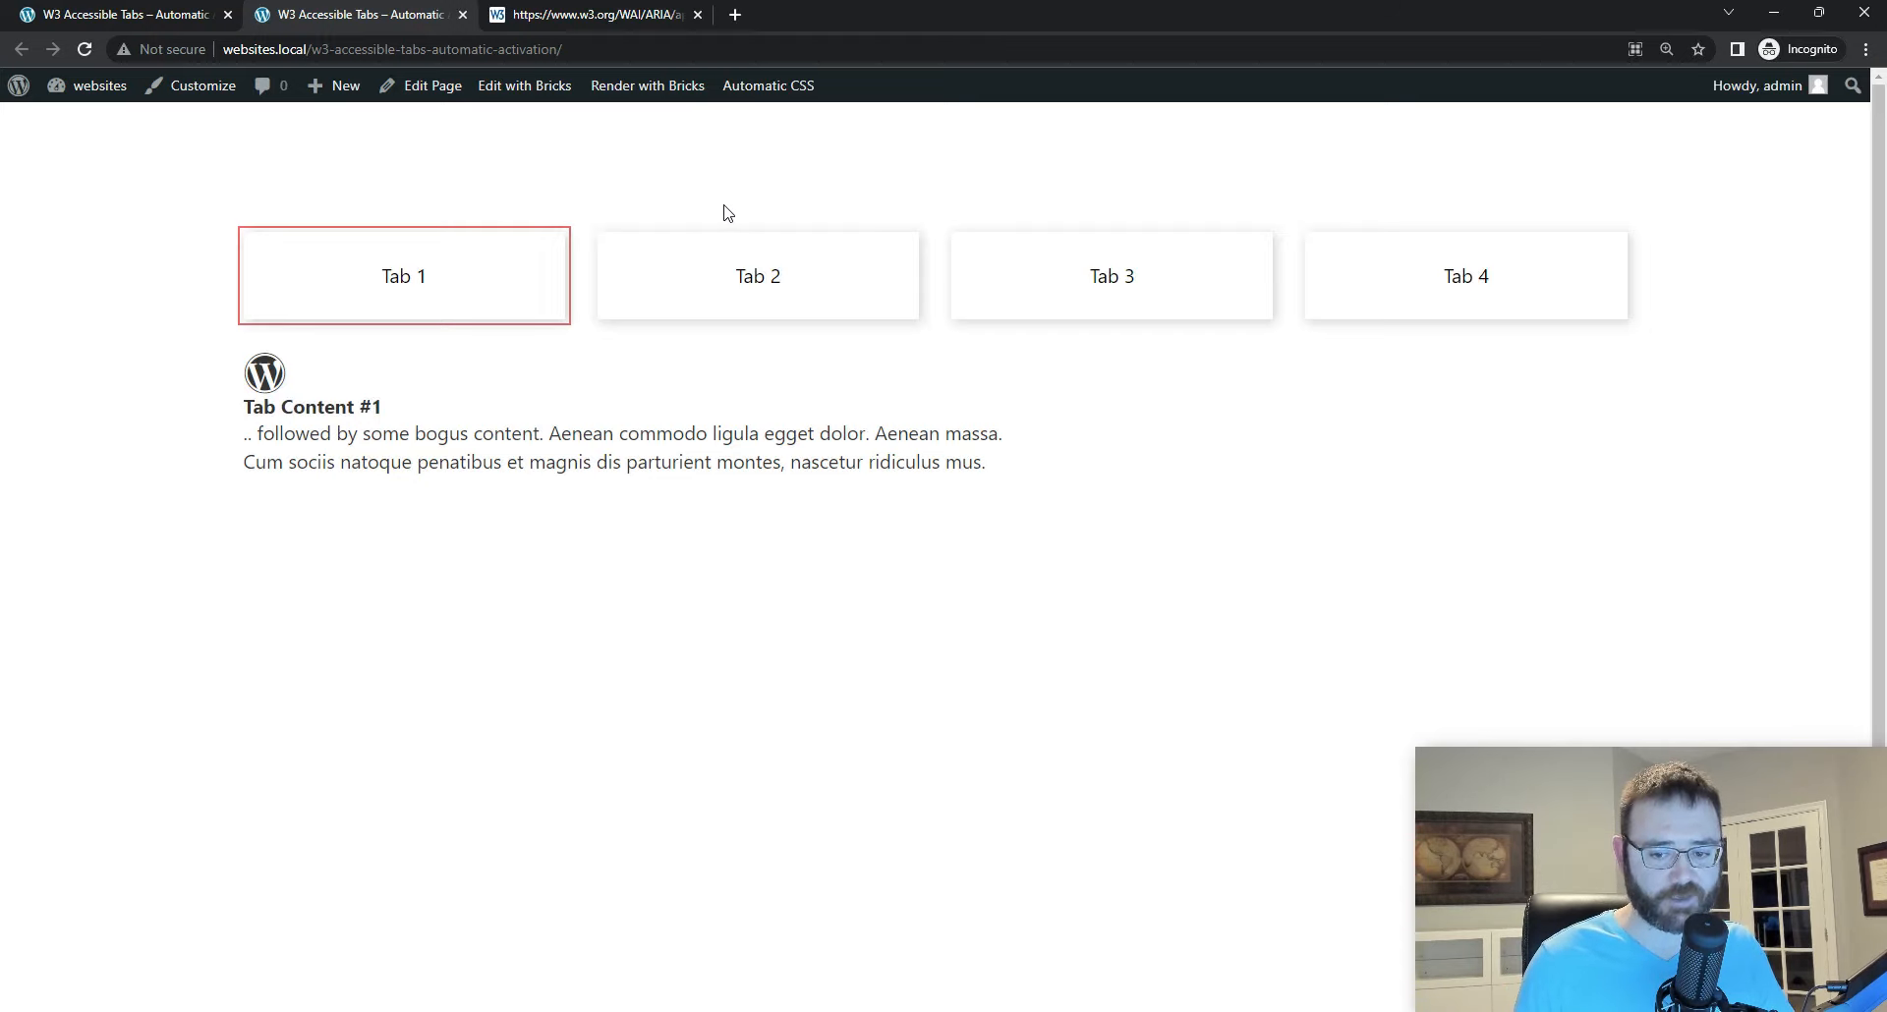
Step: Test keyboard navigation forward and backward through the four tabs, including wrap-around between Tab 1 and Tab 4, and move focus into Tab 1's content panel
key(Right)
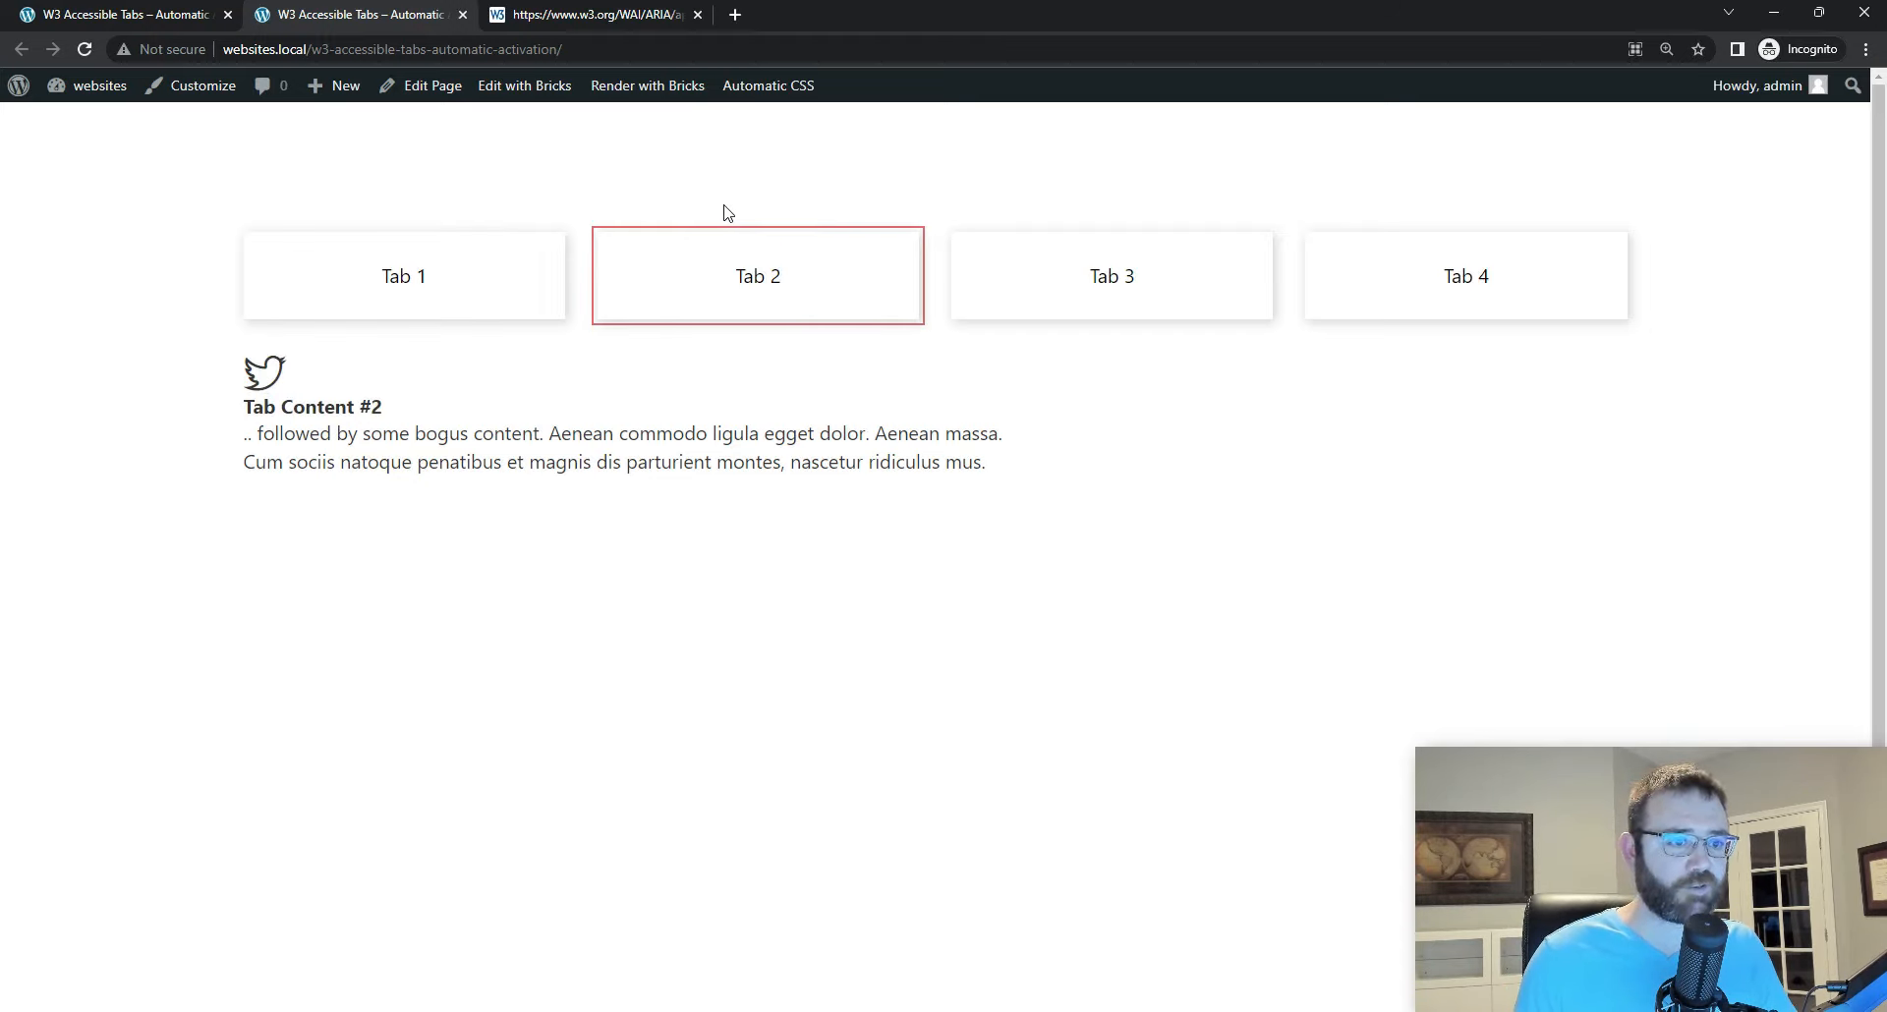
key(Right)
key(Right)
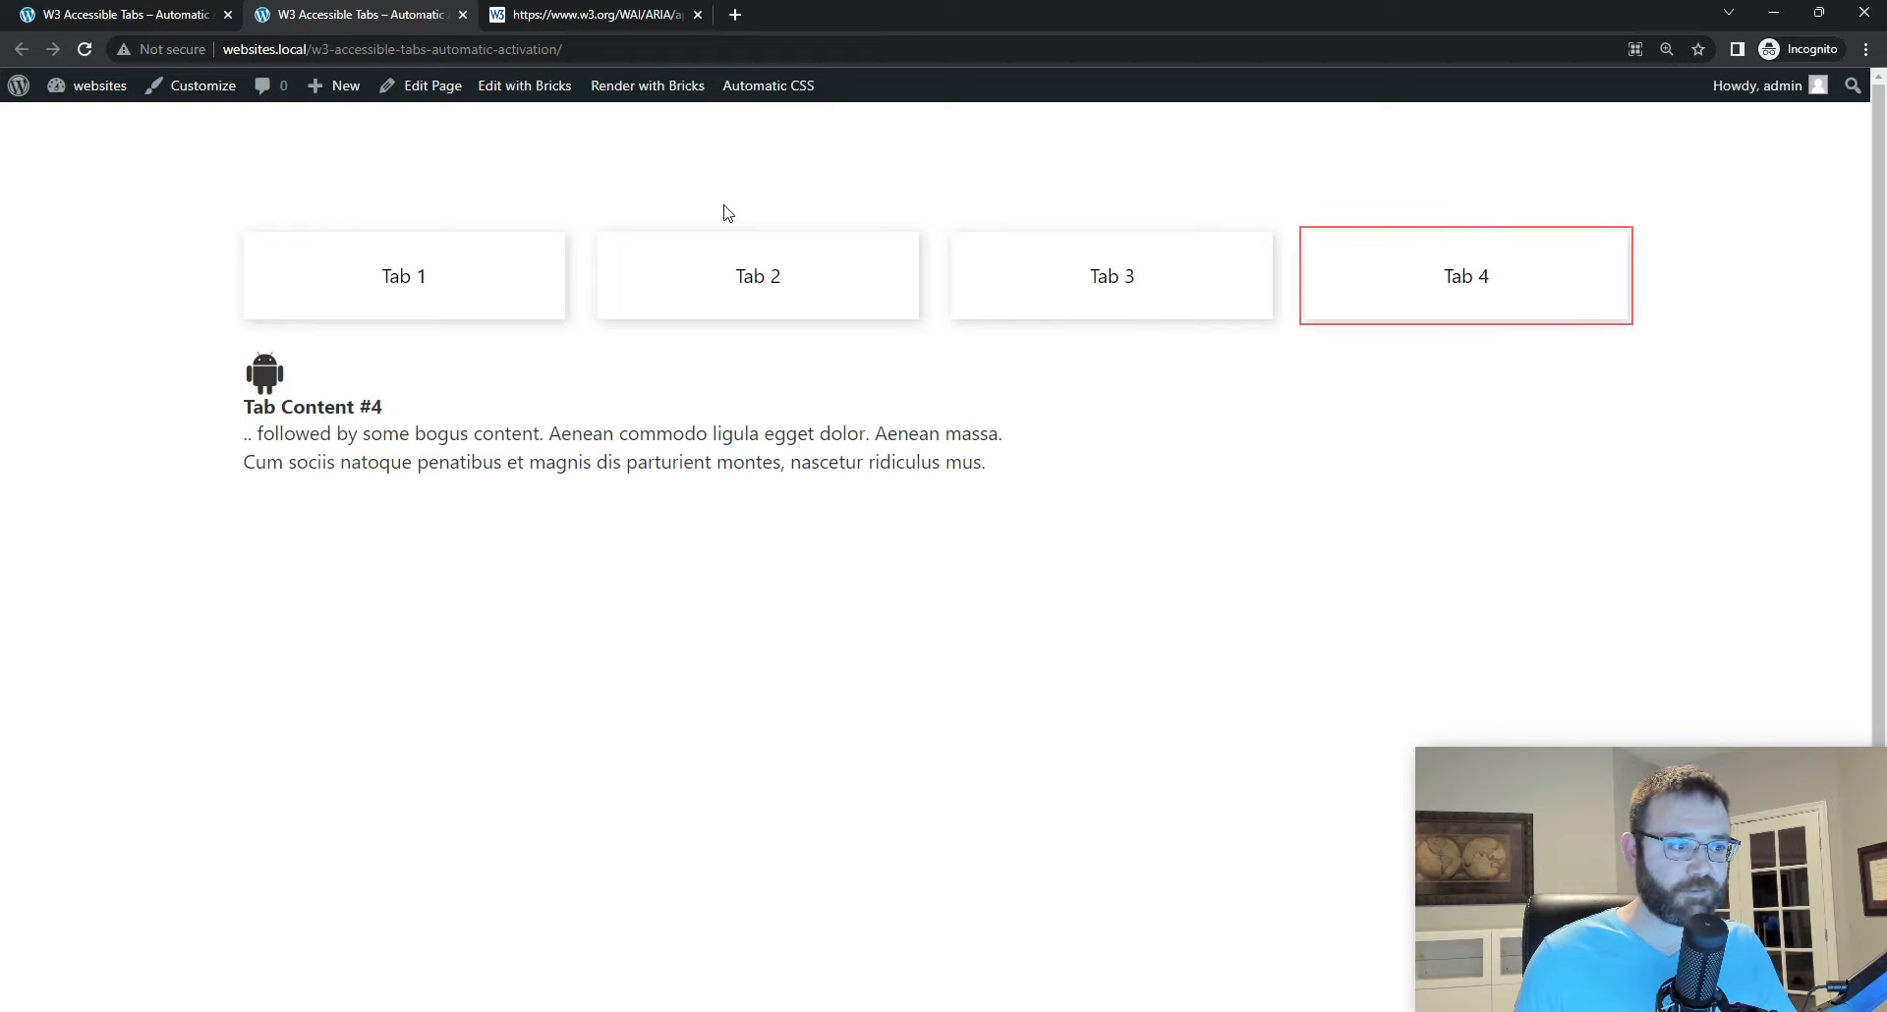
key(Left)
key(Left)
key(Left)
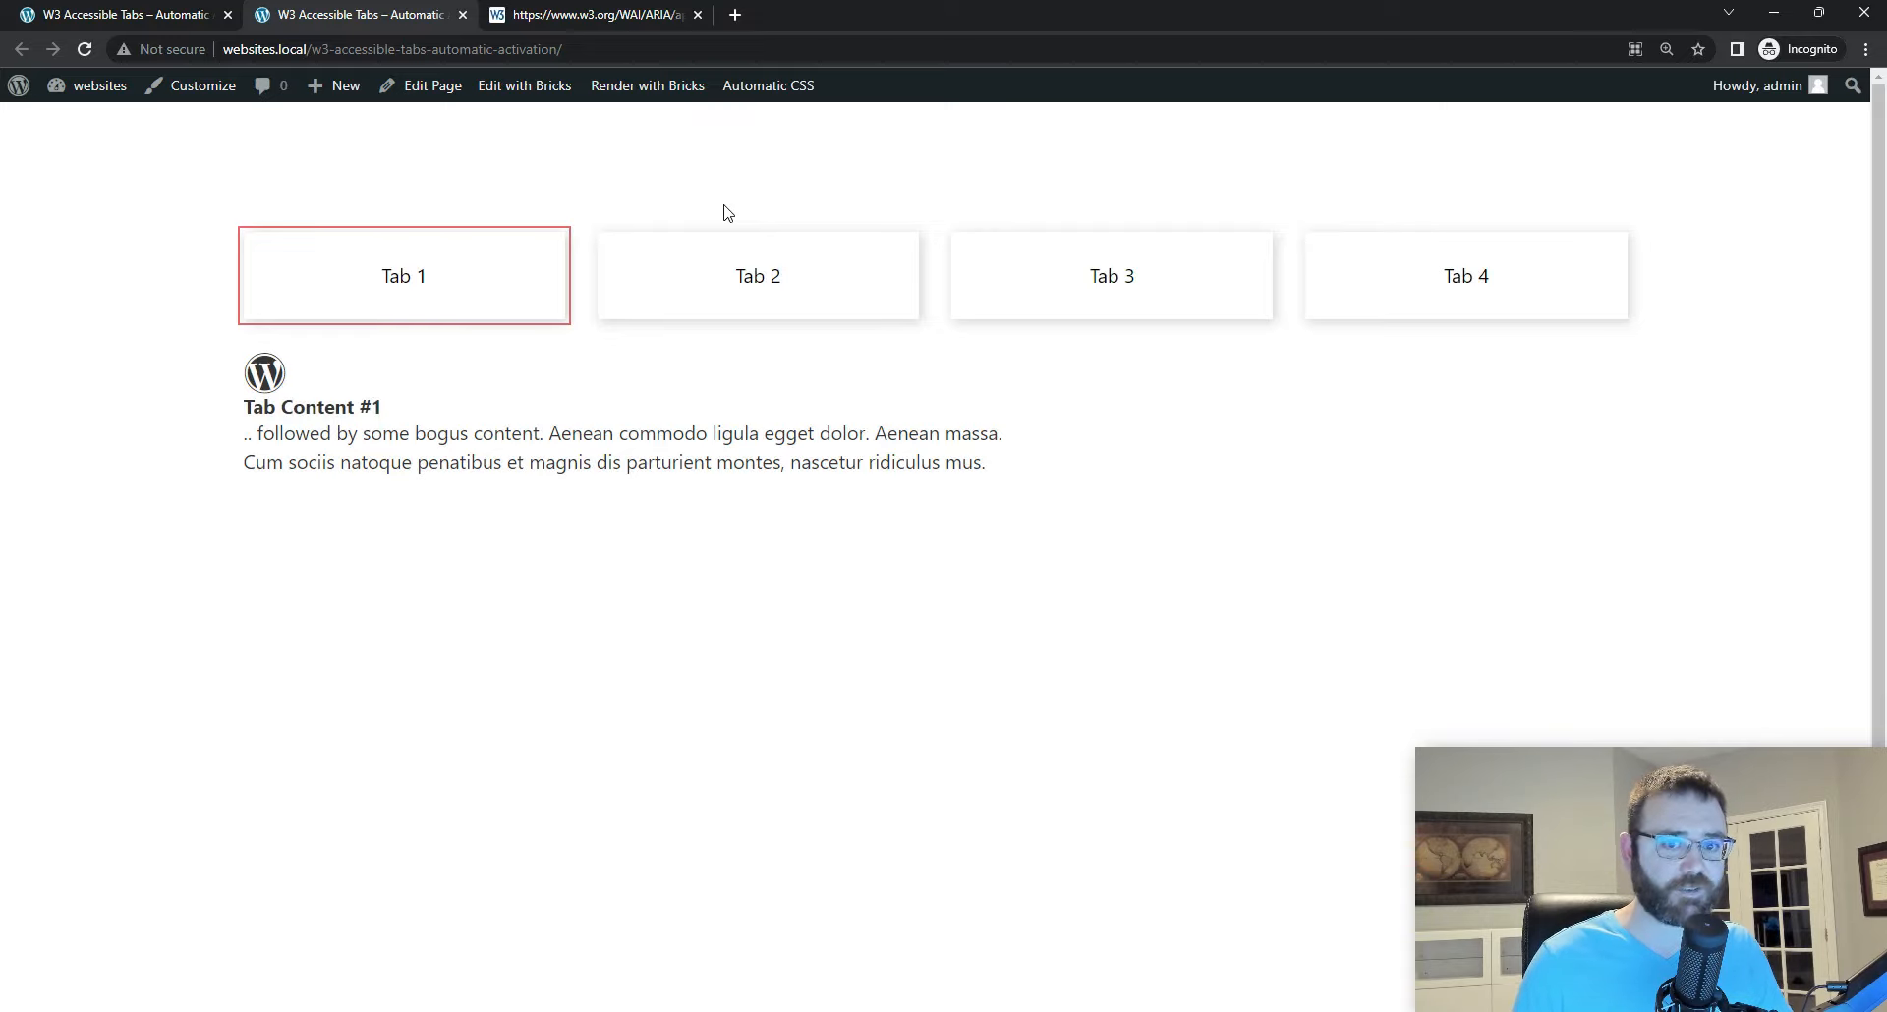
key(Left)
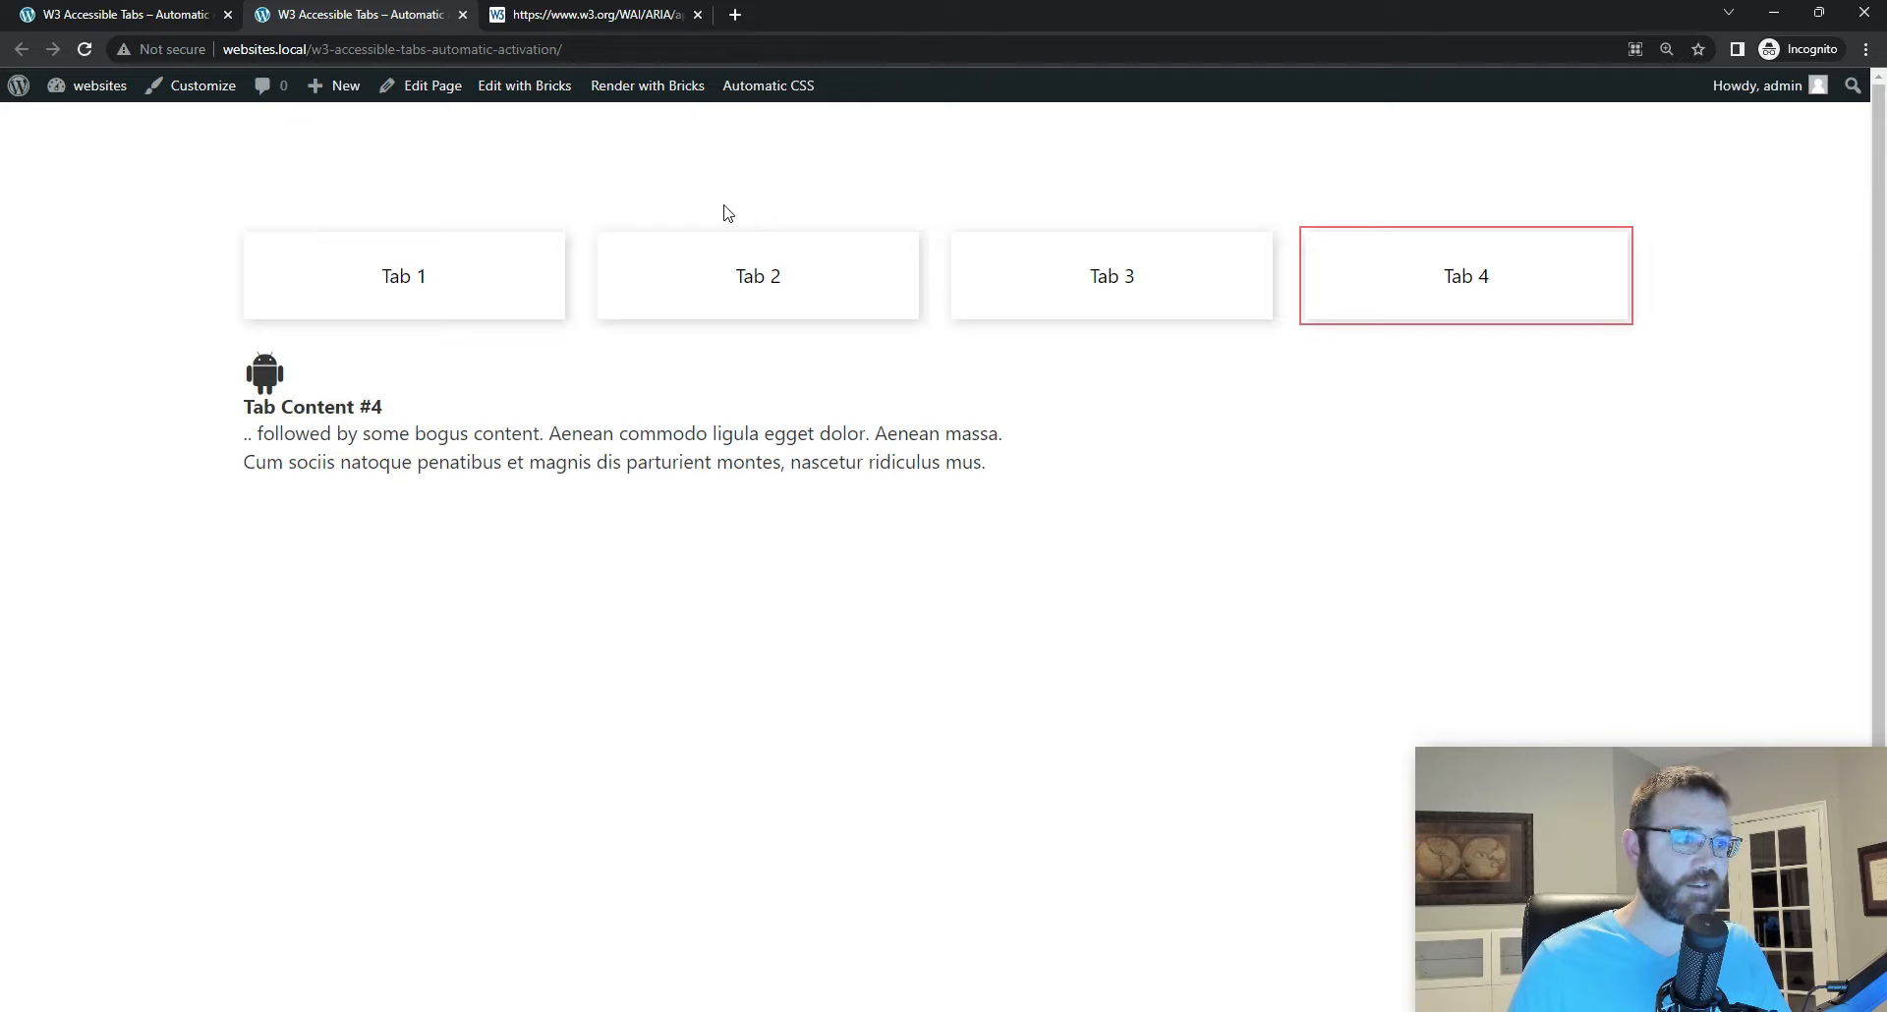
key(Right)
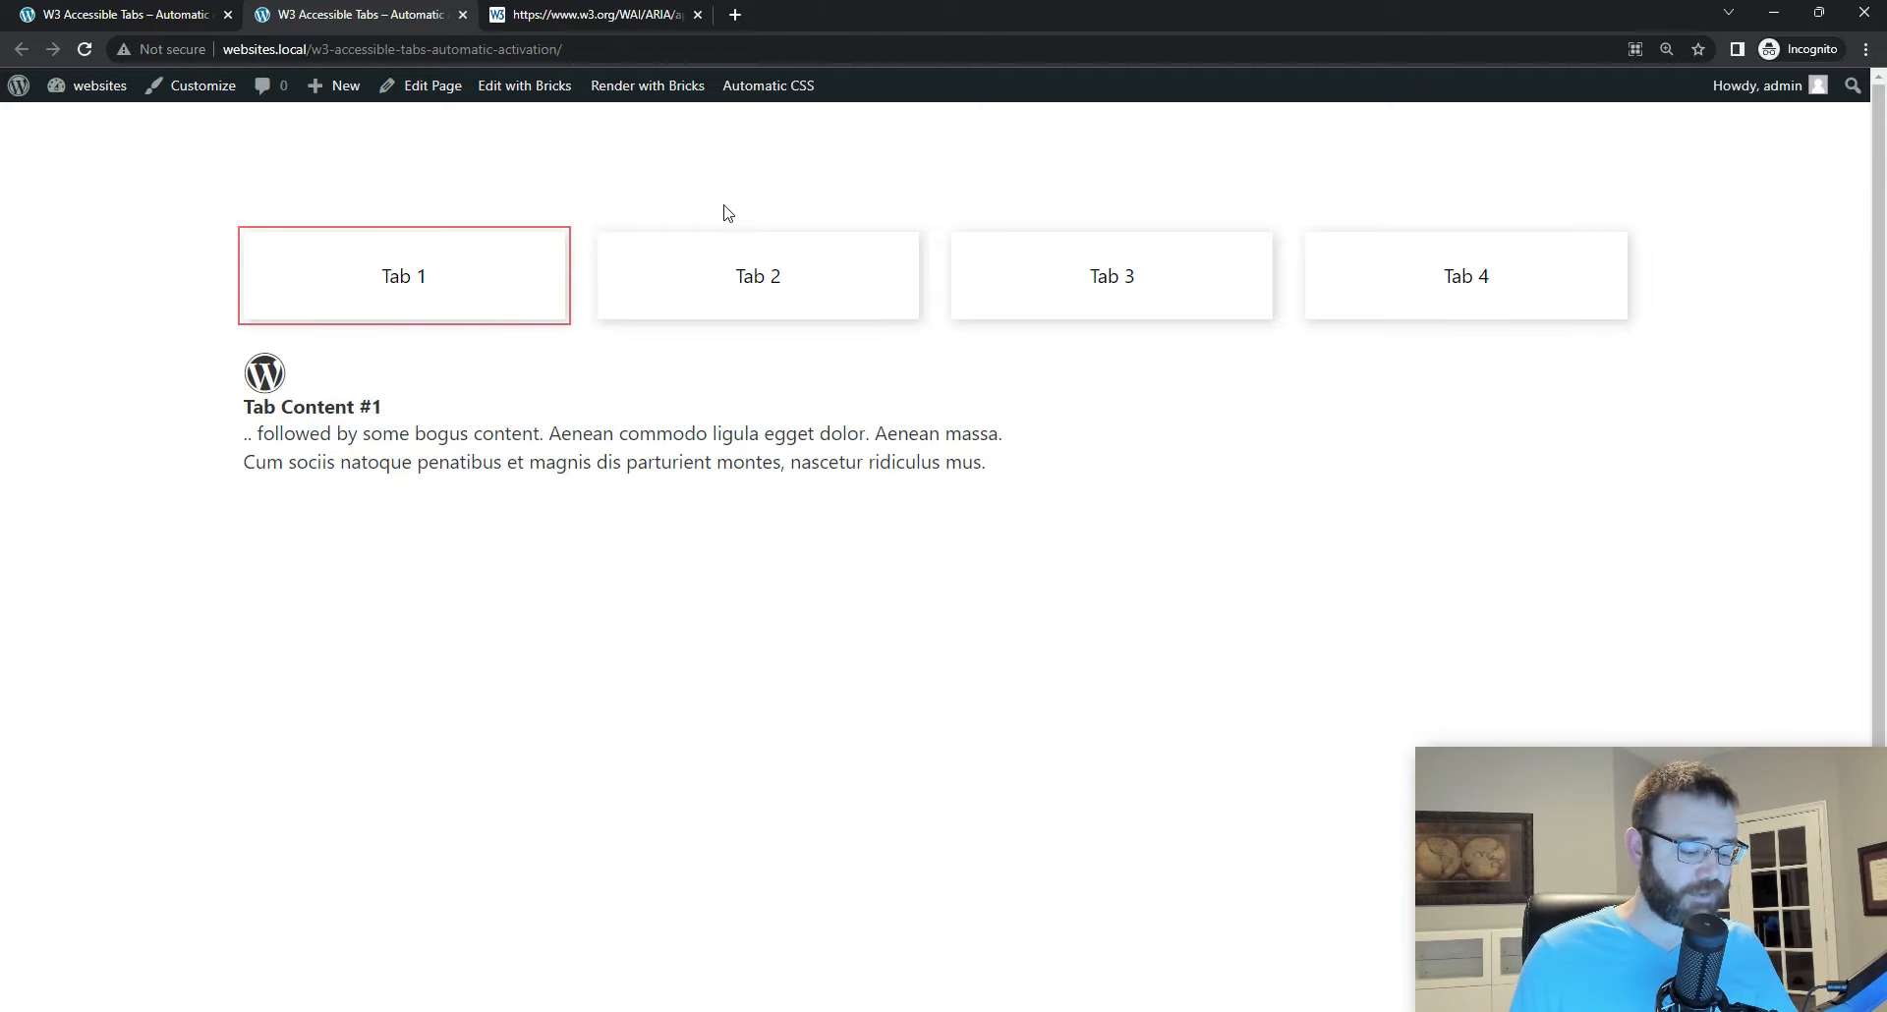
key(Tab)
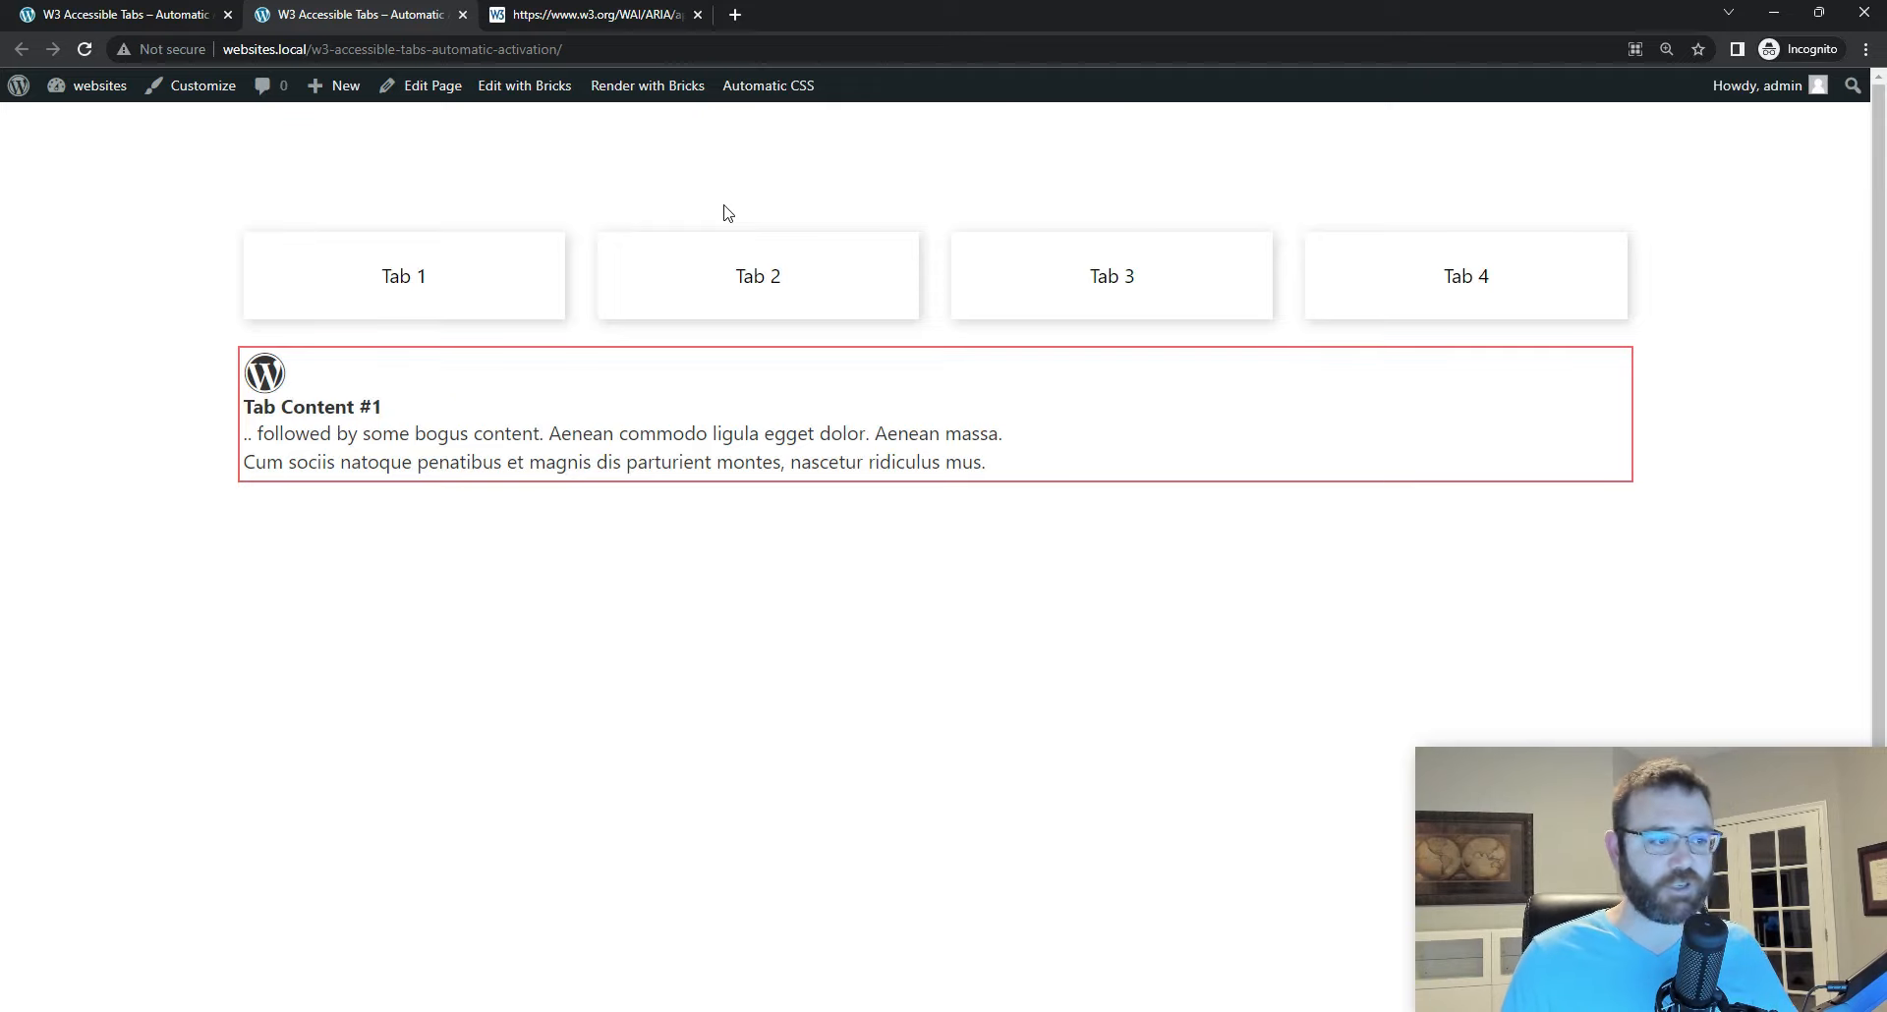
Step: Return focus from Tab 1's content panel to the tab buttons and retest moving forward and backward through them
key(shift+Tab)
key(Right)
key(Right)
key(Right)
key(Right)
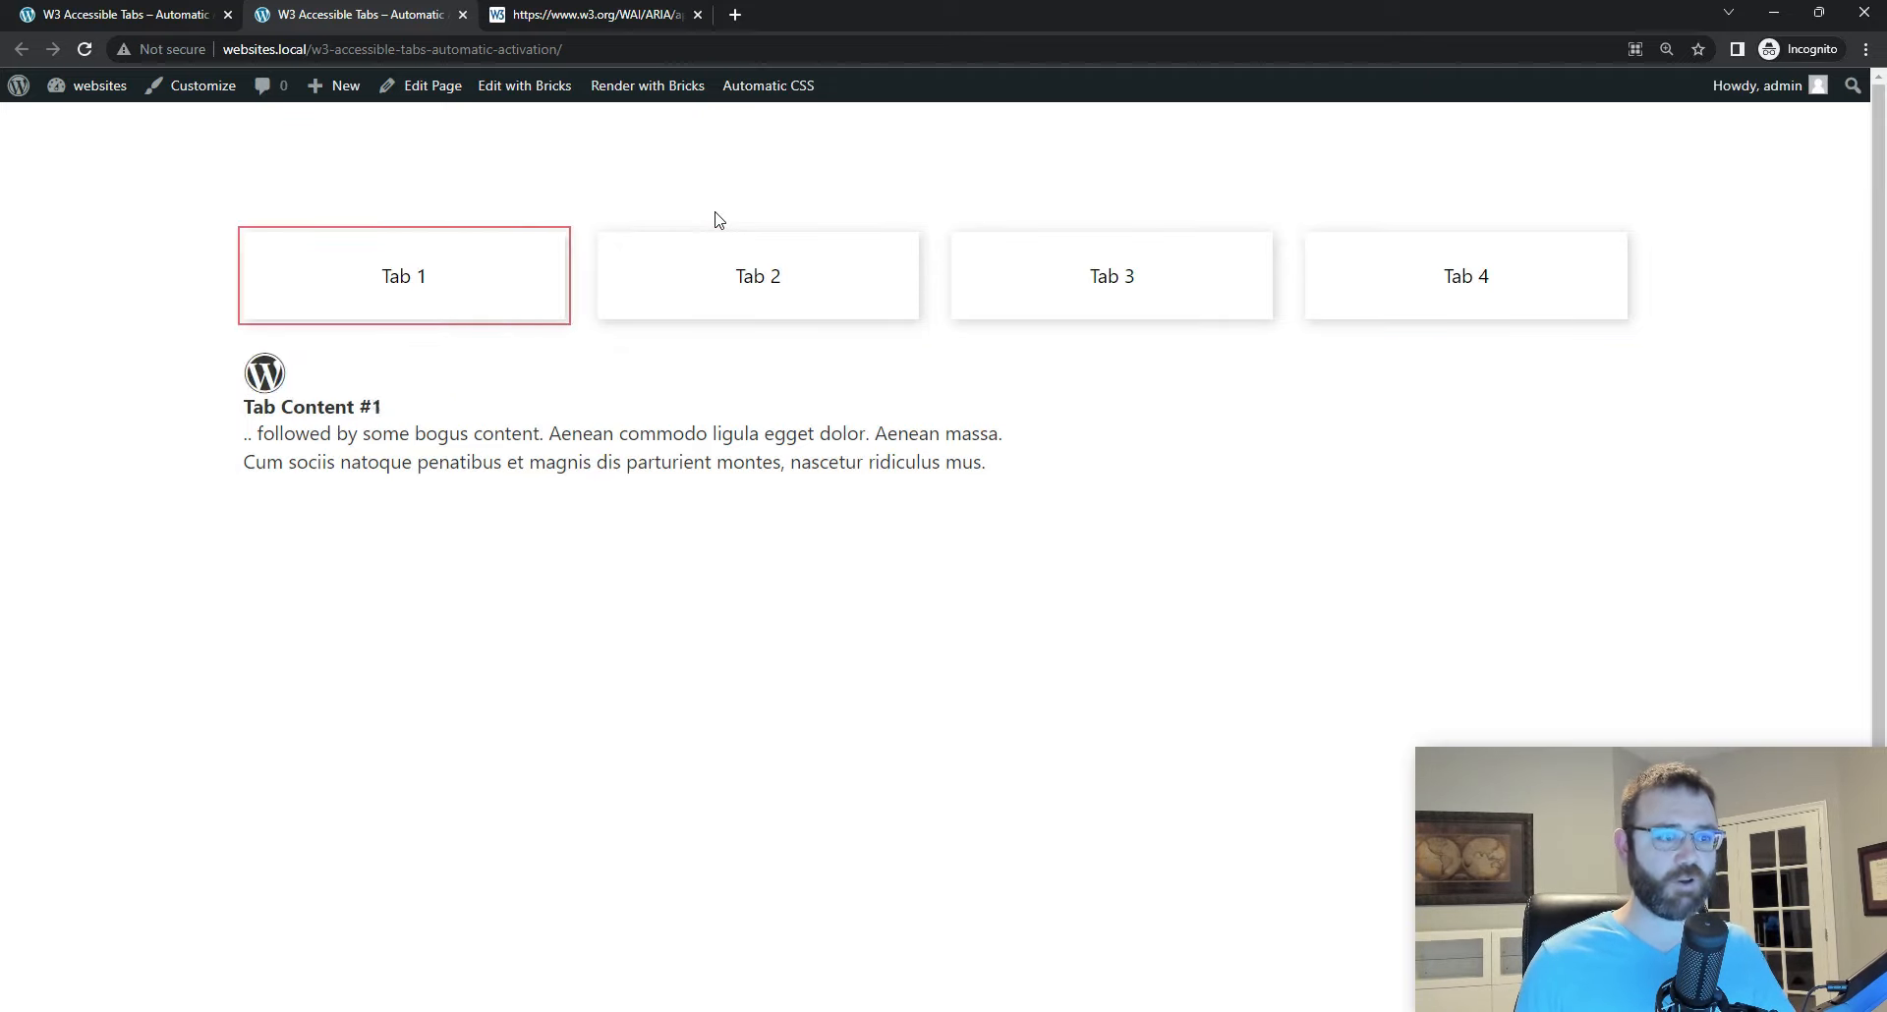
key(Left)
key(Left)
key(Left)
key(Right)
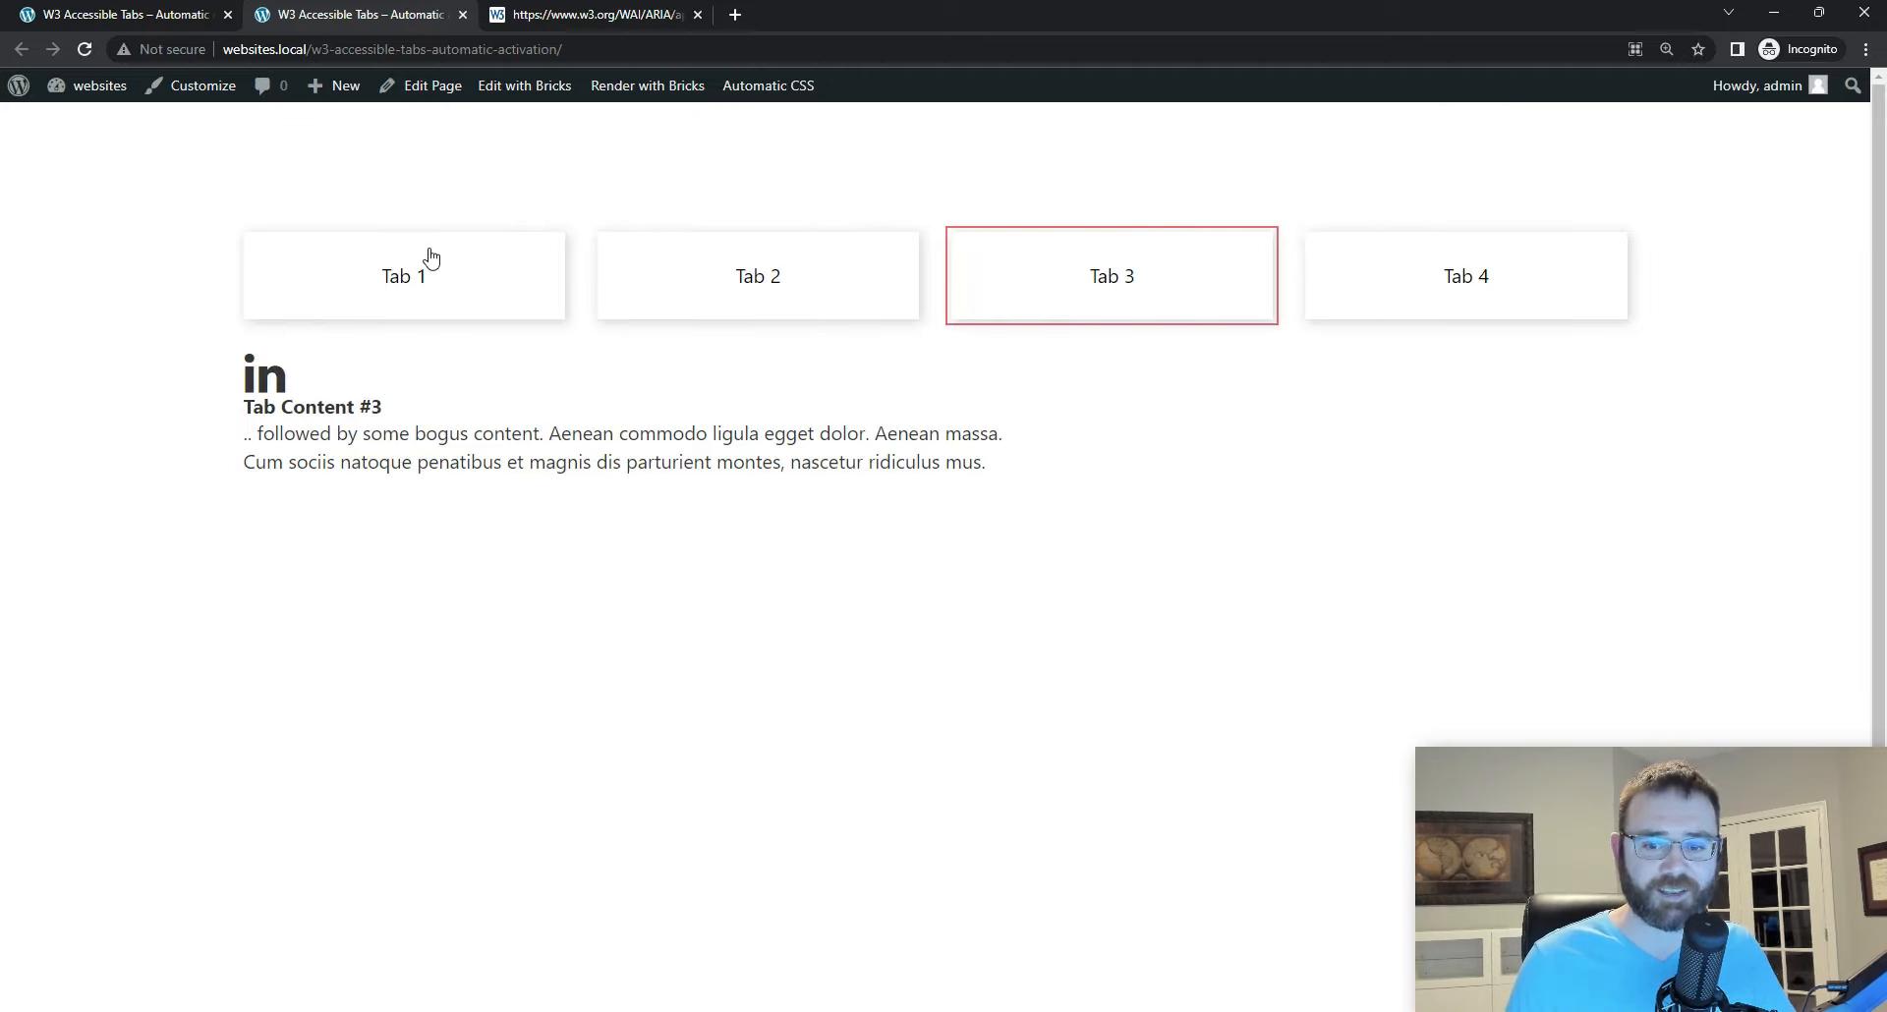
Step: Return the W3C script source page to the tabs example page, and switch back to the frontend page
click(585, 18)
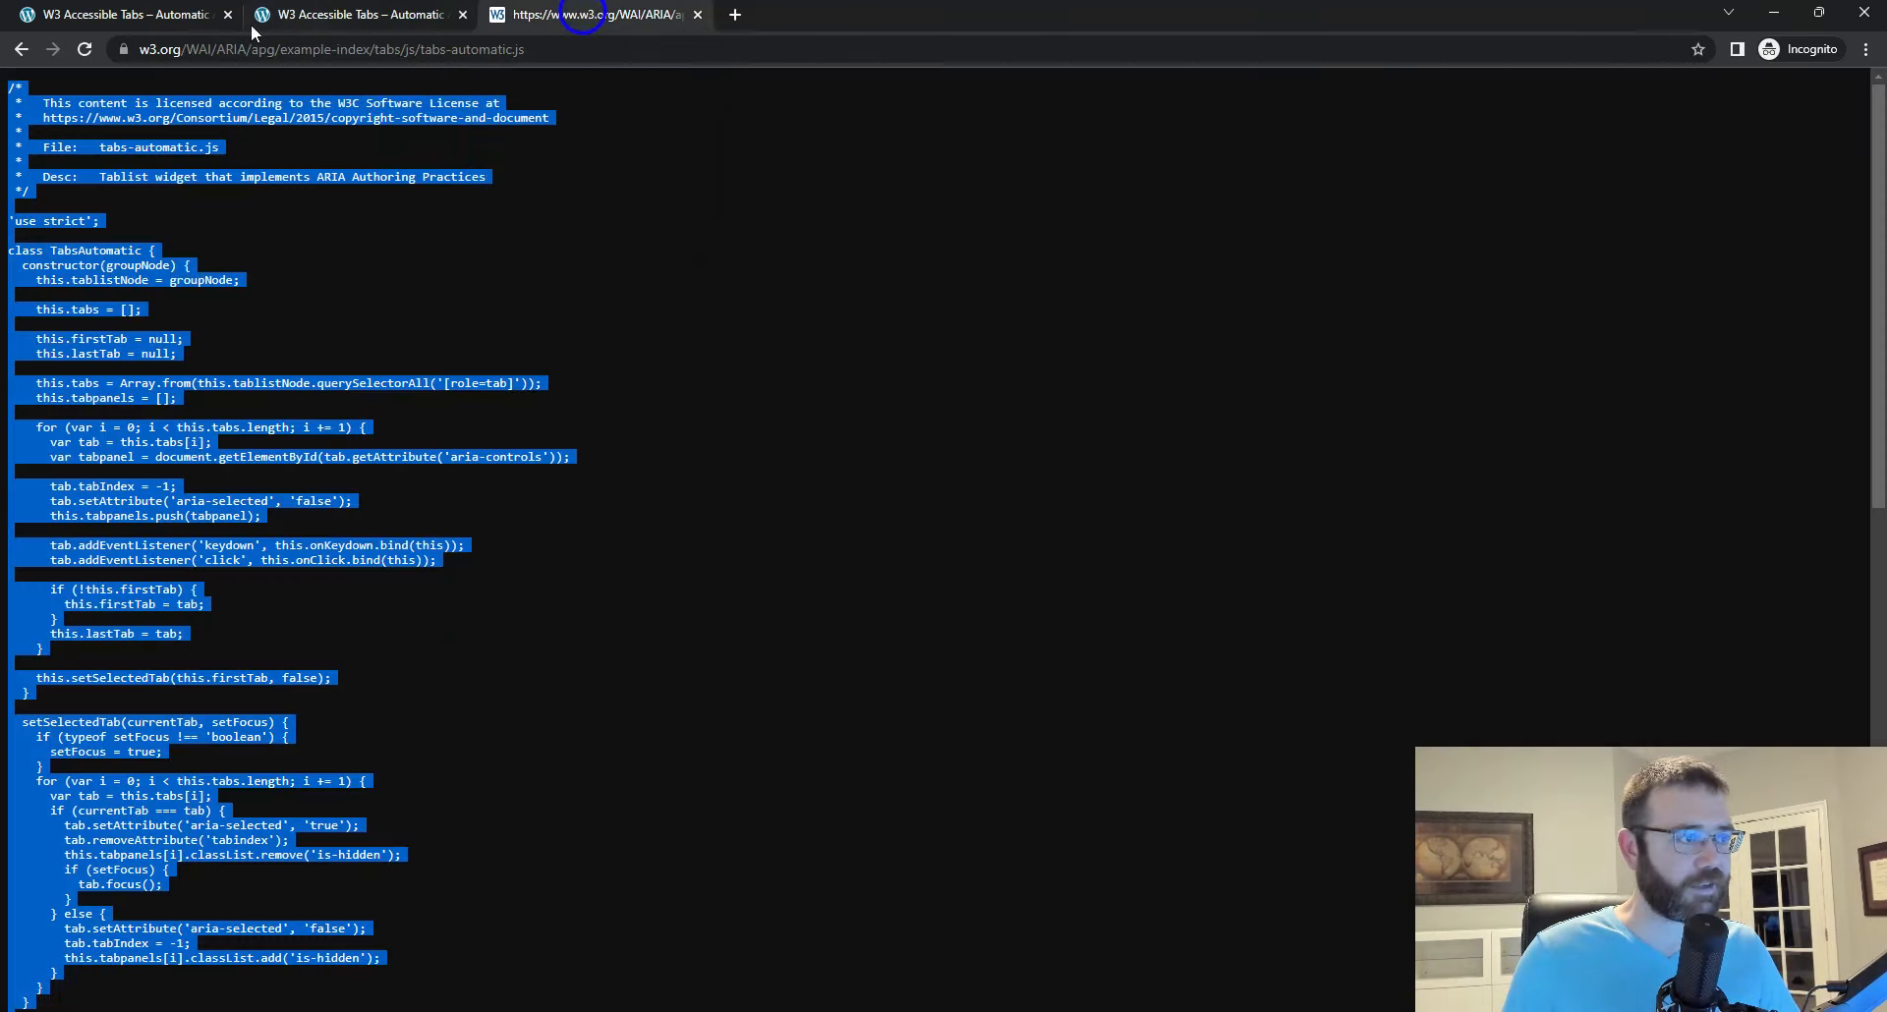
click(20, 49)
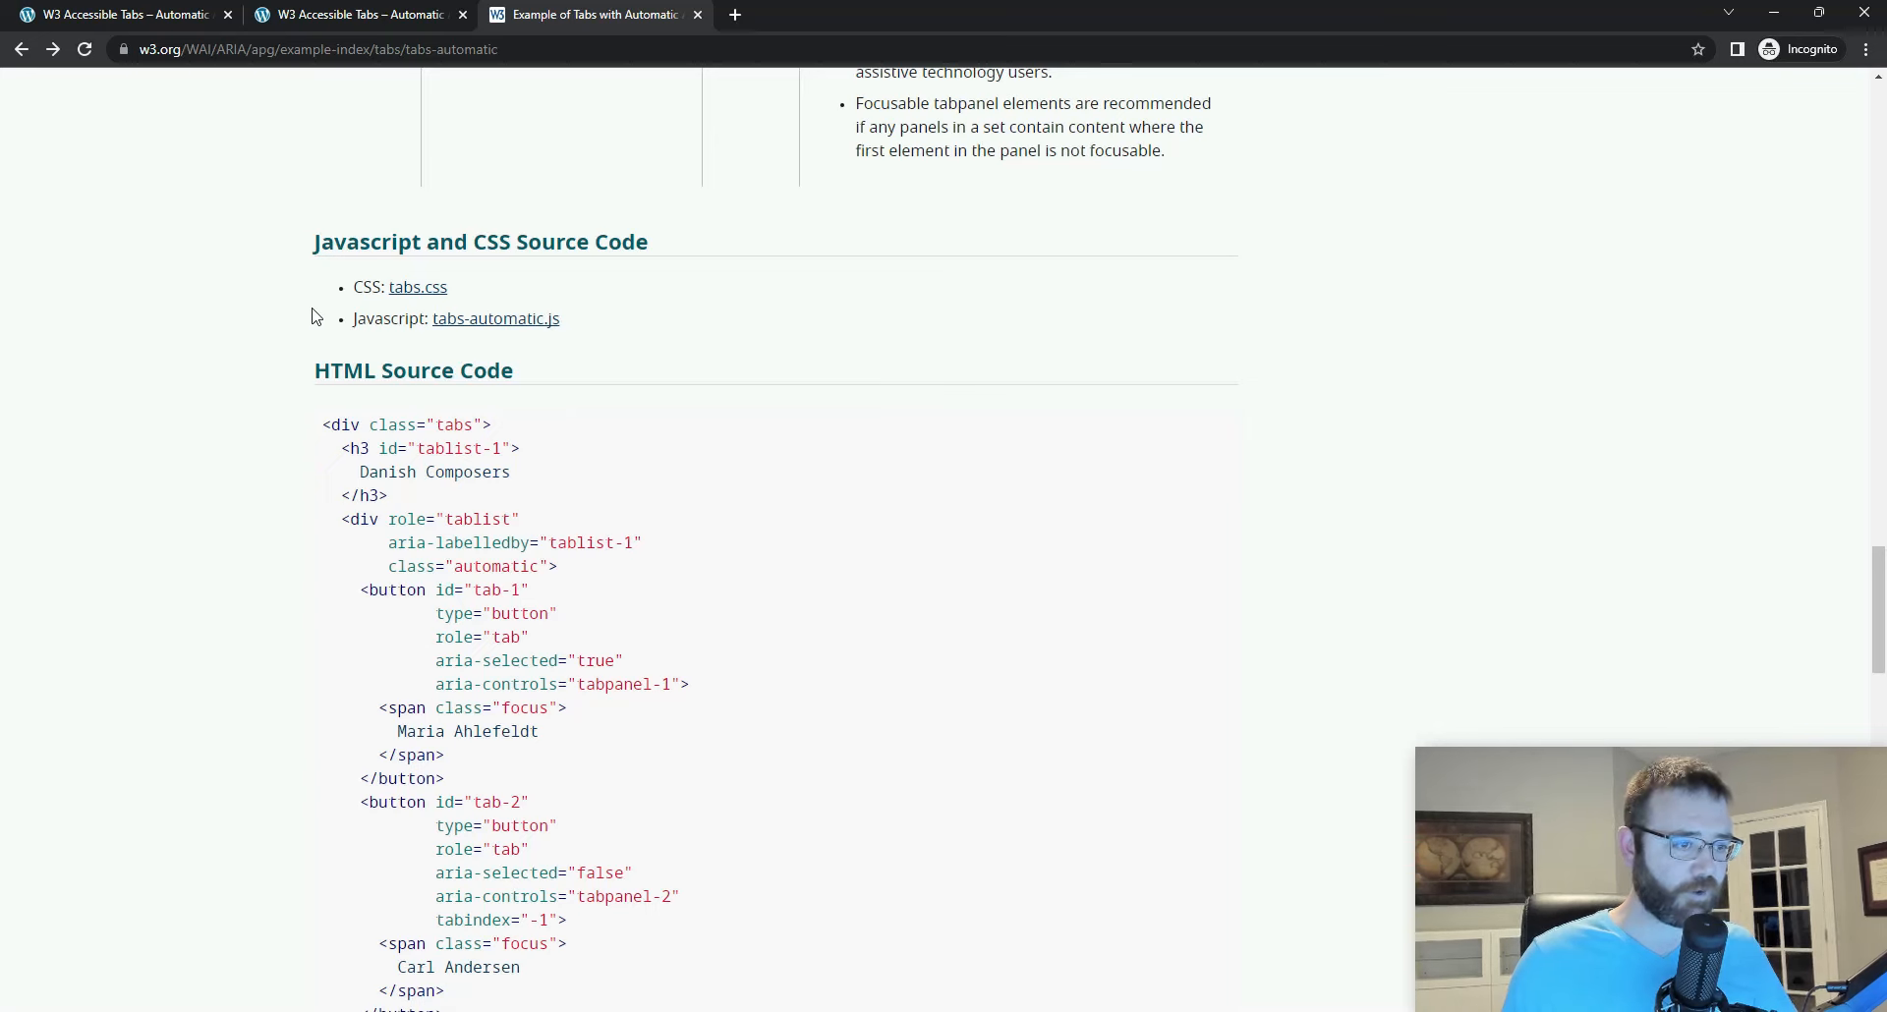
click(356, 16)
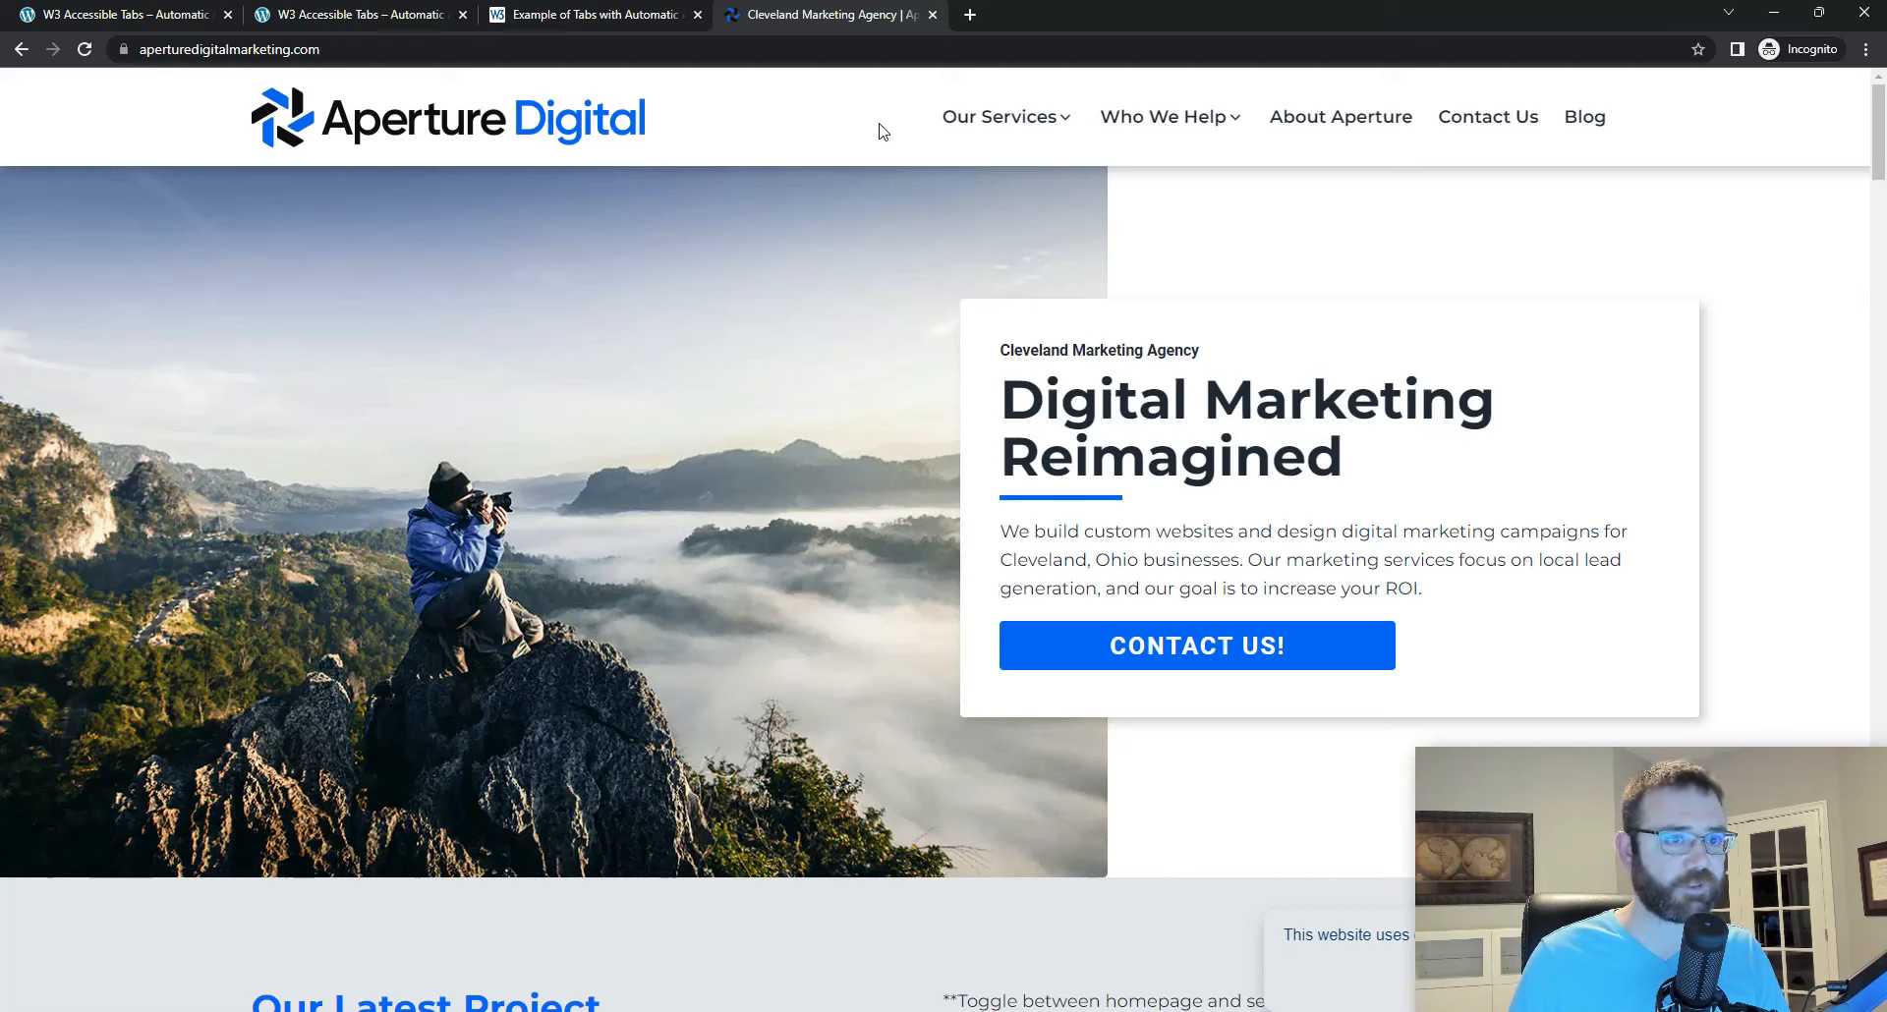
Step: Open the Complete Digital Marketing page from Our Services on the Aperture Digital site and find its service tabs
mouse_move(1015, 122)
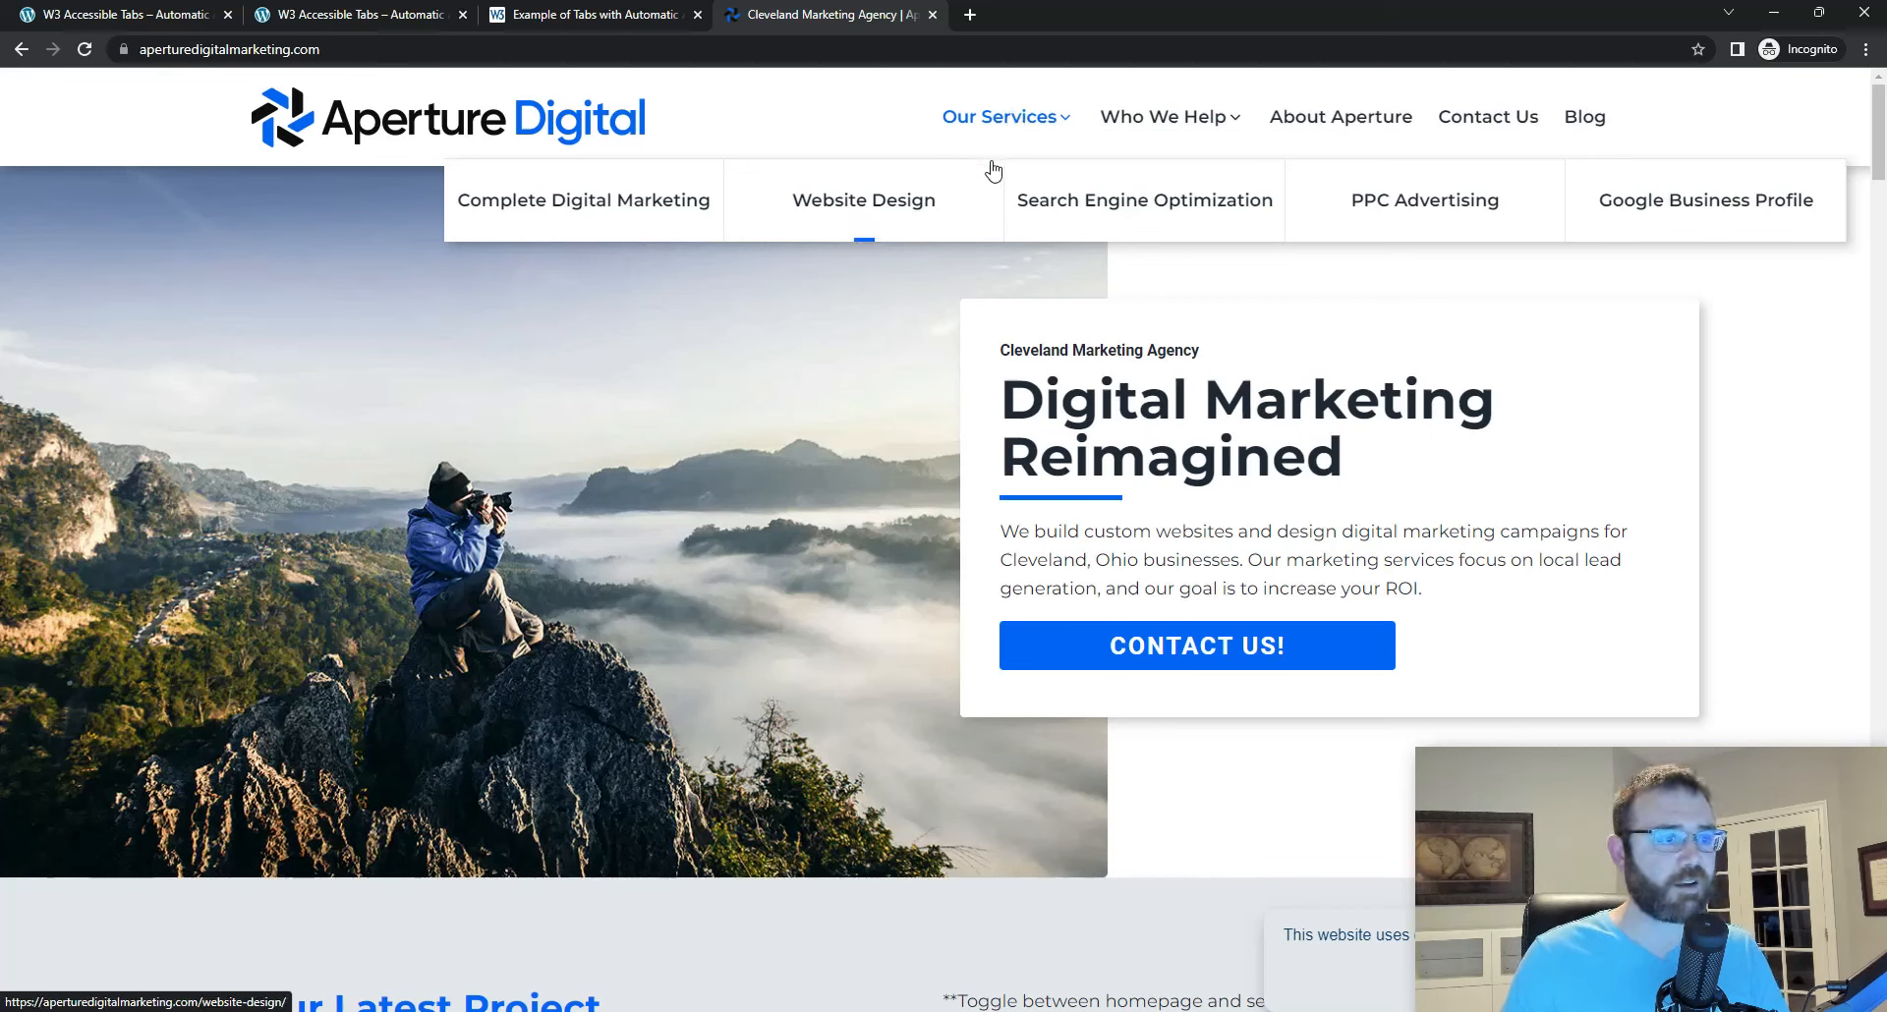
click(597, 210)
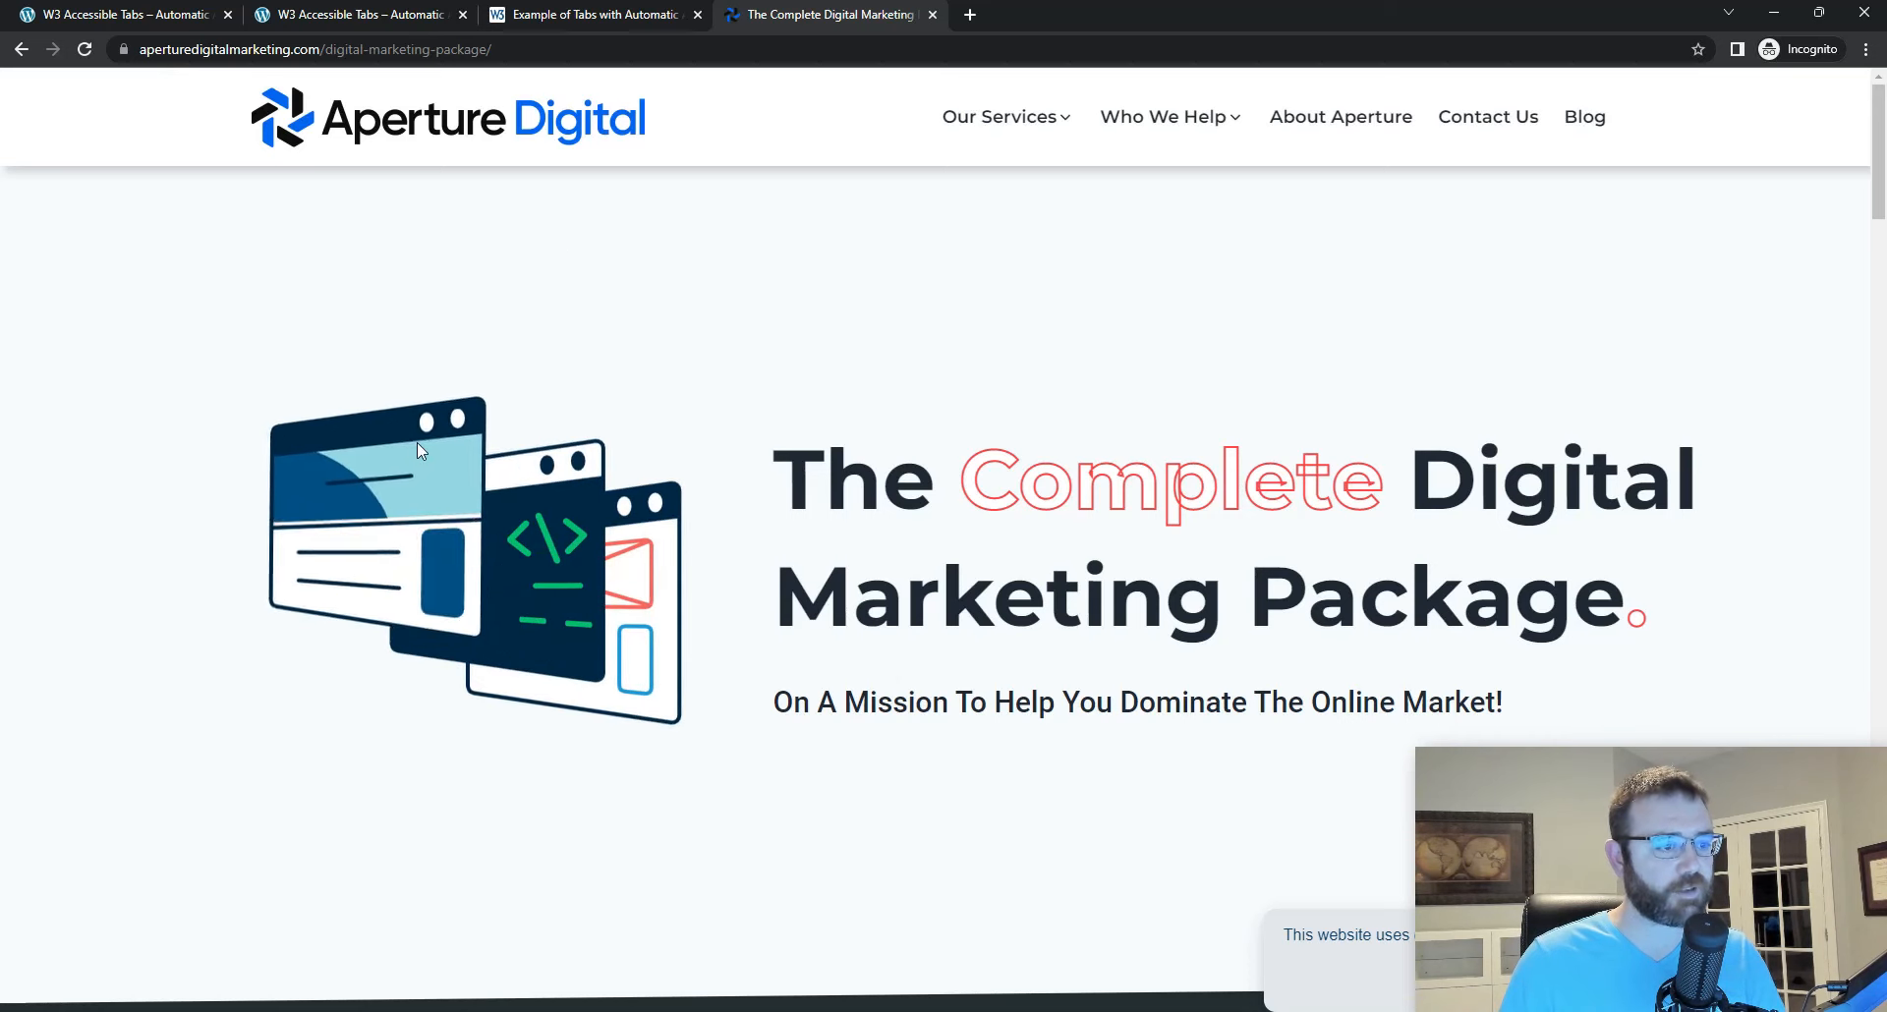
scroll(418, 444, down, 6)
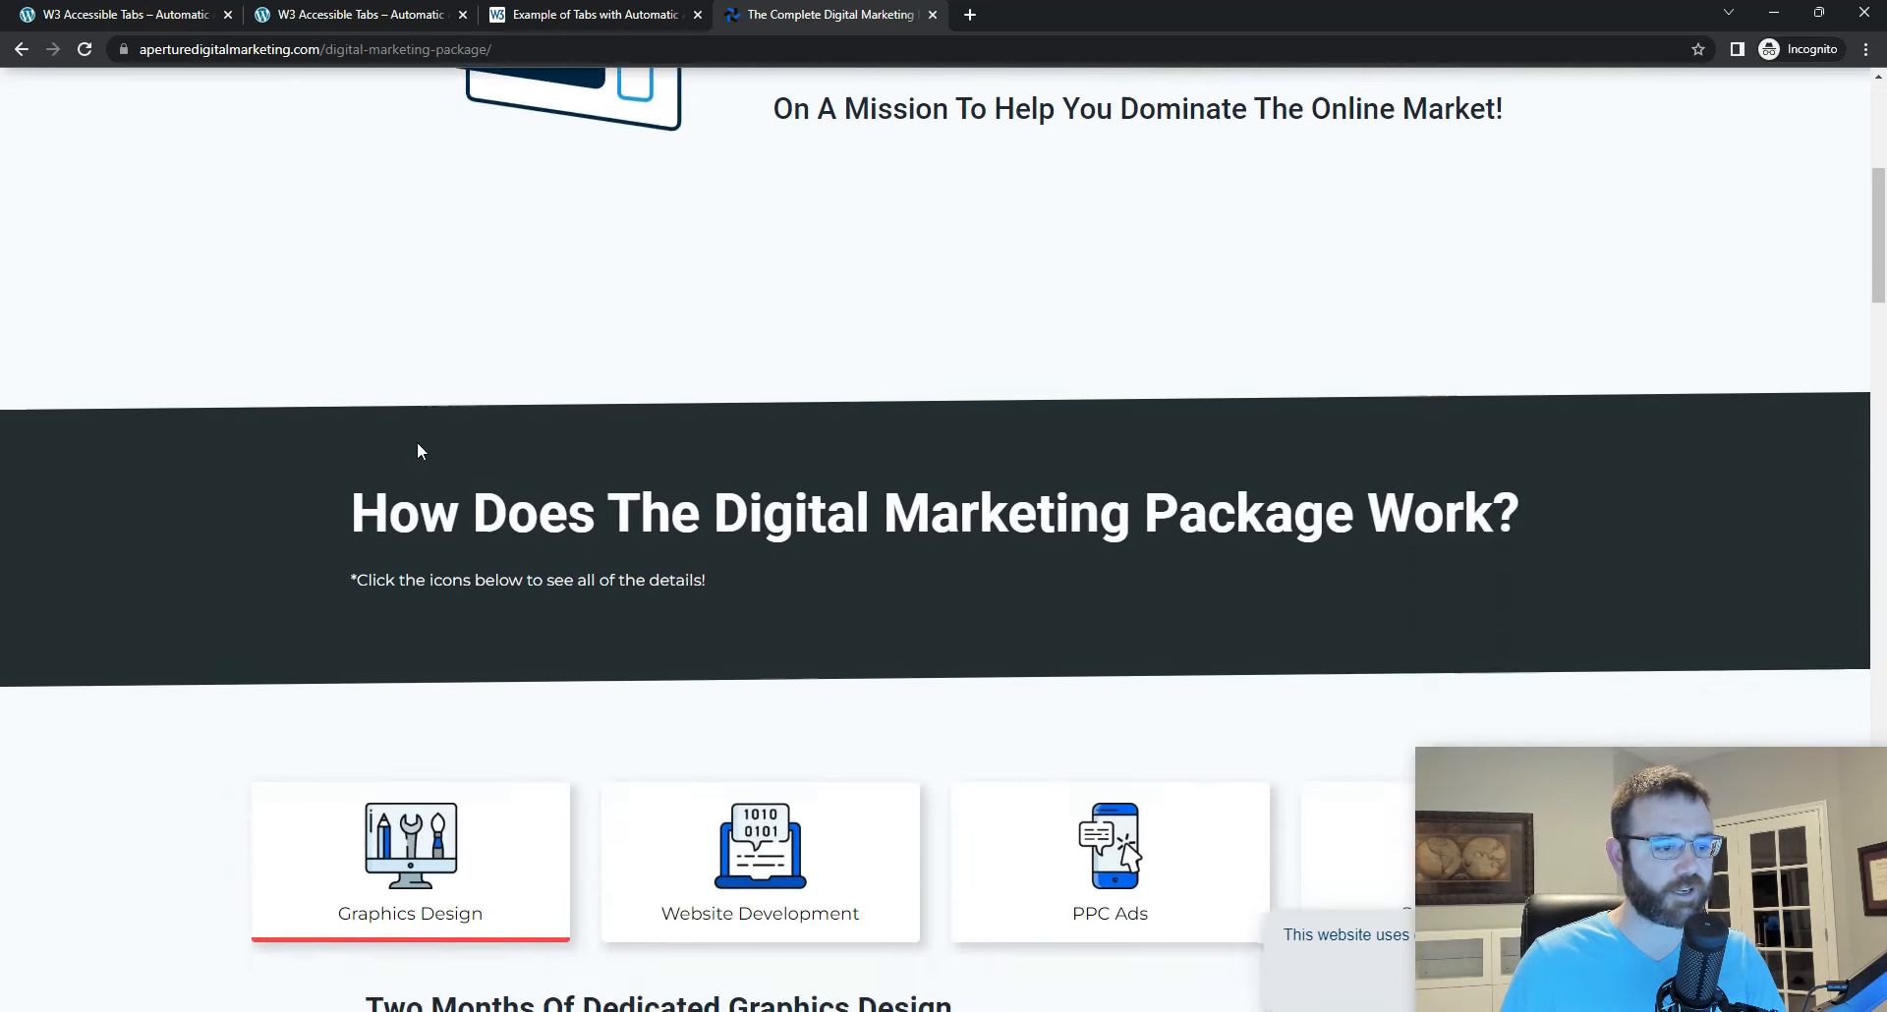
scroll(418, 447, down, 5)
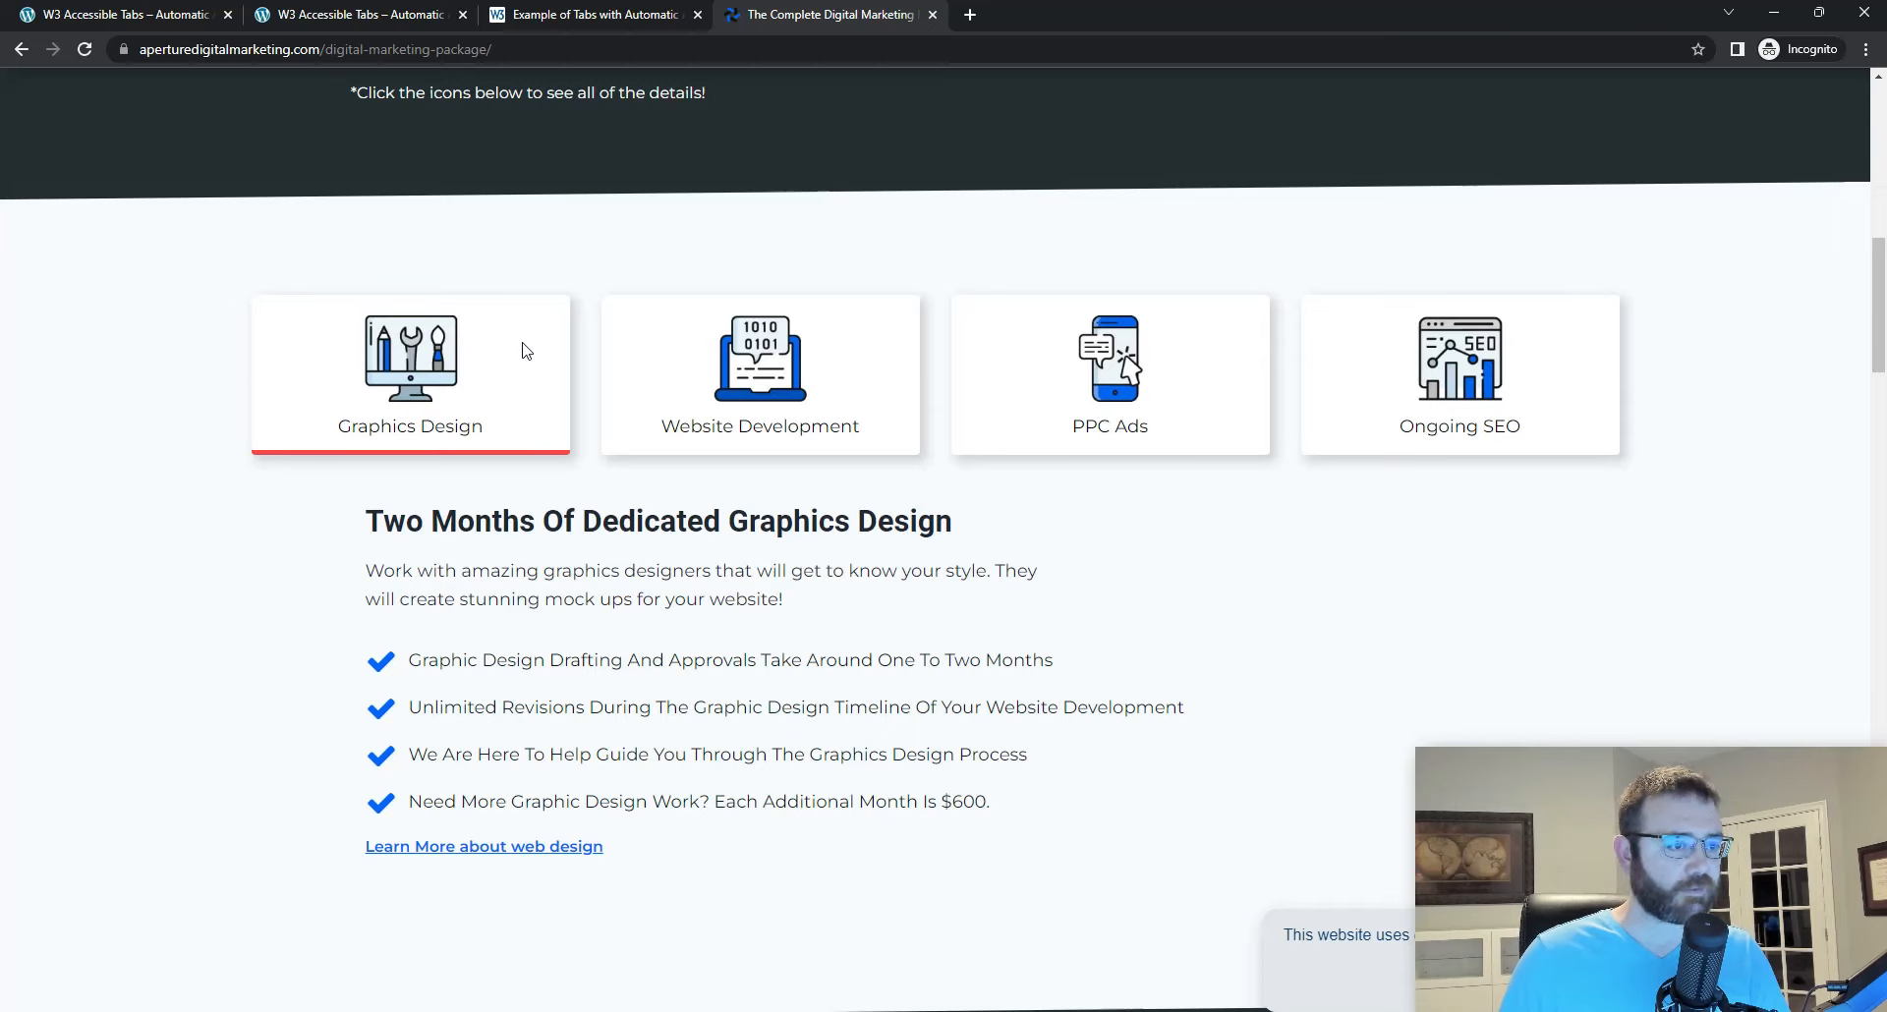
Step: Test keyboard navigation in both directions through the Graphics Design, Website Development, PPC Ads and Ongoing SEO tabs
key(Tab)
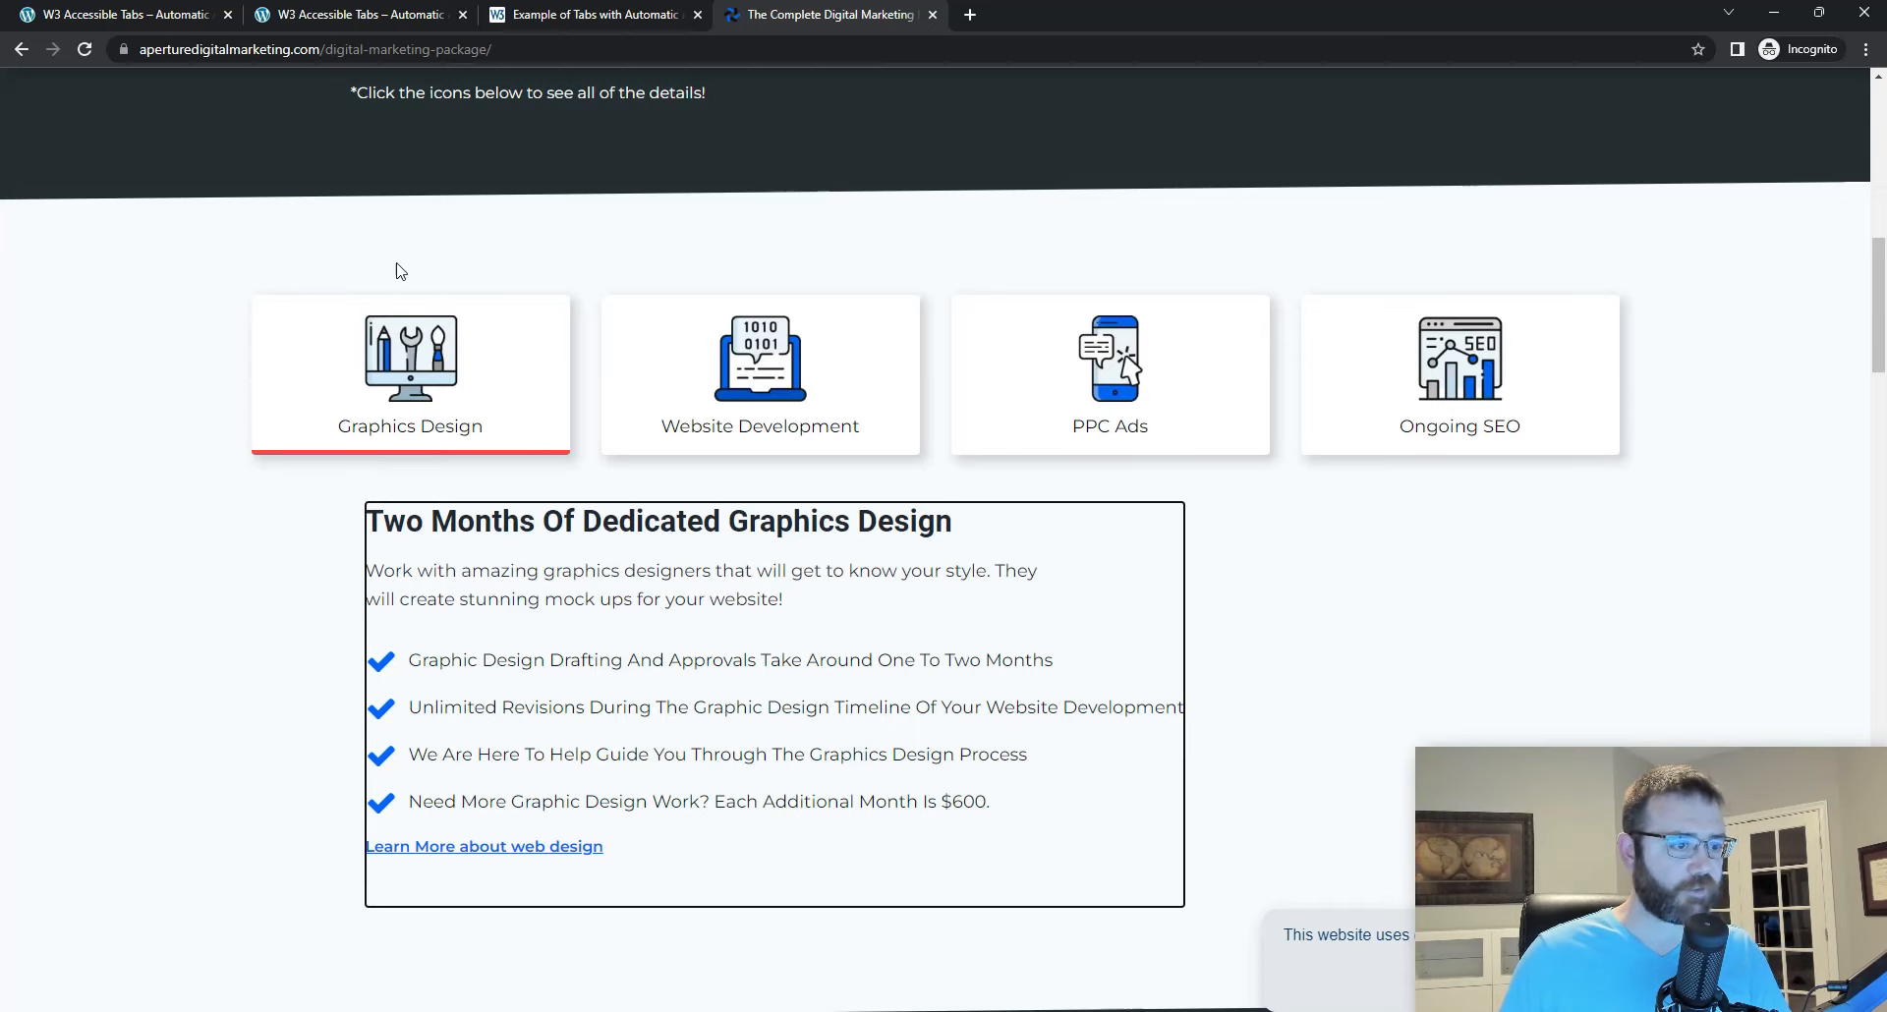
key(shift+Tab)
key(Right)
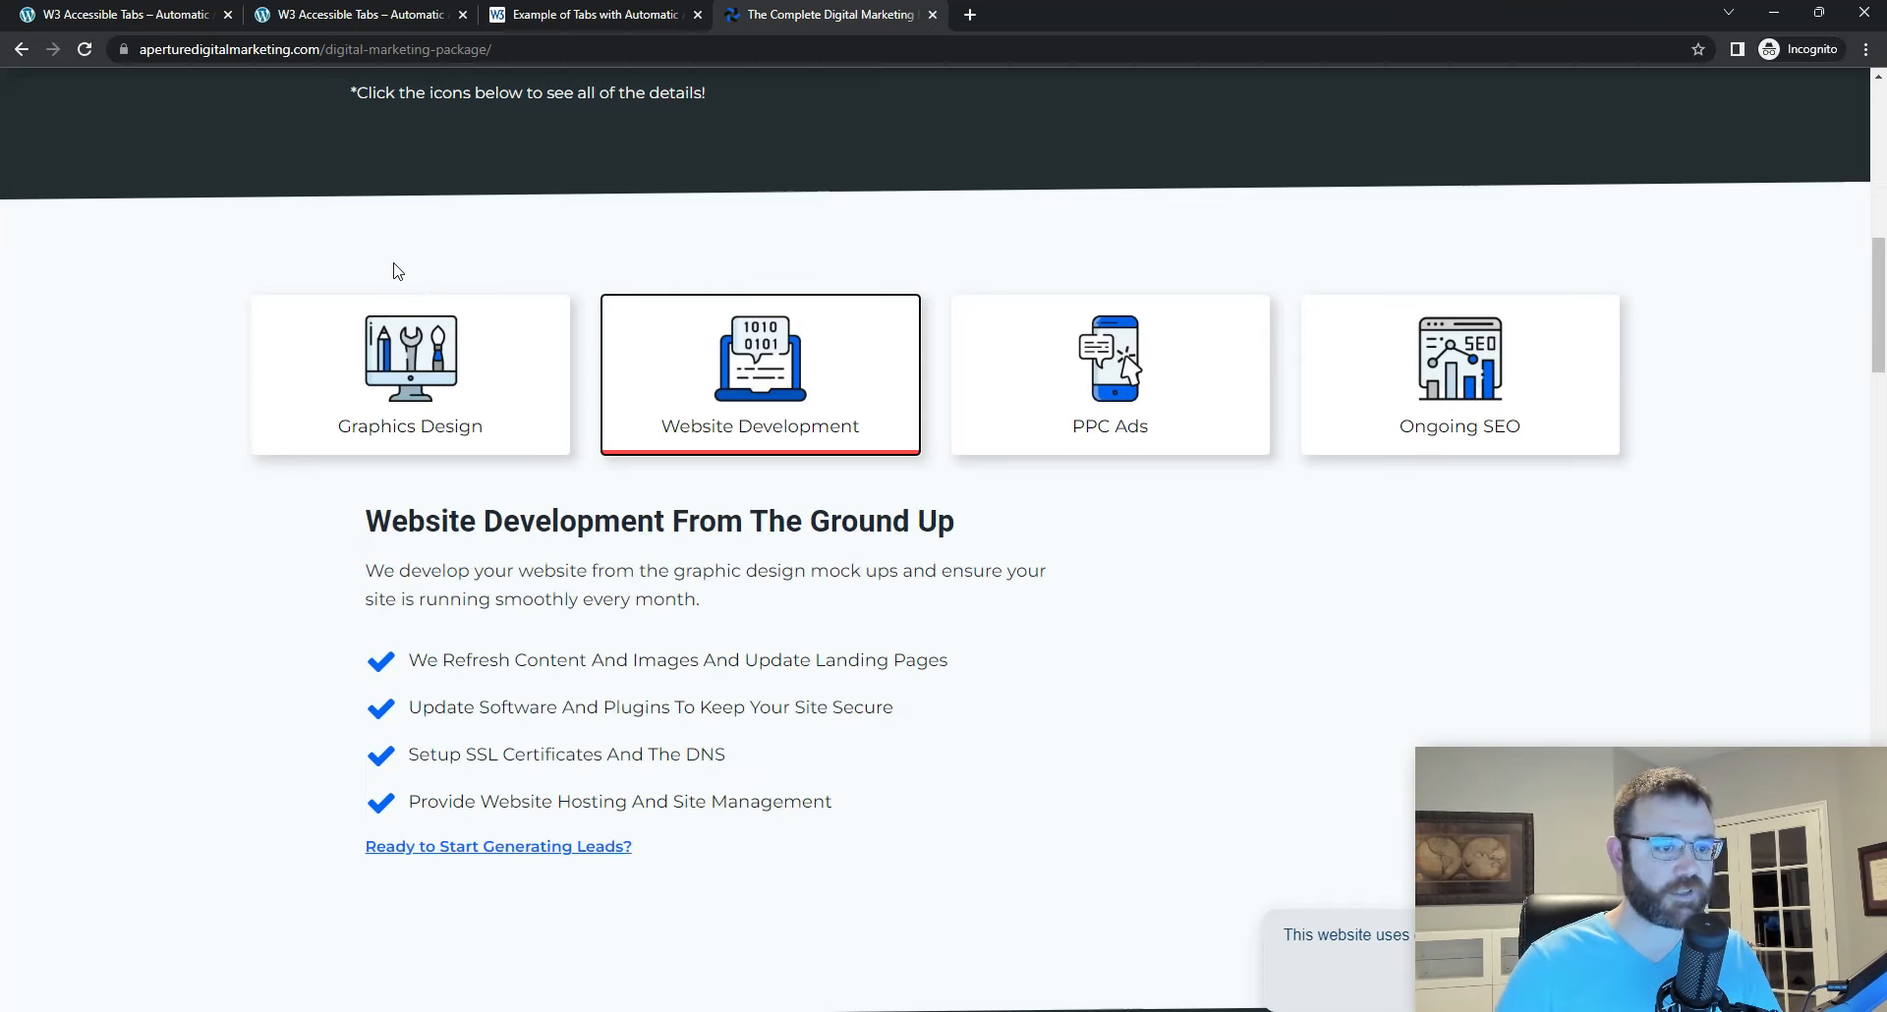
key(Right)
key(Right)
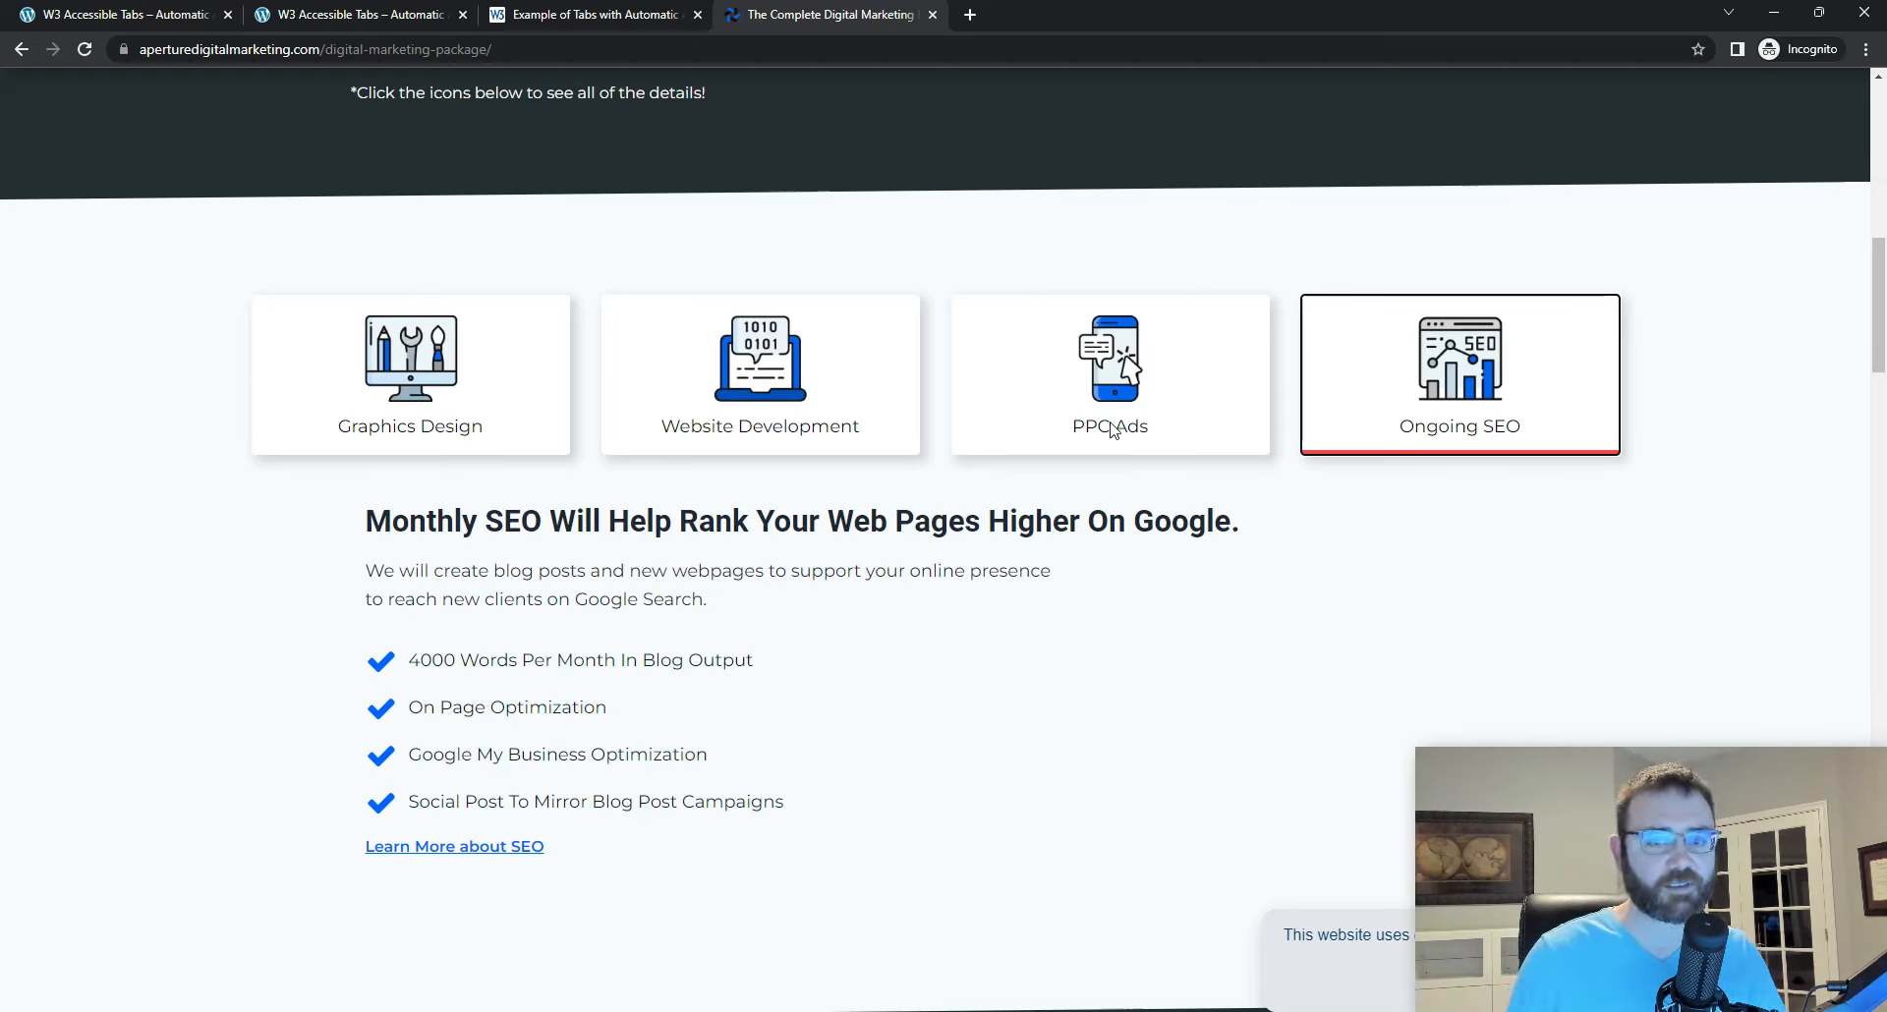
key(Left)
key(Left)
key(Left)
key(Right)
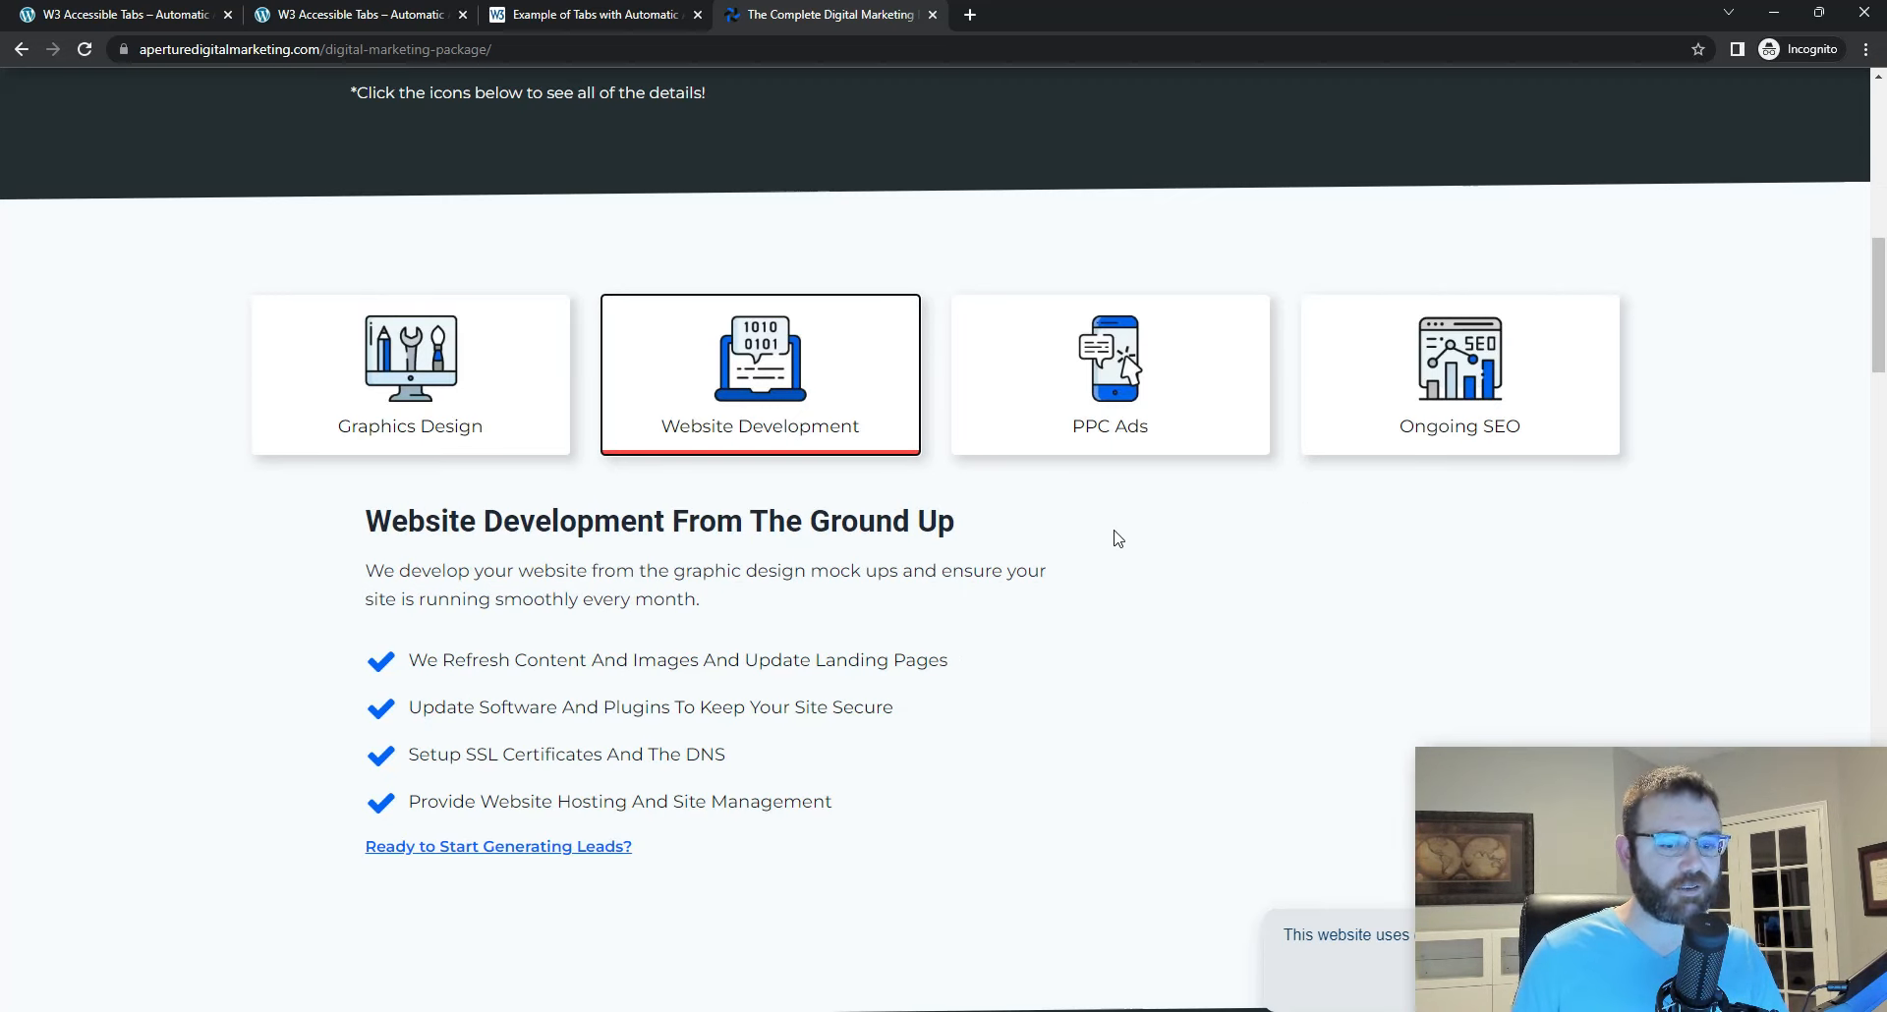
key(Right)
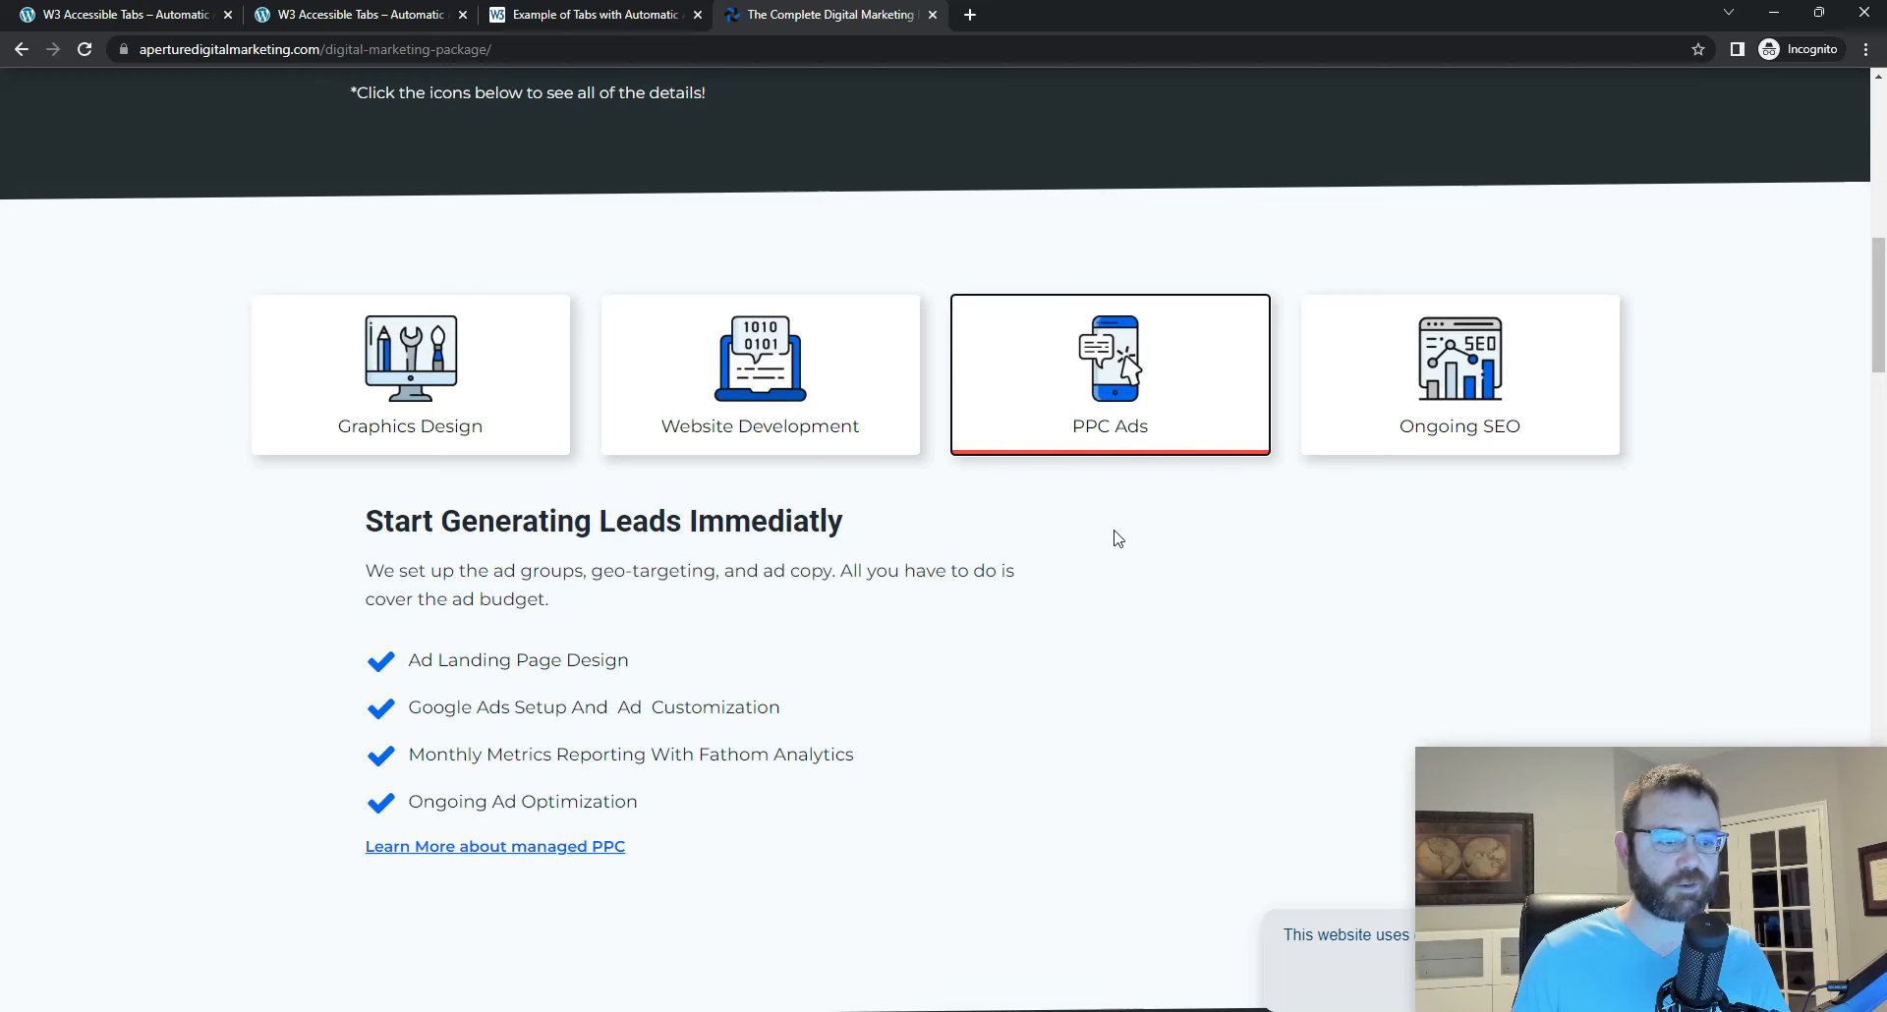
key(Left)
key(Left)
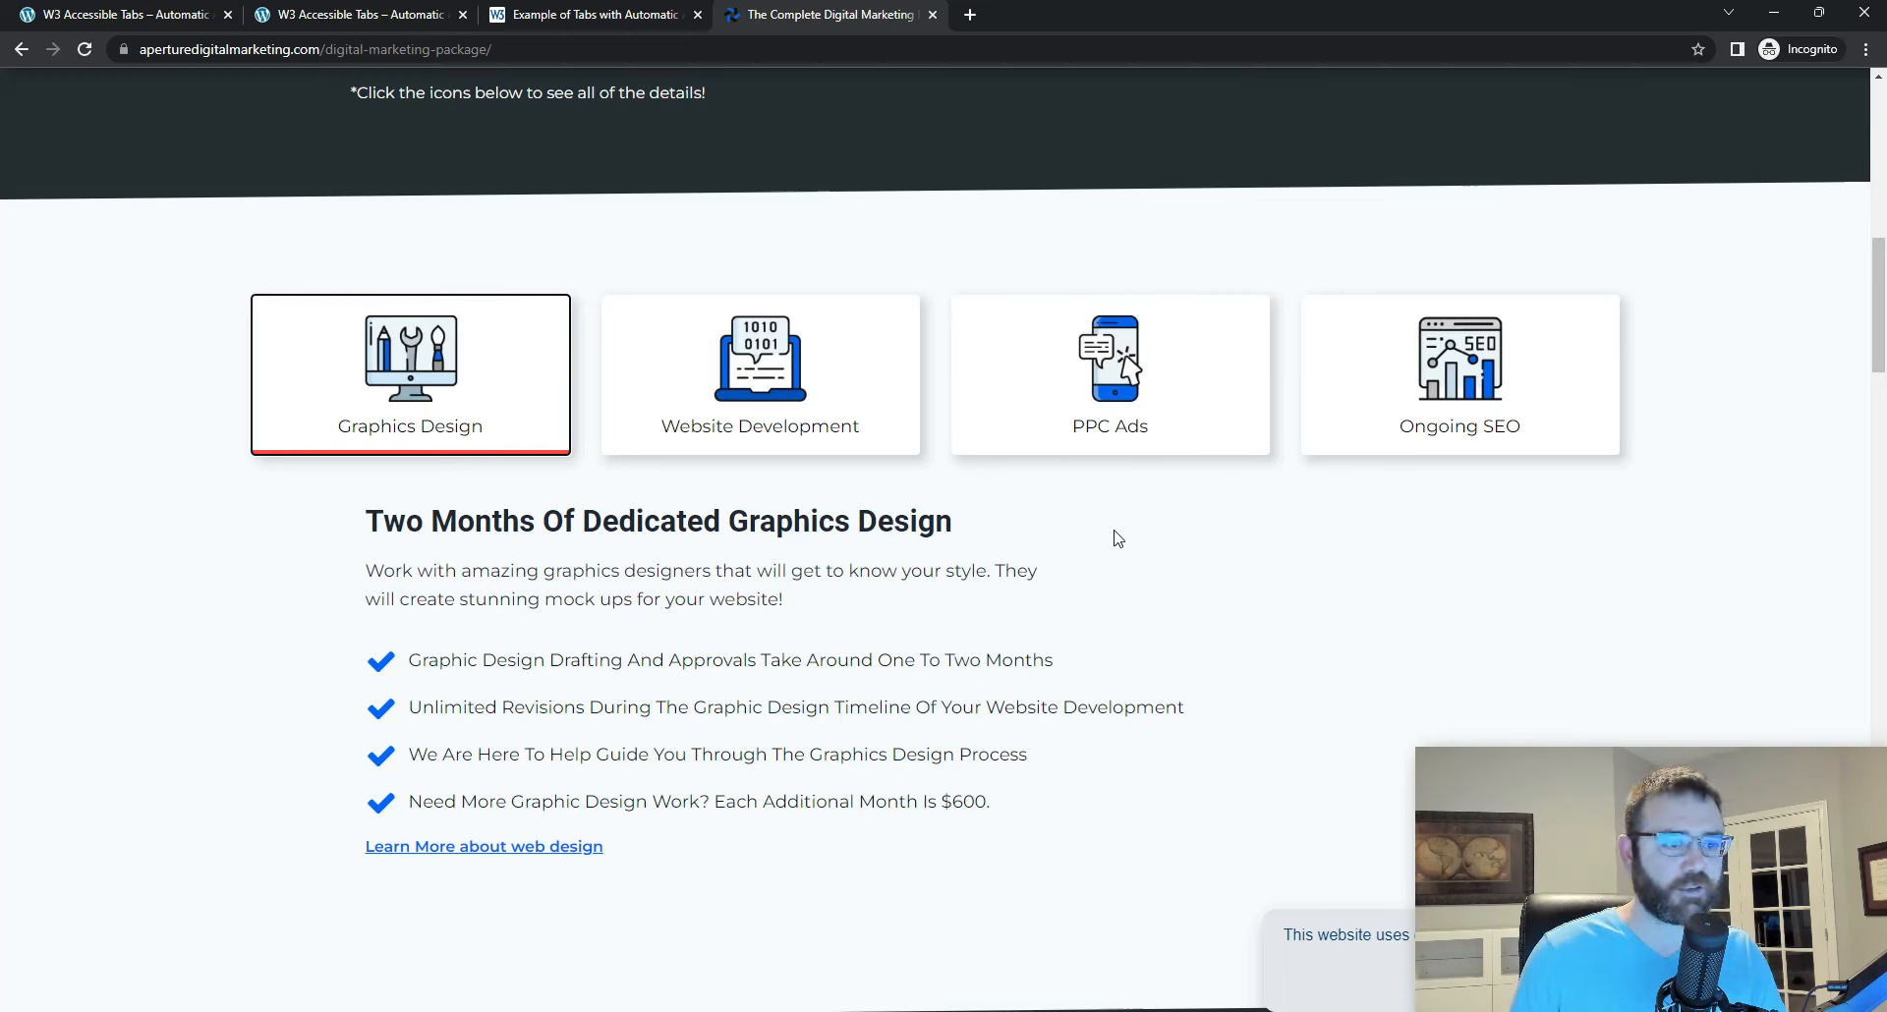
key(Right)
key(Right)
key(Right)
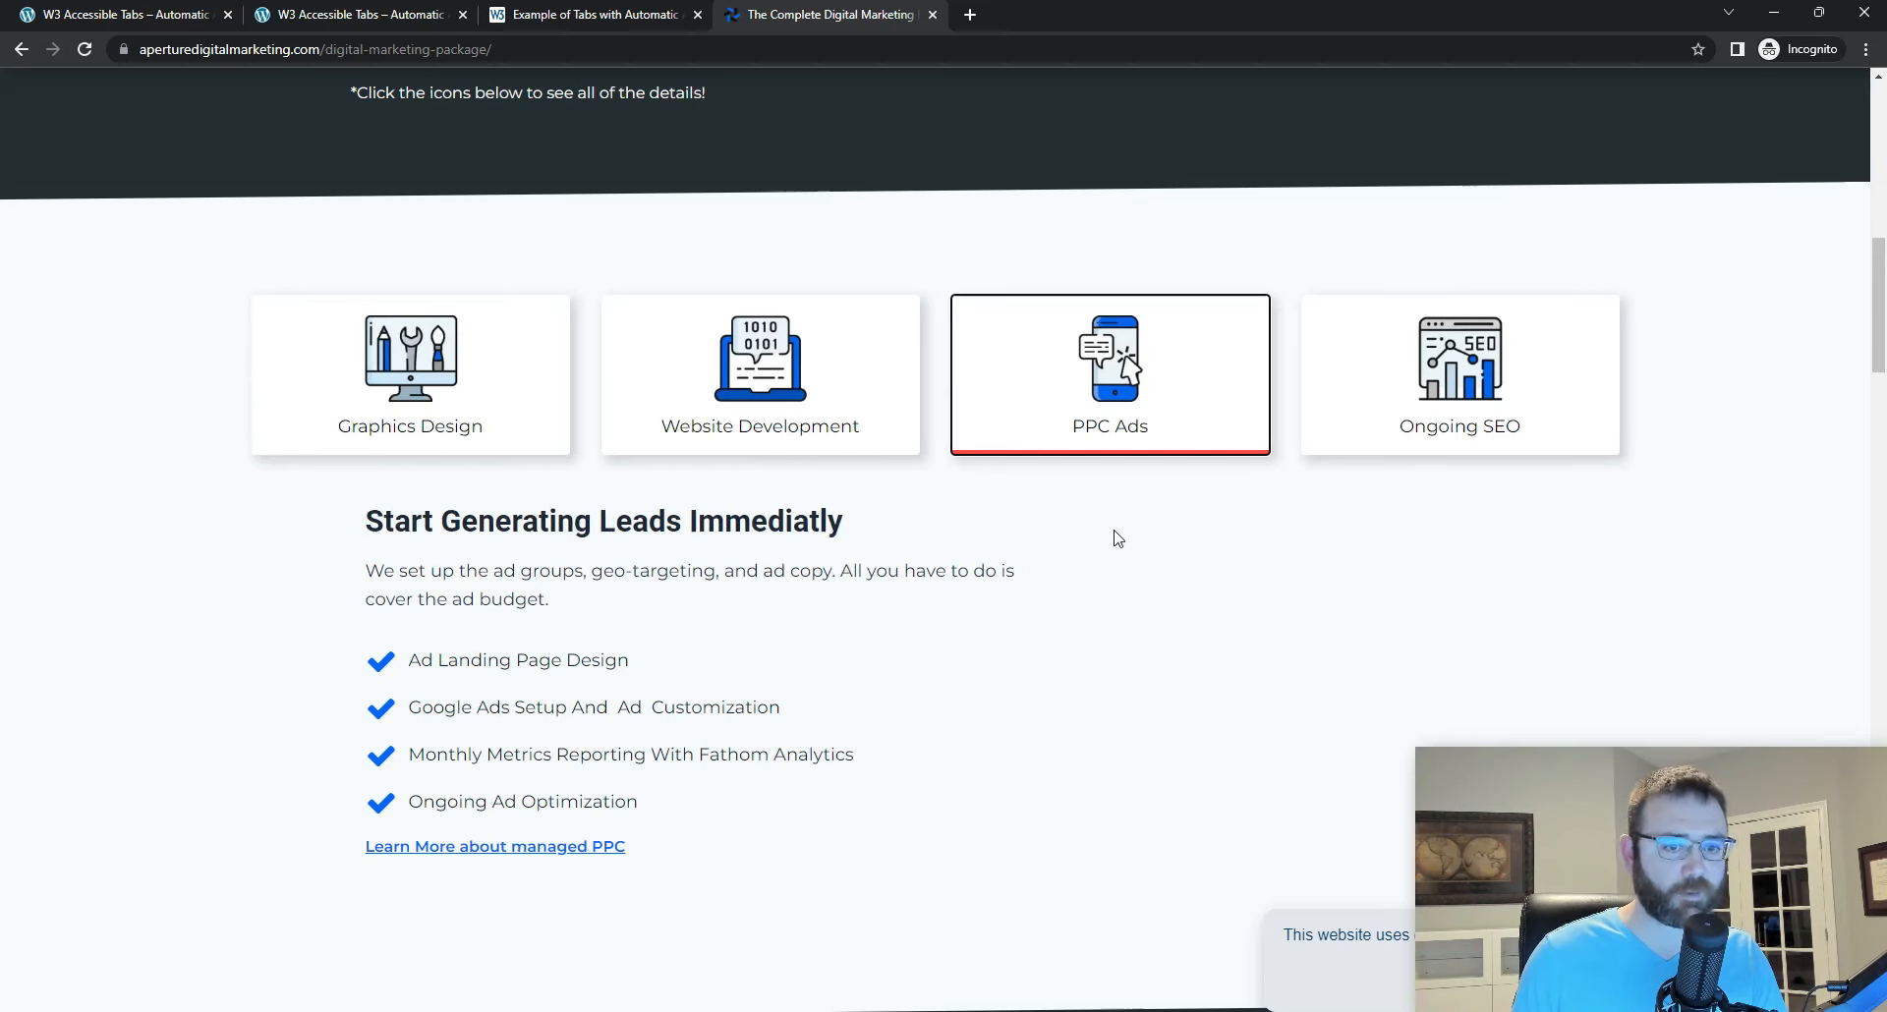
Step: Close the Aperture Digital page and return to the Bricks builder with the preview mode turned off
click(933, 15)
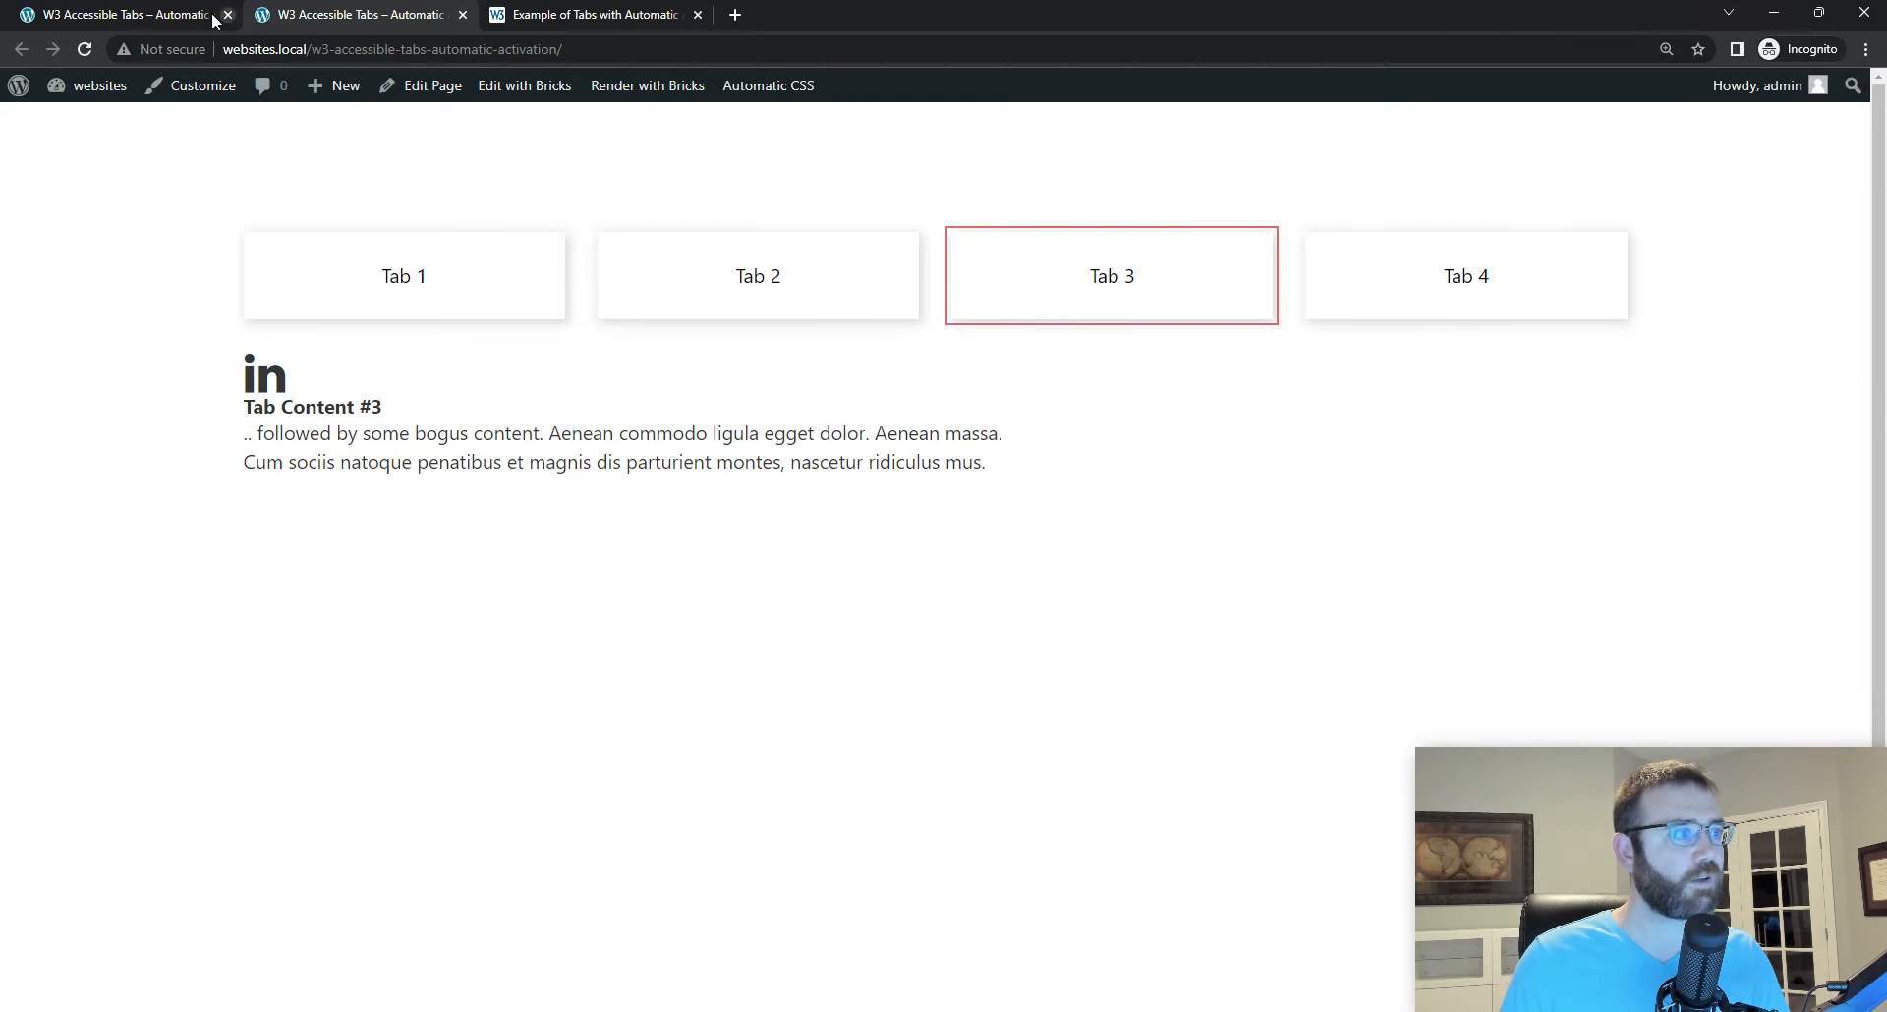
click(135, 16)
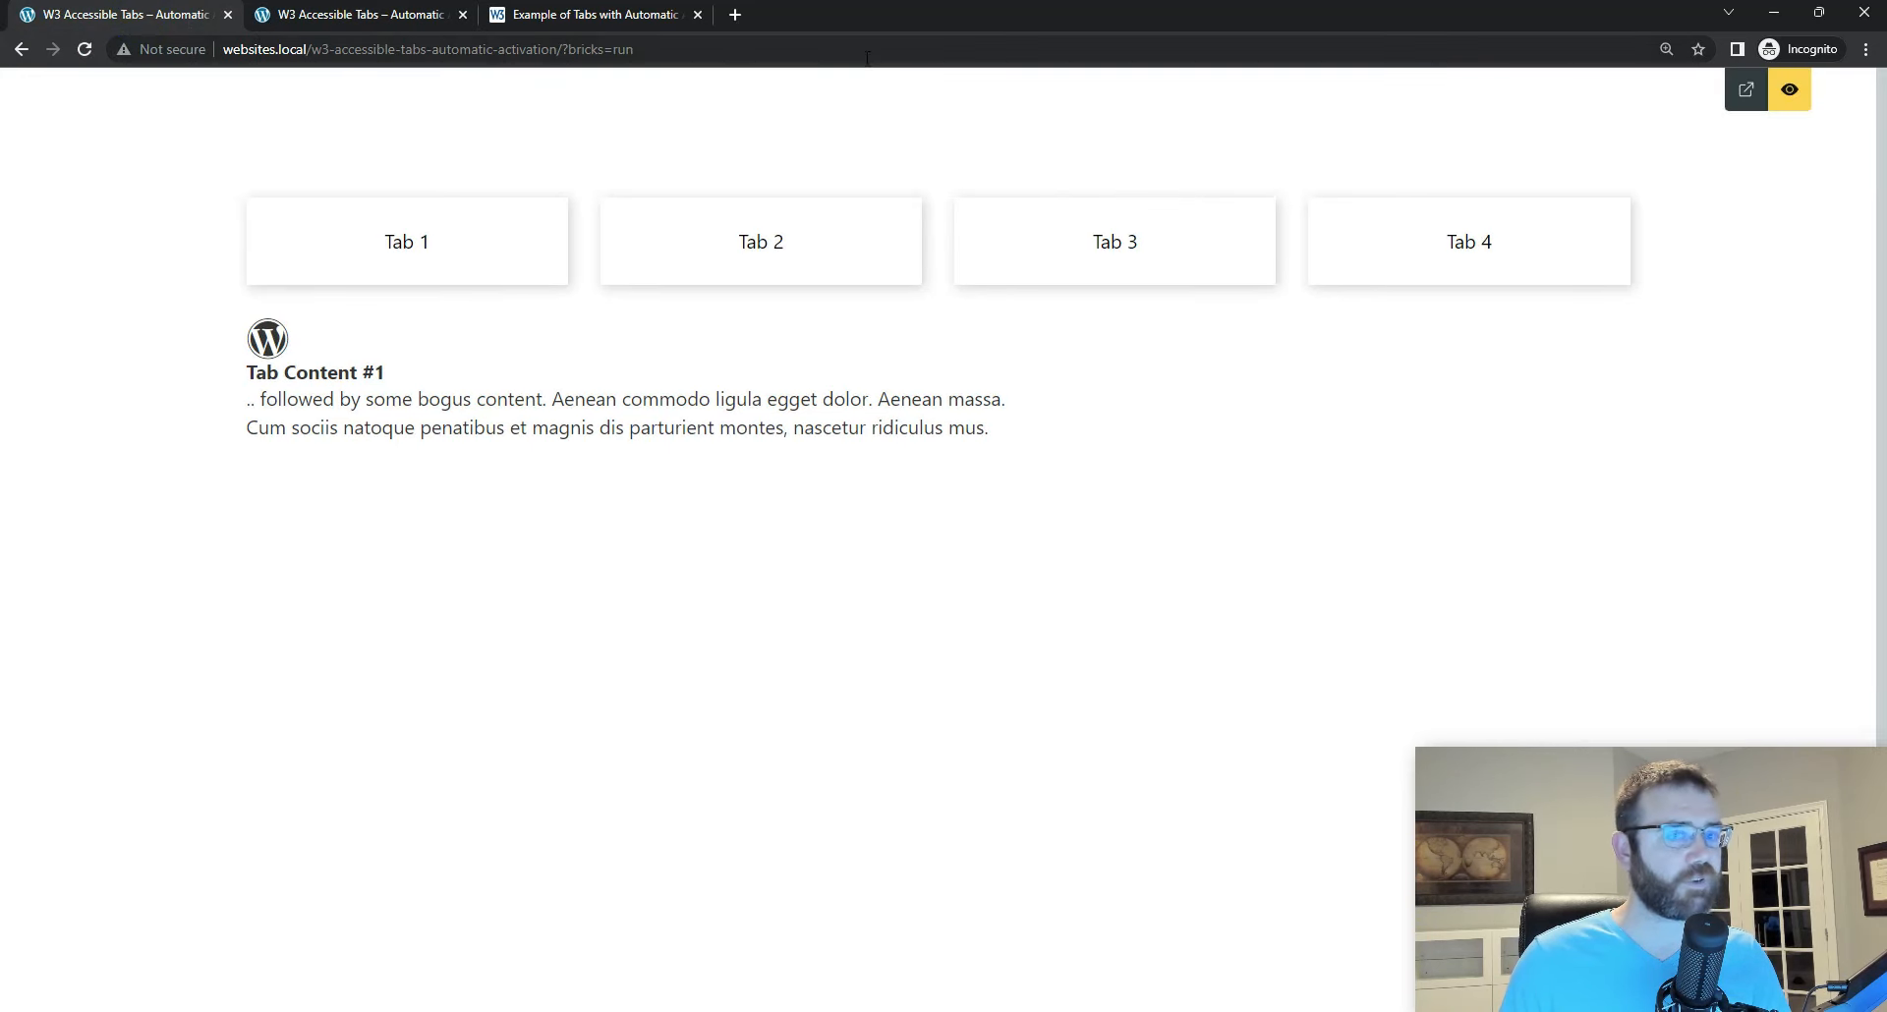
click(1789, 91)
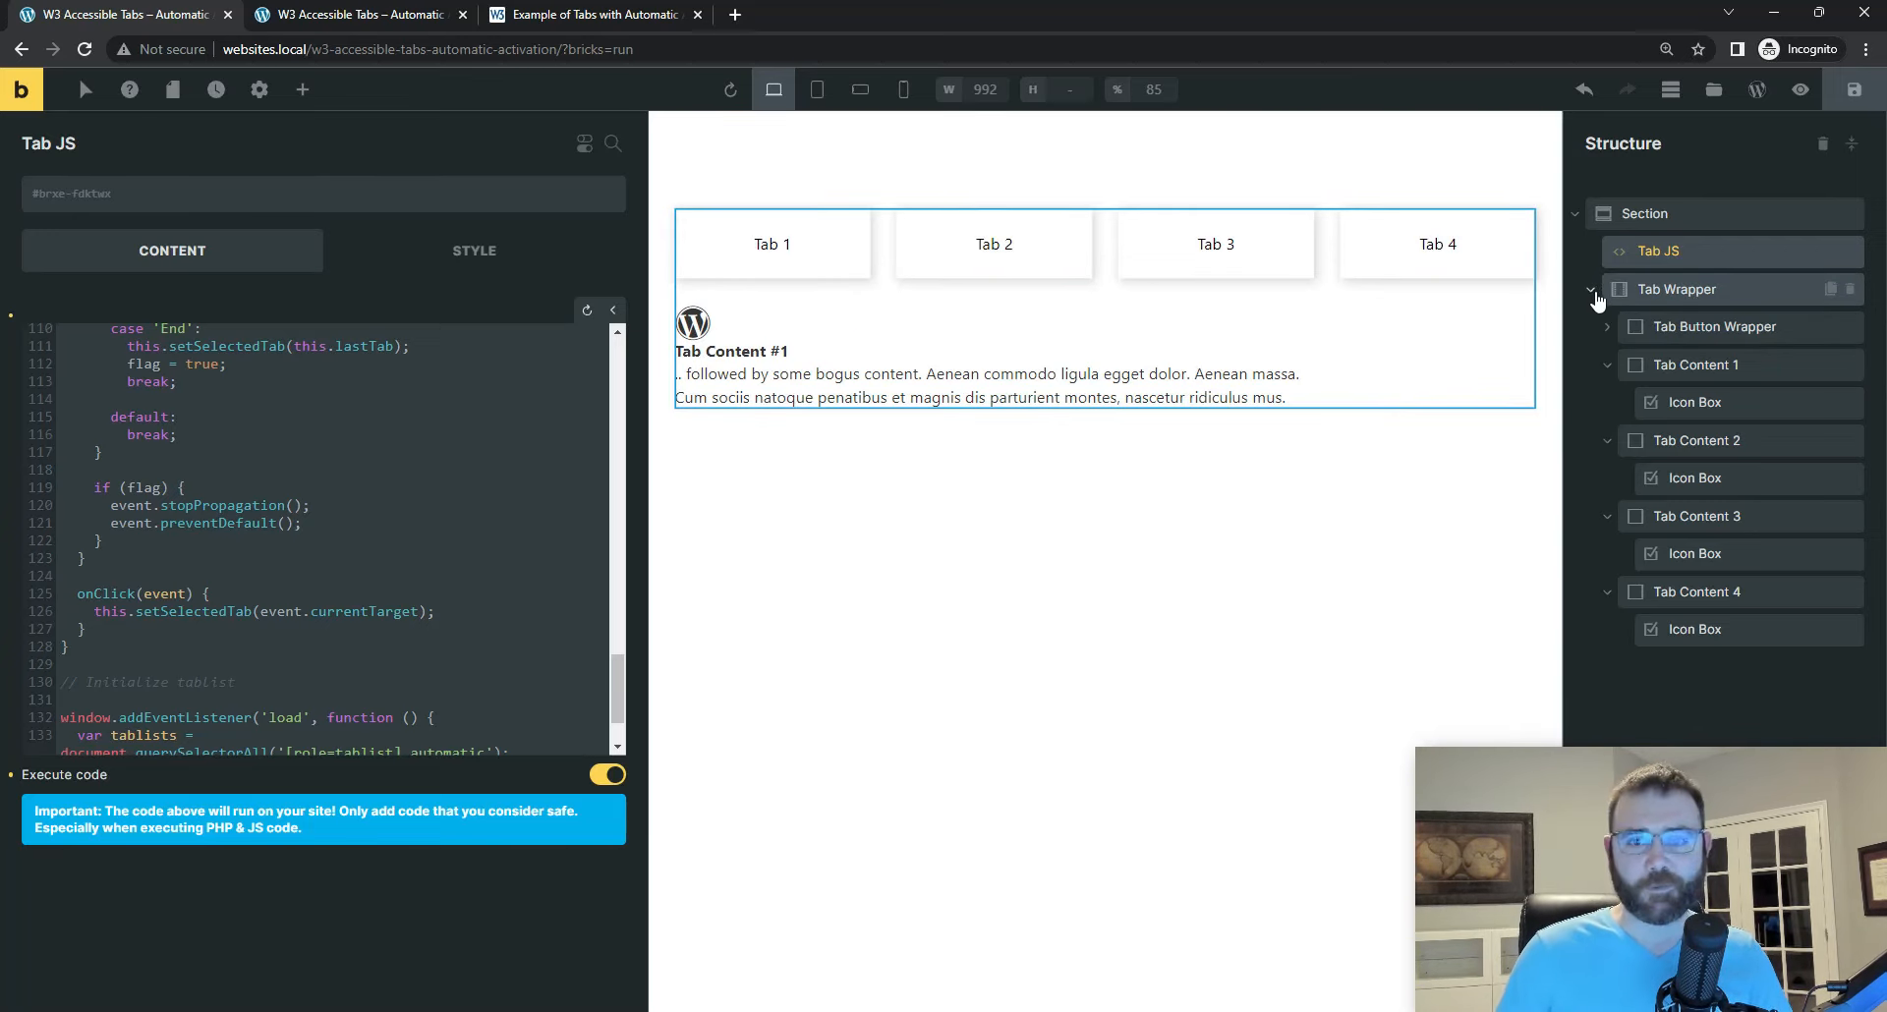
Step: Collapse Tab Content 1 through Tab Content 4 in the structure tree
click(1607, 365)
click(1607, 402)
click(1606, 440)
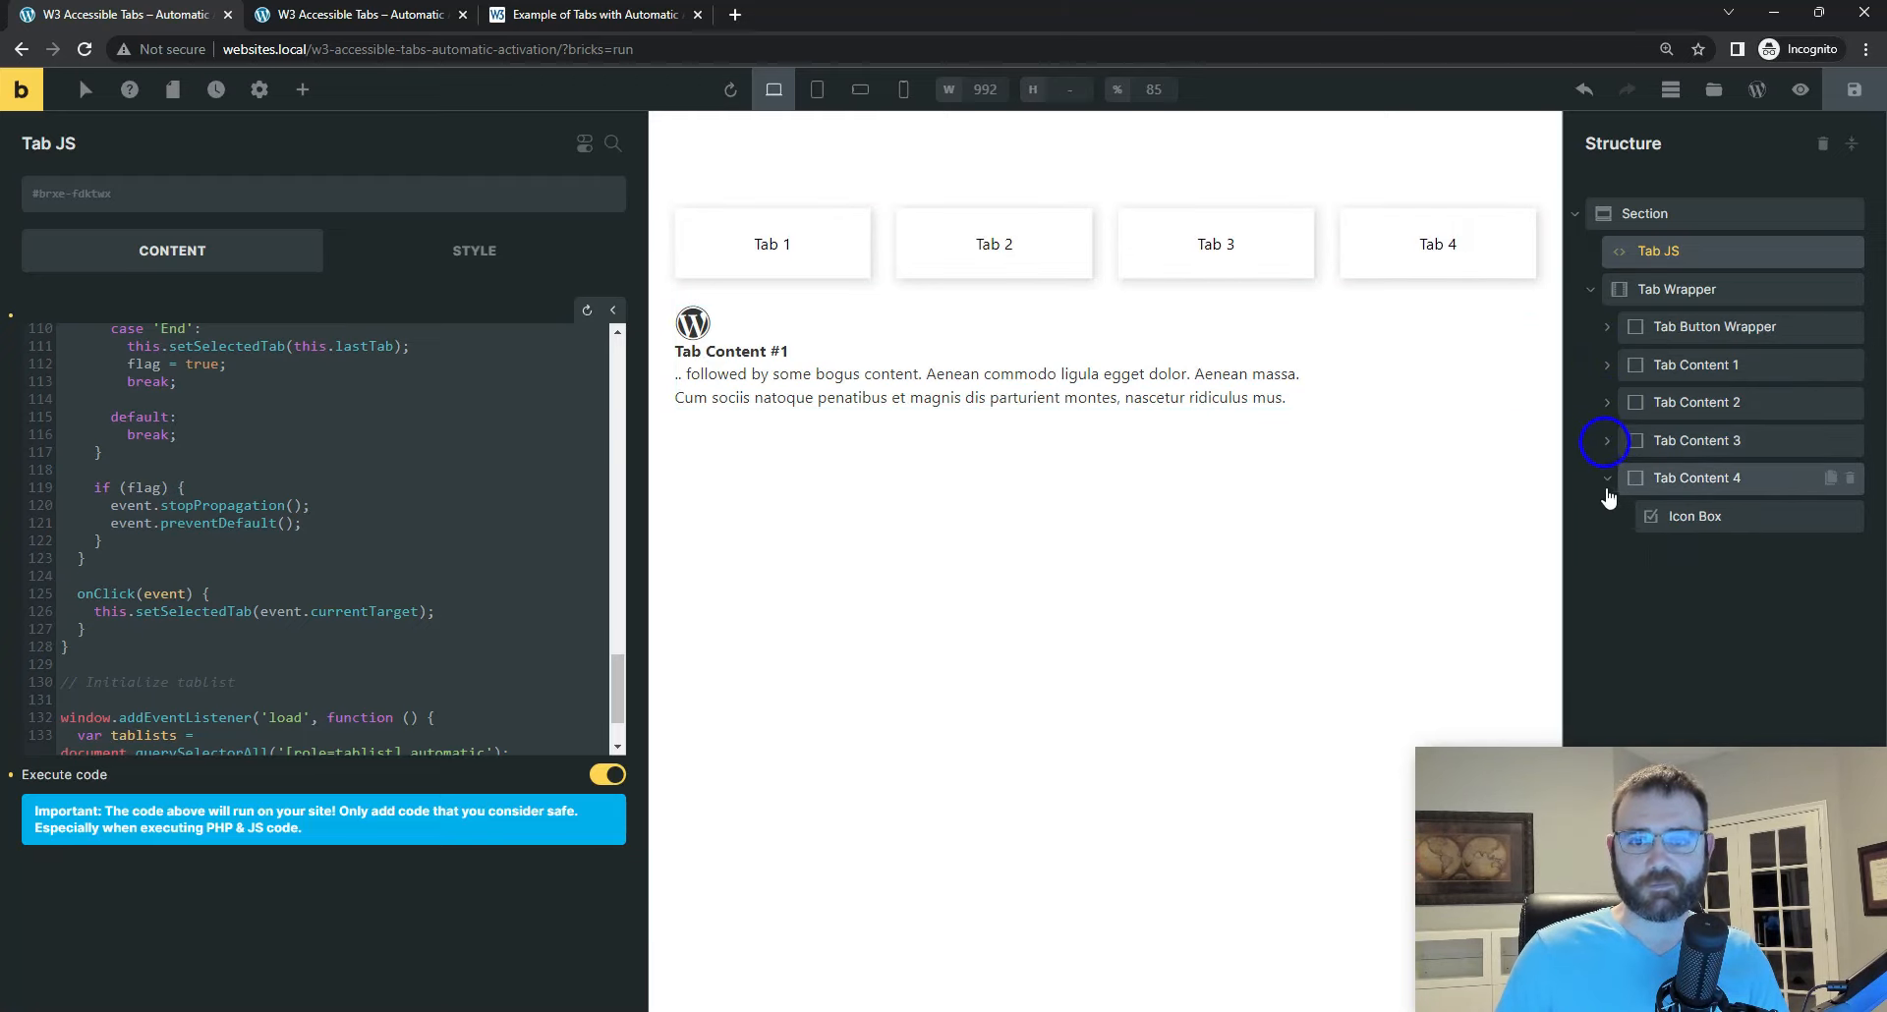
click(1607, 477)
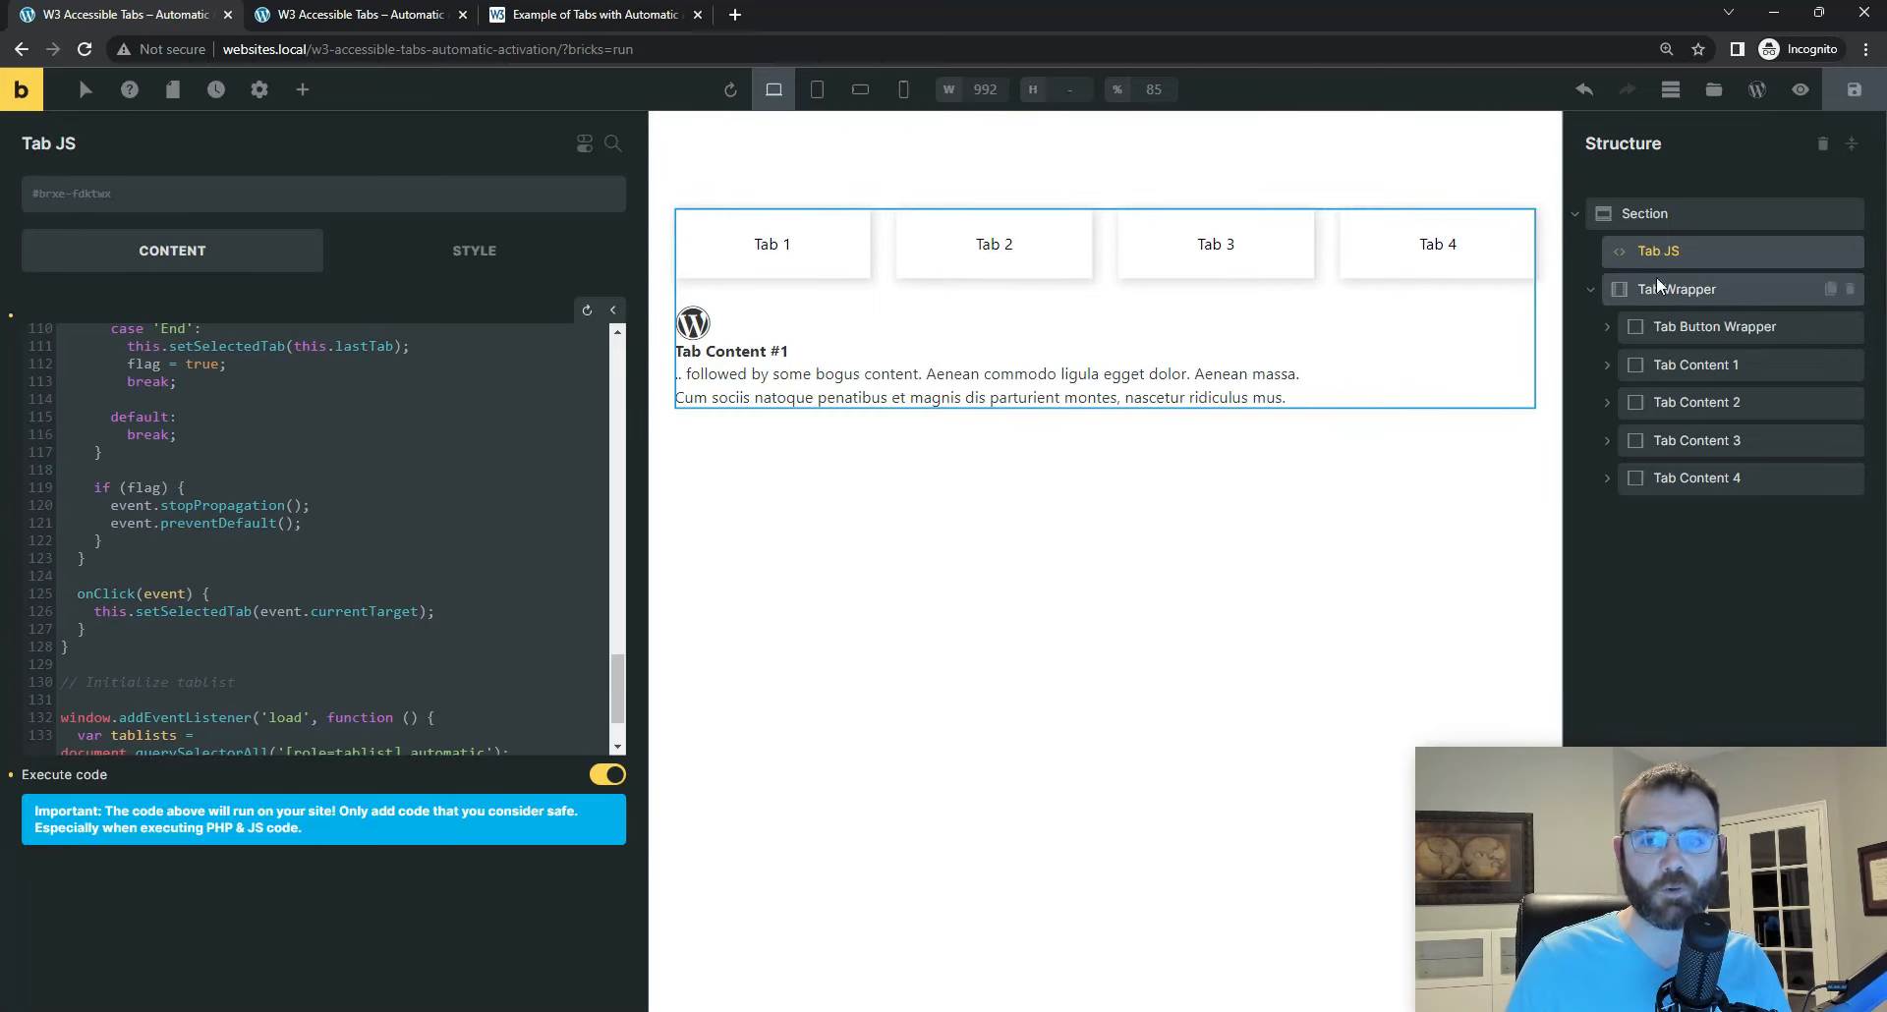
Step: Duplicate Tab Button 4 inside the Tab Button Wrapper
click(1607, 327)
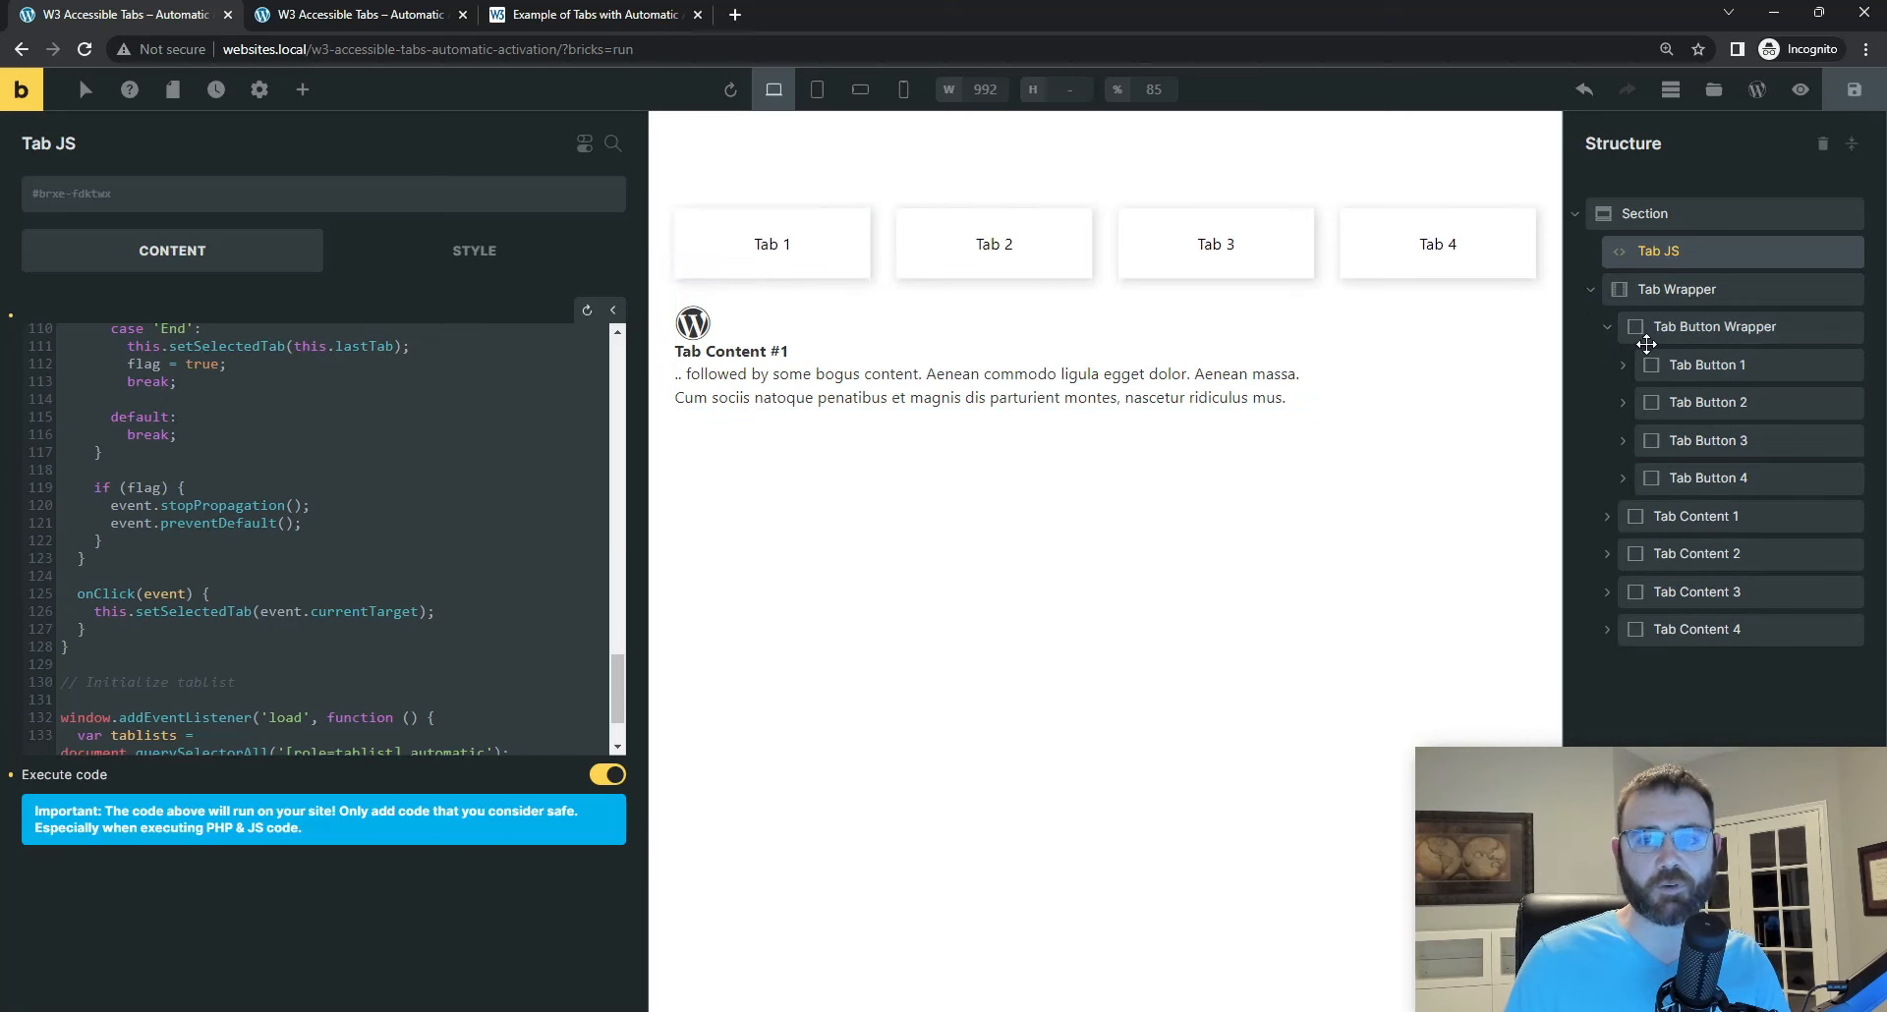
click(1678, 478)
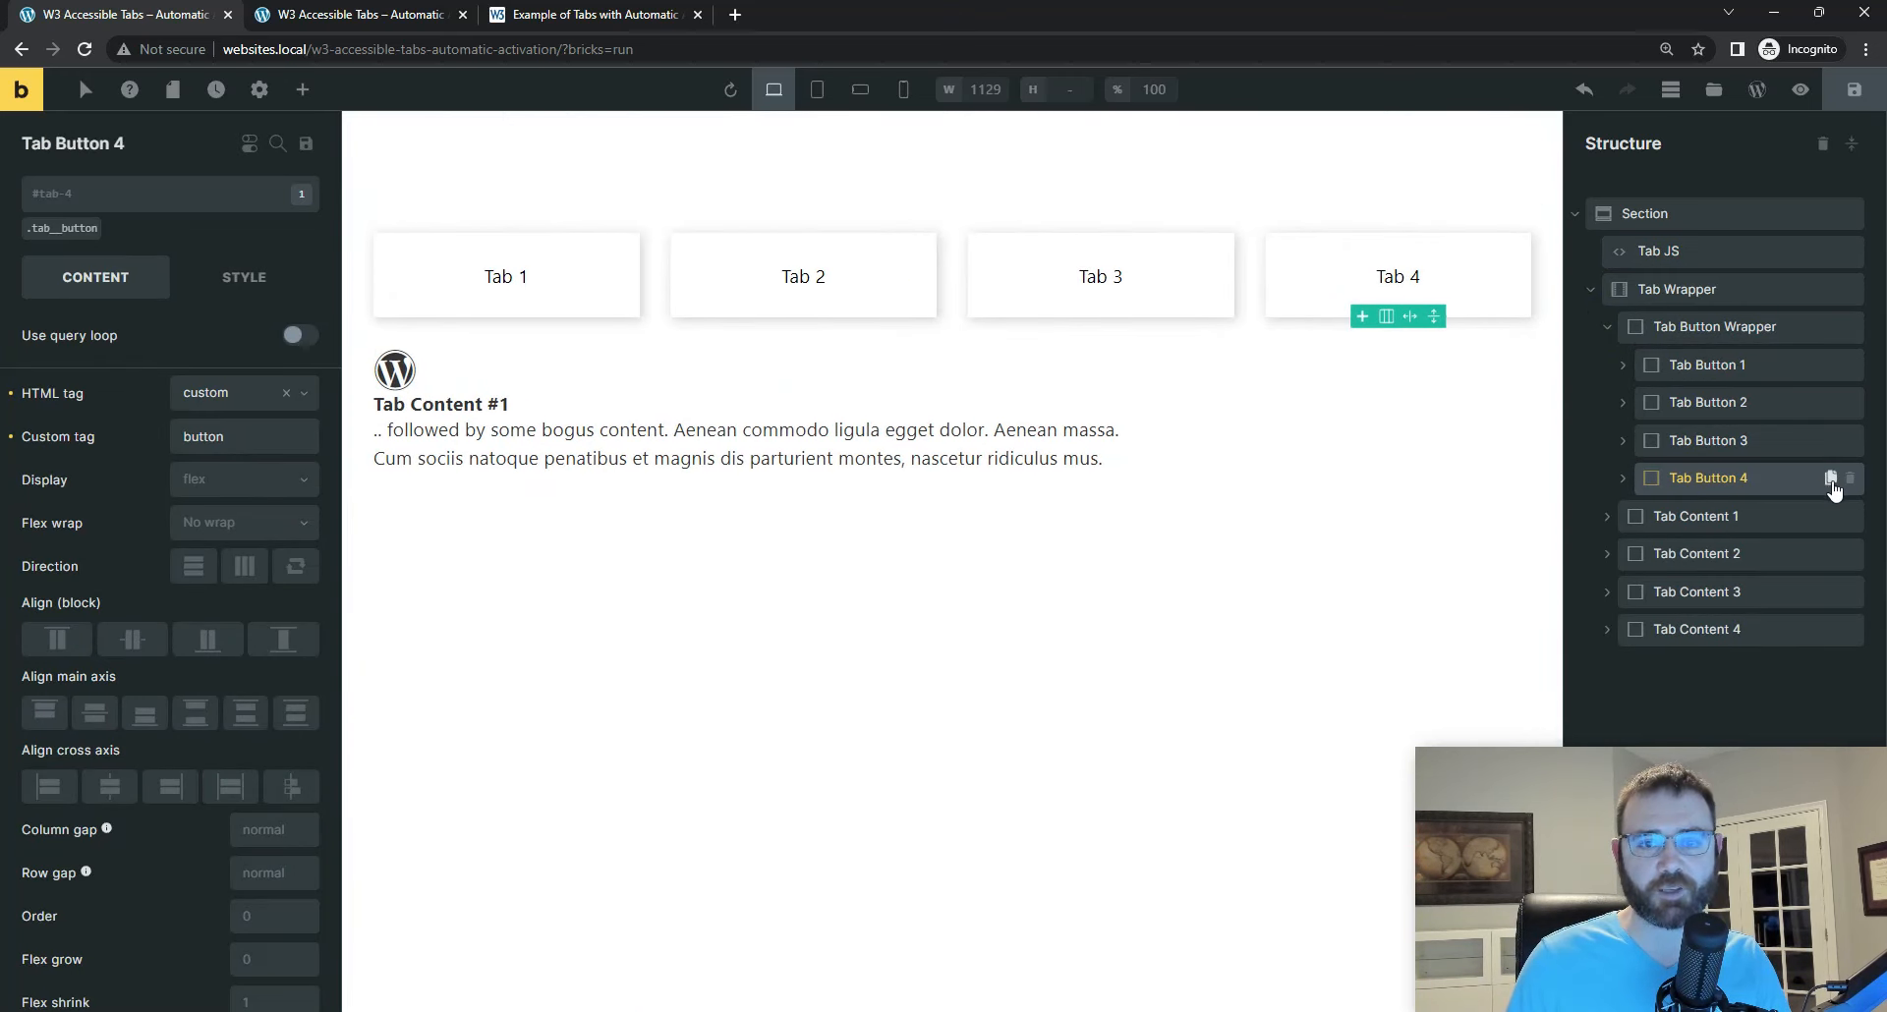
click(1831, 479)
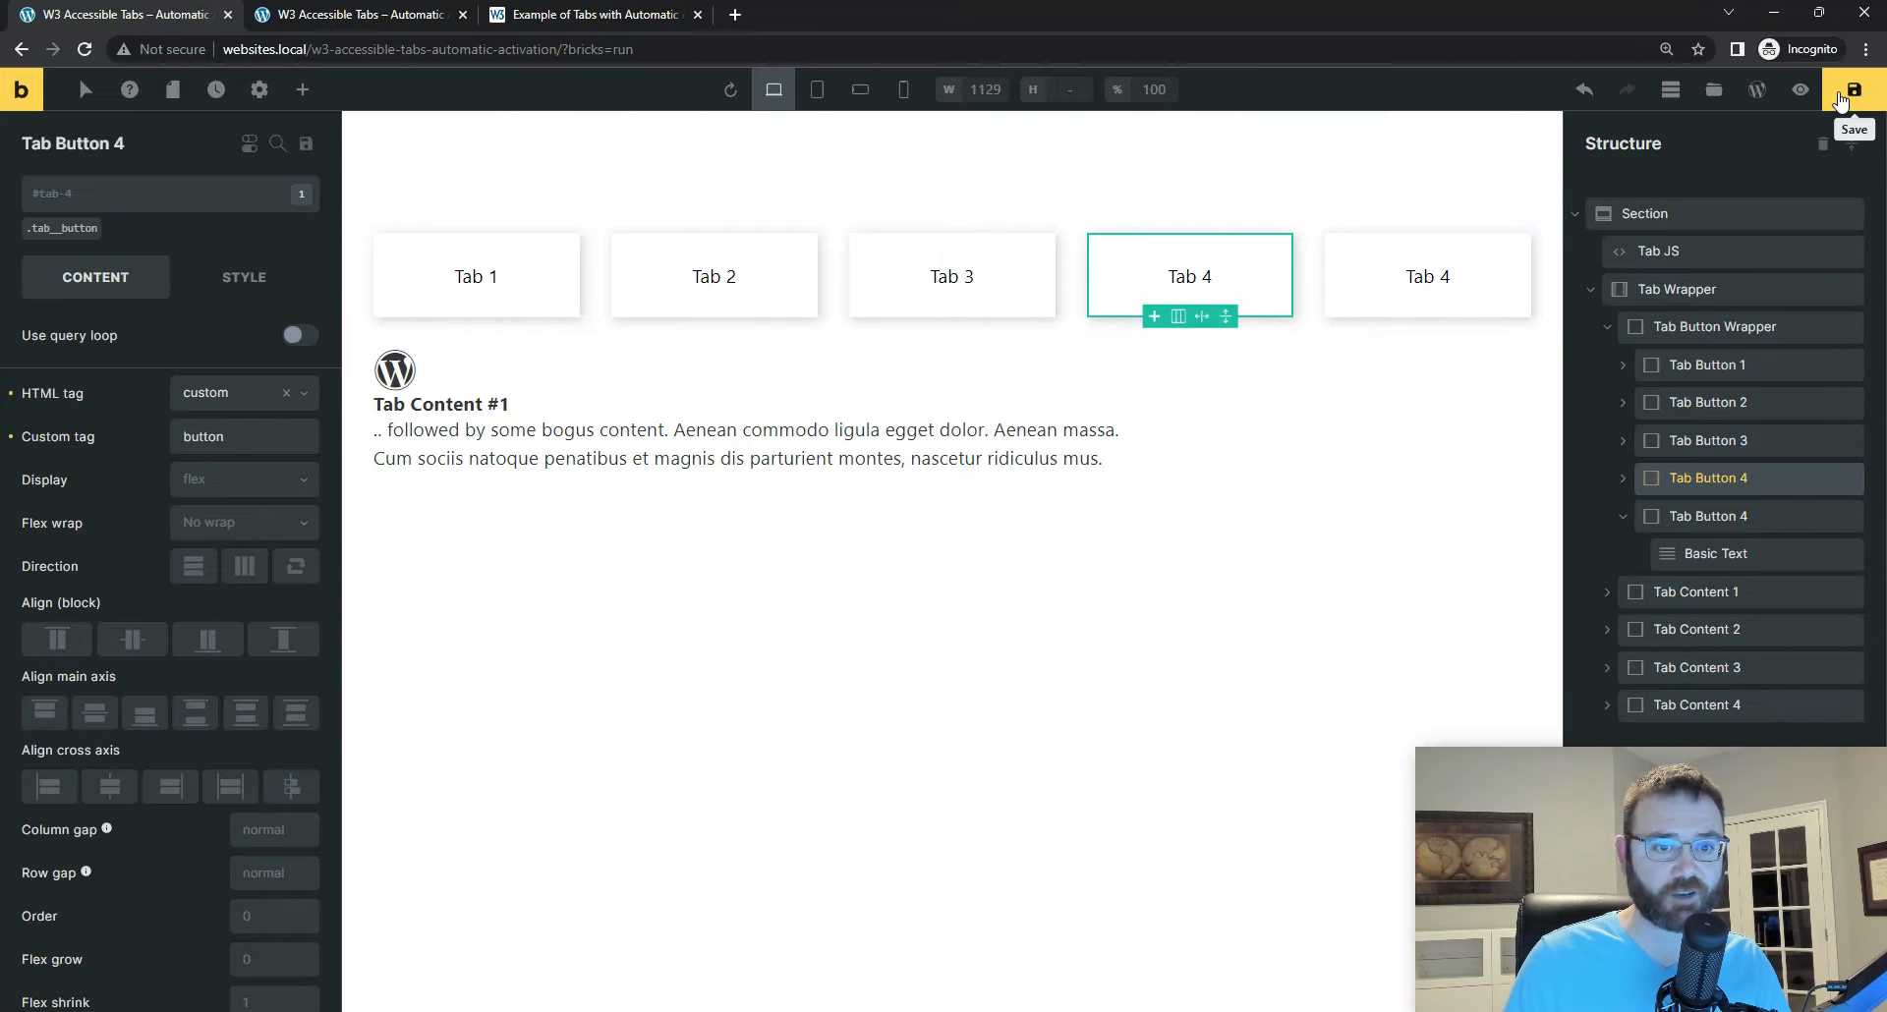
Step: Set the CSS ID of the duplicated Tab Button 4 to tab-5
click(1491, 263)
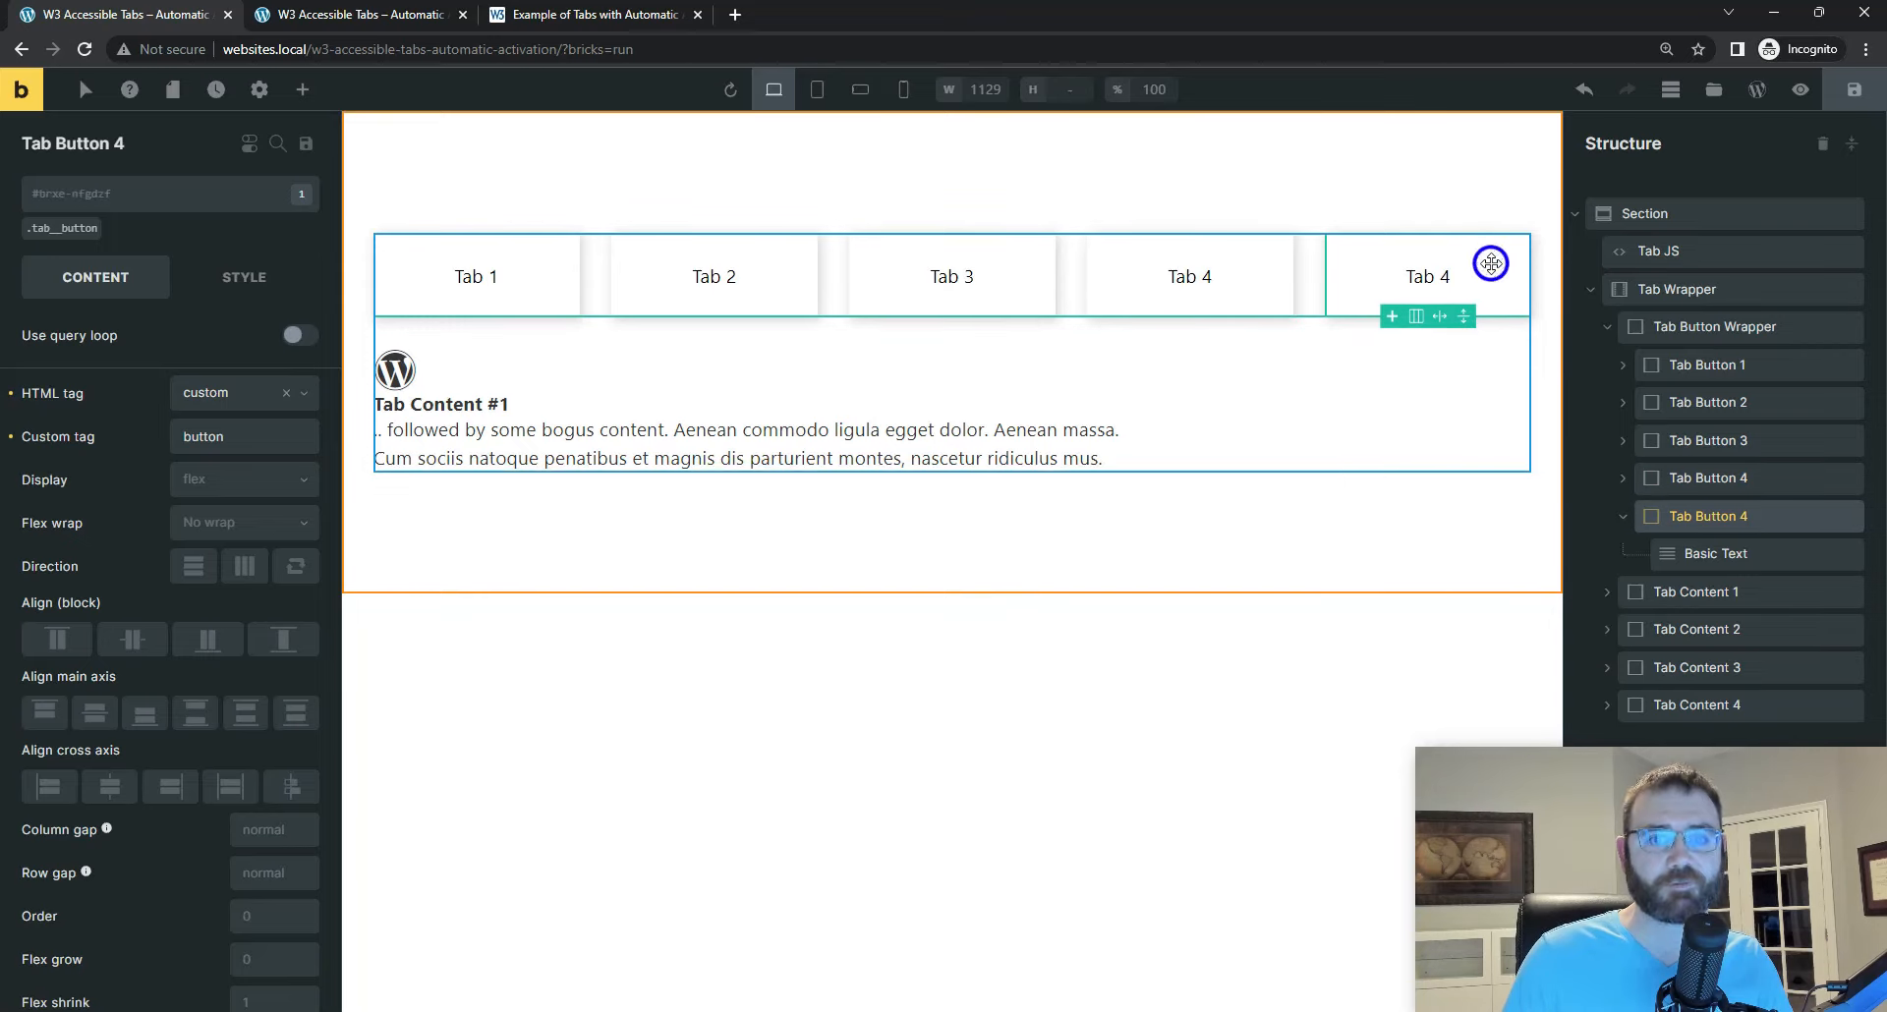
click(1248, 269)
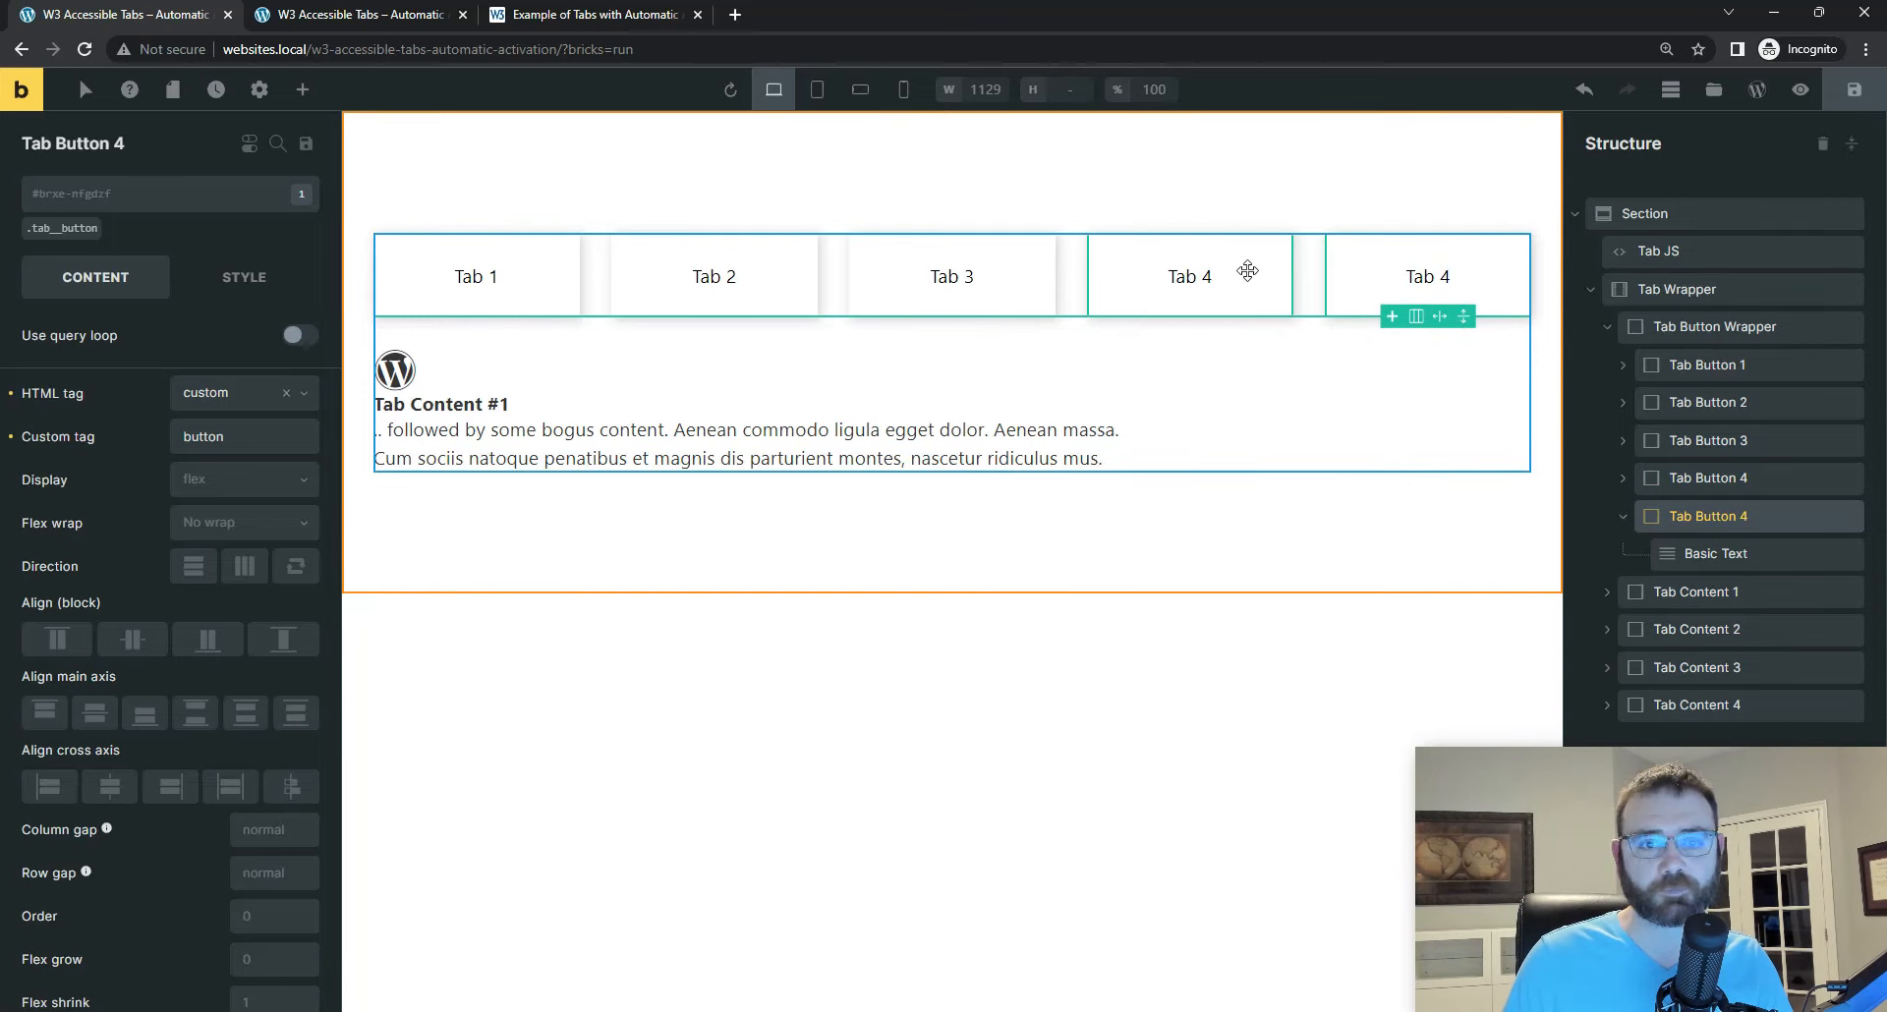
click(1485, 269)
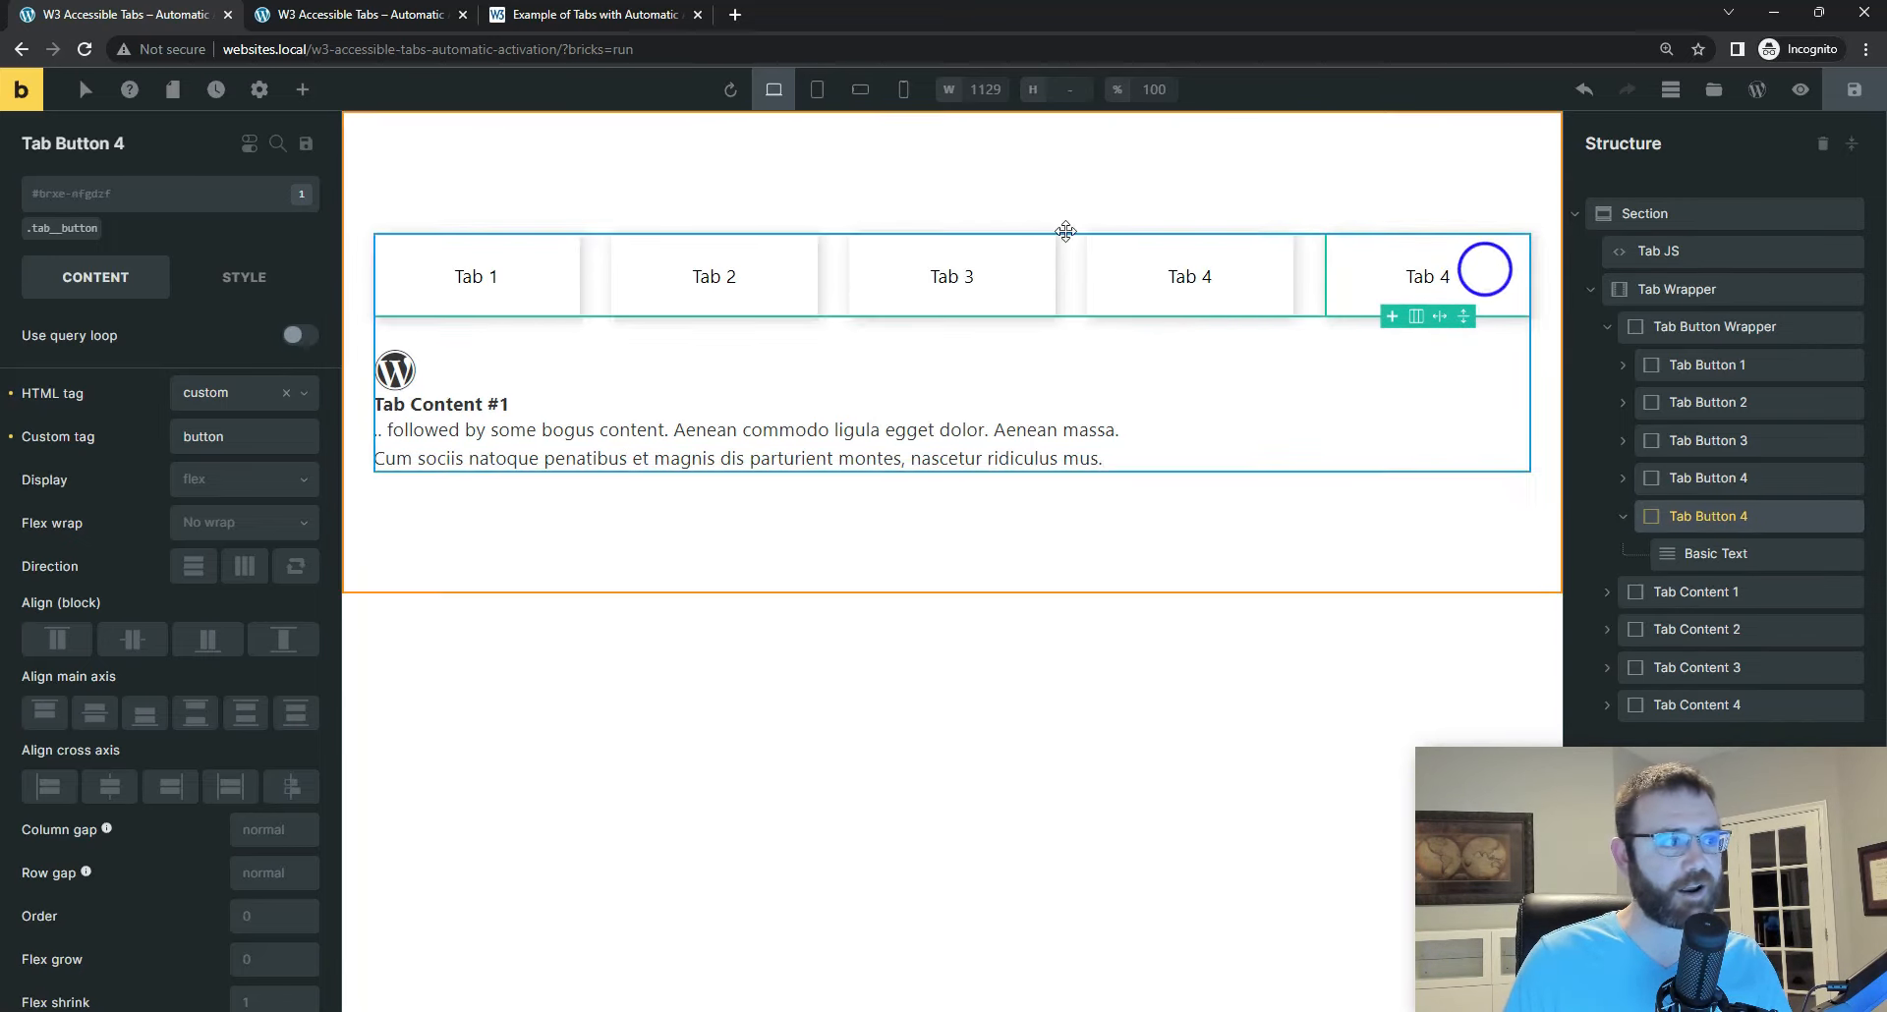
click(64, 200)
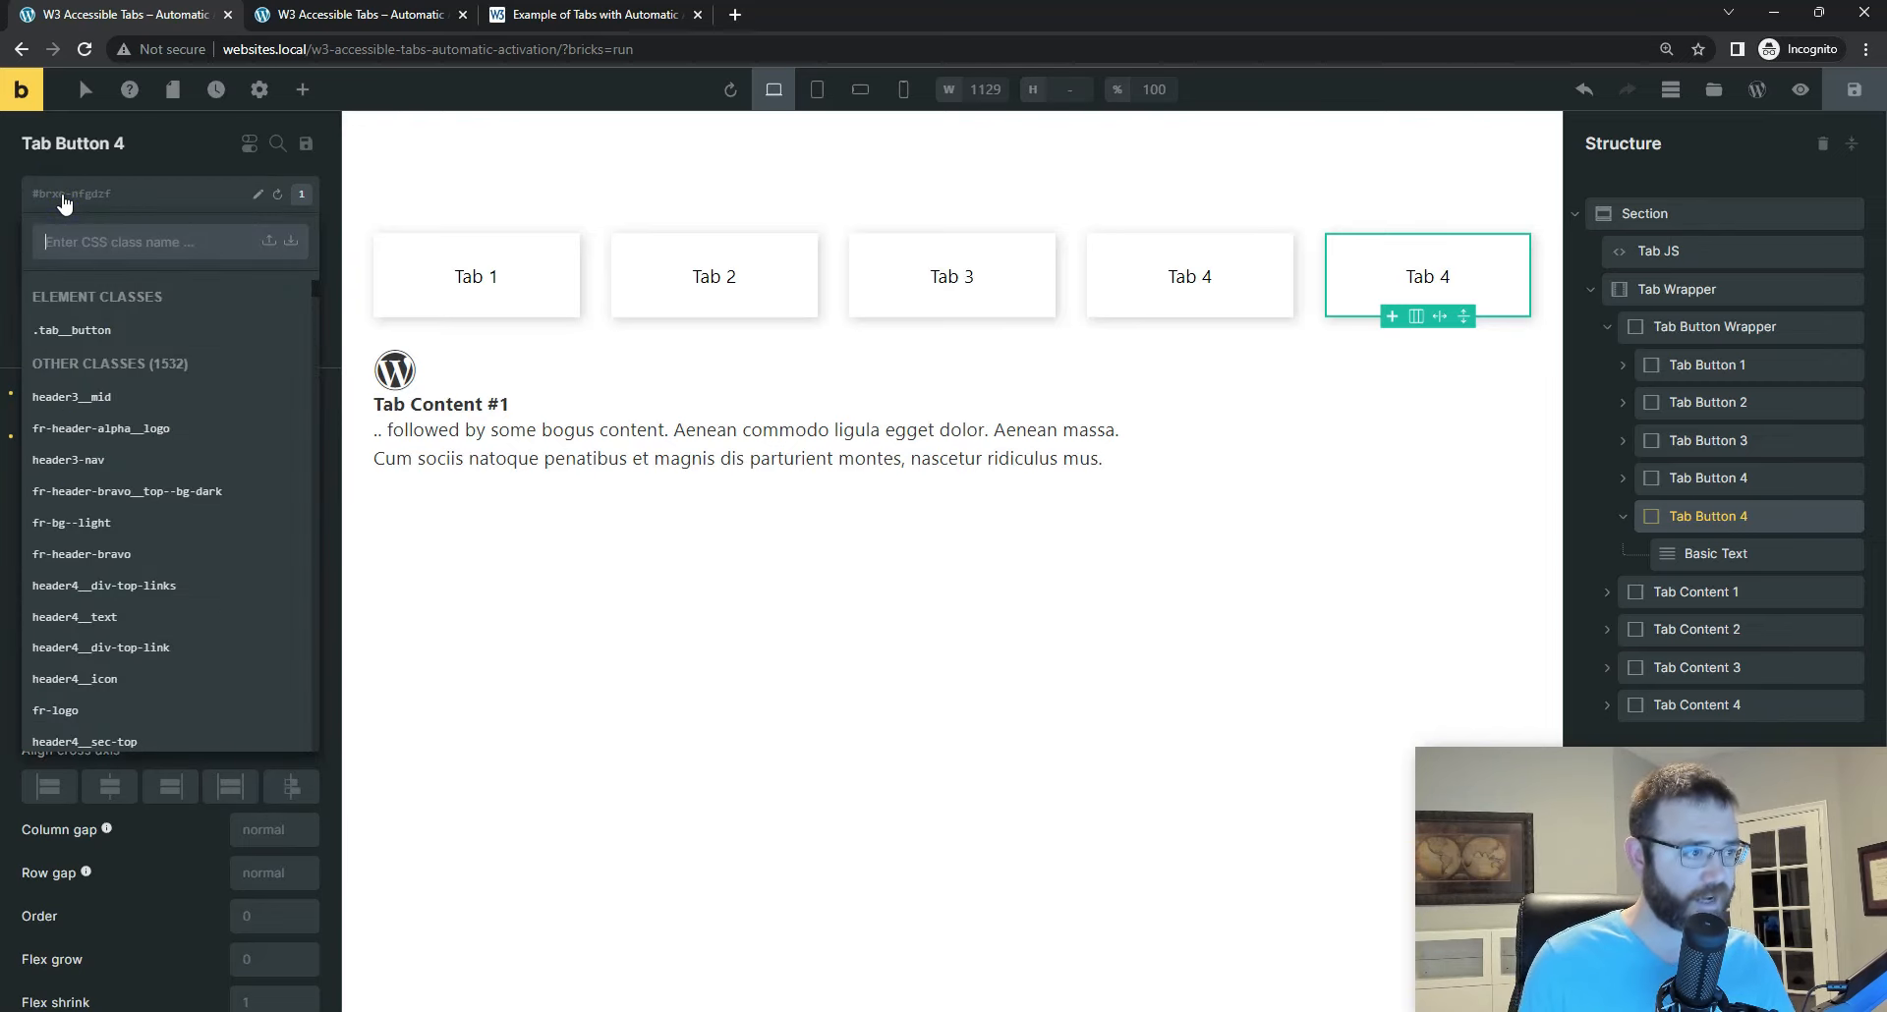
click(255, 195)
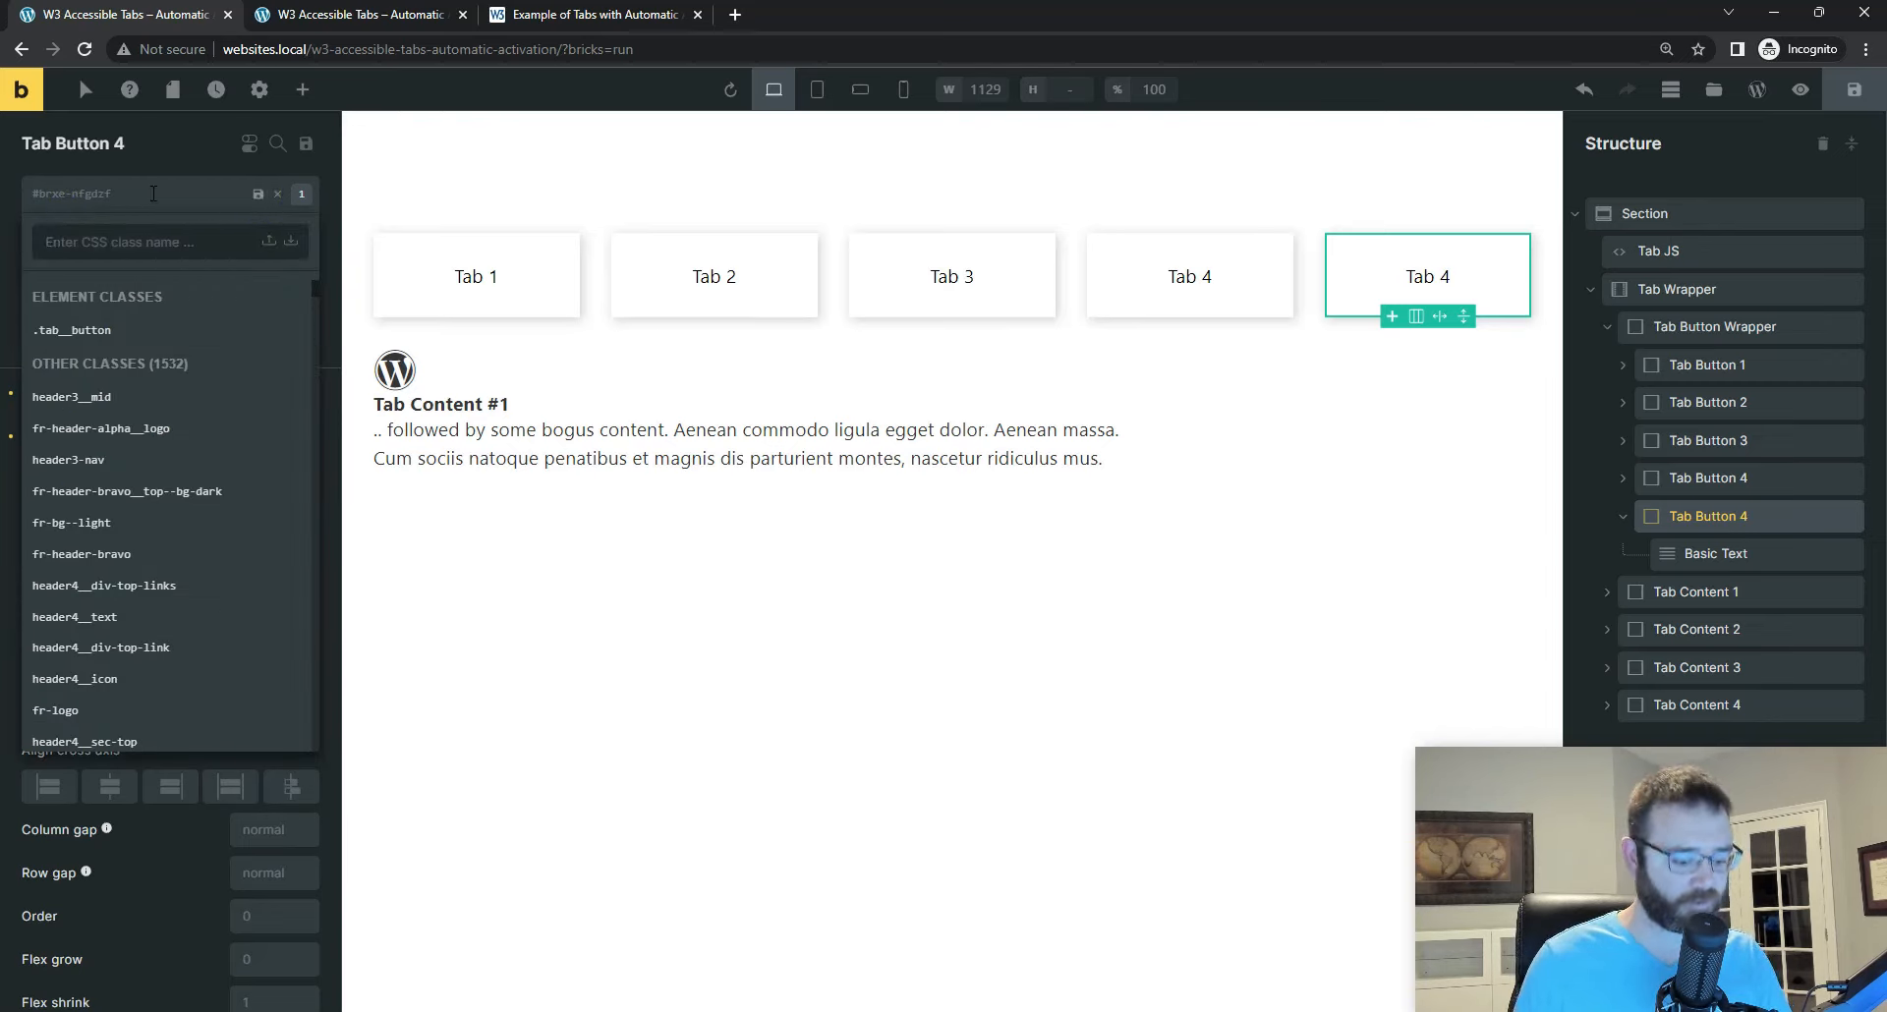
text(tab)
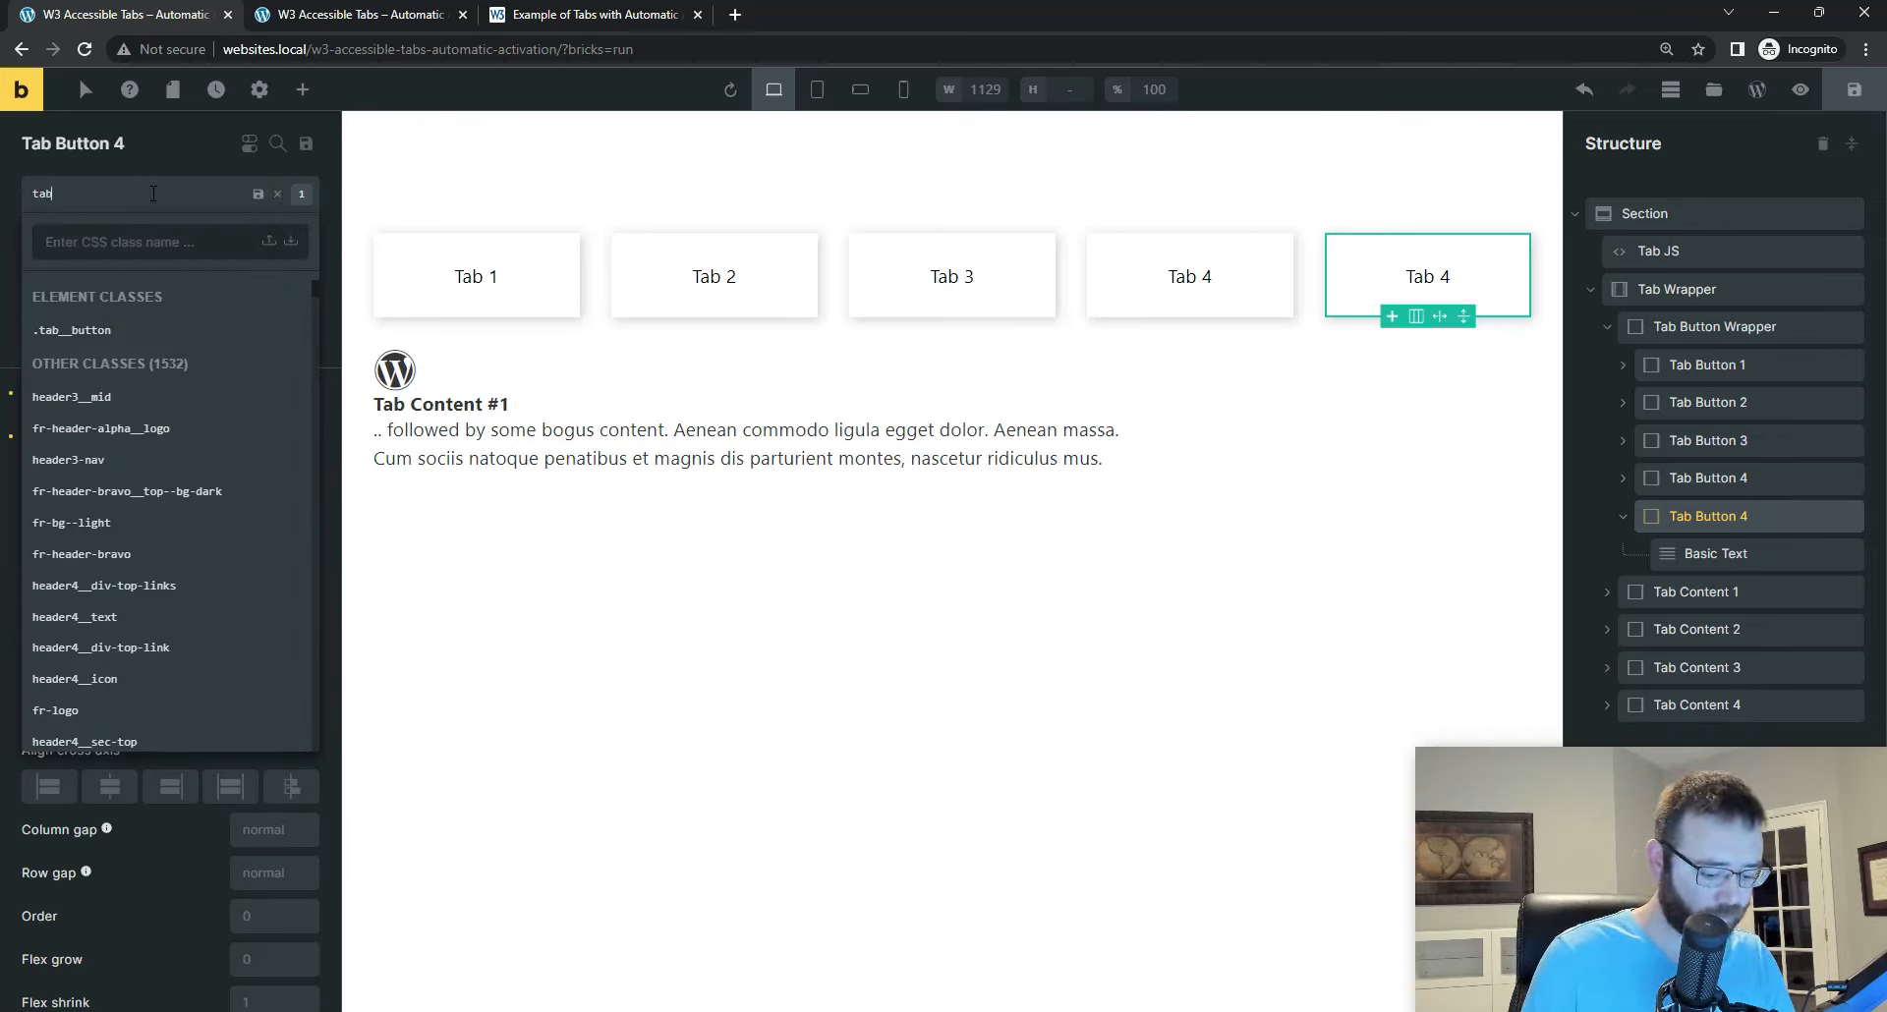
text(-5)
key(Return)
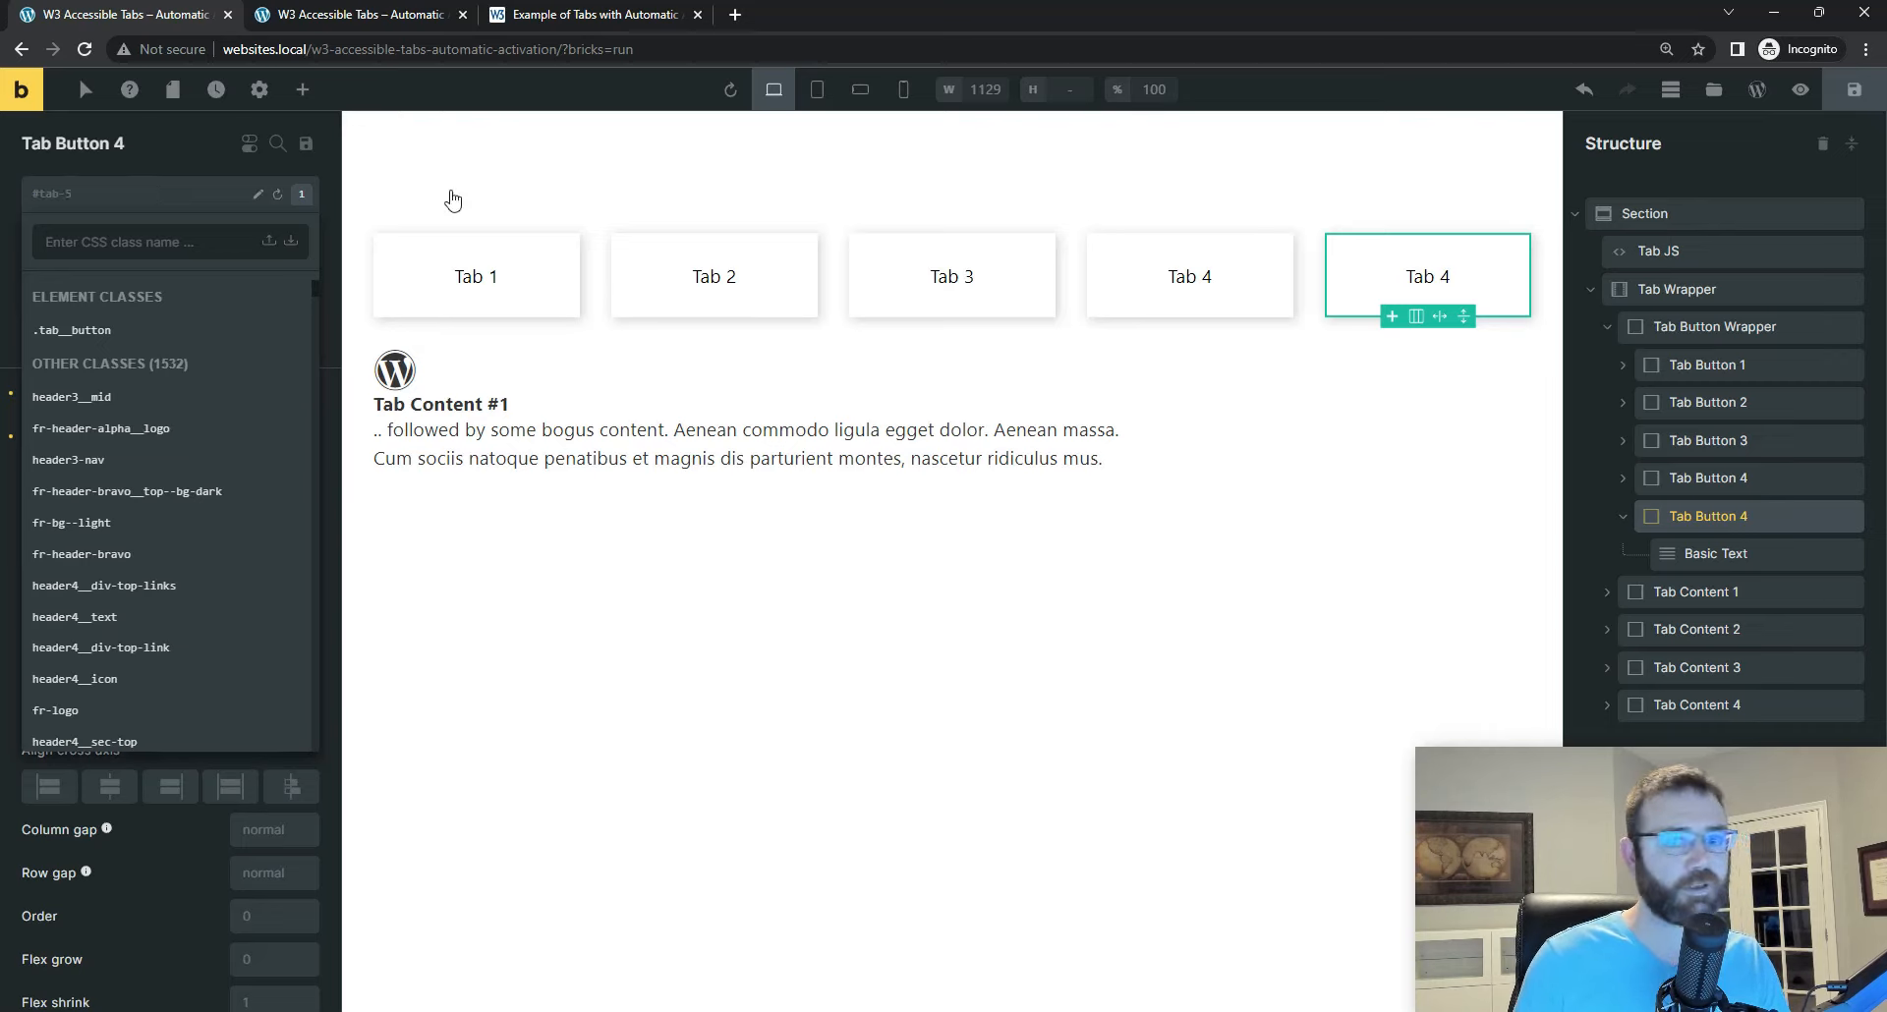
Step: Change the duplicated tab button's Basic Text to "Tab 5" and save the page
click(1715, 555)
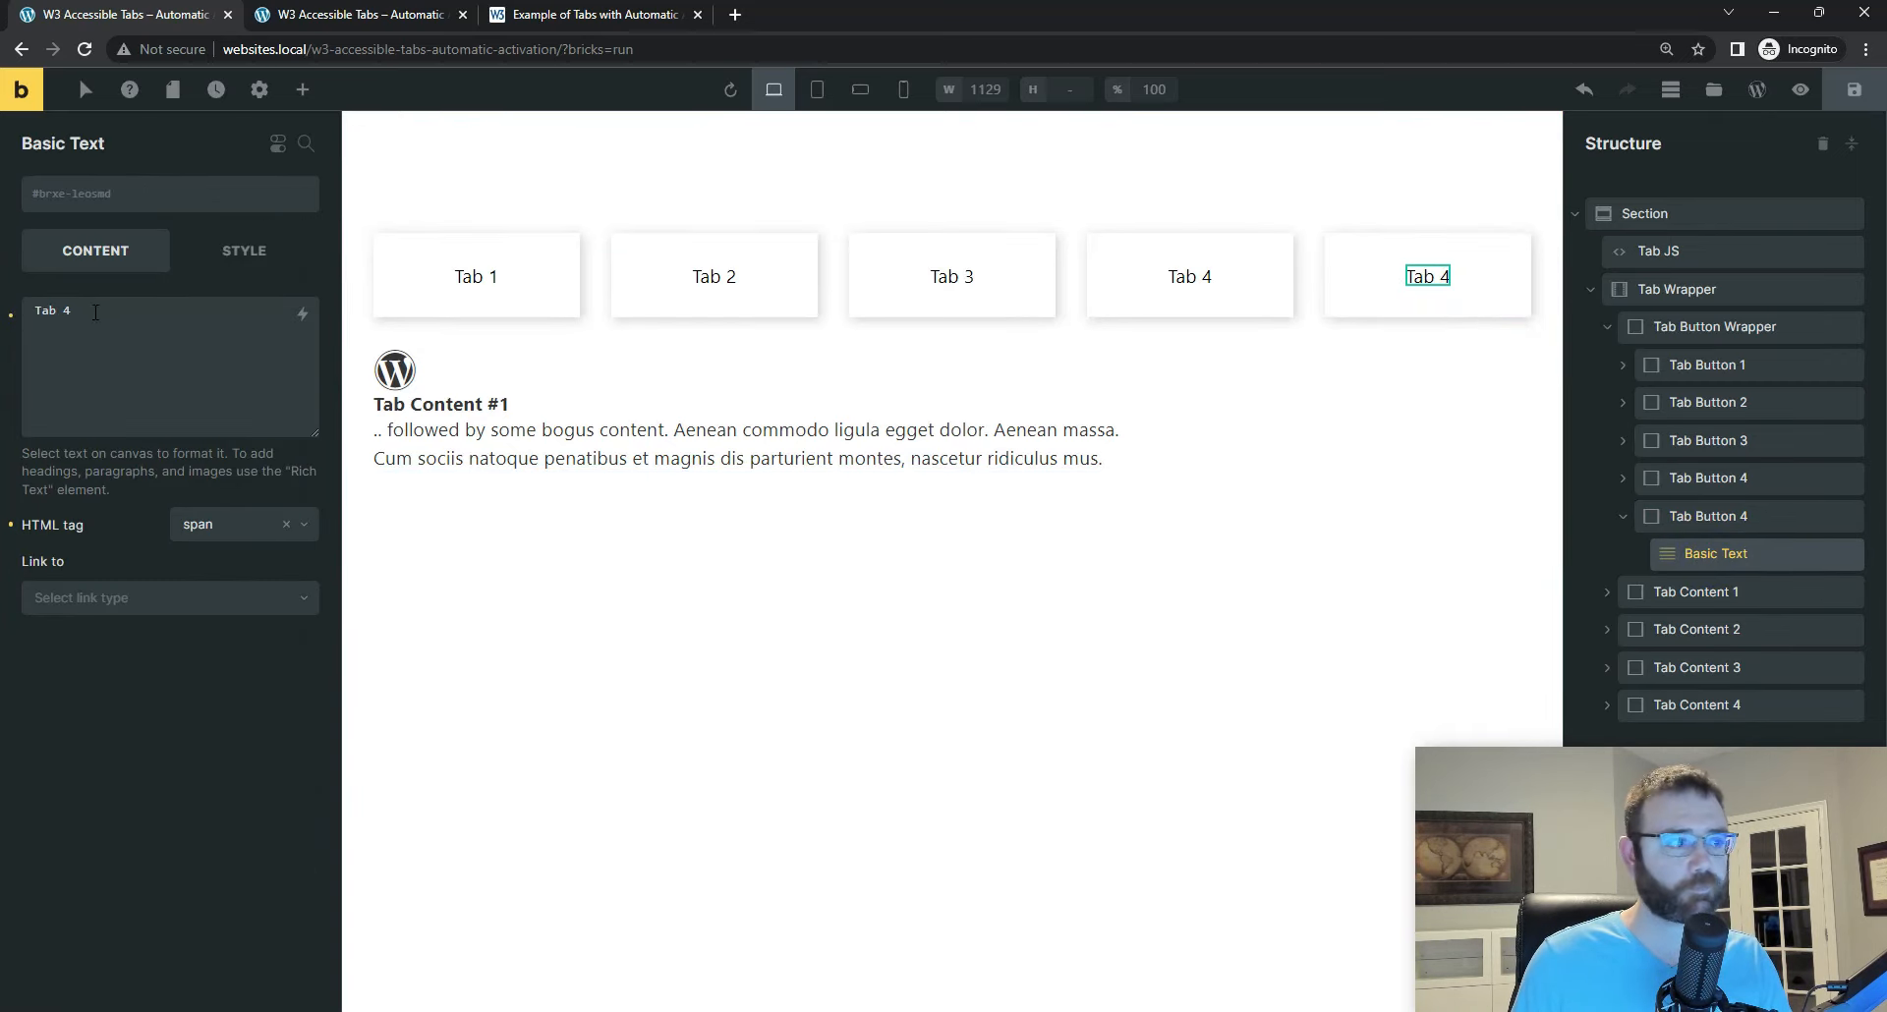
click(120, 309)
key(BackSpace)
text(5)
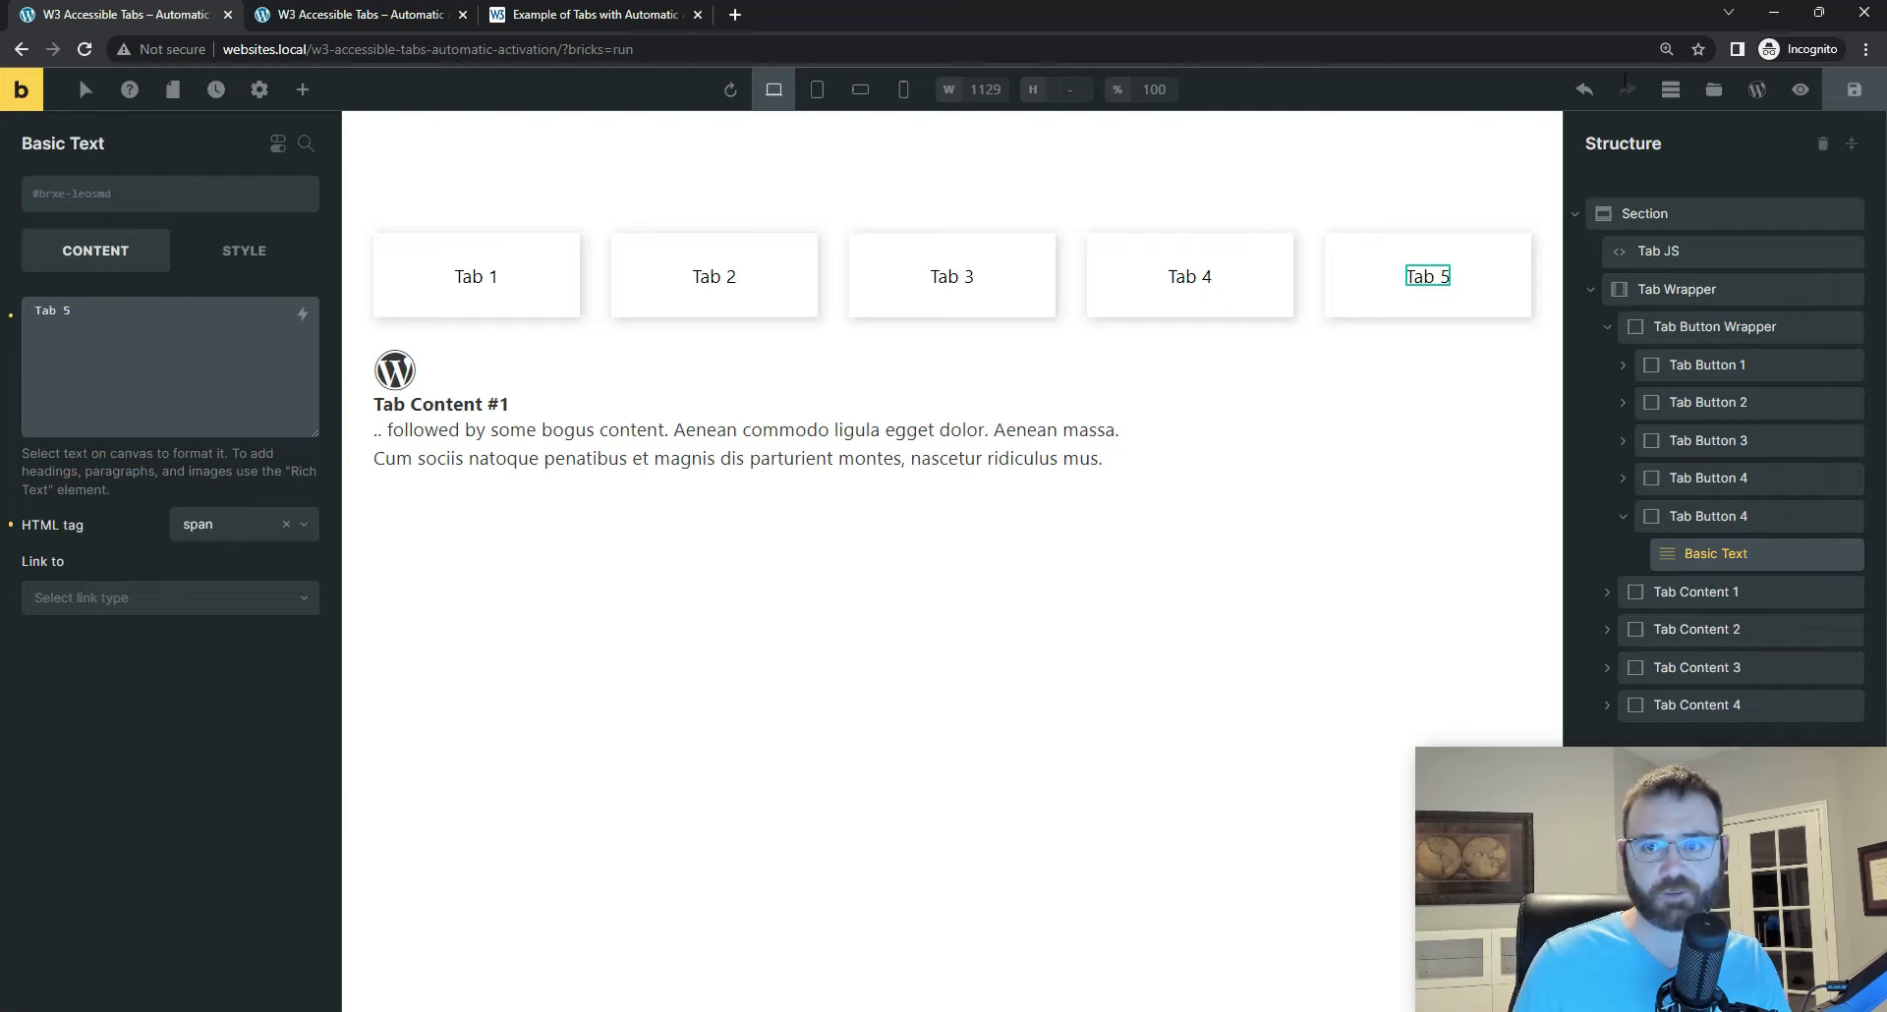
click(1853, 90)
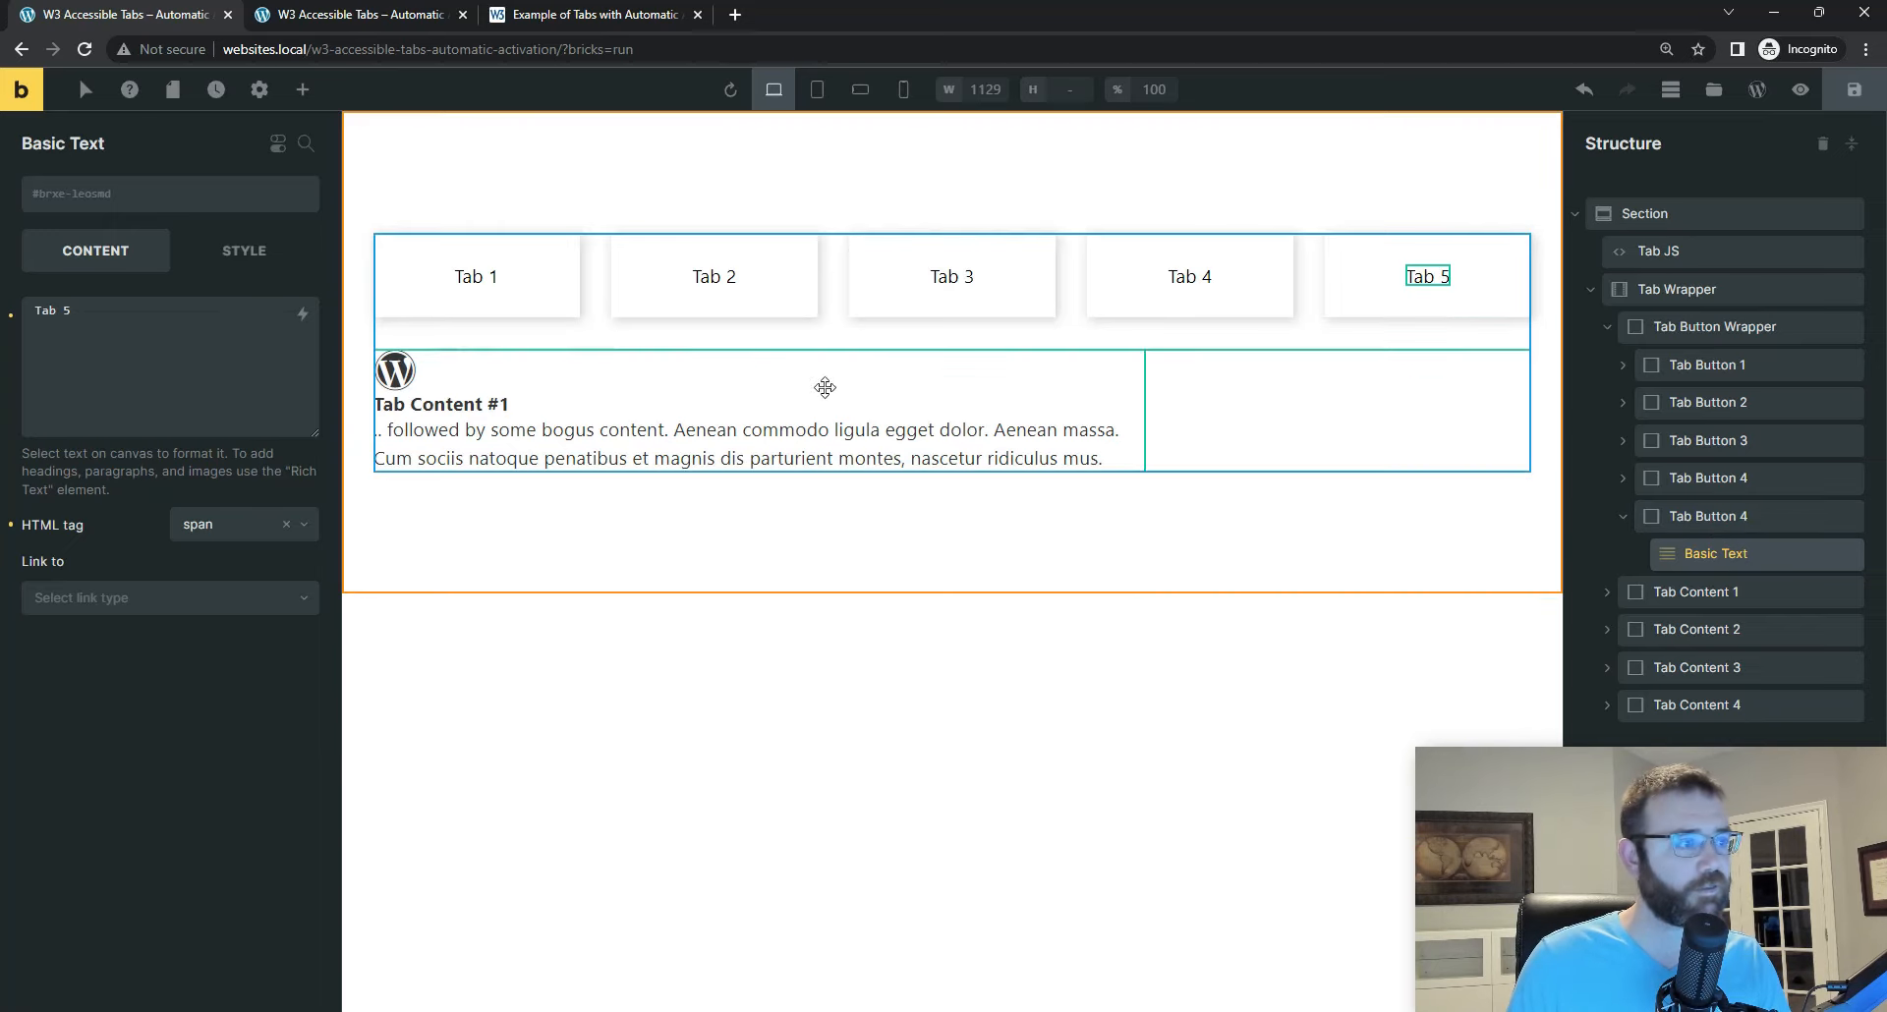
Step: Set the aria-controls attribute of the duplicated fifth tab button to tabpanel-5
click(234, 252)
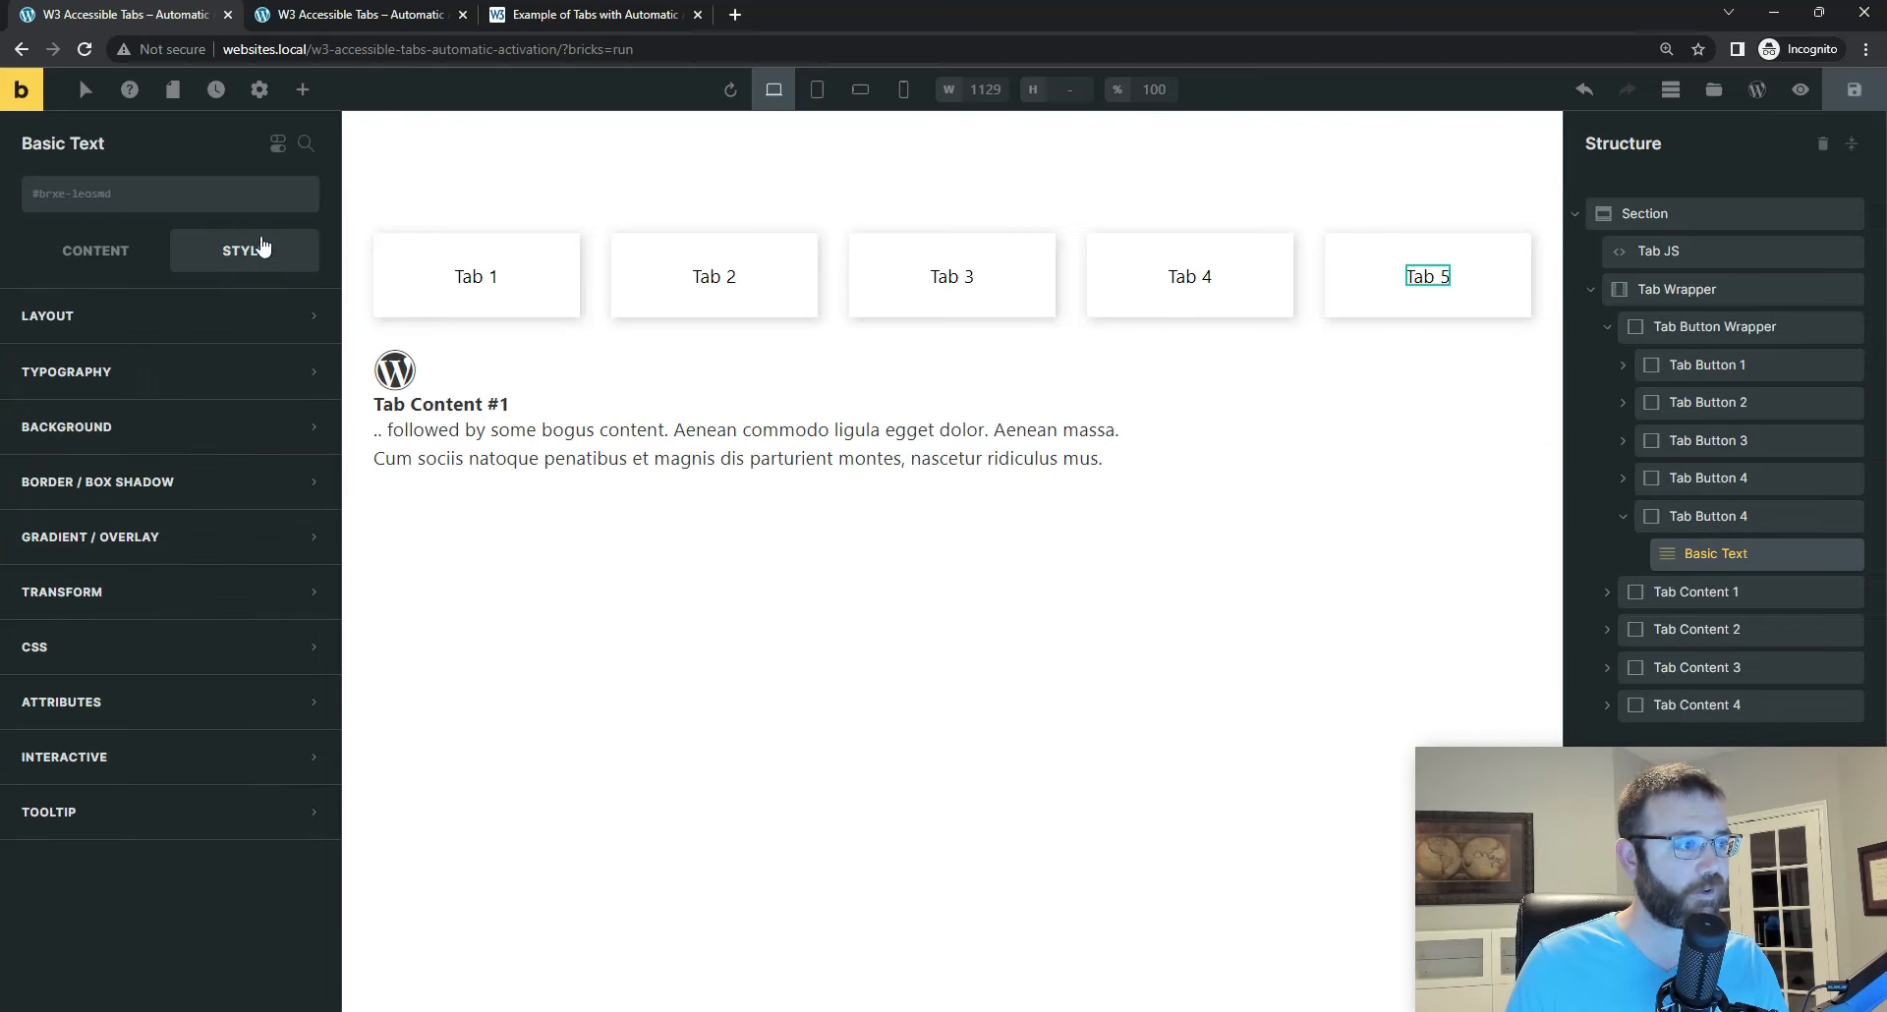
click(110, 716)
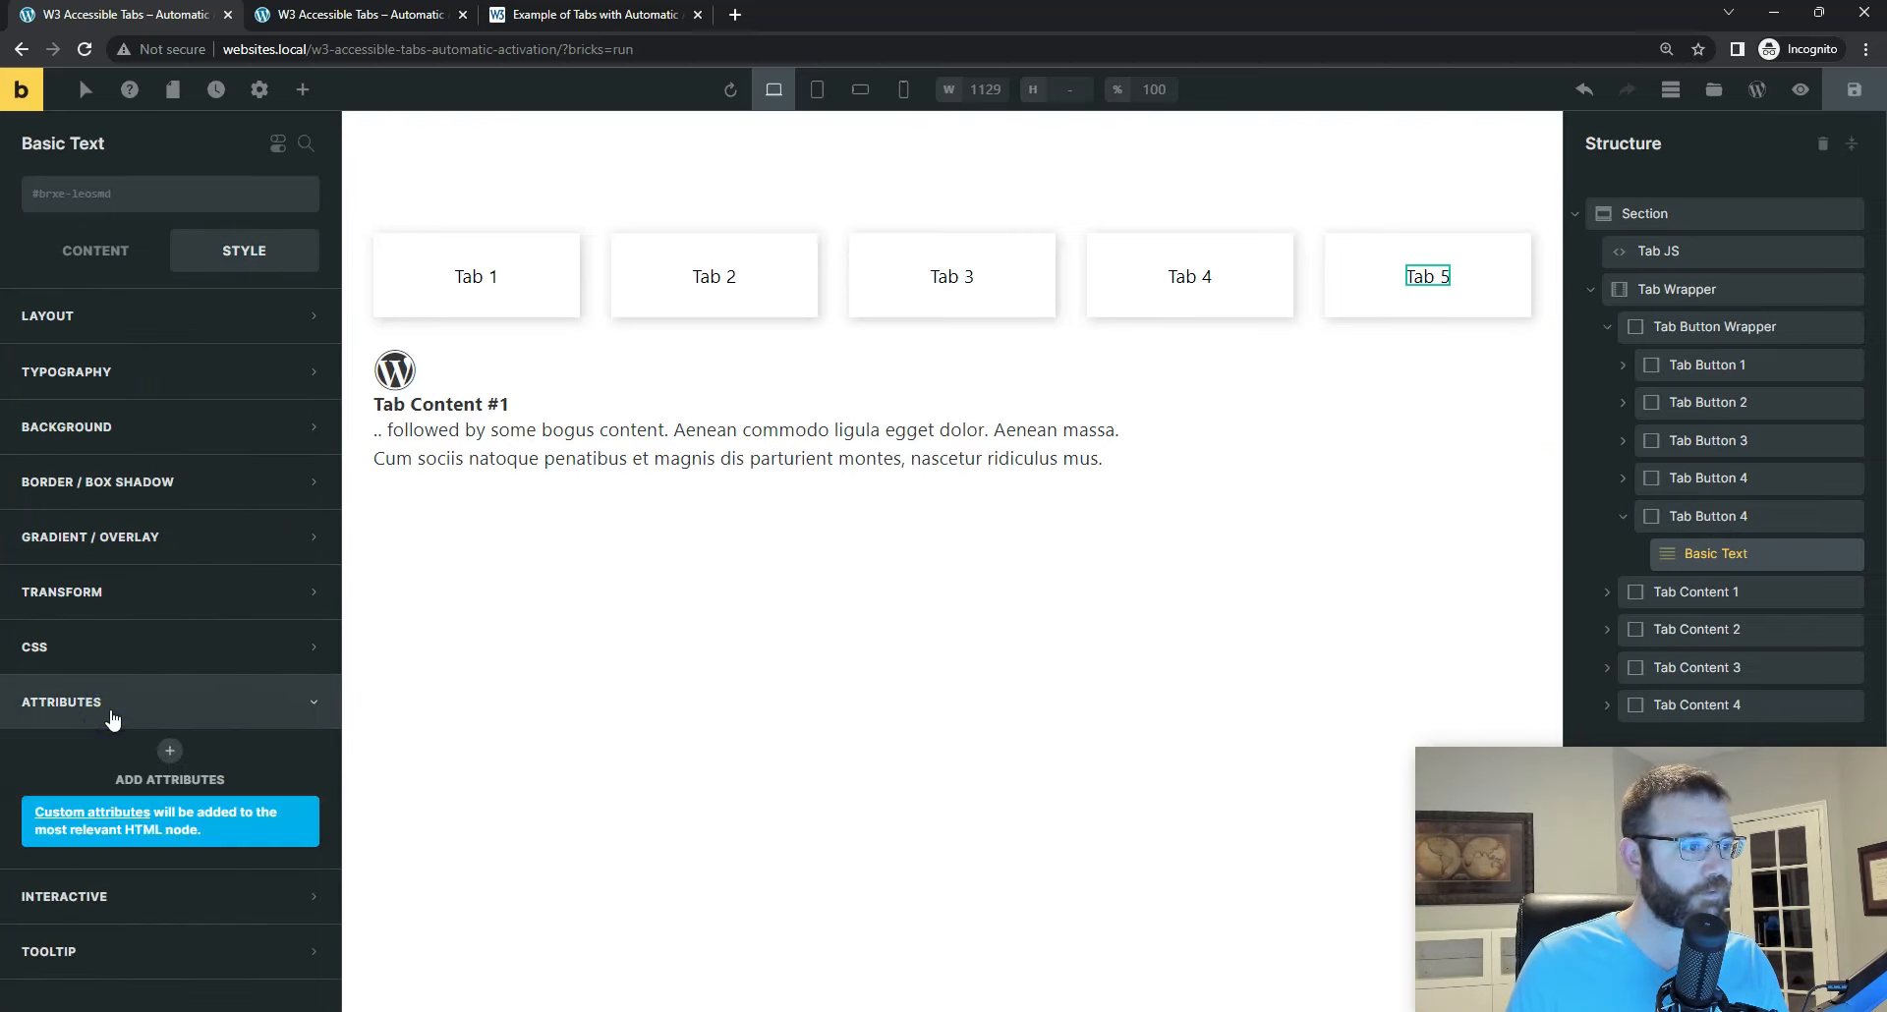
click(1686, 518)
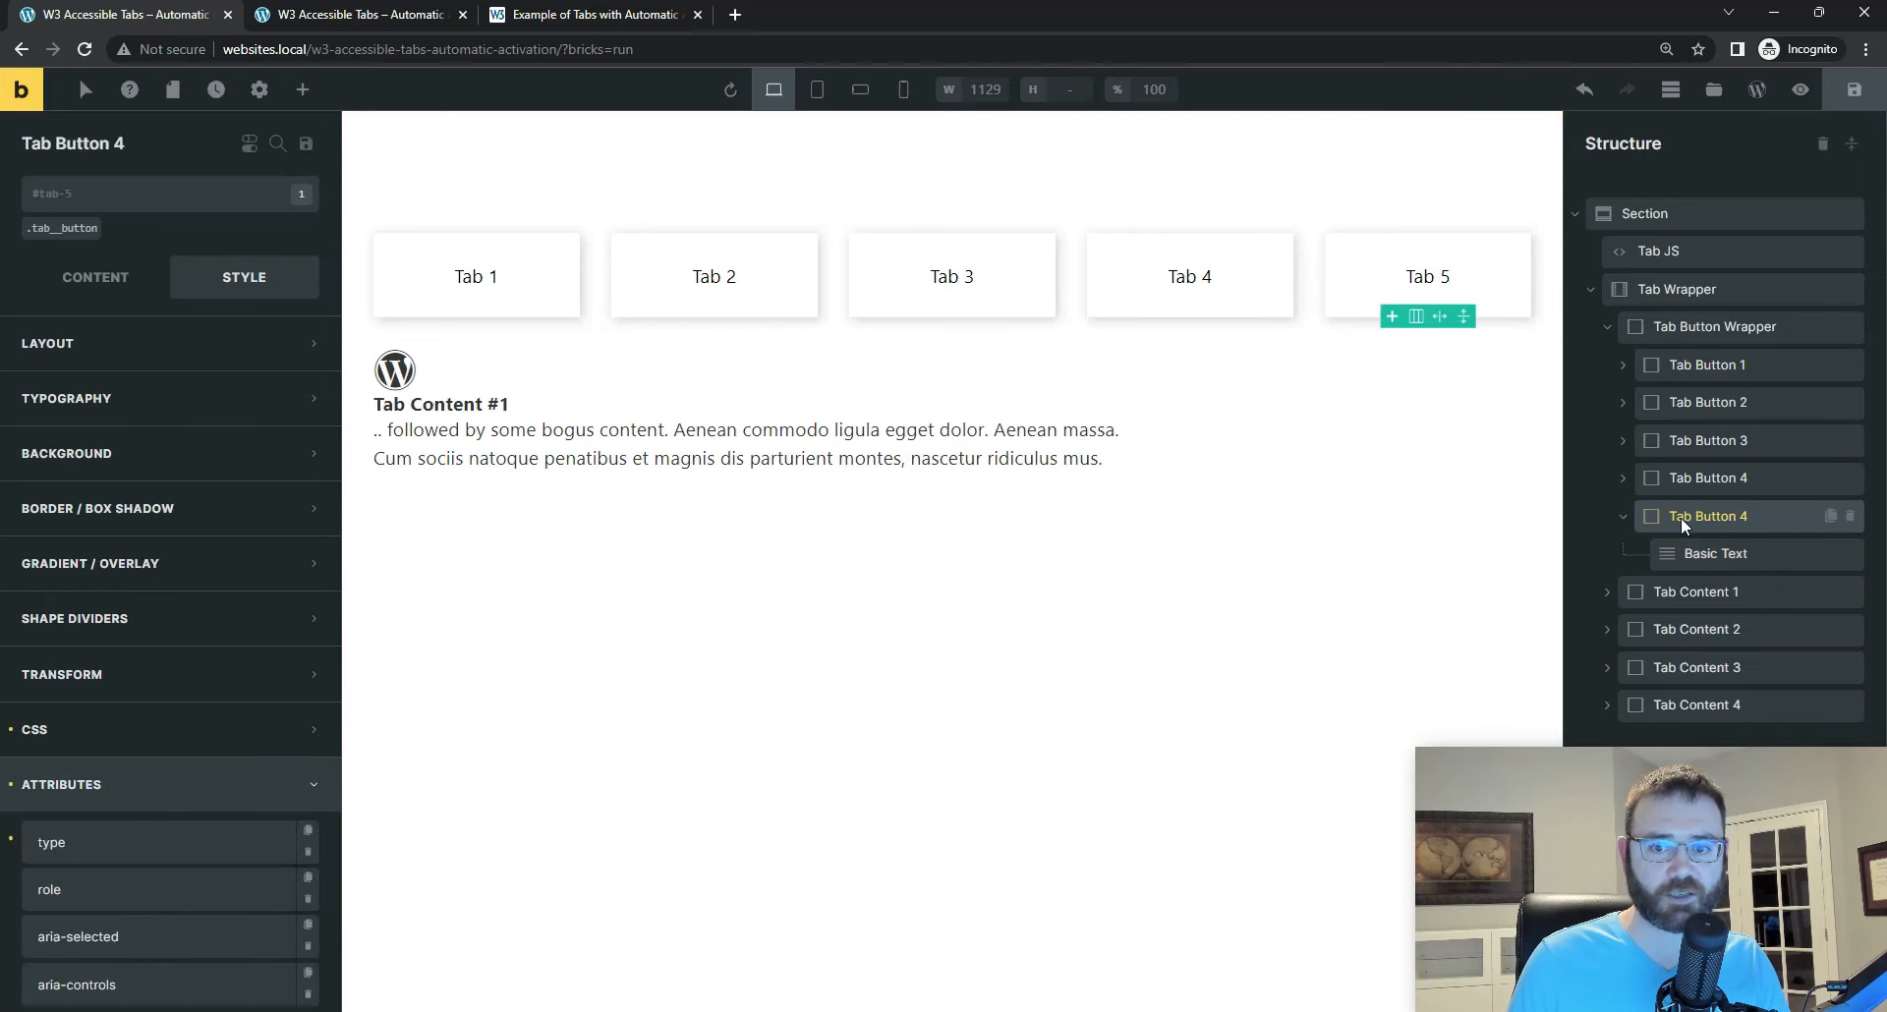
scroll(160, 455, down, 3)
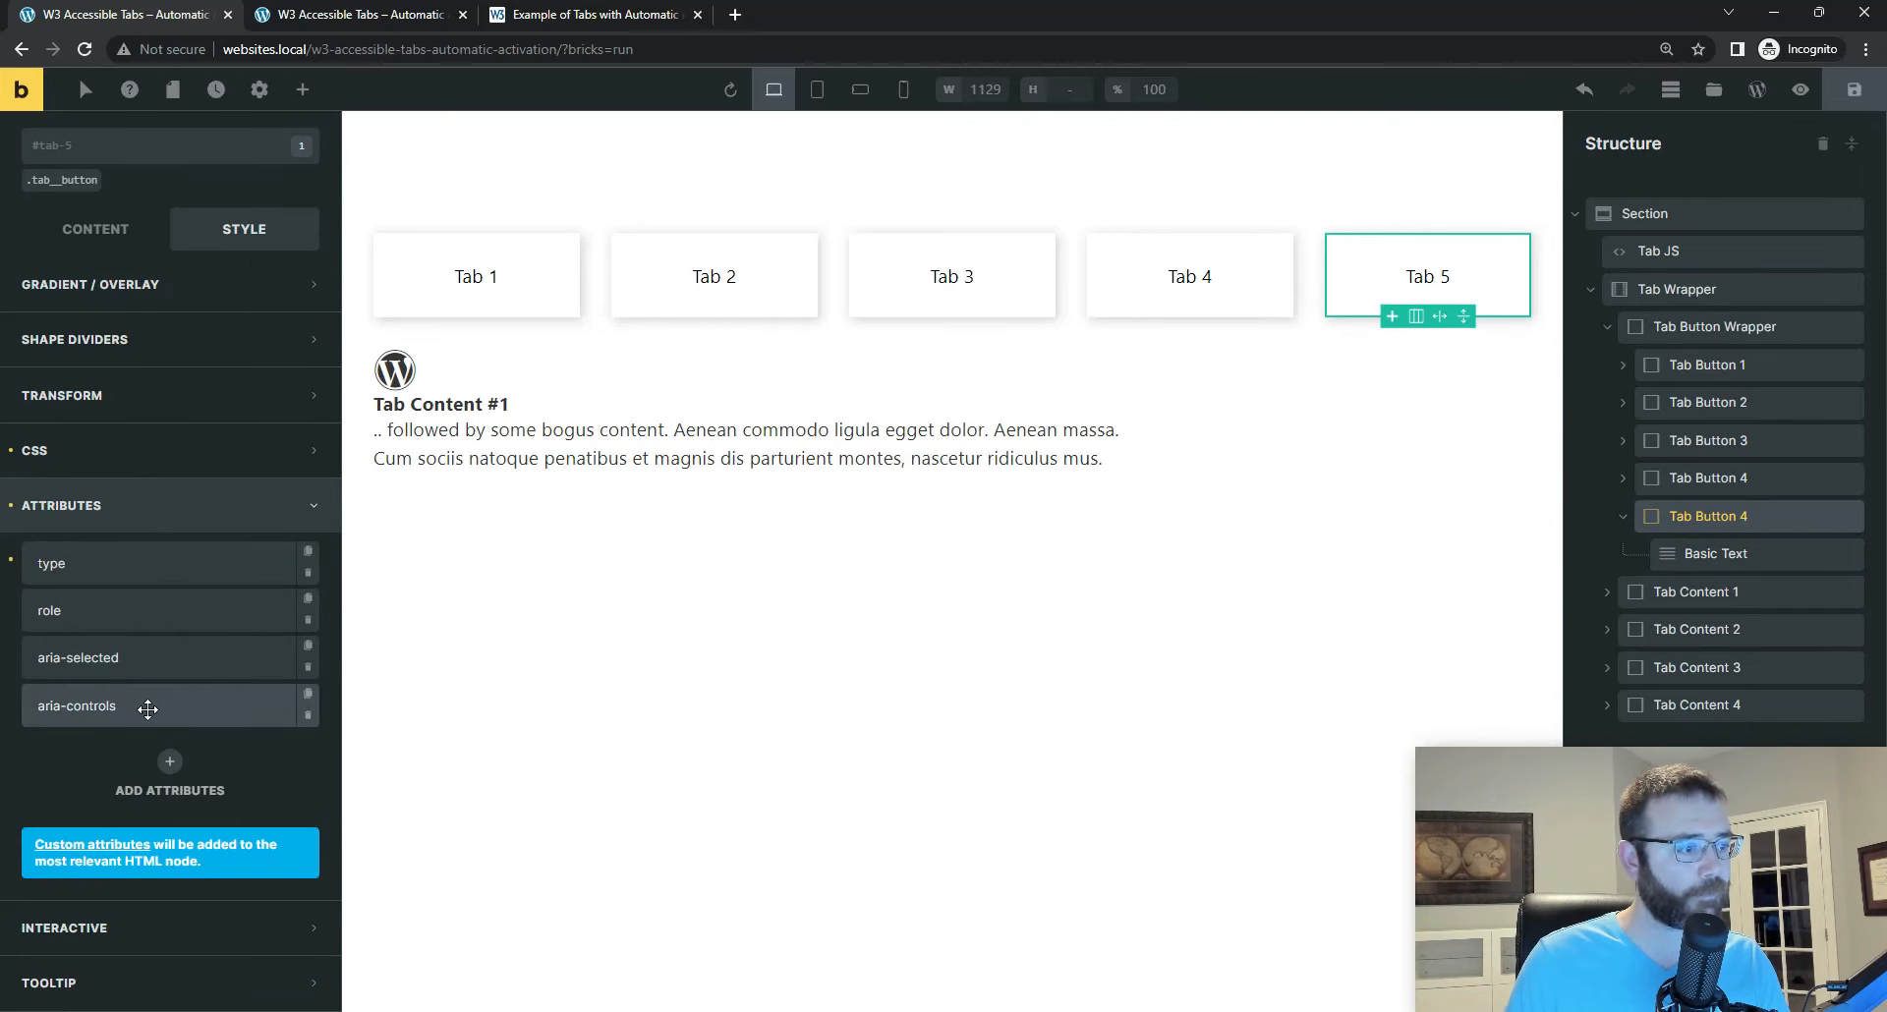
click(128, 709)
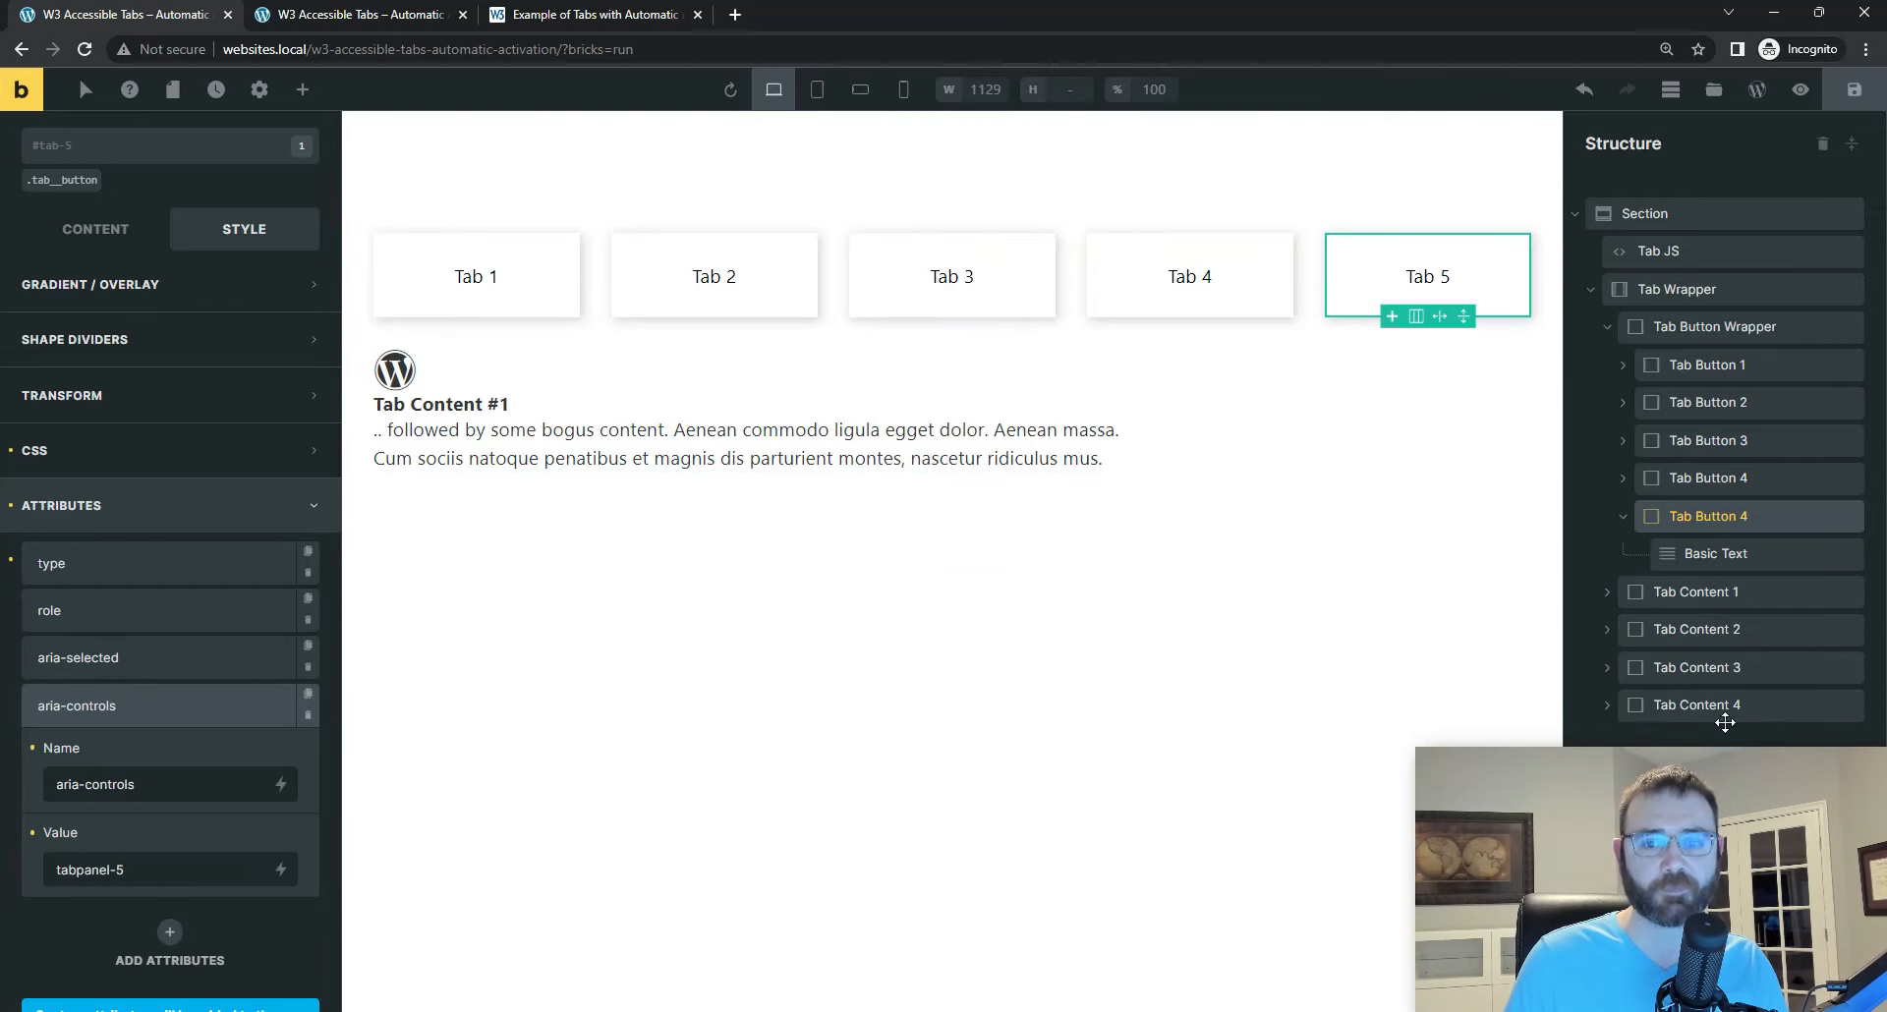
Step: Duplicate Tab Content 4 in the structure tree and rename the copy Tab Content 5
click(1727, 710)
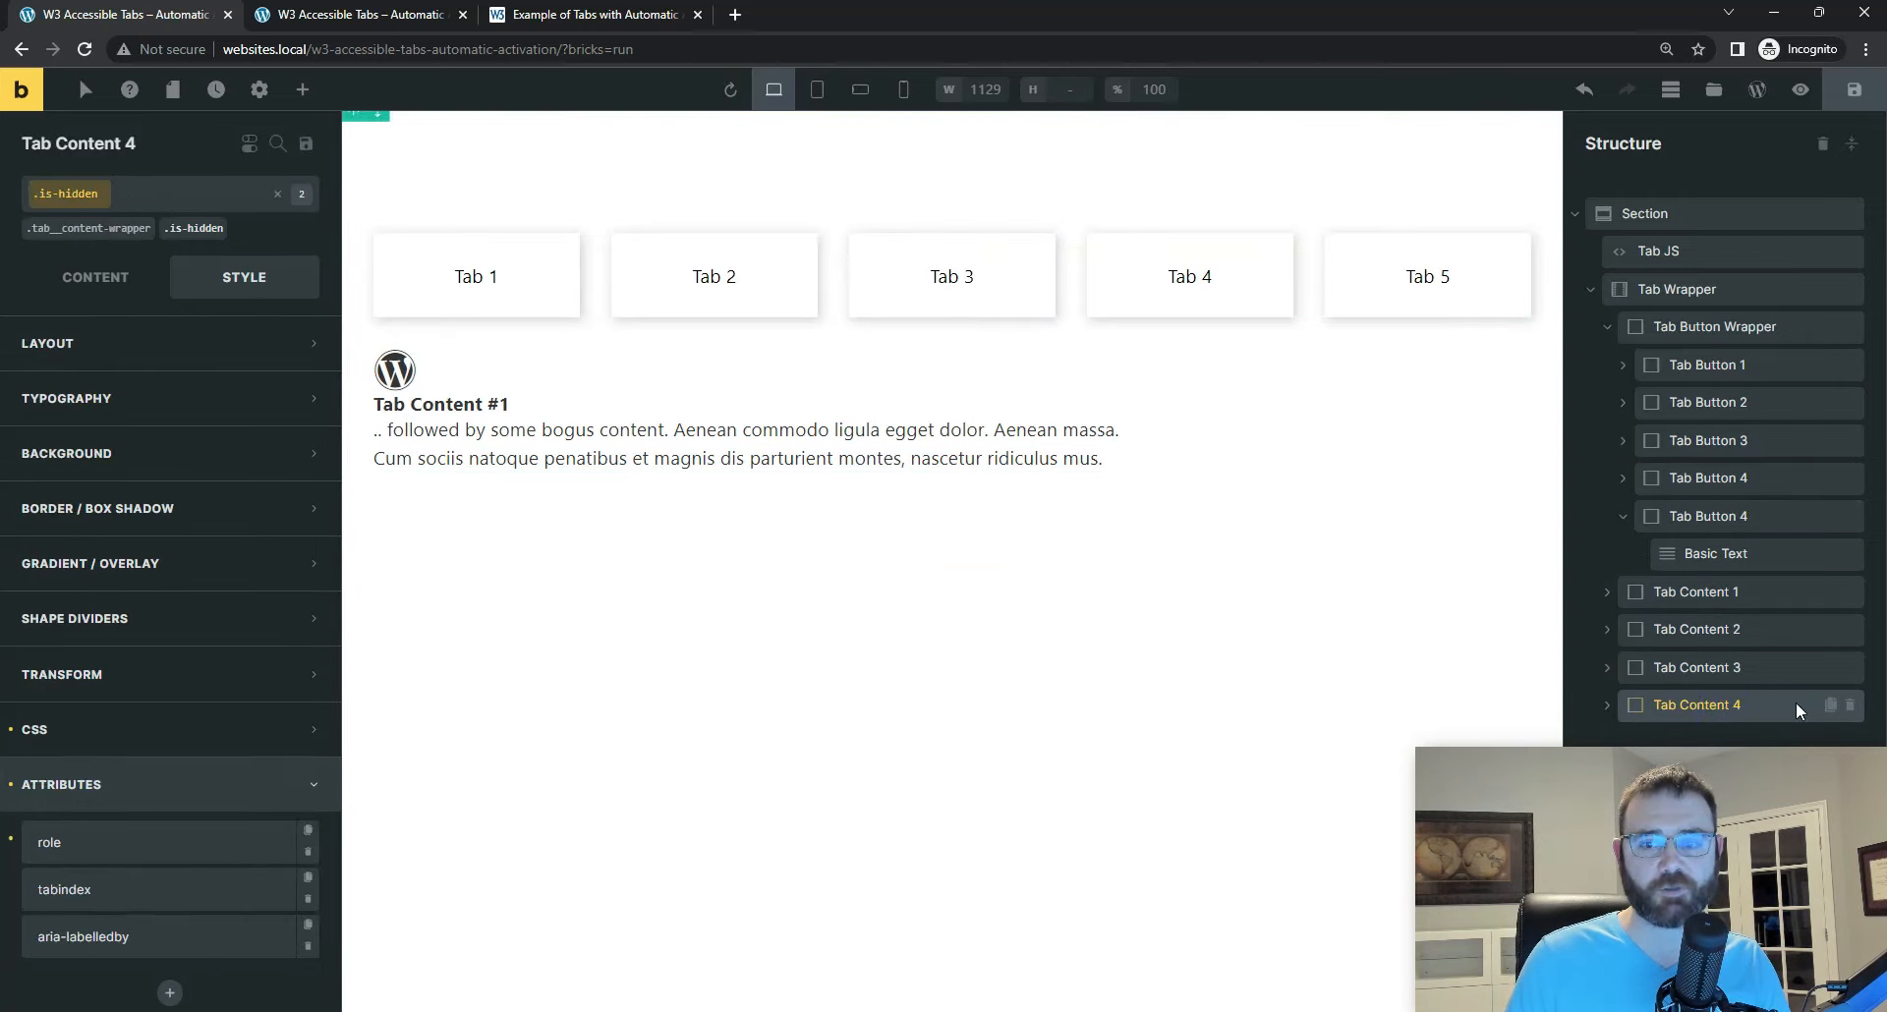
click(1831, 706)
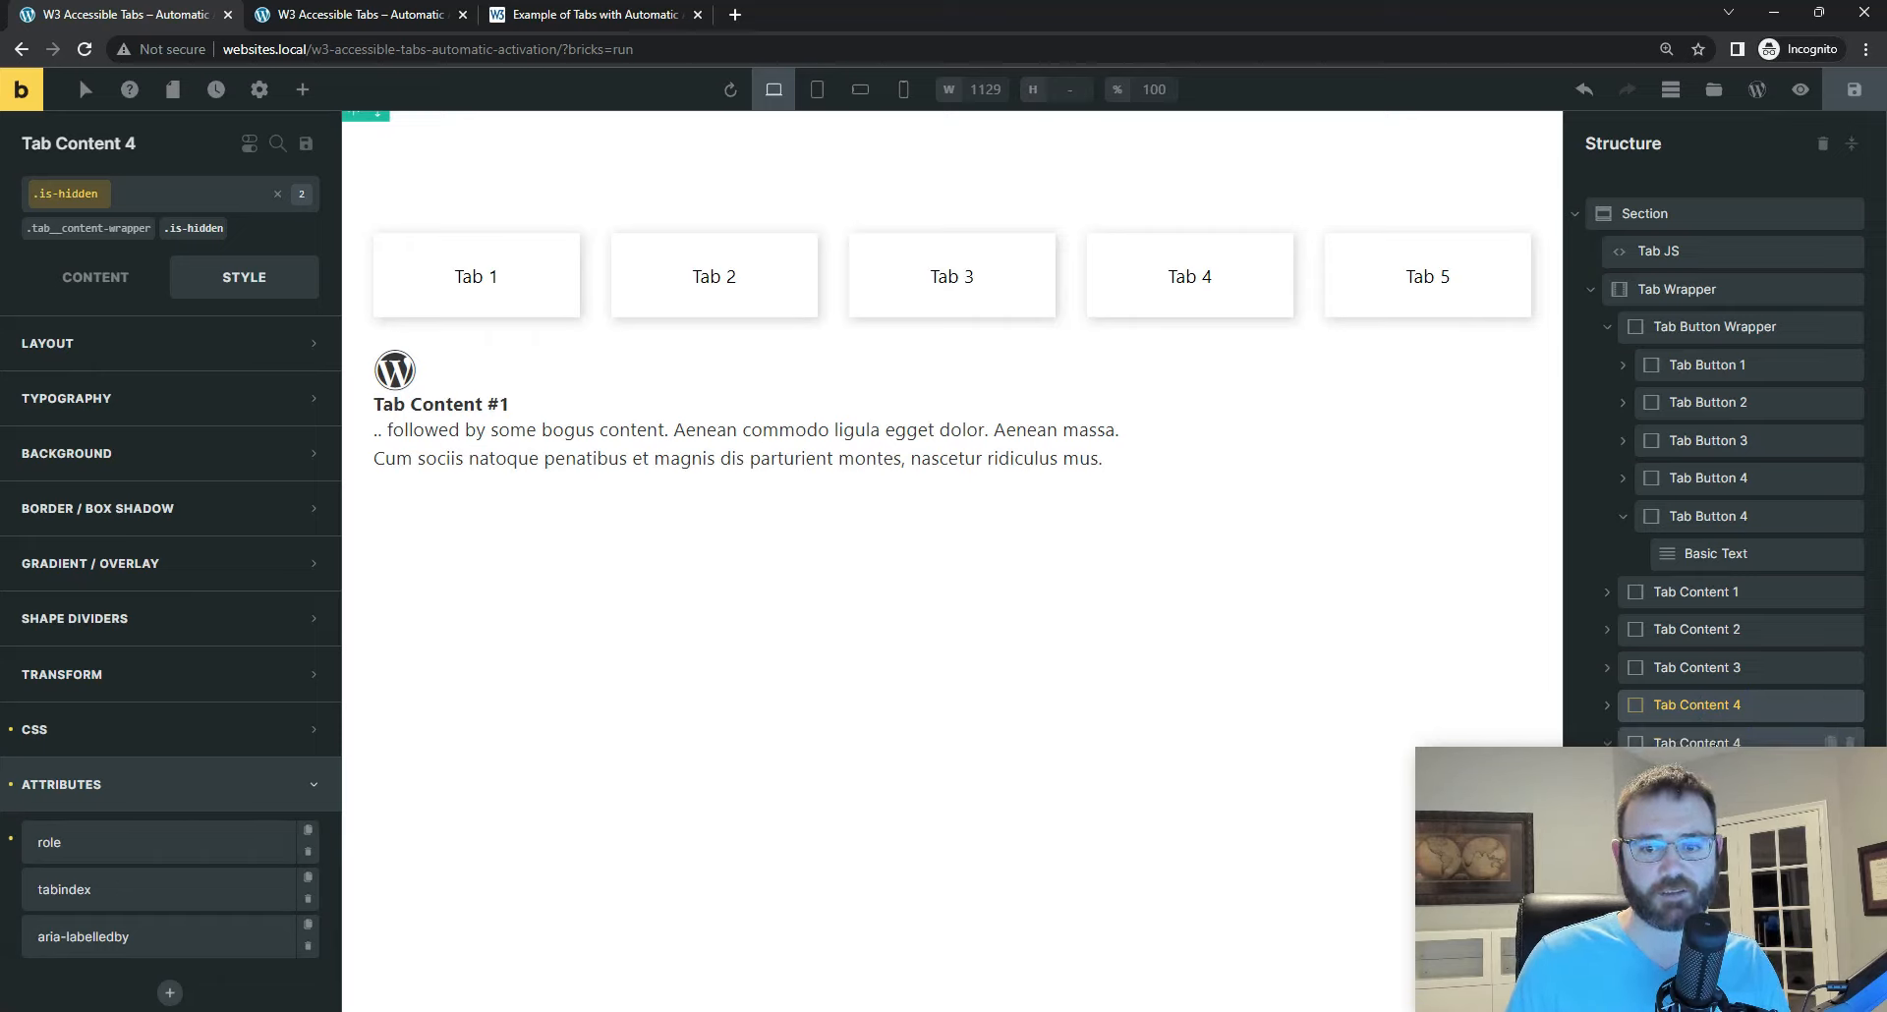
click(1719, 742)
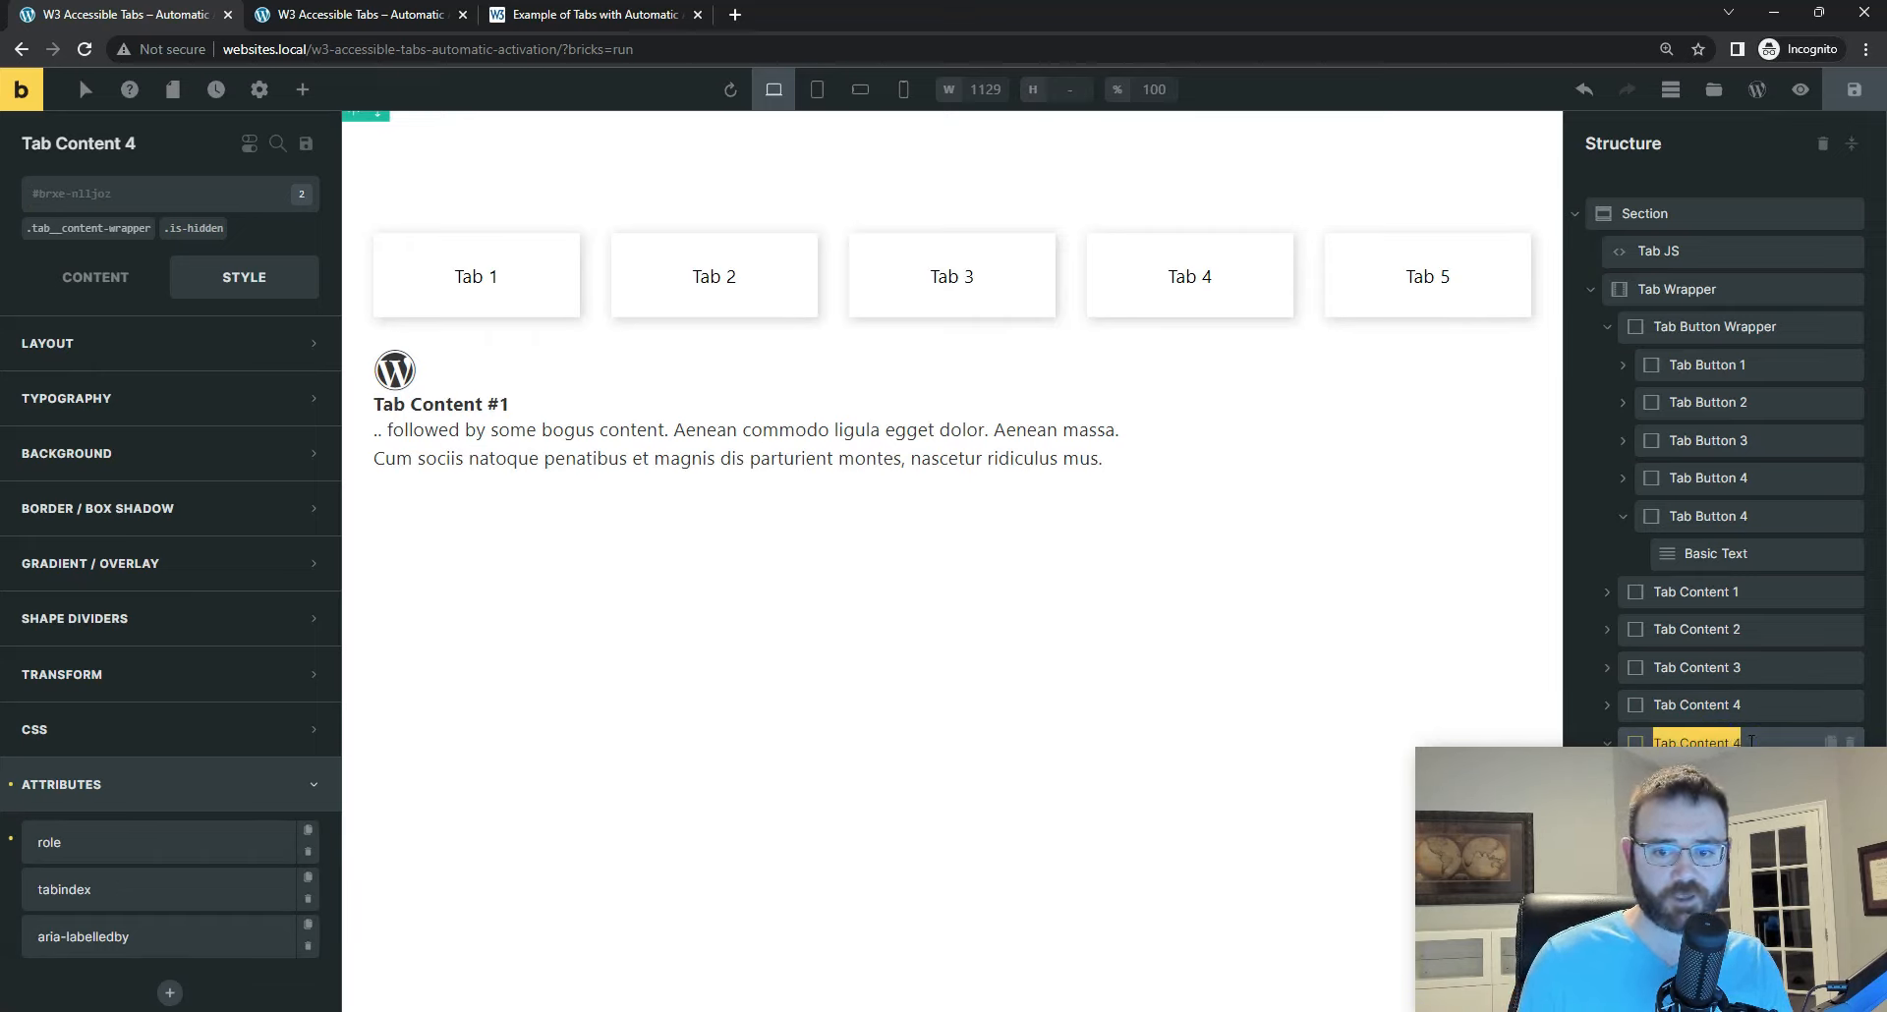
Step: Rename the duplicated Tab Button 4 in the structure tree as Tab Button 5
double_click(1758, 518)
key(End)
key(BackSpace)
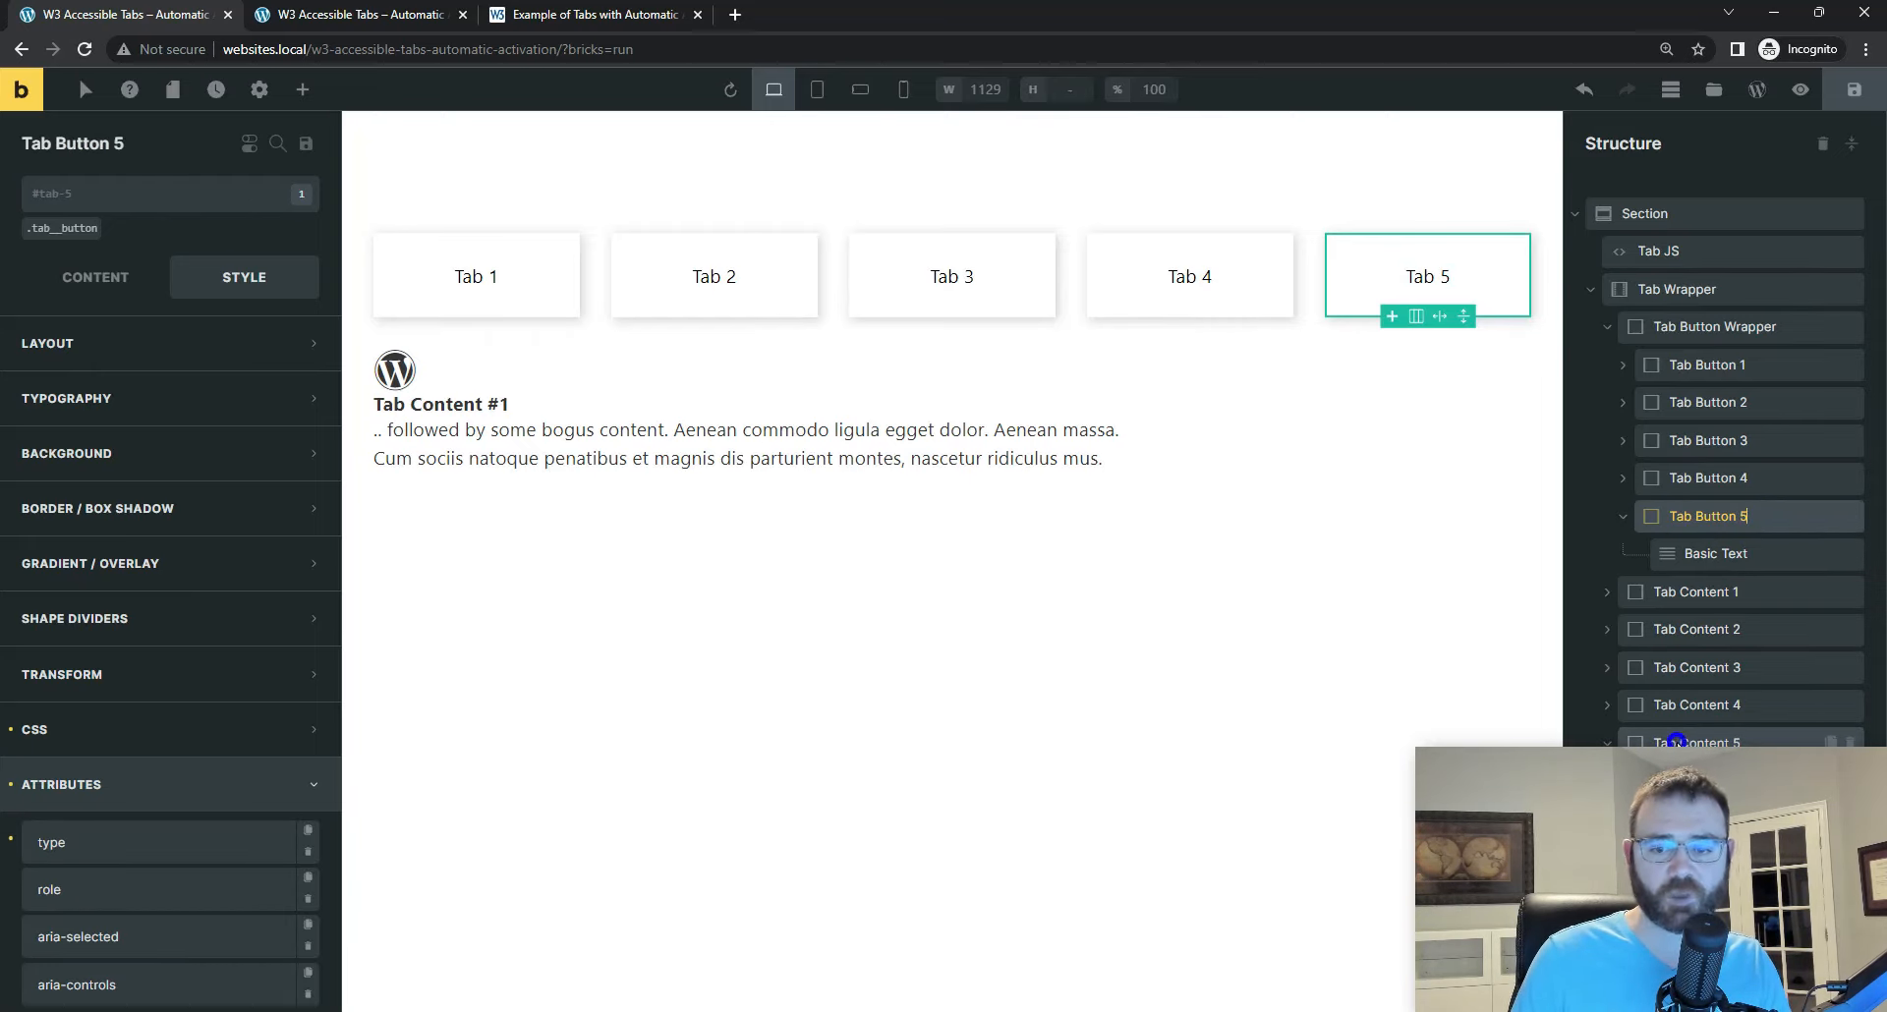
Step: Check the CSS ID format on Tab Content 4 and set the CSS ID of Tab Content 5 to tabpanel-5
click(1730, 741)
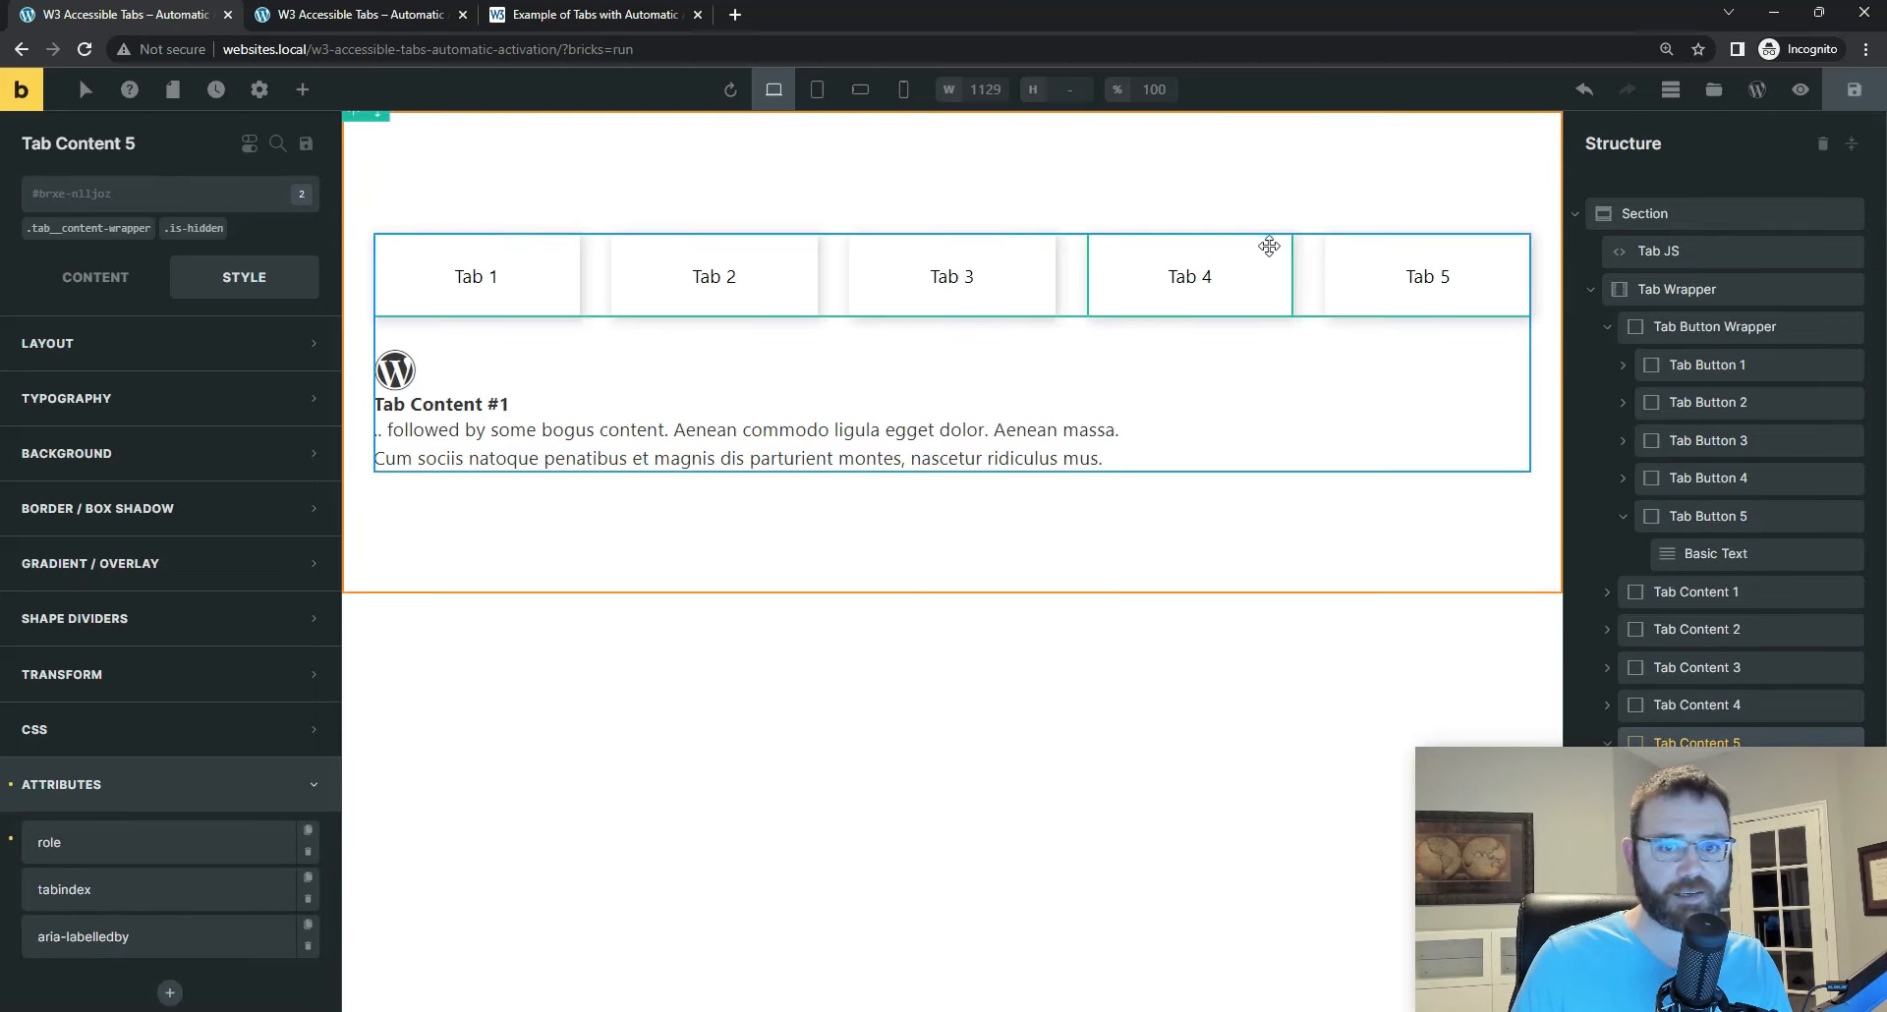
click(1712, 714)
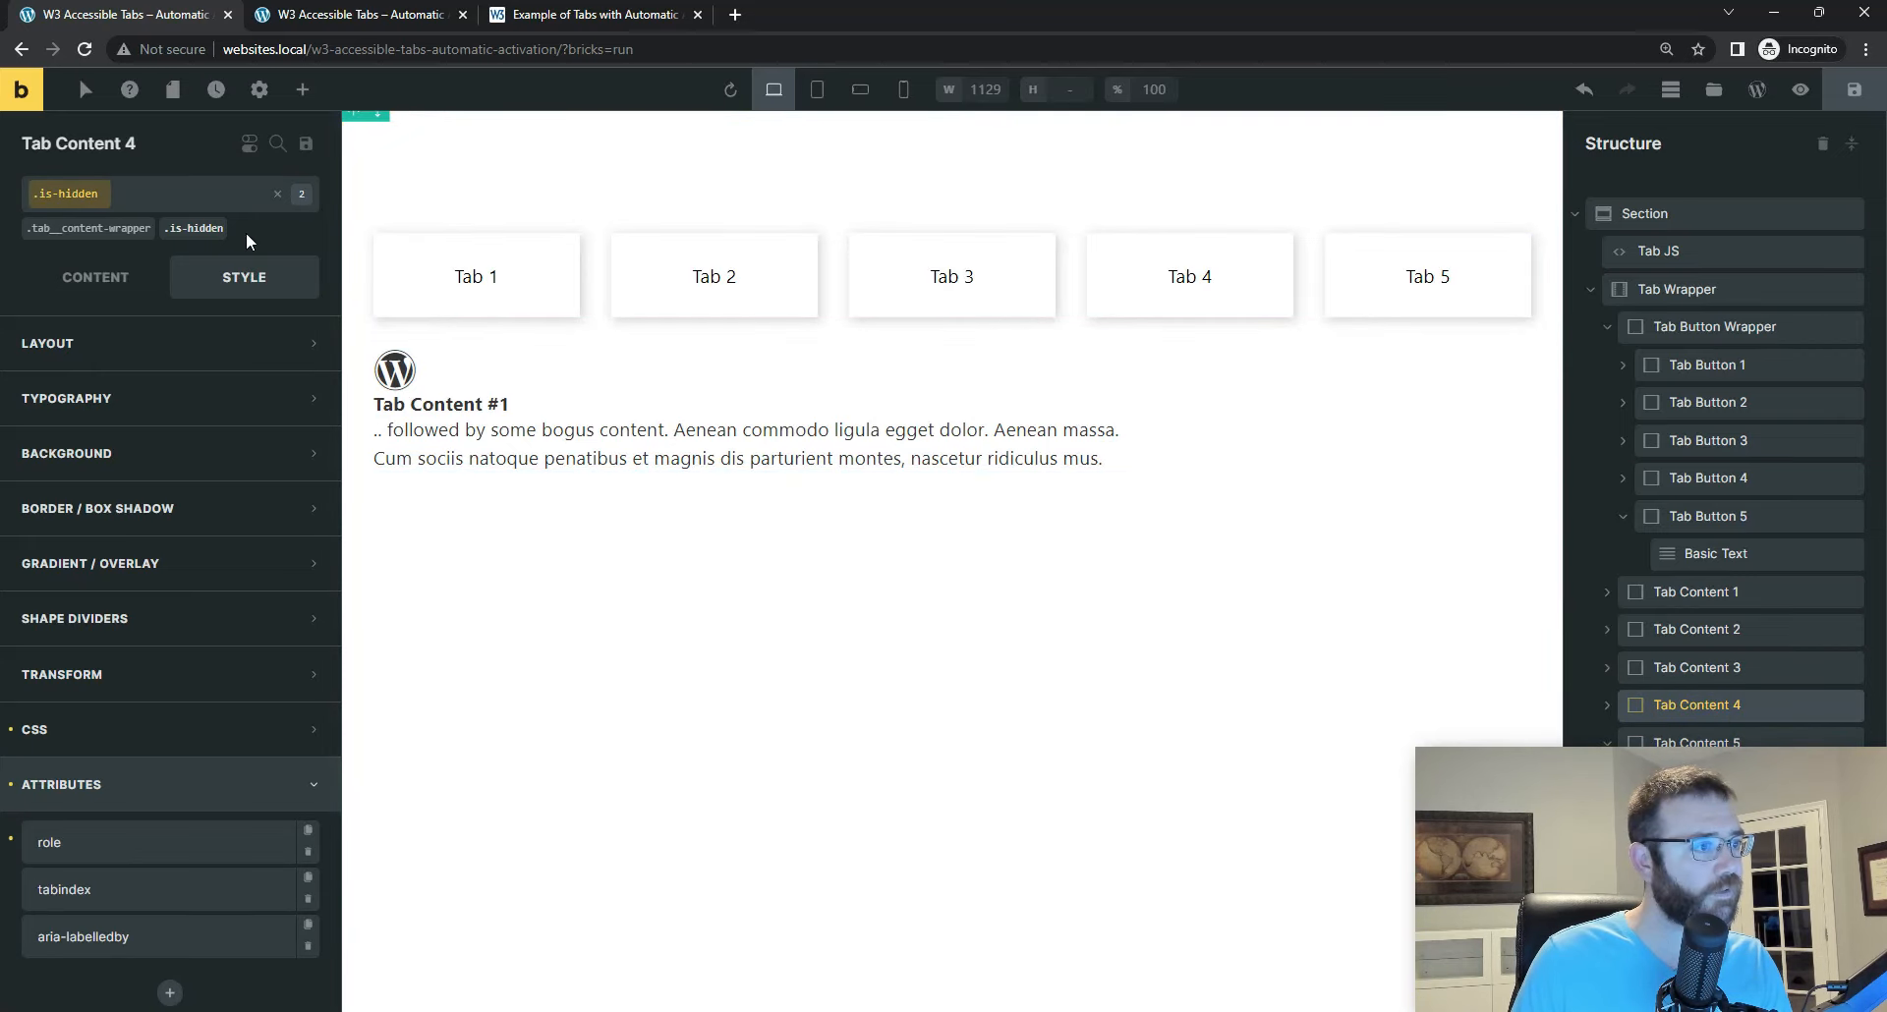
click(272, 197)
click(278, 197)
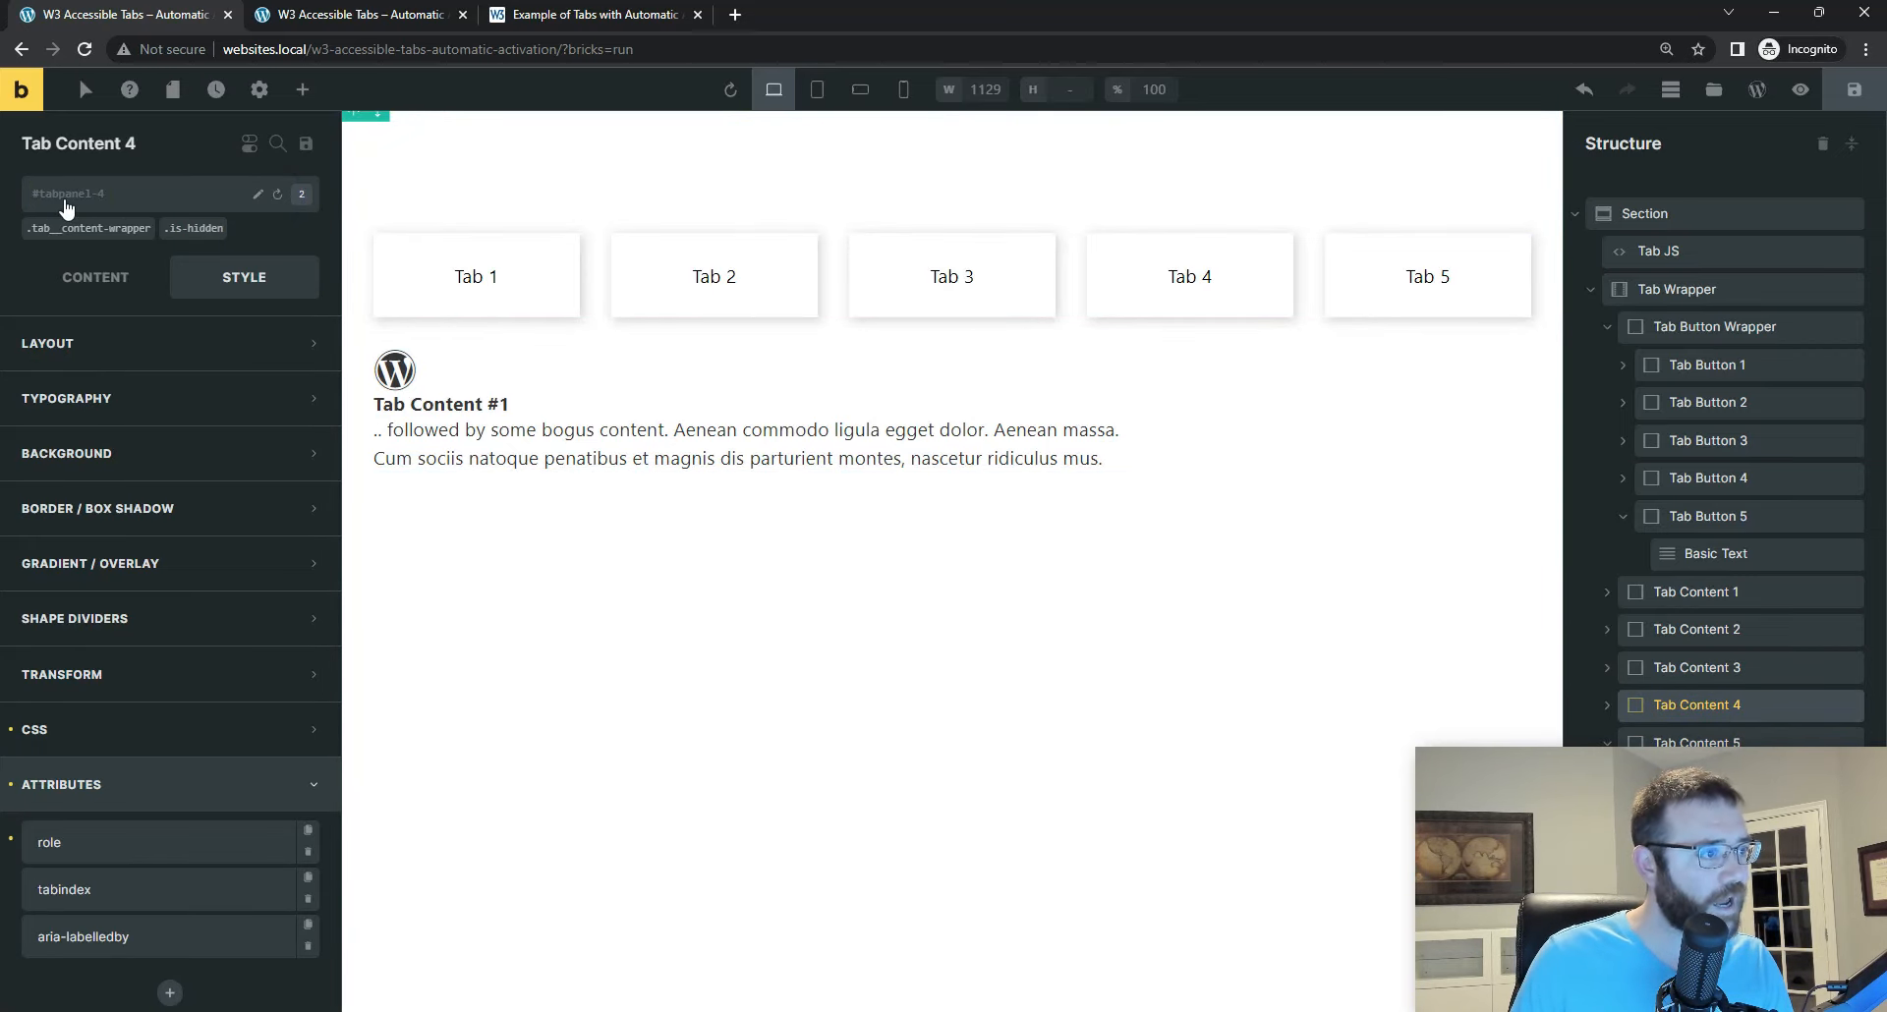
click(1696, 742)
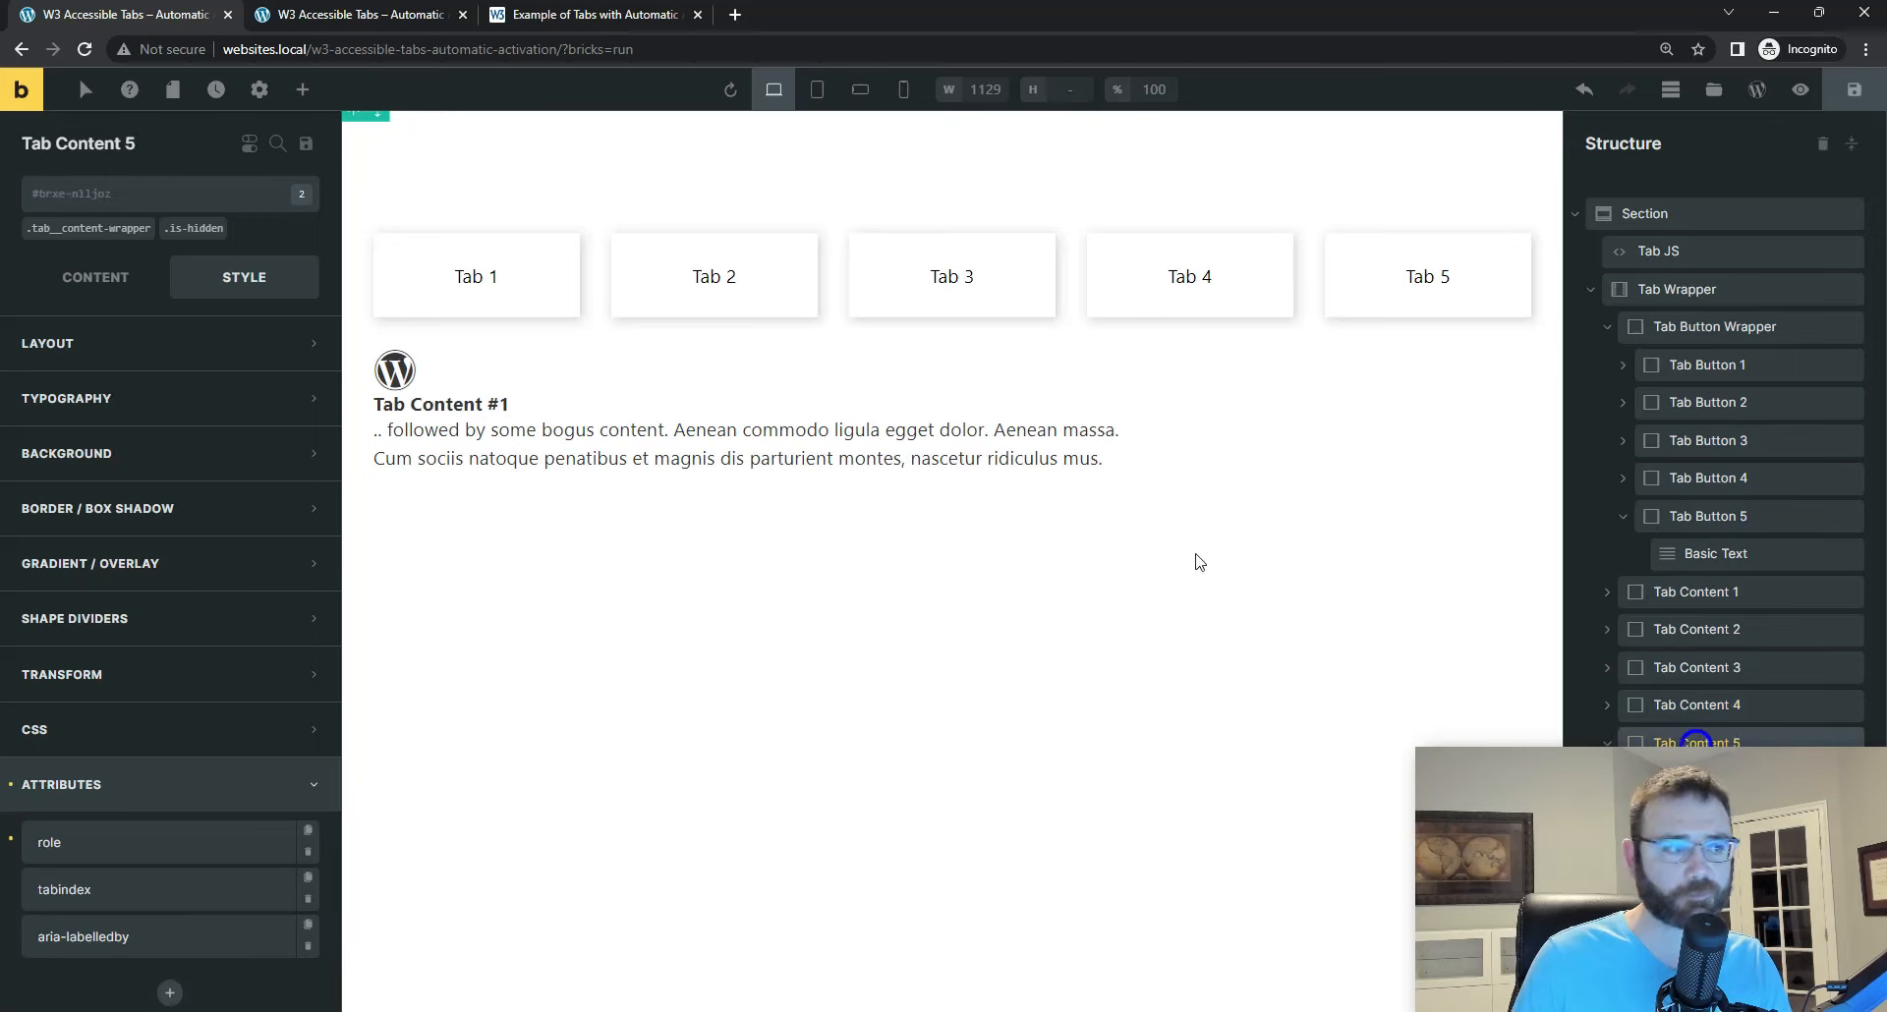
click(259, 196)
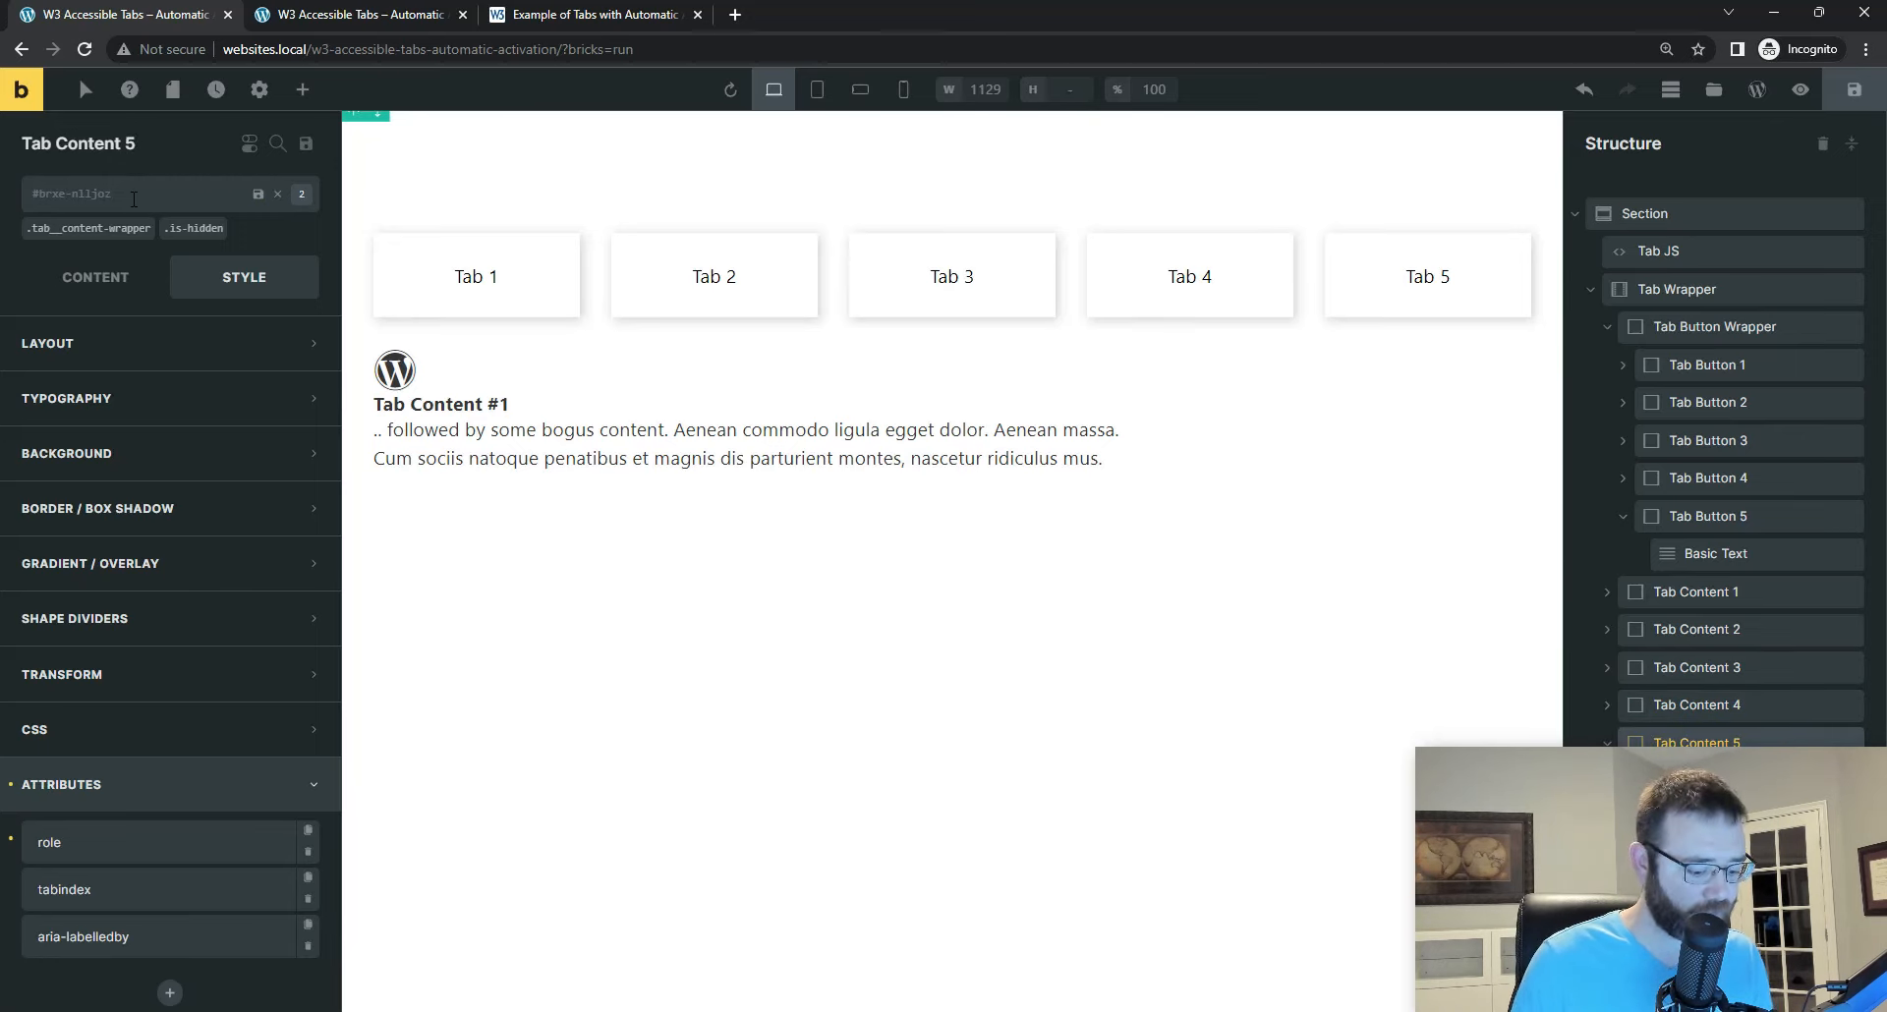
text(tabpanel-5)
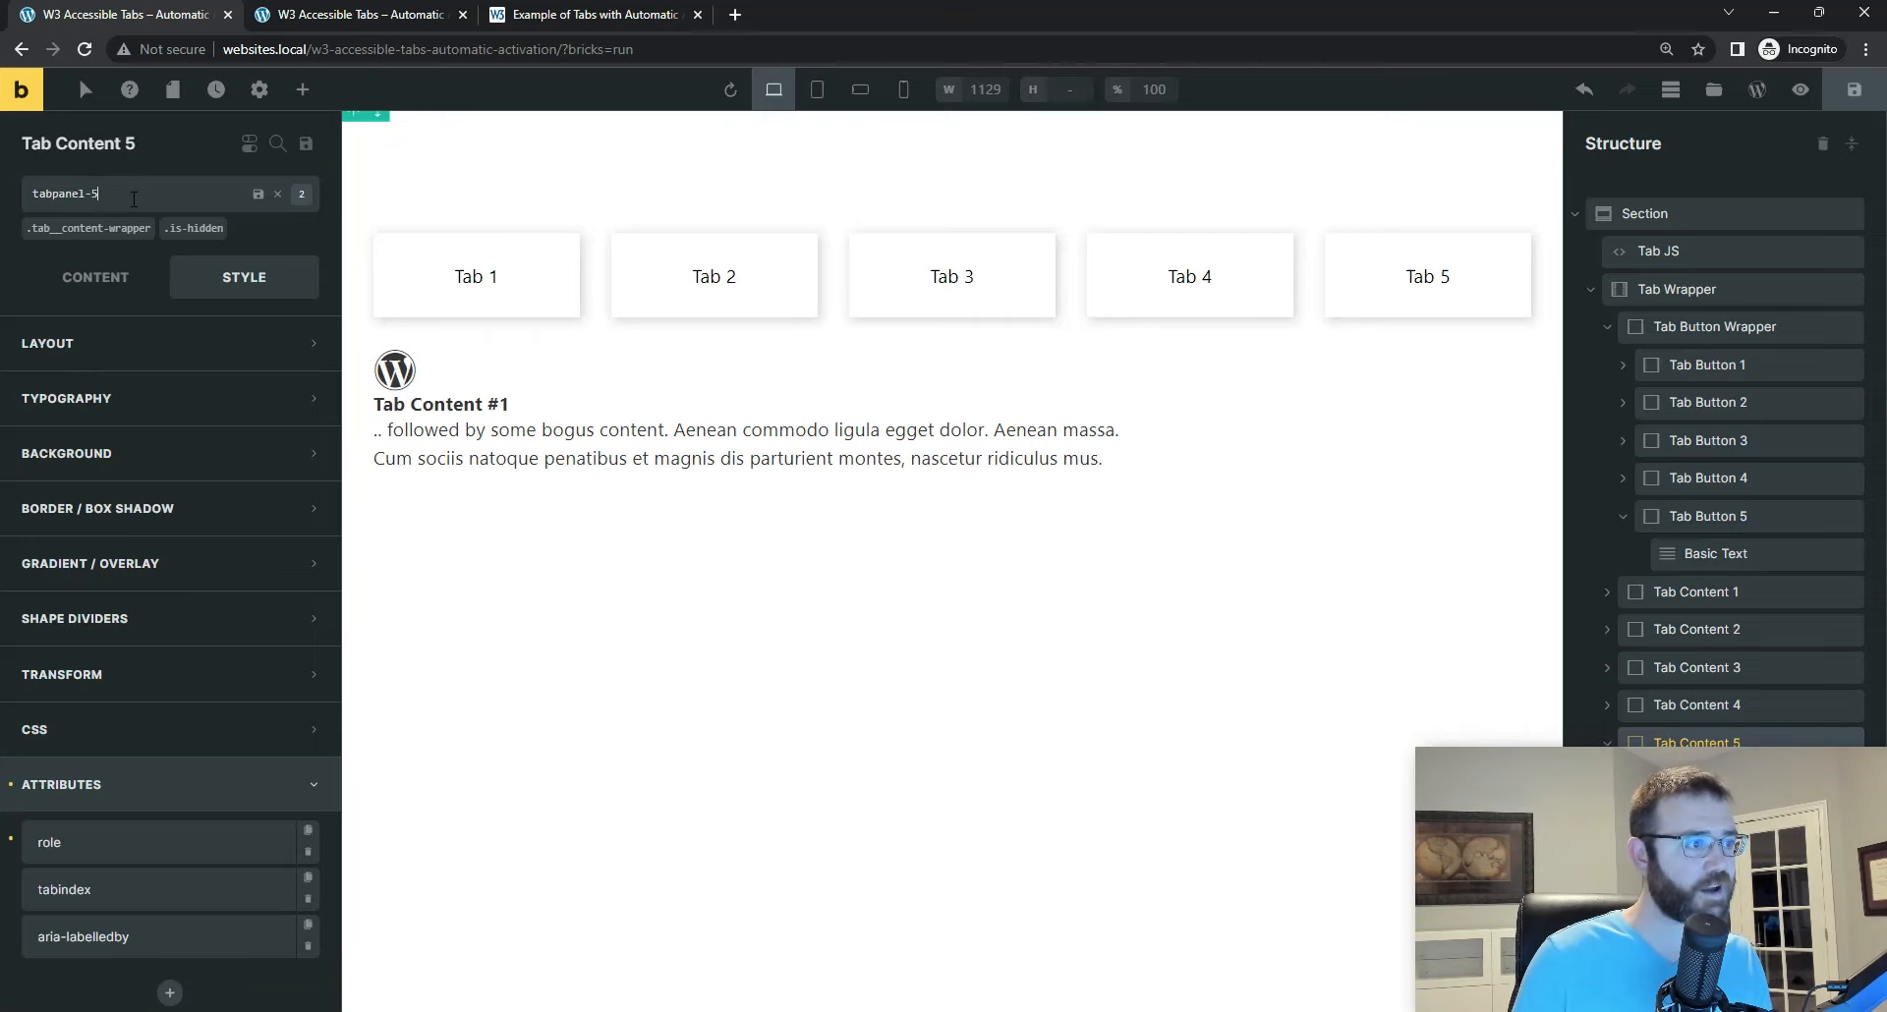
key(Return)
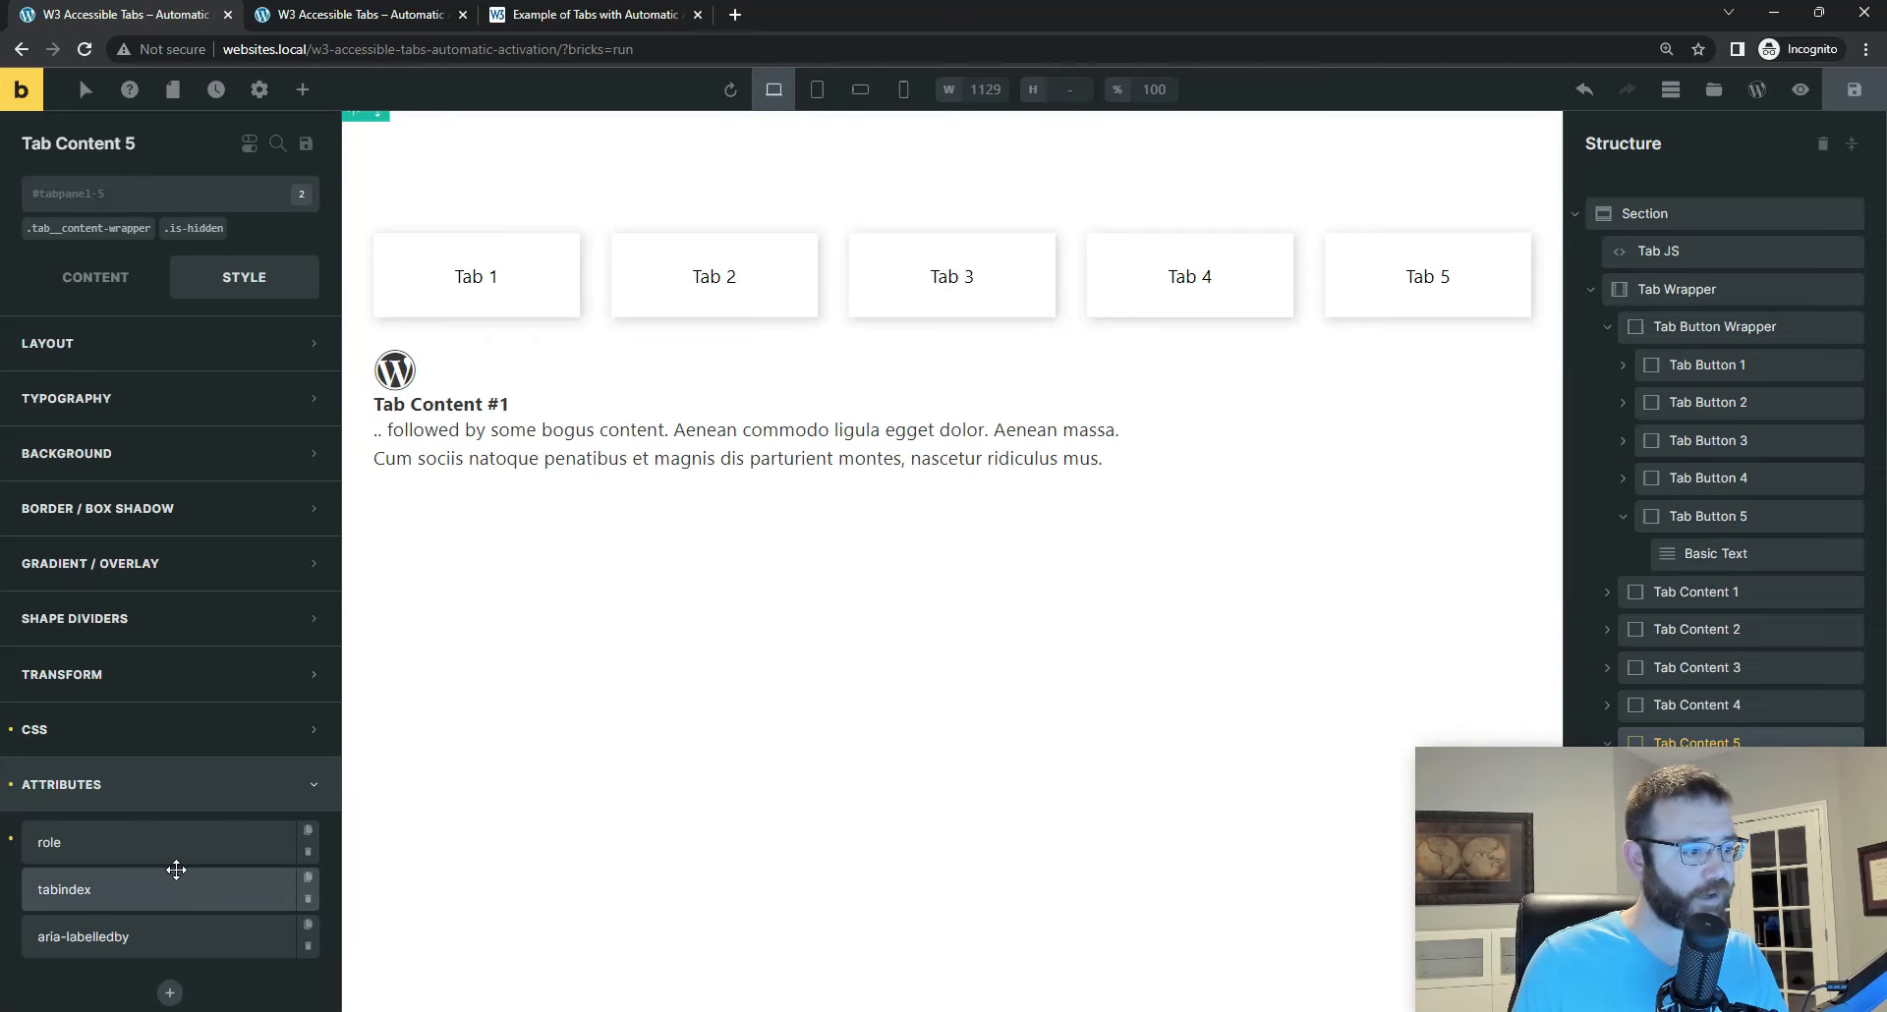
Step: Set the aria-labelledby attribute of Tab Content 5 to tab-5 and save the page
click(155, 936)
scroll(218, 794, down, 4)
click(153, 700)
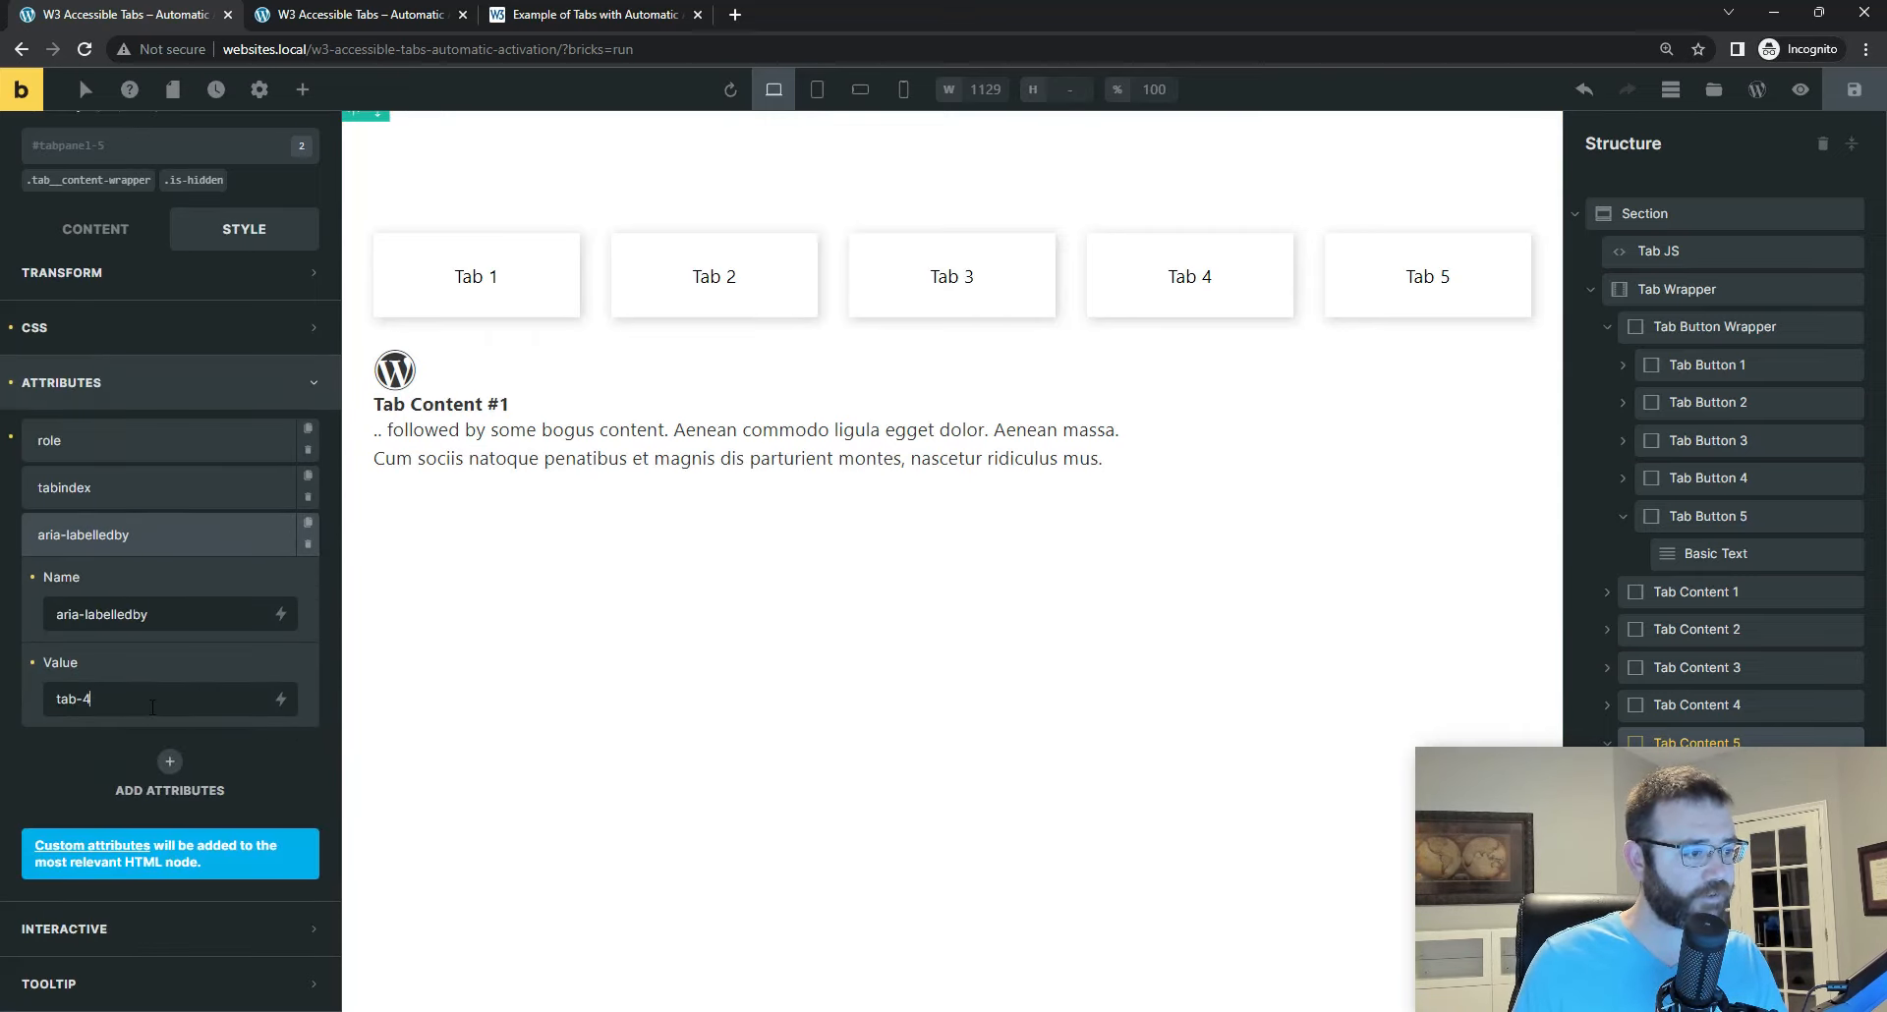
key(BackSpace)
text(5)
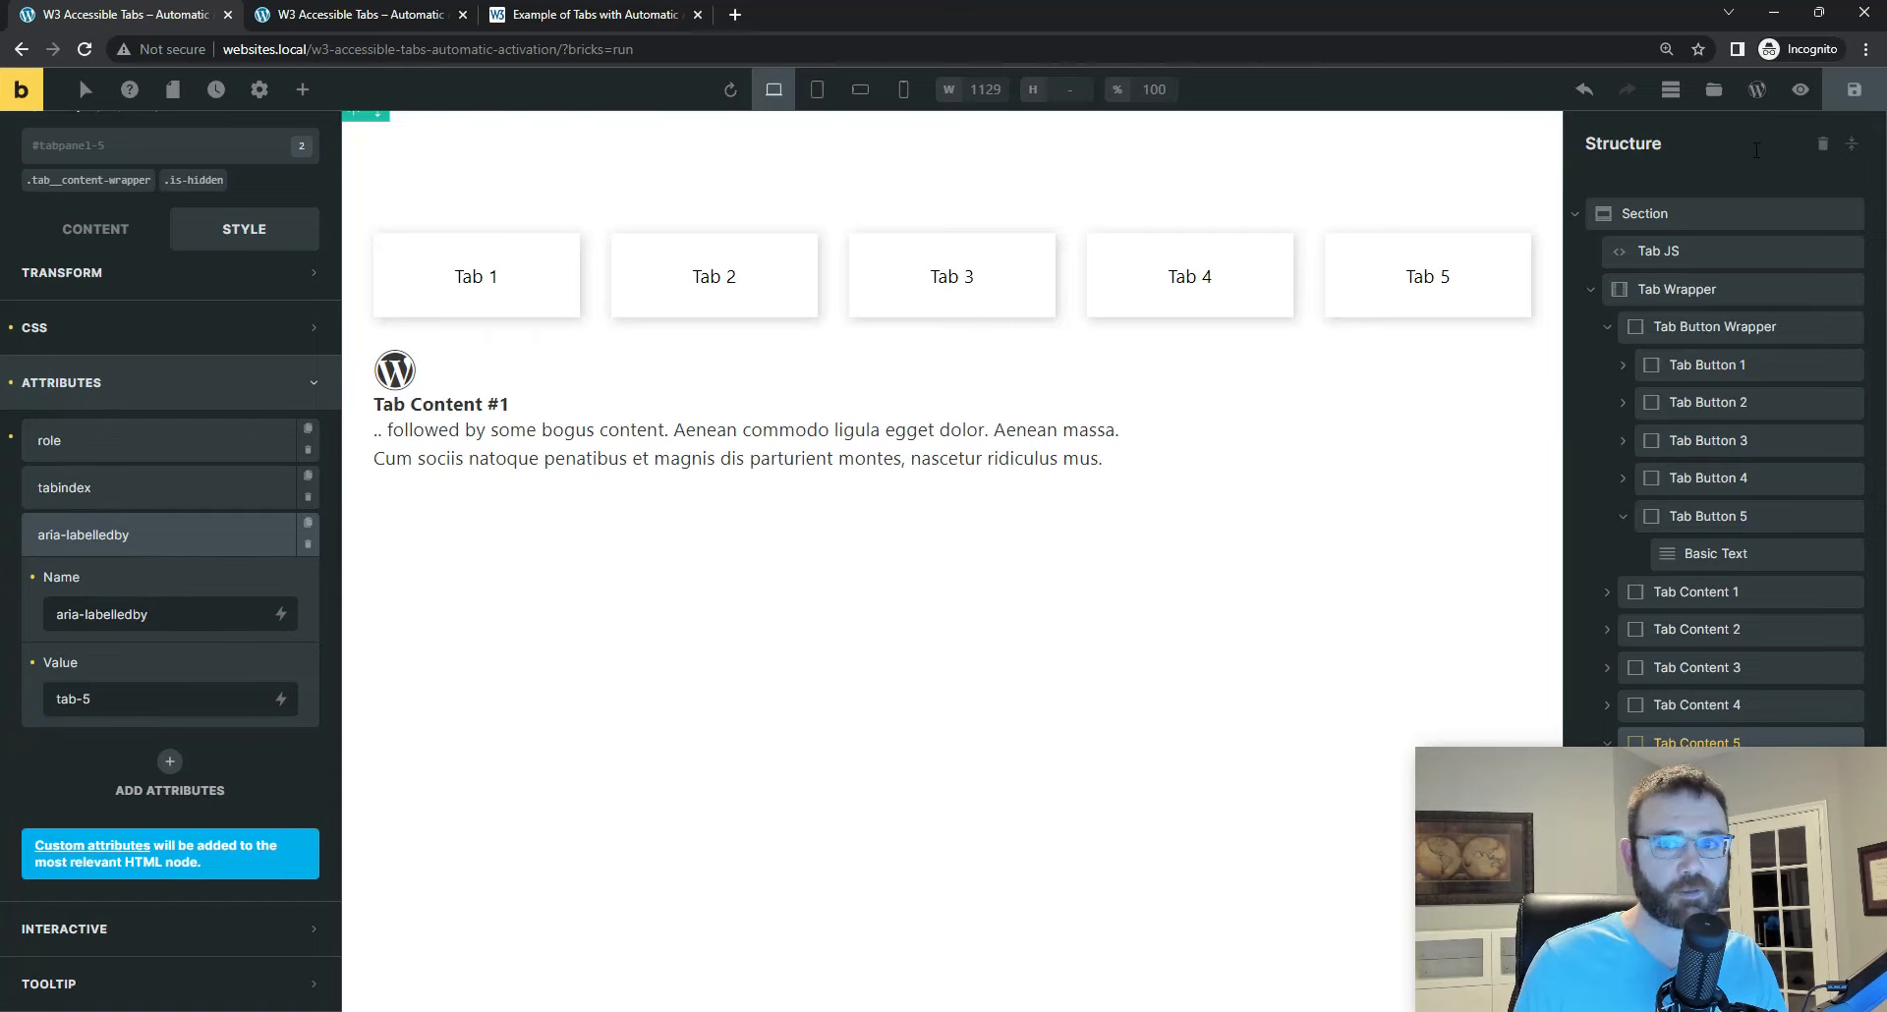
click(1855, 89)
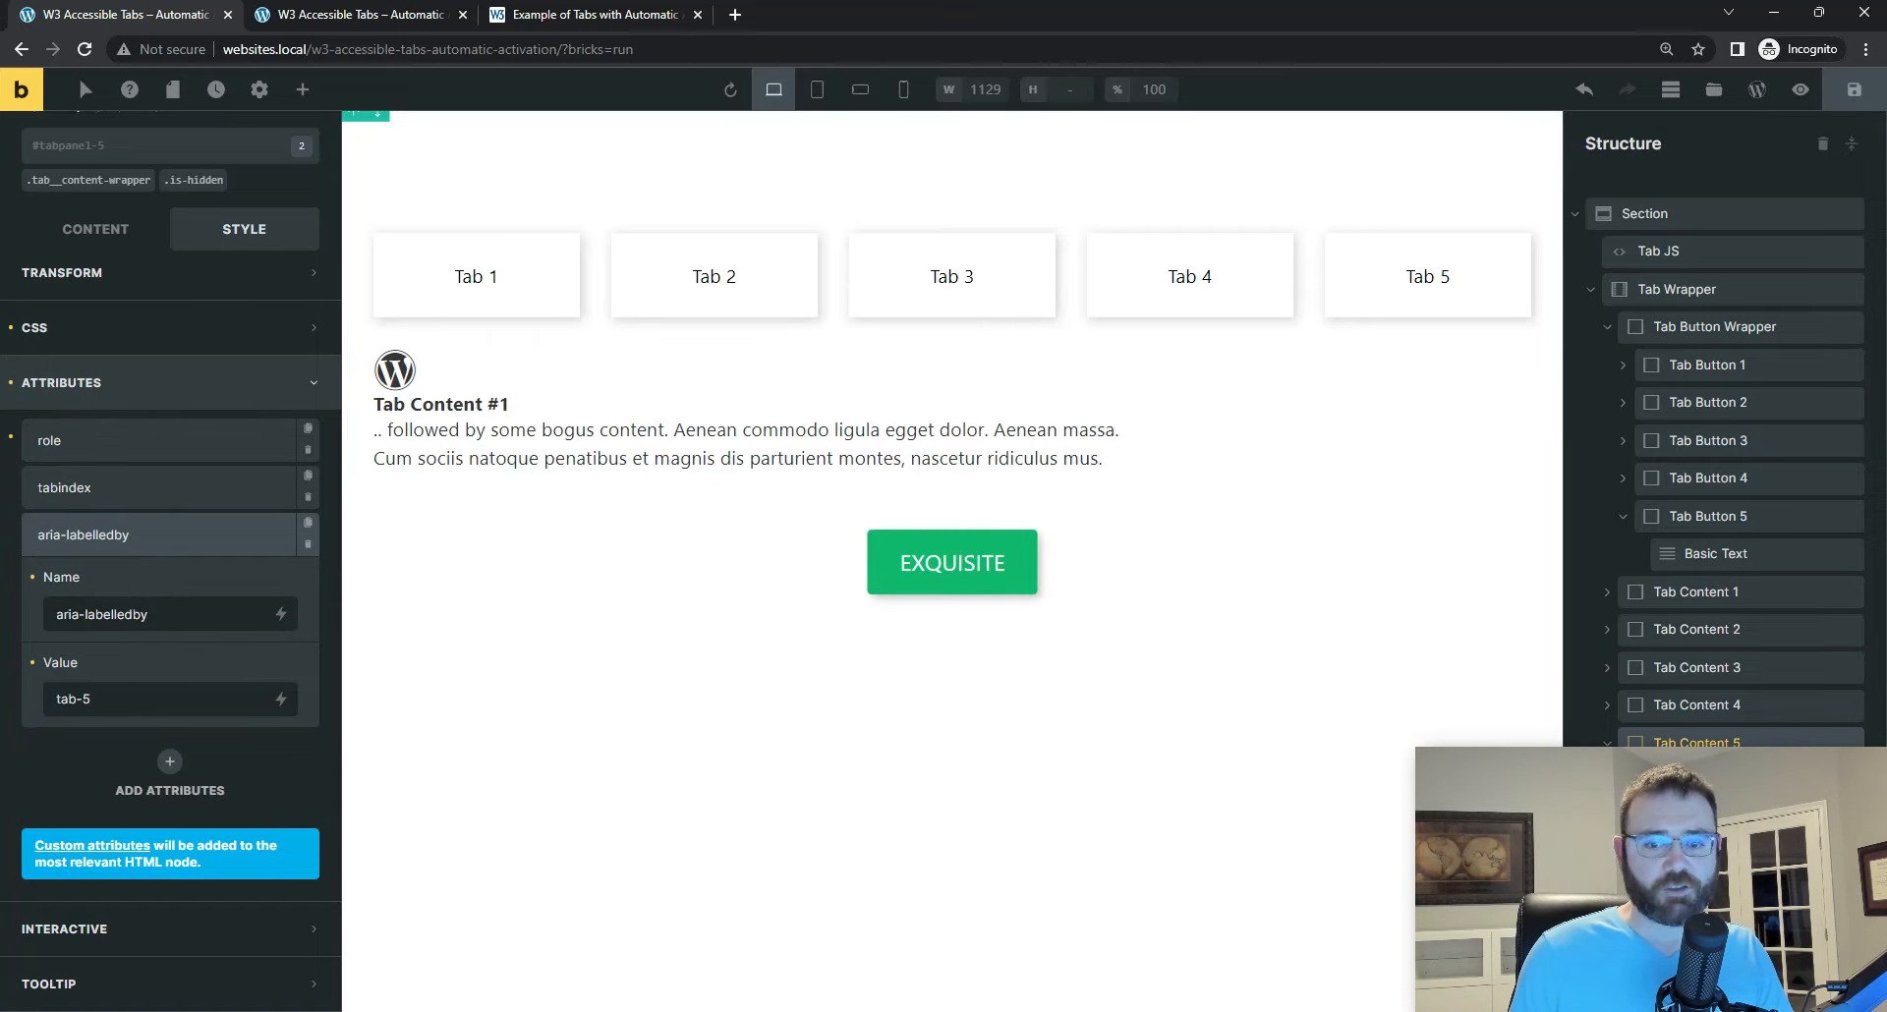
Step: Change the heading in the Icon Box content of Tab Content 5 to "Tab Content #5"
click(118, 257)
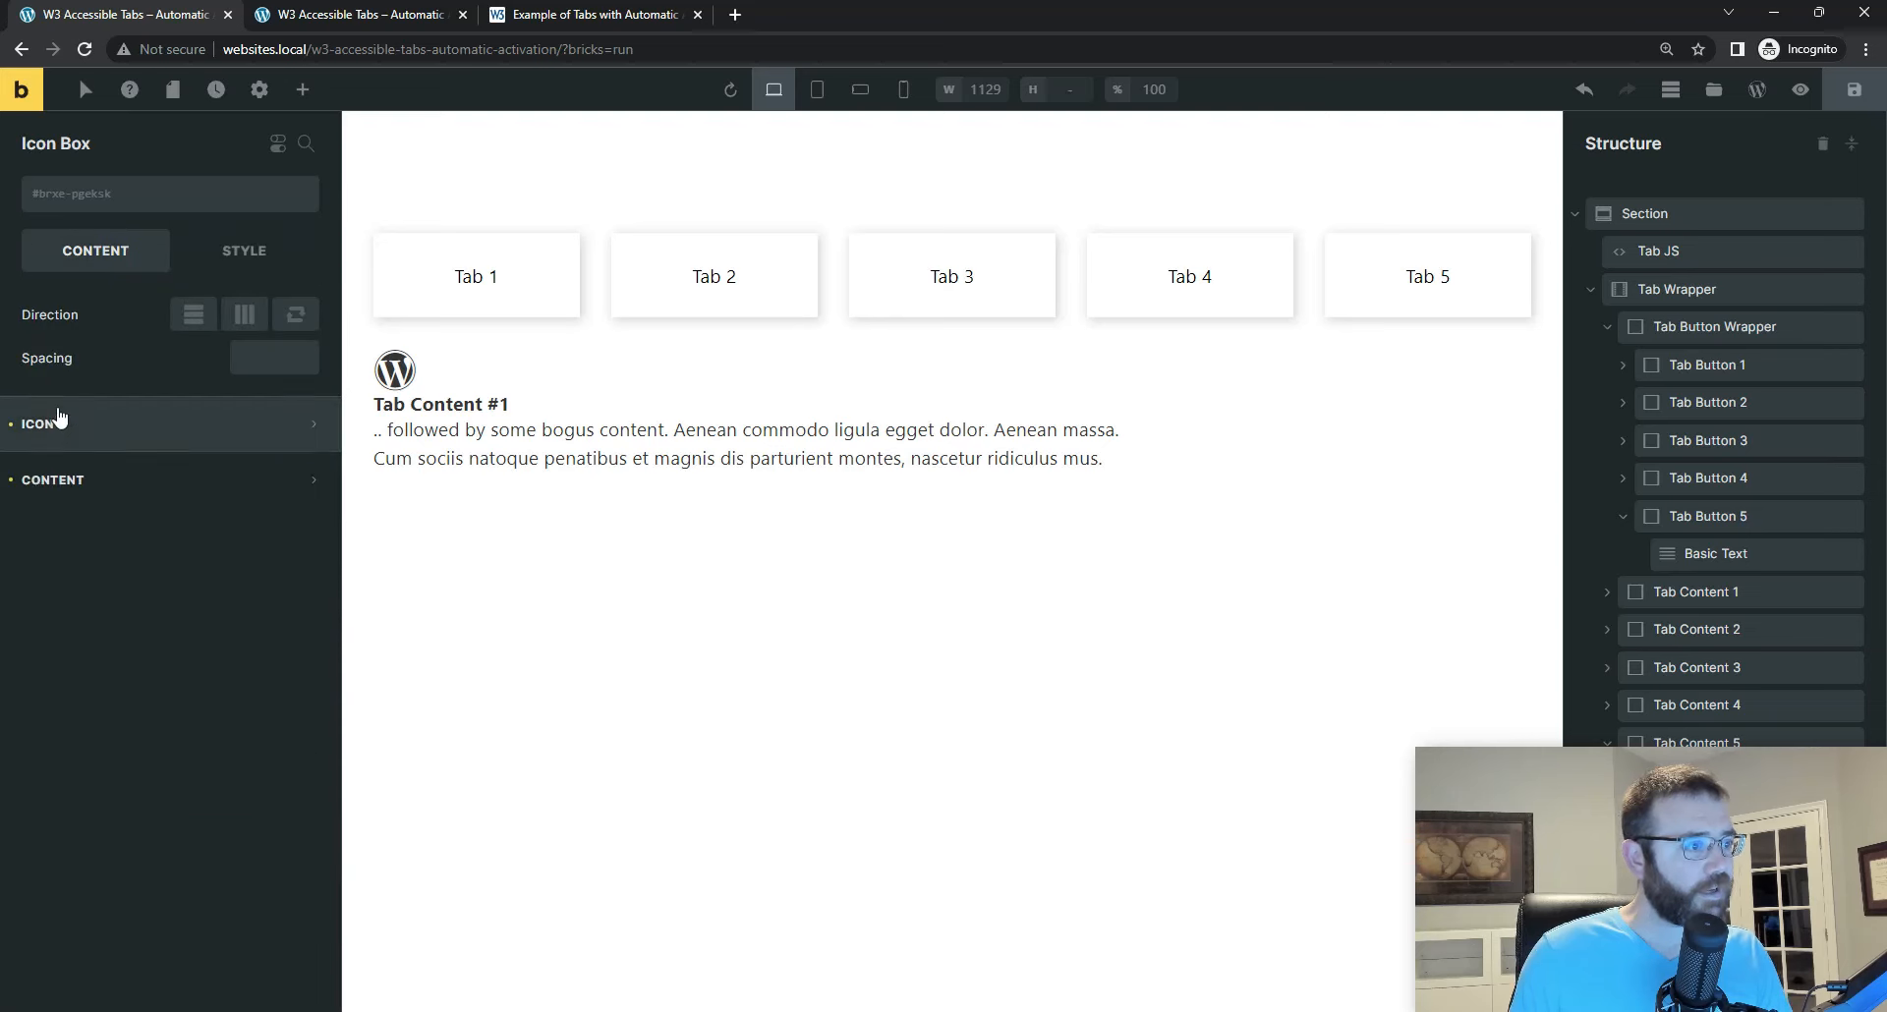
click(59, 479)
click(194, 661)
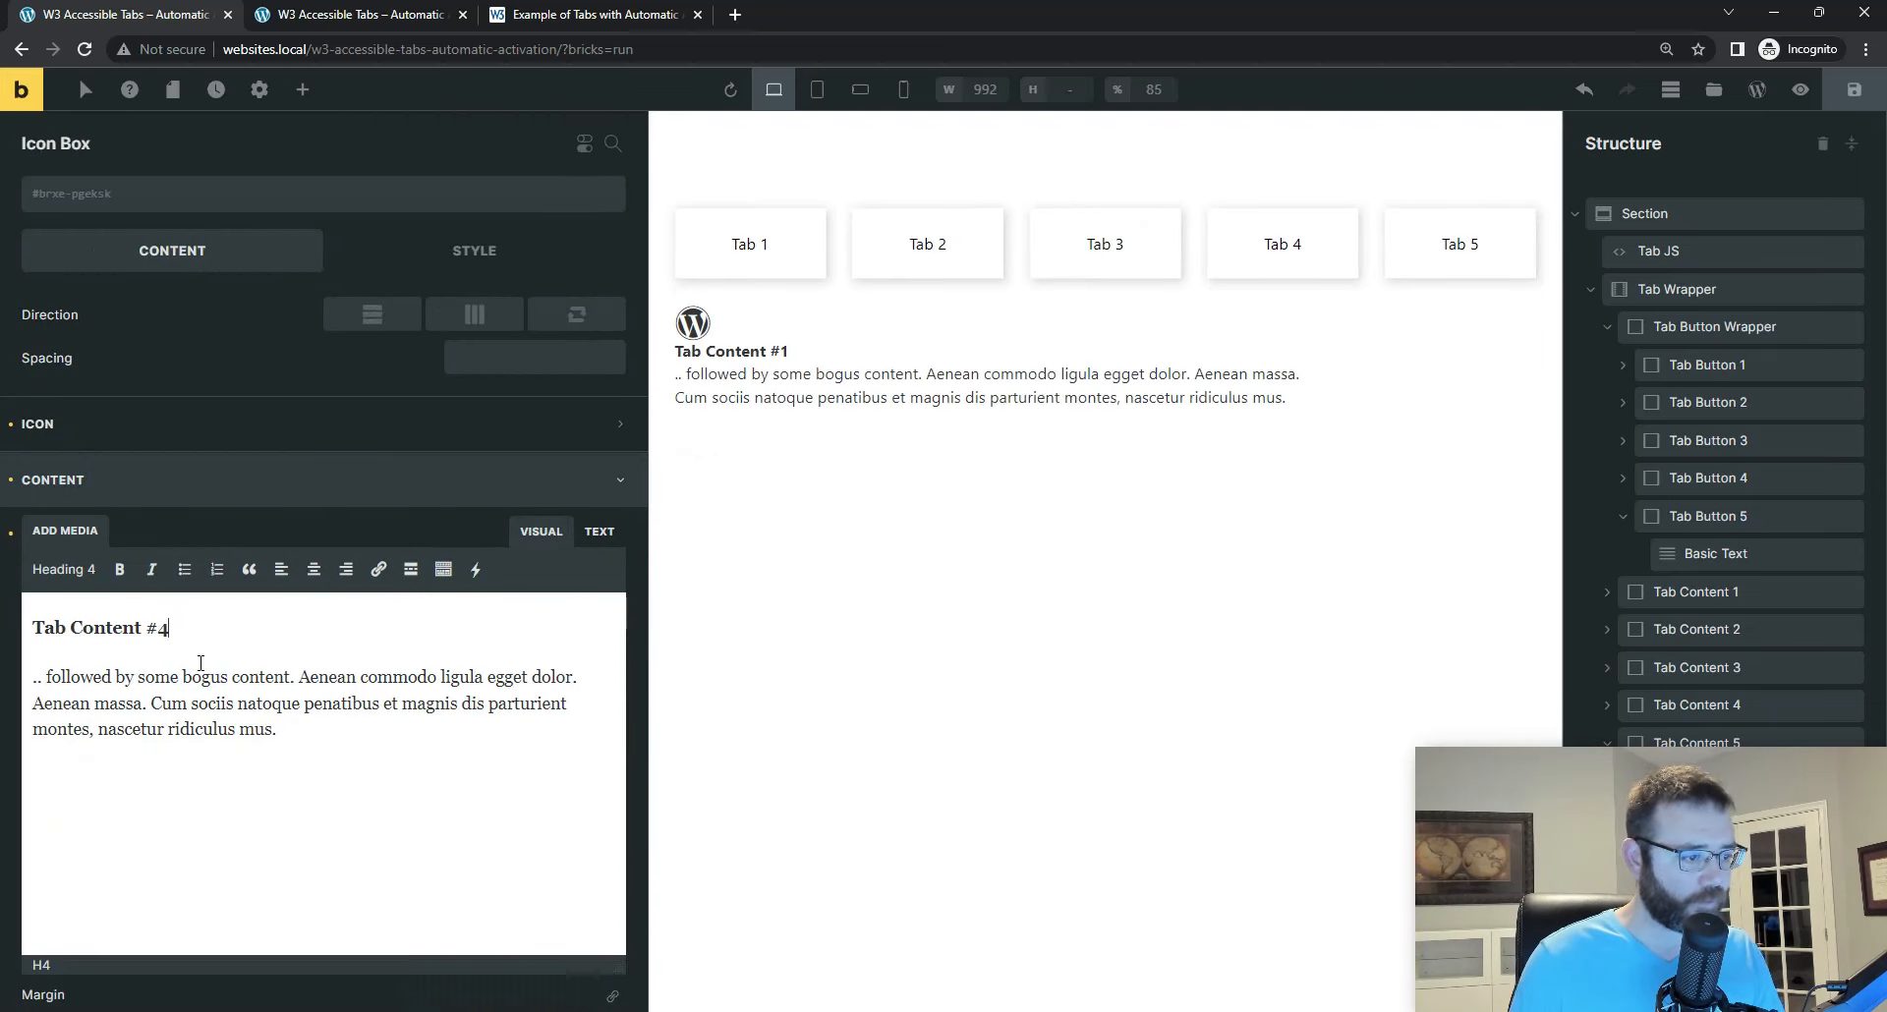
key(BackSpace)
text(5)
Step: Change the Icon Box icon of Tab Content 5 to the Themify Stack Overflow icon and save the page
click(193, 423)
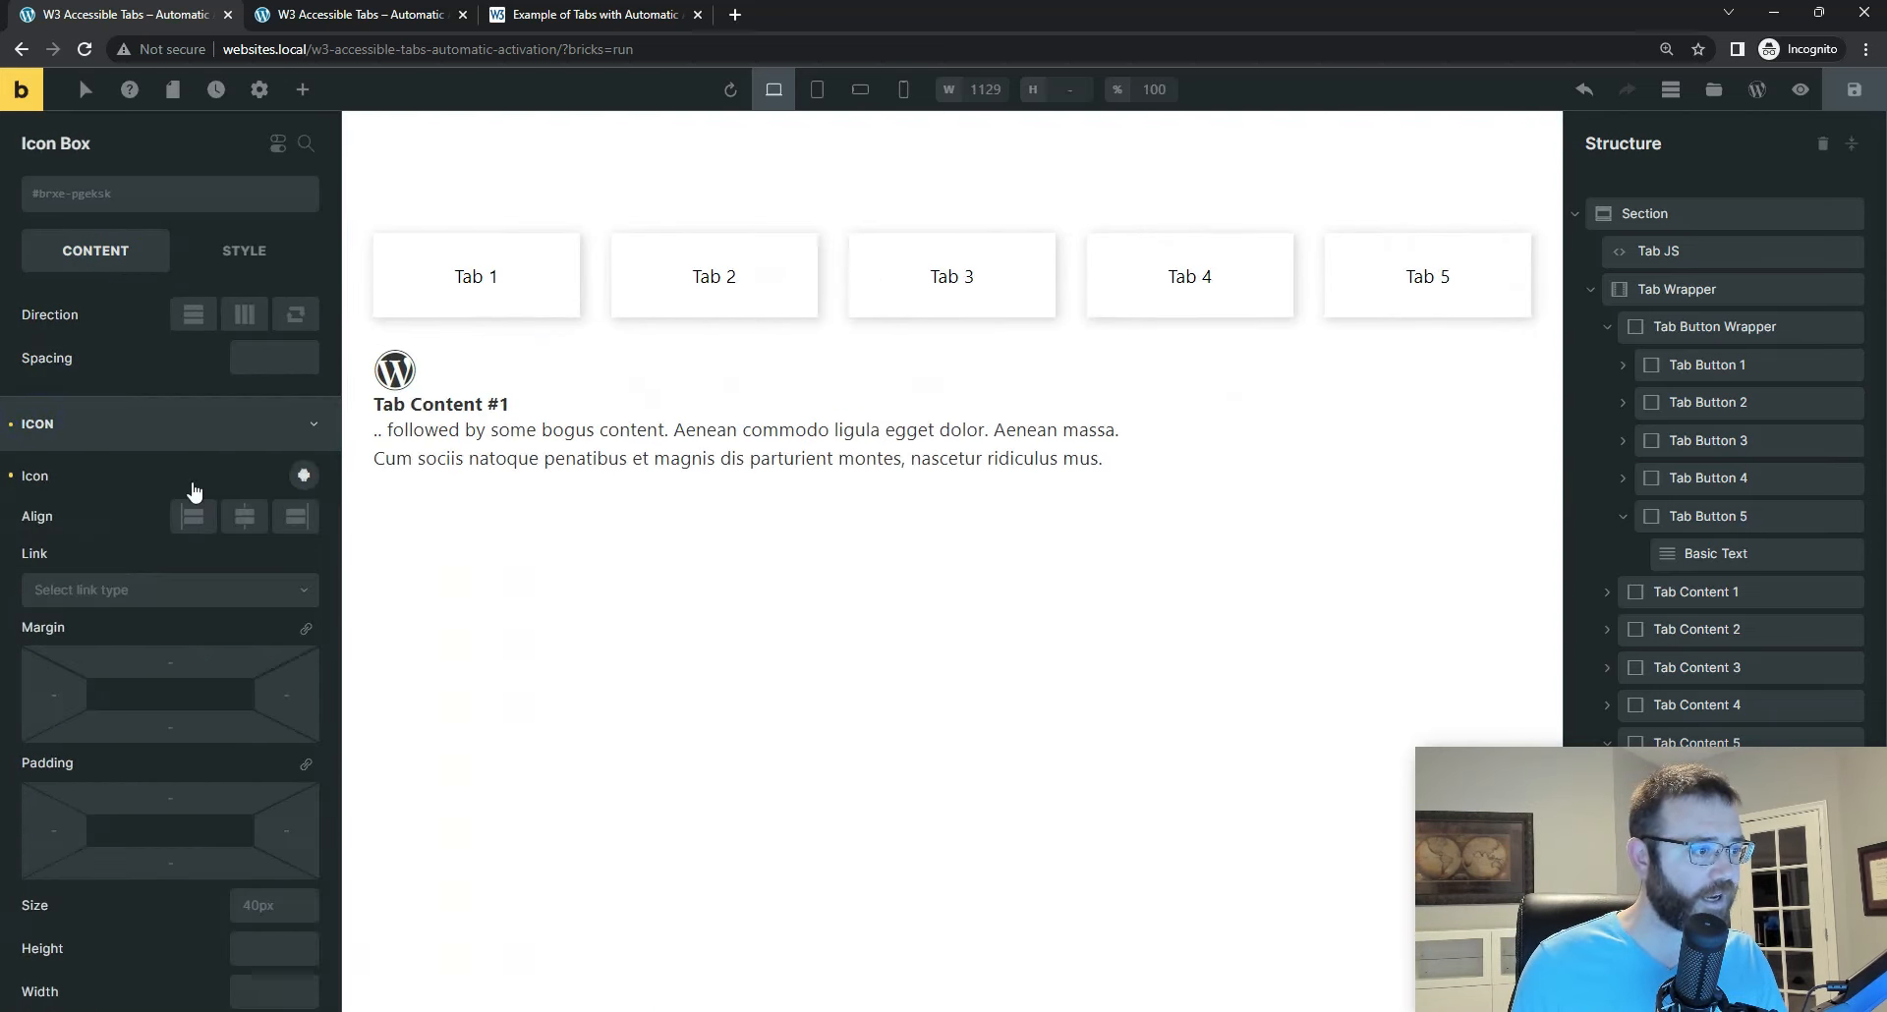
click(304, 477)
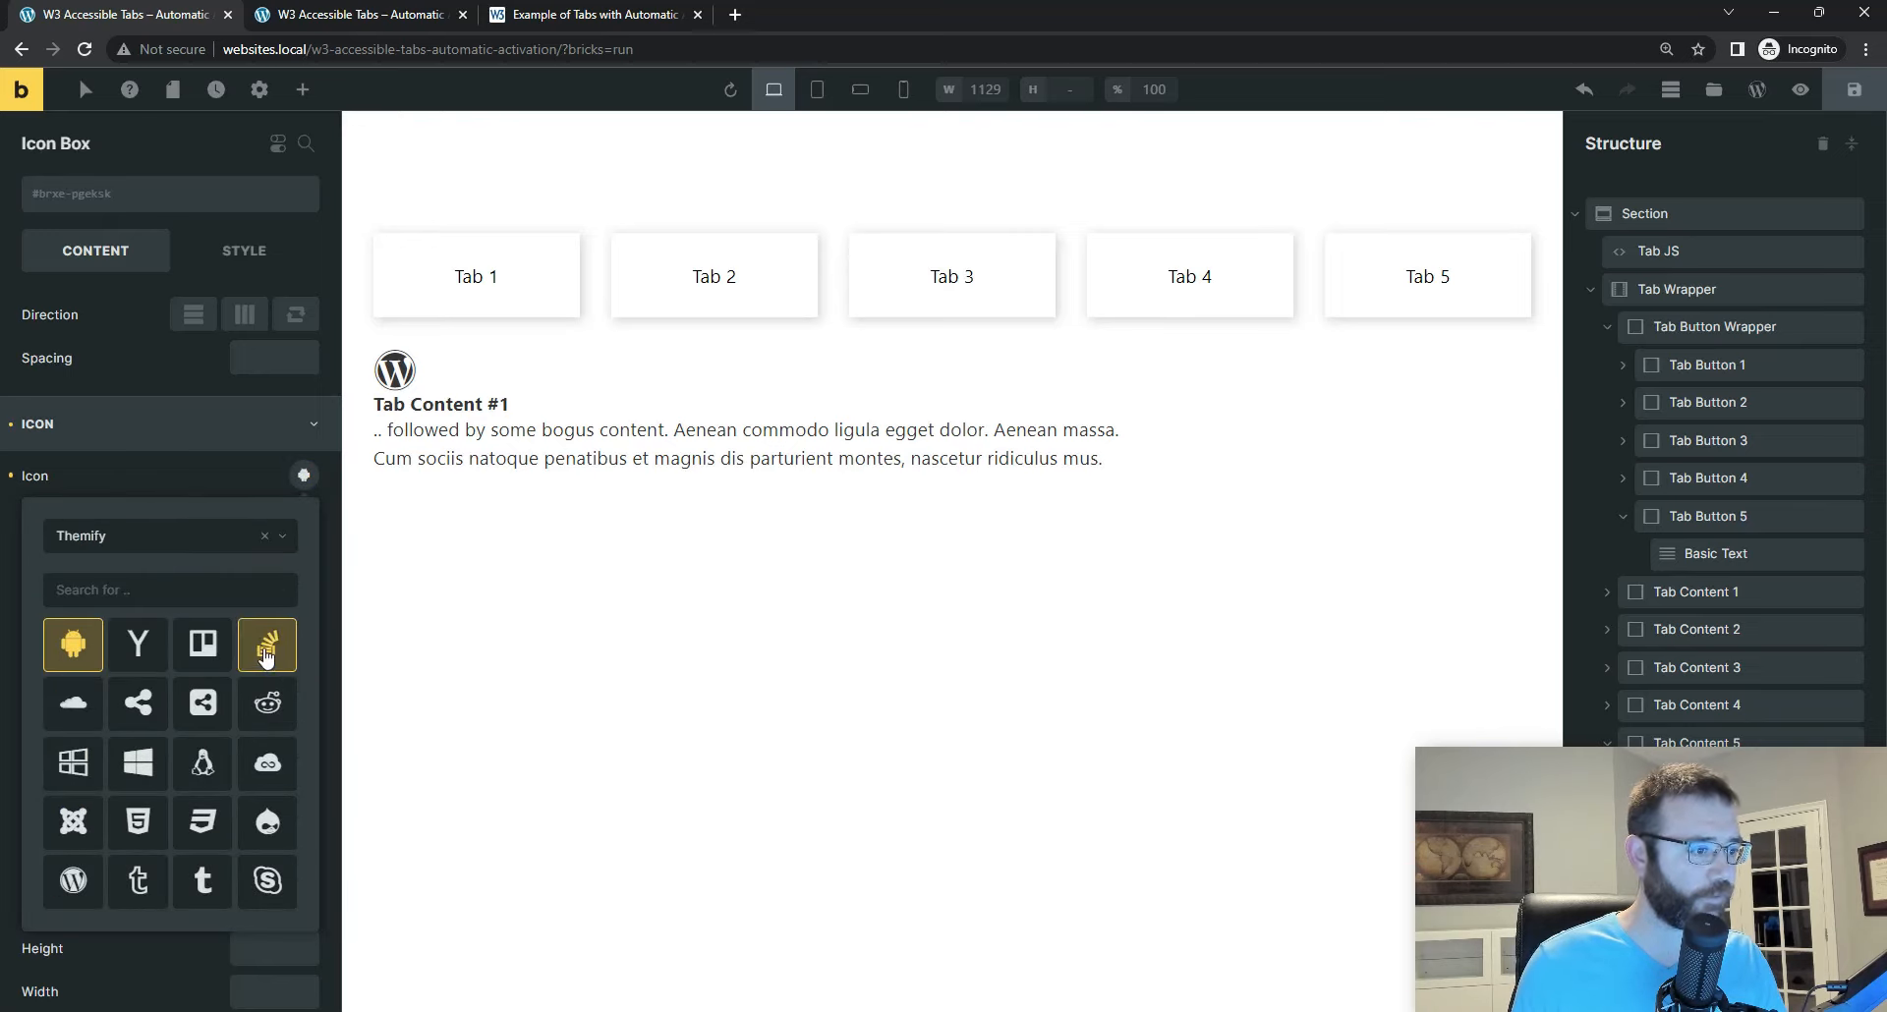
click(265, 650)
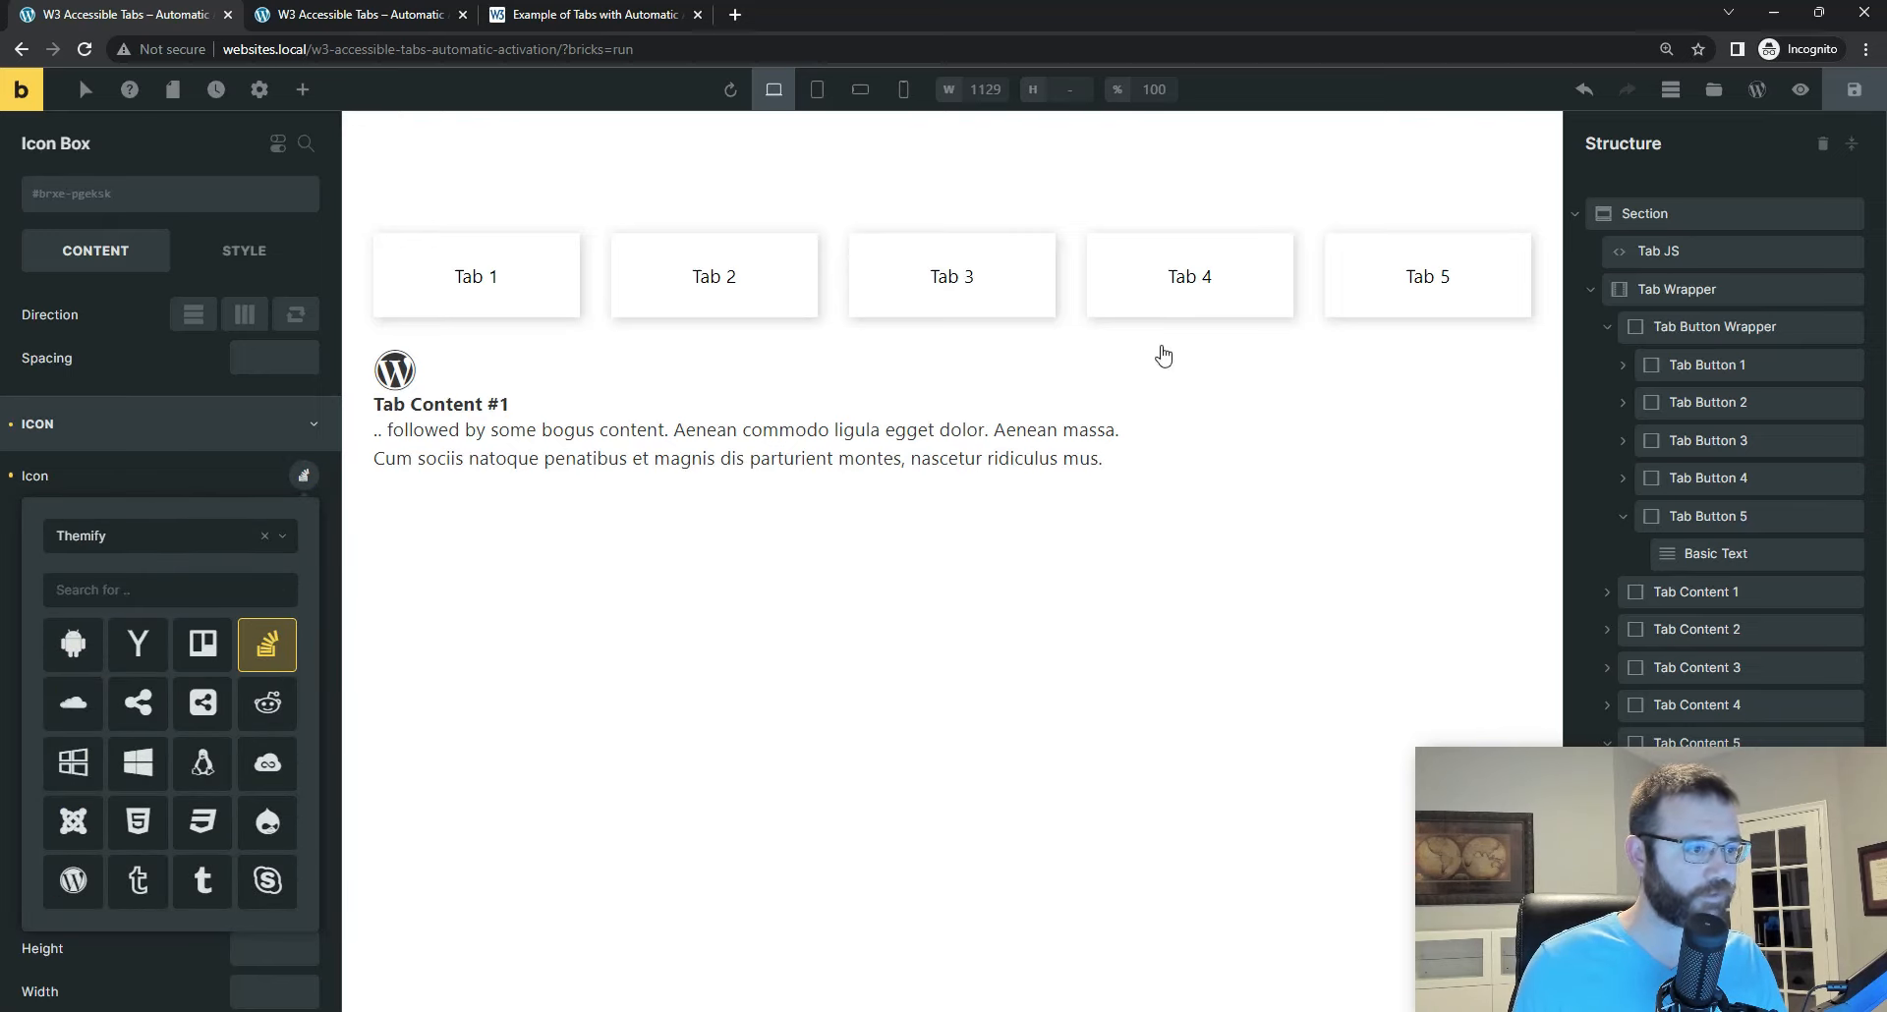
click(1854, 95)
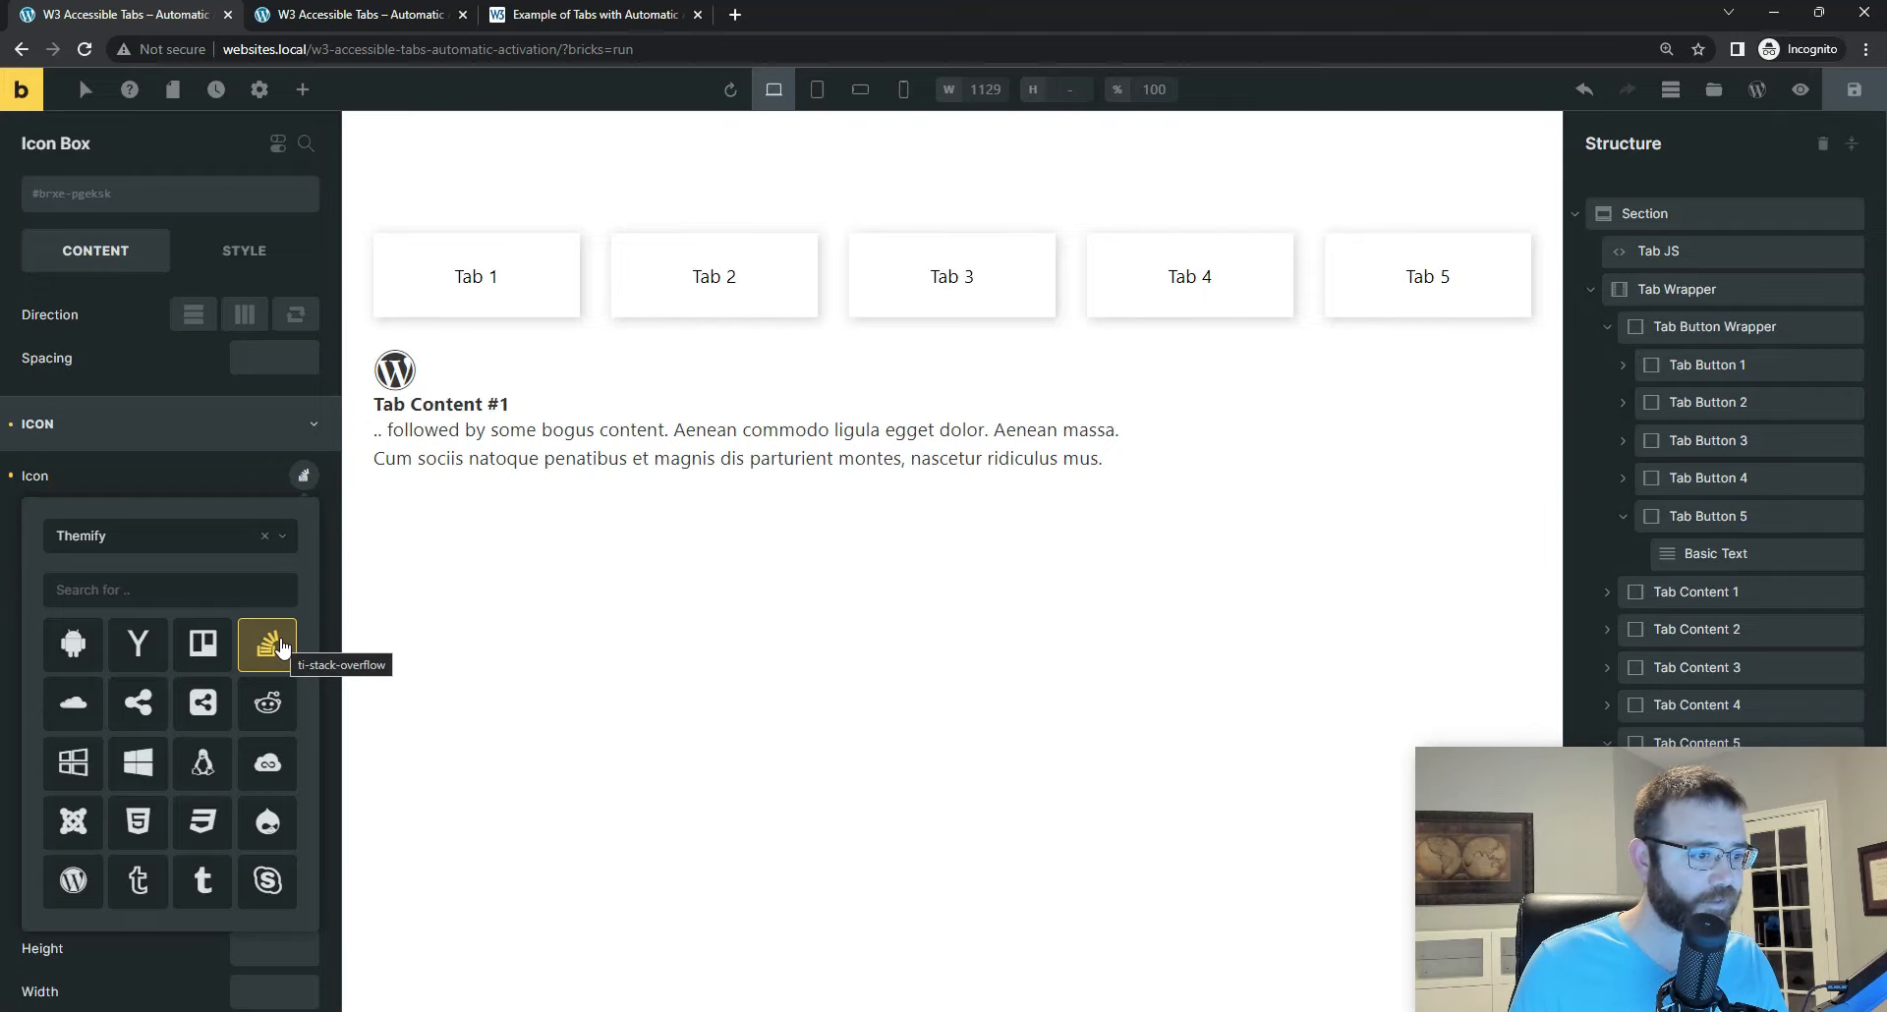
click(1842, 96)
Step: Switch to the front-end page and activate Tab 5, Tab 4 and Tab 1 to check their panels
click(387, 16)
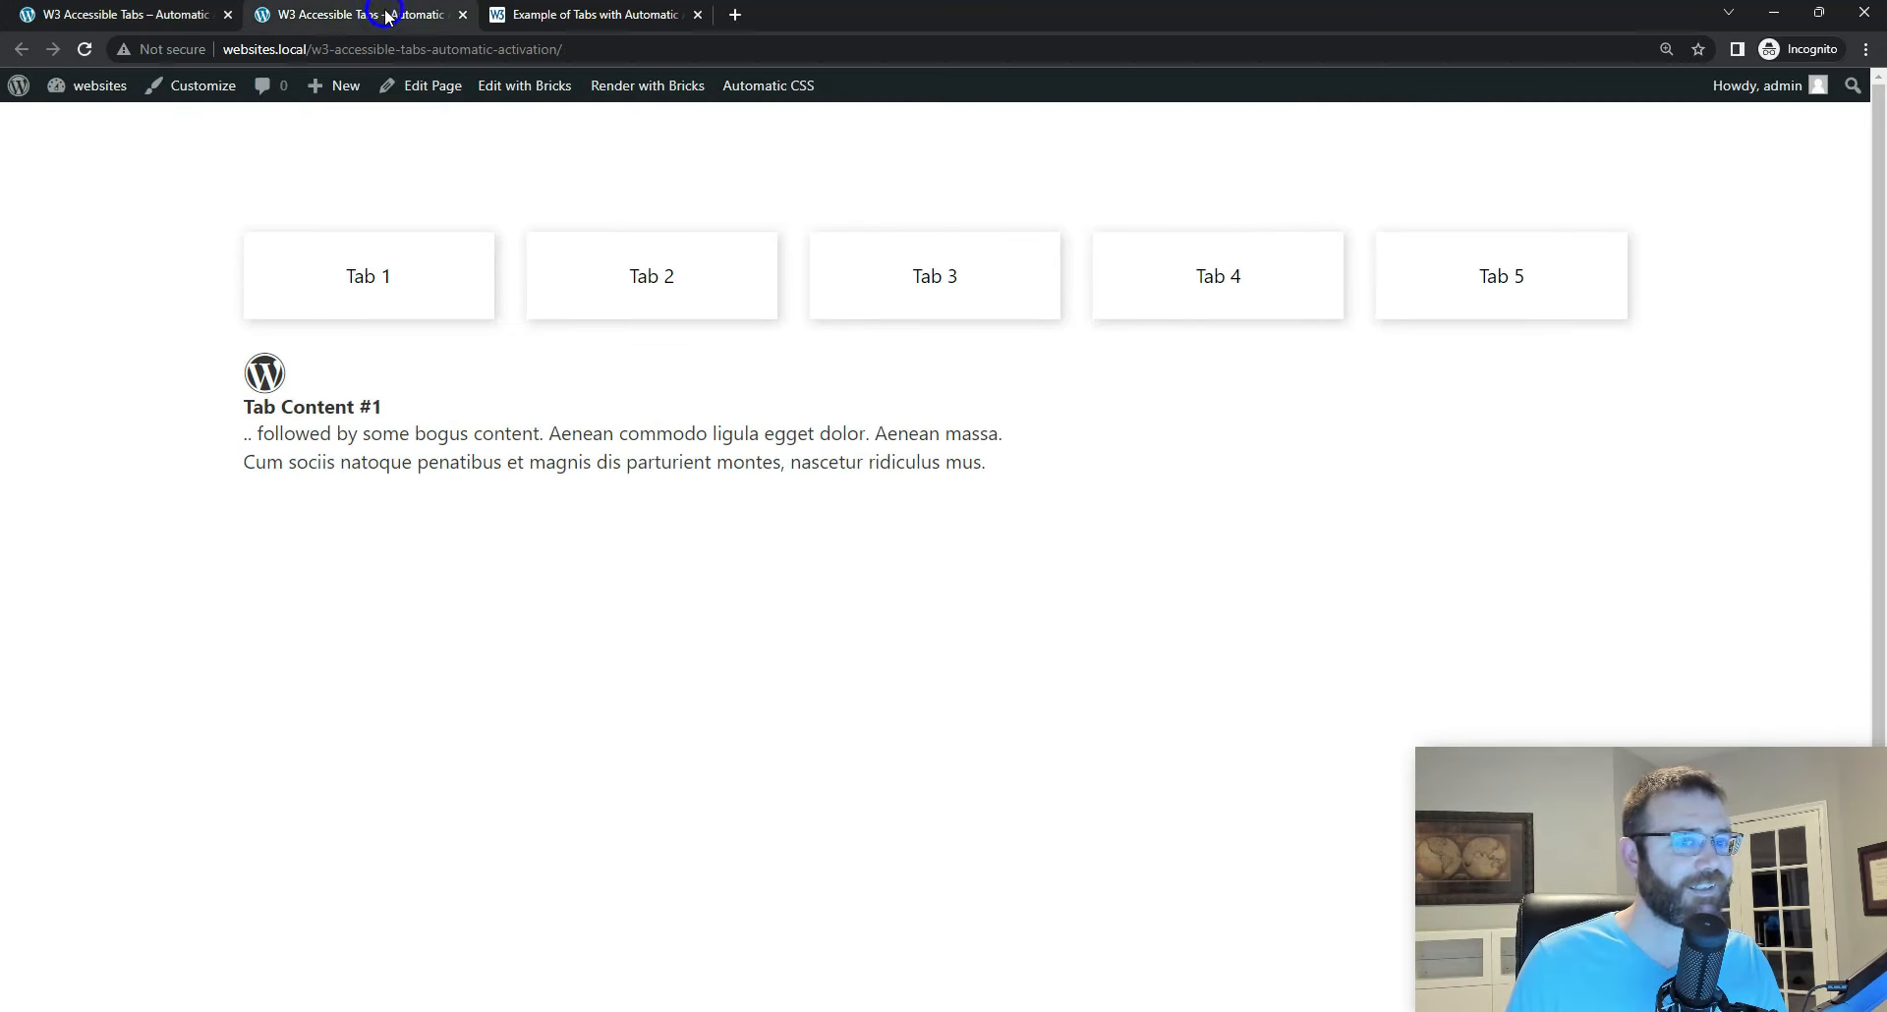
click(1454, 267)
click(1258, 275)
click(370, 267)
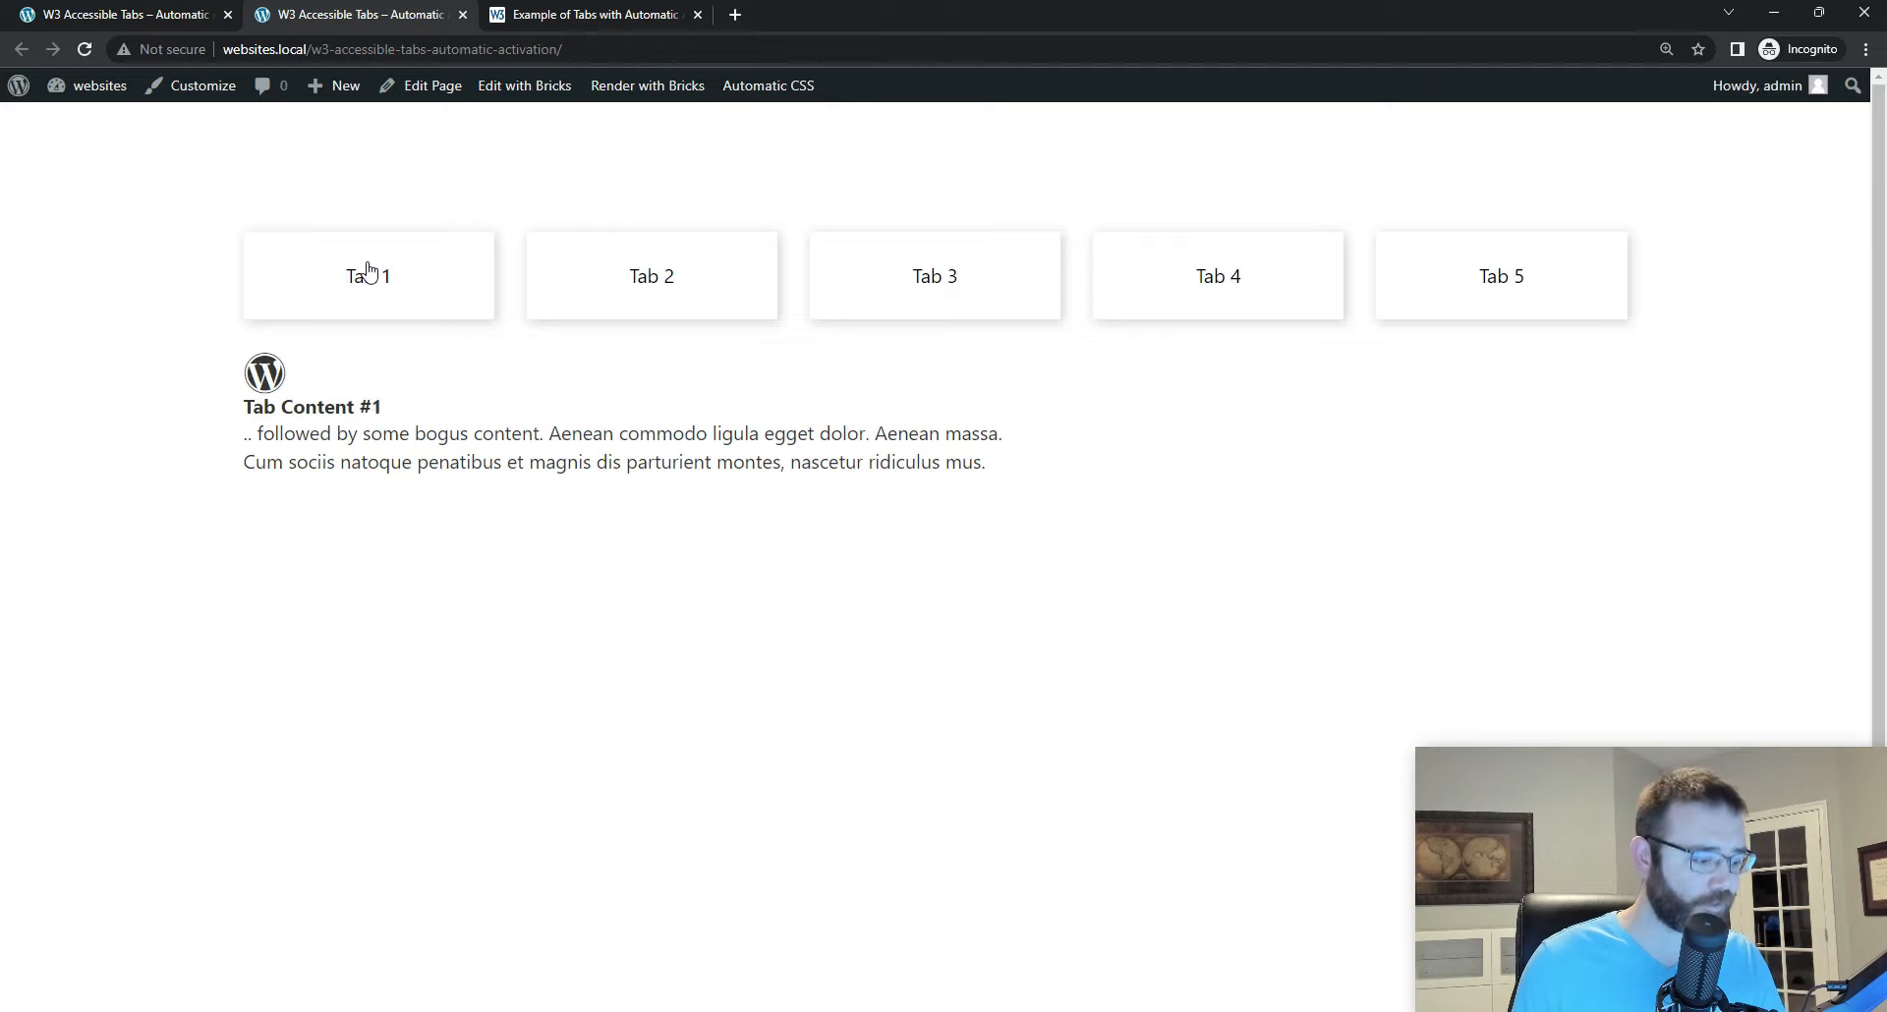
Step: Test keyboard navigation on the front end by moving focus back and forth between Tab 1 and Tab 5
key(Tab)
key(shift+Tab)
key(Right)
key(Right)
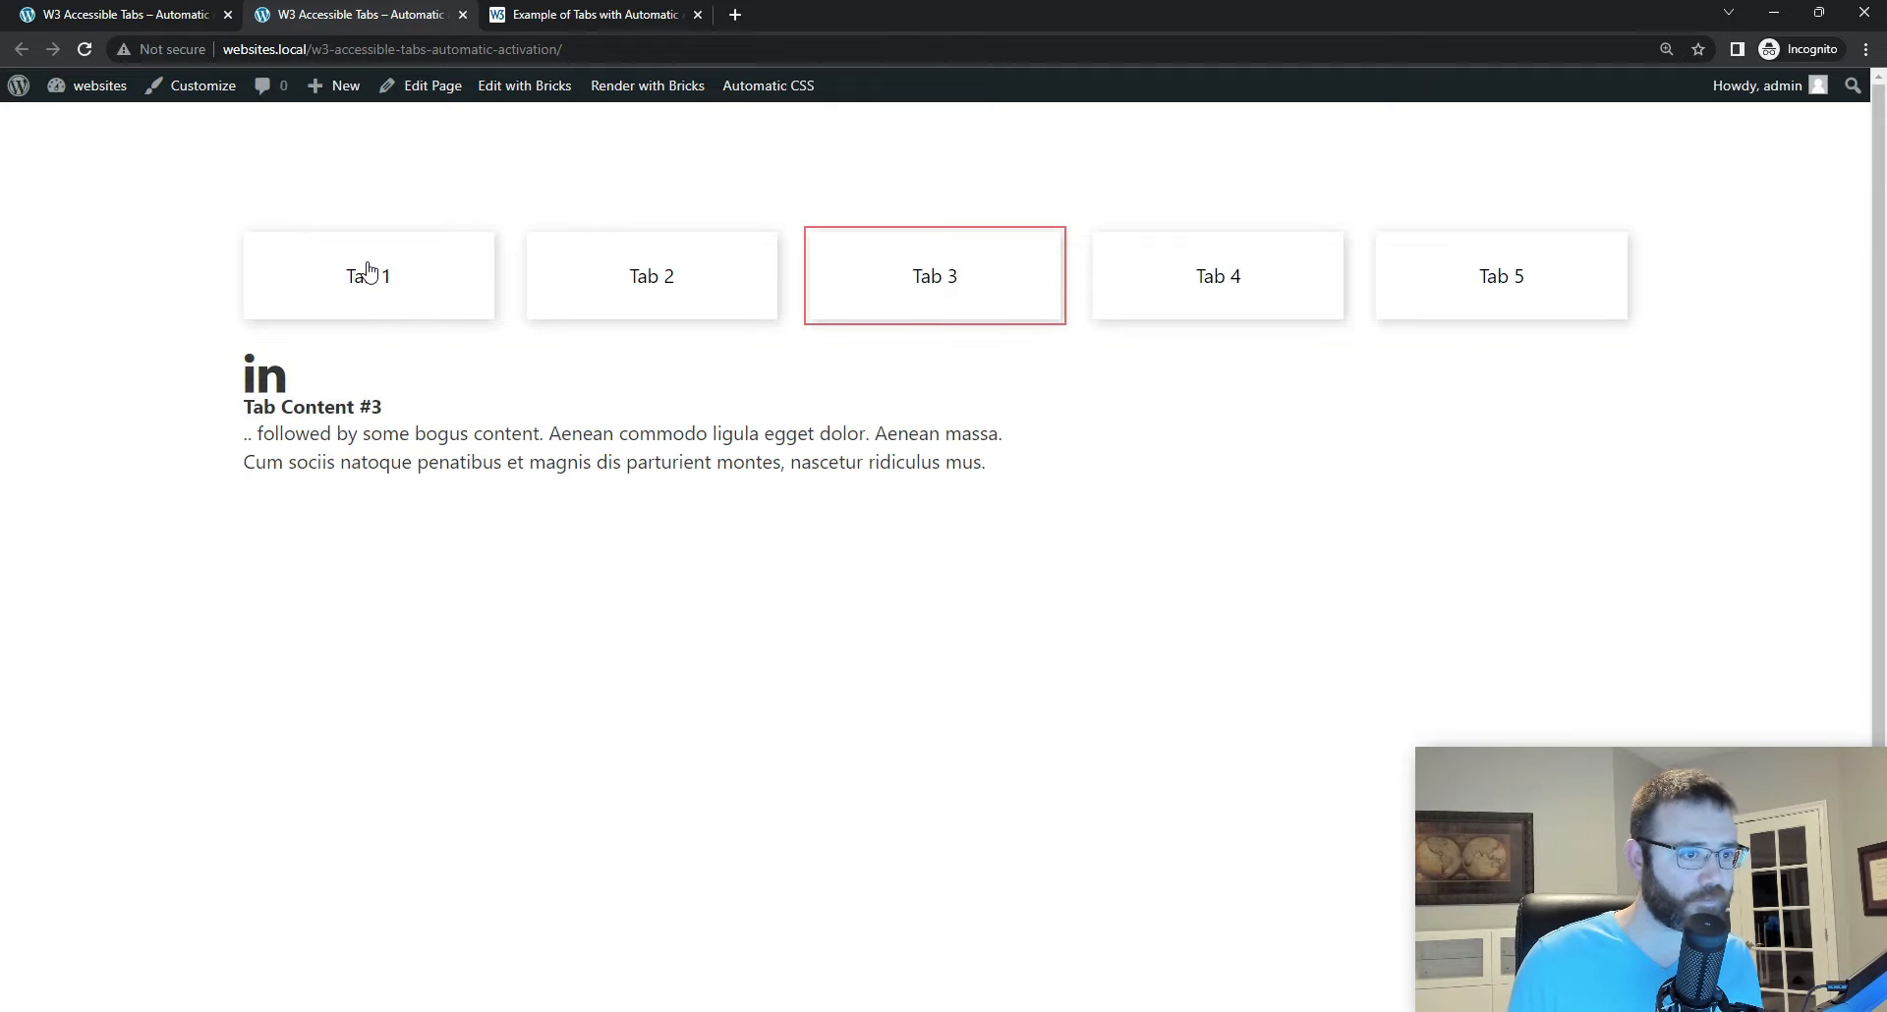
key(Right)
key(Right)
key(Left)
key(Left)
key(Left)
key(Left)
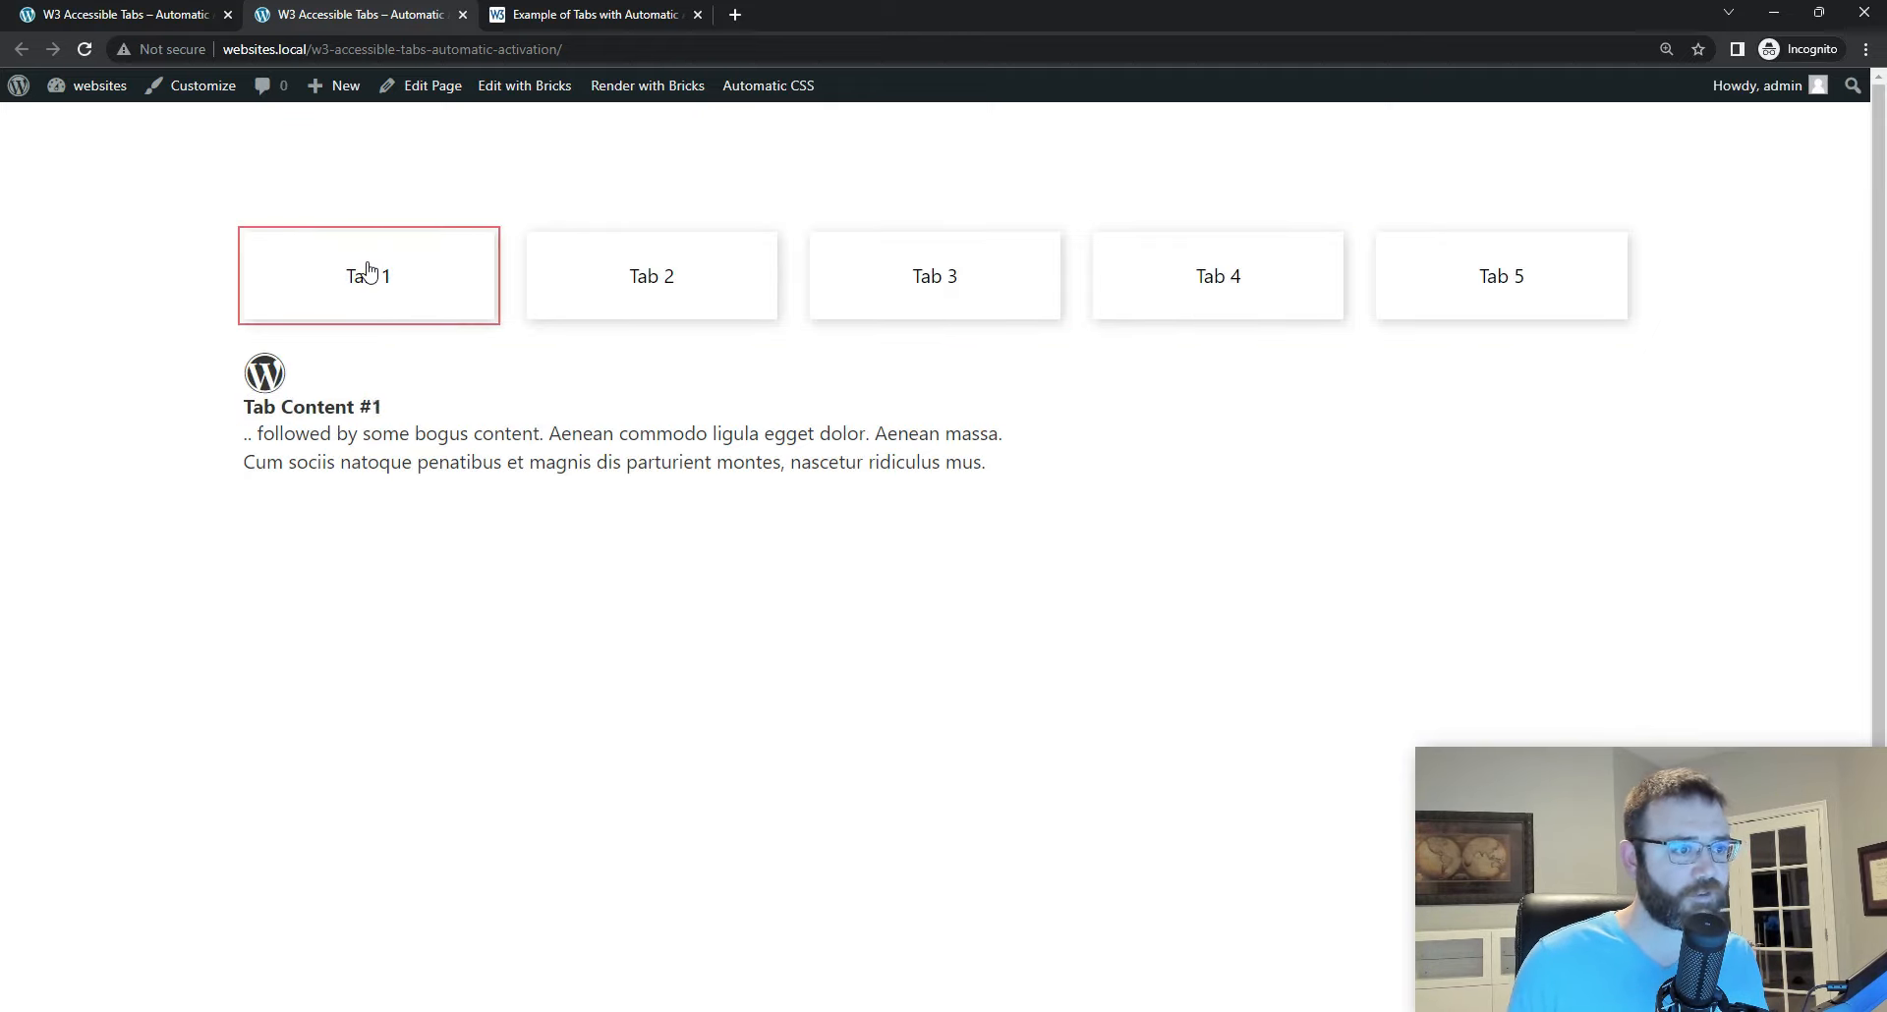
key(Right)
key(Right)
key(Right)
key(Right)
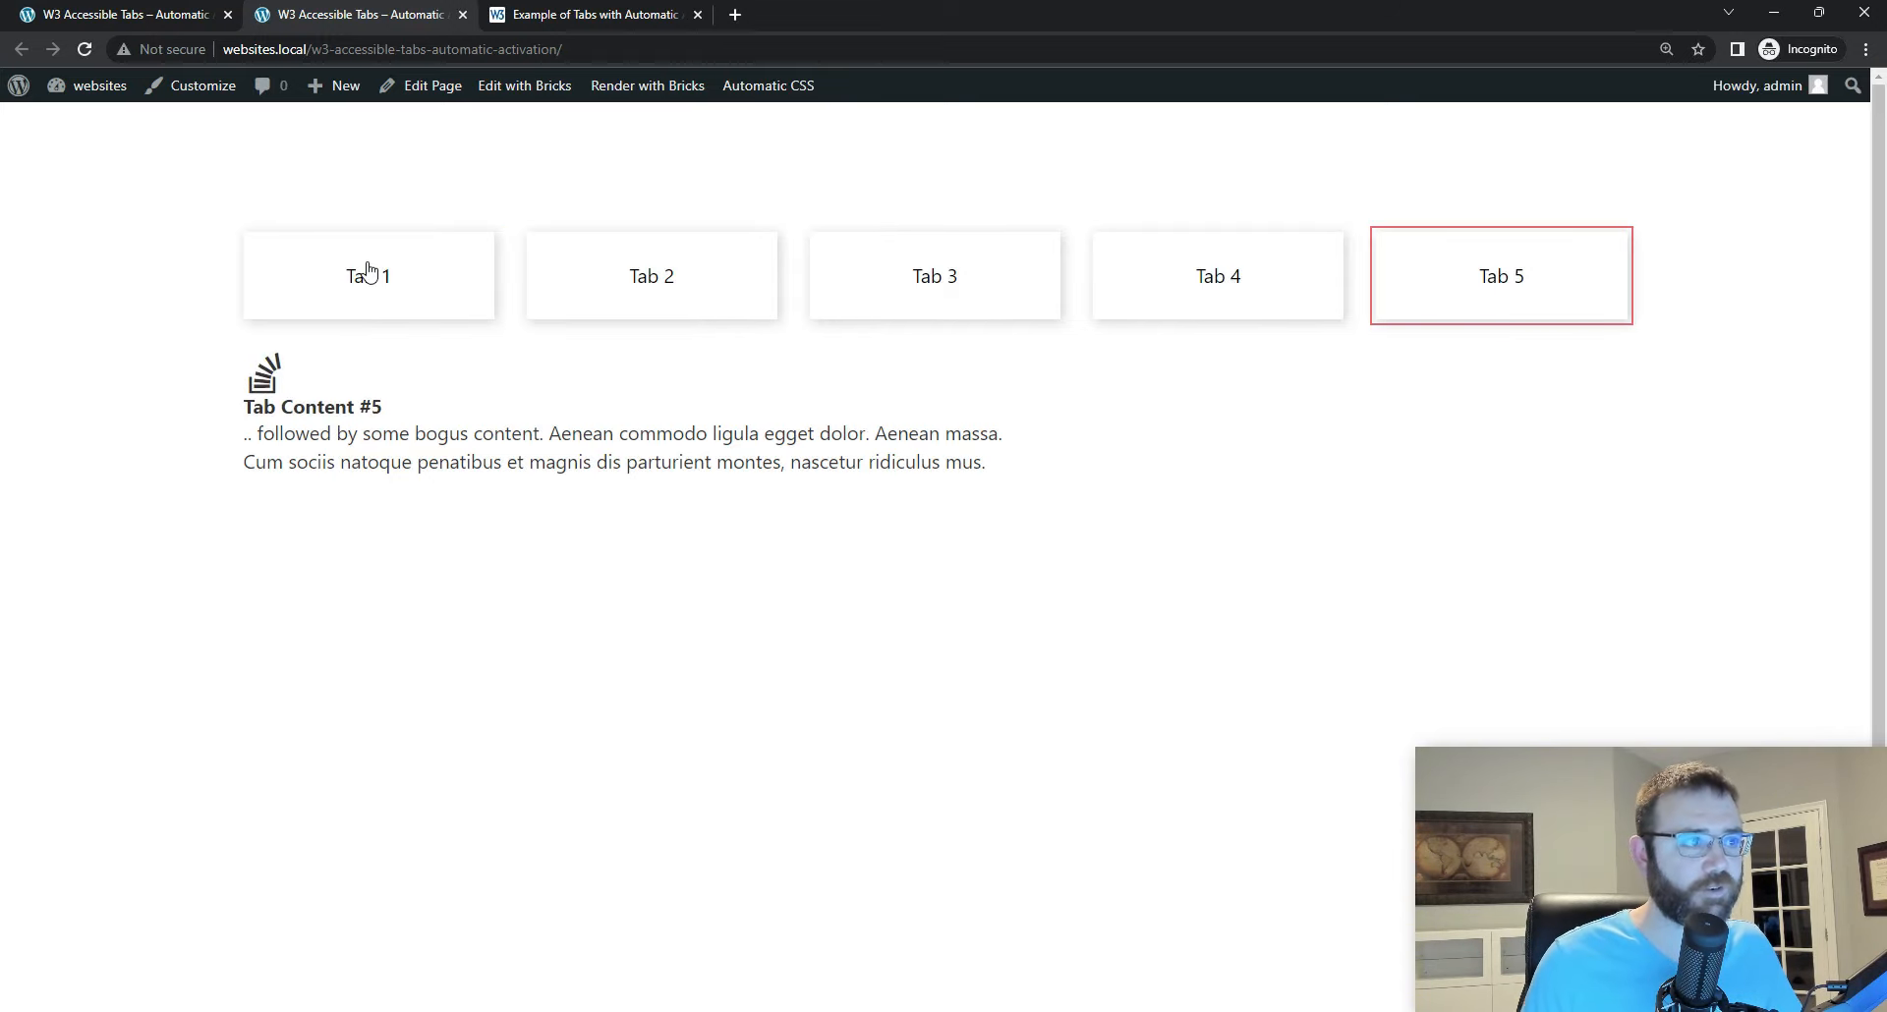
Step: Return to the Bricks editor and examine the aria-labelledby attribute value of Tab Content 5
click(83, 16)
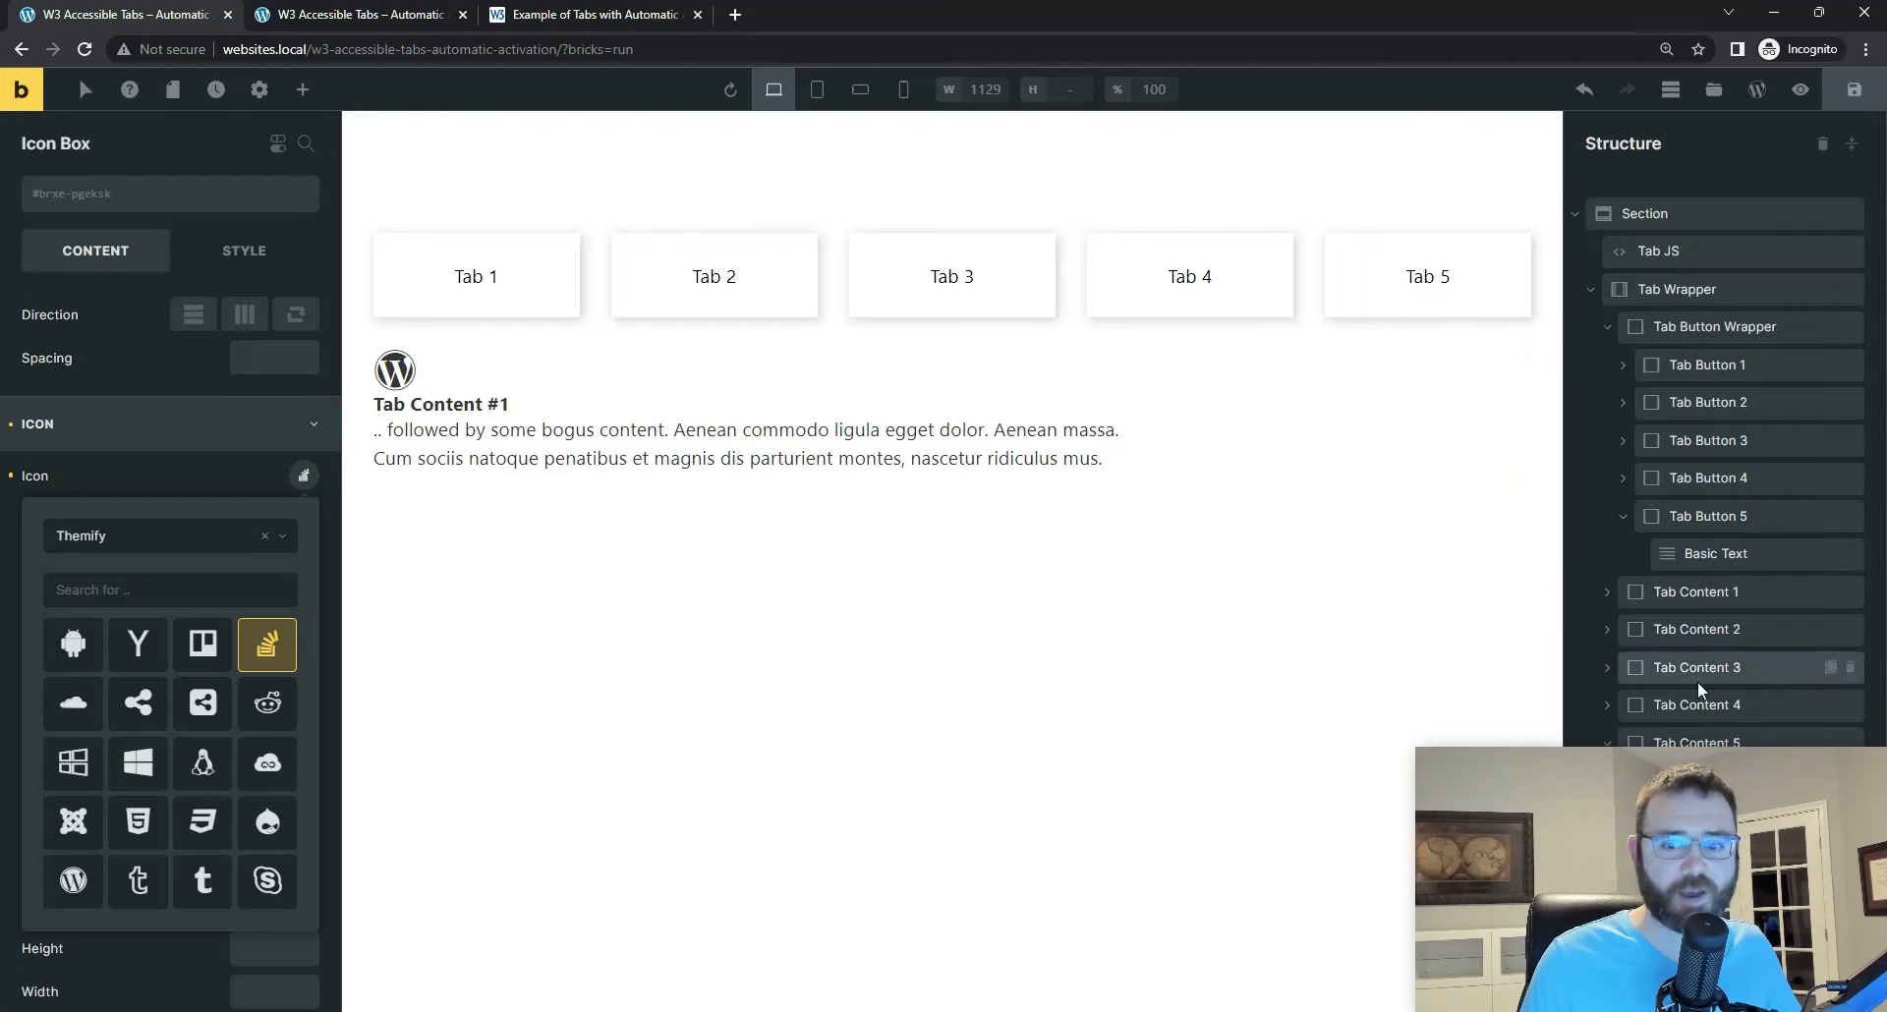
click(1693, 739)
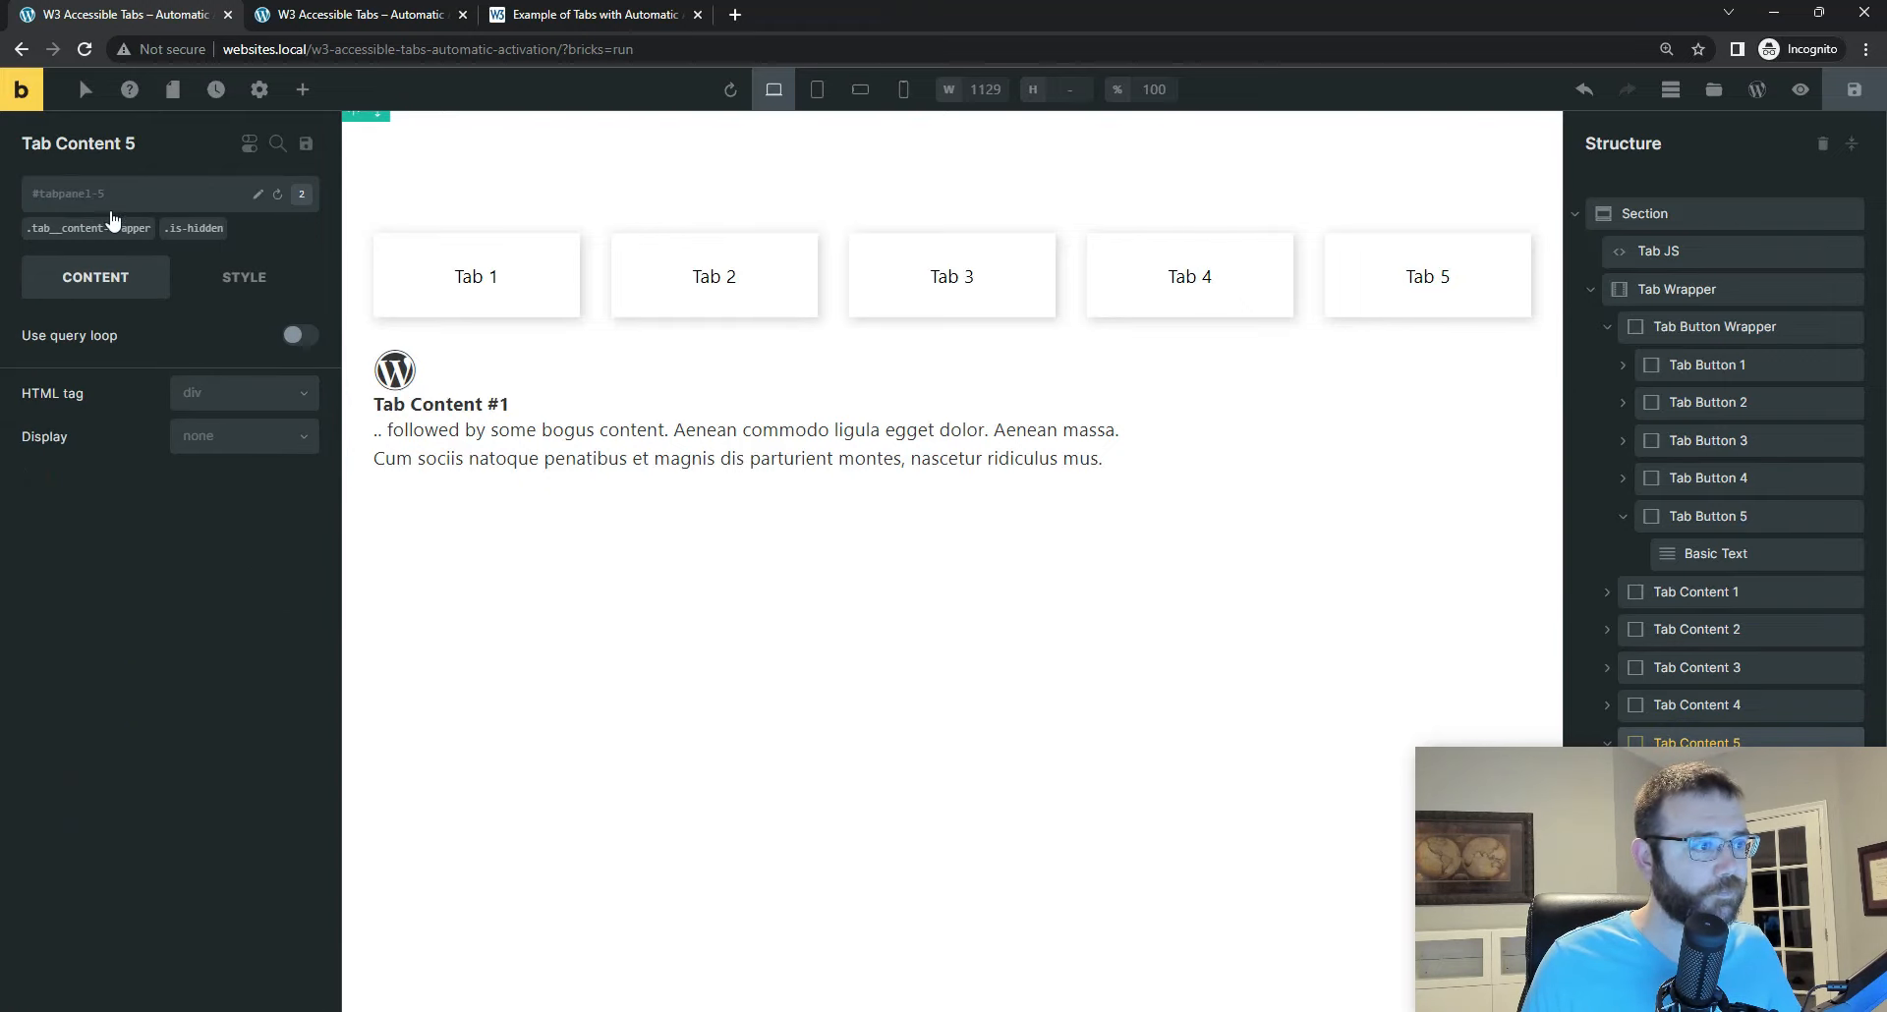
click(242, 283)
click(98, 784)
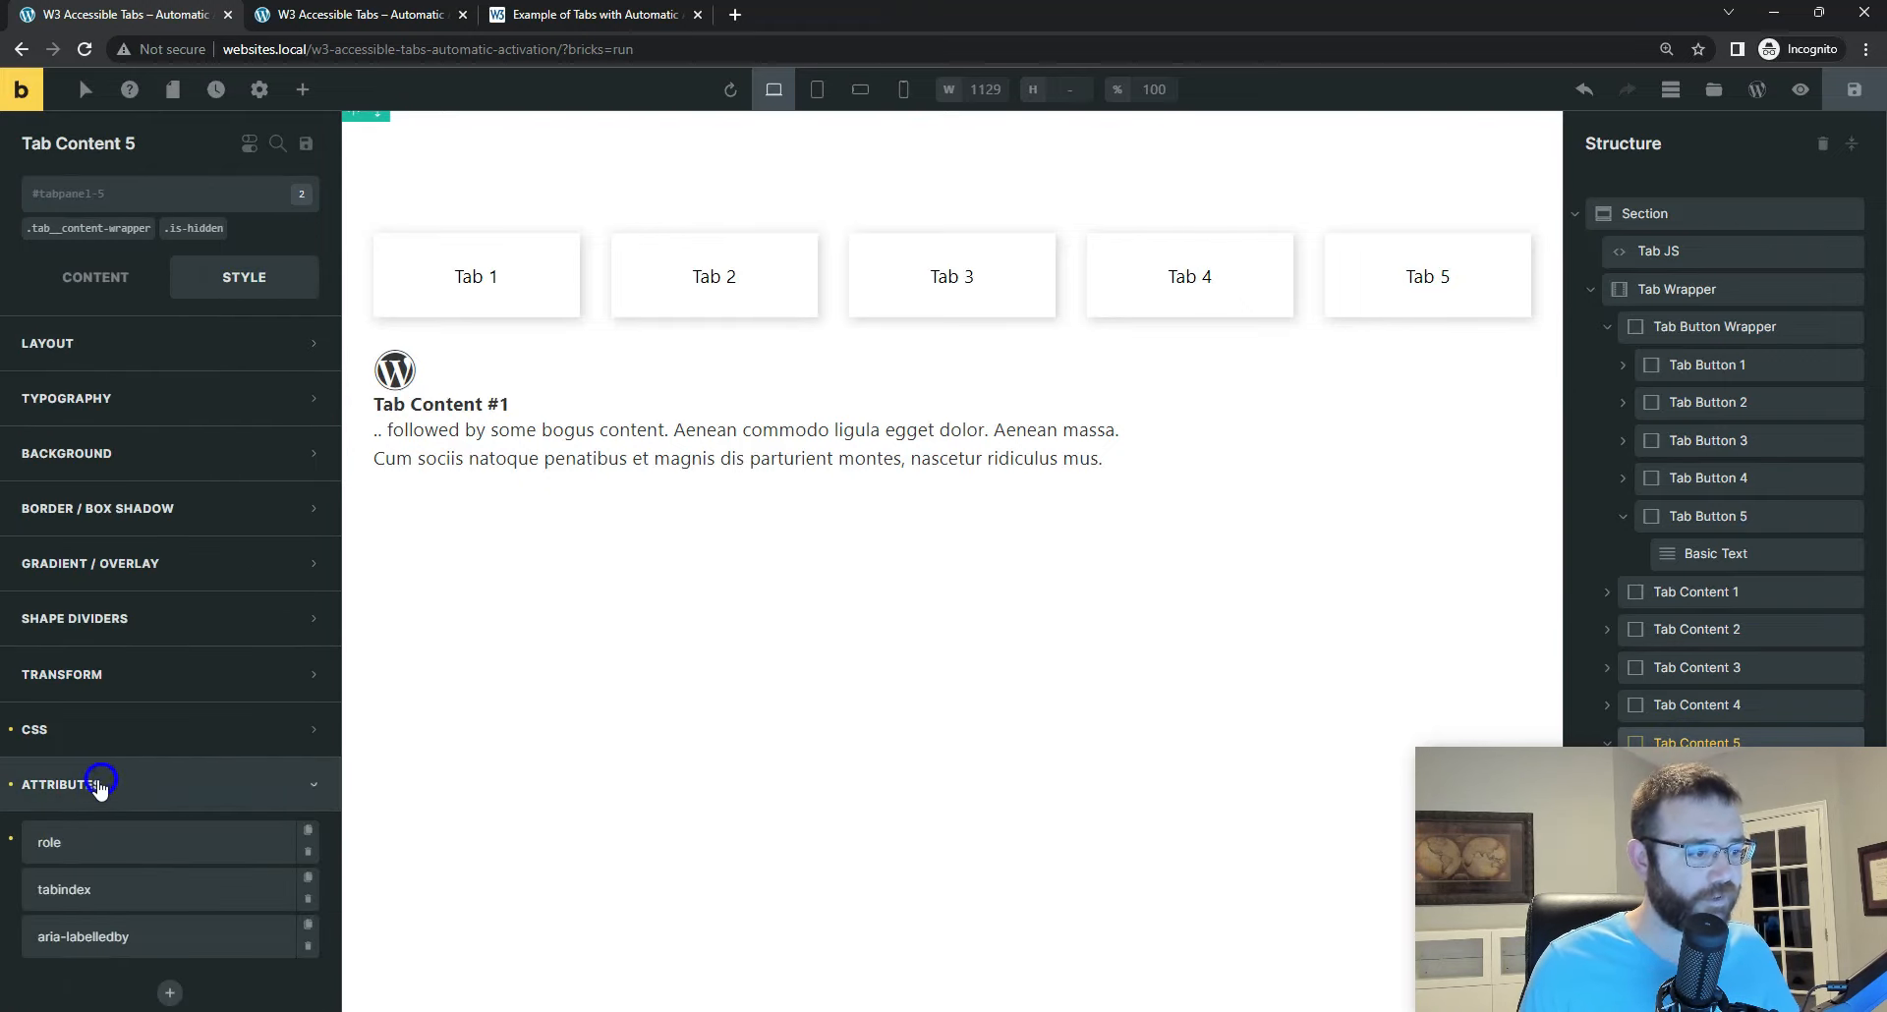
scroll(101, 787, down, 3)
click(82, 706)
scroll(96, 725, down, 2)
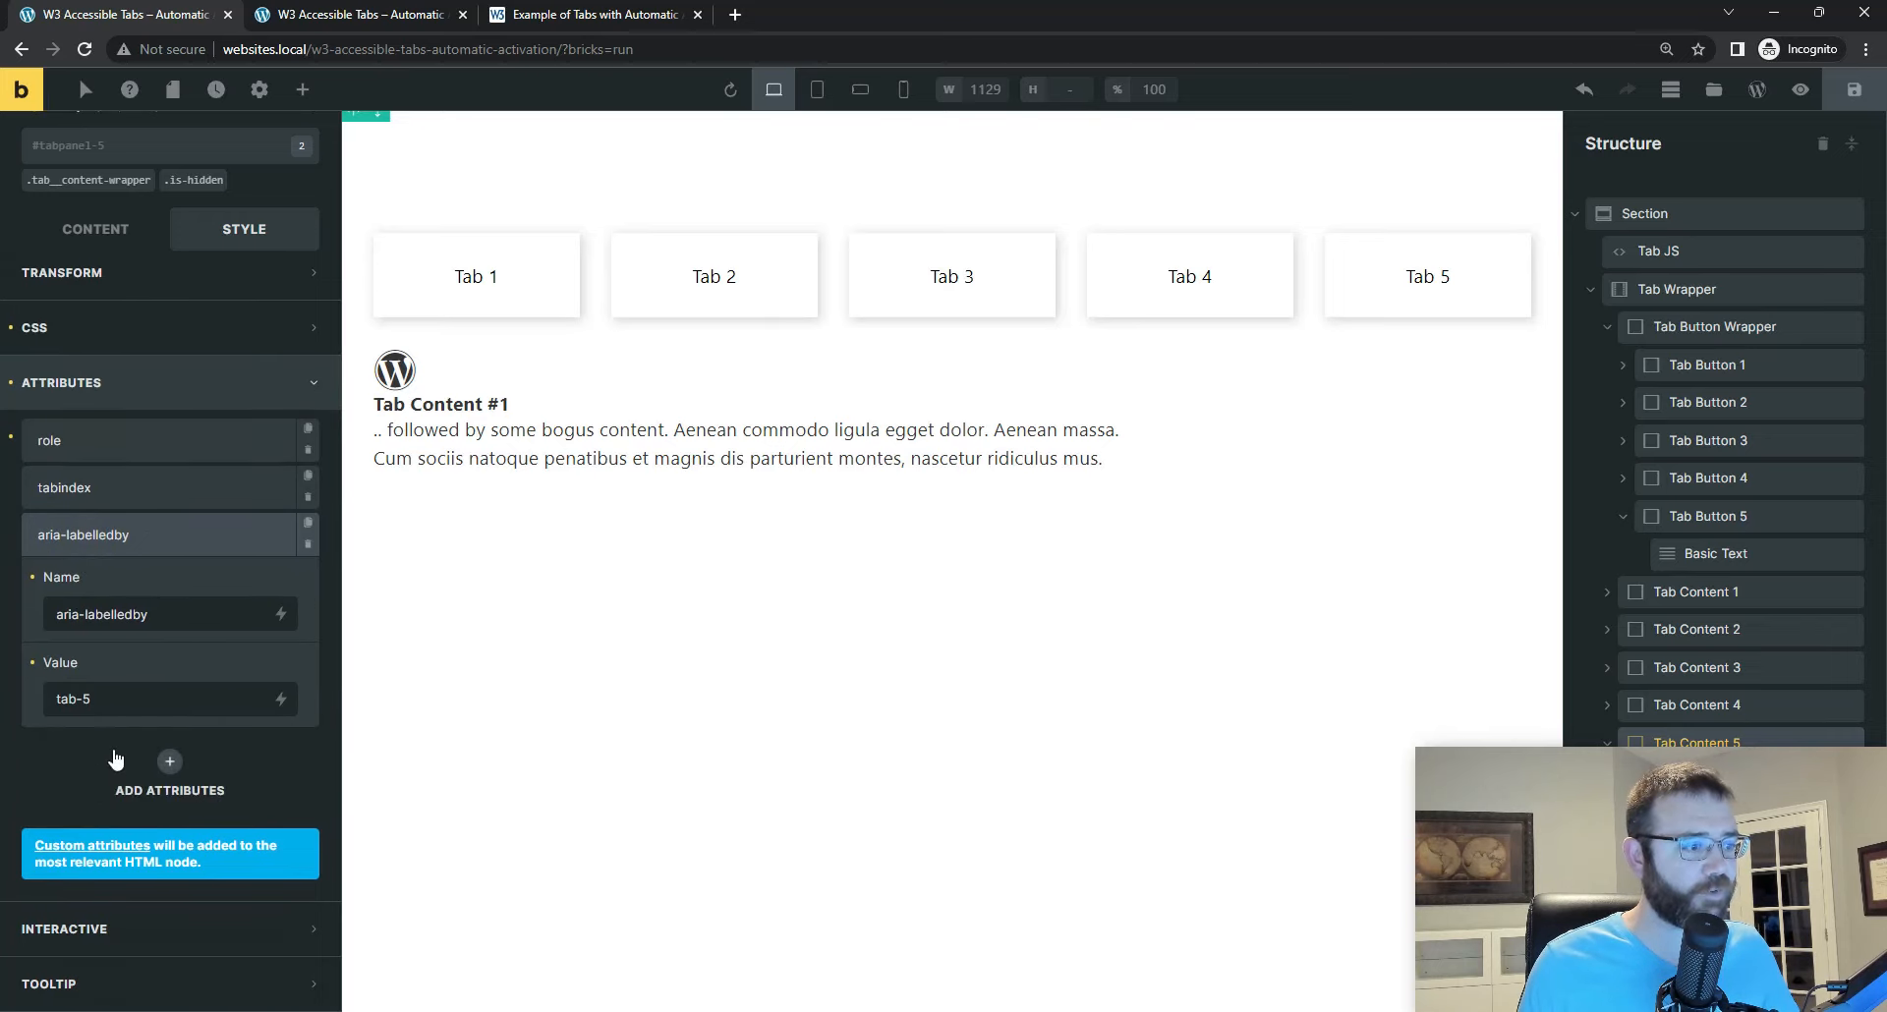
drag(97, 699, 53, 700)
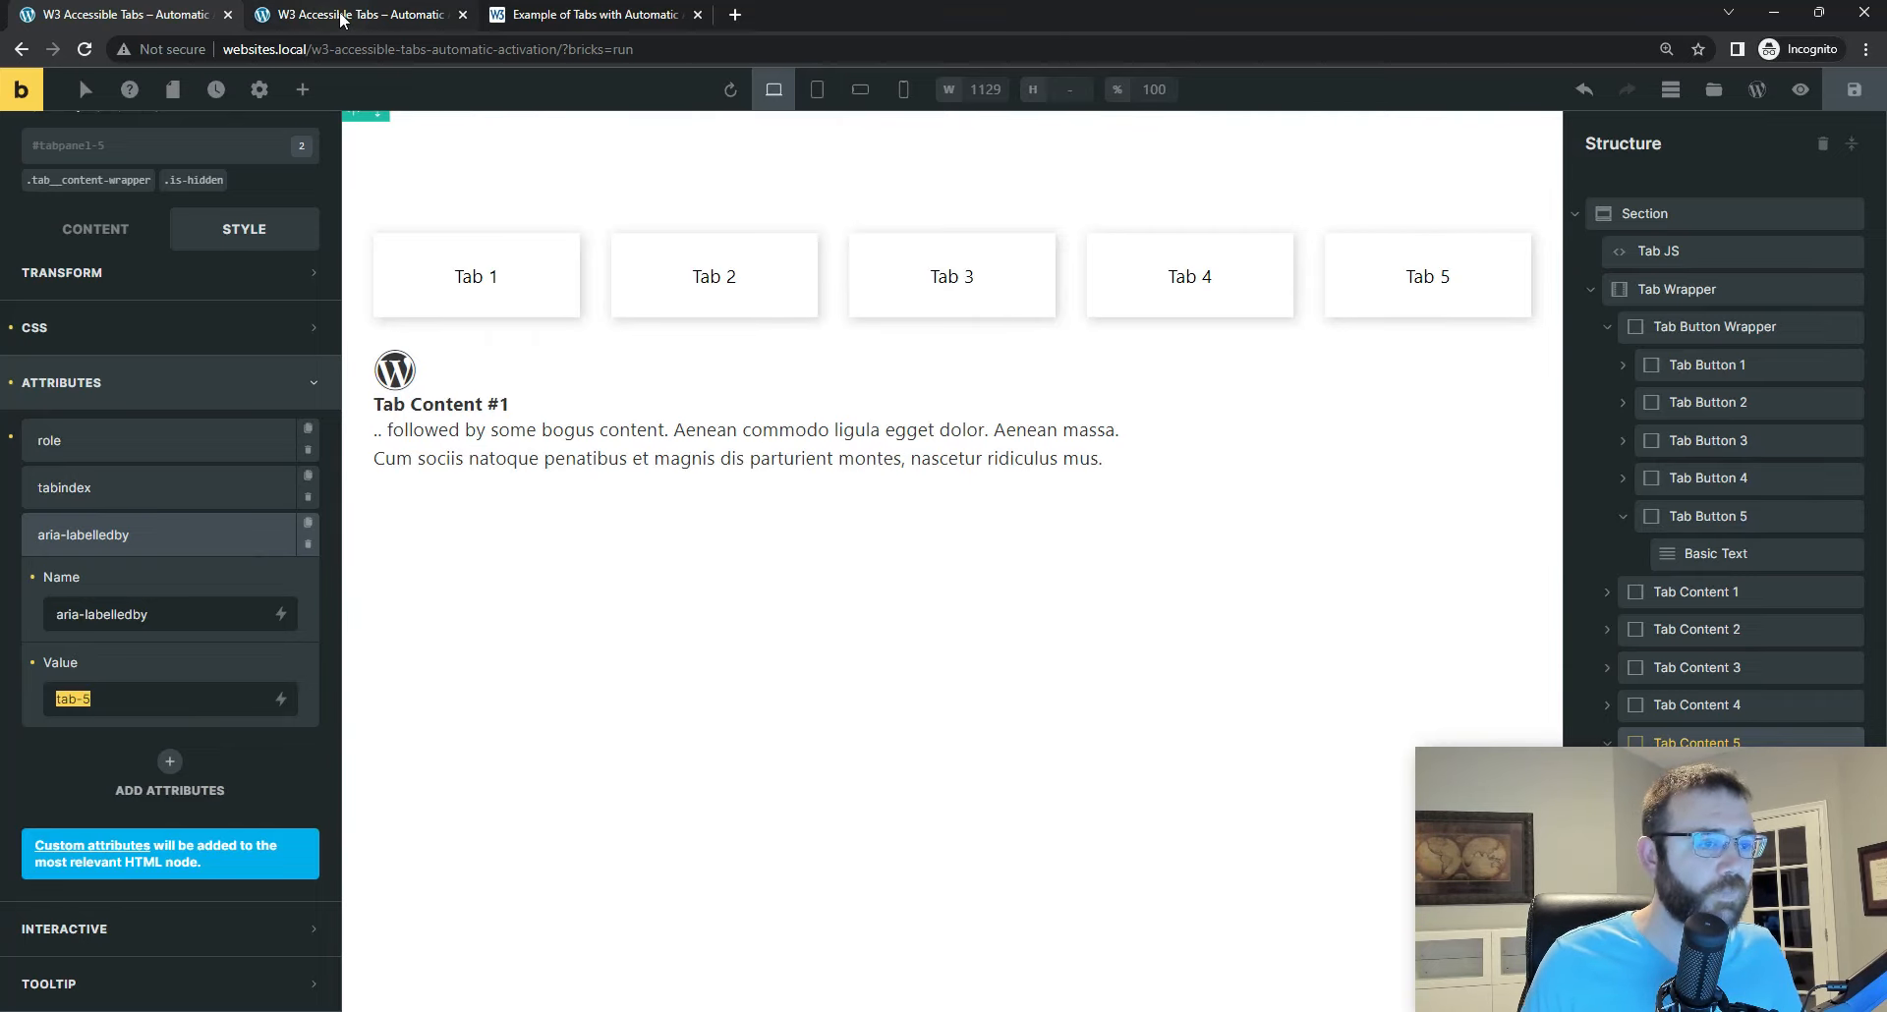
Step: Examine the aria-controls attribute value of Tab Button 5 and save the page
click(1683, 516)
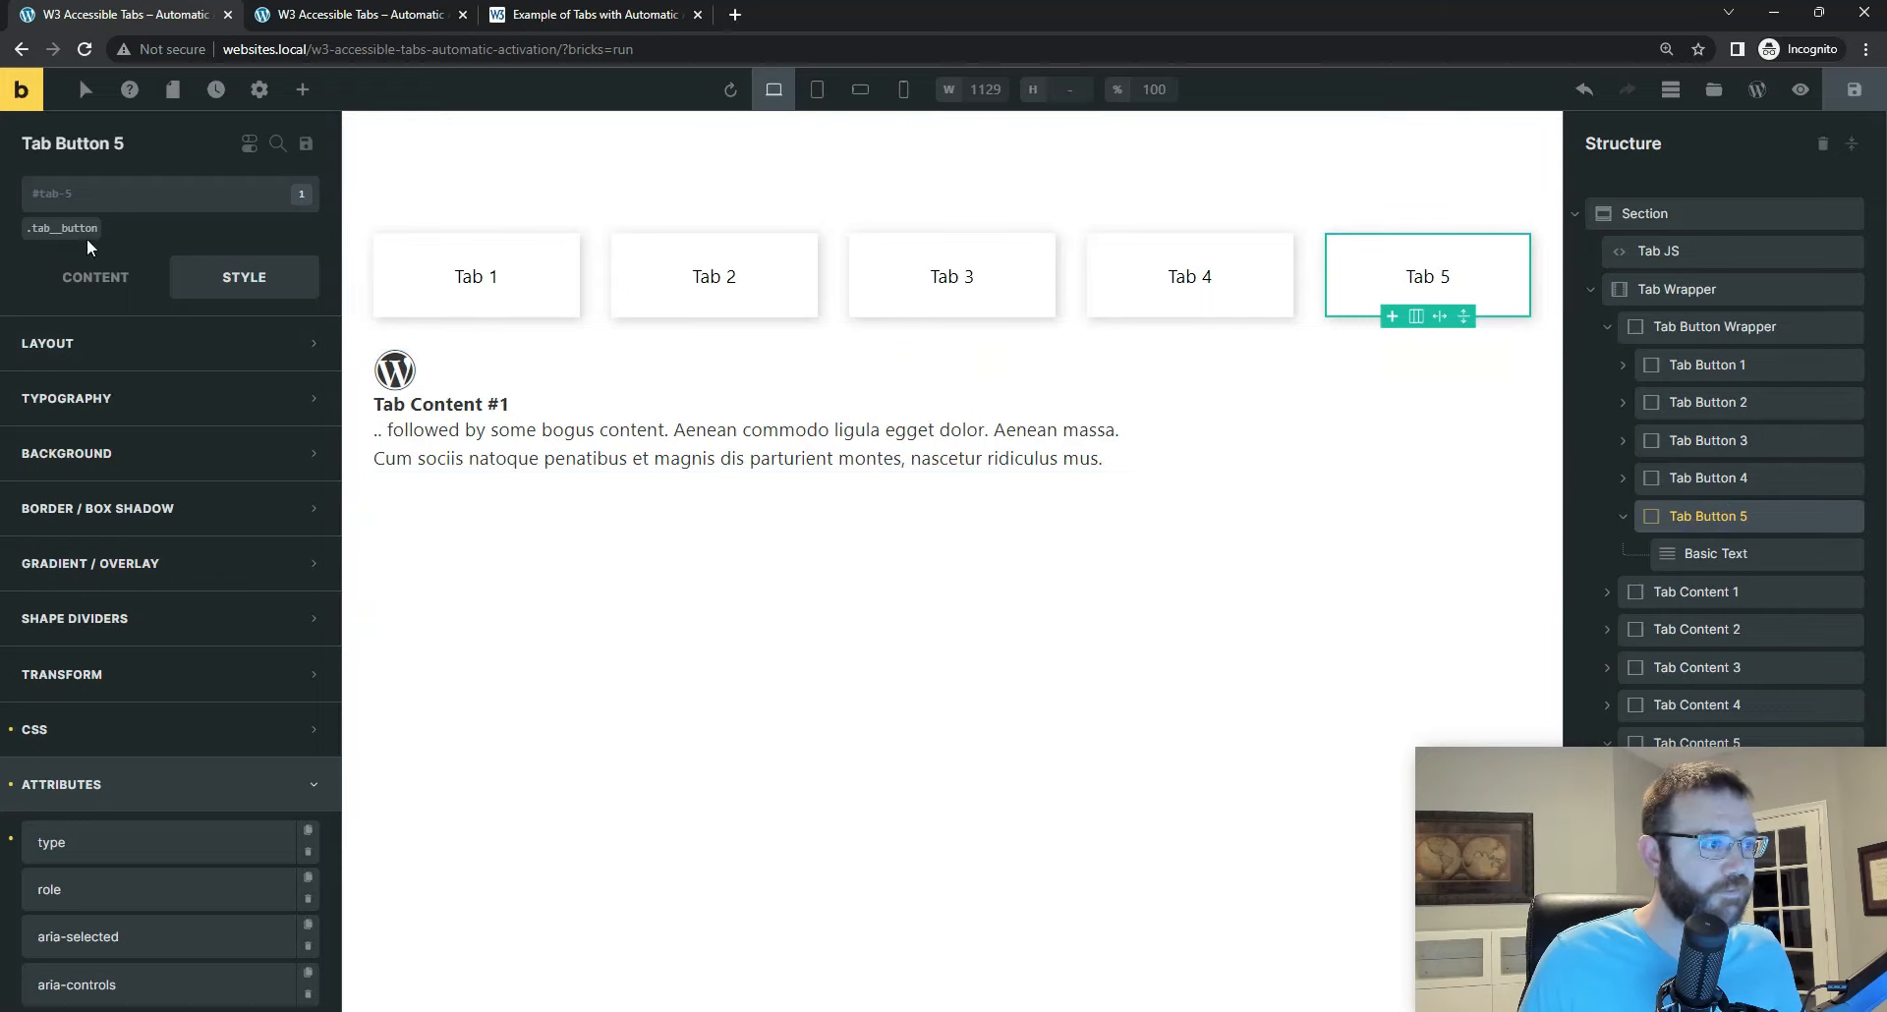
scroll(128, 844, down, 2)
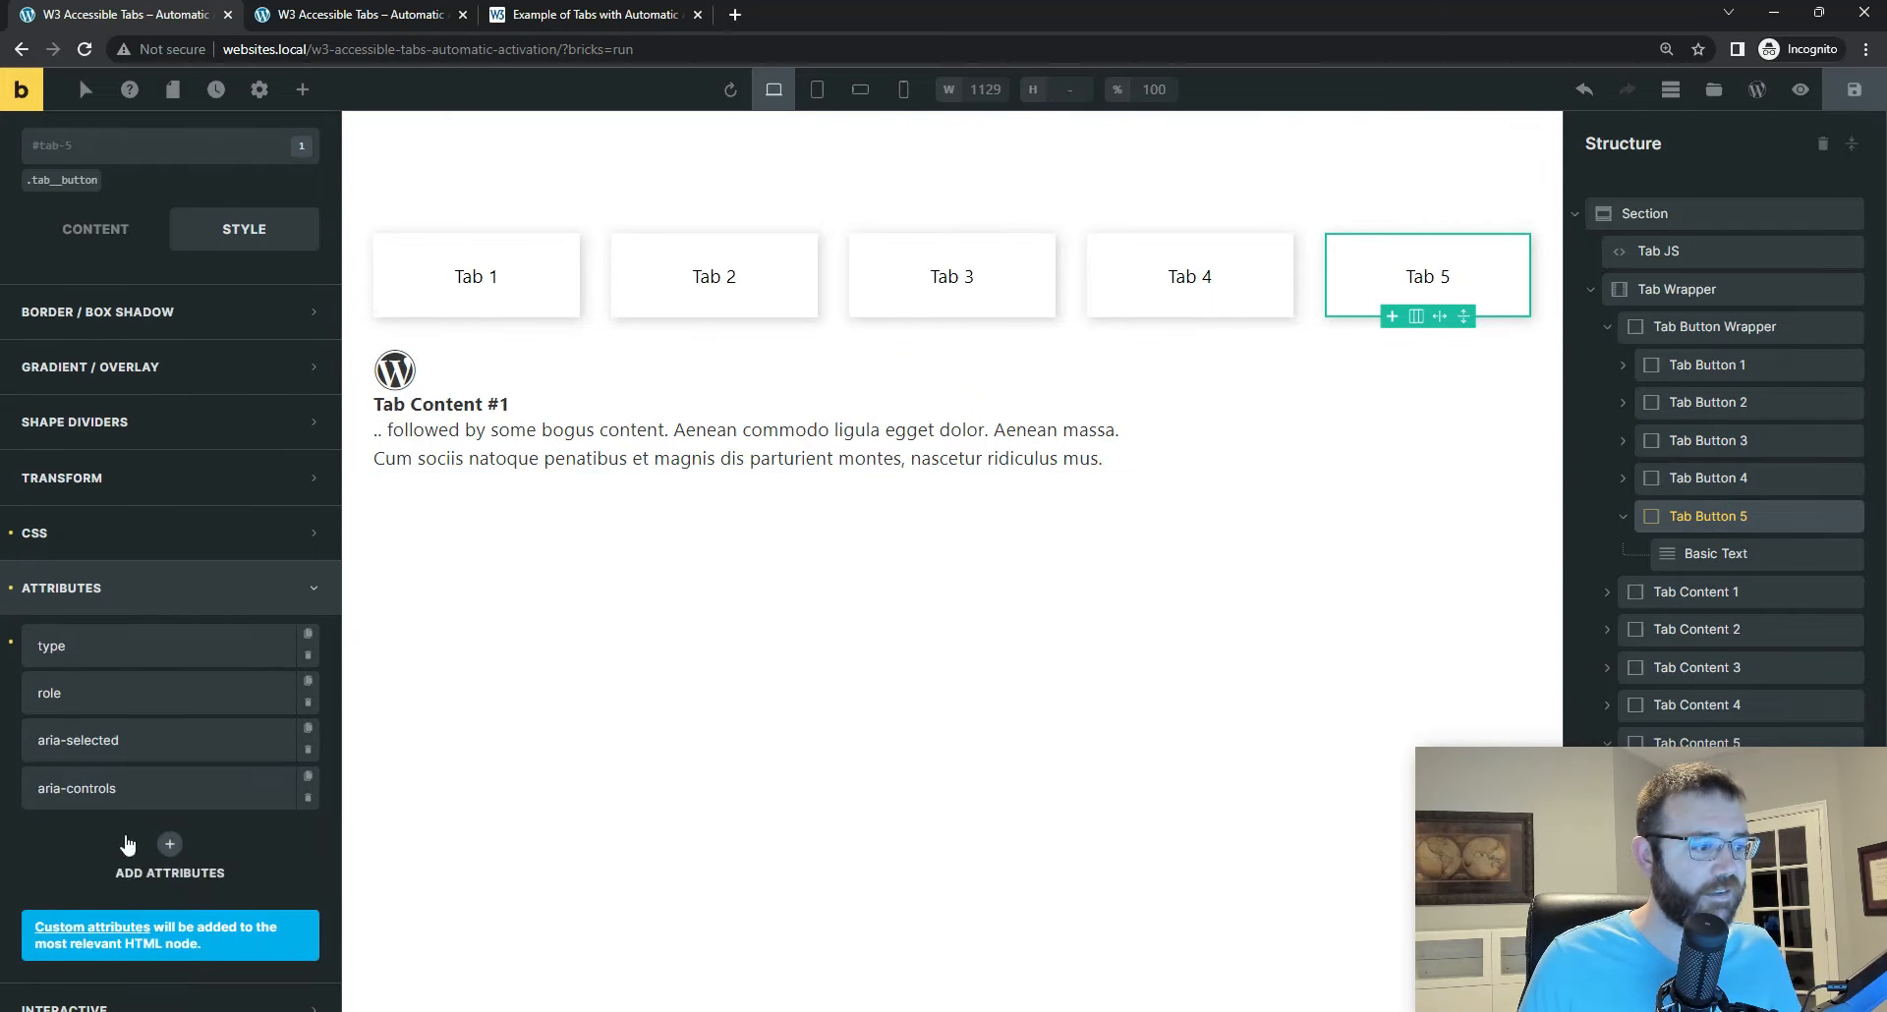
click(109, 786)
scroll(84, 842, down, 2)
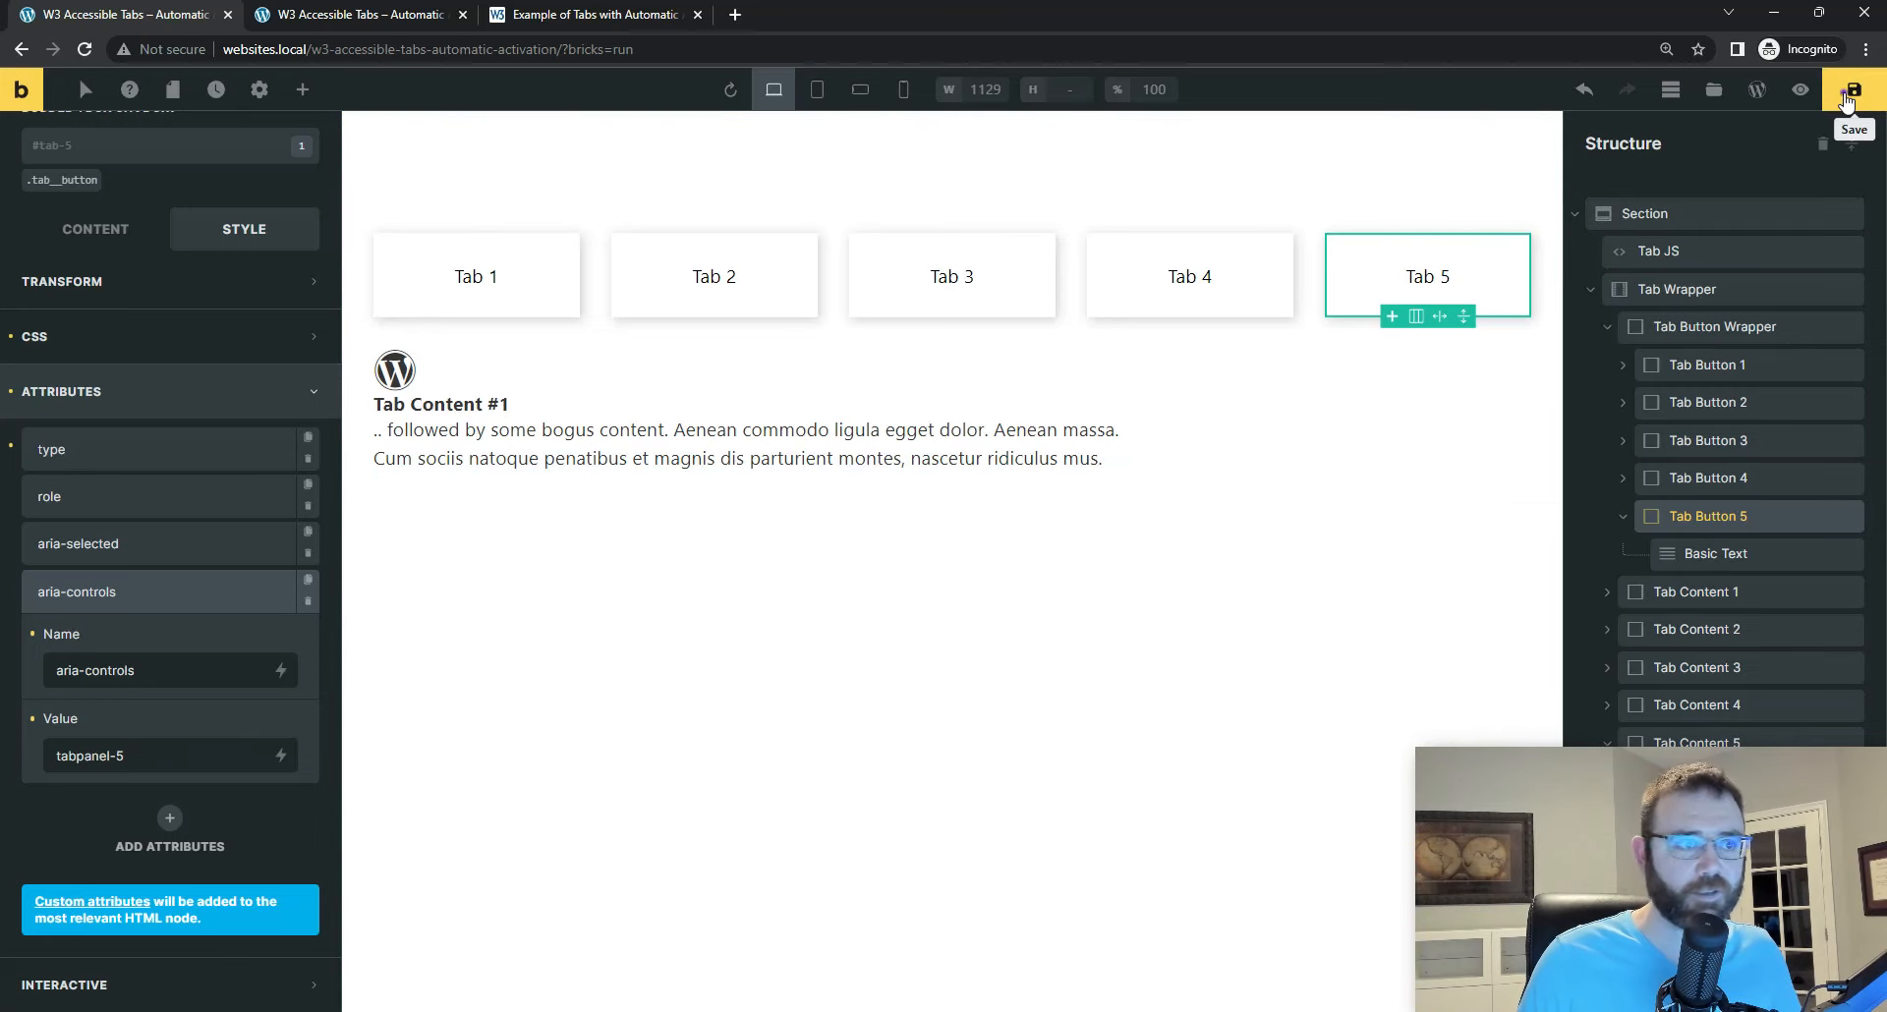
click(1845, 98)
Step: Switch to the front-end page and inspect the Tab 1 button in DevTools, moving the DevTools window over the page
key(ctrl+Tab)
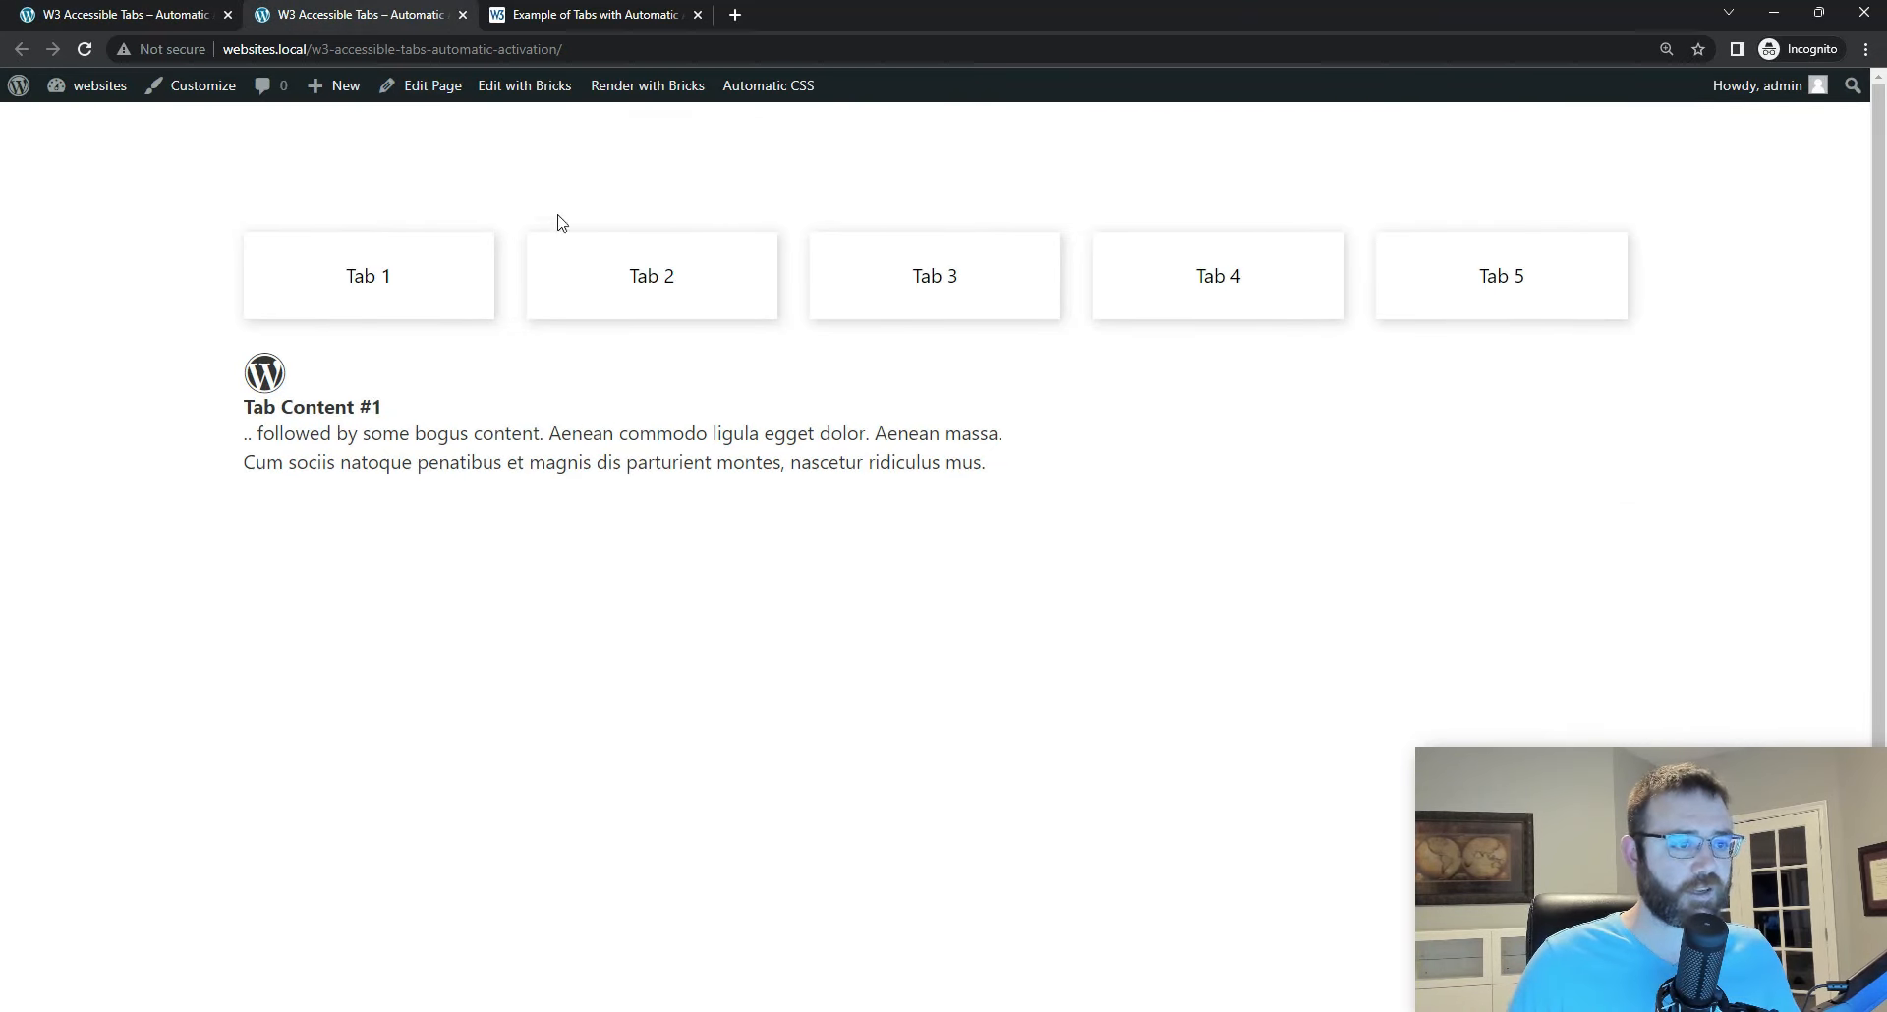
right_click(462, 271)
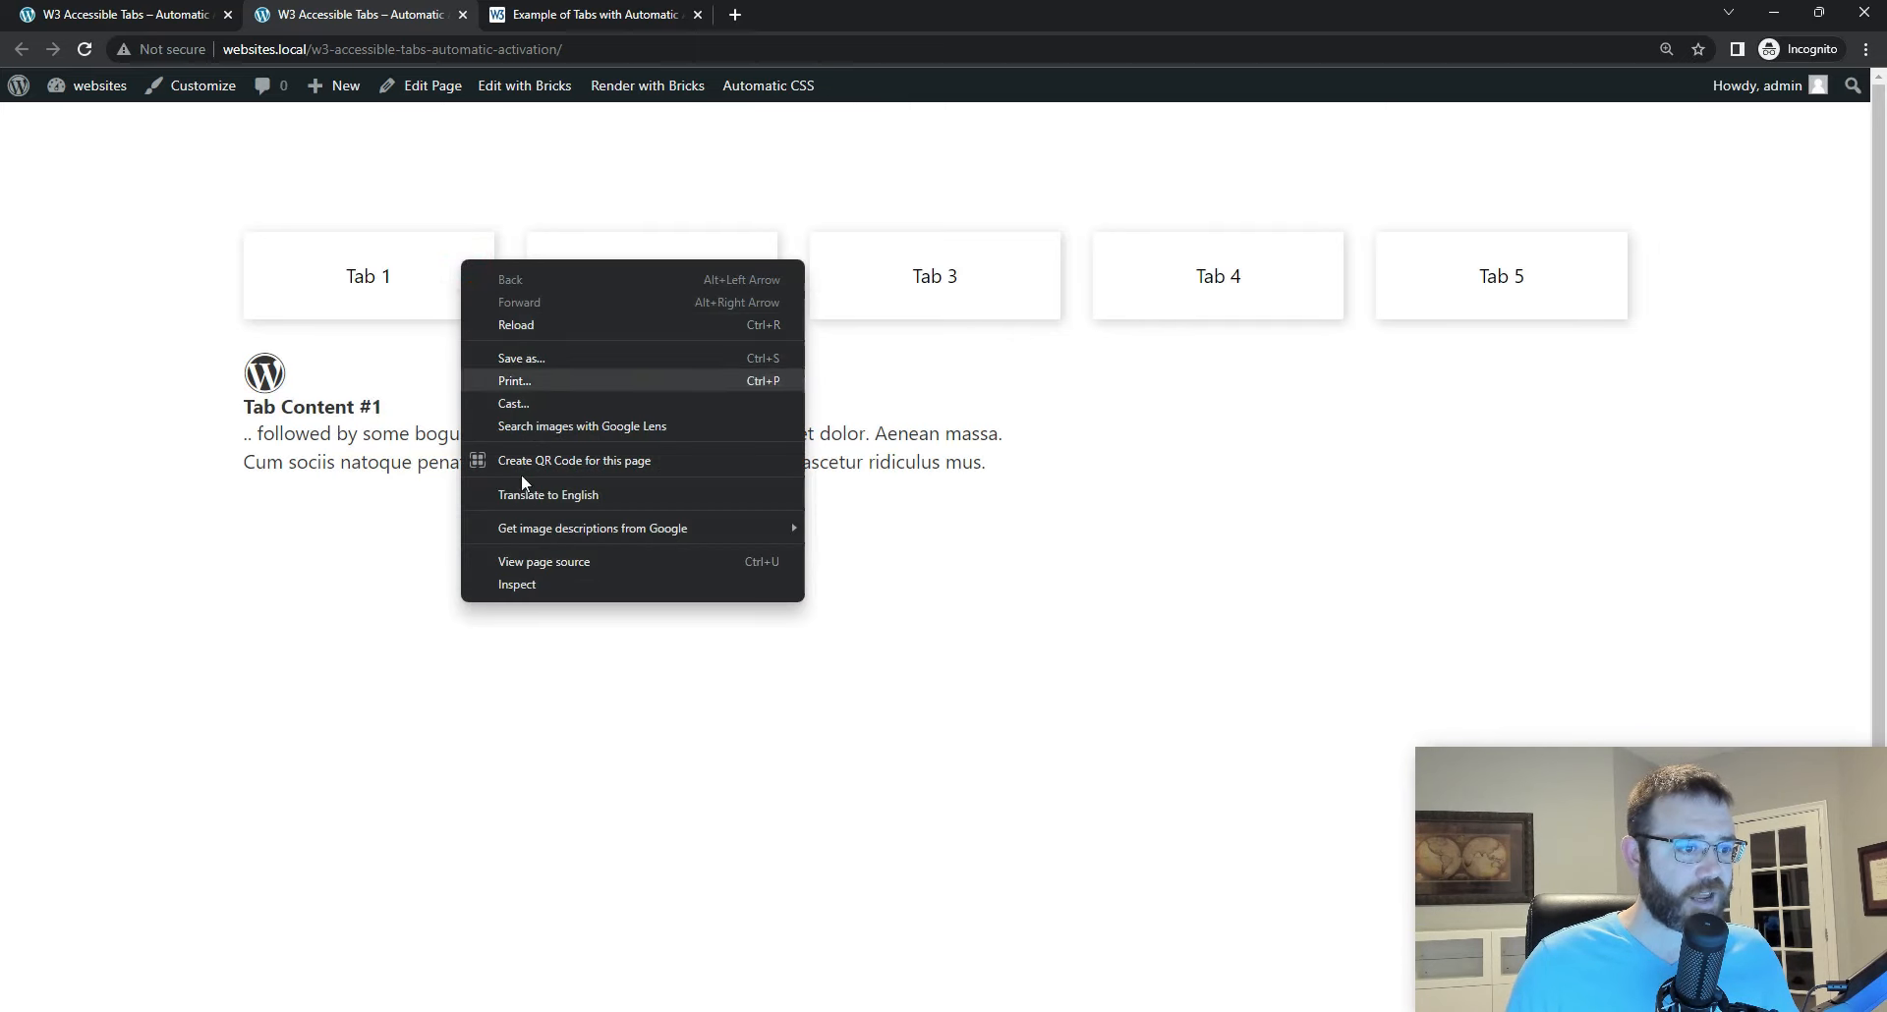
click(527, 587)
drag(875, 12, 828, 568)
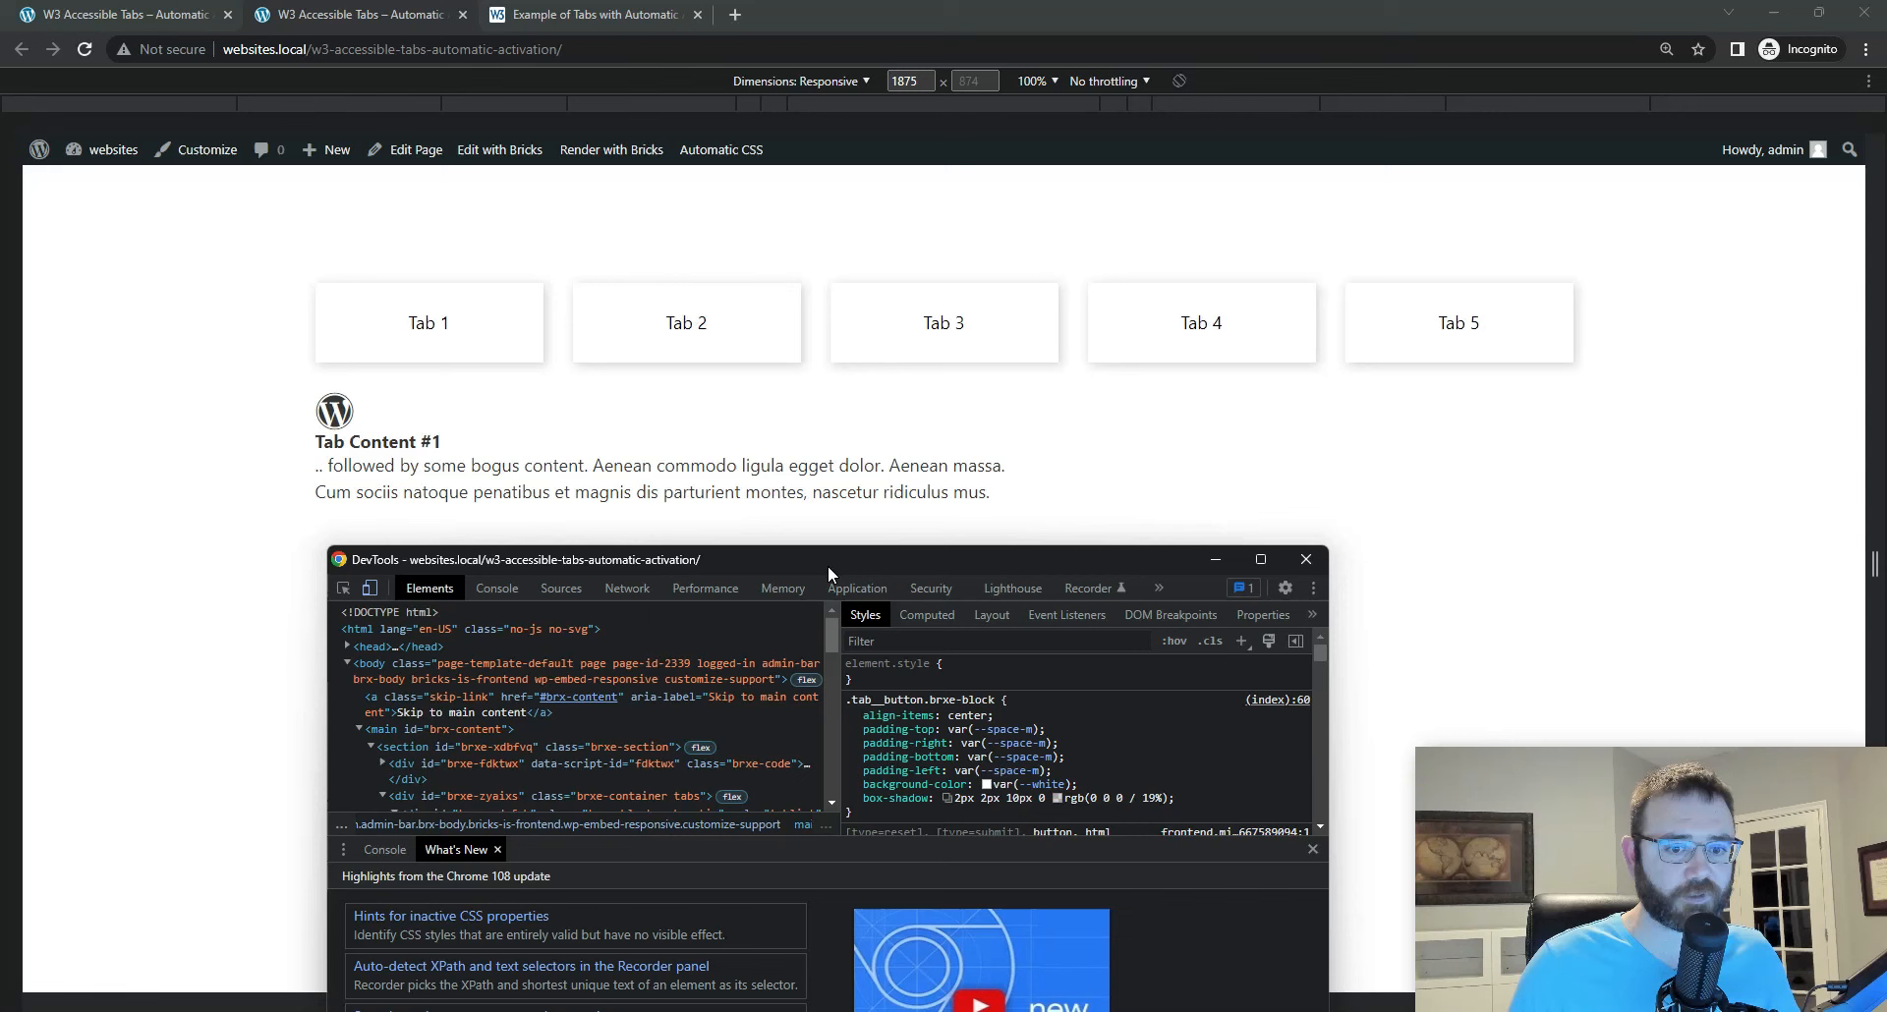
Step: Dock DevTools to the bottom of the browser, enlarge it and close its What's New drawer to show the tab markup
click(1313, 588)
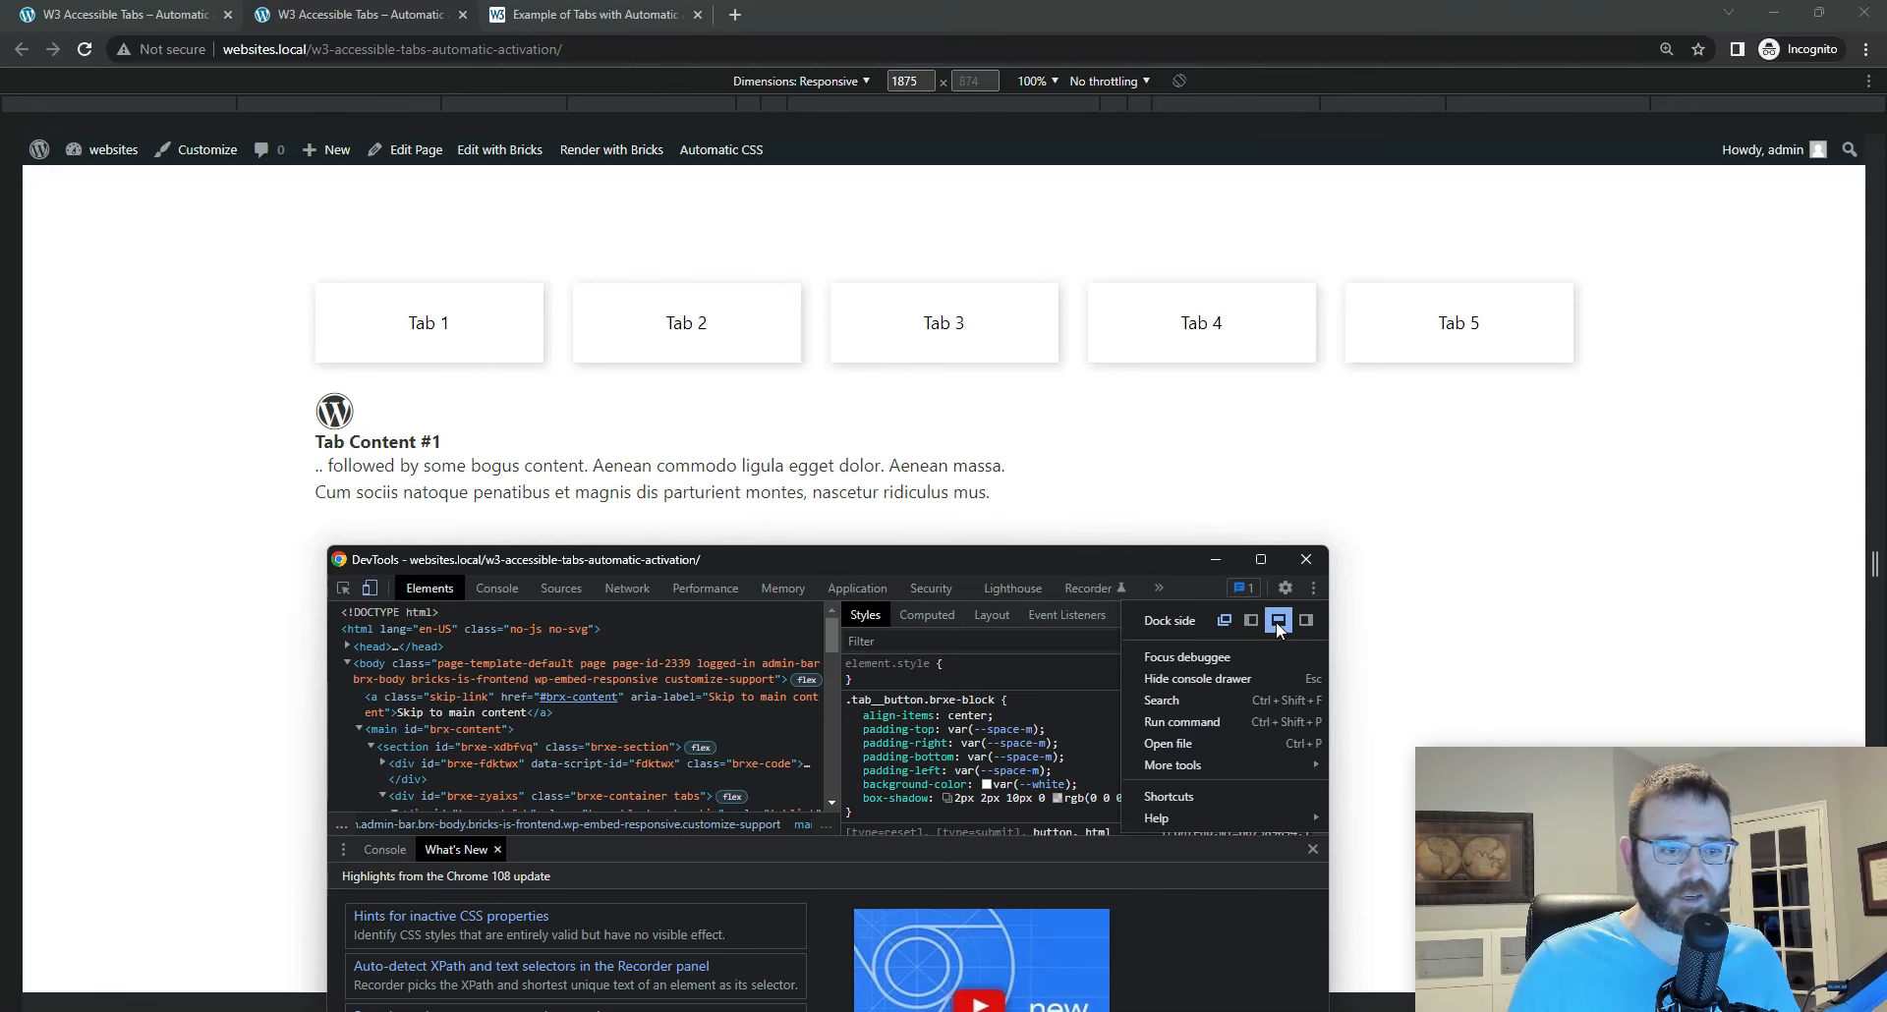
click(1278, 620)
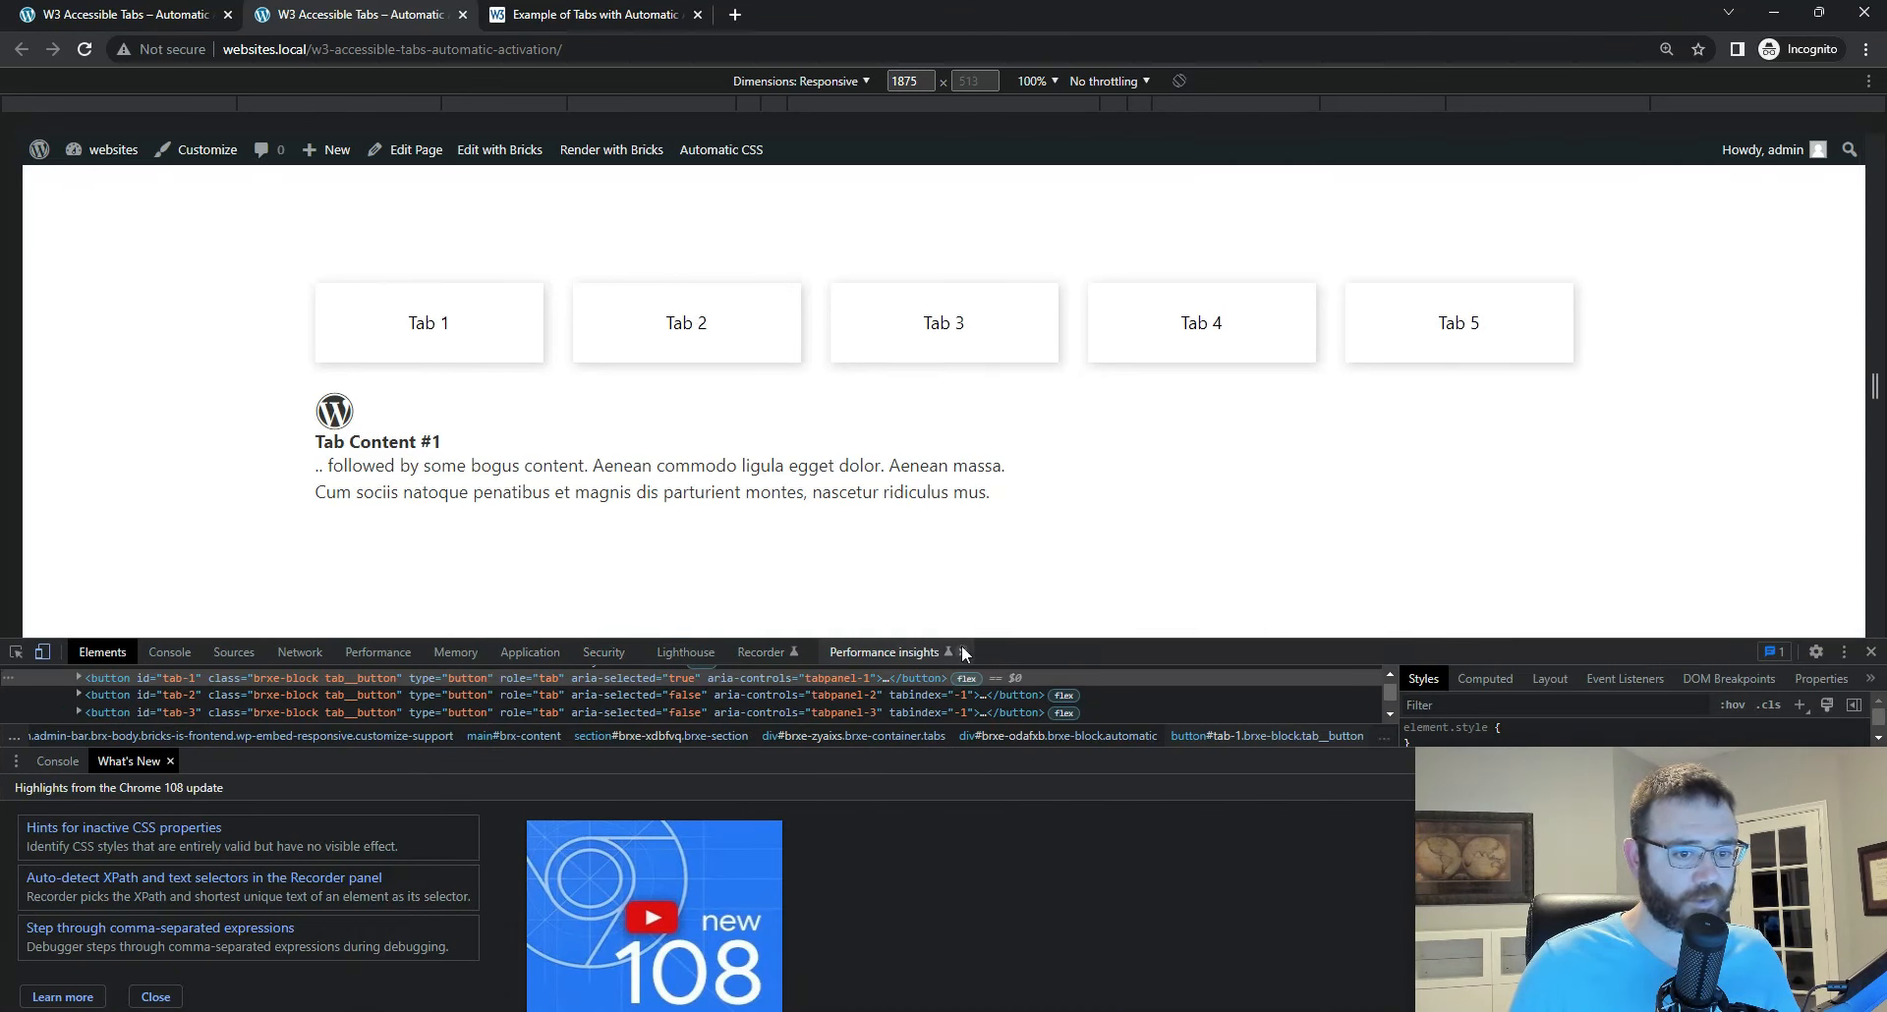
drag(990, 650, 994, 539)
click(1870, 696)
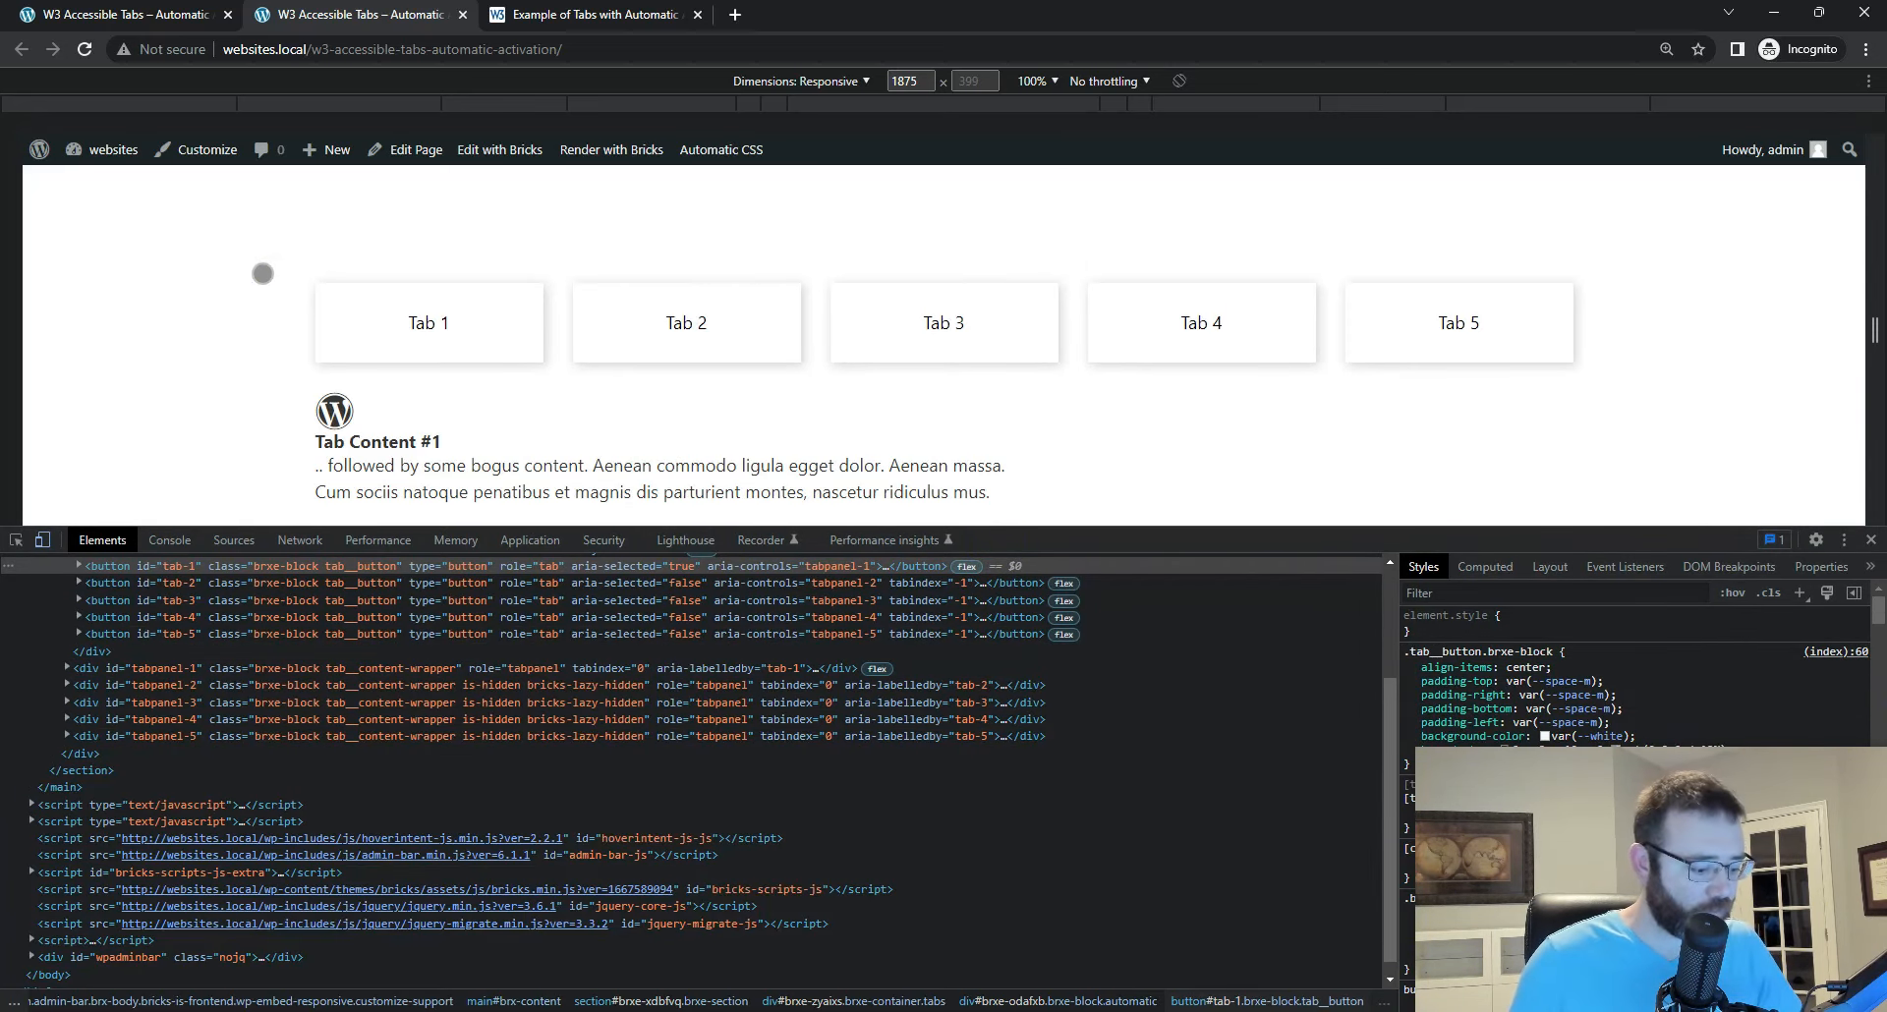
Step: Move keyboard focus to Tab 1 and on to Tab 2 while examining the attribute changes in the DevTools markup
key(Tab)
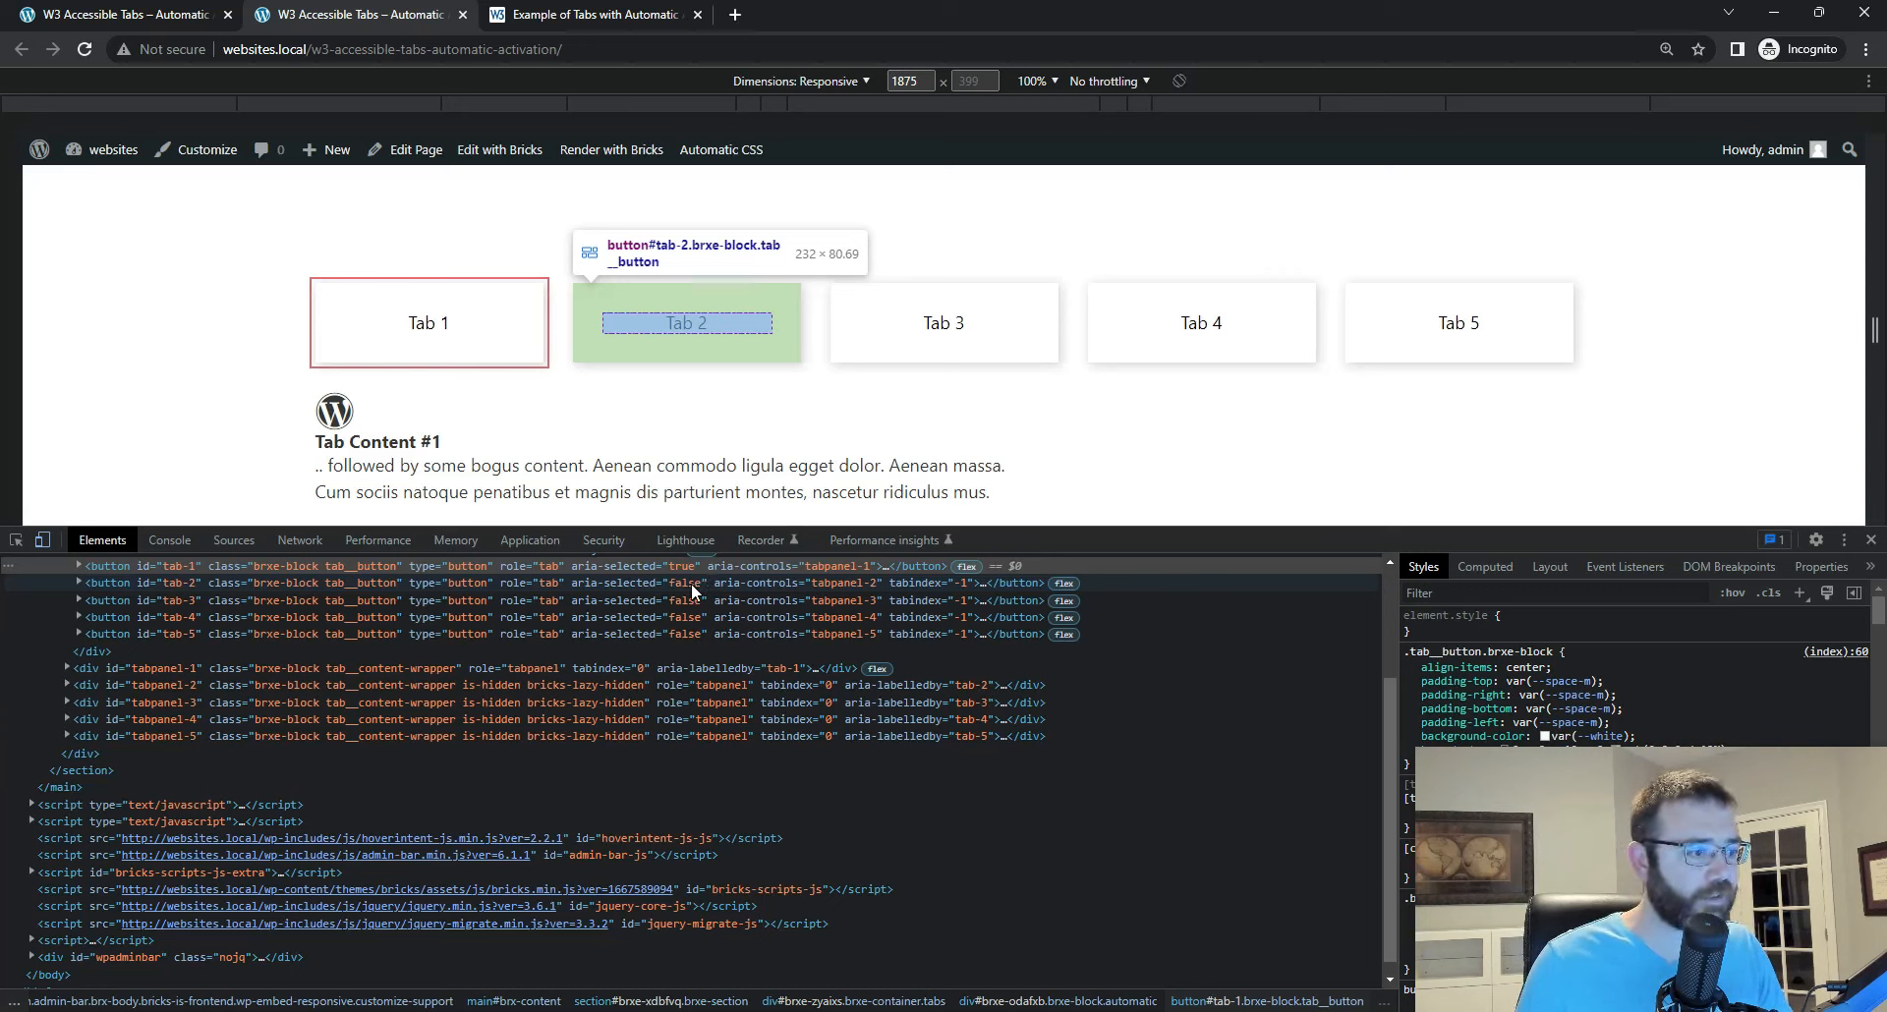
key(Right)
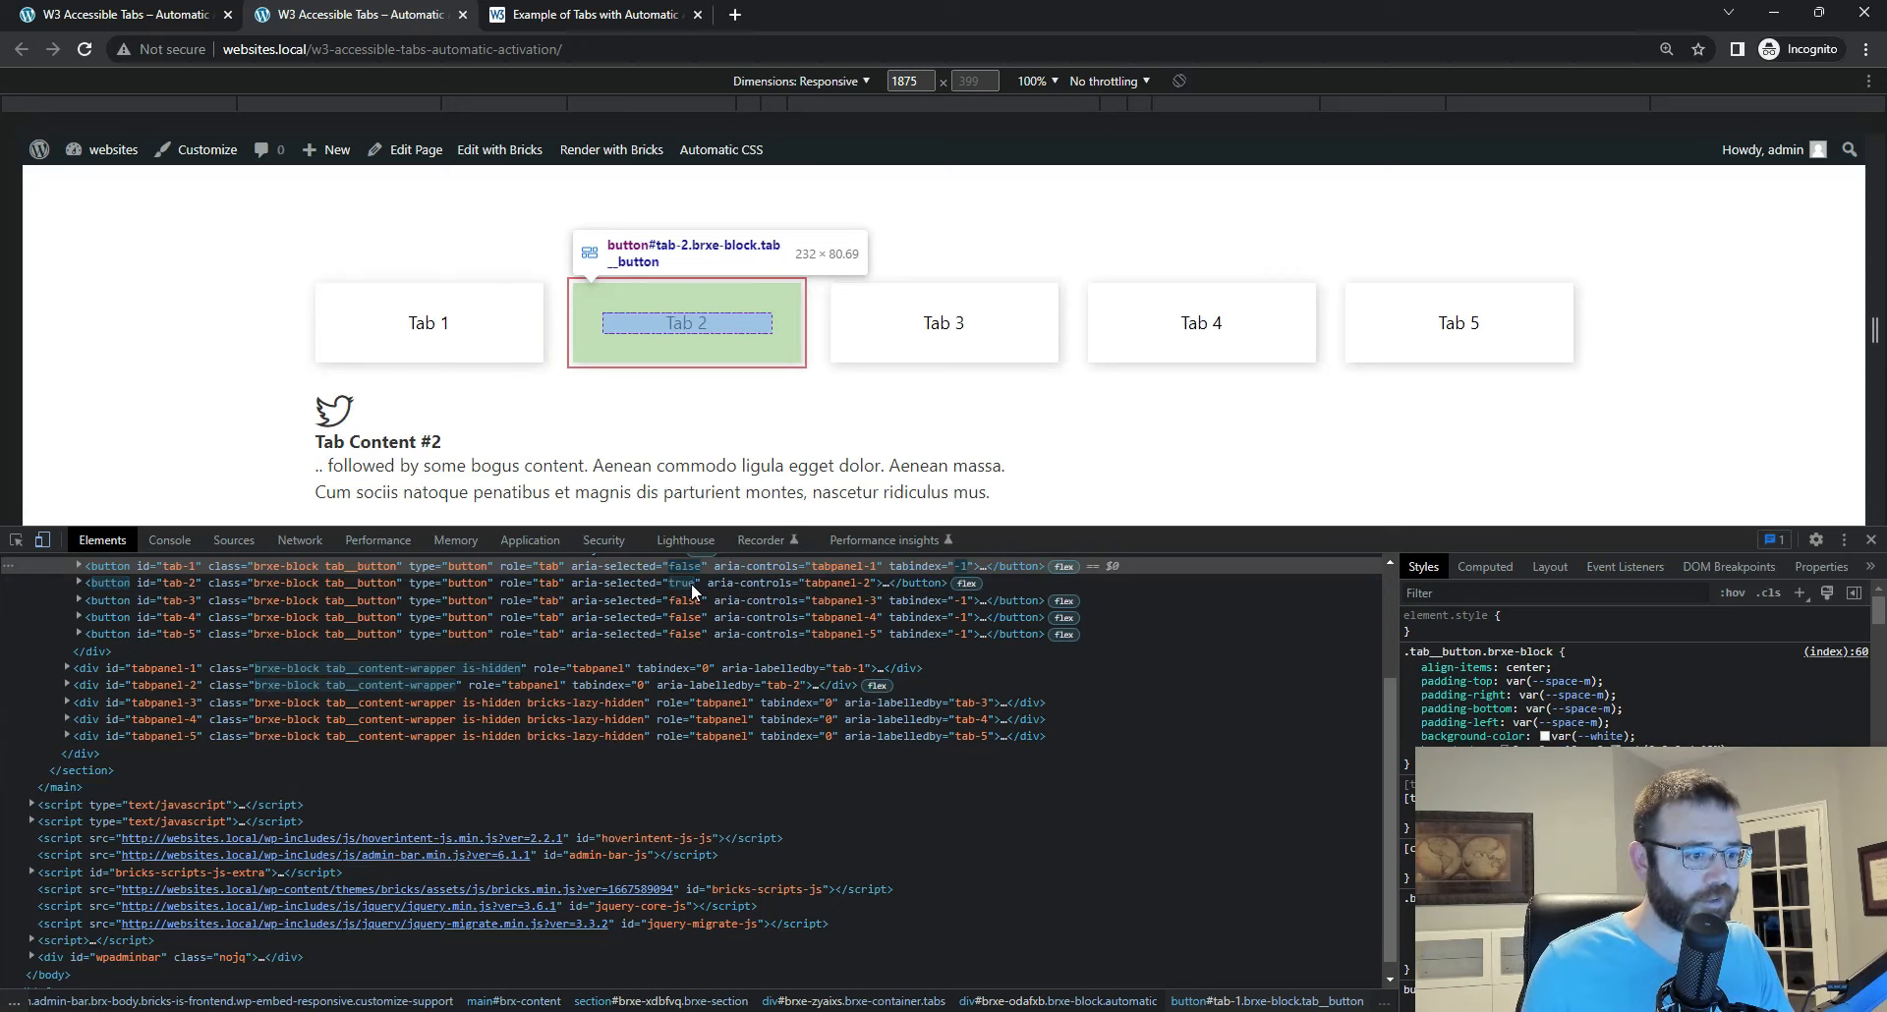
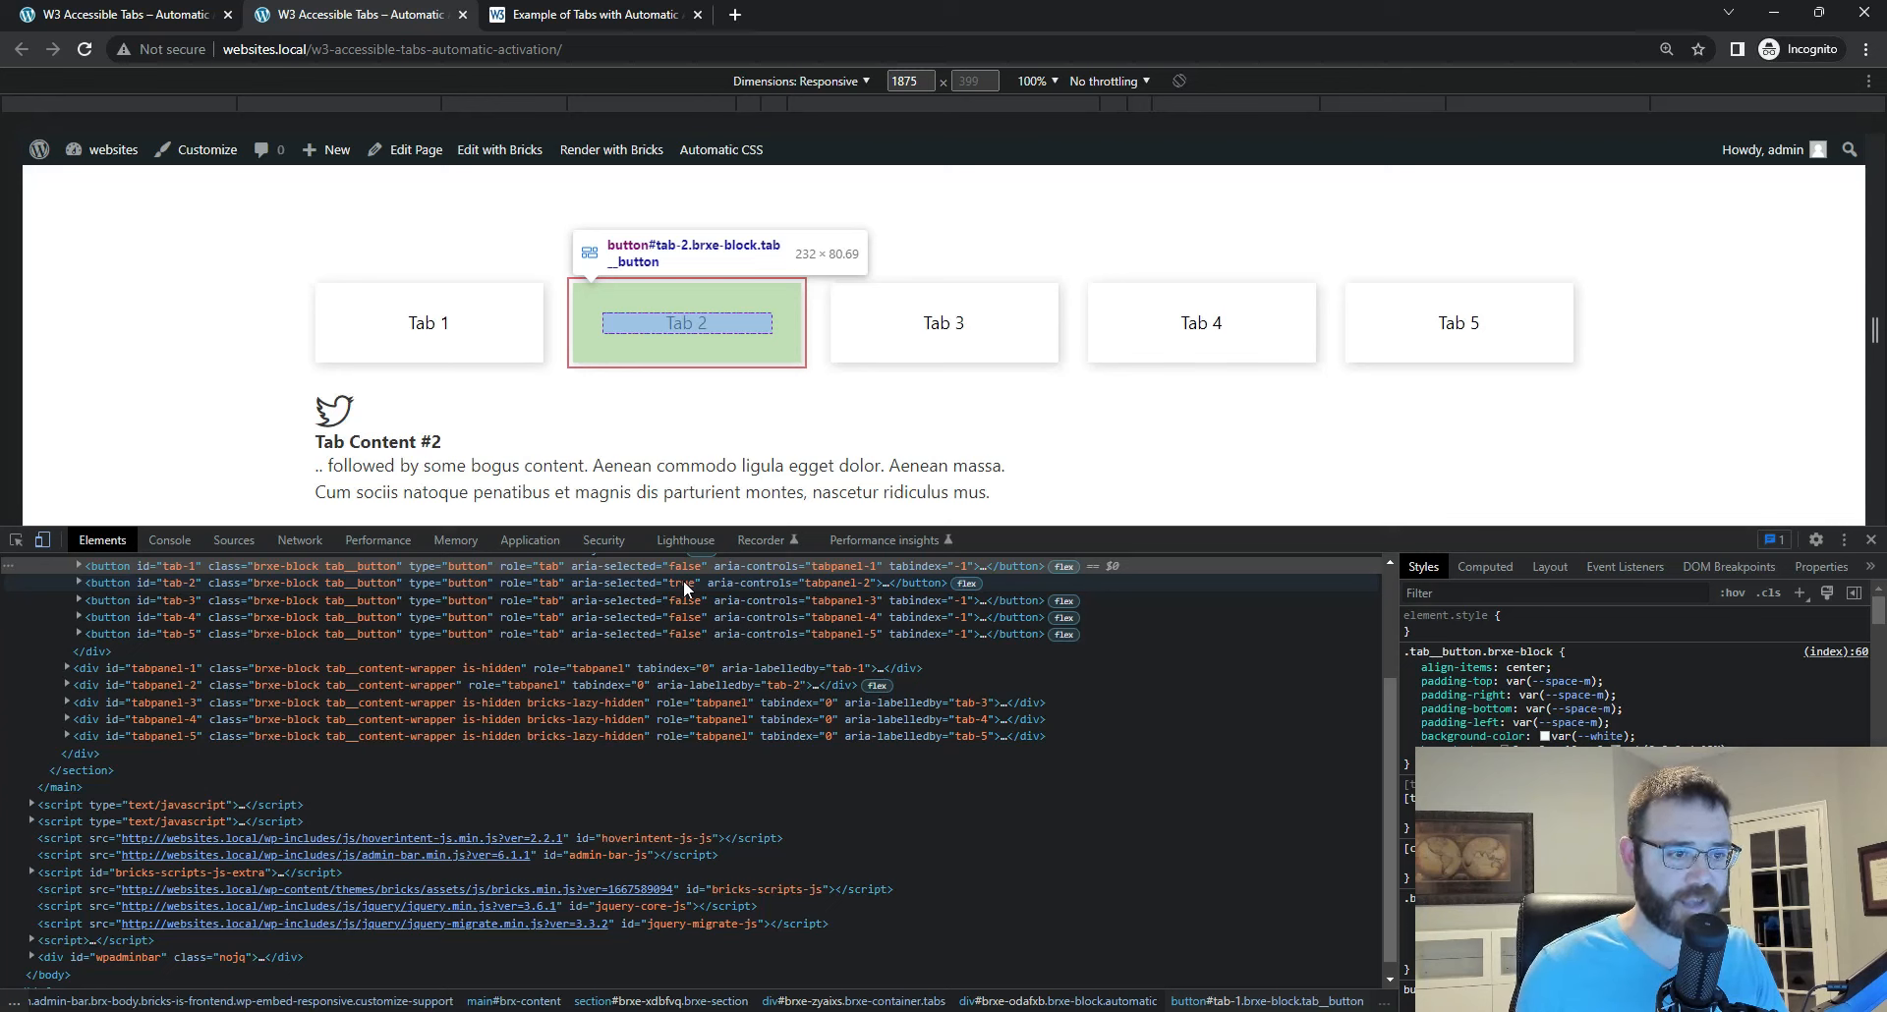
Step: Move keyboard focus from Tab 2 back to Tab 1 and across to Tab 5, examining the buttons' aria-selected and tabindex attributes
key(Left)
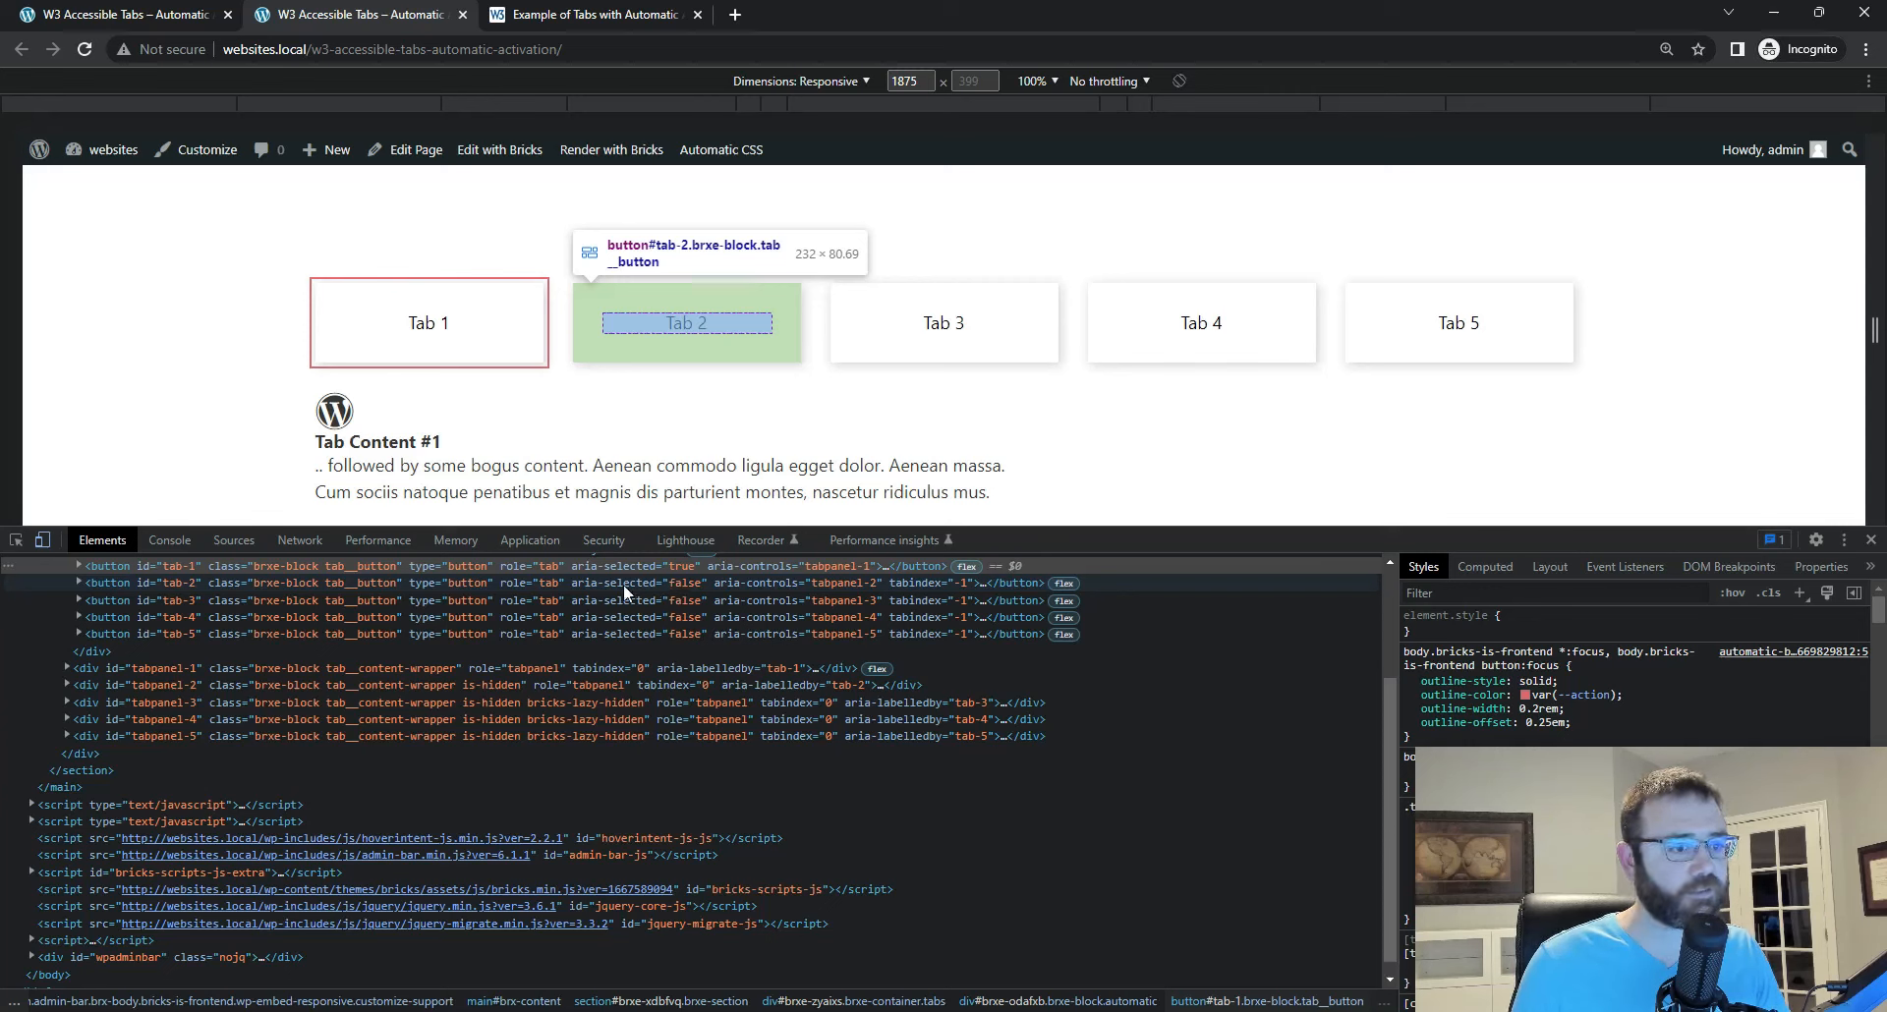
key(Right)
key(Right)
key(Right)
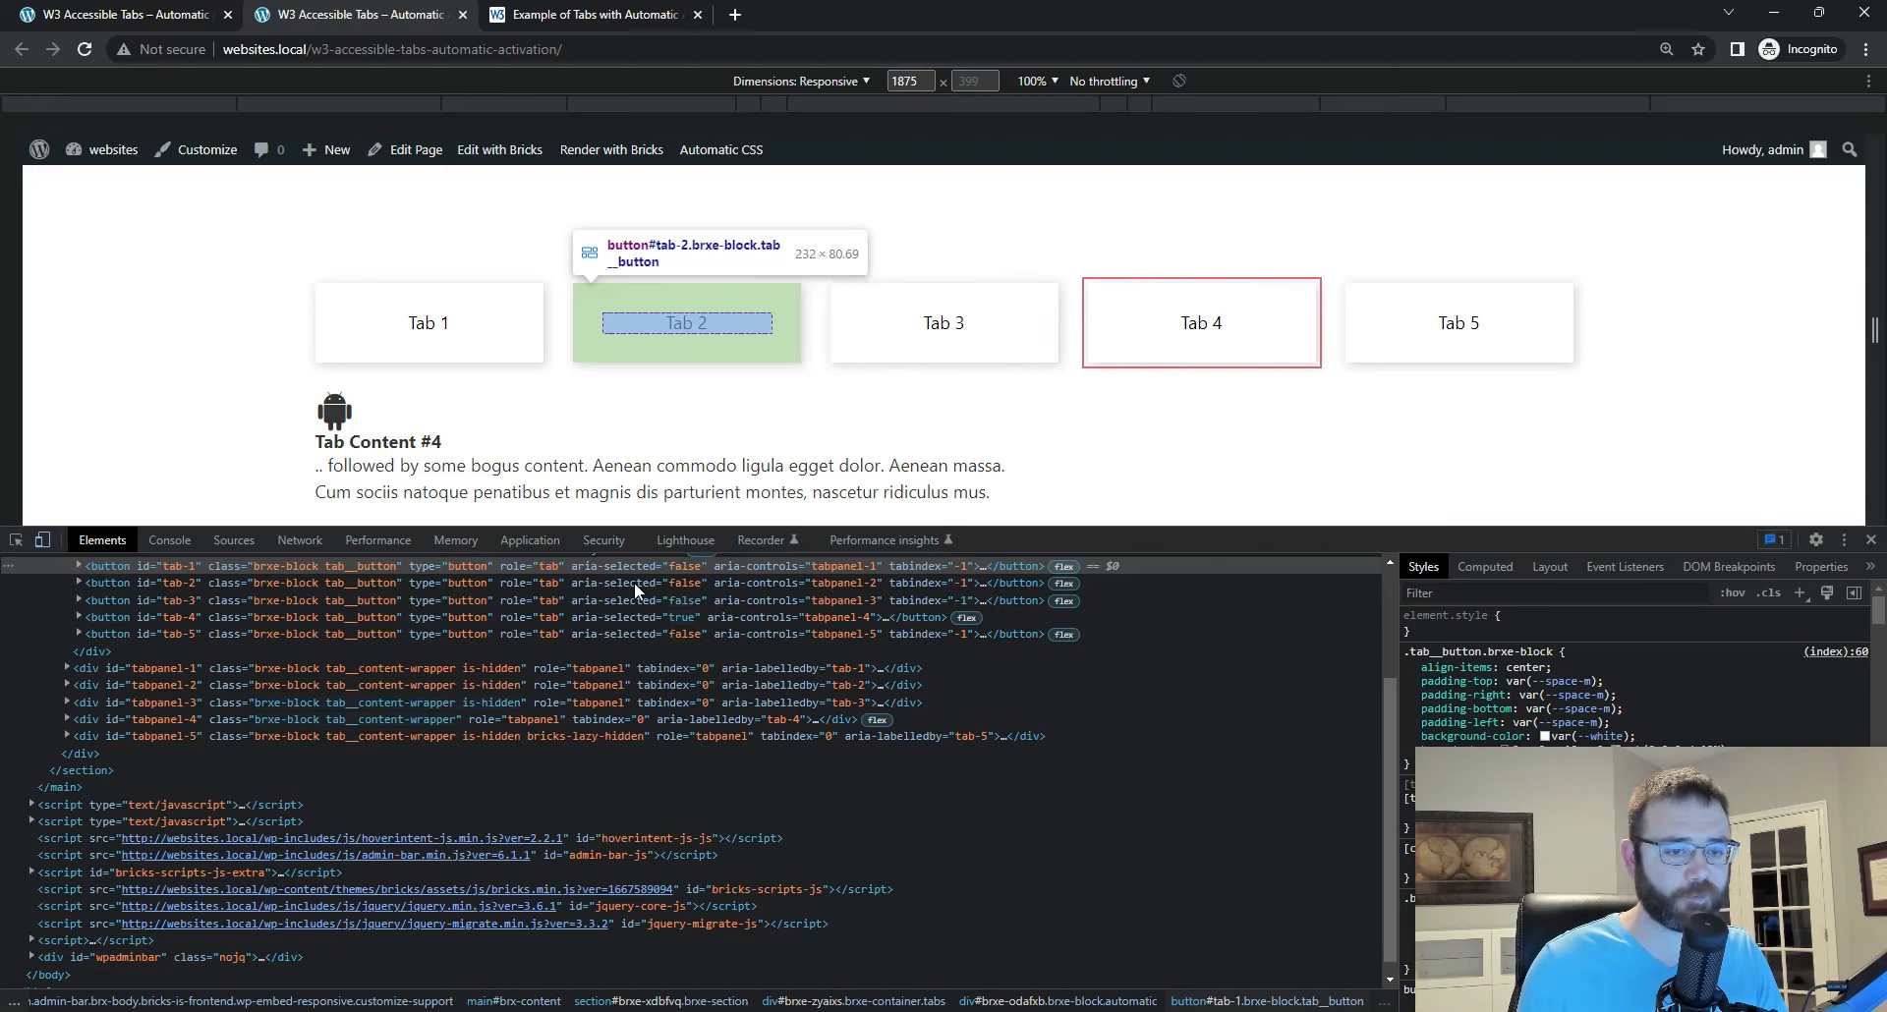
key(Right)
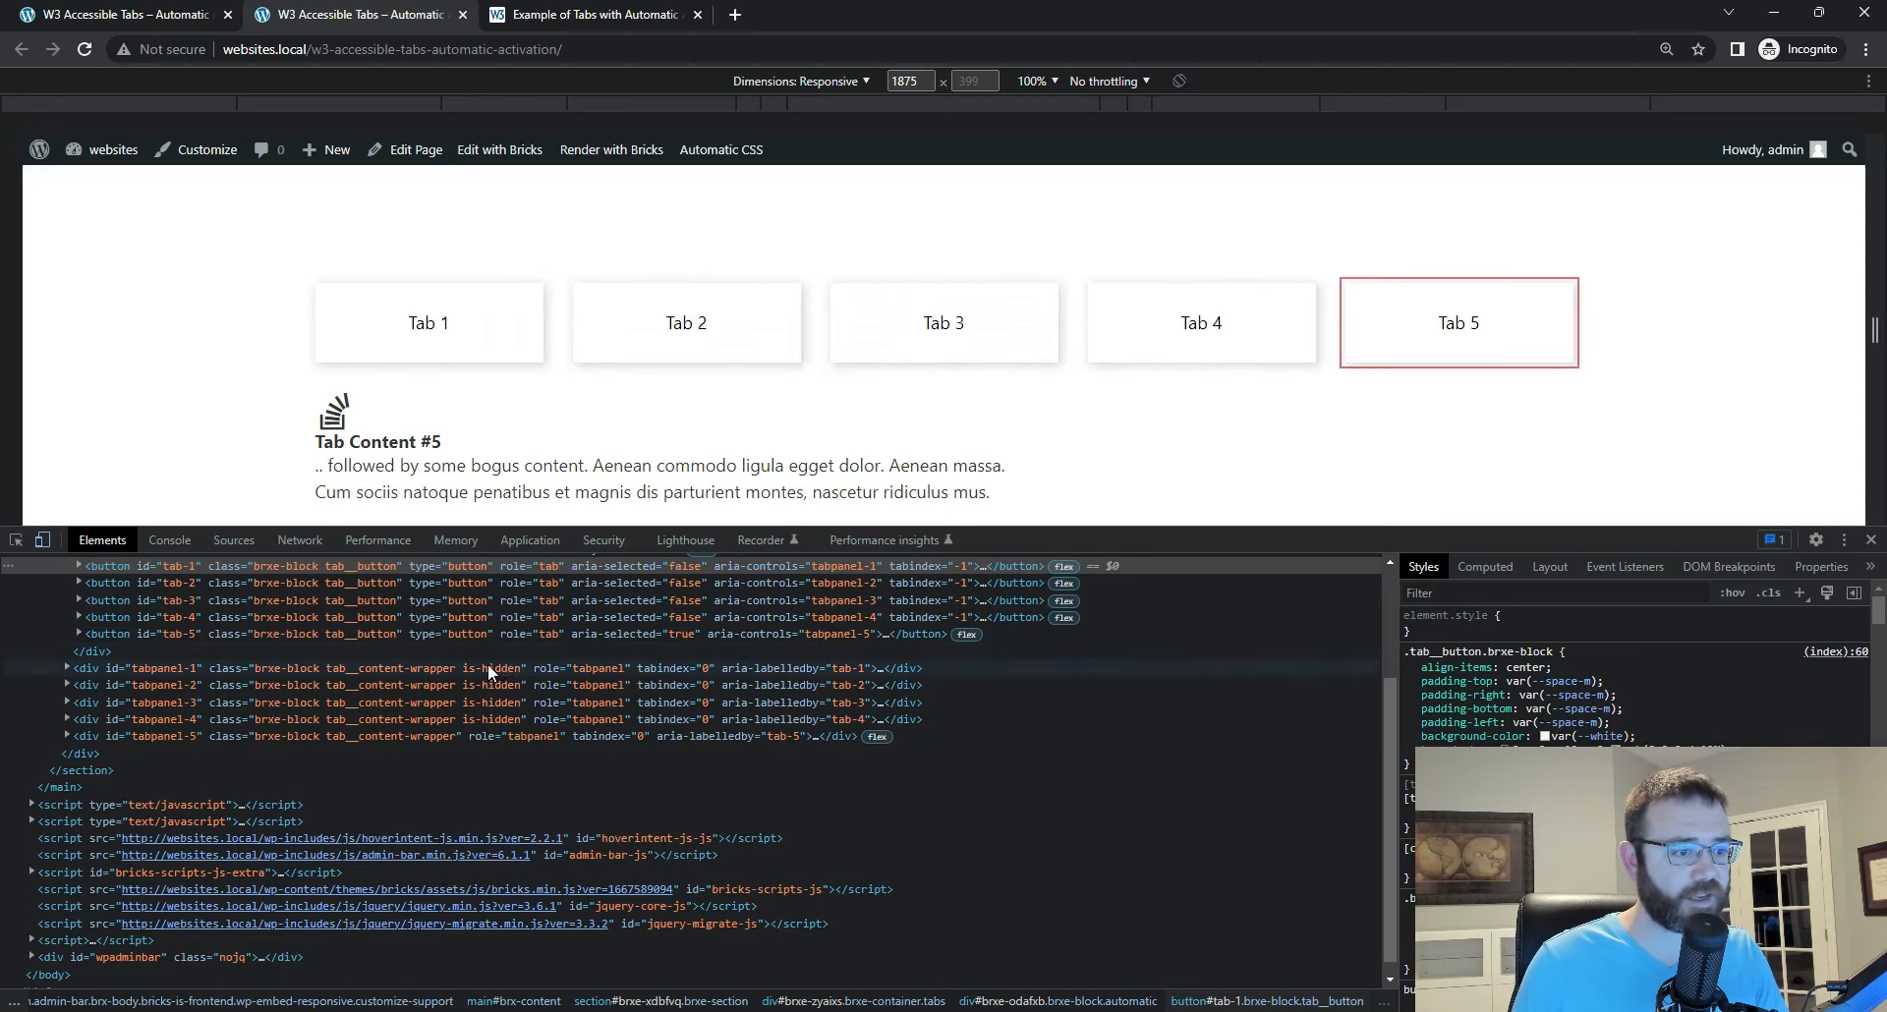
Step: Move keyboard focus back to Tab 1 and on to Tab 2, examining the is-hidden class on the tab panels in the markup
key(Left)
key(Left)
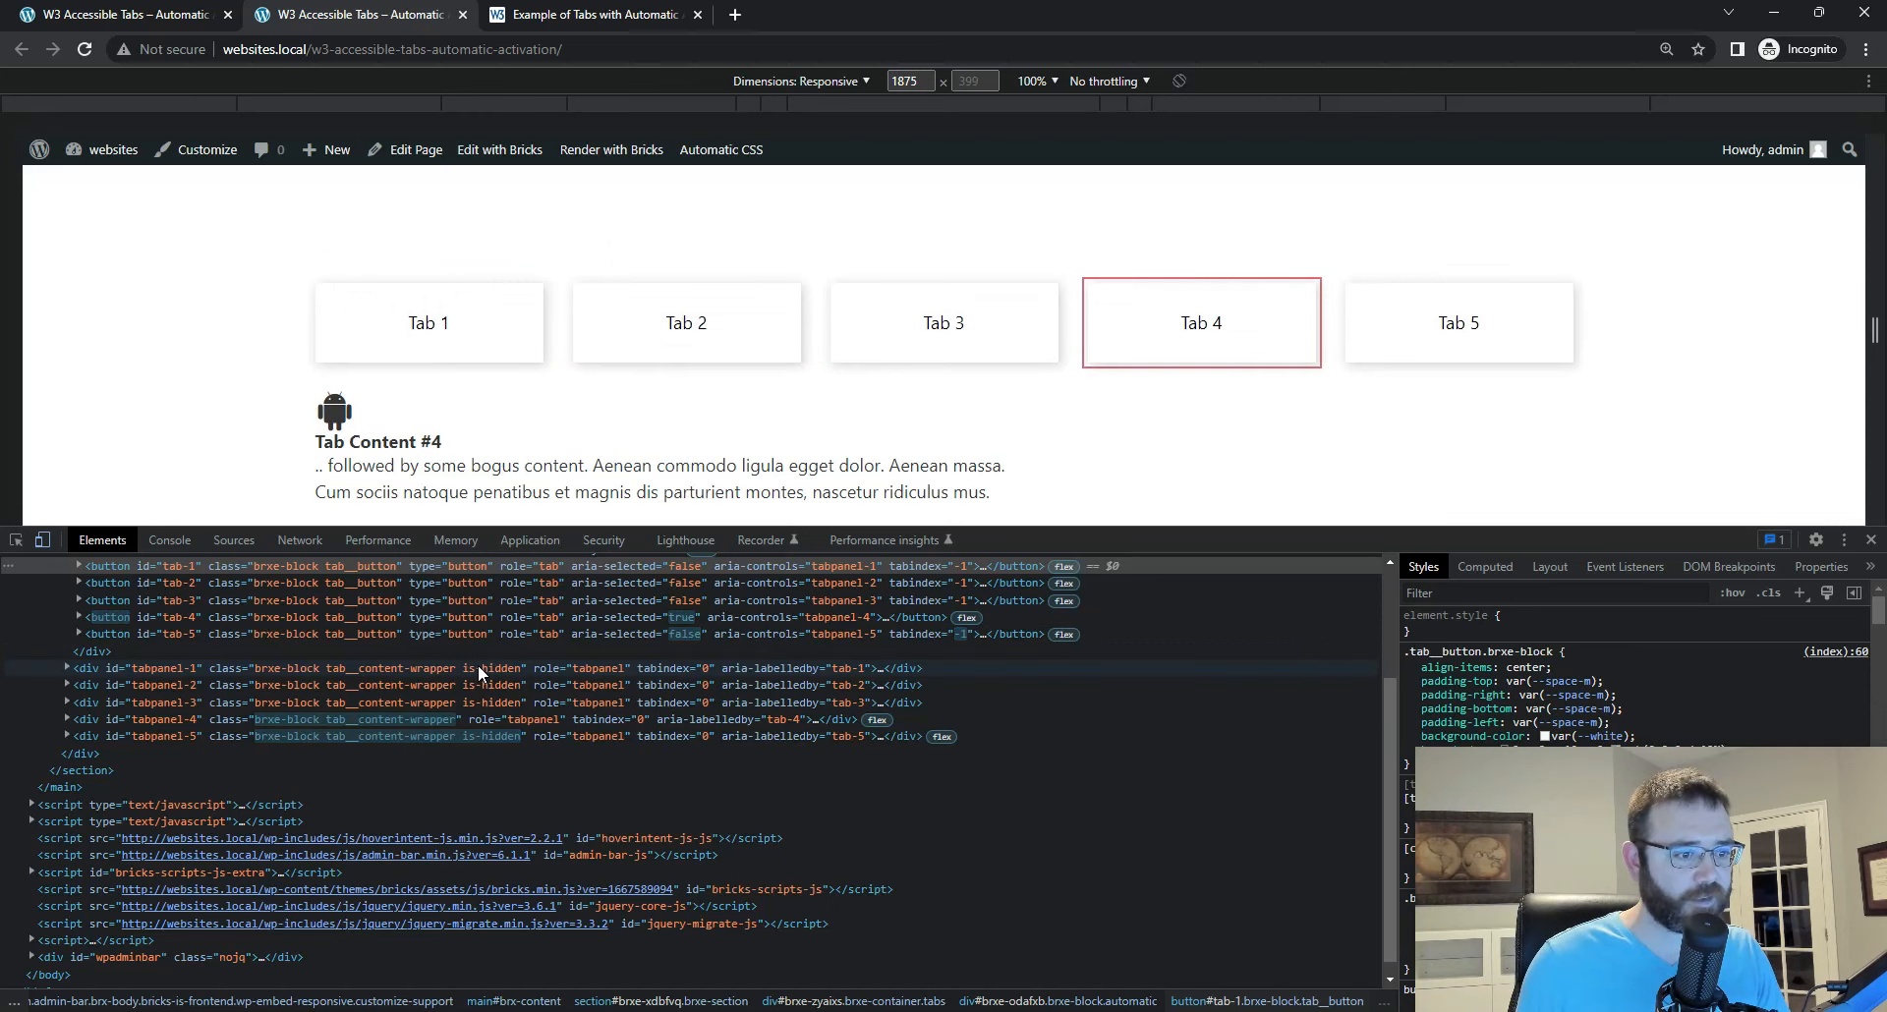
key(Left)
key(Left)
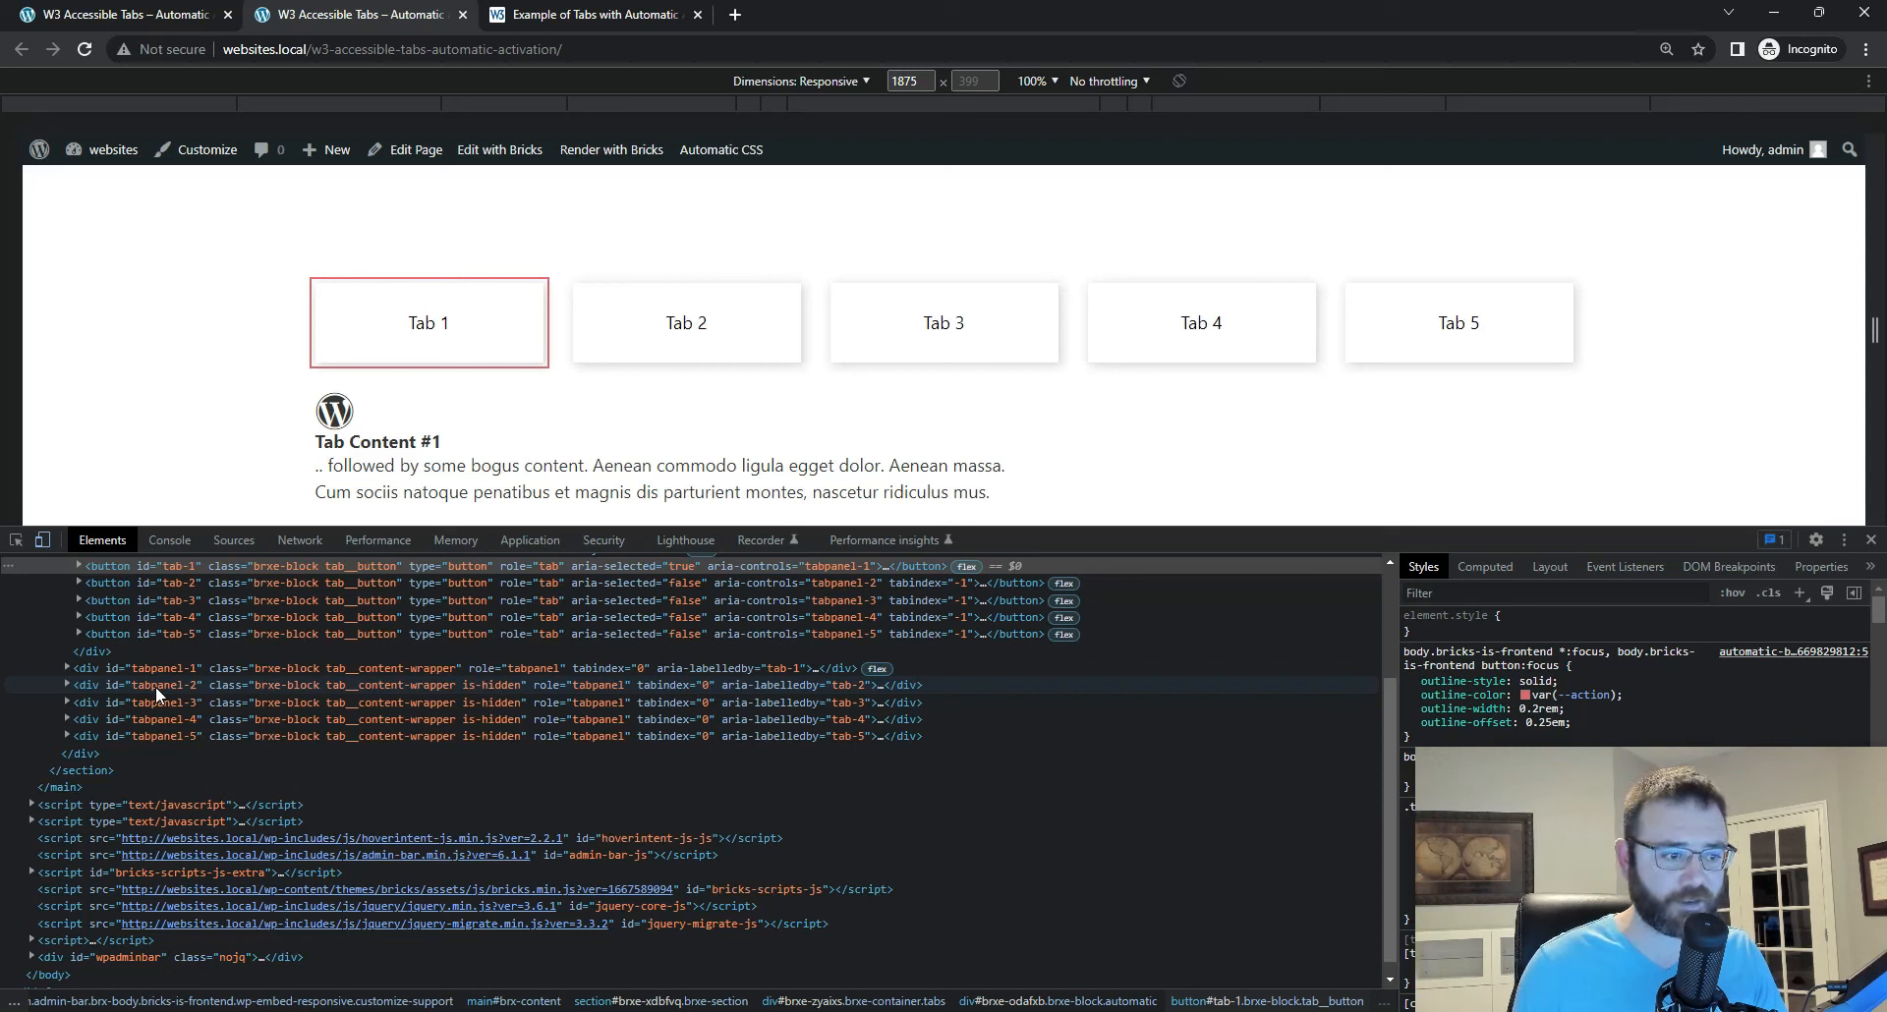
key(Right)
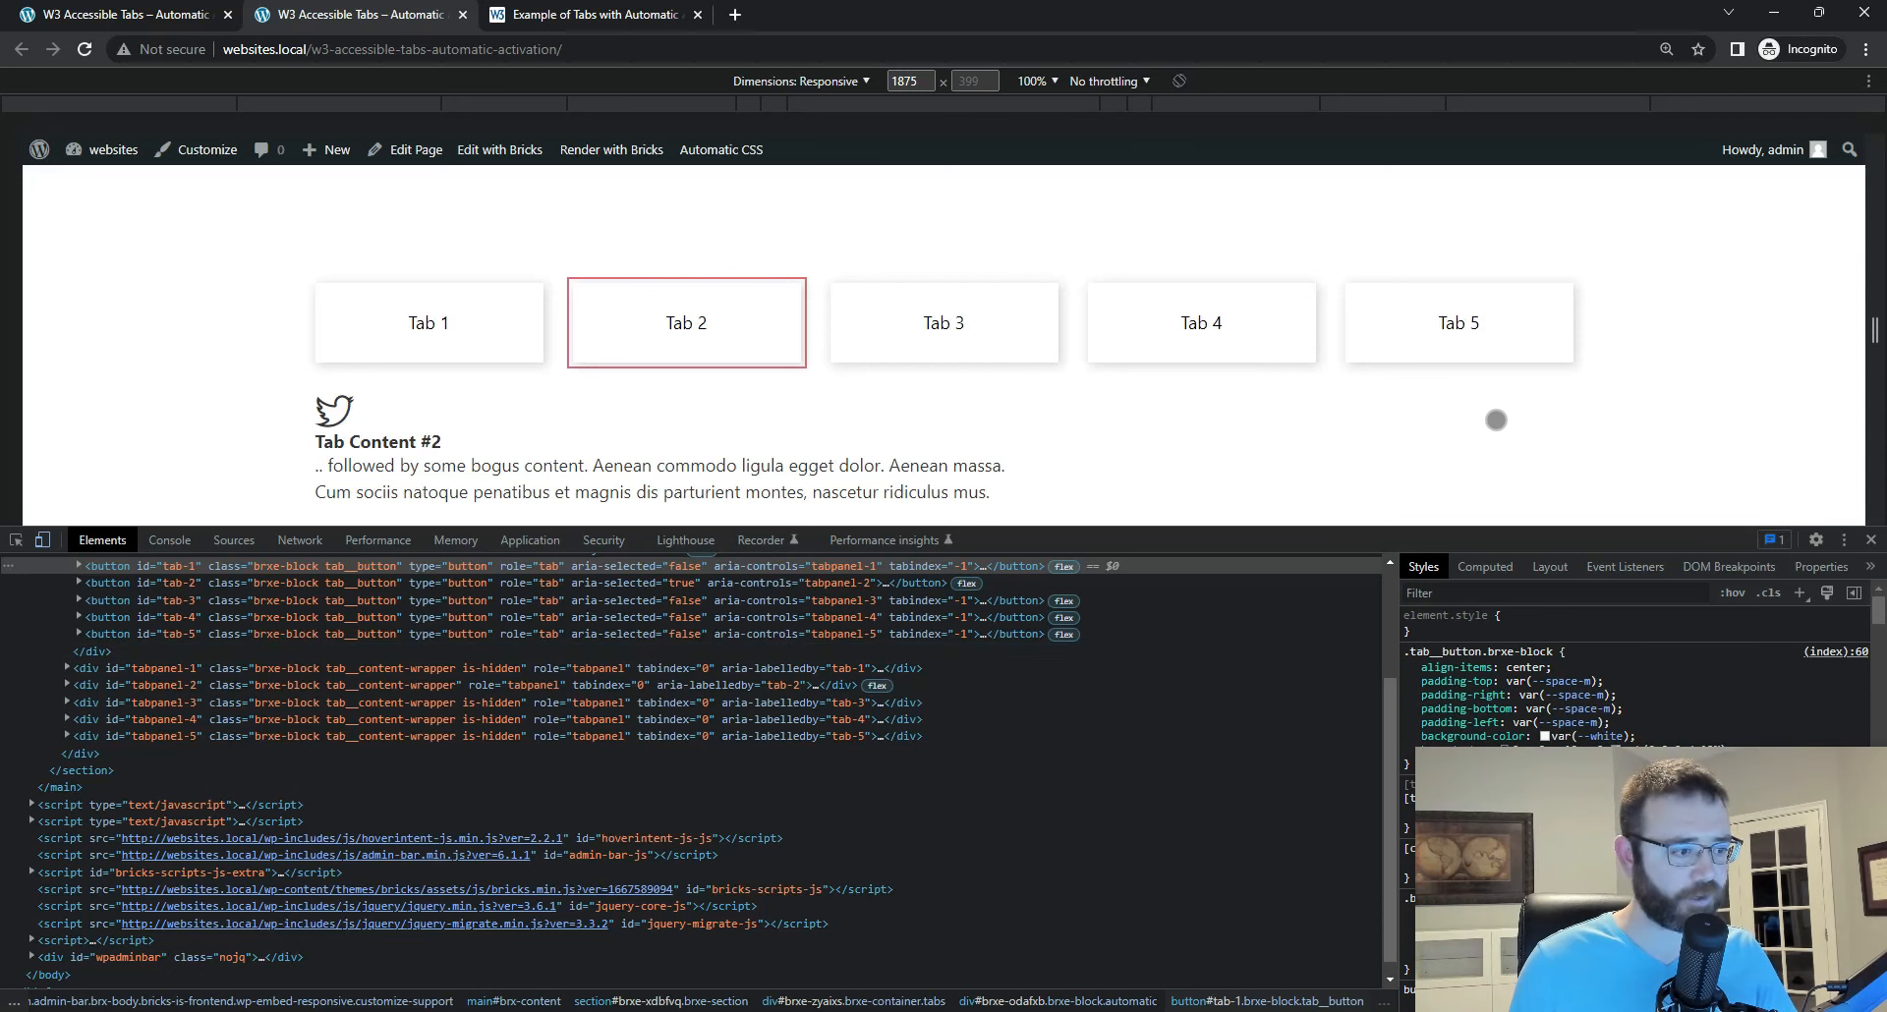
scroll(765, 700, up, 1)
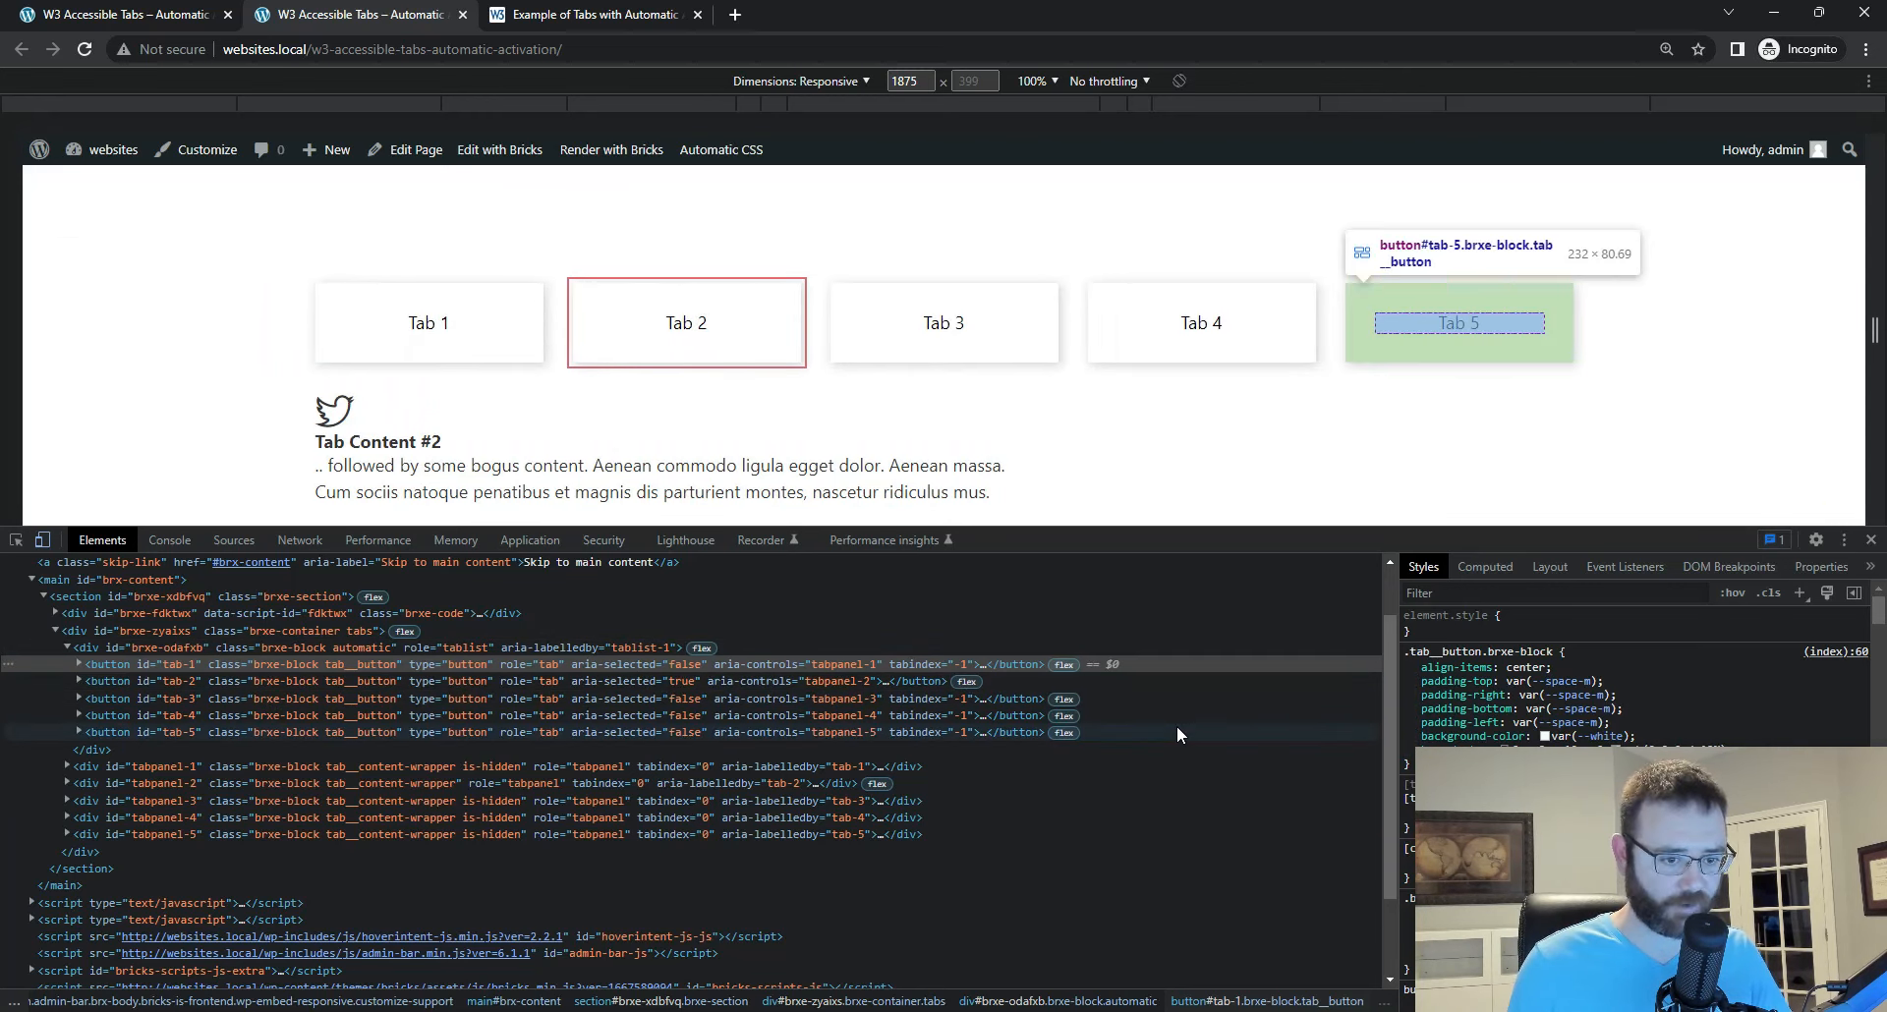
Step: Close DevTools and return to the Bricks editor to check the classes of Tab Wrapper and Tab Button Wrapper
click(1870, 541)
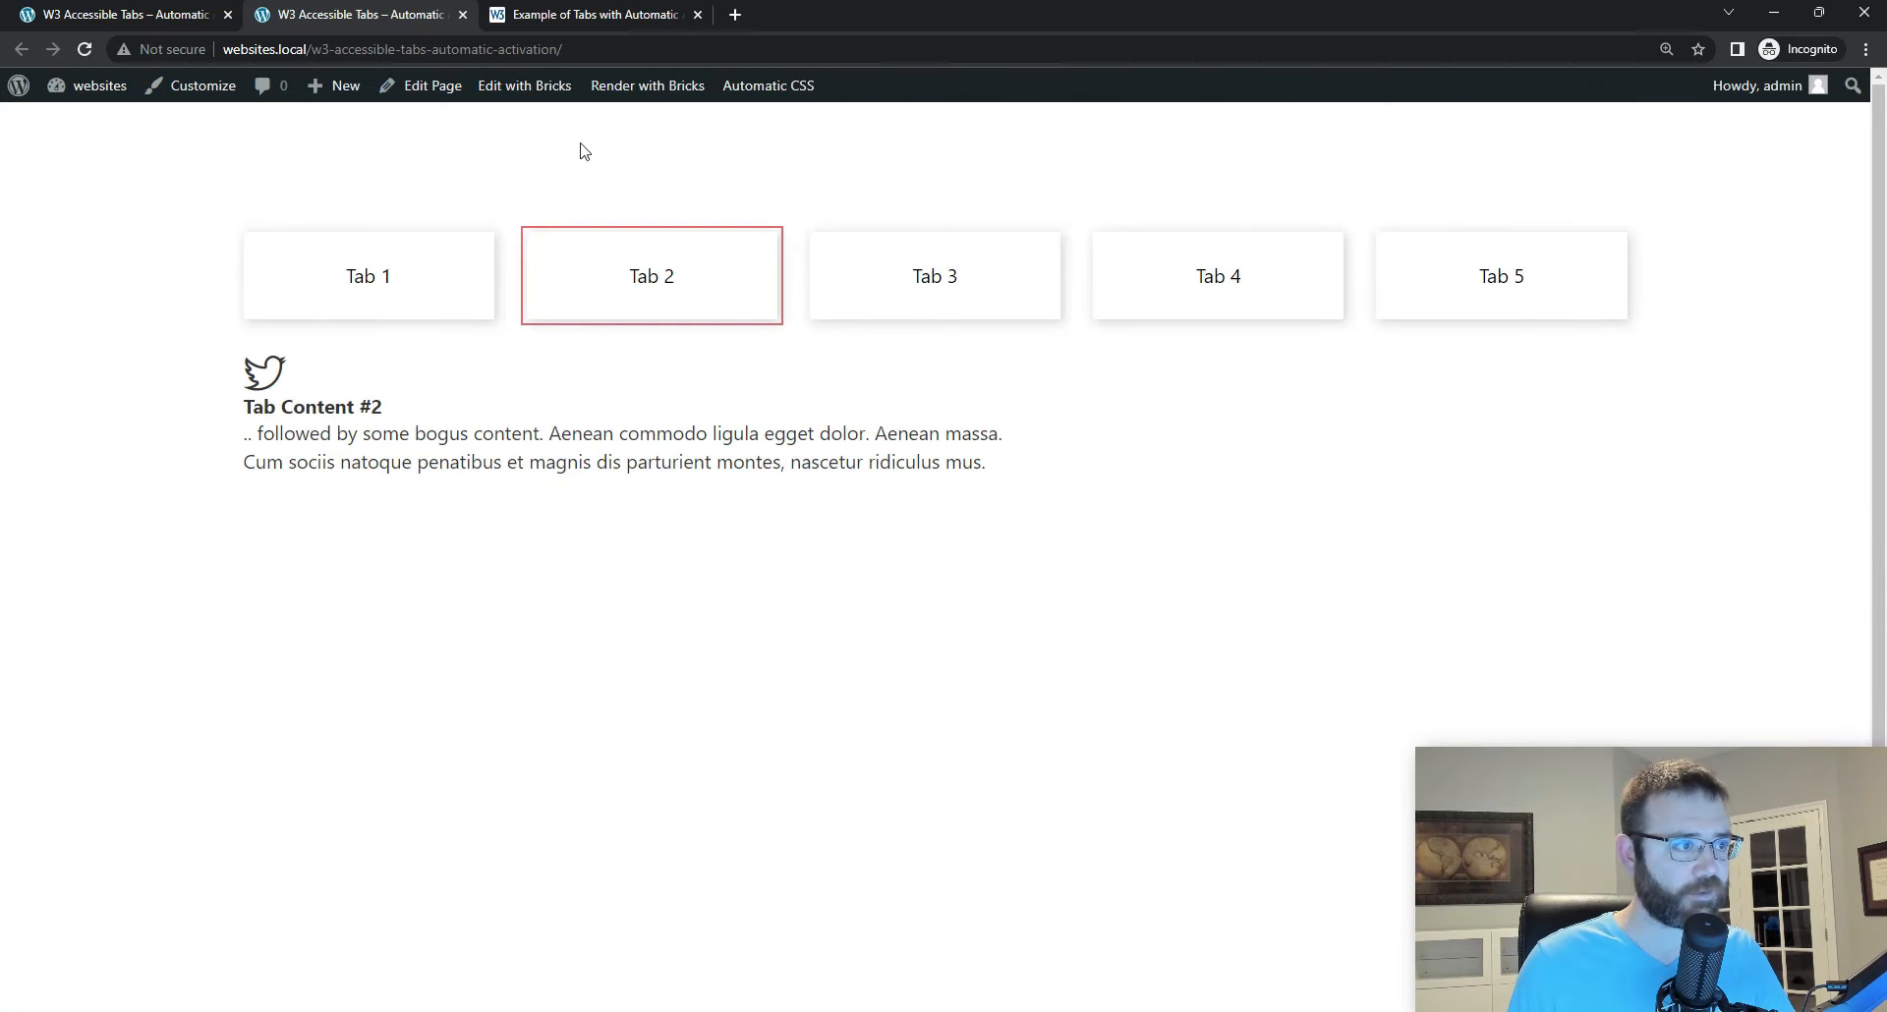
click(125, 15)
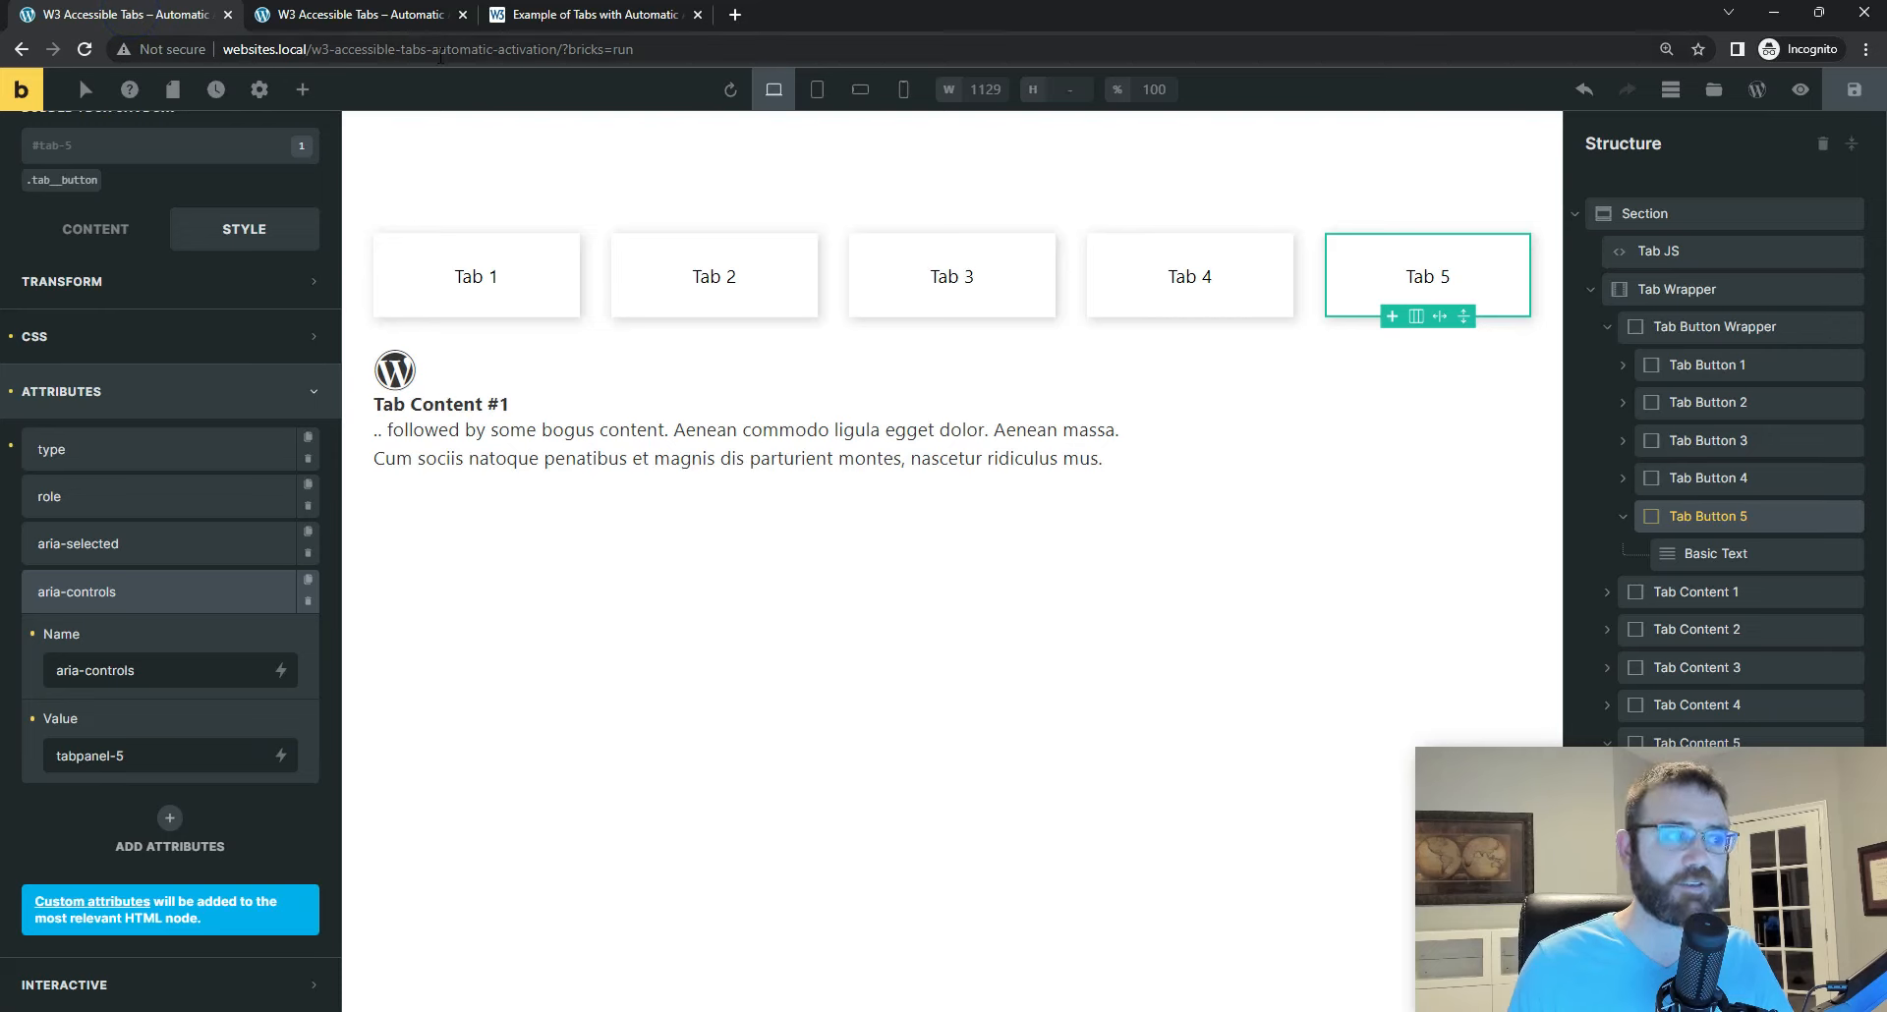
click(1675, 291)
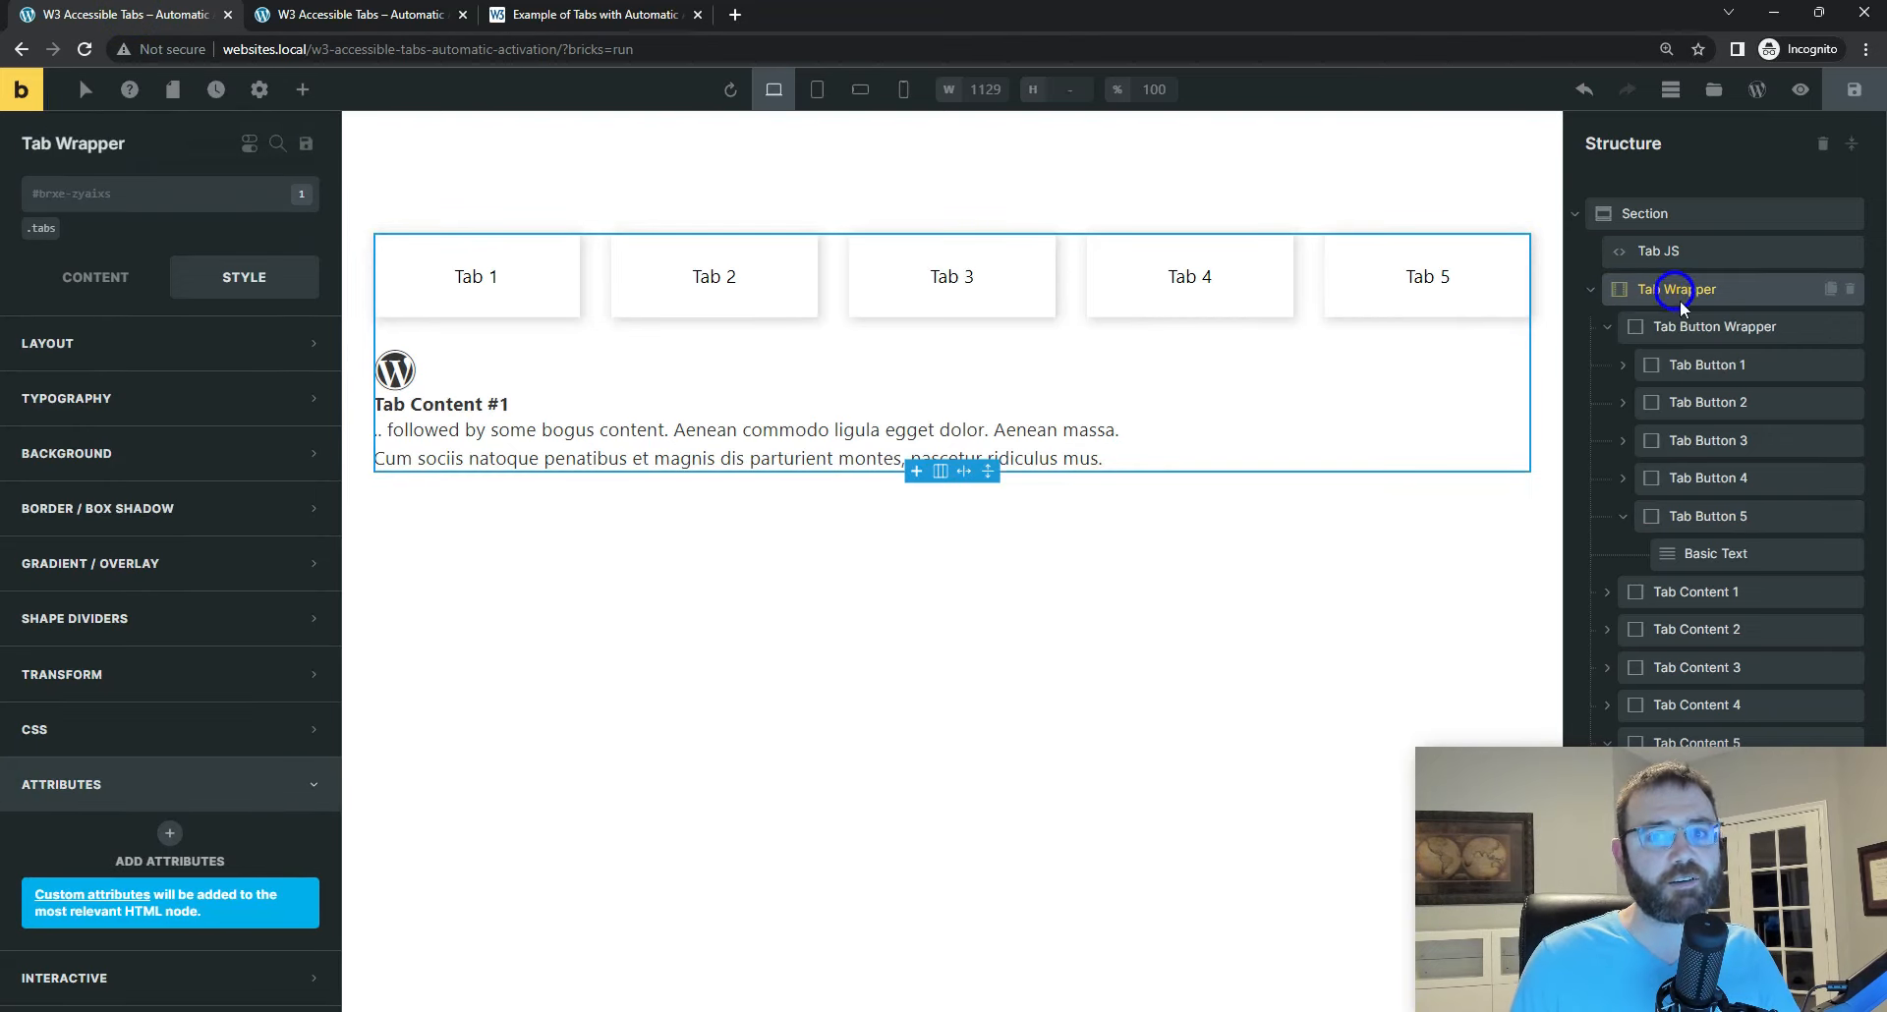
click(1685, 319)
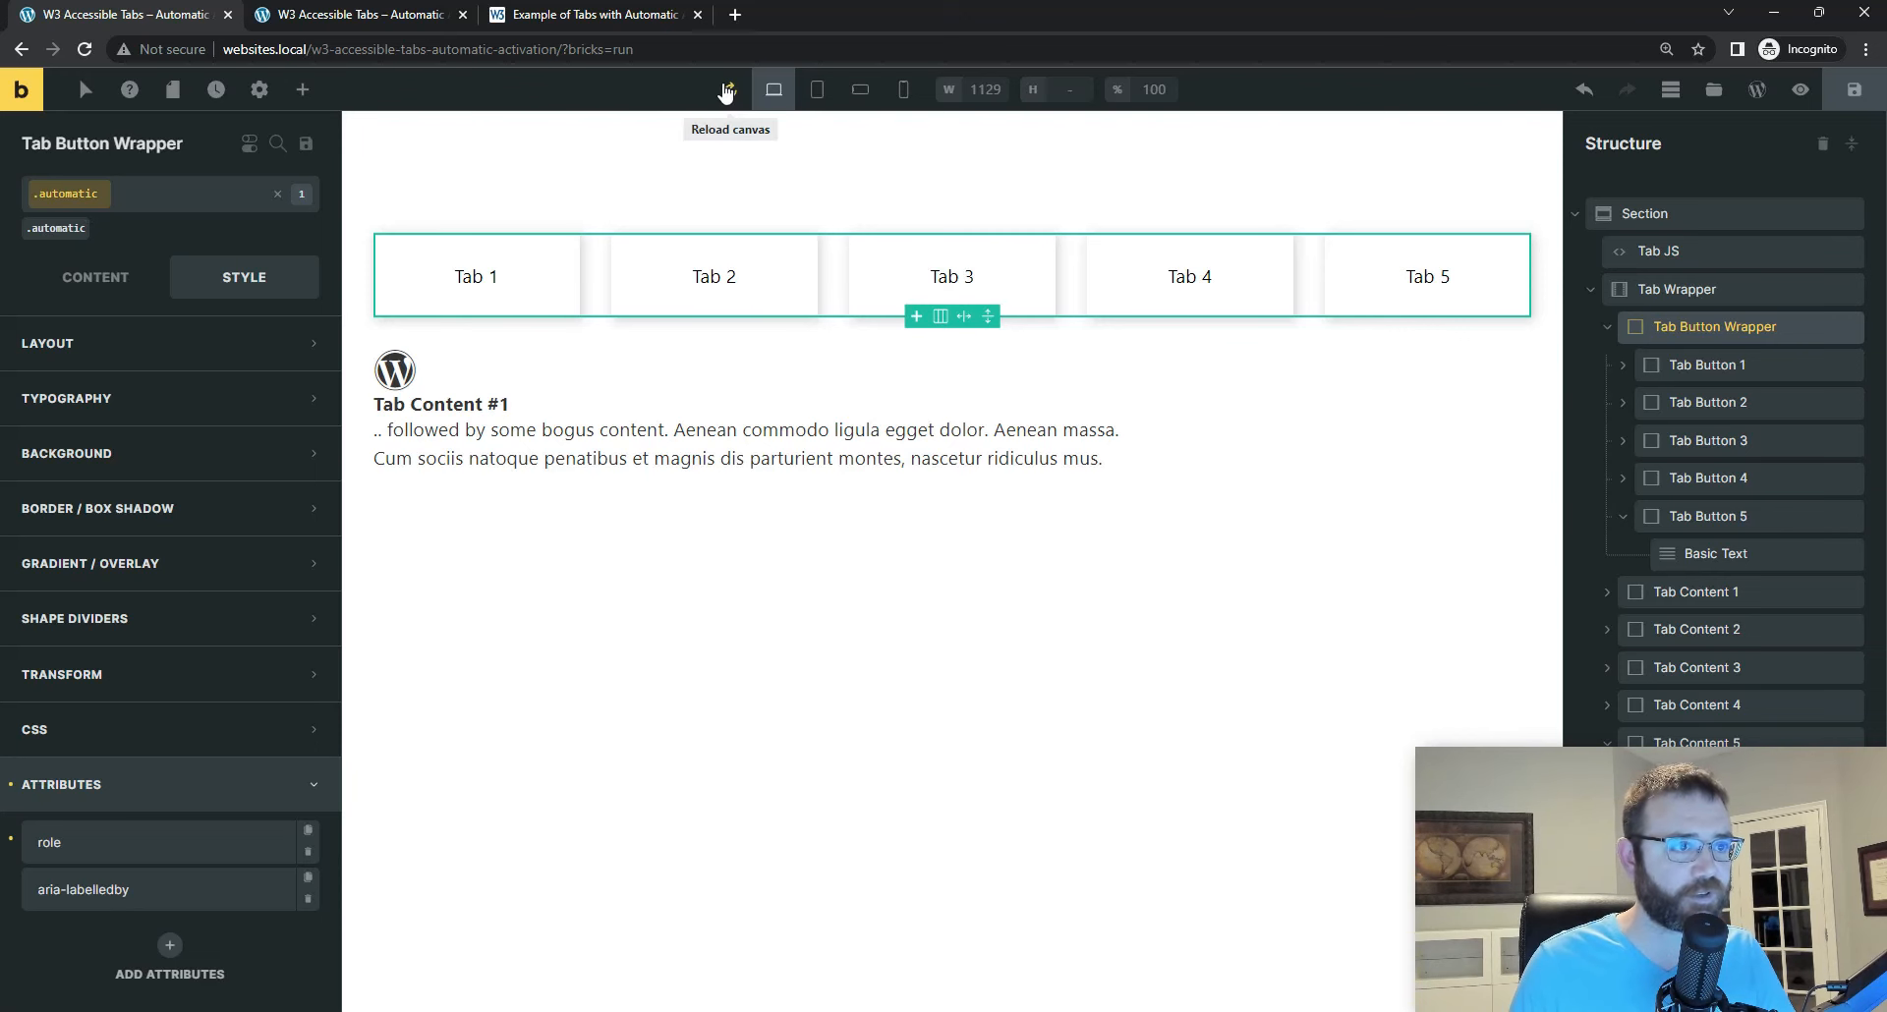
Step: Switch to Visual Studio Code, expand the tablist div and examine its automatic class in the reference markup, then minimize the editor
click(1190, 1007)
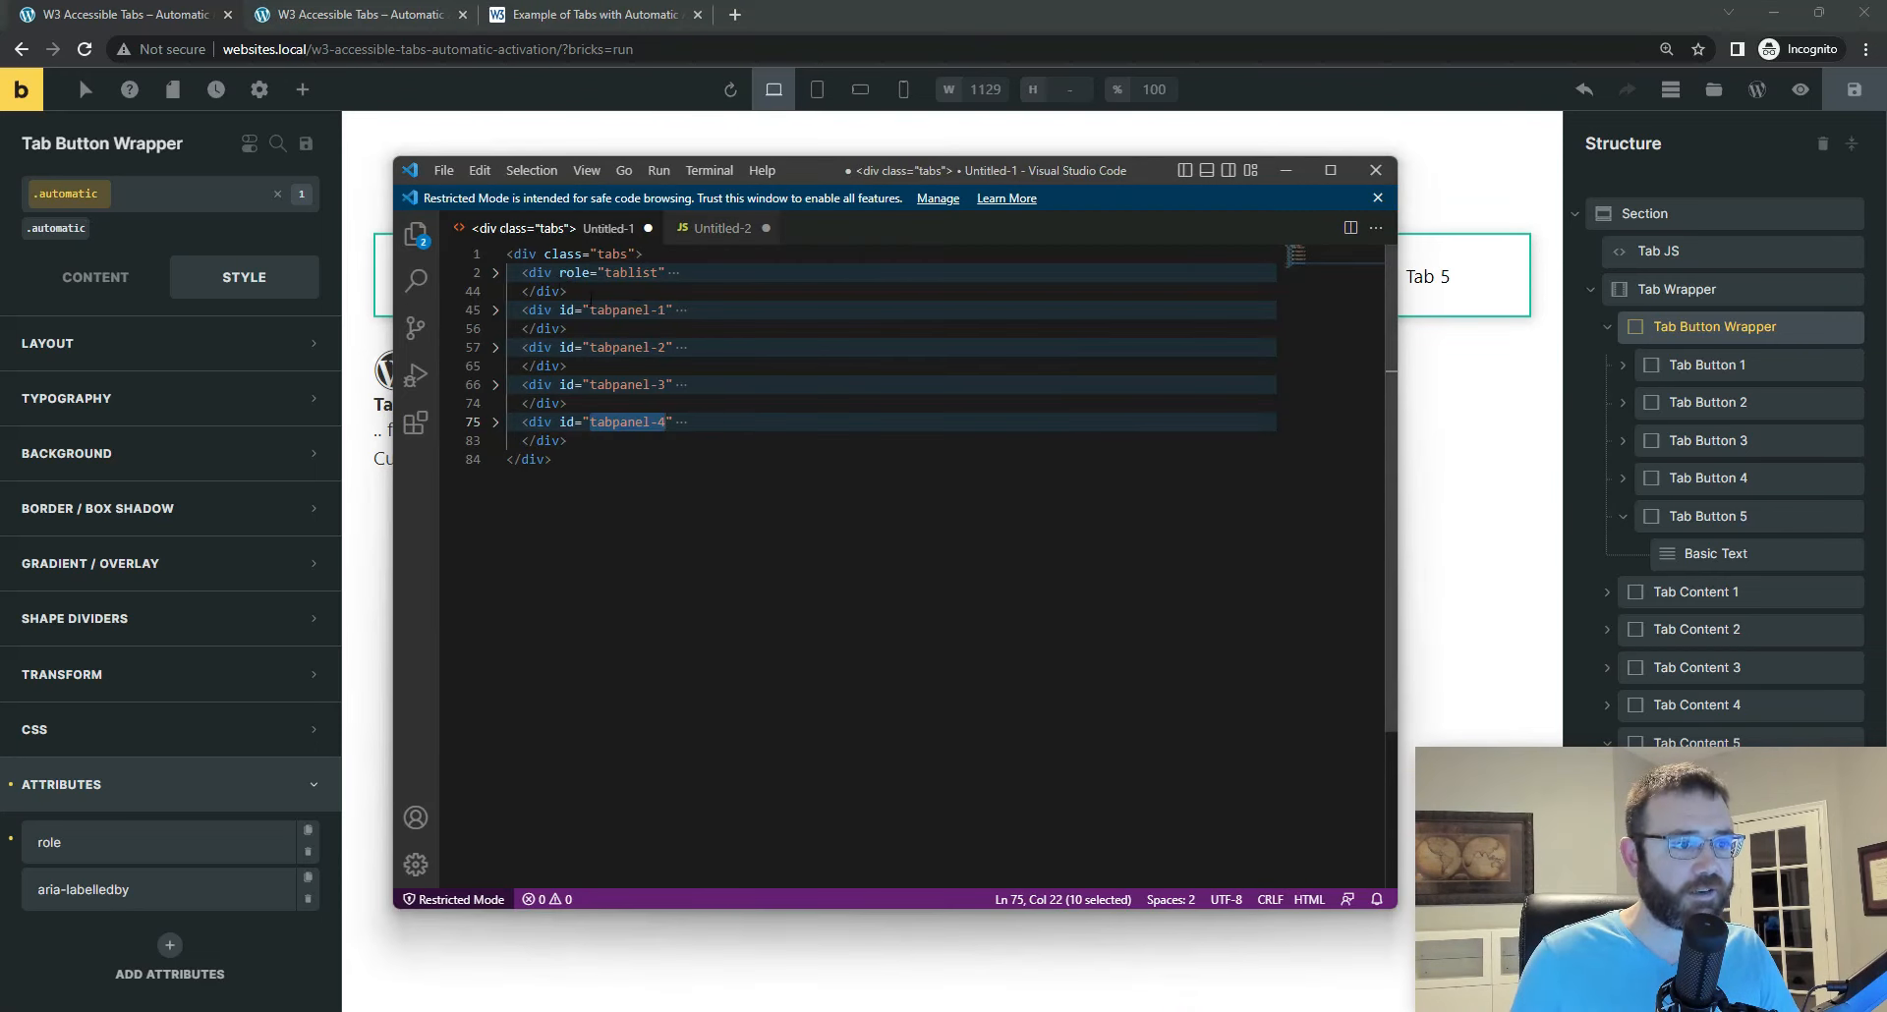
click(496, 273)
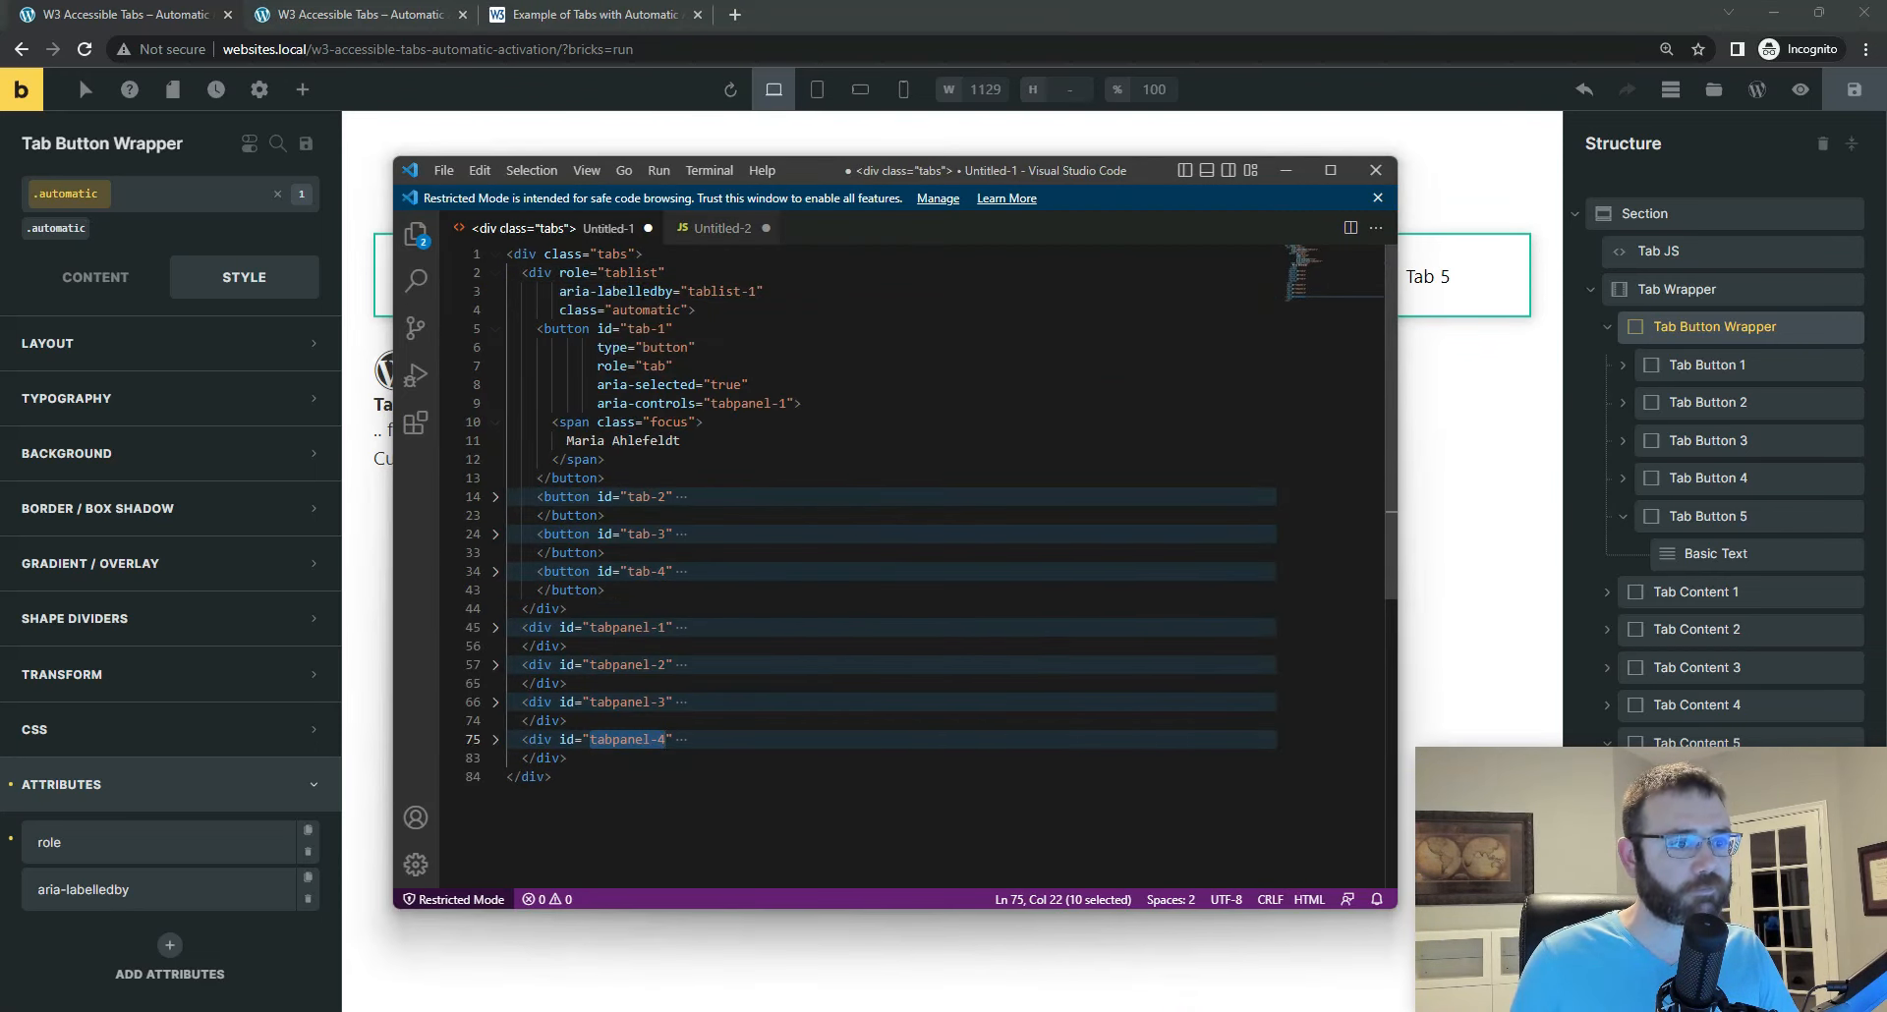
drag(559, 309, 714, 309)
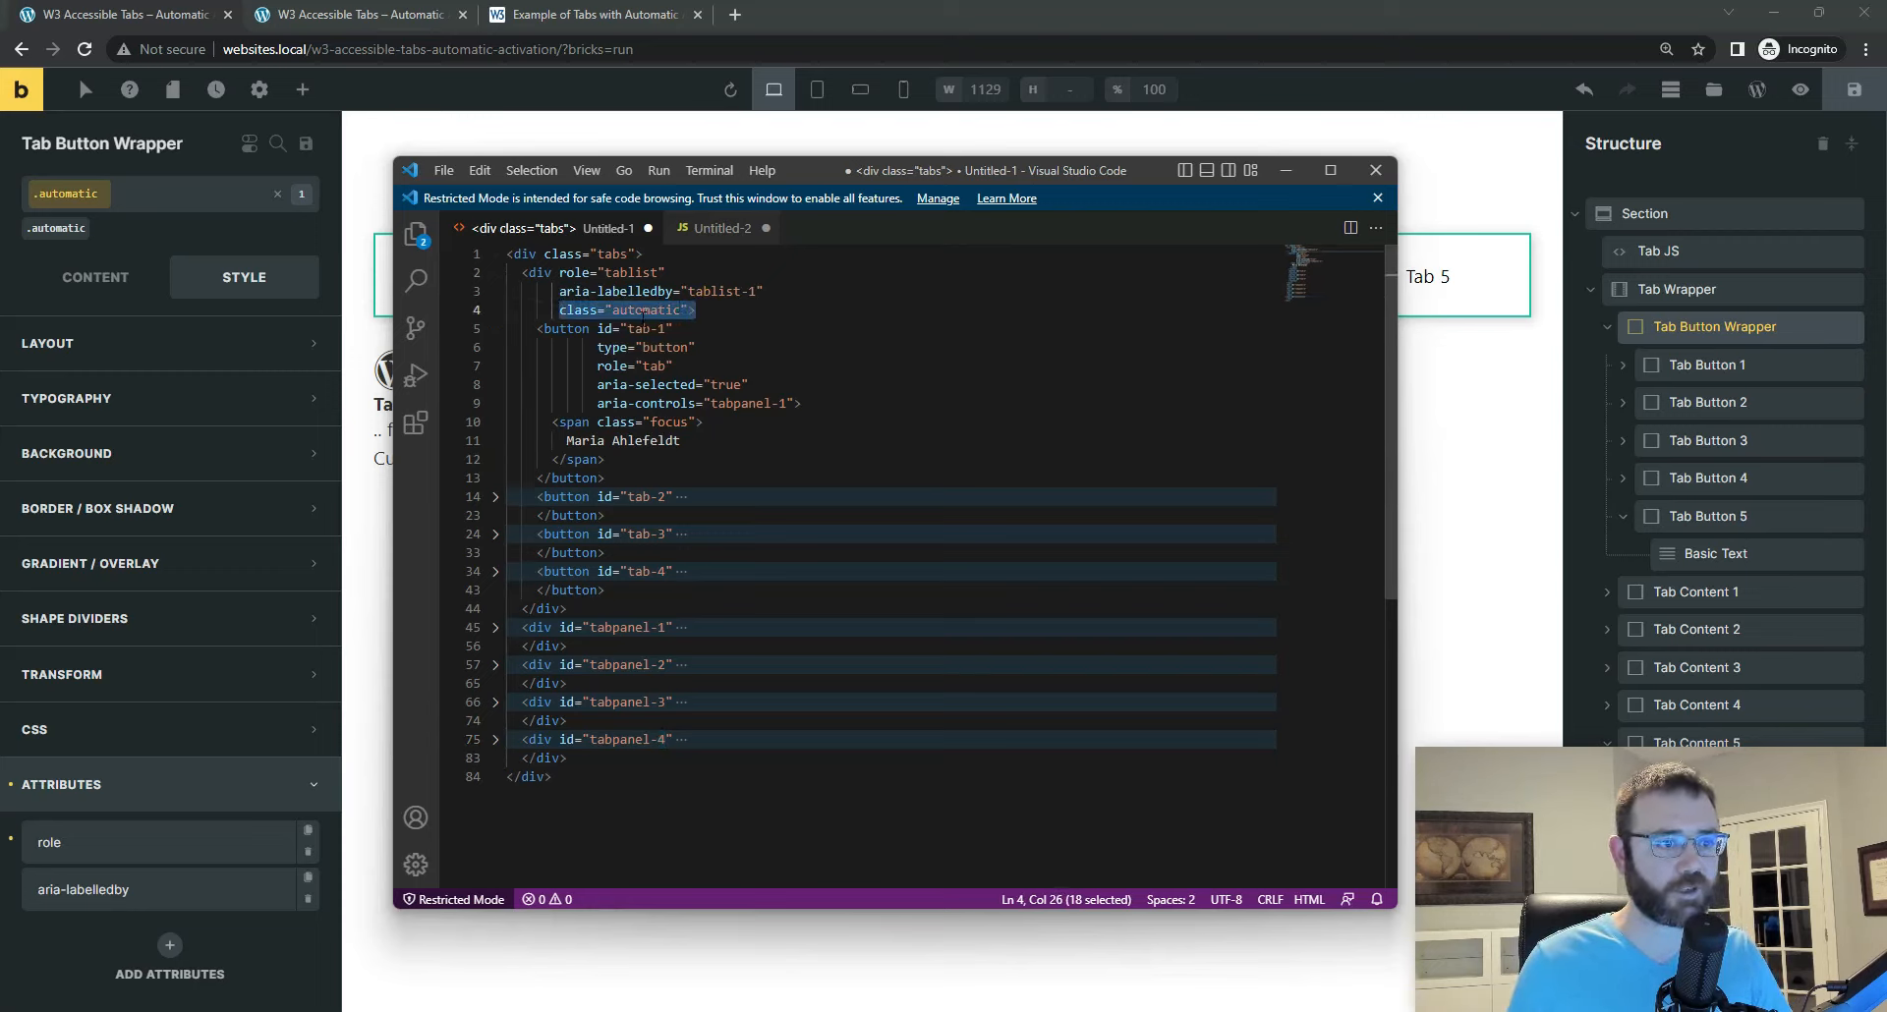
double_click(644, 311)
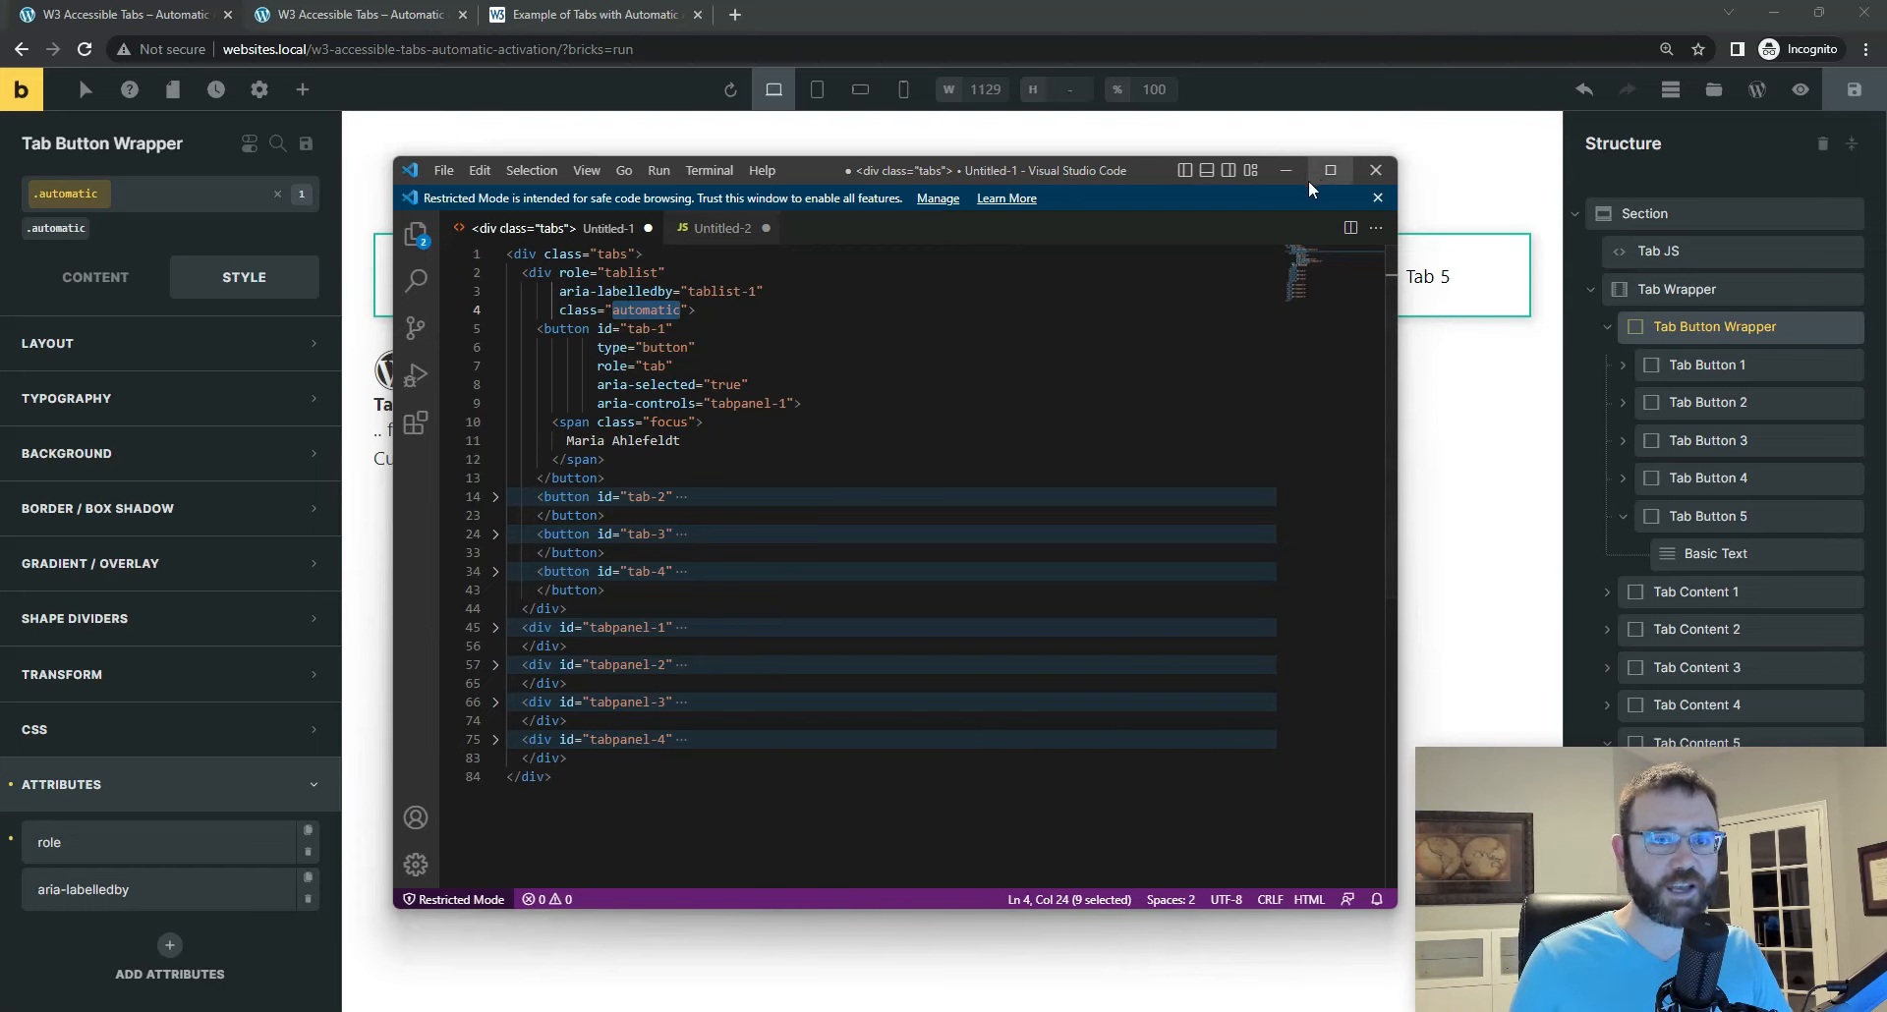
click(1285, 170)
Step: Rename the Tab Wrapper's global class tabs to tab
click(1672, 291)
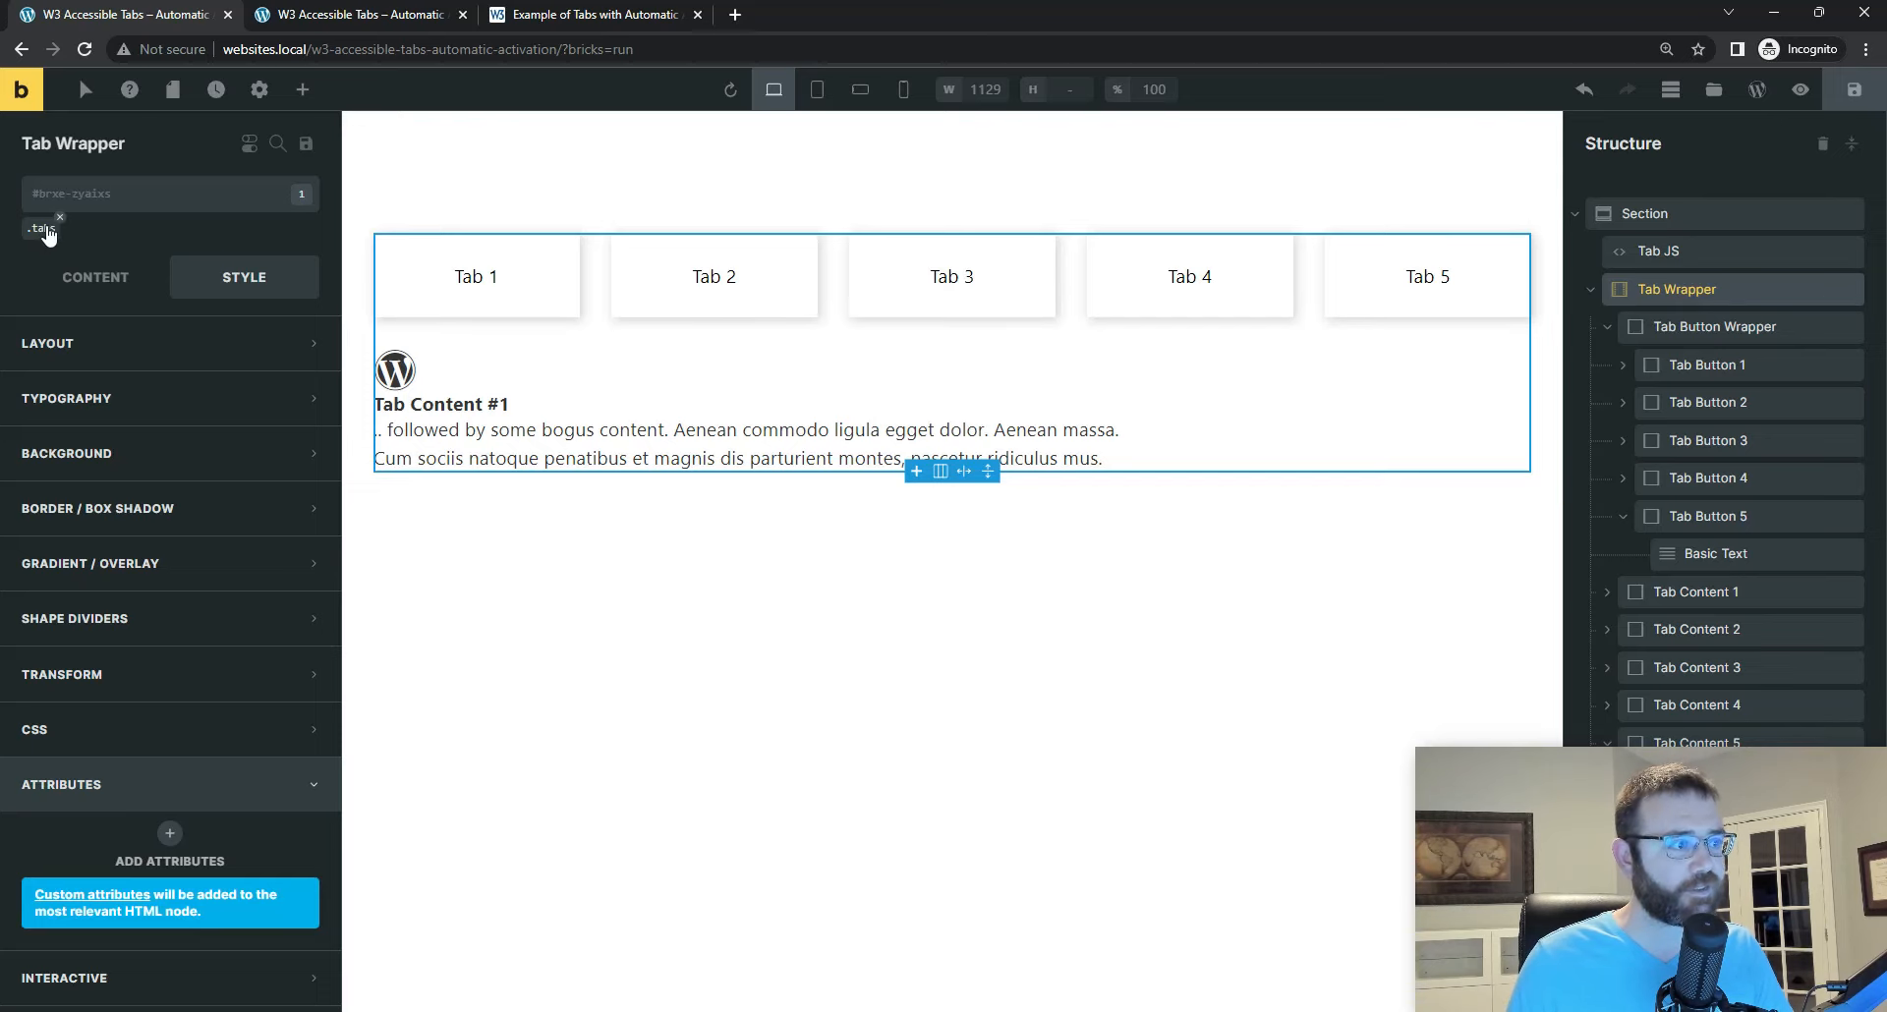
click(42, 229)
click(256, 199)
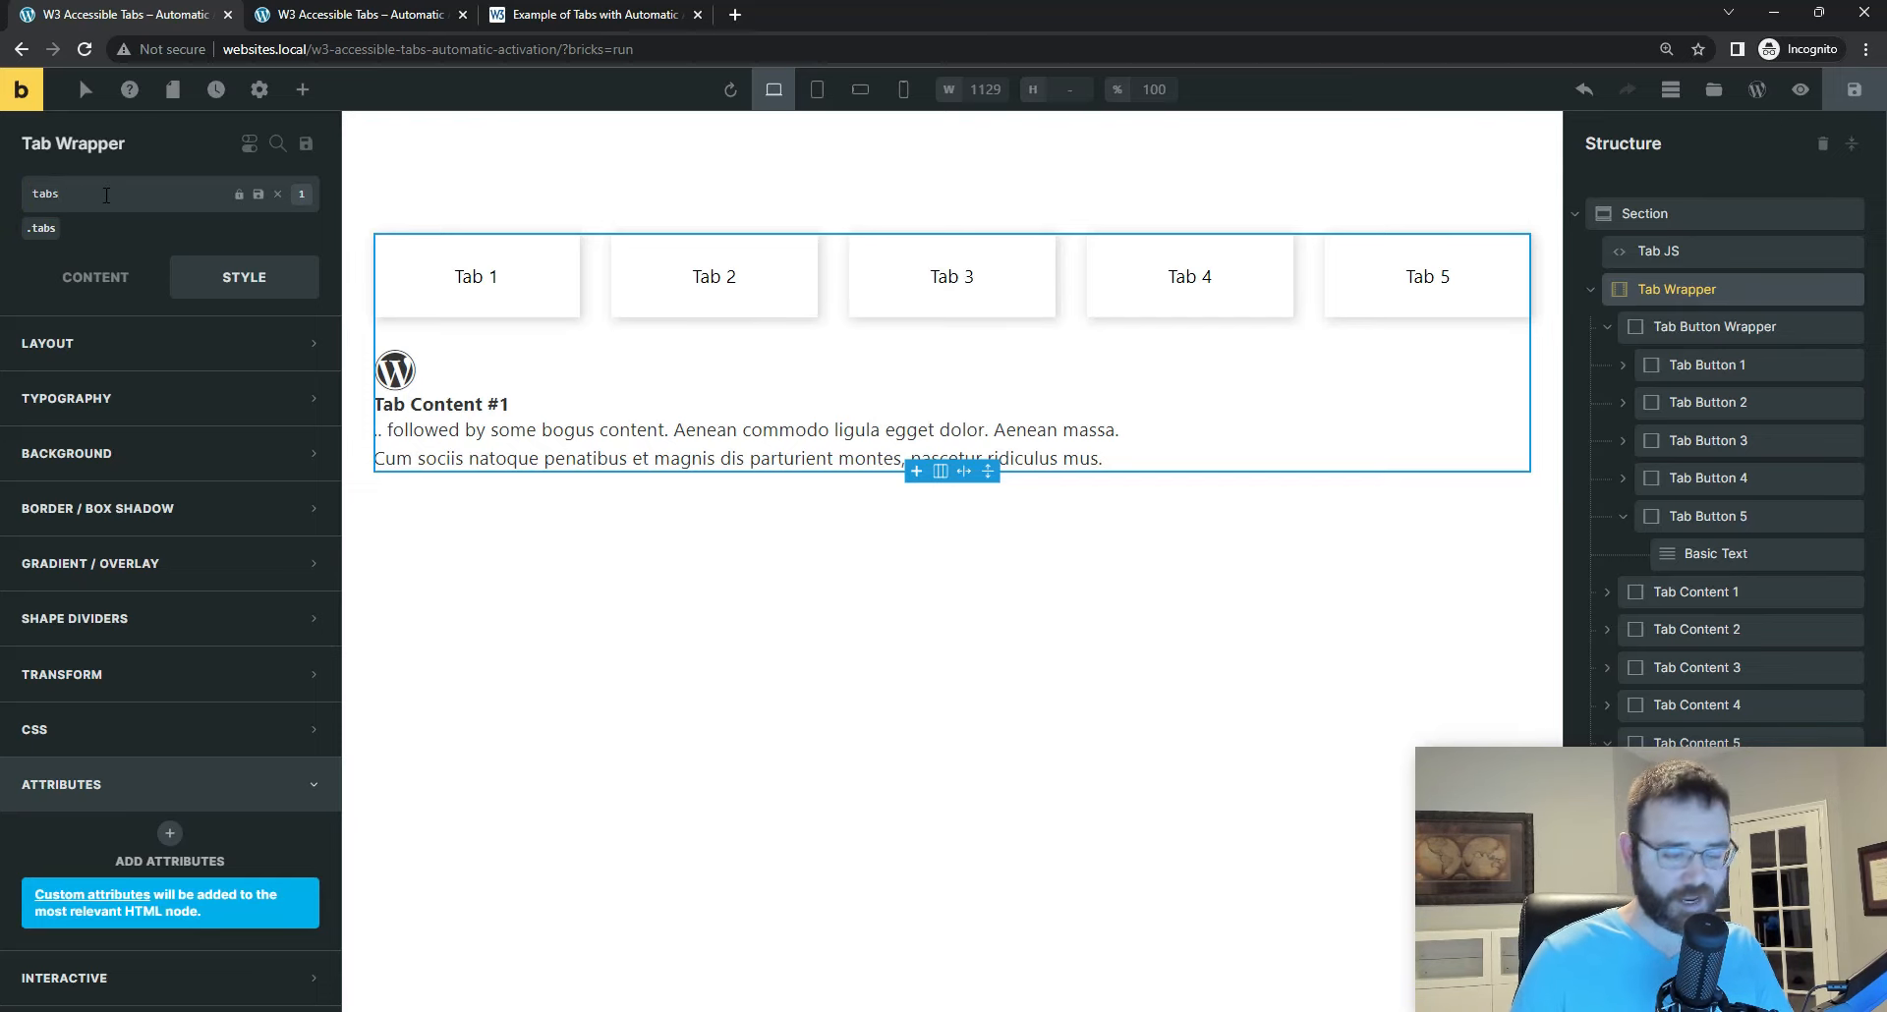
key(Return)
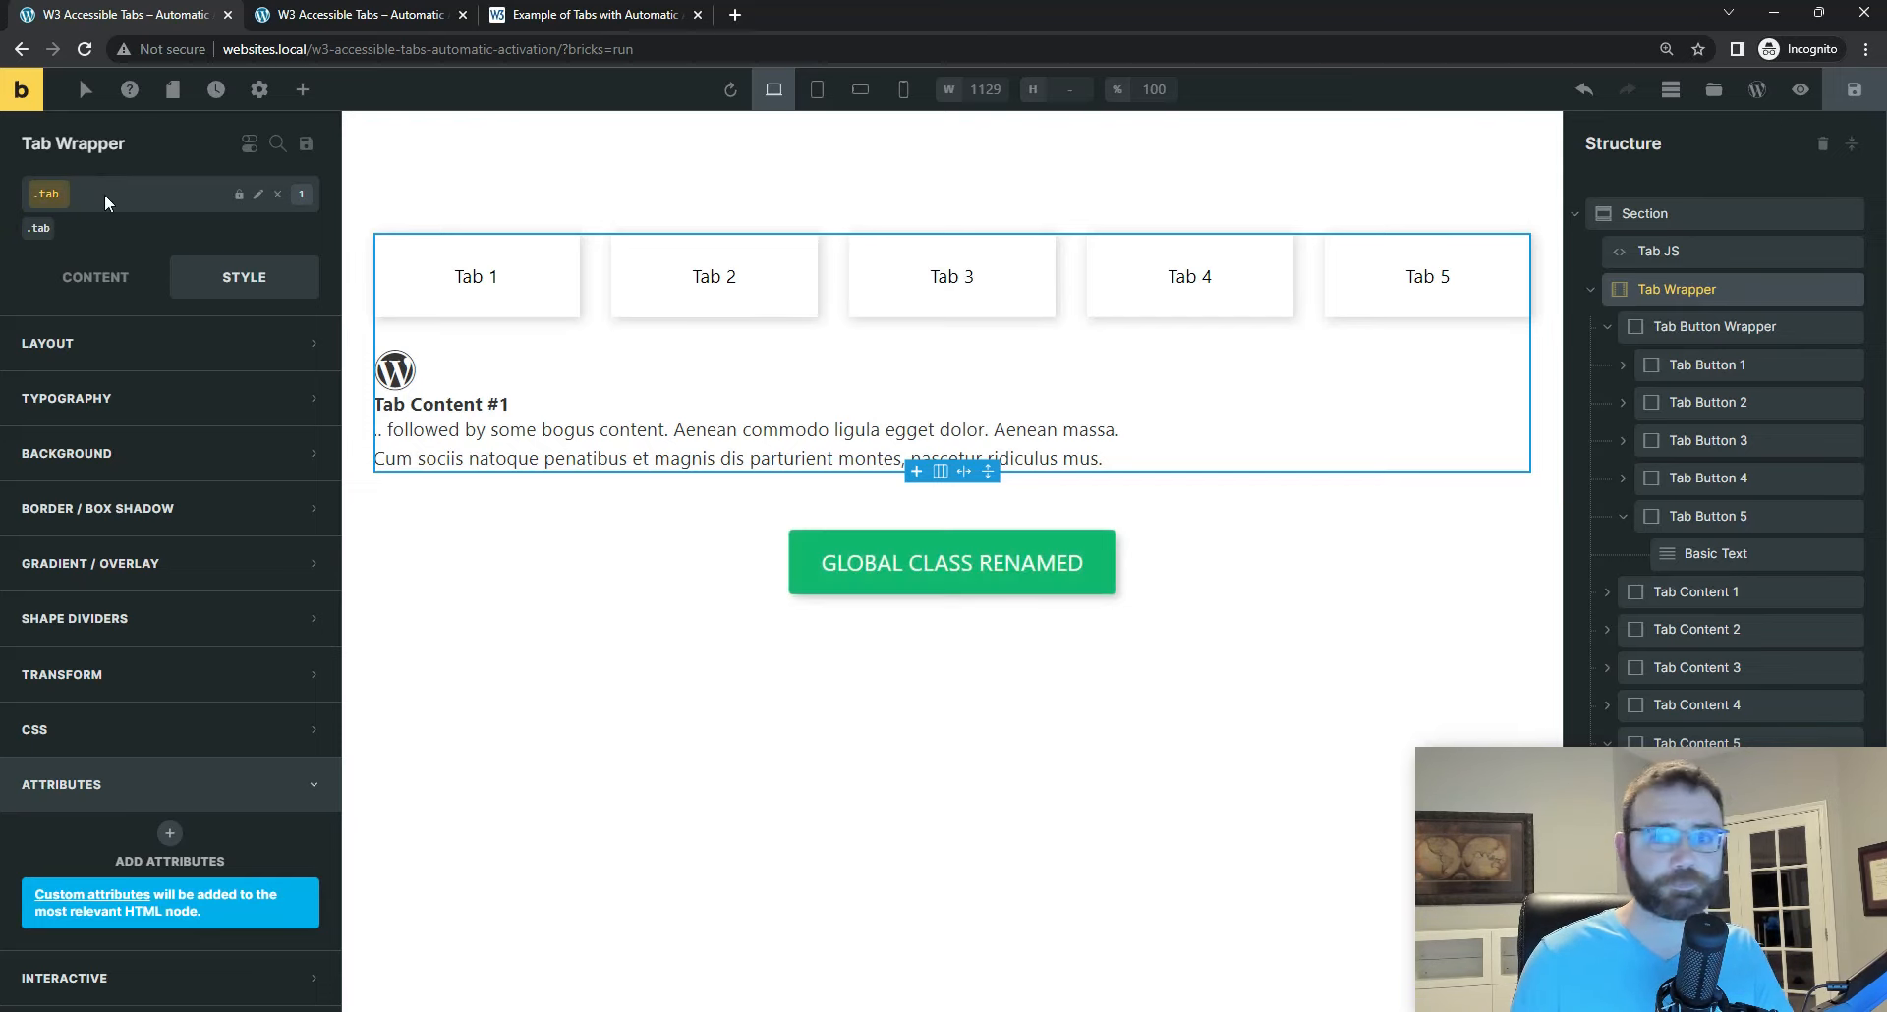
Step: Rename the Tab Button Wrapper's global class automatic to tab__button-wrapper and review the class names of both wrappers
click(1700, 322)
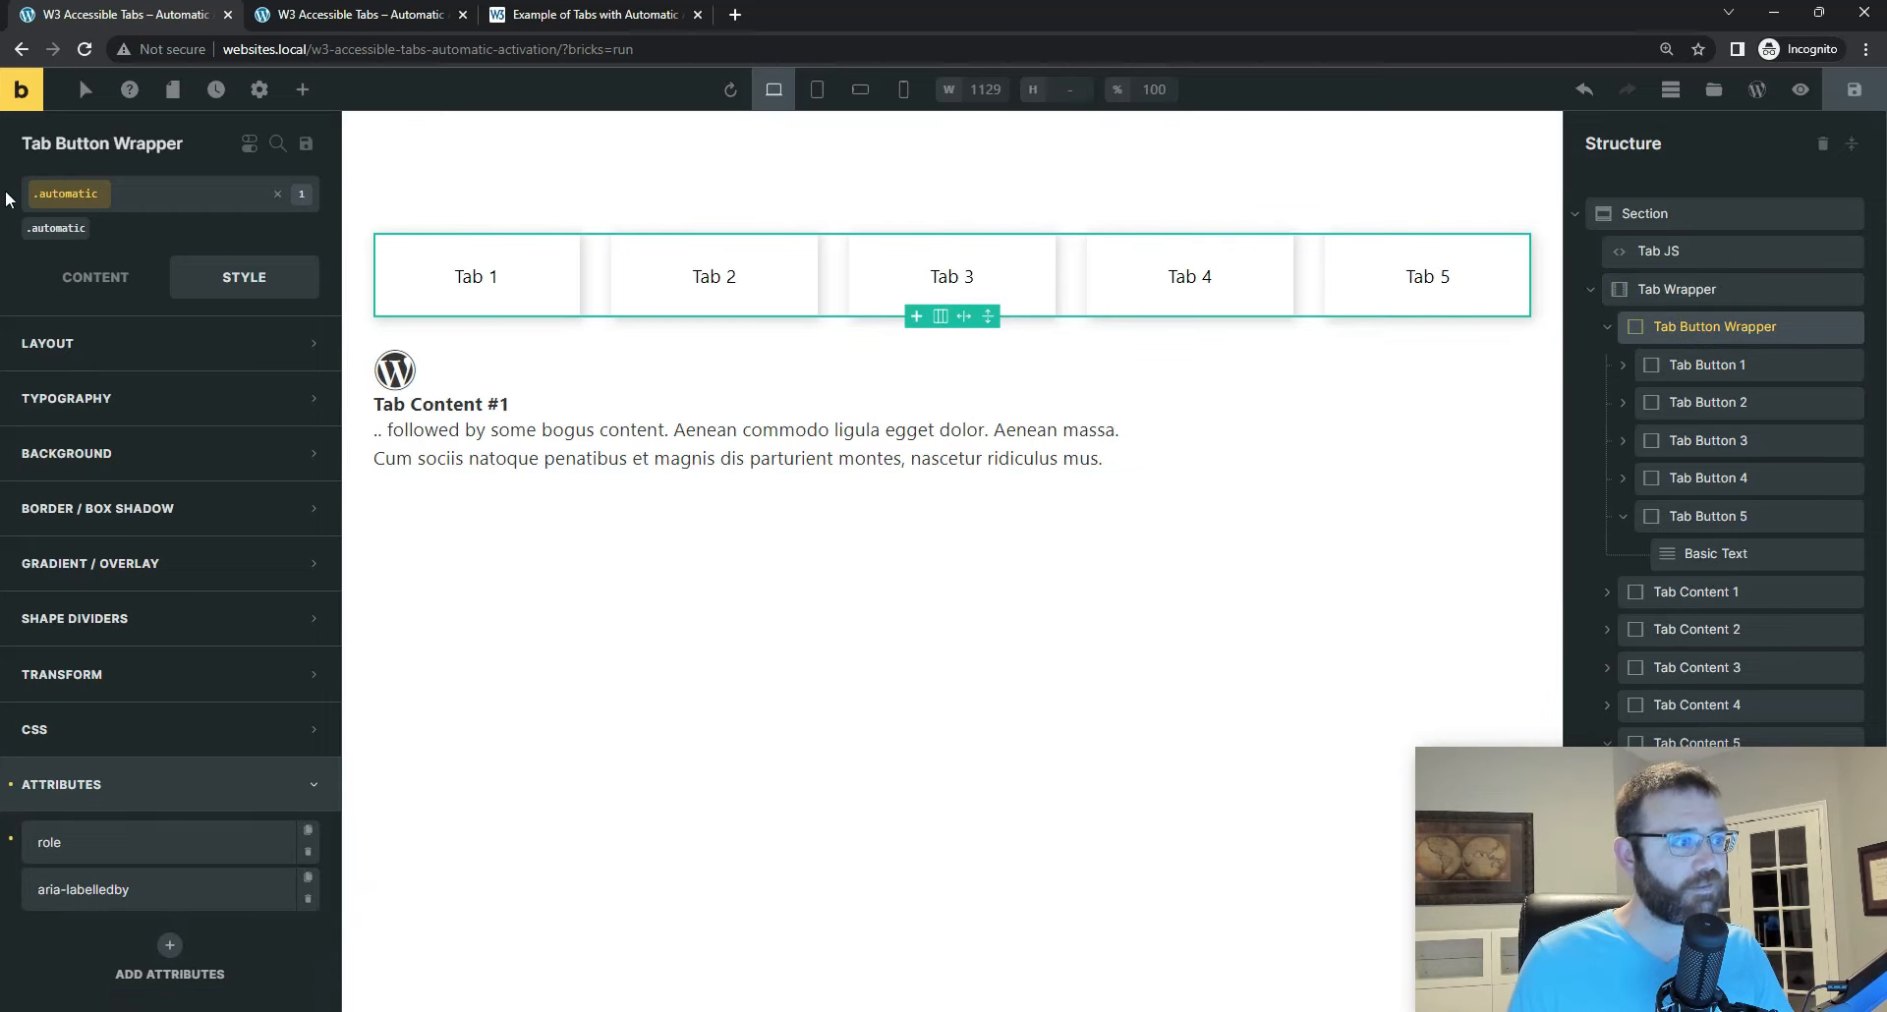
click(258, 194)
key(ctrl+a)
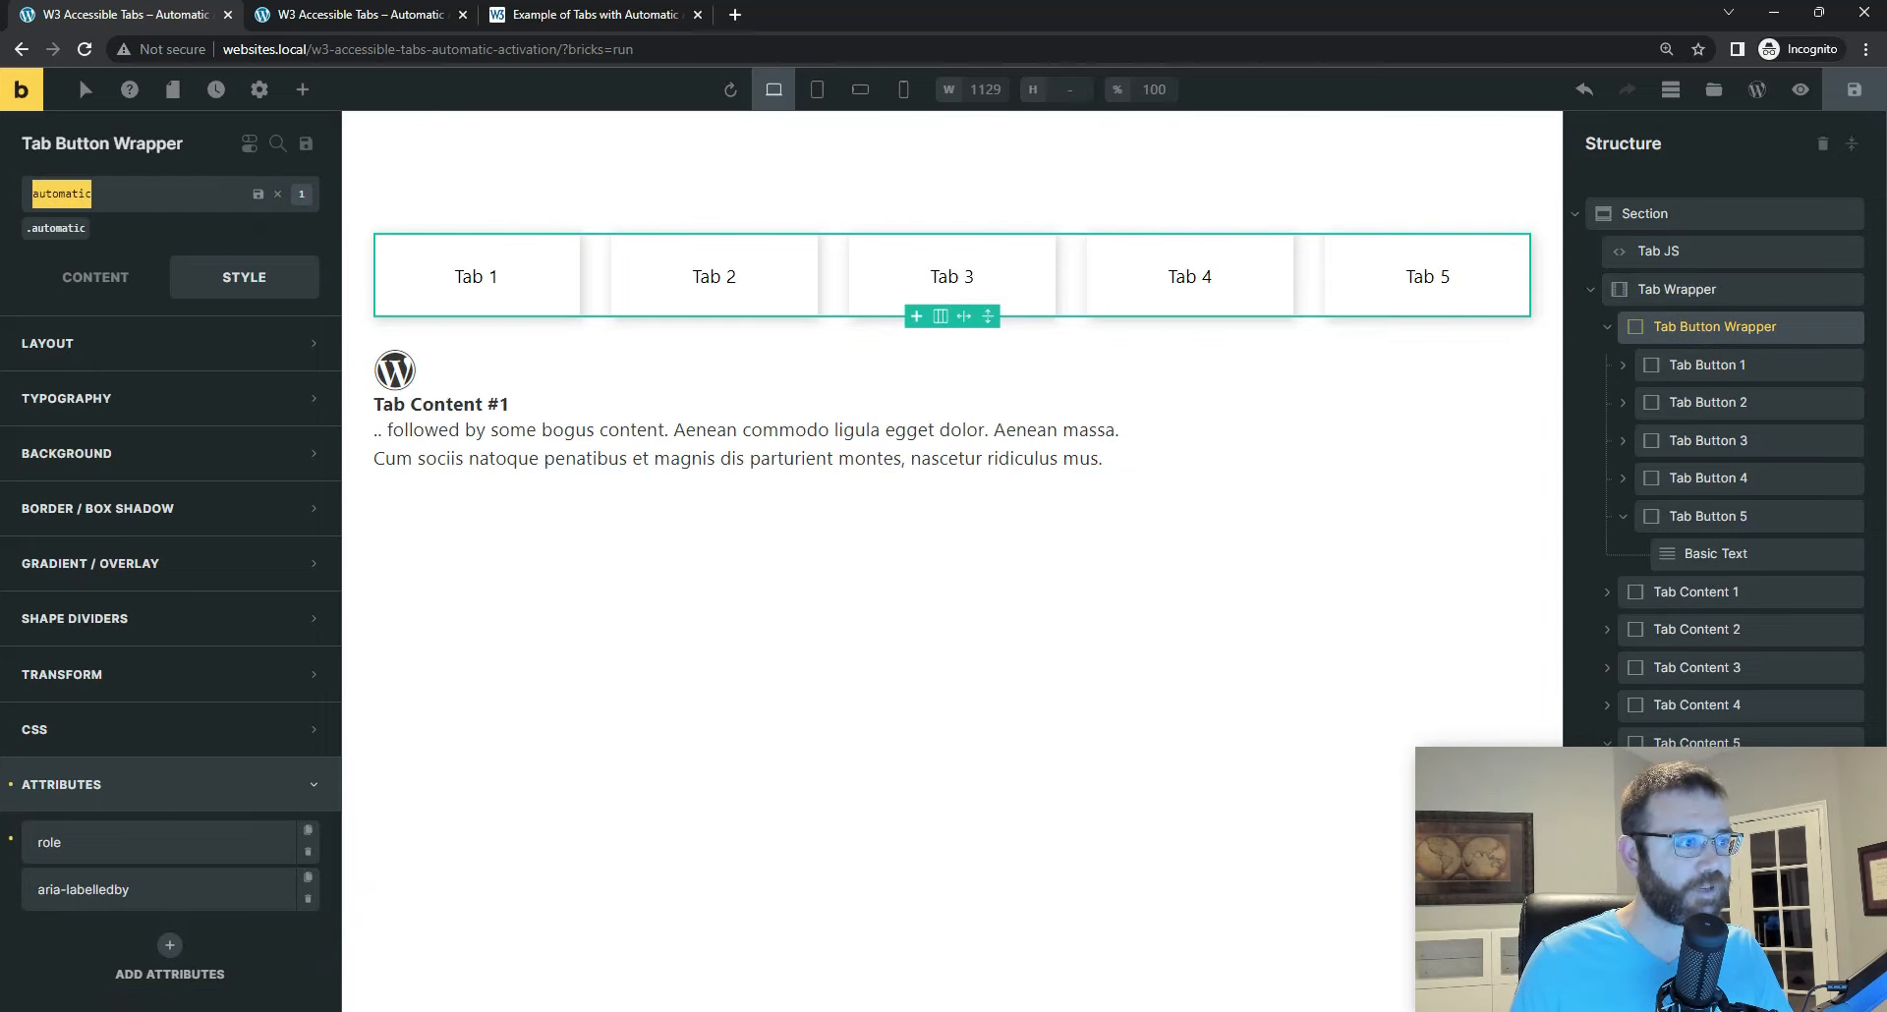
text(tab__button-wrapper)
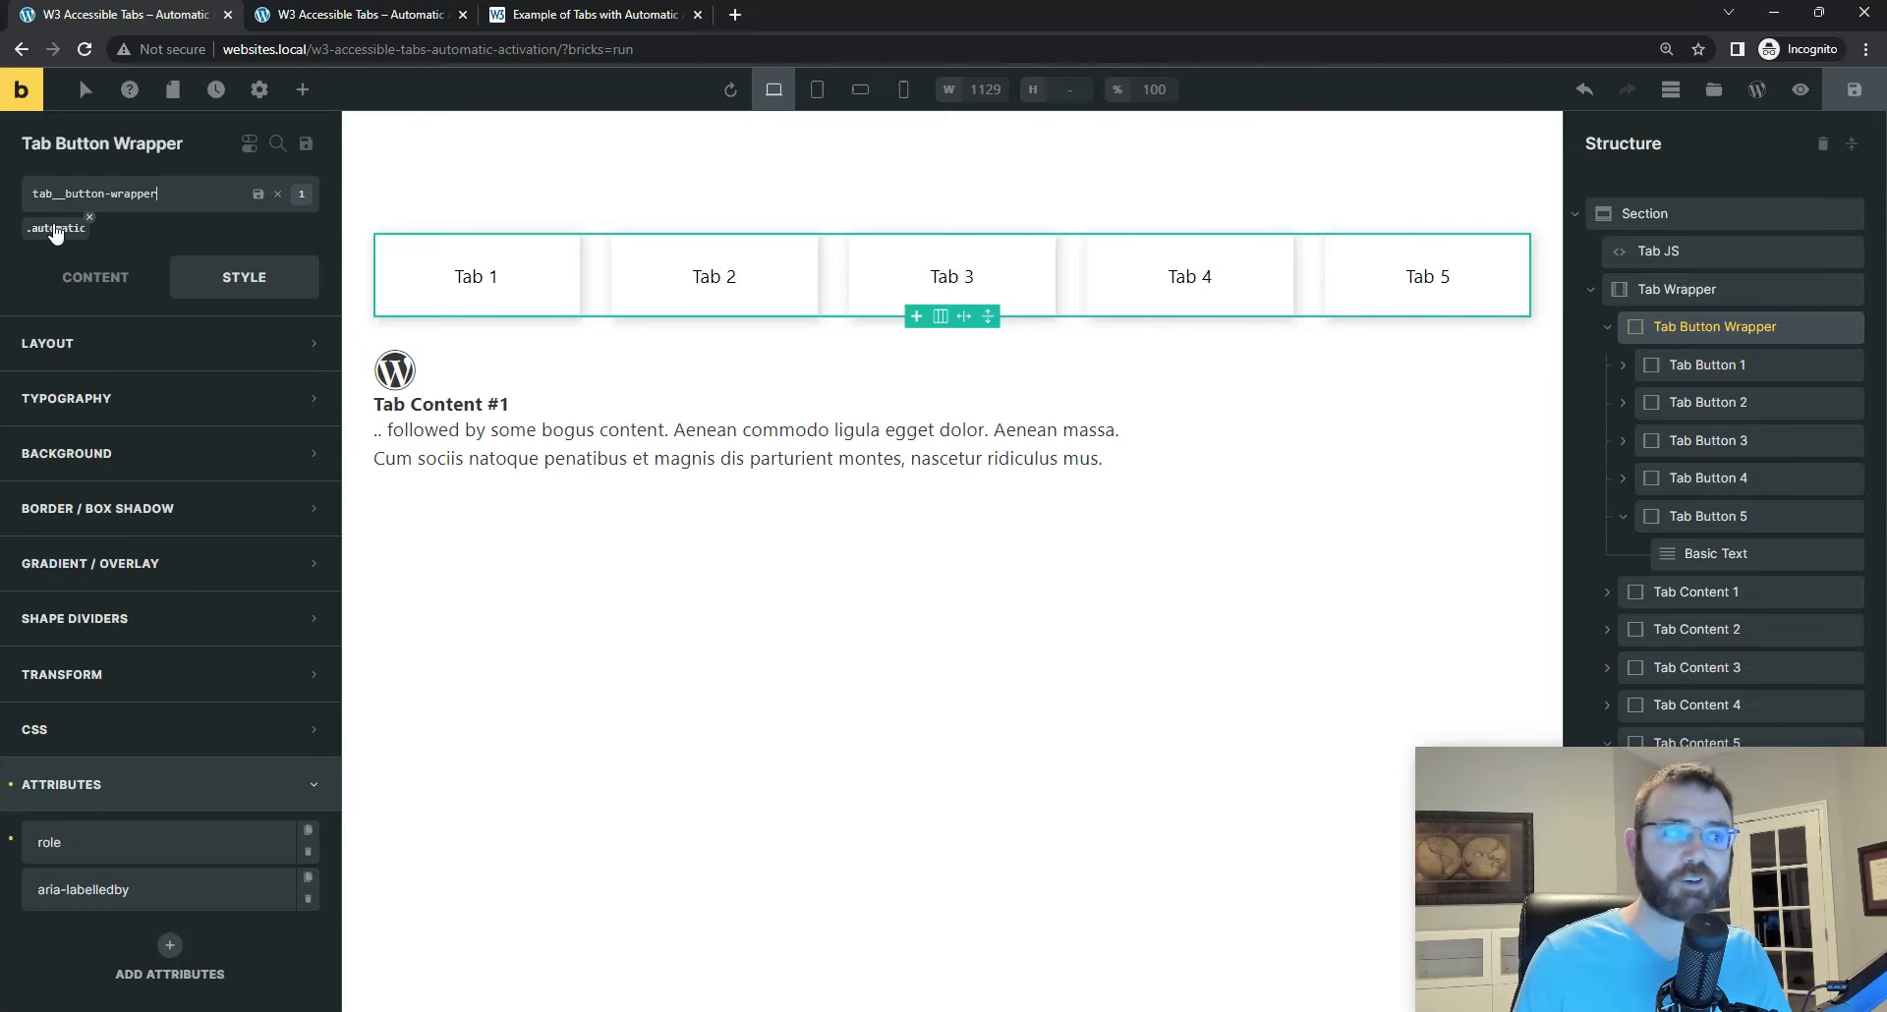
drag(157, 194, 12, 195)
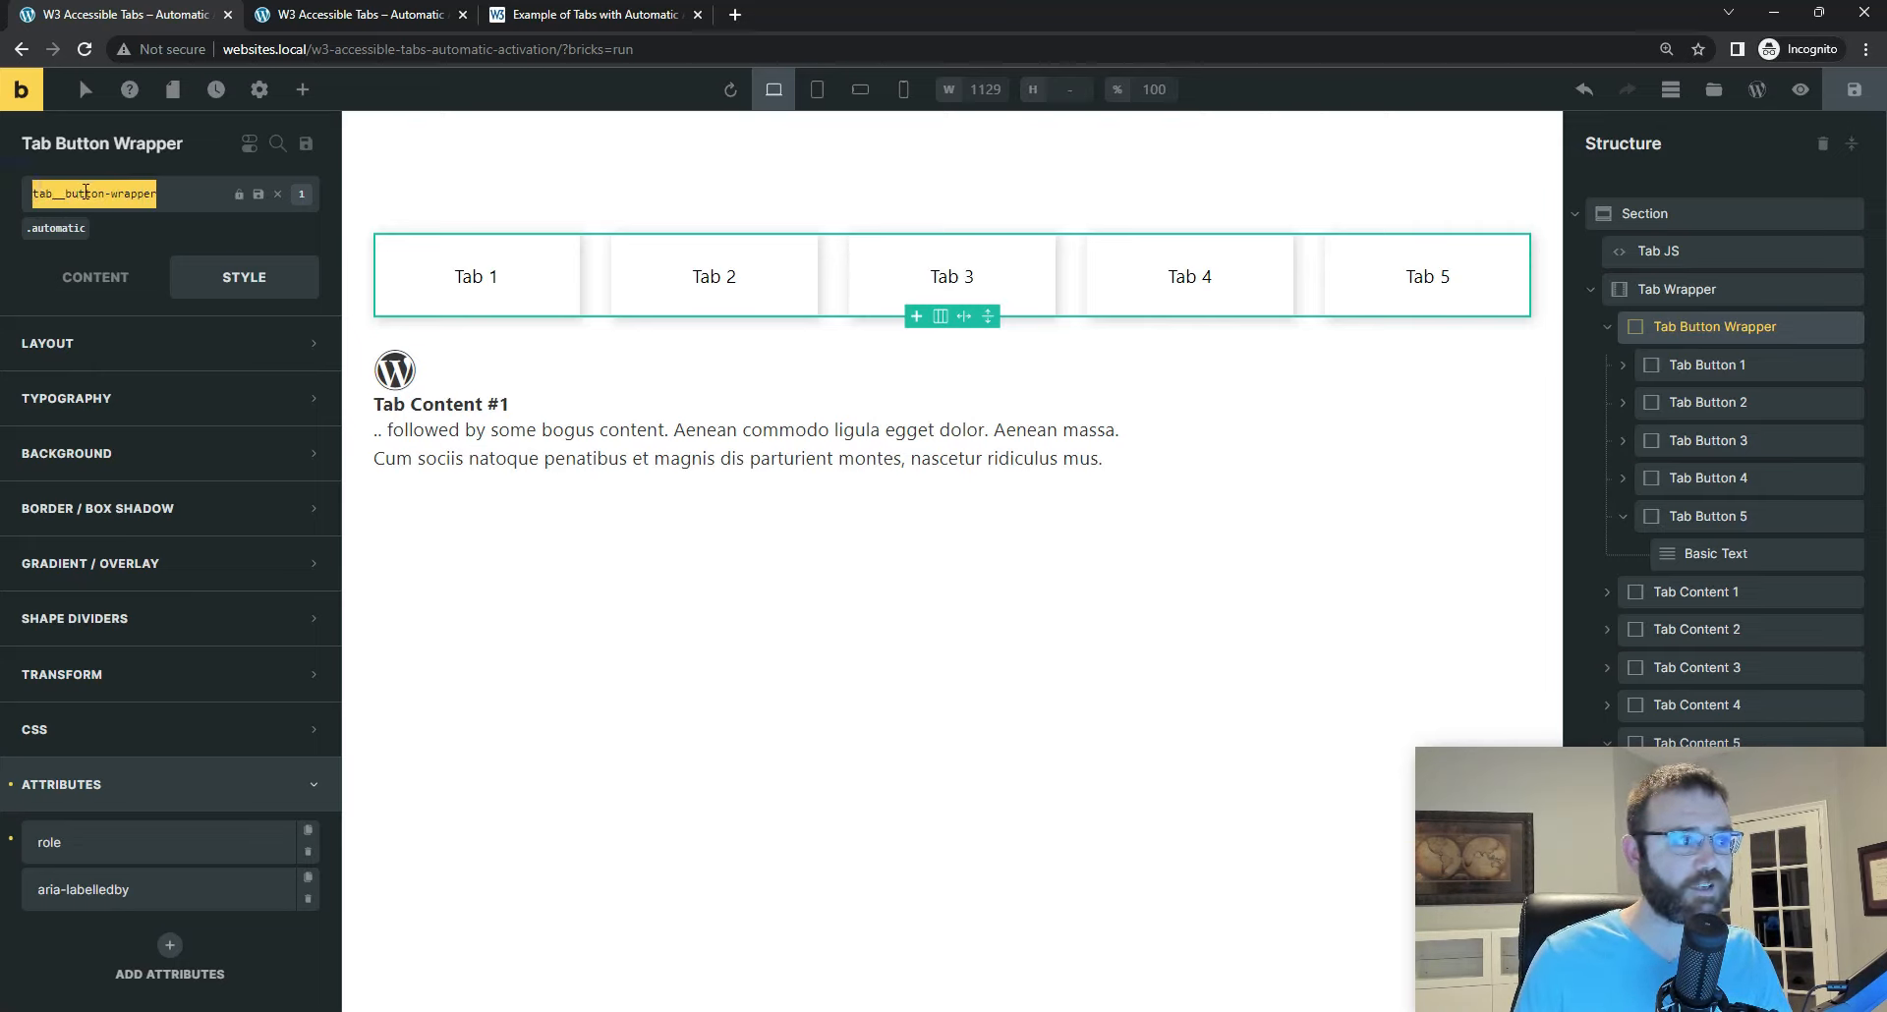
right_click(86, 193)
click(157, 270)
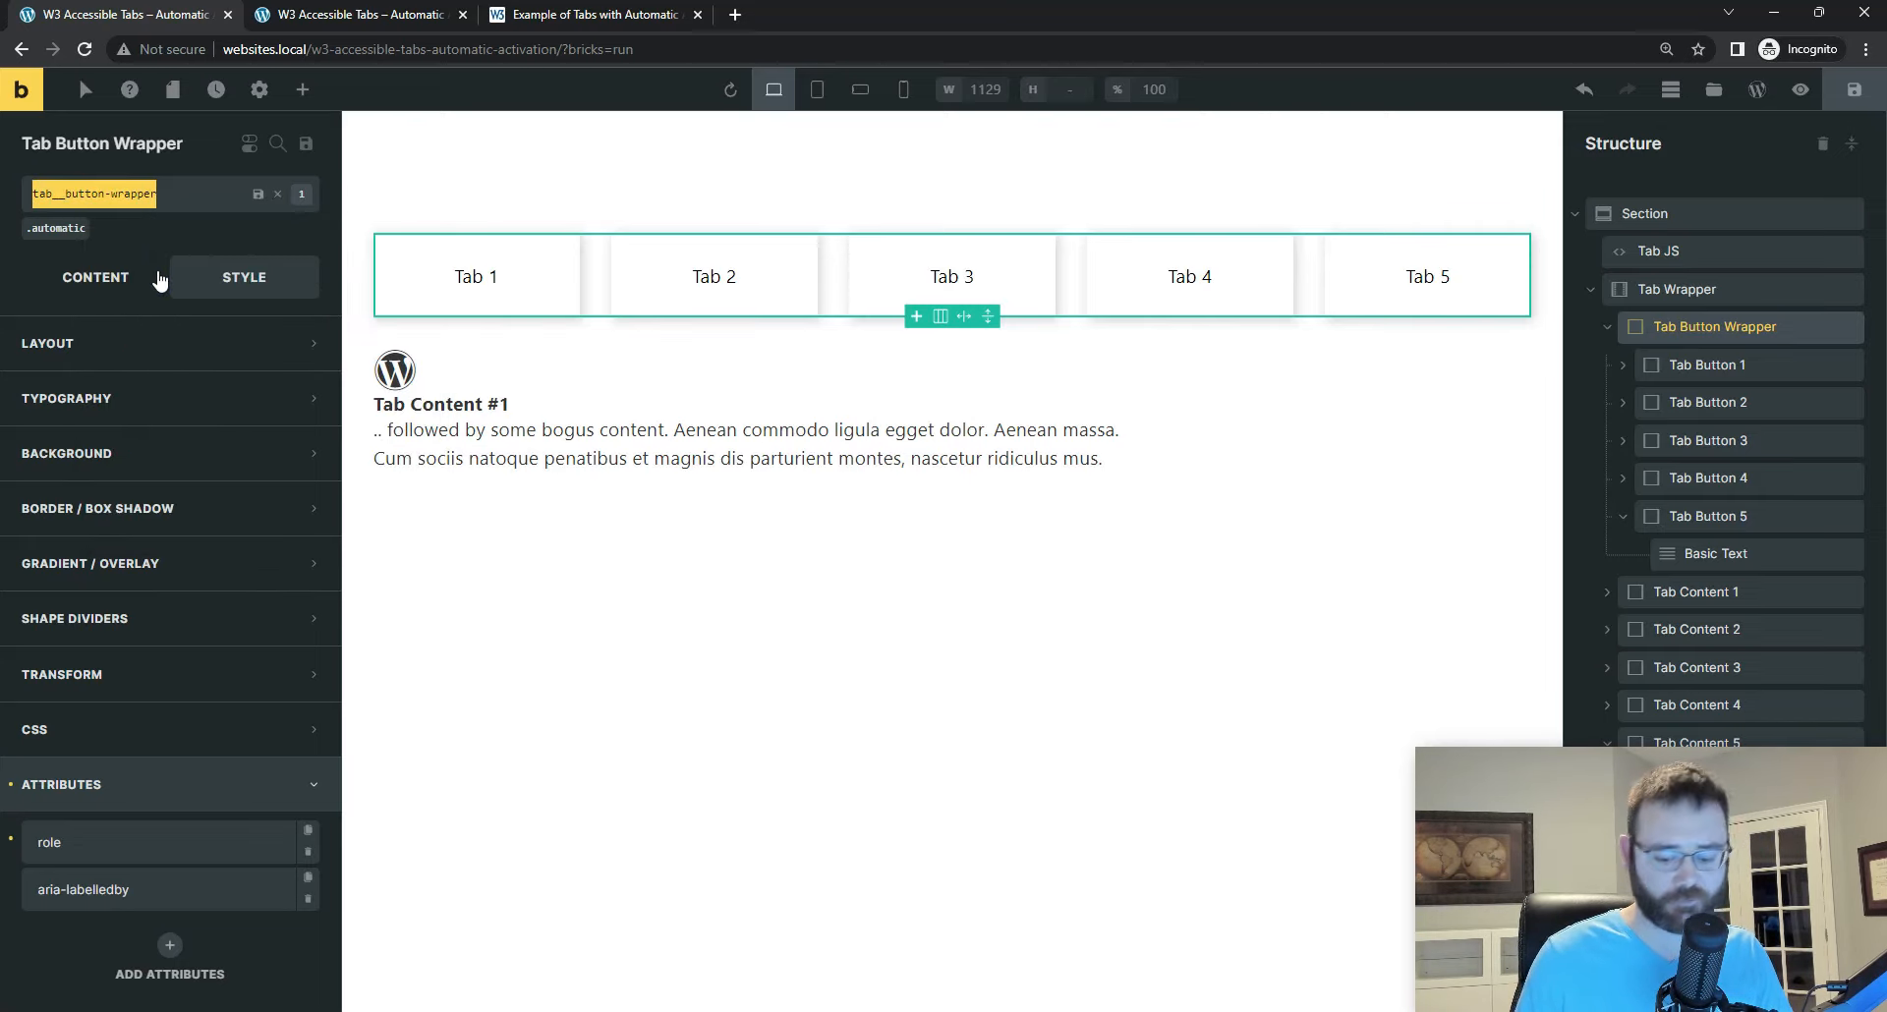
key(Return)
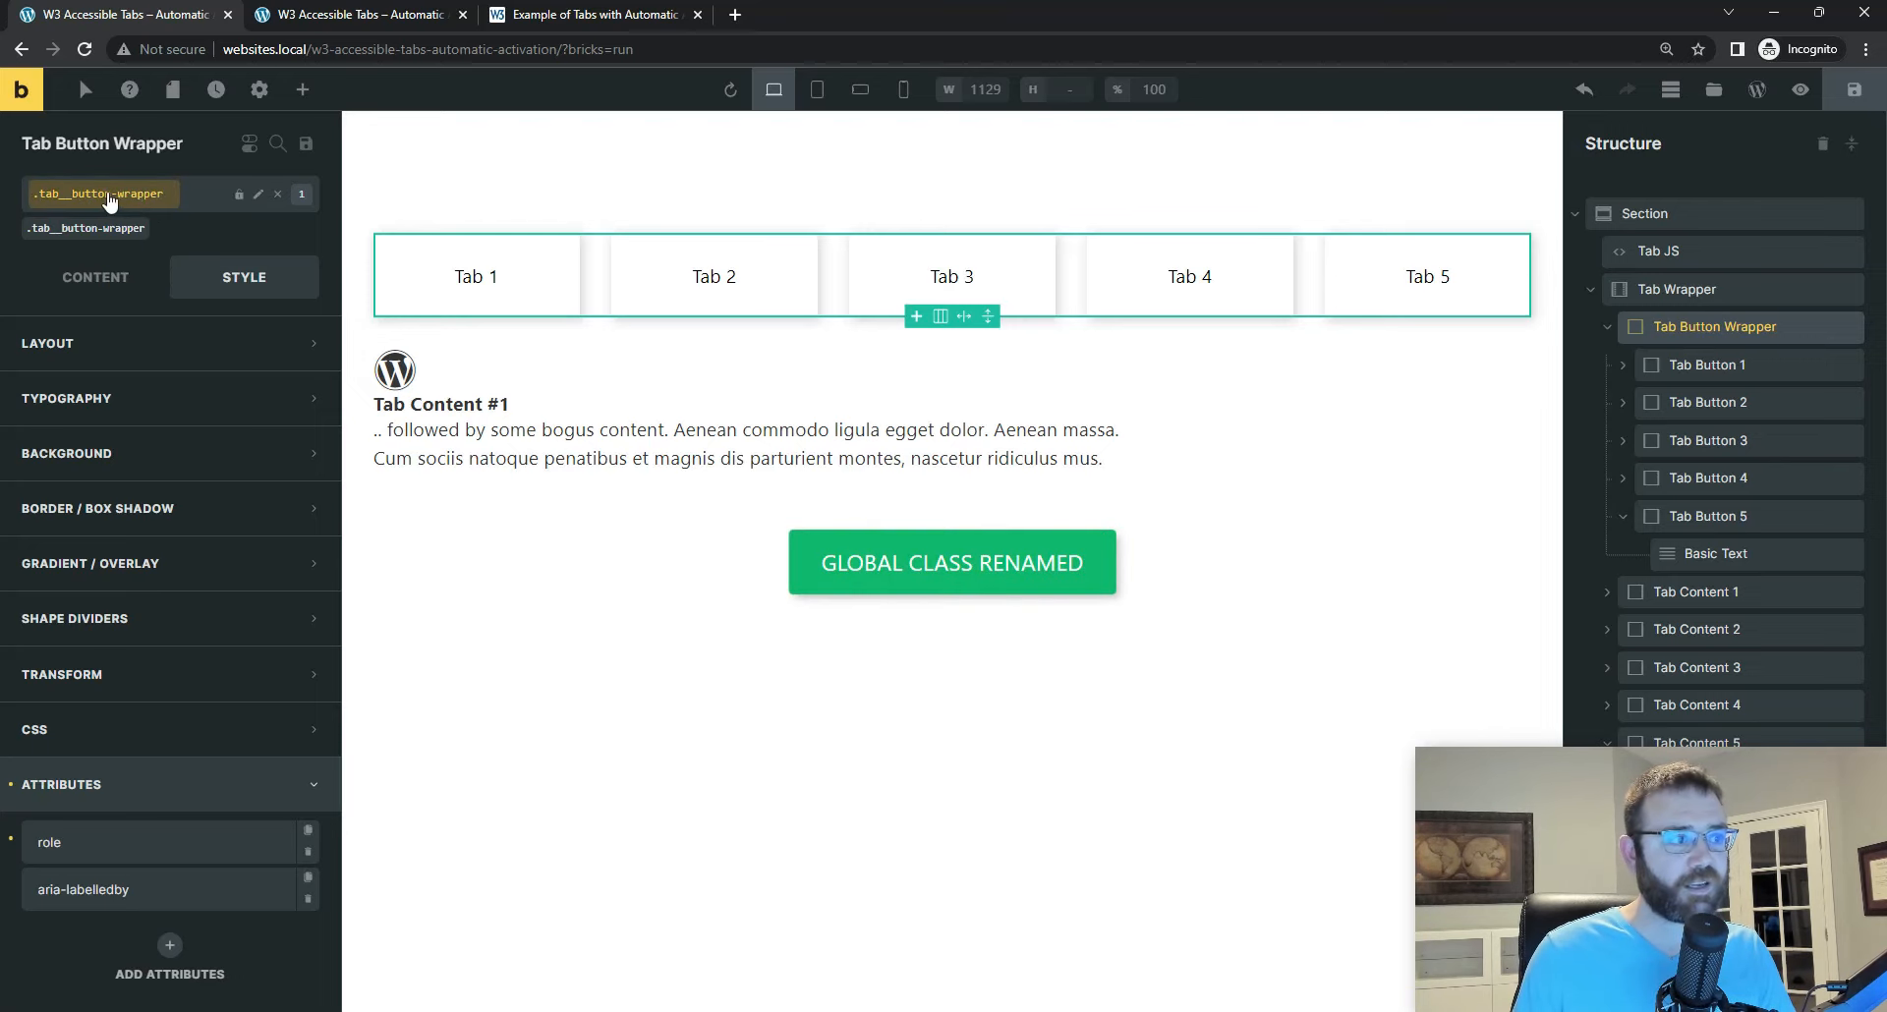
click(1665, 292)
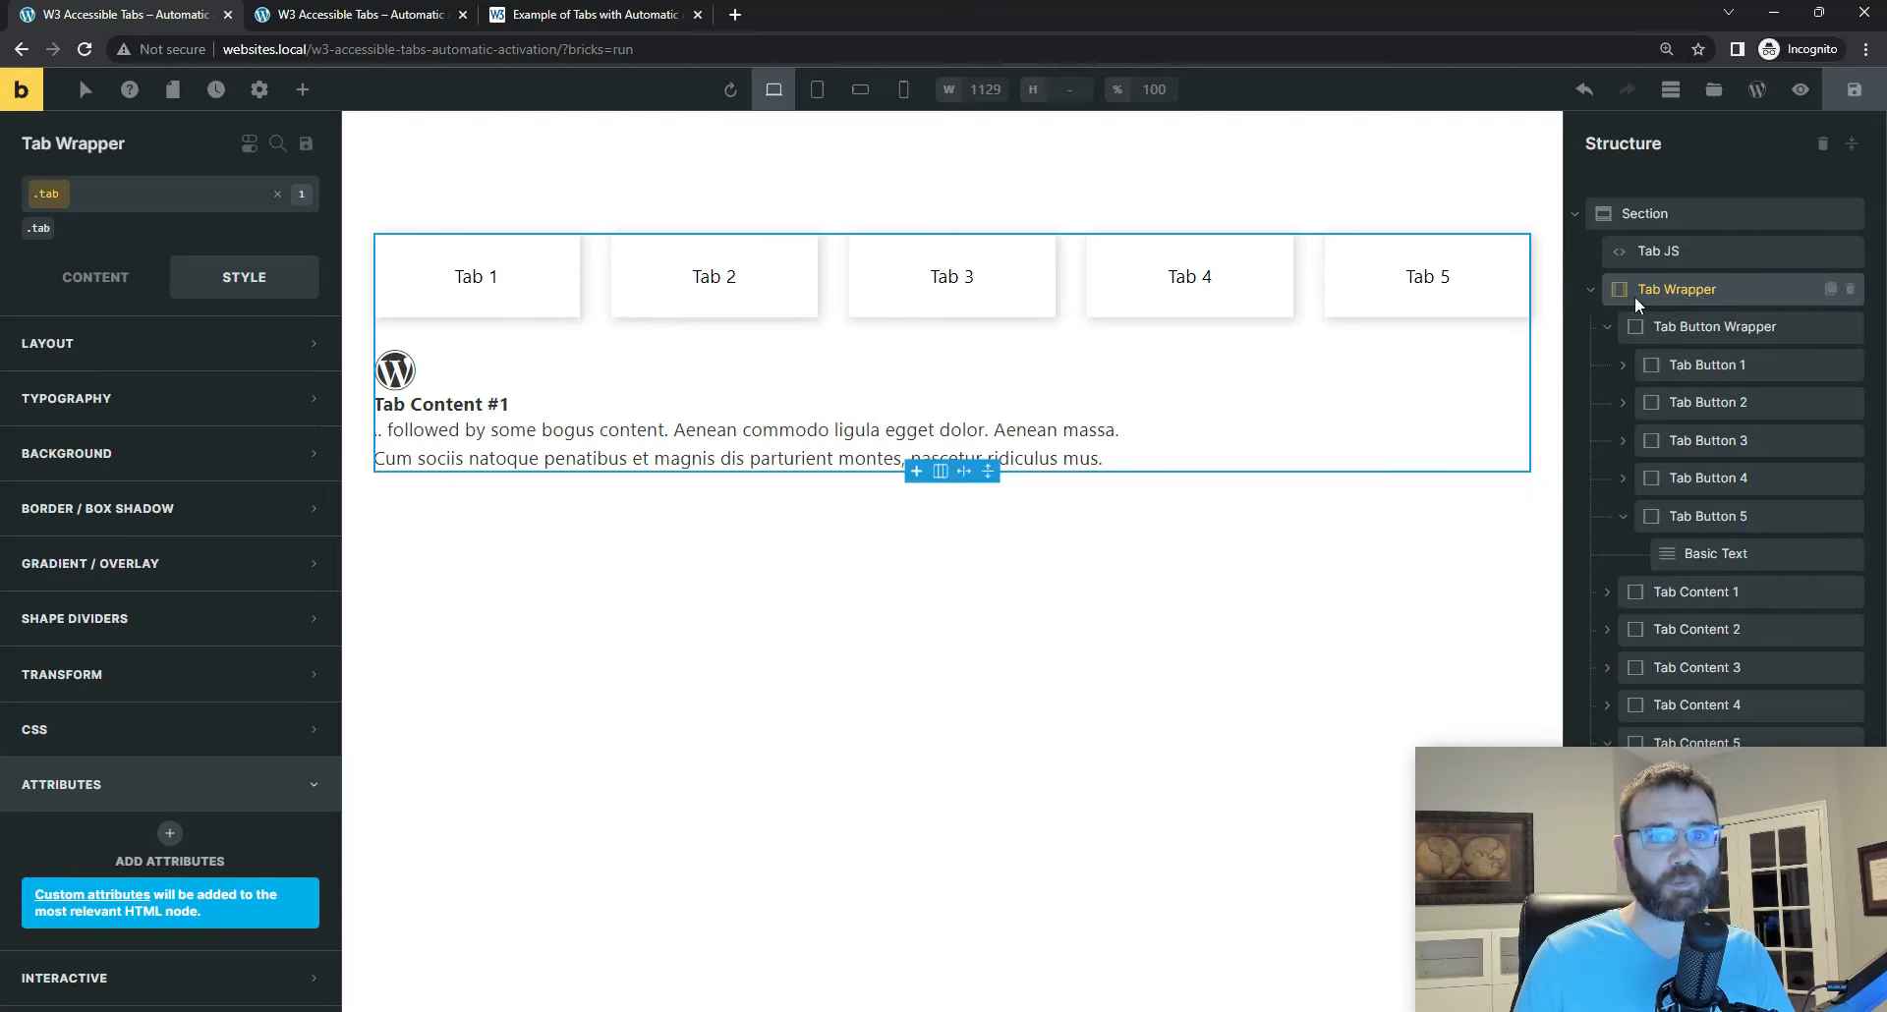
click(1684, 324)
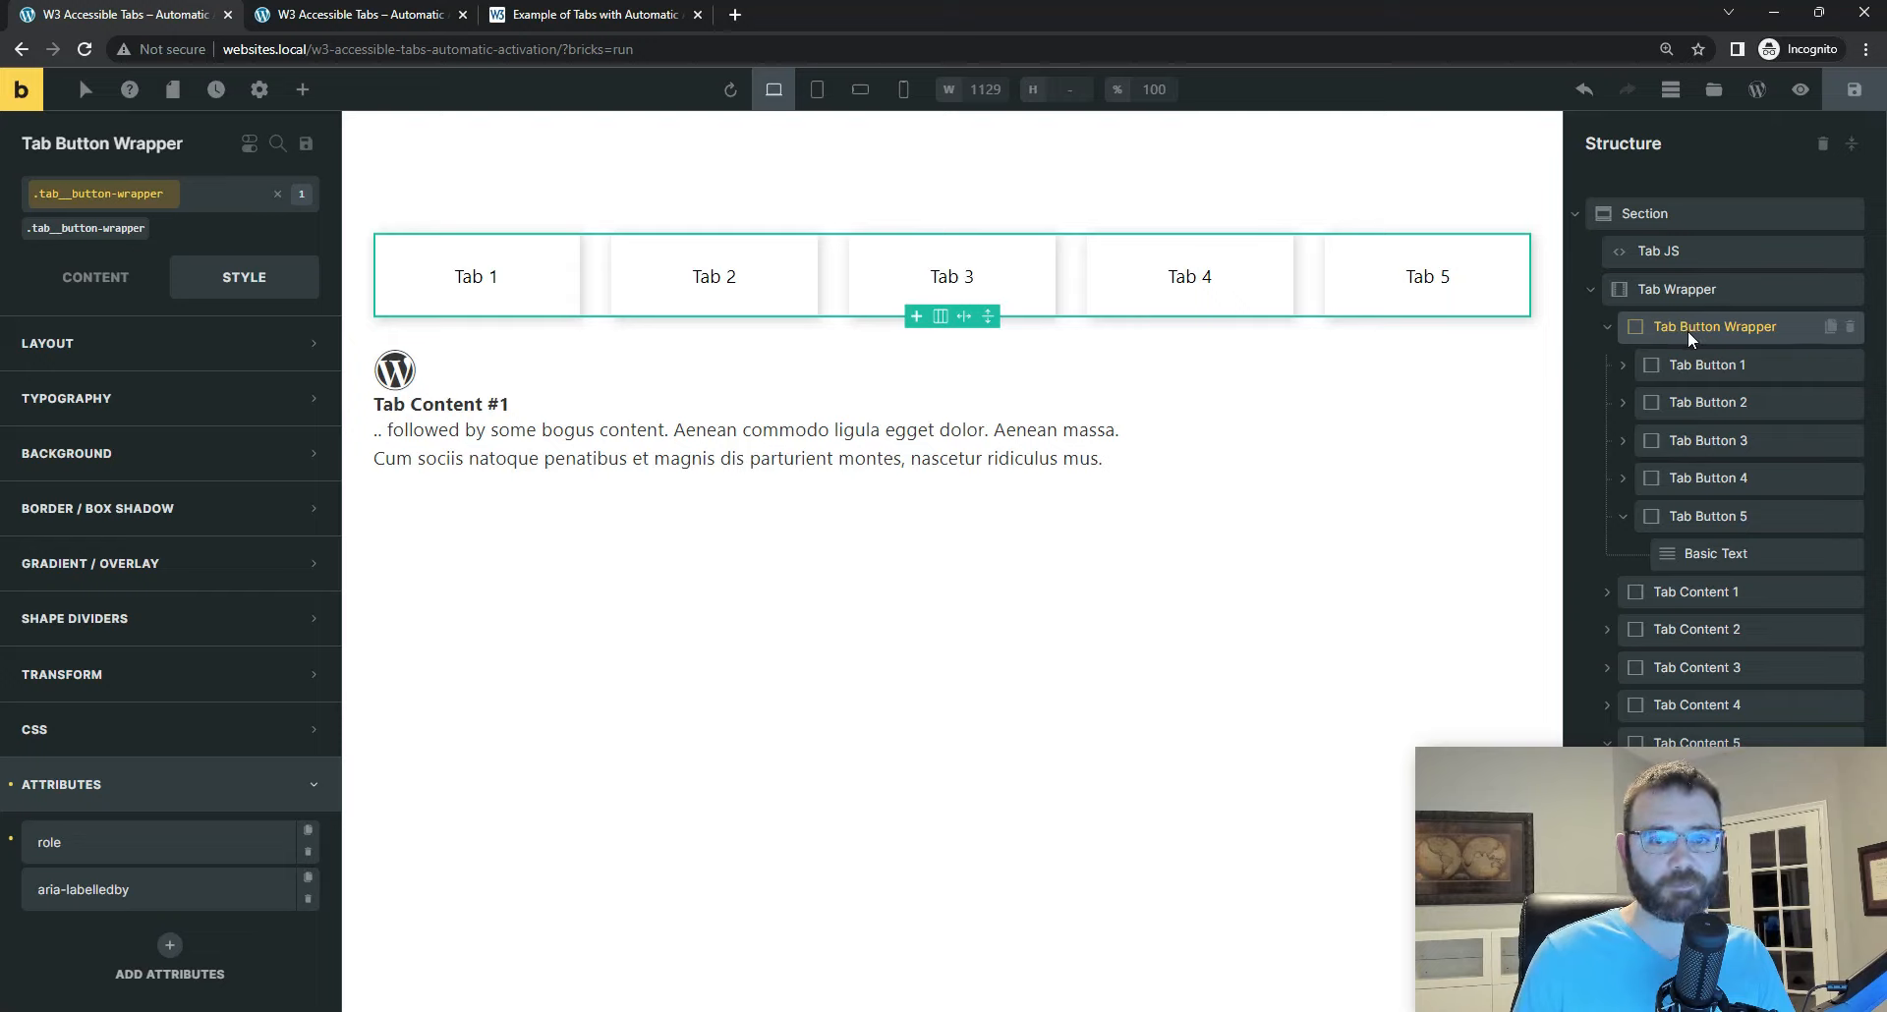
Step: Open the Tab JS element's code and search it for "auto"
click(1677, 257)
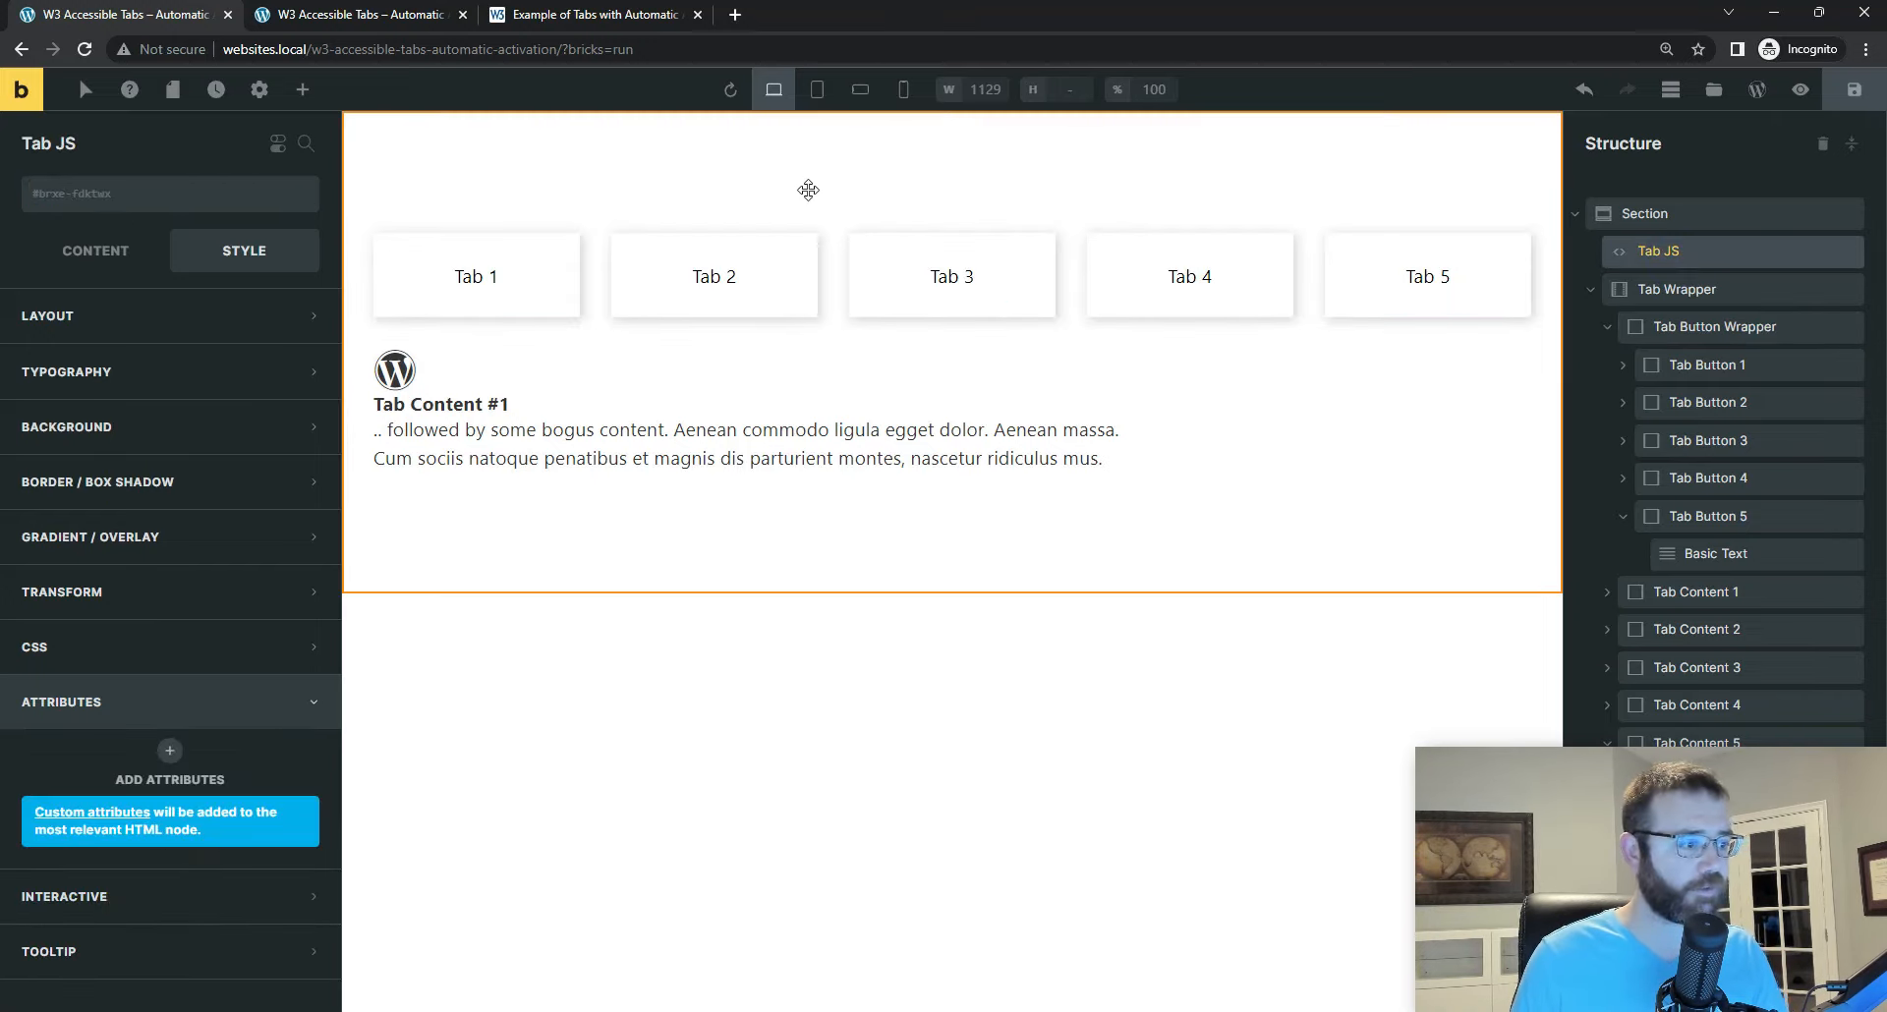
click(90, 252)
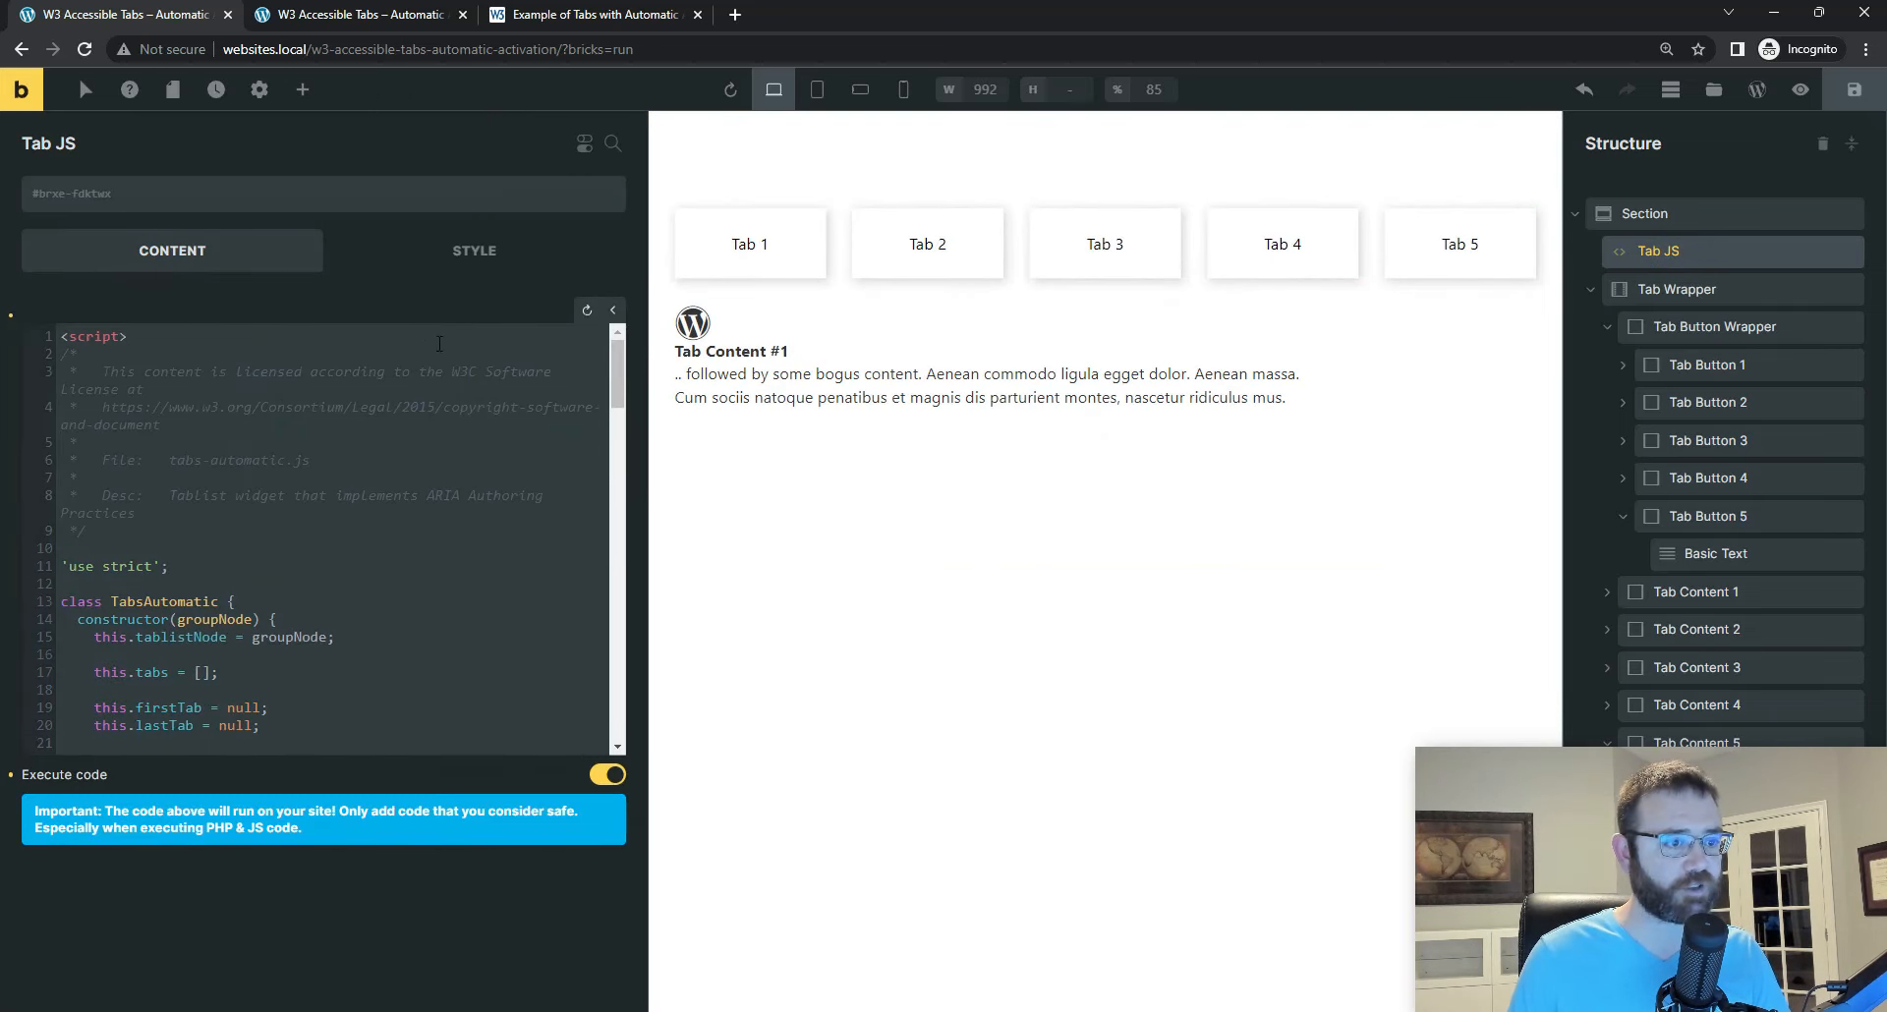
click(511, 380)
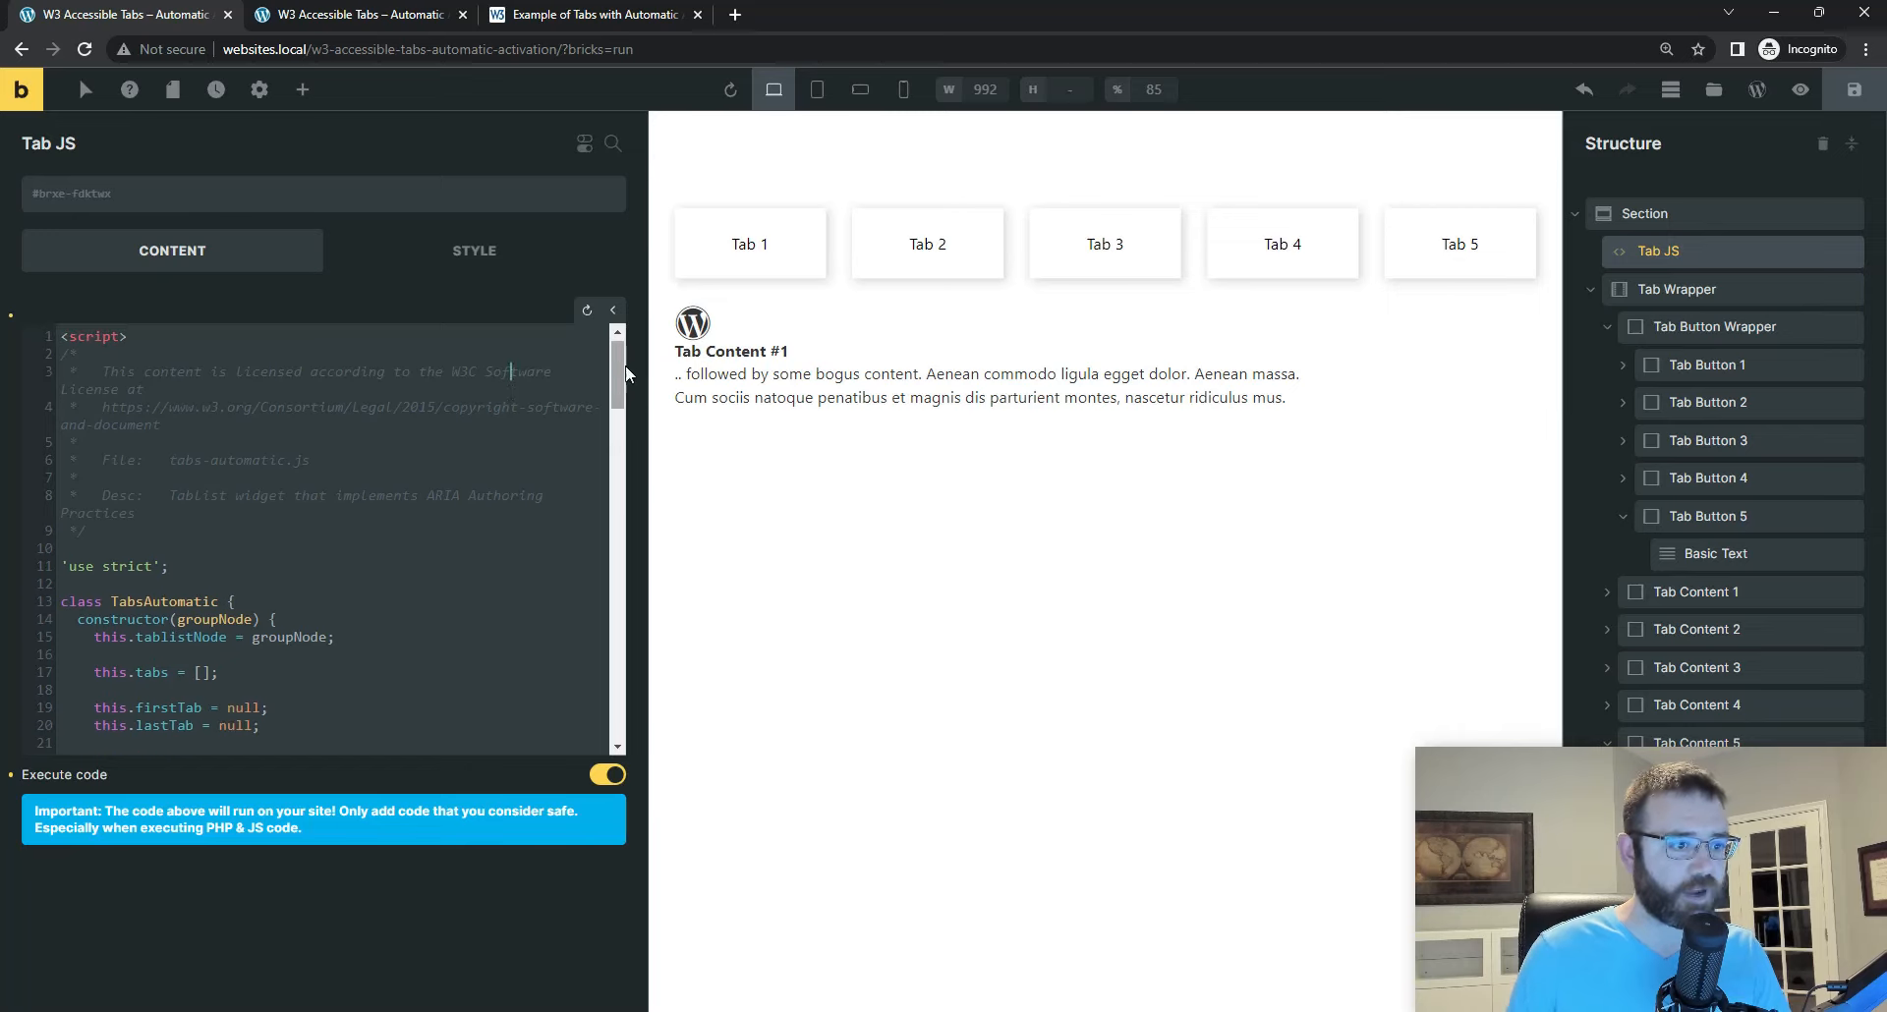
click(521, 385)
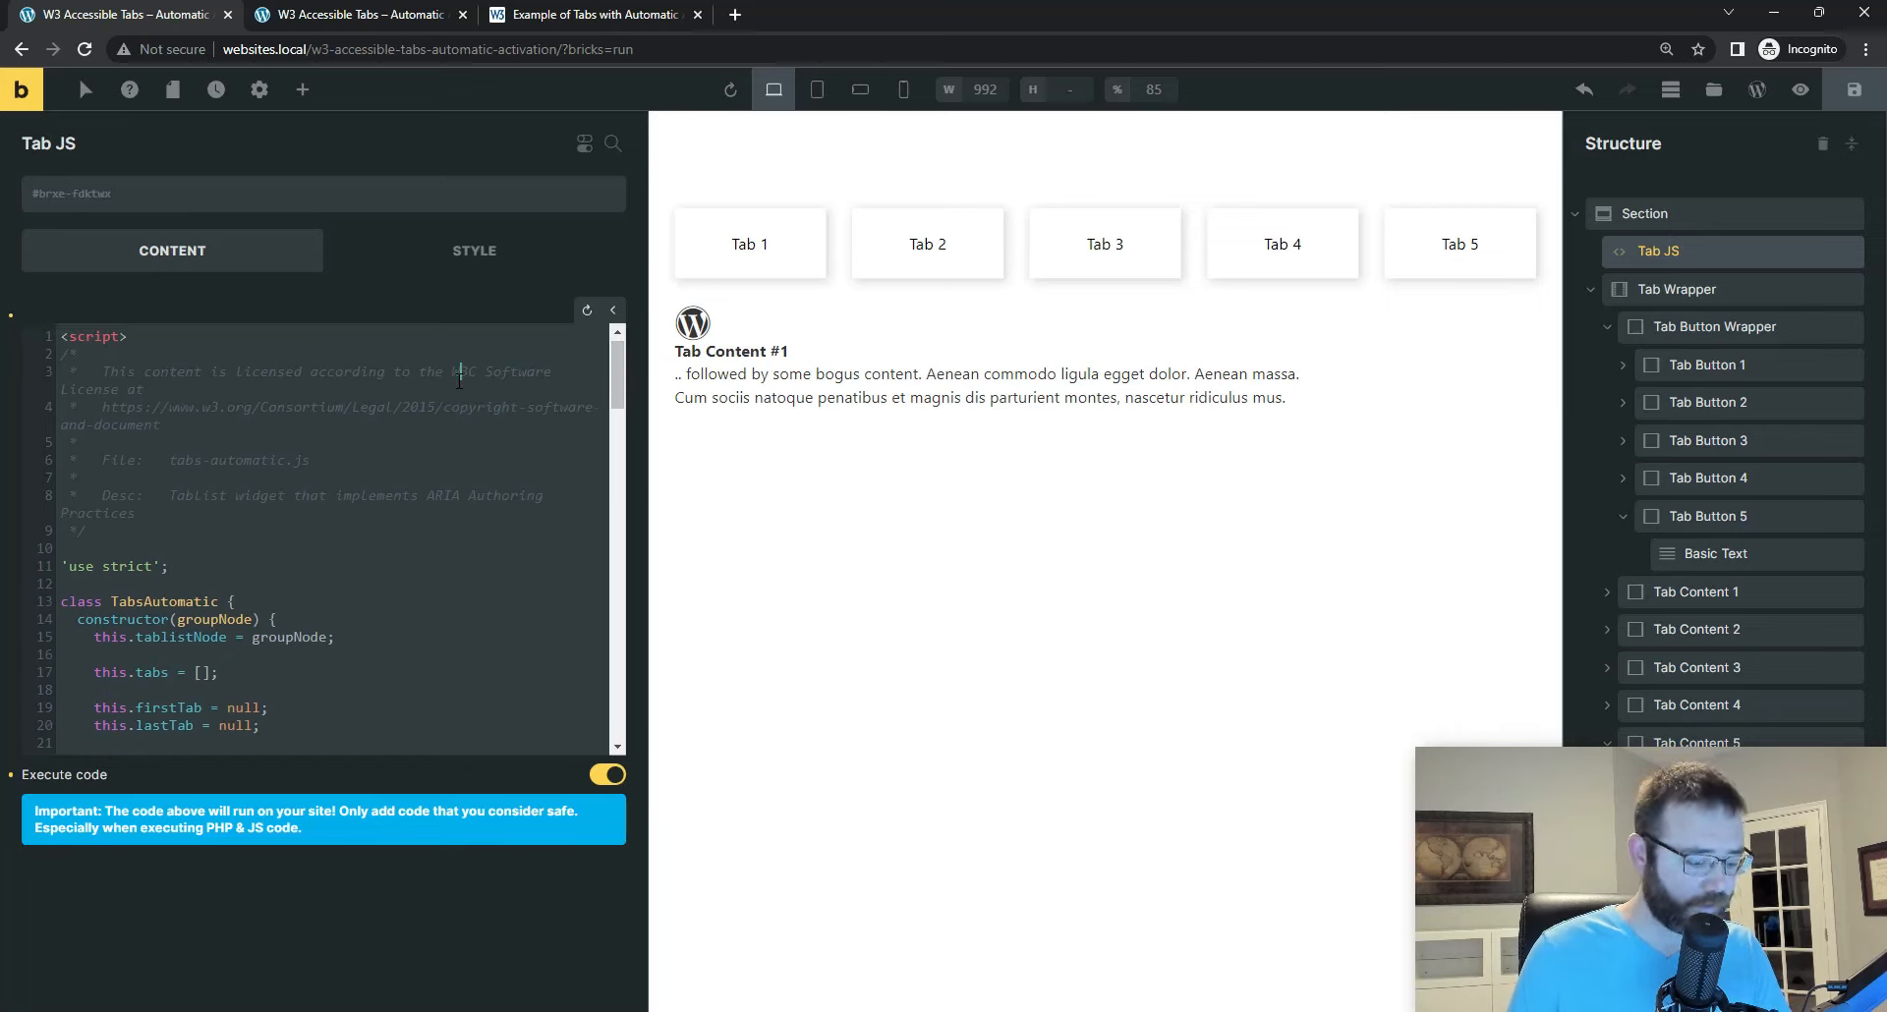
key(ctrl+f)
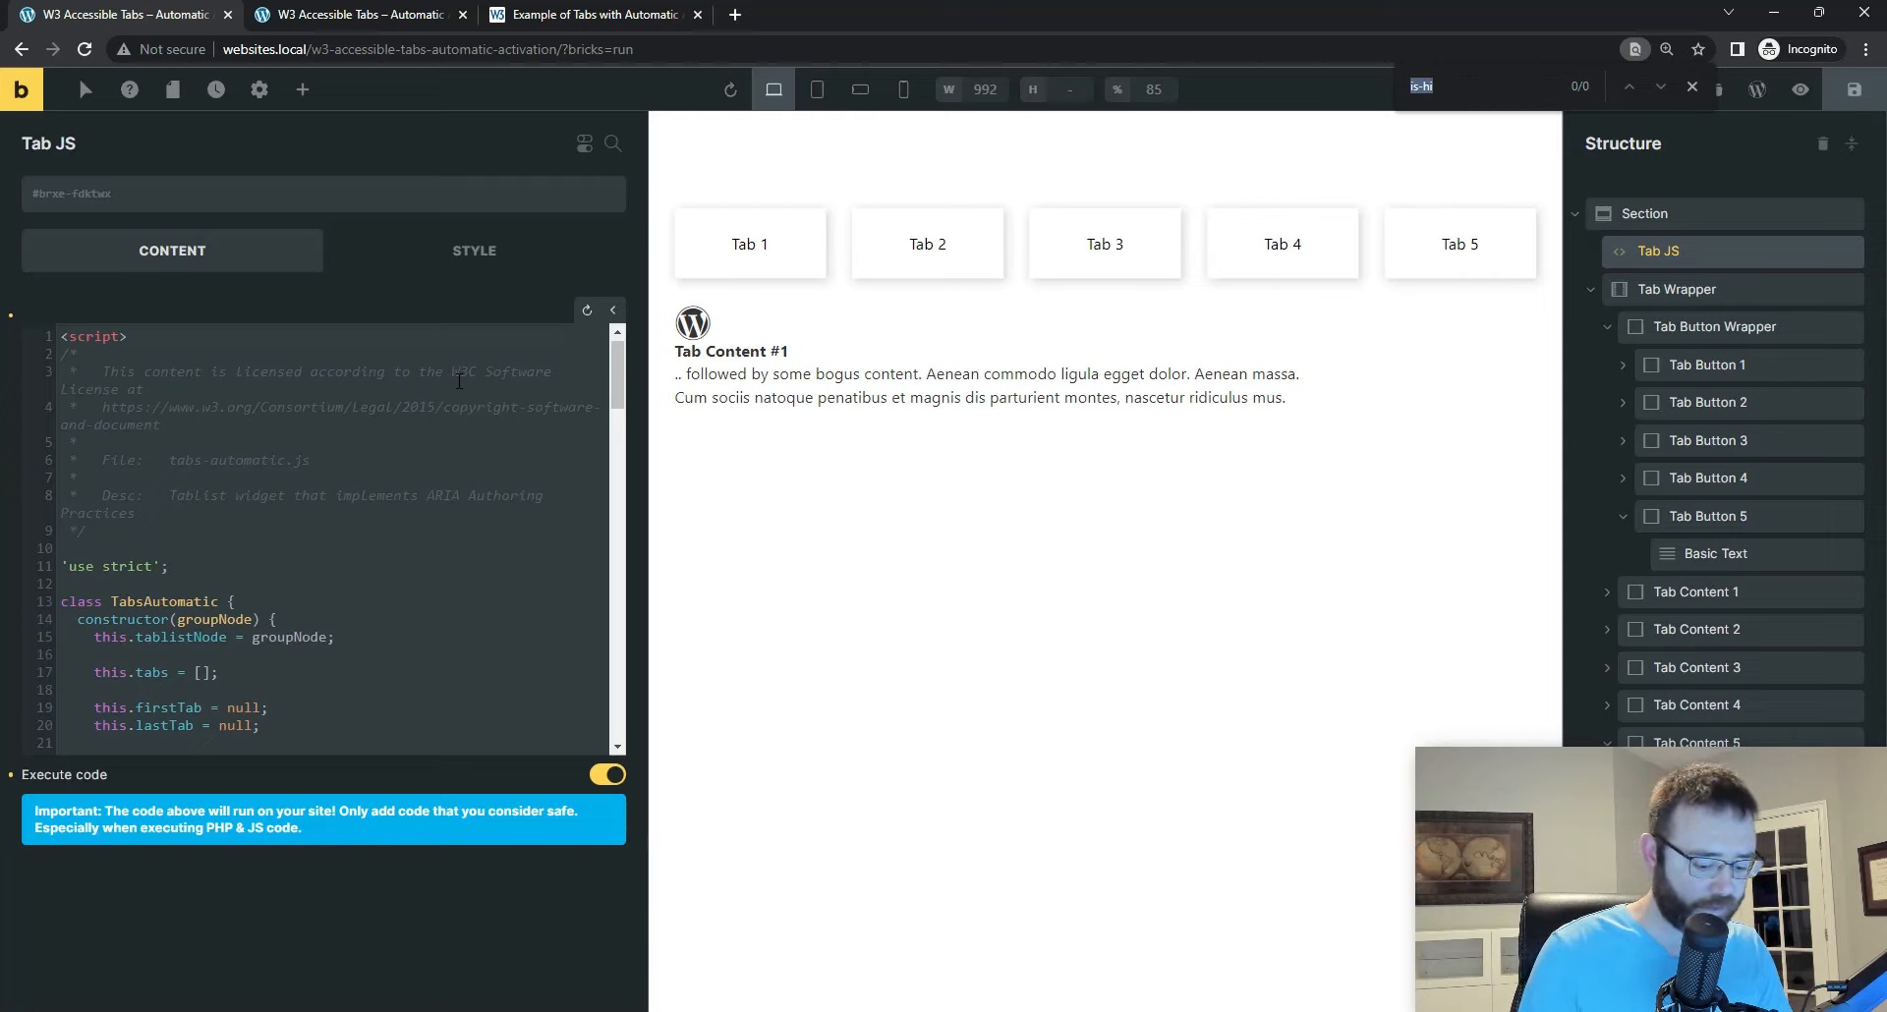
text(auto)
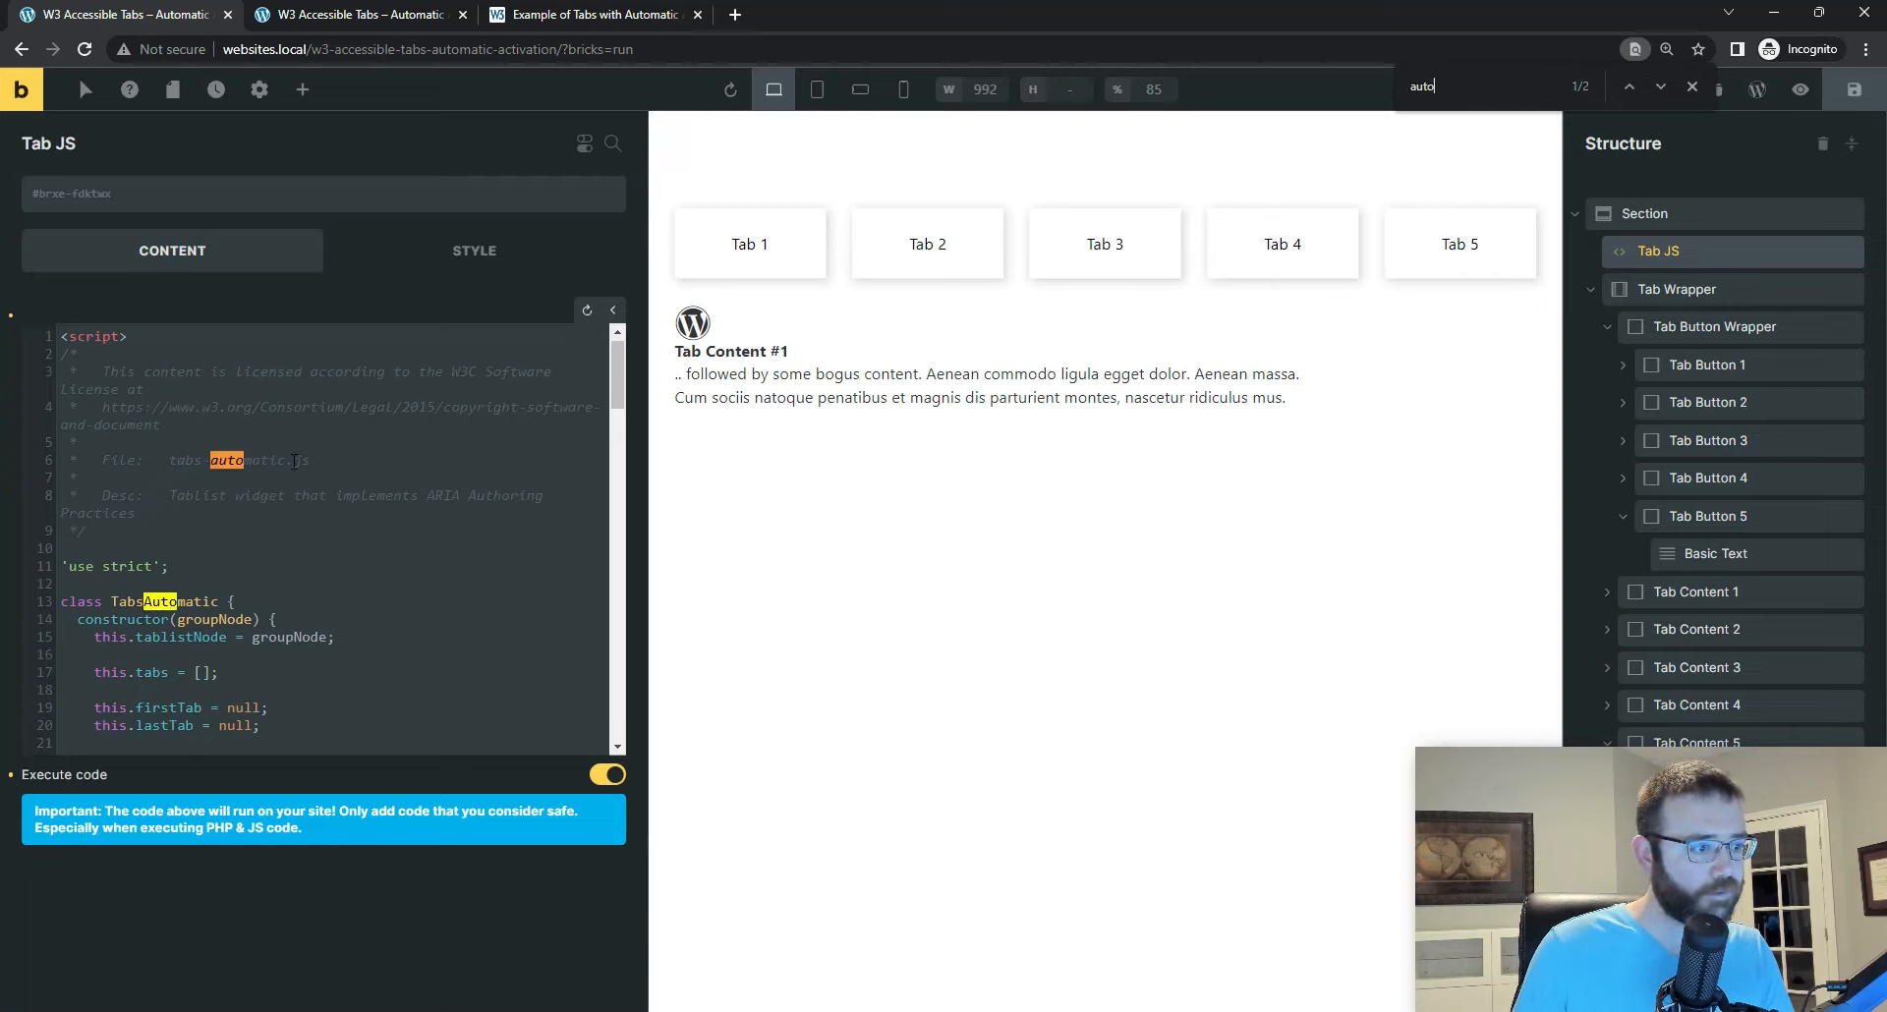
click(1659, 88)
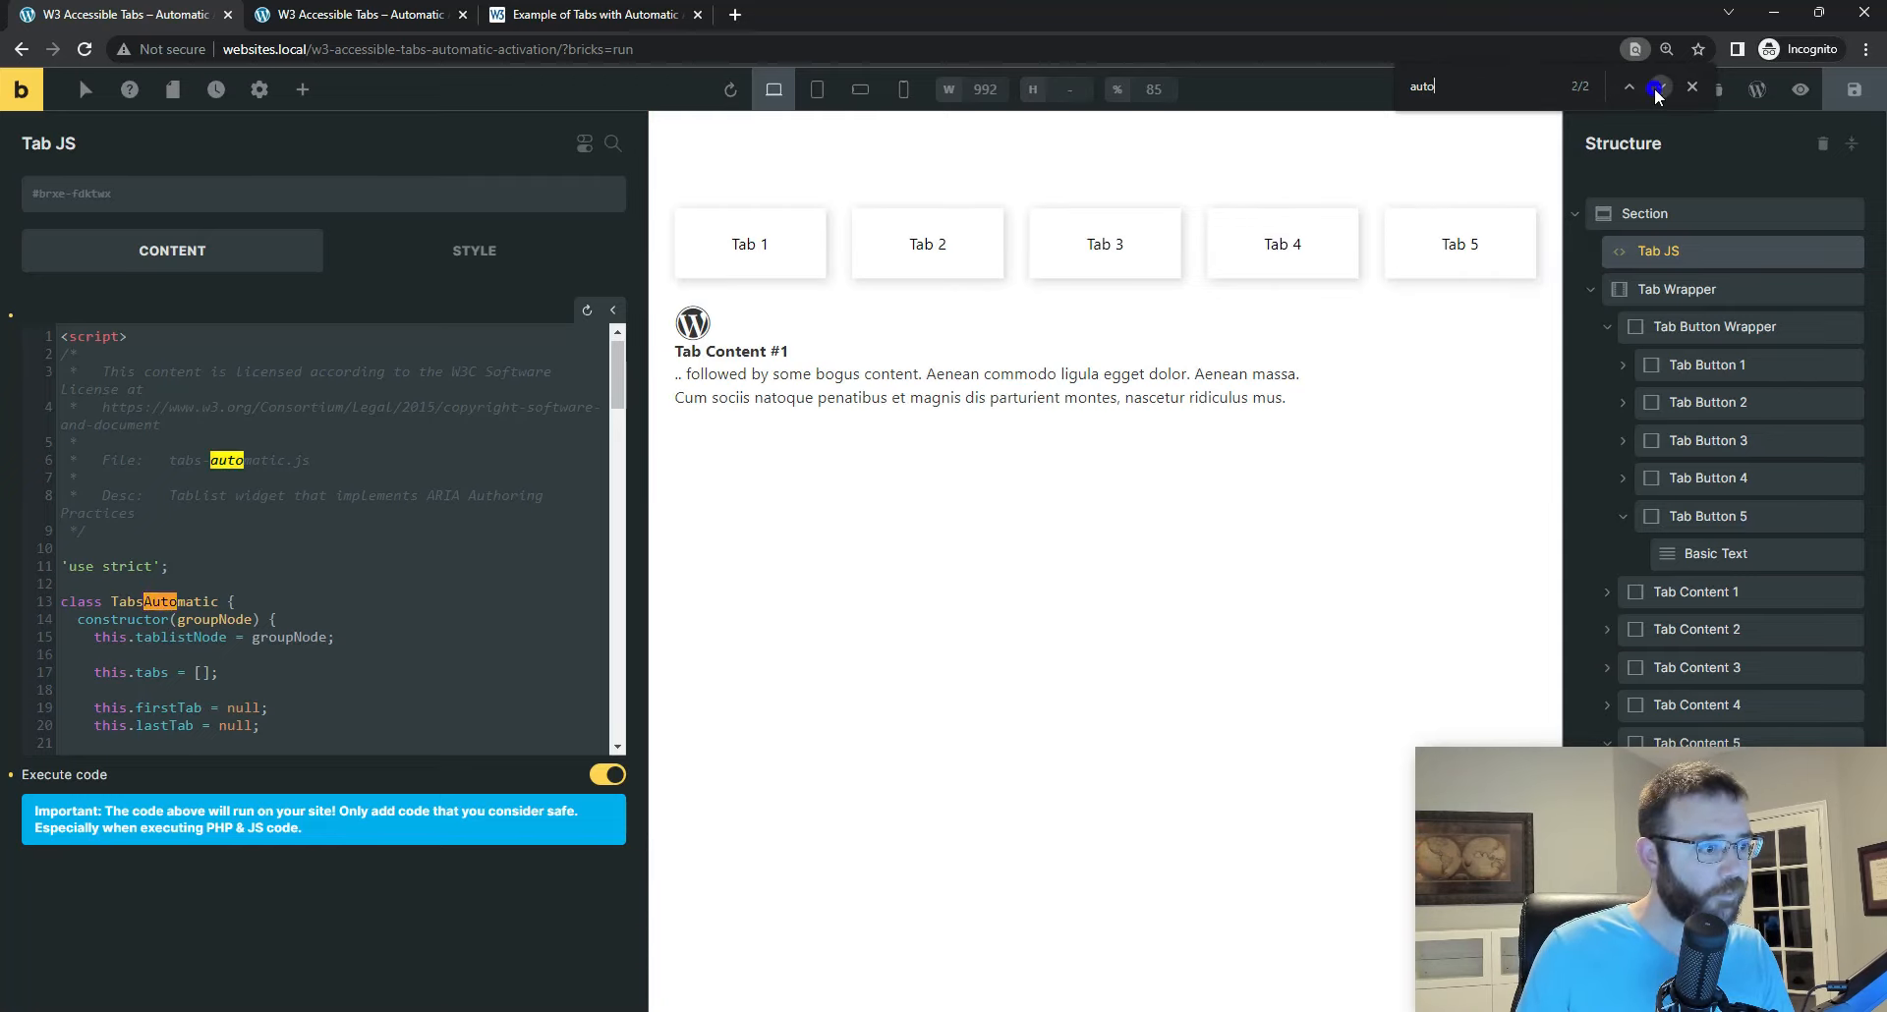
click(1659, 89)
Step: Examine the tablist initialization at the end of the script, focusing on the [role=tablist].automatic selector
scroll(210, 511, down, 2)
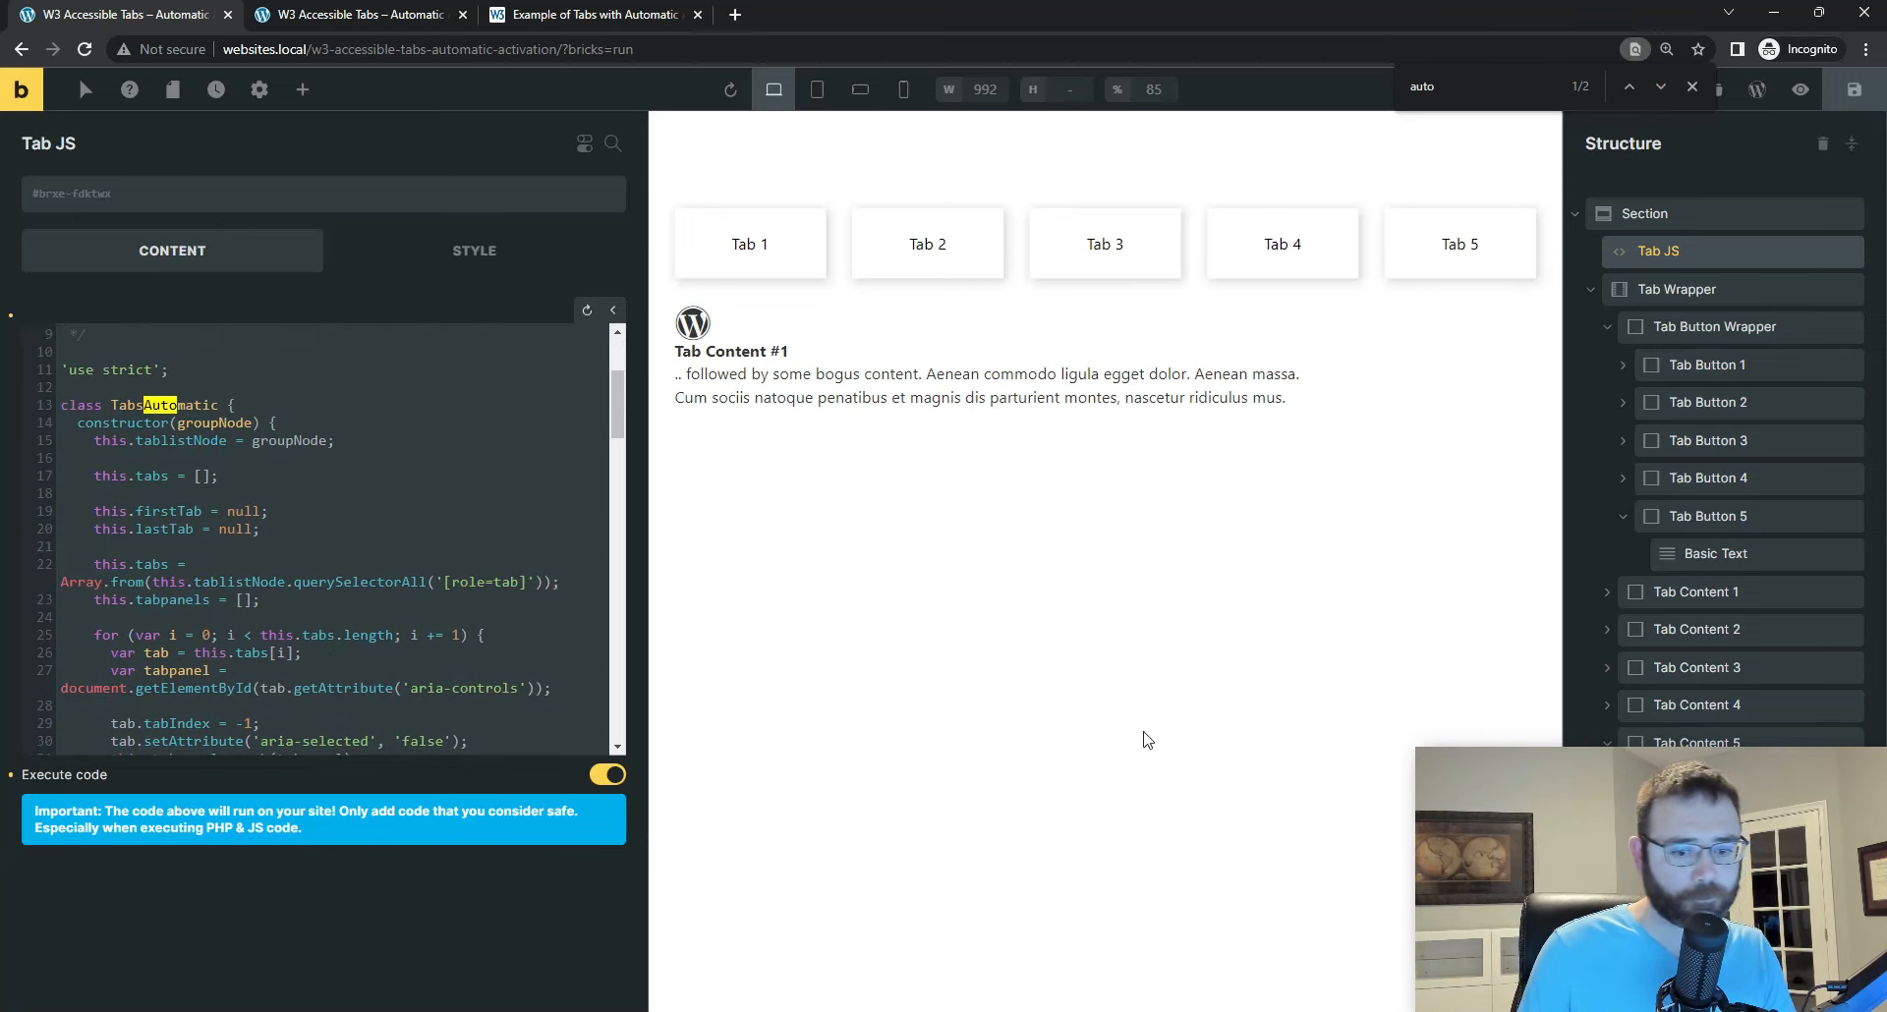
scroll(373, 595, down, 1)
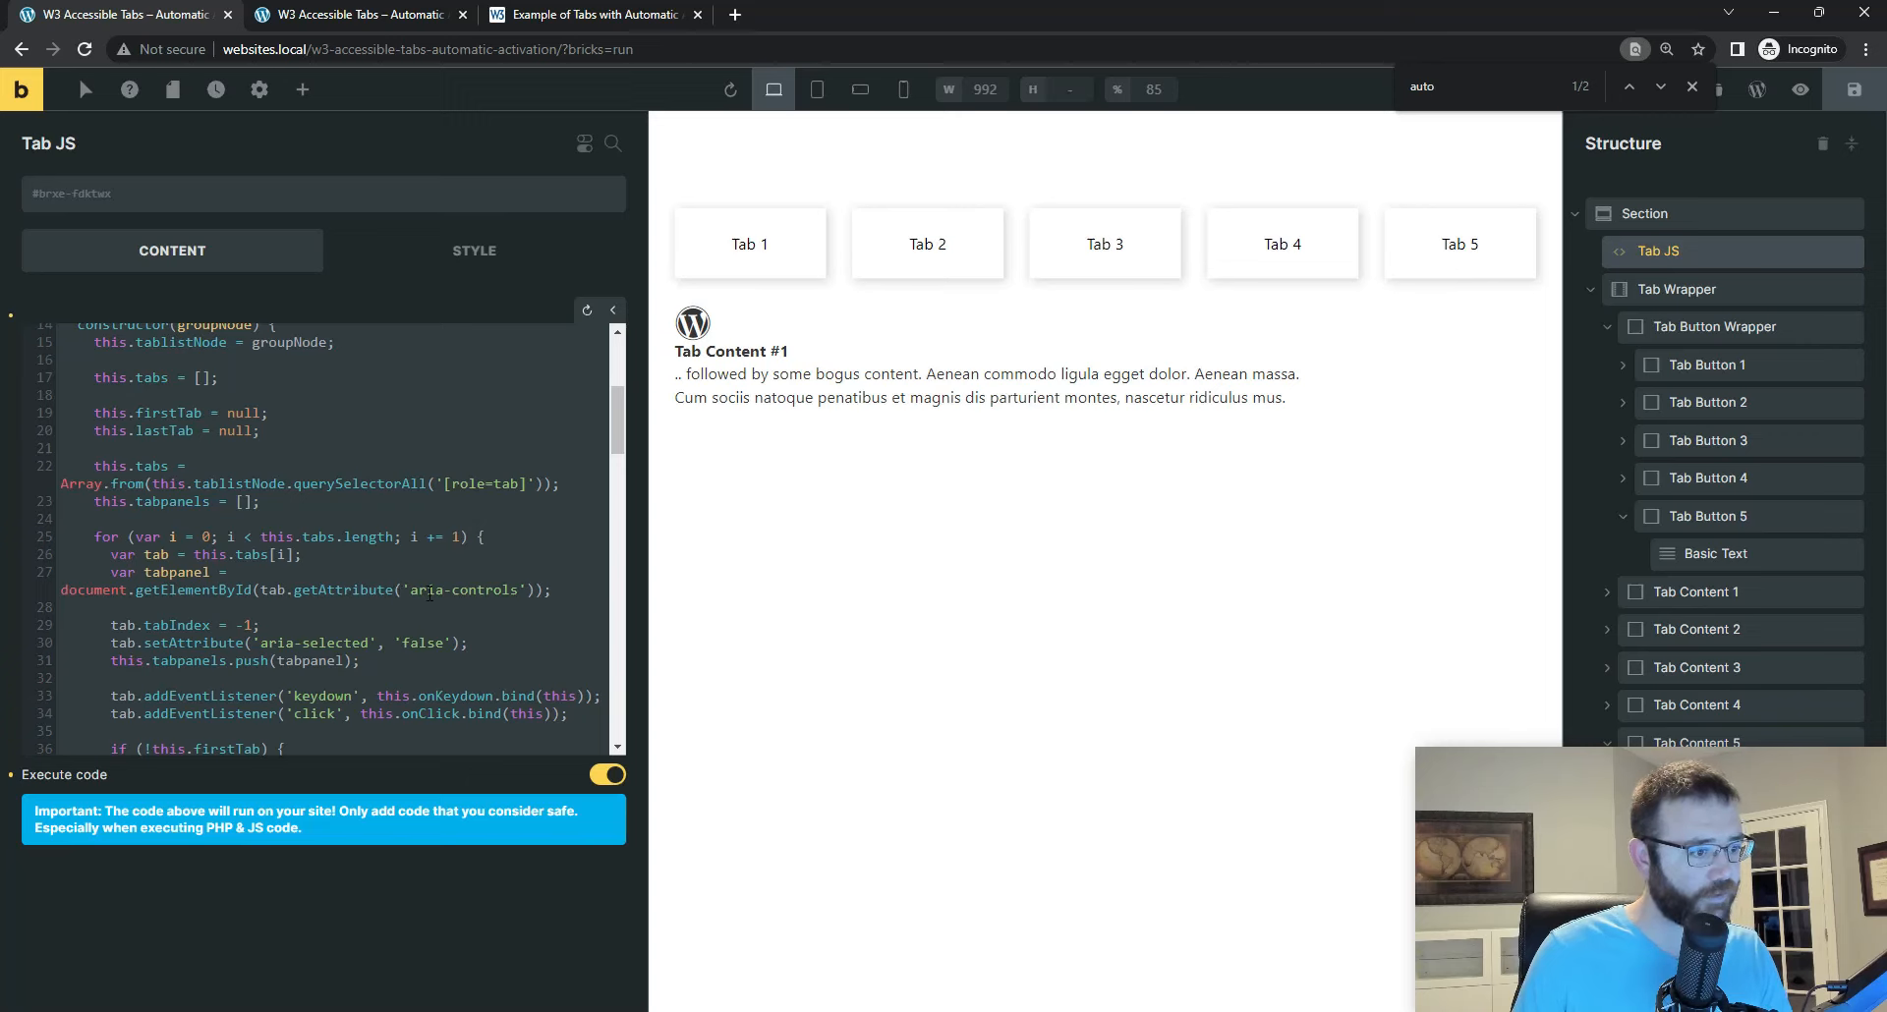
scroll(430, 594, down, 20)
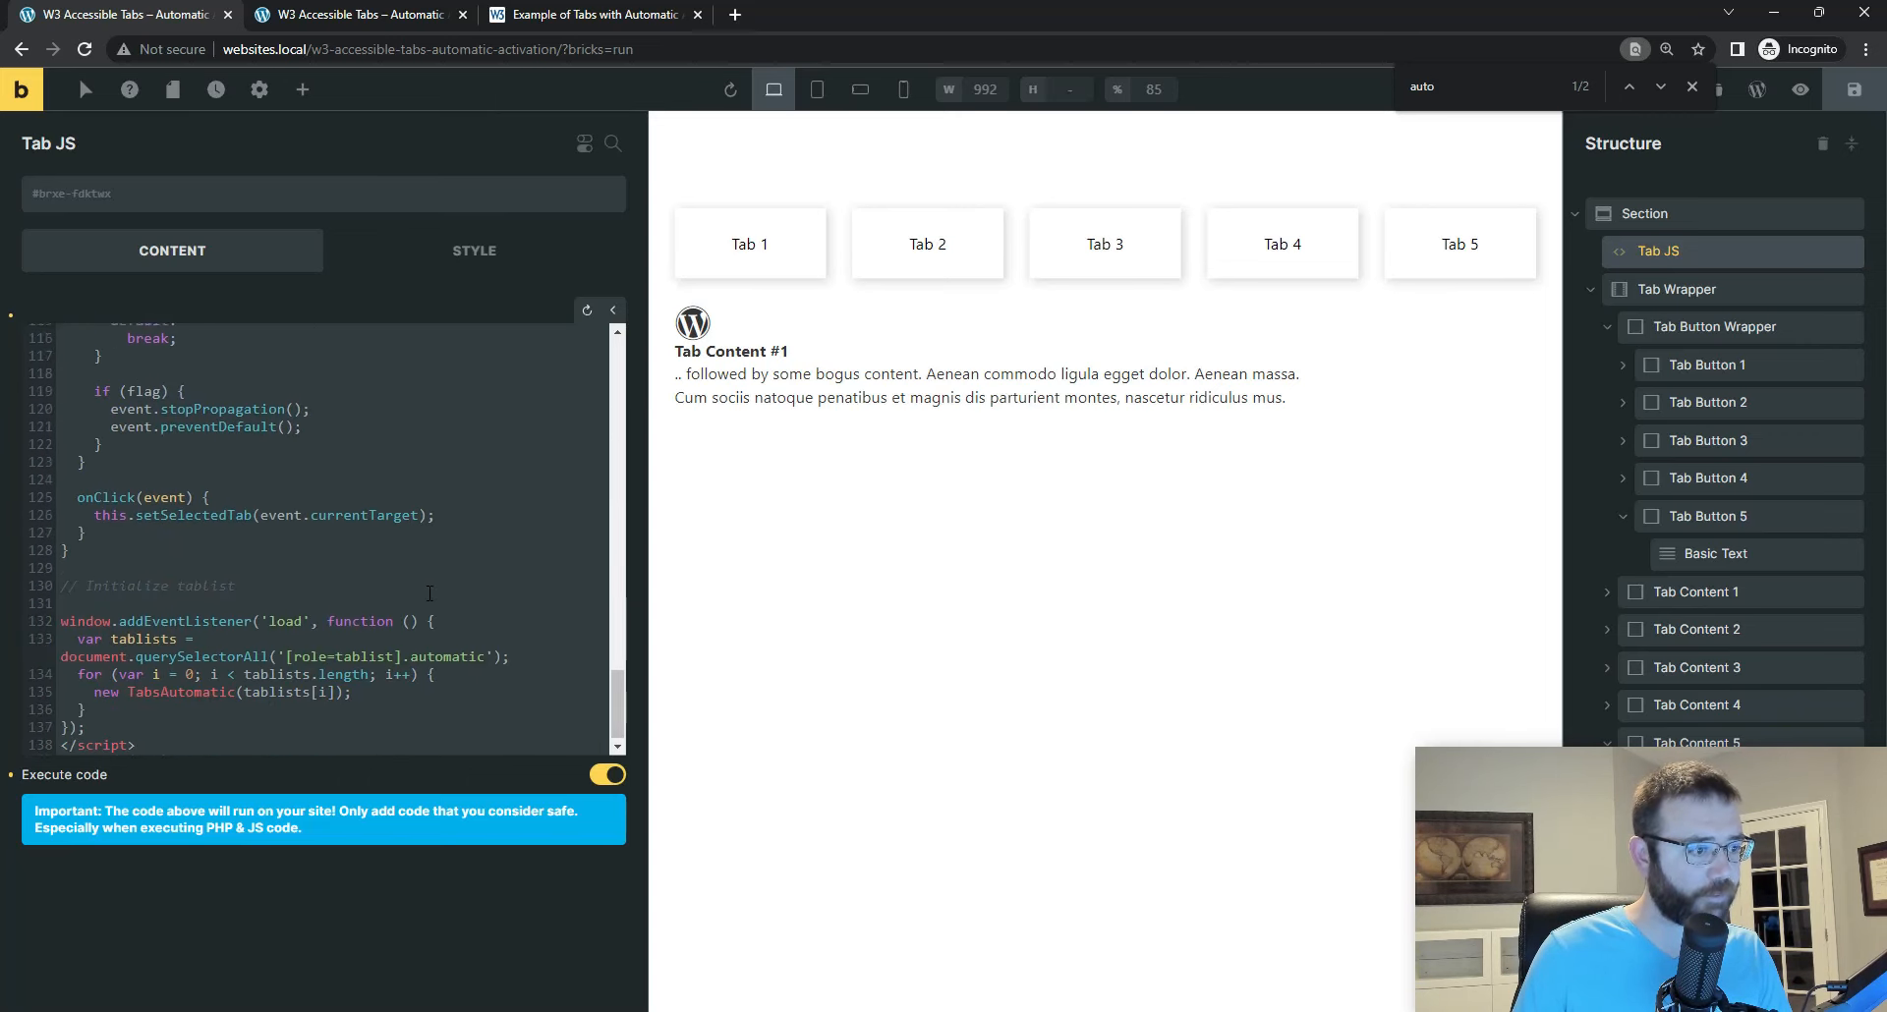
click(478, 651)
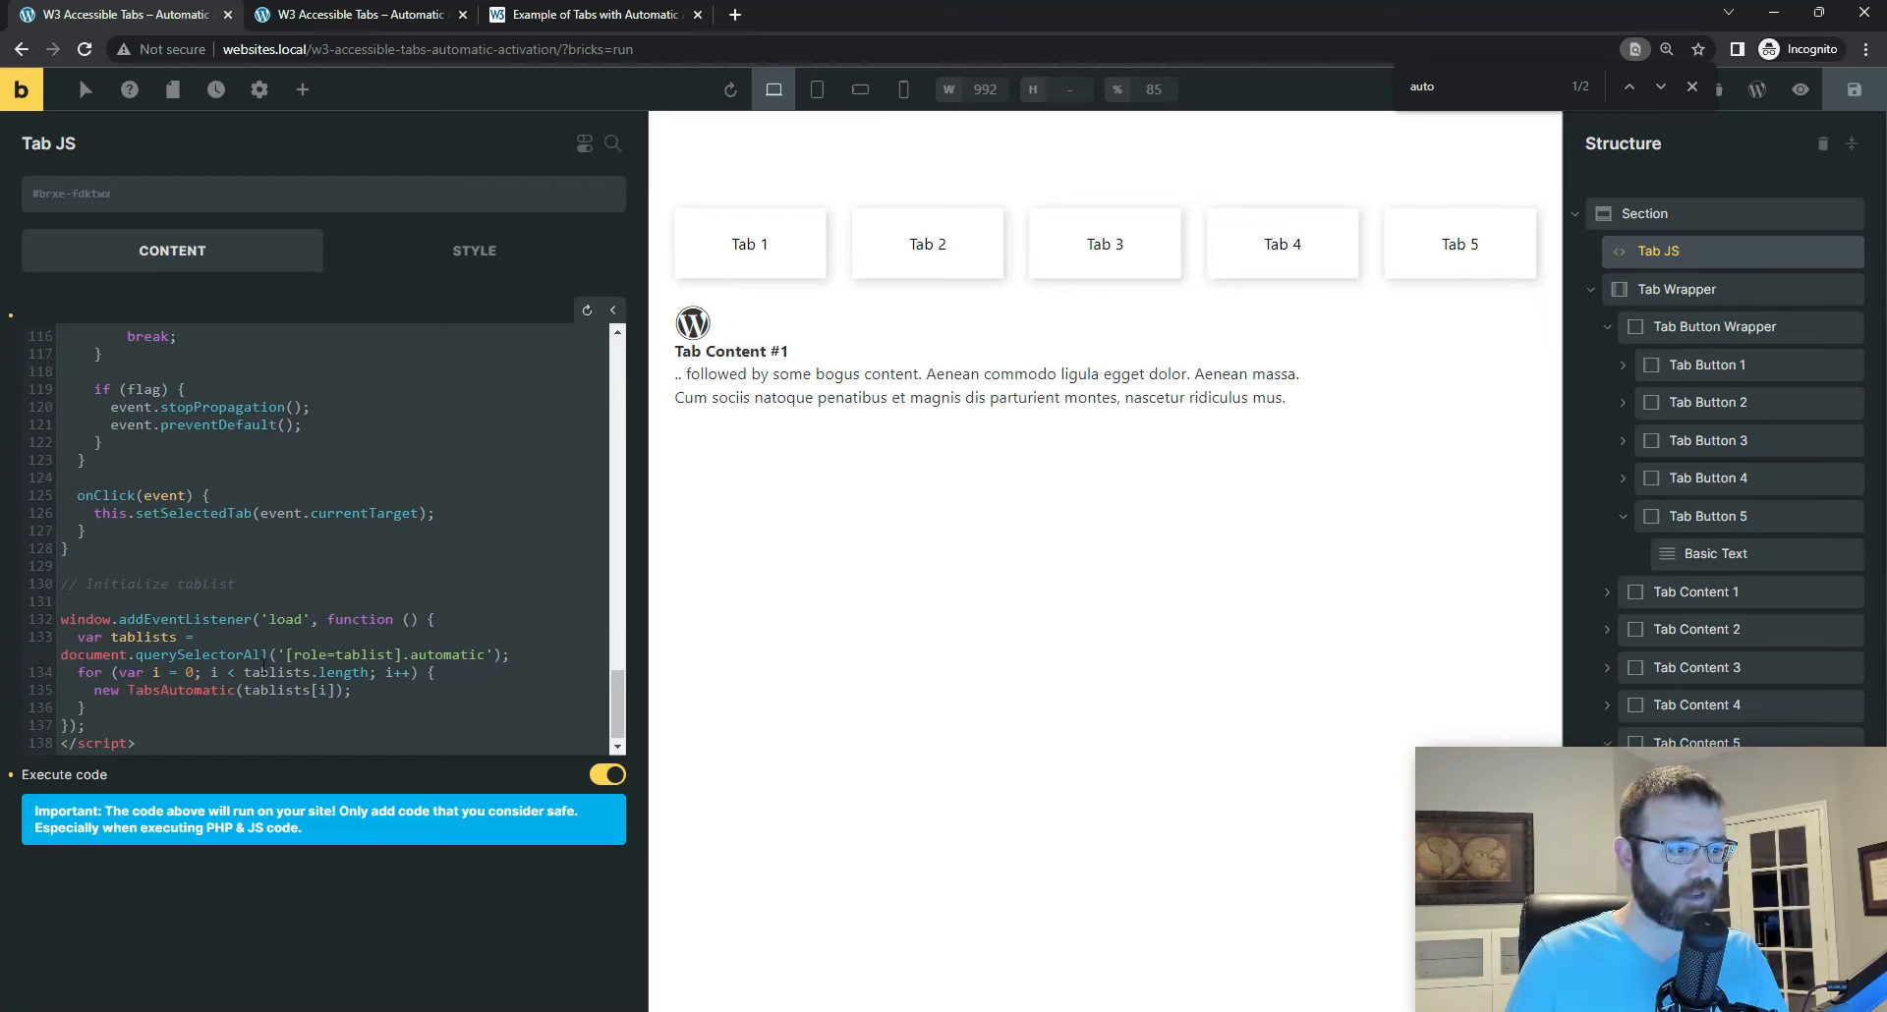
drag(287, 653, 395, 653)
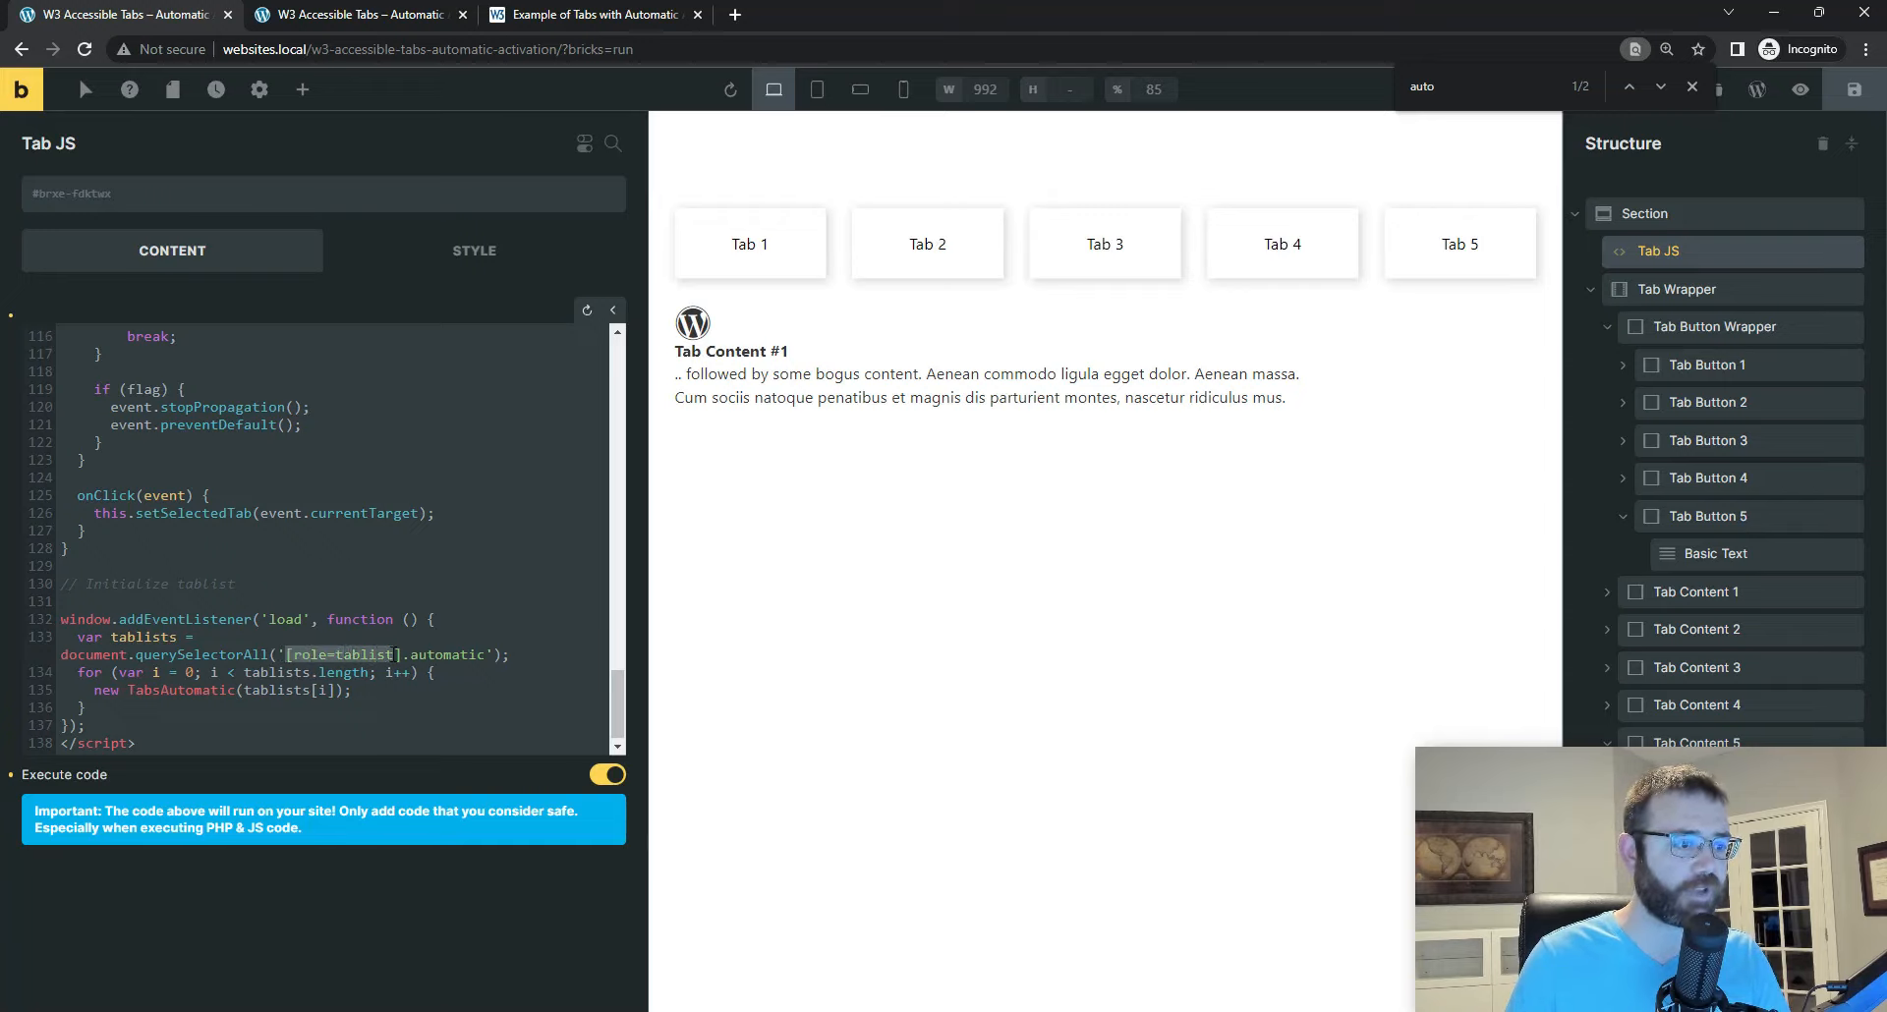
click(438, 653)
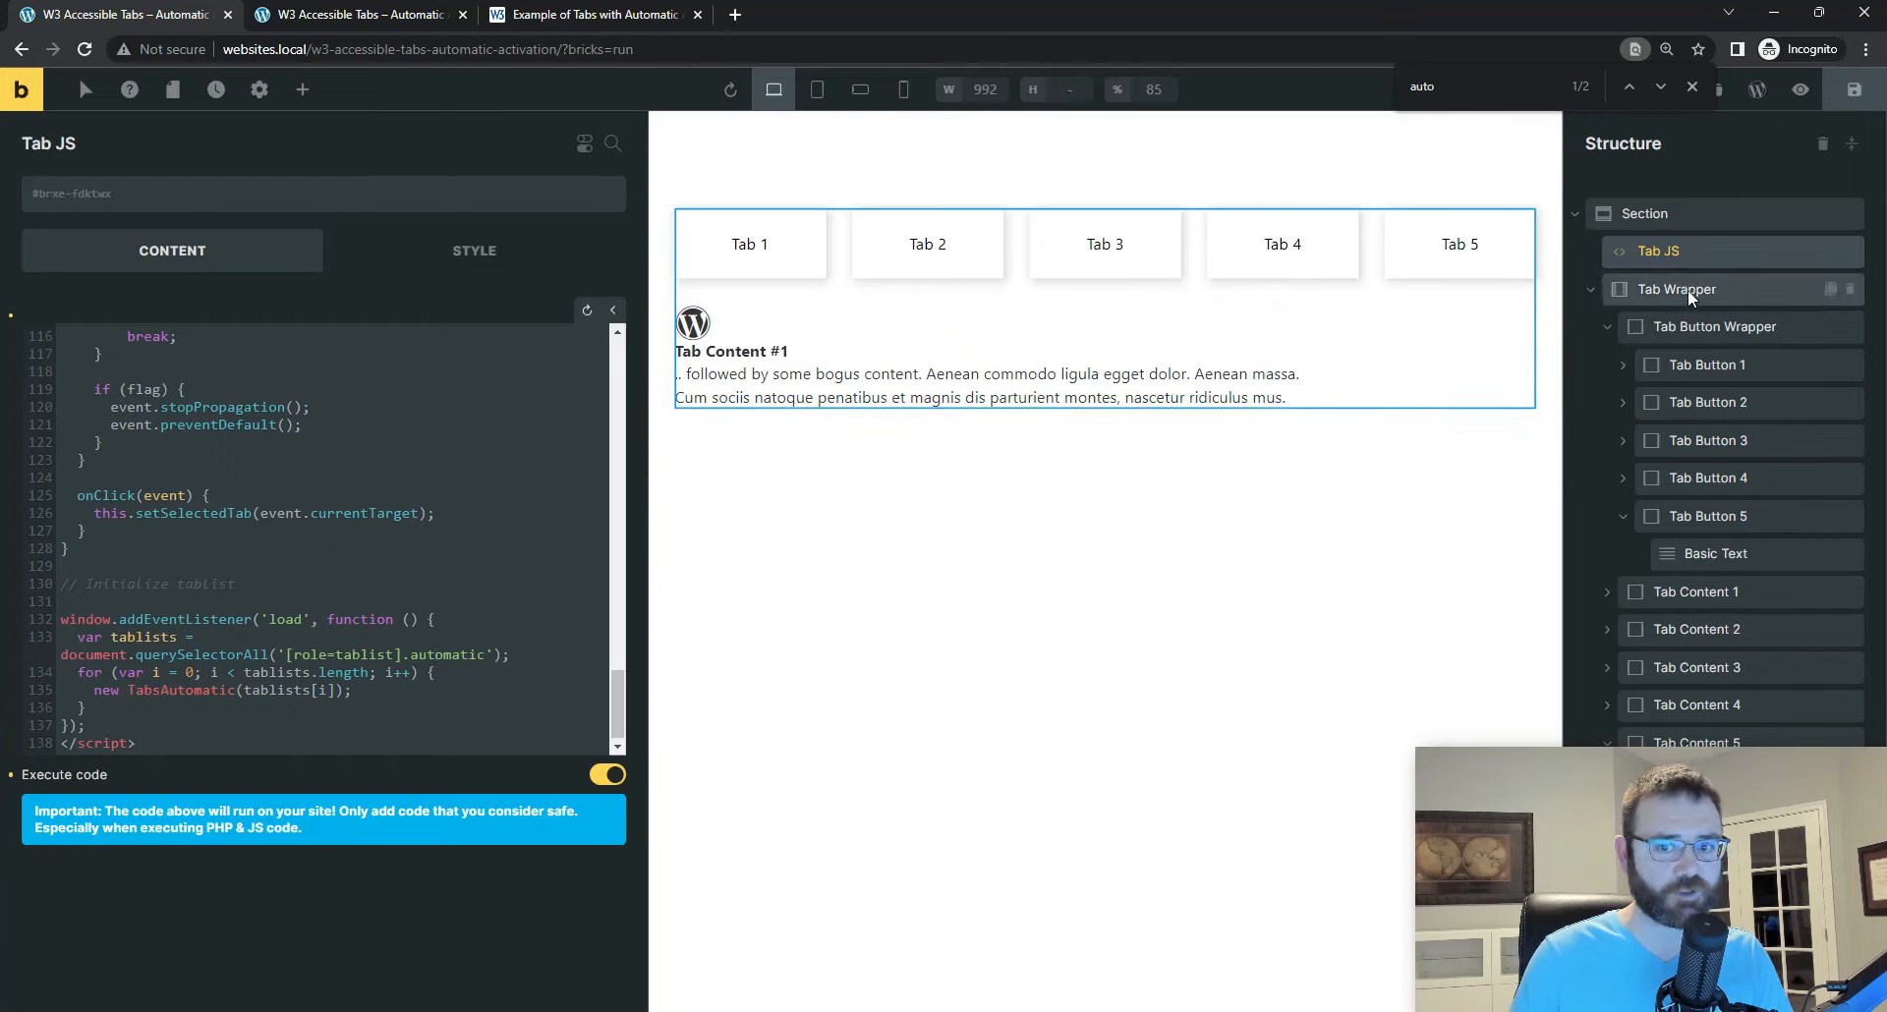
drag(58, 653, 516, 684)
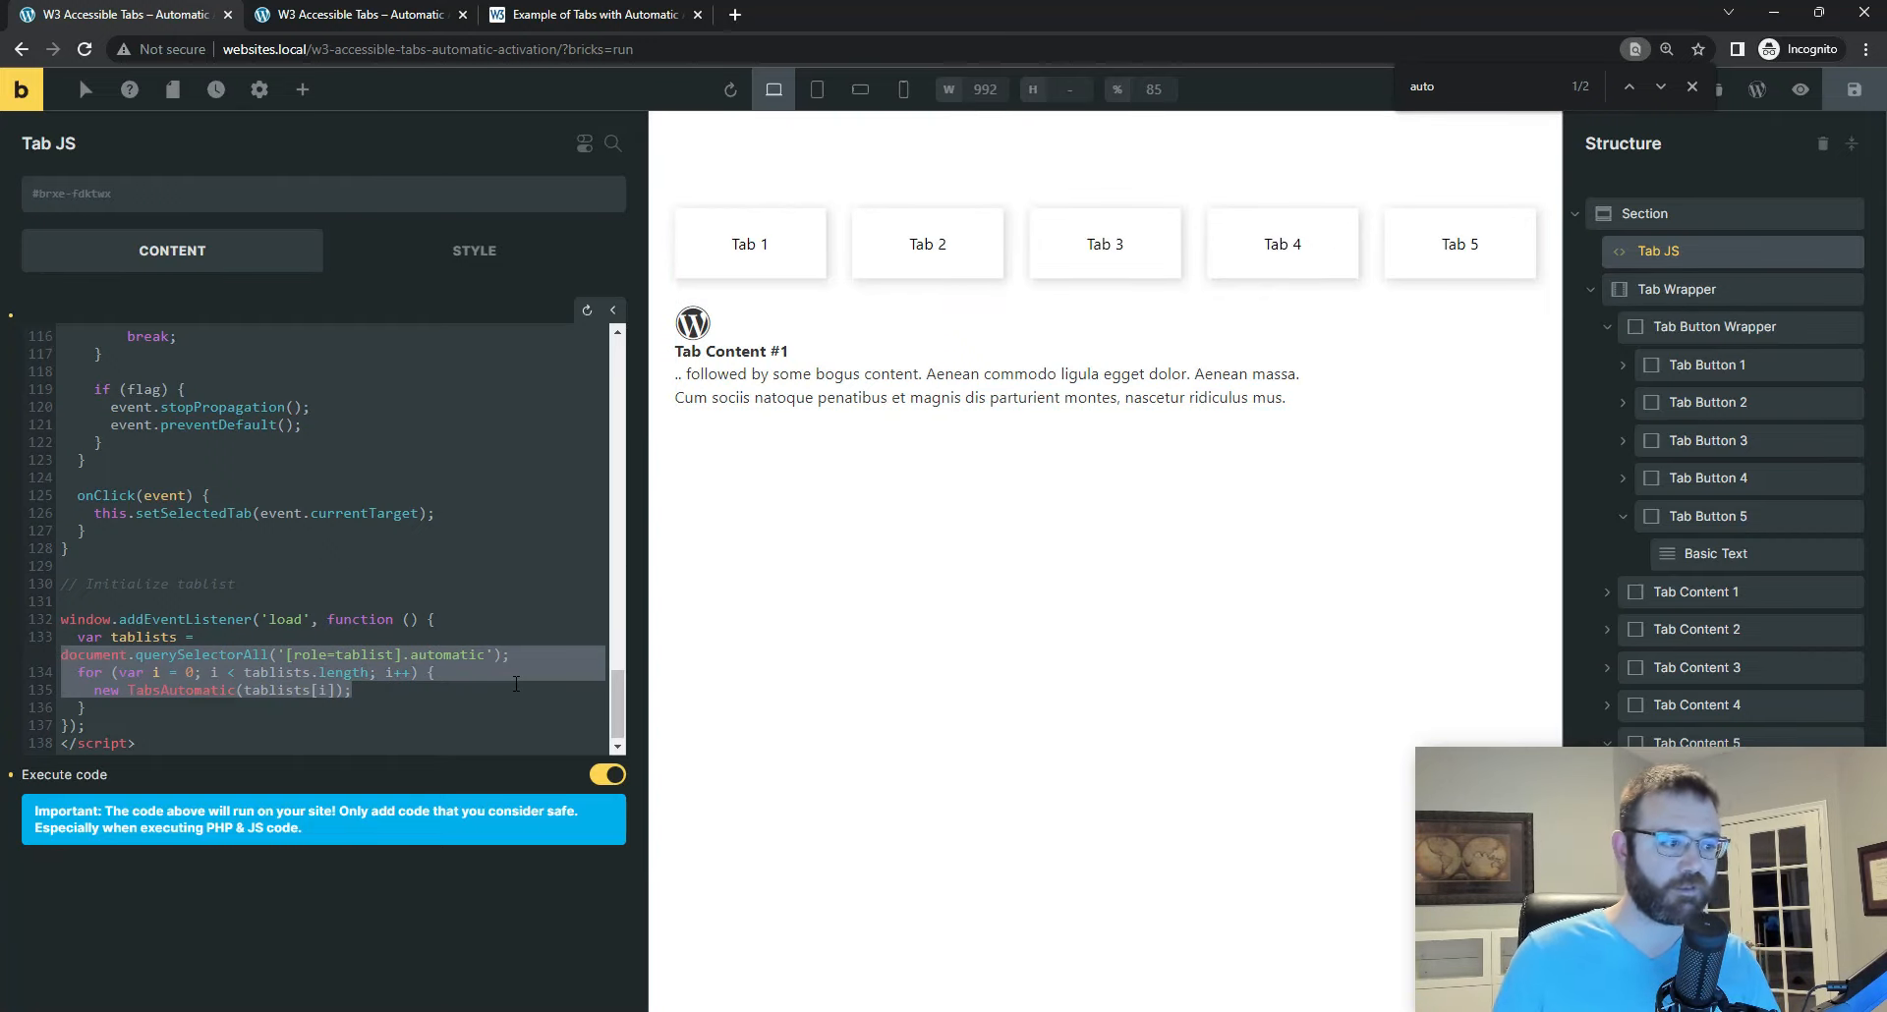
click(492, 653)
double_click(430, 654)
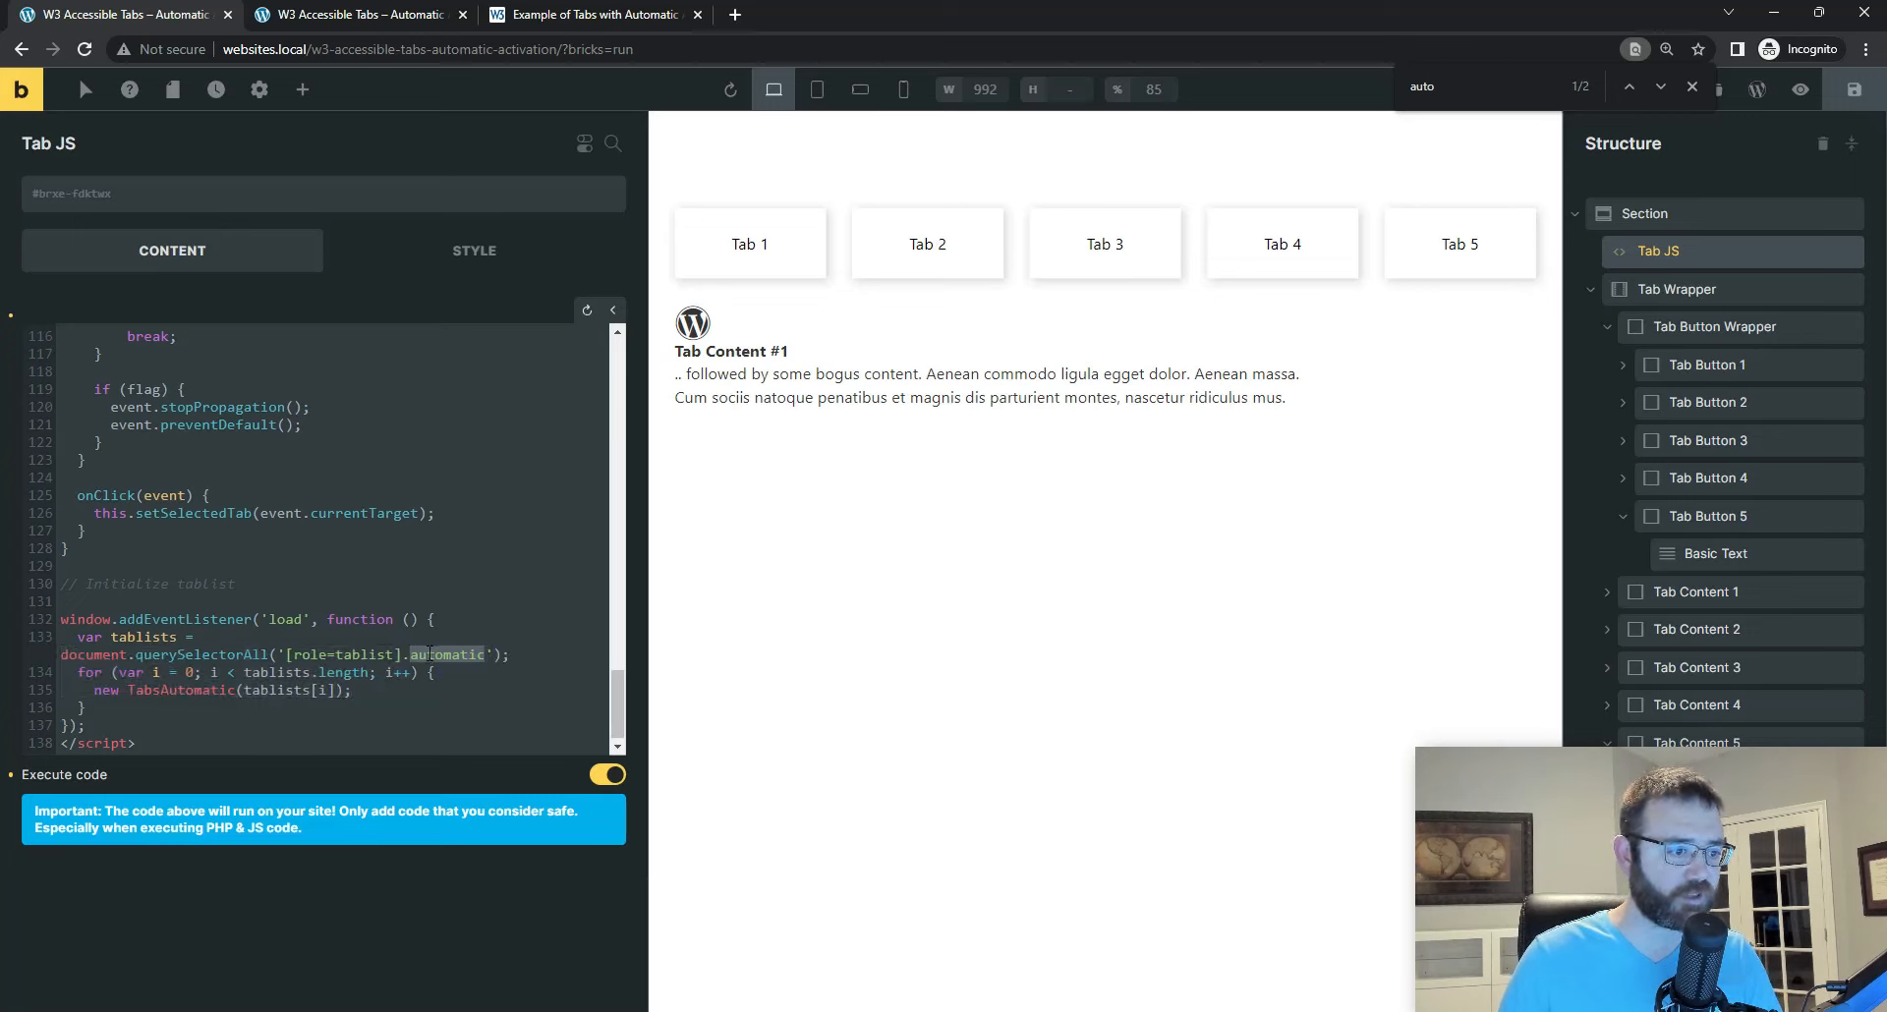
text(tab__button-wrapper)
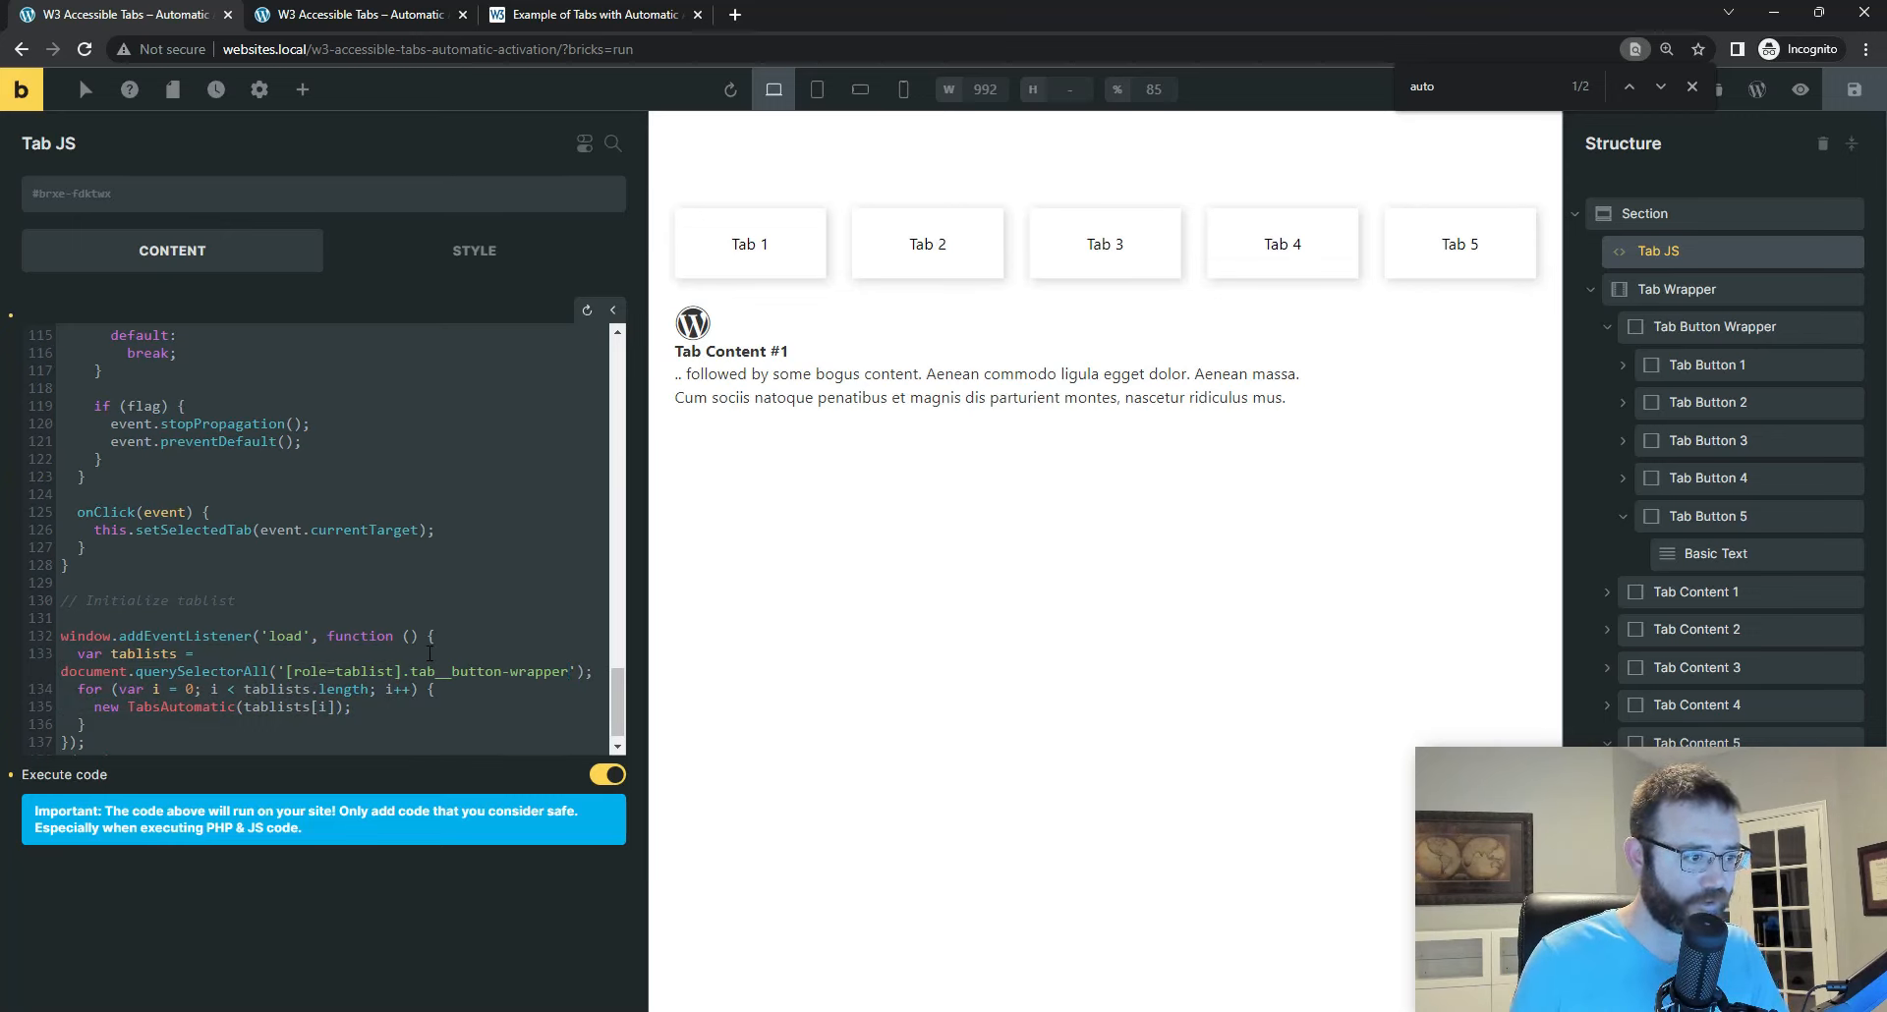
key(Up)
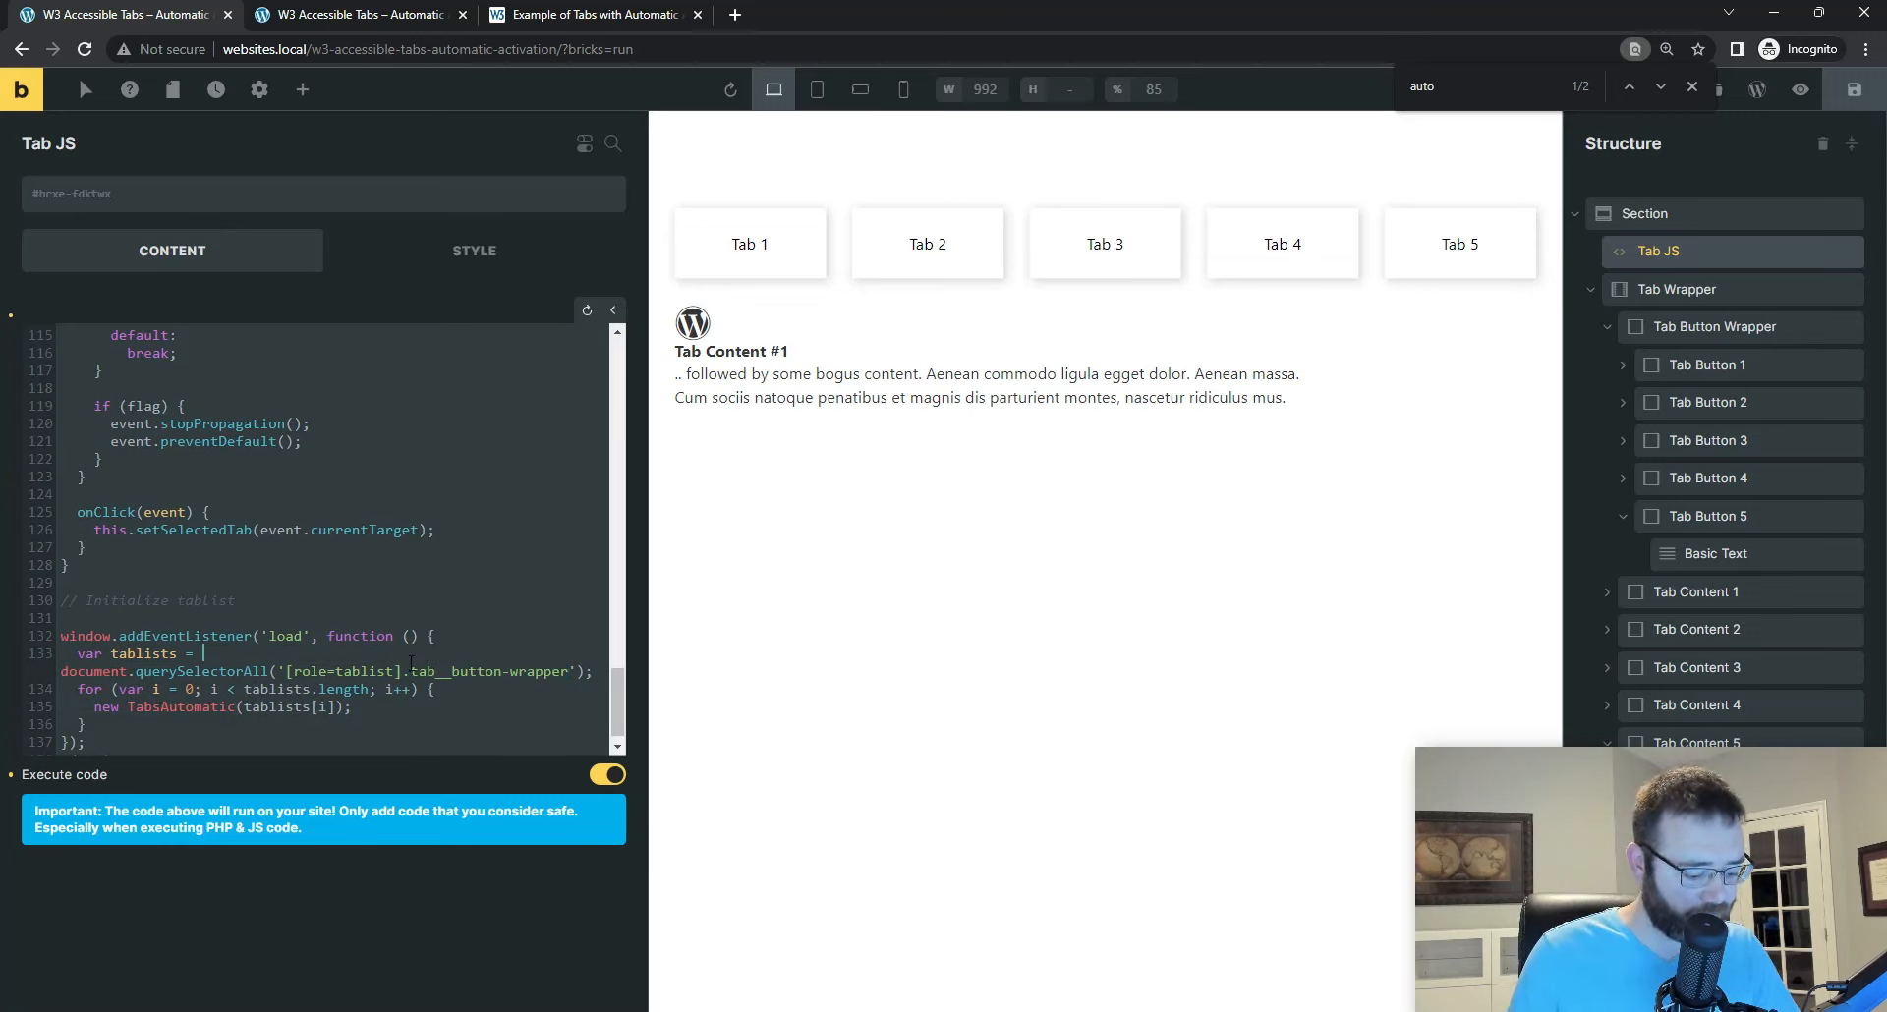
key(ctrl+z)
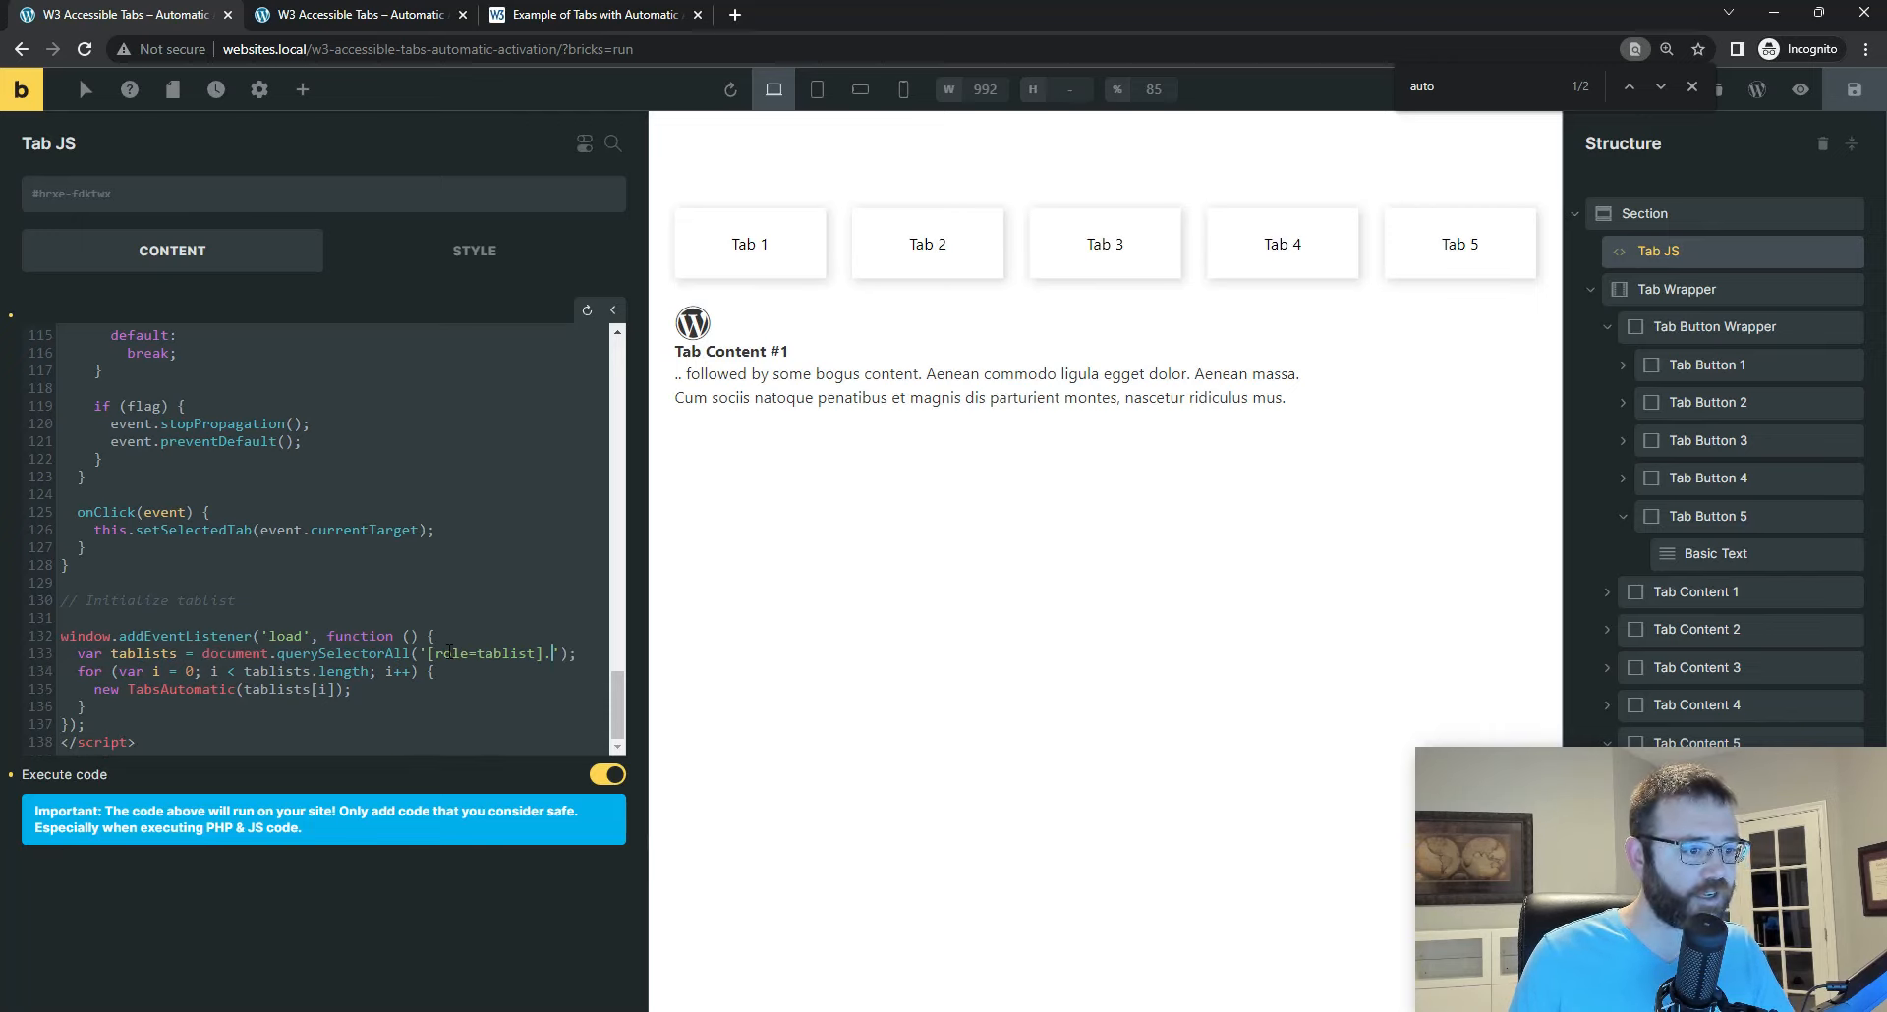
key(ctrl+z)
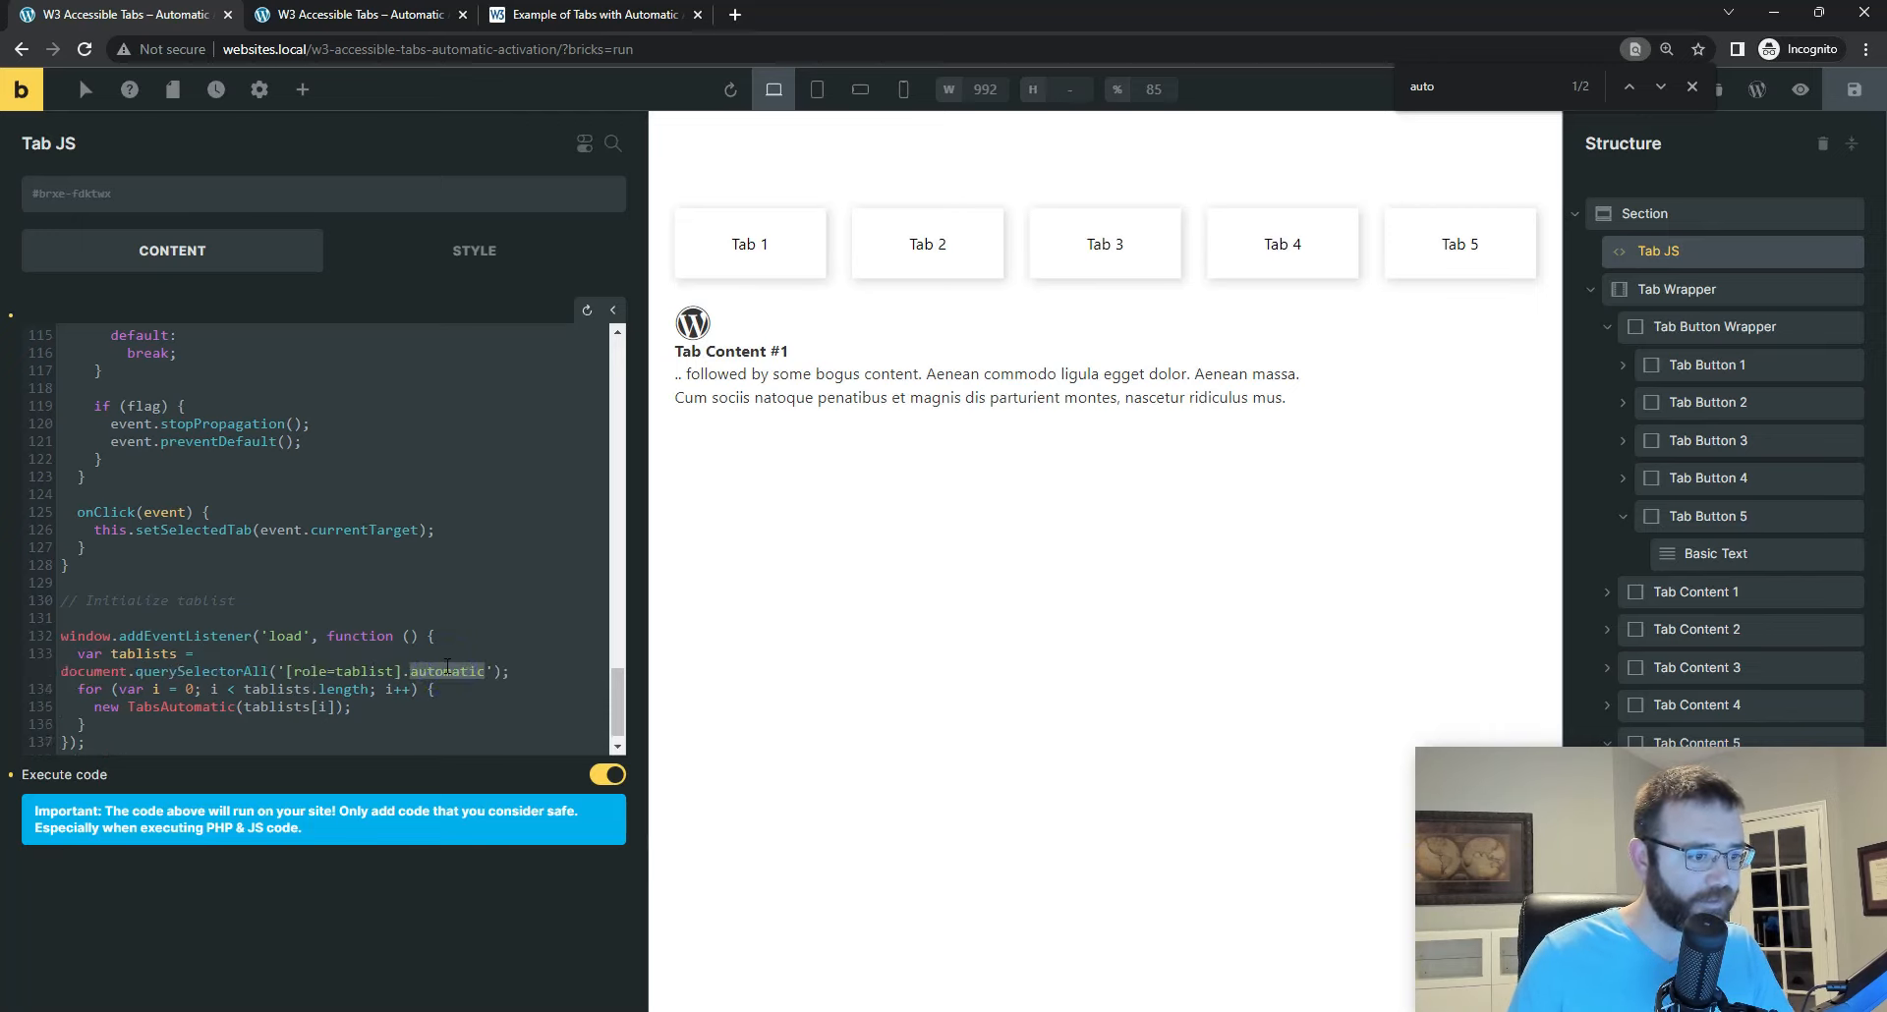
Step: Replace automatic in the script's querySelectorAll tablist selector with tab__button-wrapper and save the page
key(BackSpace)
text(tab__button-wrapper)
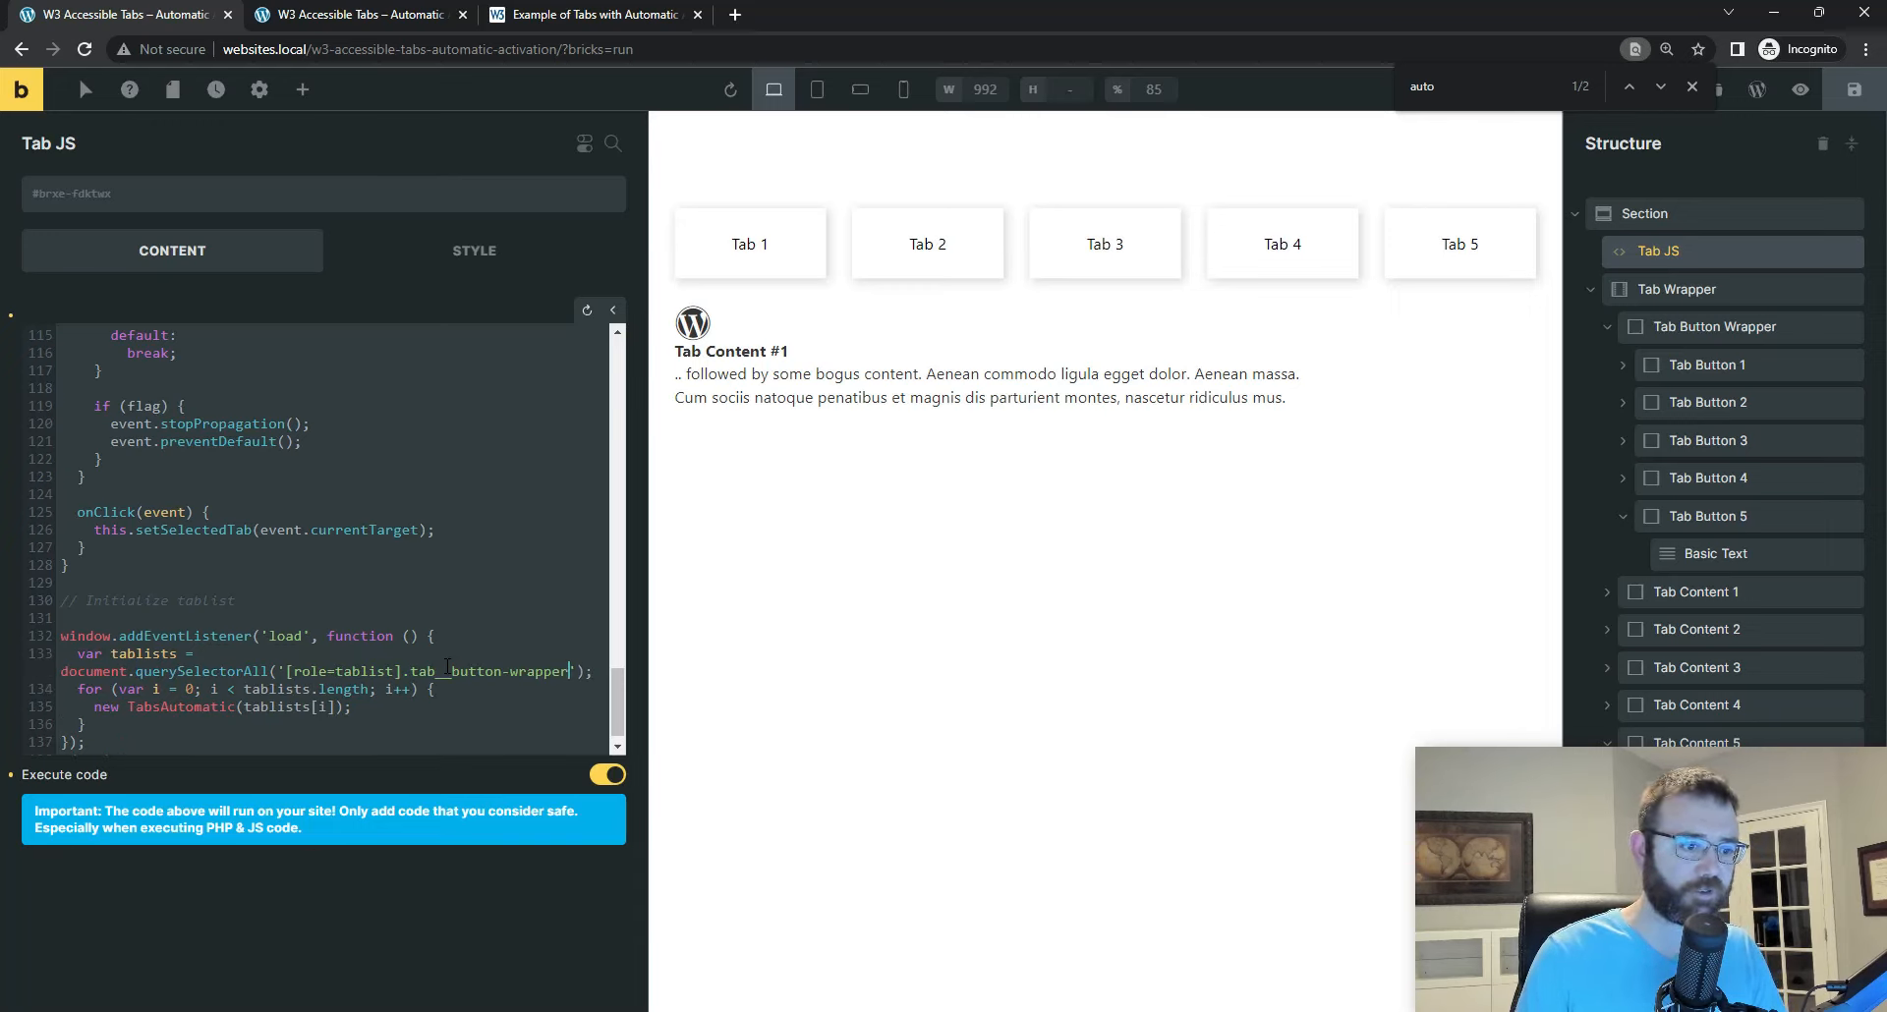
key(Return)
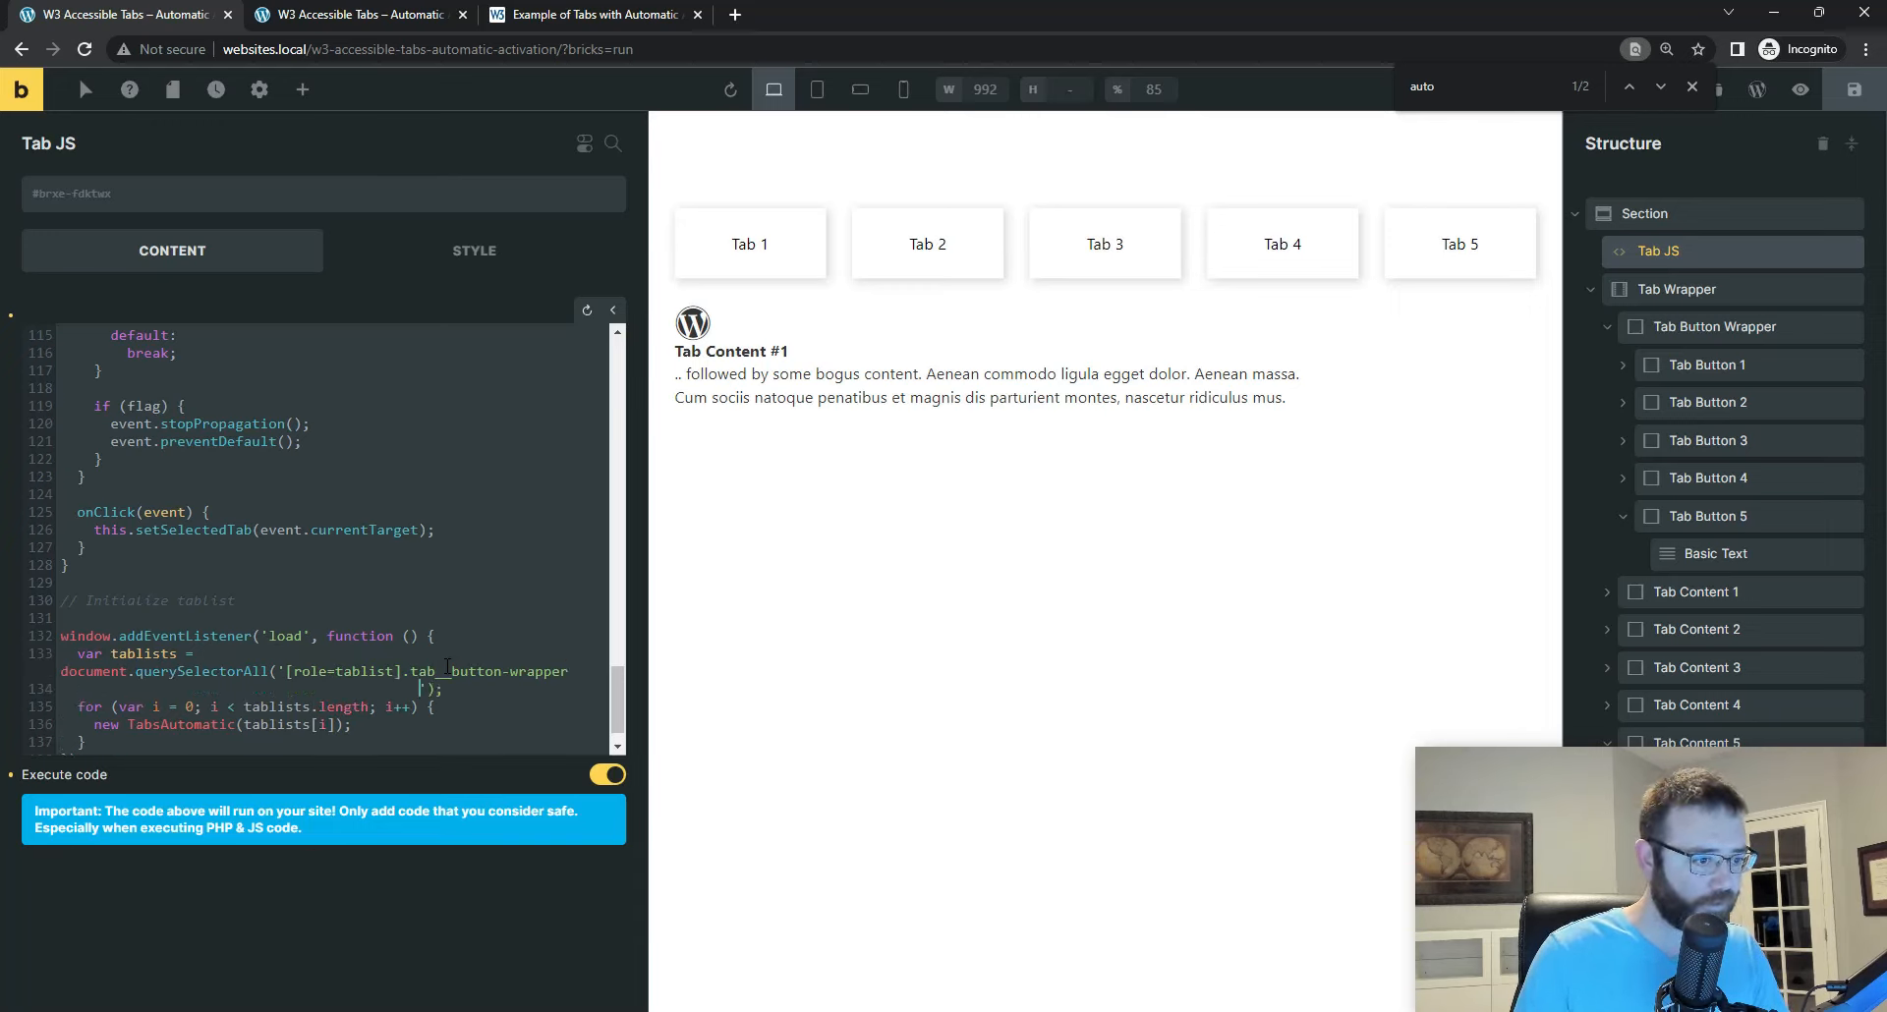
key(ctrl+z)
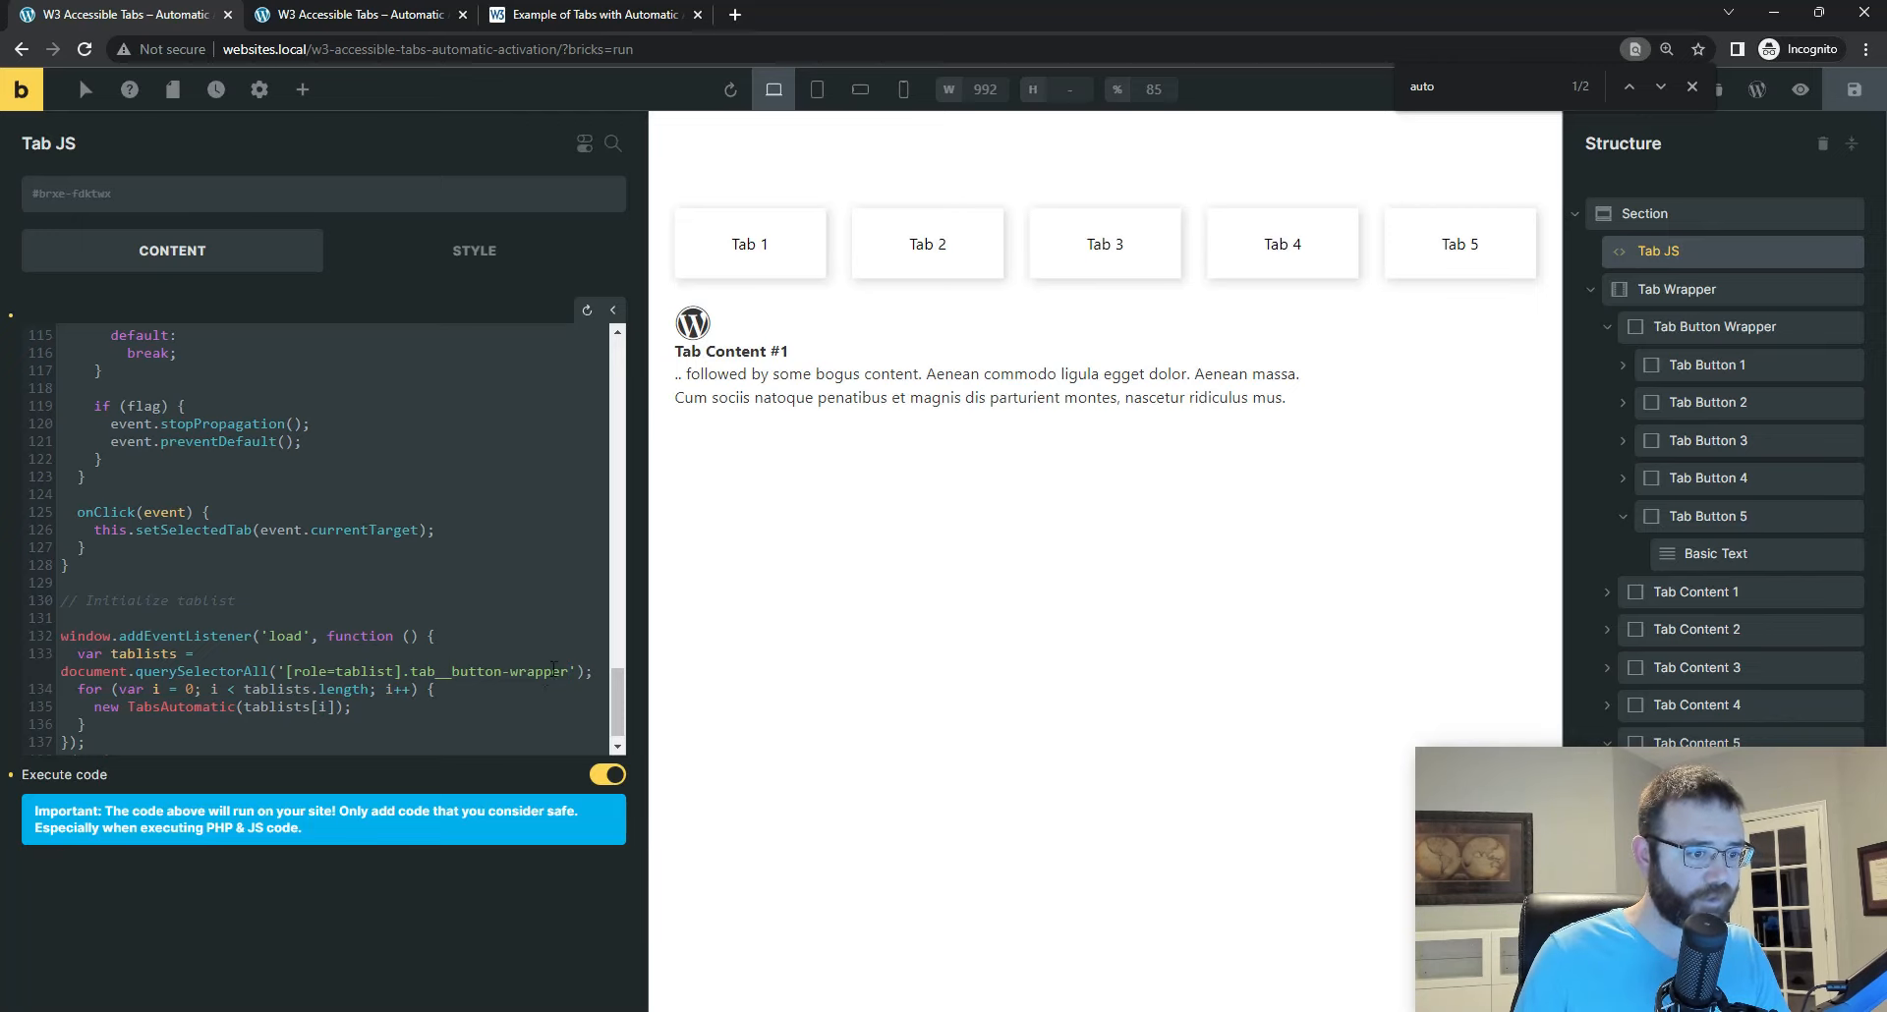
click(1858, 96)
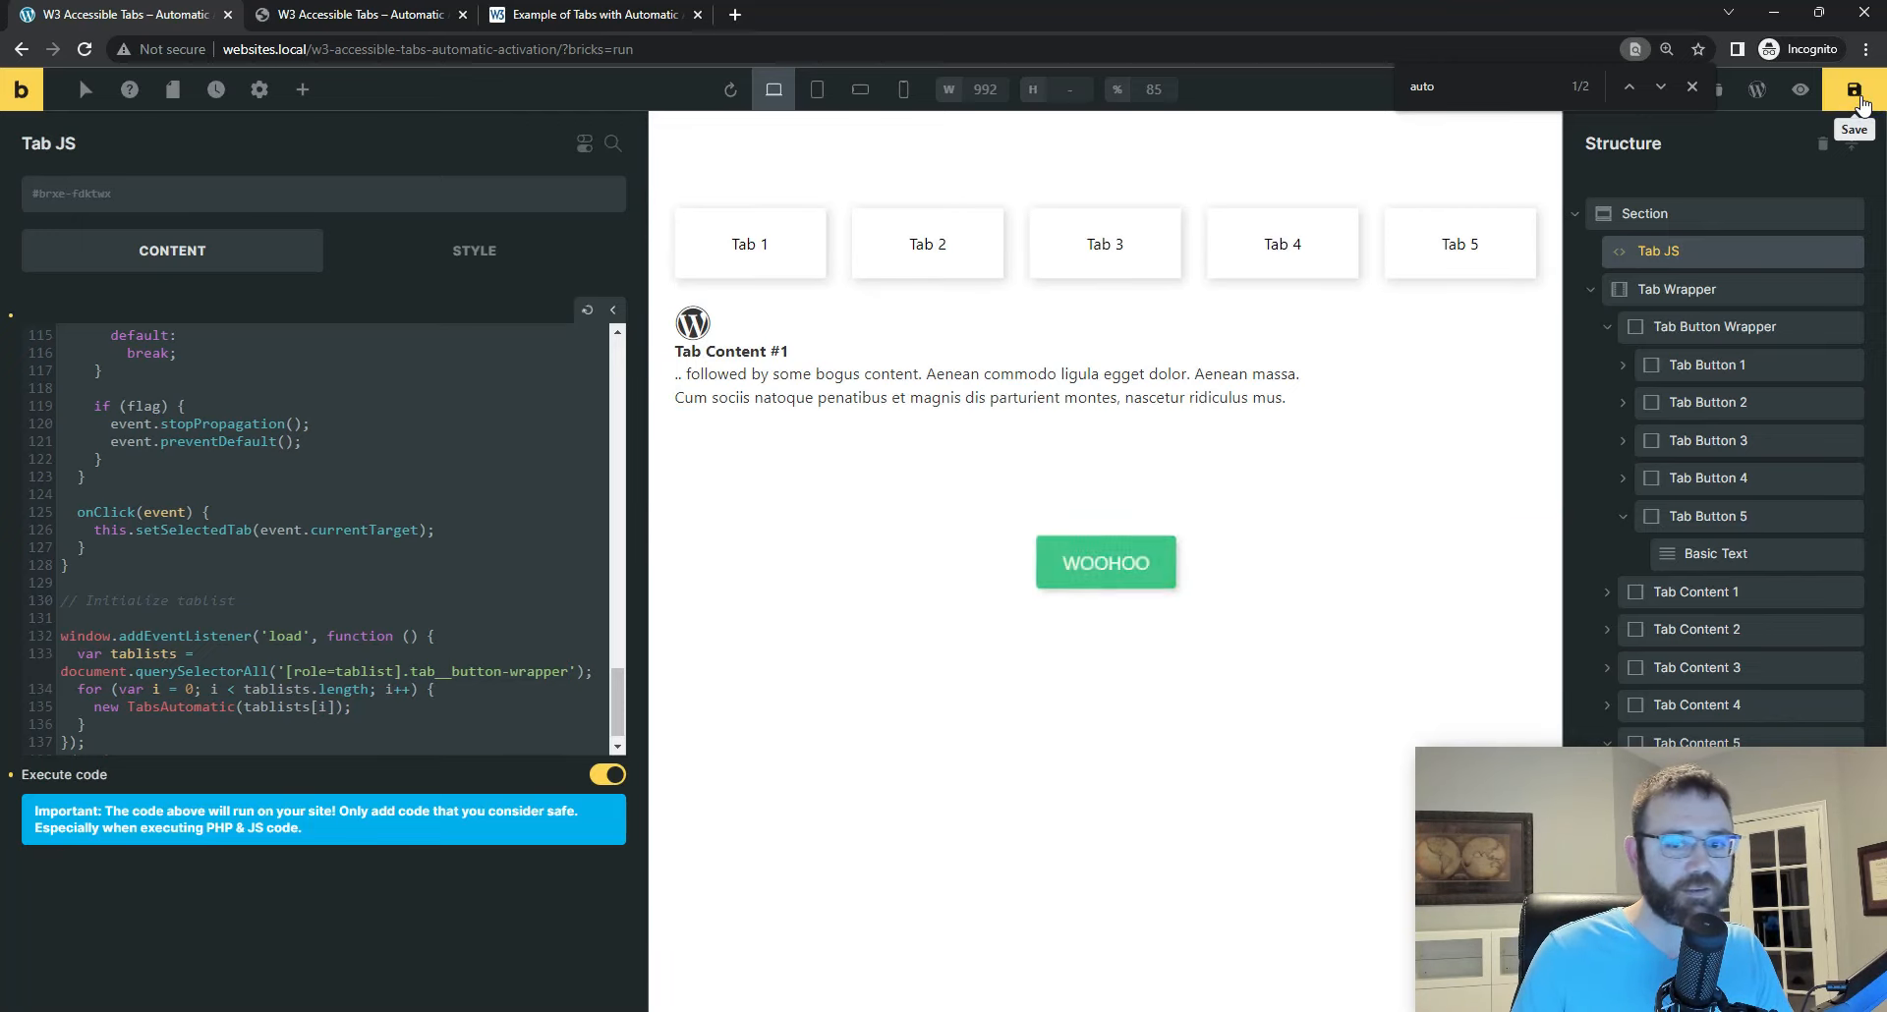
Step: Review the classes assigned to Tab Buttons 1 to 5 and to Tab Content 1 and 2
click(1736, 364)
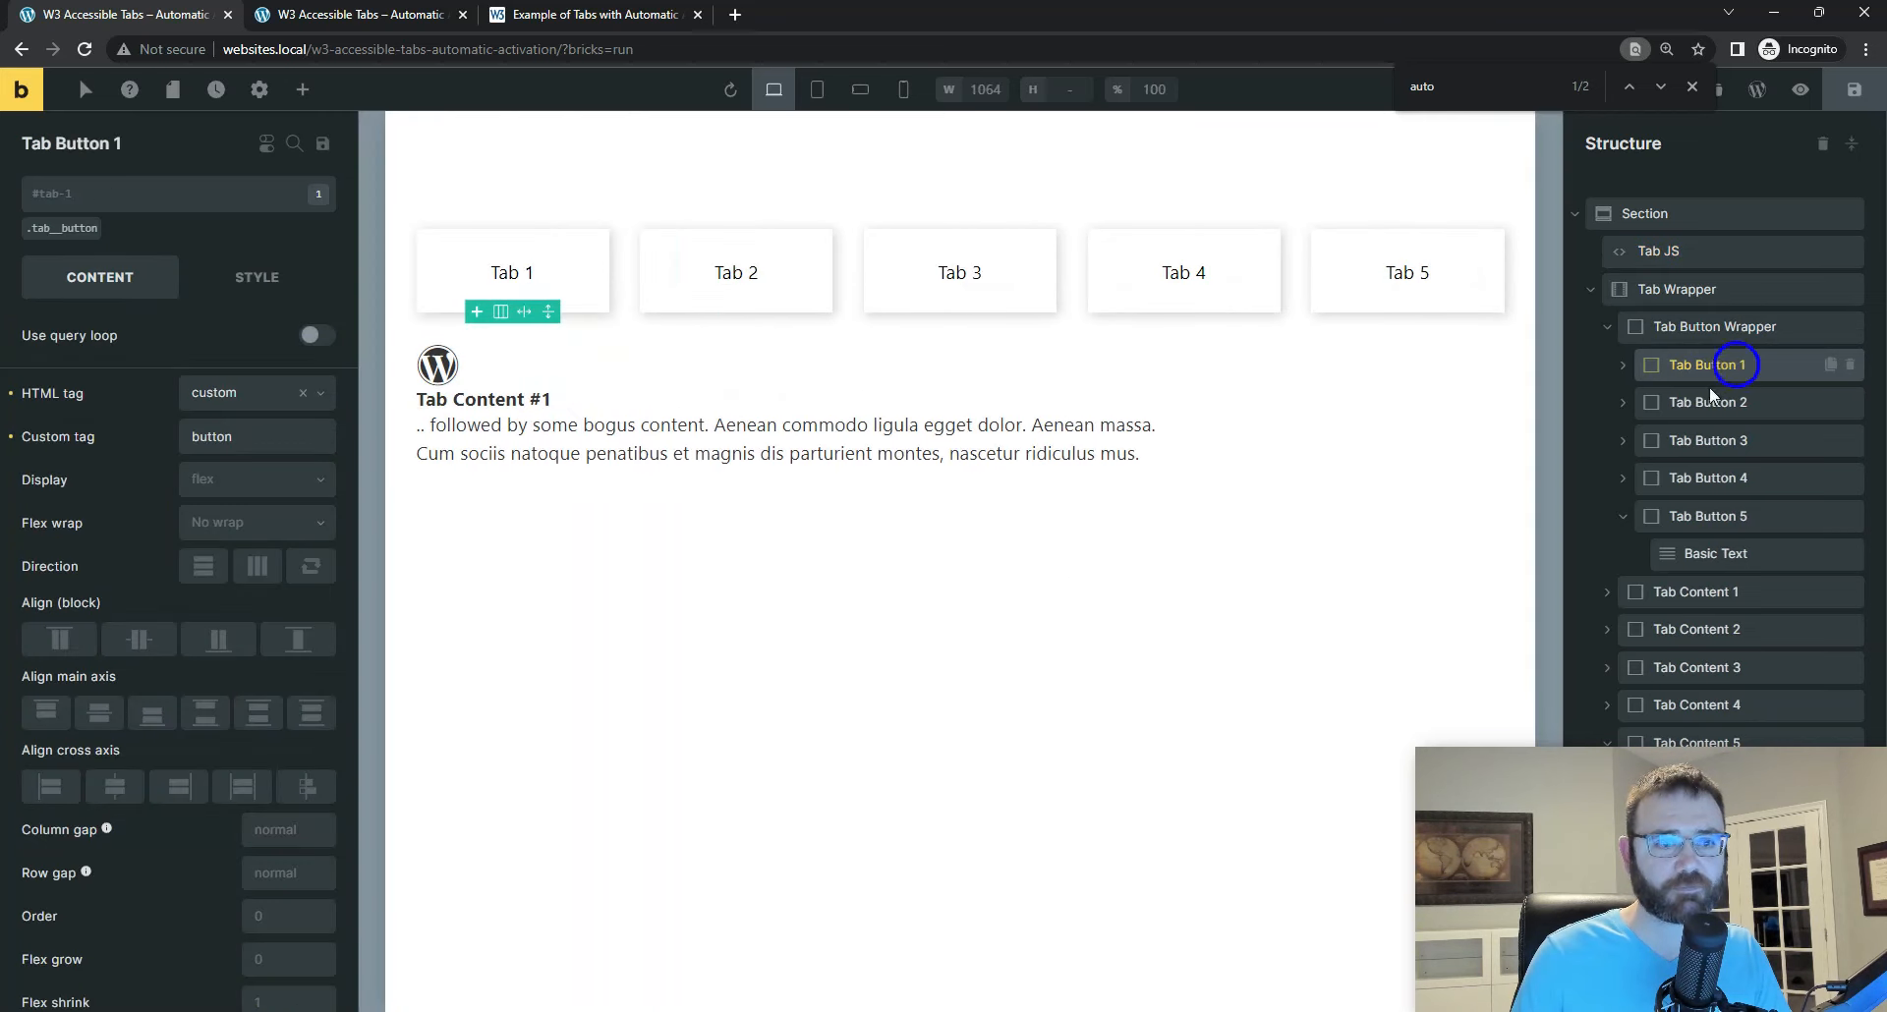
click(1699, 402)
click(1691, 440)
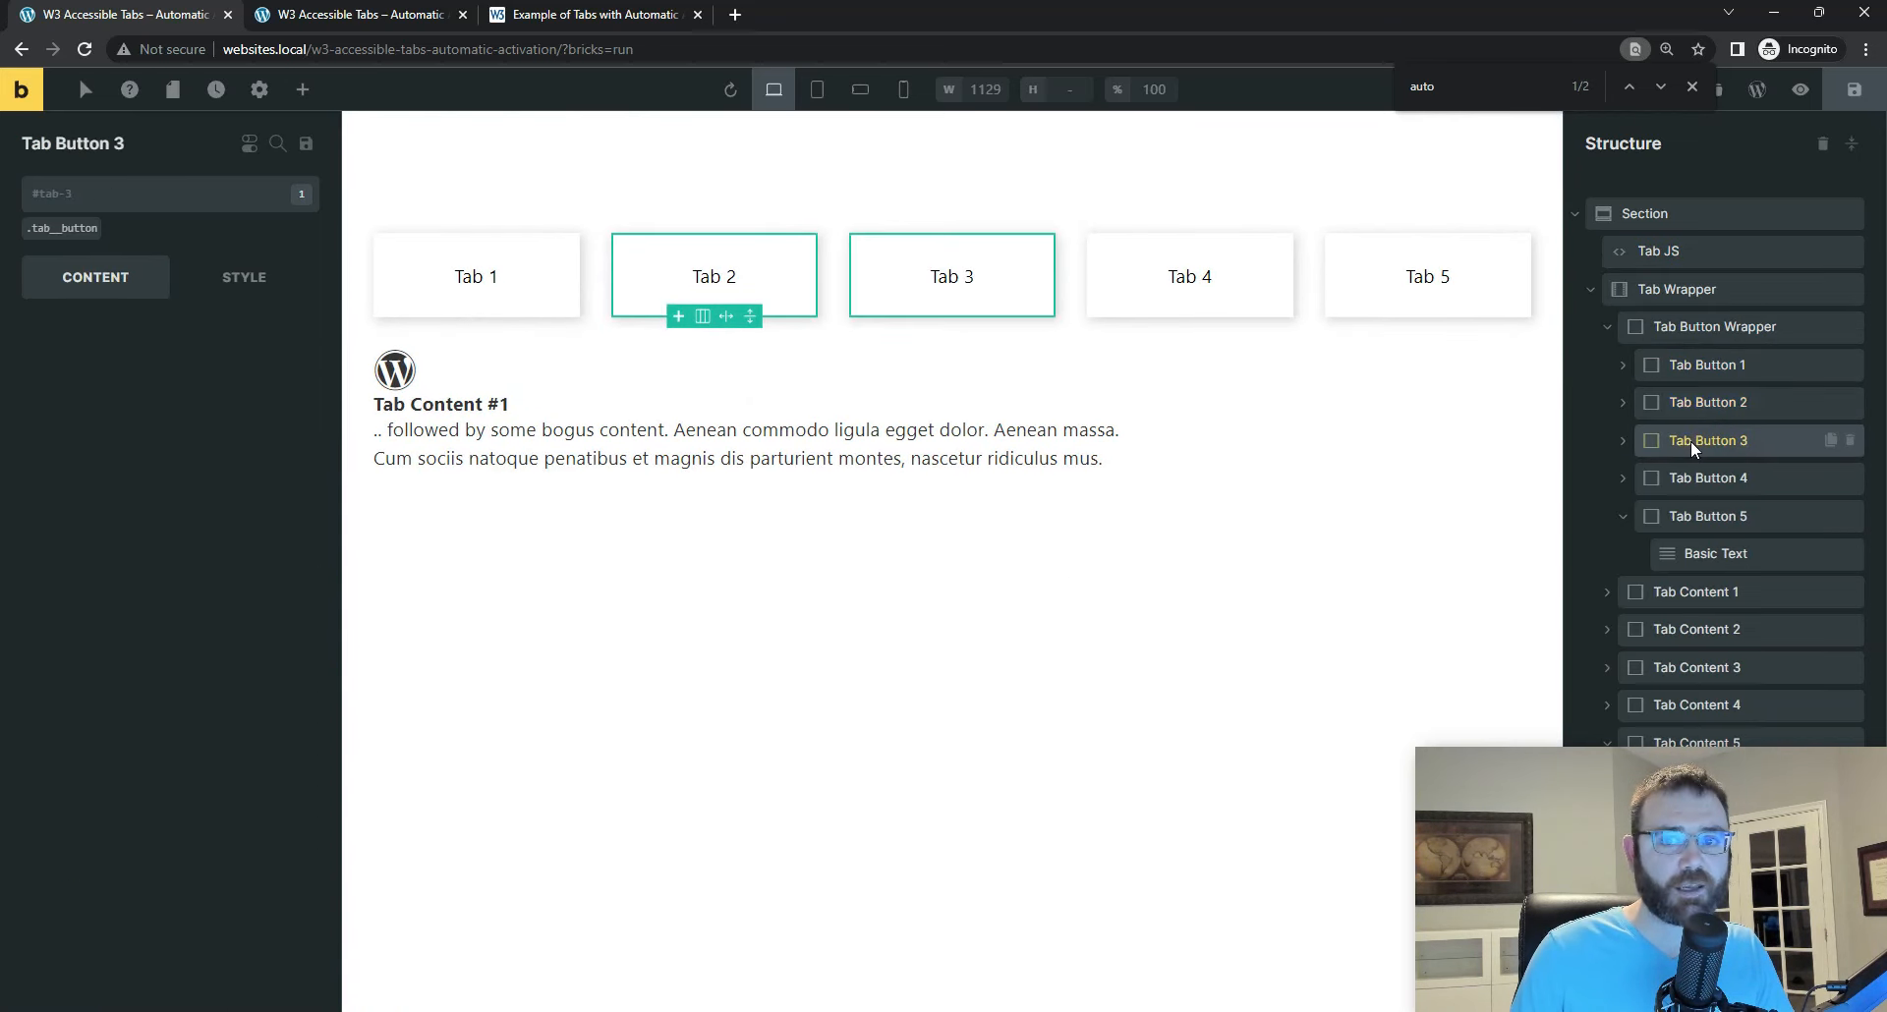
click(1689, 478)
click(1698, 516)
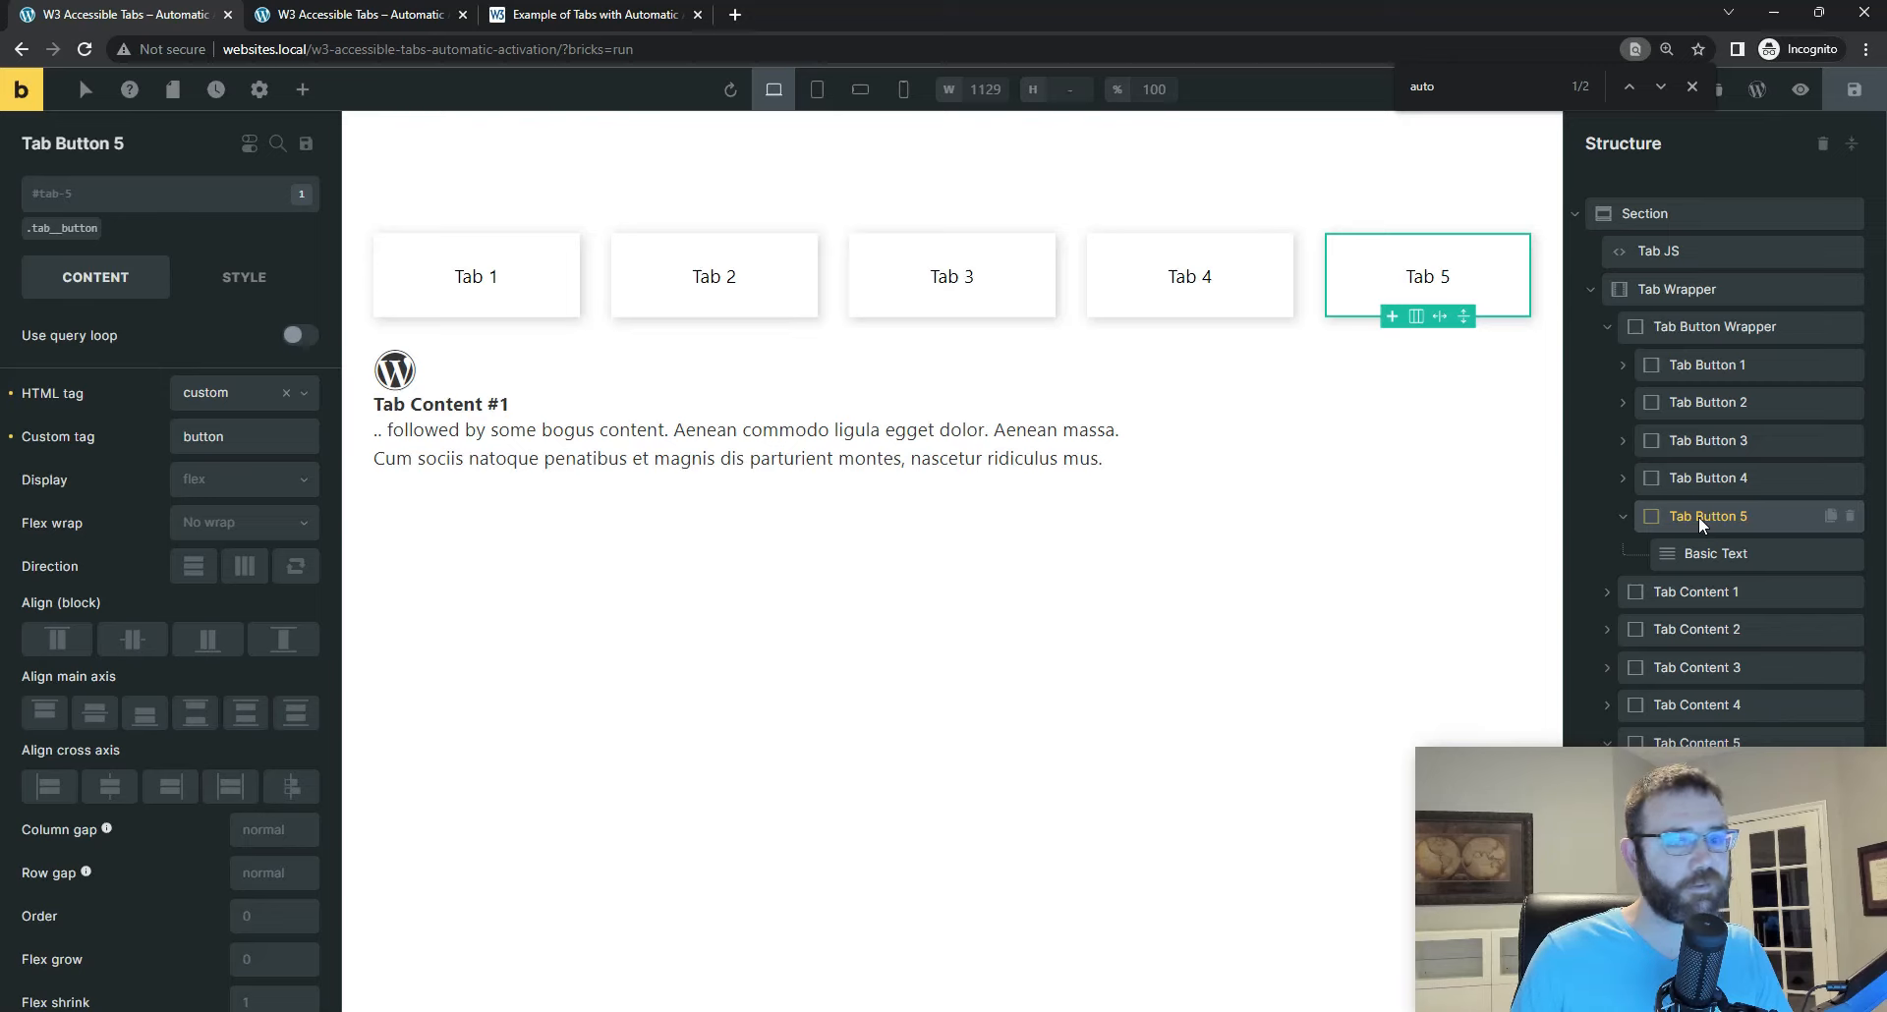
click(1695, 595)
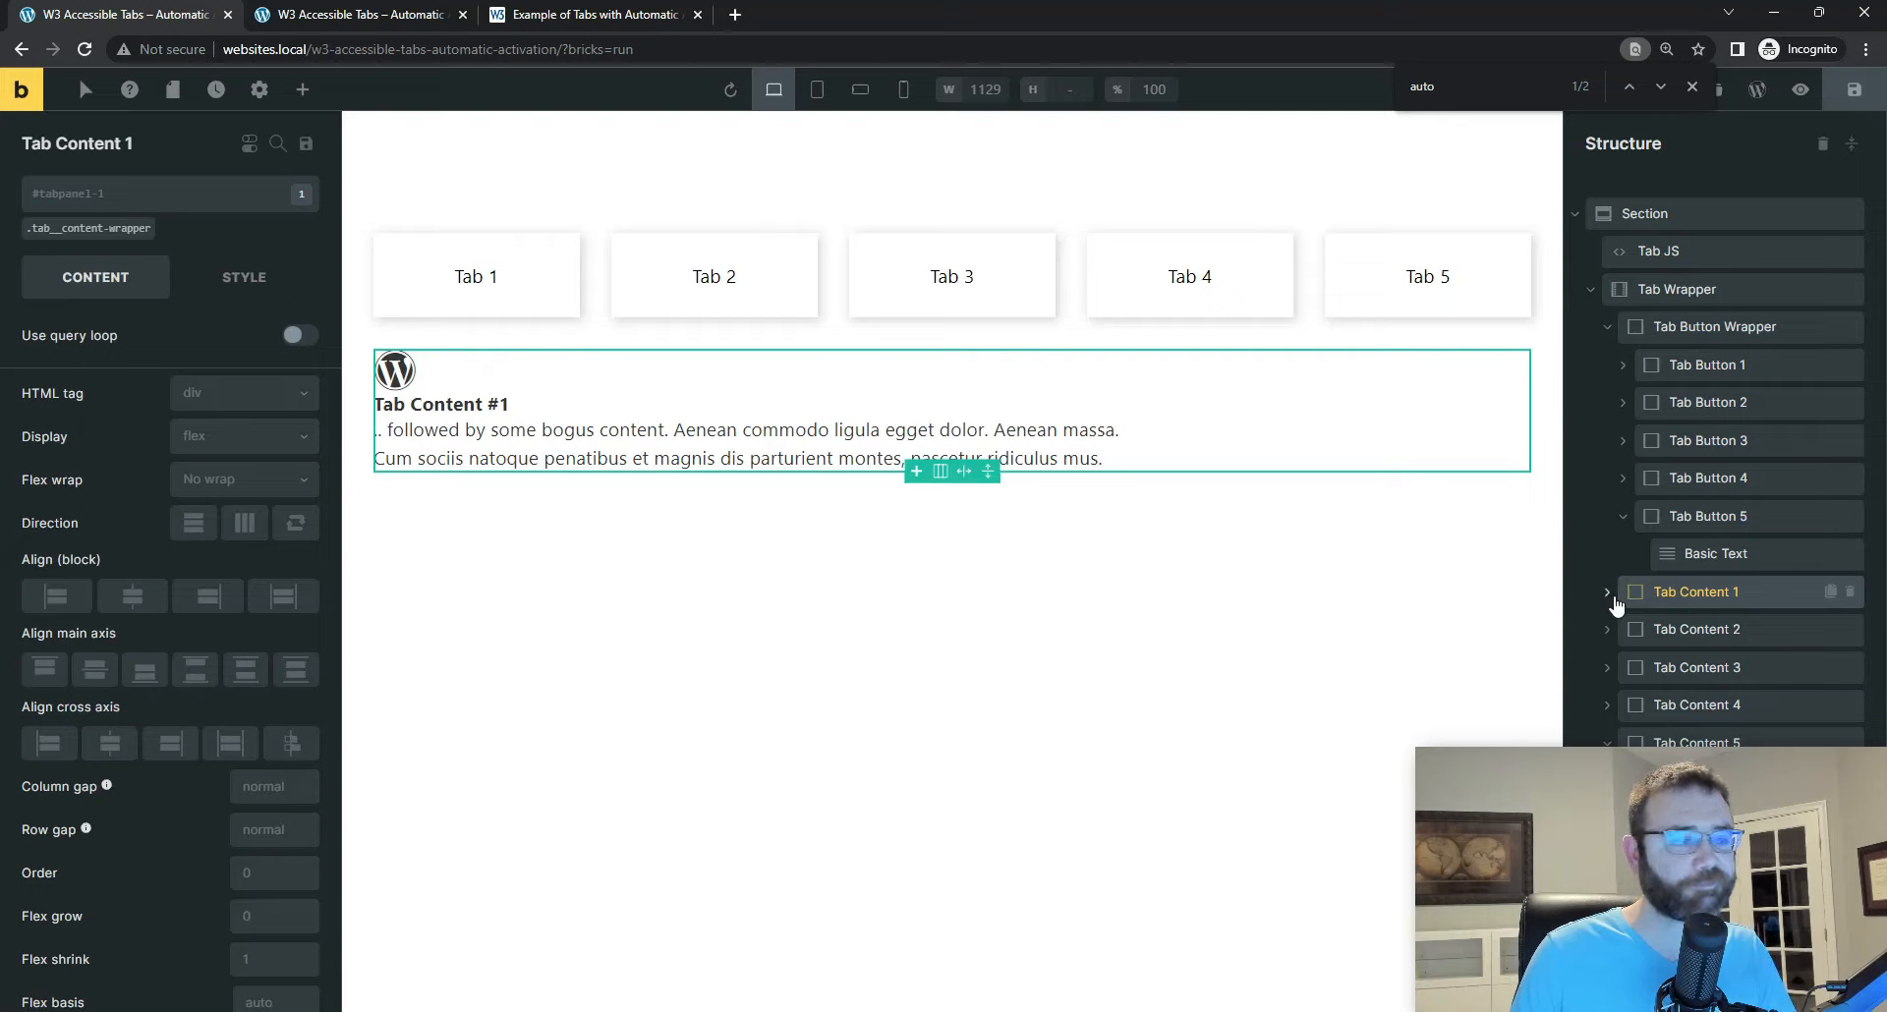
click(1682, 627)
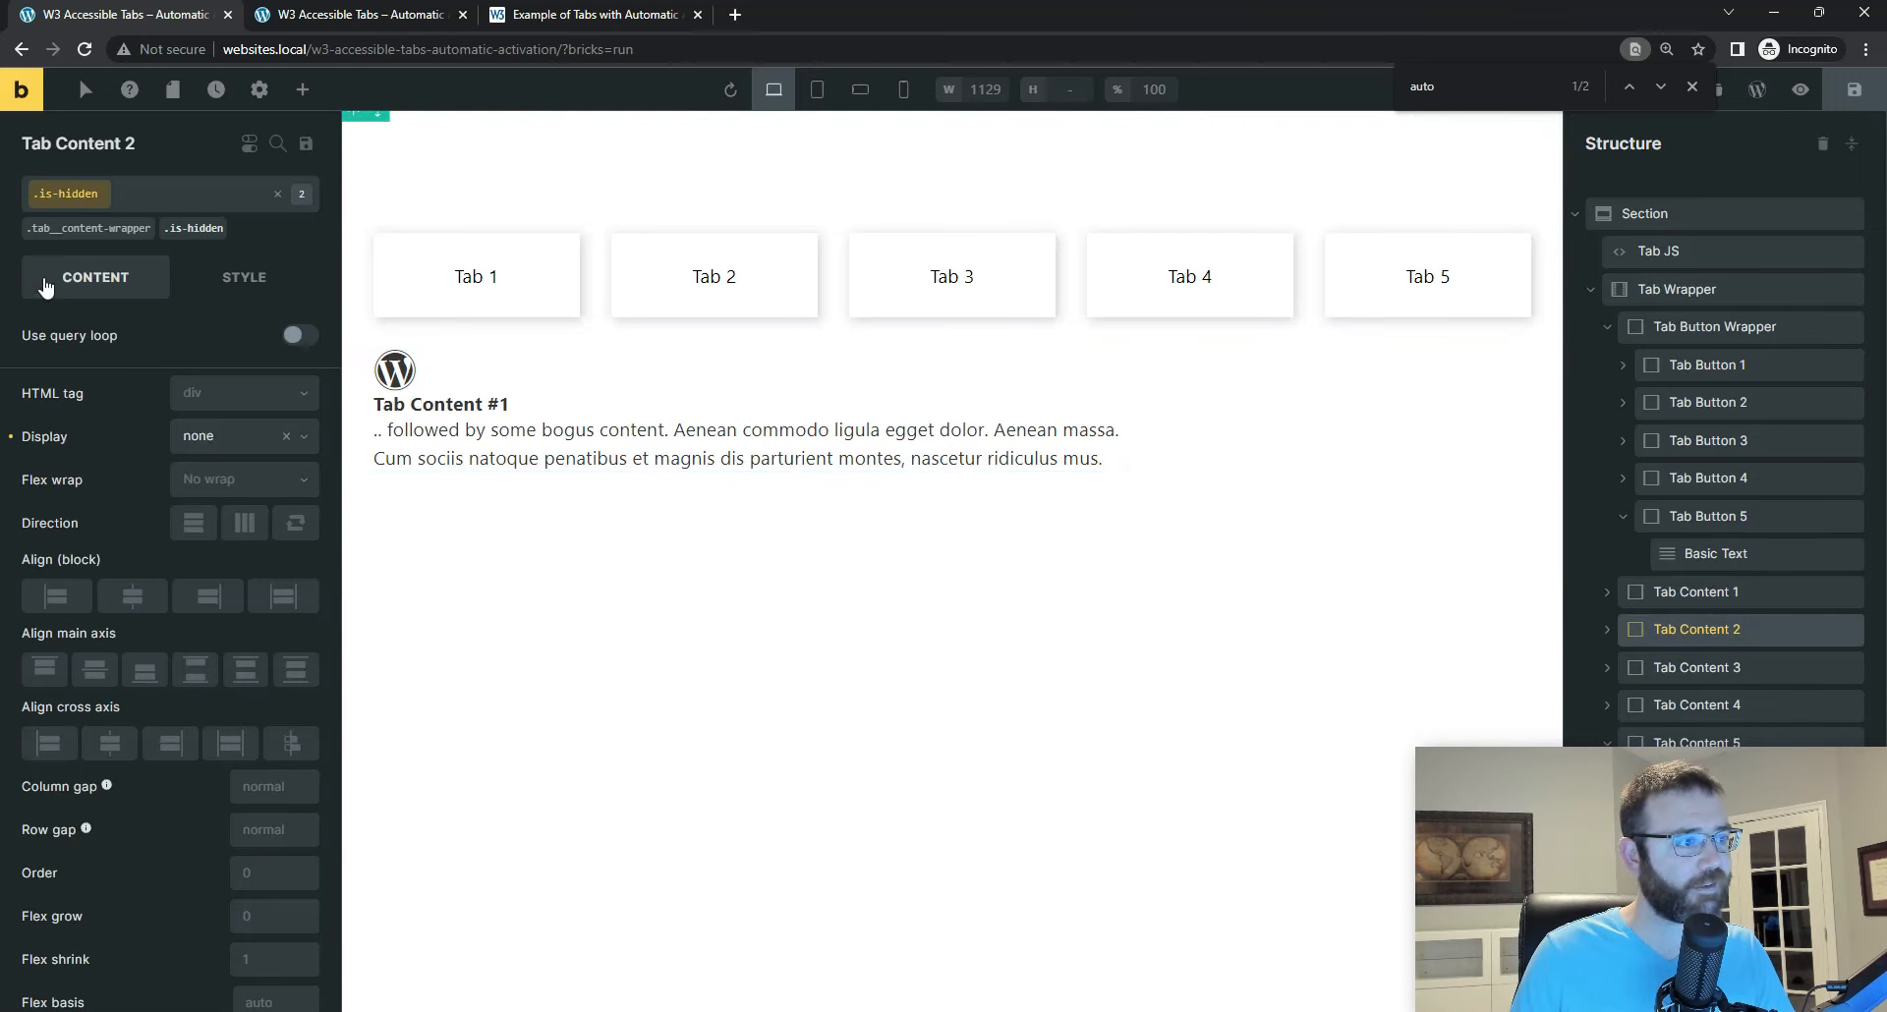
Step: Copy the class name tab__content-wrapper from Tab Content 1
click(1684, 593)
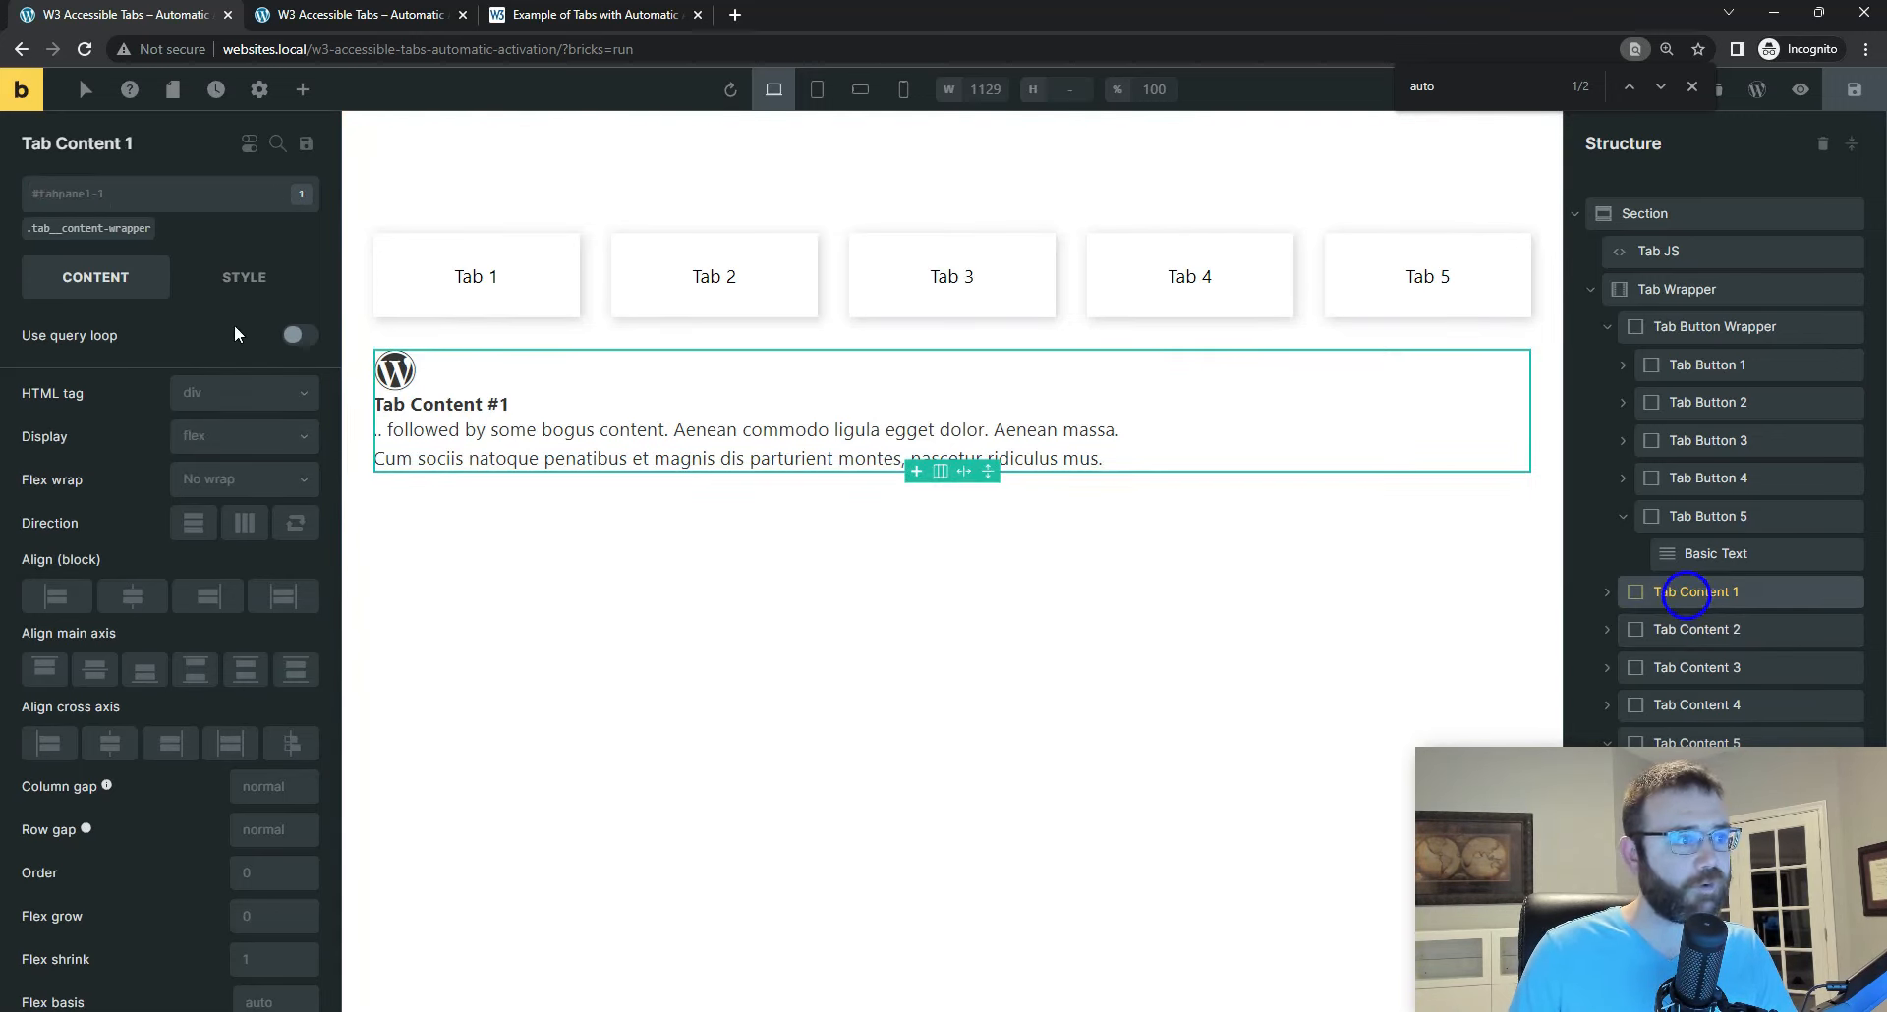
click(104, 234)
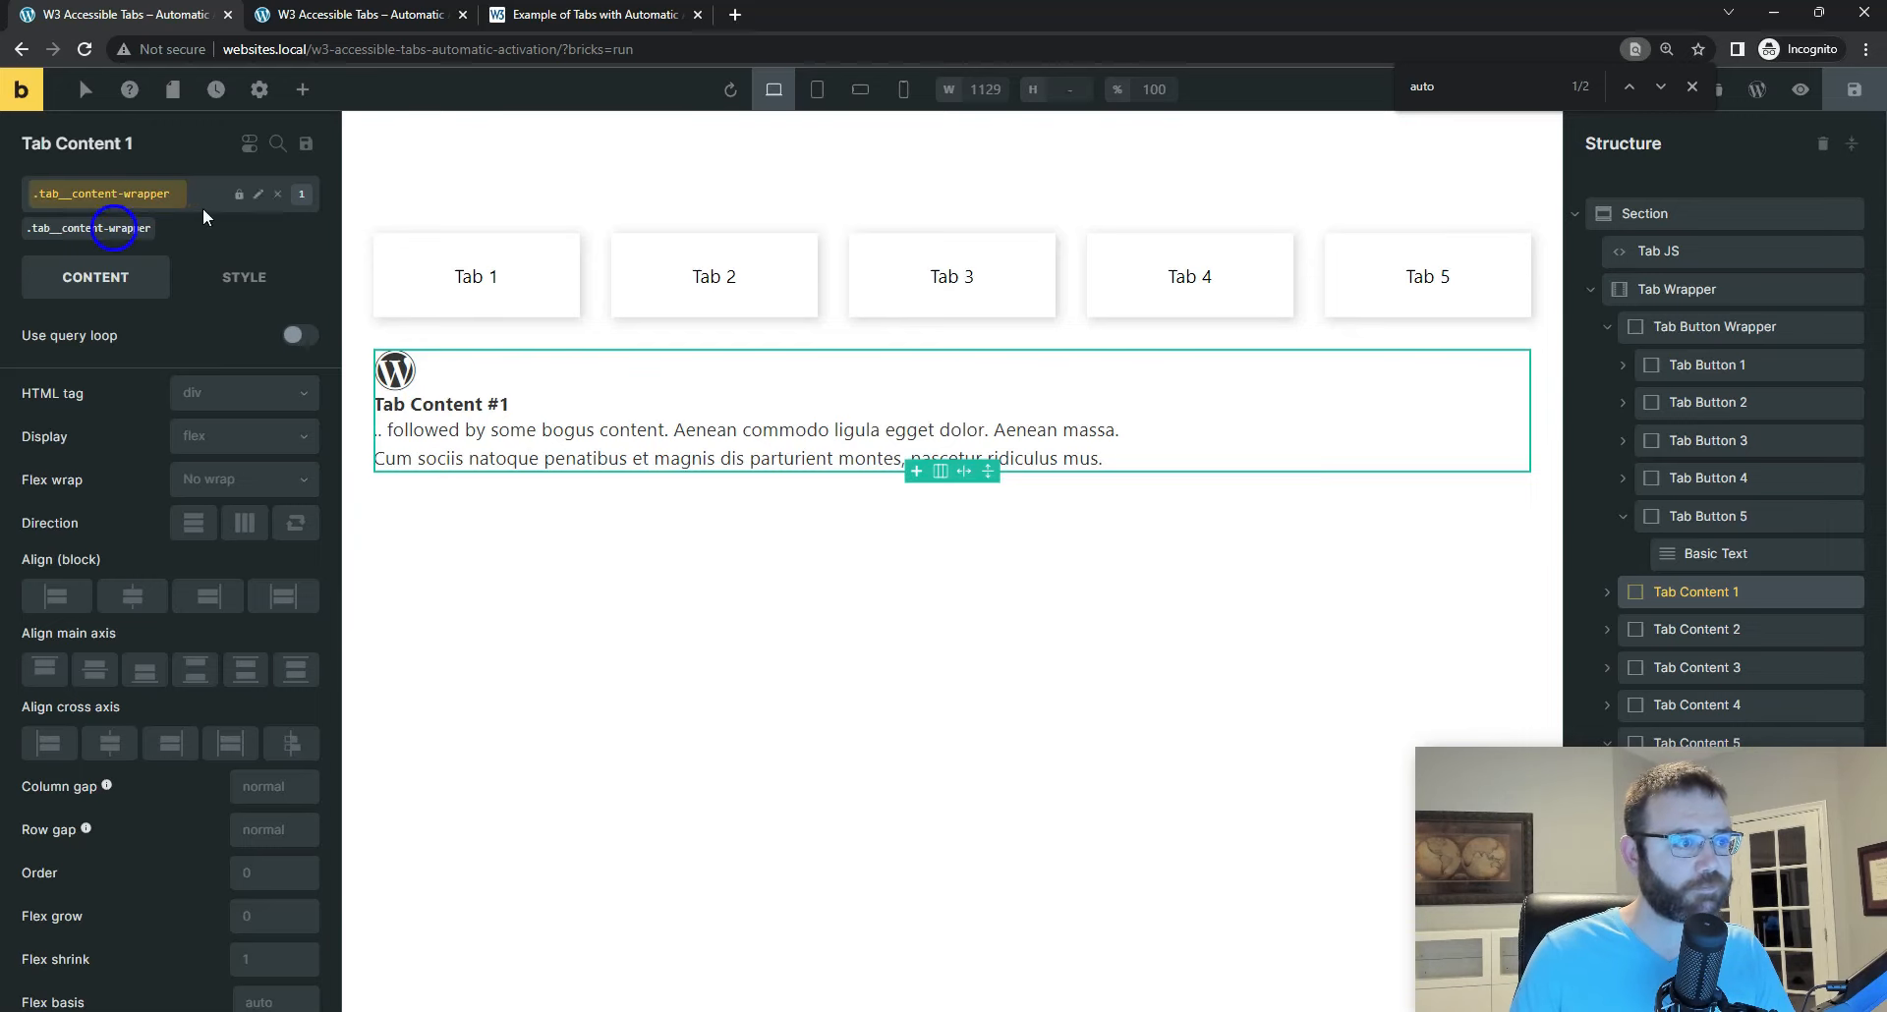
click(257, 195)
key(ctrl+a)
key(ctrl+c)
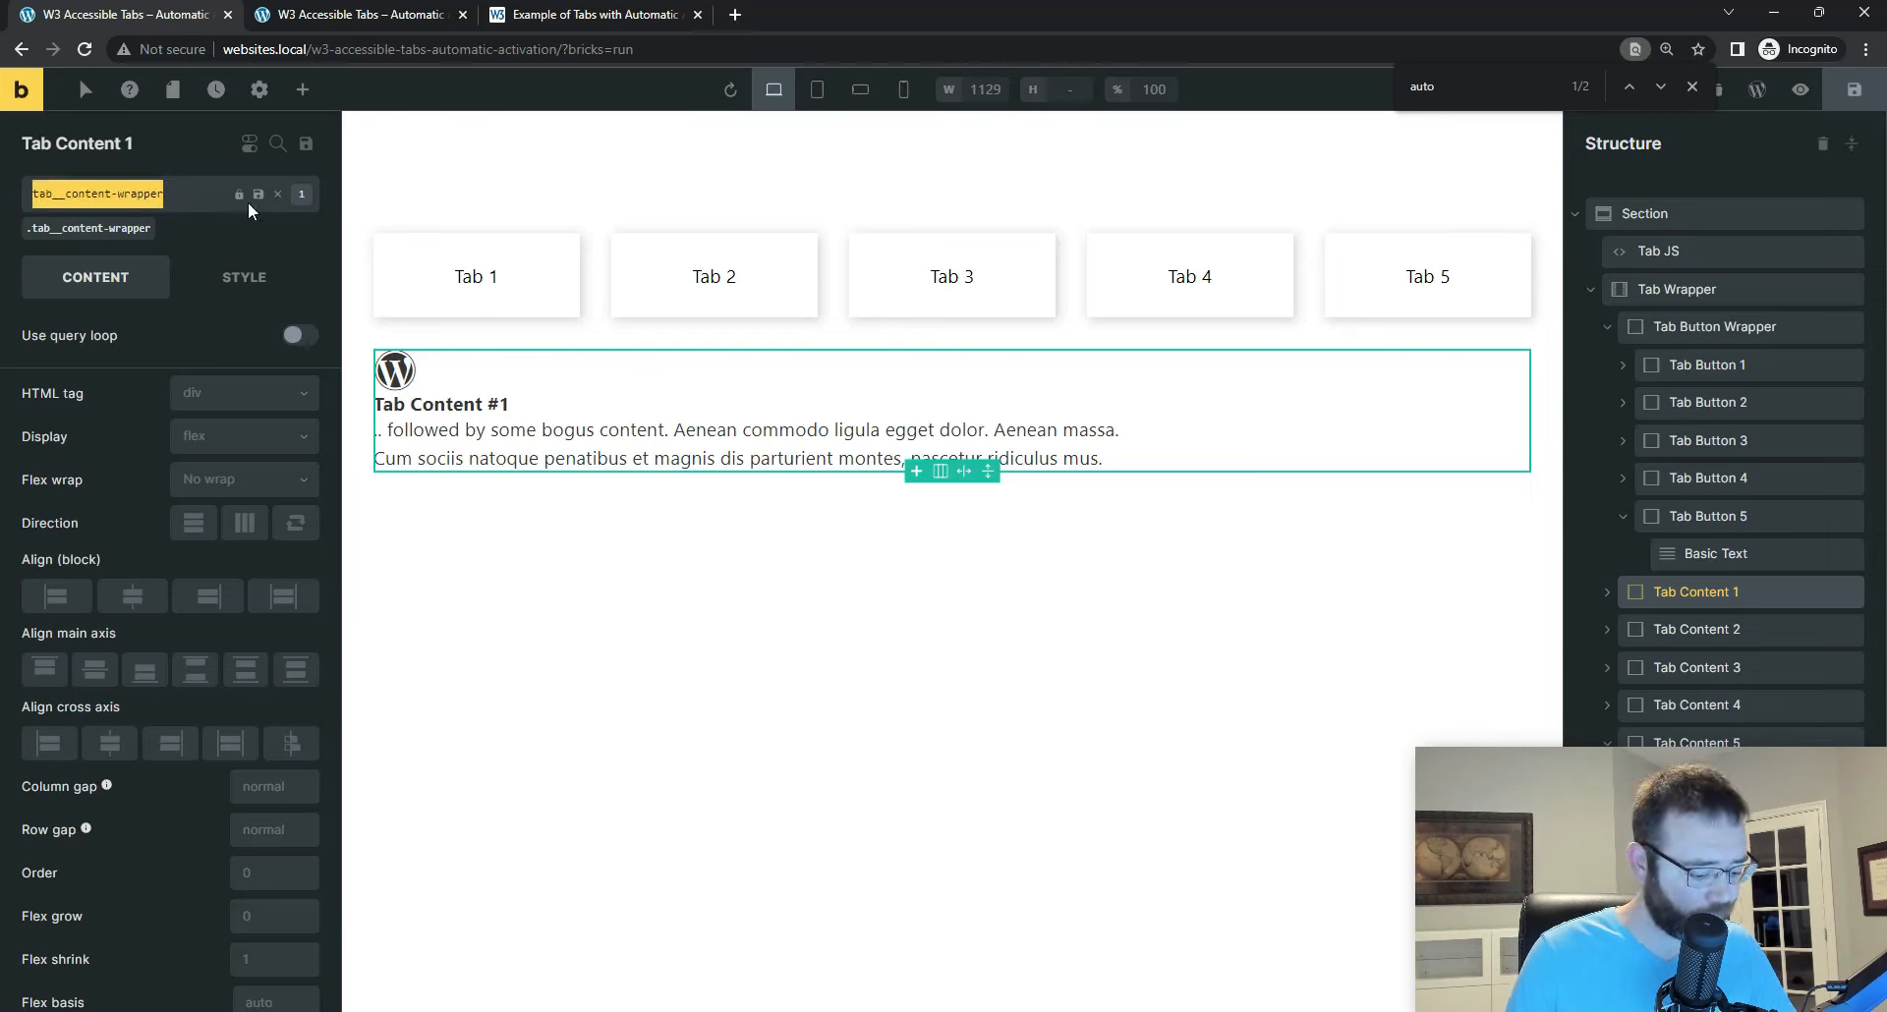
Step: Rename Tab Content 2's is-hidden class to tab__content-wrapper--hidden, save the page, and check the classes on Tab Content 3 and 4
click(1690, 627)
click(196, 242)
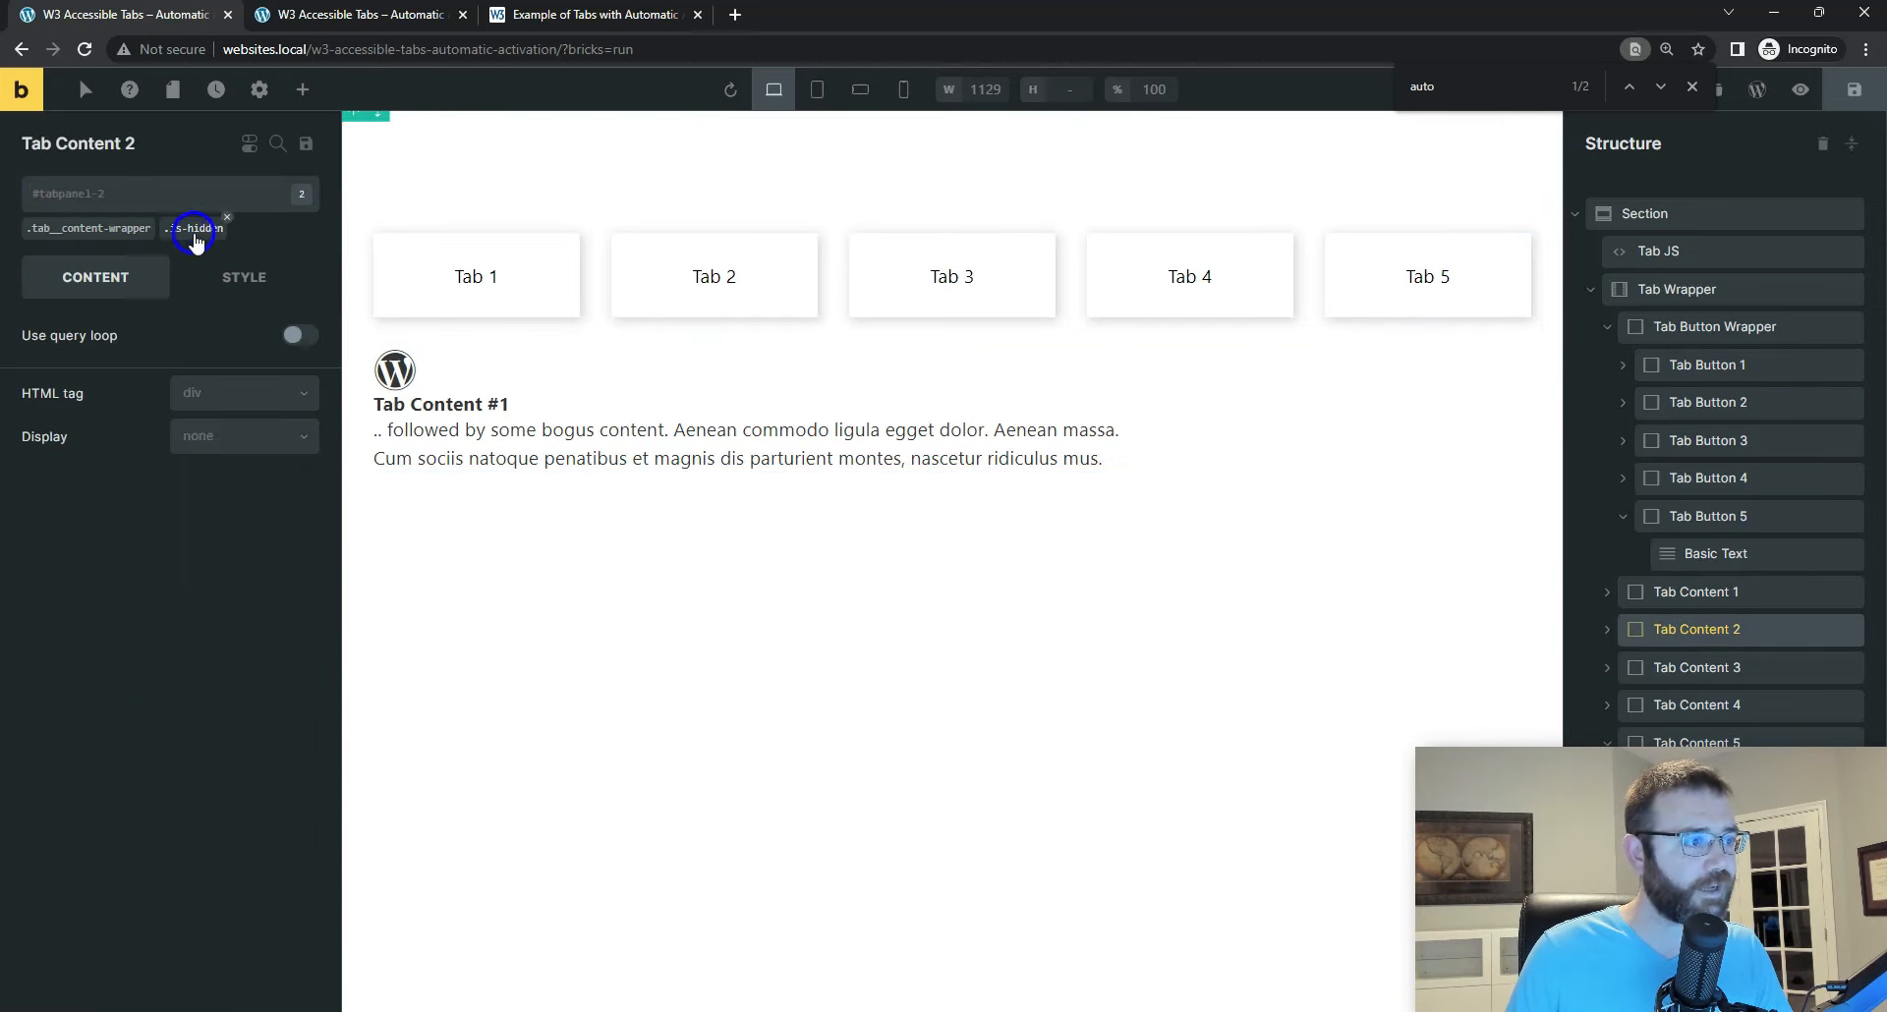
click(197, 238)
click(259, 194)
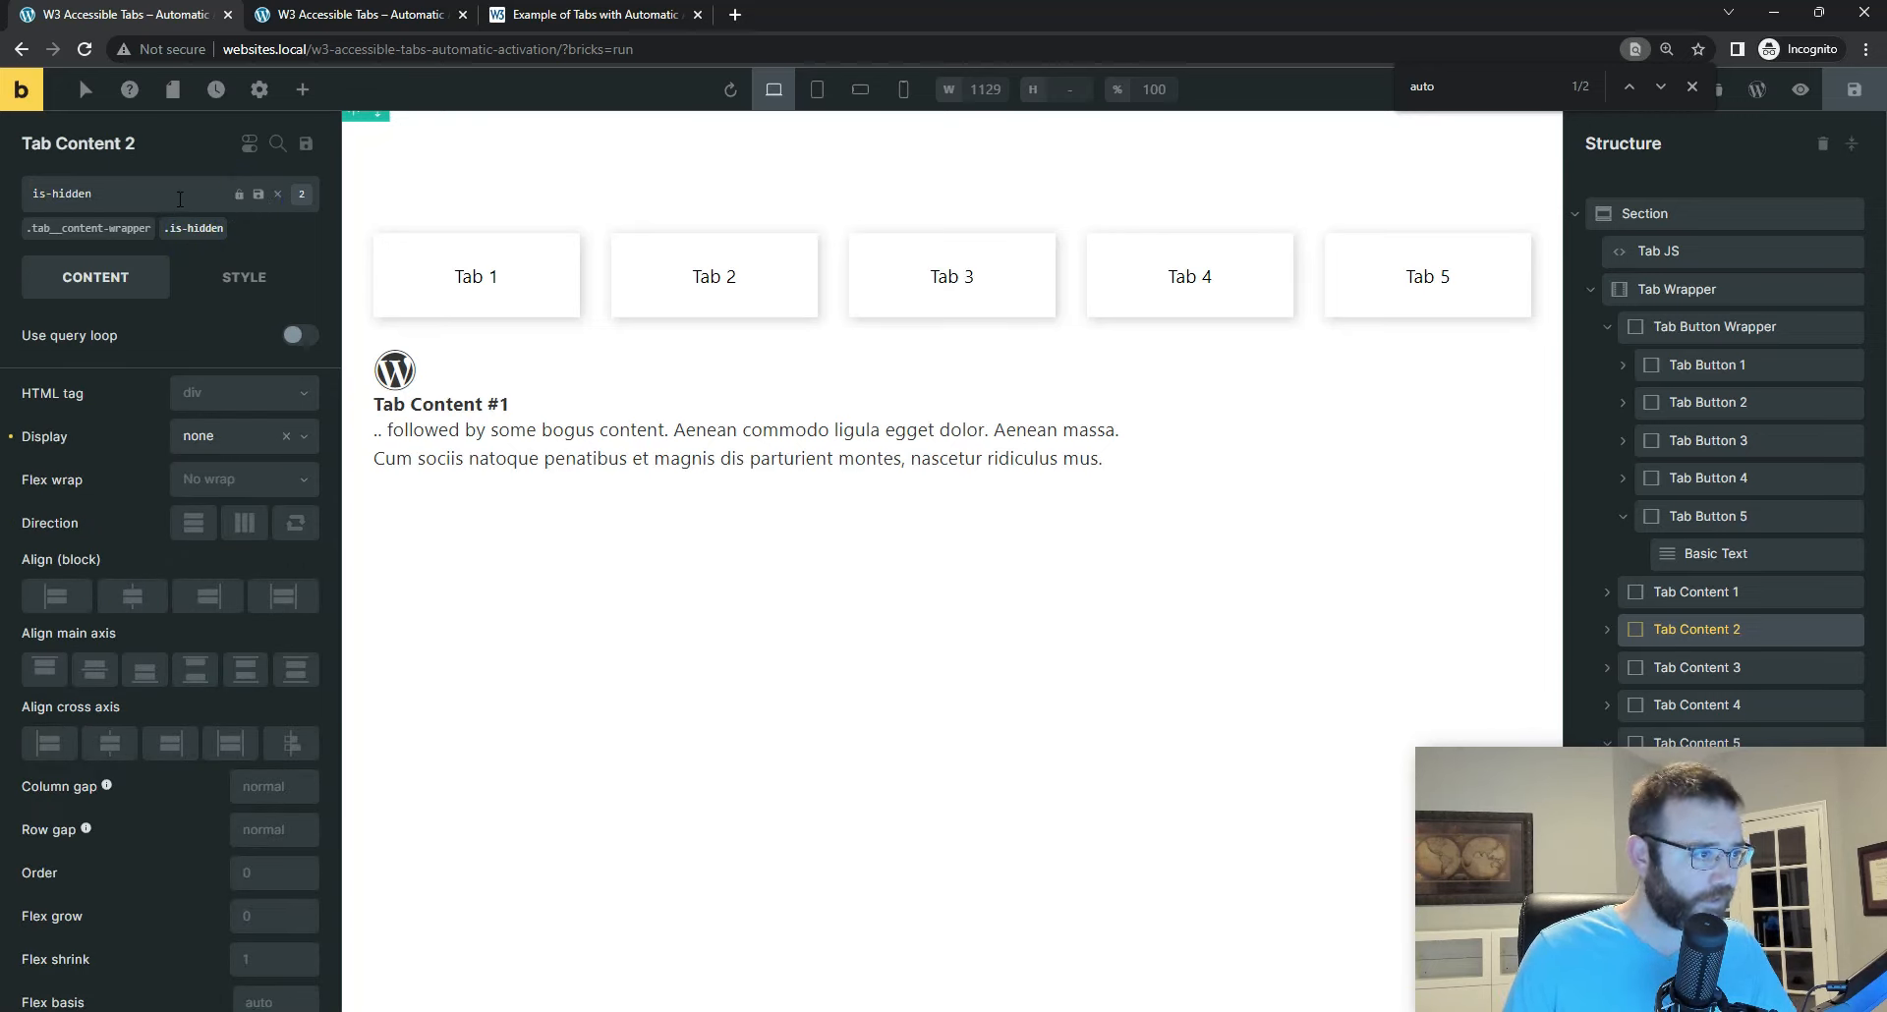
drag(124, 198, 8, 236)
key(ctrl+v)
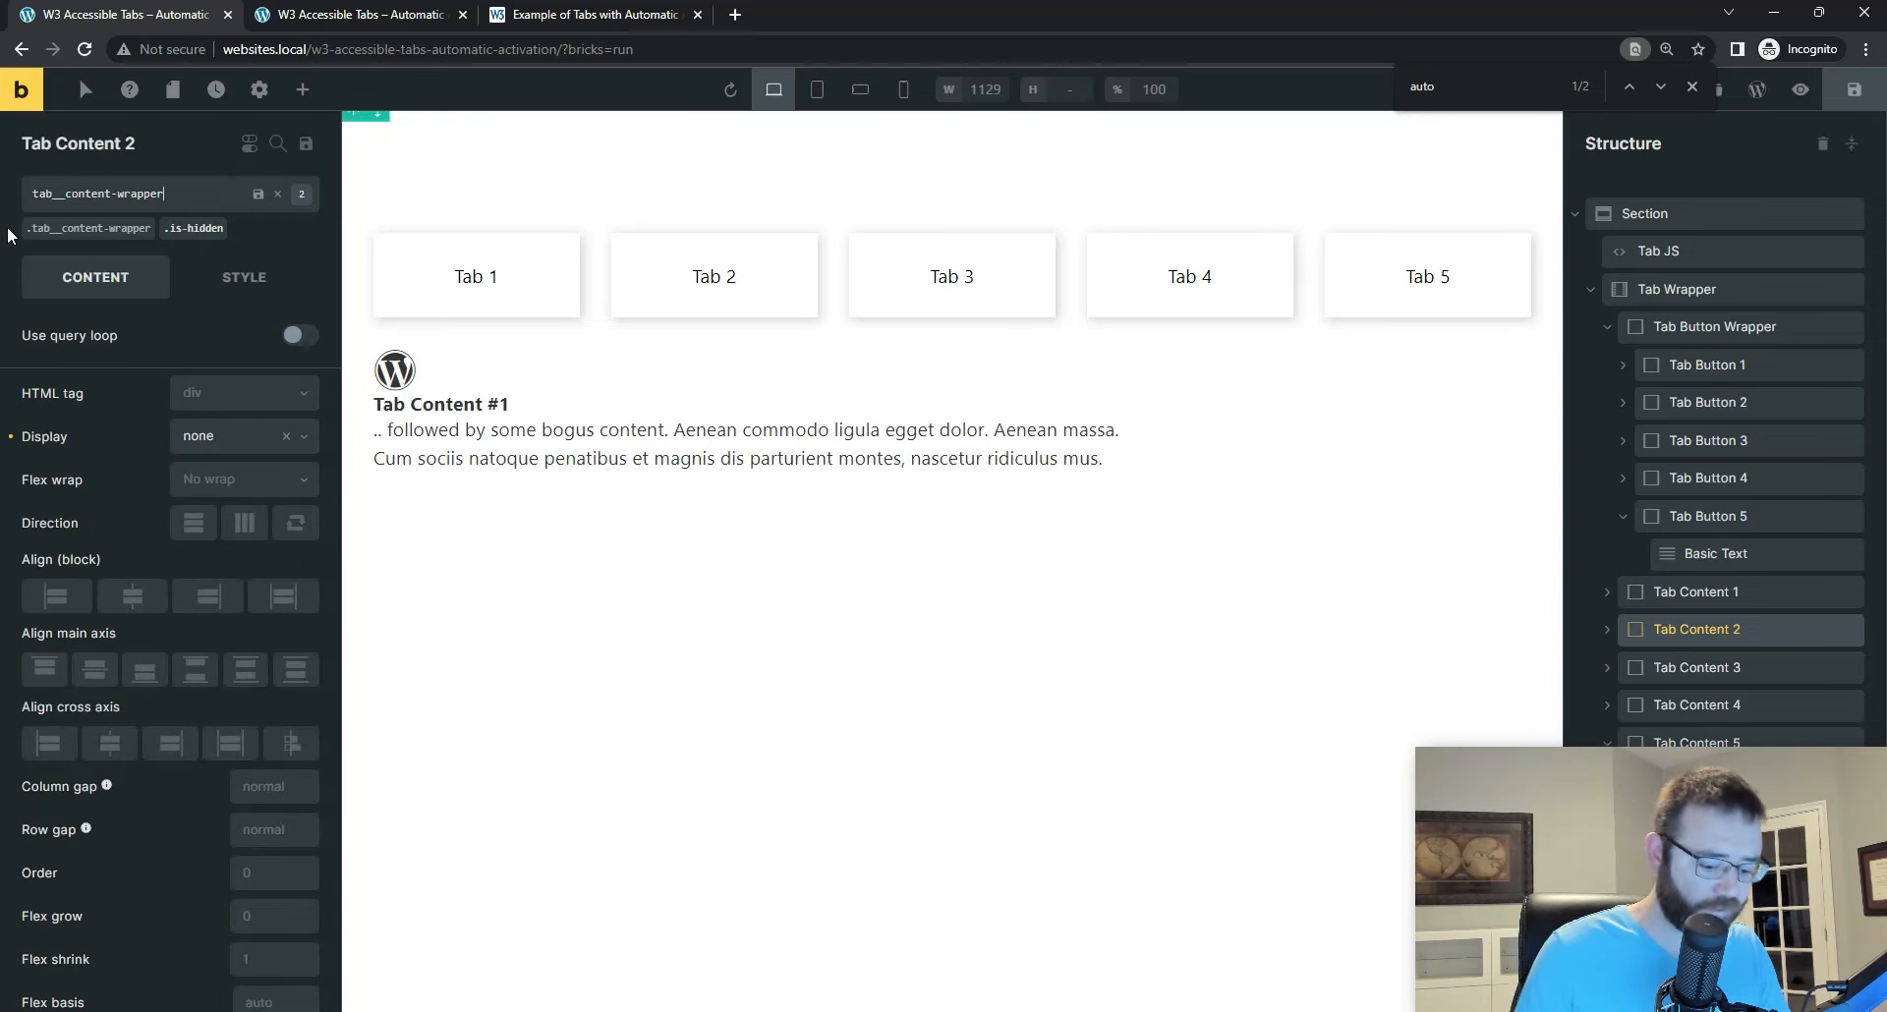
text(--hidden)
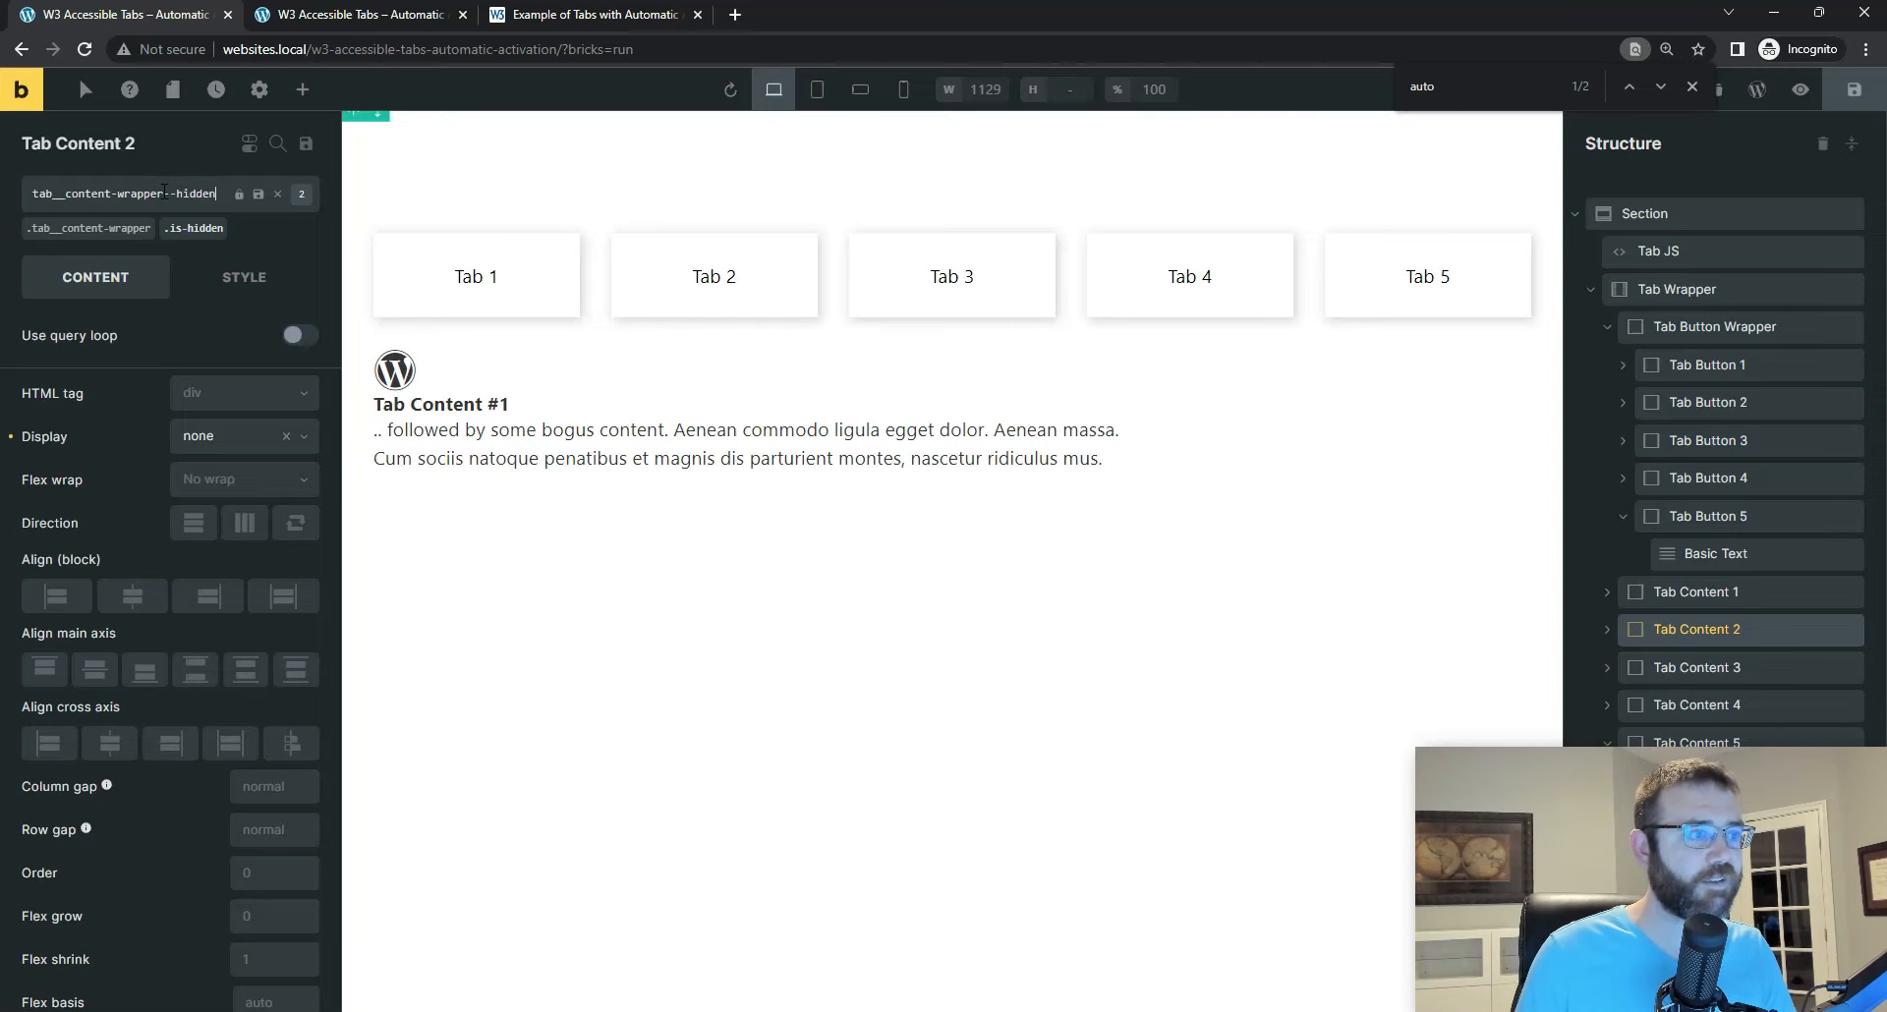
mouse_move(164, 192)
mouse_down()
mouse_move(216, 193)
mouse_move(173, 195)
mouse_up()
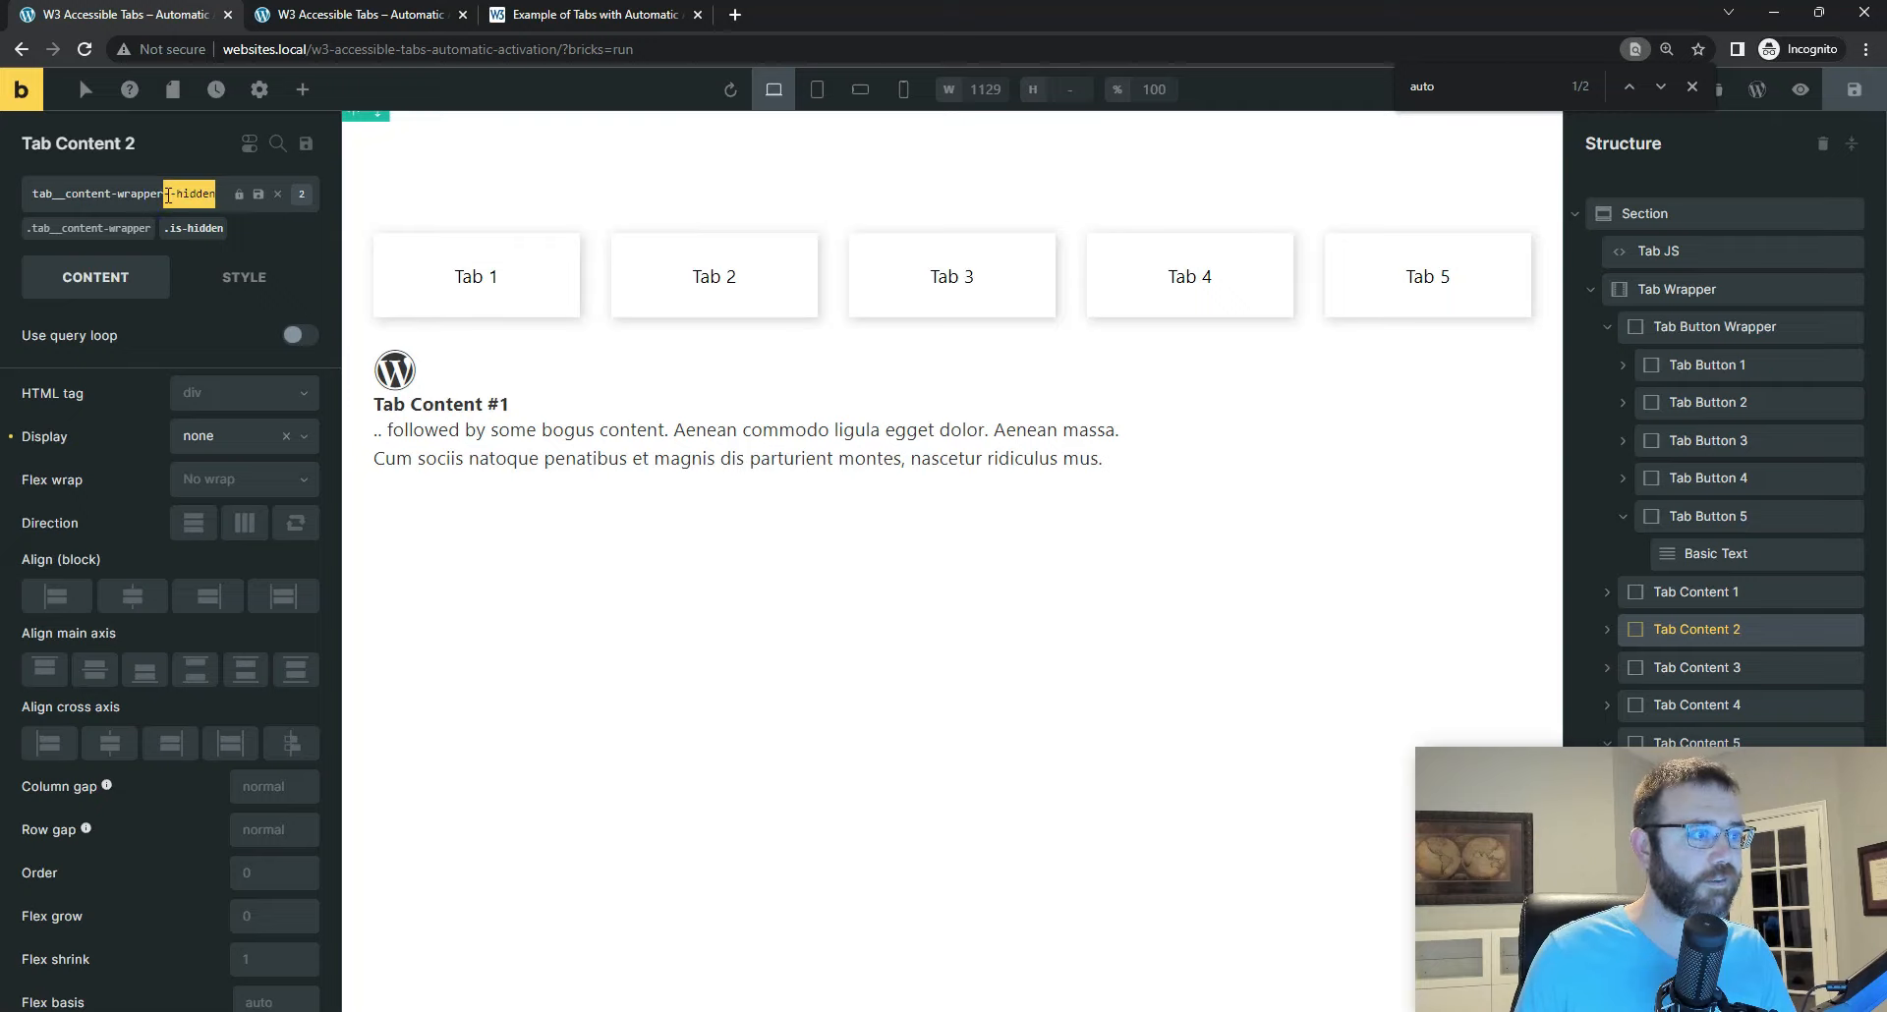
click(158, 194)
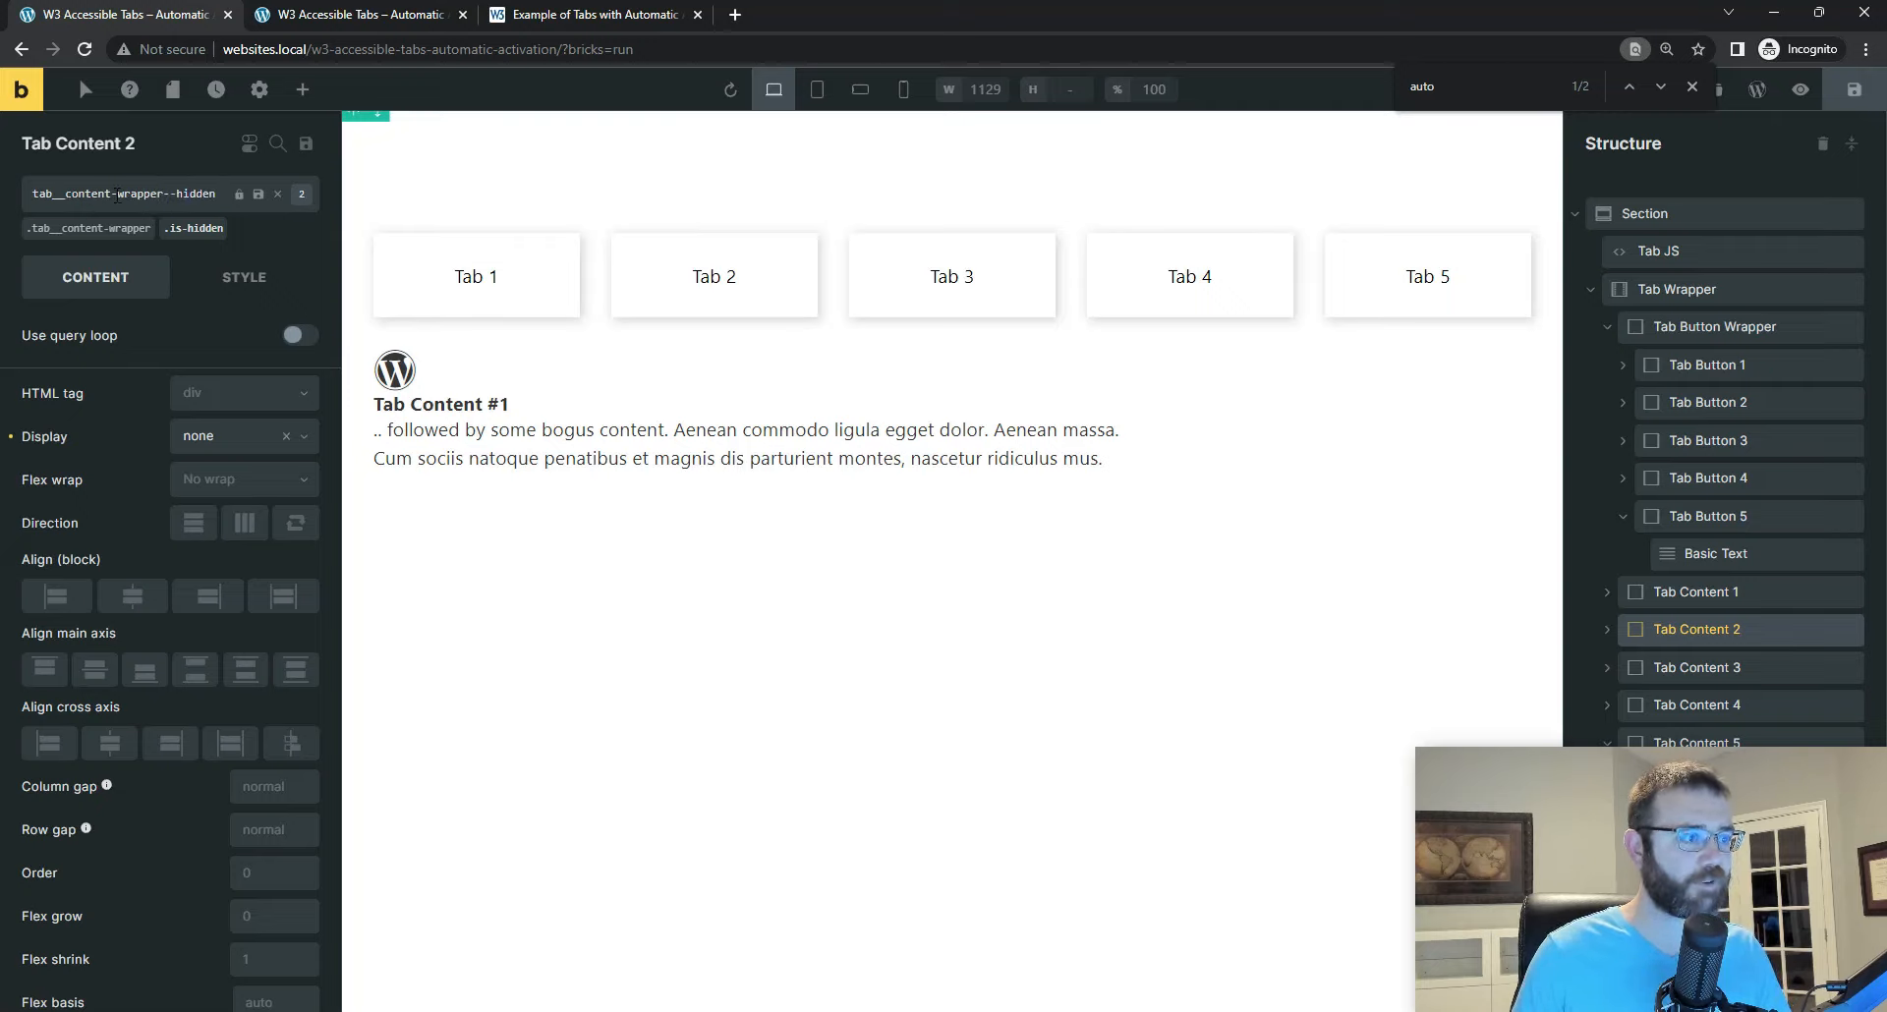
key(Return)
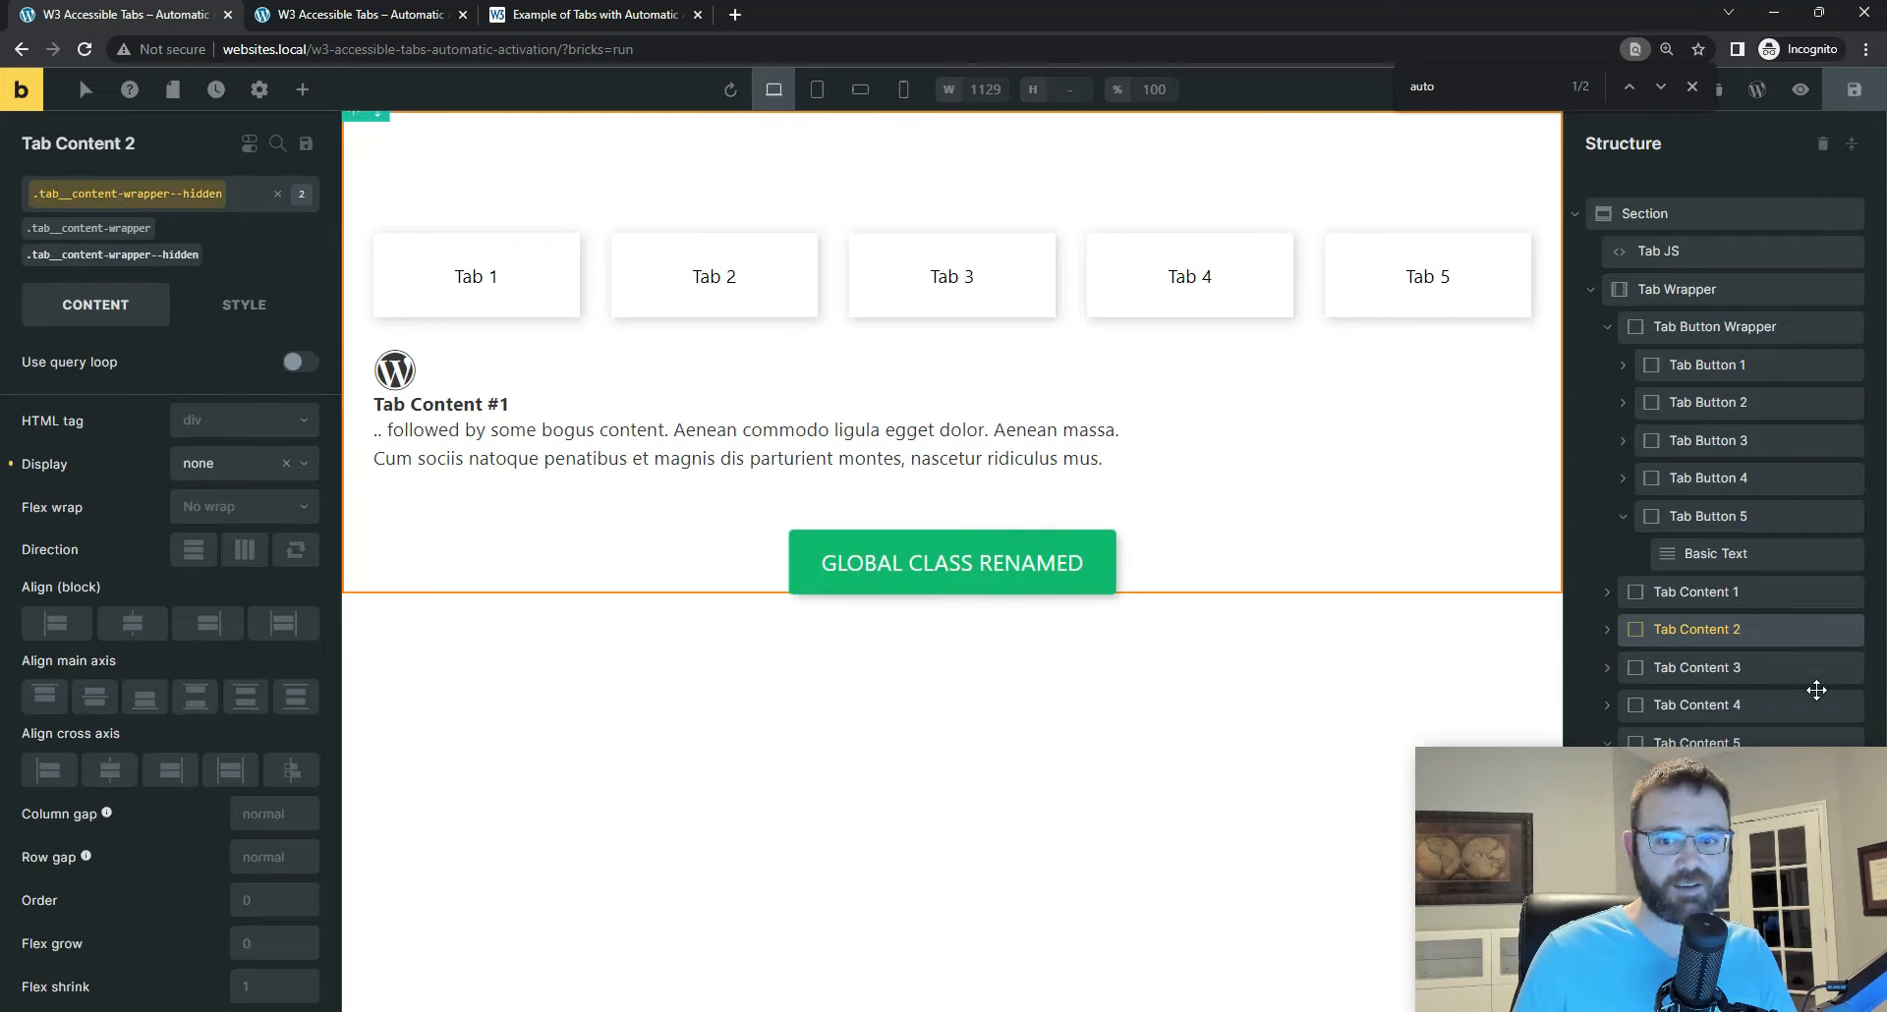
click(1720, 668)
click(1719, 701)
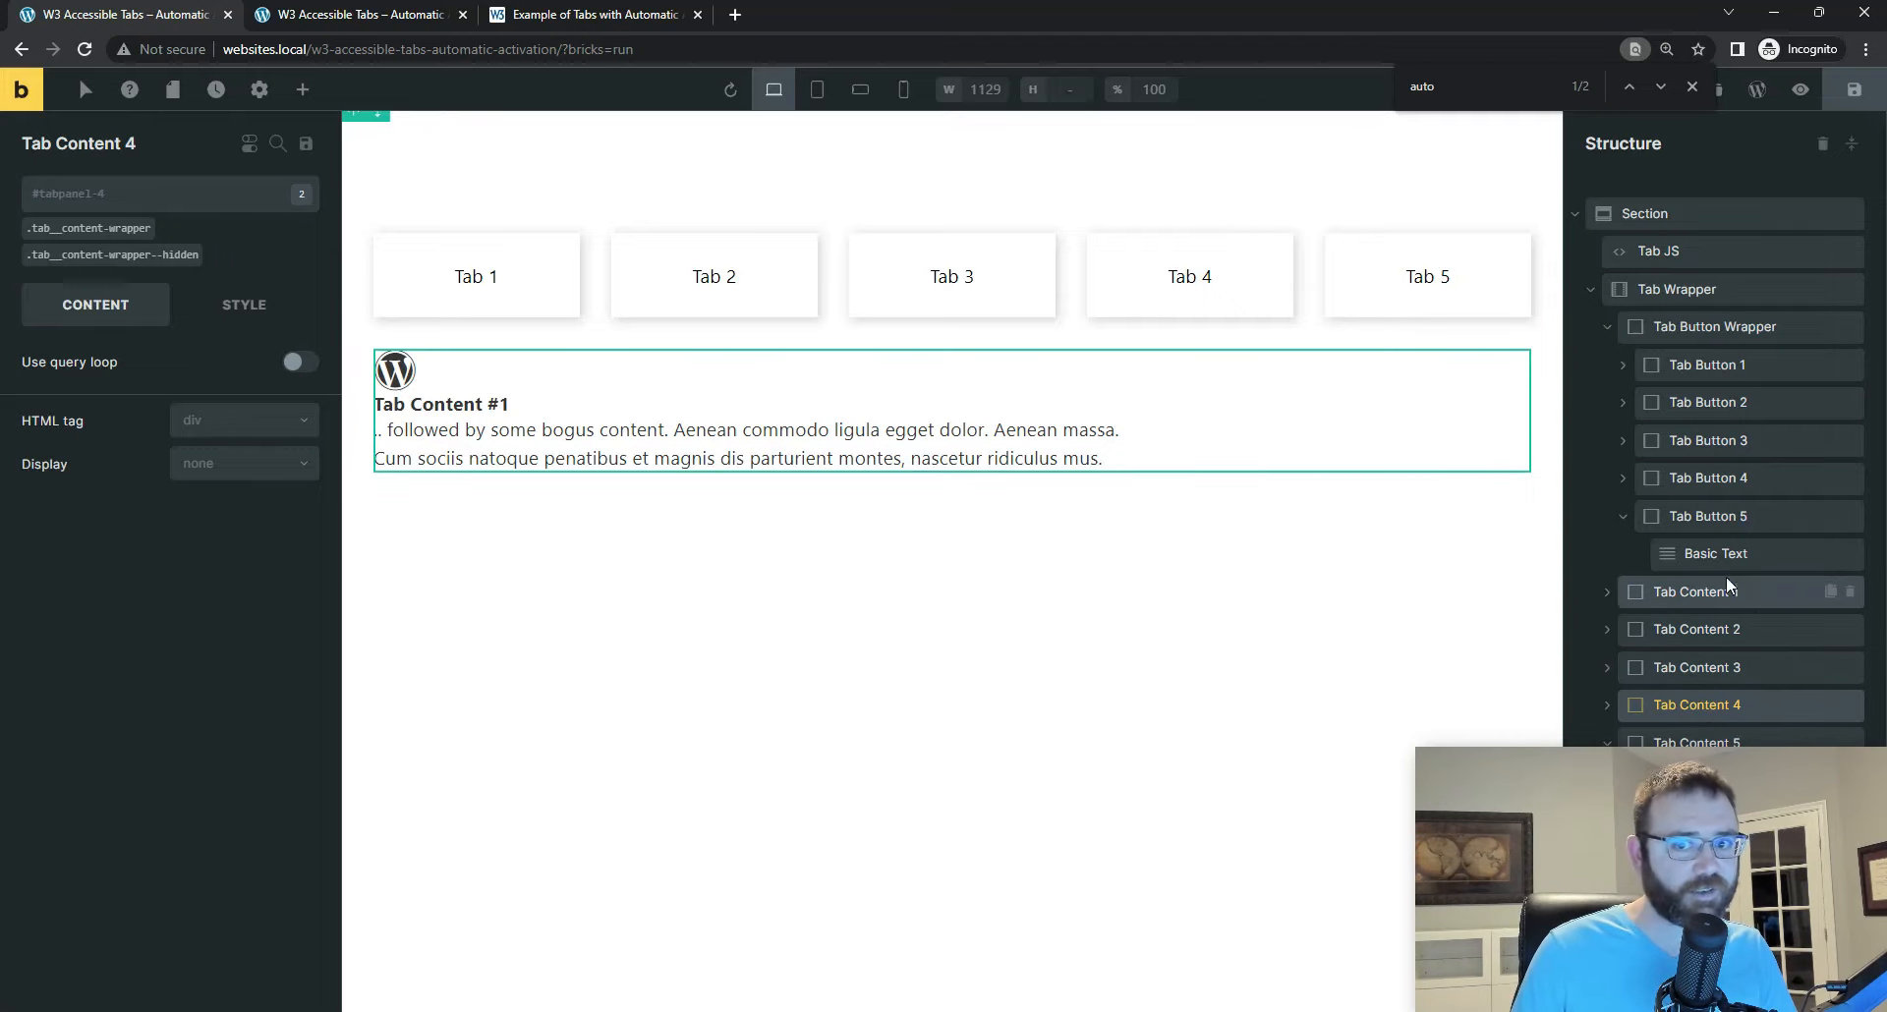
Step: Reload the live tabs page and test whether selecting Tabs 1 to 4 switches the displayed content
click(379, 15)
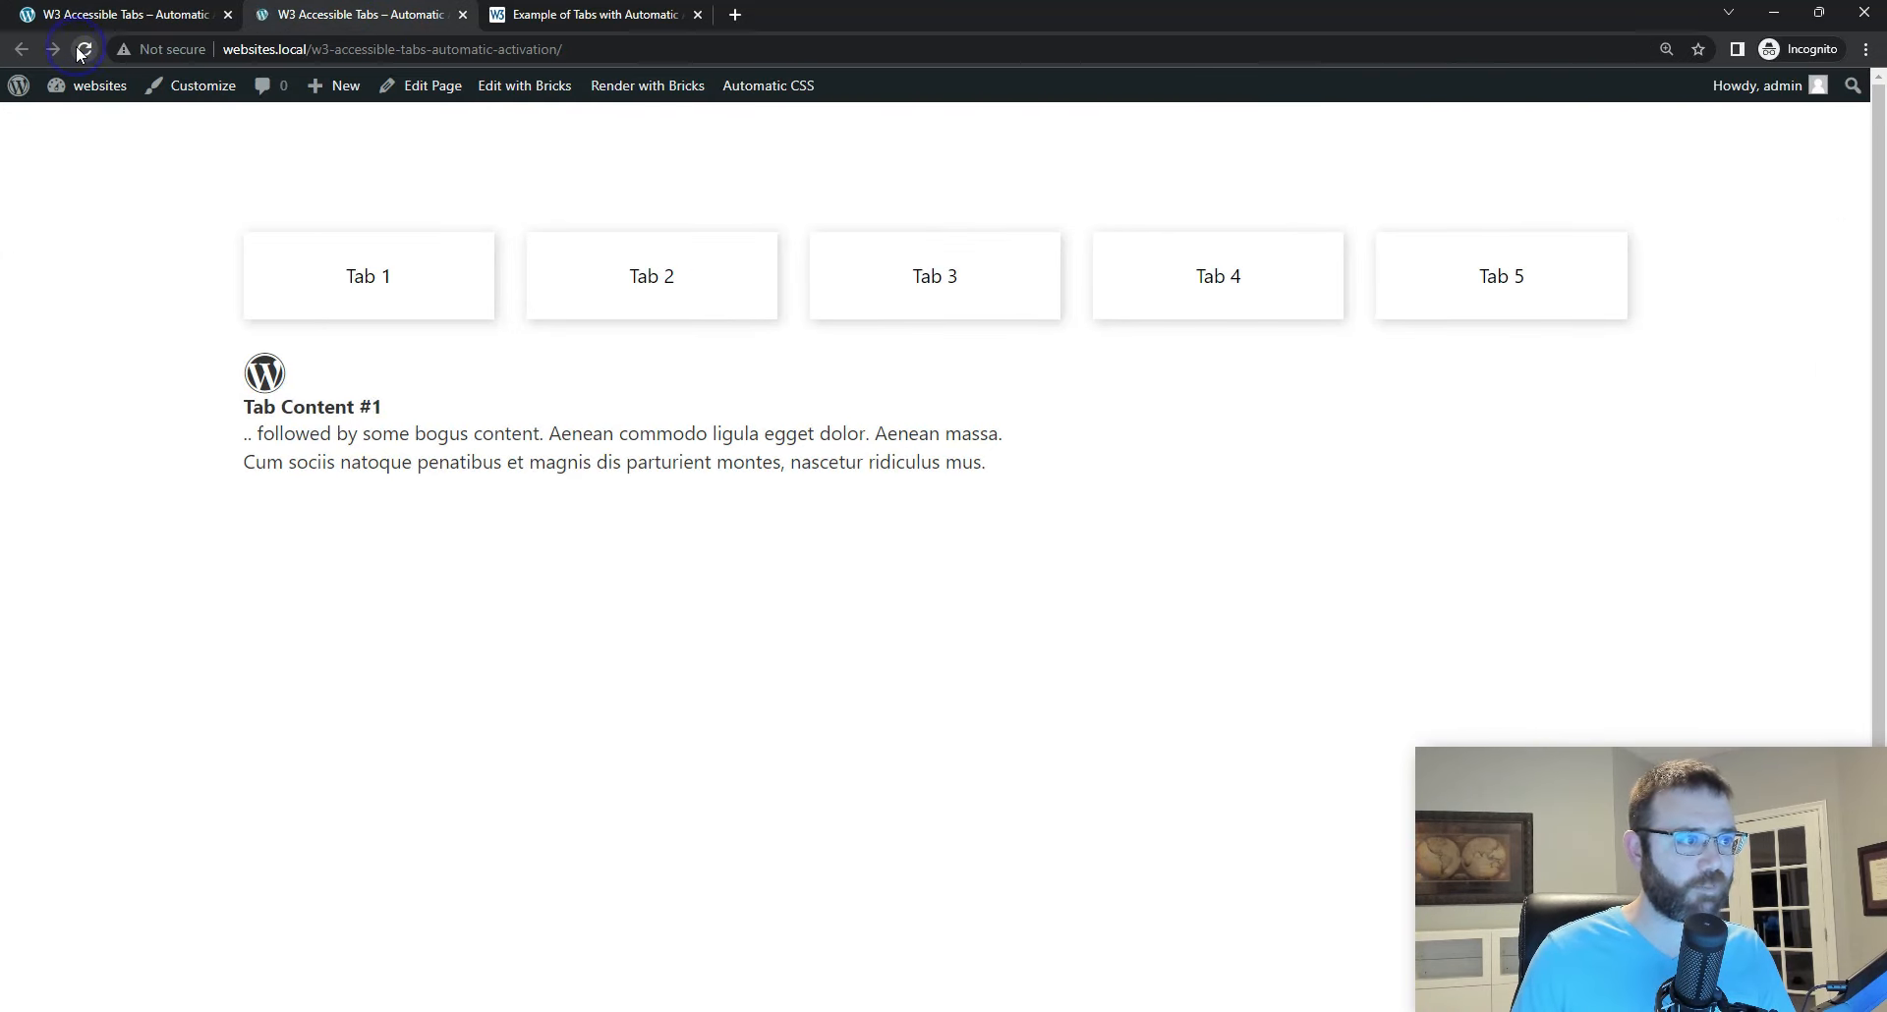
click(444, 274)
click(592, 283)
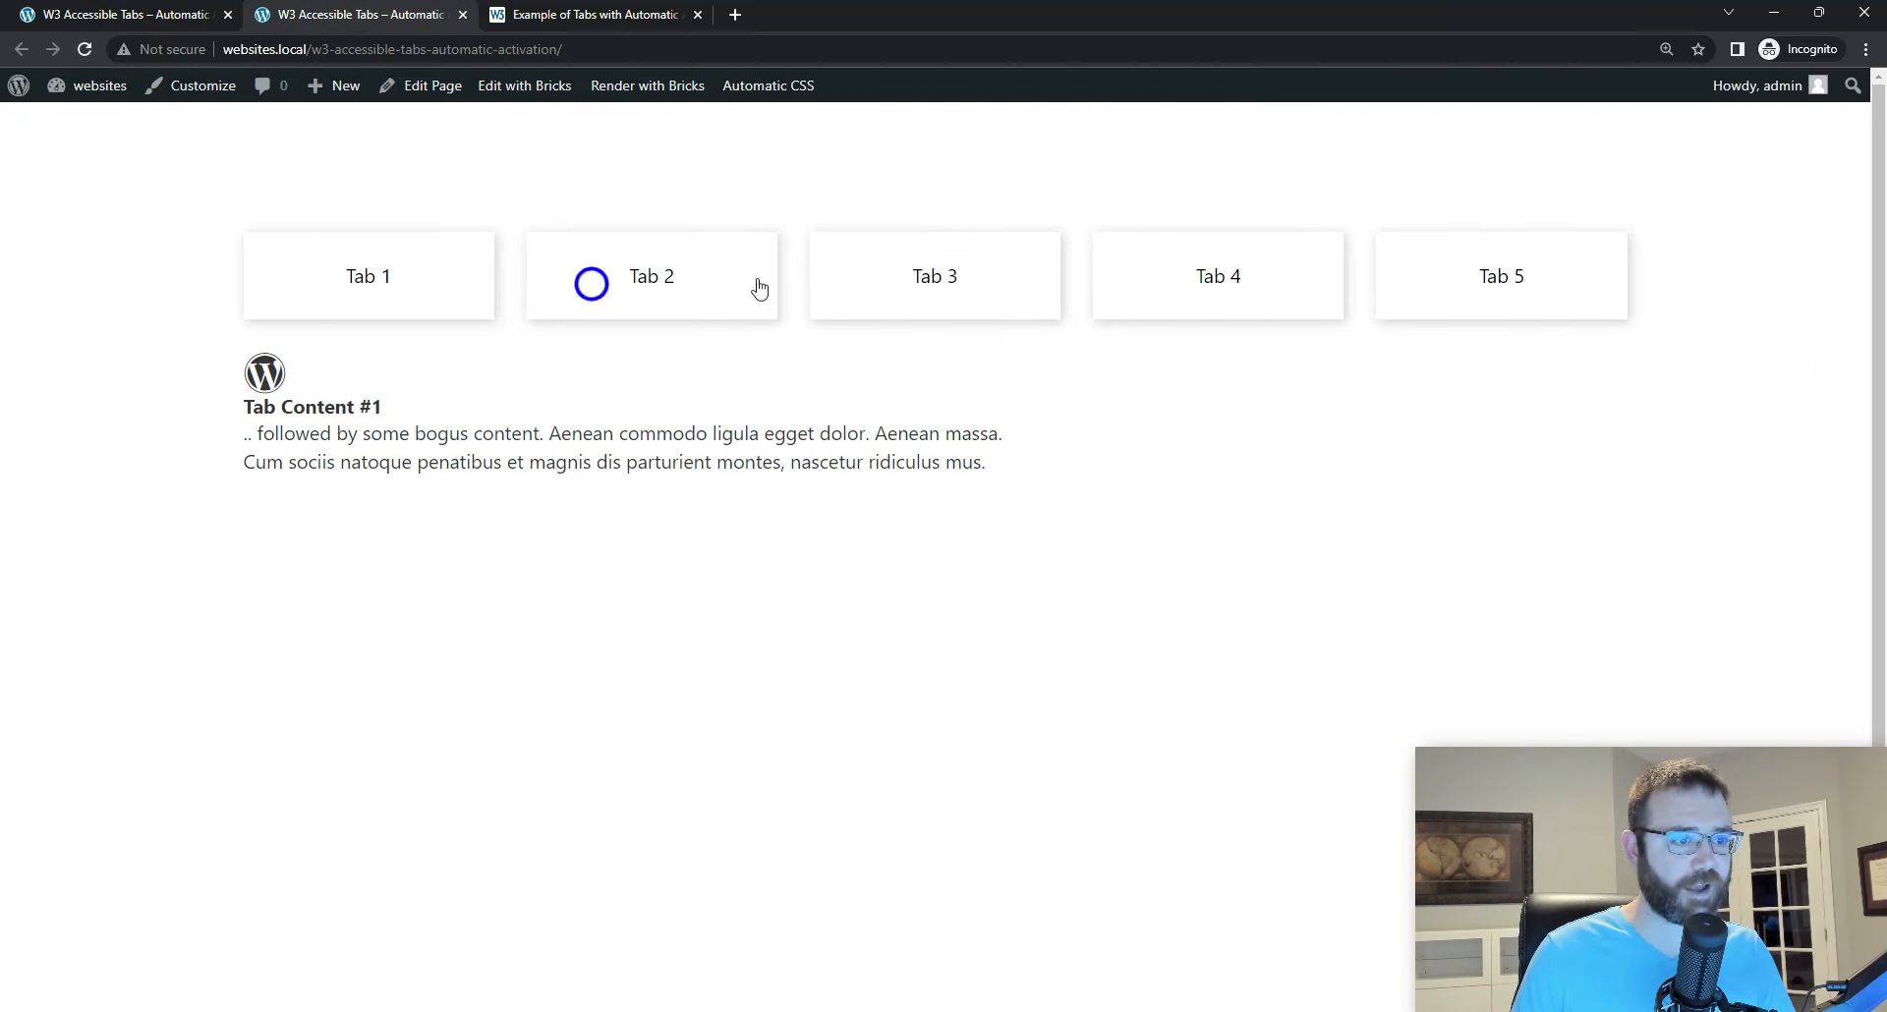
click(944, 274)
click(1290, 283)
click(942, 301)
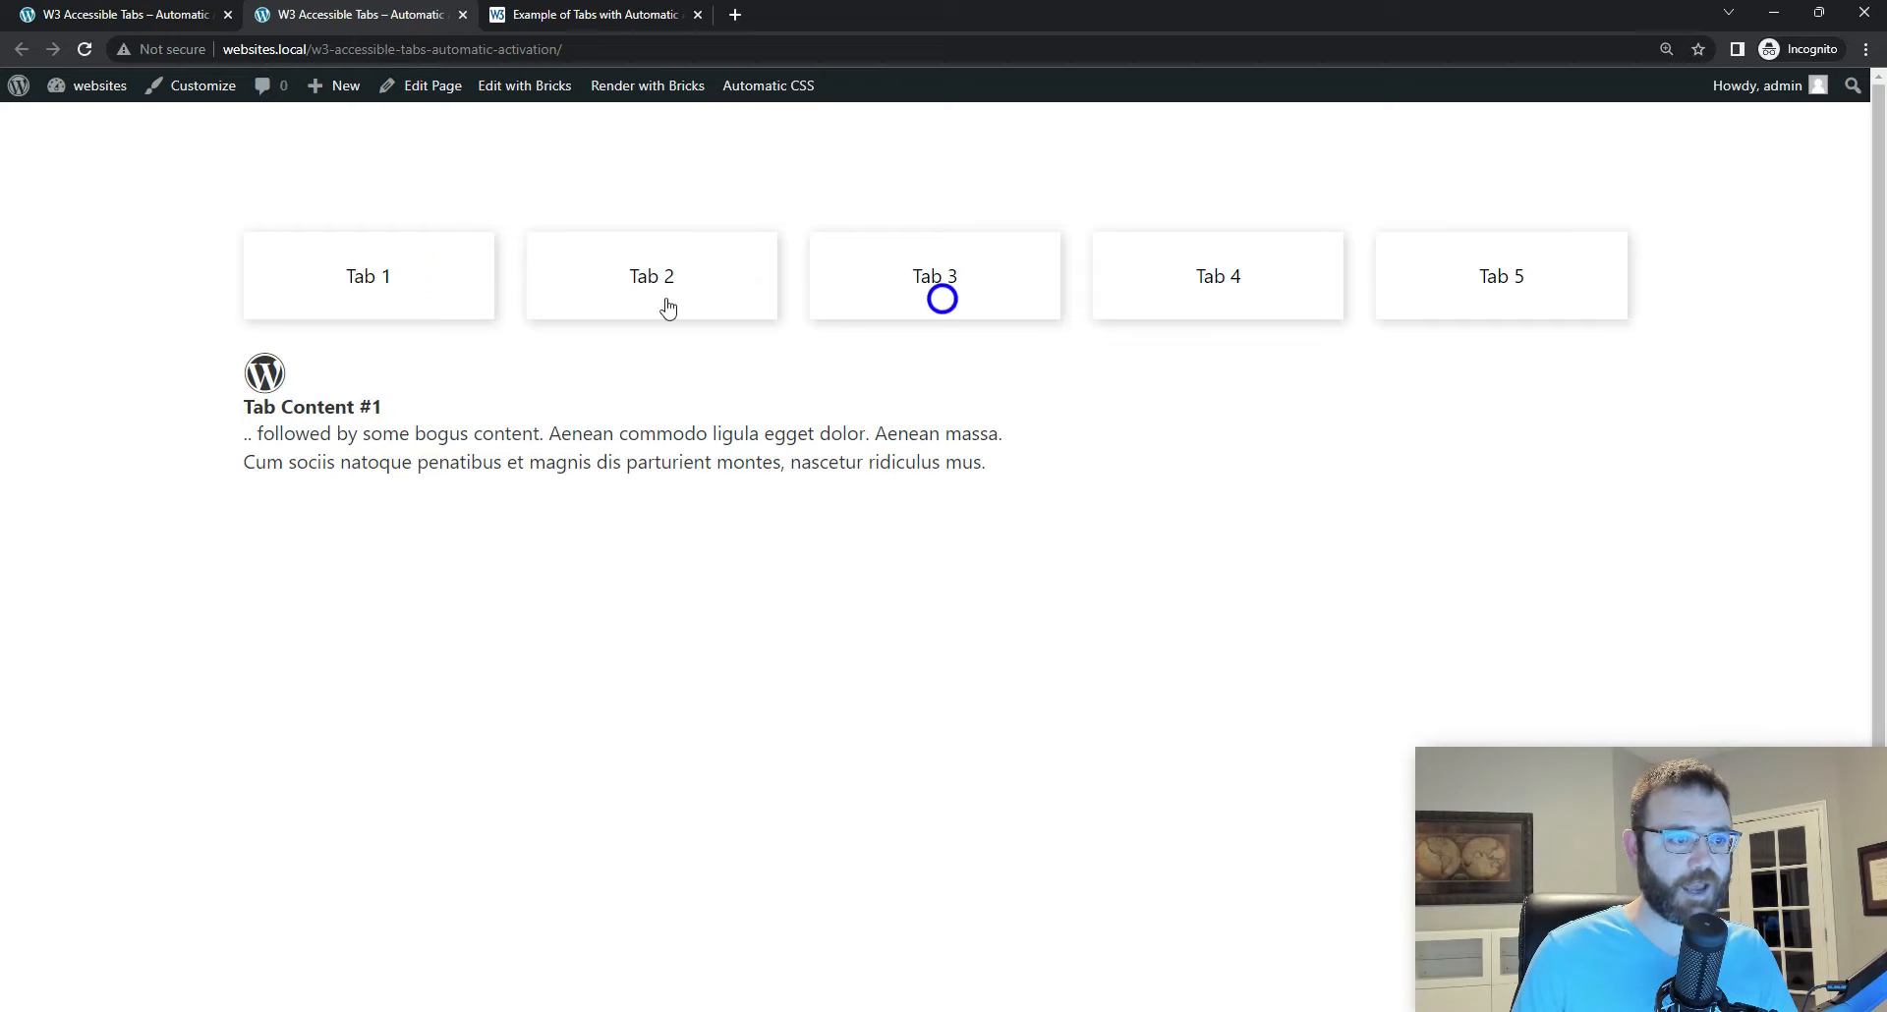
click(639, 305)
click(411, 297)
Step: Test keyboard navigation on the live page by moving focus forward and back through the tabs from Tab 1
key(Tab)
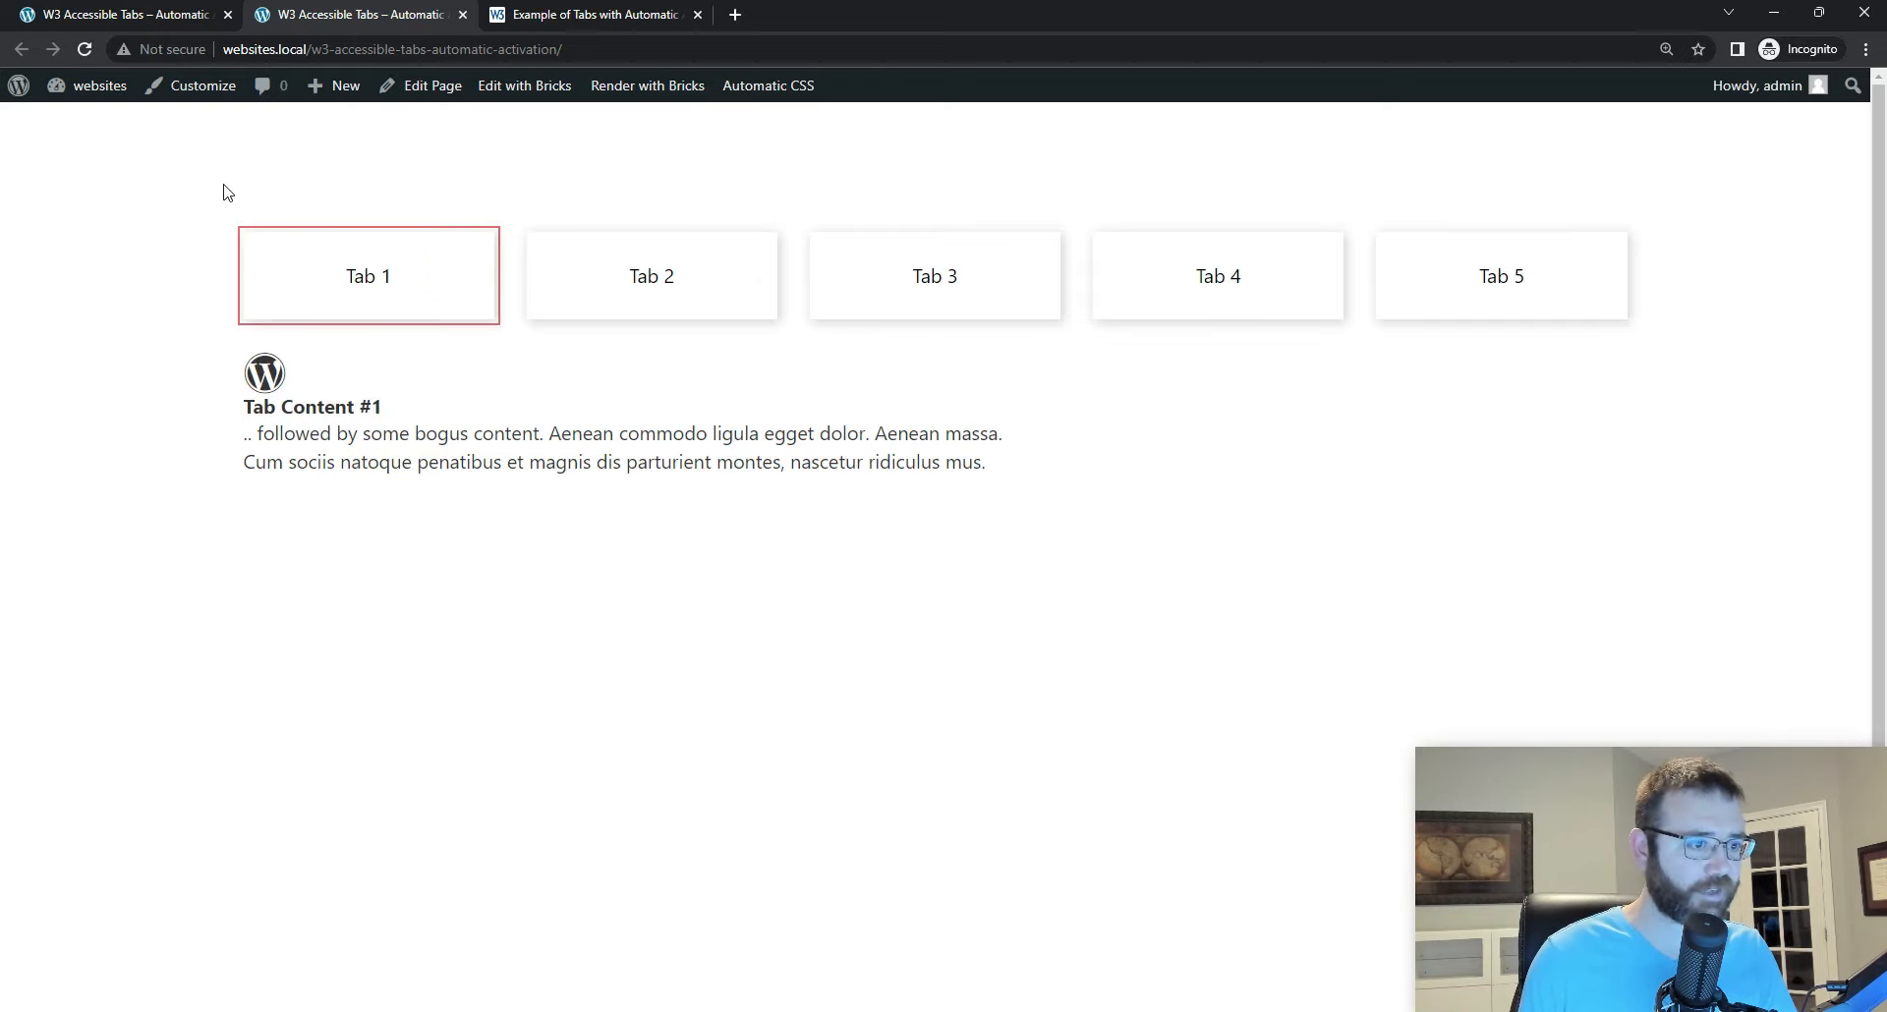
key(Right)
key(Right)
key(Right)
key(Right)
key(Right)
key(Right)
key(Right)
key(Right)
key(Left)
key(Left)
key(Left)
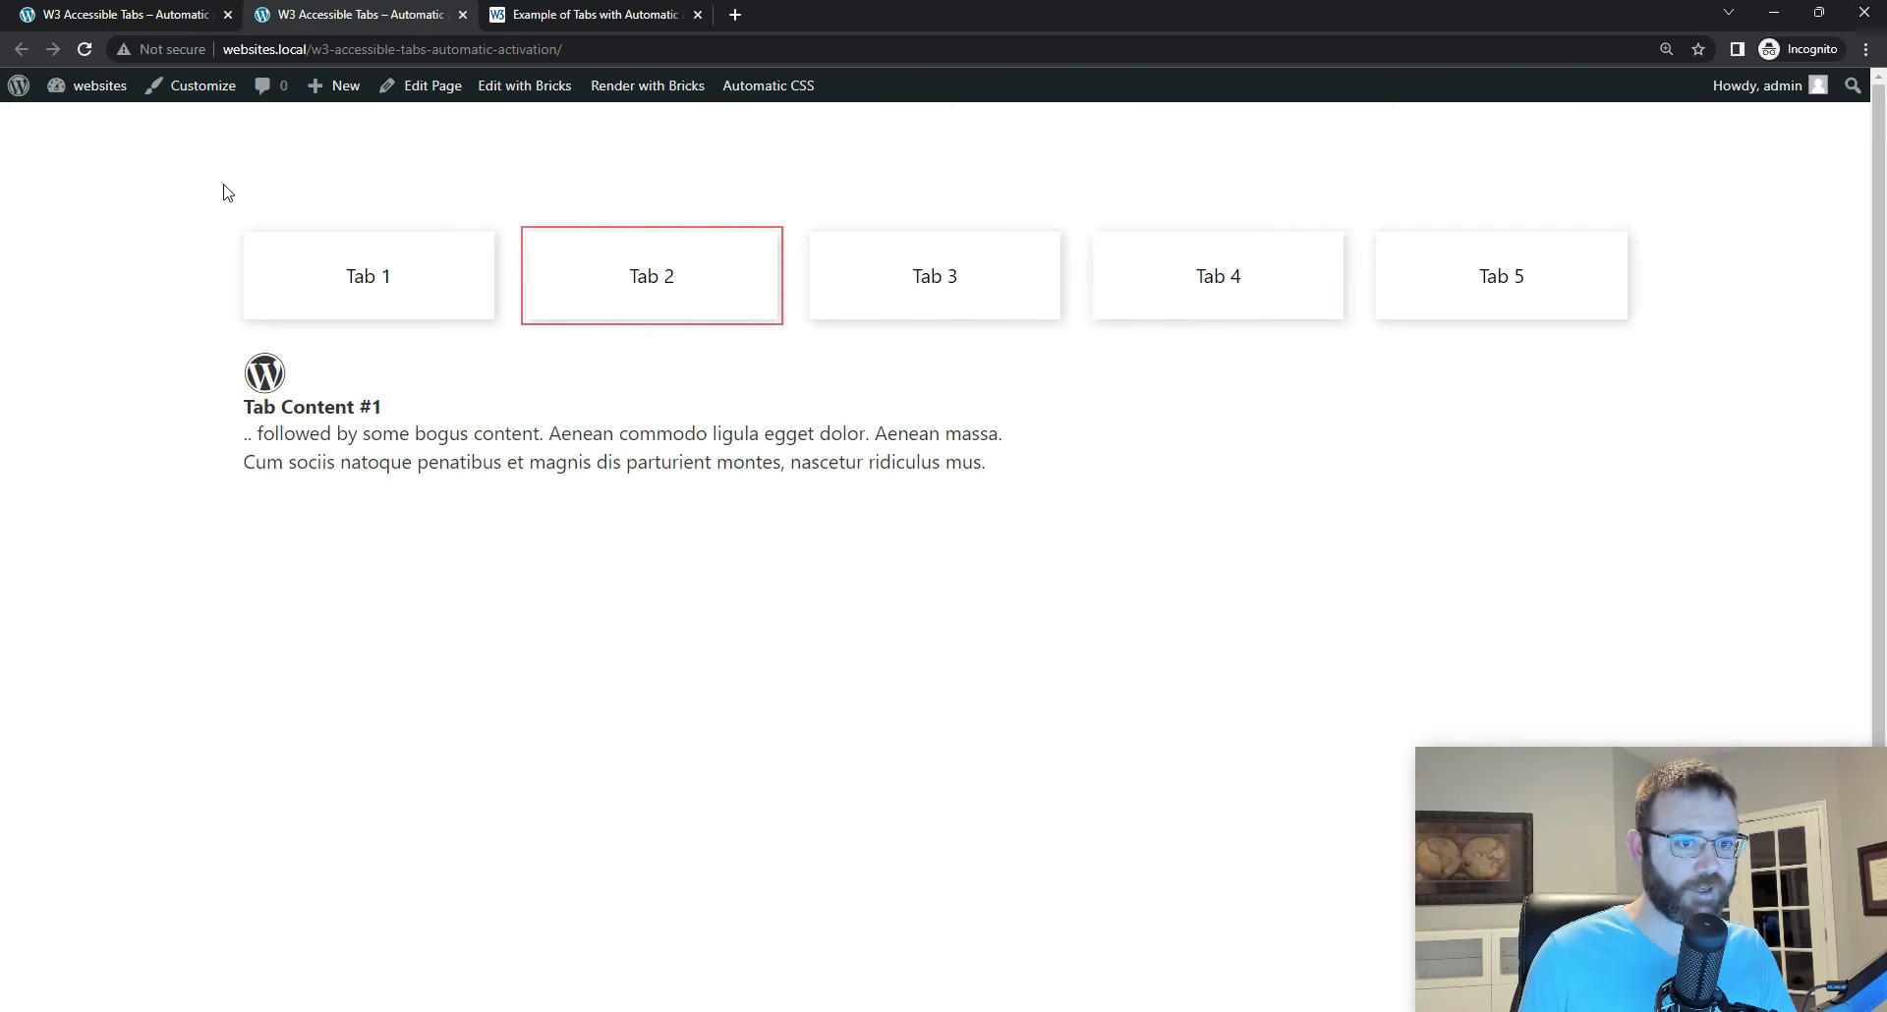
Step: Replace is-hidden in the Tab JS script's classList.remove call with tab__content-wrapper--hidden
click(127, 15)
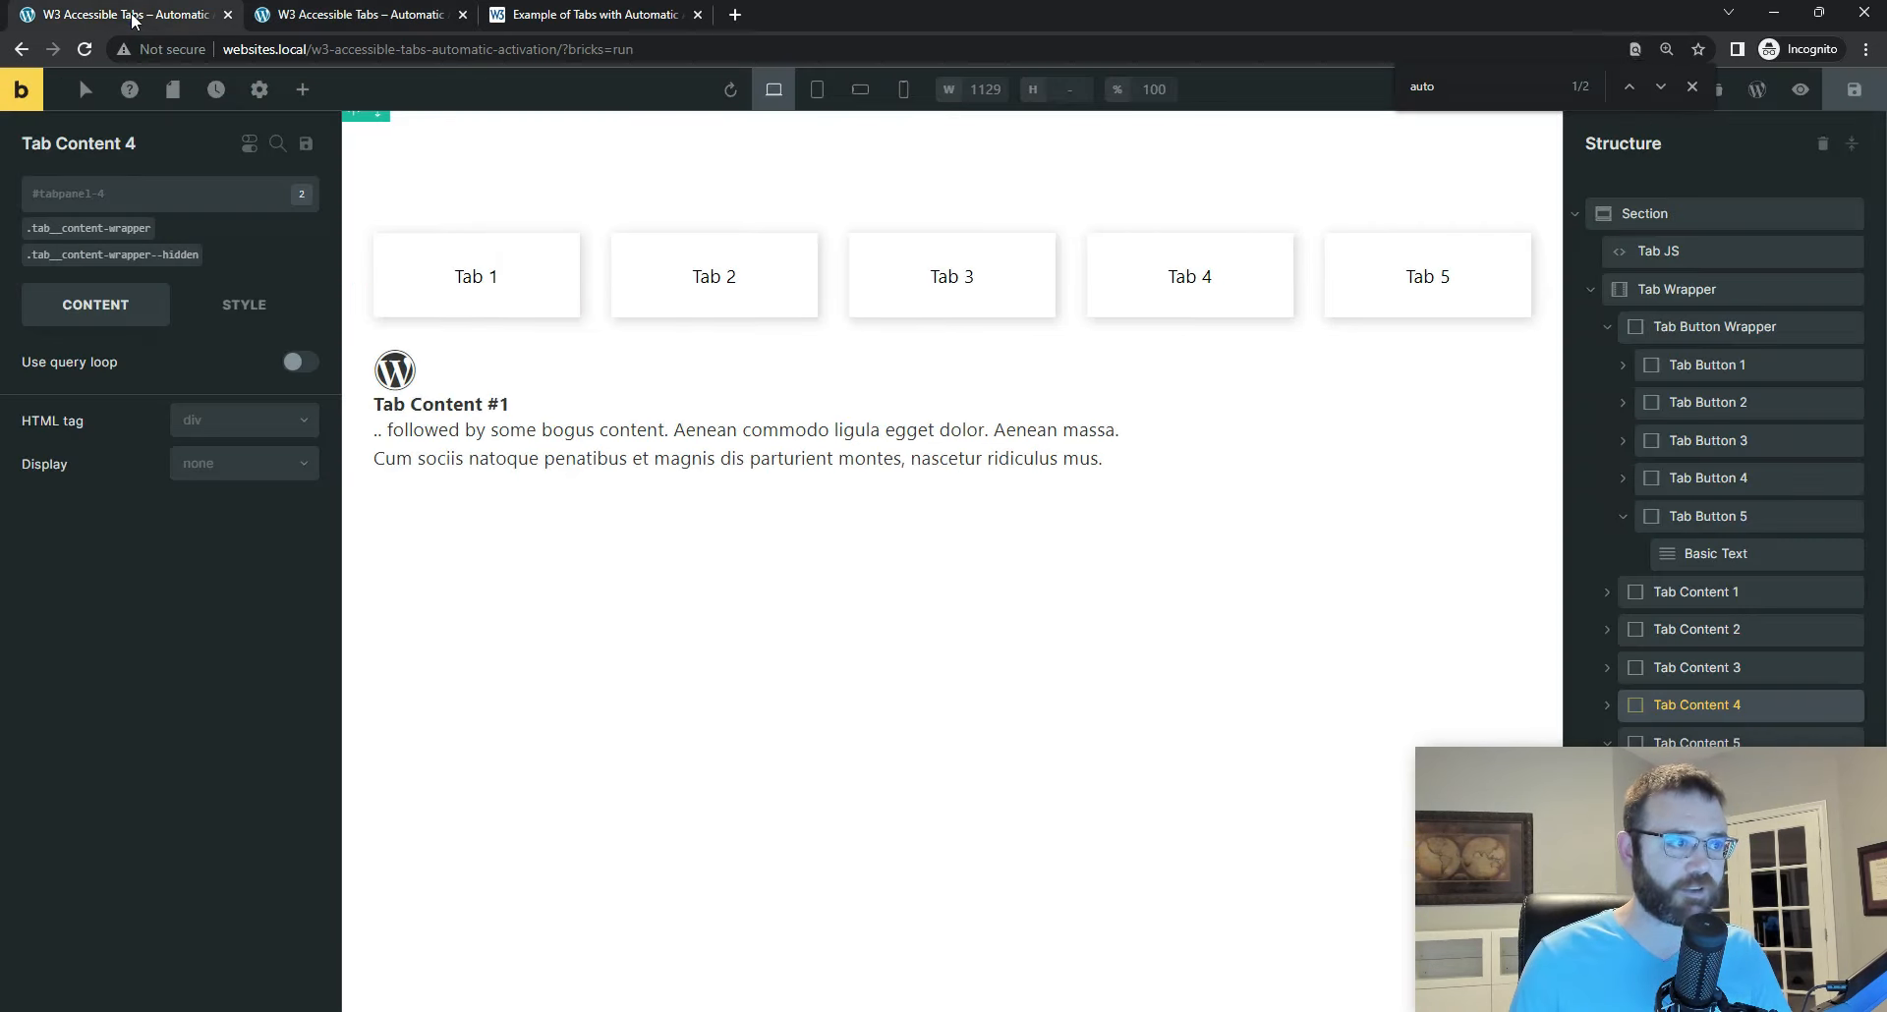
click(1659, 254)
scroll(248, 428, down, 5)
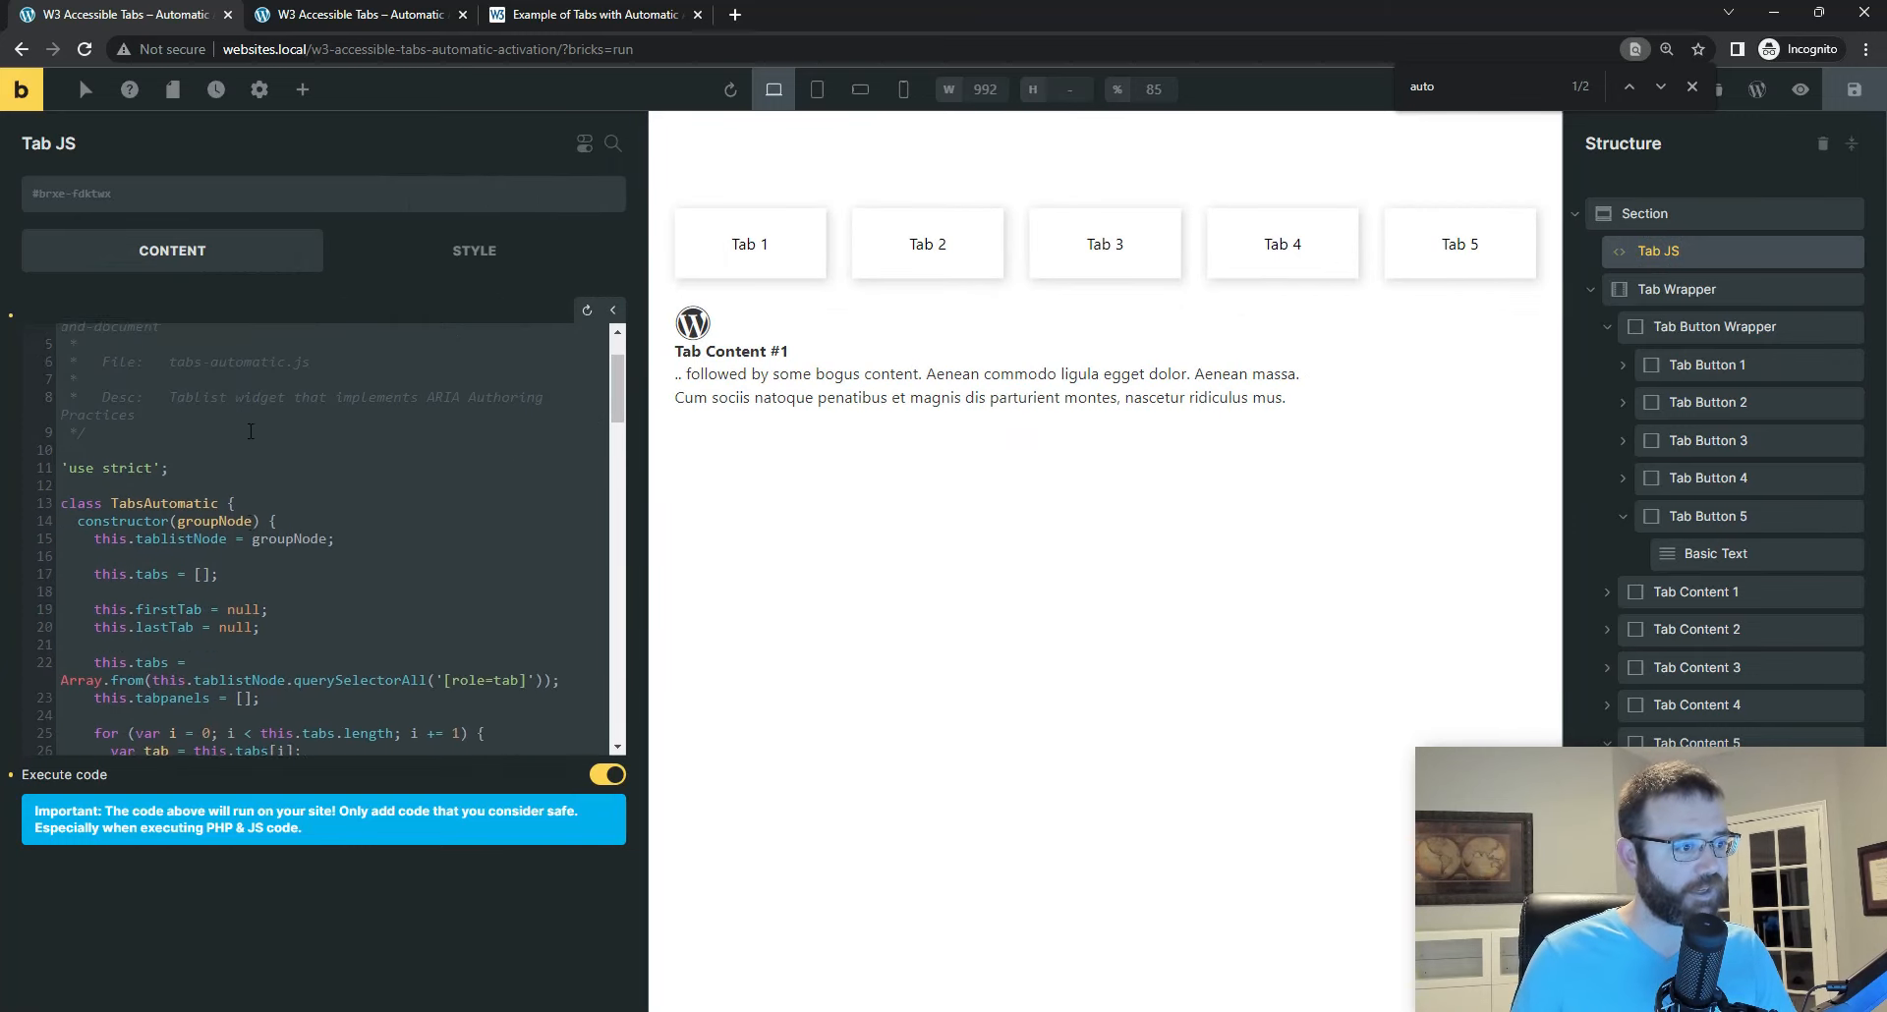
scroll(258, 456, down, 3)
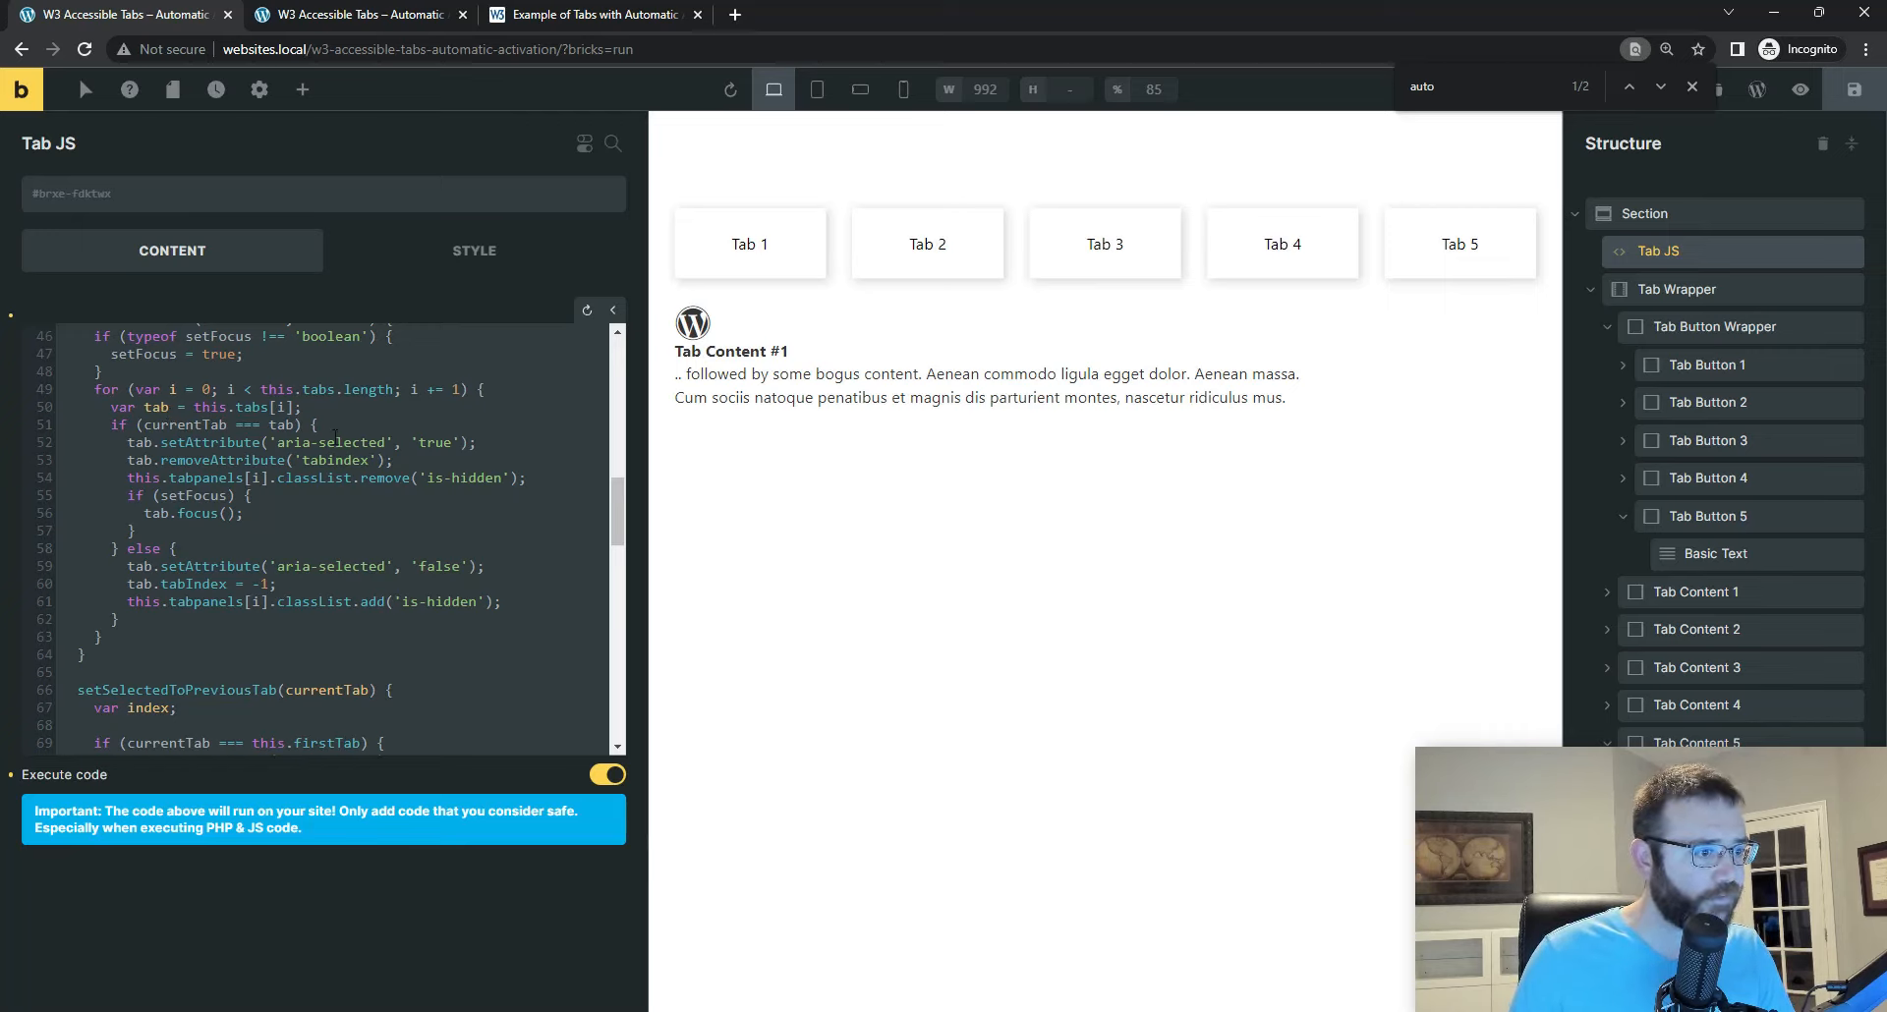
drag(425, 478, 500, 478)
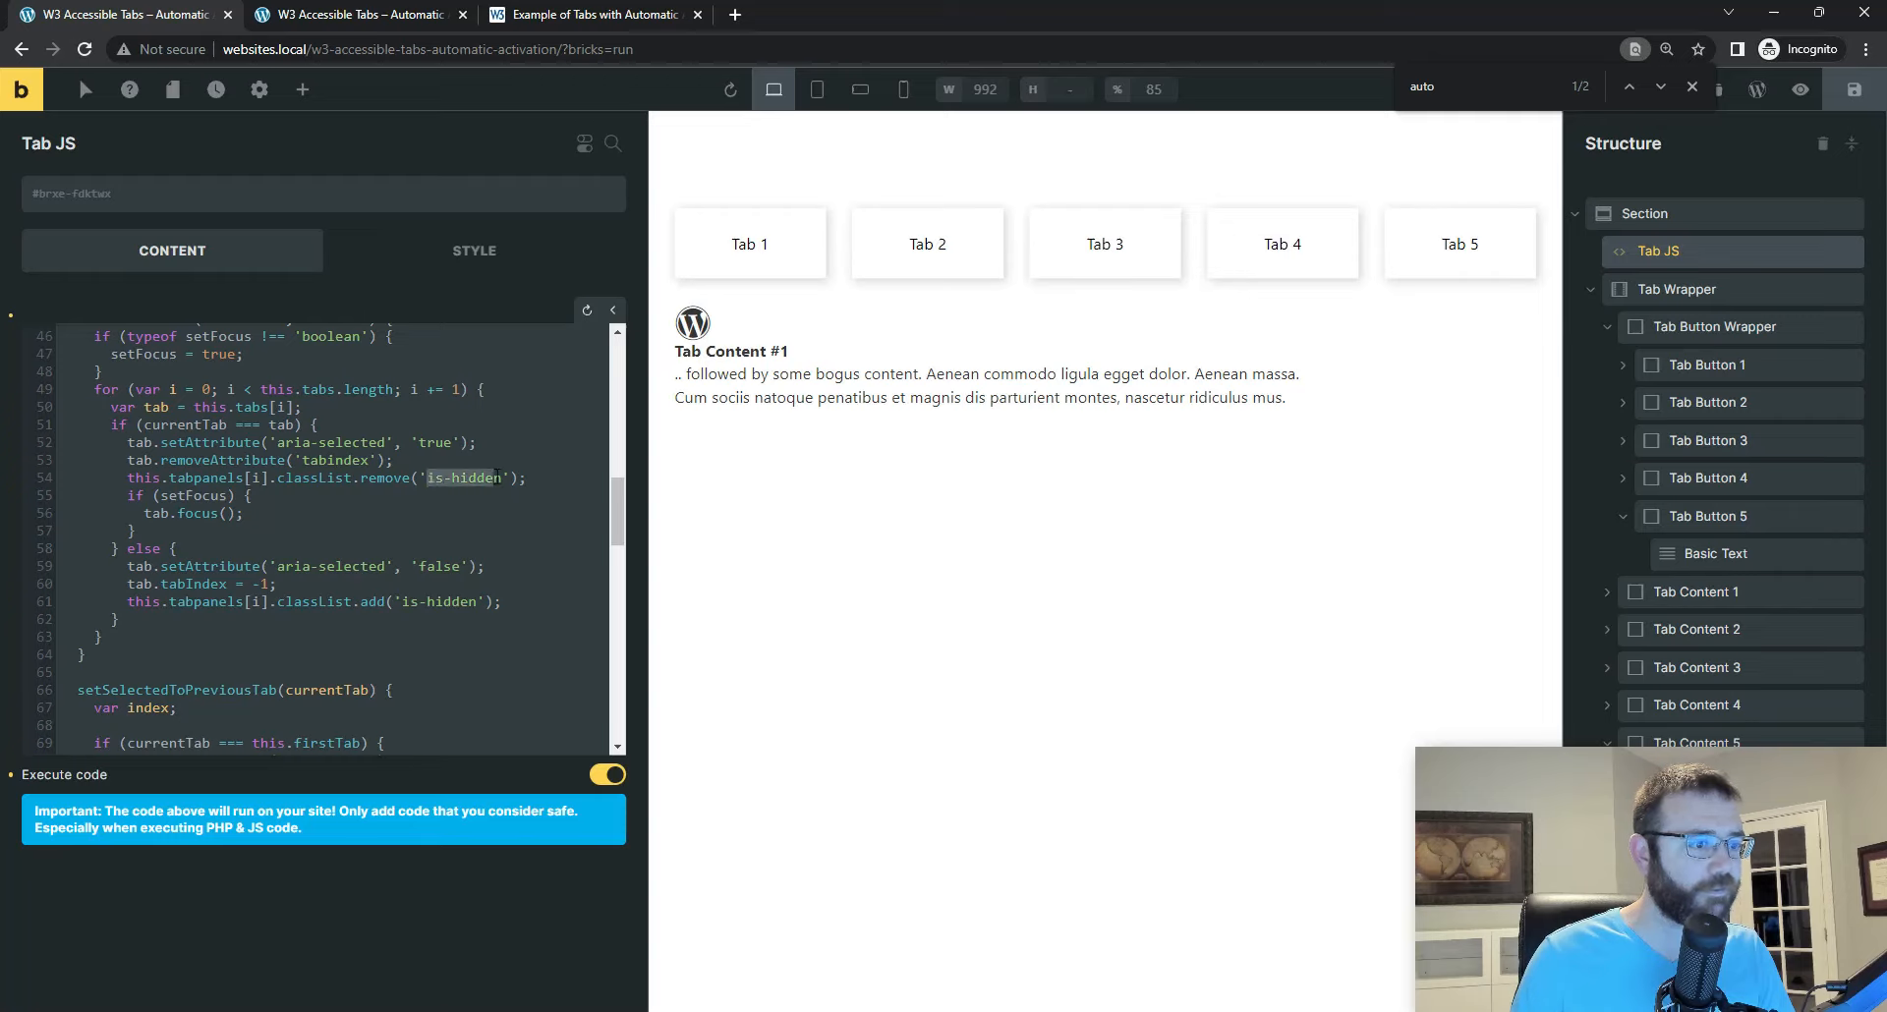
text(tab__content-wrapper)
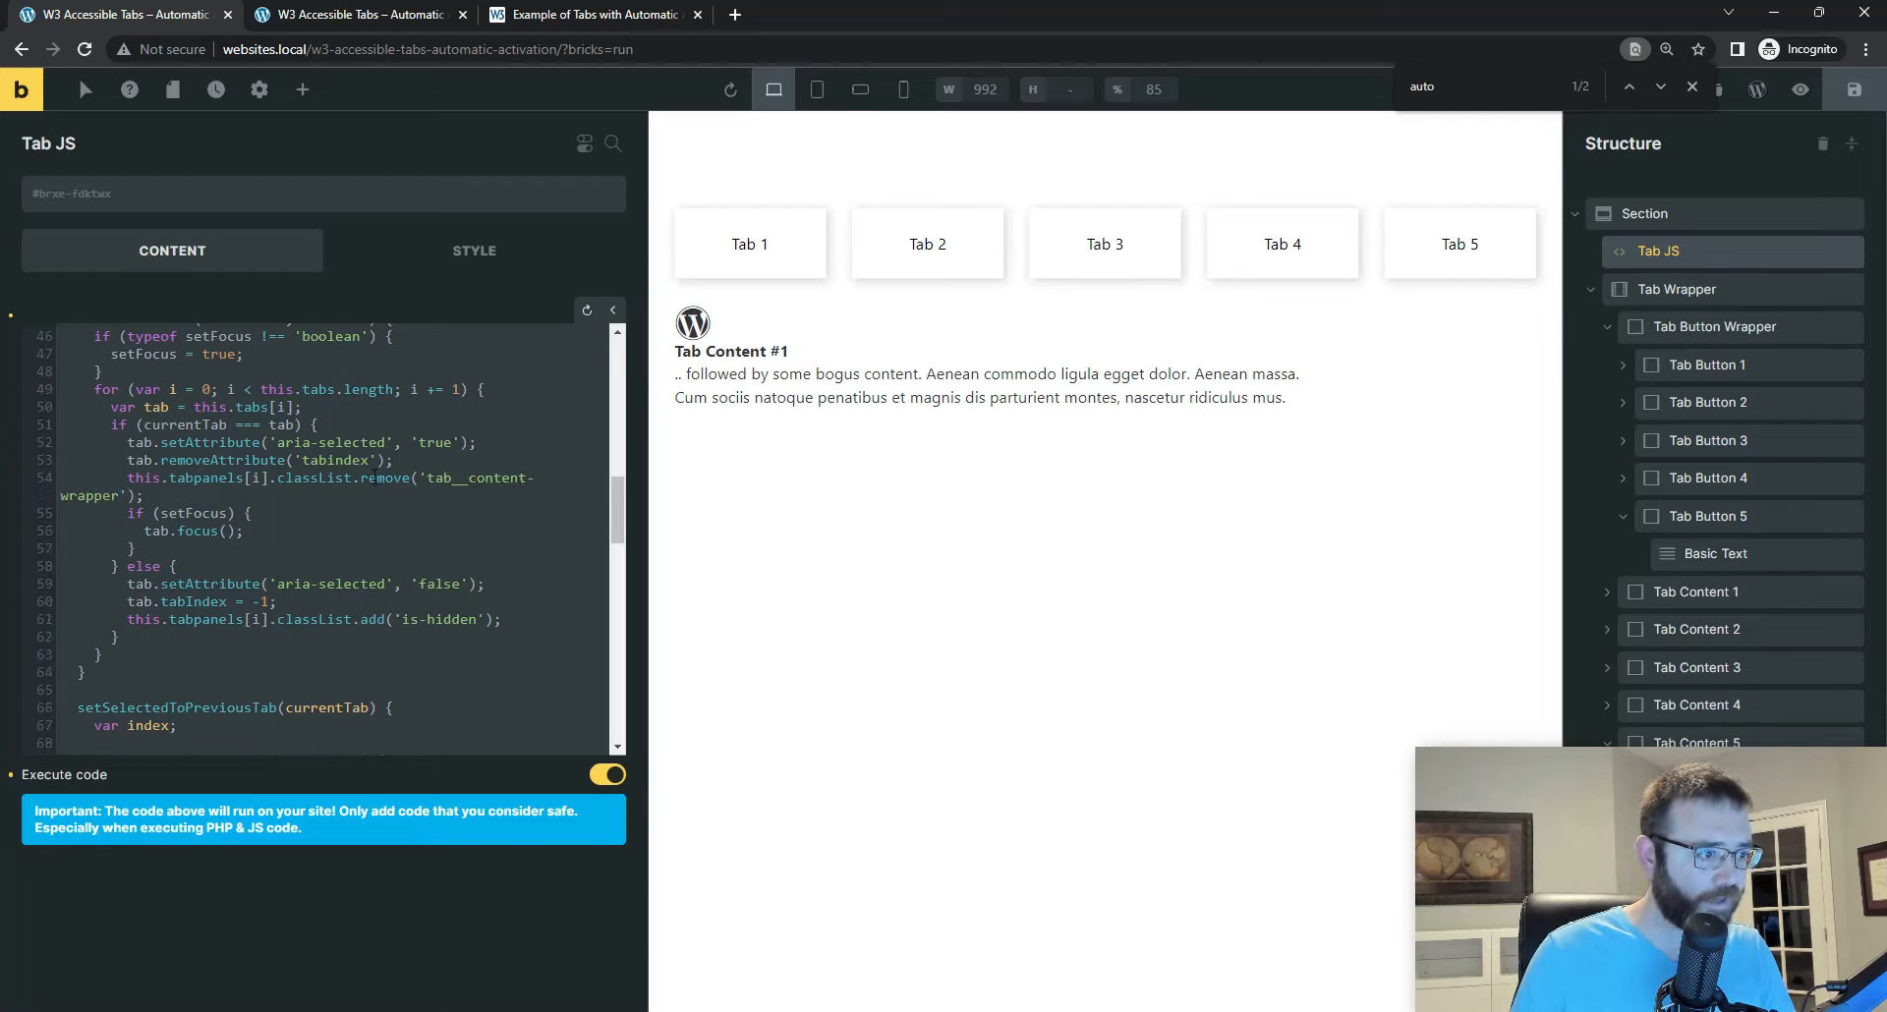
text(--hidden)
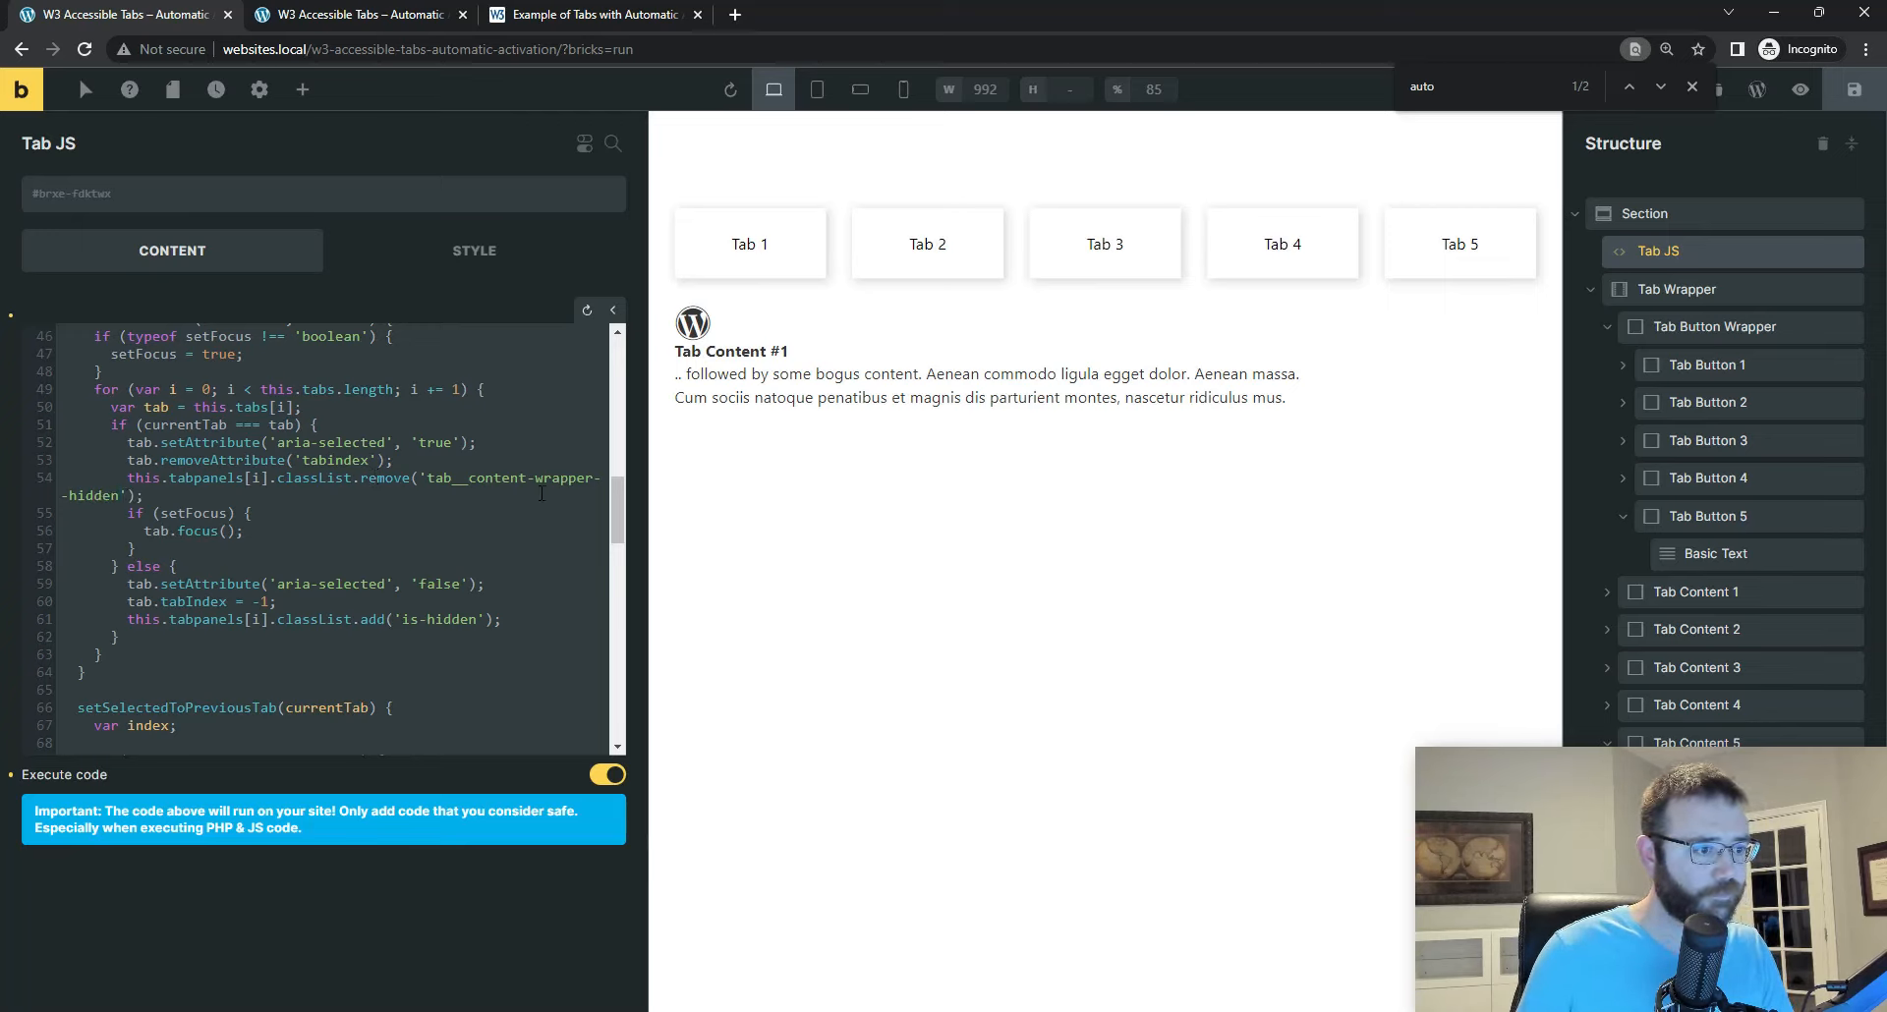
Step: Copy the tab__content-wrapper--hidden class name over is-hidden in the script's classList.add call and save the page
drag(425, 478, 120, 496)
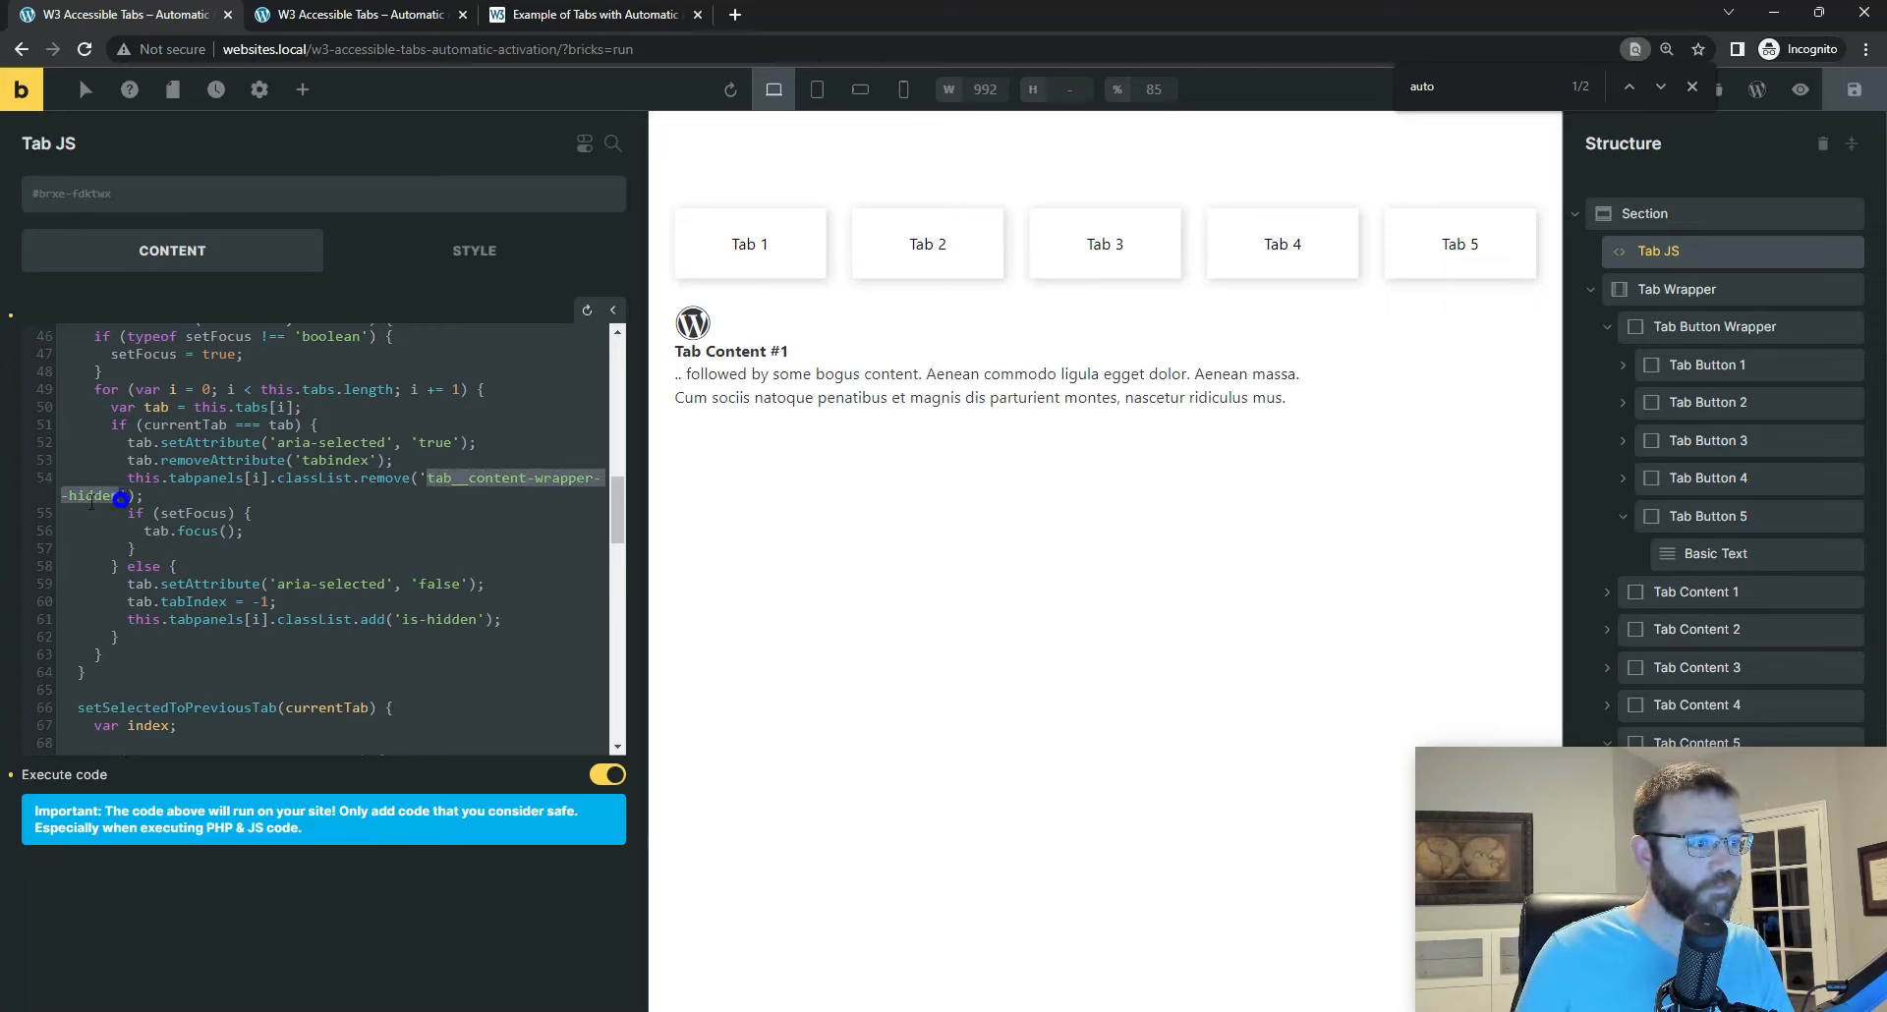
right_click(100, 499)
click(155, 570)
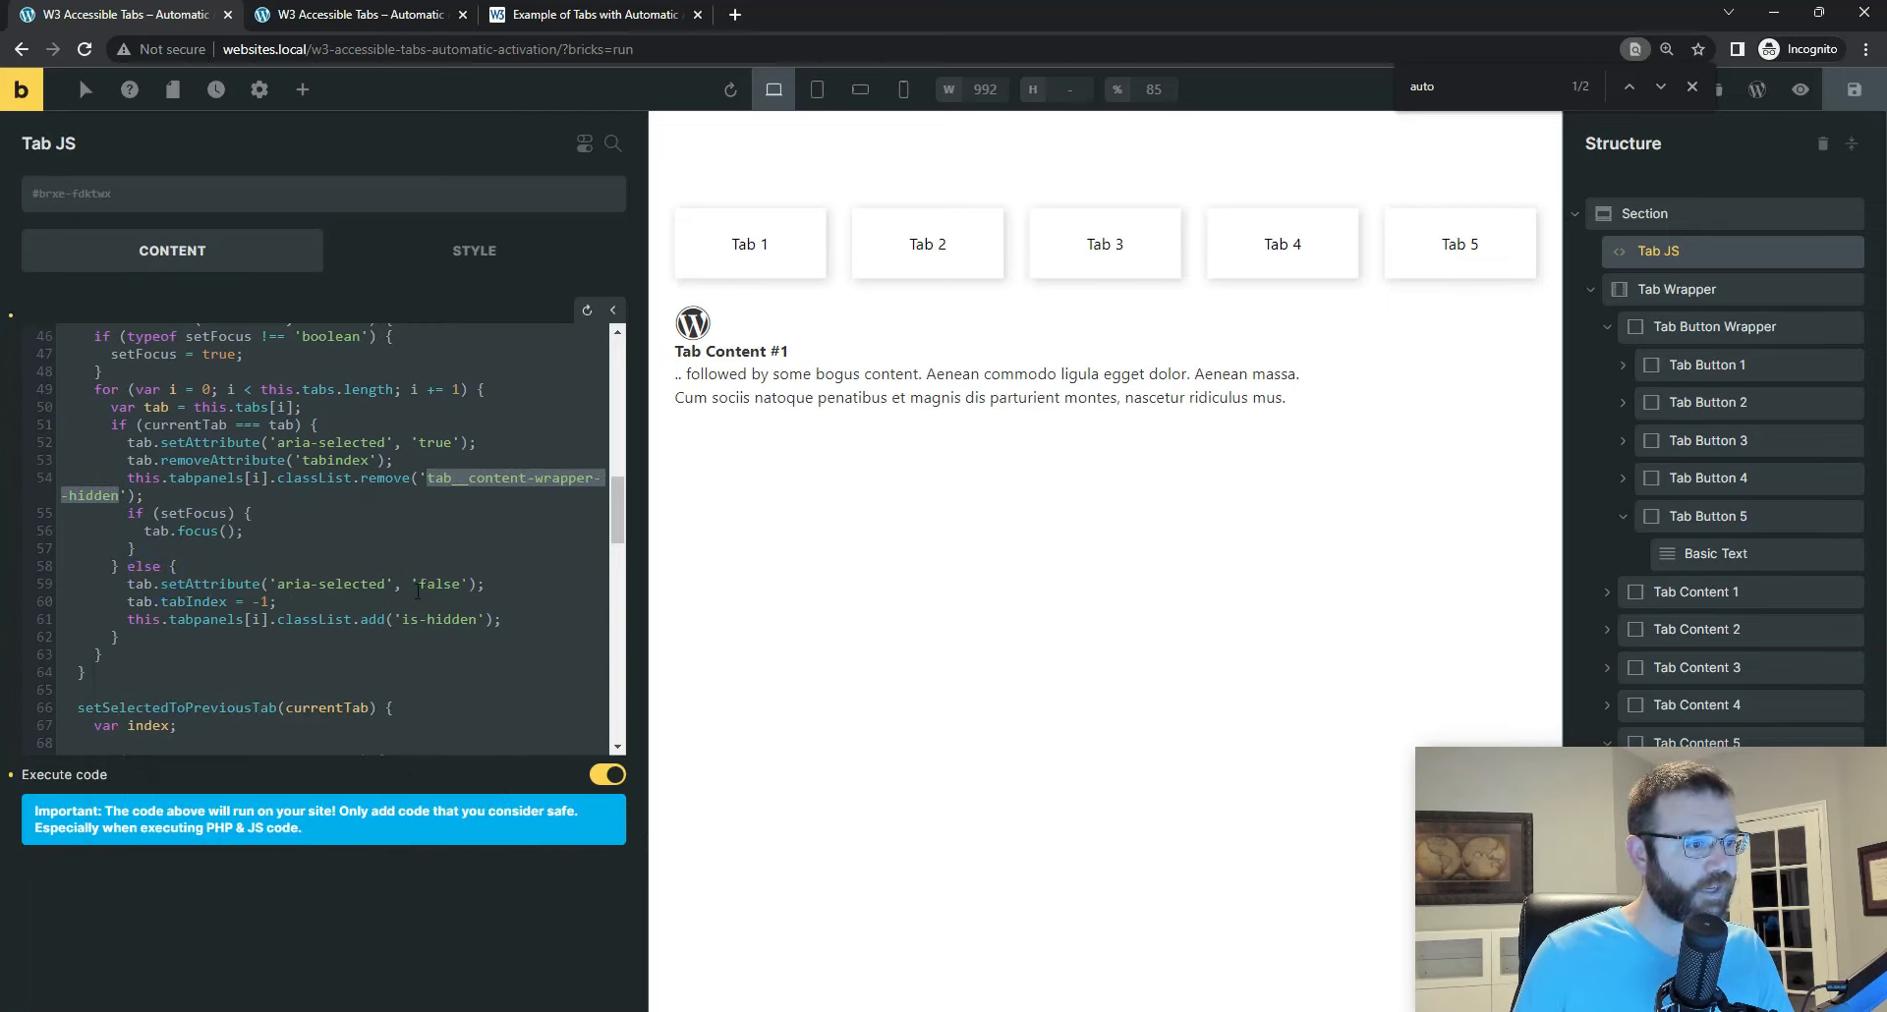
drag(403, 621, 478, 620)
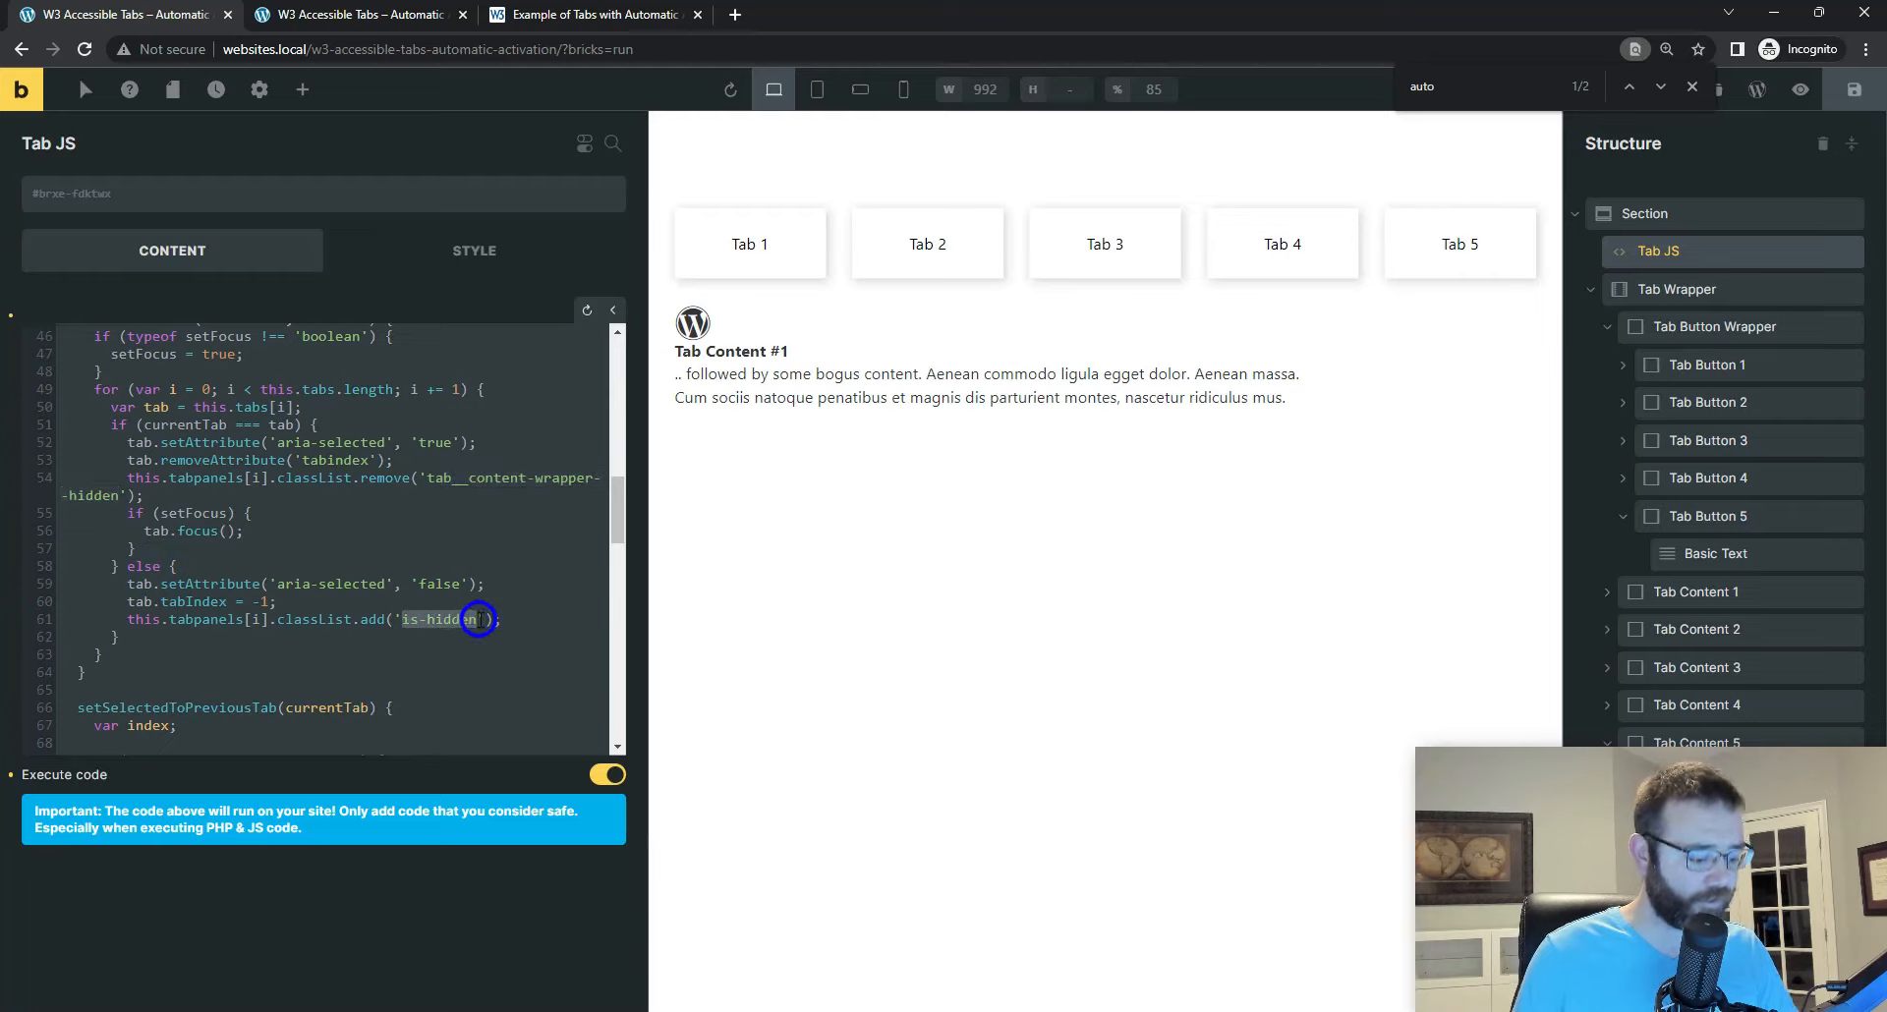
key(ctrl+v)
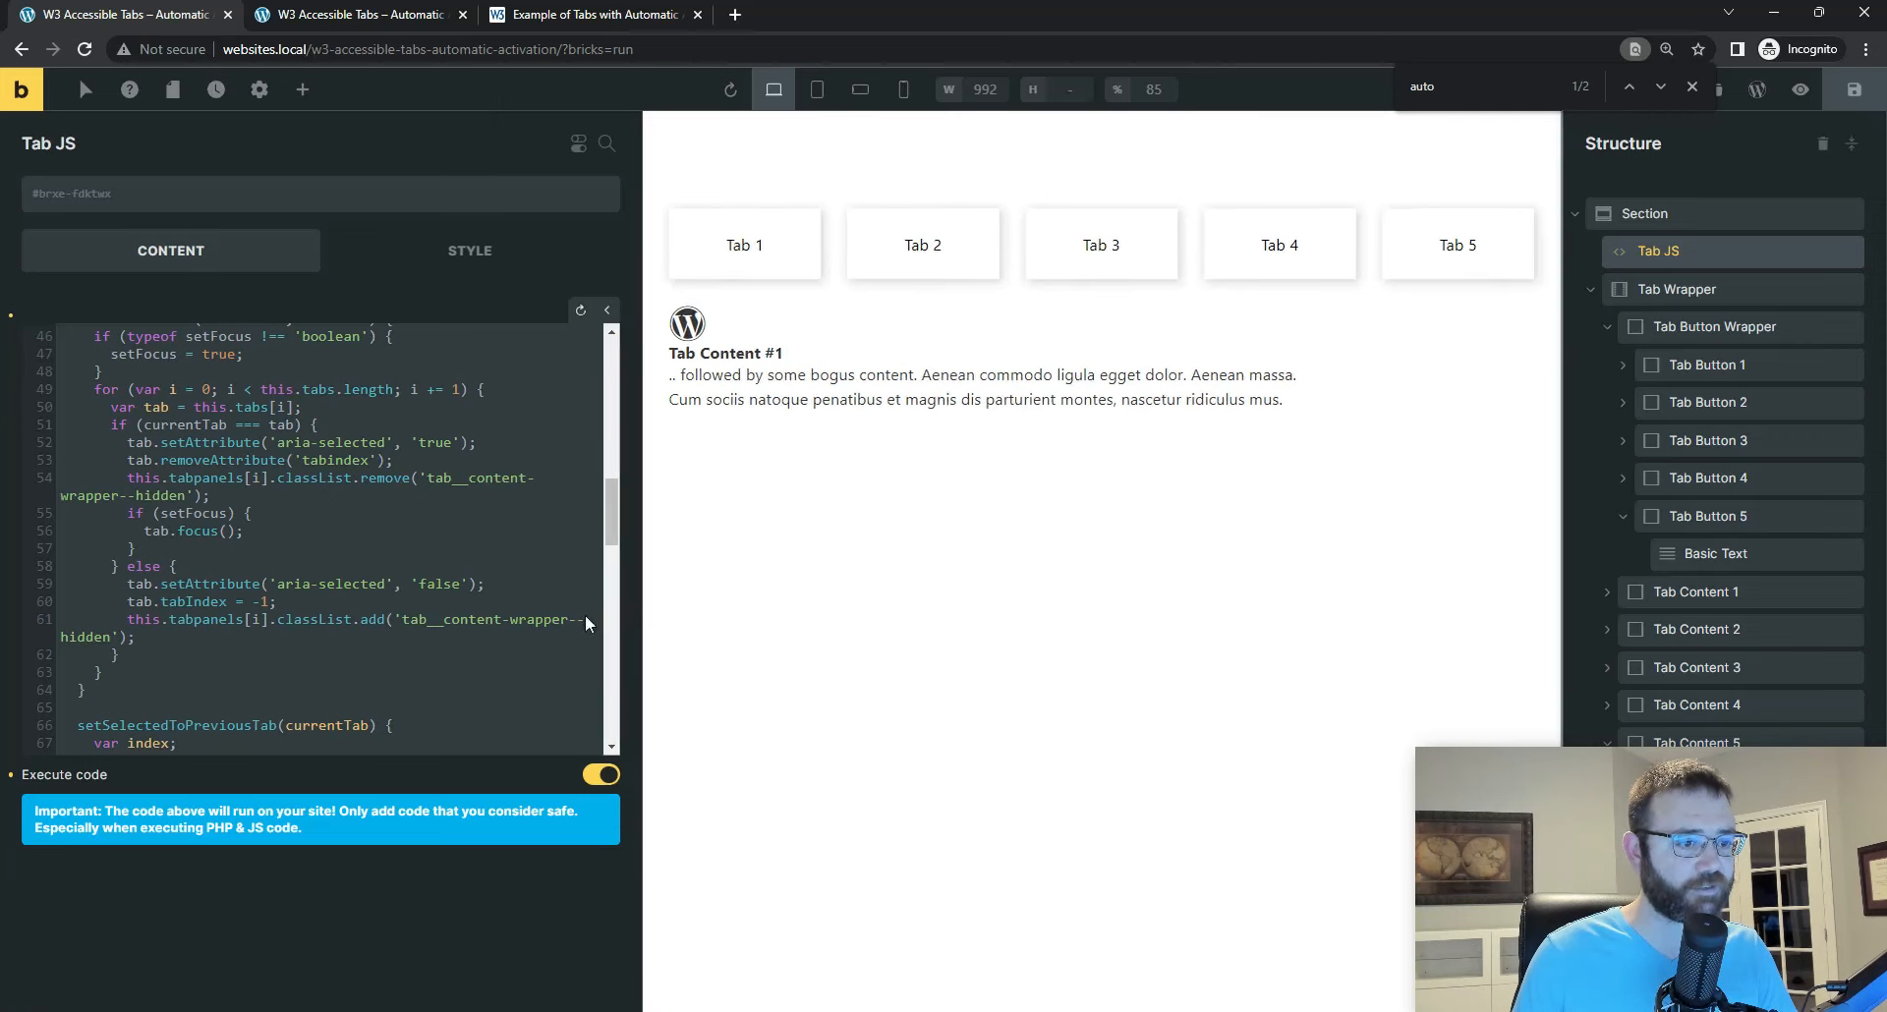
click(737, 619)
click(462, 530)
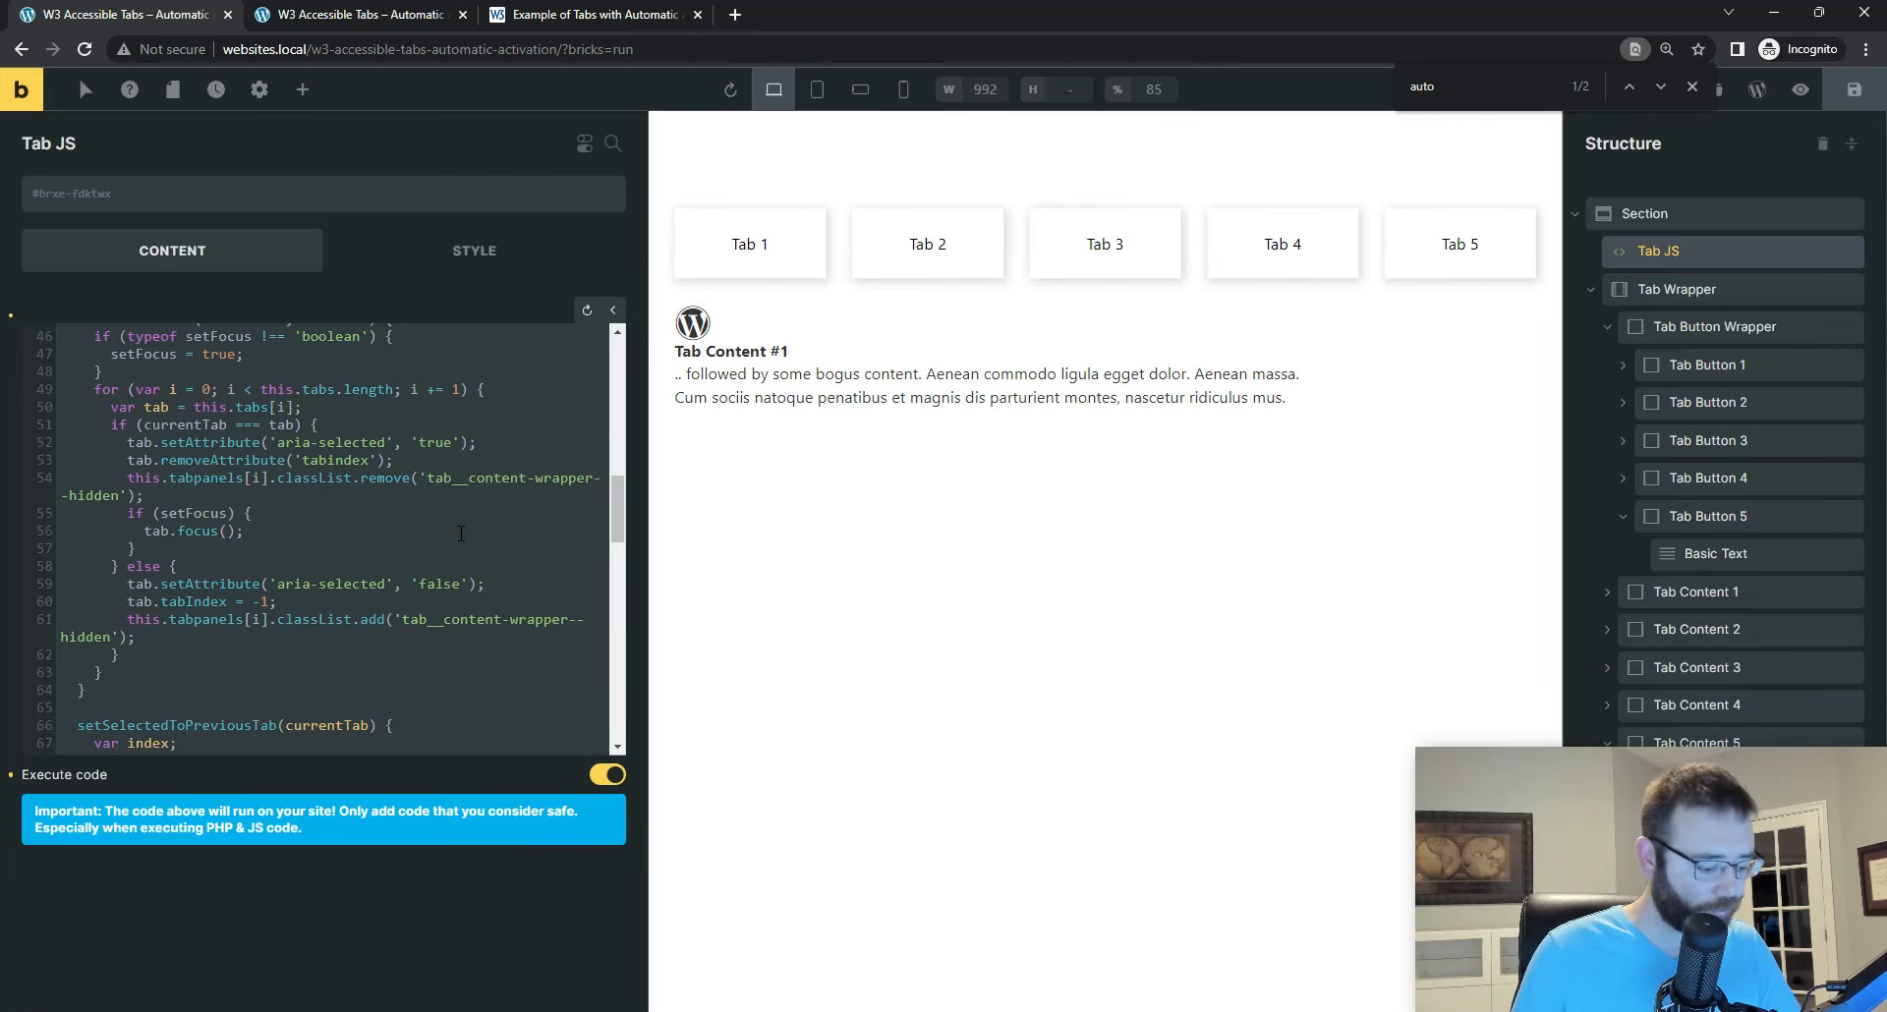
key(ctrl+s)
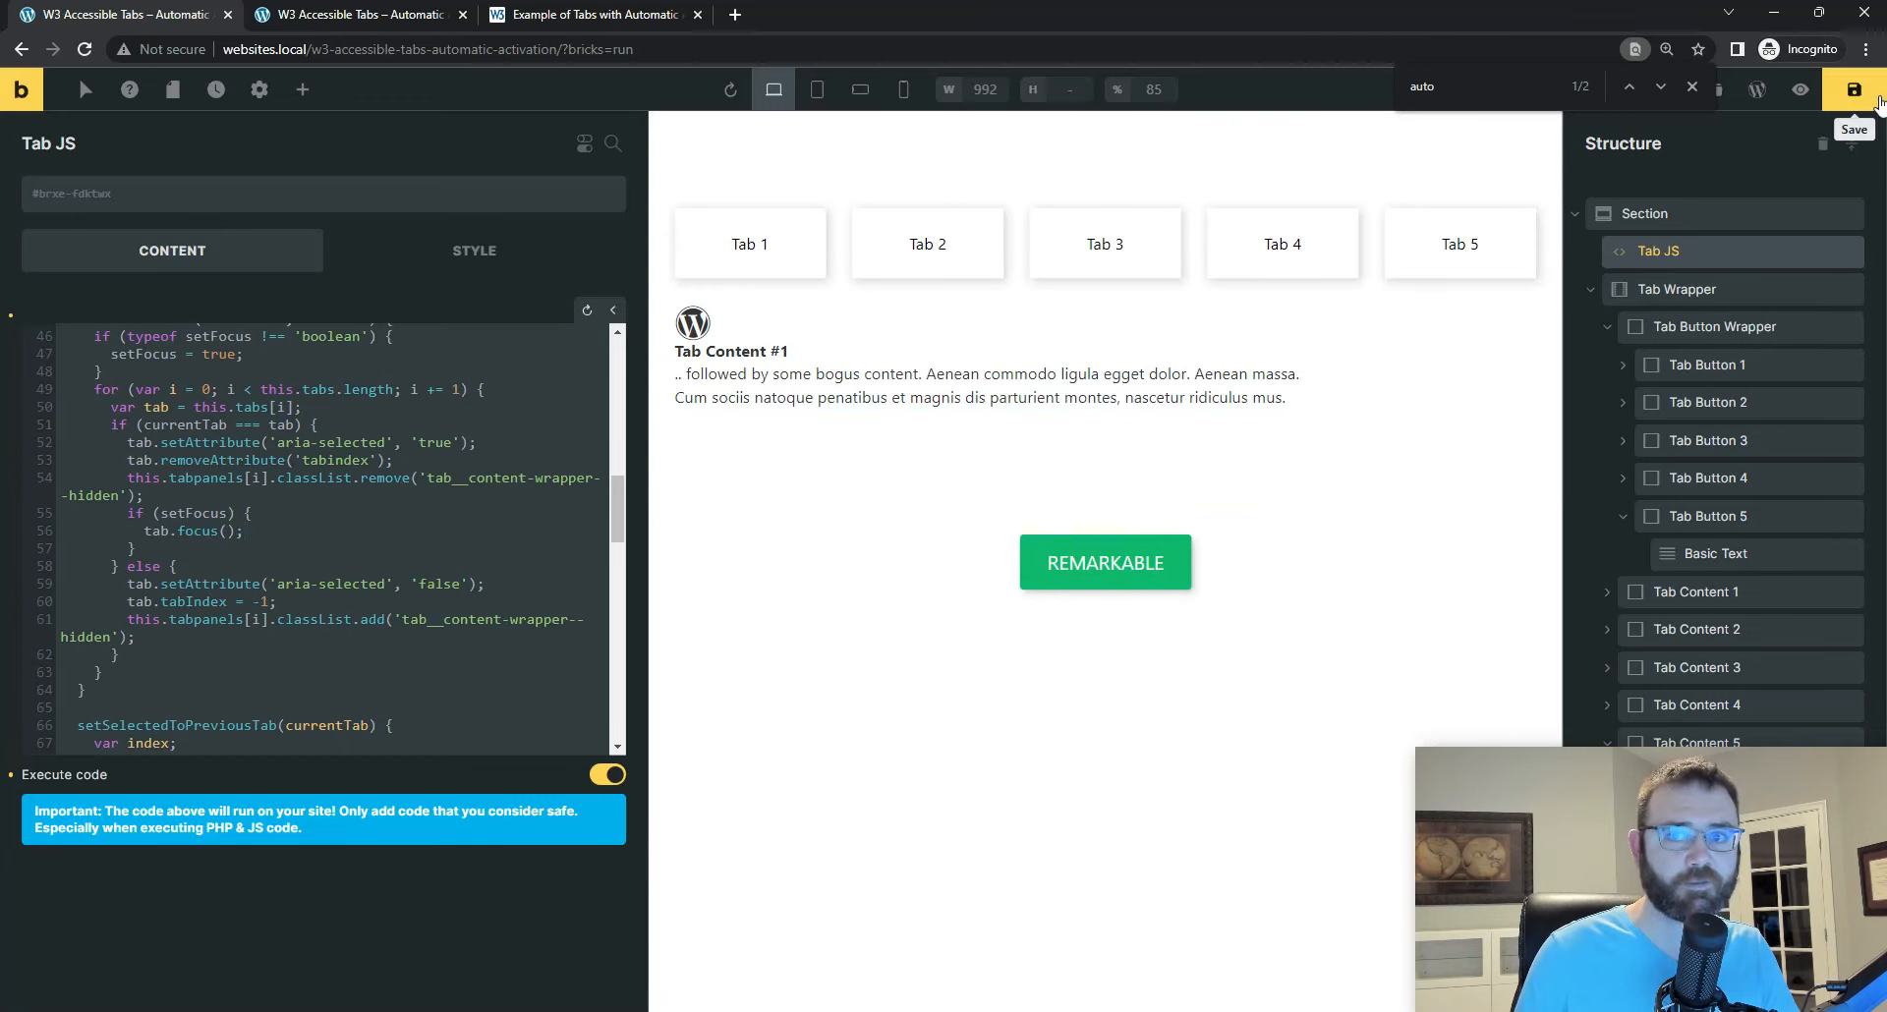
click(1854, 92)
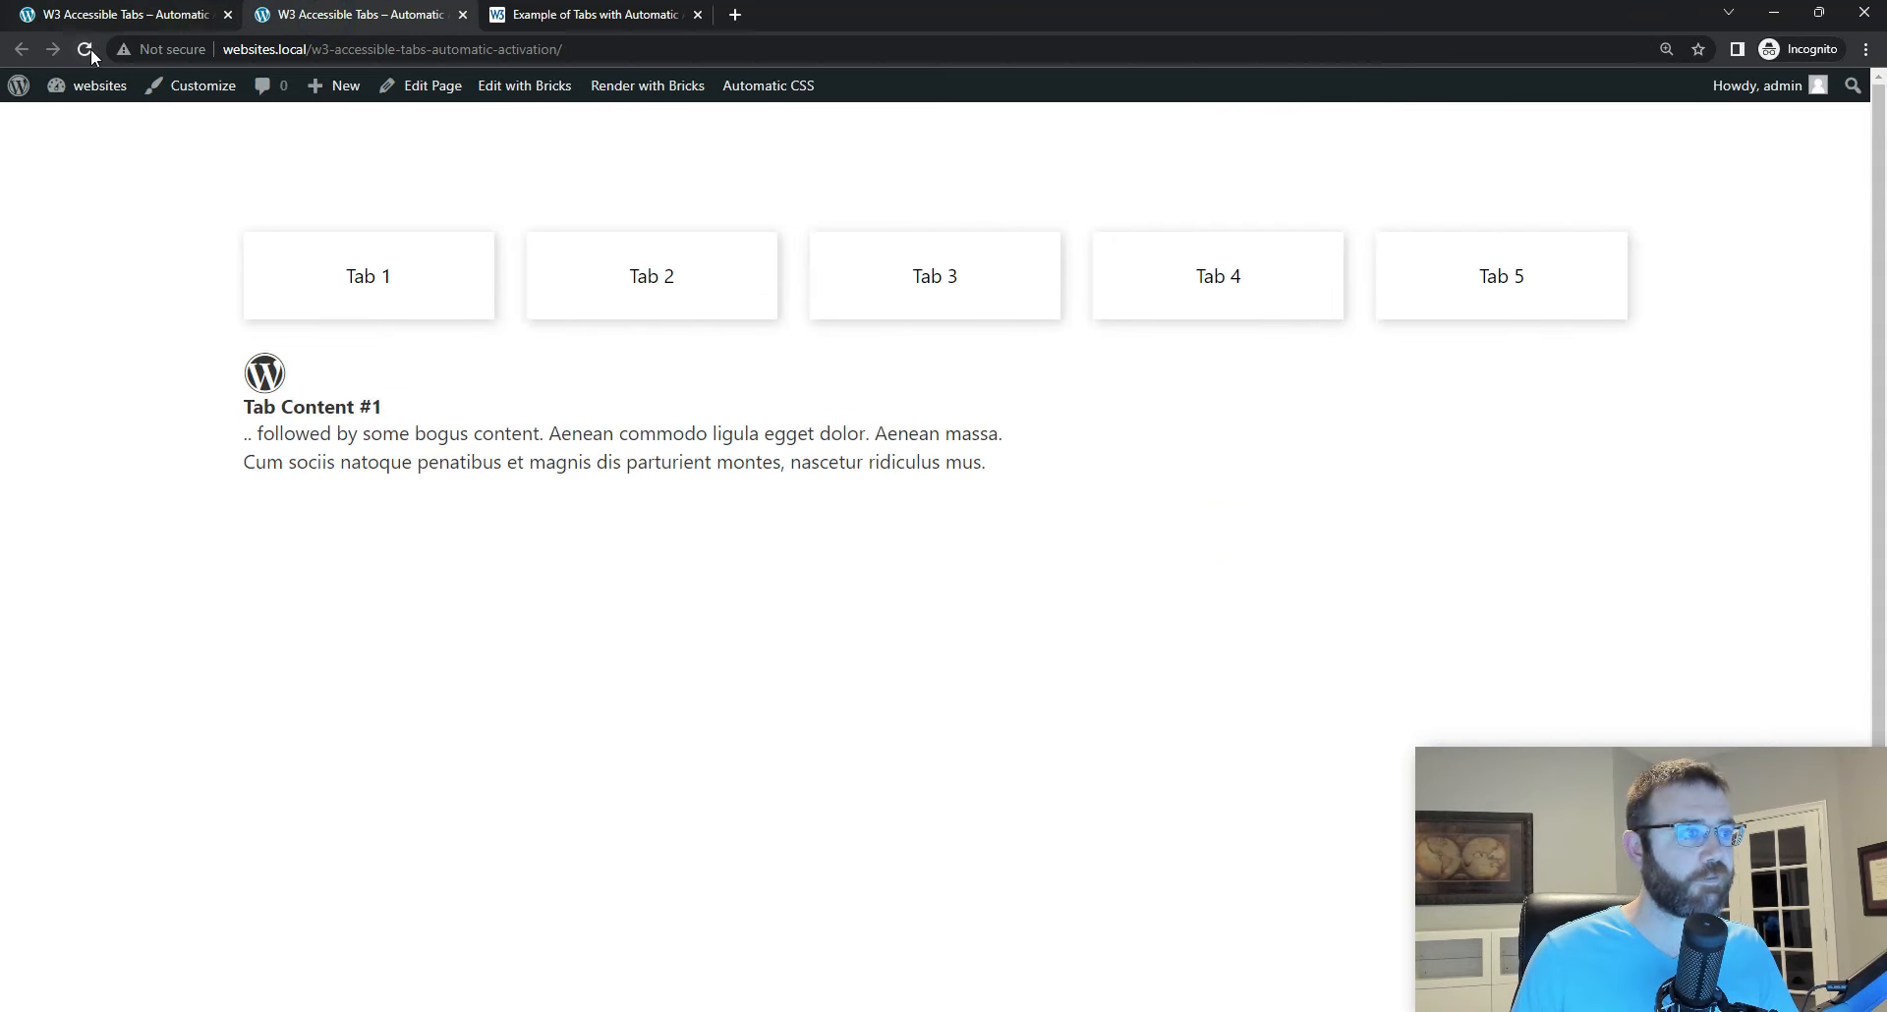
Step: Test on the reloaded live page that selecting Tabs 1 to 5 switches to the matching content
click(124, 221)
click(631, 278)
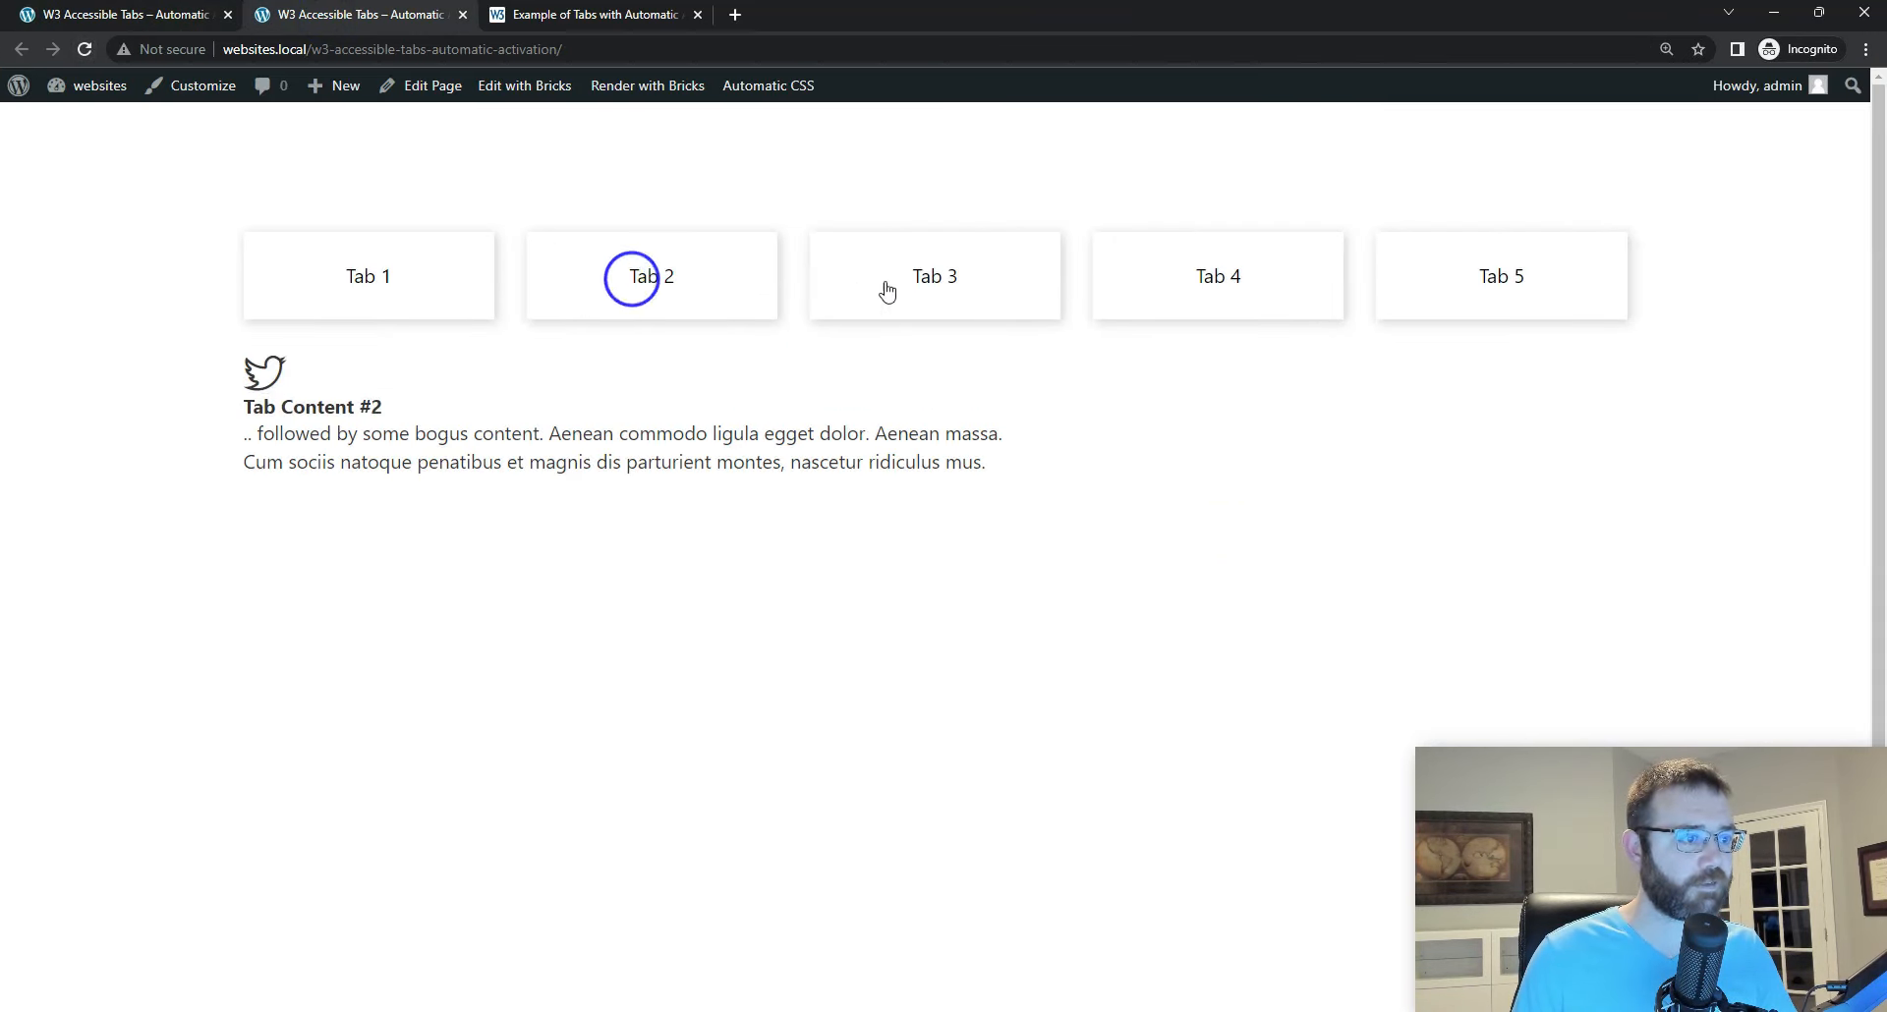
click(914, 291)
click(1208, 279)
click(1550, 271)
click(1251, 296)
click(1022, 301)
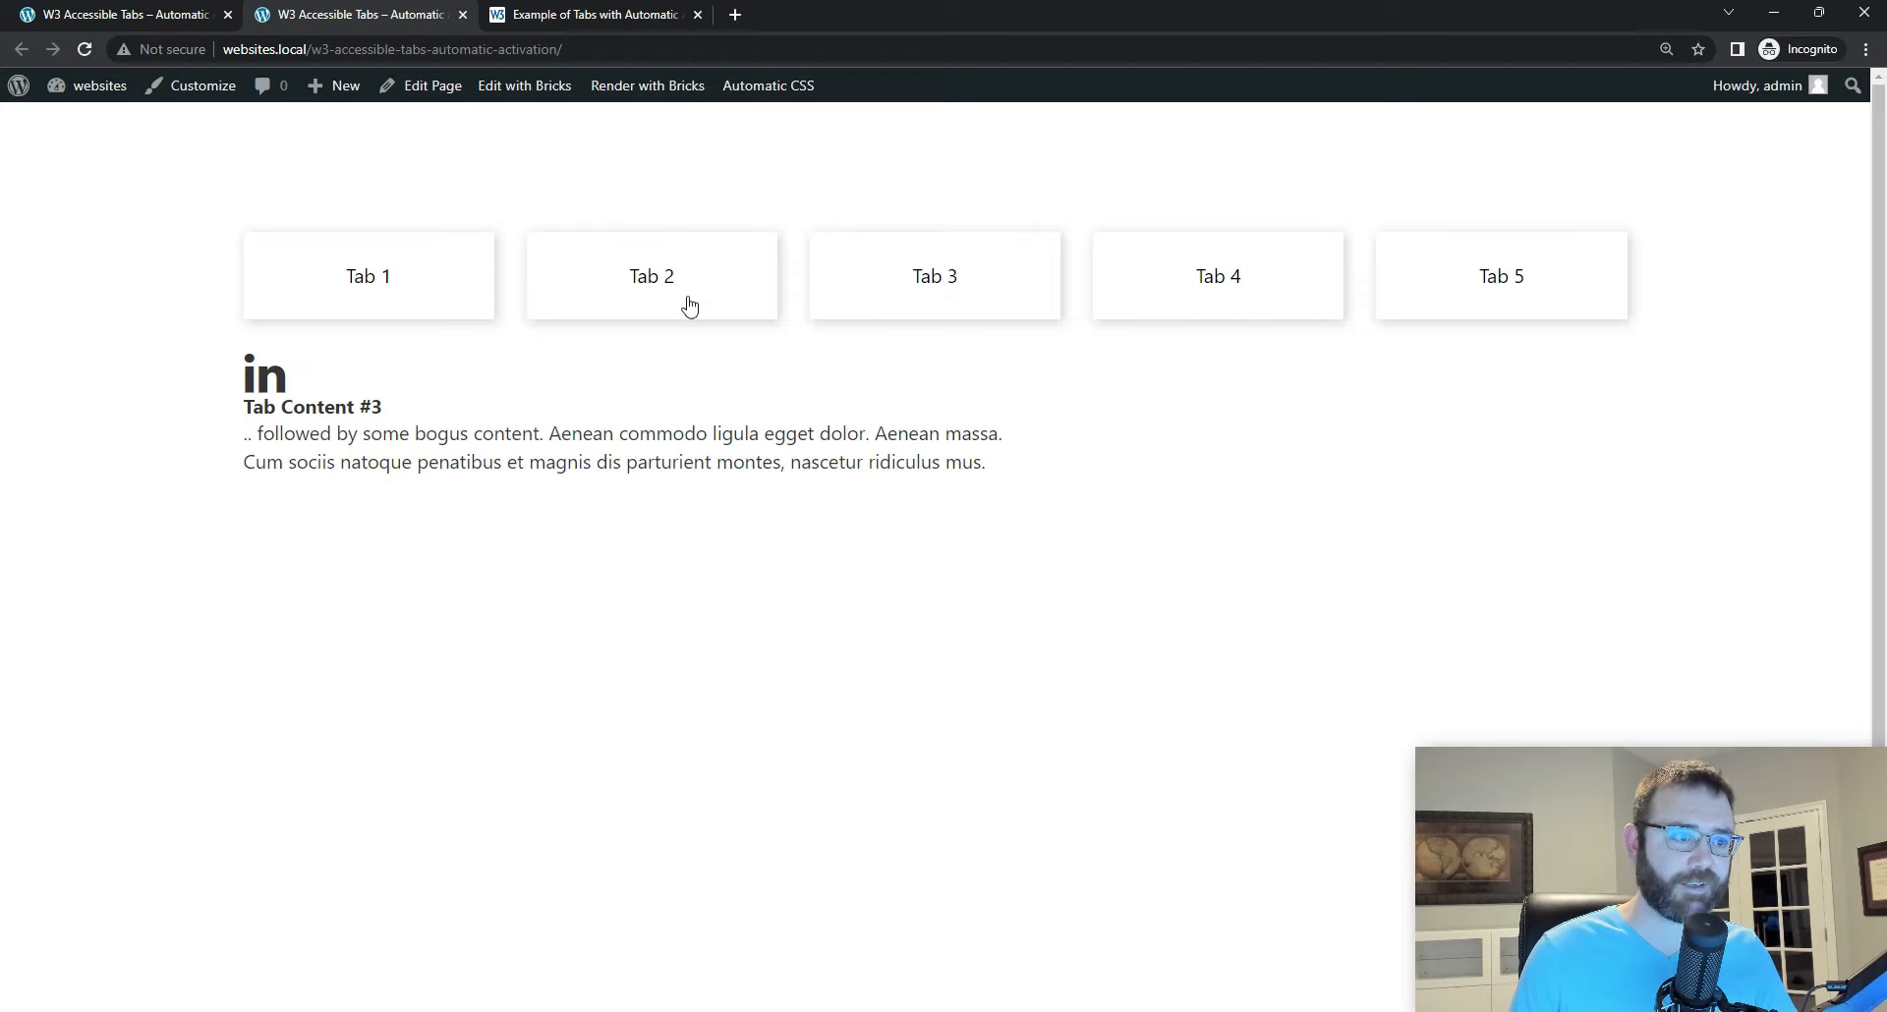
click(687, 295)
click(421, 279)
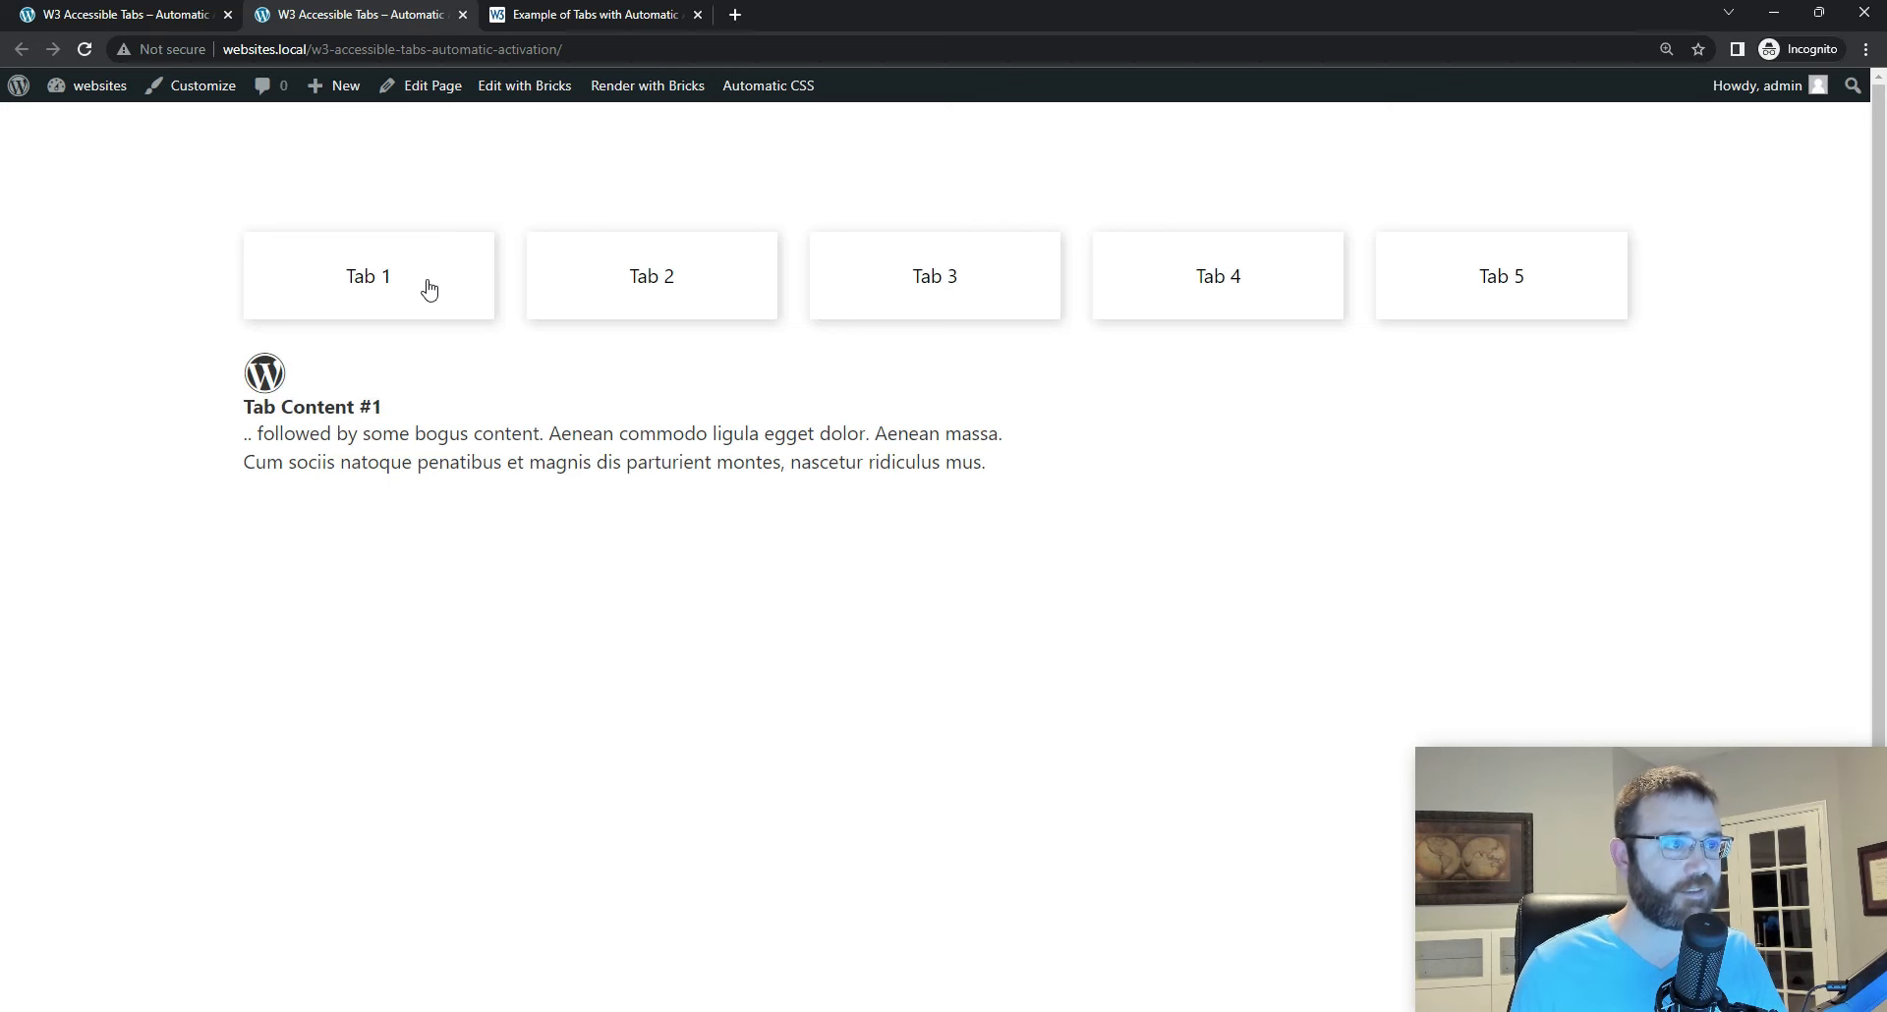
Step: Return to the builder and examine the classList.add and classList.remove calls for the tab panels in the script
click(157, 16)
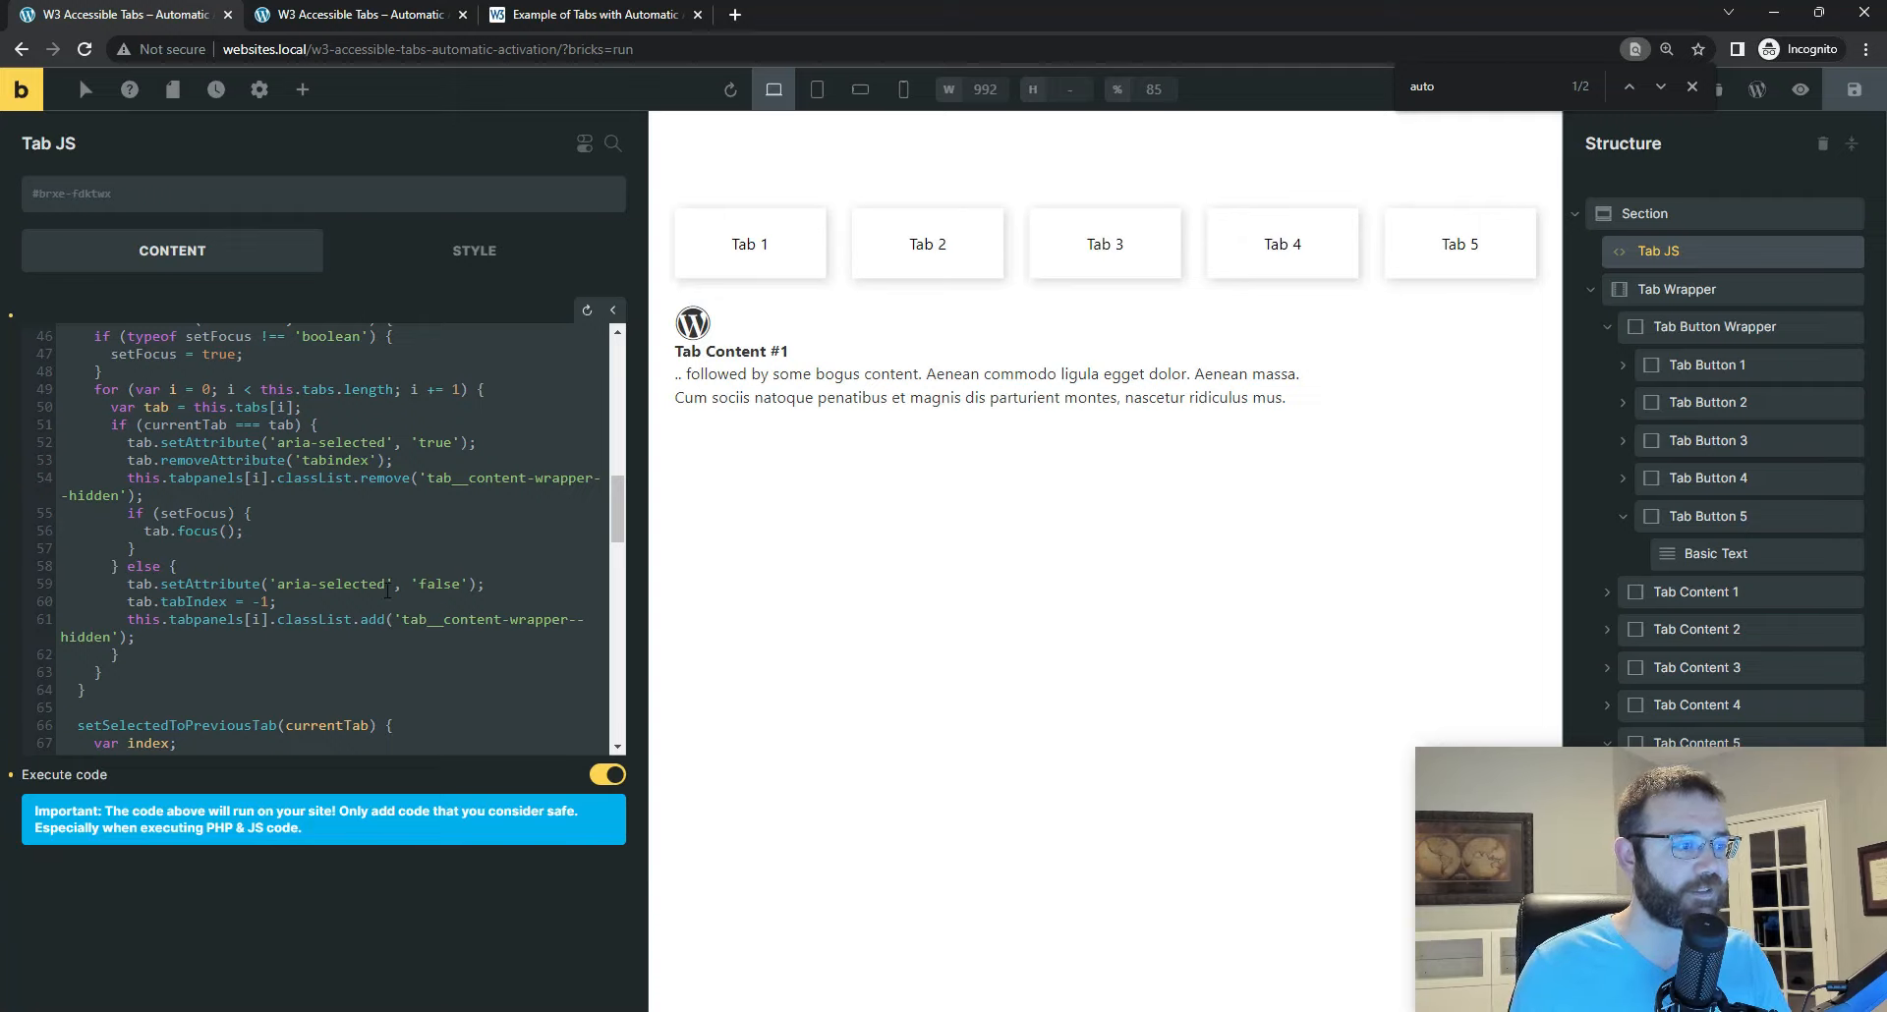
drag(402, 621, 552, 621)
drag(127, 604, 378, 621)
click(381, 621)
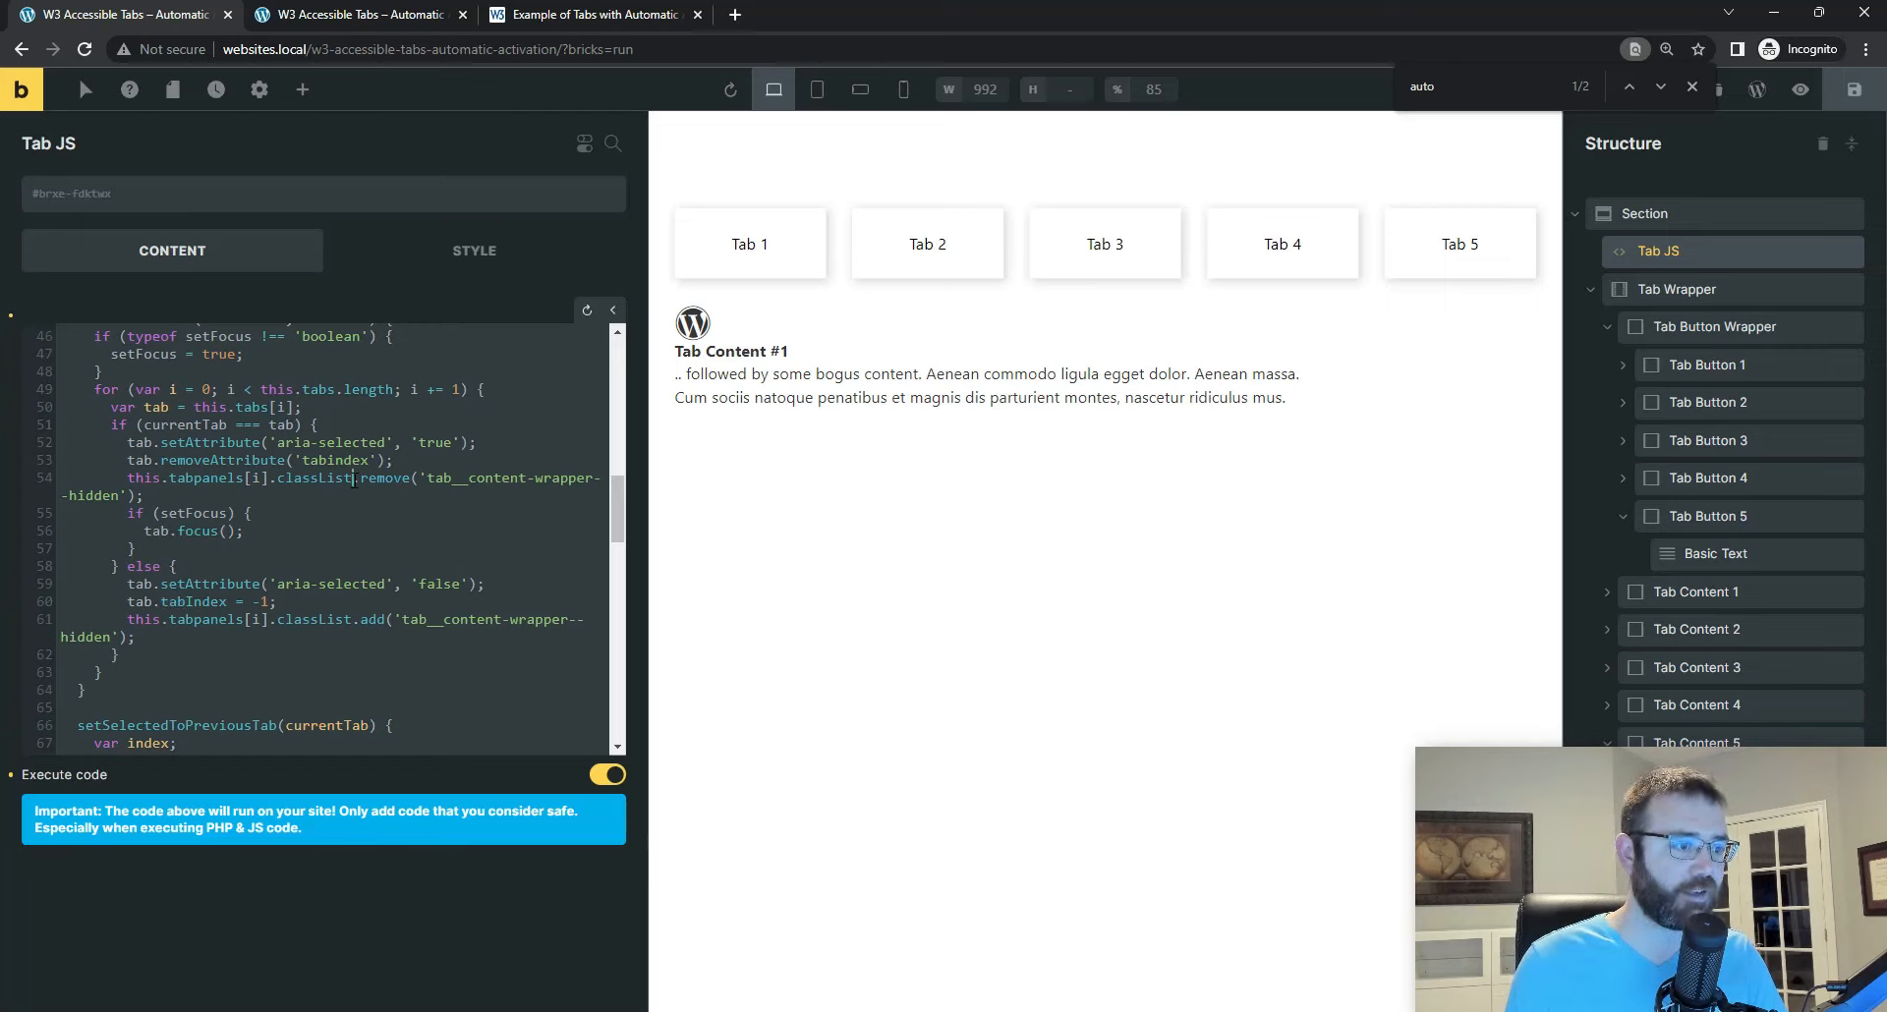
drag(352, 478, 409, 479)
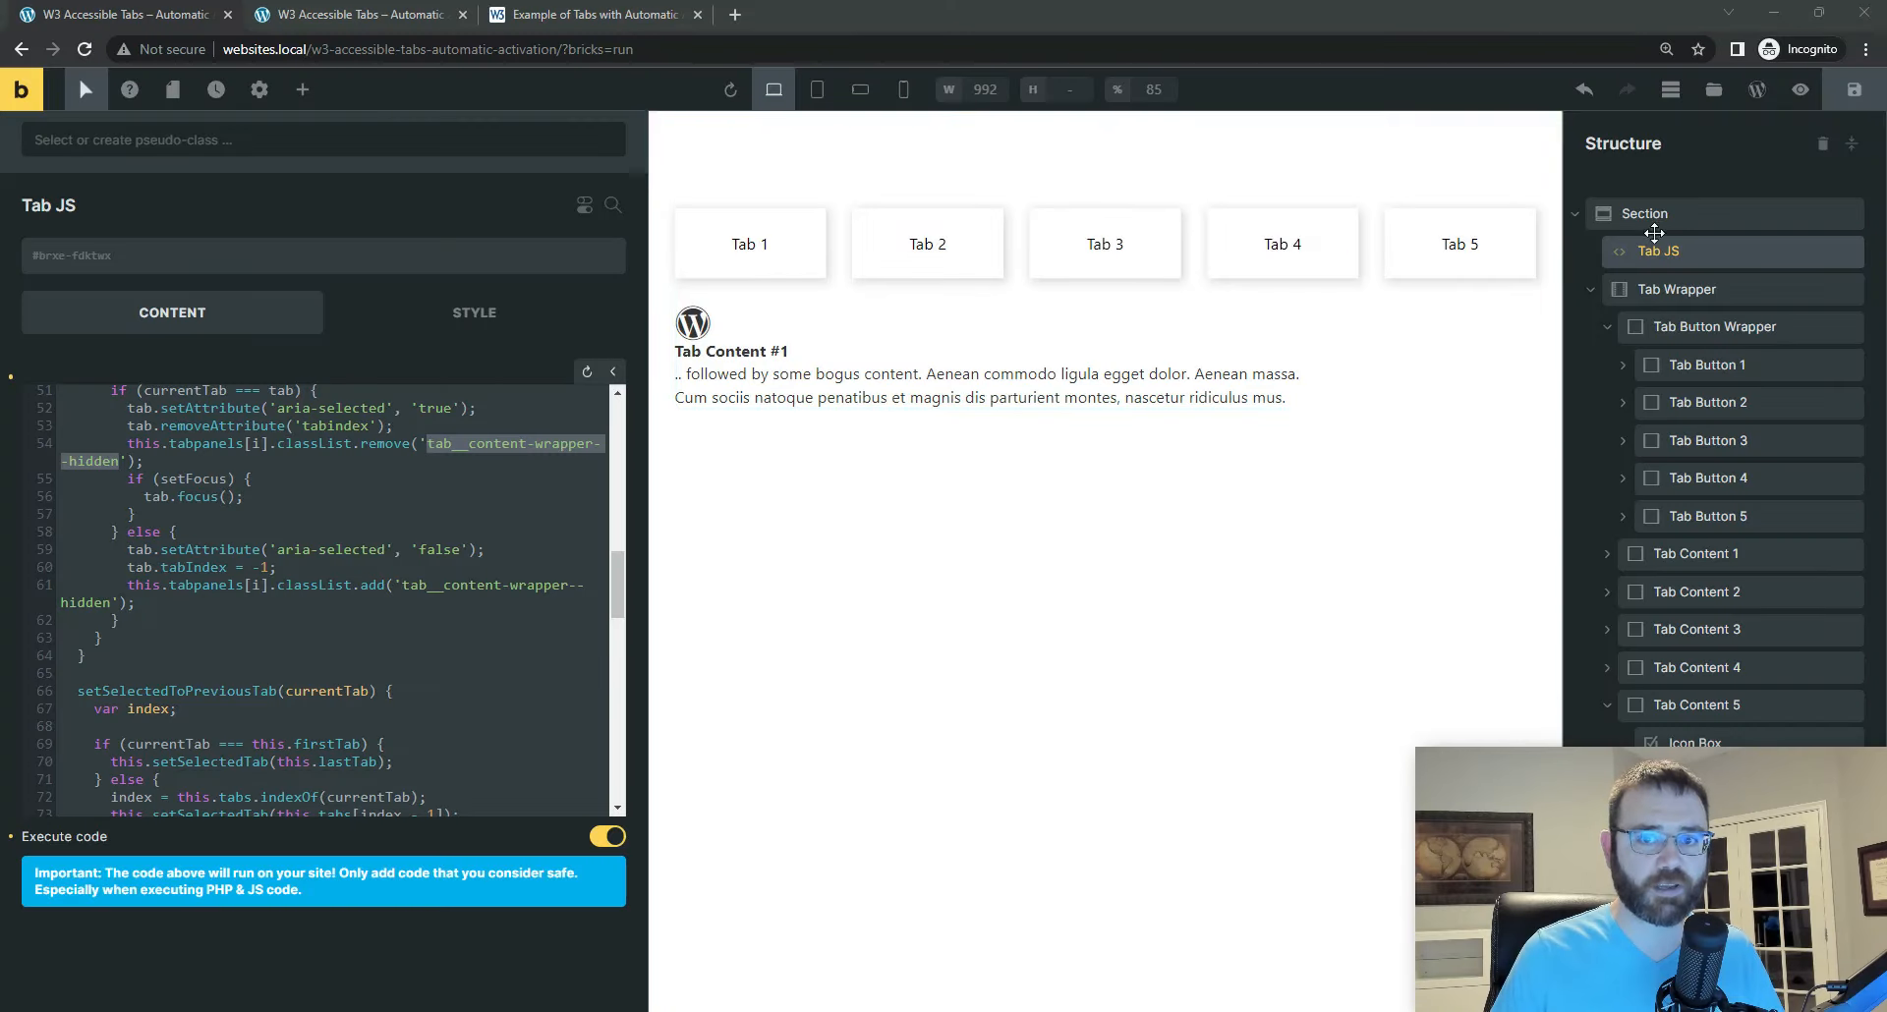
Step: Review the classes on Tab Wrapper and Tab Button Wrapper, and open the tab__button-wrapper class settings
click(1681, 295)
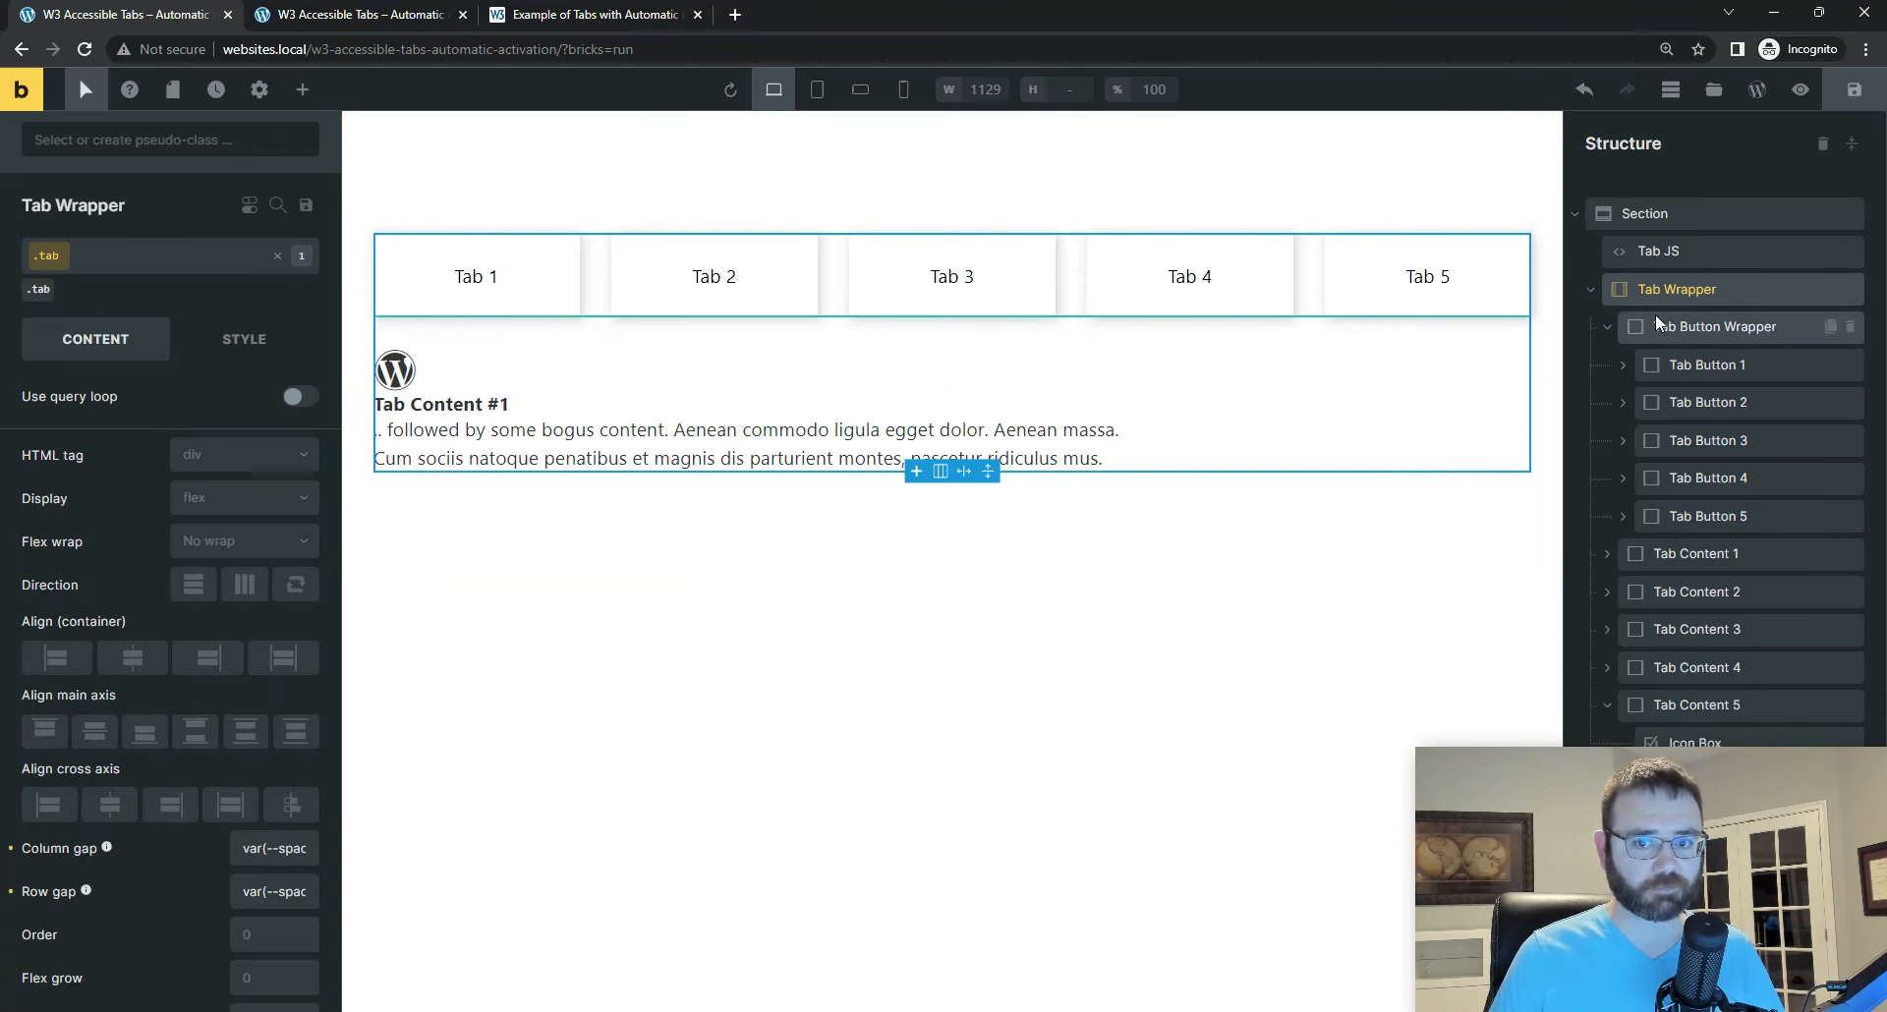
click(1682, 325)
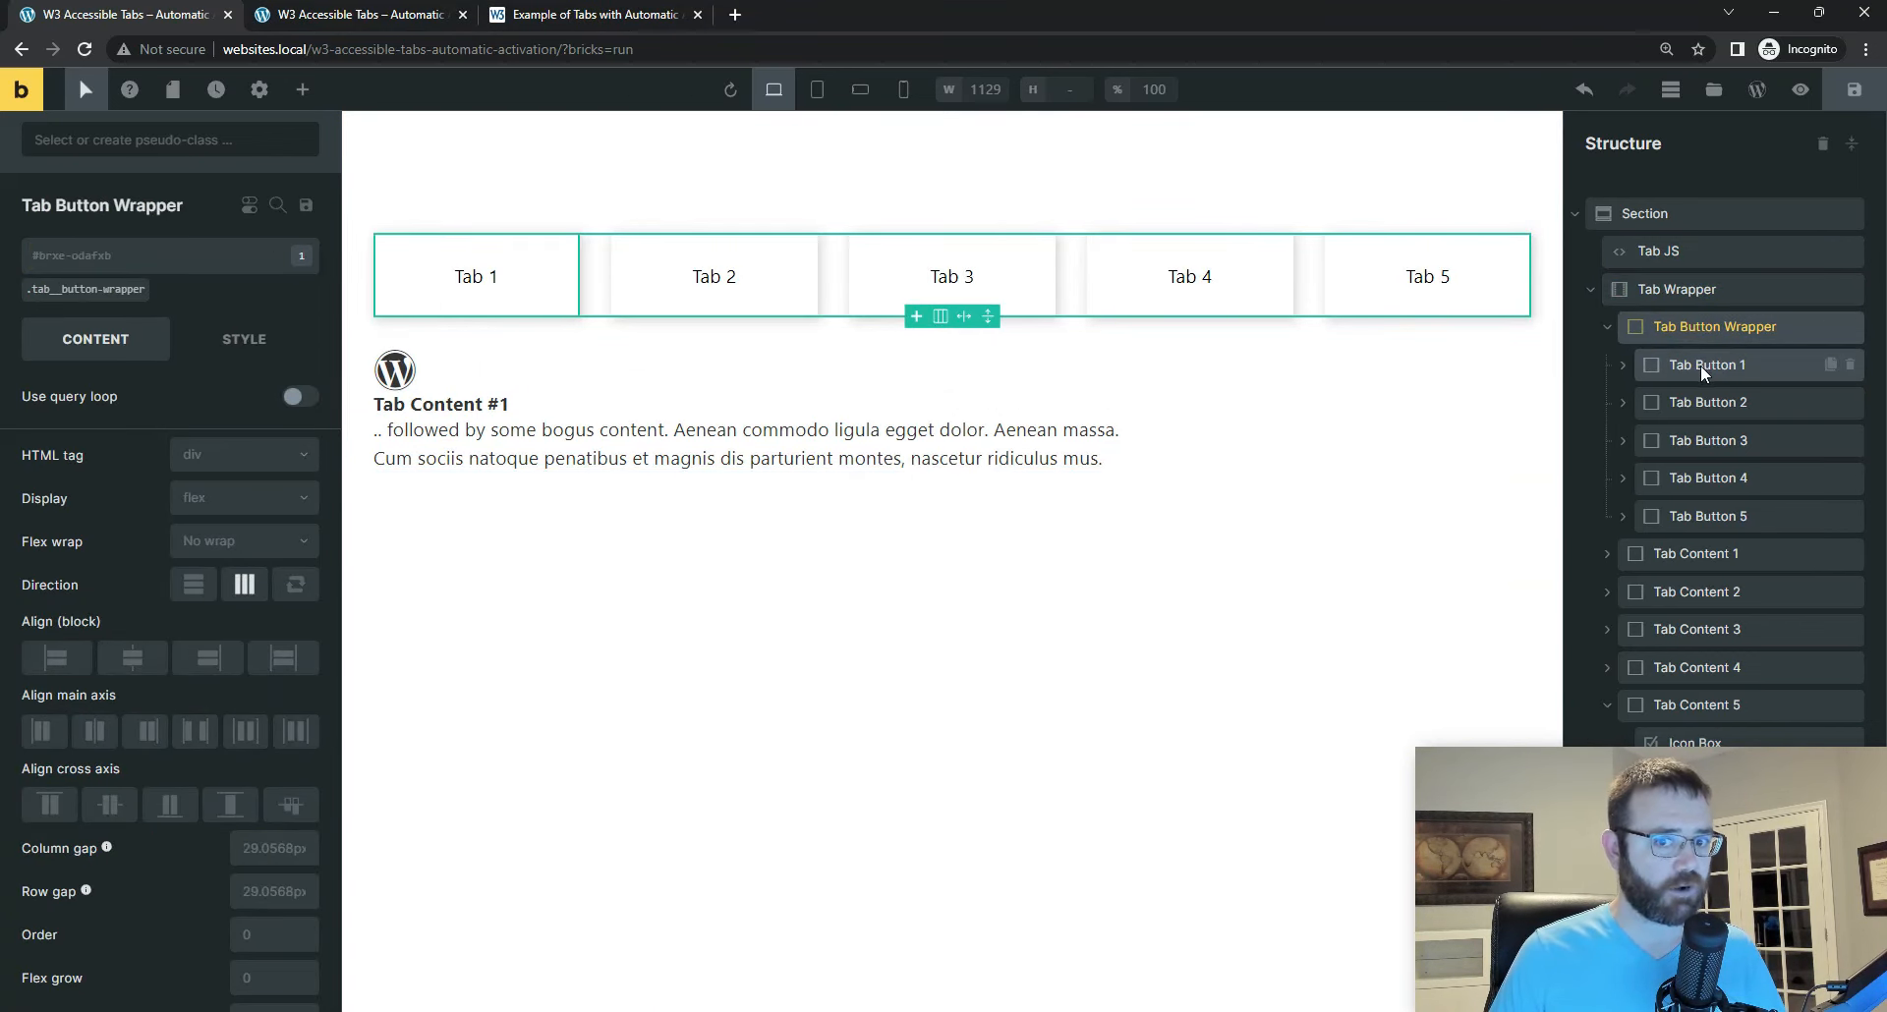
click(96, 291)
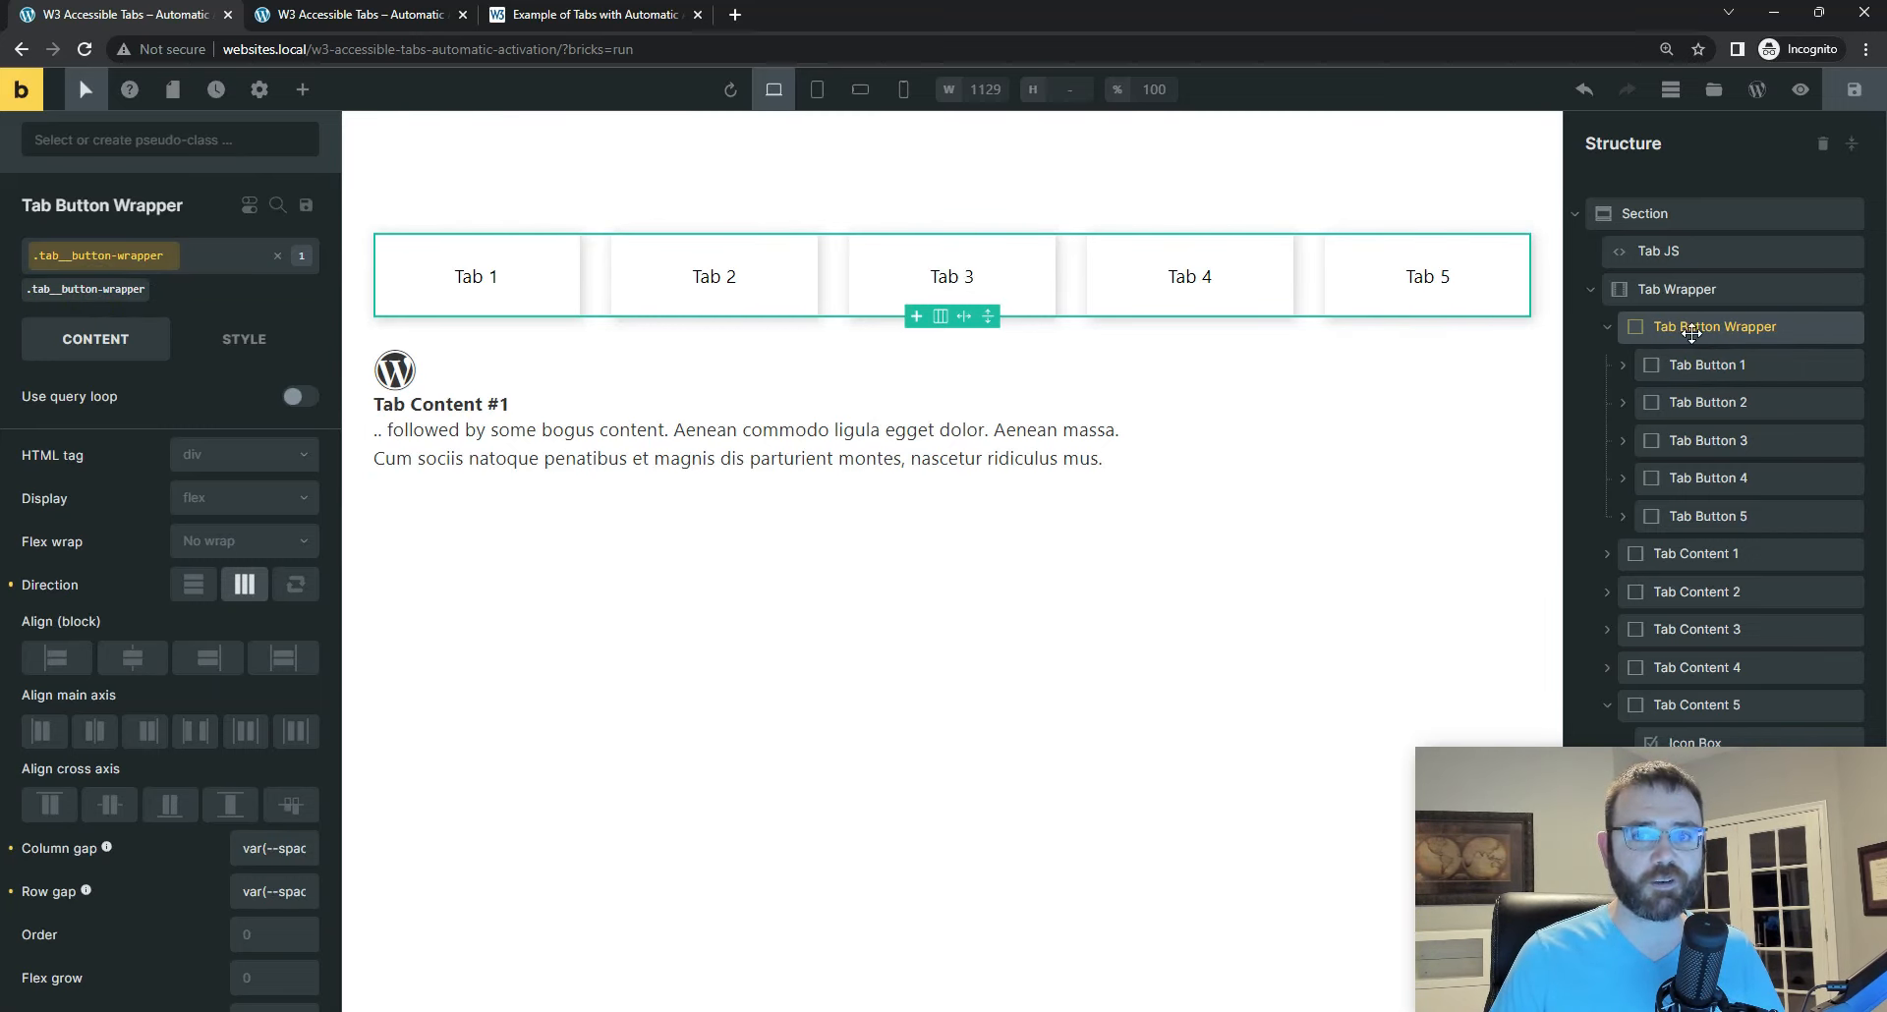
Step: Review Tab Button 1's custom attributes and expand the type attribute to inspect its name and value
click(1713, 364)
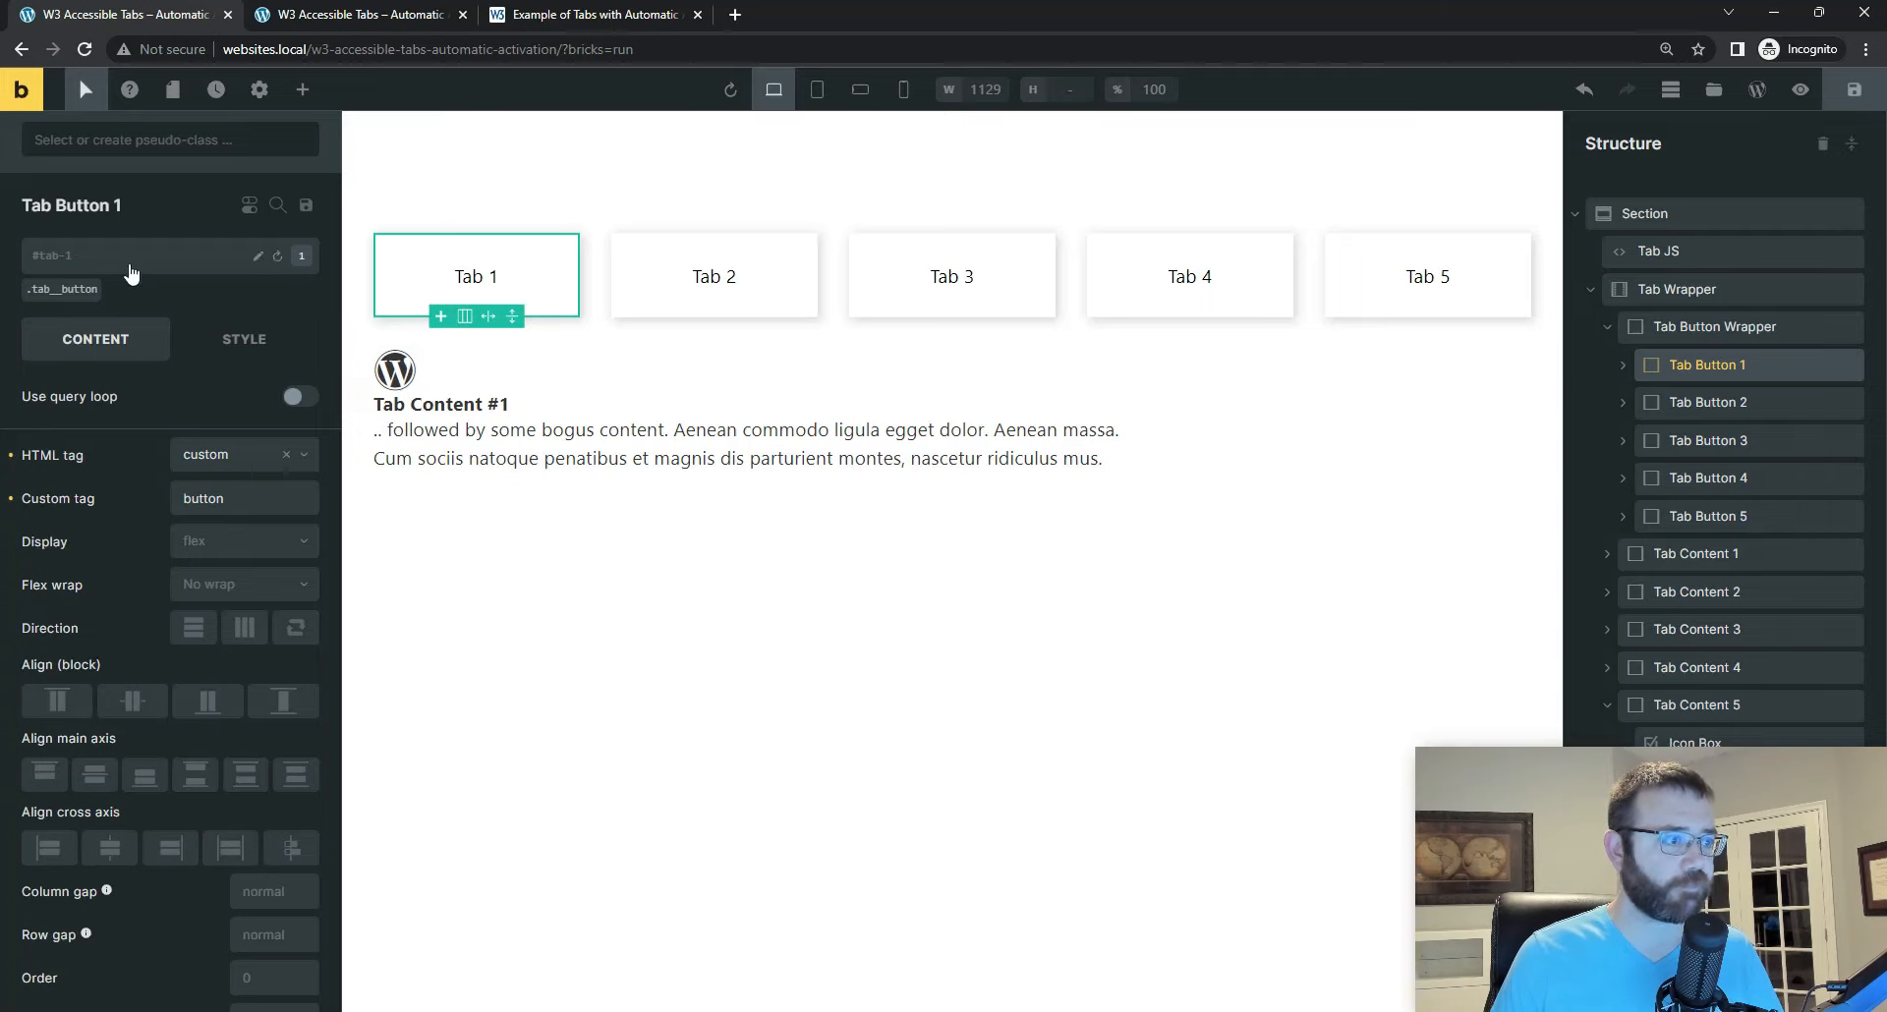
scroll(124, 425, down, 2)
scroll(140, 417, up, 2)
click(242, 305)
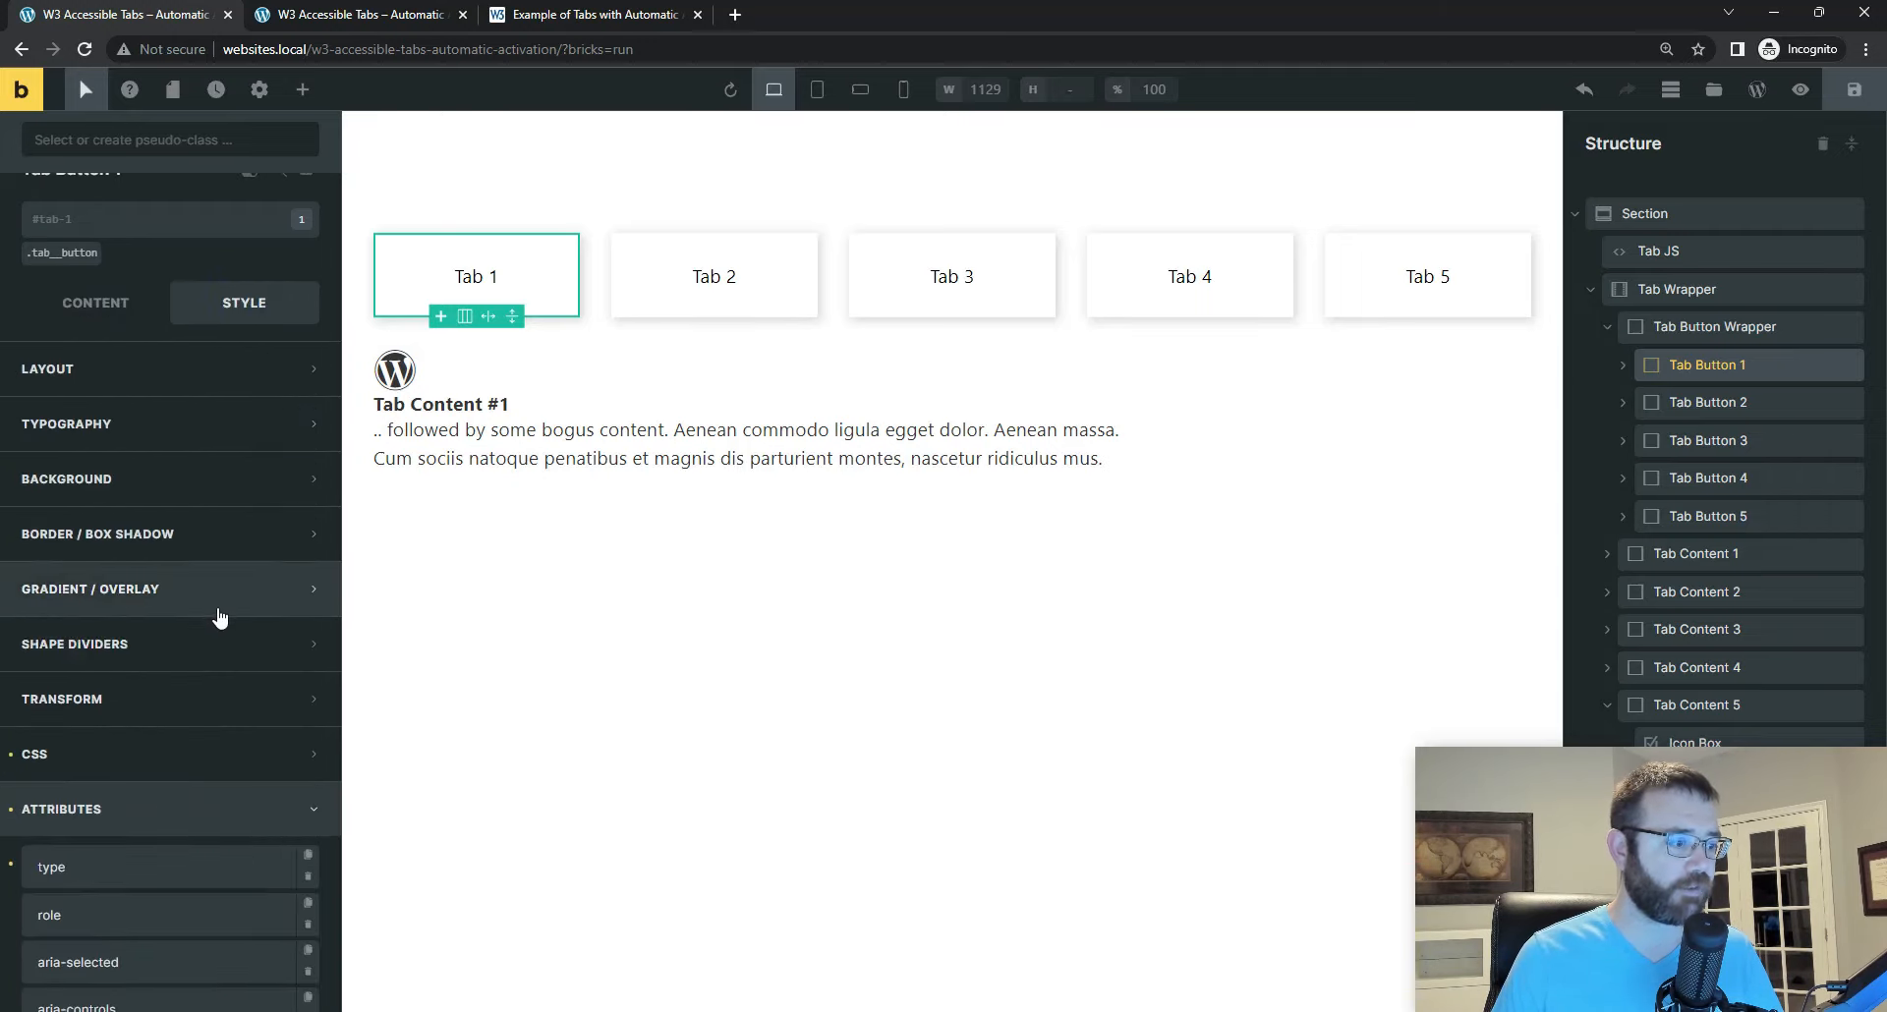
scroll(147, 639, down, 1)
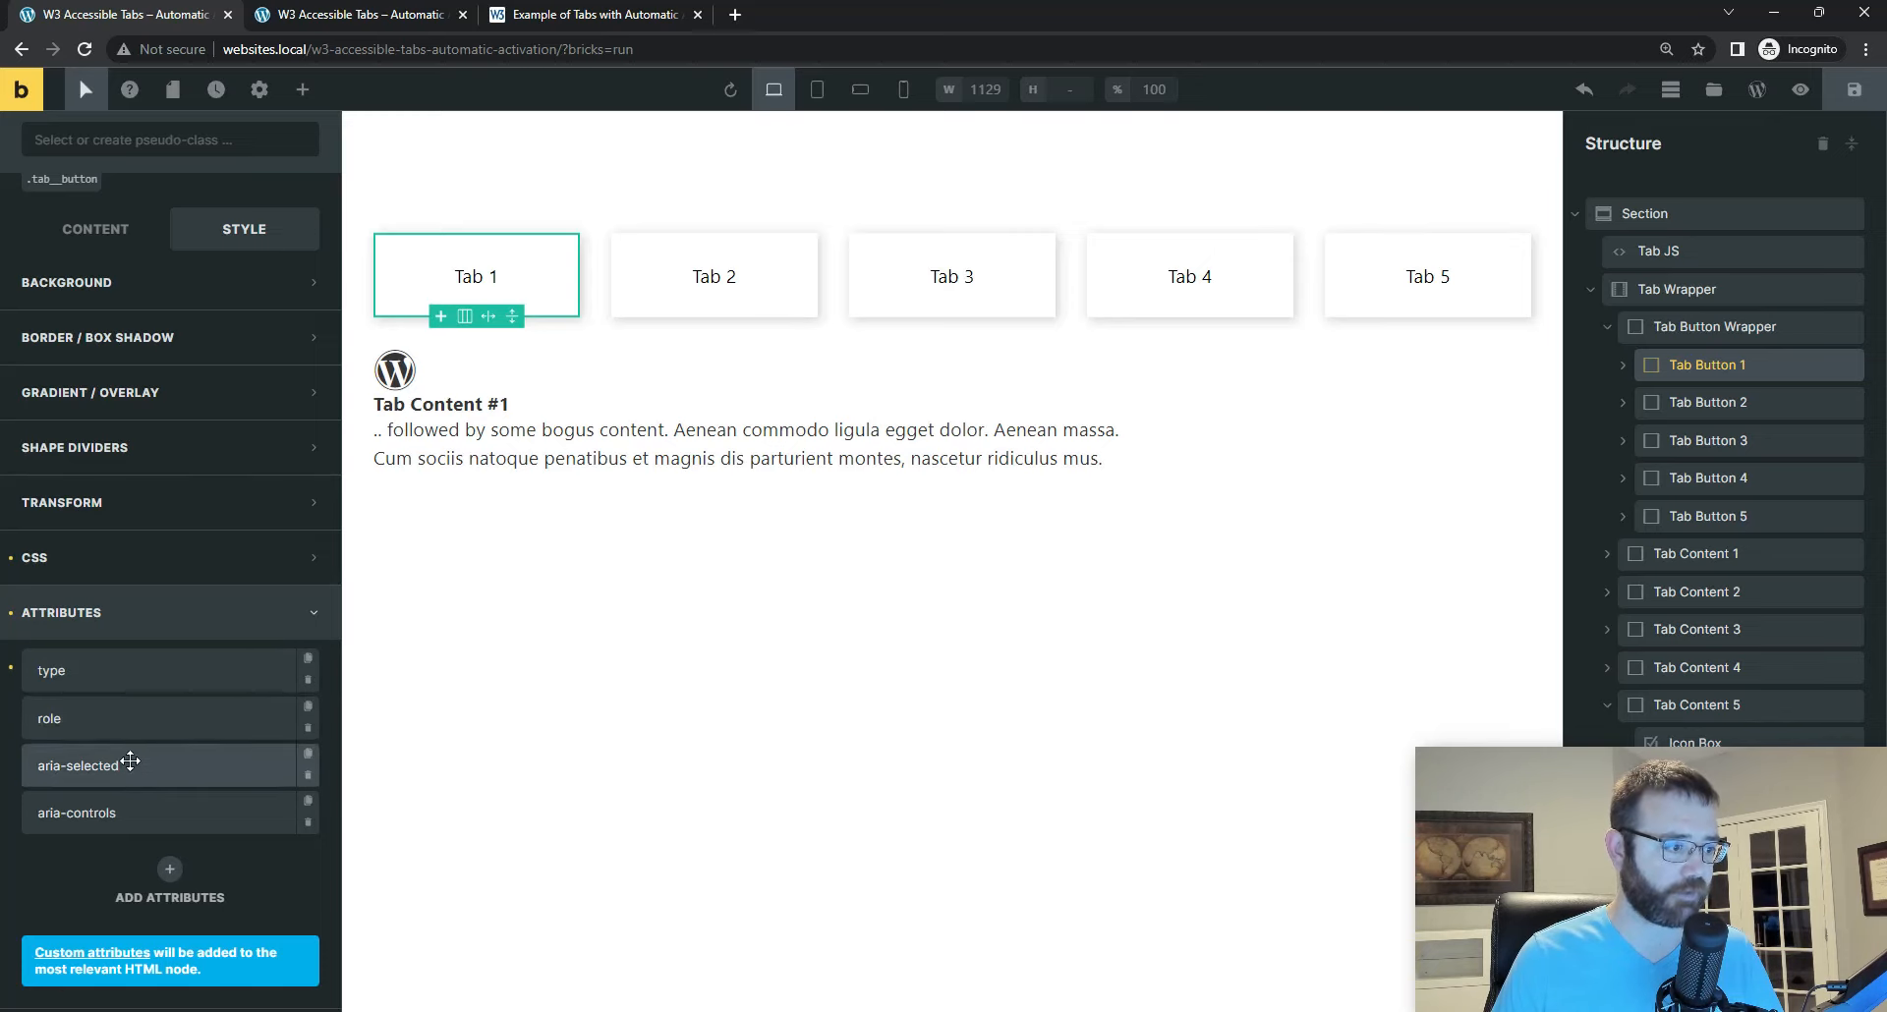
click(102, 670)
scroll(184, 959, down, 1)
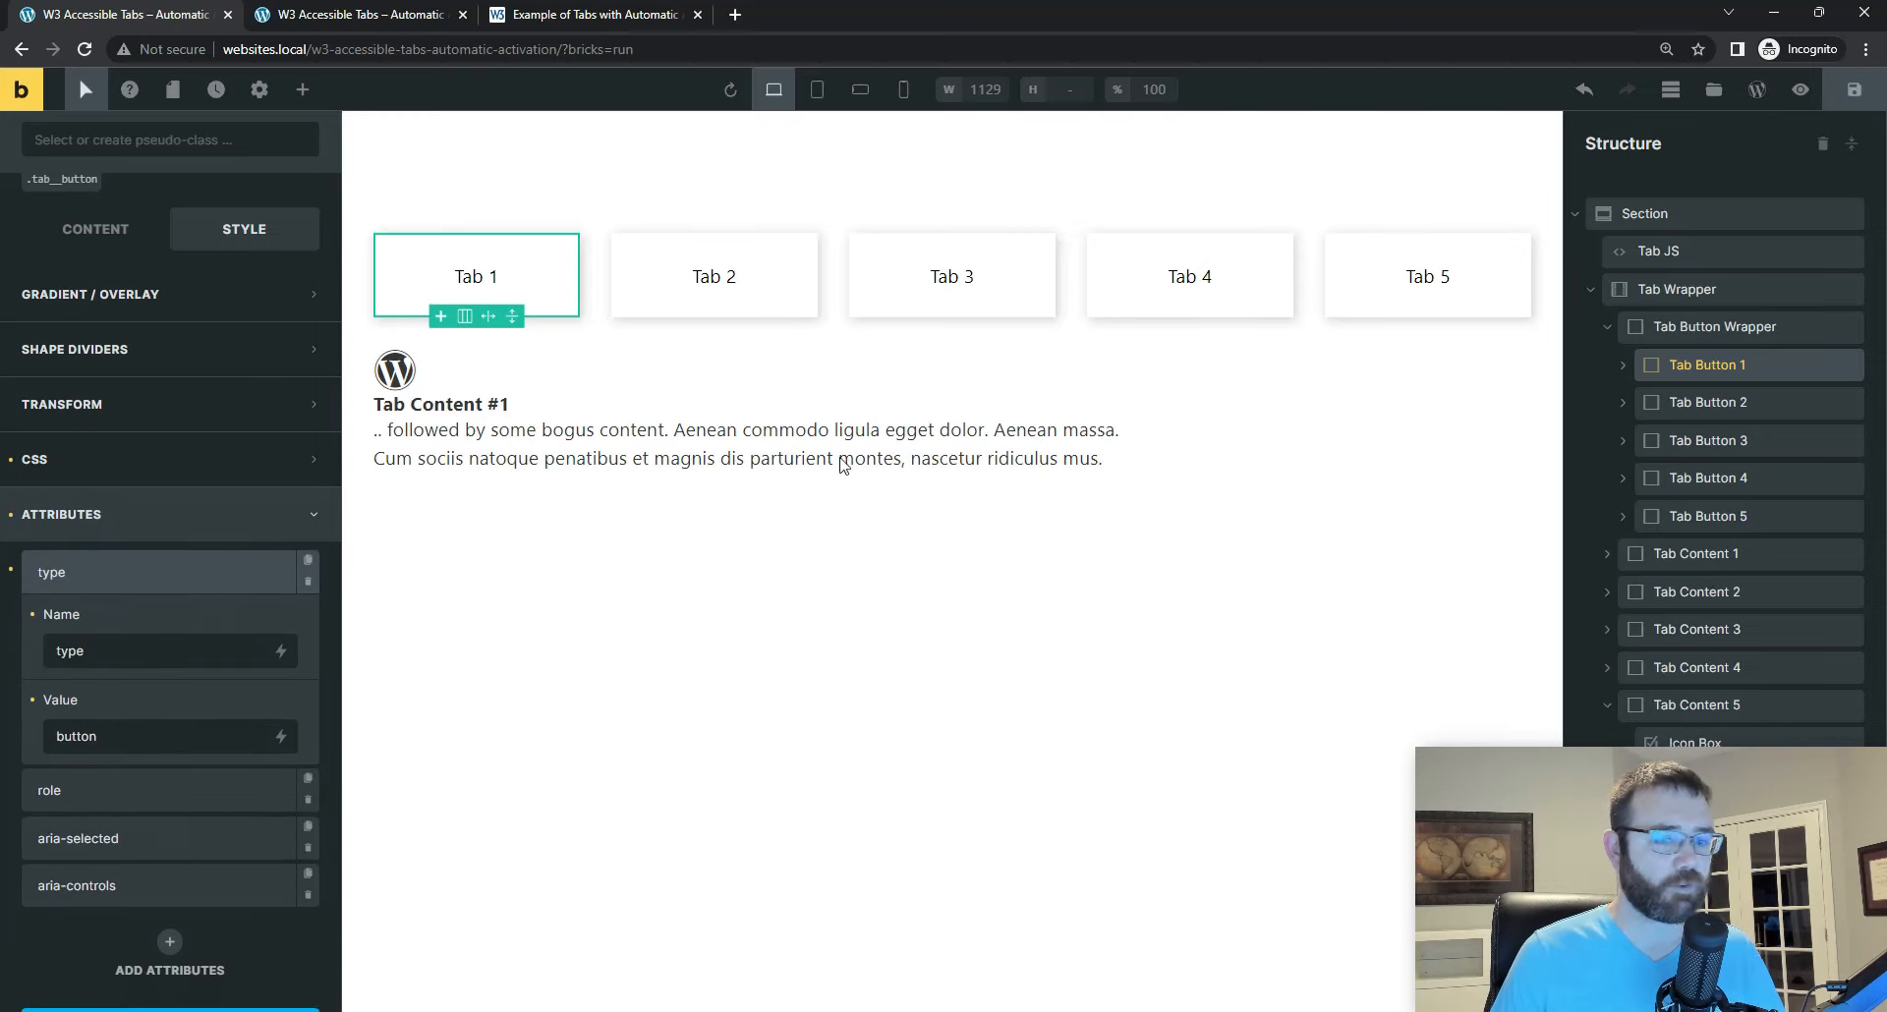
Step: Switch to Visual Studio Code, examine the tablist and tab-1 button markup, collapse the tablist block, and minimize the editor
drag(1886, 189, 1266, 165)
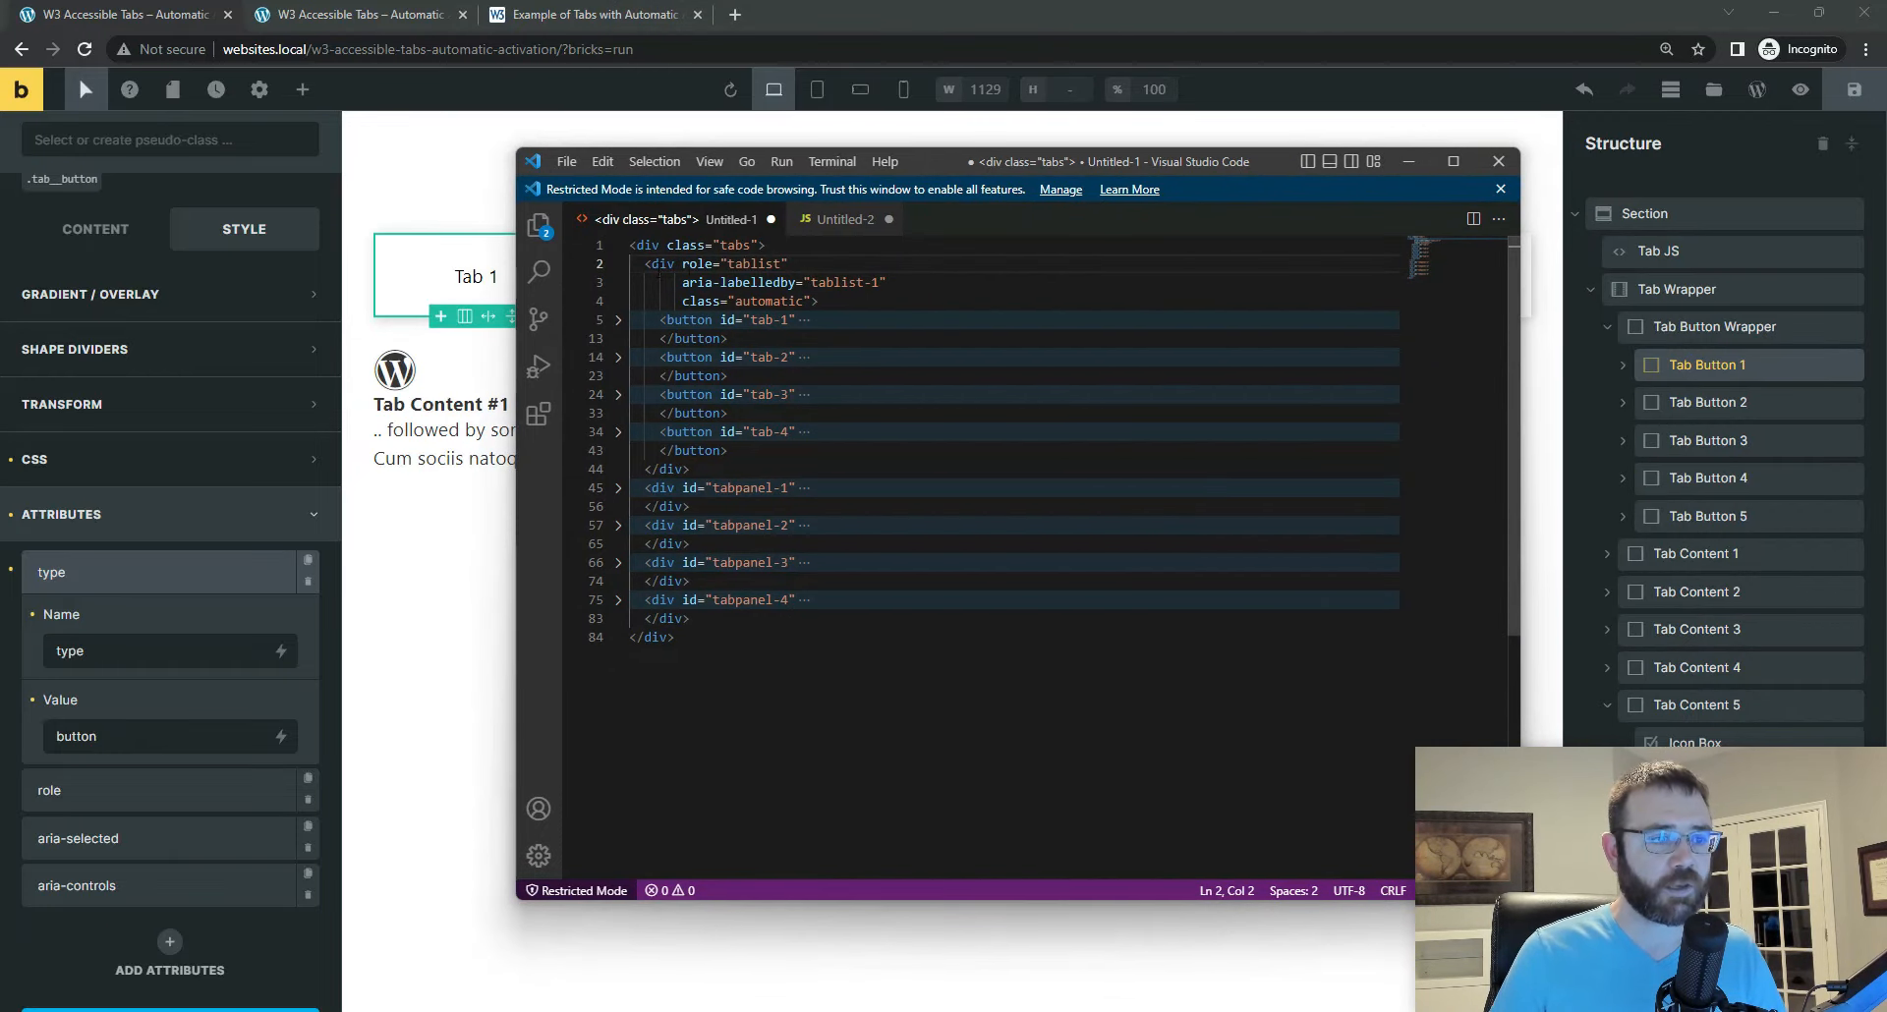
drag(689, 263, 756, 264)
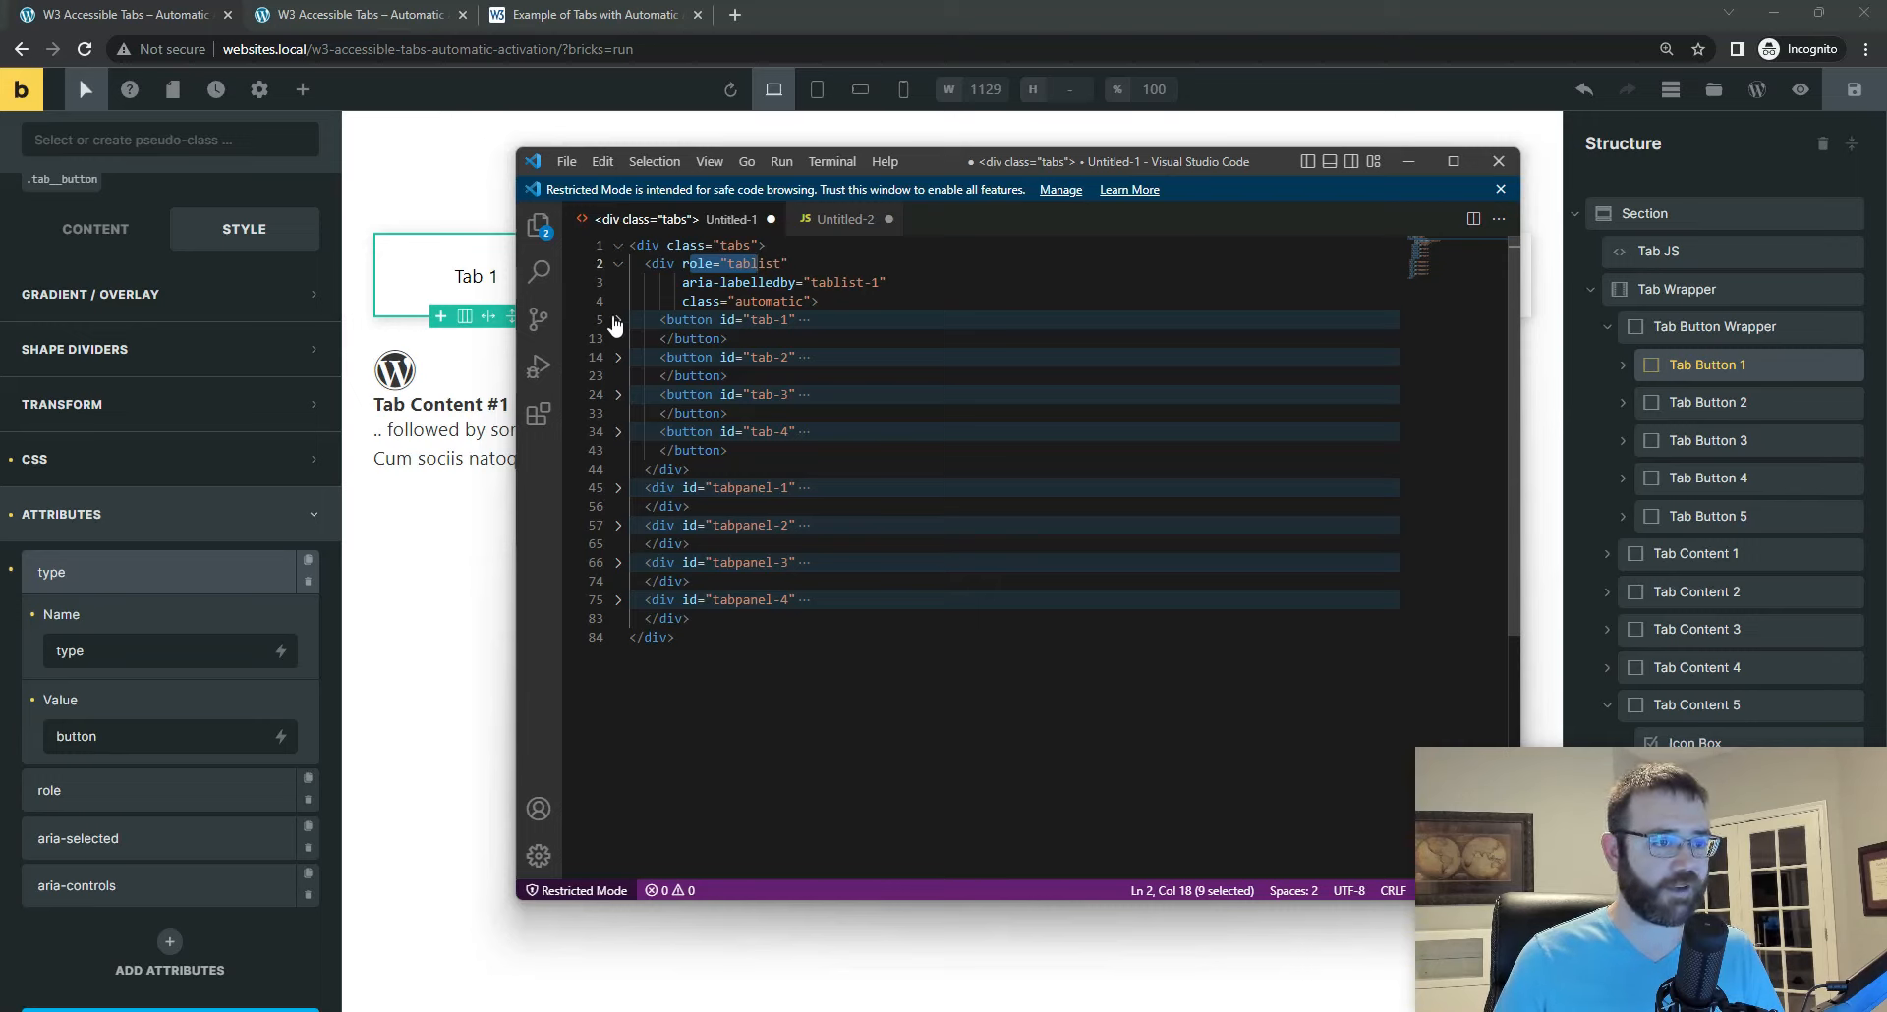
drag(721, 320, 789, 335)
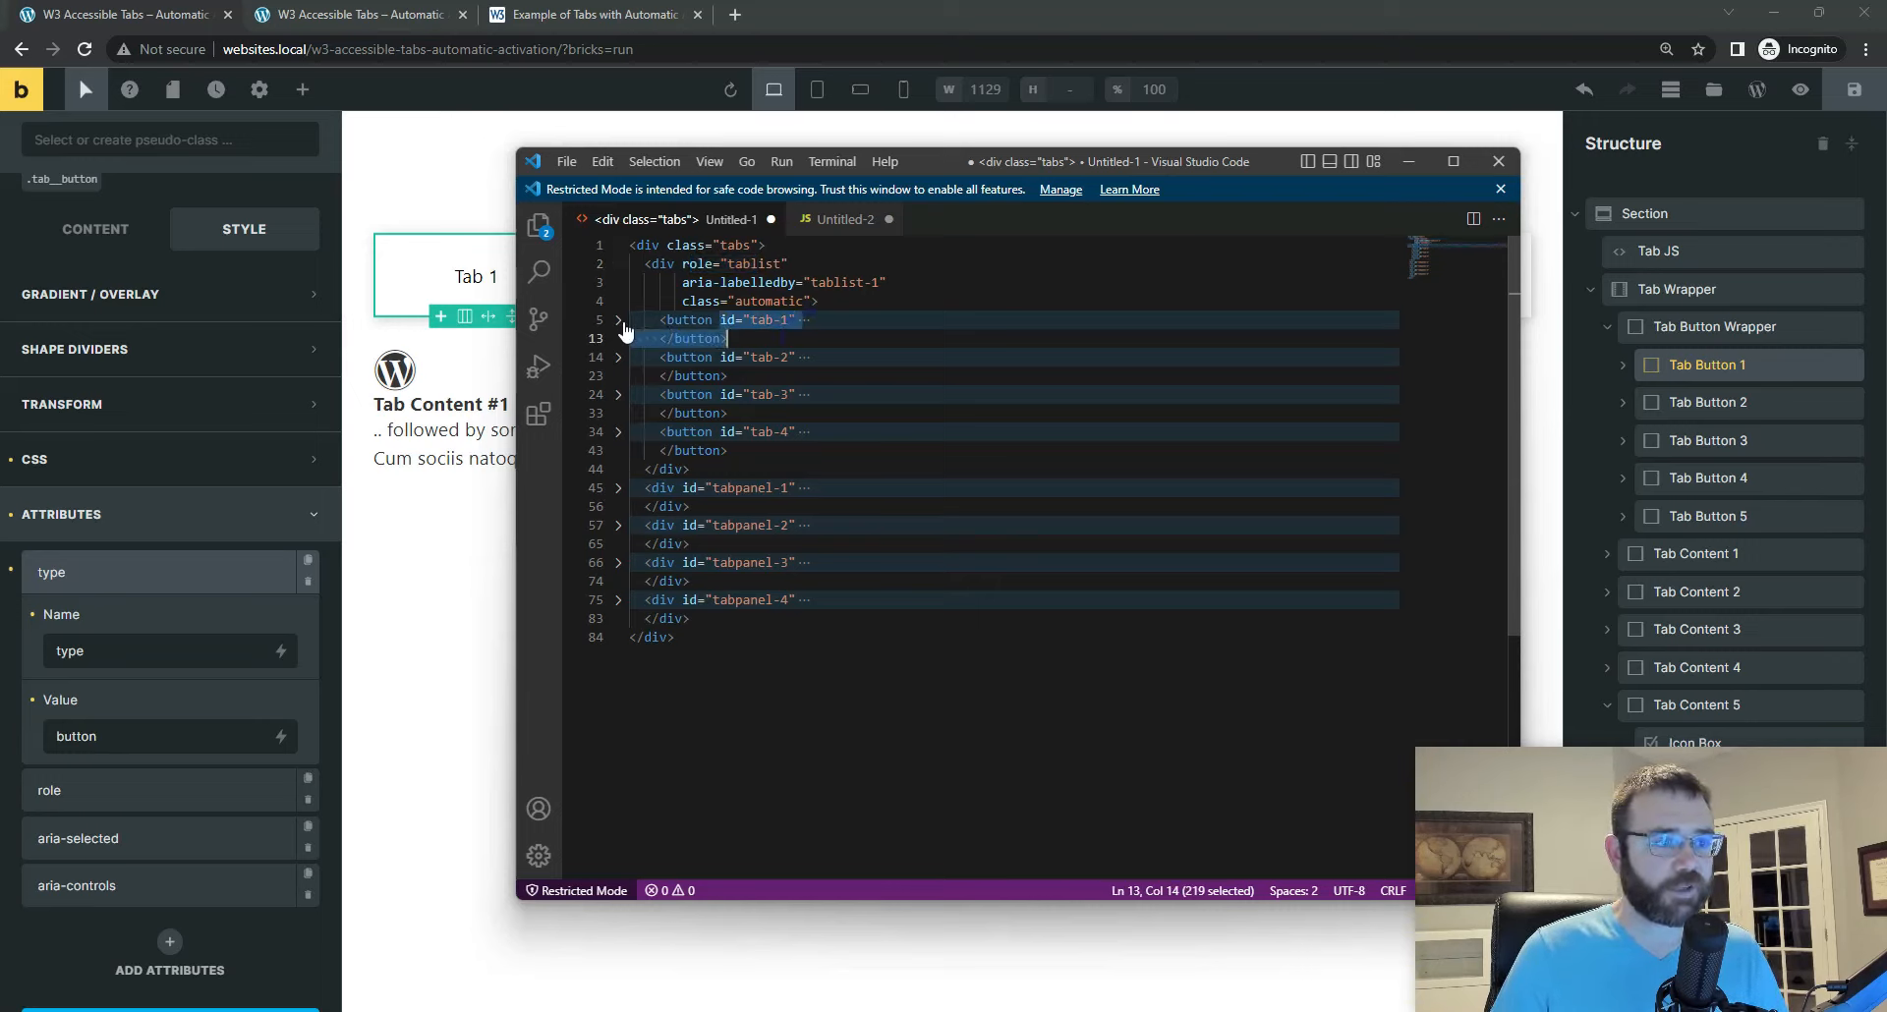
click(618, 319)
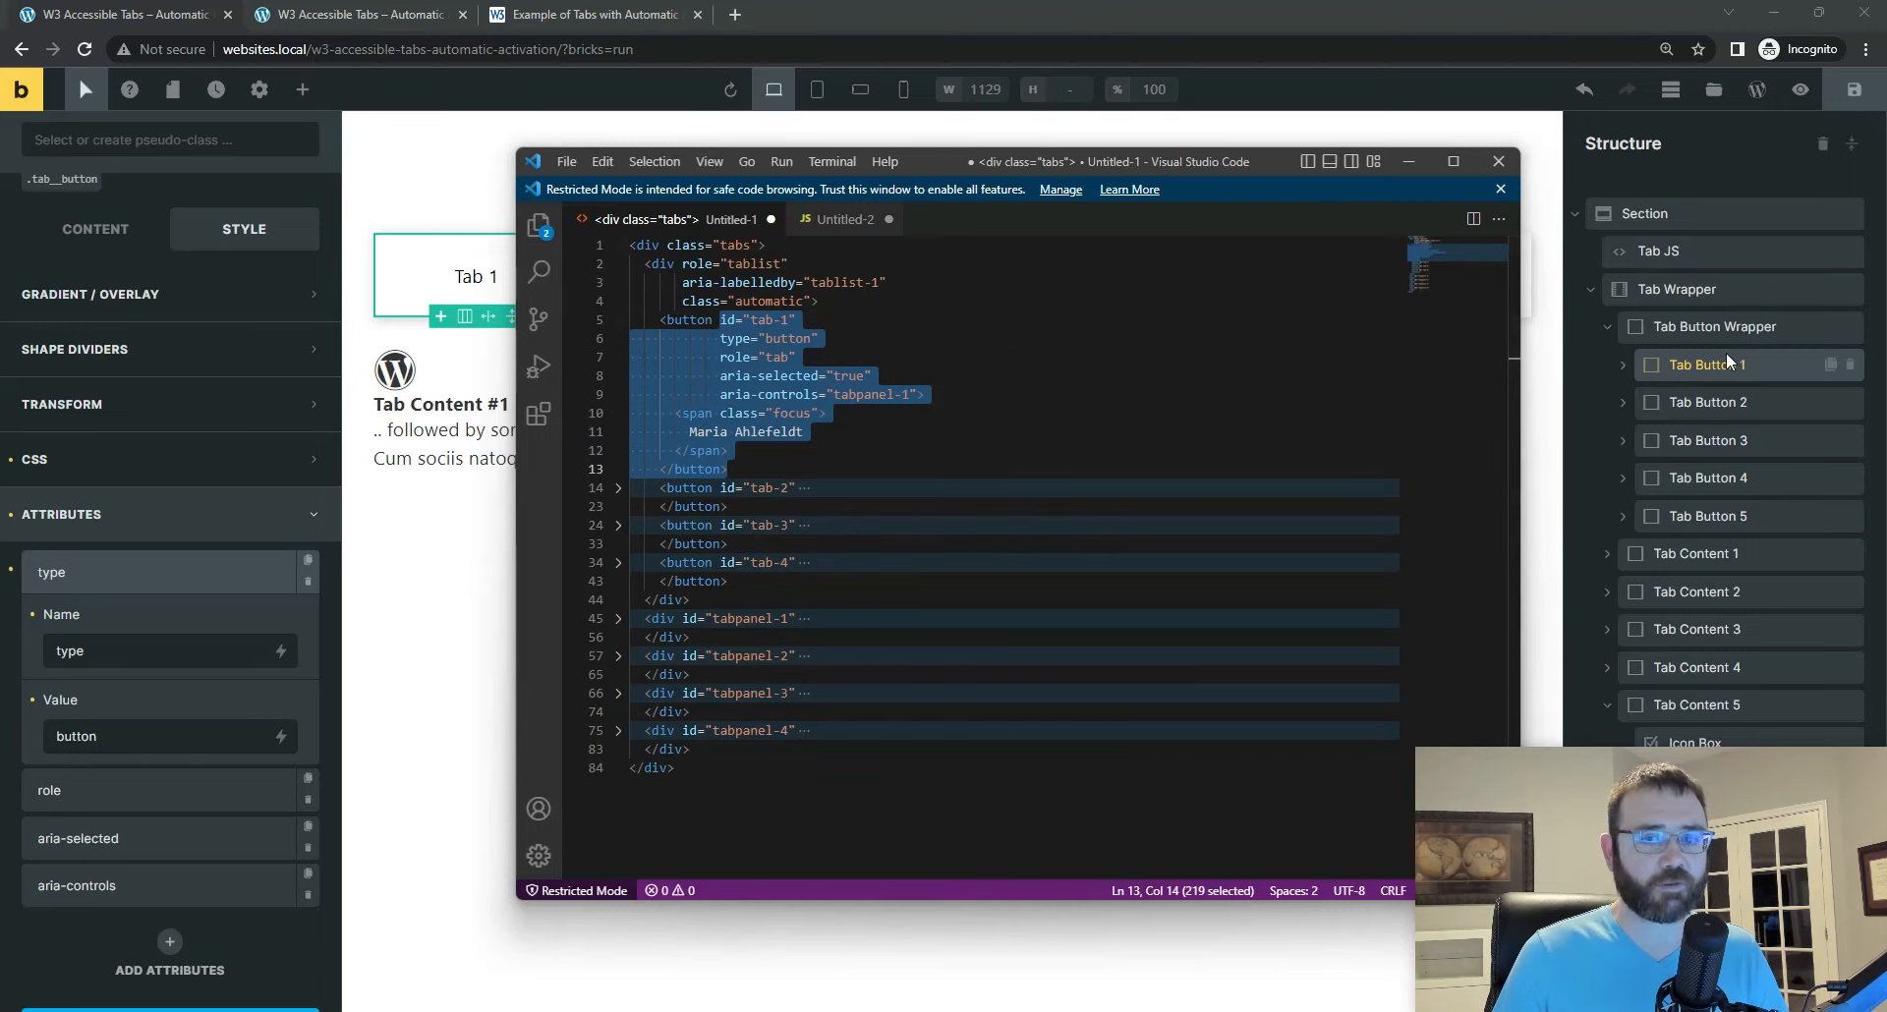
click(644, 320)
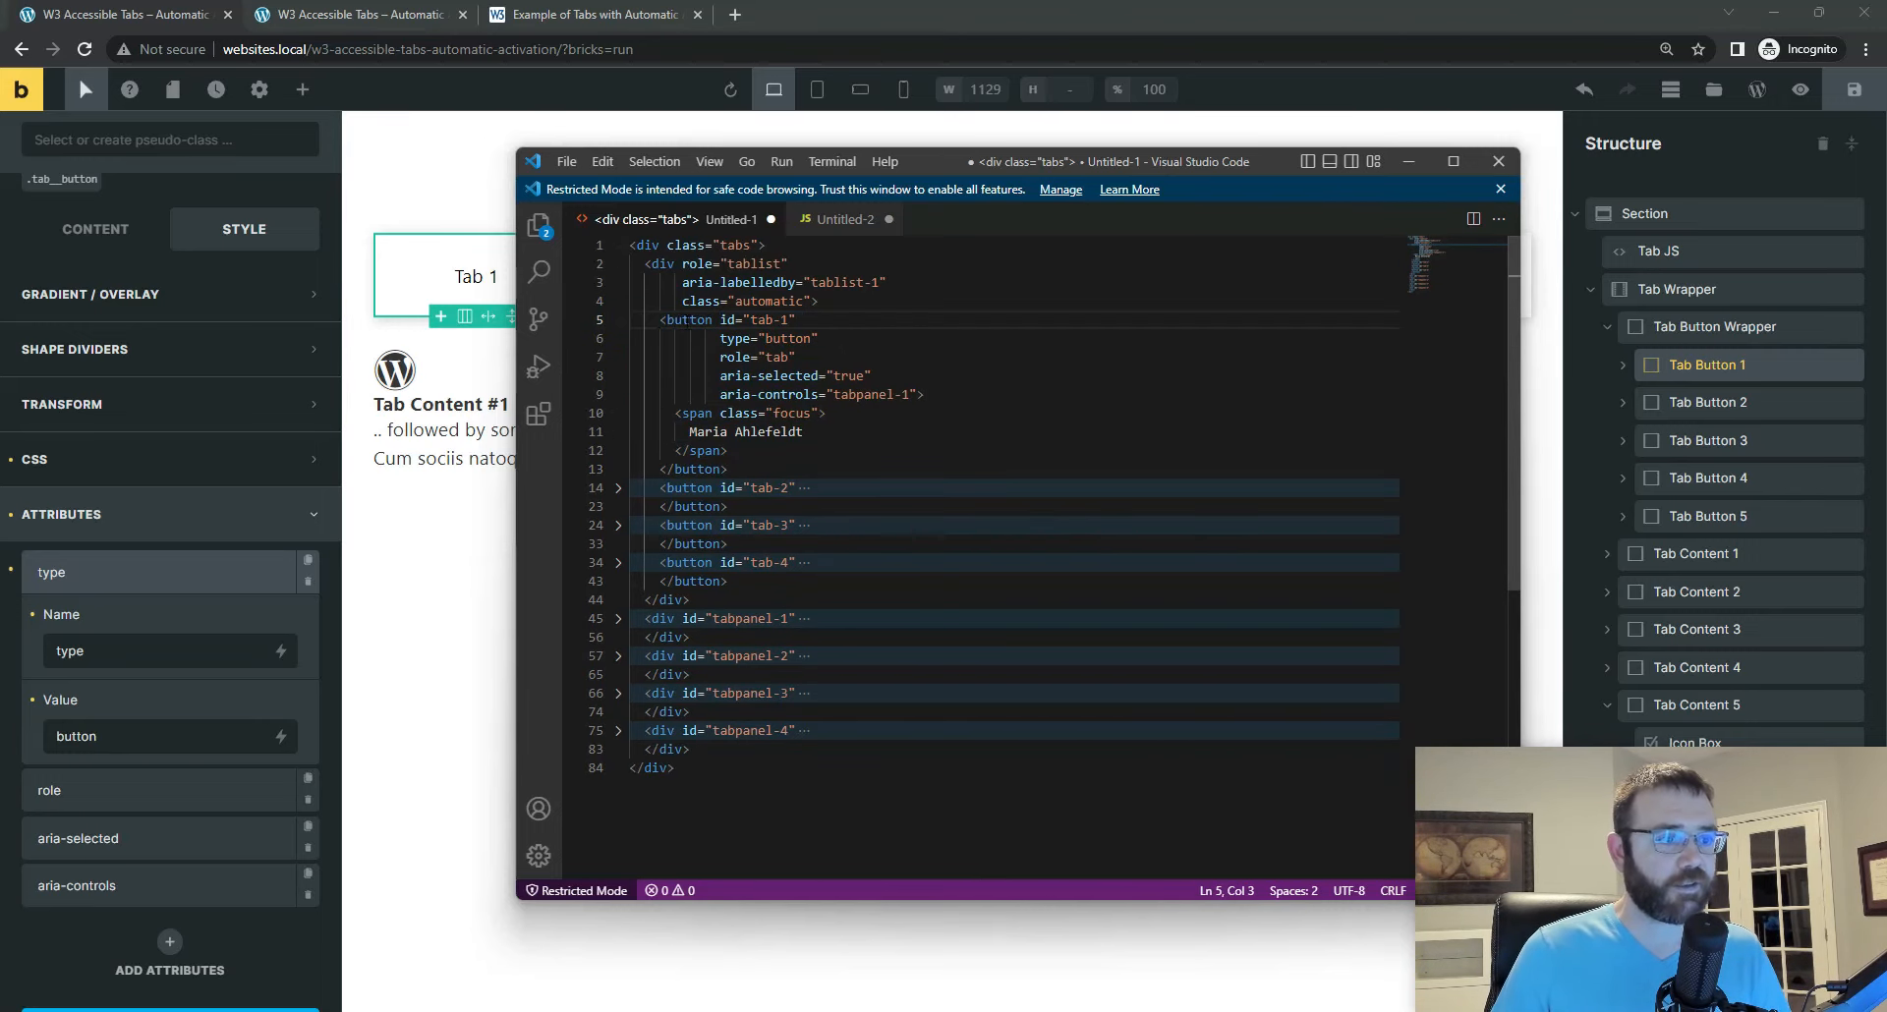
click(618, 320)
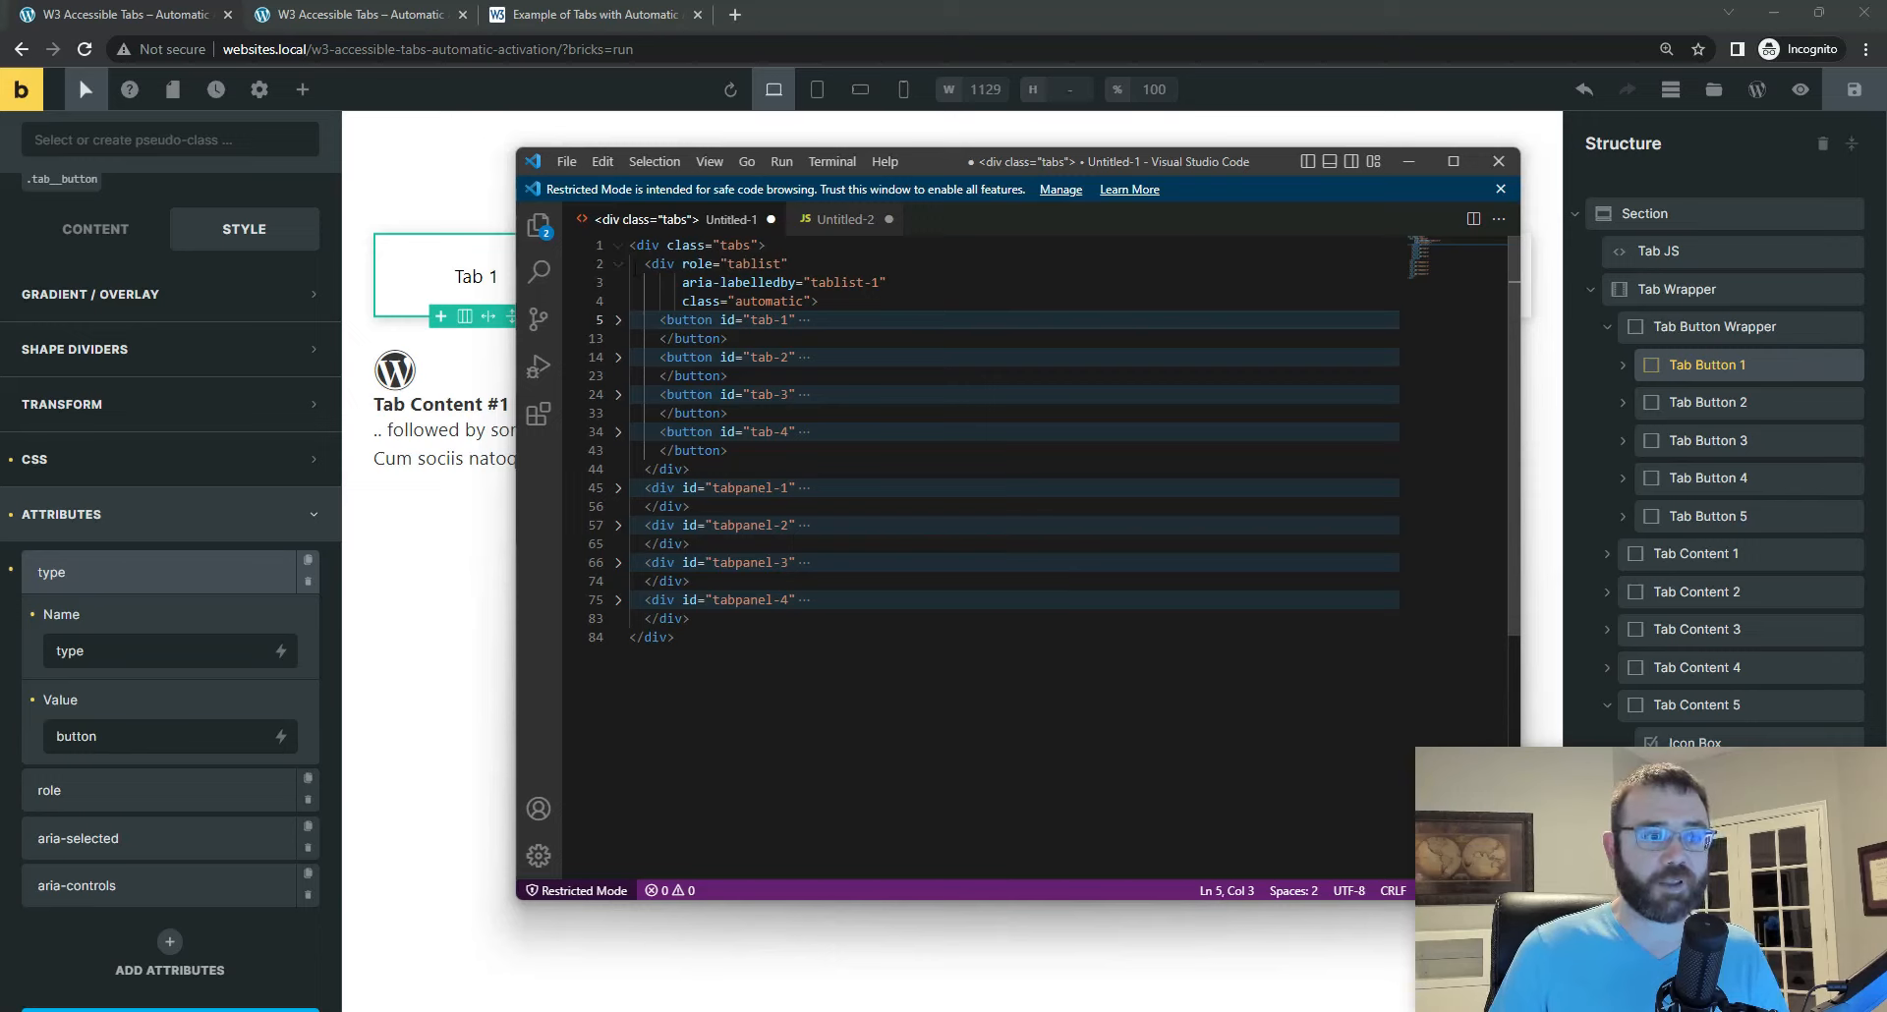
click(618, 263)
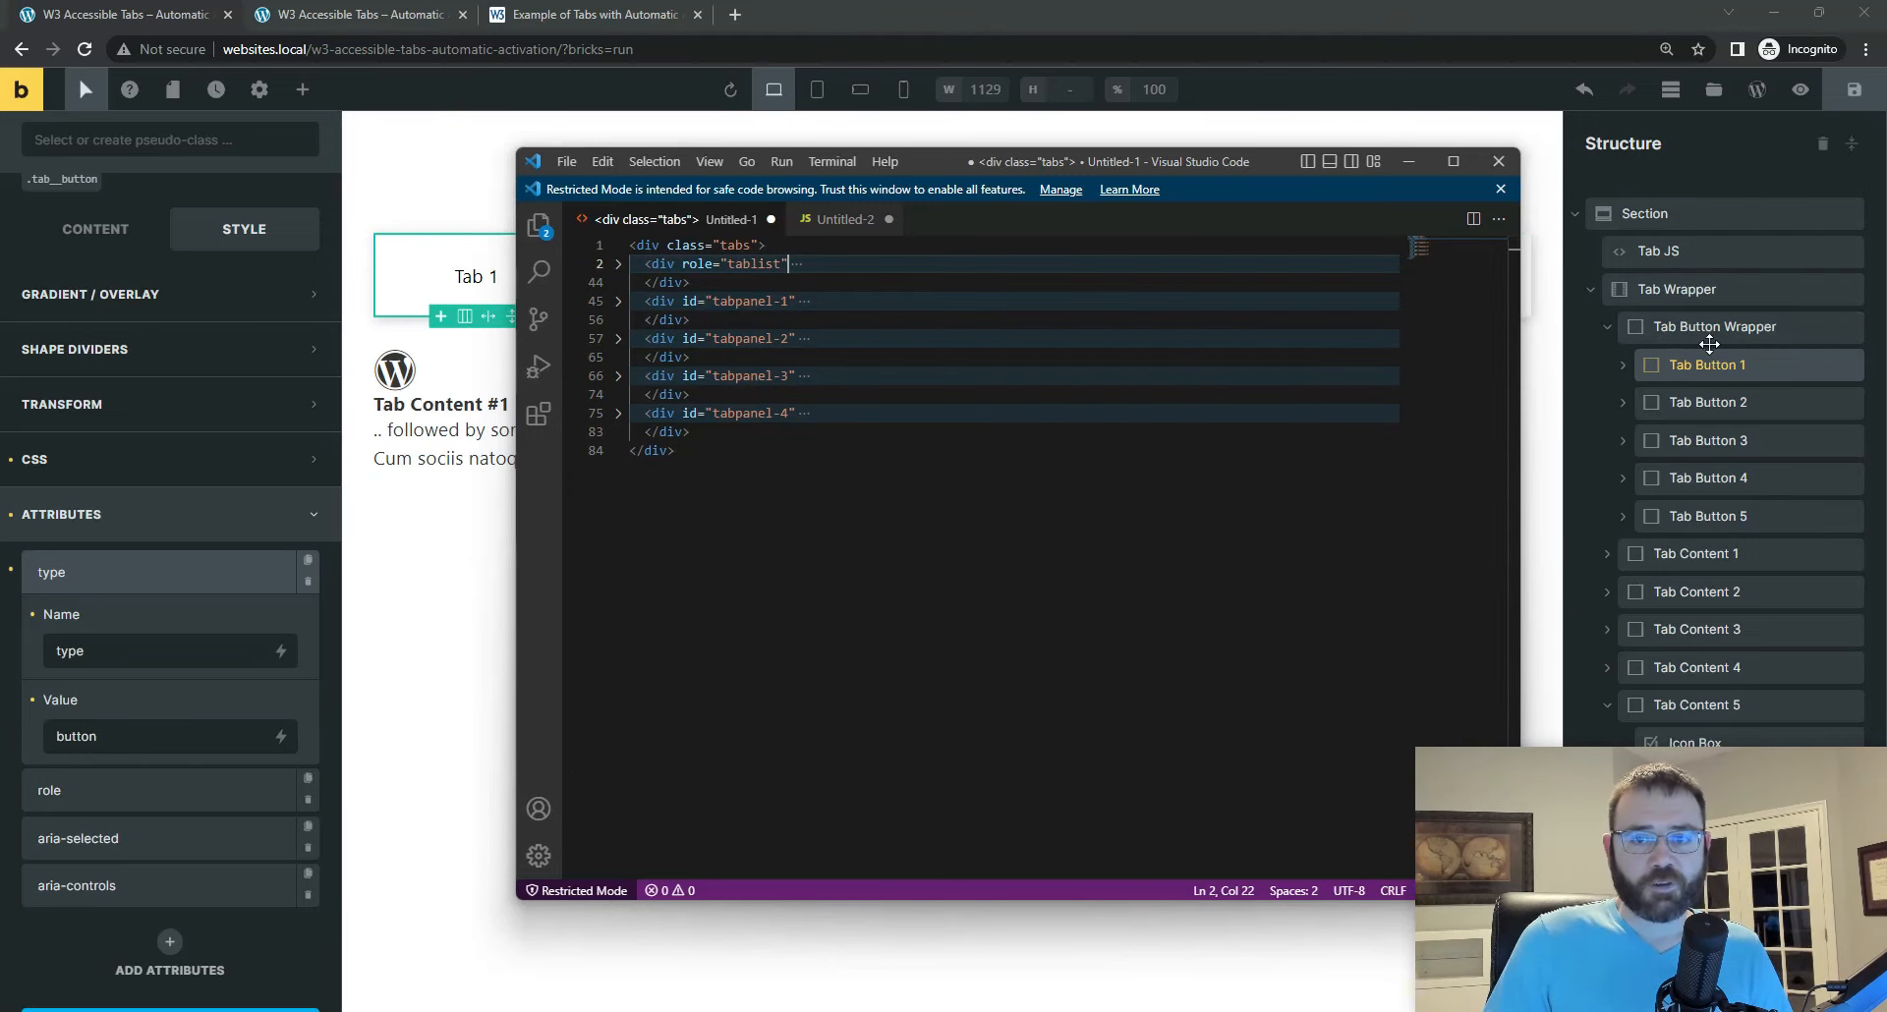
drag(1232, 171, 1251, 175)
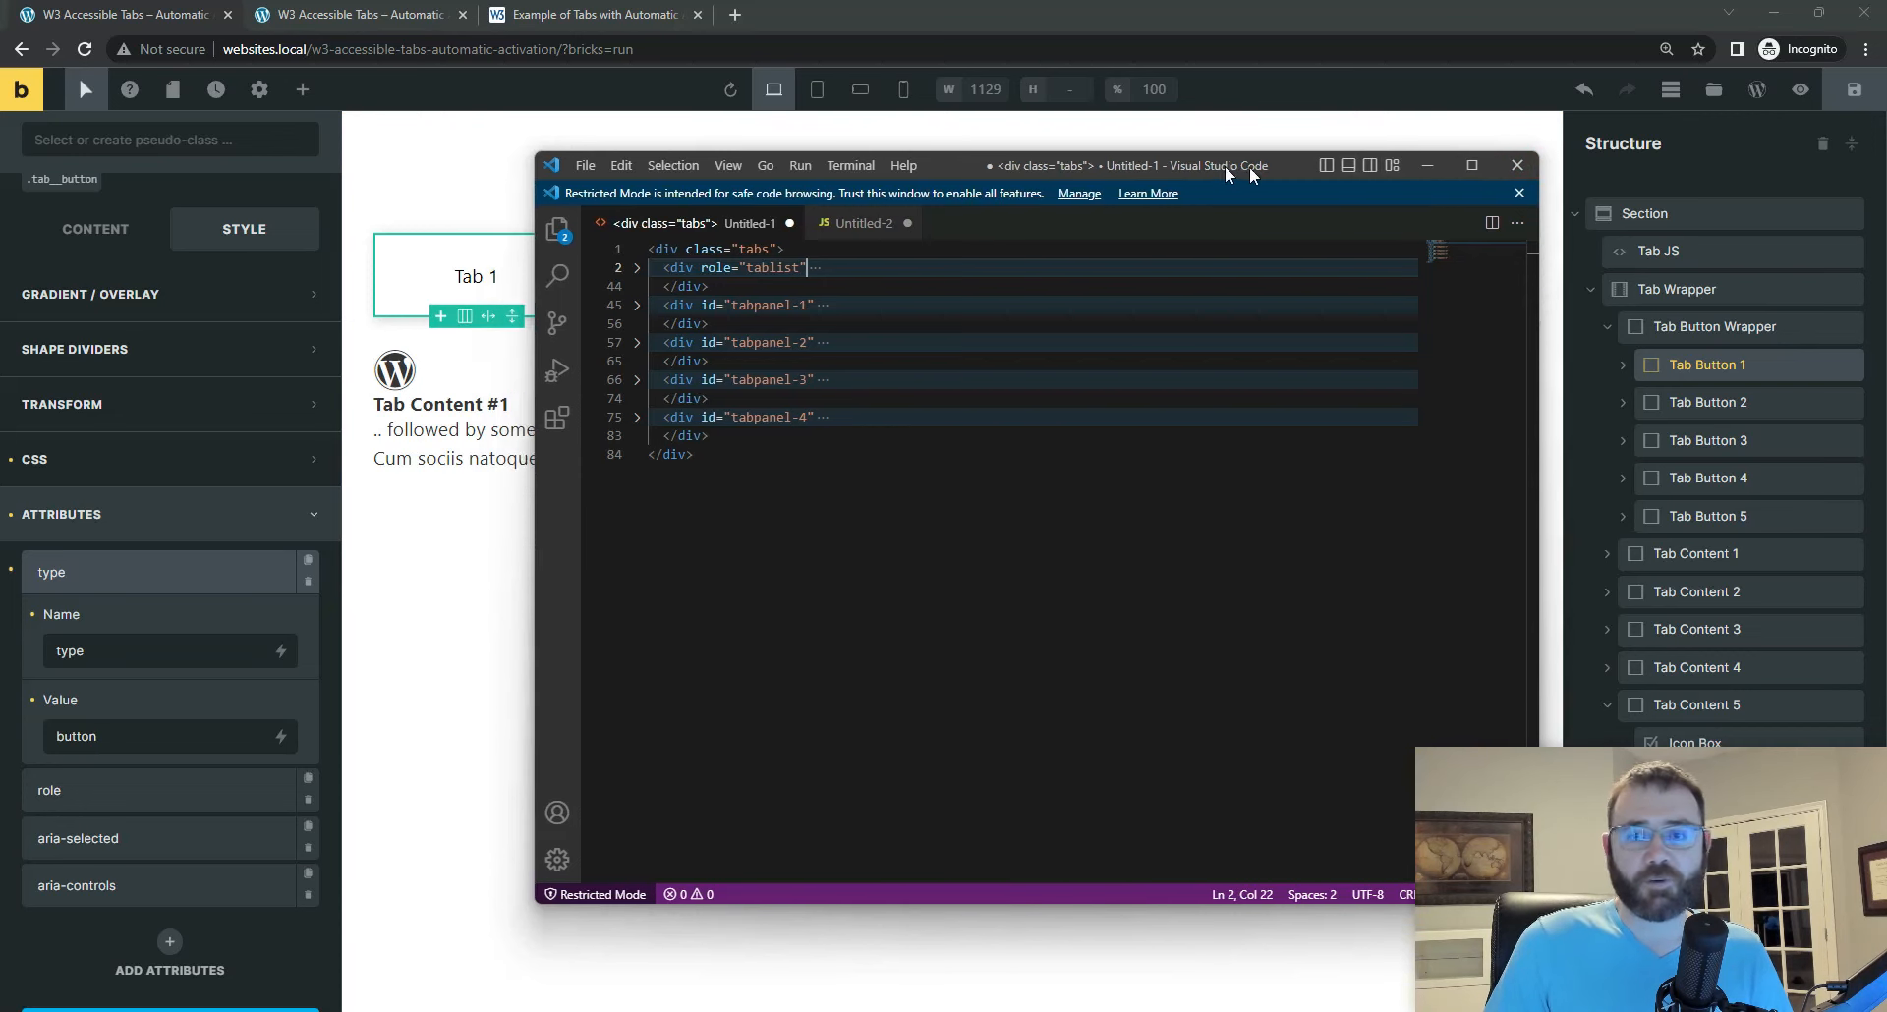
click(1427, 165)
Step: View the Section's element actions, look over the W3C example and the live tabs page, and select Tab Content 1 in the builder
click(1612, 213)
right_click(1612, 213)
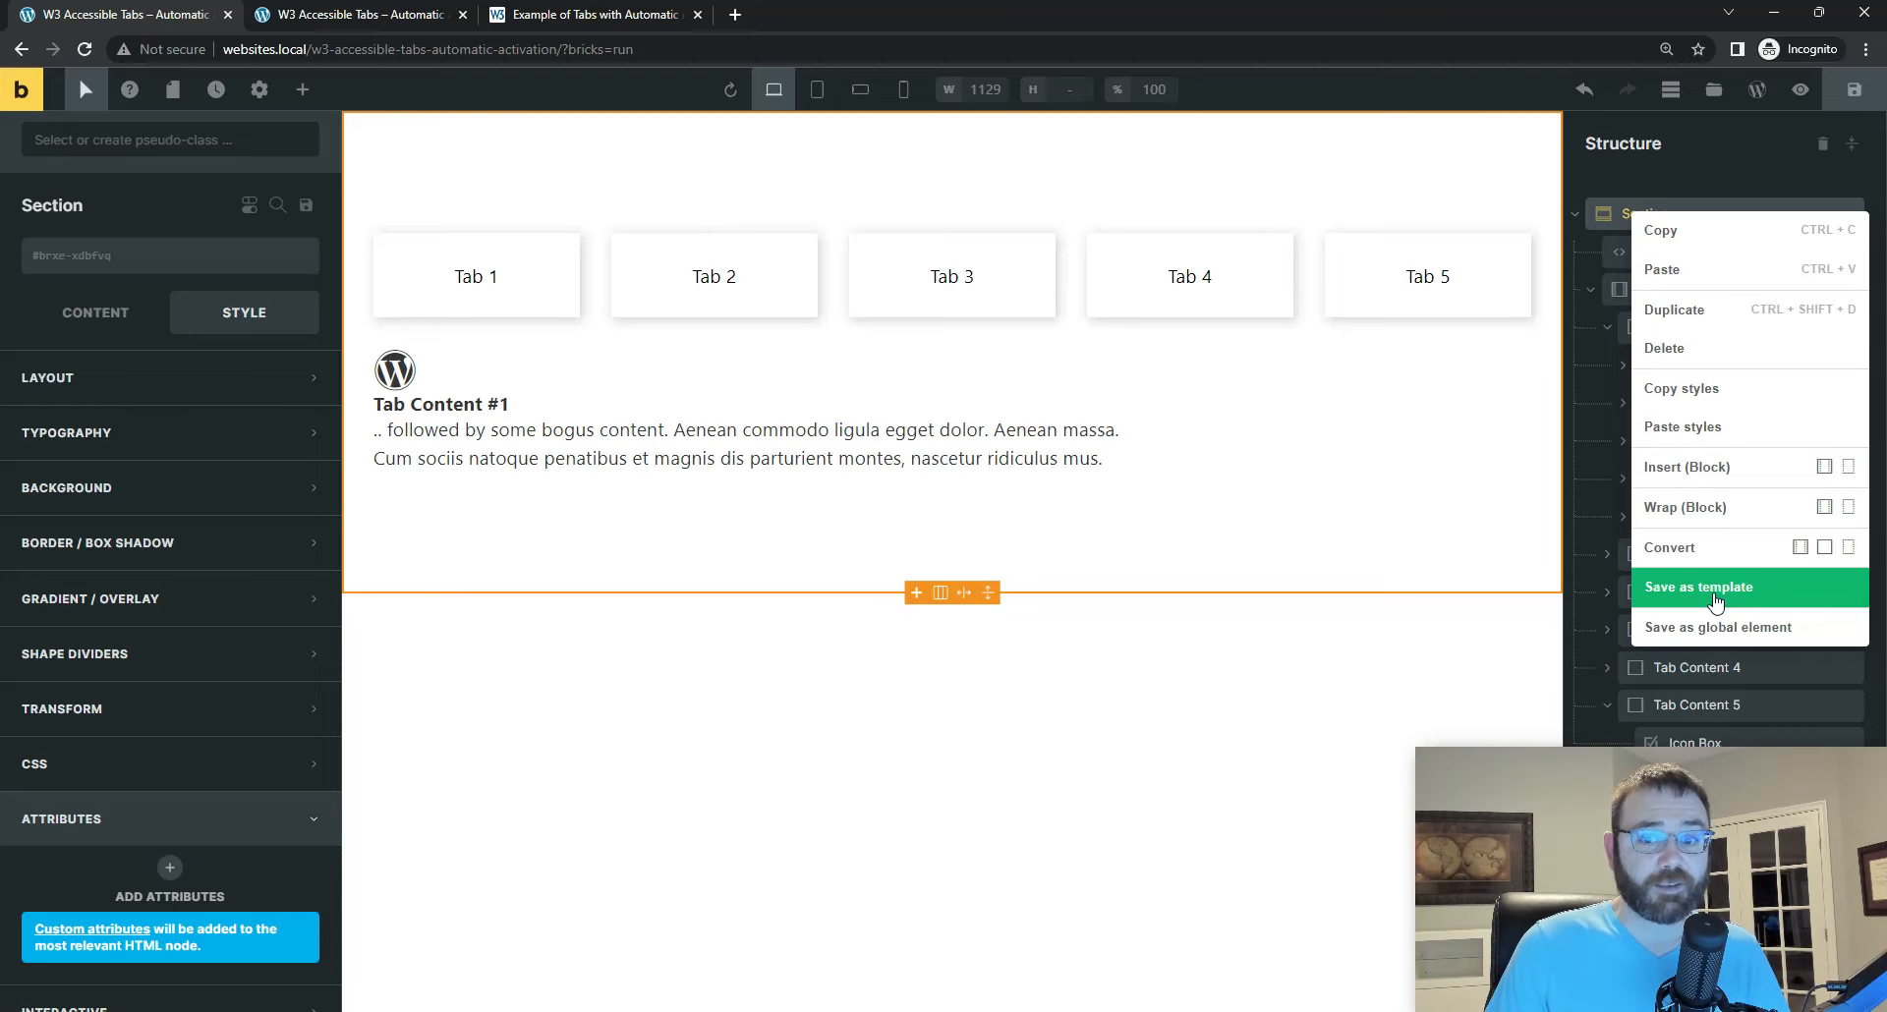
click(580, 18)
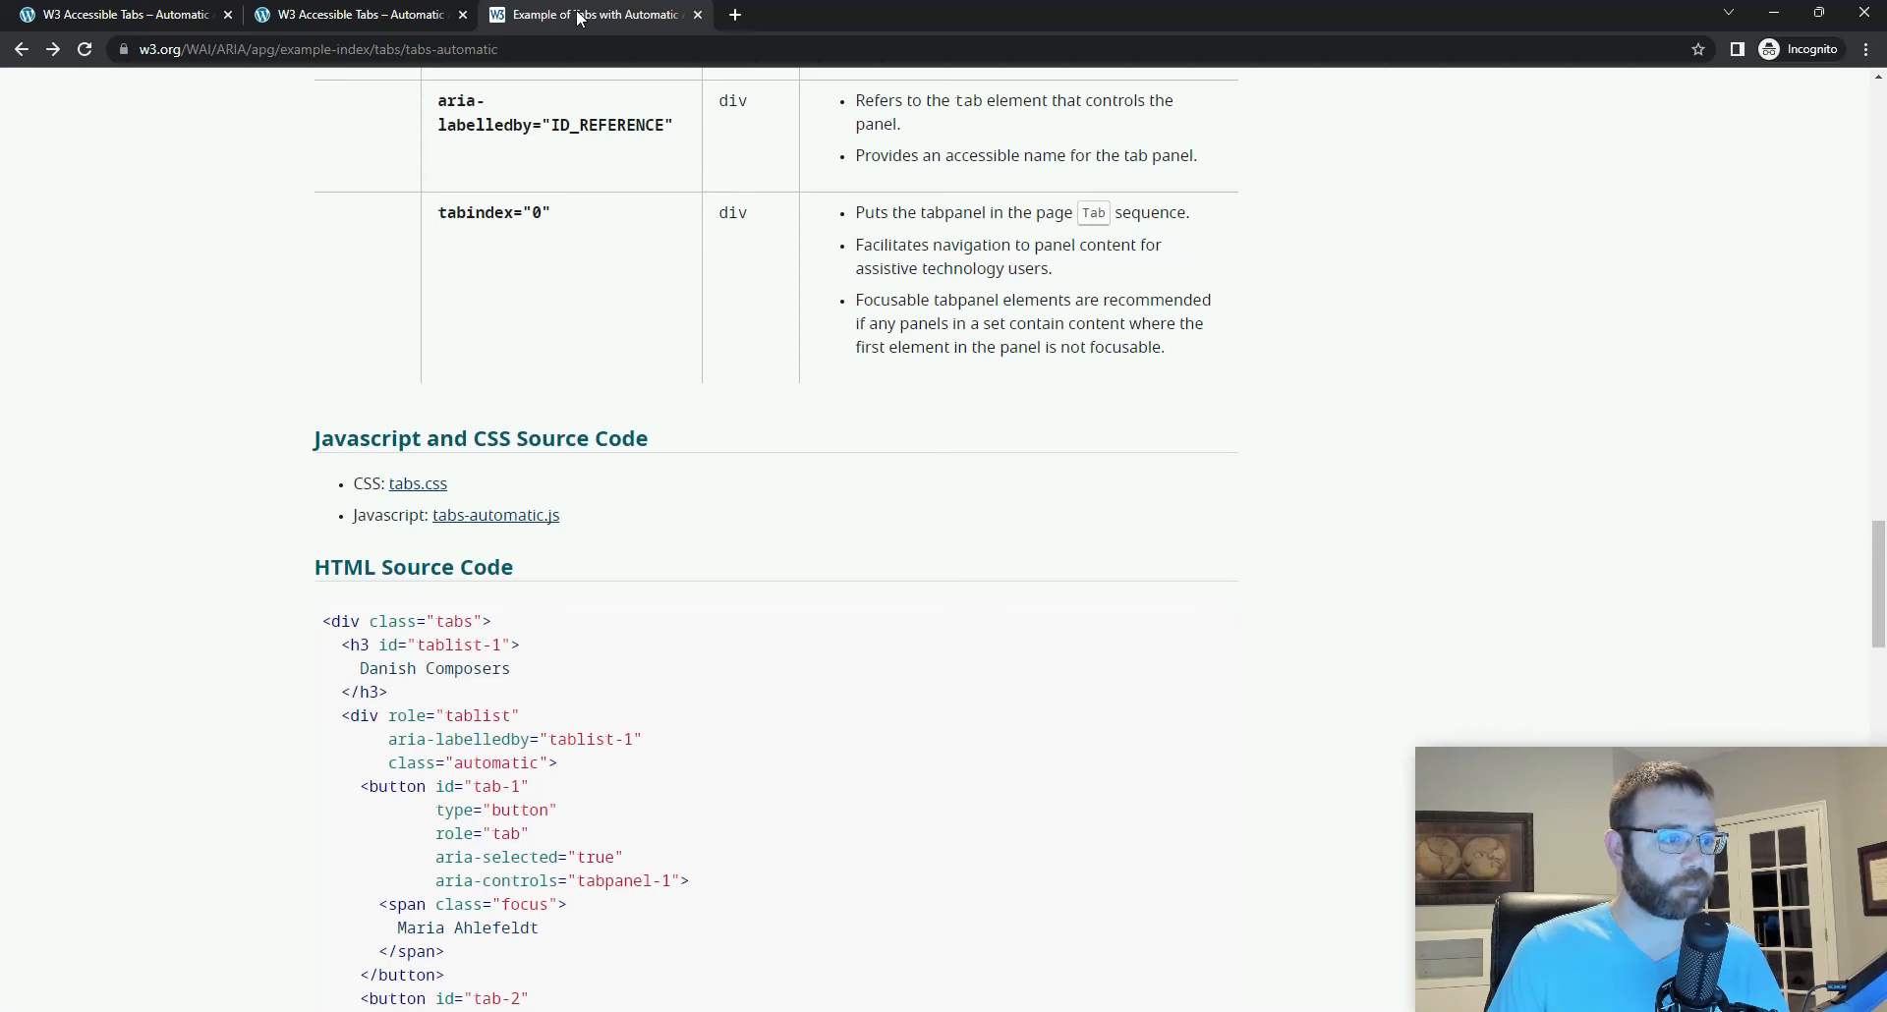
click(295, 16)
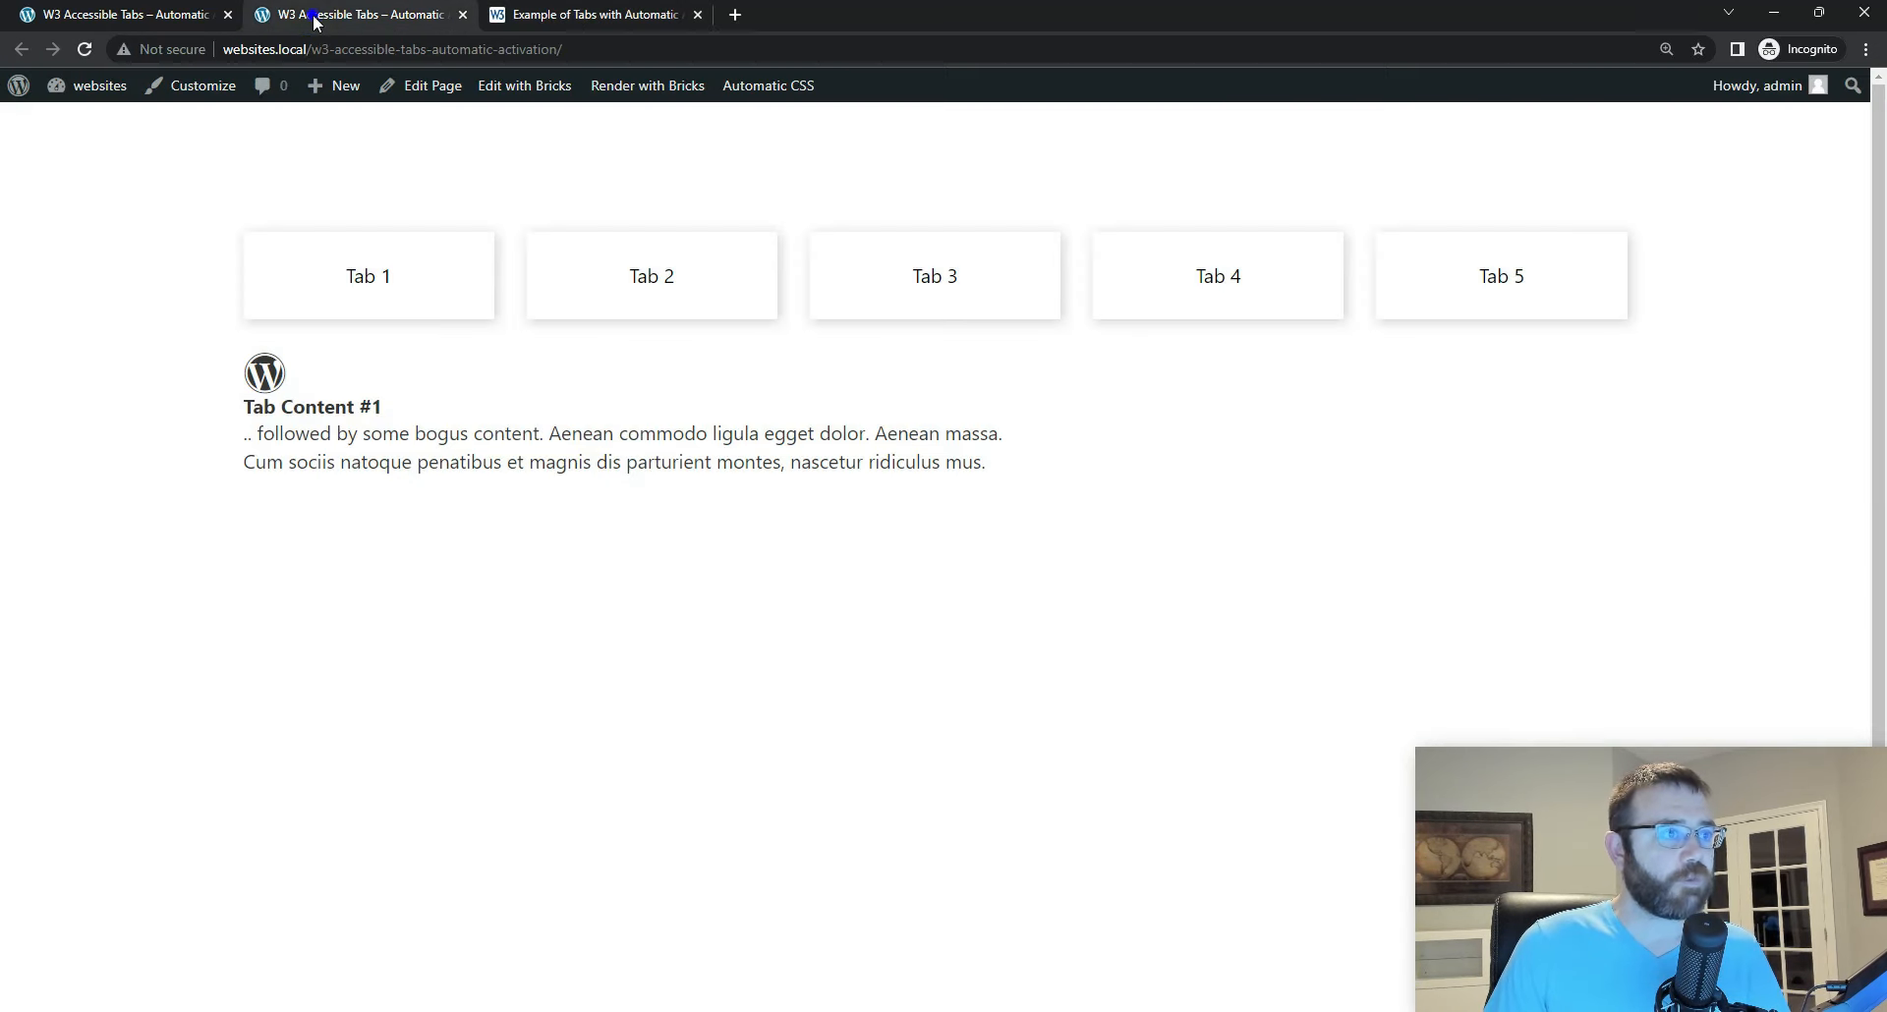
click(178, 22)
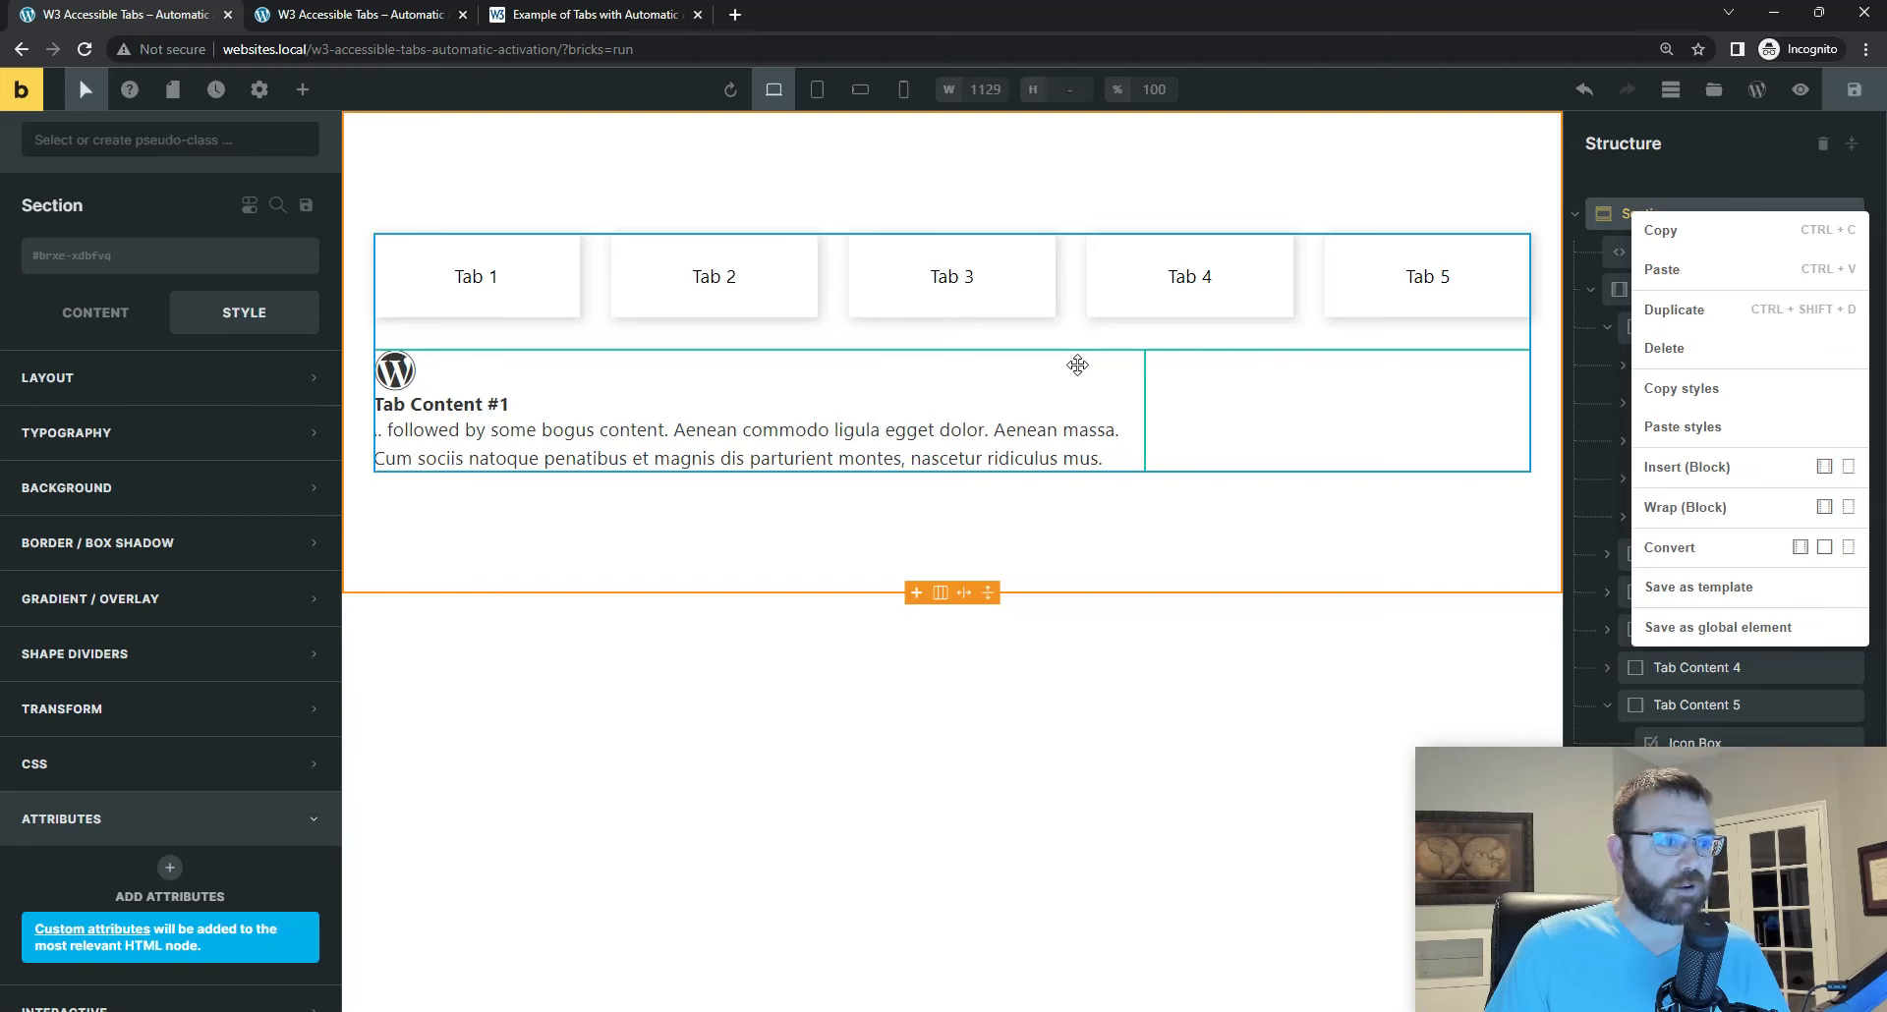
click(1440, 383)
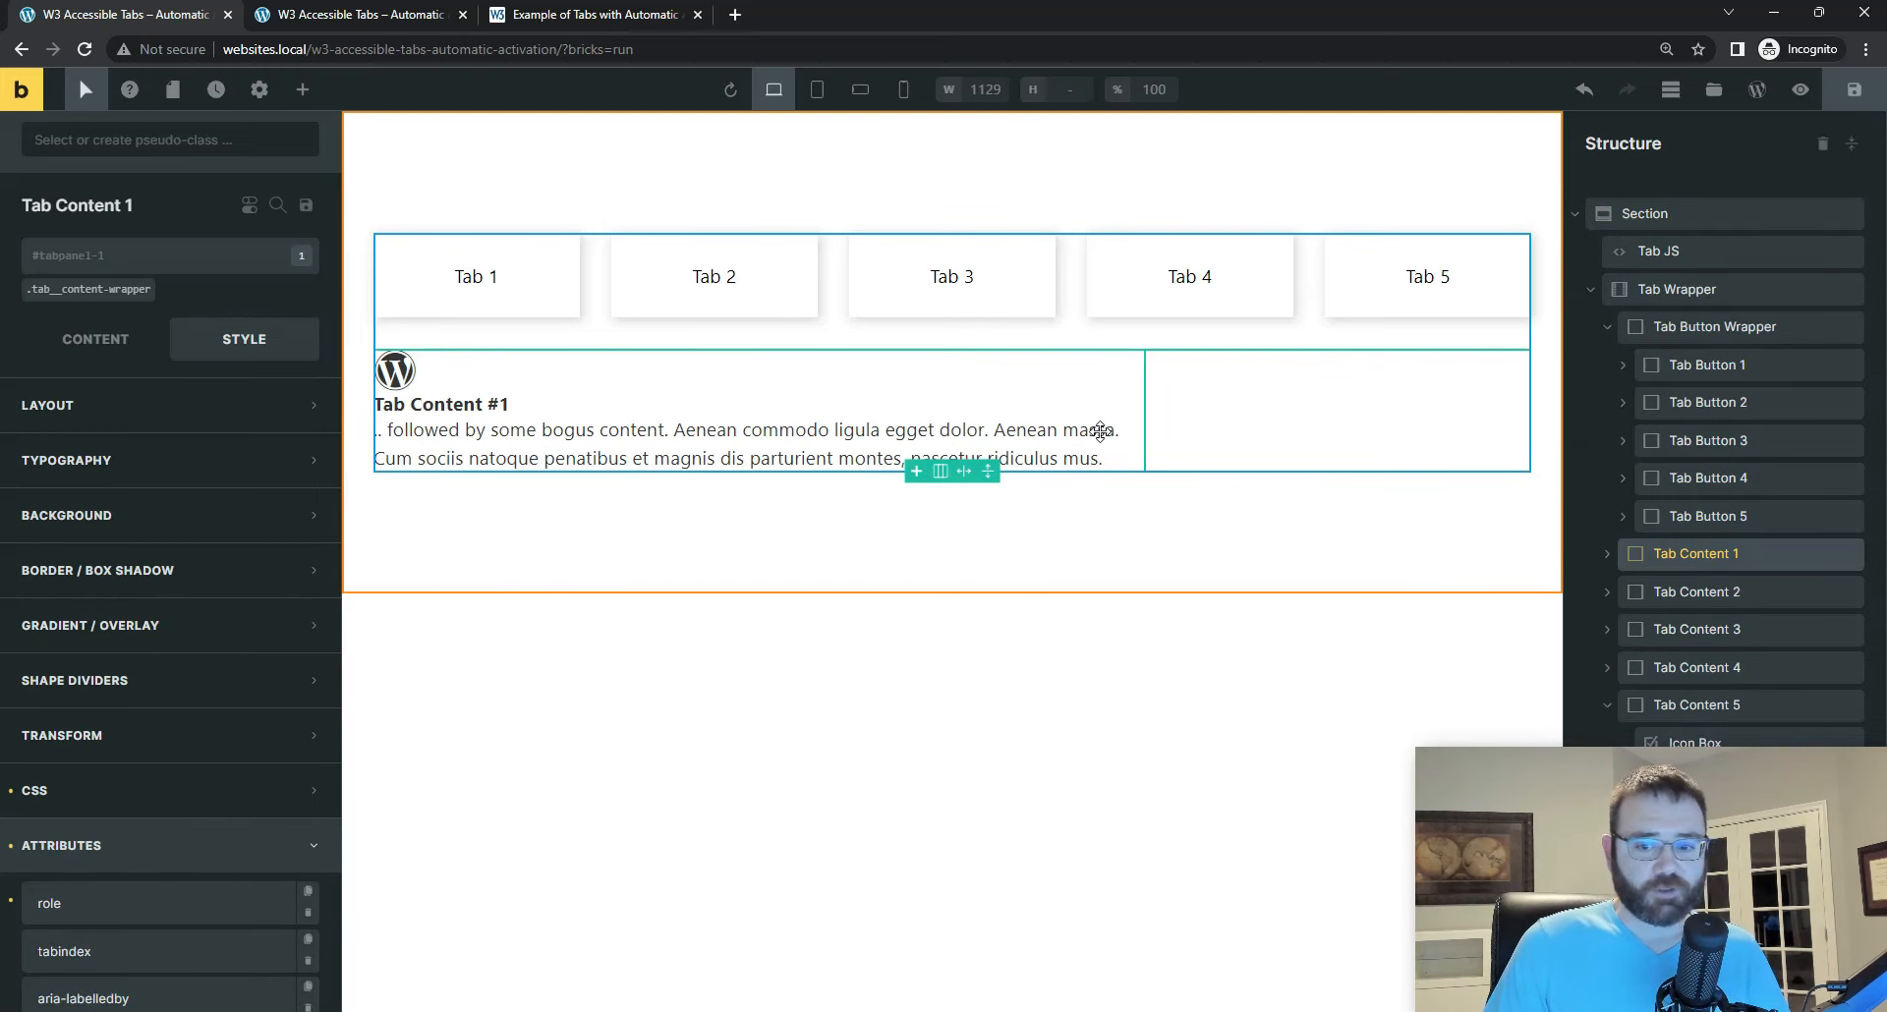
Step: Show the Section's element actions again, check the live tabs page once more, and return to the builder
right_click(1626, 209)
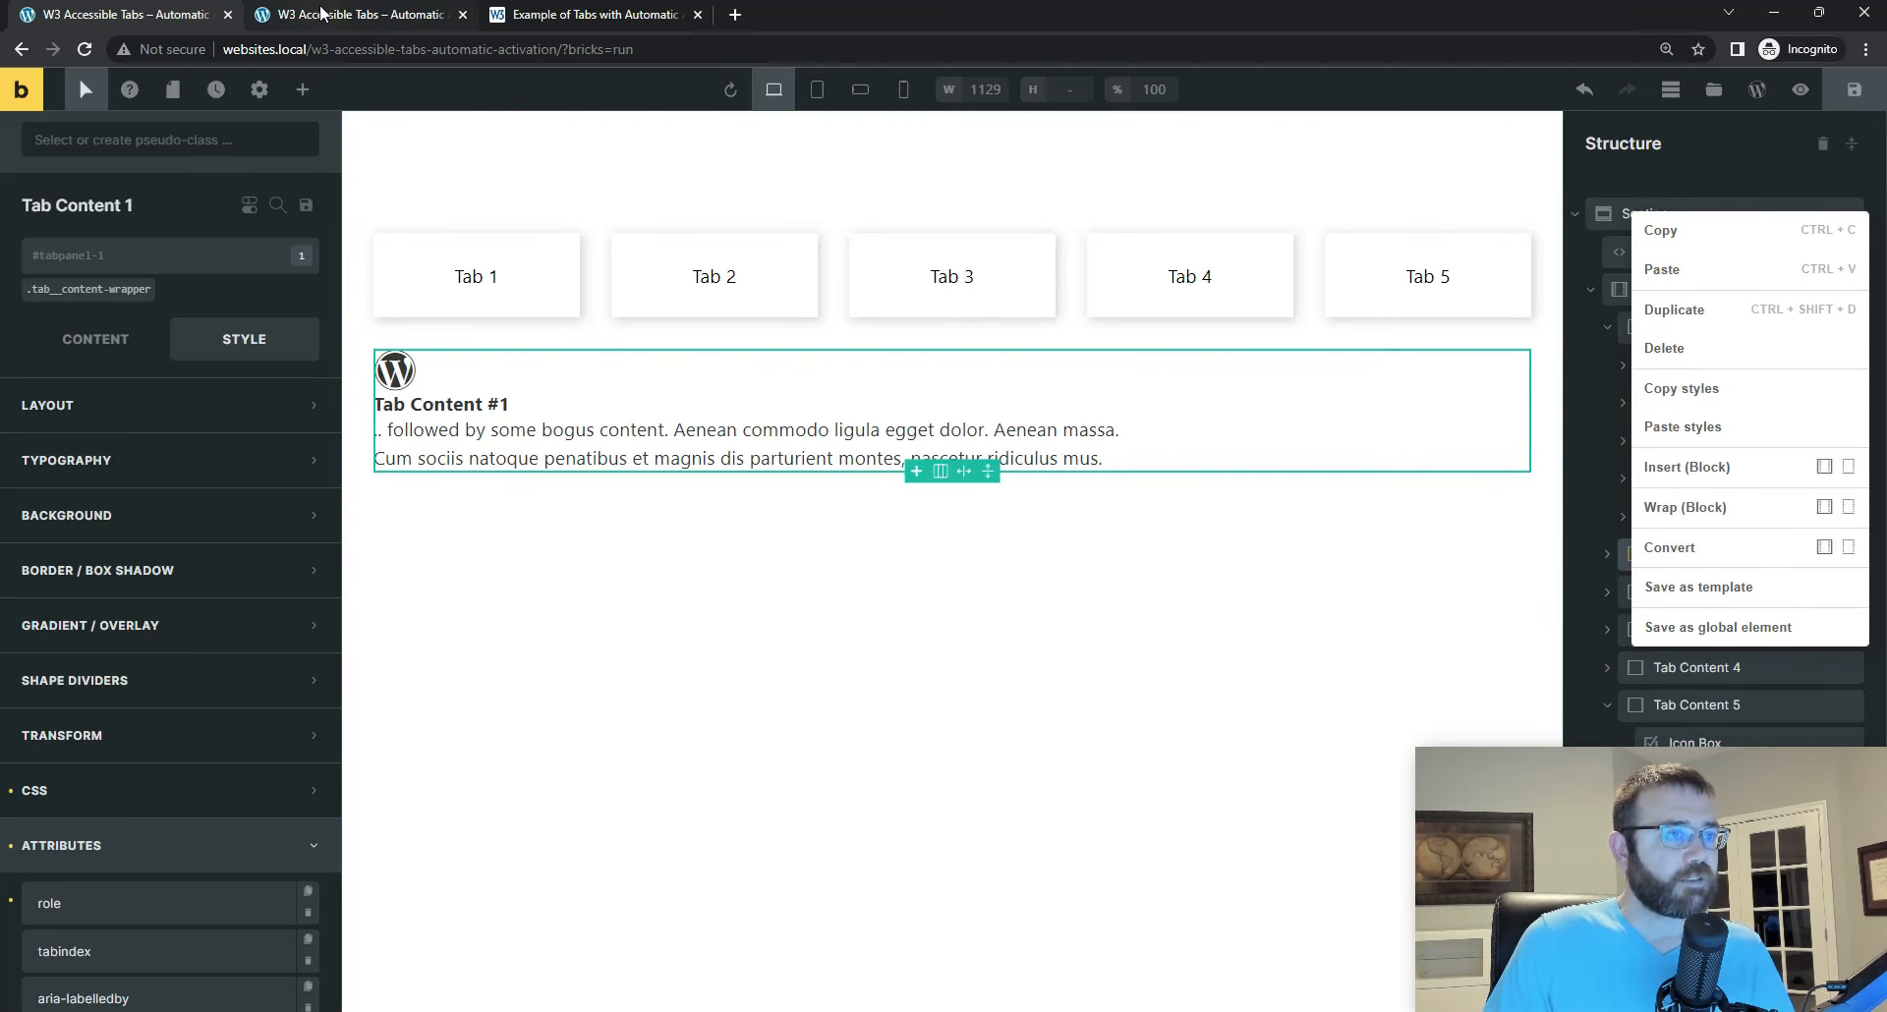
mouse_move(328, 16)
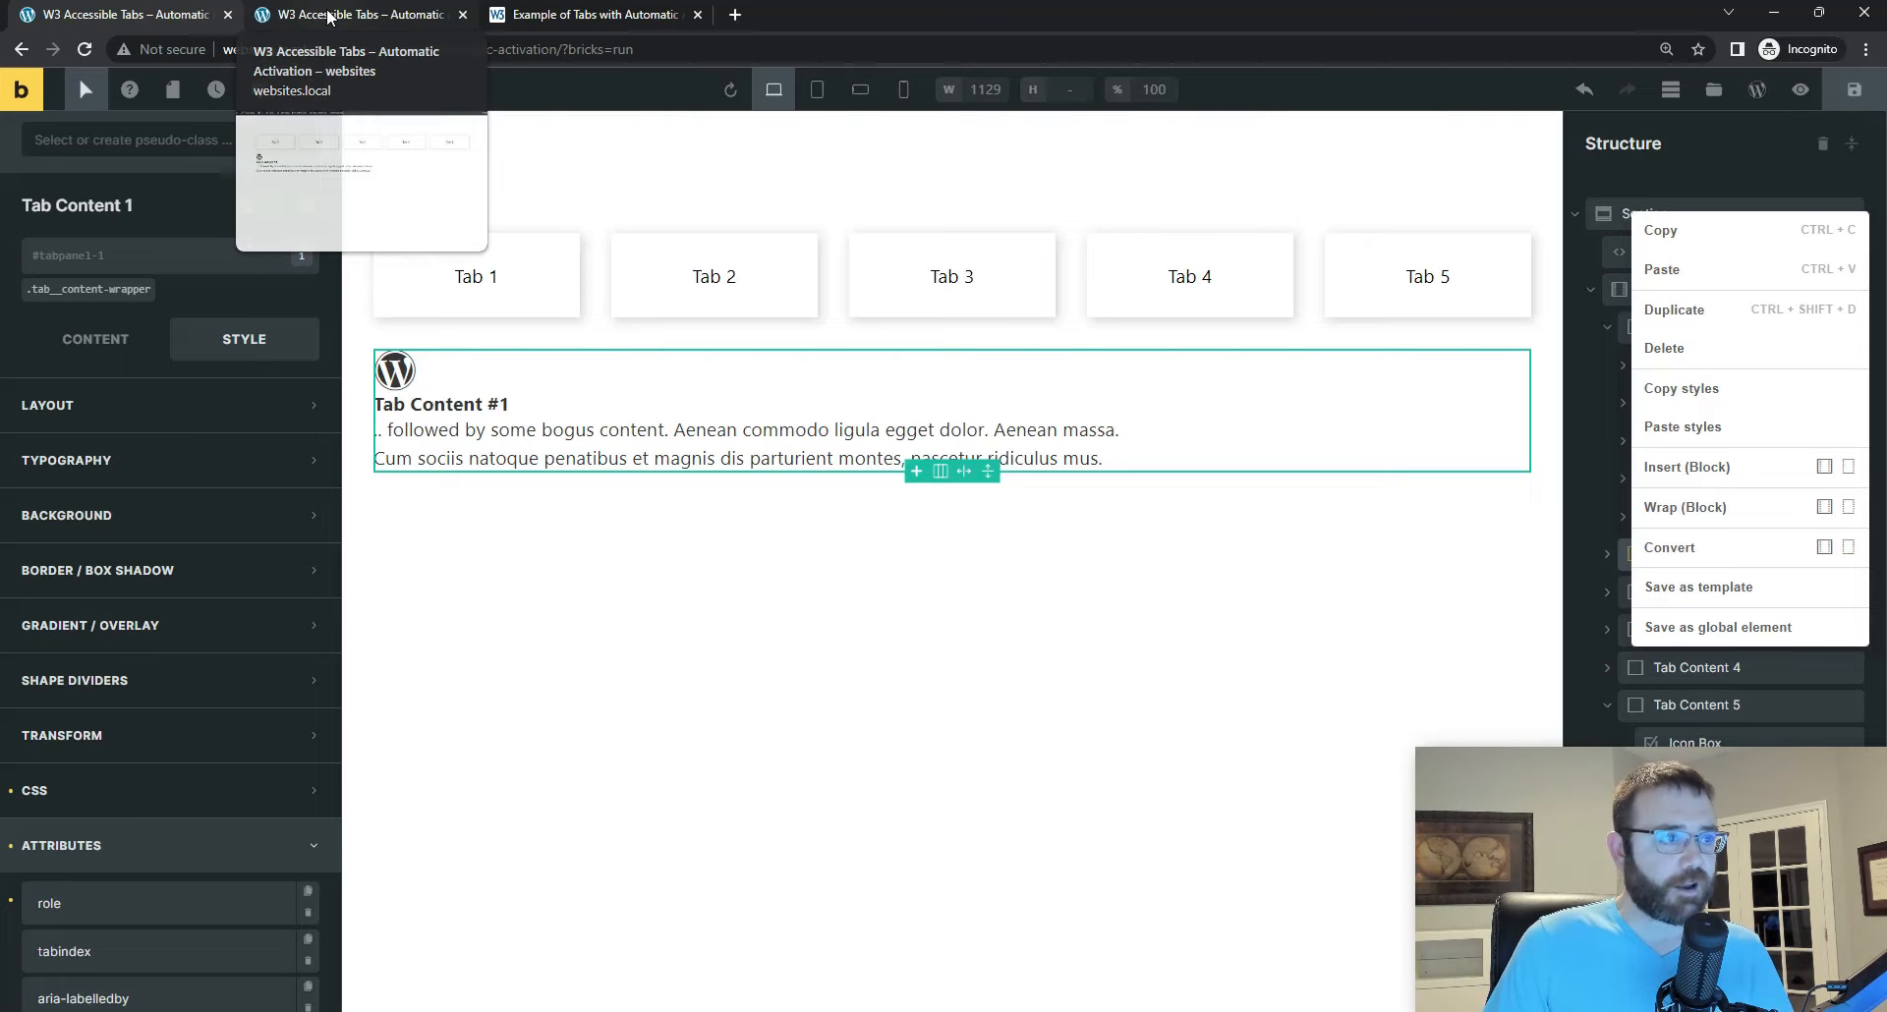
right_click(328, 16)
click(293, 16)
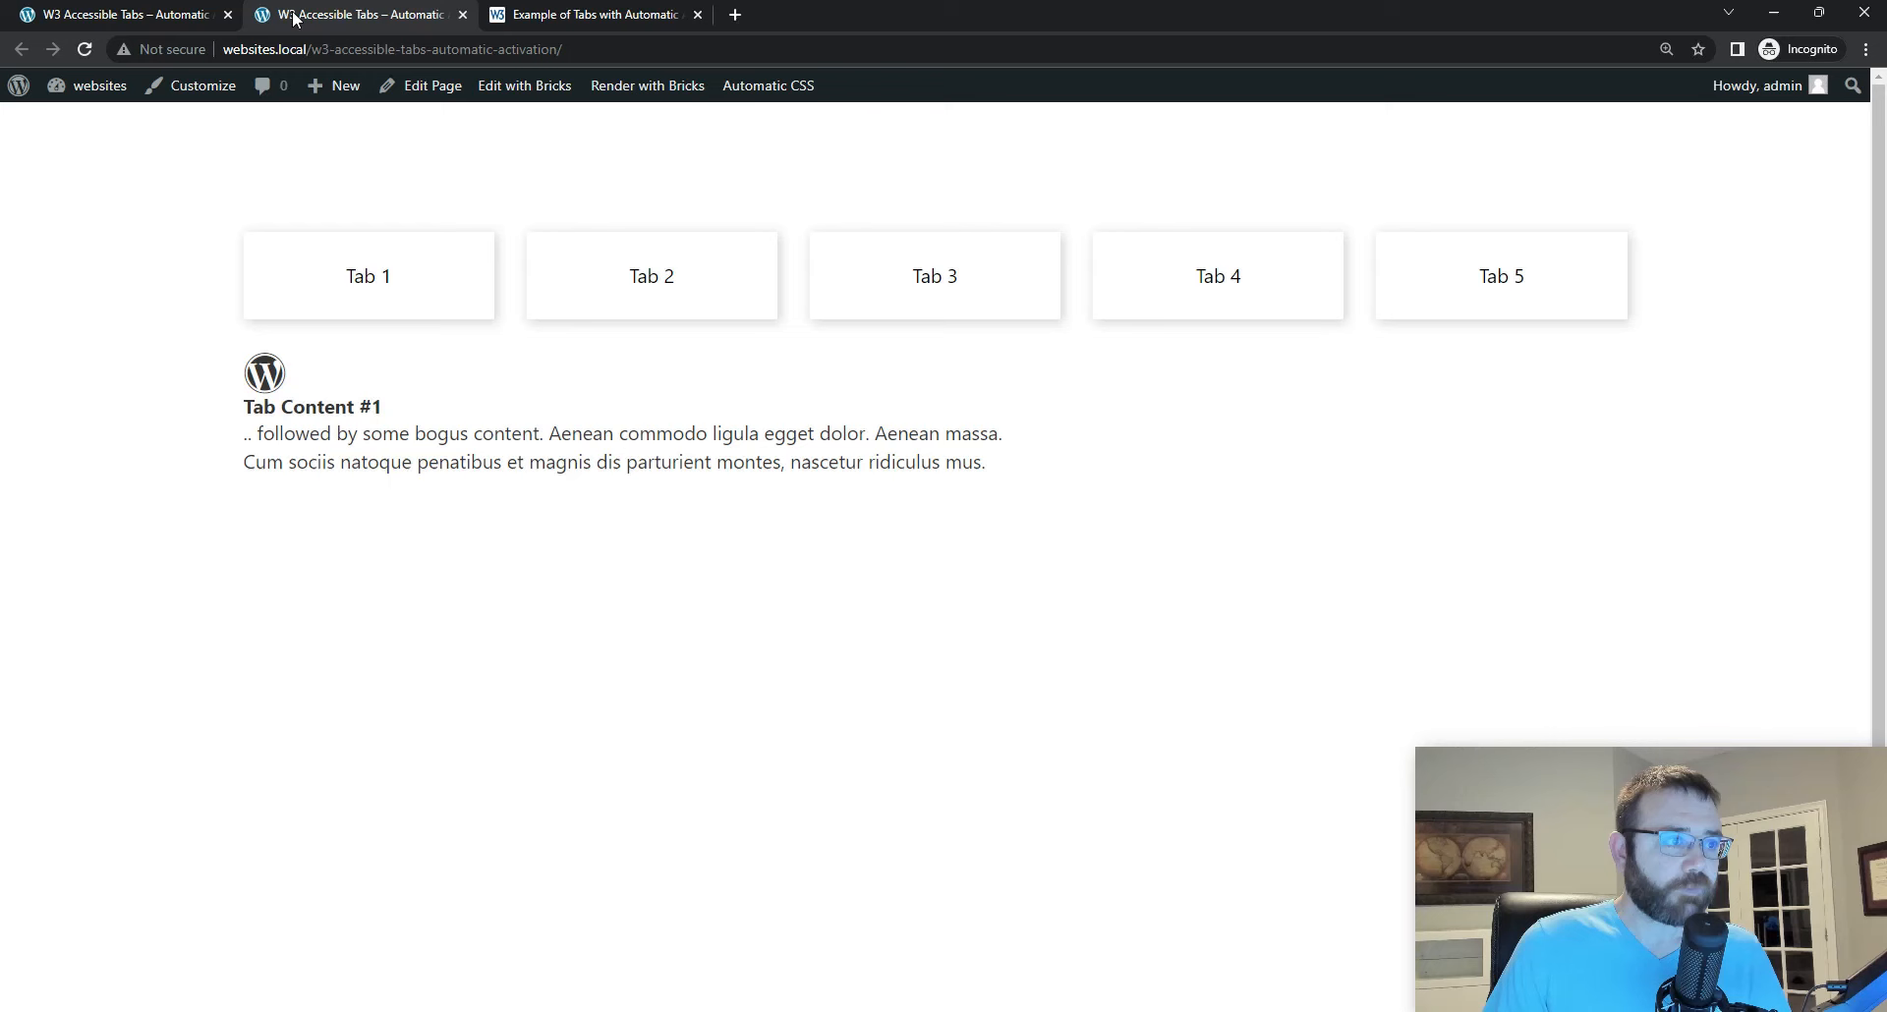
click(144, 15)
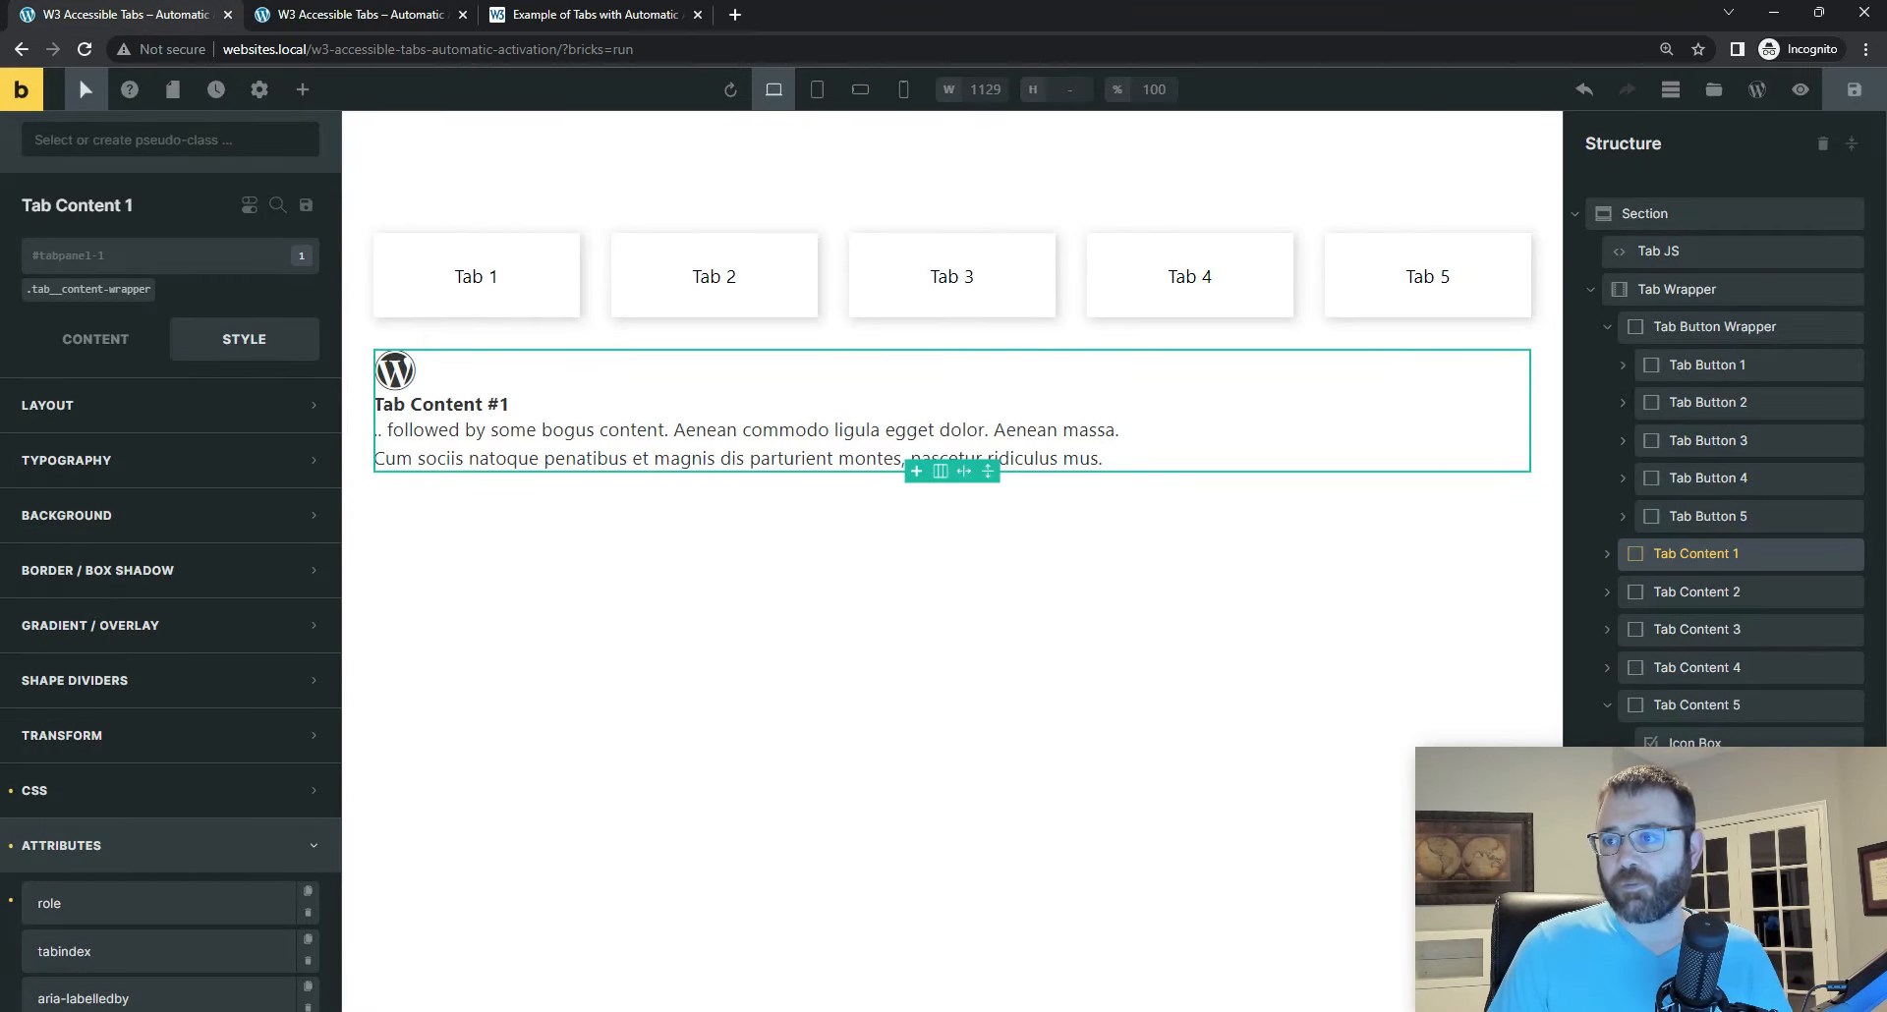